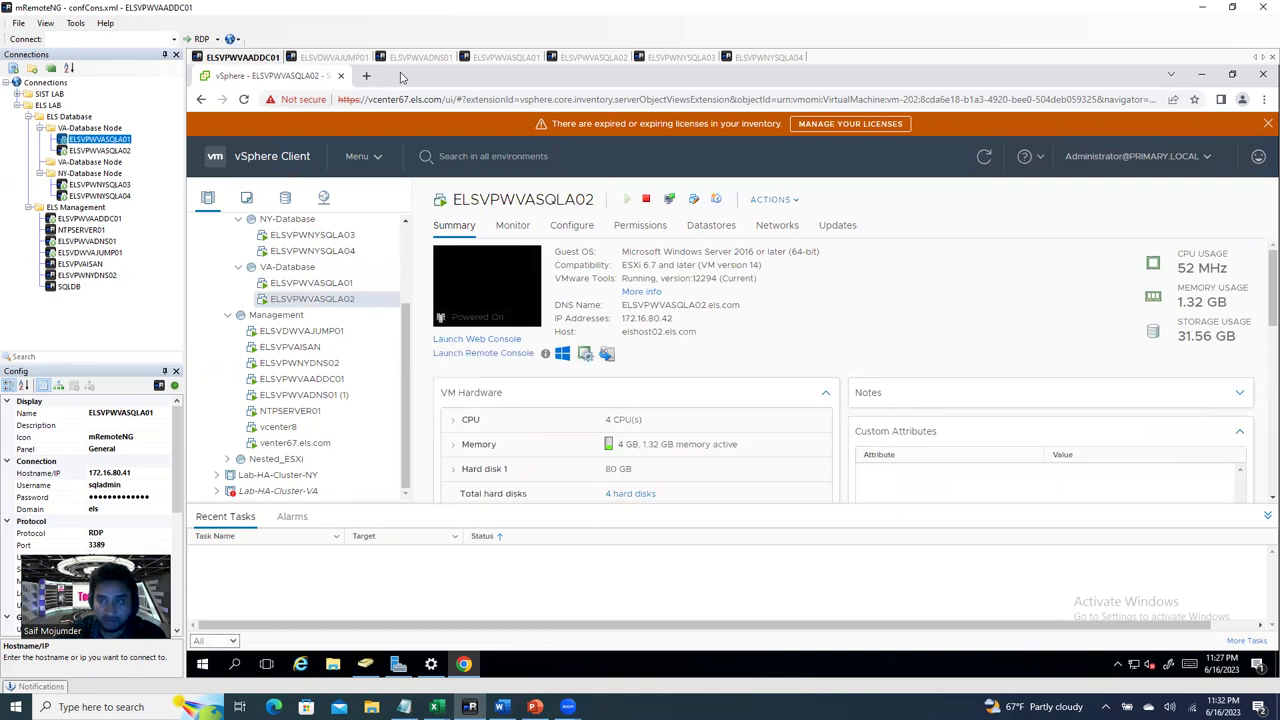
Minimize the Chrome vSphere Client window to reveal Active Directory Users and Computers
click(1199, 77)
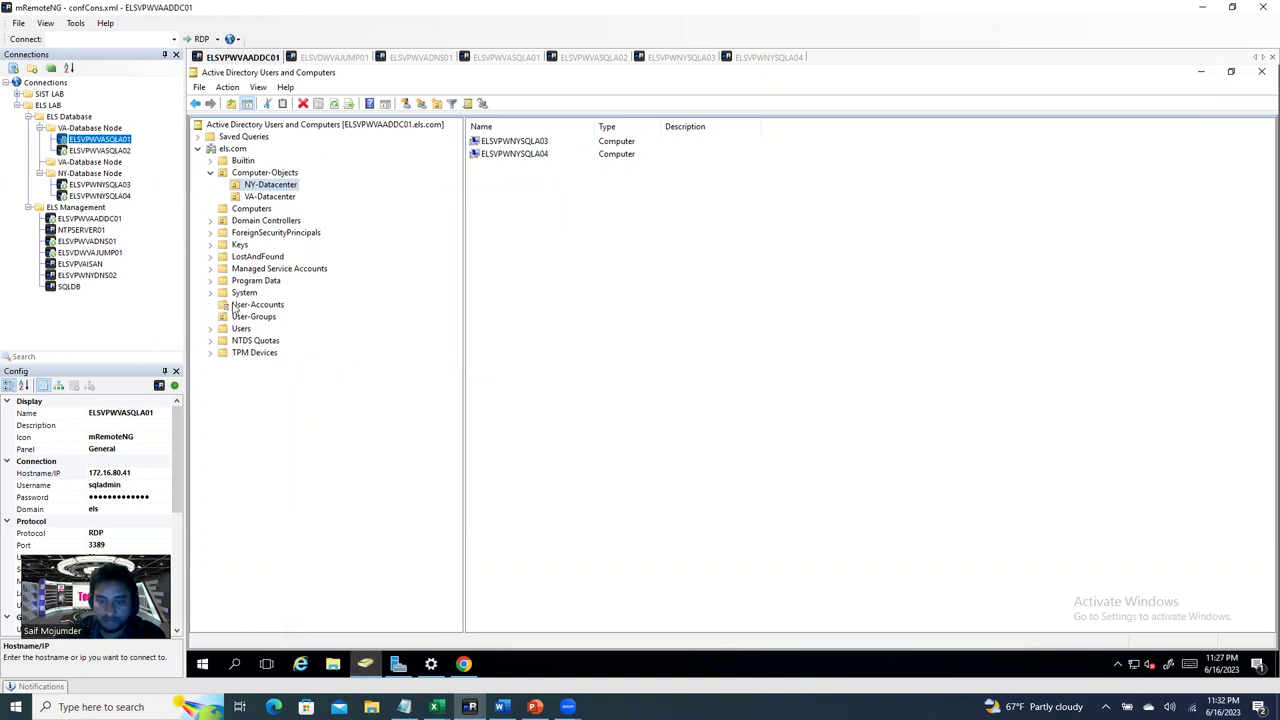
Show the User-Accounts OU with SQL Service Account and bring up its New object types
click(266, 306)
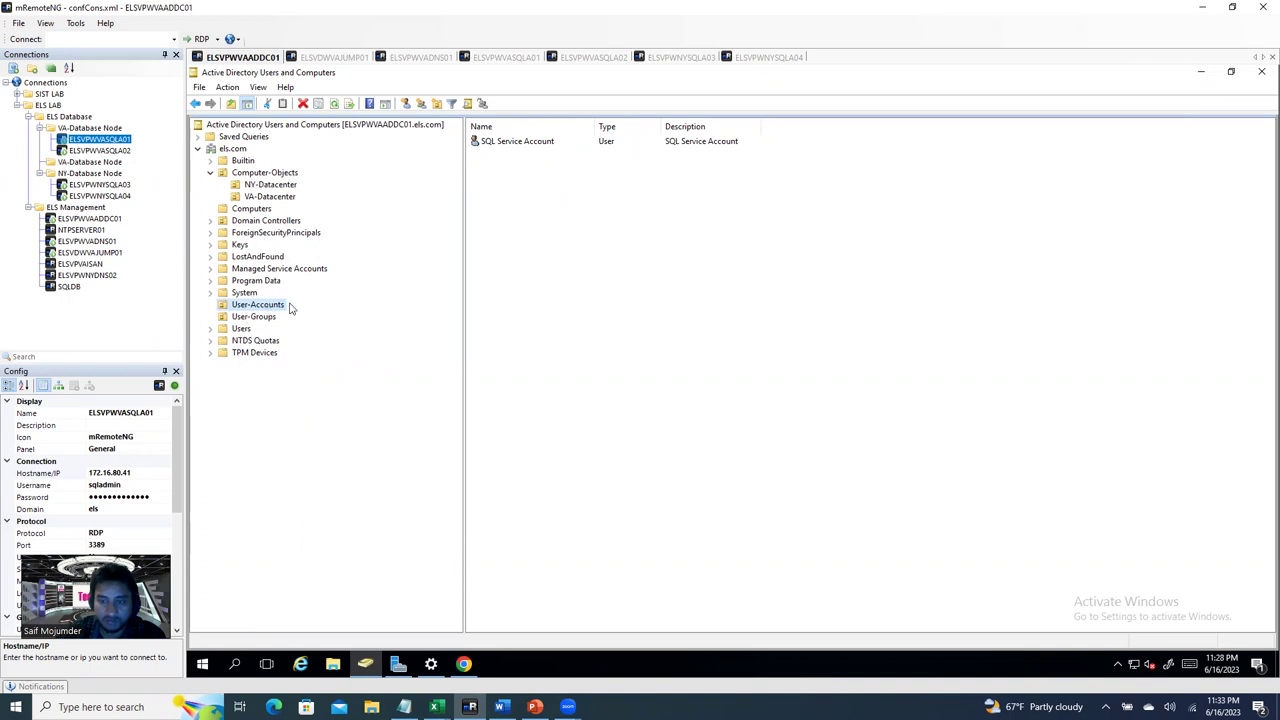
click(503, 143)
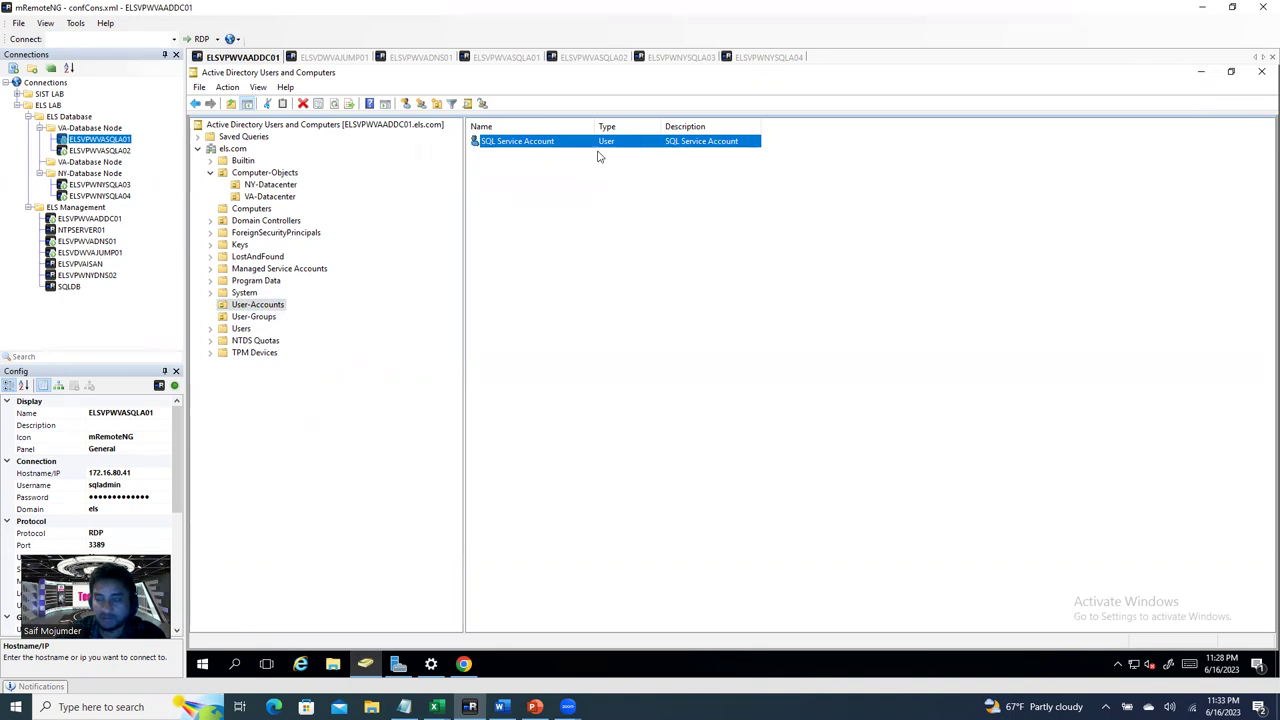
click(543, 204)
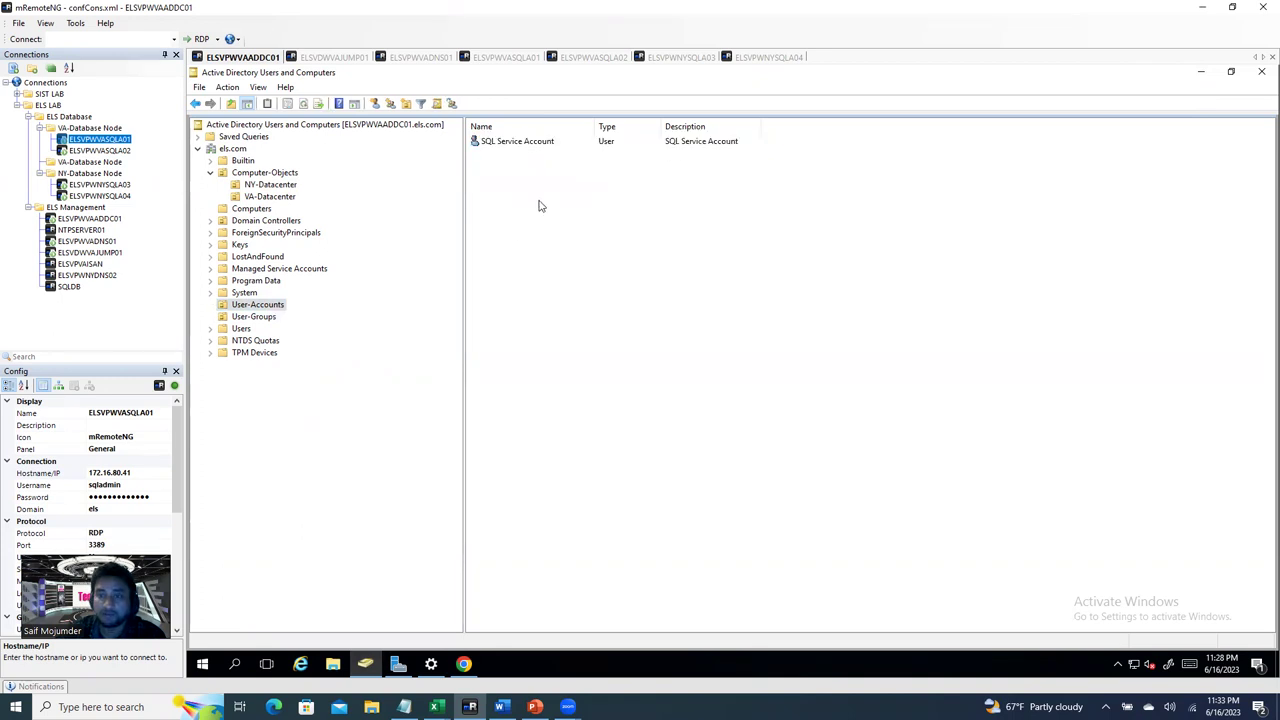
right_click(580, 274)
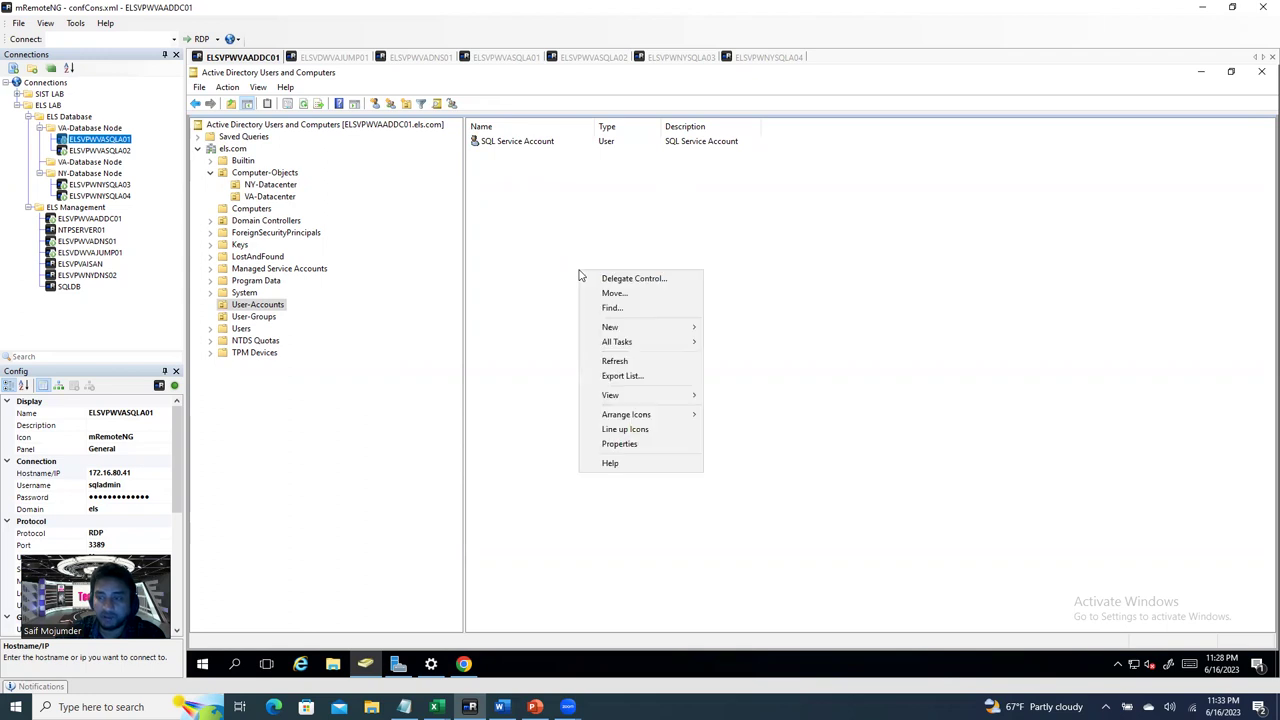
mouse_move(652, 334)
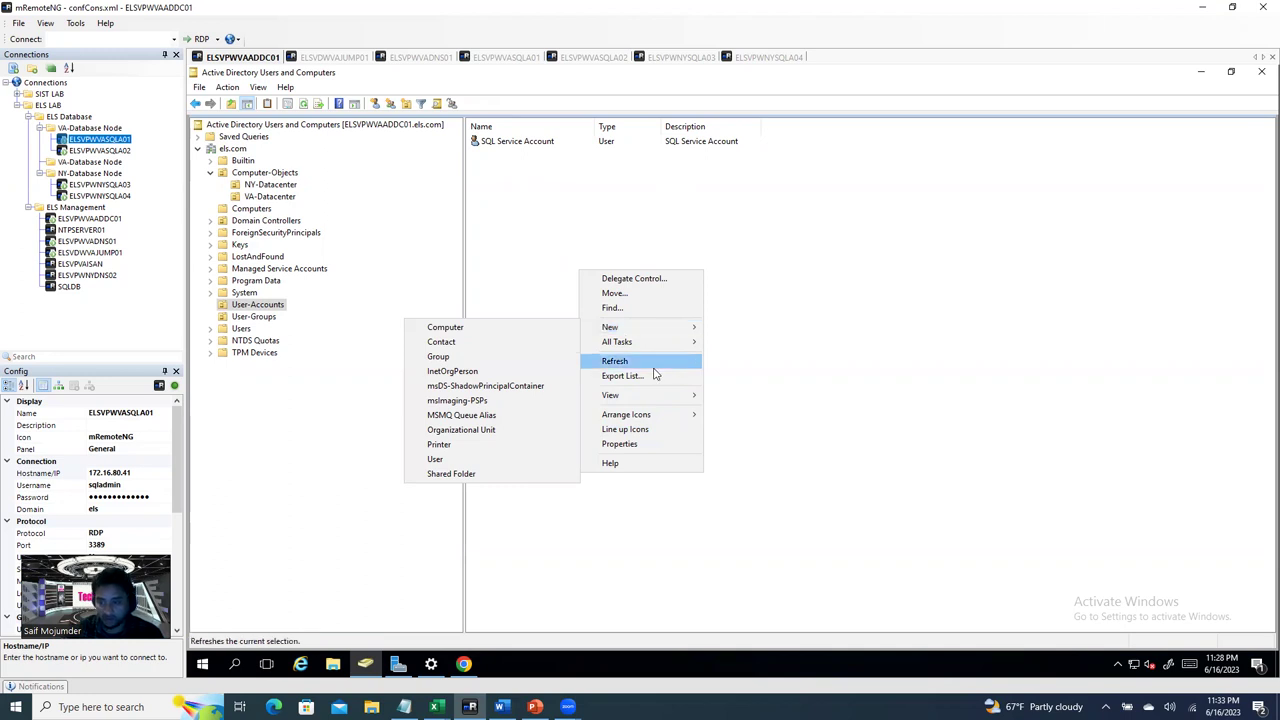
click(893, 242)
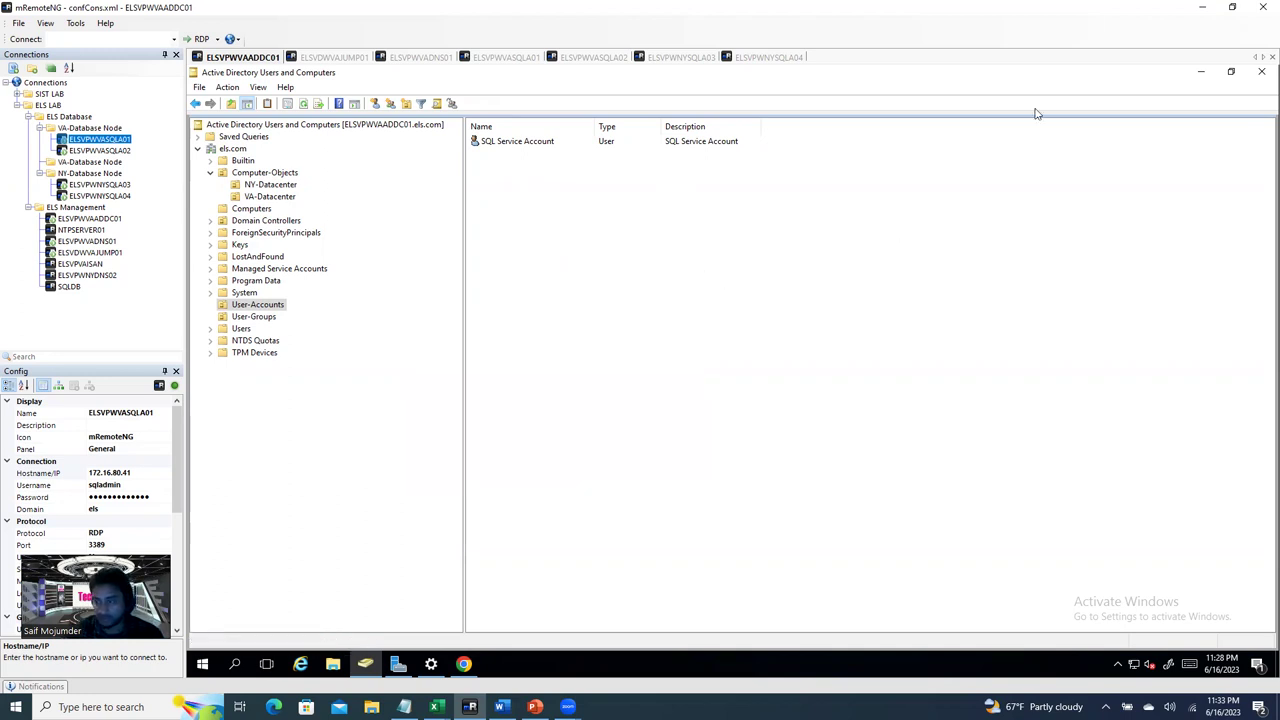
right_click(895, 241)
mouse_move(940, 300)
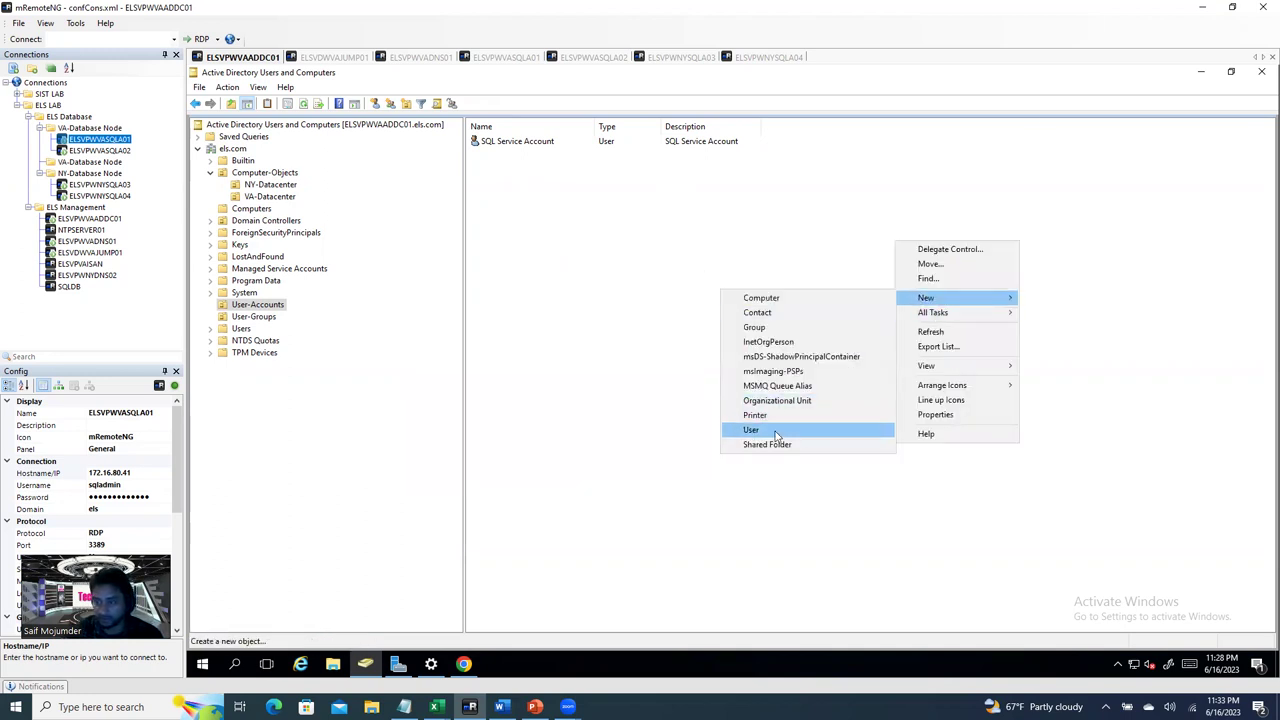
click(785, 428)
text(sdsadsad)
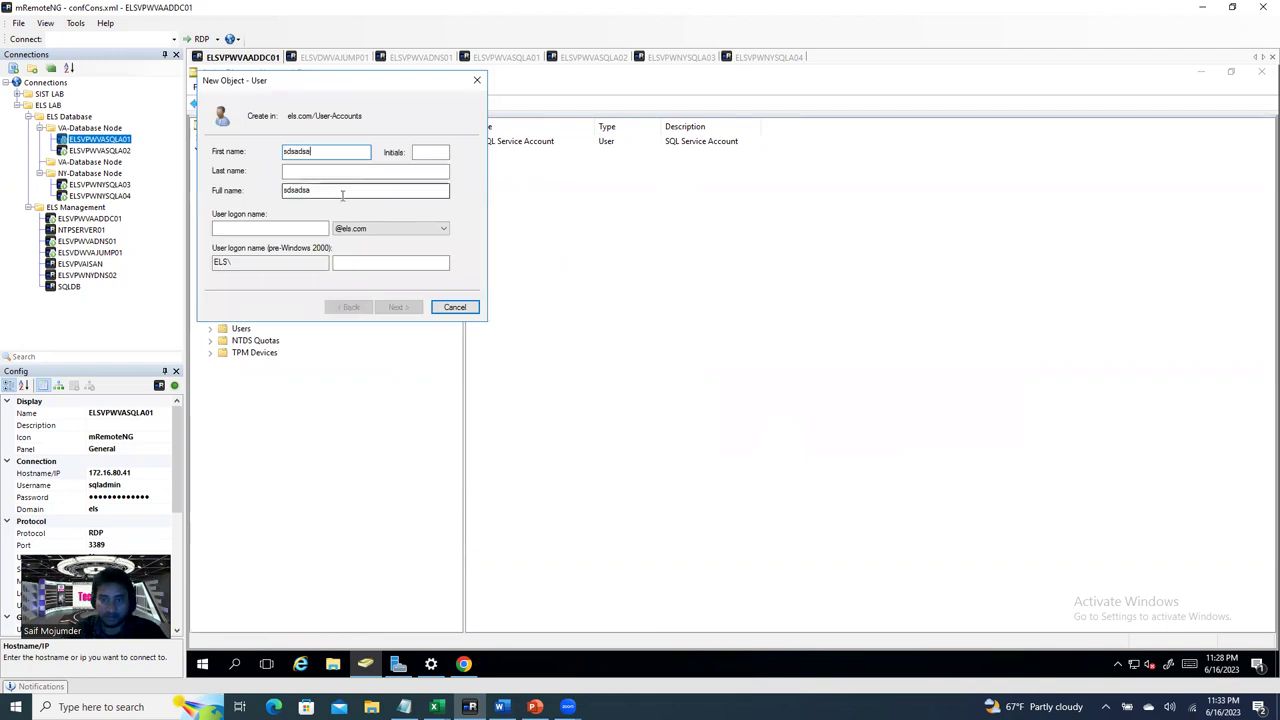
click(316, 173)
click(276, 228)
text(asdsad)
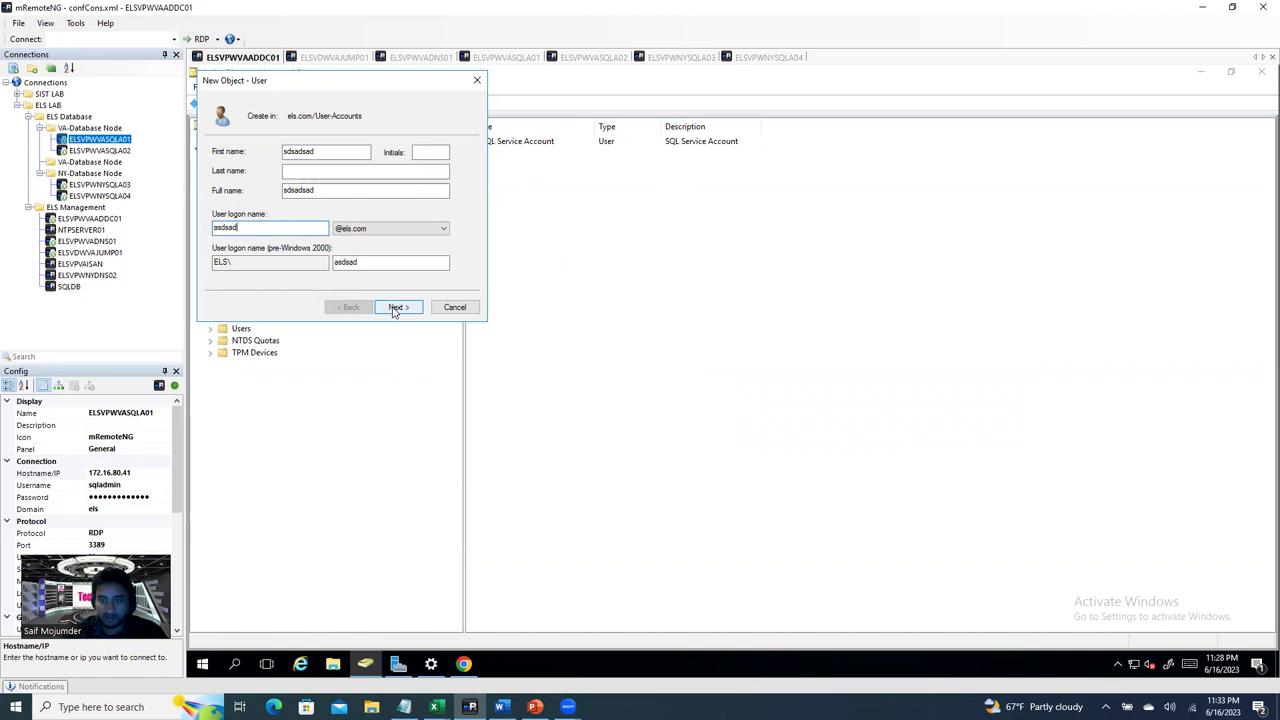
click(395, 309)
click(216, 195)
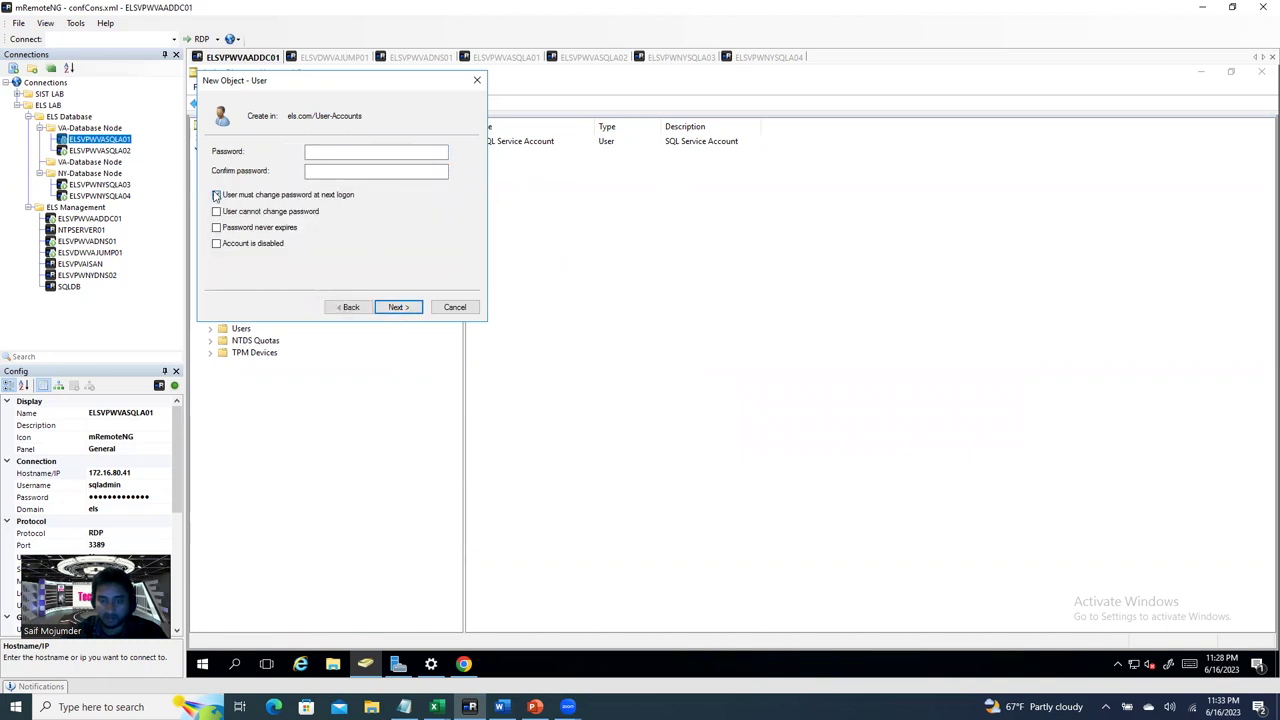
click(455, 308)
Open the SQL Service Account's properties
click(533, 146)
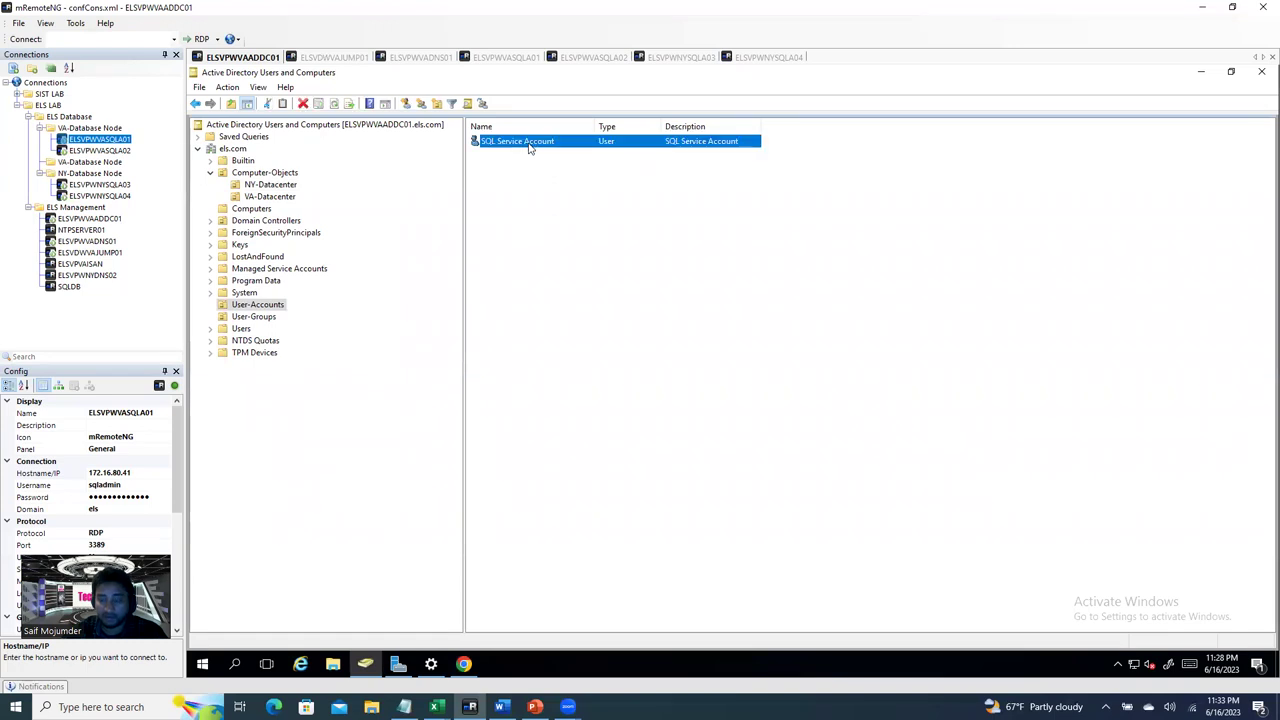
right_click(531, 146)
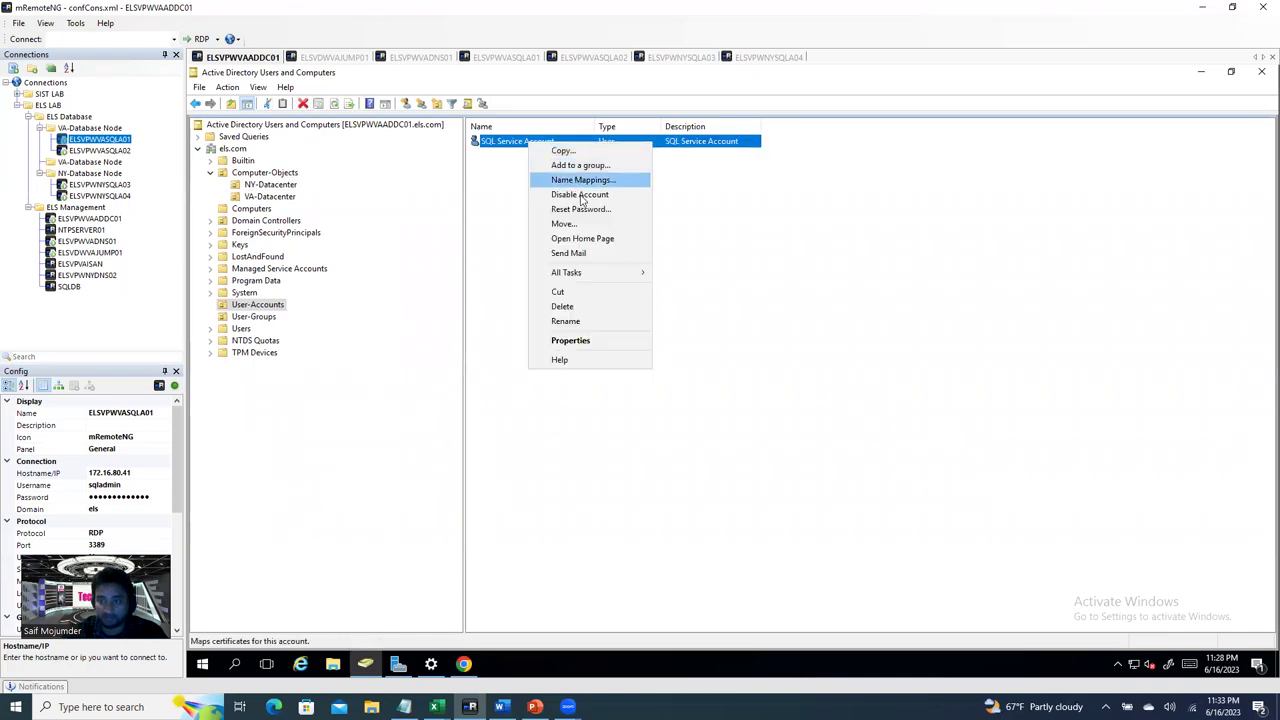
click(570, 341)
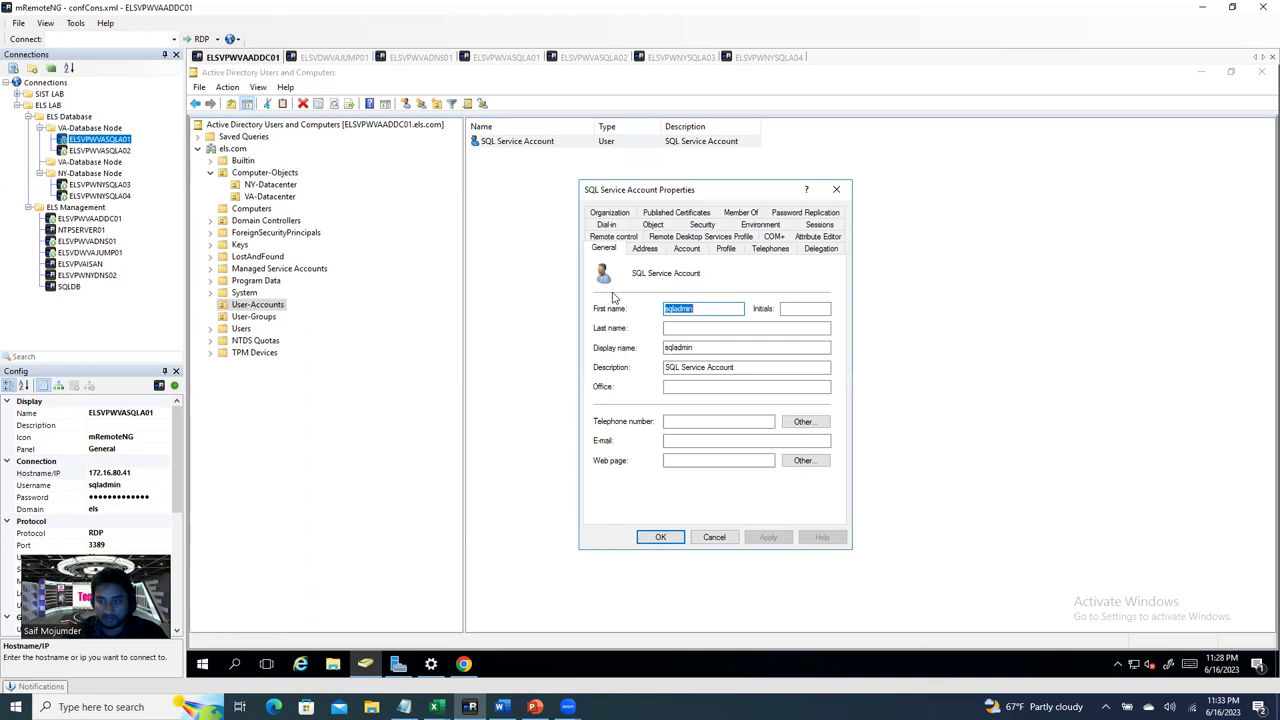
Review its Account and Member Of tabs, noting Domain Admins, and start adding another group
click(686, 249)
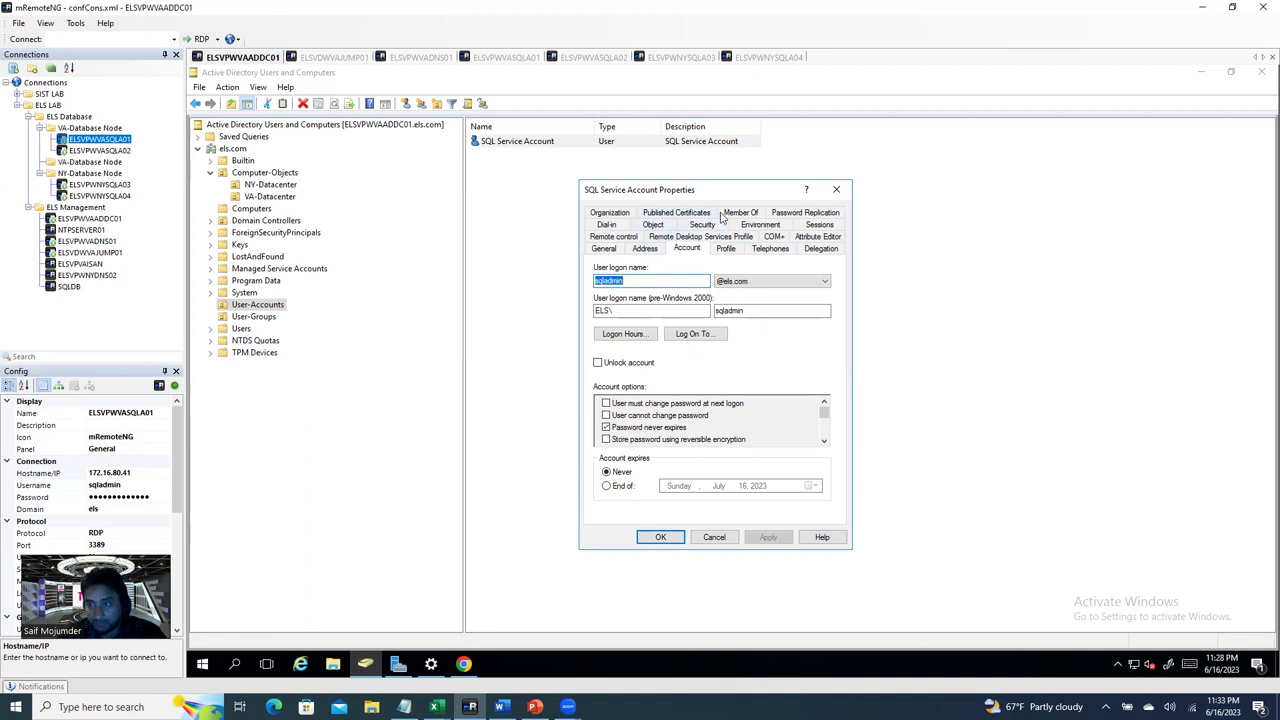
click(737, 213)
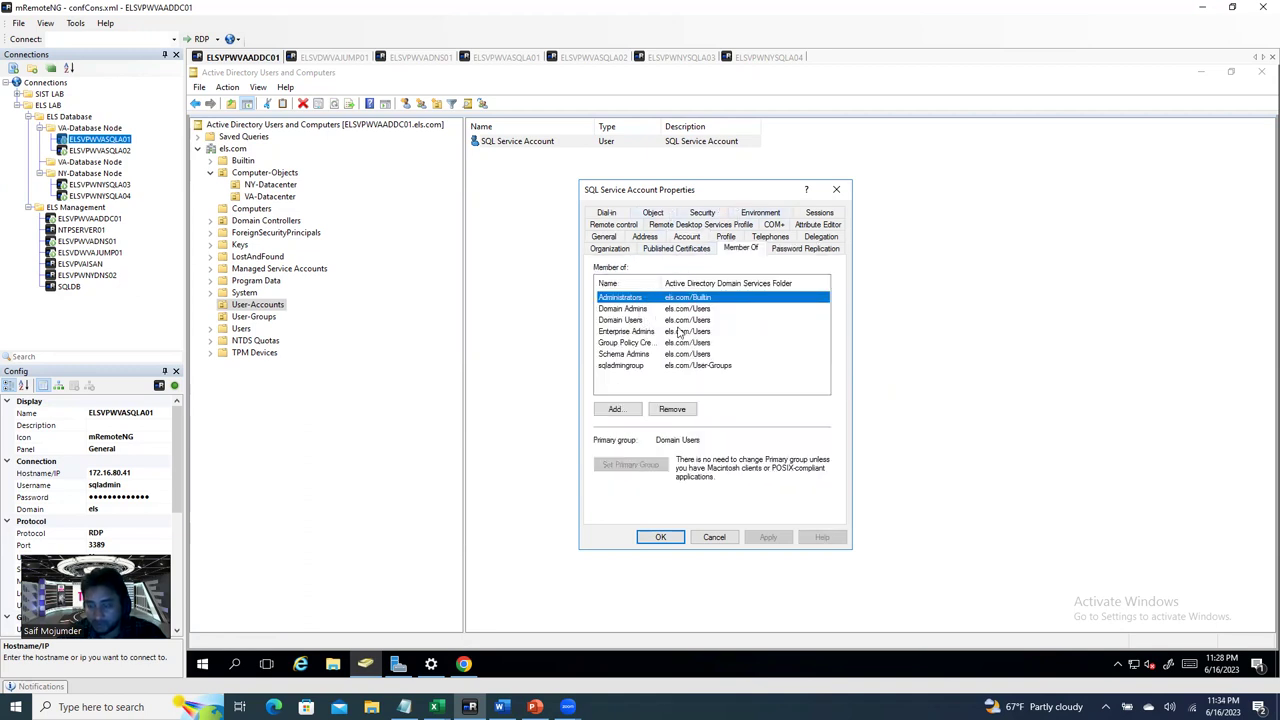
double_click(716, 273)
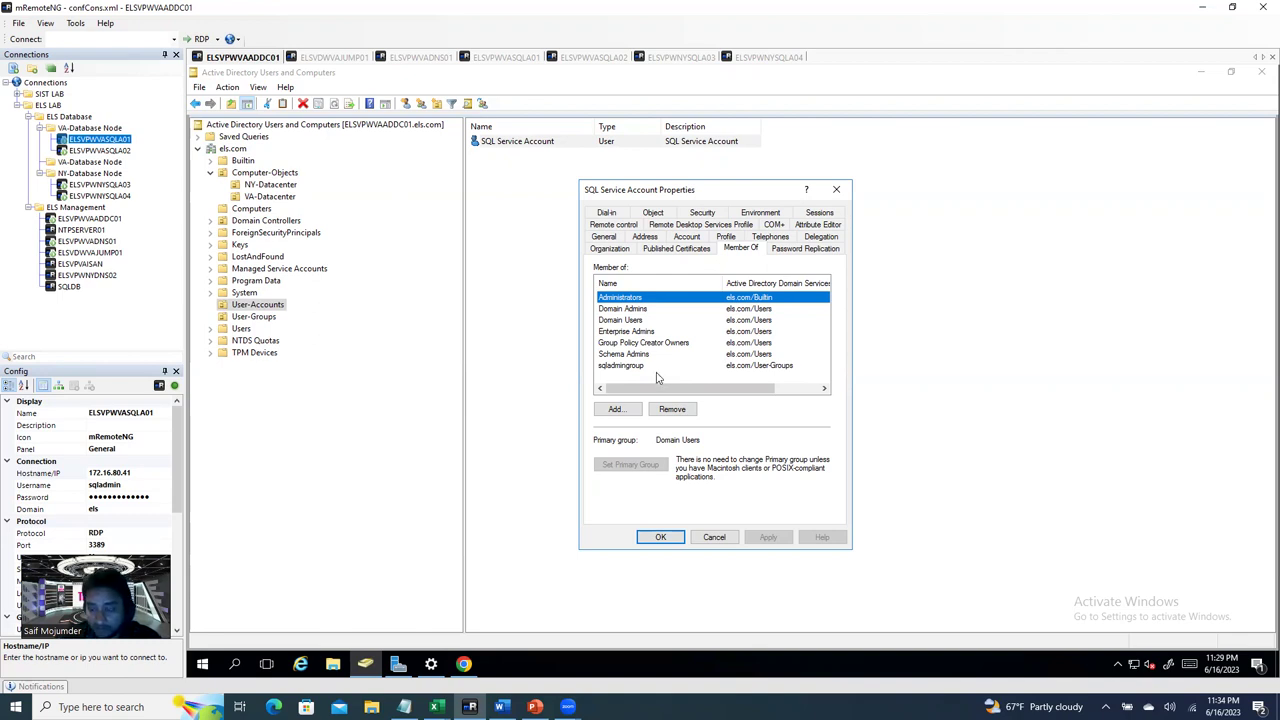
click(628, 309)
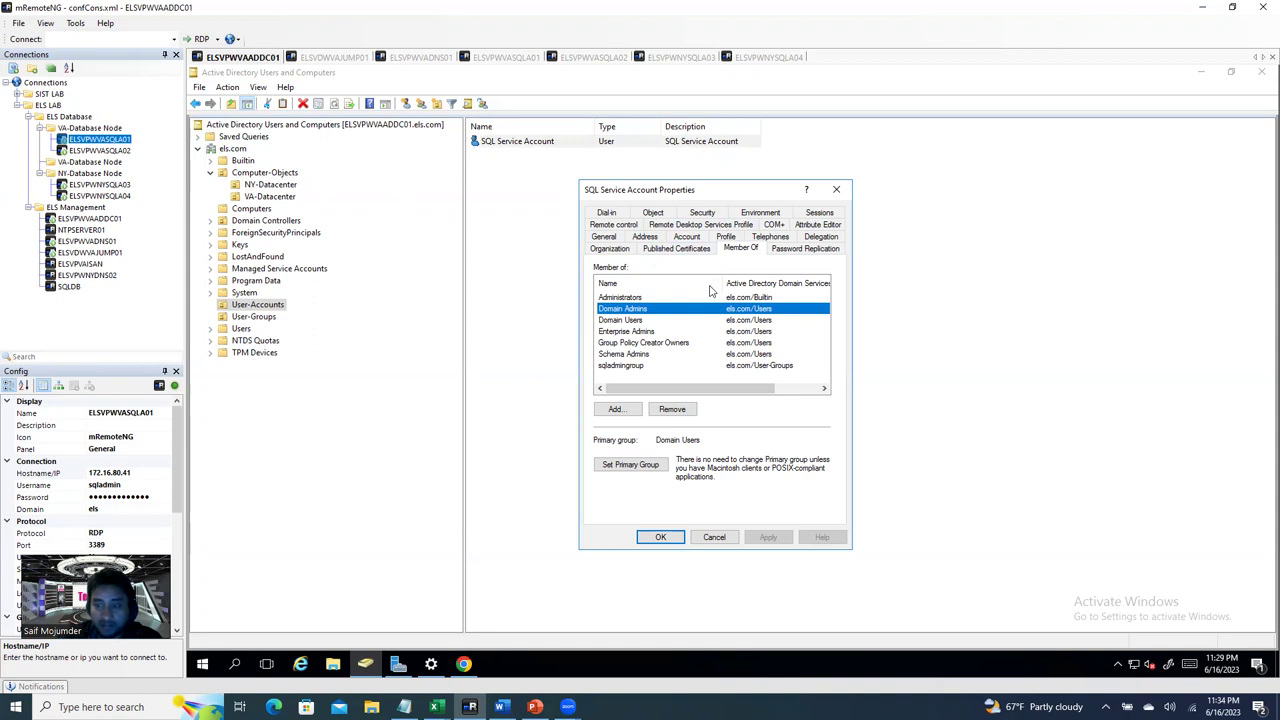
click(632, 408)
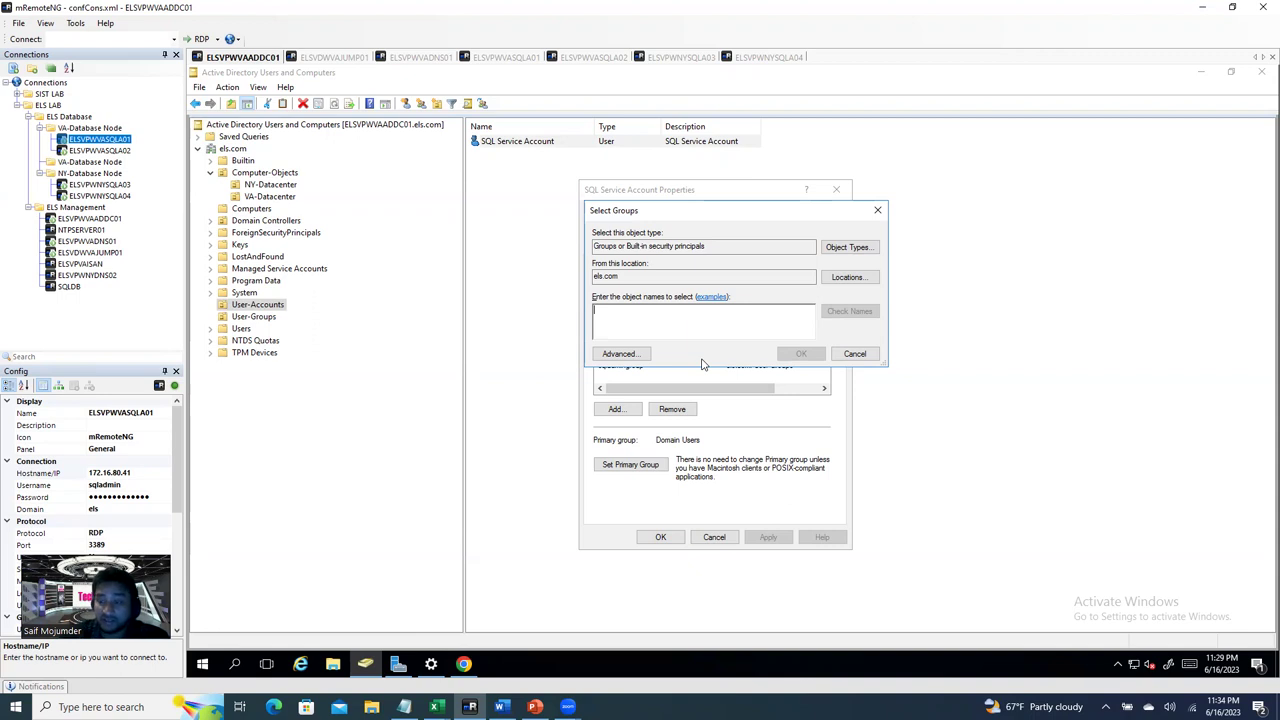
Try the group name 'sqp' in Select Groups, which isn't found in the directory
drag(731, 213, 1098, 188)
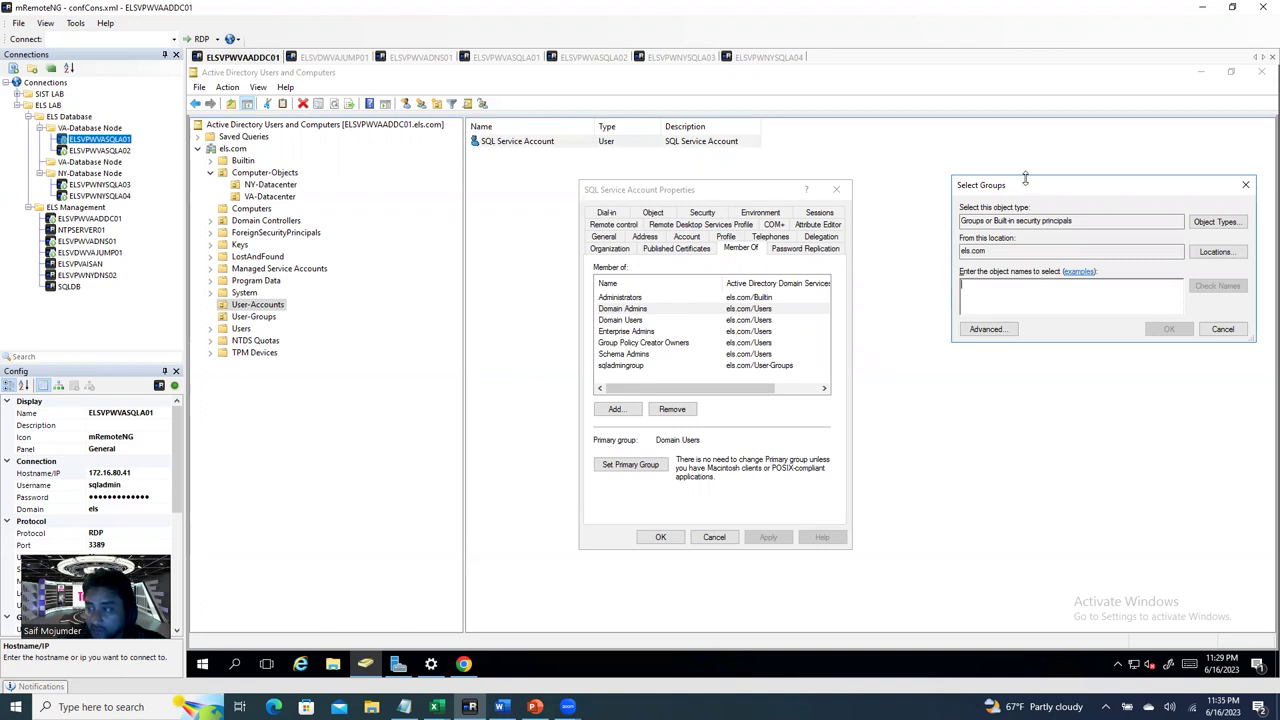
drag(786, 203, 720, 190)
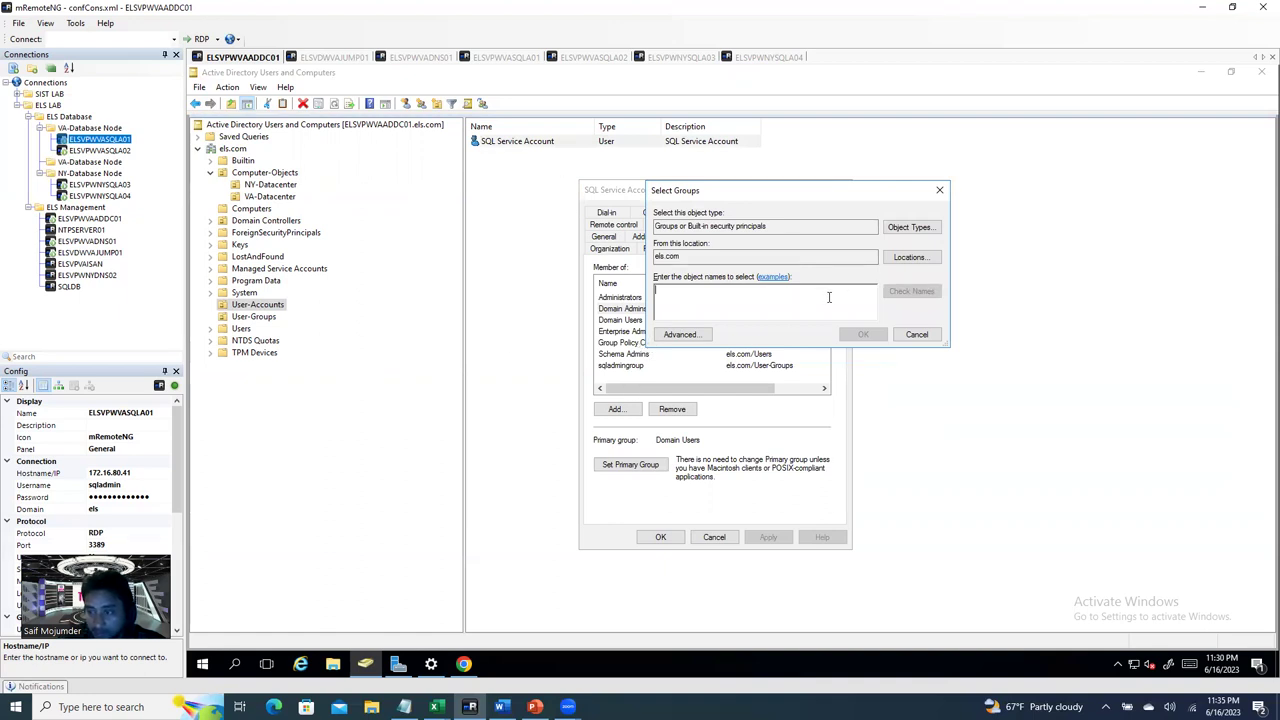
text(sq)
text(p)
click(910, 291)
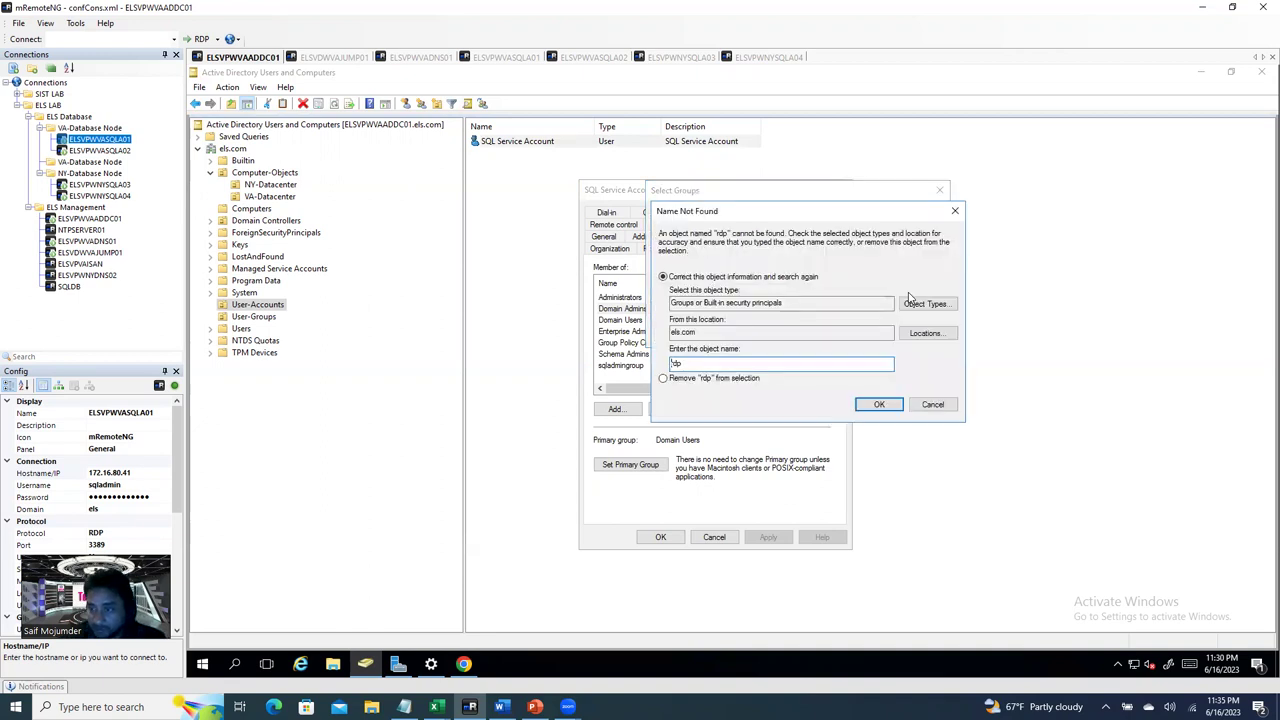
click(938, 306)
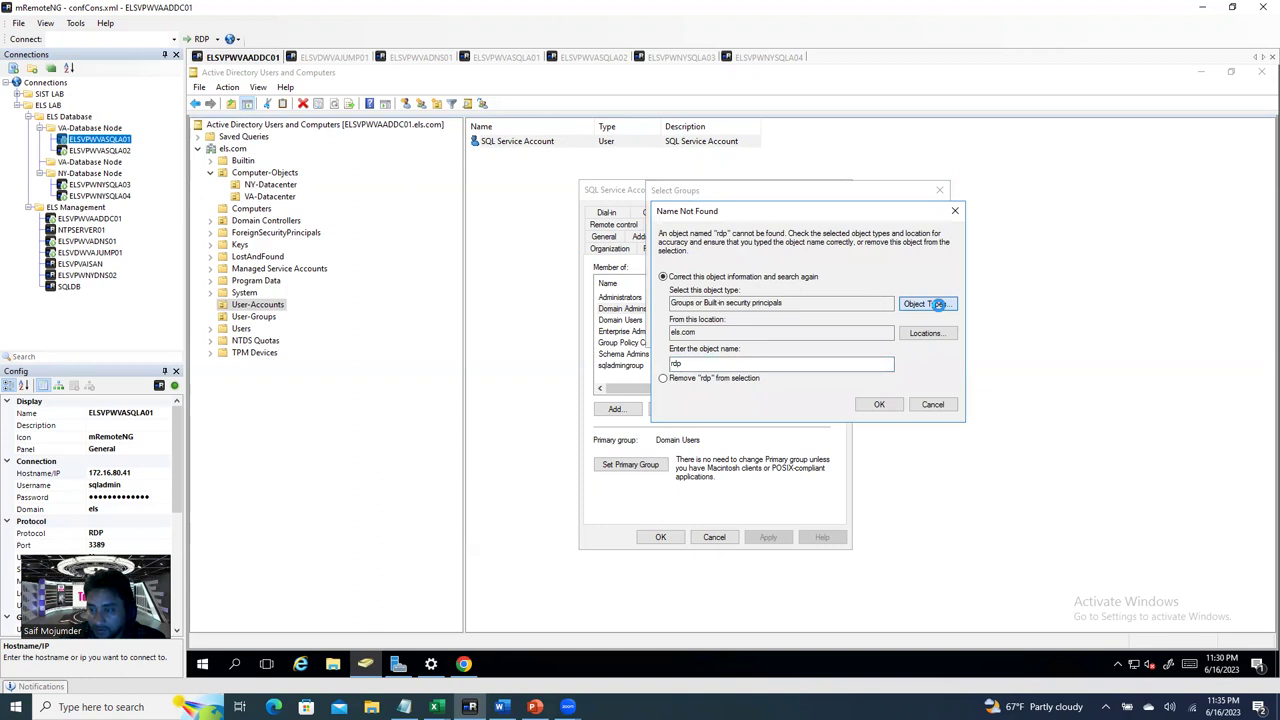
click(898, 401)
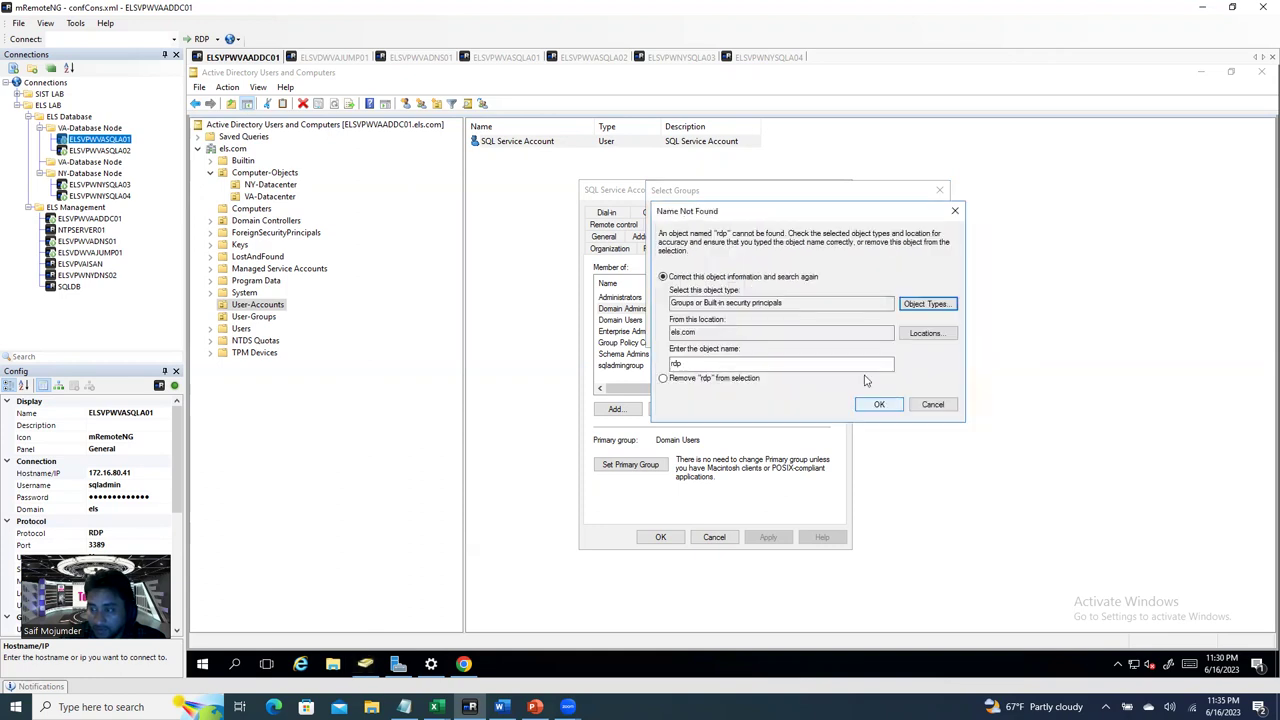
click(932, 404)
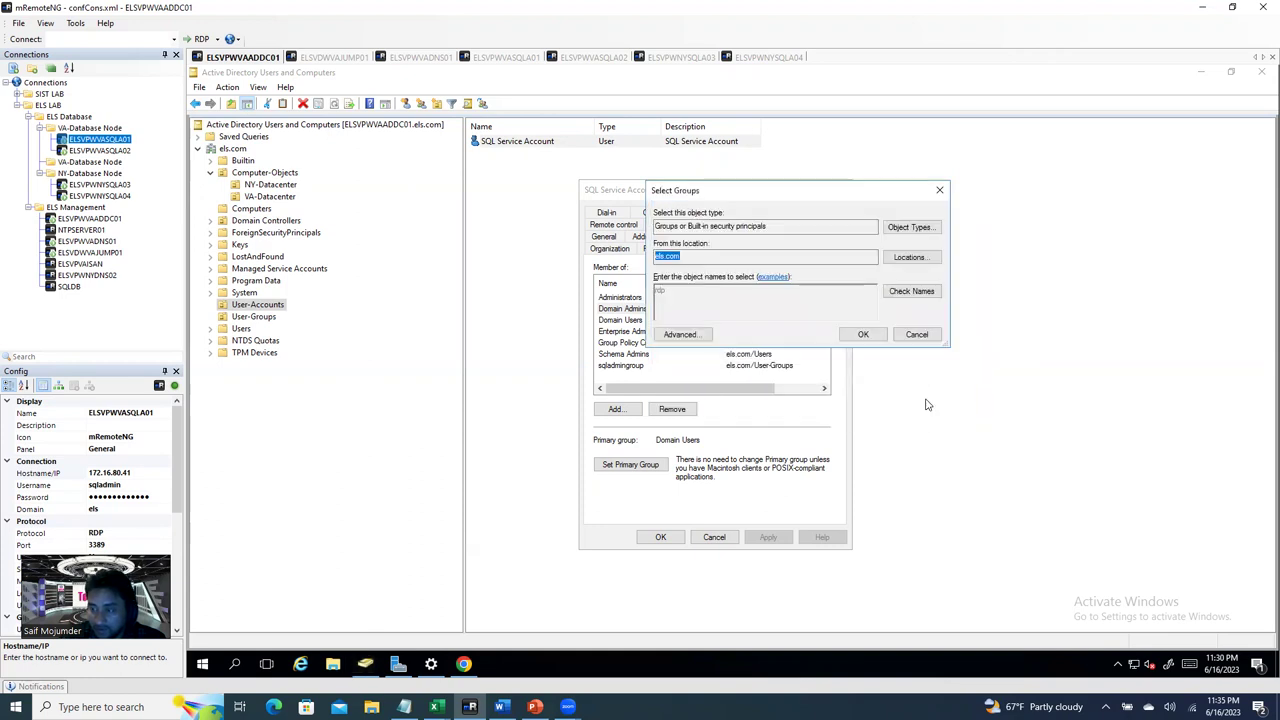
Search all domain groups and select Remote Desktop Users
click(688, 336)
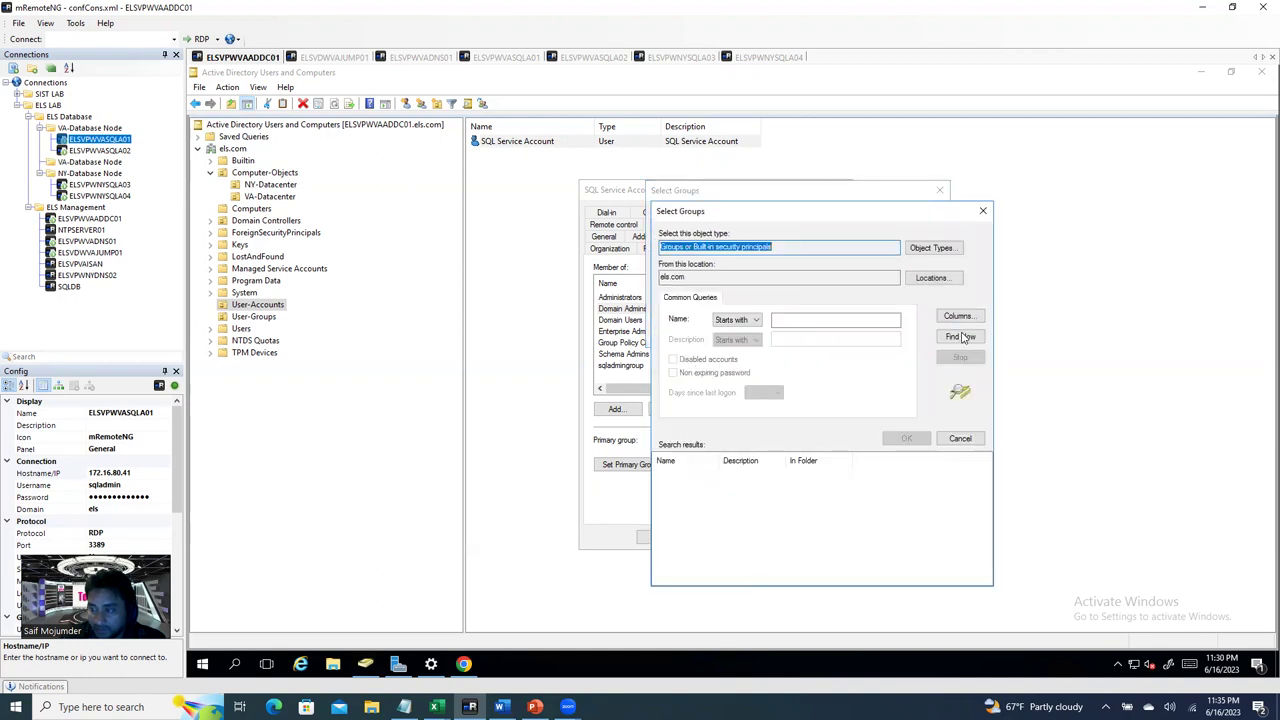
click(960, 337)
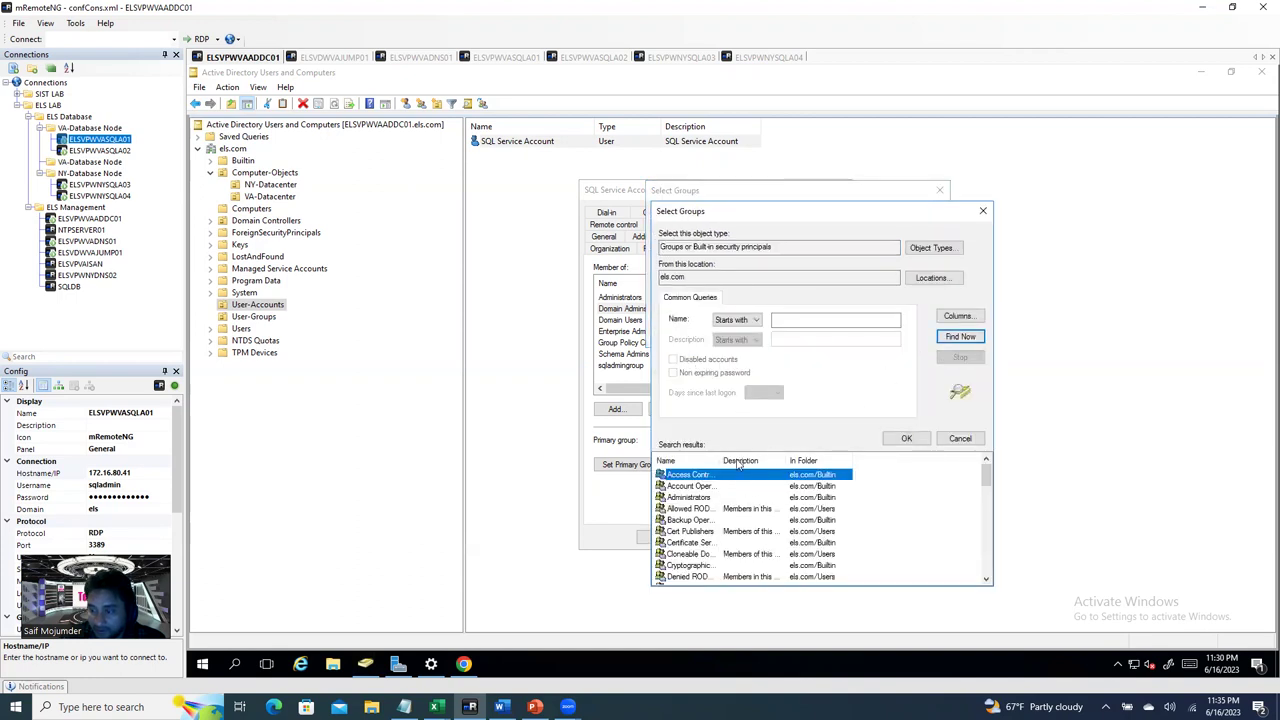
drag(721, 460, 855, 465)
drag(867, 218, 665, 137)
drag(783, 397, 783, 404)
click(495, 451)
scroll(494, 468, down, 7)
scroll(494, 478, down, 3)
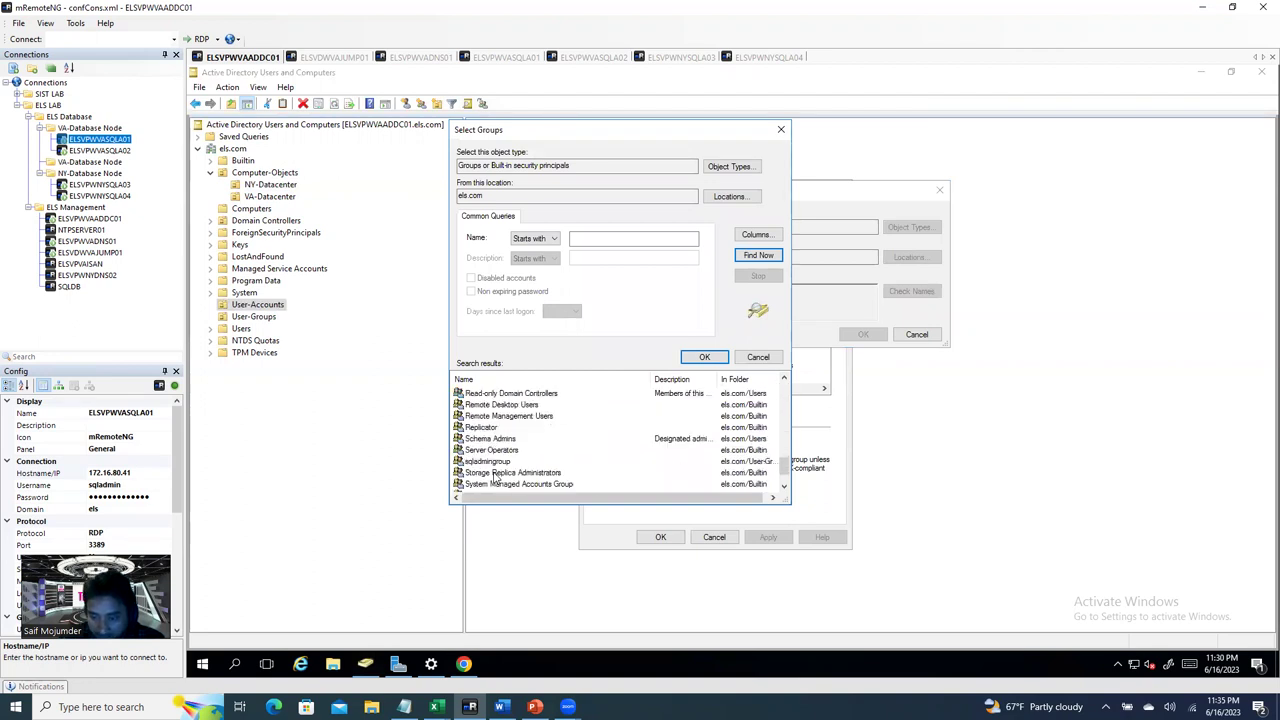
click(514, 406)
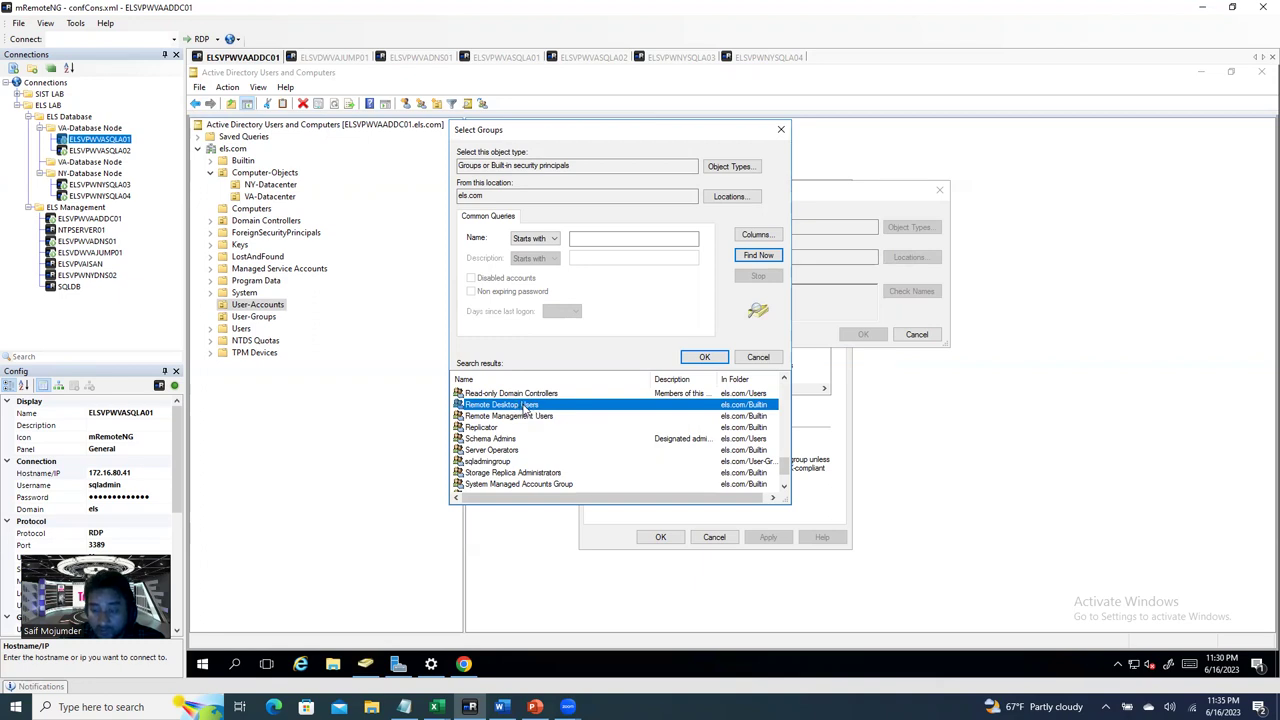
Cancel the group search and close SQL Service Account properties without changes
click(781, 132)
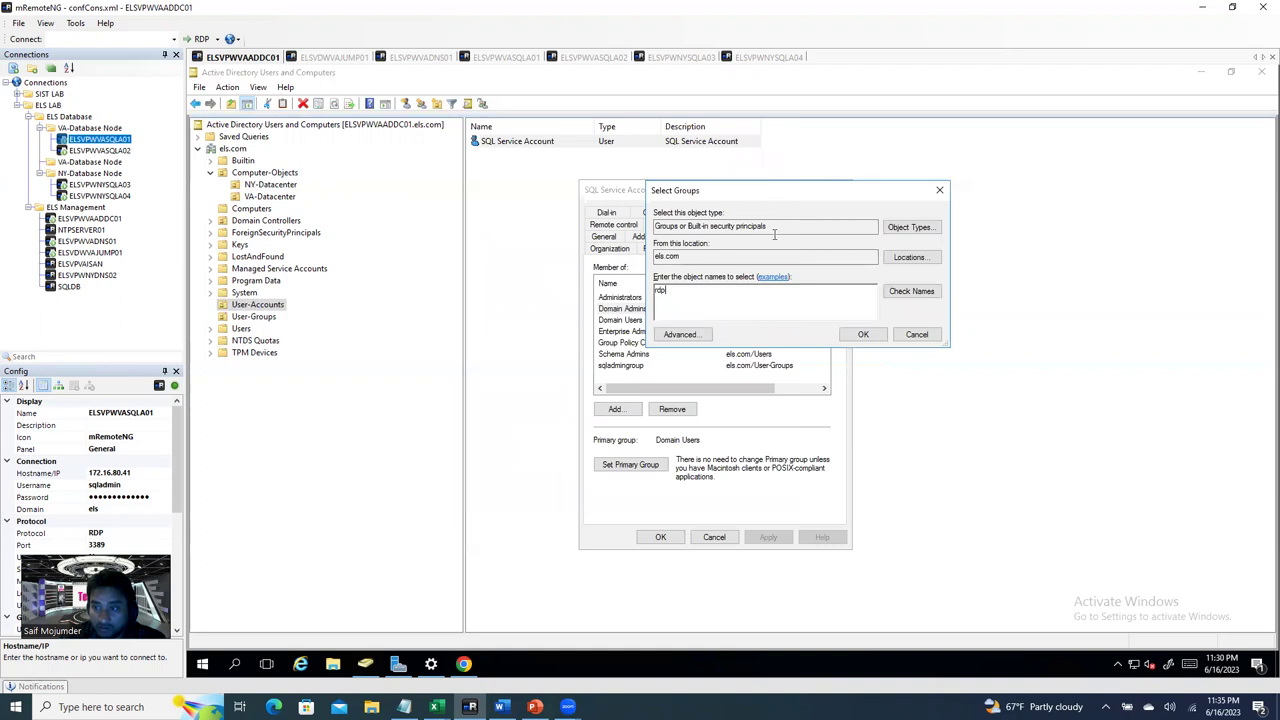
click(936, 191)
click(838, 190)
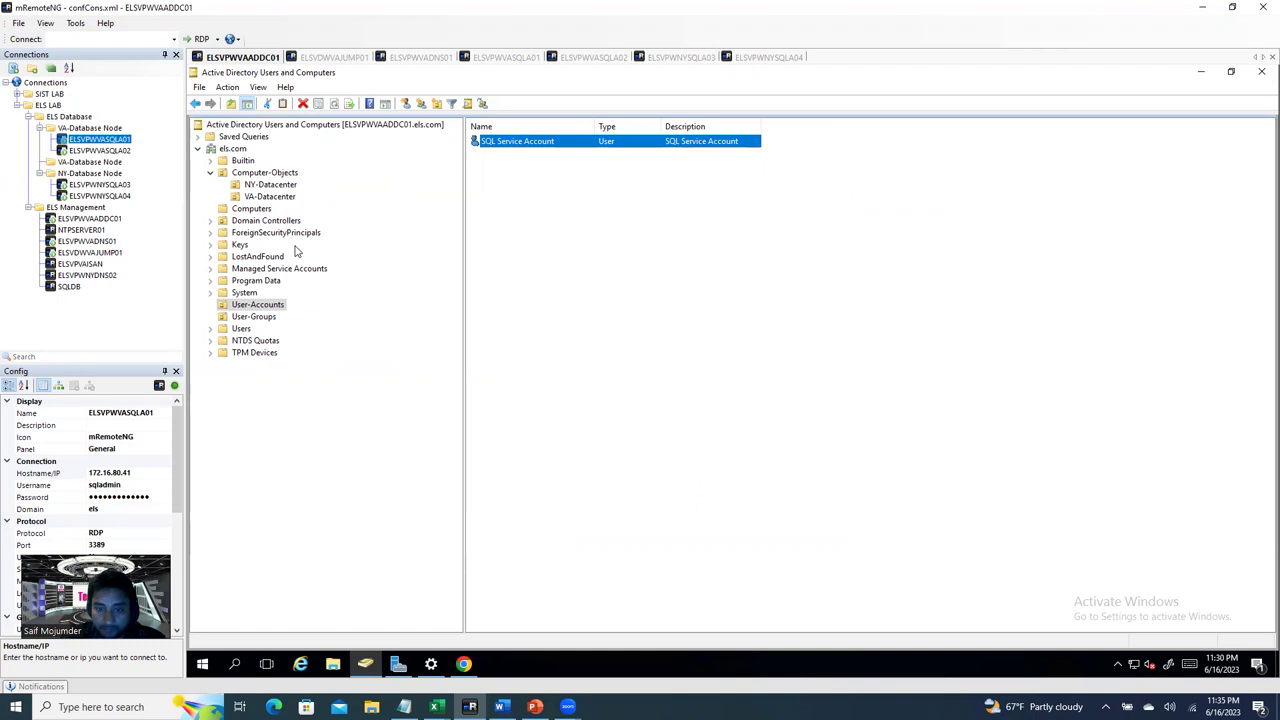
View Administrator's Member Of groups in the Users container, then close without adding any group
click(239, 329)
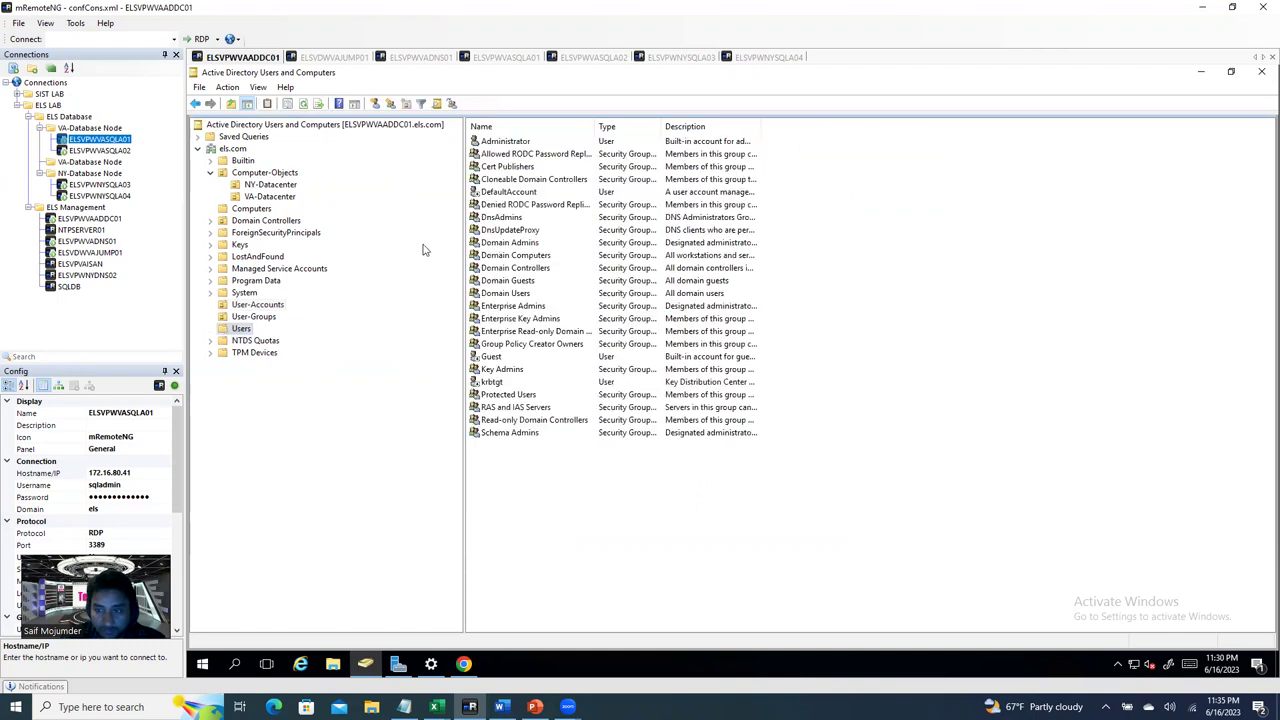
click(520, 142)
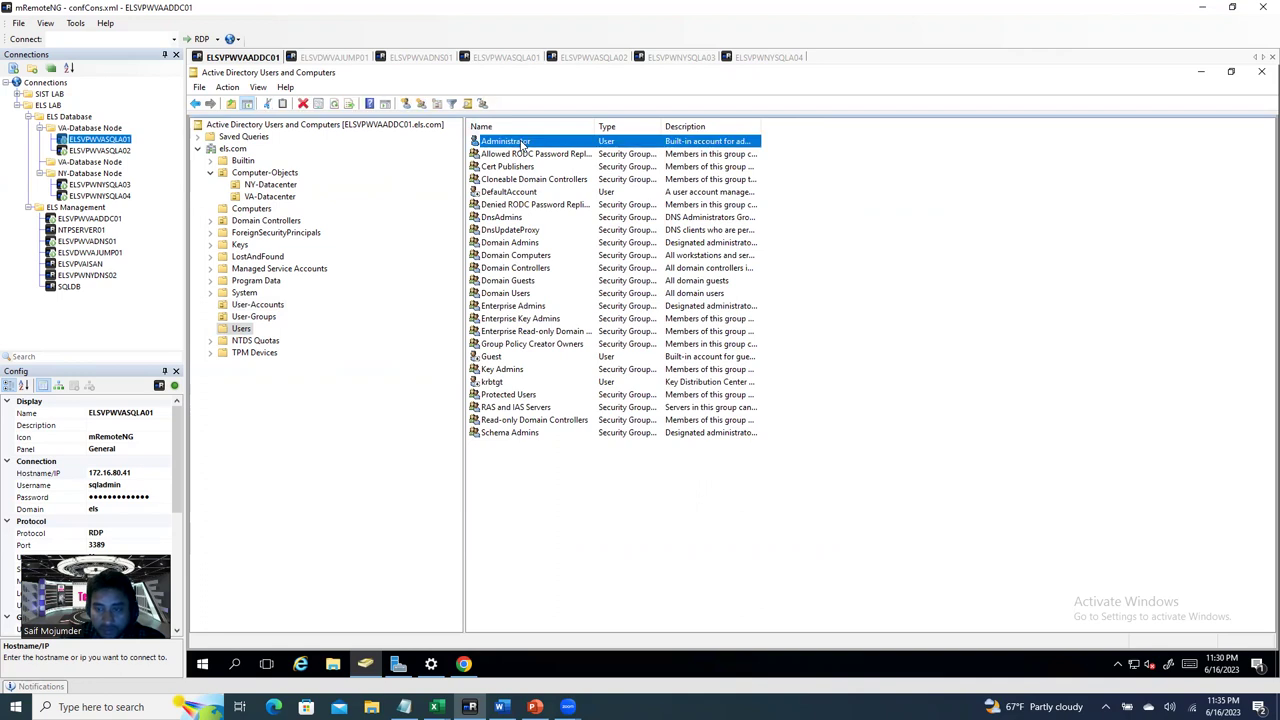
double_click(520, 142)
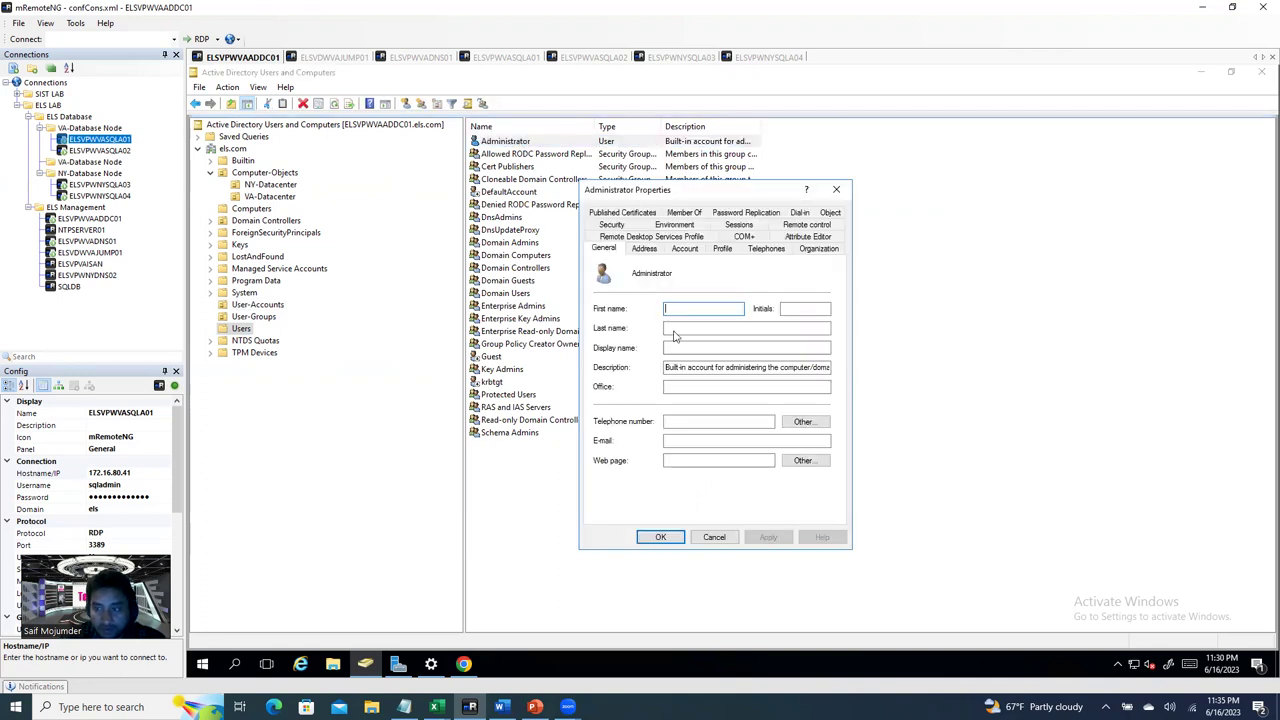
click(687, 216)
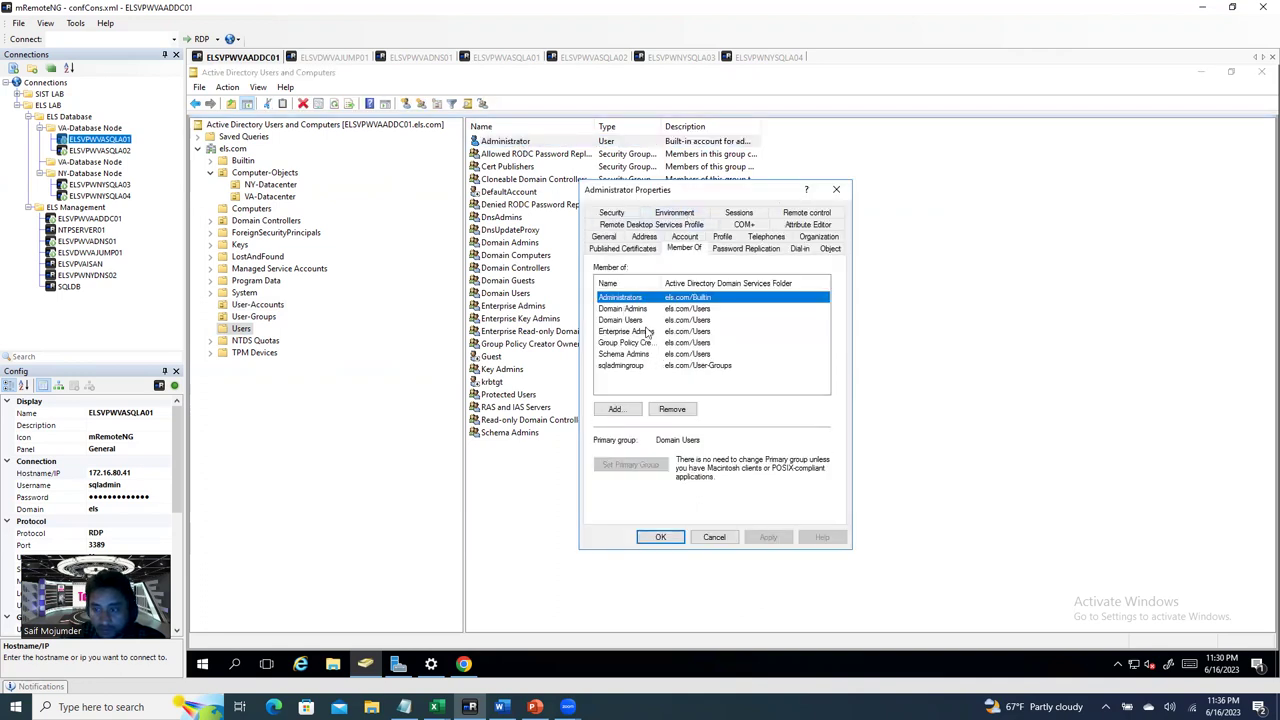
click(616, 411)
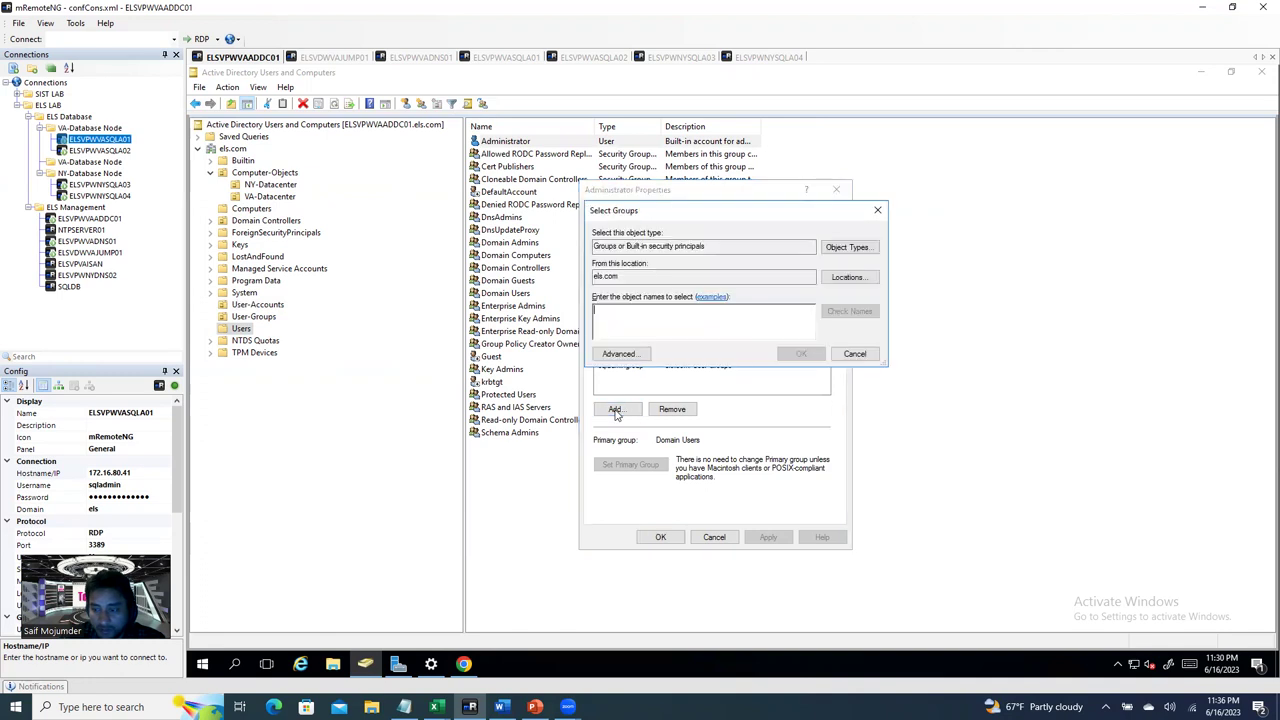
click(878, 210)
click(836, 189)
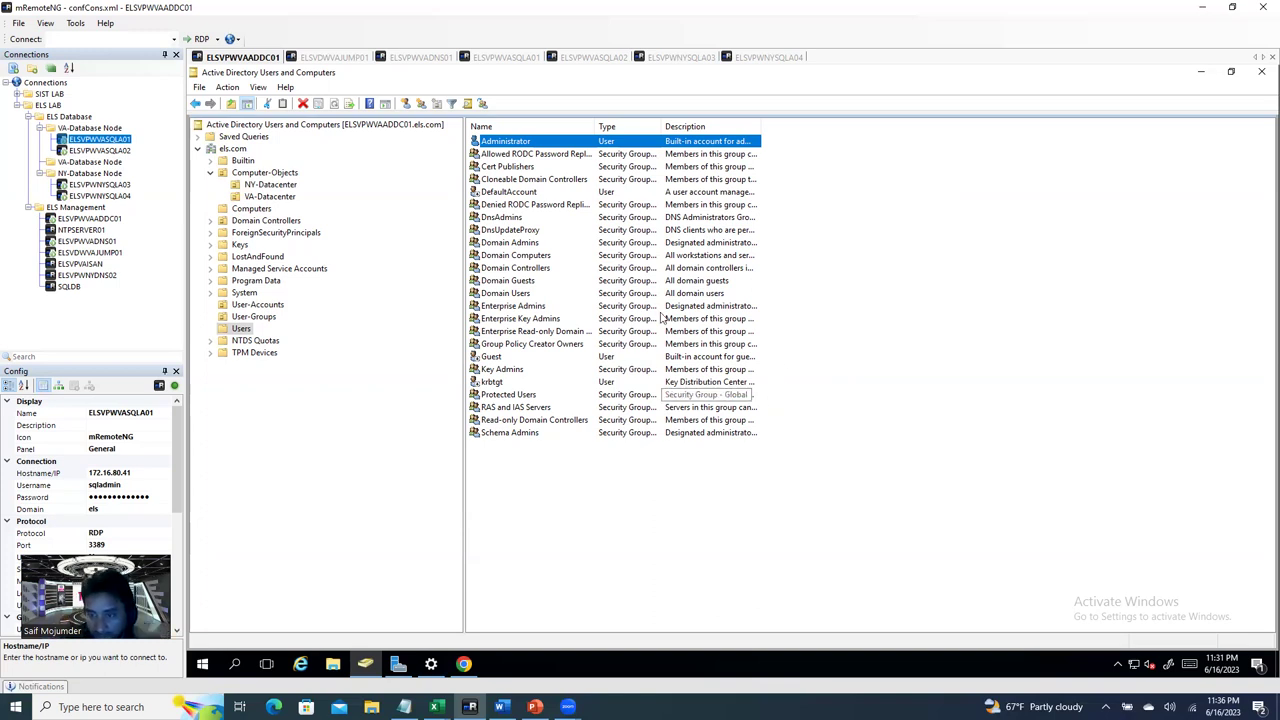
Show the User-Groups OU and right-click sqladmingroup for its actions
click(925, 469)
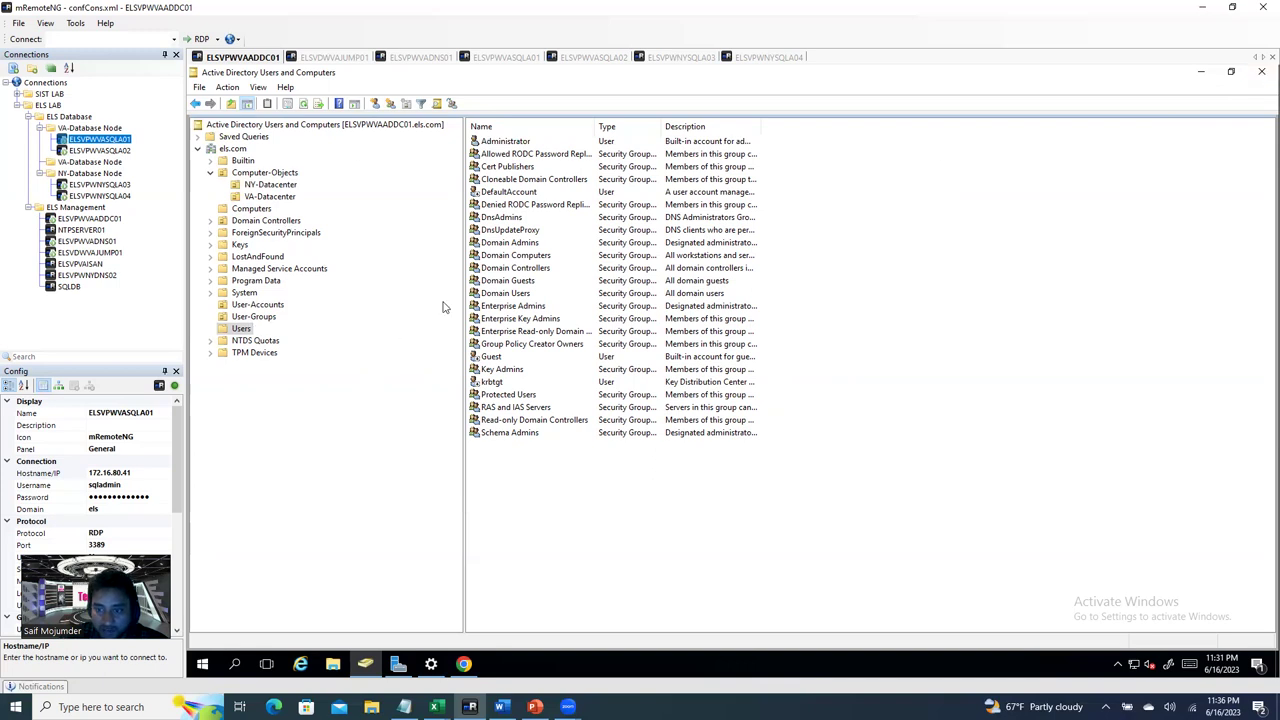
click(258, 304)
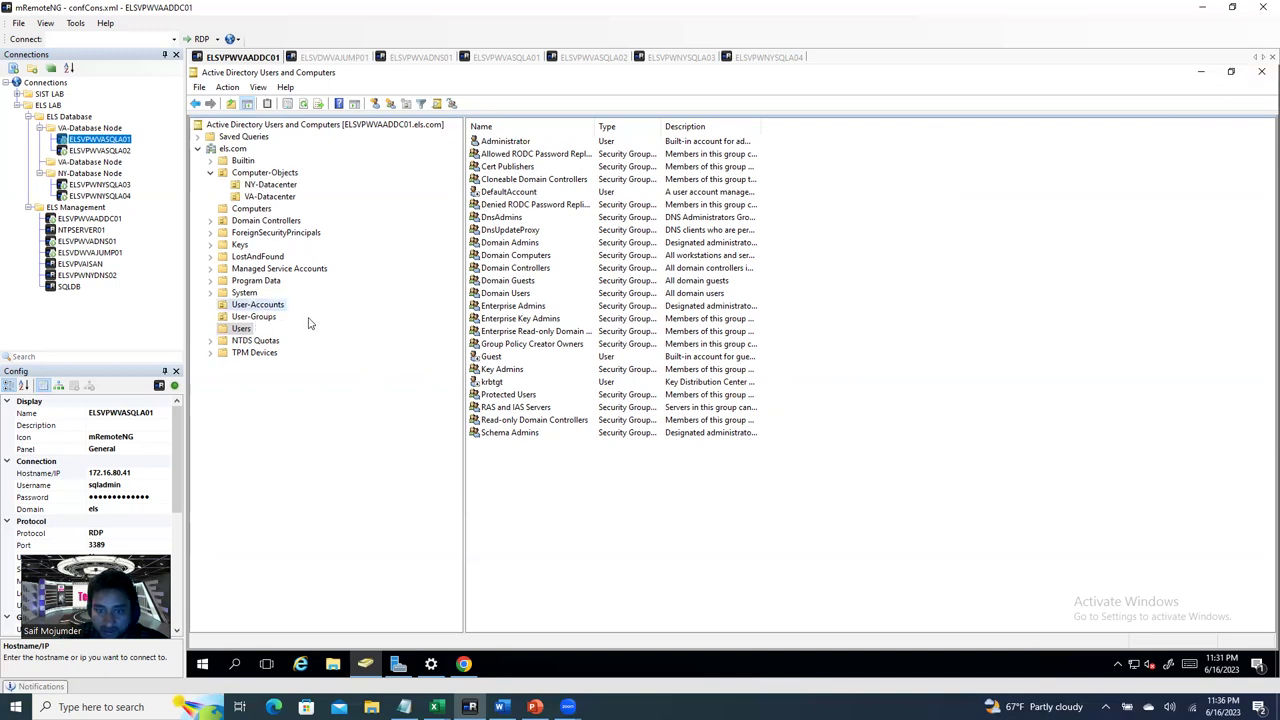
click(254, 316)
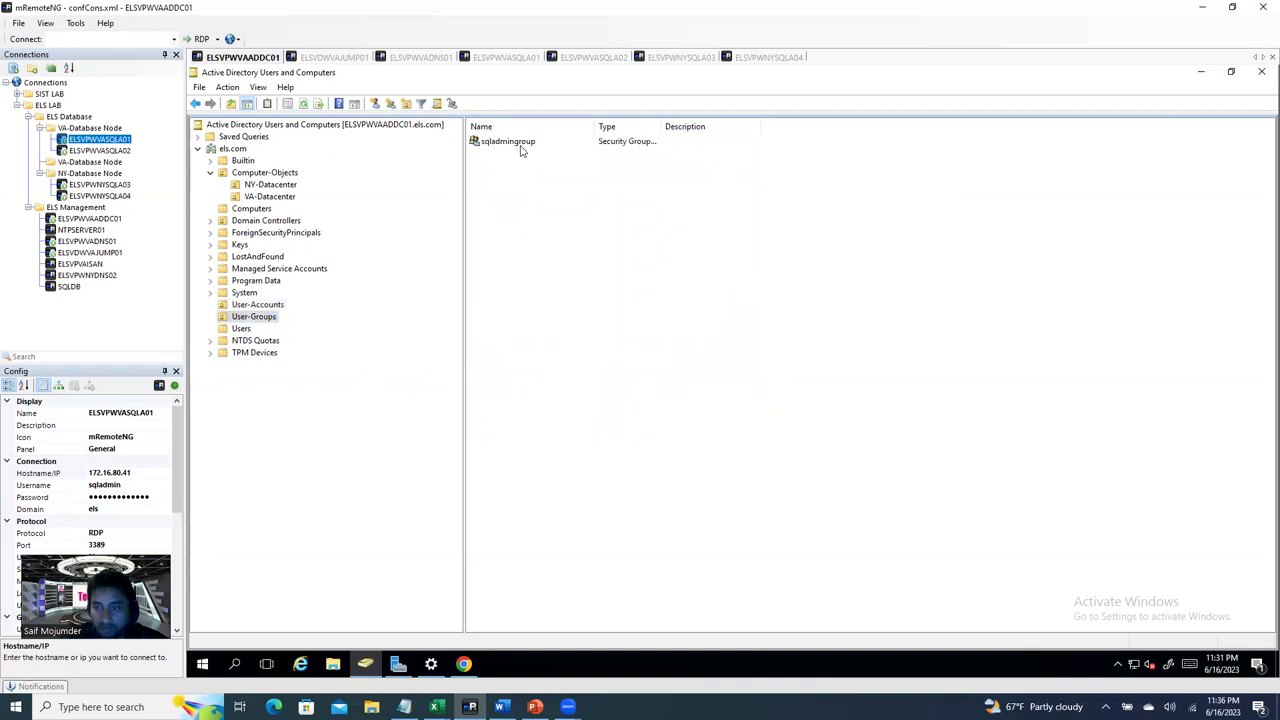
click(520, 143)
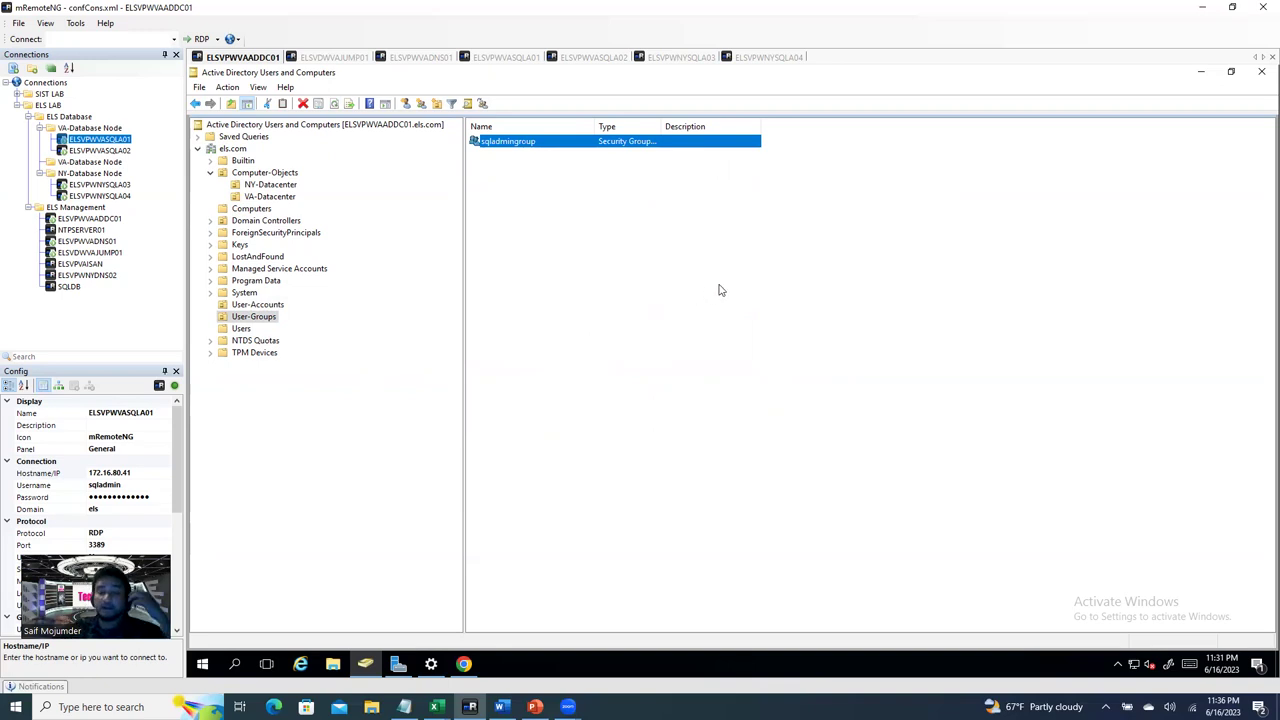
right_click(538, 147)
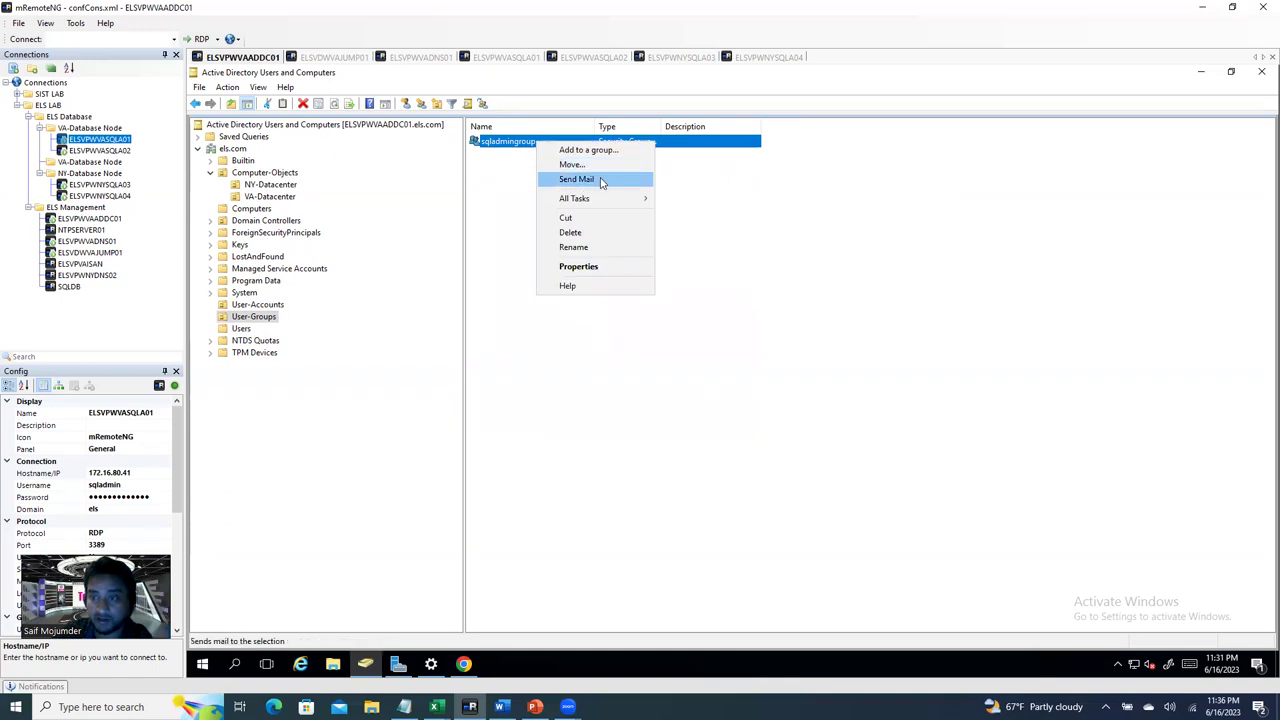
View sqladmingroup's members, Administrator and SQL Service Account, in its properties
click(580, 266)
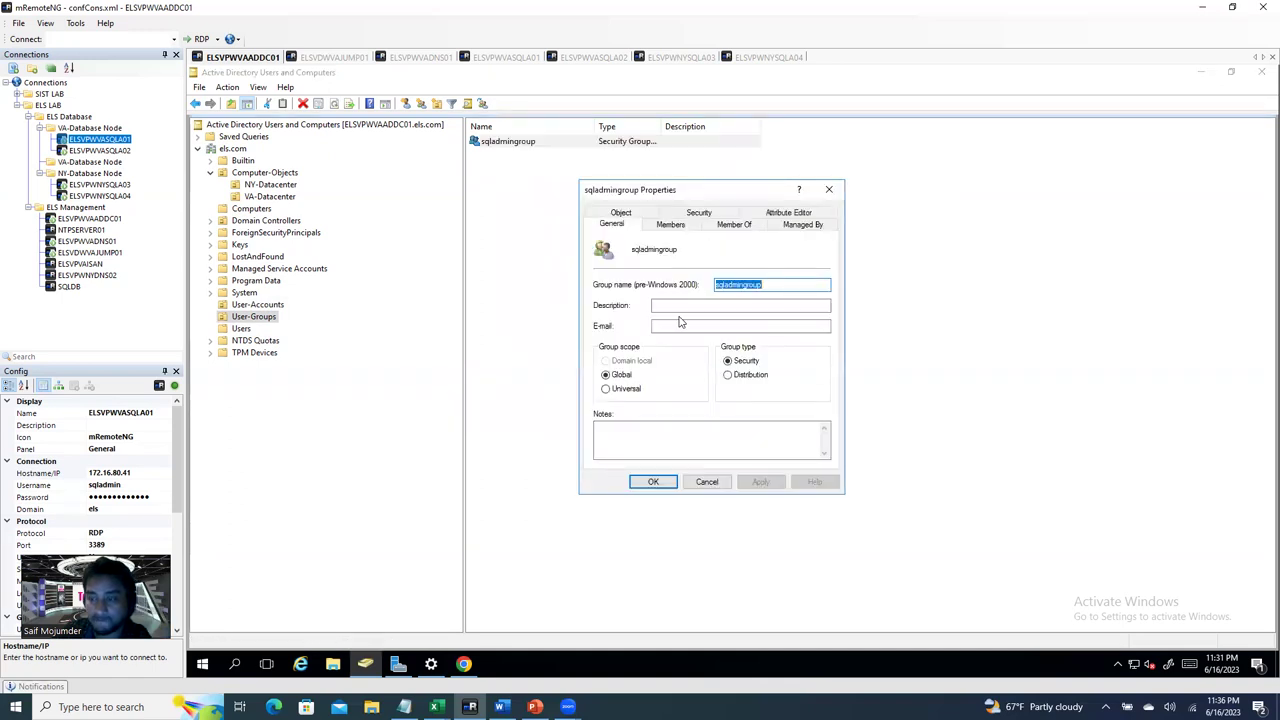
click(670, 224)
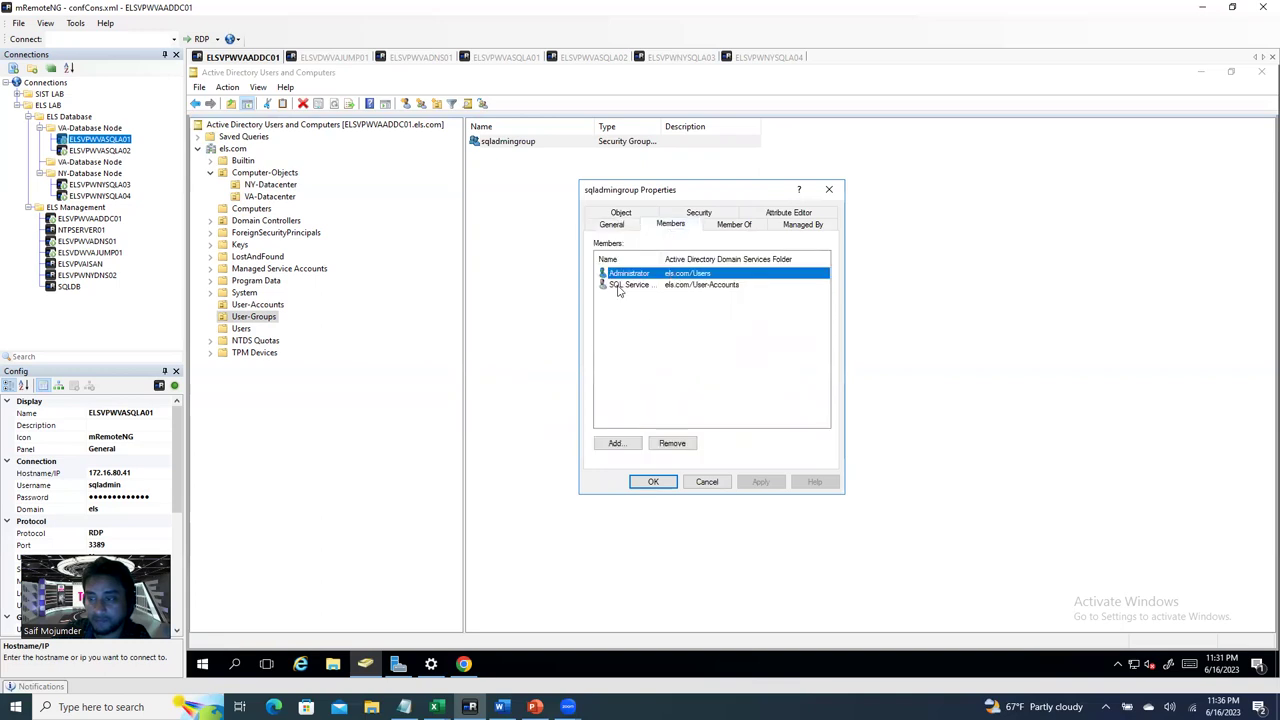
drag(658, 258, 720, 258)
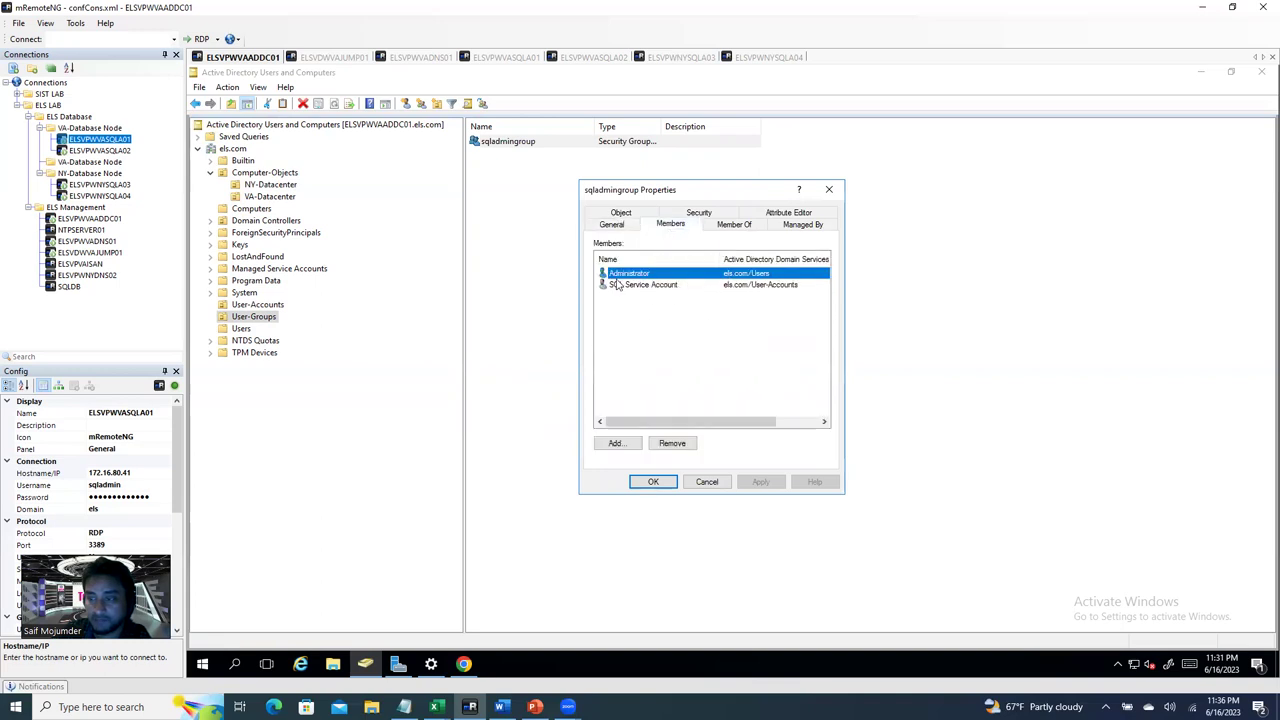
Try adding member 'f', which isn't found, then cancel and close the properties
click(616, 444)
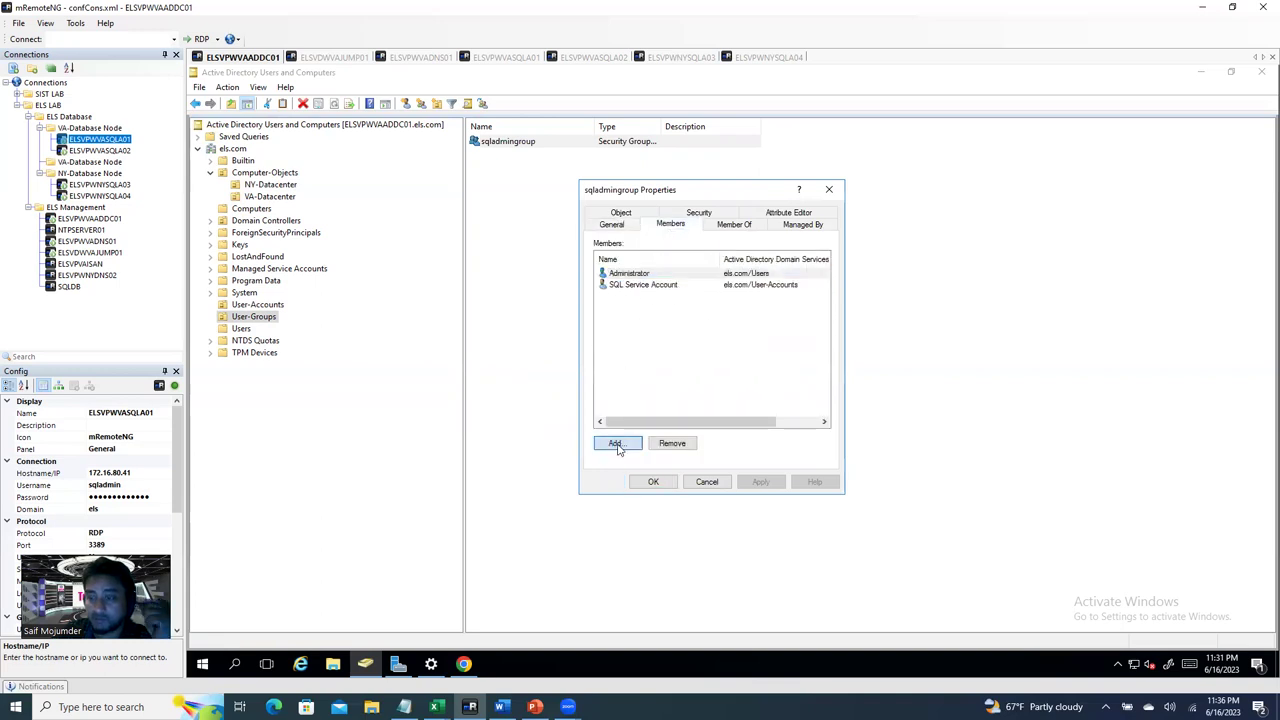
text(f)
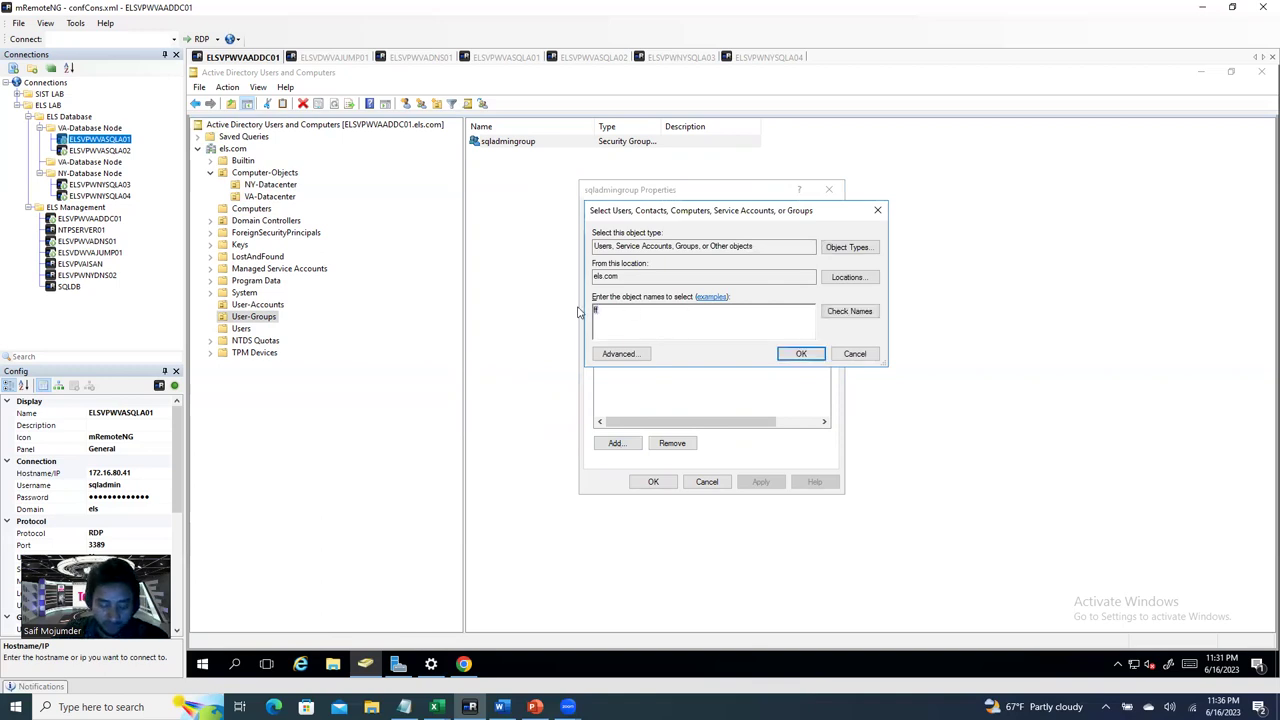
click(856, 312)
click(860, 424)
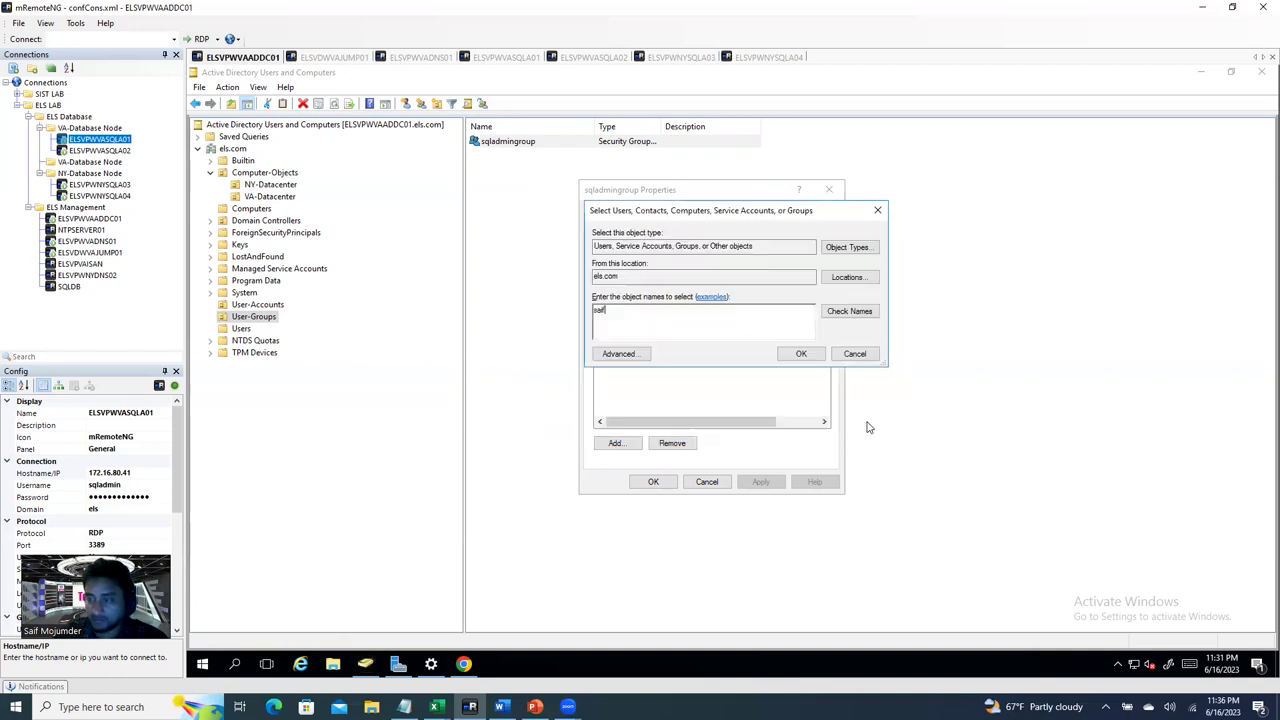
click(877, 211)
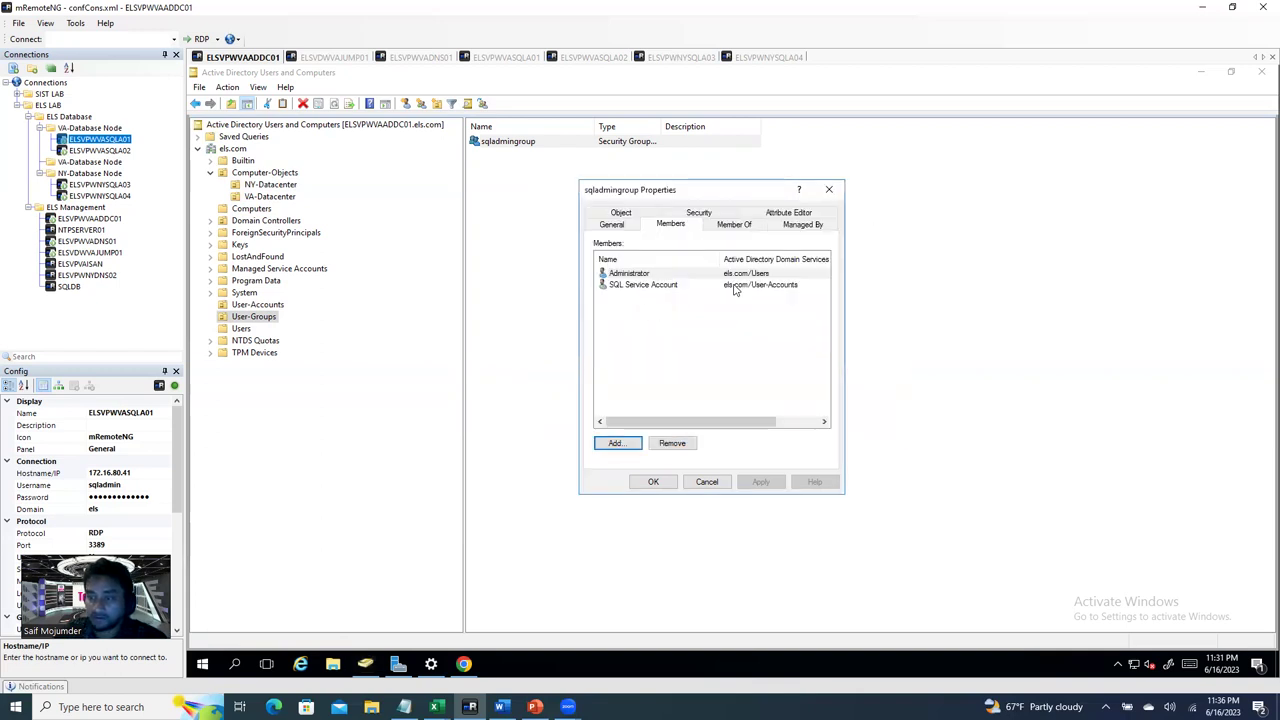
click(828, 190)
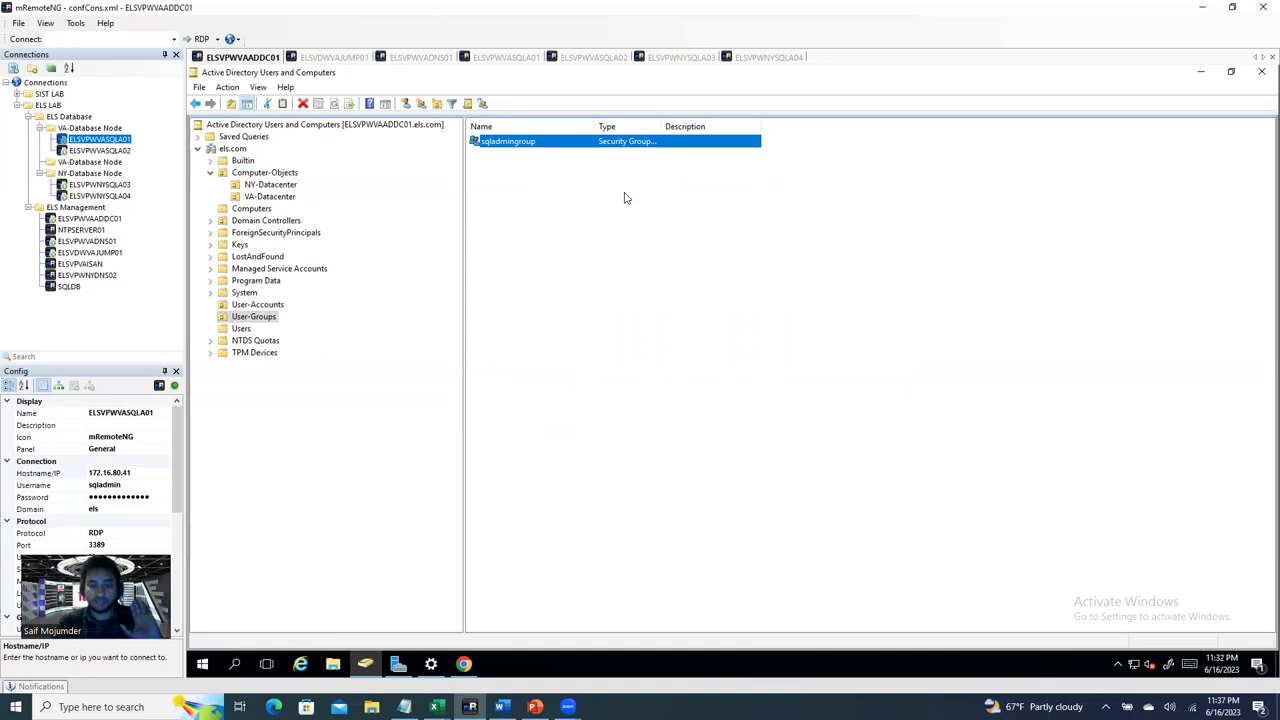
Let the SQL Server 2019 copy to Database (E:) continue on ELSVPWVAJUMP01
click(331, 56)
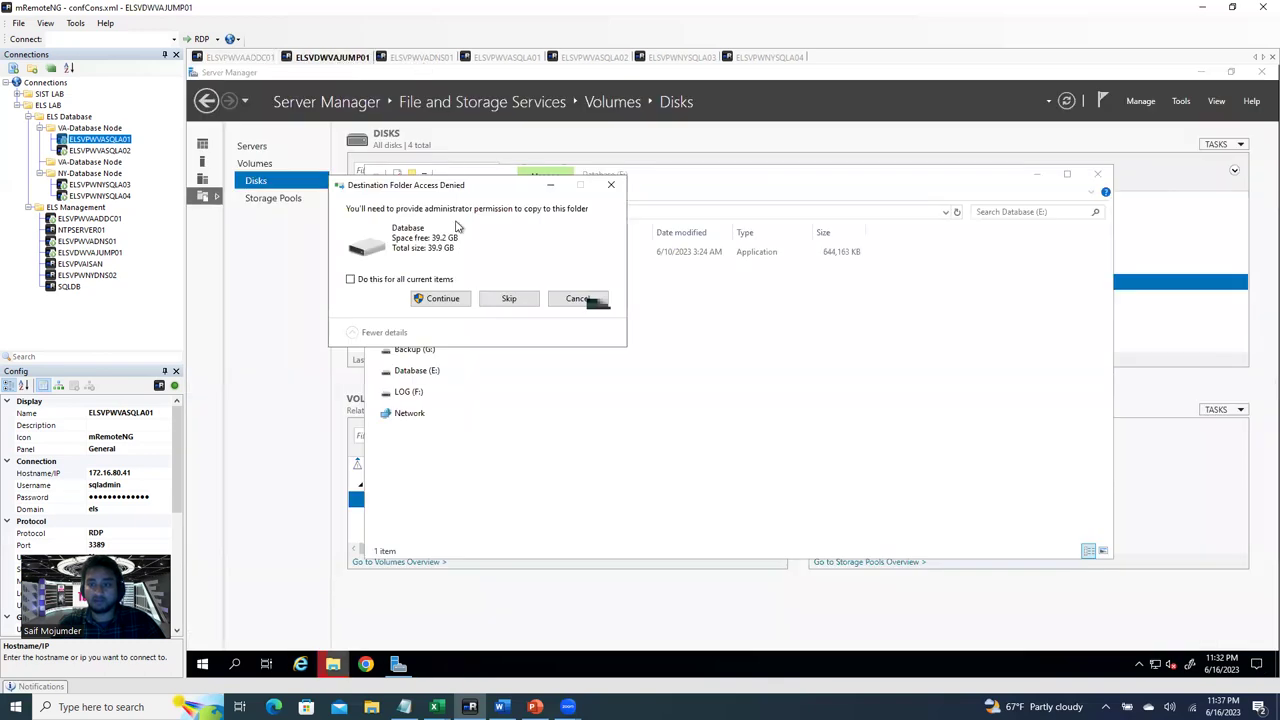
click(456, 299)
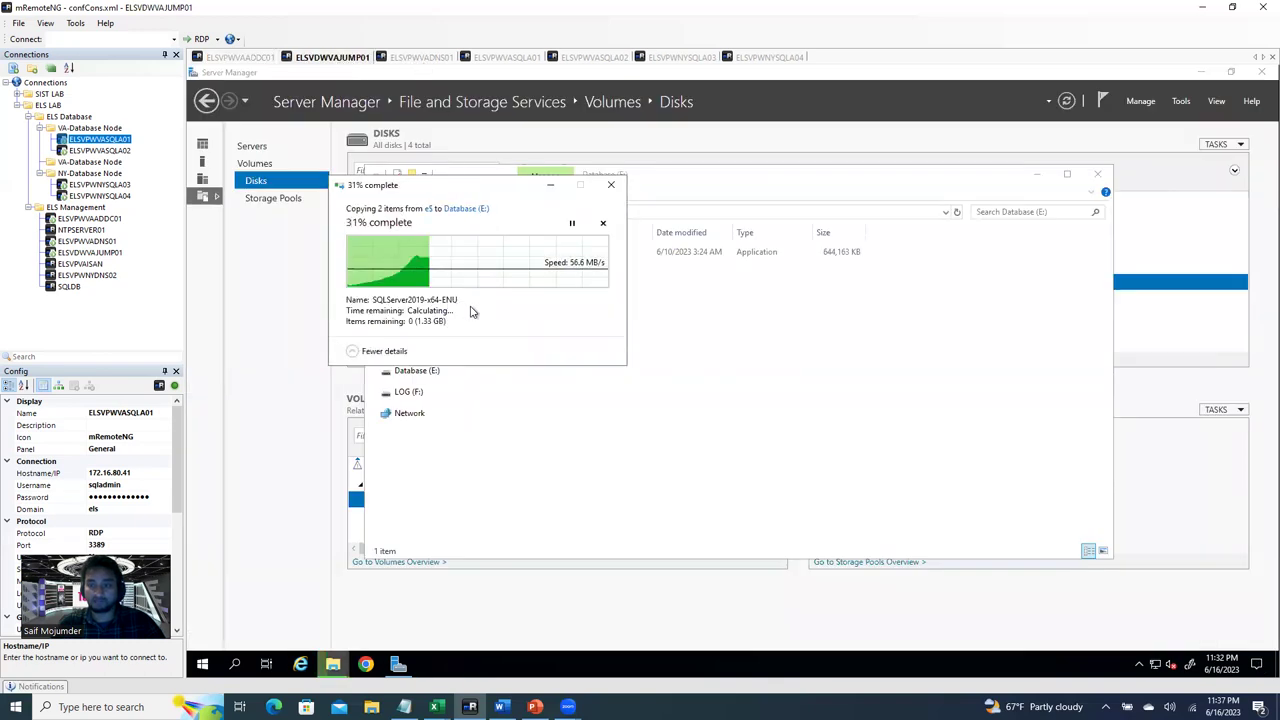
click(427, 57)
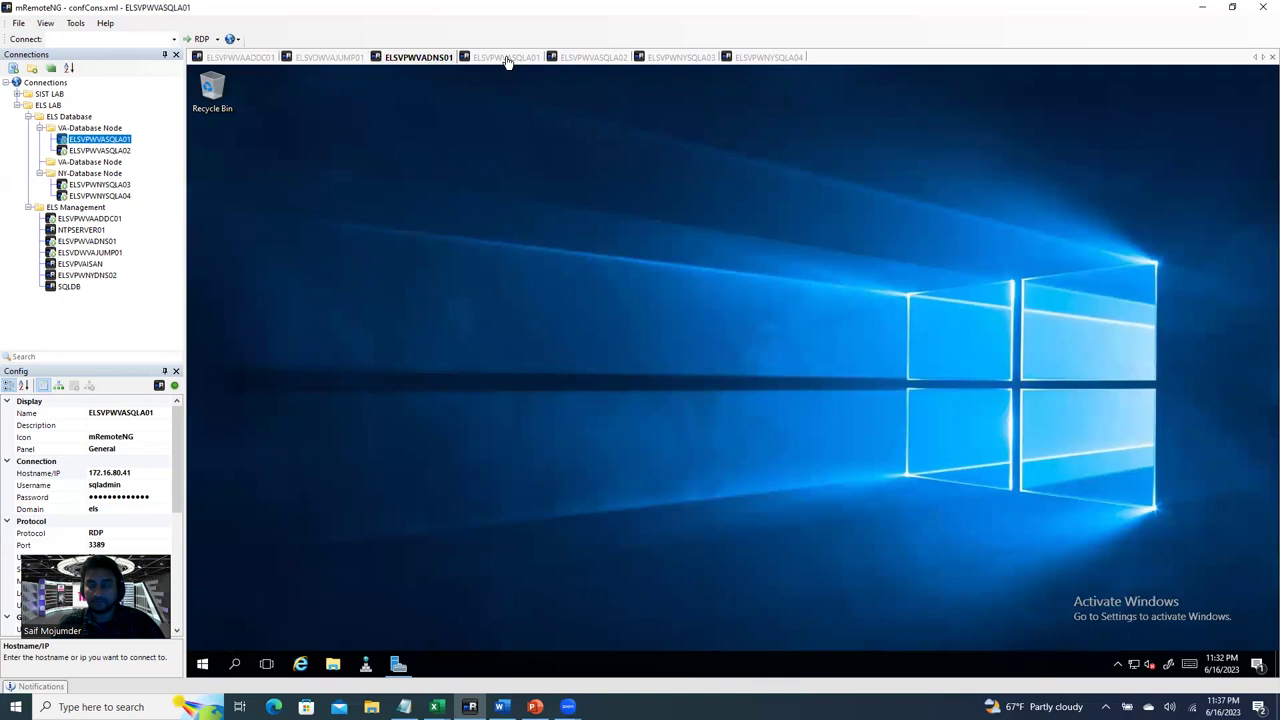
click(506, 58)
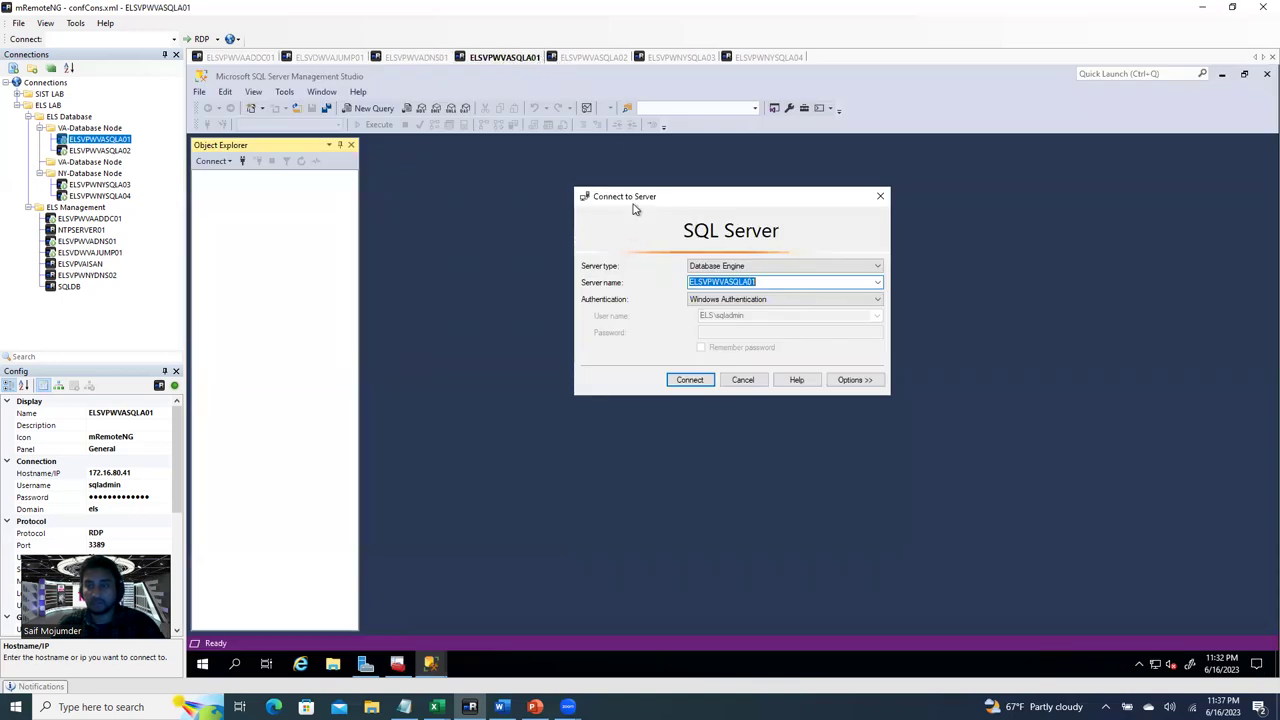
click(606, 62)
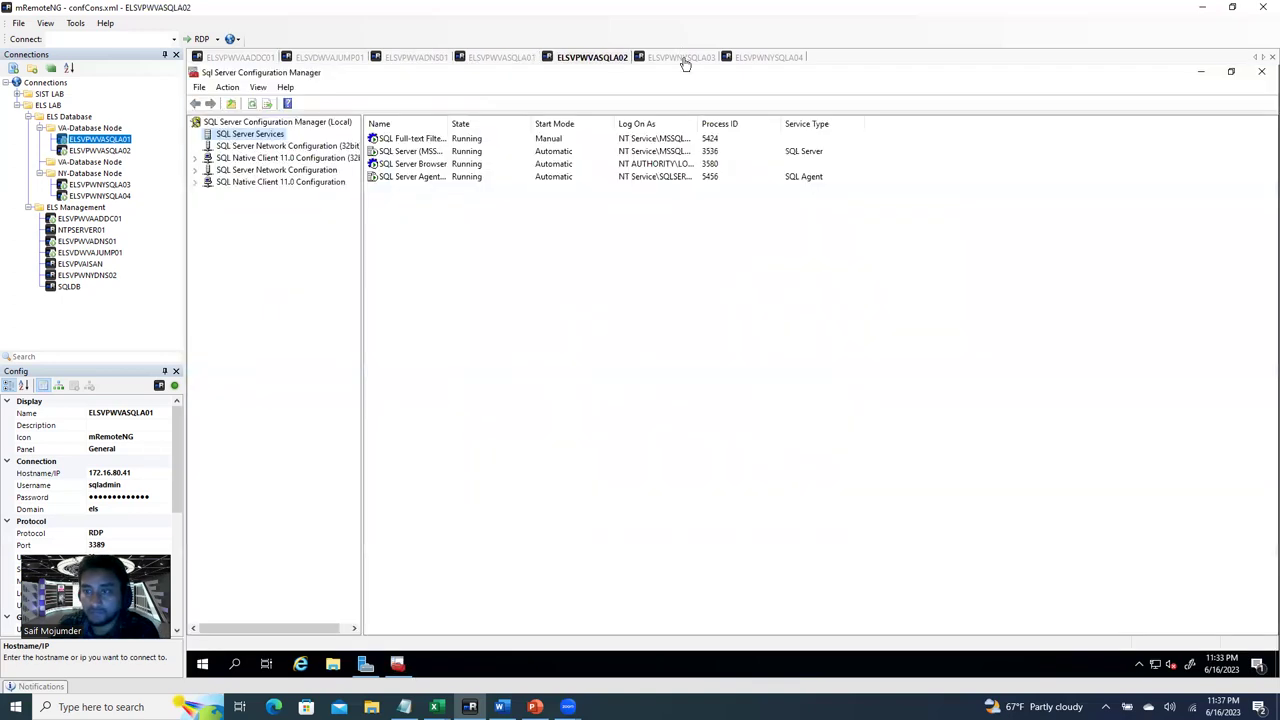
click(686, 60)
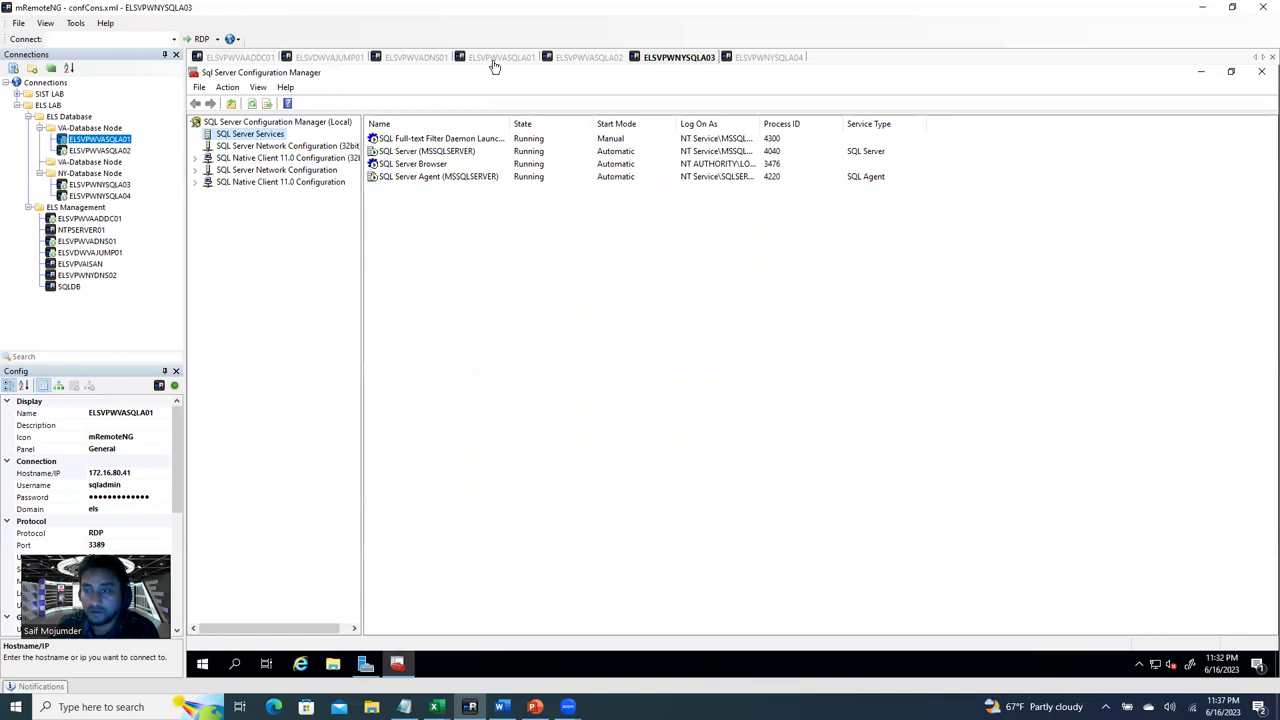
Check the sessions through ELSVPWNYSQLA04, then return to ELSVPWVASQLA01 and its File Explorer
click(494, 60)
click(580, 60)
click(670, 57)
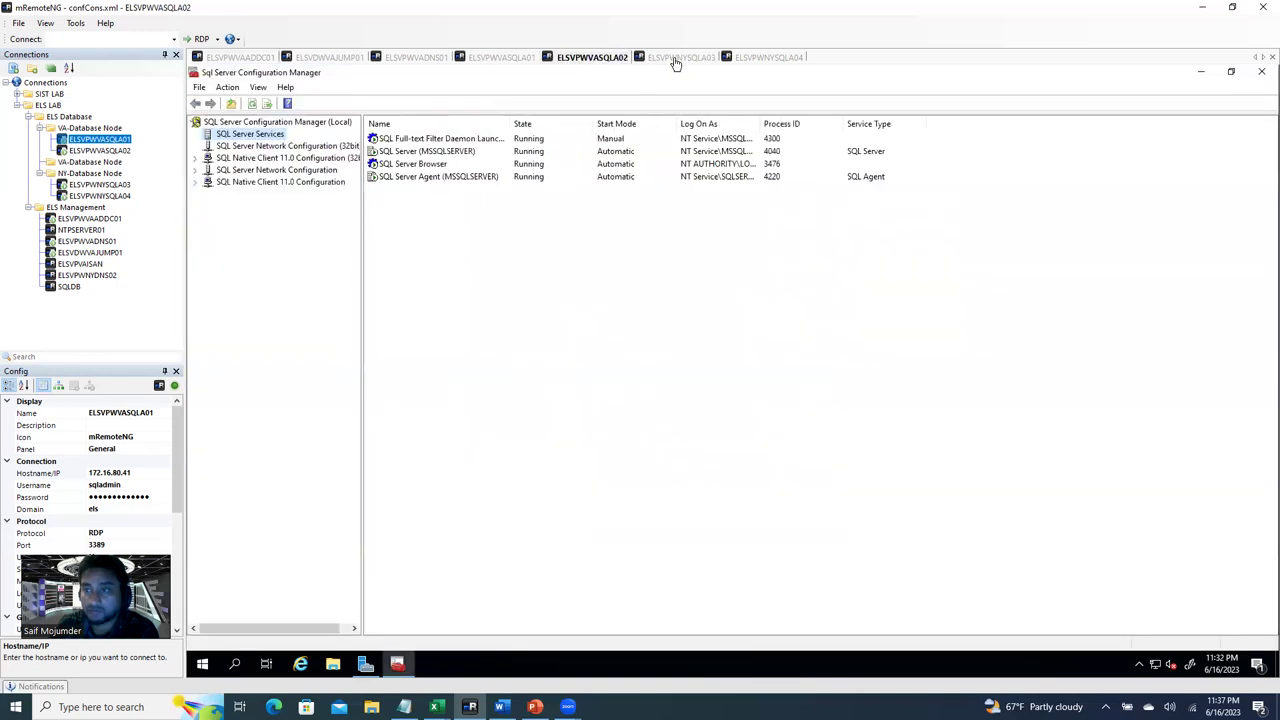
click(754, 60)
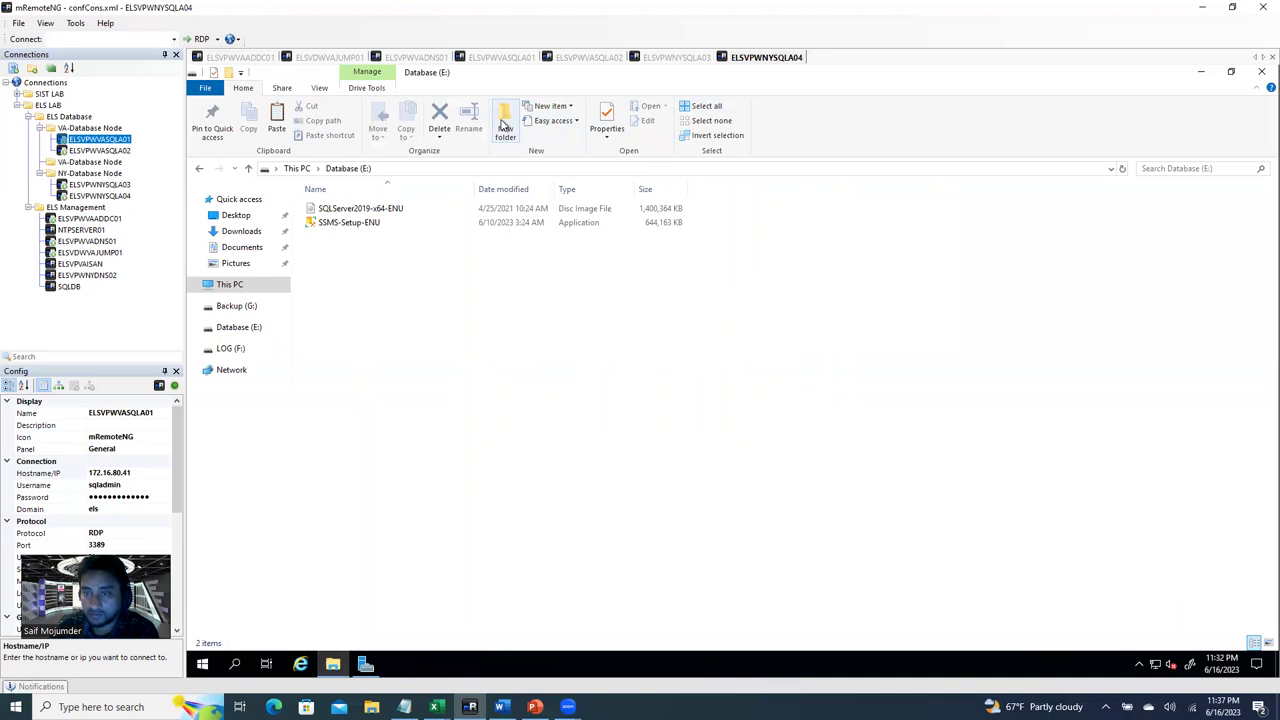
click(334, 667)
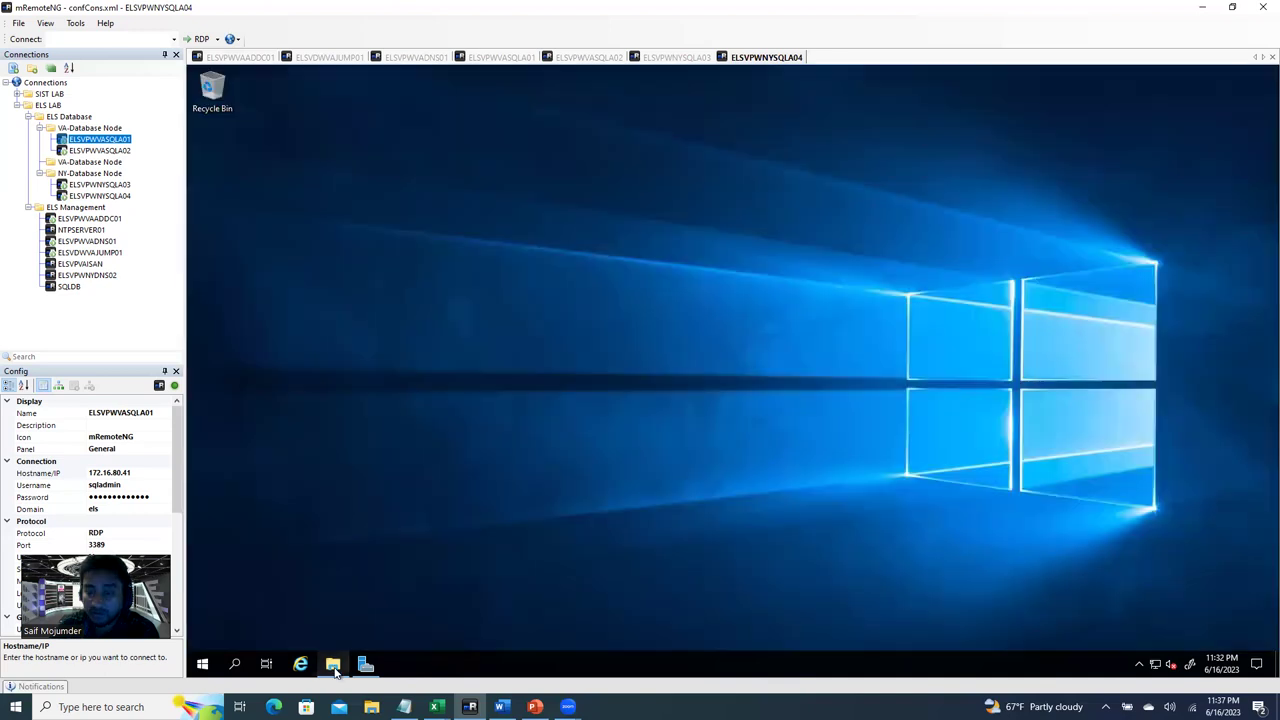
click(492, 57)
click(333, 664)
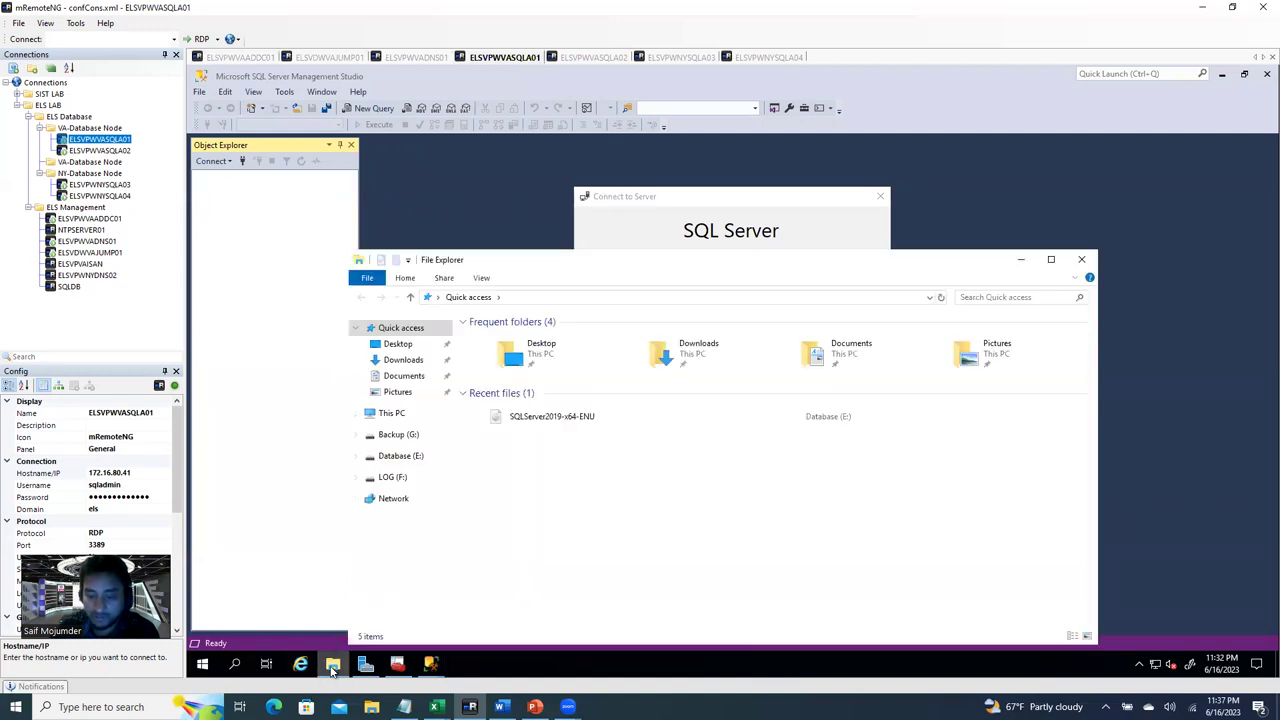
Show This PC's drives C:, D:, Database (E:), LOG (F:), Backup (G:), moving the window higher
mouse_move(333, 668)
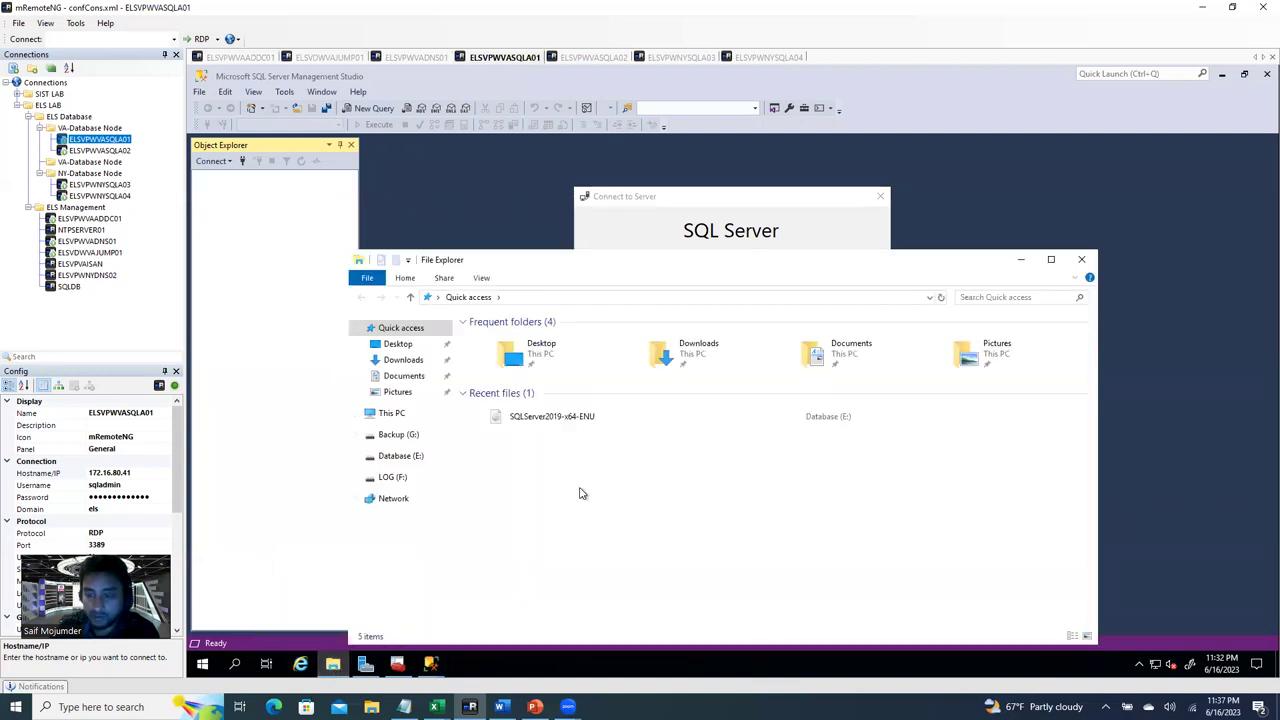
click(403, 418)
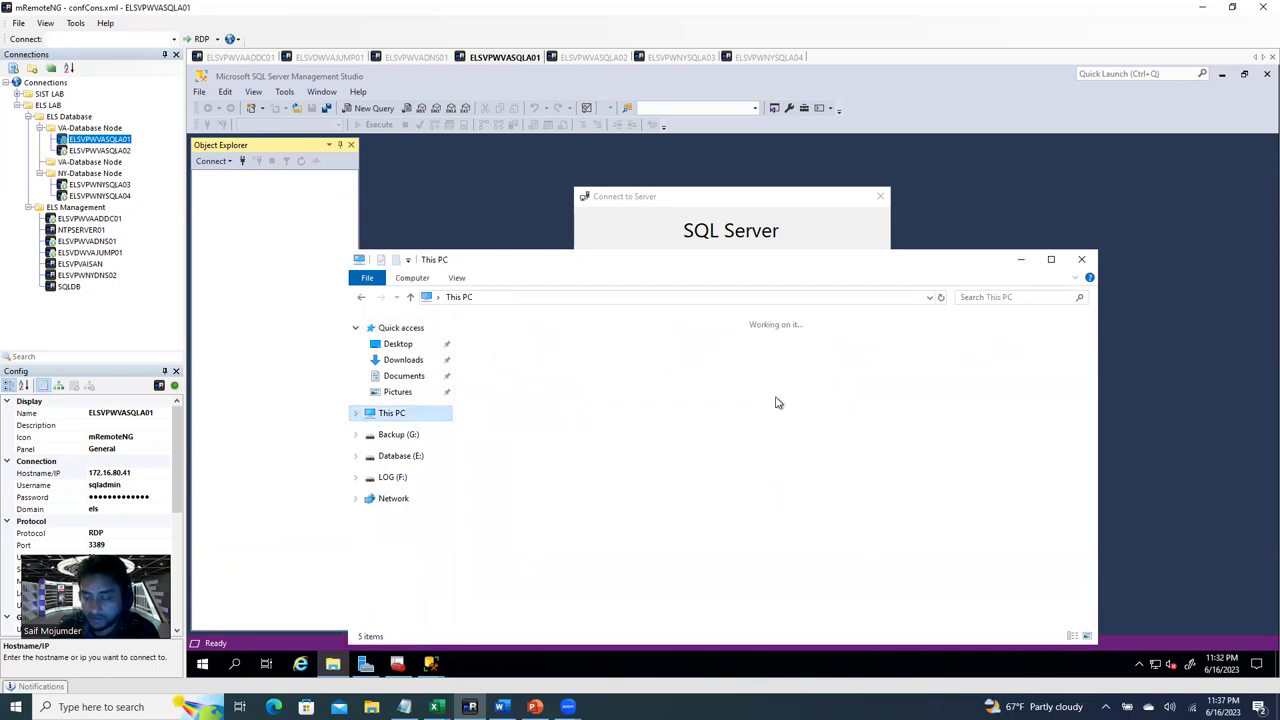
drag(767, 266, 747, 157)
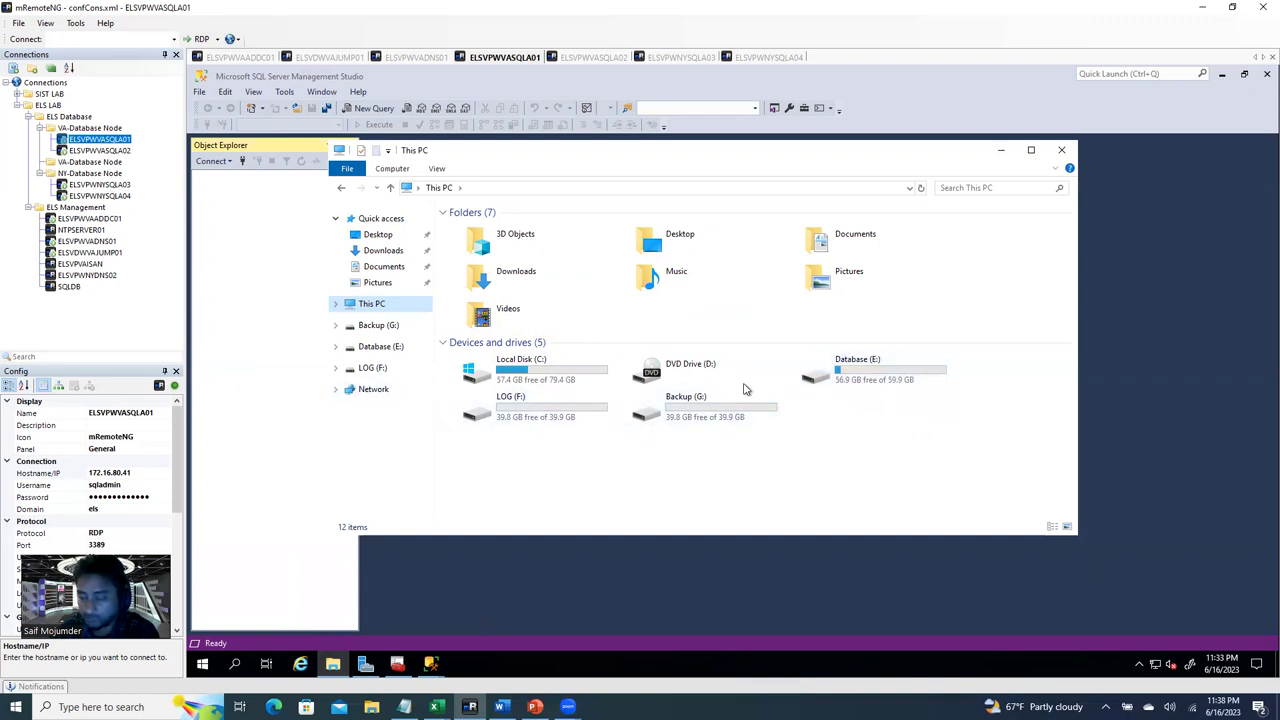
Switch through ELSVPWVASQLA02, ELSVPWNYSQLA03 and ELSVPWVASQLA01 to the ELSVPWVAADDC01 domain controller
click(586, 58)
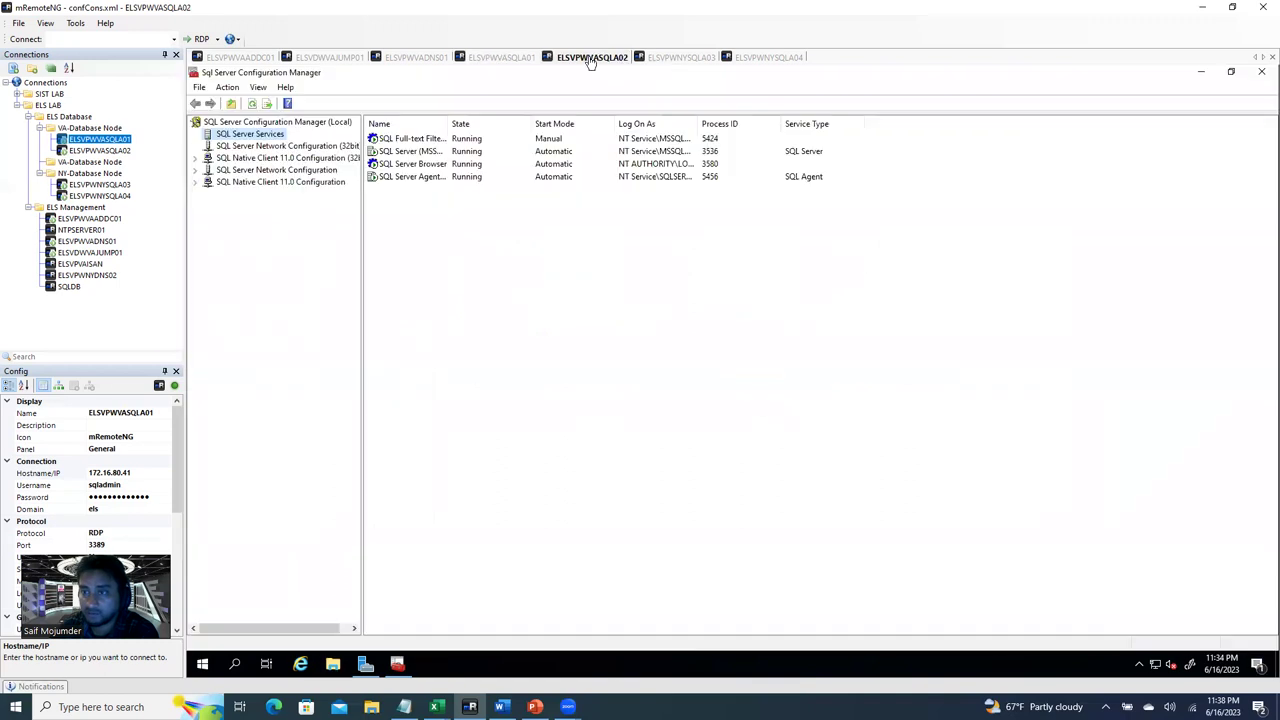
click(679, 62)
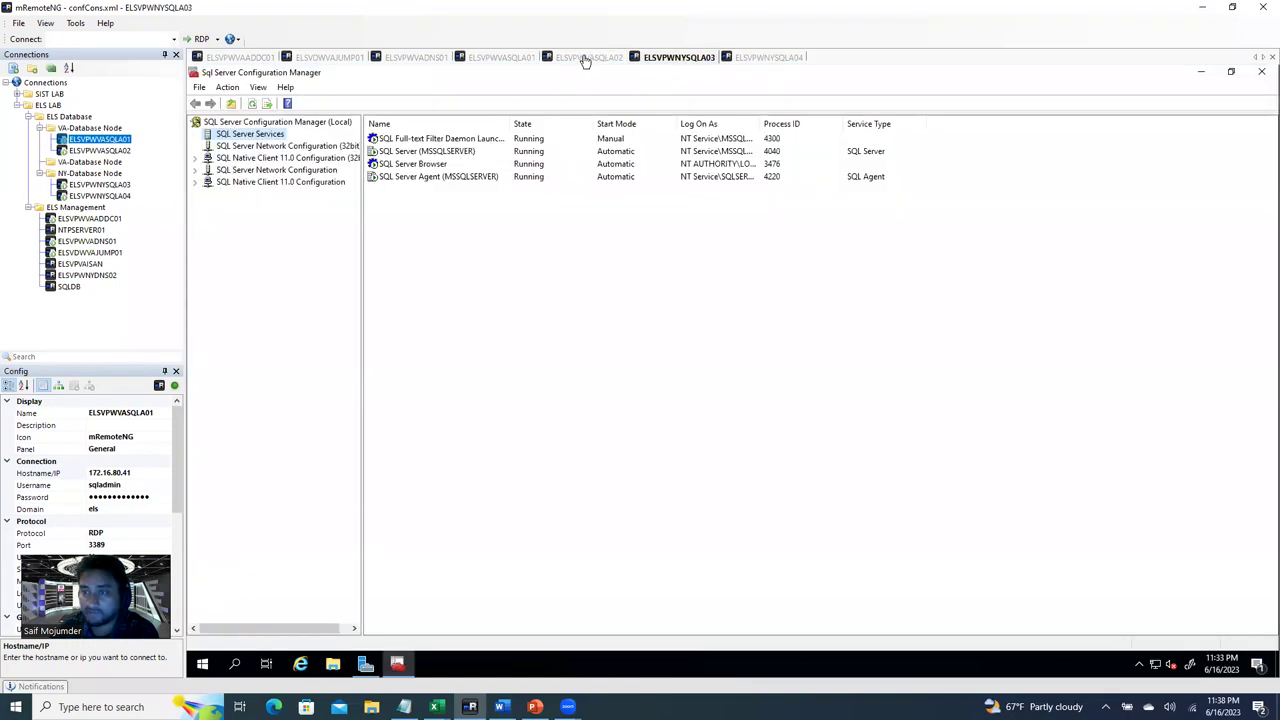
click(506, 57)
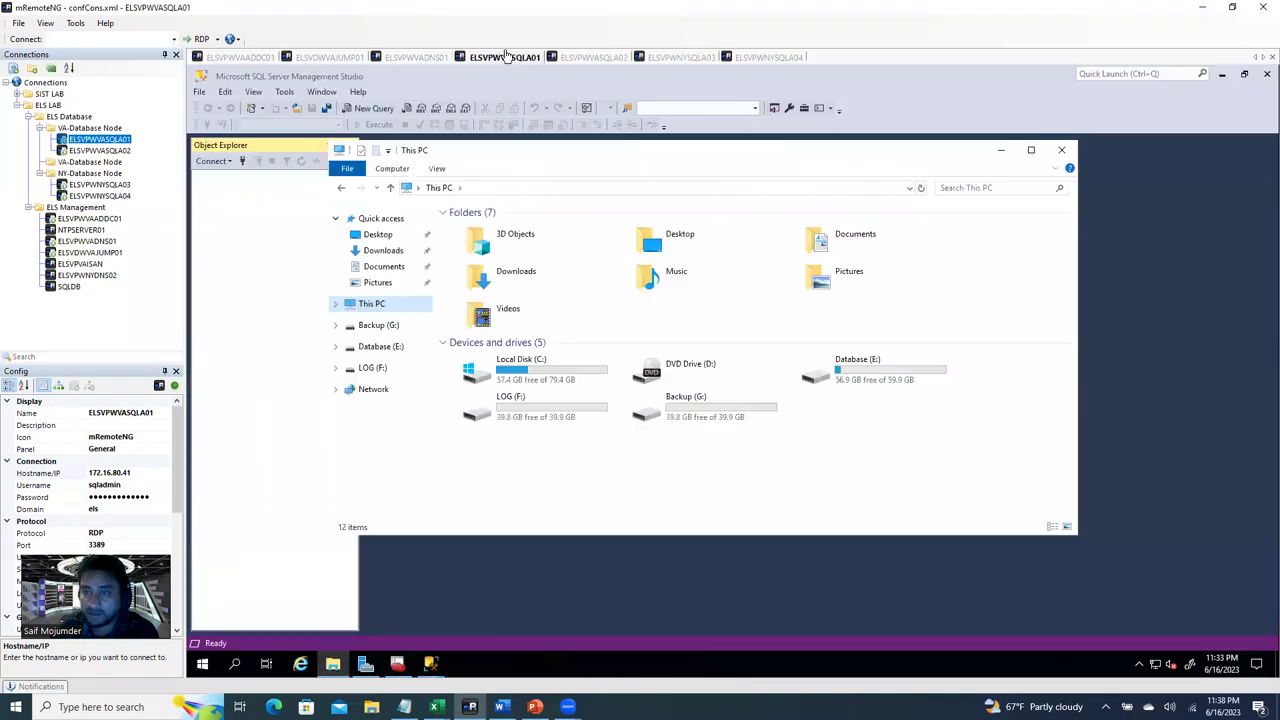
click(252, 57)
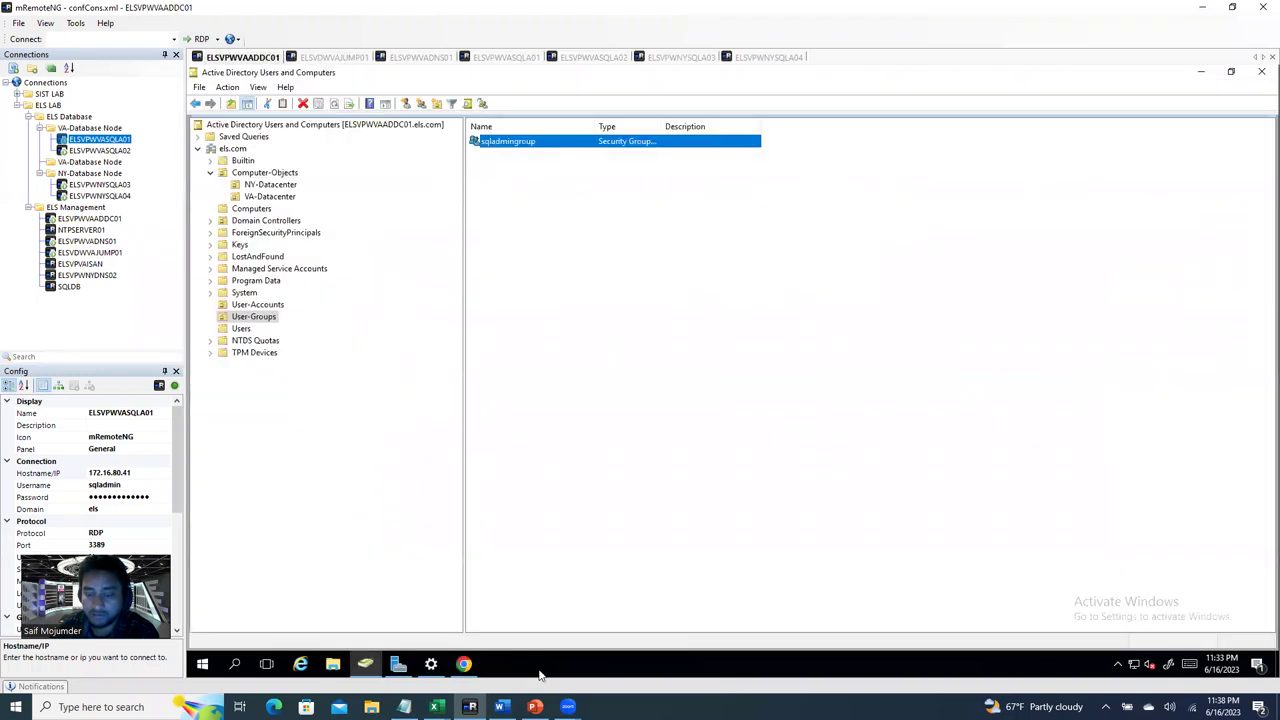
Inspect ELSVPWVASQLA02's hardware and Add New Device types without saving, then open Server Manager on ELSVPWVASQLA01
click(463, 664)
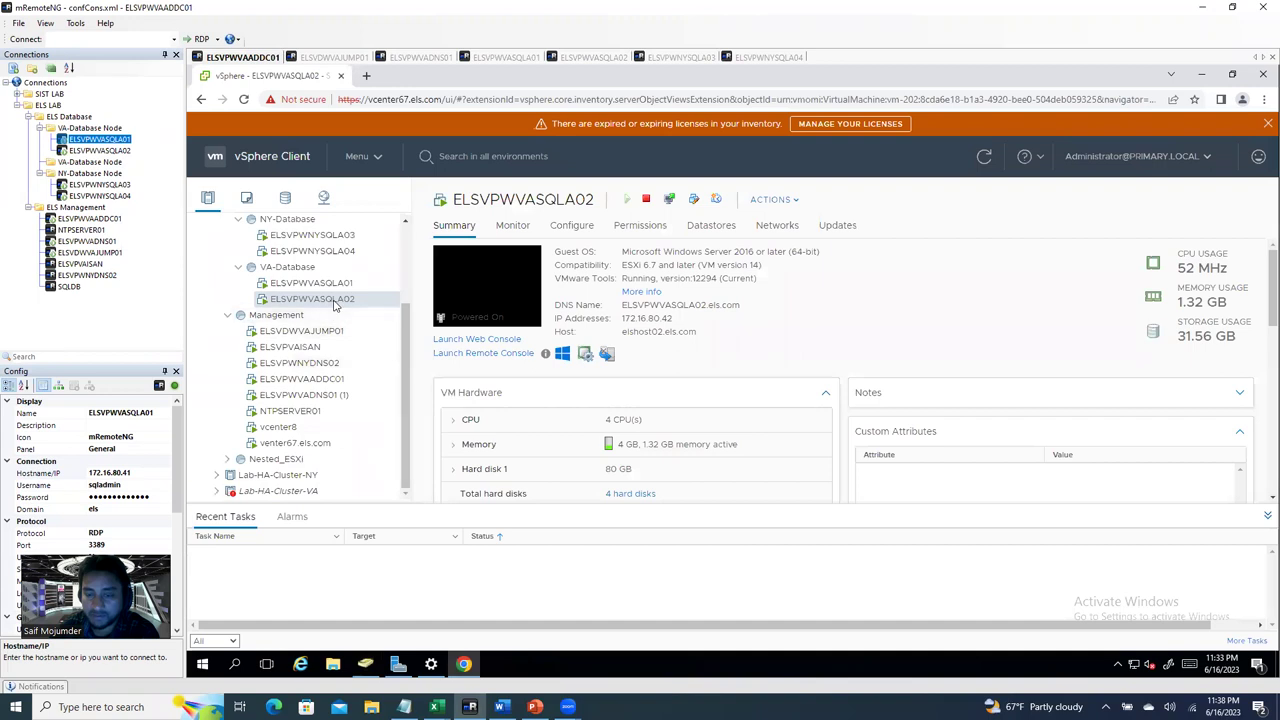
right_click(336, 303)
click(814, 372)
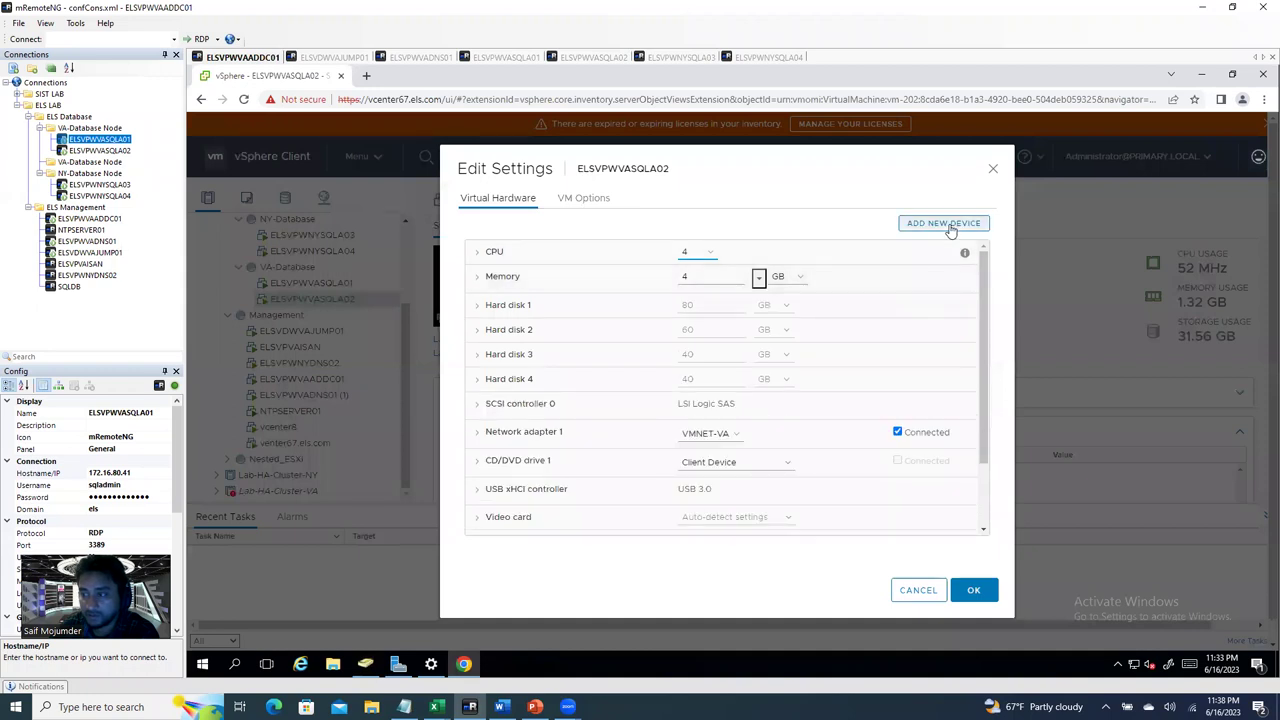
click(951, 229)
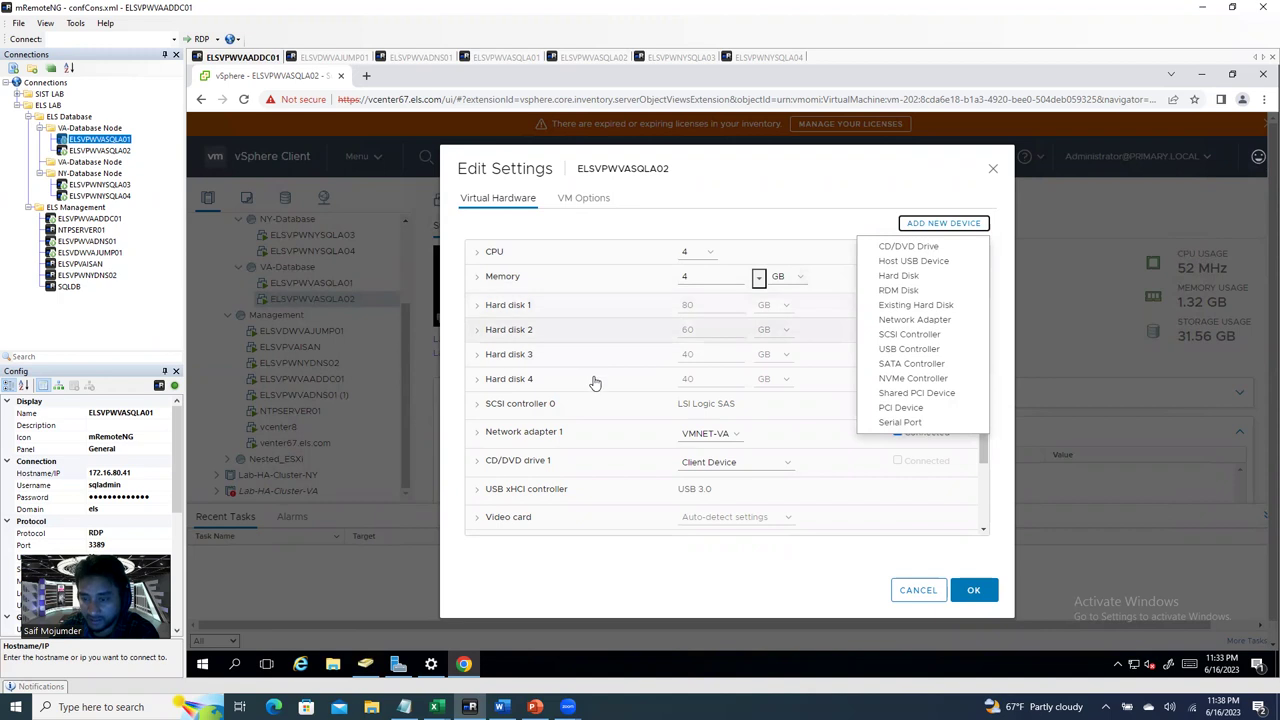
click(916, 590)
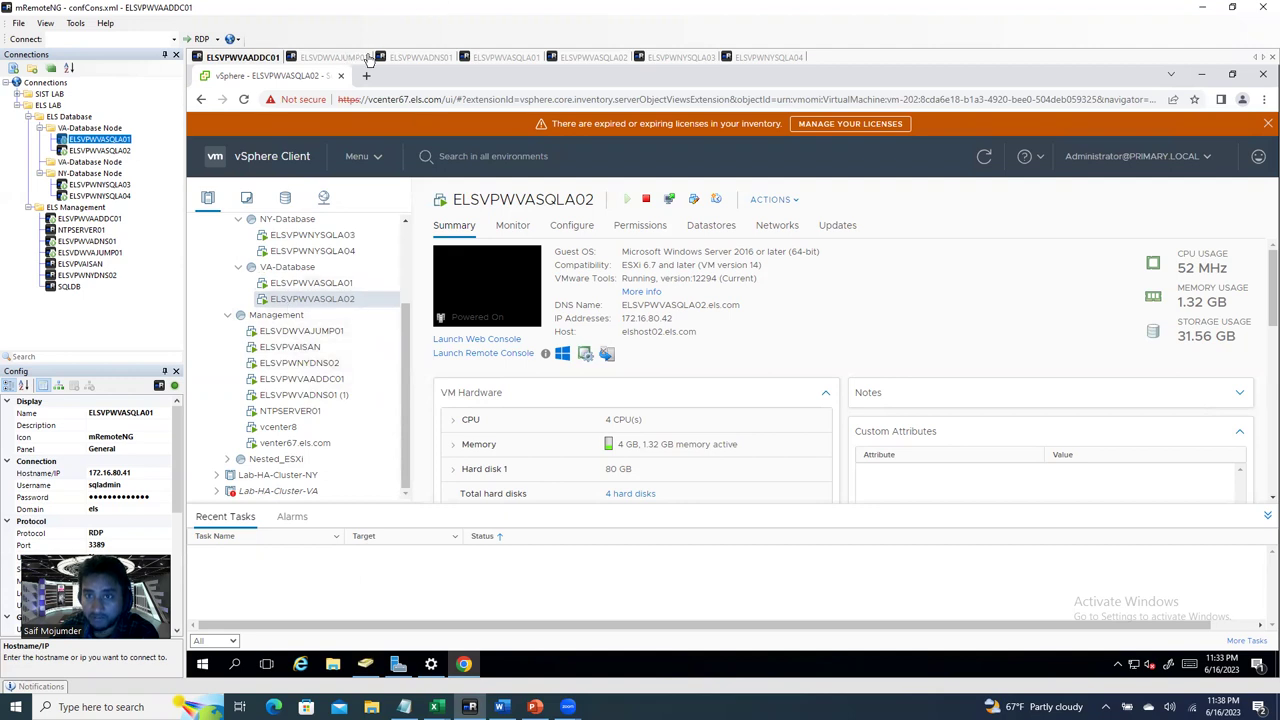
click(514, 57)
click(365, 664)
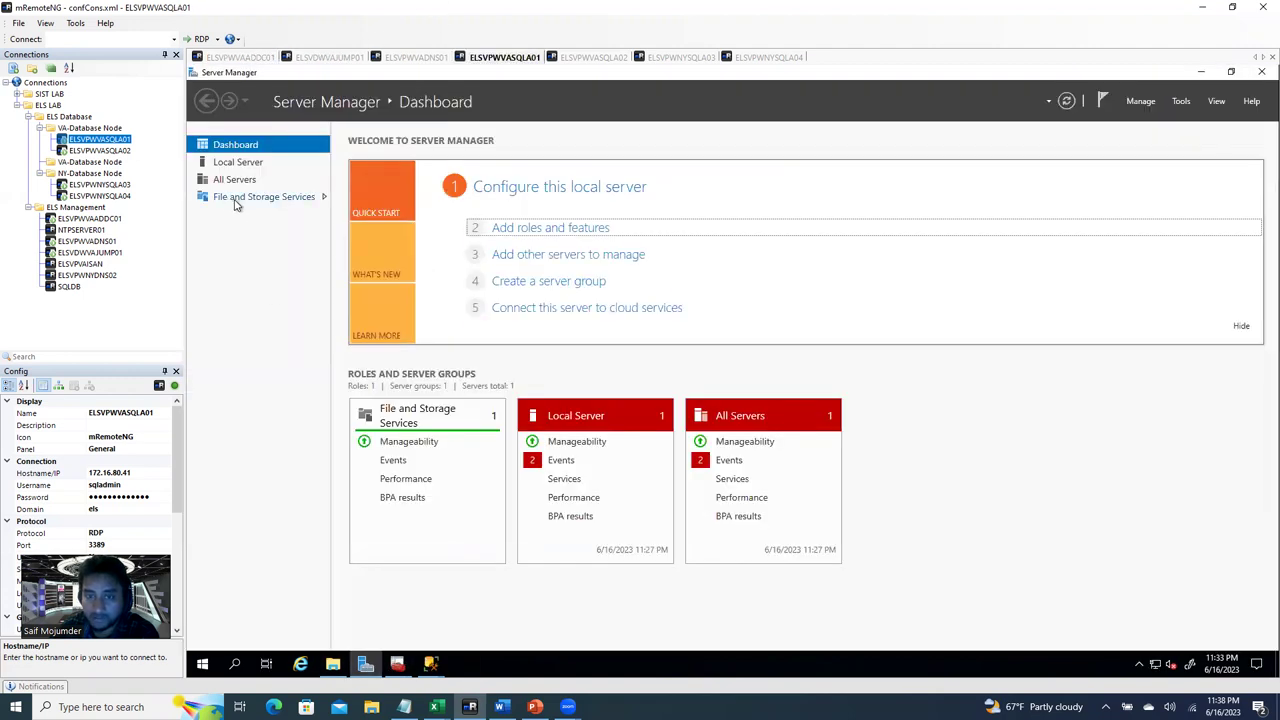
Check the four disks in File and Storage Services, confirming the 60 GB disk holds E:, then minimize Server Manager
click(268, 199)
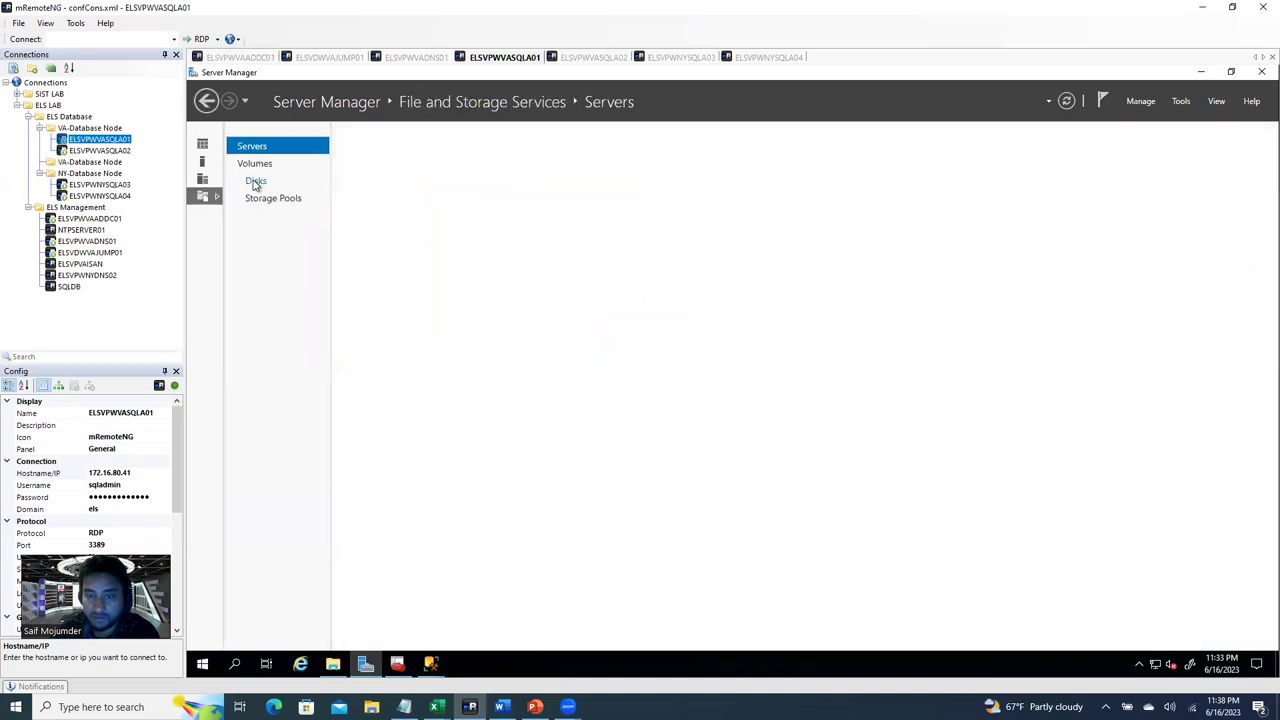
click(256, 182)
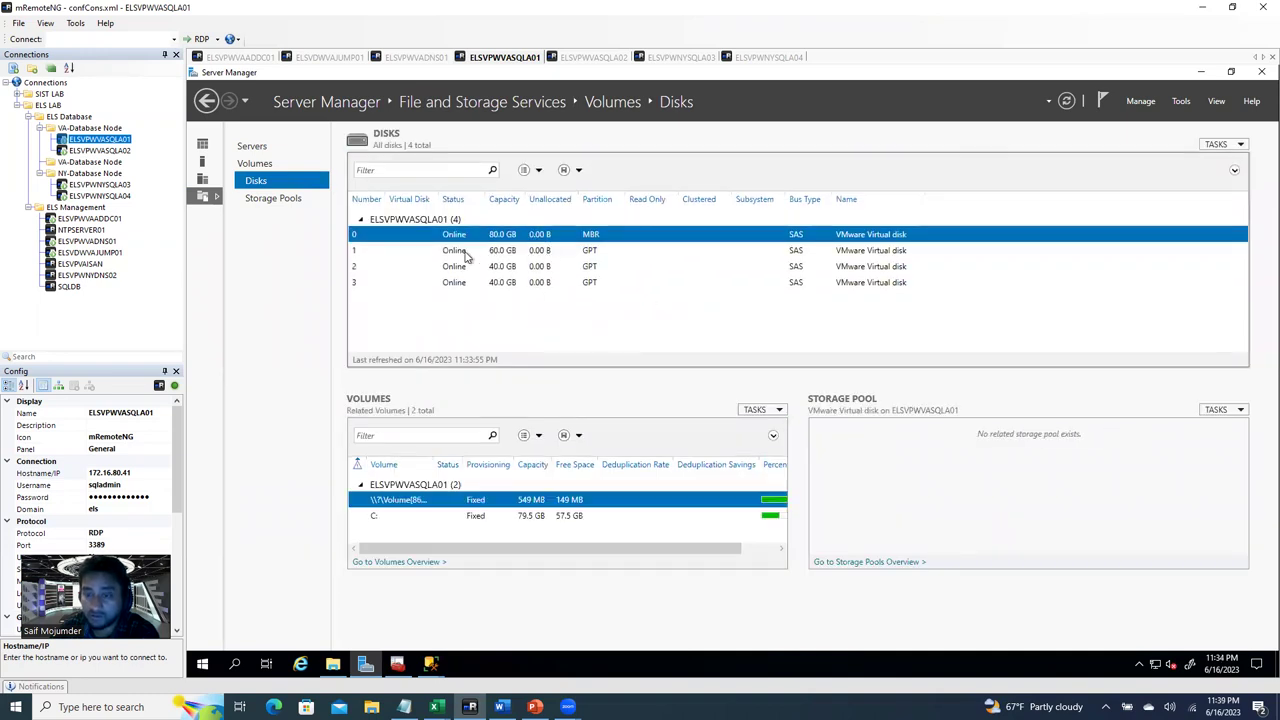
right_click(465, 254)
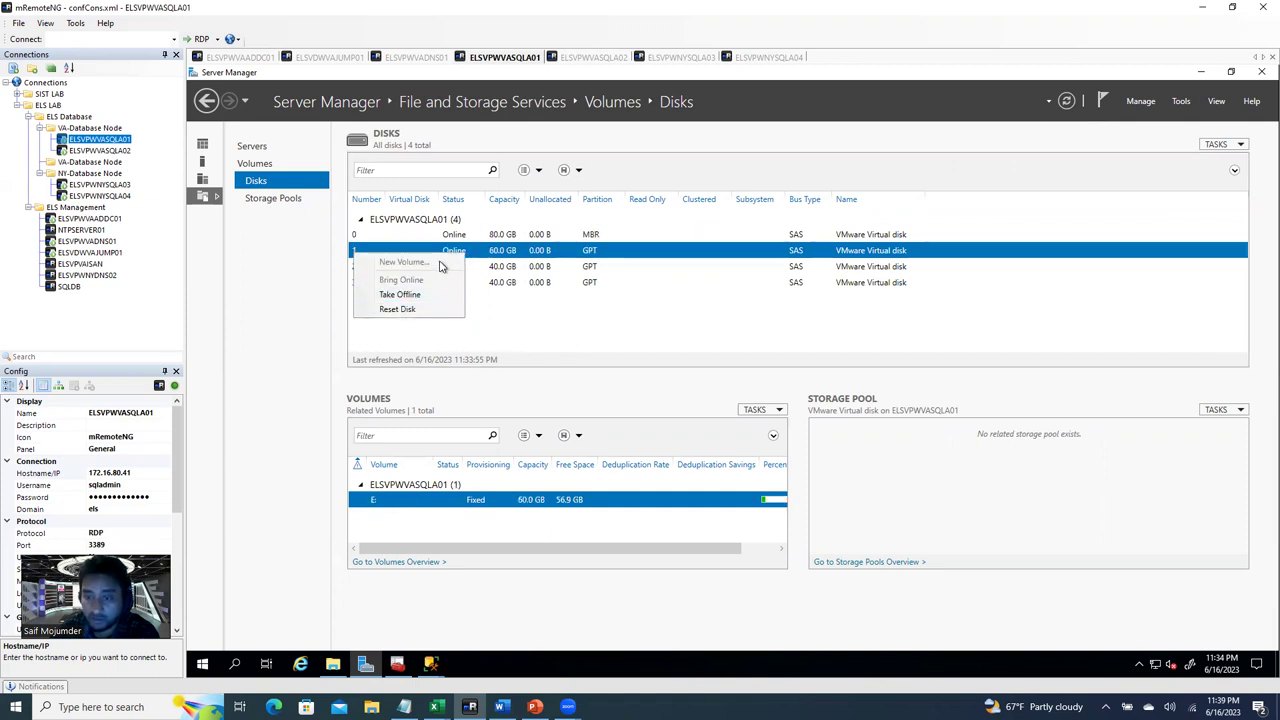
click(553, 315)
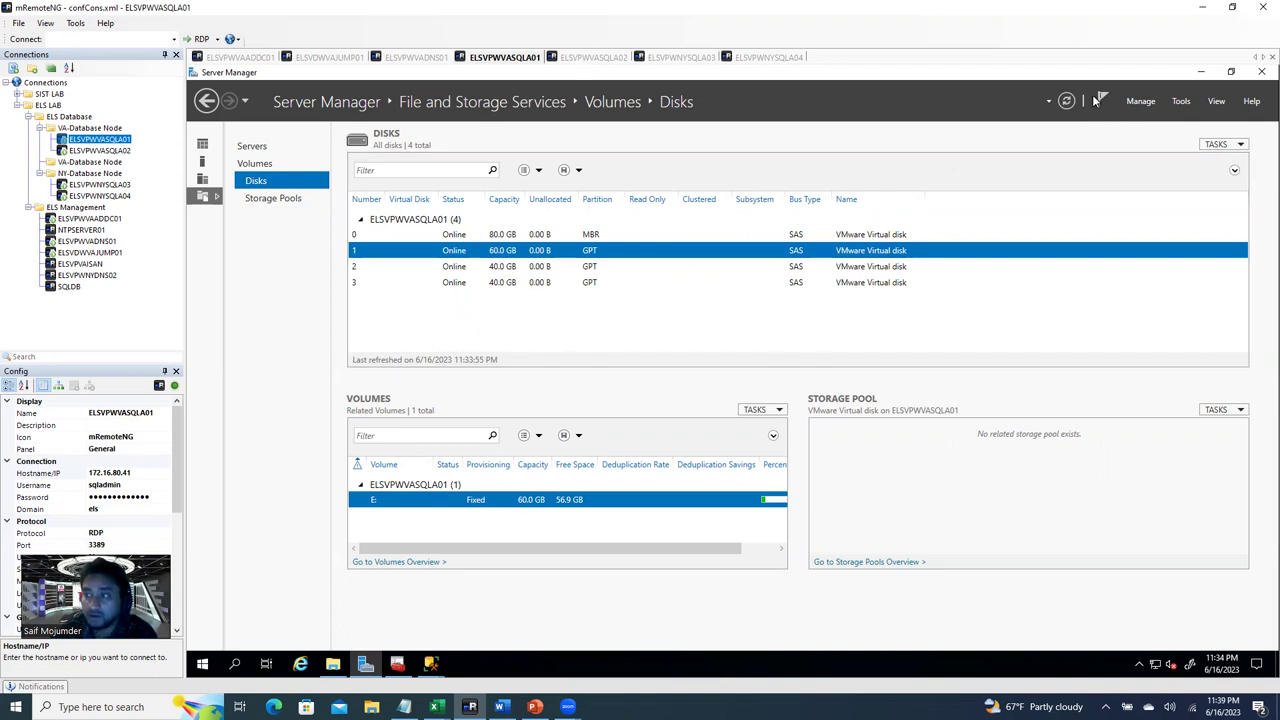
click(1204, 72)
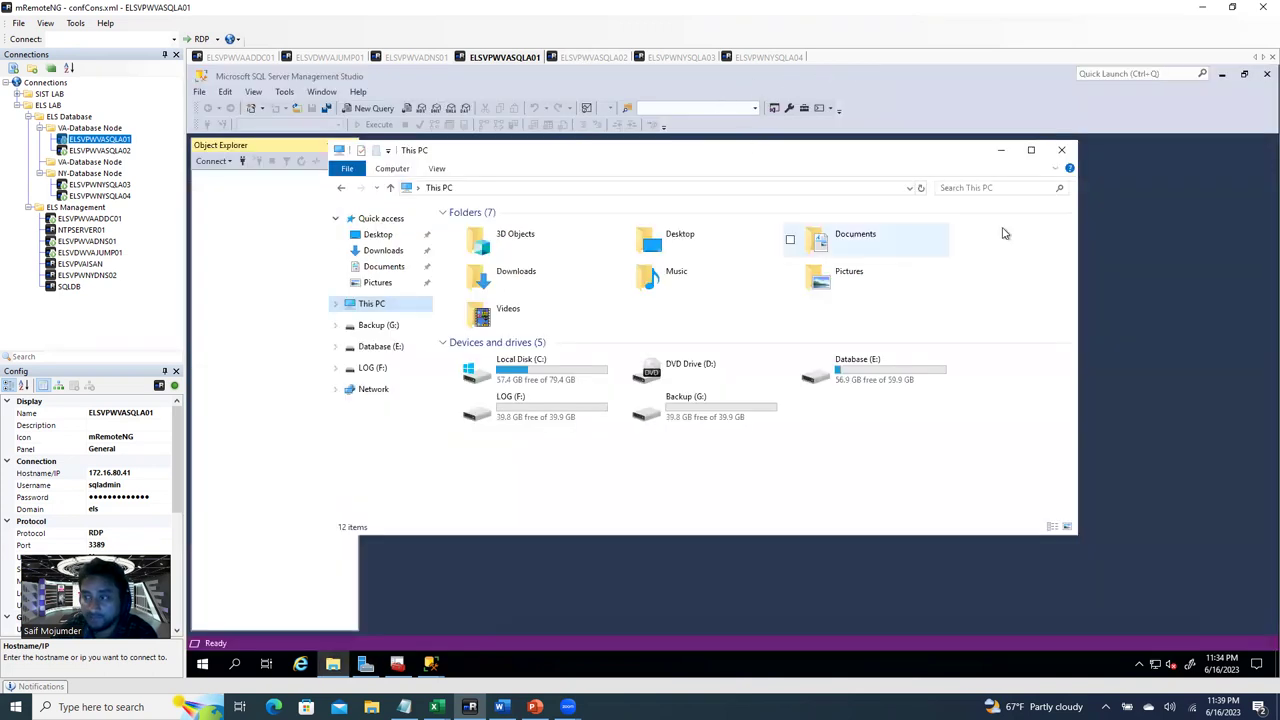
Minimize the This PC File Explorer window
click(1001, 151)
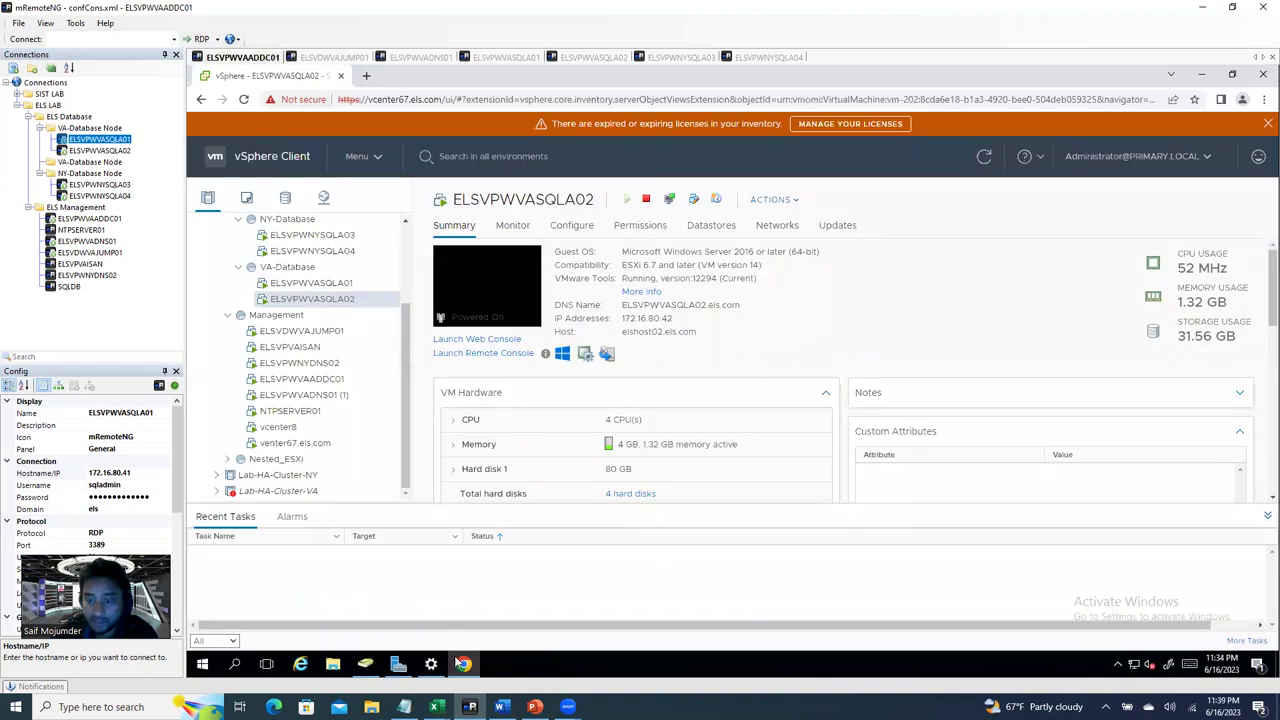
Bring vSphere Client back up and select ELSVPWVASQLA01 to view its summary
click(464, 666)
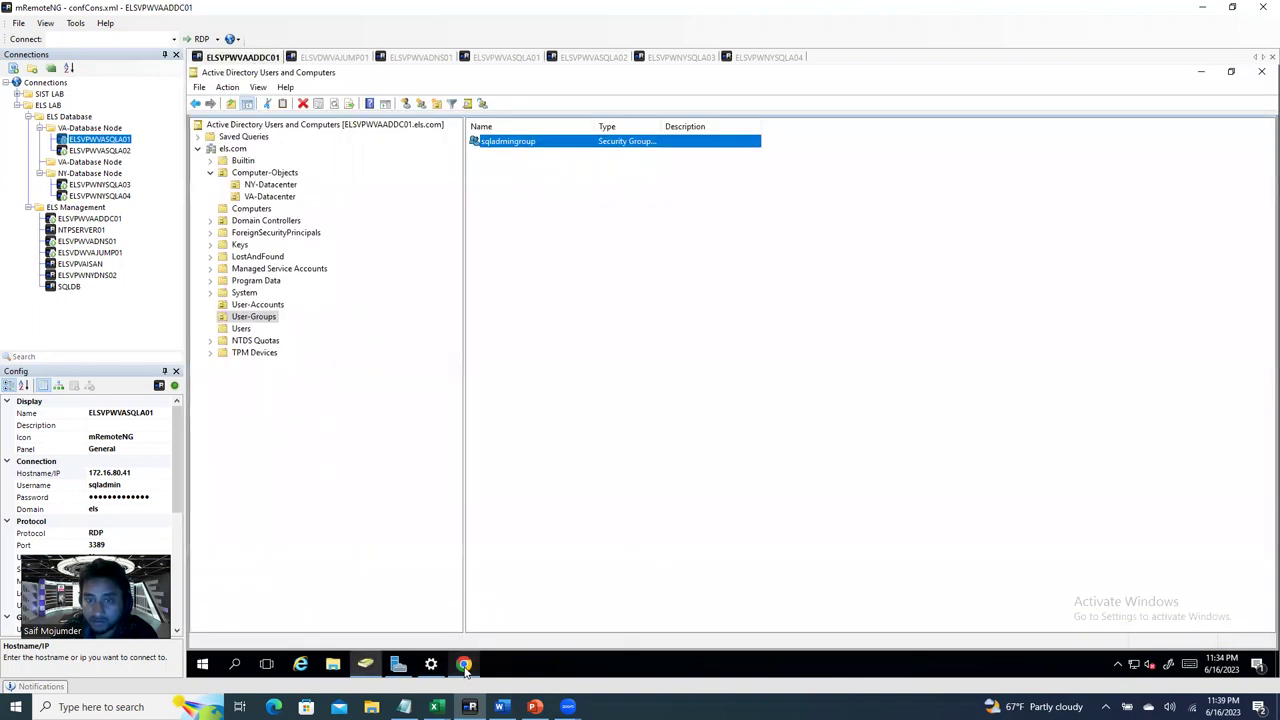
click(464, 666)
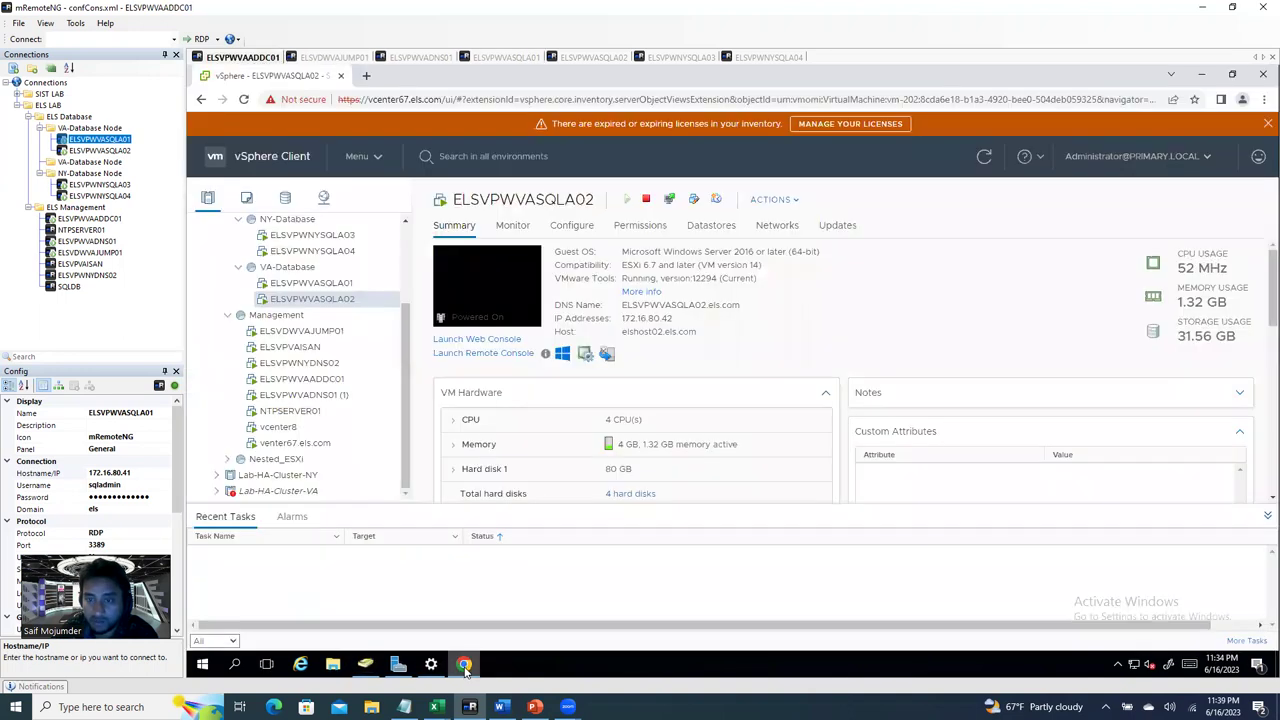
click(338, 236)
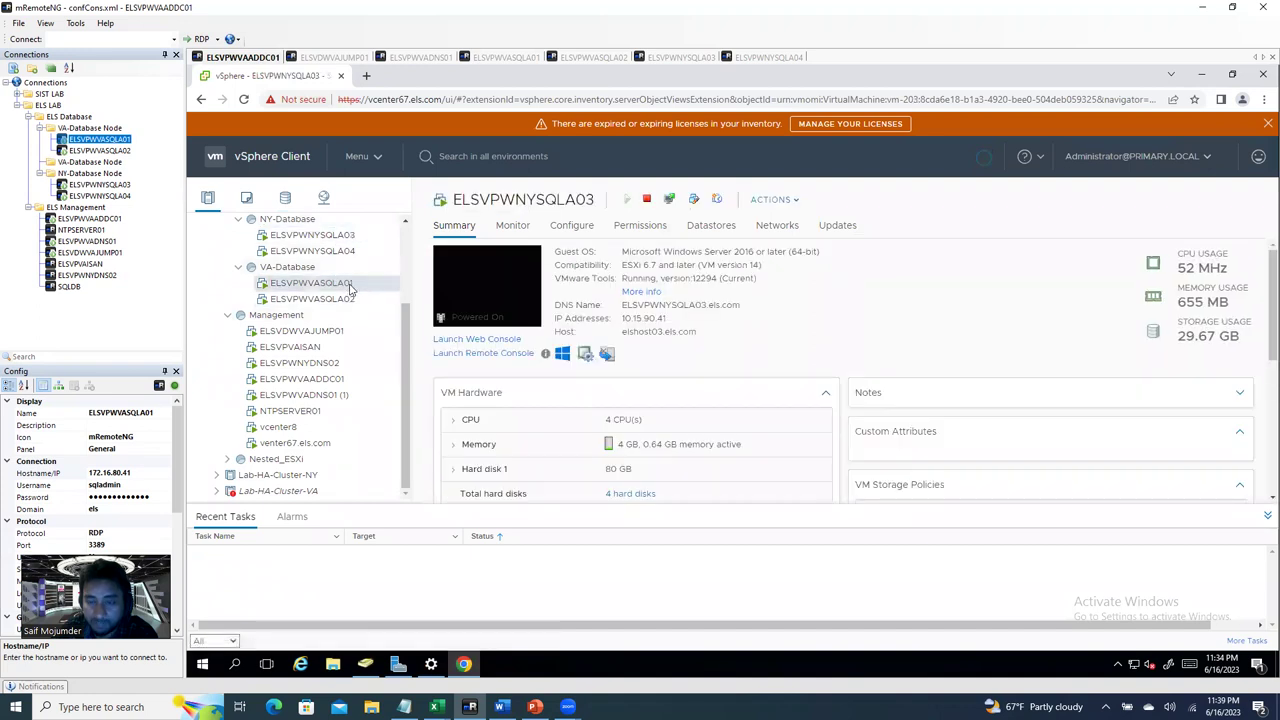
click(350, 286)
Read ELSVPWVASQLA01's 'Before SQL installation' snapshot in Manage Snapshots, then go to ELSVPWVADNS01
right_click(350, 286)
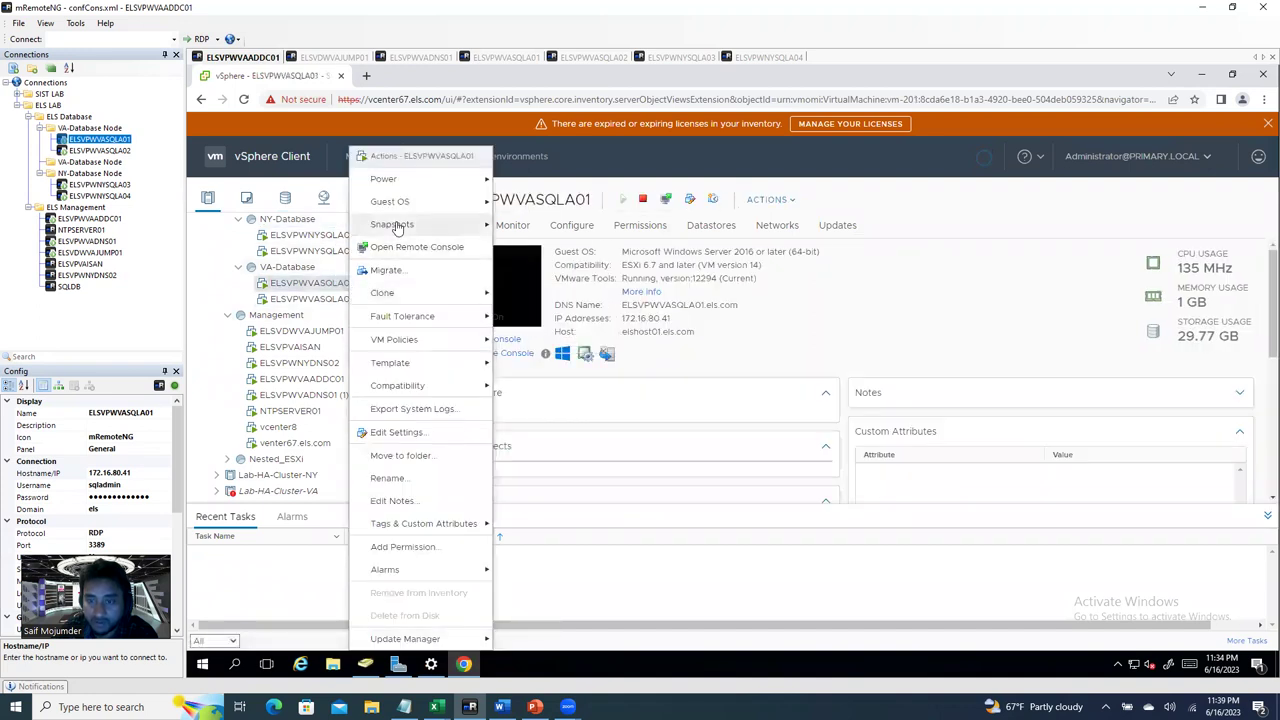
mouse_move(400, 228)
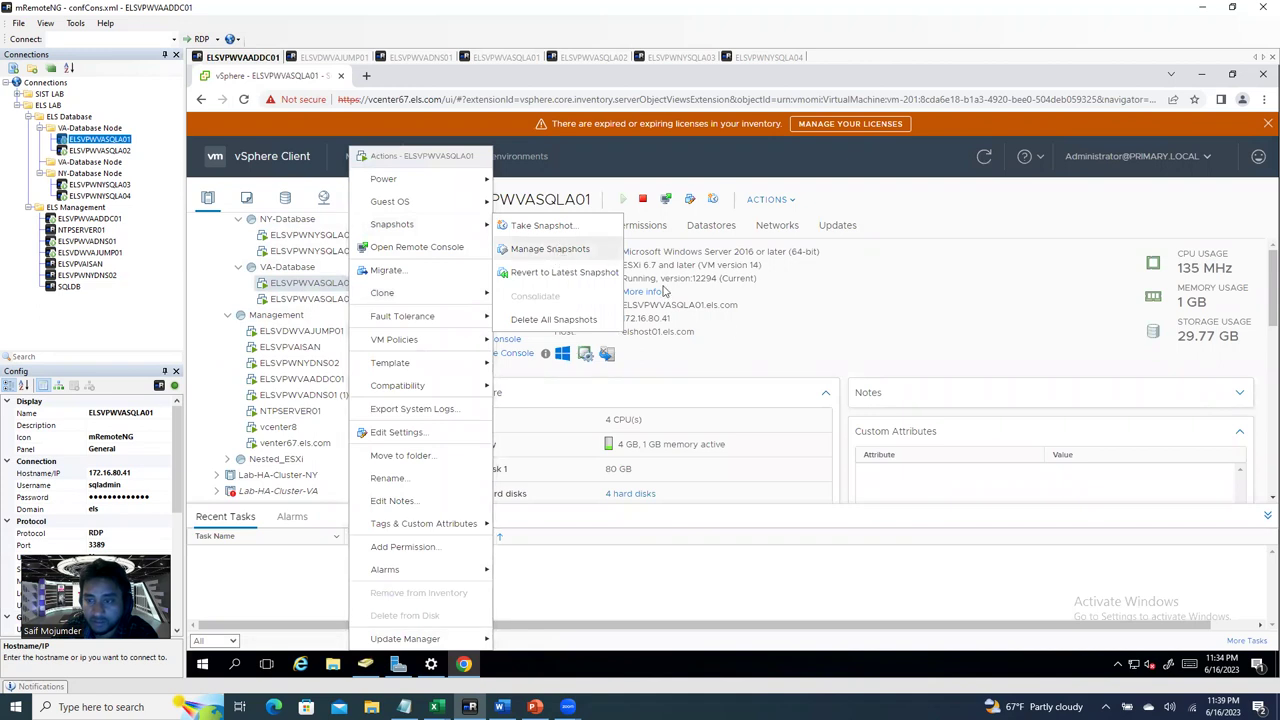
click(540, 248)
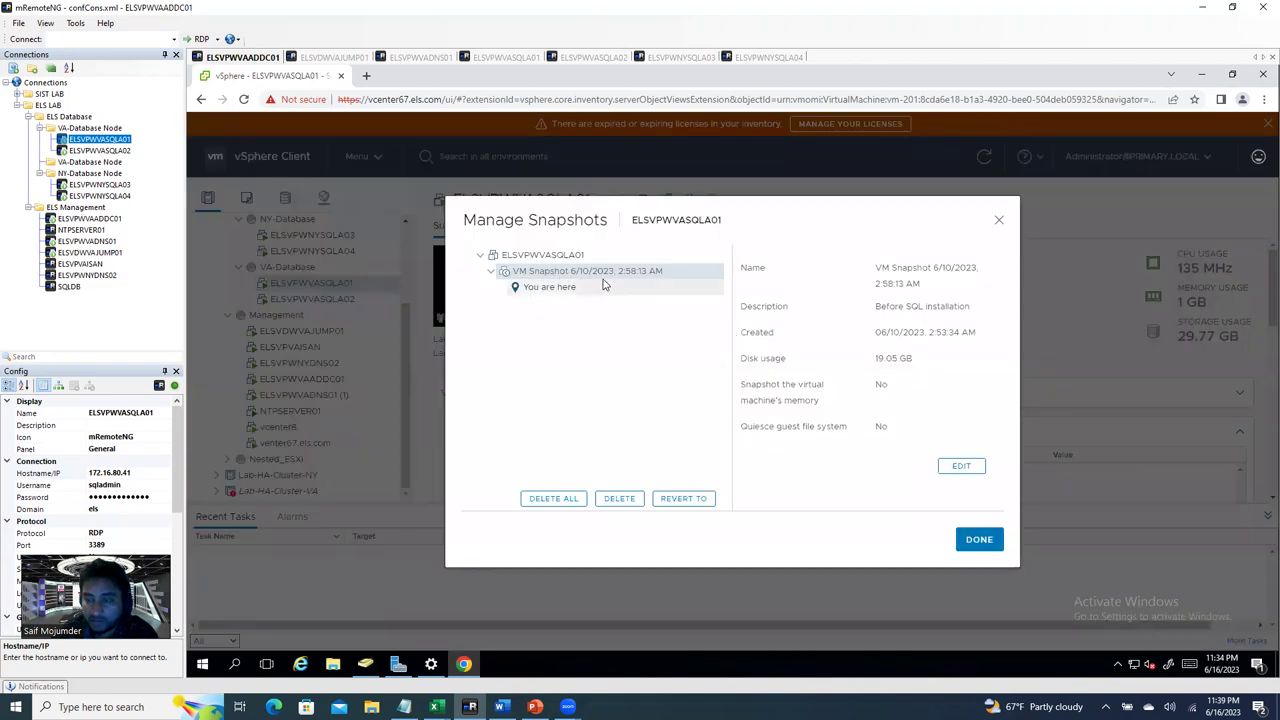
drag(876, 306, 985, 318)
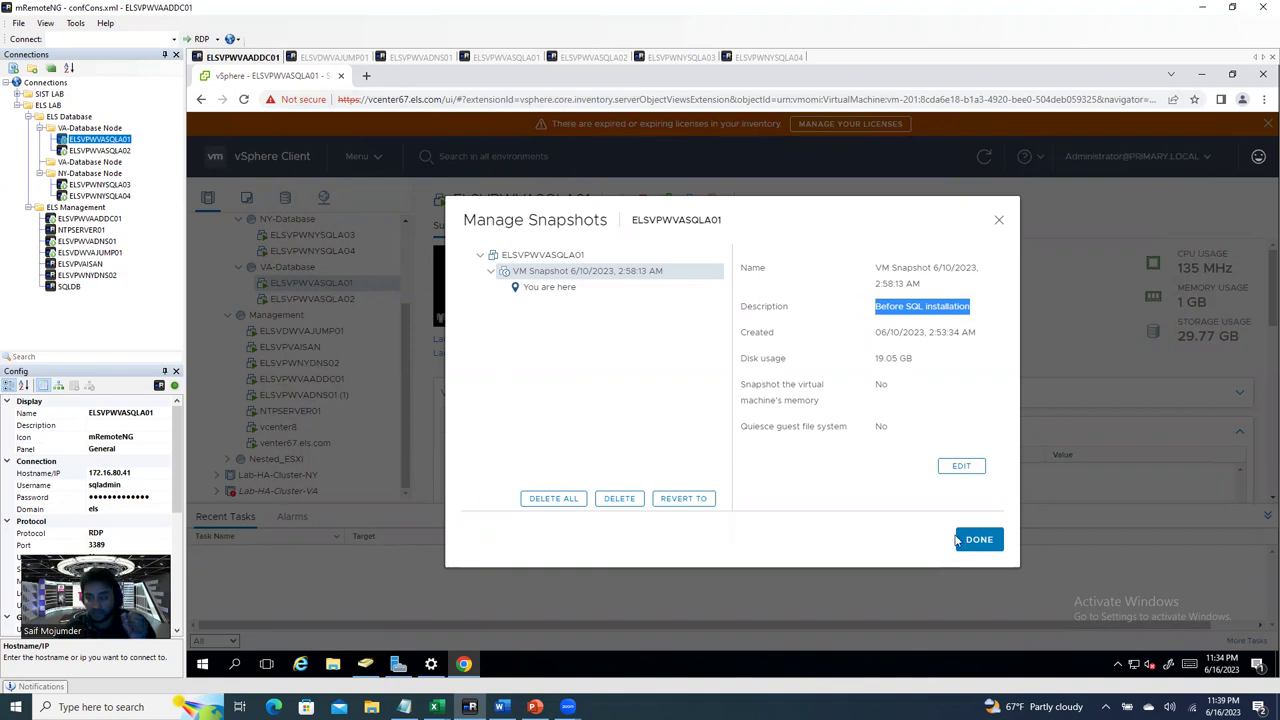
click(434, 60)
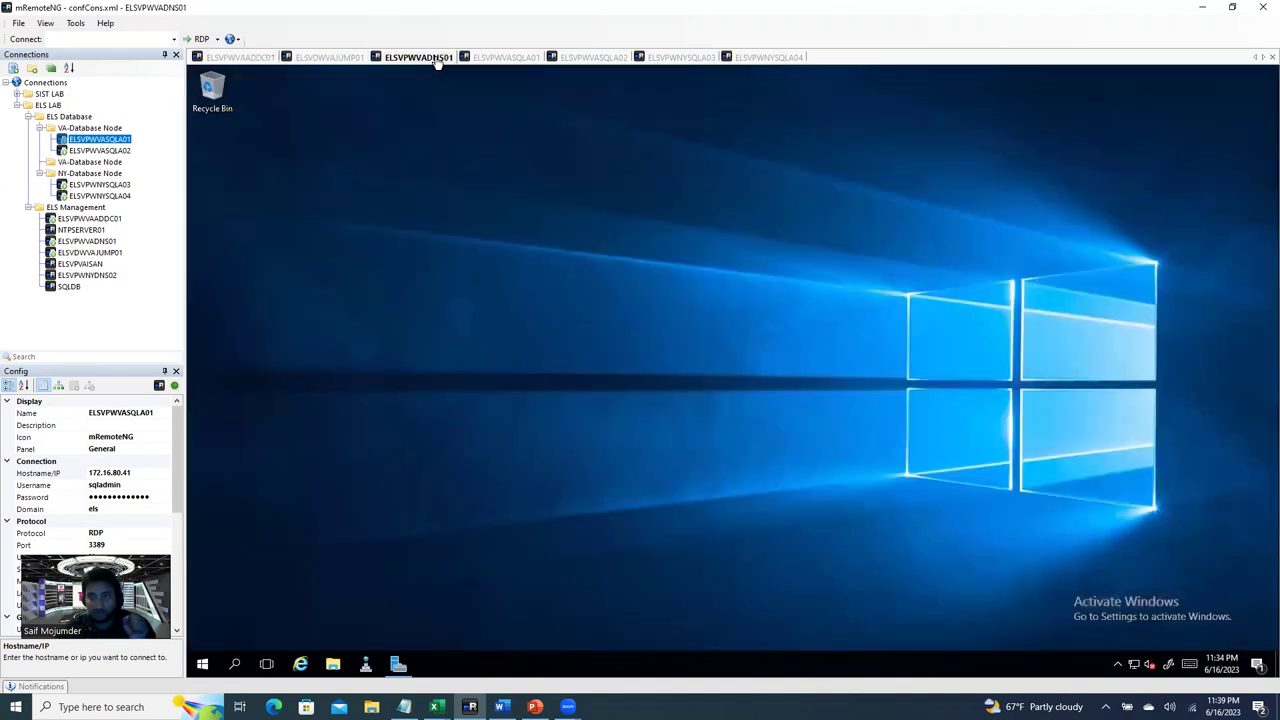
Flip through the SQLA01, SQLA02, NYSQLA03 and NYSQLA04 sessions, ending on ELSVPWNYSQLA03
click(516, 58)
click(594, 58)
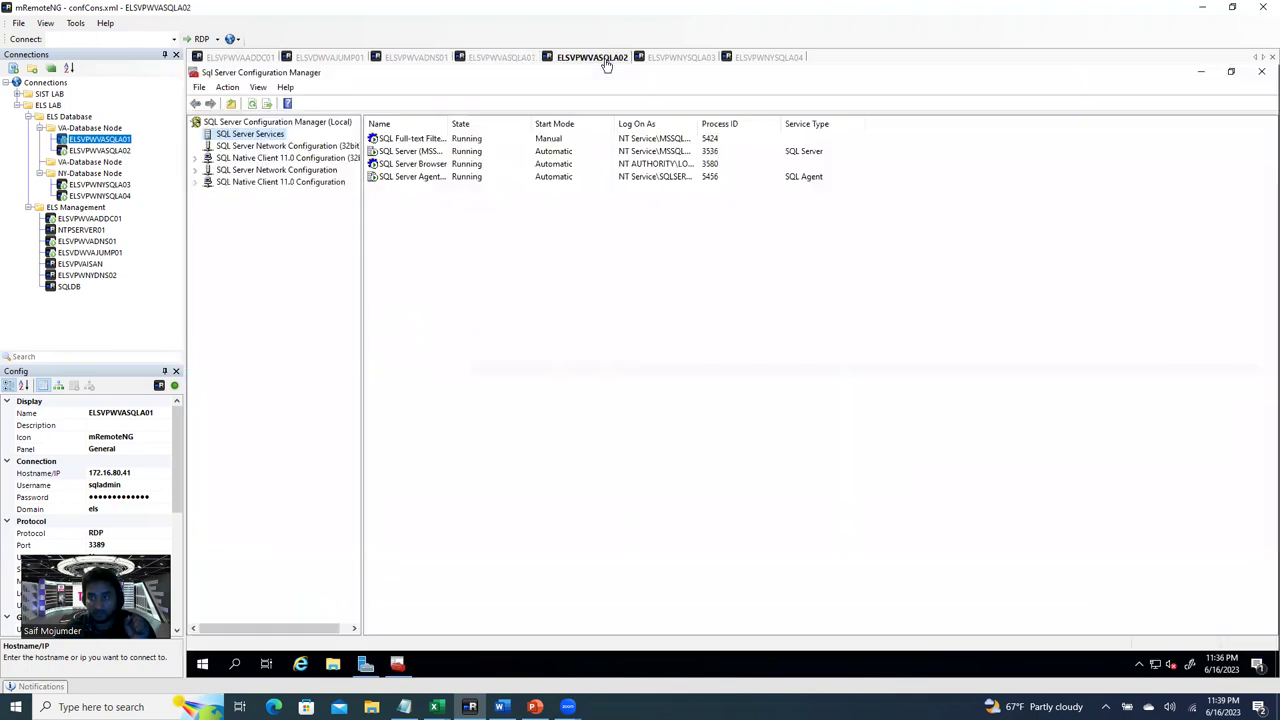
click(685, 62)
click(765, 58)
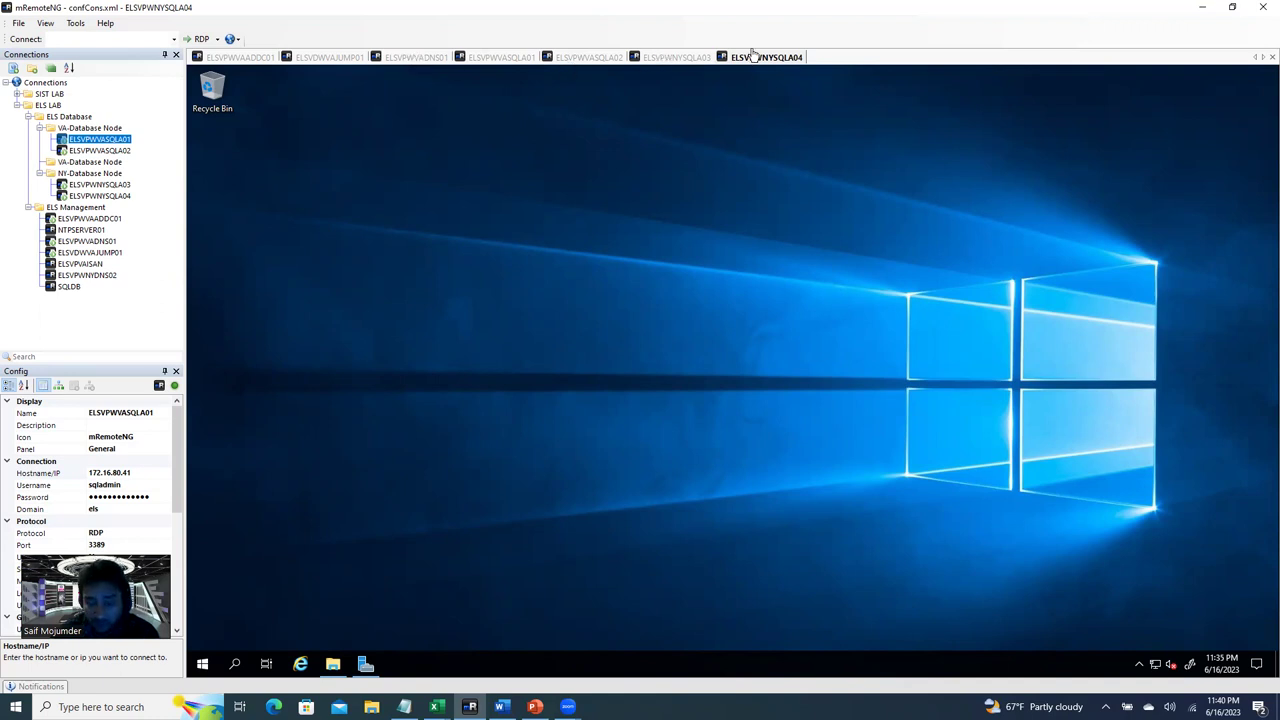
click(703, 58)
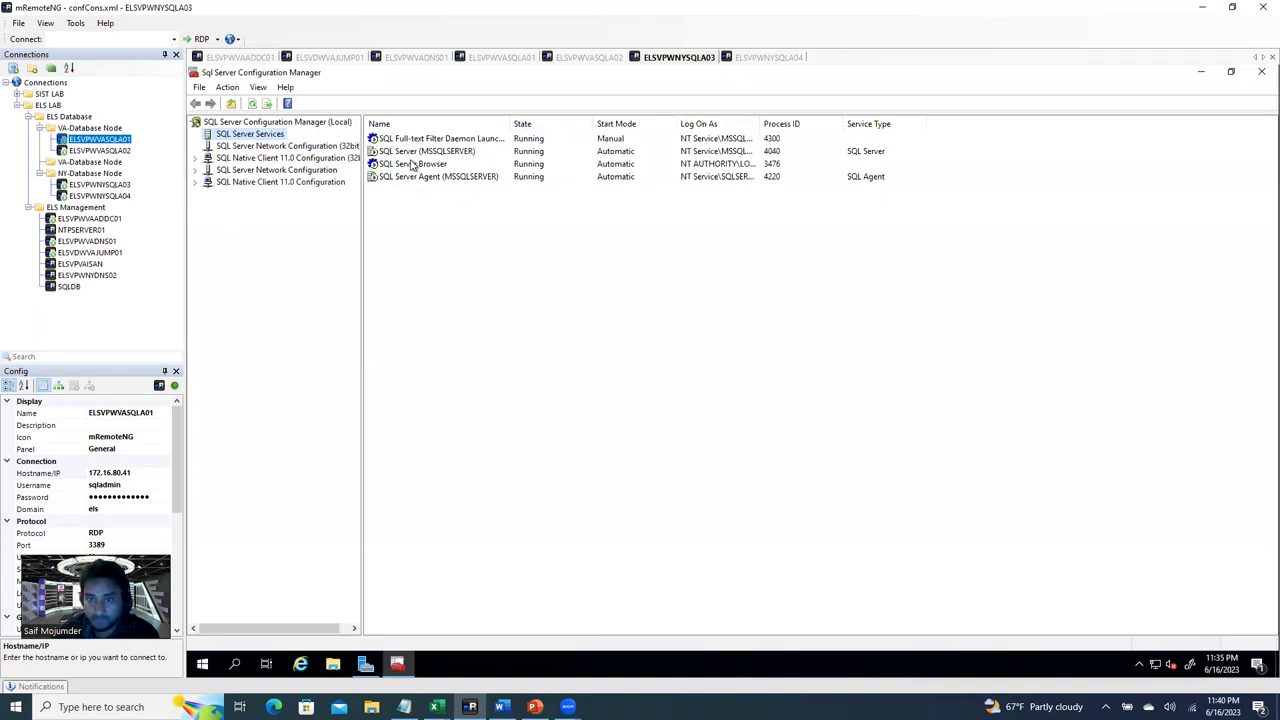
Select the running SQL Server (MSSQLSERVER) service, then open the Start menu on ELSVPWNYSQLA04
click(418, 153)
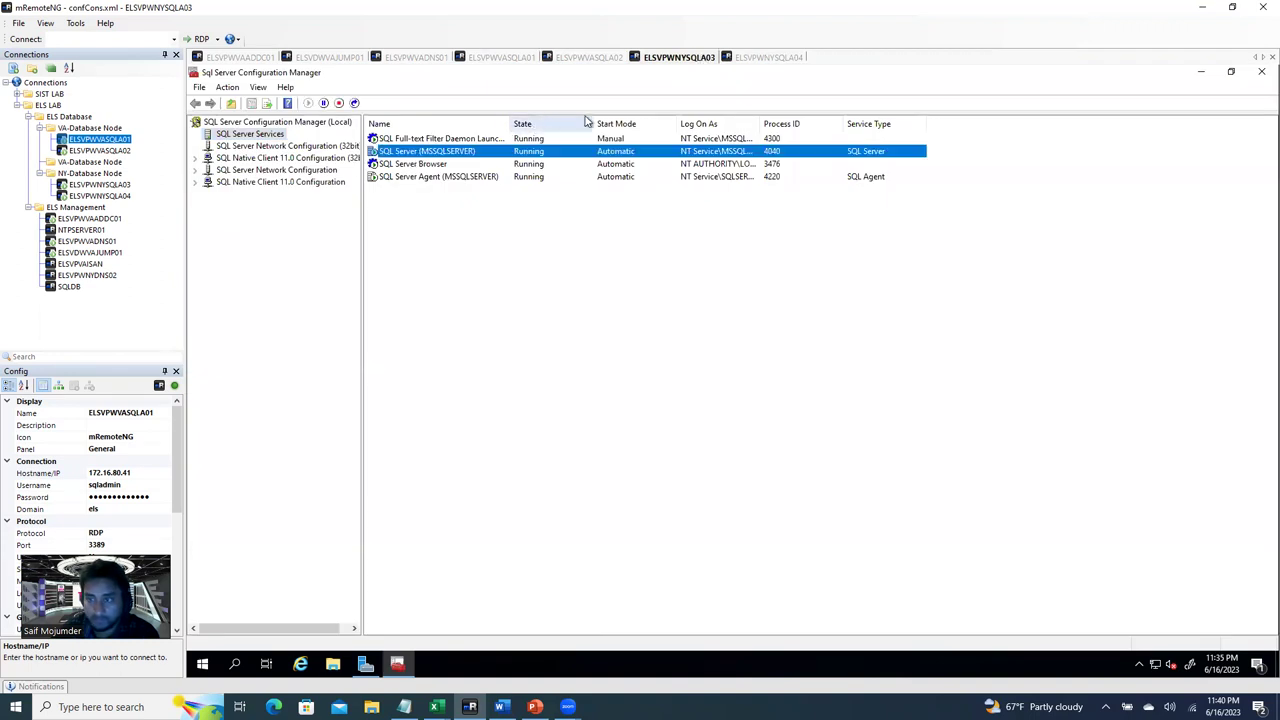
click(762, 58)
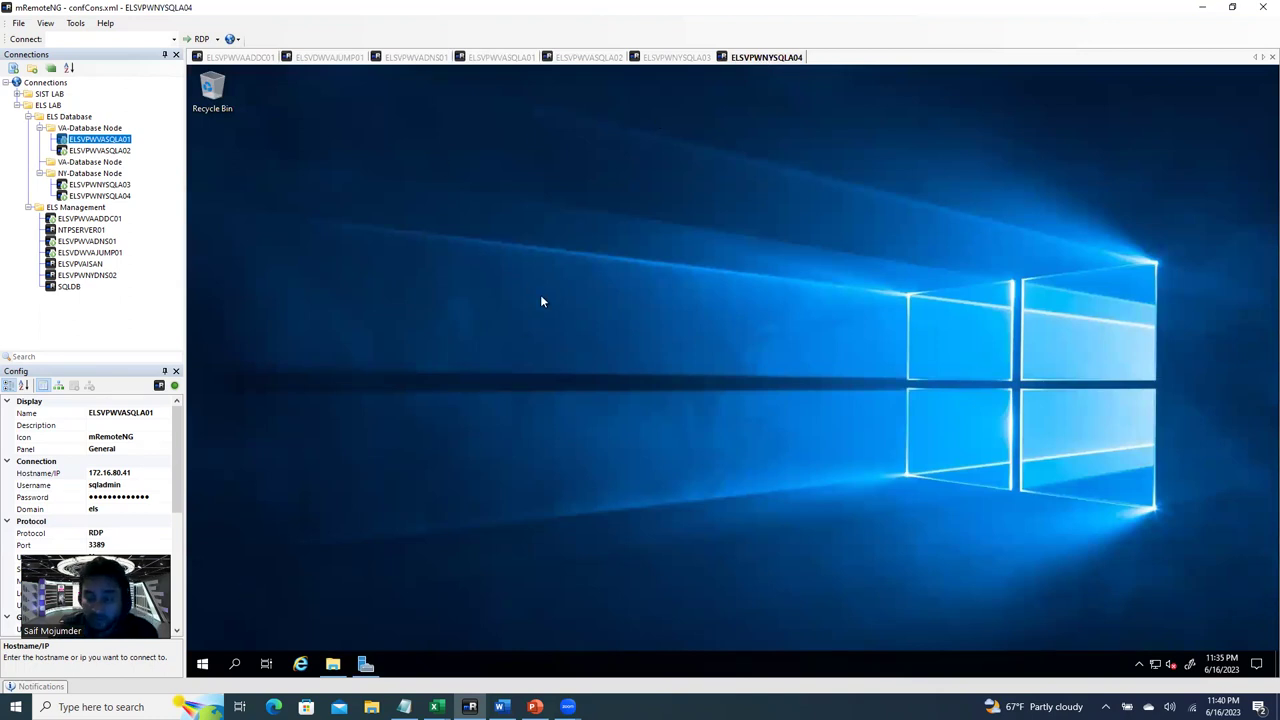
click(202, 664)
Review the Microsoft SQL Server Tools 19 apps, close the Start menu, and return to vSphere Client
click(314, 436)
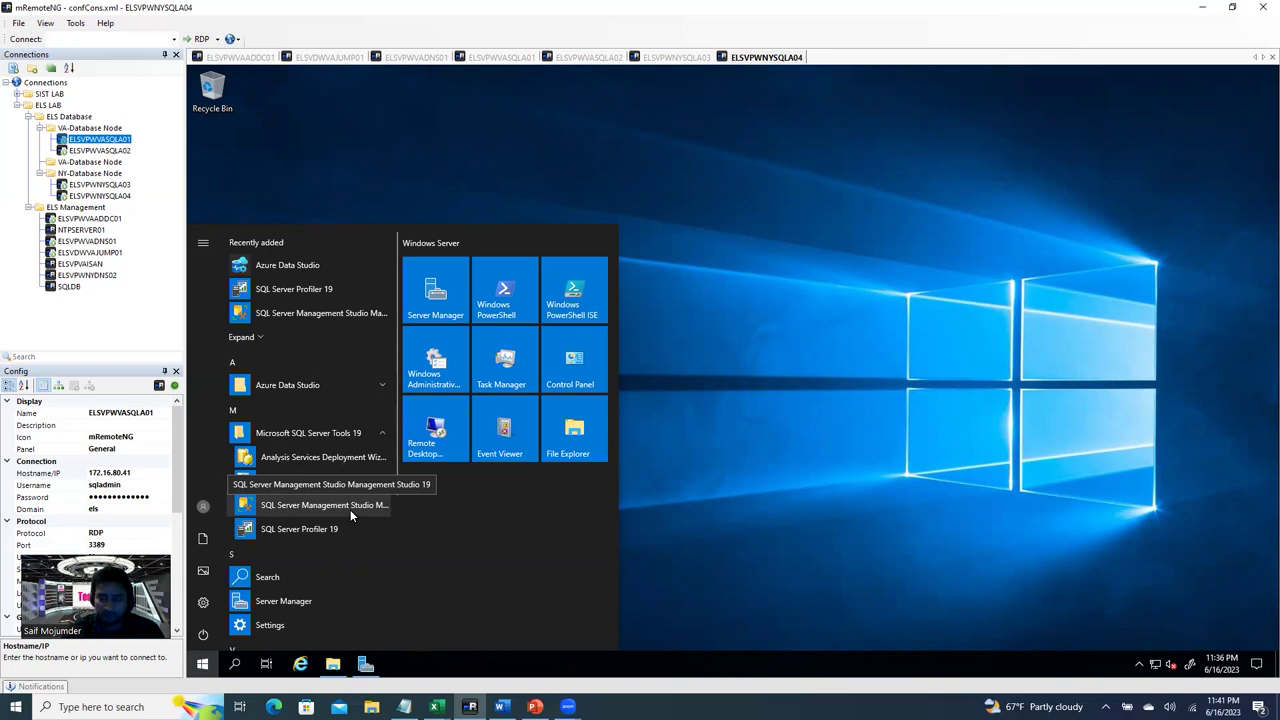
click(395, 150)
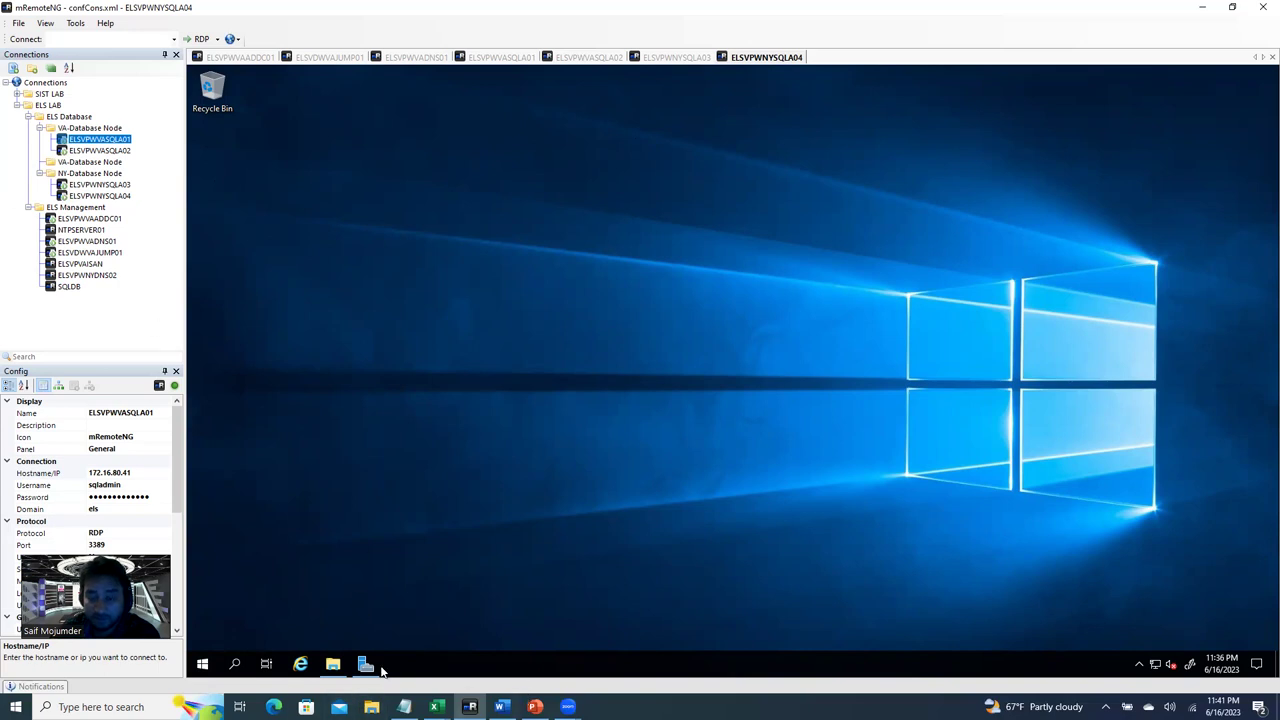
click(255, 57)
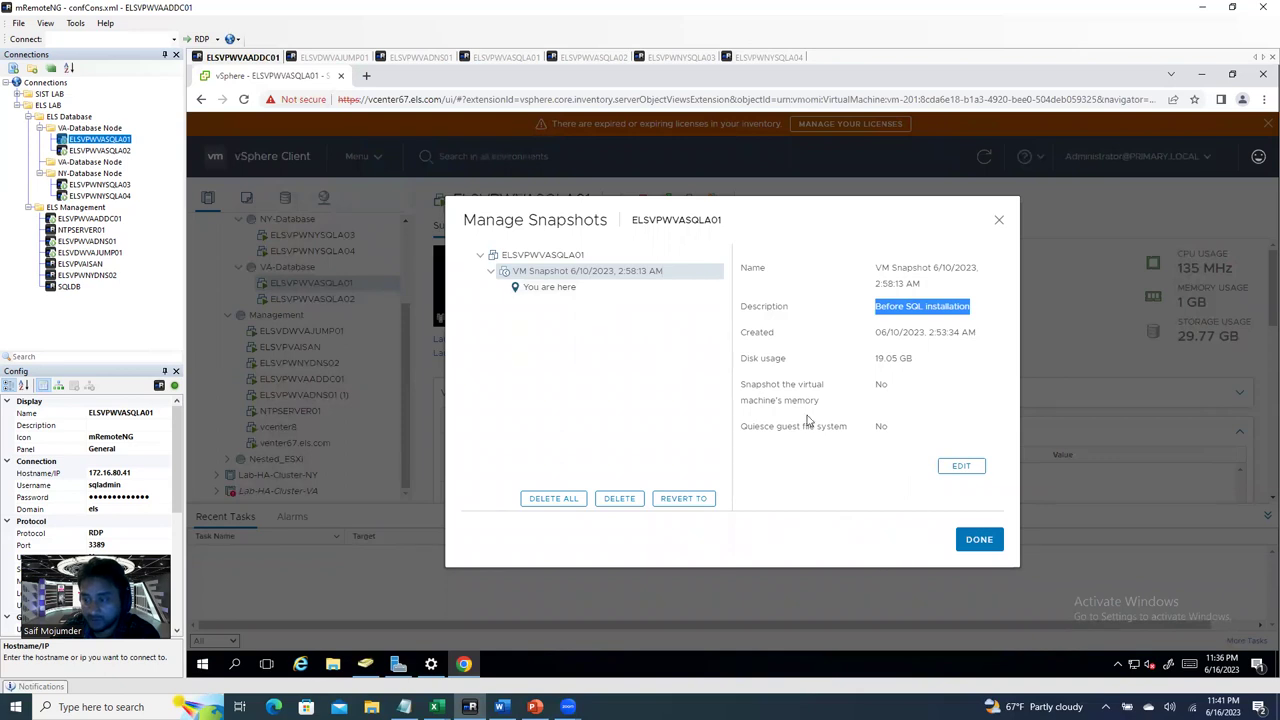
click(998, 220)
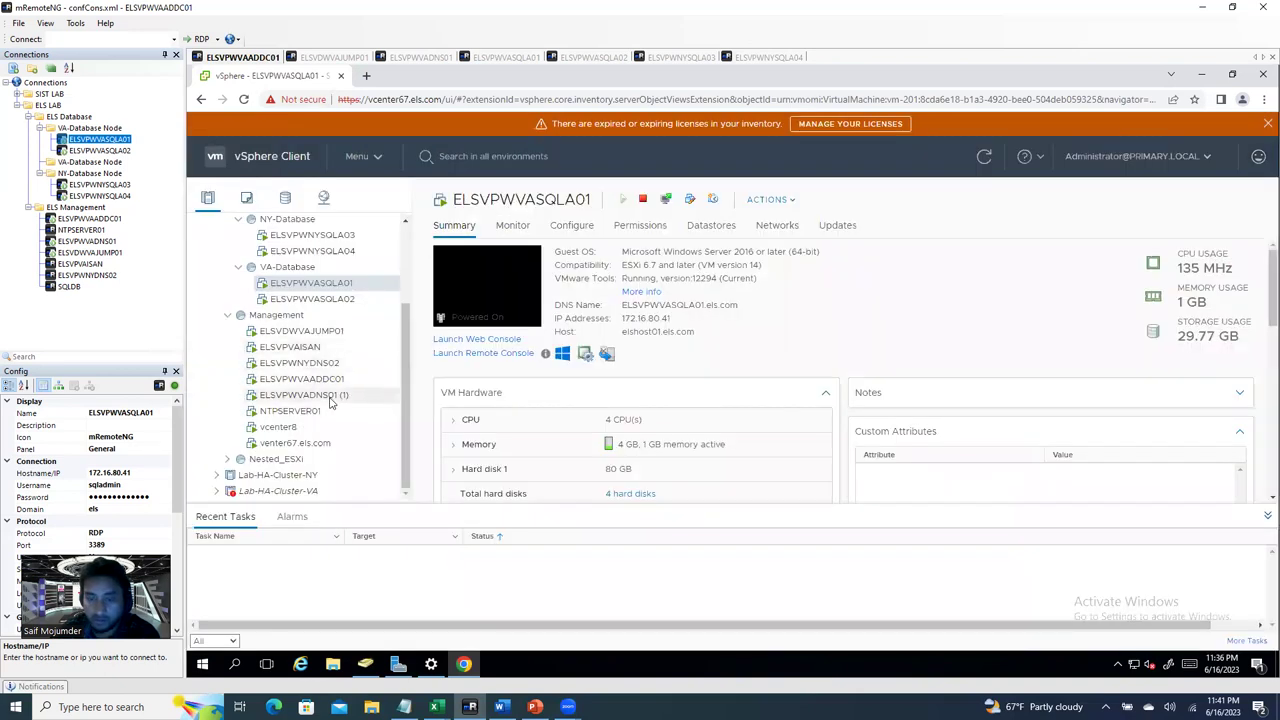
click(350, 252)
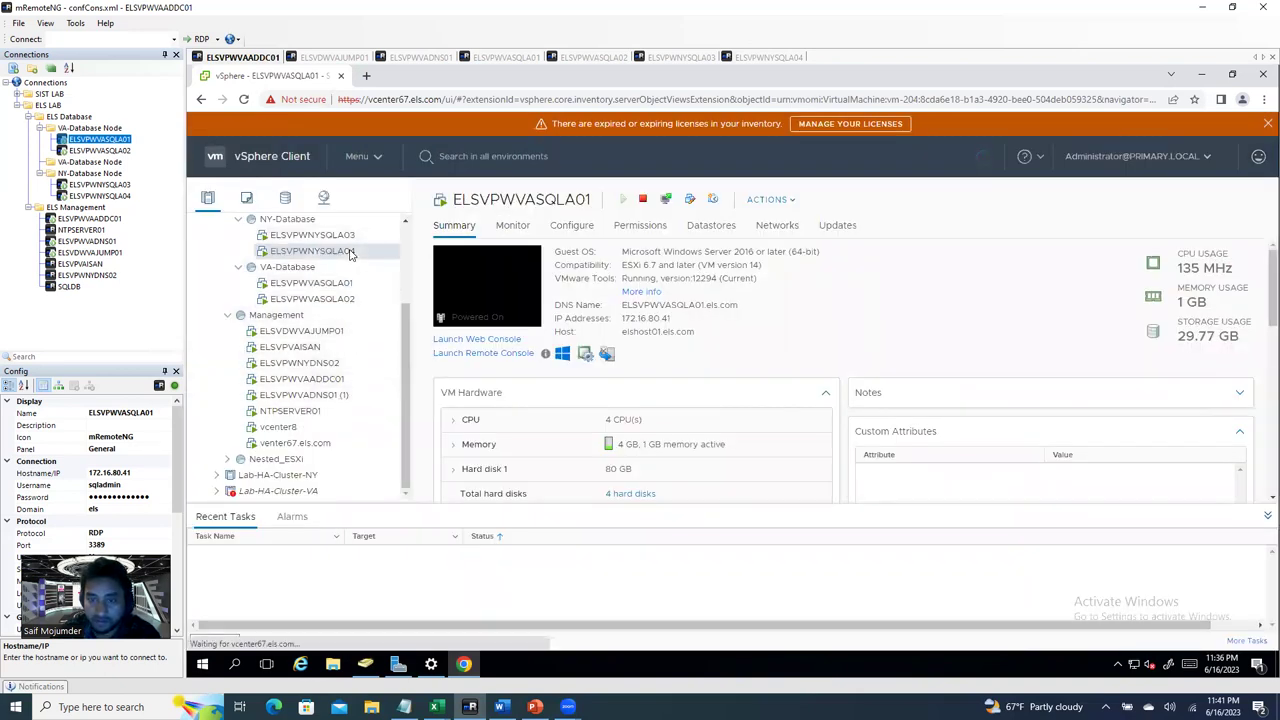
right_click(350, 252)
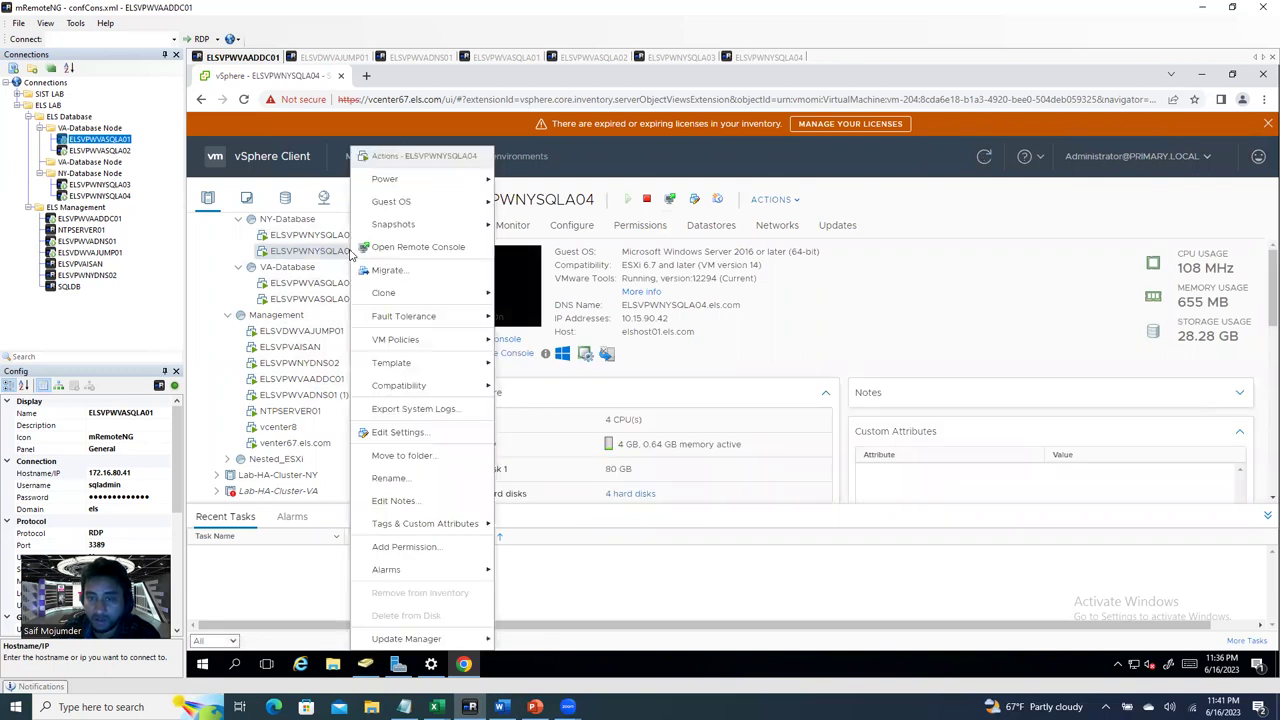
mouse_move(414, 226)
click(545, 249)
drag(873, 308, 980, 307)
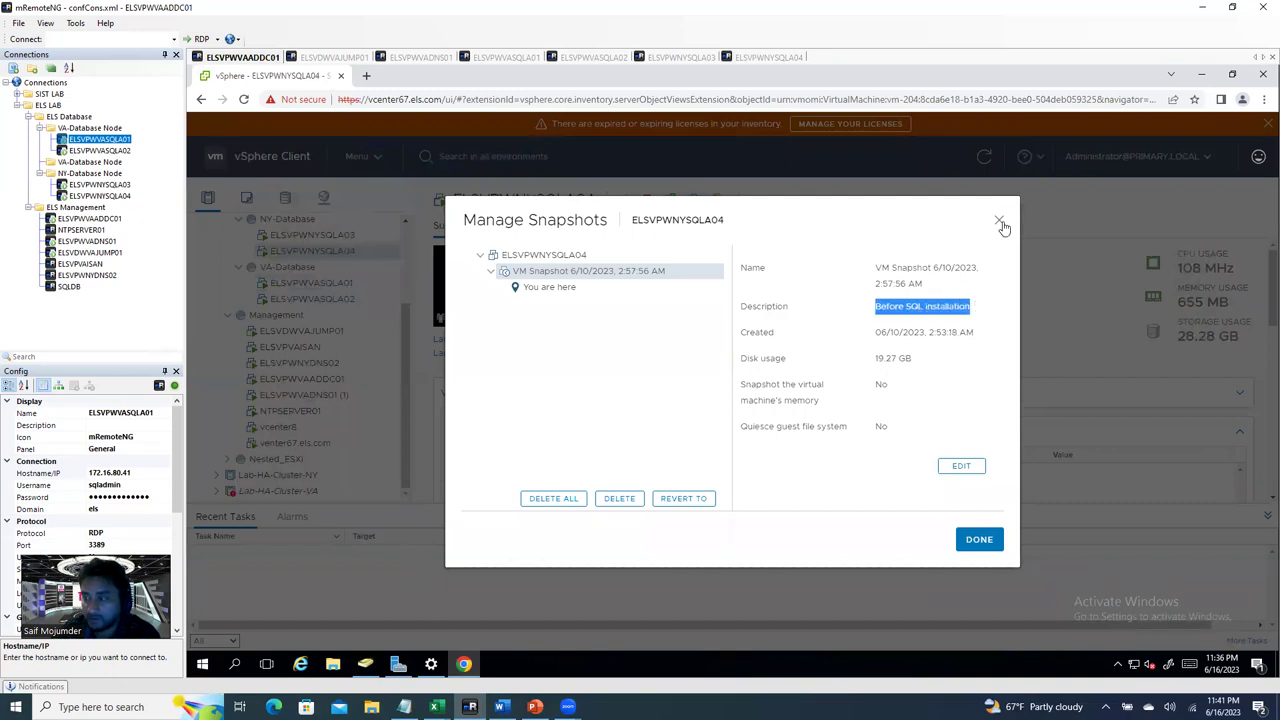
click(998, 220)
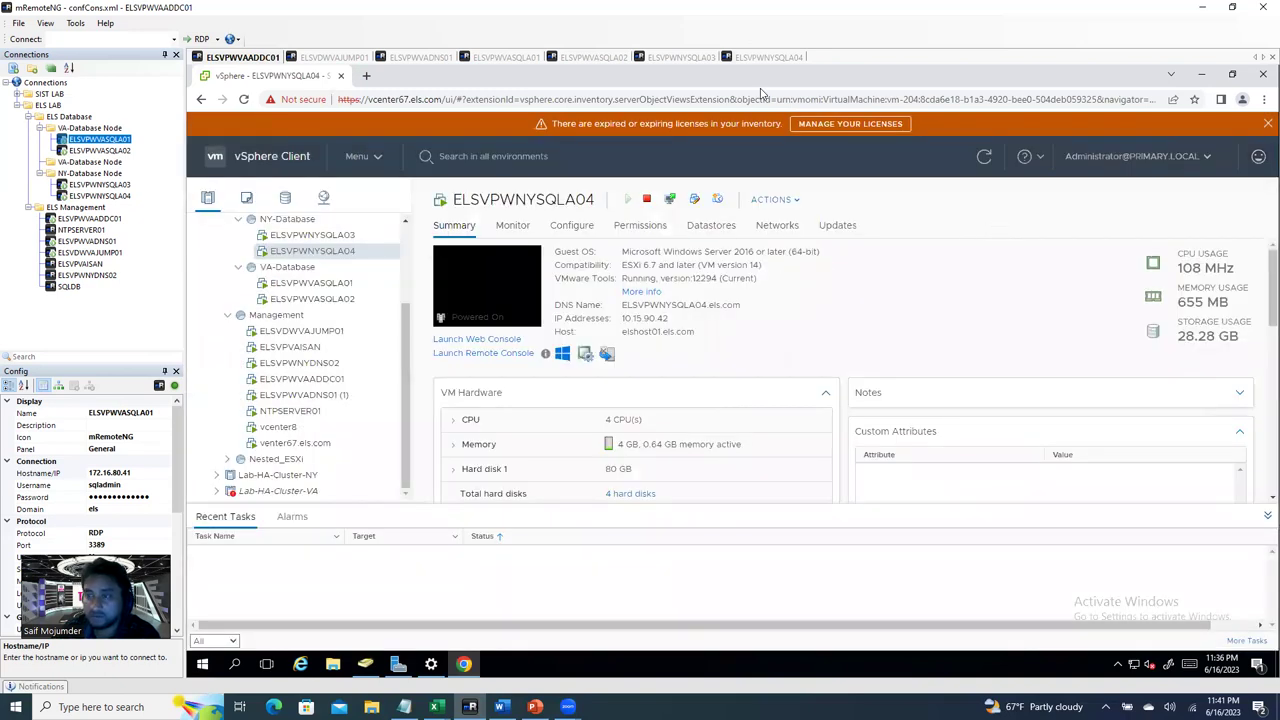
click(767, 58)
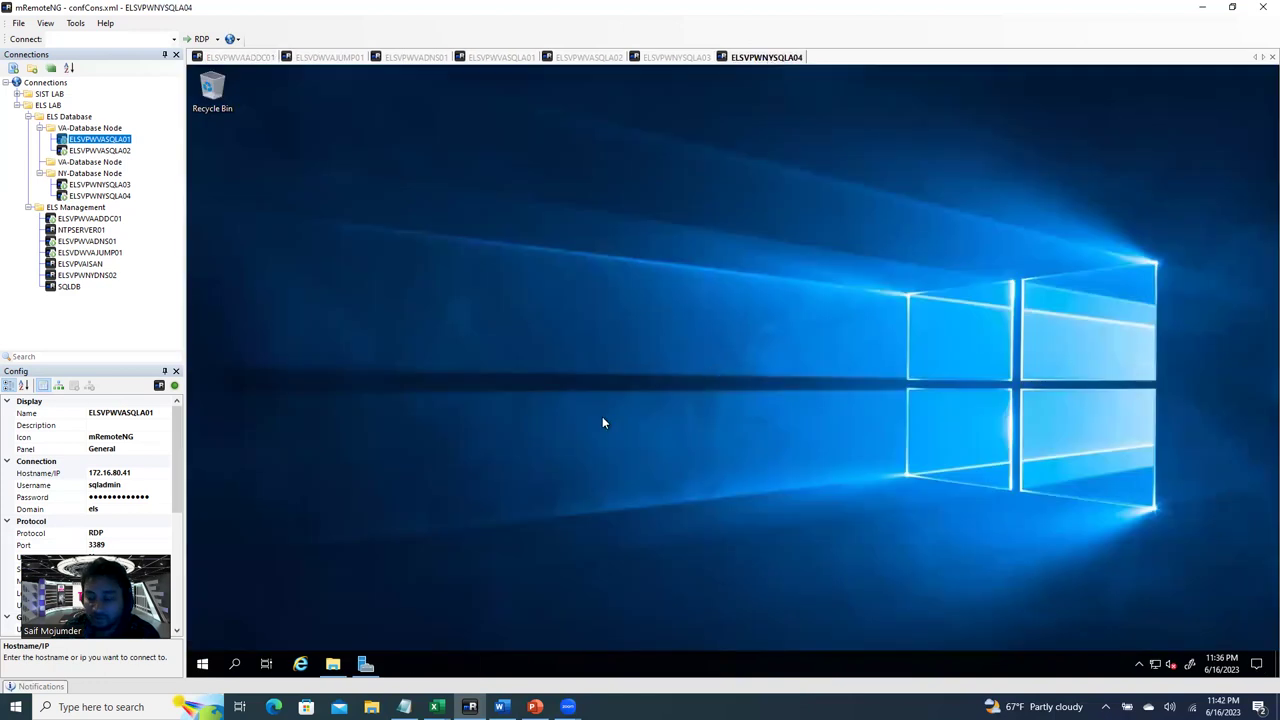
Open Database (E:) in File Explorer and confirm it holds the SQLServer2019-x64-ENU disc image
click(333, 664)
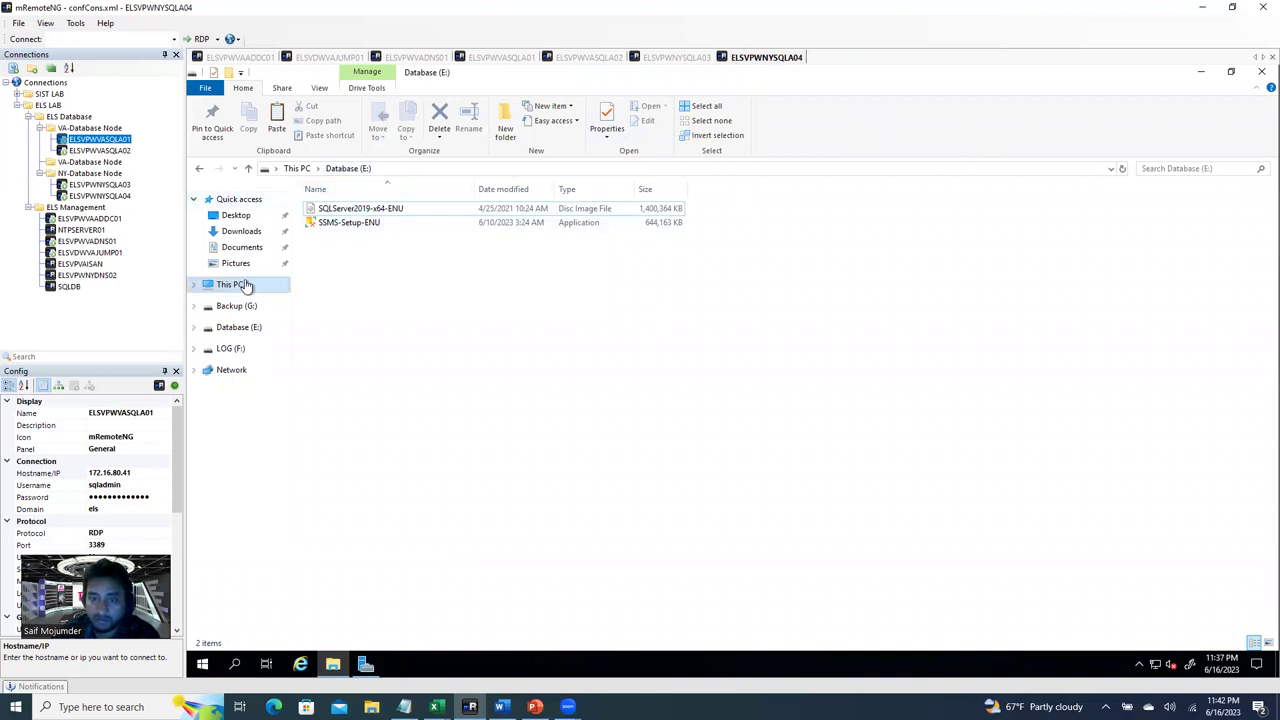
click(243, 284)
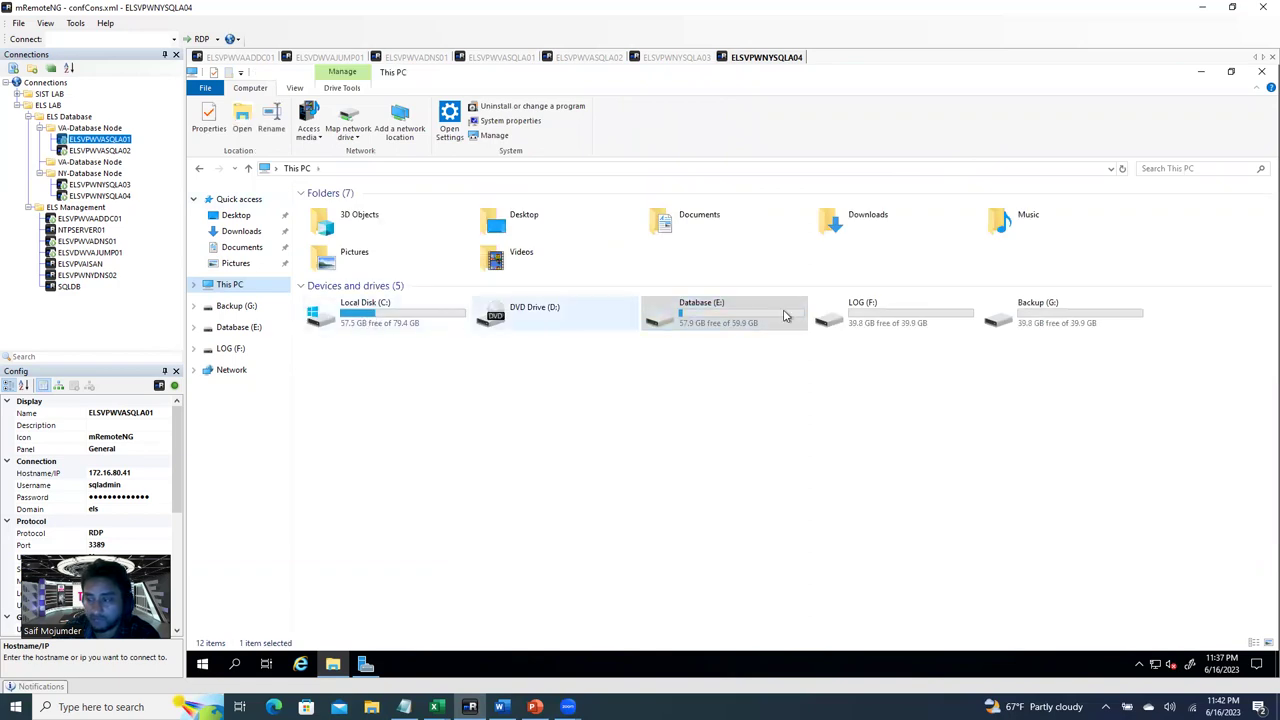
double_click(737, 320)
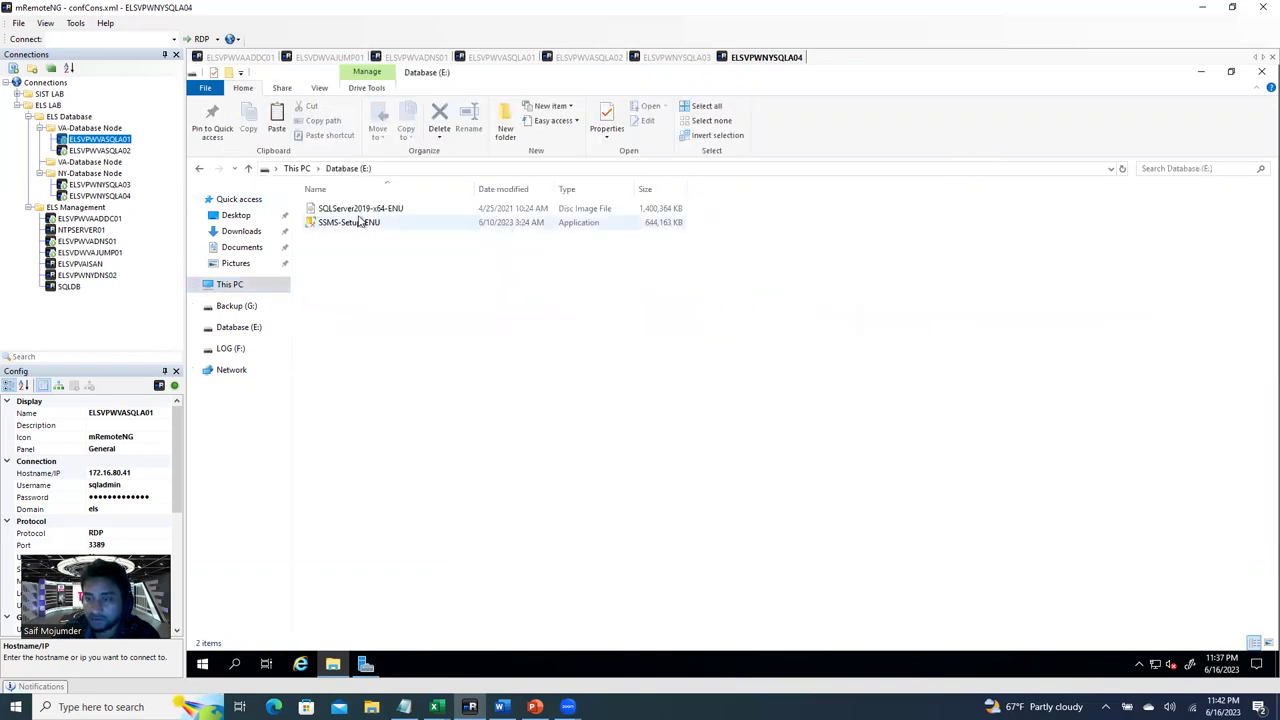
click(338, 210)
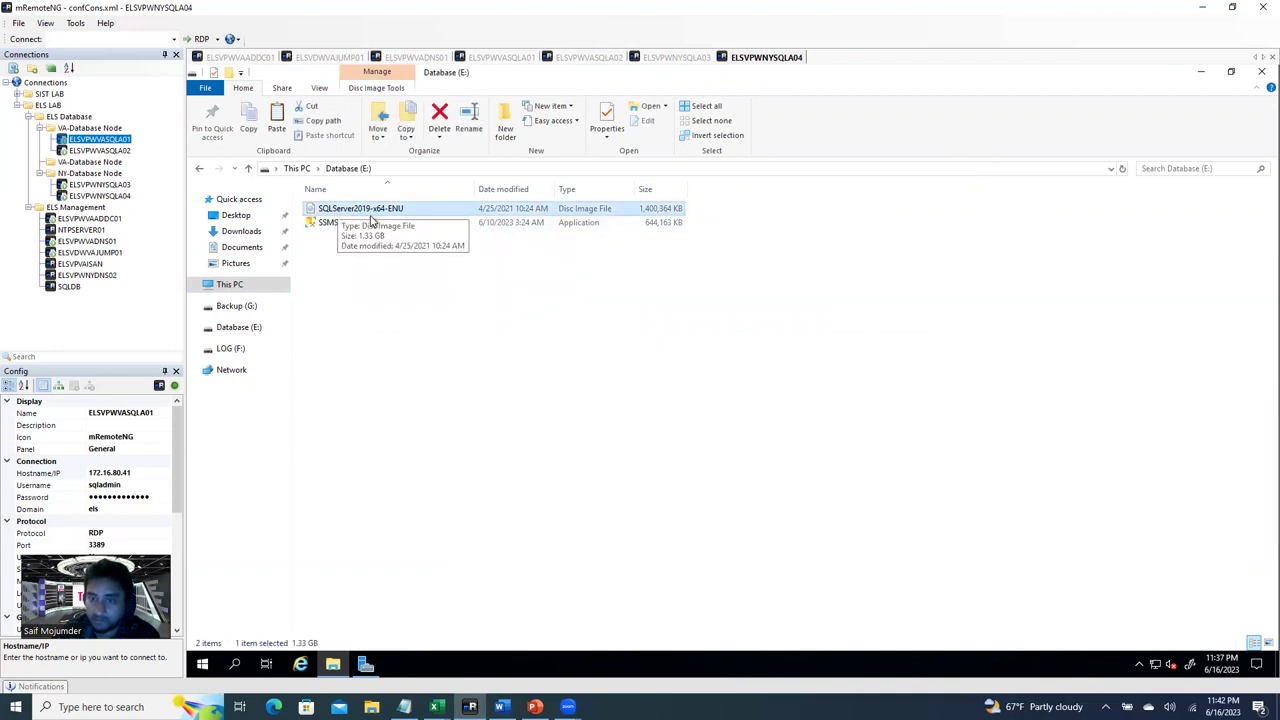
click(514, 351)
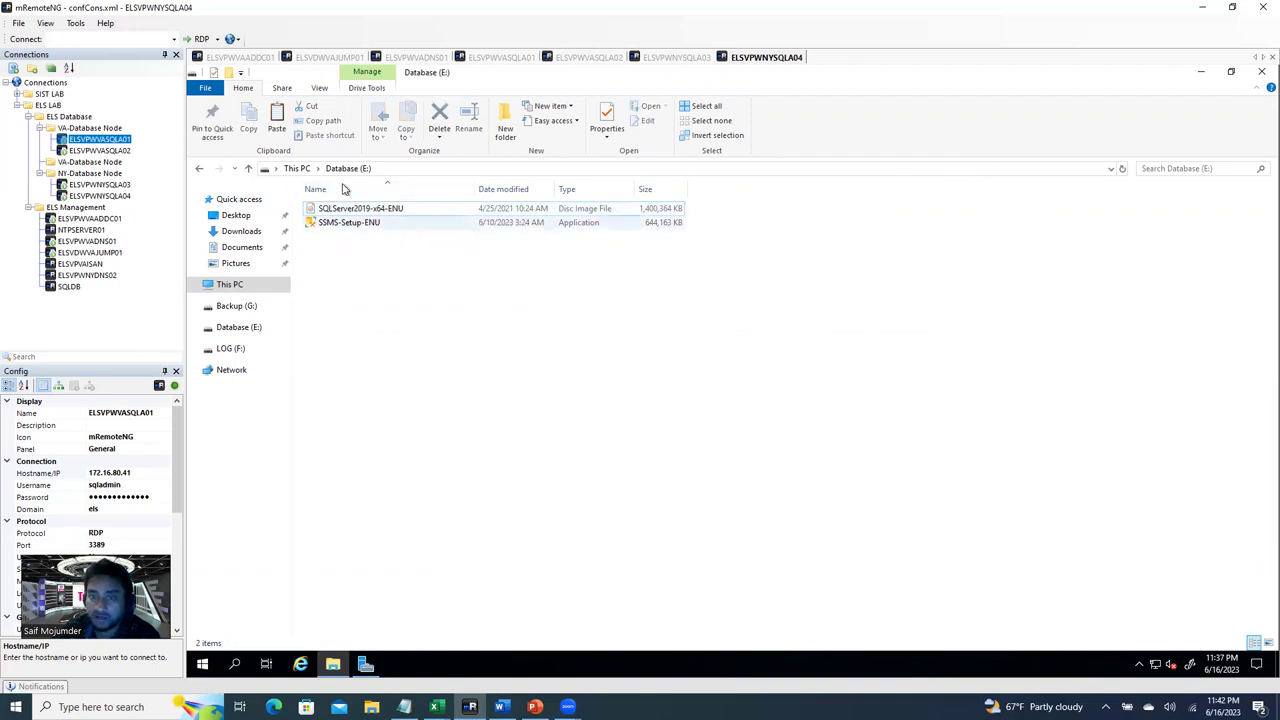
Open ELSVPWNYSQLA04's Edit Settings and set CD/DVD drive 1 to Datastore ISO File
click(242, 58)
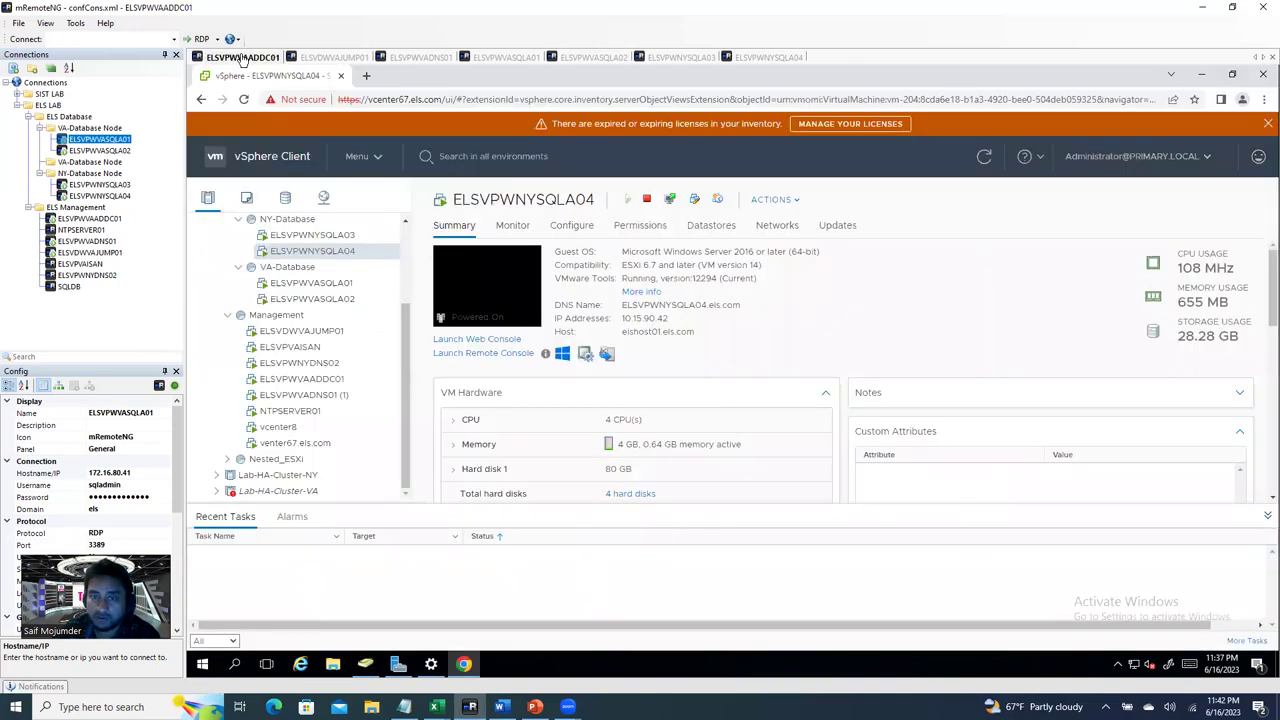
right_click(337, 259)
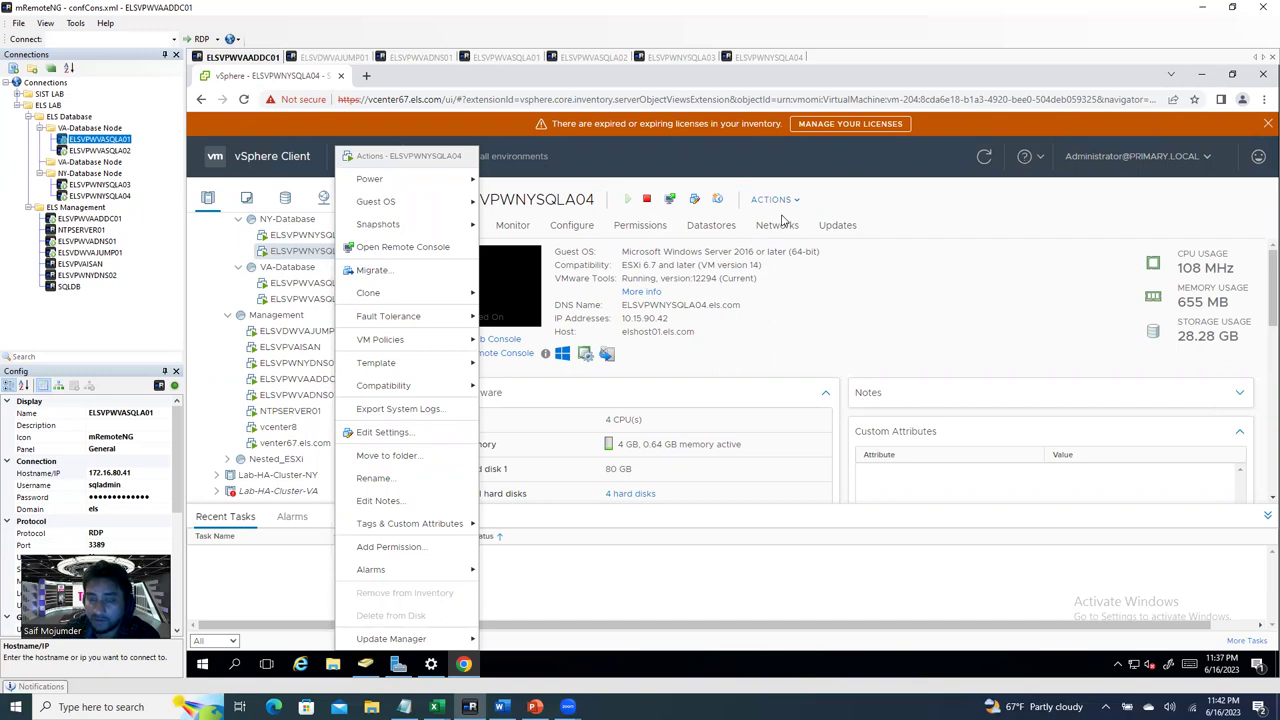
click(405, 436)
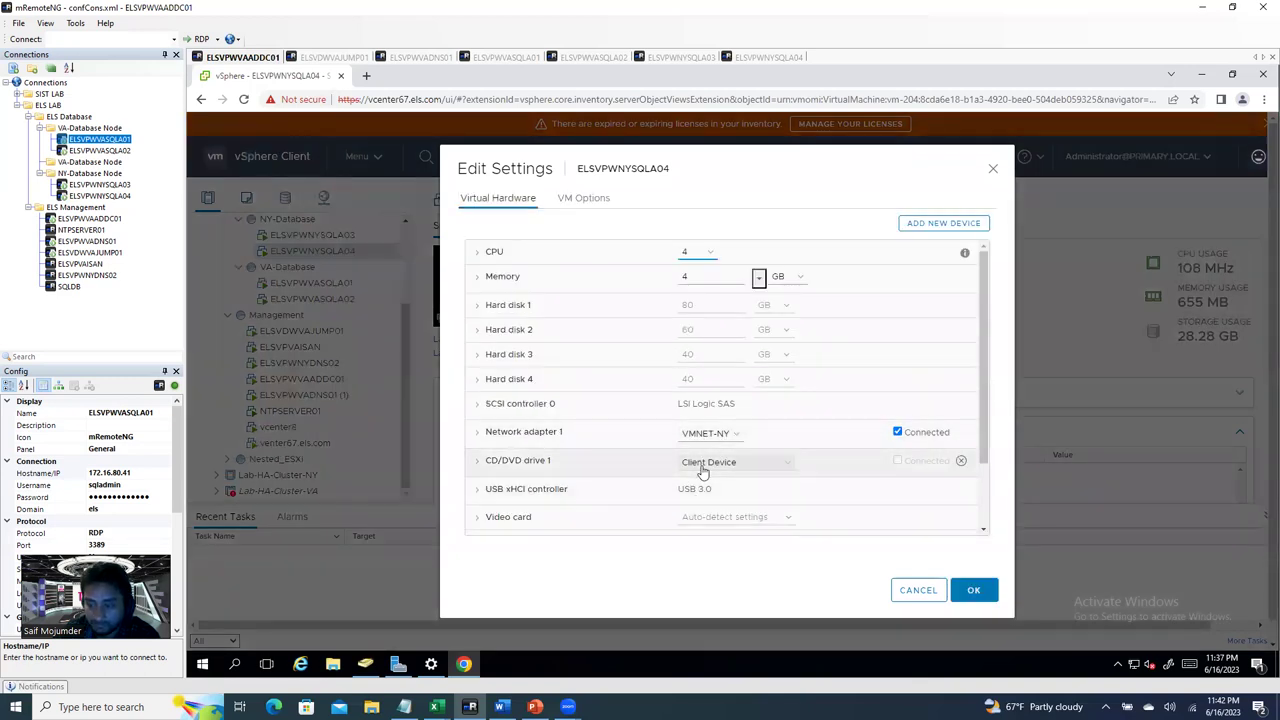
click(703, 472)
click(733, 498)
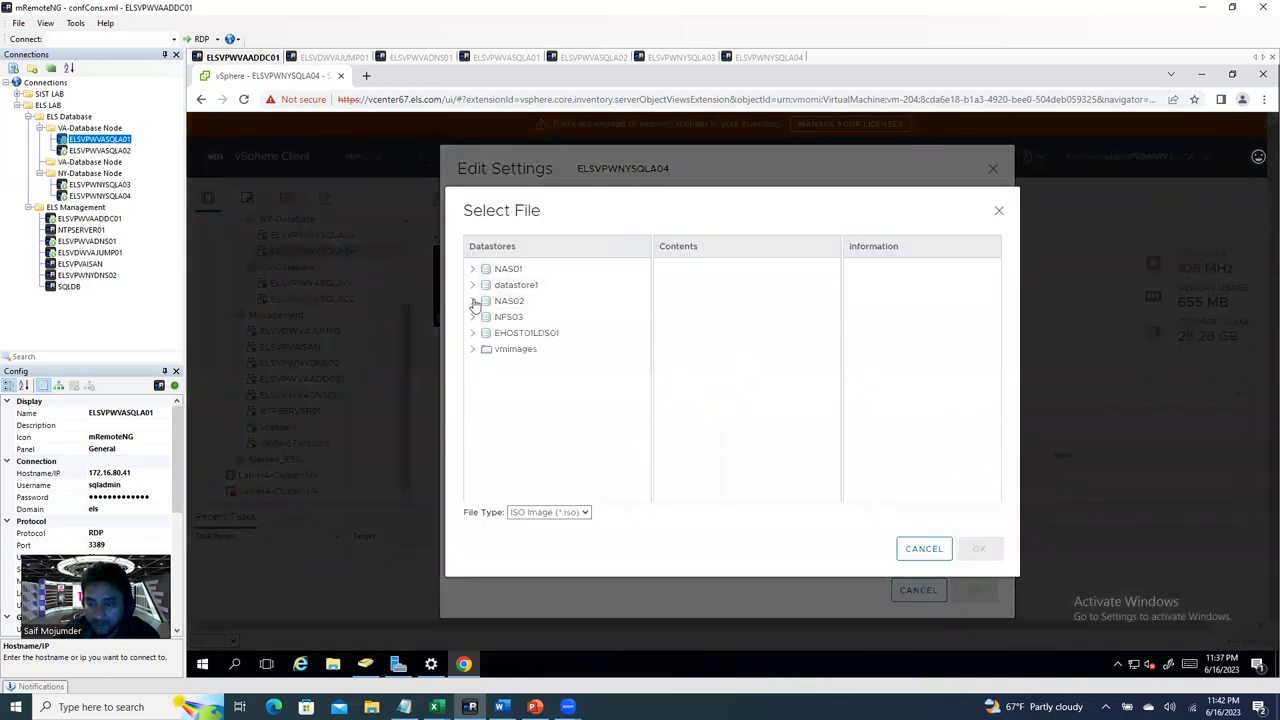
Browse the NAS02 and NAS01 datastores and open NAS01's ISO folder
click(507, 303)
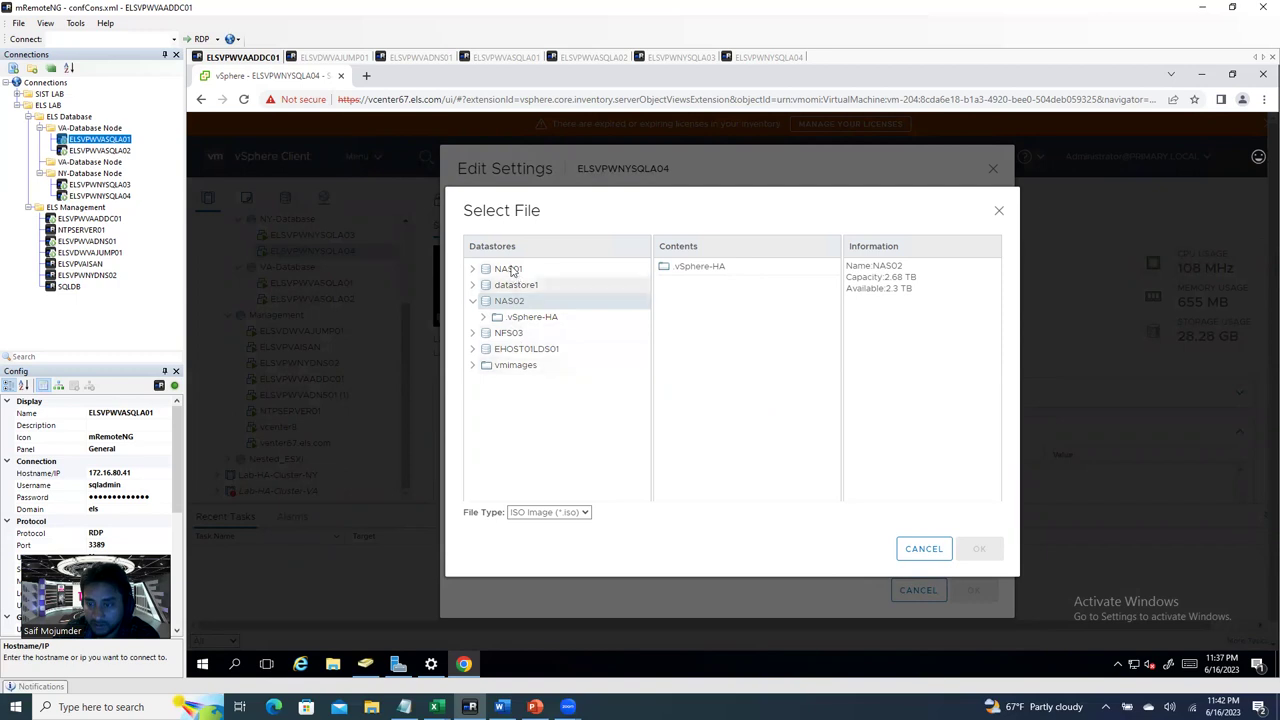
click(480, 272)
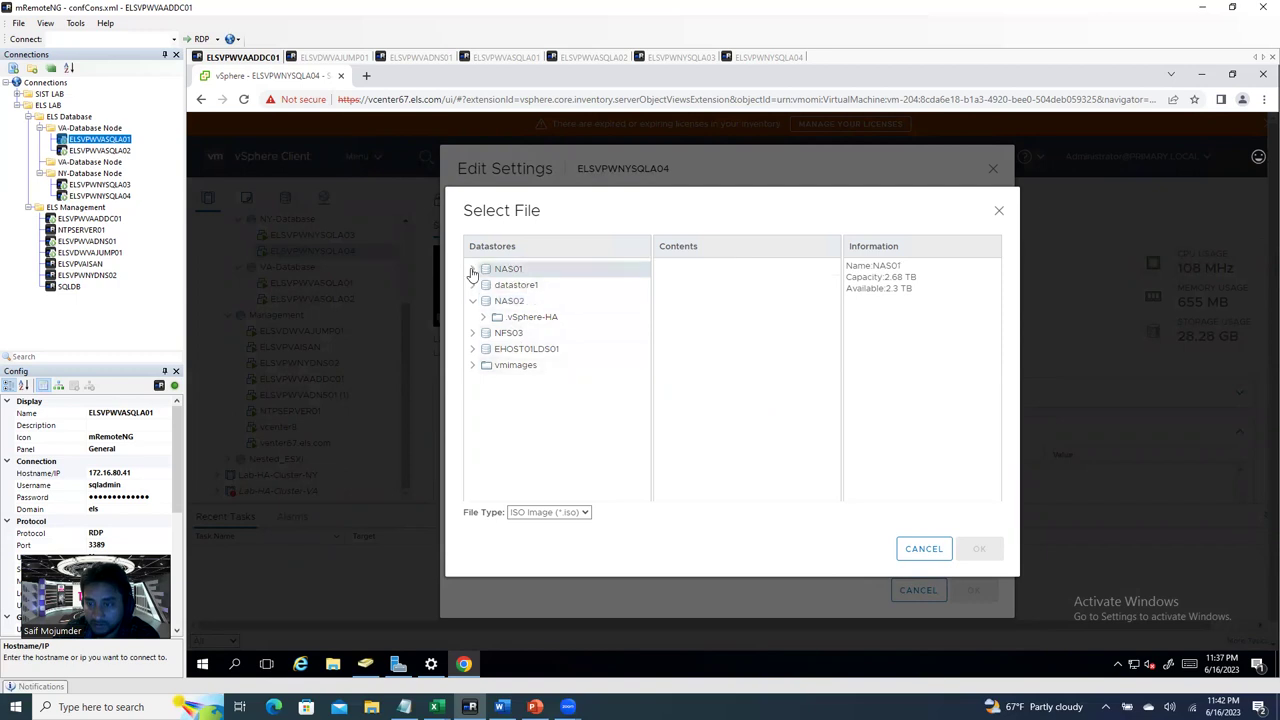
click(531, 368)
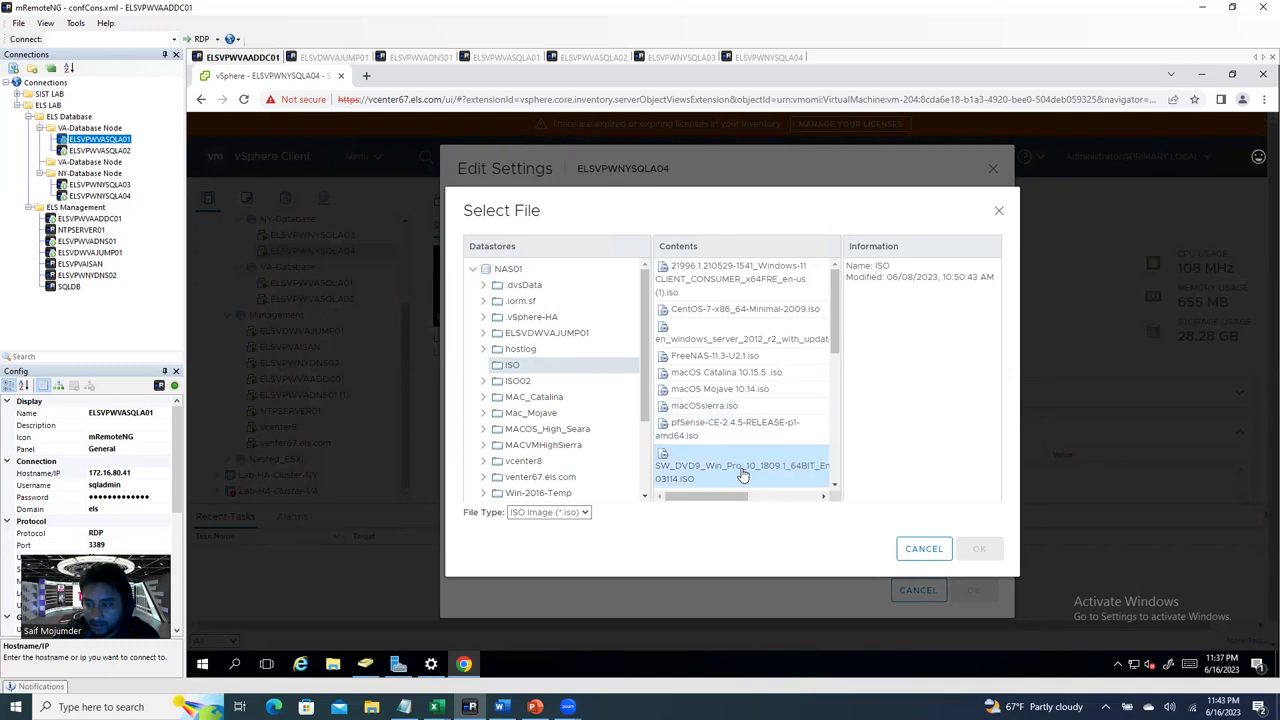
scroll(745, 470, down, 5)
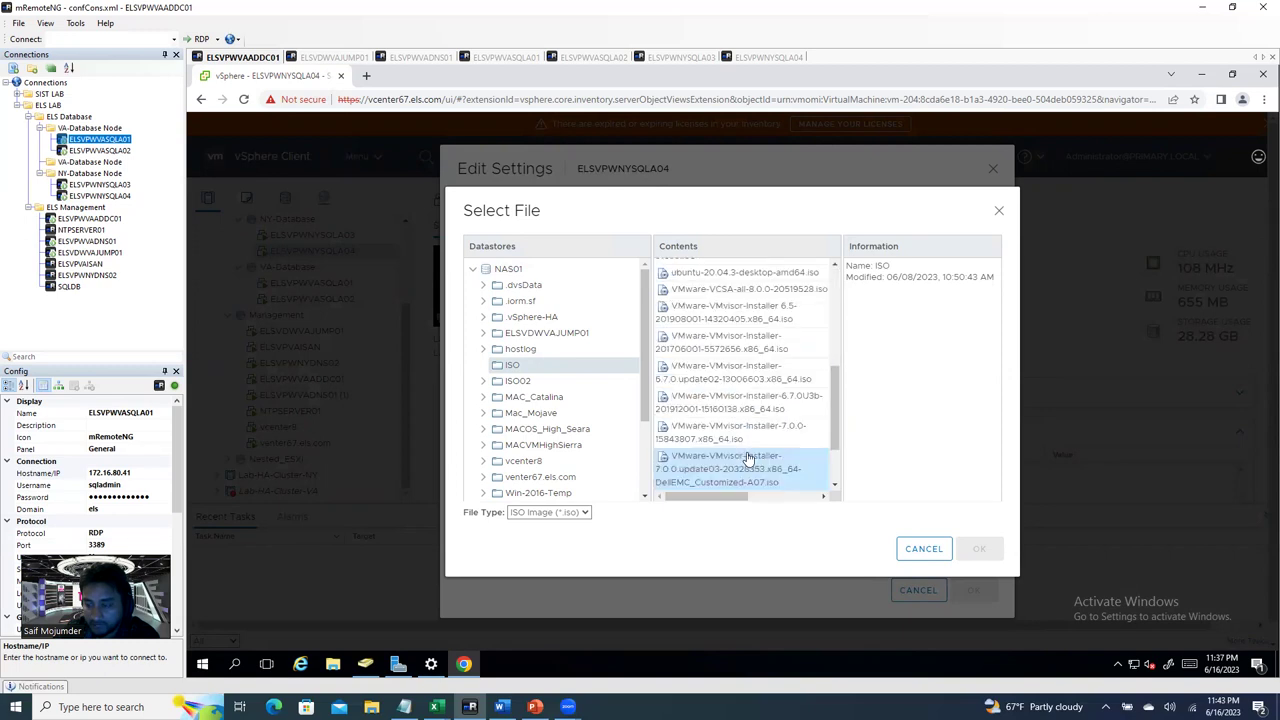
scroll(765, 467, down, 2)
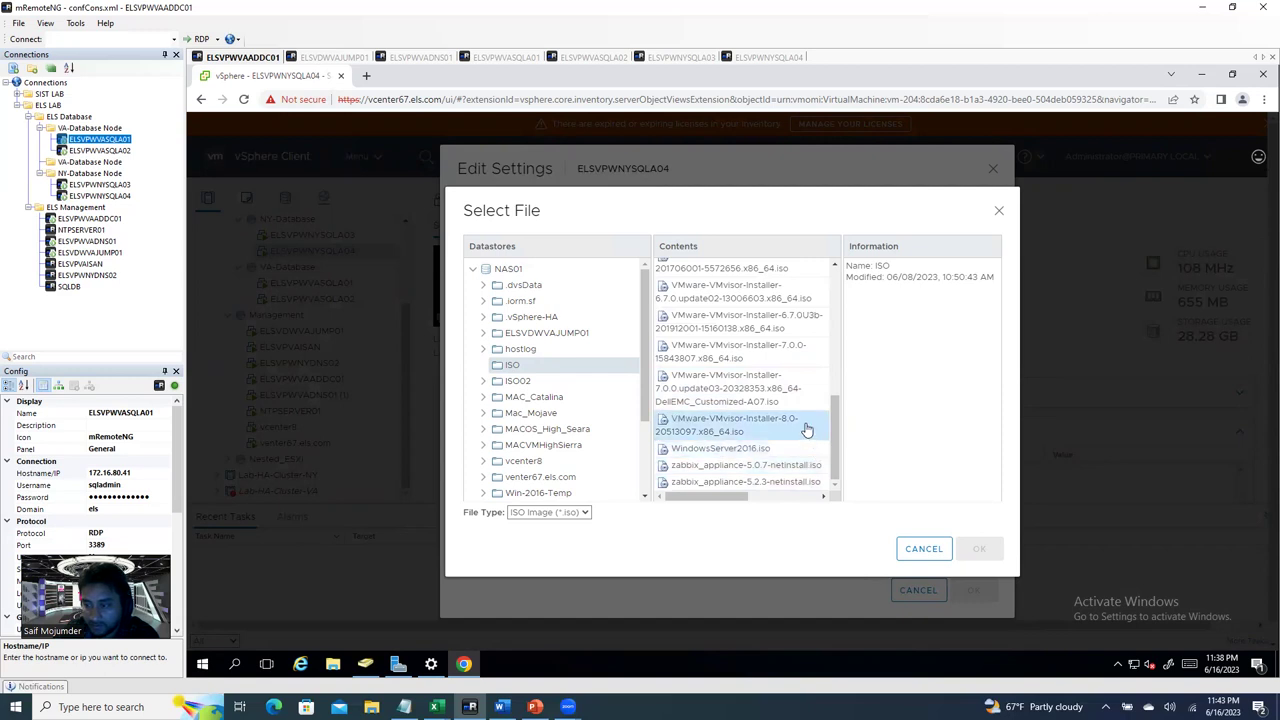
scroll(807, 428, up, 2)
scroll(807, 428, up, 2)
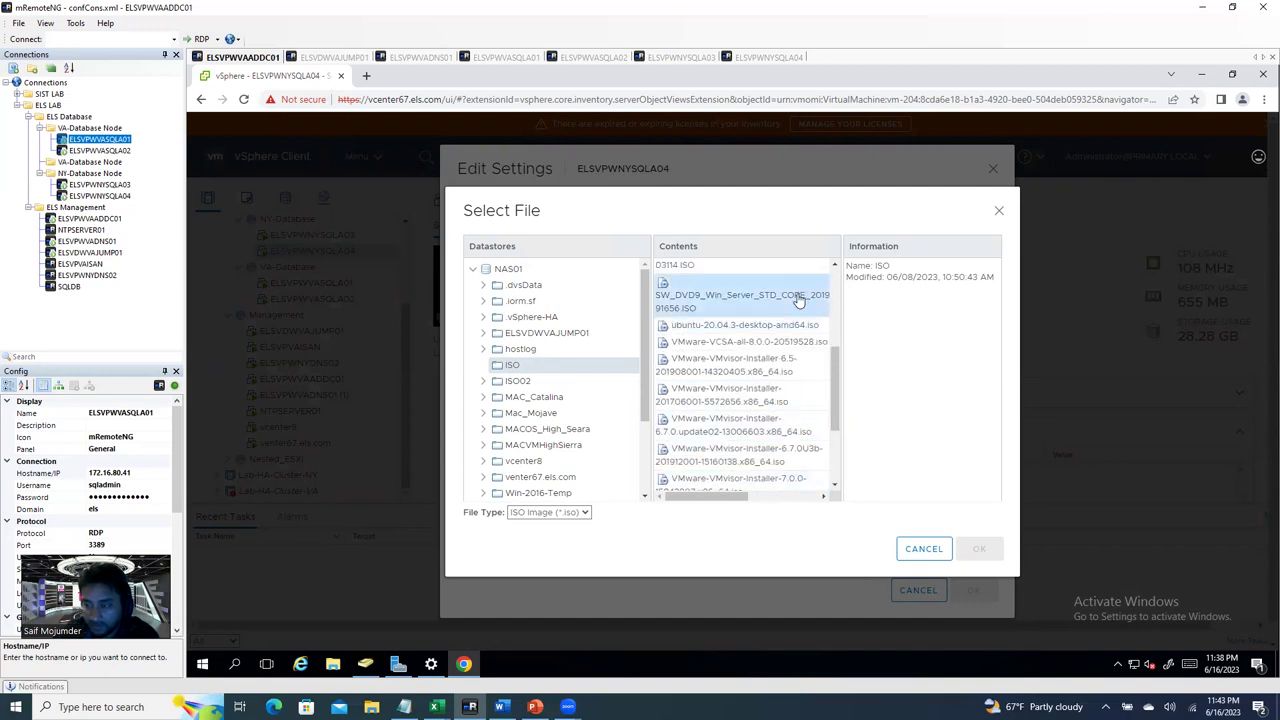
Widen the contents column and look over the ISOs, selecting the VMware ESXi 6.7.0 U3b image
drag(838, 376, 835, 347)
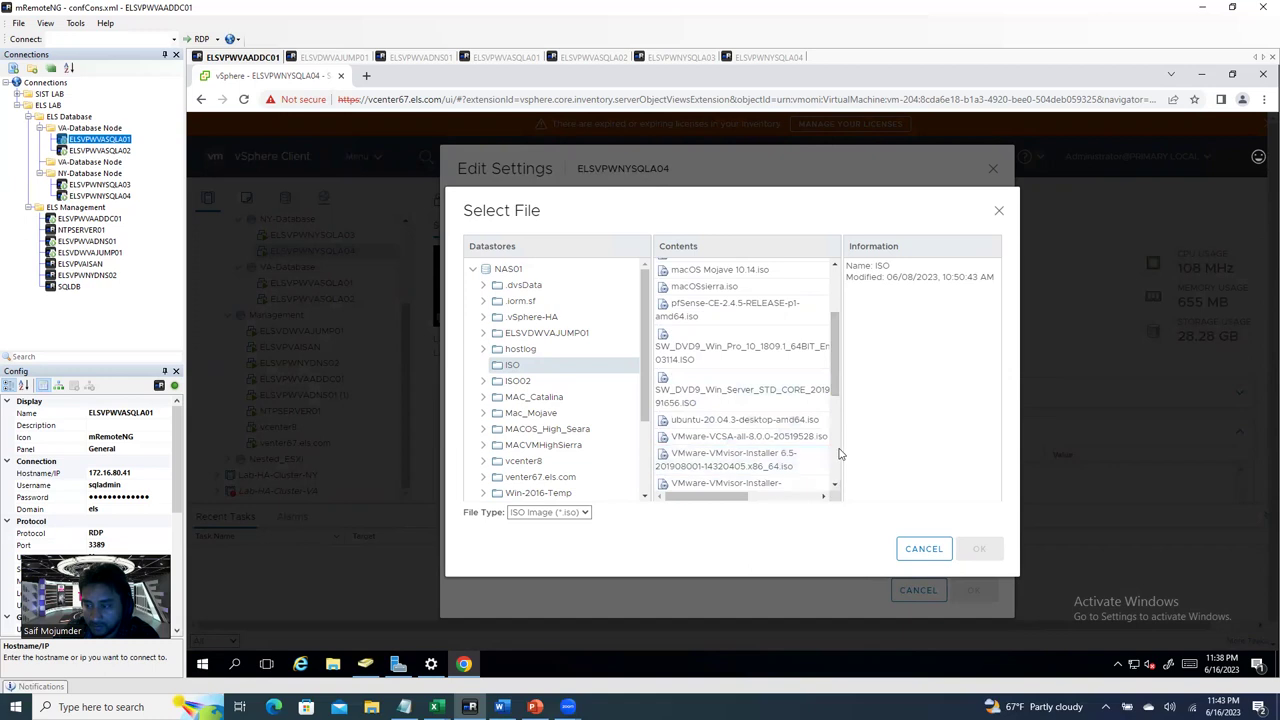
drag(842, 445, 940, 425)
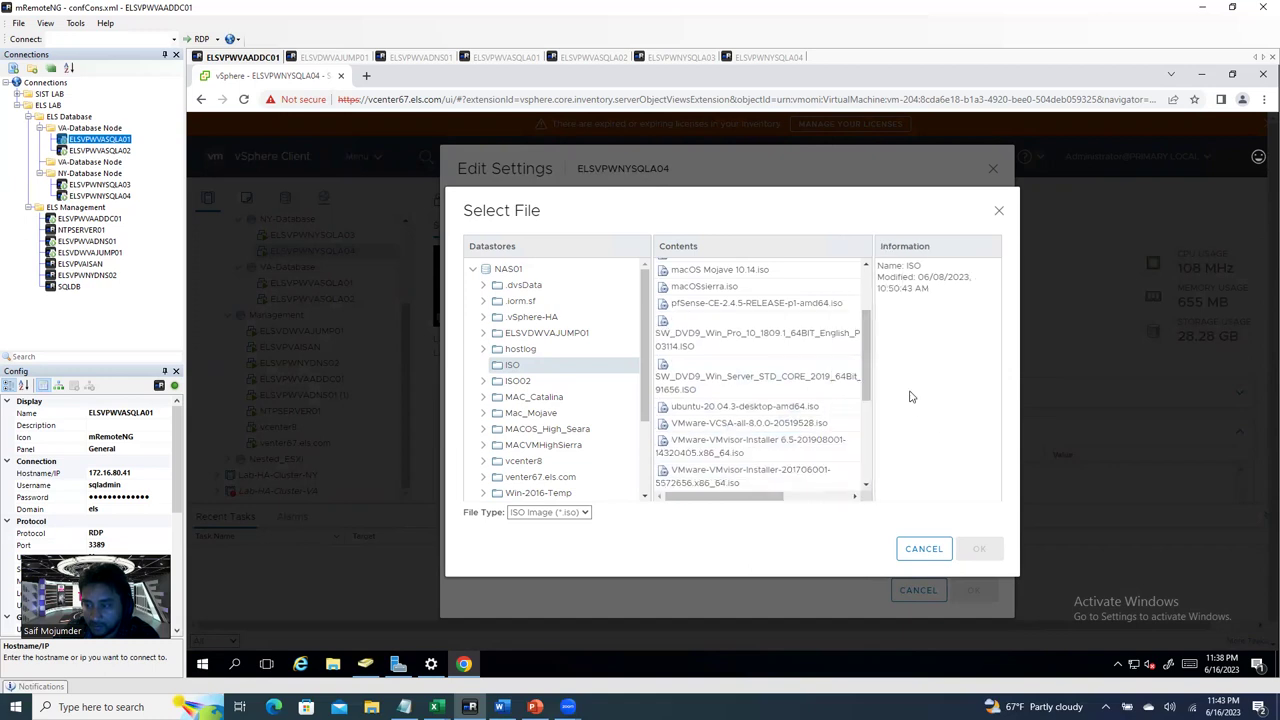
drag(867, 352, 869, 306)
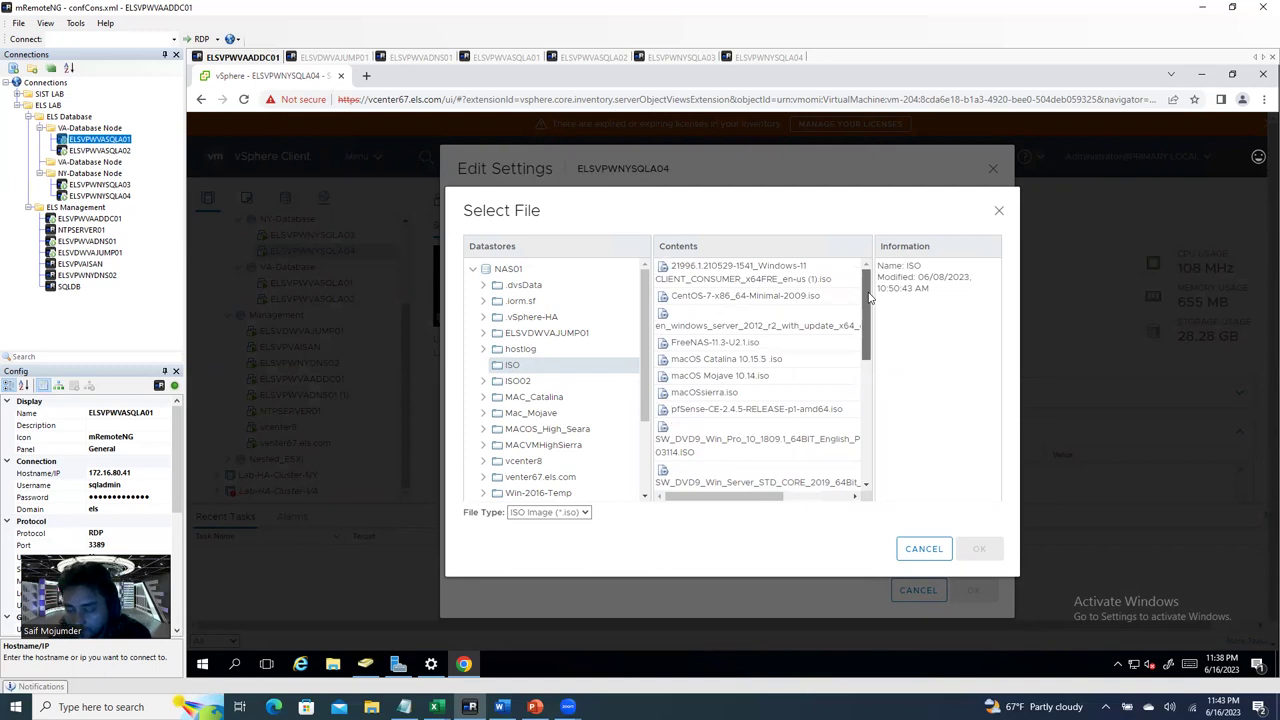
drag(868, 313, 862, 362)
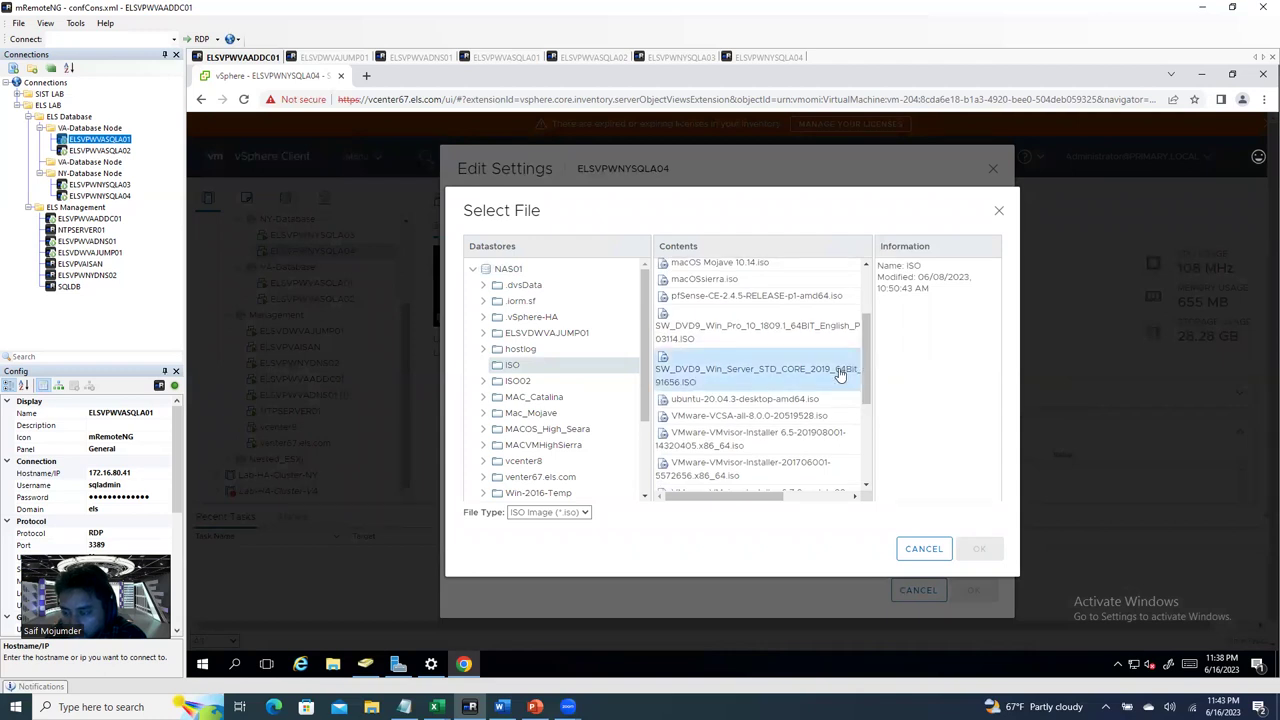
drag(865, 380, 857, 466)
click(770, 483)
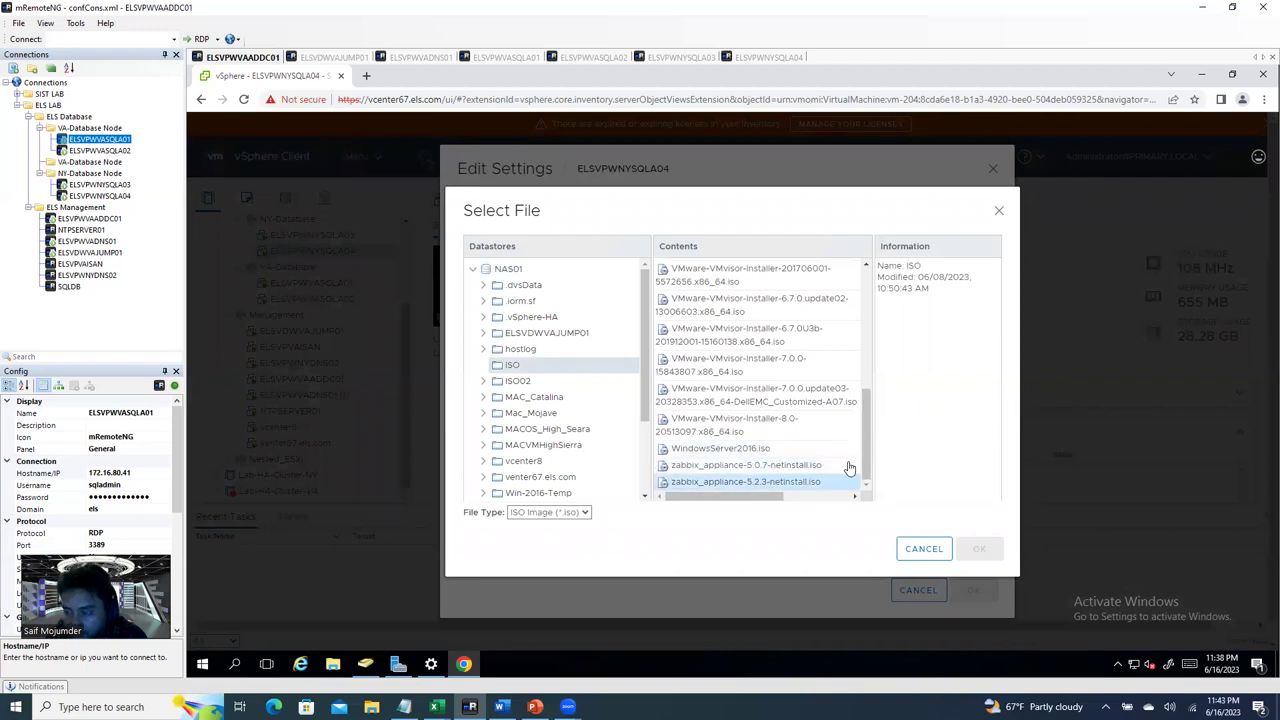
click(766, 336)
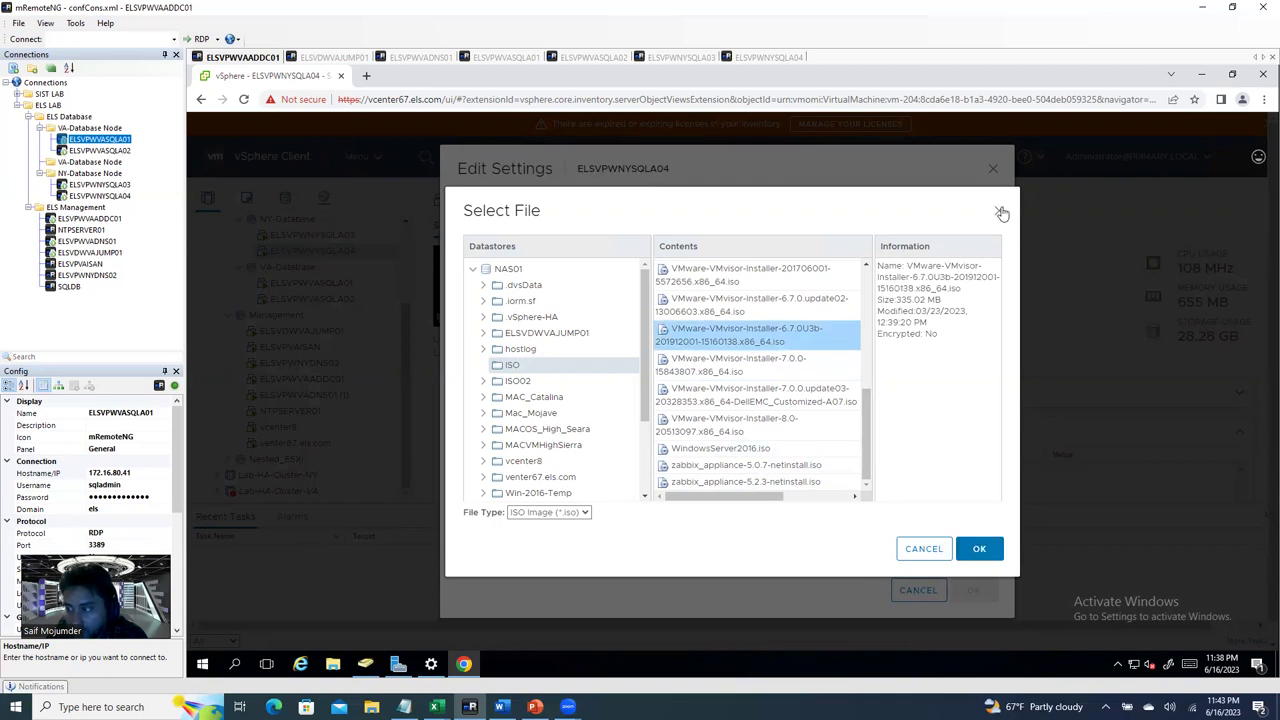
Close the file picker, set CD/DVD drive 1 back to Client Device, and cancel Edit Settings
click(1000, 211)
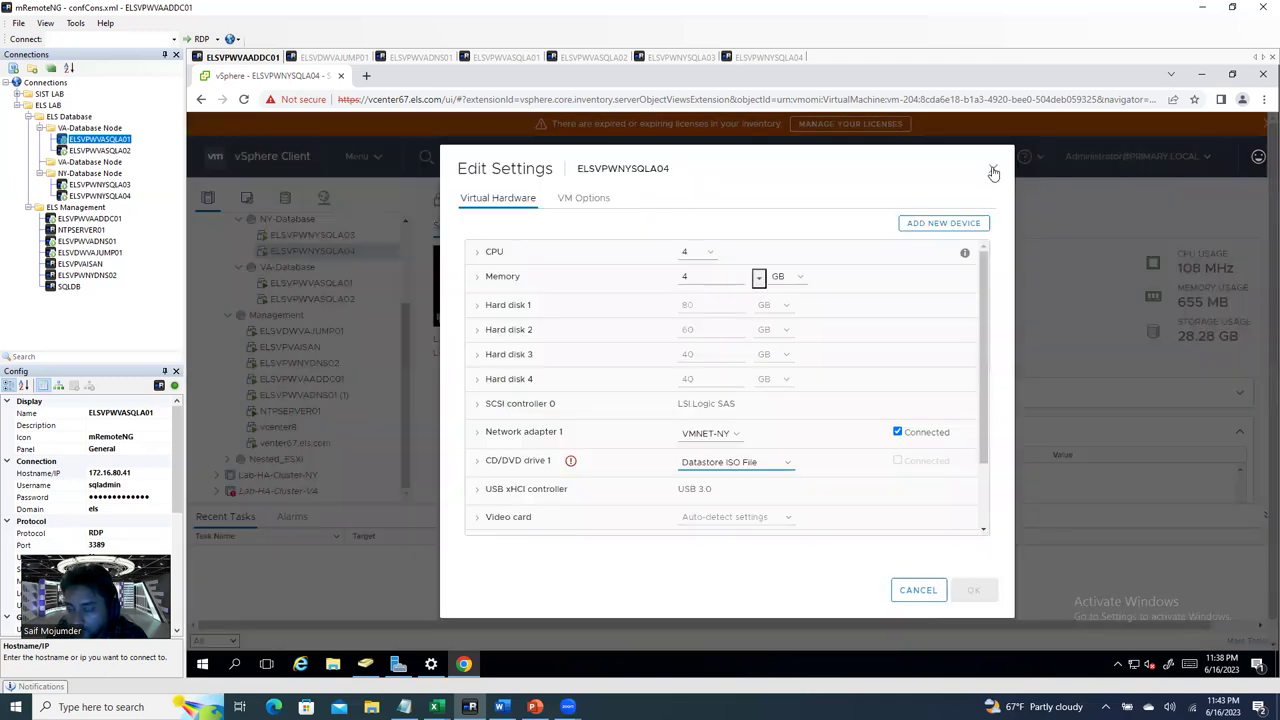
click(730, 462)
click(710, 477)
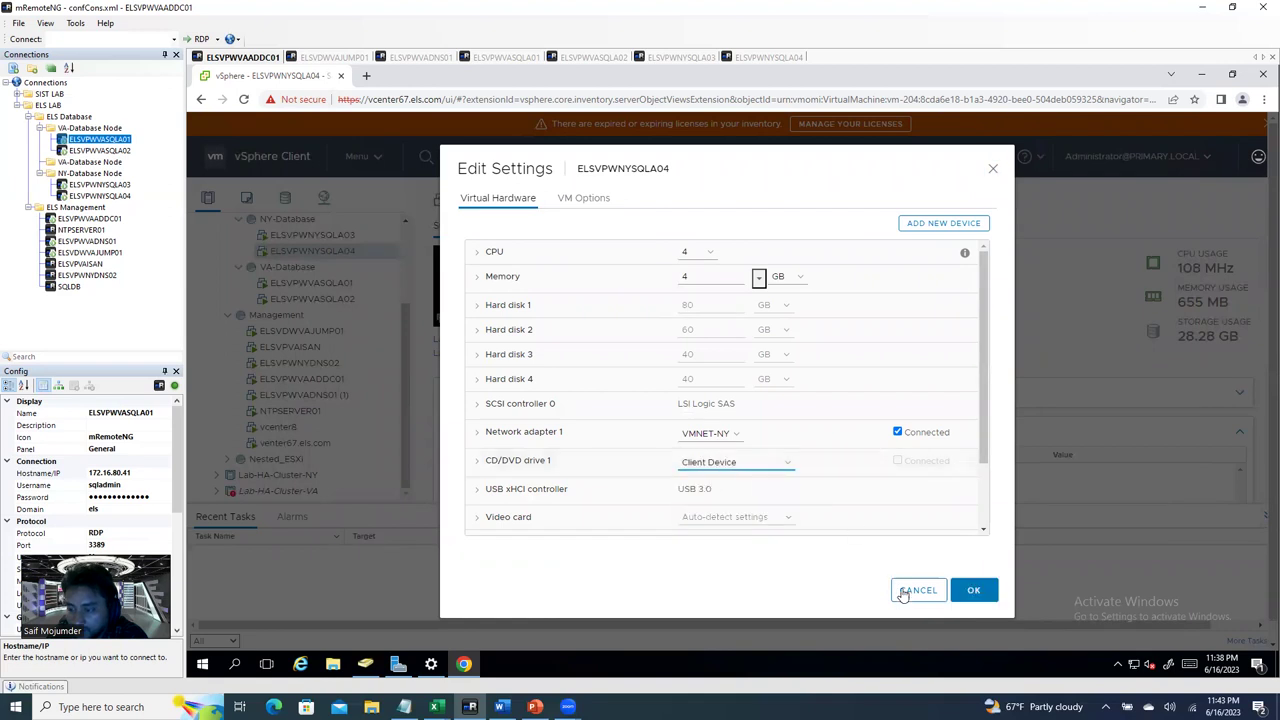
click(993, 168)
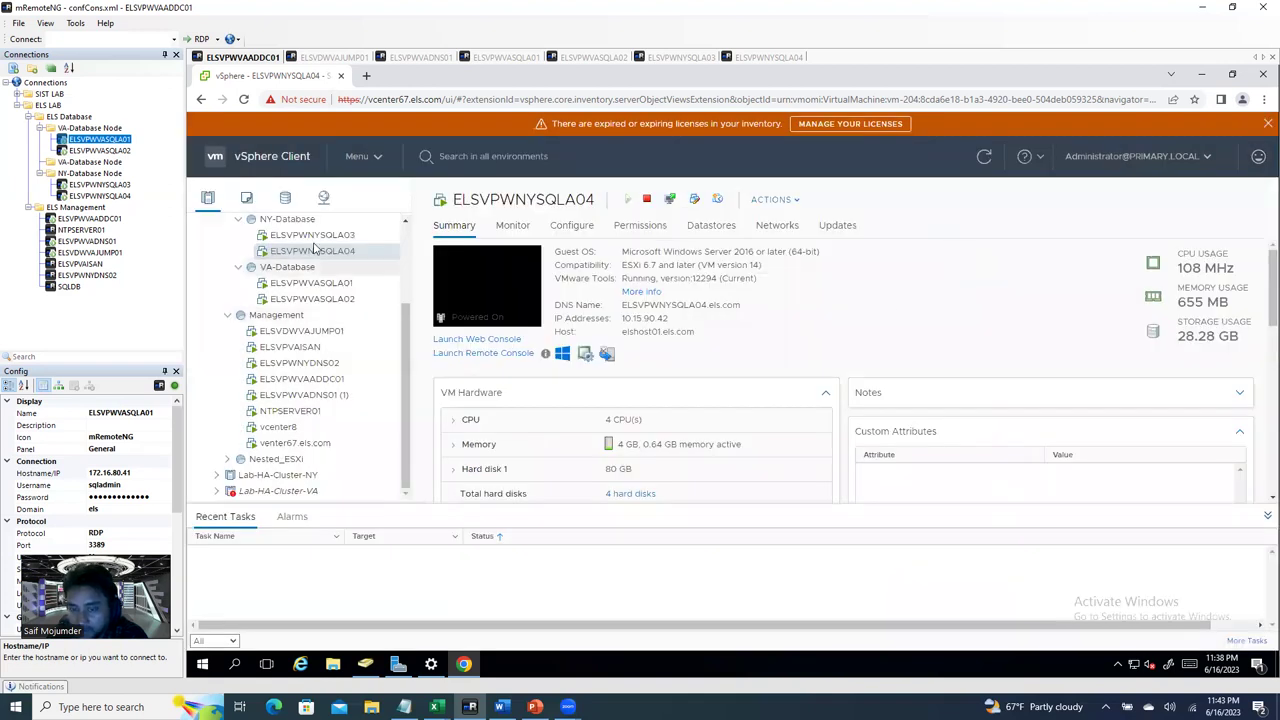
click(785, 57)
Reopen Database (E:) from This PC to list SQLServer2019-x64-ENU and SSMS-Setup-ENU
click(226, 286)
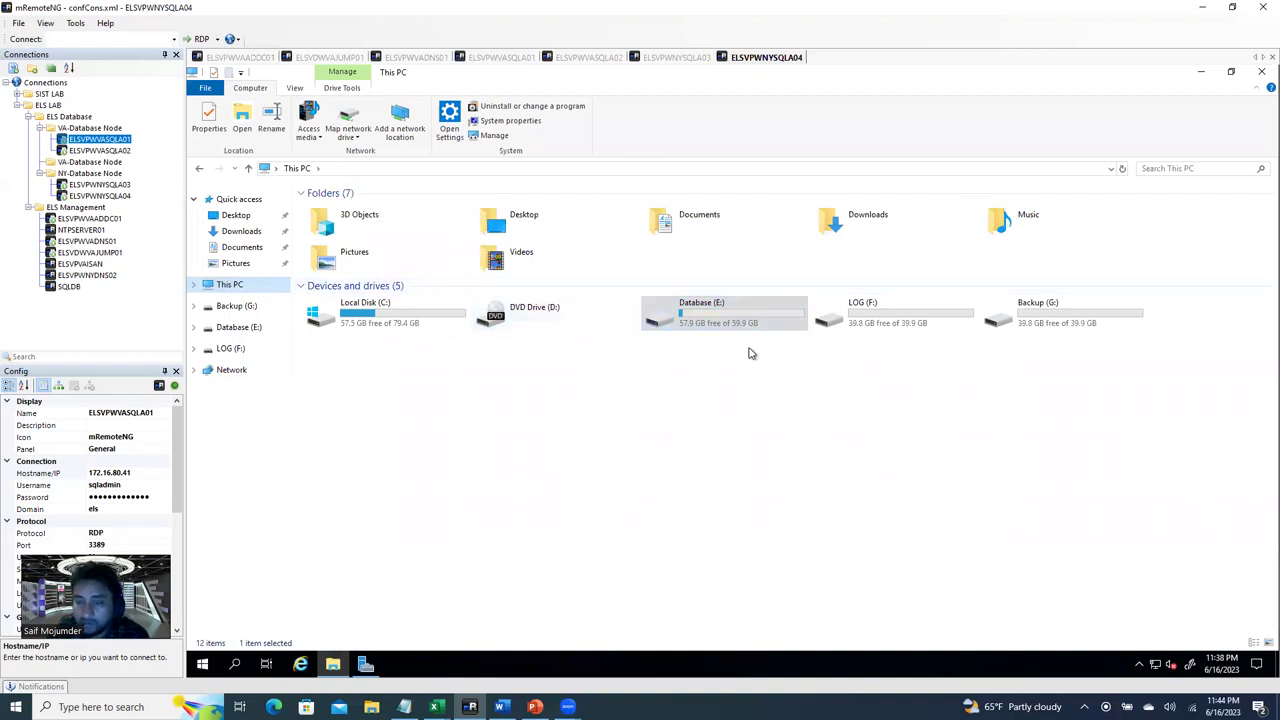
double_click(730, 315)
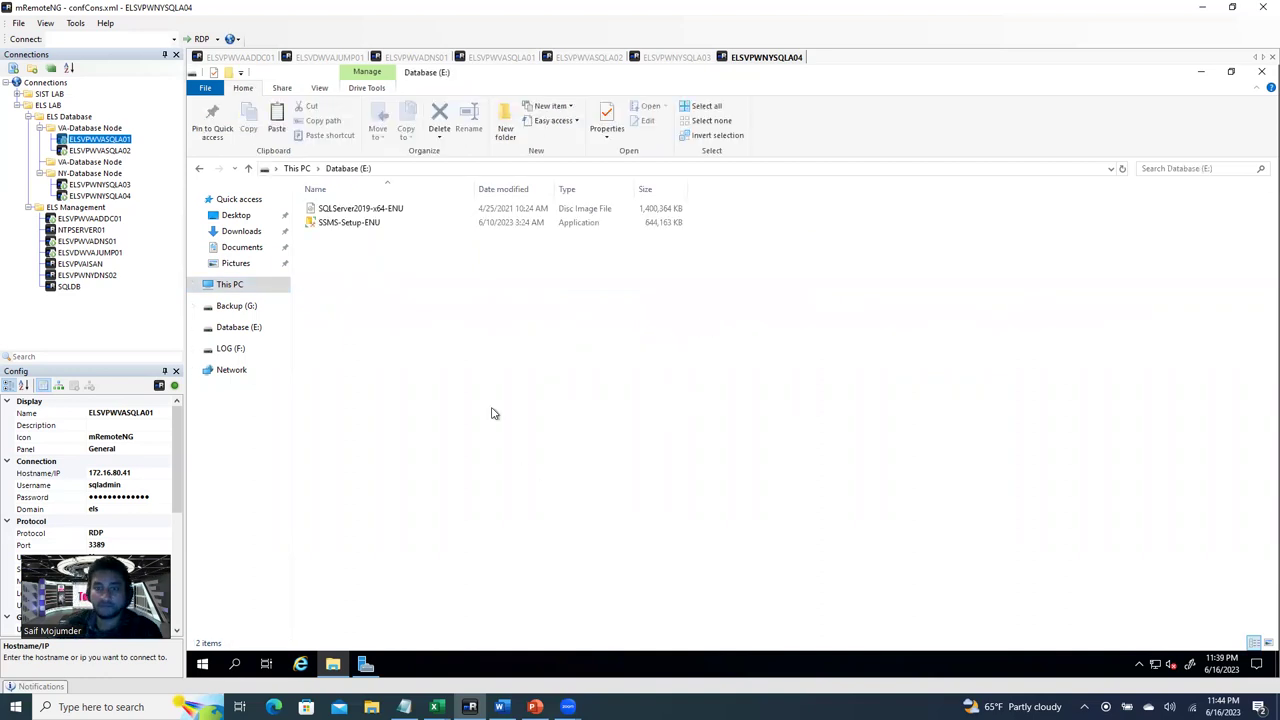
Mount the SQLServer2019-x64-ENU ISO and run its setup as administrator, approving the UAC prompt
right_click(374, 212)
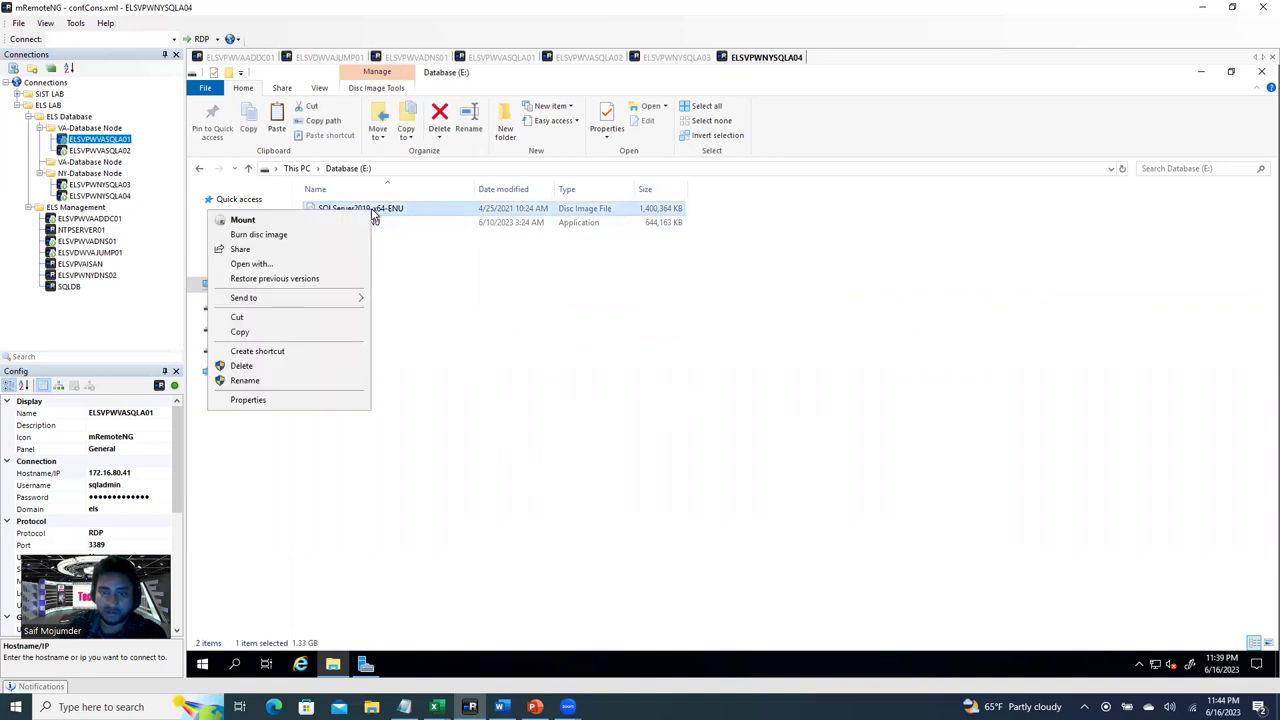
click(292, 222)
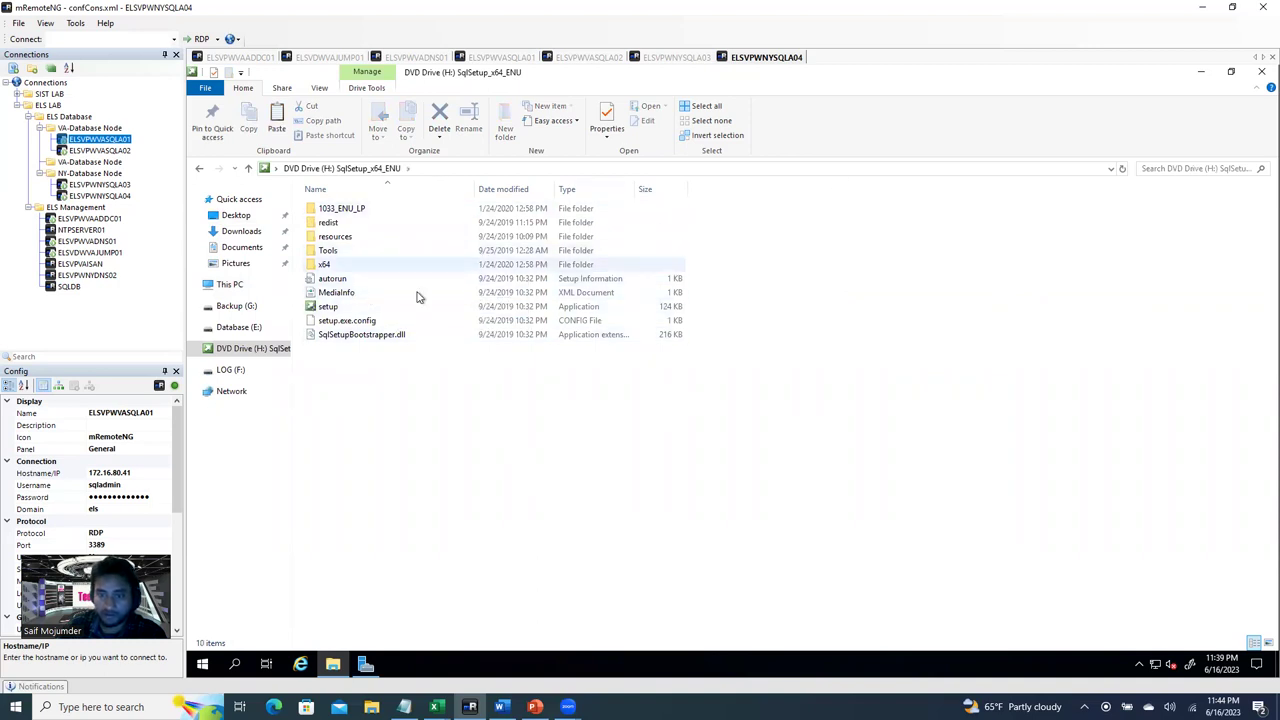
right_click(314, 306)
click(270, 328)
click(662, 453)
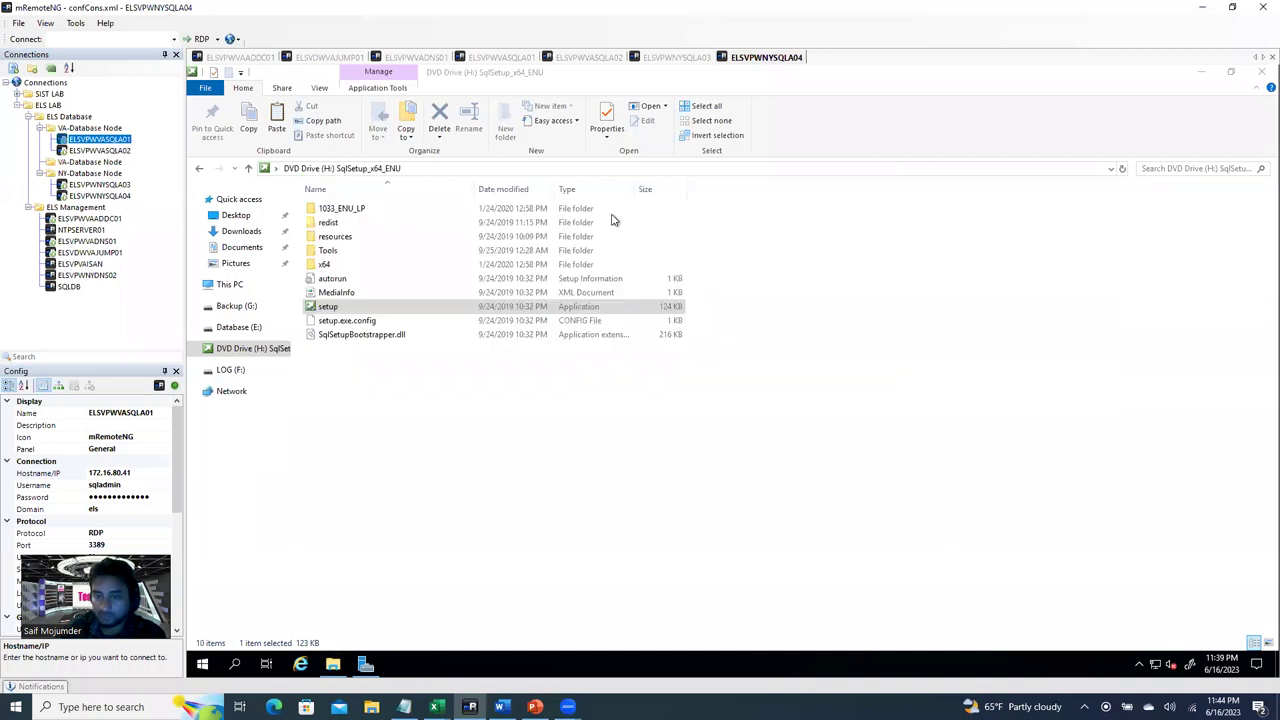
click(1202, 73)
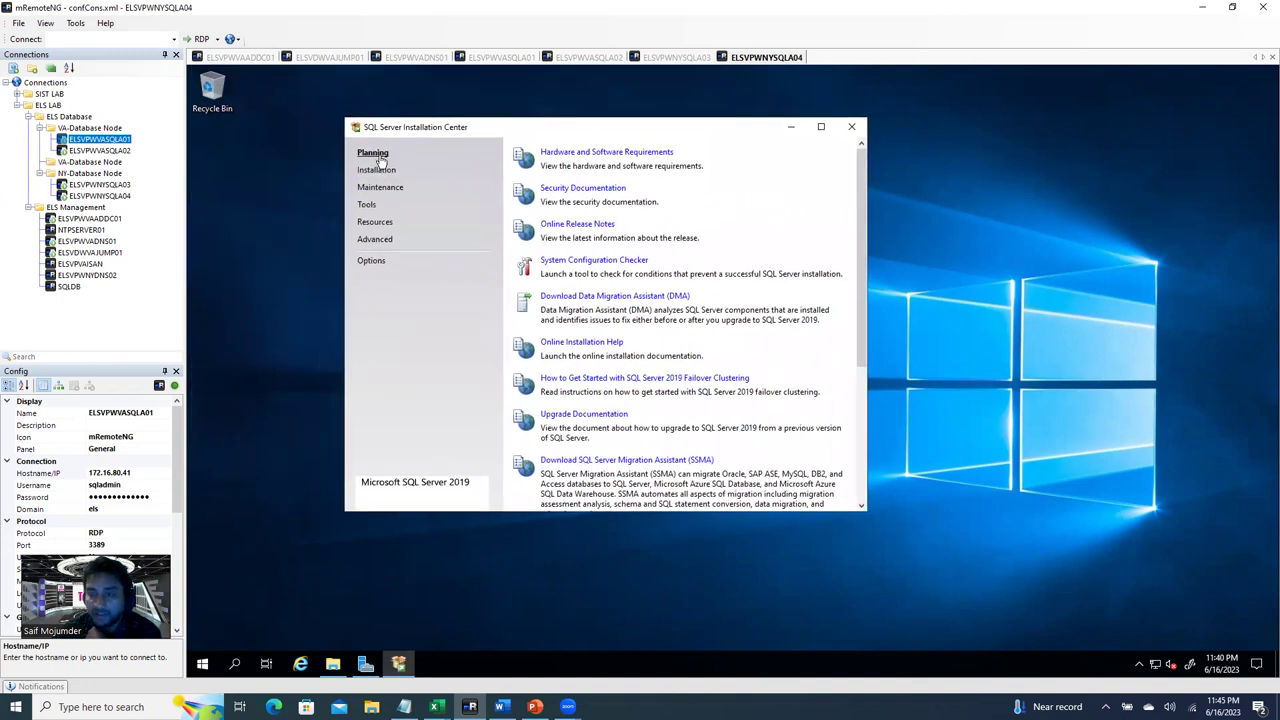
Launch a New SQL Server stand-alone installation from the Installation page and move the setup splash aside
click(381, 171)
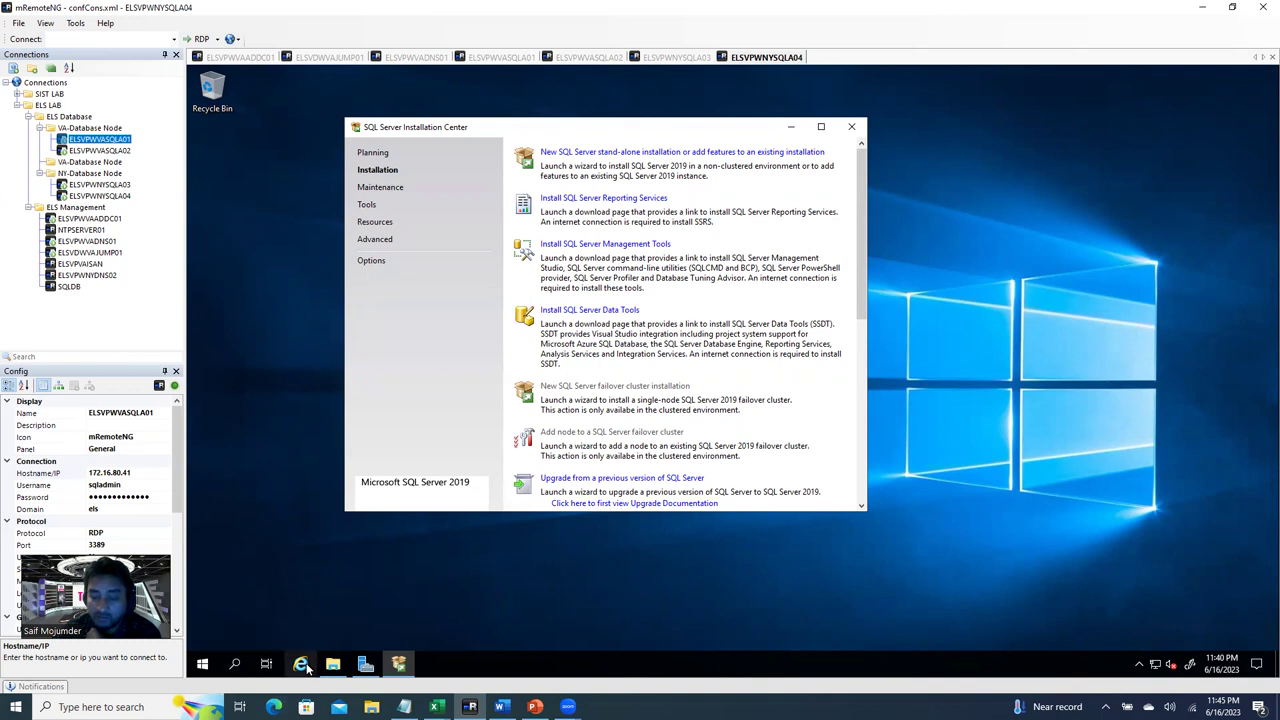
click(304, 664)
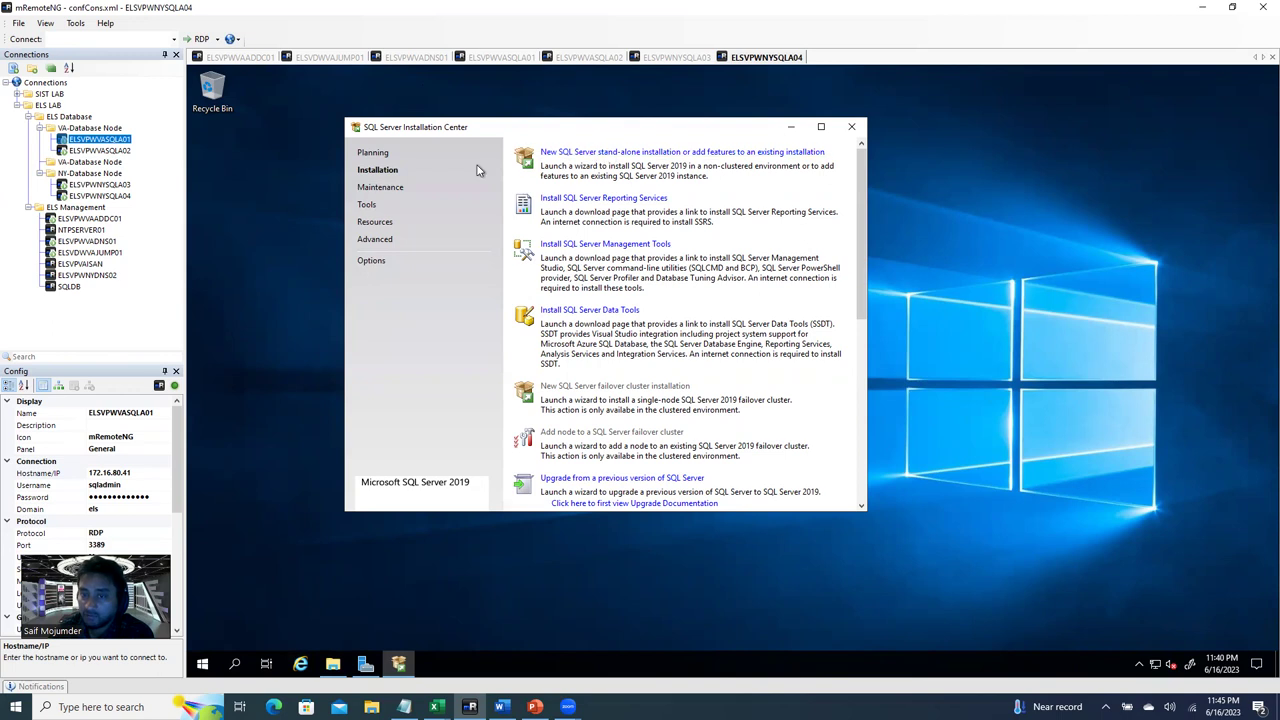
click(602, 152)
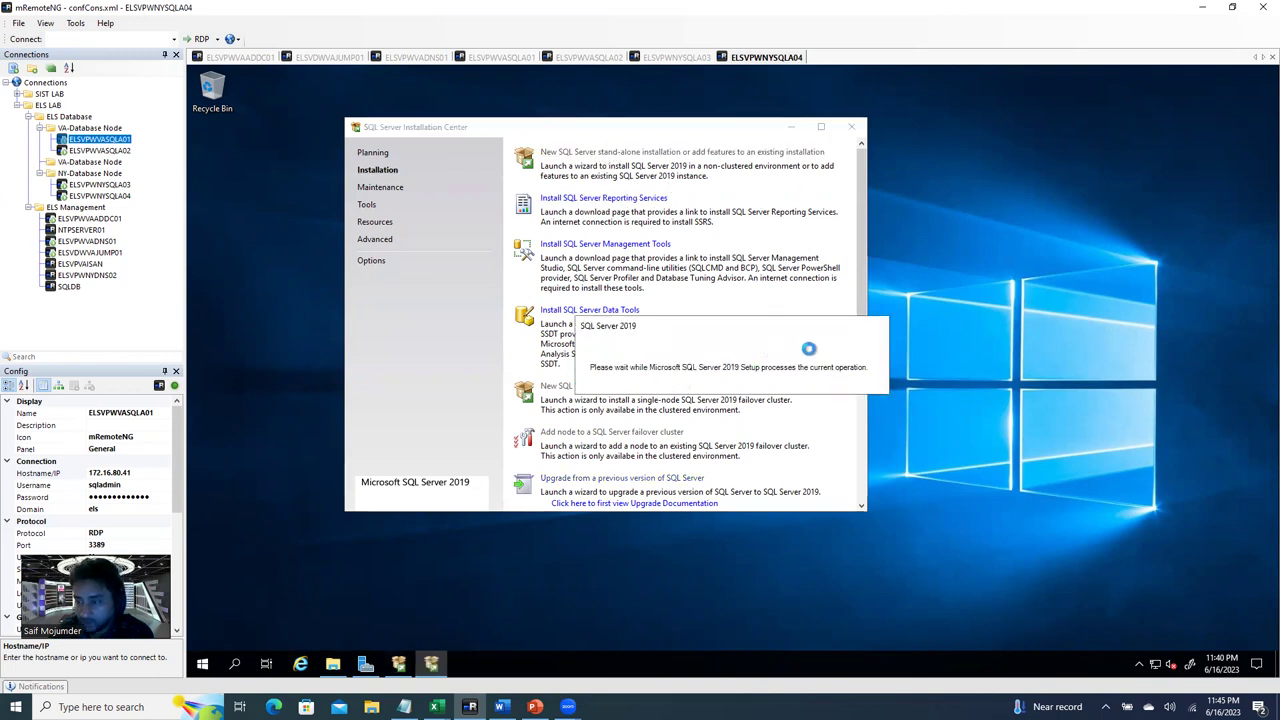
click(789, 128)
drag(684, 330, 759, 280)
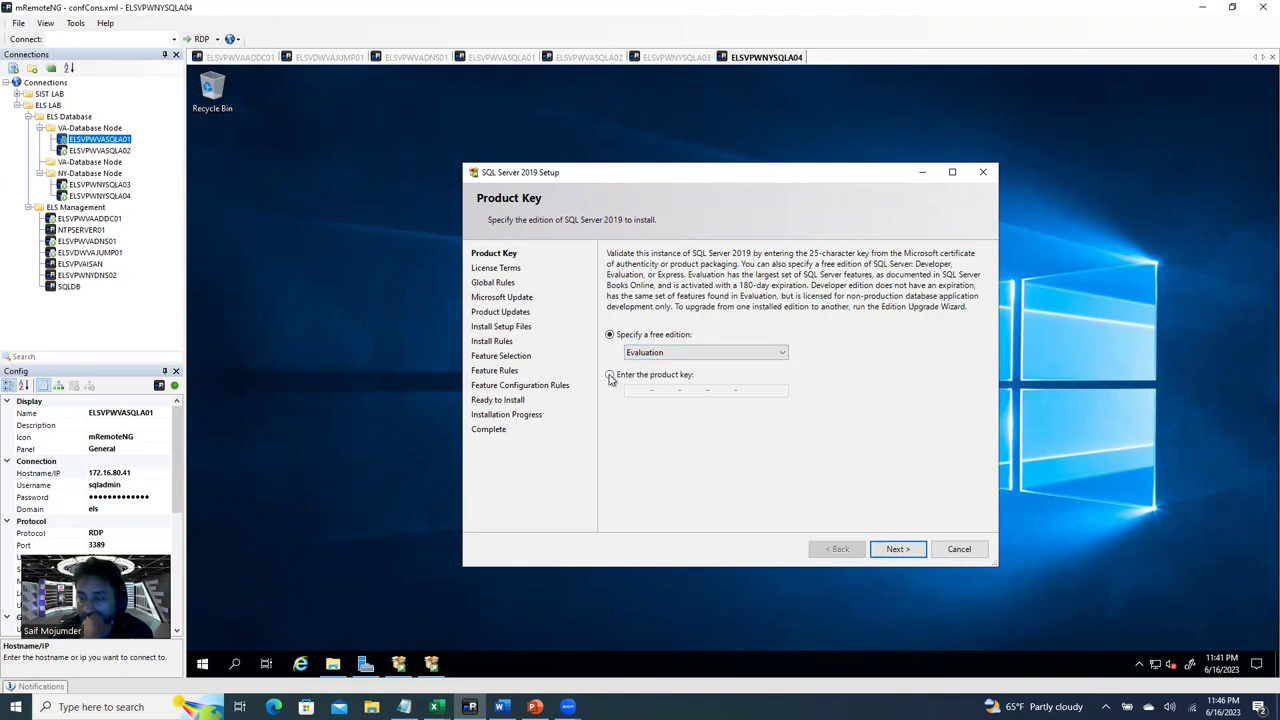
Keep the free Evaluation edition on the Product Key page and continue
click(610, 376)
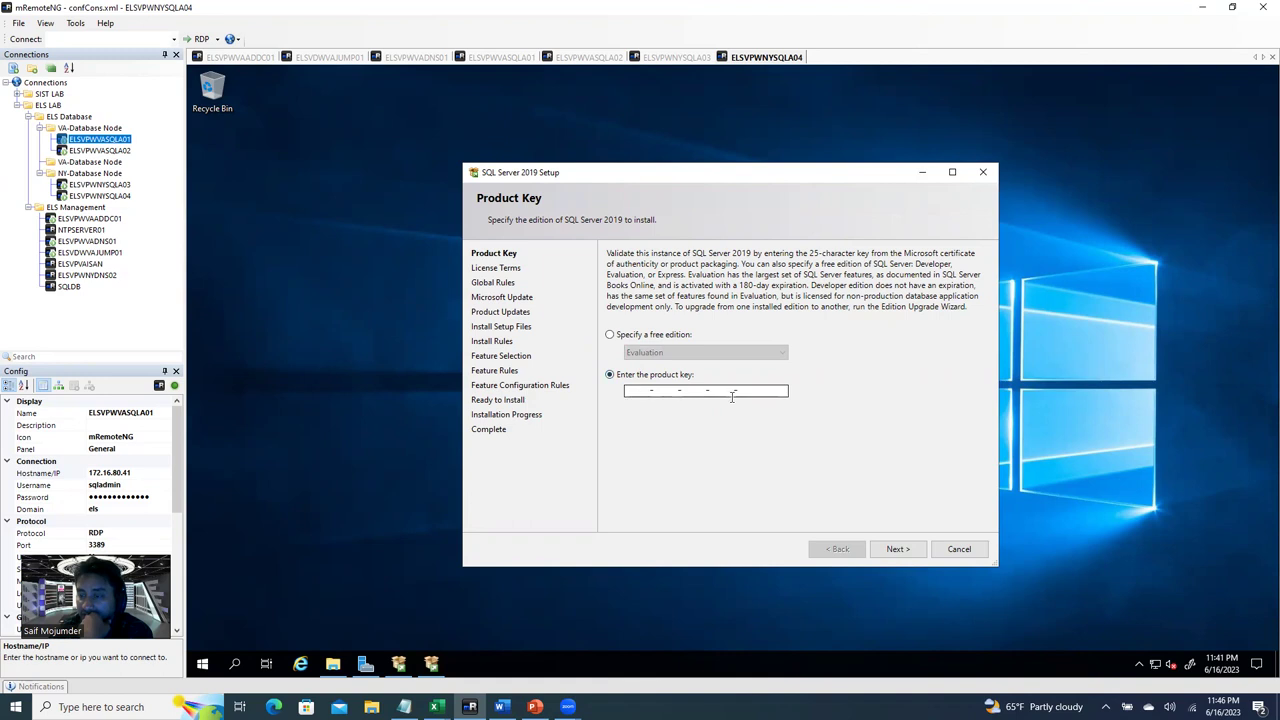
click(610, 335)
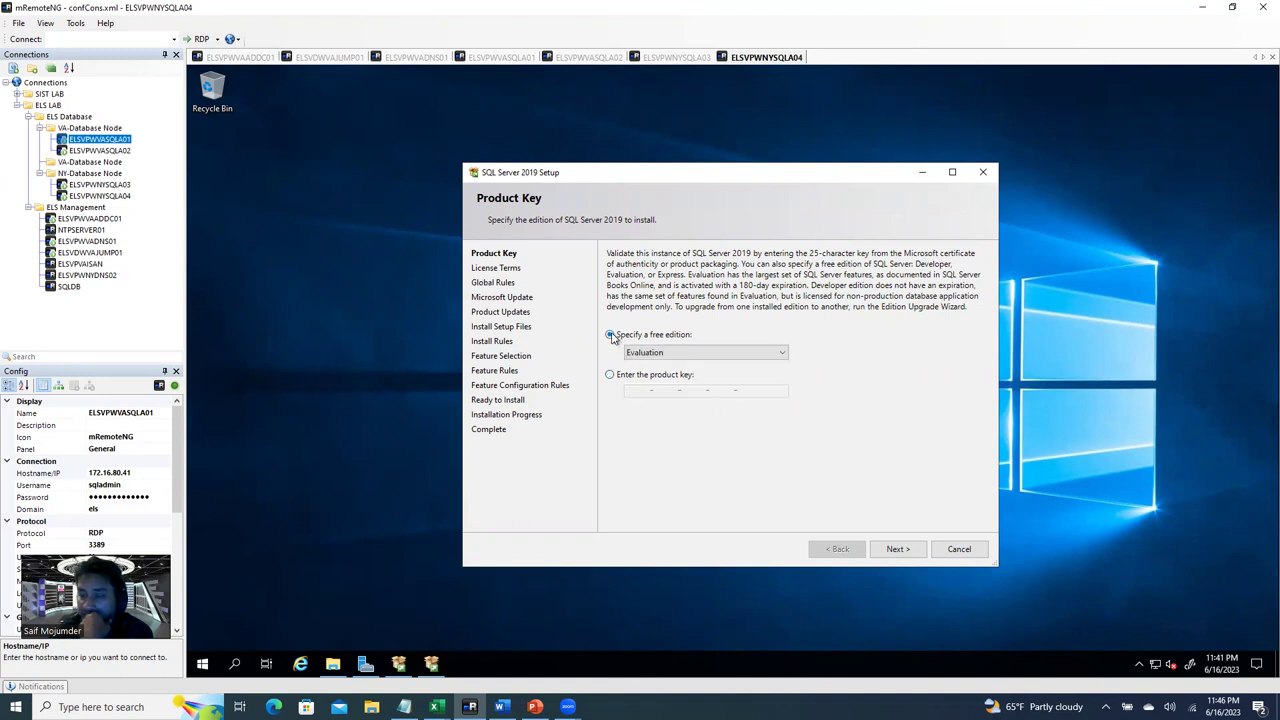
click(905, 549)
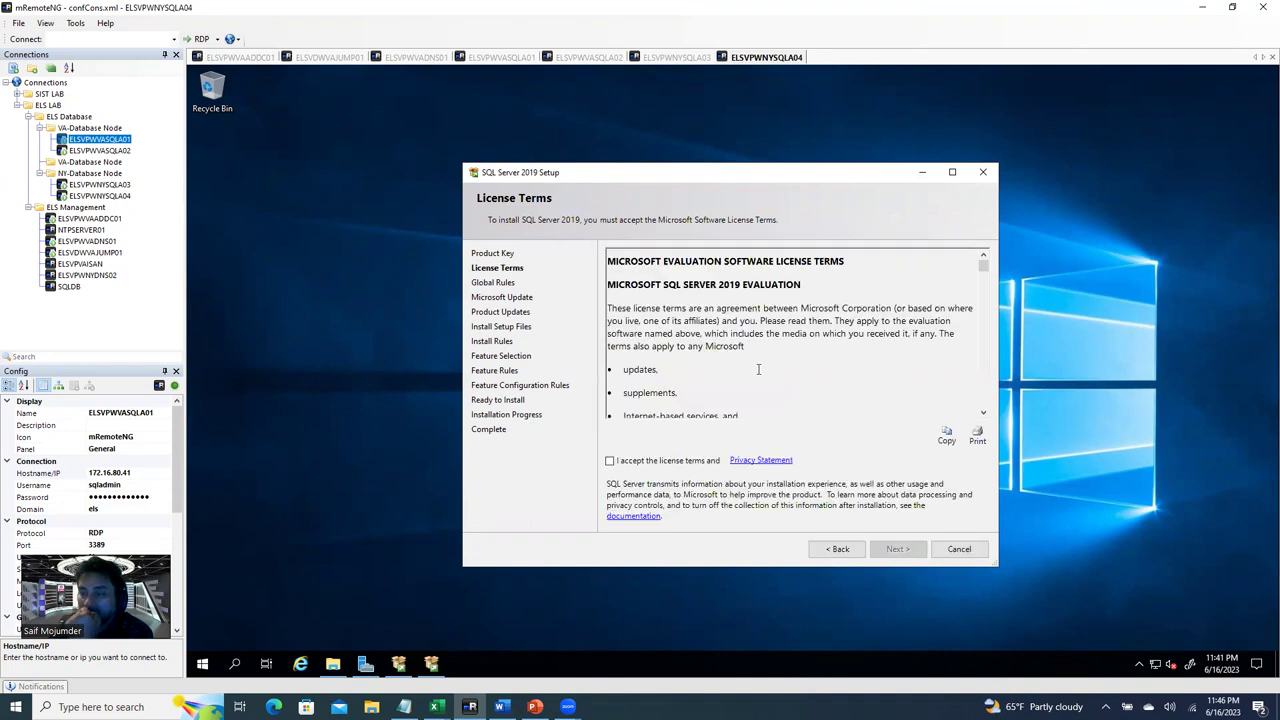
Accept the license terms and show the Global Rules check details
click(609, 461)
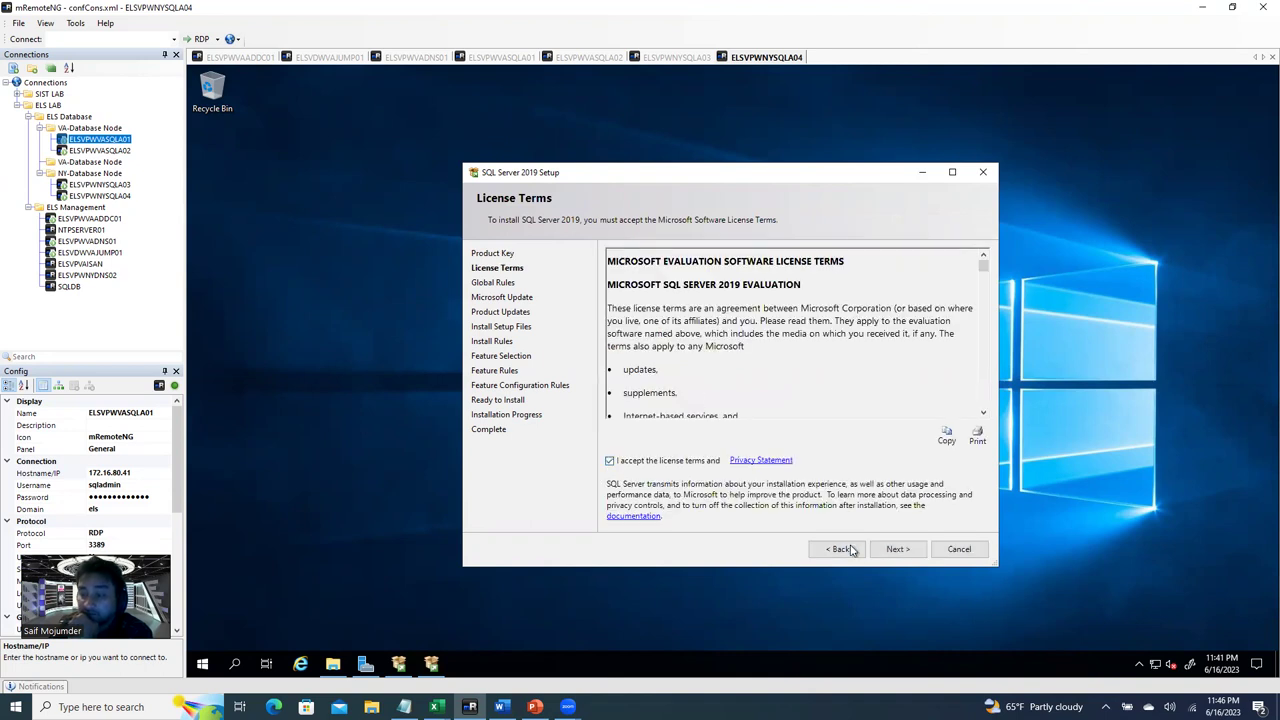
click(895, 550)
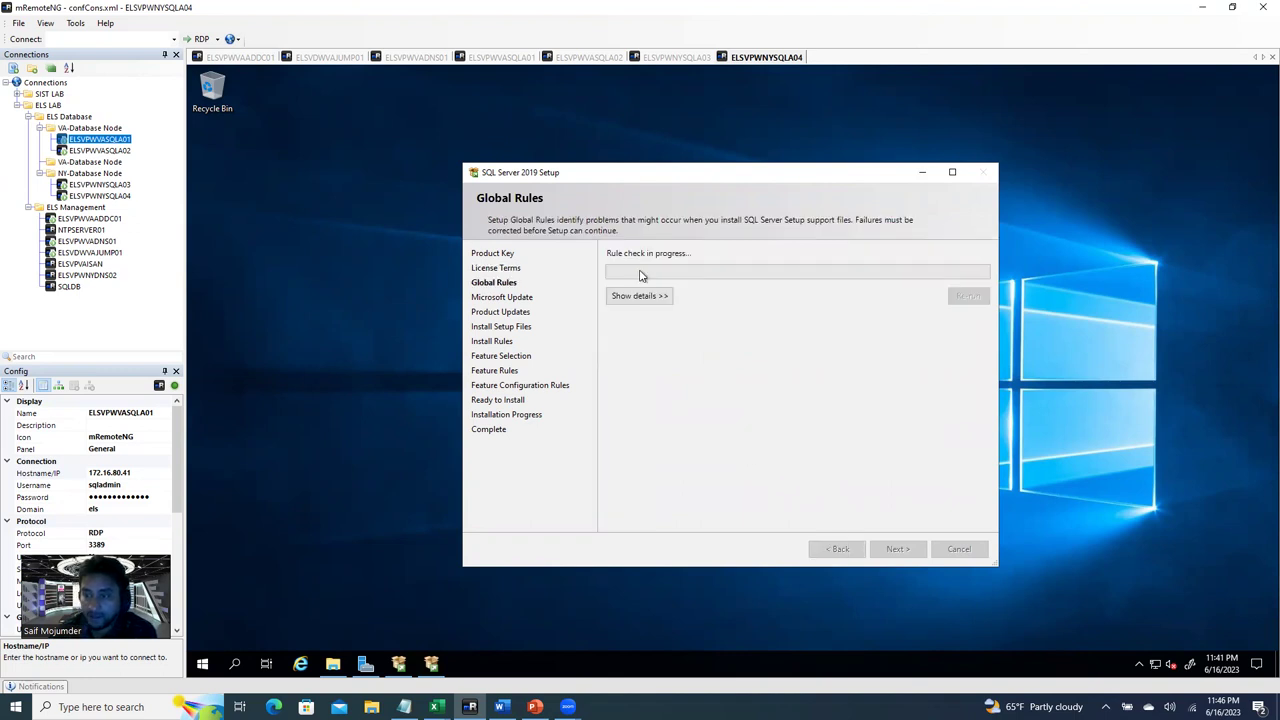
click(630, 295)
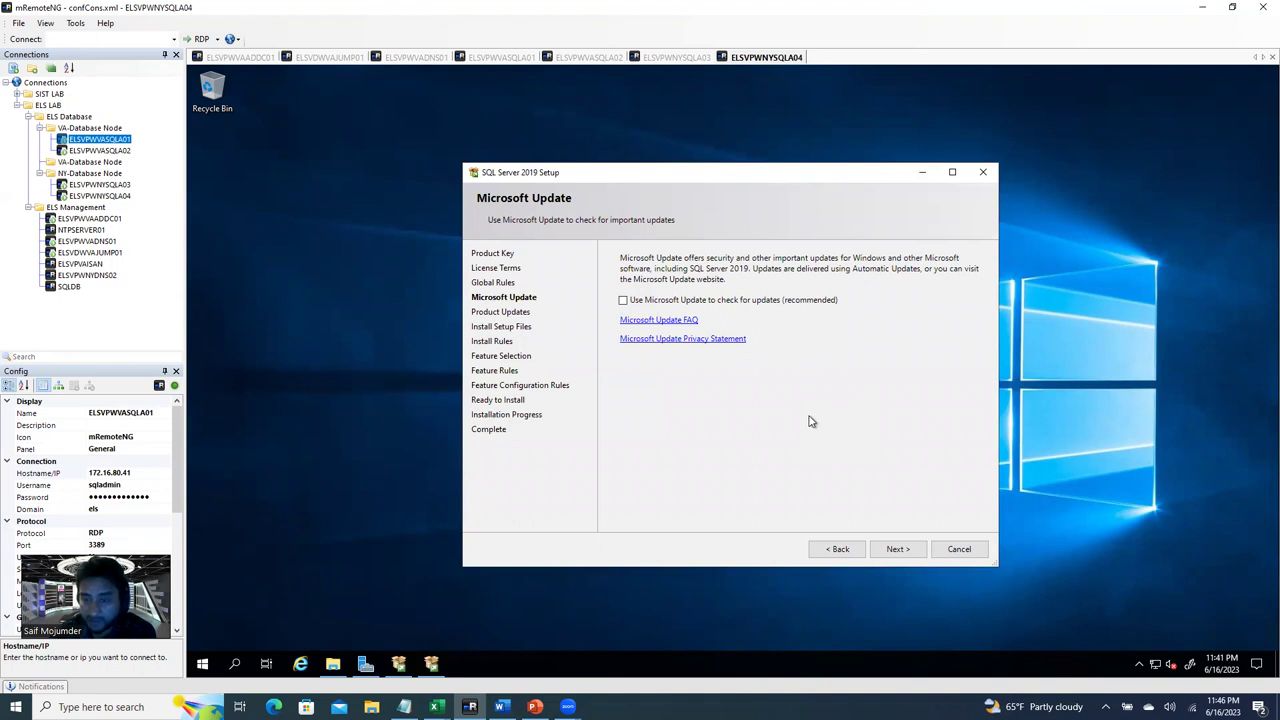
Check the Local Server properties in Server Manager on the remote server
click(365, 663)
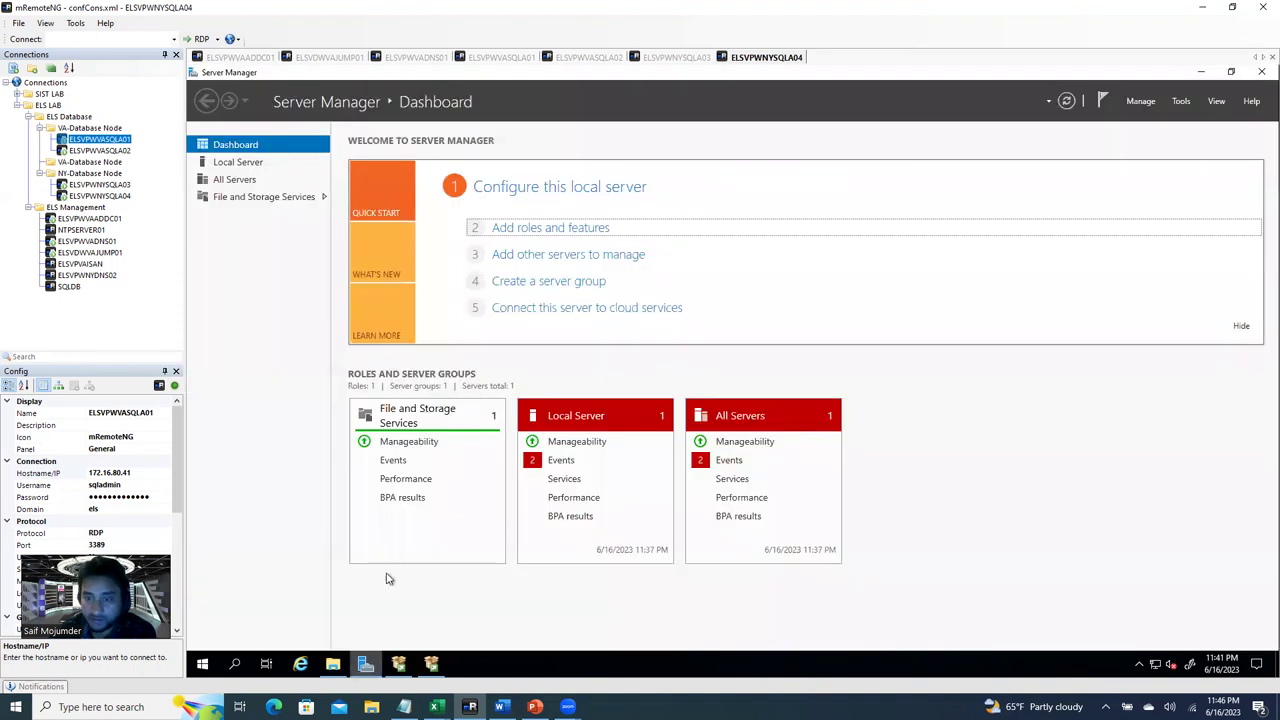
click(248, 164)
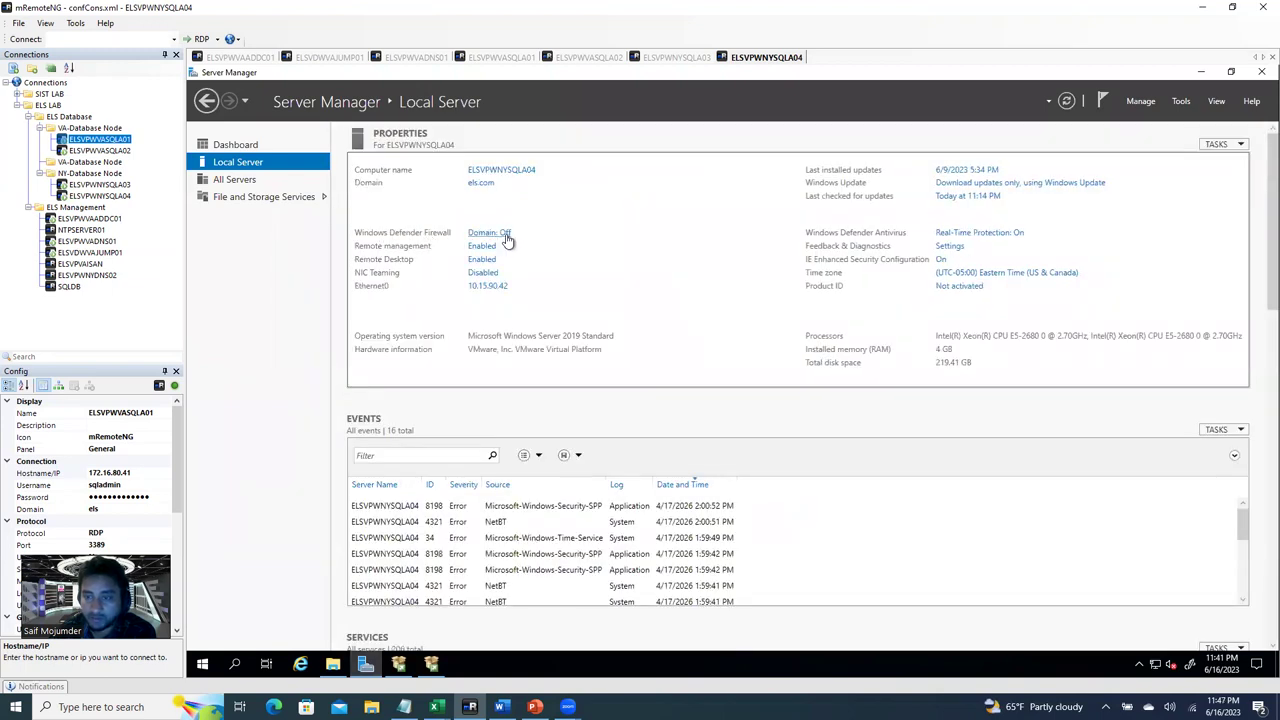
click(1201, 72)
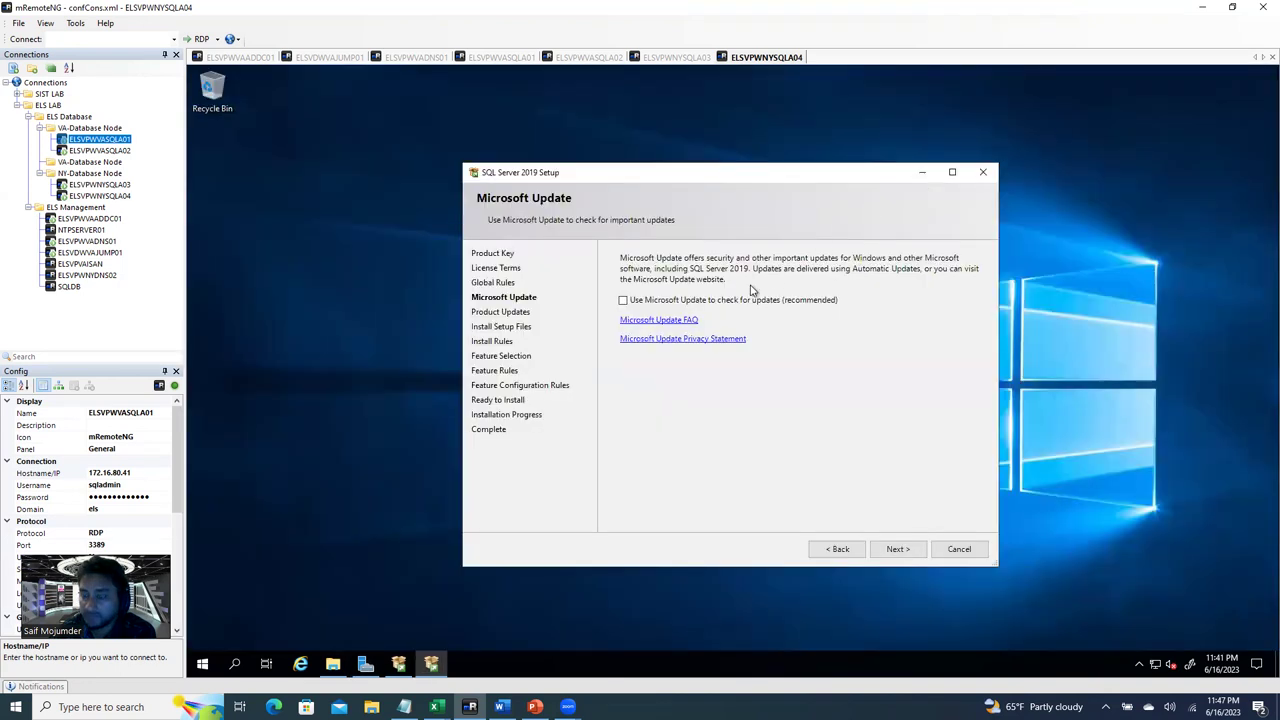
Skip Microsoft Update and let setup install its setup files on ELSVPWNYSQLA04
click(897, 553)
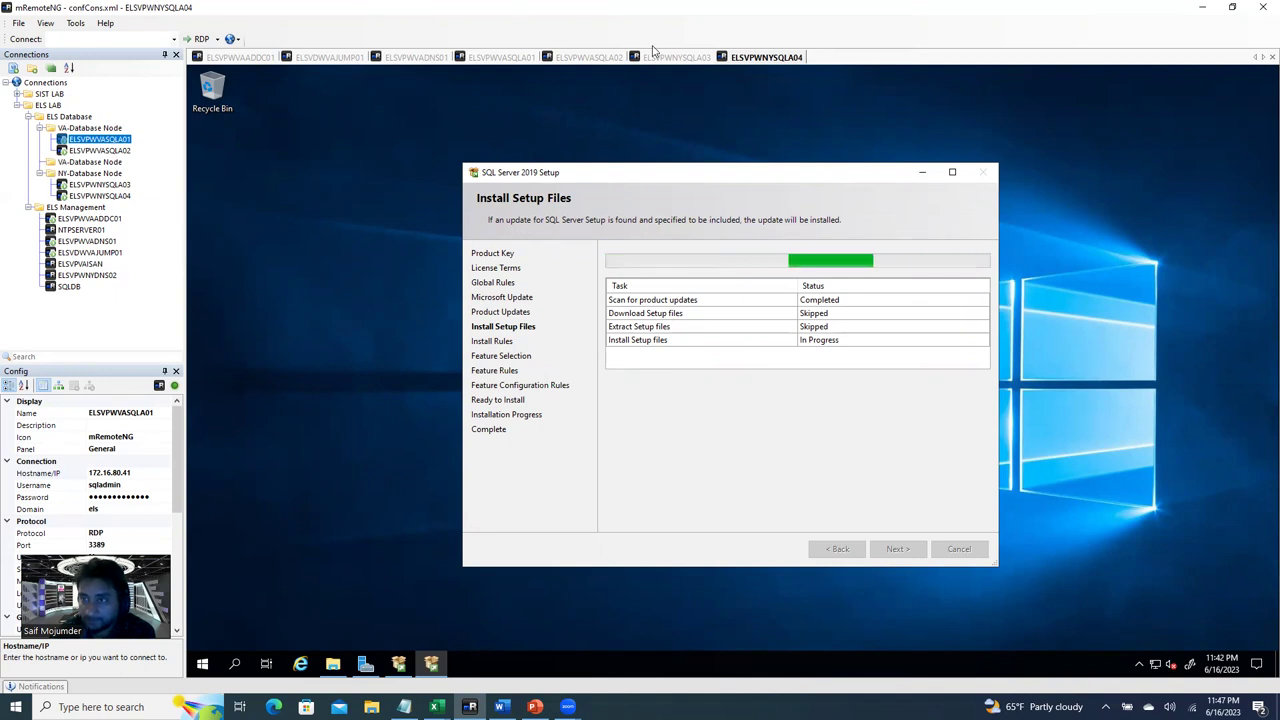
click(692, 58)
click(760, 57)
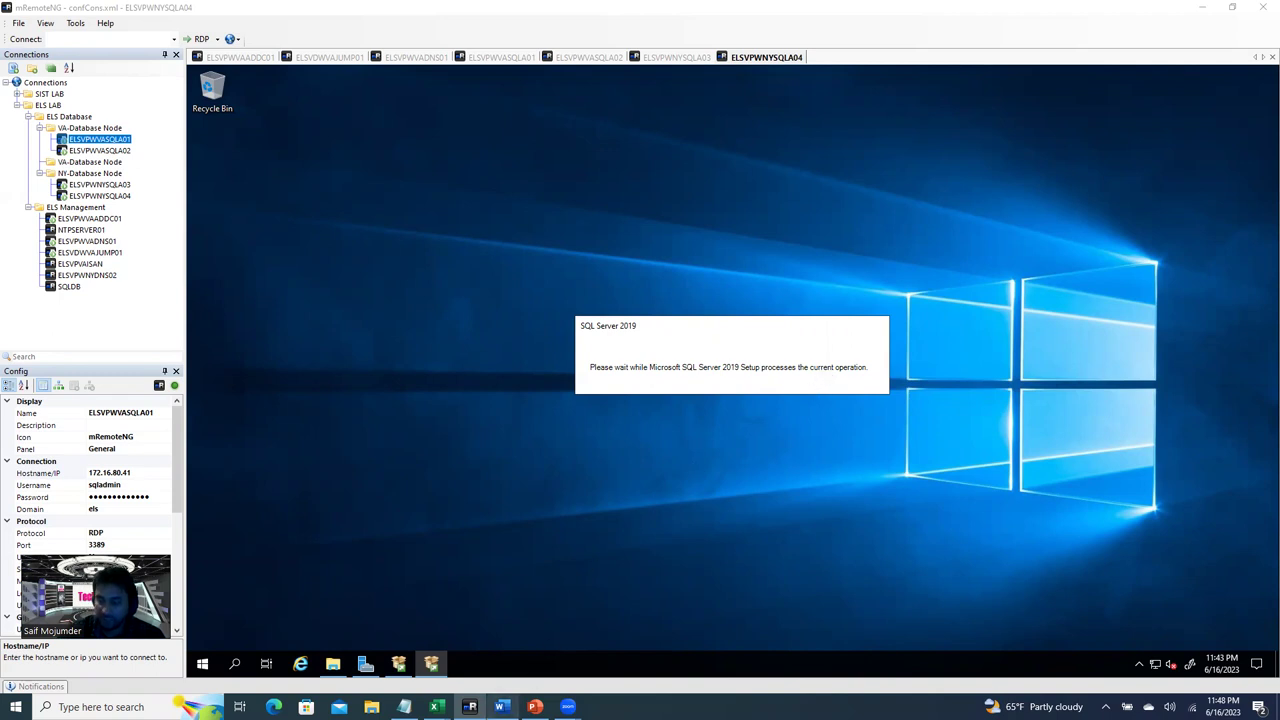
In the Word guide, highlight the SQL Server prerequisites heading and scroll past it
click(502, 707)
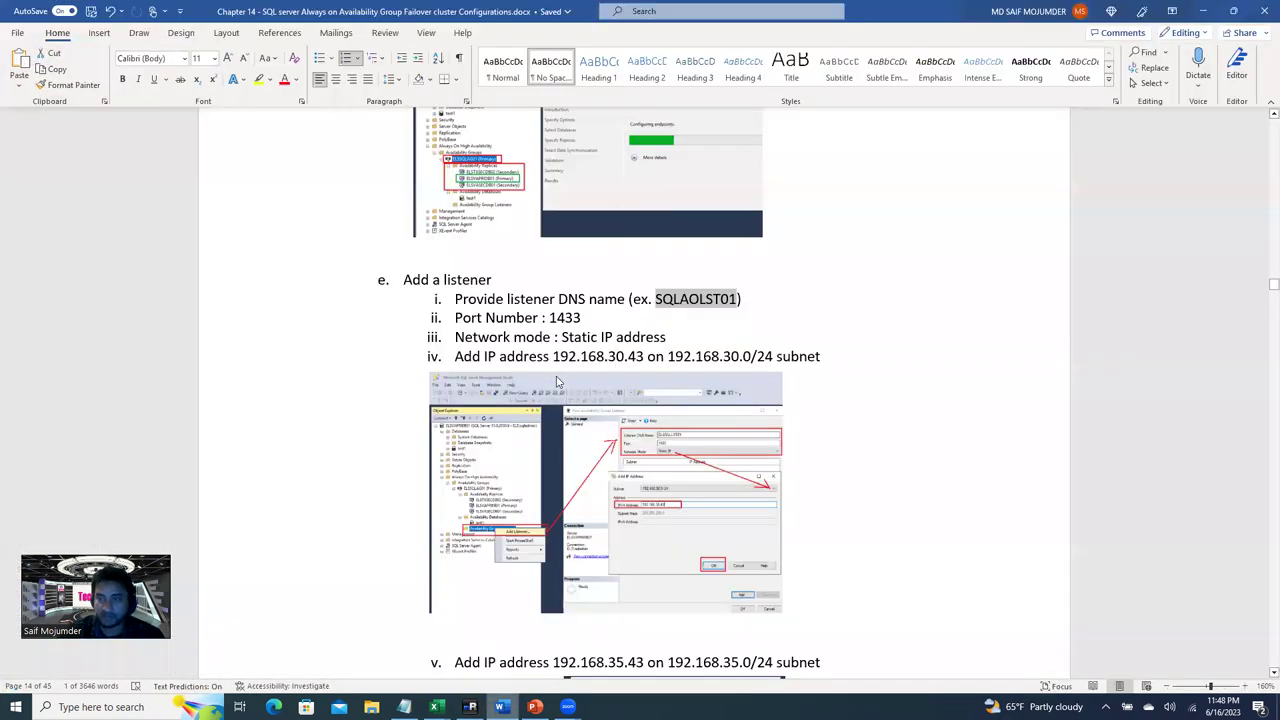
scroll(550, 250, down, 15)
scroll(553, 232, up, 20)
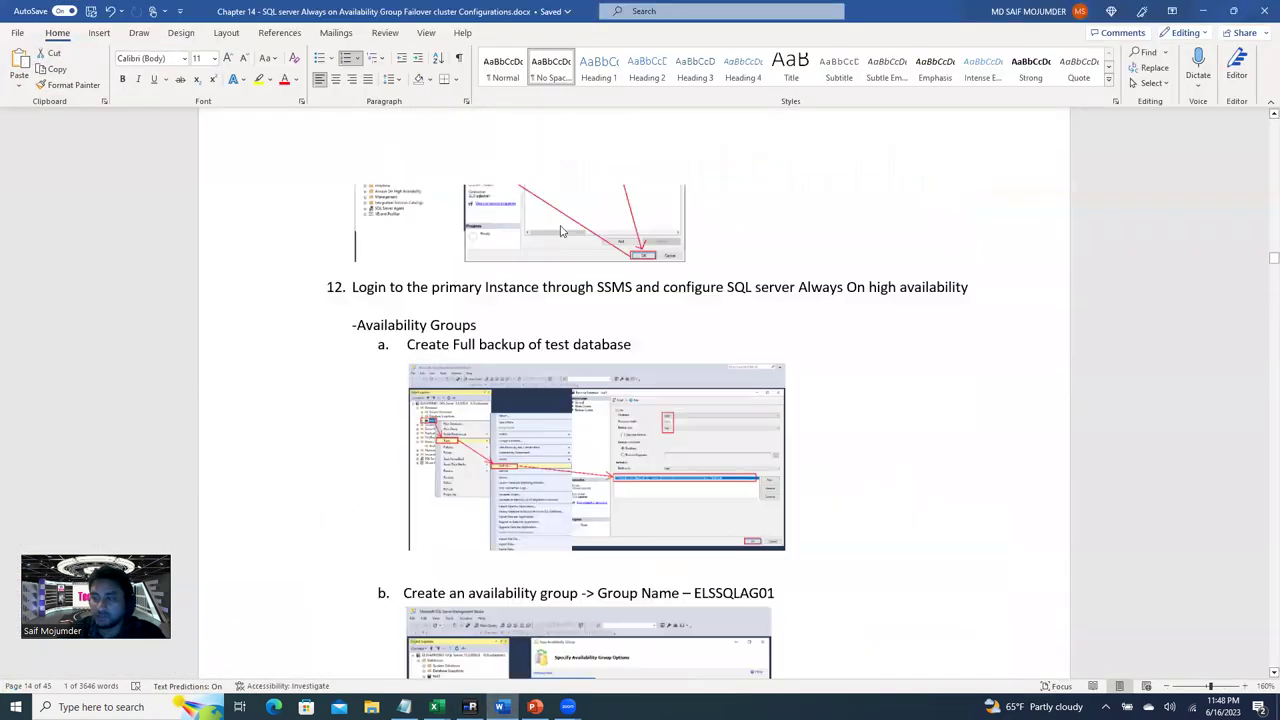
drag(1274, 248, 1262, 120)
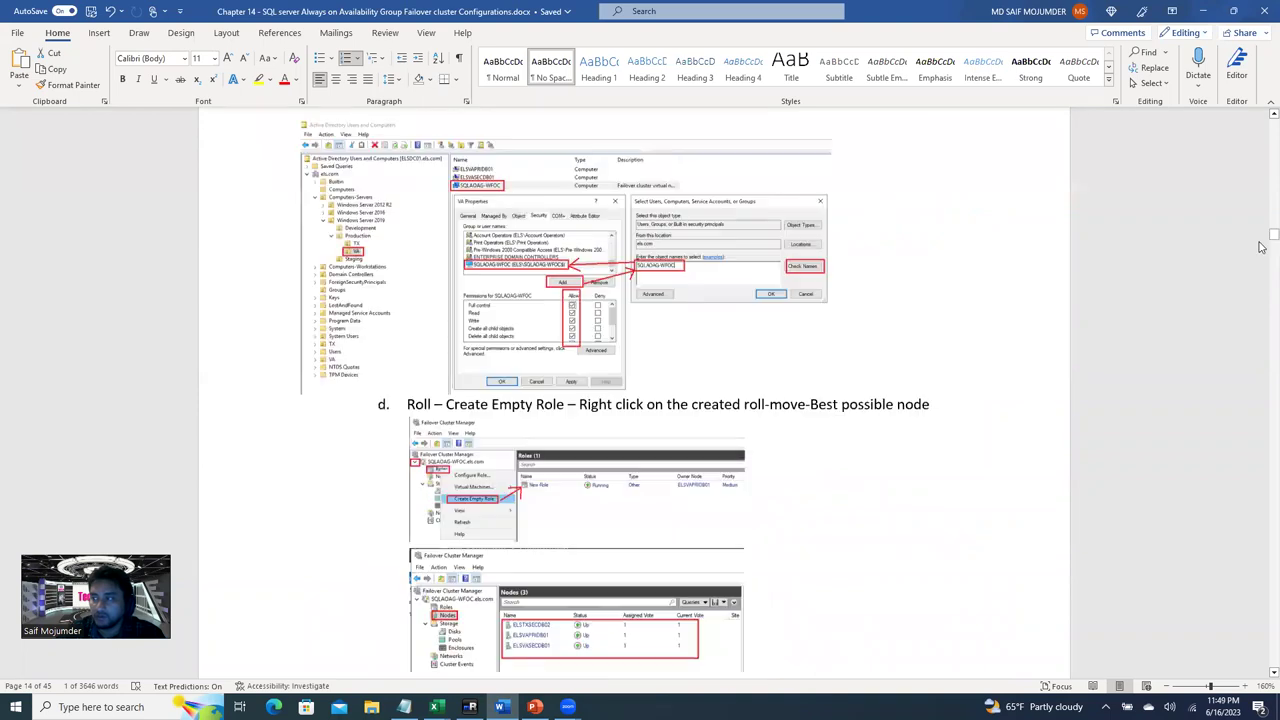
scroll(578, 545, down, 5)
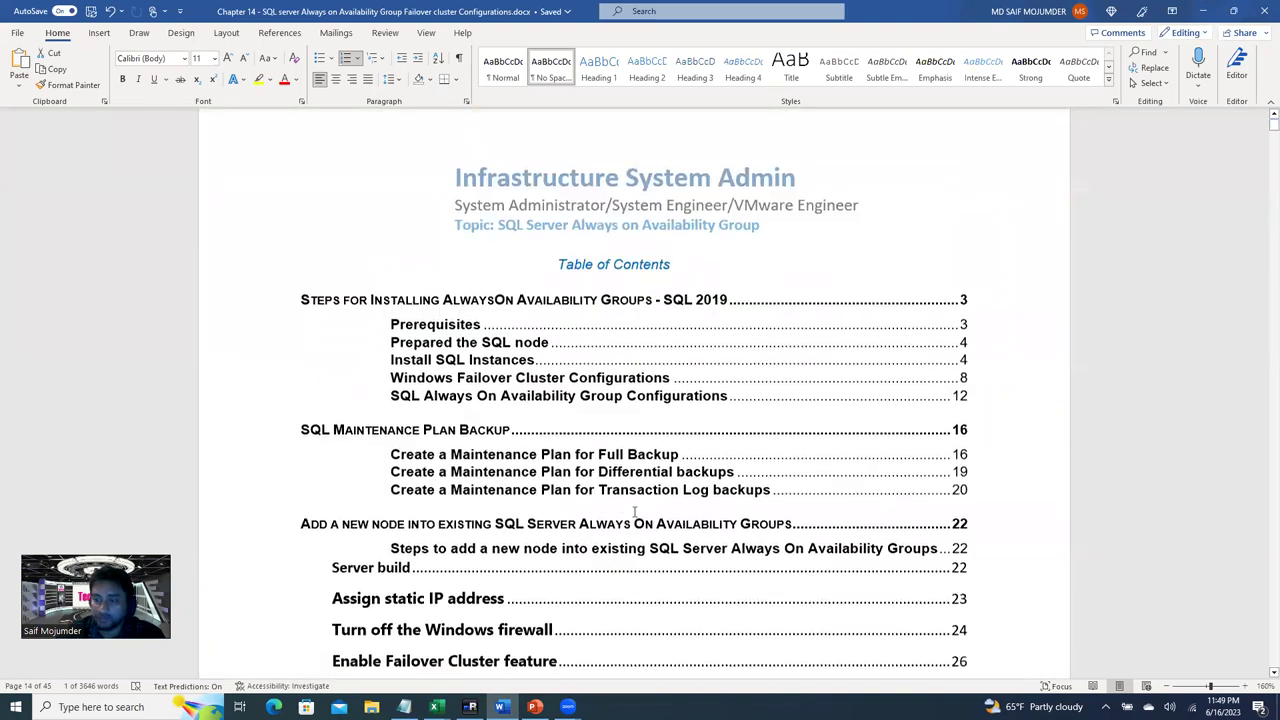
scroll(571, 547, down, 10)
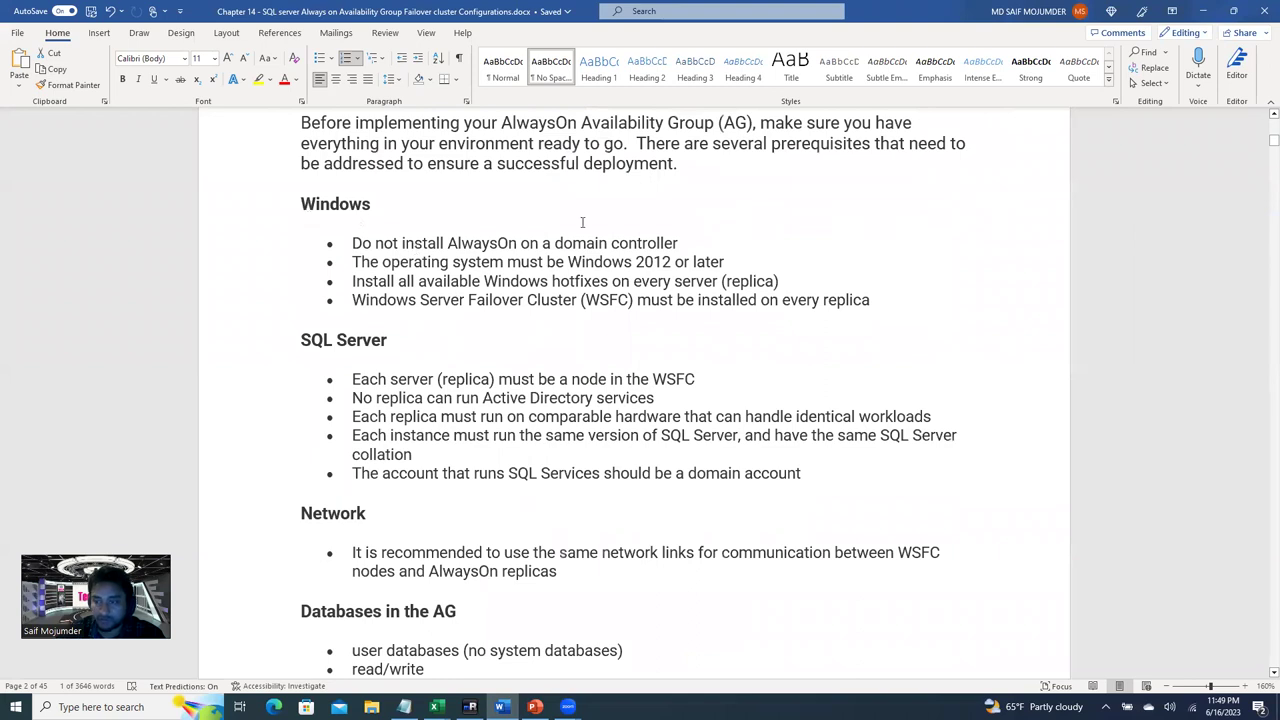
triple_click(336, 346)
scroll(525, 480, down, 3)
scroll(532, 404, down, 3)
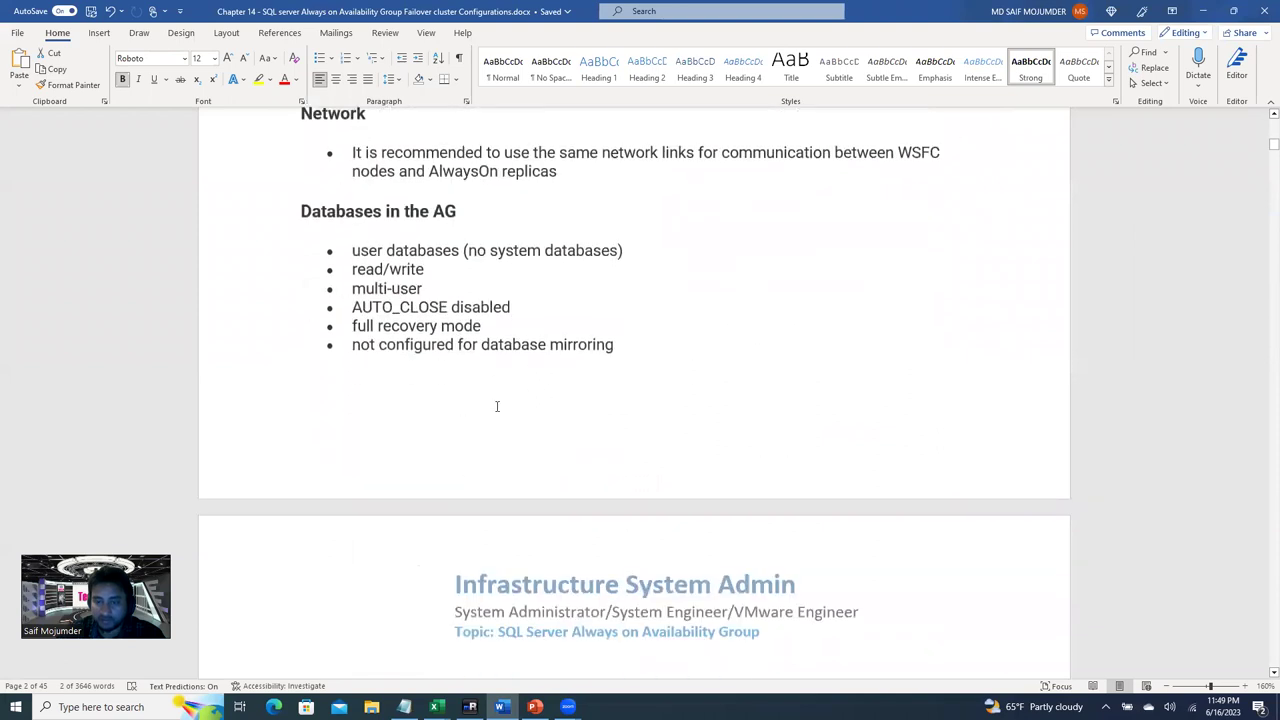
scroll(501, 343, down, 5)
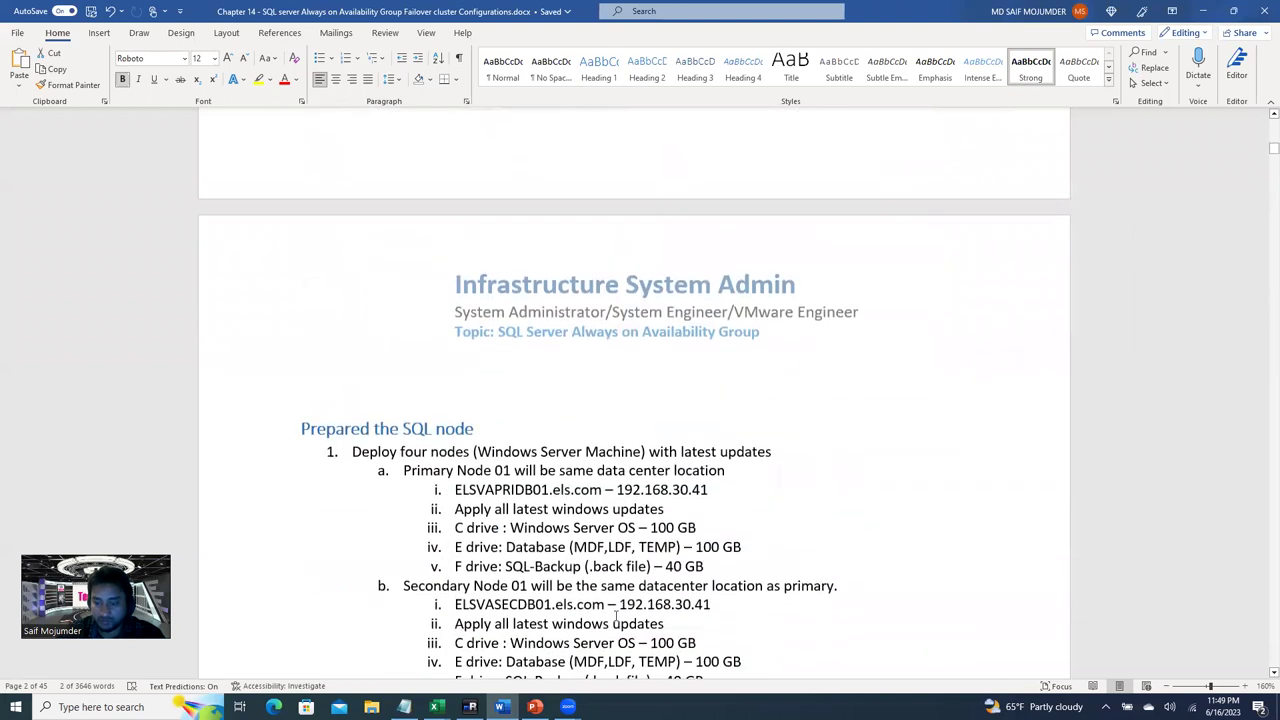
Glance at the availability group diagram, then scroll Word to the 'Prepared the SQL node' section
key(alt+Tab)
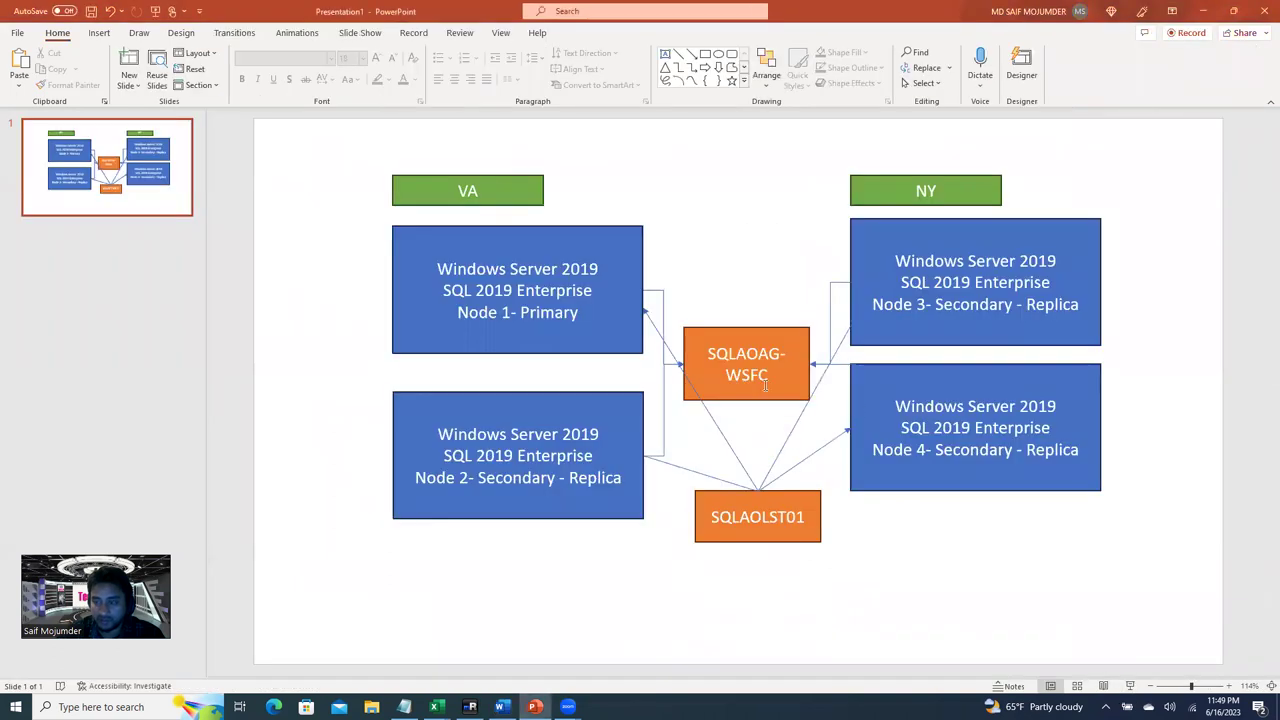
click(502, 707)
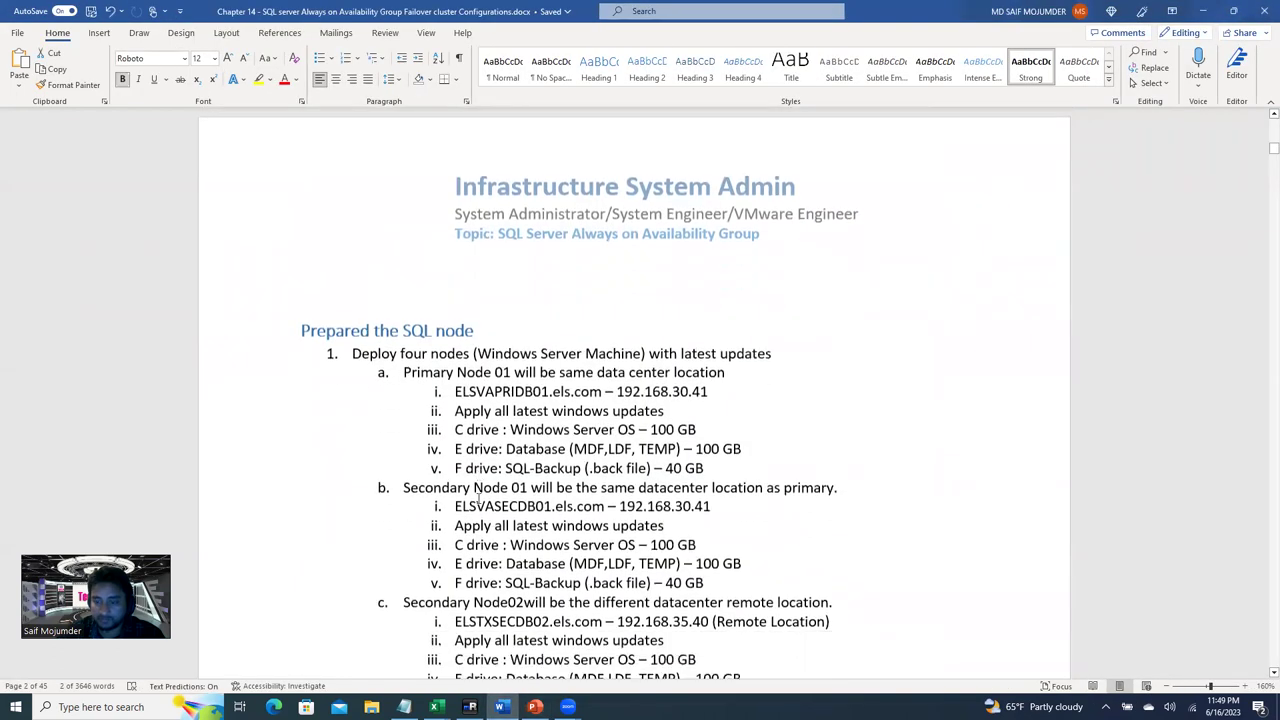
scroll(494, 498, down, 1)
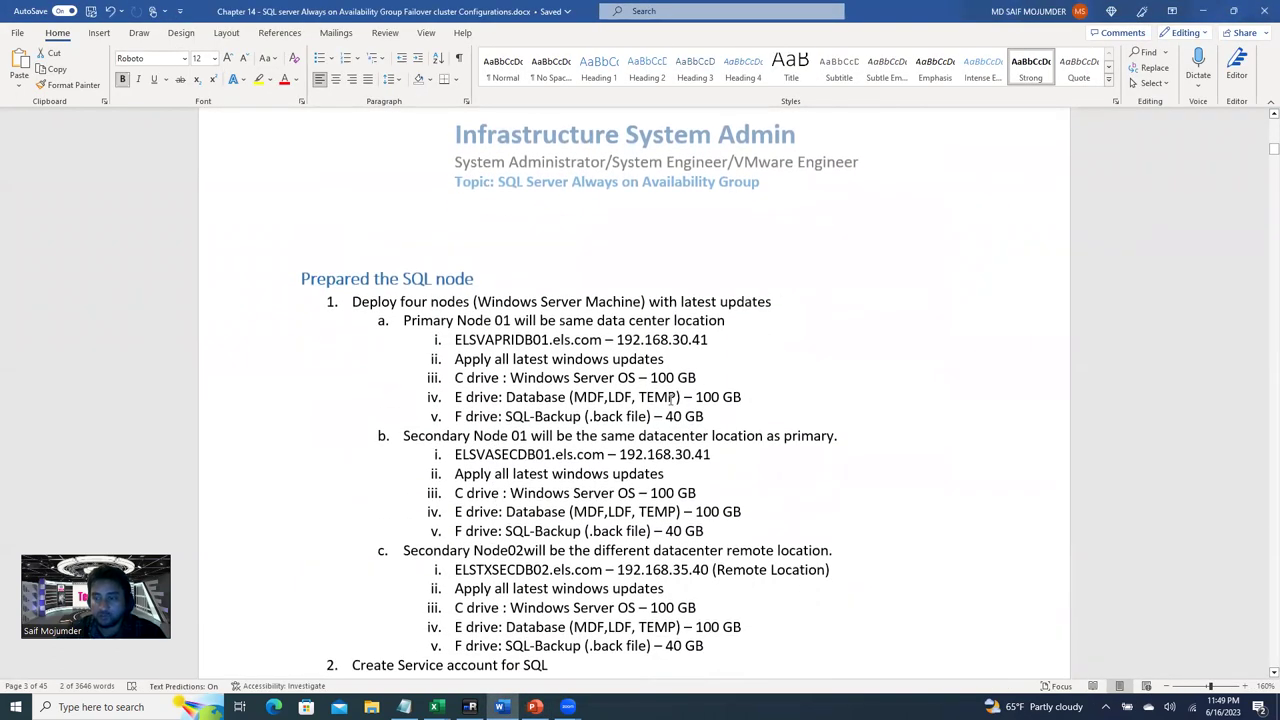
scroll(580, 342, down, 2)
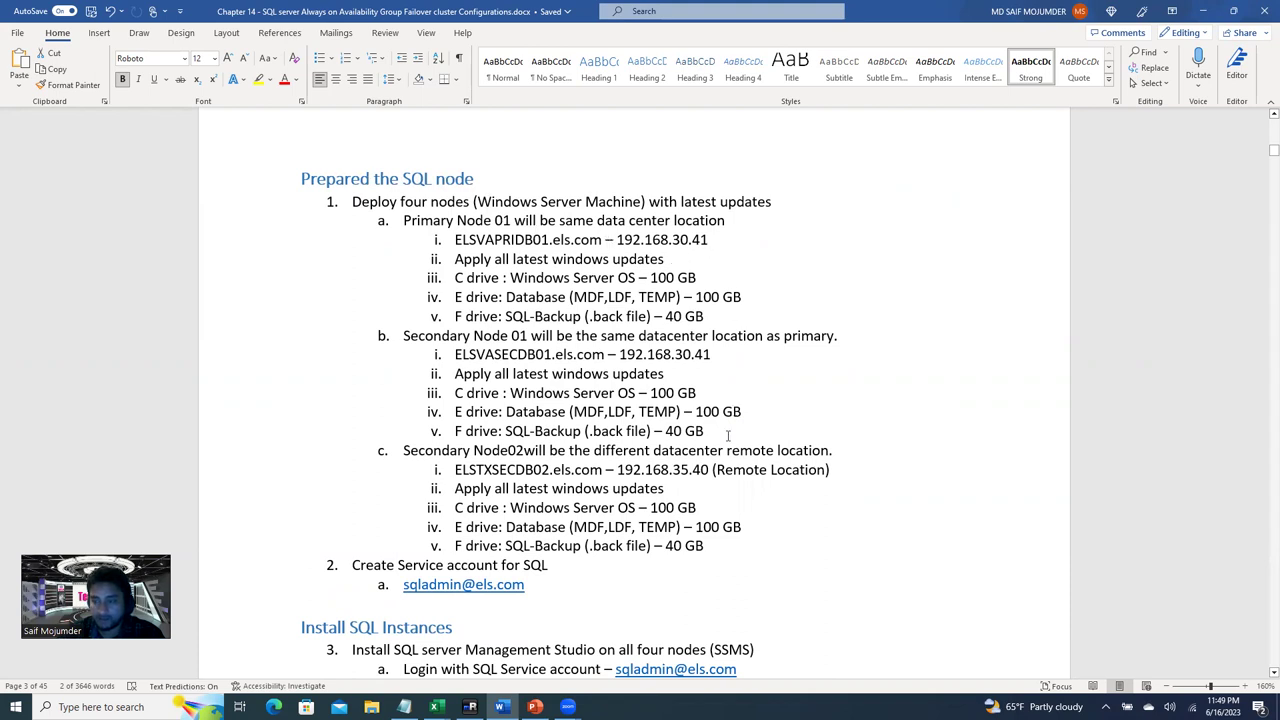
Review the Install SQL Instances steps, highlighting the Management Studio login and Install SSMS sub-steps
scroll(589, 530, down, 3)
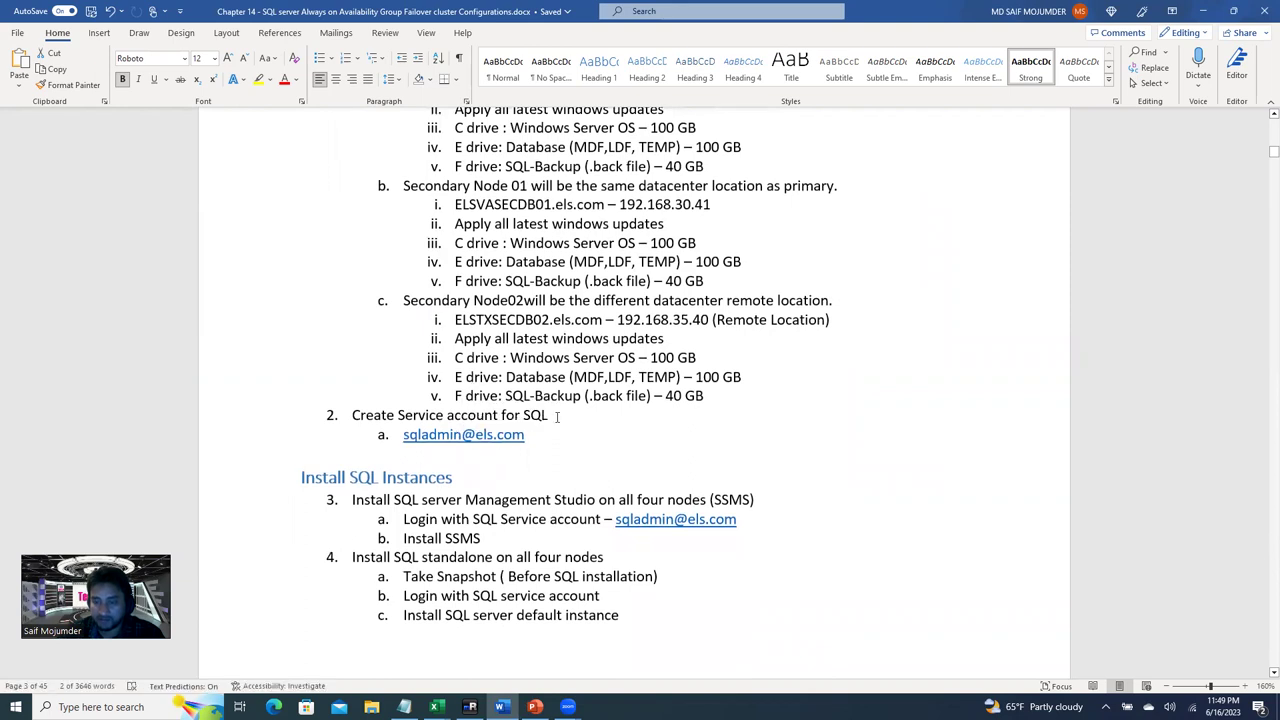
scroll(397, 500, down, 2)
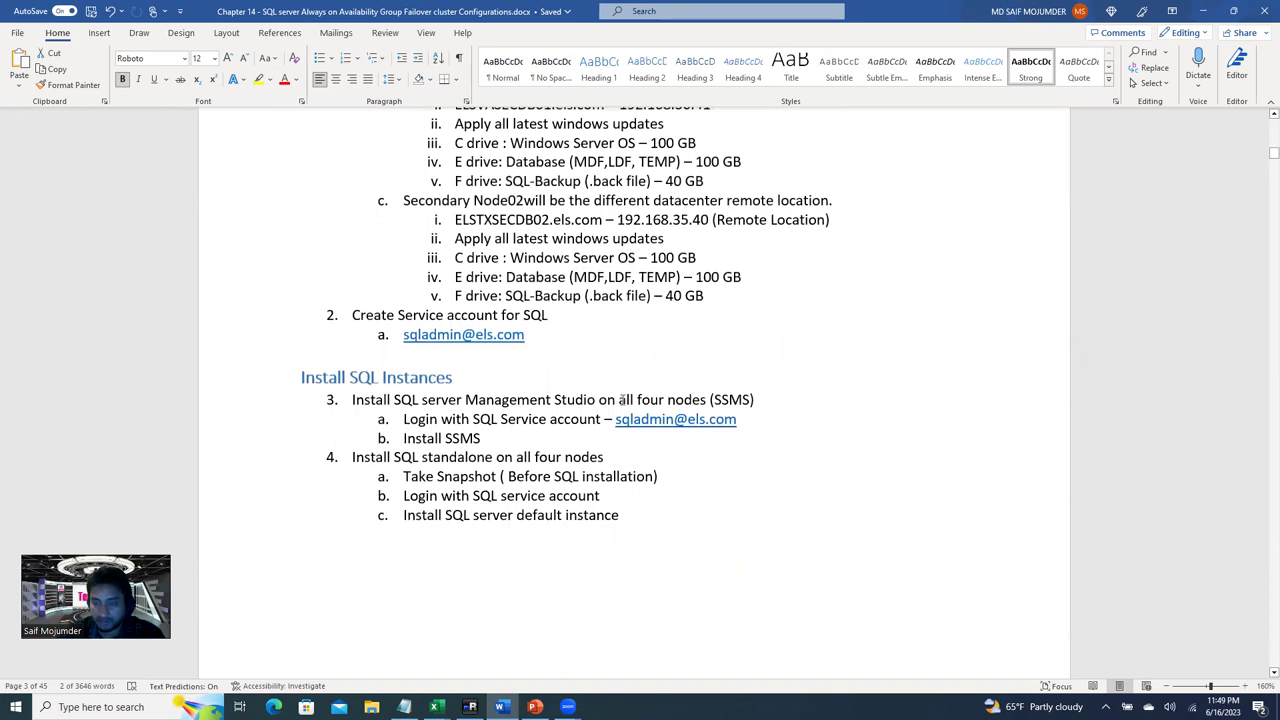
drag(707, 399, 357, 401)
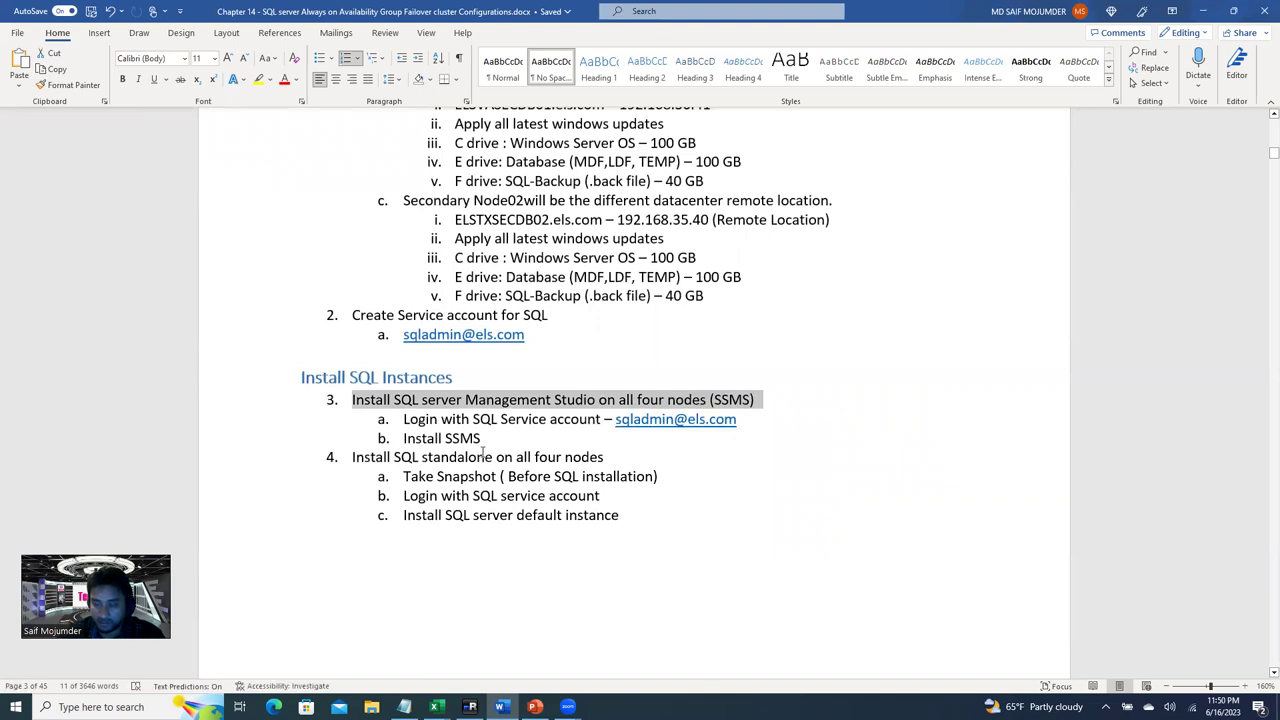
drag(483, 443, 373, 410)
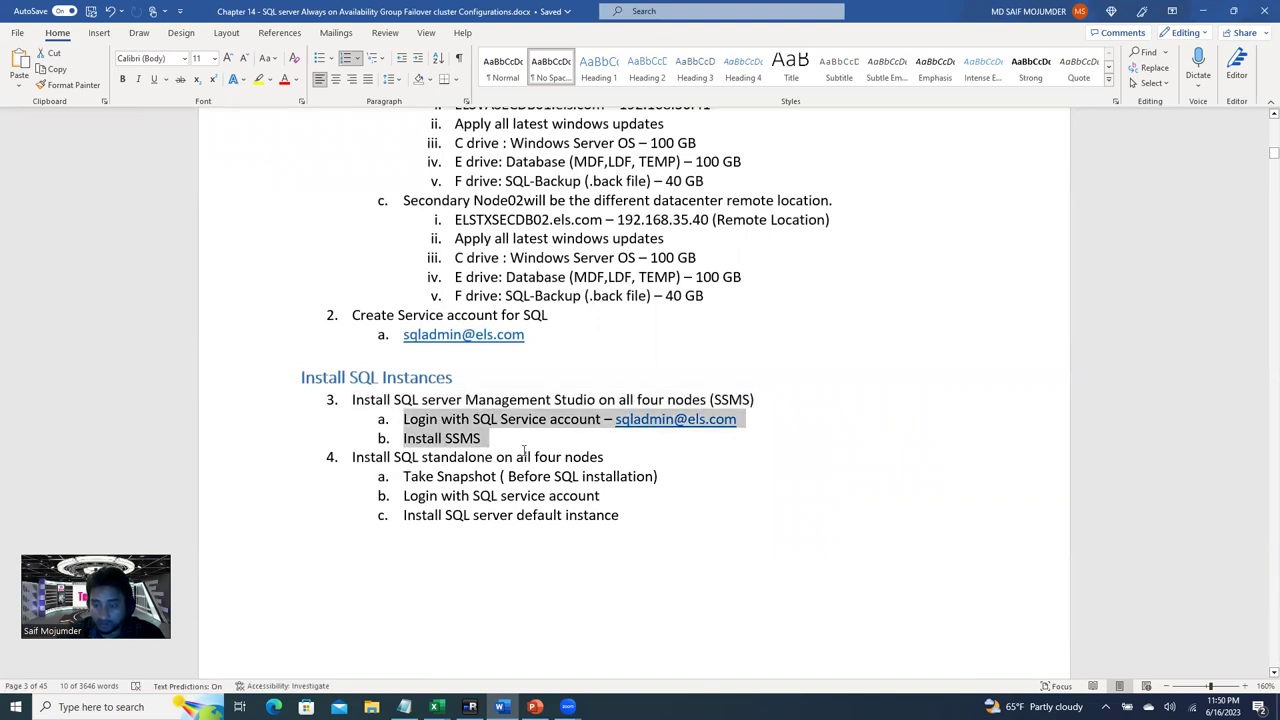
click(604, 457)
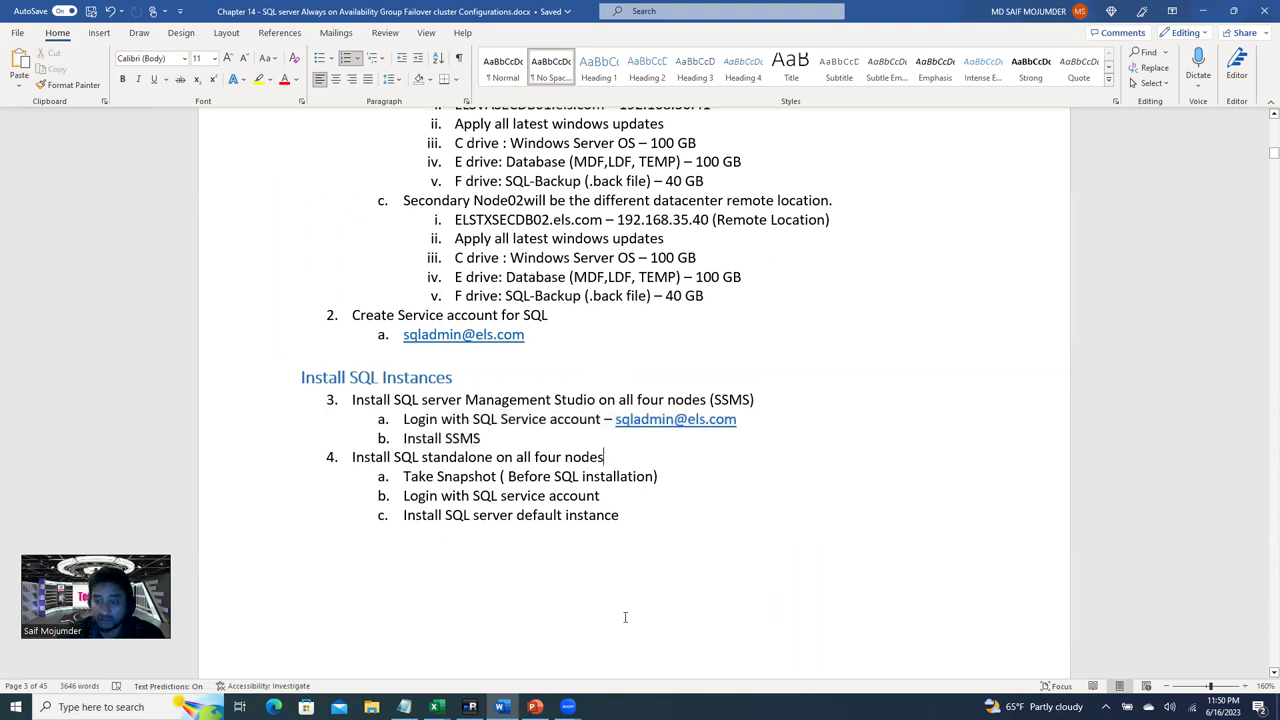
View the cluster diagram slide, then return to the Feature Selection page of SQL Server setup
click(535, 707)
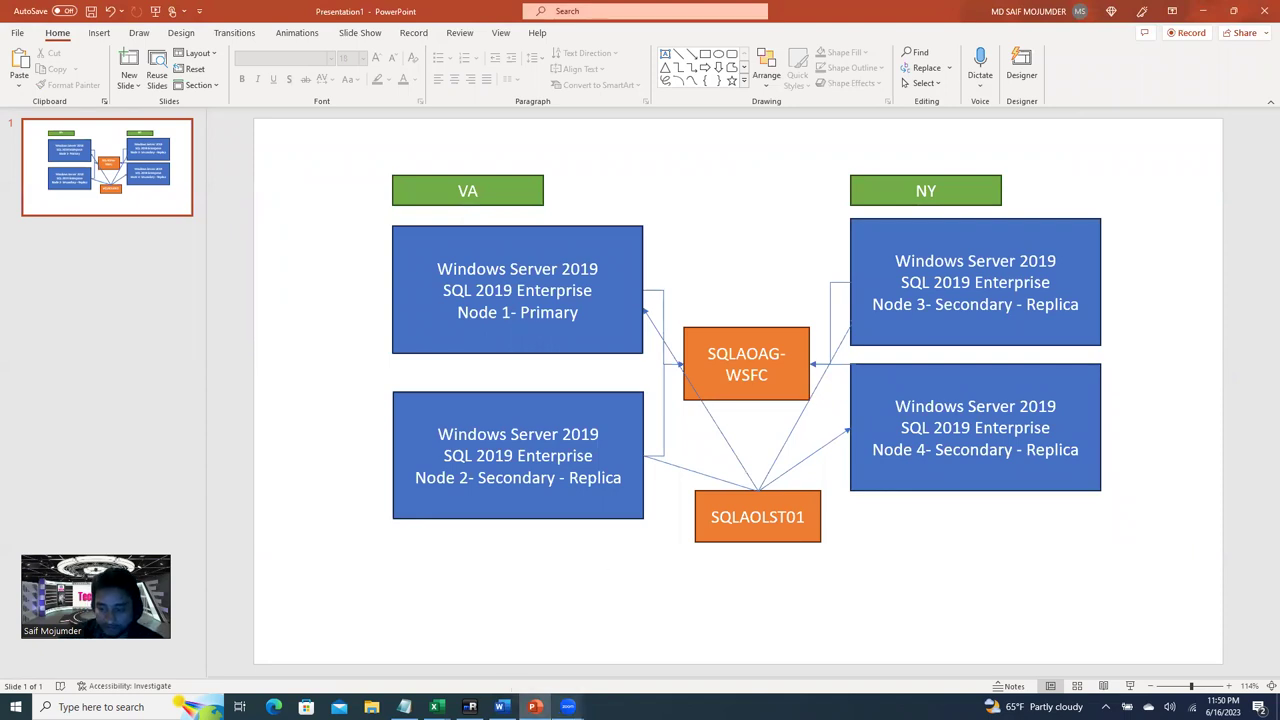
mouse_move(568, 706)
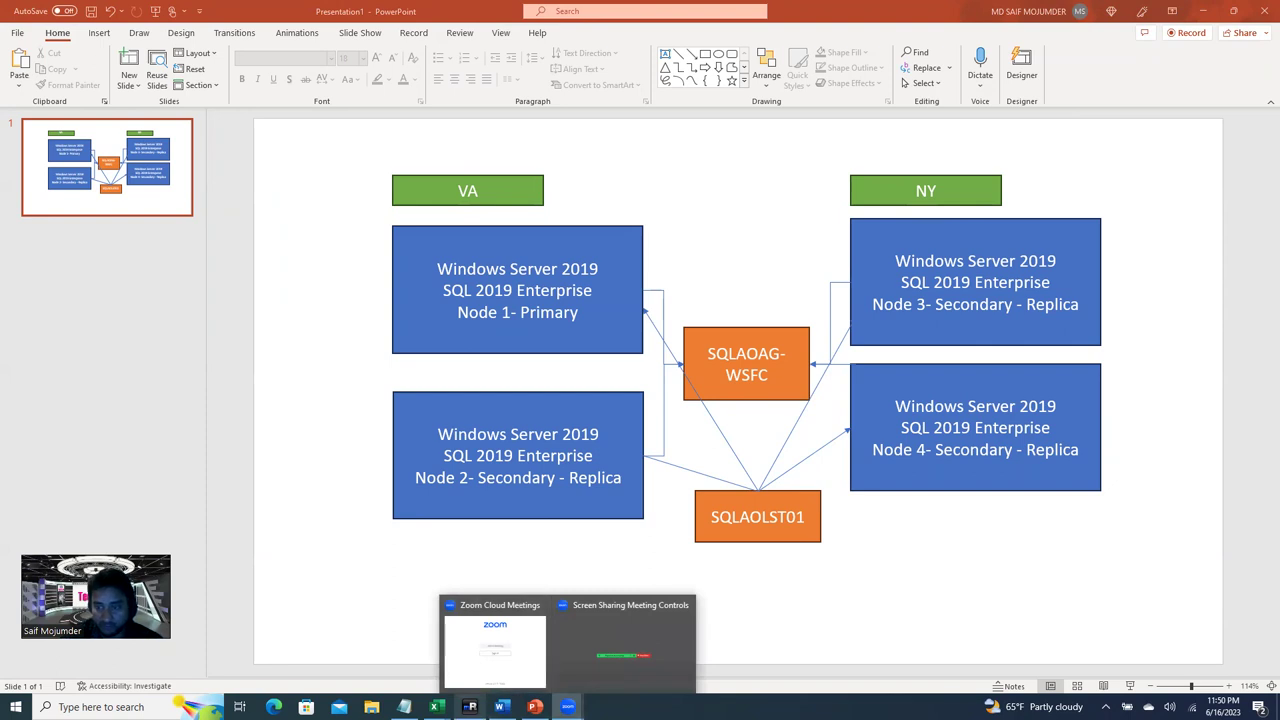
click(470, 706)
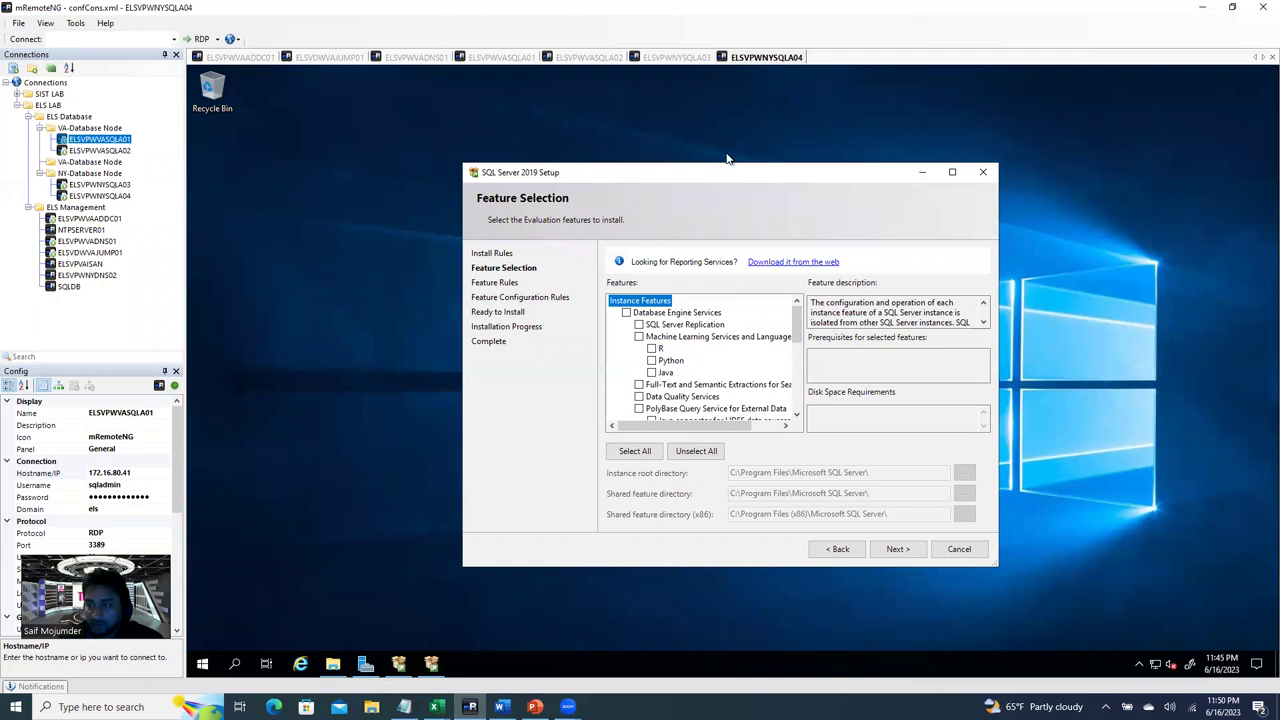
Tick Database Engine Services and Full-Text and Semantic Extractions for Search
drag(711, 177, 614, 144)
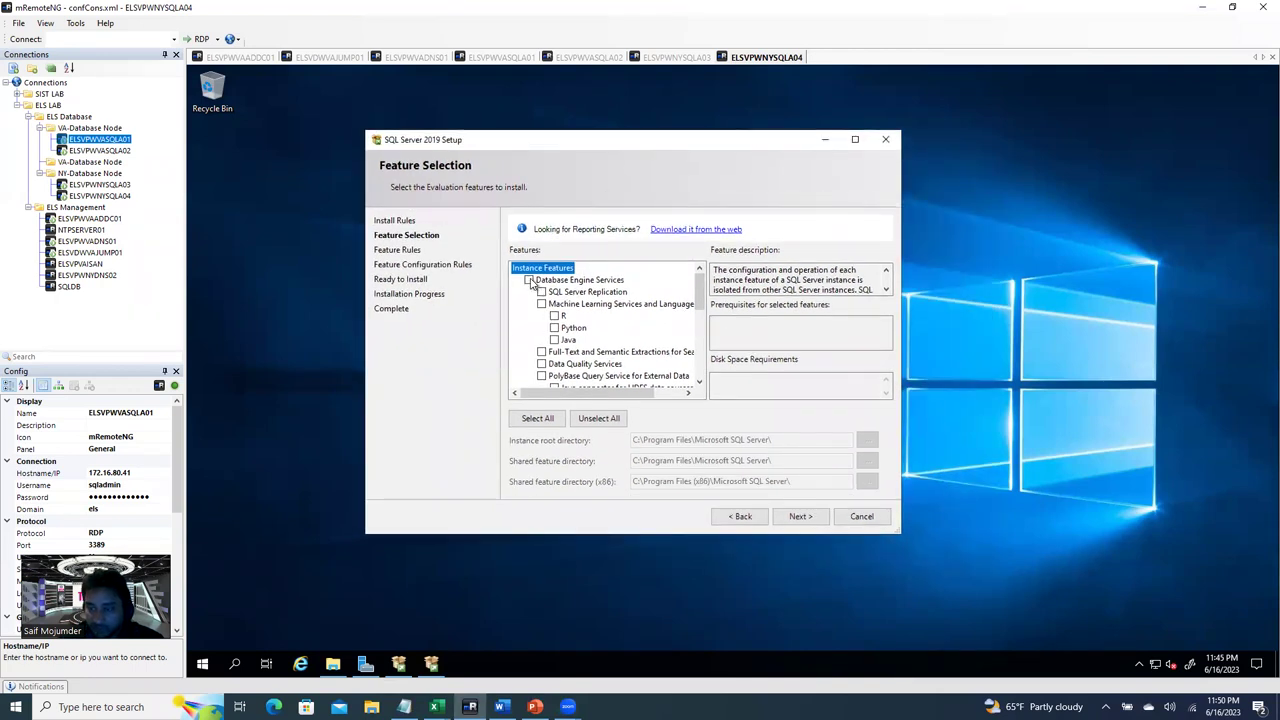
click(530, 281)
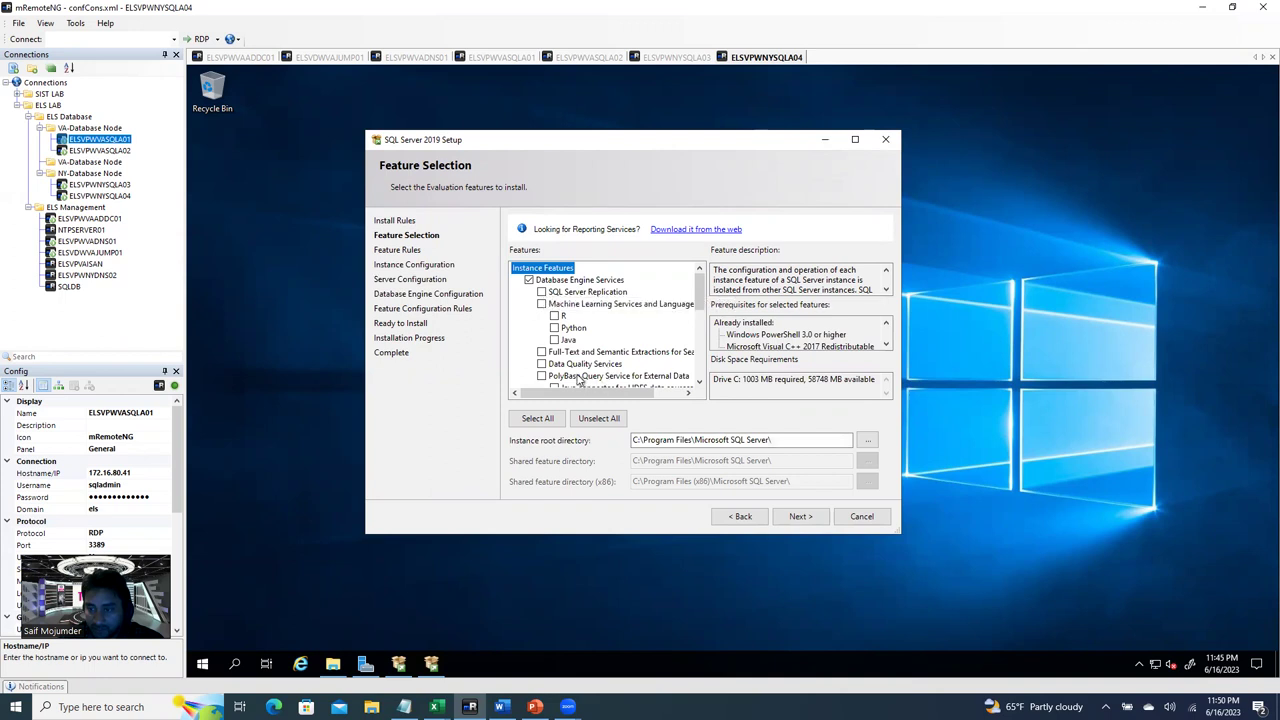
click(541, 353)
drag(699, 307, 699, 275)
click(545, 268)
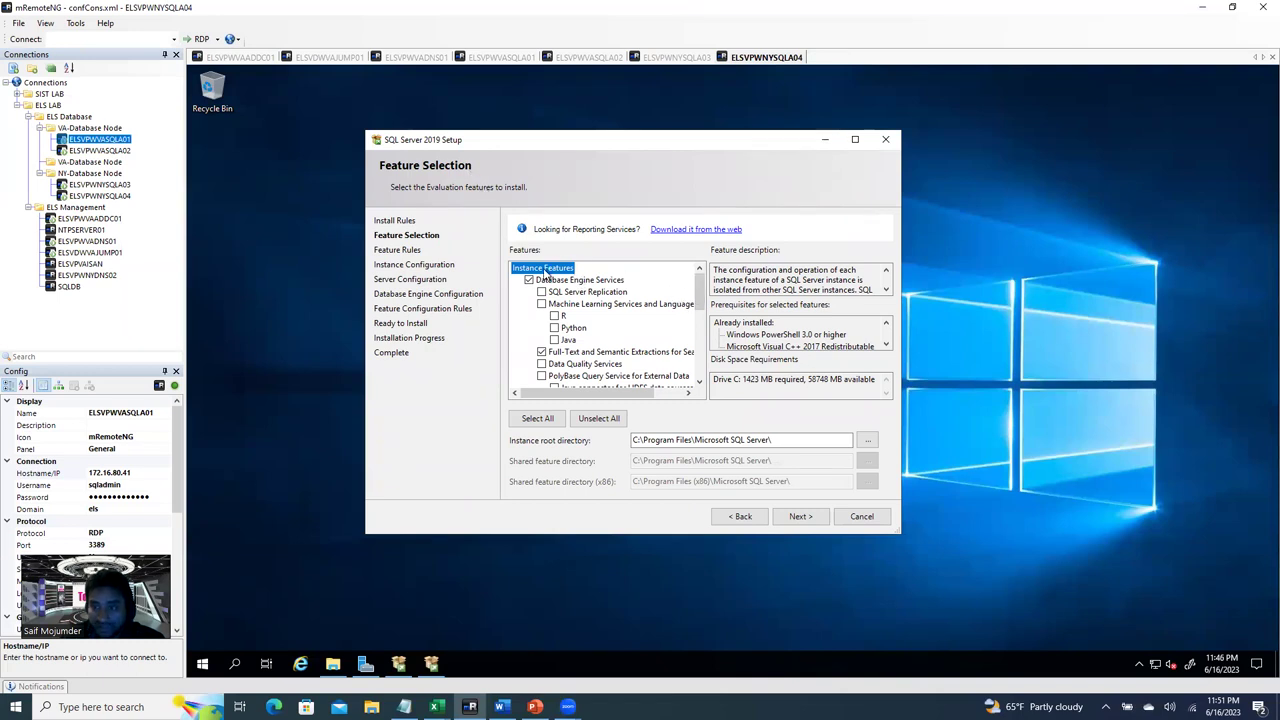
Scroll through the Features list to review the remaining shared features
drag(697, 296, 706, 330)
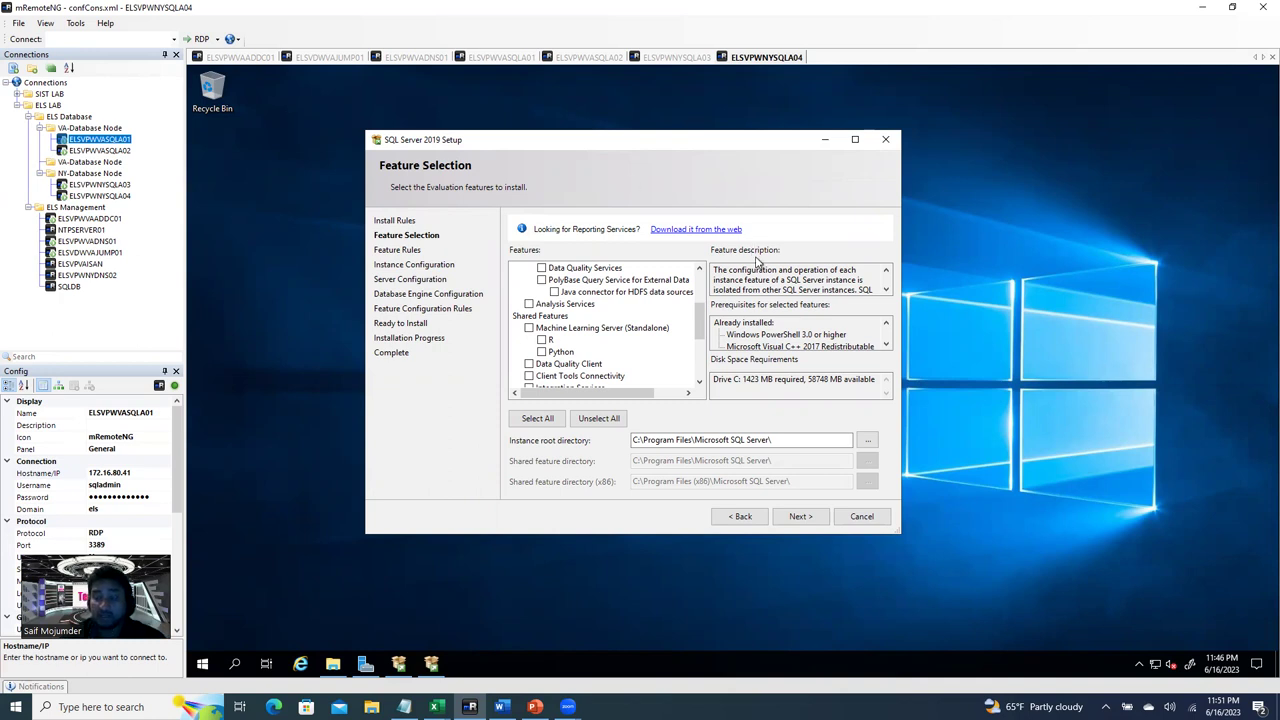
mouse_move(697, 320)
mouse_down()
mouse_move(702, 285)
mouse_move(711, 311)
mouse_up()
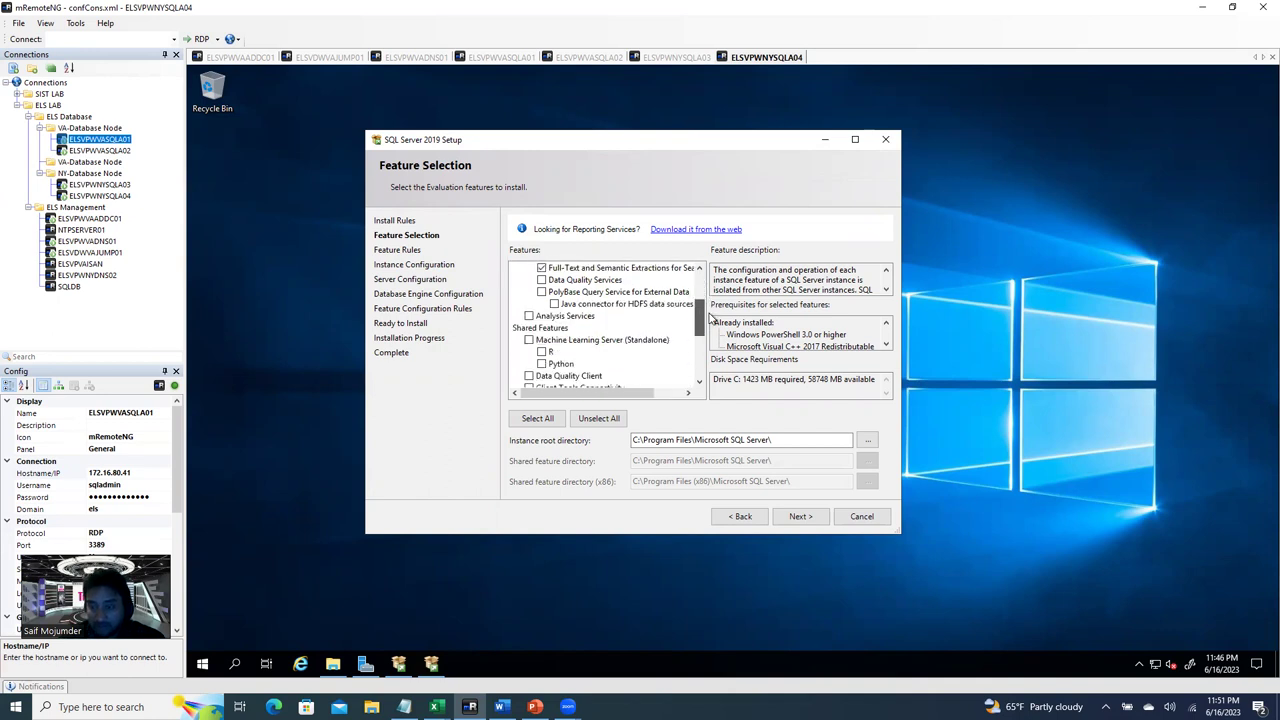
mouse_move(707, 333)
mouse_down()
mouse_move(708, 352)
mouse_move(704, 330)
mouse_up()
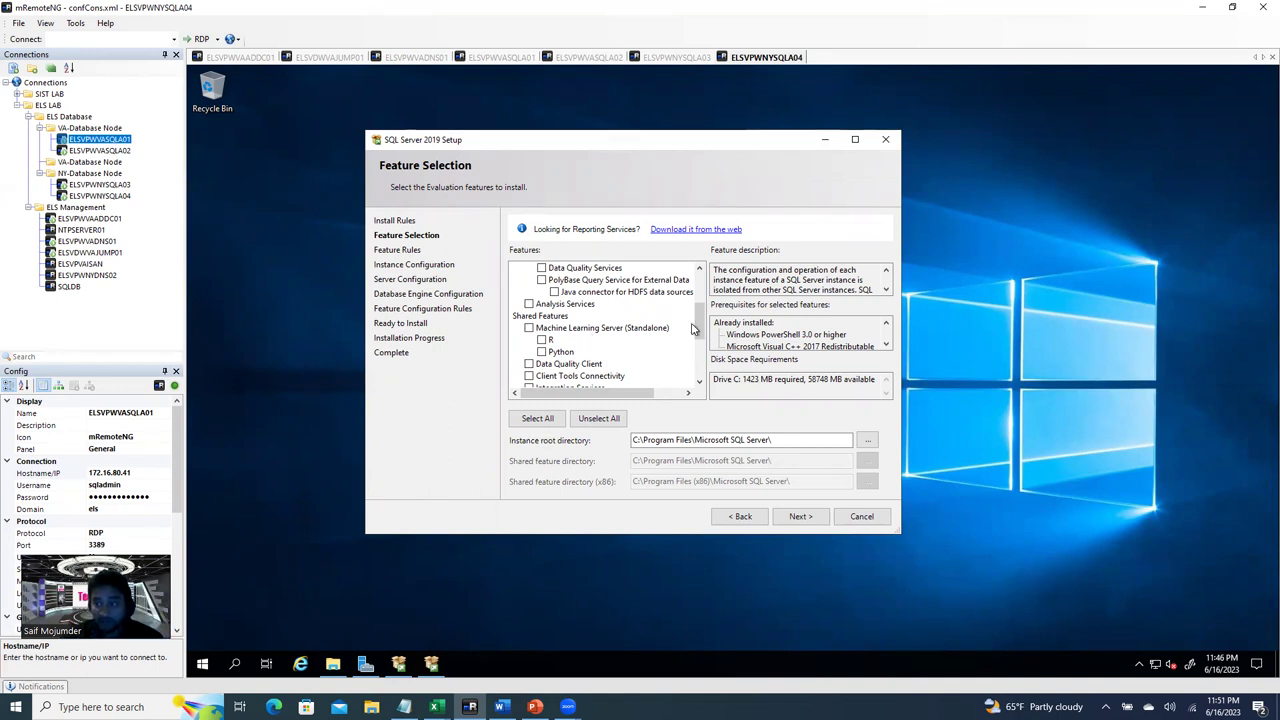
drag(700, 322, 700, 288)
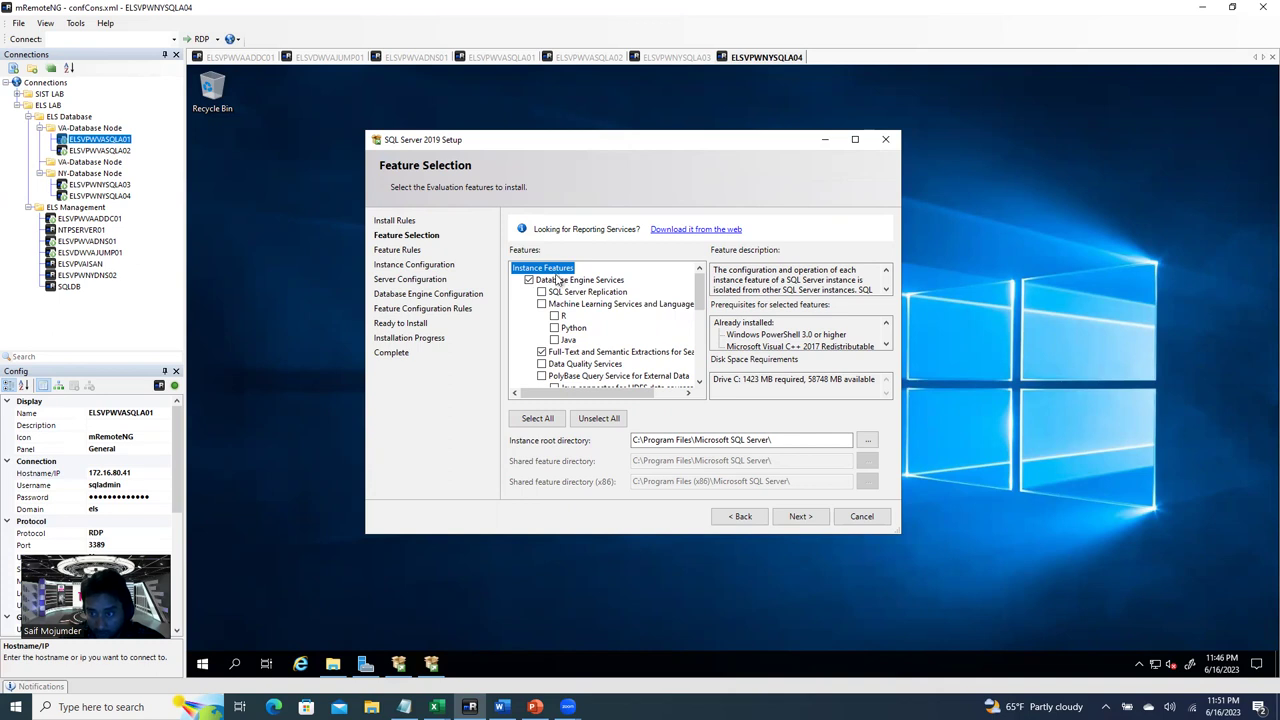
drag(700, 310, 706, 350)
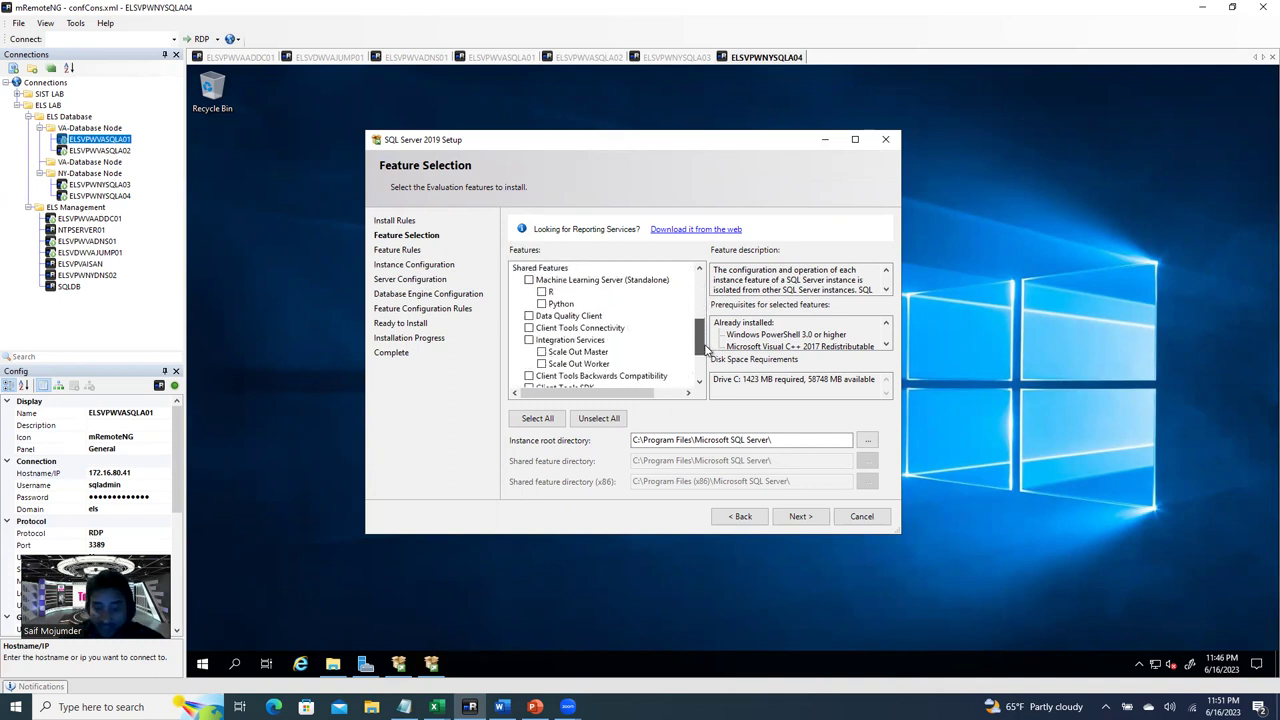
drag(705, 350, 701, 292)
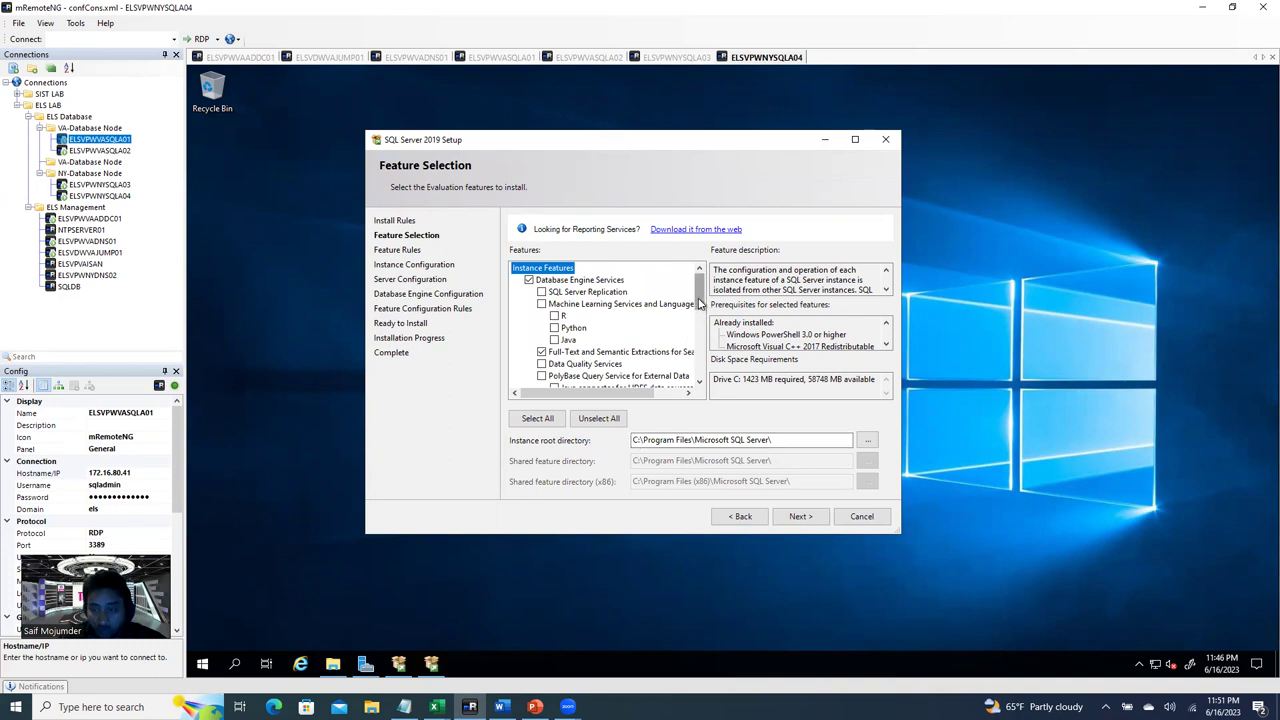
drag(701, 298, 701, 345)
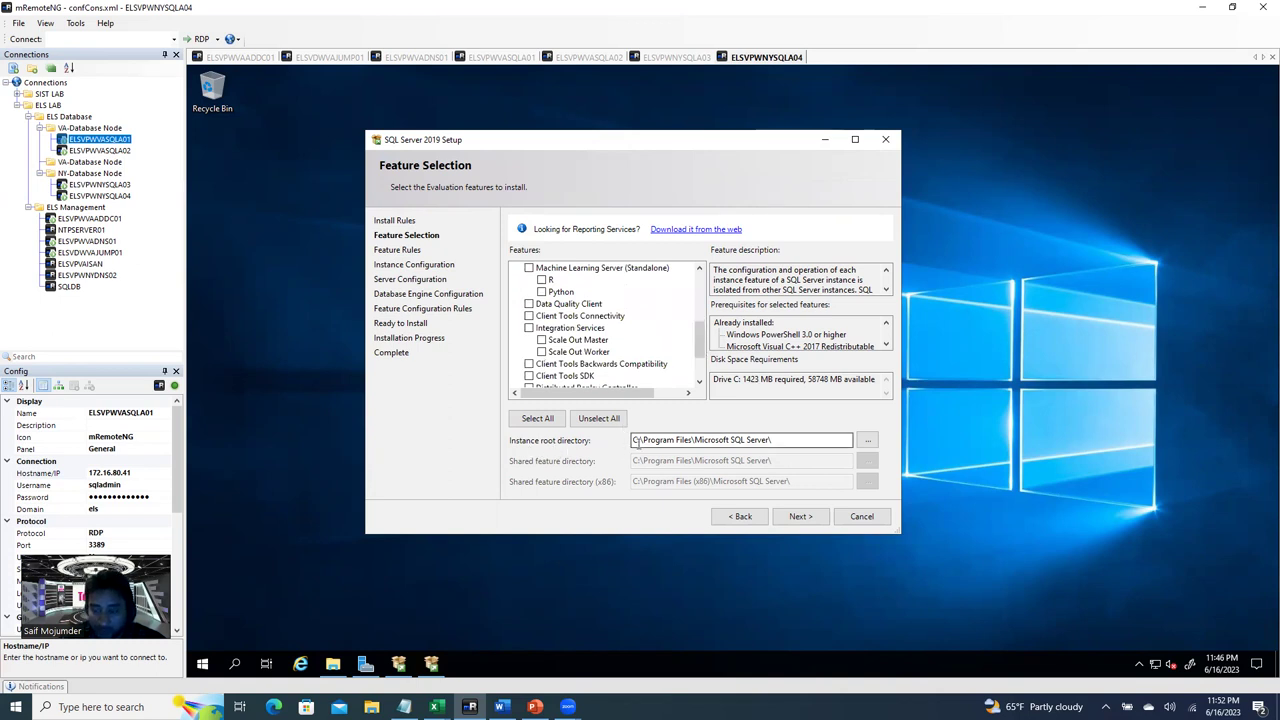
Check the remote server's drives, including Database (E:), in This PC, then minimize mRemoteNG
click(333, 664)
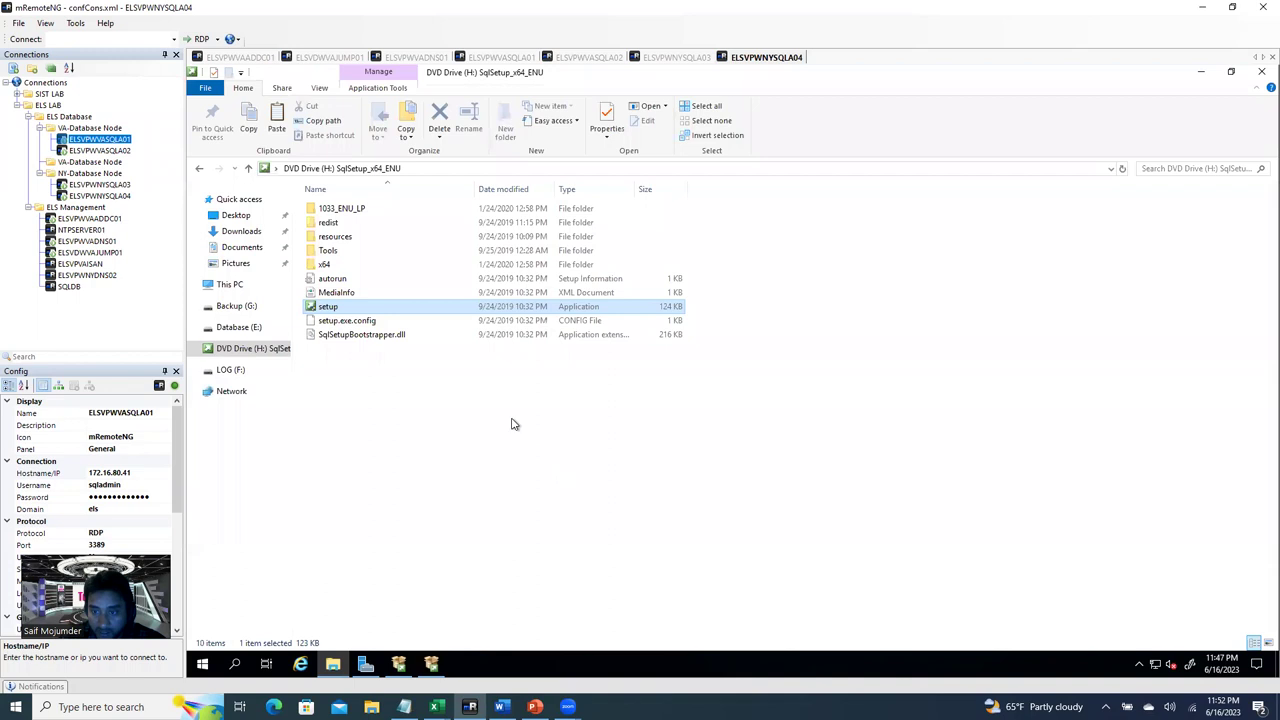
click(230, 285)
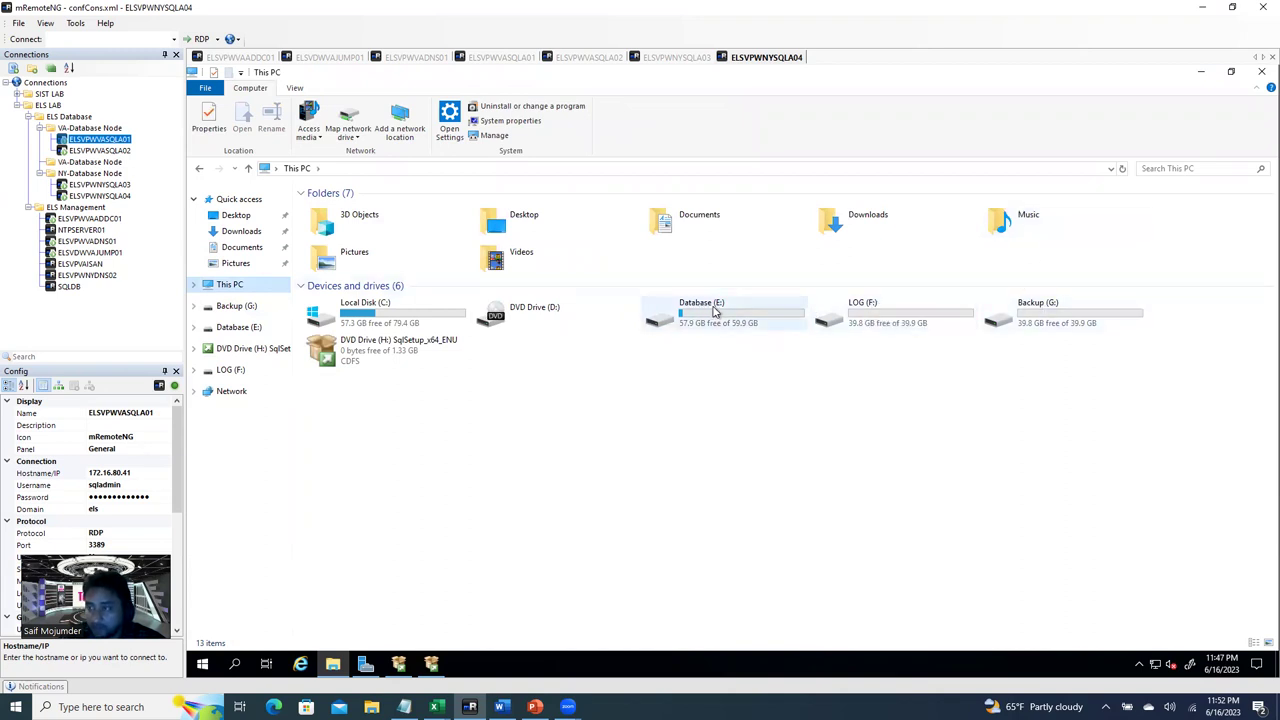
click(1202, 7)
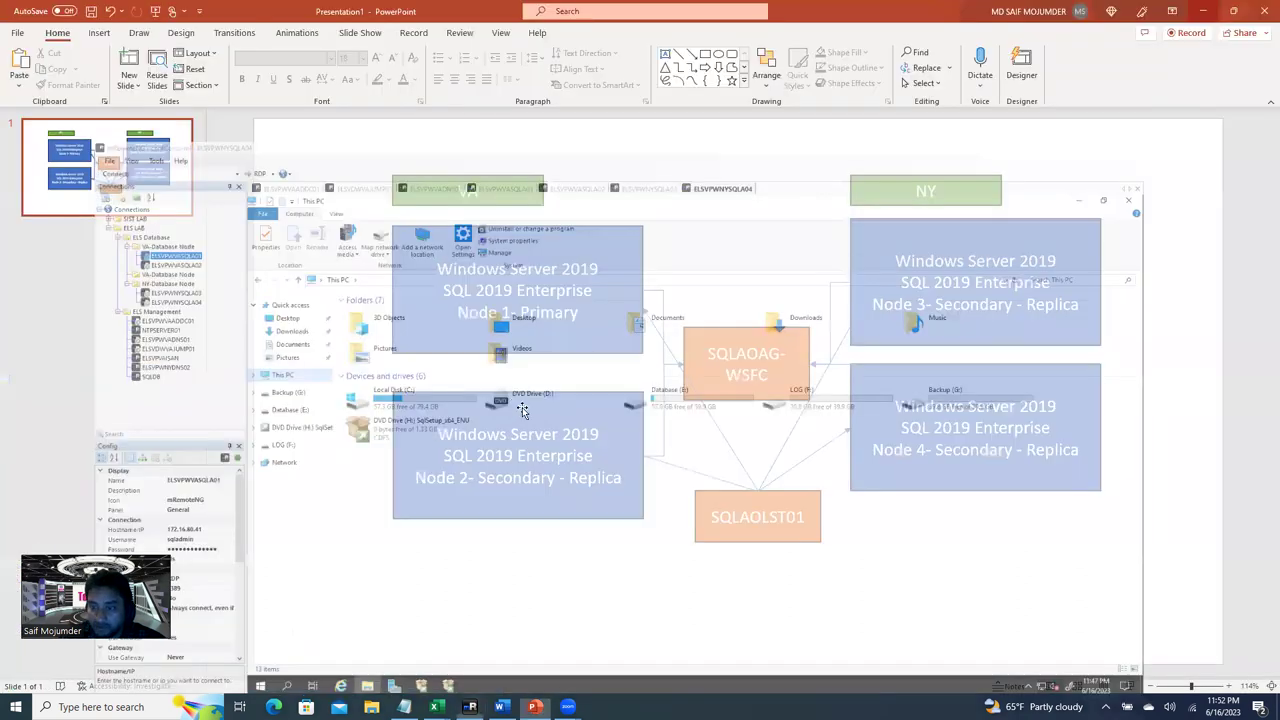
Restore the mRemoteNG session and minimize File Explorer to show Feature Selection again
click(469, 707)
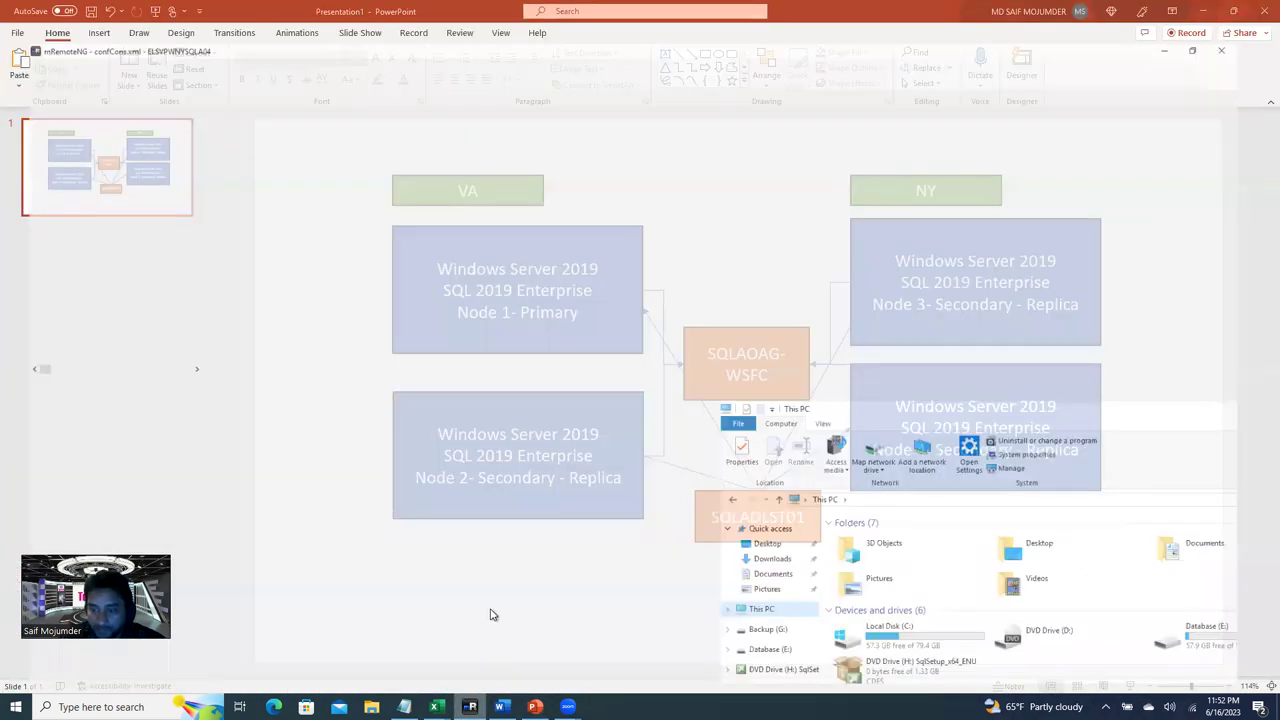
click(1201, 72)
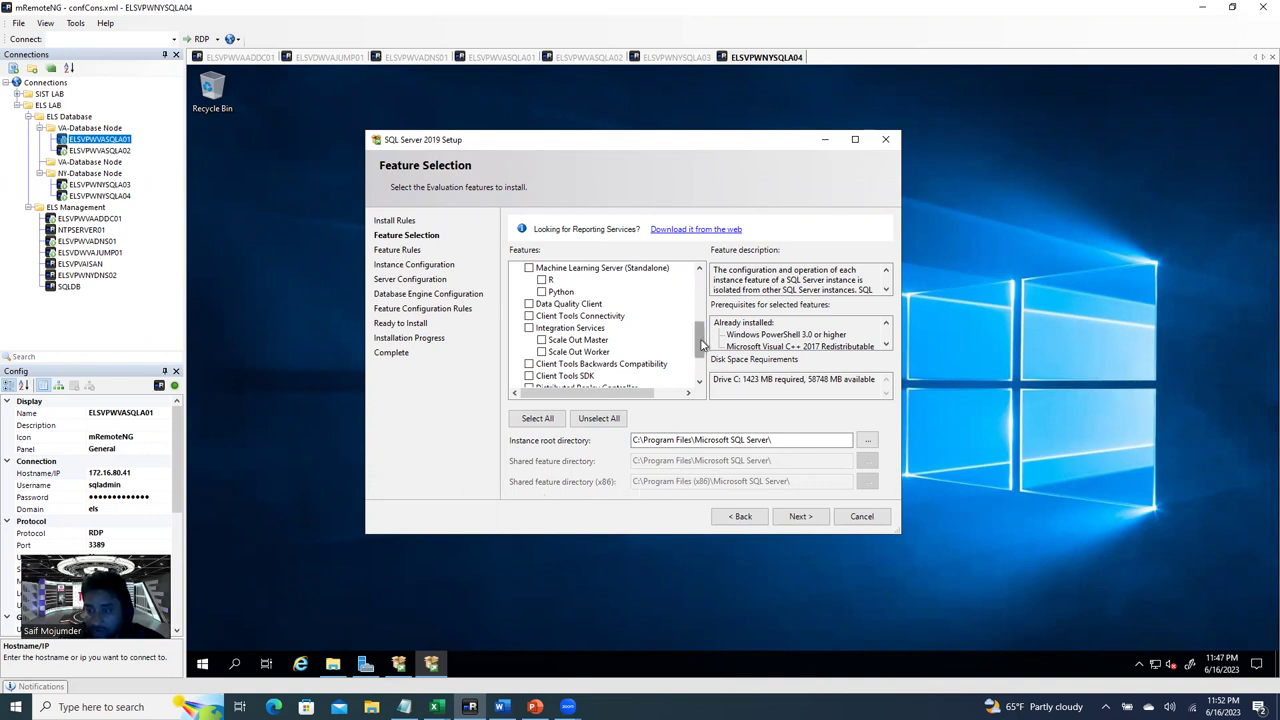
Tick Client Tools Backwards Compatibility, Client Tools SDK, SQL Client Connectivity SDK and Master Data Services, leaving Data Quality Client off
mouse_move(701, 343)
mouse_down()
mouse_move(707, 368)
mouse_move(709, 322)
mouse_move(709, 337)
mouse_up()
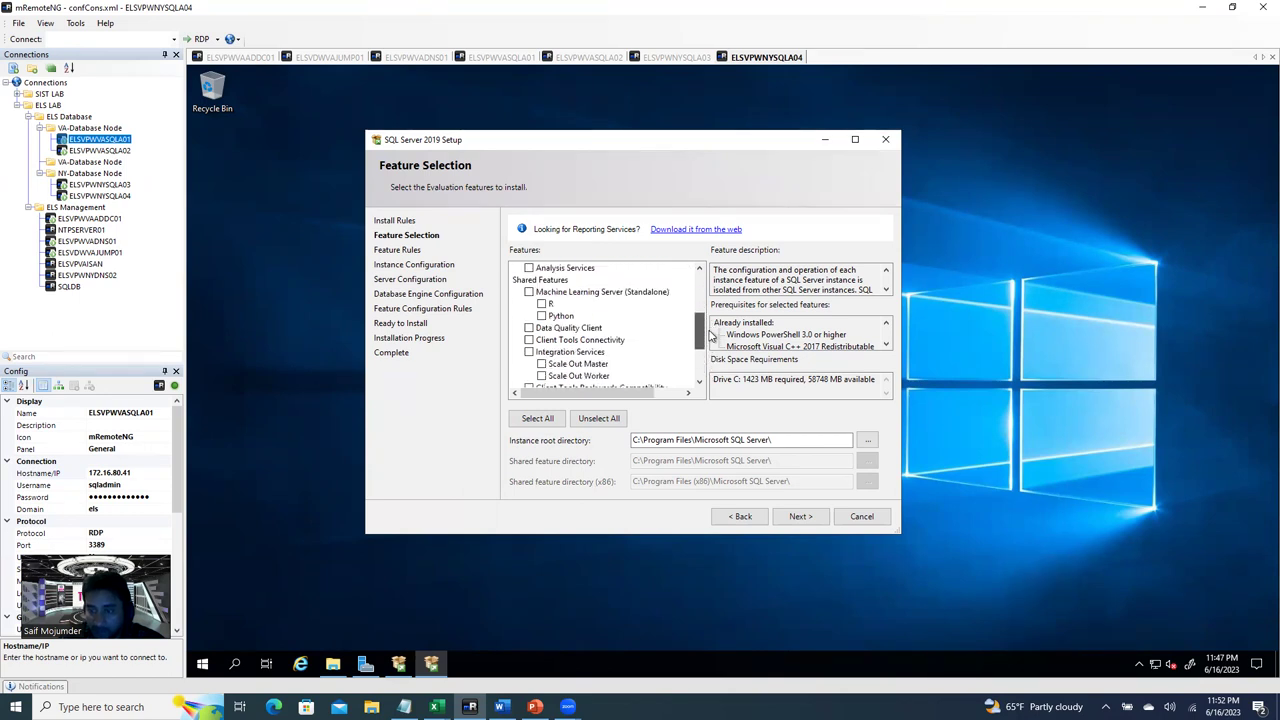
click(529, 329)
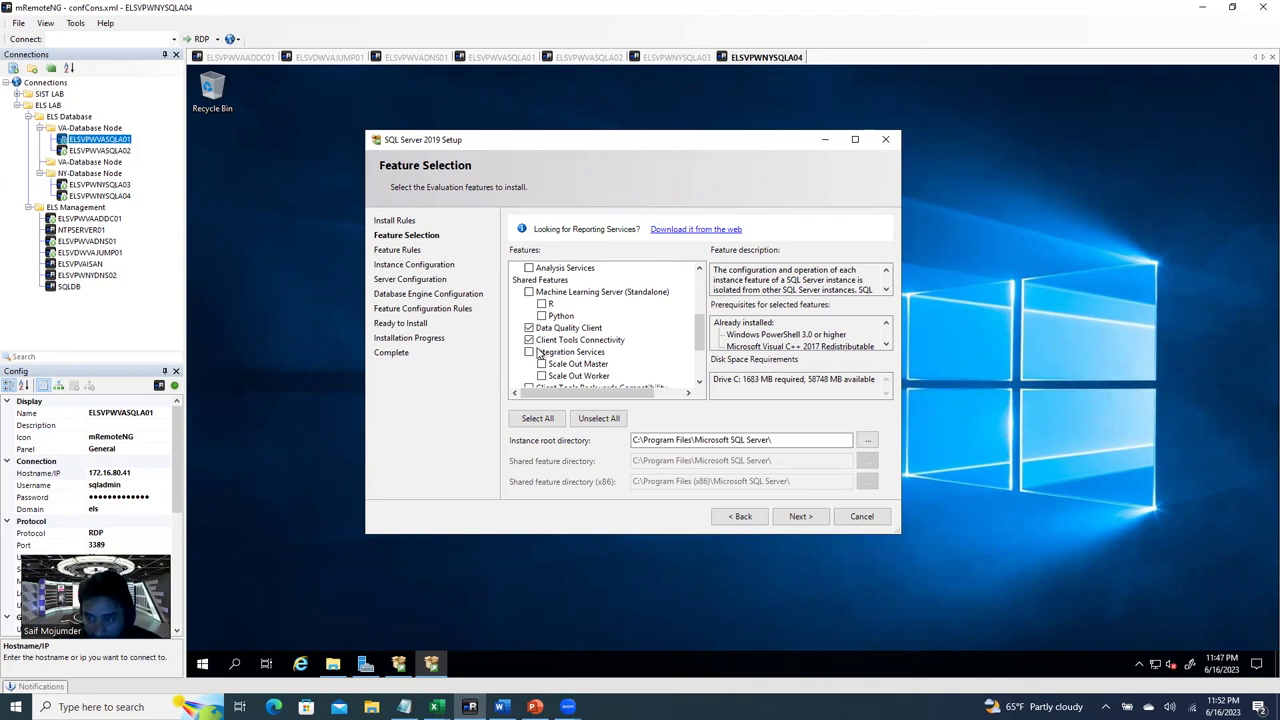
click(529, 328)
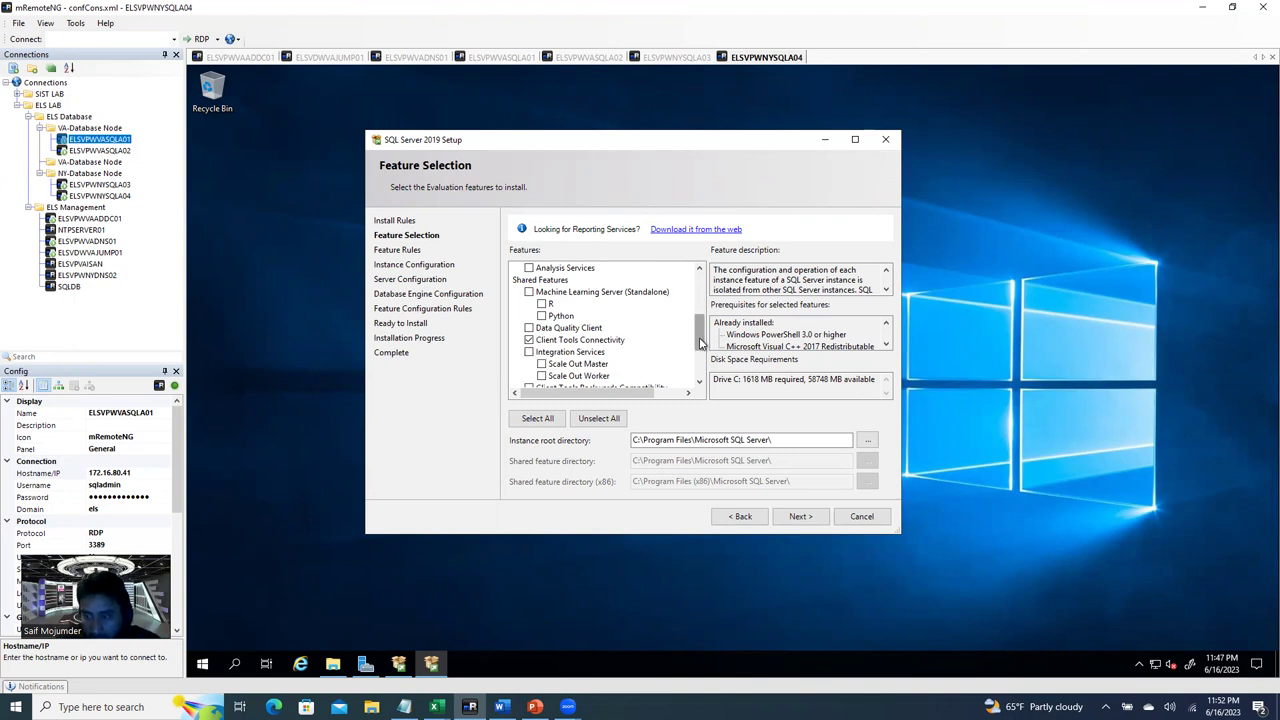
drag(701, 342, 704, 370)
click(530, 316)
click(529, 304)
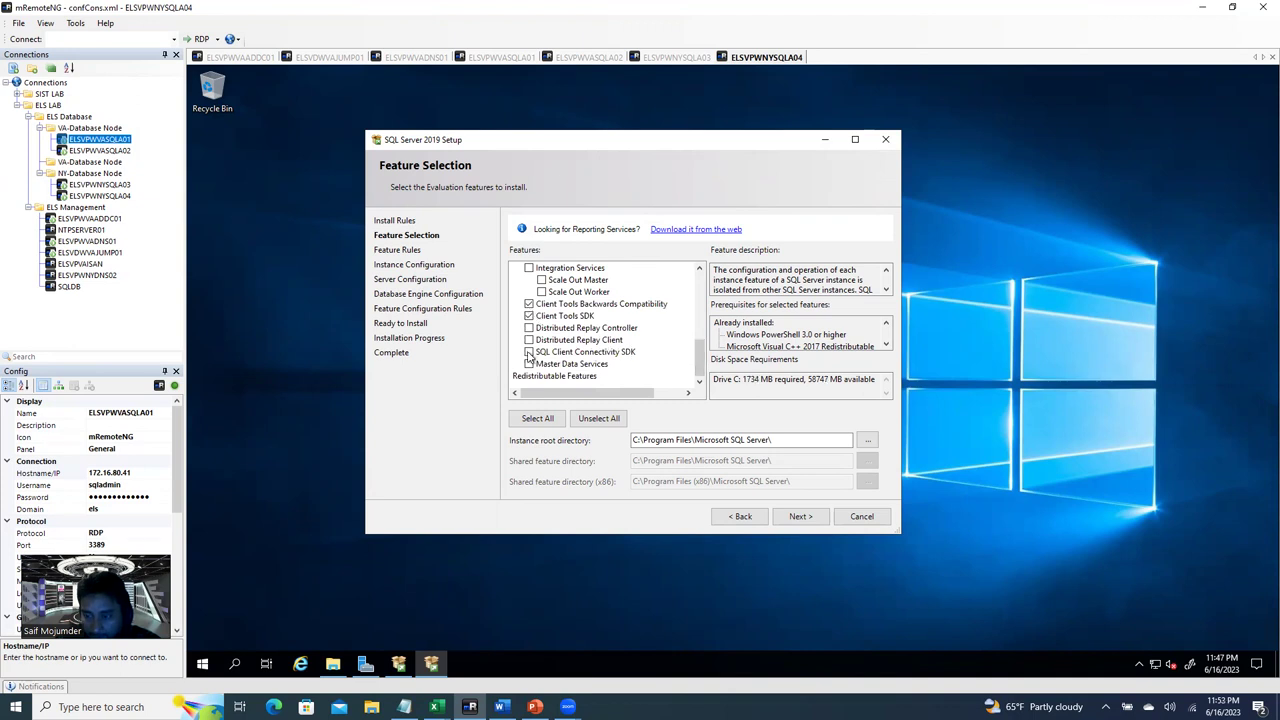
click(529, 352)
click(529, 364)
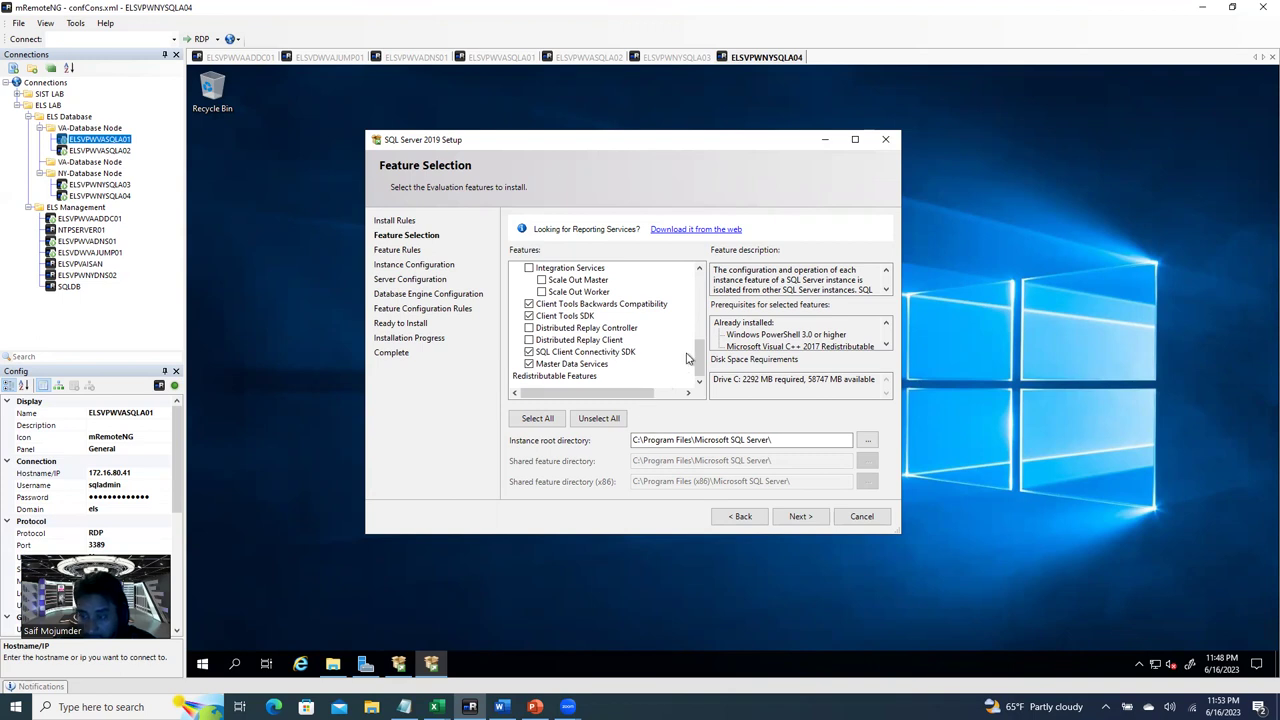
mouse_move(702, 358)
mouse_down()
mouse_move(705, 292)
mouse_move(703, 365)
mouse_up()
Change the instance root directory to E:\Program Files\Microsoft SQL Server\ and look up the connection's username
click(636, 440)
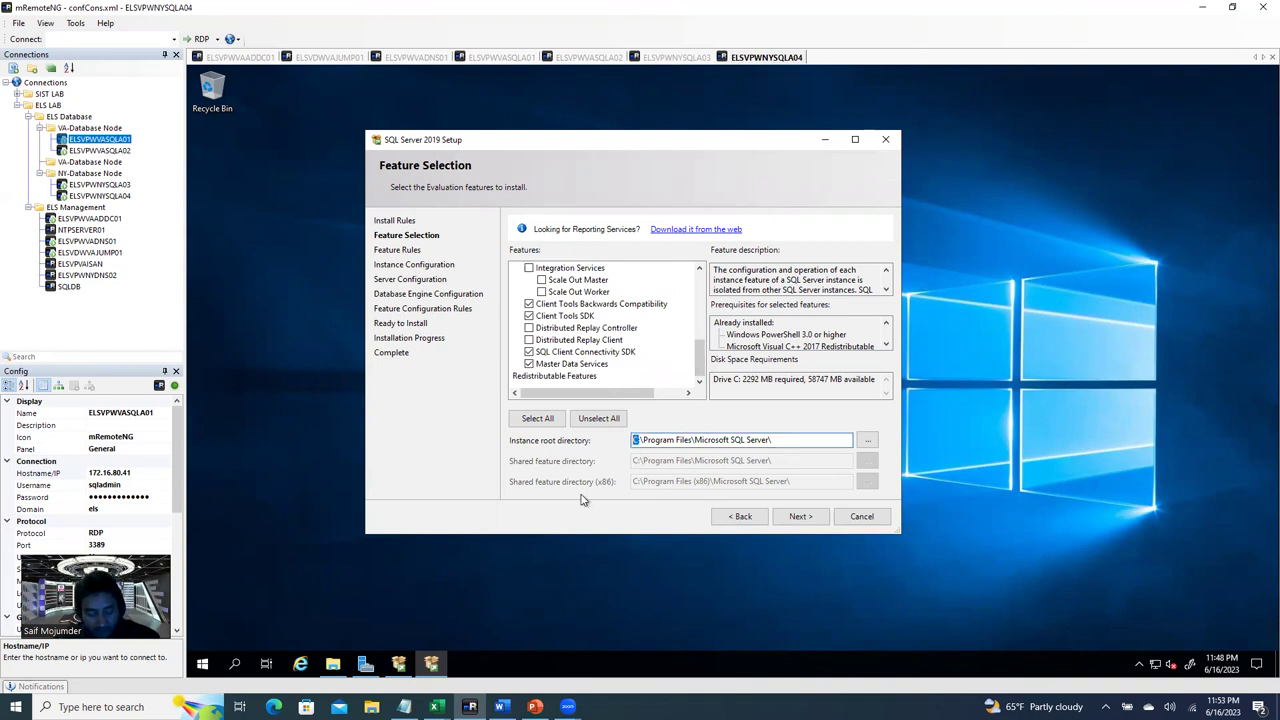
text(E)
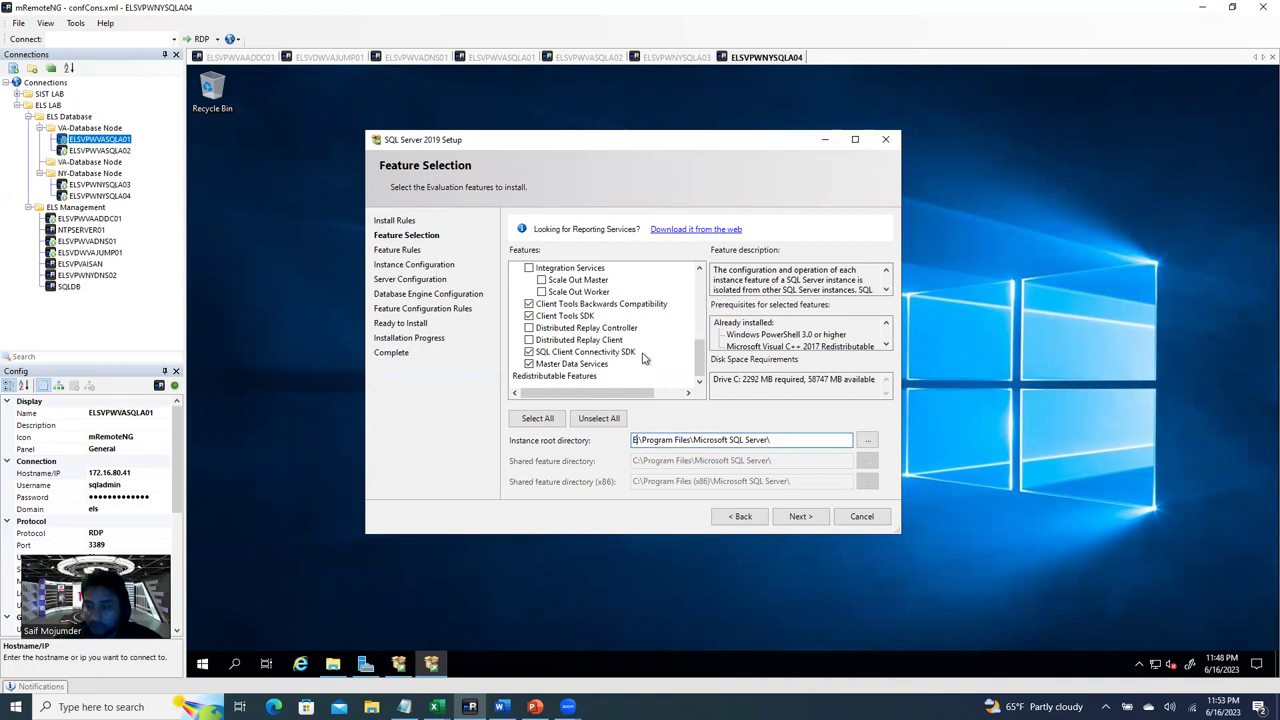
drag(700, 338, 703, 394)
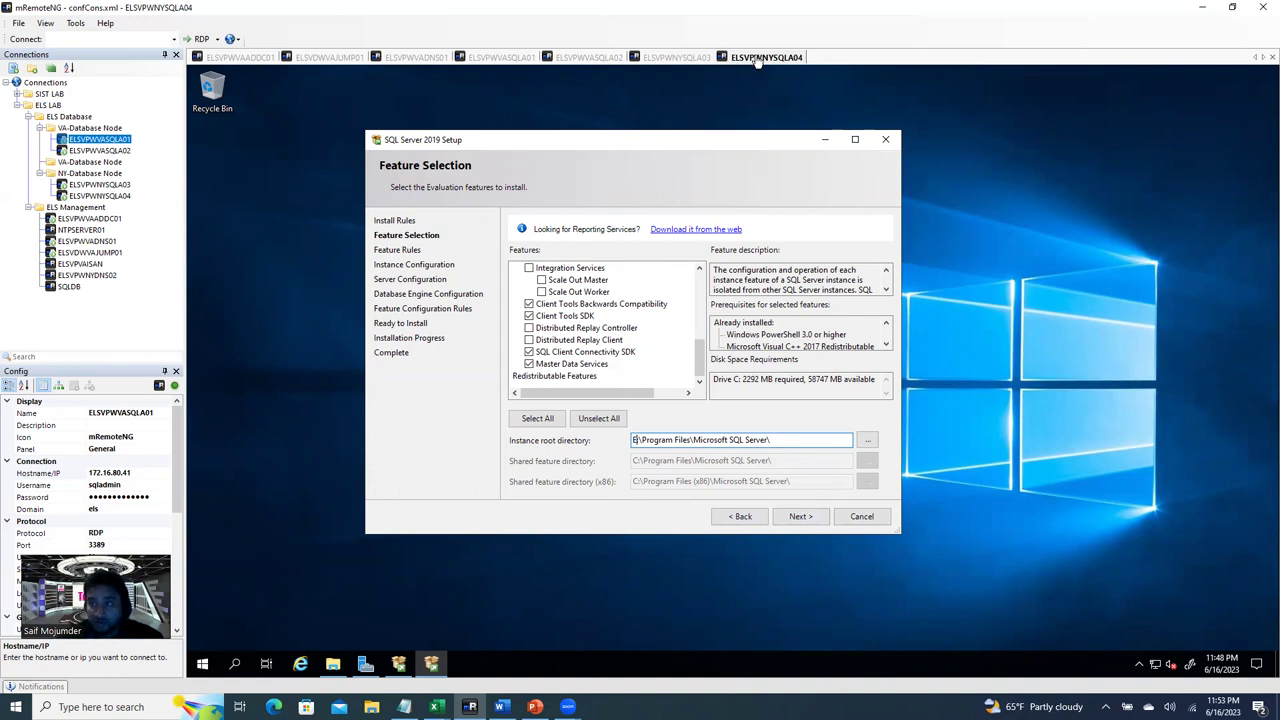
click(113, 485)
drag(122, 484, 86, 486)
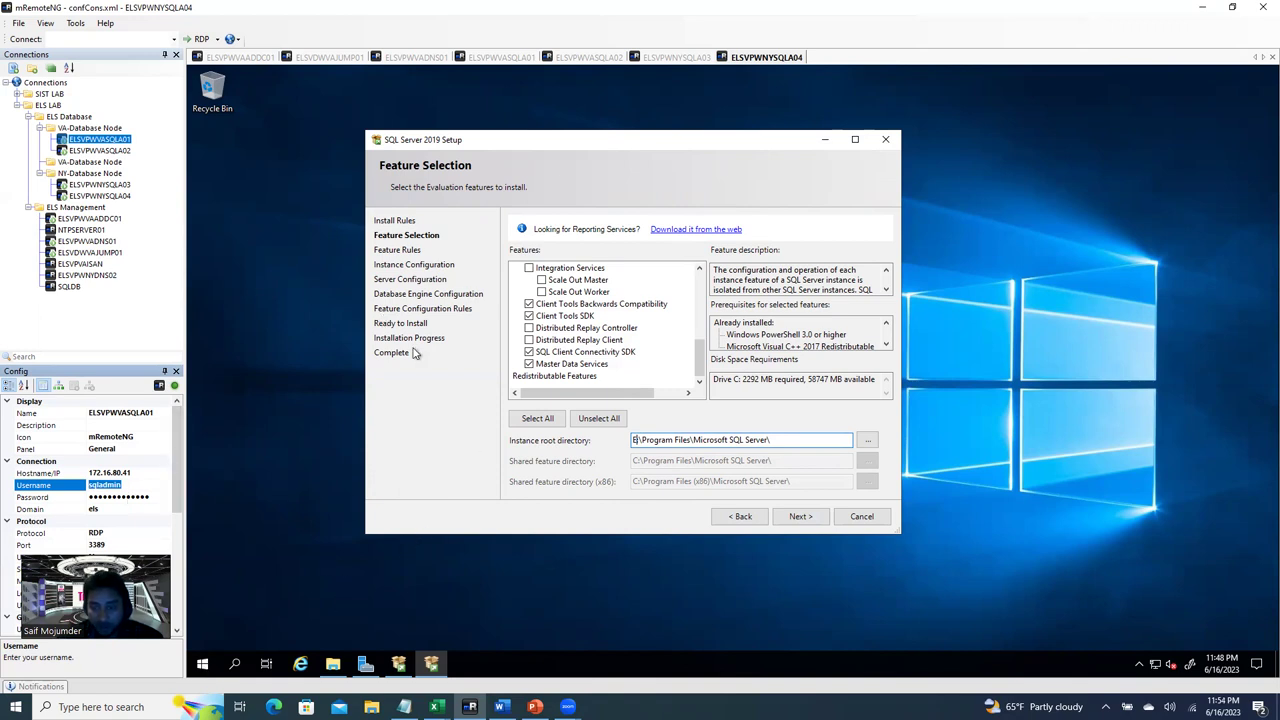
right_click(201, 664)
click(236, 665)
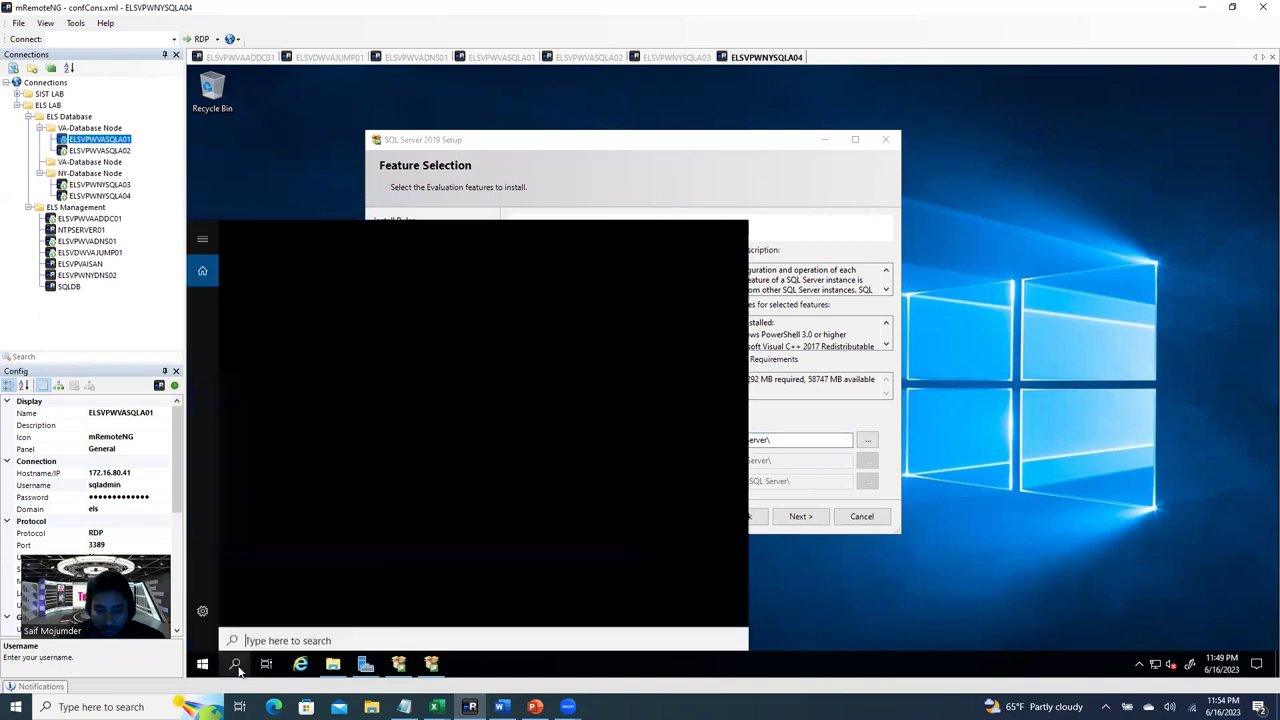
text(s)
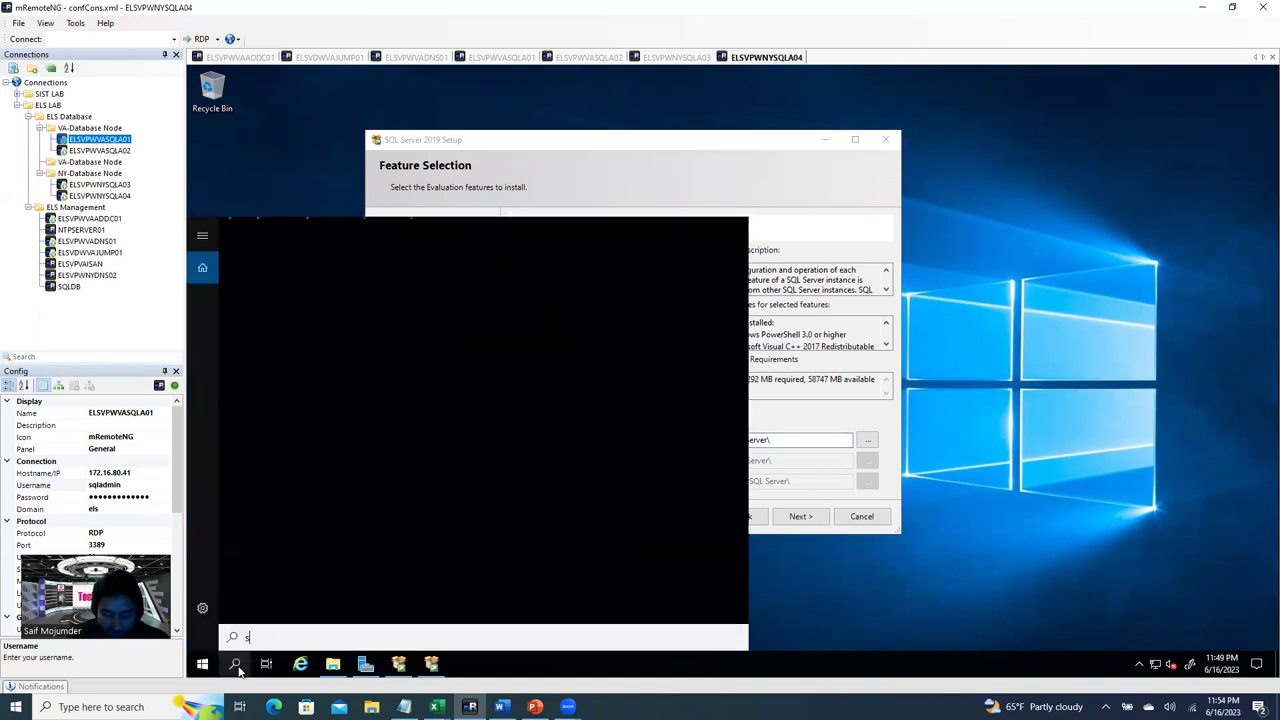
key(BackSpace)
text(cmd)
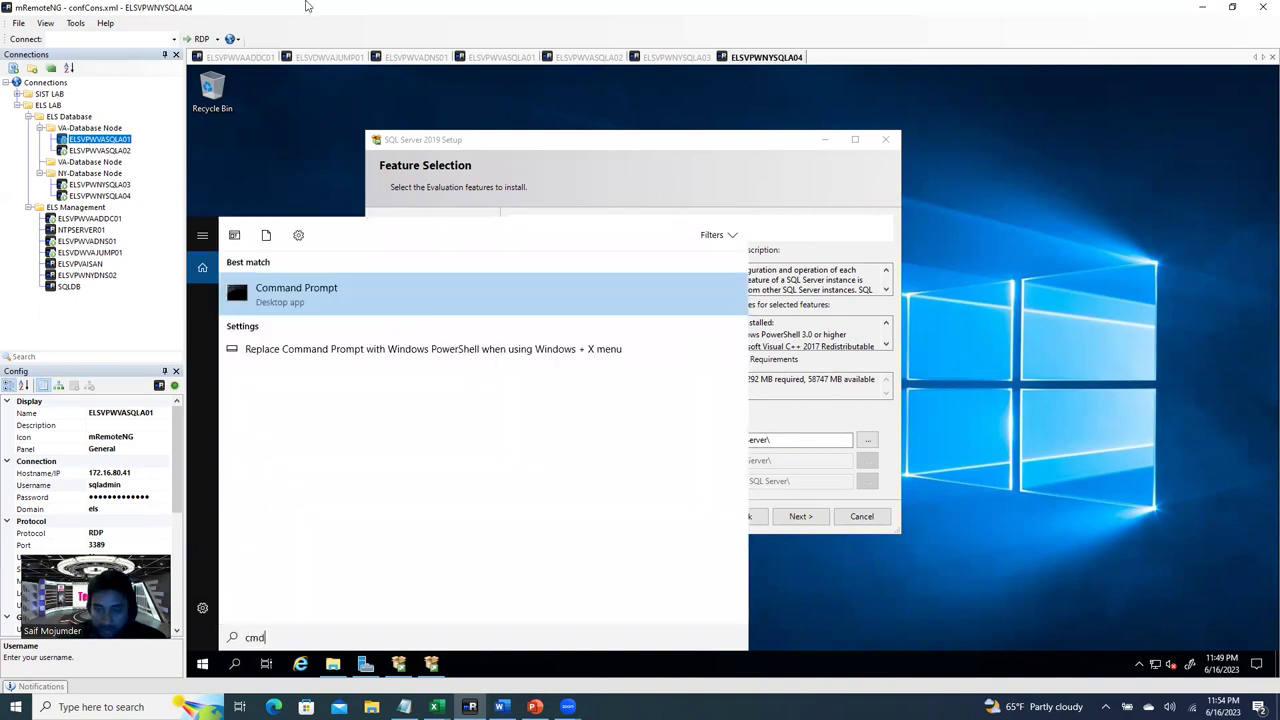
click(325, 300)
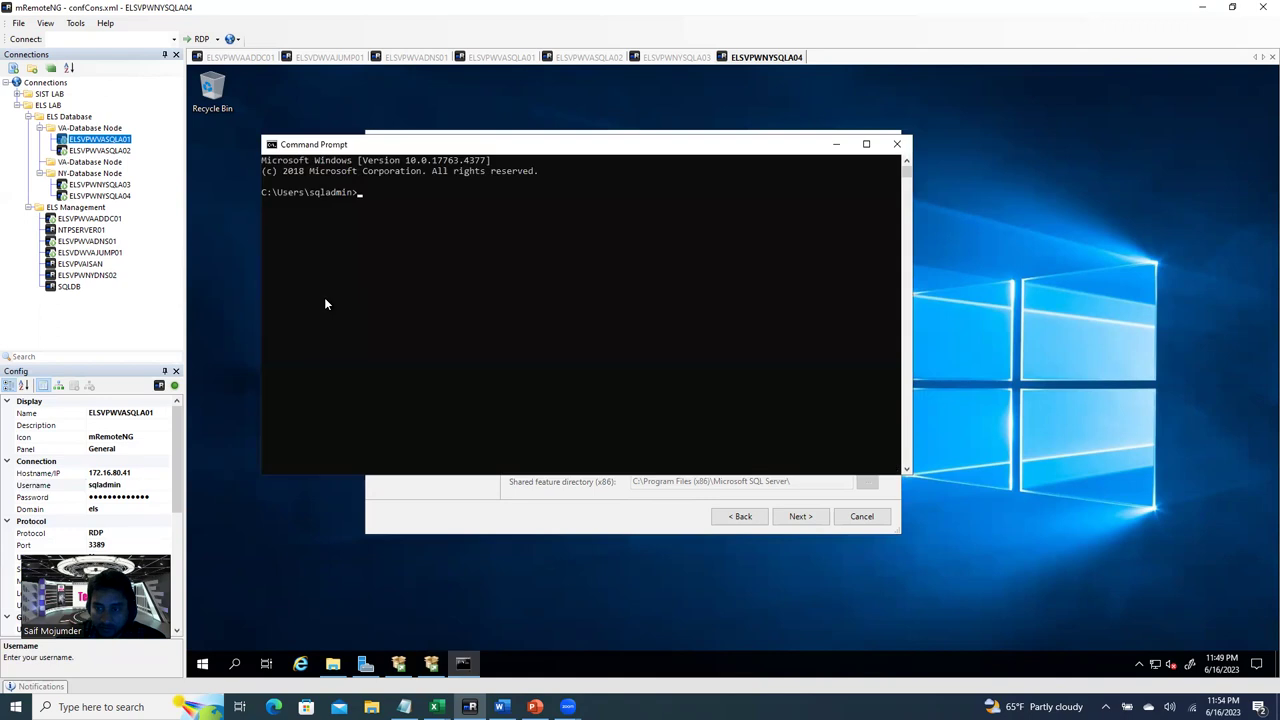
text(who)
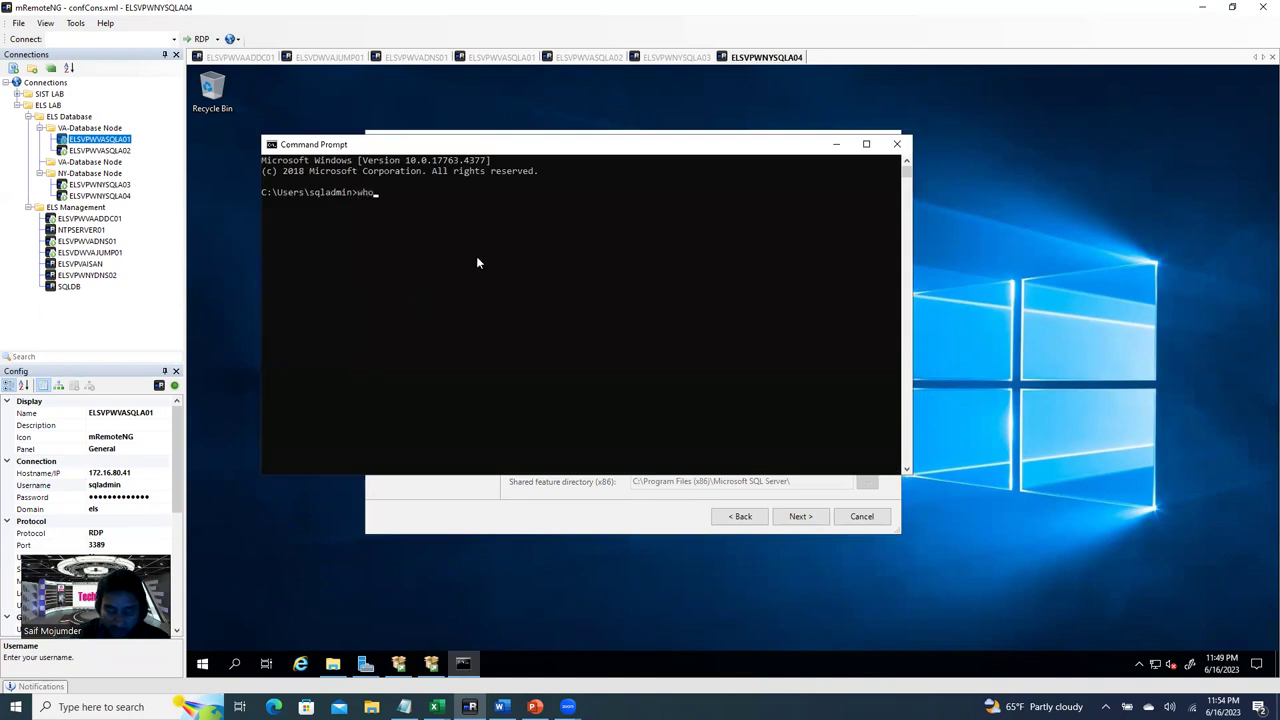
text(ami)
key(Return)
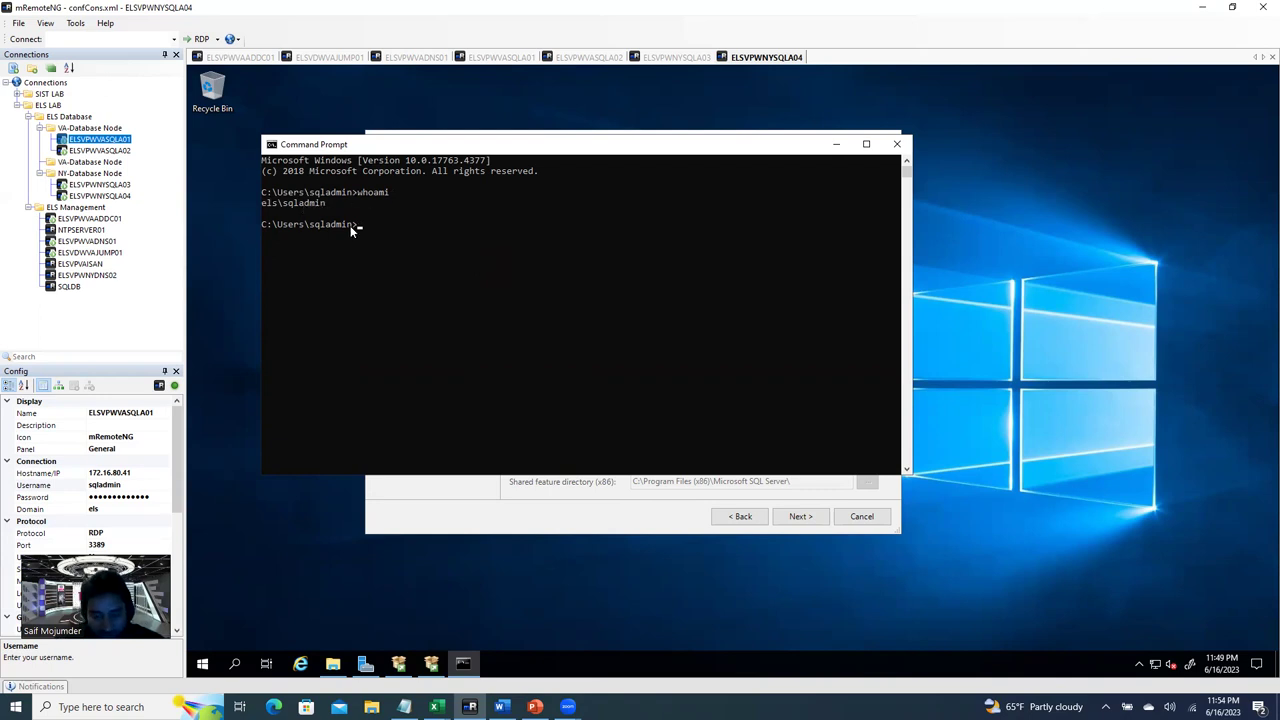
click(896, 145)
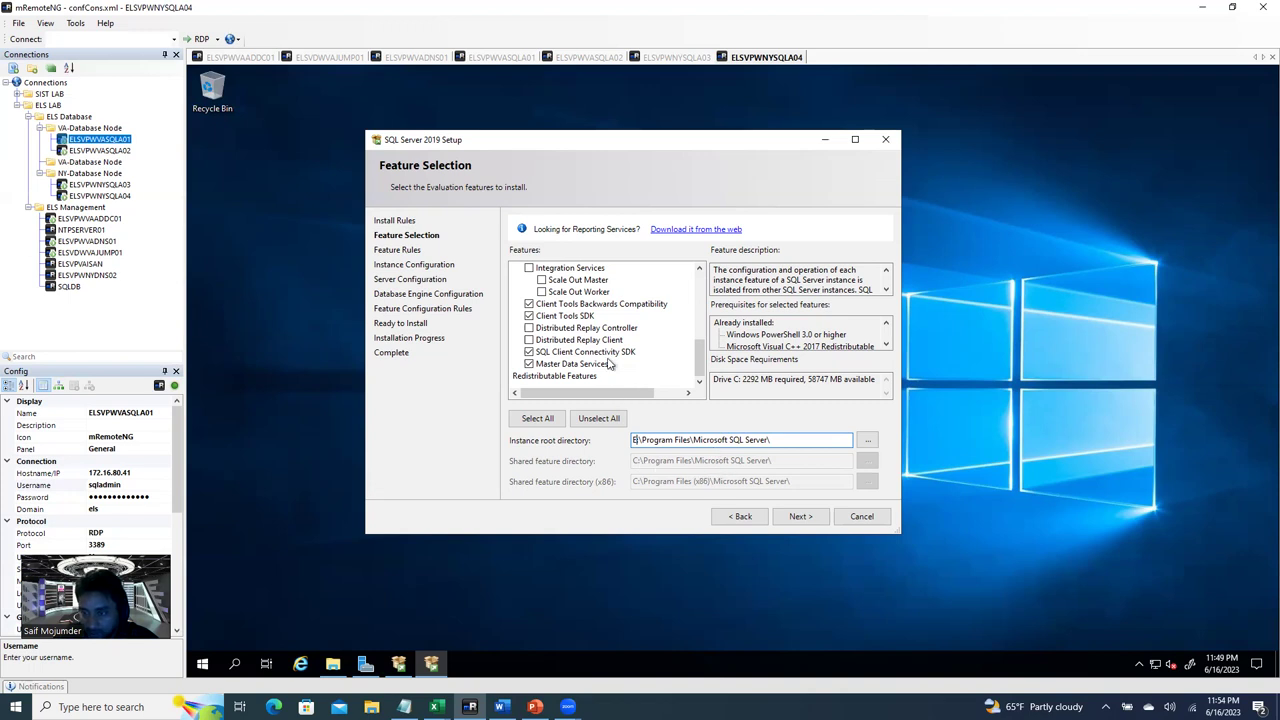
Leave Machine Learning Server (Standalone) unselected and continue to the Instance Configuration page
scroll(565, 300, up, 3)
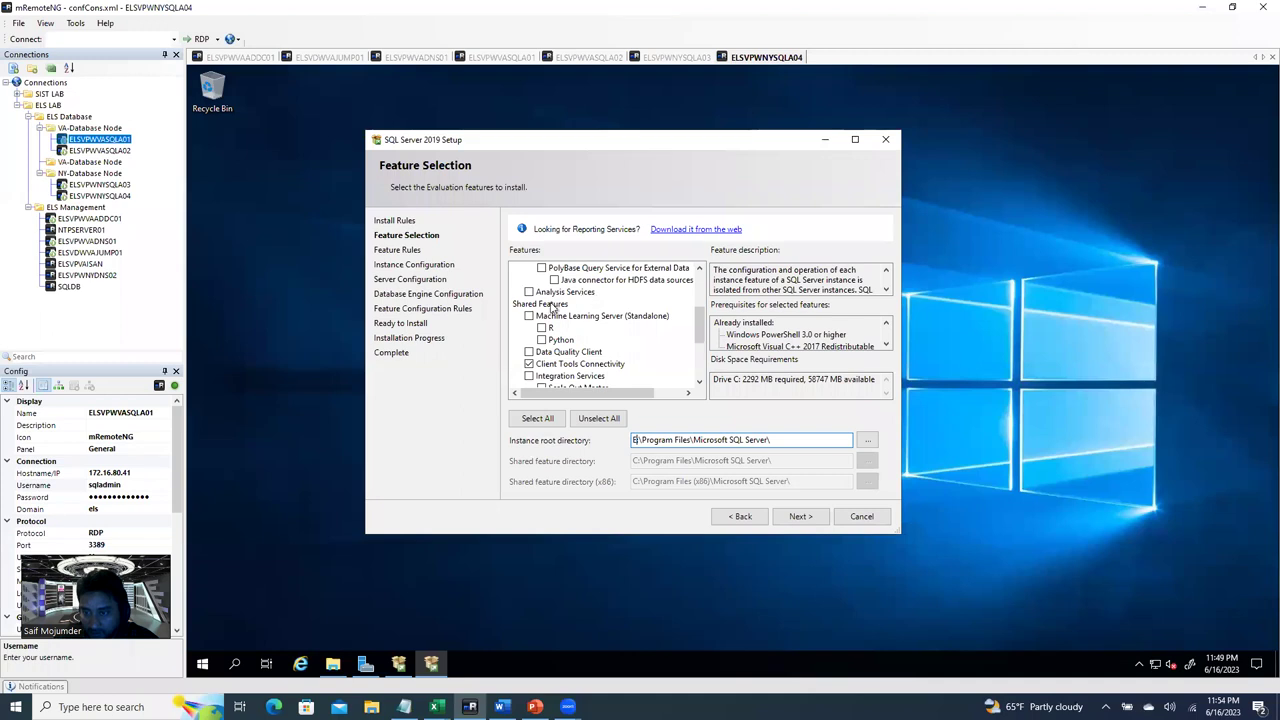
click(529, 316)
click(529, 316)
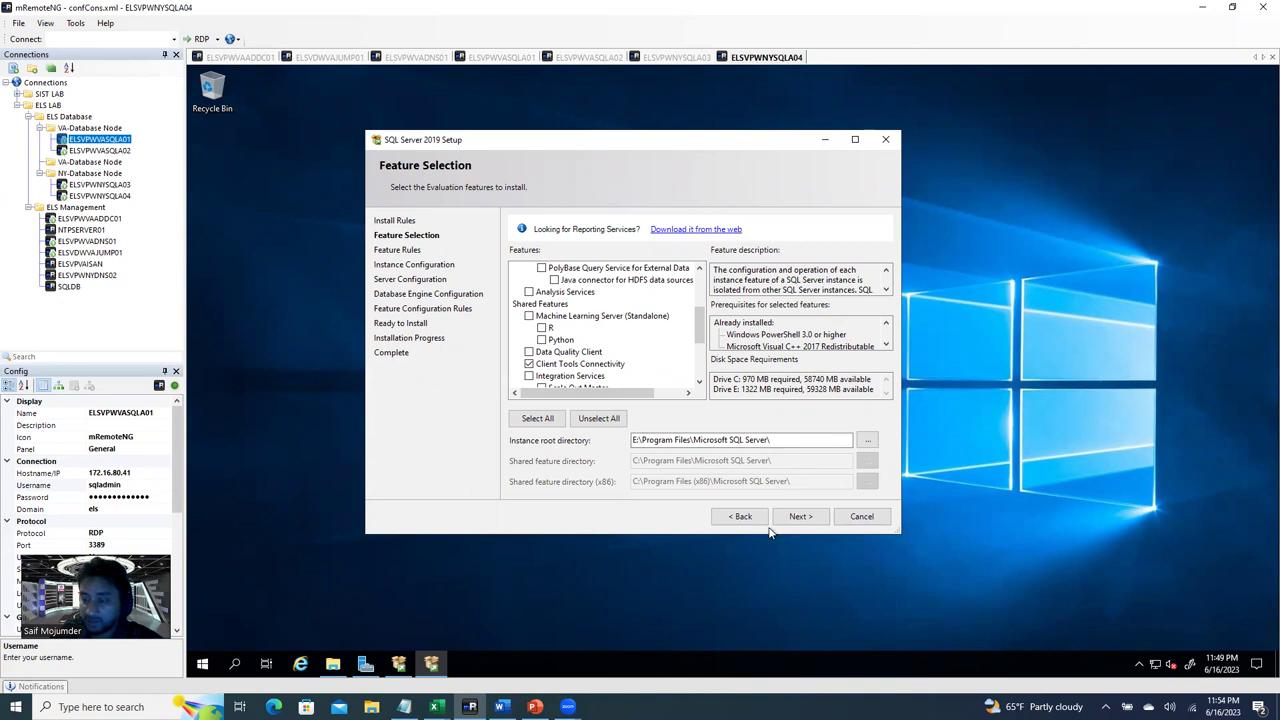
click(801, 517)
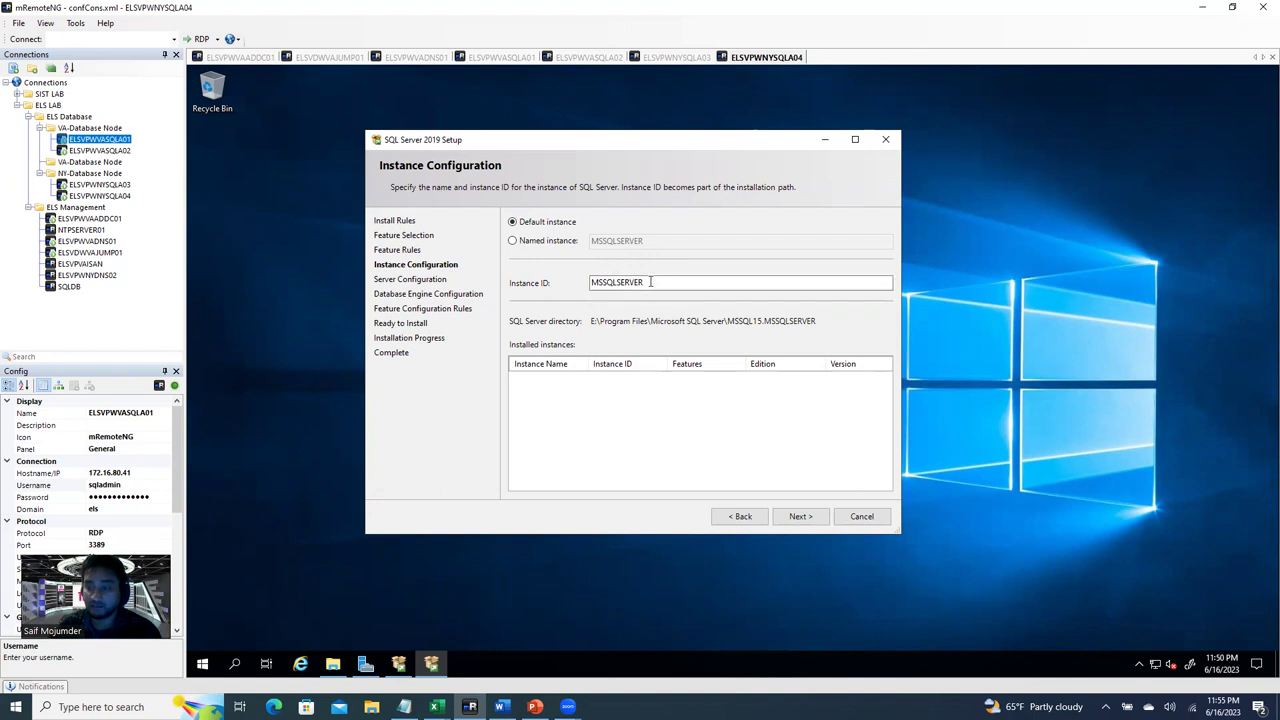
drag(649, 280, 572, 288)
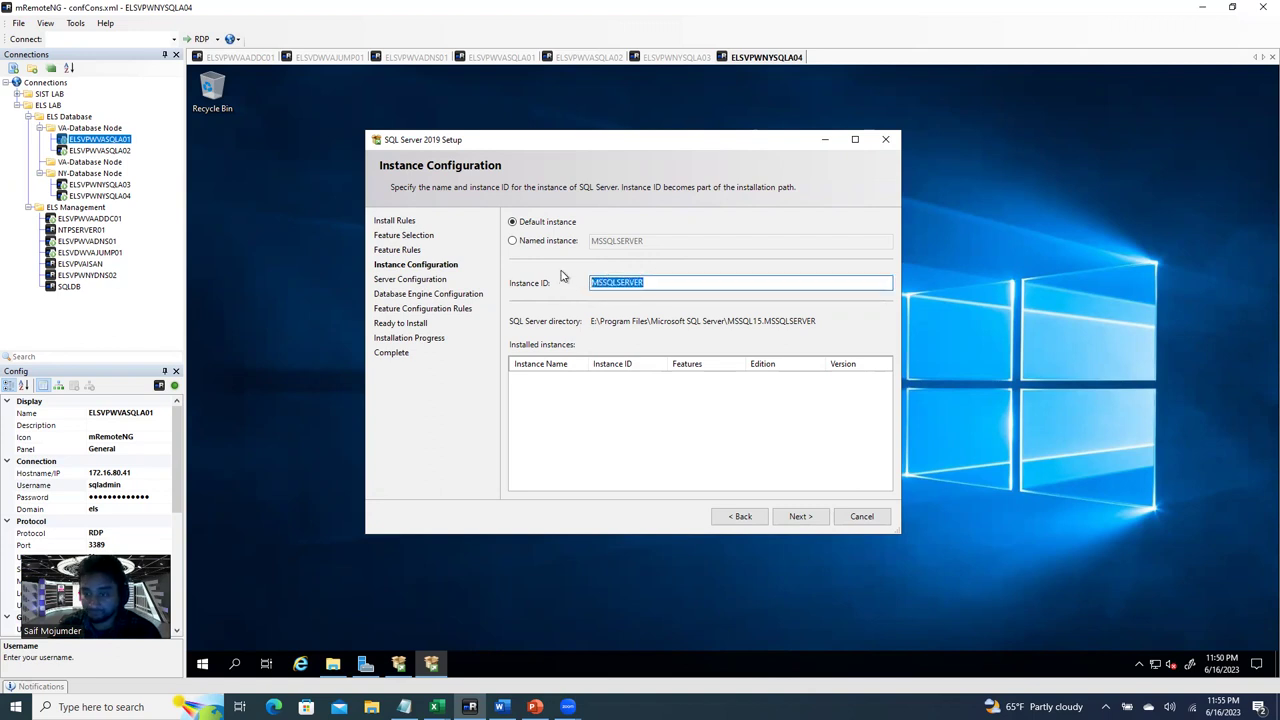
click(544, 243)
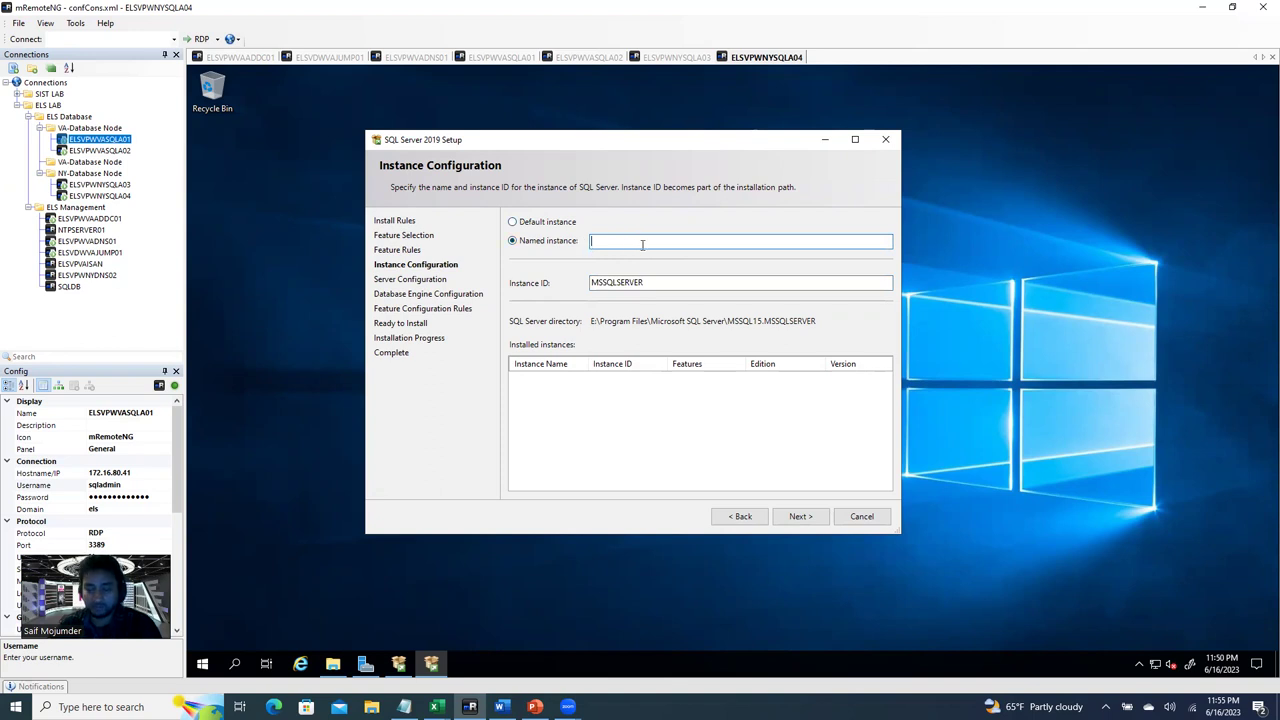
text(sdfsdfsdfsdfs)
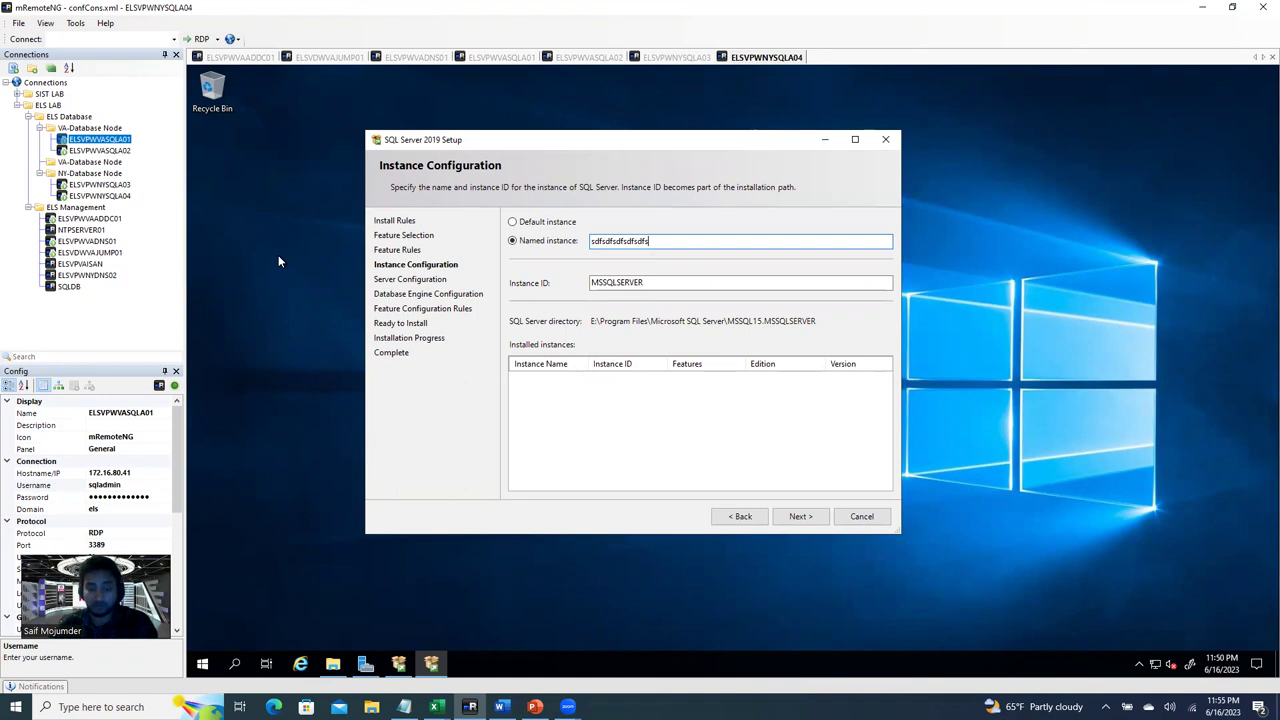
drag(648, 241, 567, 244)
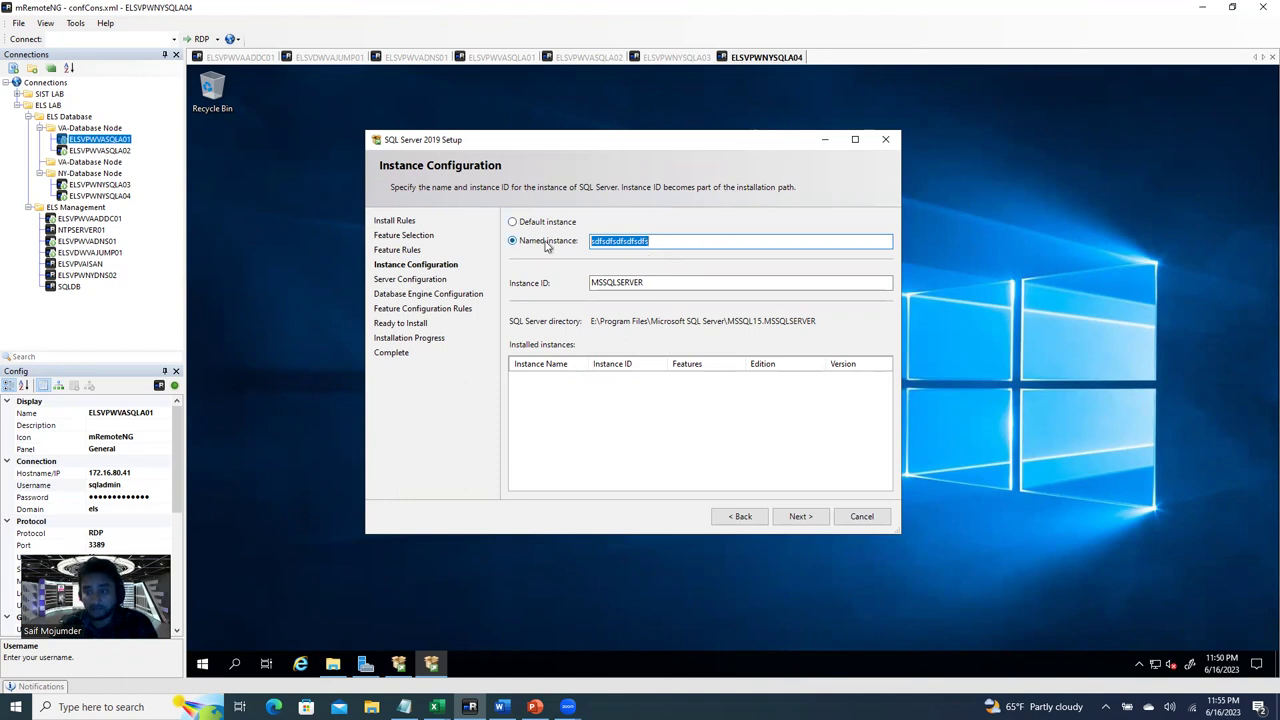
click(677, 240)
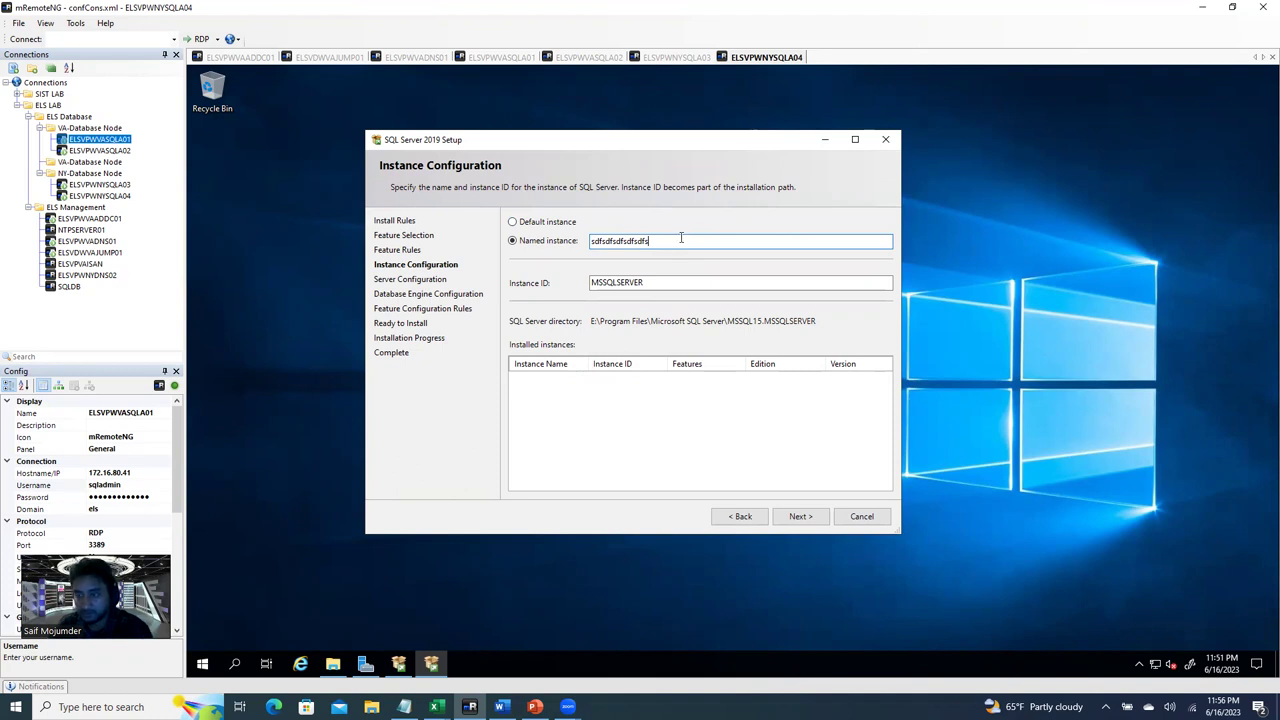
double_click(674, 242)
key(BackSpace)
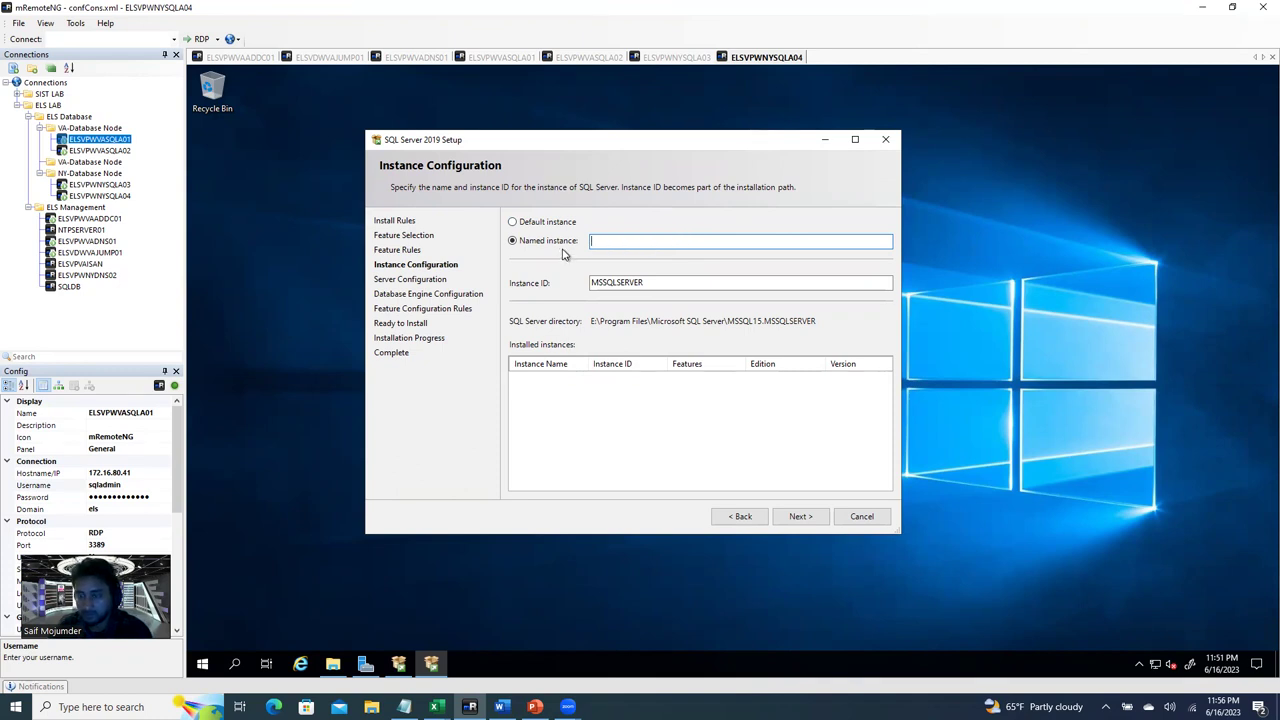
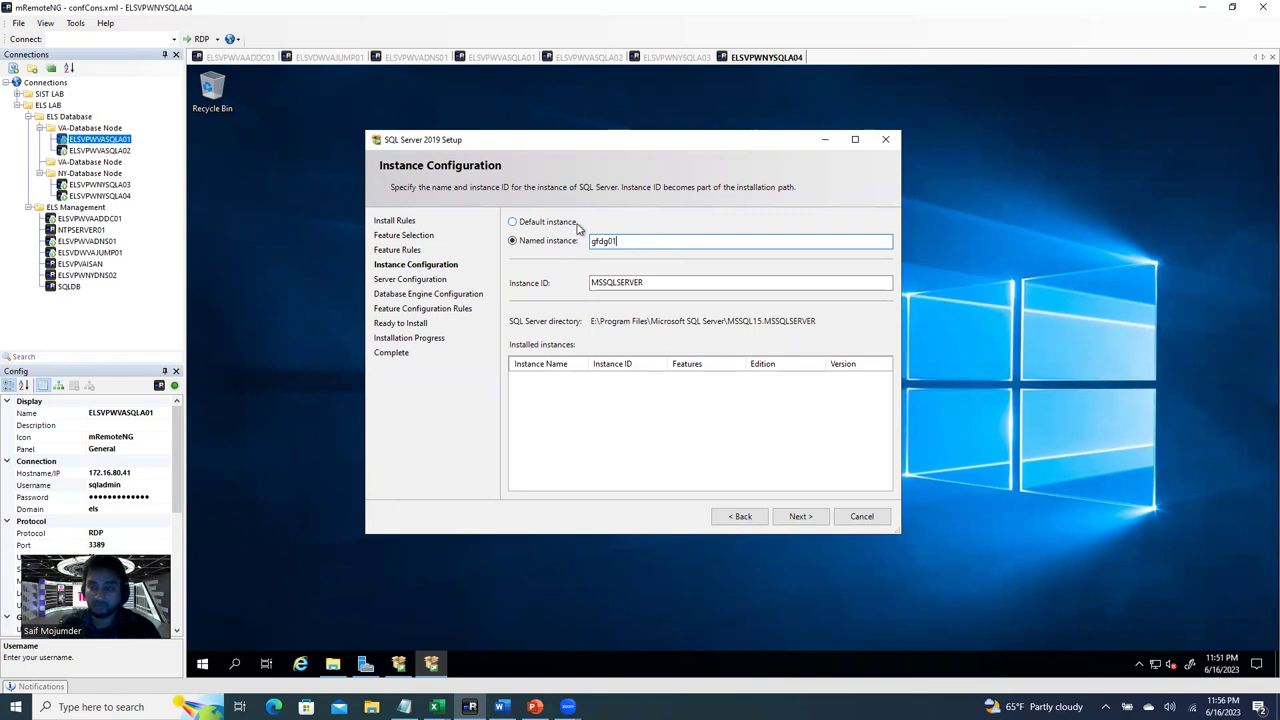
click(561, 226)
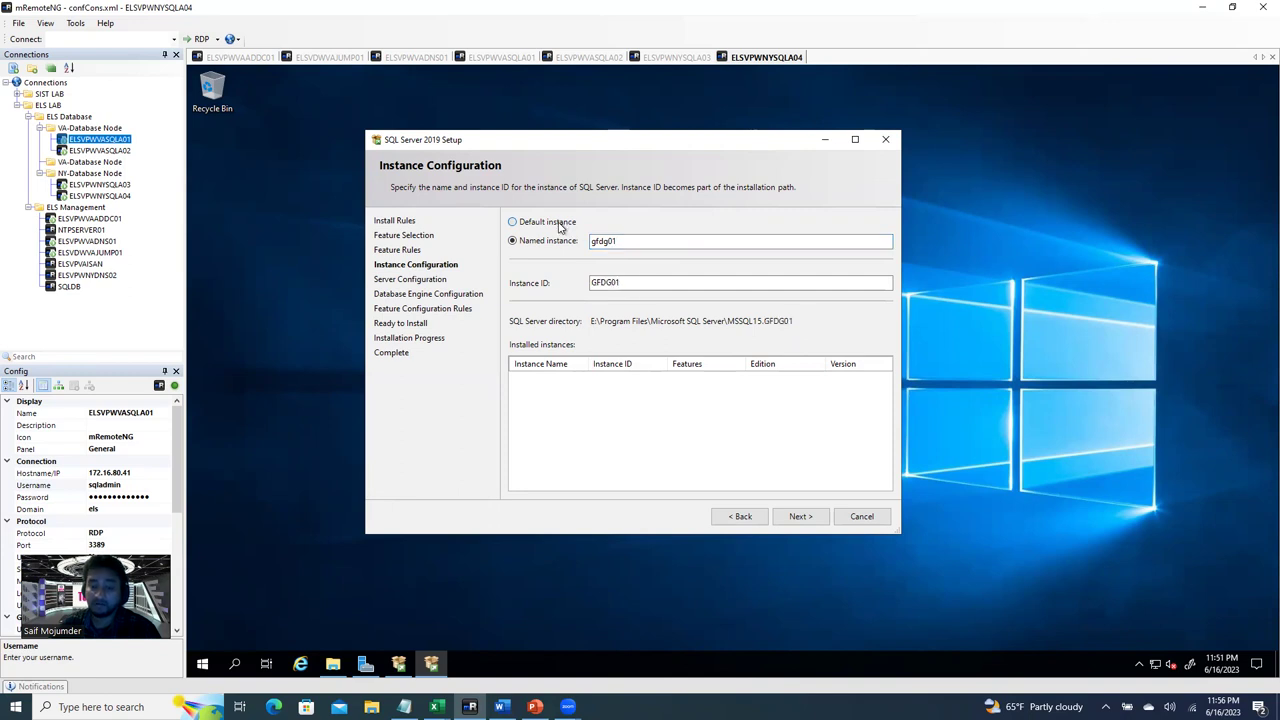
click(561, 226)
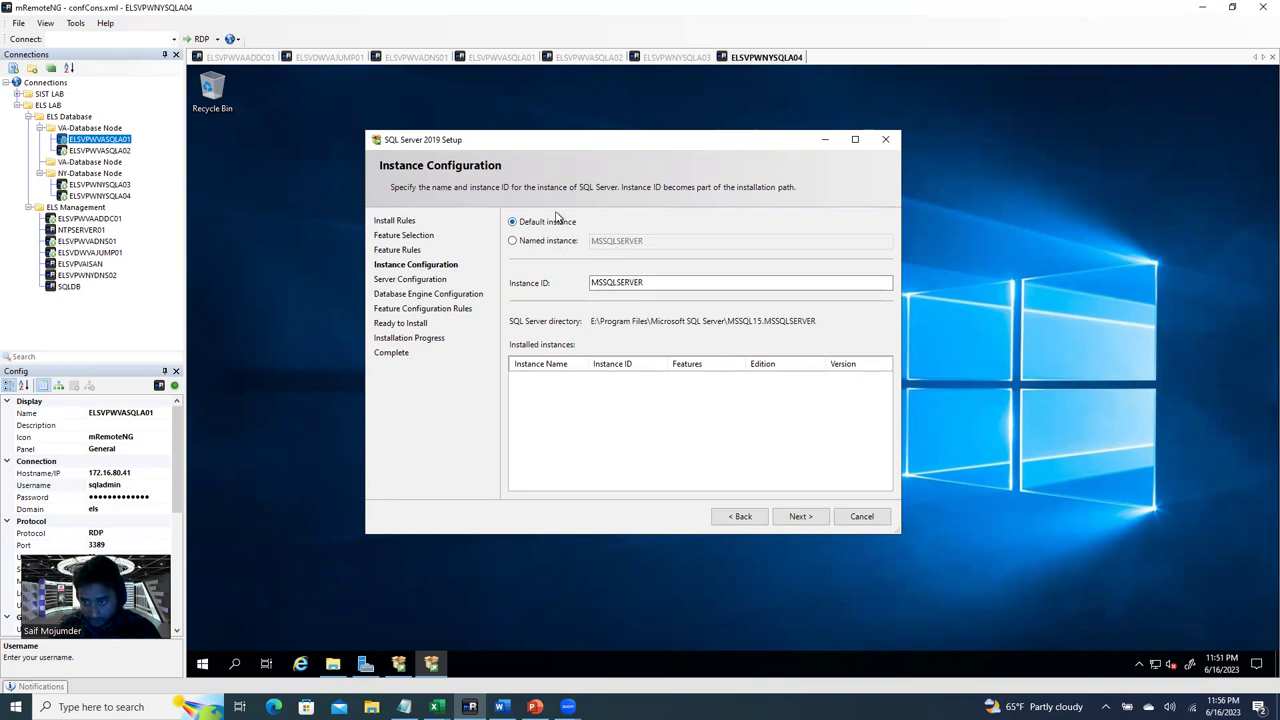
drag(654, 283, 555, 284)
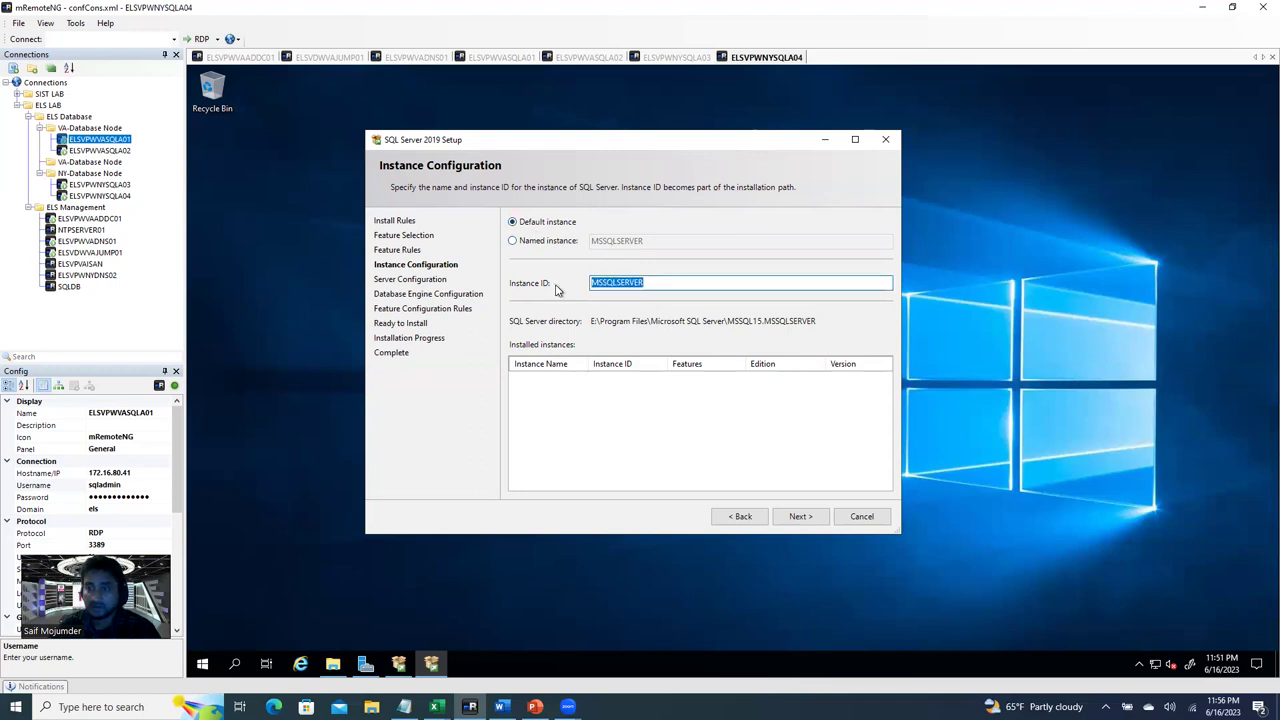
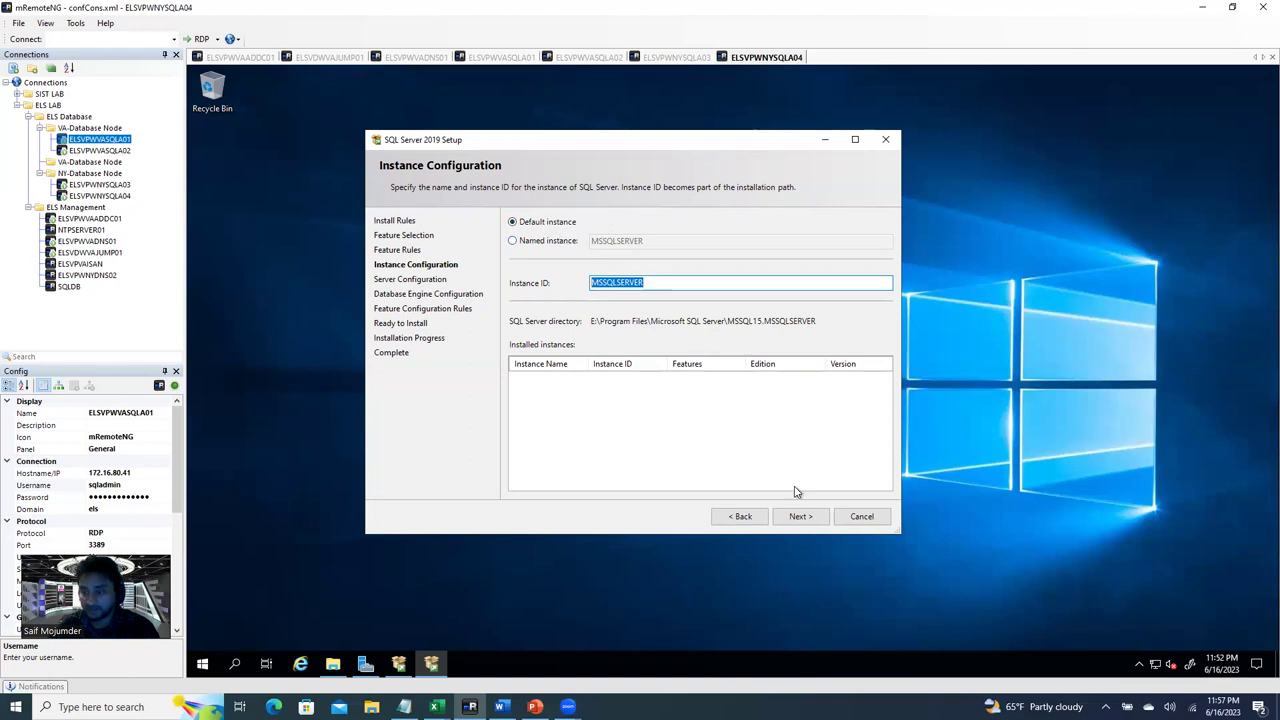
Keep the default MSSQLSERVER instance and advance to the Server Configuration page
click(794, 519)
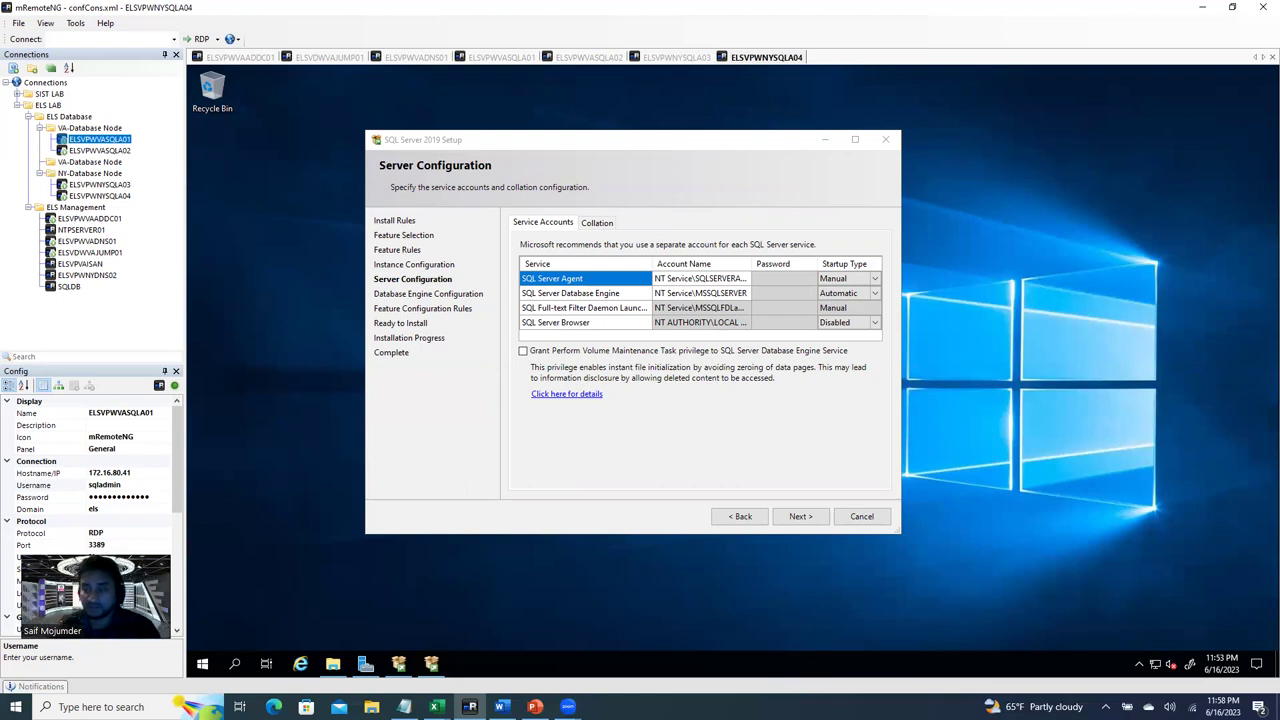
Bring up the SQL Server Agent account name choices after glancing at the Database Engine account
click(700, 279)
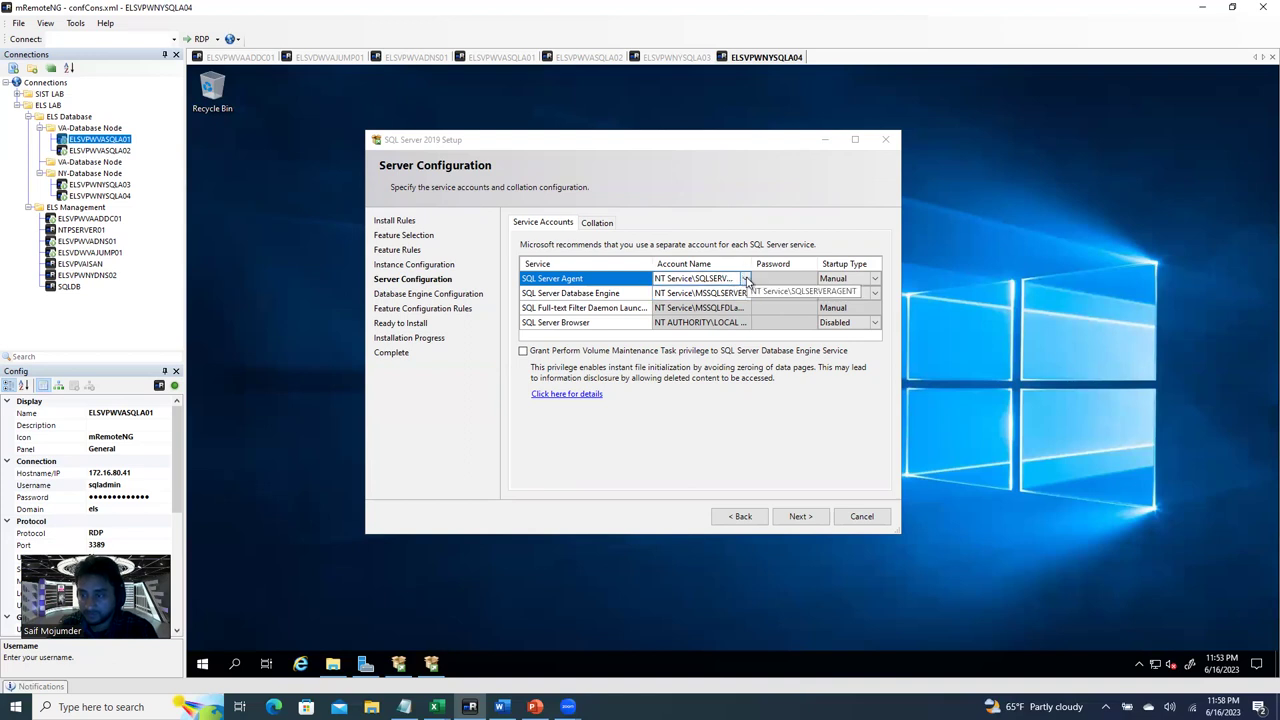
click(744, 280)
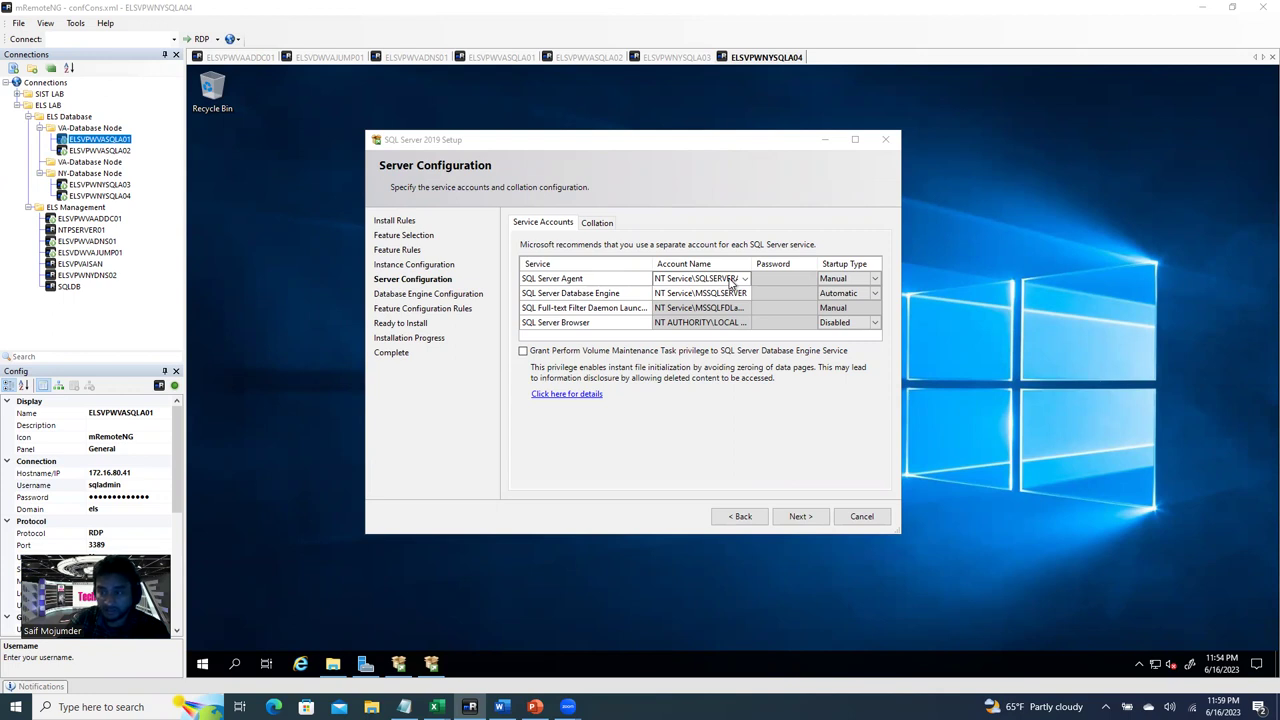
click(710, 293)
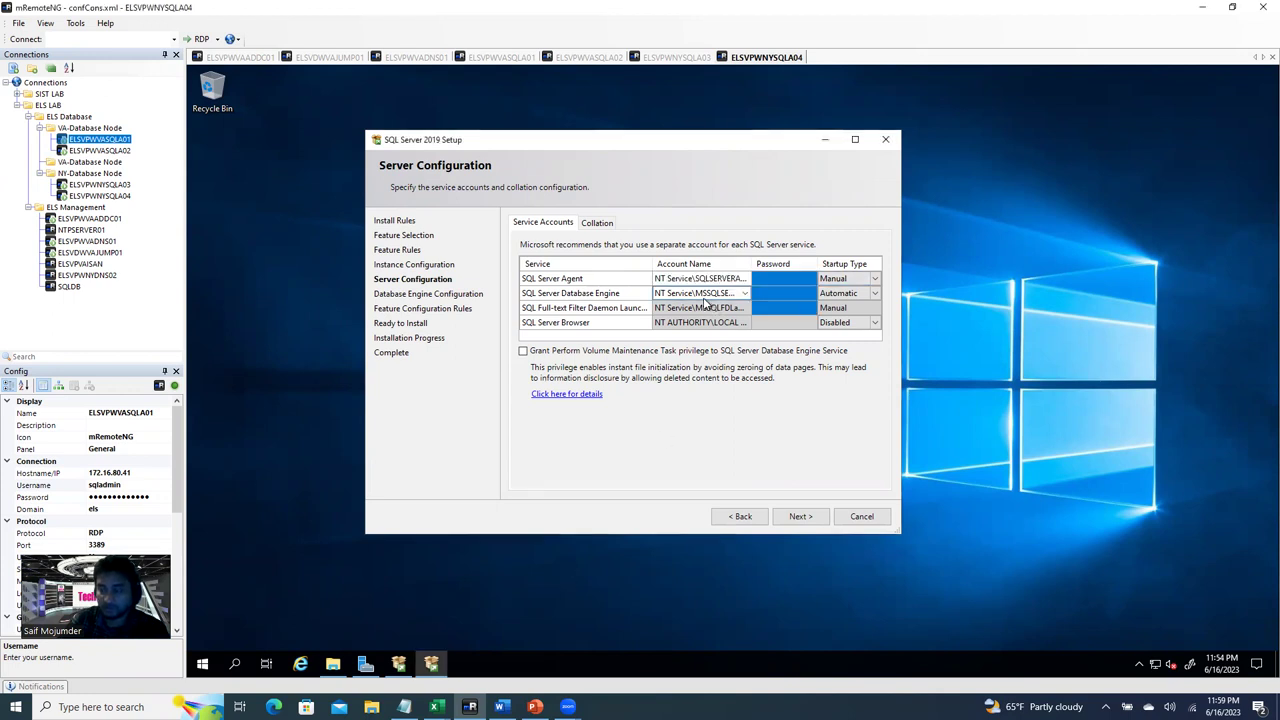
click(630, 289)
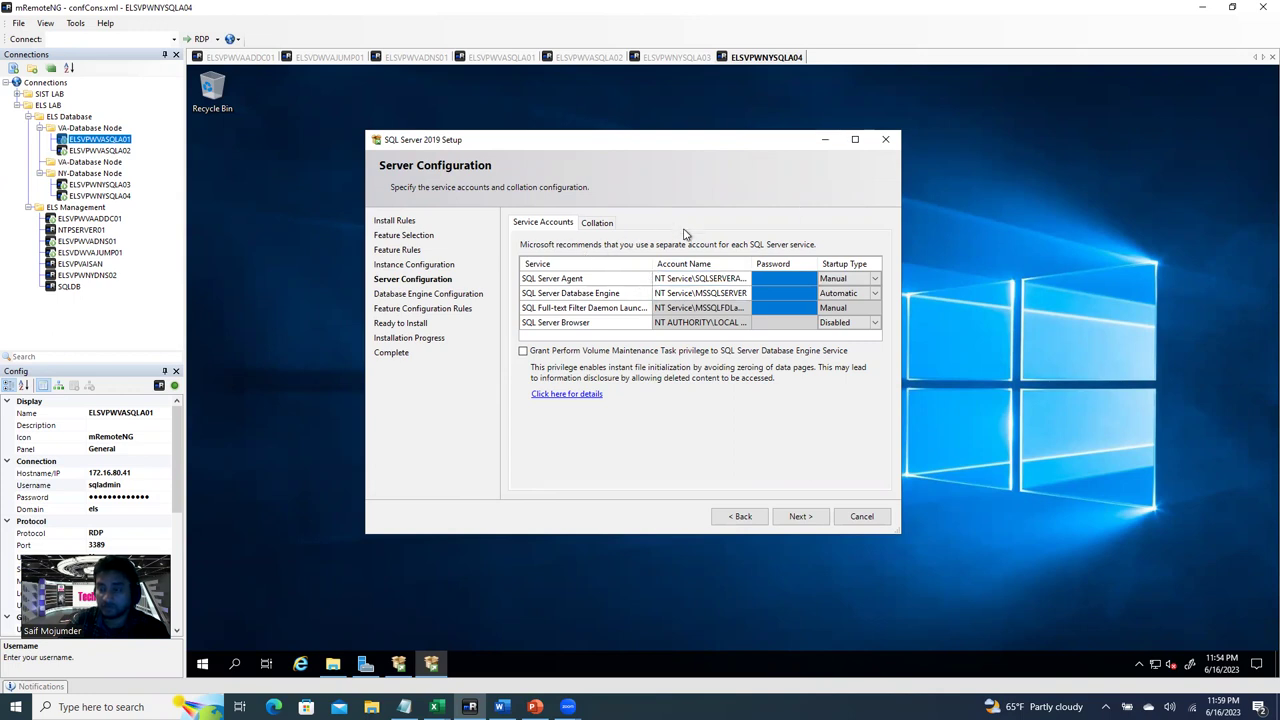
click(743, 281)
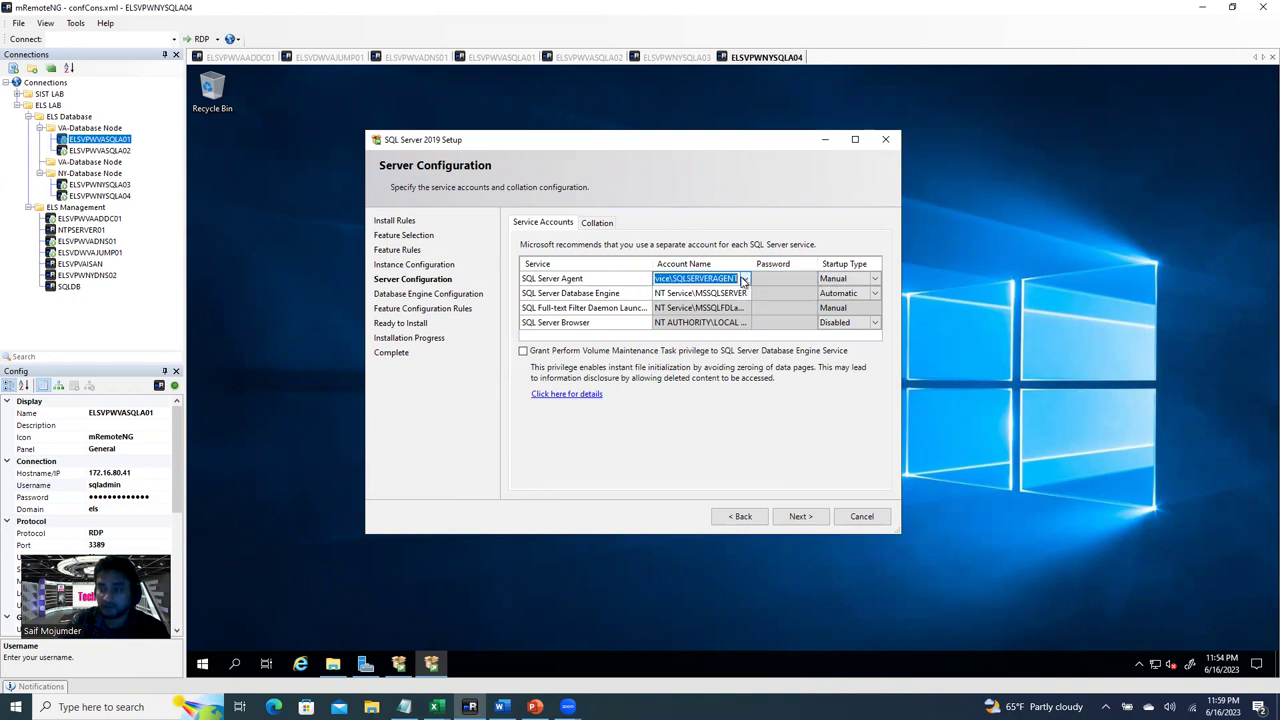
click(745, 281)
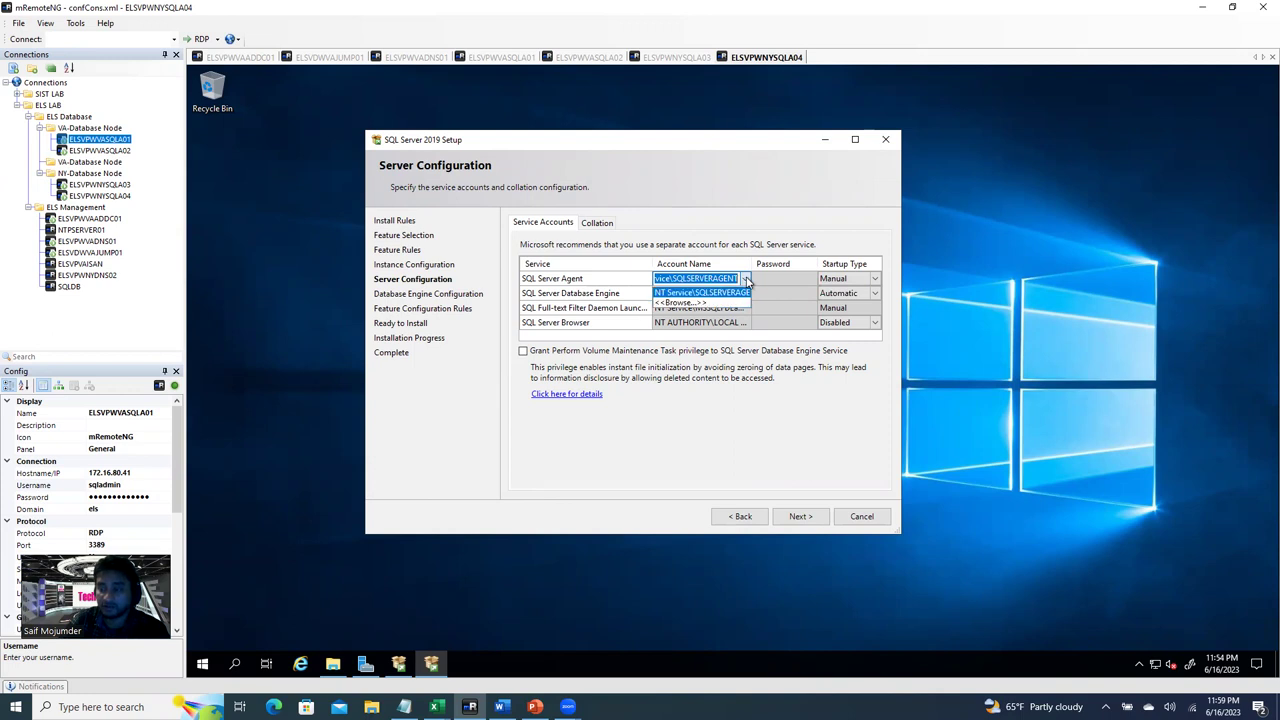
Search the els.com domain for the SQL service account and assign it to SQL Server Agent
click(707, 306)
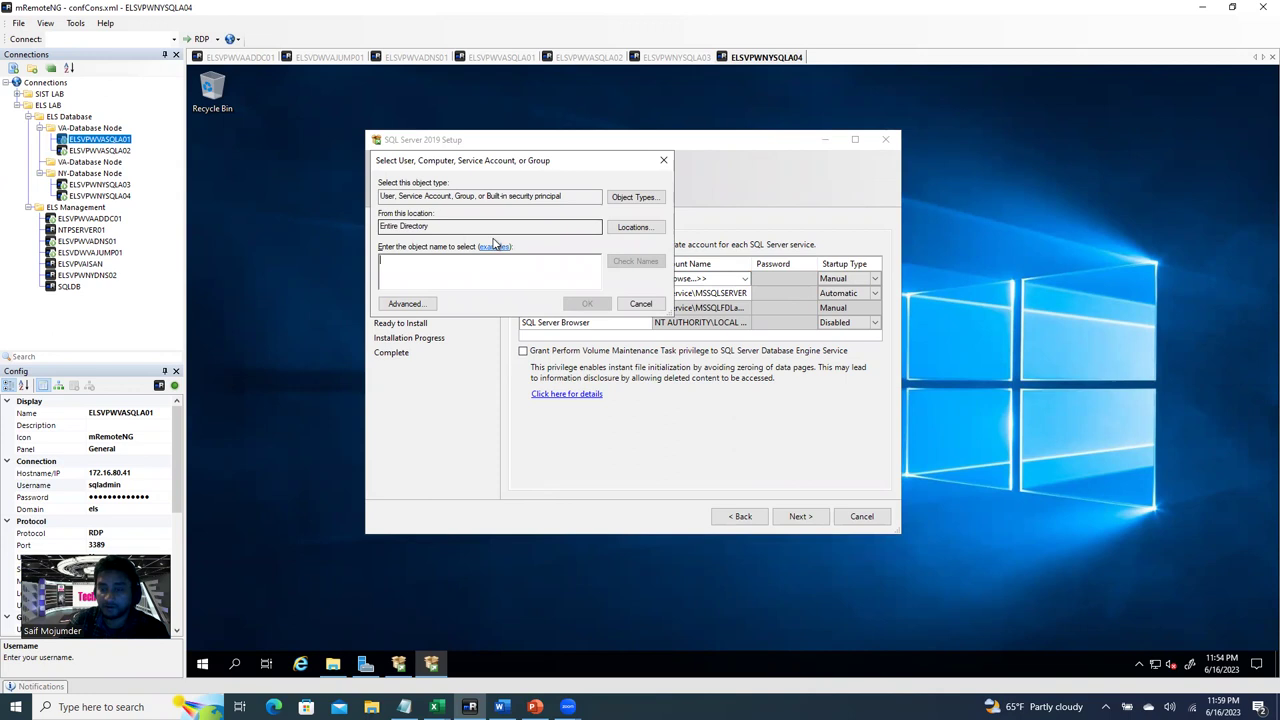
click(632, 227)
click(392, 248)
click(437, 259)
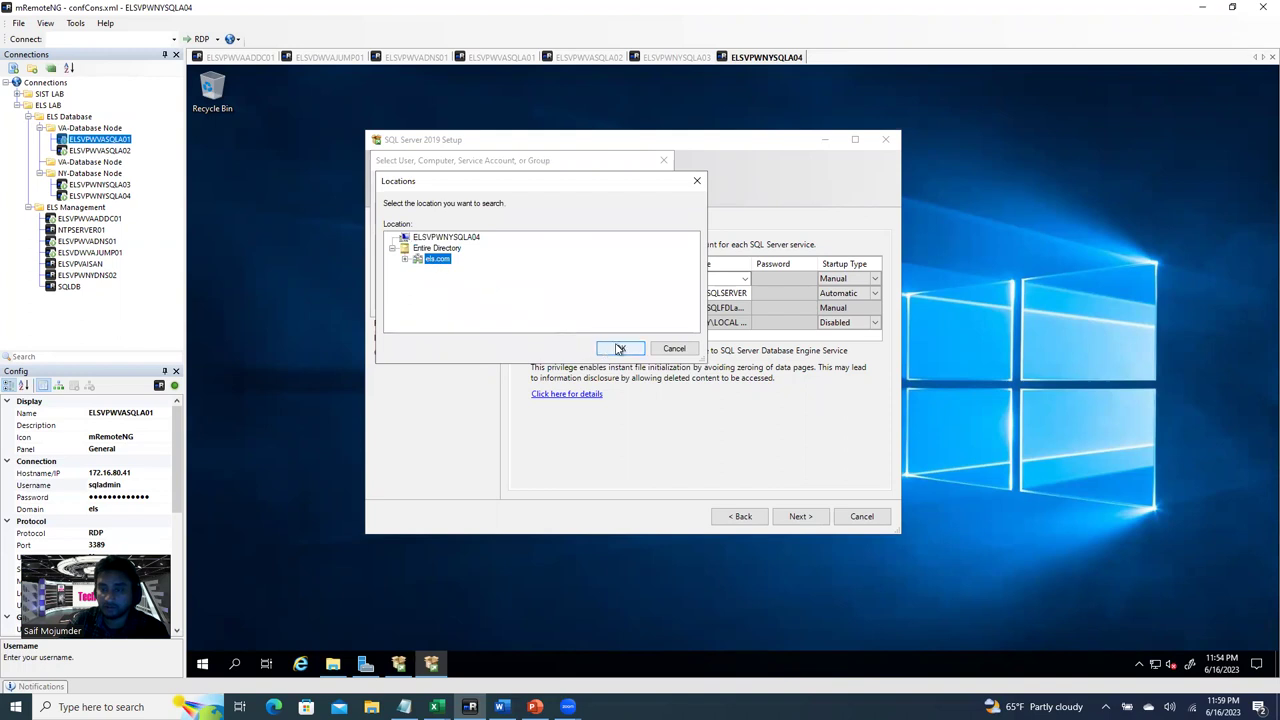
click(620, 348)
text(sqladmin)
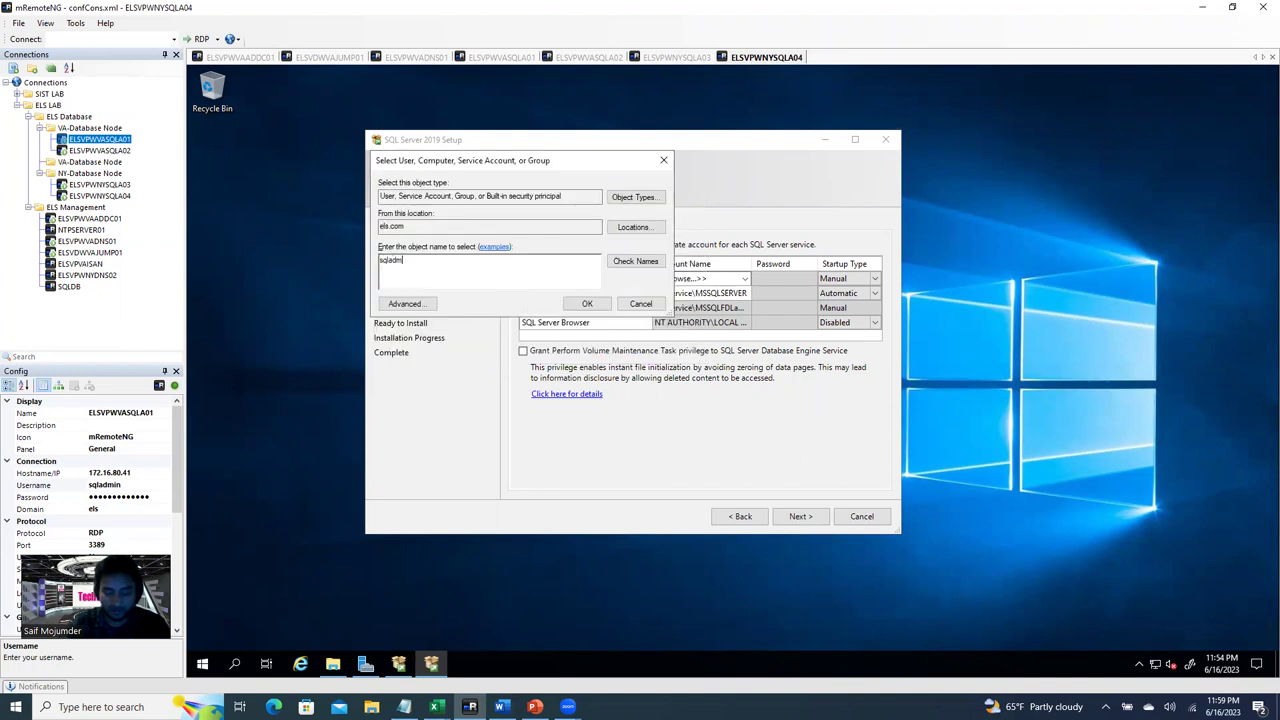
click(623, 261)
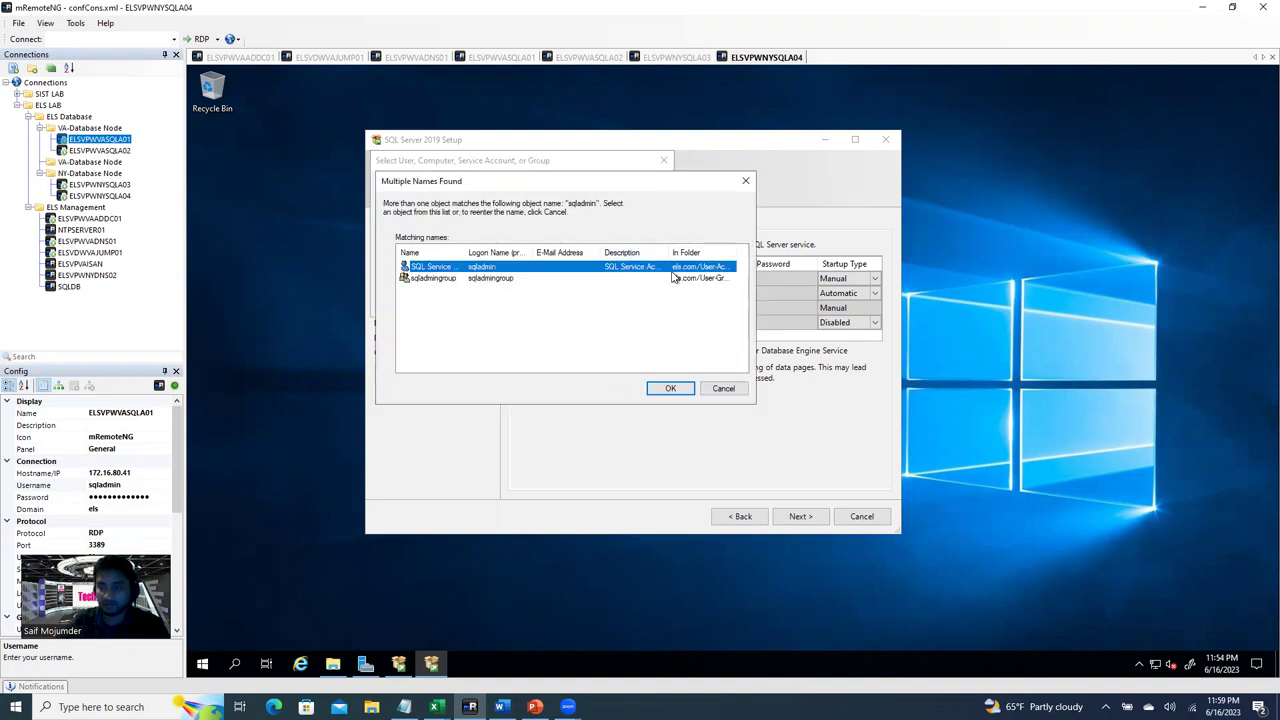
click(678, 396)
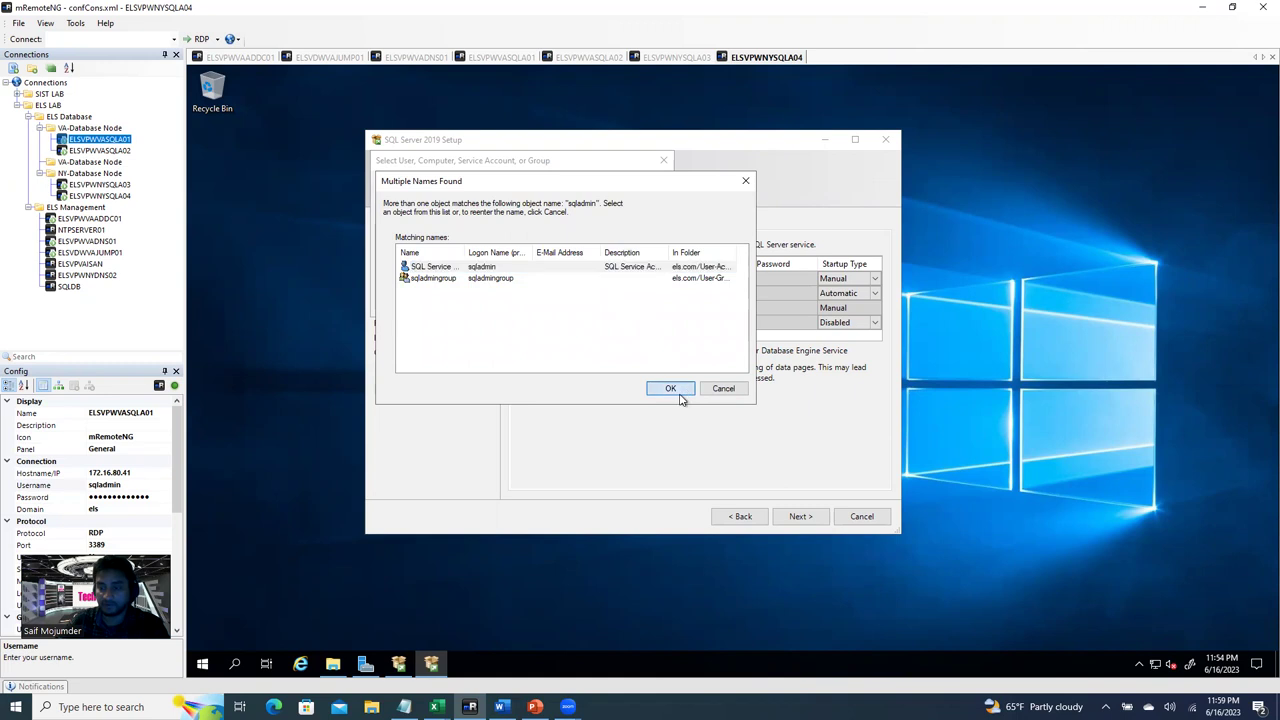
click(590, 305)
click(745, 296)
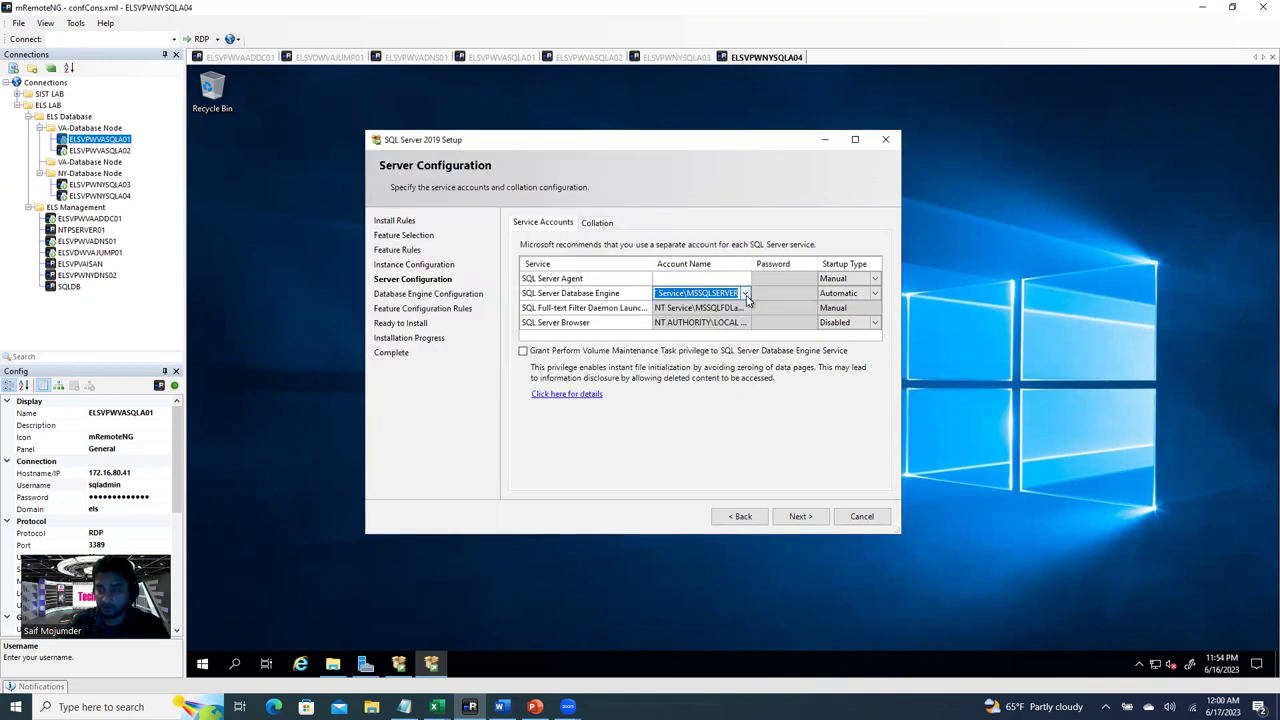
Search els.com for the SQL service account and assign it to the Database Engine service
click(746, 295)
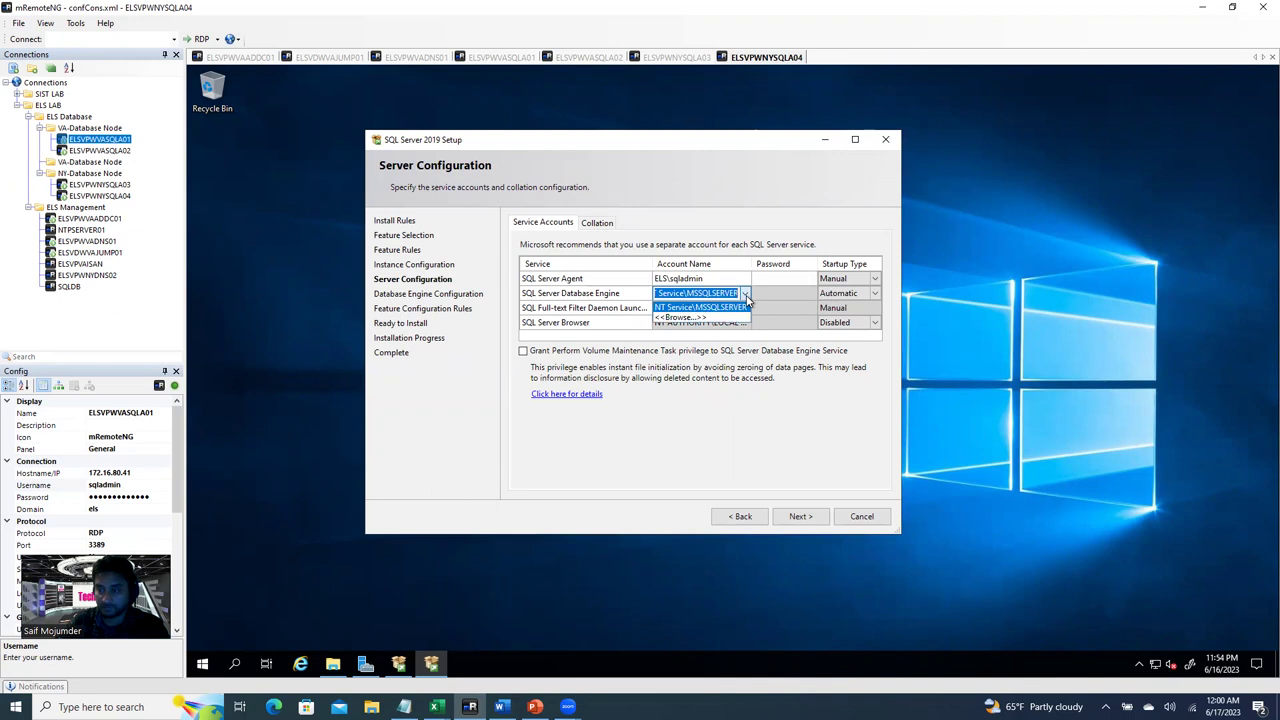
click(701, 317)
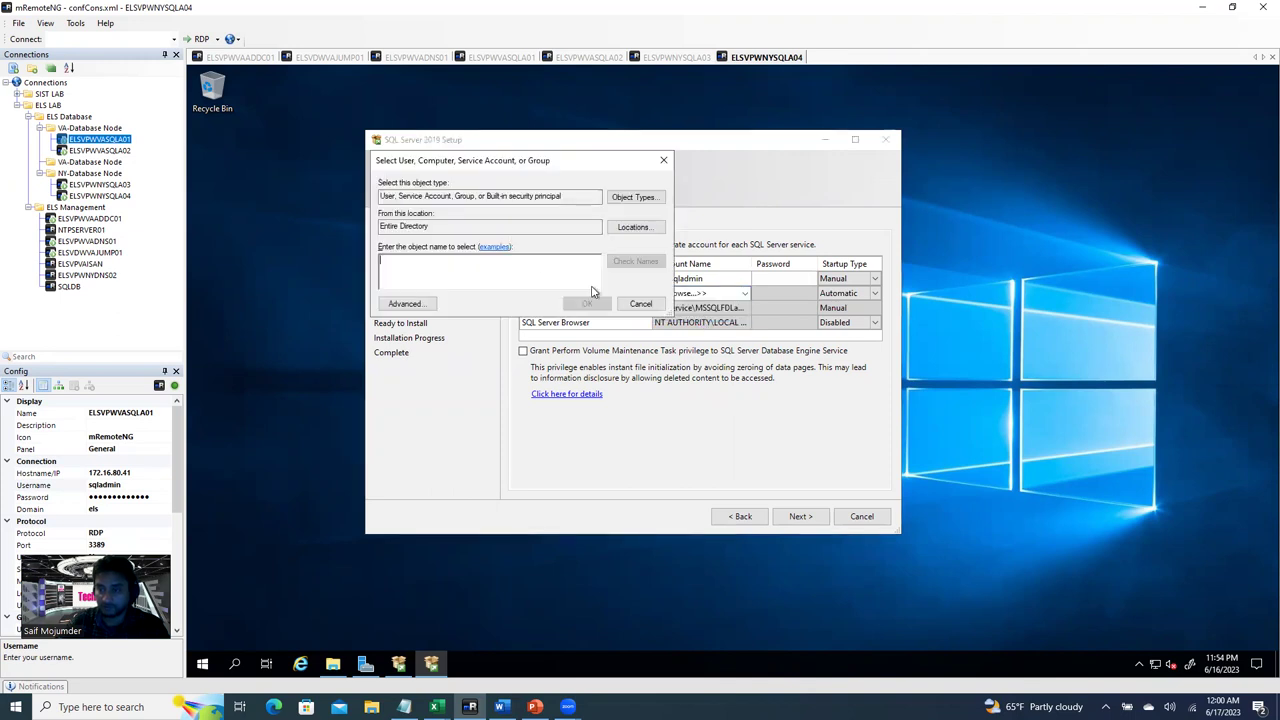
click(633, 227)
click(437, 259)
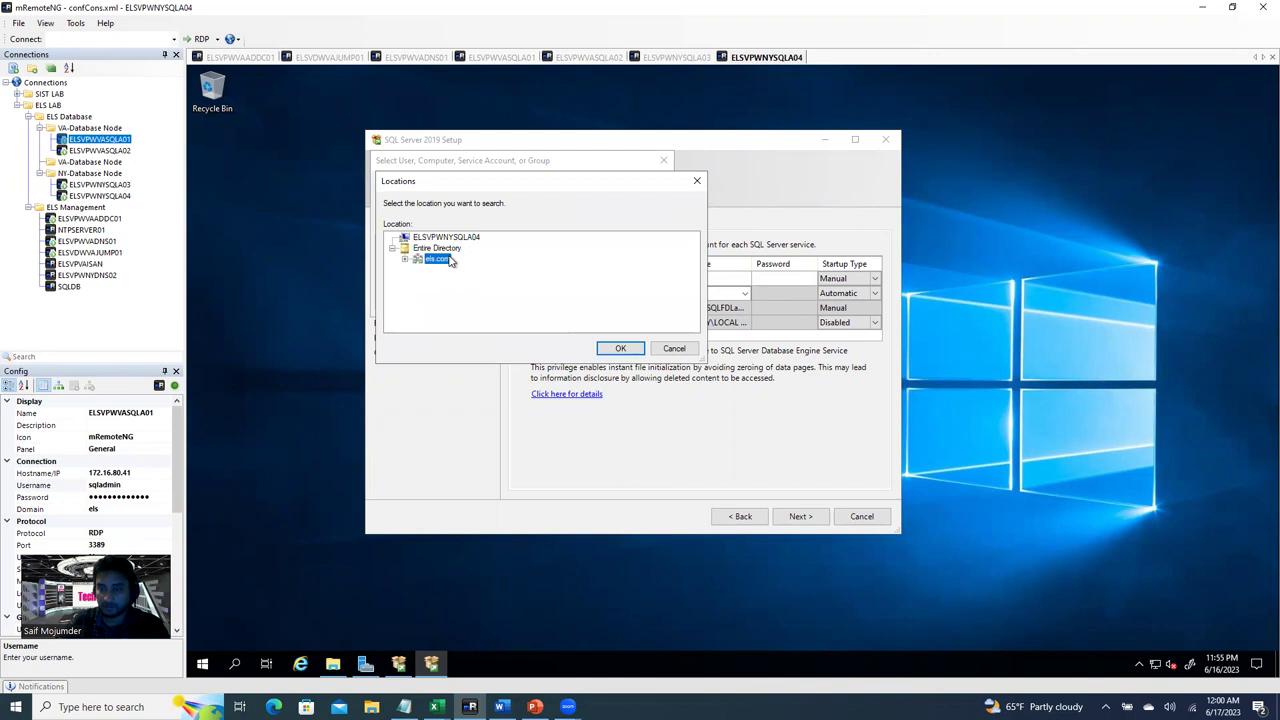
click(620, 348)
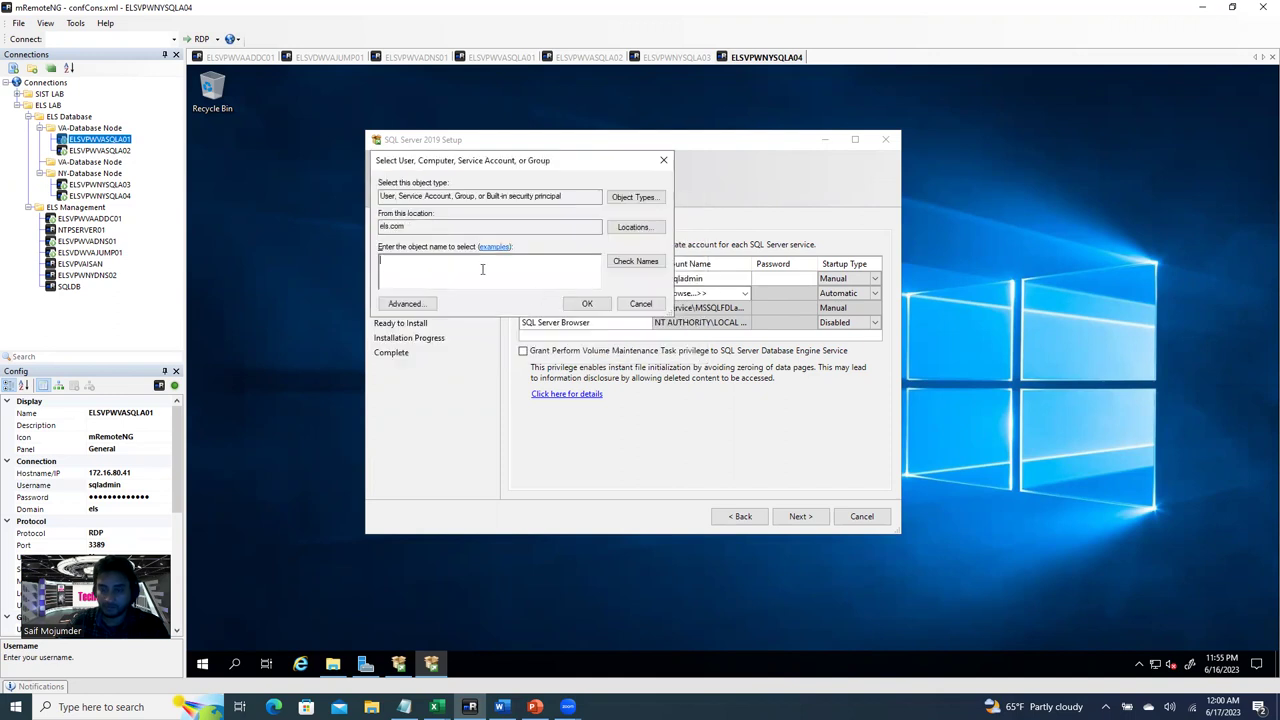
text(sqladmin)
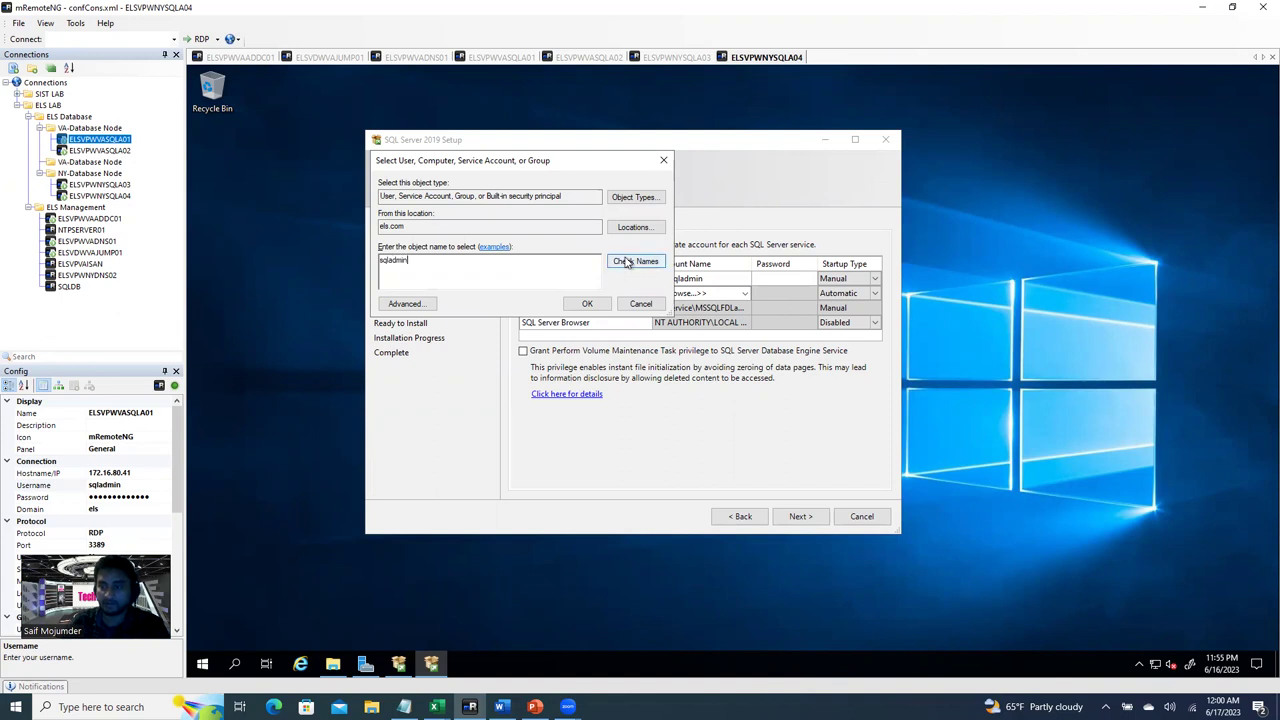
click(627, 261)
click(661, 385)
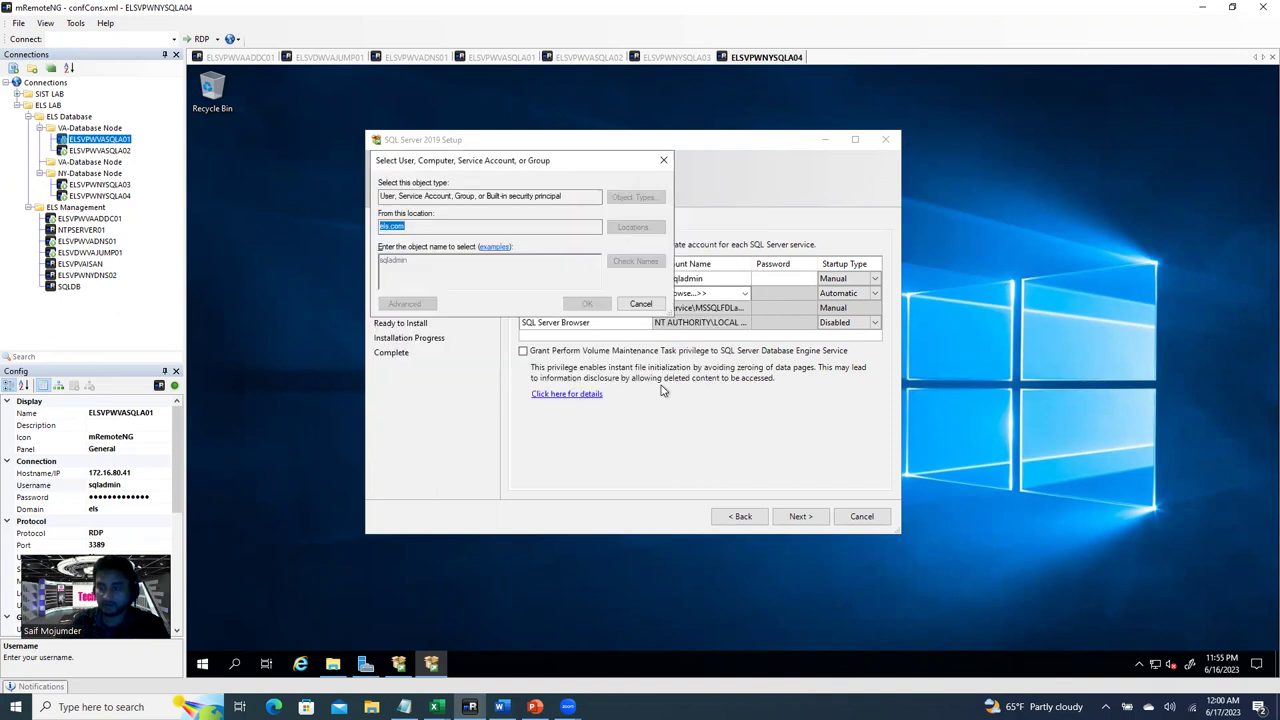
click(587, 303)
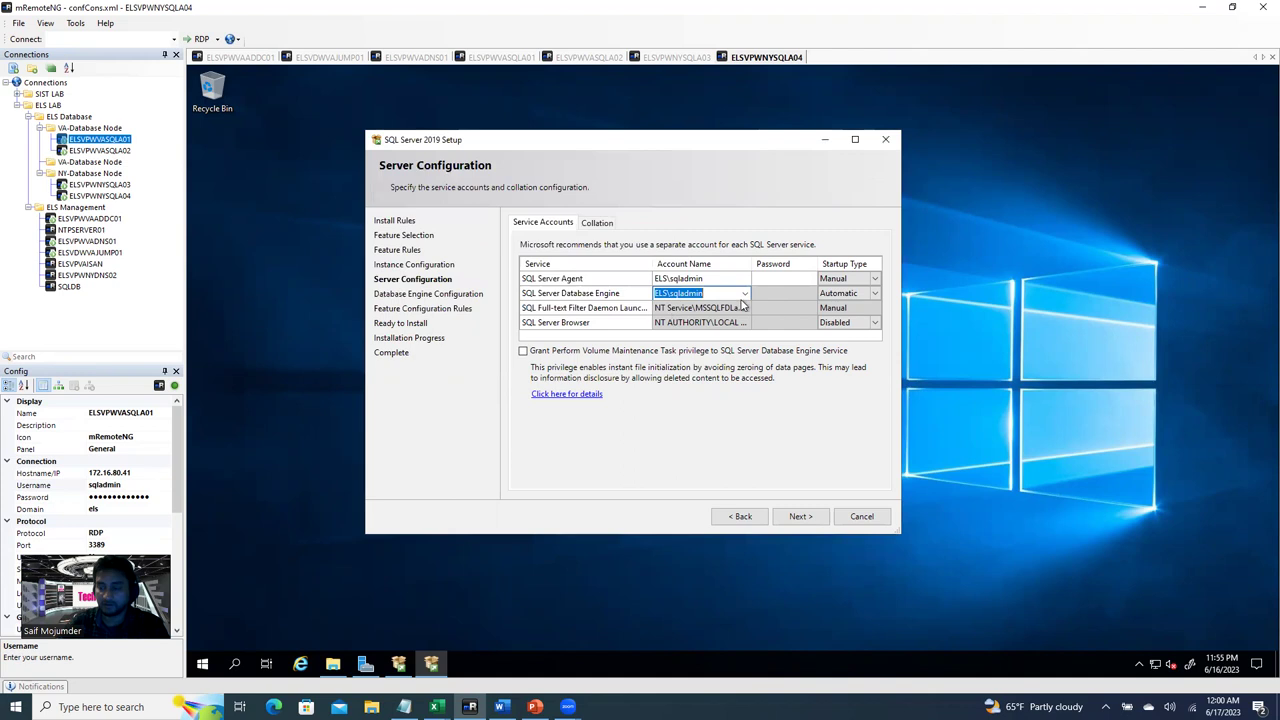
click(738, 313)
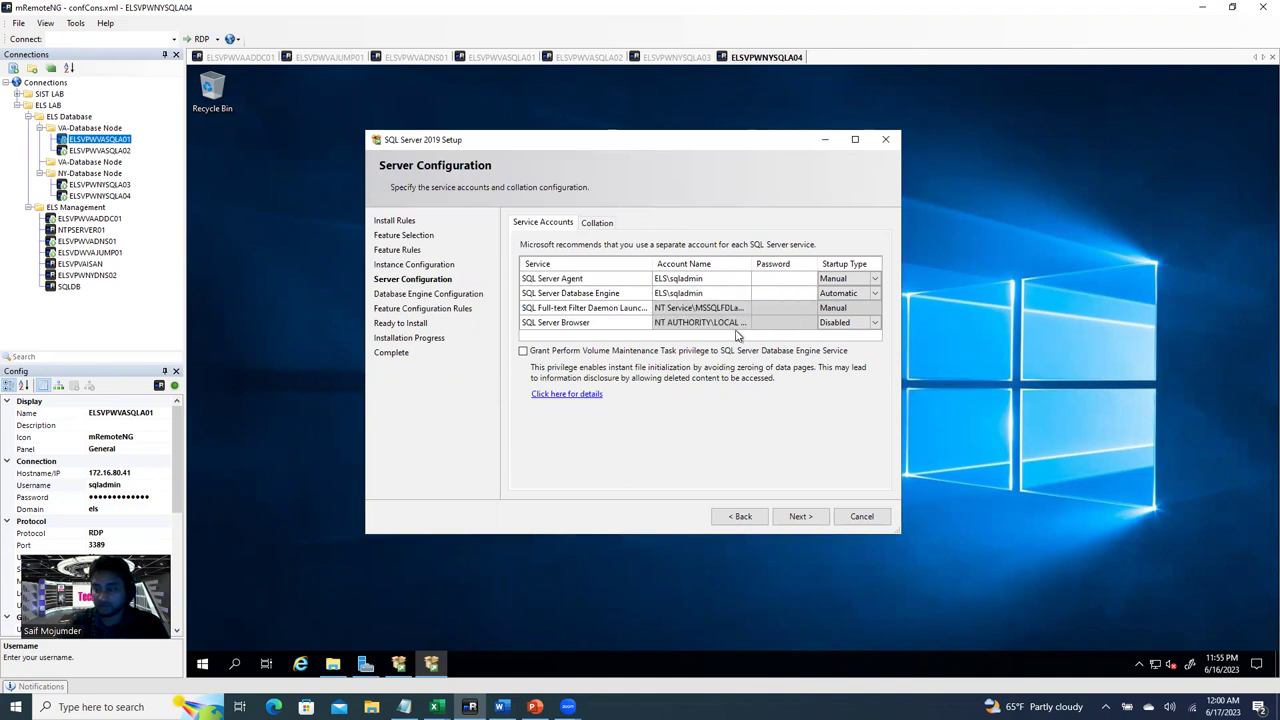
click(846, 323)
click(855, 281)
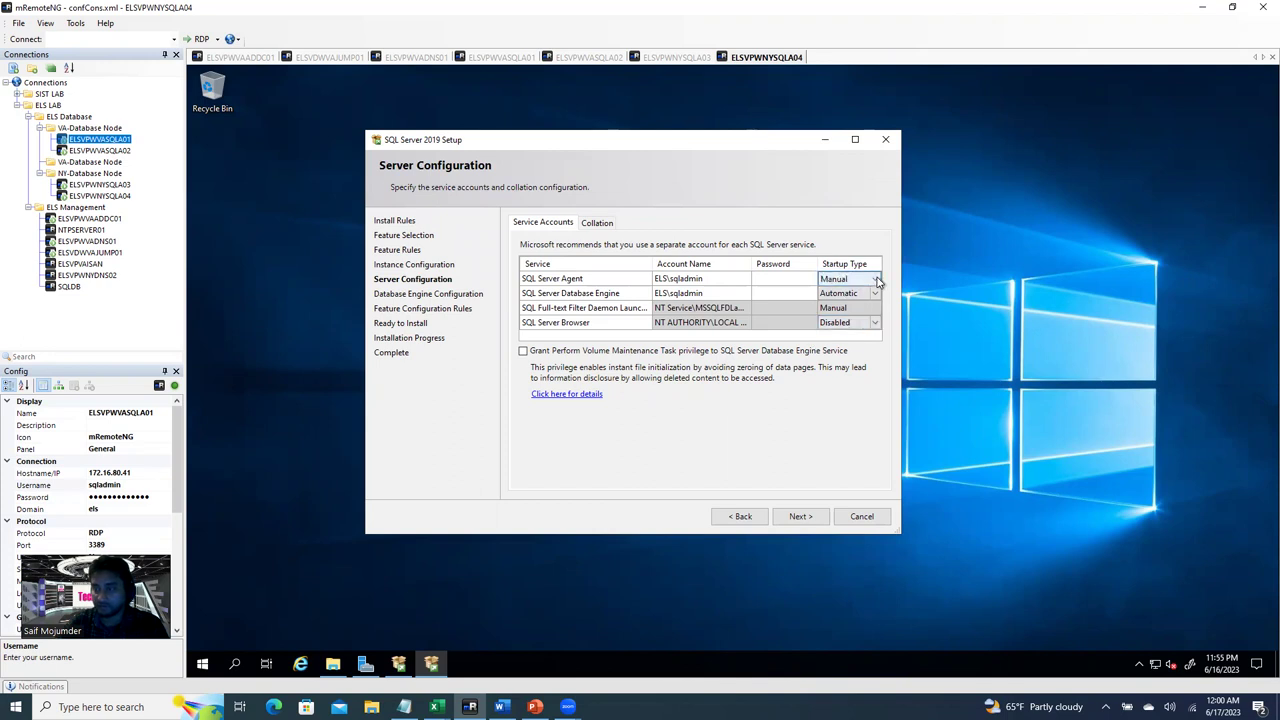
Set the SQL Server Agent and SQL Server Browser startup types to Automatic
click(877, 281)
click(845, 294)
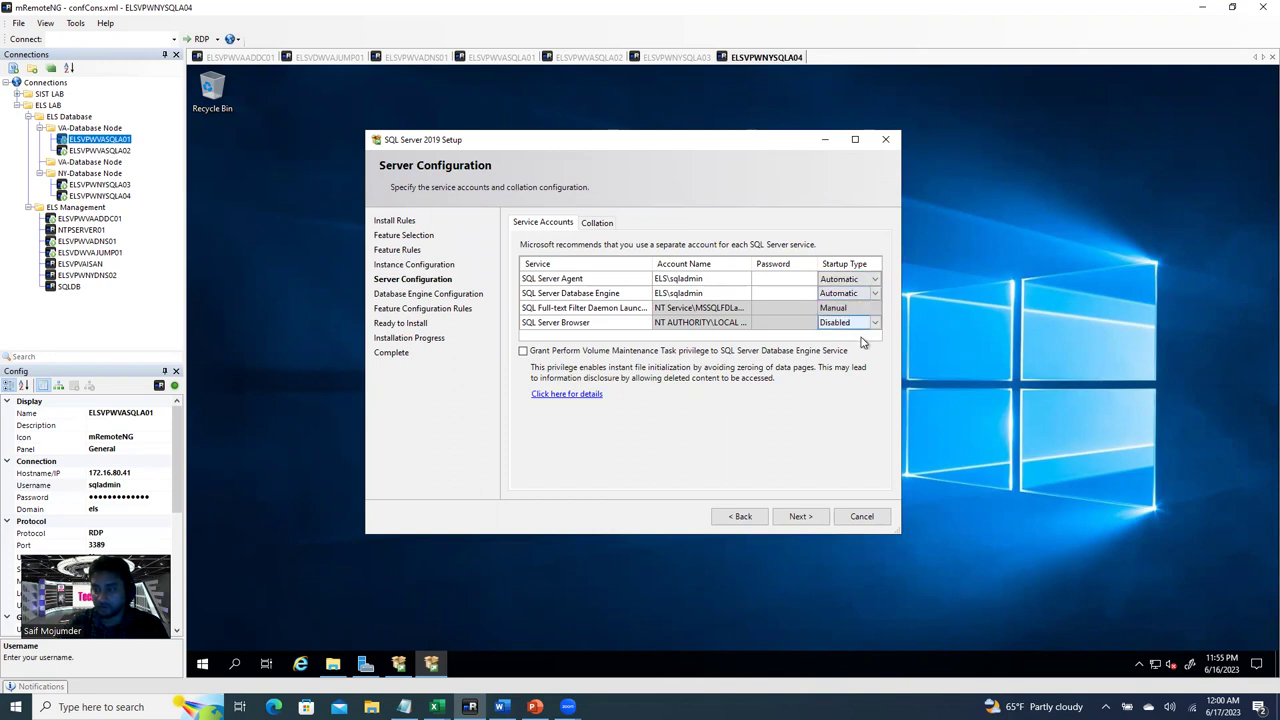
click(873, 324)
click(866, 338)
click(857, 309)
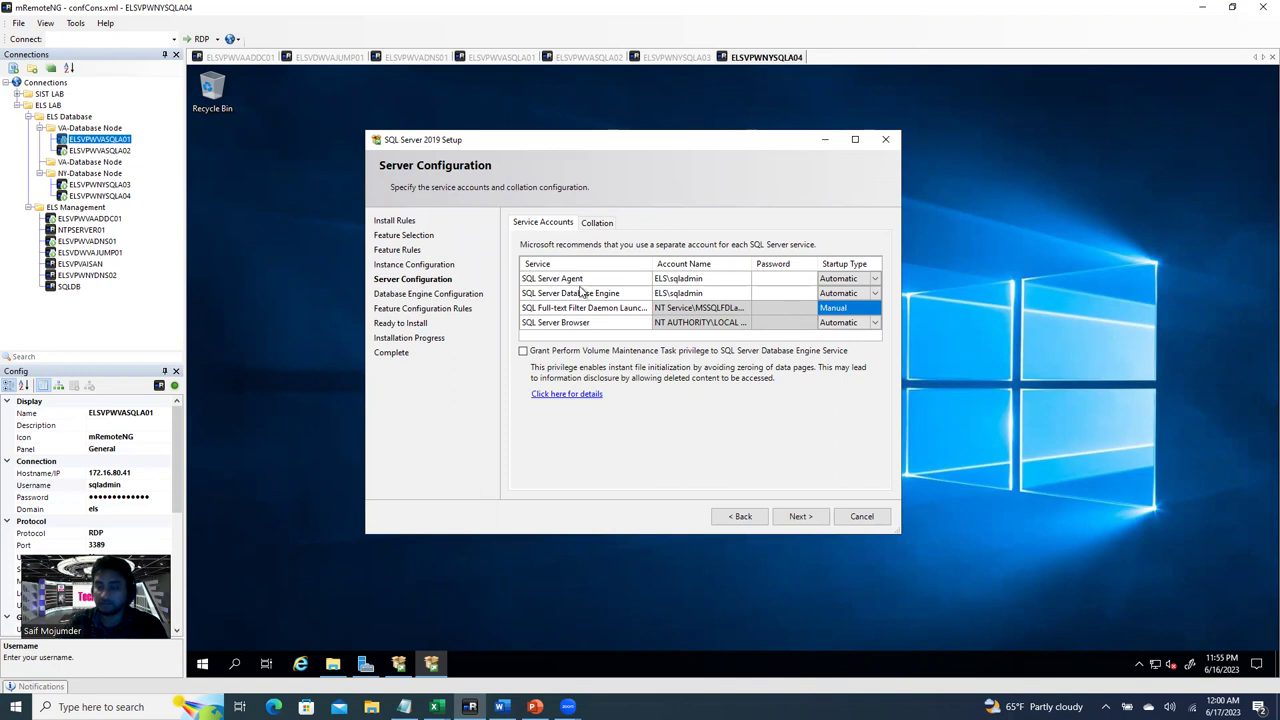
click(684, 293)
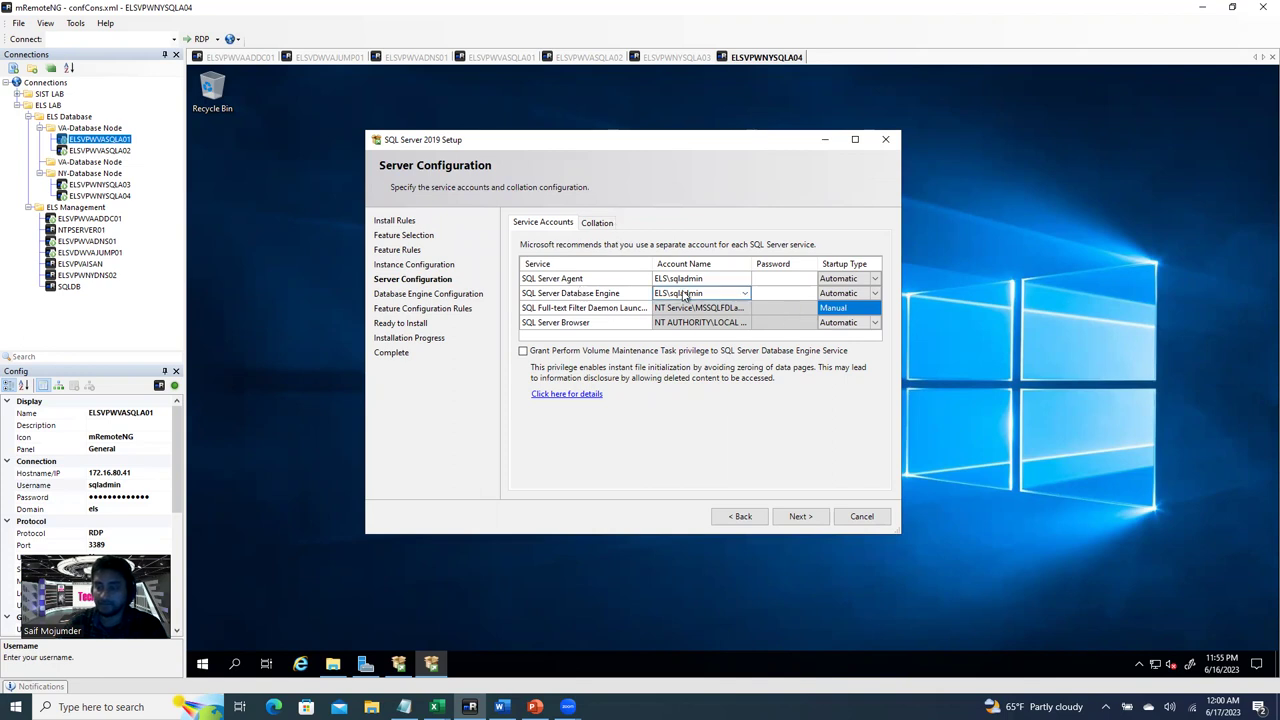
Enter the service account password for SQL Server Agent and the Database Engine, then continue
click(798, 278)
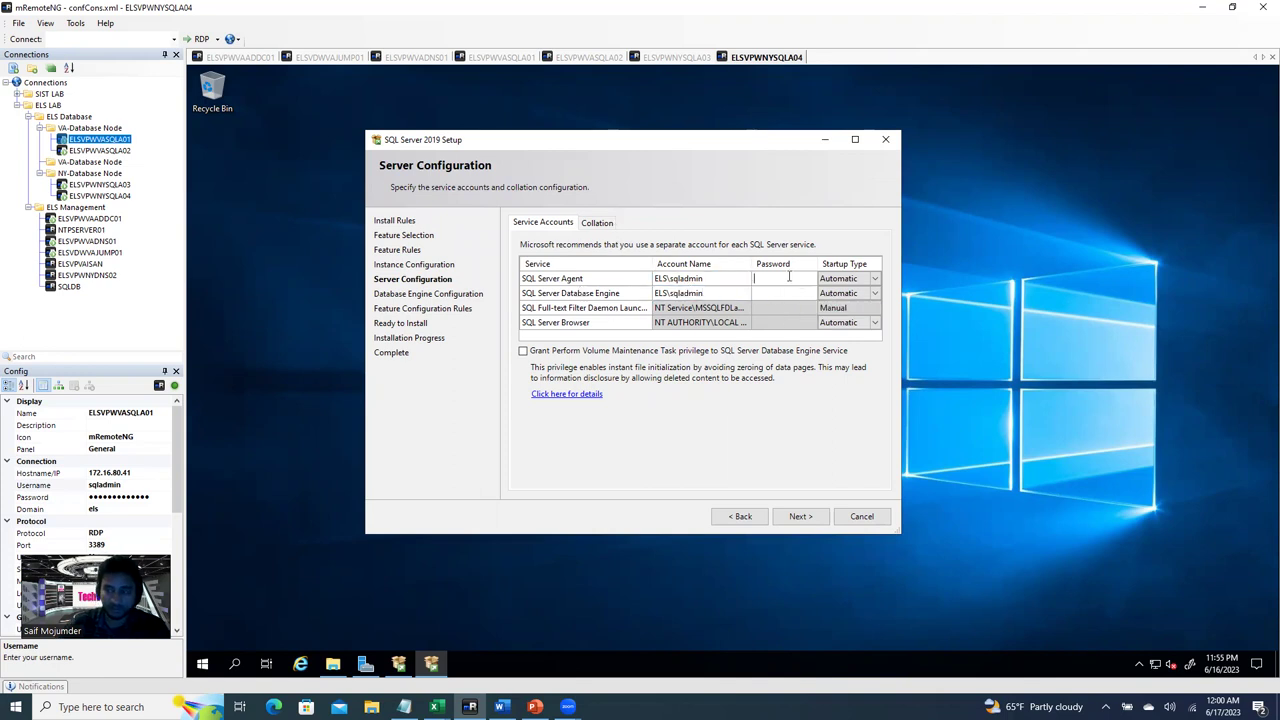
text(•••••••••••)
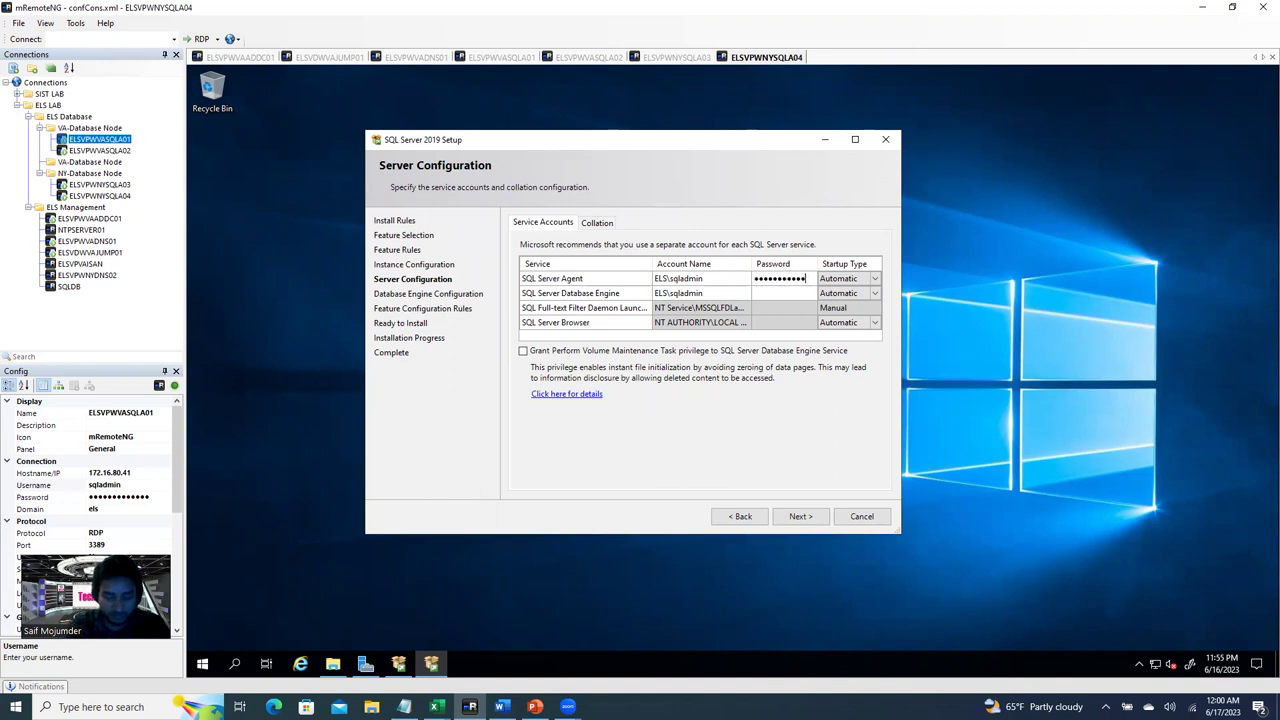
text(••)
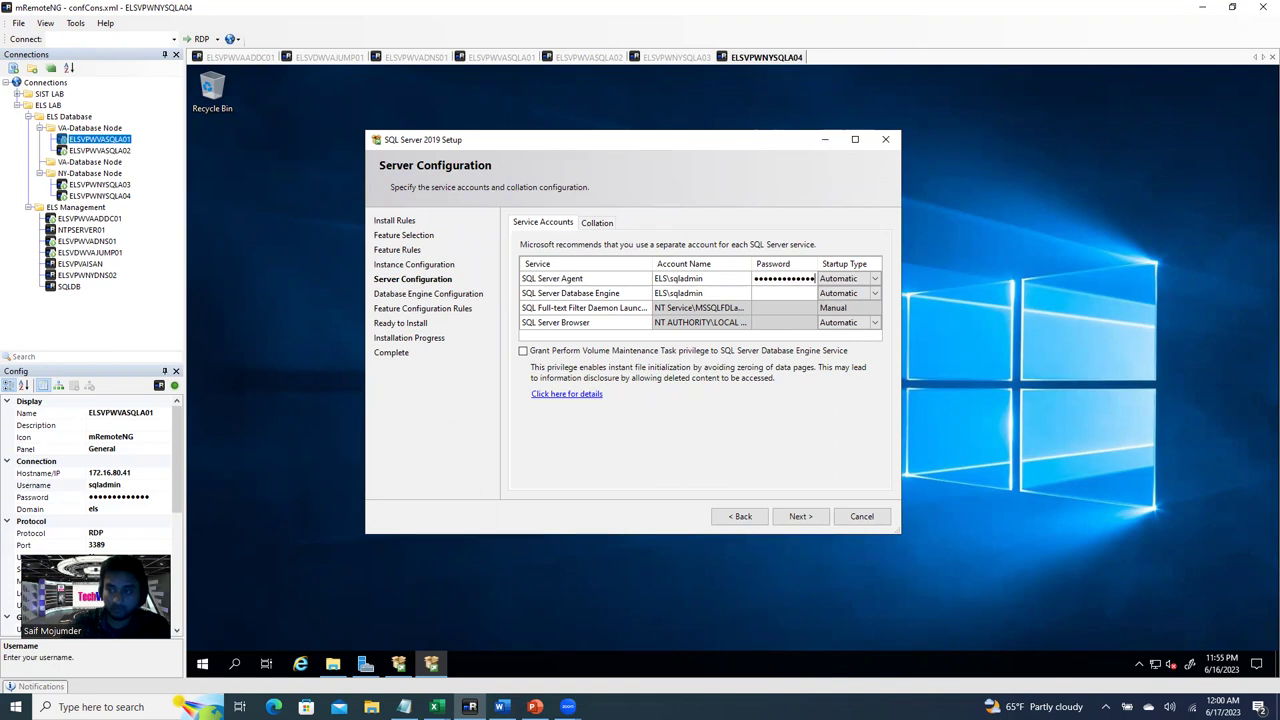
click(788, 293)
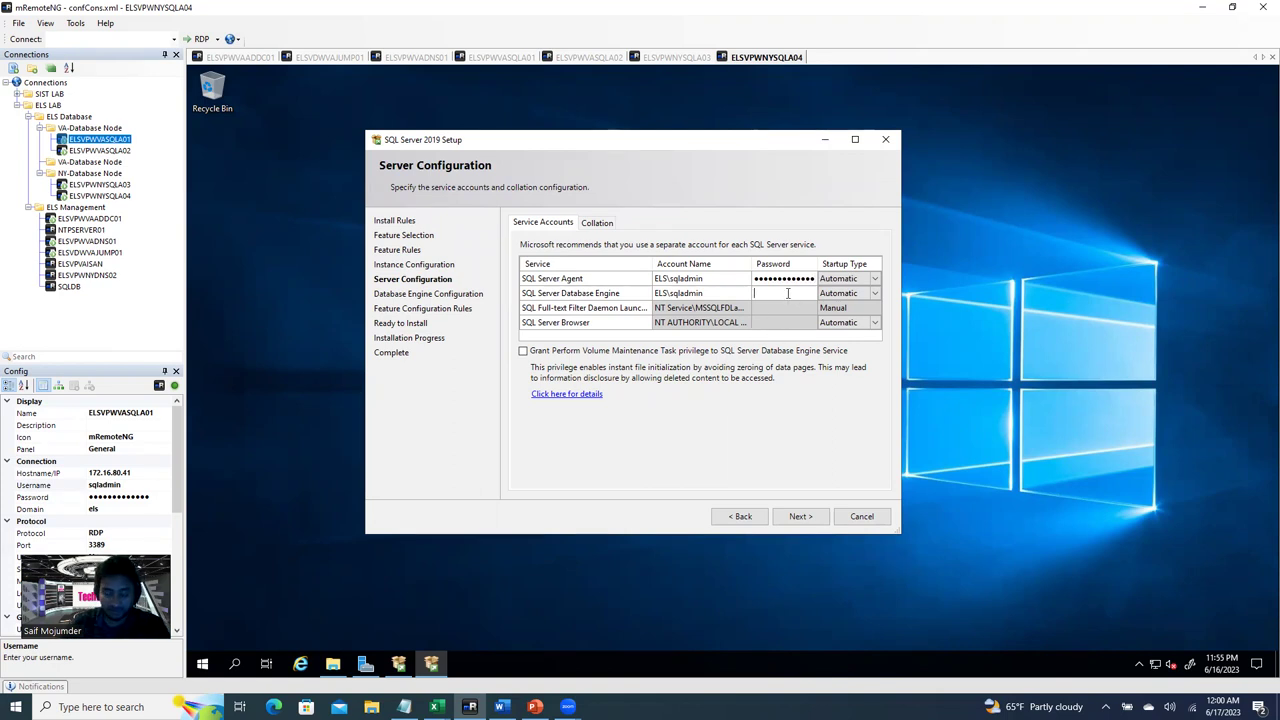
text(••••••)
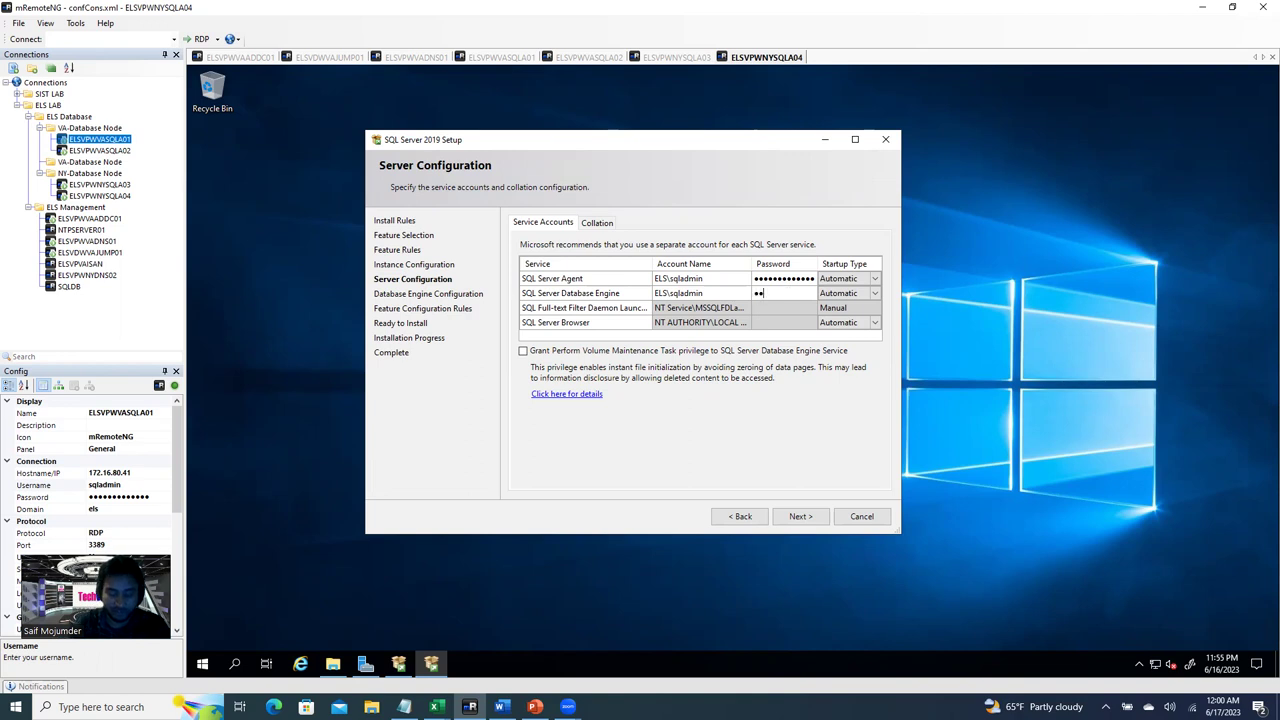
text(•••••••)
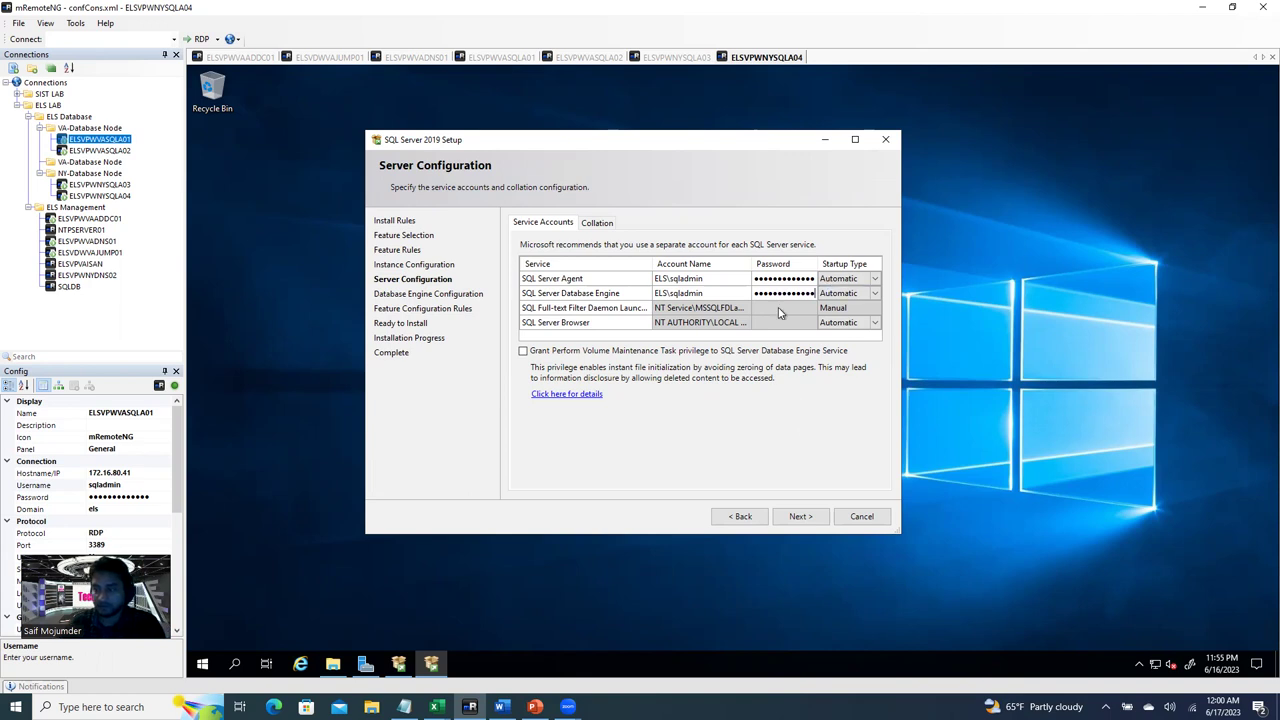
click(800, 516)
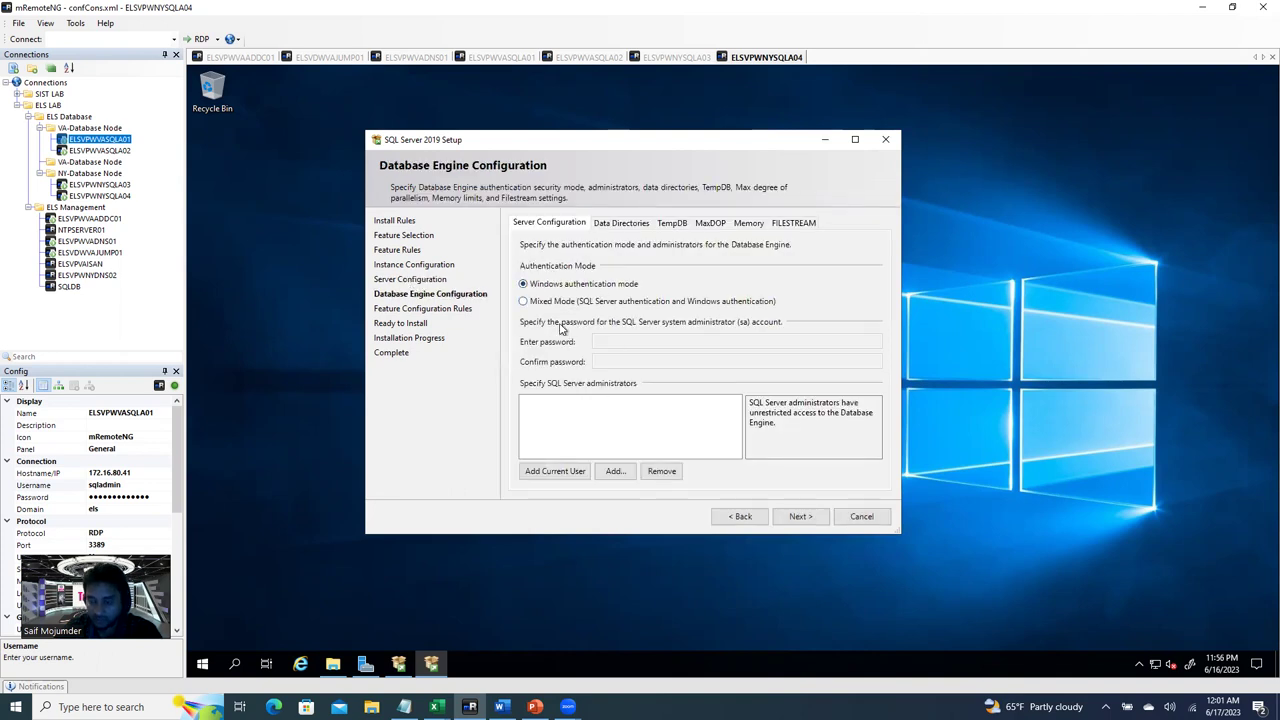
Add the current domain SQL service account as a SQL Server administrator
click(554, 472)
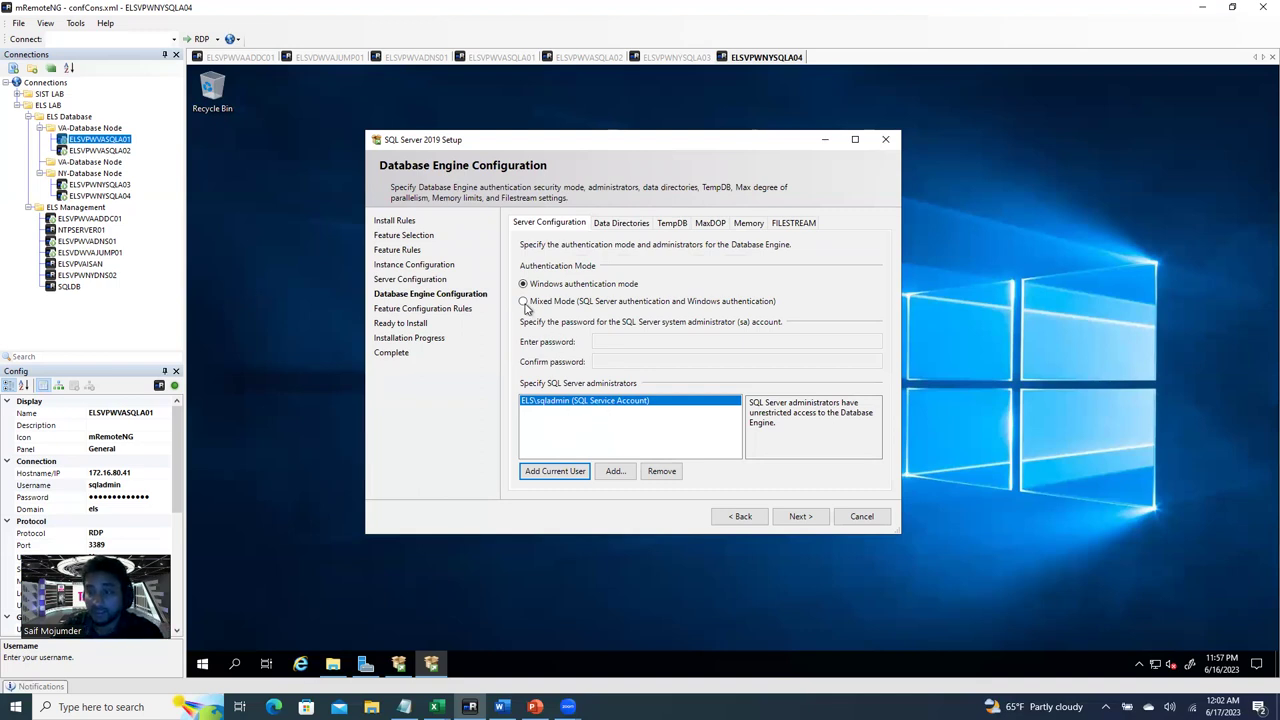
Choose Mixed Mode (SQL Server and Windows authentication) for the Database Engine
click(526, 304)
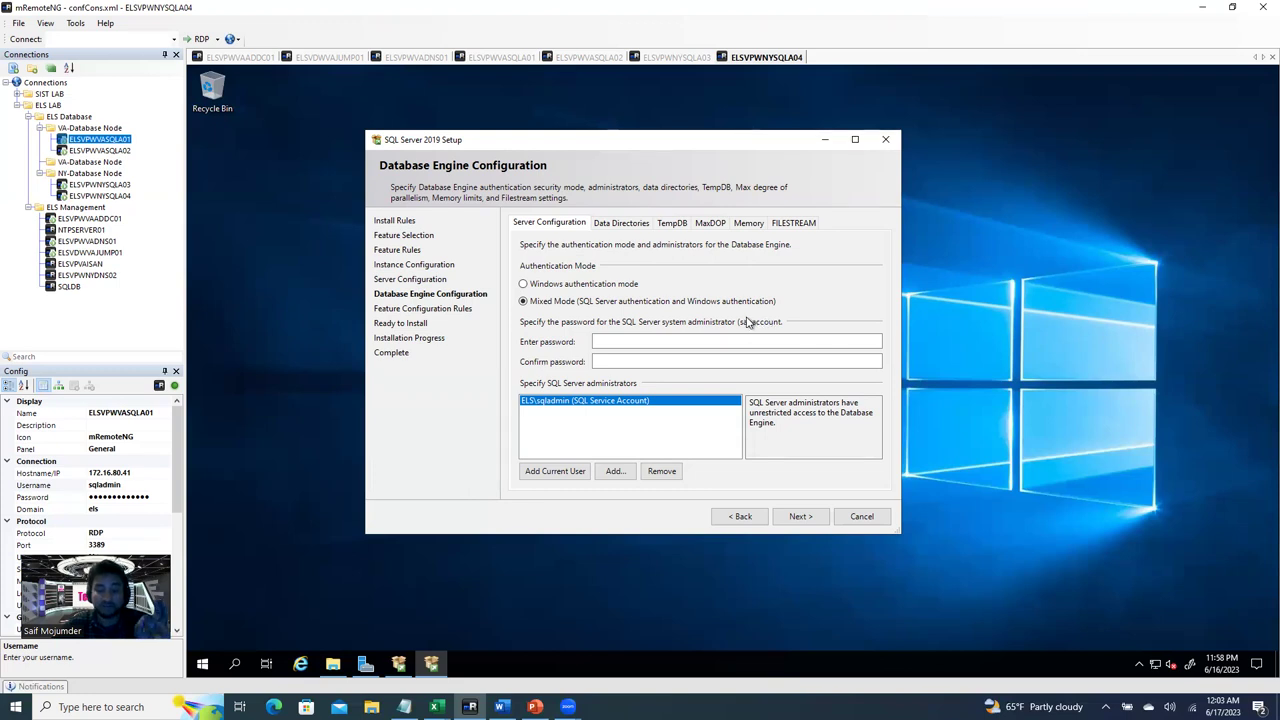
Enter and confirm the sa account password
click(645, 339)
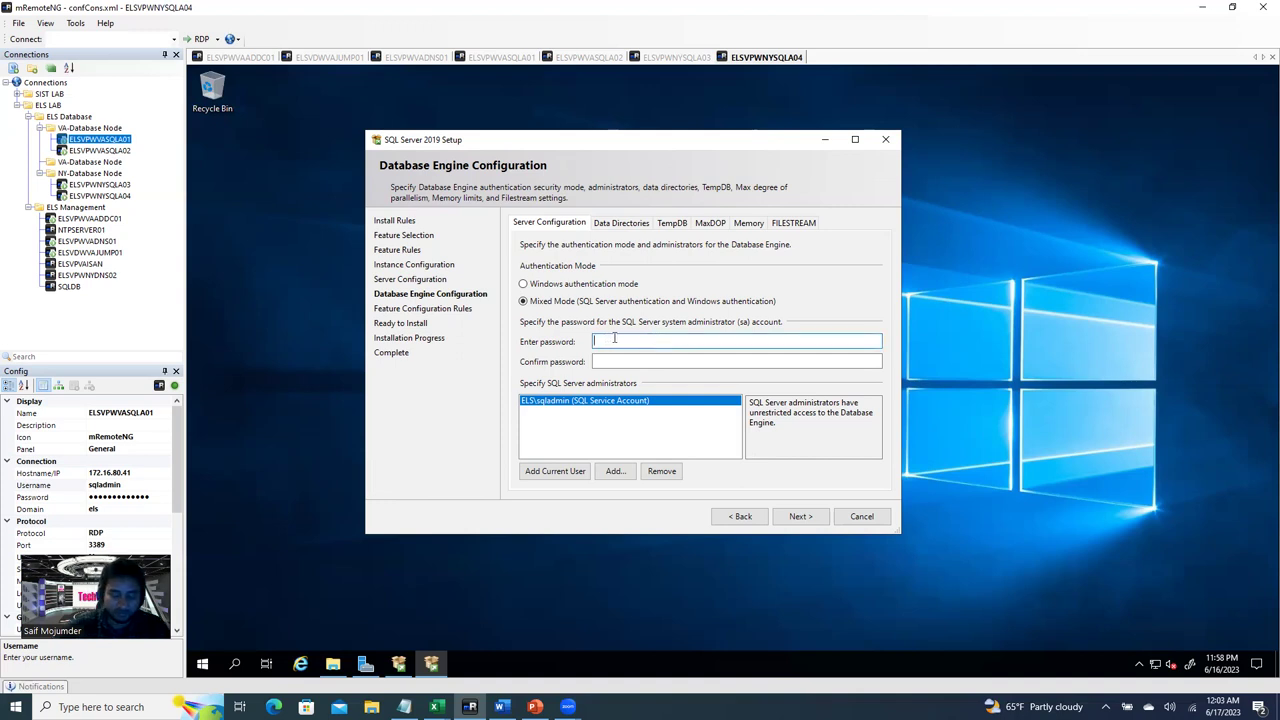
text(*******)
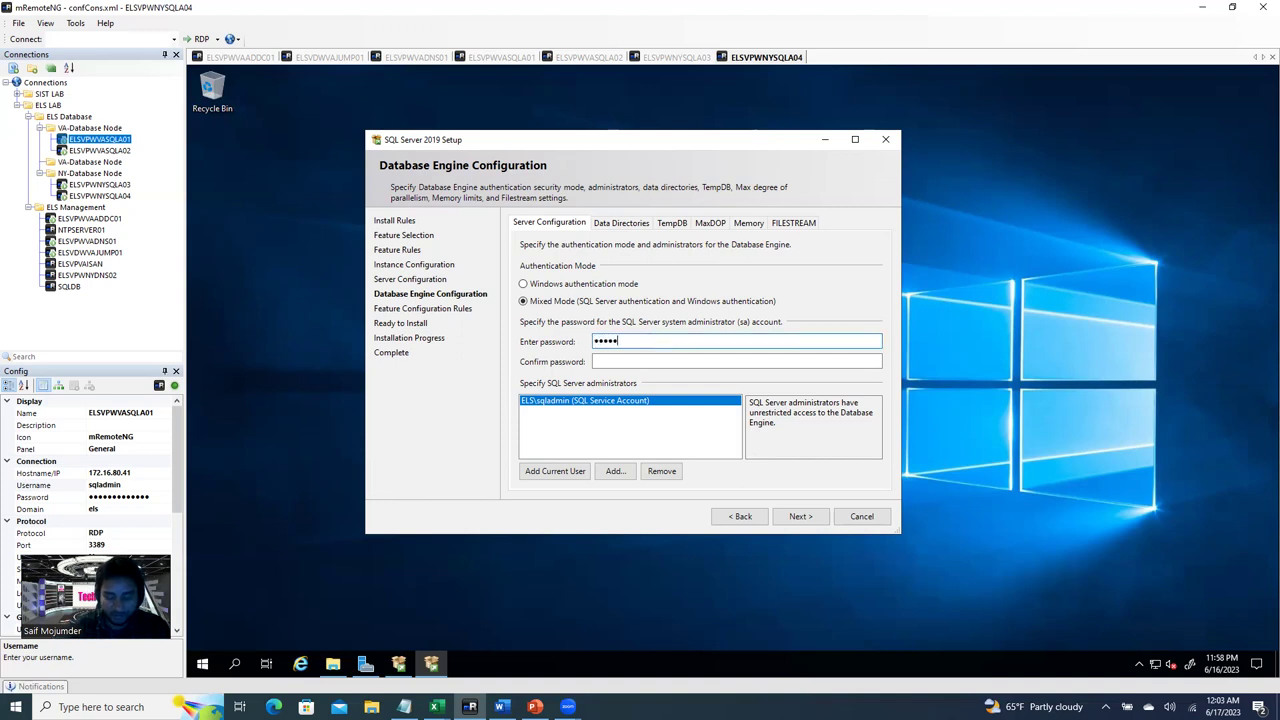
text(*******)
key(Tab)
text(********)
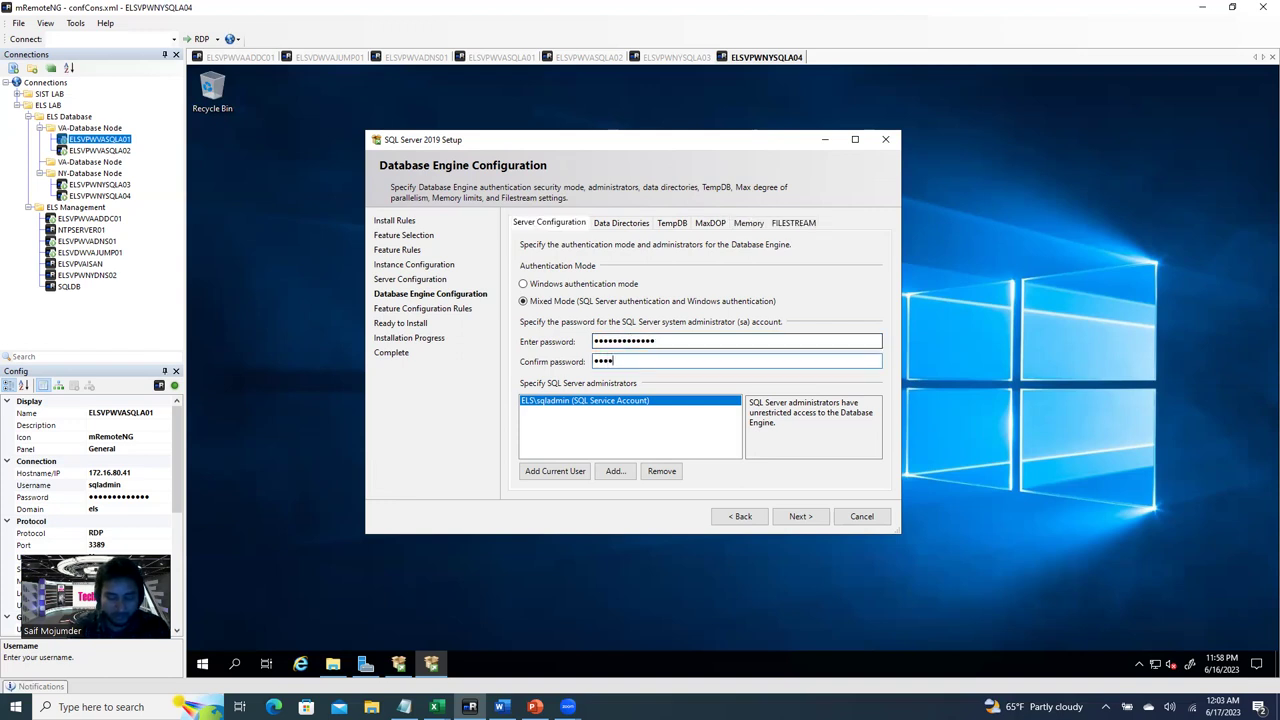
text(******)
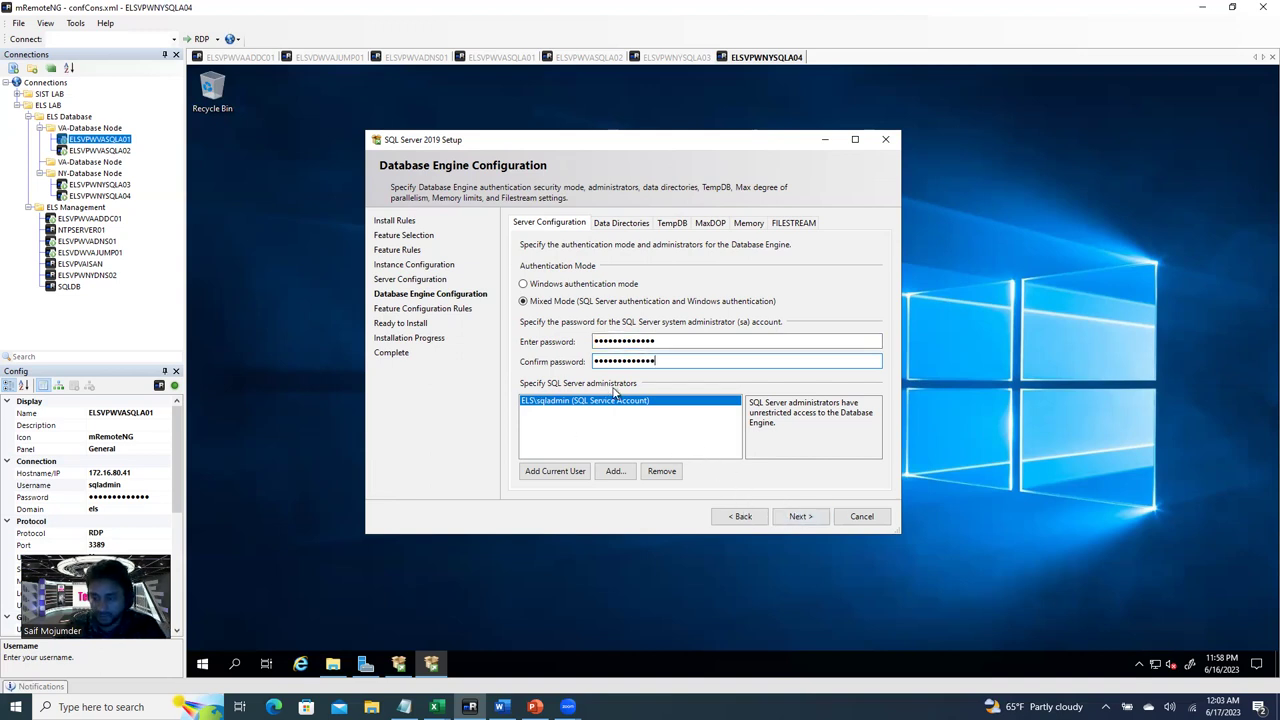
click(800, 518)
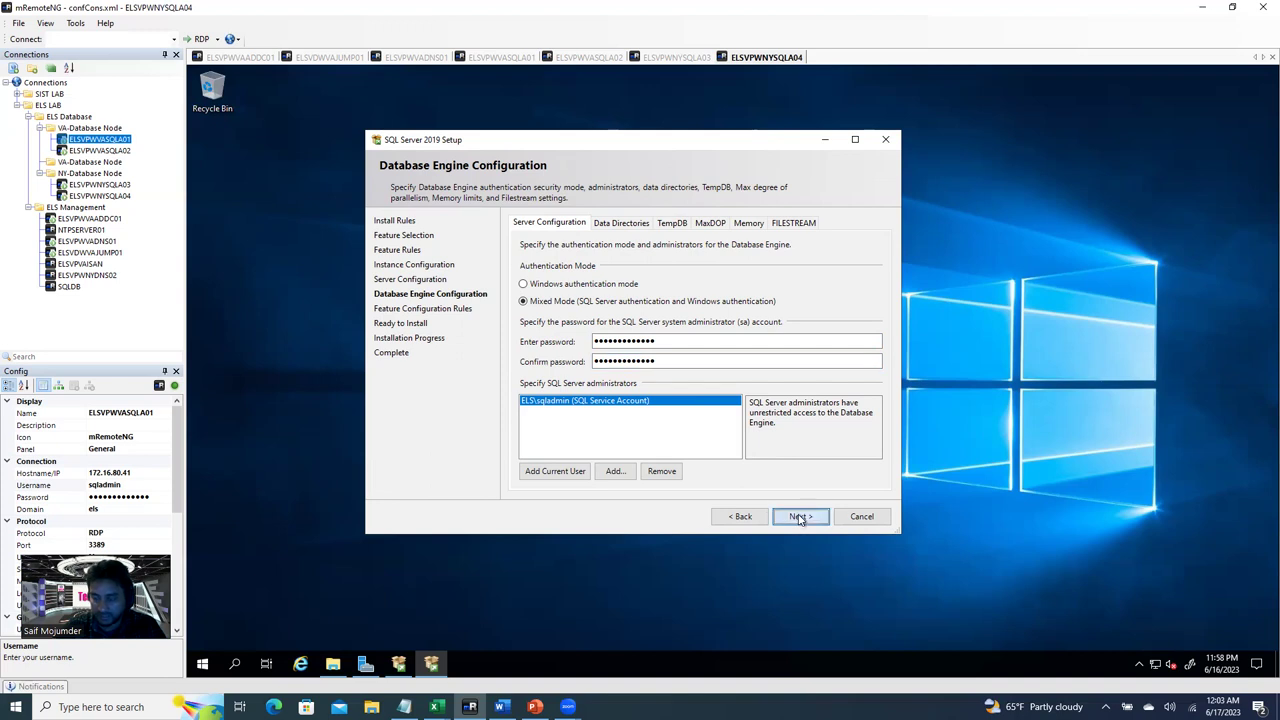
Add sqladmingroup as a SQL Server administrator after resolving its name in the directory
click(615, 472)
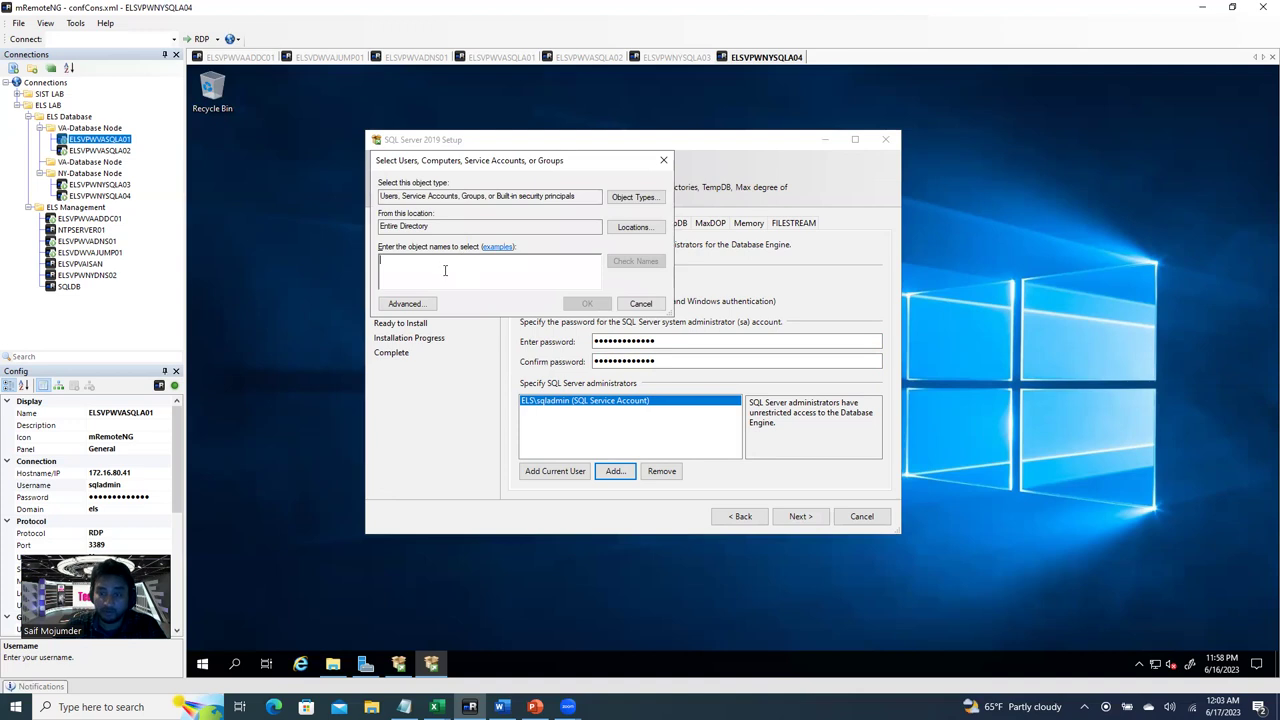
text(sql)
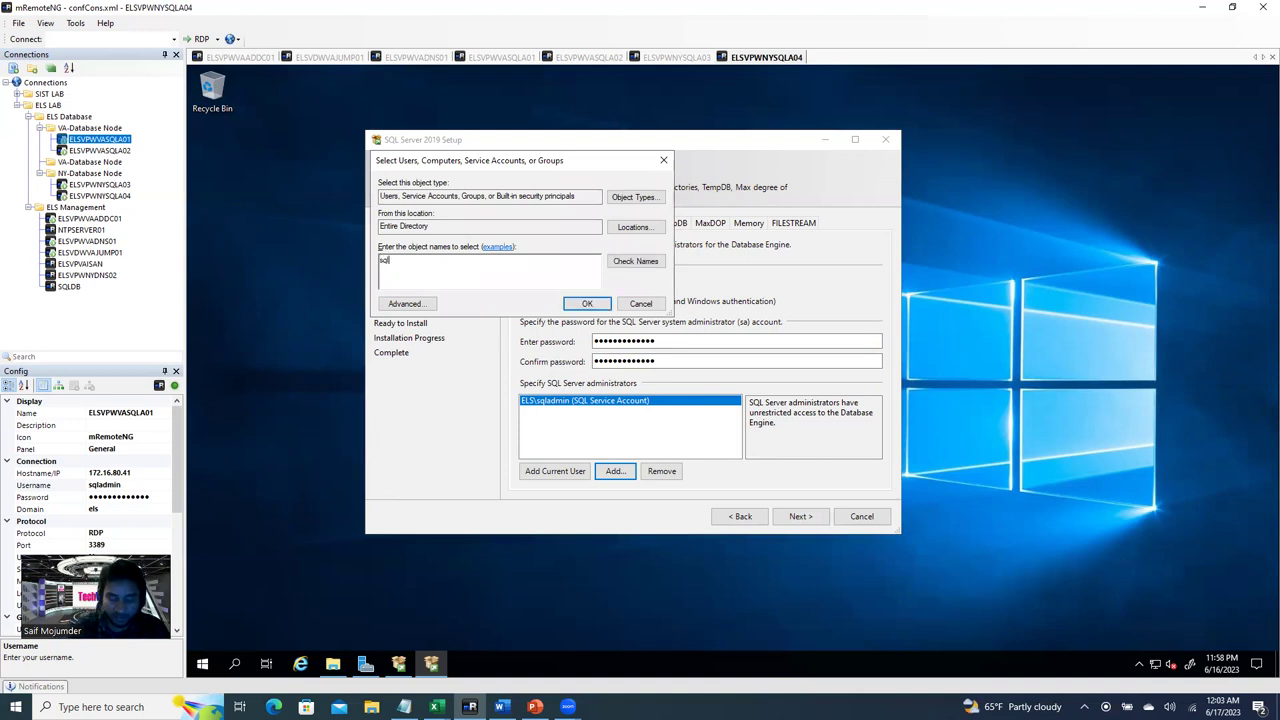
text(admingroup)
click(651, 262)
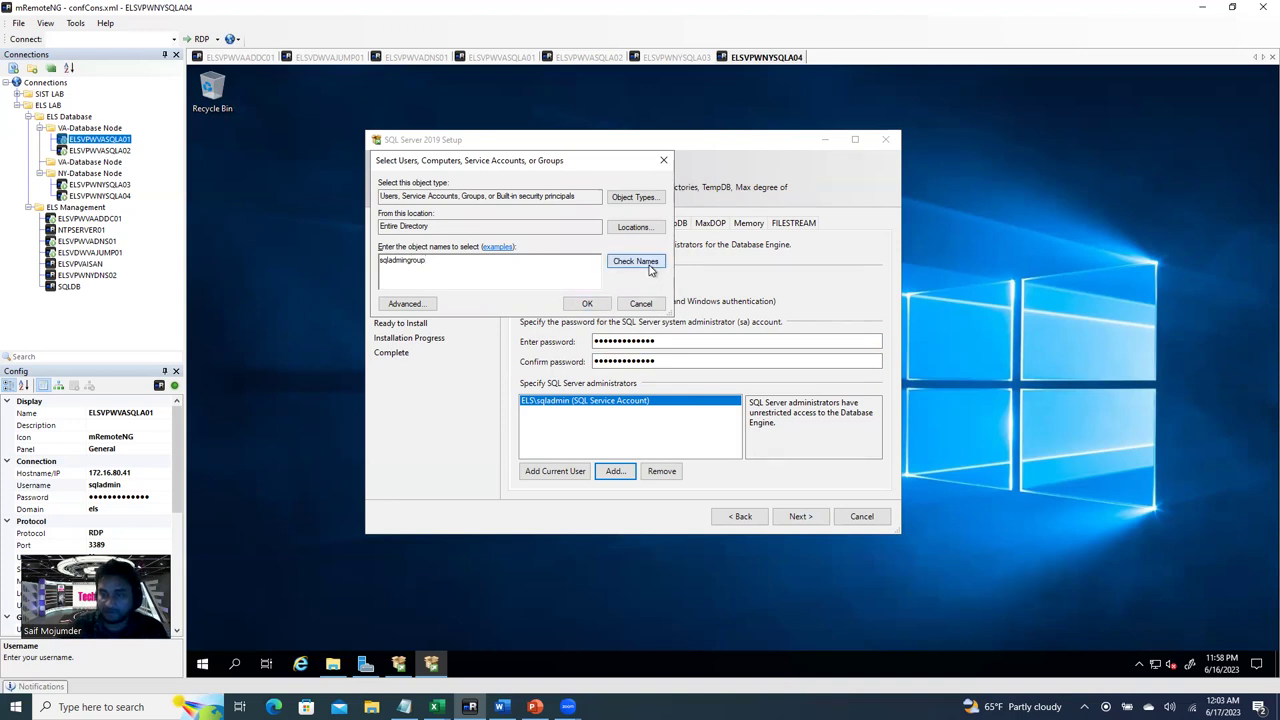
click(590, 304)
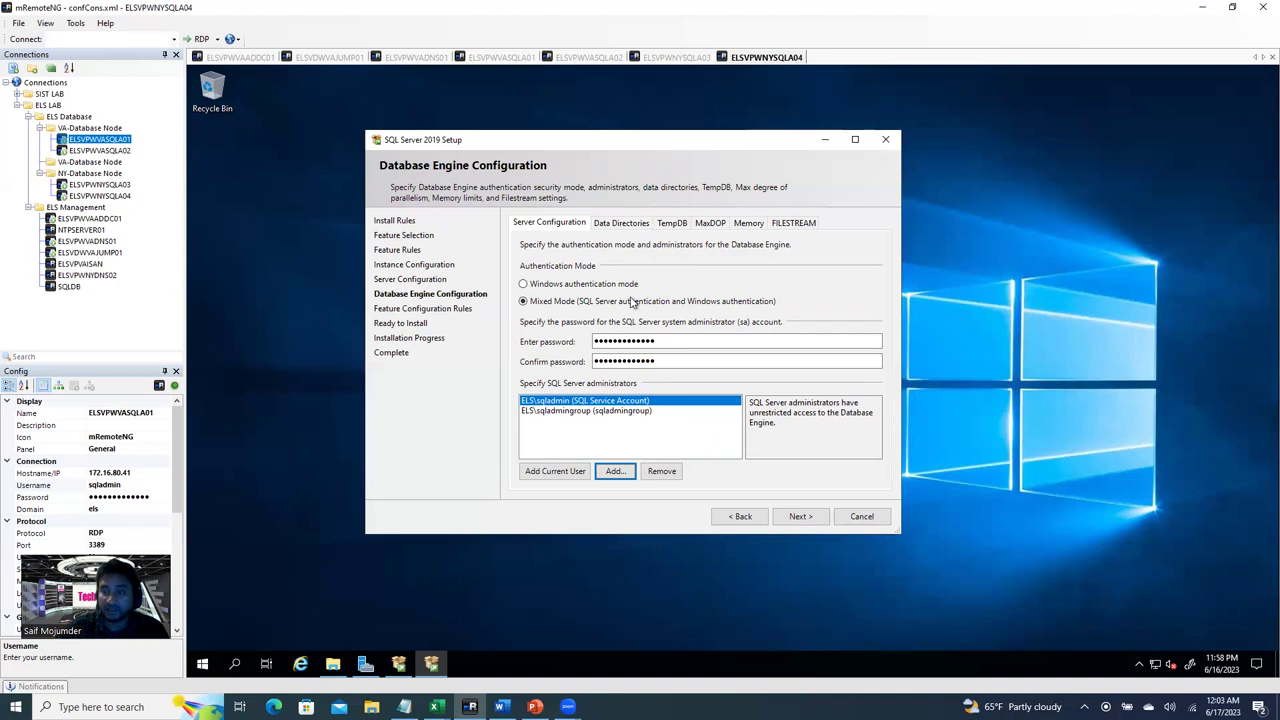
click(636, 223)
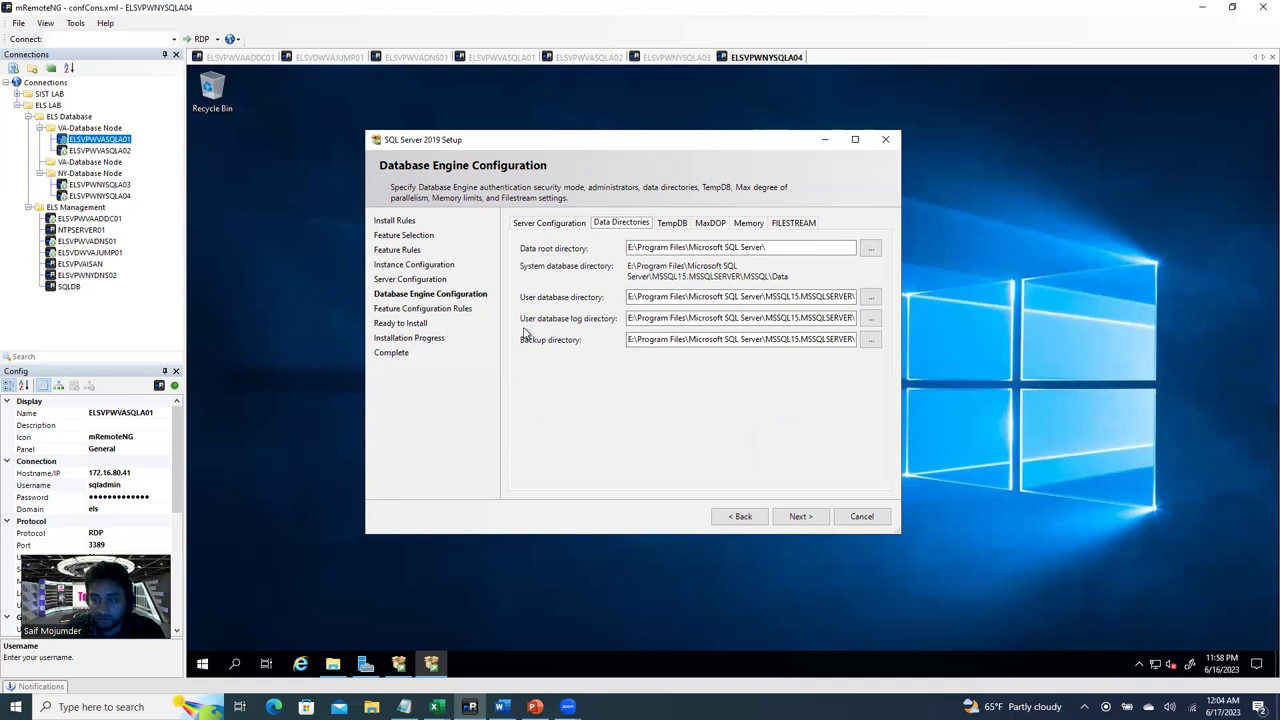
click(630, 317)
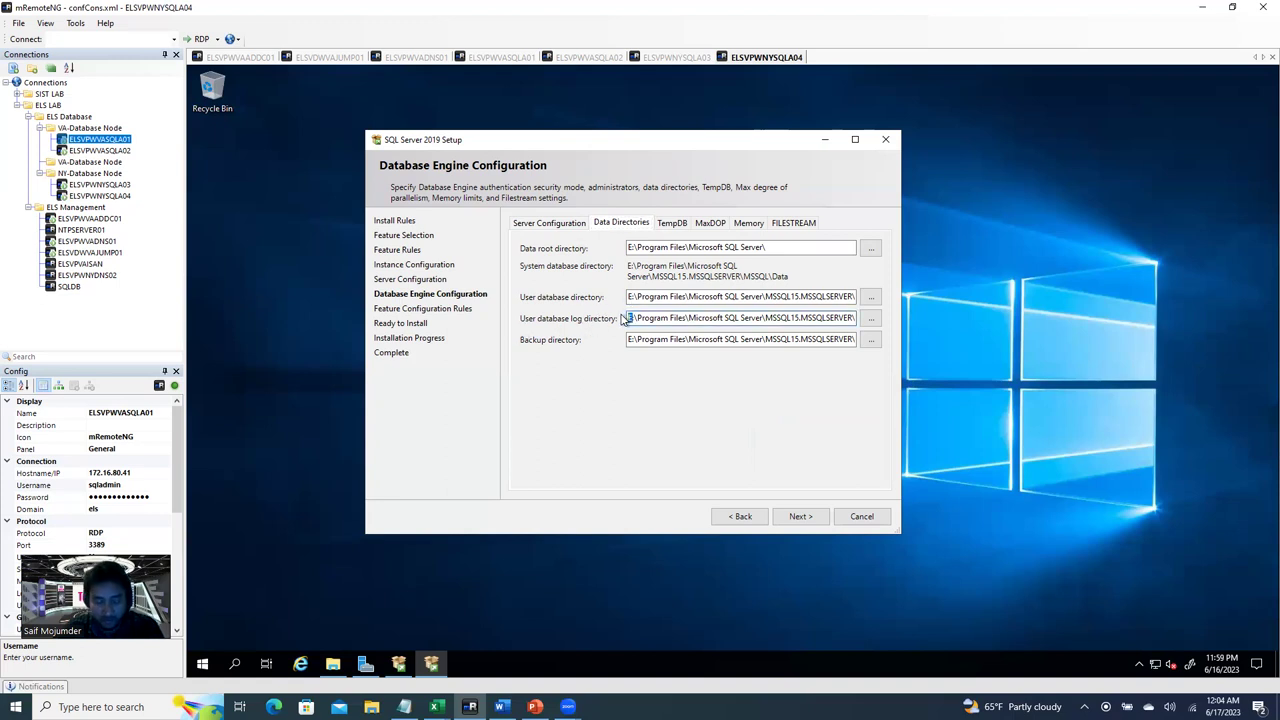
click(333, 664)
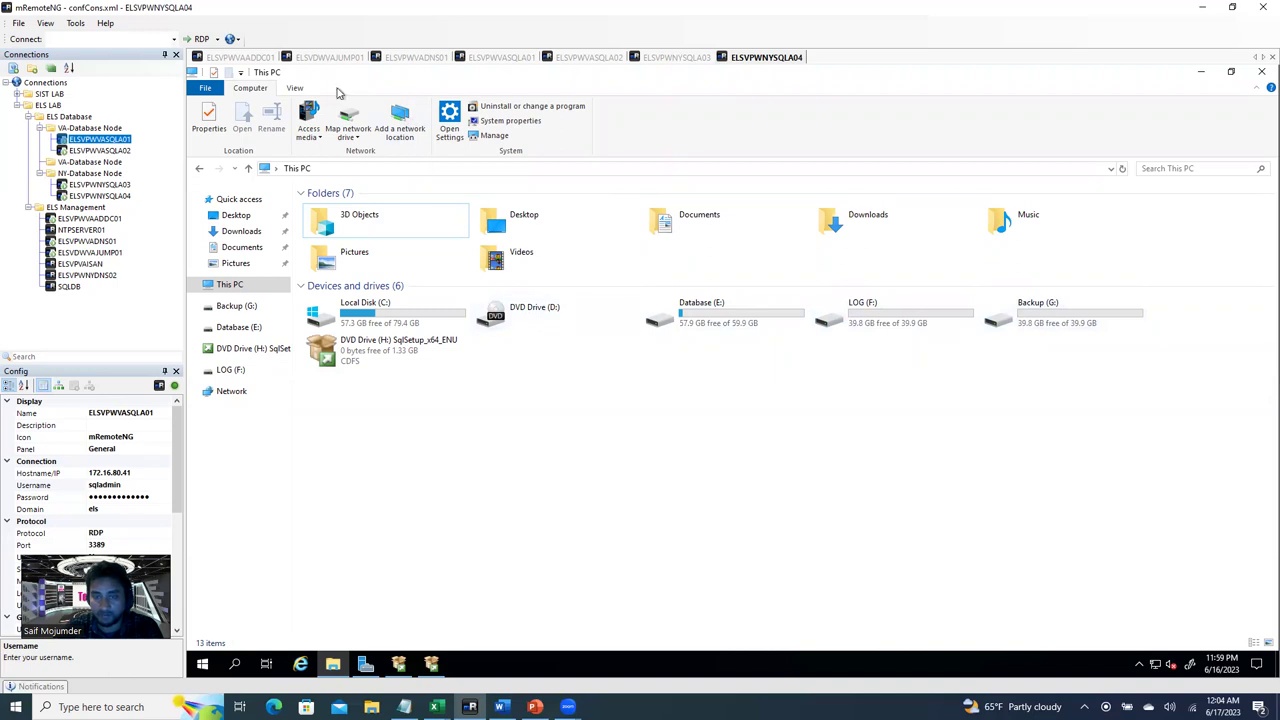
click(1201, 72)
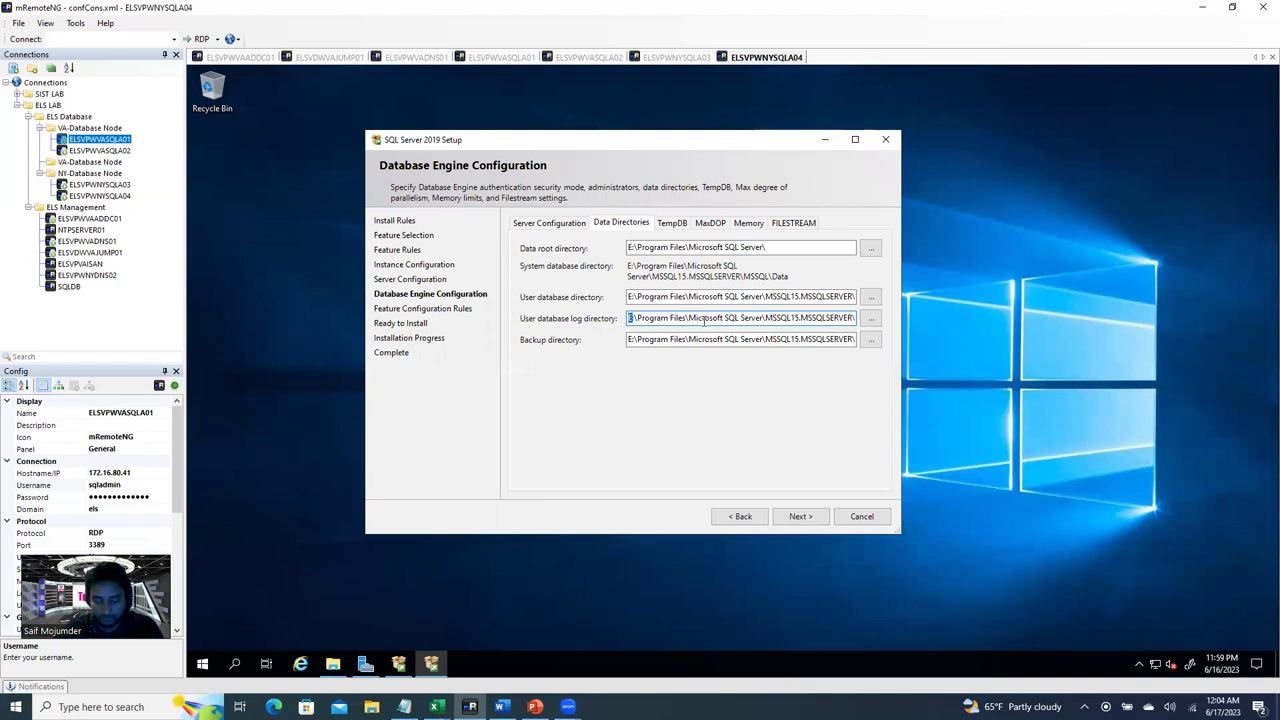
Move the backup directory to drive G: and the TempDB log directory to drive F:
click(629, 339)
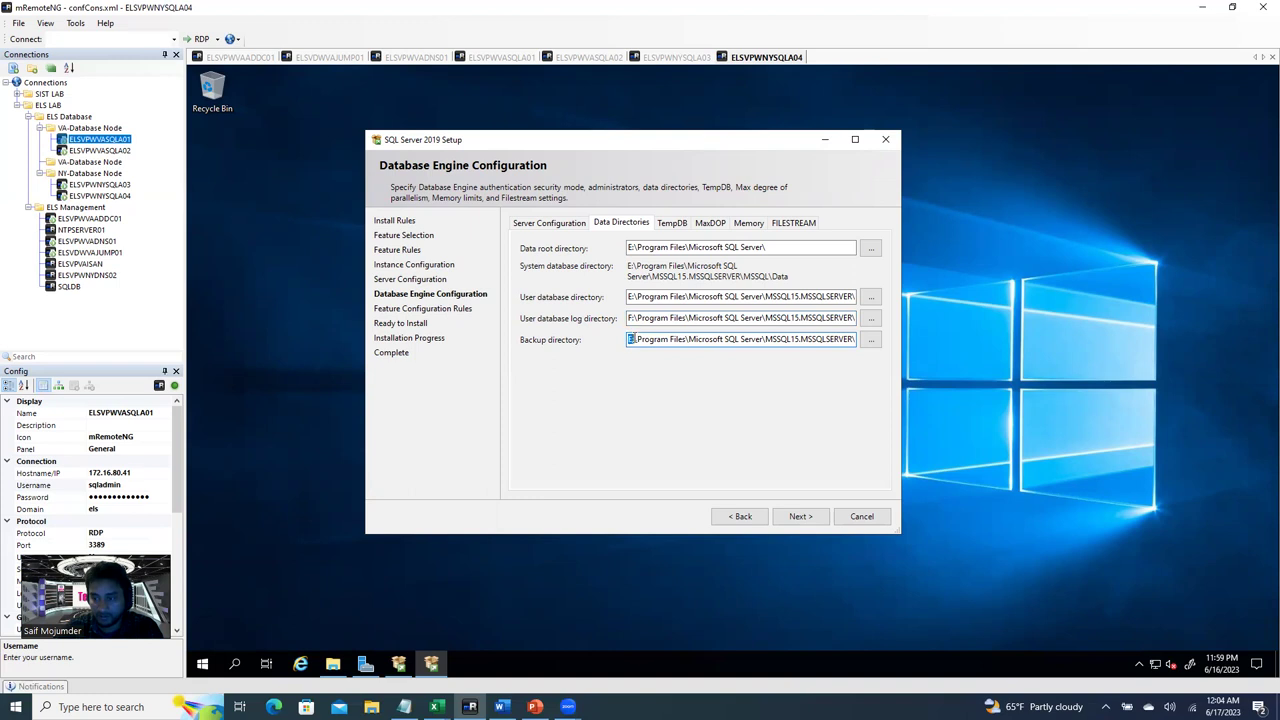
text(G)
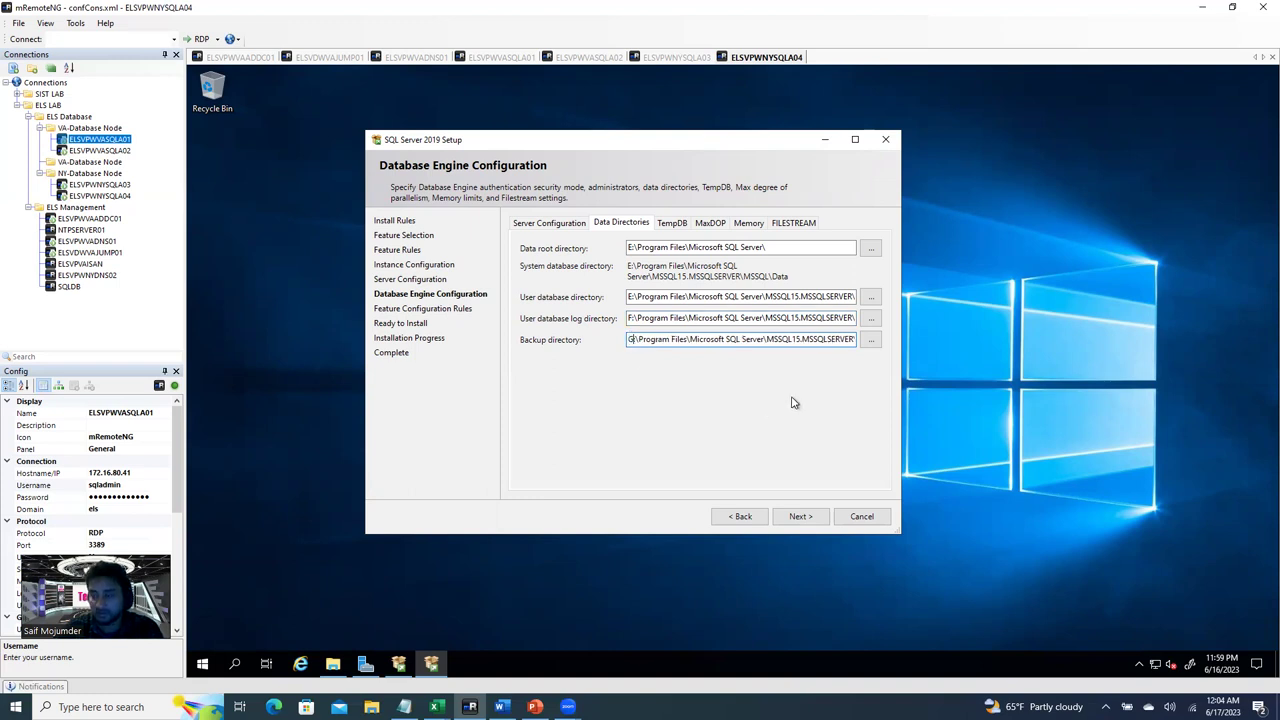
click(674, 223)
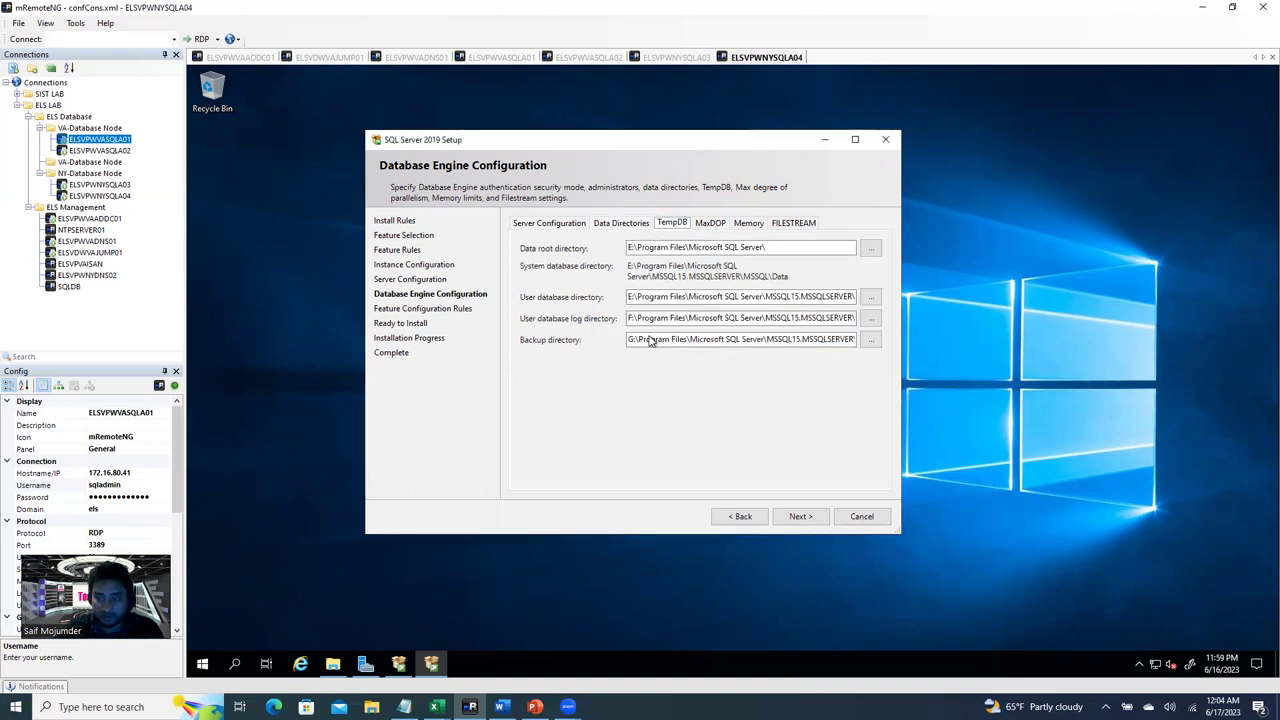
click(595, 471)
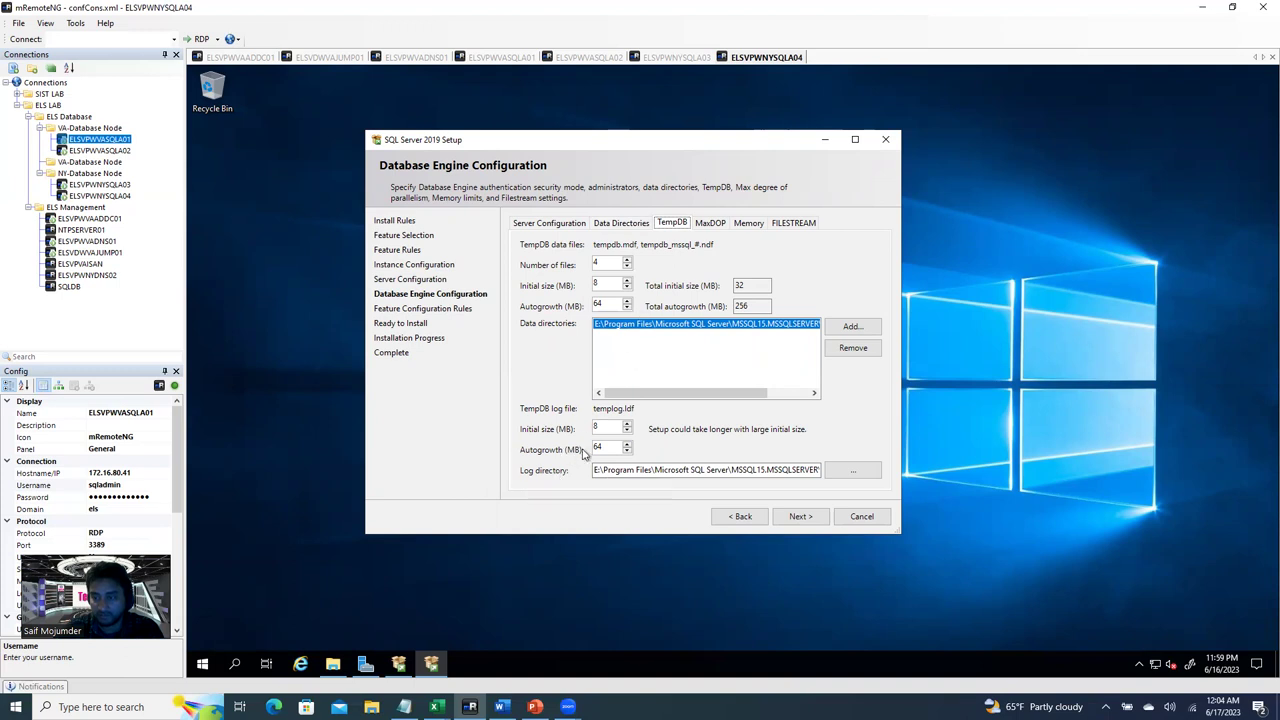
click(596, 470)
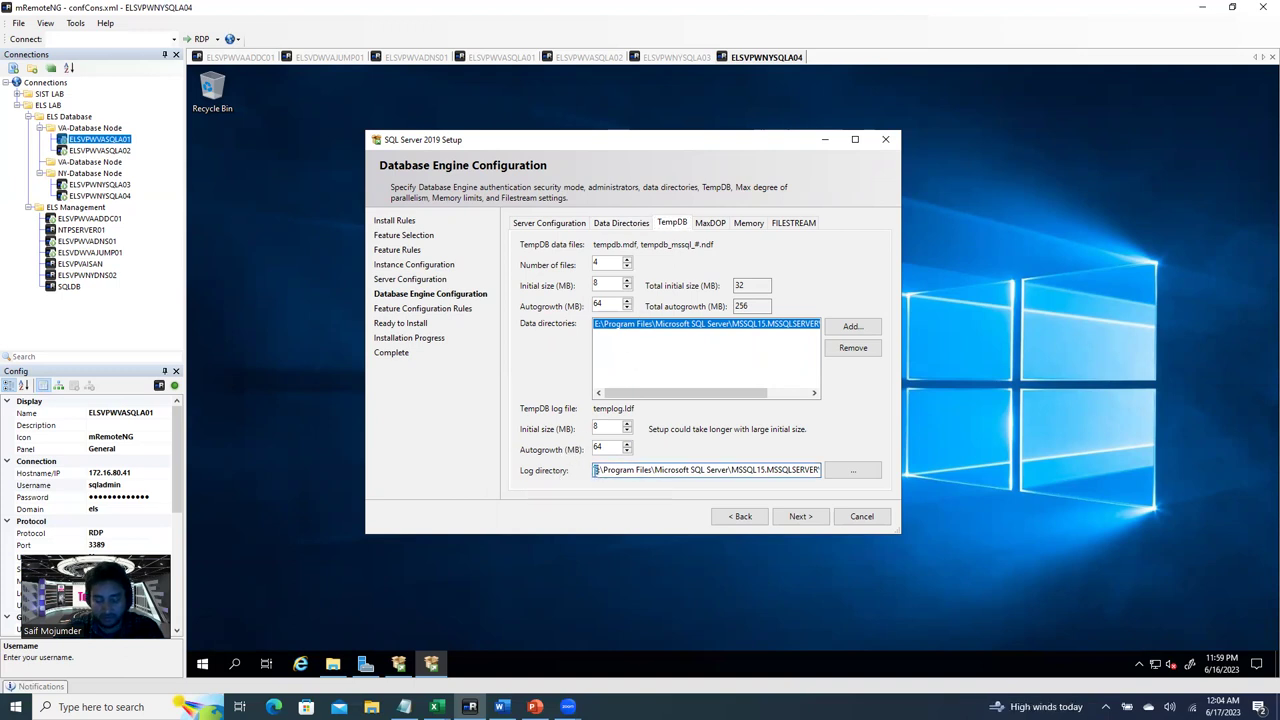
text(F)
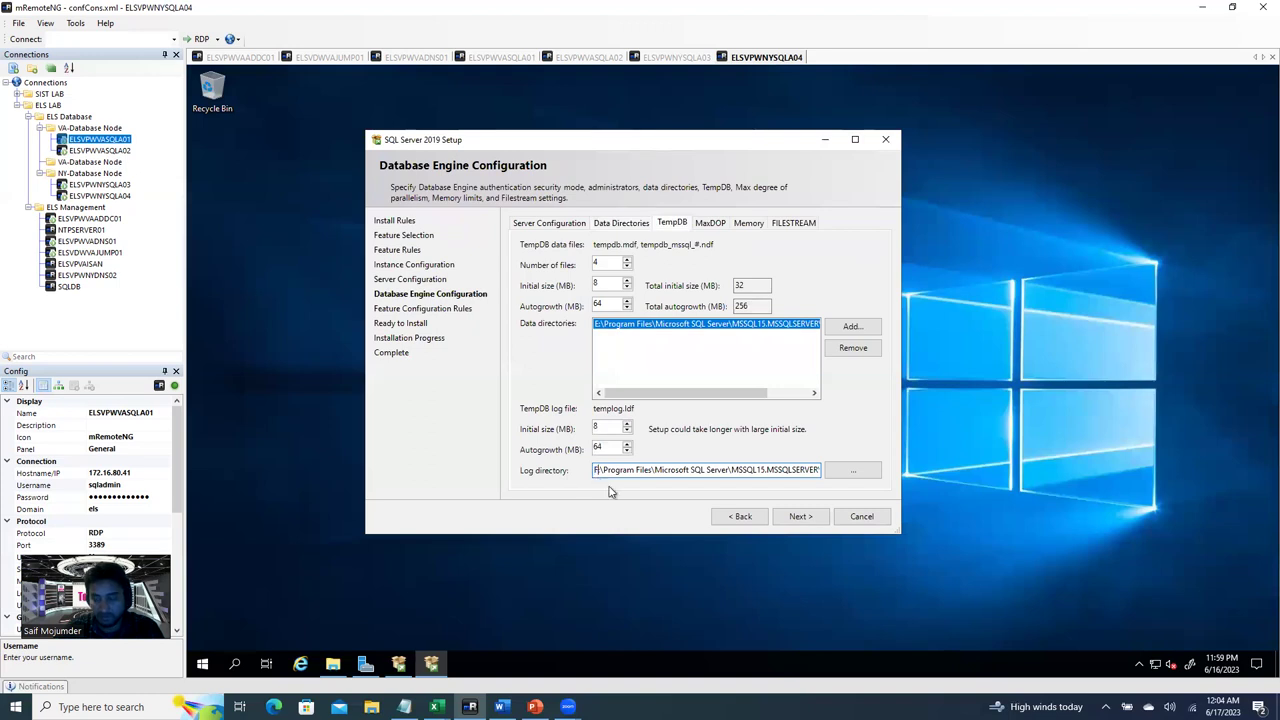
click(802, 518)
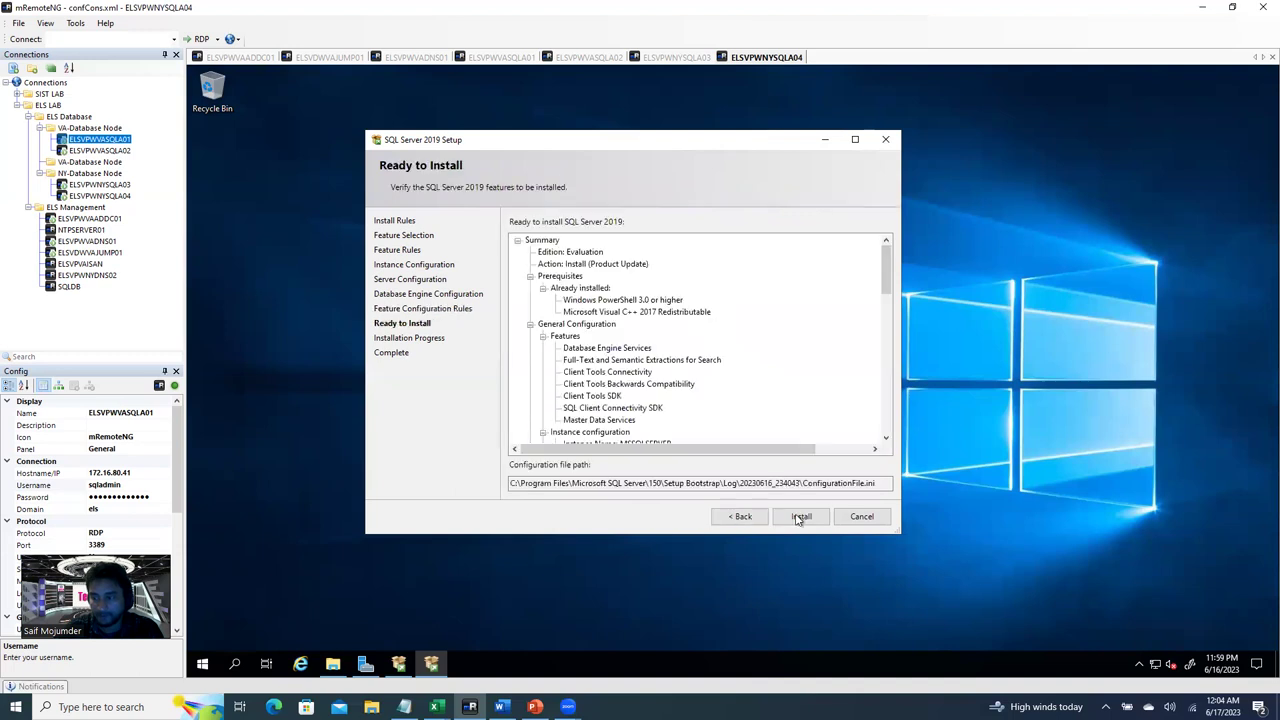
Start the SQL Server install, check the other node sessions, then go back to Word
click(804, 519)
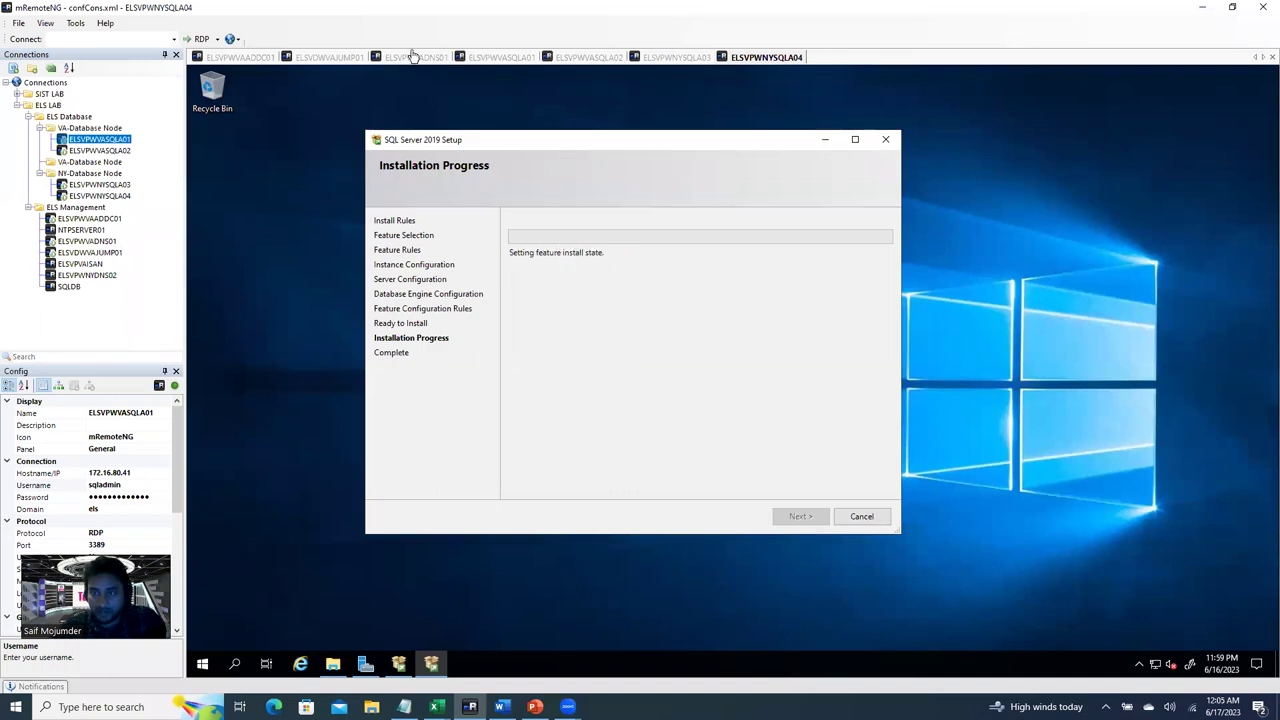
click(516, 58)
click(600, 58)
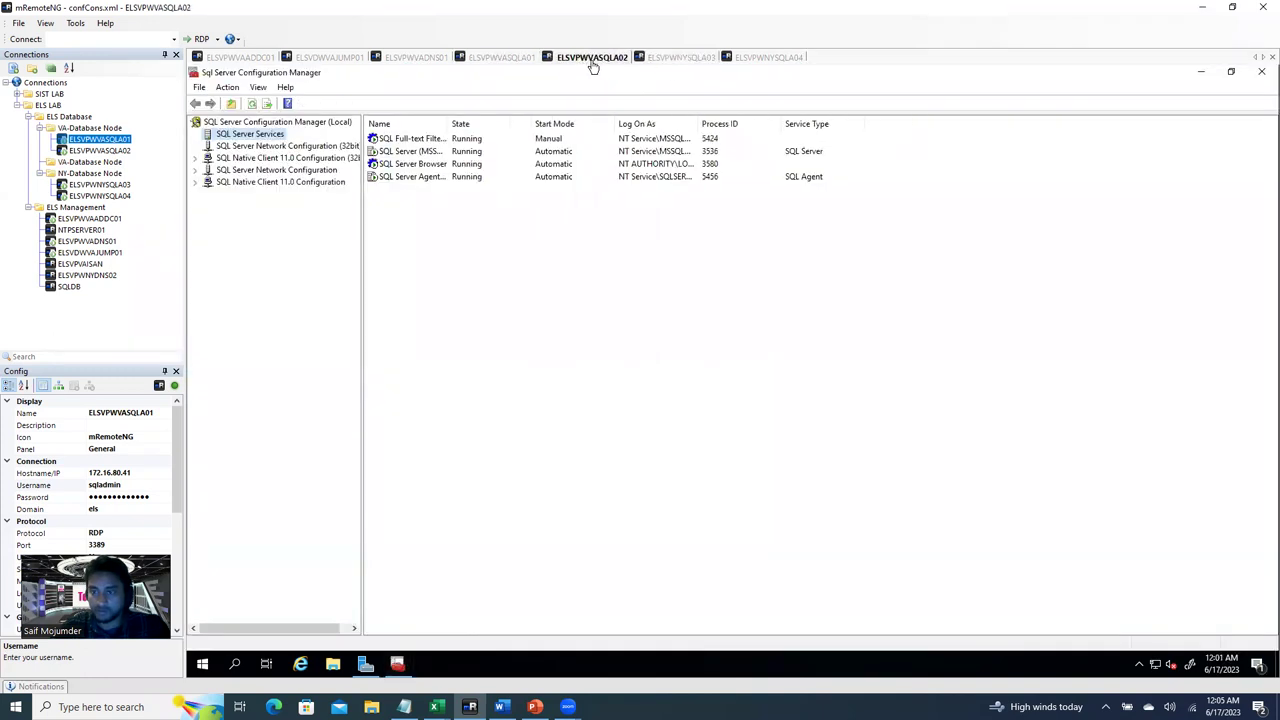
click(493, 60)
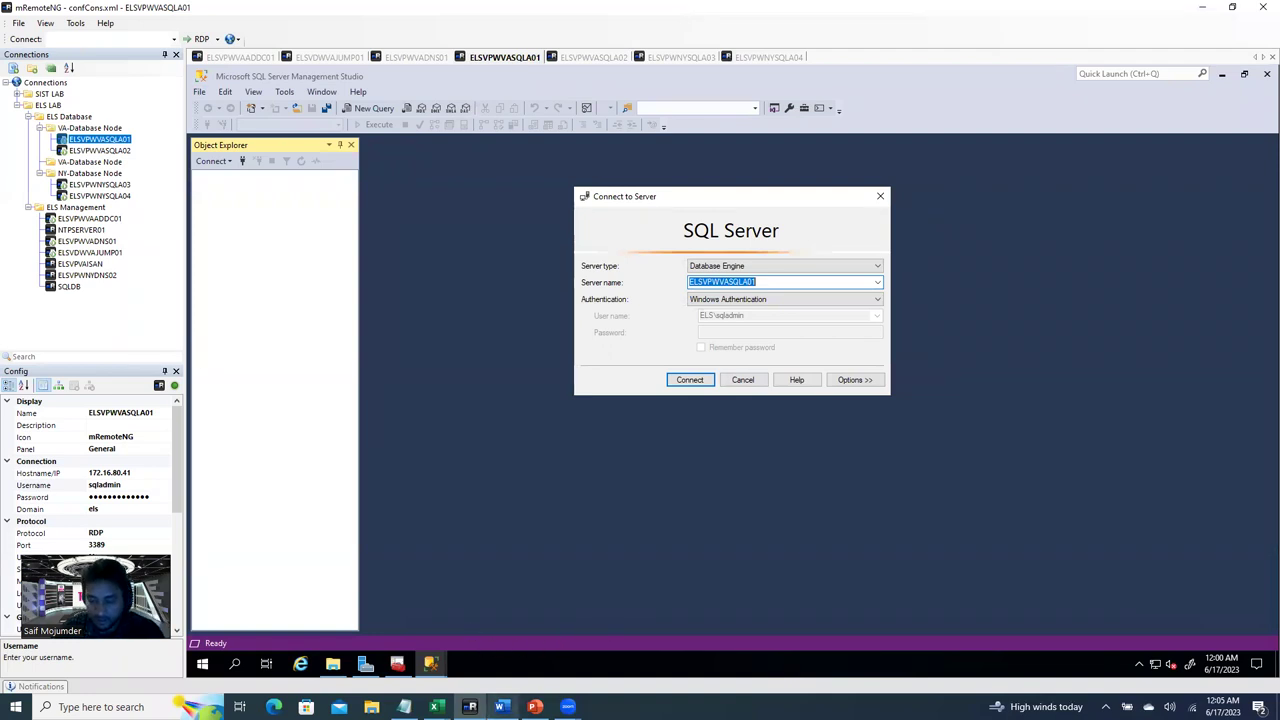
click(502, 706)
Highlight the Install SSMS, Login with SQL Service account and Take Snapshot checklist steps
scroll(600, 400, up, 4)
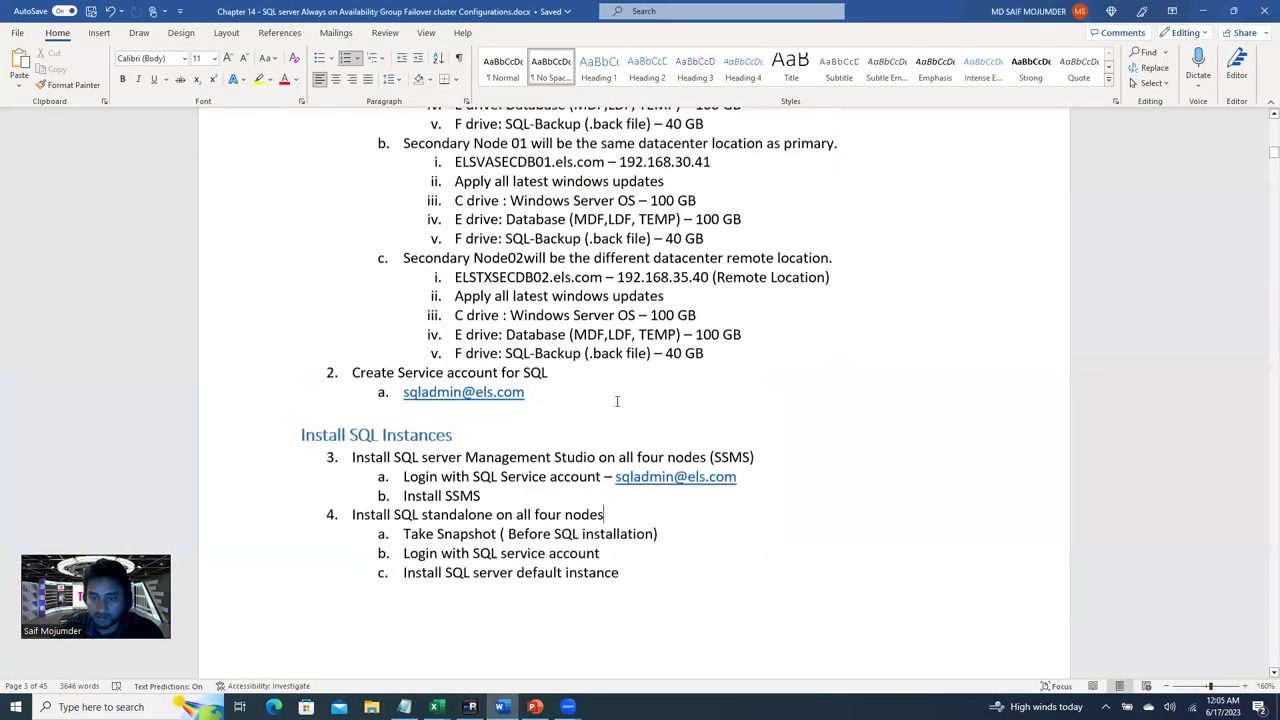
scroll(617, 398, up, 3)
scroll(590, 408, down, 8)
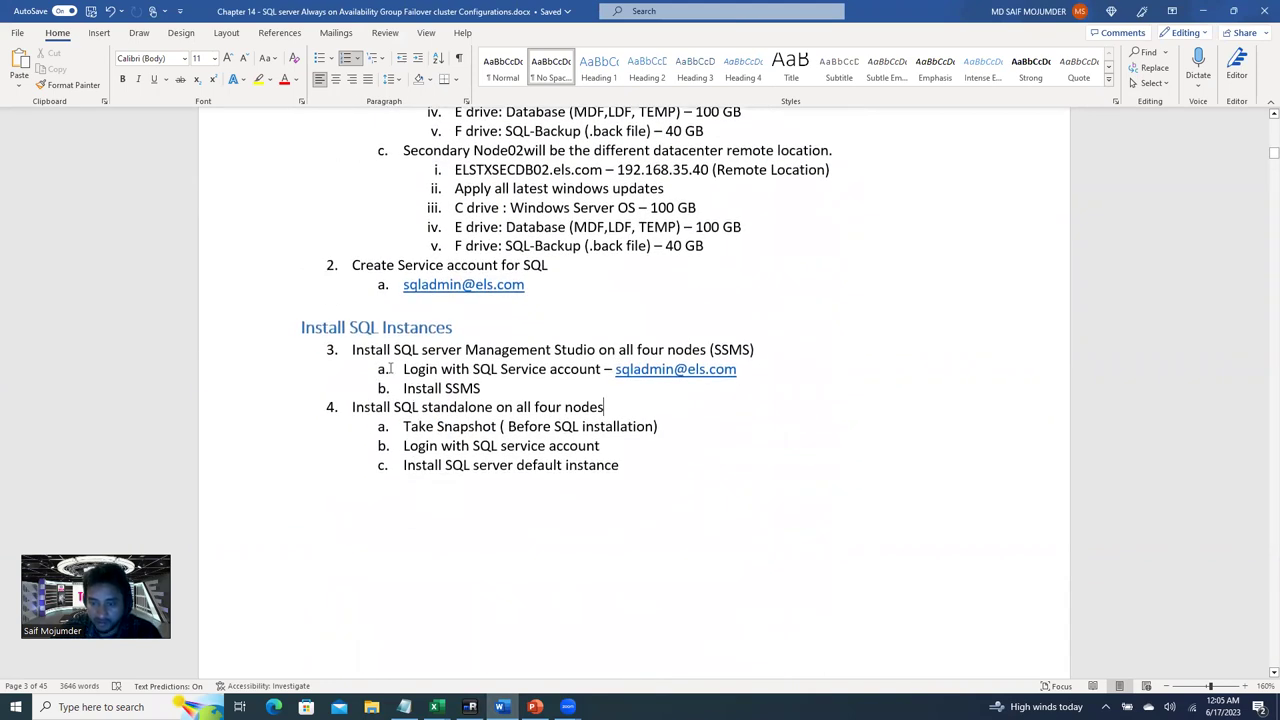
drag(405, 389, 482, 389)
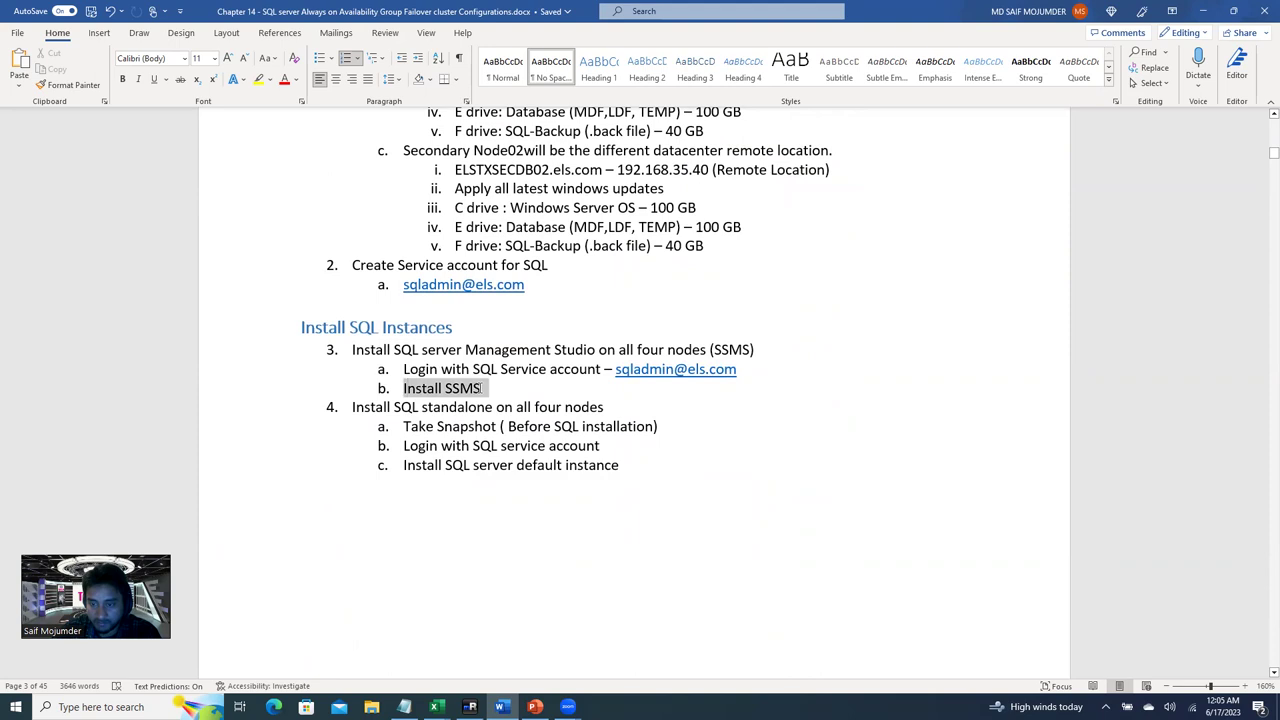
click(490, 393)
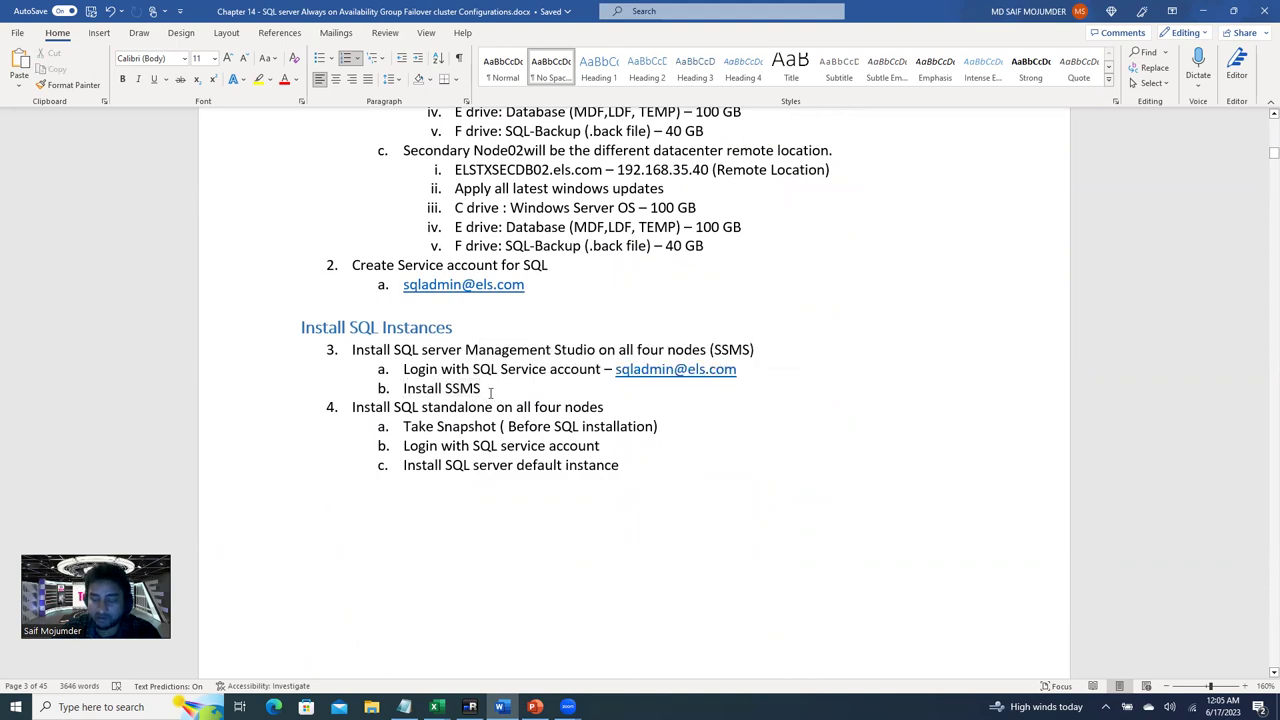
drag(404, 369, 600, 372)
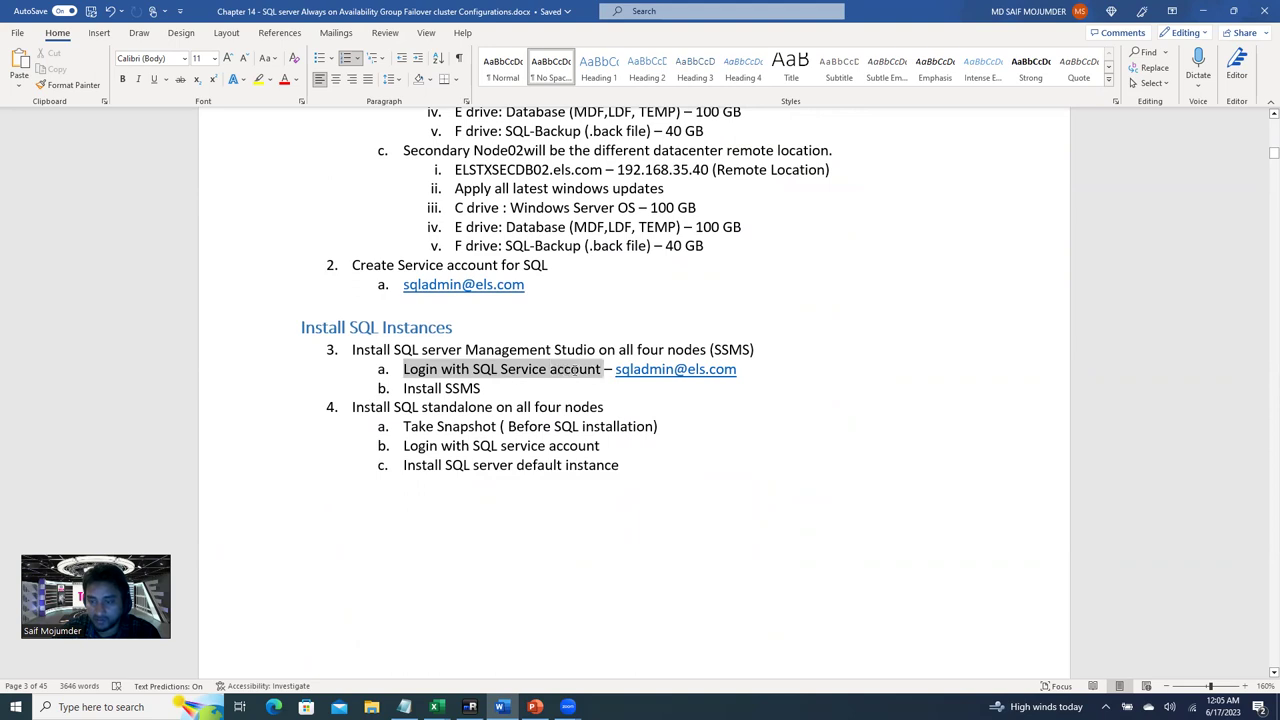
drag(404, 427, 600, 446)
drag(404, 466, 606, 468)
Scroll past the screenshots to step d, then return to the mRemoteNG sessions
scroll(537, 541, down, 3)
scroll(537, 541, down, 1)
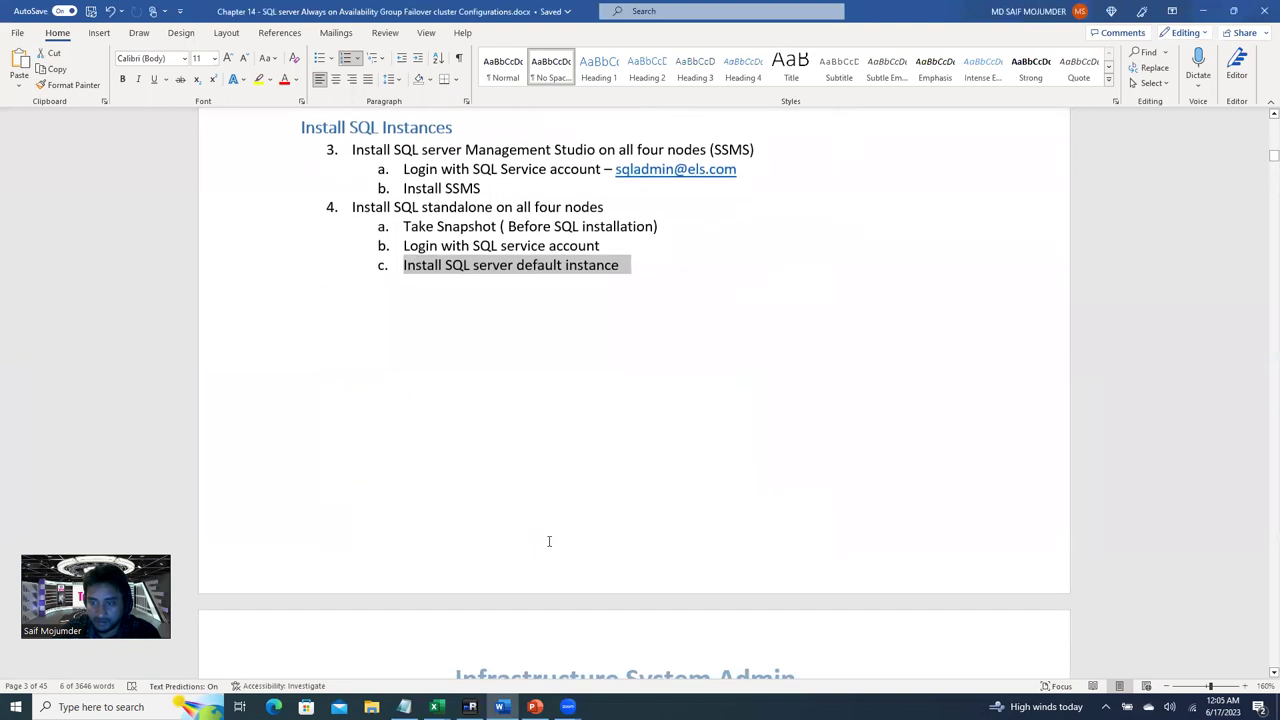
scroll(548, 541, down, 4)
scroll(548, 545, down, 20)
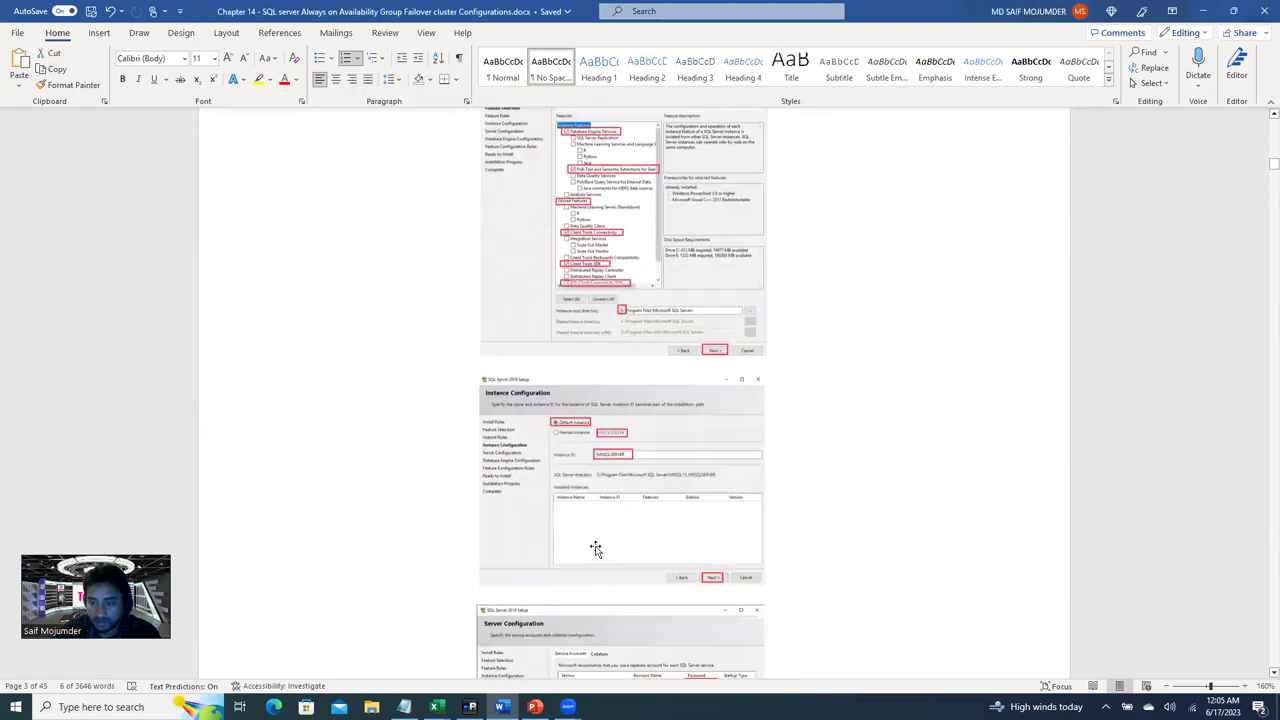
scroll(613, 545, down, 14)
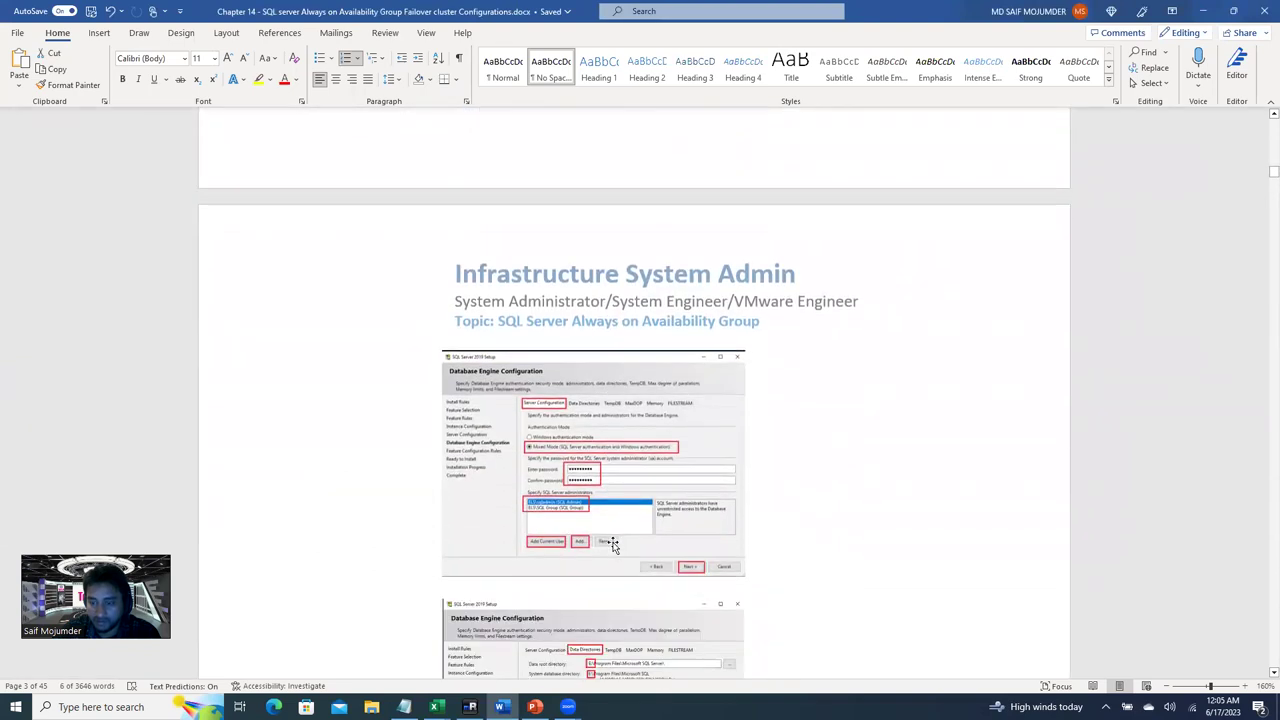
scroll(614, 545, down, 6)
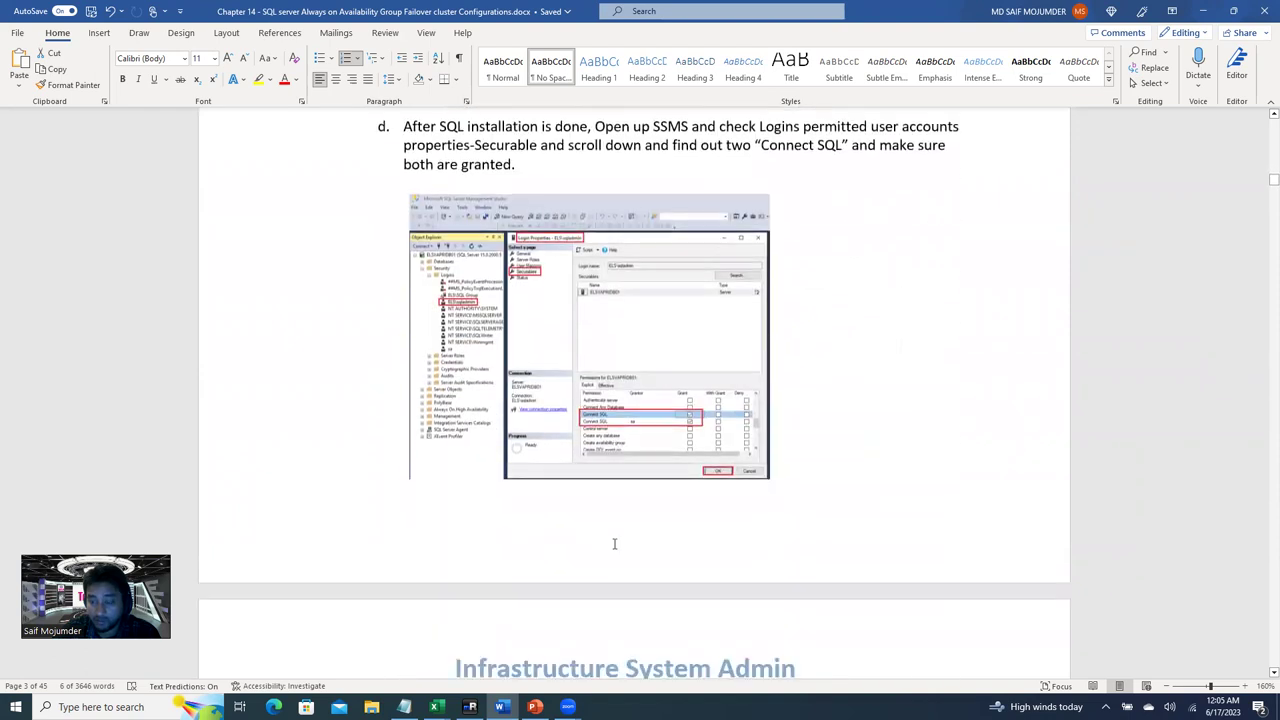
scroll(614, 536, down, 2)
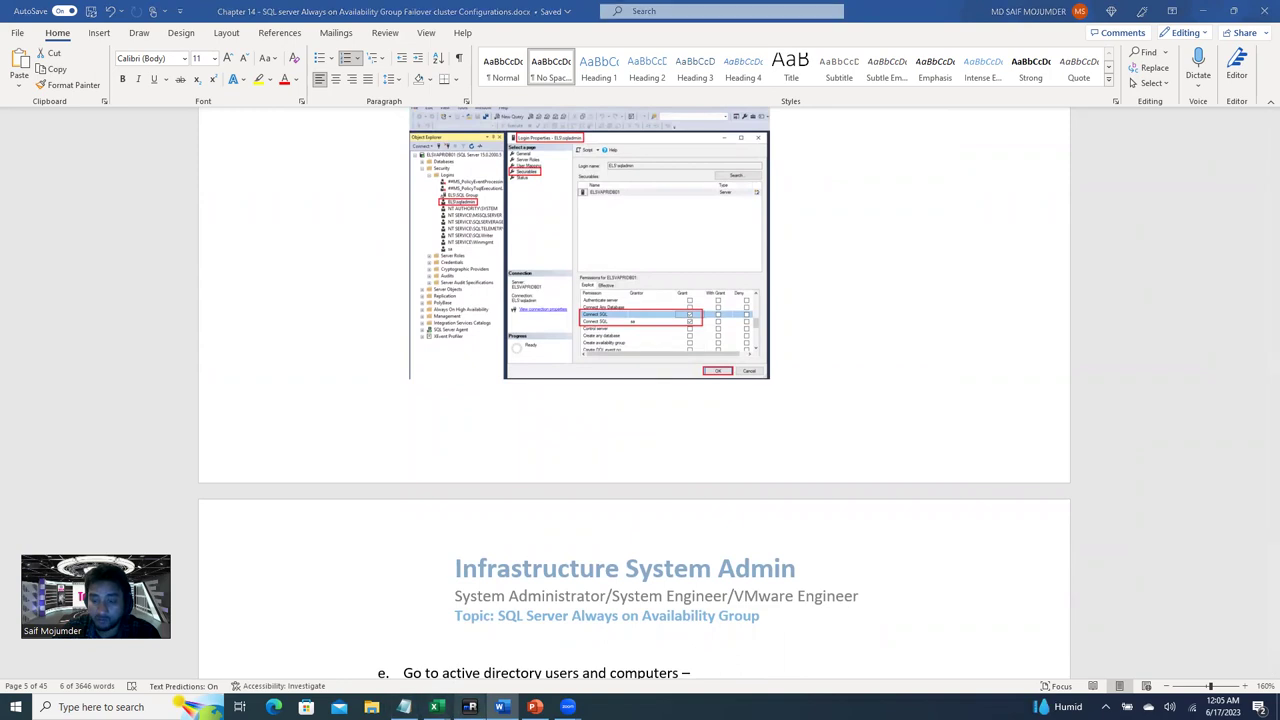
click(470, 707)
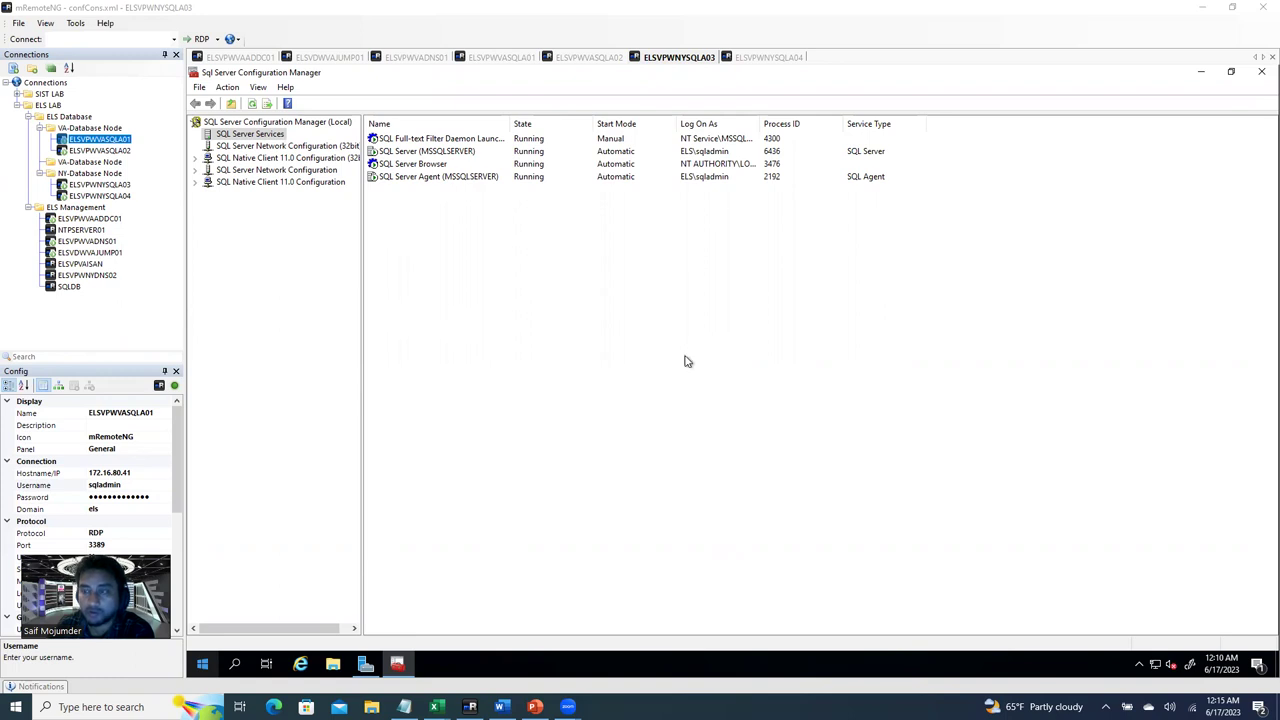
Close the finished SQL Server 2019 setup on ELSVPWNYSQLA04 and open the Management Tools download page
click(786, 57)
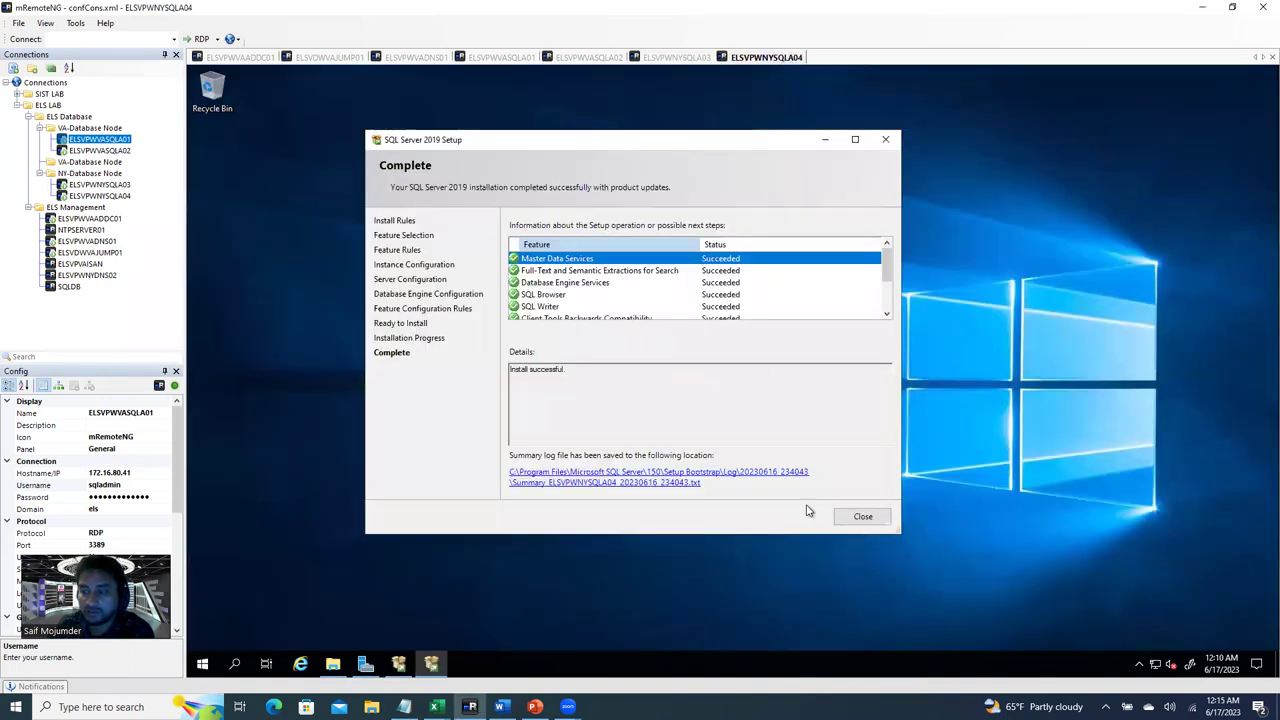
click(855, 518)
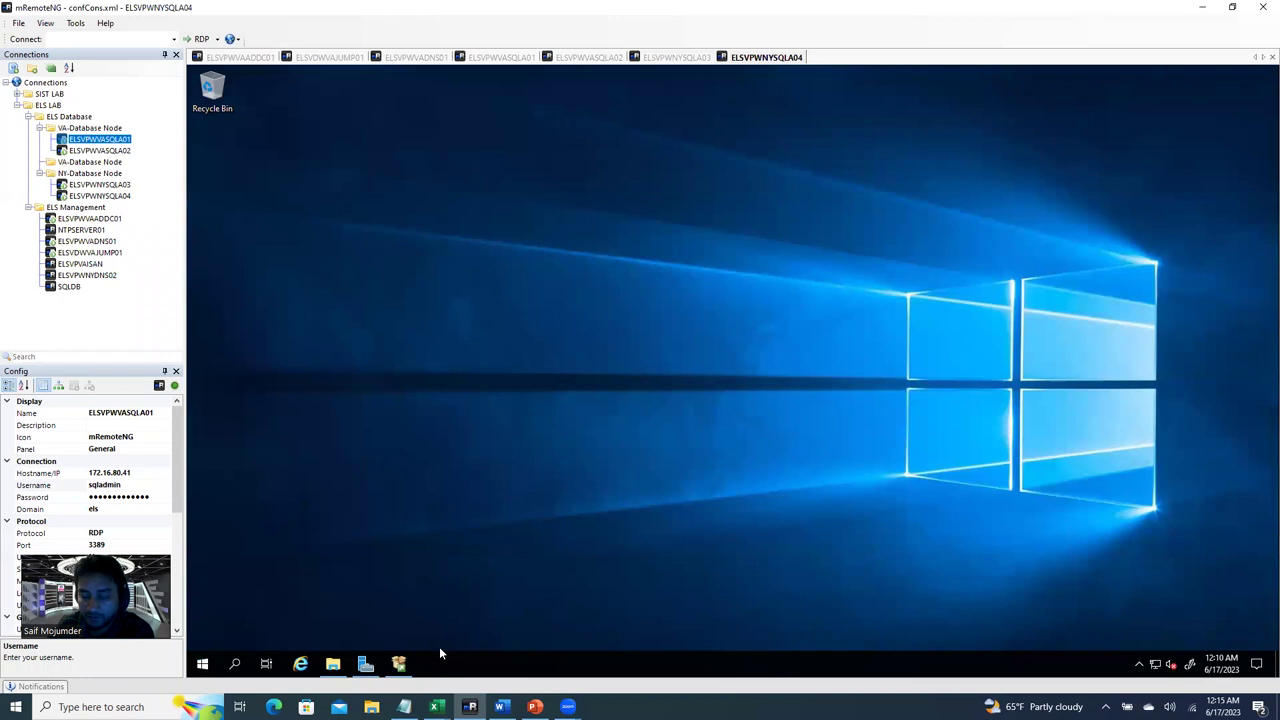
click(398, 663)
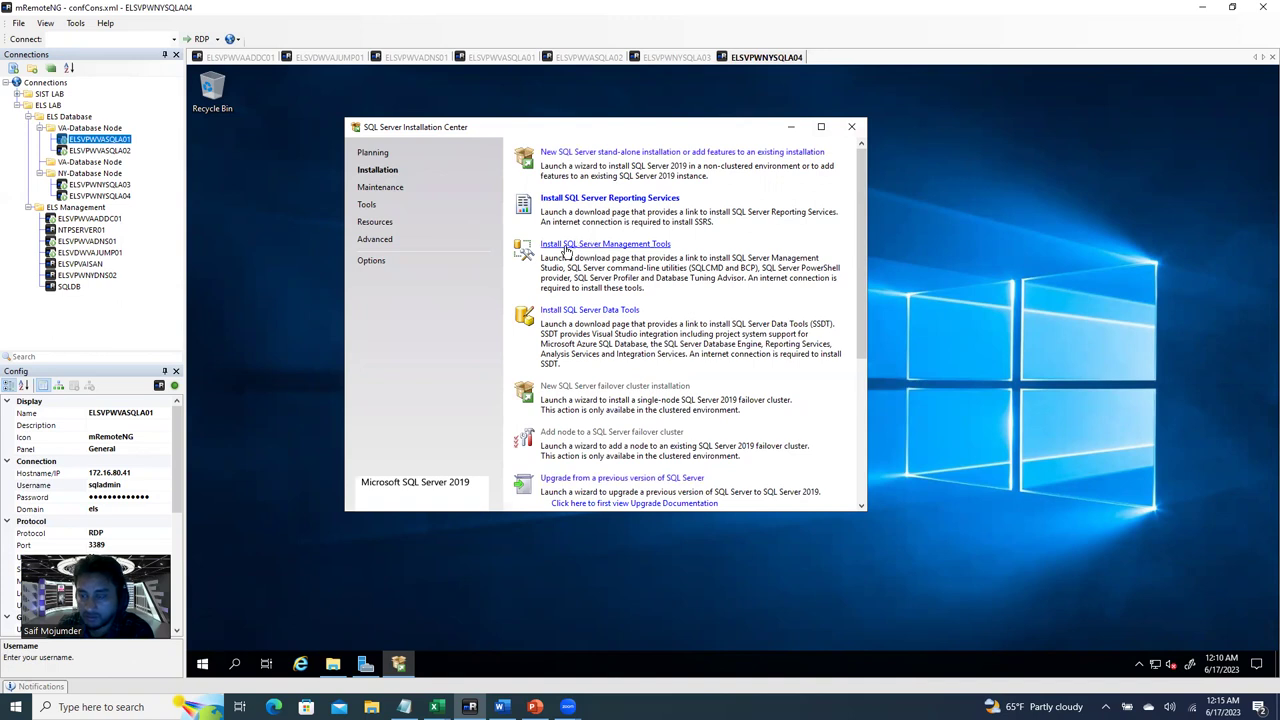
click(583, 249)
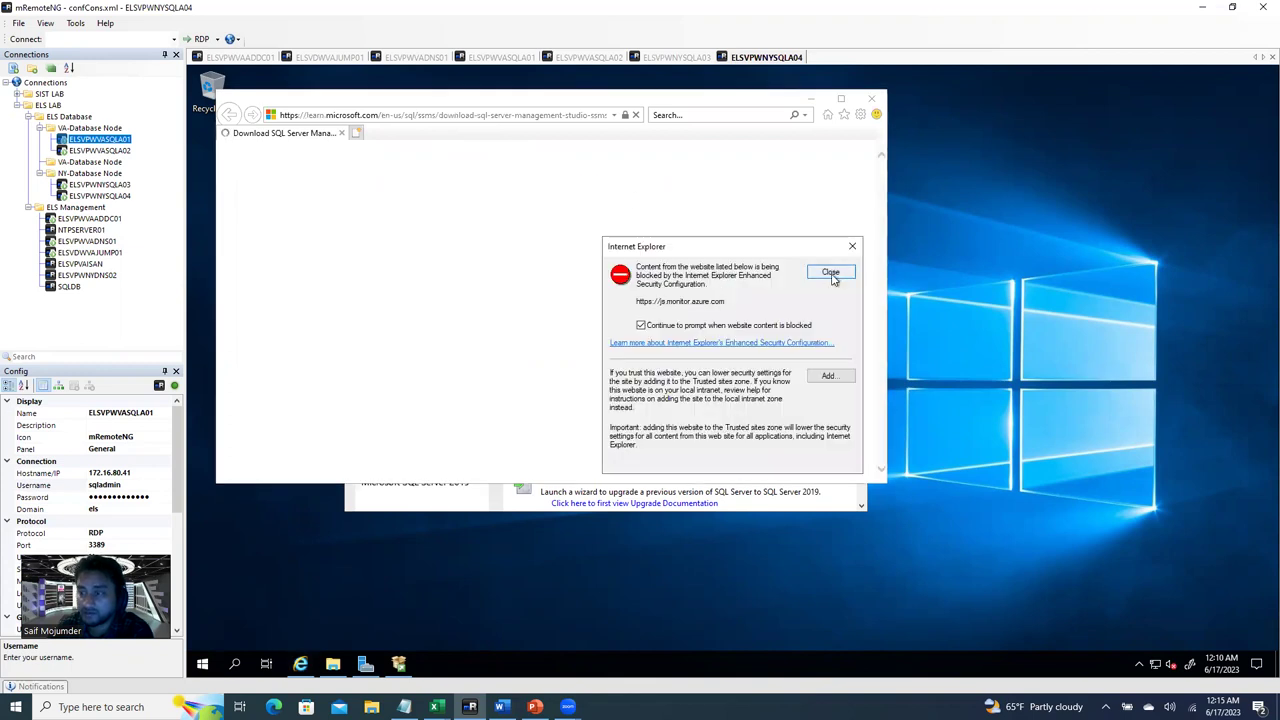
Dismiss the blocked-content and IE11 setup prompts, then select the download page address
click(833, 272)
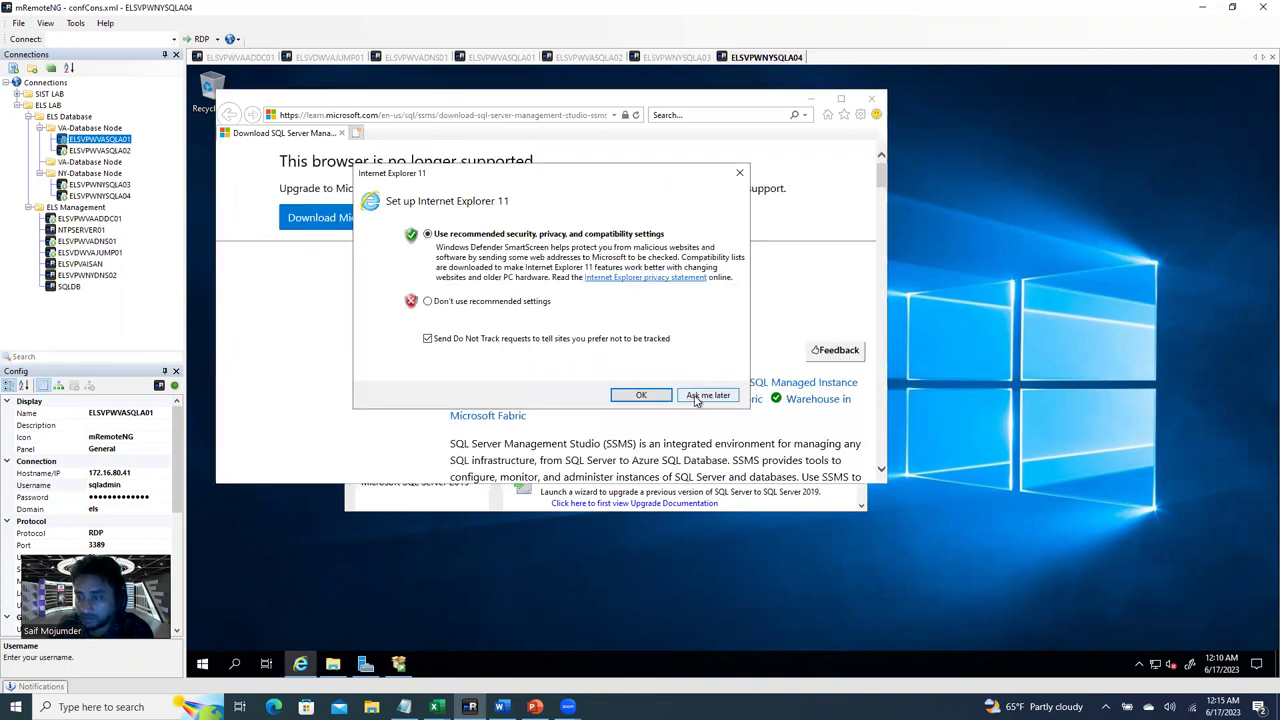
click(708, 395)
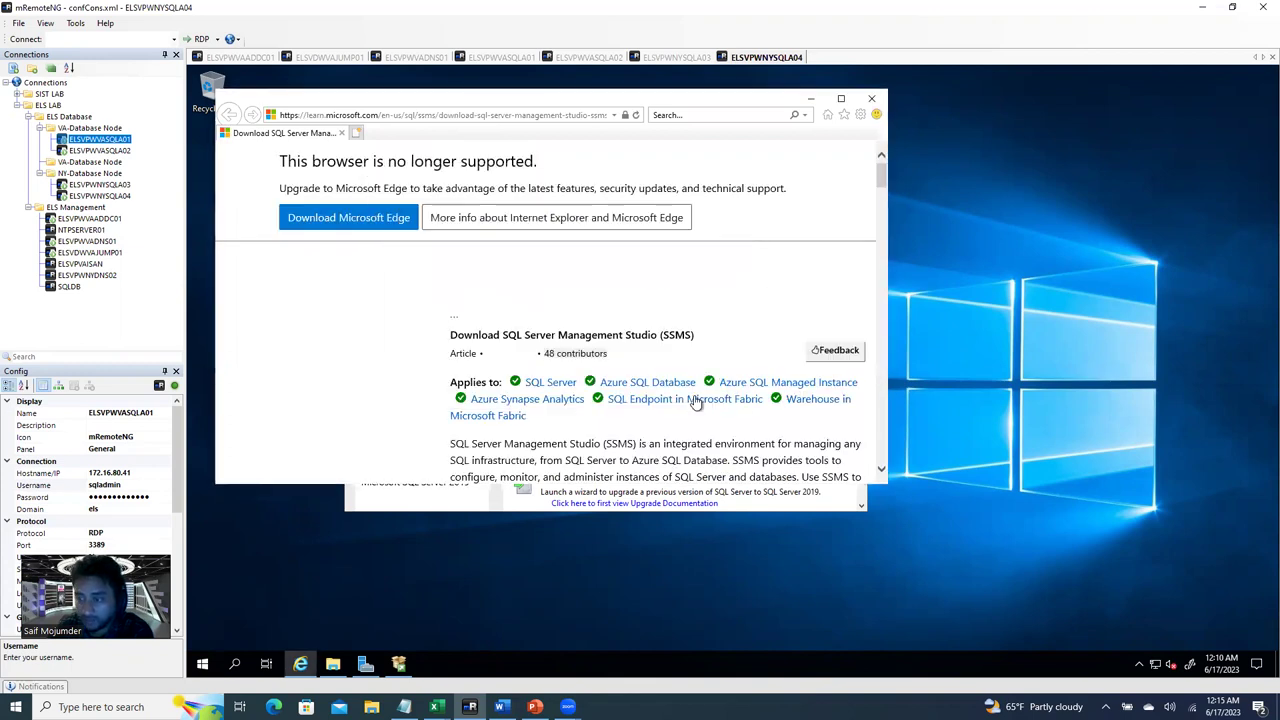
click(493, 116)
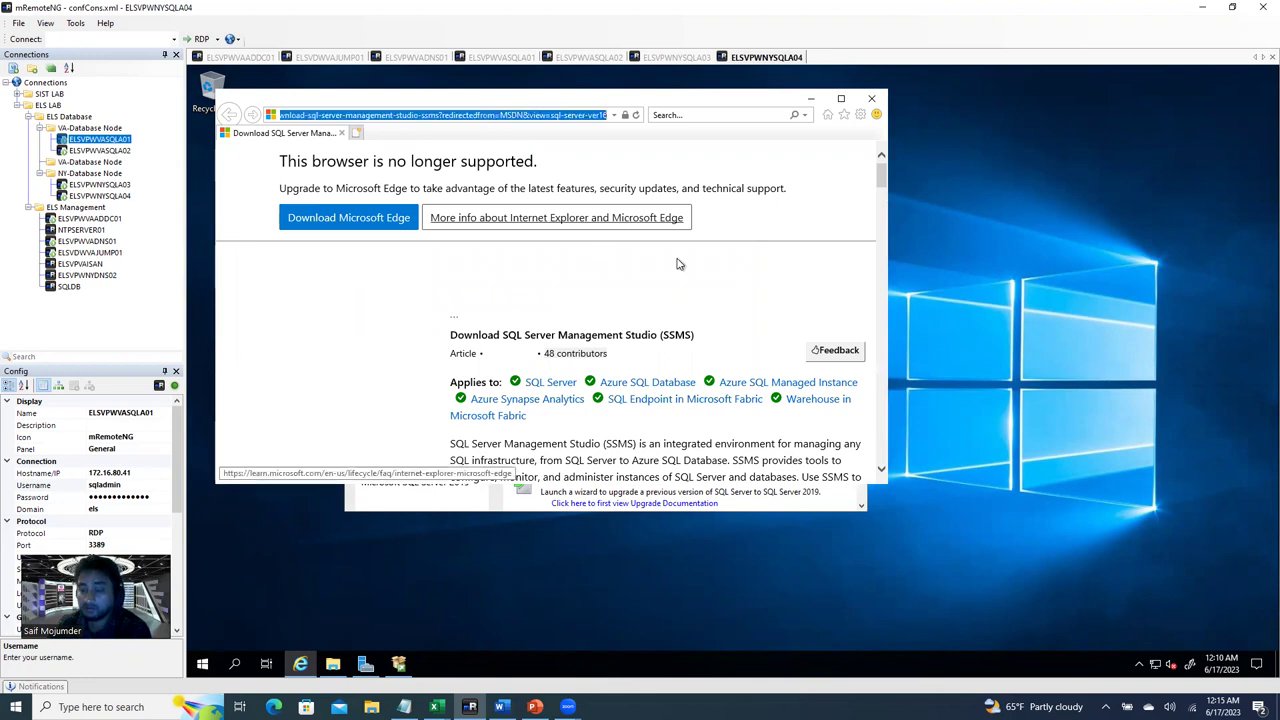
scroll(577, 421, down, 2)
scroll(577, 421, up, 3)
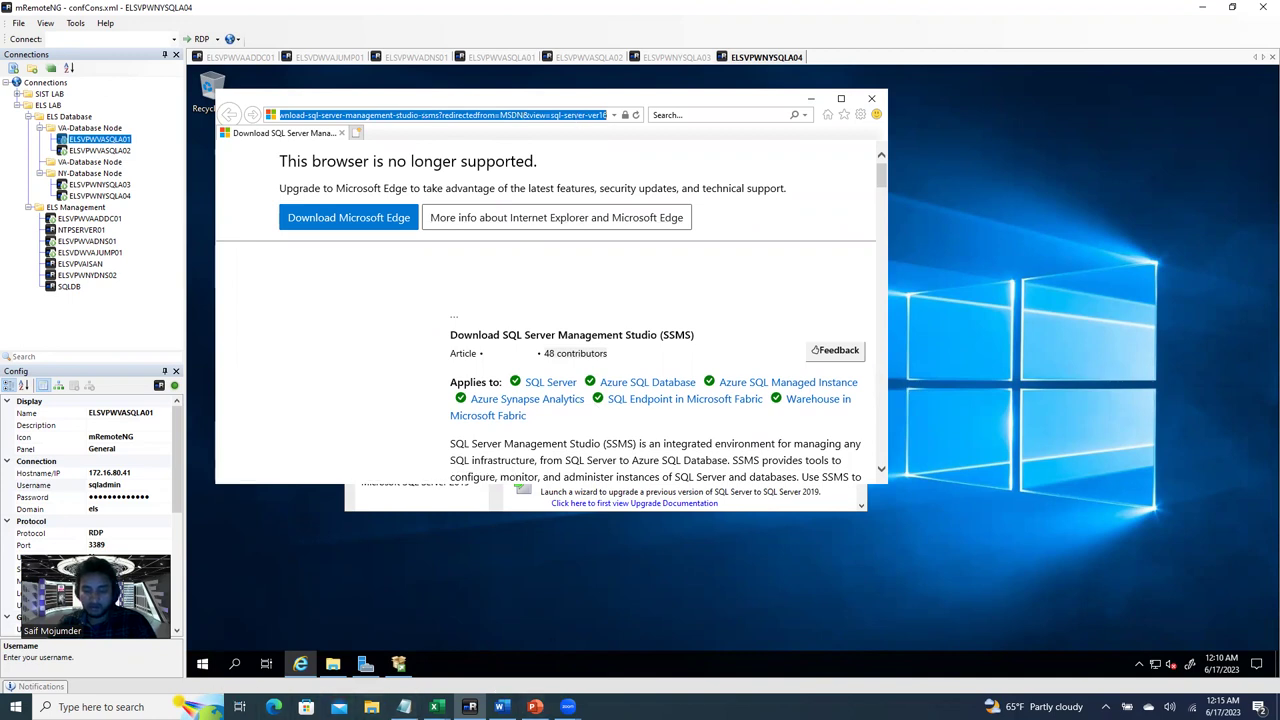
Launch Google Chrome from Windows search
click(110, 707)
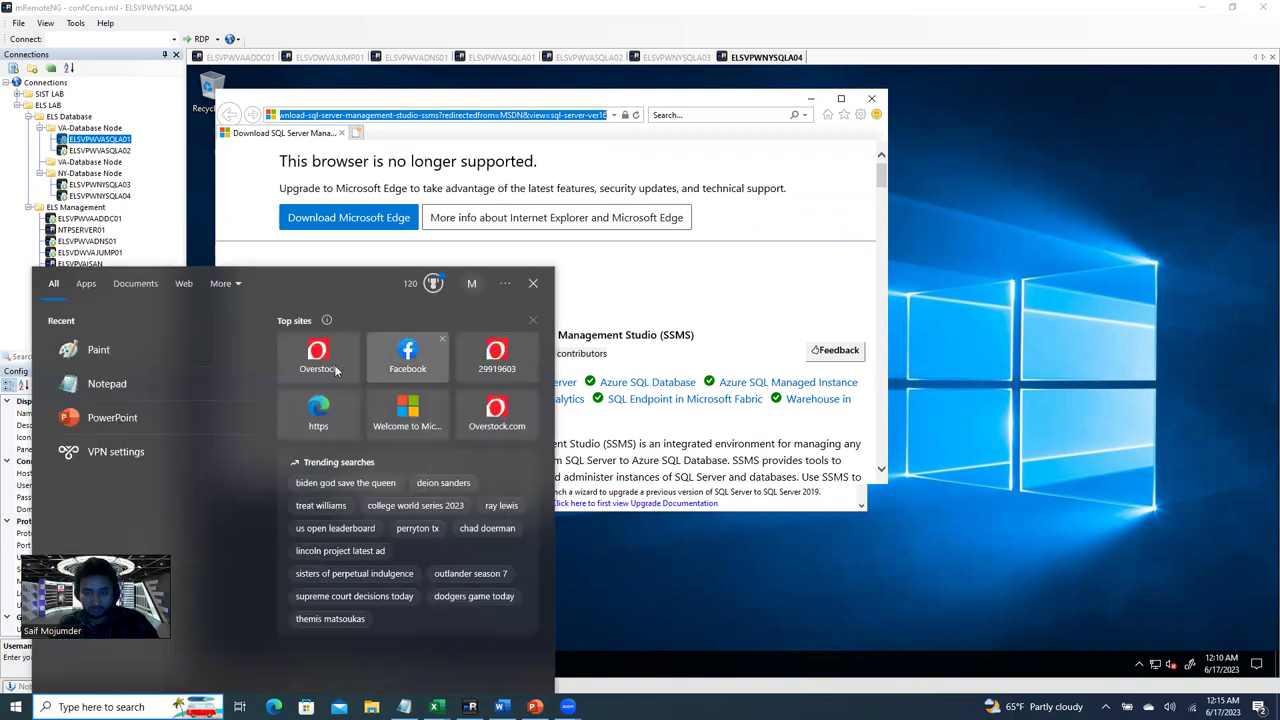
text(c)
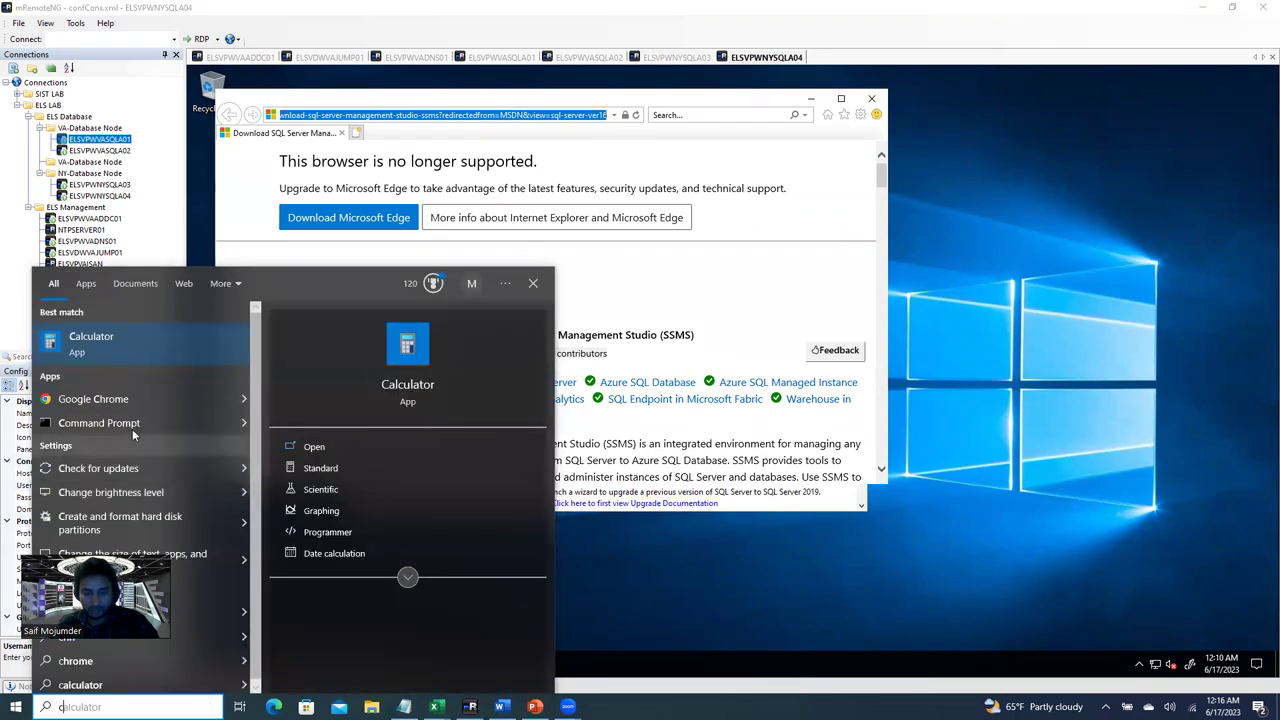
click(370, 290)
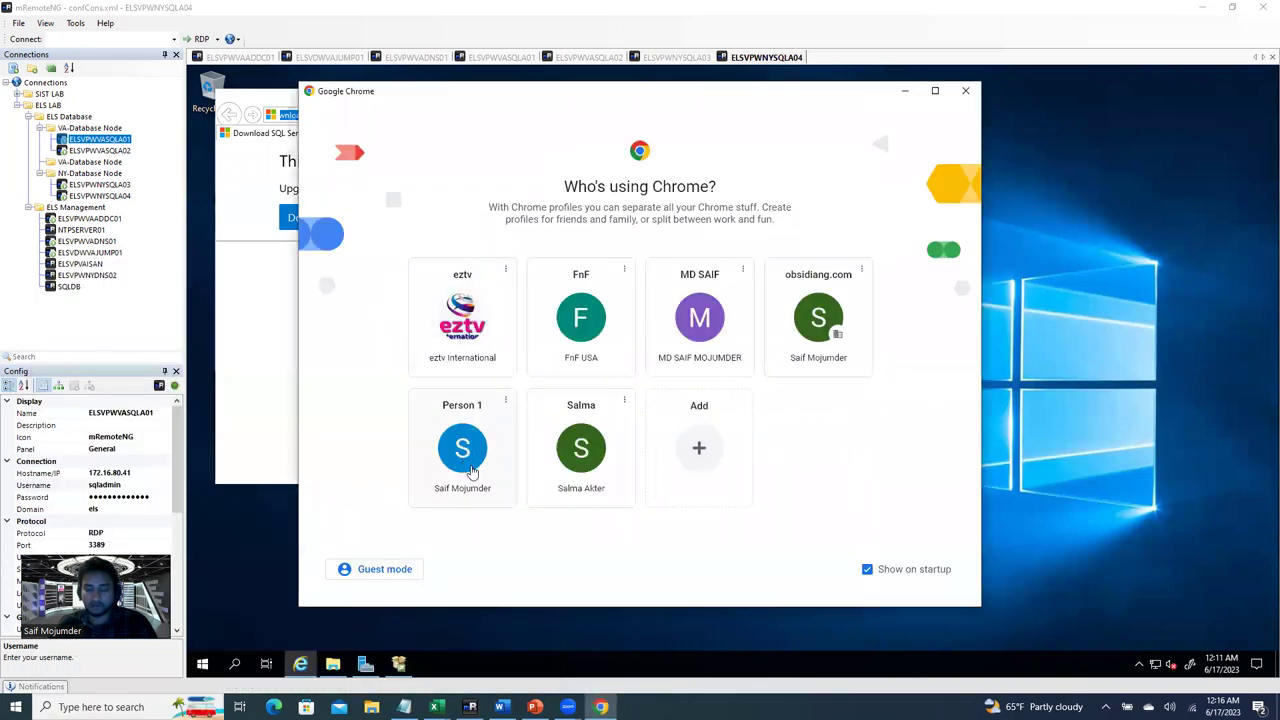
Close the Chrome profile picker and erase the accidentally pasted password from the address bar
key(alt+F4)
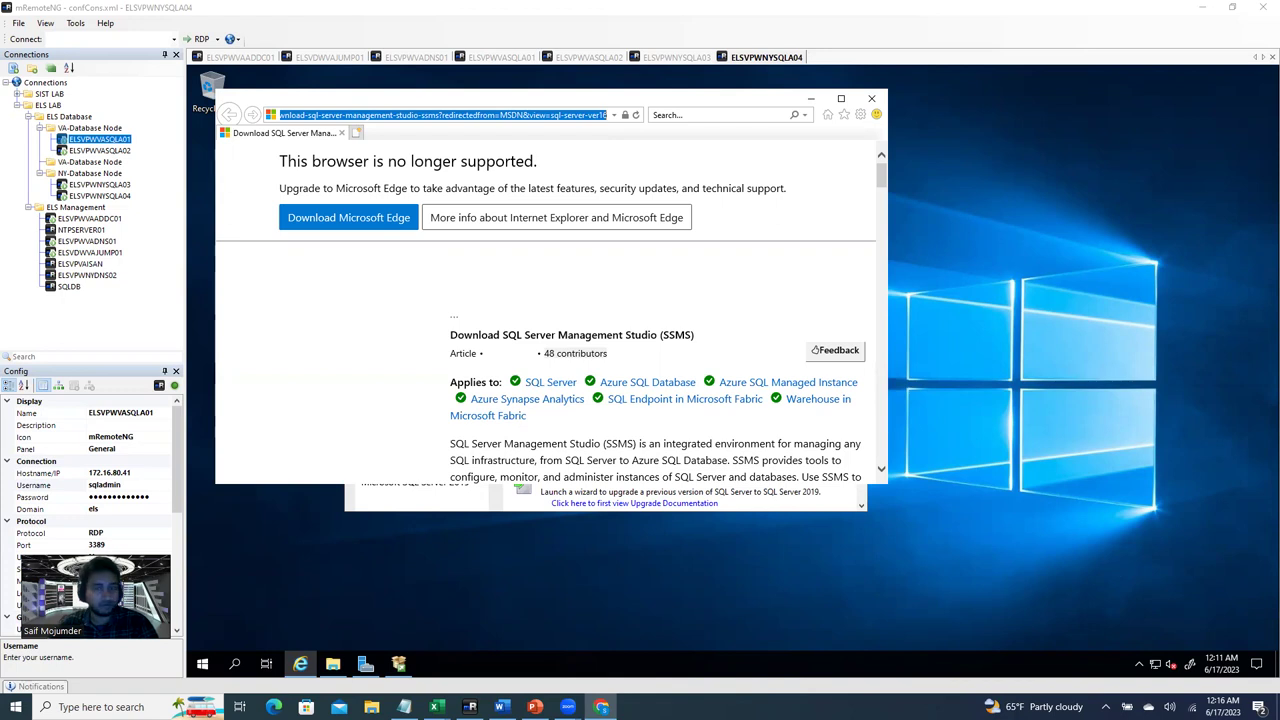
key(alt+Tab)
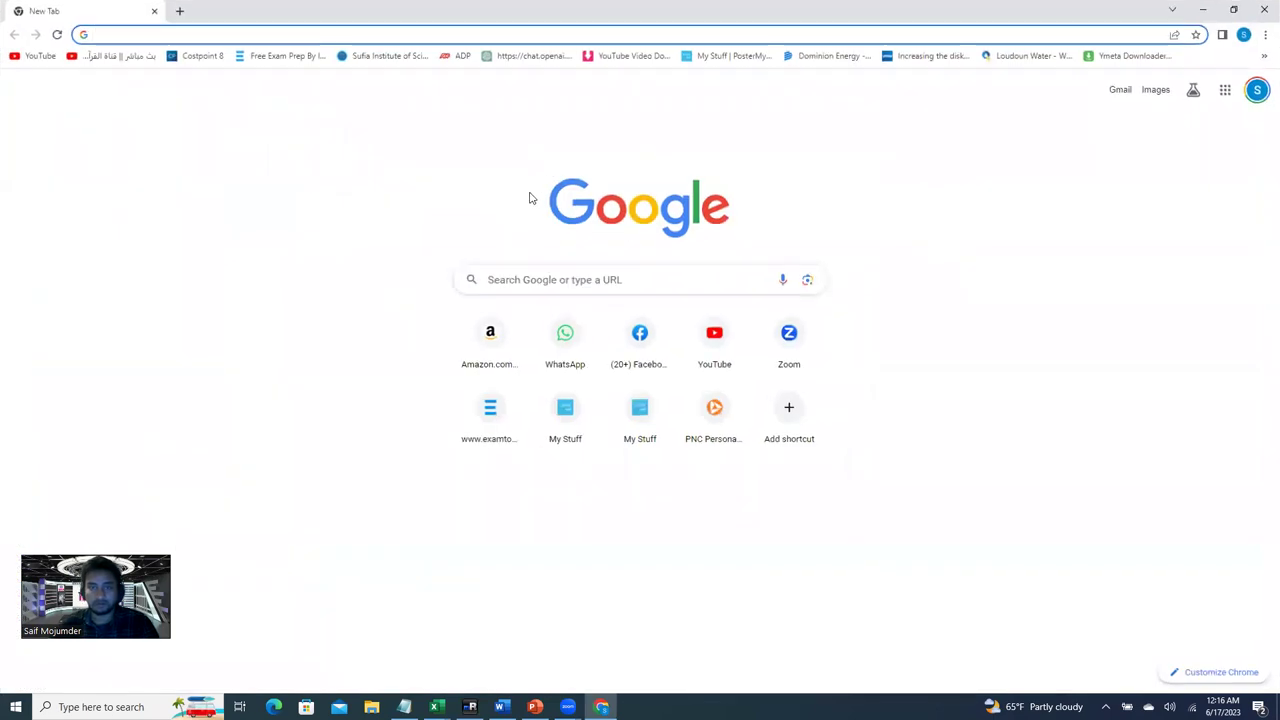
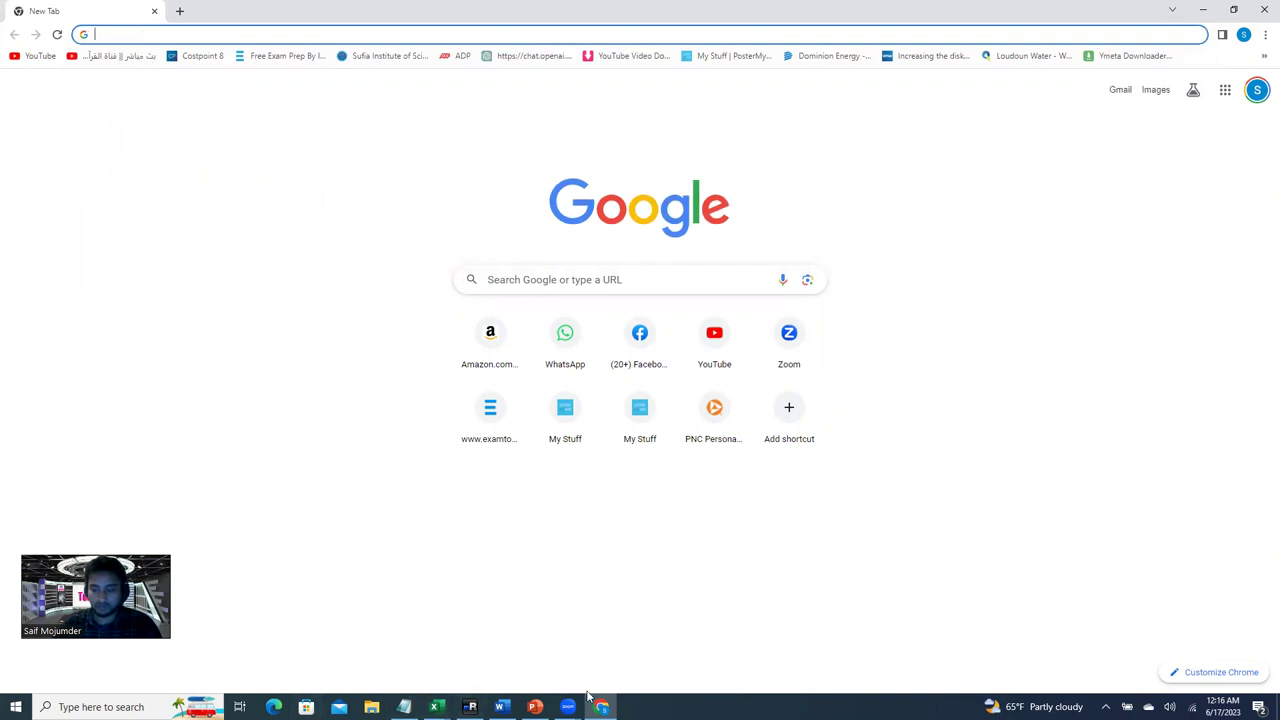
Copy the SSMS download page address from Internet Explorer and switch back to the jump server session
click(470, 707)
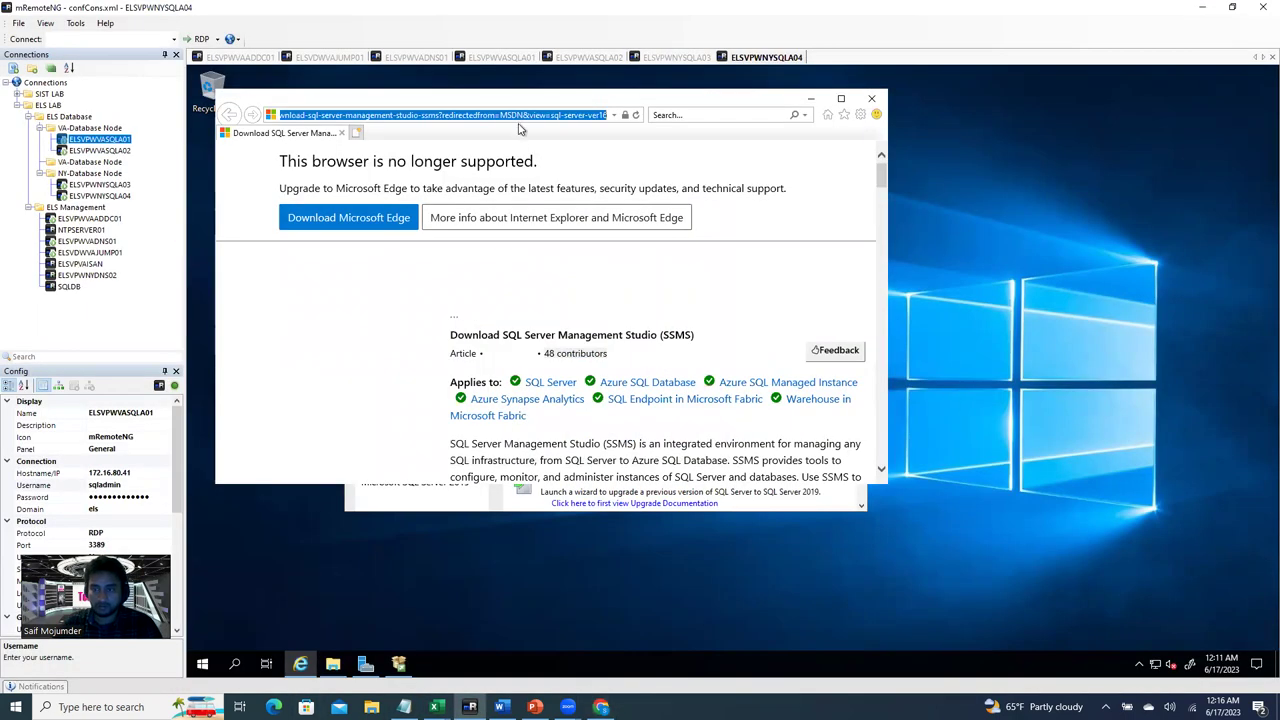
right_click(522, 115)
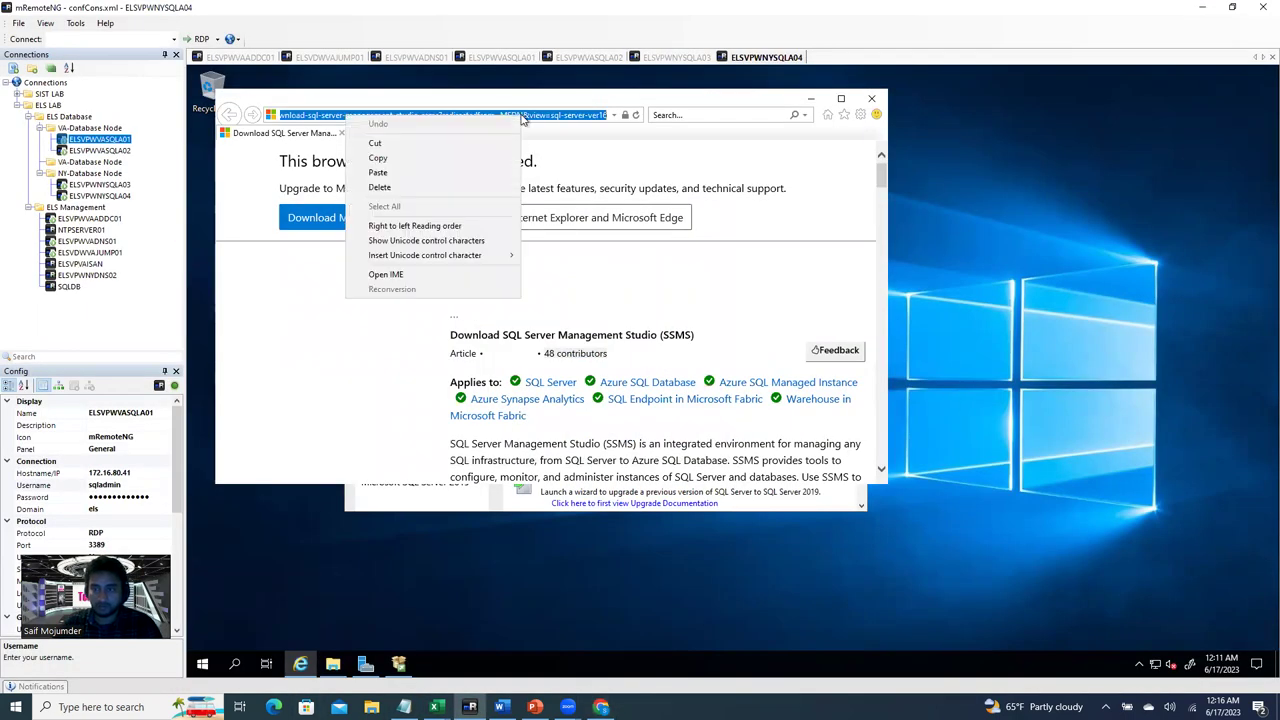
click(378, 164)
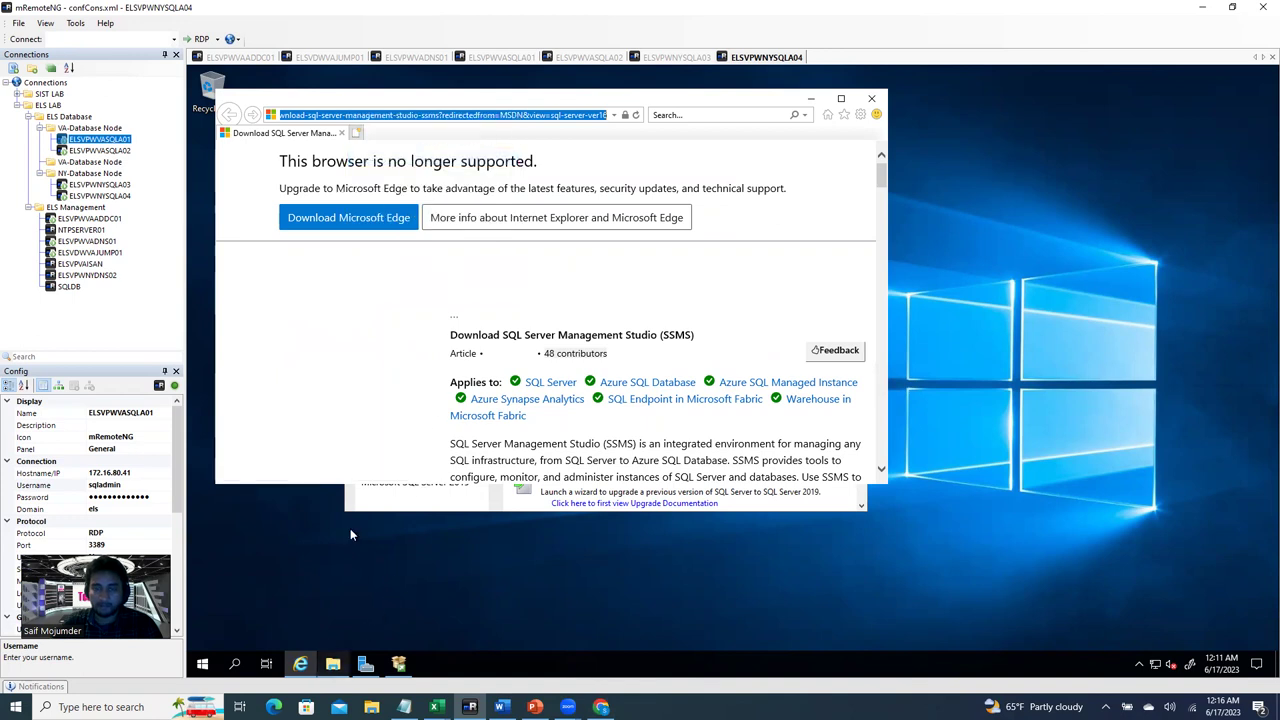
click(325, 57)
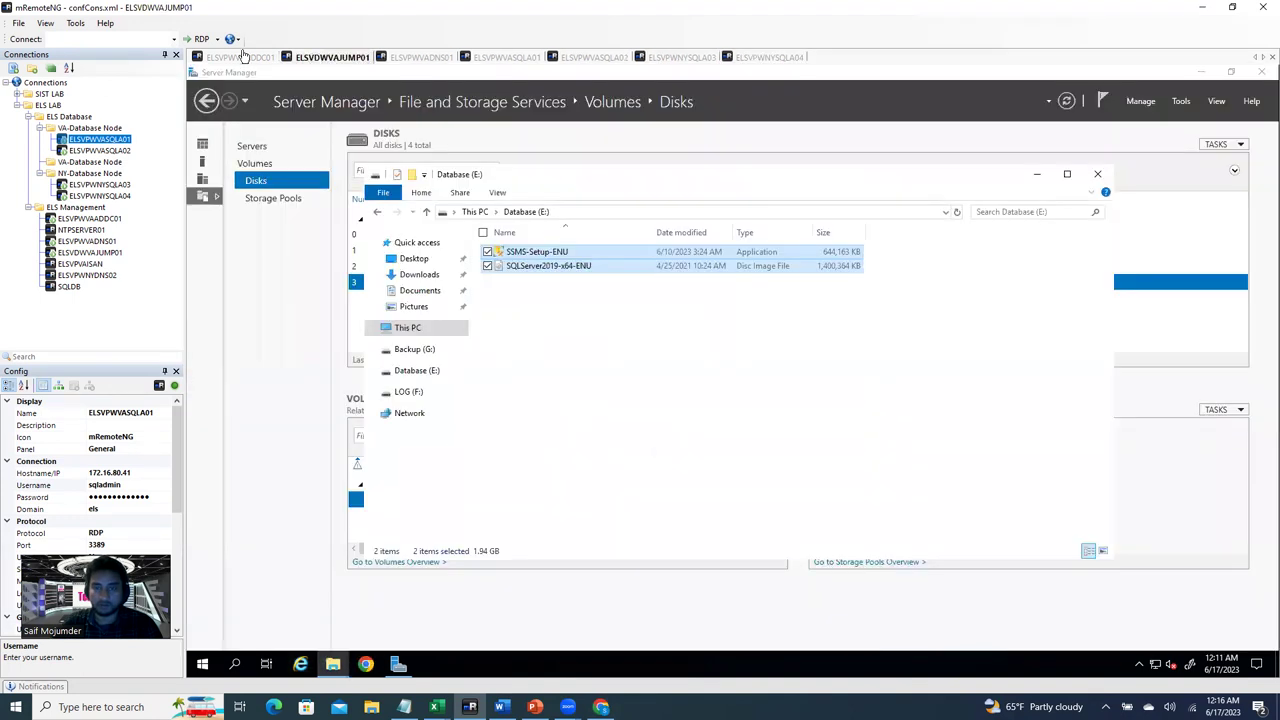
click(240, 57)
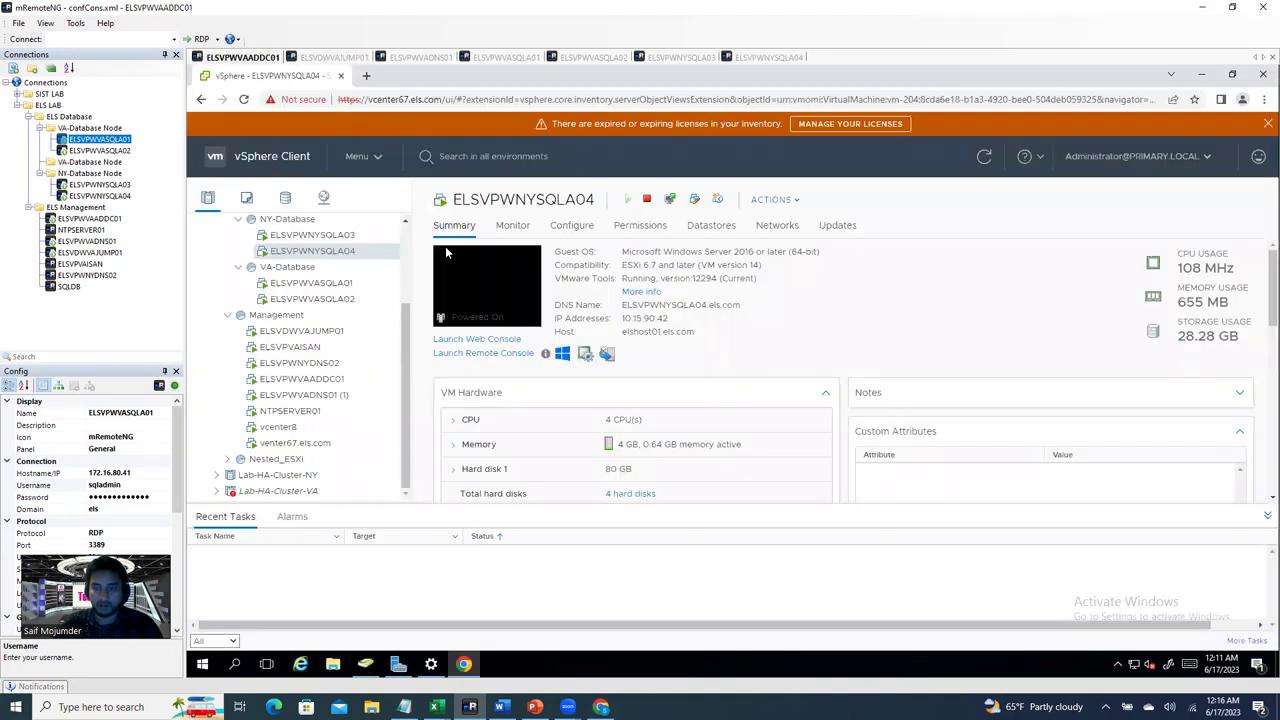
Load the copied SSMS download link in a new Chrome tab, minimize Chrome, and return to ELSVPWNYSQLA04
click(366, 76)
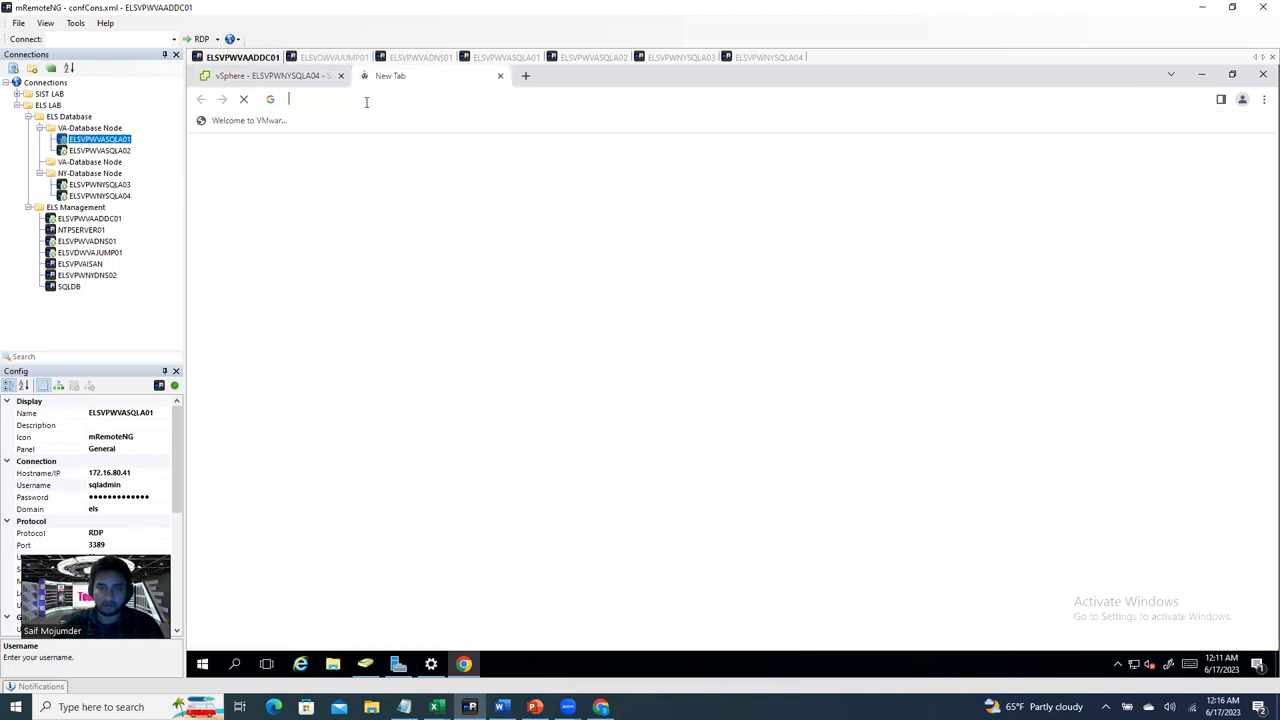
click(366, 100)
key(ctrl+v)
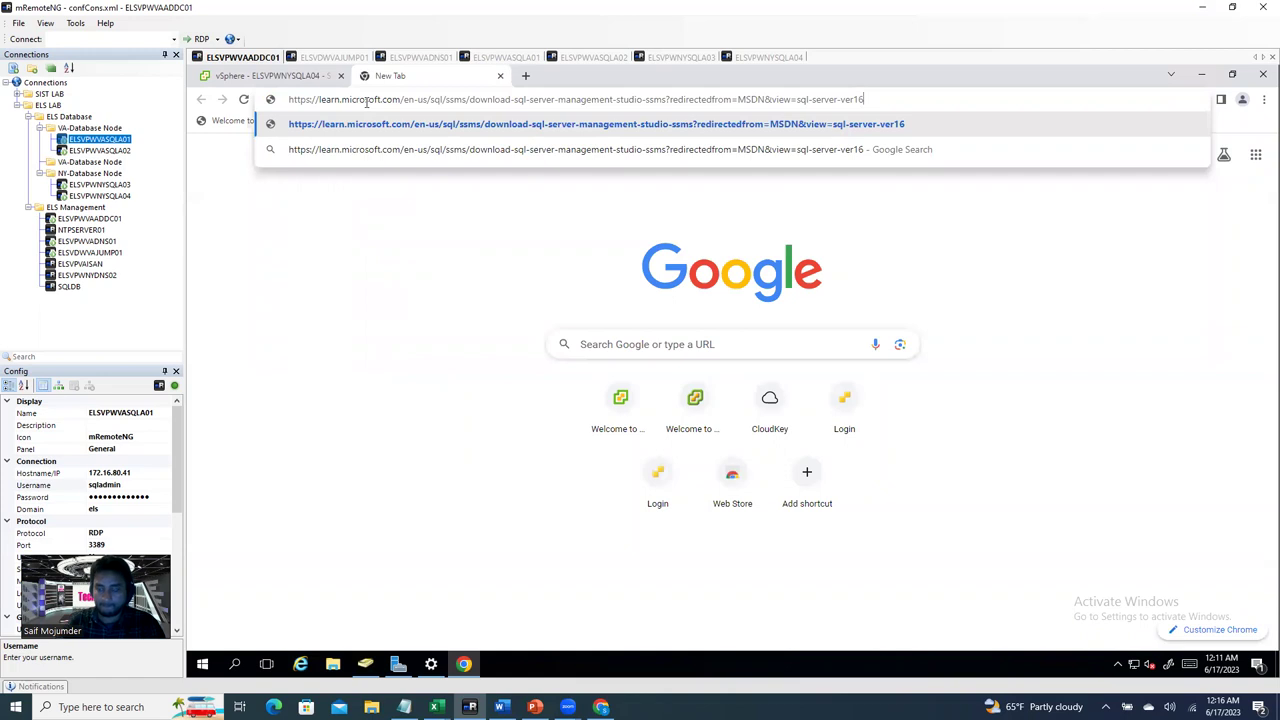
key(Return)
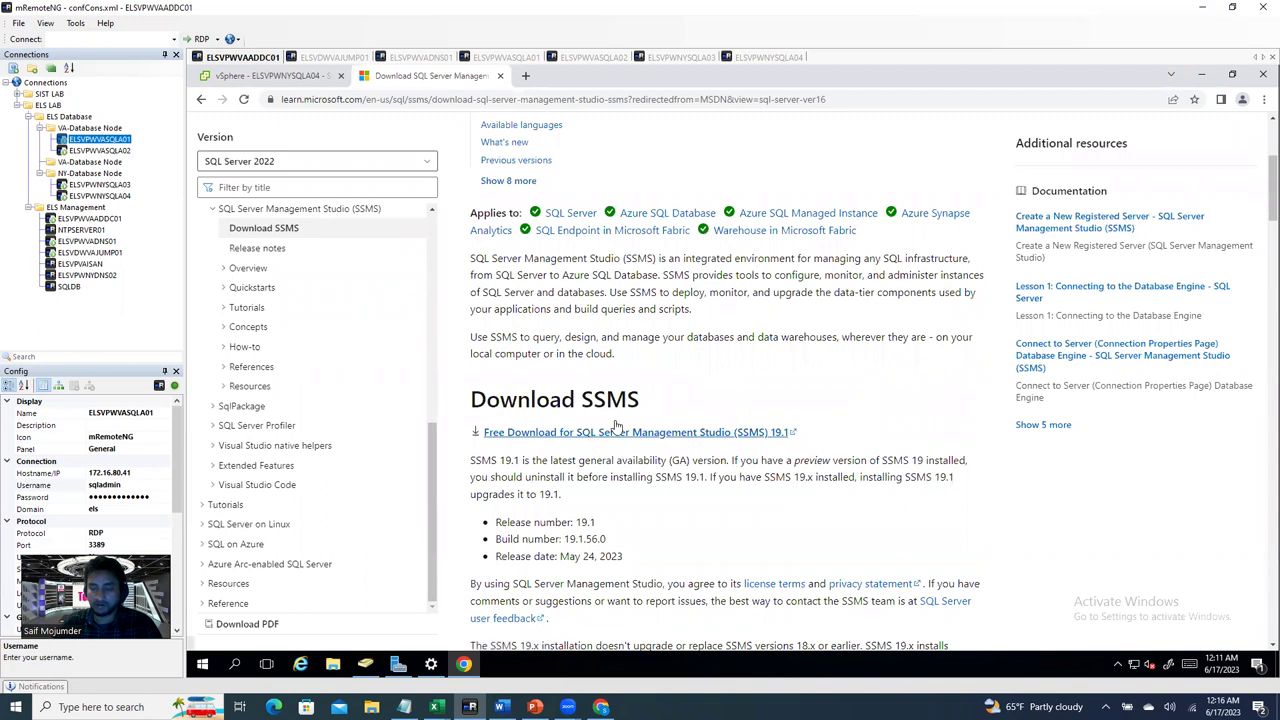
click(1204, 76)
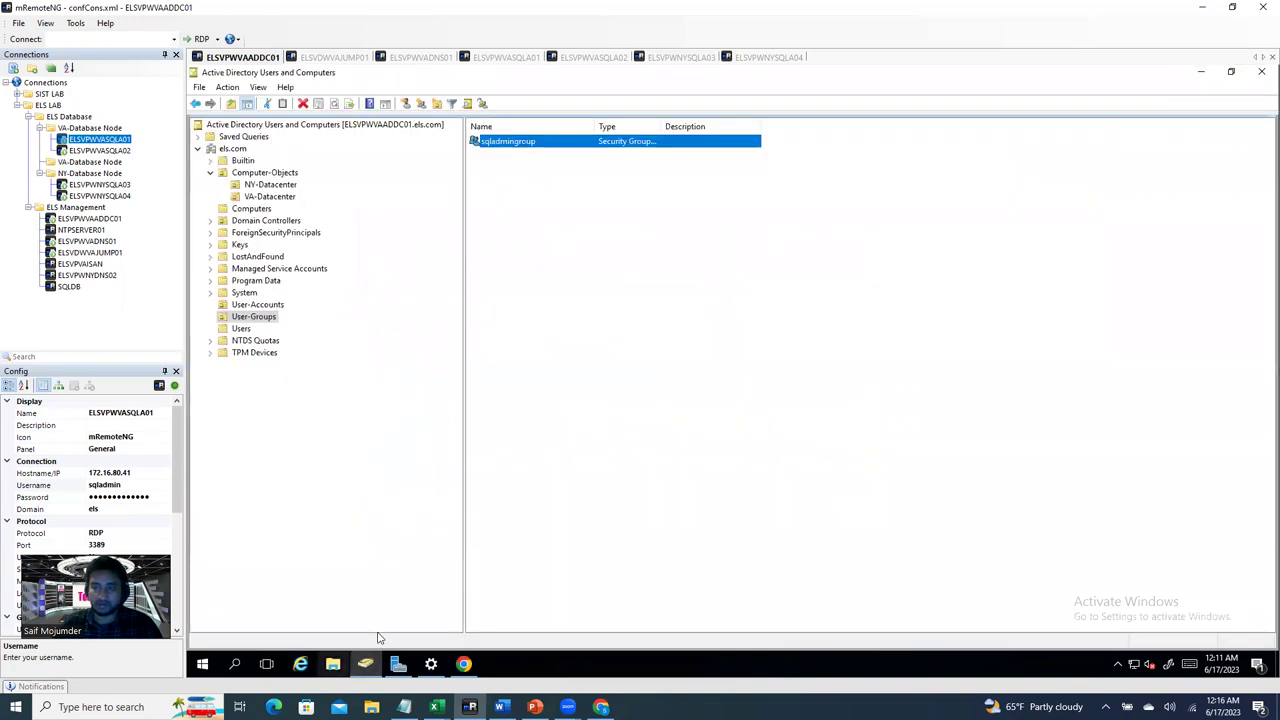
click(766, 58)
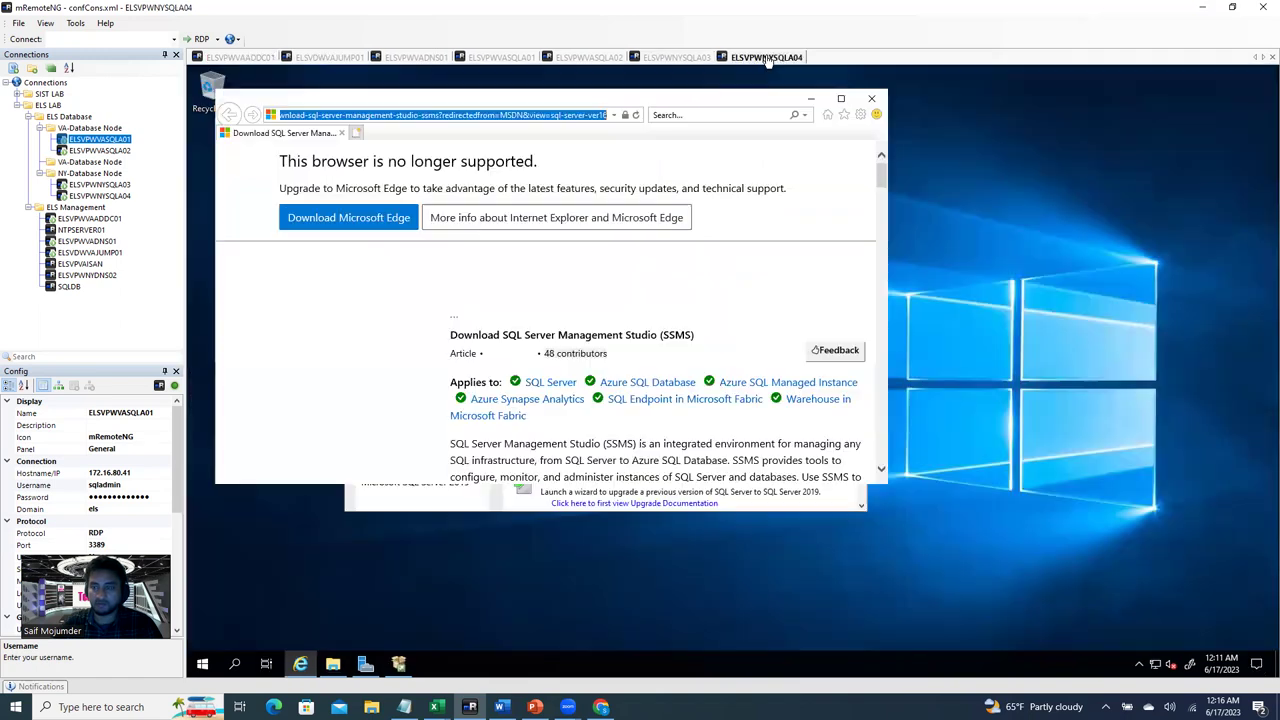
Close IE and Installation Center, open Database (E:), and run SSMS-Setup-ENU as administrator
click(871, 98)
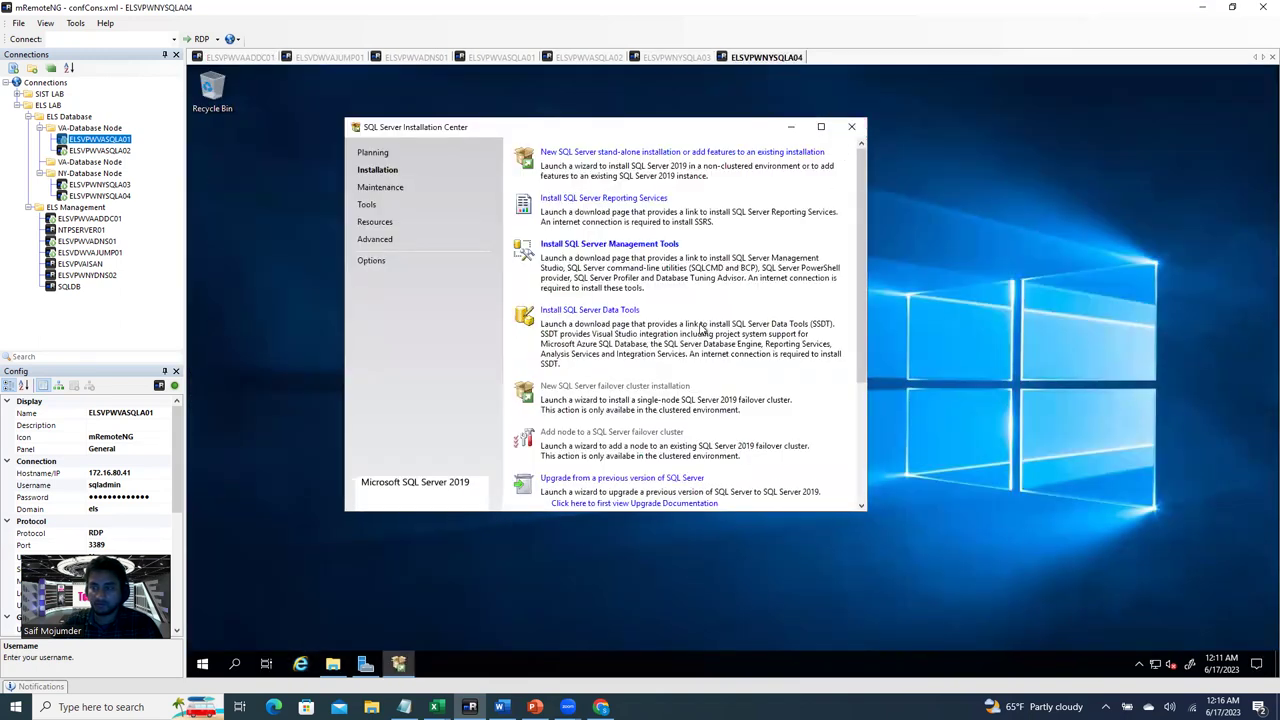
key(alt+F4)
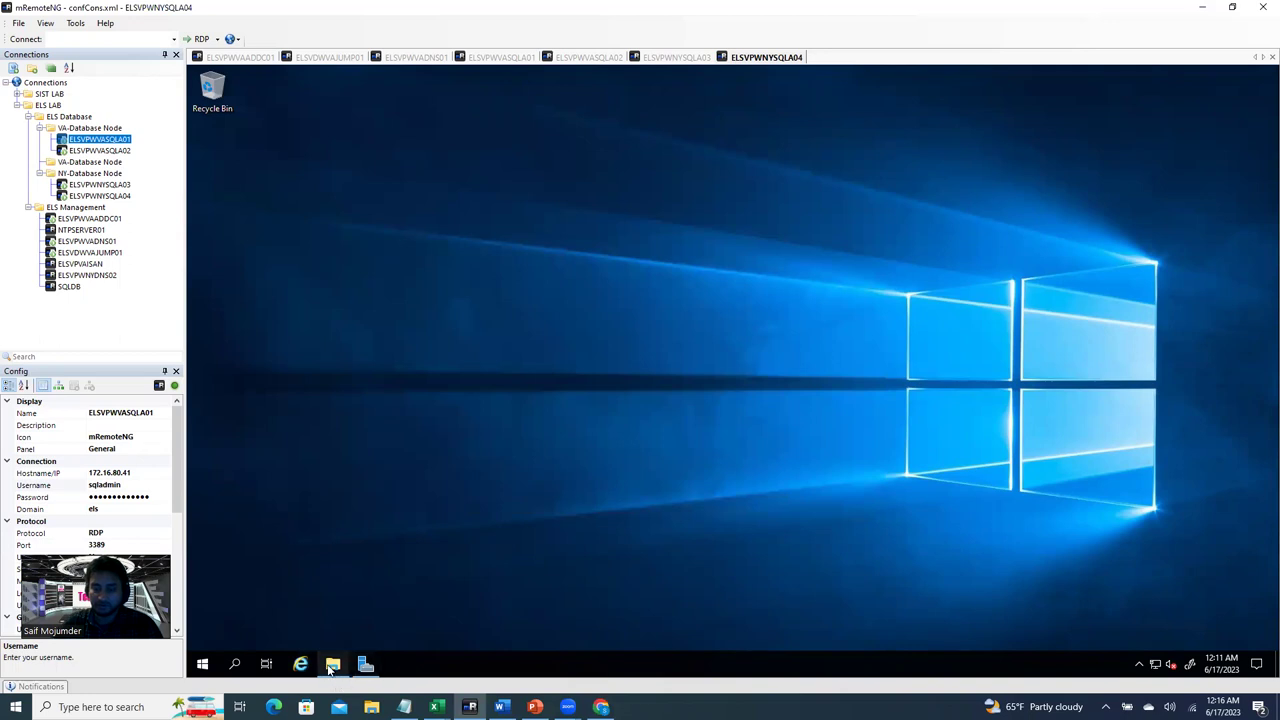
click(332, 665)
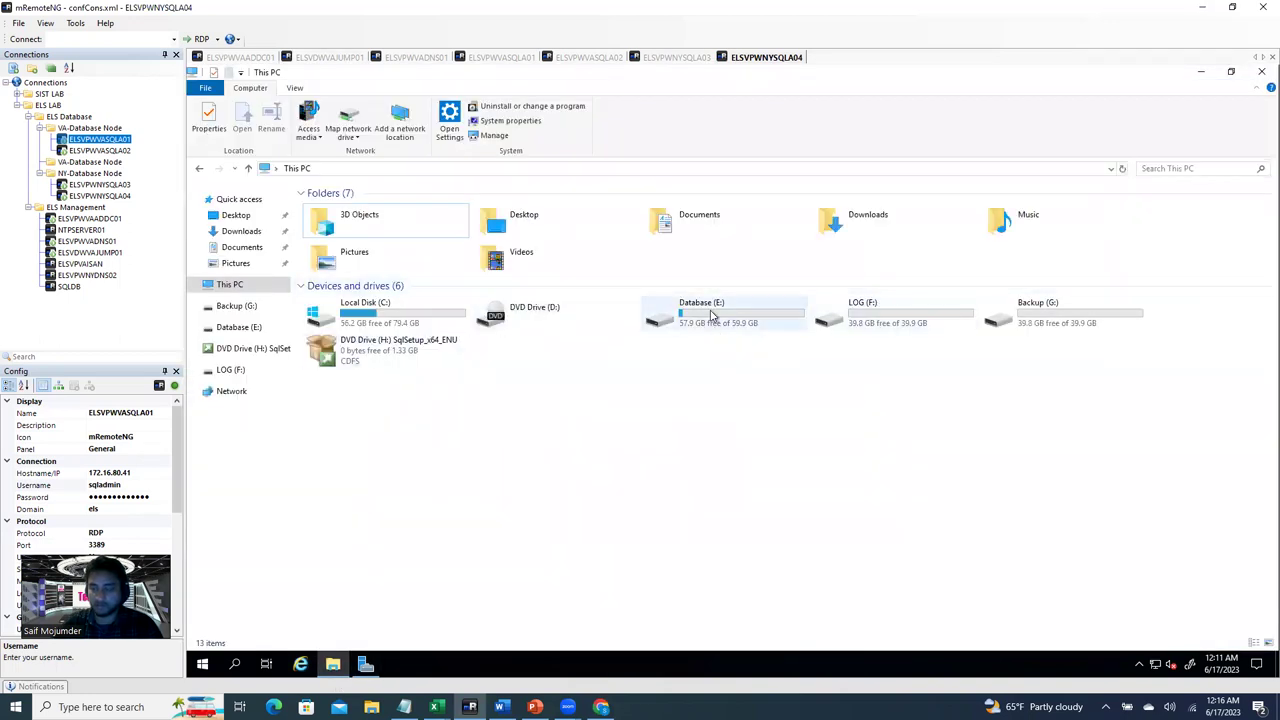
click(705, 320)
key(Return)
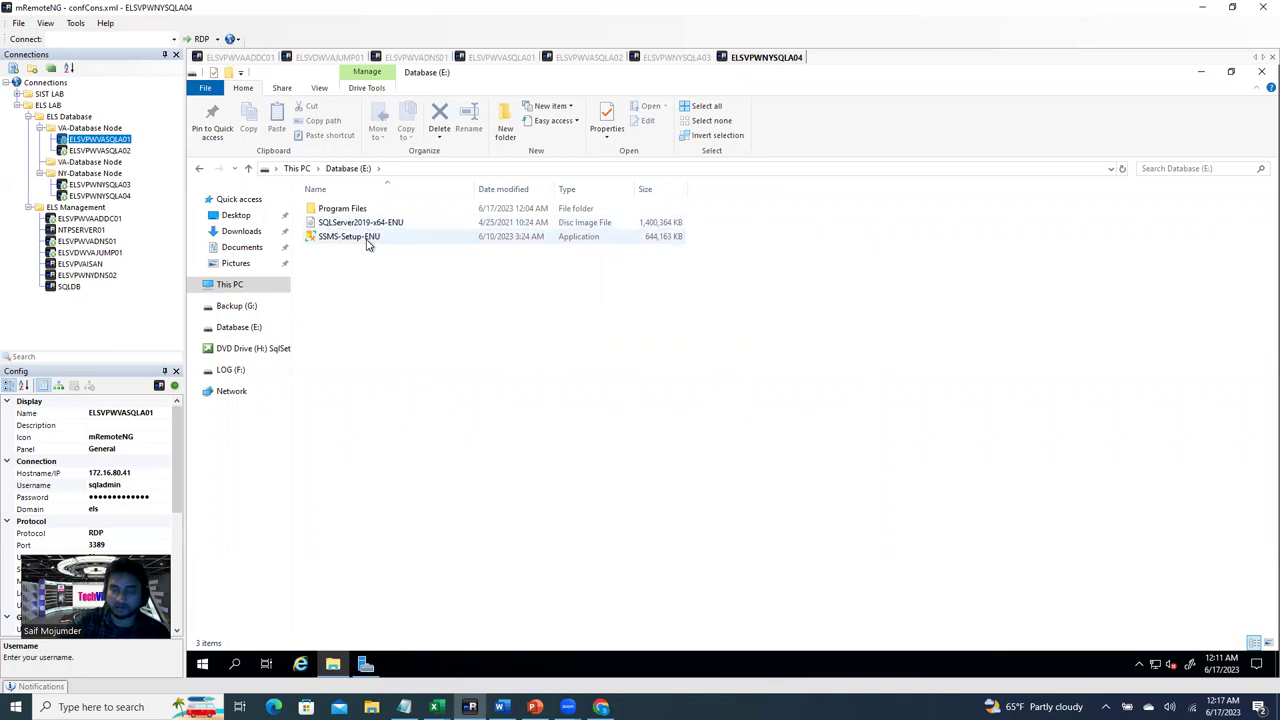
right_click(366, 240)
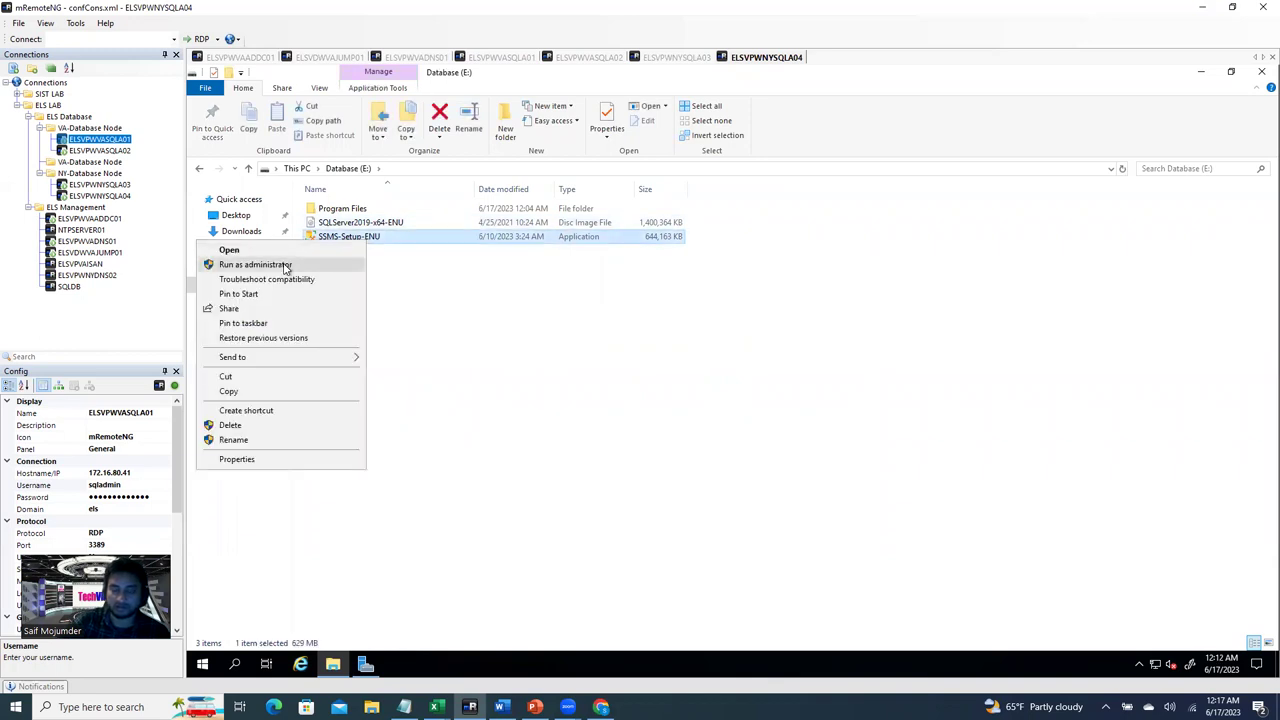
click(868, 448)
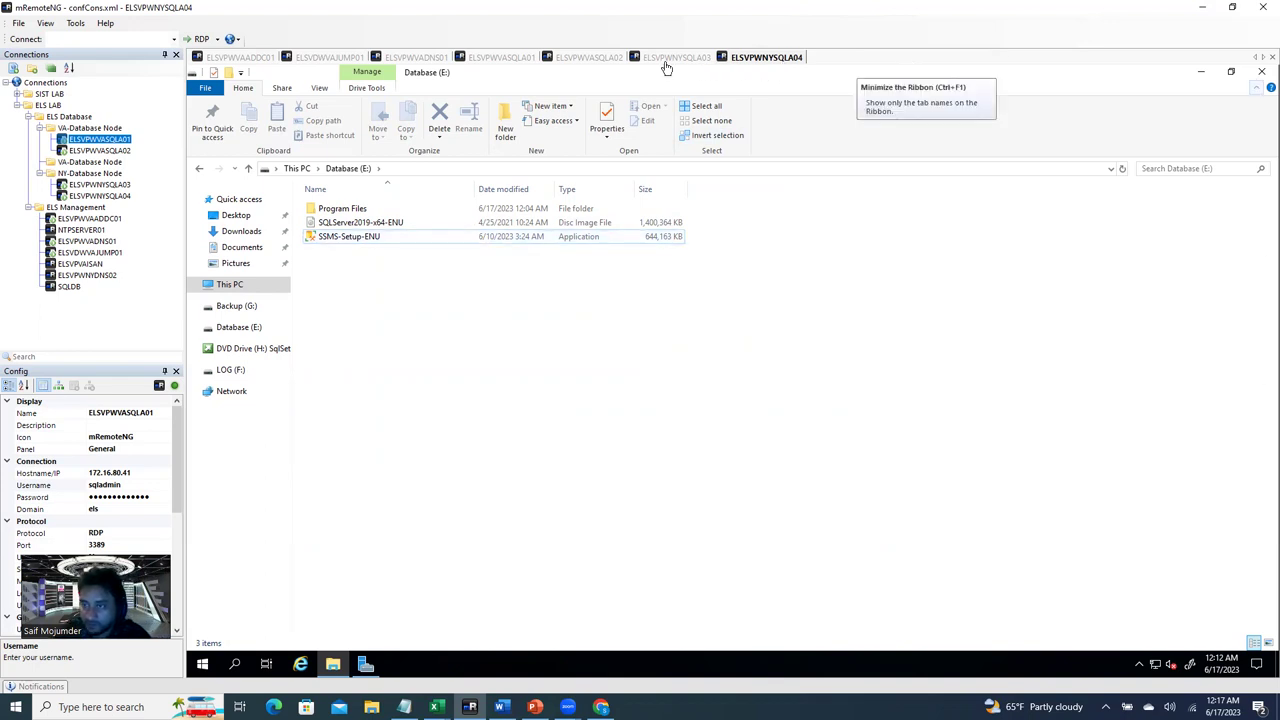
click(436, 58)
click(504, 58)
click(596, 61)
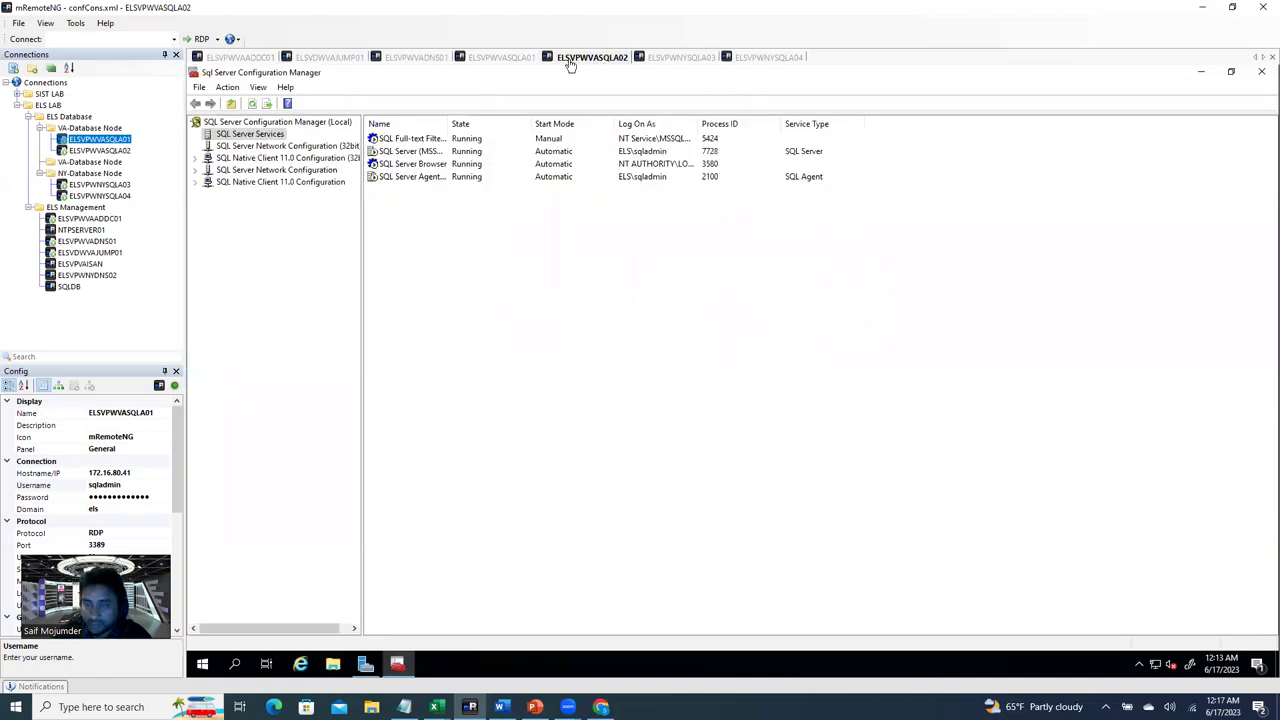
click(436, 58)
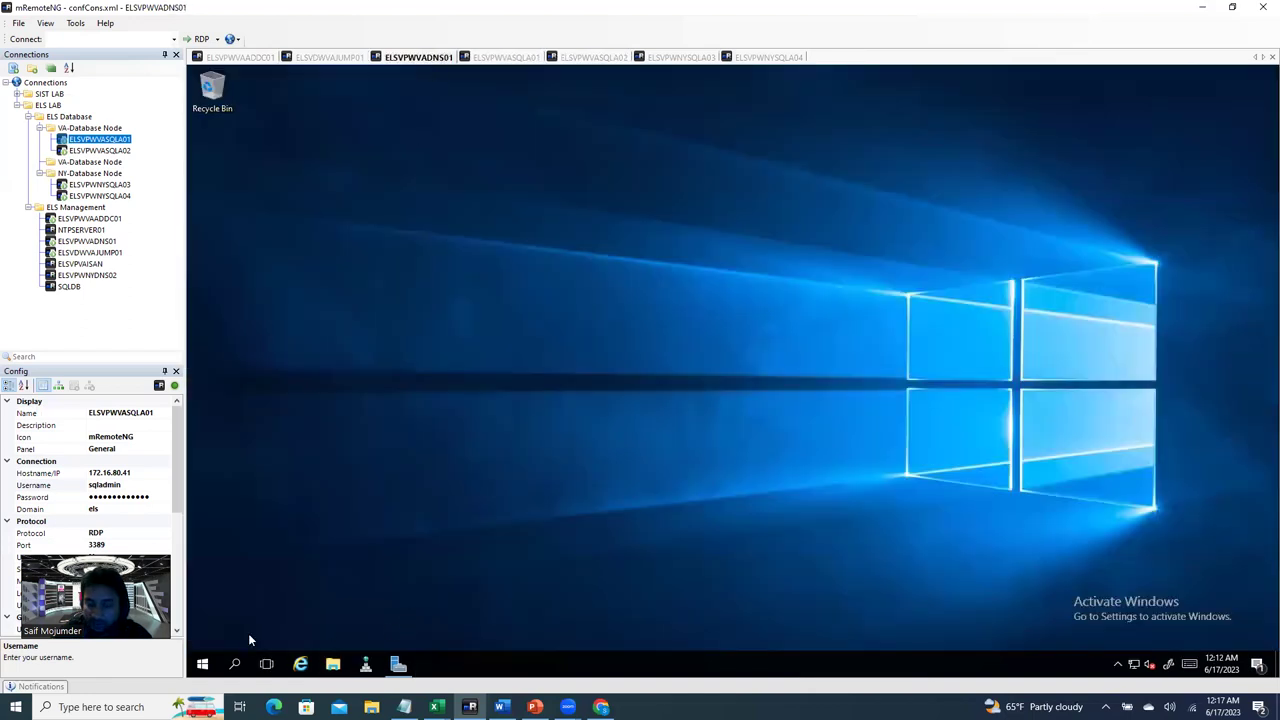
click(204, 664)
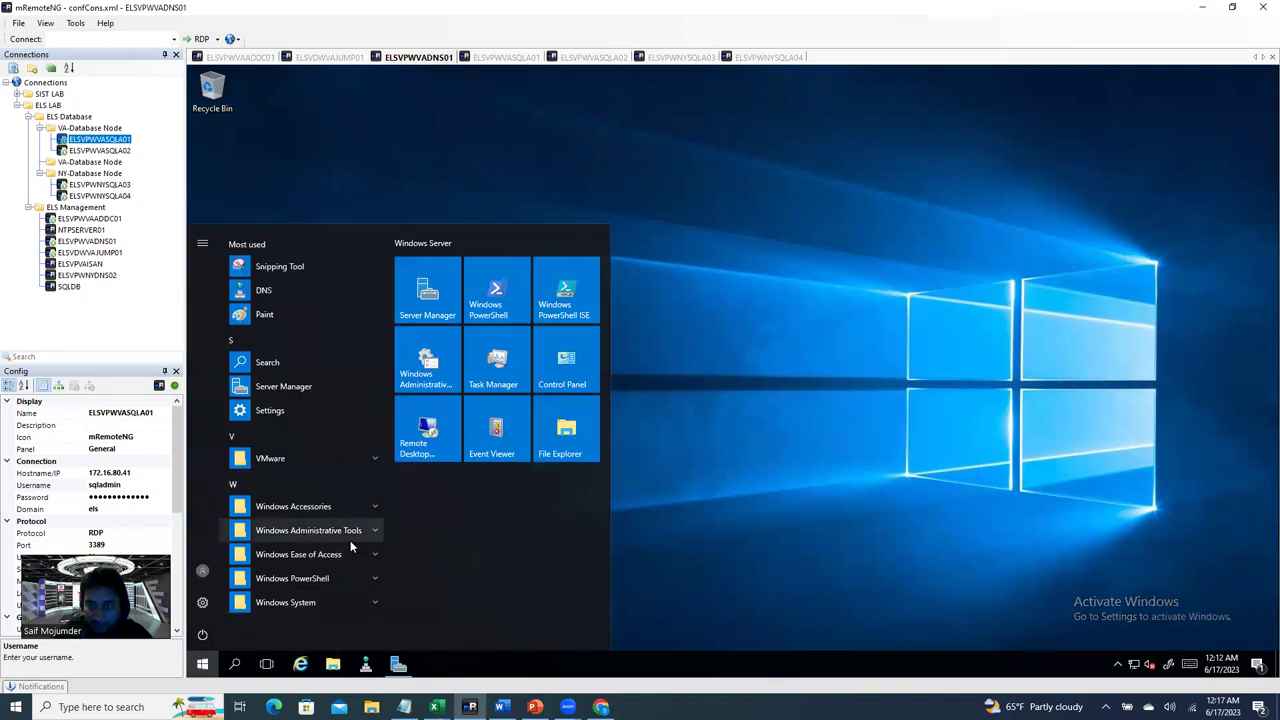
click(515, 58)
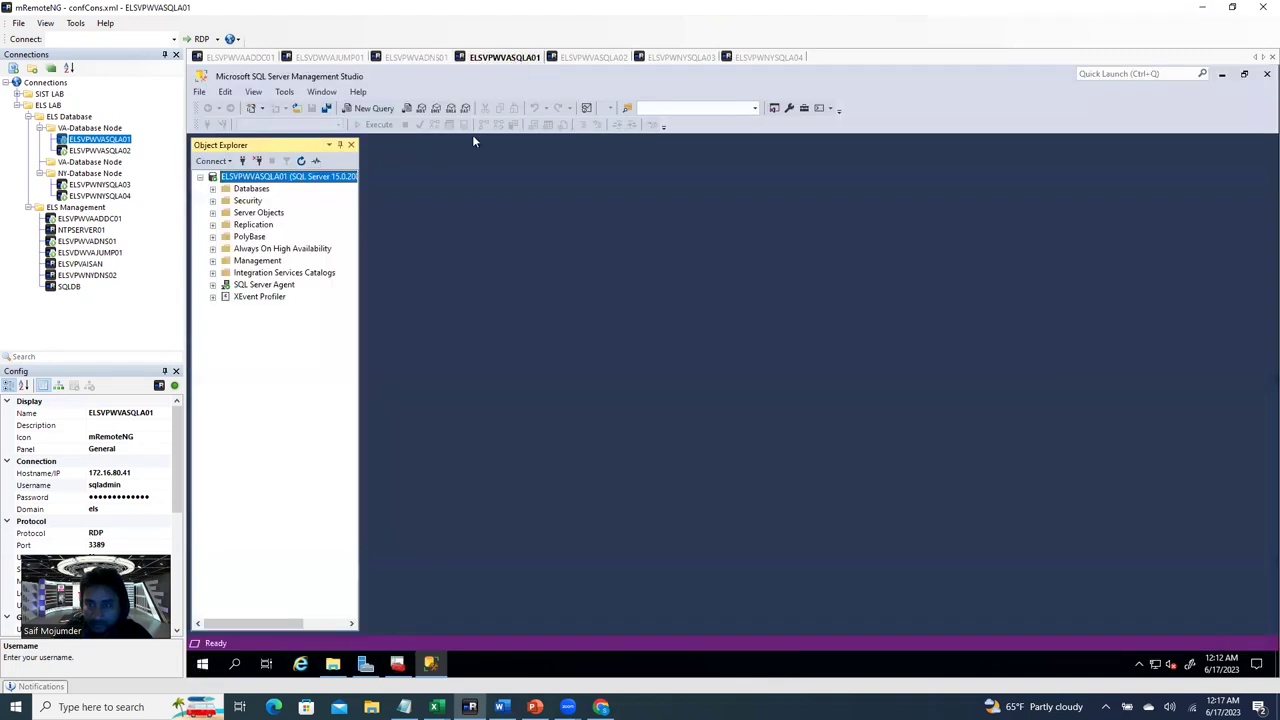
click(203, 664)
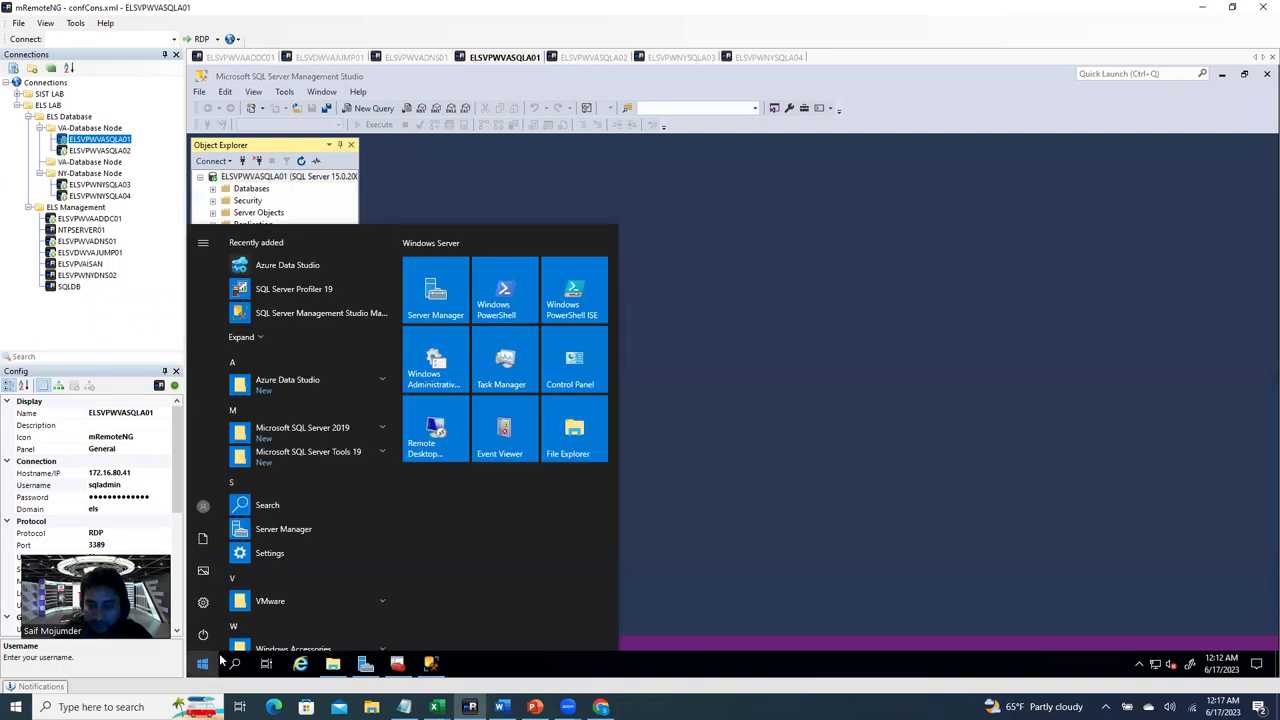
click(345, 456)
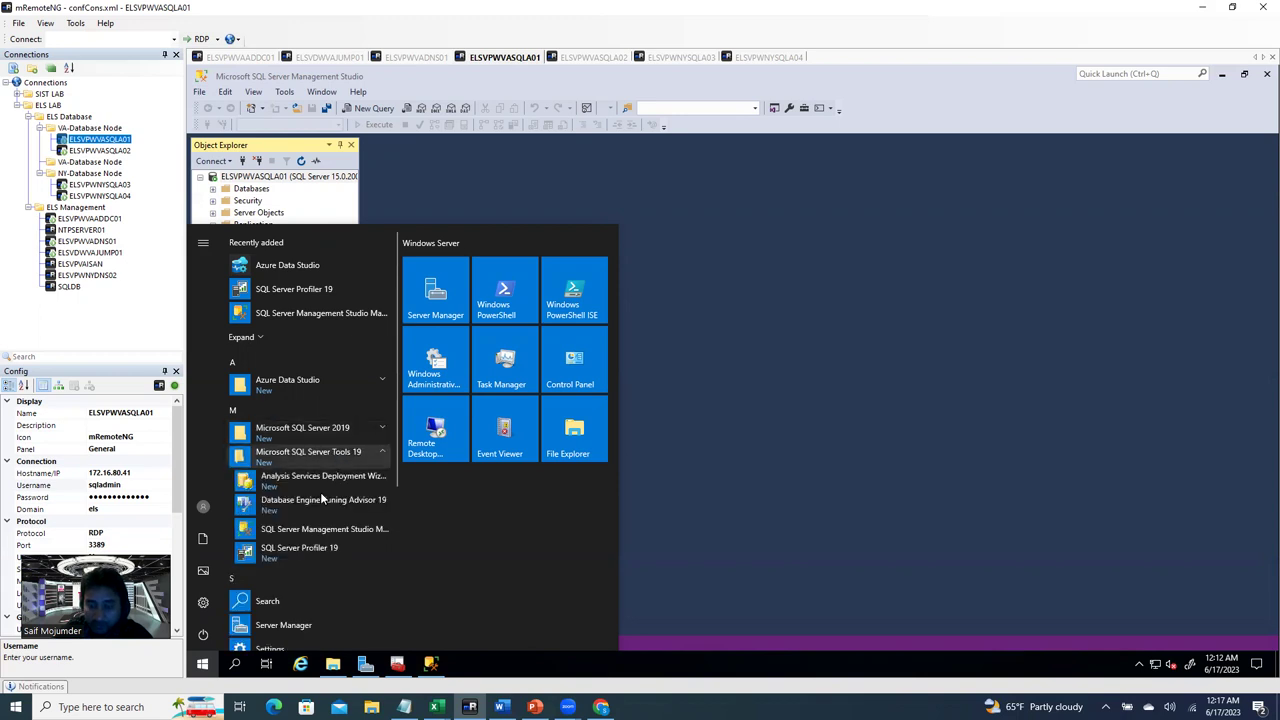
click(302, 428)
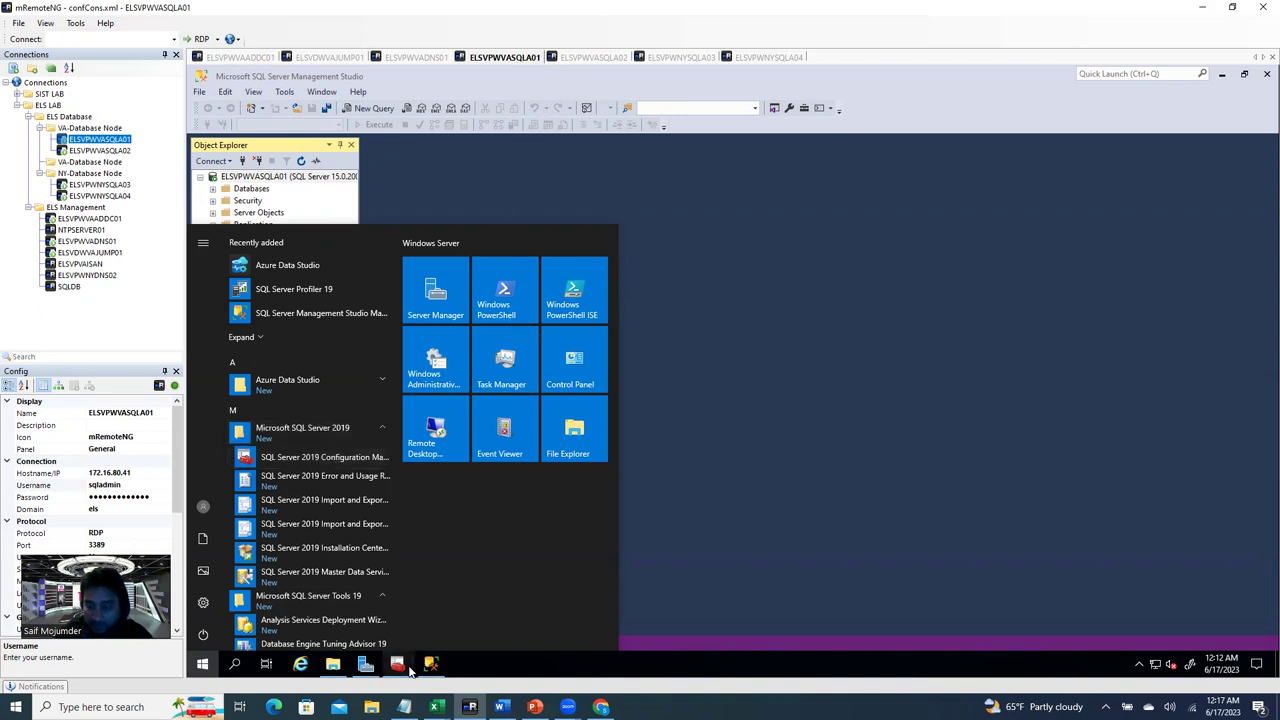
click(405, 667)
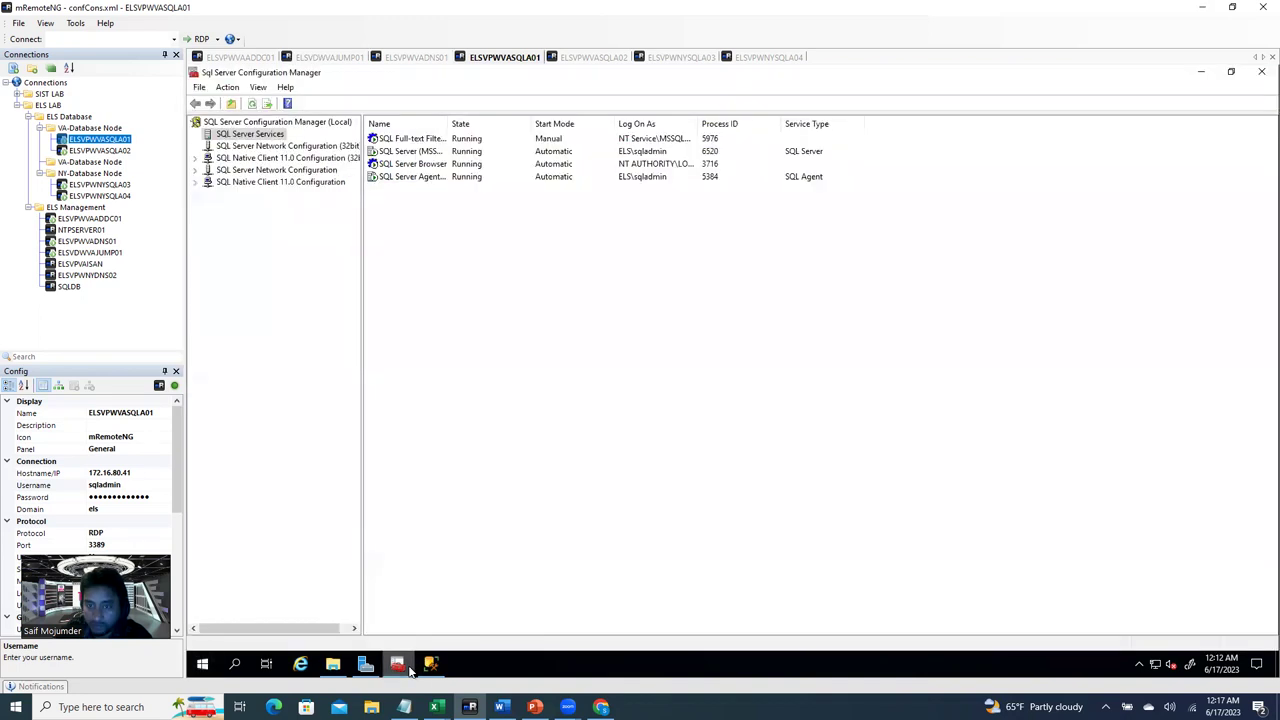
click(602, 60)
click(402, 665)
click(402, 665)
click(667, 57)
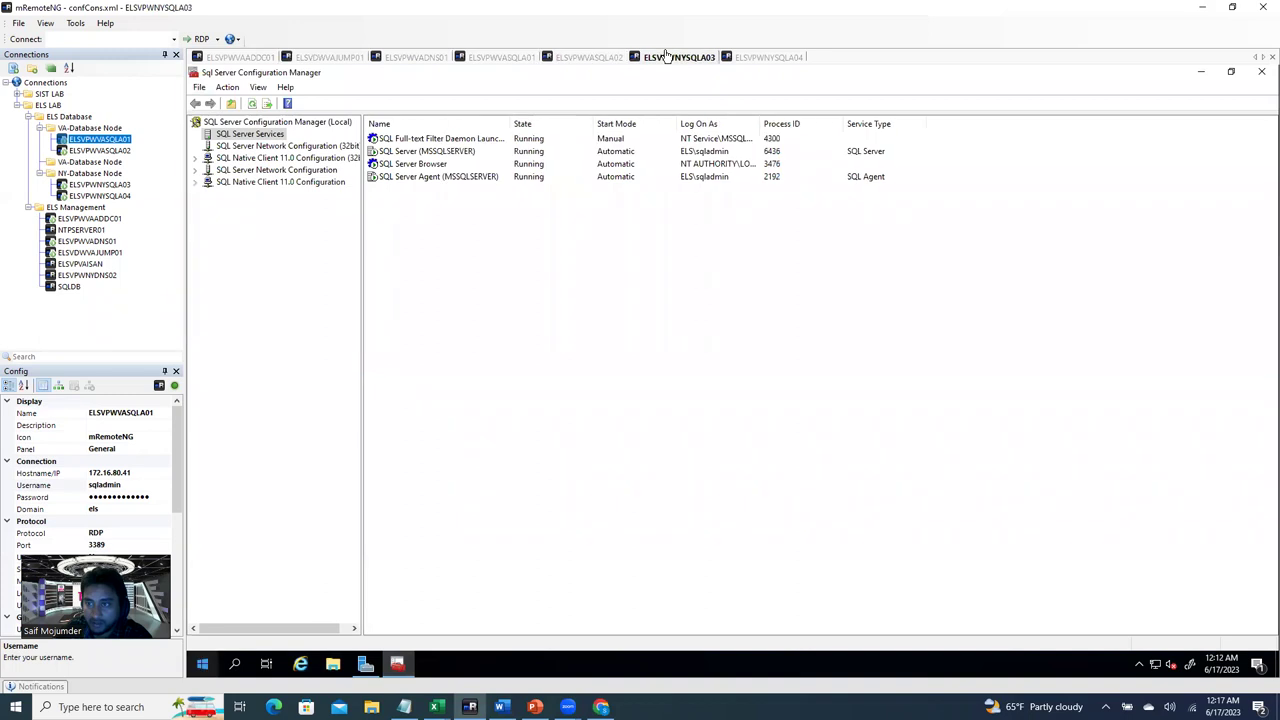
click(202, 664)
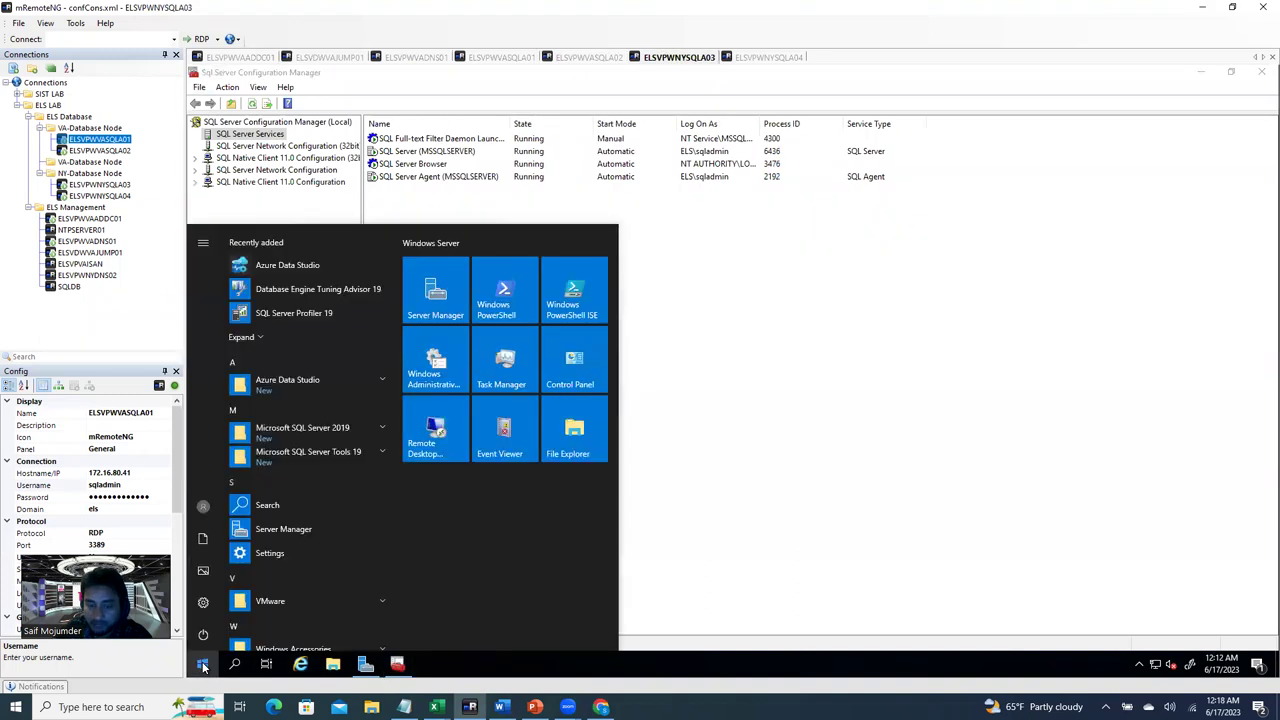
click(311, 430)
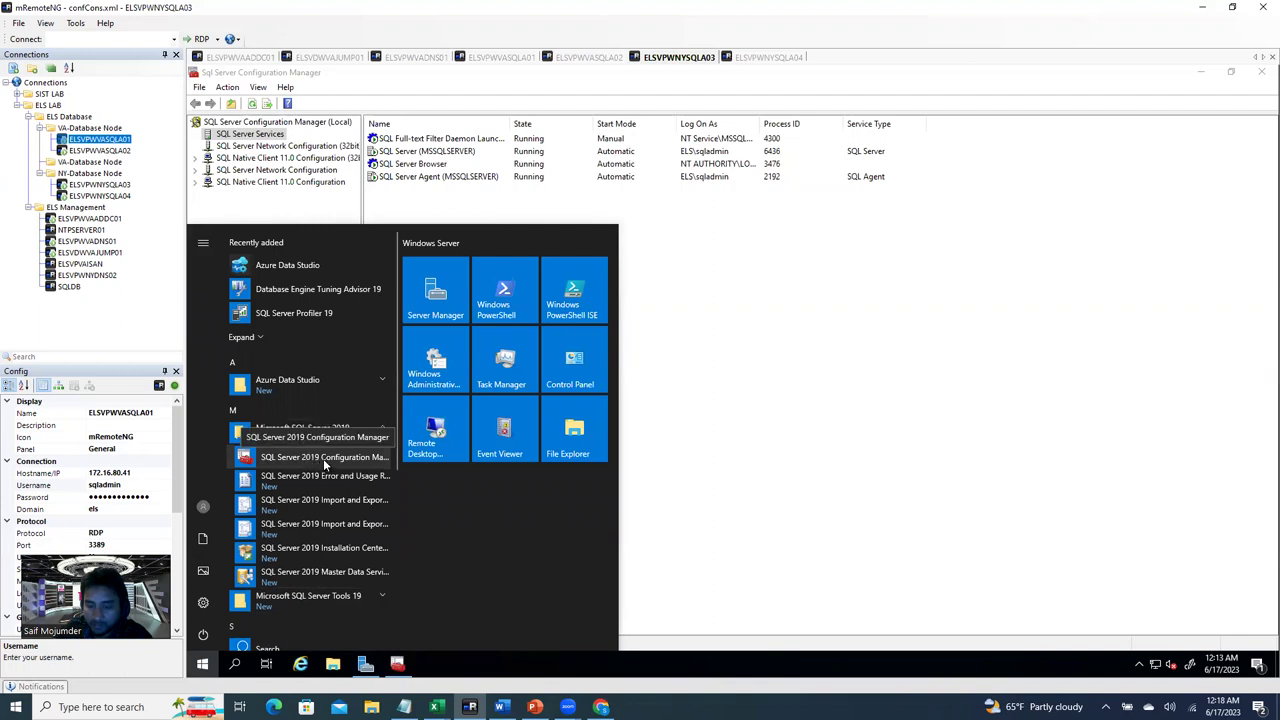
click(866, 329)
click(766, 60)
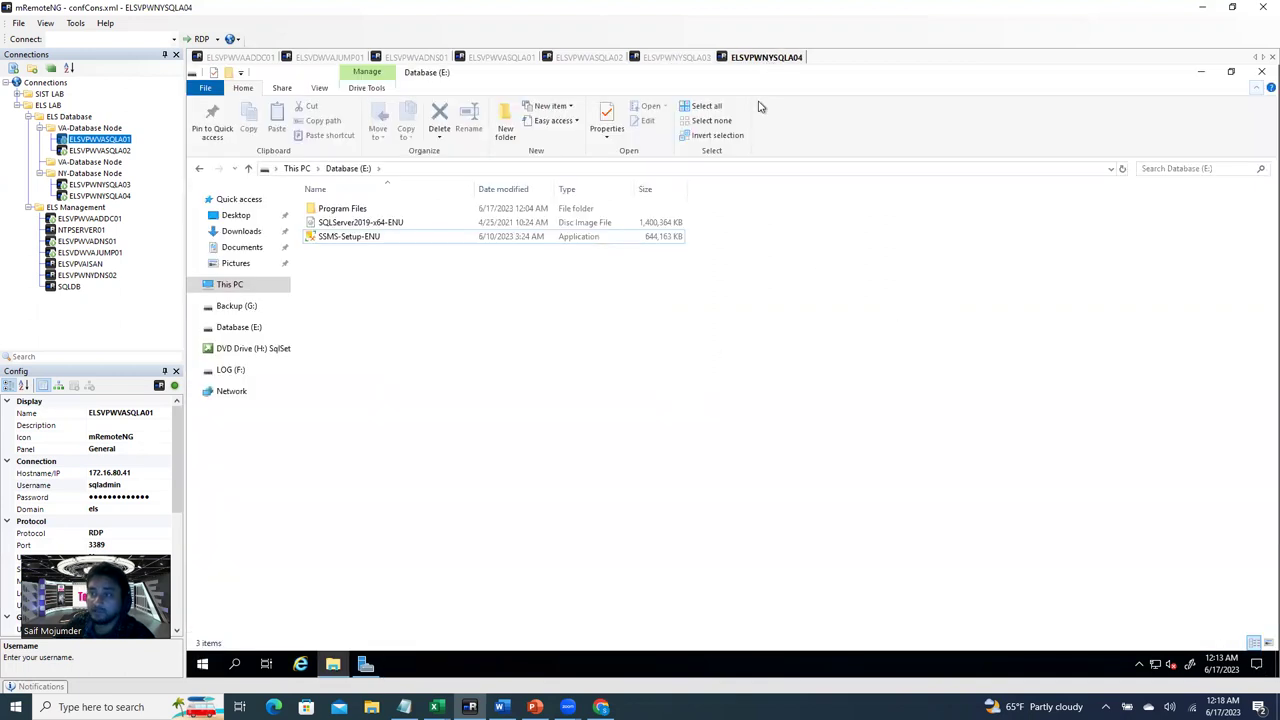
Launch SQL Server 2019 Configuration Manager from the Start menu and minimize File Explorer
click(202, 665)
click(331, 432)
click(343, 454)
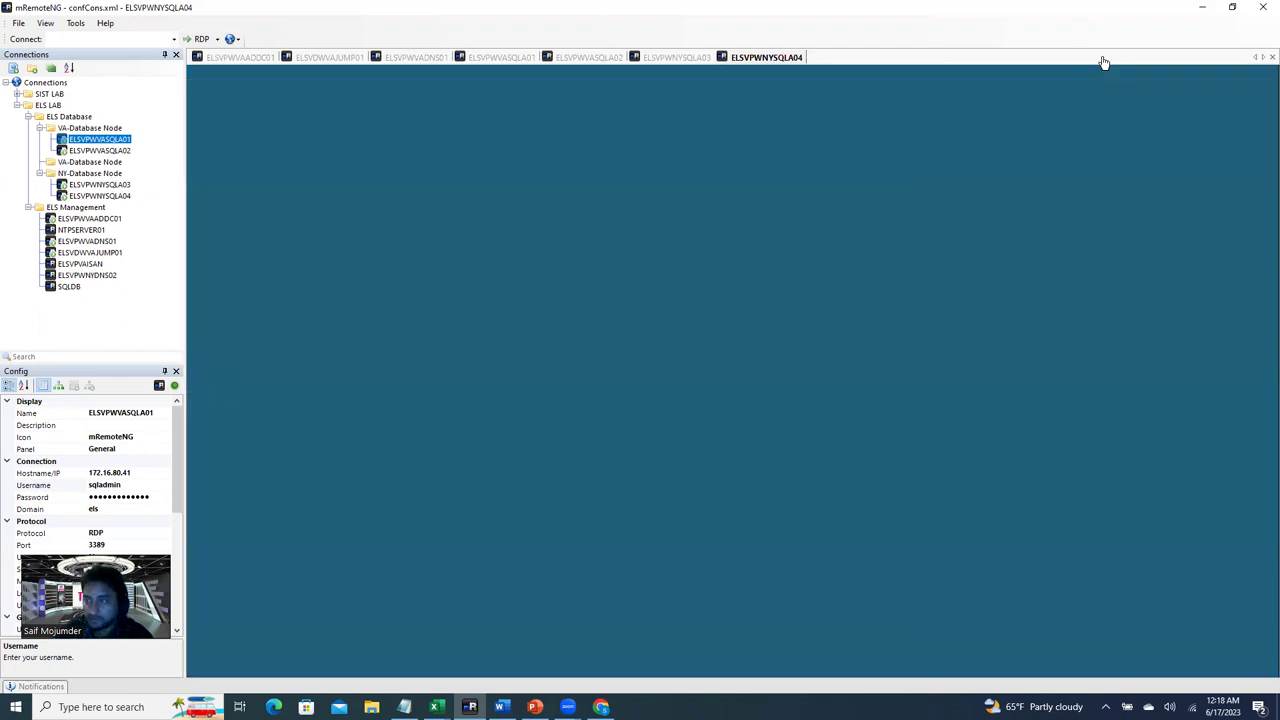
click(679, 443)
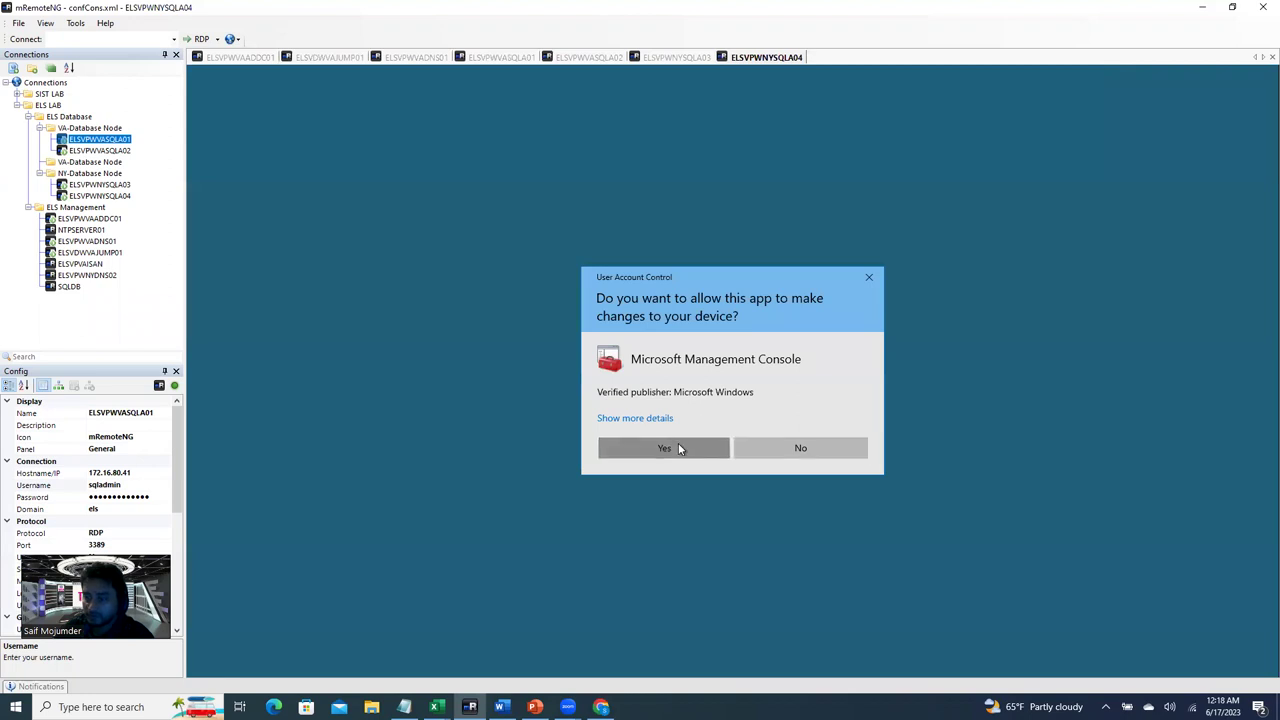
click(1198, 73)
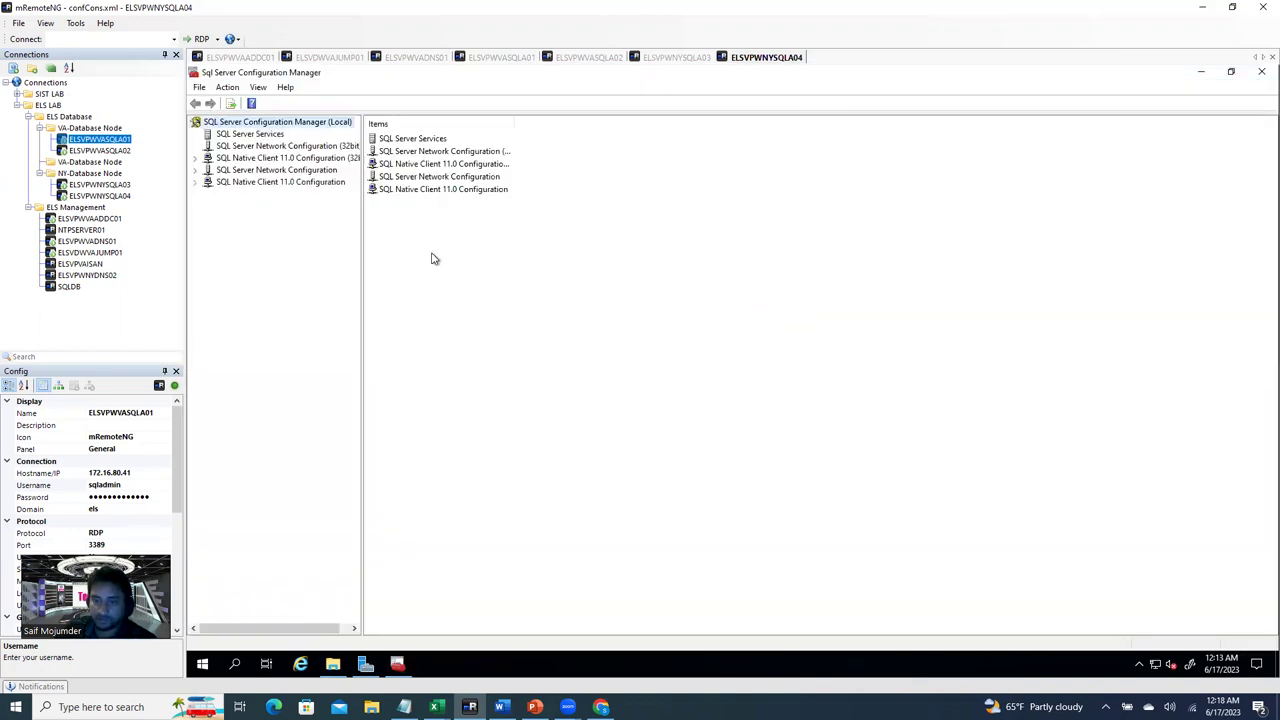
Review the SQL Server and SQL Server Agent services, then select SQL Server Network Configuration
click(248, 134)
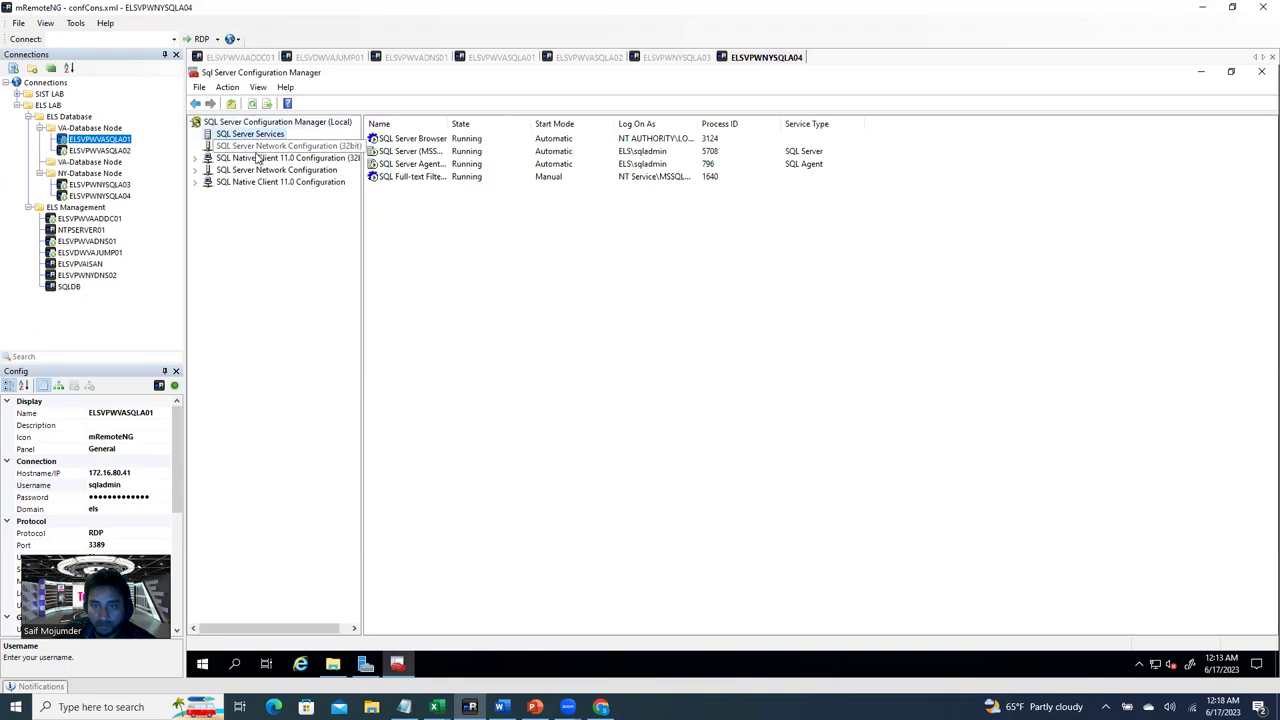
click(638, 151)
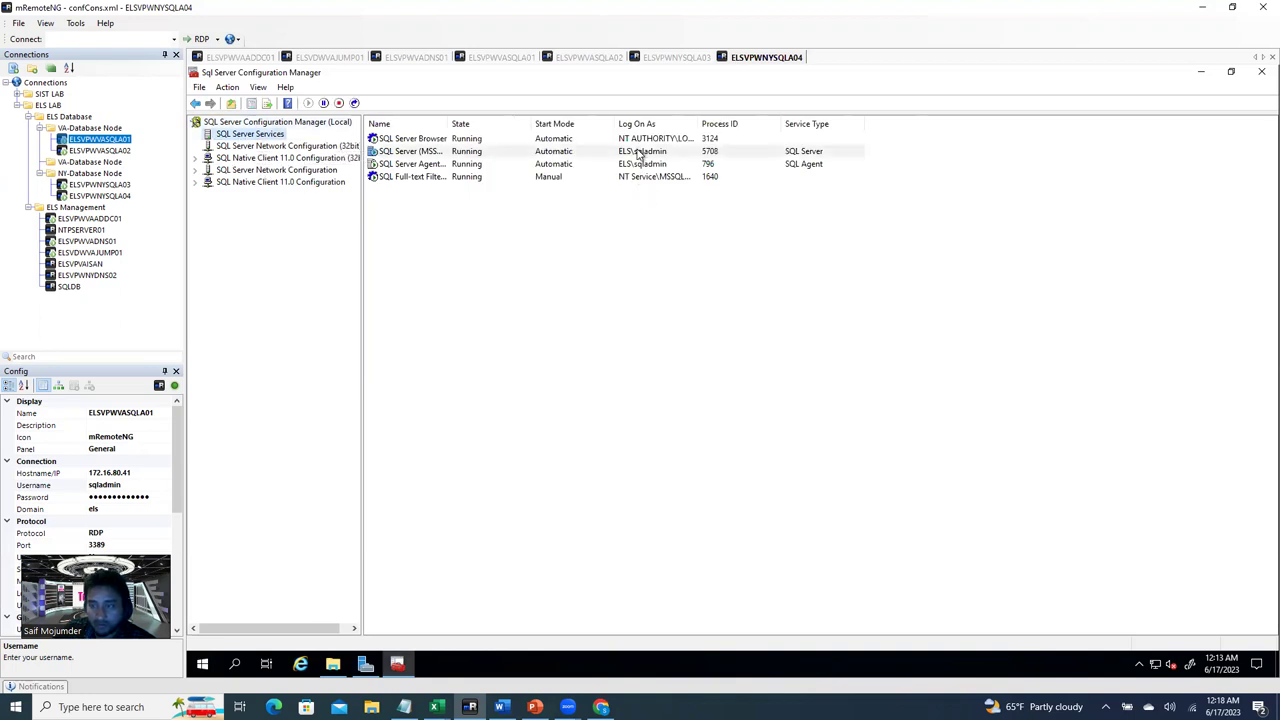
click(645, 164)
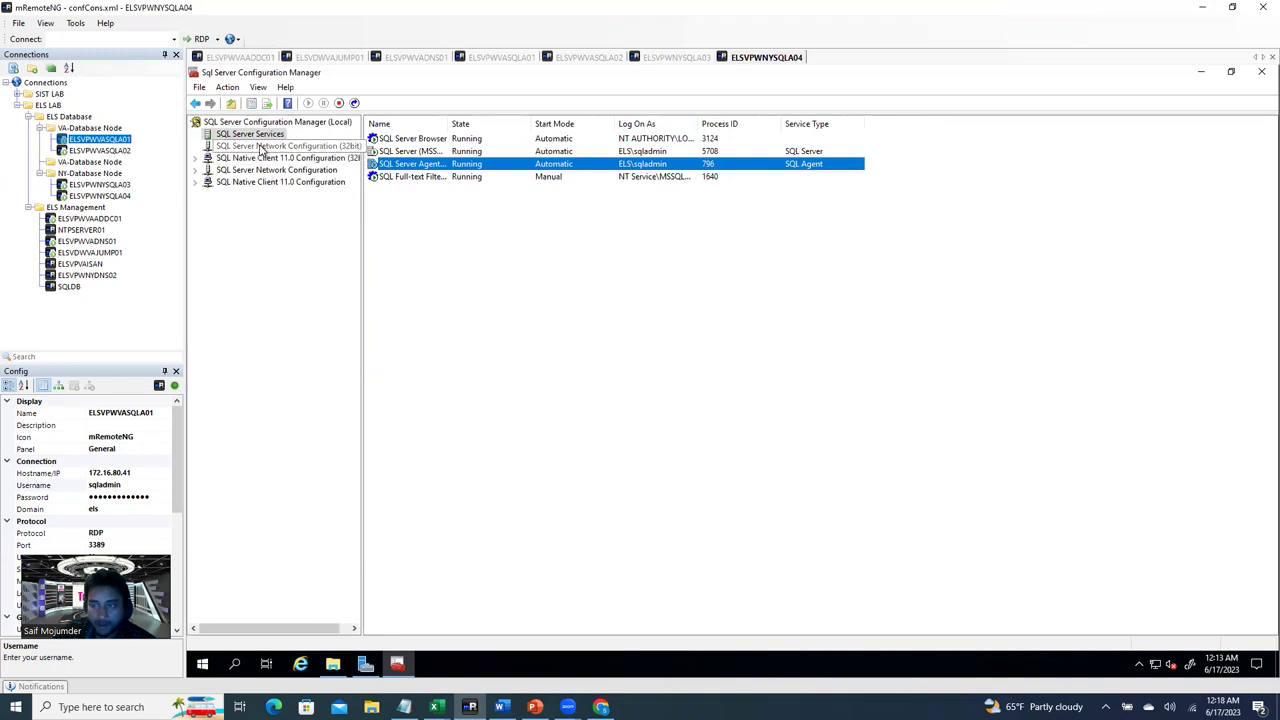
click(266, 171)
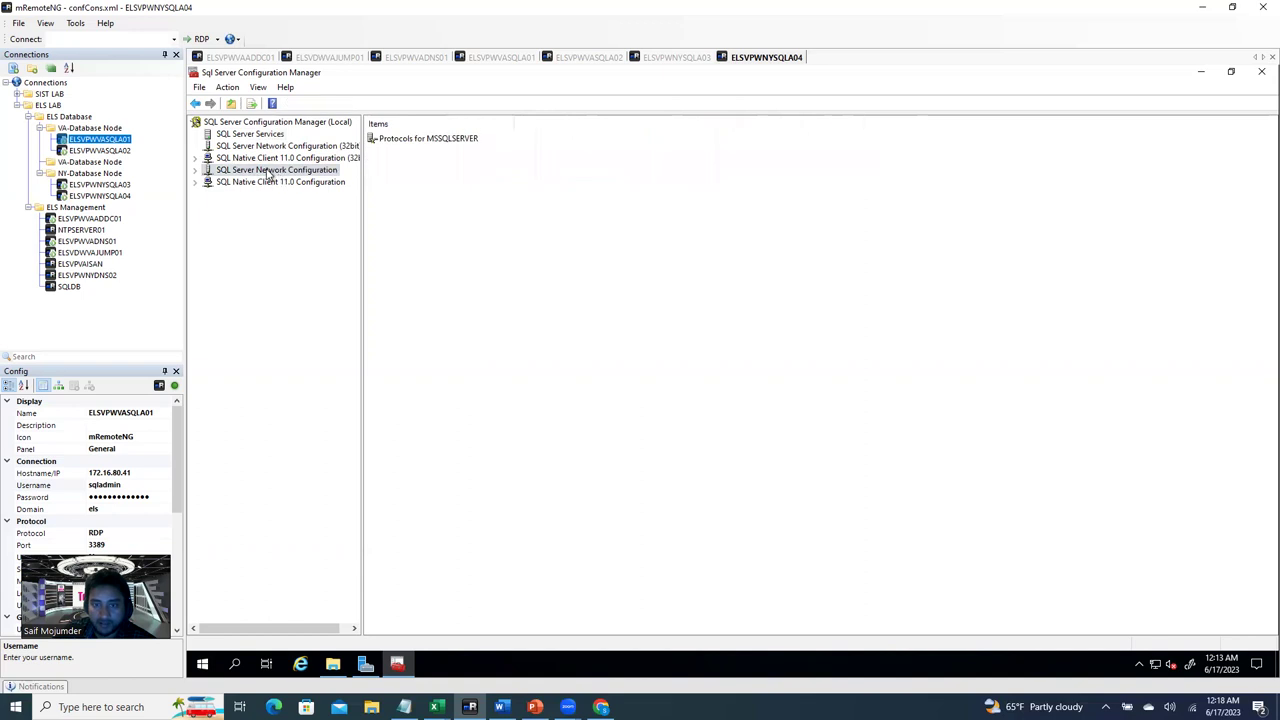
Set Named Pipes to Enabled = Yes under Protocols for MSSQLSERVER and apply it
click(197, 171)
click(252, 184)
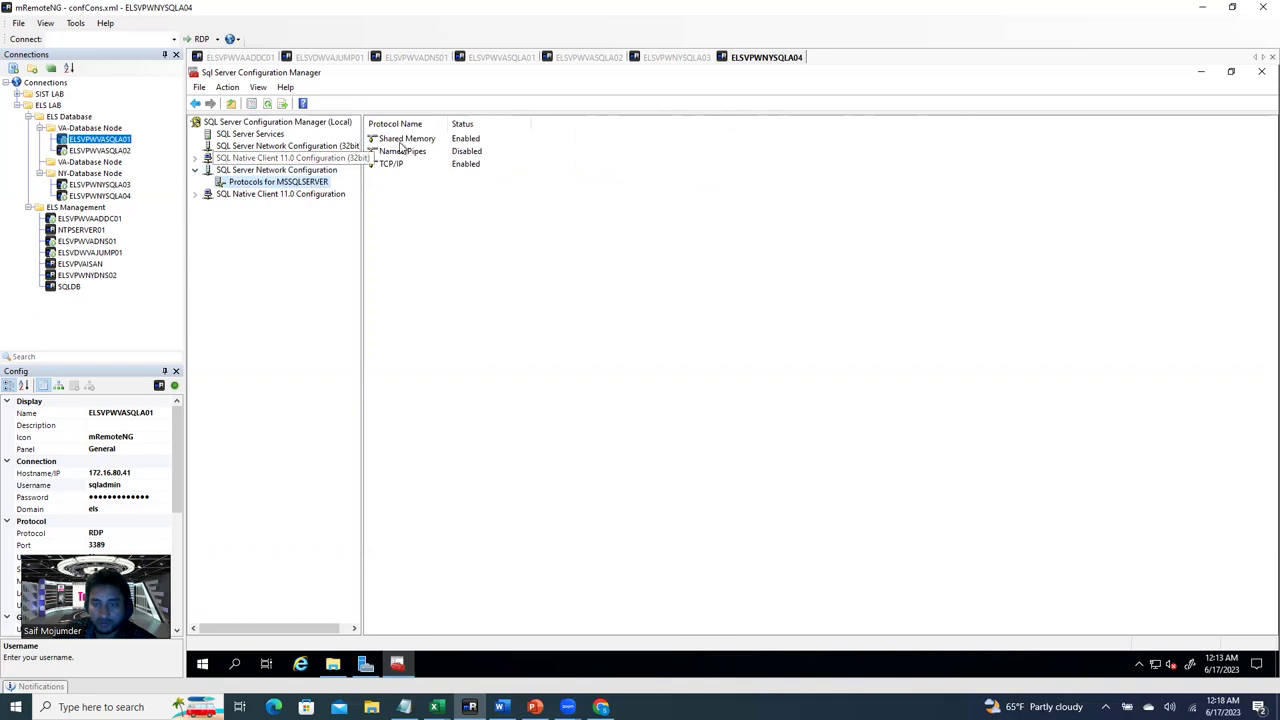
click(461, 153)
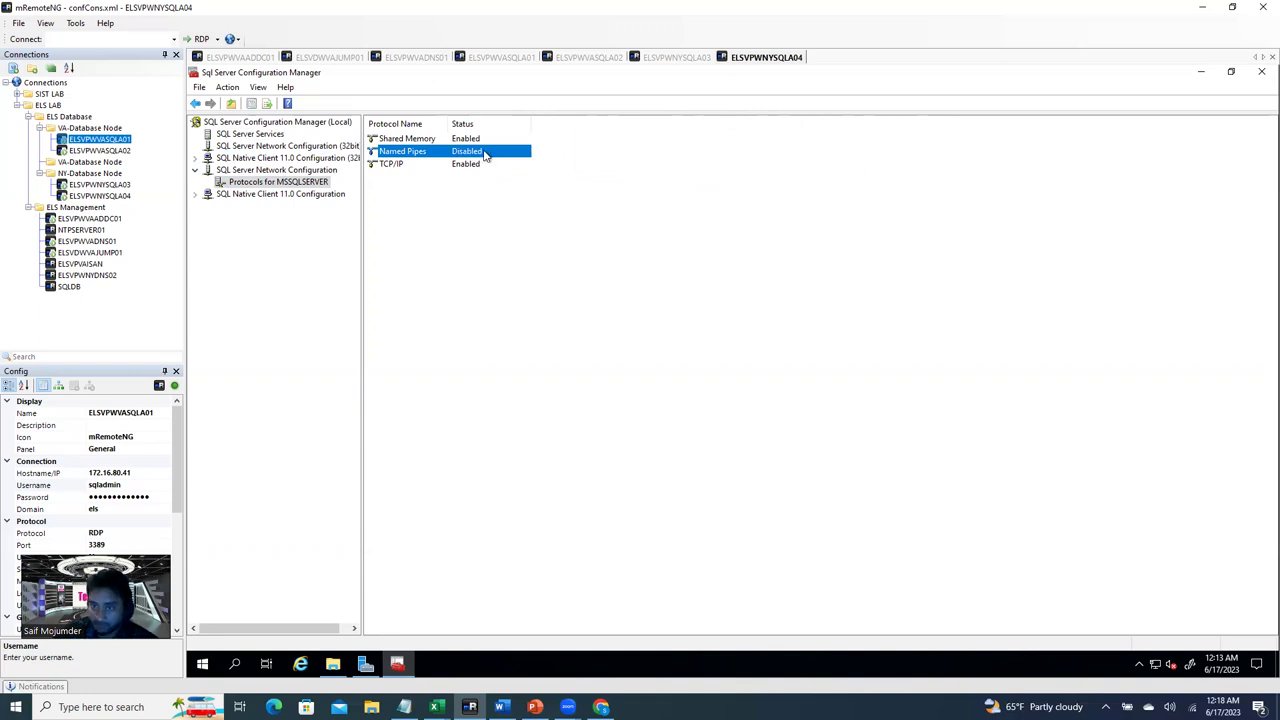
double_click(477, 154)
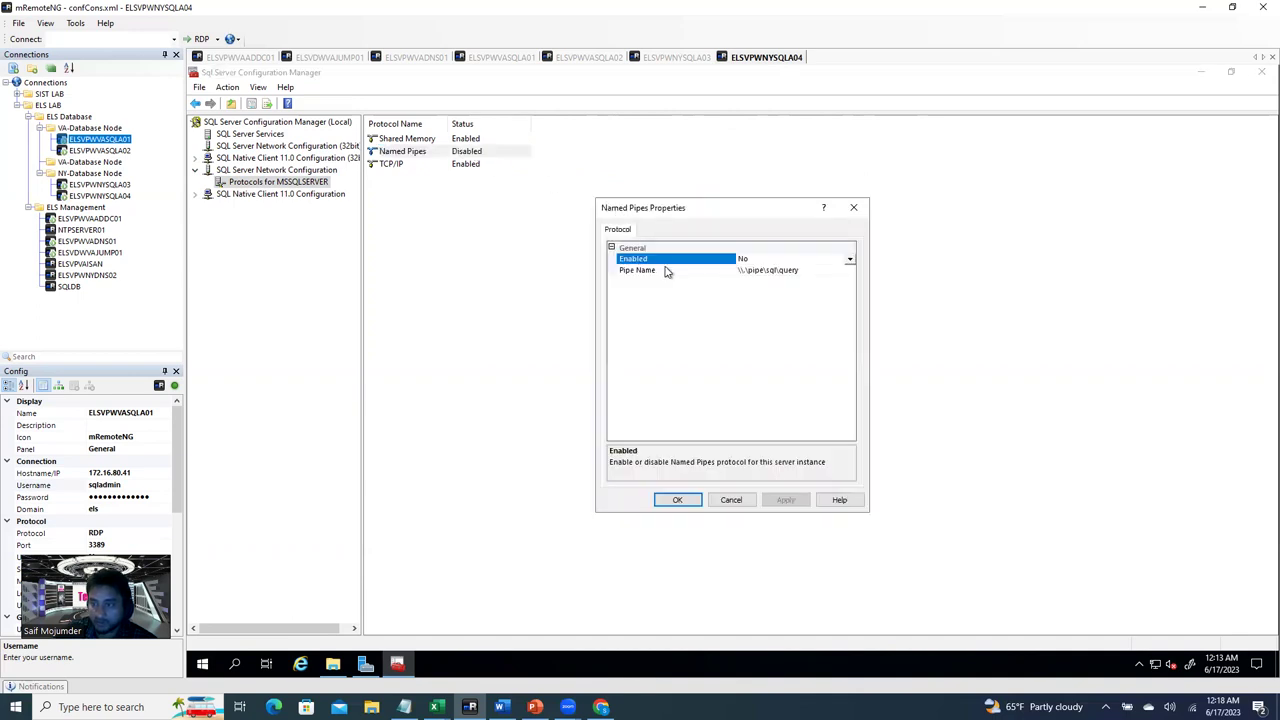
click(760, 262)
click(780, 272)
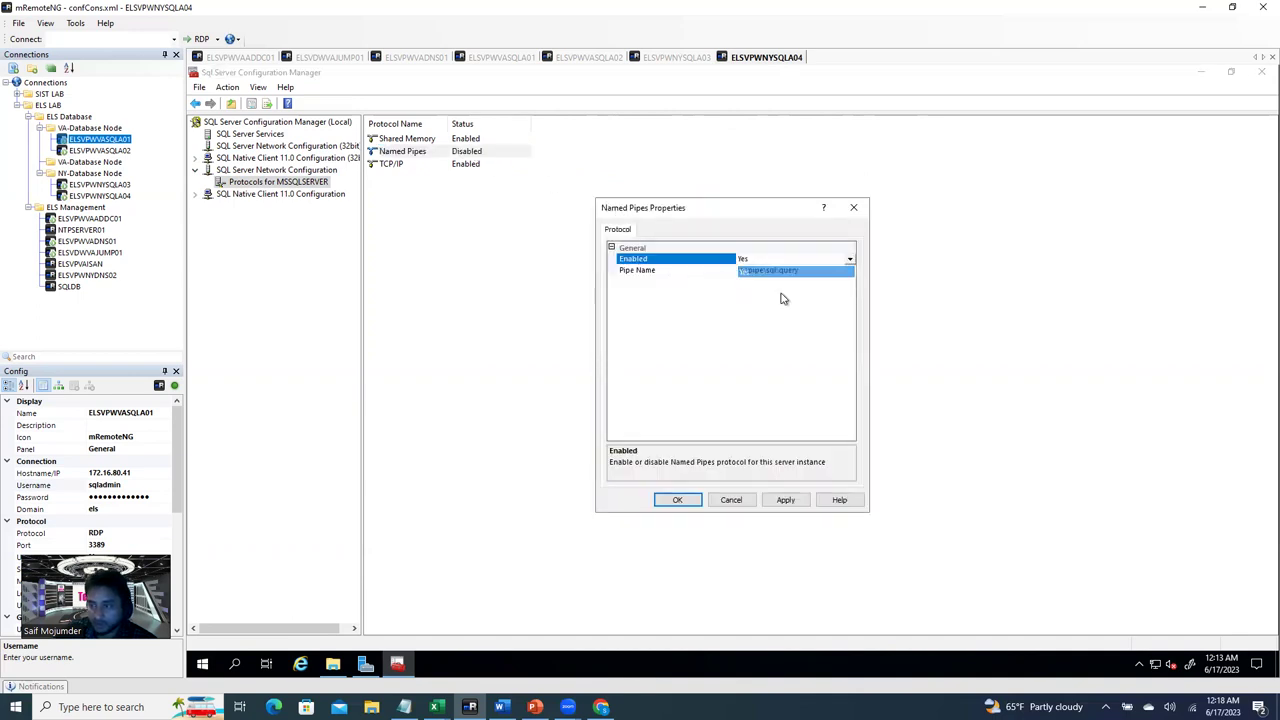
click(786, 500)
click(848, 420)
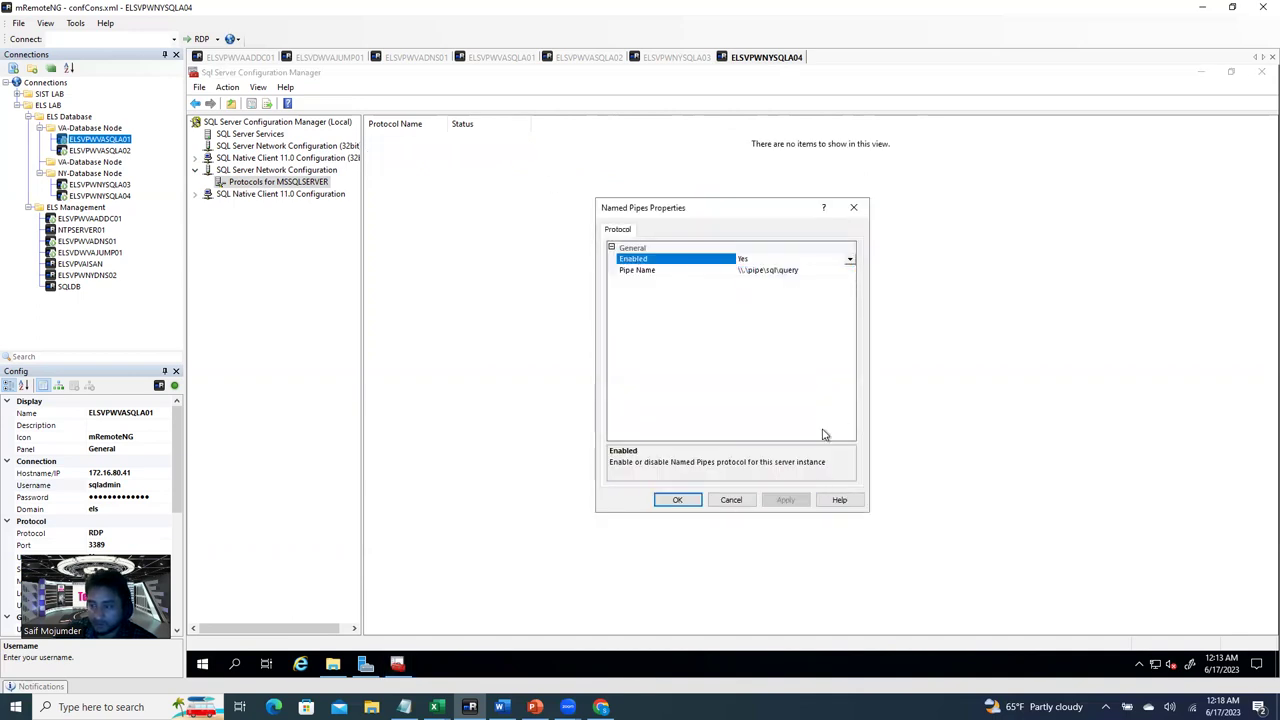
click(695, 501)
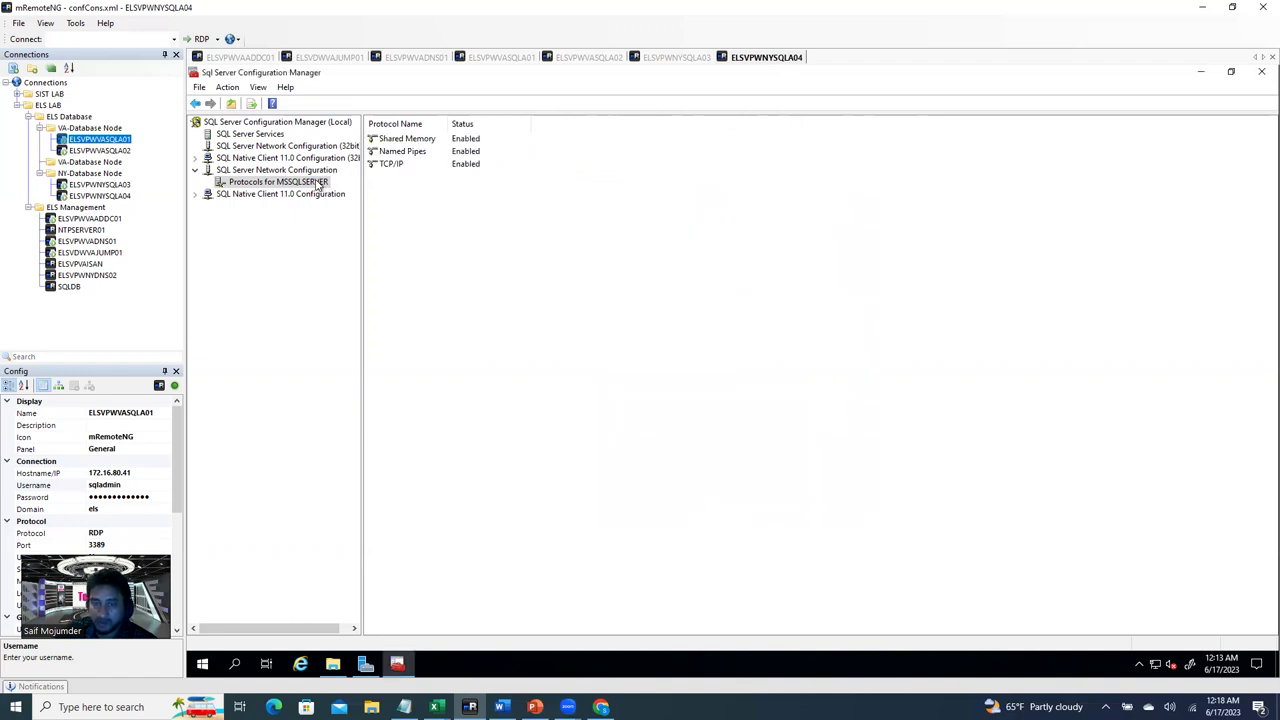
Restart the SQL Server (MSSQLSERVER) database engine service
click(235, 135)
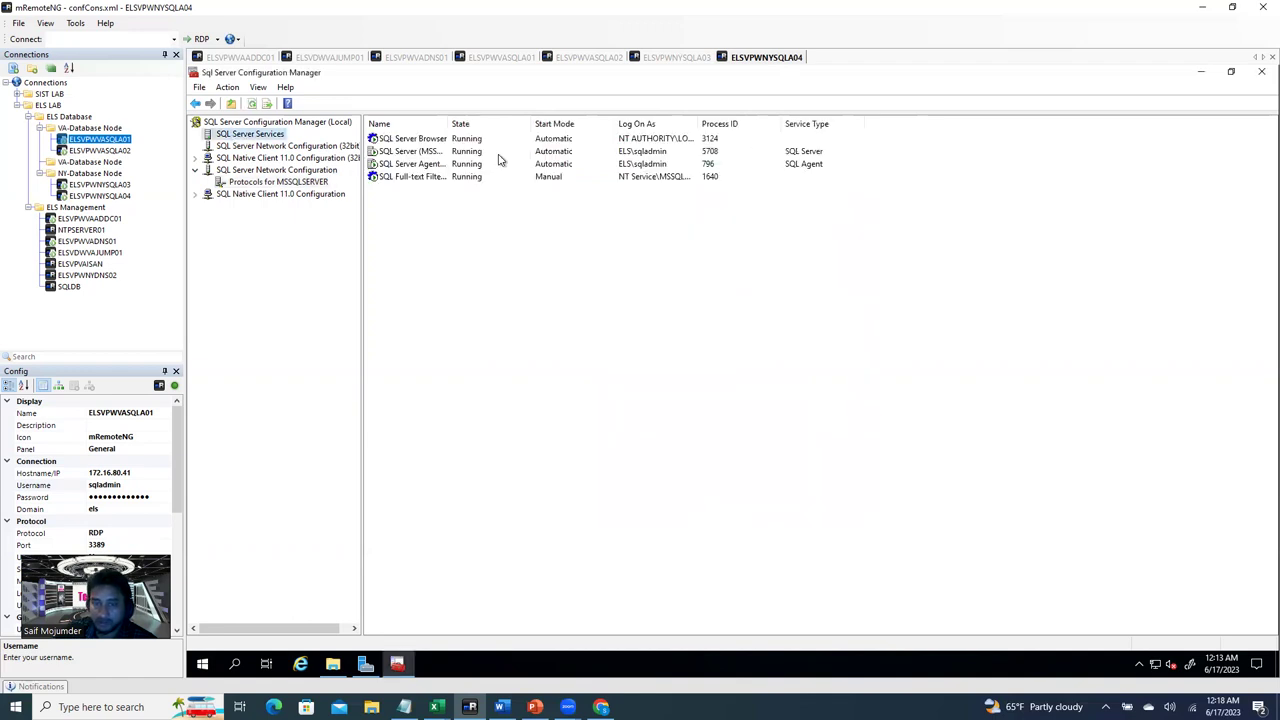
click(423, 152)
right_click(423, 157)
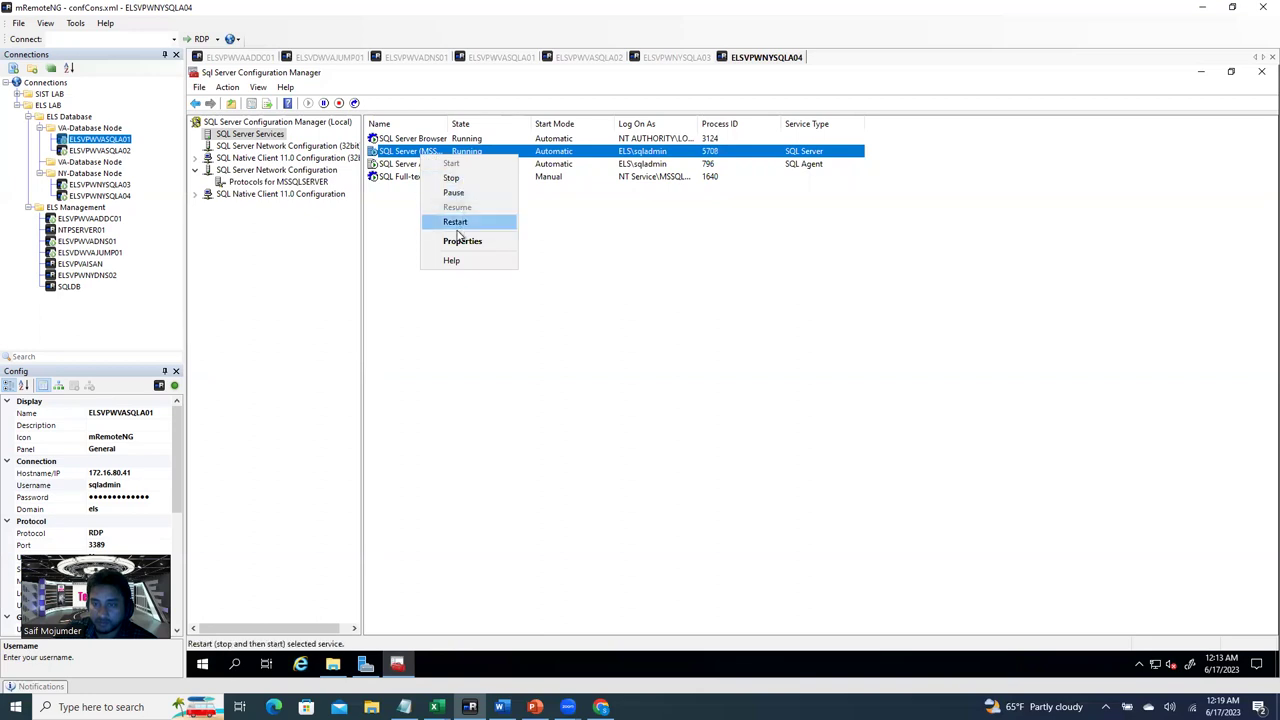
click(456, 222)
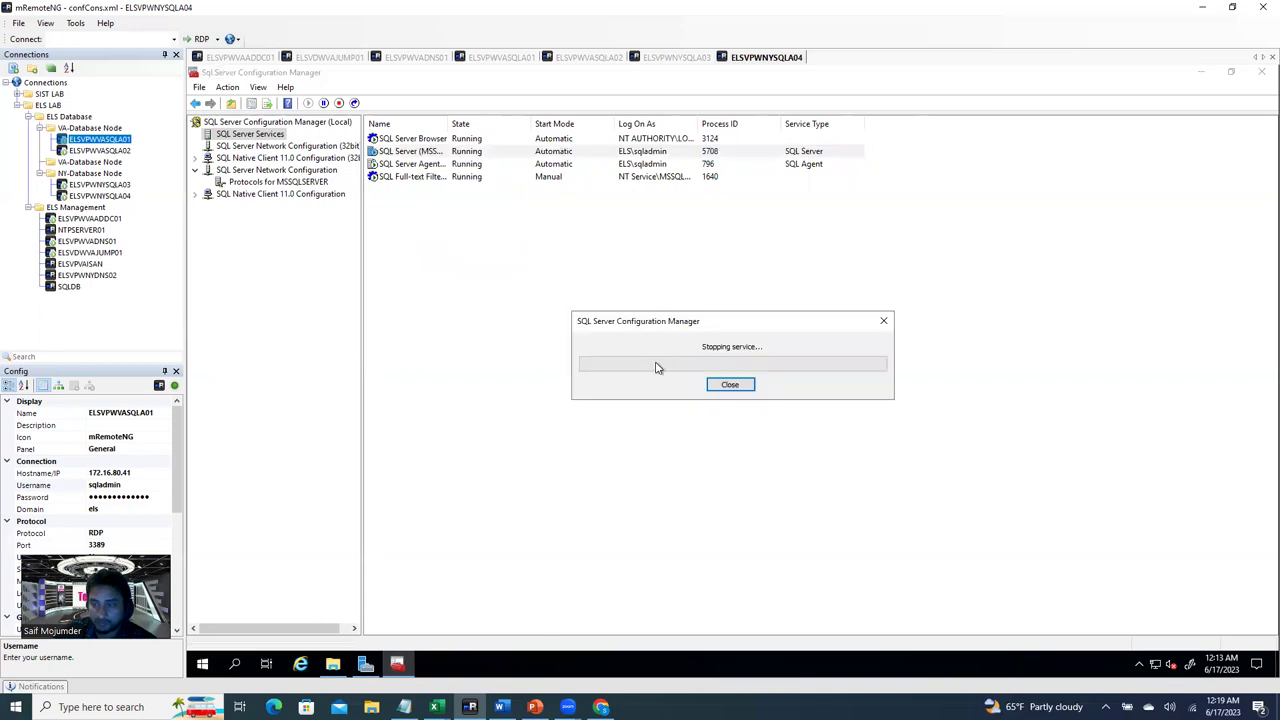
Check the MSSQLSERVER protocols on ELSVPWNYSQLA03, ELSVPWVASQLA02 and ELSVPWVASQLA01
click(678, 58)
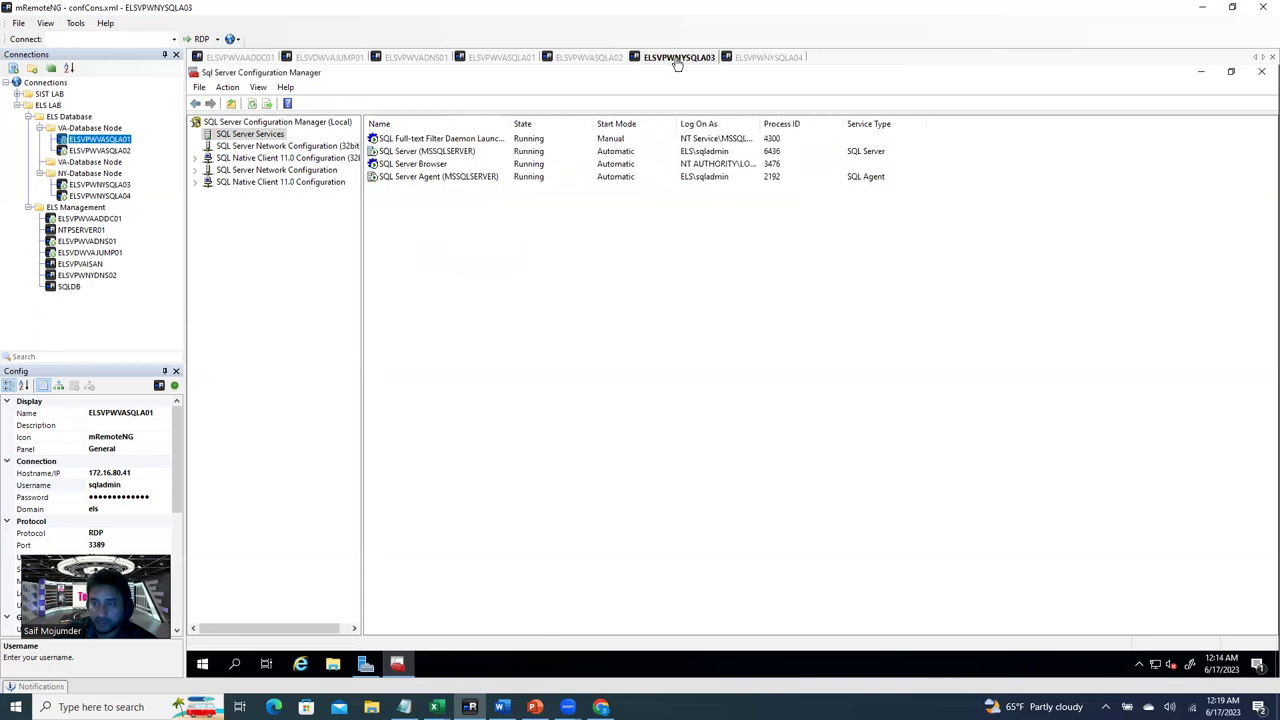
click(197, 171)
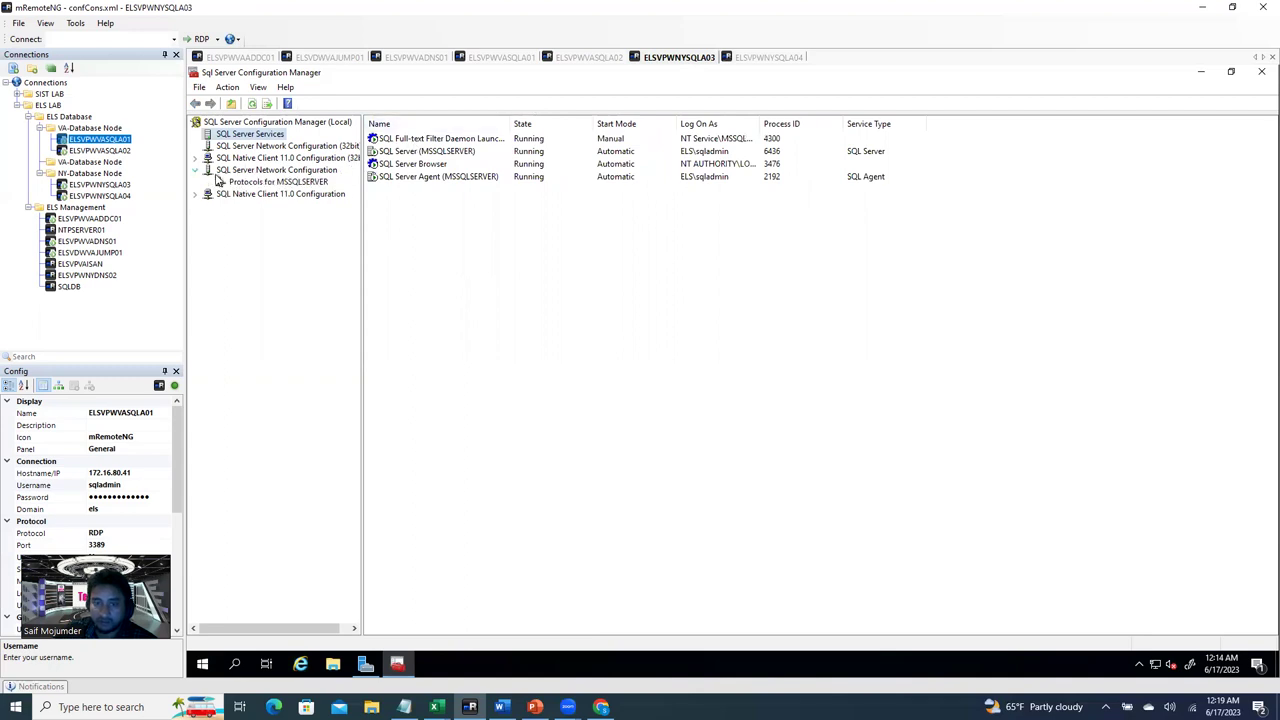
click(243, 184)
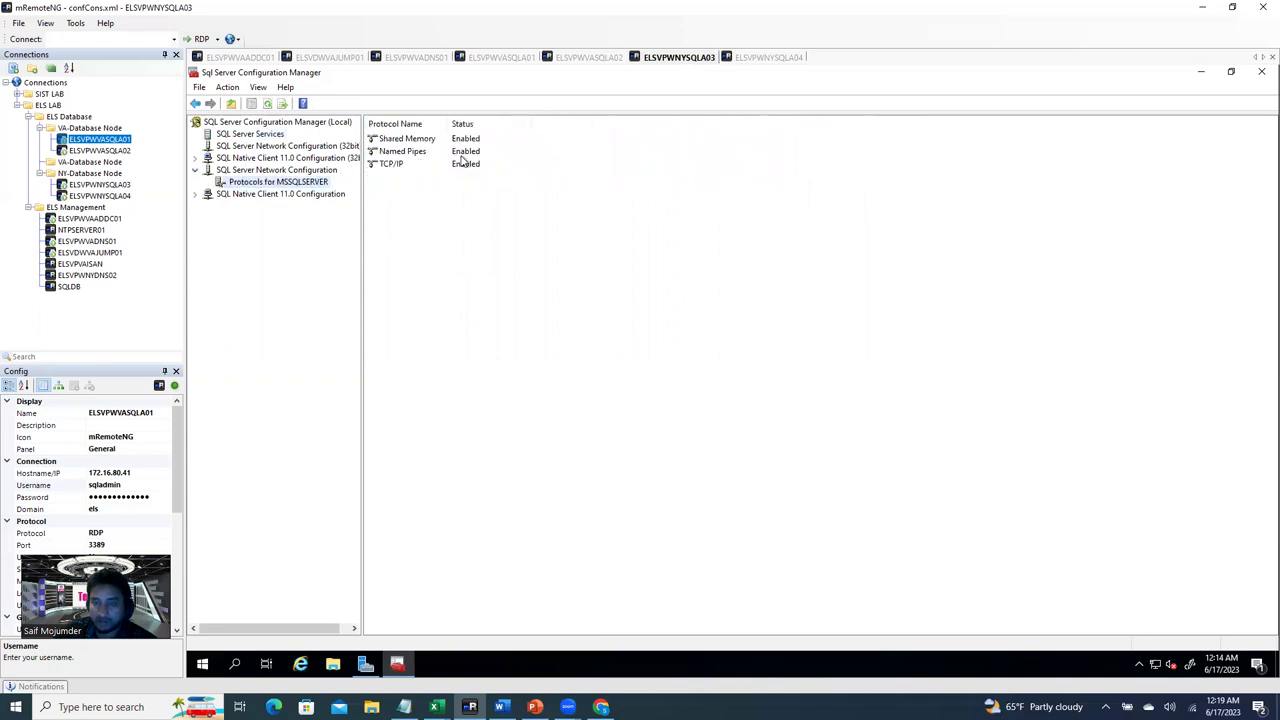
click(580, 58)
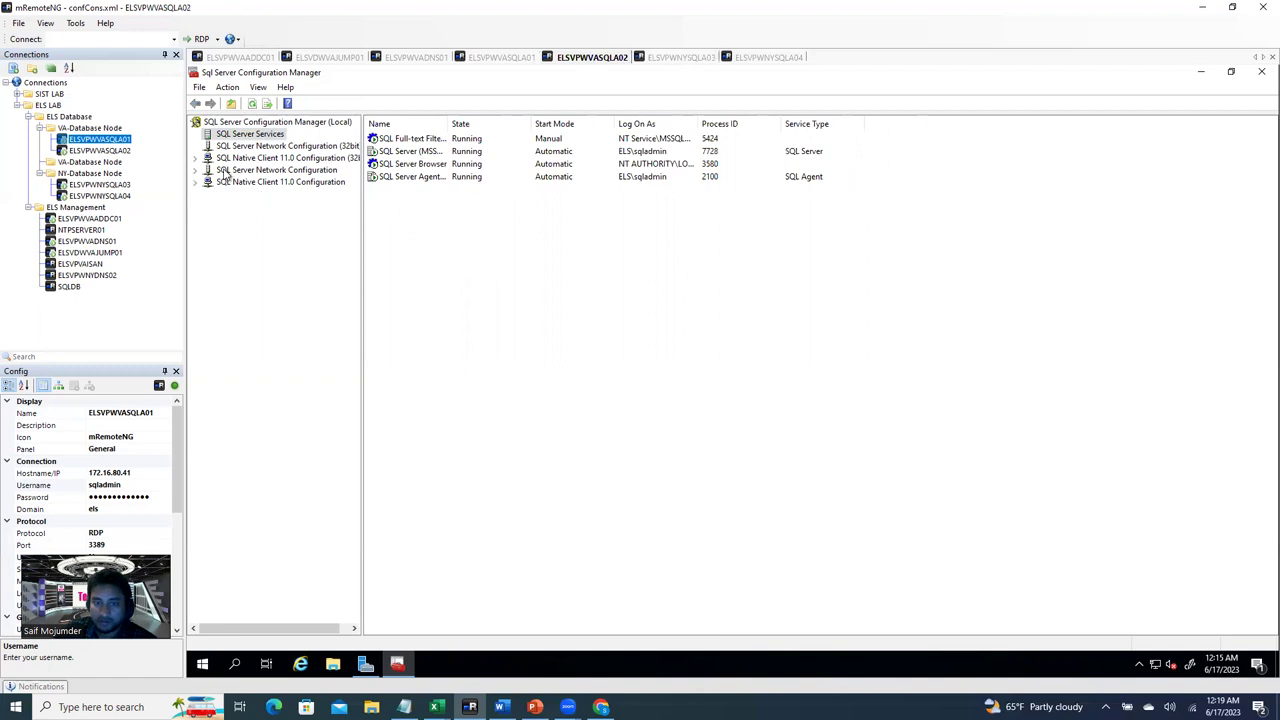
click(197, 171)
click(249, 182)
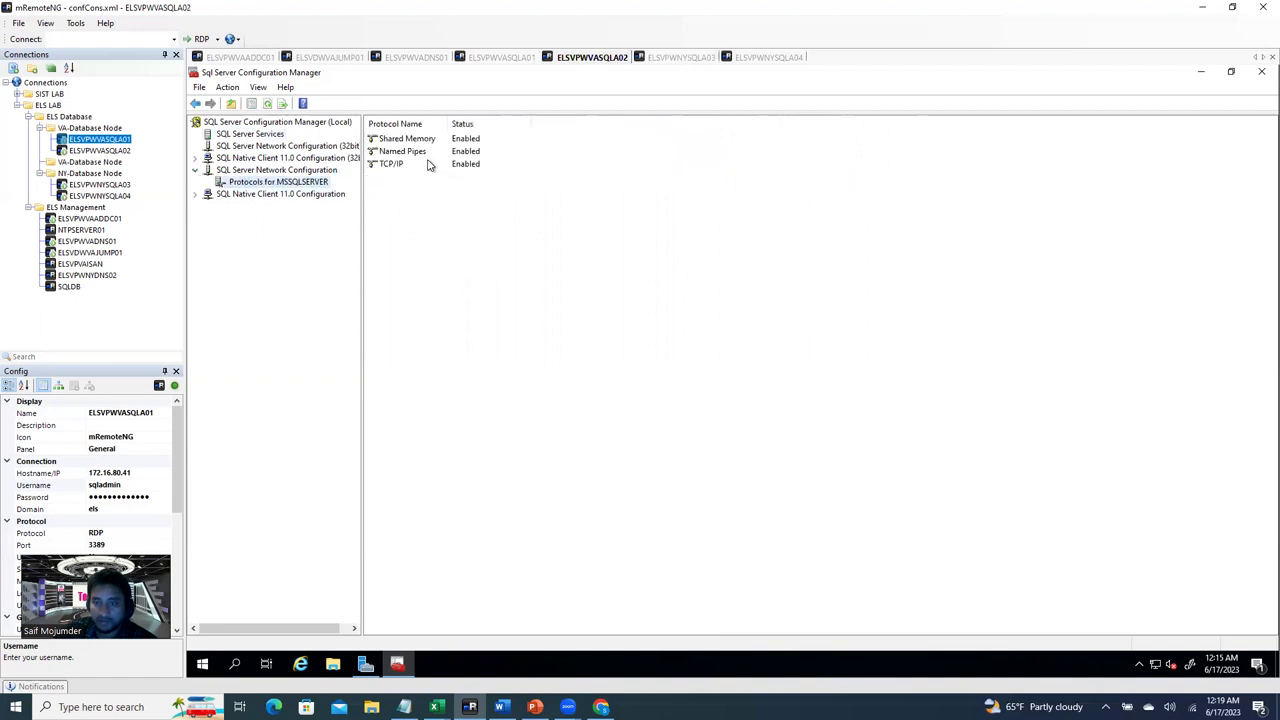
click(490, 60)
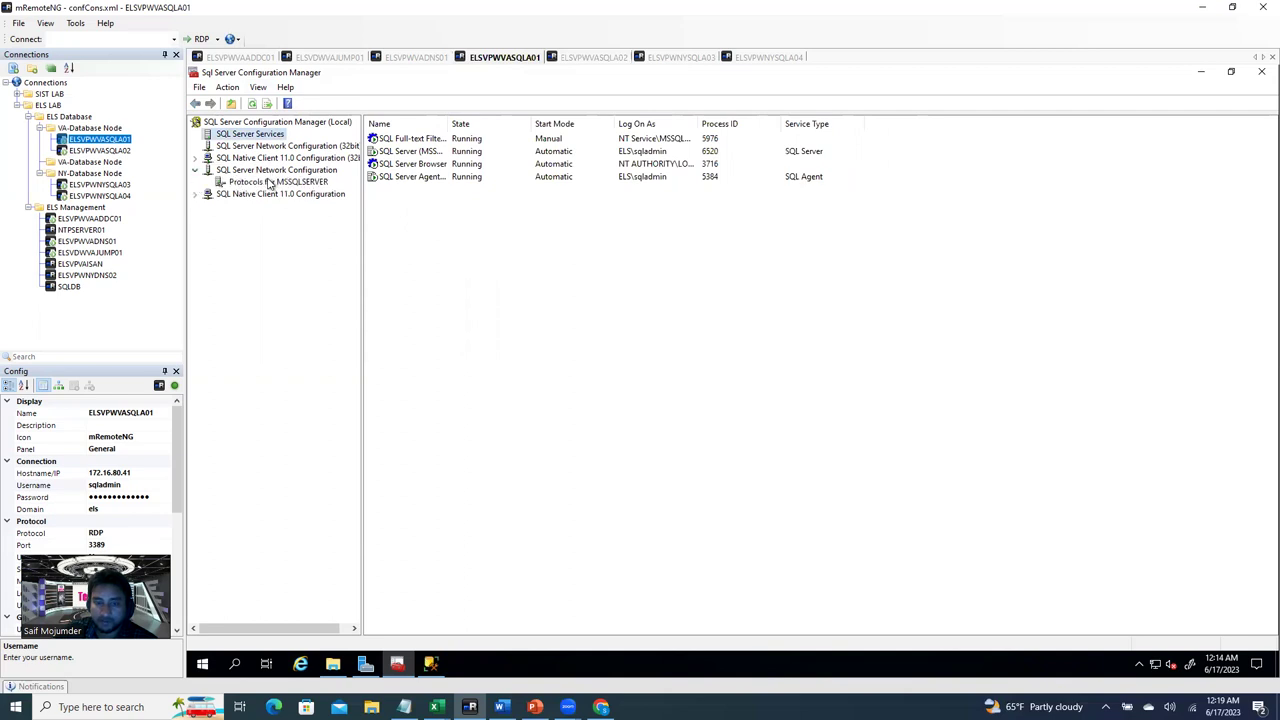
click(270, 183)
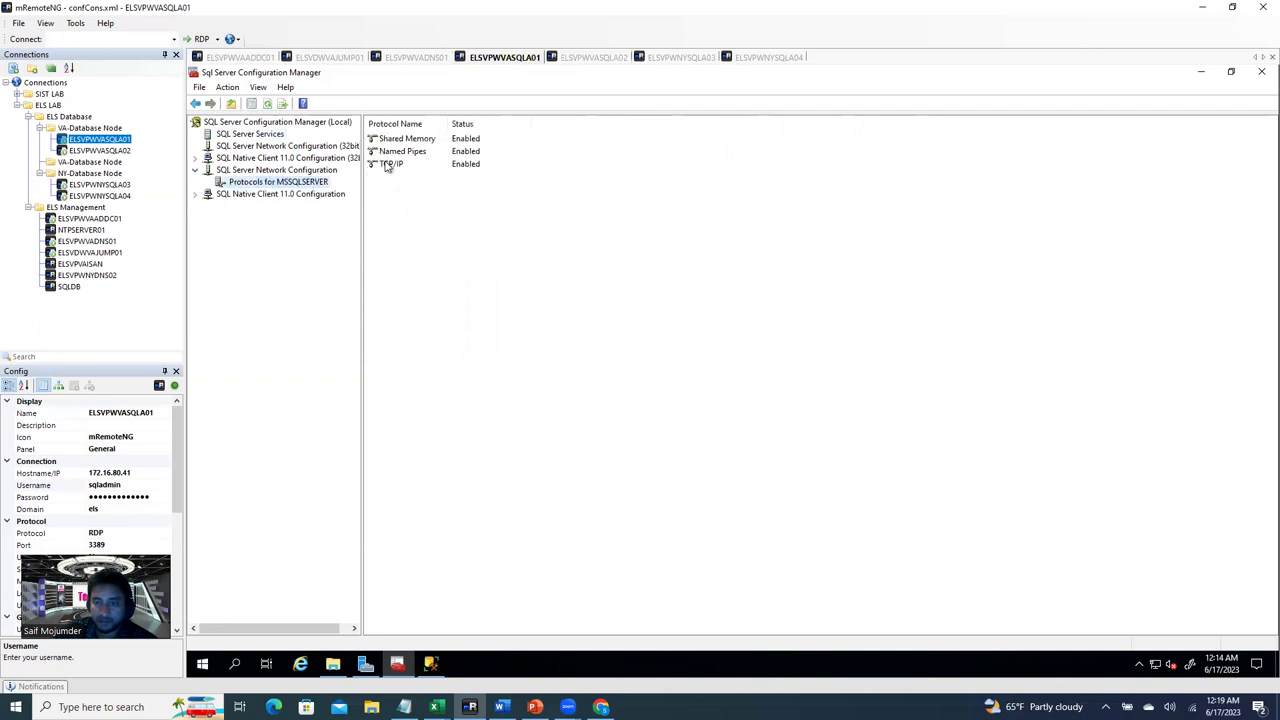
Inspect the TCP/IP IP1 port and IPAll dynamic ports settings on ELSVPWVASQLA01 without changing them
double_click(452, 166)
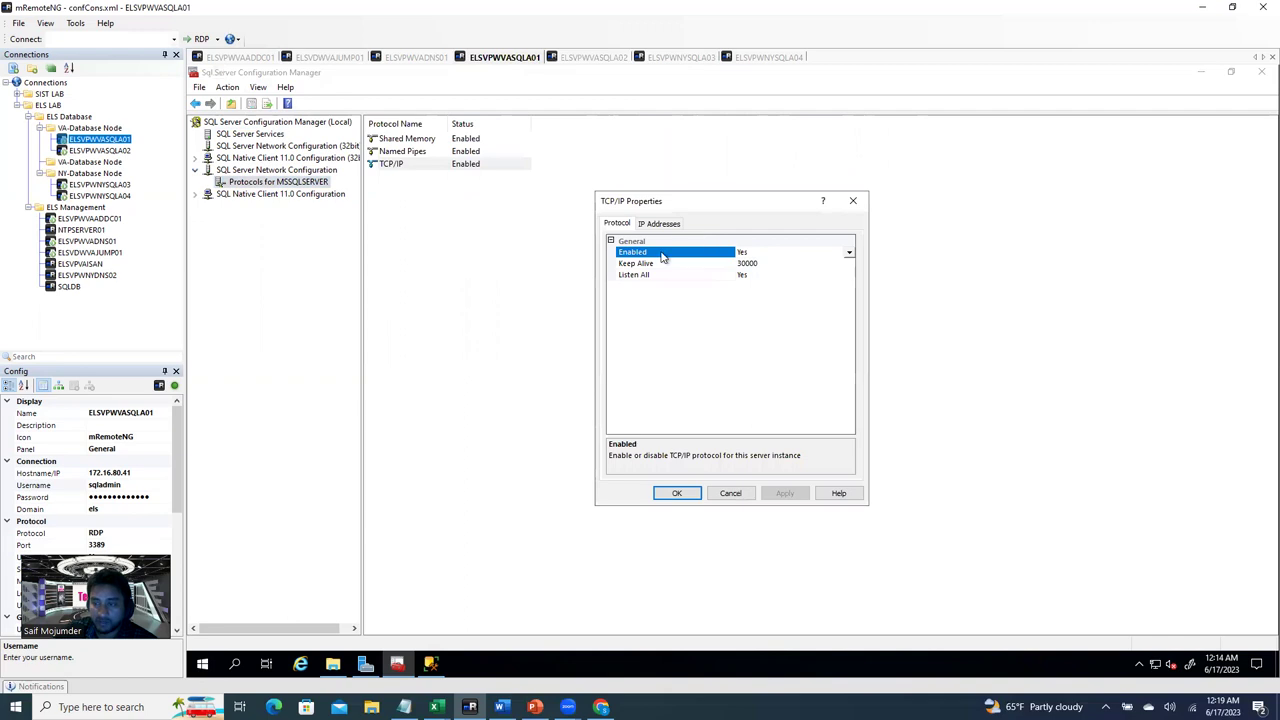
click(661, 223)
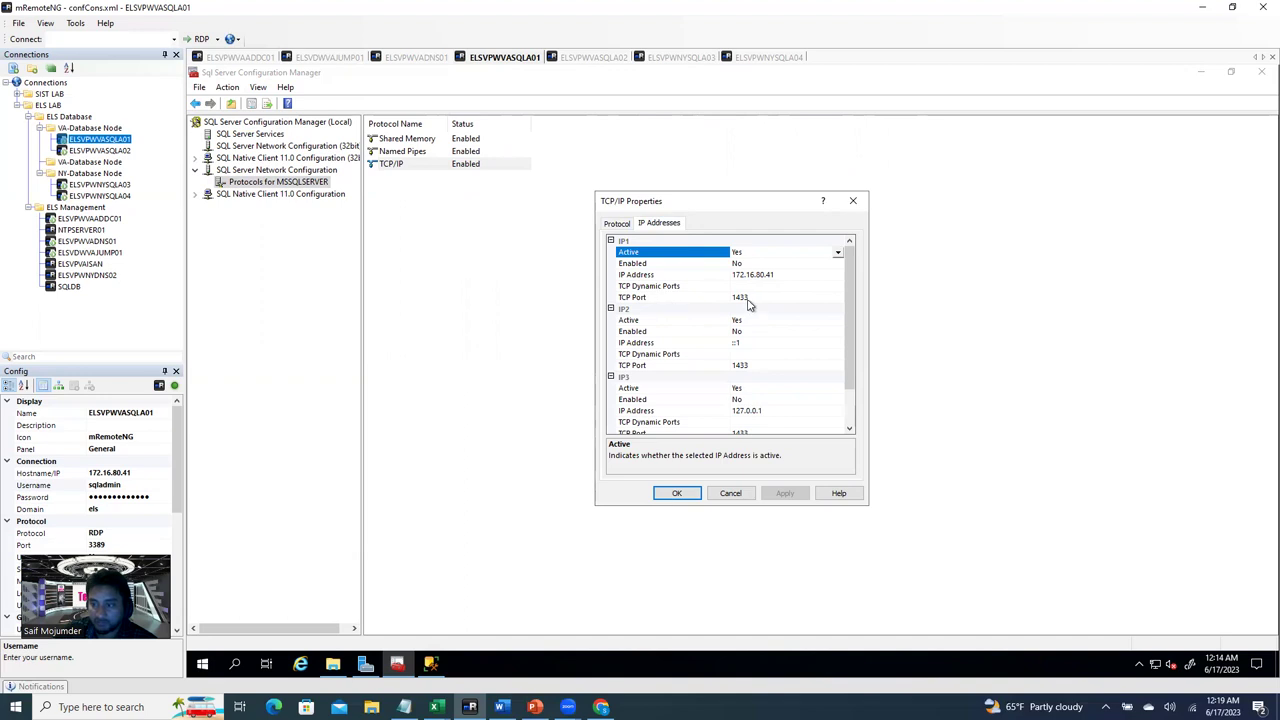
click(749, 301)
drag(850, 307, 850, 345)
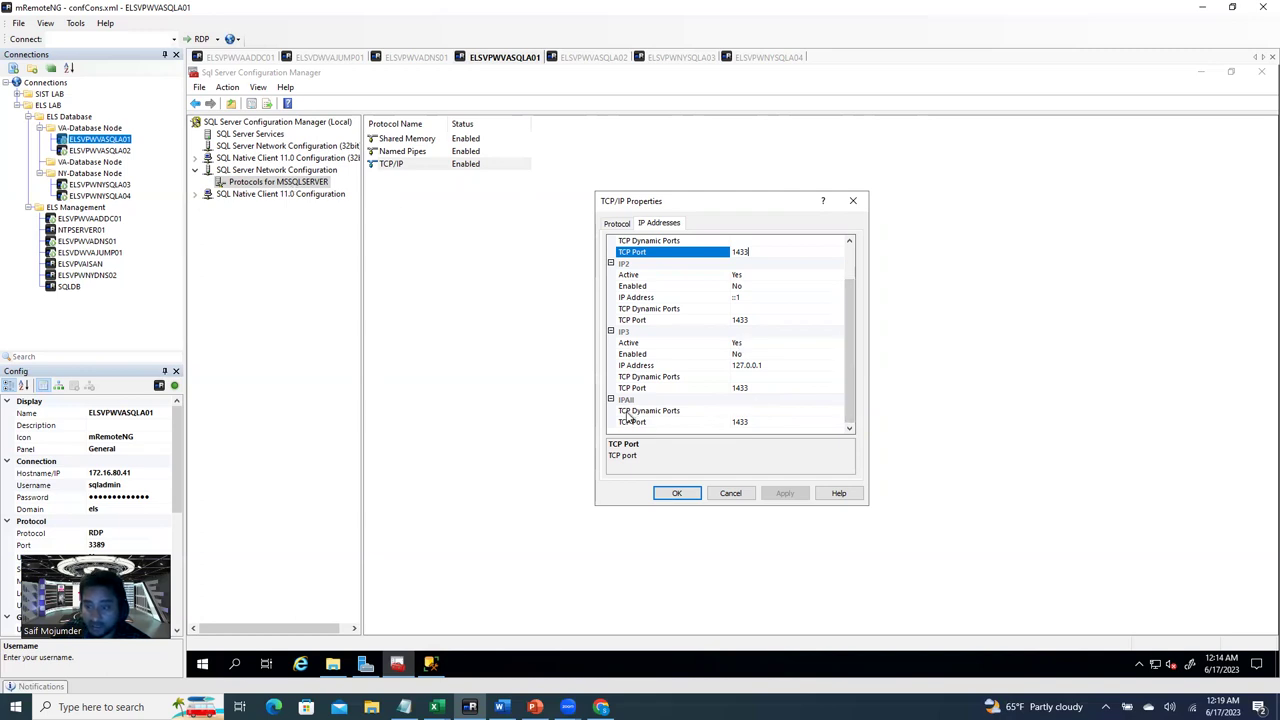
click(733, 410)
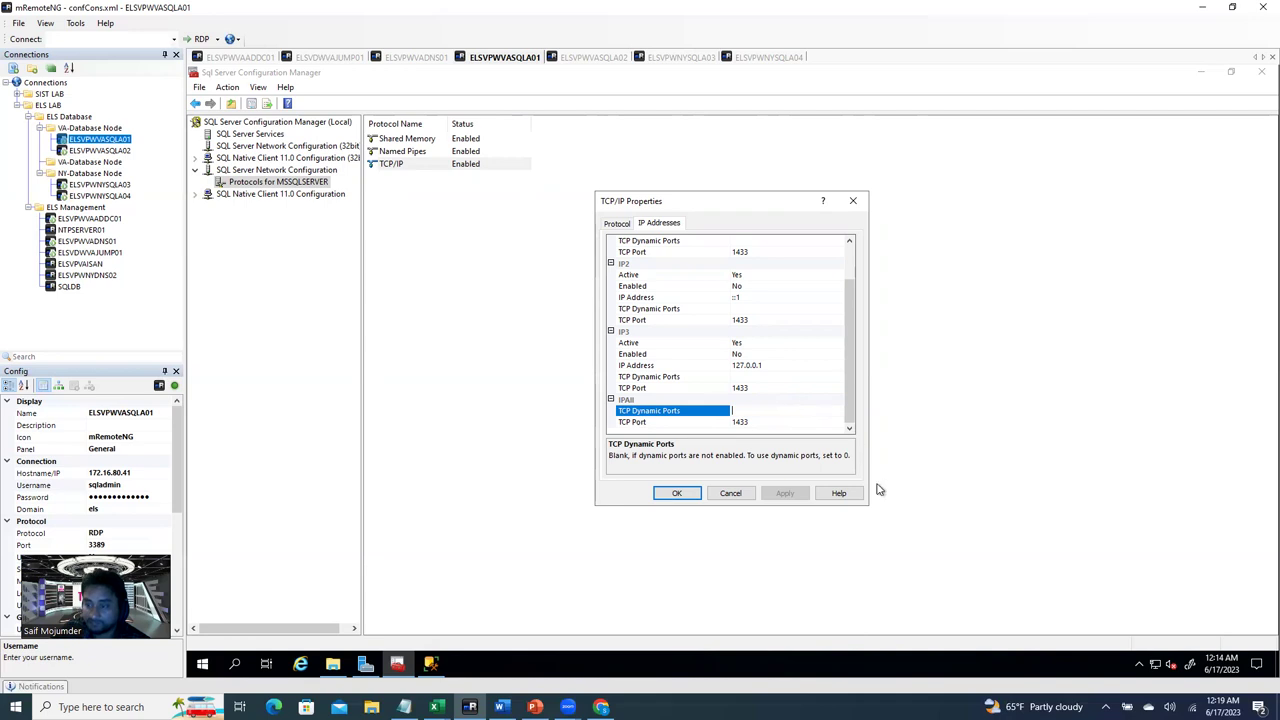
click(730, 493)
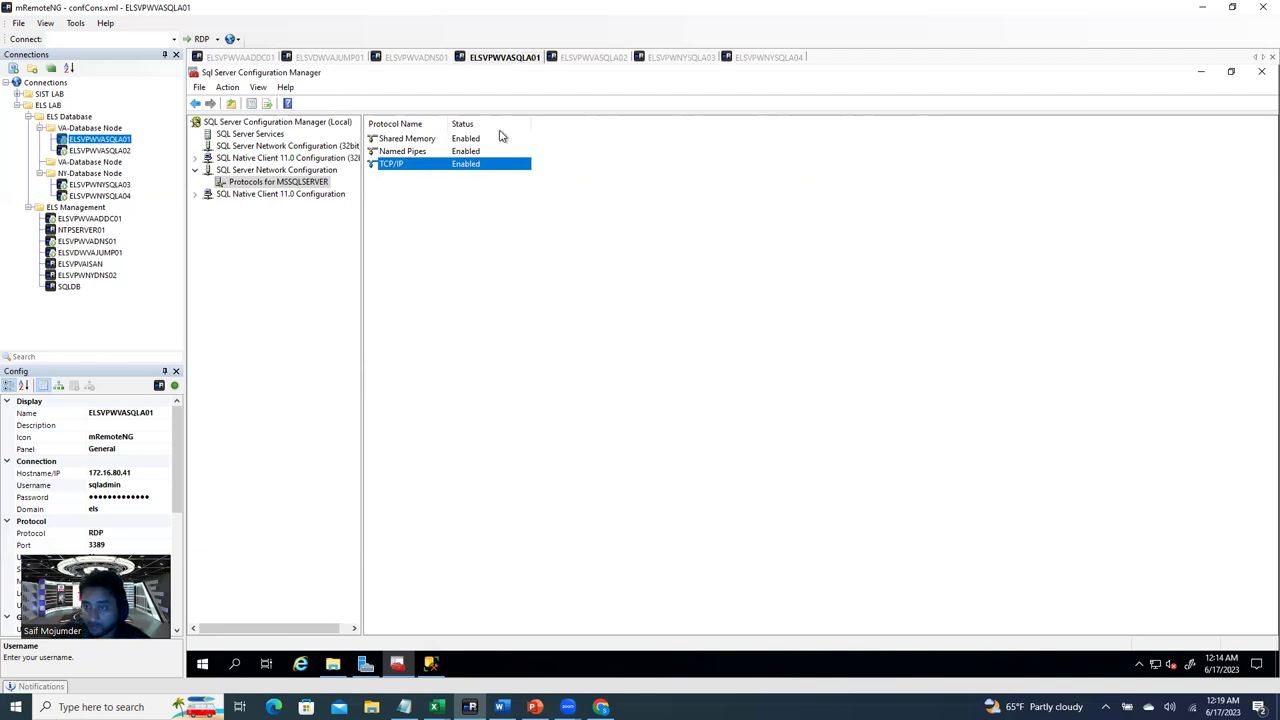
Cycle through the server sessions, then bring up Management Studio on ELSVPWVASQLA01
click(583, 58)
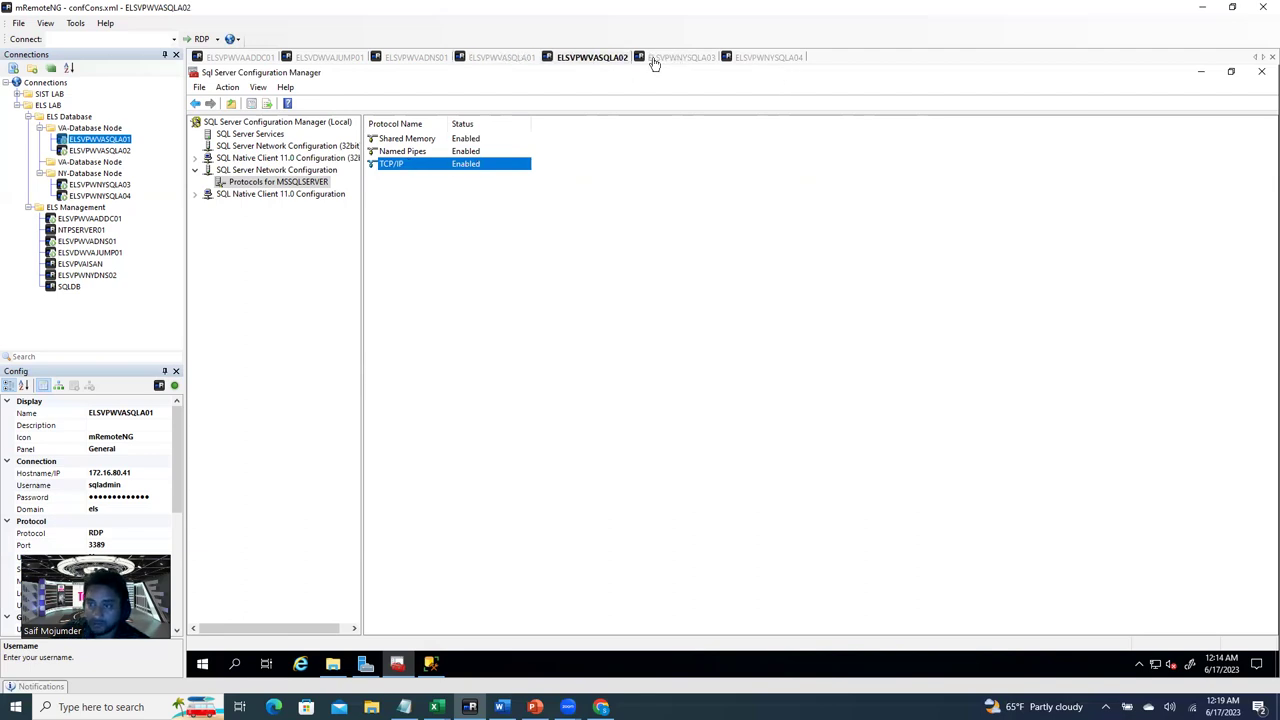
click(700, 58)
click(752, 58)
click(516, 60)
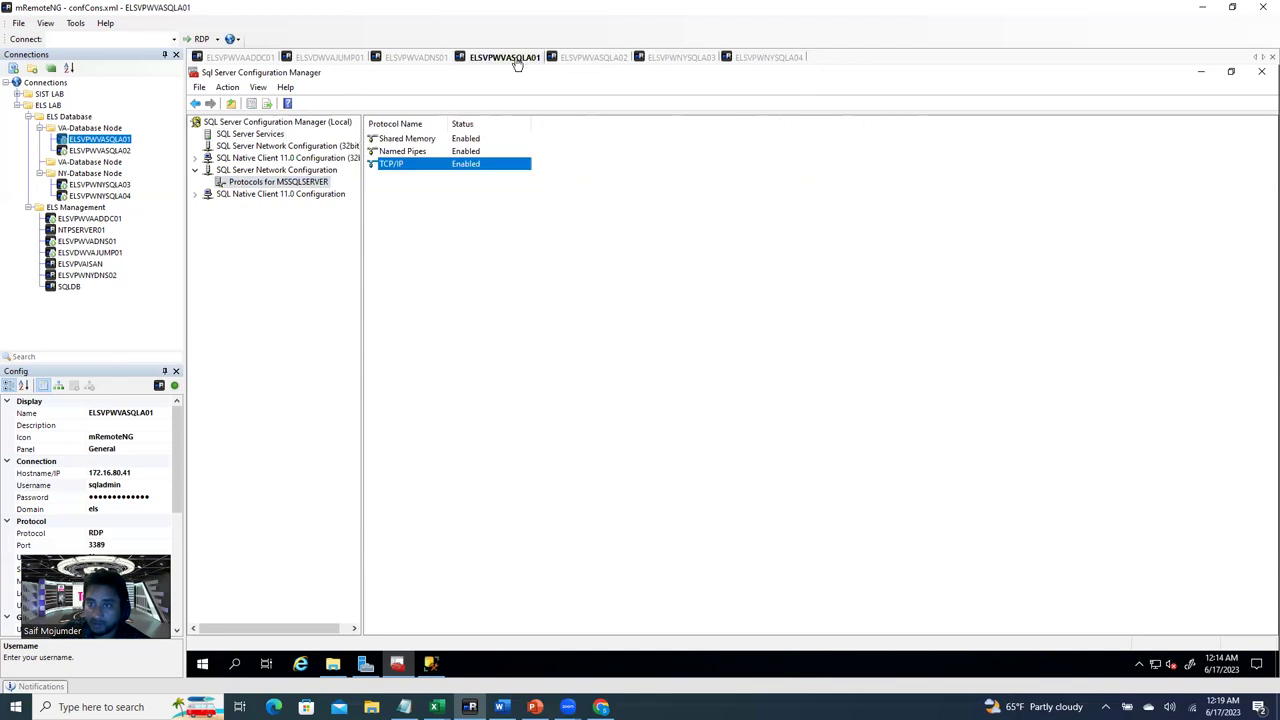
click(586, 60)
click(667, 60)
click(760, 60)
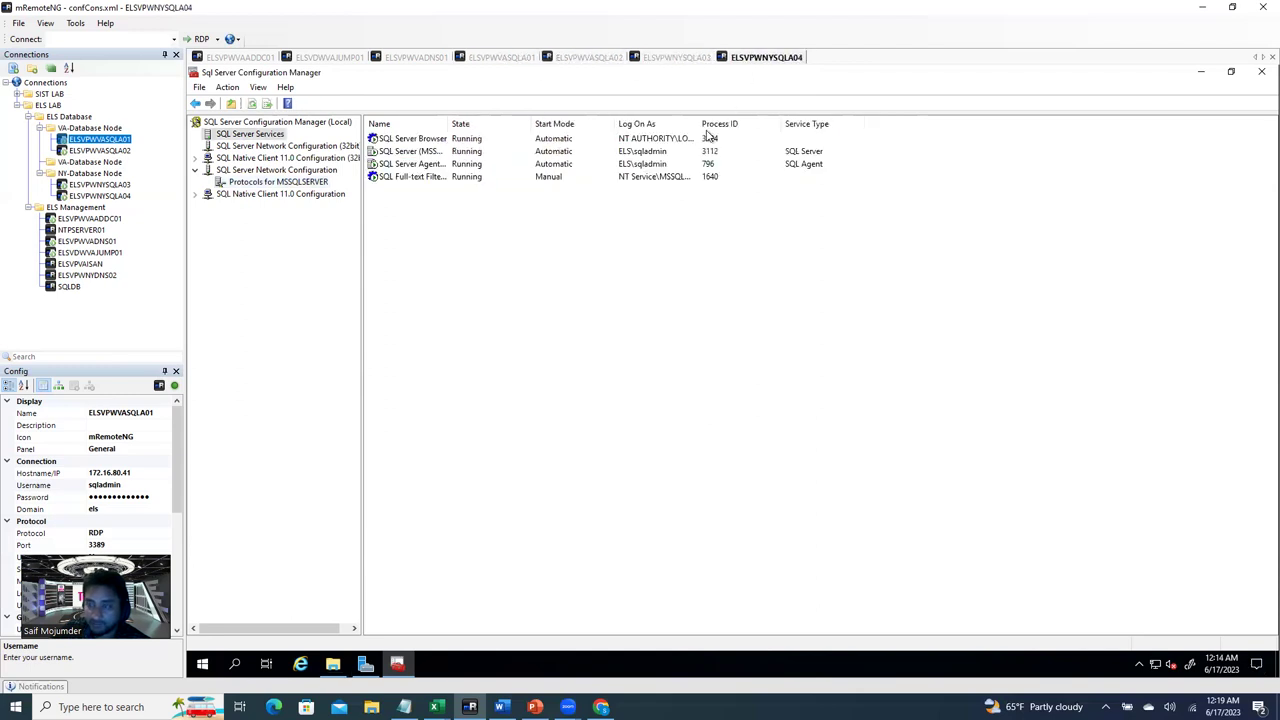
click(423, 60)
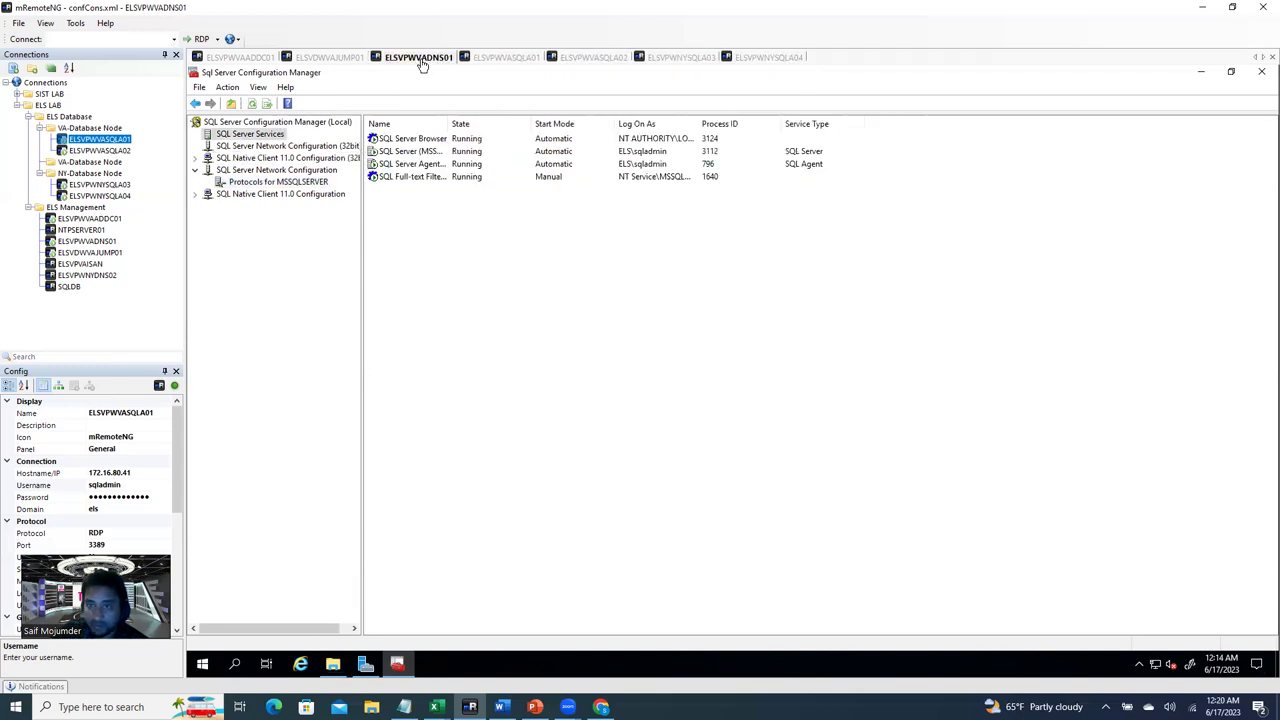
click(509, 58)
click(430, 663)
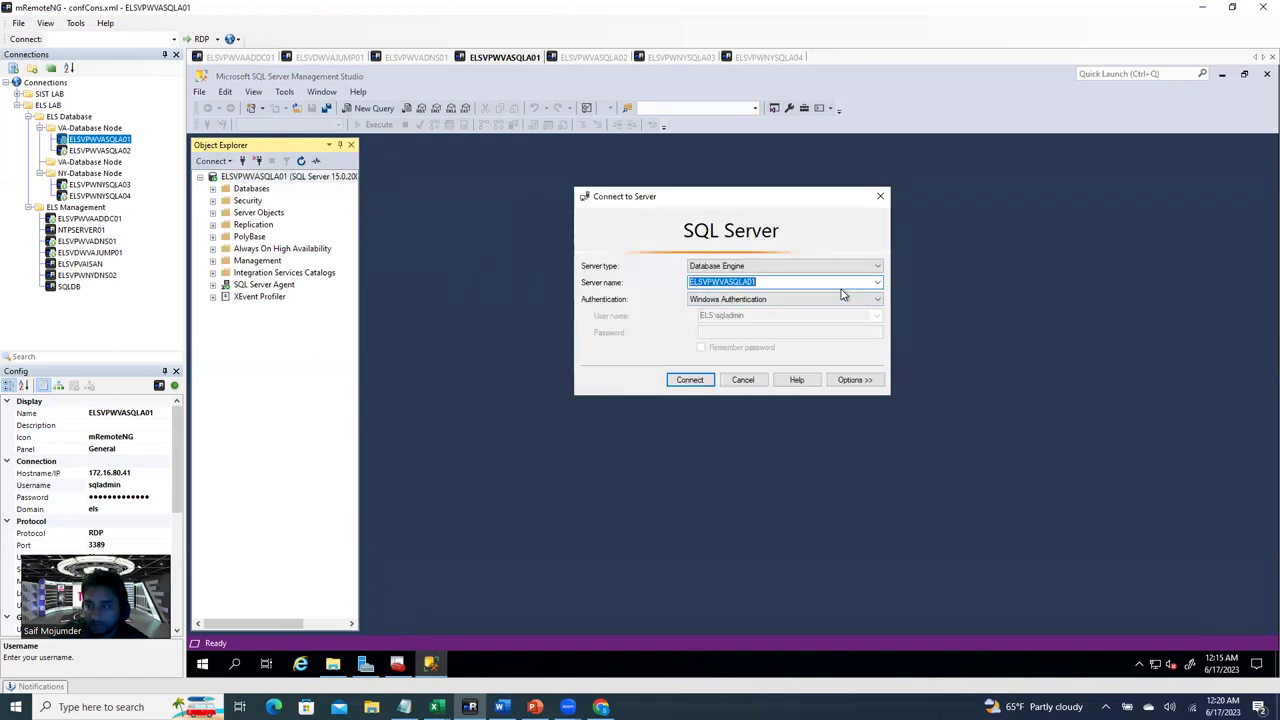
Edit the server name and connect Object Explorer to ELSVPWVASQLA02
click(877, 284)
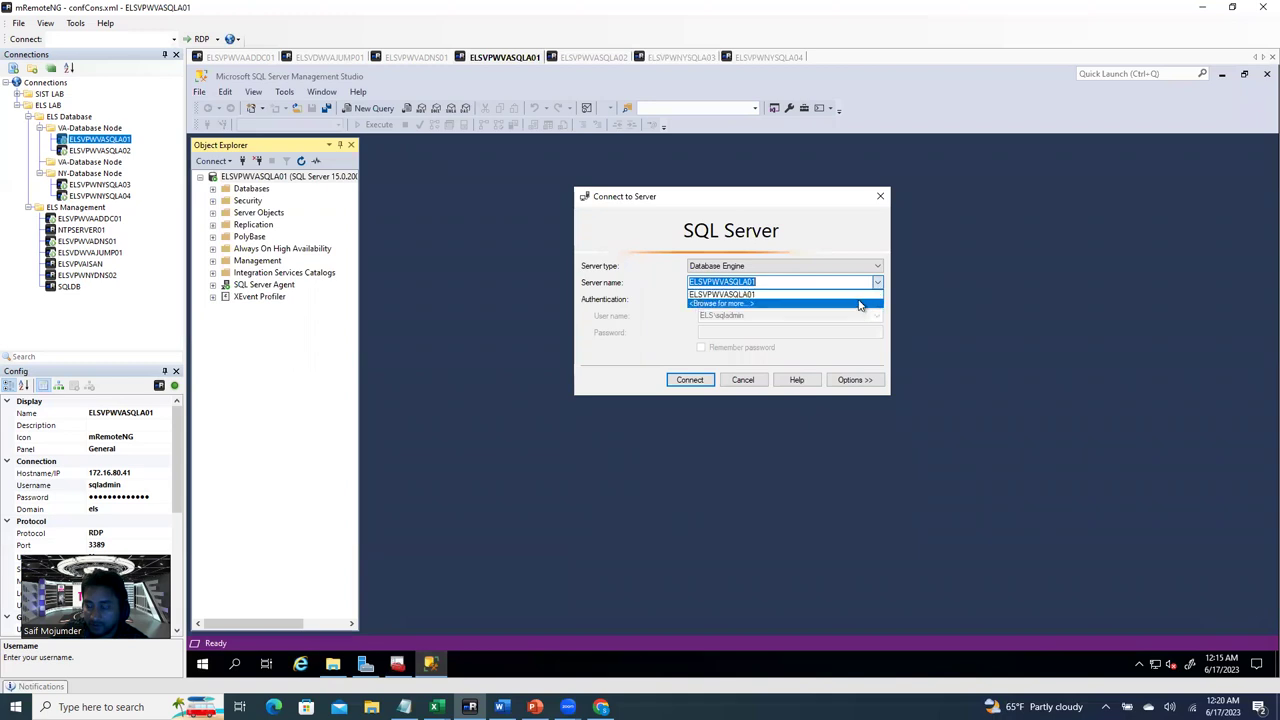
click(798, 281)
click(787, 282)
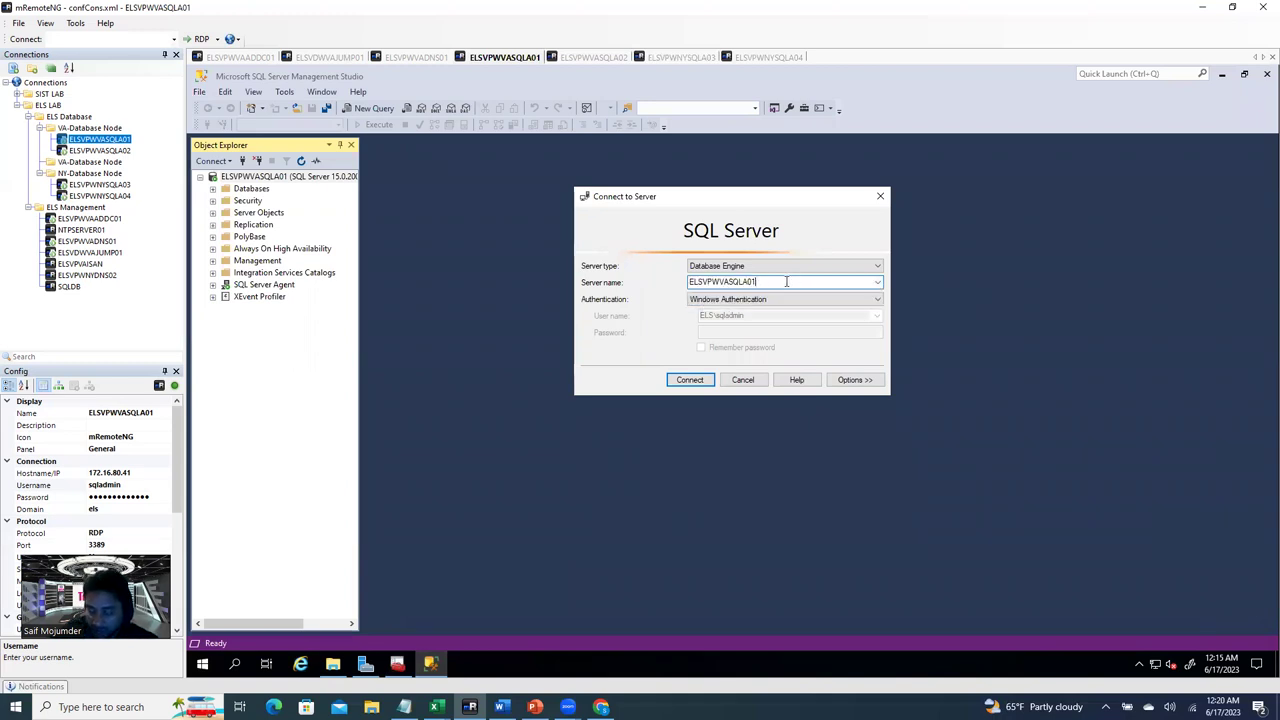
text(\)
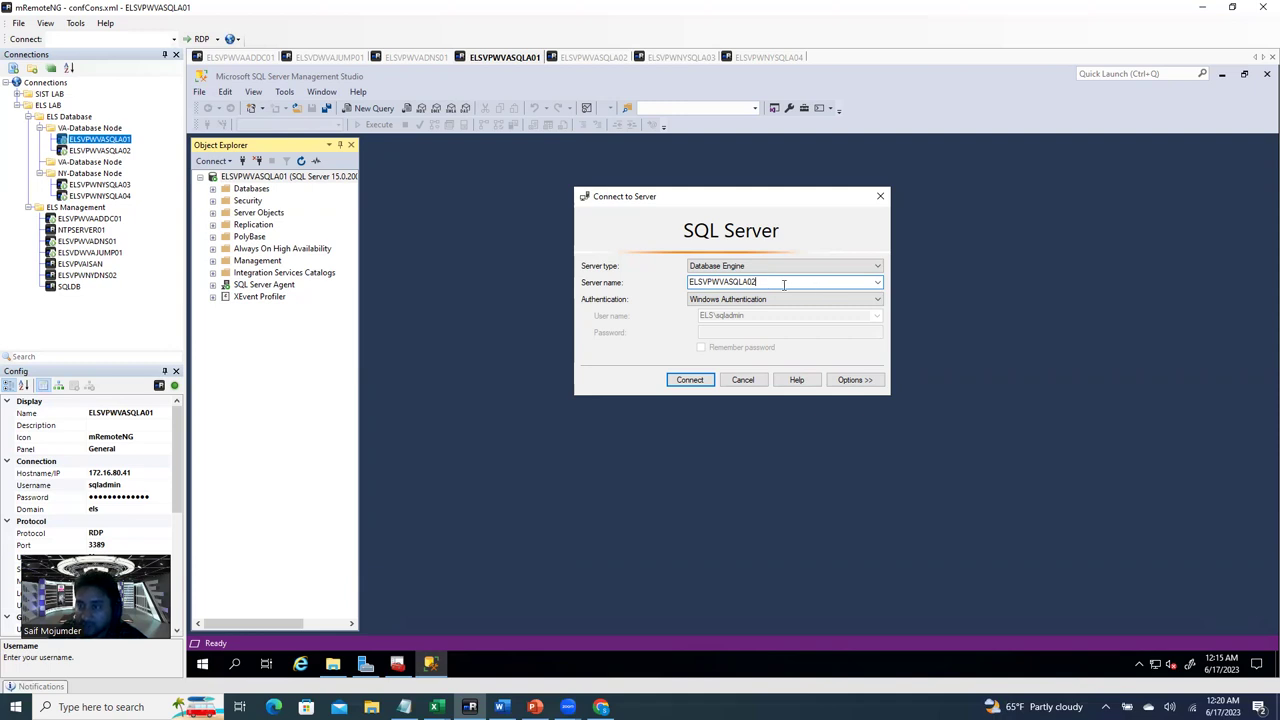
click(693, 381)
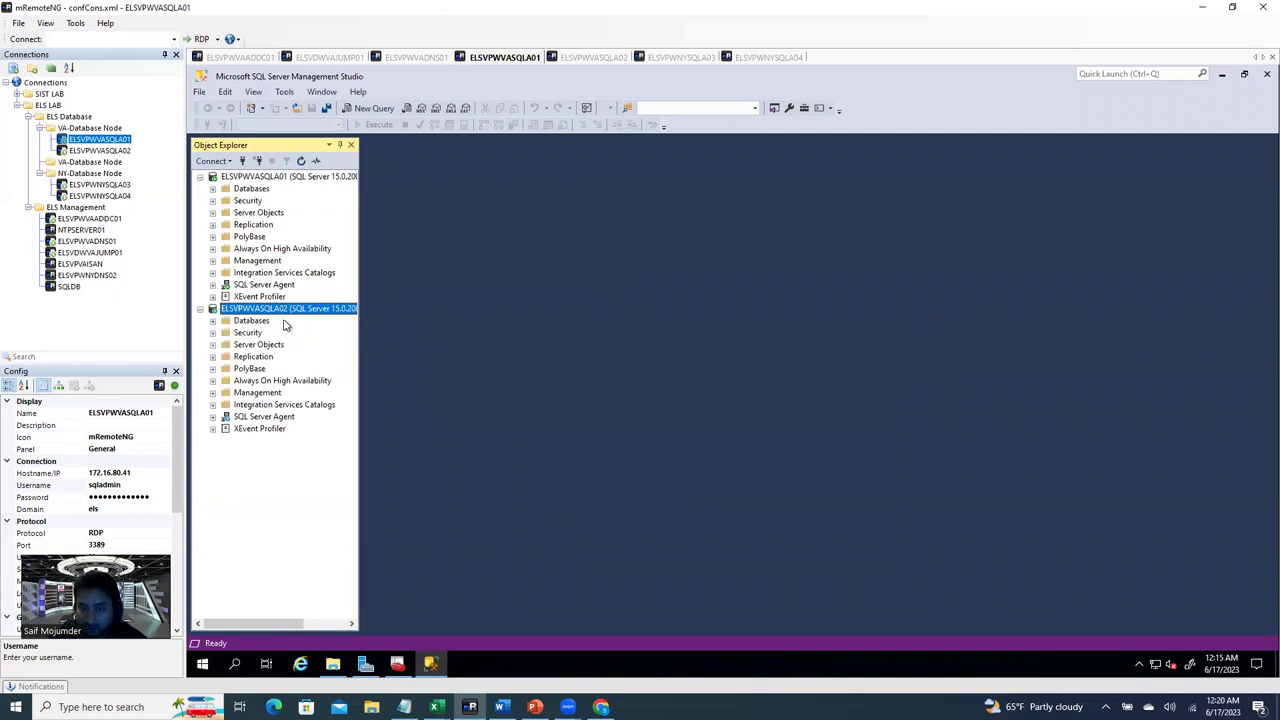
Connect to ELSVPWNYSQLA03 and then ELSVPWNYSQLA04 by editing the server name
click(243, 162)
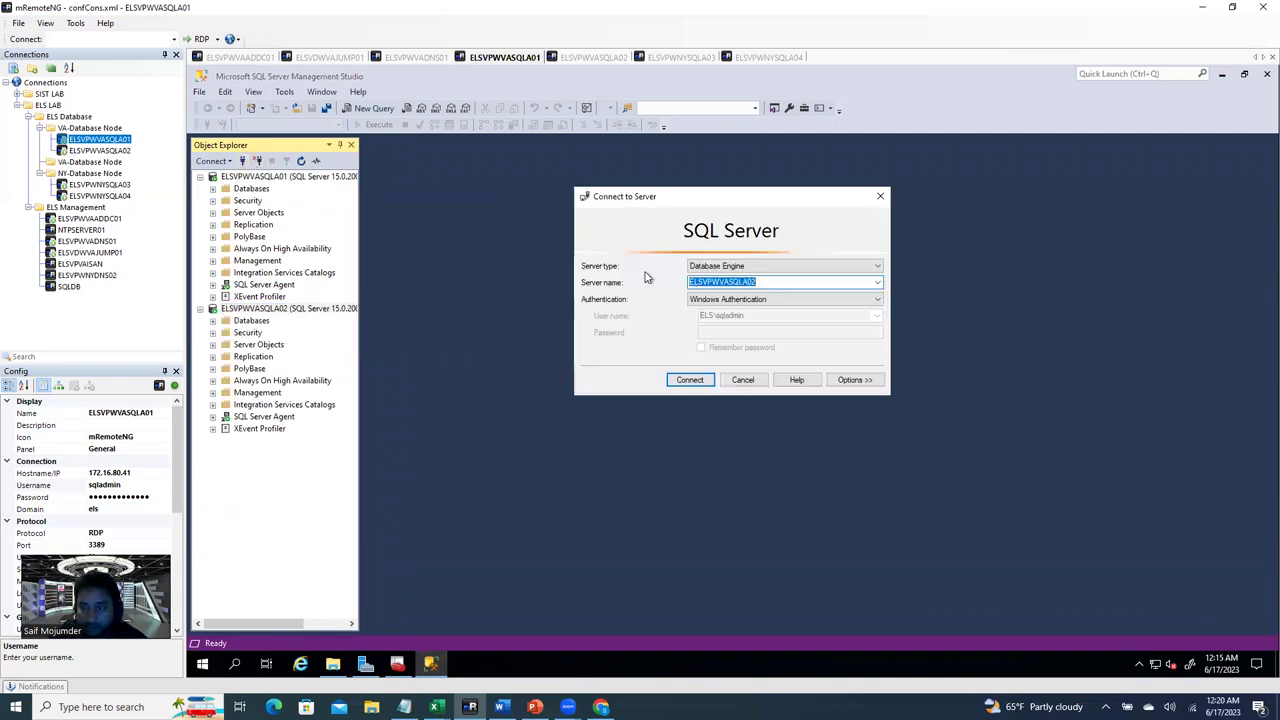
click(795, 282)
key(BackSpace)
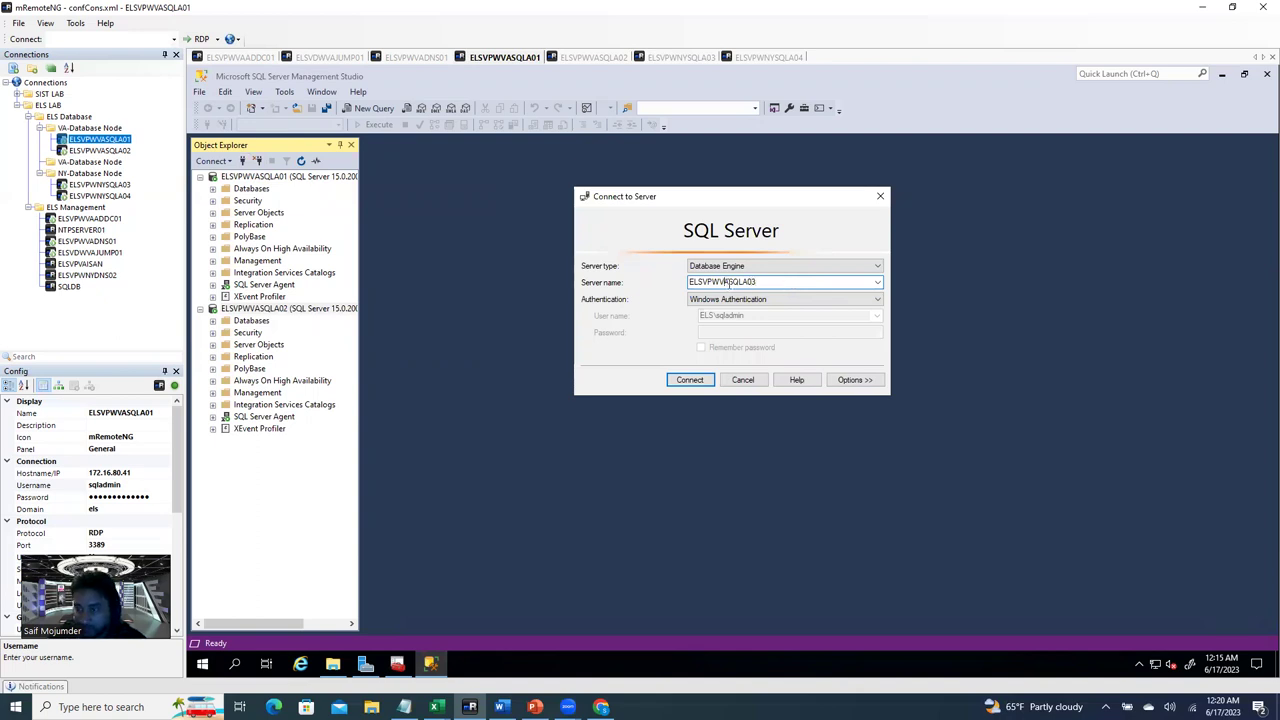
text(NY)
click(690, 380)
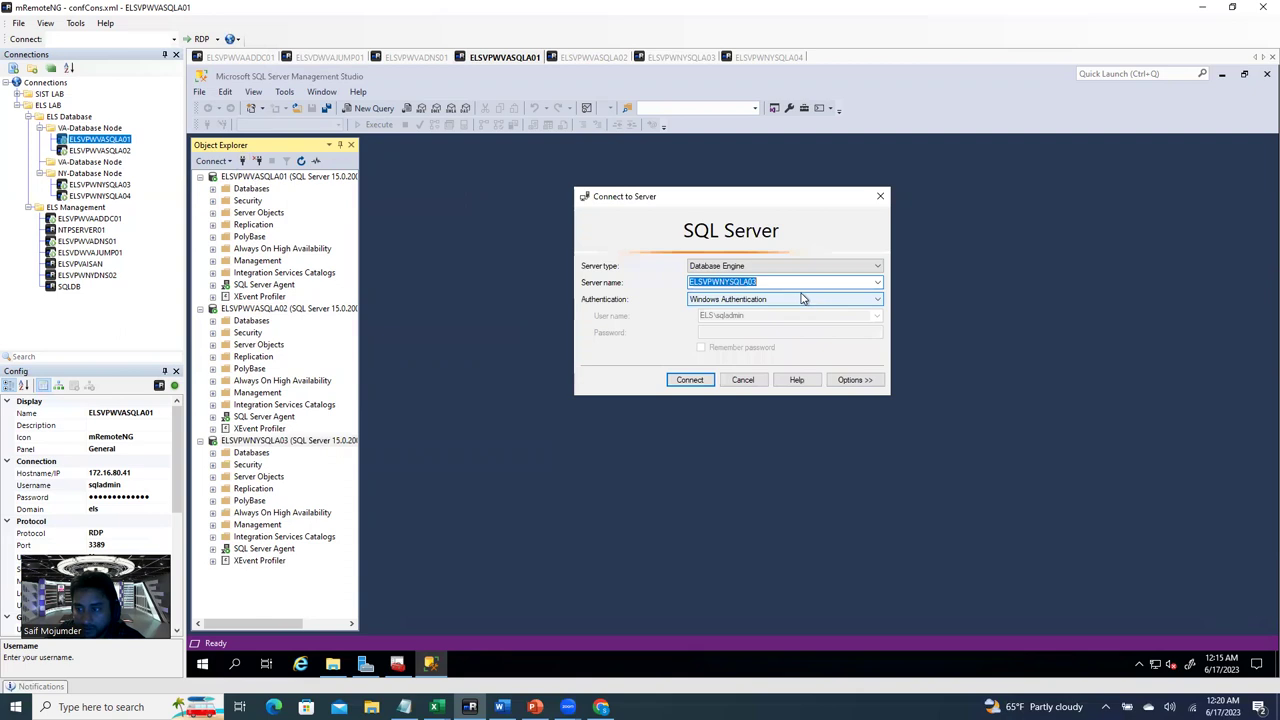
click(770, 283)
key(BackSpace)
text(4)
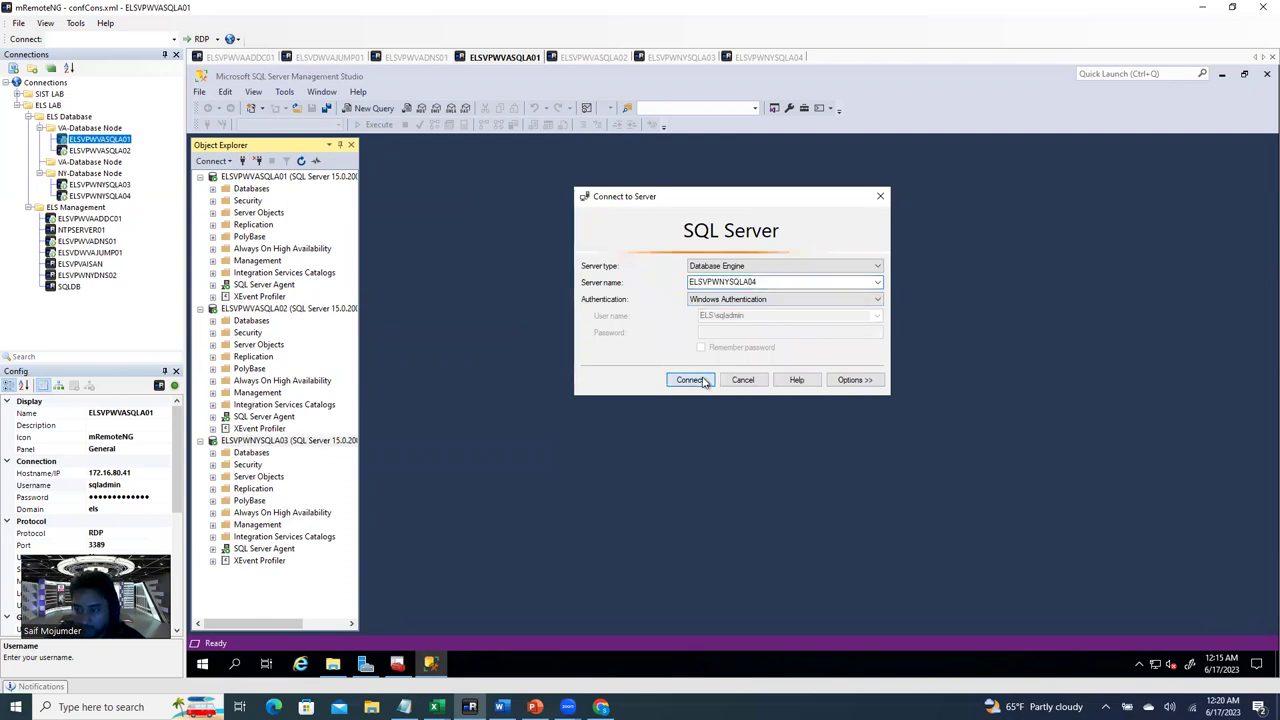
click(692, 380)
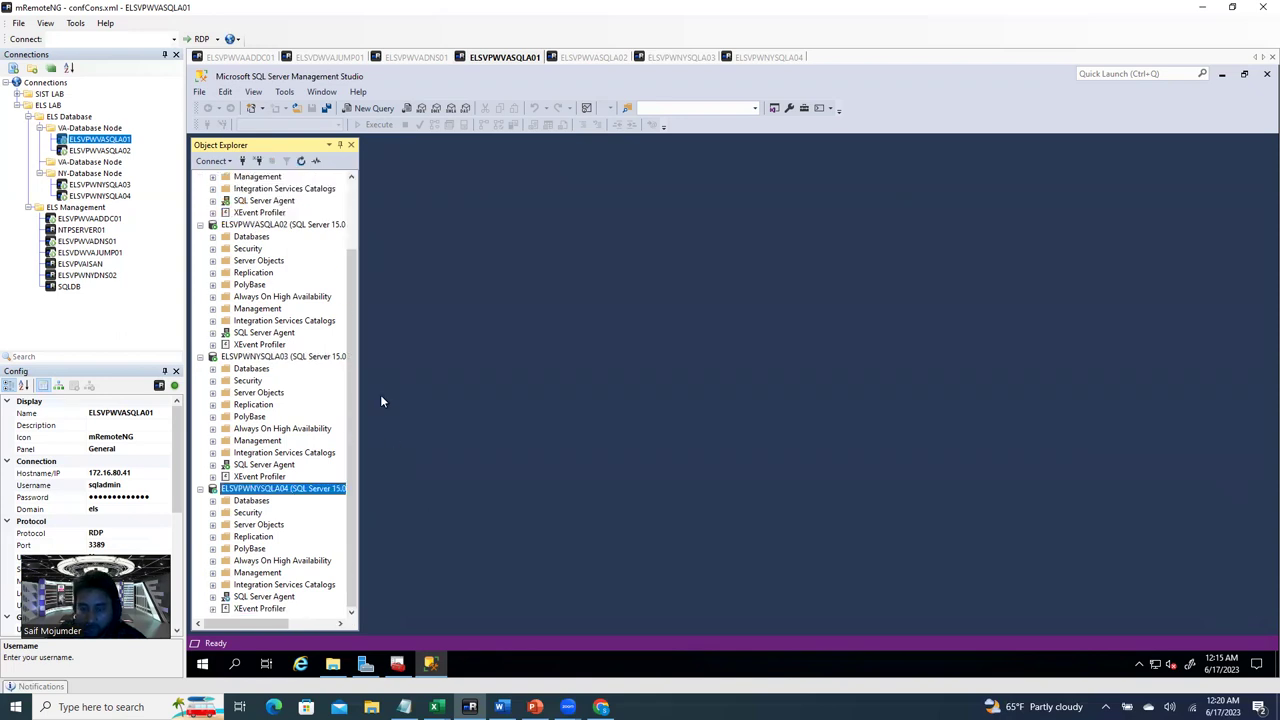
Widen the Object Explorer pane so the full server names are visible
drag(352, 308, 358, 230)
mouse_move(356, 276)
mouse_down()
mouse_move(356, 405)
mouse_move(345, 290)
mouse_up()
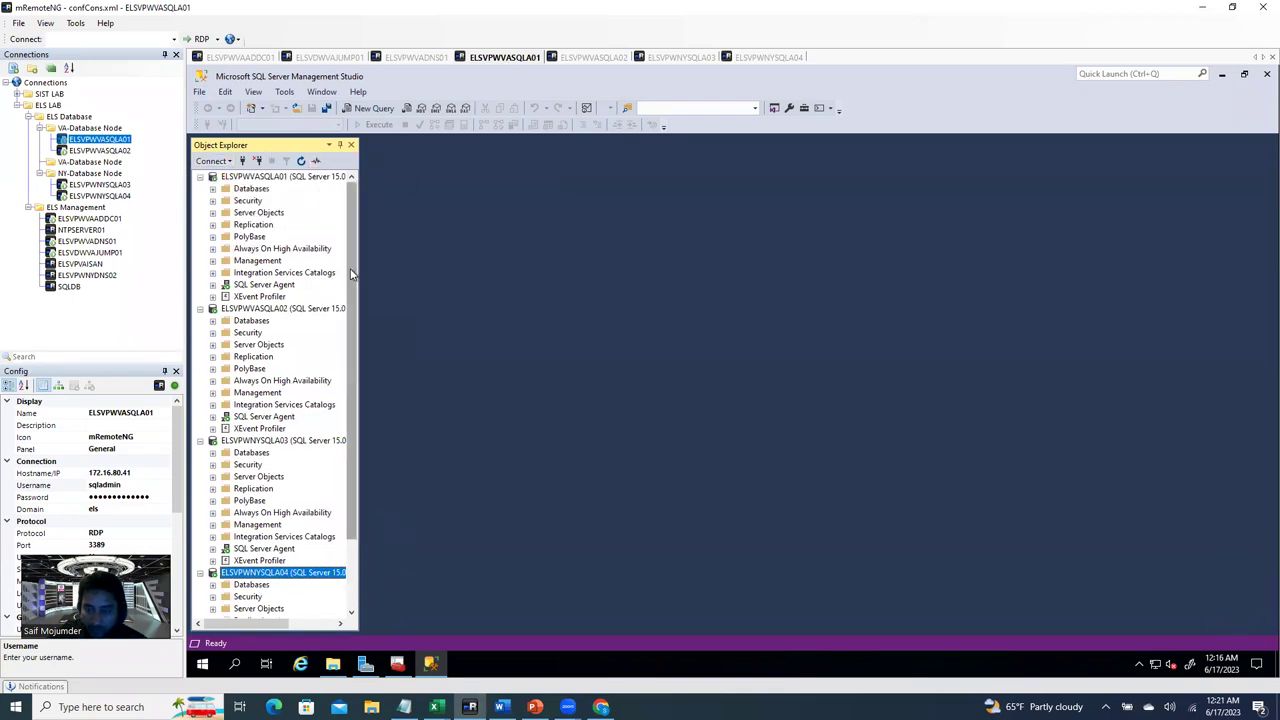
click(607, 57)
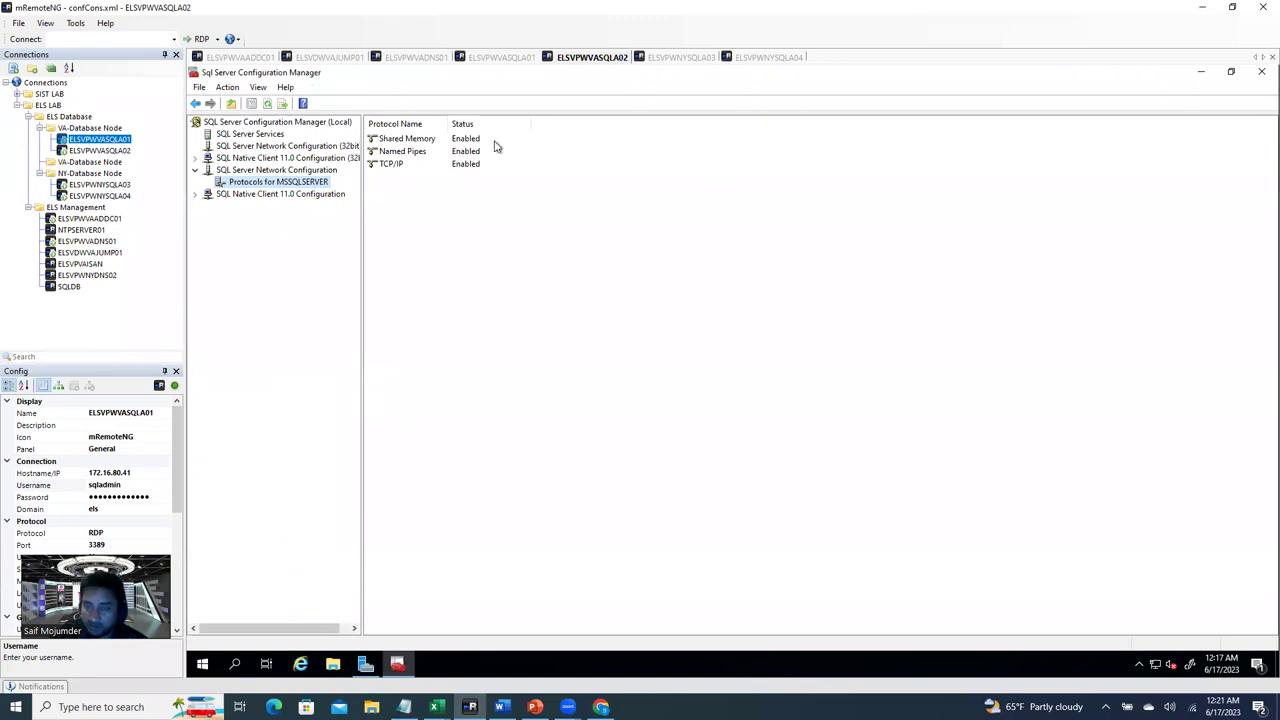
click(503, 58)
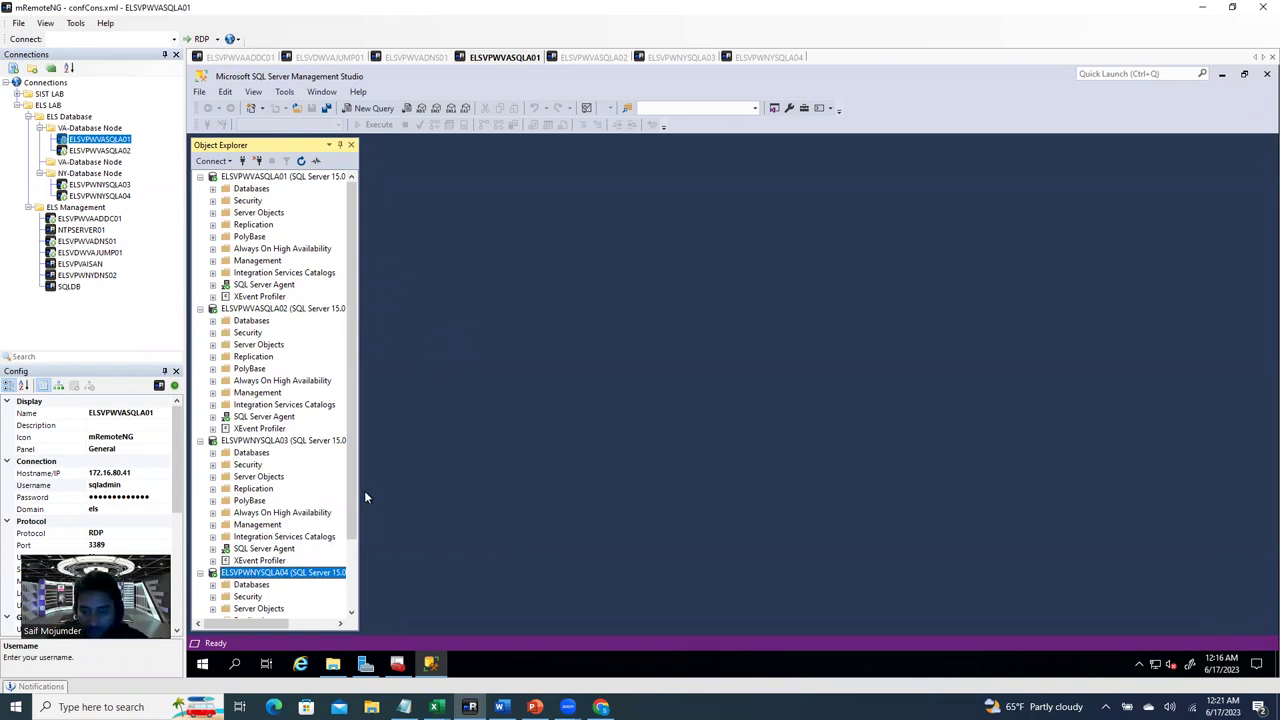
drag(361, 481, 408, 488)
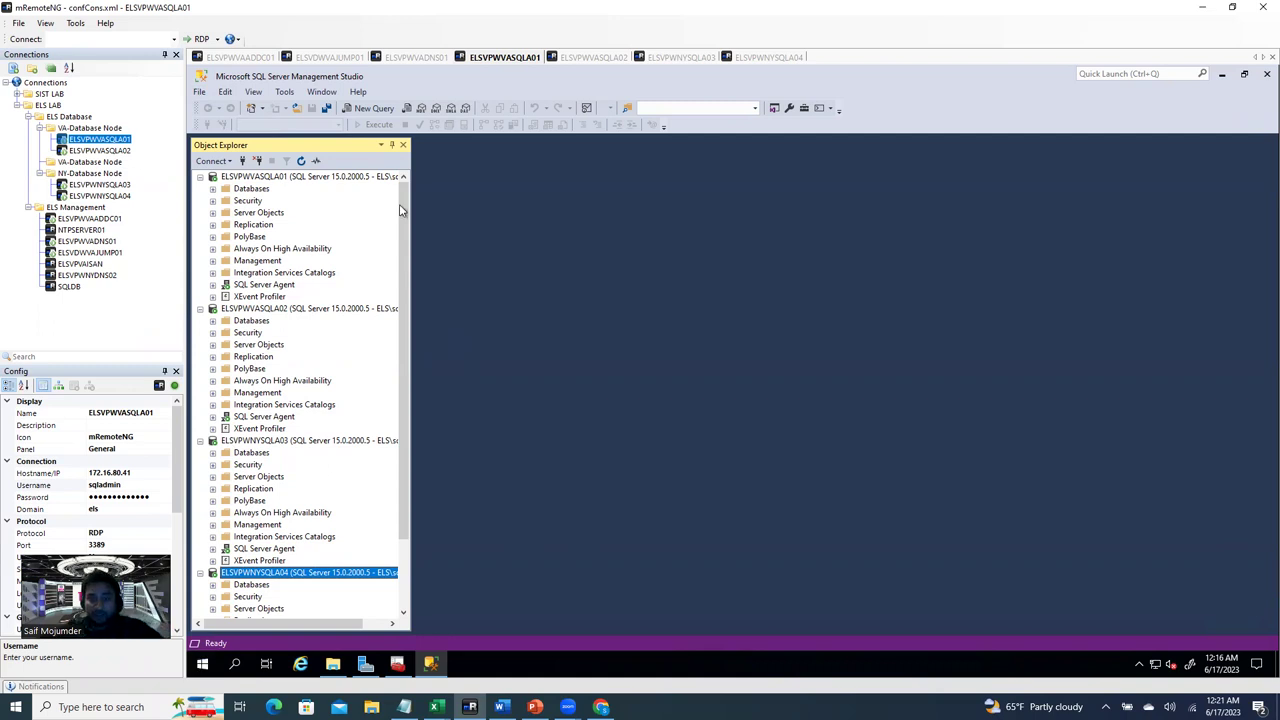
Open Server Properties for ELSVPWVASQLA01
click(300, 176)
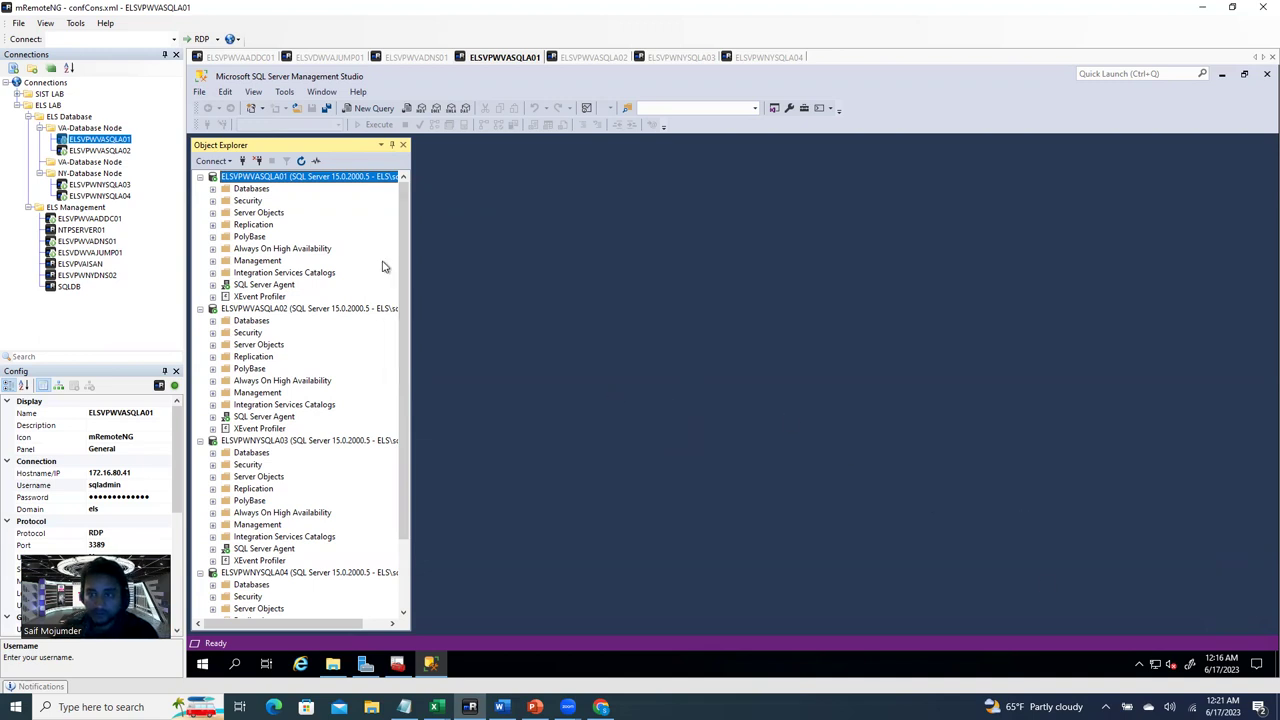
drag(400, 285, 414, 251)
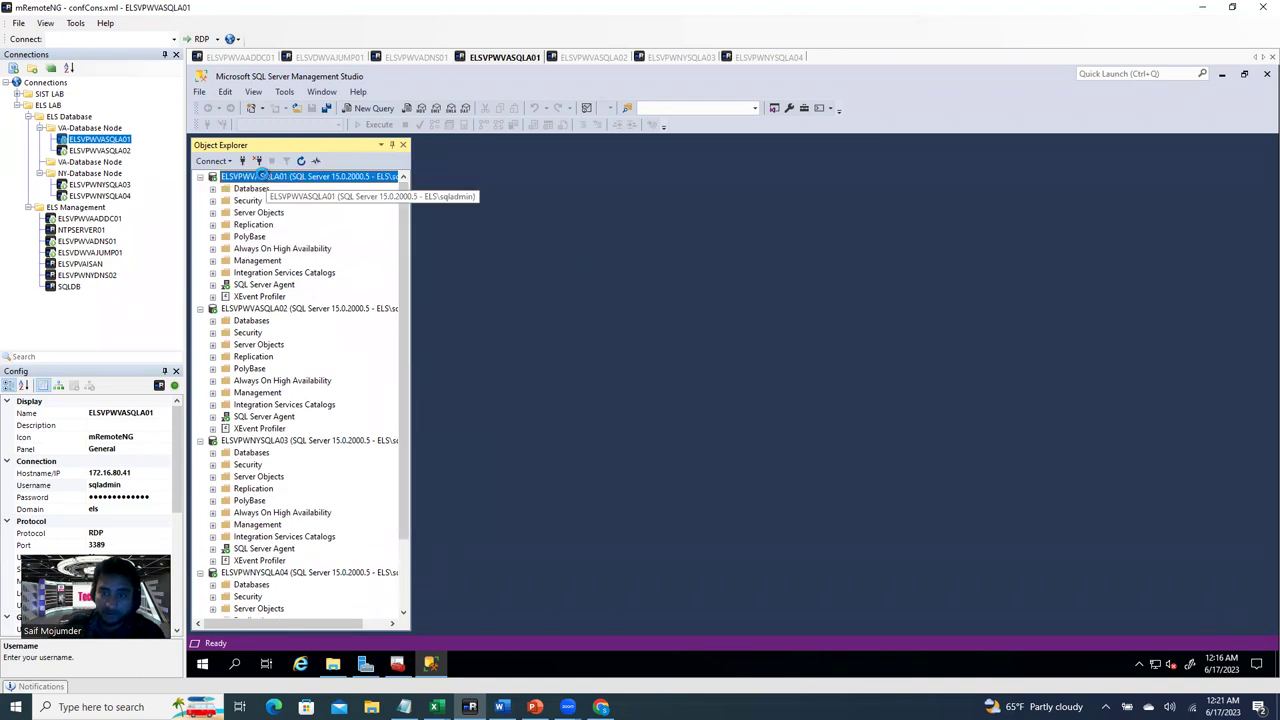
right_click(264, 177)
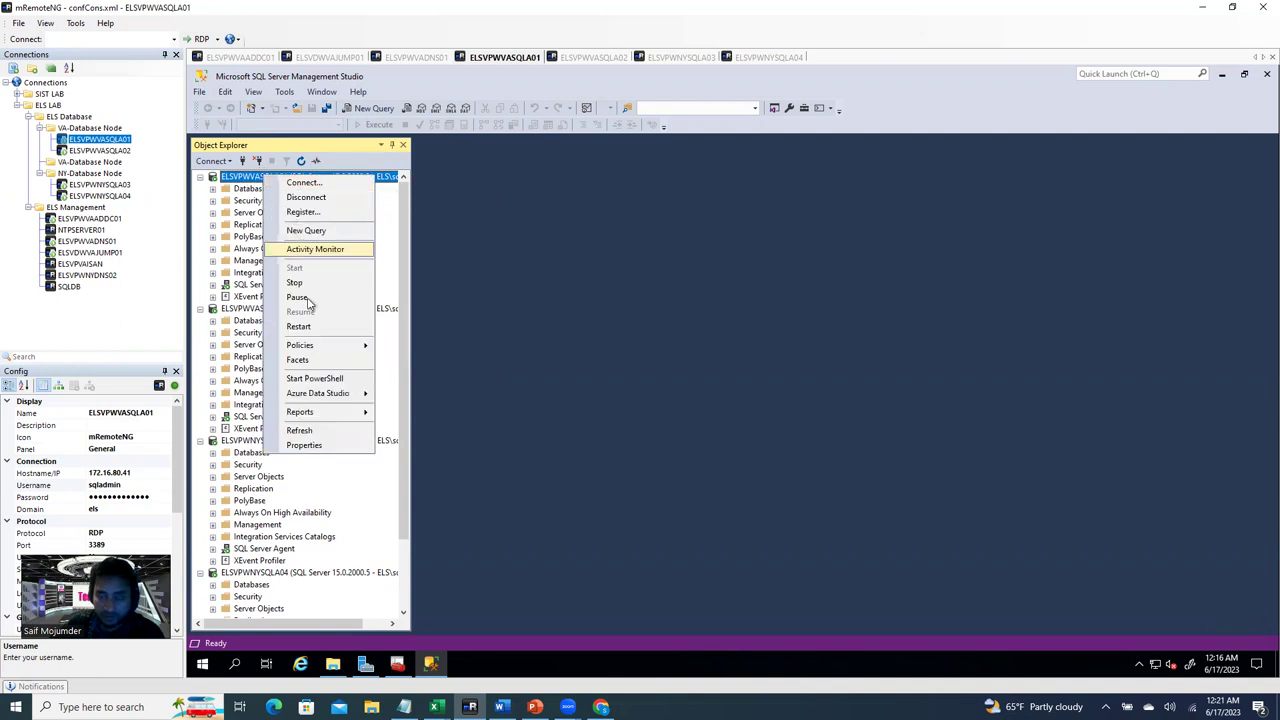
click(305, 445)
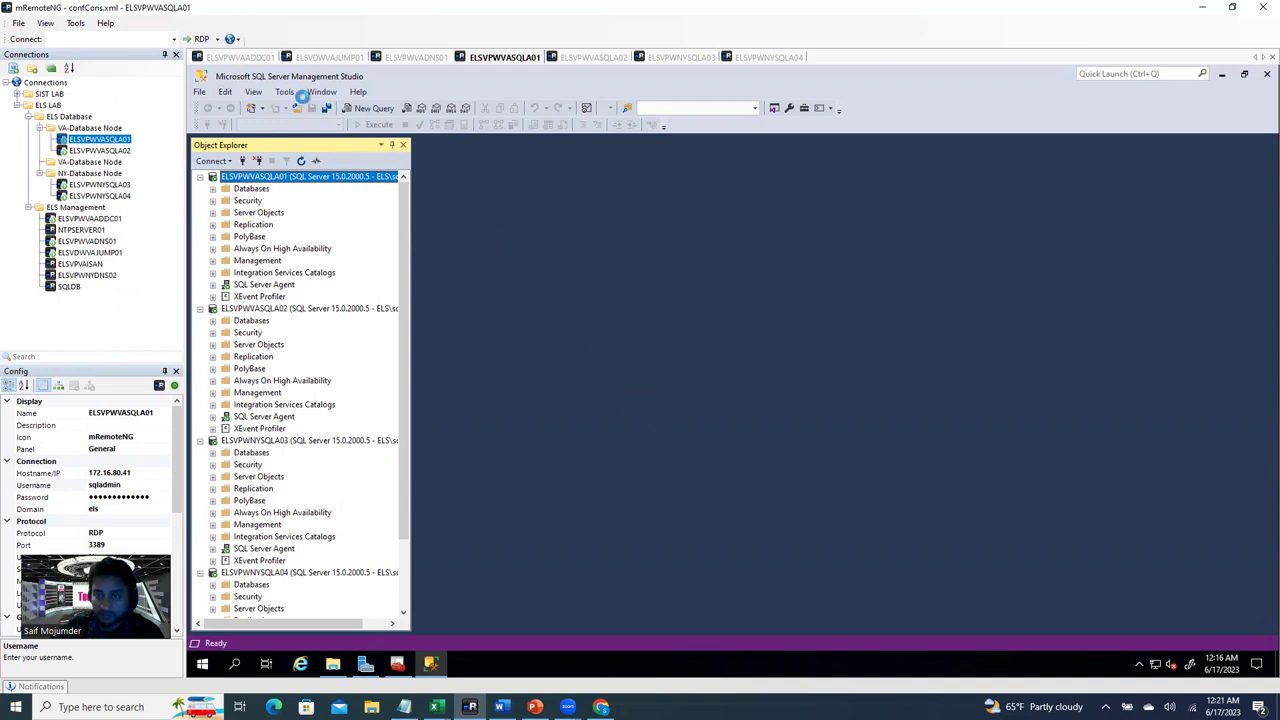
In vSphere, review the ELSVPWNYSQLA04, ELSVPWNYSQLA03 and ELSVPWVASQLA01 VM summaries for 4 GB memory, then return to ELSVPWVASQLA01
click(246, 58)
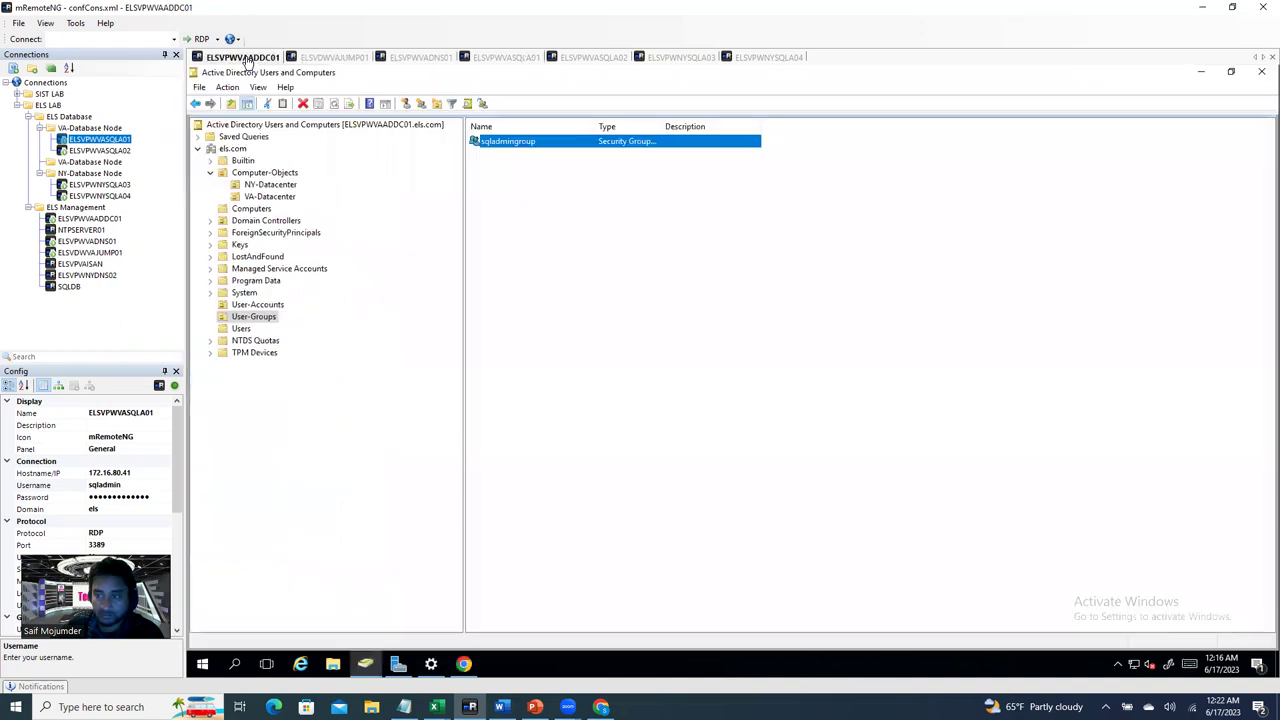
click(465, 665)
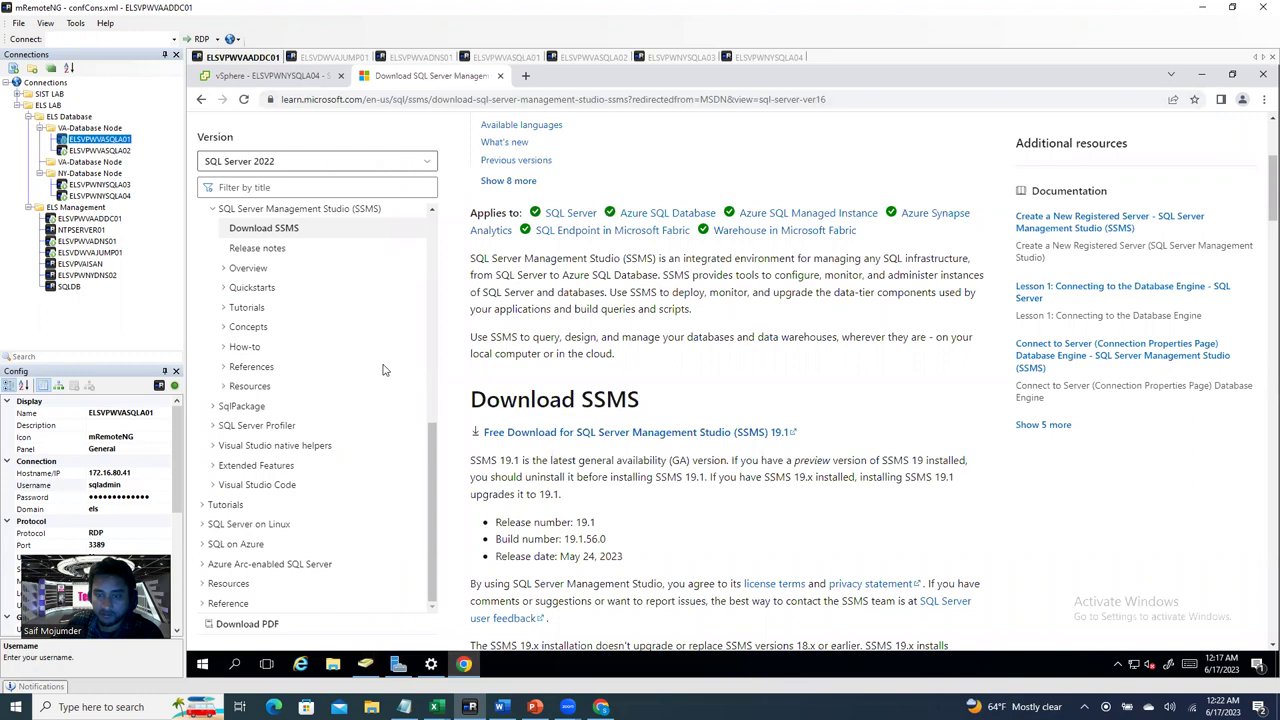
click(268, 76)
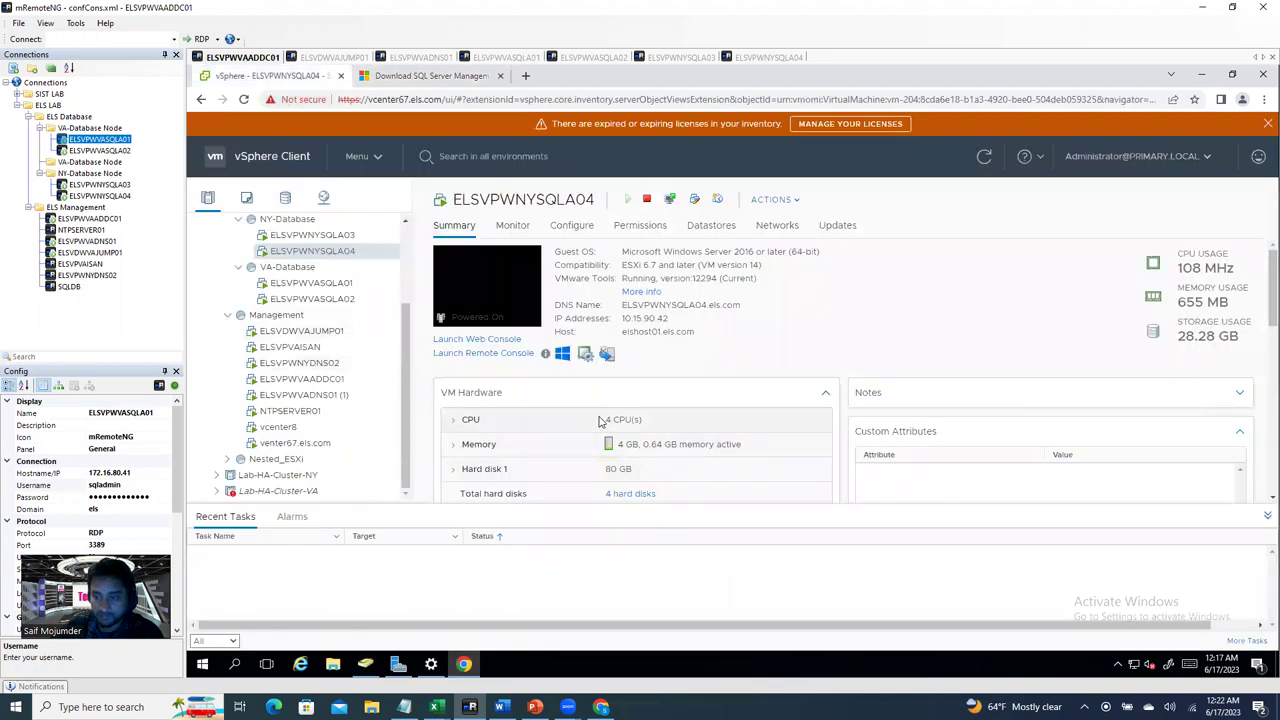
click(312, 234)
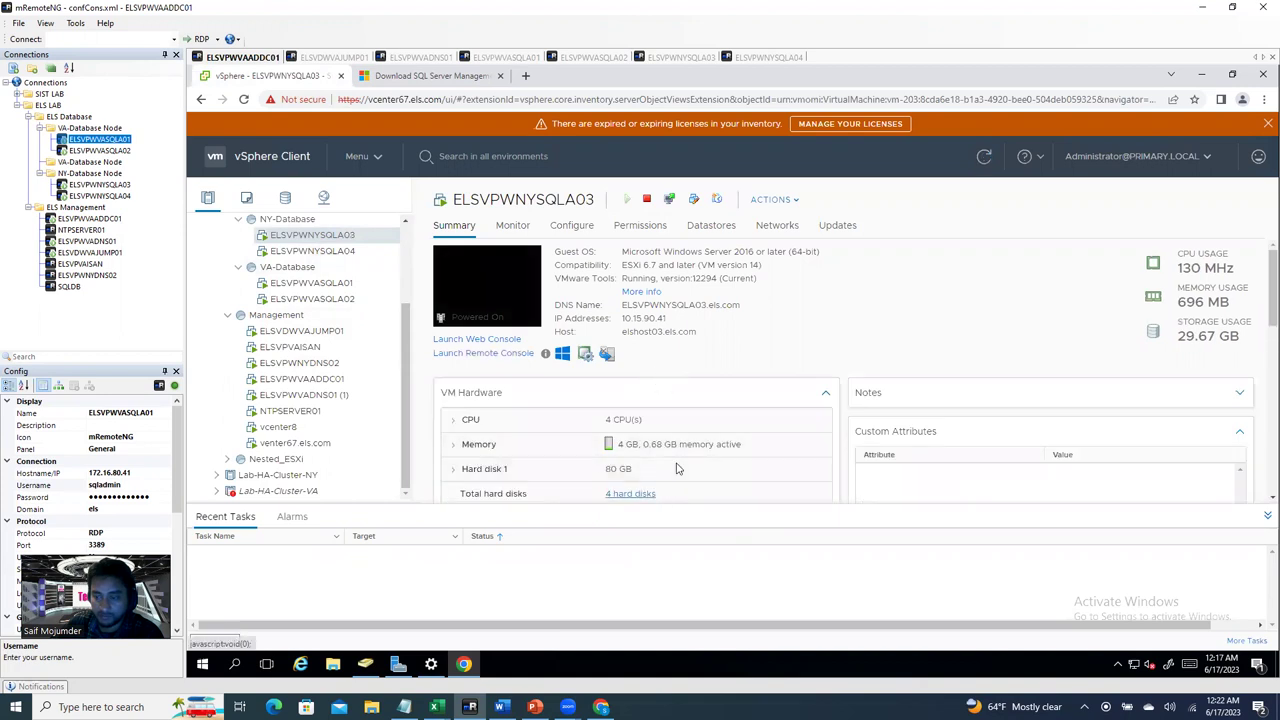
click(341, 284)
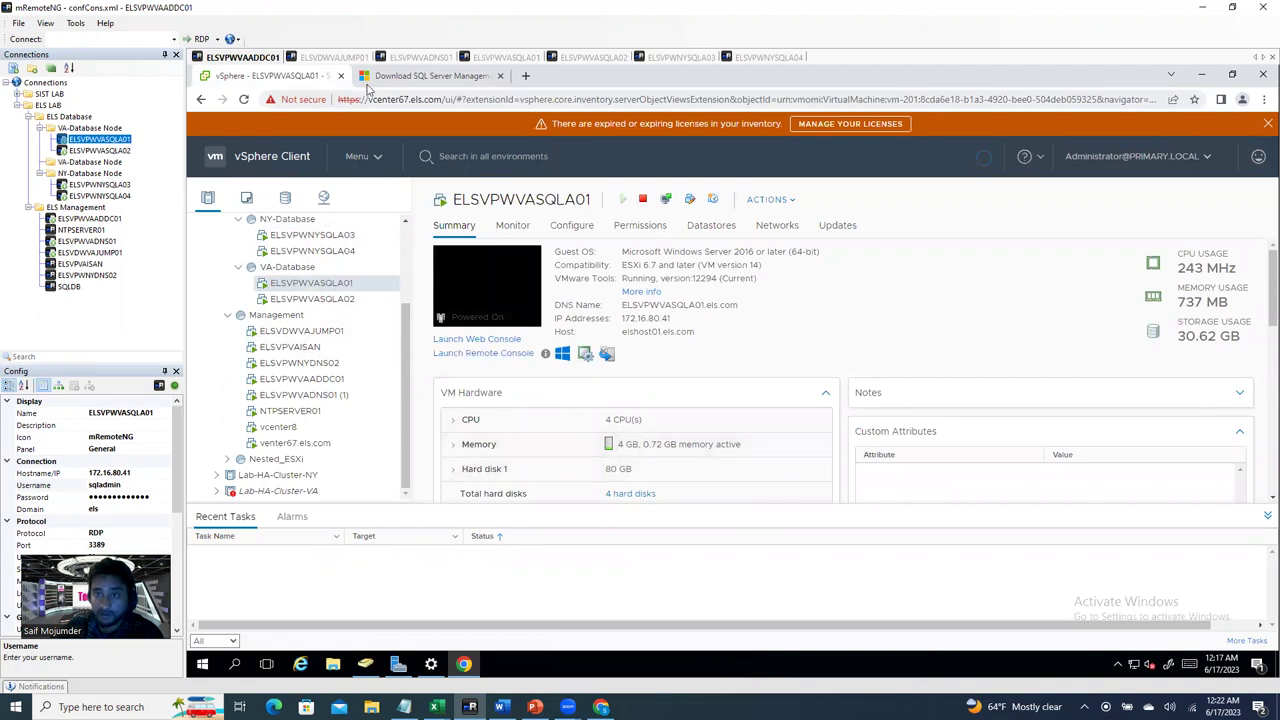
click(422, 57)
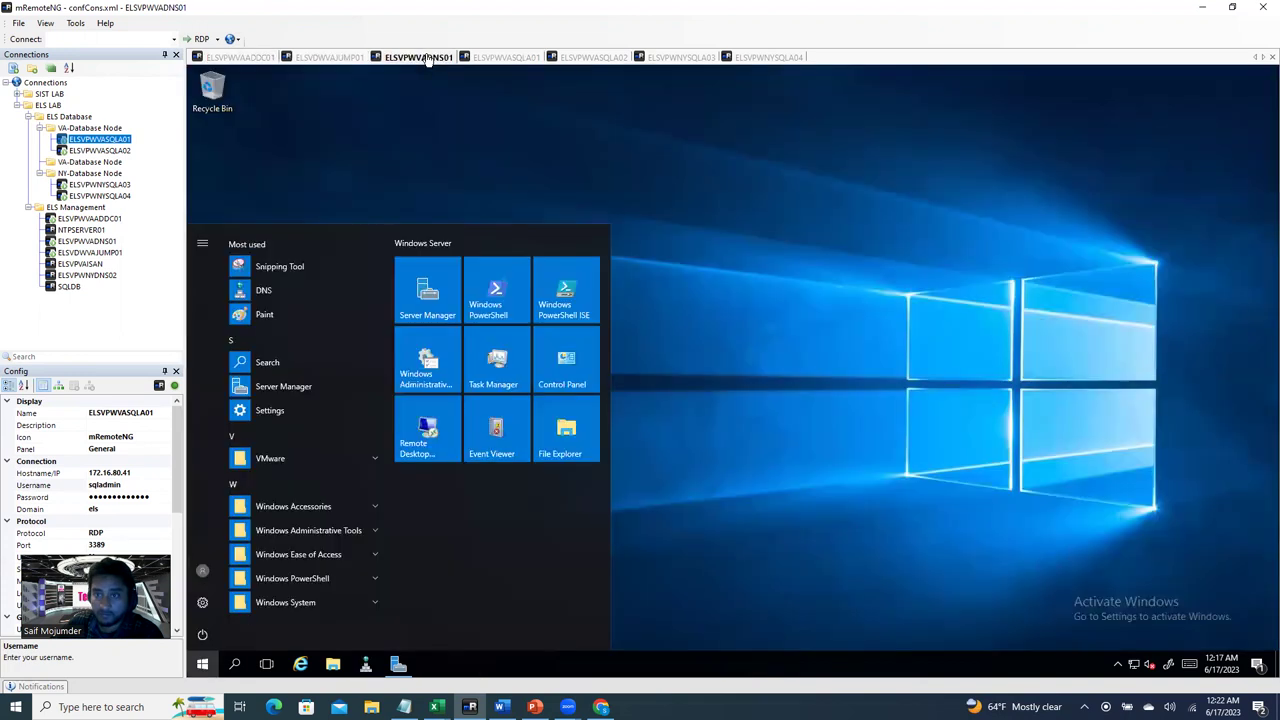
click(502, 57)
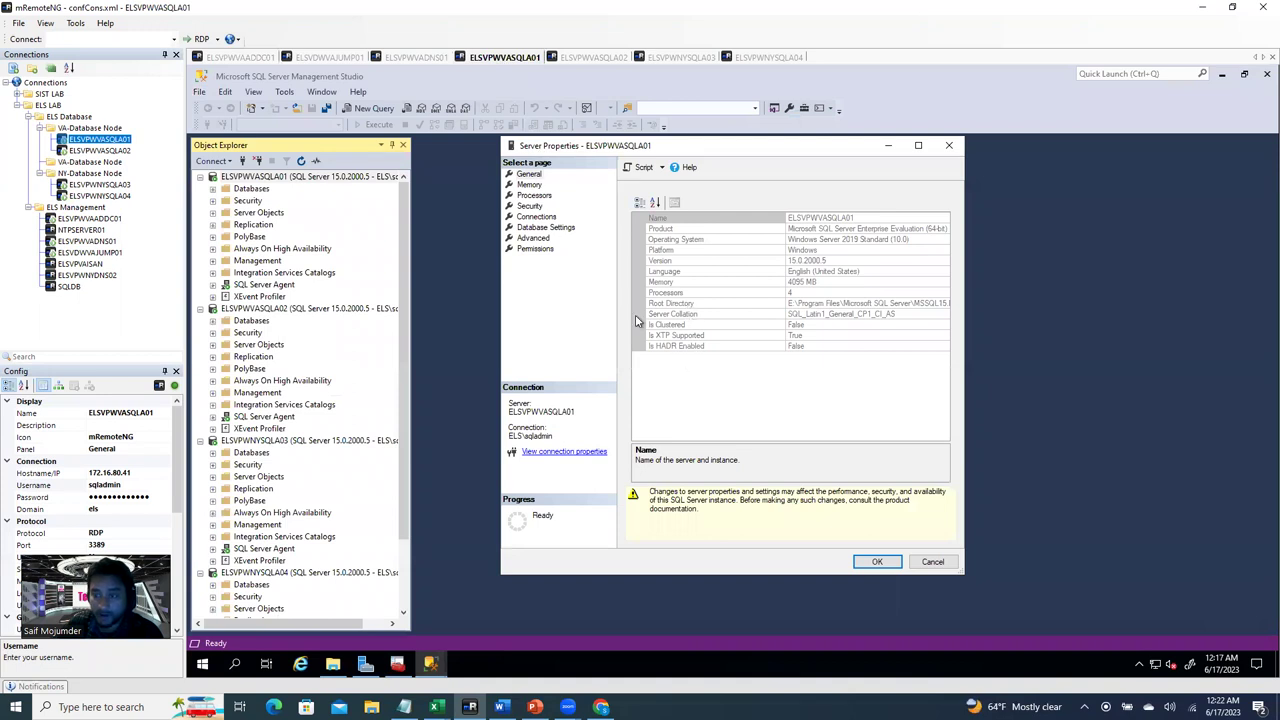
click(529, 185)
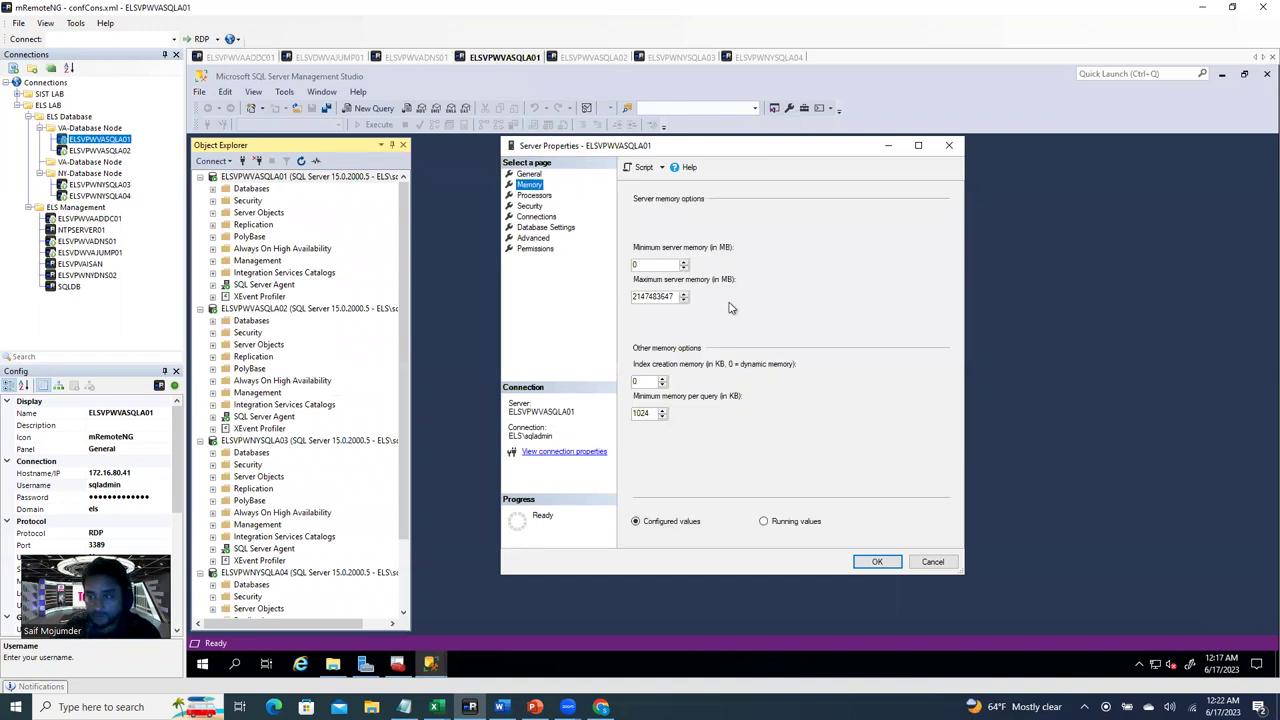
drag(634, 296, 679, 296)
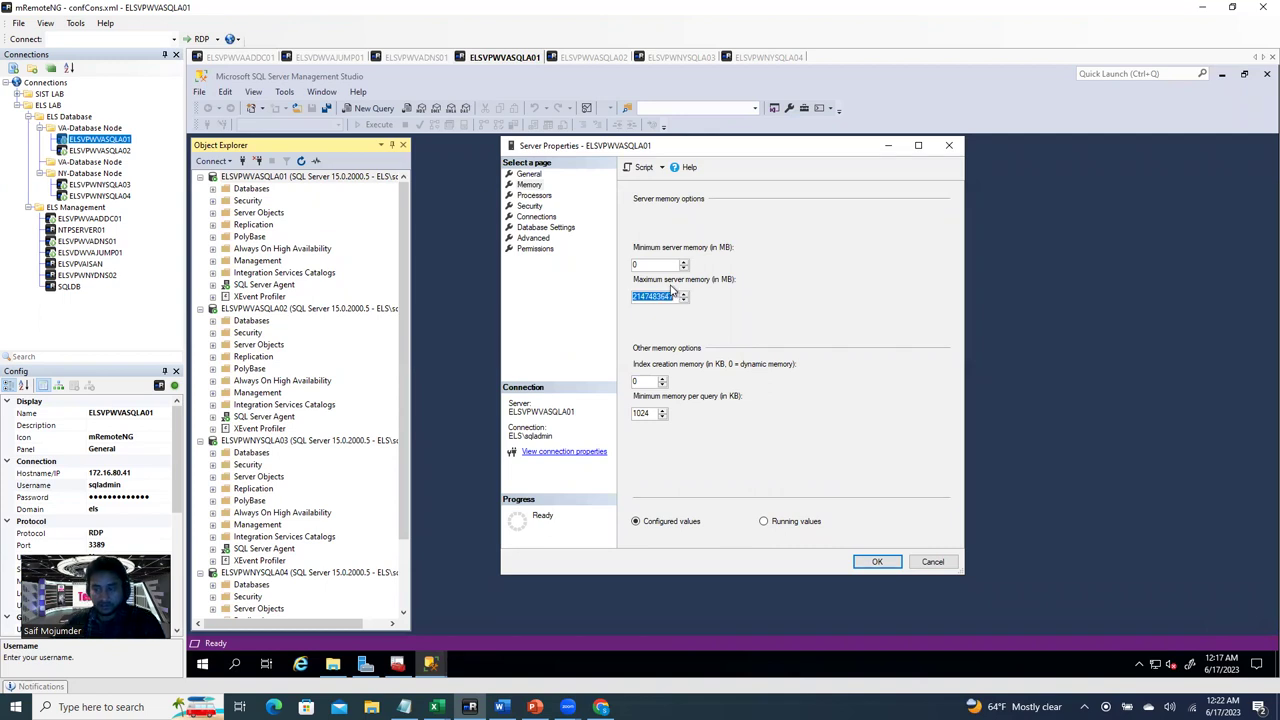
click(205, 669)
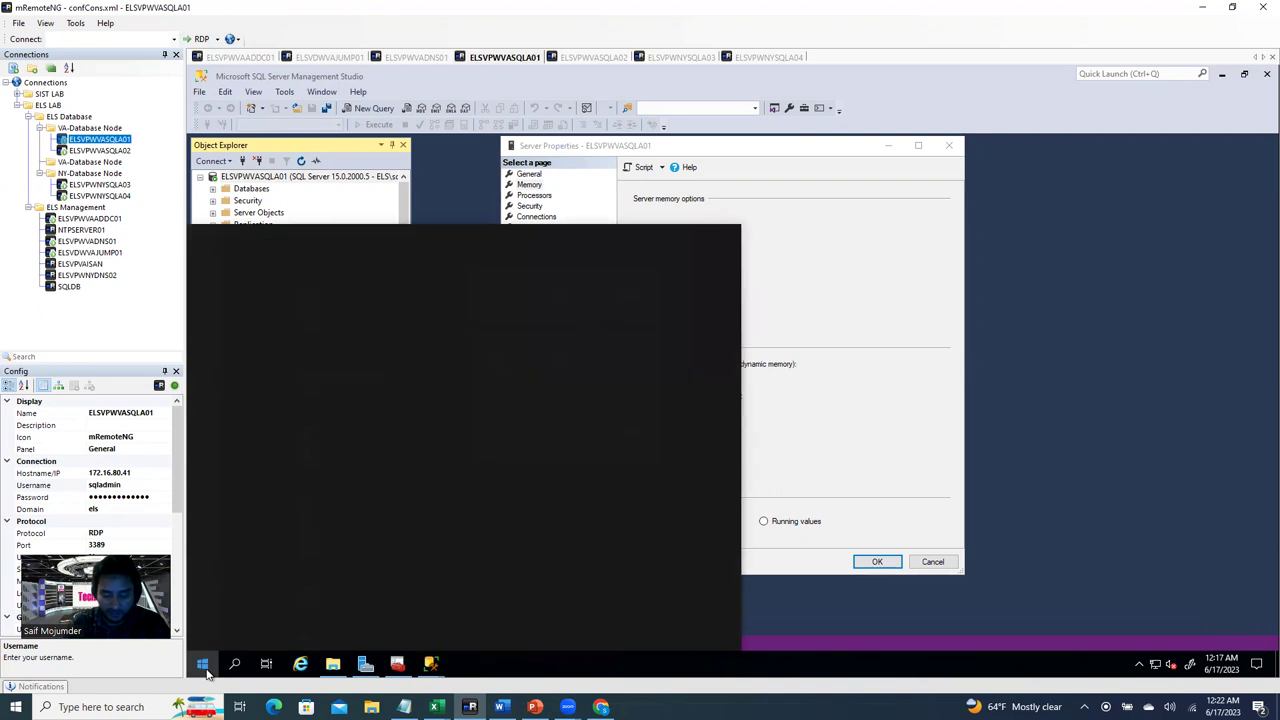
text(calcul)
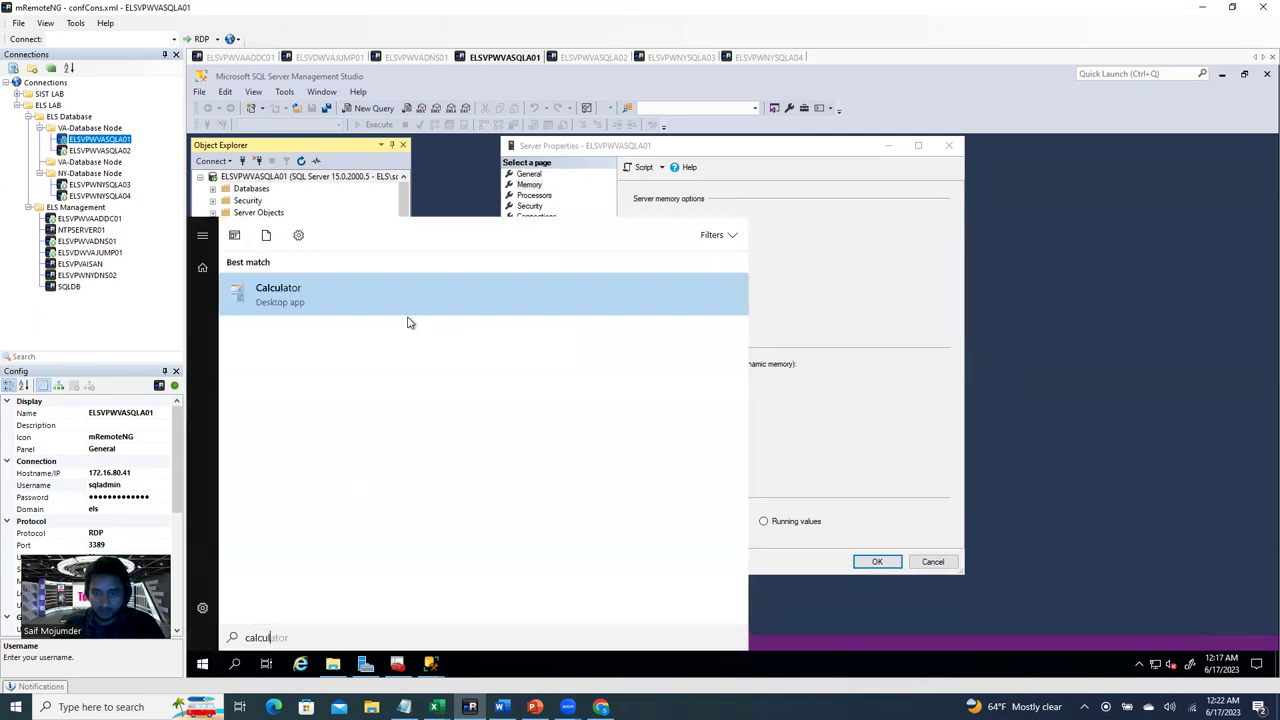
click(400, 306)
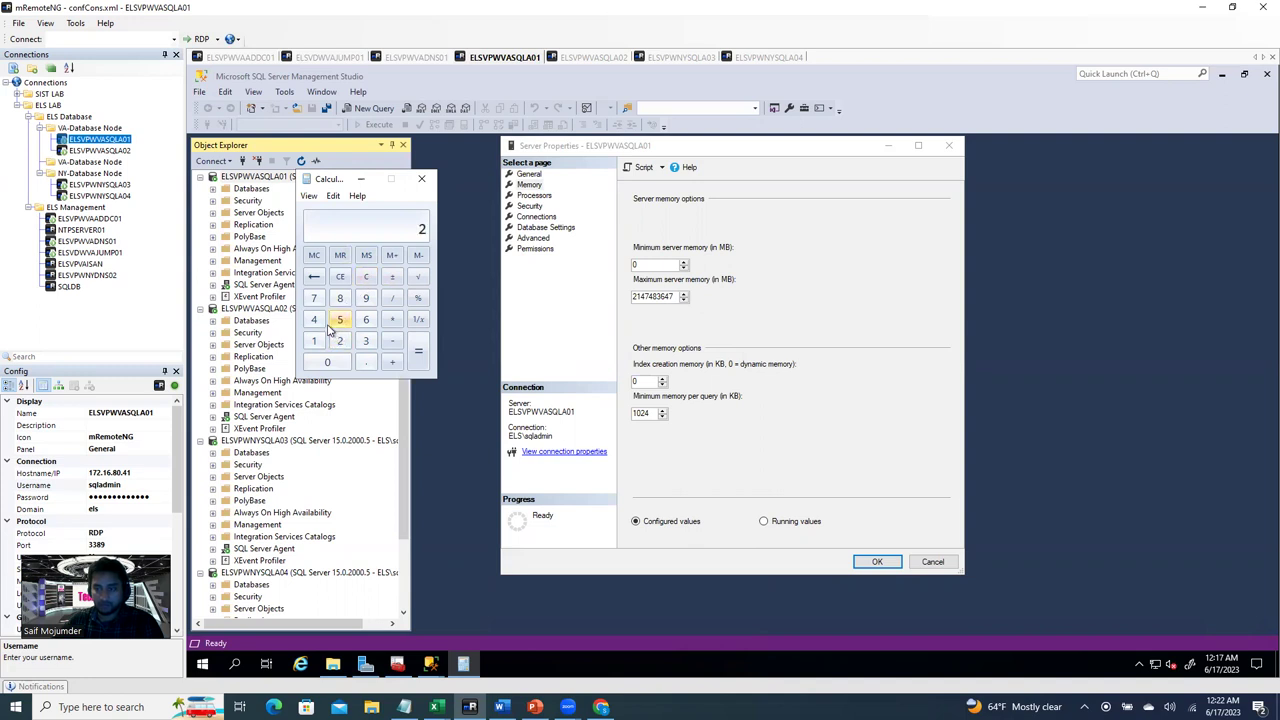
click(314, 341)
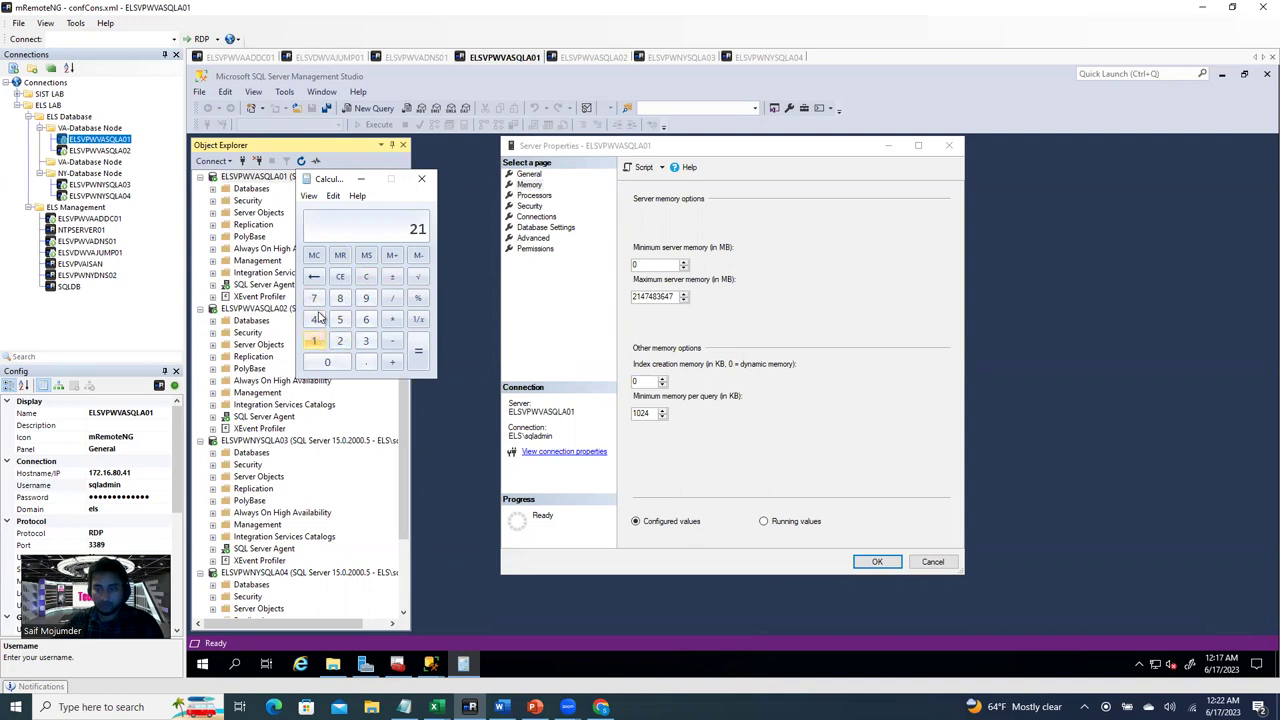
click(314, 320)
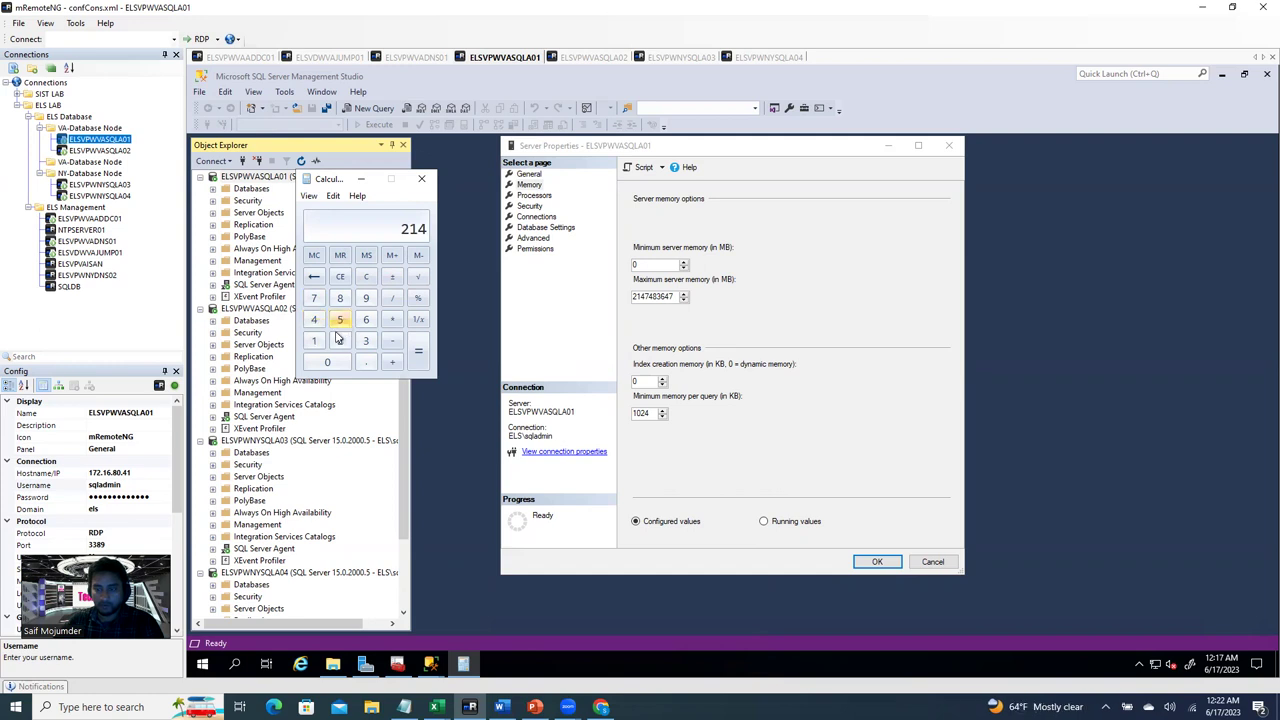
click(316, 300)
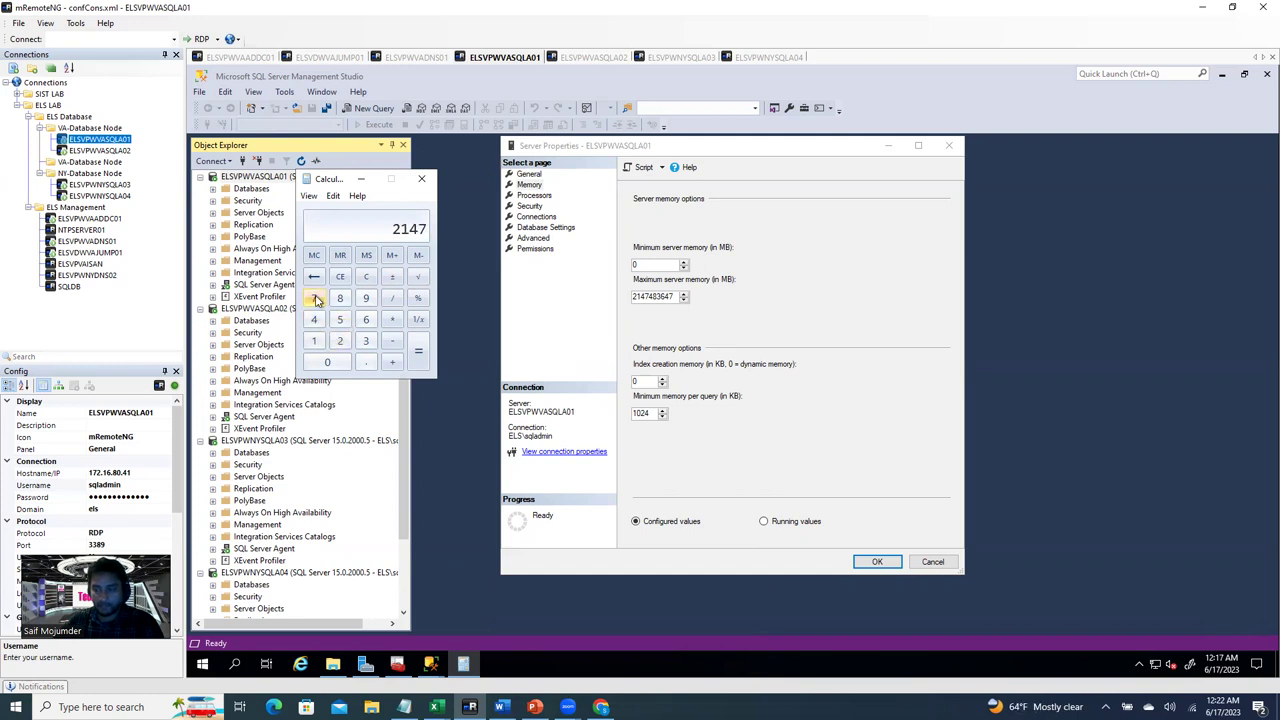
click(314, 320)
click(341, 299)
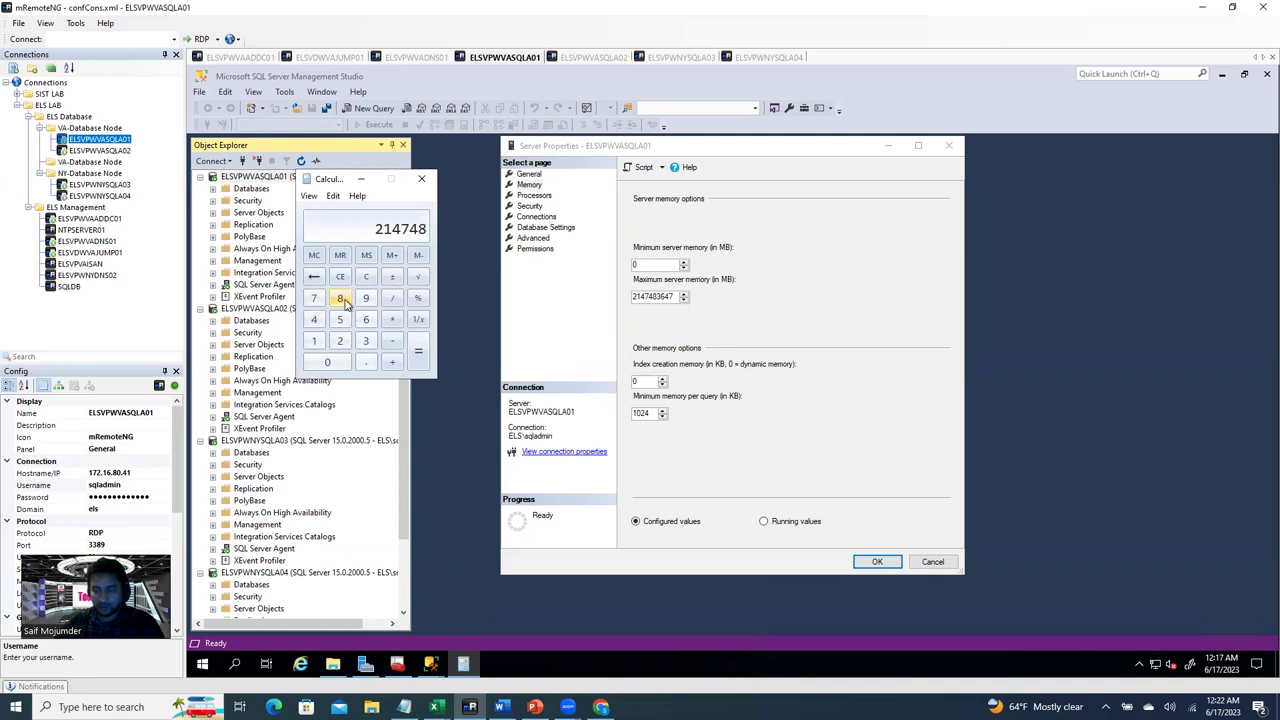
click(367, 321)
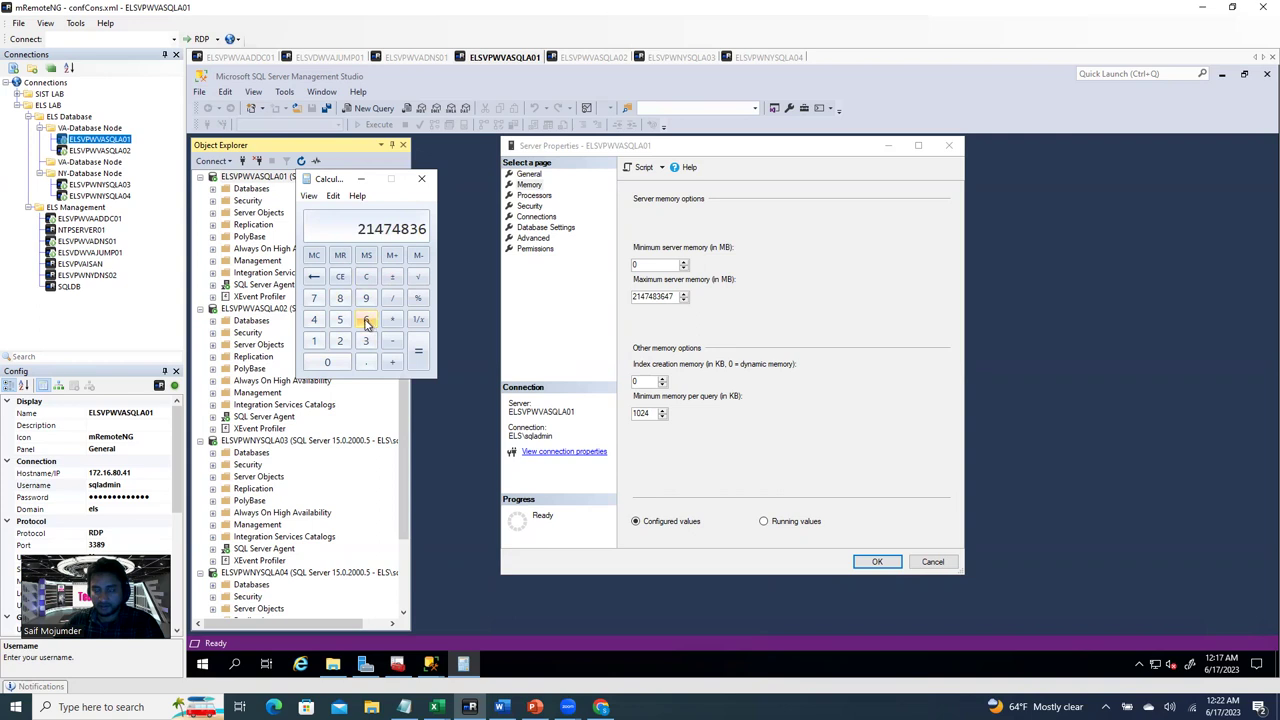
click(314, 319)
click(313, 300)
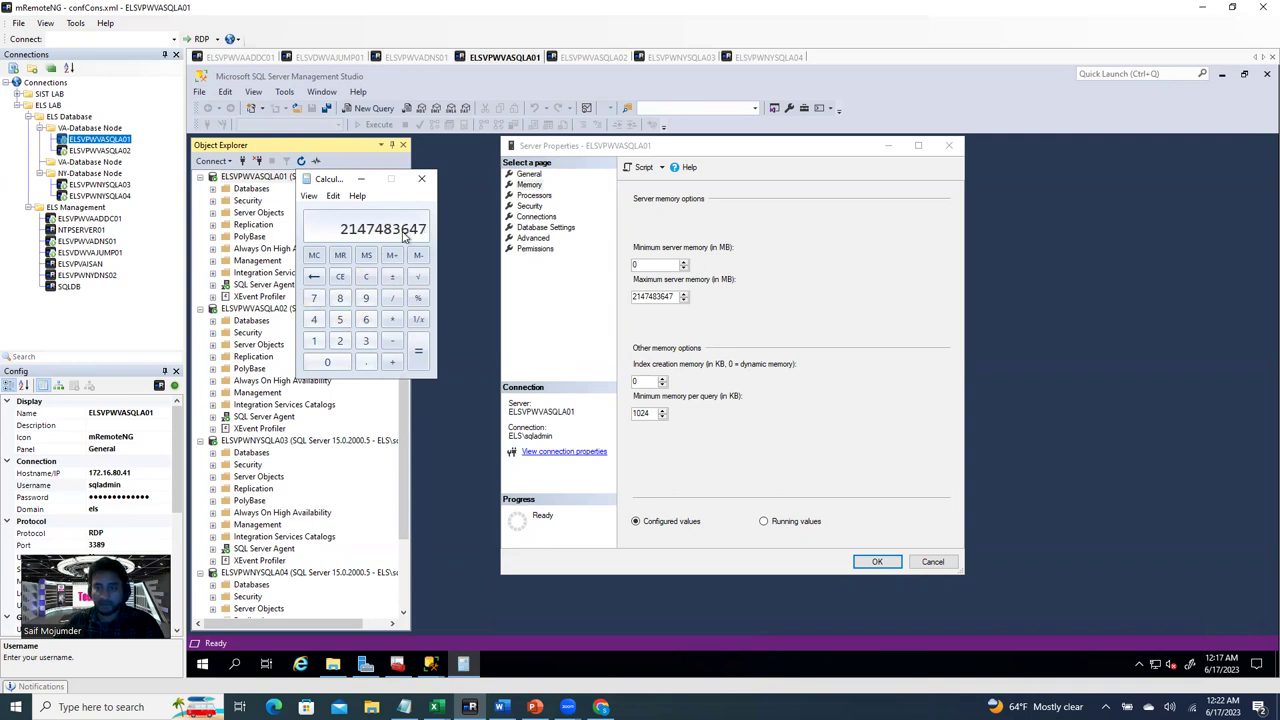
Divide it by 1024, fixing a mistyped digit, to get 2097151.999023438
click(393, 299)
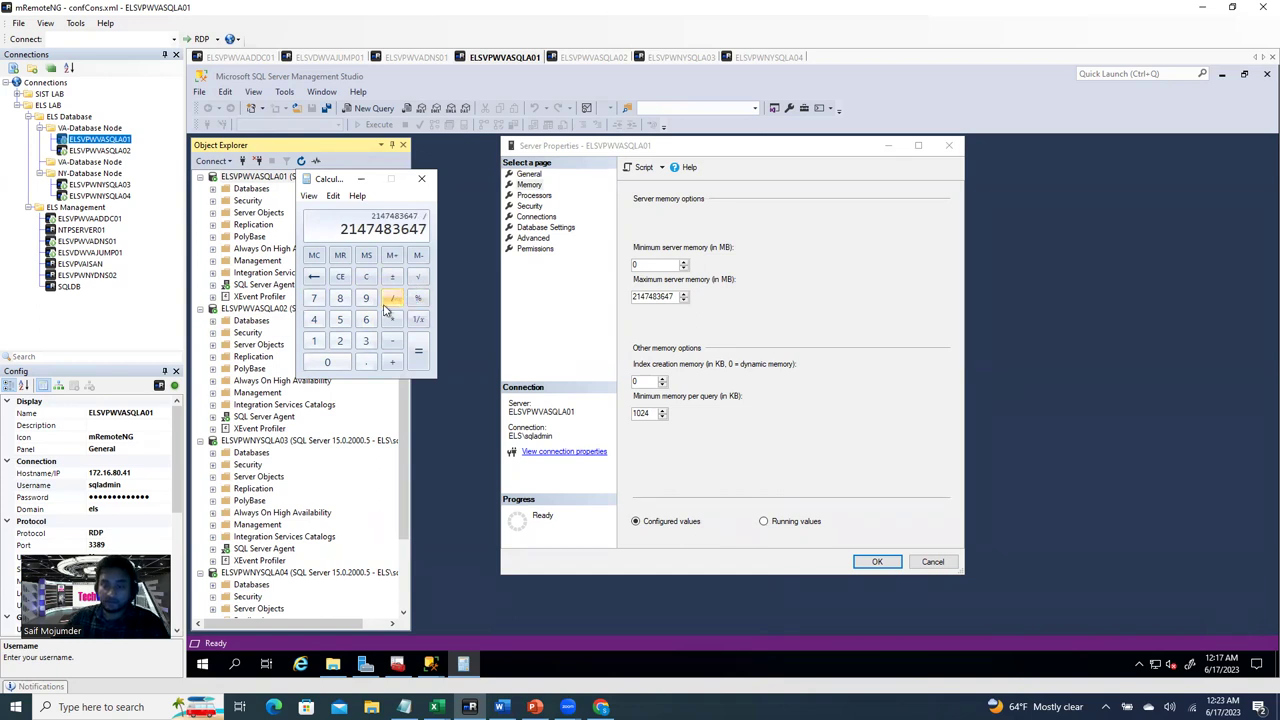
click(313, 341)
click(327, 362)
click(366, 341)
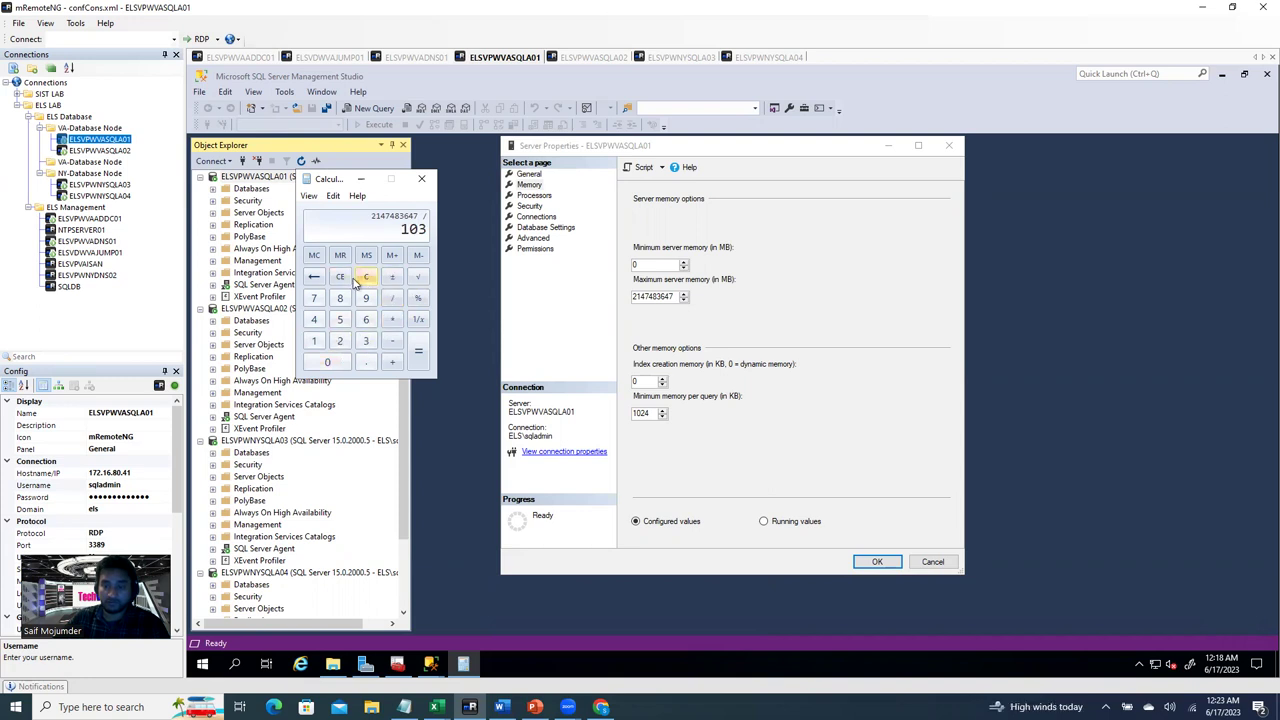
click(314, 277)
click(340, 341)
click(314, 320)
click(419, 350)
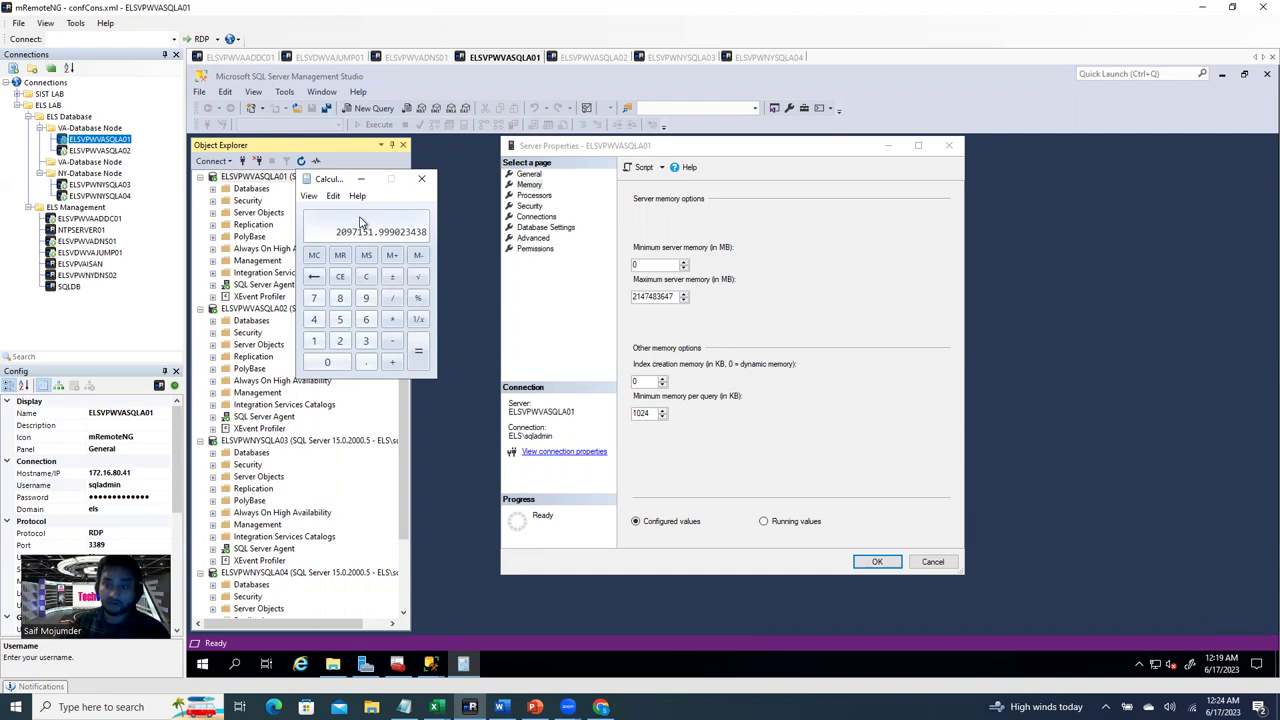
Divide the result by 1024 again to get about 2048 GB, then close Calculator and return to vSphere
click(394, 304)
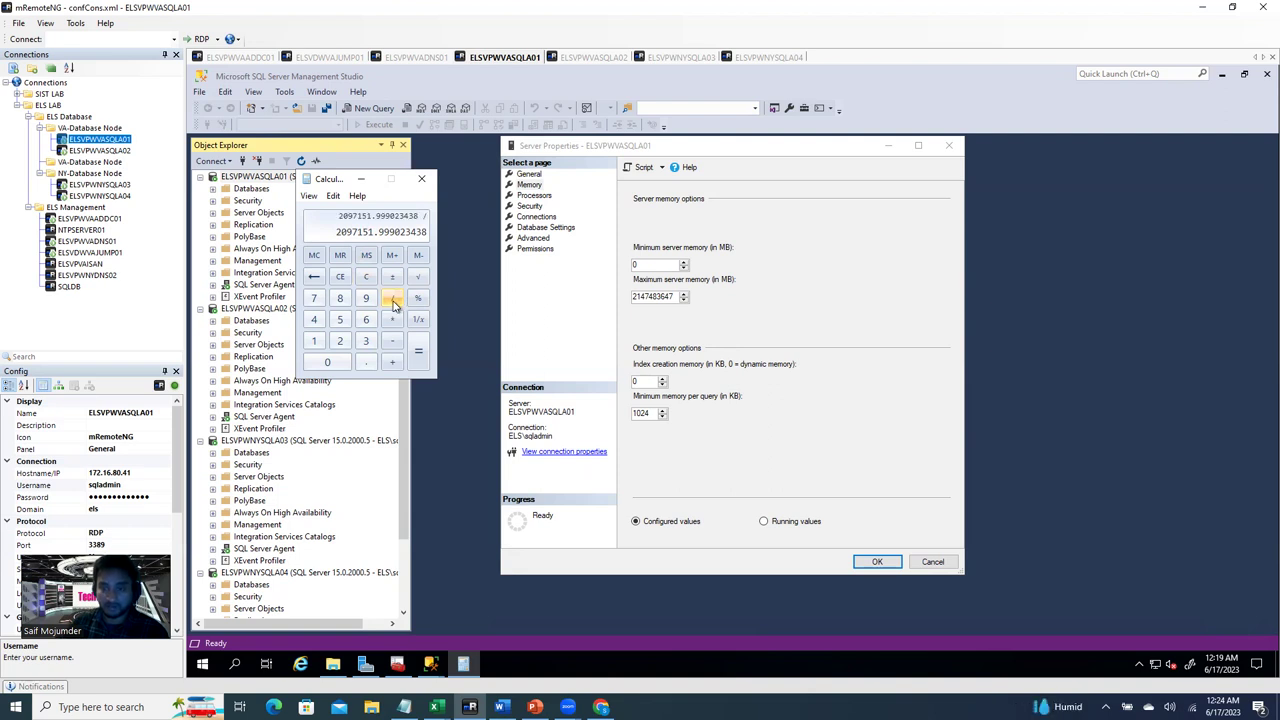
click(314, 341)
click(327, 362)
click(340, 341)
click(315, 320)
click(418, 350)
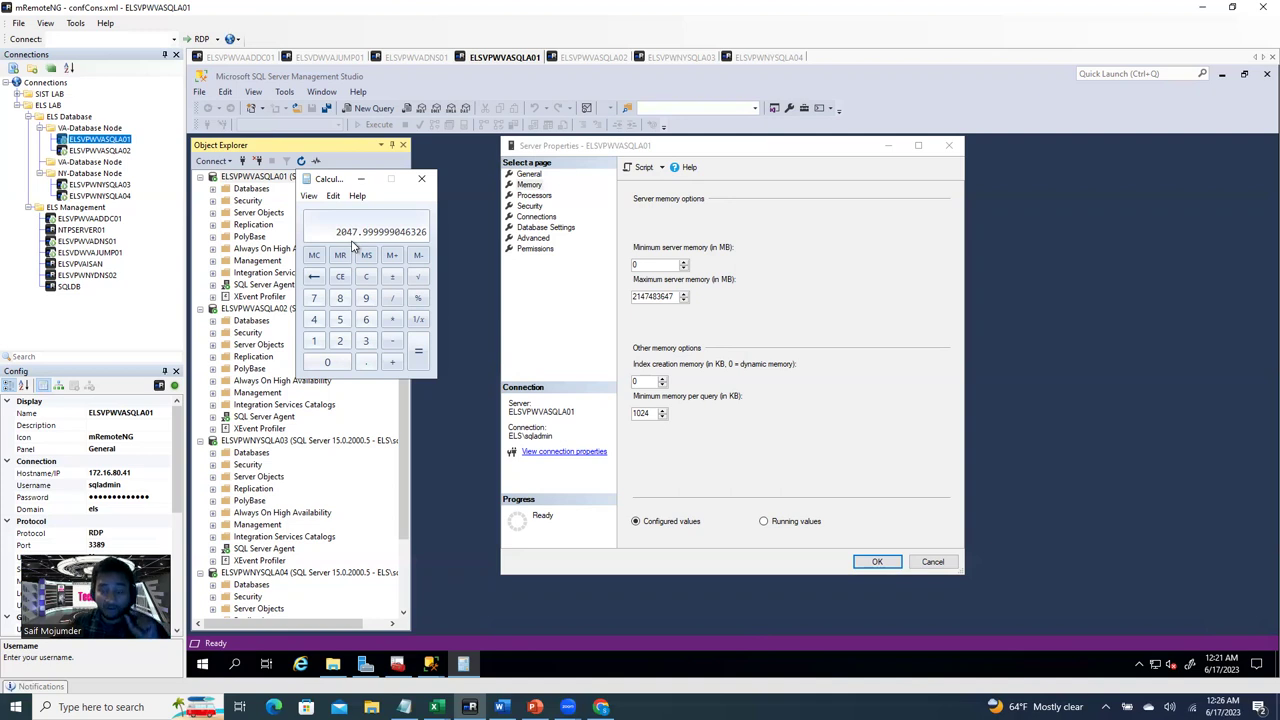
click(421, 179)
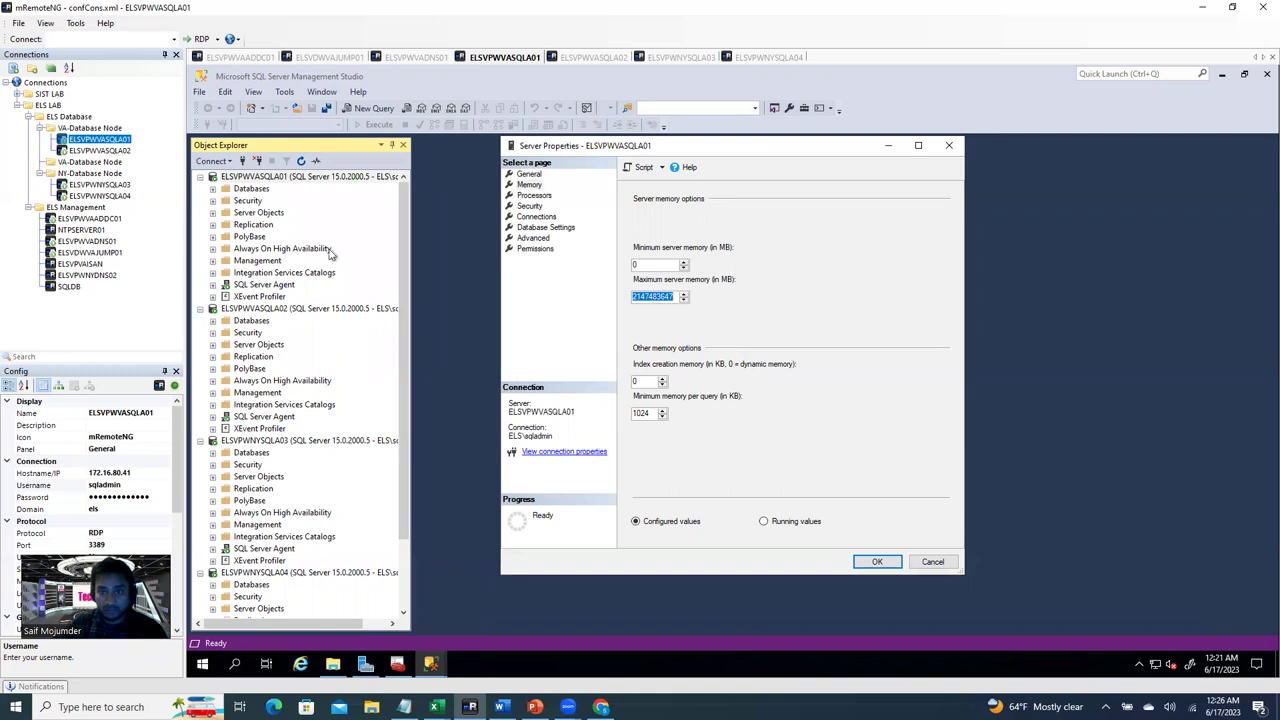
click(245, 57)
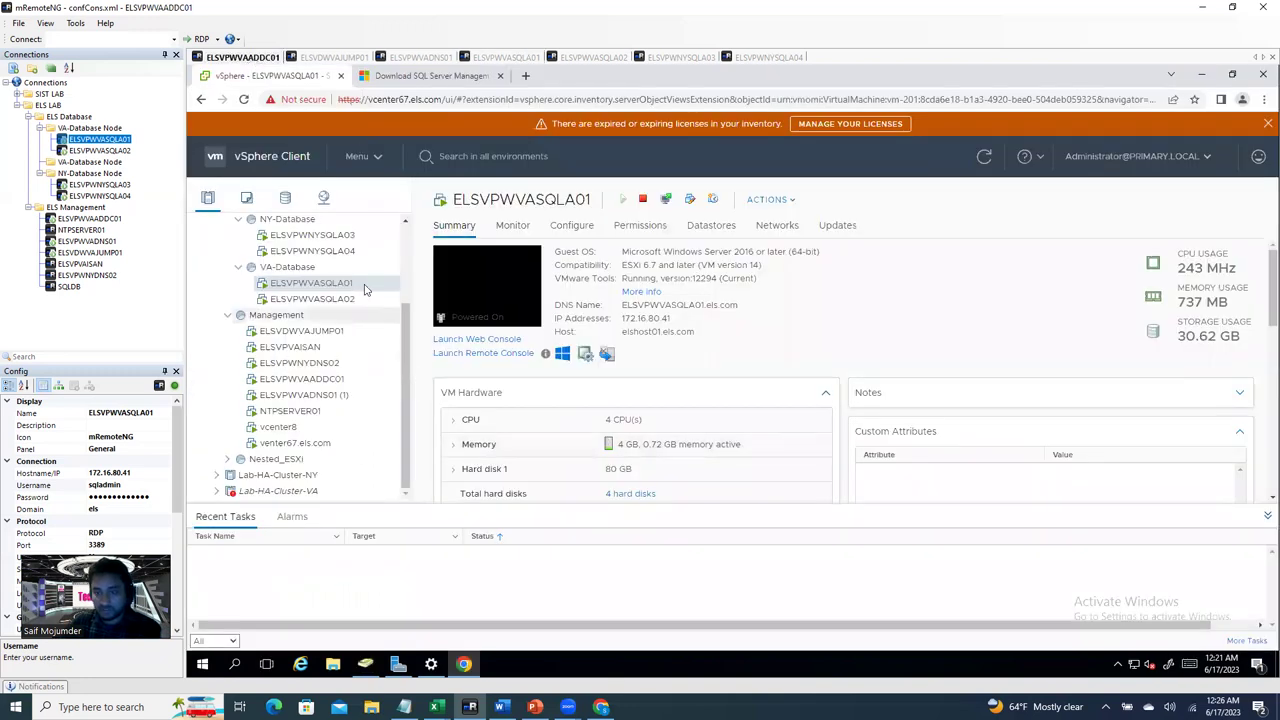
Highlight the VM's 4 GB memory value in vSphere and return to the ELSPVWVASQLA01 SSMS session
double_click(645, 443)
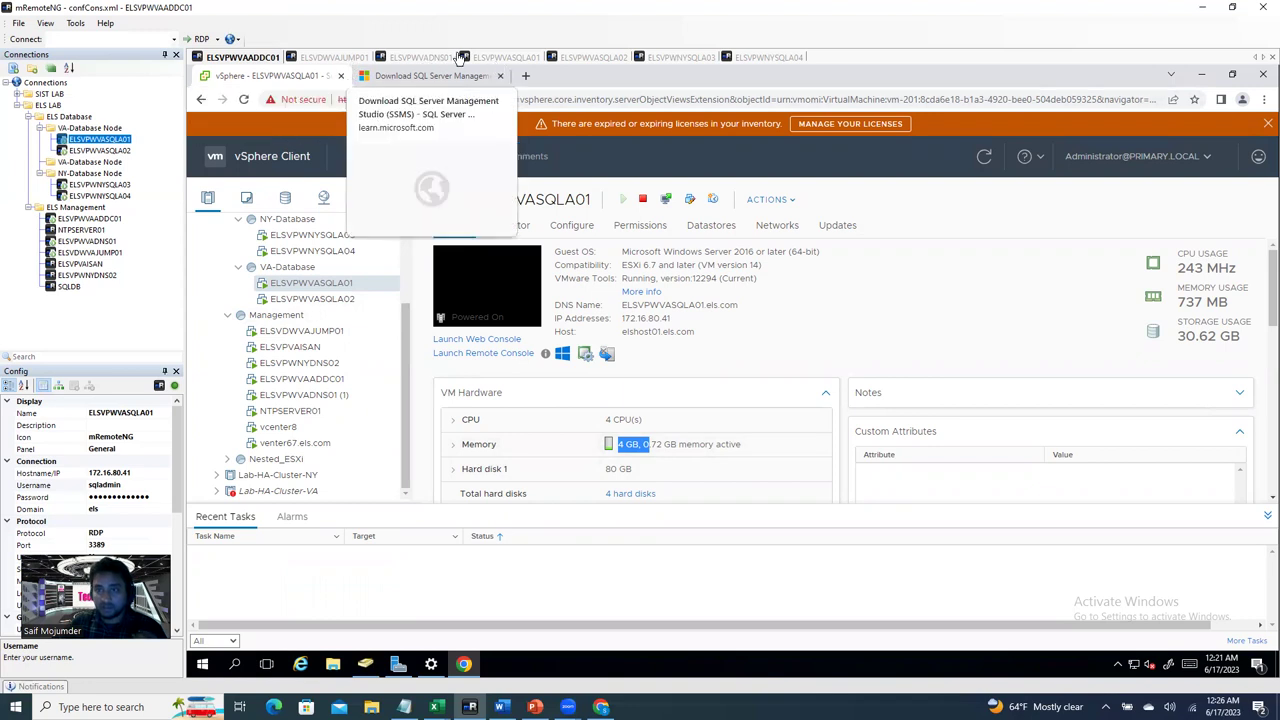
click(505, 57)
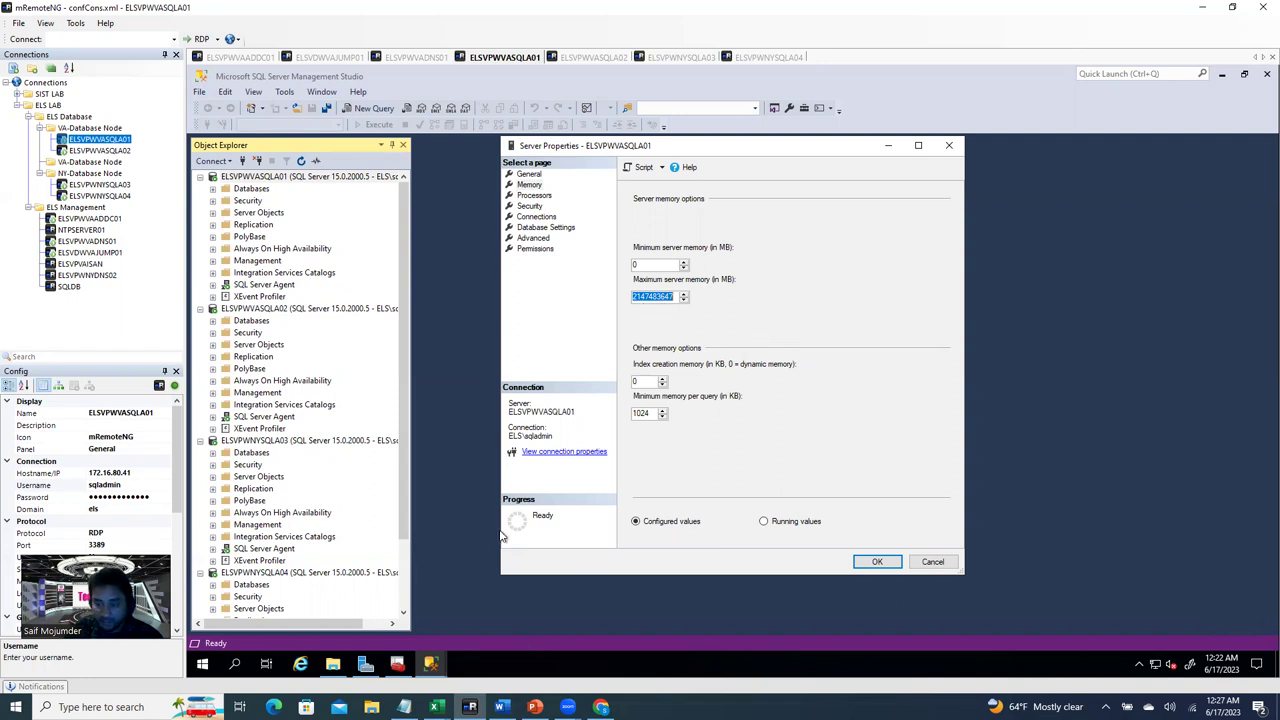
Use Calculator to multiply 1024 by 3, giving 3072 MB
click(236, 667)
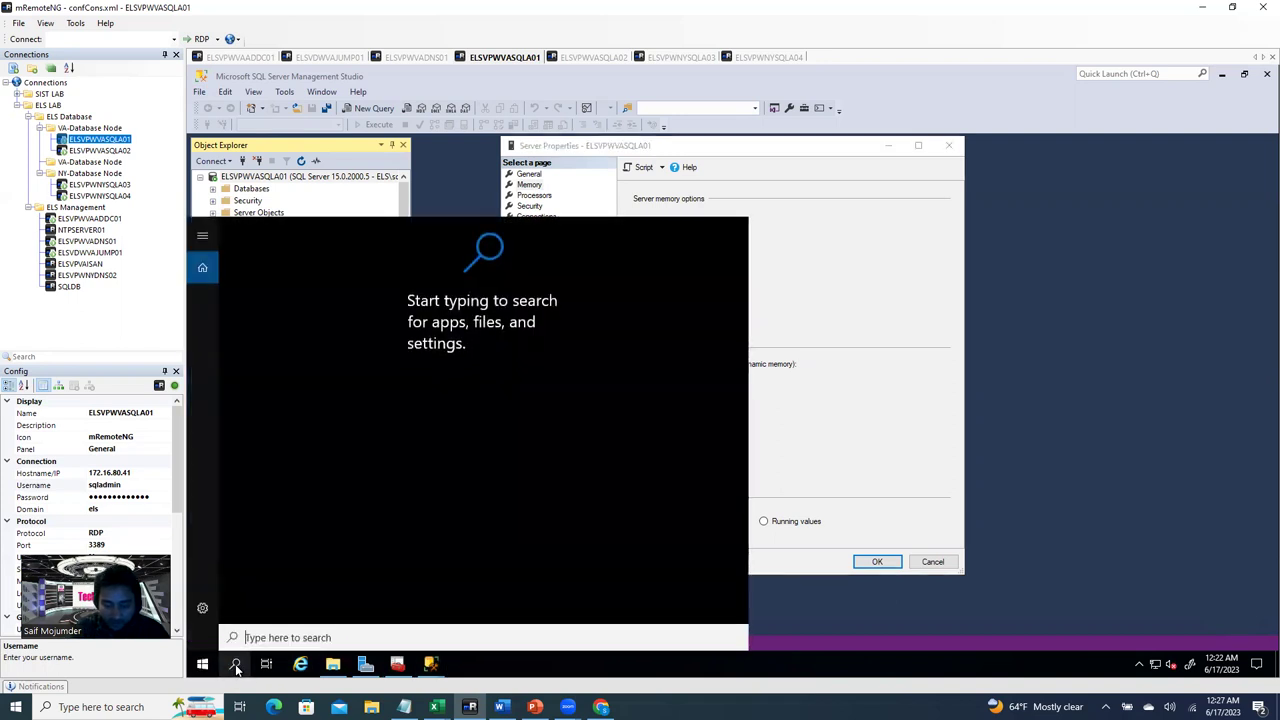
text(al)
key(BackSpace)
key(BackSpace)
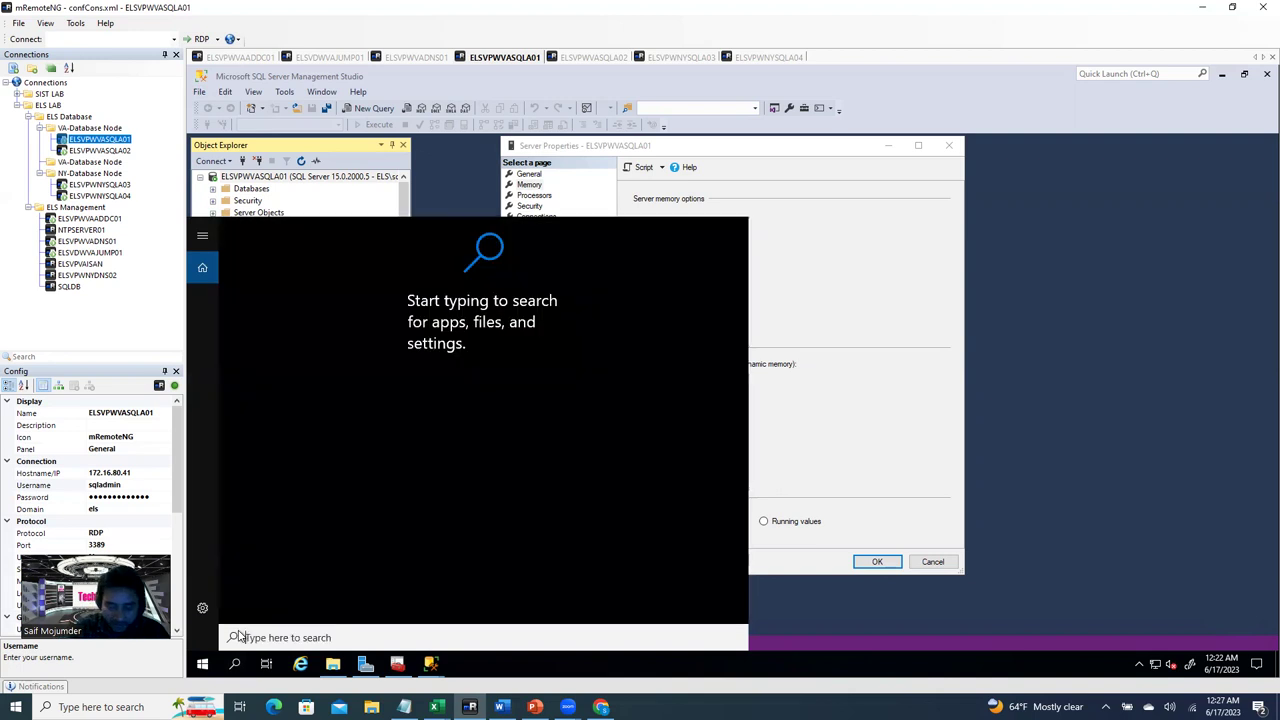
text(cl)
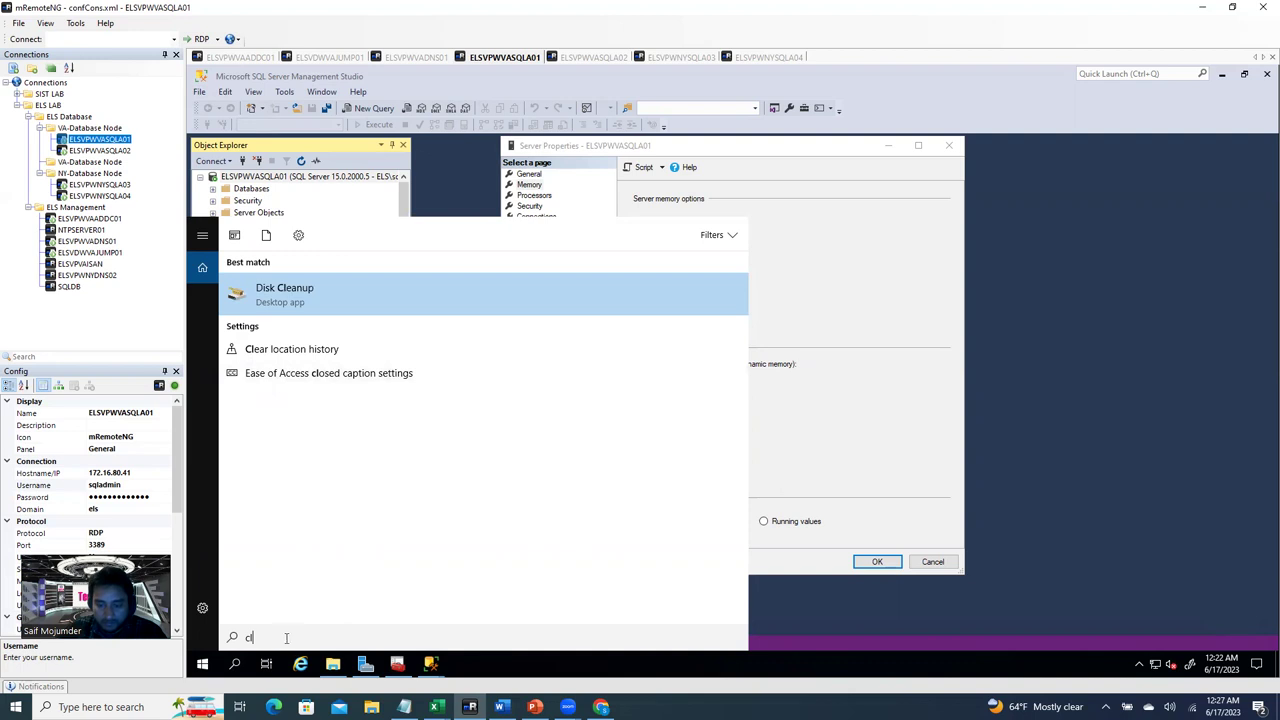
key(BackSpace)
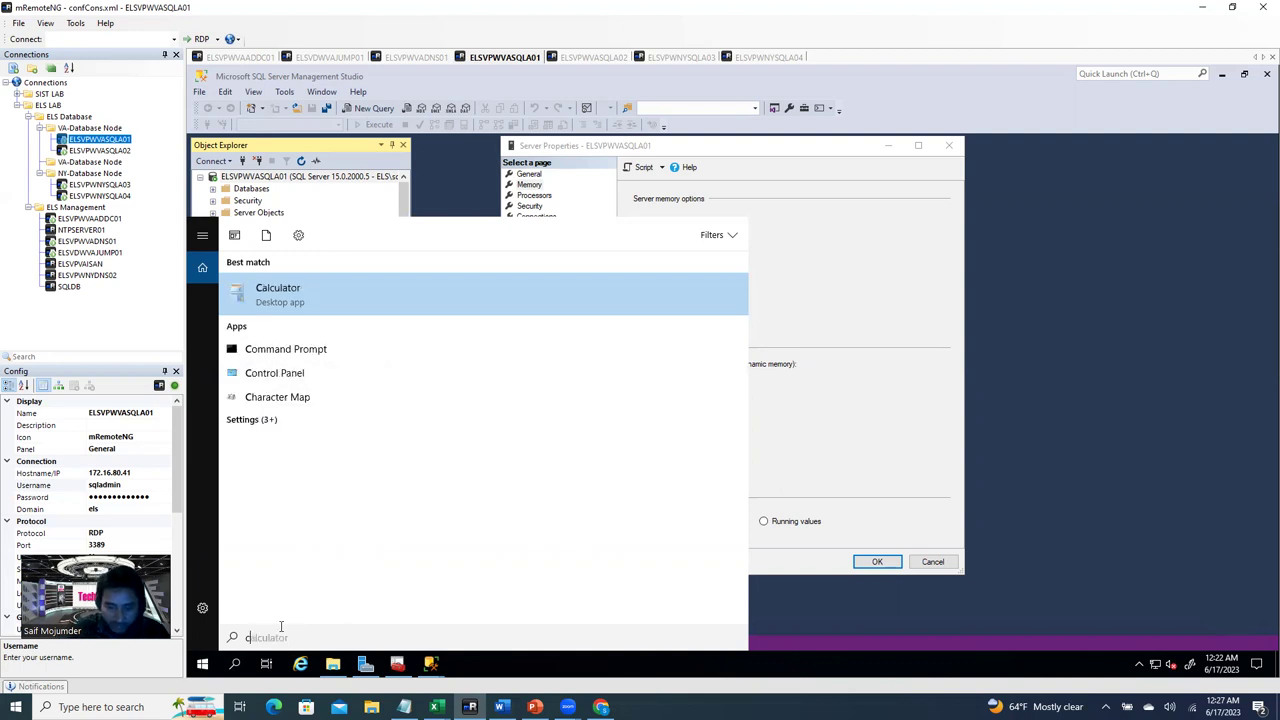
click(314, 308)
click(315, 340)
click(329, 362)
click(337, 341)
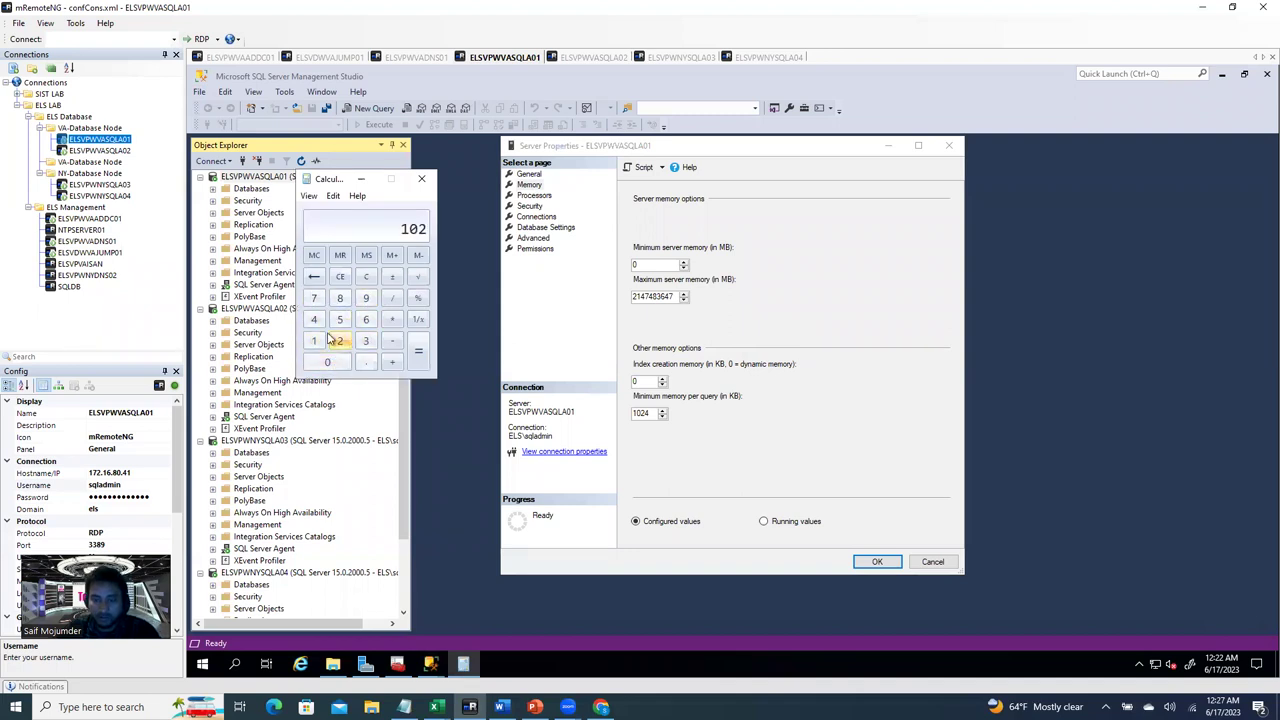
click(315, 320)
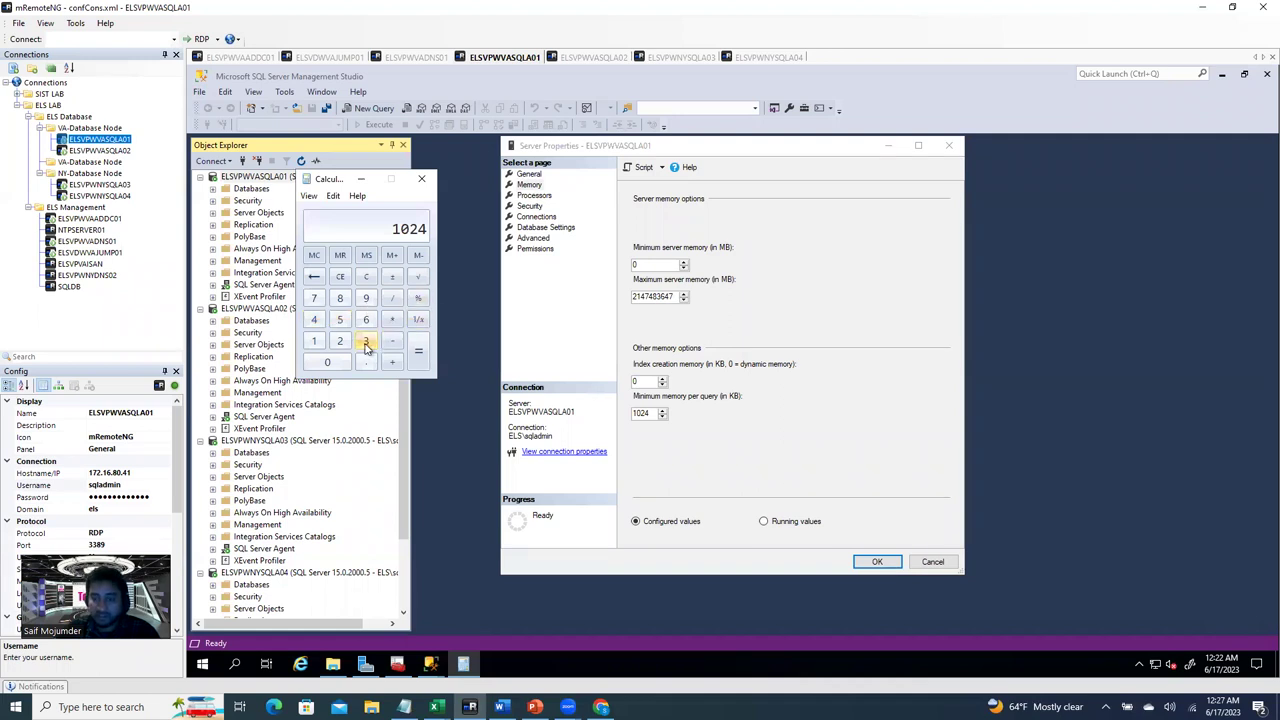
click(390, 322)
click(366, 342)
click(418, 354)
Replace the maximum server memory value with 3072 MB, then show the Processors page
drag(634, 298, 697, 302)
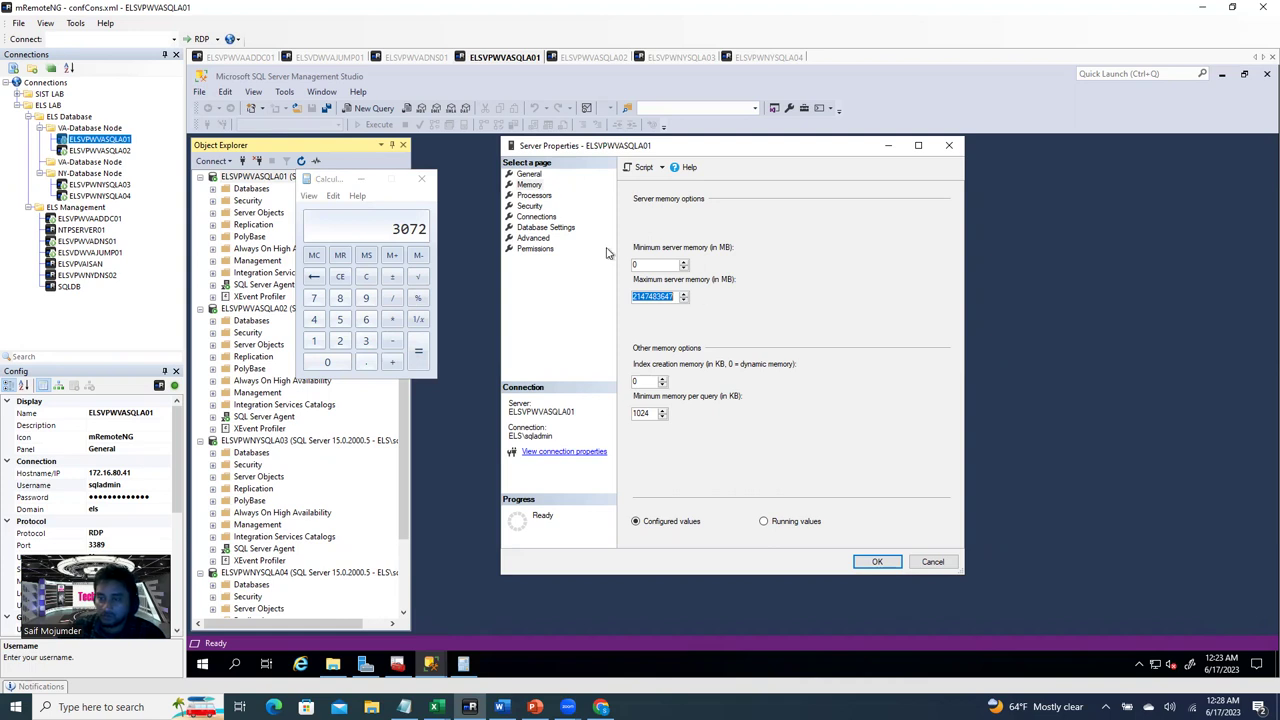
click(427, 181)
click(427, 181)
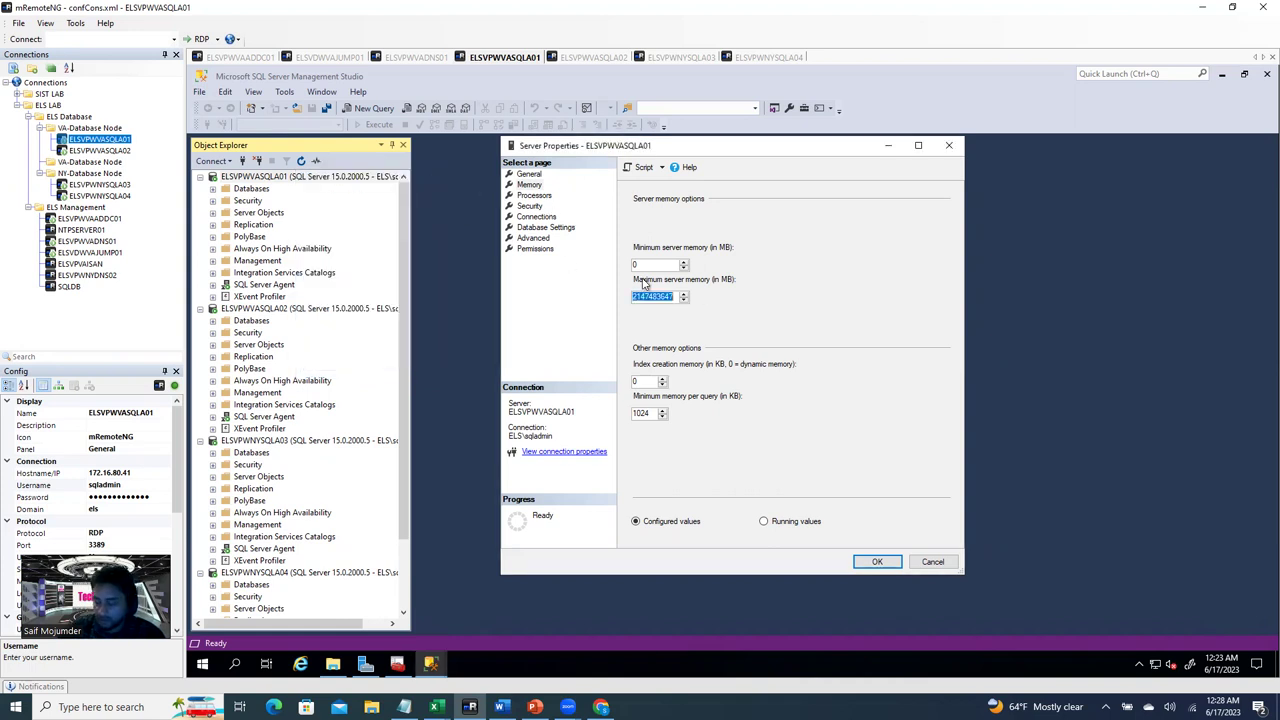
text(23)
key(BackSpace)
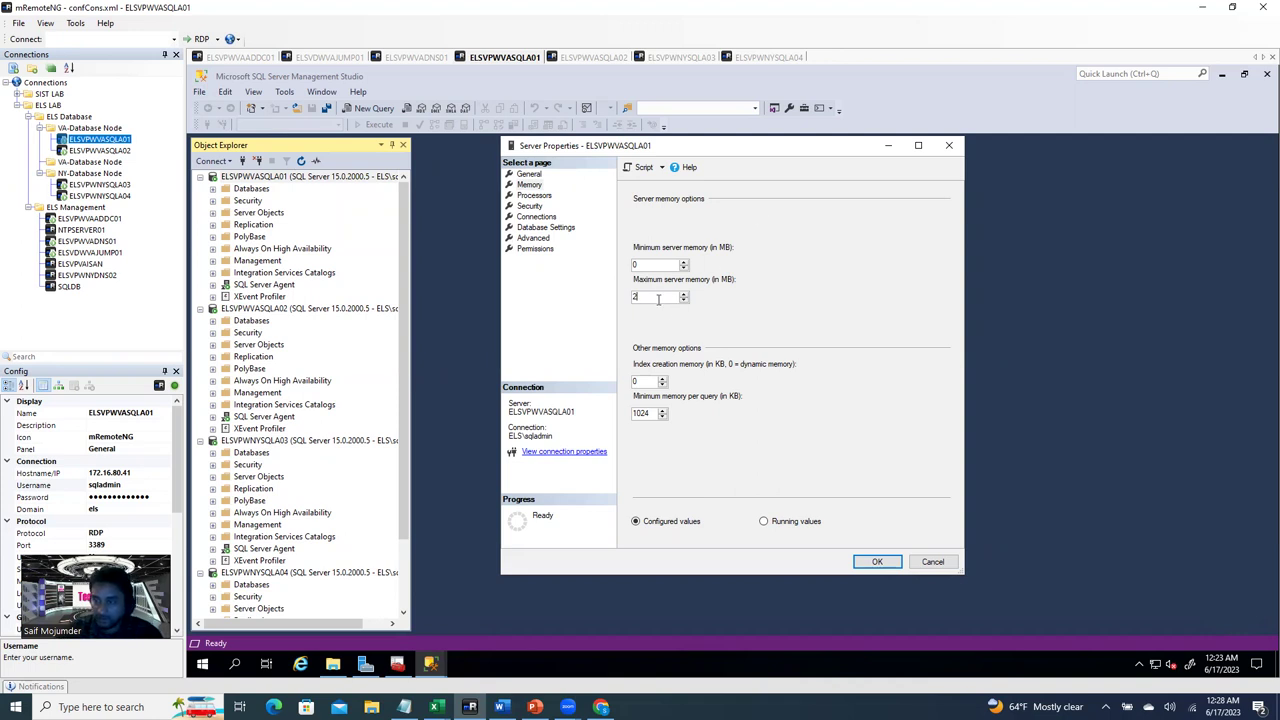
key(BackSpace)
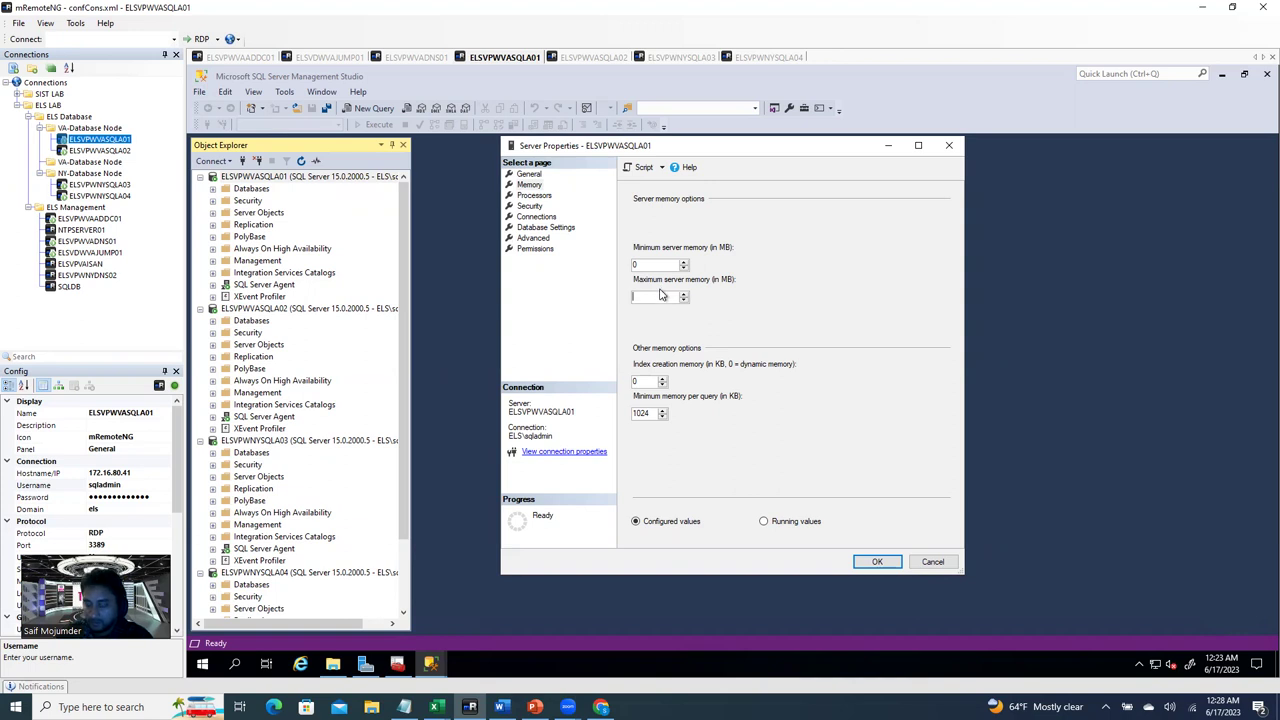
text(3072)
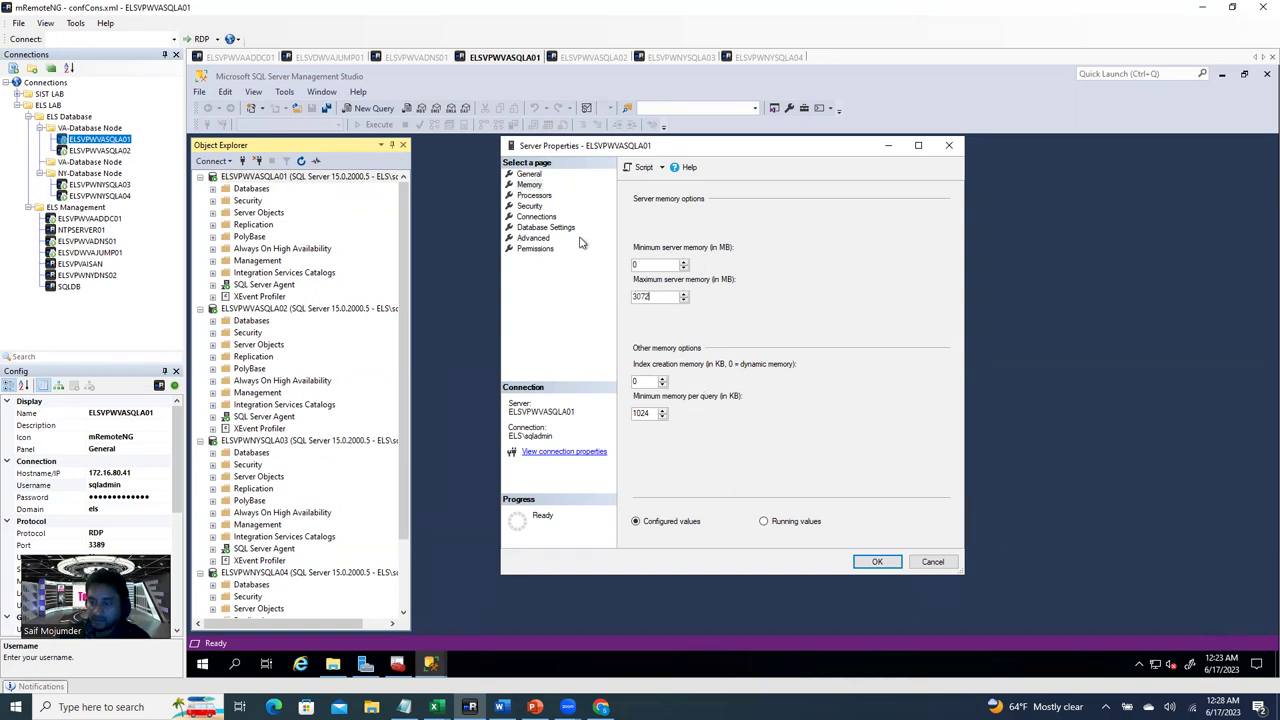
click(534, 195)
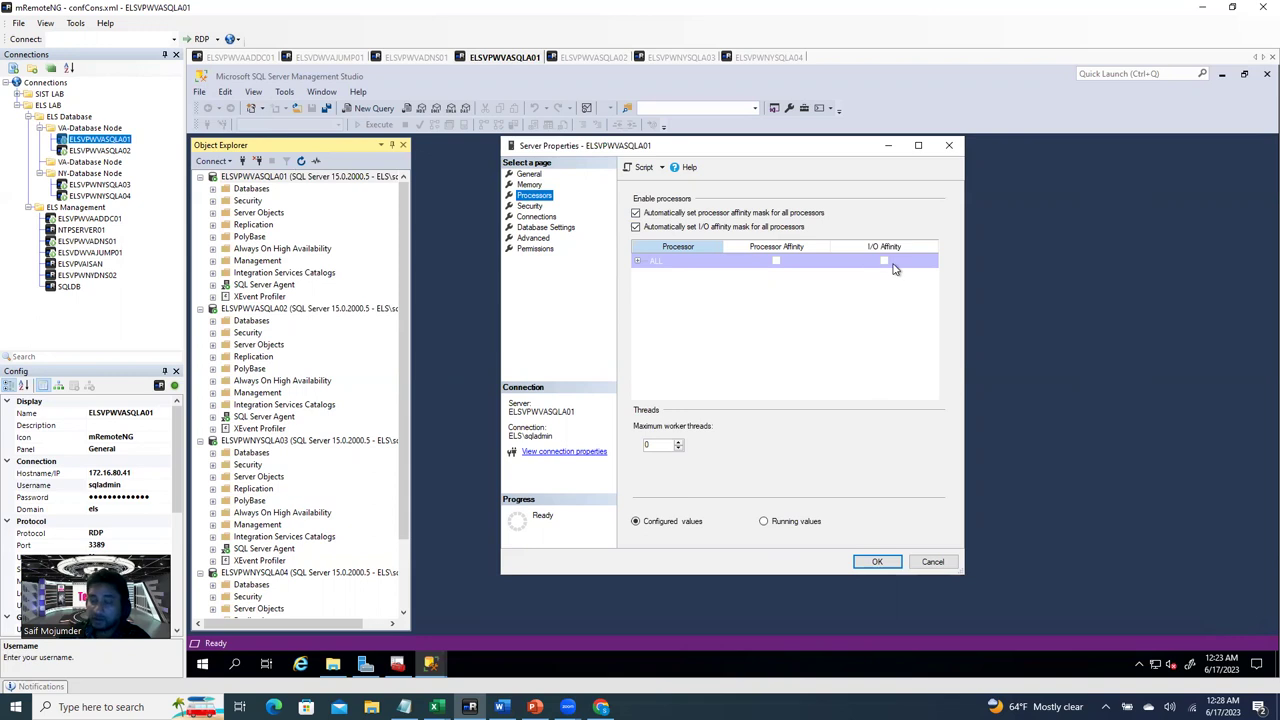
Expand the ALL and NumaNode0 processor rows and review the Security, Memory, Connections and Advanced pages
click(637, 260)
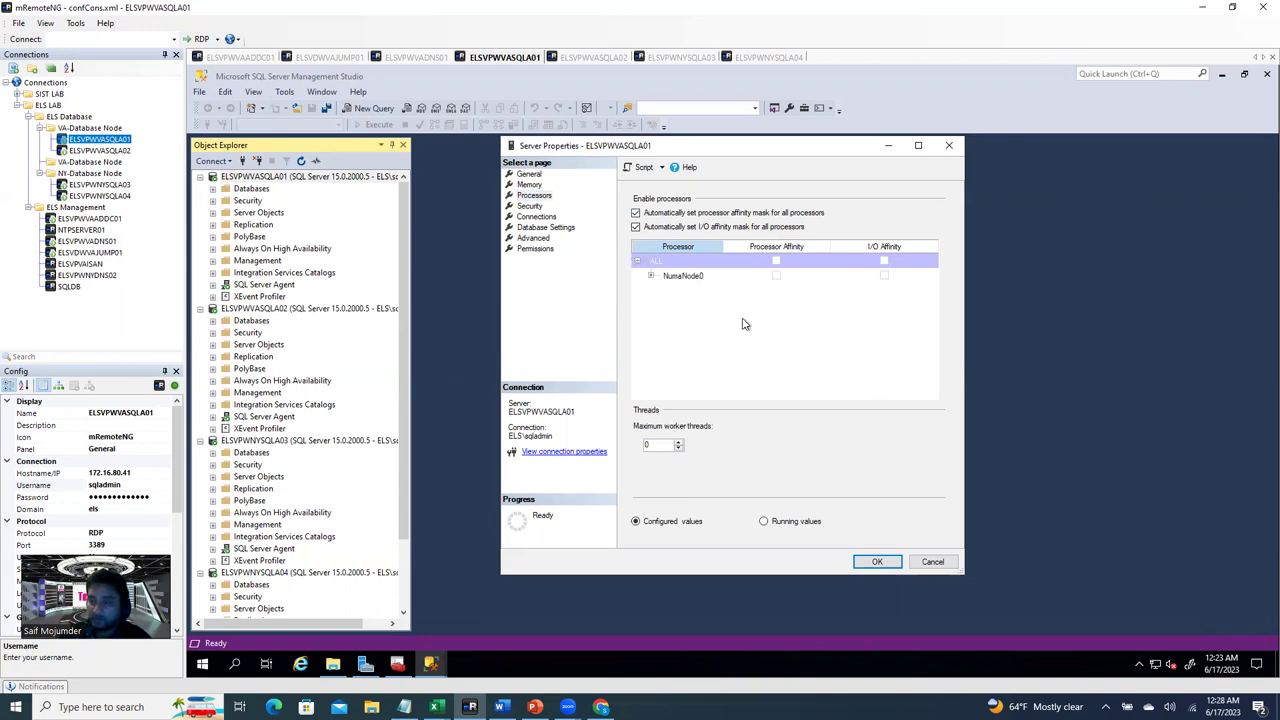
click(651, 276)
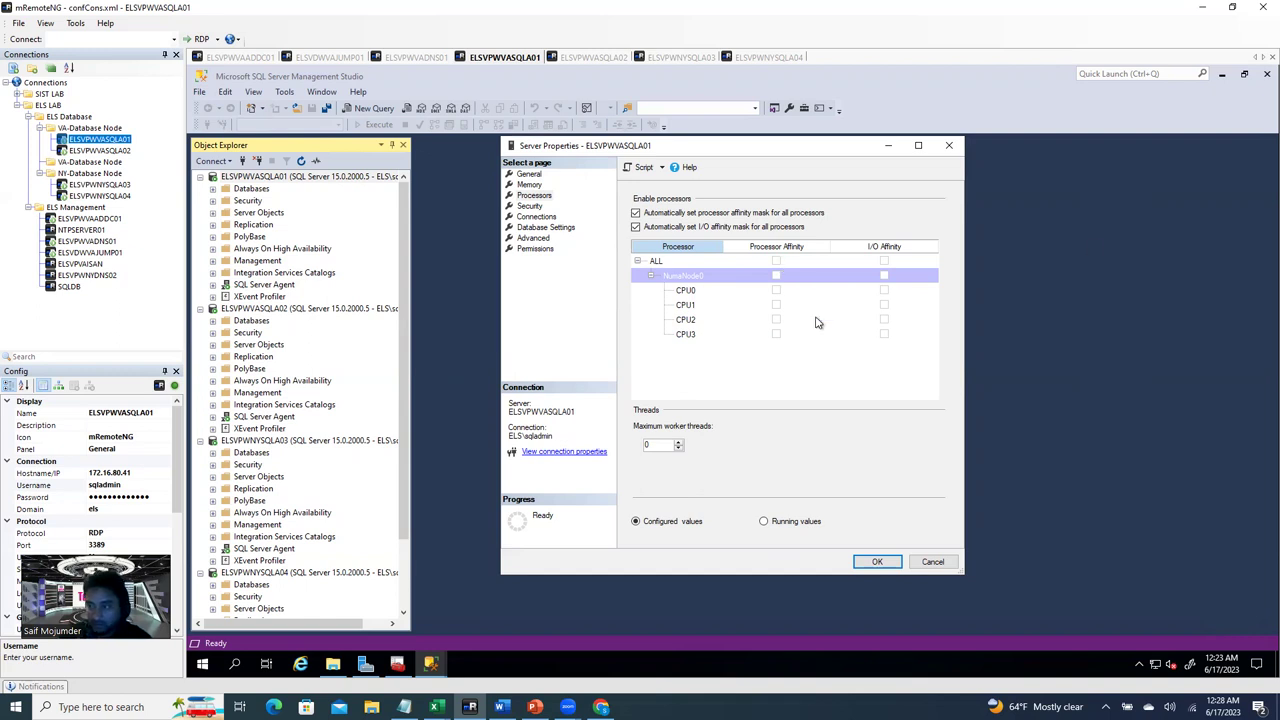
click(535, 206)
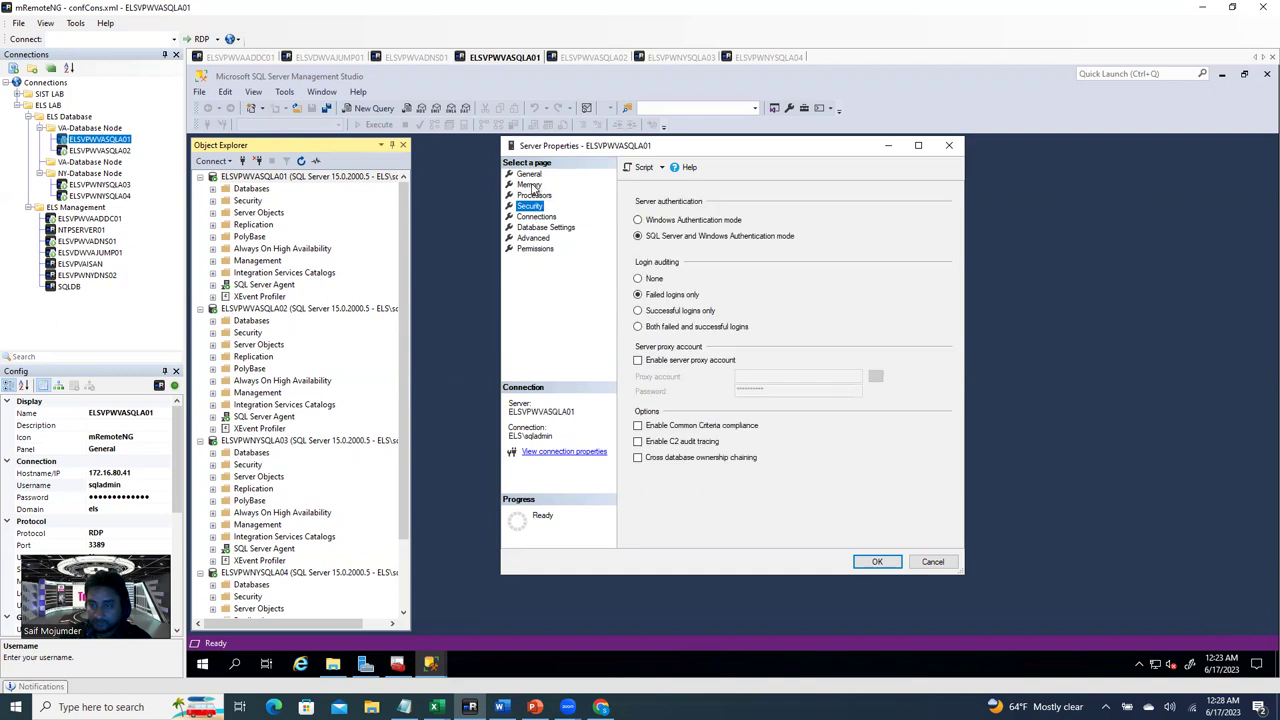
click(533, 186)
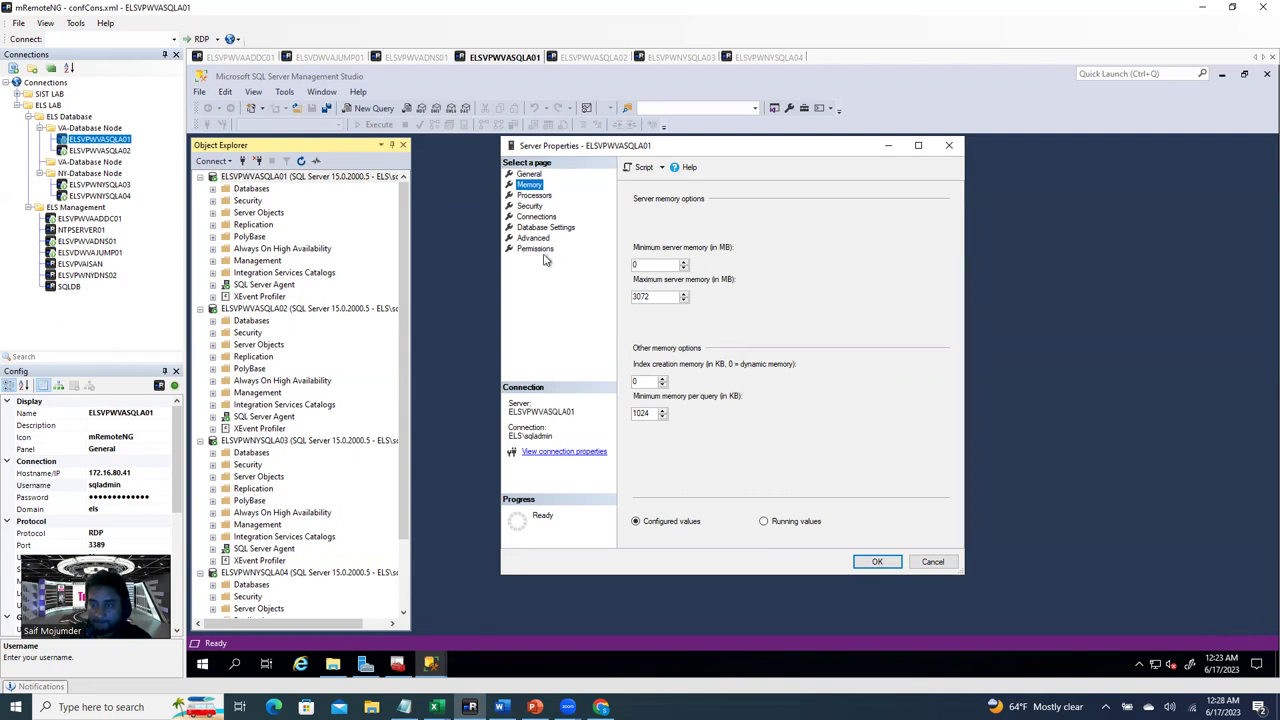
click(555, 218)
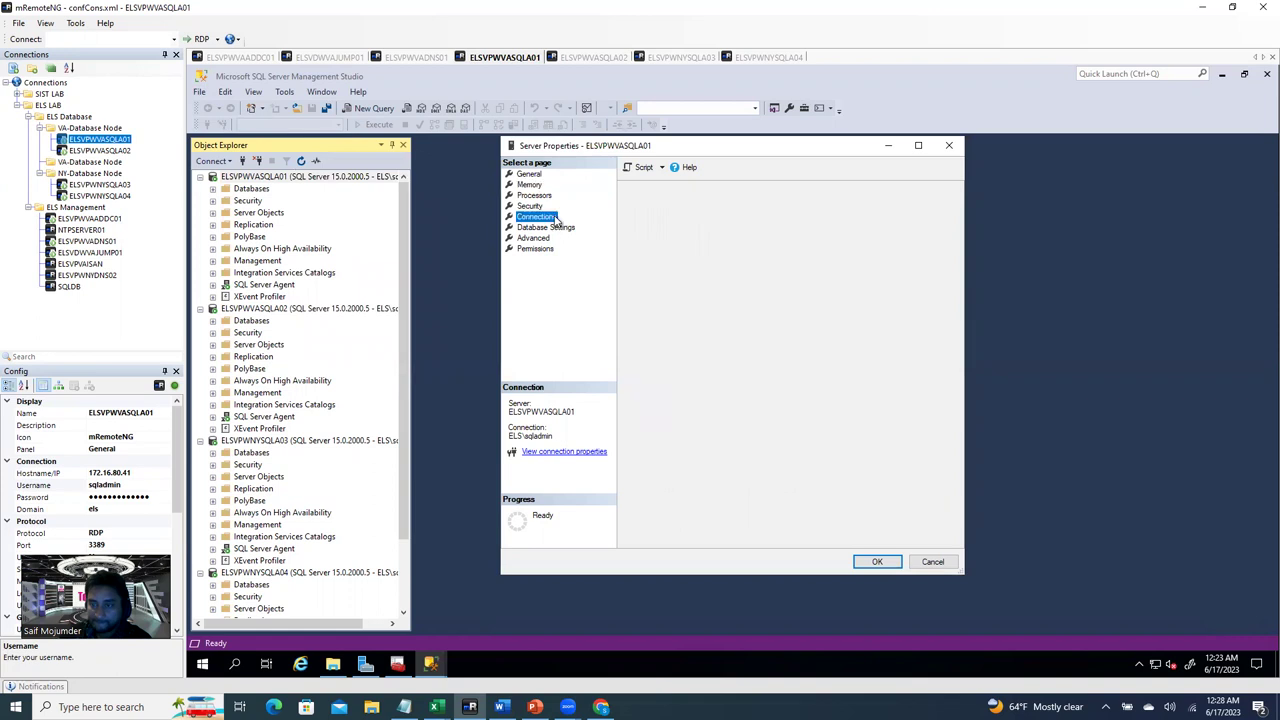
click(540, 238)
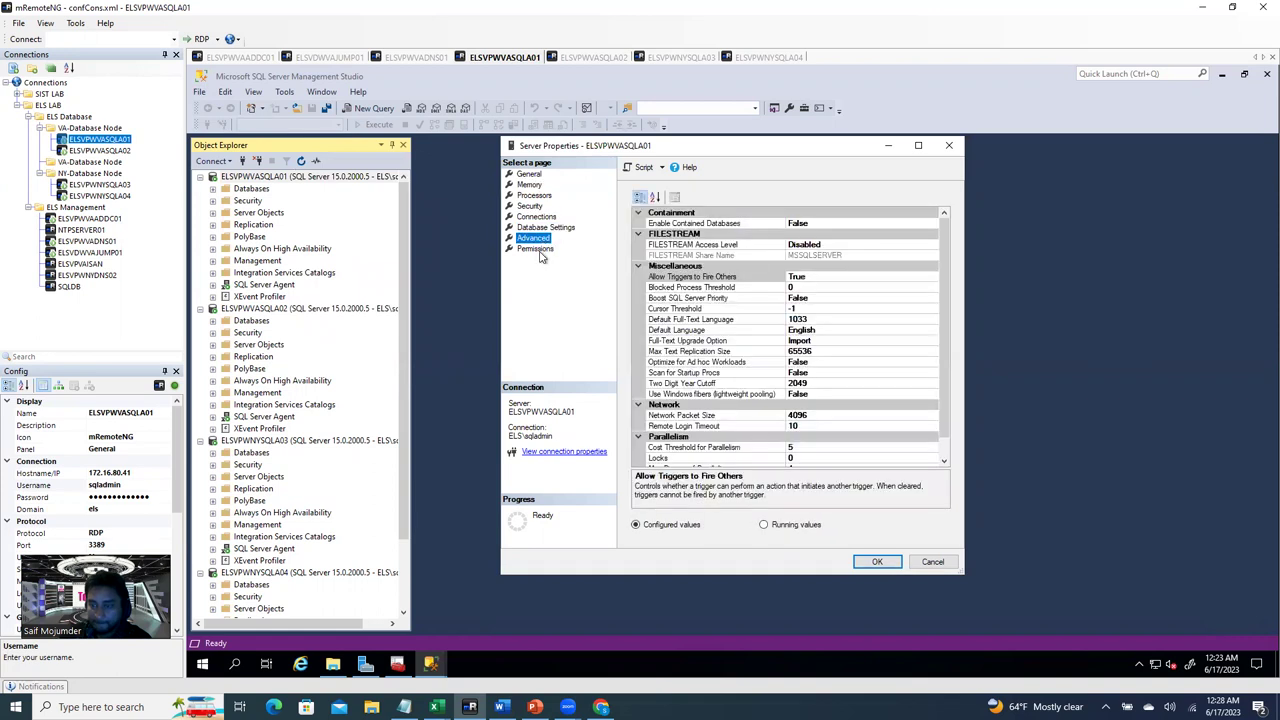
Grant the Connect SQL permission and save ELSVPWVASQLA01's server properties with OK
click(539, 250)
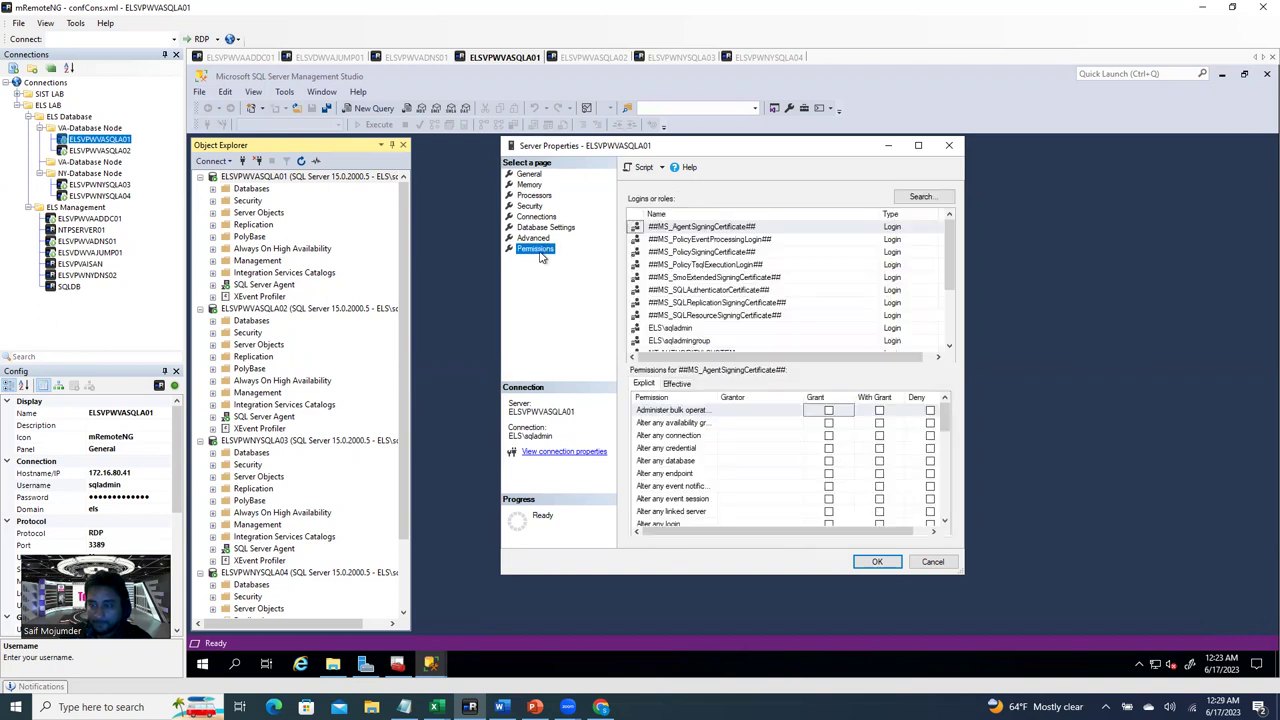
scroll(745, 480, down, 6)
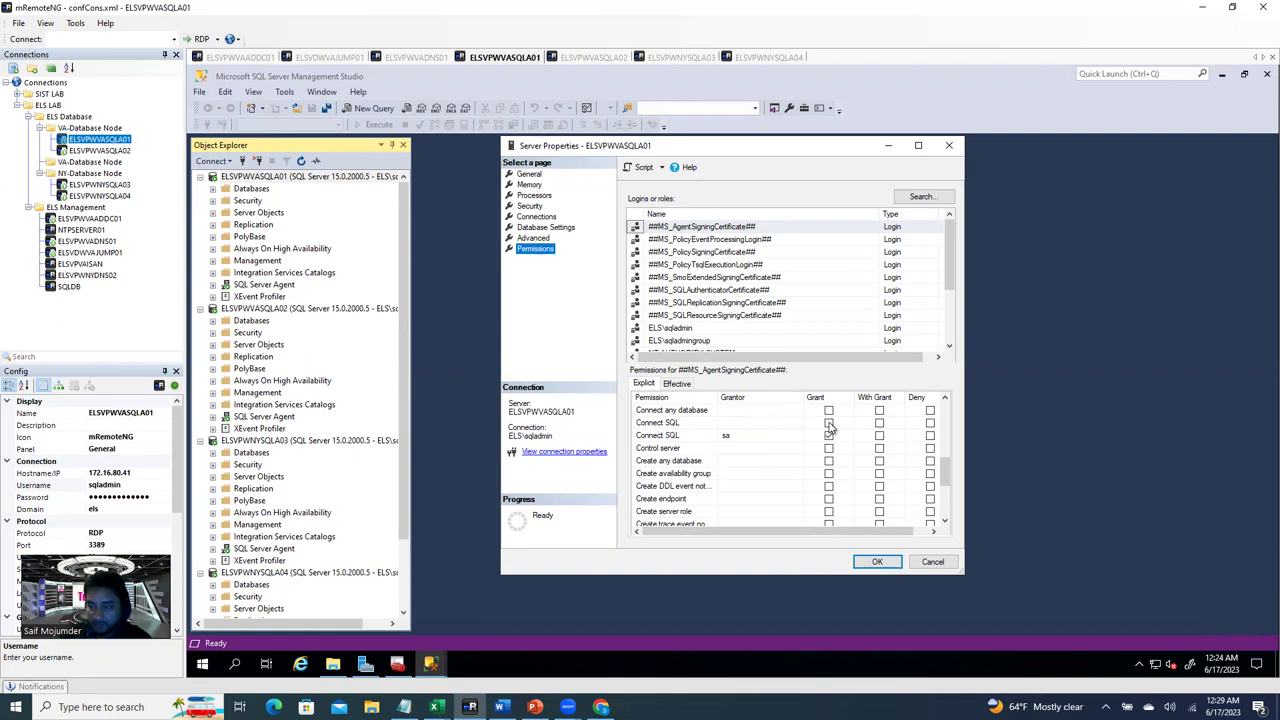
click(828, 423)
click(878, 562)
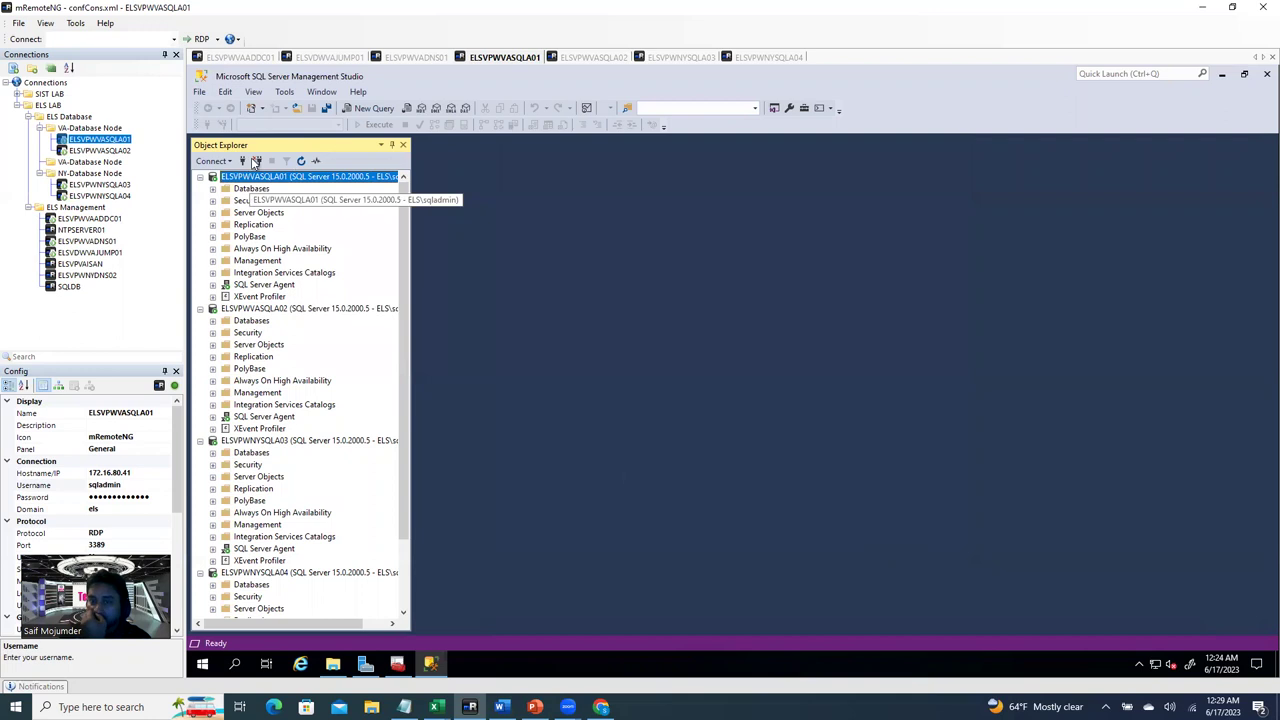
Open ELSVPWVASQLA02's Server Properties and set maximum server memory to 3072 MB
click(271, 310)
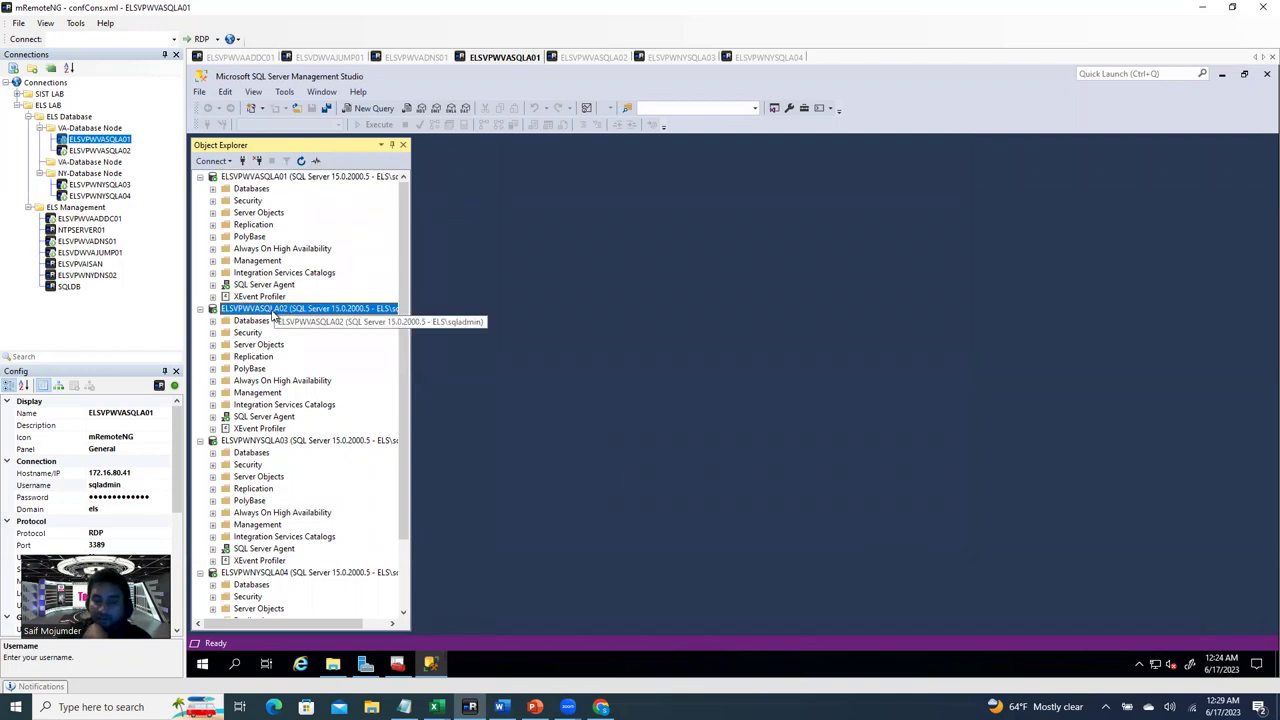
right_click(273, 312)
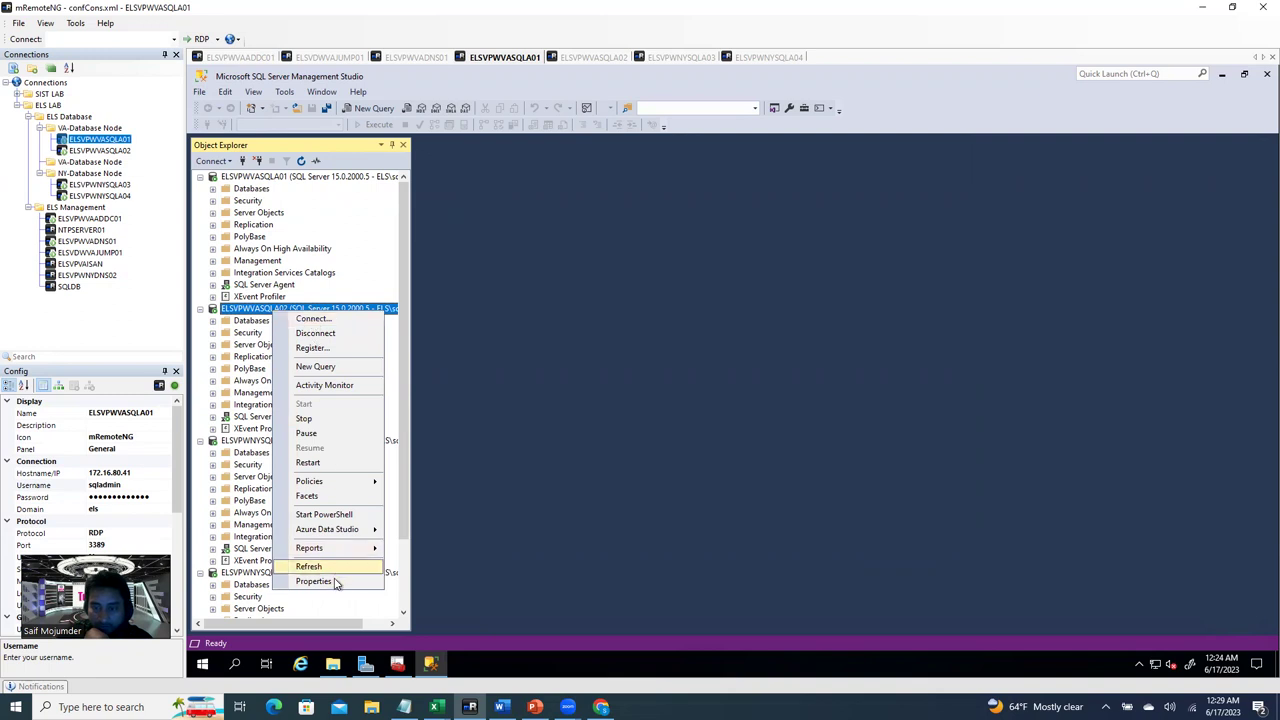
click(314, 581)
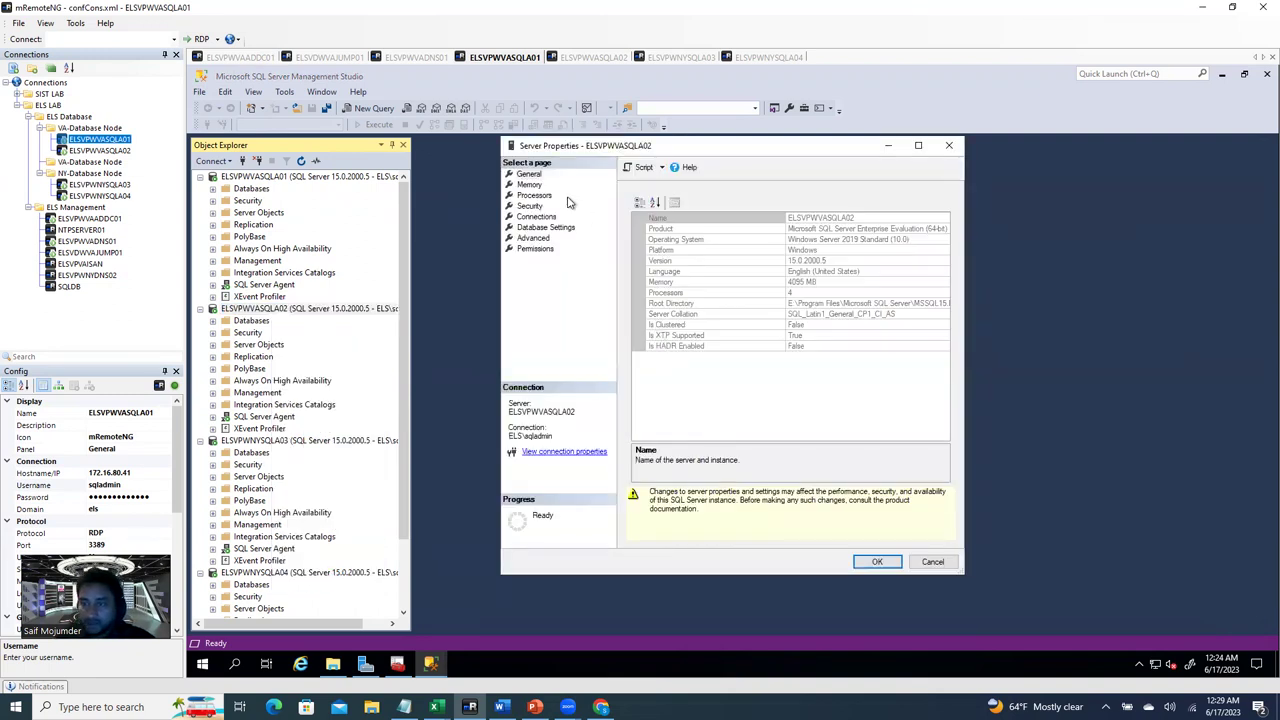
click(532, 185)
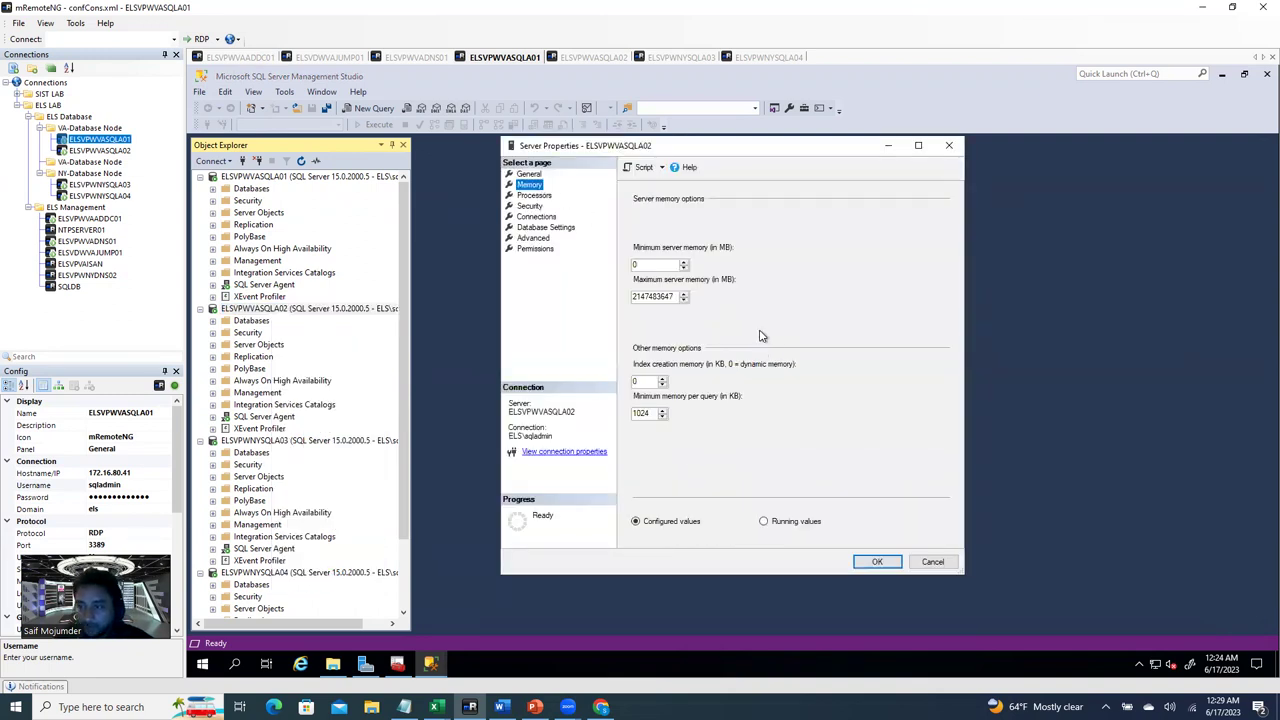
double_click(668, 298)
text(3072)
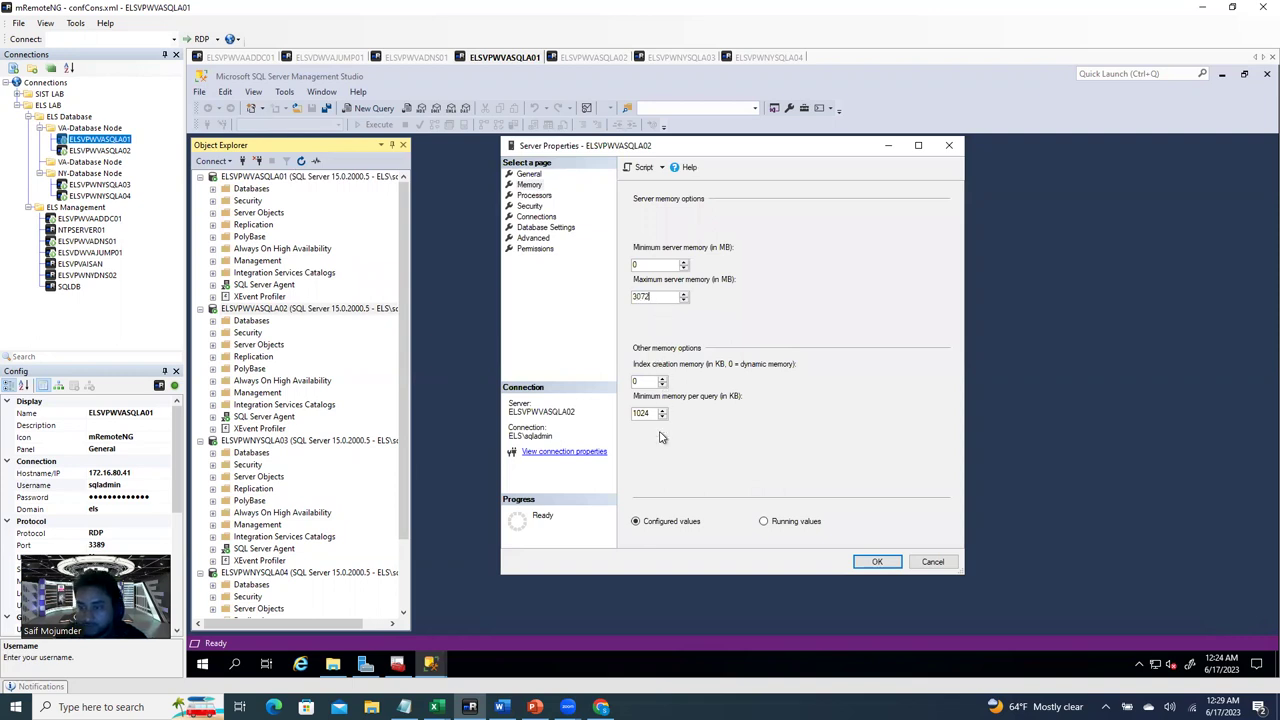
Grant the Connect SQL permission on the Permissions page
click(536, 249)
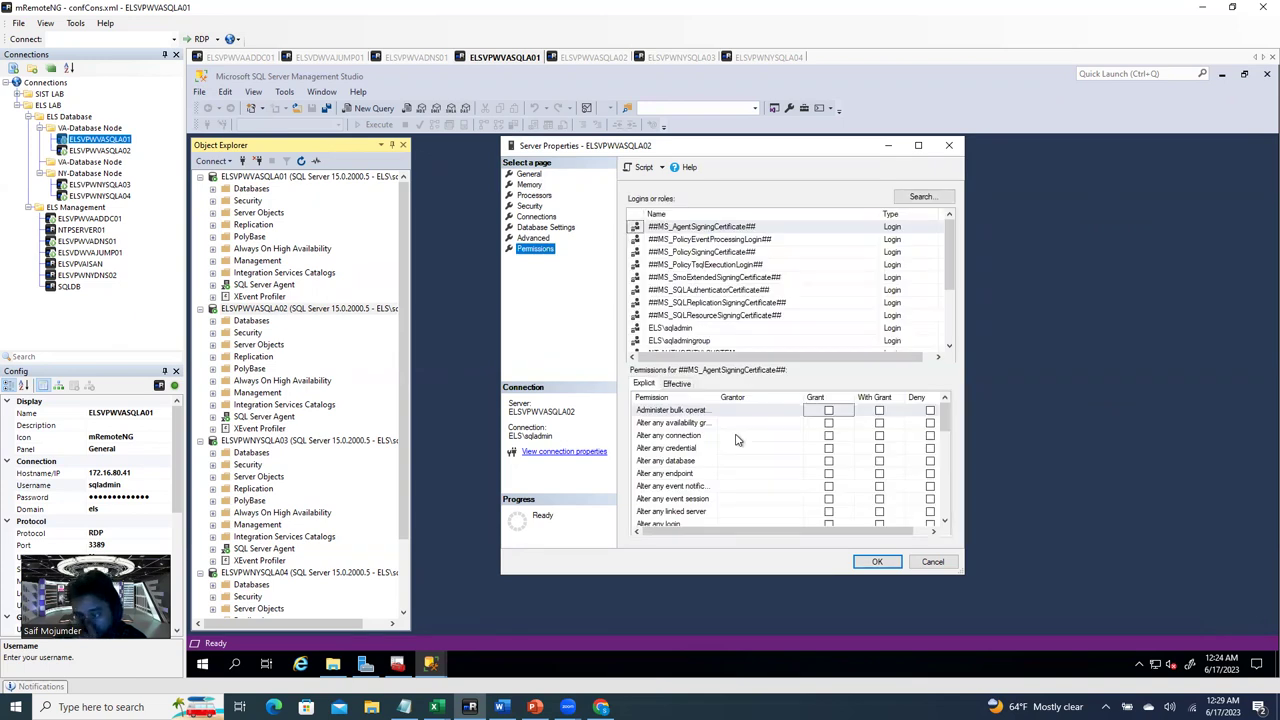
scroll(737, 440, down, 4)
click(828, 487)
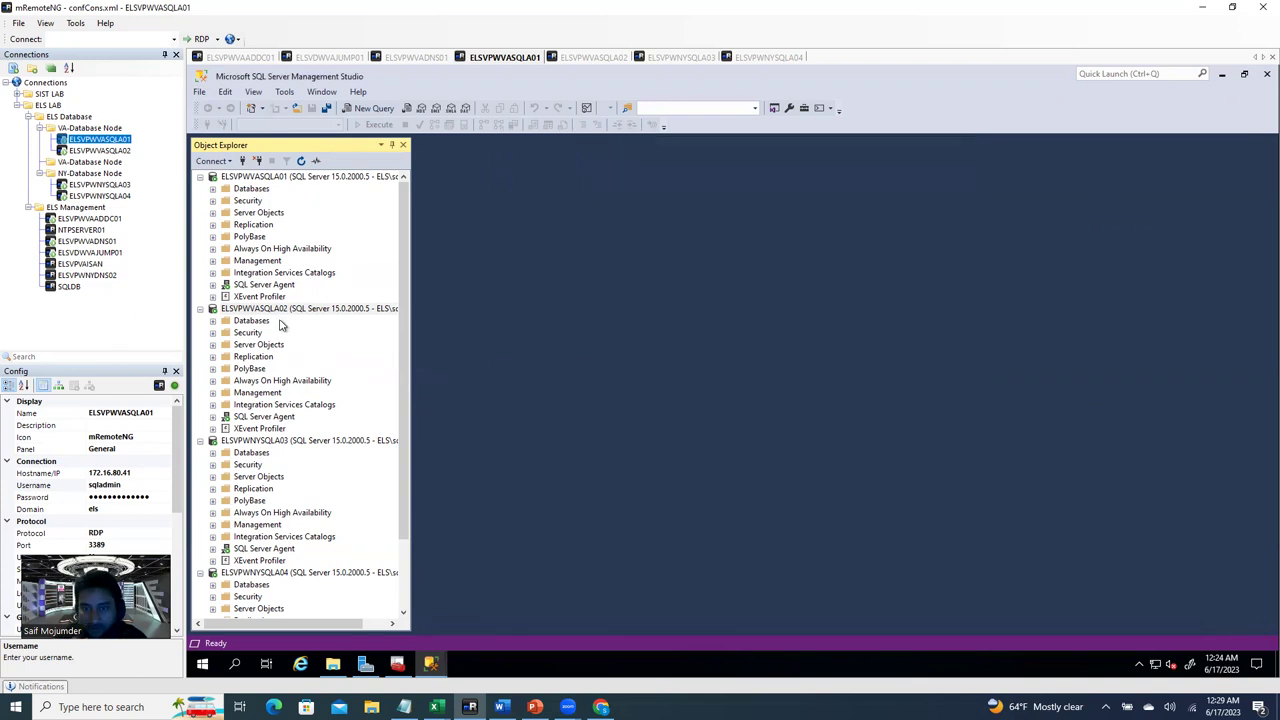
Open ELSVPWNYSQLA03's Server Properties and set maximum server memory to 3072 MB
click(297, 442)
right_click(297, 444)
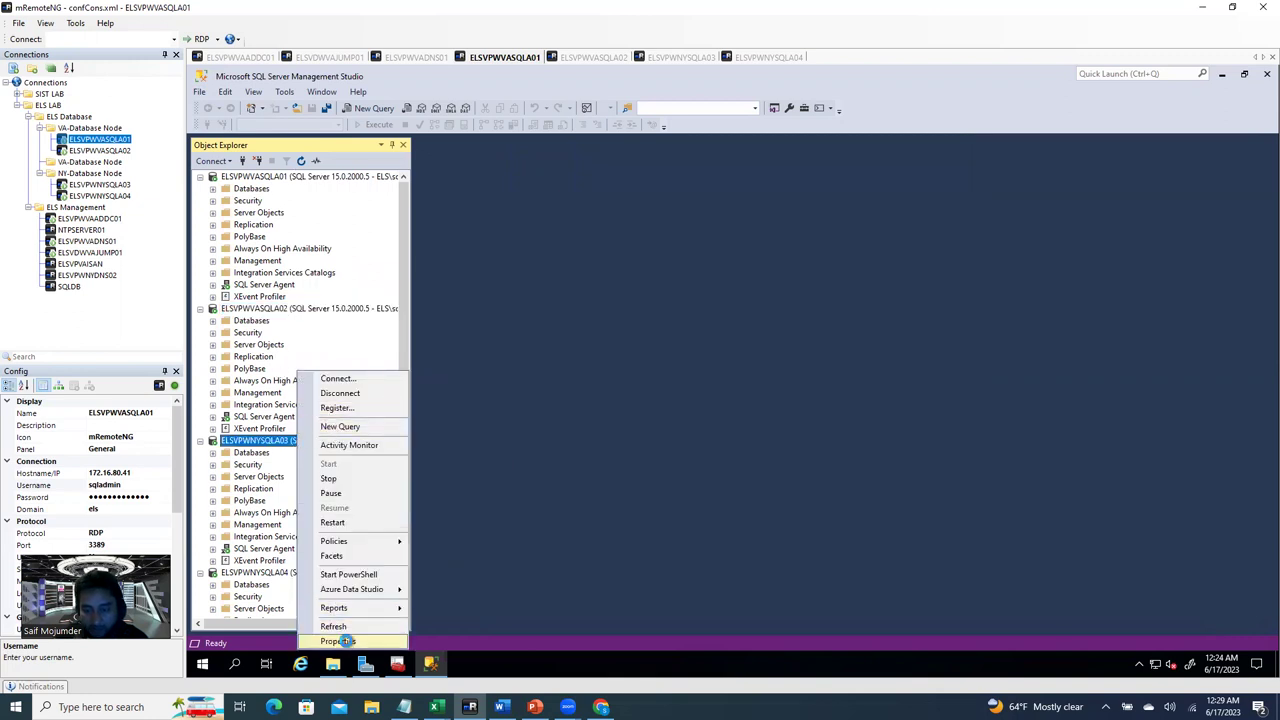
click(338, 642)
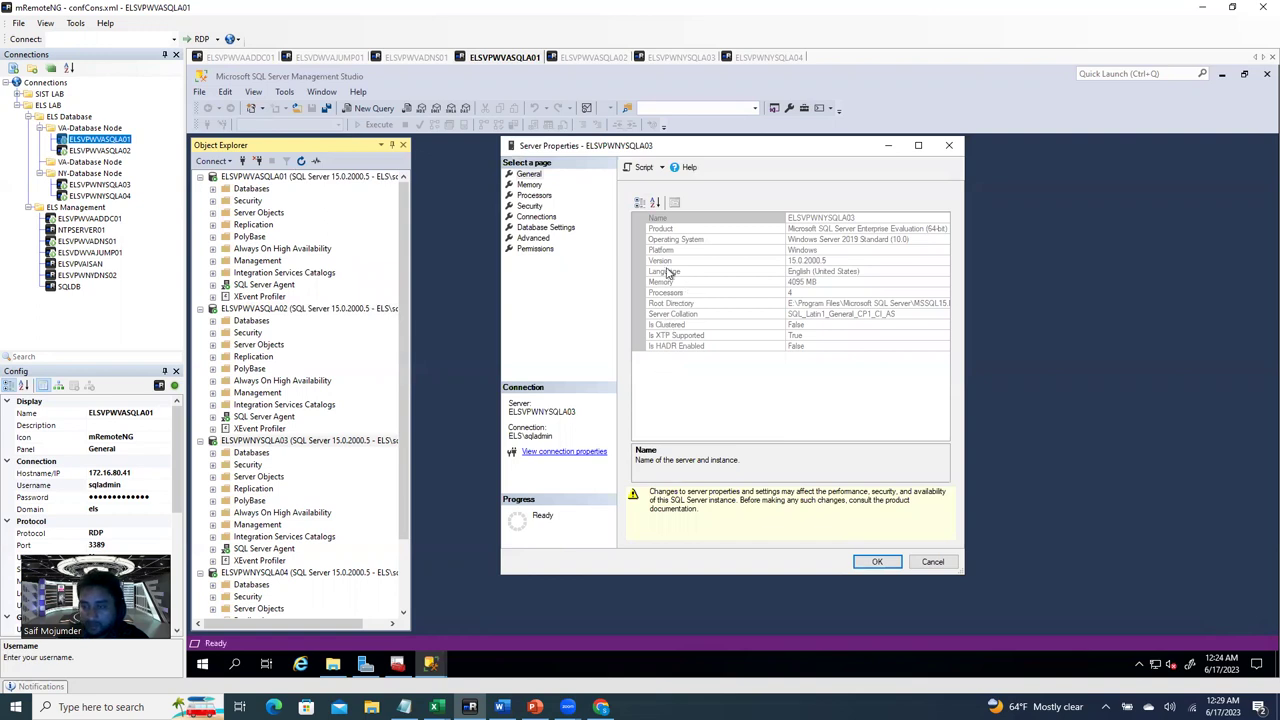
click(530, 185)
double_click(670, 297)
click(670, 297)
double_click(670, 297)
text(3072)
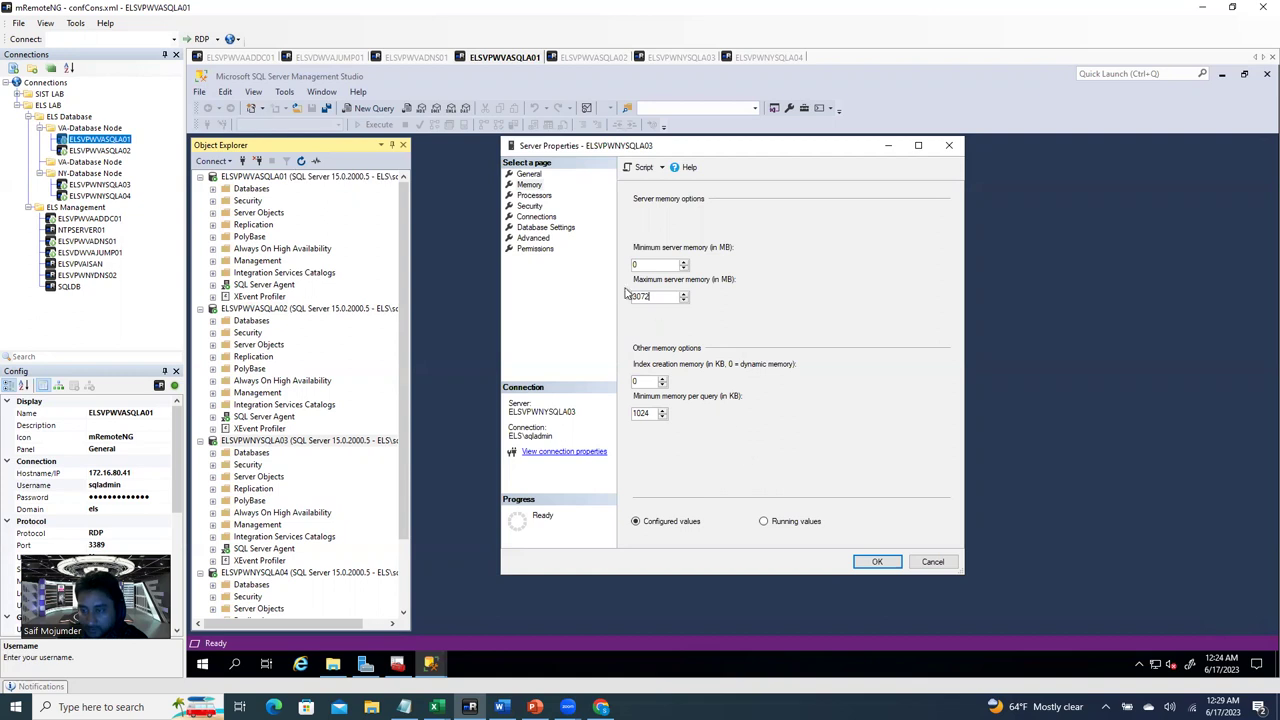
Grant Connect SQL, save the properties with OK, and select ELSVPWNYSQLA04
click(550, 249)
scroll(758, 454, down, 7)
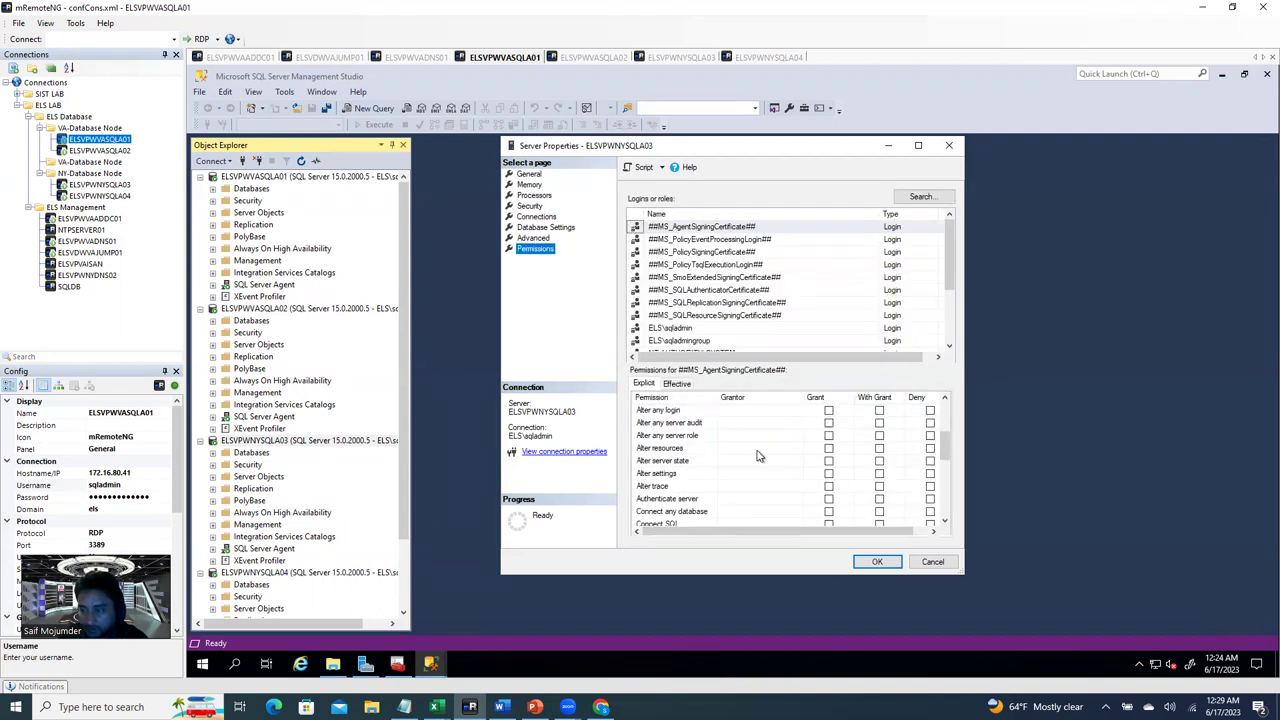
scroll(821, 442, up, 2)
click(828, 448)
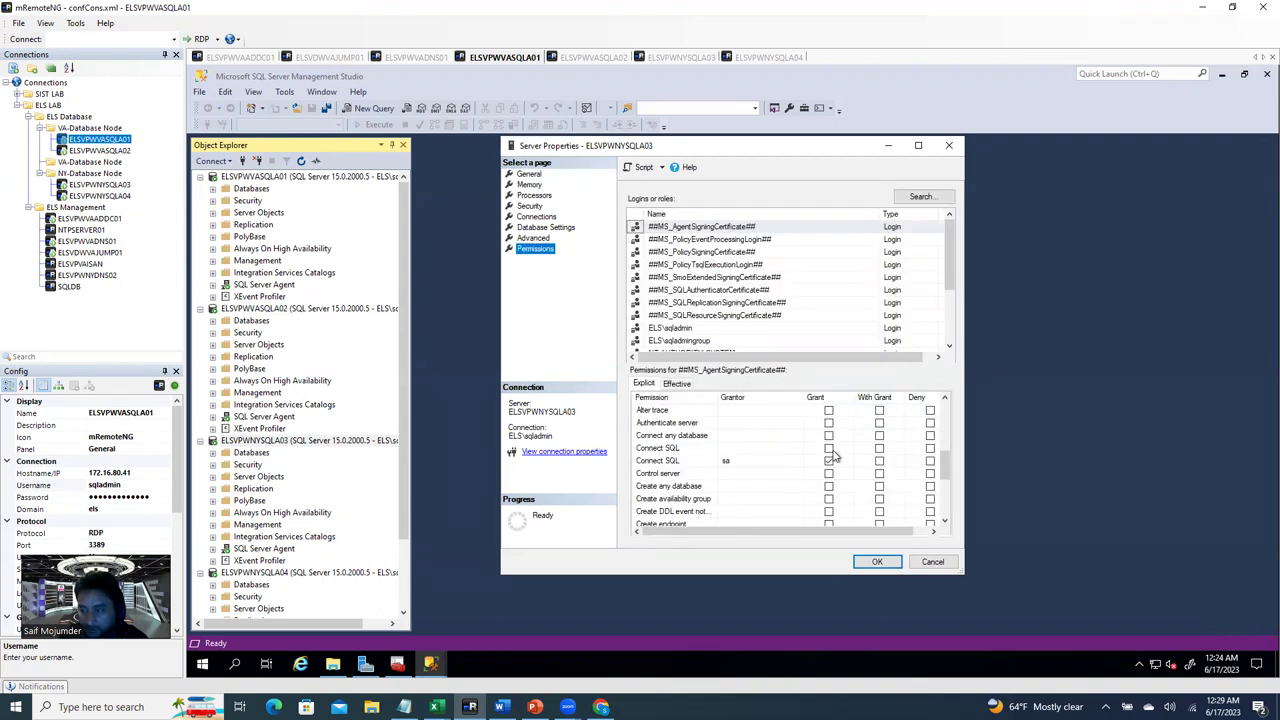
click(877, 560)
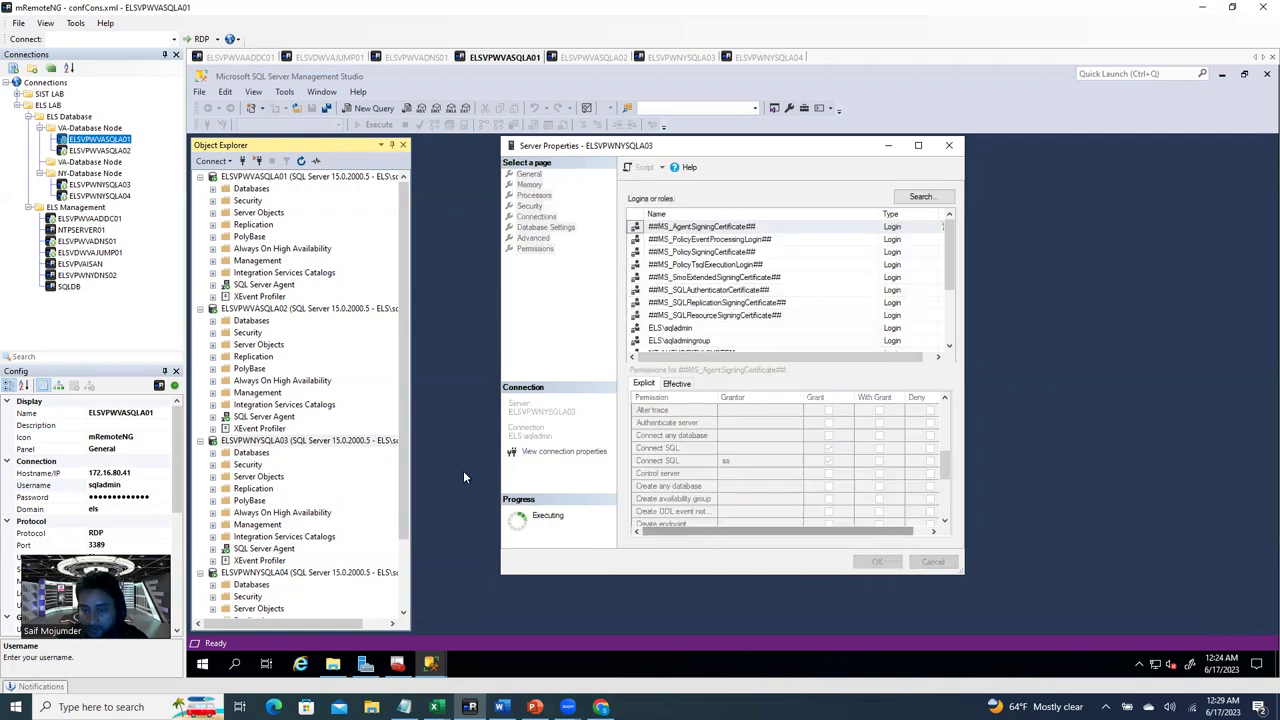
click(298, 575)
right_click(298, 575)
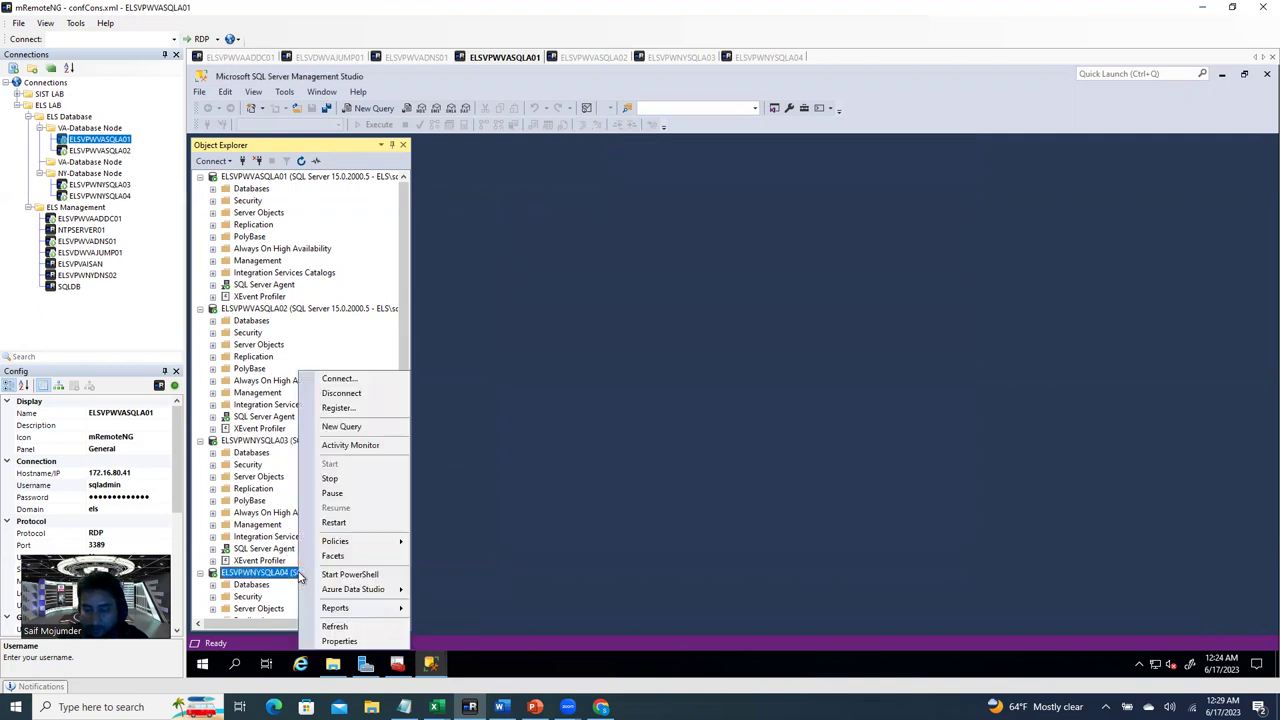
click(345, 641)
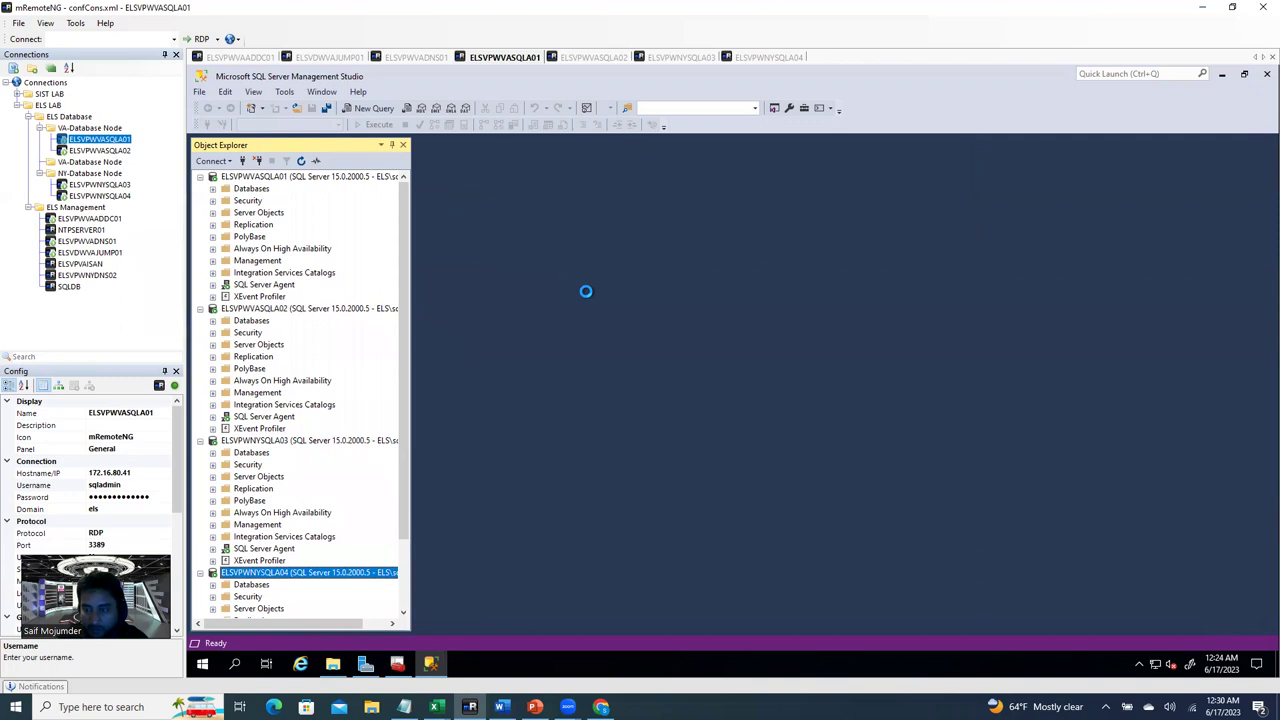
click(529, 184)
click(648, 296)
double_click(647, 296)
click(646, 296)
double_click(645, 296)
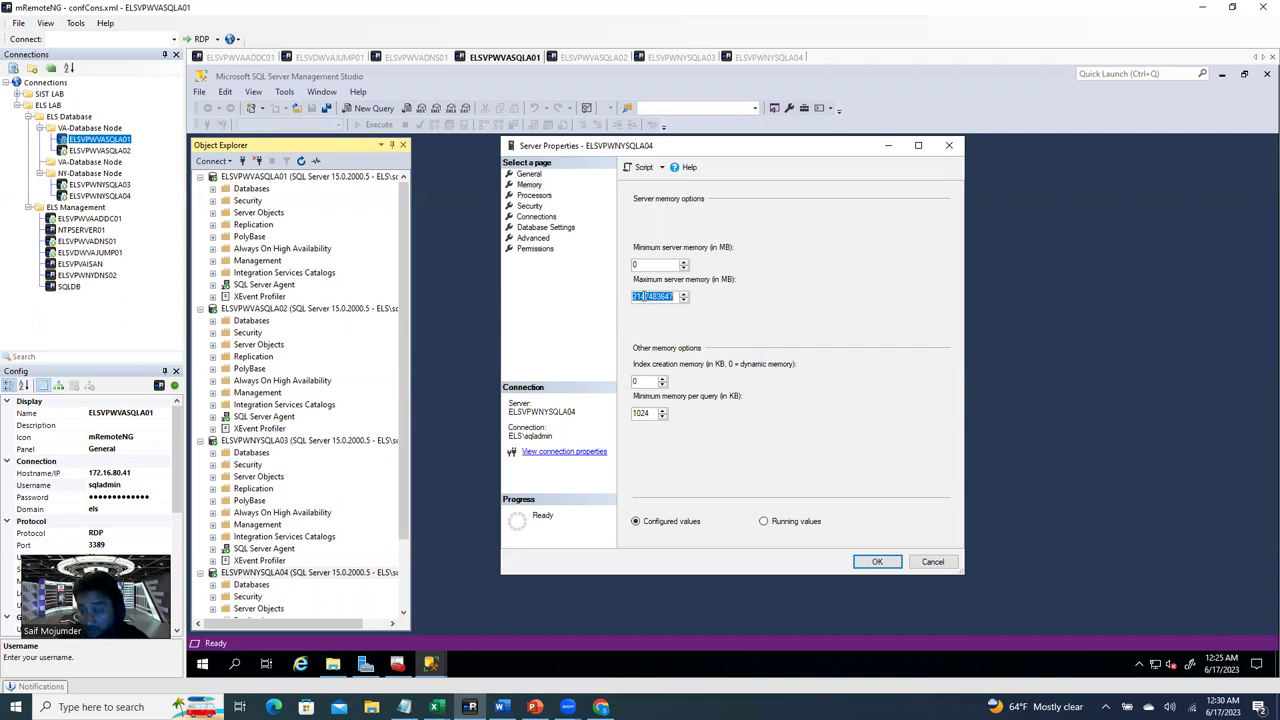
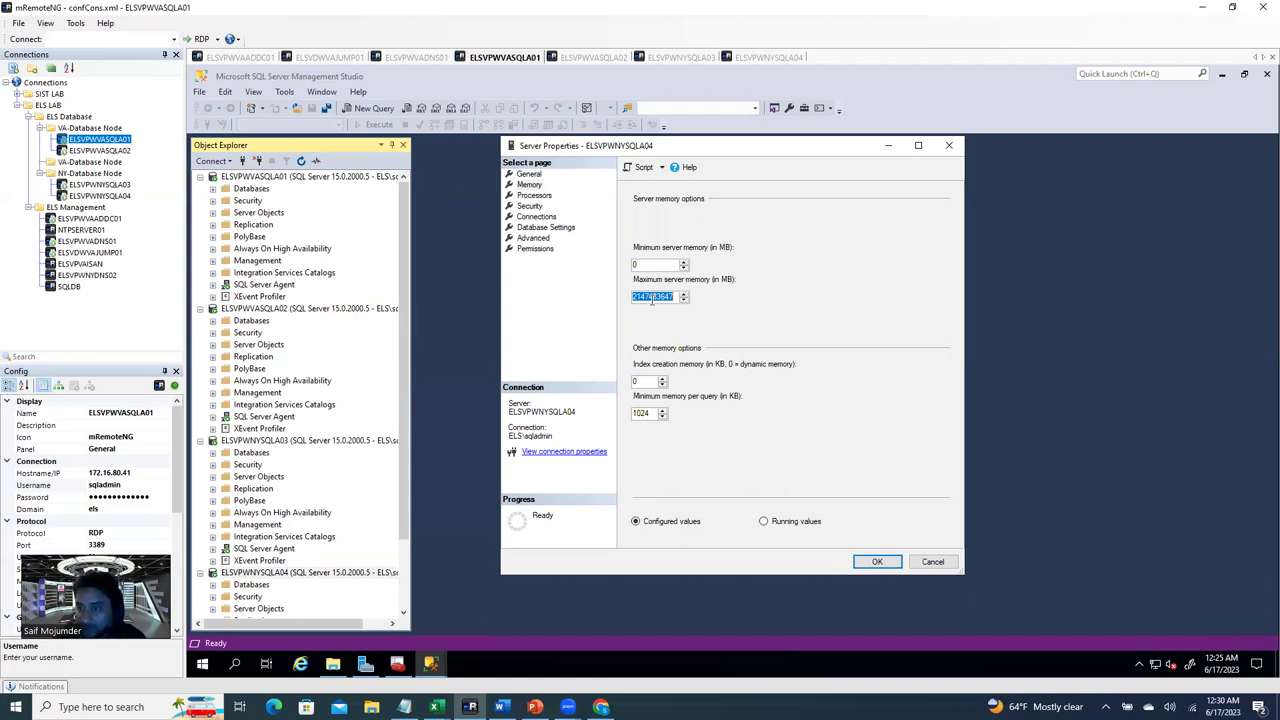
text(3072)
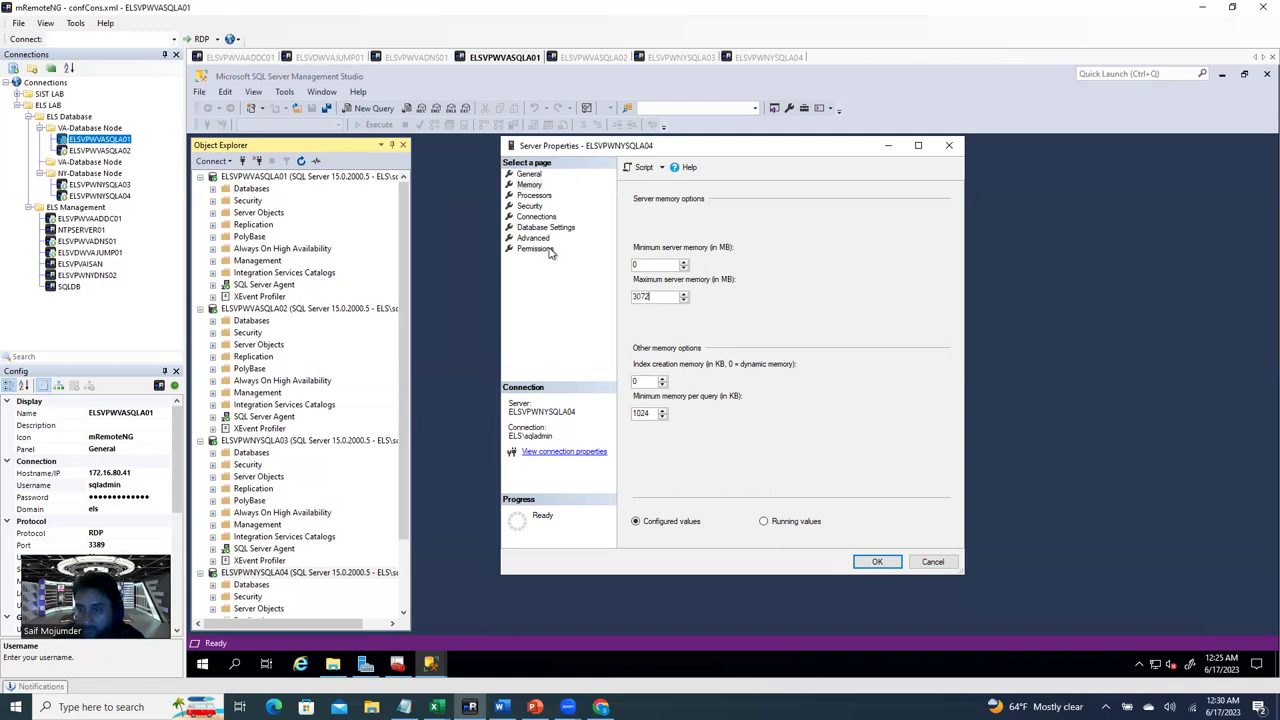
click(535, 248)
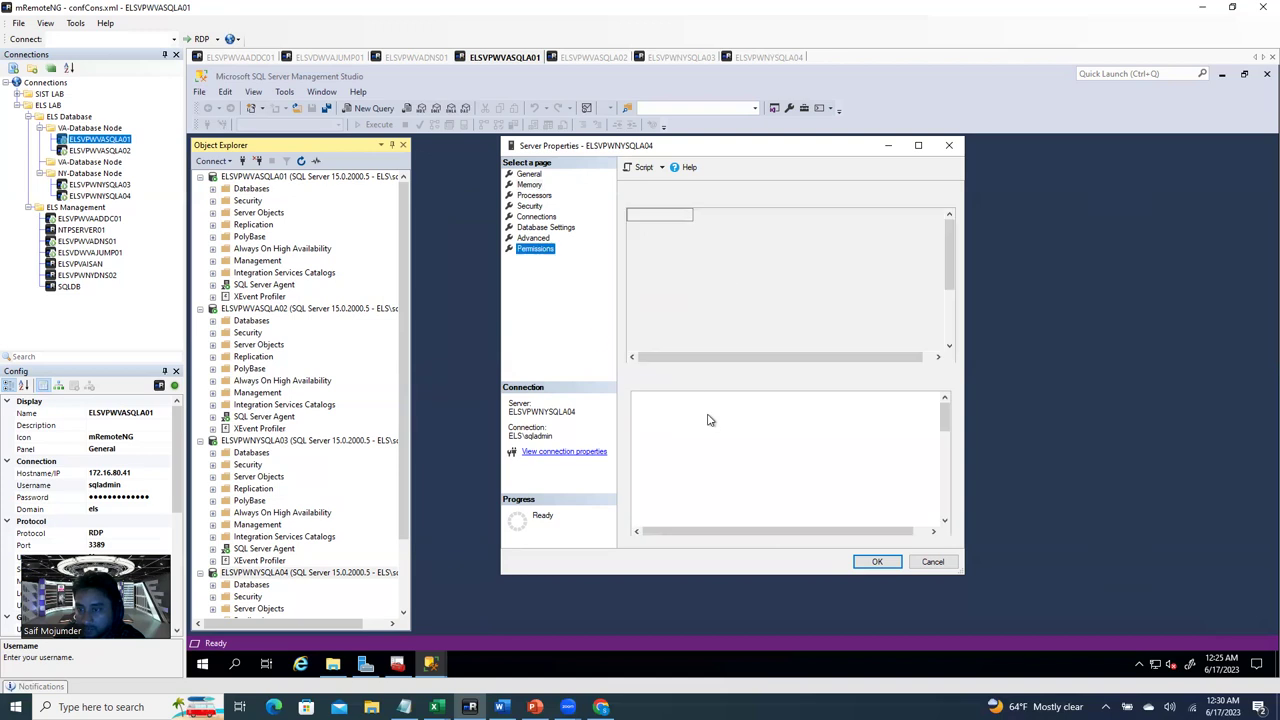
scroll(830, 495, down, 6)
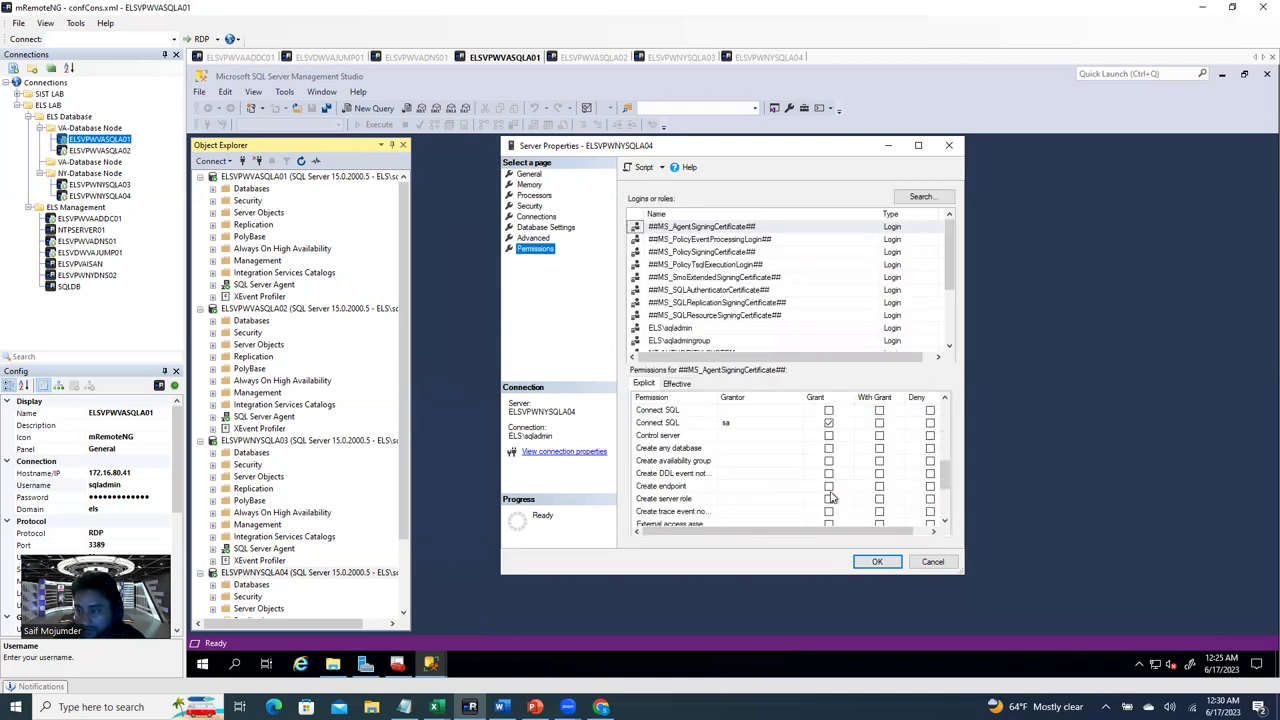
click(876, 562)
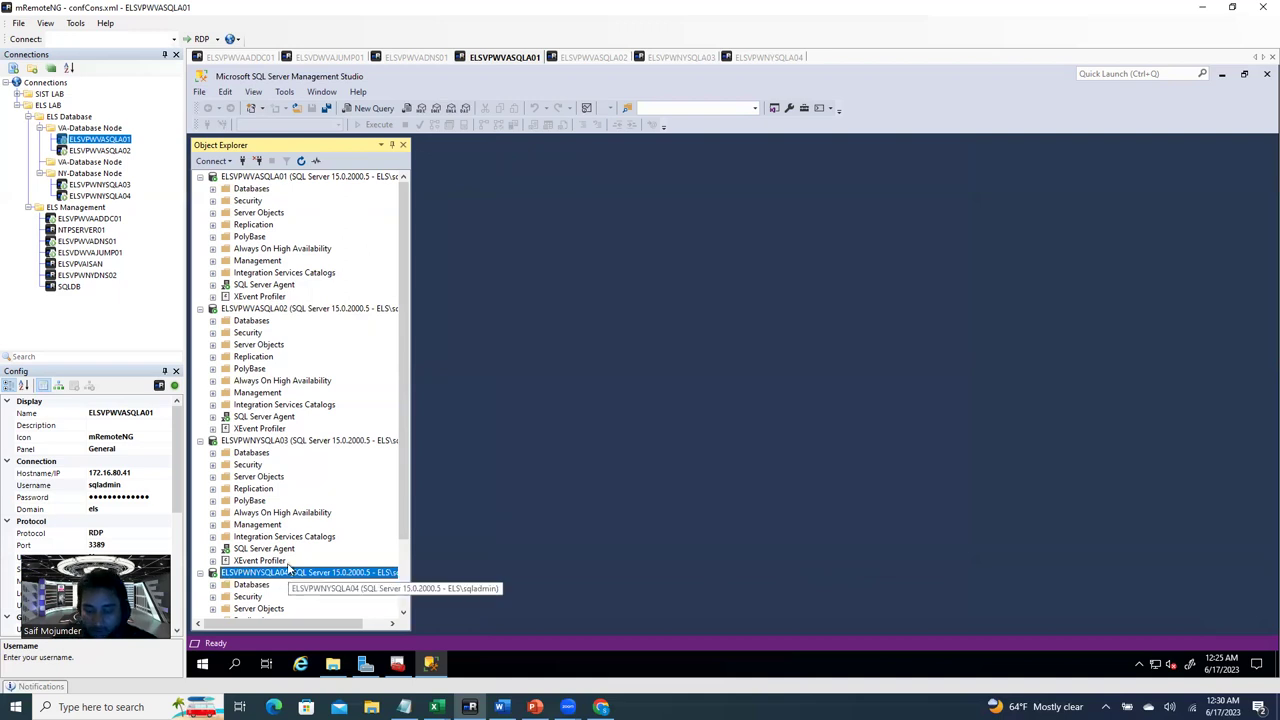
drag(401, 531, 418, 312)
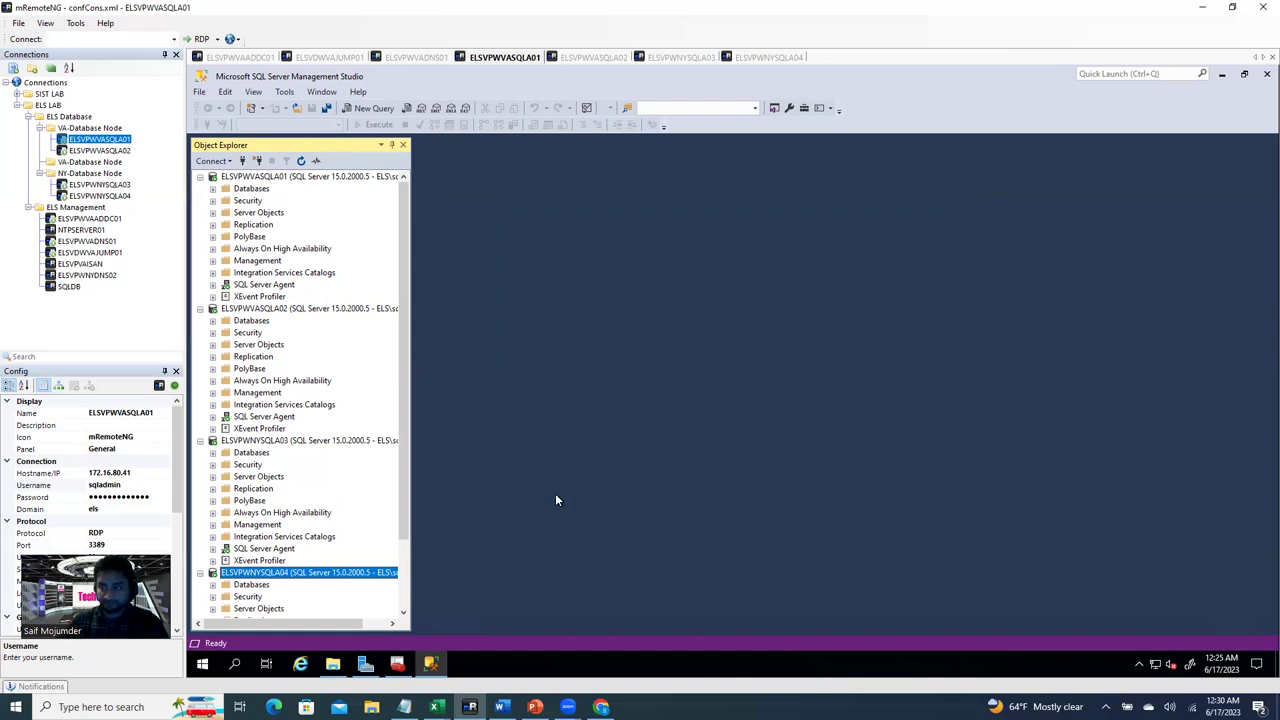
Check the Word guide's step on granting SQL nodes full access, then return to ELSVPWVAADDC01
key(alt+Tab)
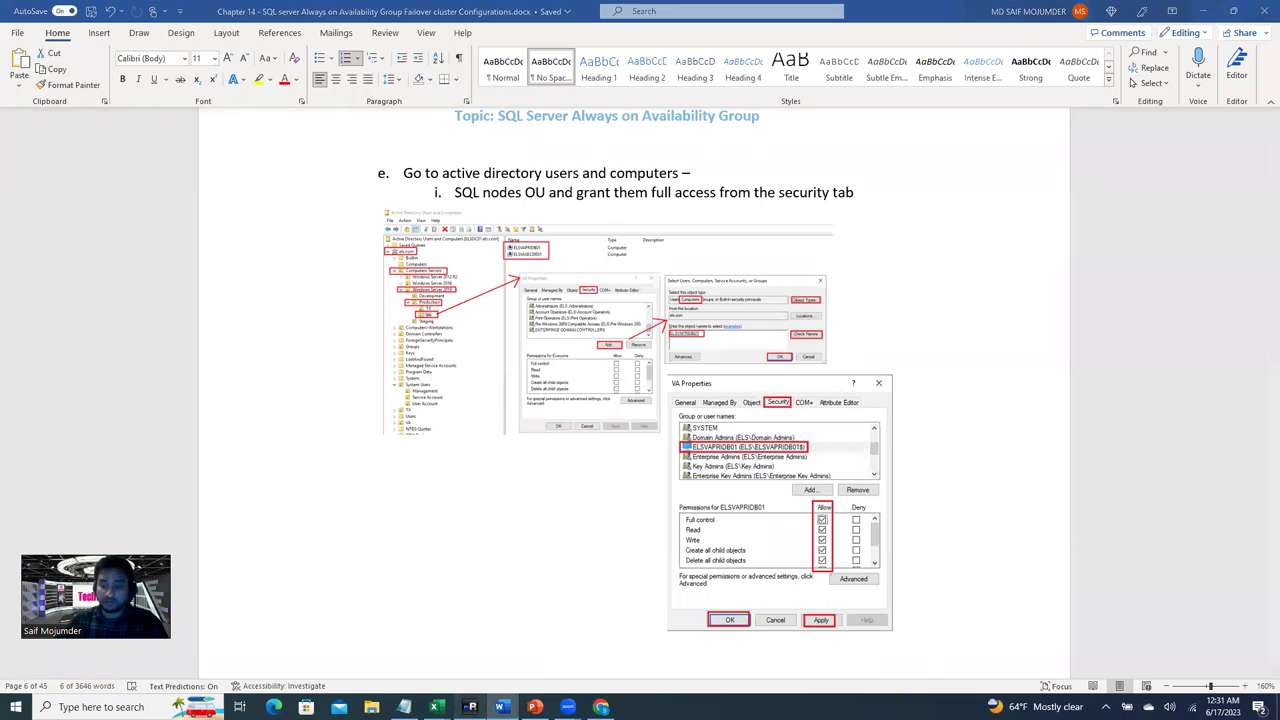
key(alt+Tab)
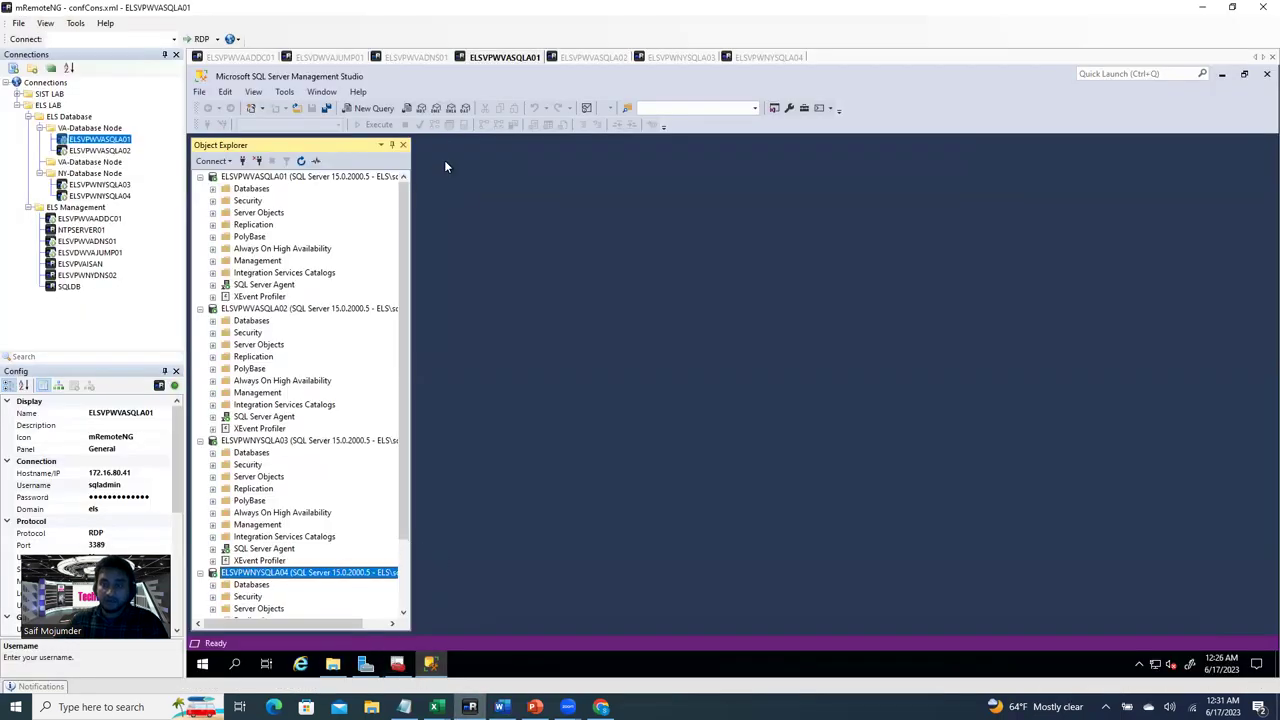
click(251, 60)
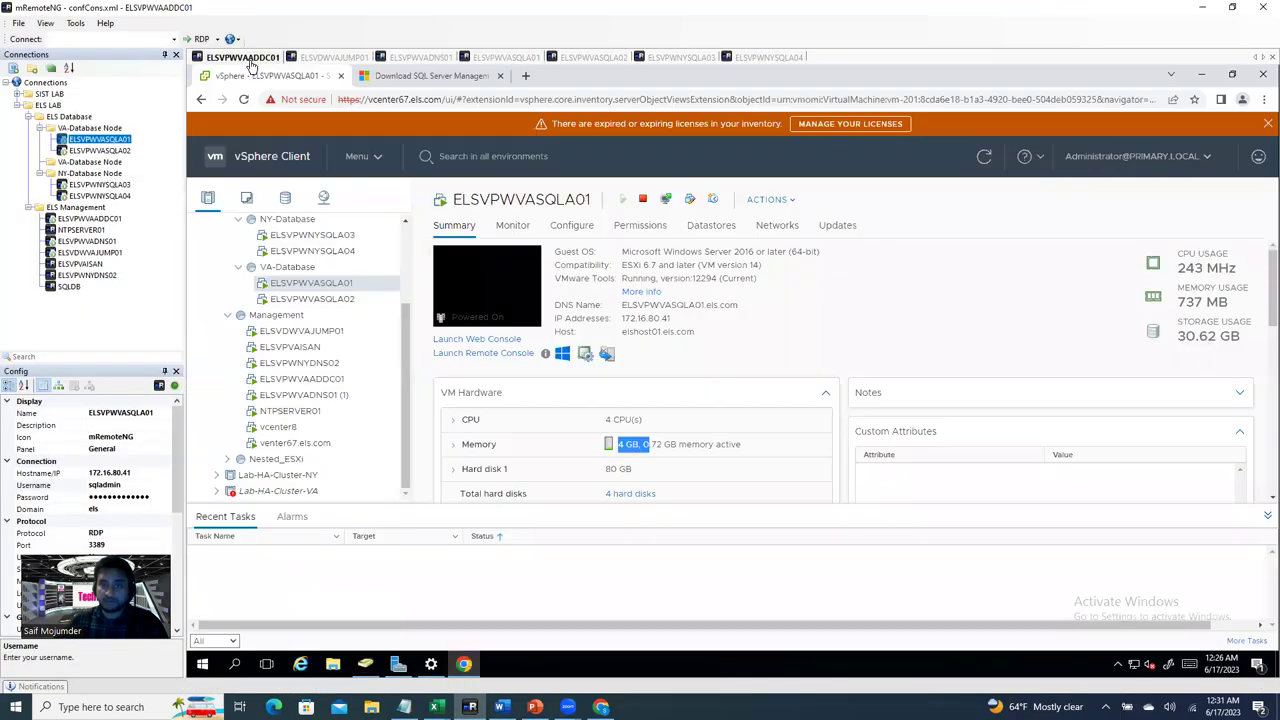
Browse the Computer-Objects datacenter OUs and inspect the ELSVPWVASQLA01 computer's properties in ADUC
click(365, 666)
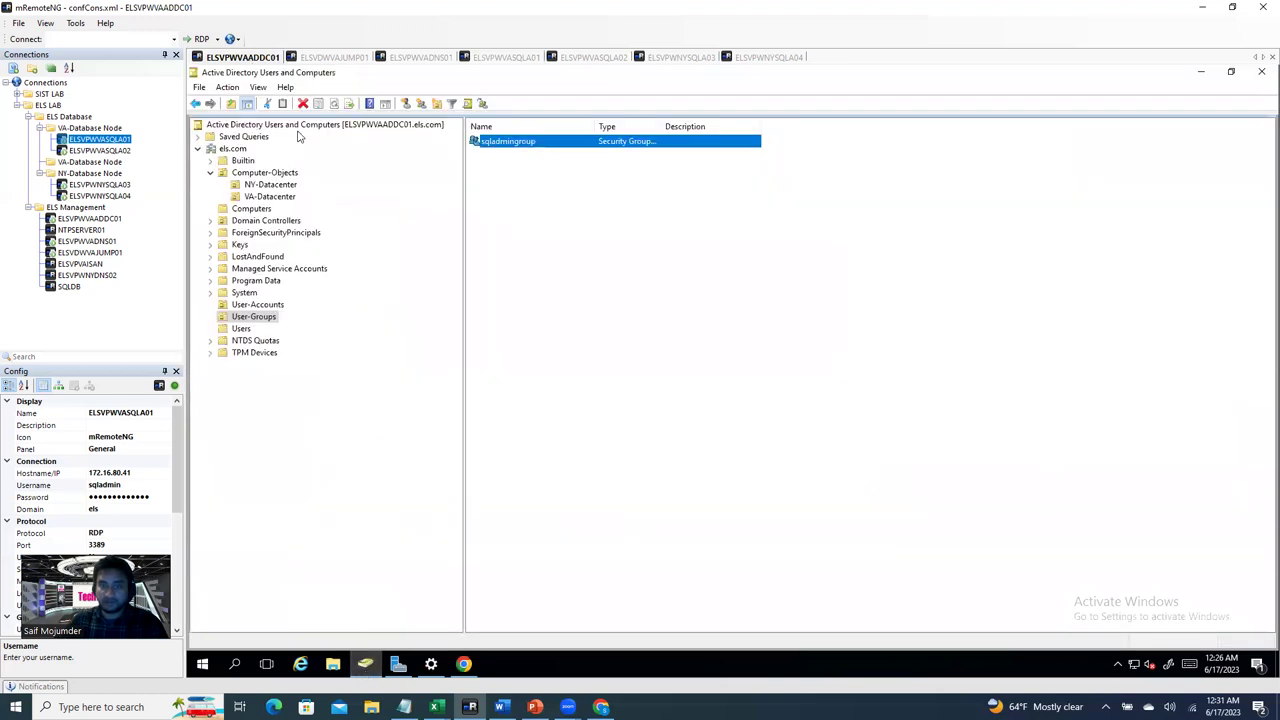
click(264, 174)
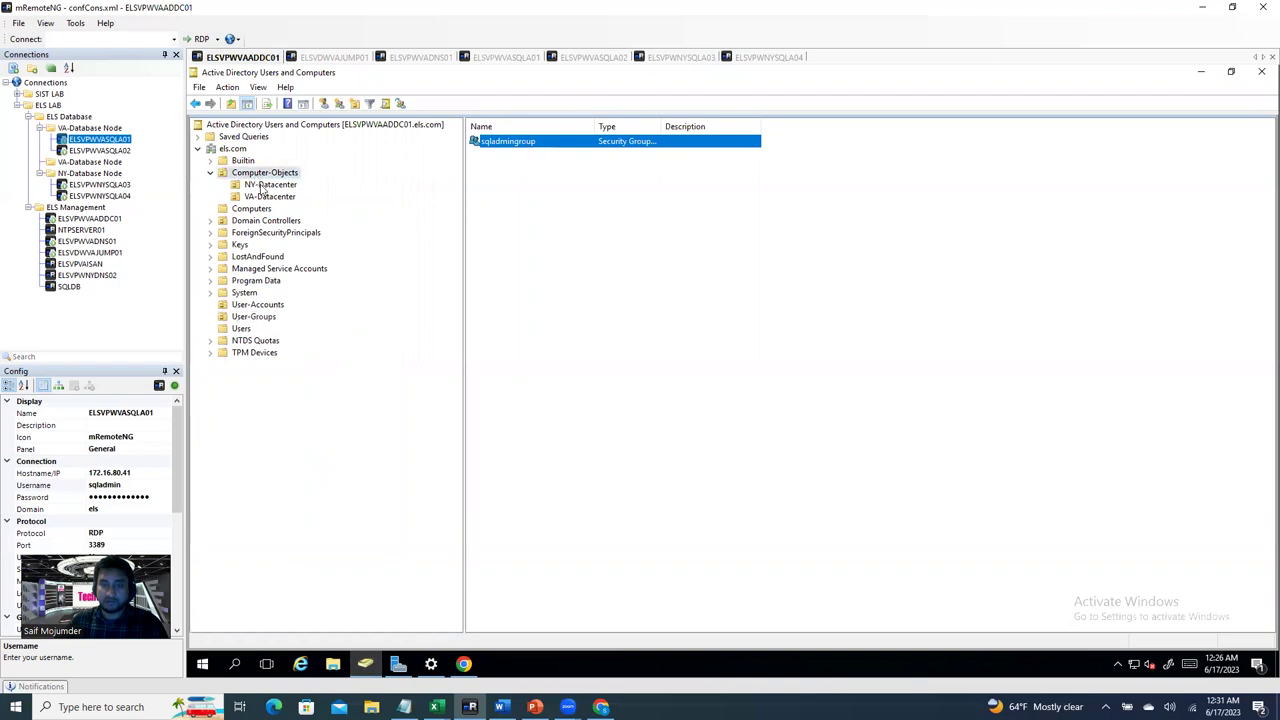
click(266, 186)
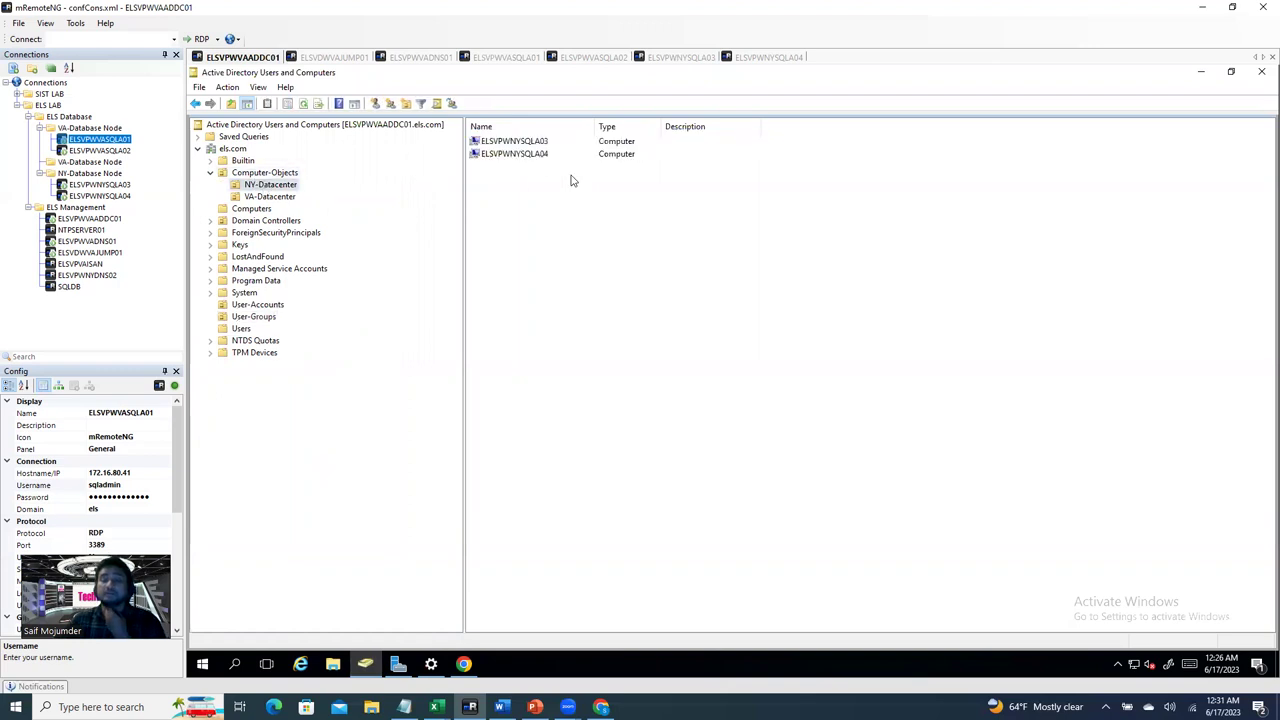
click(252, 209)
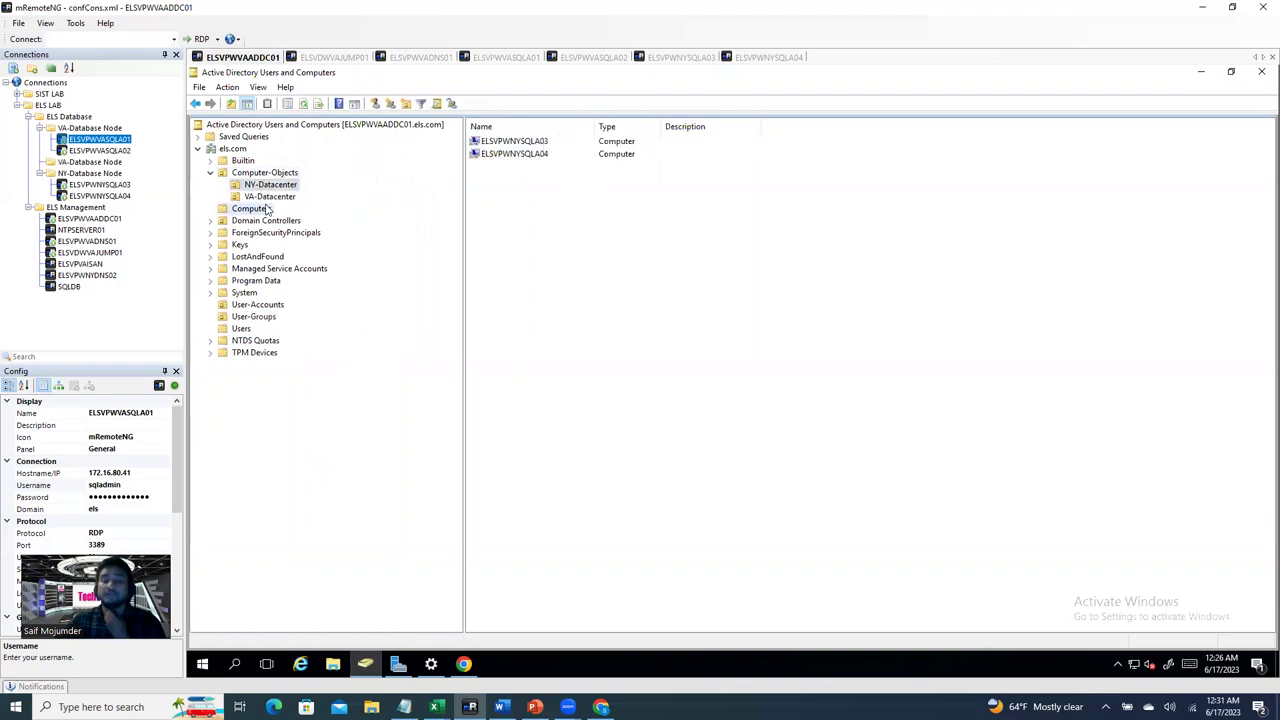
click(270, 197)
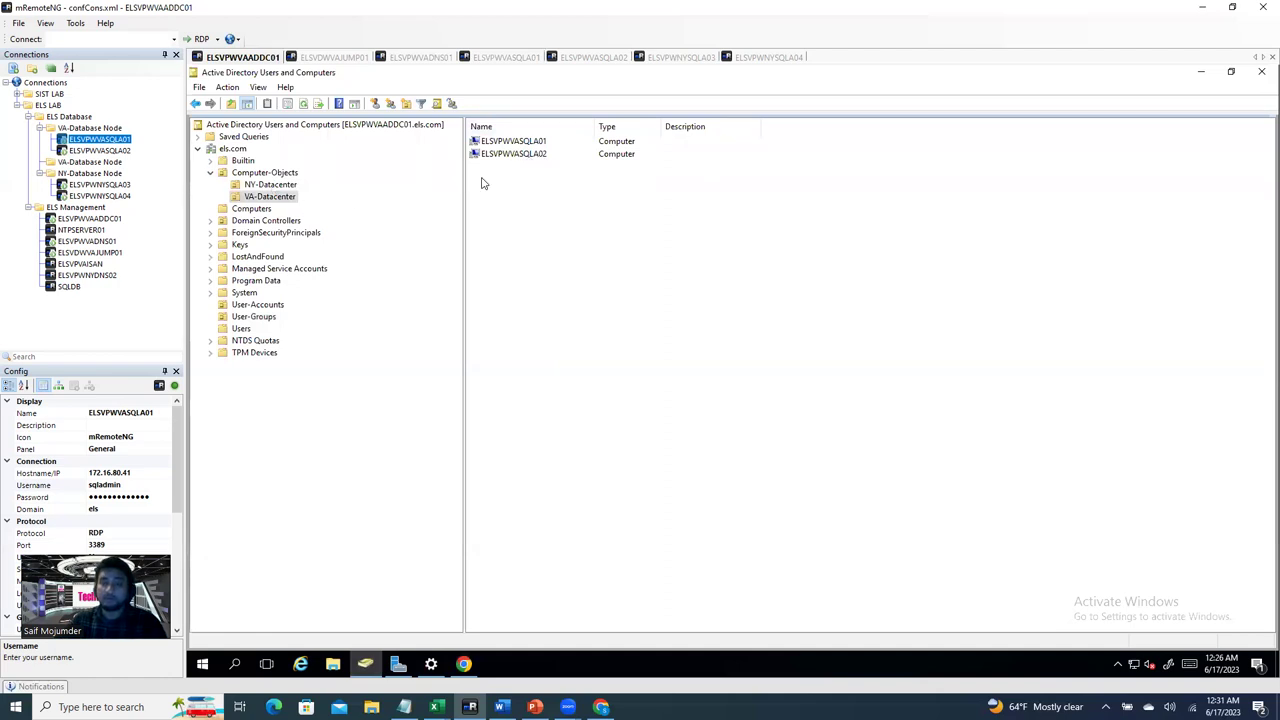
click(508, 146)
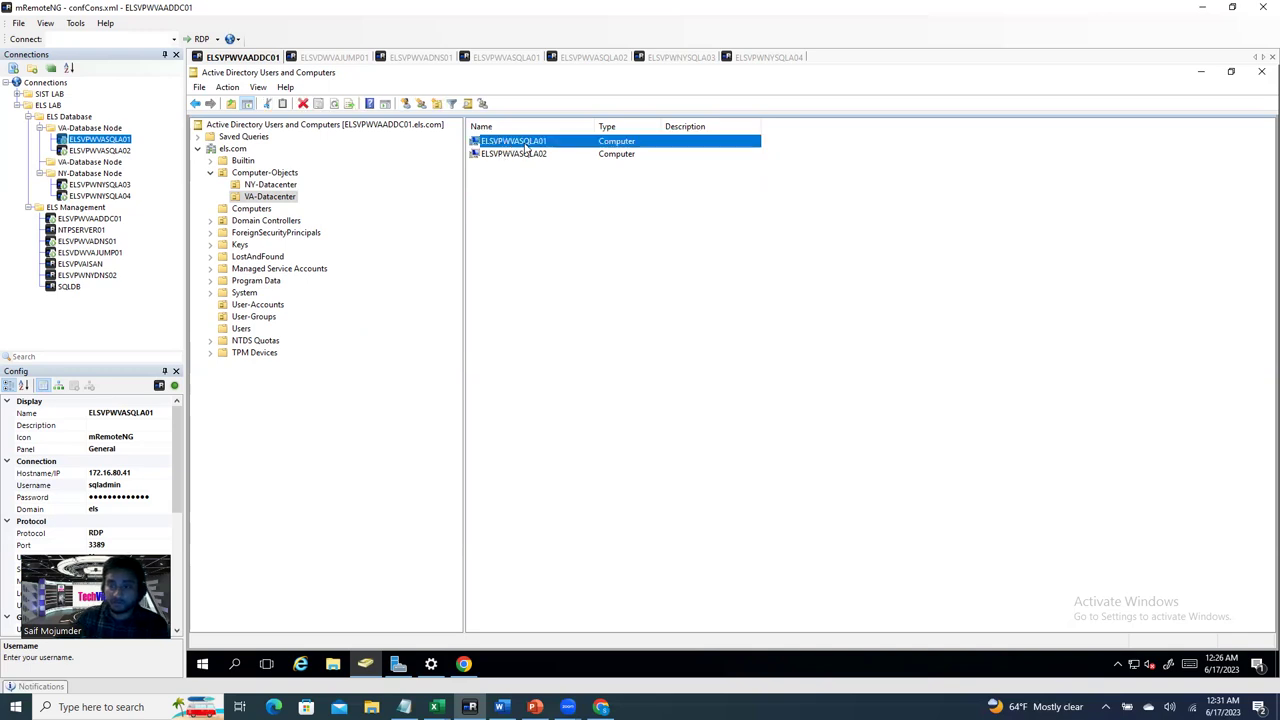
right_click(526, 145)
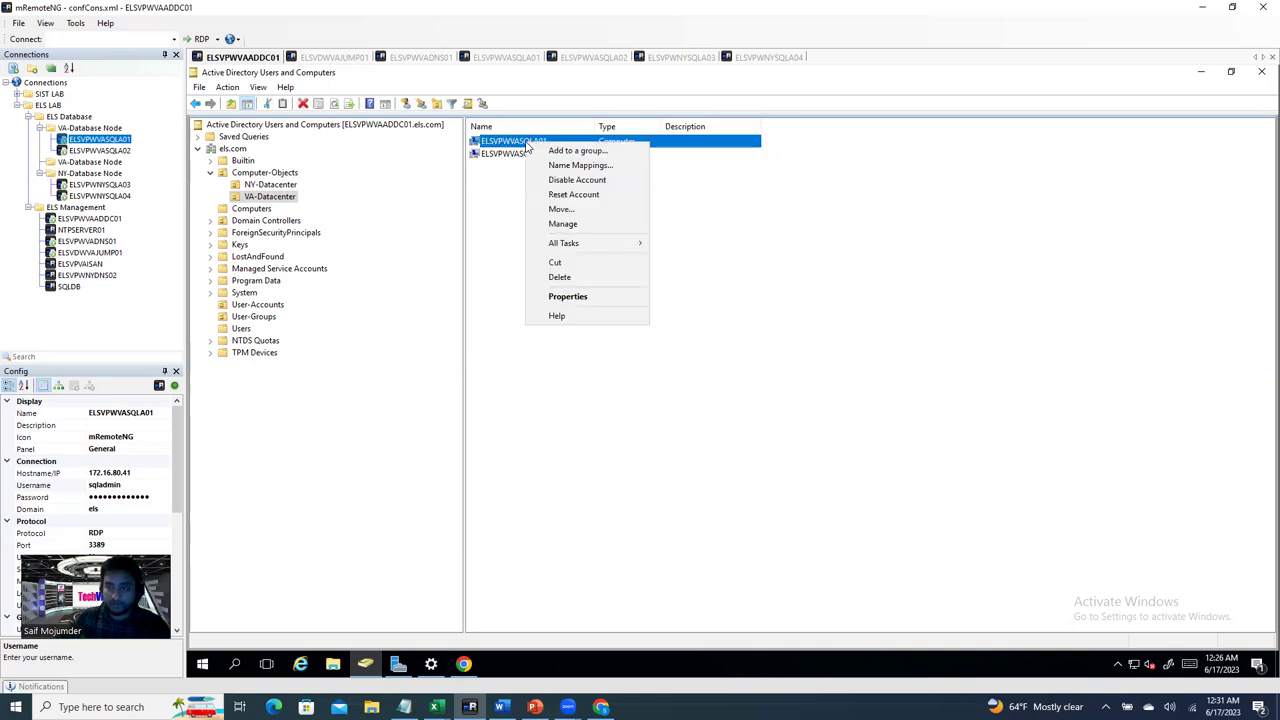
click(580, 298)
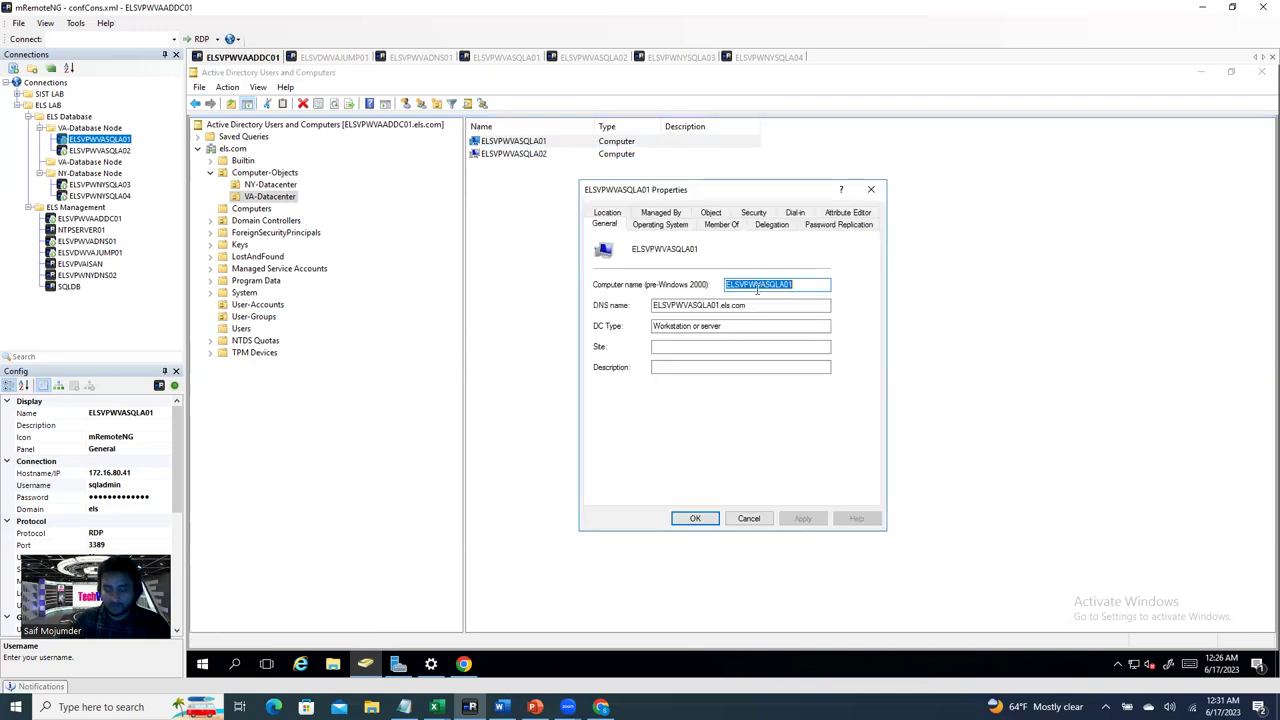
click(871, 189)
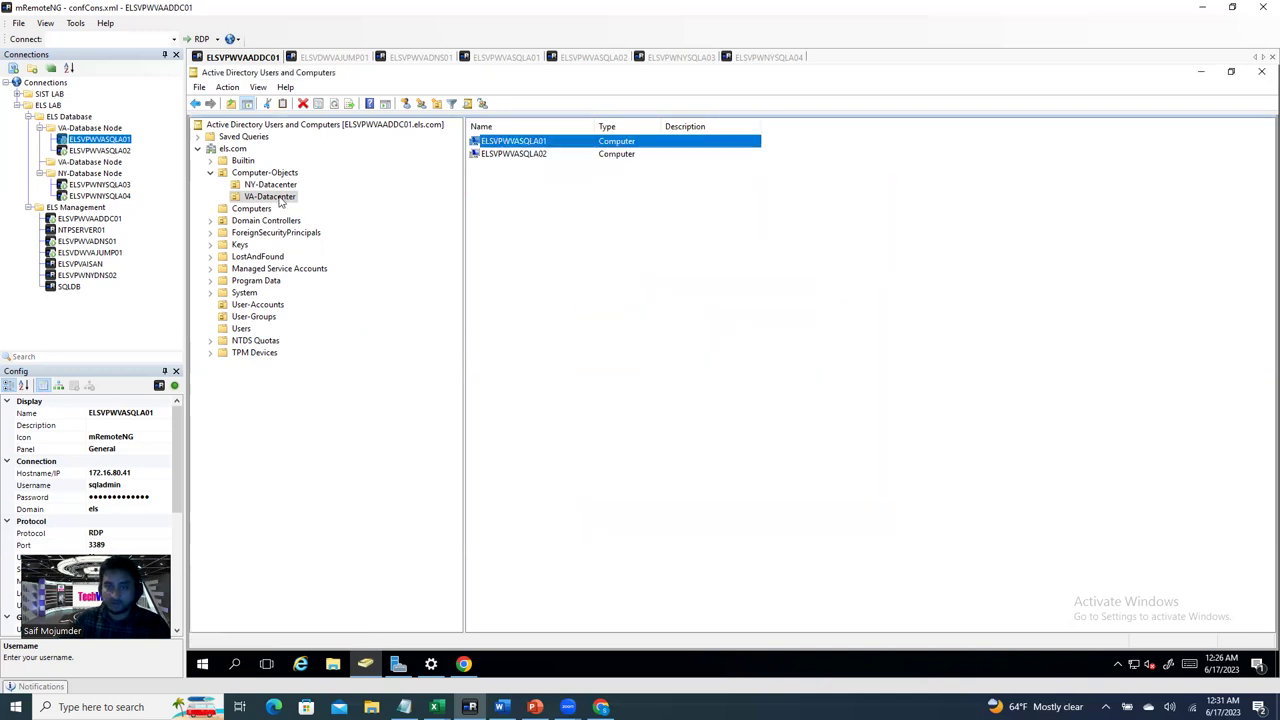
Show the Security tab of the VA-Datacenter OU's properties
right_click(268, 197)
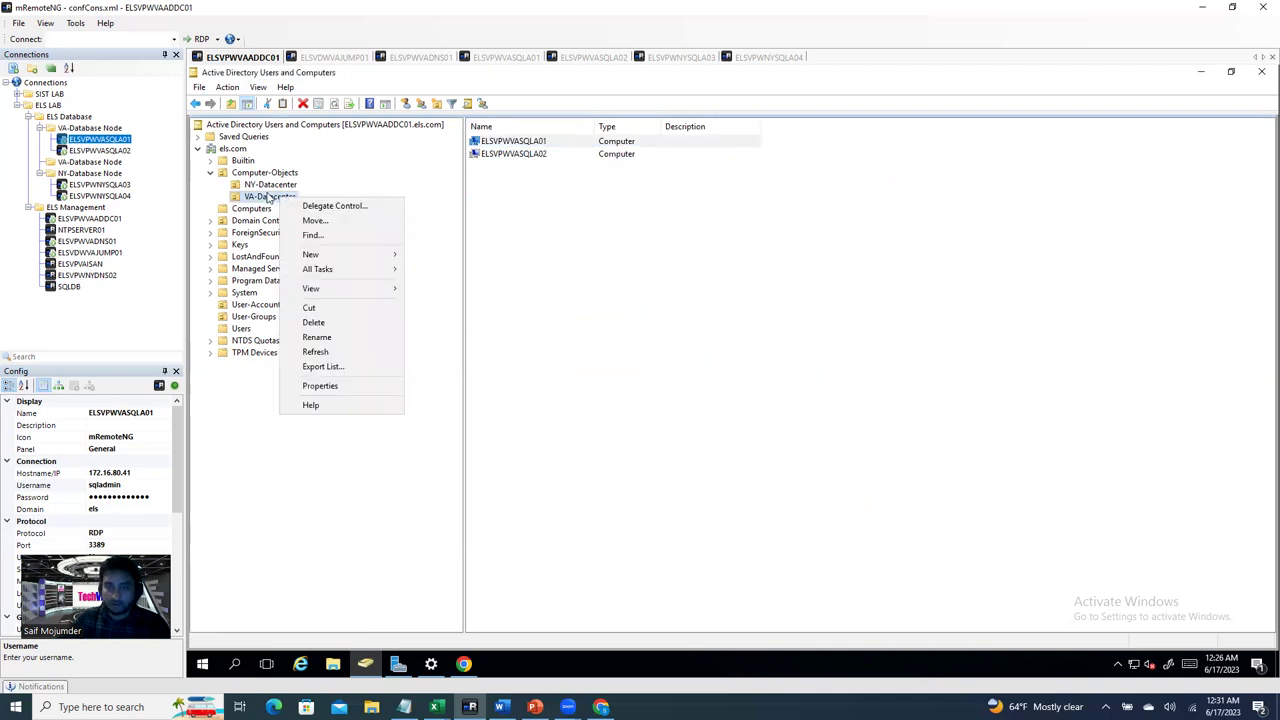
click(322, 386)
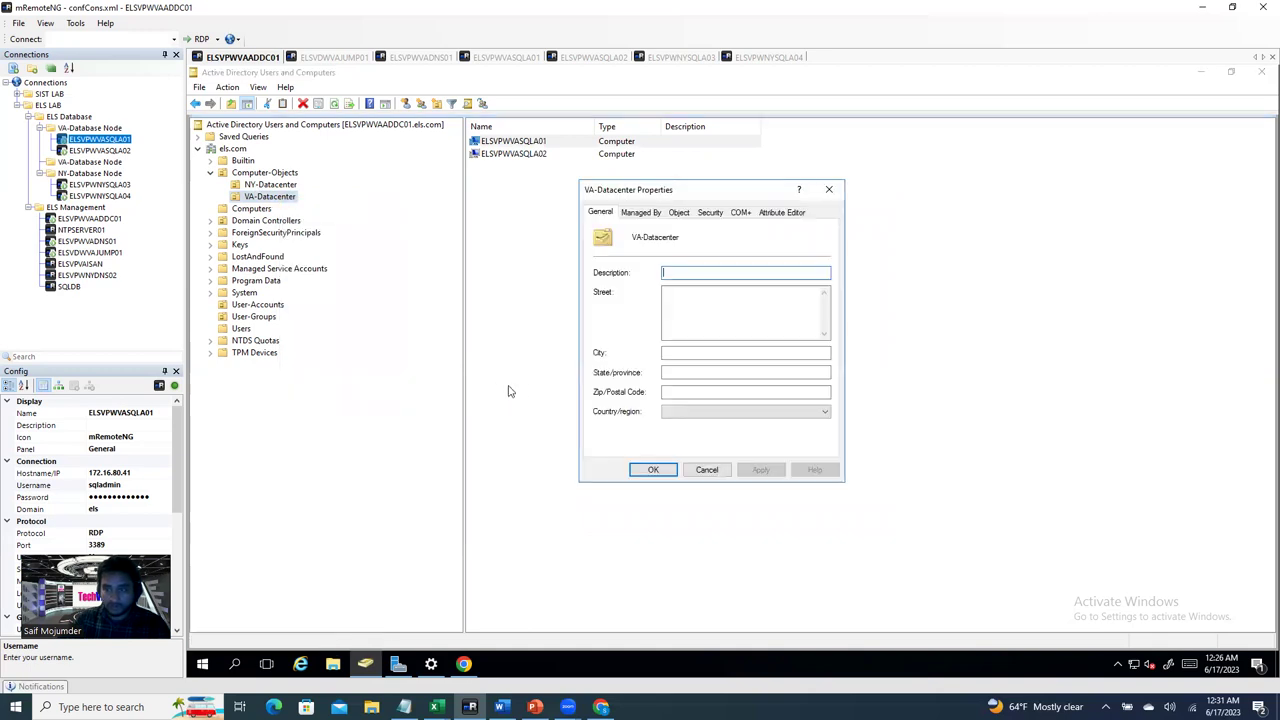
click(708, 212)
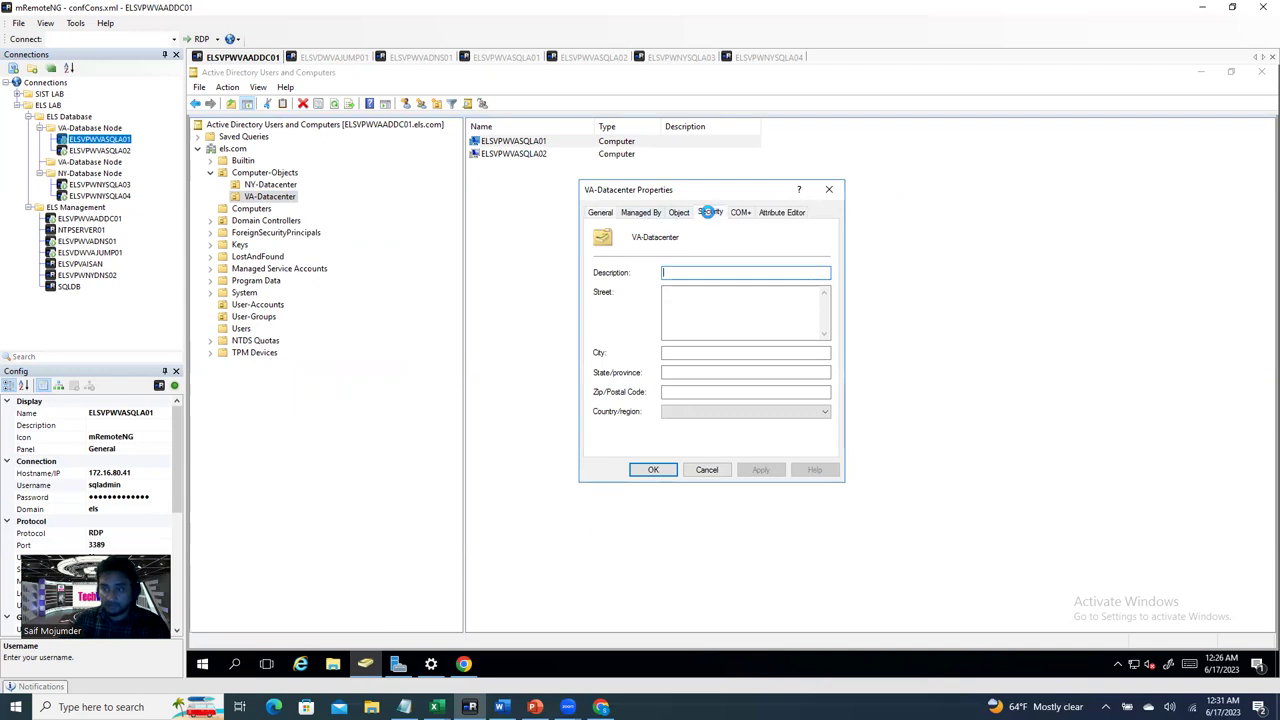
scroll(678, 265, down, 4)
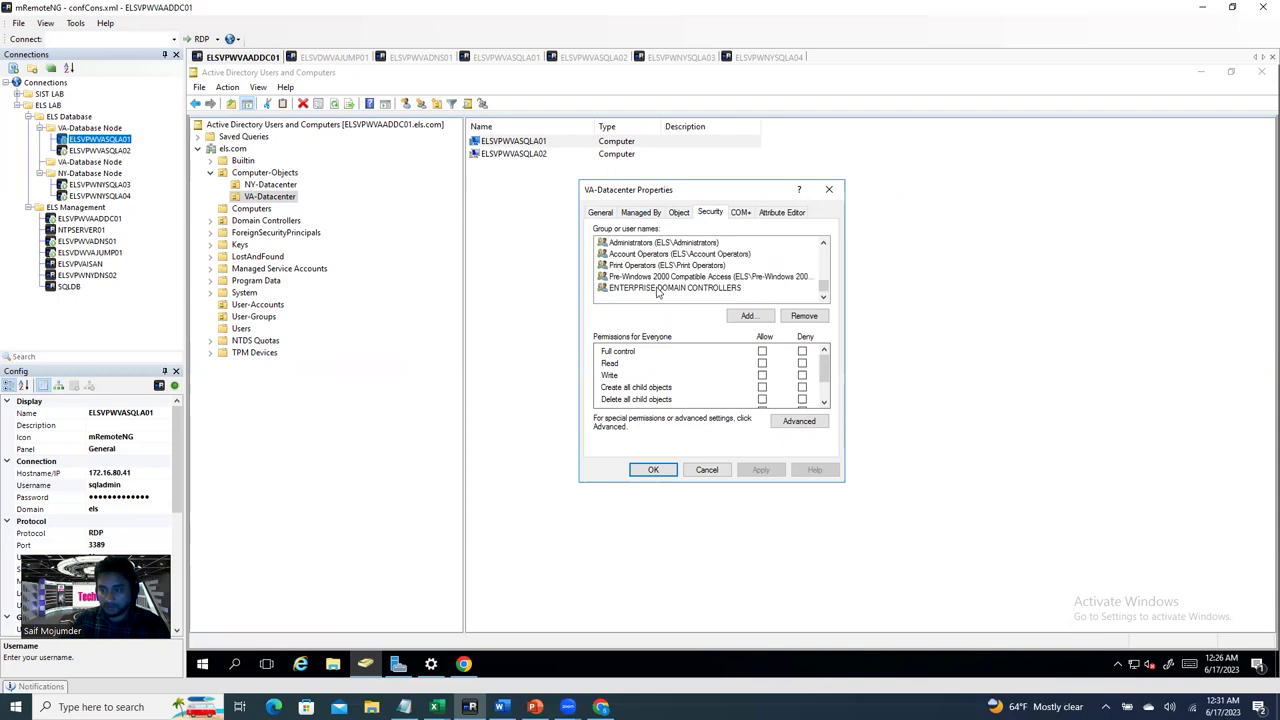
scroll(657, 291, up, 2)
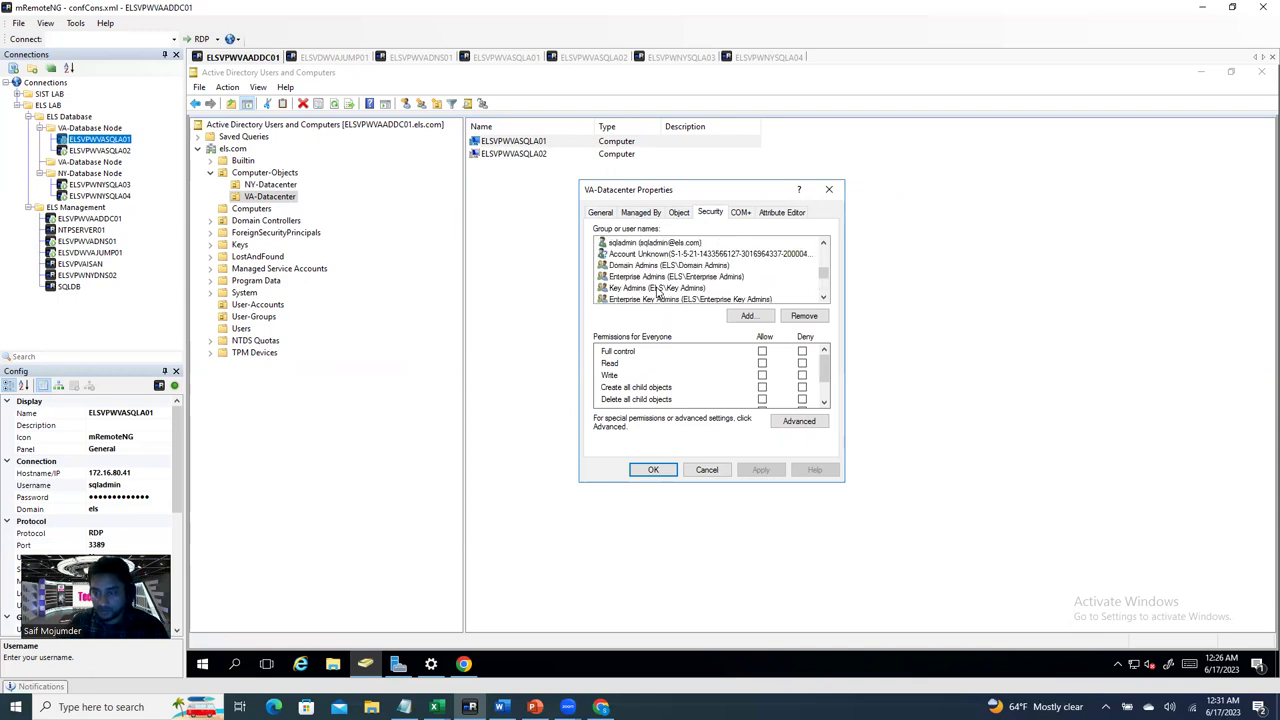
drag(821, 274, 823, 259)
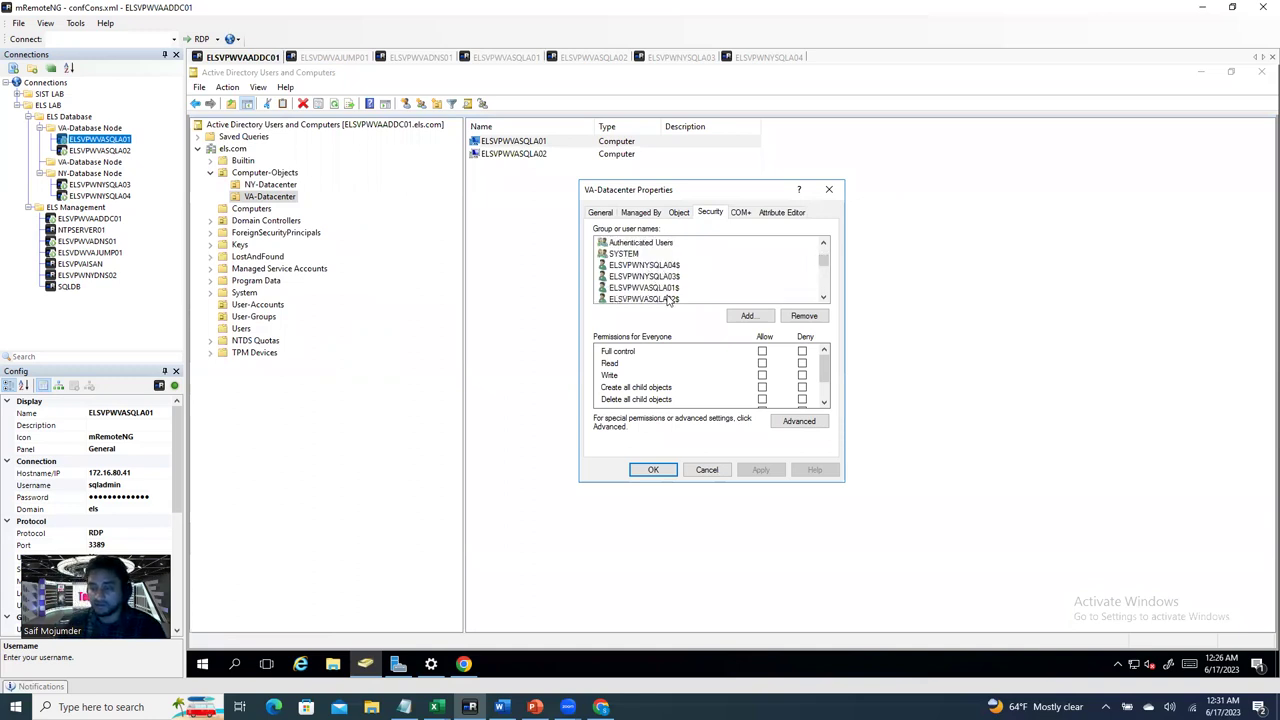
Try adding the ELSVPWVASQLA01 computer to the OU permissions, including computers as object types, then cancel
click(745, 317)
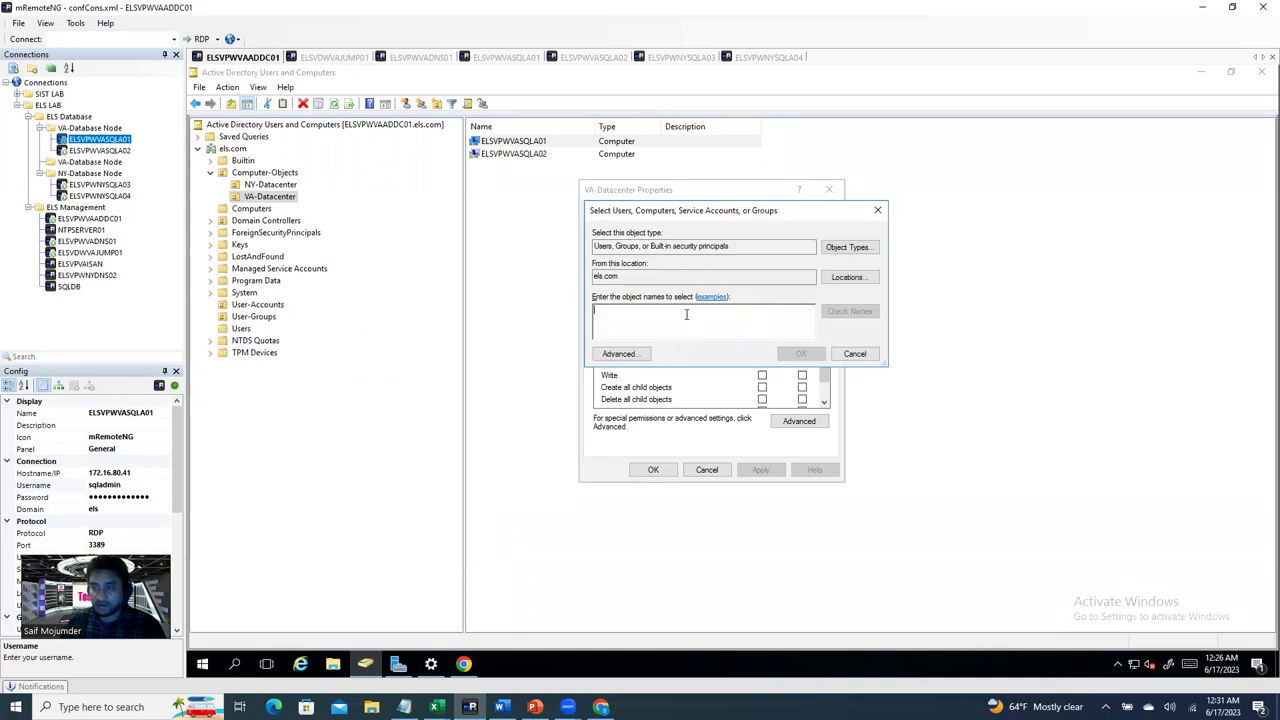
text(ELSVPWVASQLA01)
click(836, 317)
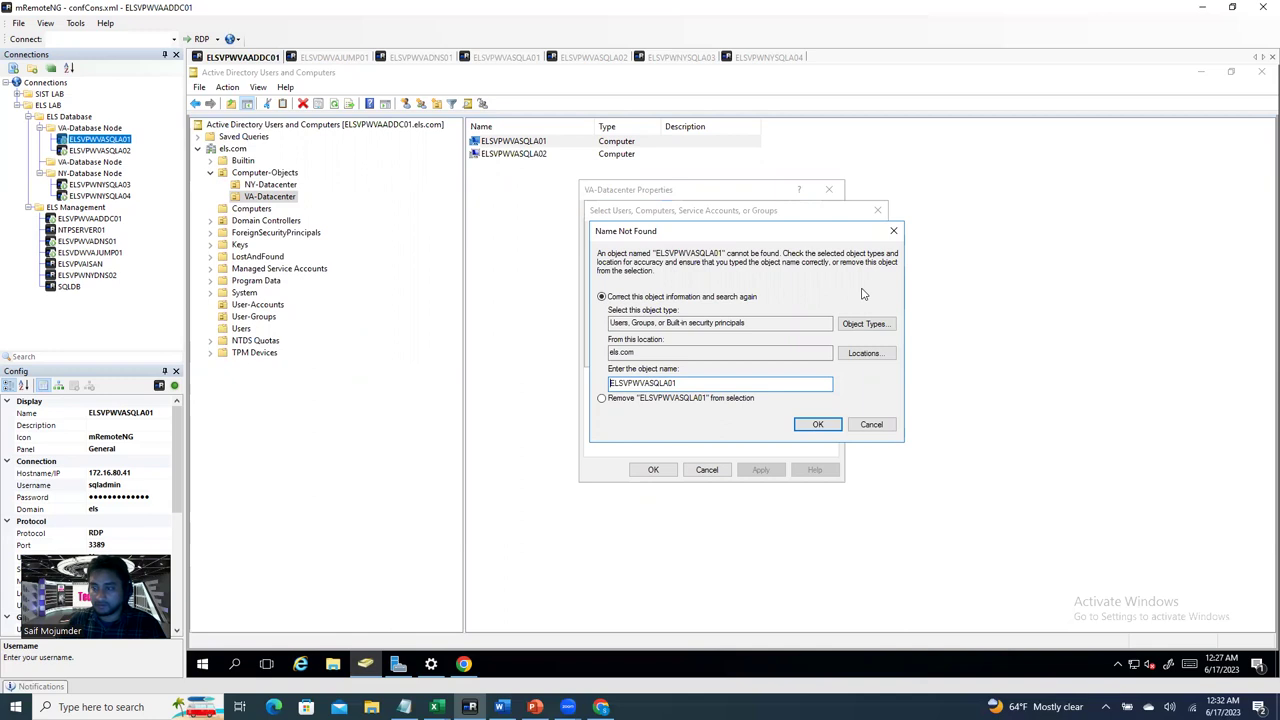
click(893, 231)
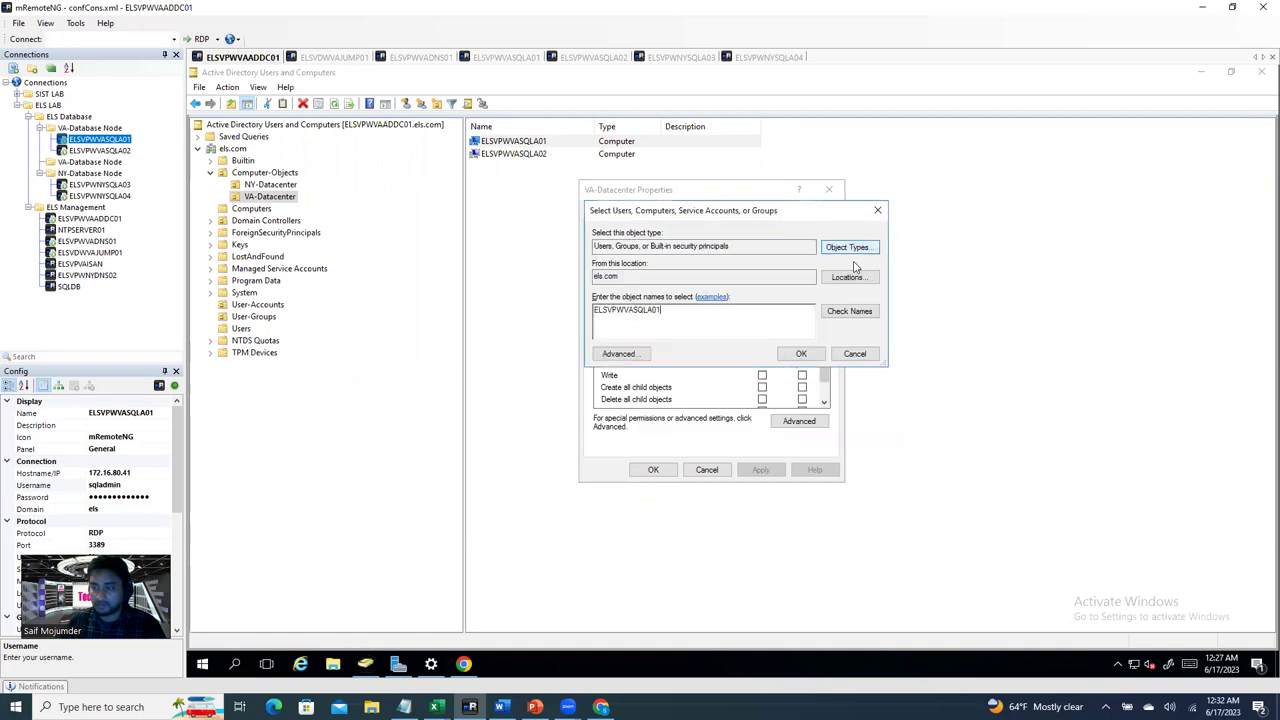
click(846, 247)
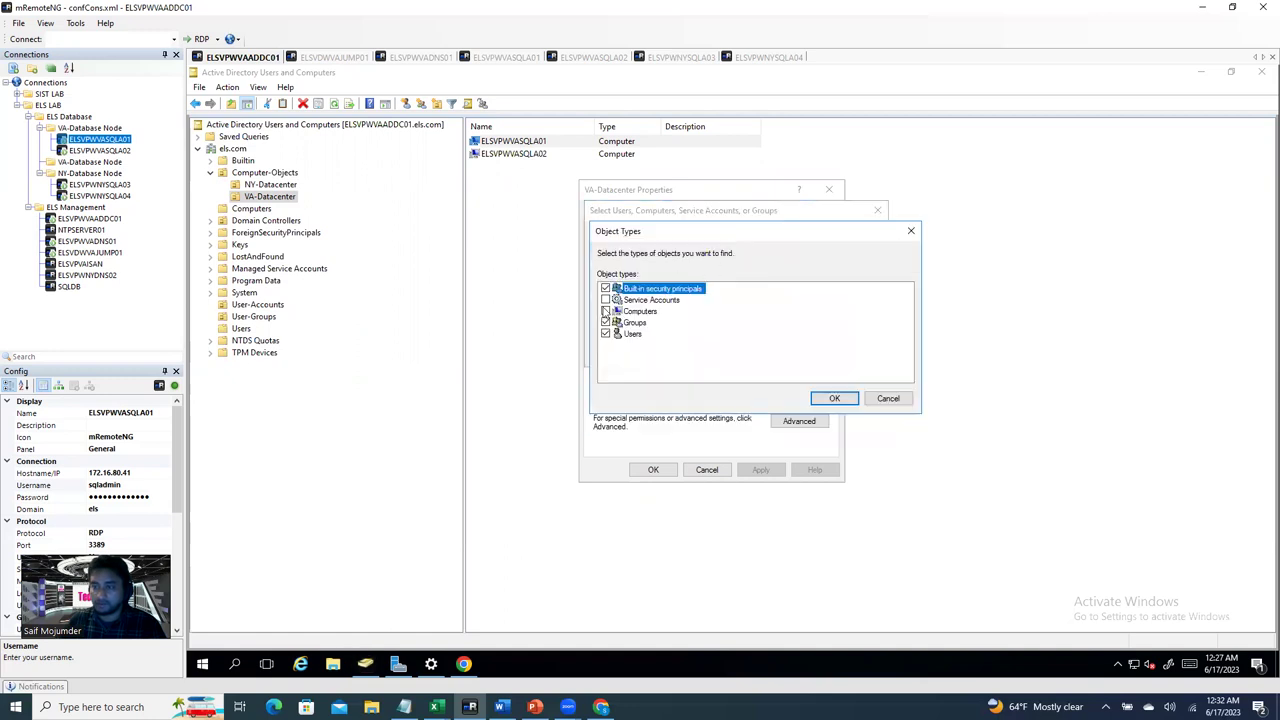
click(833, 398)
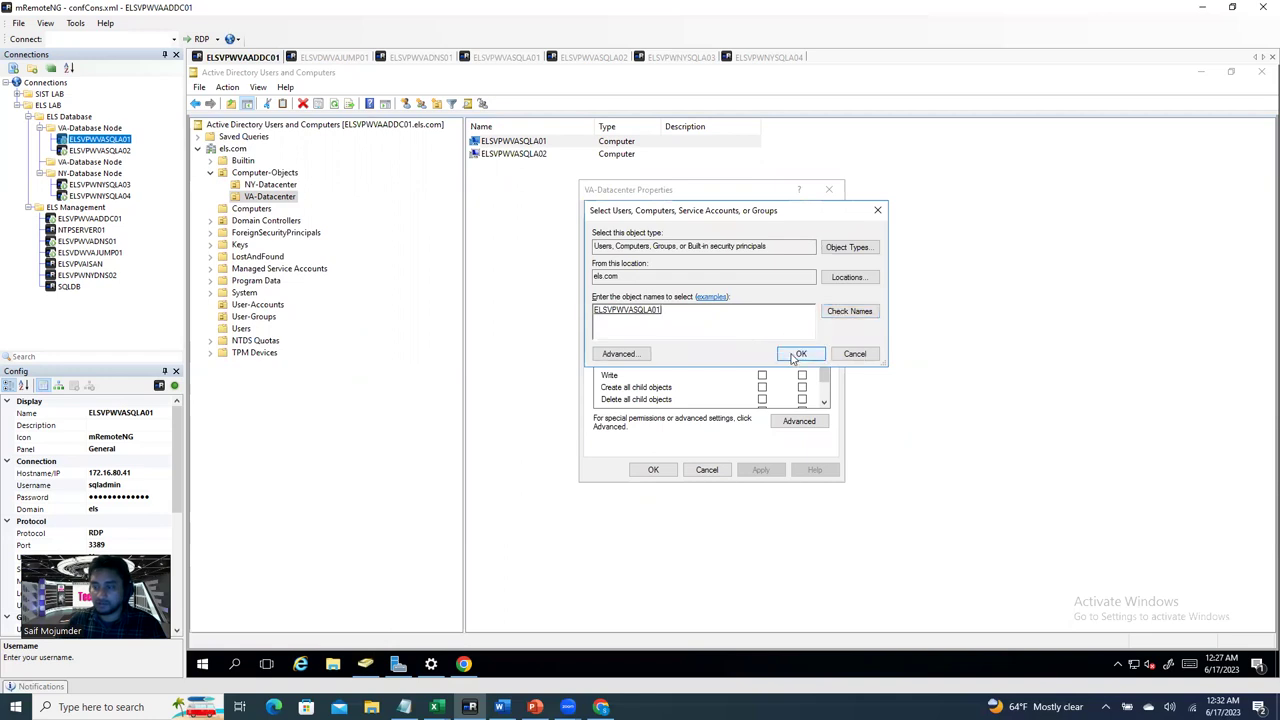
click(878, 211)
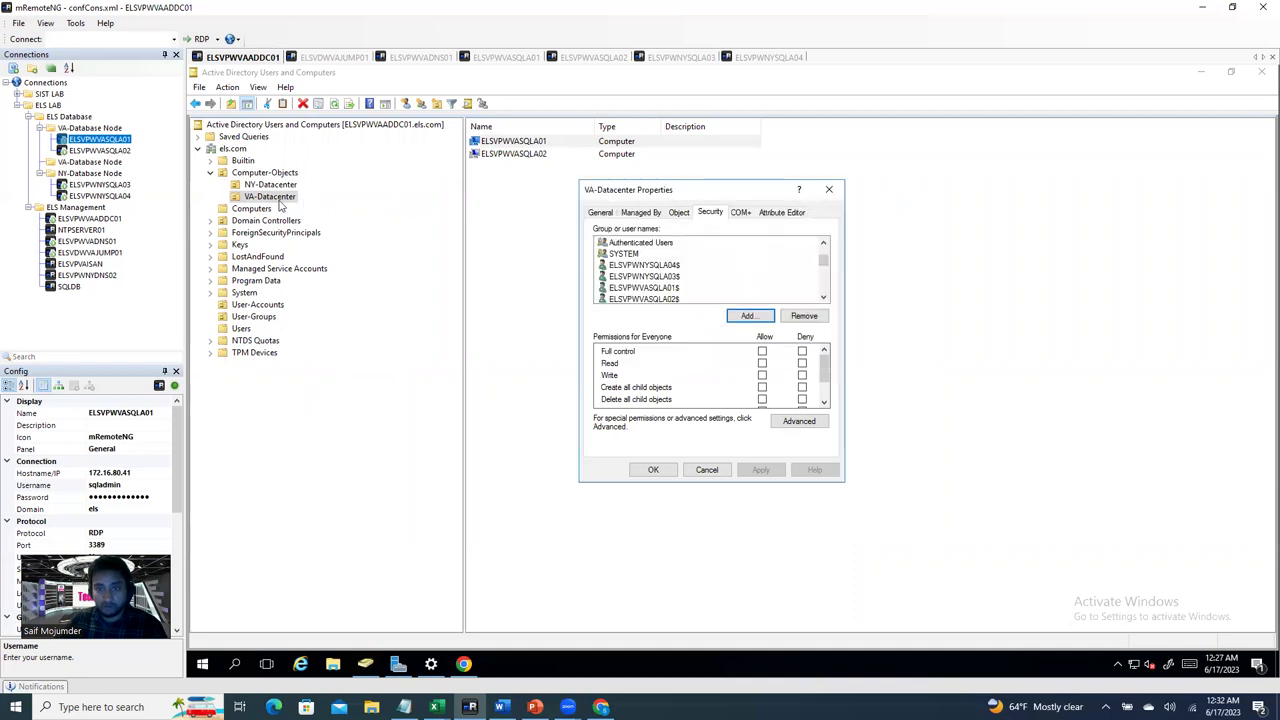
Review VA-Datacenter permissions for ELSVPWNYSQLA04$, ELSVPWNYSQLA03$, ELSVPWVASQLA01$ and ELSVPWVASQLA02$
click(289, 187)
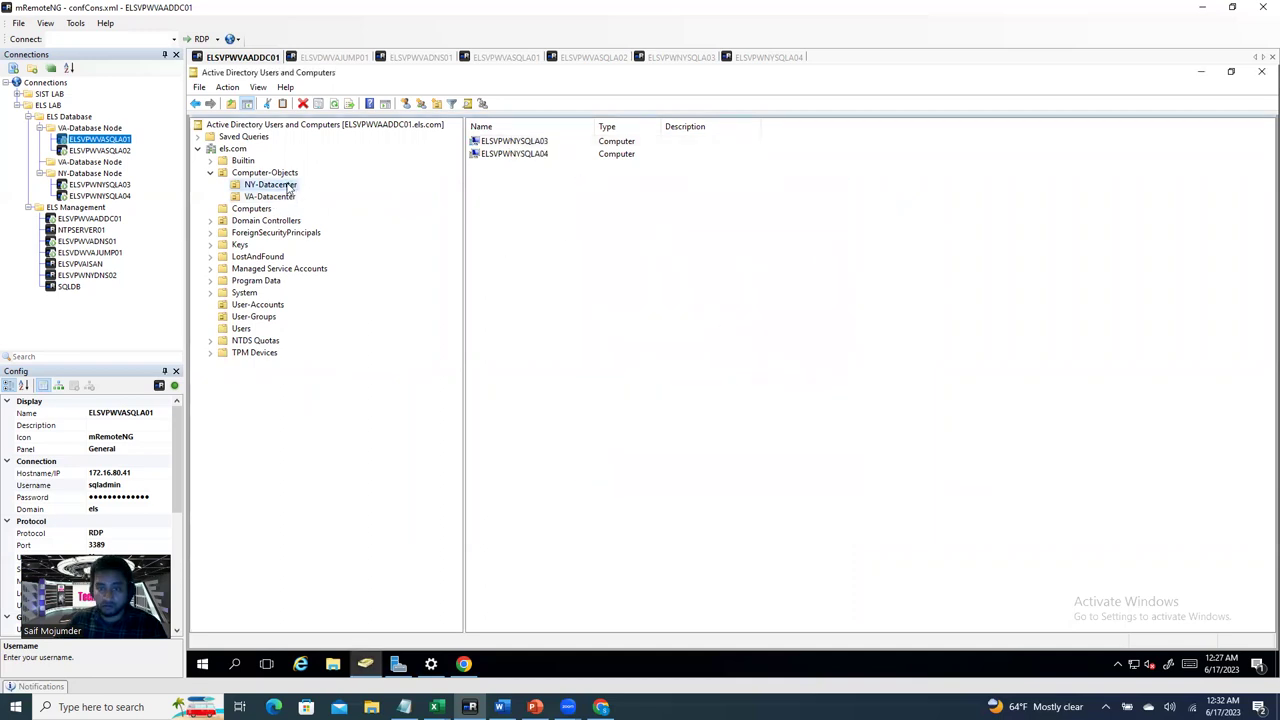
click(287, 198)
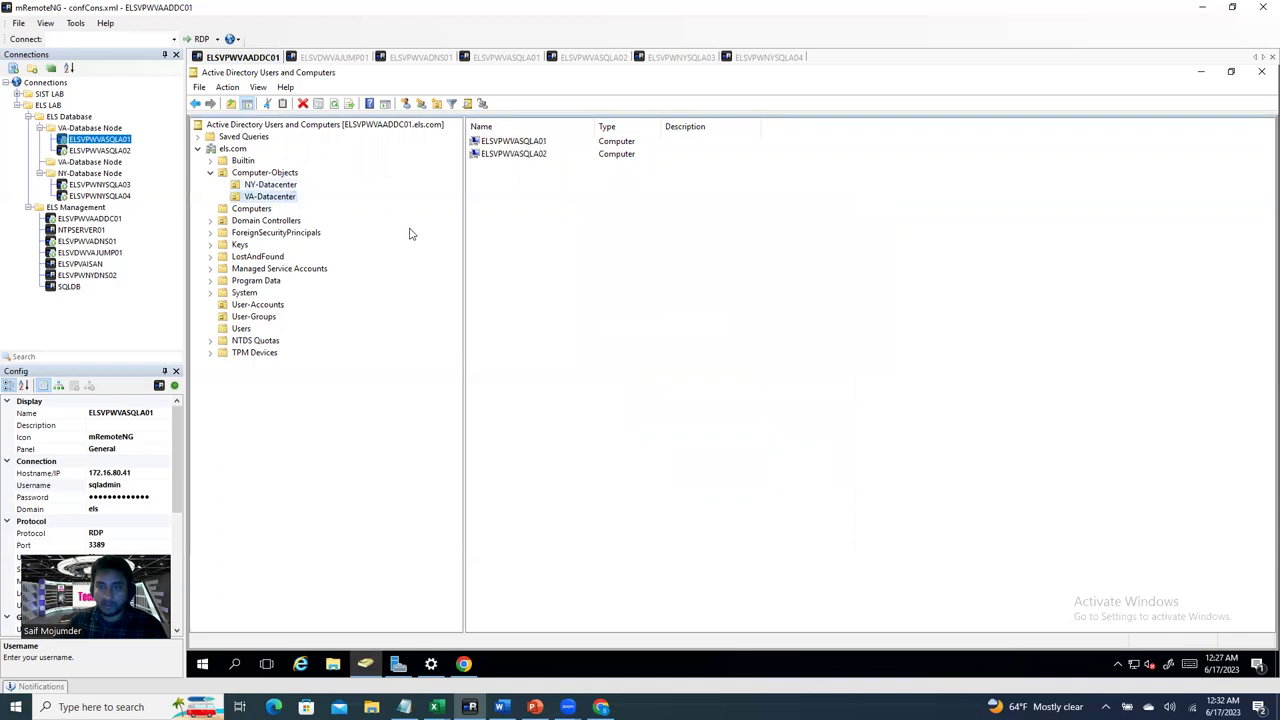
right_click(282, 194)
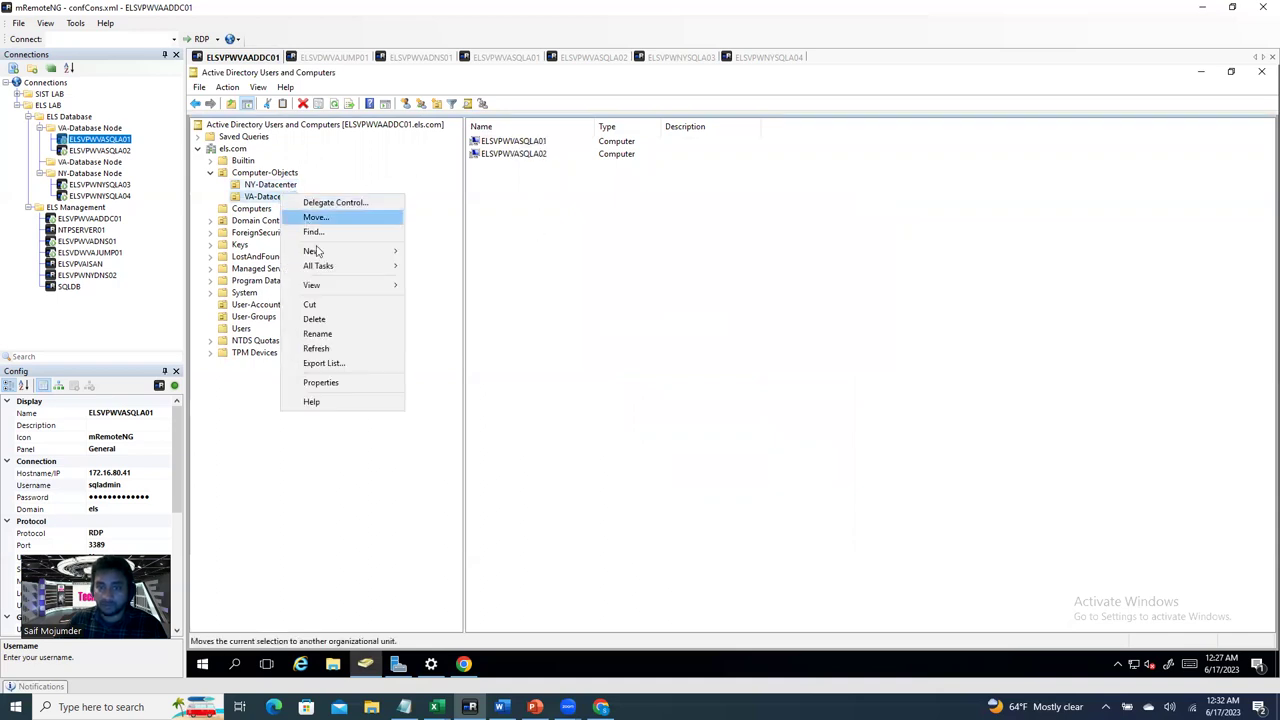
click(378, 382)
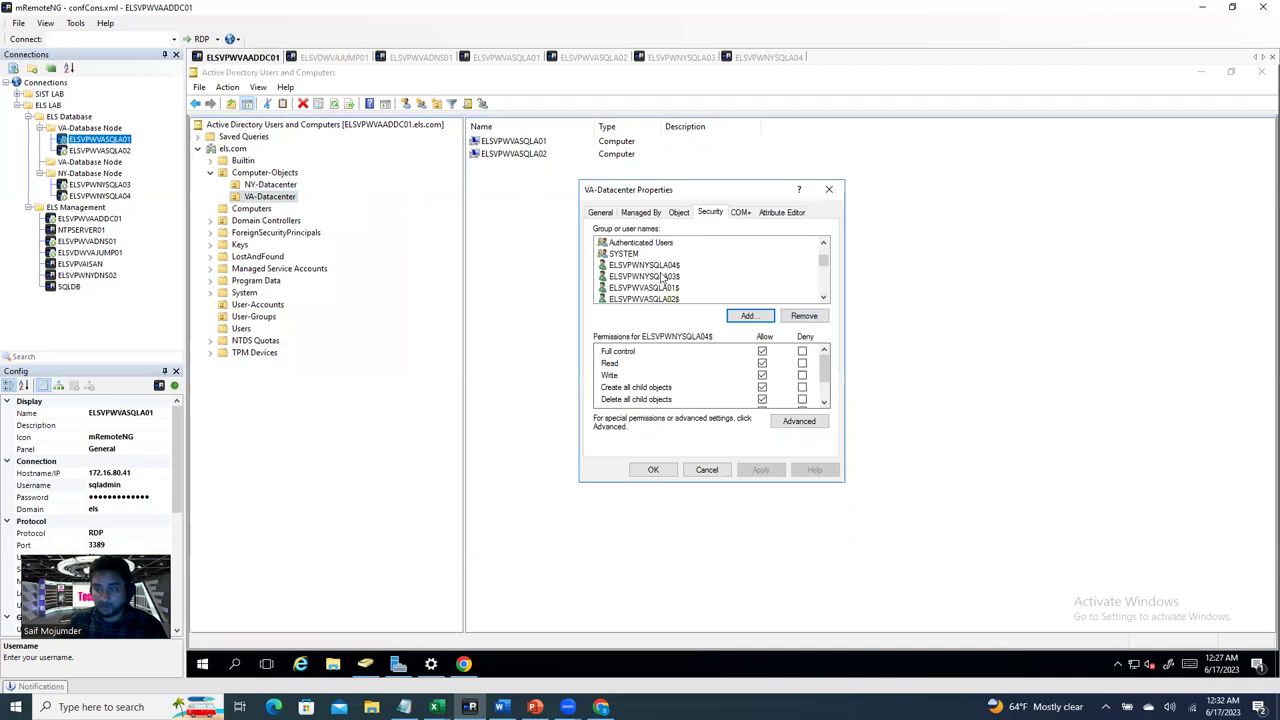
click(648, 265)
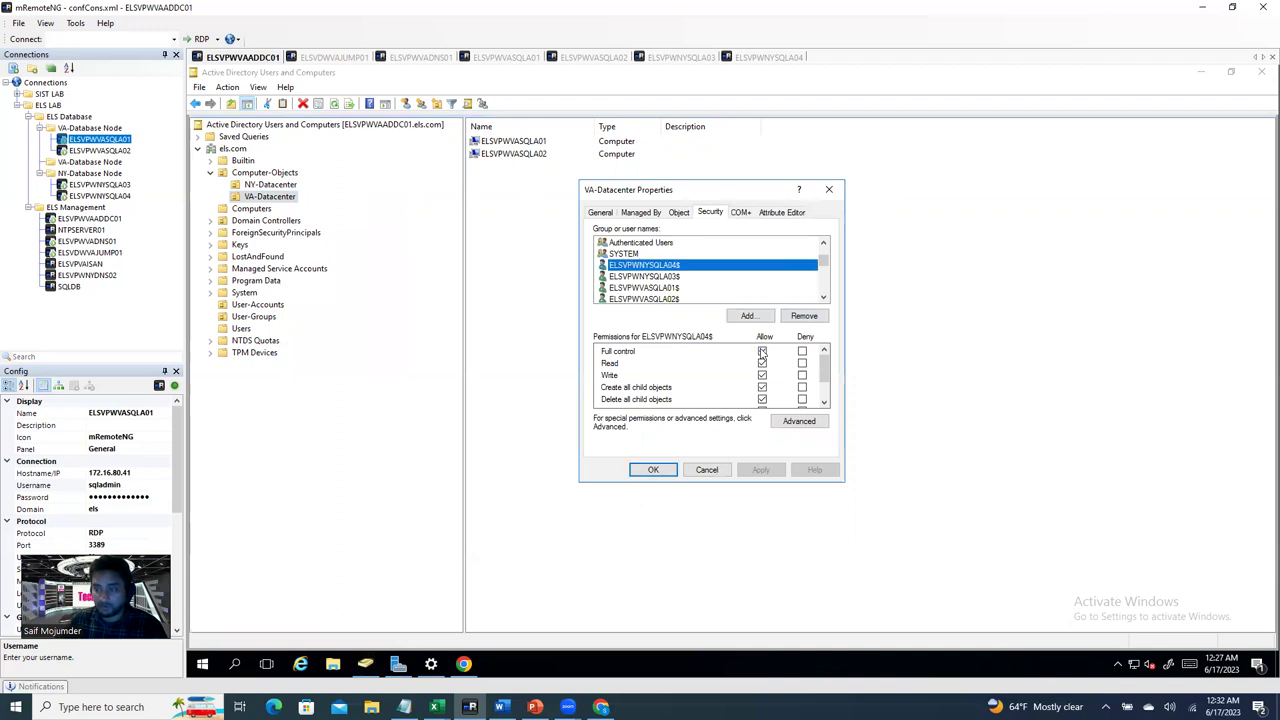
click(655, 276)
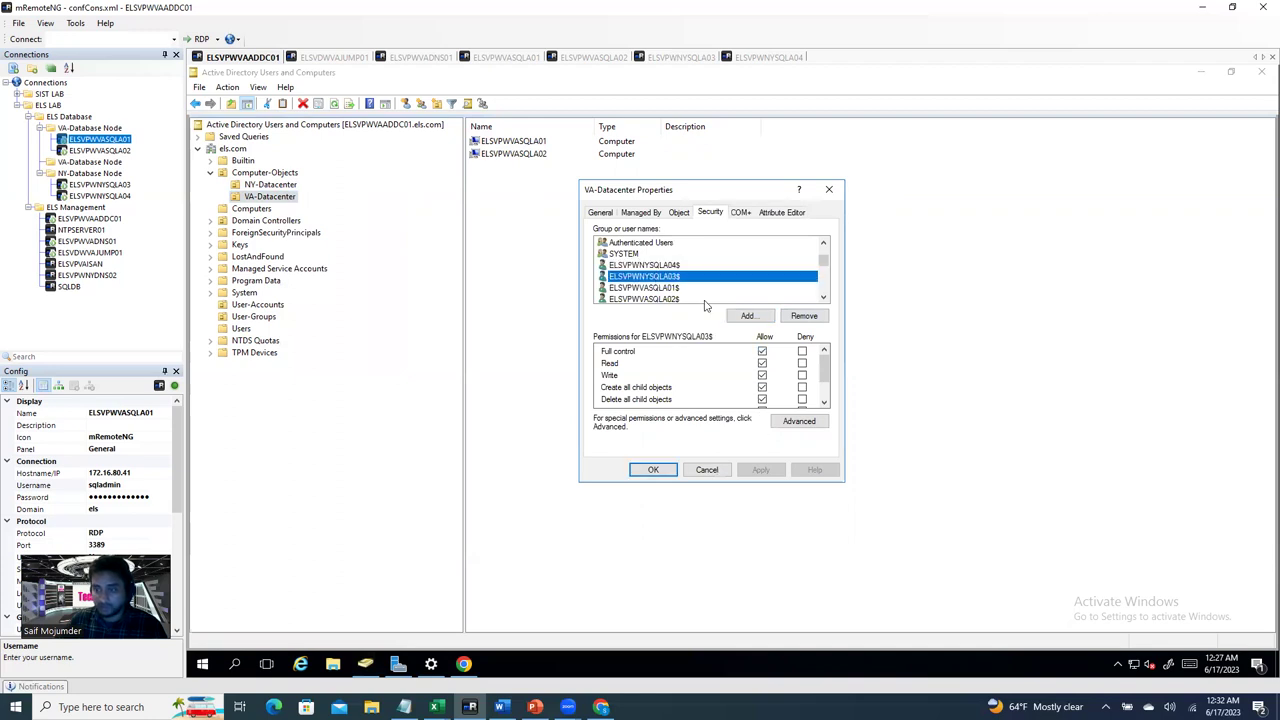
click(648, 288)
click(630, 298)
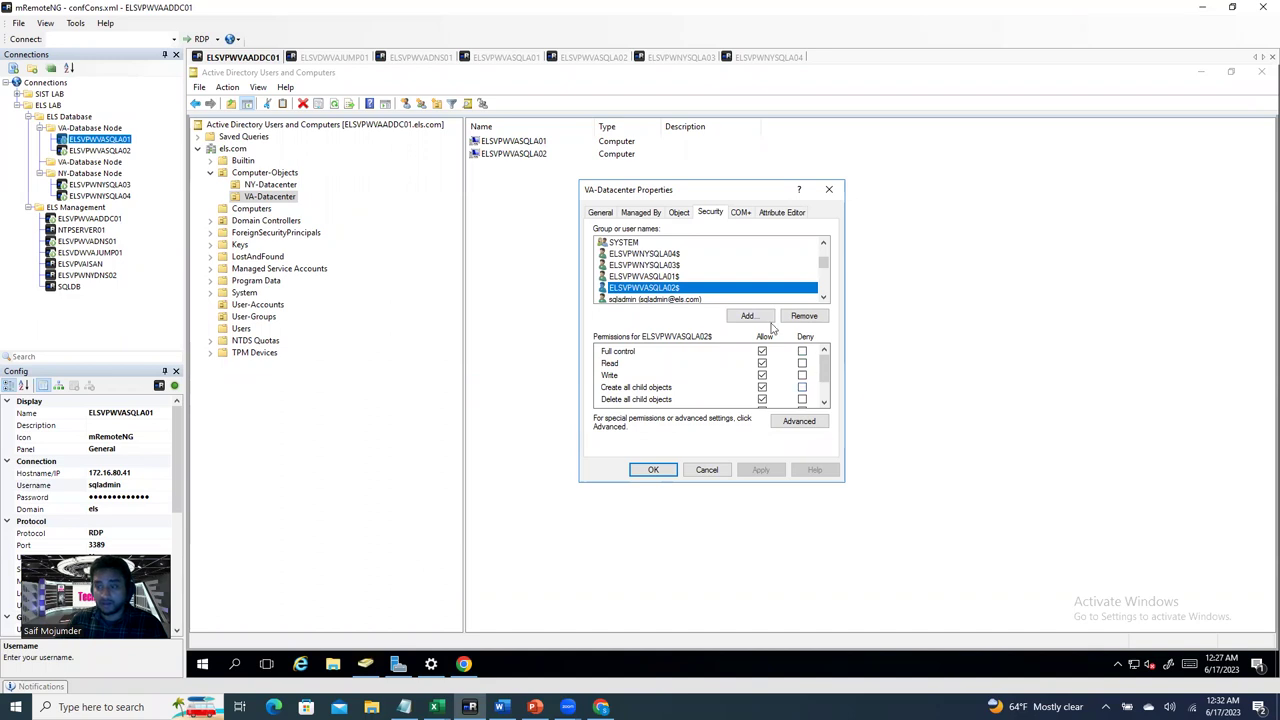
Add the SQL Service account to VA-Datacenter's permissions, review its rights, then list NY-Datacenter computers
click(748, 316)
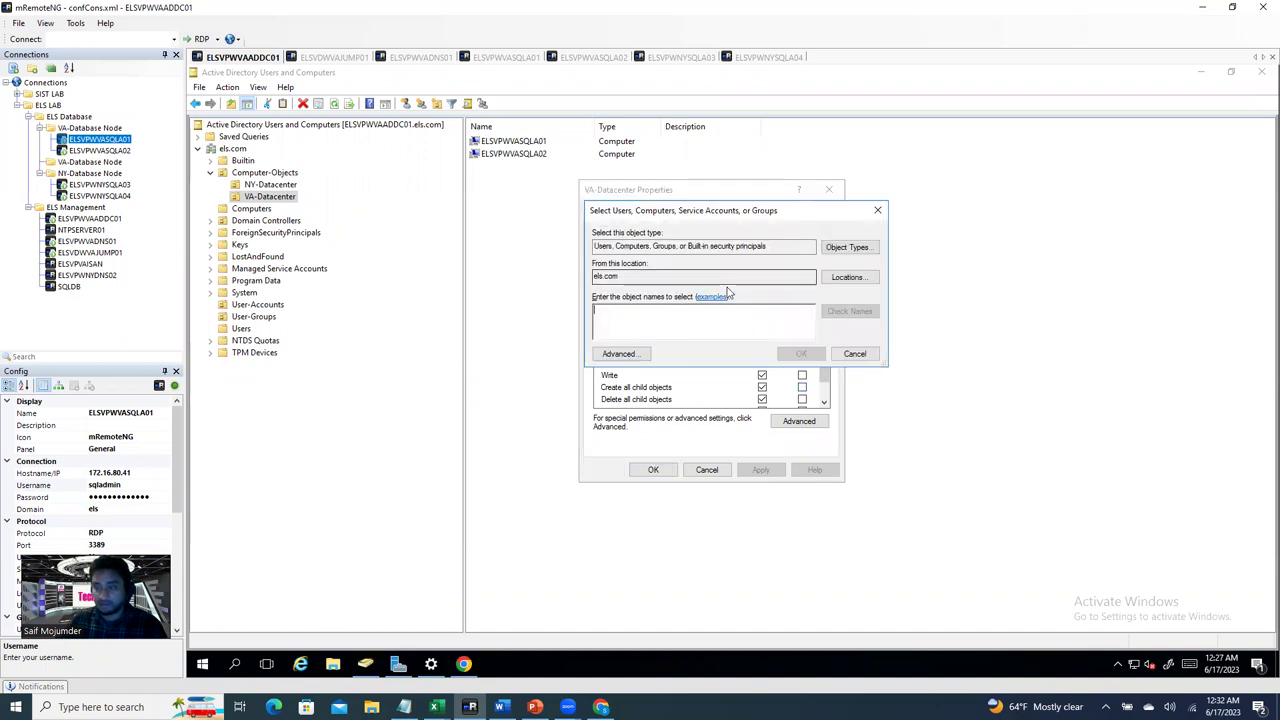
text(sqladmin)
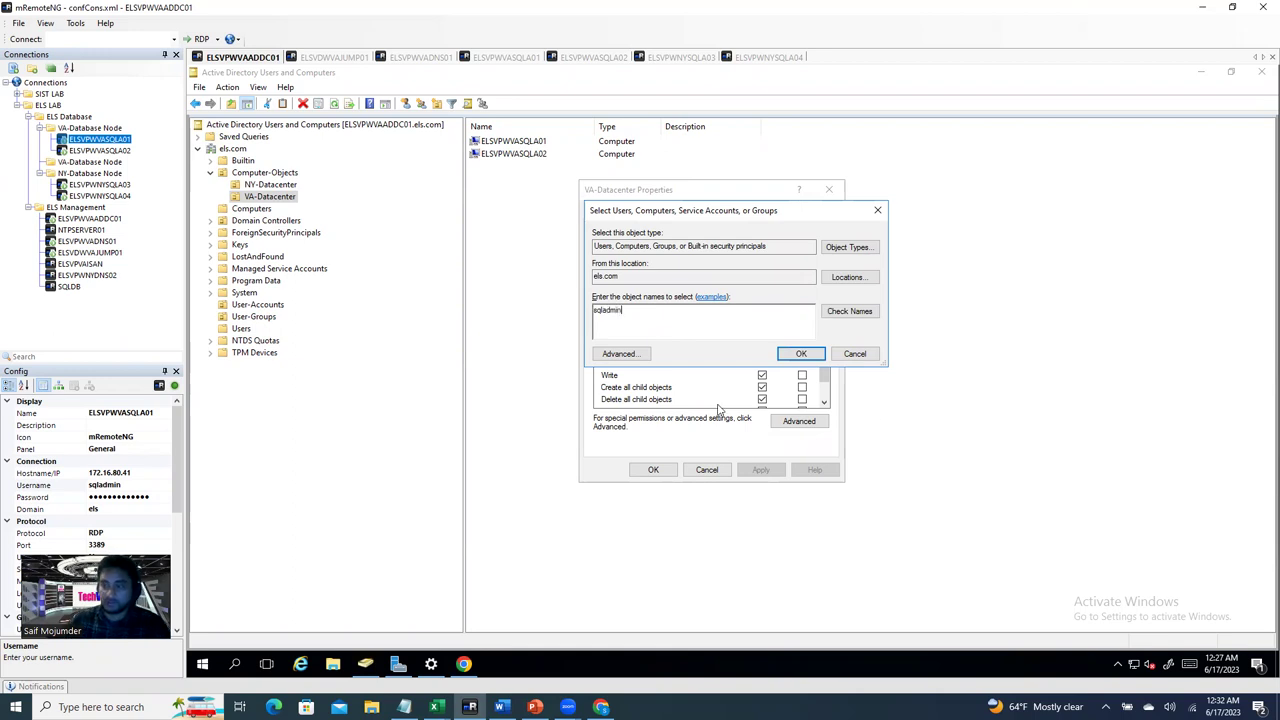
click(845, 315)
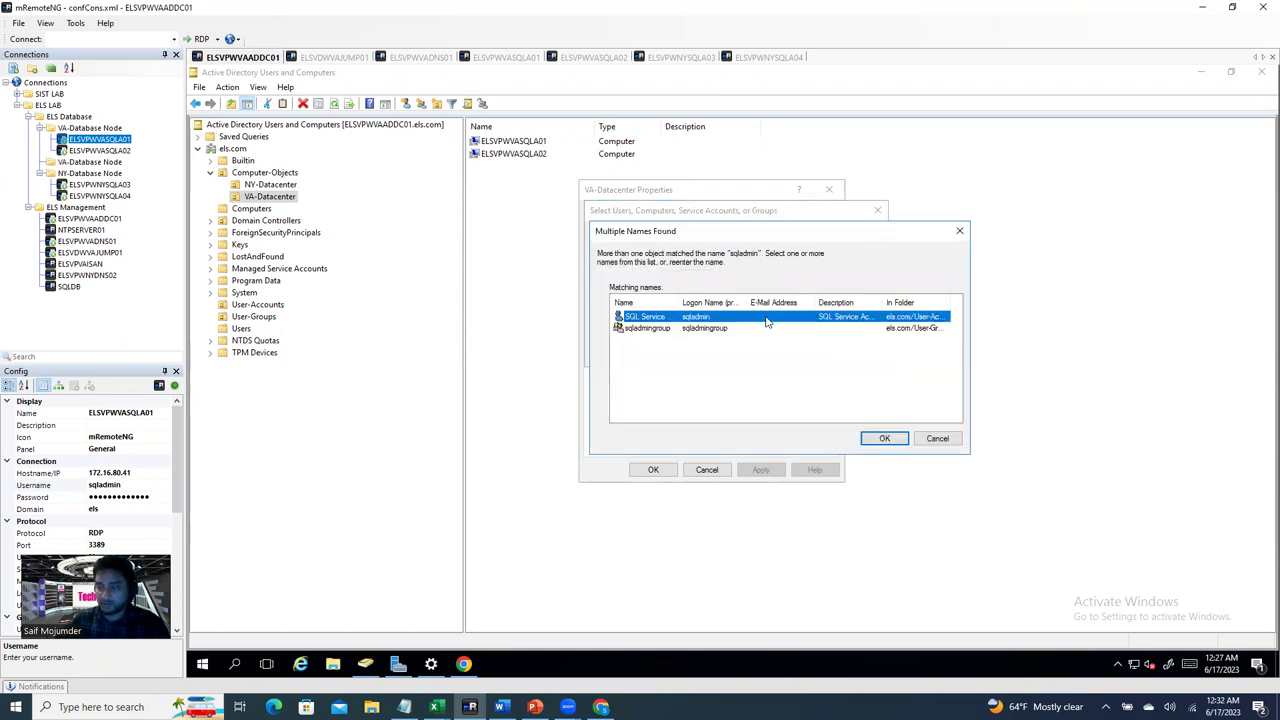
click(884, 438)
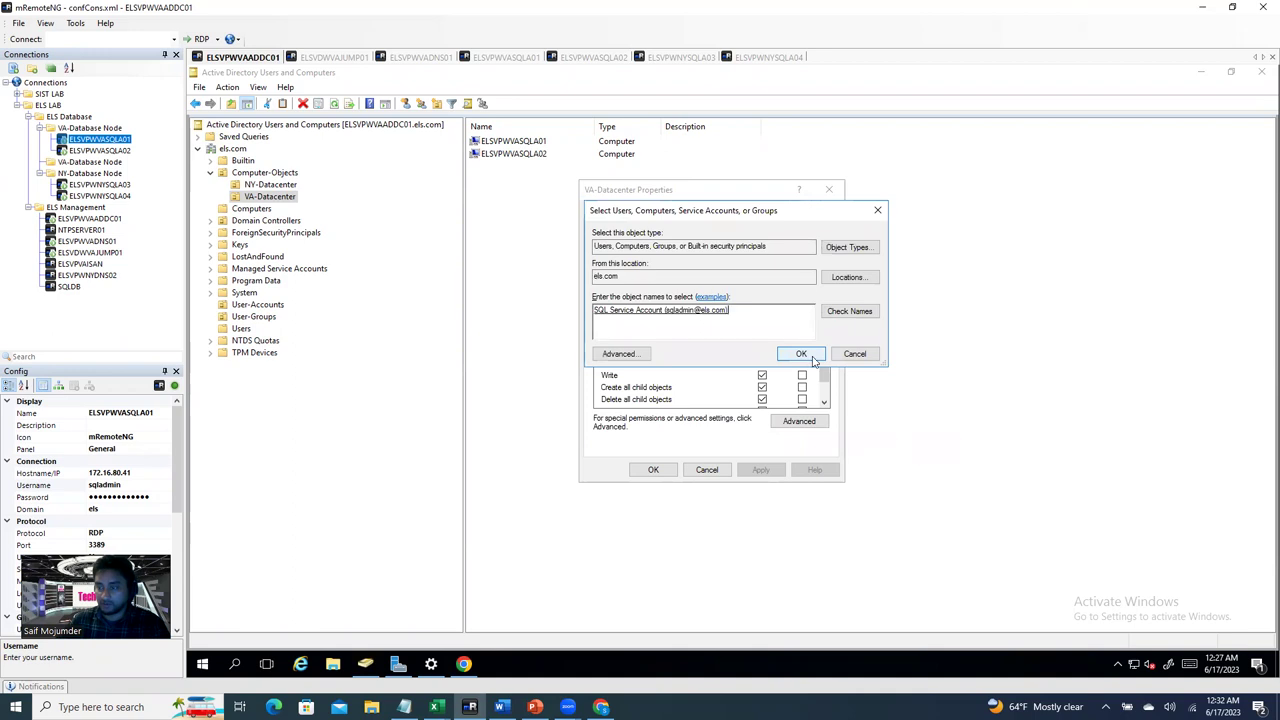
click(877, 210)
click(630, 299)
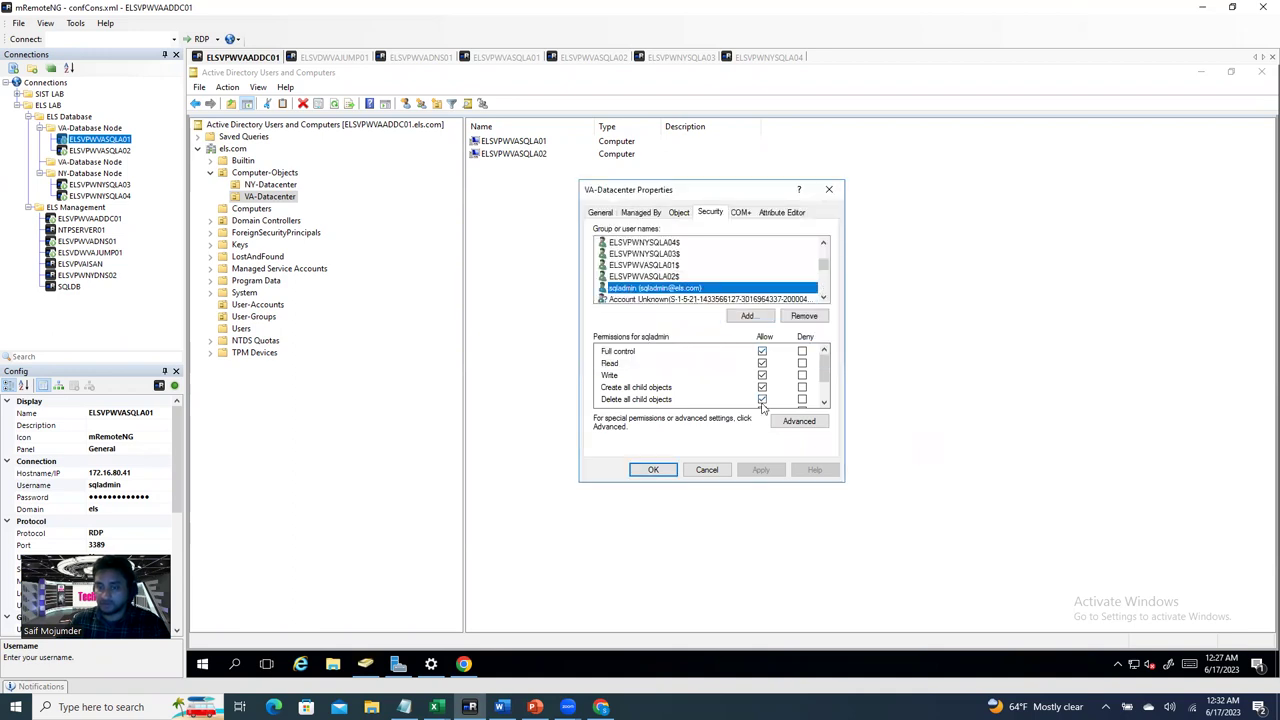
click(278, 188)
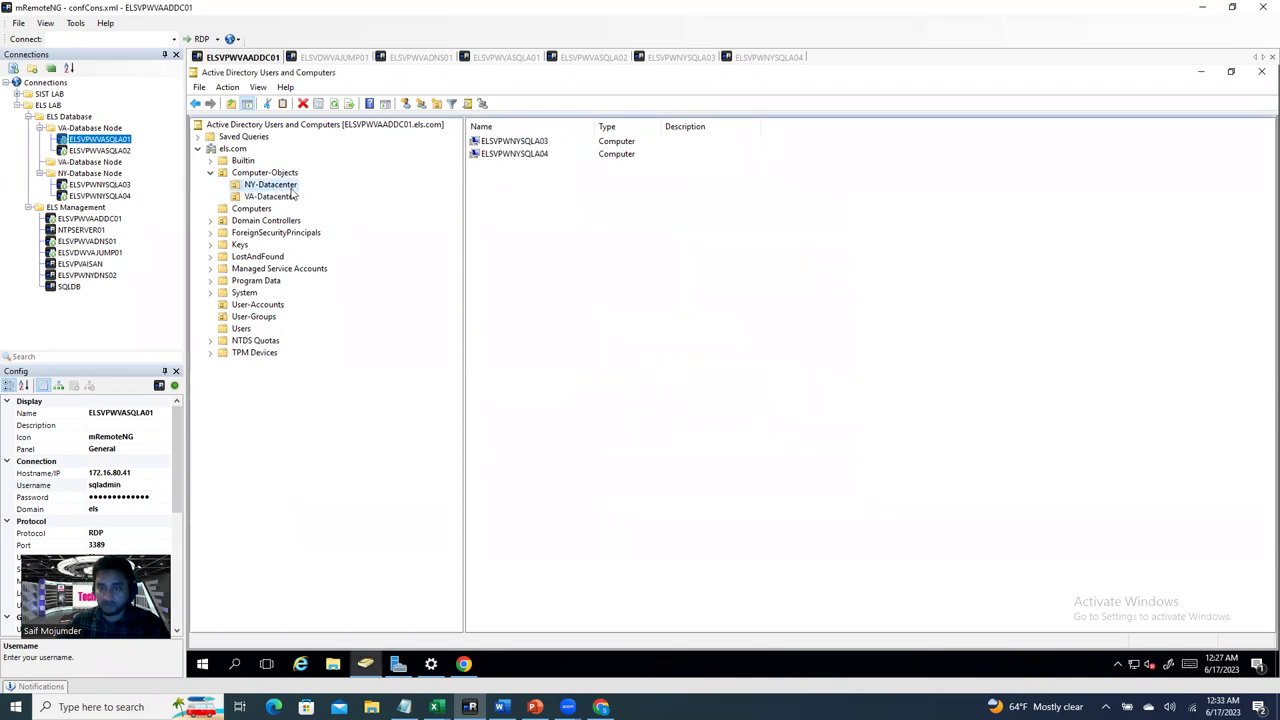
right_click(289, 188)
click(345, 377)
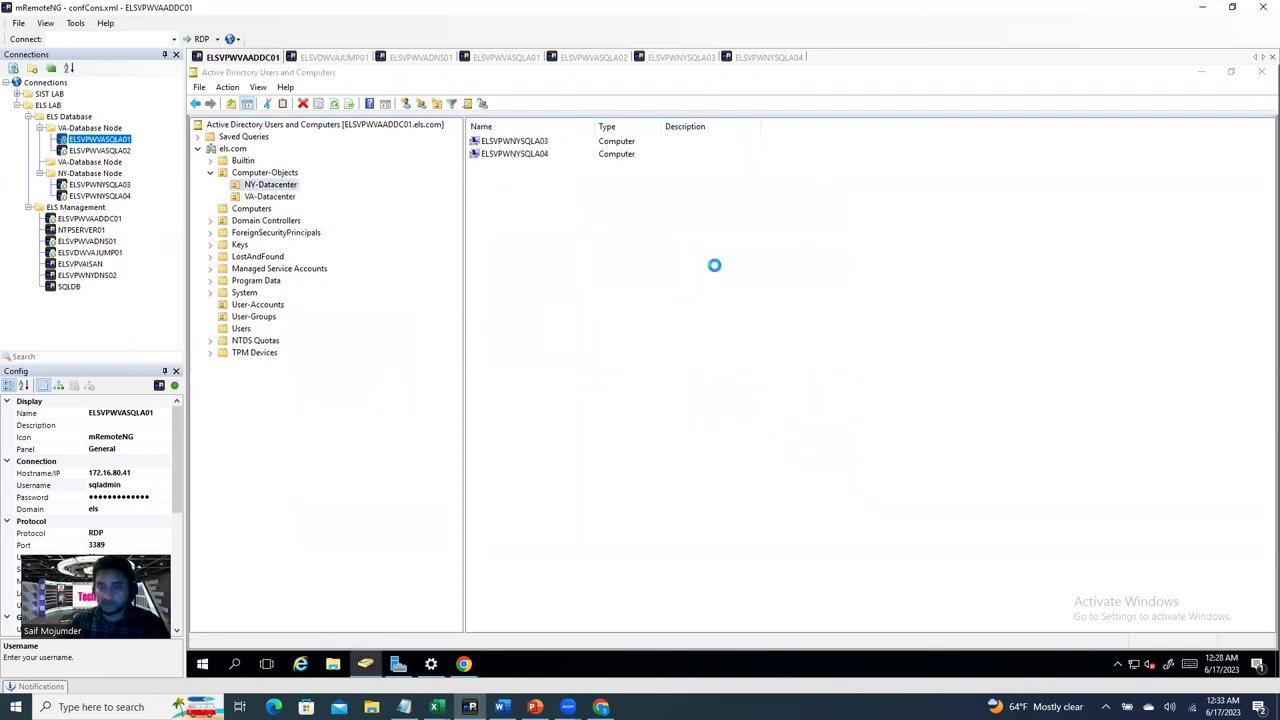
click(729, 230)
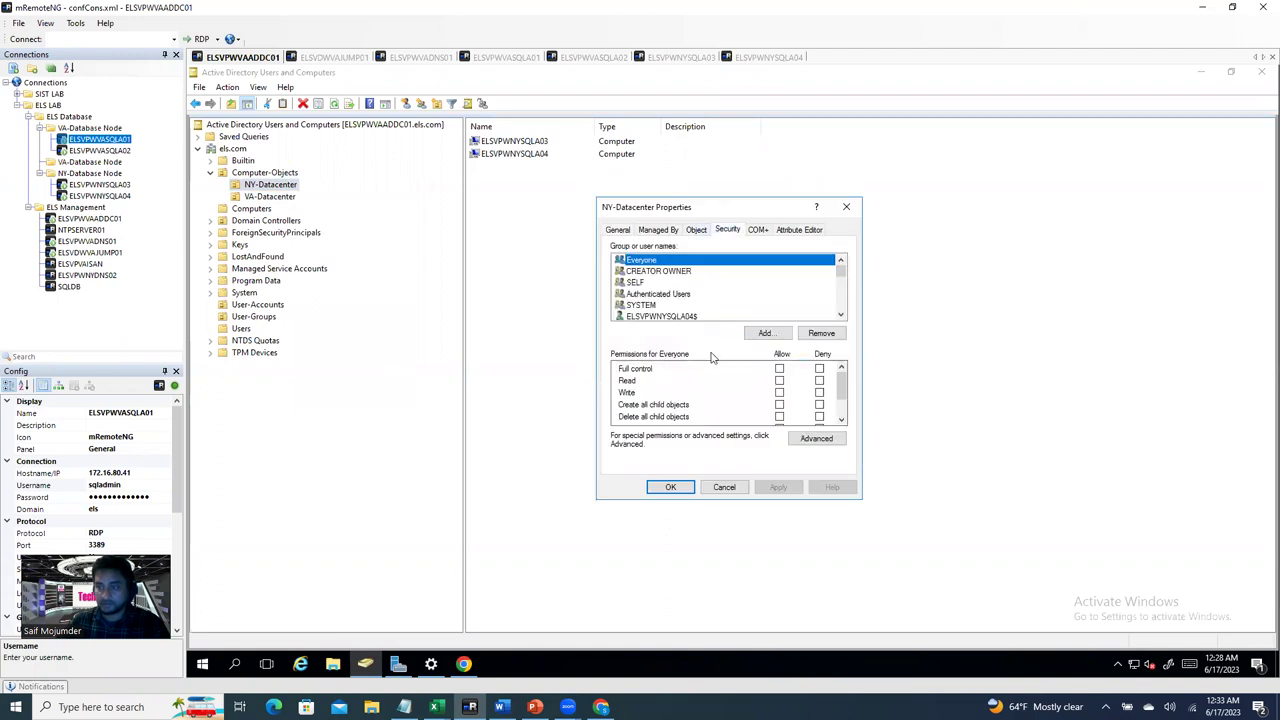
click(841, 285)
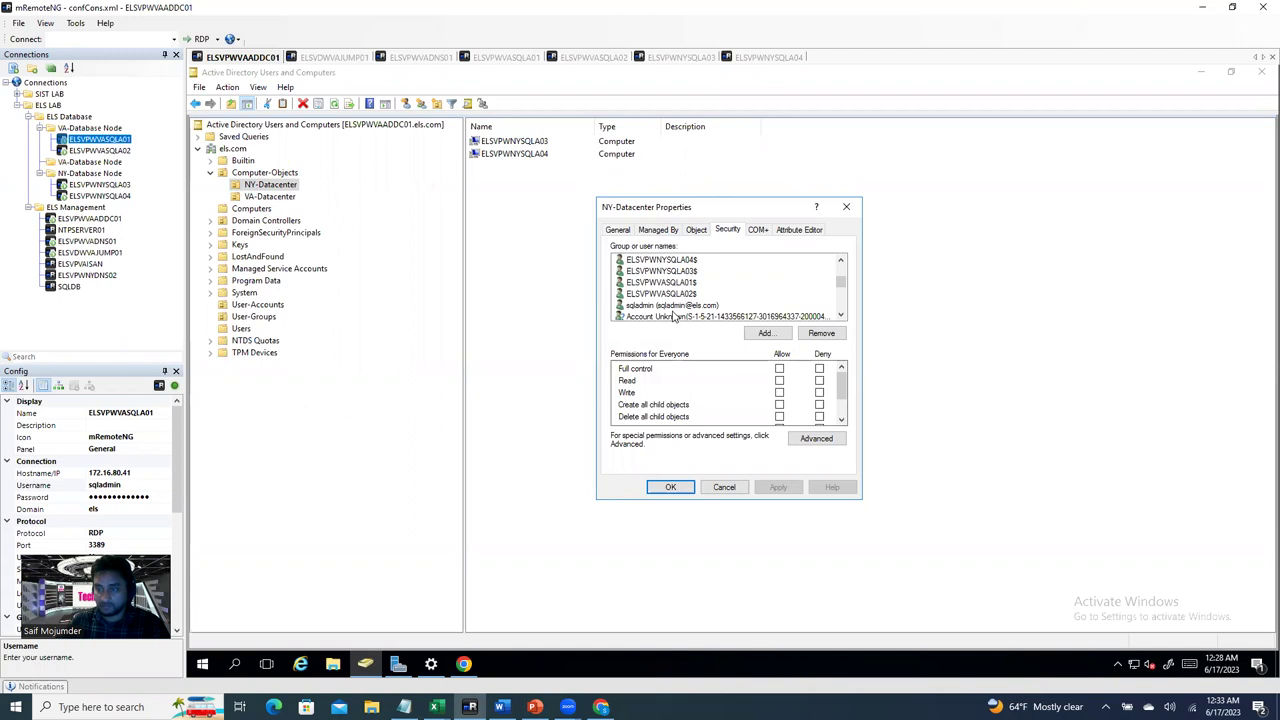
click(675, 305)
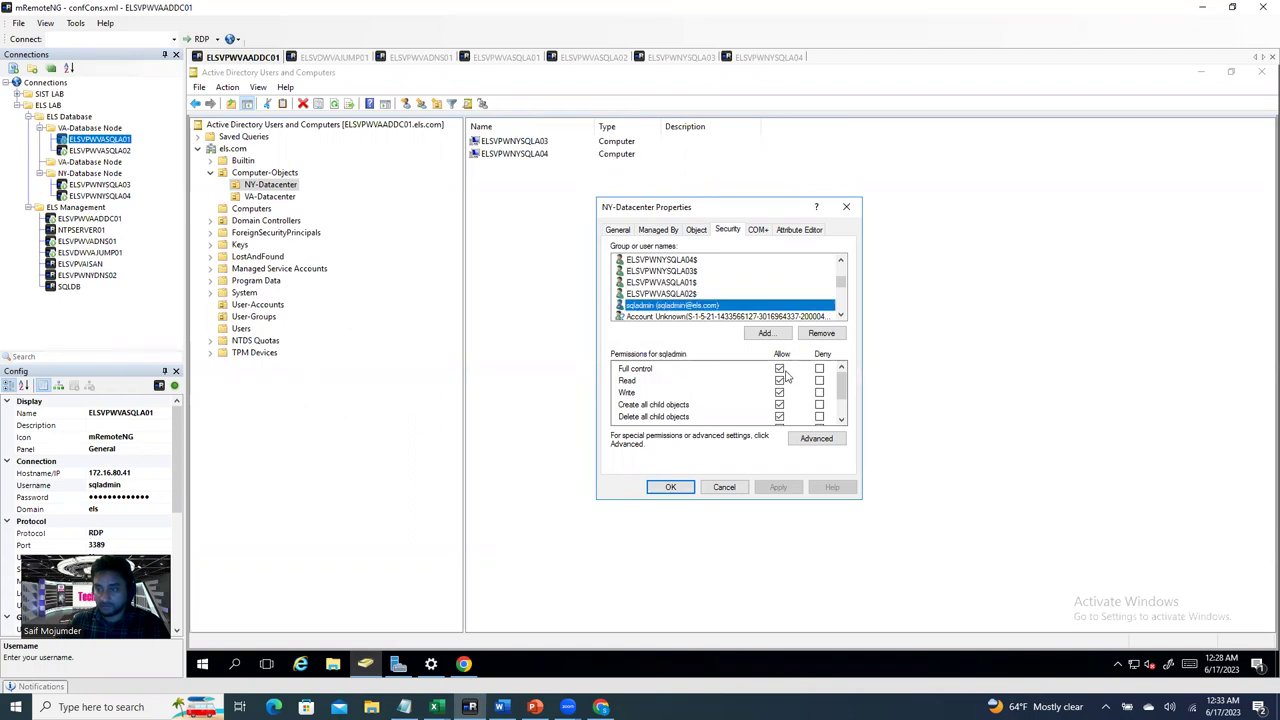
click(694, 293)
click(692, 271)
click(690, 260)
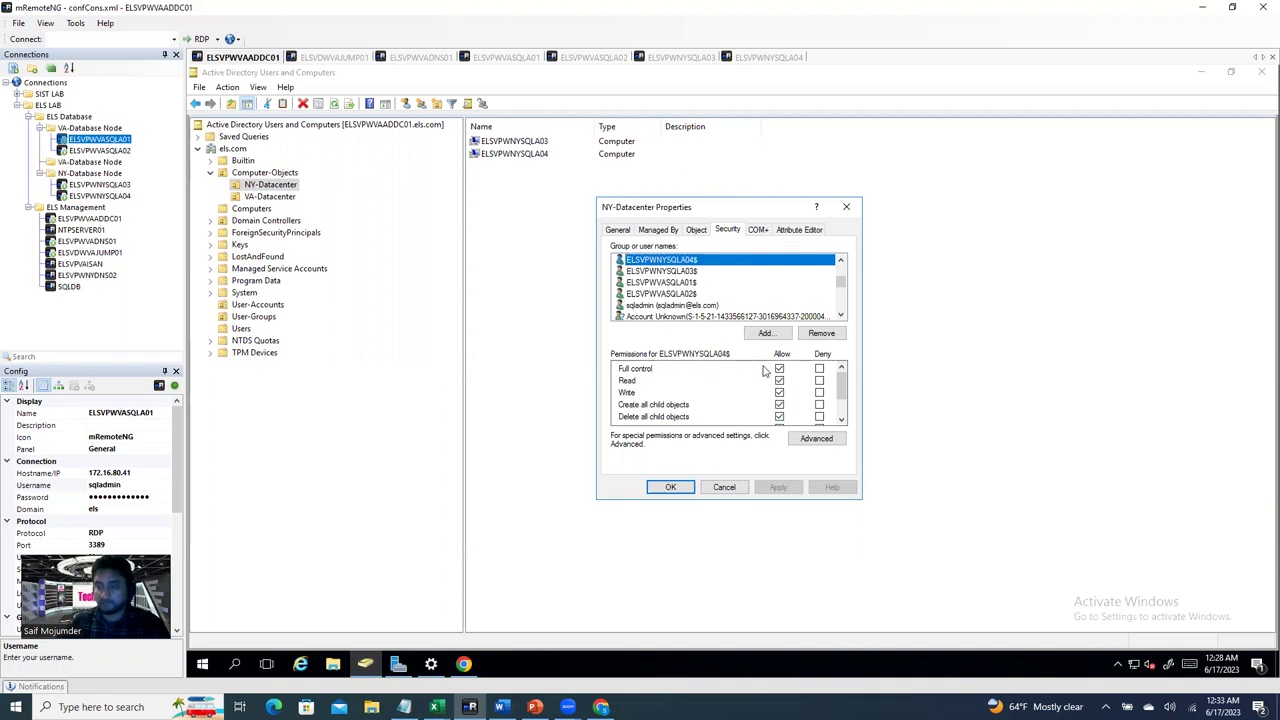
click(689, 487)
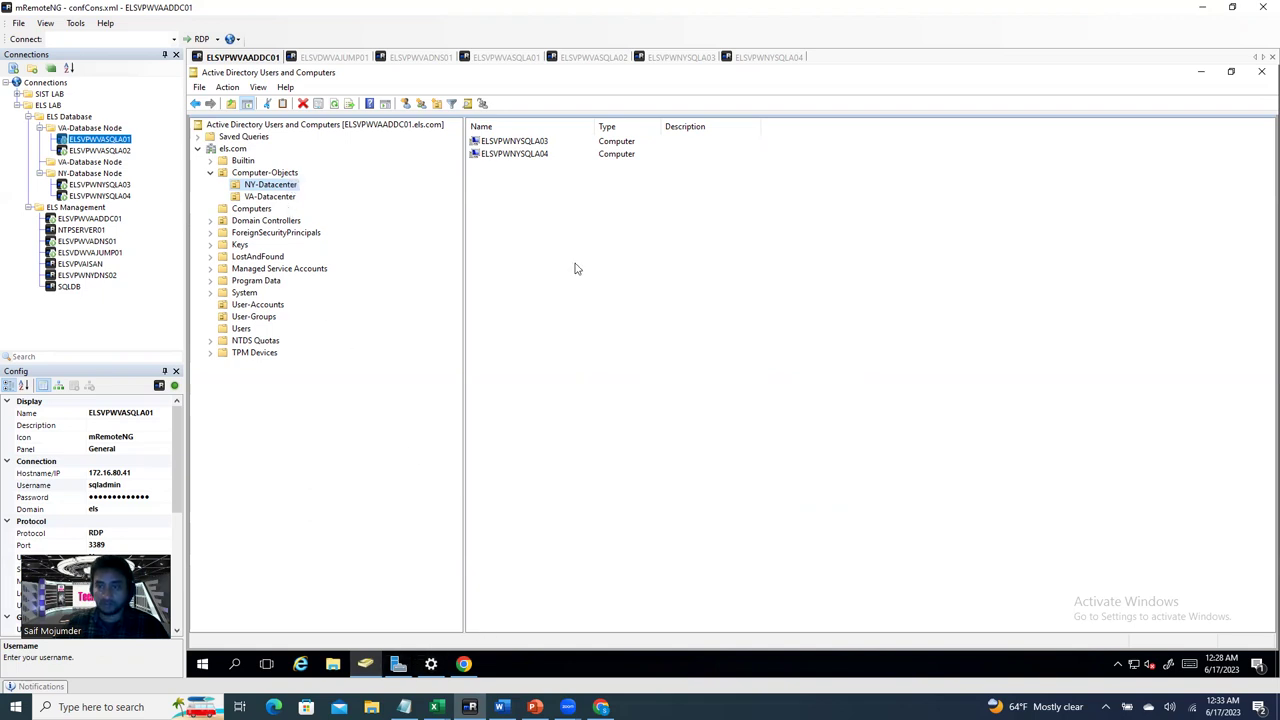
Read the Word guide's Windows Failover Cluster Configurations heading and snapshot timing note, then return
click(502, 707)
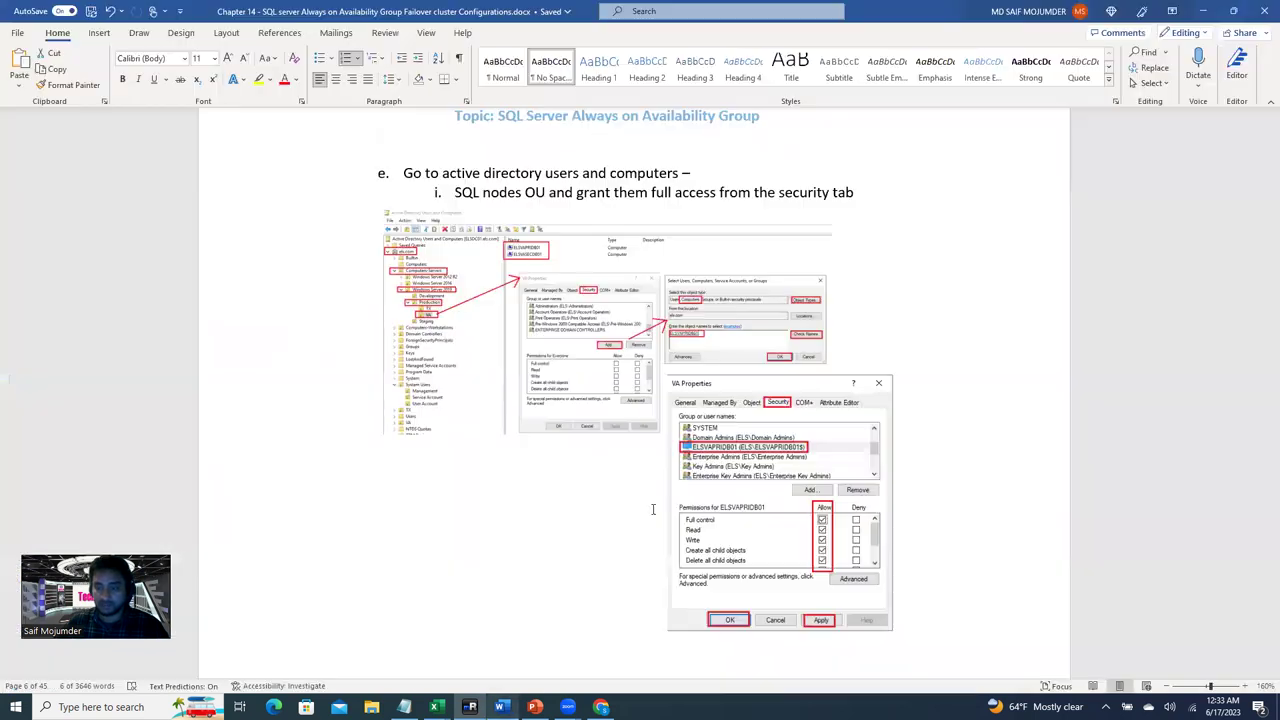
scroll(660, 530, down, 10)
scroll(659, 541, down, 3)
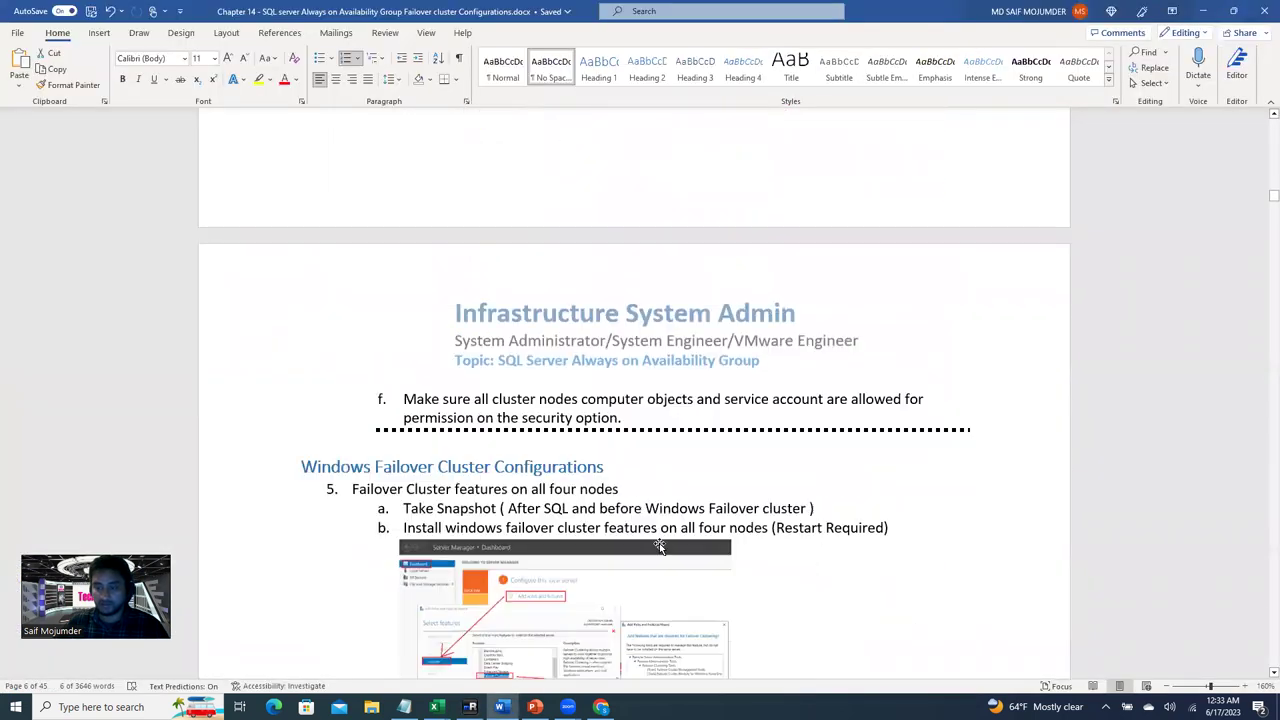
scroll(385, 493, down, 1)
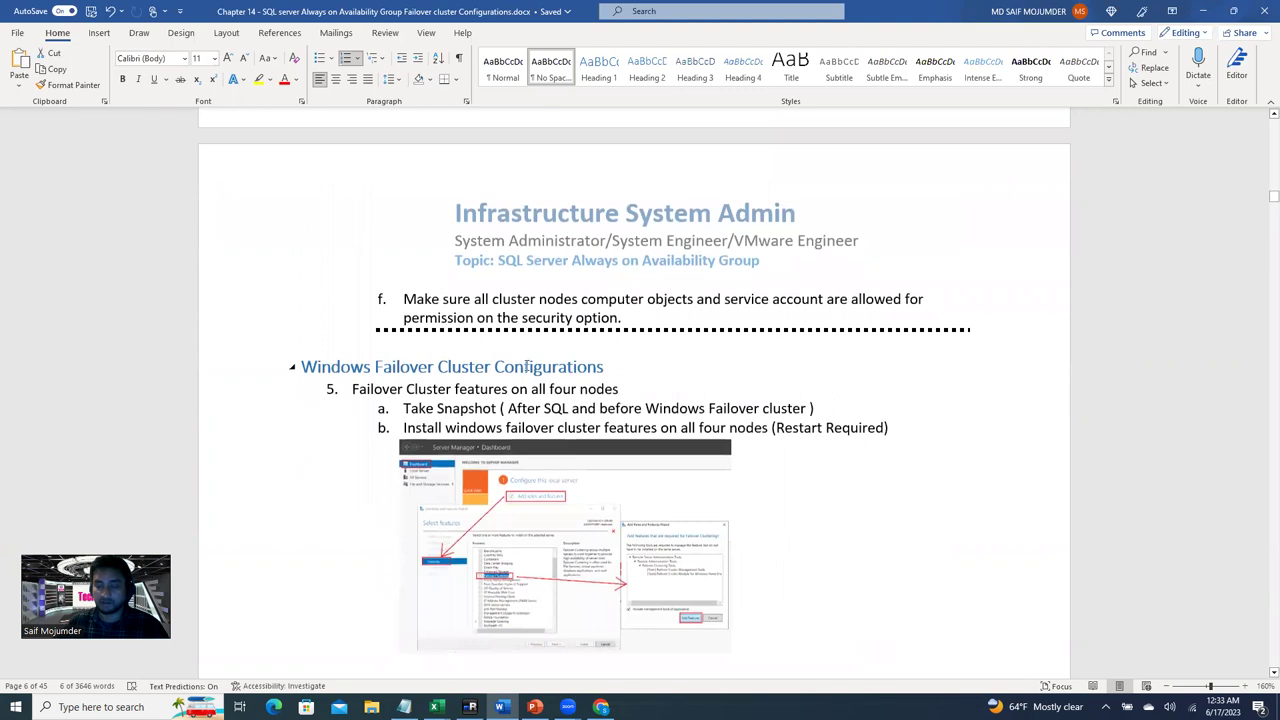
drag(607, 367, 321, 375)
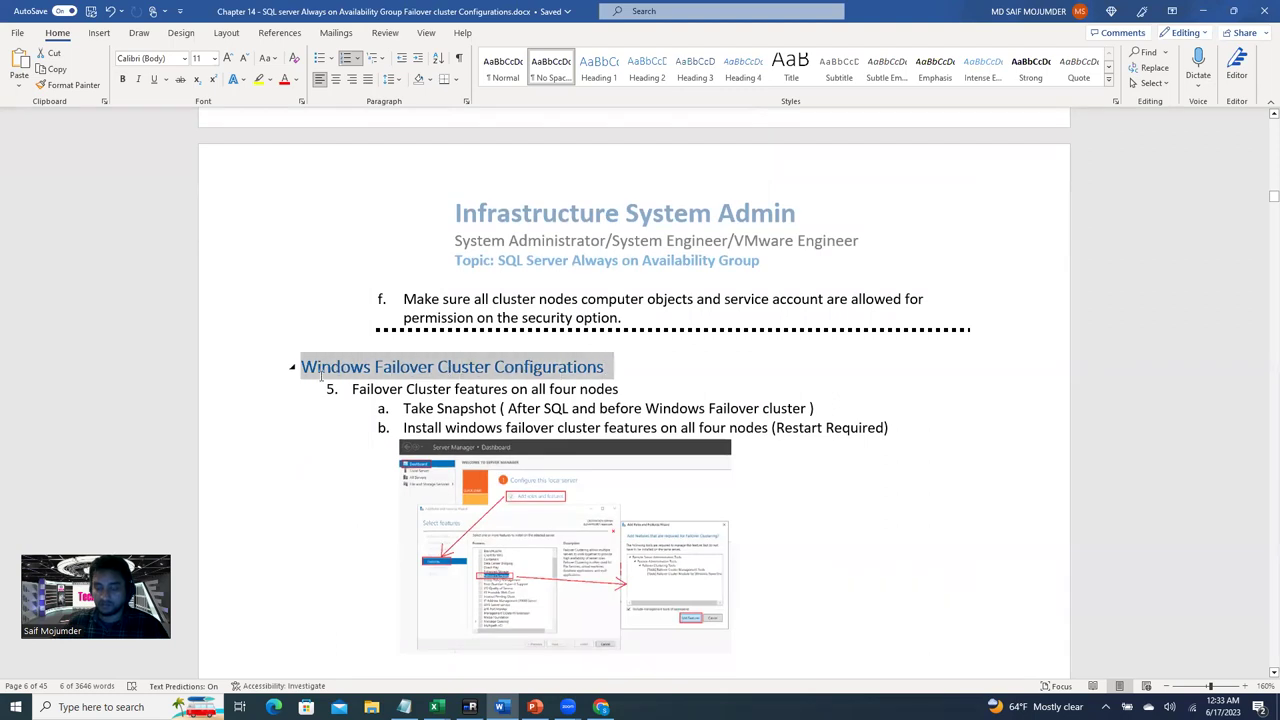
scroll(580, 527, down, 2)
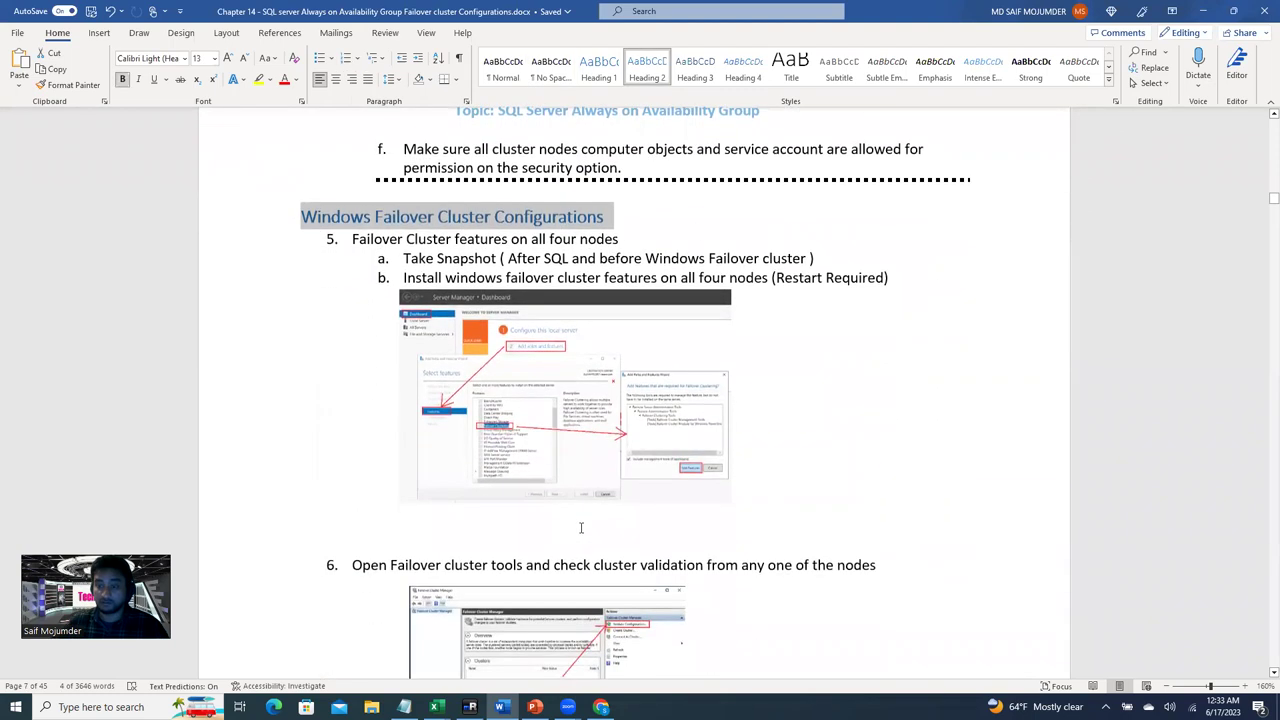
scroll(580, 527, down, 1)
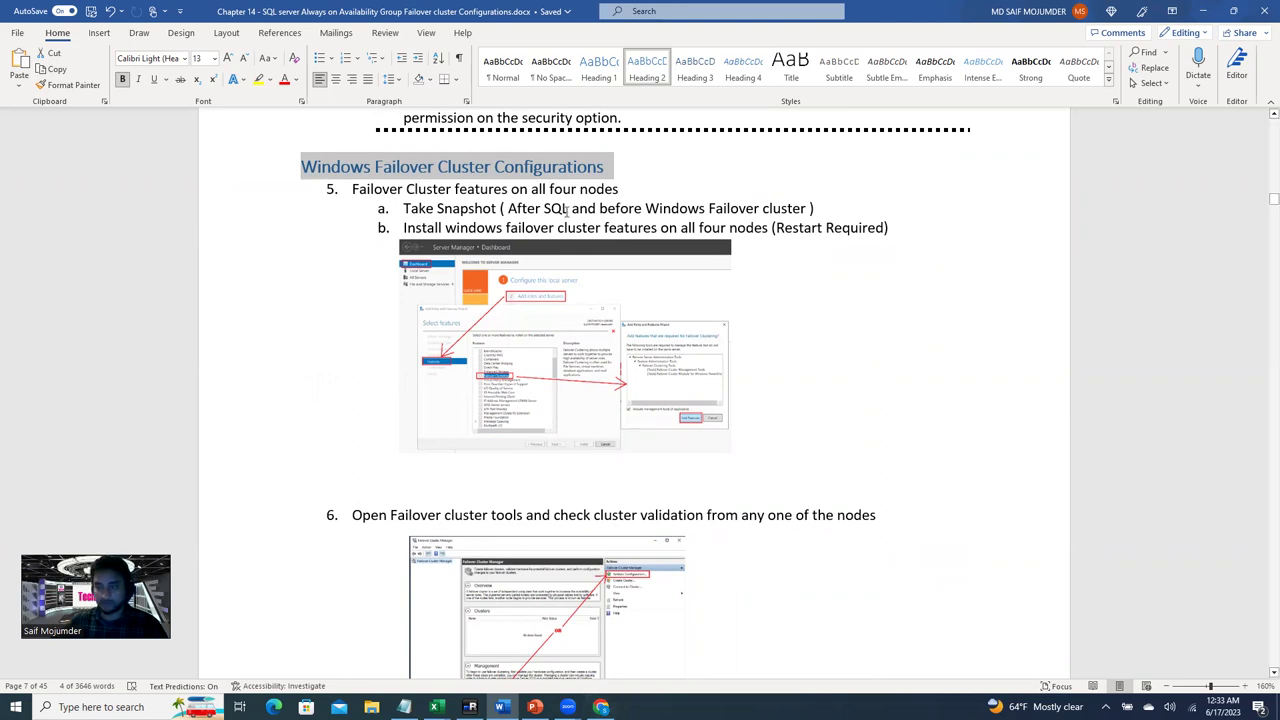
drag(502, 208, 532, 213)
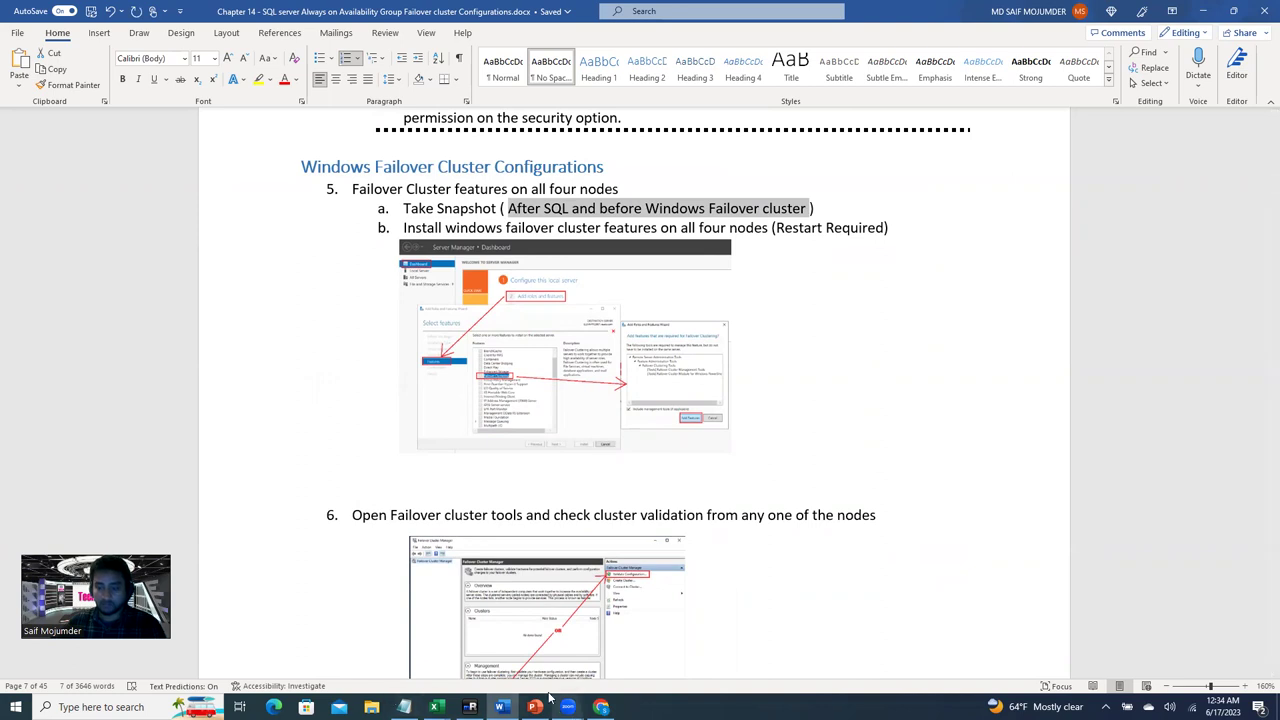
click(469, 707)
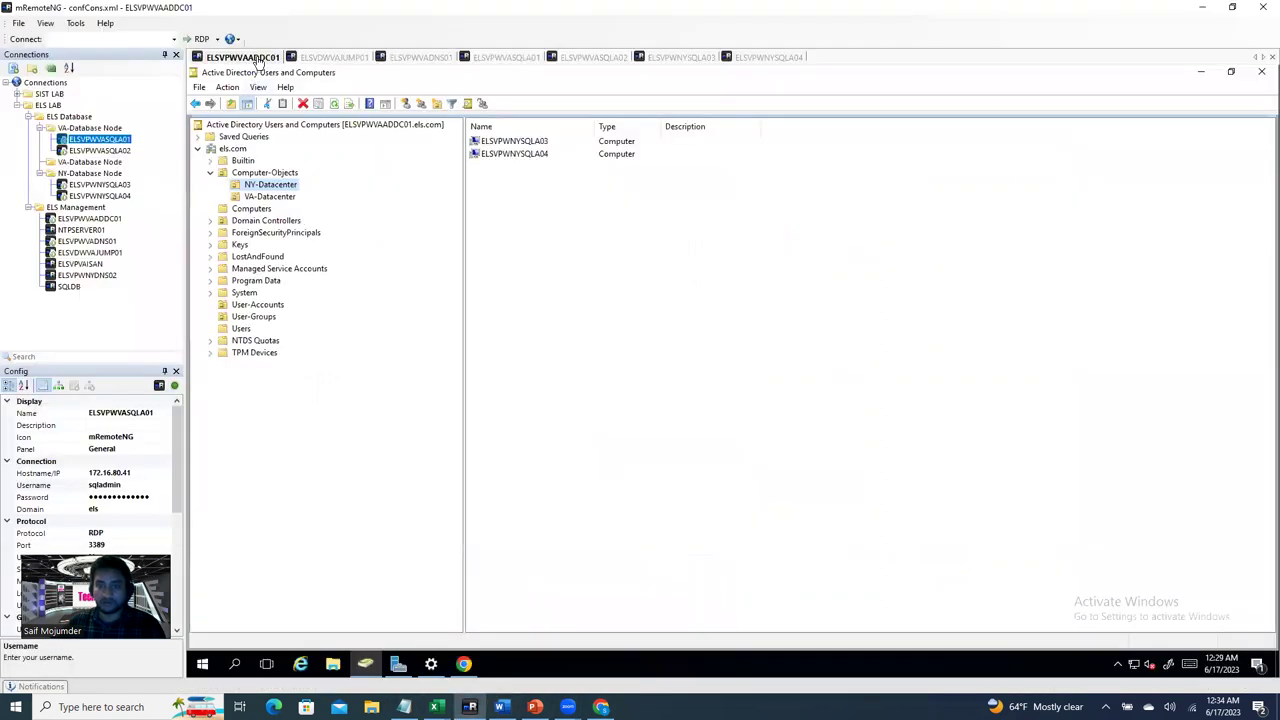
Snapshot ELSVPWVASQLA01 without memory, described 'After SQL and before Windows Failover cluster'
click(463, 664)
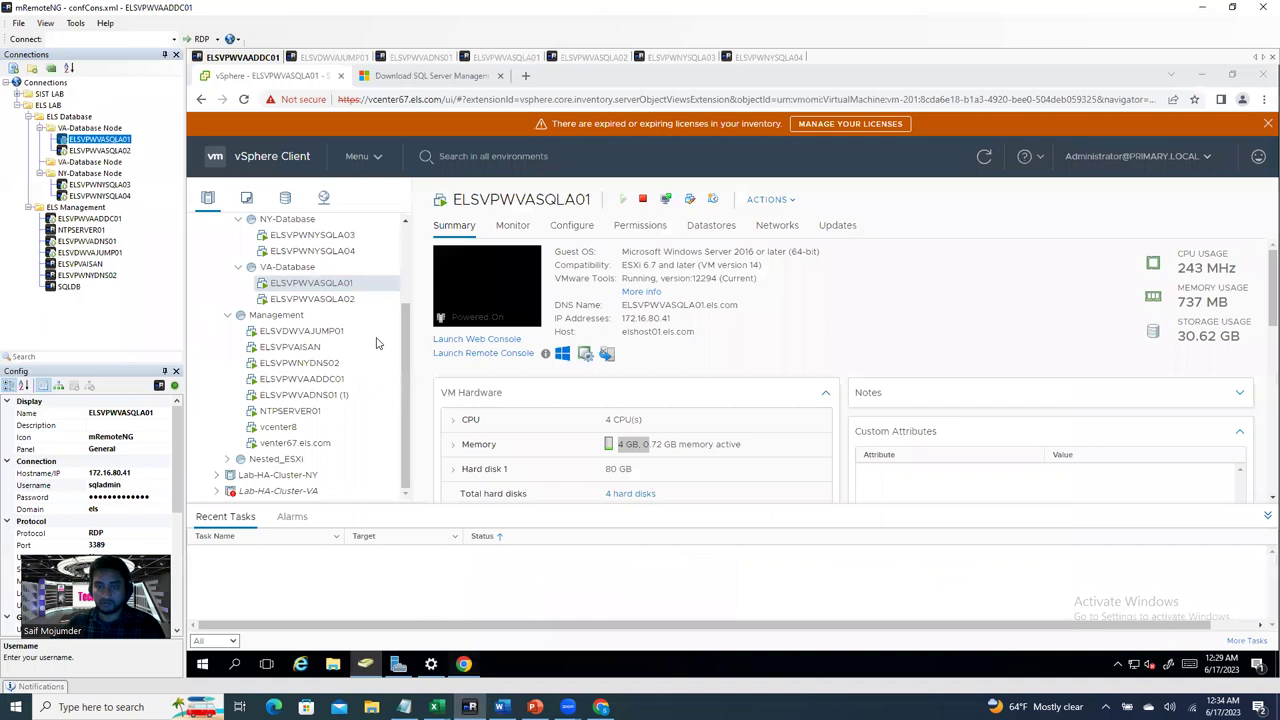
right_click(318, 289)
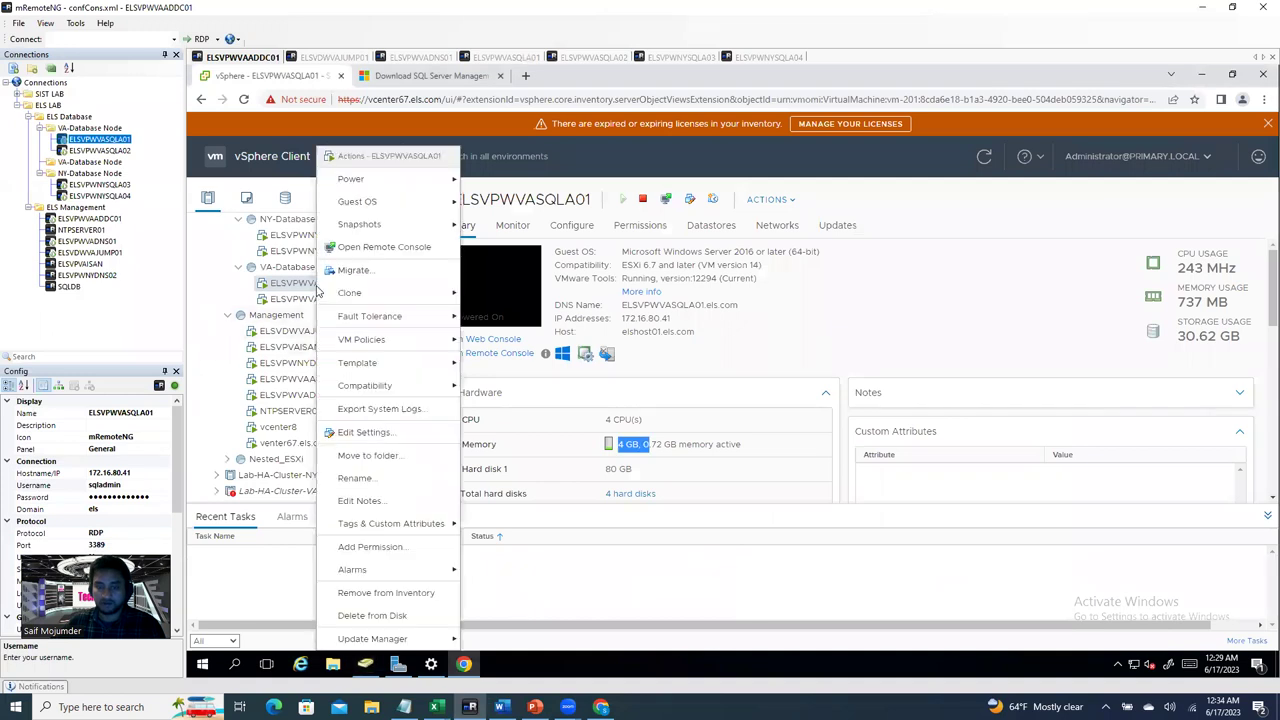
mouse_move(432, 230)
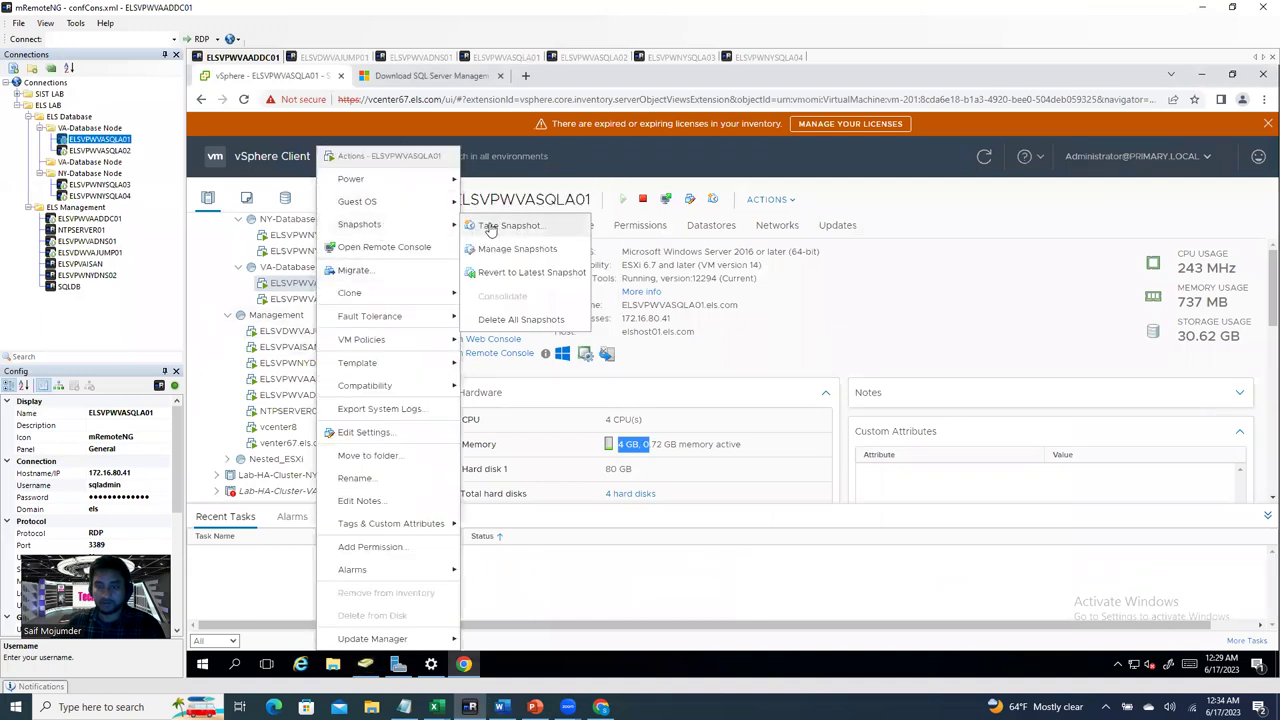
click(505, 225)
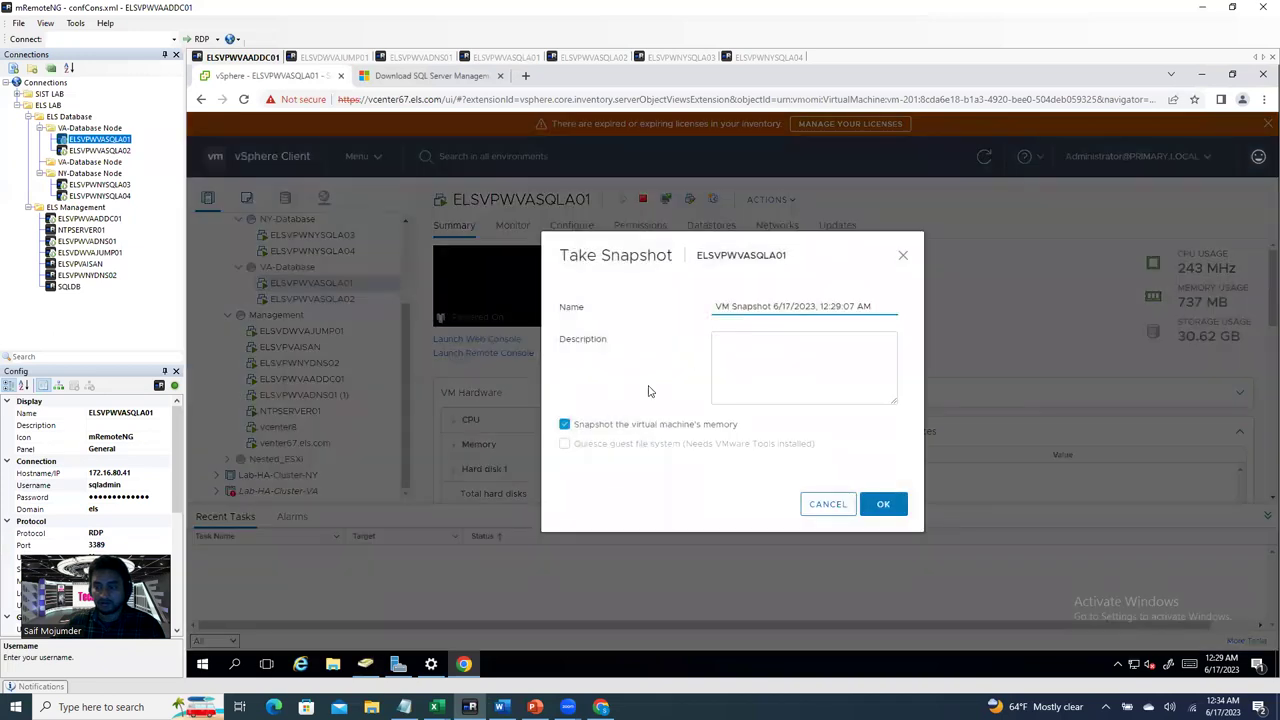
click(566, 427)
click(785, 341)
text(After SQL and before Windows Failover cluster)
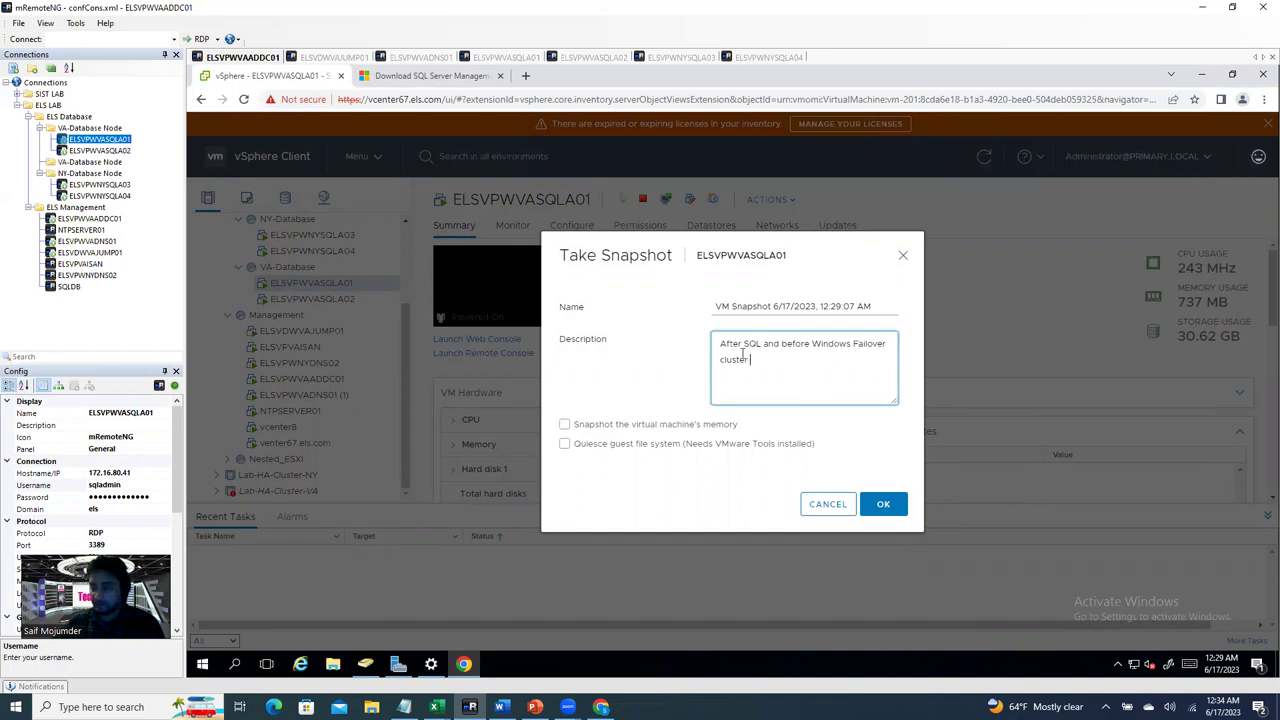
key(ctrl+a)
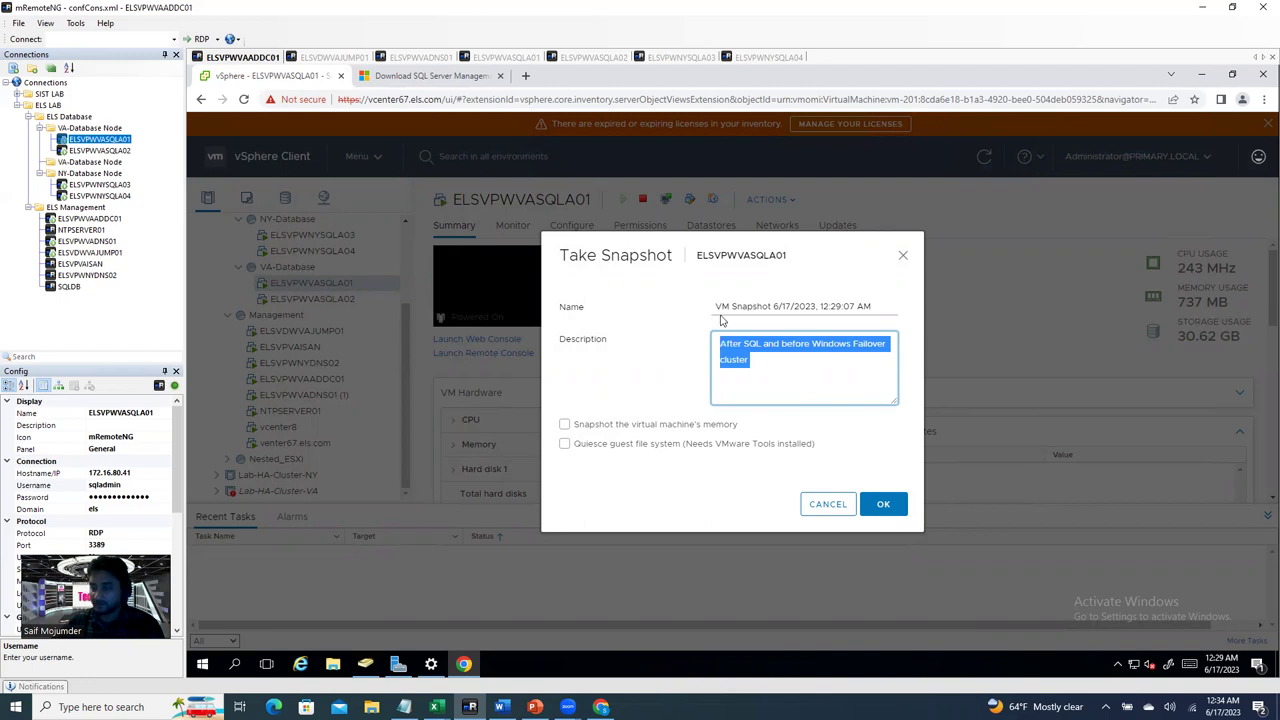
drag(718, 306, 879, 308)
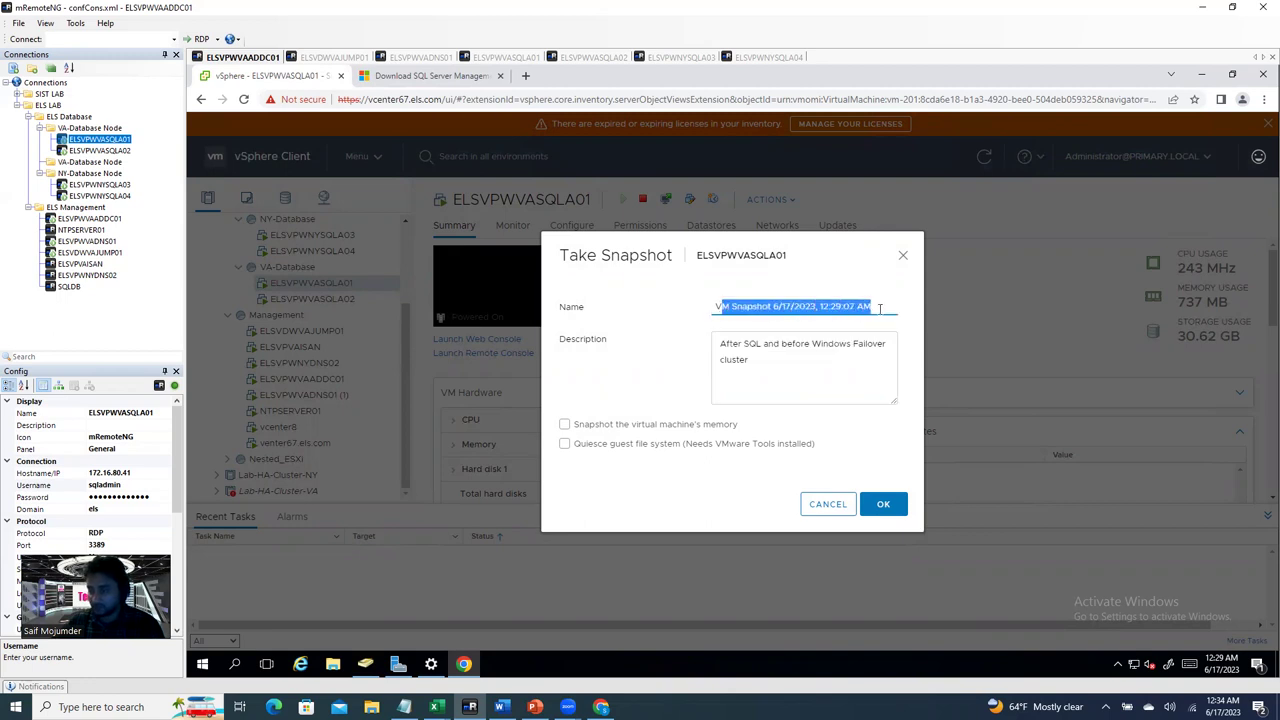
click(817, 383)
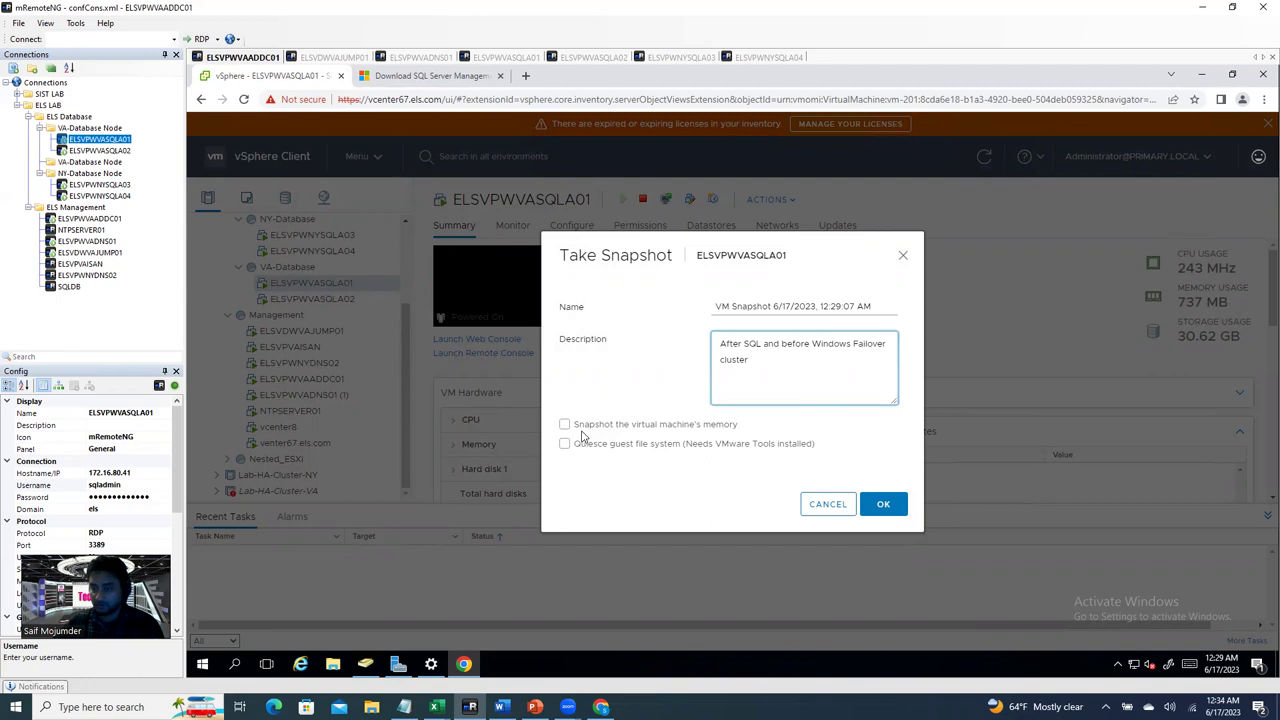
click(884, 504)
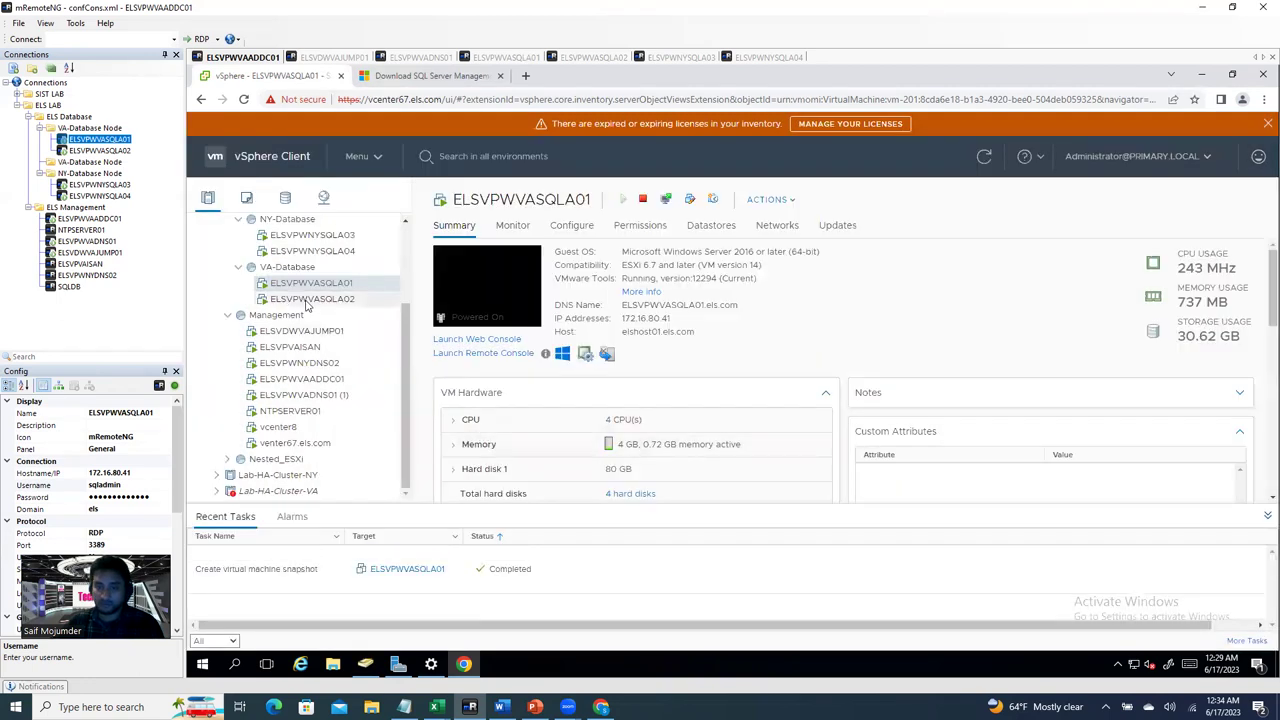
click(307, 302)
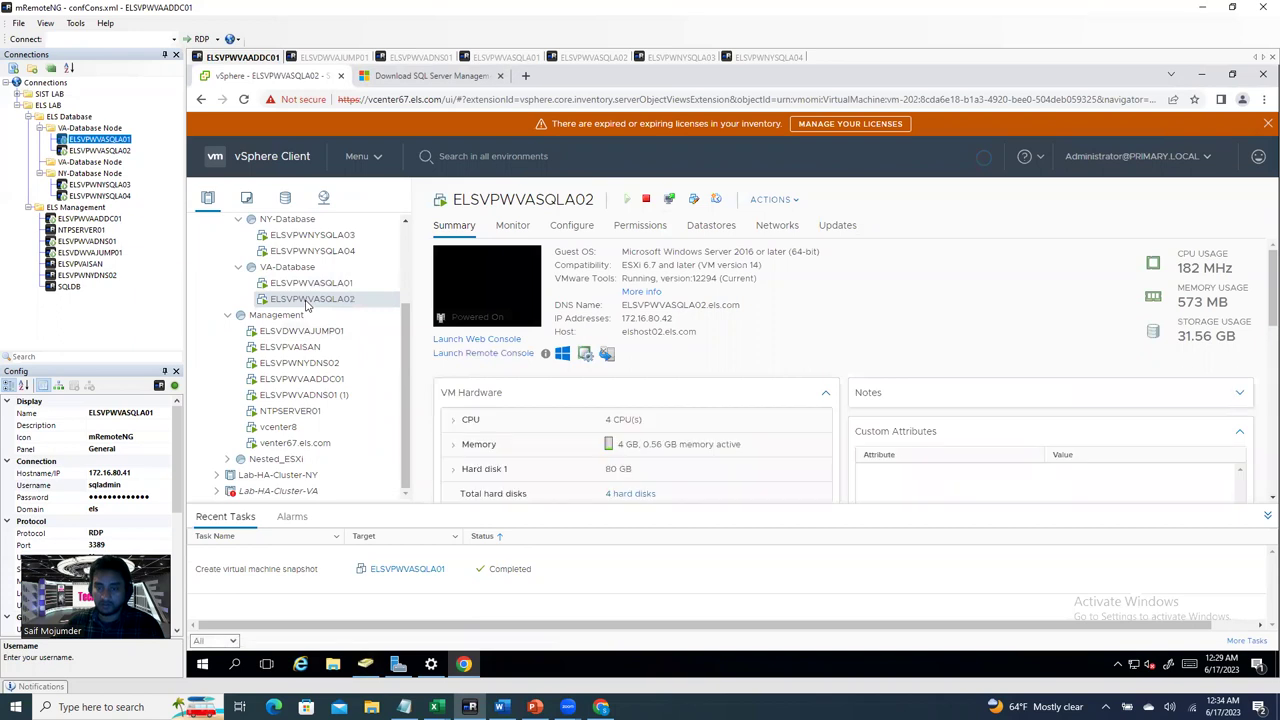
Snapshot ELSVPWVASQLA02 without memory, described 'After SQL and before Windows Failover cluster'
right_click(307, 302)
mouse_move(368, 195)
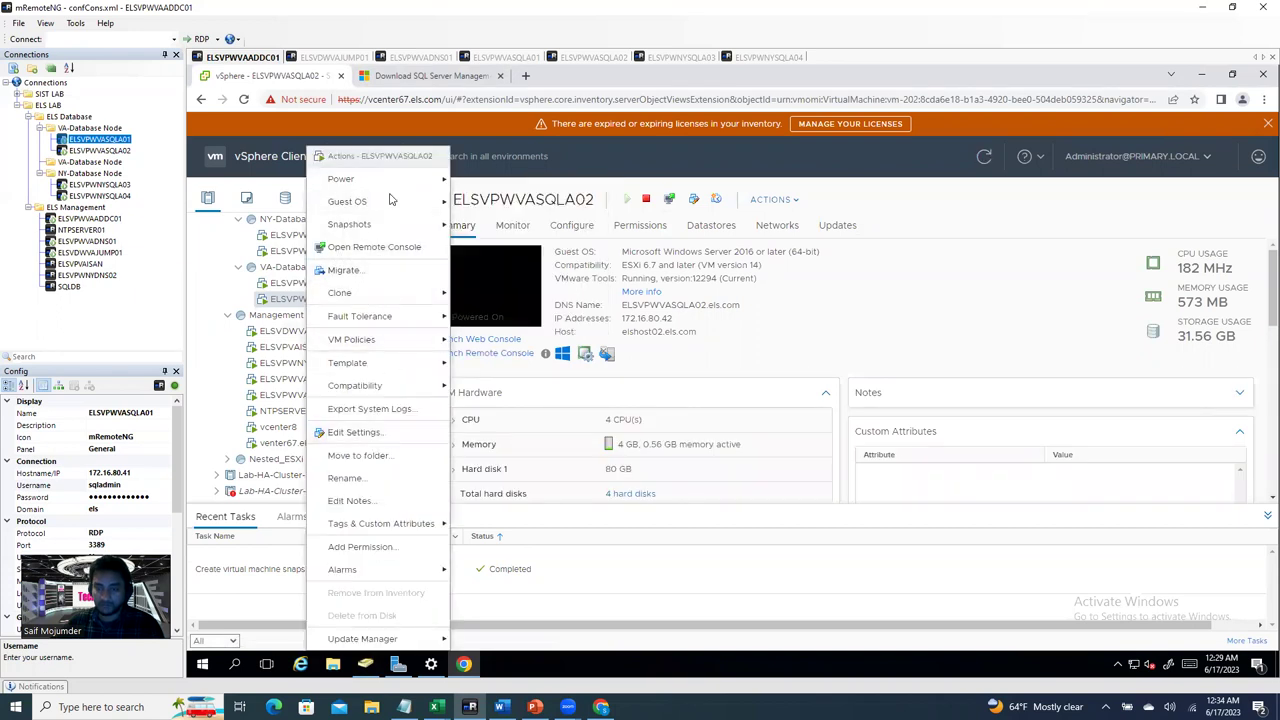
mouse_move(380, 226)
click(490, 224)
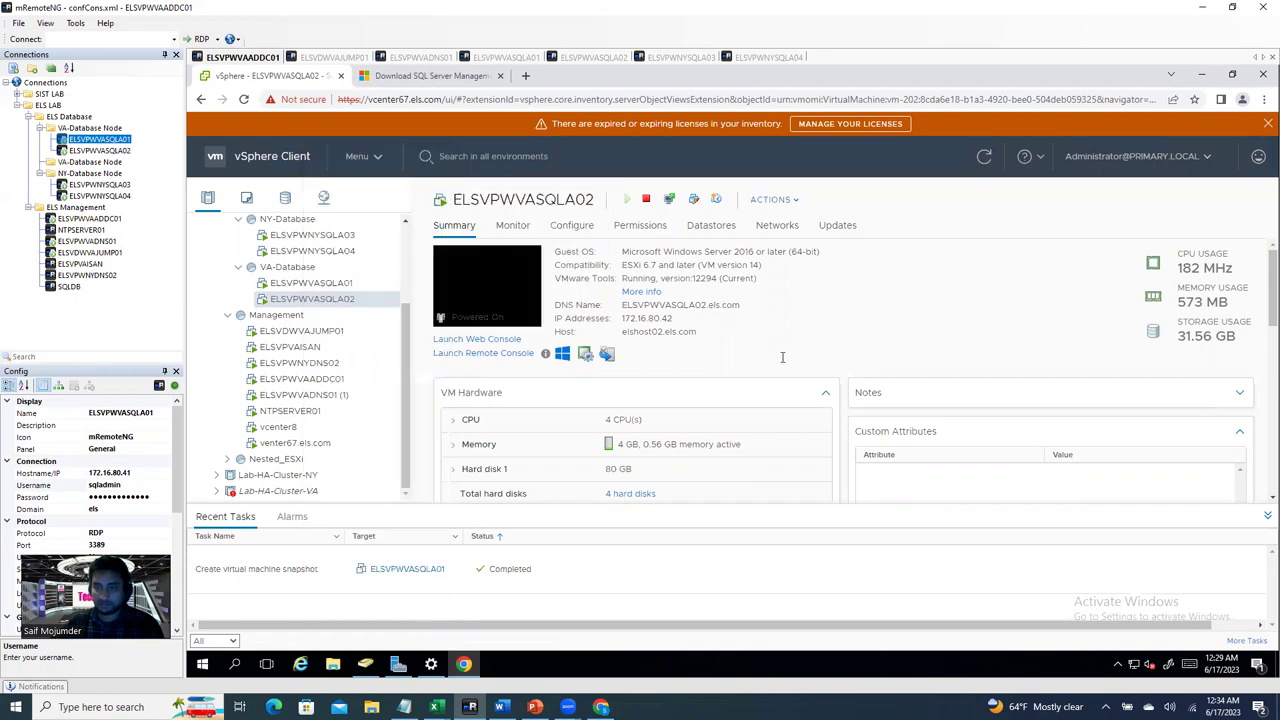
click(565, 425)
click(737, 364)
text(After SQL and before Windows Failover cluster)
click(884, 505)
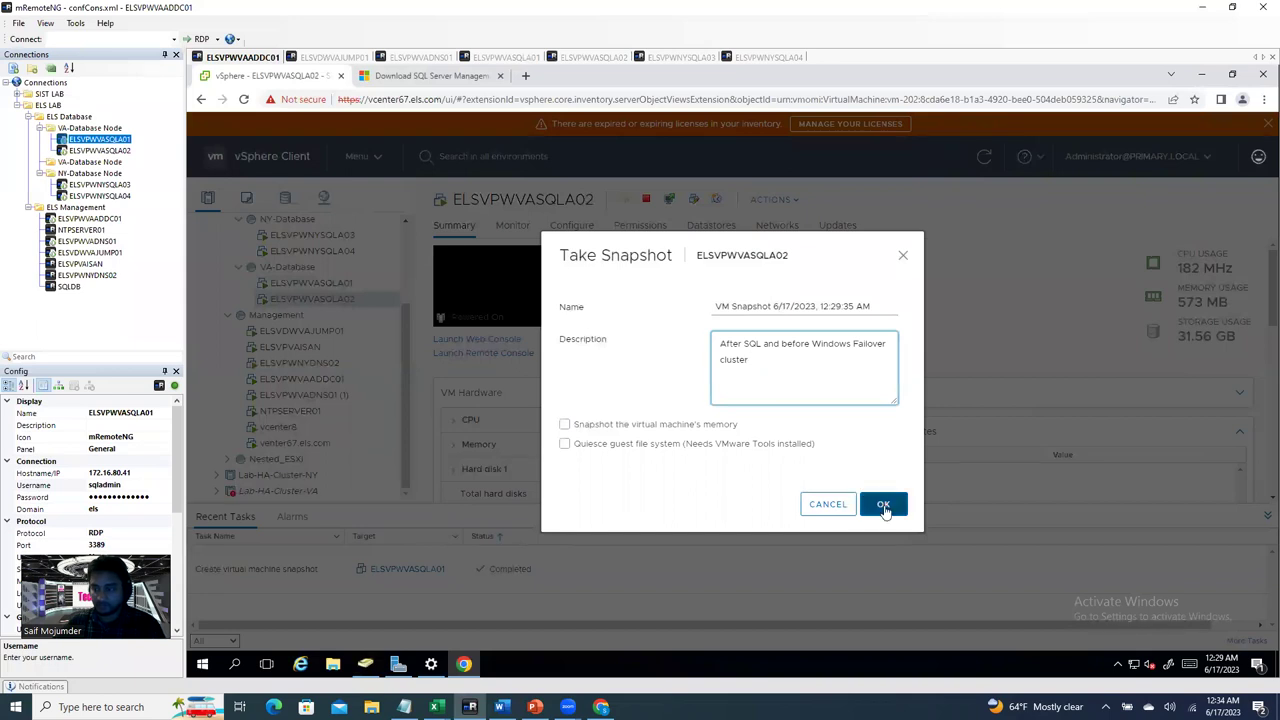
Snapshot ELSVPWNYSQLA03 without memory with the same 'After SQL and before Windows Failover cluster' description
click(337, 237)
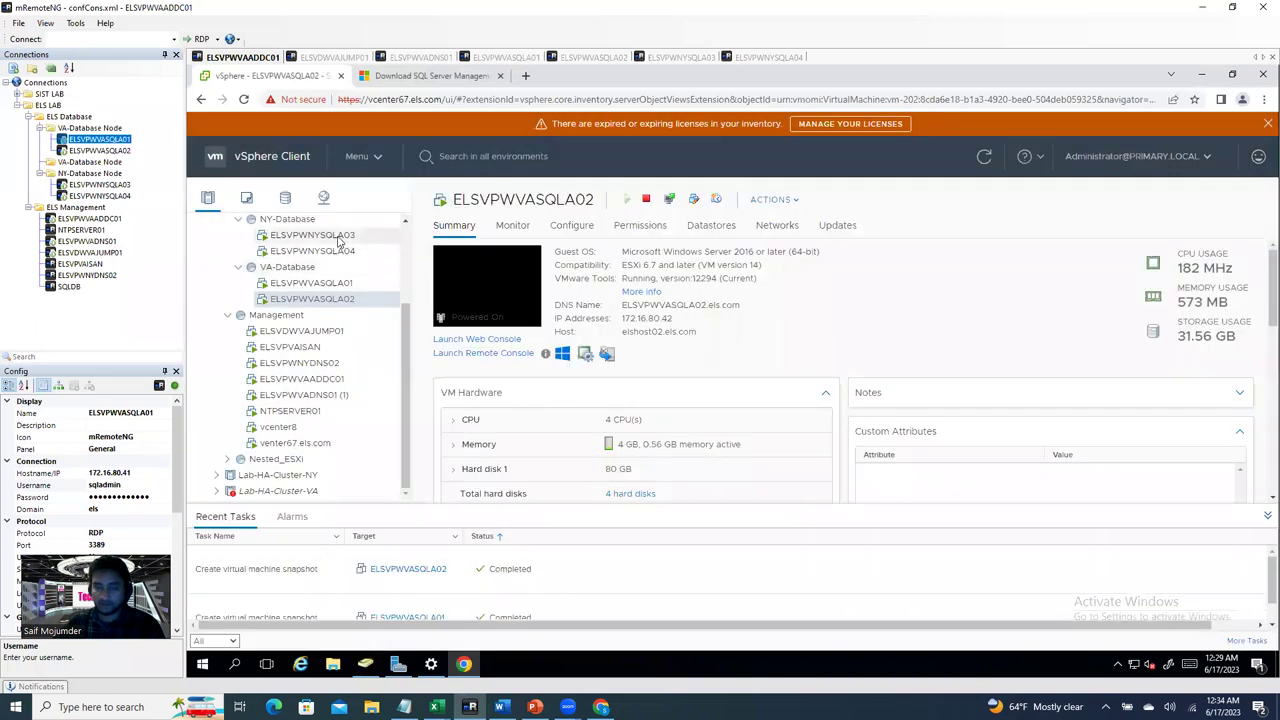
right_click(338, 237)
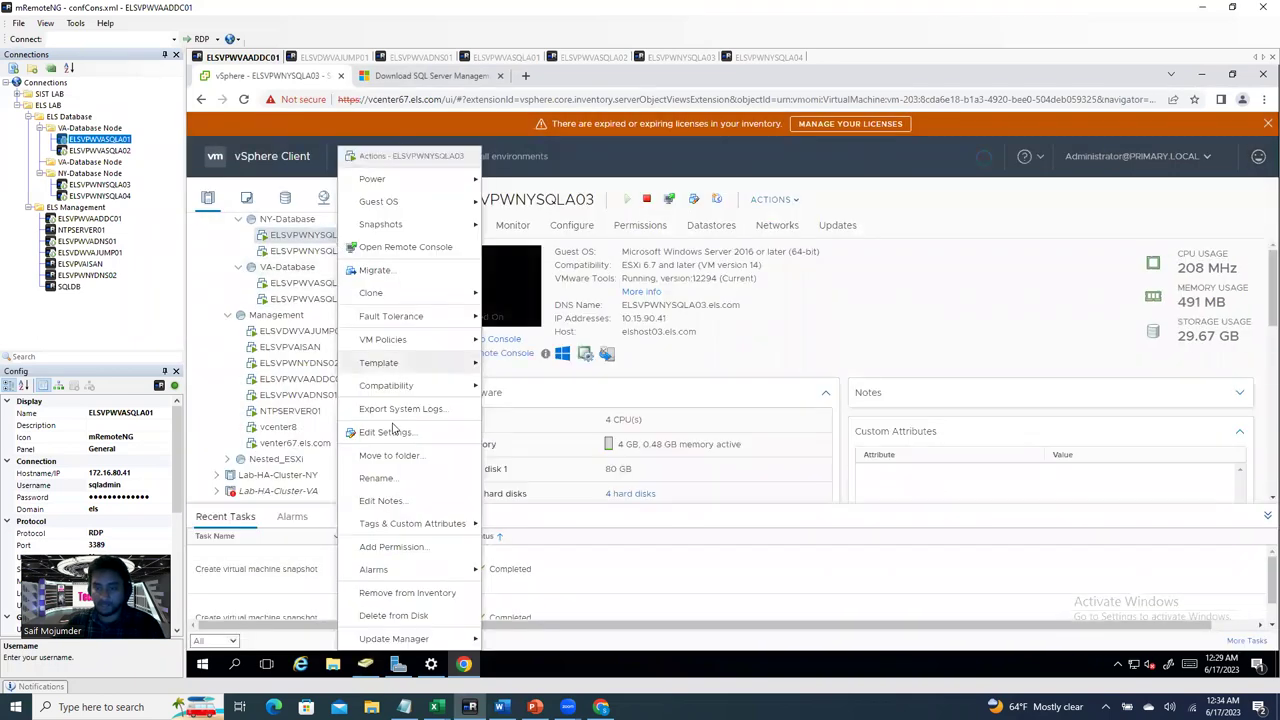
click(372, 179)
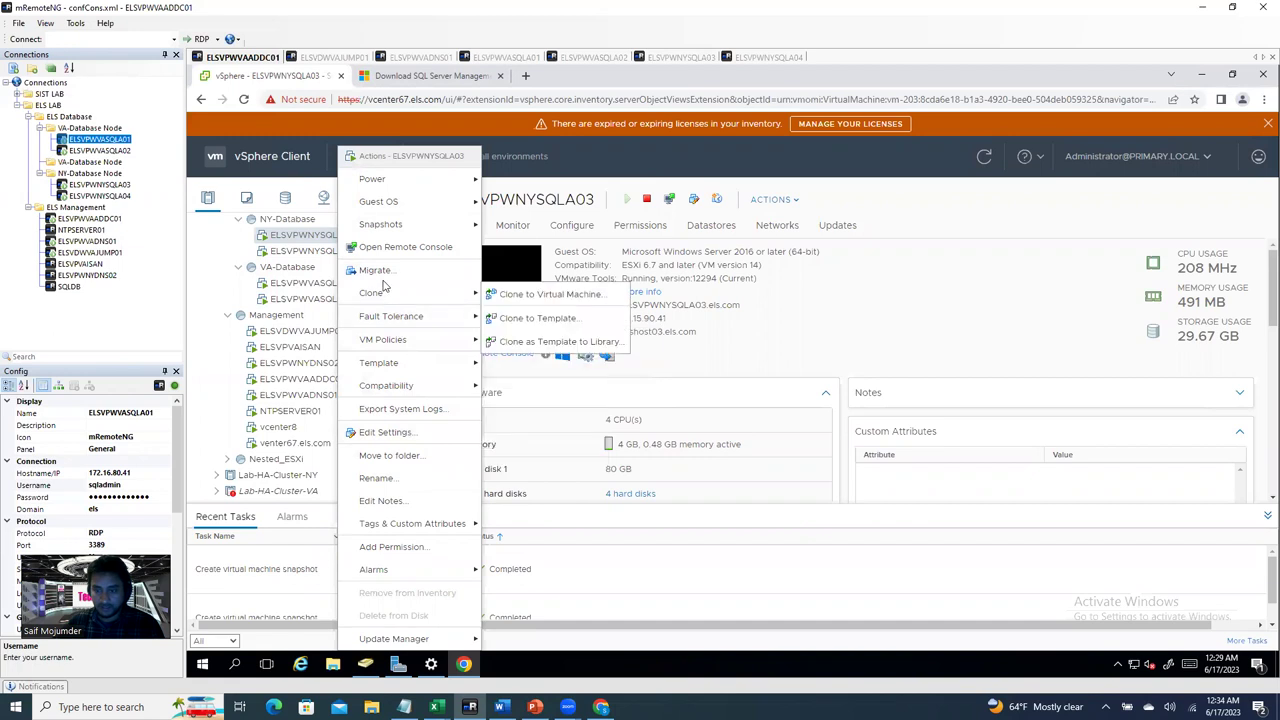
mouse_move(390, 224)
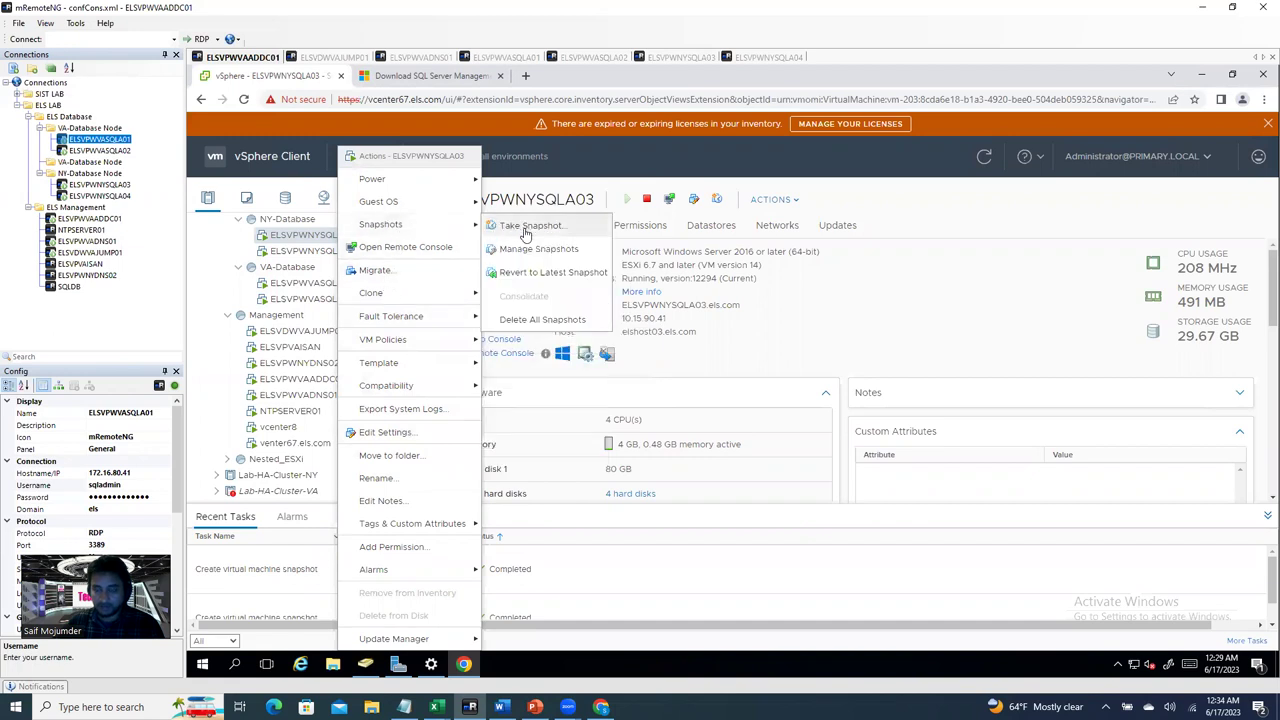
click(526, 226)
click(565, 426)
click(760, 363)
text(After SQL and before Windows Failover cluster)
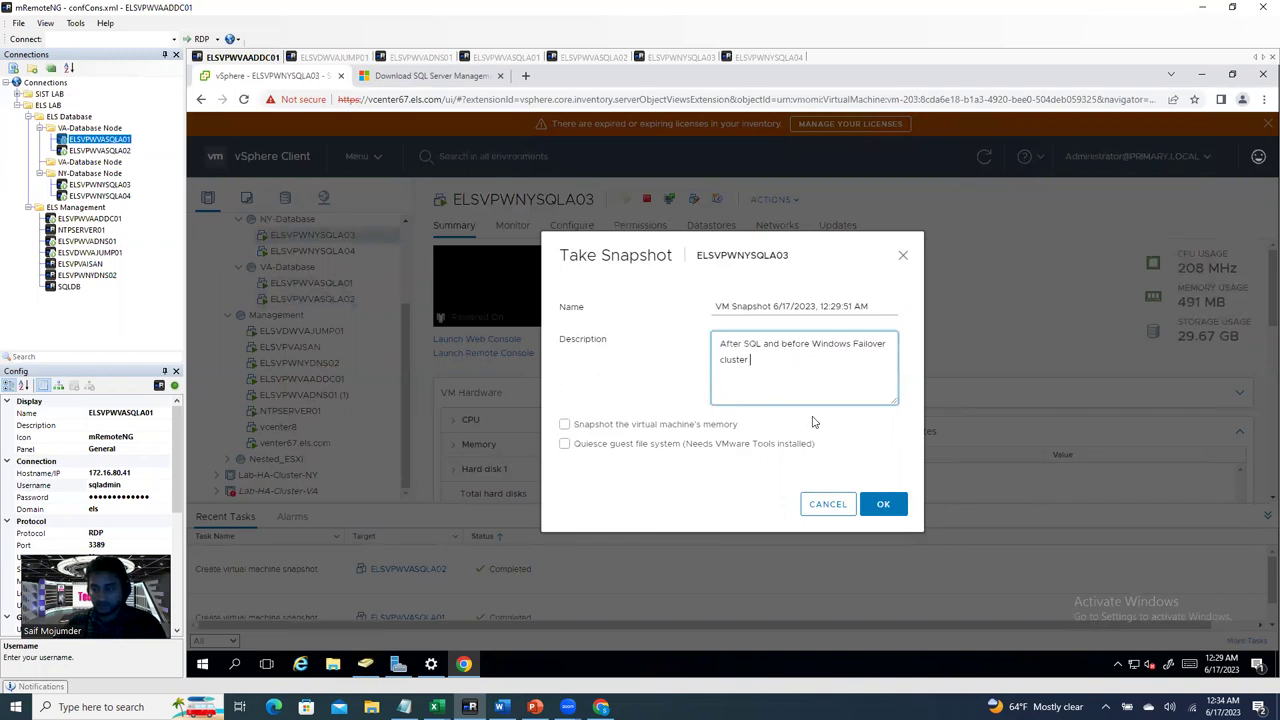
click(883, 503)
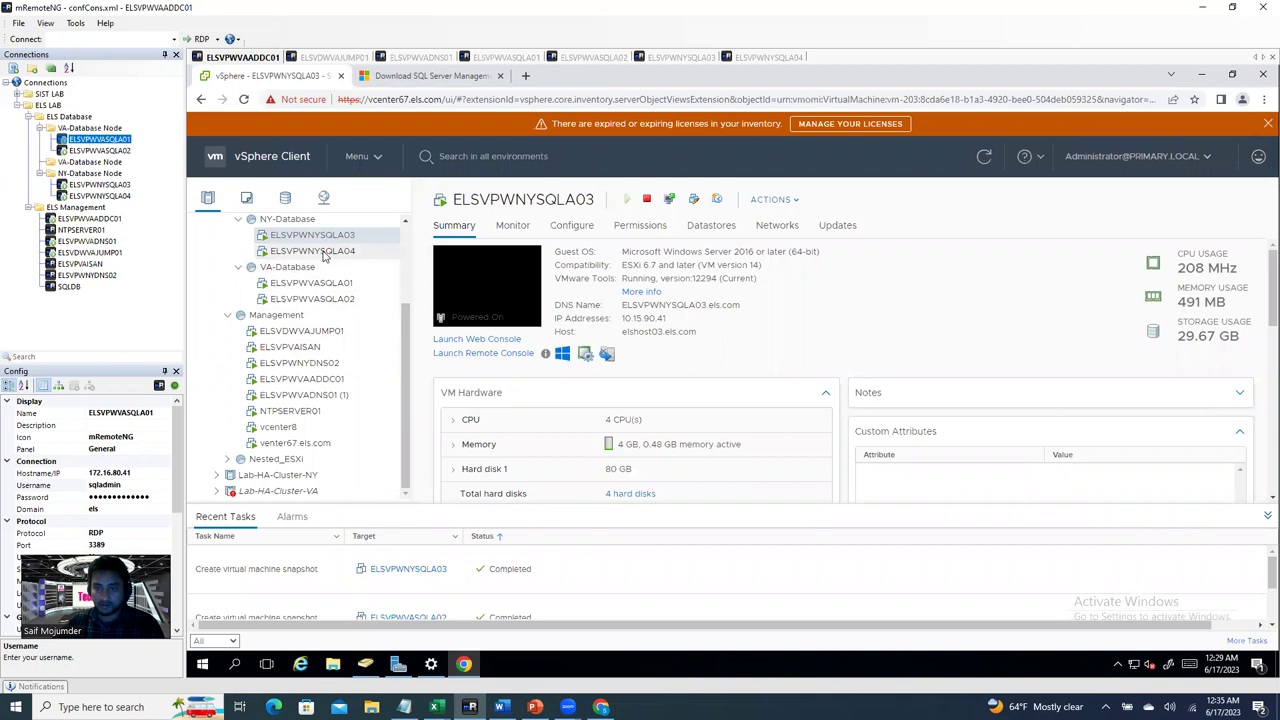
click(324, 252)
Snapshot ELSVPWNYSQLA04 without memory, pasting the same snapshot description
right_click(324, 252)
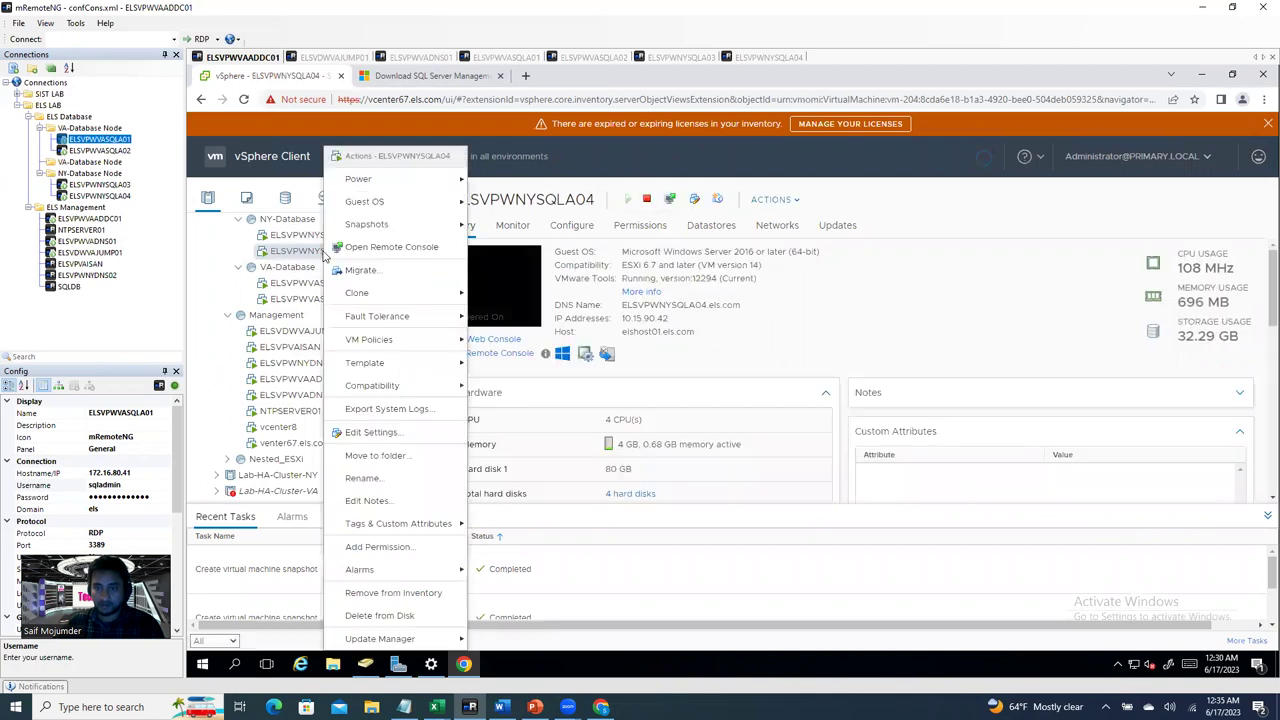
mouse_move(368, 224)
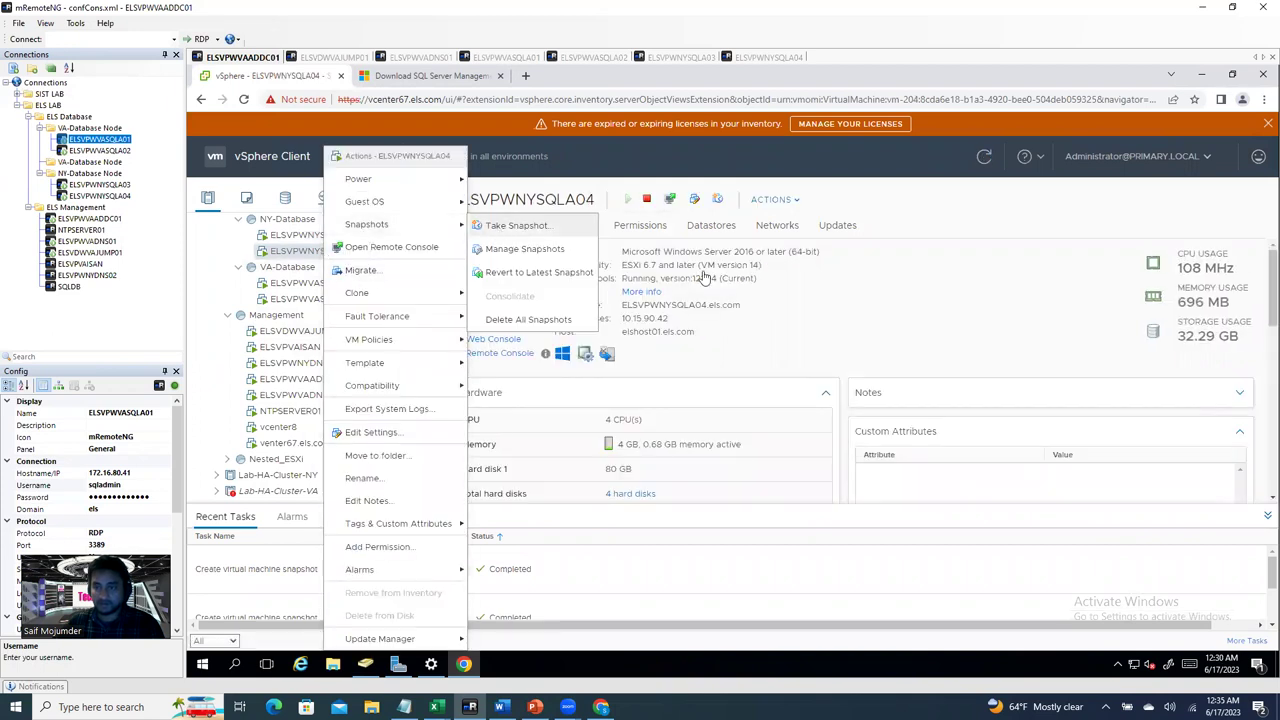
click(516, 225)
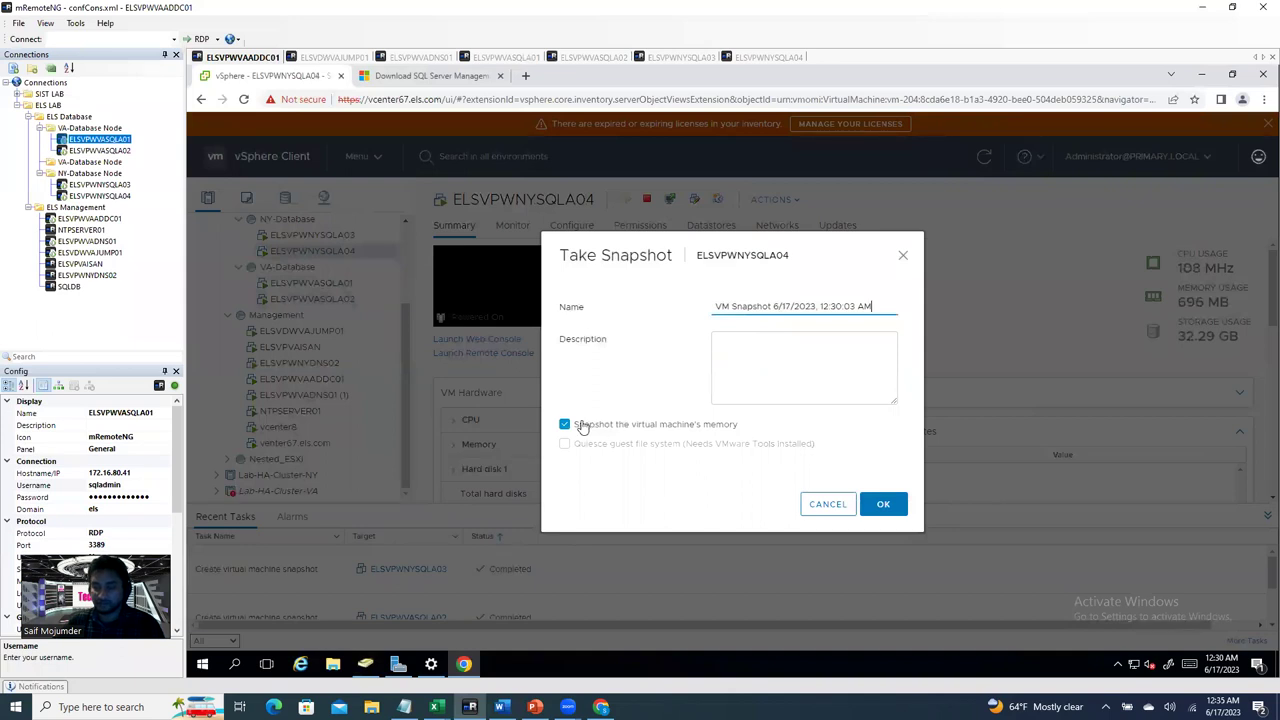
click(600, 424)
click(748, 357)
text(After SQL and before Windows Server Install)
click(885, 507)
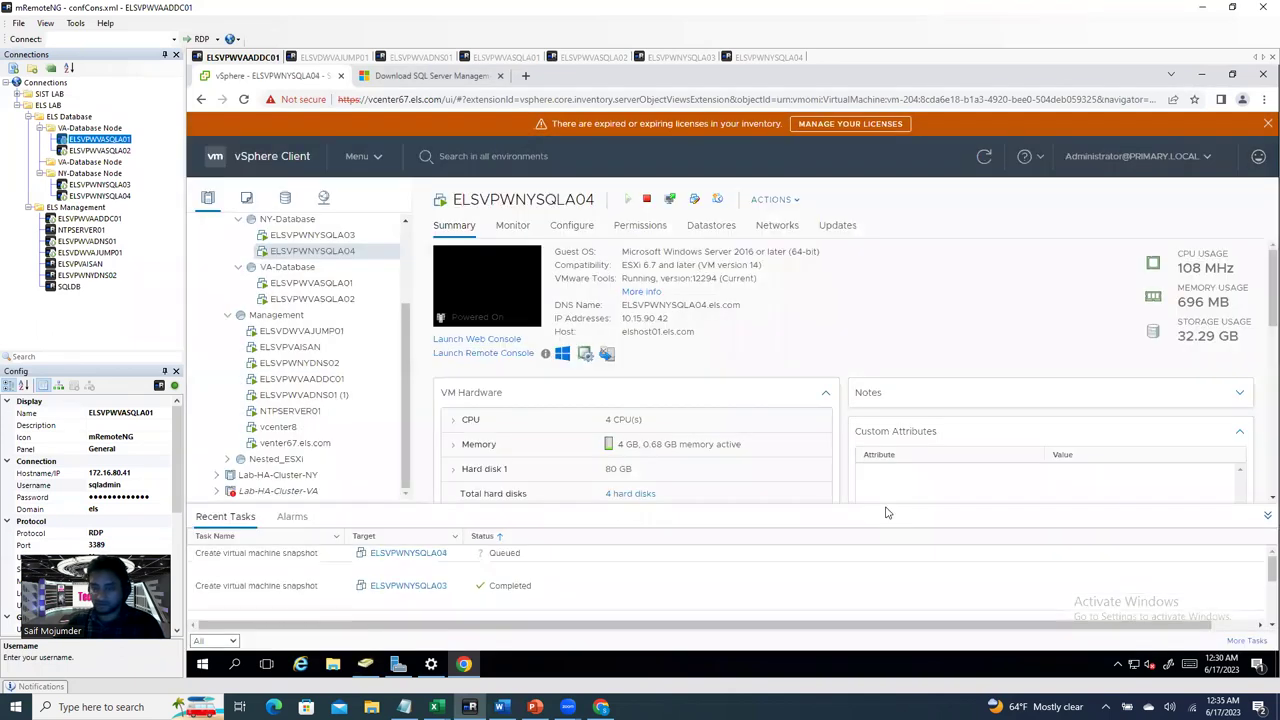
Confirm the snapshot task completed in Recent Tasks, then move to the ELSVDWVAJUMP01 session
scroll(745, 576, down, 2)
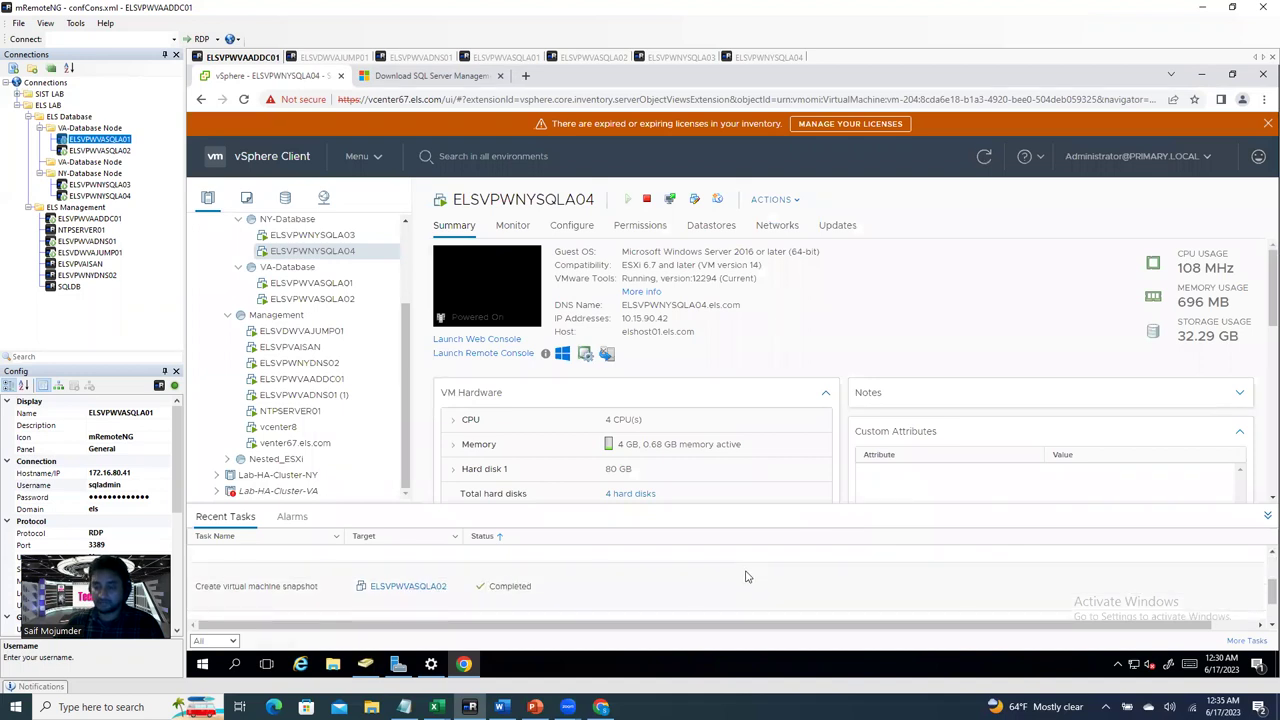
scroll(748, 578, up, 2)
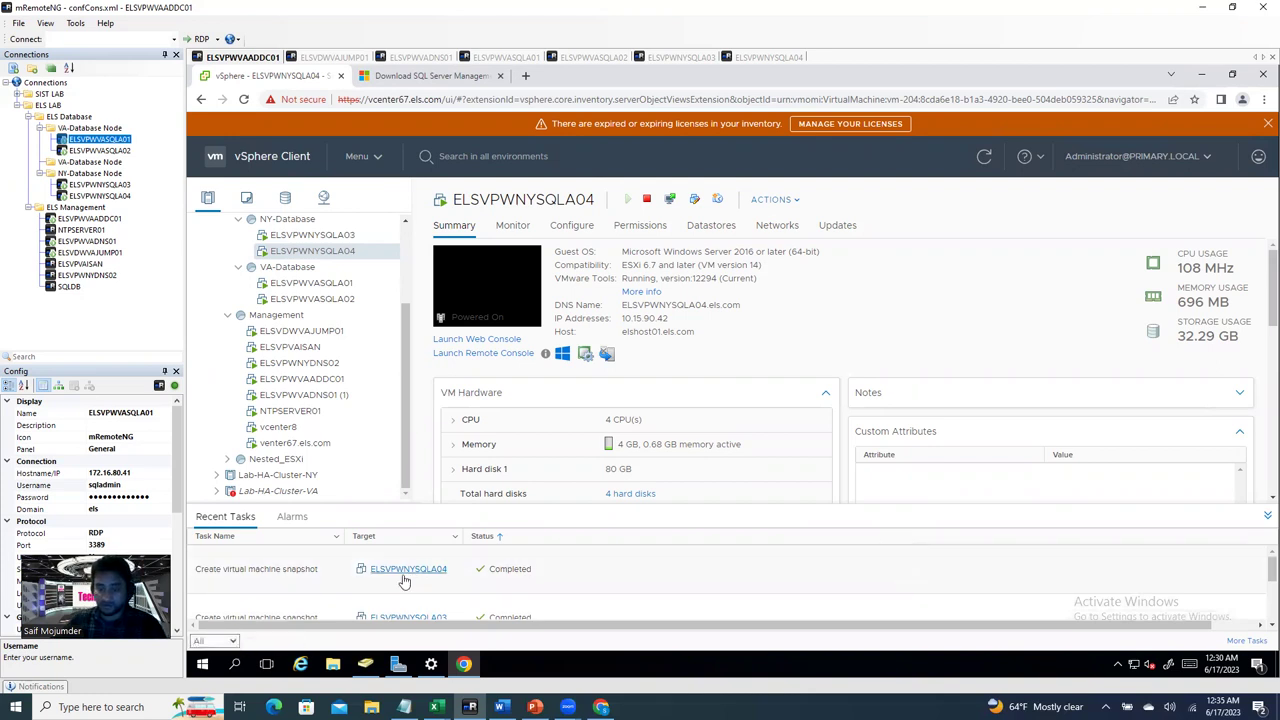
drag(1262, 568, 1262, 641)
scroll(1262, 565, up, 3)
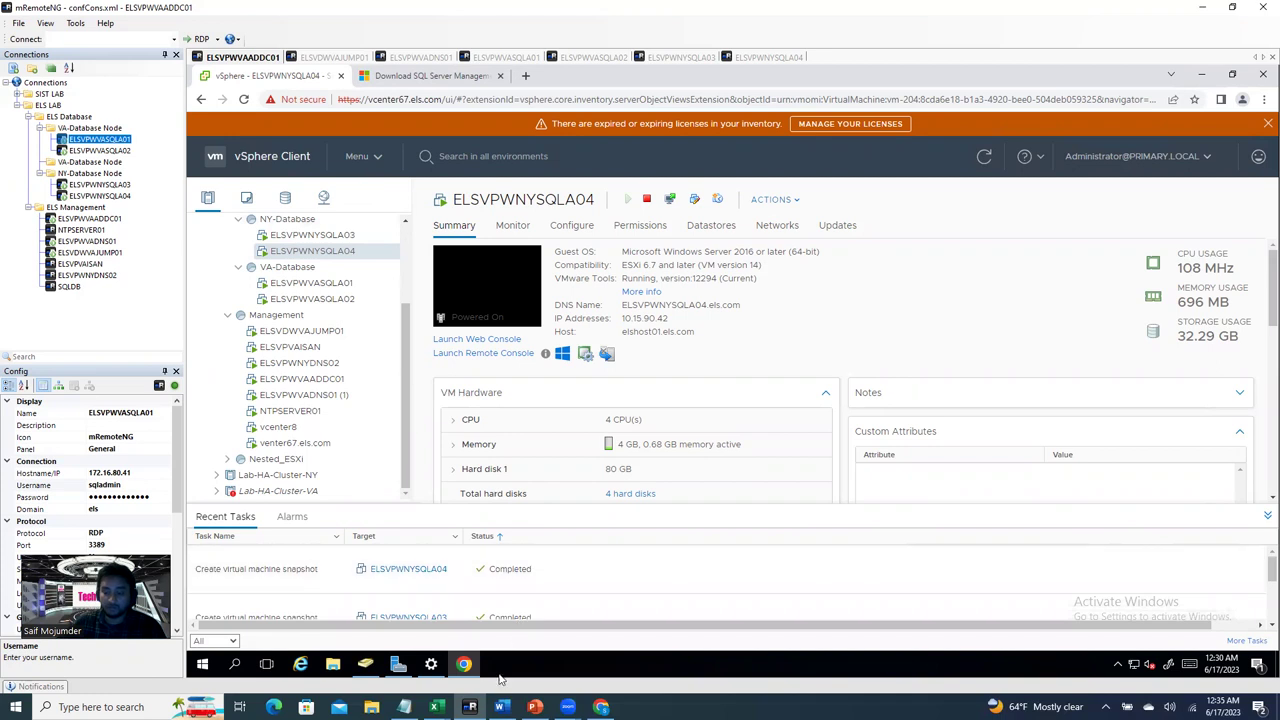
click(345, 60)
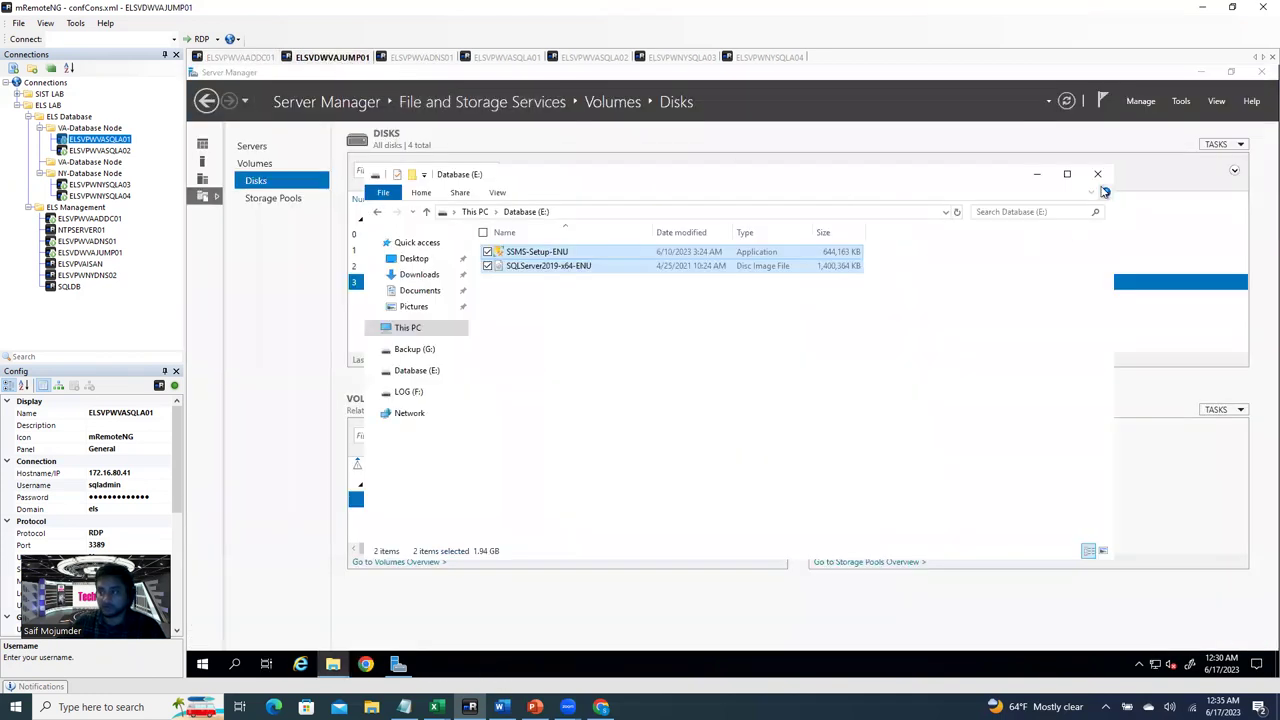
Close the Database (E:) window and settle on the ELSVPWVASQLA01 remote session
click(1097, 174)
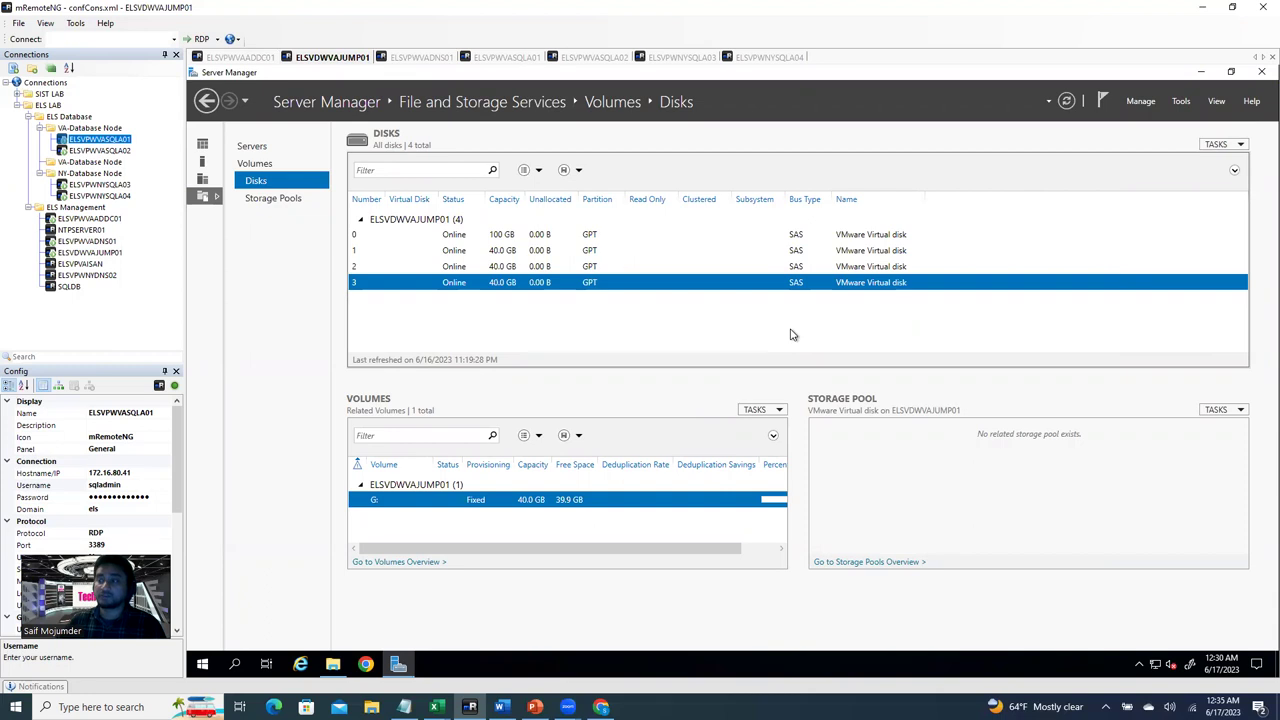
click(438, 57)
click(495, 57)
click(604, 58)
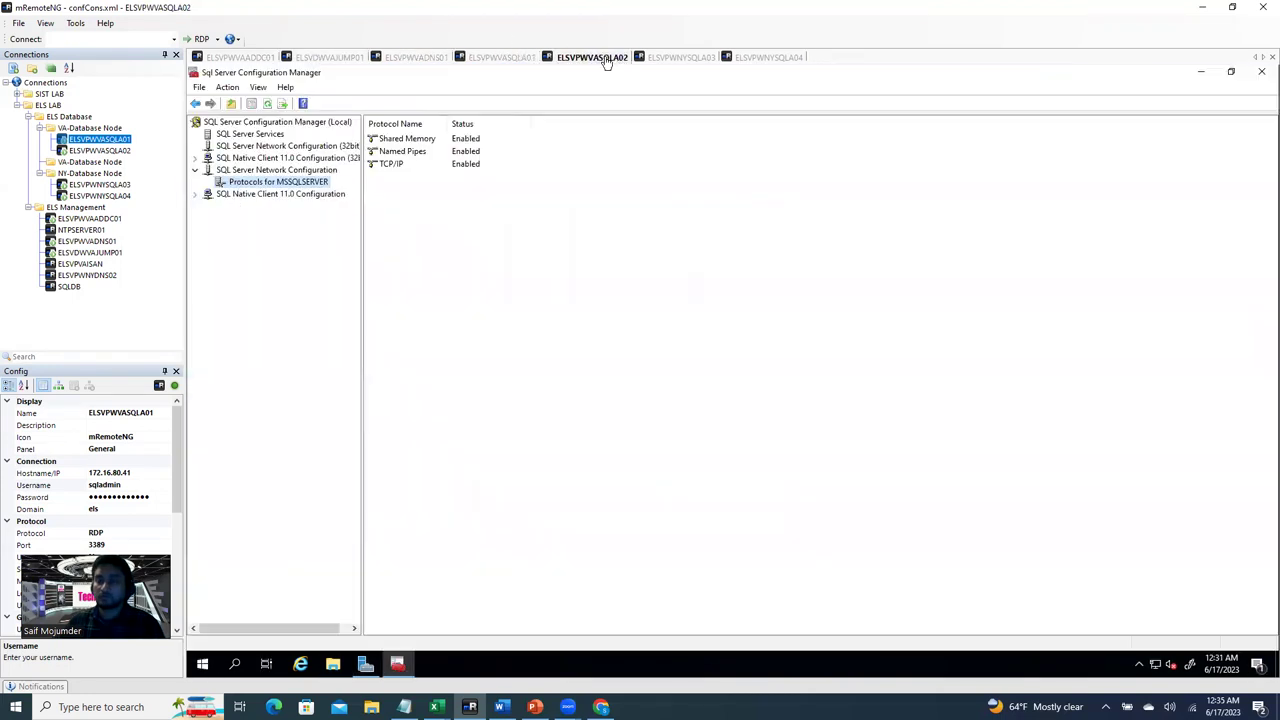
click(418, 57)
click(498, 58)
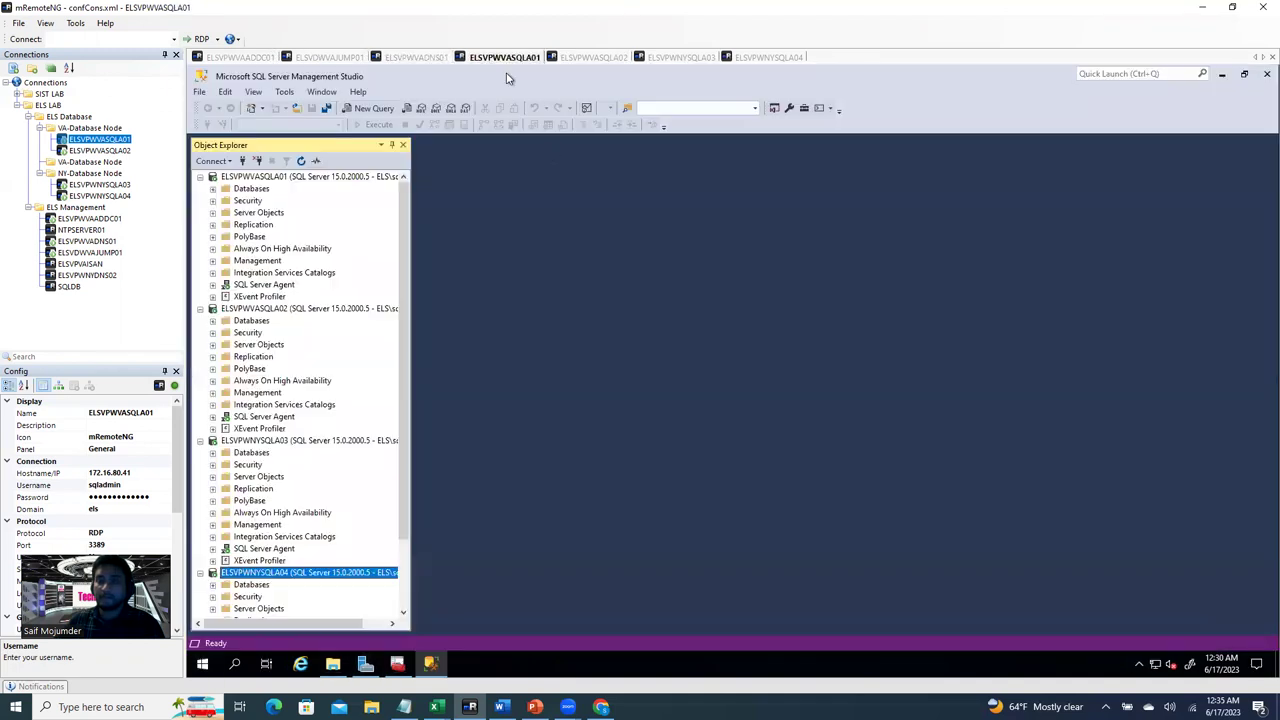
Disconnect all SQL servers, close SSMS and SQL Server Configuration Manager, and bring up Server Manager
click(297, 182)
click(259, 162)
click(259, 162)
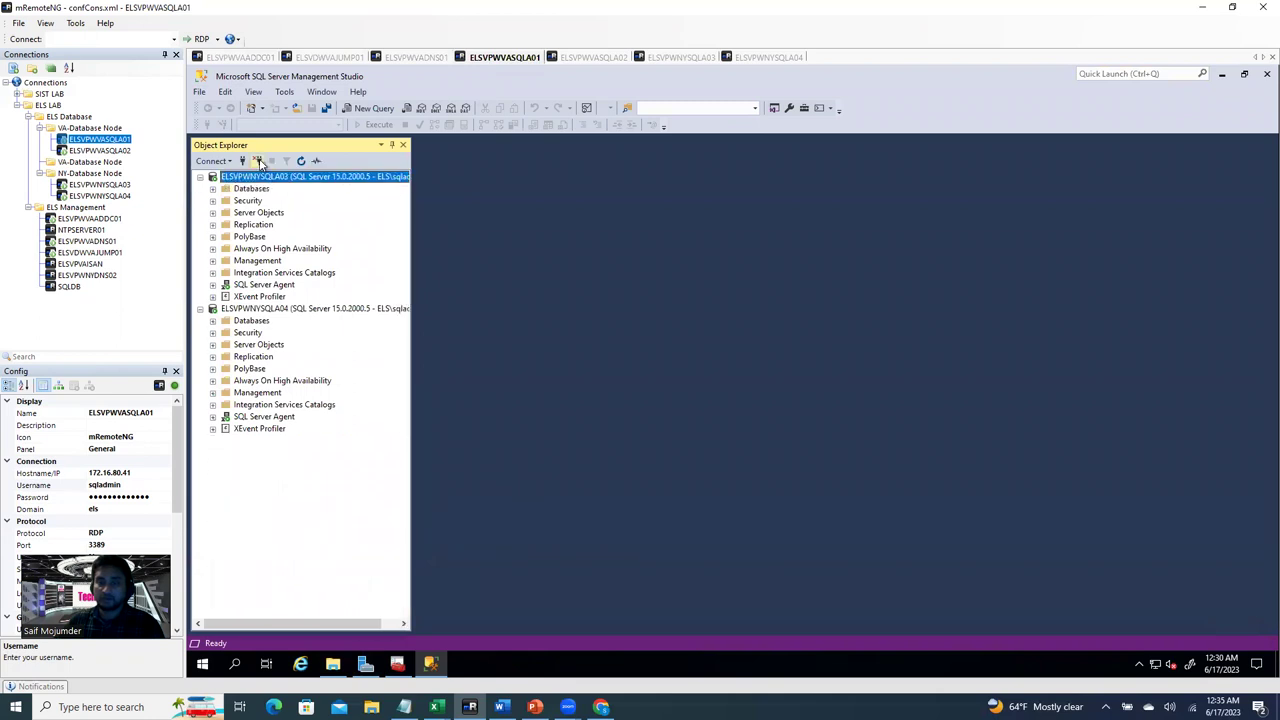
click(259, 162)
click(260, 163)
click(1266, 74)
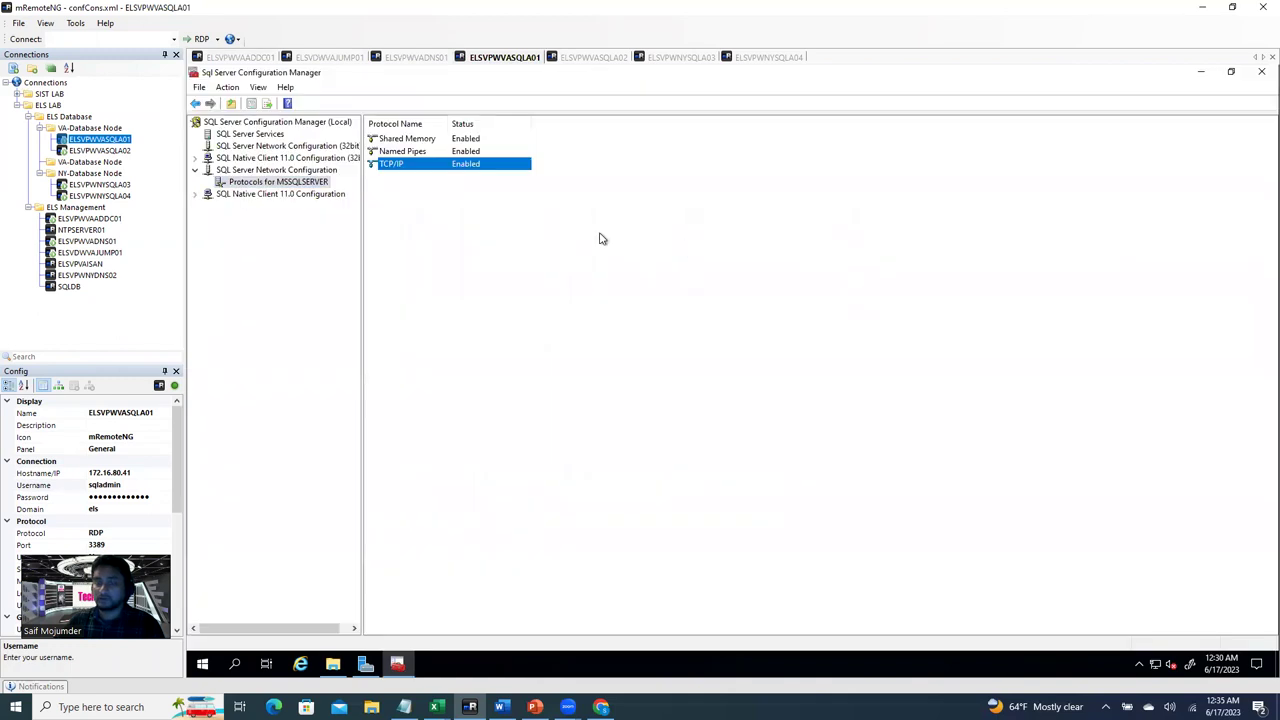
click(1261, 71)
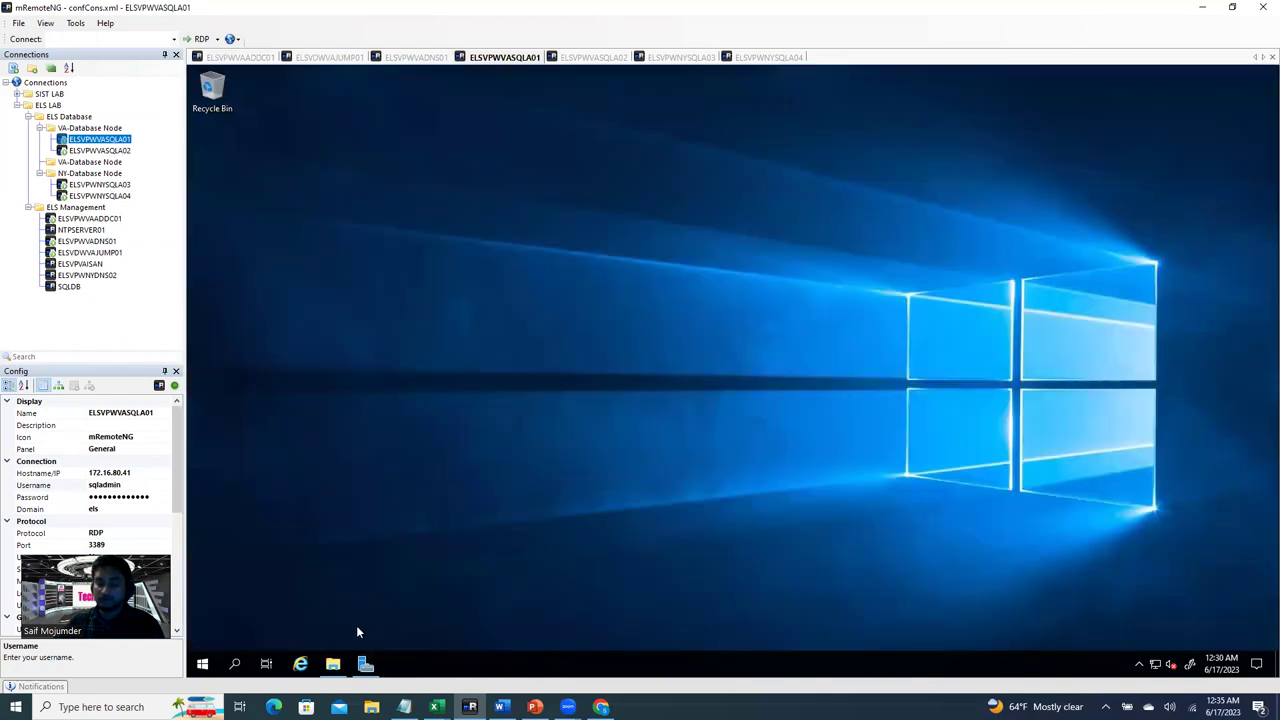
click(365, 664)
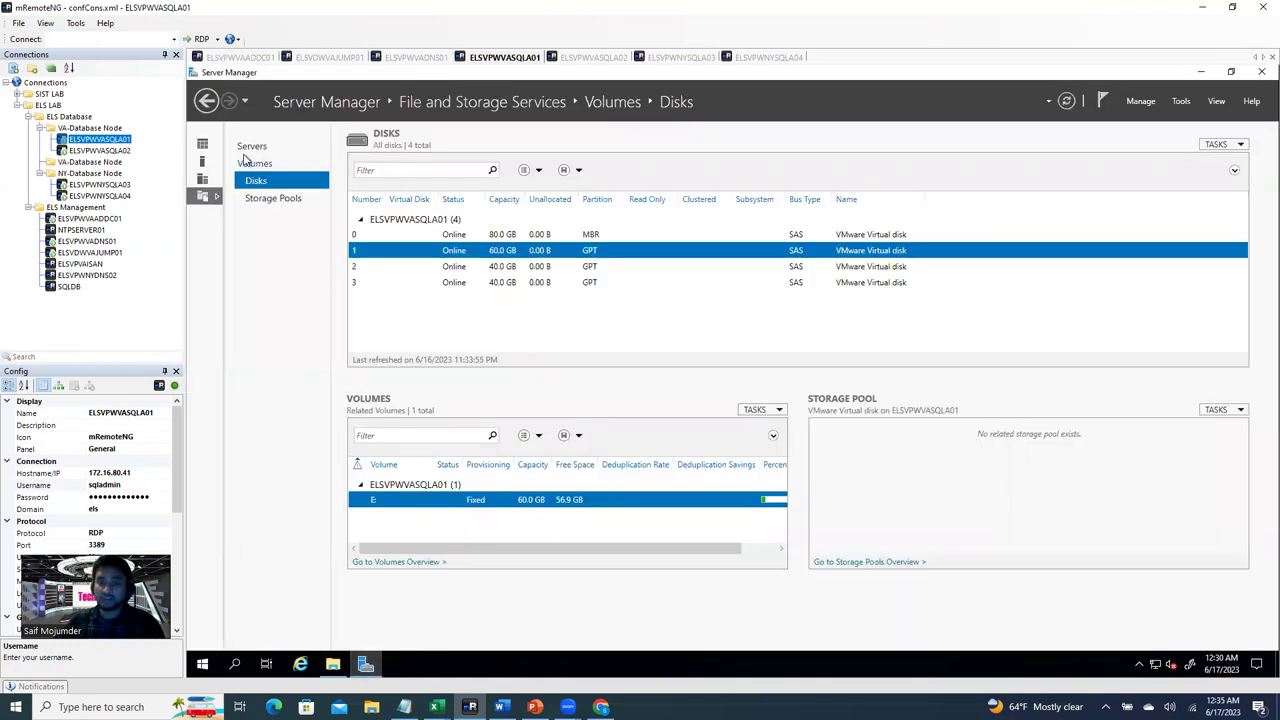
Start the Add Roles and Features wizard with role-based installation on the local destination server
click(207, 151)
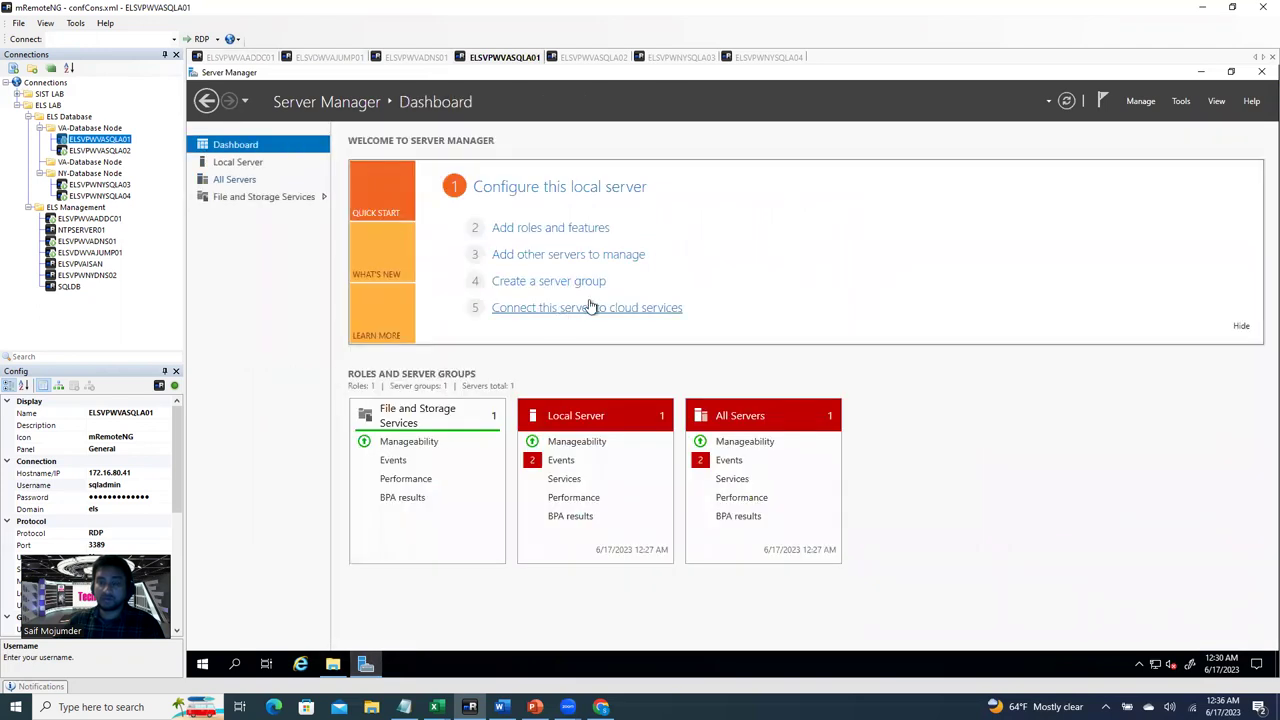
click(571, 230)
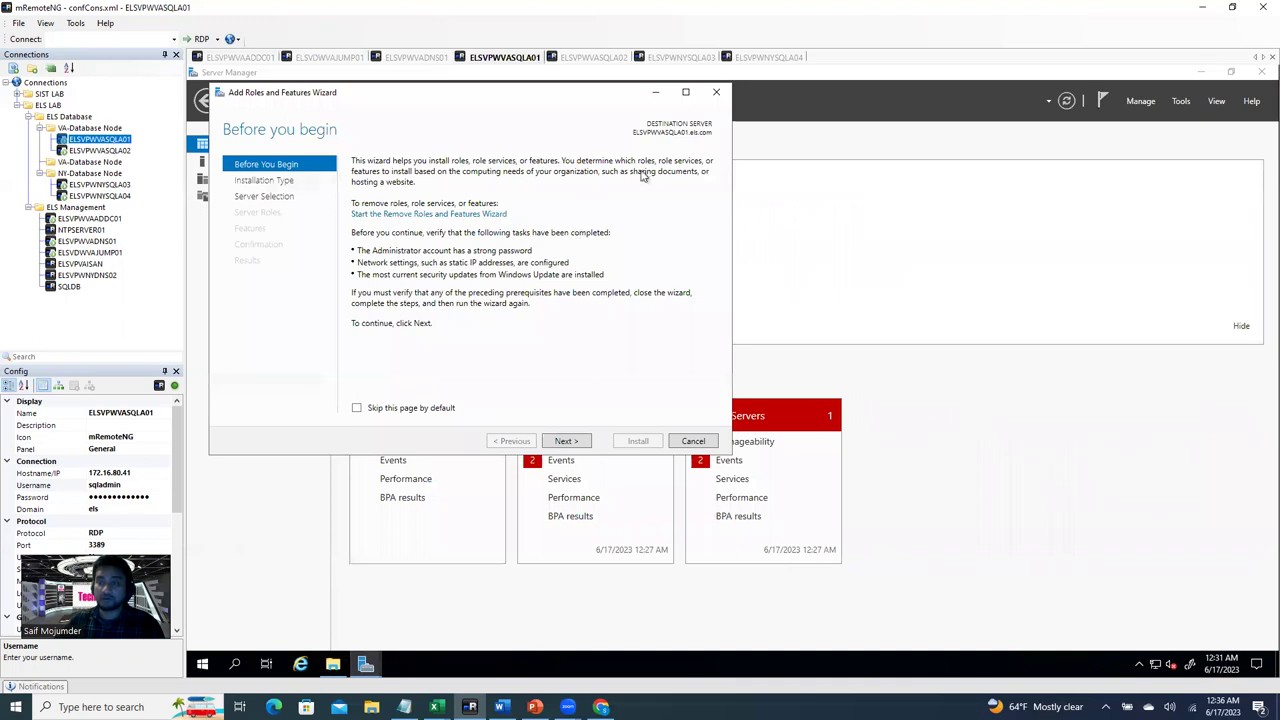
click(717, 92)
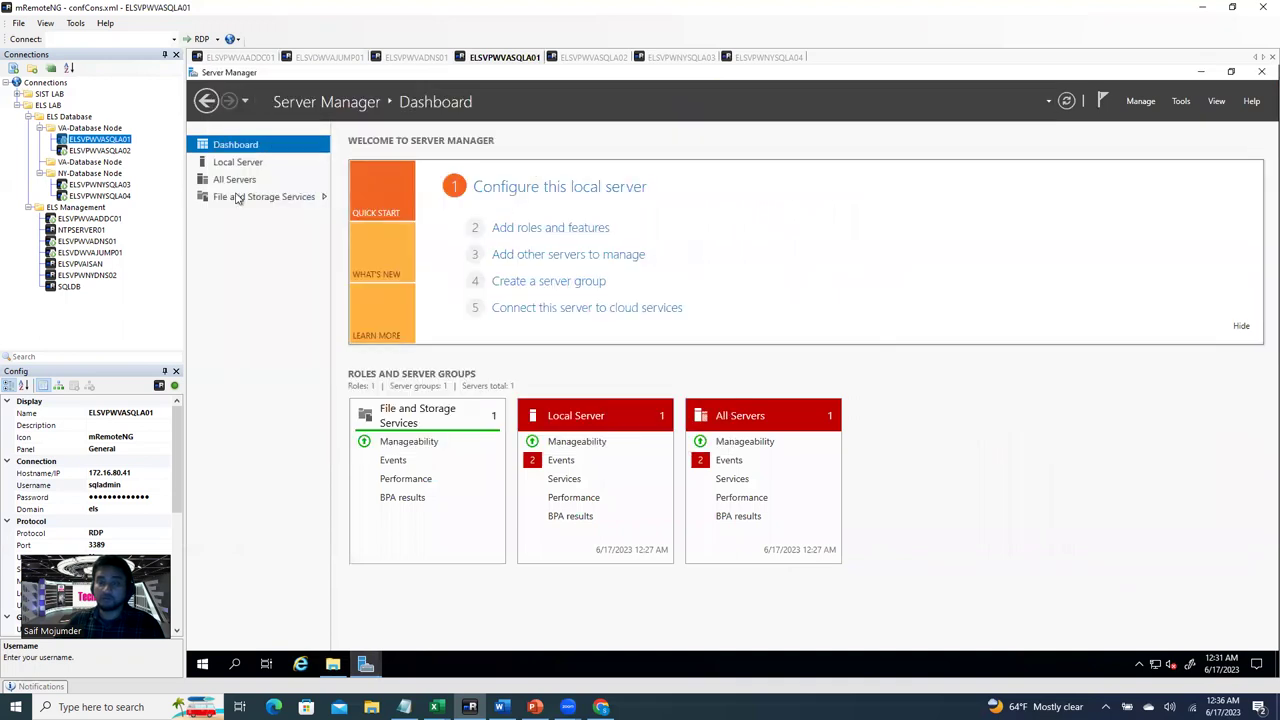
click(531, 229)
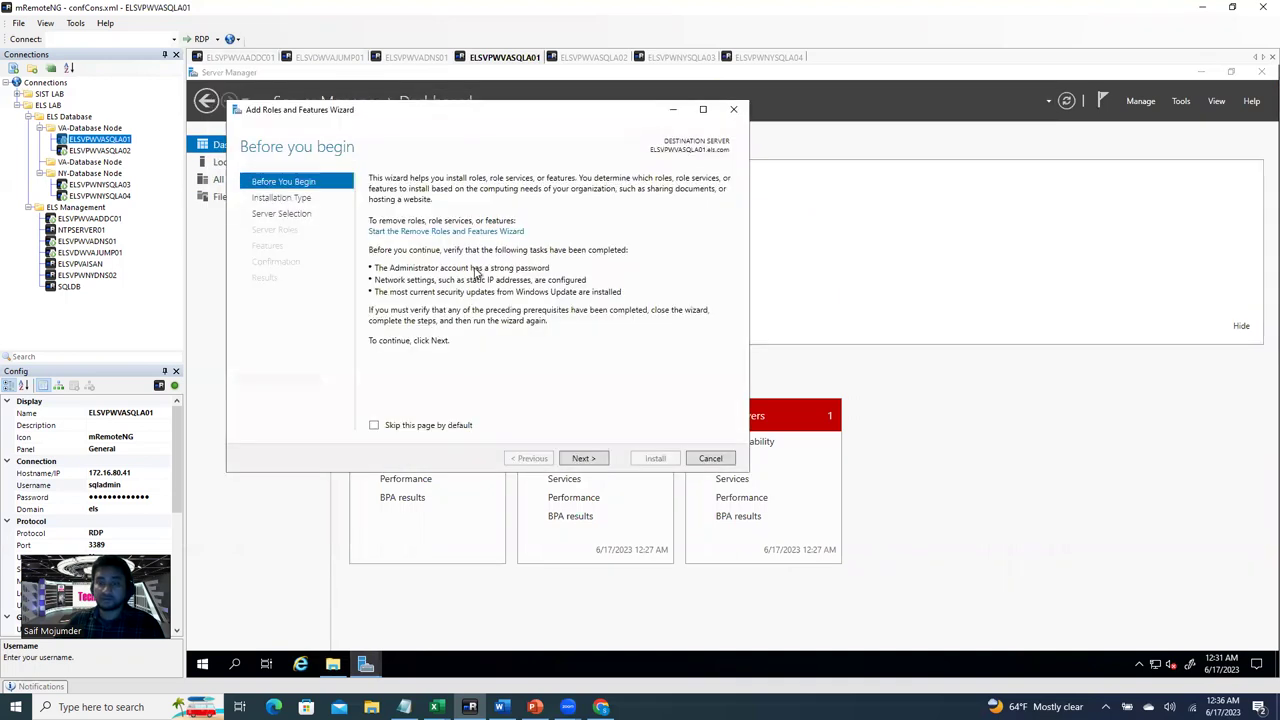
click(588, 460)
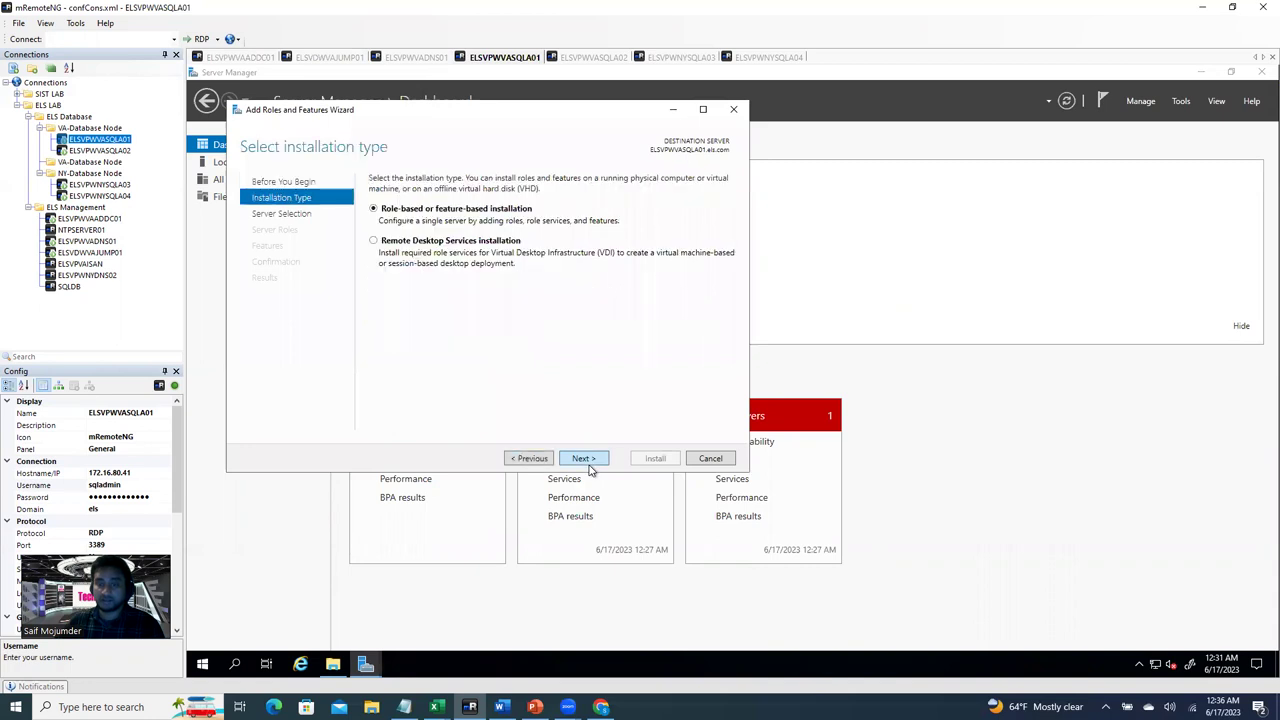
click(588, 460)
click(588, 458)
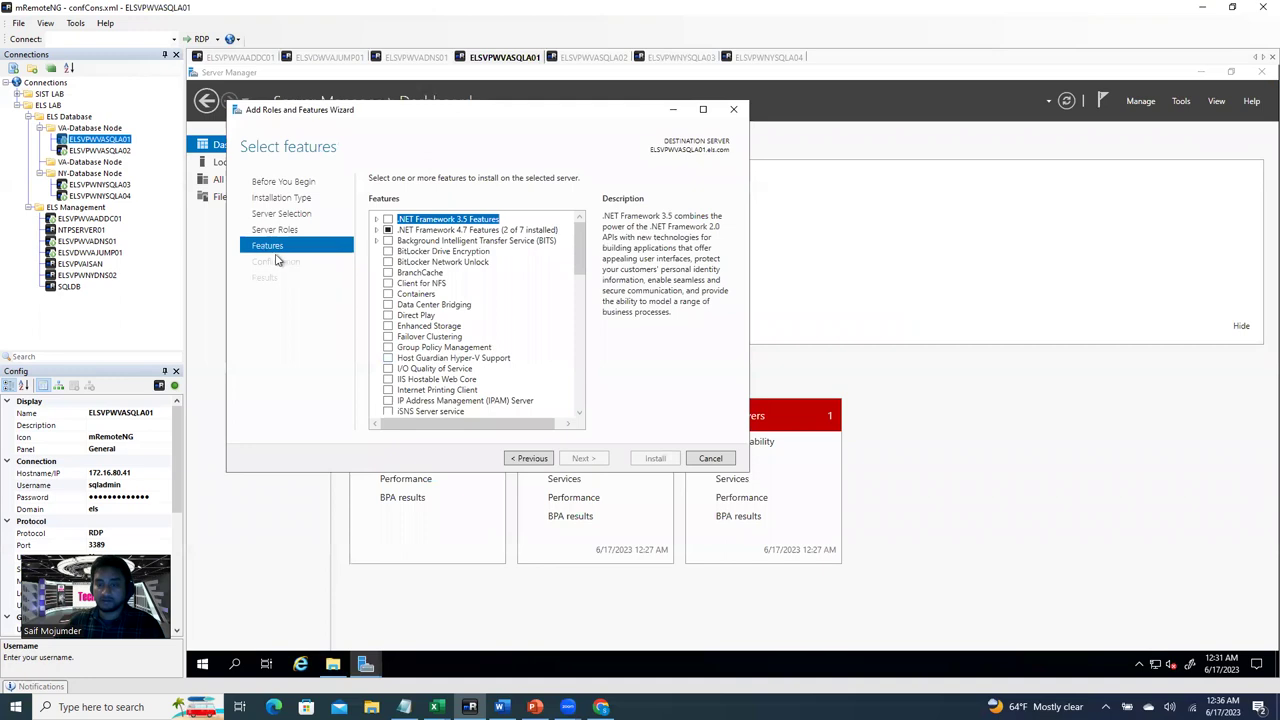
Install Failover Clustering with management tools and automatic restart, then go to ELSVPWVASQLA02
click(389, 337)
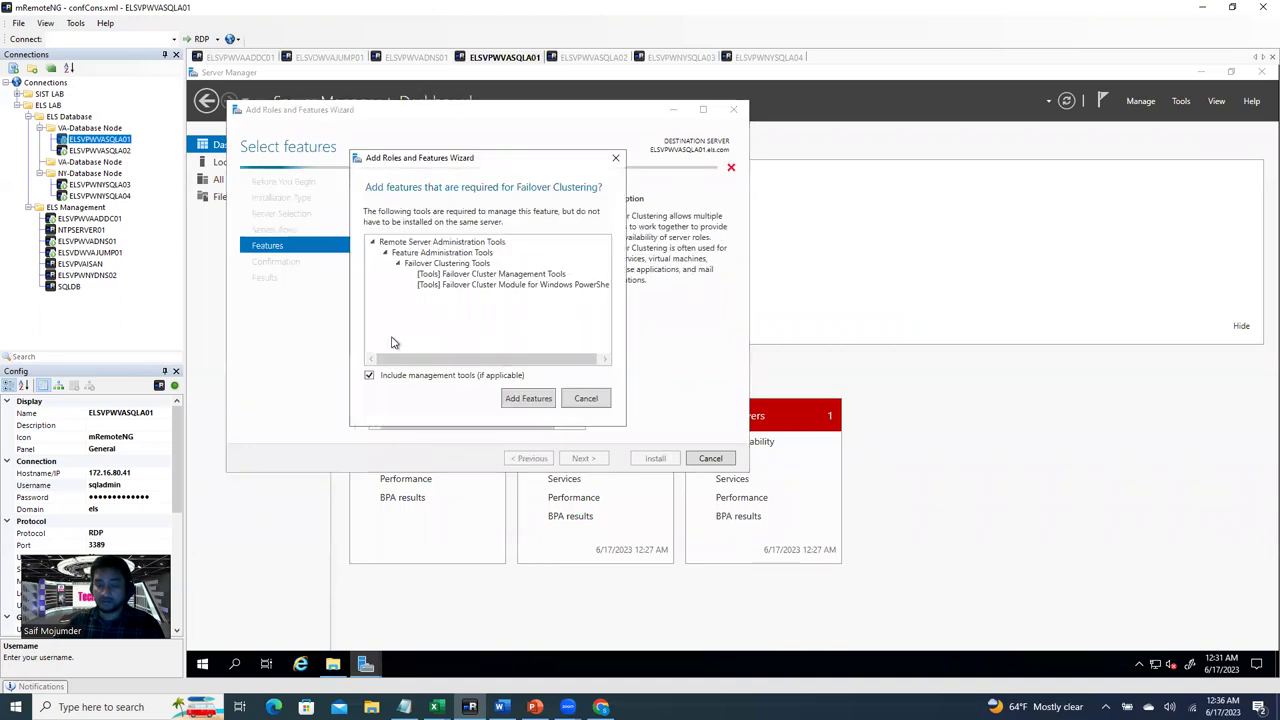
click(527, 398)
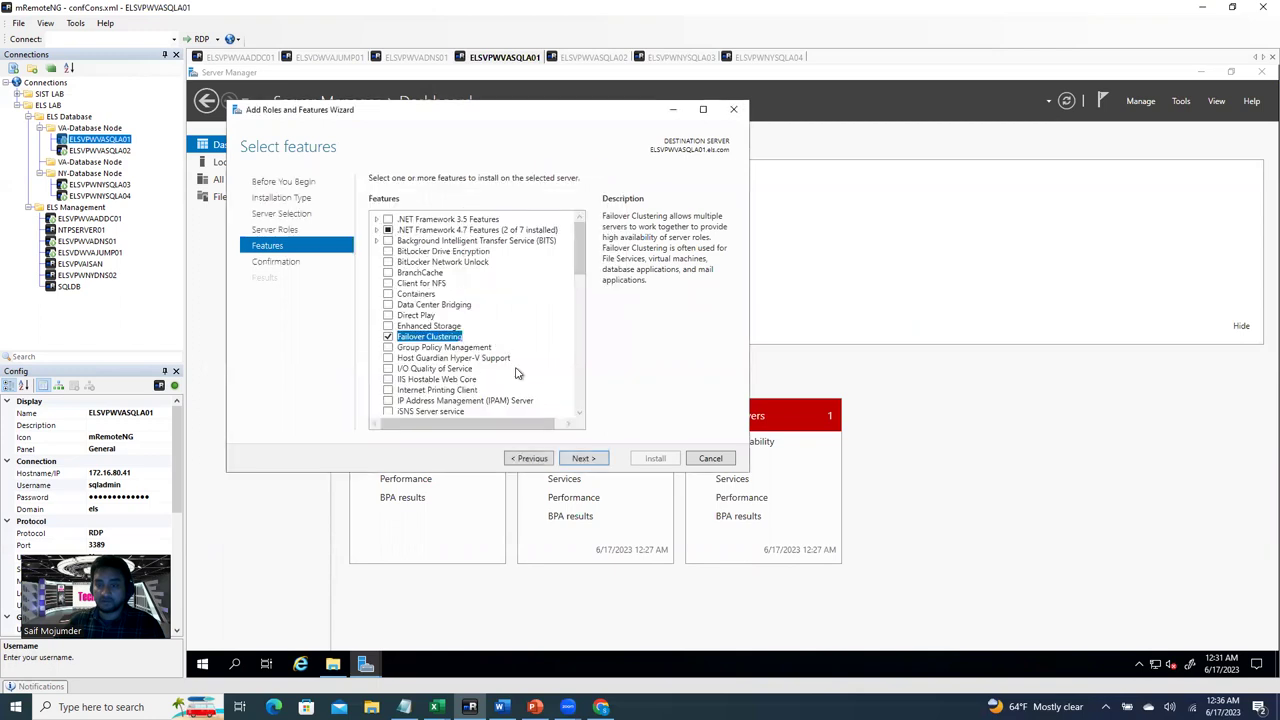
click(584, 459)
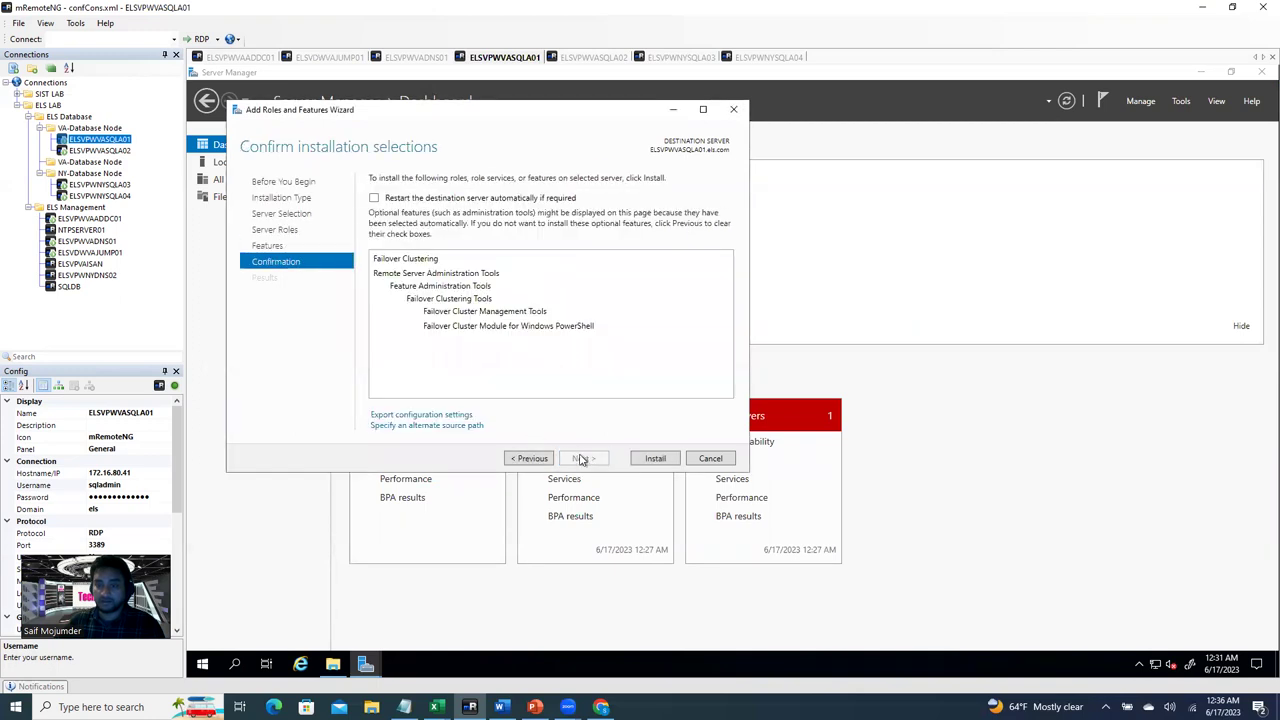
click(375, 198)
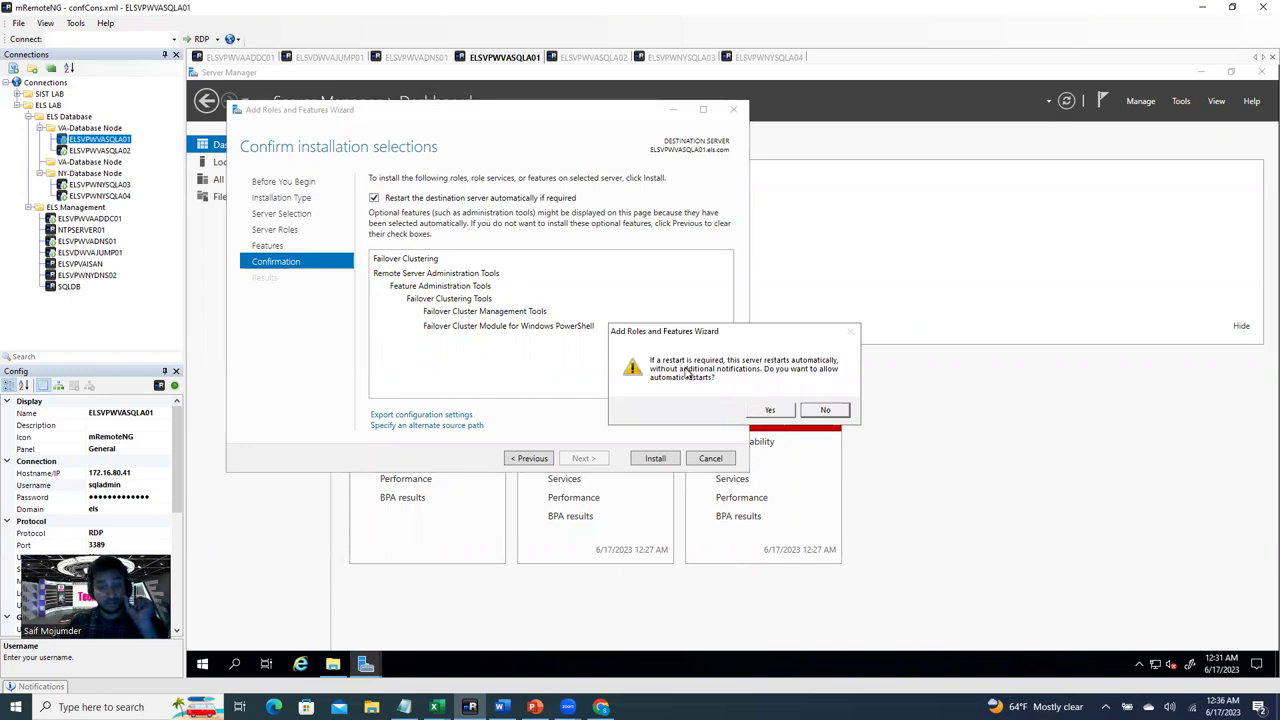
click(770, 411)
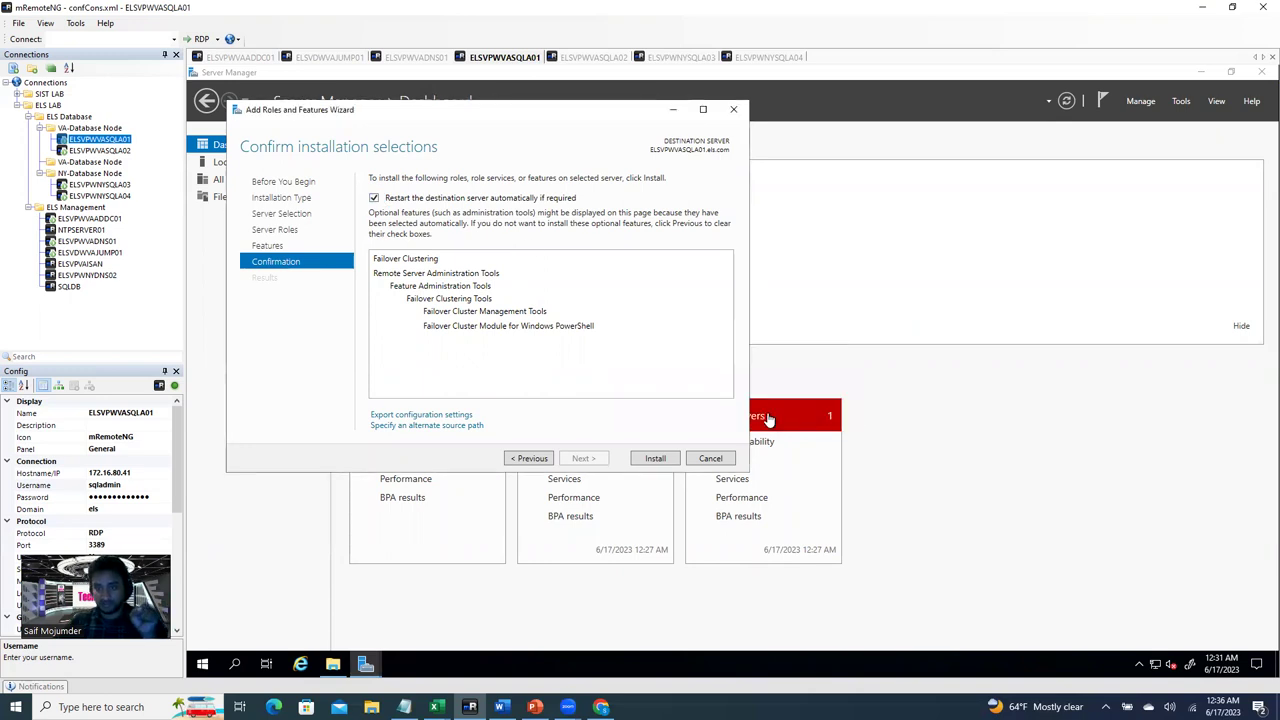
click(655, 459)
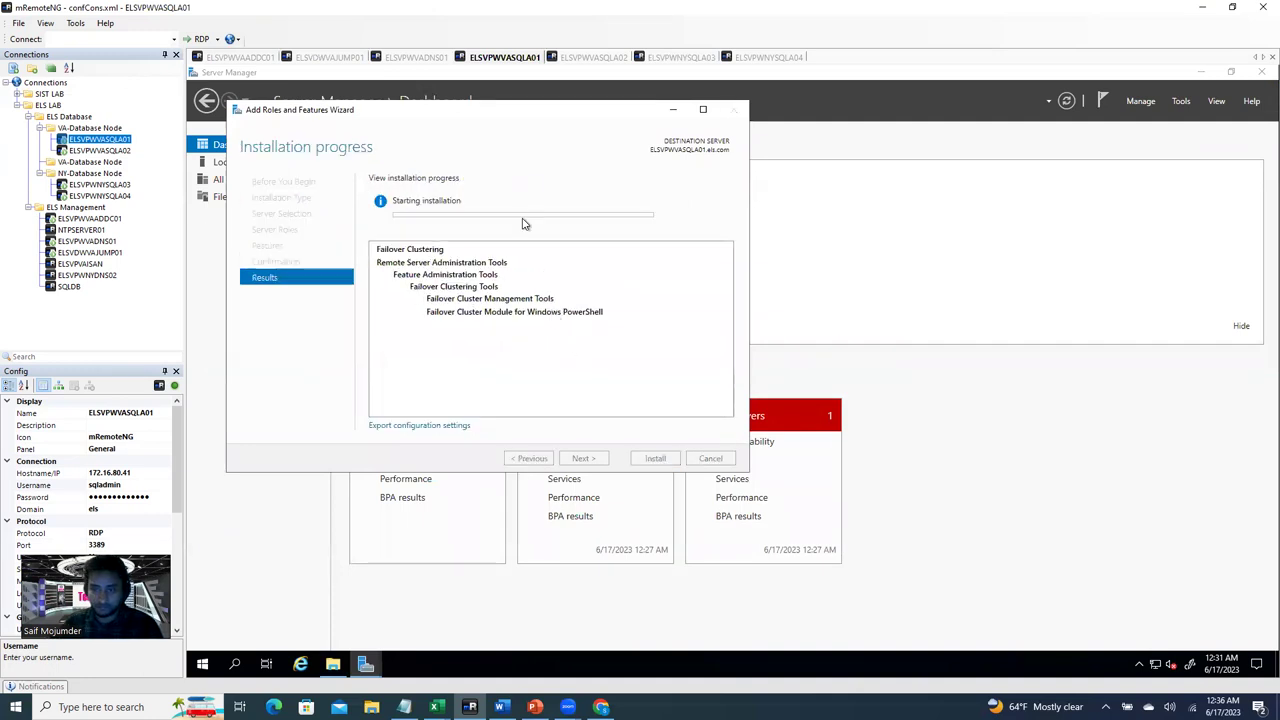
click(593, 57)
click(1261, 71)
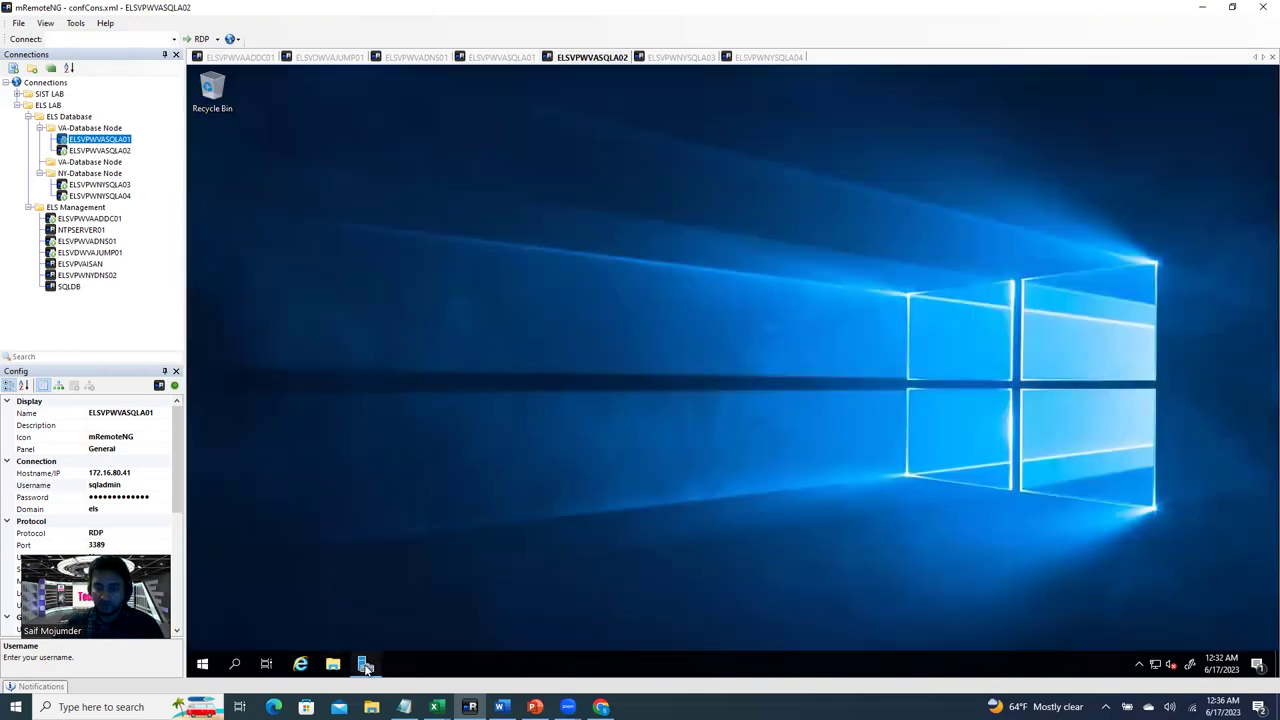
Launch the Add Roles and Features wizard on ELSVPWVASQLA02 and advance to the Features page
click(365, 664)
click(535, 229)
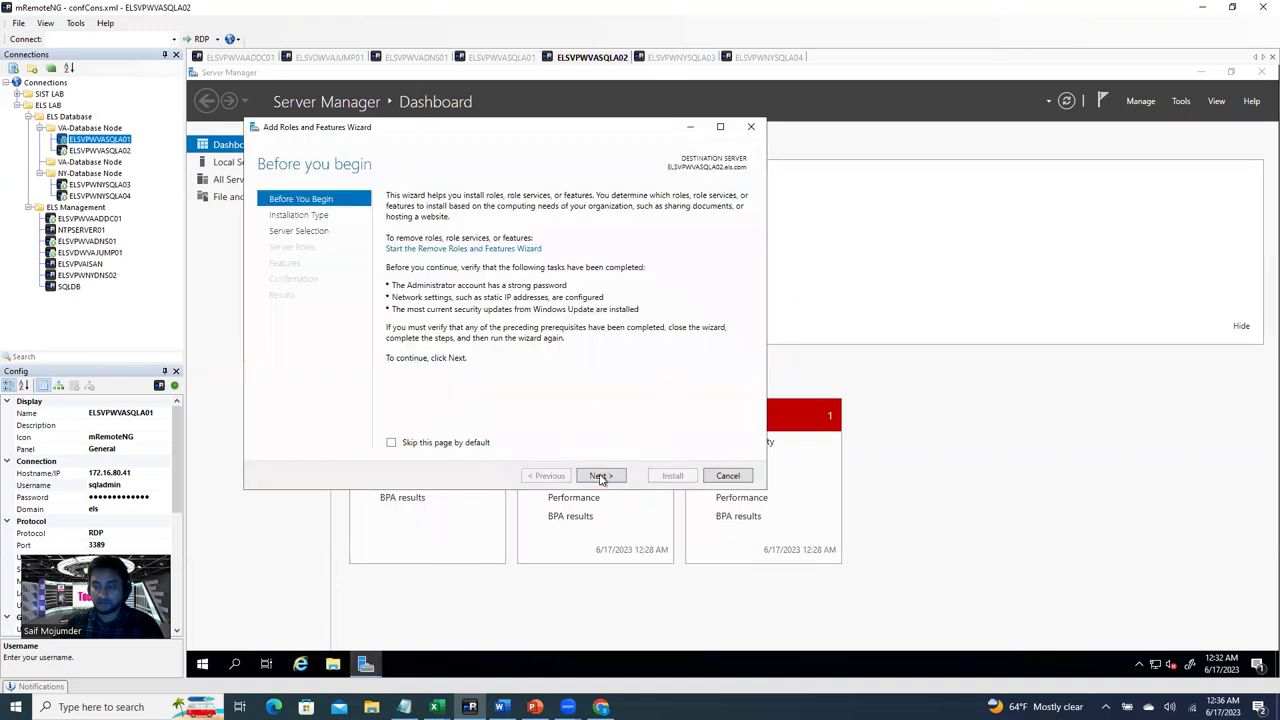
click(601, 476)
click(609, 477)
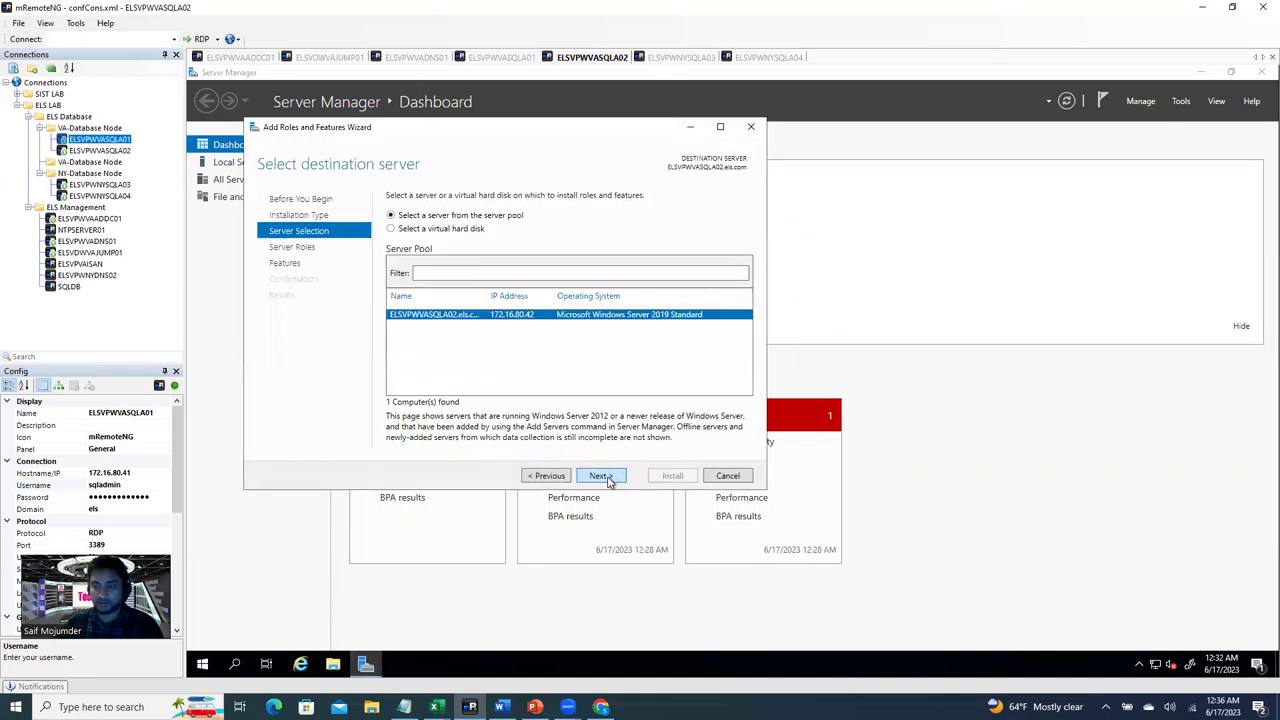
click(604, 476)
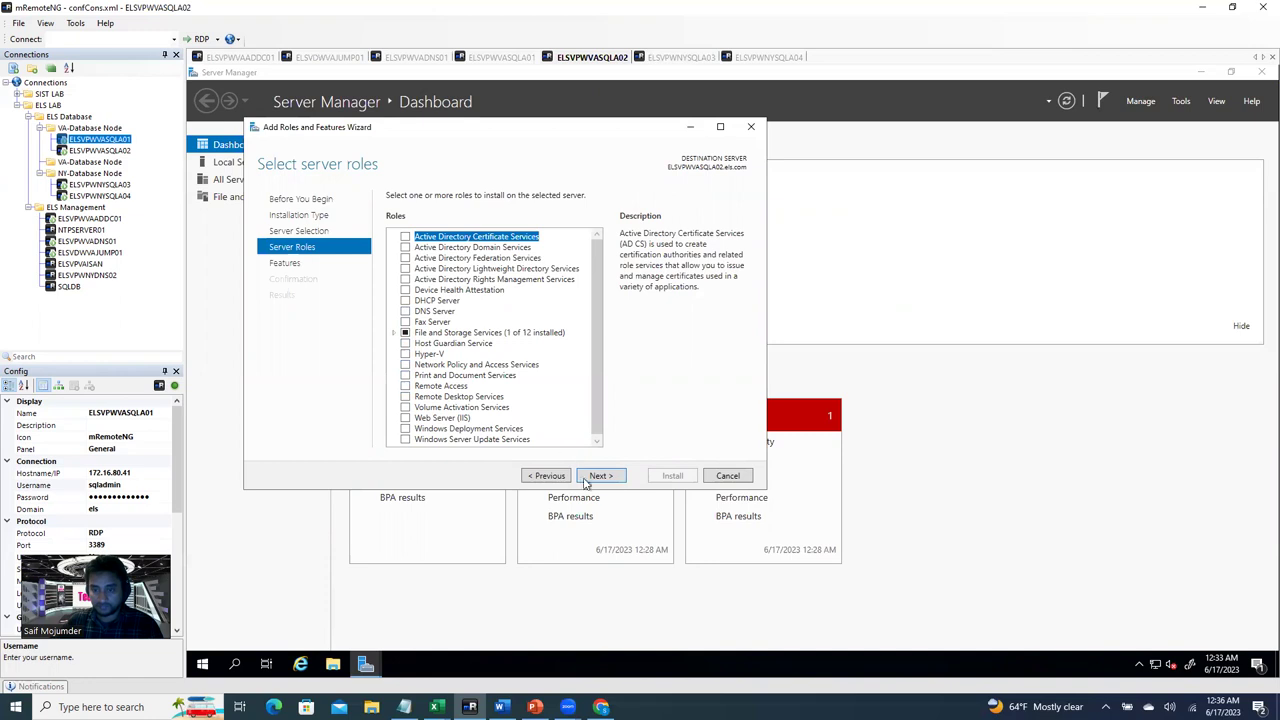
click(284, 263)
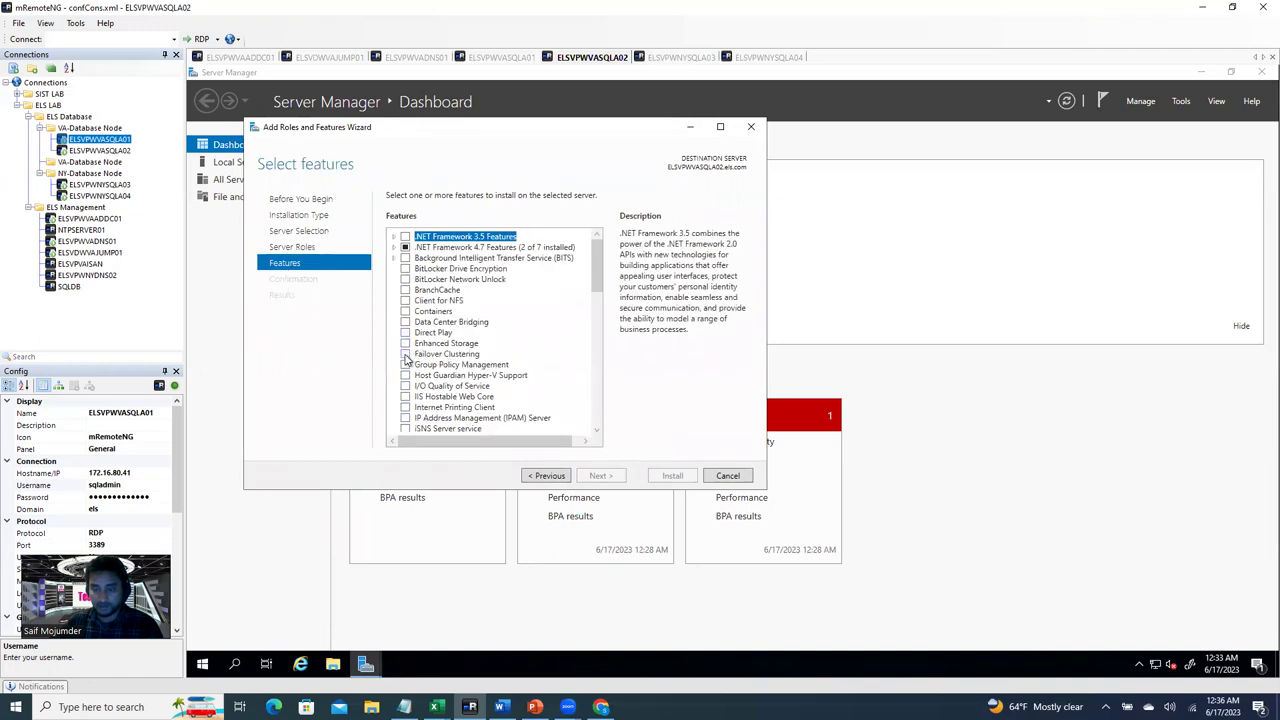
Install Failover Clustering with its management tools, allowing automatic restart, then move to ELSVPWNYSQLA03
click(405, 355)
click(551, 420)
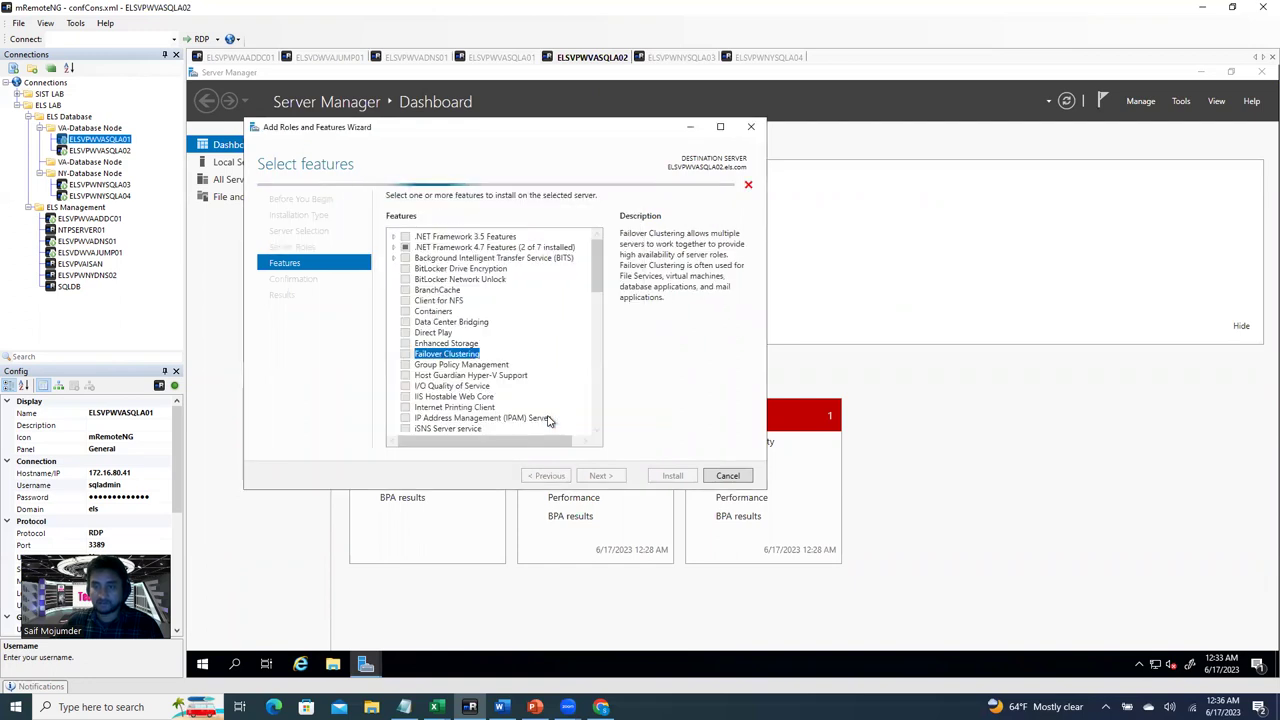
click(601, 476)
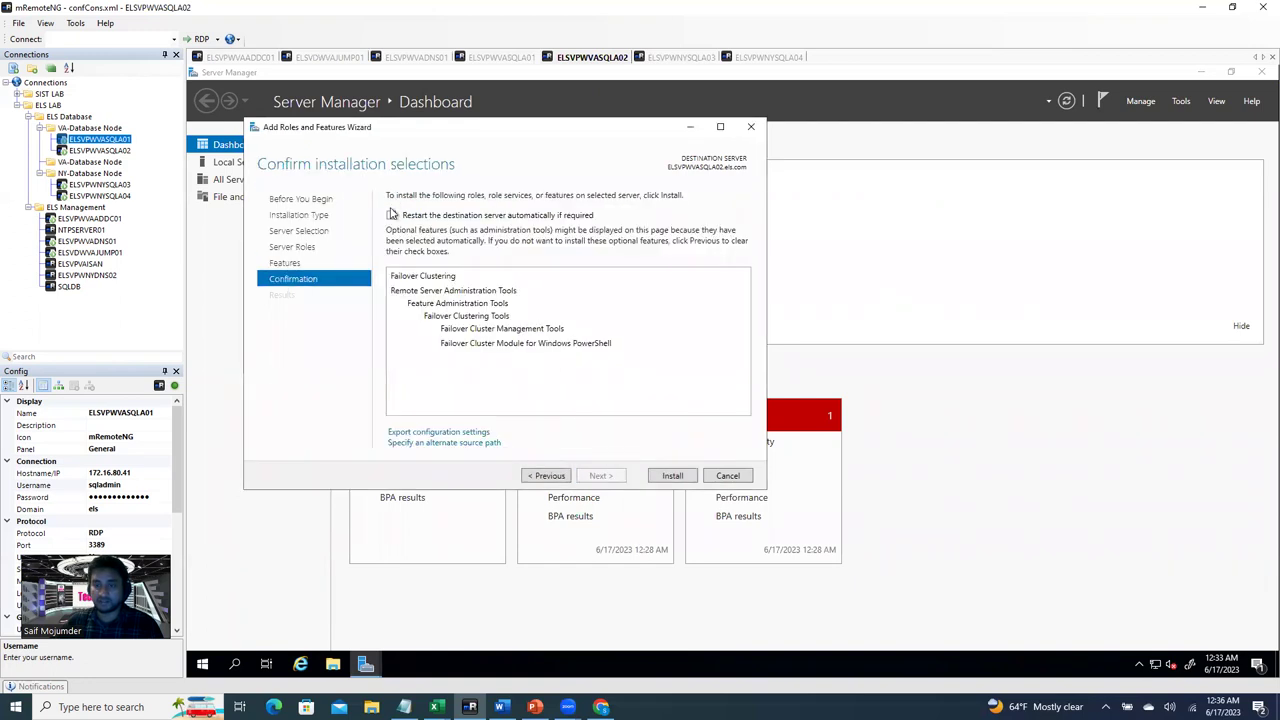
click(392, 216)
click(768, 410)
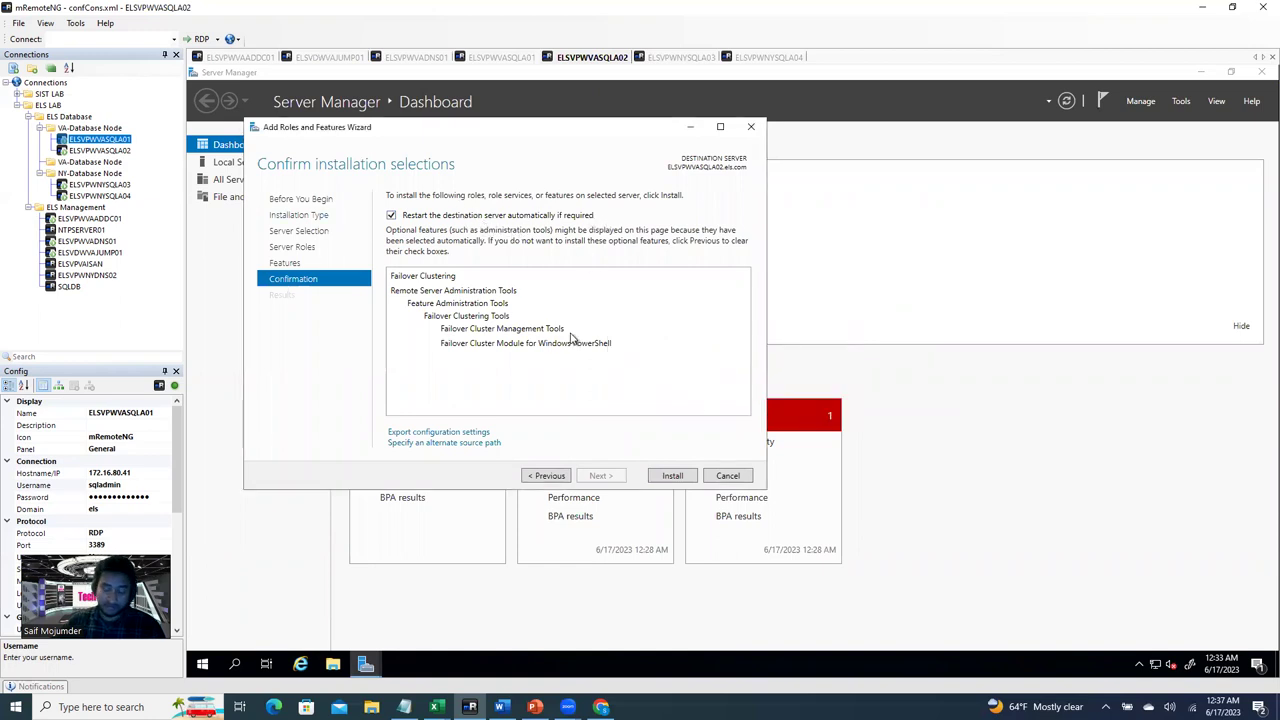
click(679, 477)
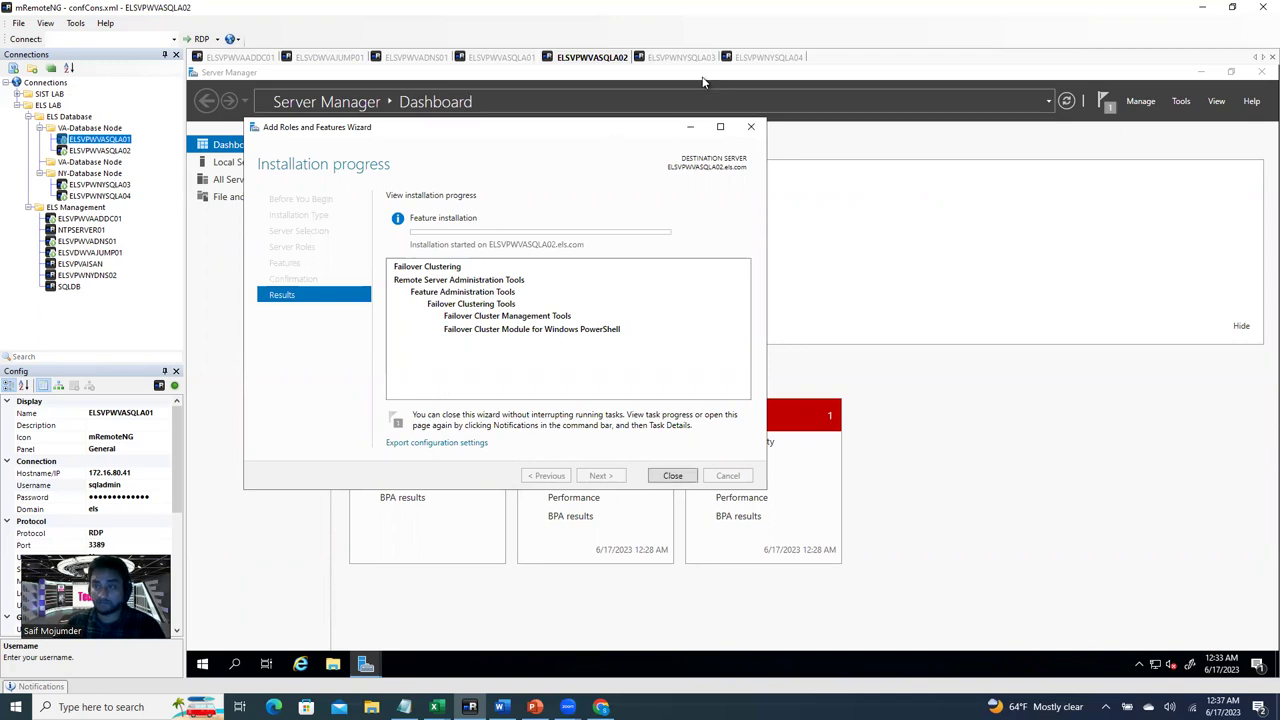
click(680, 57)
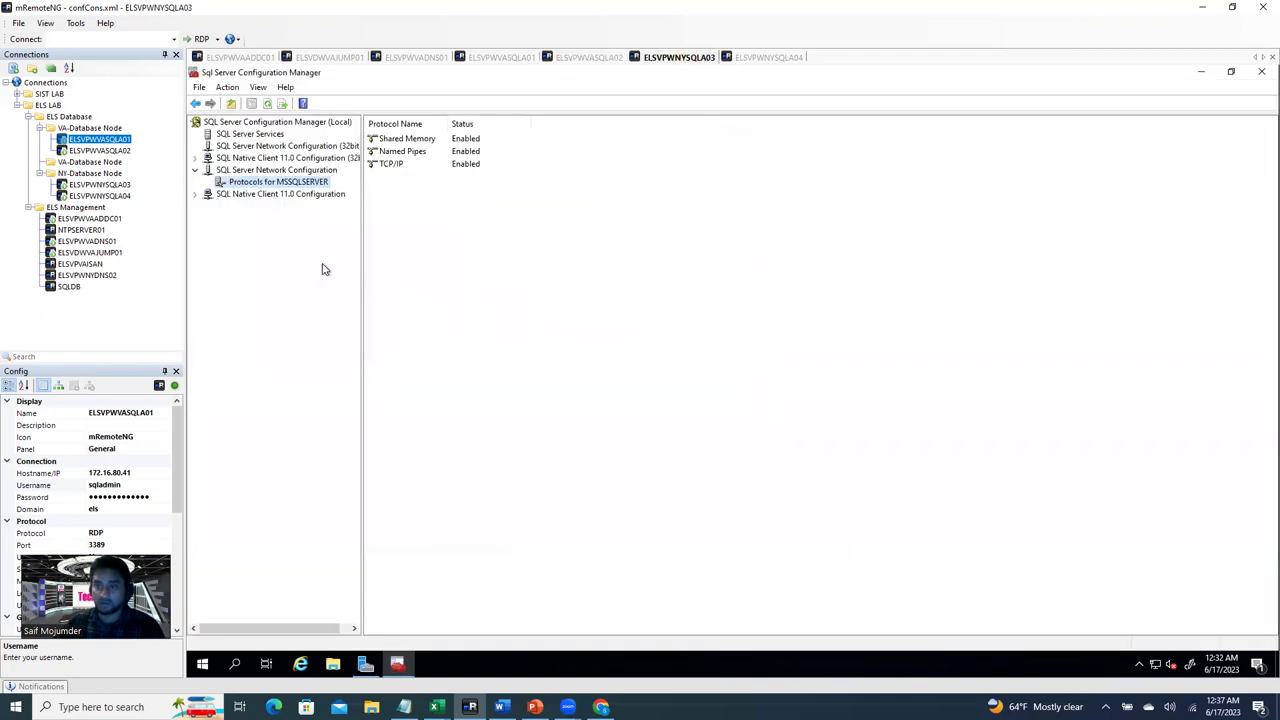
Close SQL Server Configuration Manager and run Add Roles and Features on ELSVPWNYSQLA03 through to Features
click(1261, 72)
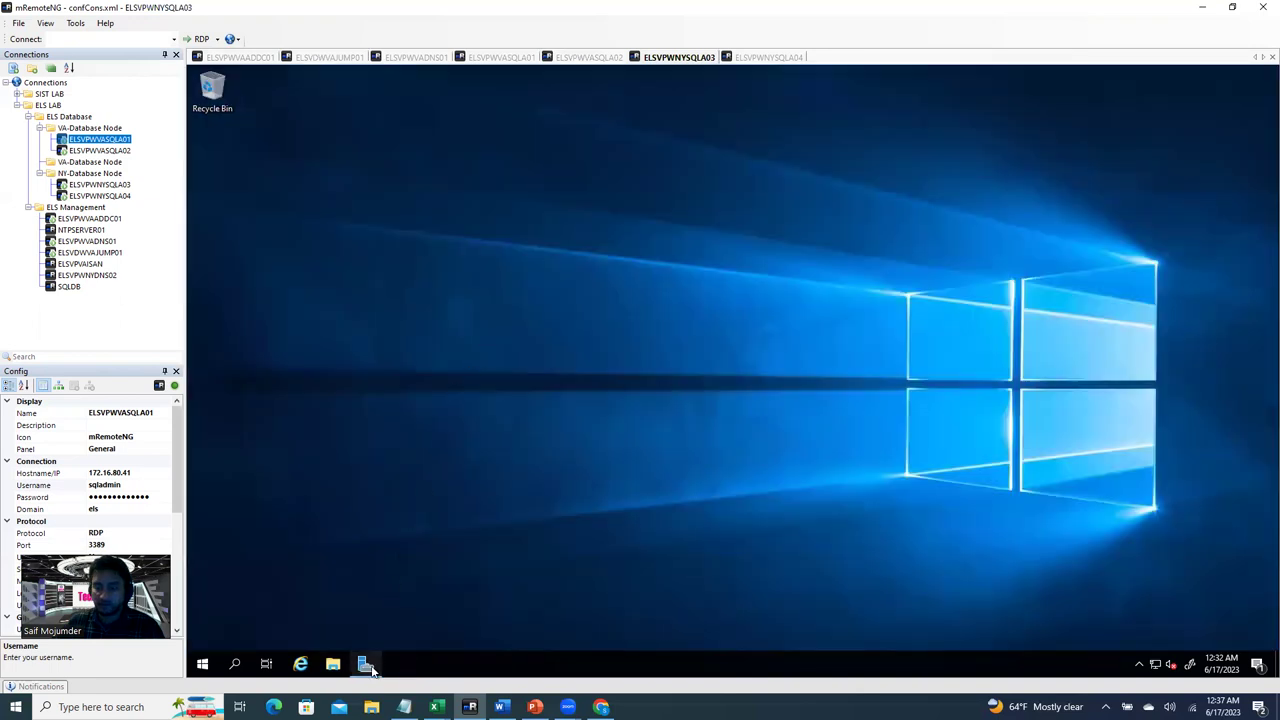
click(366, 665)
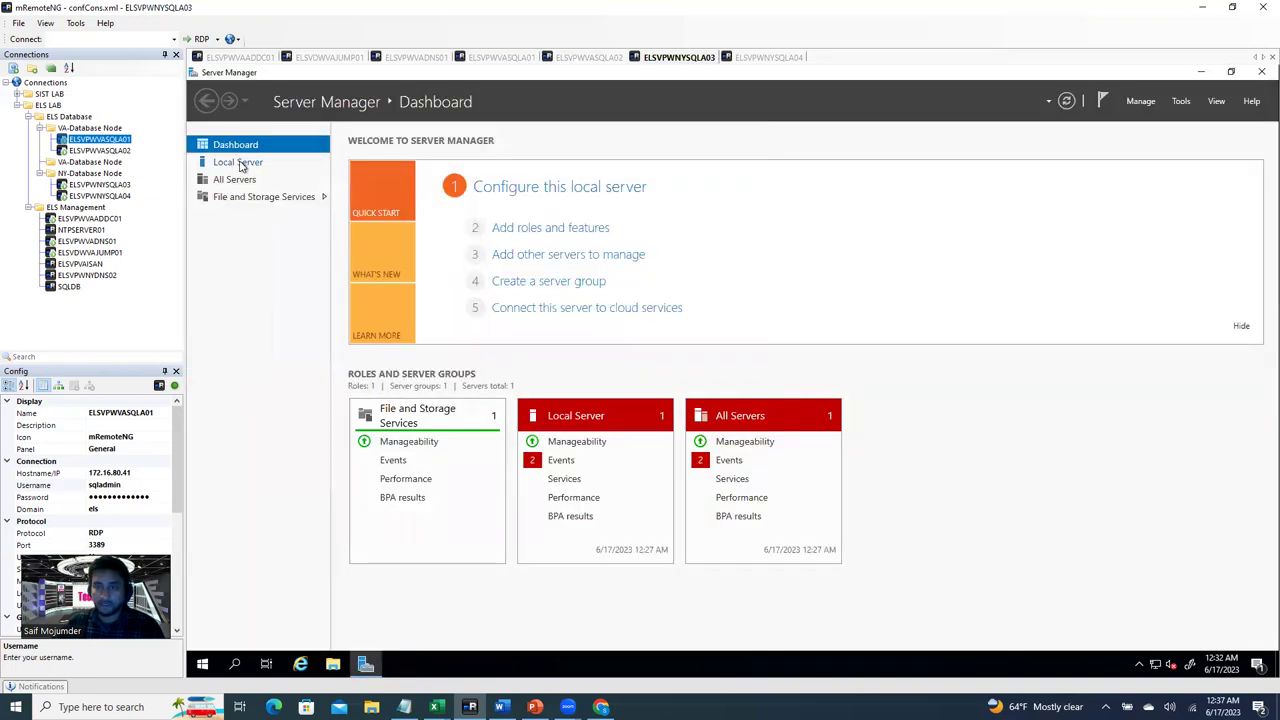
click(543, 229)
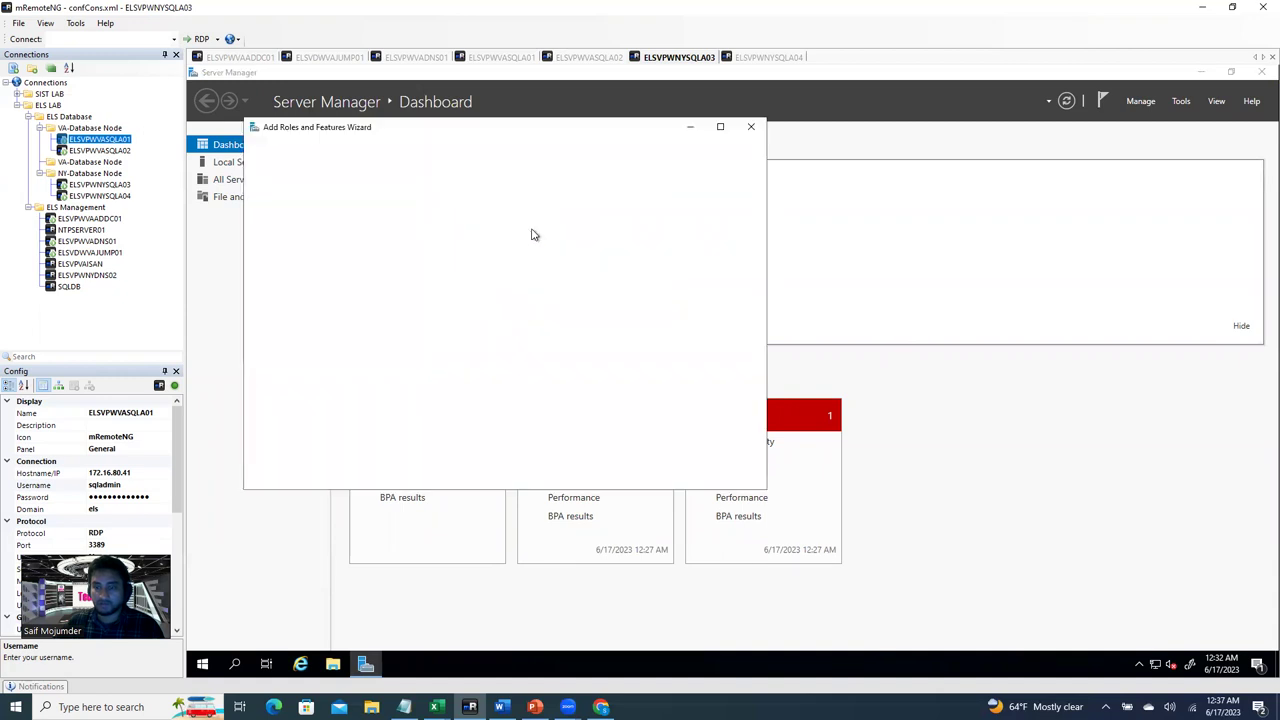
click(600, 477)
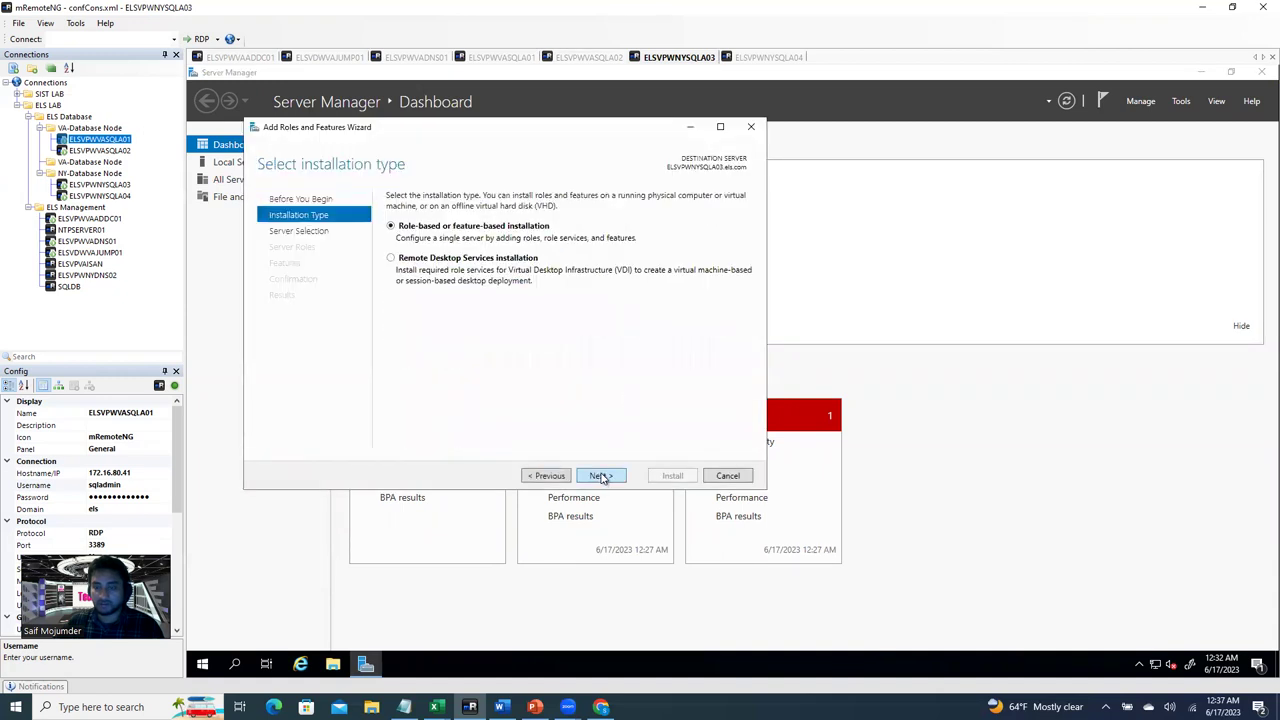
click(600, 477)
click(601, 477)
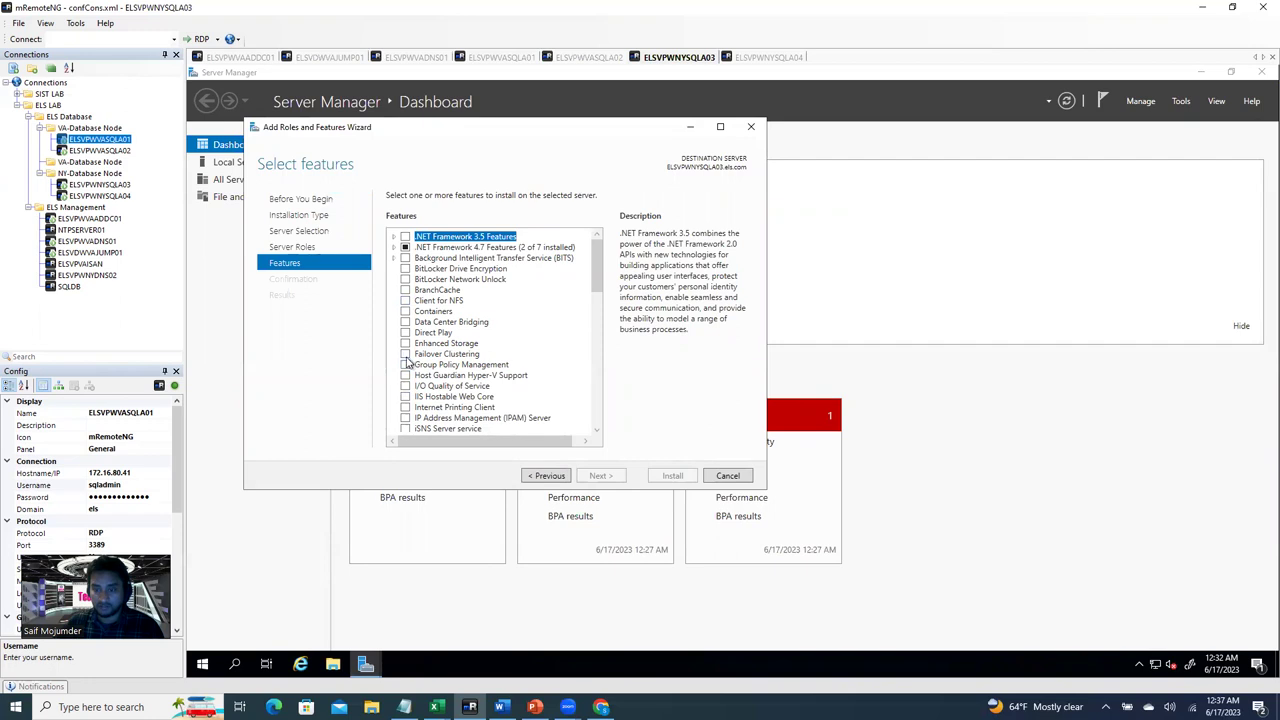
Install Failover Clustering plus management tools with automatic restart, then move to ELSVPWNYSQLA04
click(405, 354)
click(556, 424)
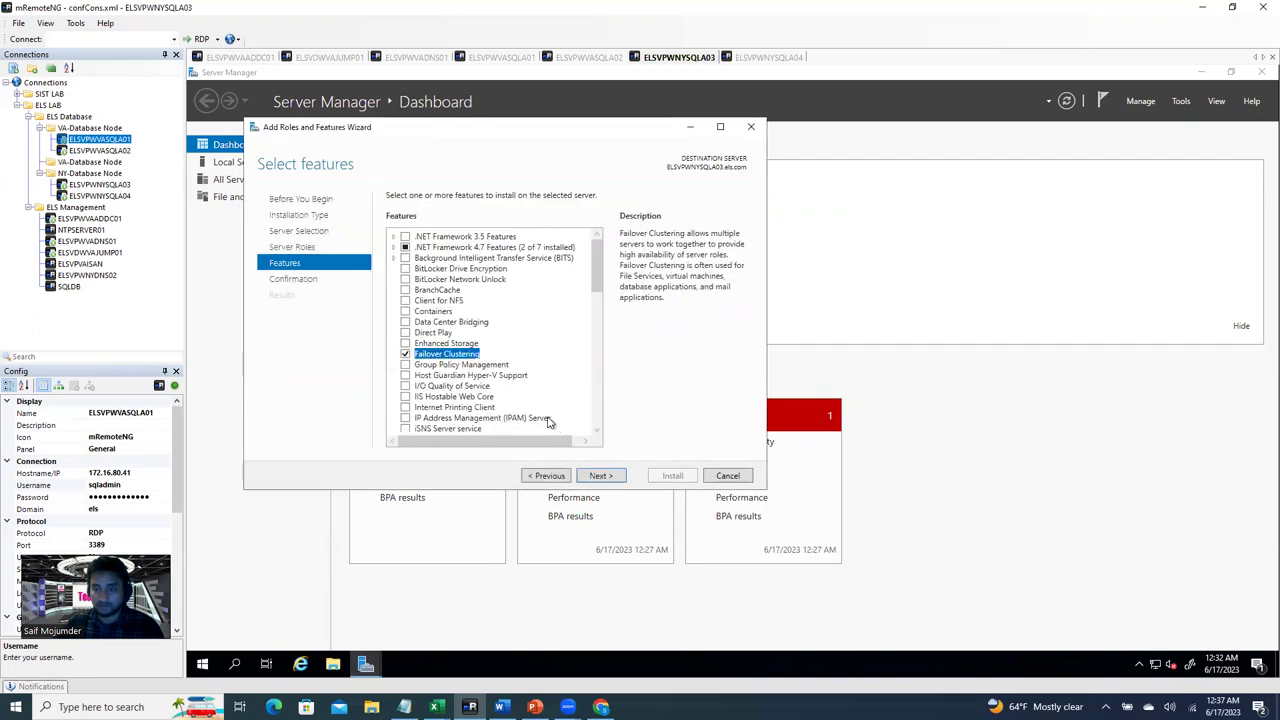
click(598, 476)
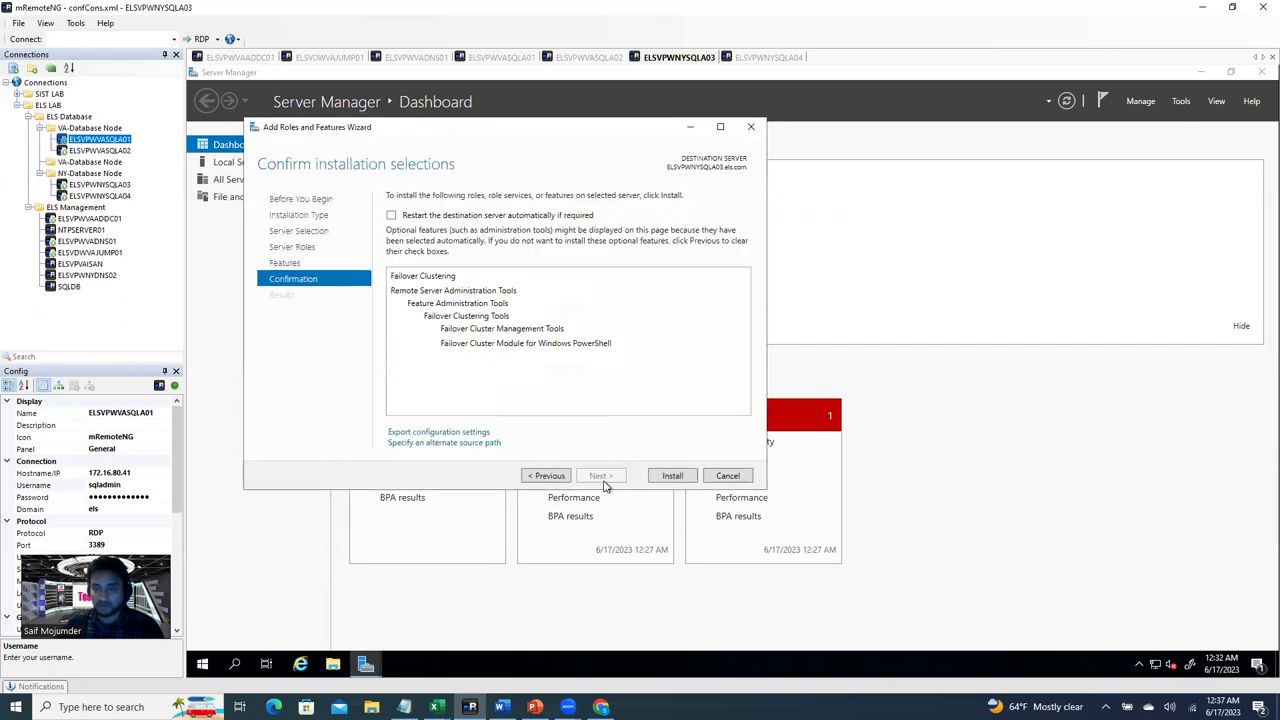
click(392, 216)
click(768, 411)
click(672, 477)
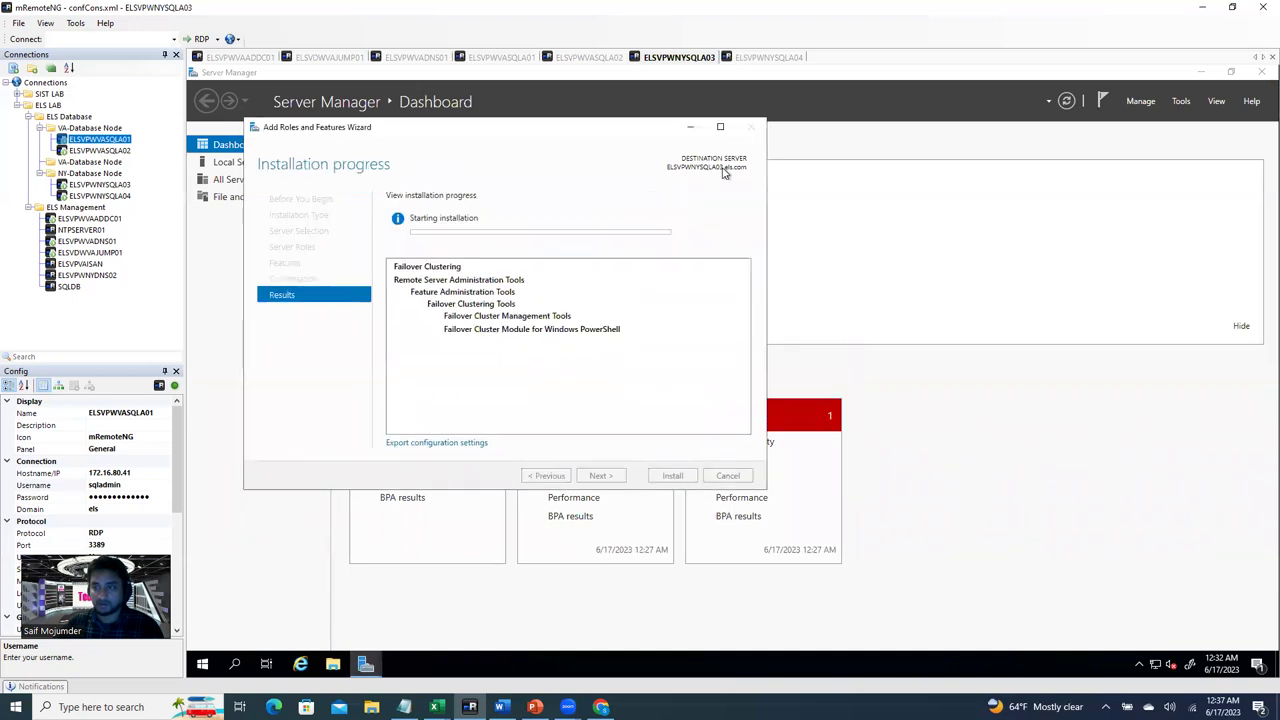
click(760, 58)
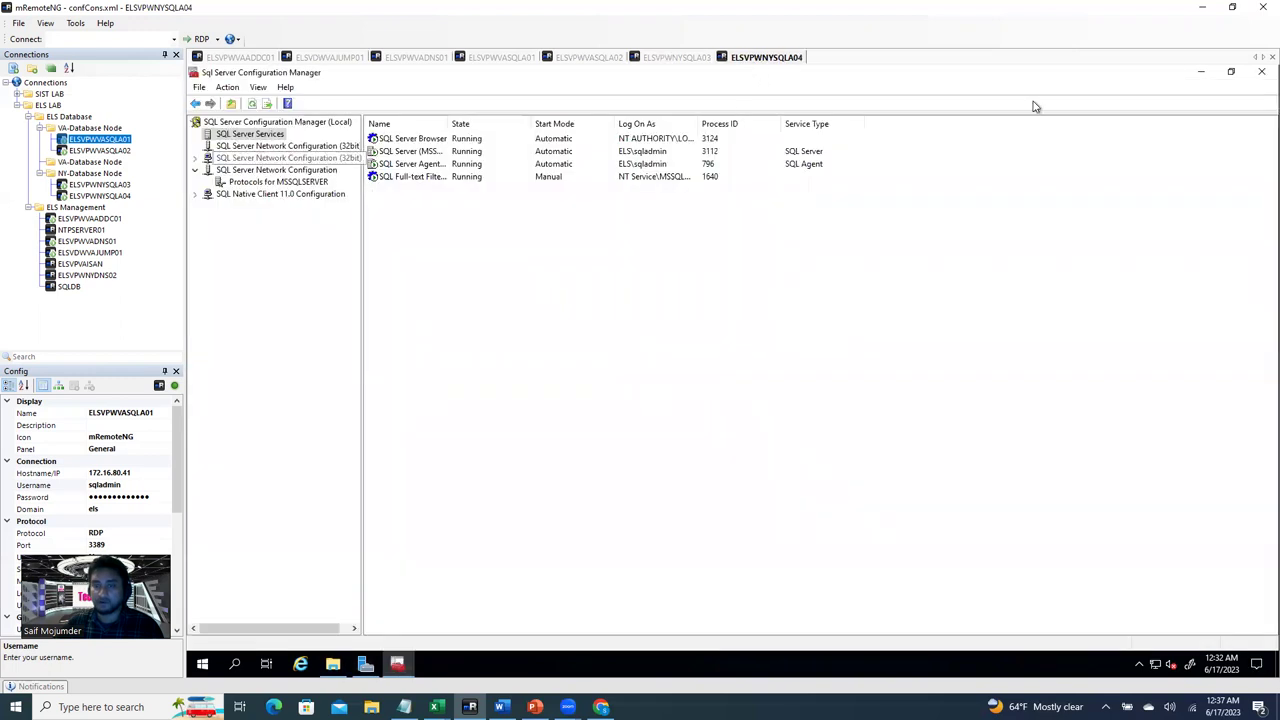
Close Configuration Manager, minimize the Database (E:) window, and start Add Roles and Features on ELSVPWNYSQLA04
click(1261, 71)
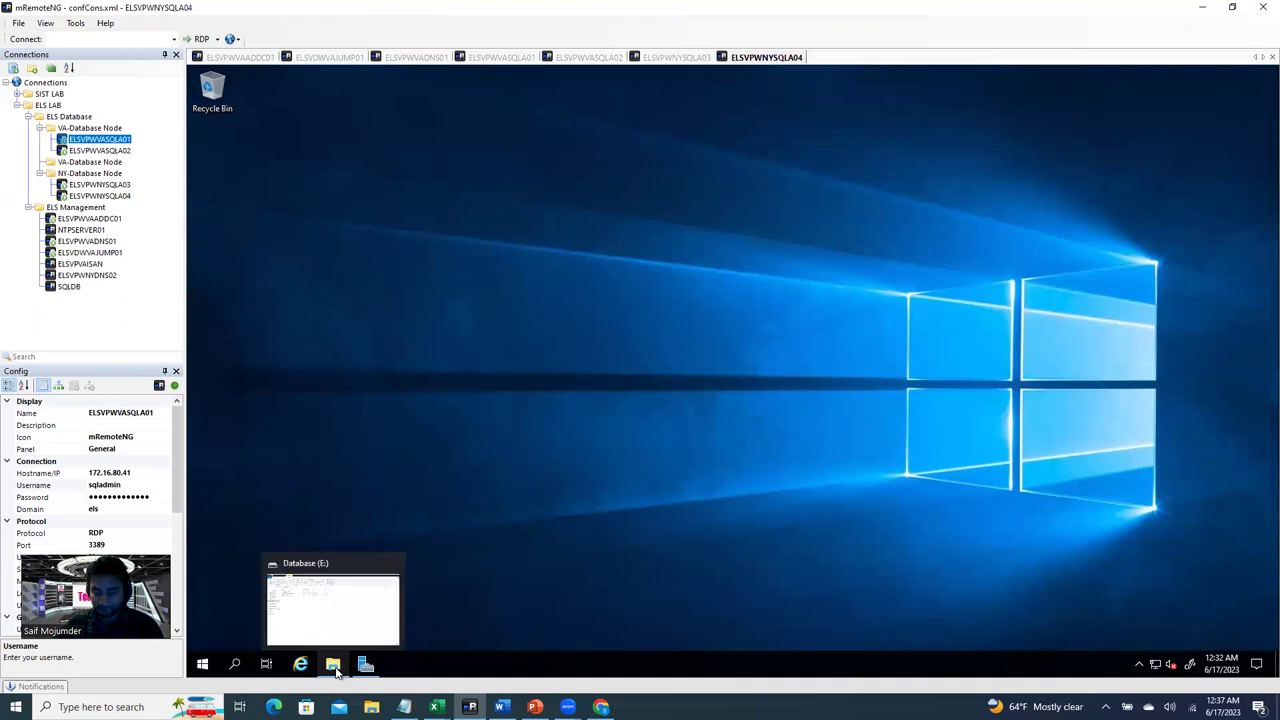
click(334, 665)
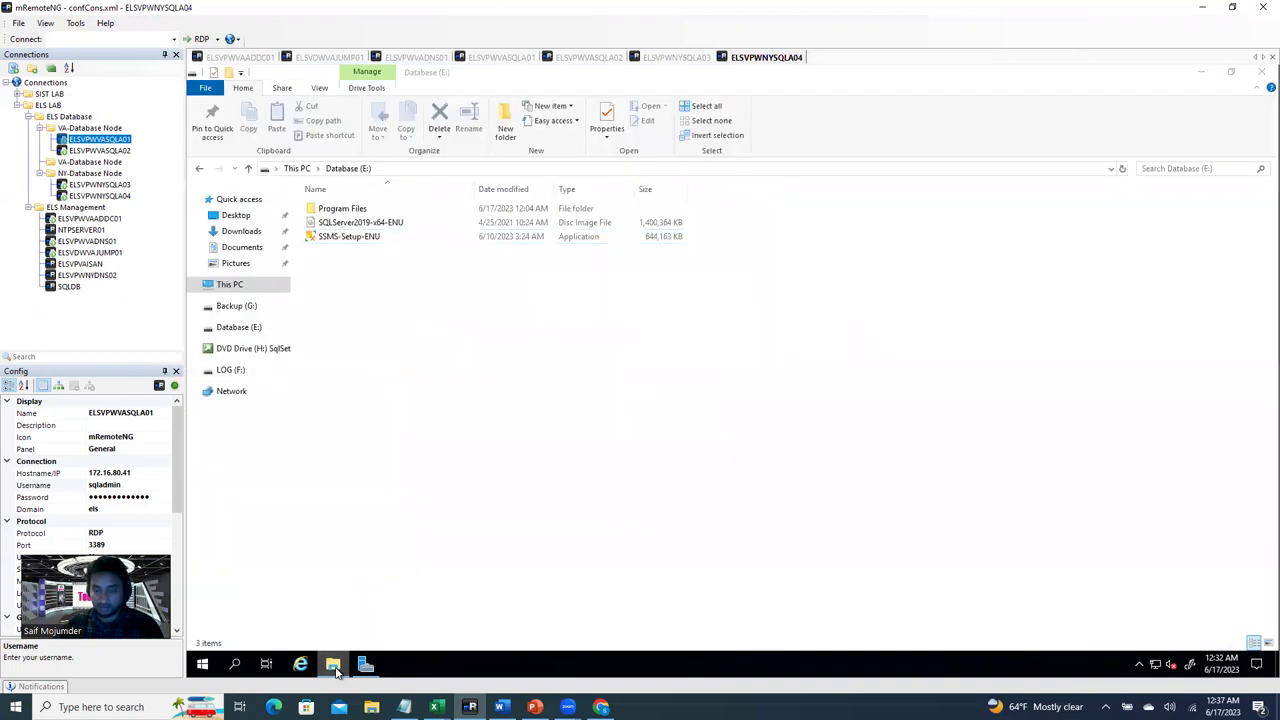
click(334, 665)
click(365, 663)
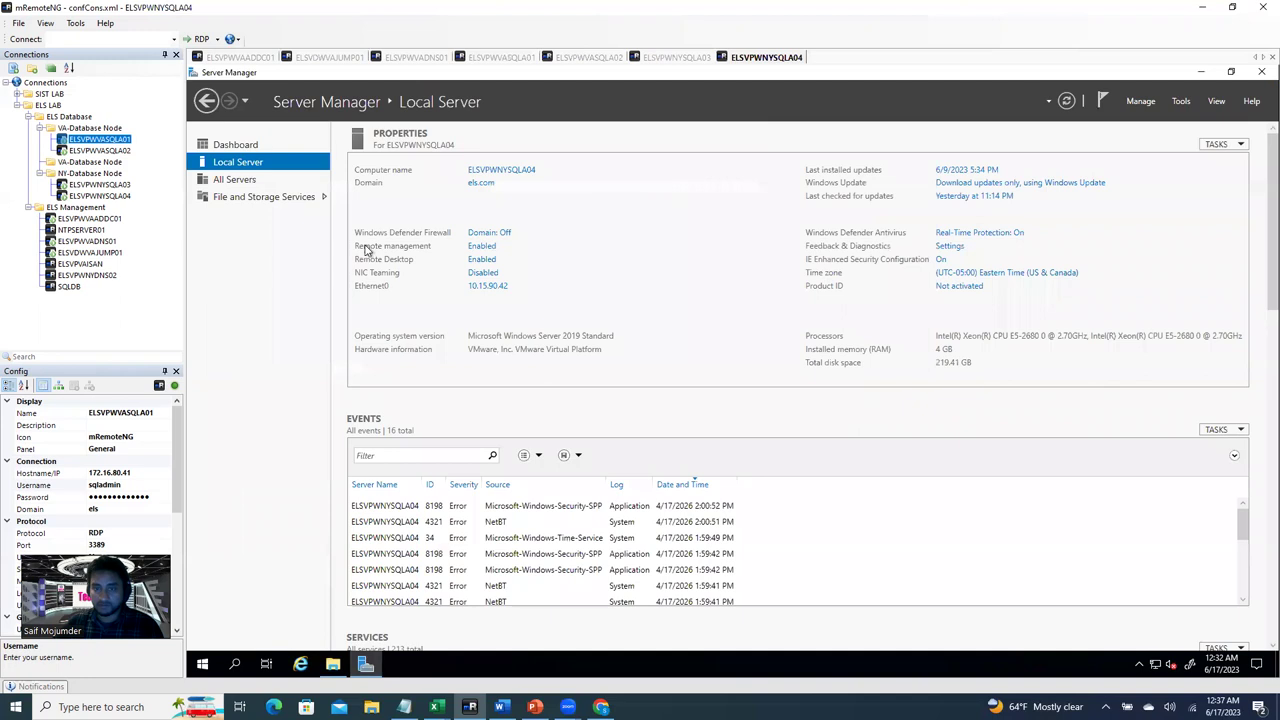
click(235, 144)
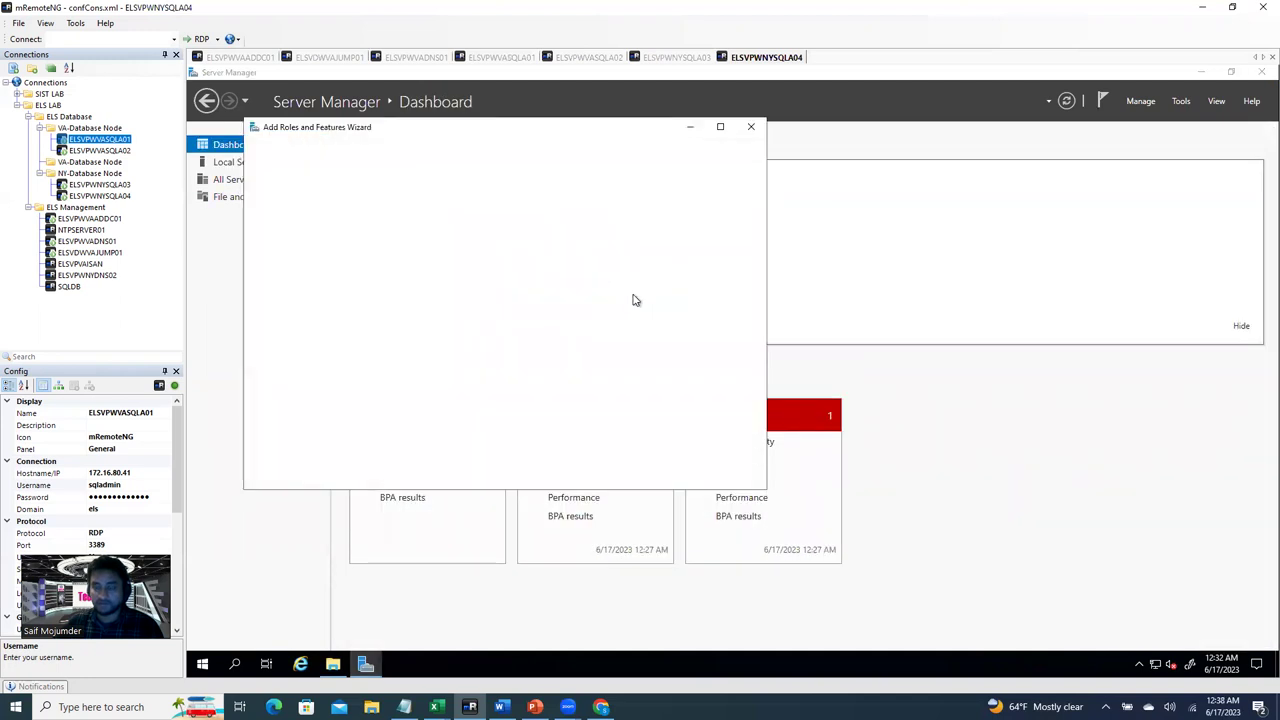
click(600, 476)
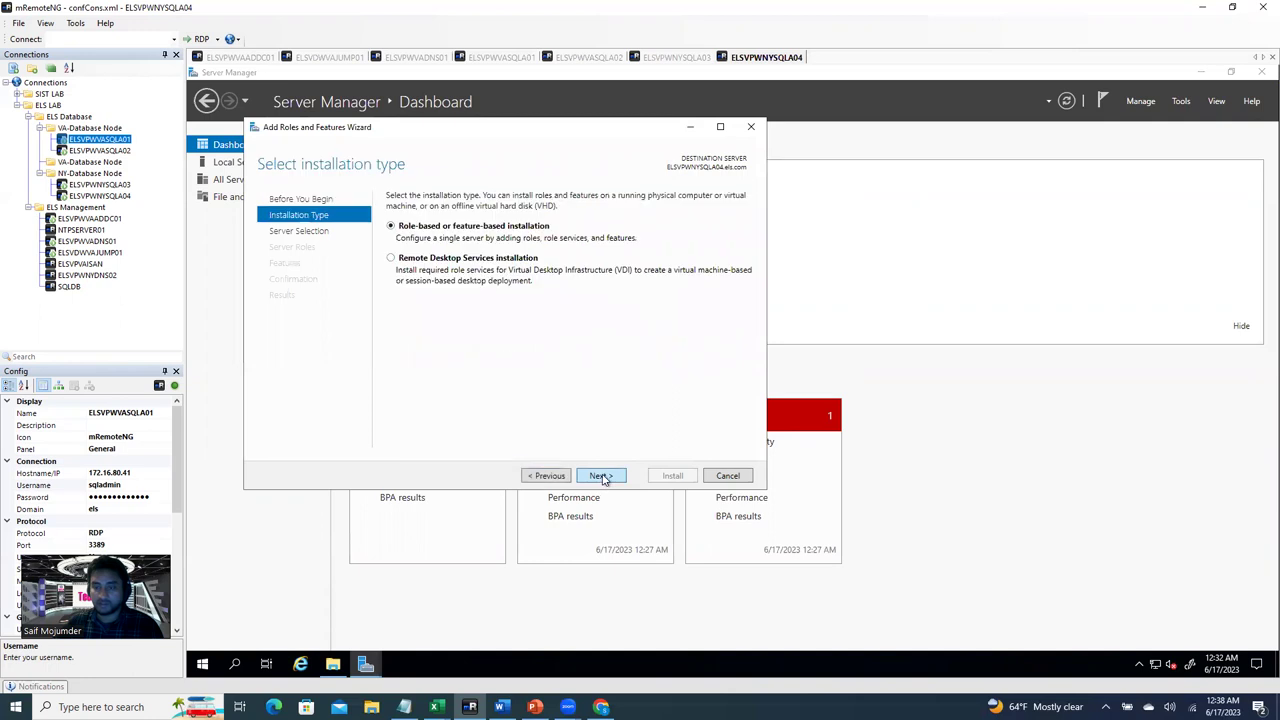
click(600, 476)
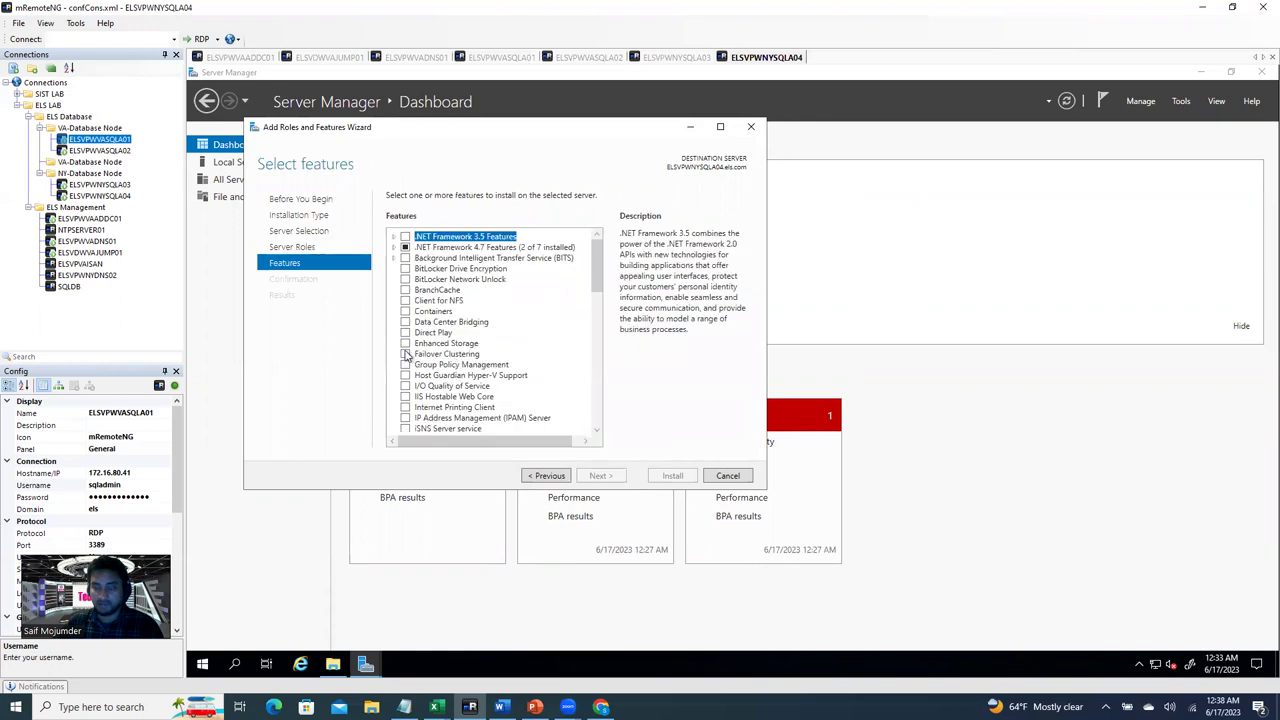
Install Failover Clustering with management tools and automatic restart, then check ELSVPWVASQLA01's progress
click(405, 354)
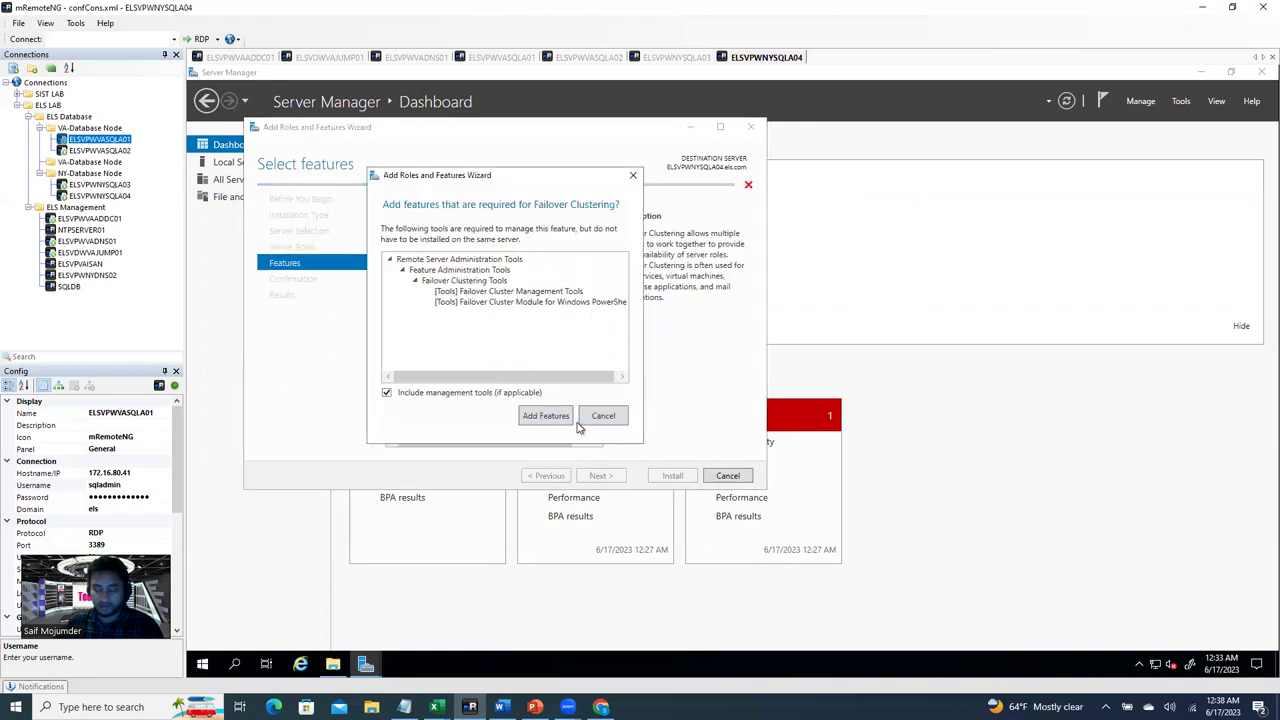
click(556, 418)
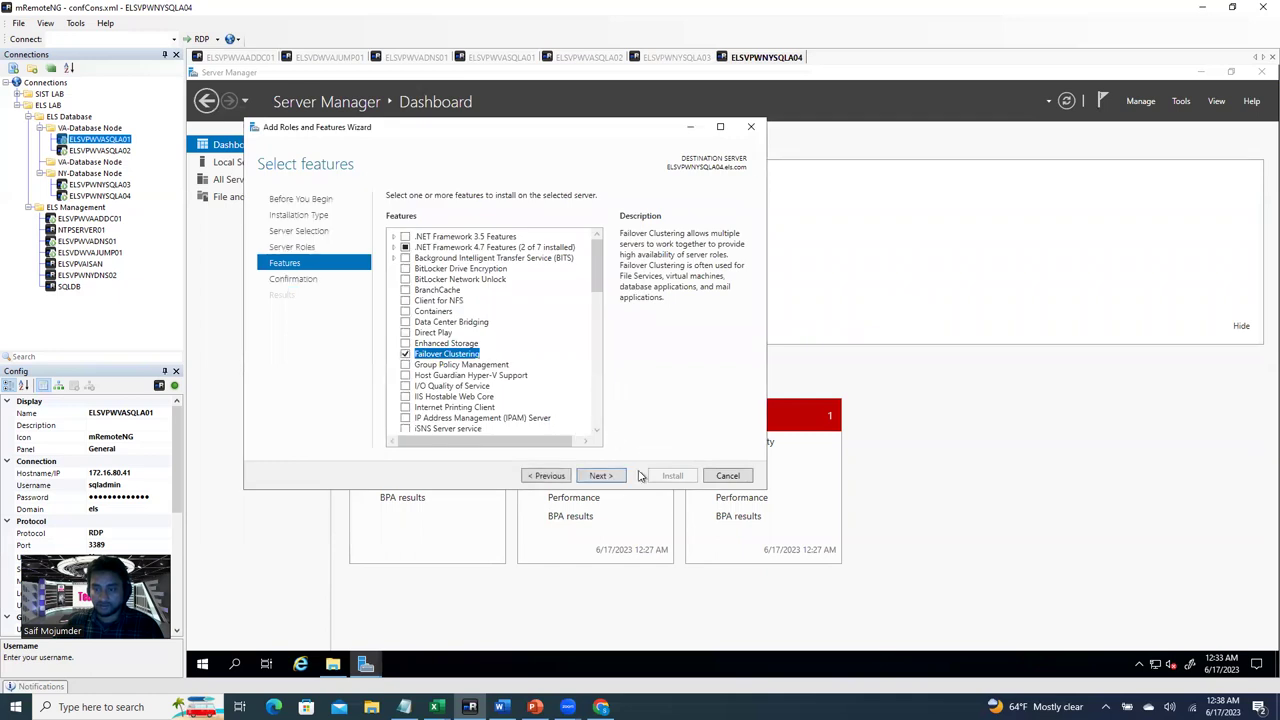
click(602, 476)
click(391, 216)
click(777, 409)
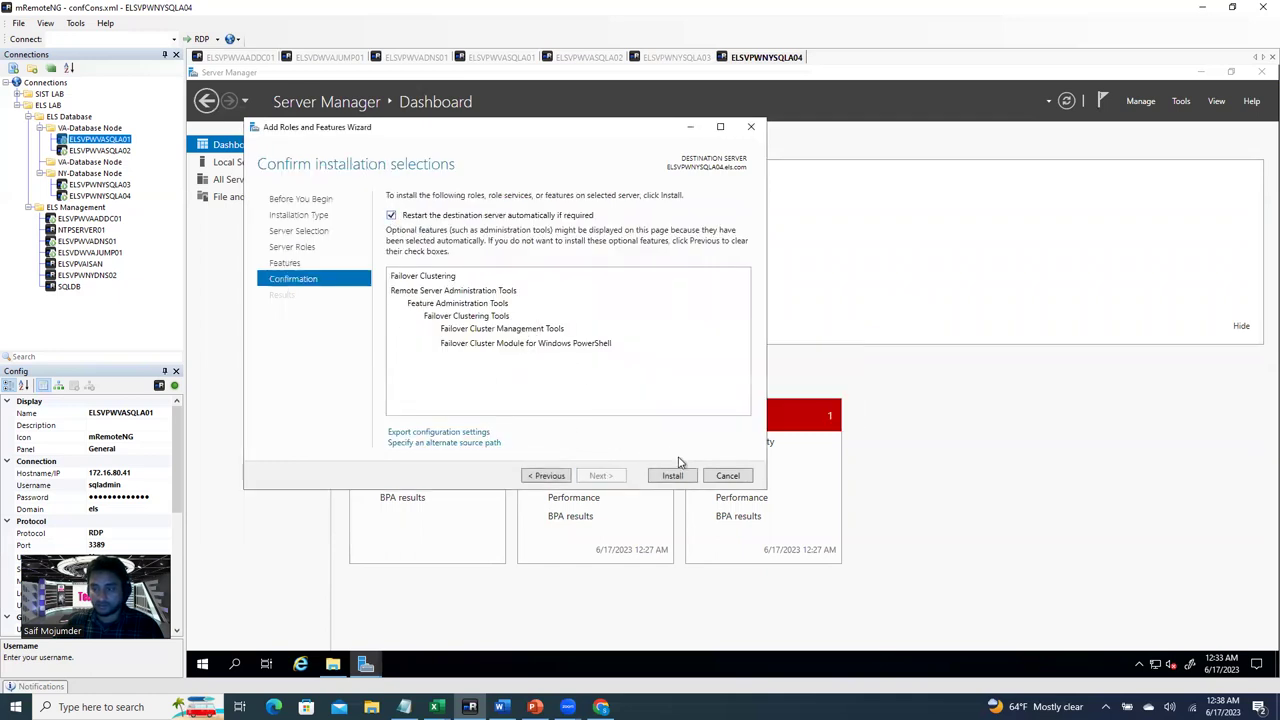
click(672, 476)
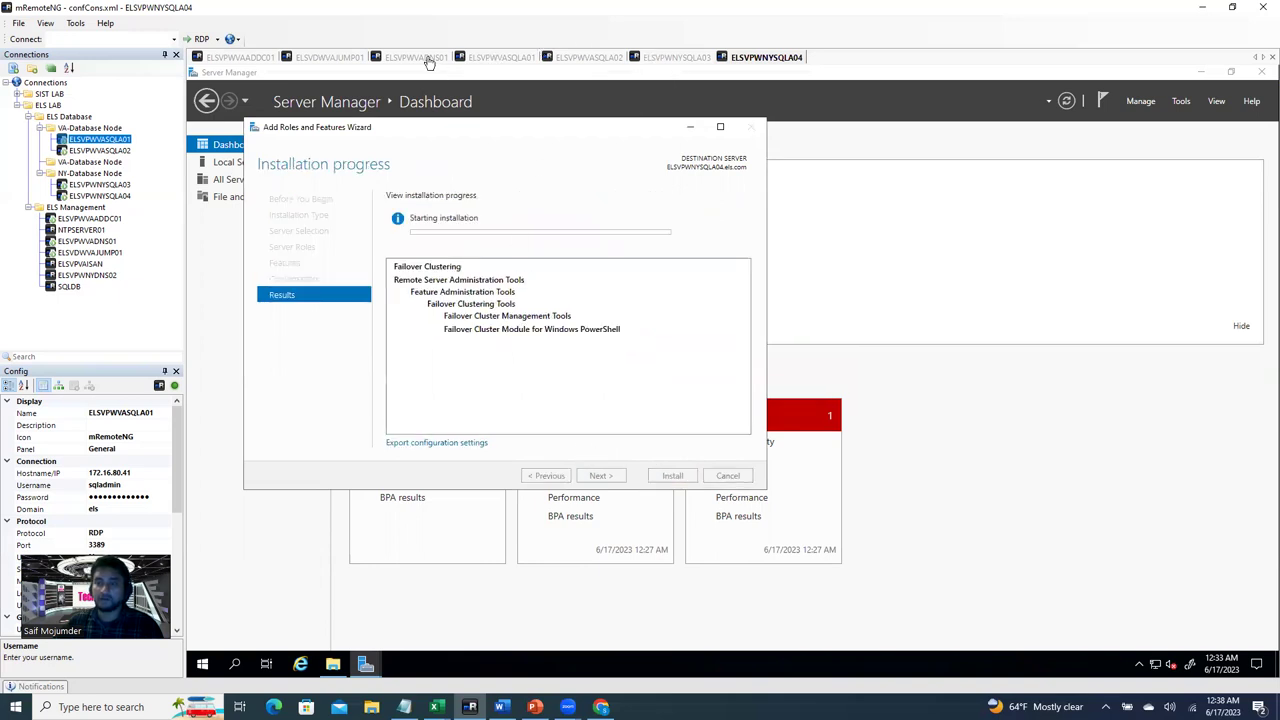
click(497, 58)
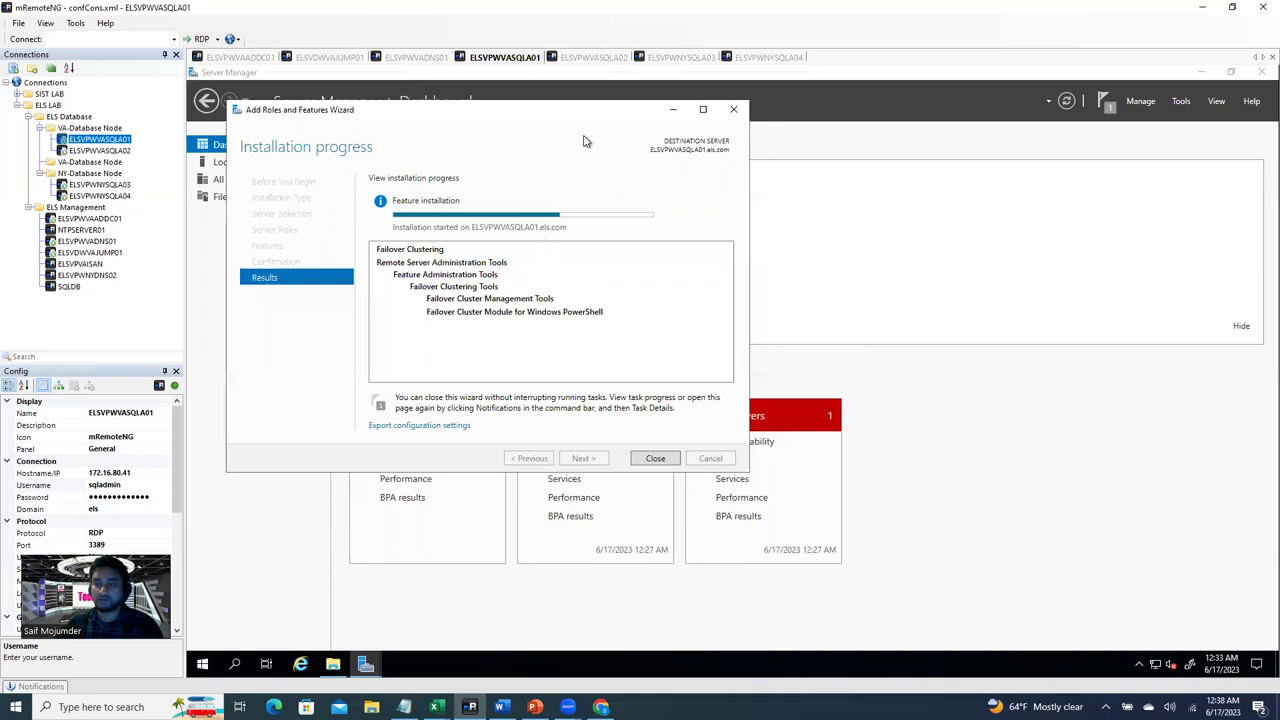
Check Failover Clustering install progress on ELSVPWVASQLA02, ELSVPWNYSQLA03 and ELSVPWNYSQLA04
click(586, 58)
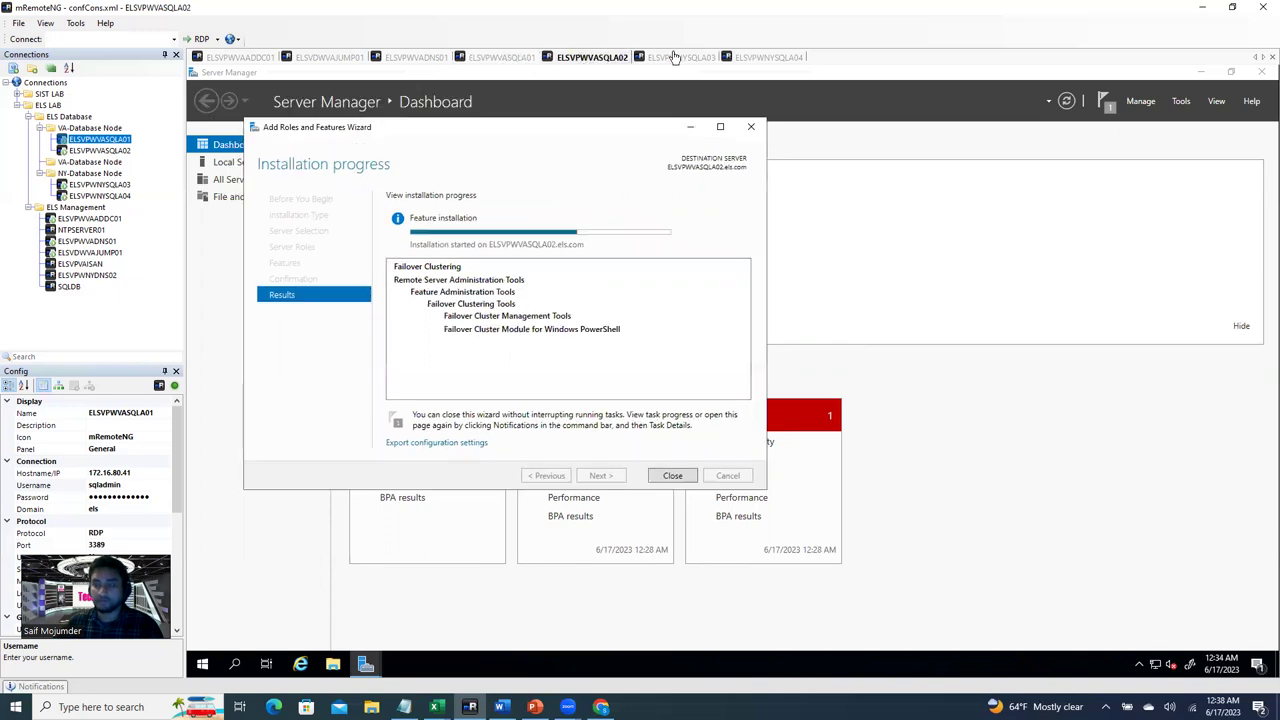
click(675, 57)
click(776, 58)
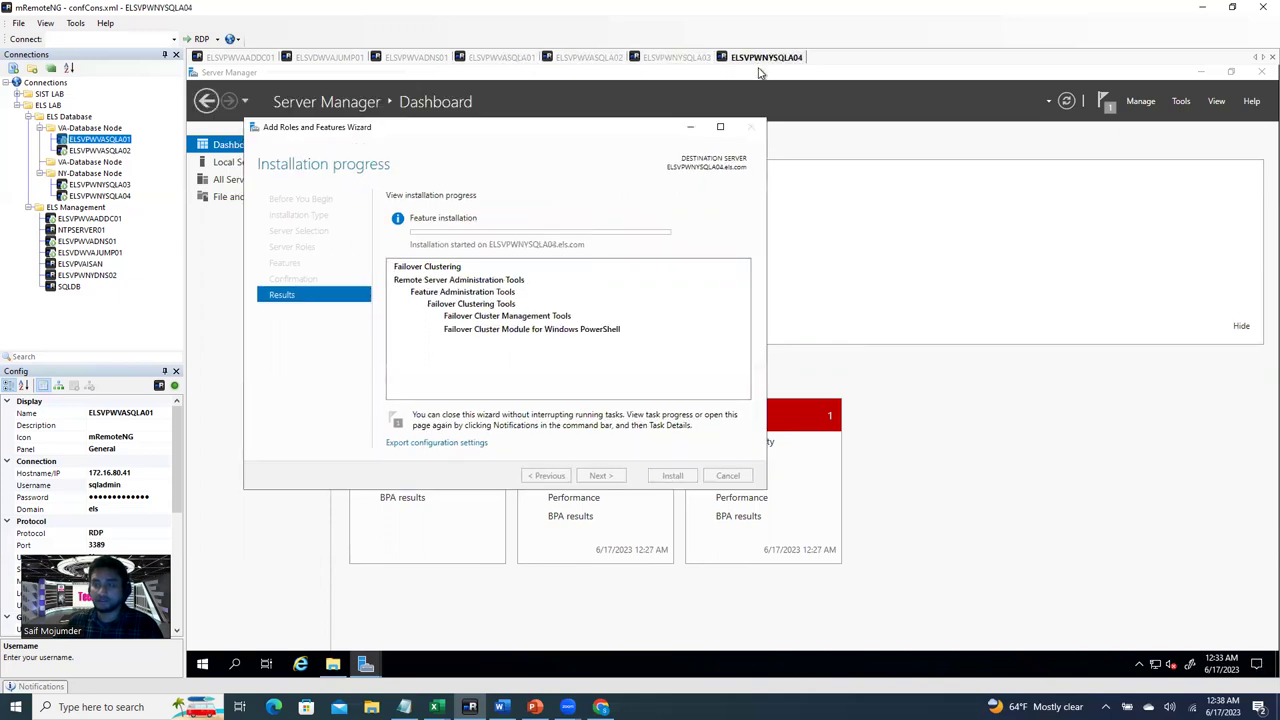
click(688, 60)
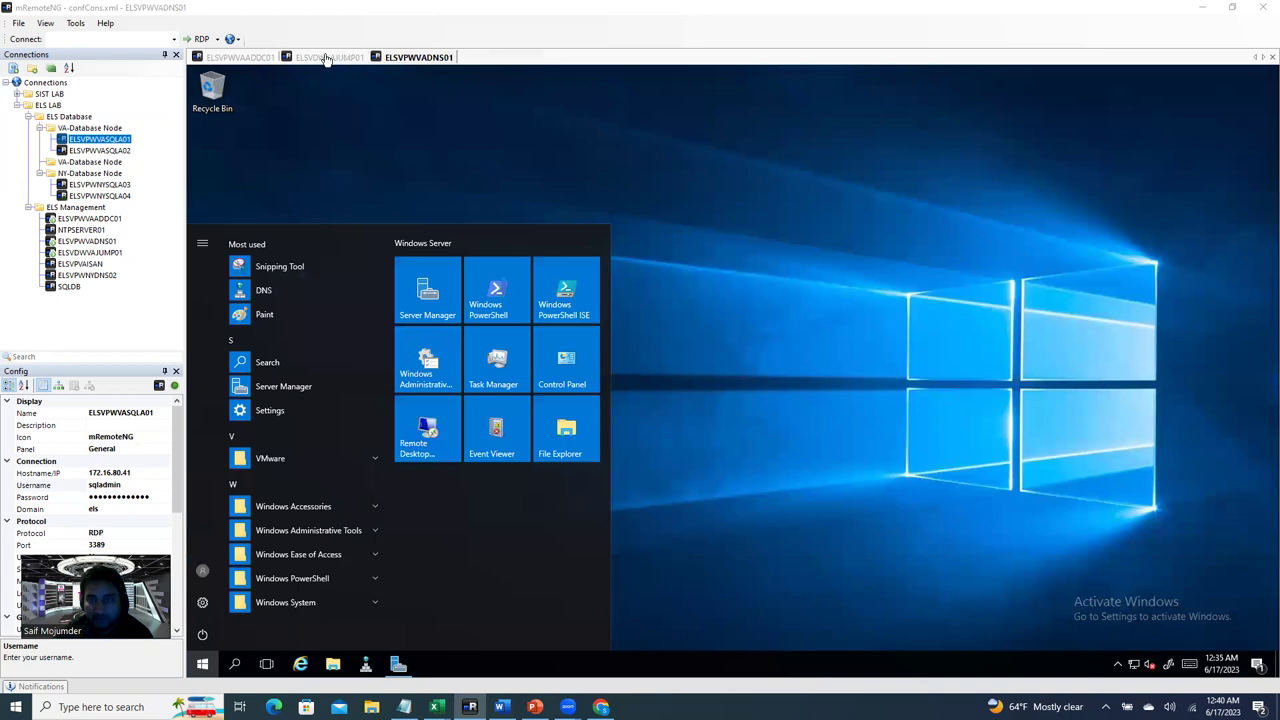
Look over the jump and vSphere sessions, then disconnect the ELSVDWVAJUMP01 session
click(311, 58)
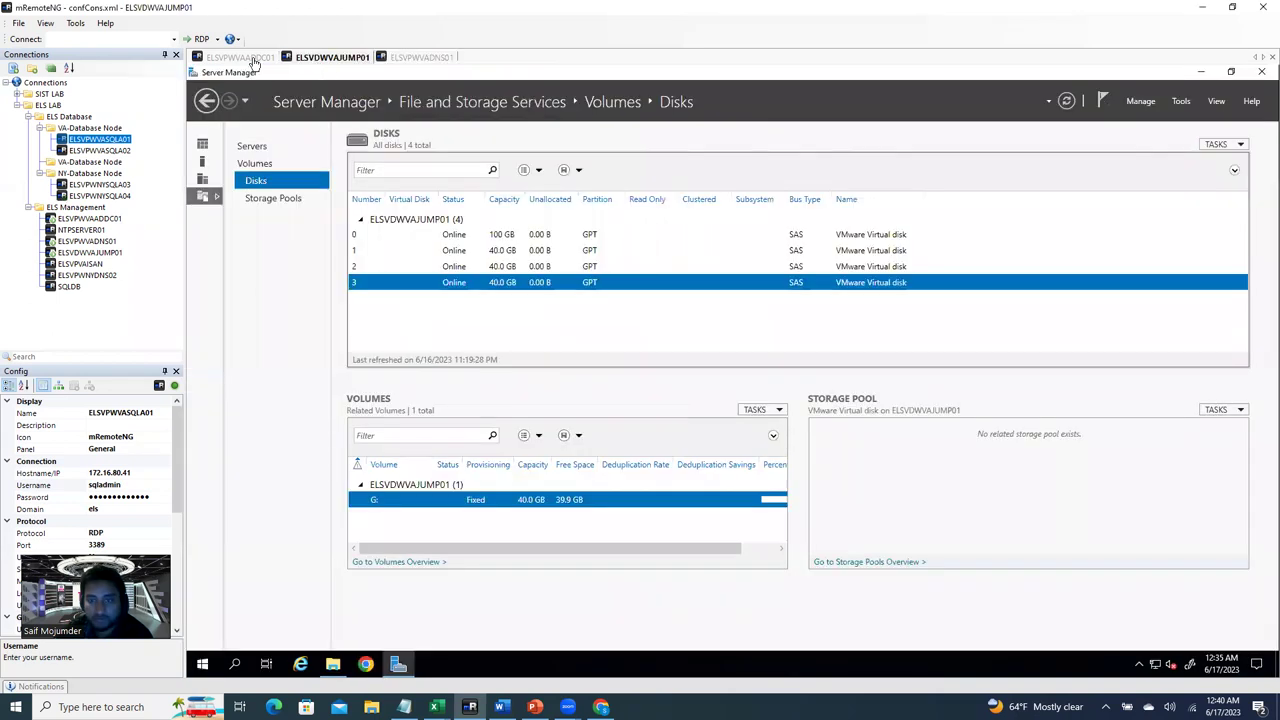
click(252, 58)
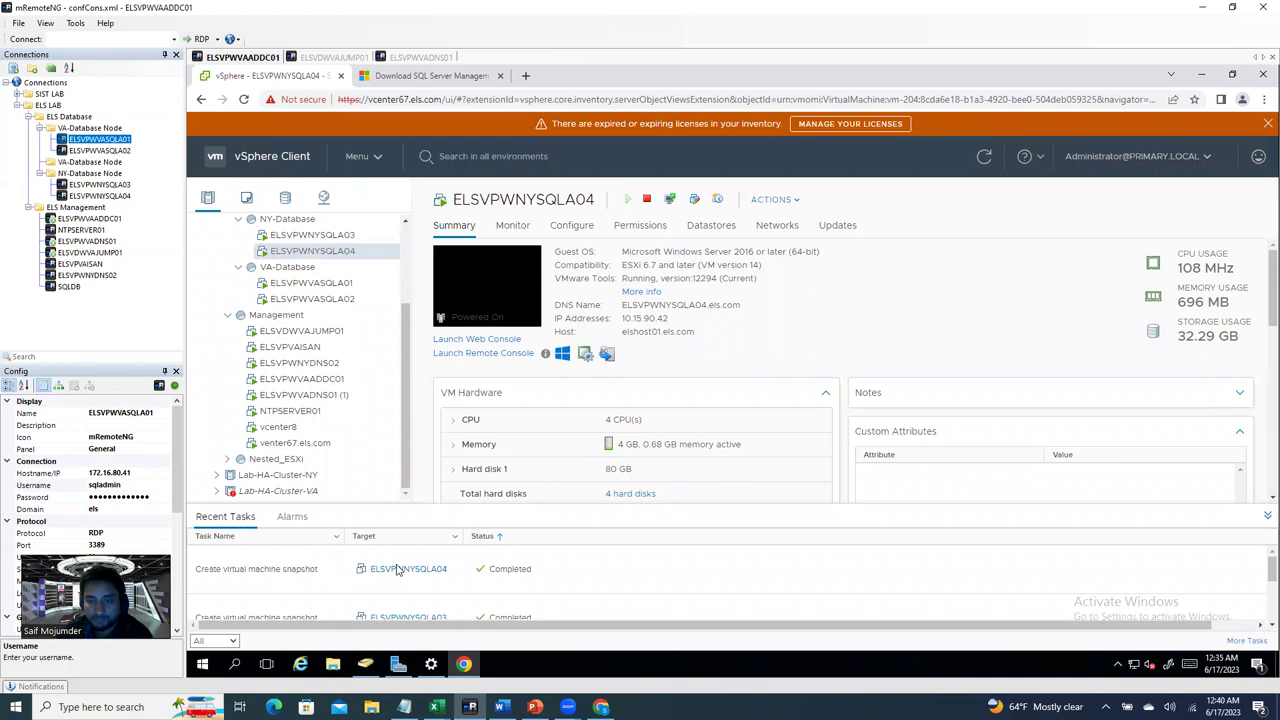
click(332, 58)
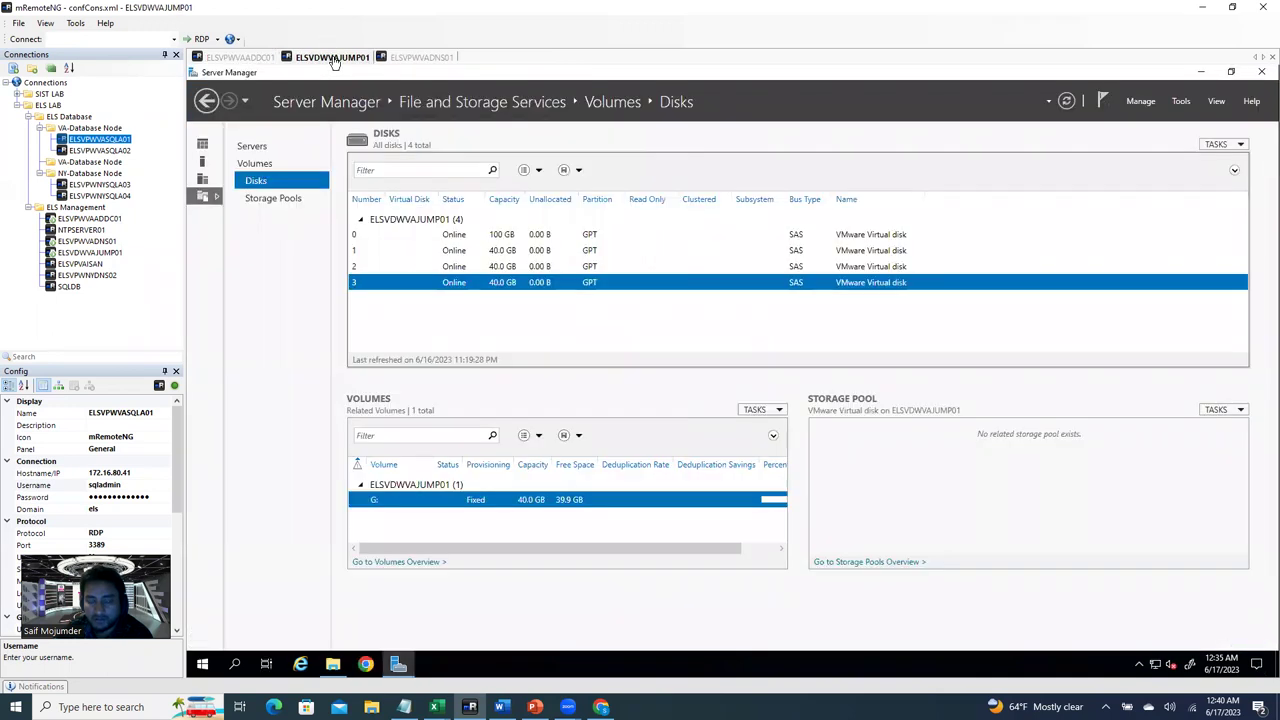
right_click(335, 62)
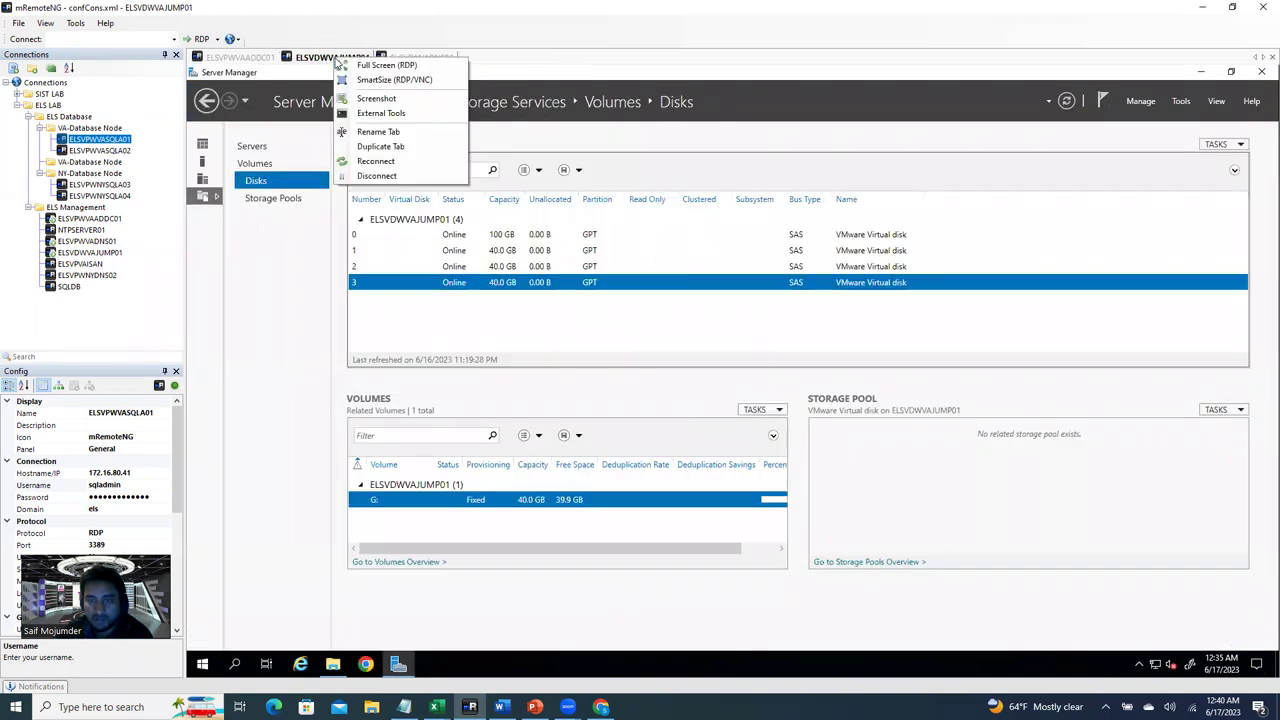
click(377, 176)
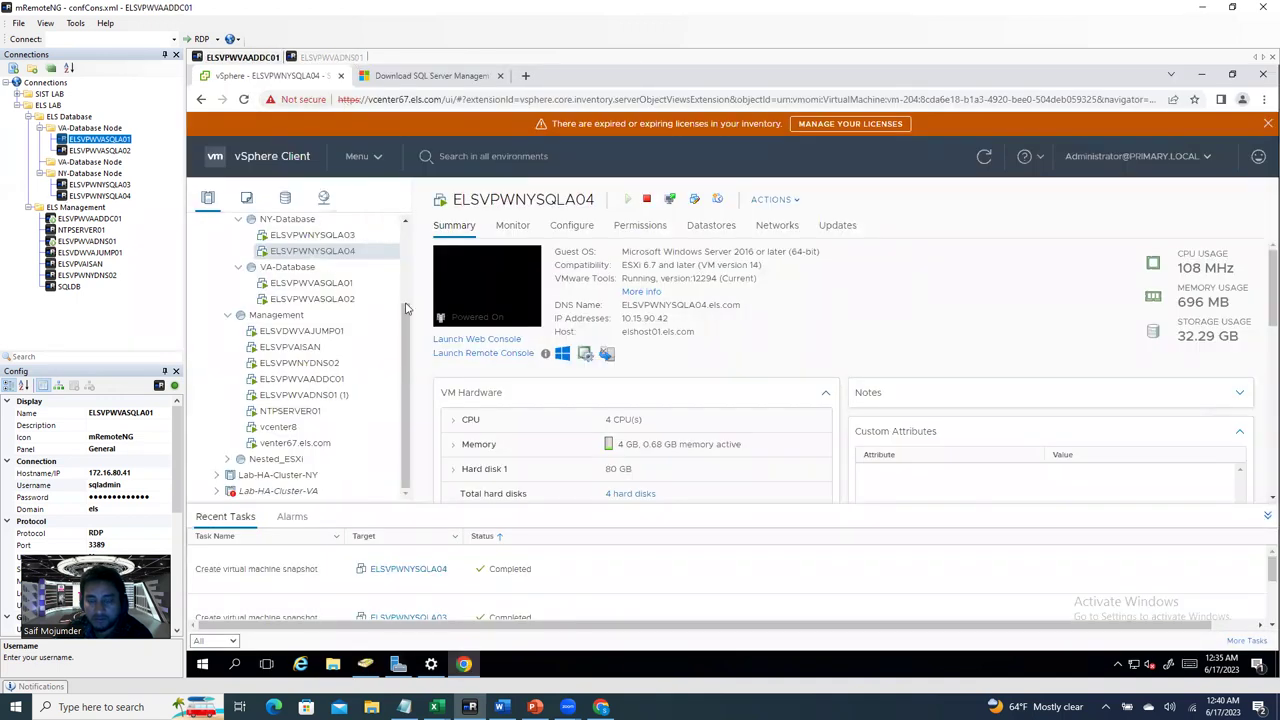
Review vSphere summaries of all four SQL VMs, then connect remotely to ELSVPWVASQLA01
click(332, 285)
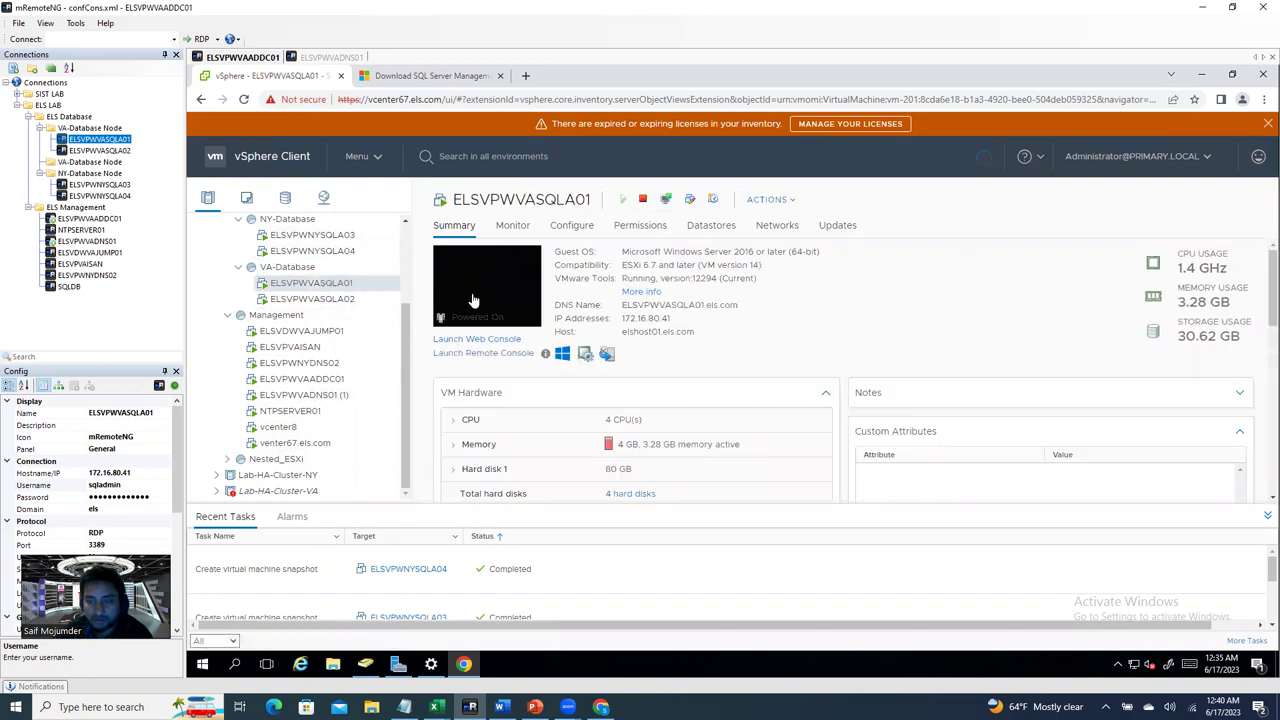
click(323, 299)
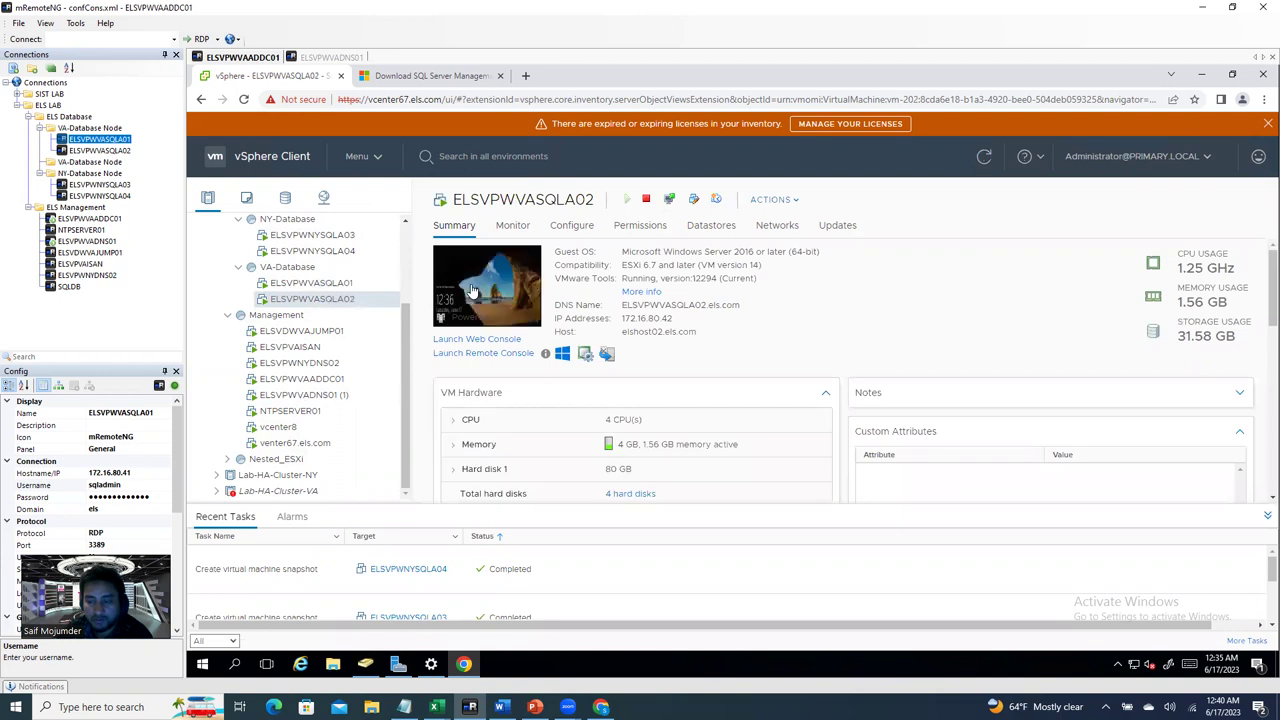
click(335, 235)
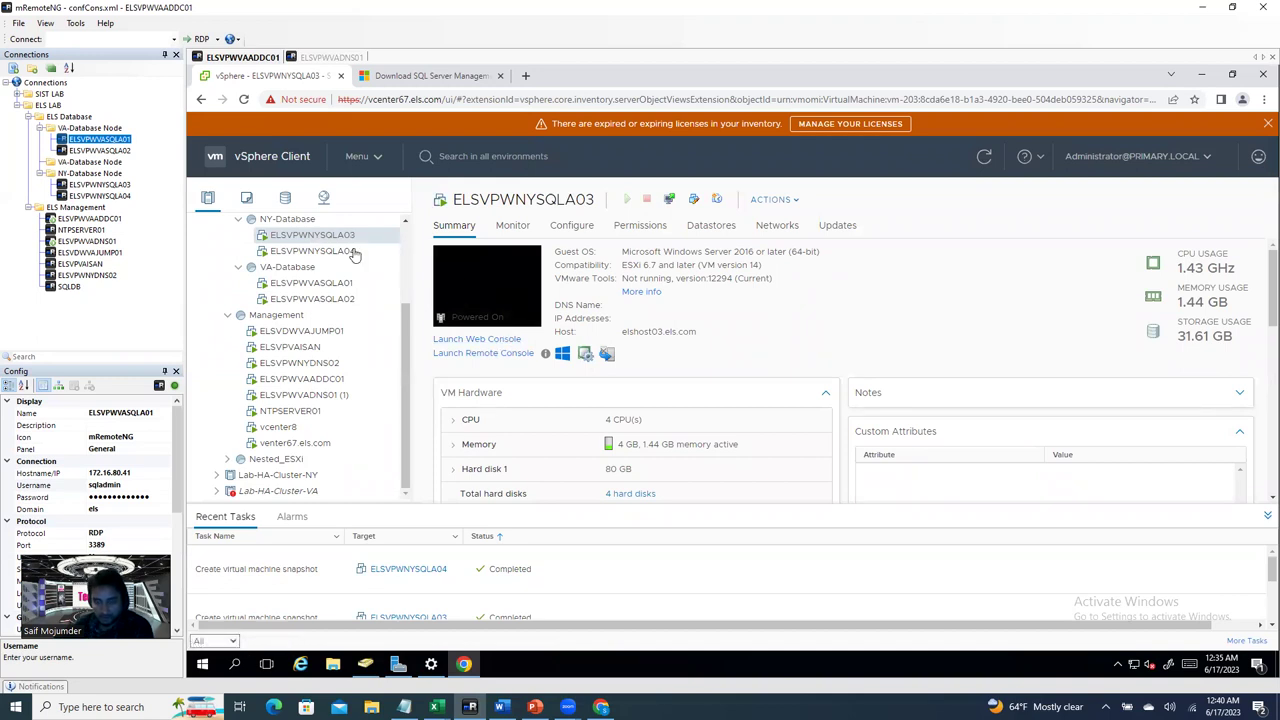
click(314, 251)
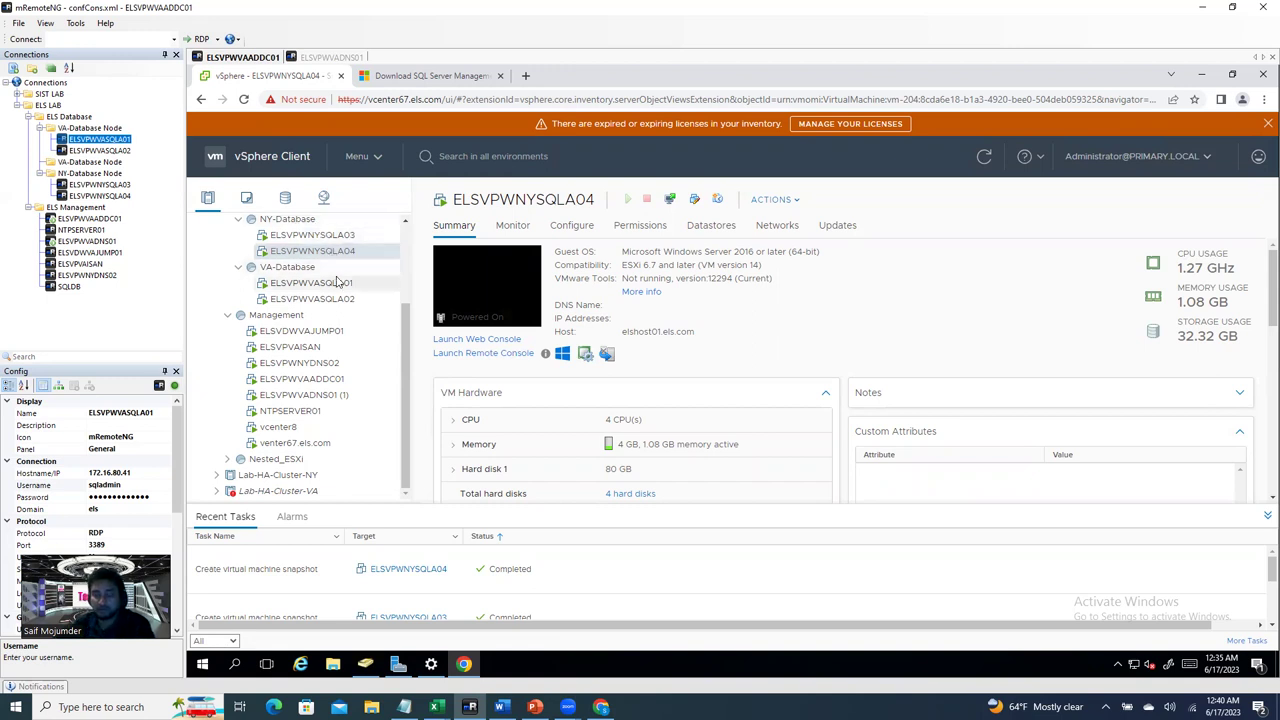
click(335, 235)
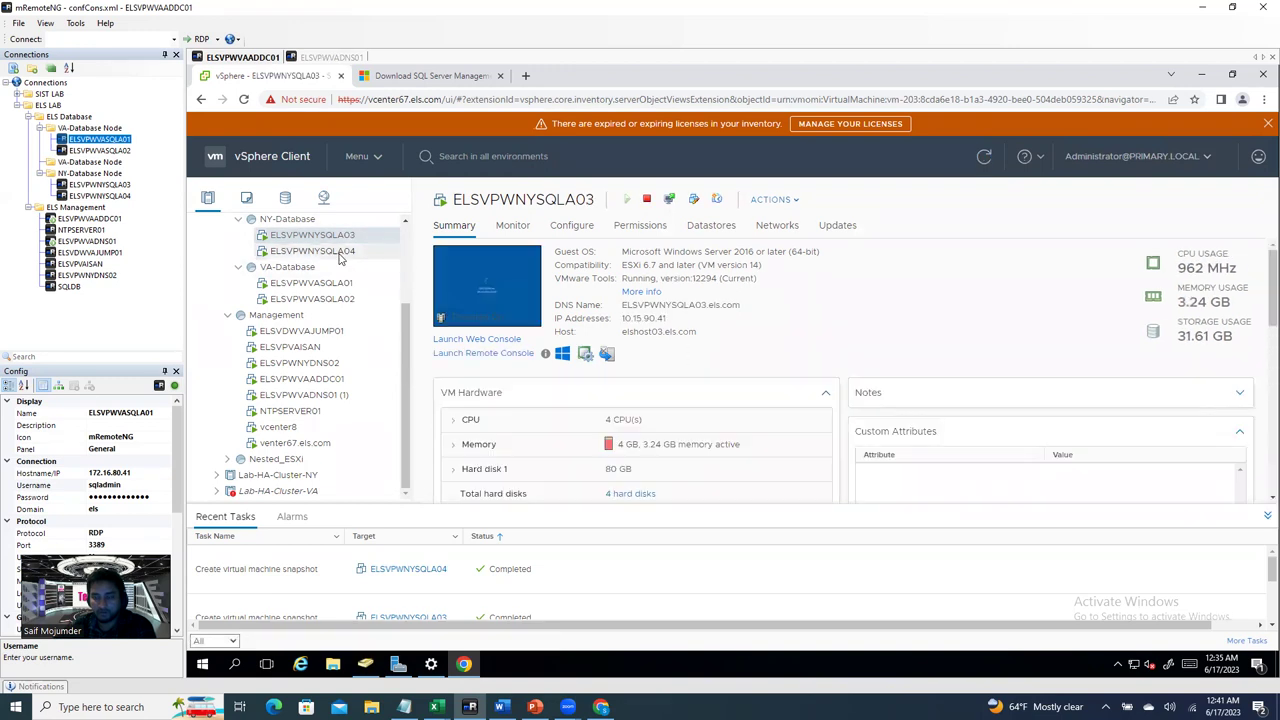
click(339, 255)
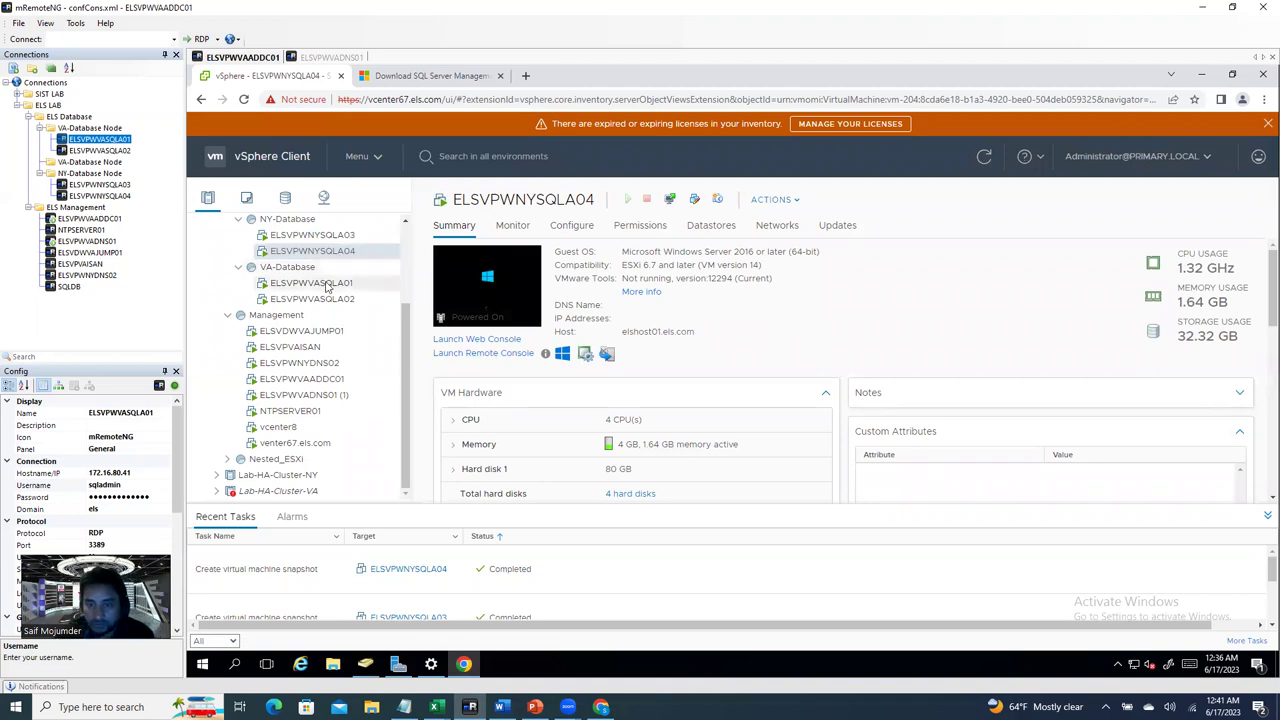
click(328, 284)
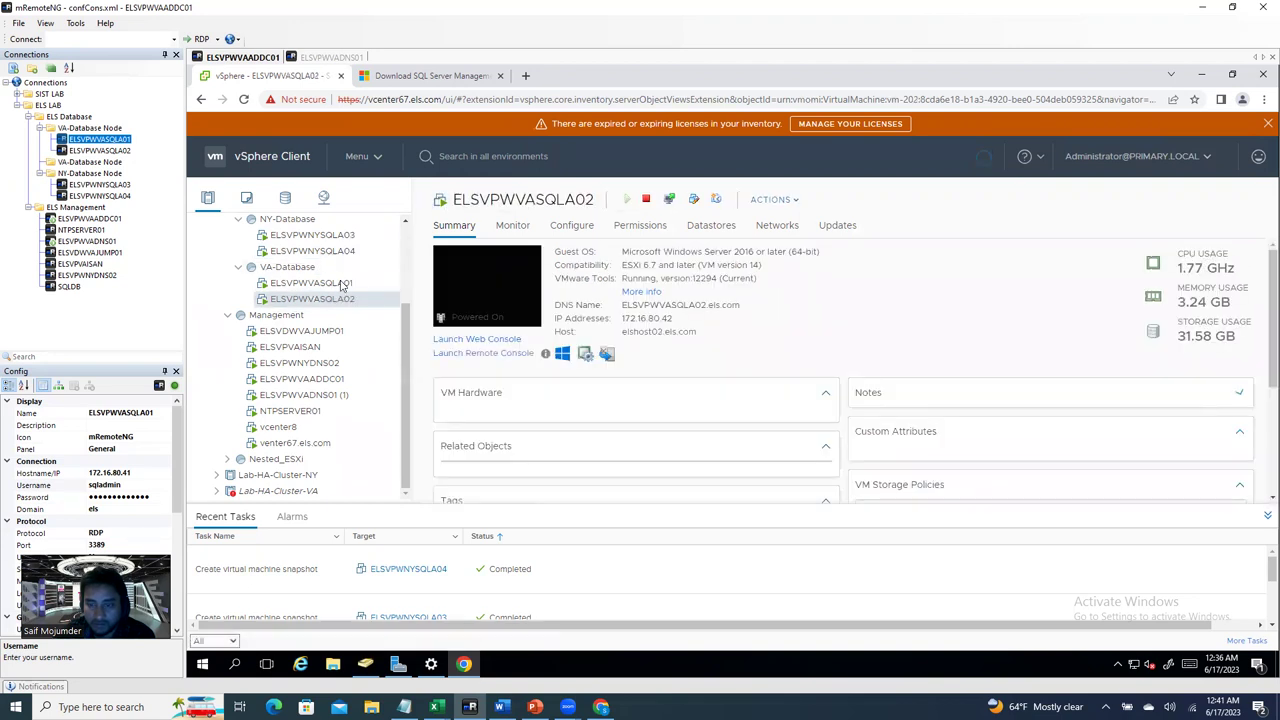
double_click(100, 139)
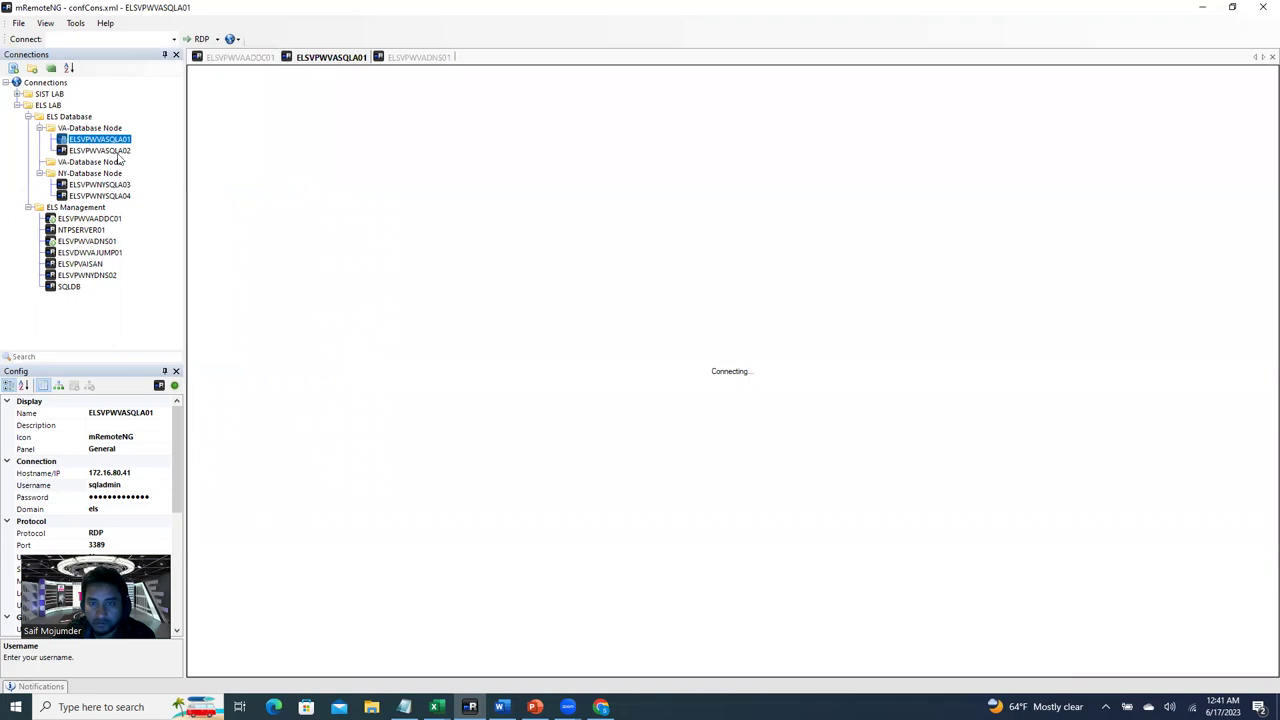
Connect to ELSVPWVASQLA02, move the ELSVPWVADNS01 tab to second place, and return to vSphere
double_click(100, 150)
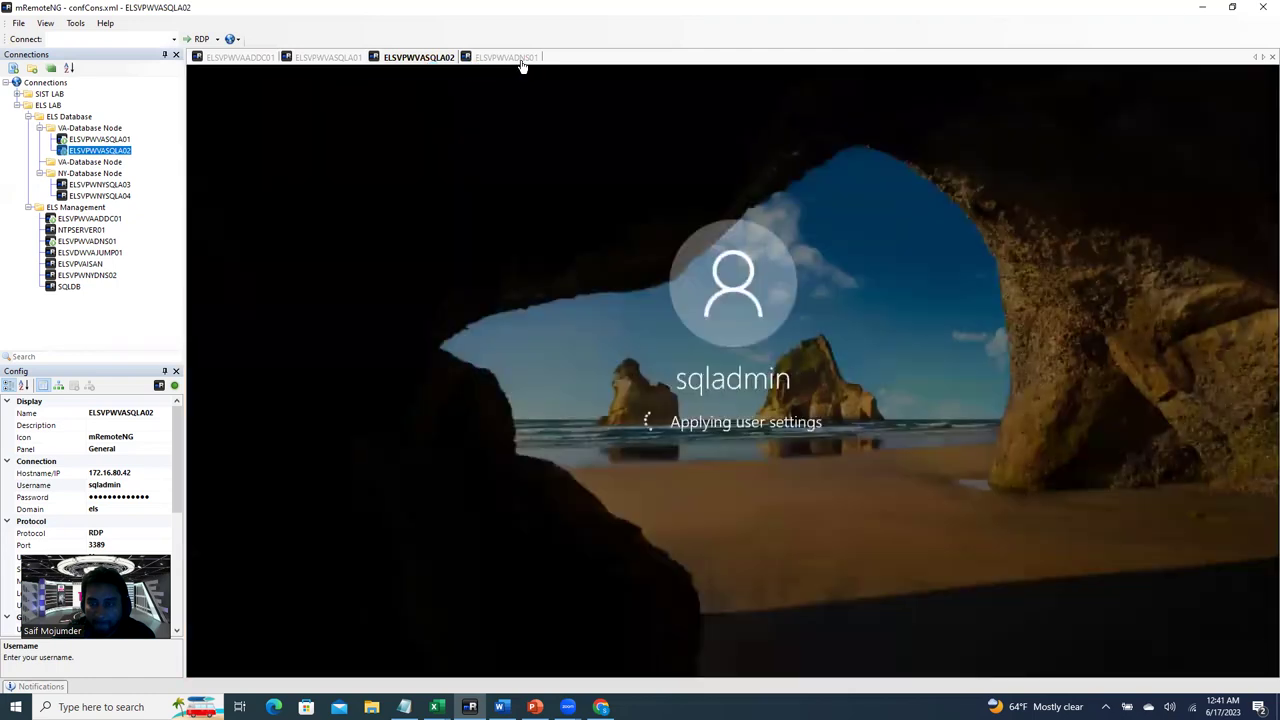
click(521, 60)
drag(521, 60, 343, 58)
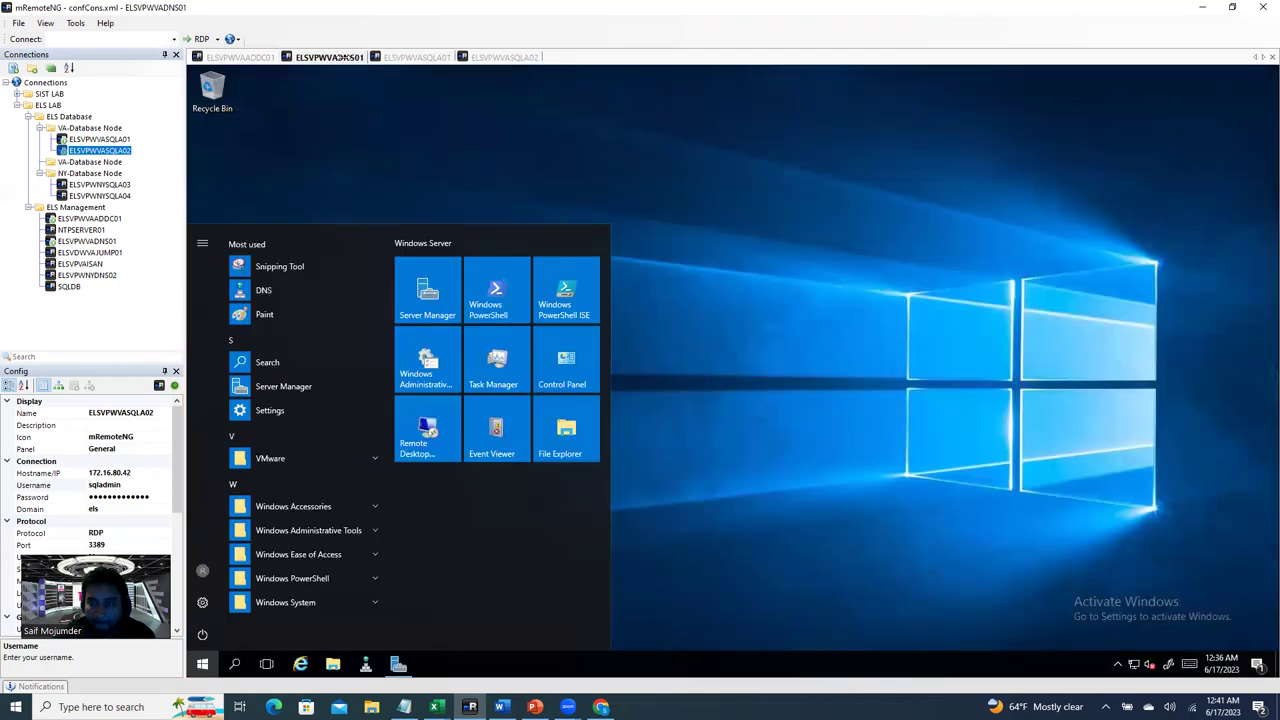
click(415, 58)
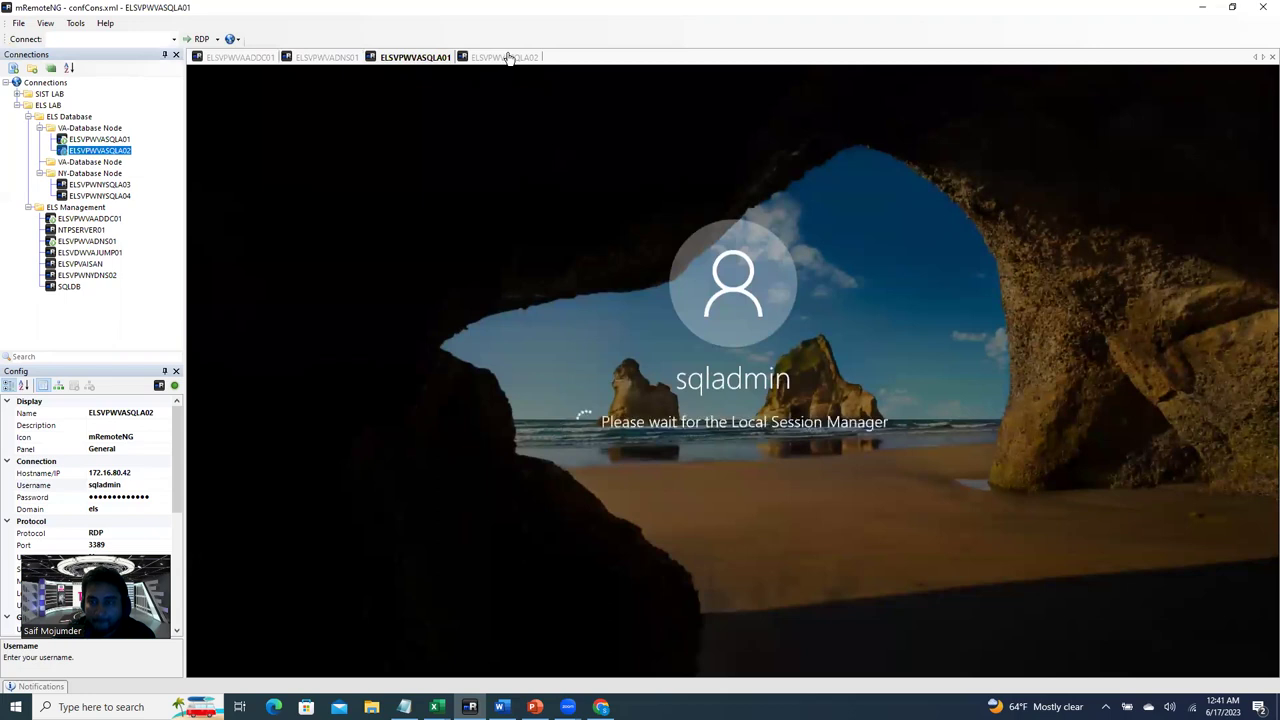
click(505, 58)
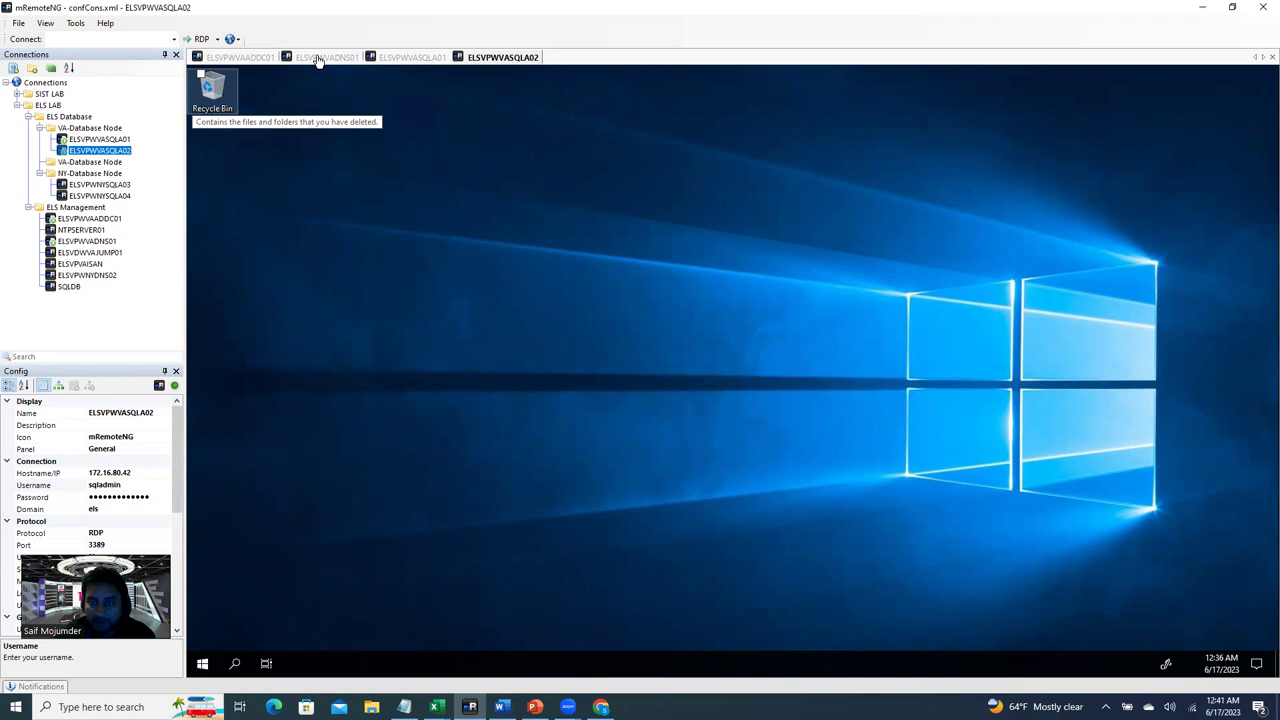
click(265, 59)
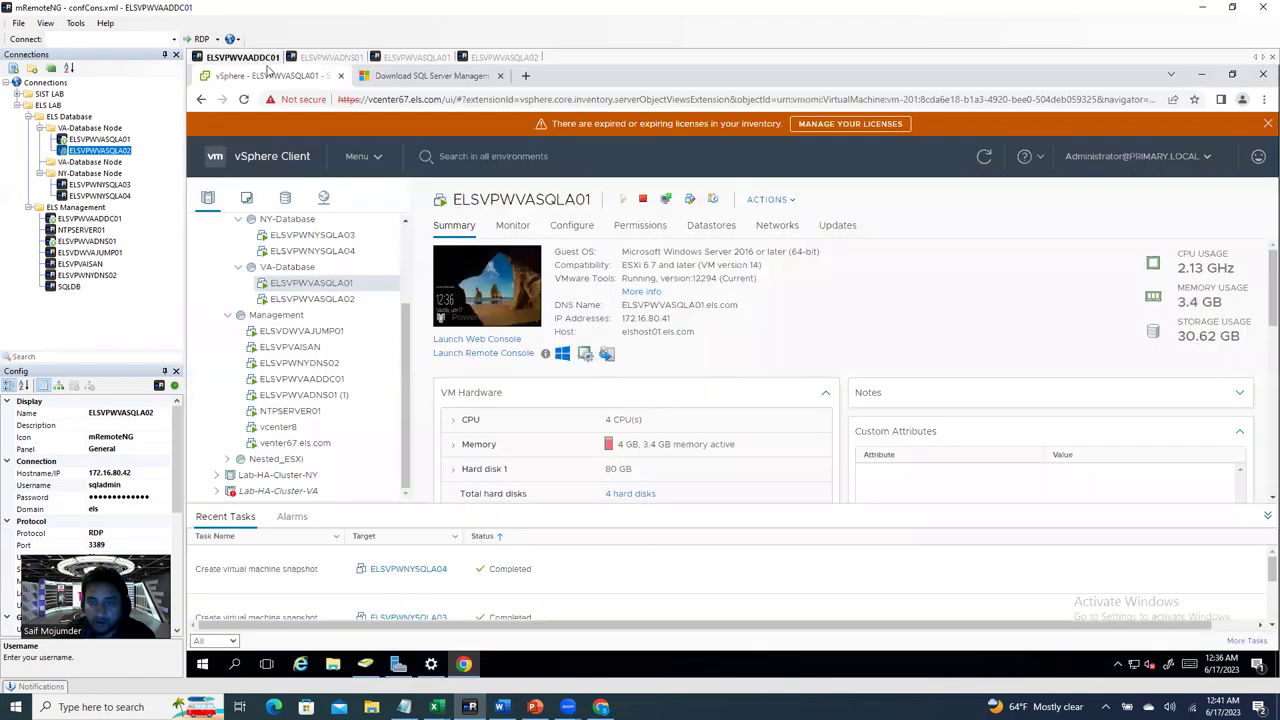
Open and then close the web console for ELSVPWNYSQLA03 to reach its lock screen
click(343, 251)
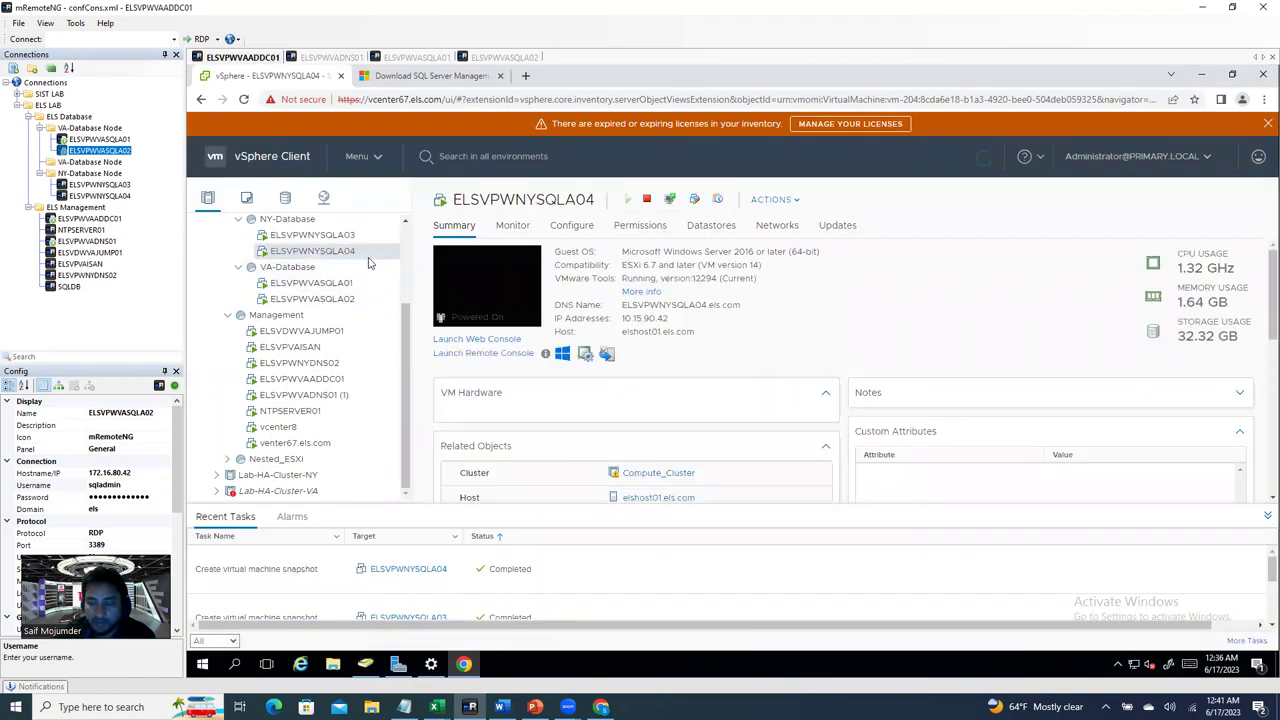
click(326, 235)
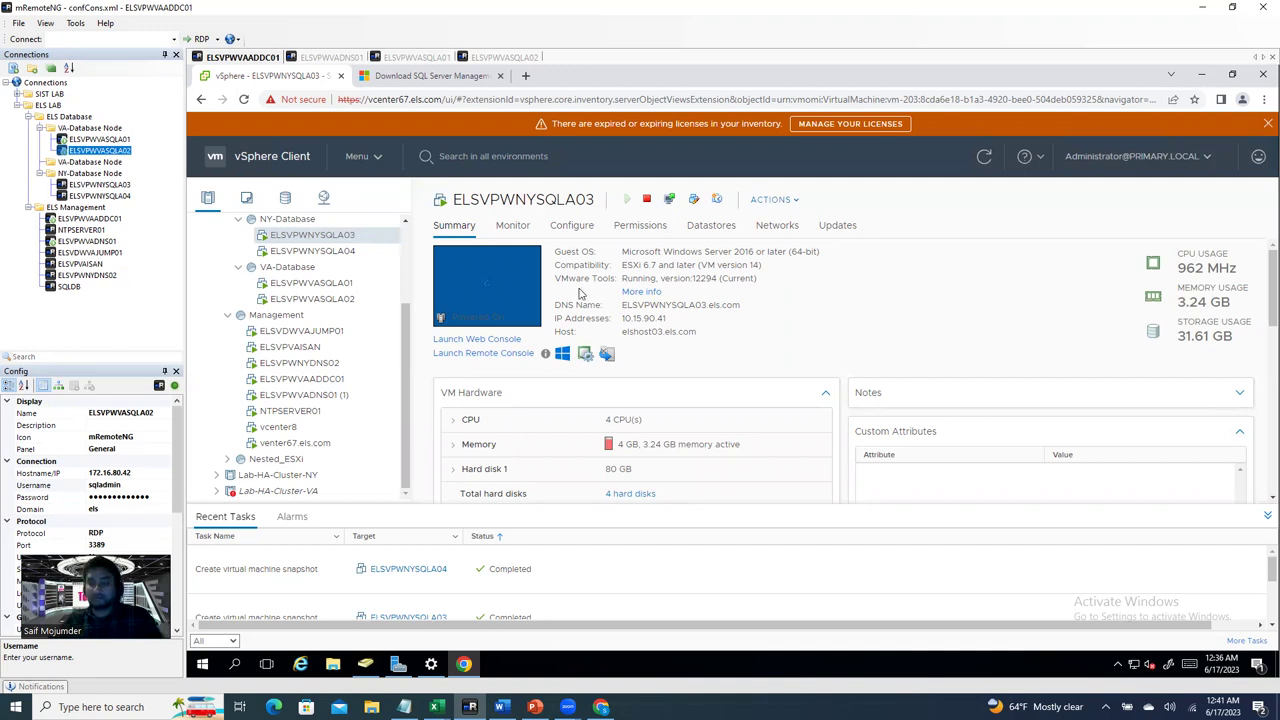
click(522, 288)
click(877, 447)
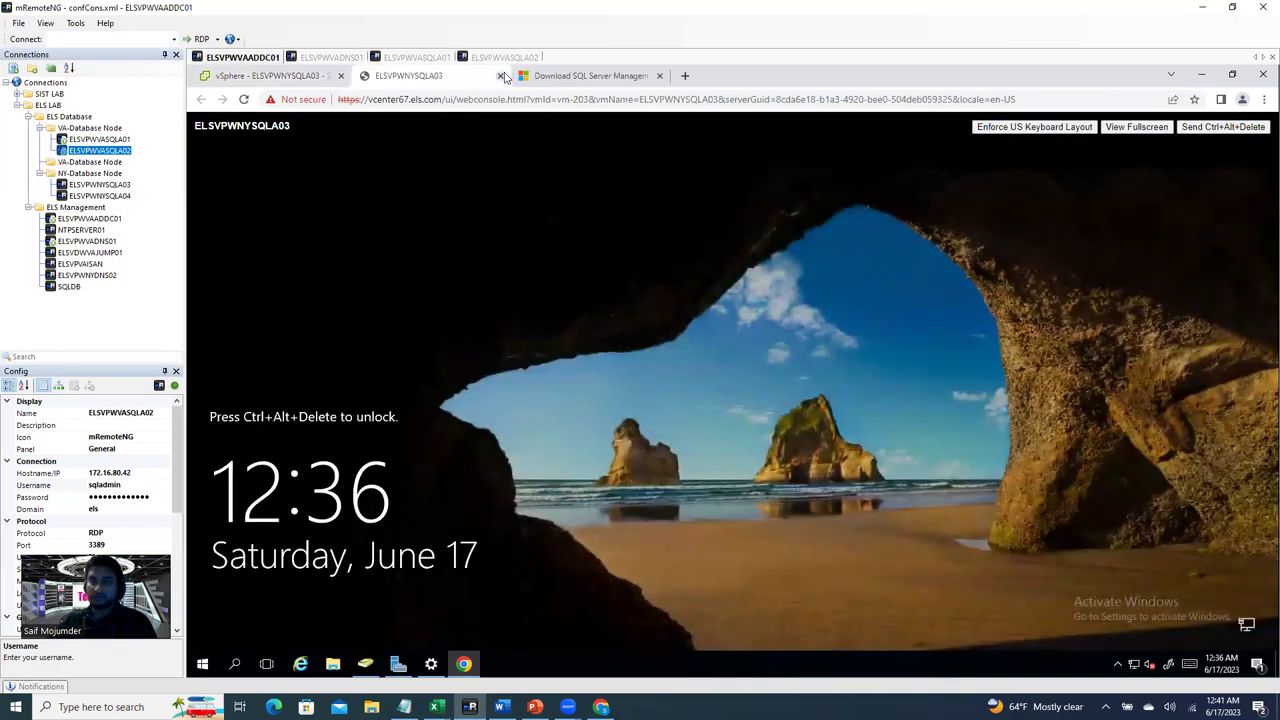
key(ctrl+w)
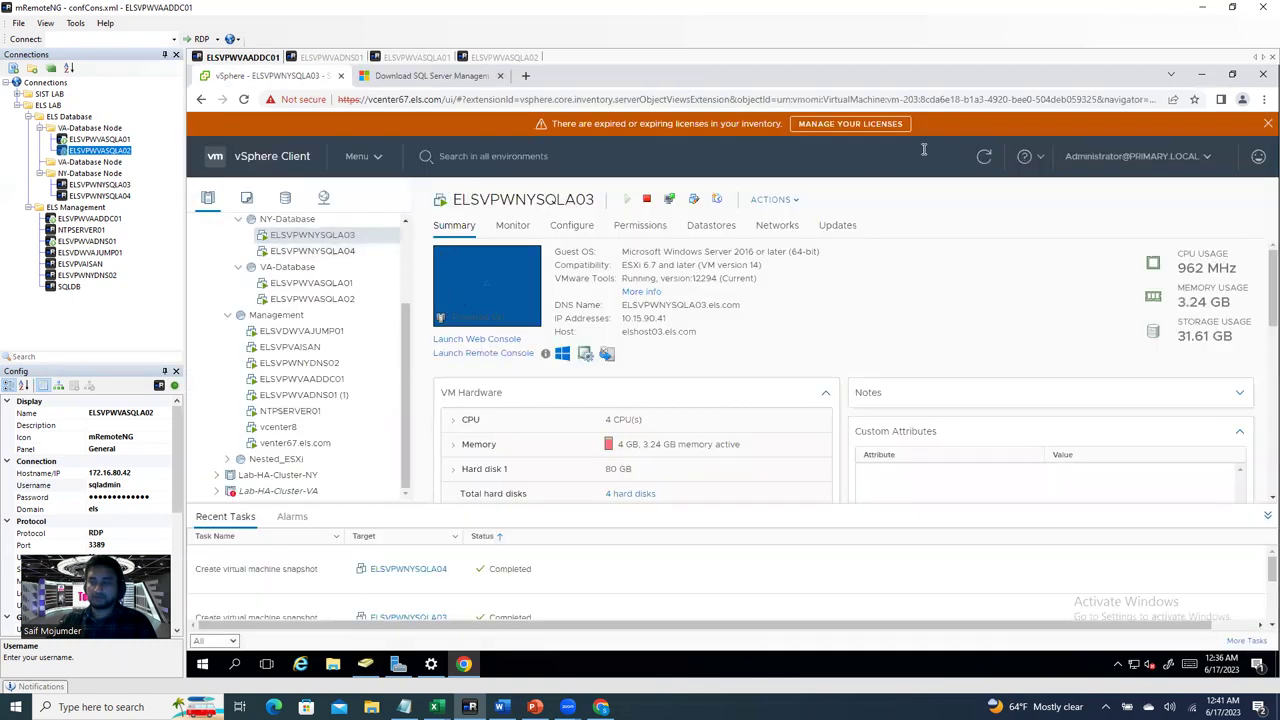
Refresh vSphere and view ELSVPWNYSQLA04's updated summary
click(980, 160)
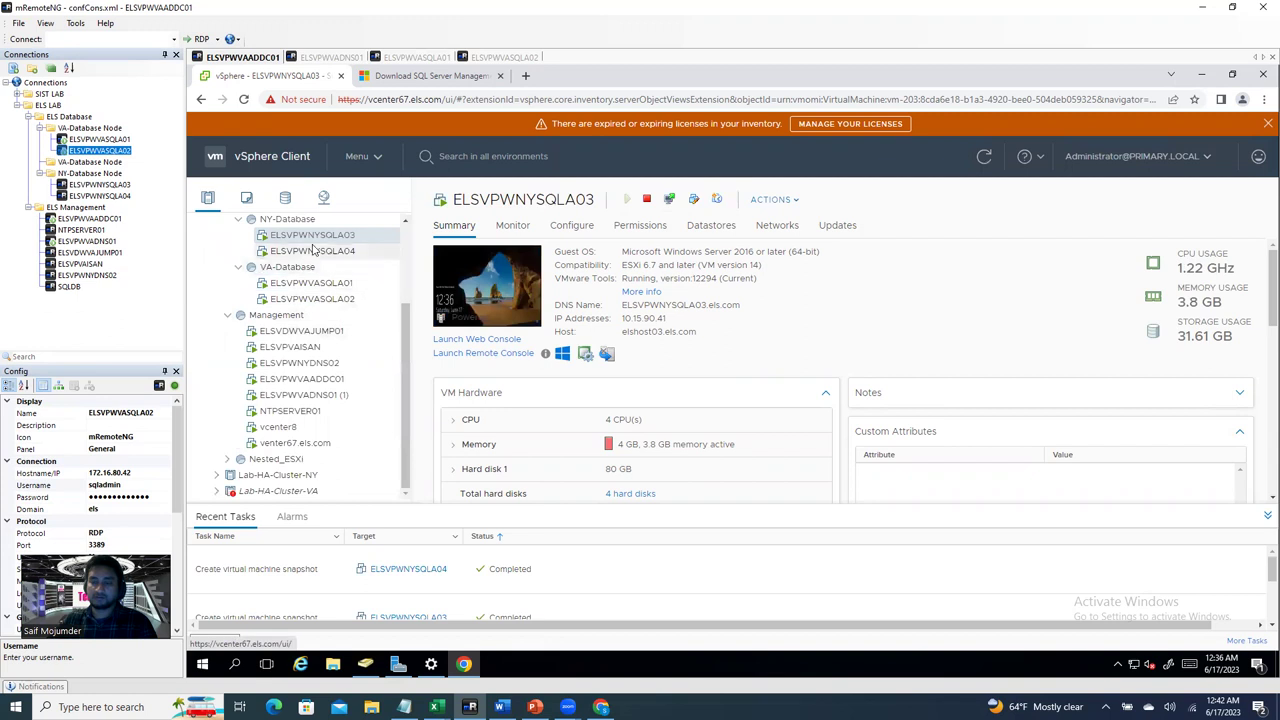
click(310, 251)
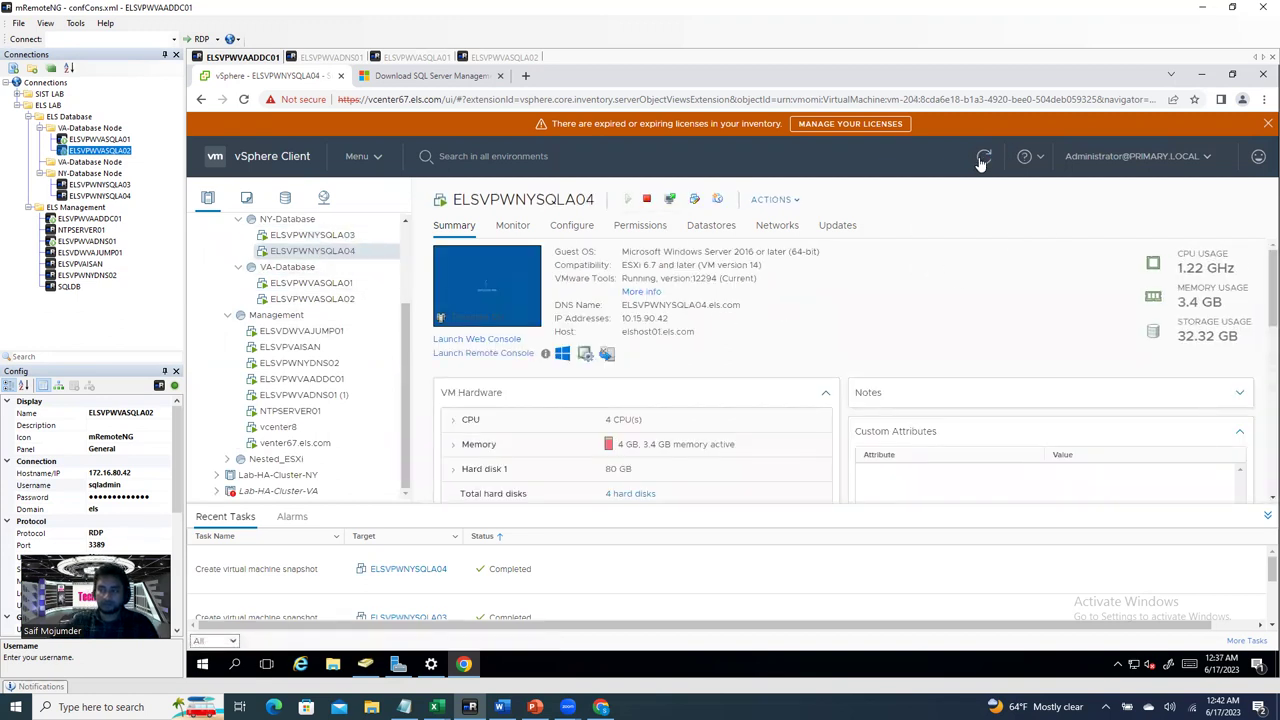
click(982, 162)
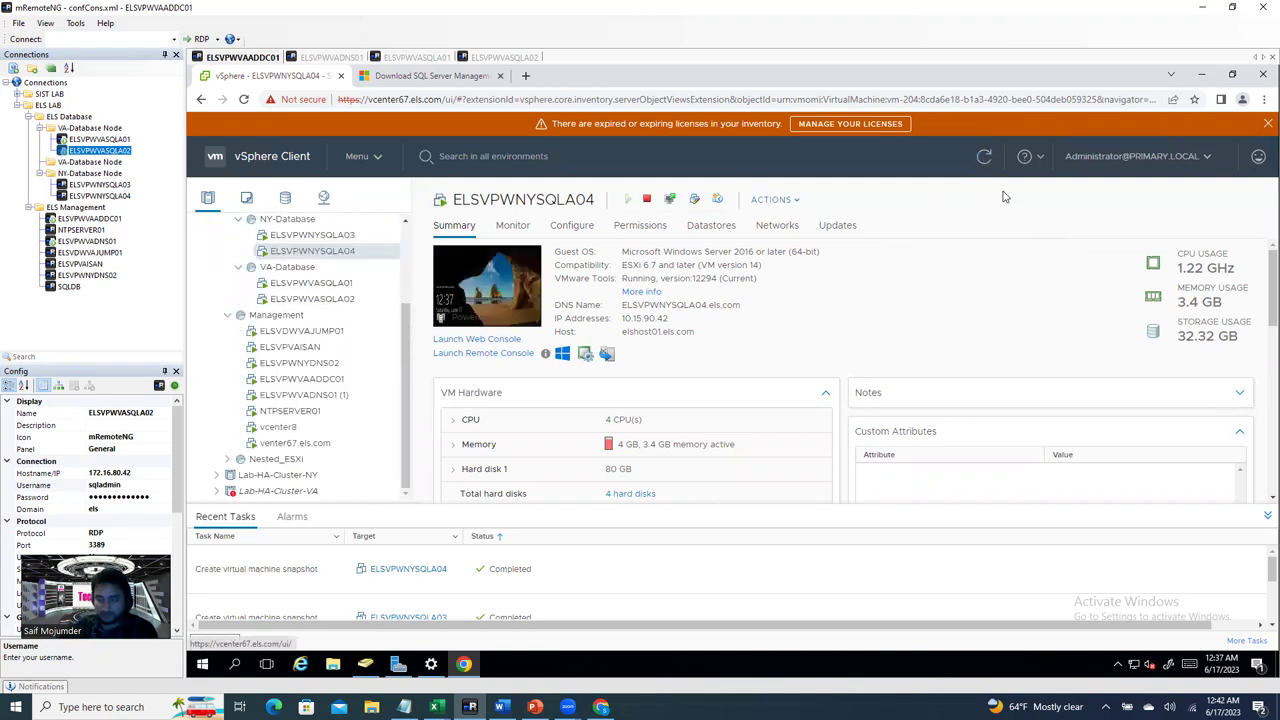
Connect to ELSVPWNYSQLA04 and reorder the tabs: ELSVPWVADNS01, ELSVPWVASQLA01, ELSVPWVASQLA02
double_click(105, 195)
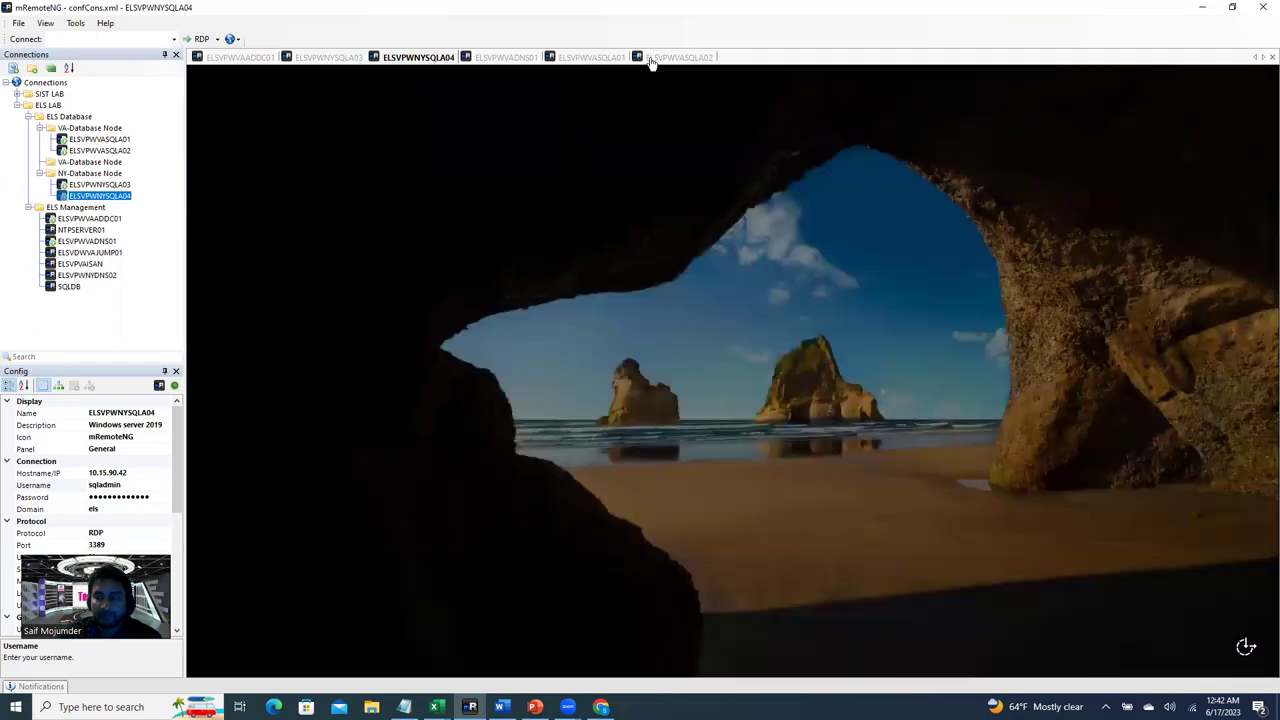
click(600, 57)
drag(600, 57, 352, 57)
click(670, 57)
drag(670, 57, 446, 57)
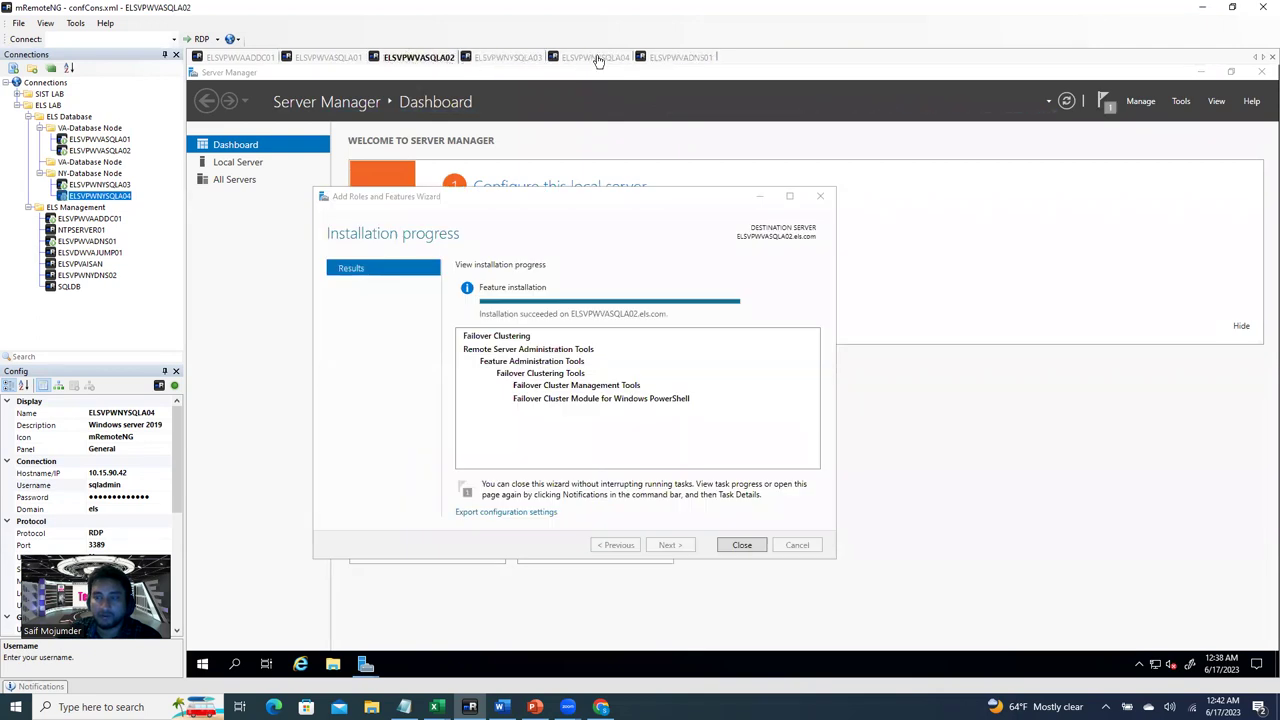
drag(681, 57, 345, 62)
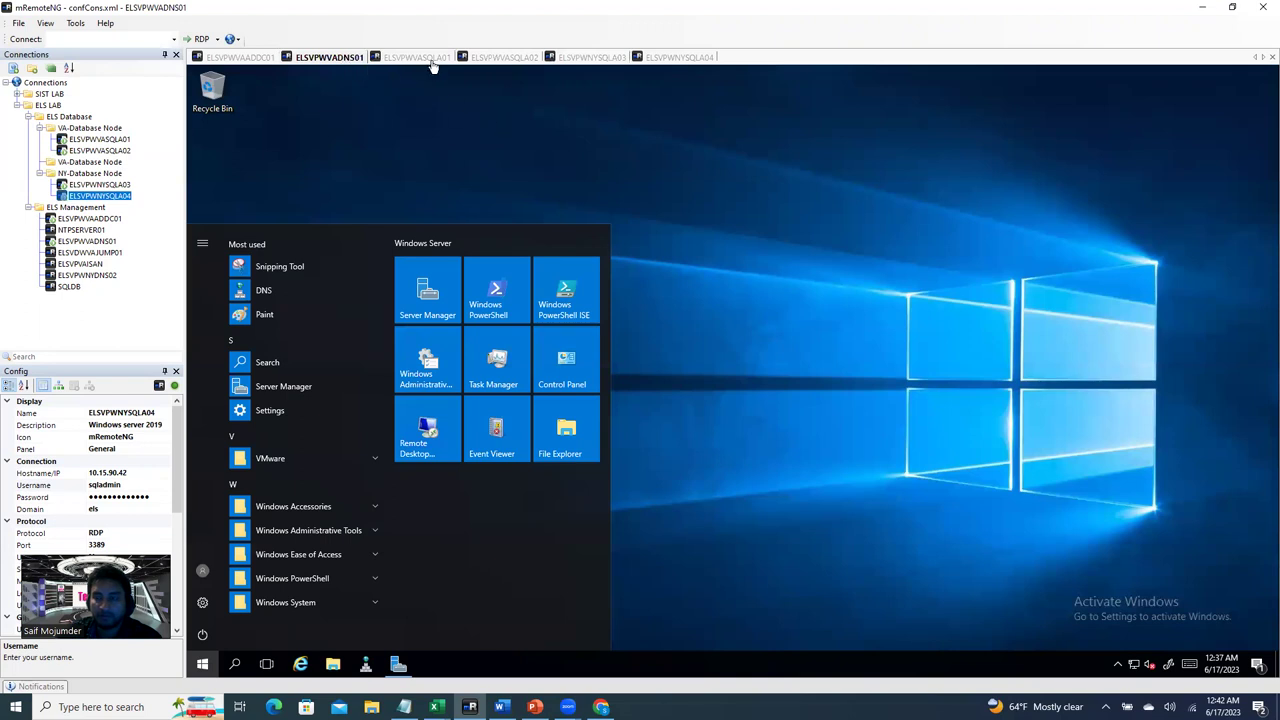
Check each SQL node's install status, ending on ELSVPWVASQLA02's successful result
click(432, 60)
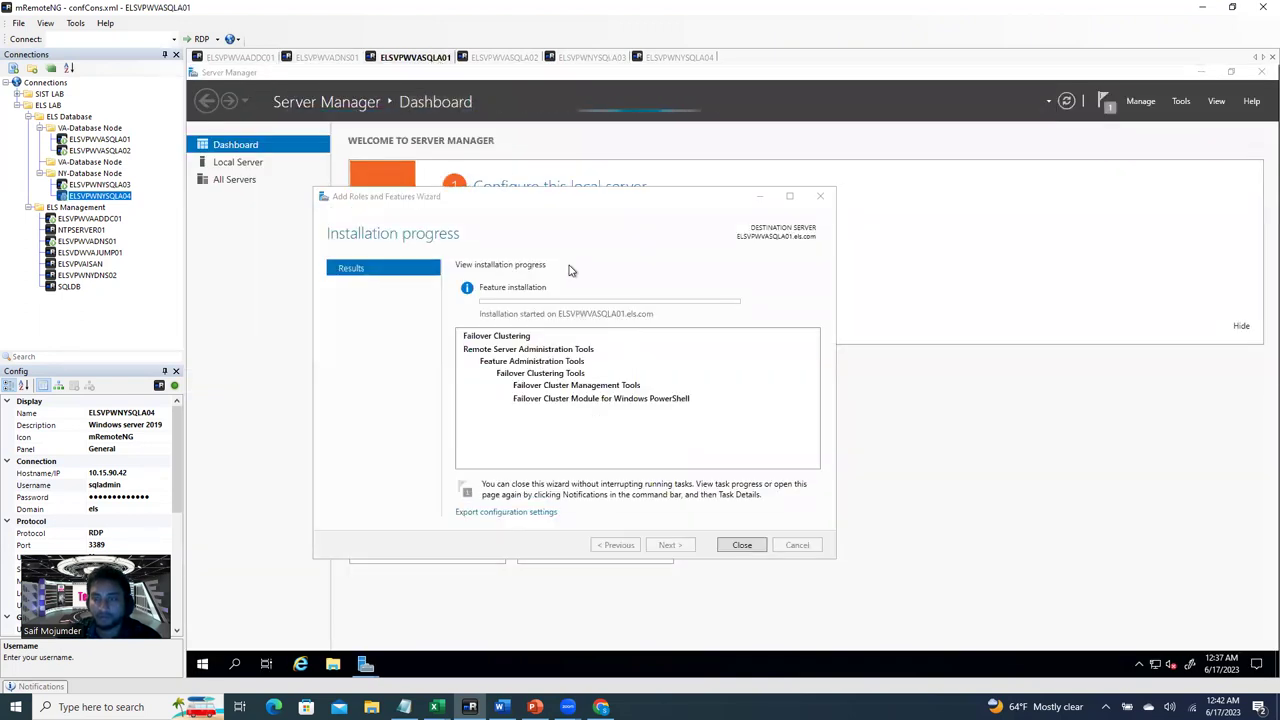
click(495, 57)
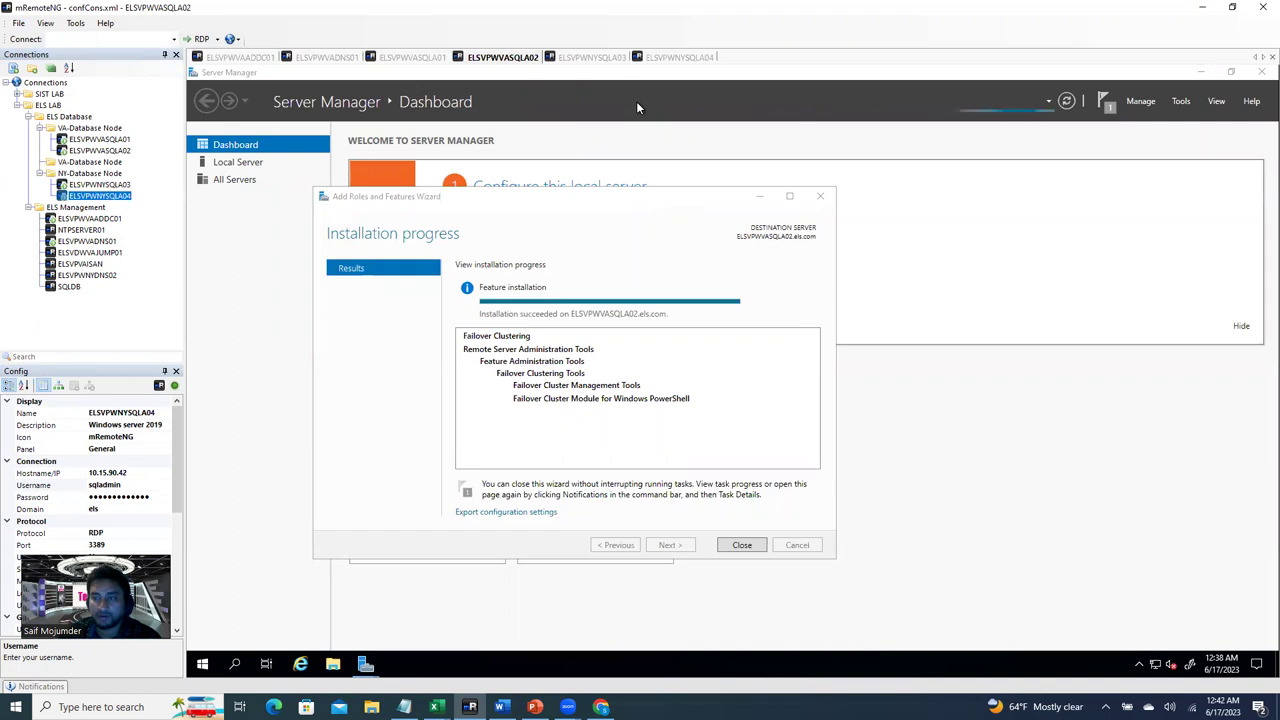
click(590, 57)
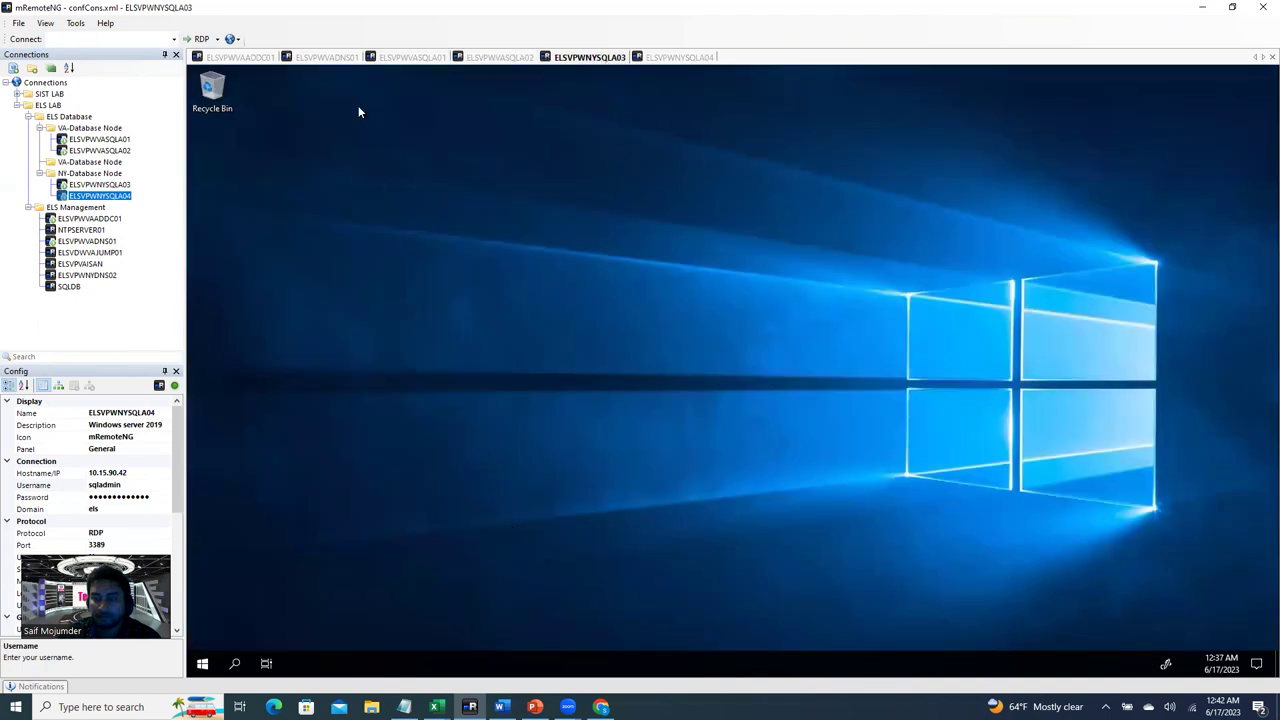
click(680, 58)
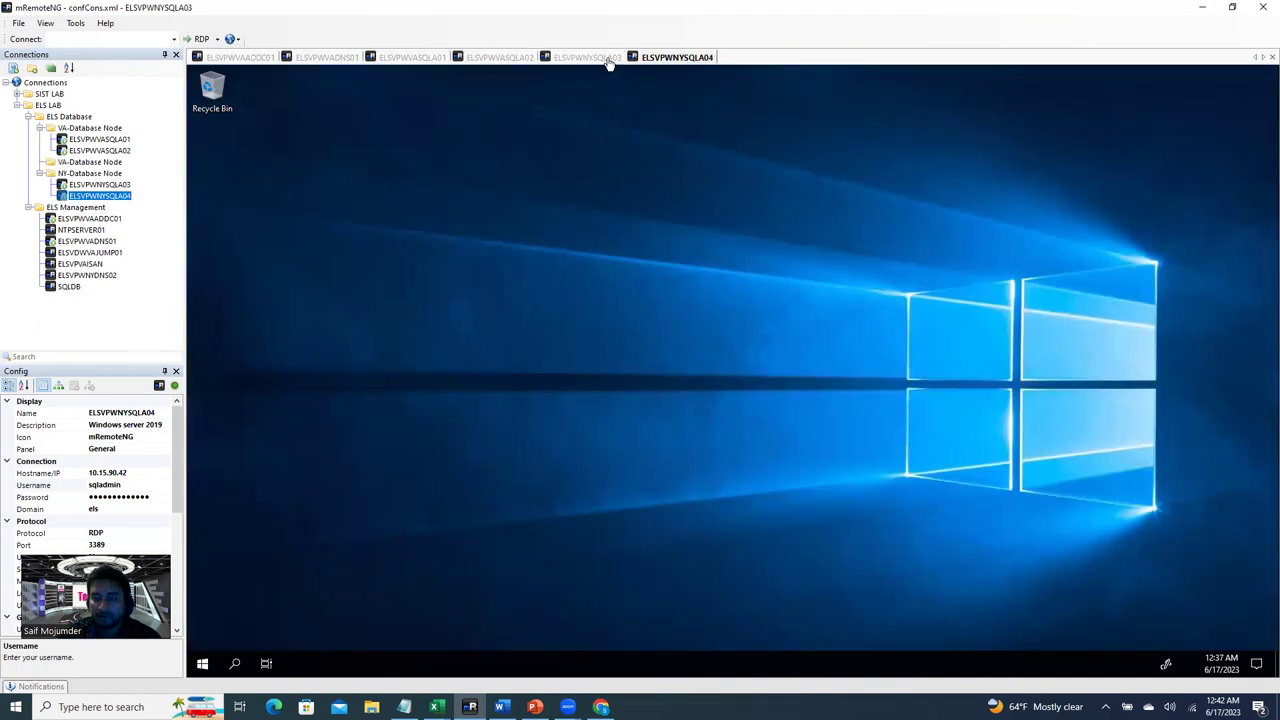
click(503, 57)
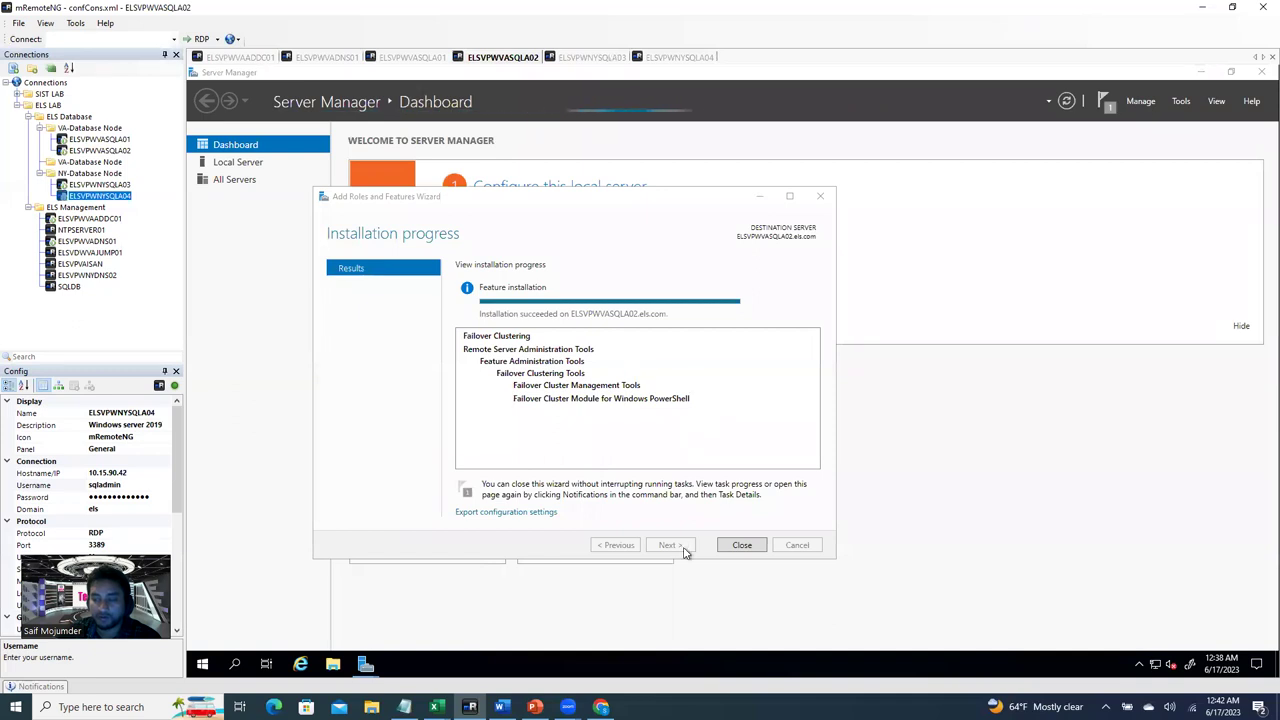
Close the finished Add Roles and Features wizards on ELSVPWVASQLA02 and ELSVPWVASQLA01
click(735, 545)
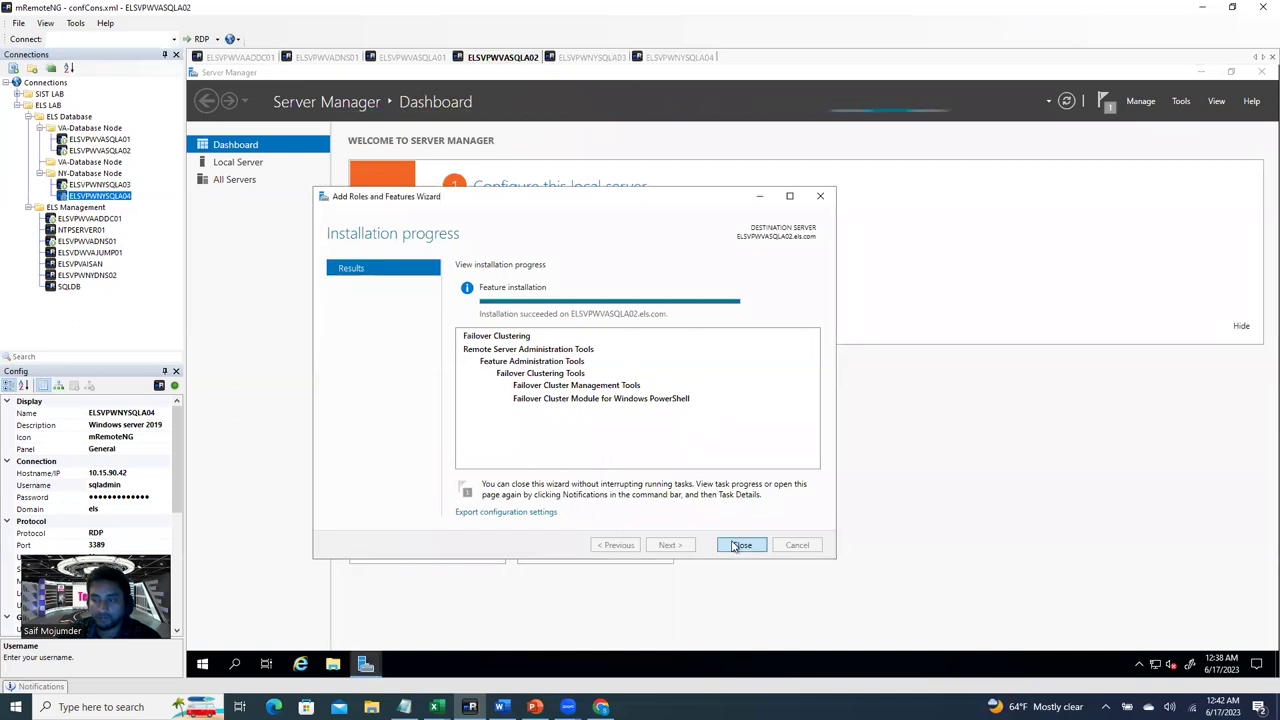
click(739, 545)
click(415, 58)
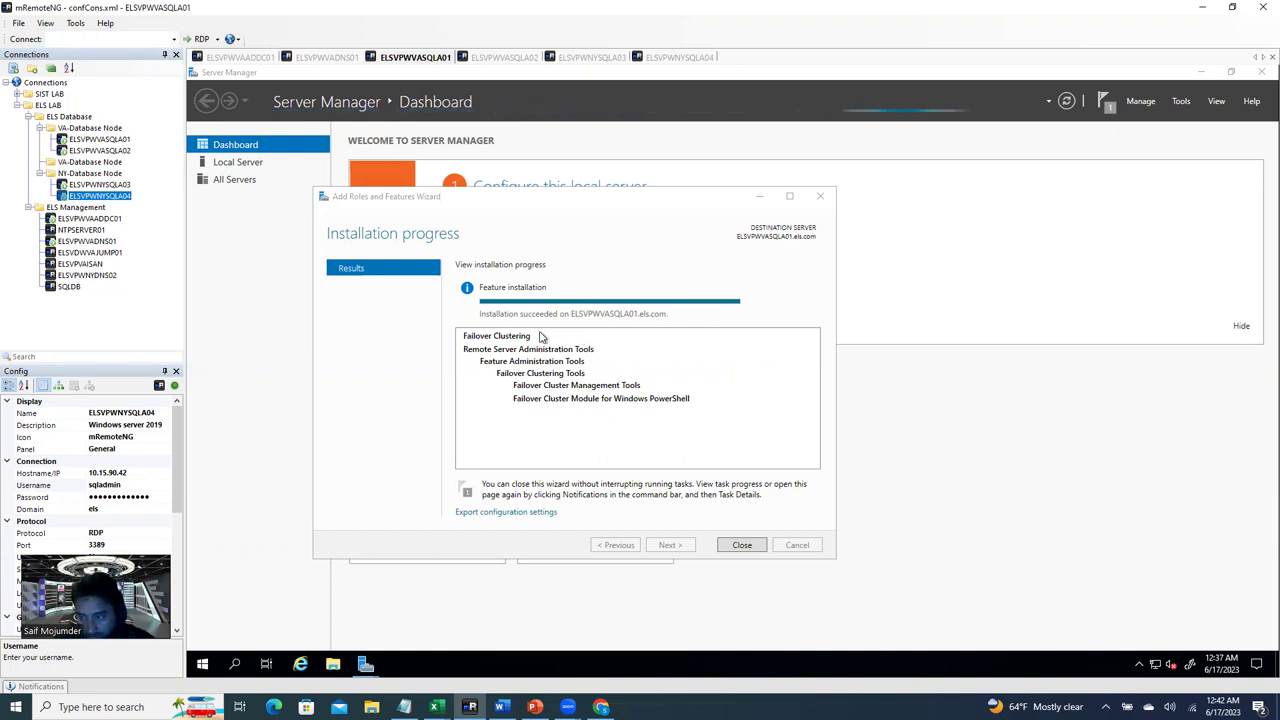
click(737, 548)
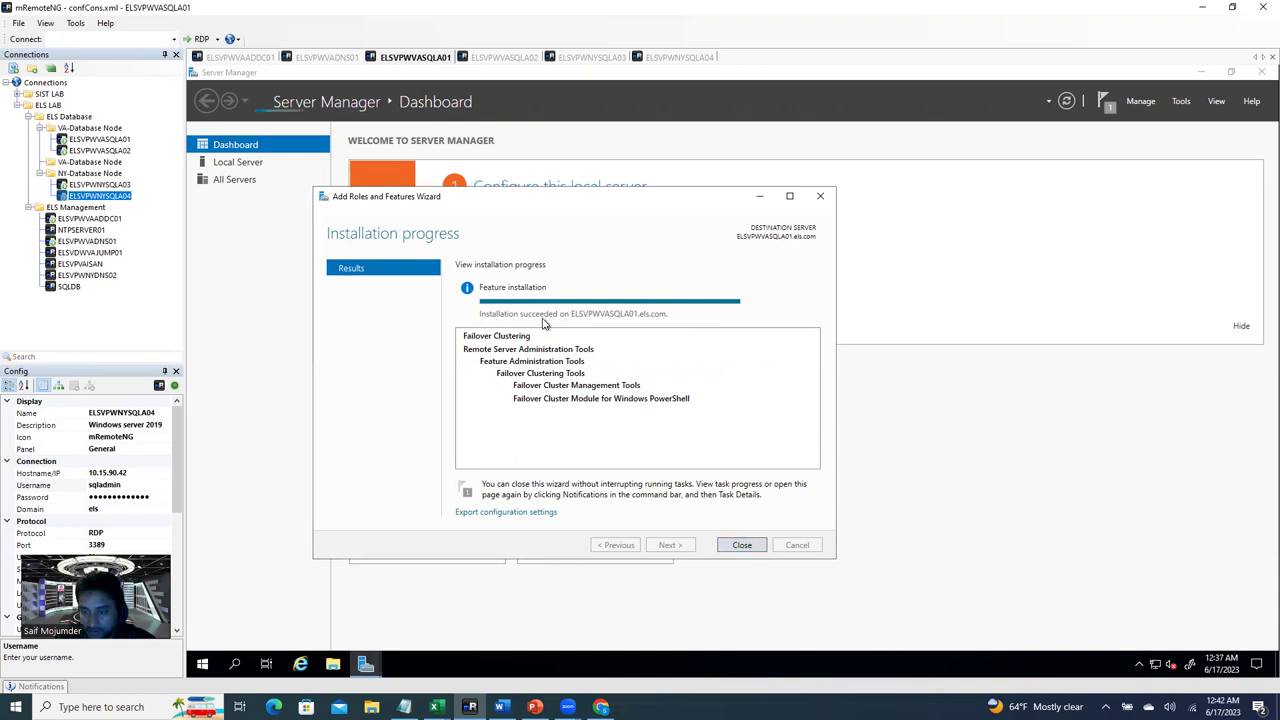
click(742, 547)
Go to the ELSVPWNYSQLA03 session and focus its Server Manager dashboard
click(503, 57)
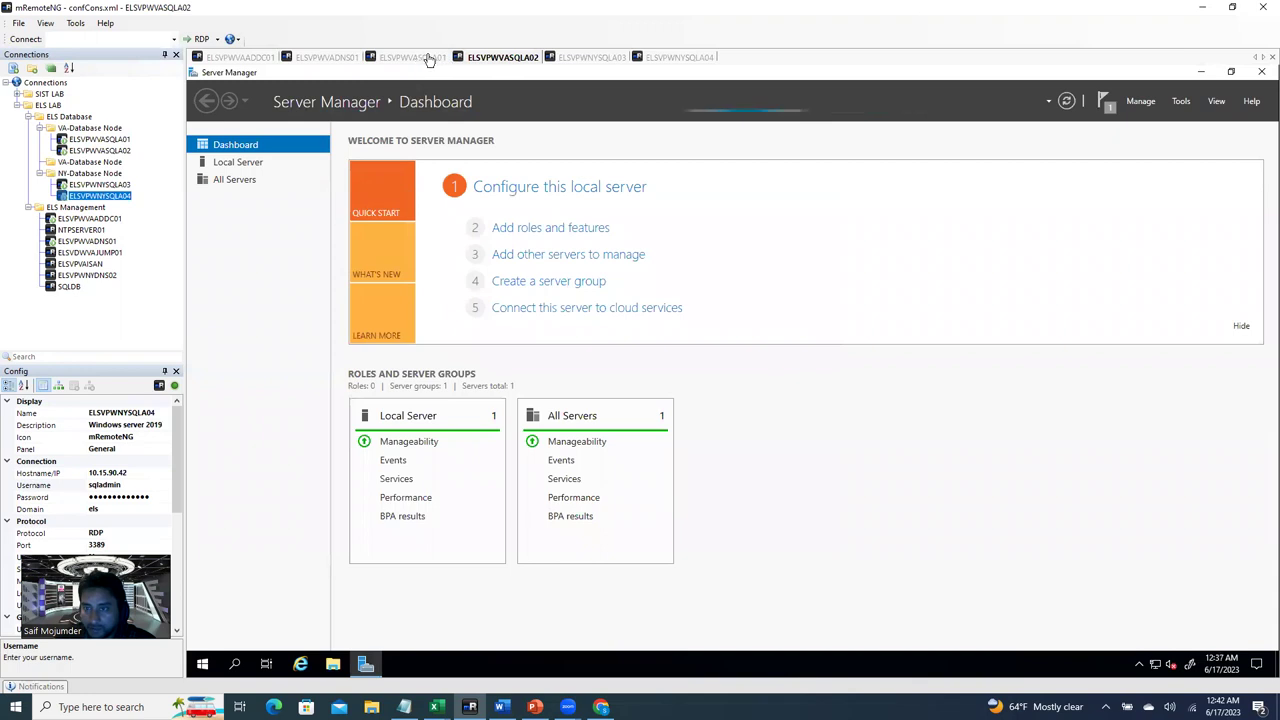
click(592, 57)
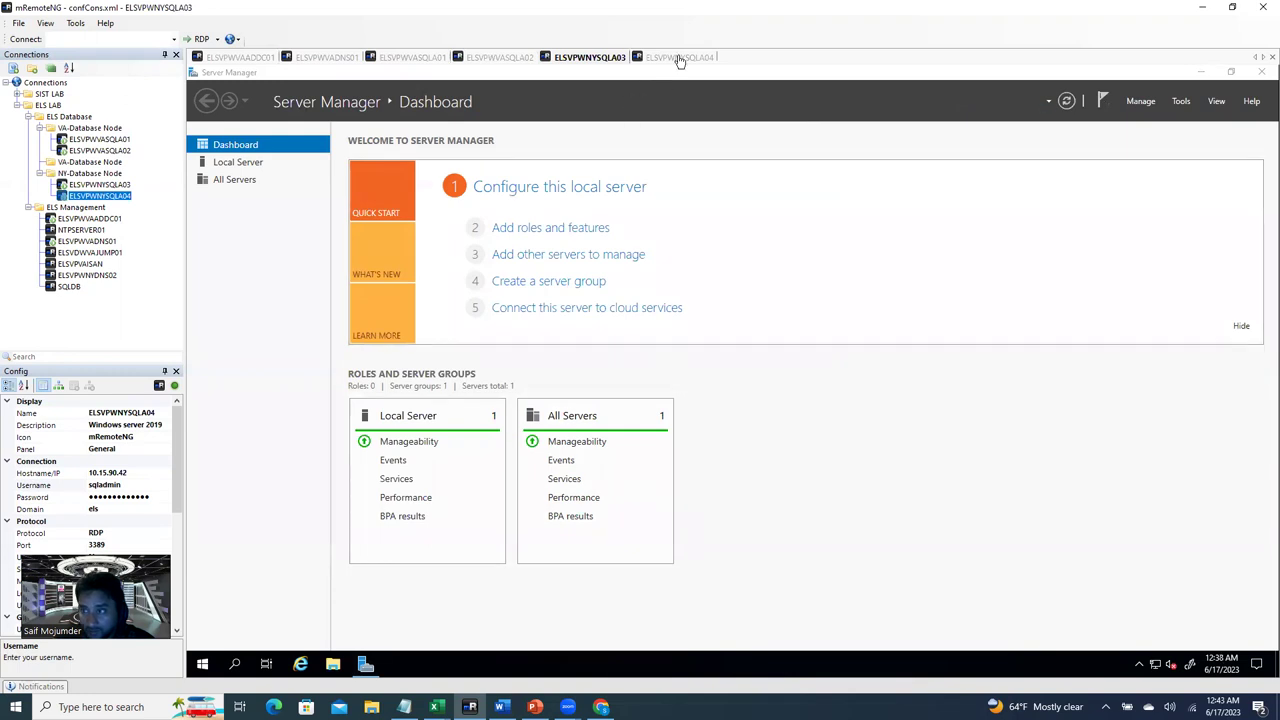
click(1183, 108)
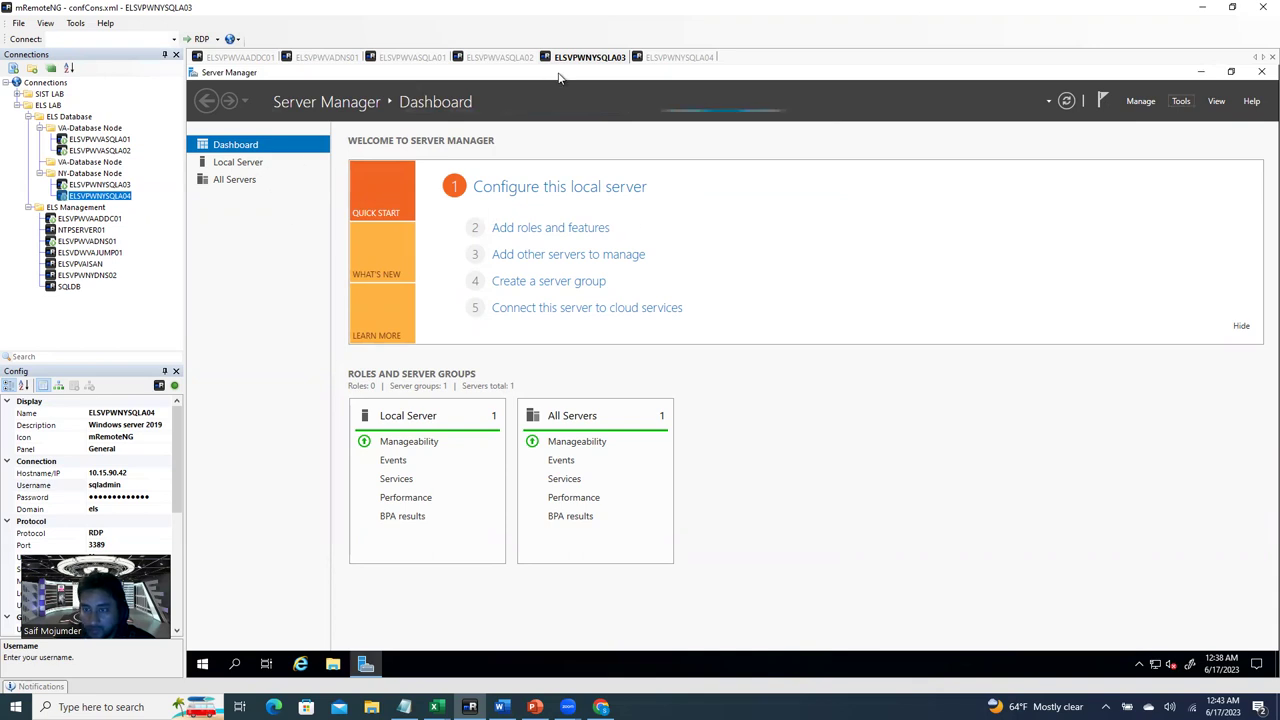
Close the finished Failover Clustering install wizards on ELSVPWNYSQLA04 and ELSVPWNYSQLA03
click(668, 58)
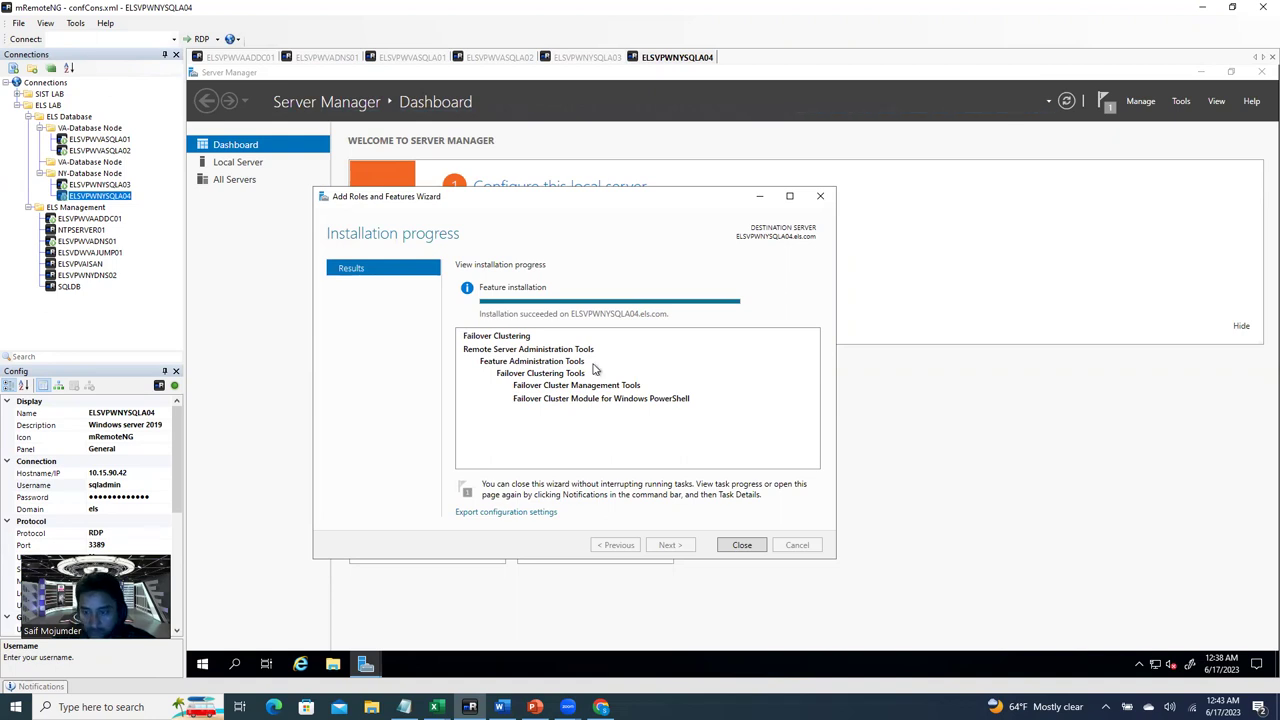
click(742, 545)
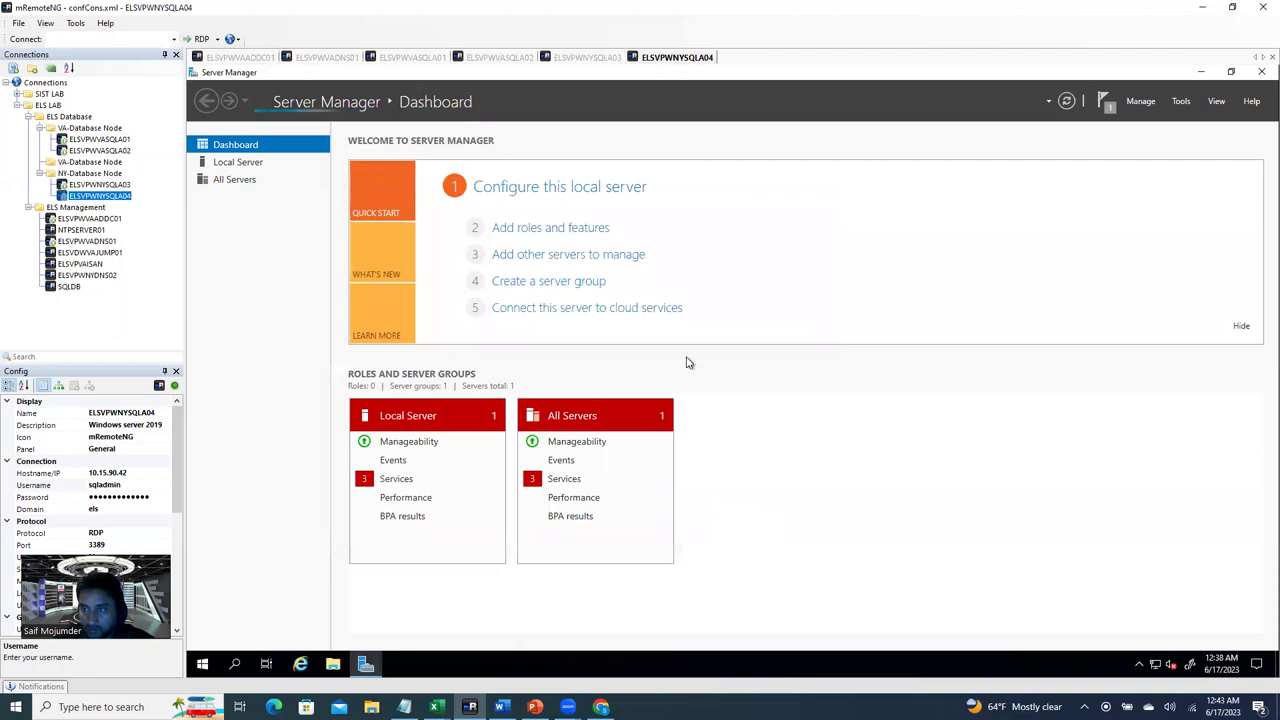
click(590, 57)
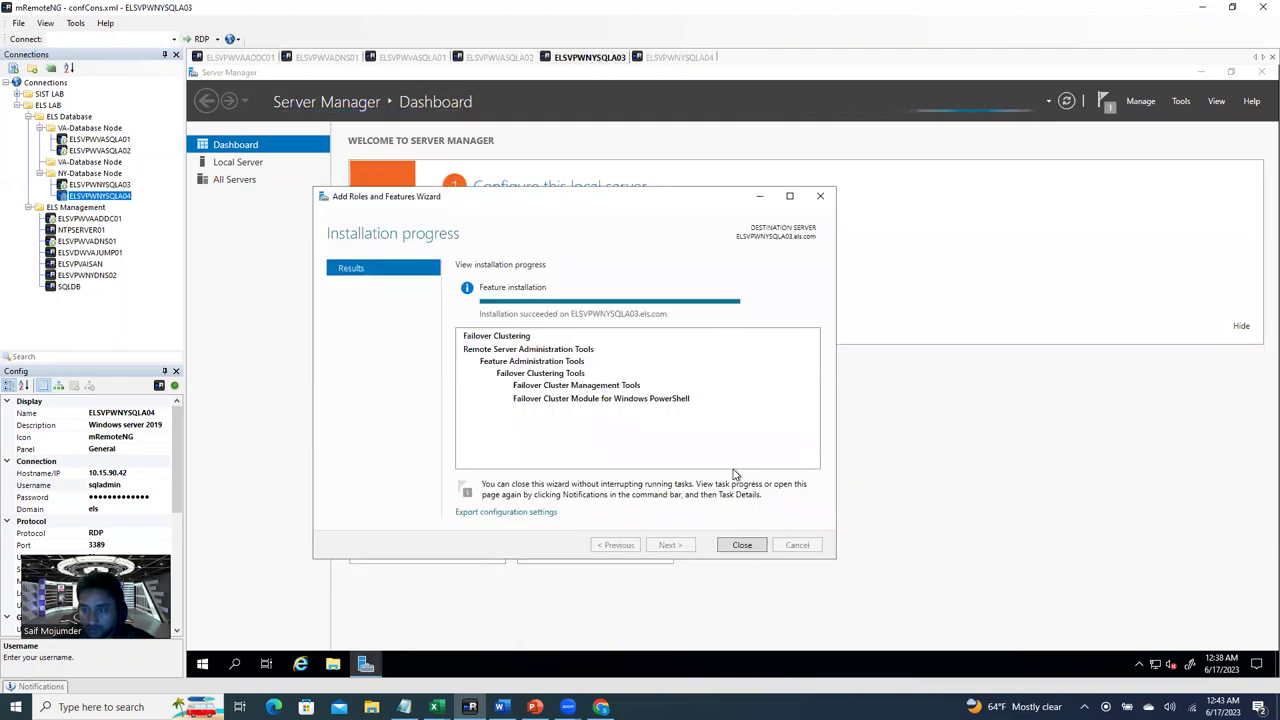
click(754, 549)
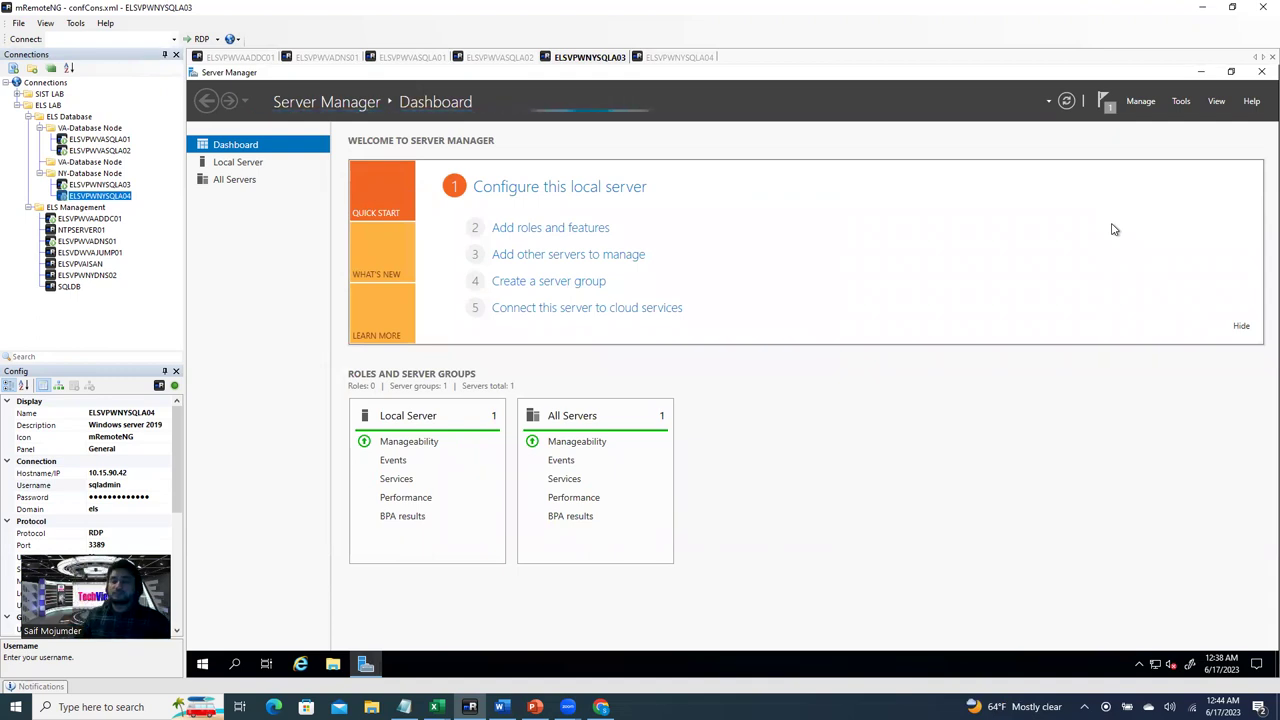
Cycle through the NY sessions and end on ELSVPWVASQLA02's dashboard
click(689, 57)
click(590, 58)
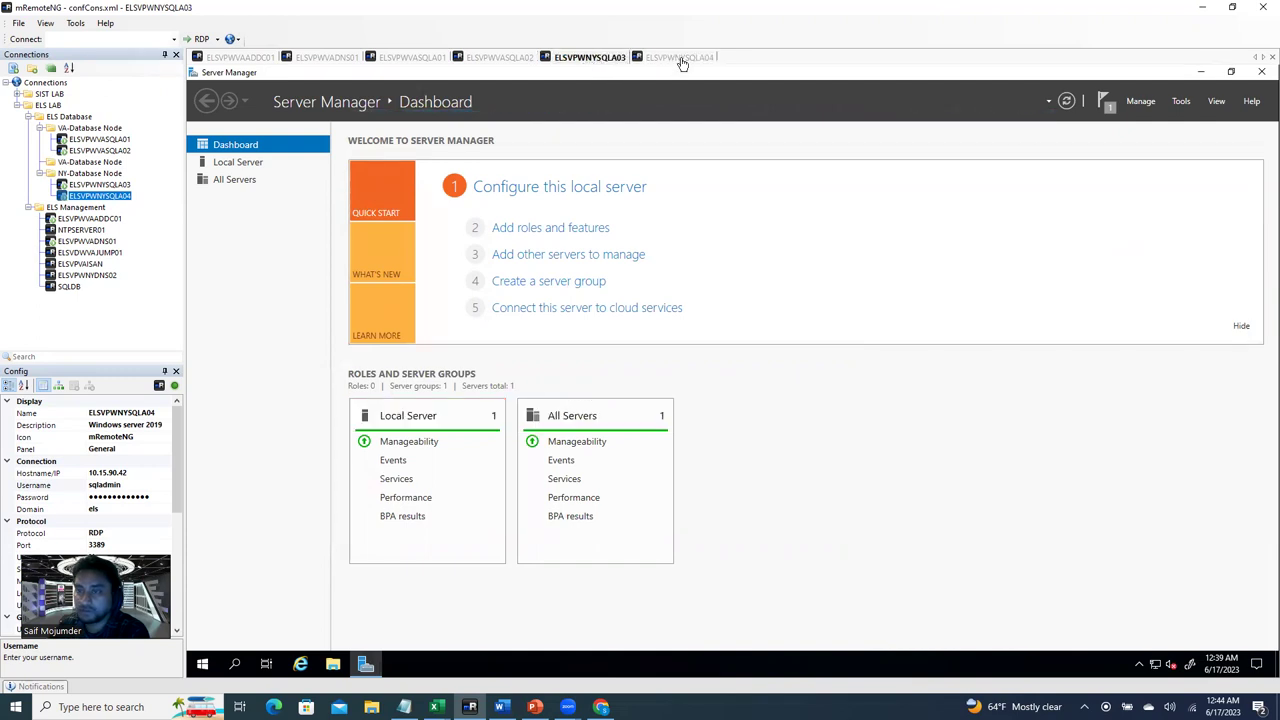
click(504, 59)
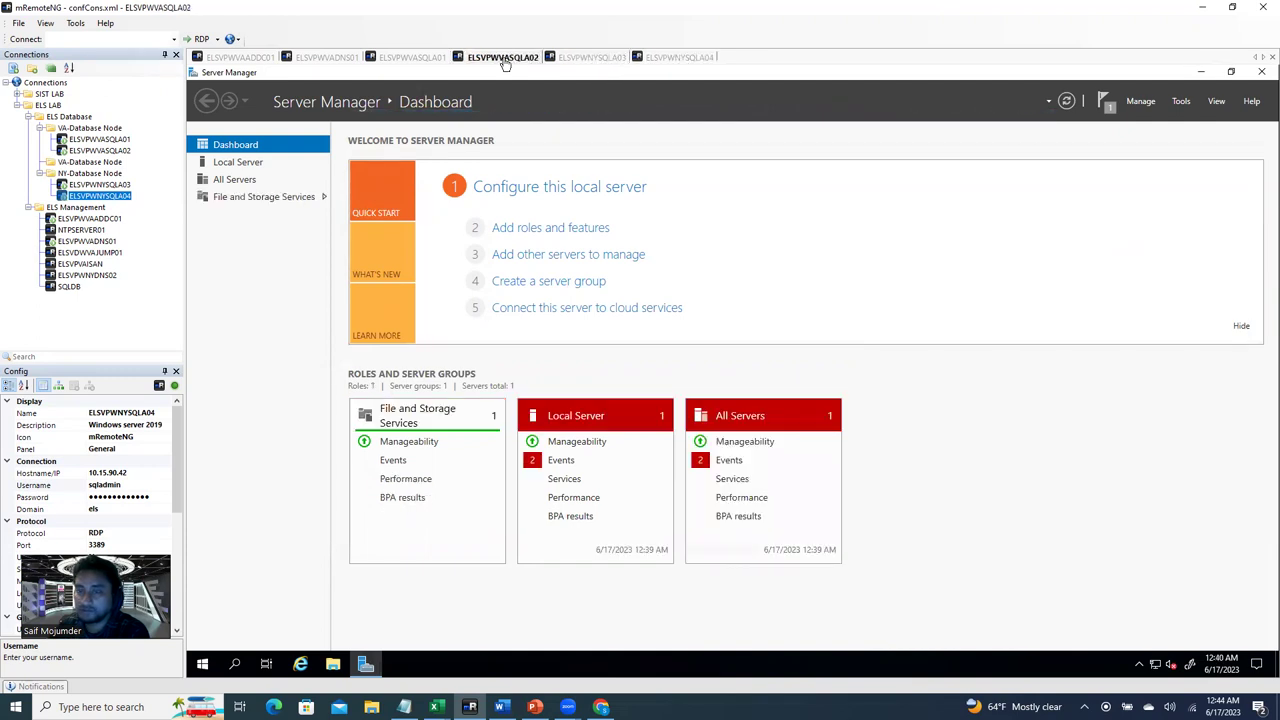
Cycle through the SQLA01–SQLA04 sessions, ending on ELSVPWNYSQLA04, and list its flagged services
click(404, 60)
click(588, 59)
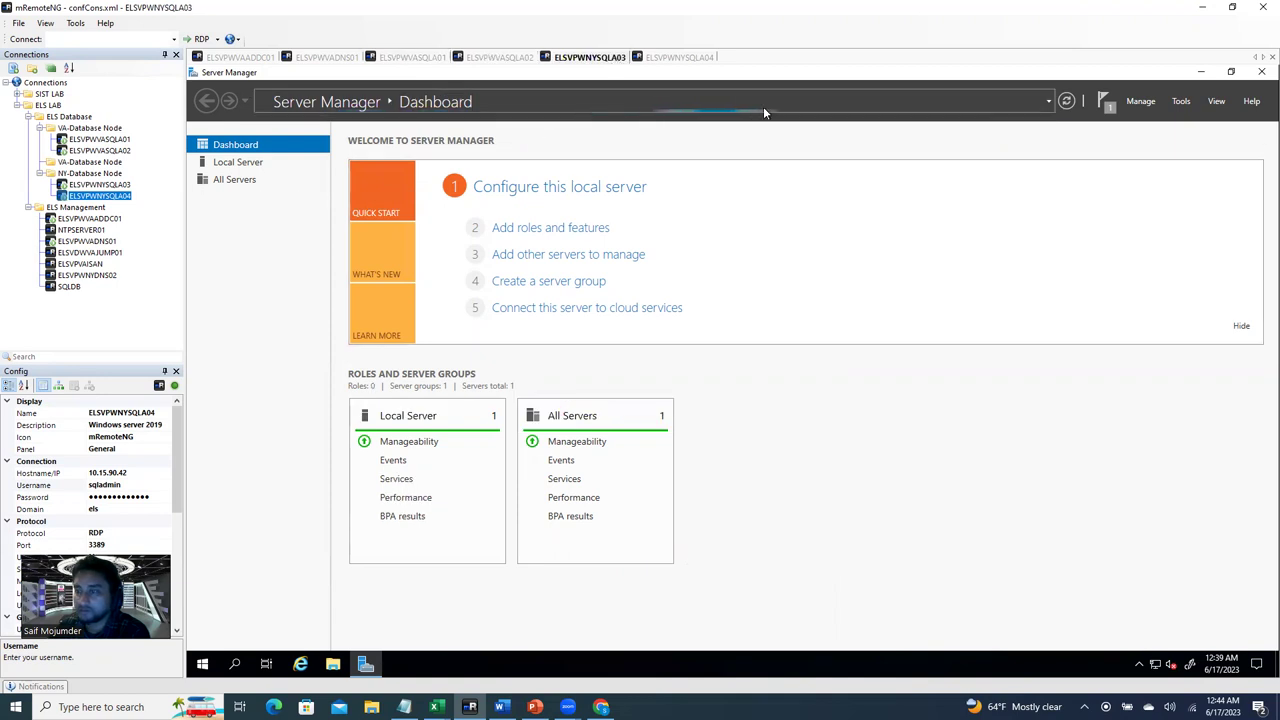
click(662, 57)
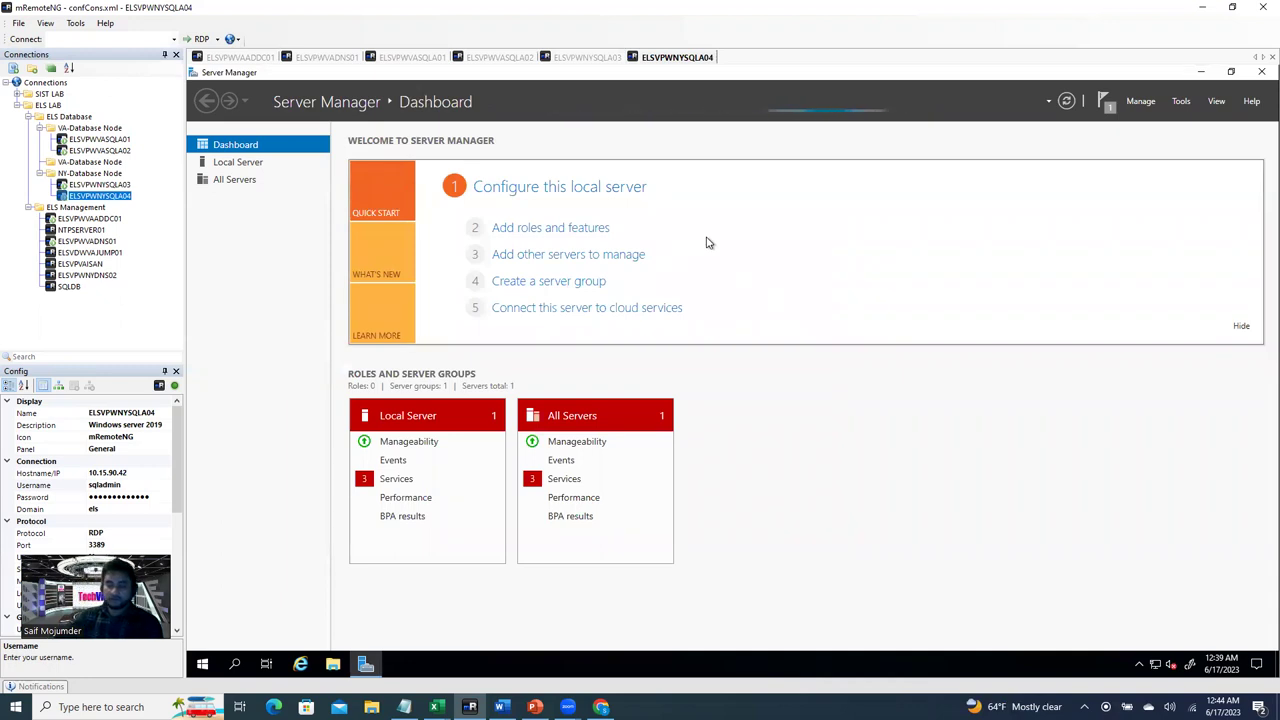
click(595, 57)
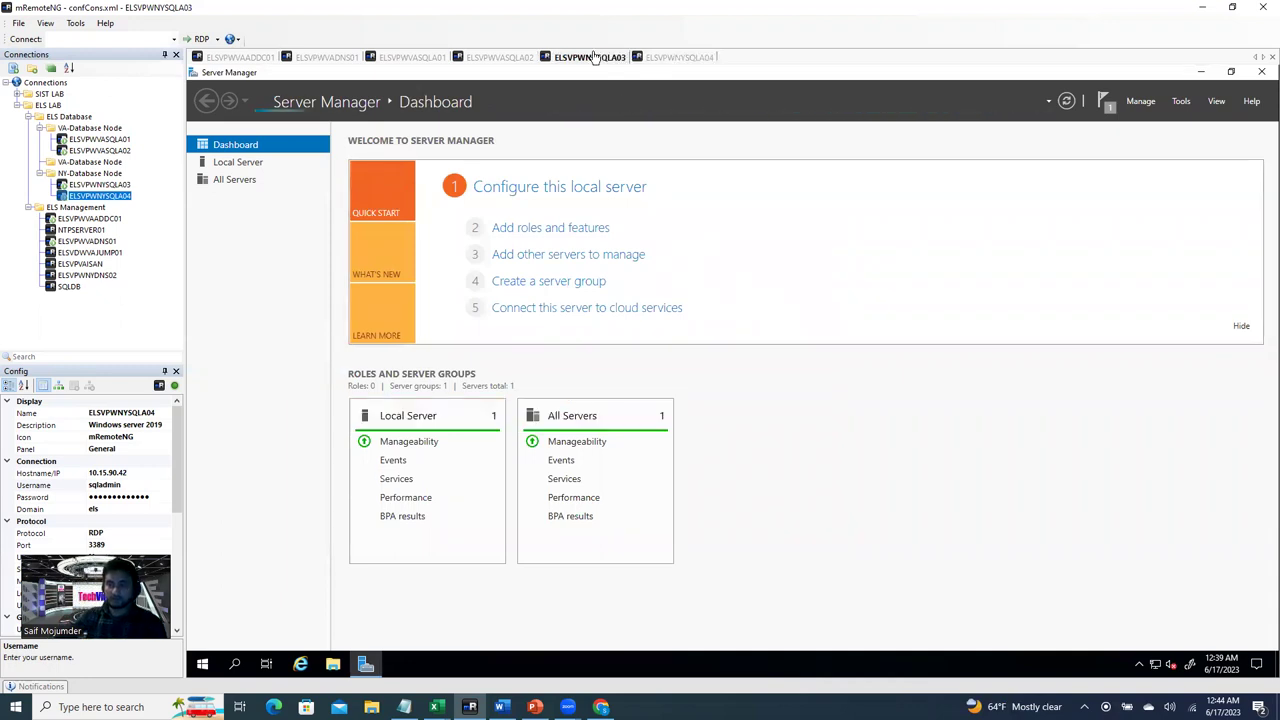
click(505, 58)
click(421, 58)
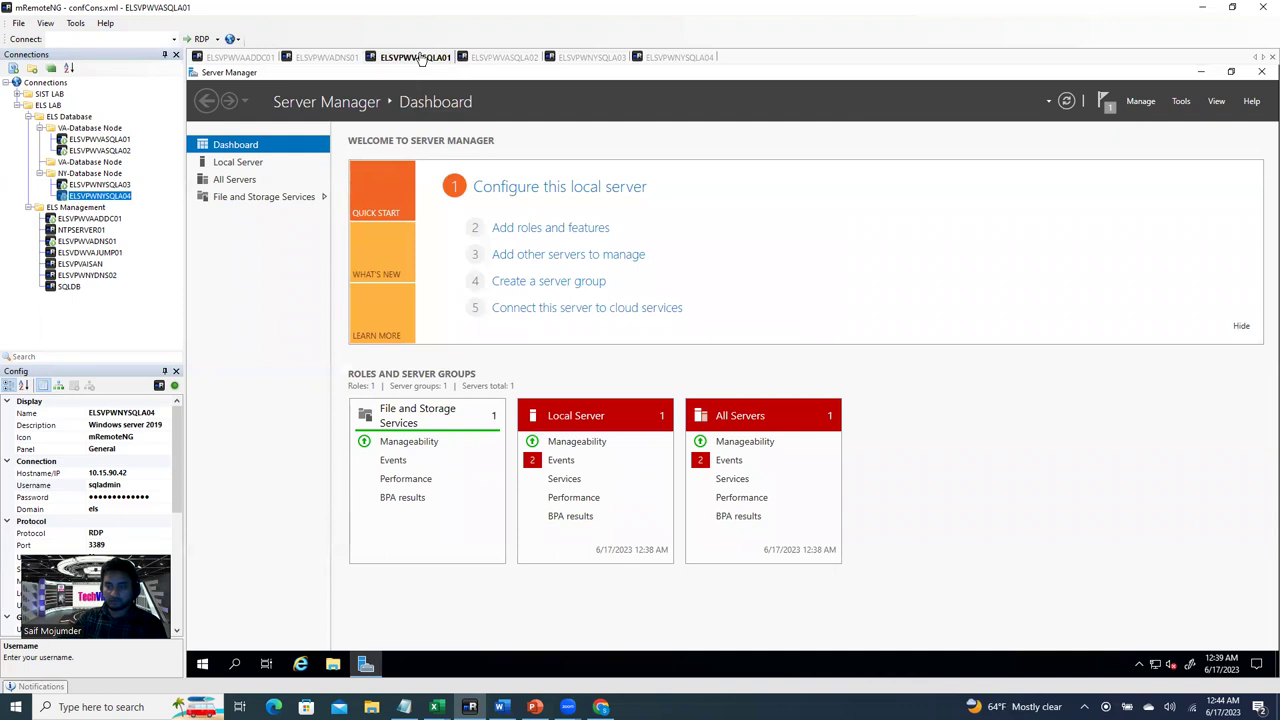
click(588, 60)
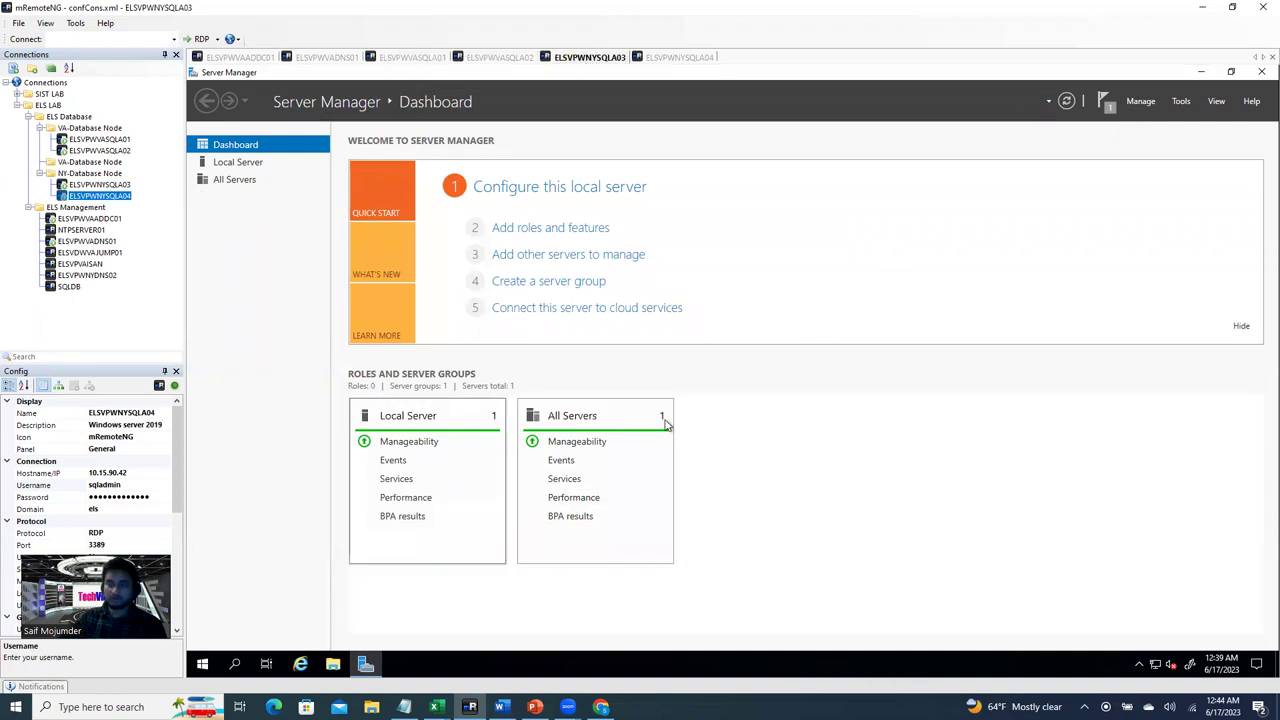
click(679, 58)
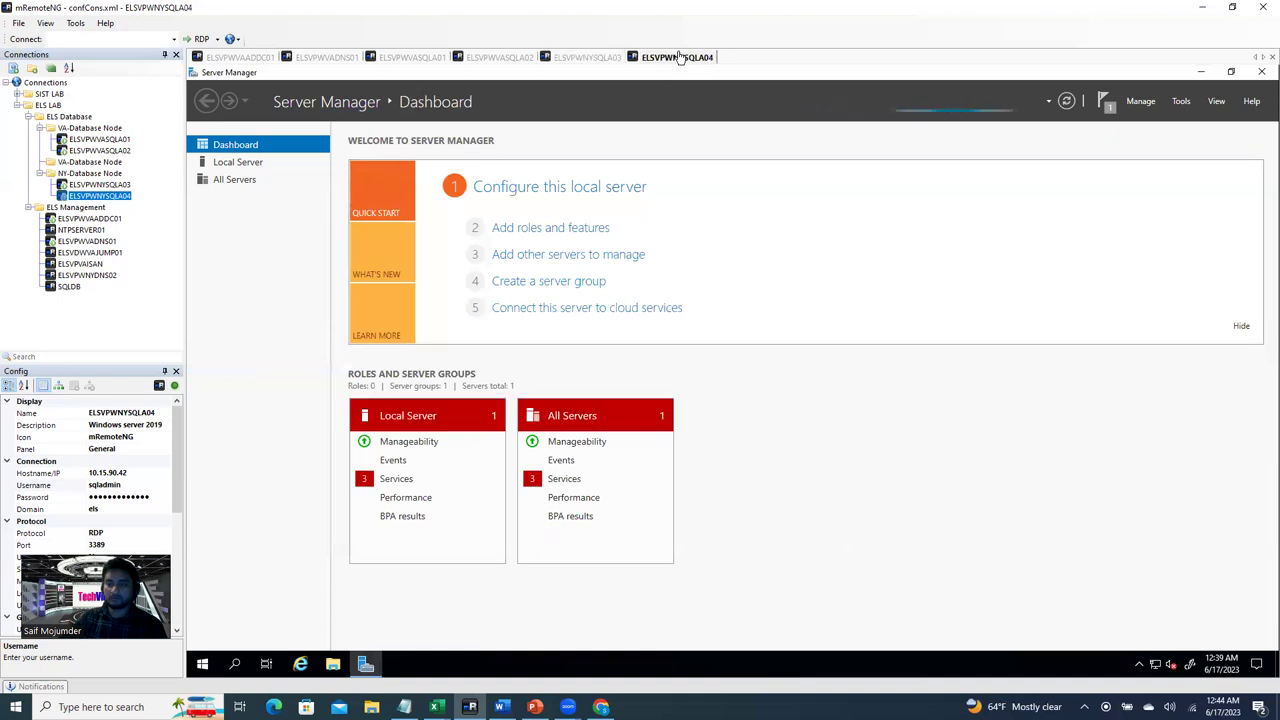
click(564, 479)
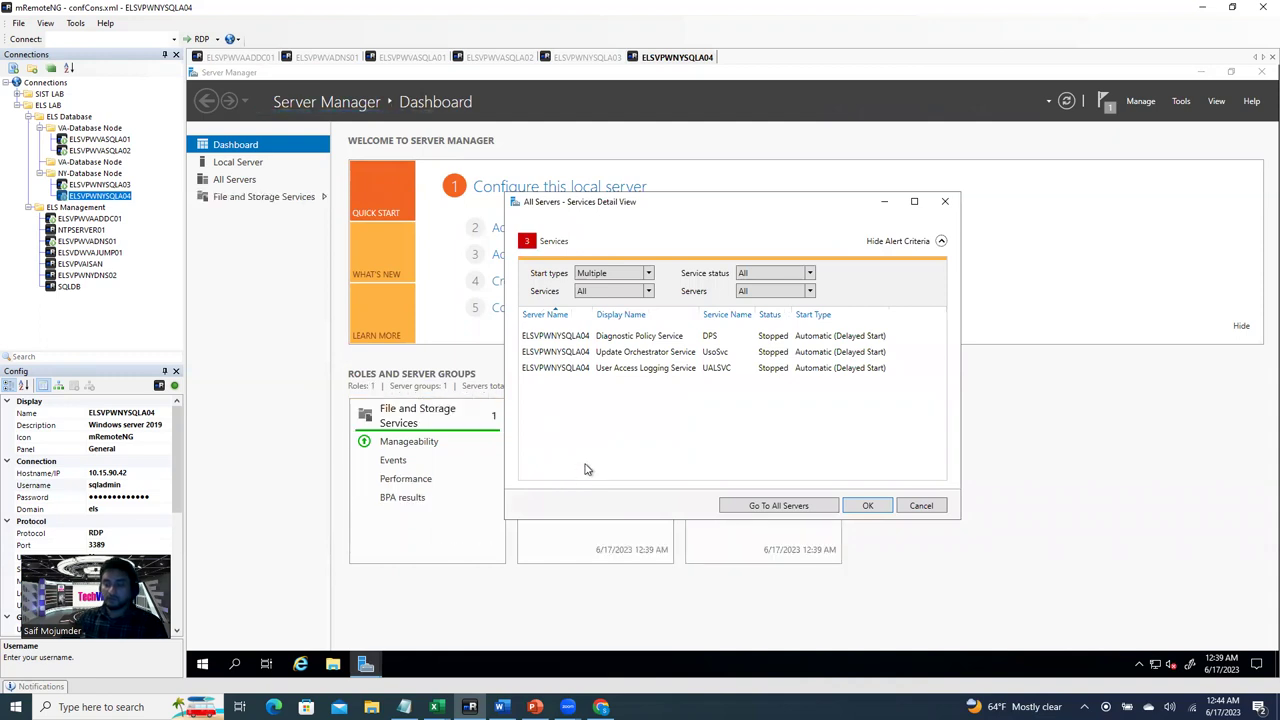
Inspect the stopped User Access Logging Service, close the detail view and refresh the dashboard
click(677, 370)
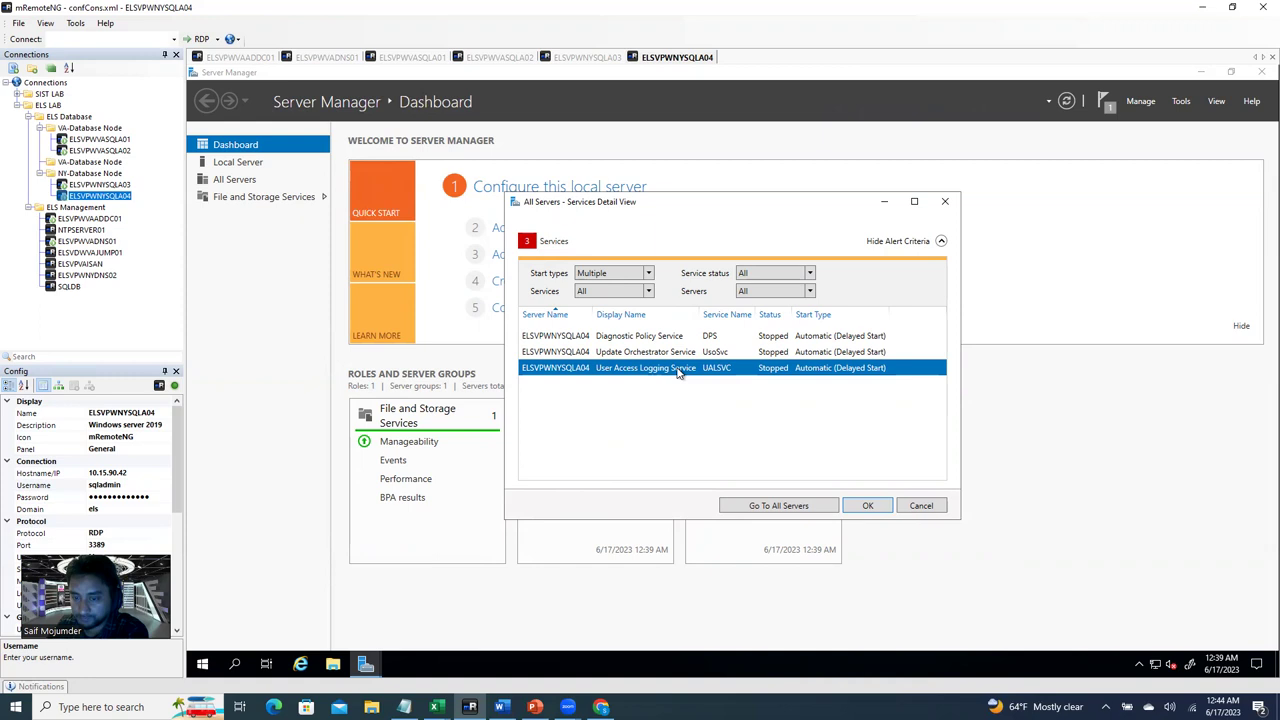
click(944, 201)
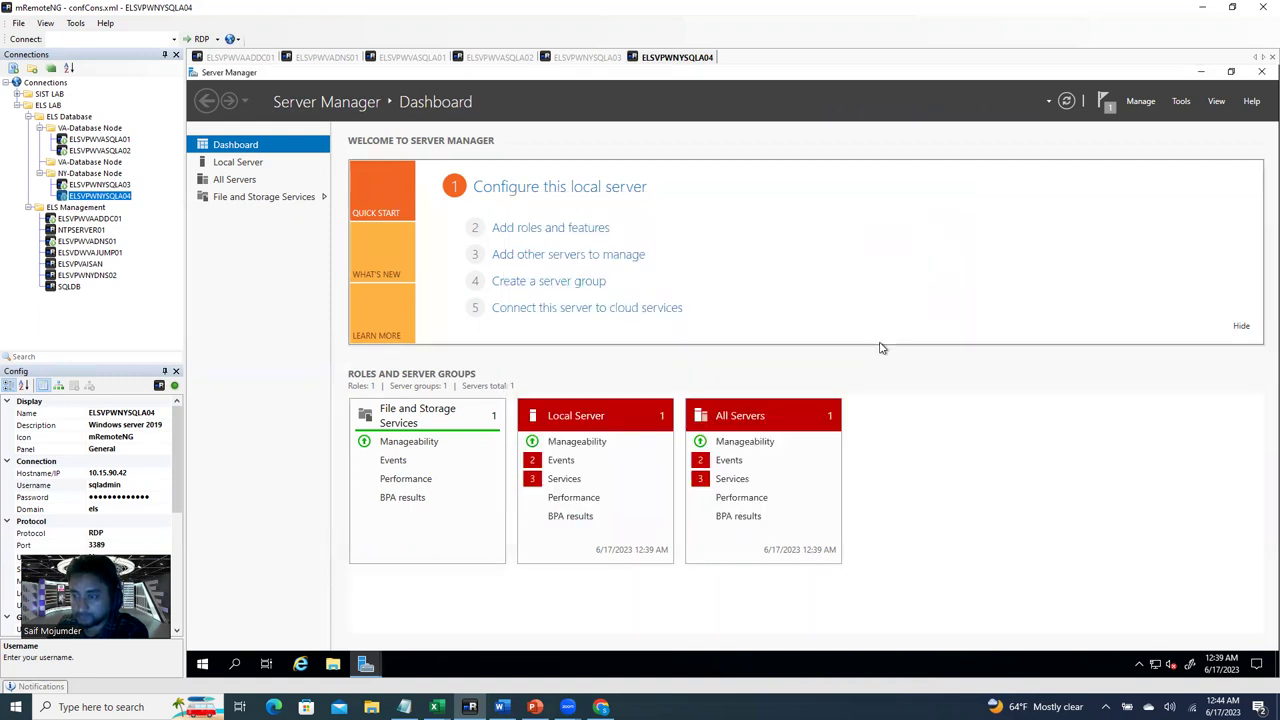
click(1067, 102)
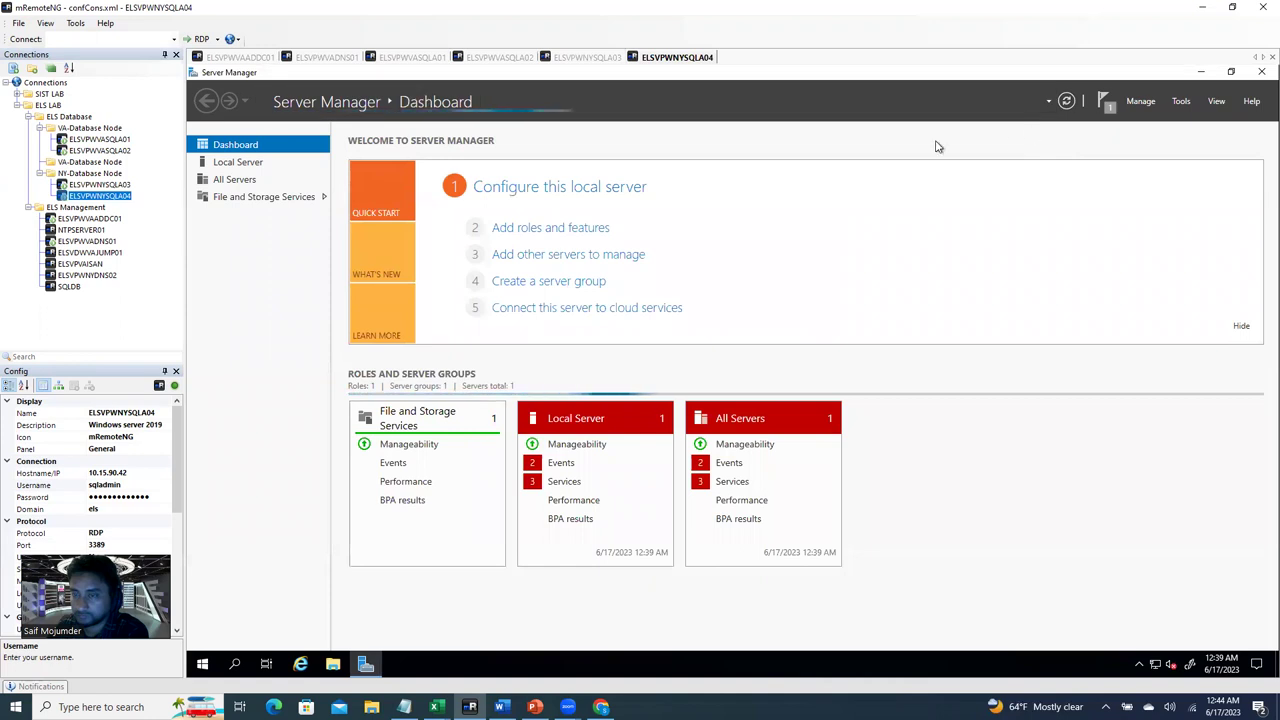
Switch to the ELSVPWVASQLA01 session via SQLA02 and bring the Word setup guide forward
click(506, 58)
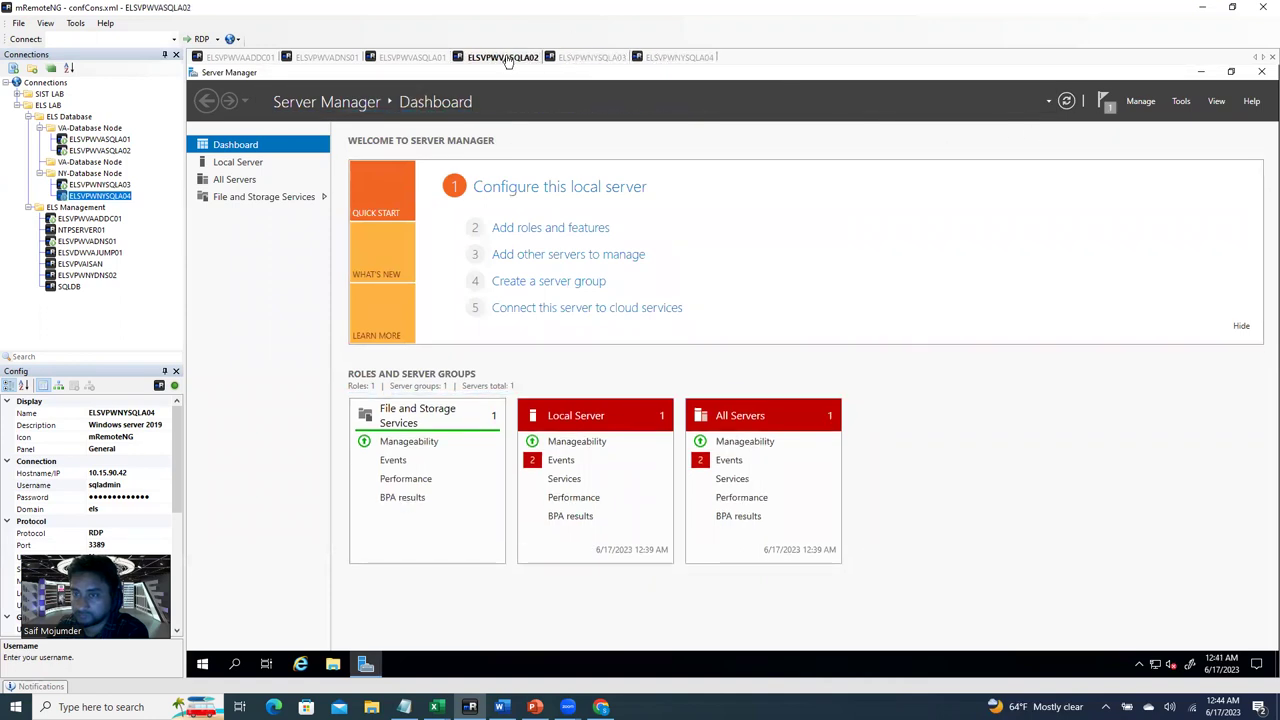
click(410, 58)
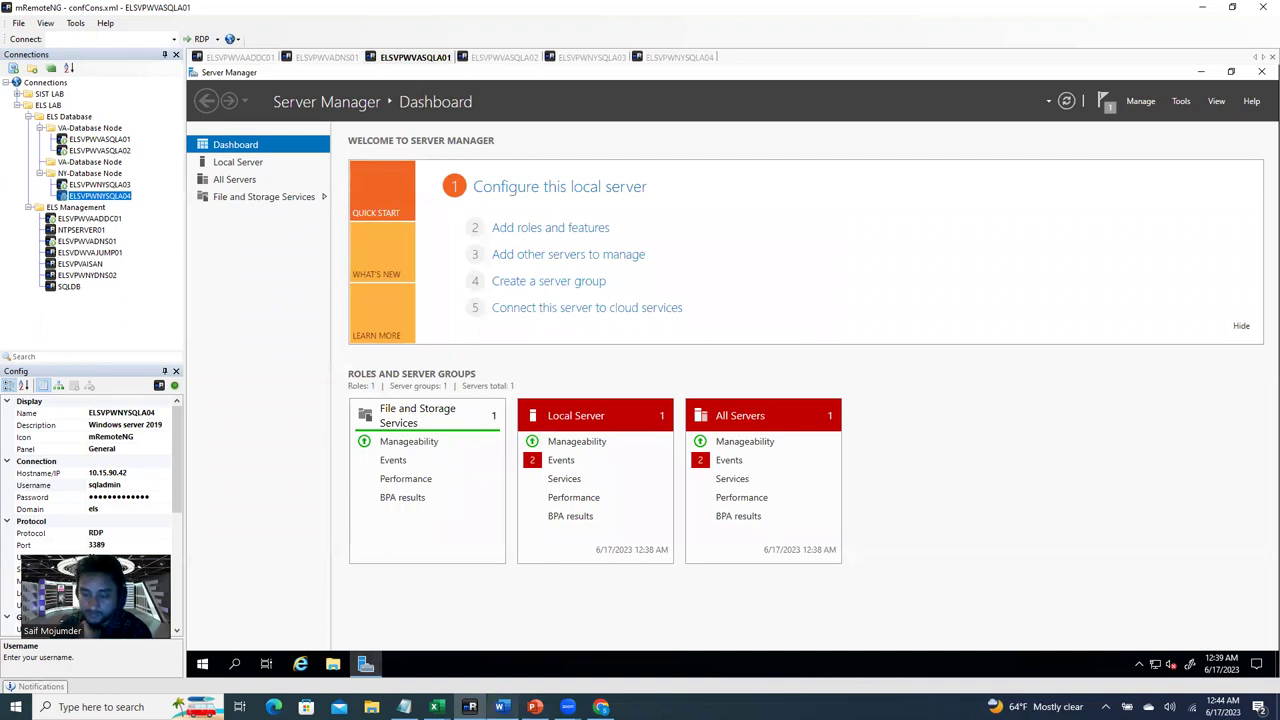
click(502, 707)
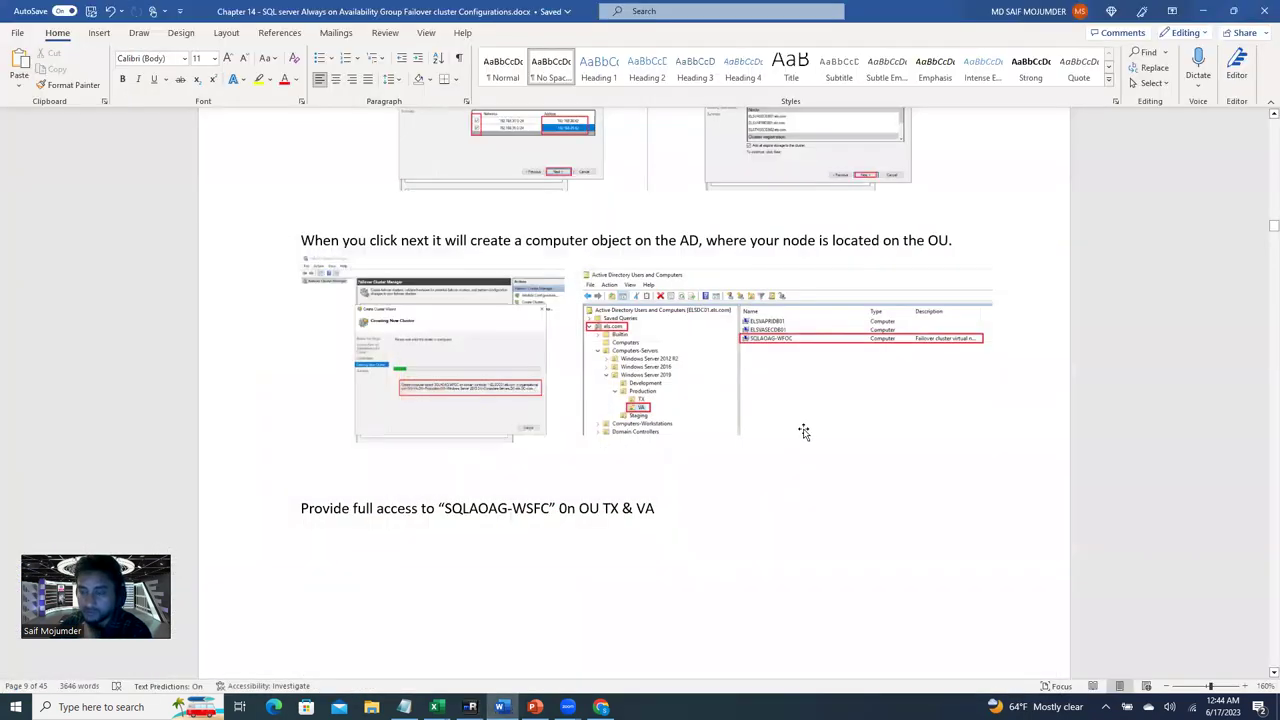
Scroll the guide up to 'b. Add all nodes to validate the configuration', then return to ELSVPWVASQLA01
scroll(798, 431, up, 5)
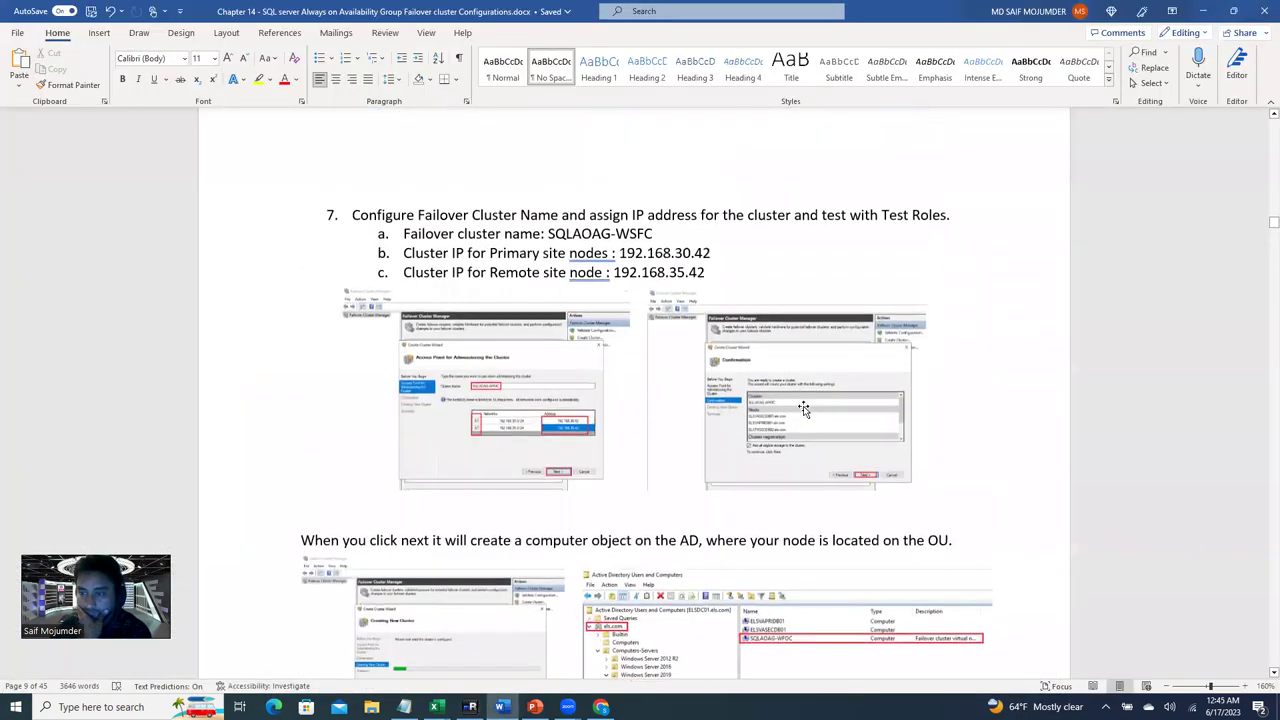
scroll(803, 406, up, 12)
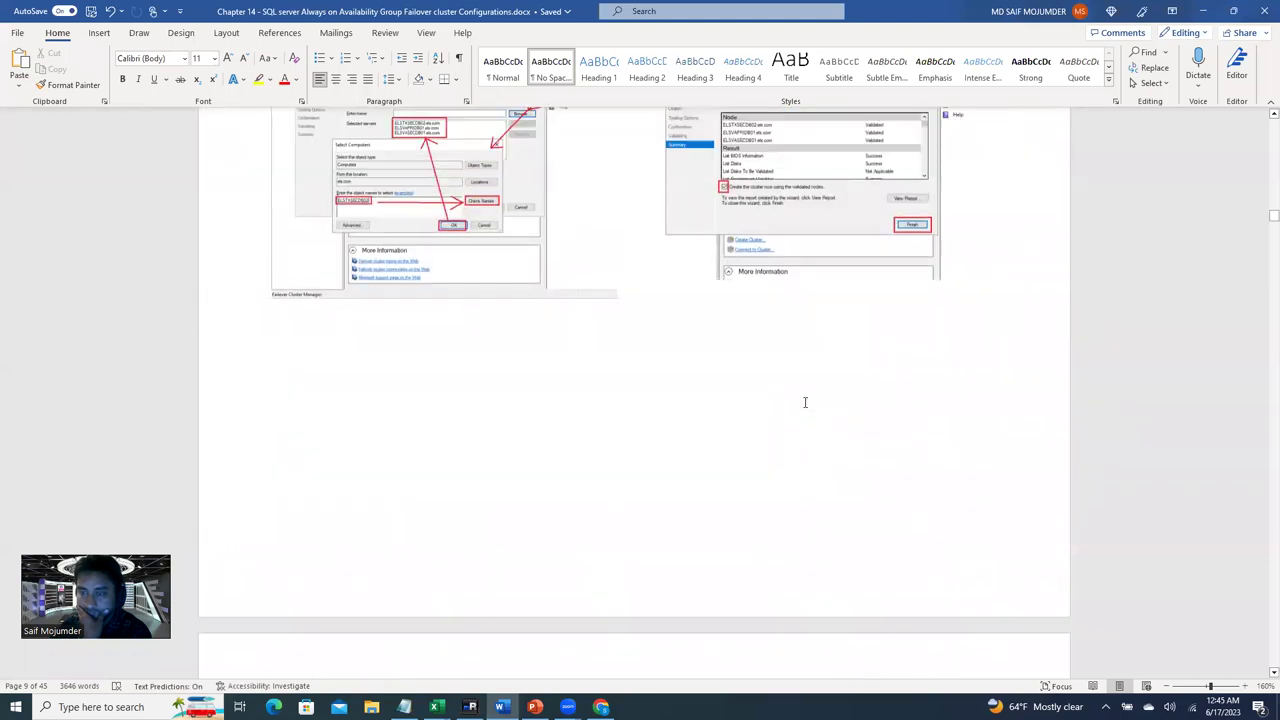
scroll(413, 314, up, 2)
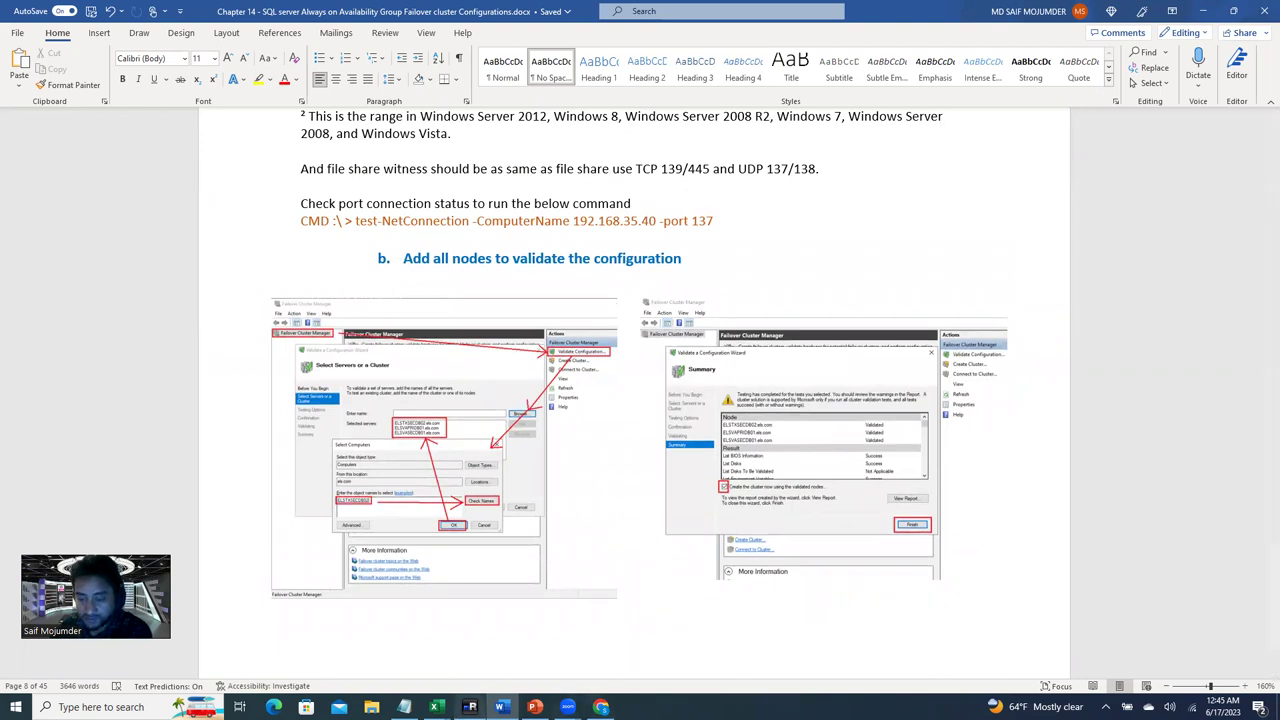
click(470, 707)
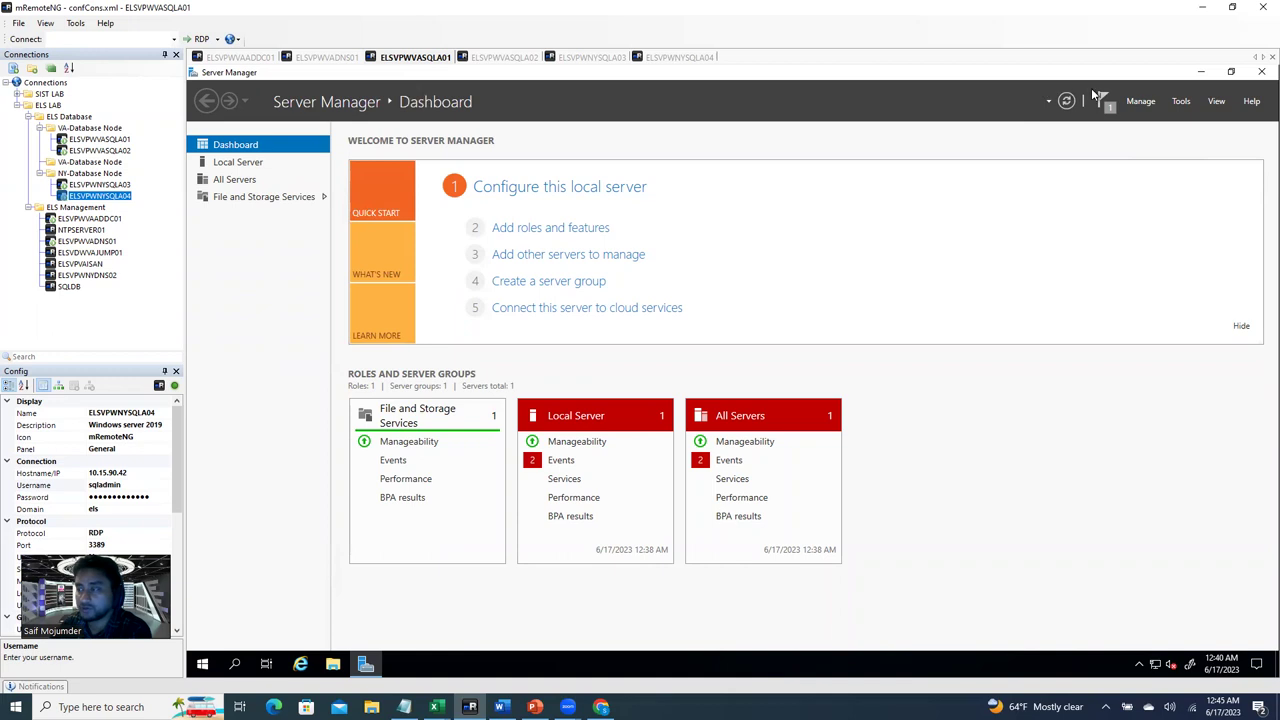
Launch Failover Cluster Manager from Server Manager's Tools menu and minimize Server Manager
click(1182, 103)
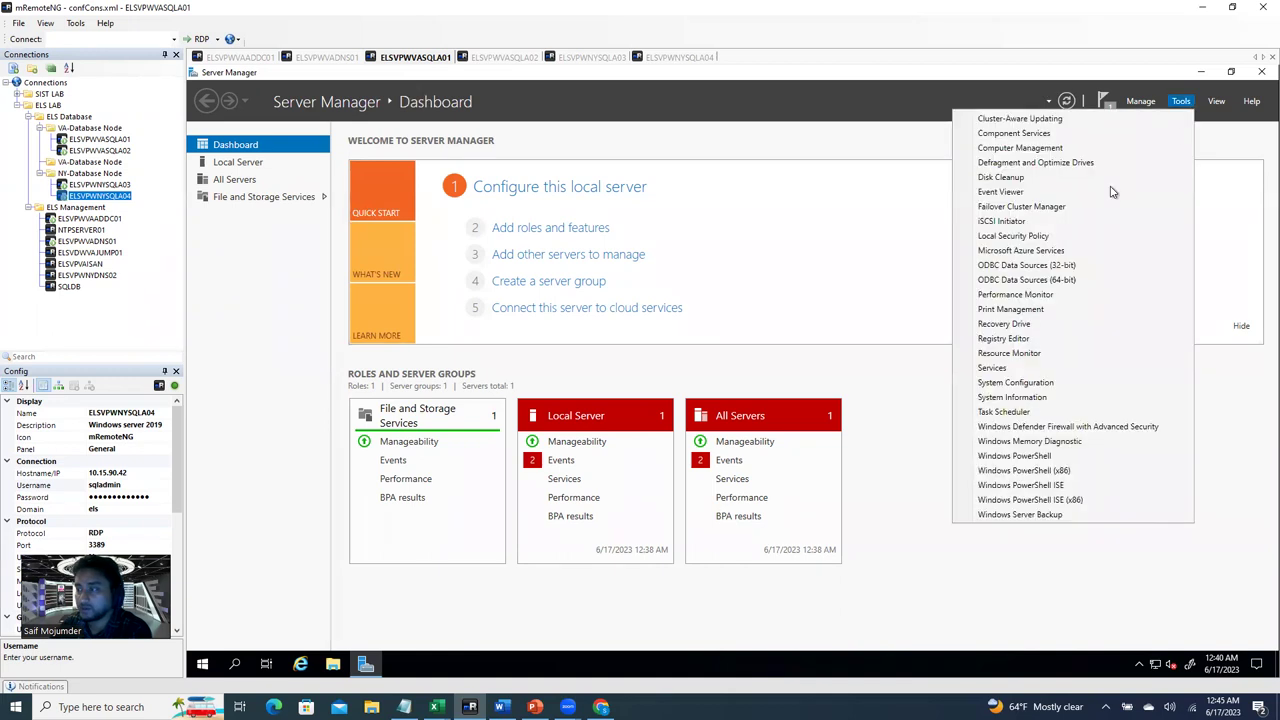
click(1048, 208)
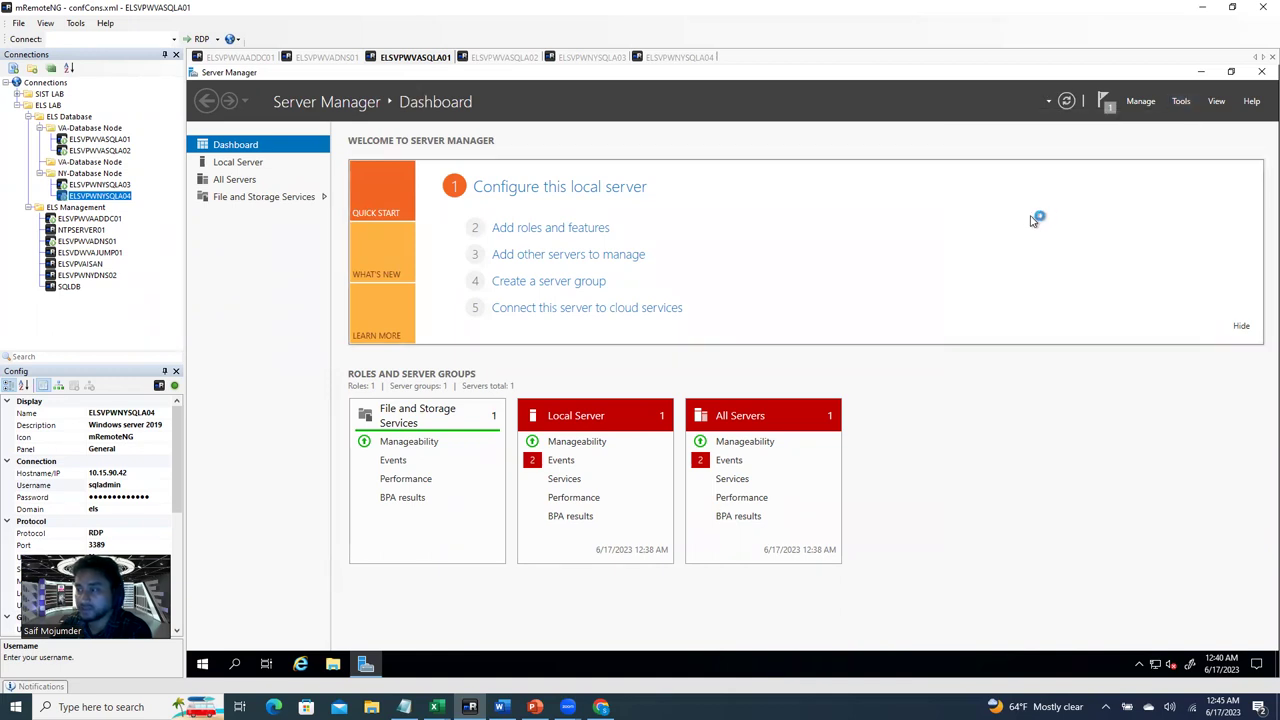
click(1201, 71)
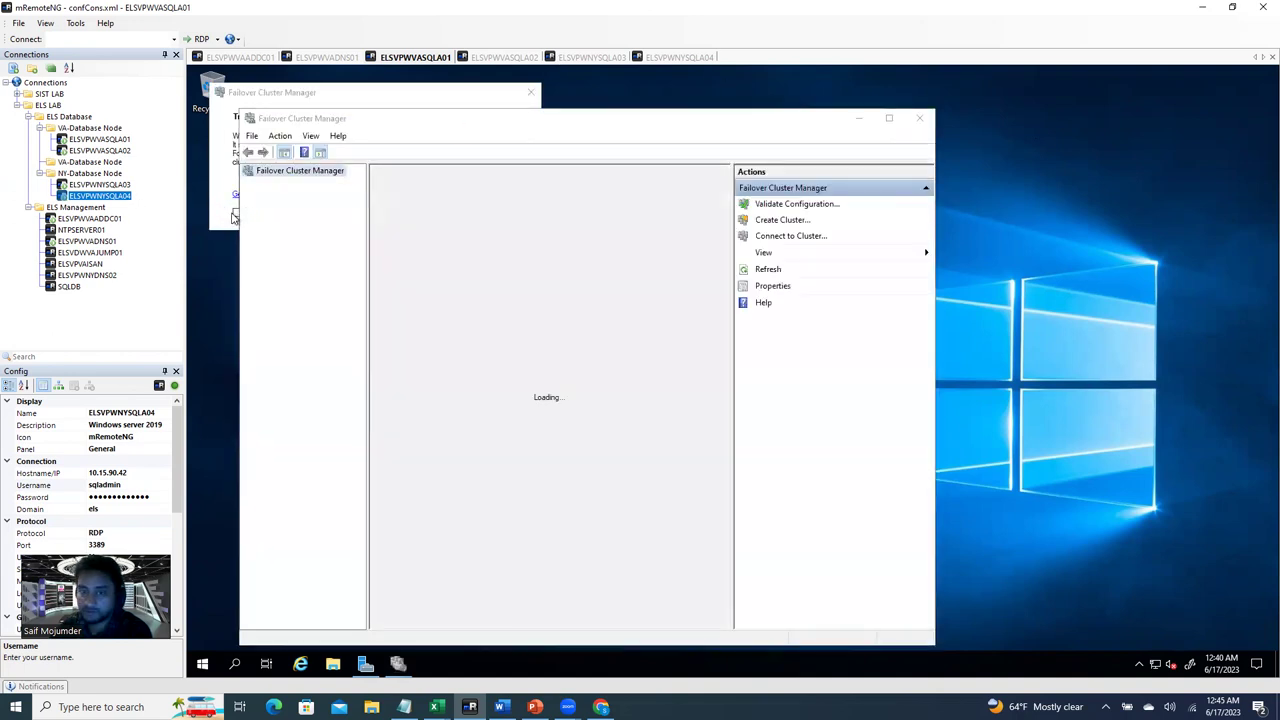
Dismiss the Windows Admin Center tip for good and start Validate Configuration
click(237, 213)
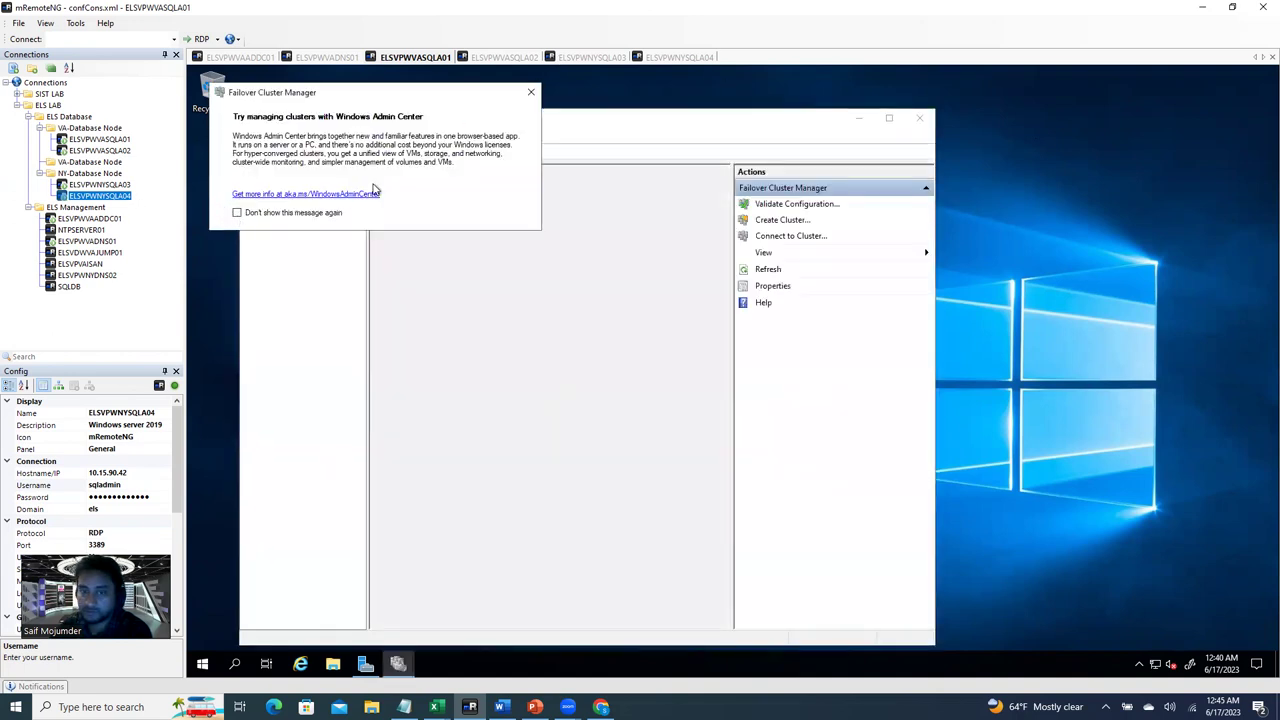
click(531, 92)
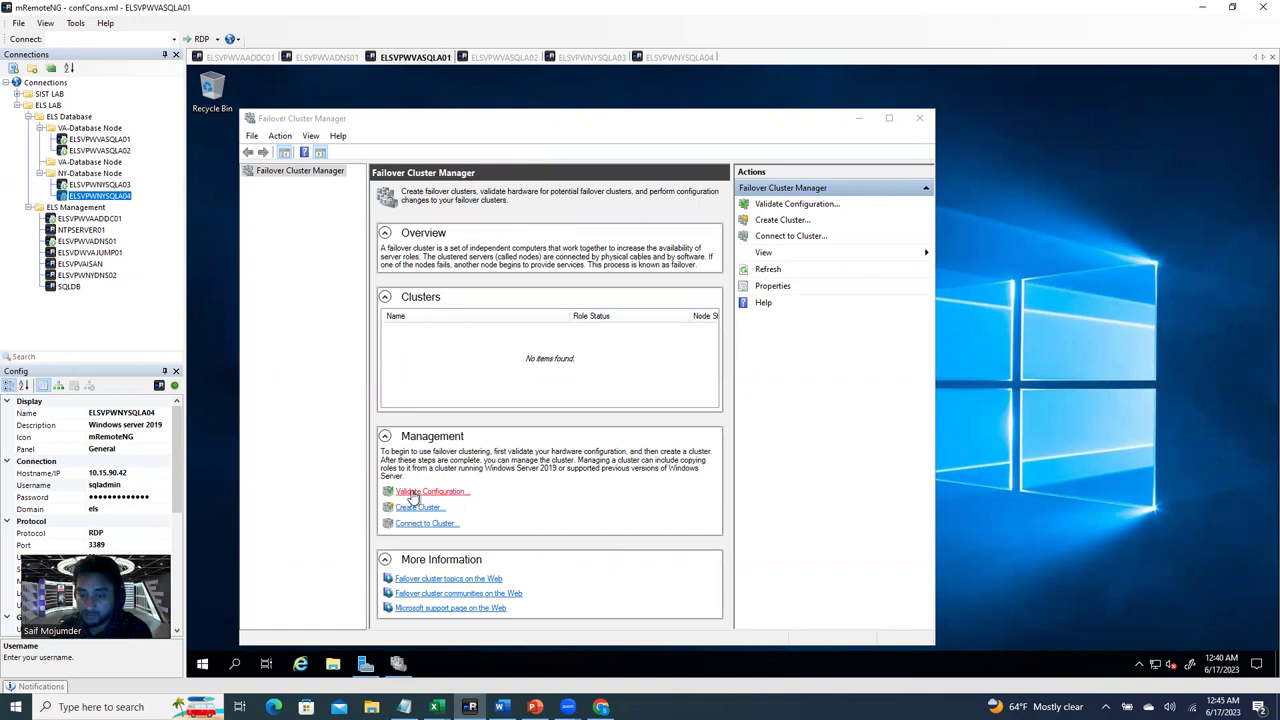
click(787, 203)
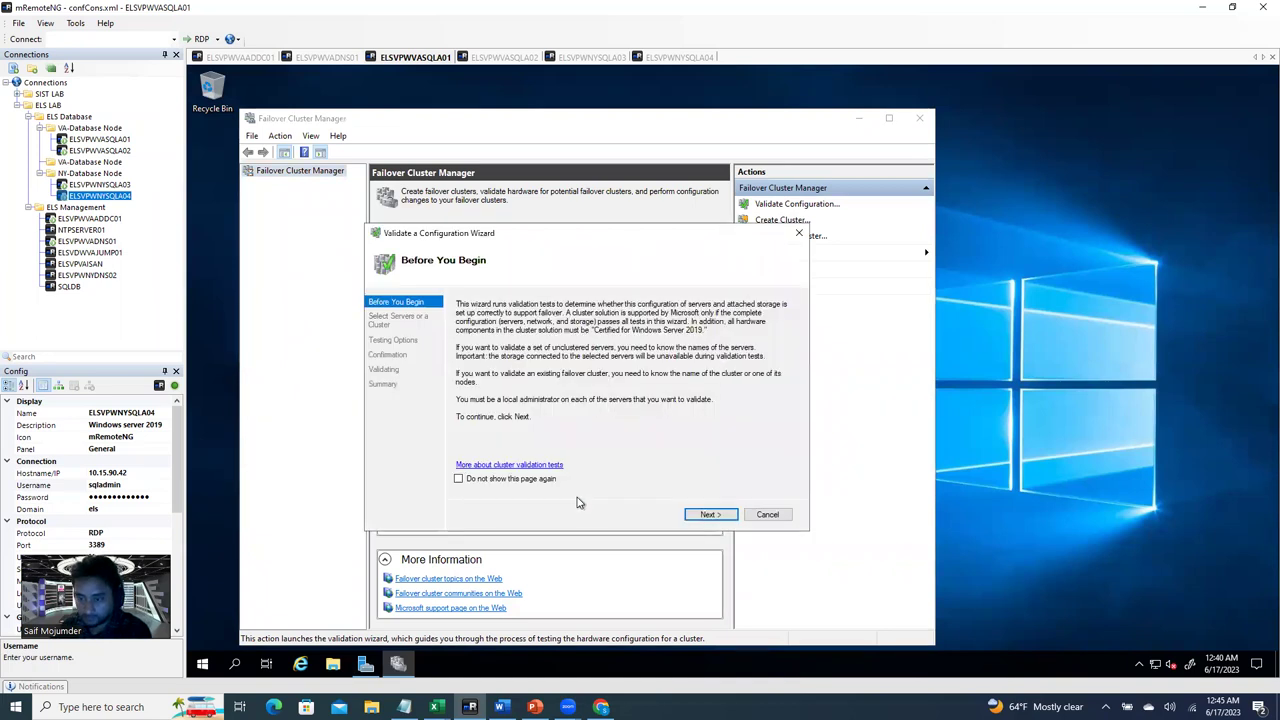
Add ELSVPWVASQLA01 as the first server to validate, copying its name from mRemoteNG
click(709, 514)
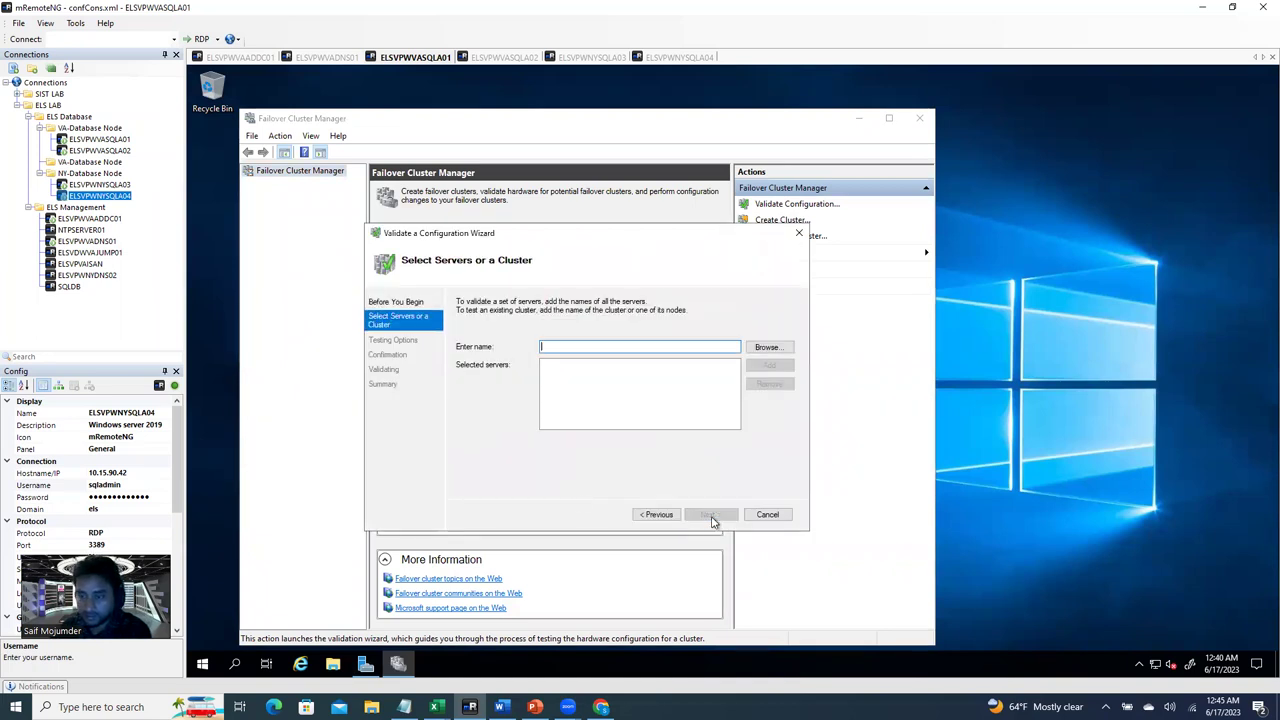
click(770, 352)
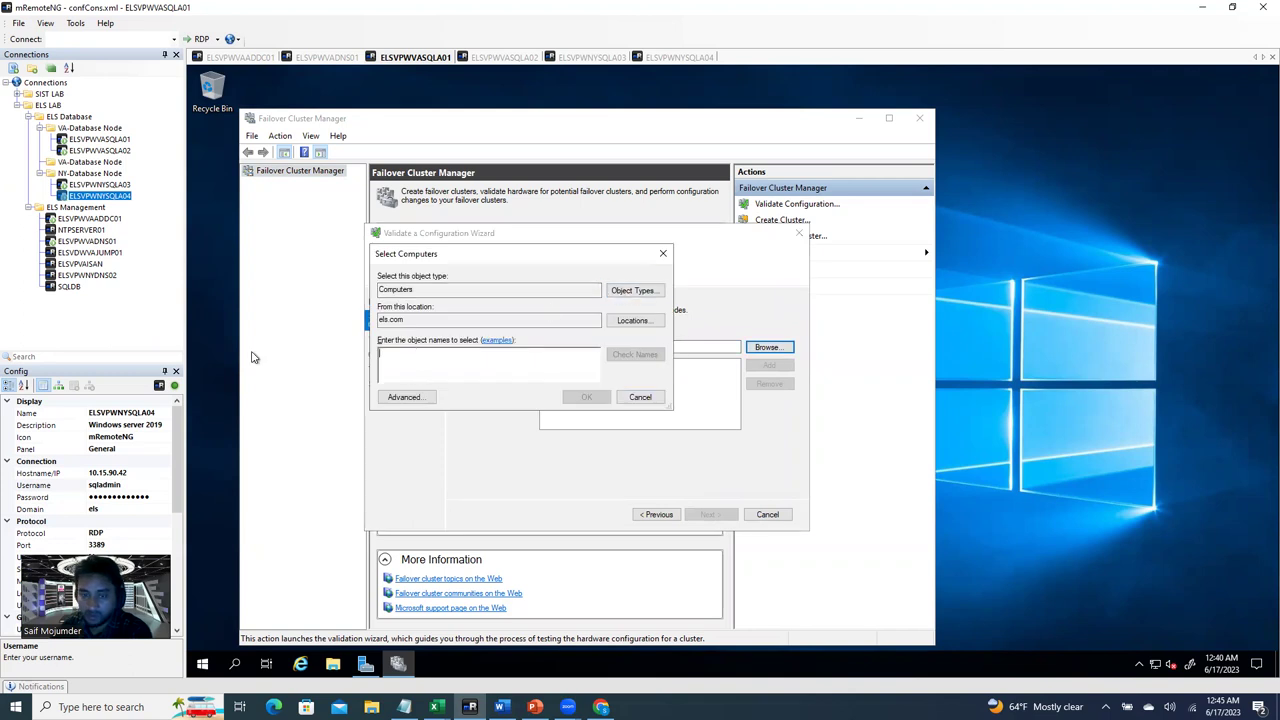
click(110, 140)
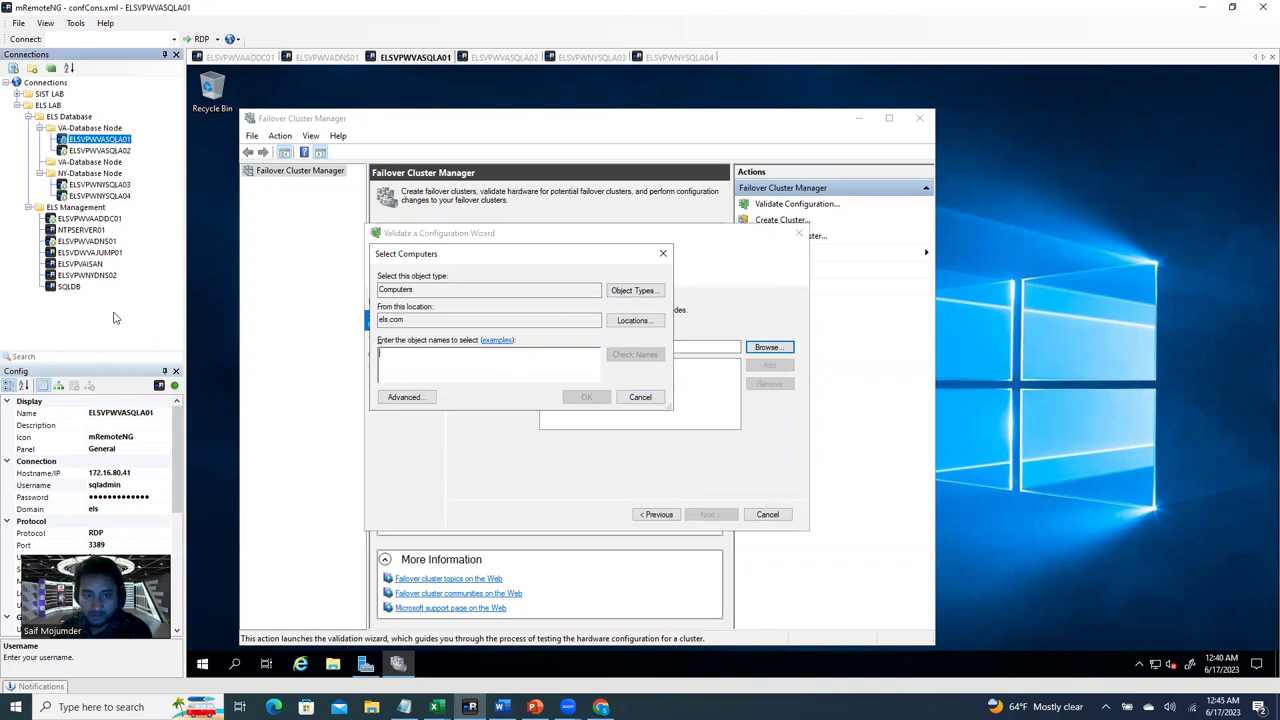
click(128, 420)
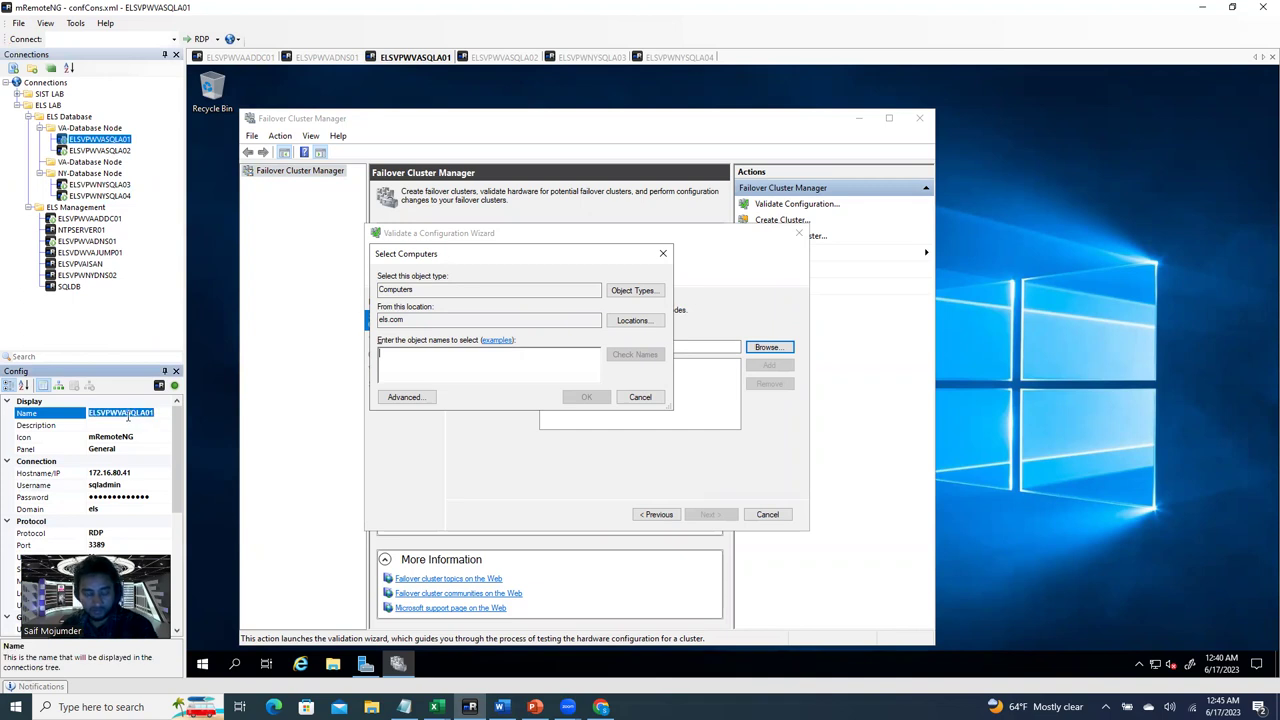
click(468, 367)
text(ELSVPWVASQLA01)
click(634, 354)
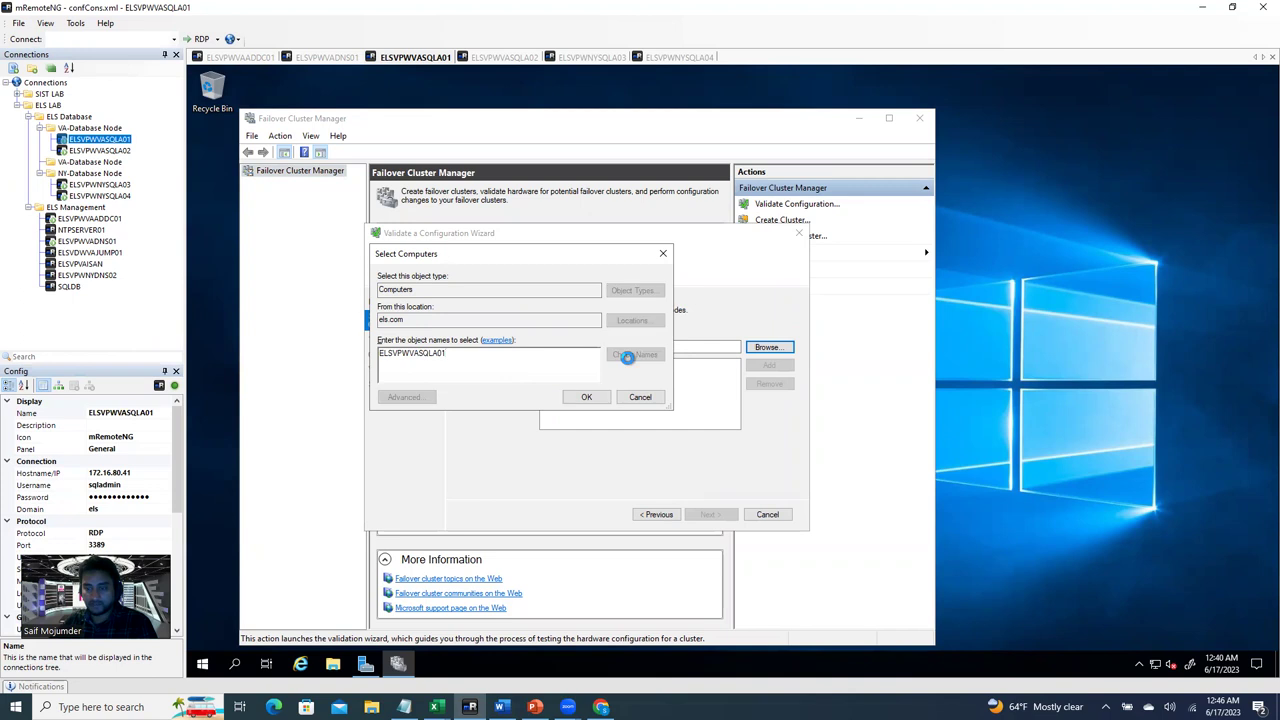
click(588, 397)
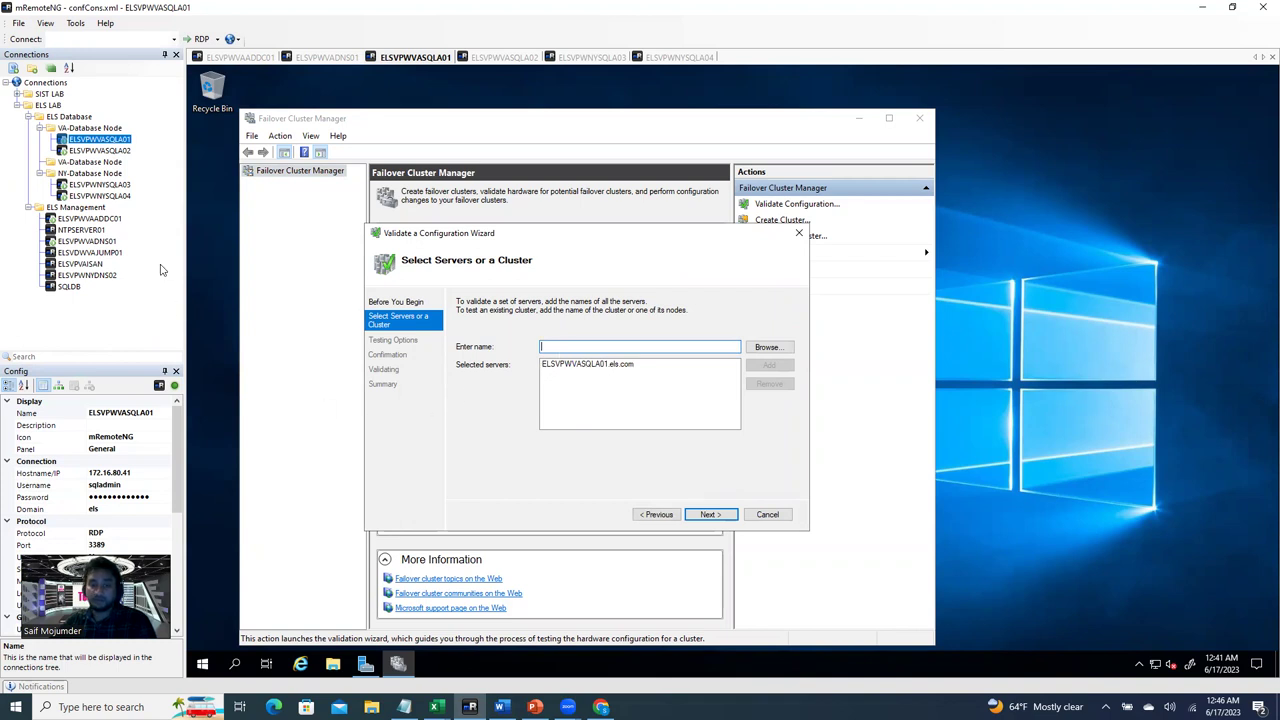
Add ELSVPWVASQLA02 to the servers to validate
click(122, 150)
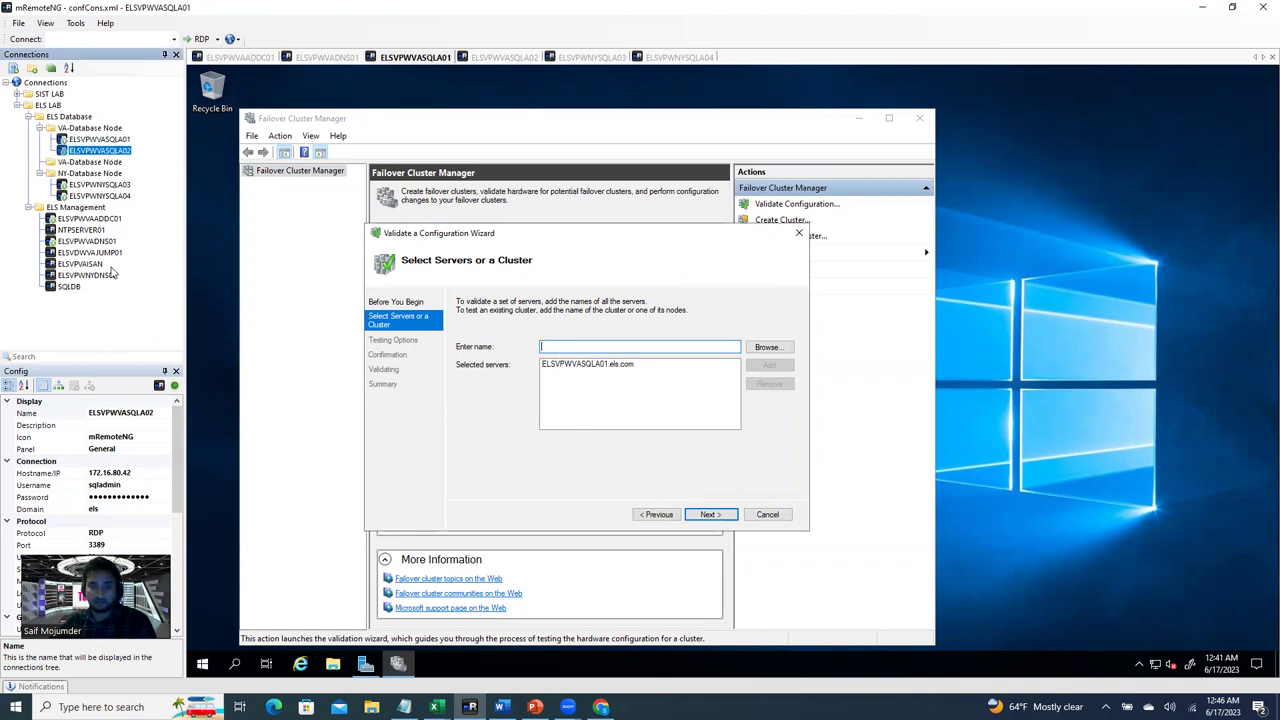
click(159, 413)
key(ctrl+c)
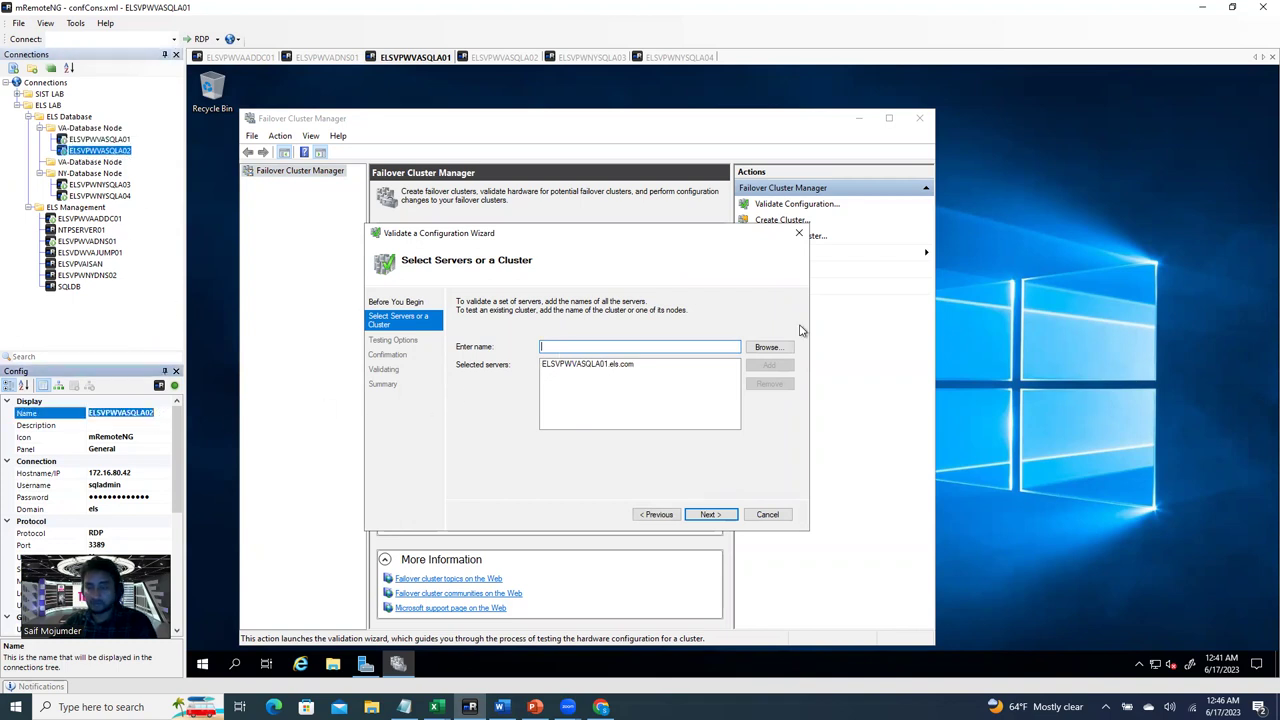
click(764, 348)
click(770, 347)
key(ctrl+v)
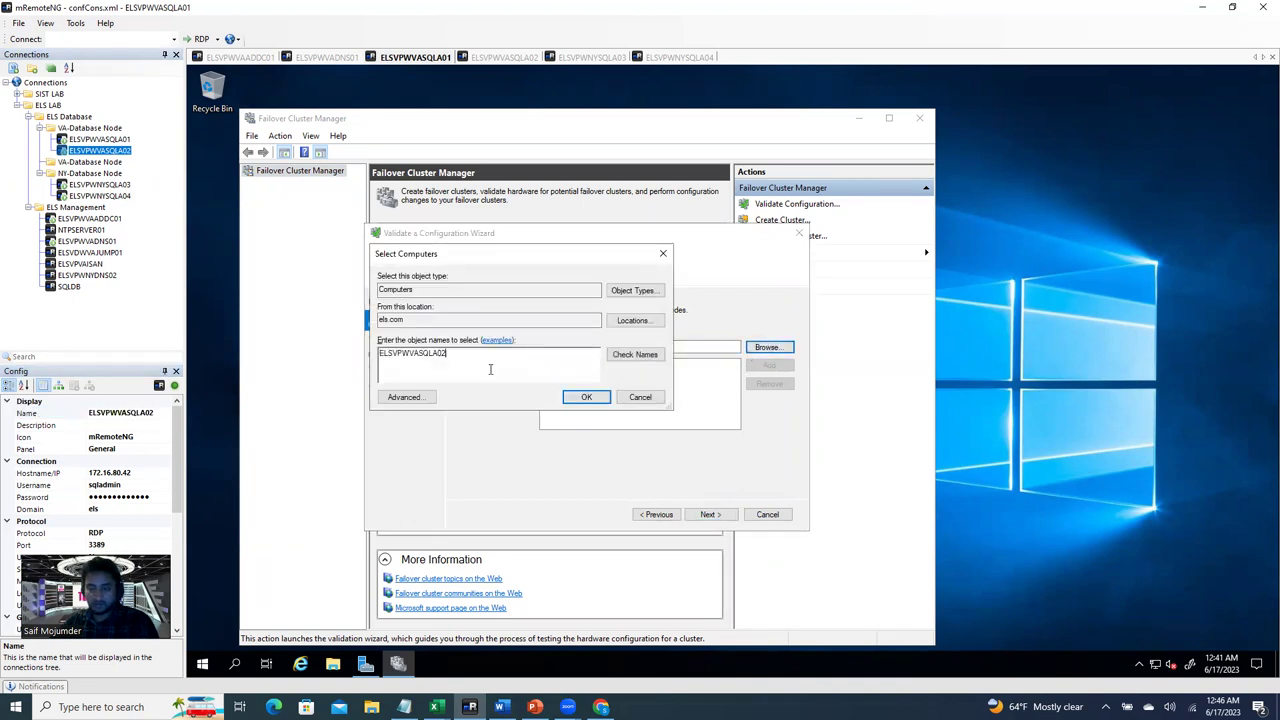
click(636, 356)
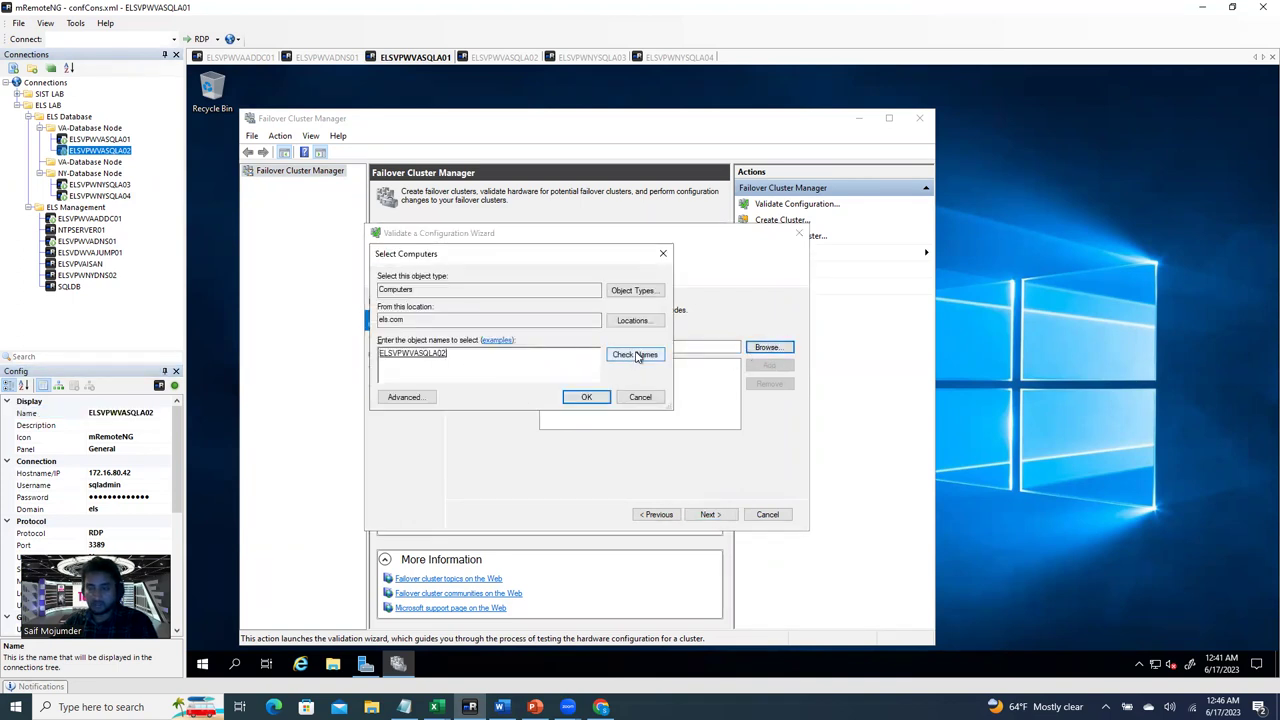
click(586, 398)
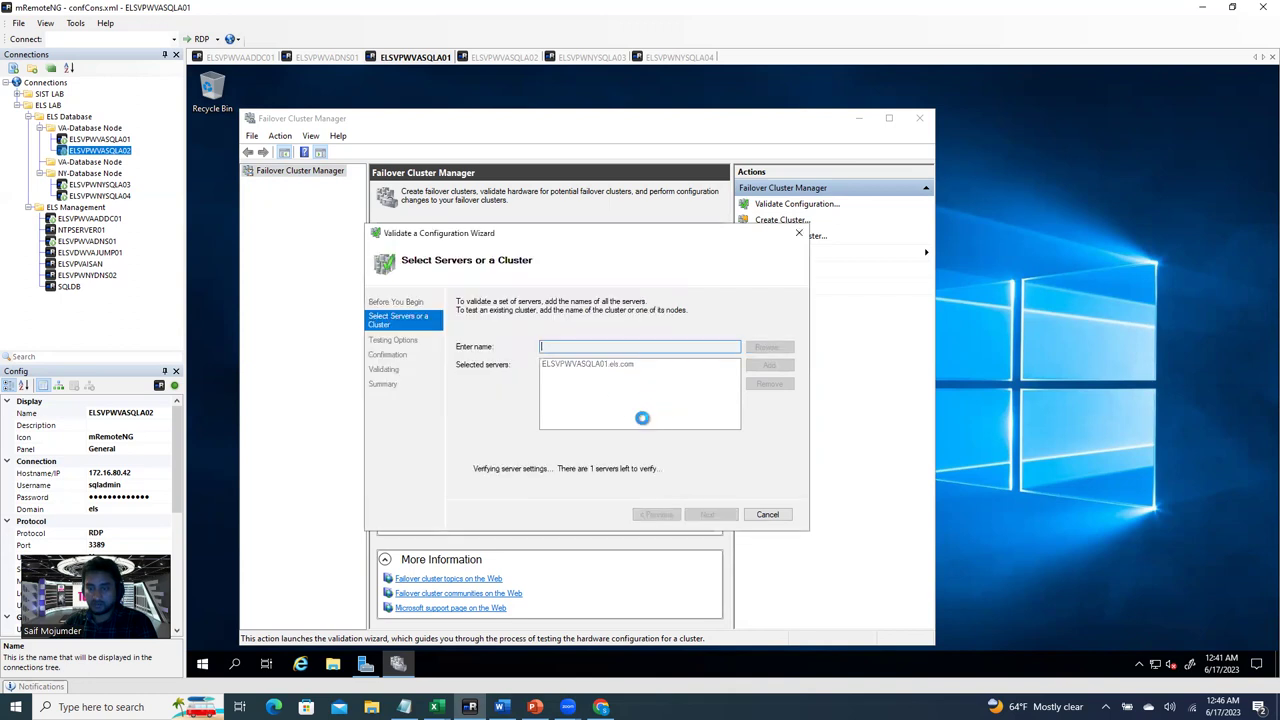
Add ELSVPWNYSQLA03 to the servers to validate
click(125, 185)
click(150, 413)
key(ctrl+c)
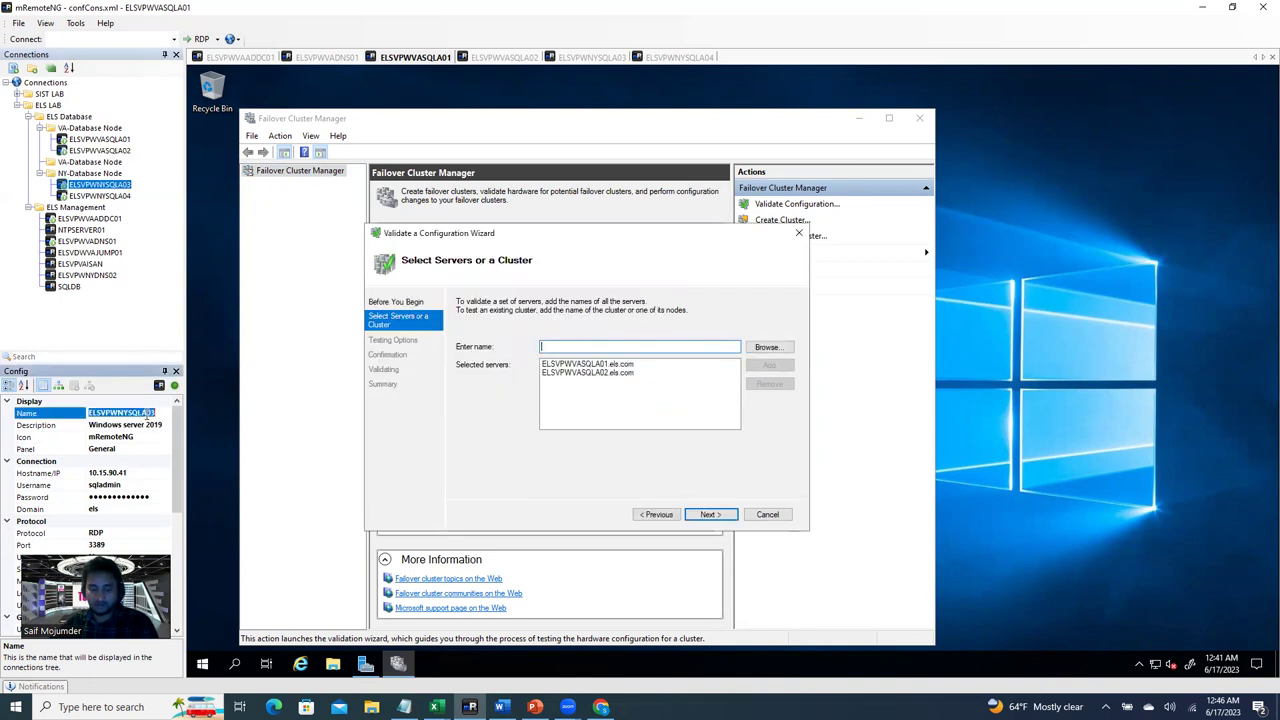
click(768, 366)
click(766, 347)
key(ctrl+v)
click(640, 356)
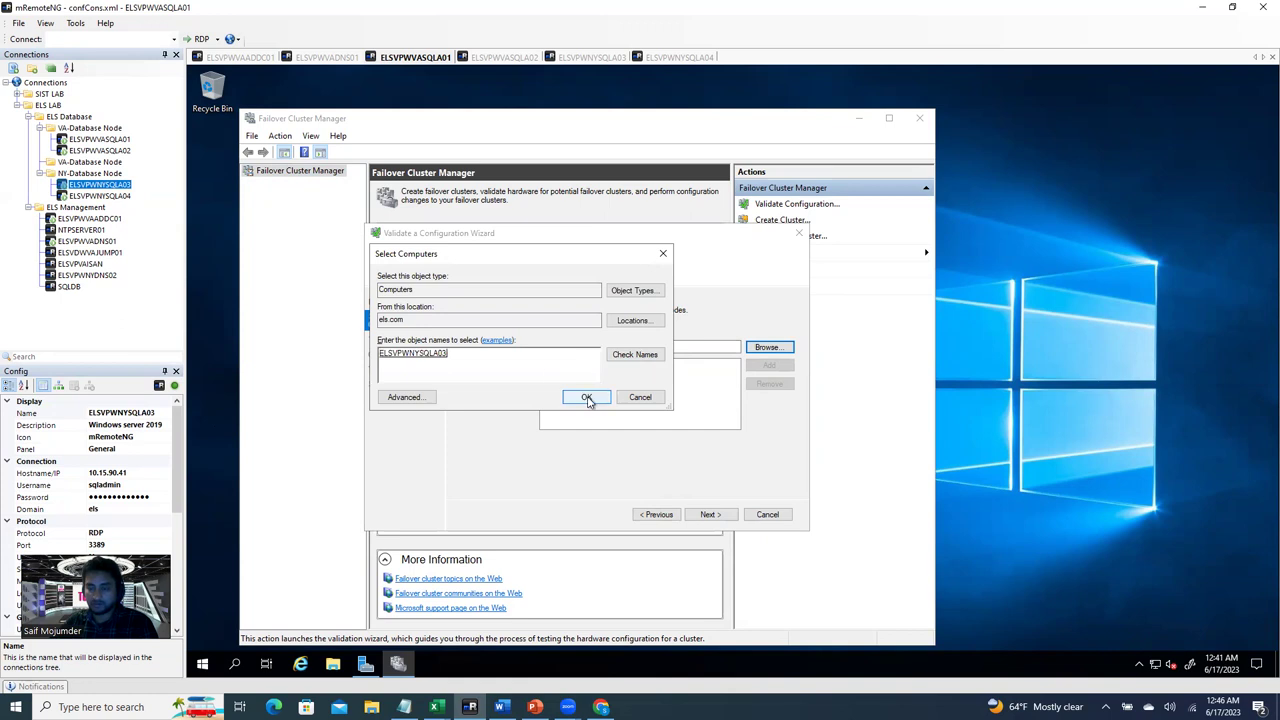
click(586, 397)
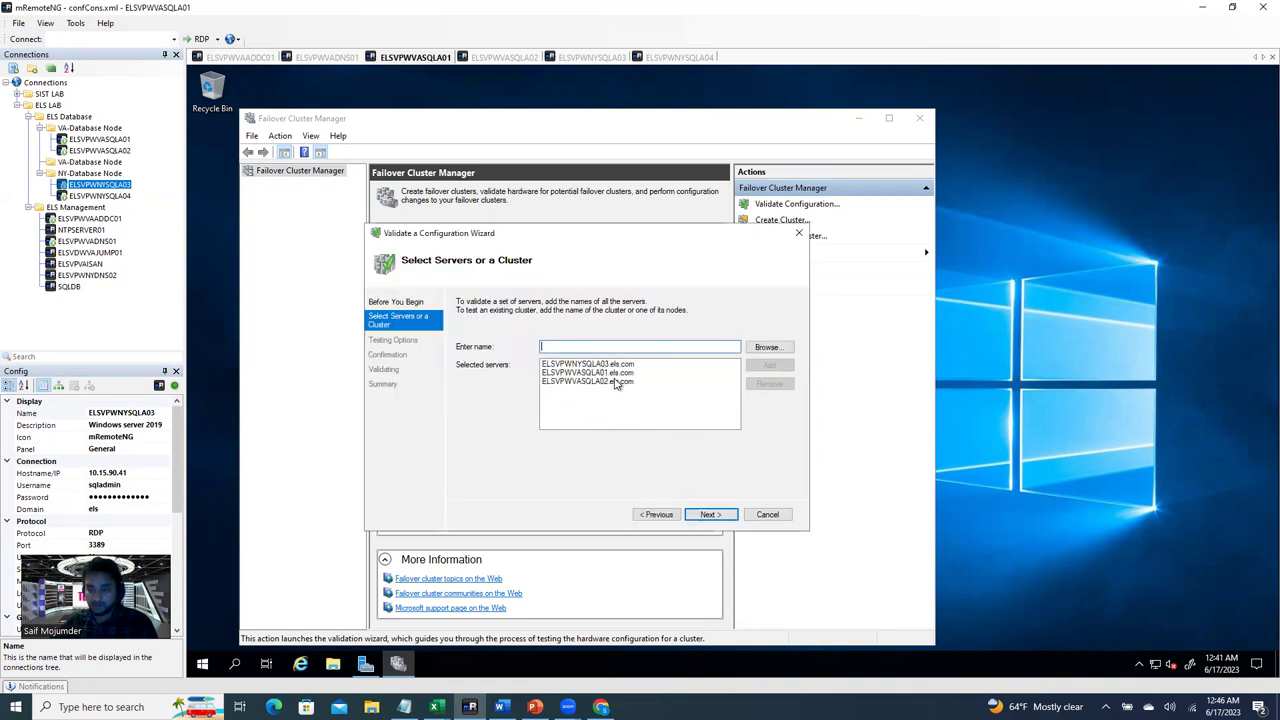
Add ELSVPWNYSQLA04 as the fourth server and continue to the testing options
click(100, 196)
click(159, 412)
key(ctrl+c)
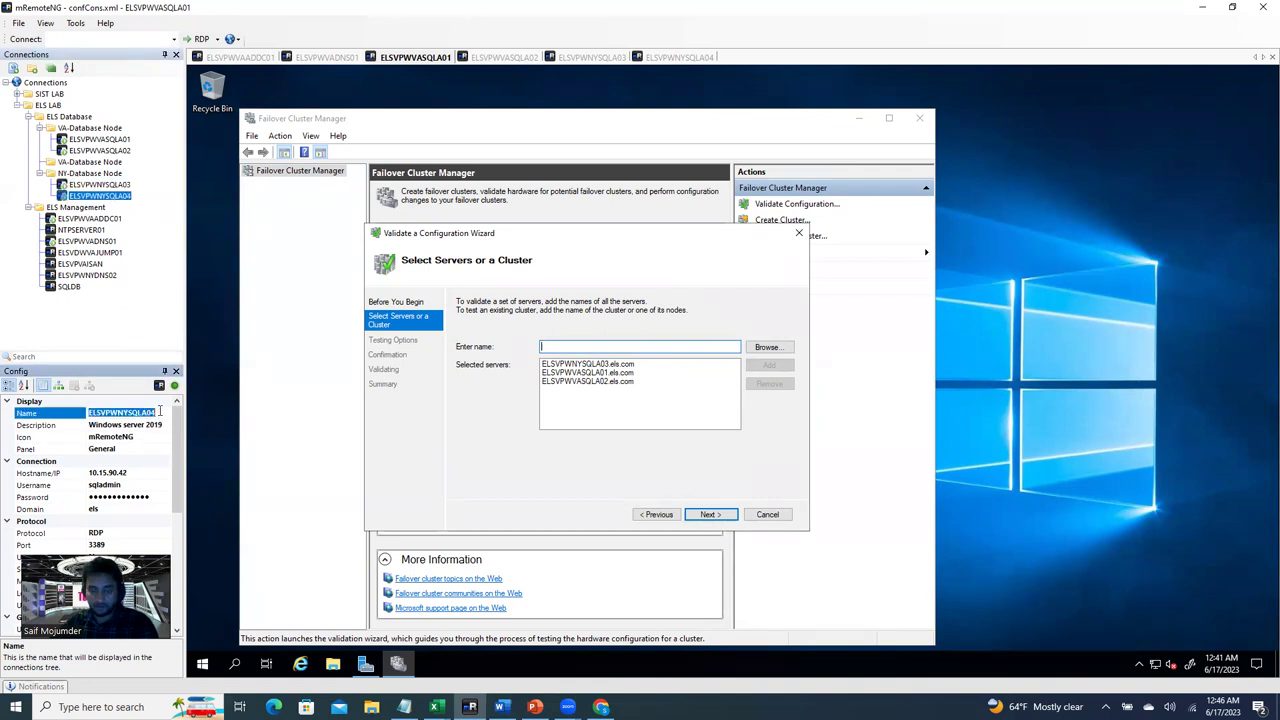
click(766, 350)
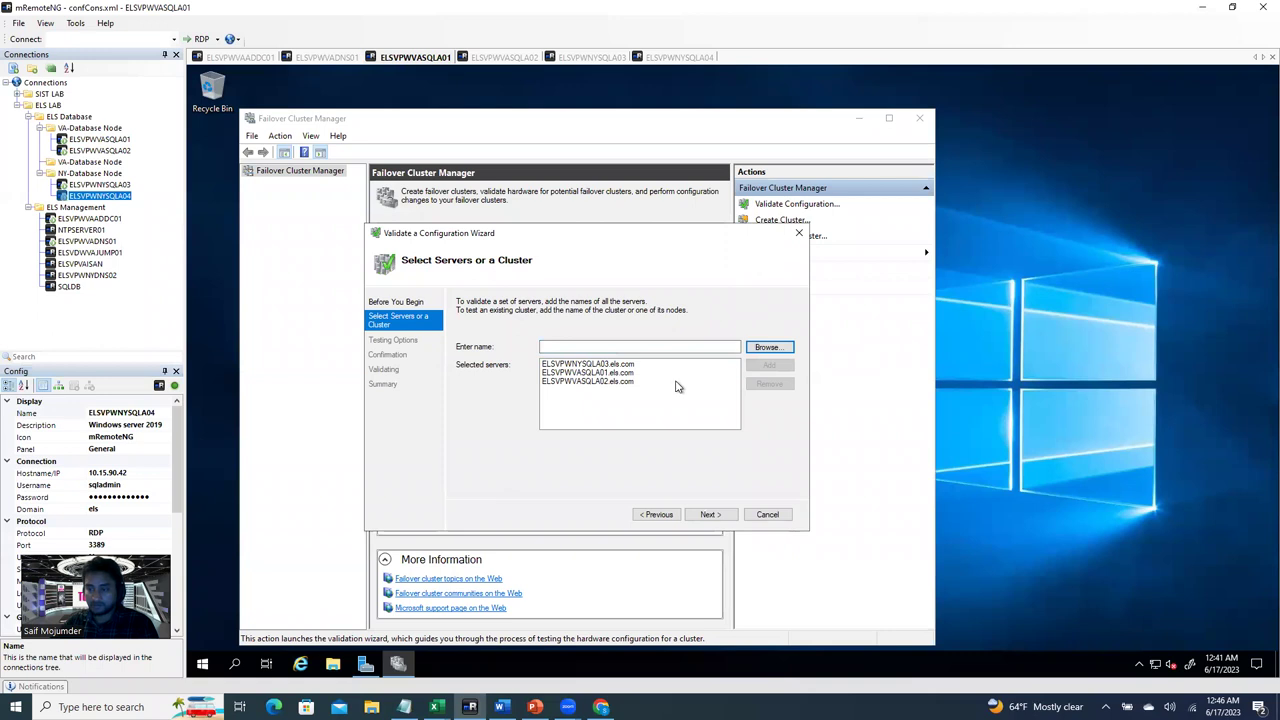
click(765, 349)
key(ctrl+v)
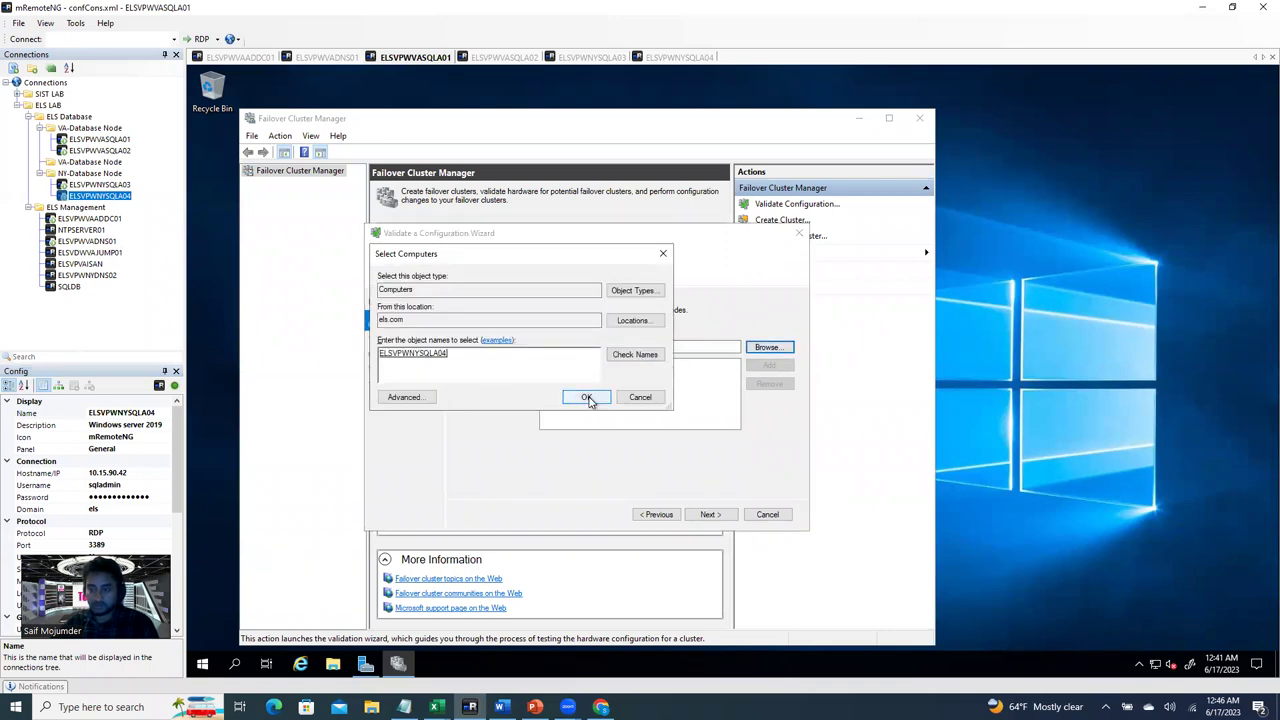
click(587, 397)
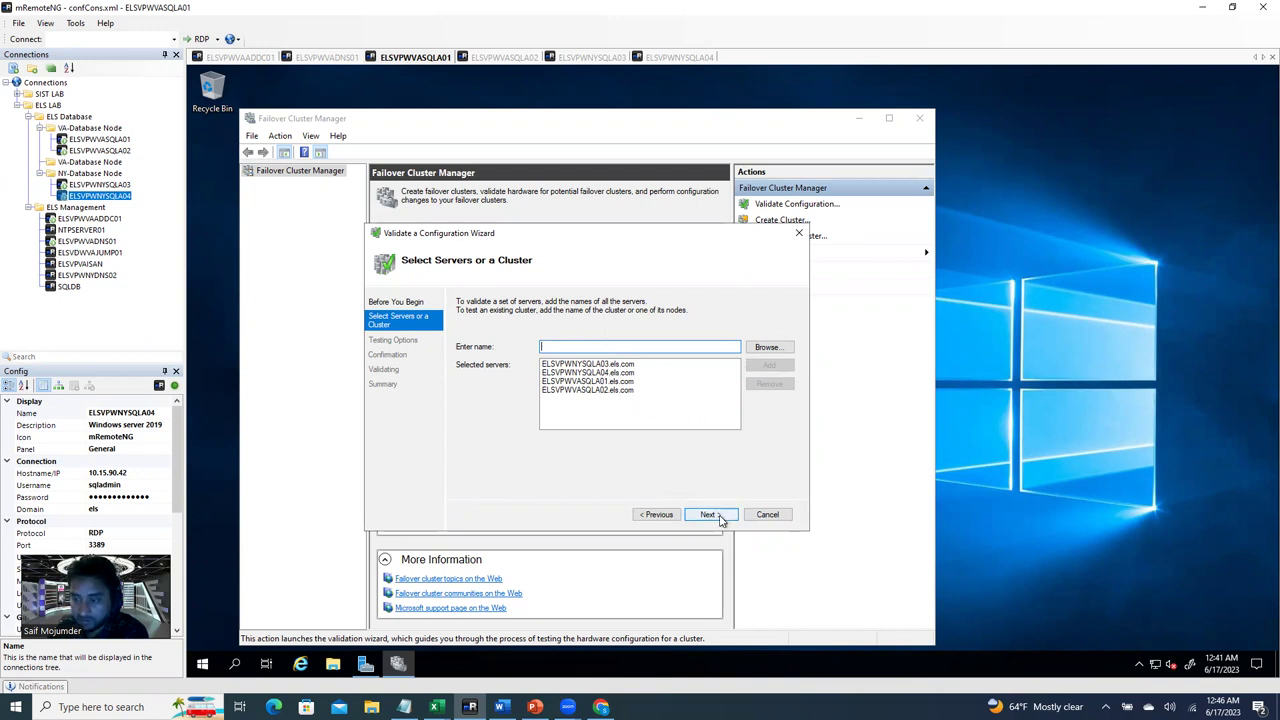
click(712, 515)
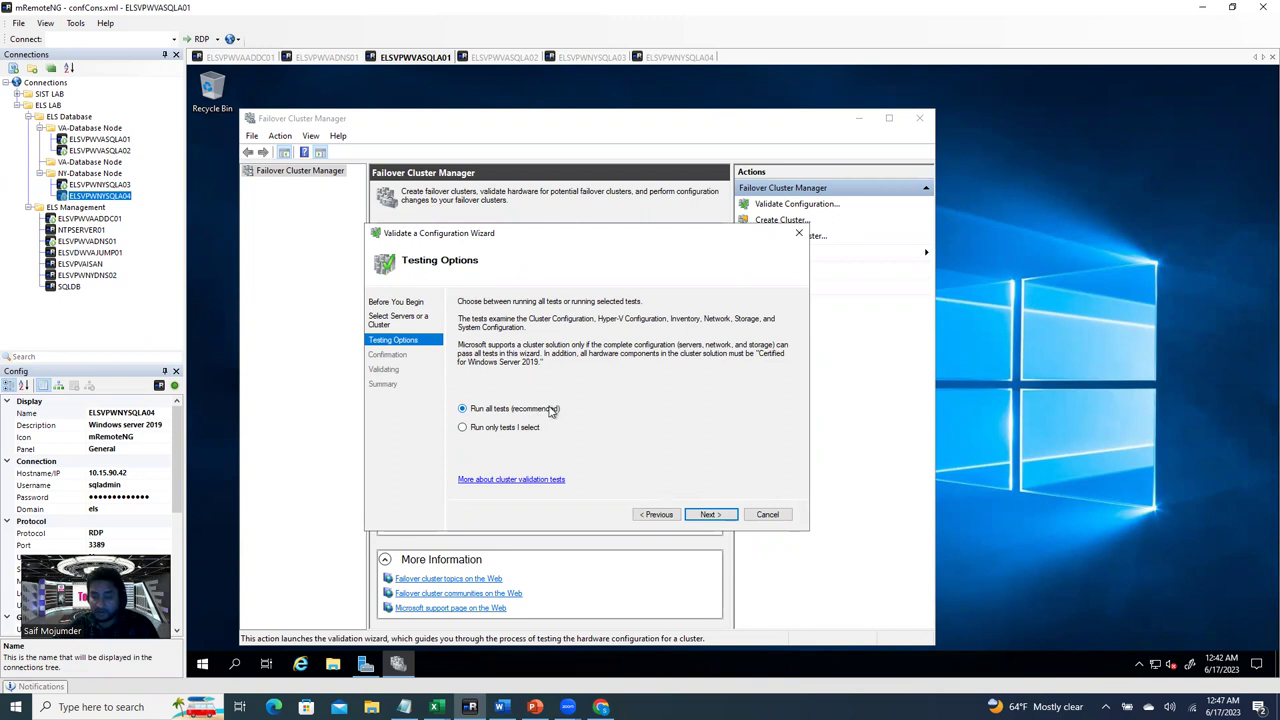
Keep Run all tests (recommended) and start validation from the Confirmation page
click(712, 516)
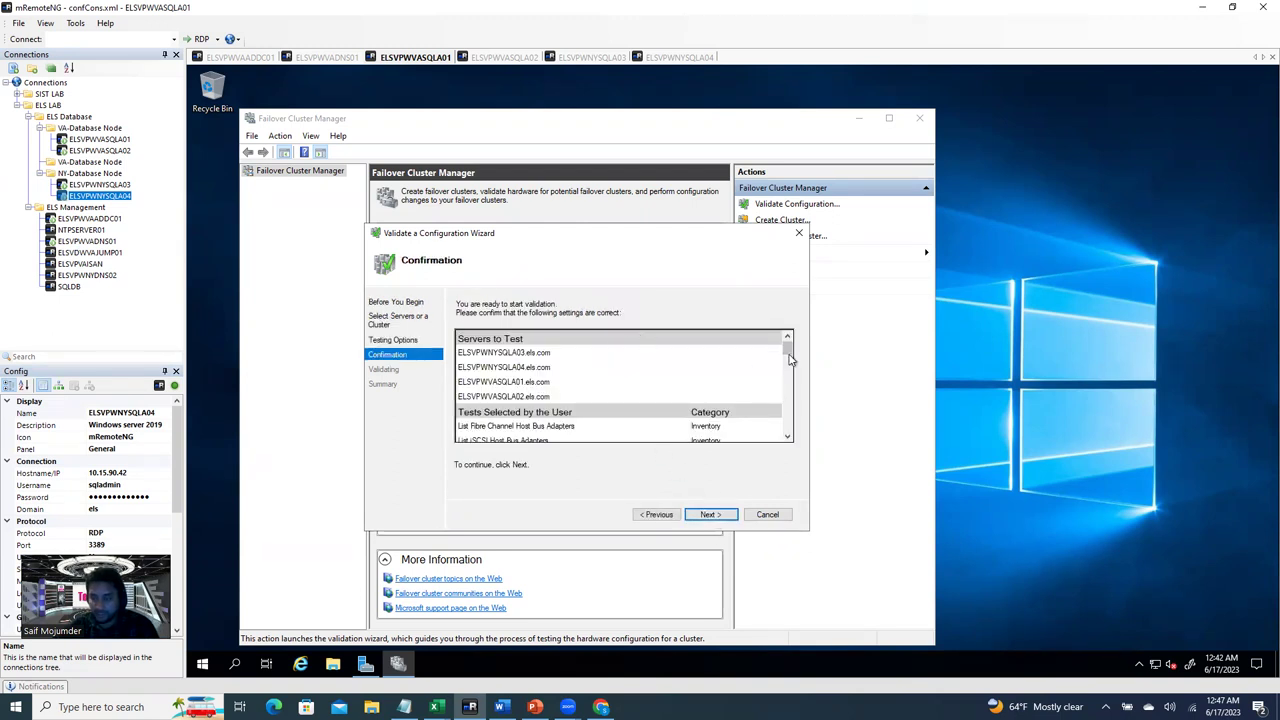
click(719, 518)
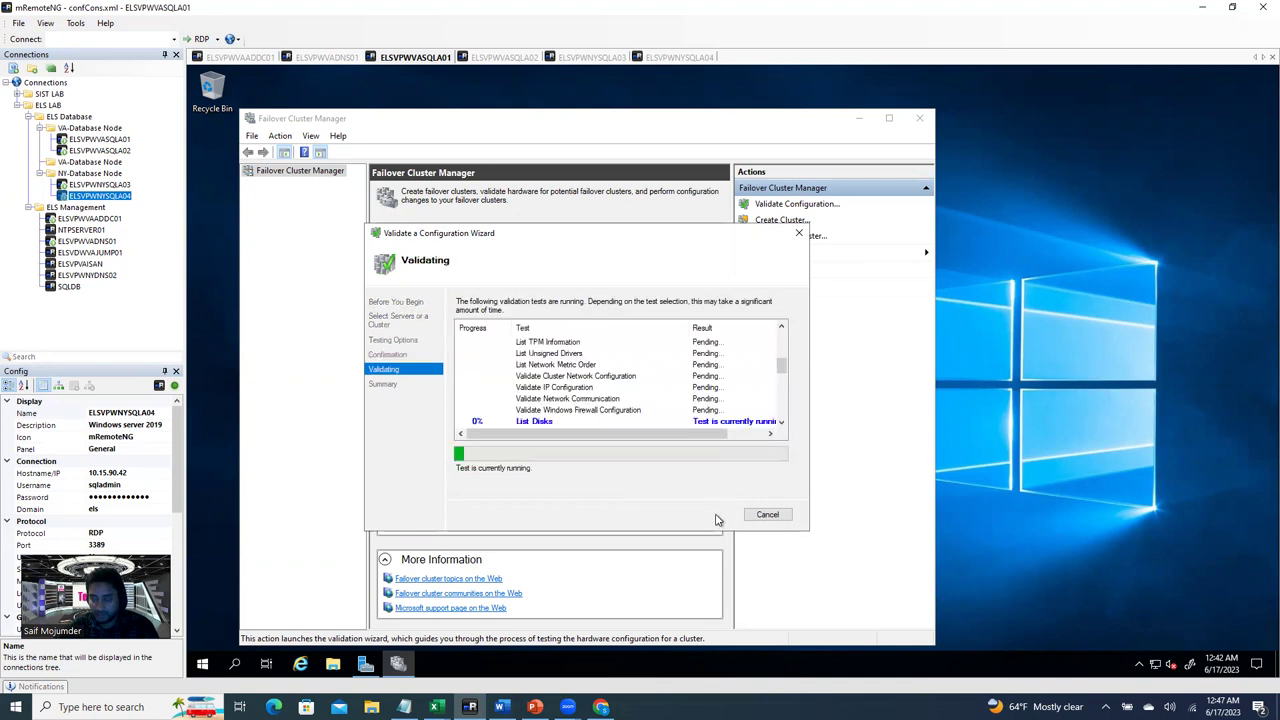
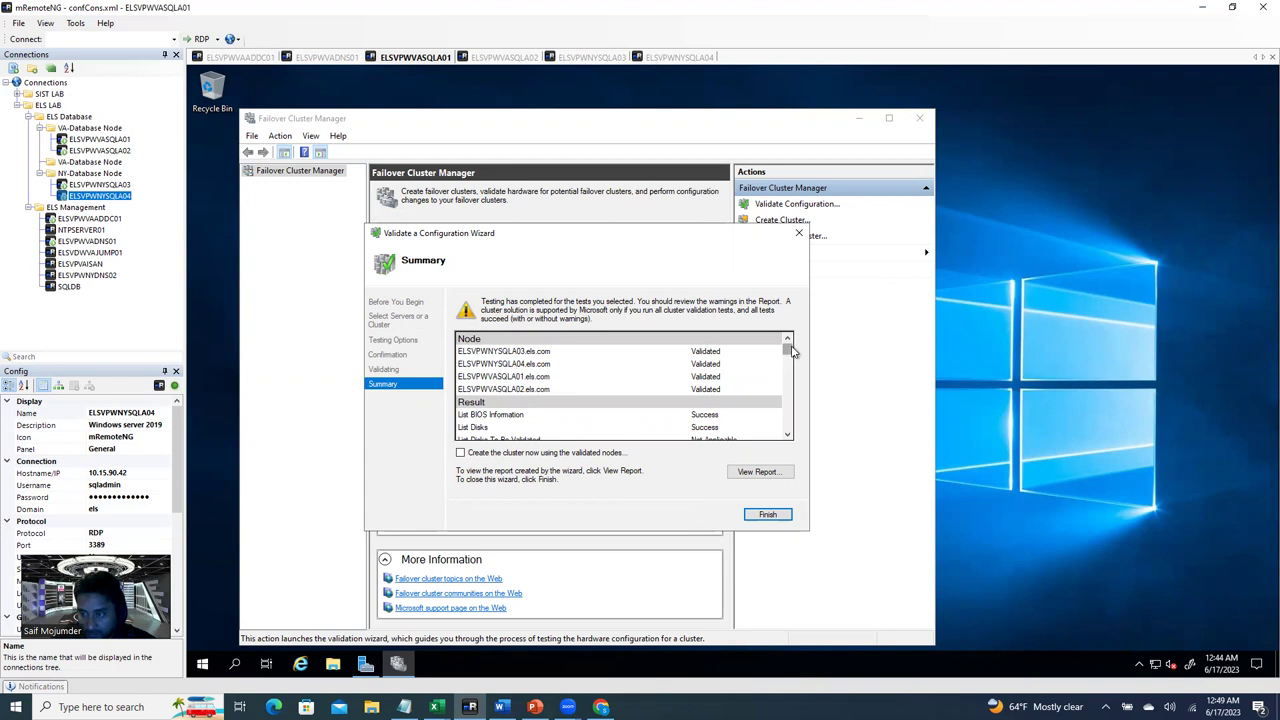
Finish validation with 'Create the cluster now using the validated nodes' ticked and pass Before You Begin
drag(788, 346, 778, 440)
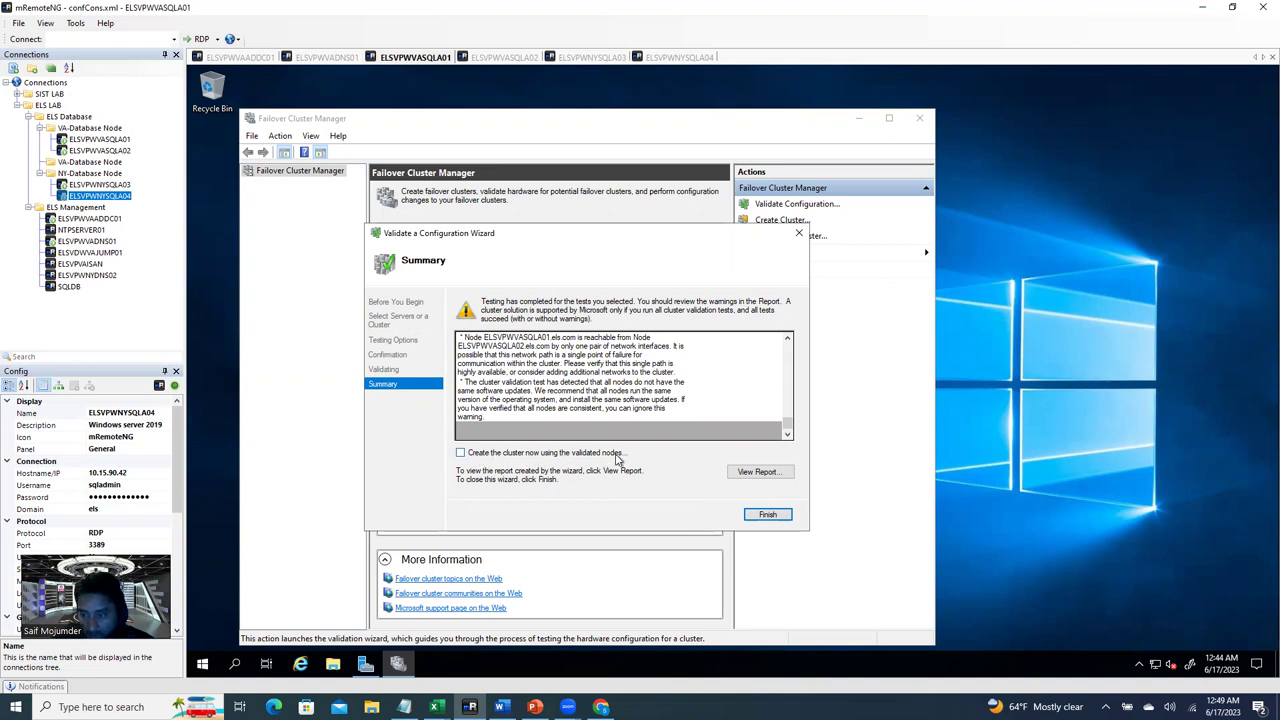
click(462, 455)
click(770, 517)
click(768, 516)
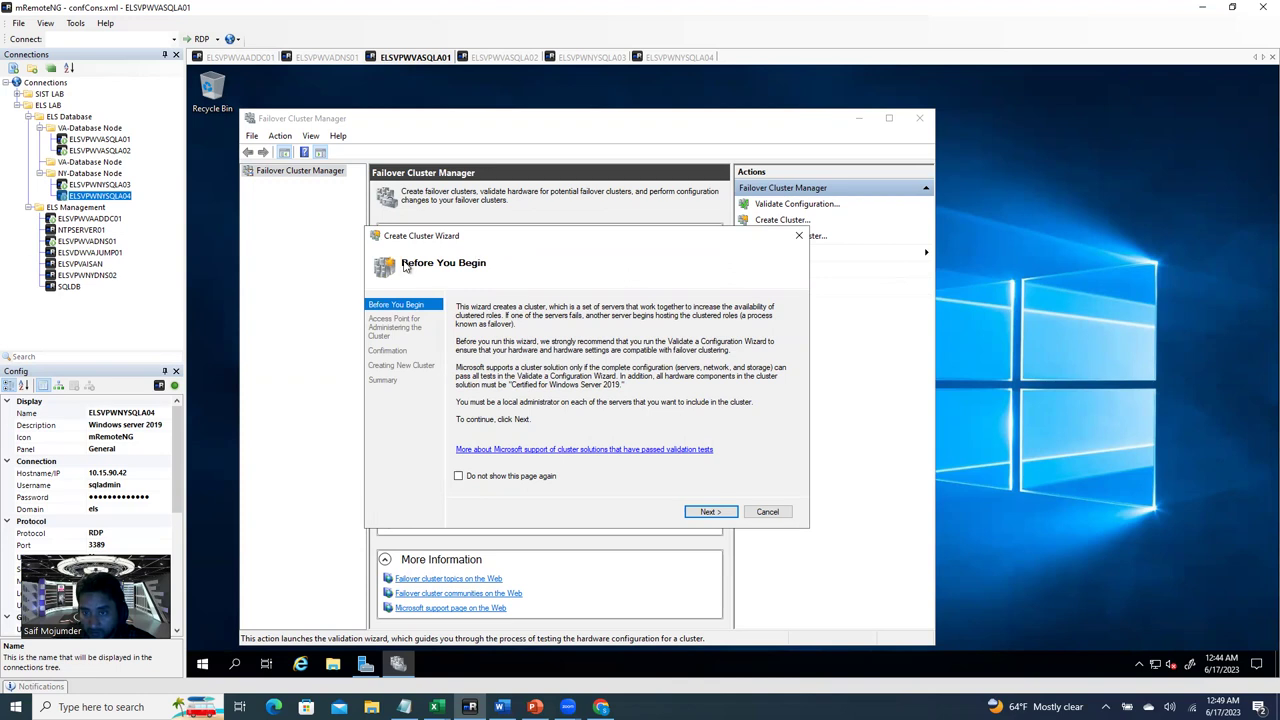
click(705, 512)
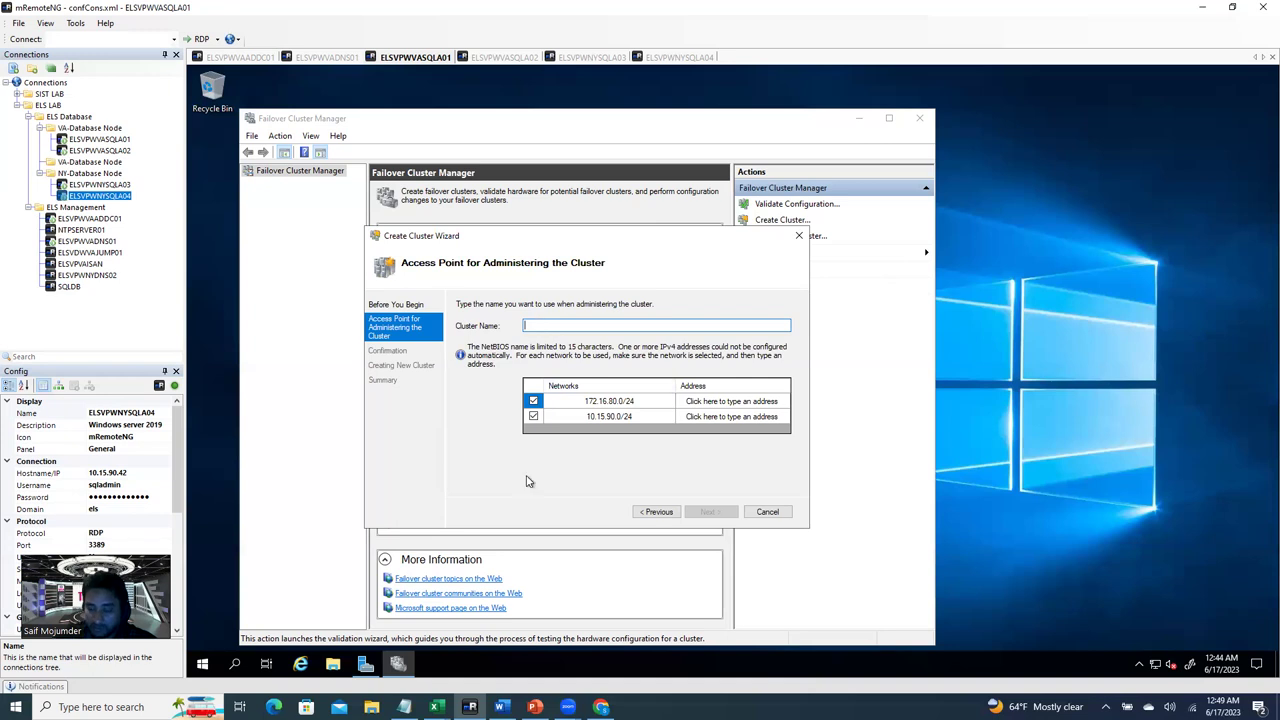
click(502, 707)
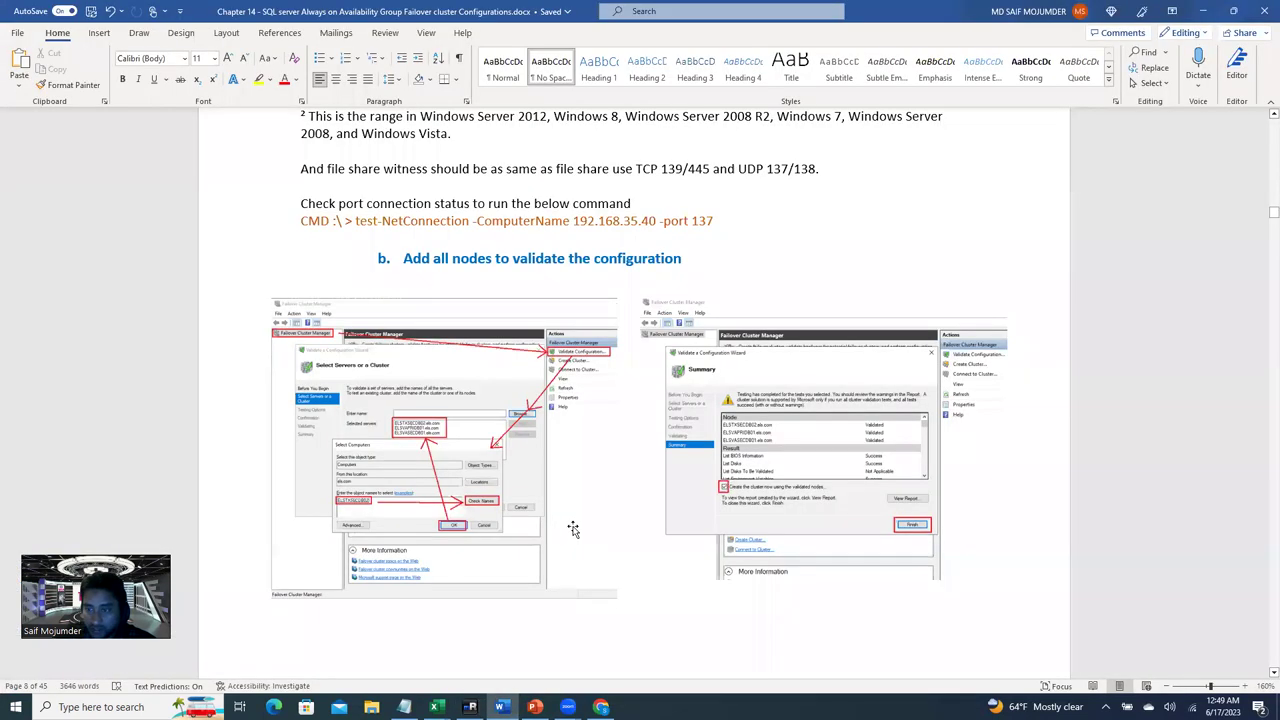
Find step 7 in the Word guide and copy the cluster name SQLAOAG-WSFC
scroll(573, 528, up, 10)
scroll(574, 526, up, 10)
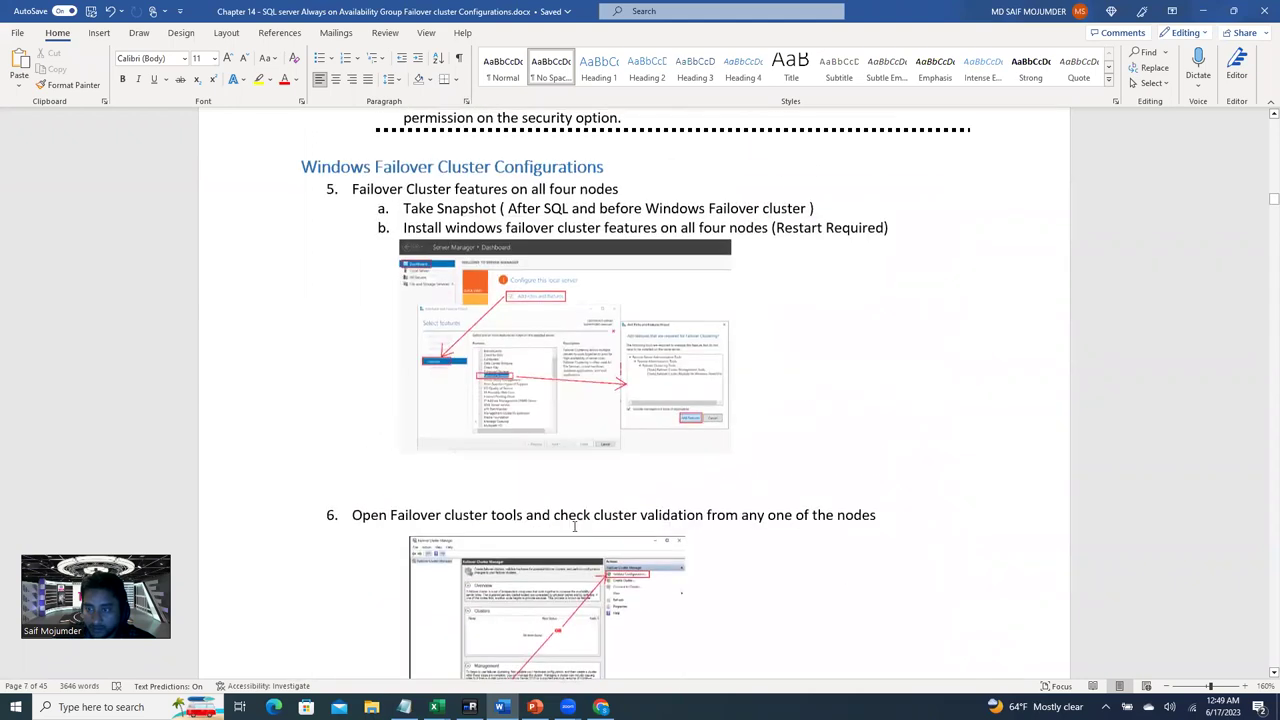
scroll(574, 527, up, 2)
scroll(578, 560, down, 15)
scroll(584, 631, down, 12)
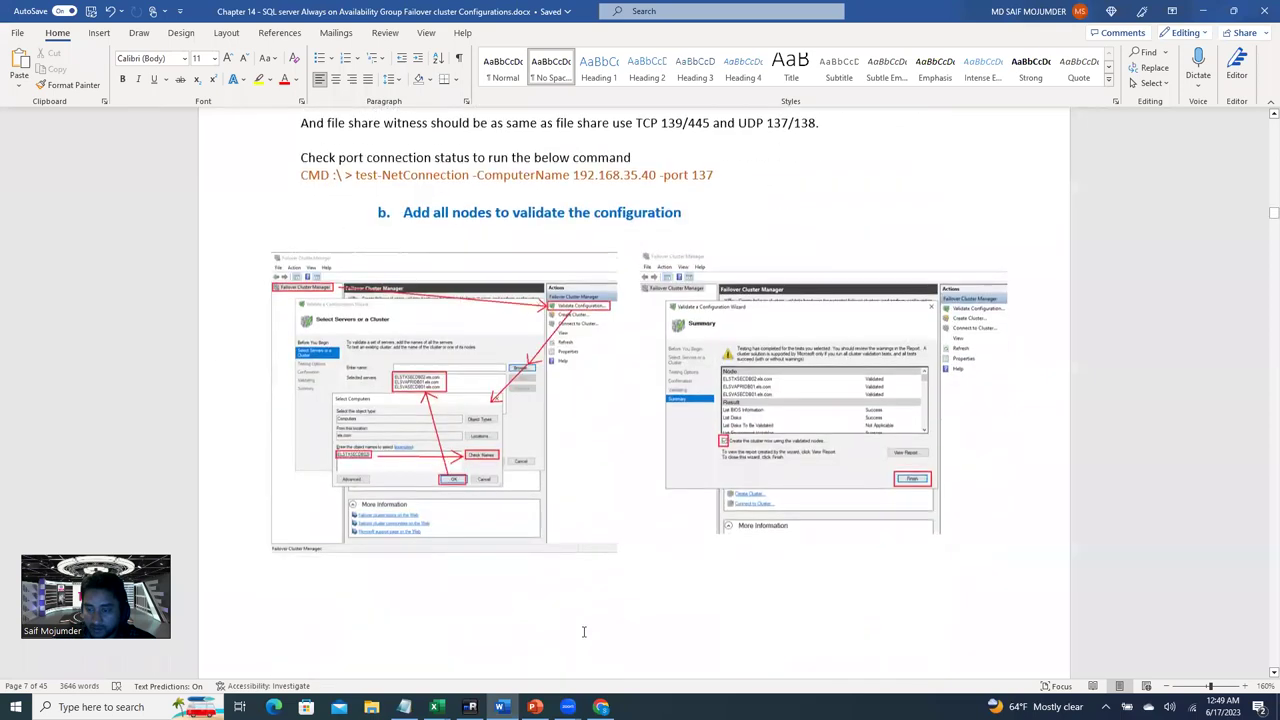
scroll(584, 631, down, 10)
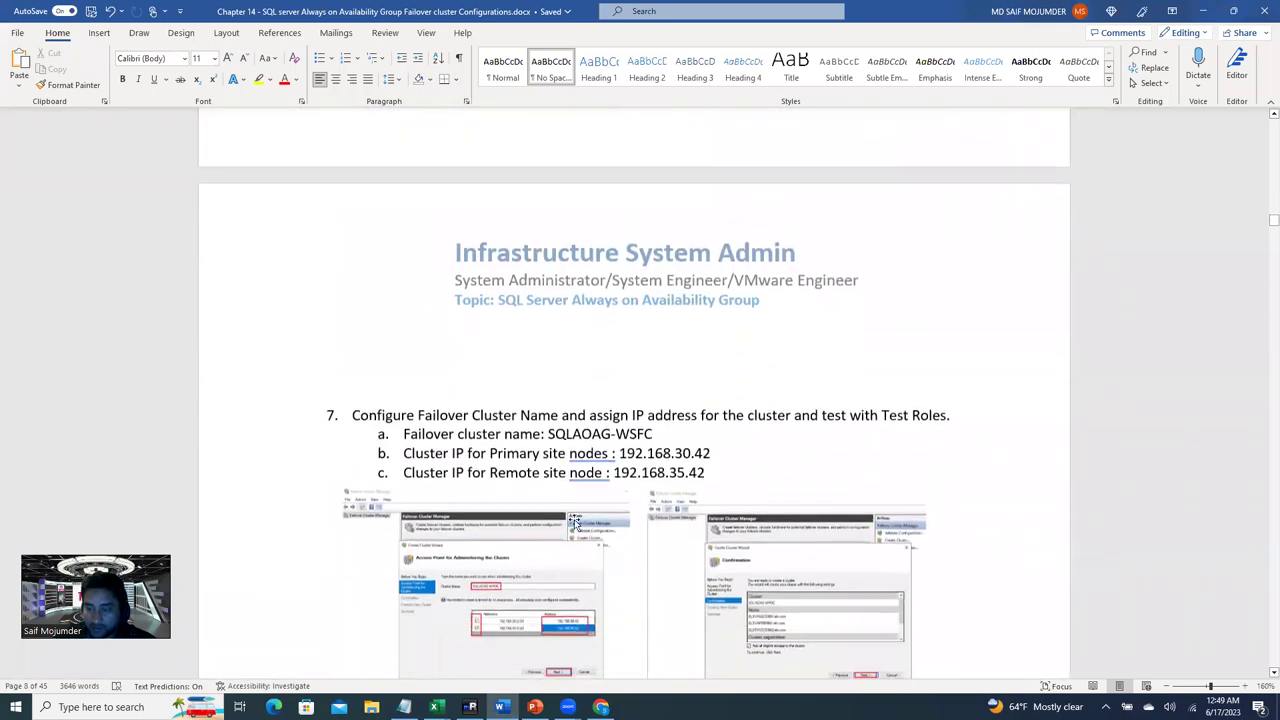
drag(548, 434, 645, 438)
key(ctrl+c)
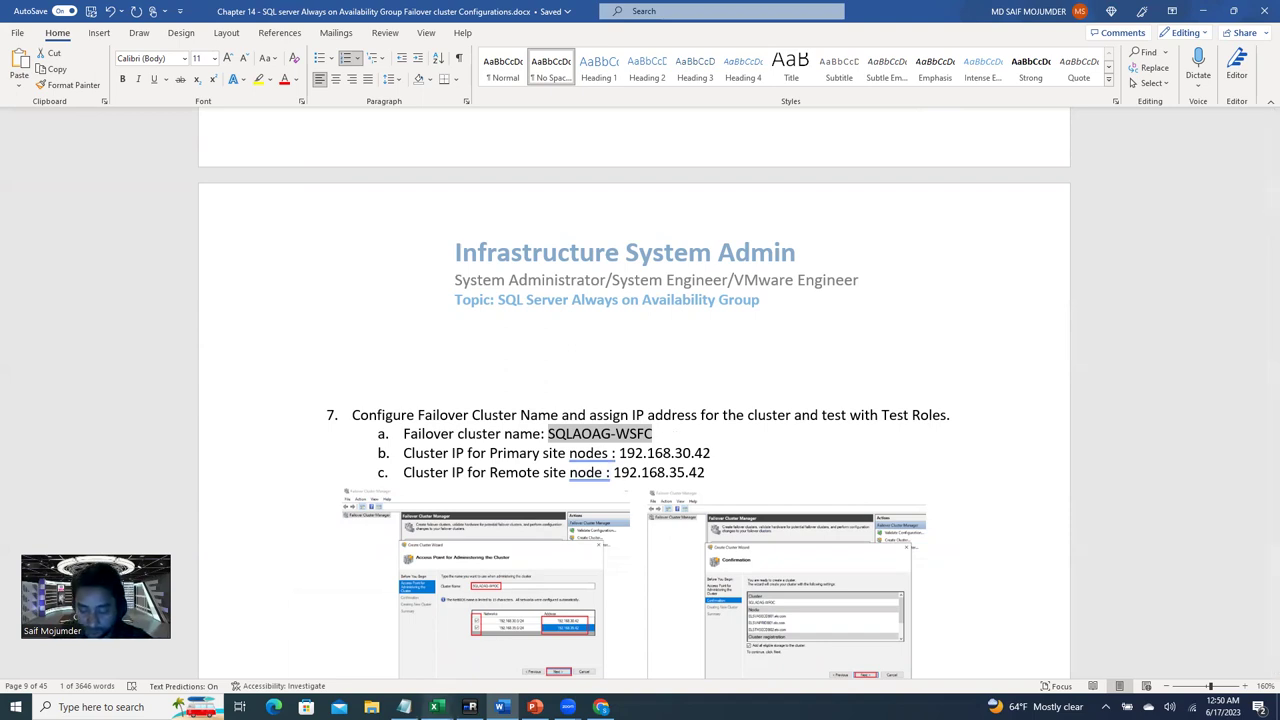
click(469, 707)
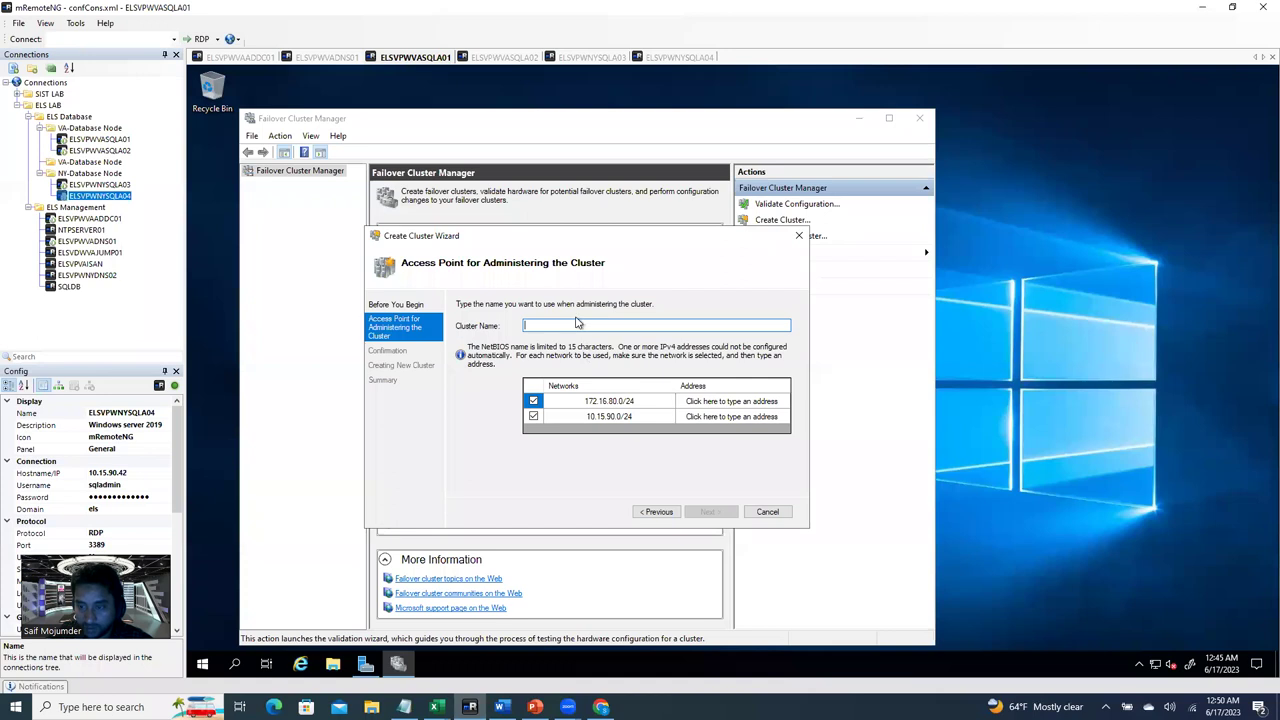
Paste SQLAOAG-WSFC as the cluster name and bring up the ELS IPAM workbook
key(ctrl+v)
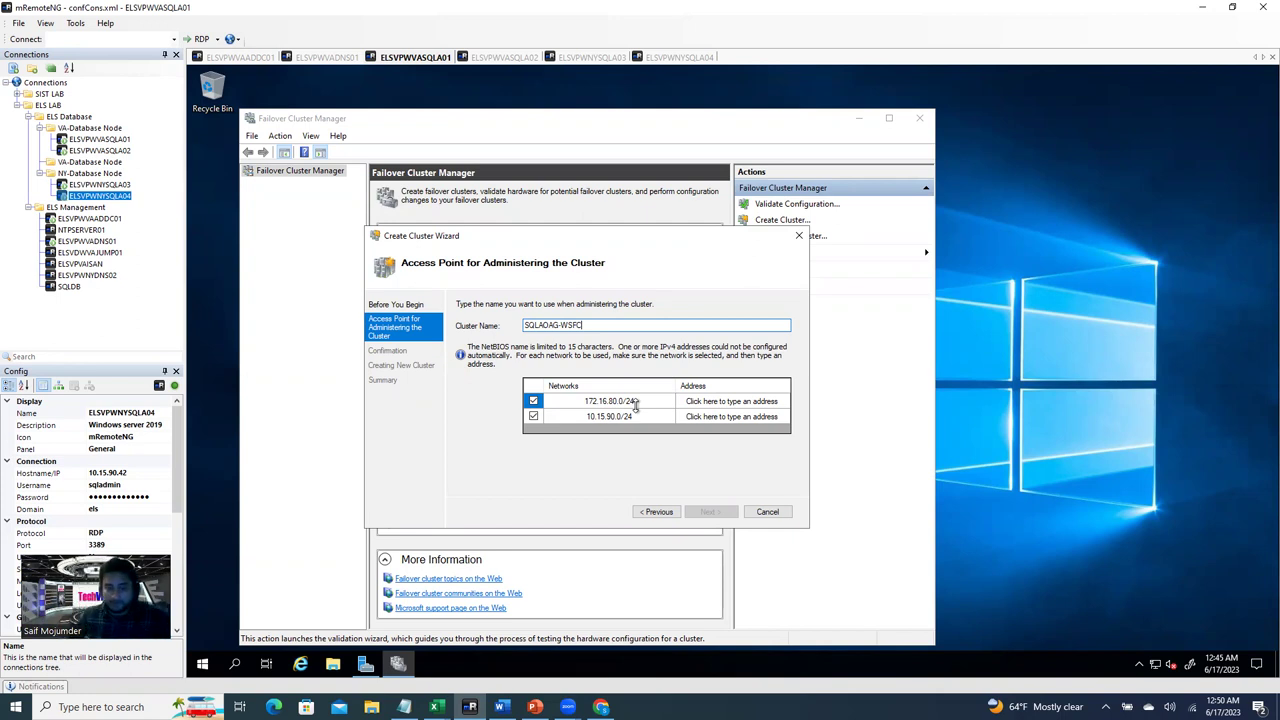
click(436, 706)
click(372, 656)
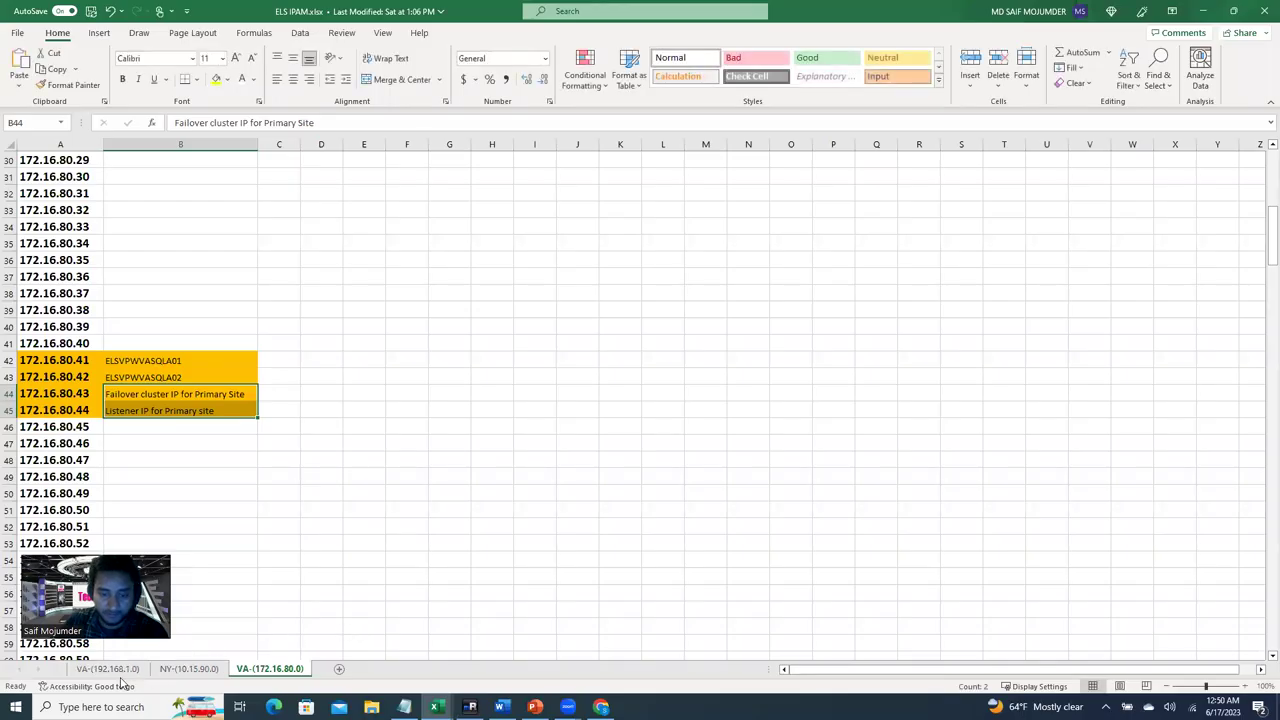
Browse the VA and NY site sheets of the ELS IPAM workbook
click(116, 670)
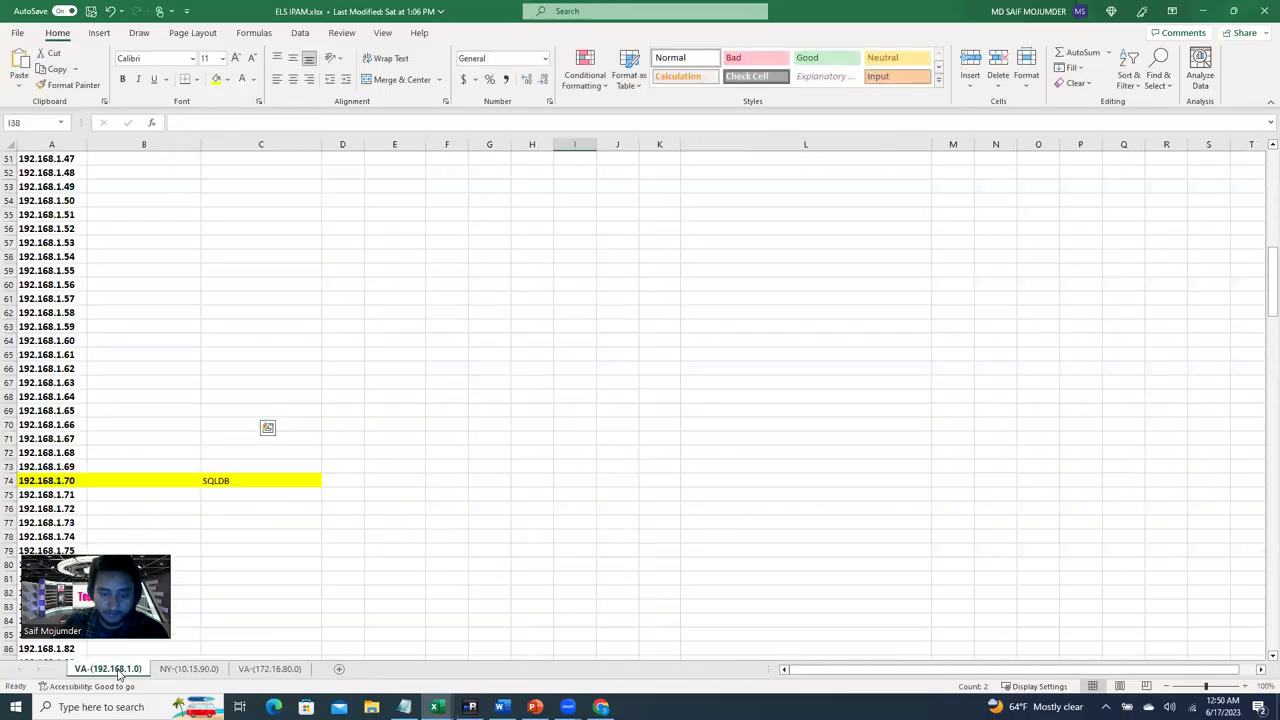
click(198, 670)
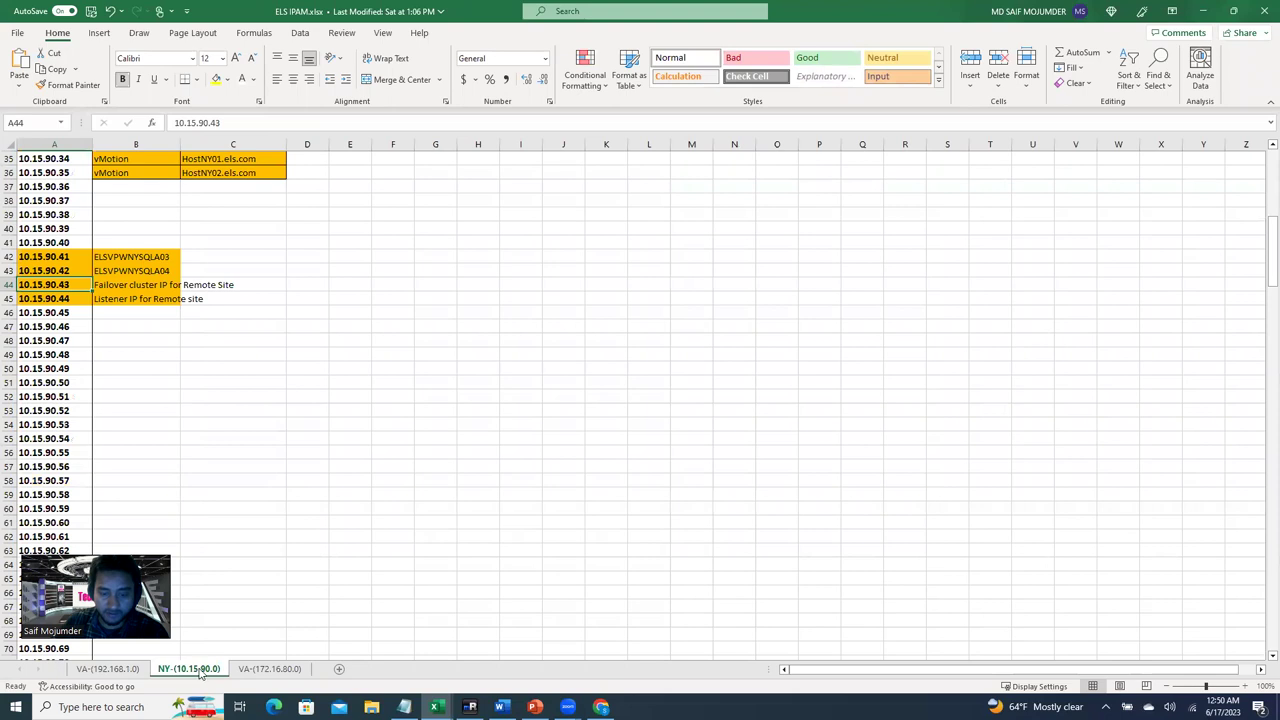
click(270, 669)
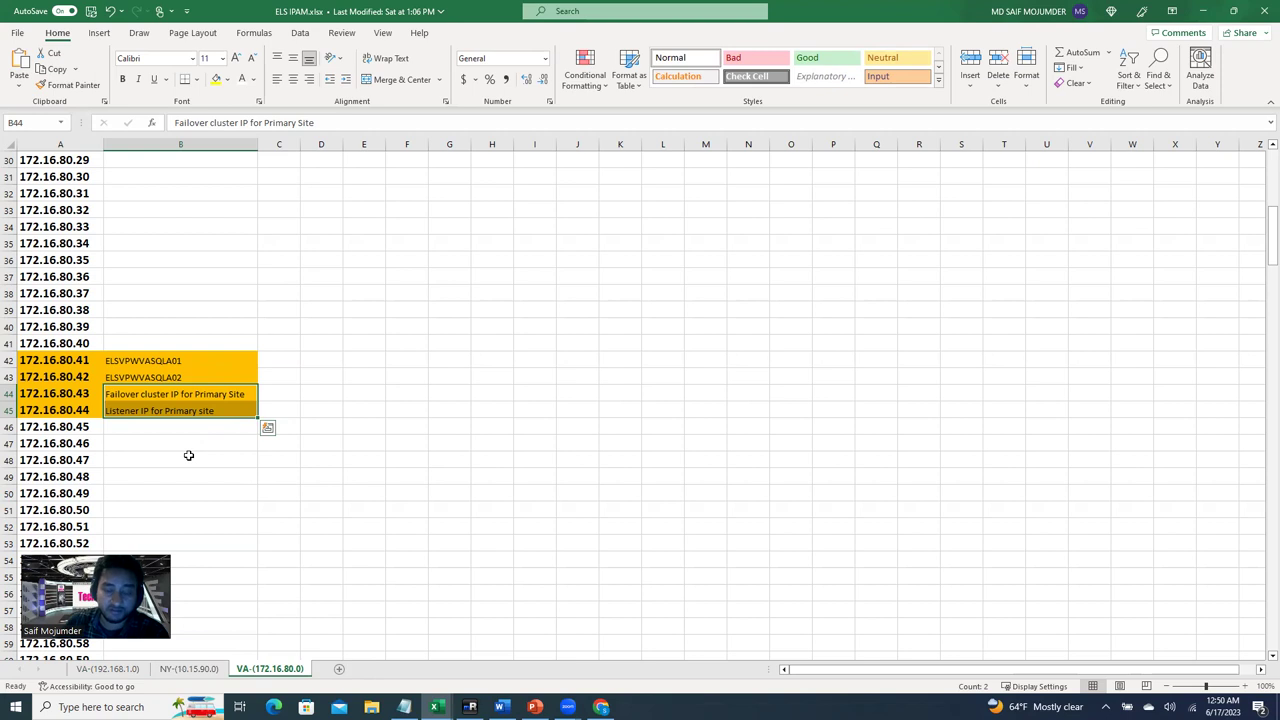
click(601, 707)
click(436, 707)
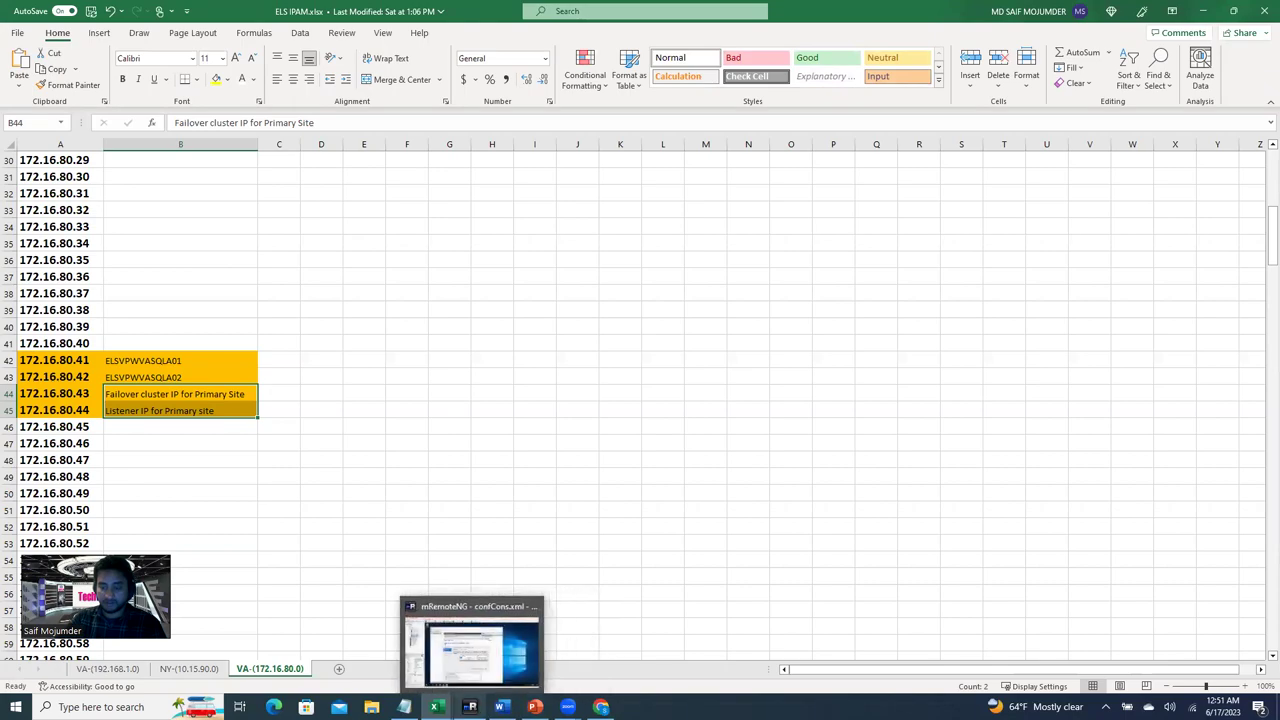
click(470, 707)
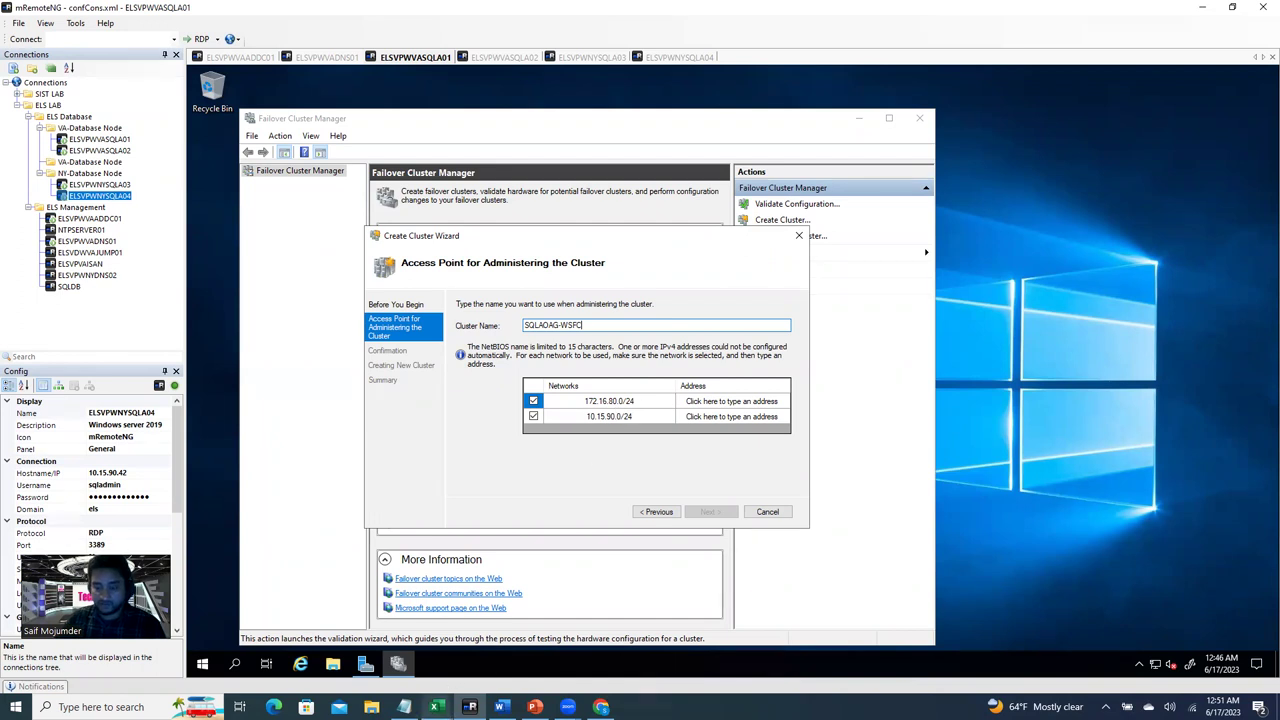
Look up the cluster IPs 172.16.80.43 (VA) and 10.15.90.43 (NY) in row 44
mouse_move(436, 707)
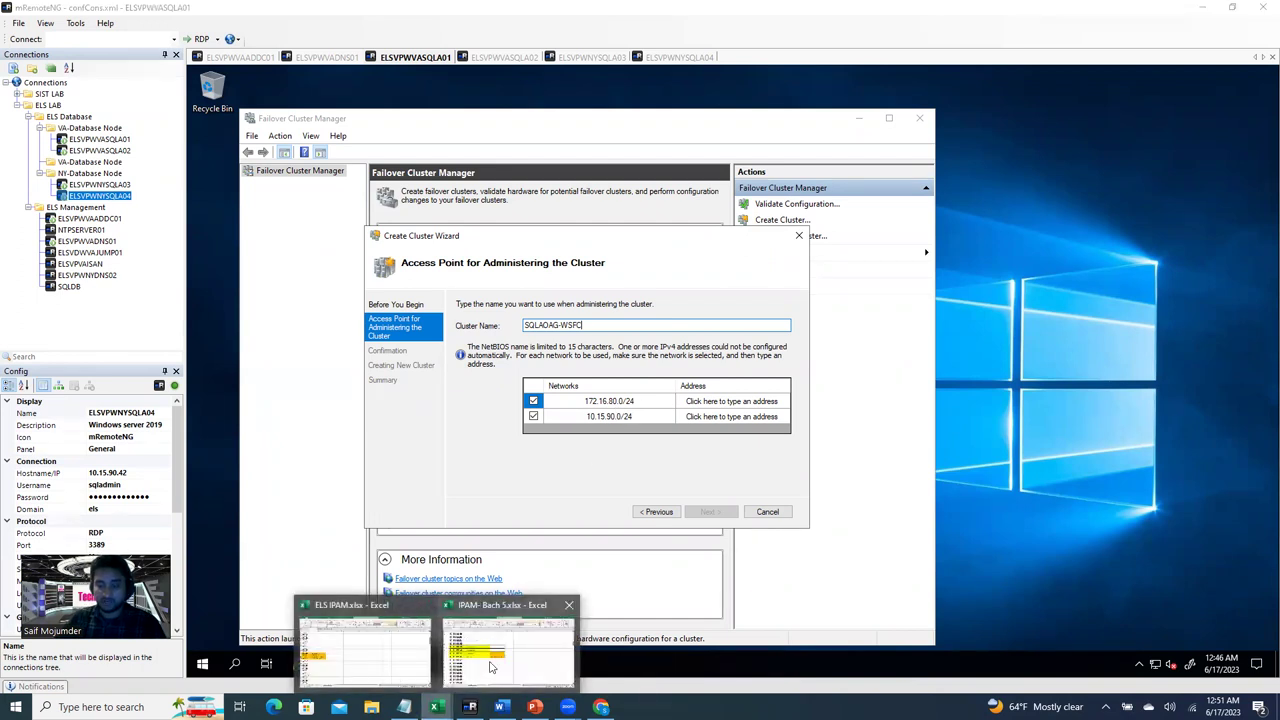
click(420, 660)
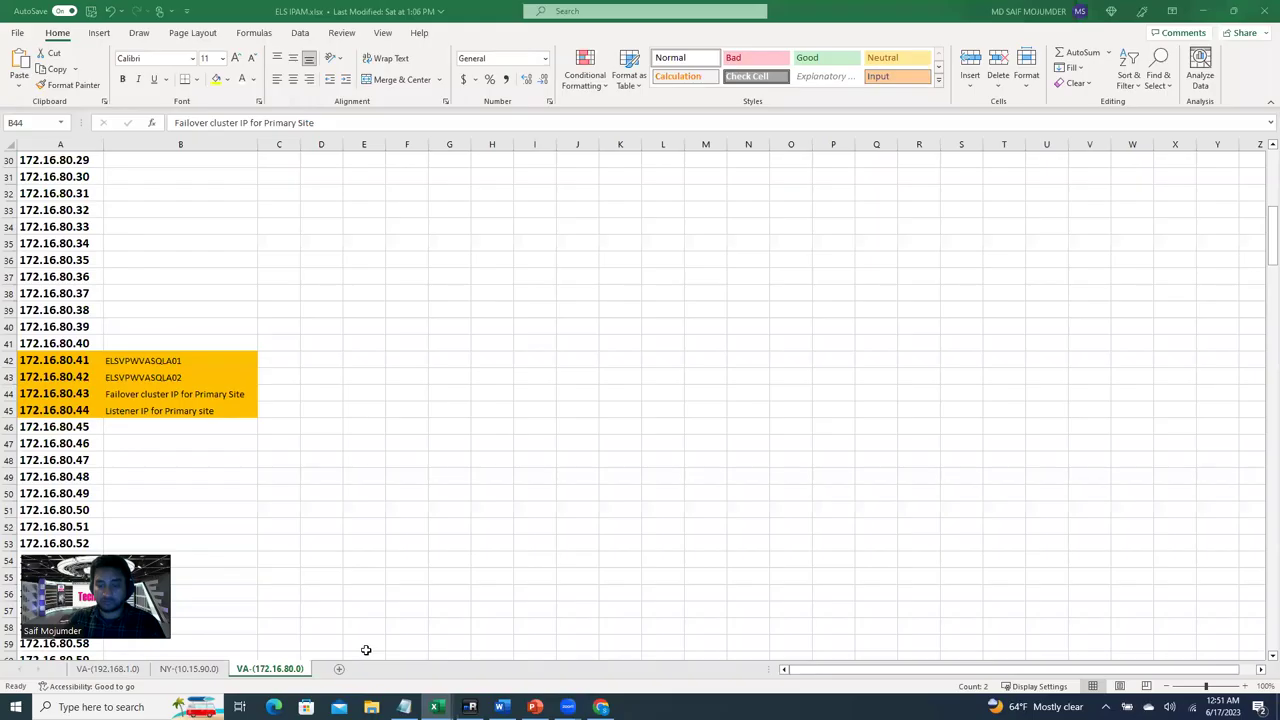
click(118, 394)
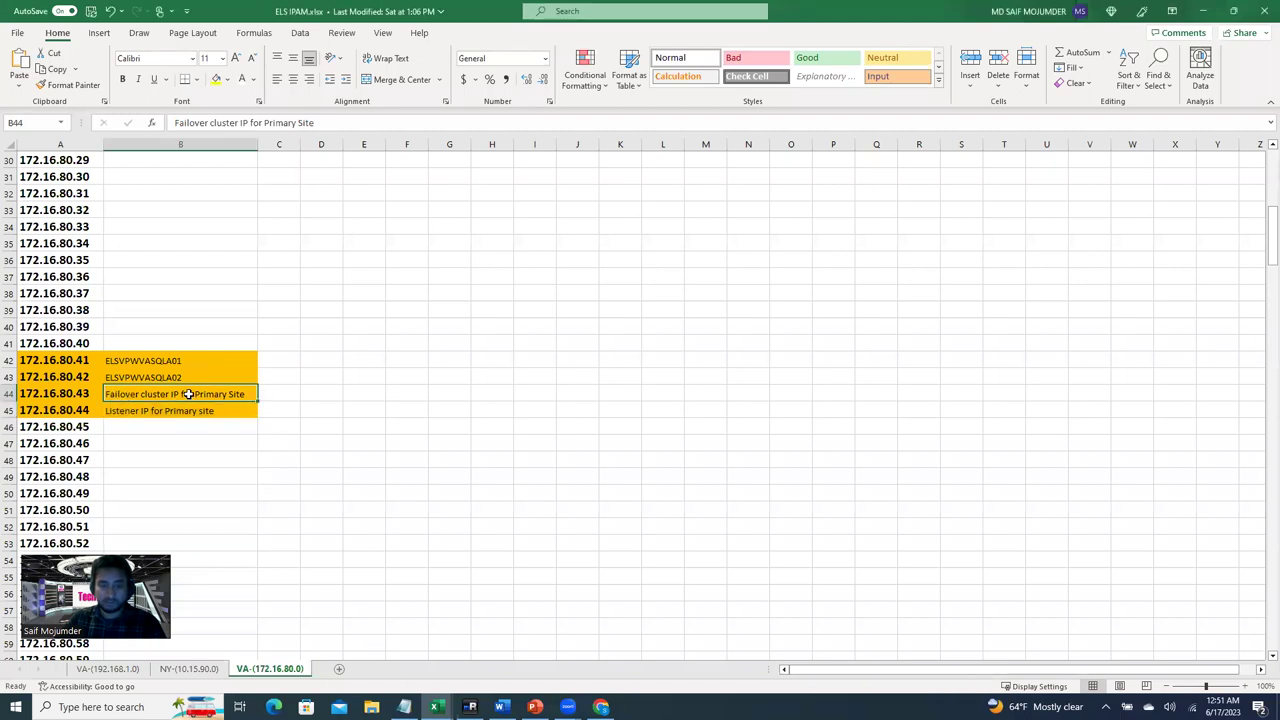
click(92, 394)
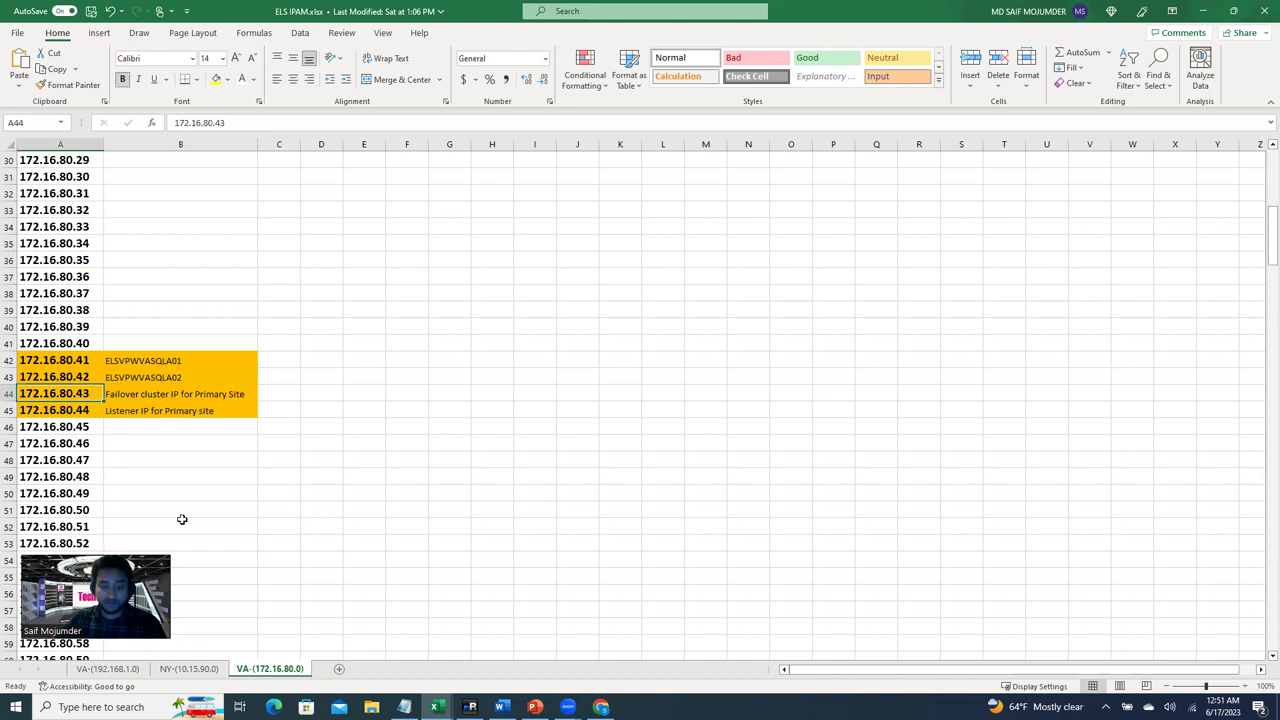
click(186, 669)
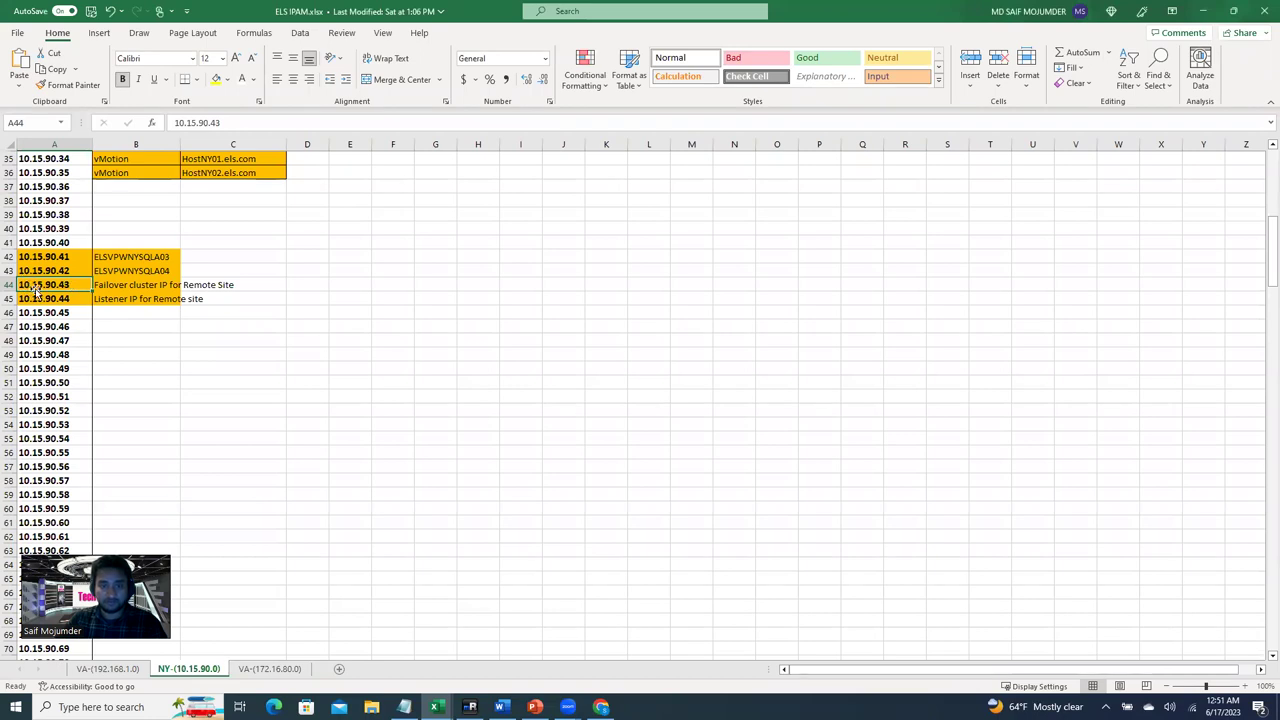
click(268, 670)
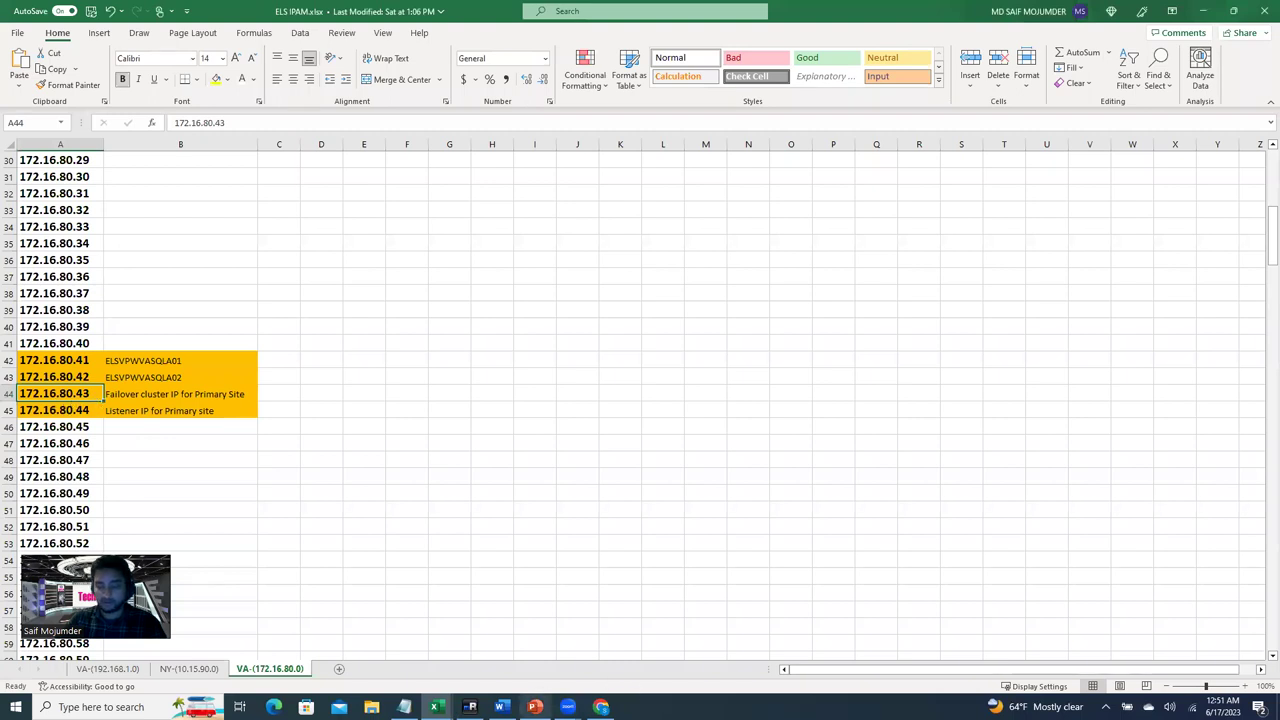
click(469, 707)
Enter cluster addresses 172.16.80.43 and 10.15.90.43 for the two networks
click(725, 403)
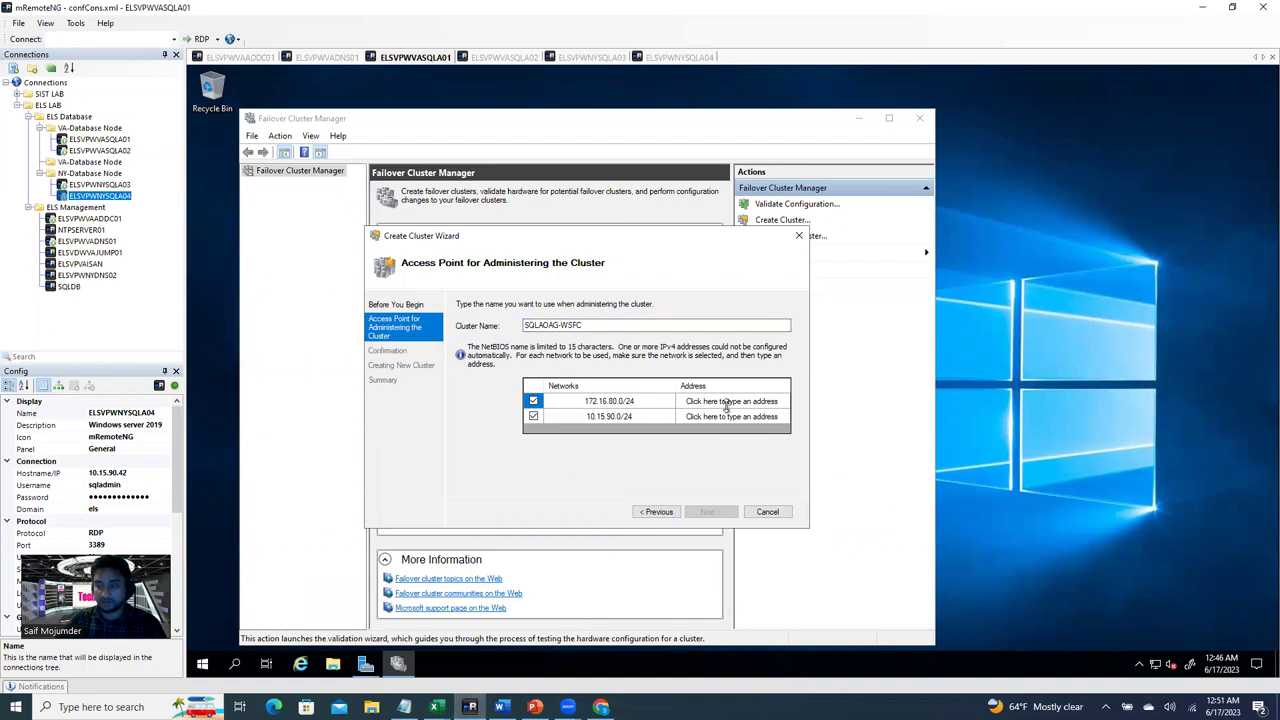
click(735, 405)
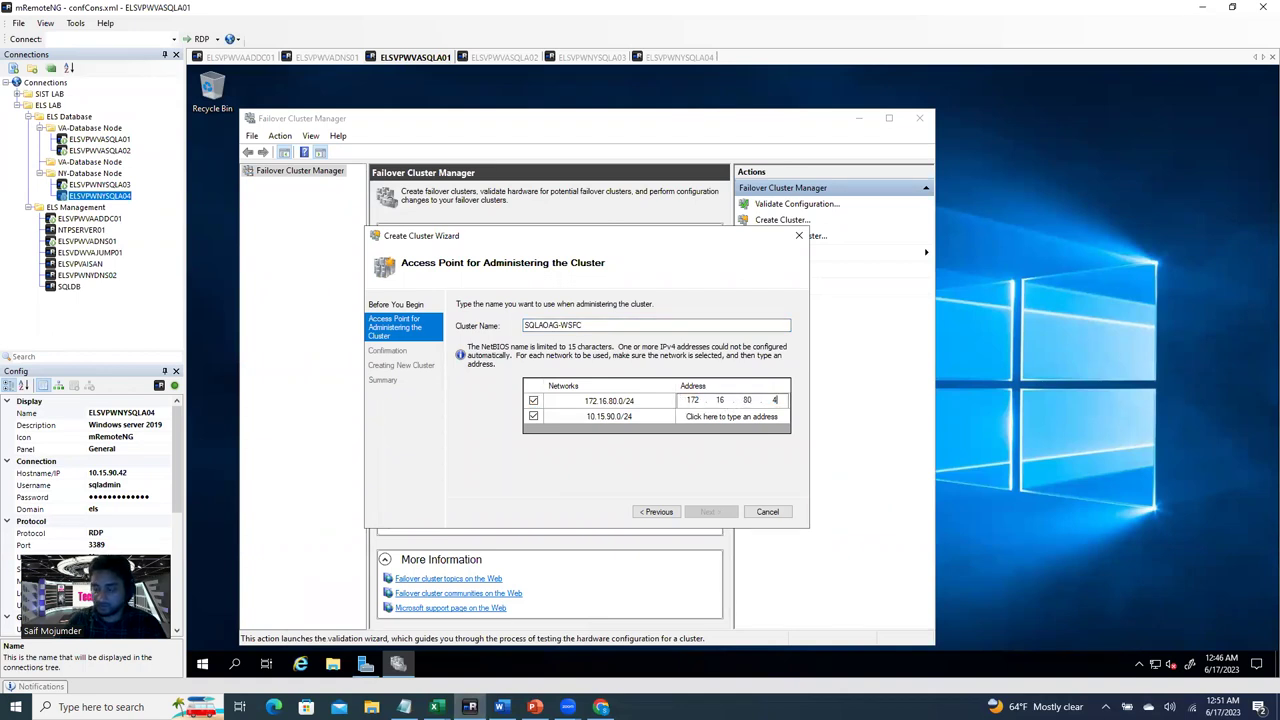
click(784, 416)
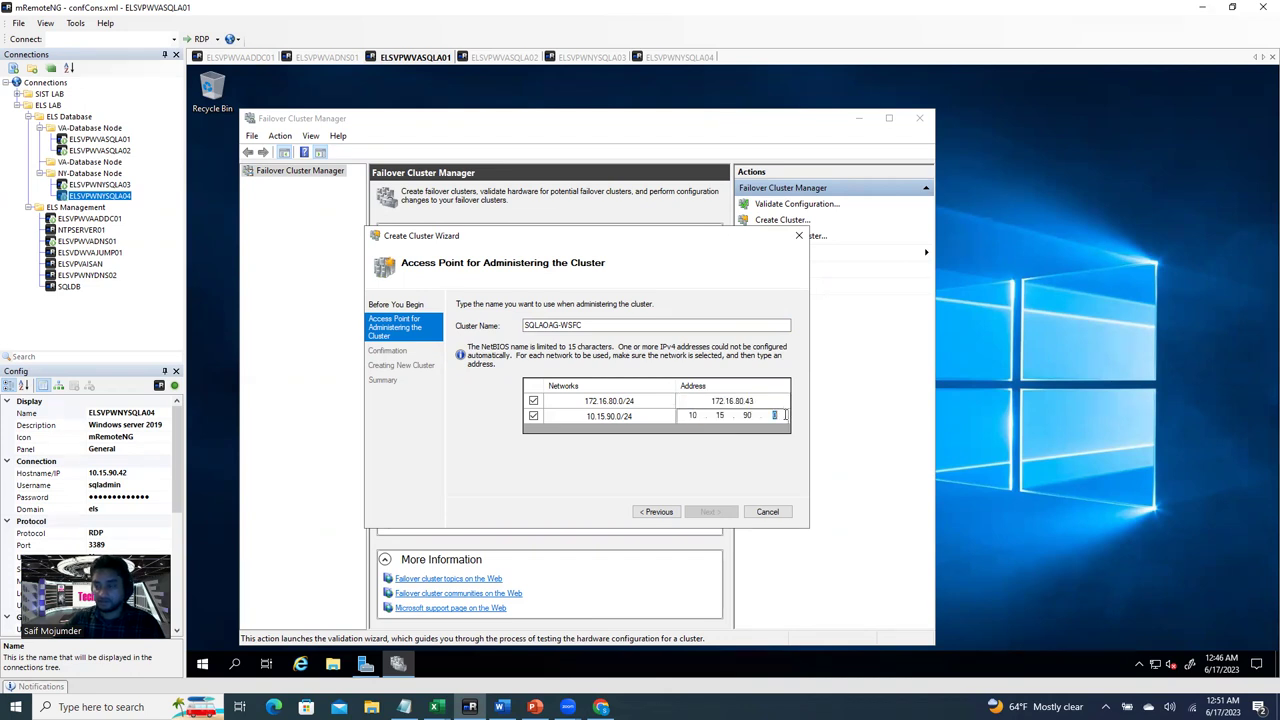
text(43)
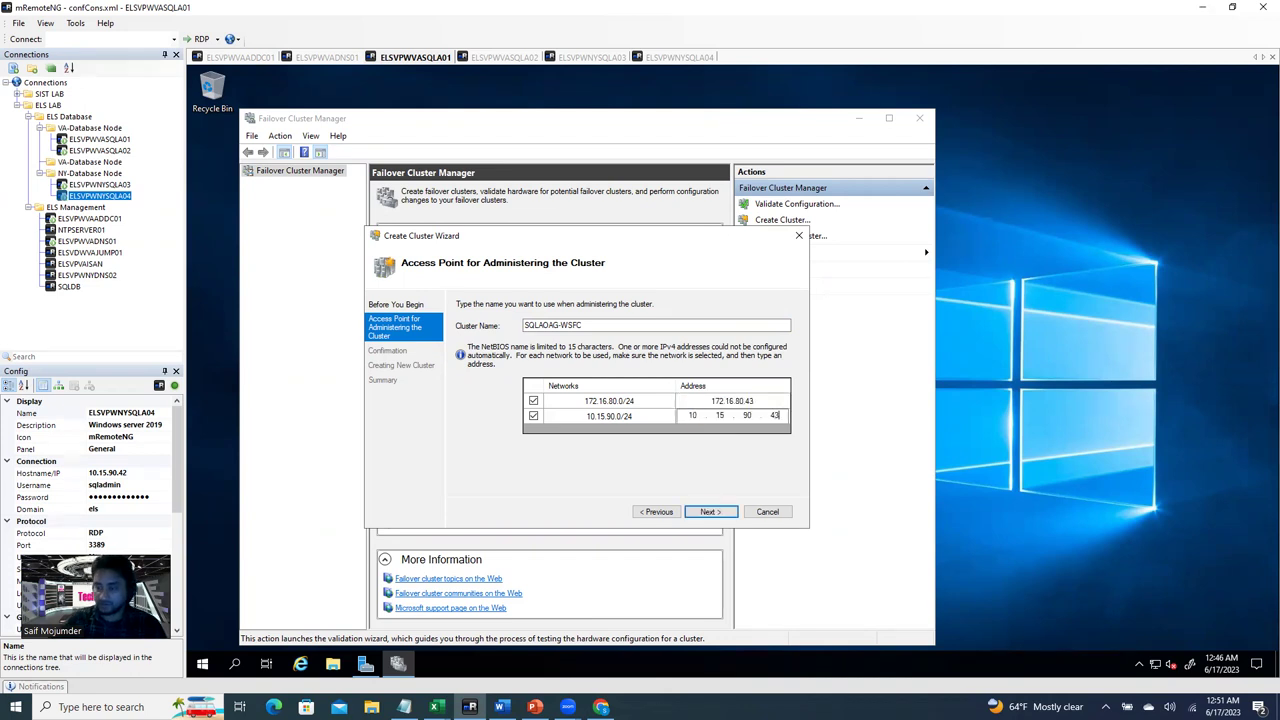
click(752, 456)
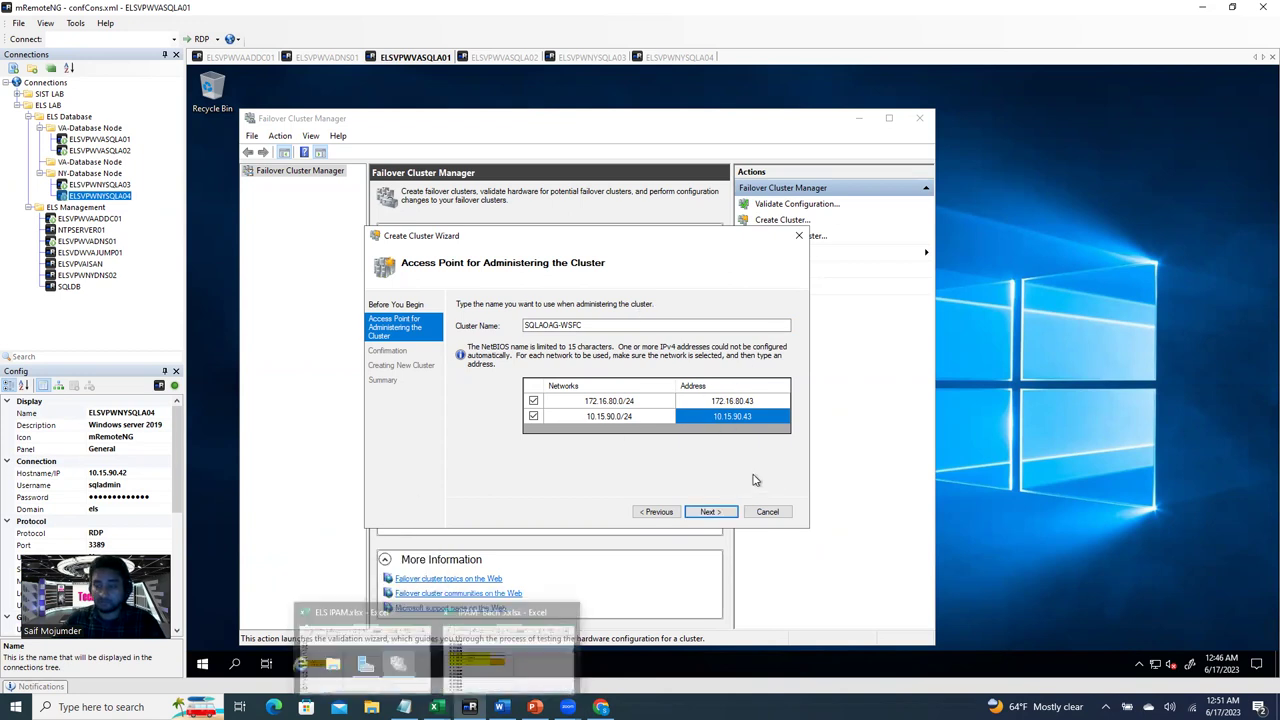
Confirm the settings and launch creation of the SQLAOAG-WSFC cluster
click(716, 513)
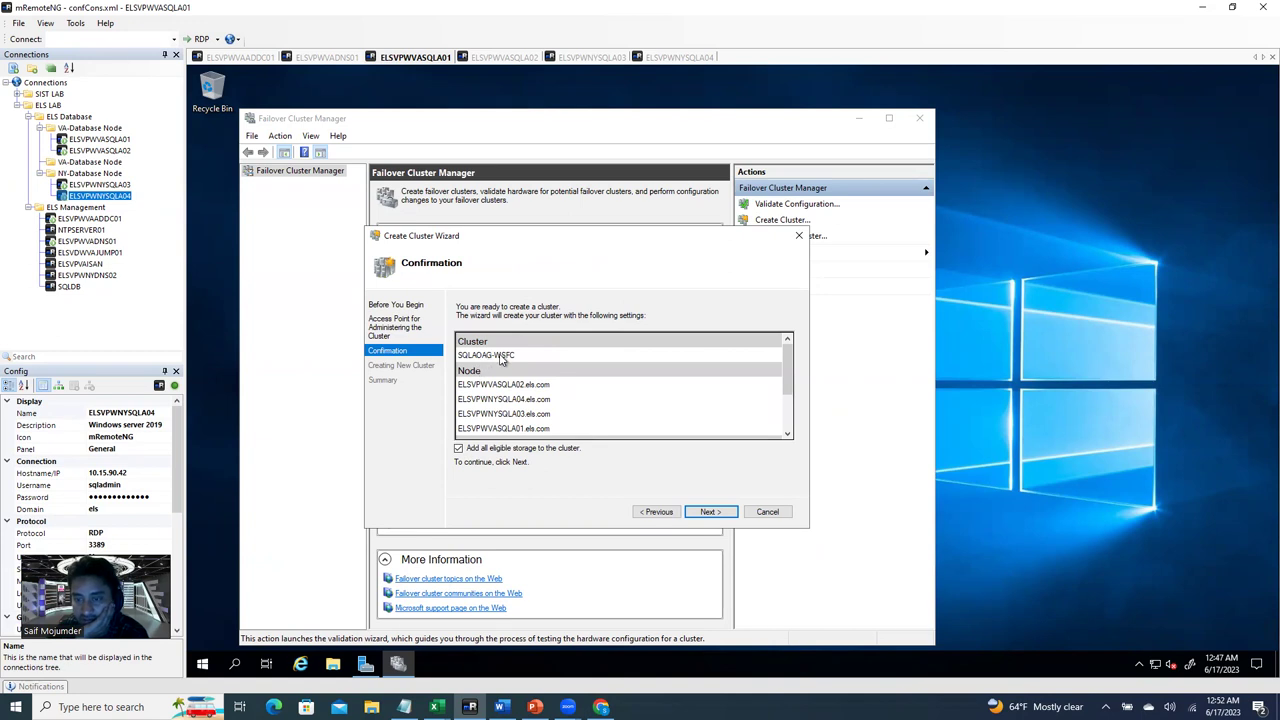
click(705, 512)
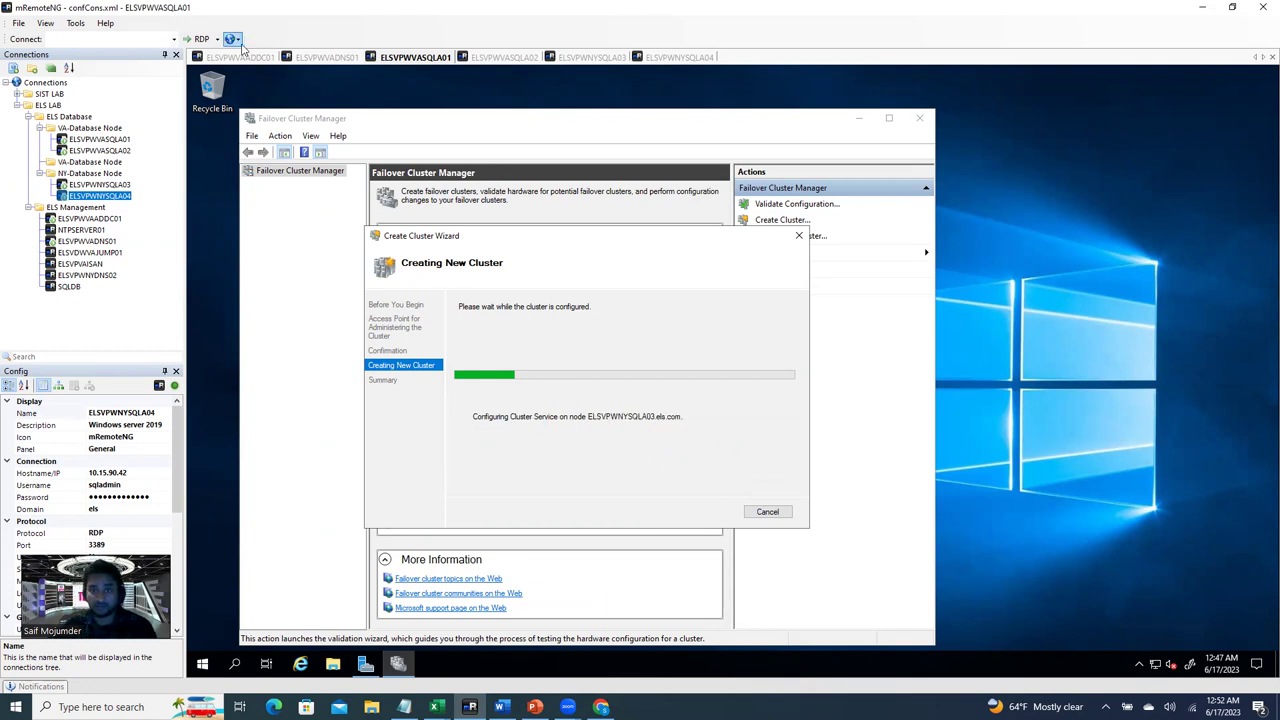
click(243, 57)
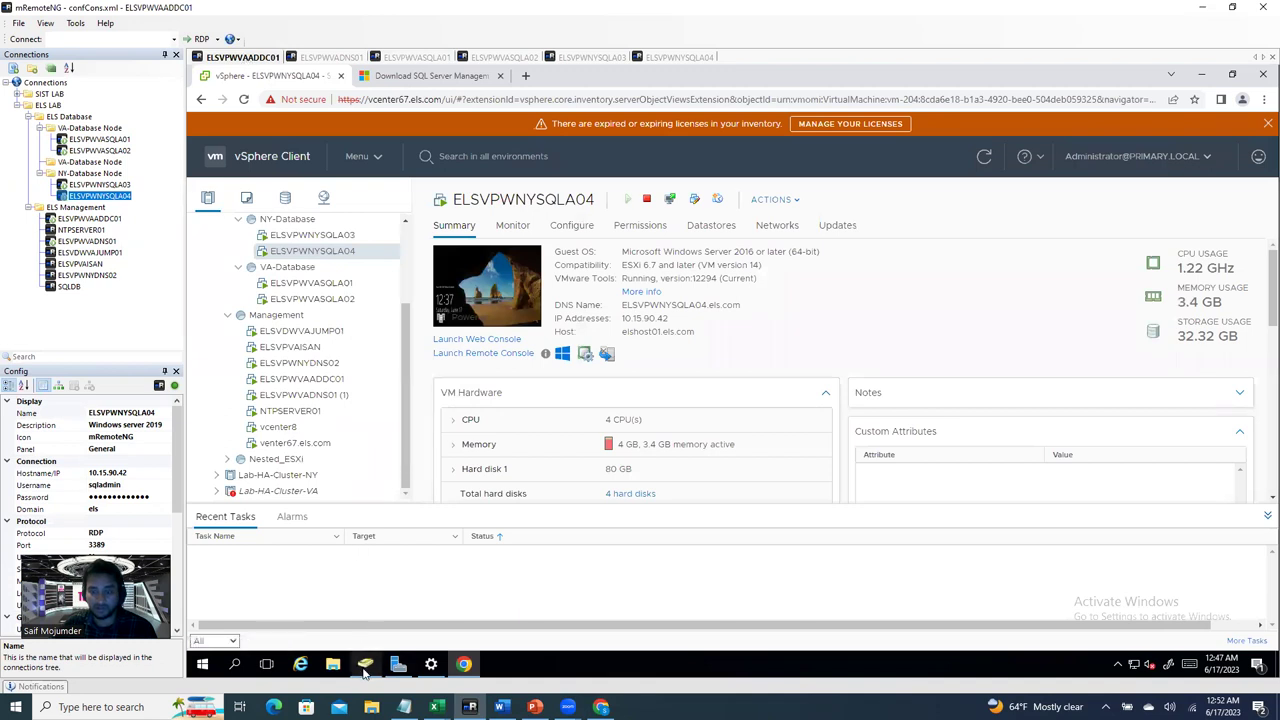
Refresh VA-Datacenter in ADUC and confirm the SQLAOAG-WSFC computer object exists
click(365, 664)
click(275, 196)
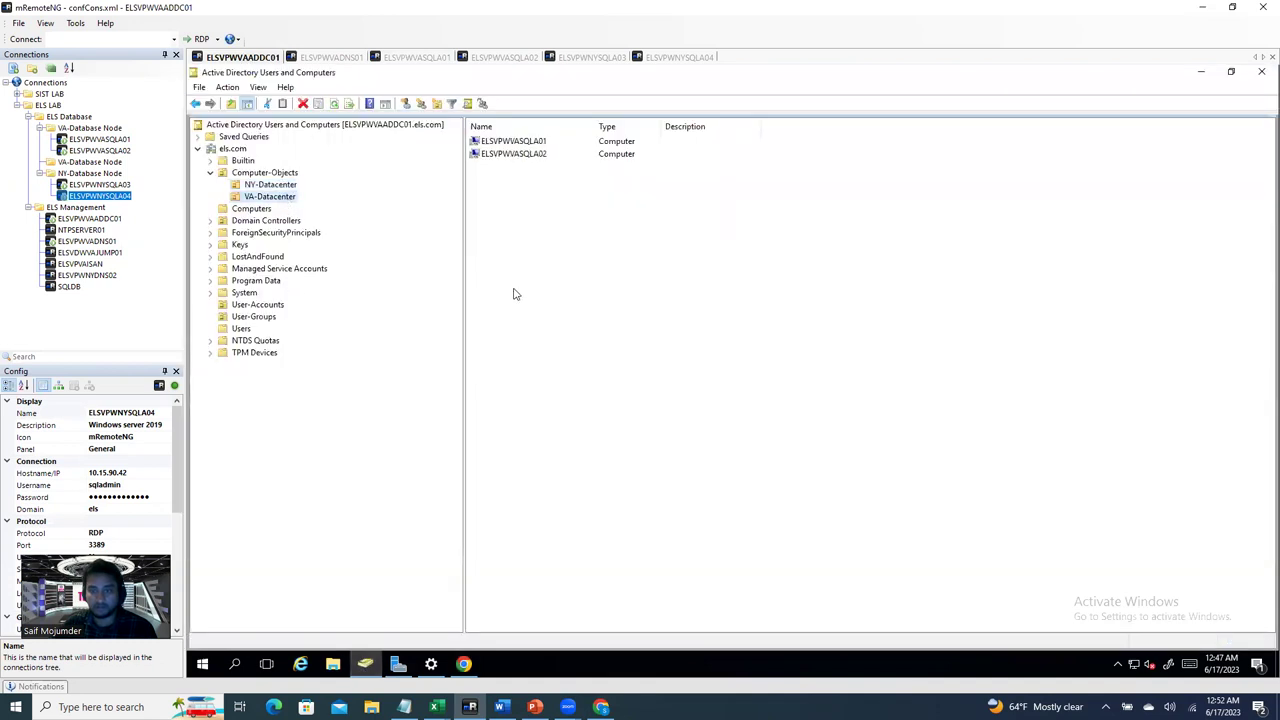
click(336, 104)
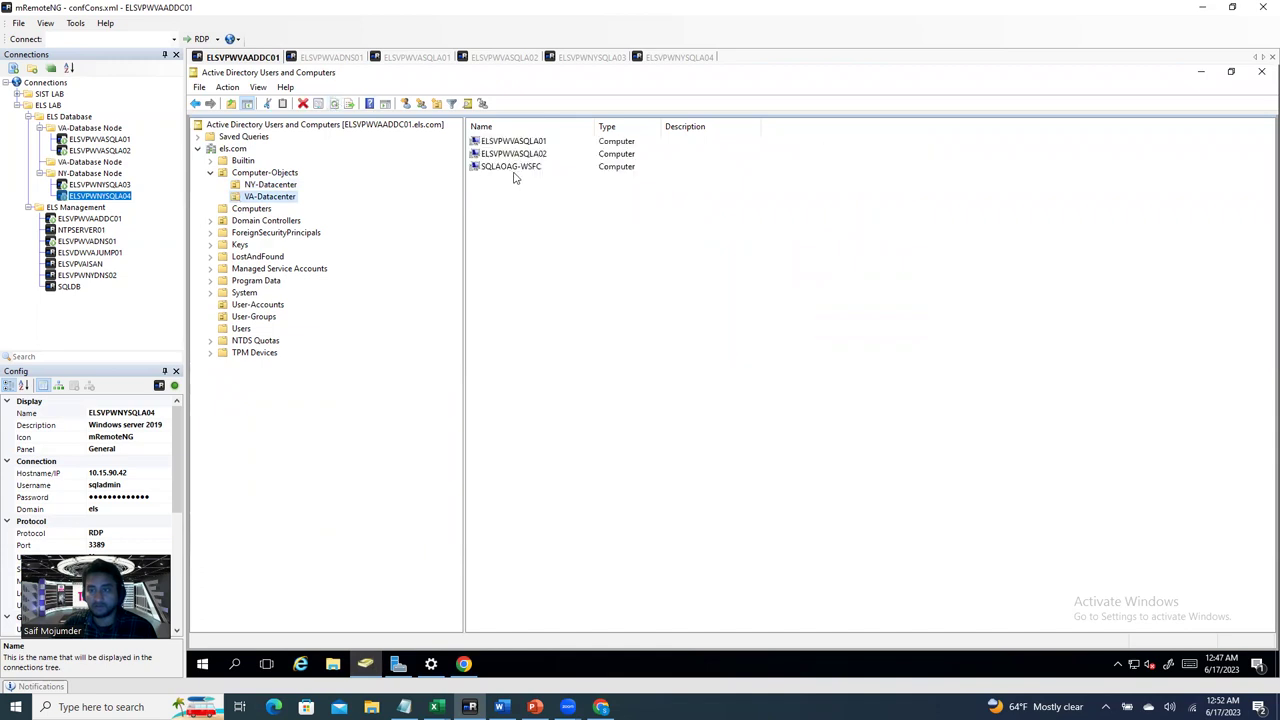
click(529, 168)
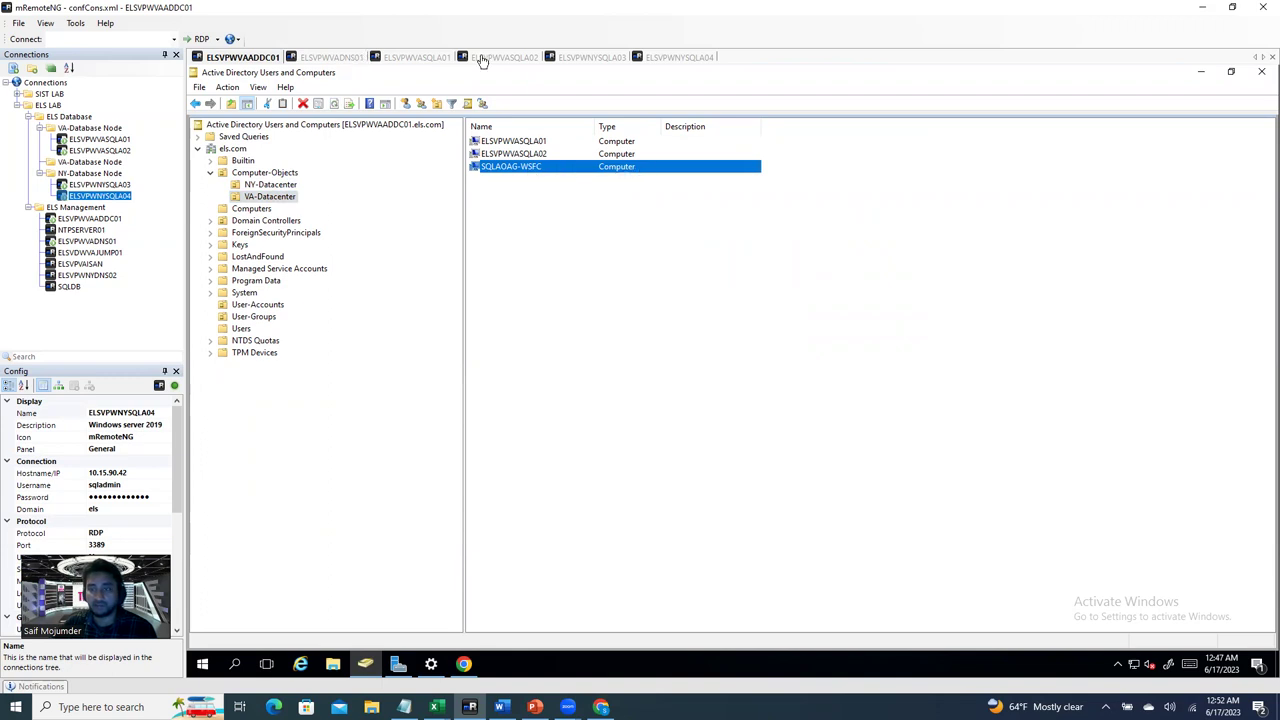
click(424, 57)
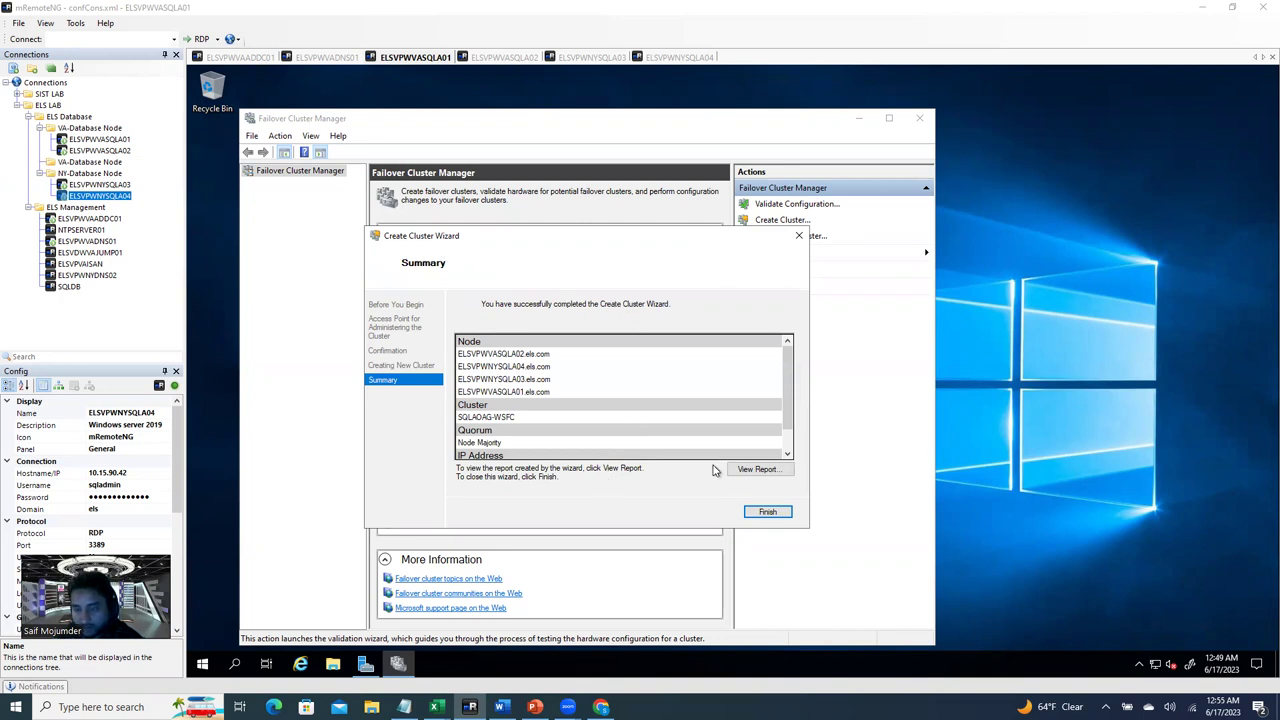
Close the cluster wizard and confirm all four nodes are up
click(766, 511)
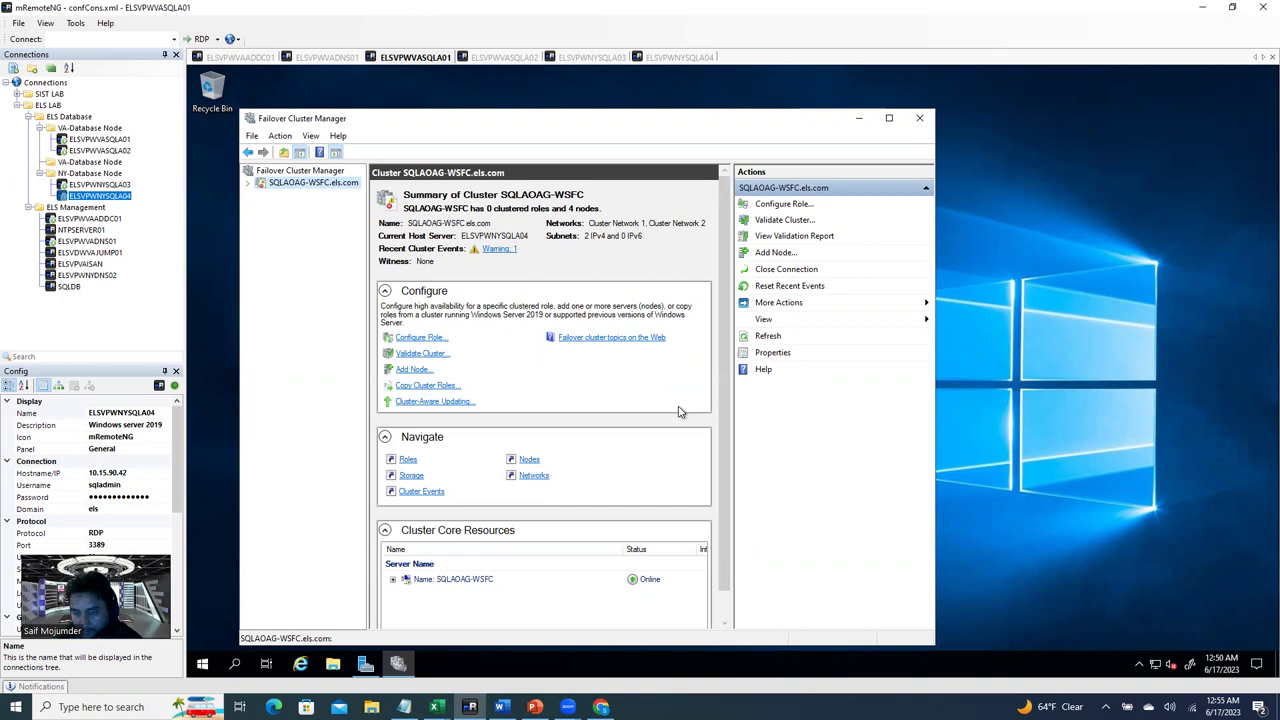
click(259, 183)
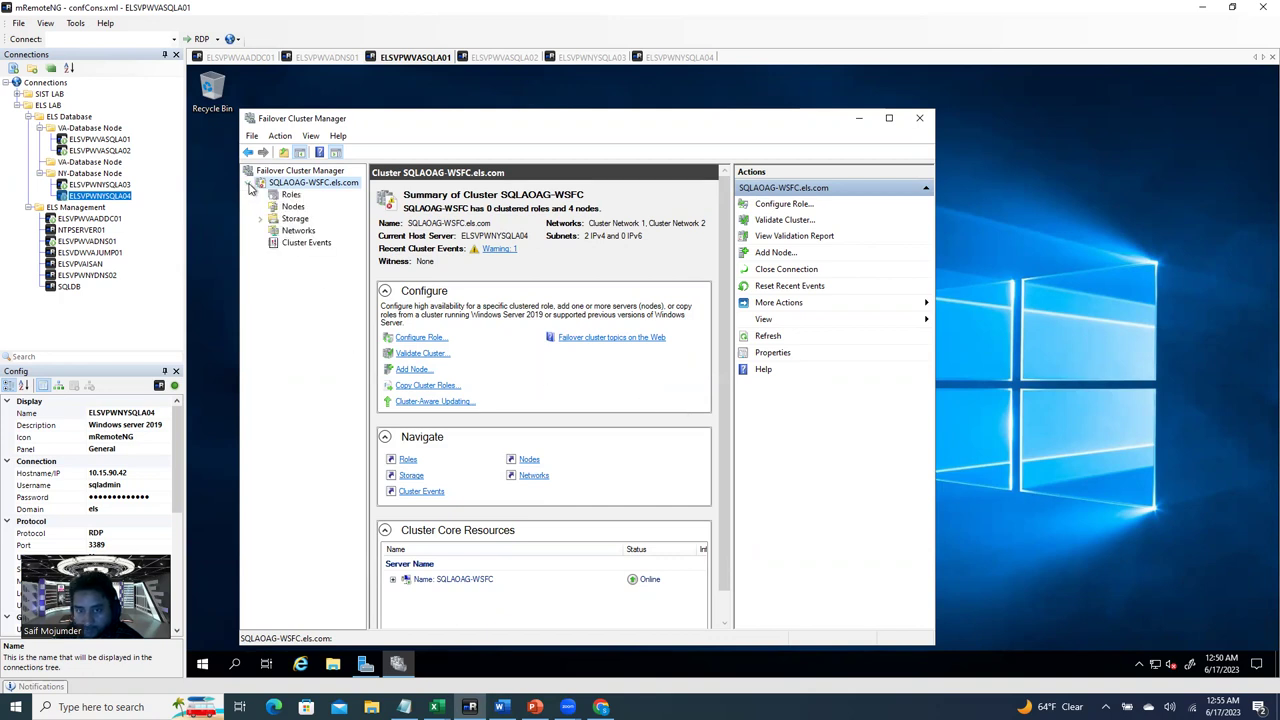
click(290, 196)
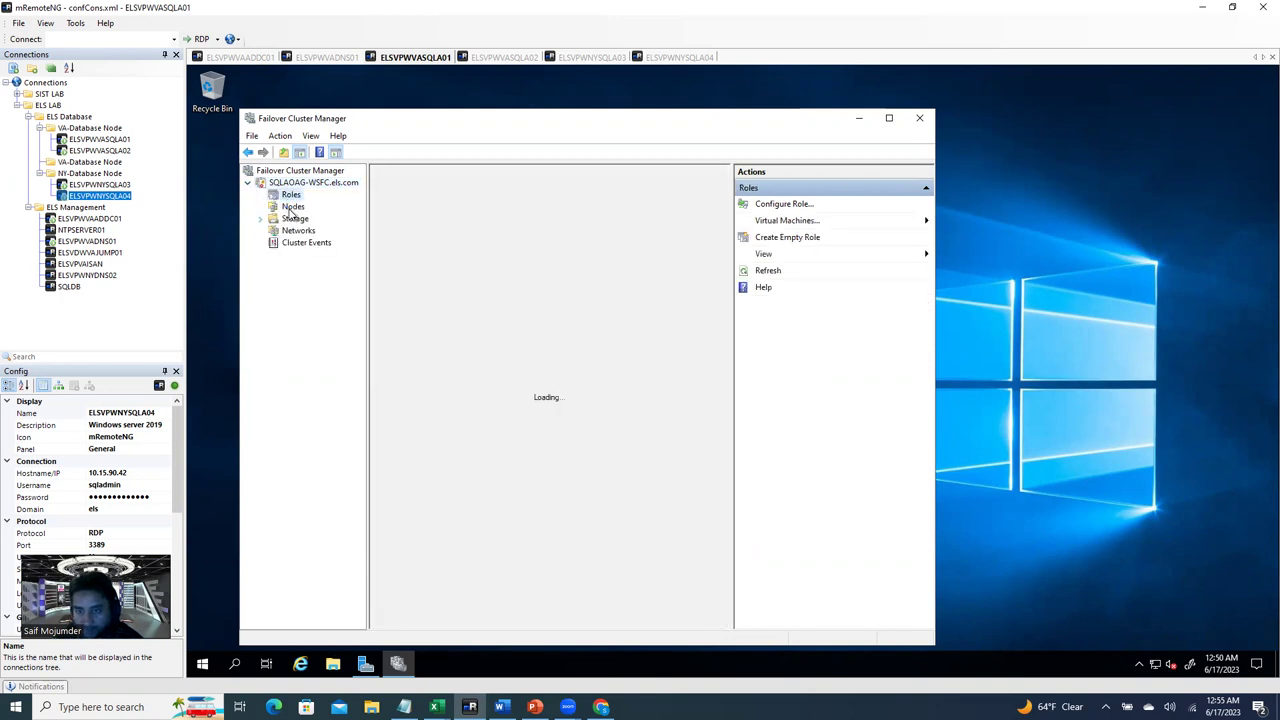
click(293, 207)
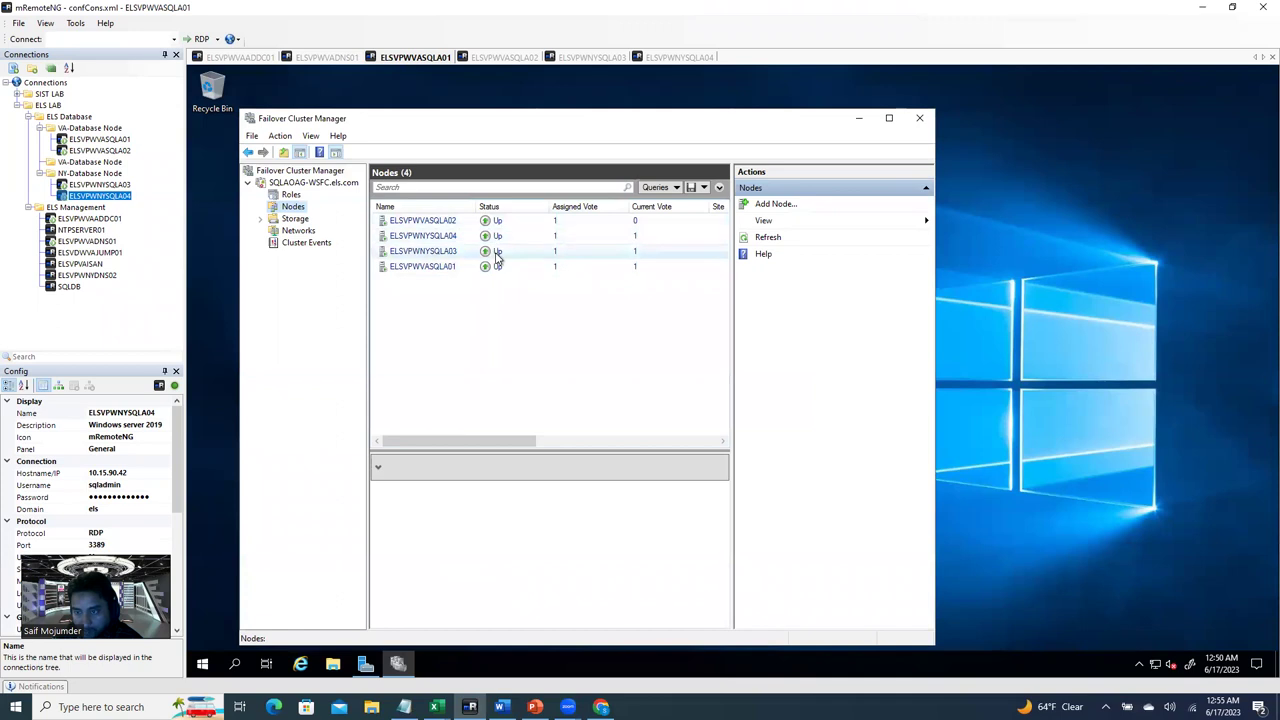
click(290, 195)
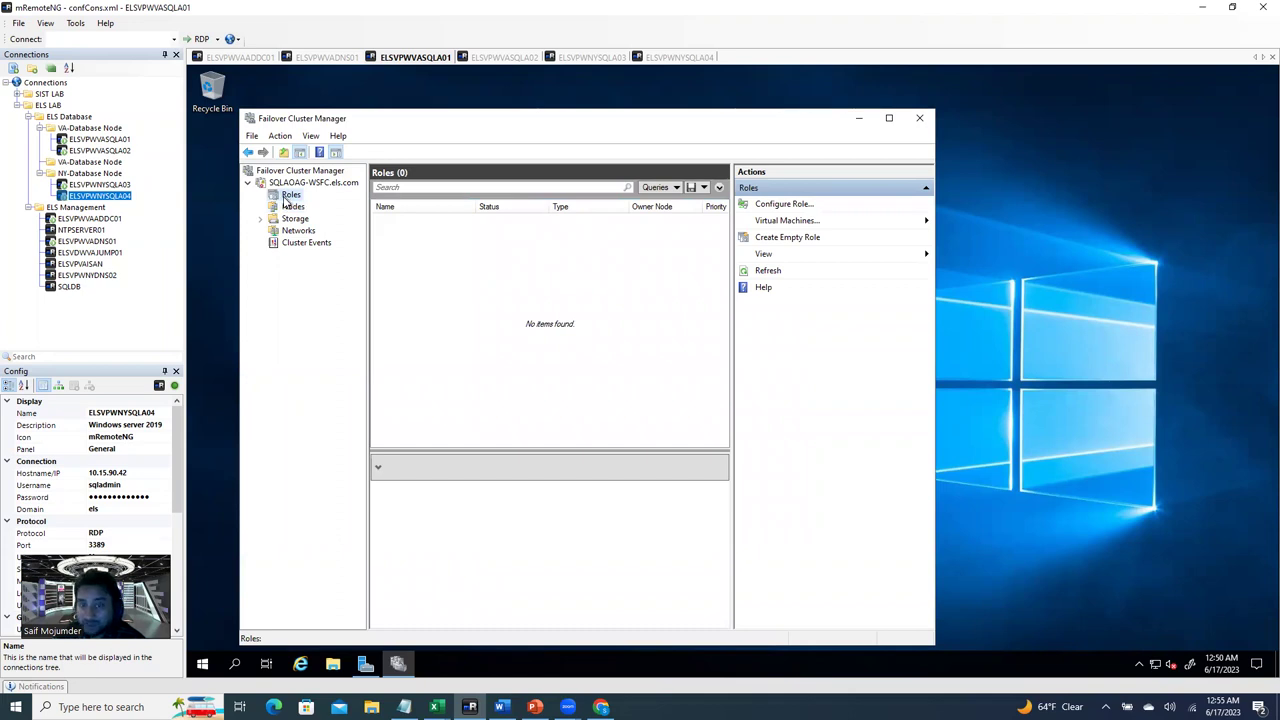
Create an empty role, New Role, and widen the Owner Node column to show ELSVPWNYSQLA04
right_click(288, 199)
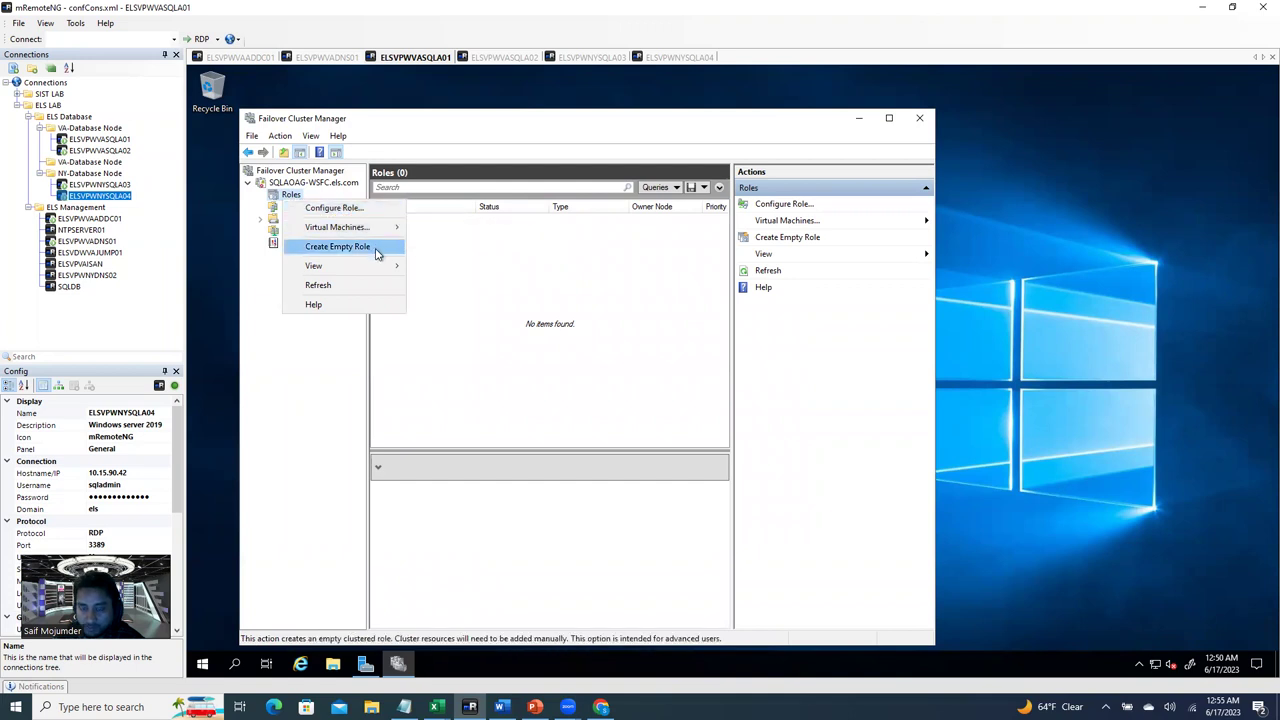
click(376, 247)
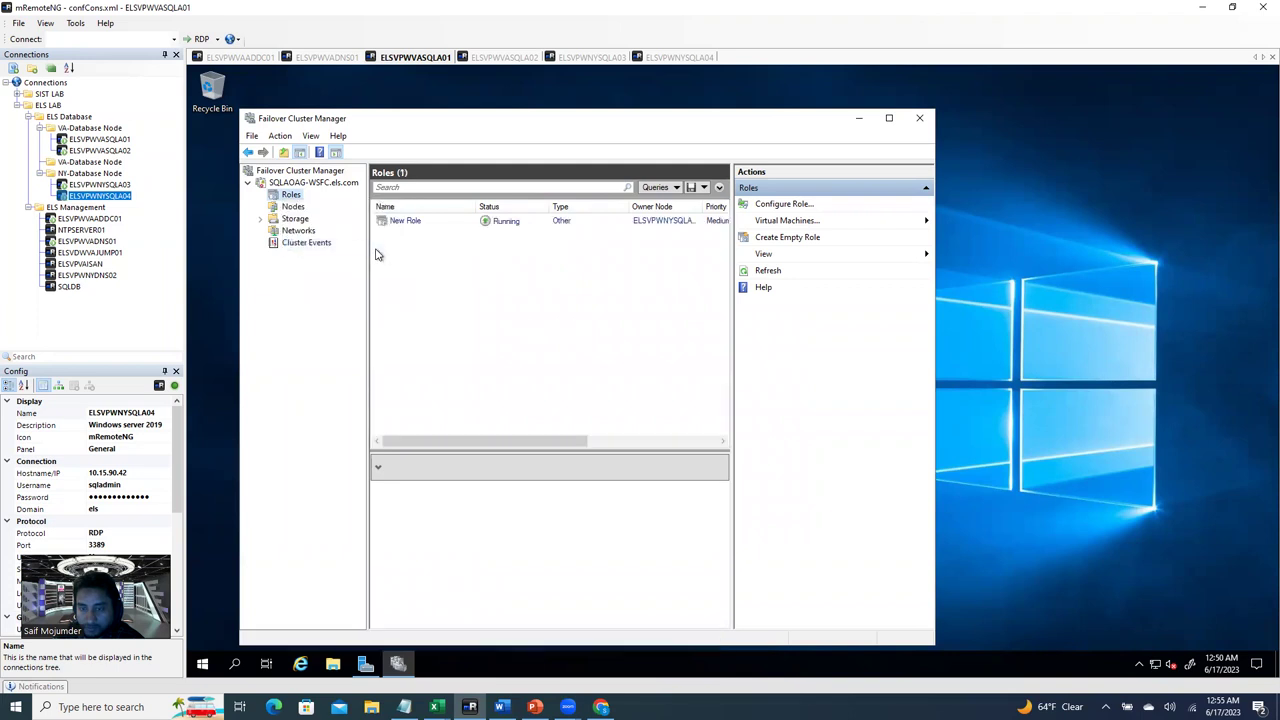
click(390, 222)
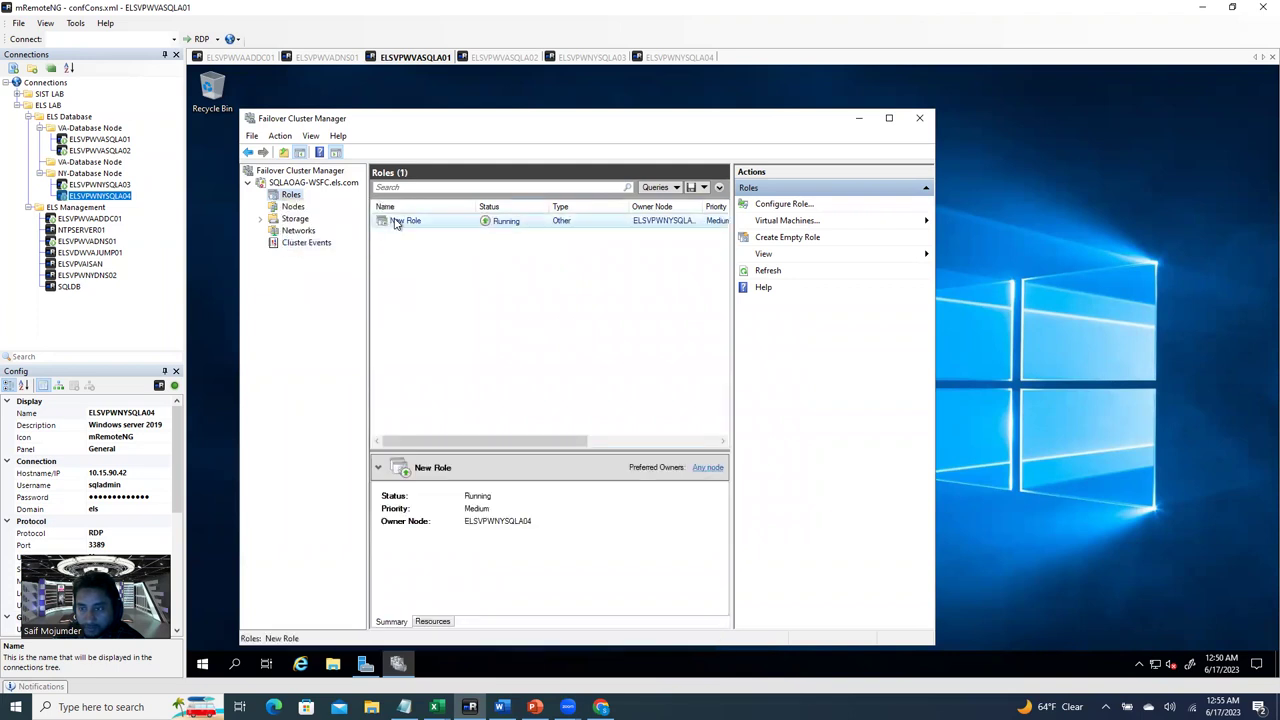
click(889, 118)
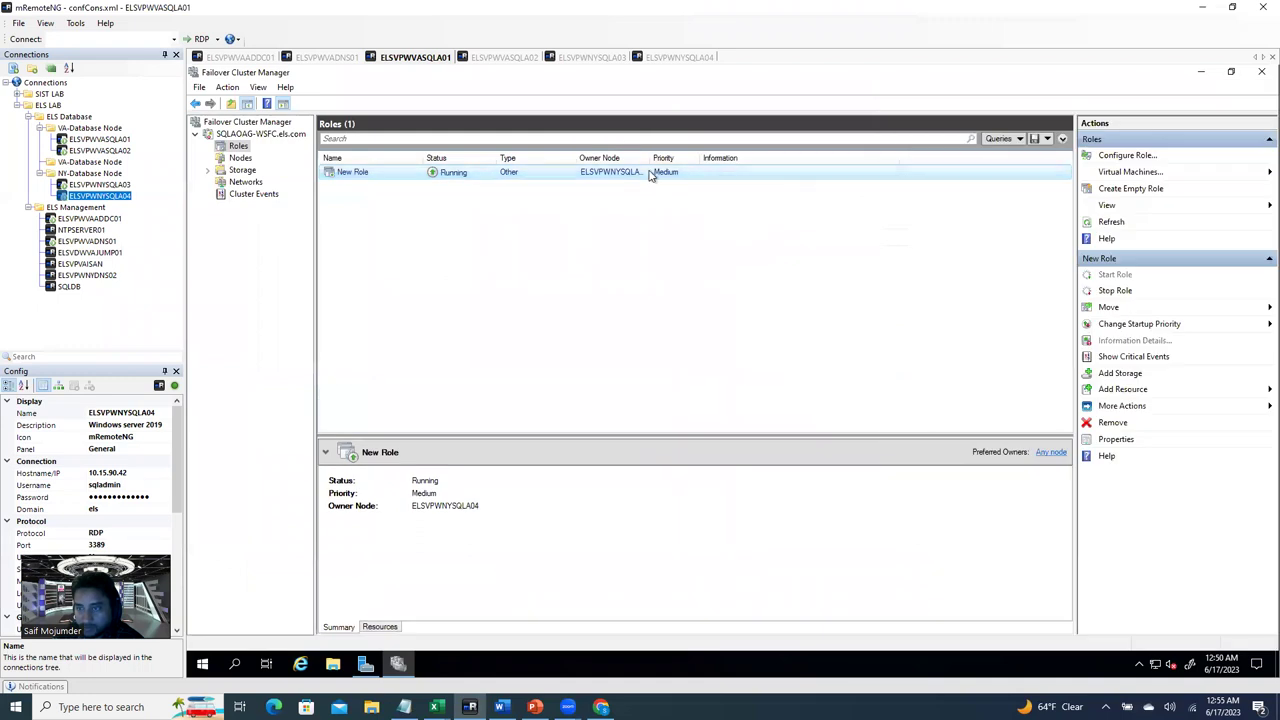
drag(650, 156, 746, 157)
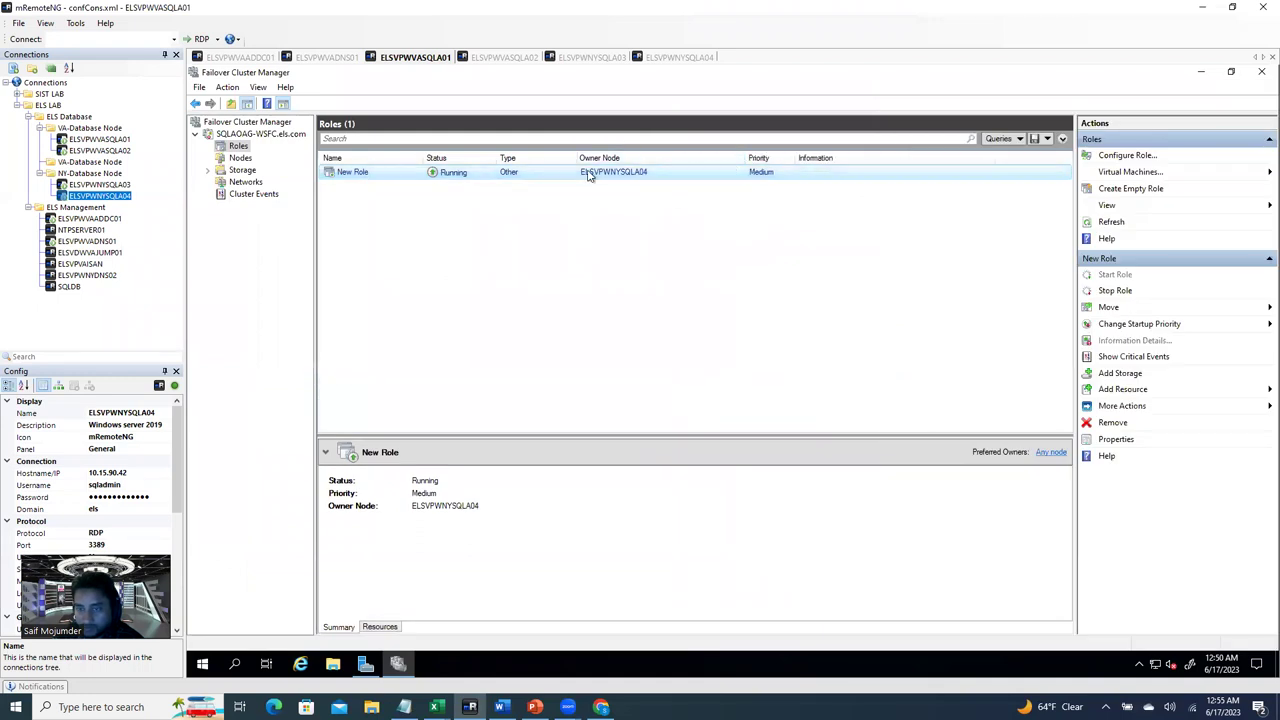
right_click(381, 175)
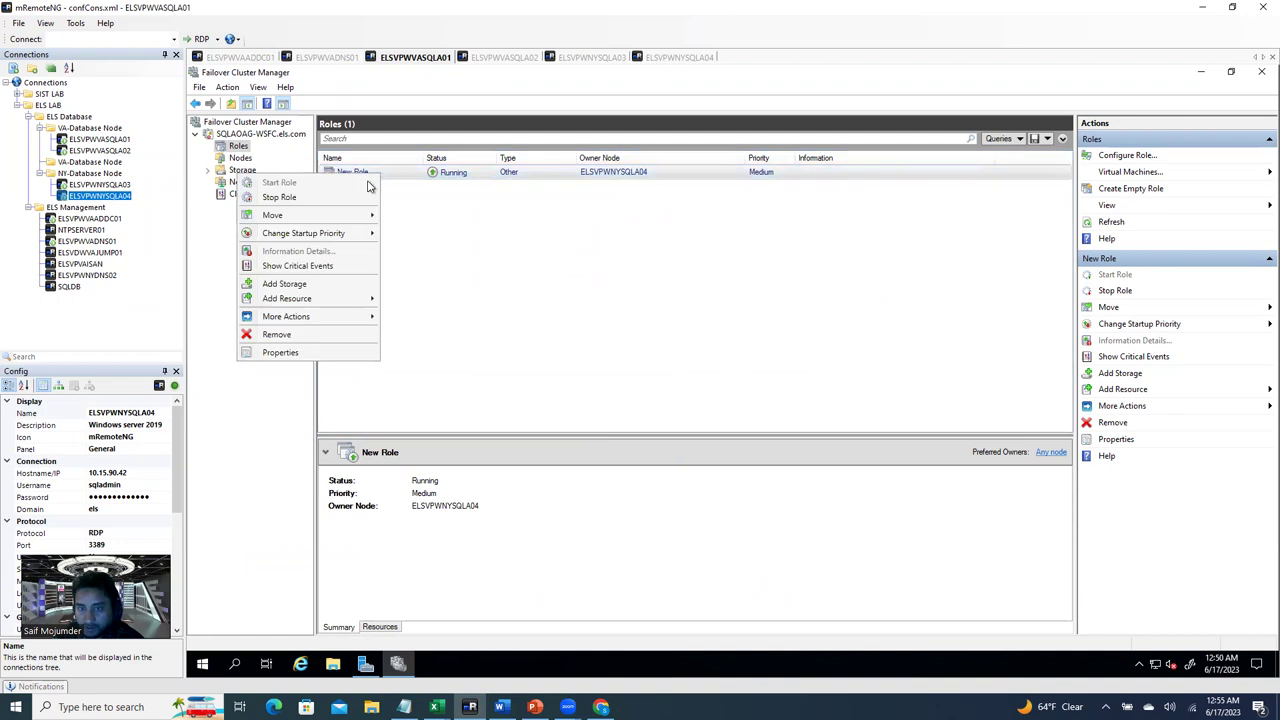
Move New Role to the selected node ELSVPWVASQLA01
mouse_move(313, 218)
click(432, 229)
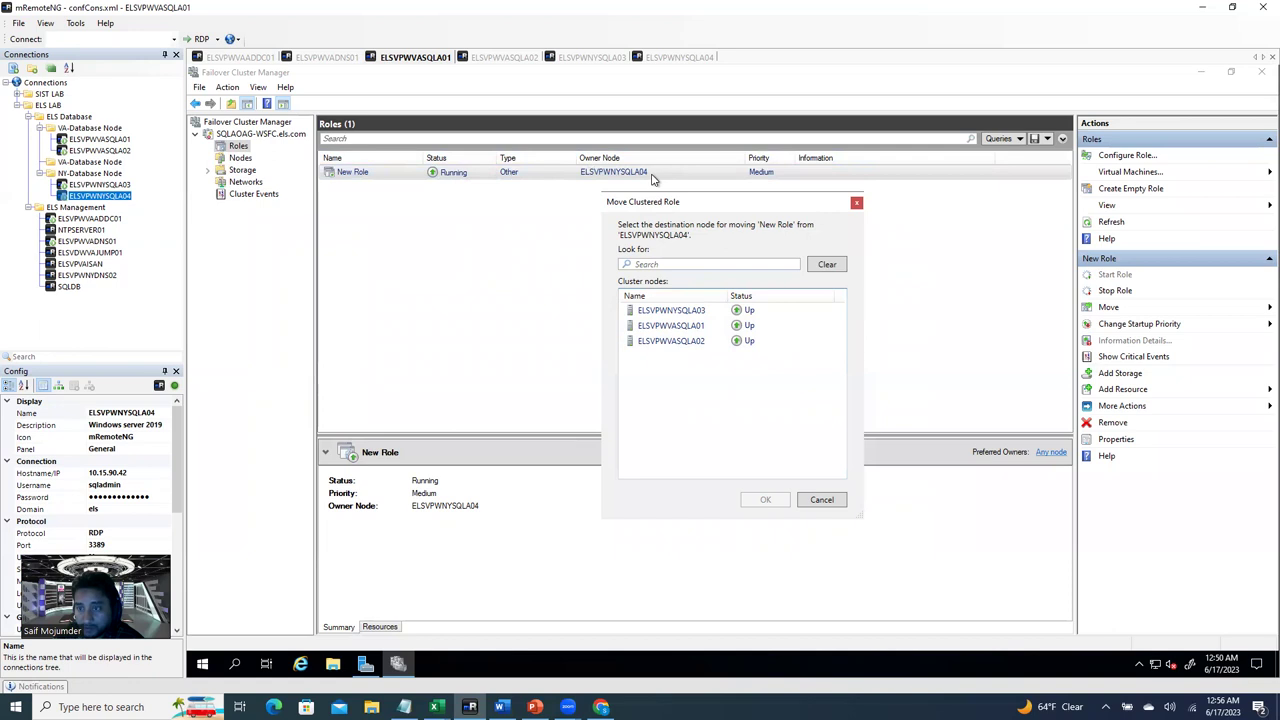
click(690, 326)
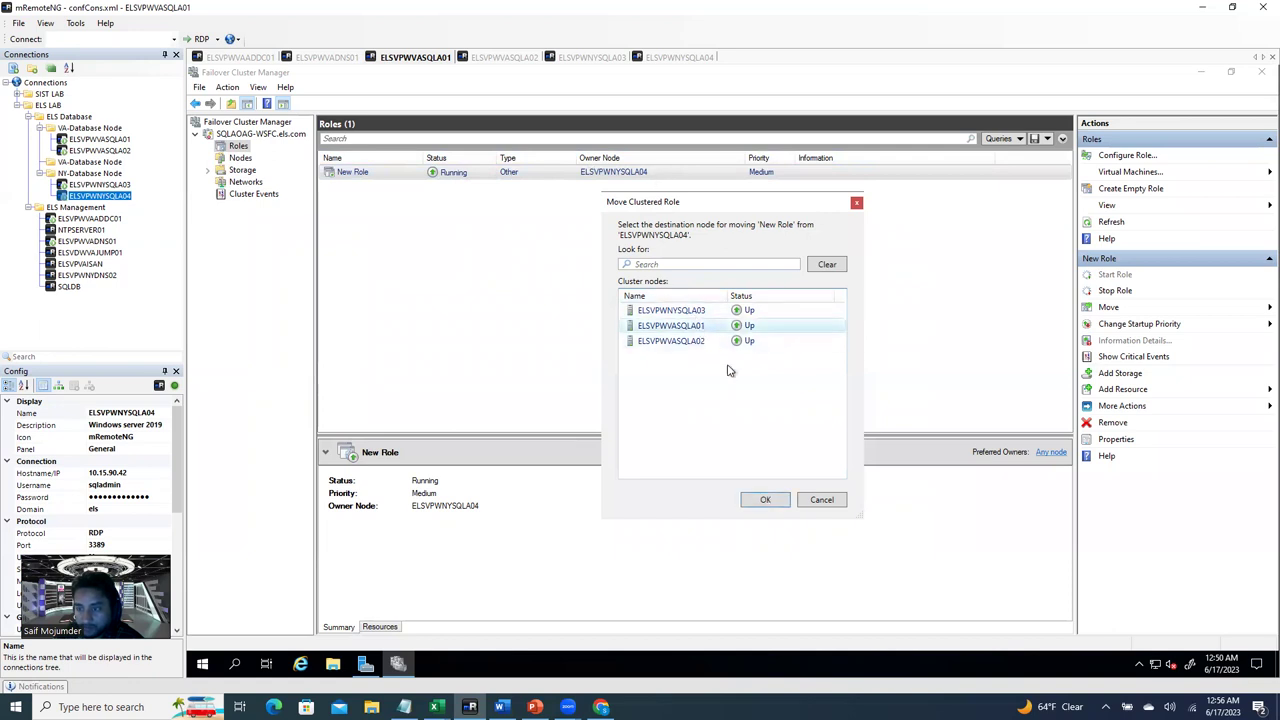
click(765, 499)
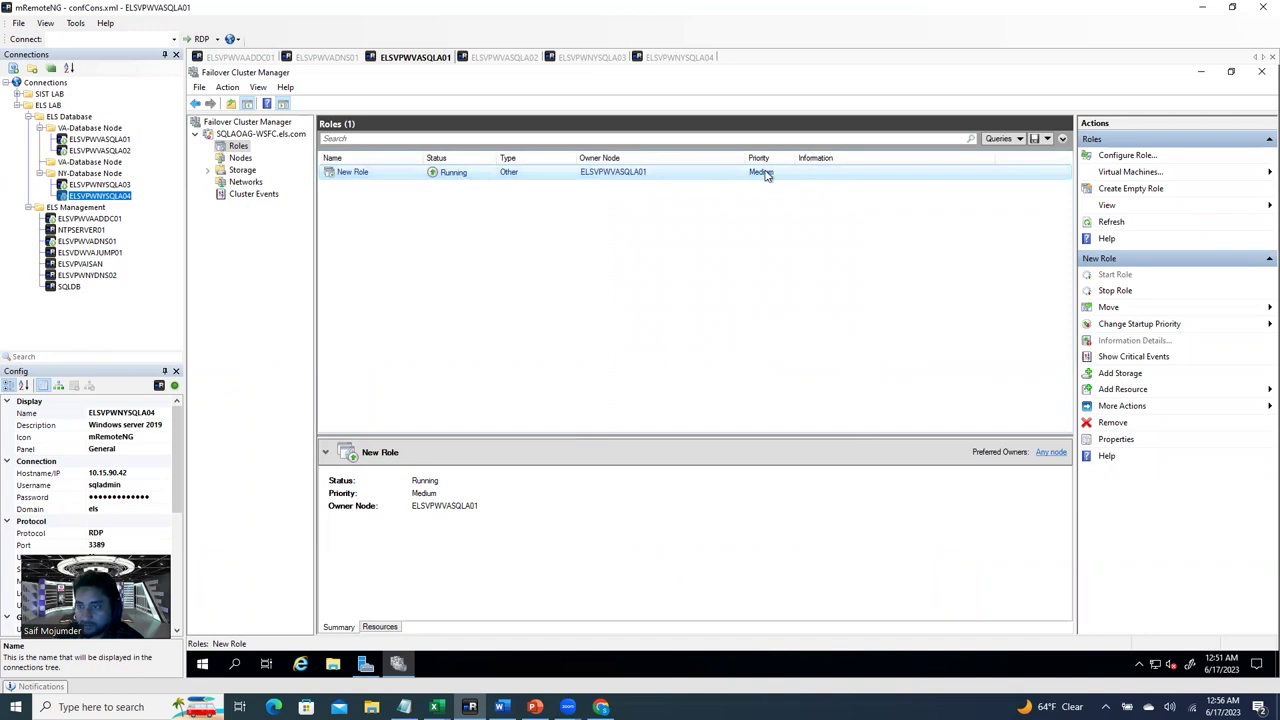
Fail New Role over to the best possible node three times, ending on ELSVPWNYSQLA03
right_click(377, 175)
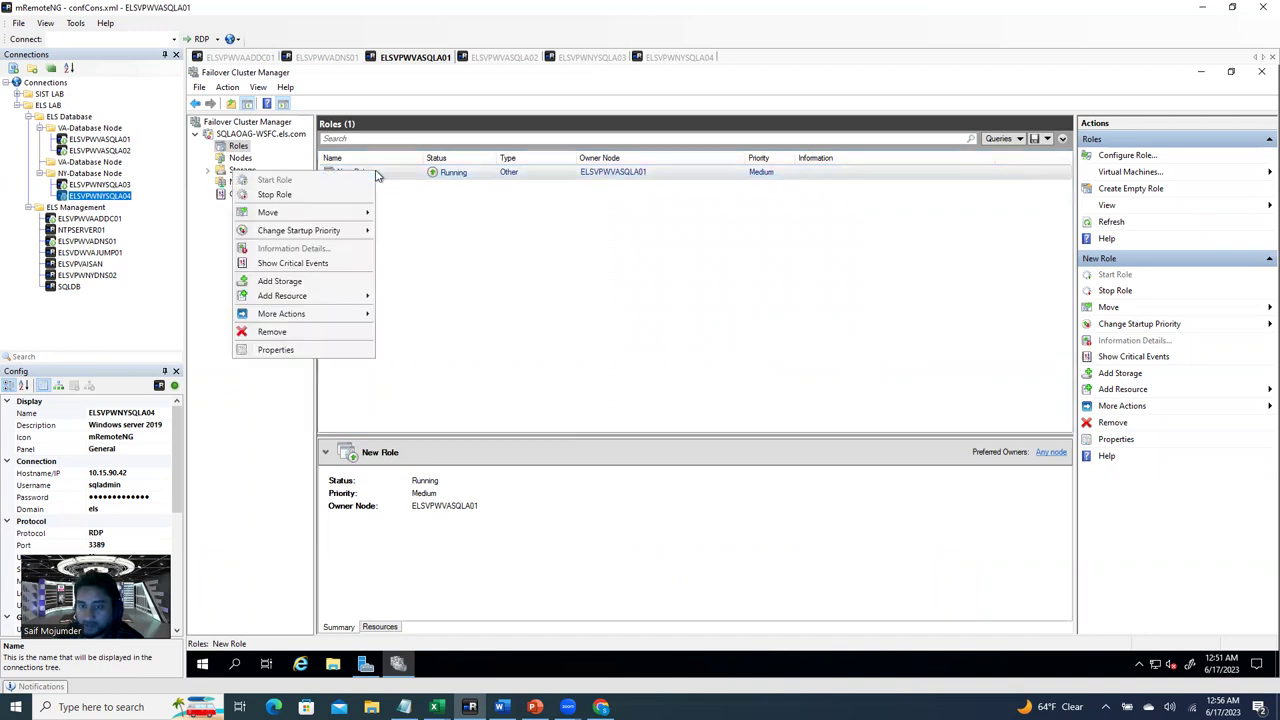
mouse_move(305, 218)
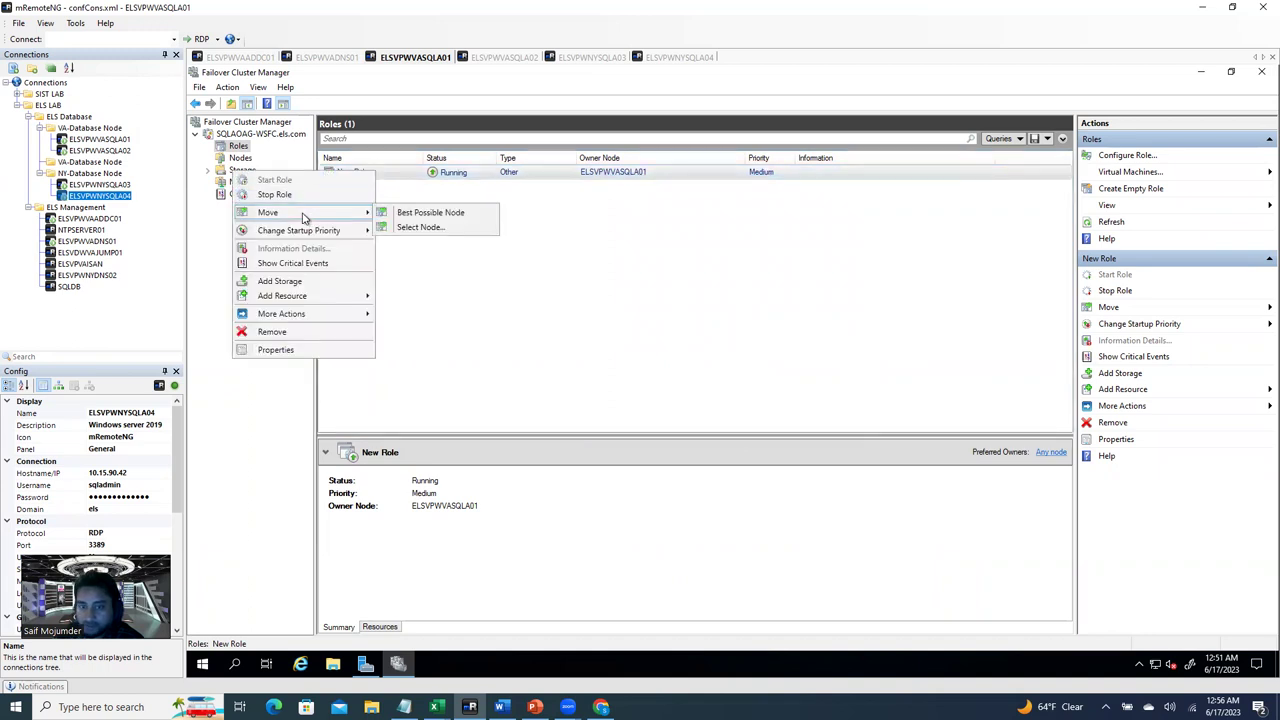
click(450, 215)
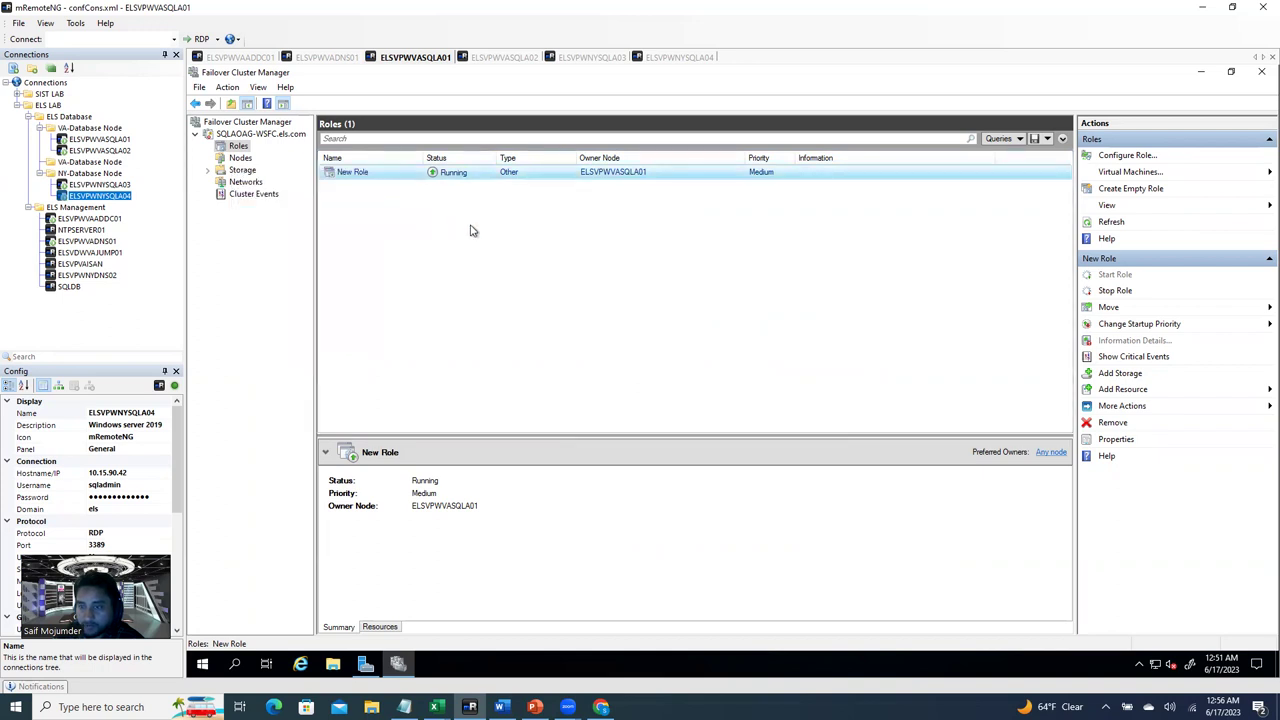
right_click(645, 177)
mouse_move(556, 216)
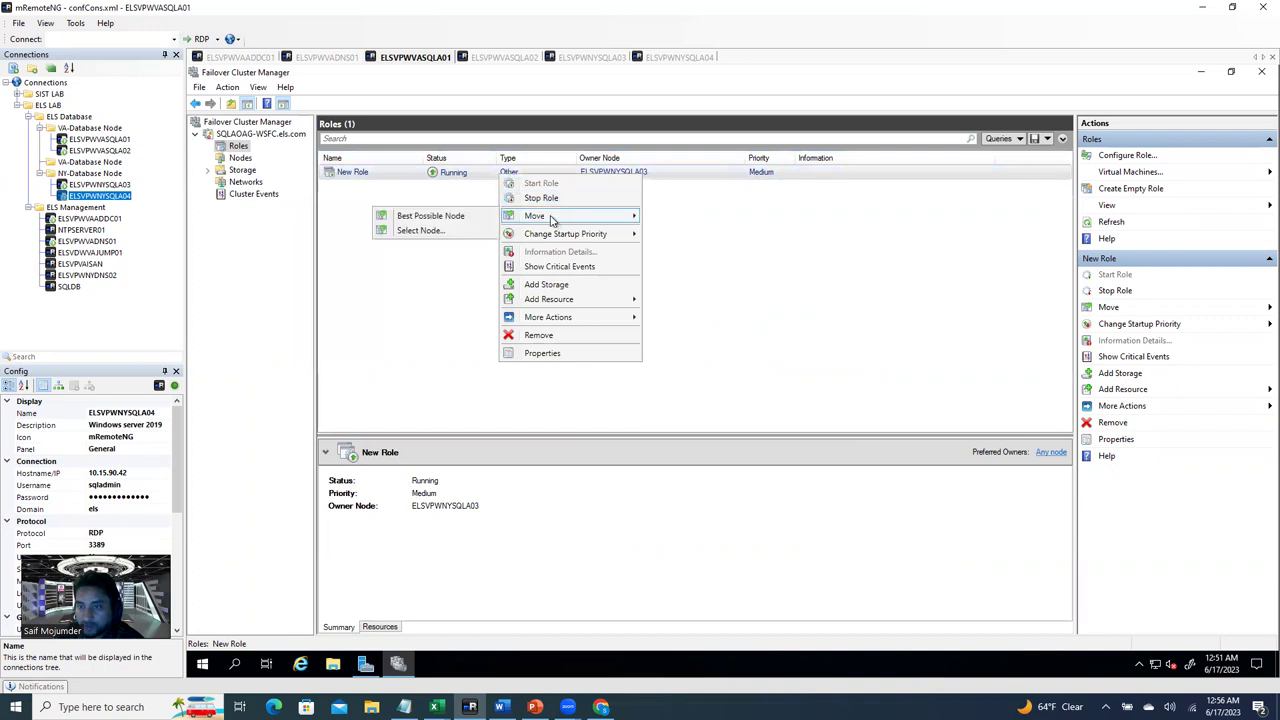
click(458, 216)
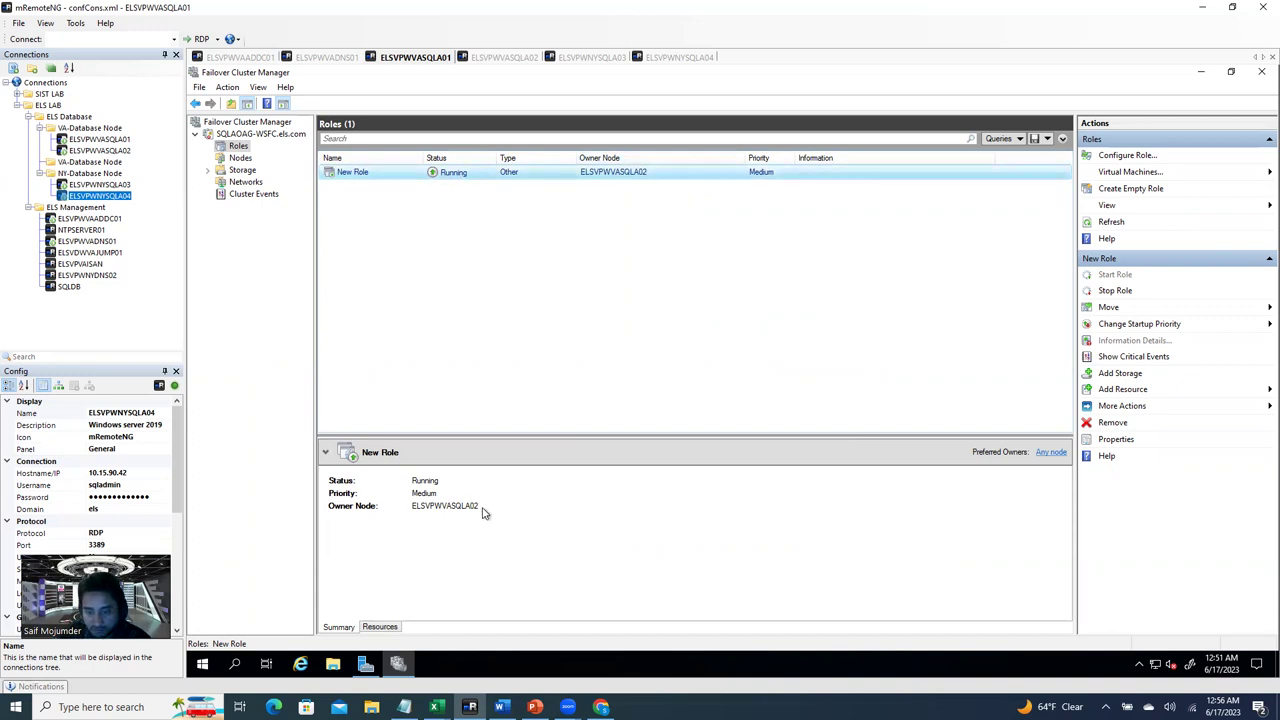
right_click(626, 172)
mouse_move(608, 214)
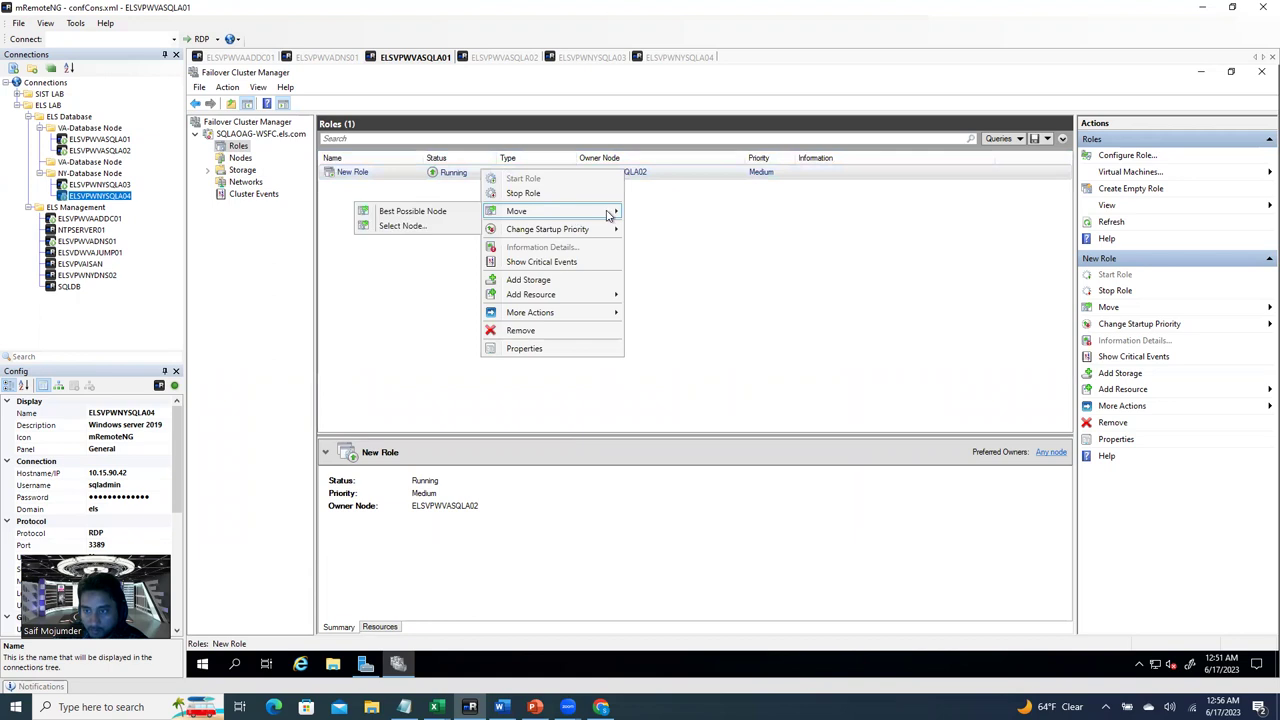
click(415, 212)
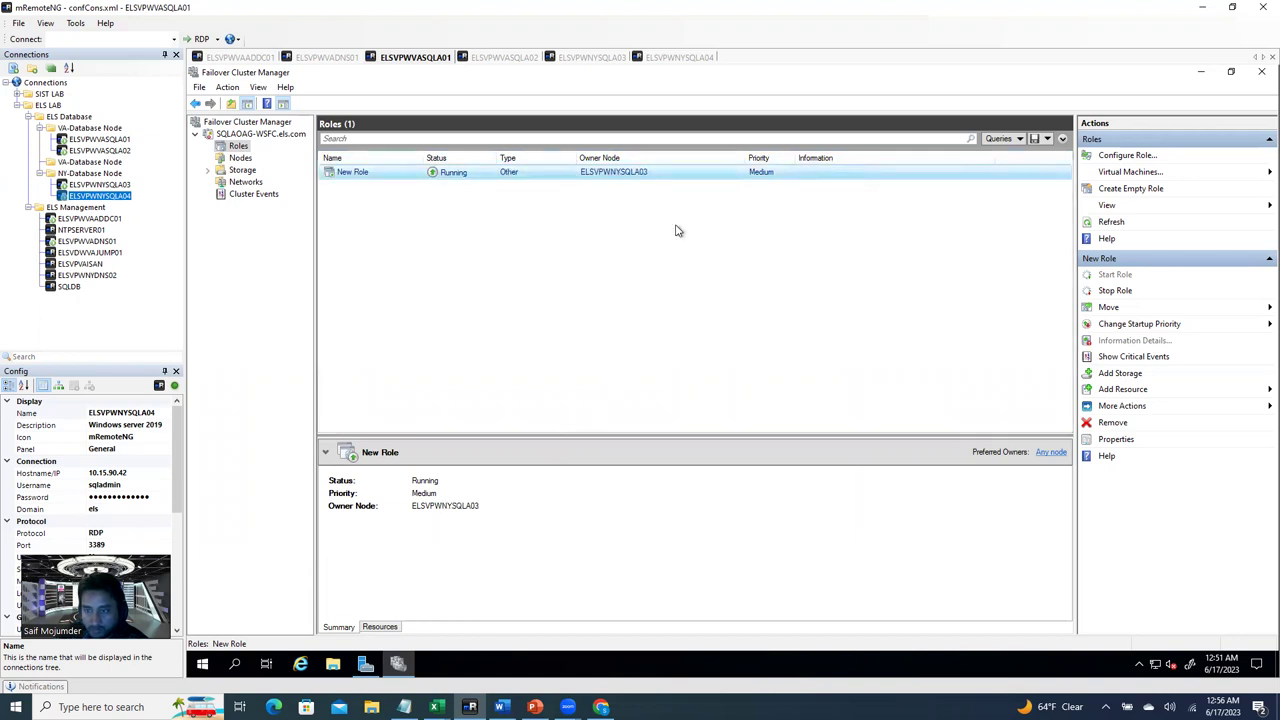
Use Move > Select Node to place New Role back on ELSVPWVASQLA01
right_click(666, 172)
mouse_move(615, 207)
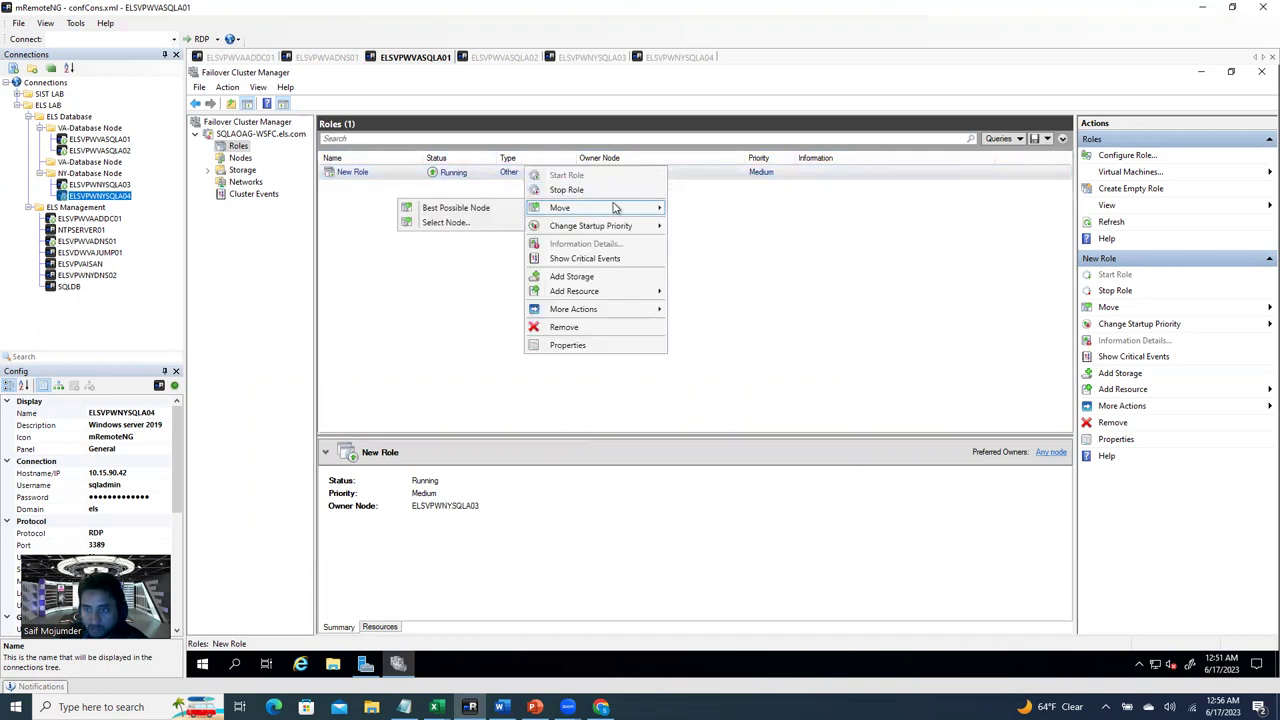
click(480, 223)
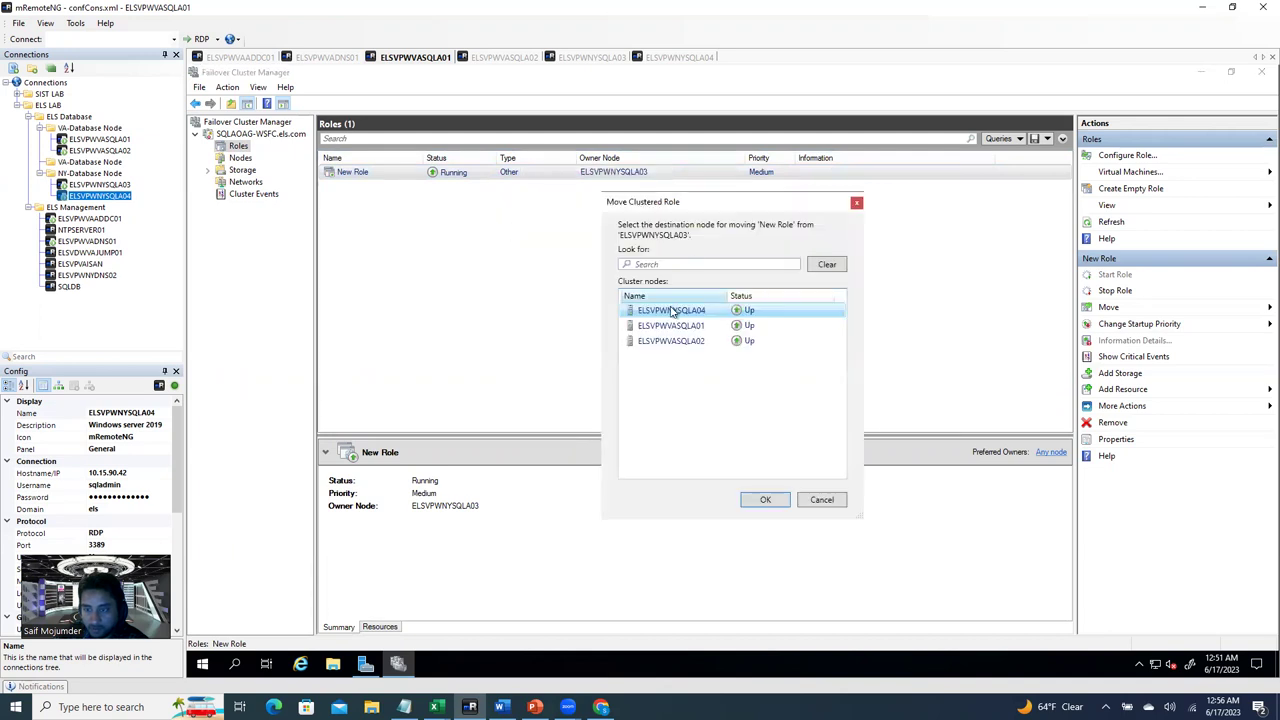
click(686, 326)
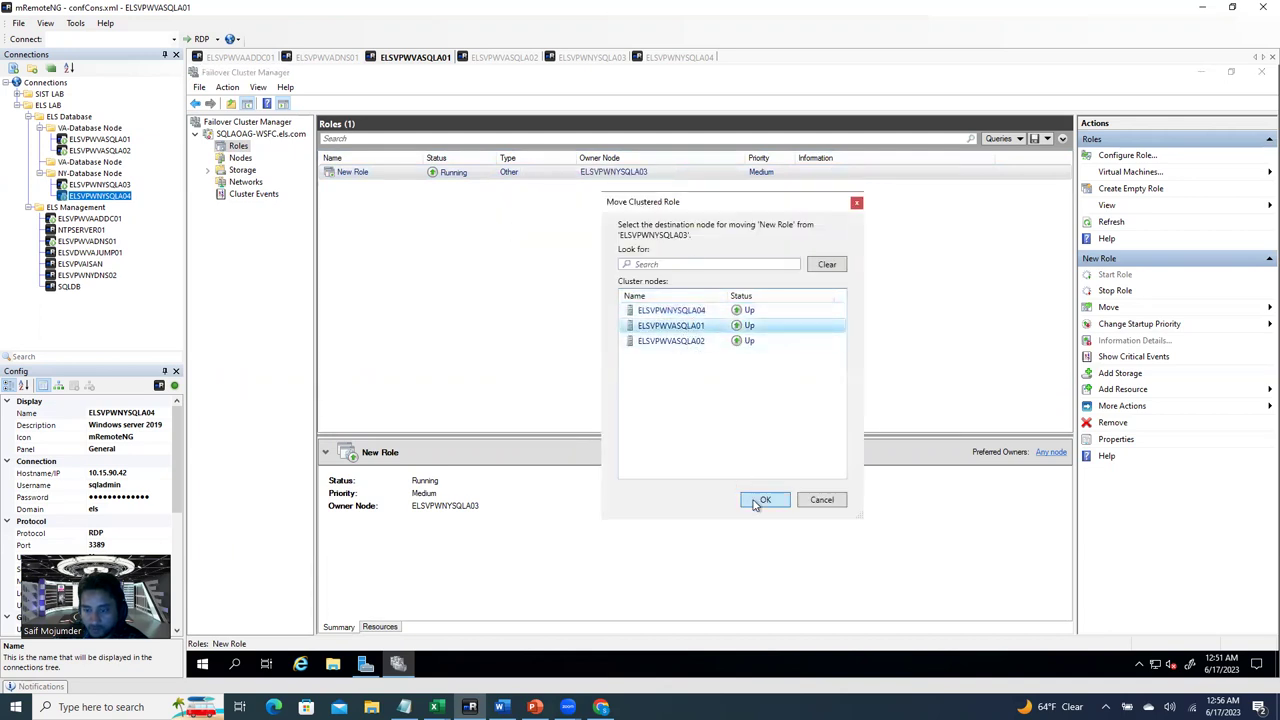
click(762, 500)
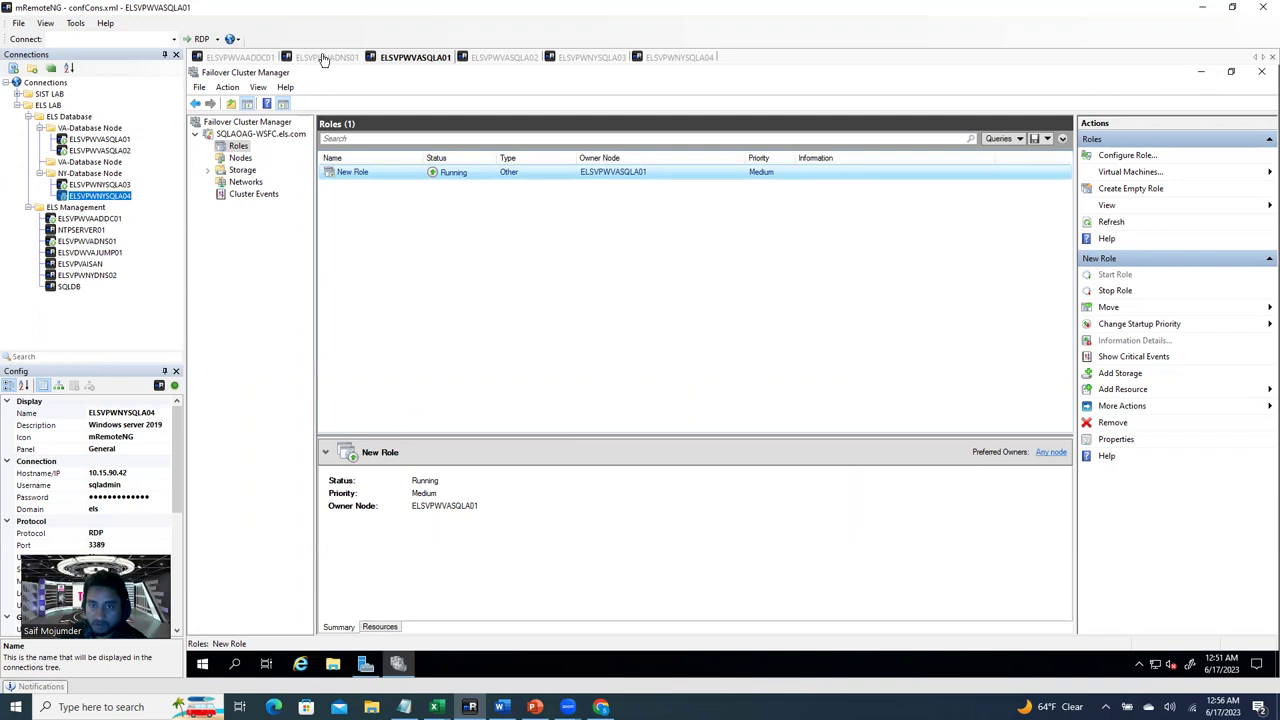
click(240, 58)
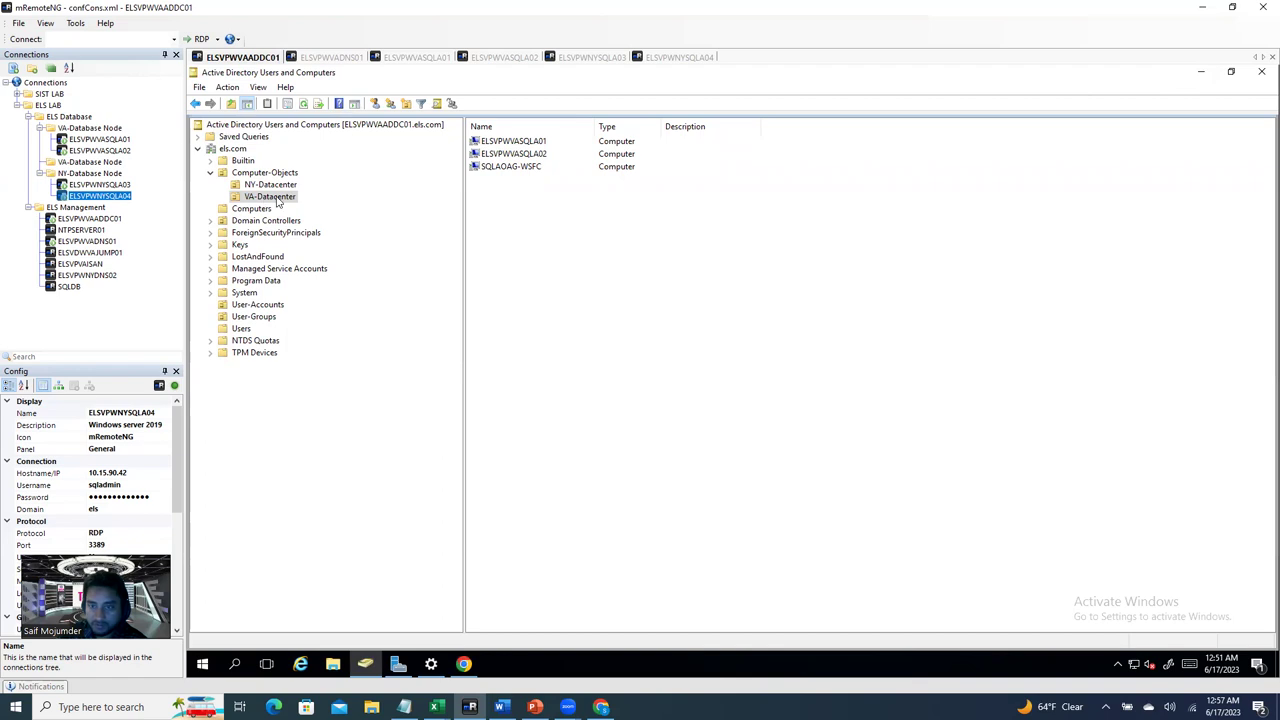
Review the SQLAOAG-WSFC account properties, then open VA-Datacenter's security settings
click(521, 168)
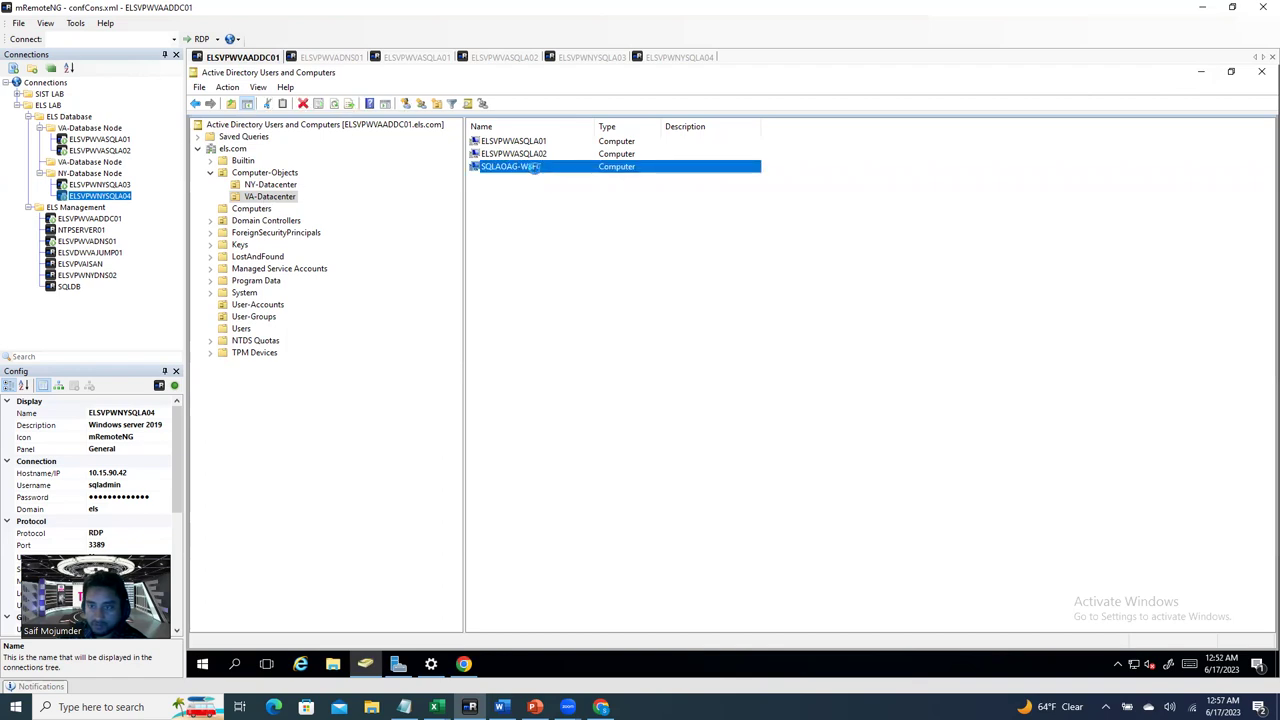
right_click(535, 168)
click(590, 323)
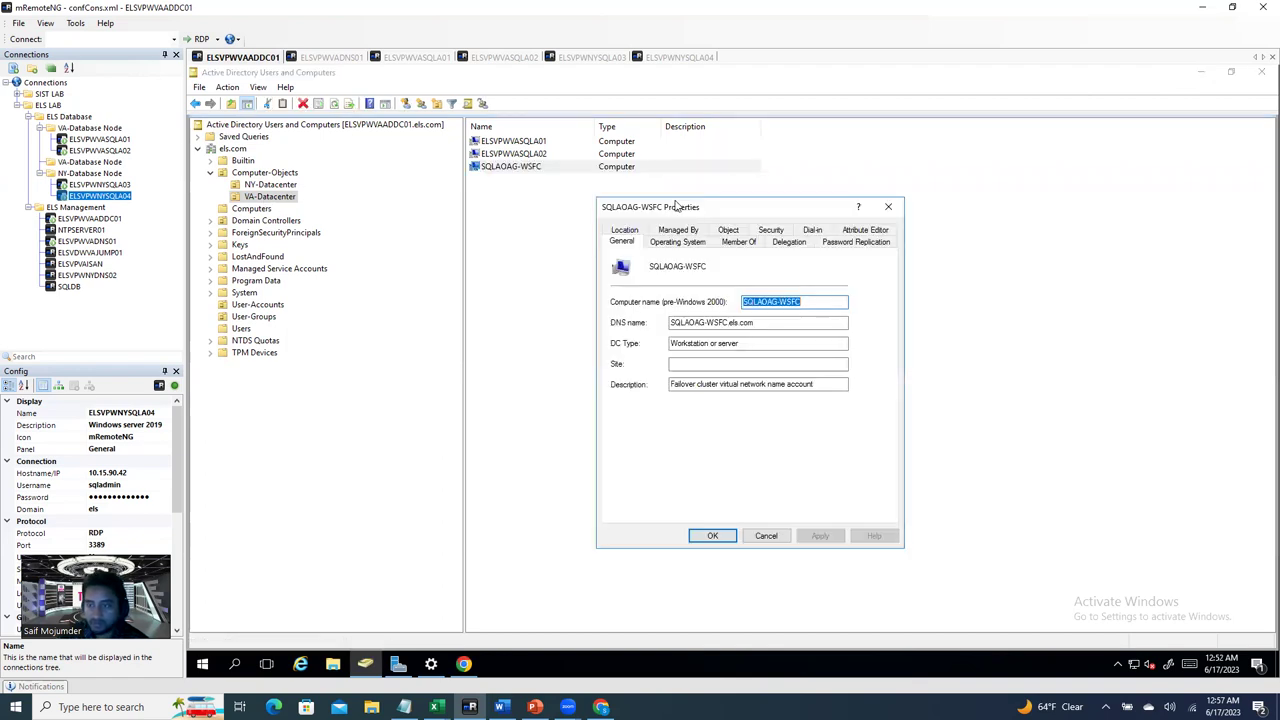
click(888, 206)
right_click(280, 197)
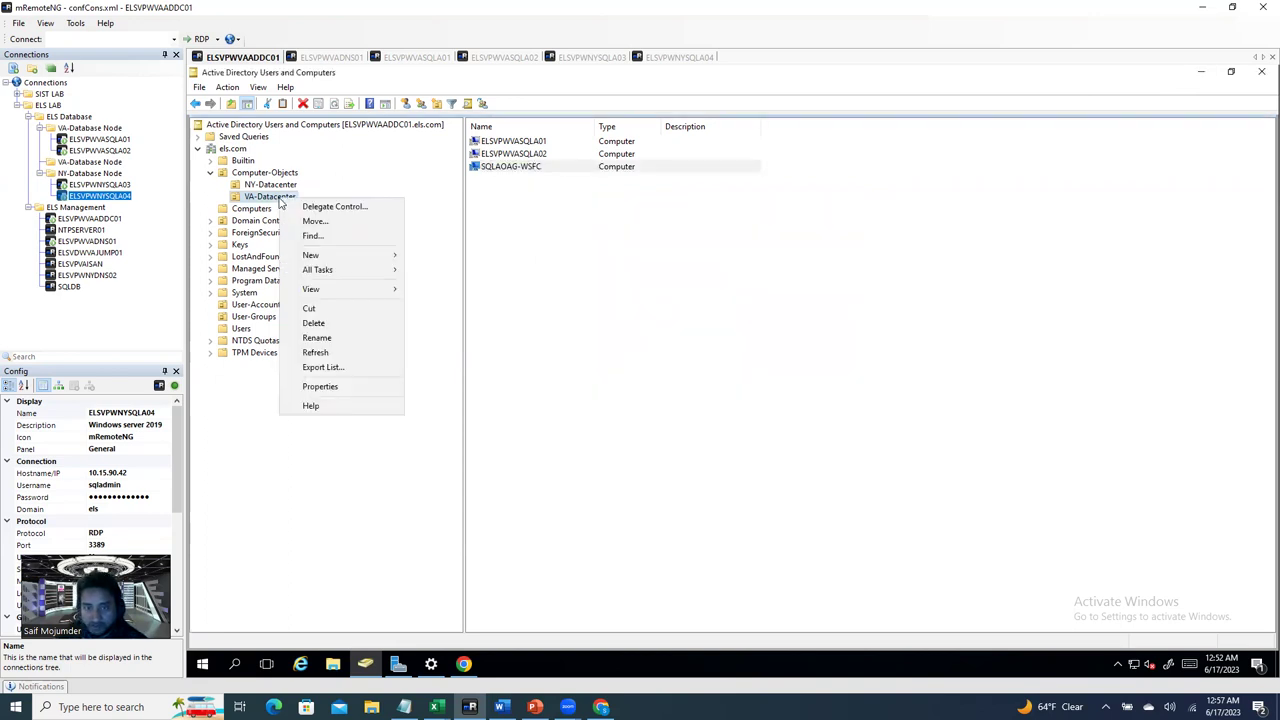
click(320, 386)
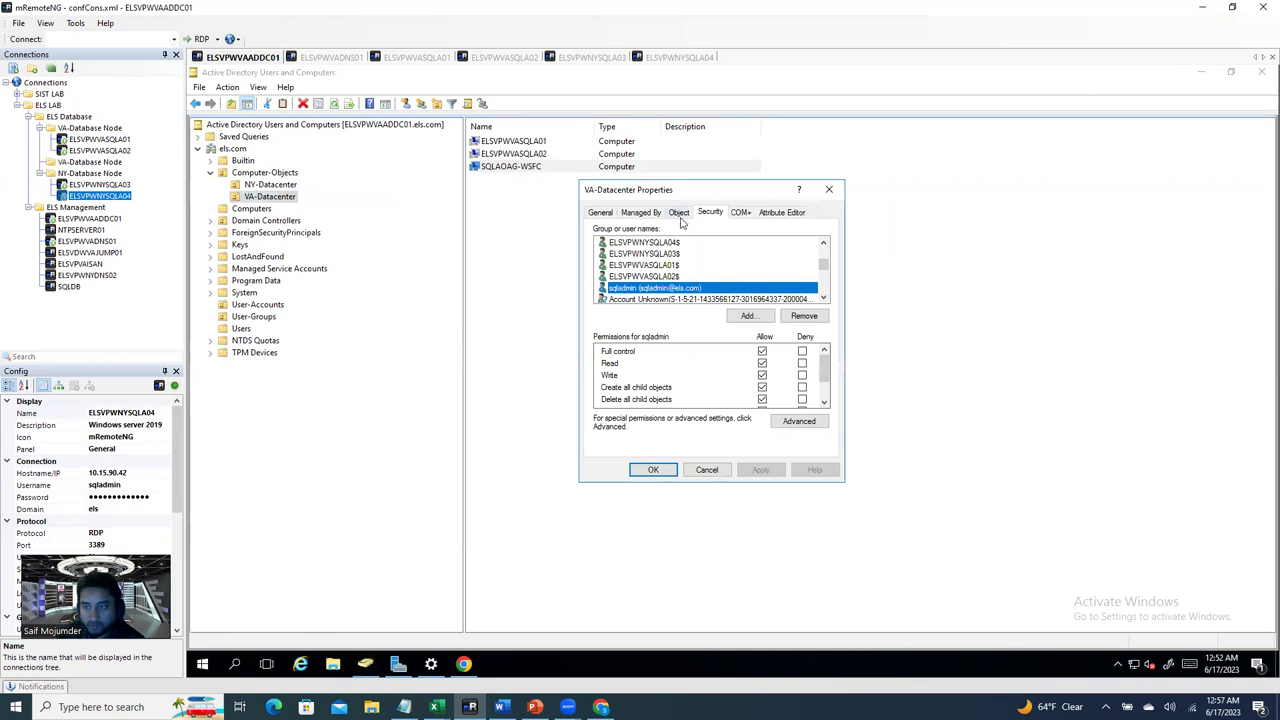
Add SQLAOAG-WSFC to VA-Datacenter's permissions with Full control allowed and apply
click(746, 316)
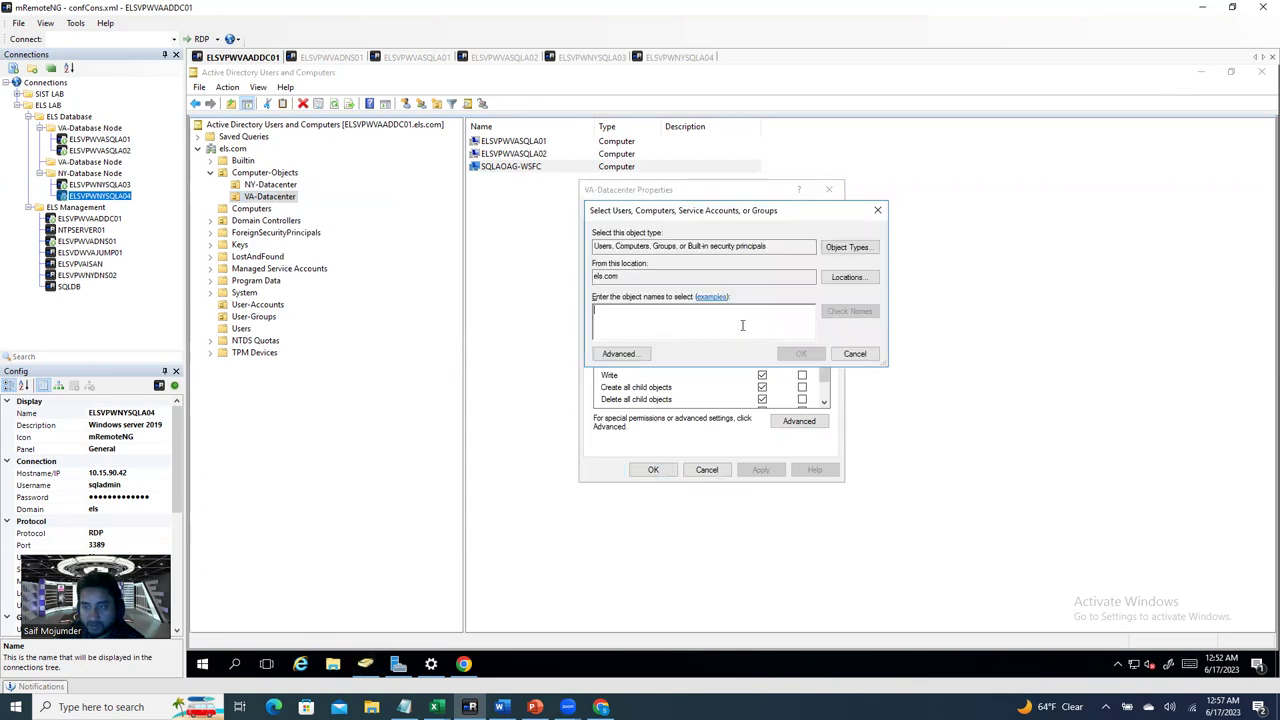
text(SQLAOAG-WSFC)
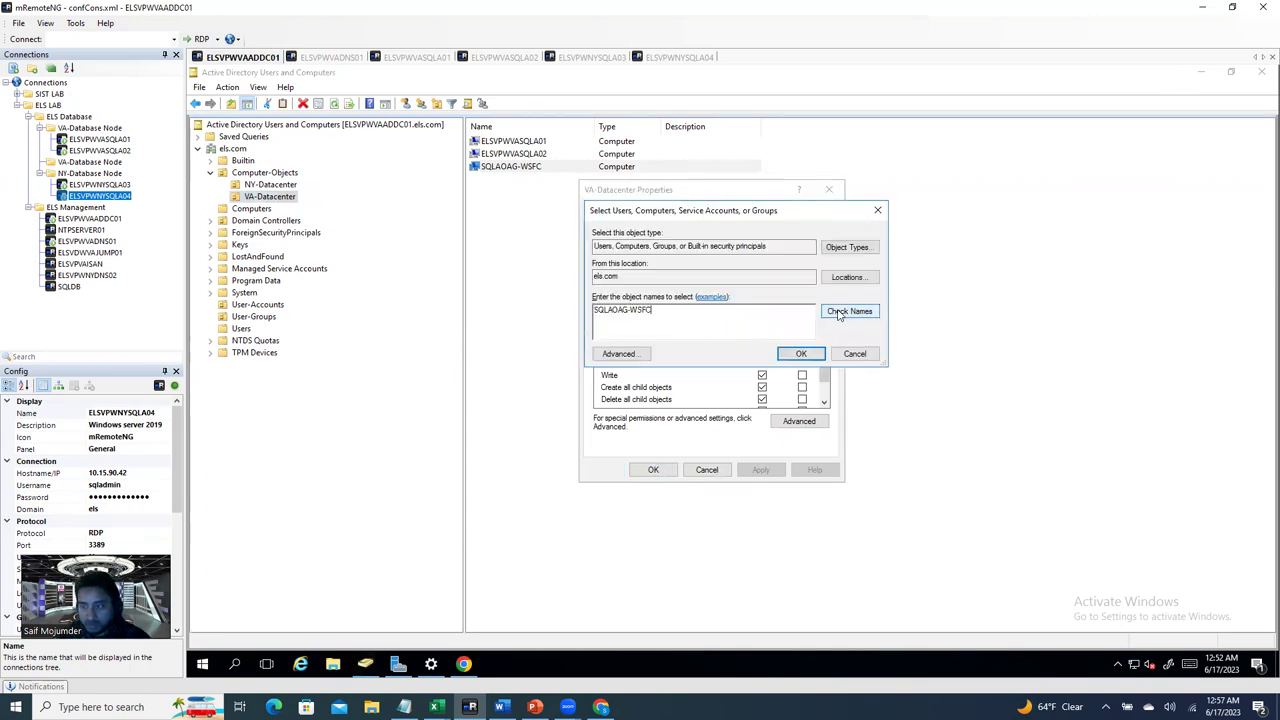
click(800, 354)
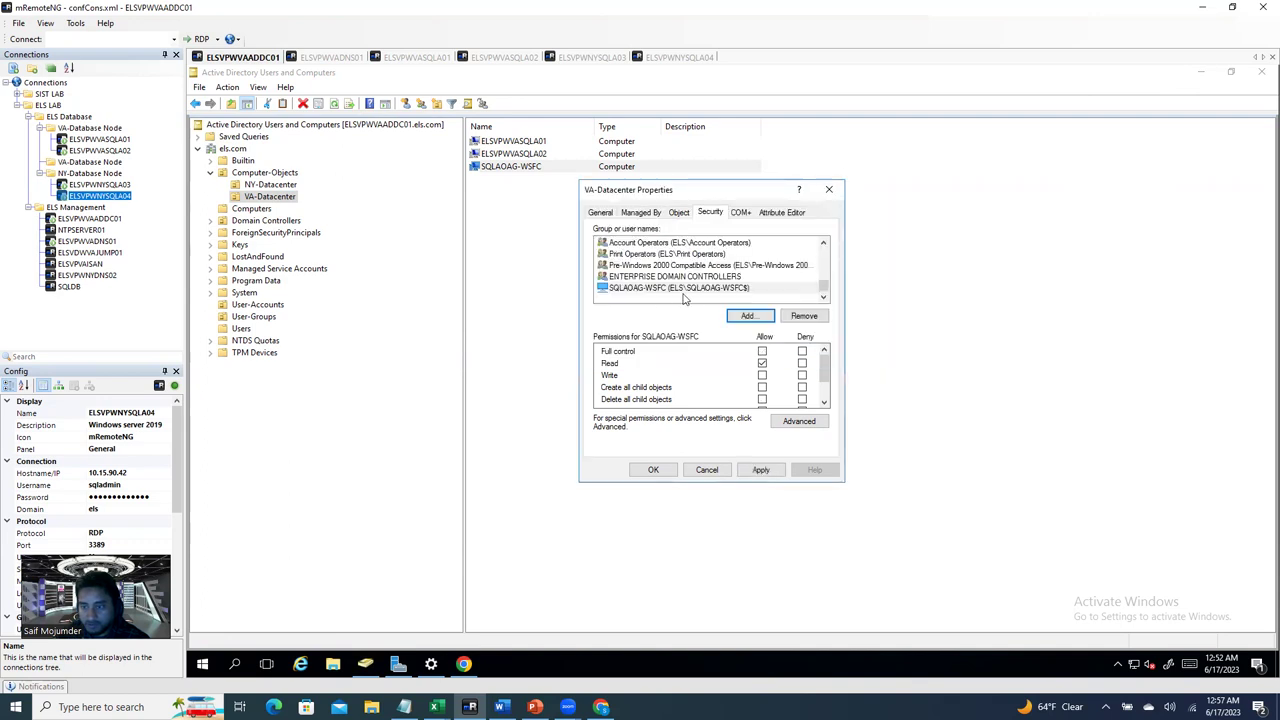
click(762, 352)
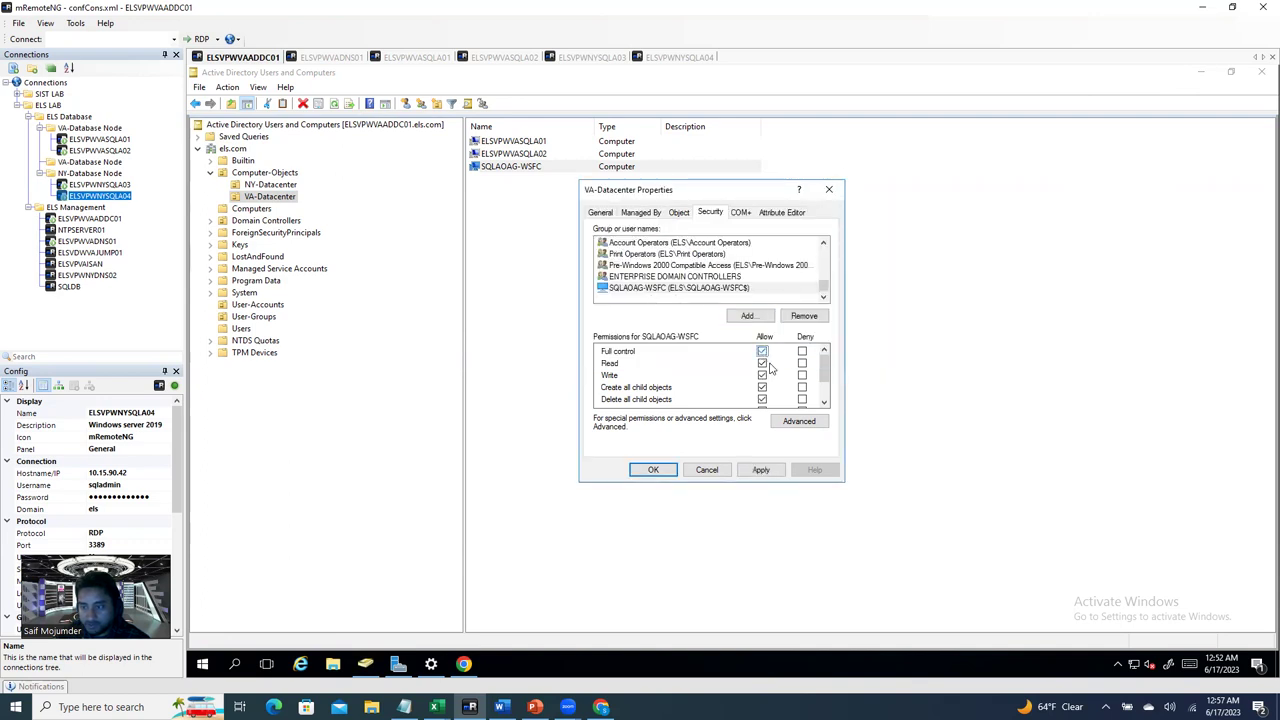
click(760, 469)
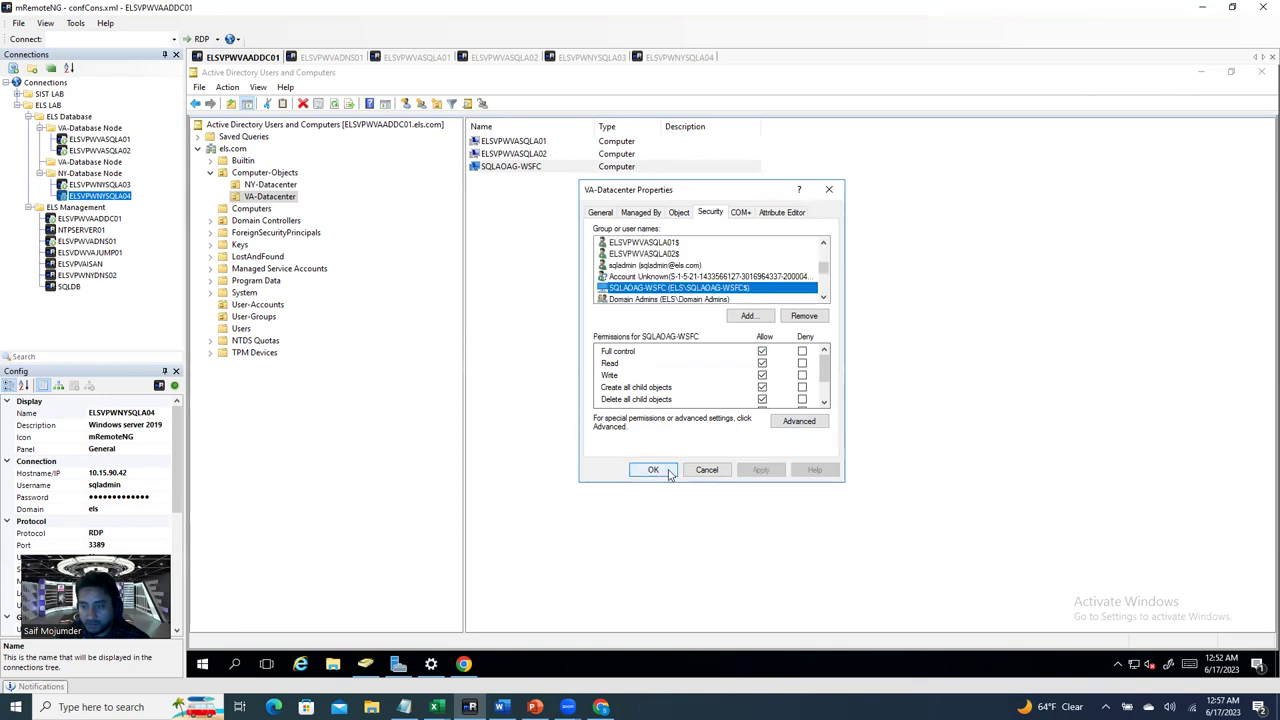
click(653, 470)
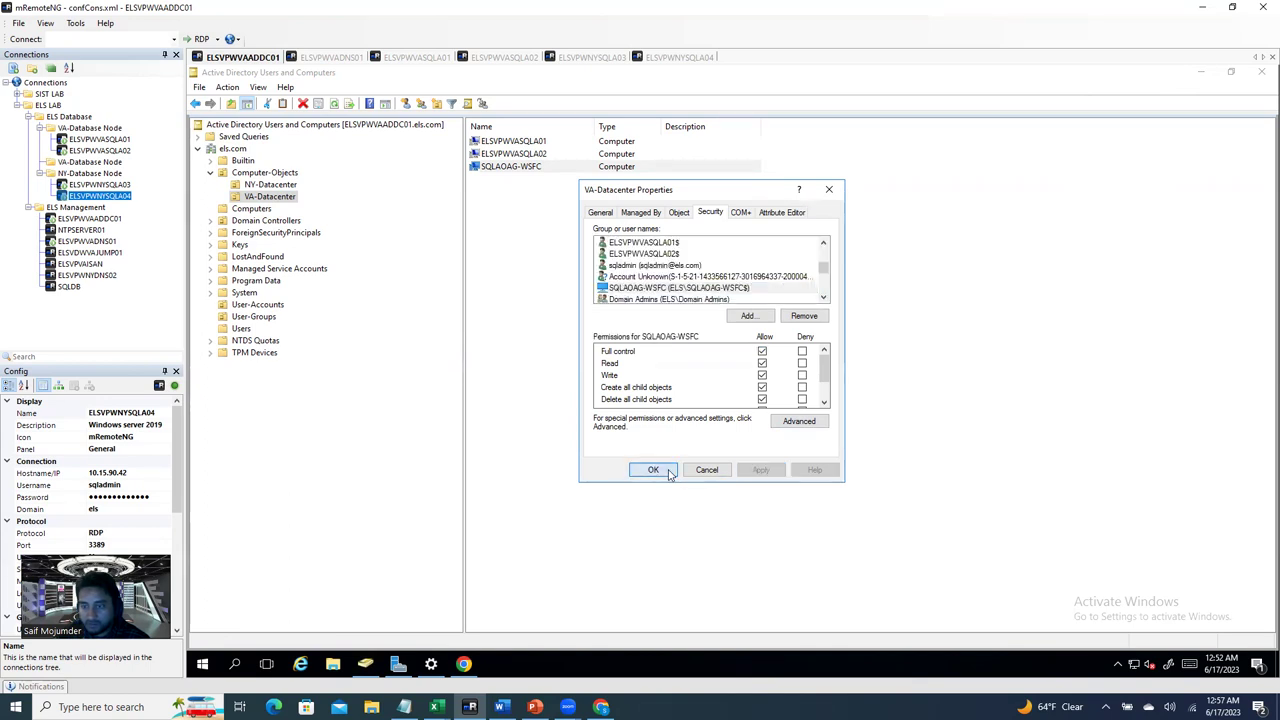
click(286, 186)
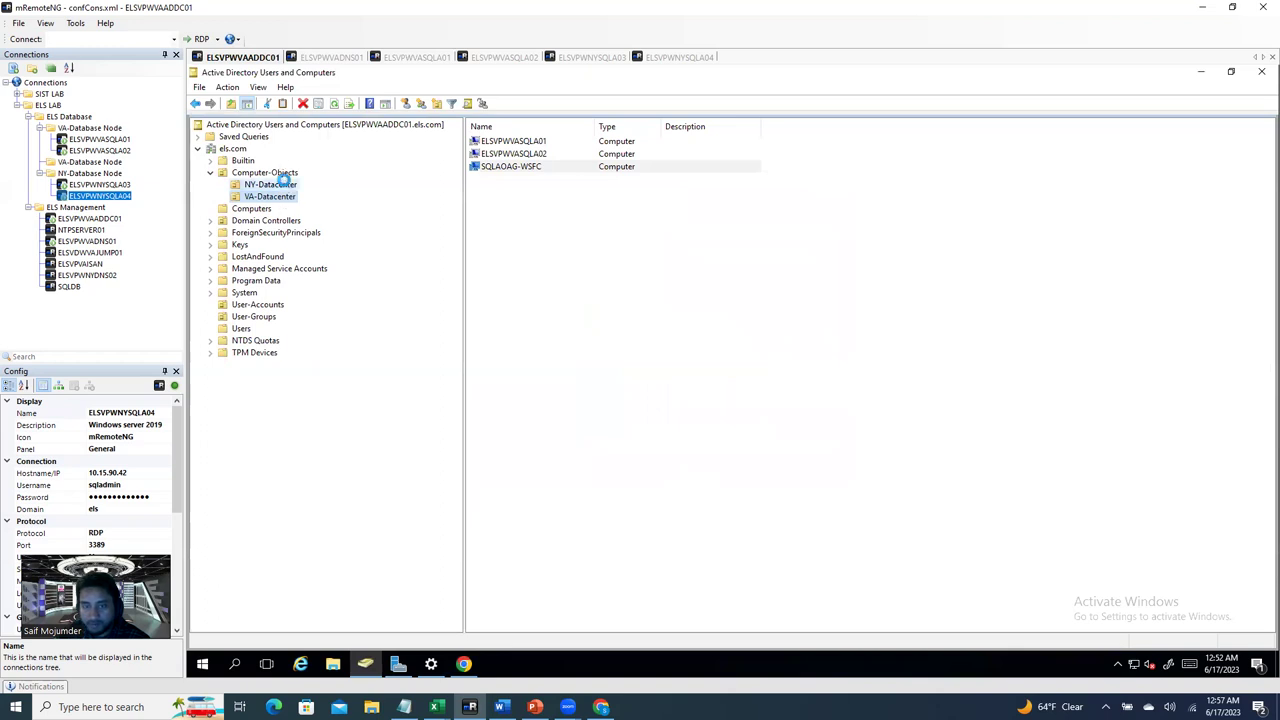
Add the SQLAOAG-WSFC computer account to the NY-Datacenter OU's security permissions
right_click(288, 188)
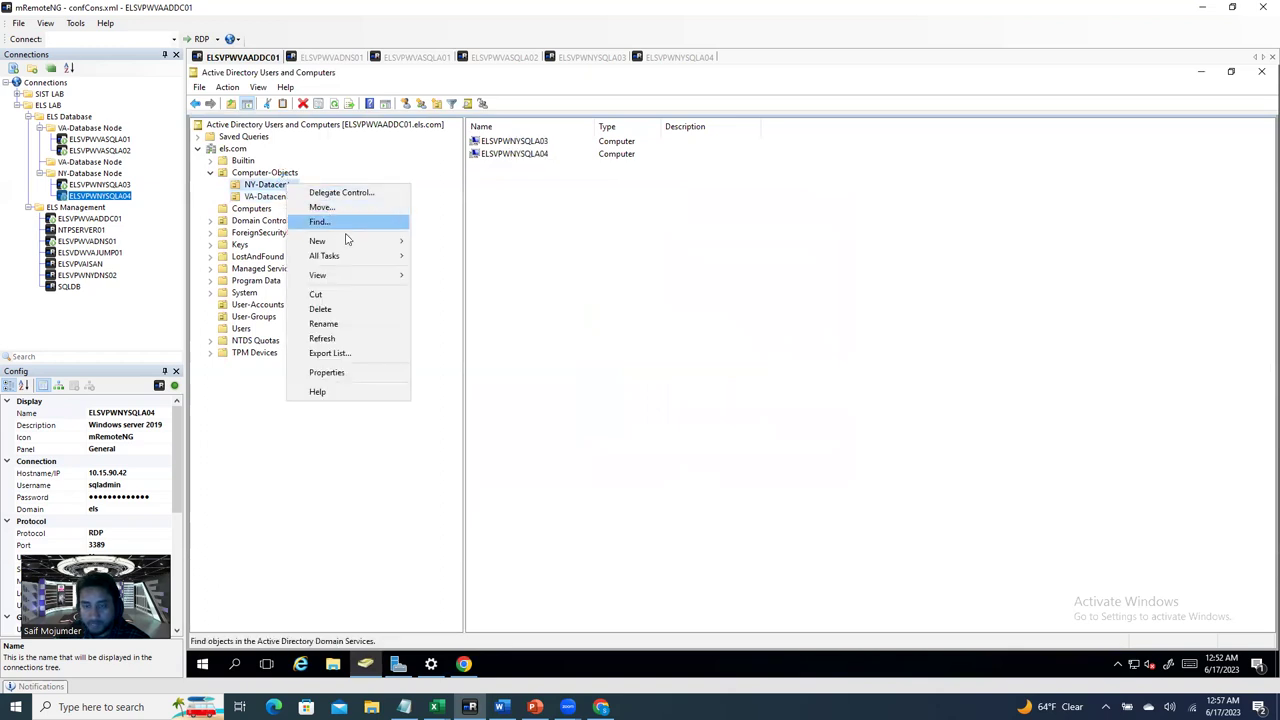
click(365, 373)
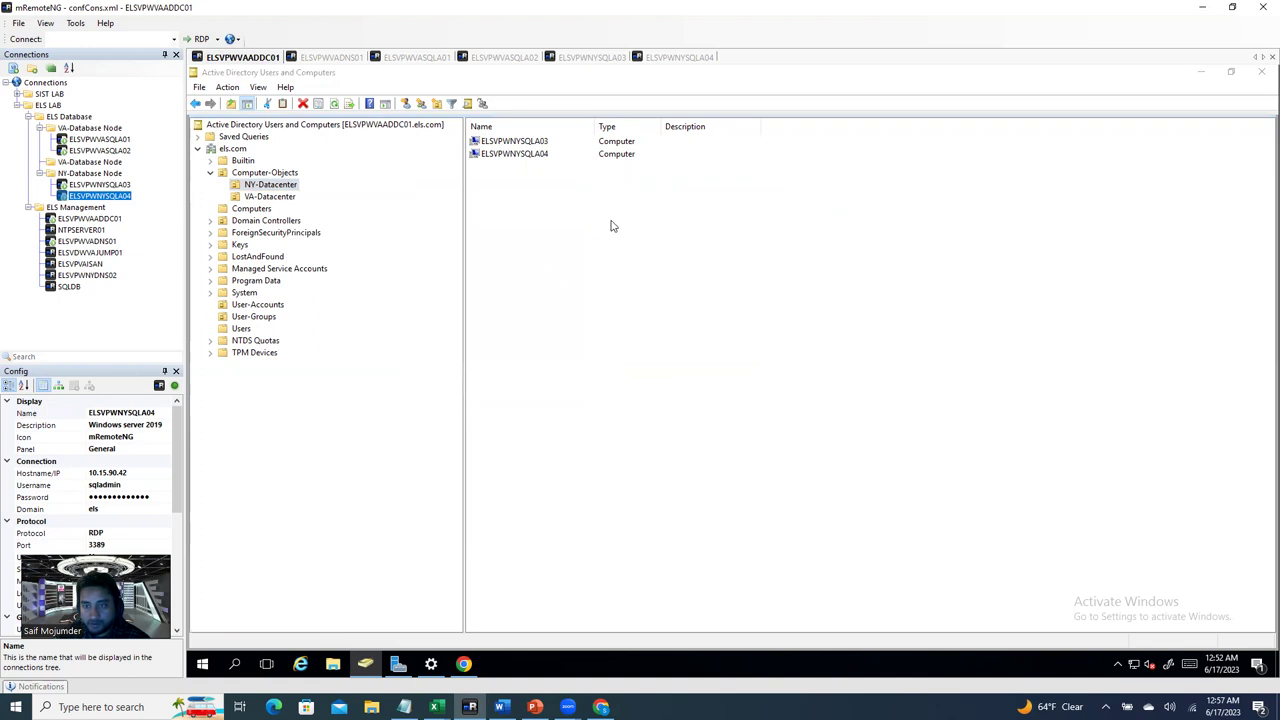
click(708, 213)
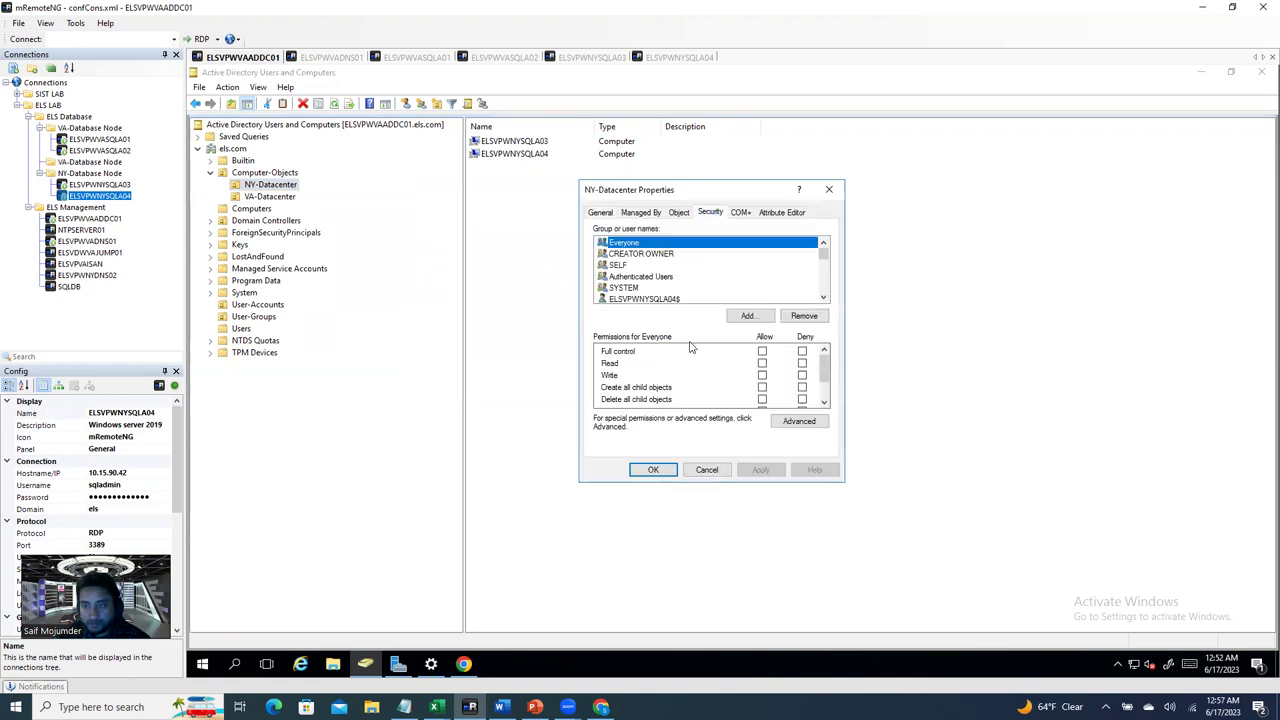
click(748, 315)
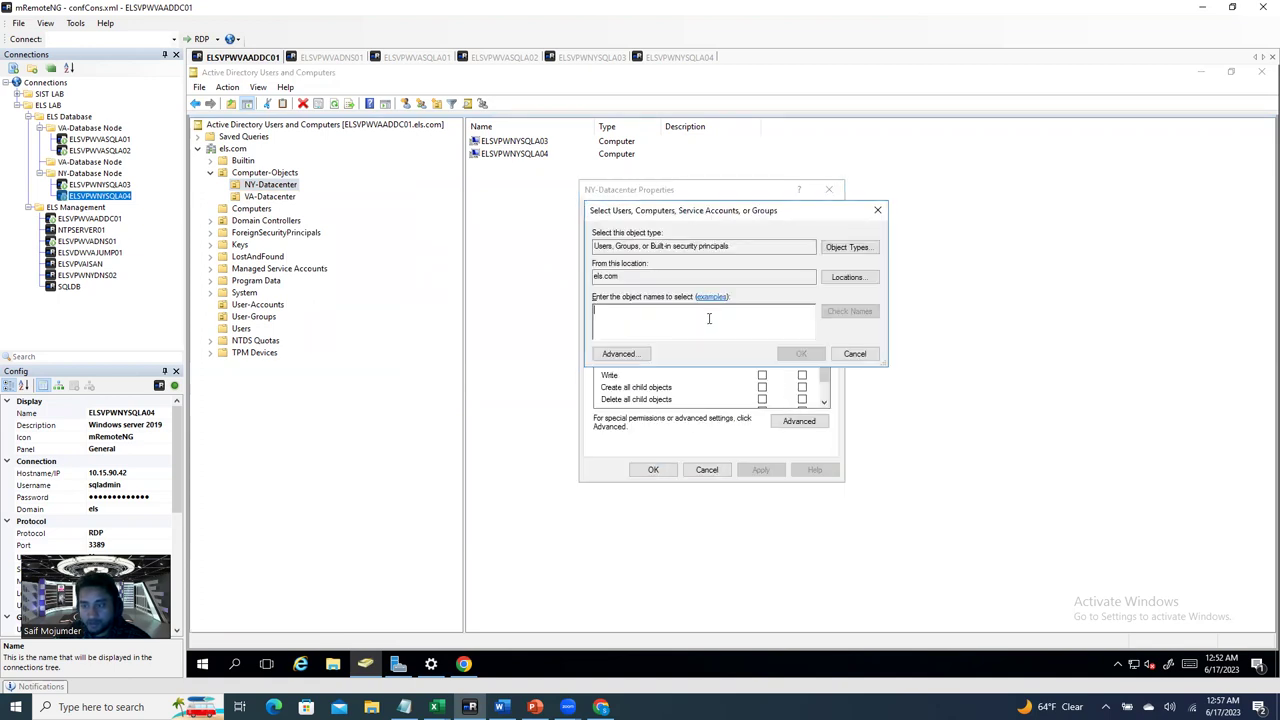
text(SQLAOAG-WSFC)
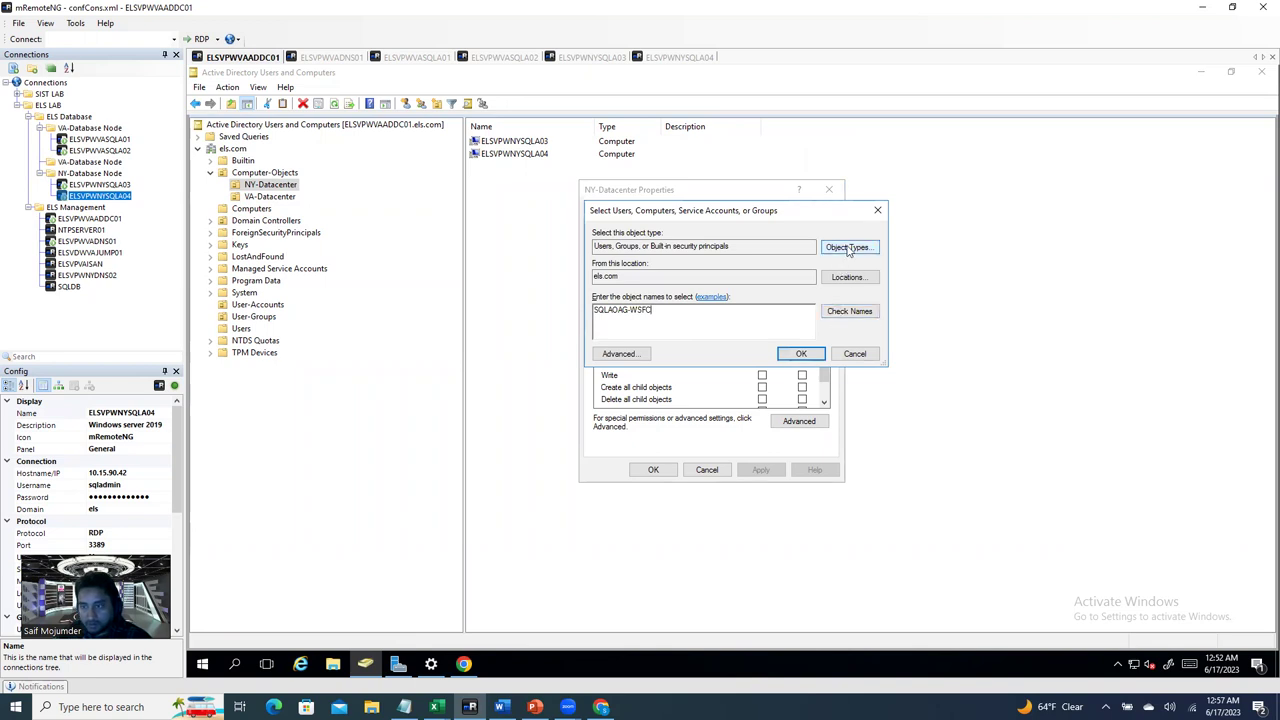
click(848, 249)
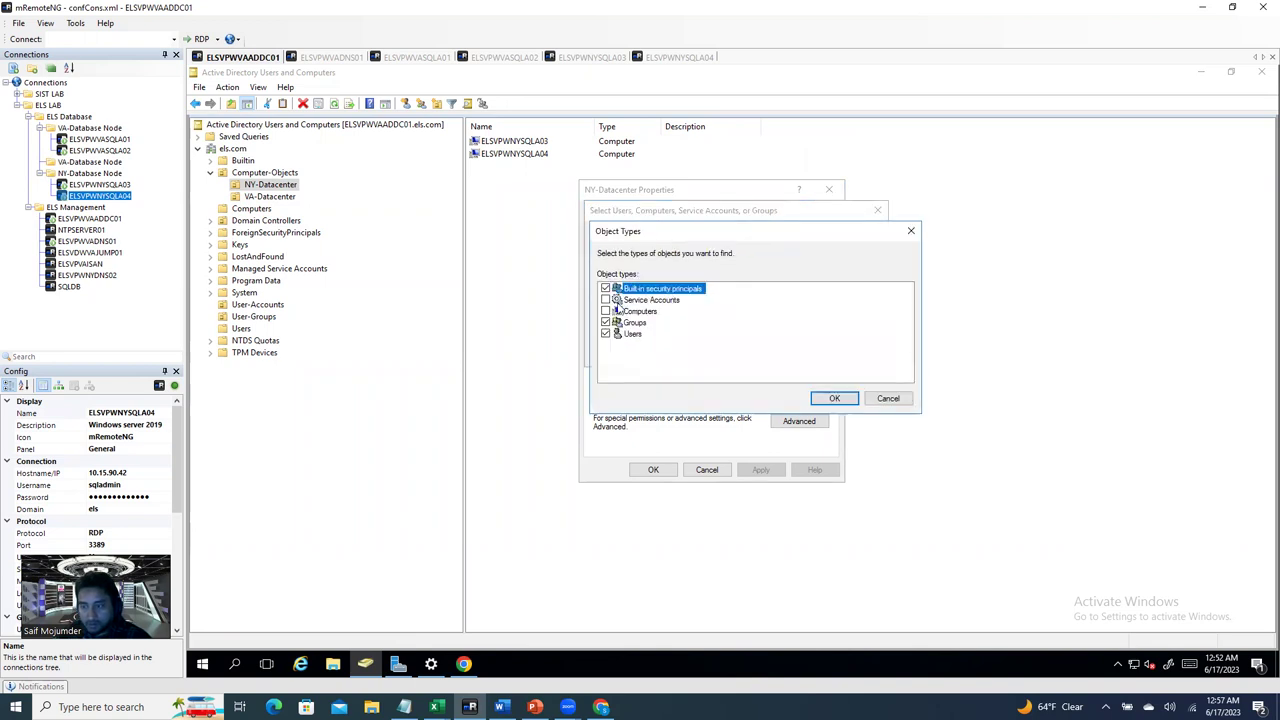
click(830, 397)
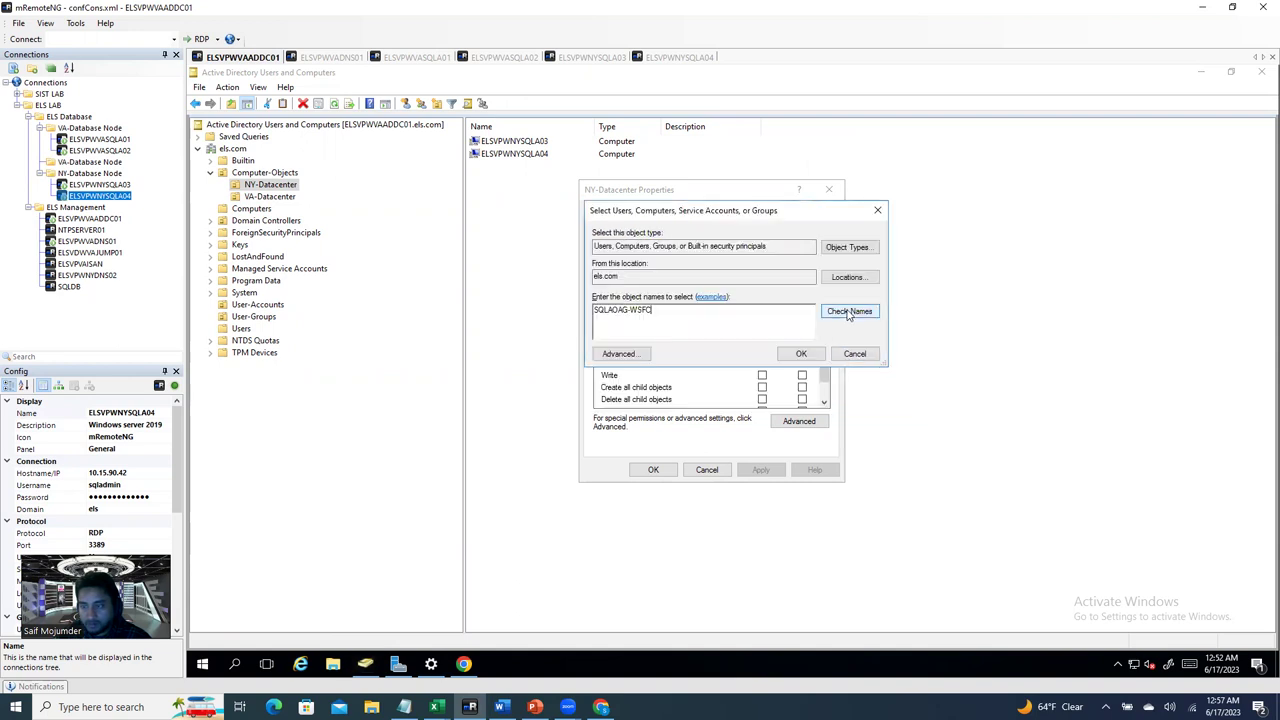
click(801, 355)
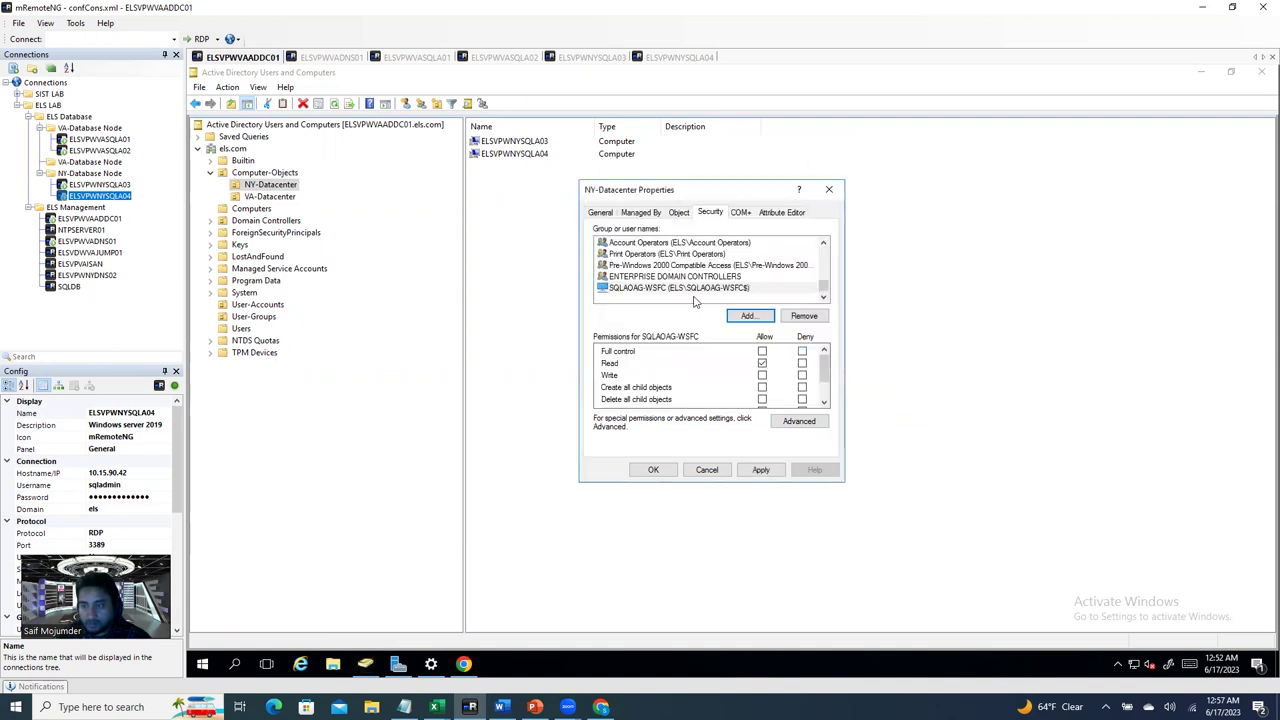
Grant SQLAOAG-WSFC Full control on NY-Datacenter and apply the change
click(694, 289)
click(763, 351)
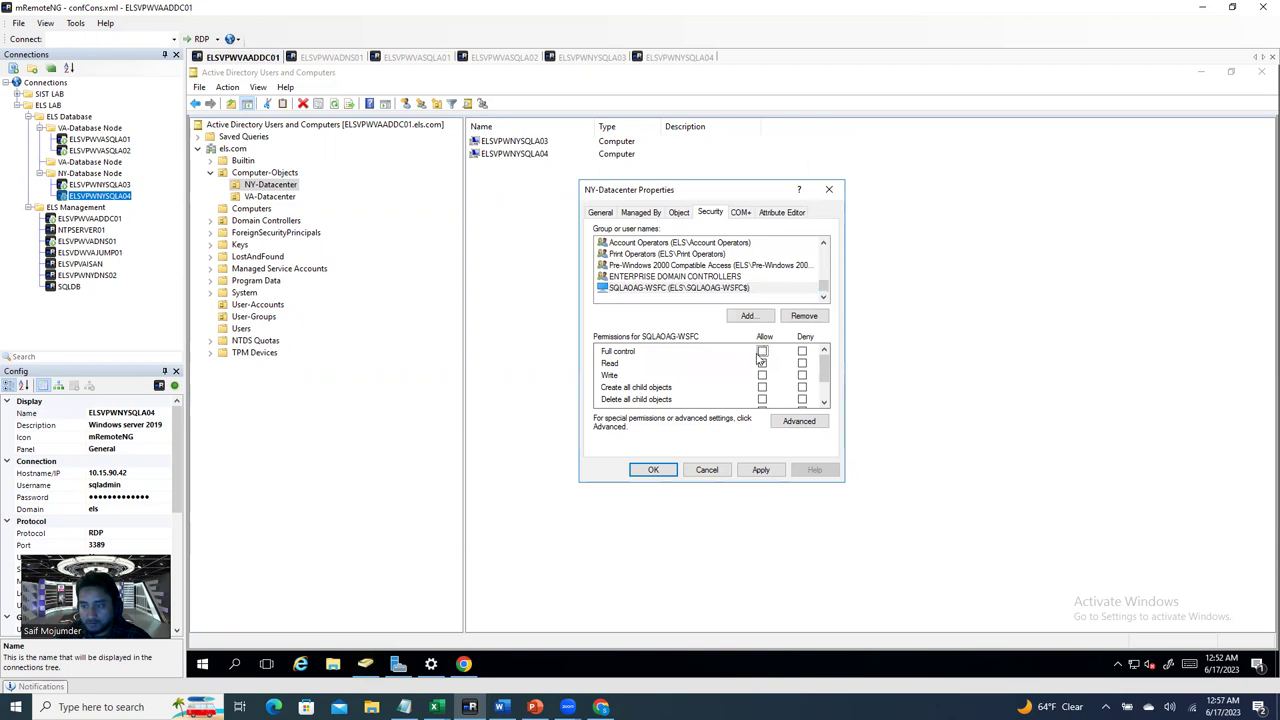
click(761, 470)
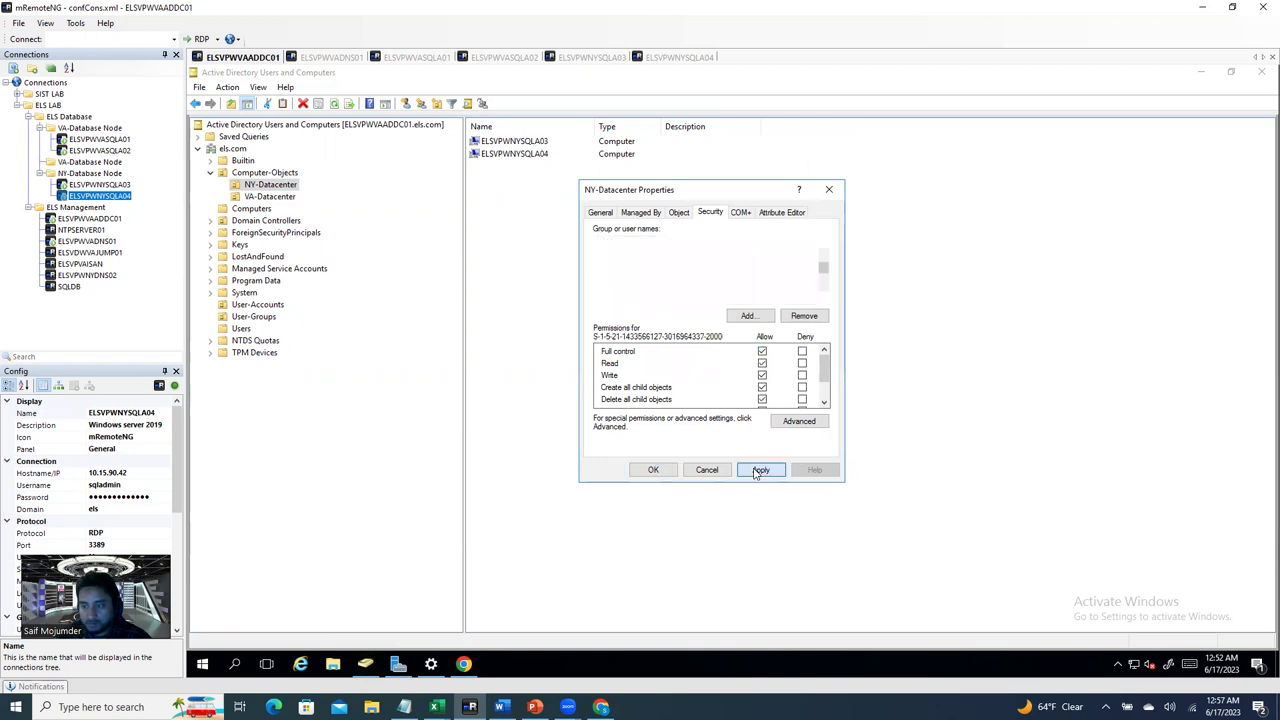
click(652, 470)
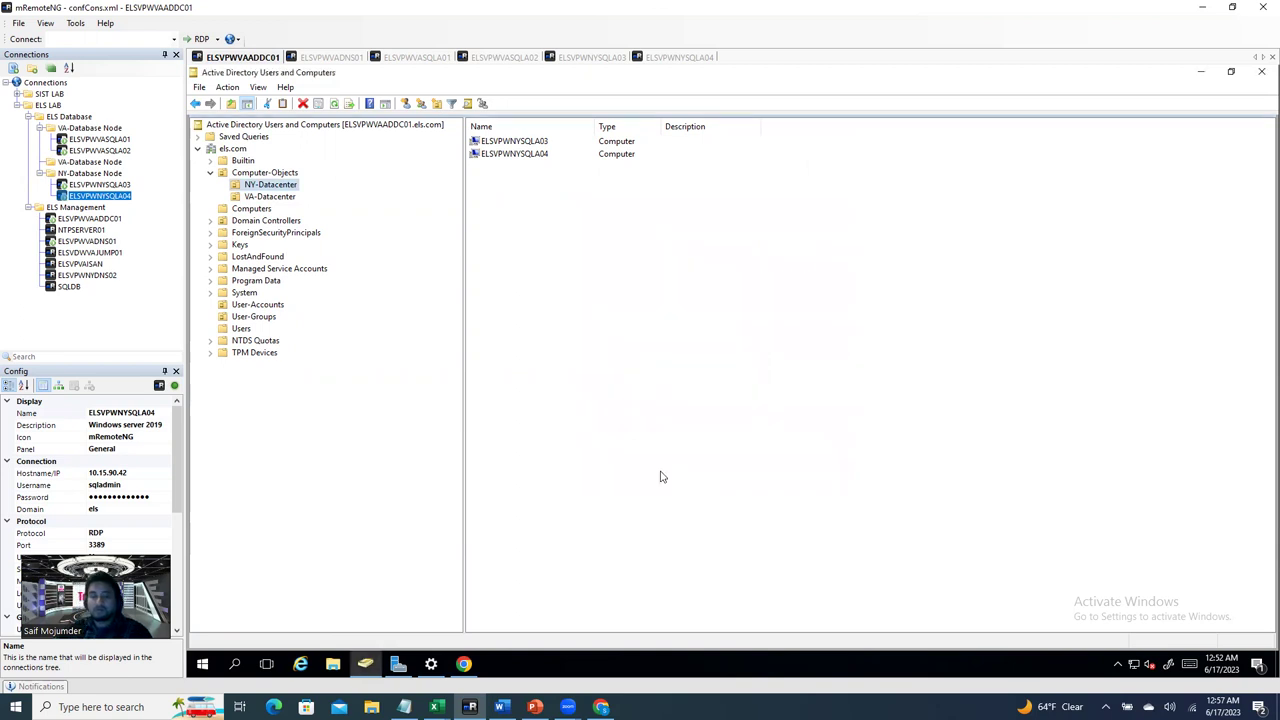
Scroll the Word setup guide down to the SQL Always On Availability Group Configurations section
click(502, 706)
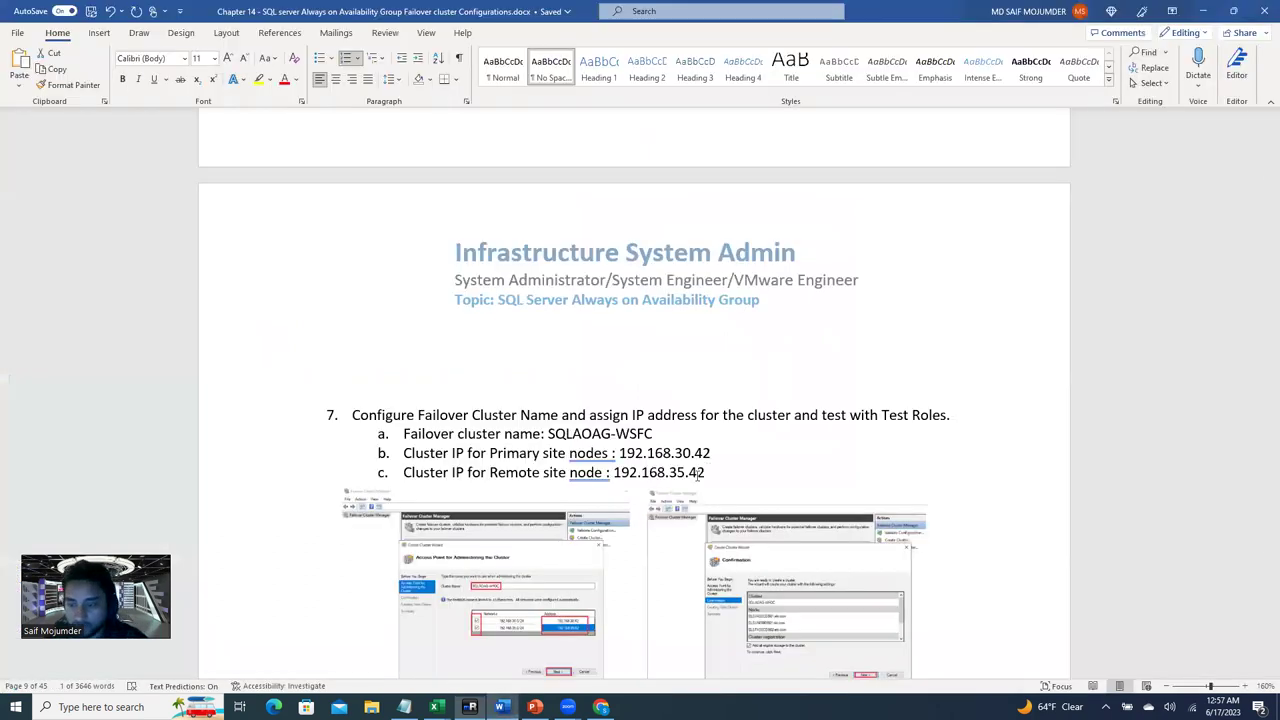
scroll(697, 506, down, 3)
scroll(697, 506, down, 5)
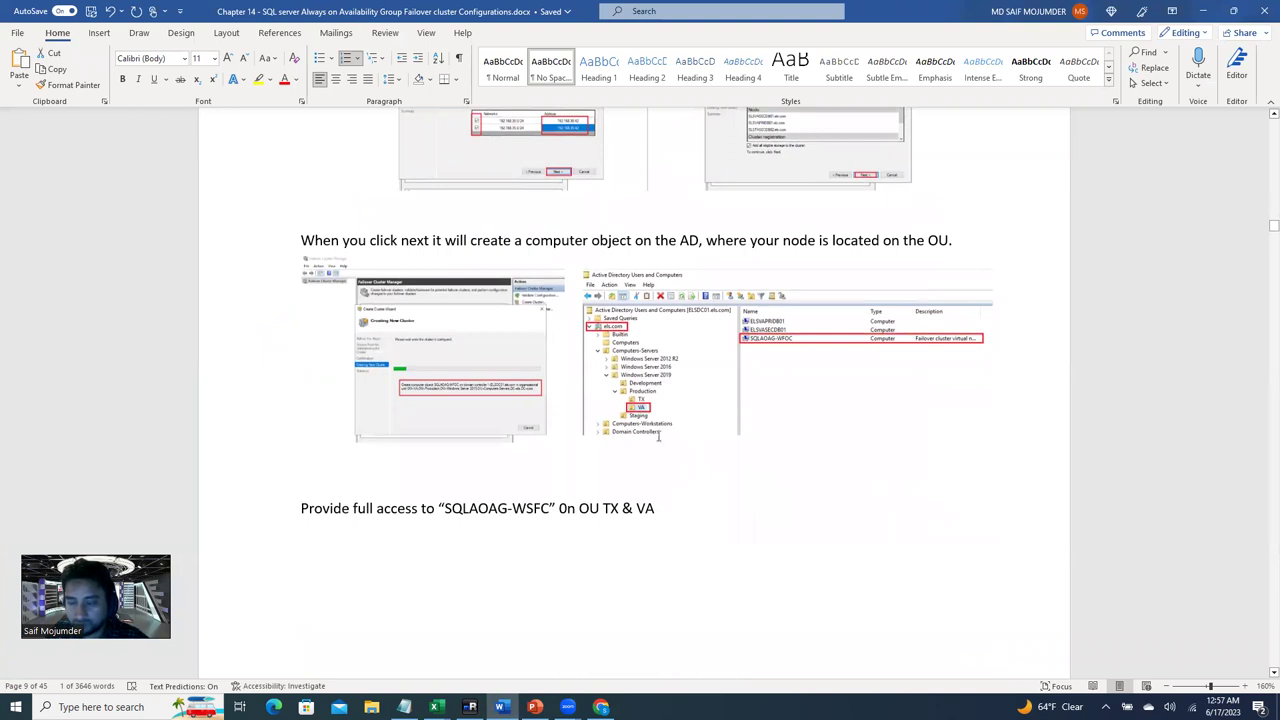
scroll(590, 430, down, 2)
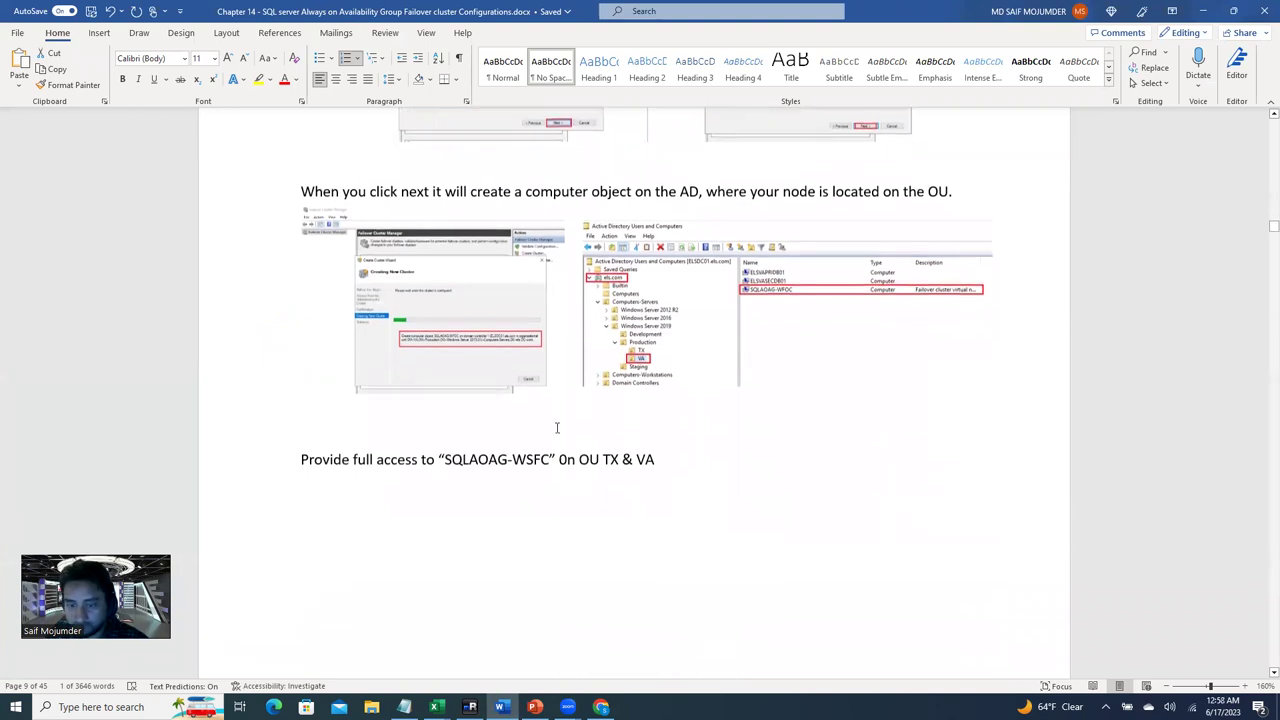
scroll(618, 446, down, 3)
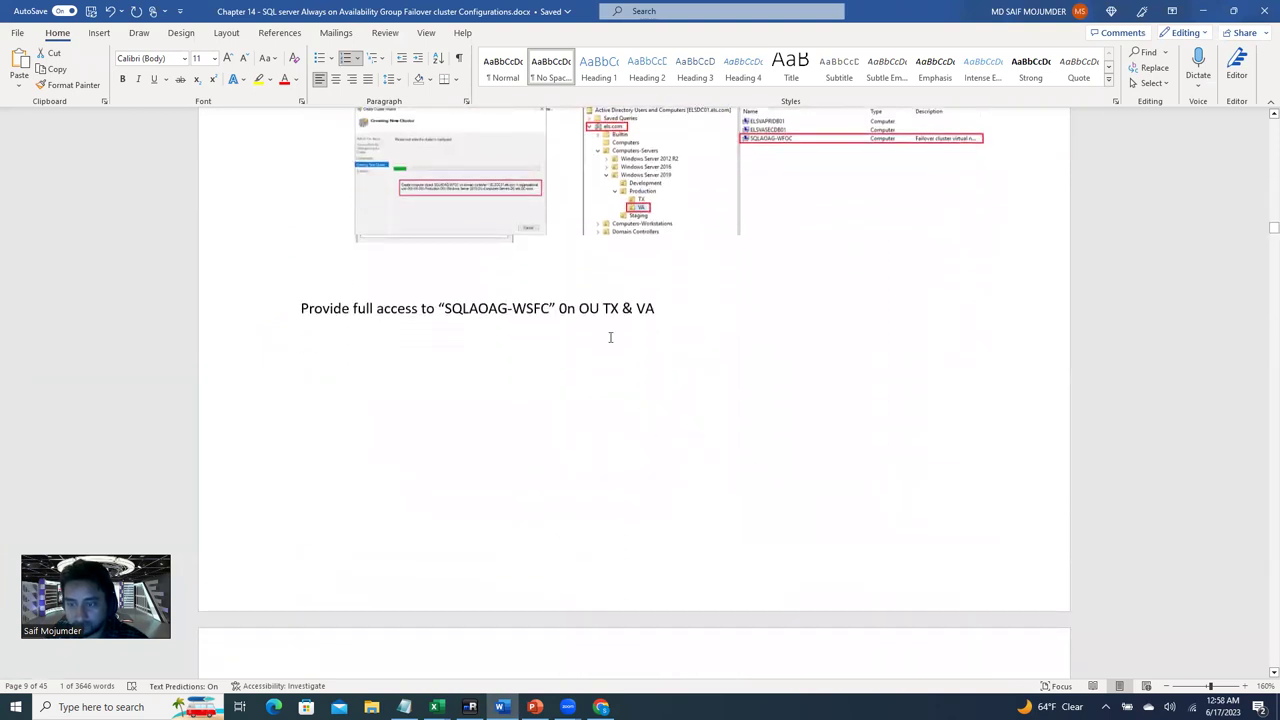
scroll(440, 320, down, 1)
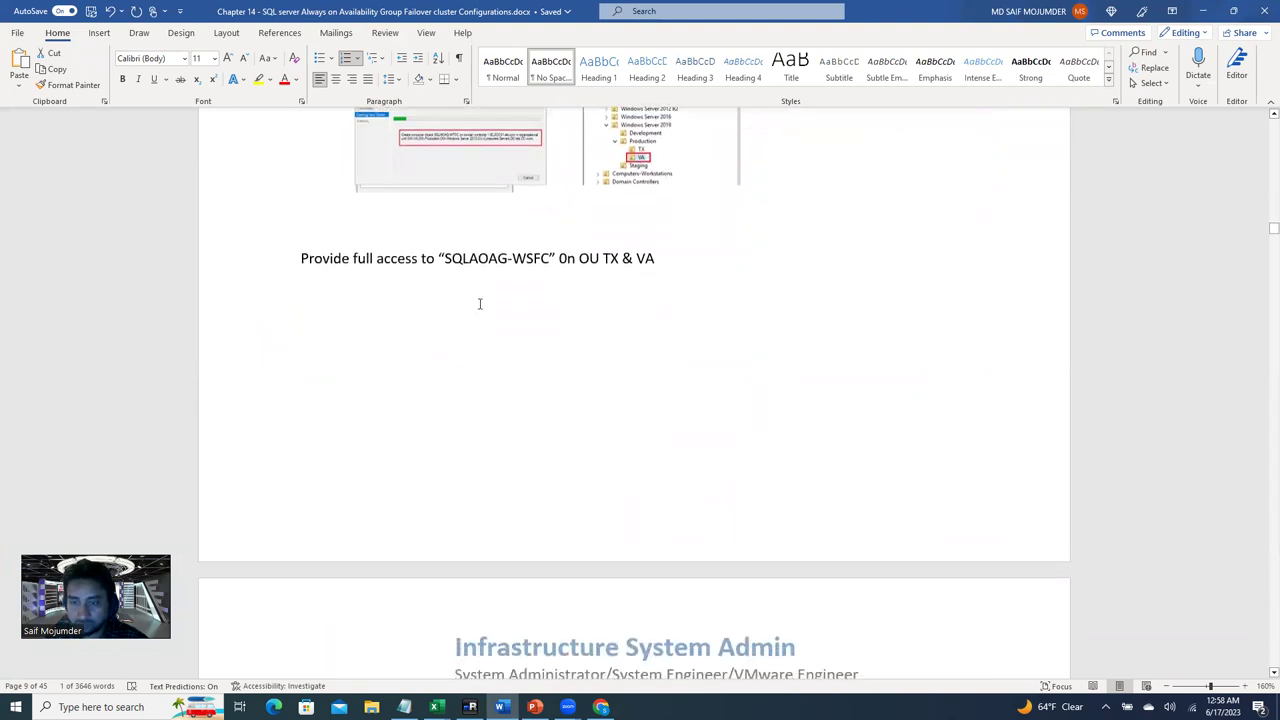
scroll(592, 406, down, 10)
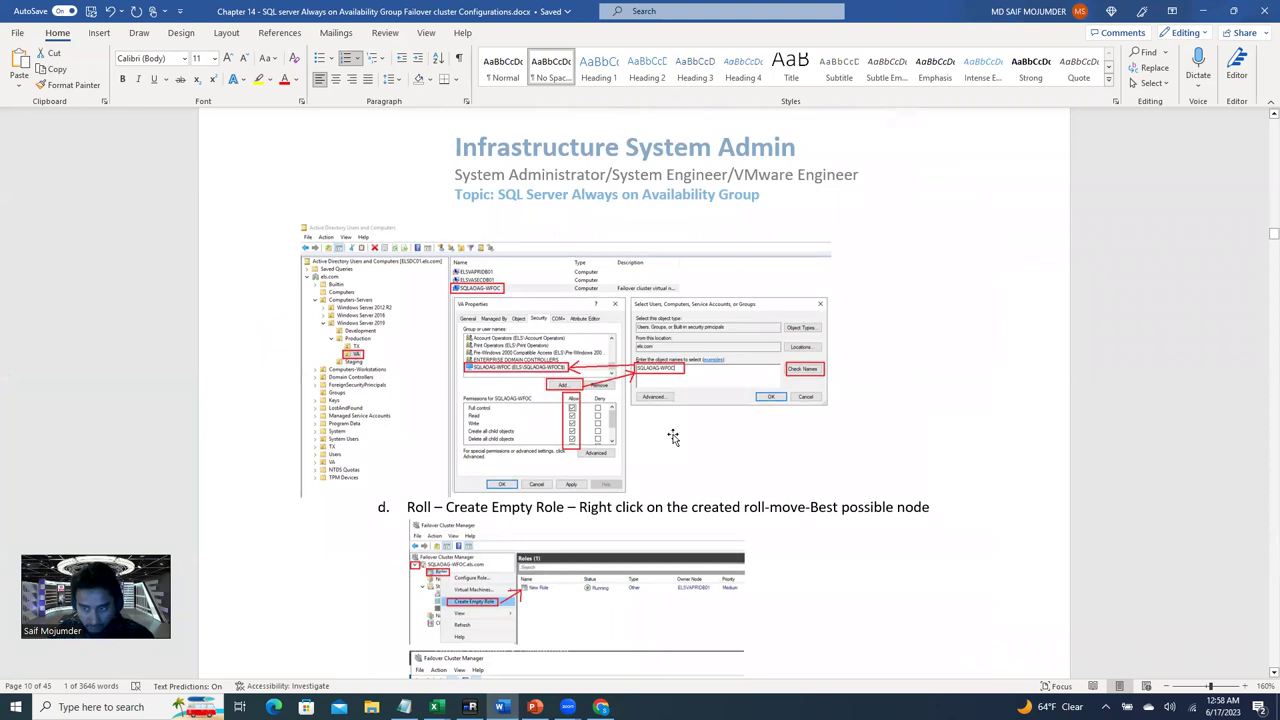
scroll(665, 425, up, 3)
scroll(663, 411, up, 9)
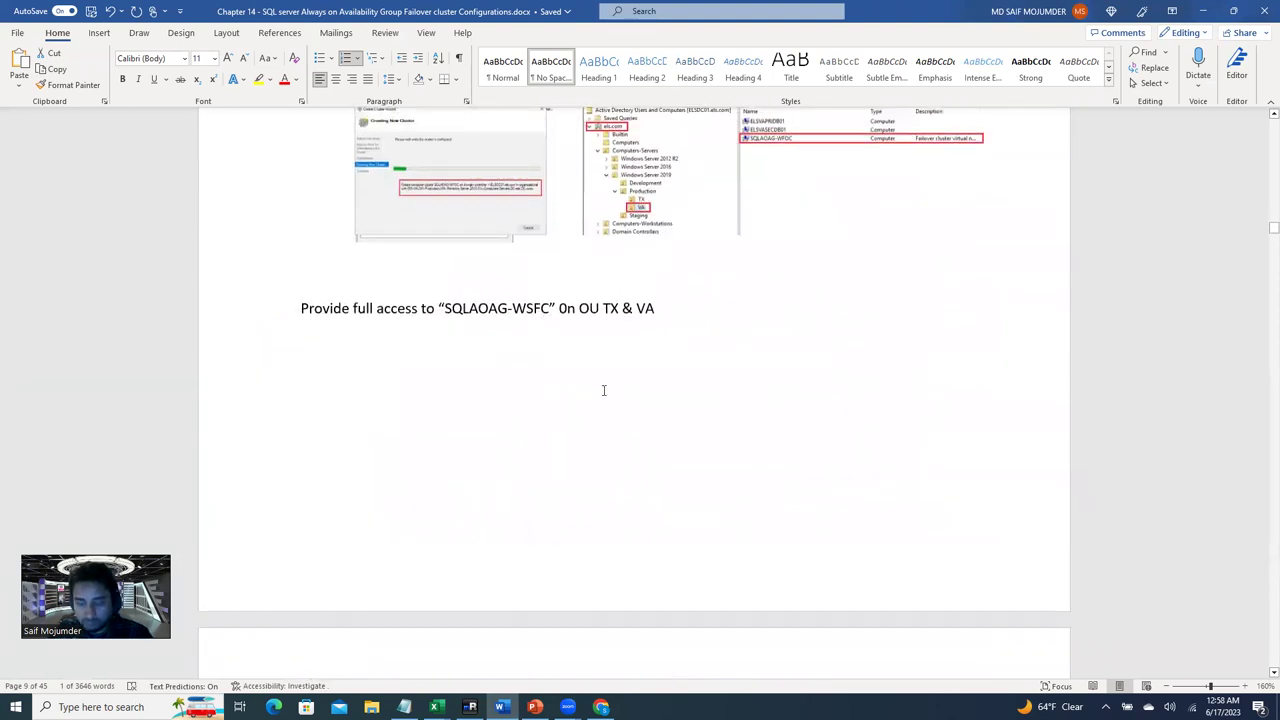
scroll(591, 417, down, 10)
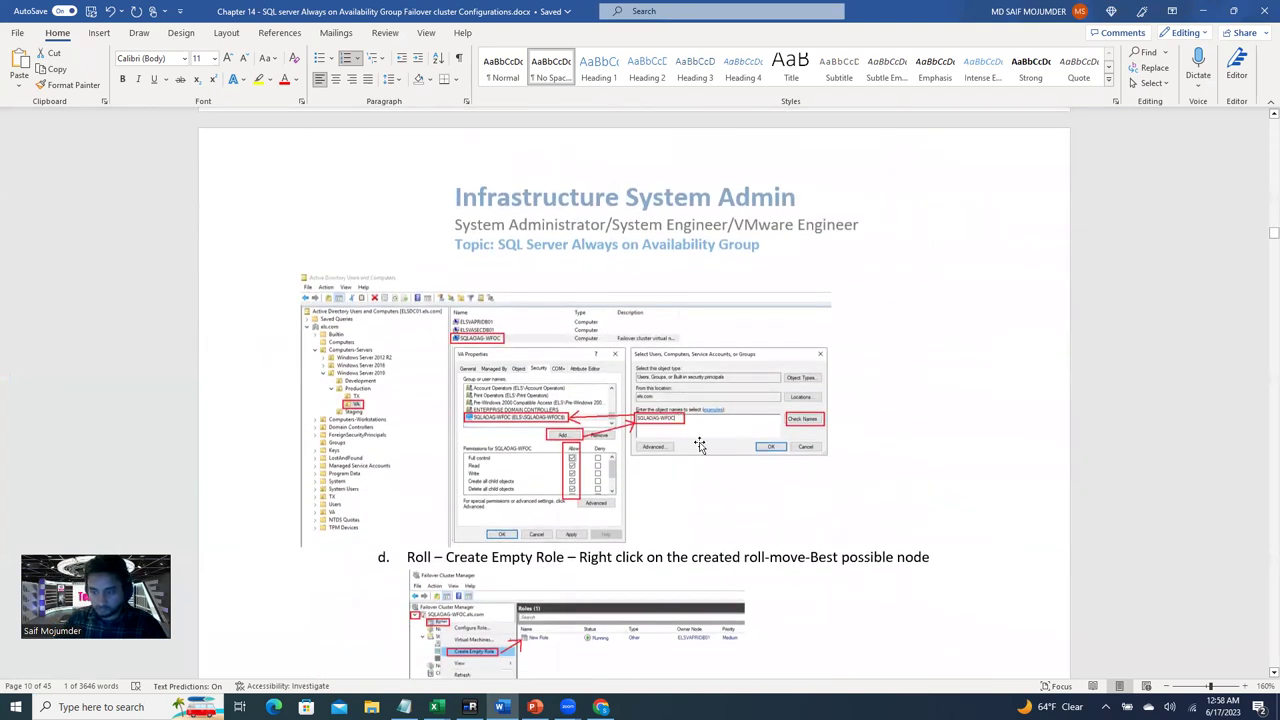
scroll(720, 440, down, 3)
scroll(735, 435, down, 6)
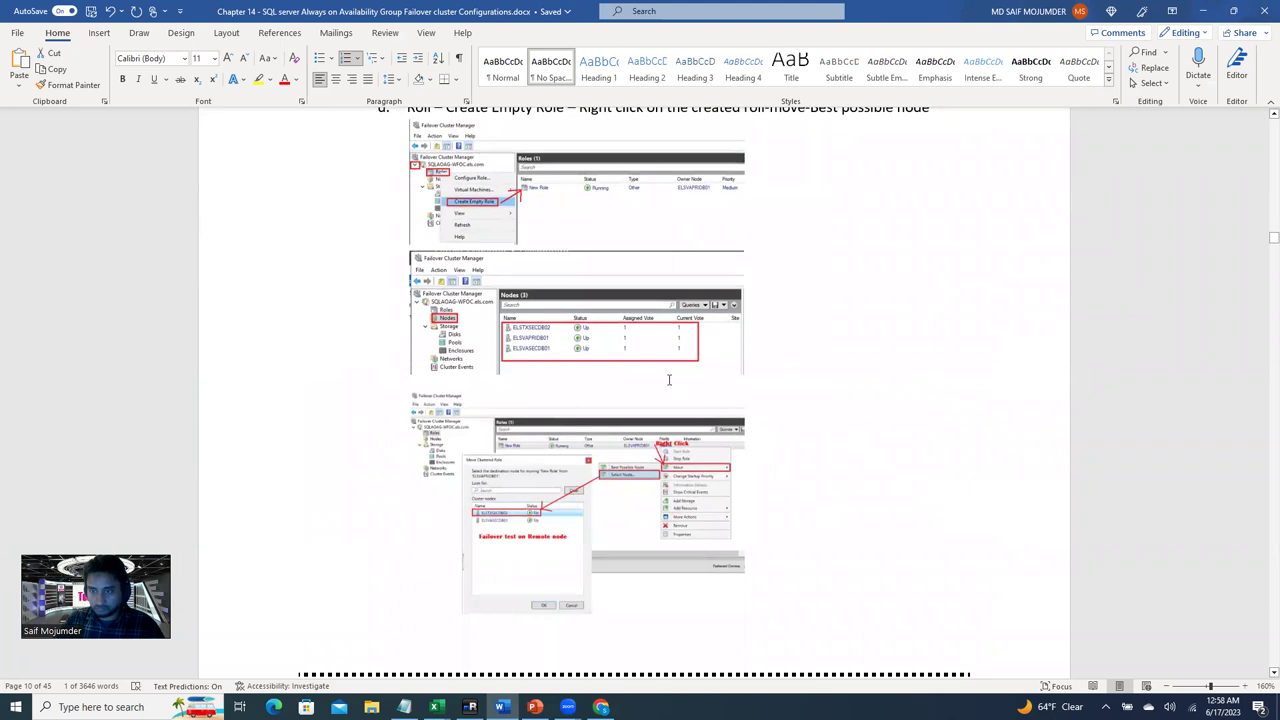
scroll(576, 502, down, 2)
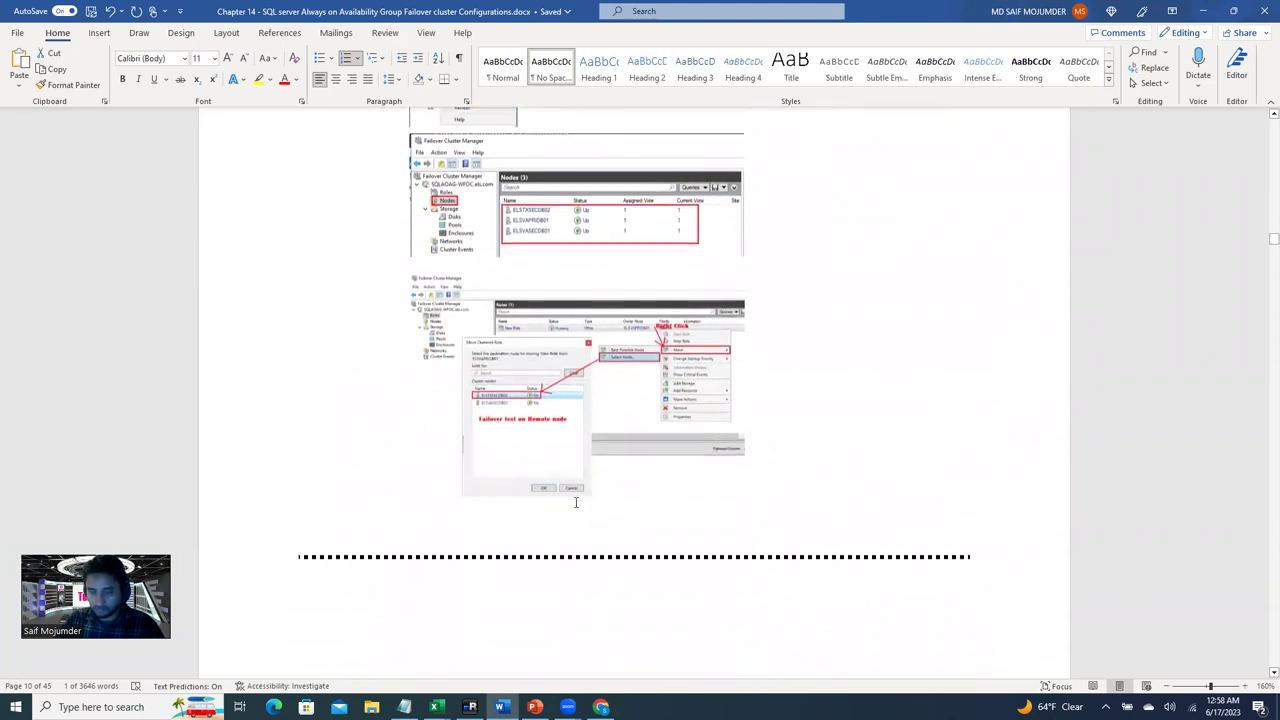
scroll(642, 425, down, 4)
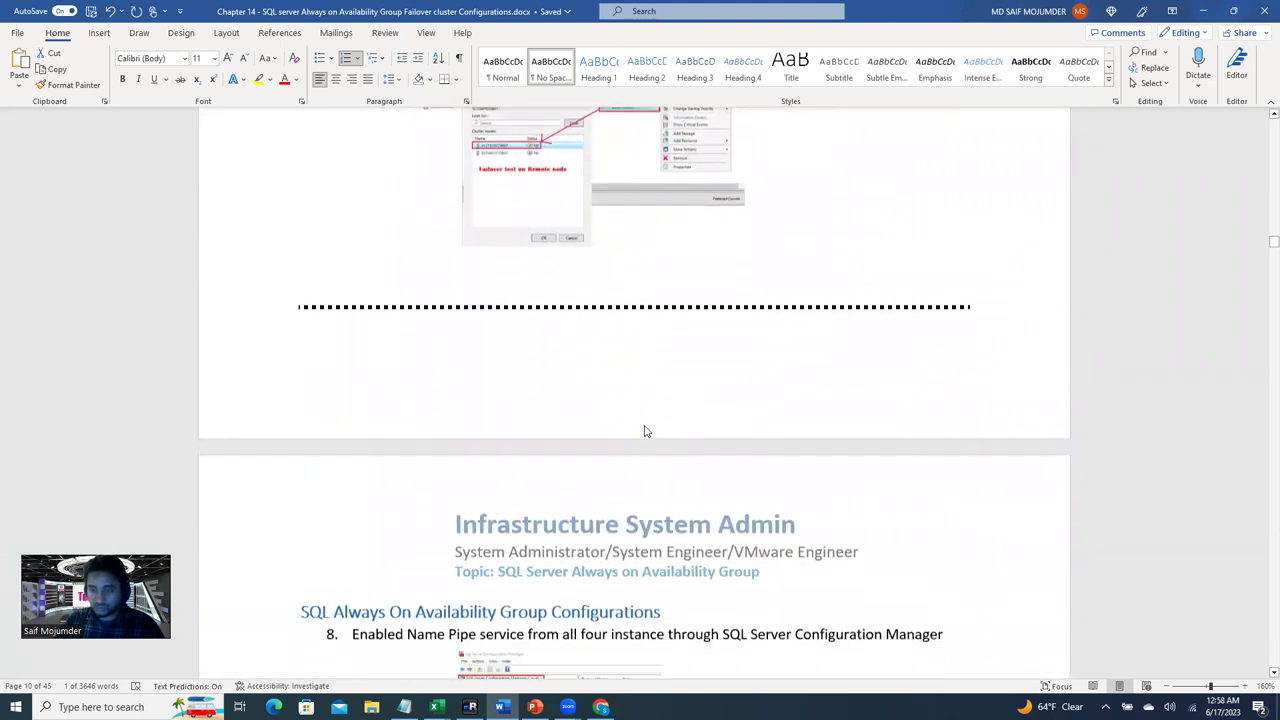
scroll(644, 431, down, 2)
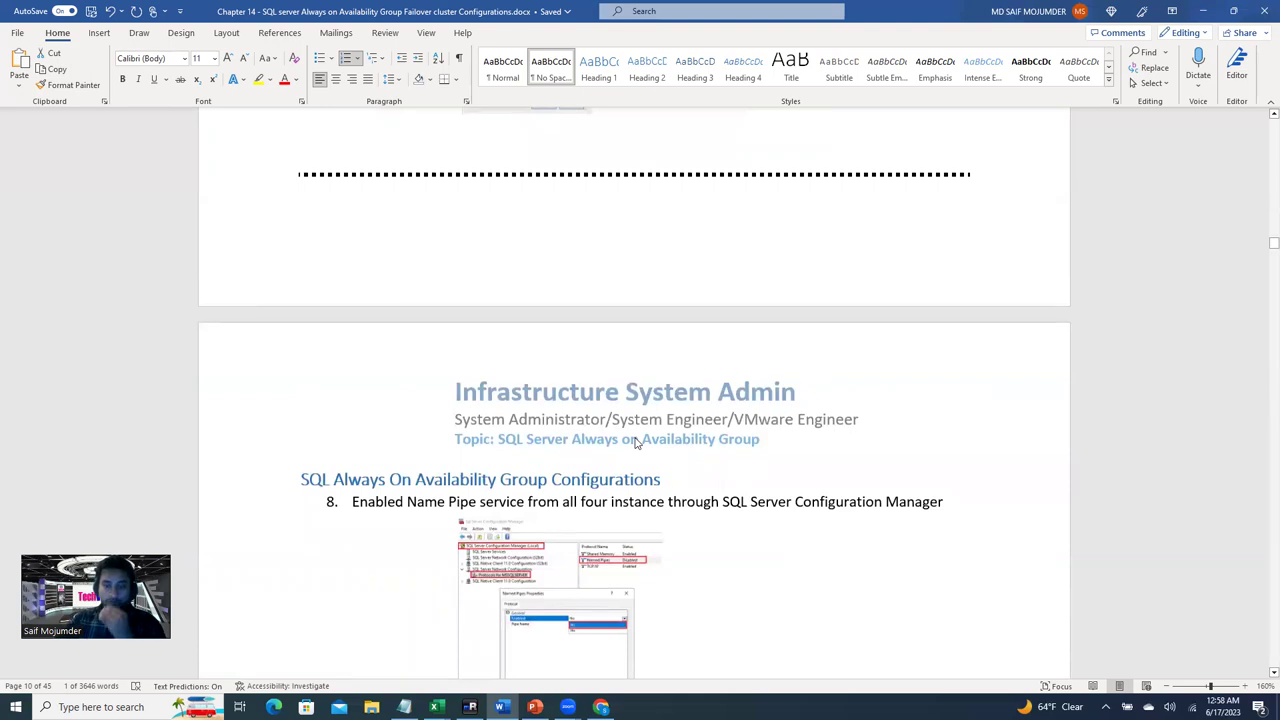
scroll(580, 450, down, 2)
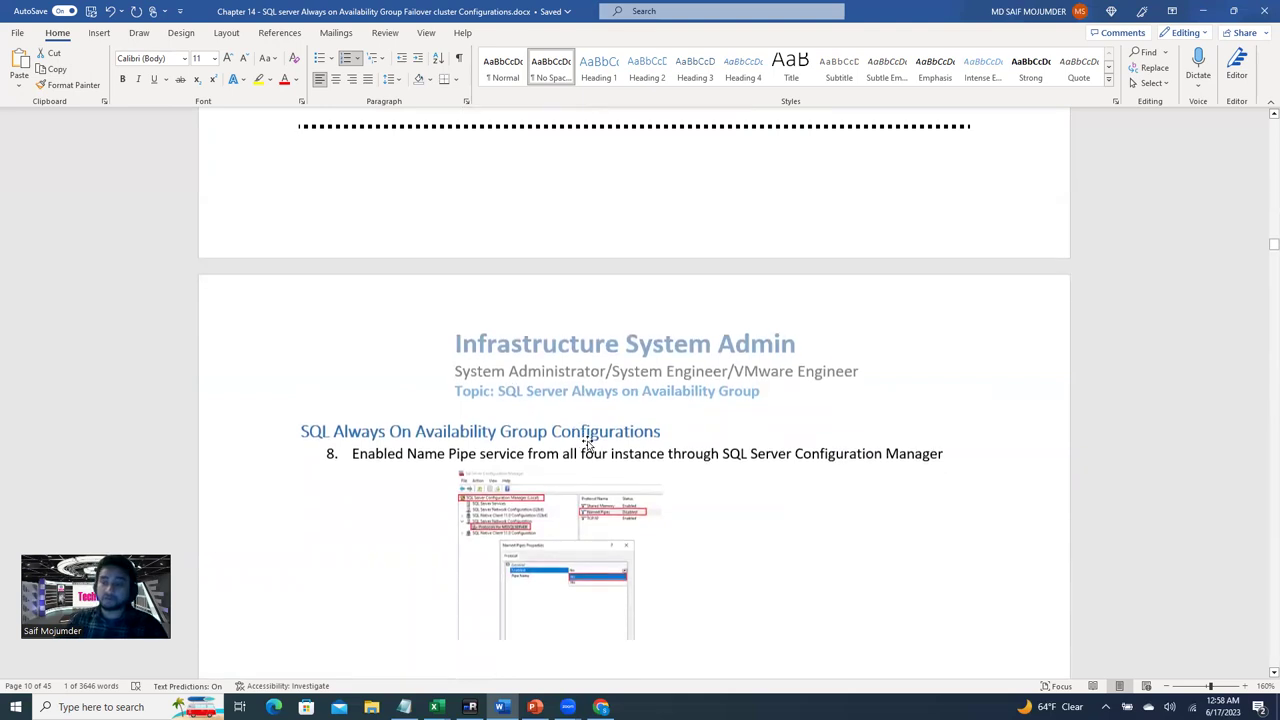
click(470, 706)
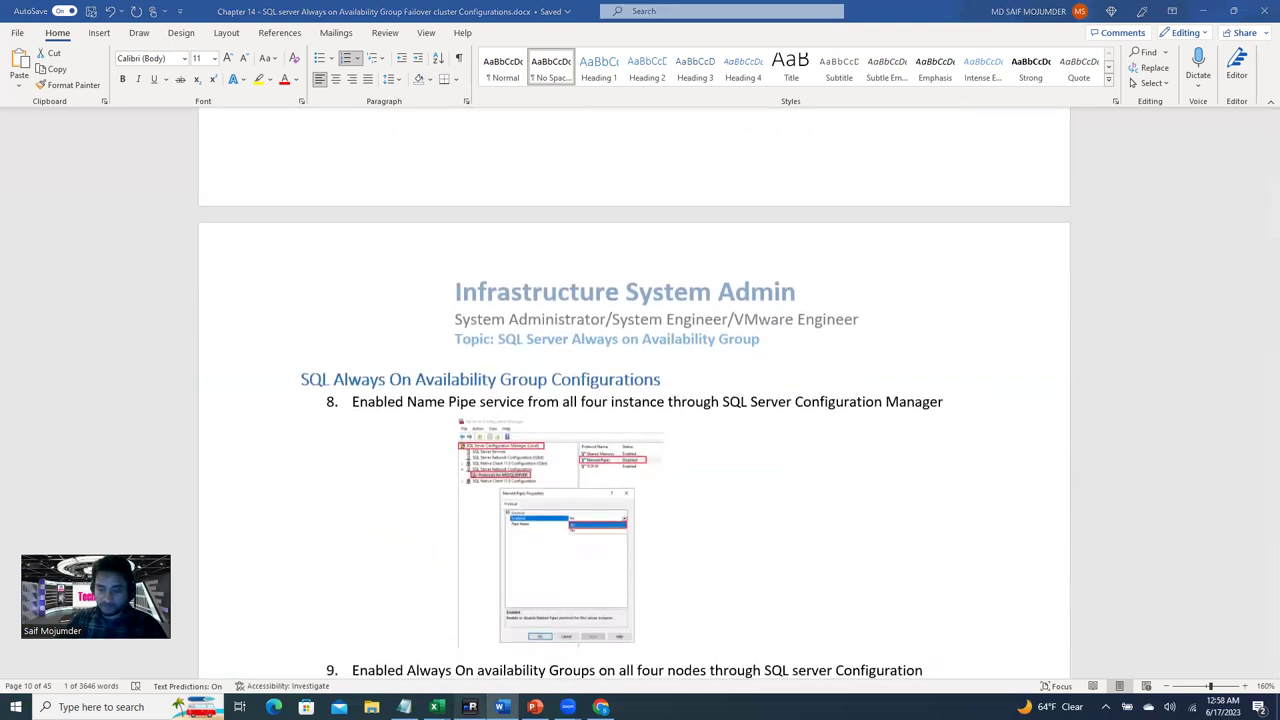
click(470, 706)
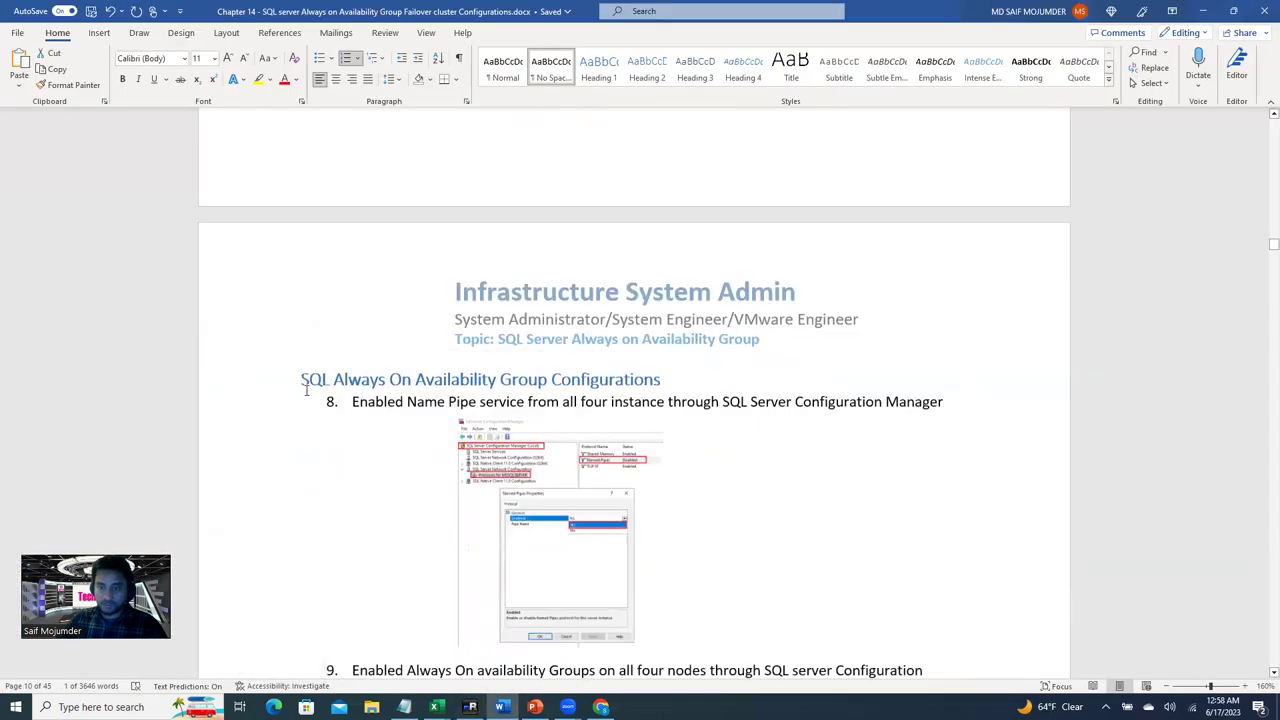
Copy the 'SQL Always On Availability Group Configurations' heading and return to the remote session
drag(305, 379, 636, 393)
key(ctrl+c)
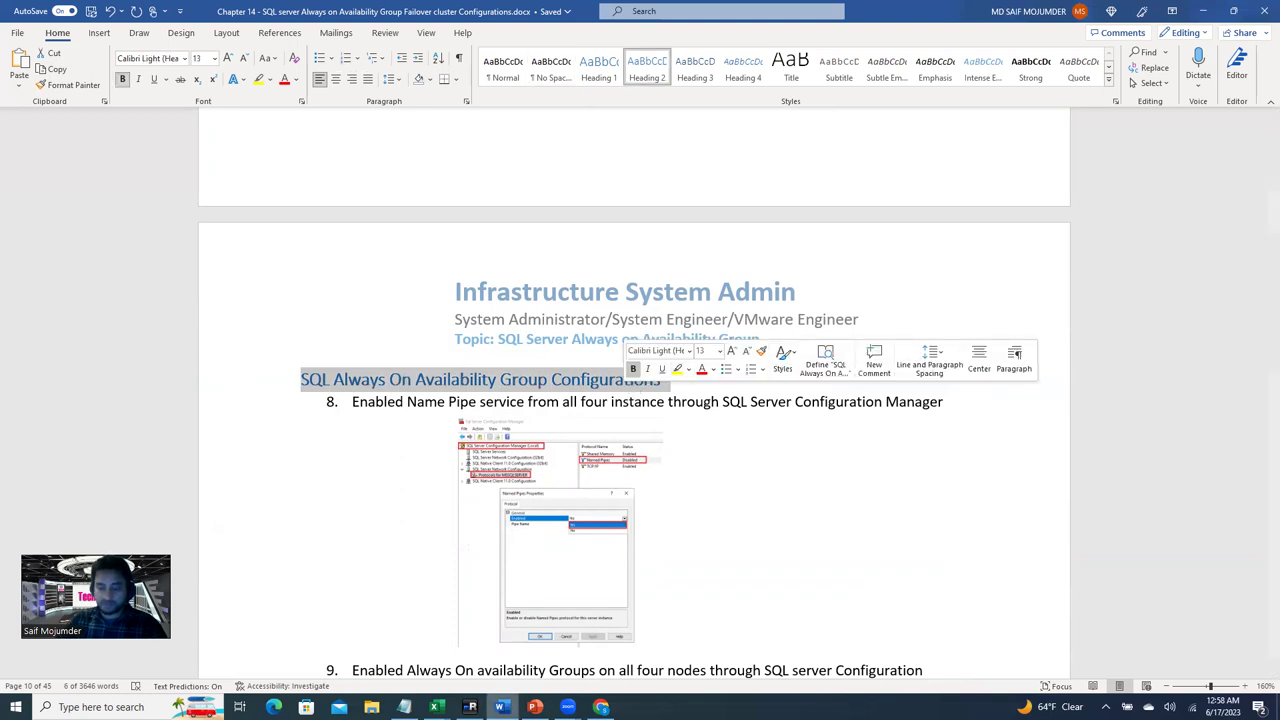
click(601, 706)
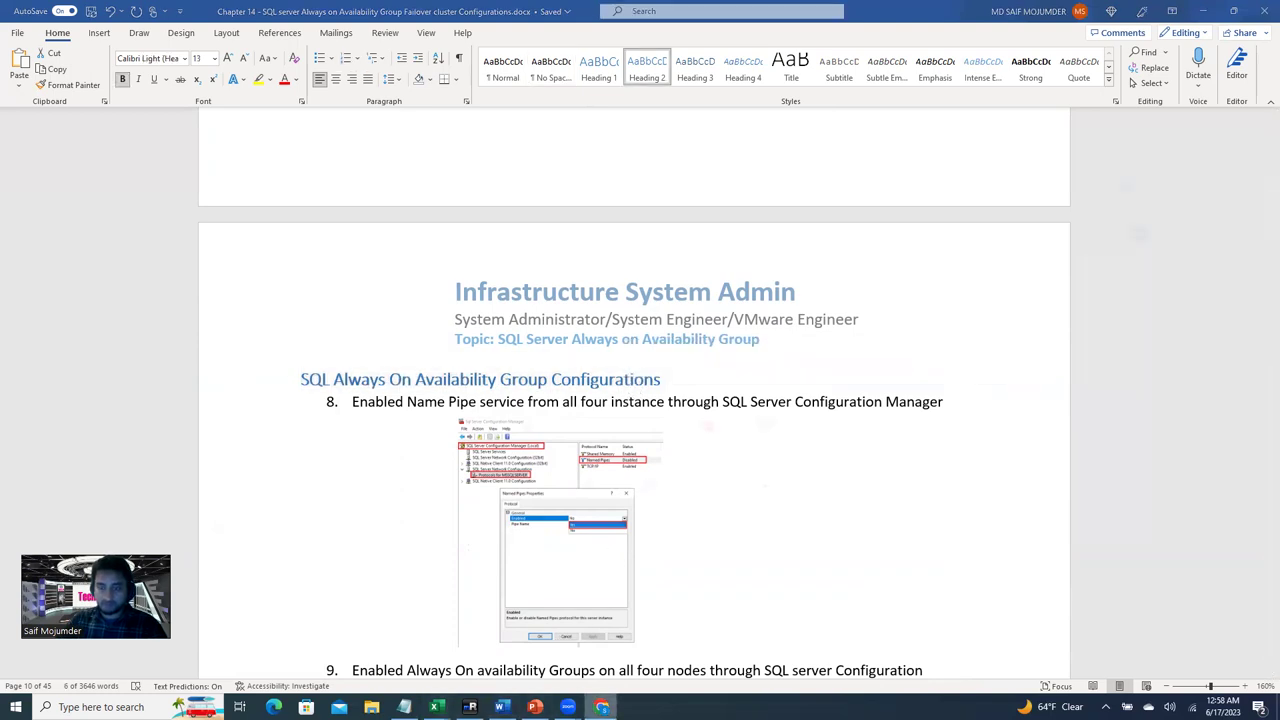
key(alt+Tab)
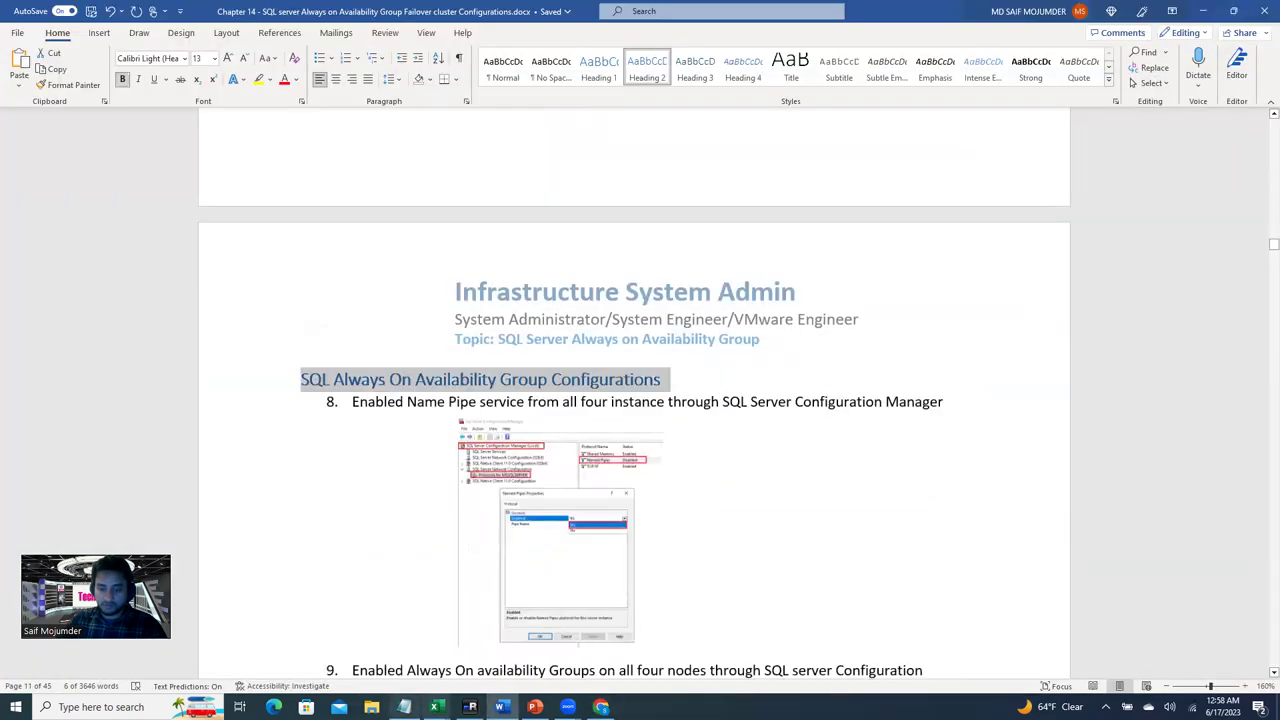
key(alt+Tab)
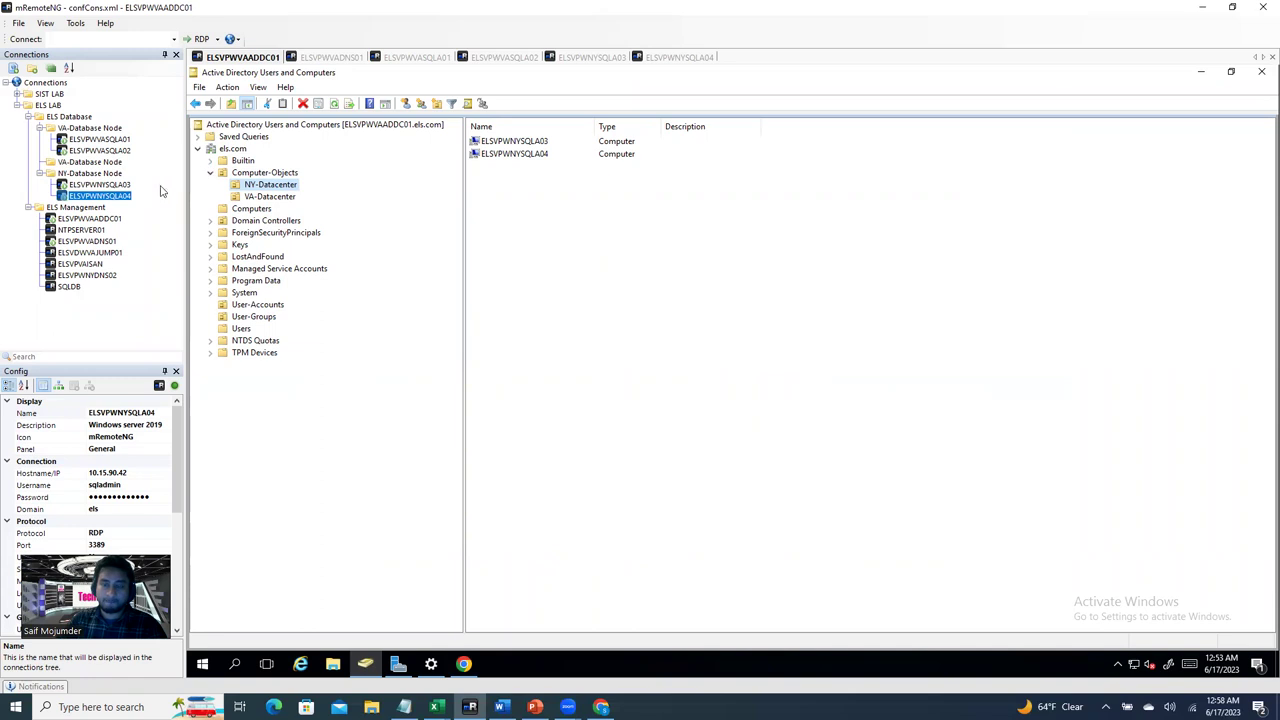
Browse the SQL node connections in mRemoteNG and bring up vSphere Client
click(108, 186)
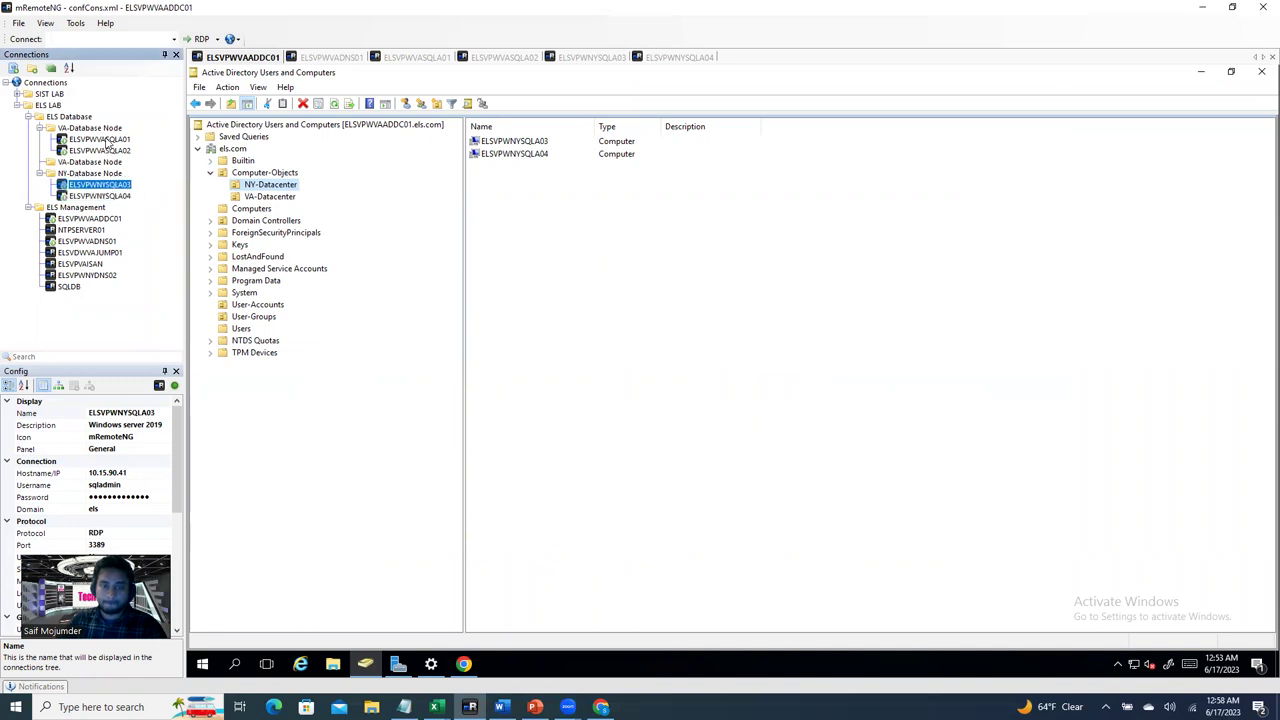
click(106, 141)
click(112, 151)
click(115, 140)
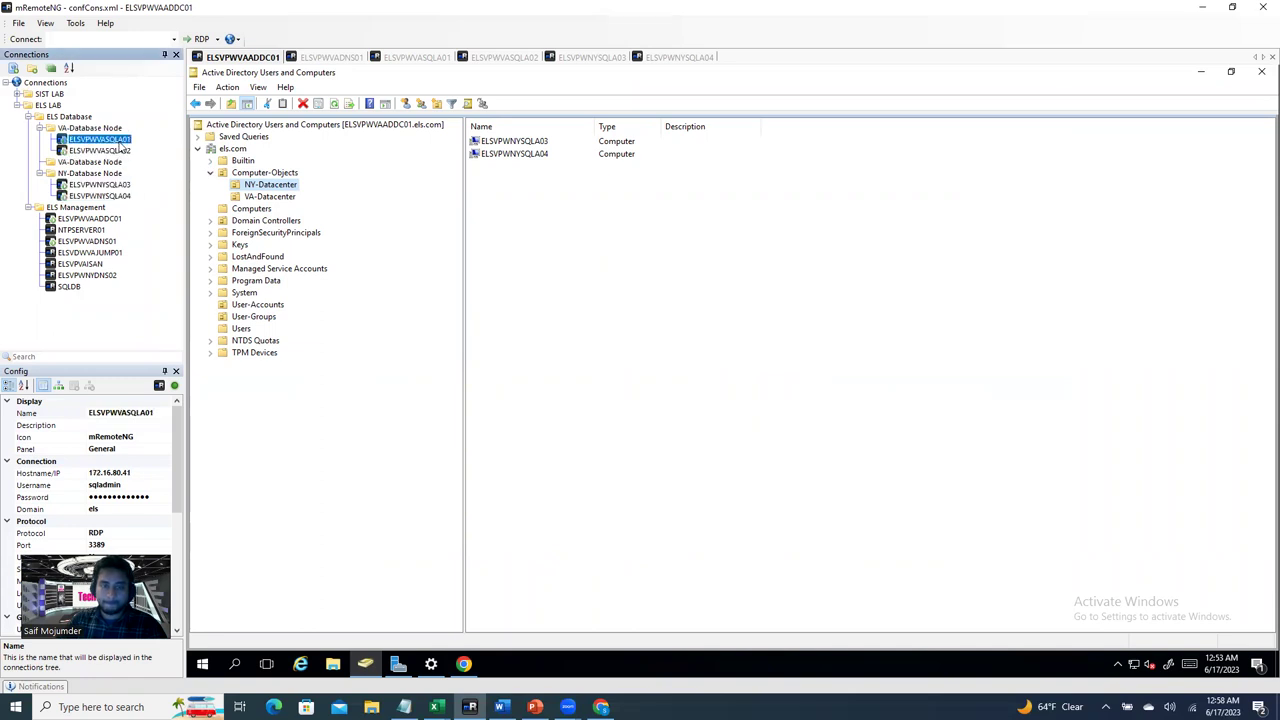
click(312, 57)
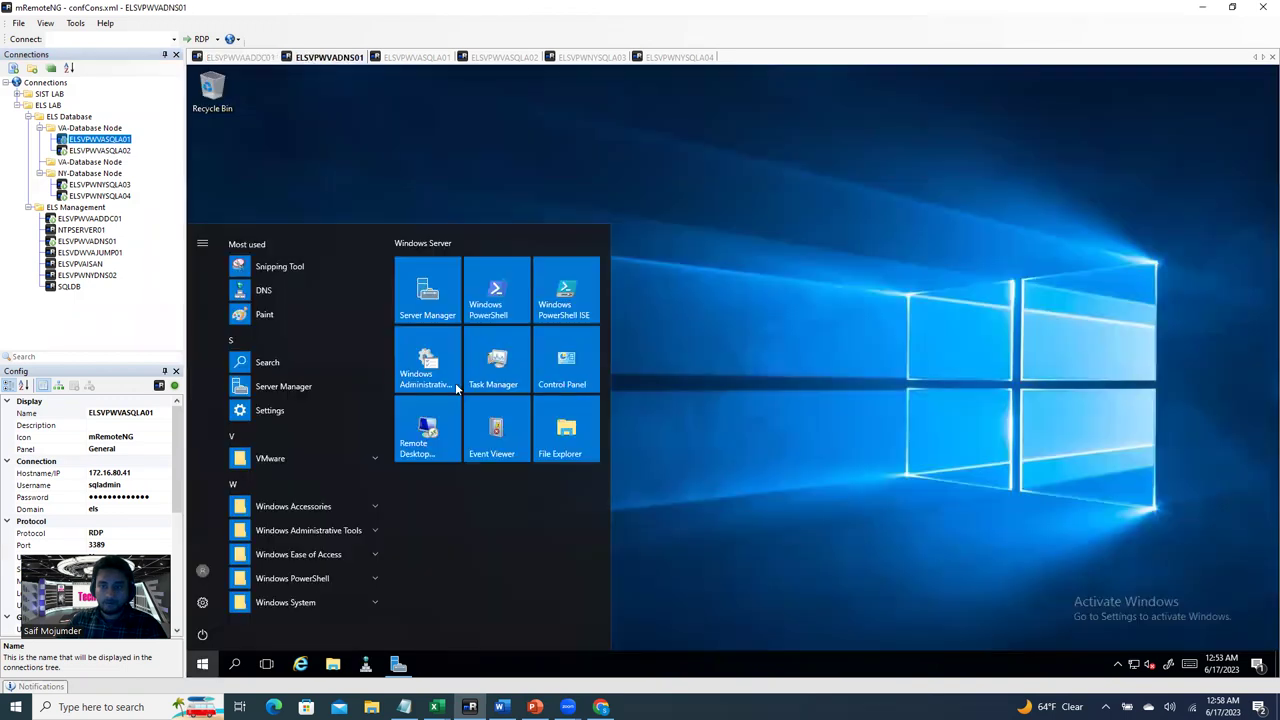
click(600, 706)
click(600, 706)
click(249, 57)
click(464, 663)
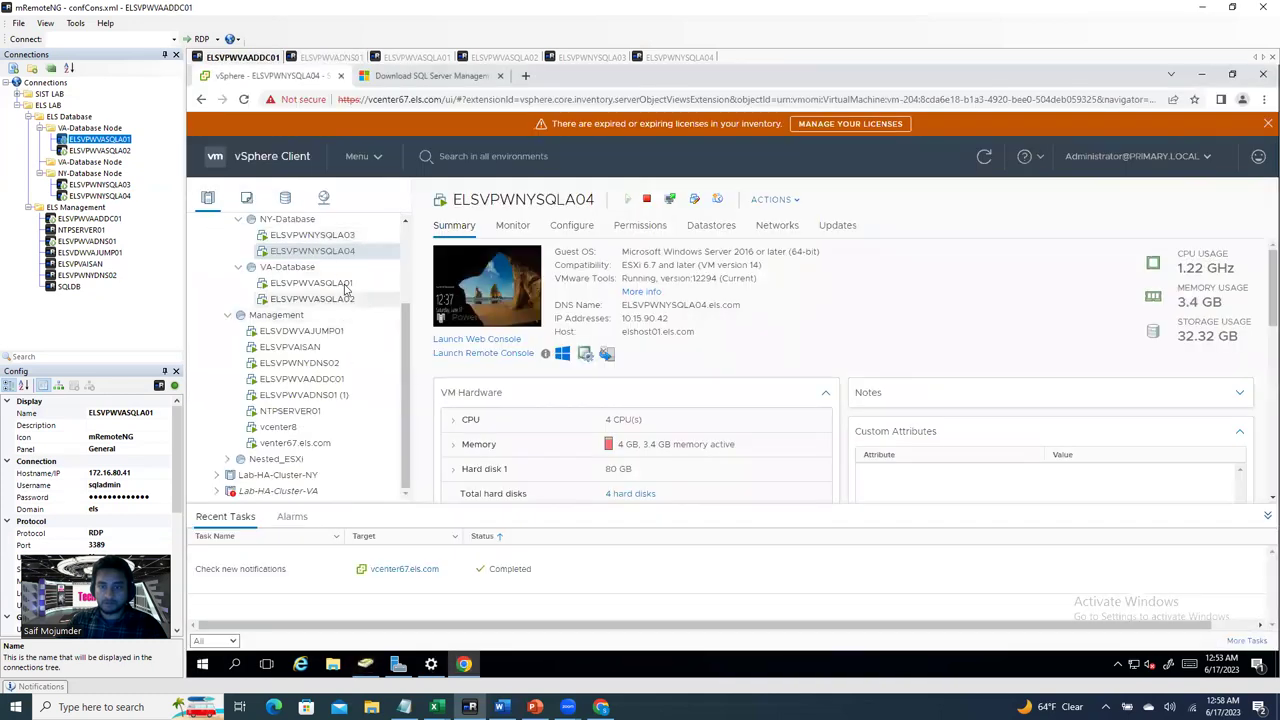
Start a snapshot of ELSVPWVASQLA01 with the VM memory excluded
click(340, 284)
right_click(340, 284)
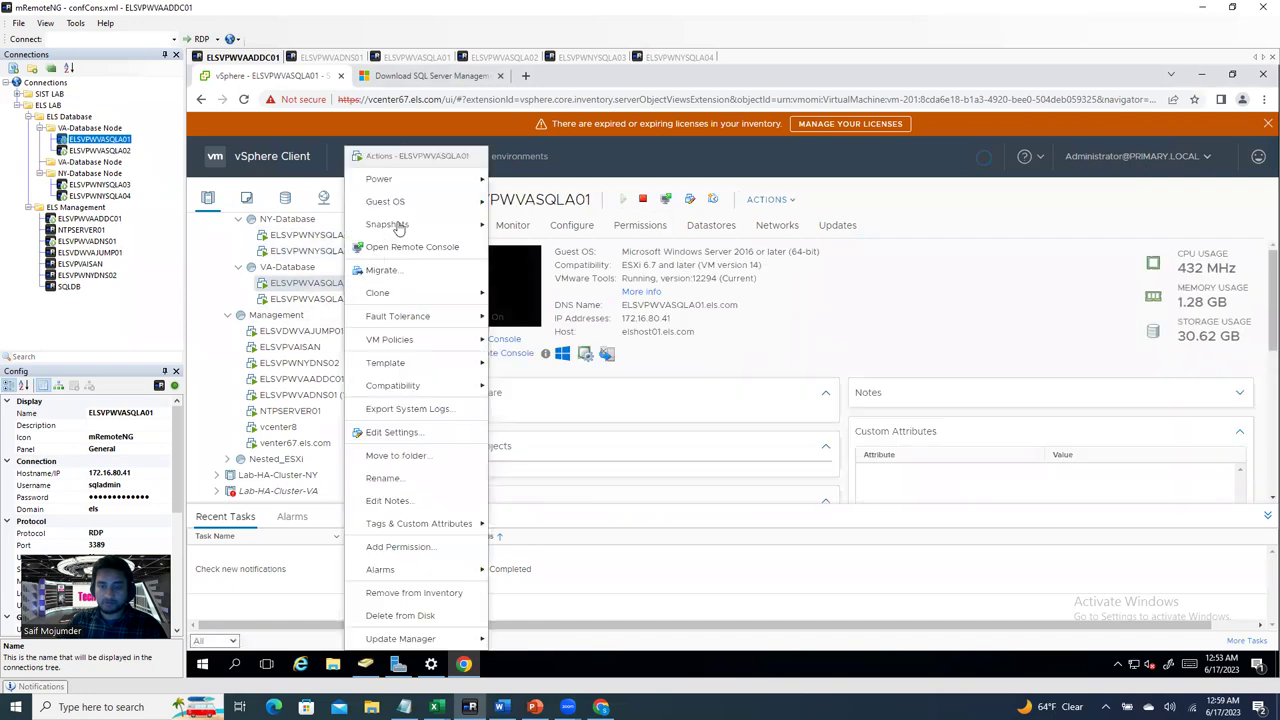
mouse_move(398, 226)
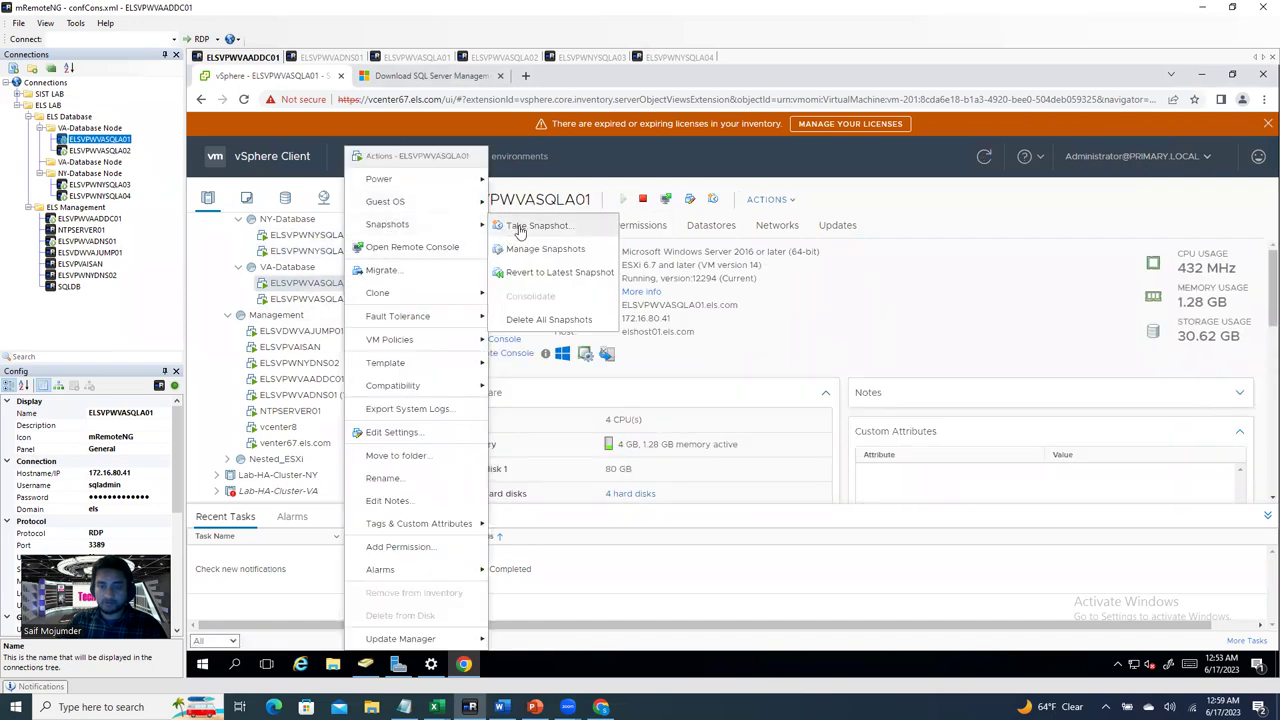
click(535, 226)
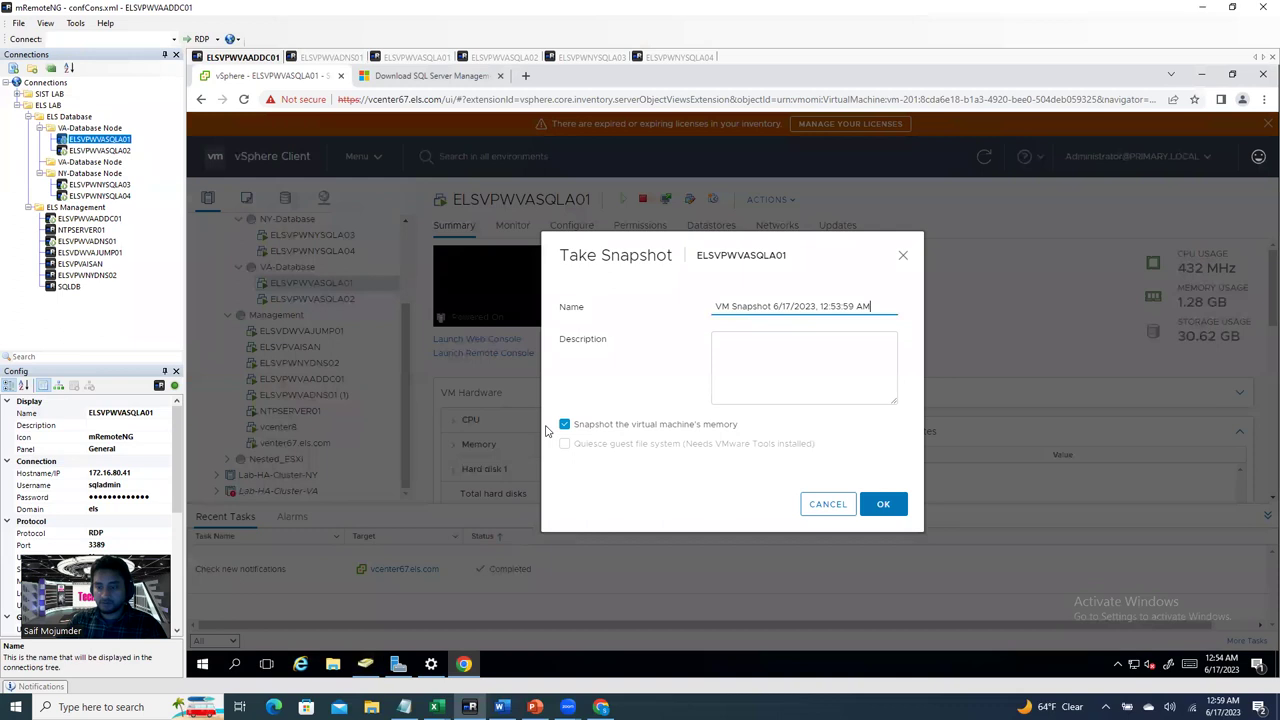
click(565, 426)
click(733, 360)
Describe the snapshot 'Before SQL Always On Availability Group Configurations' and create it
key(ctrl+v)
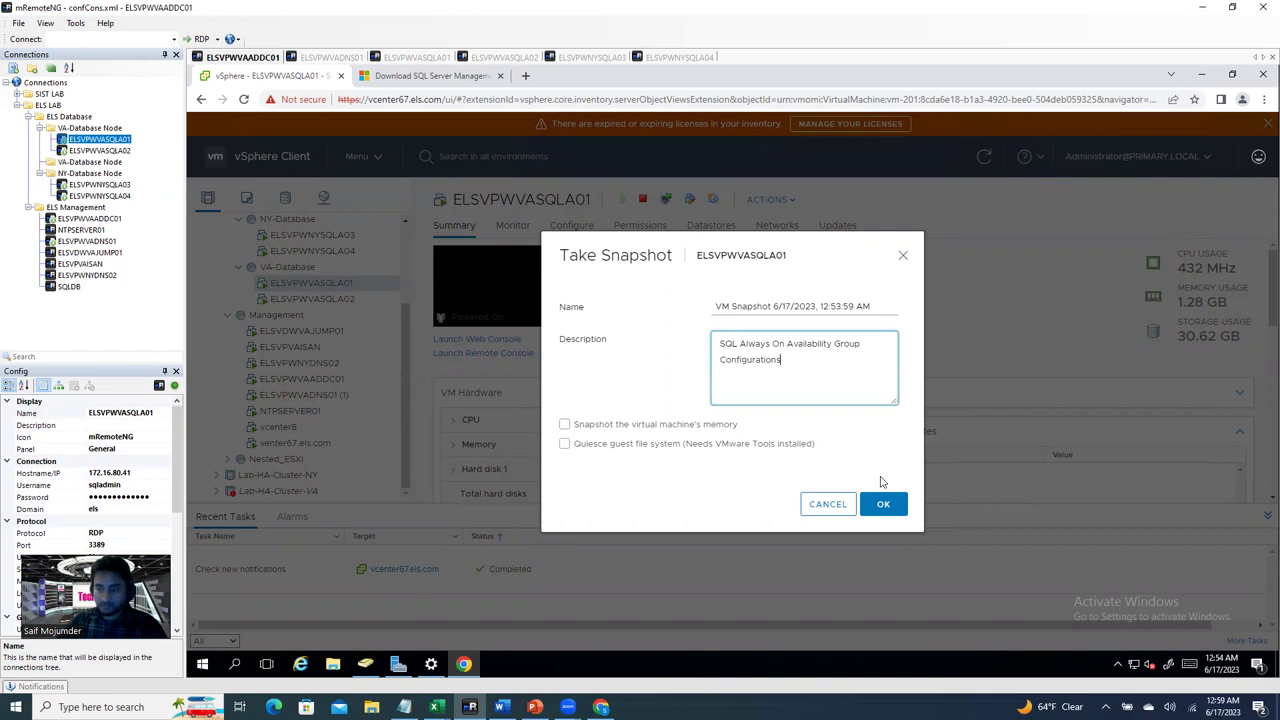
click(721, 343)
text(before)
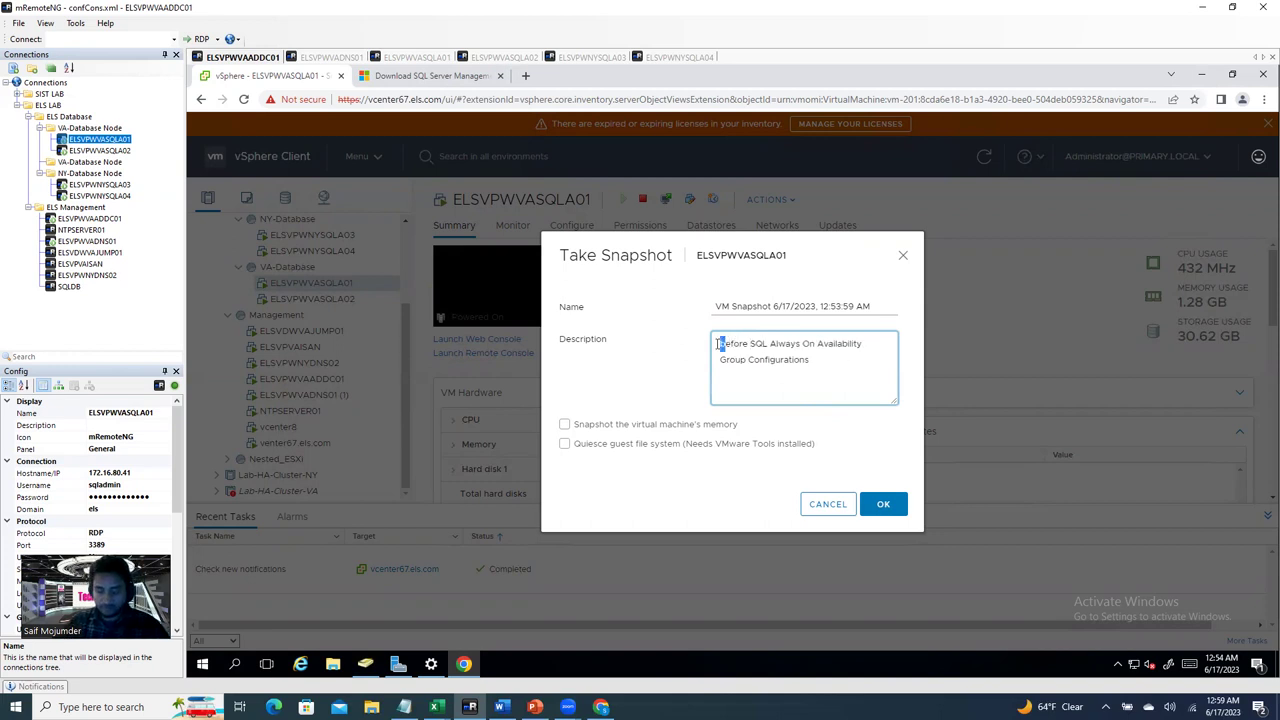
key(ctrl+a)
key(ctrl+c)
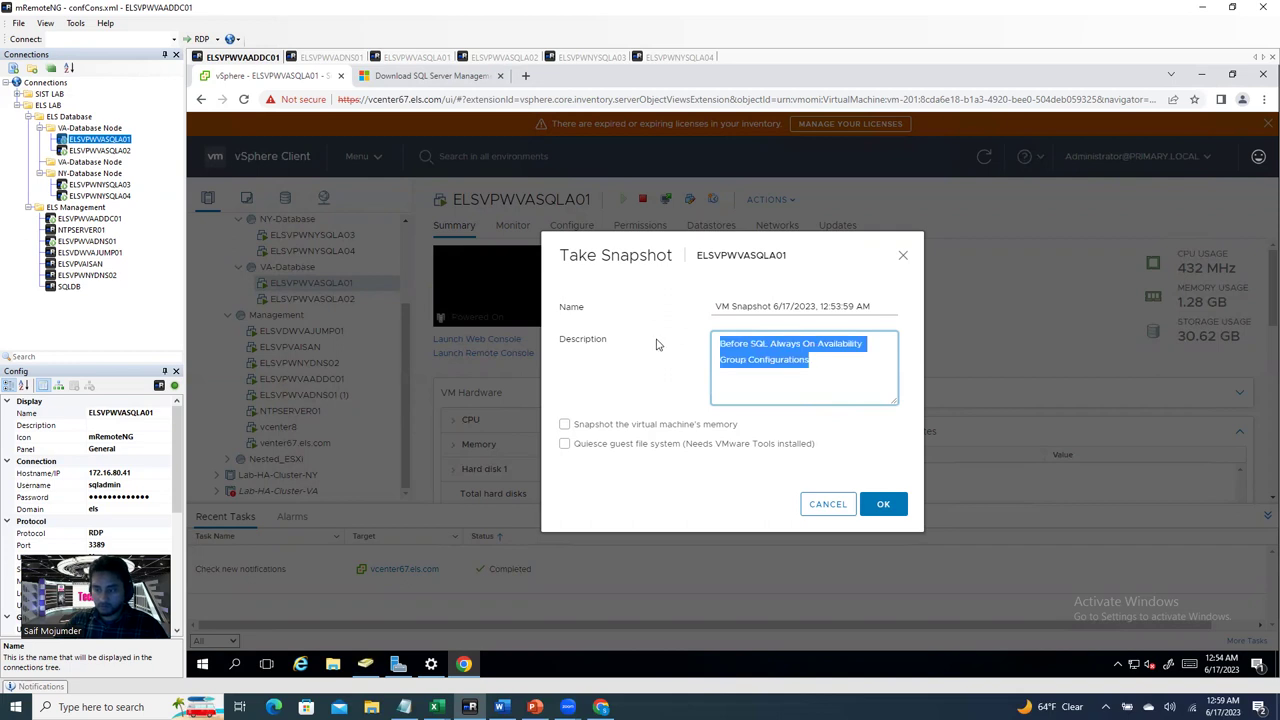
click(882, 506)
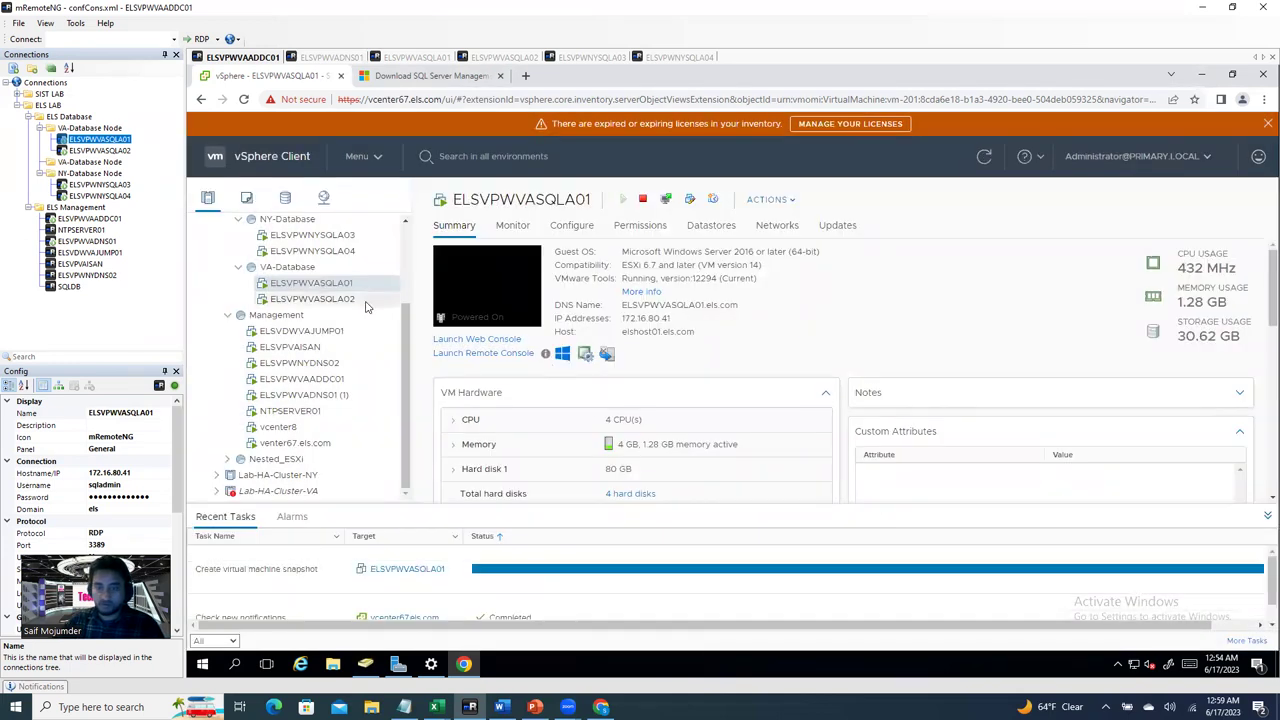
click(364, 304)
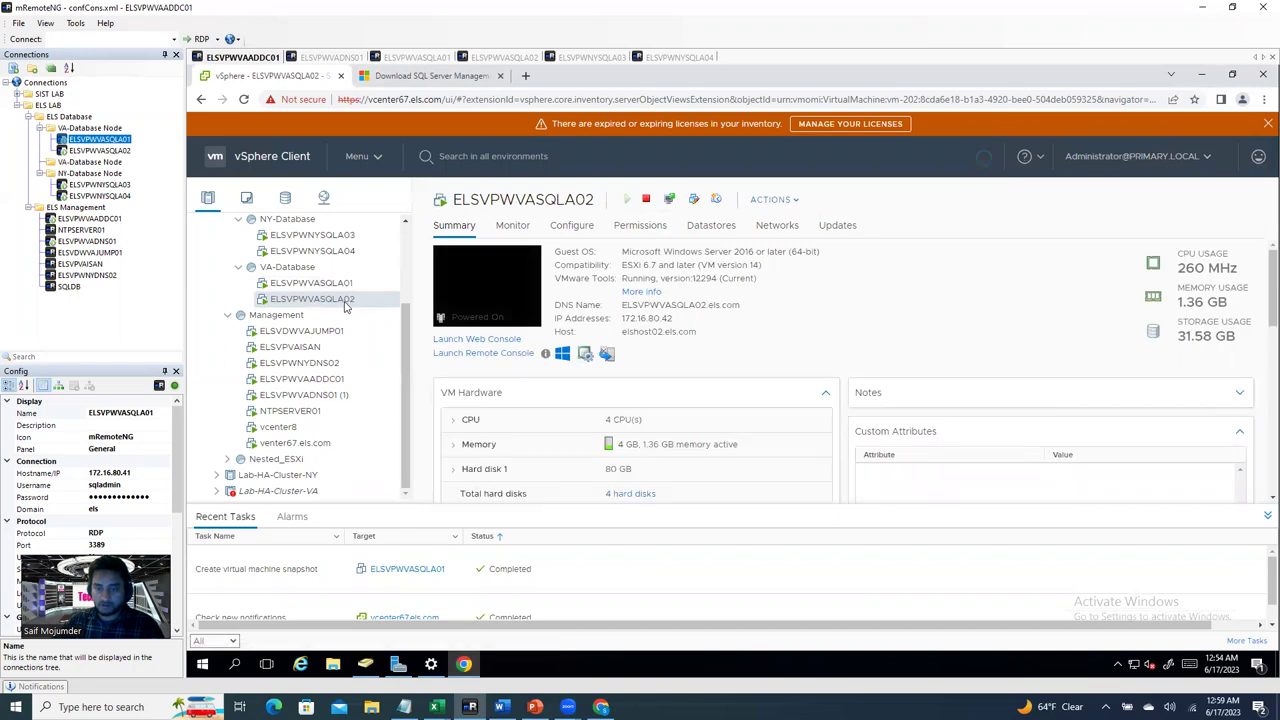
Take a memory-less snapshot of ELSVPWVASQLA02 with the pasted description
right_click(345, 307)
mouse_move(483, 229)
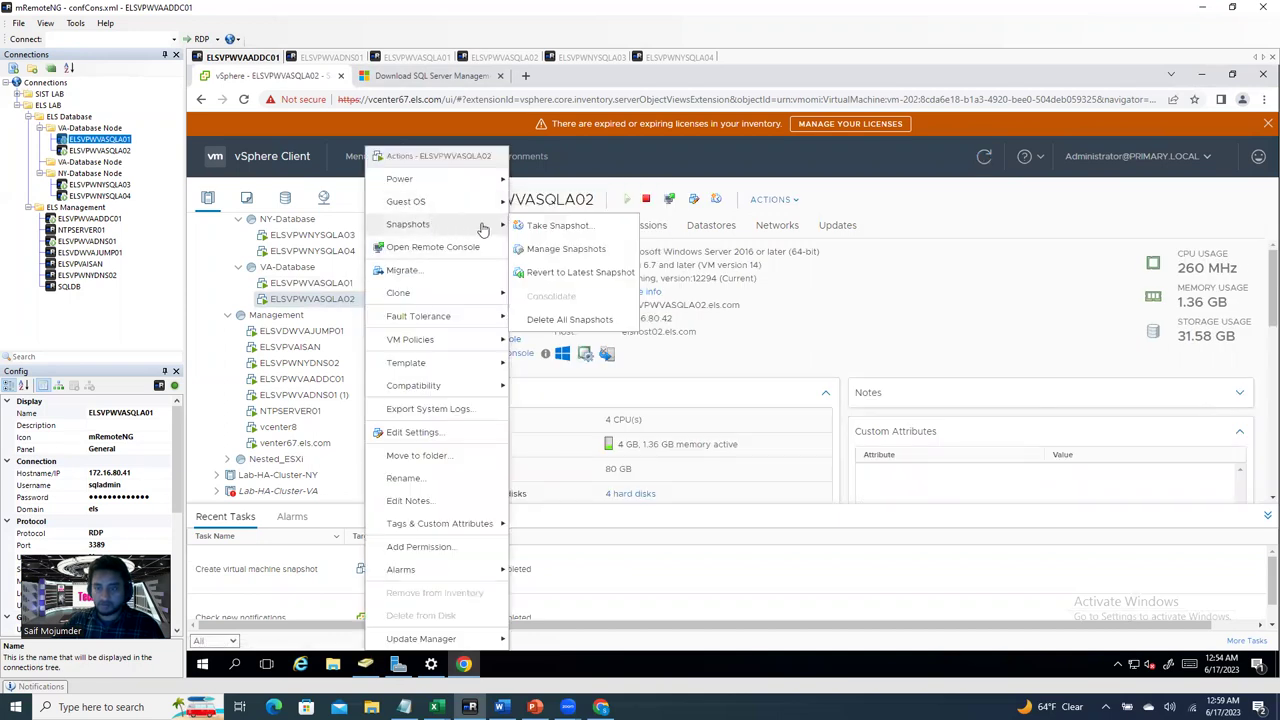
click(560, 228)
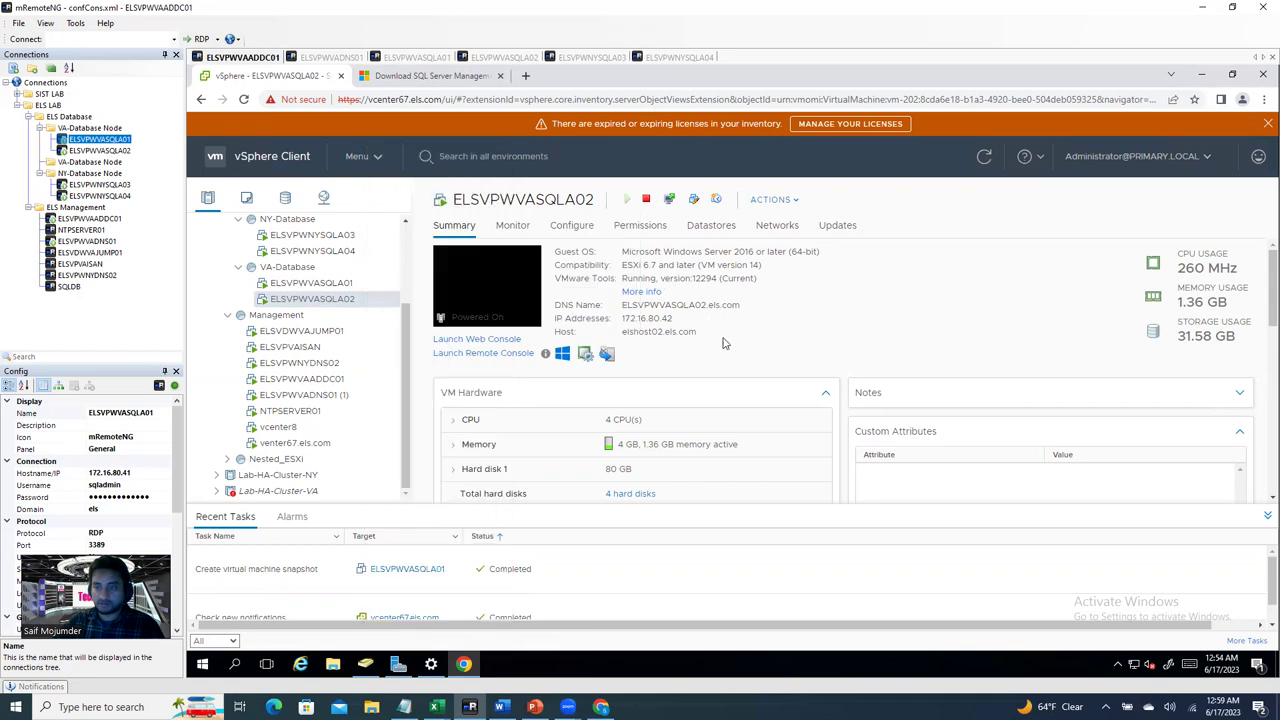
key(ctrl+v)
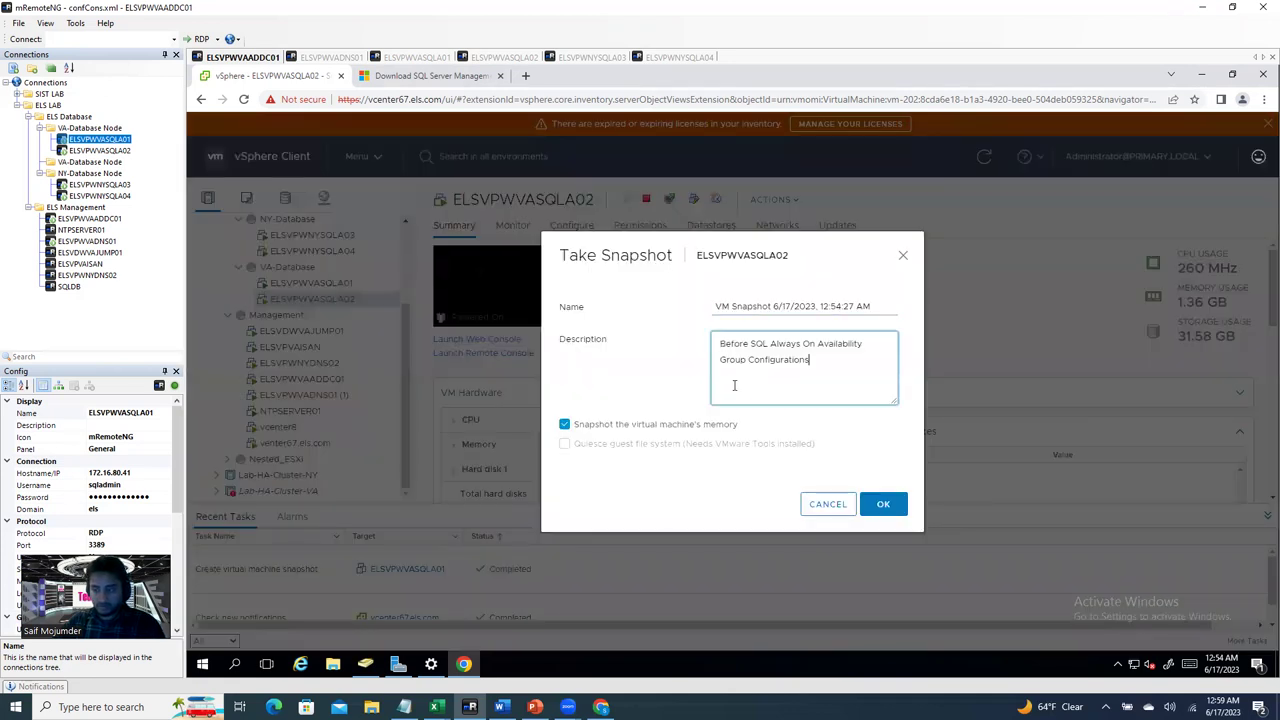
click(565, 425)
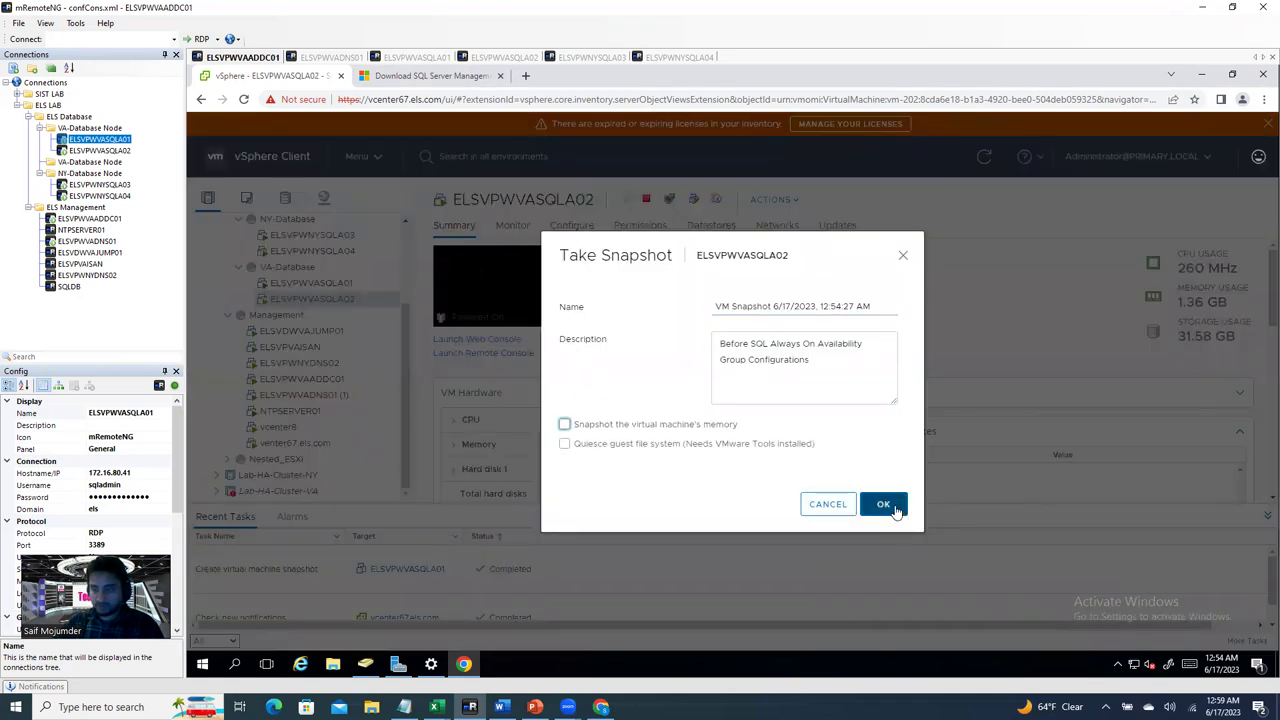
click(885, 505)
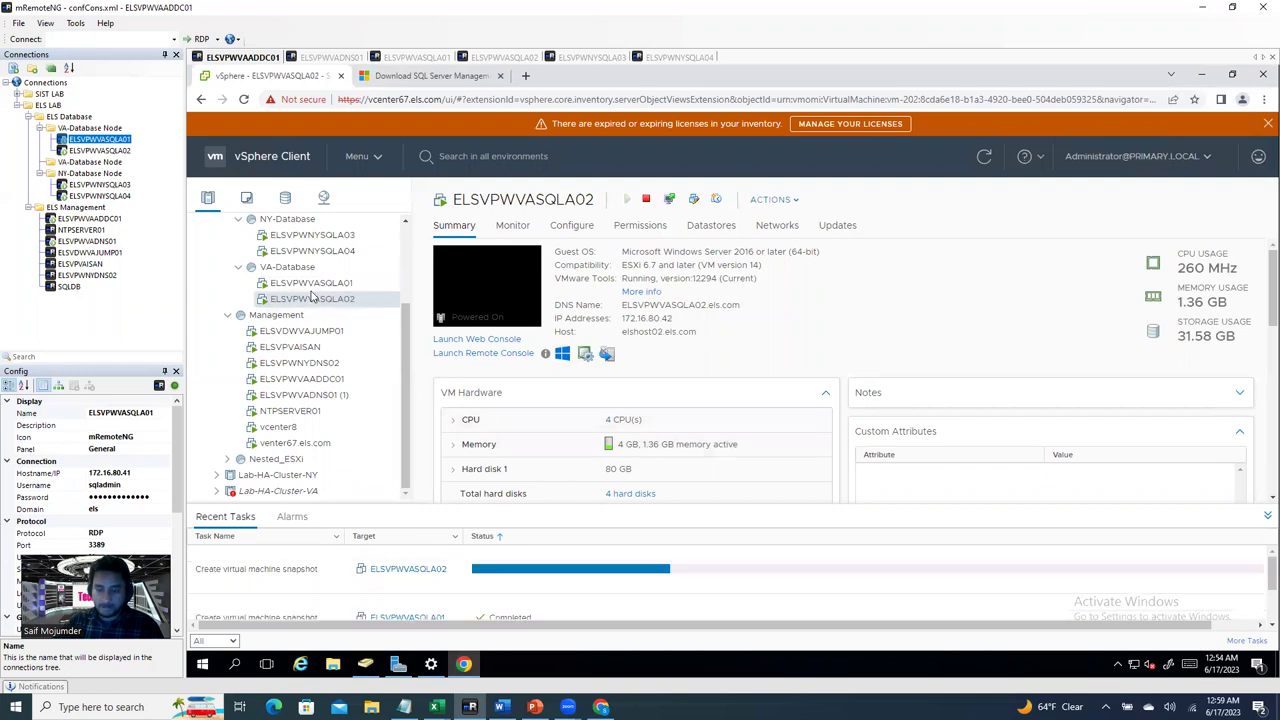
Take a memory-less snapshot of ELSVPWNYSQLA03 with the pasted description
click(350, 238)
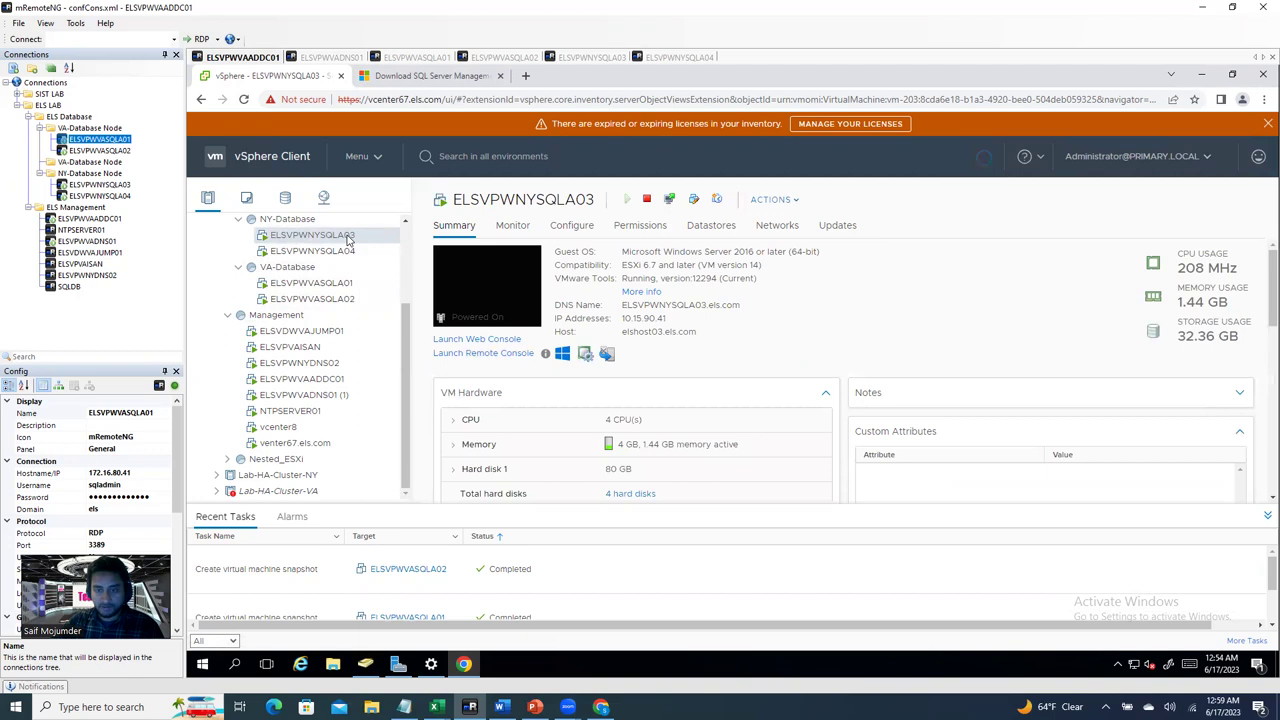
right_click(350, 238)
mouse_move(418, 186)
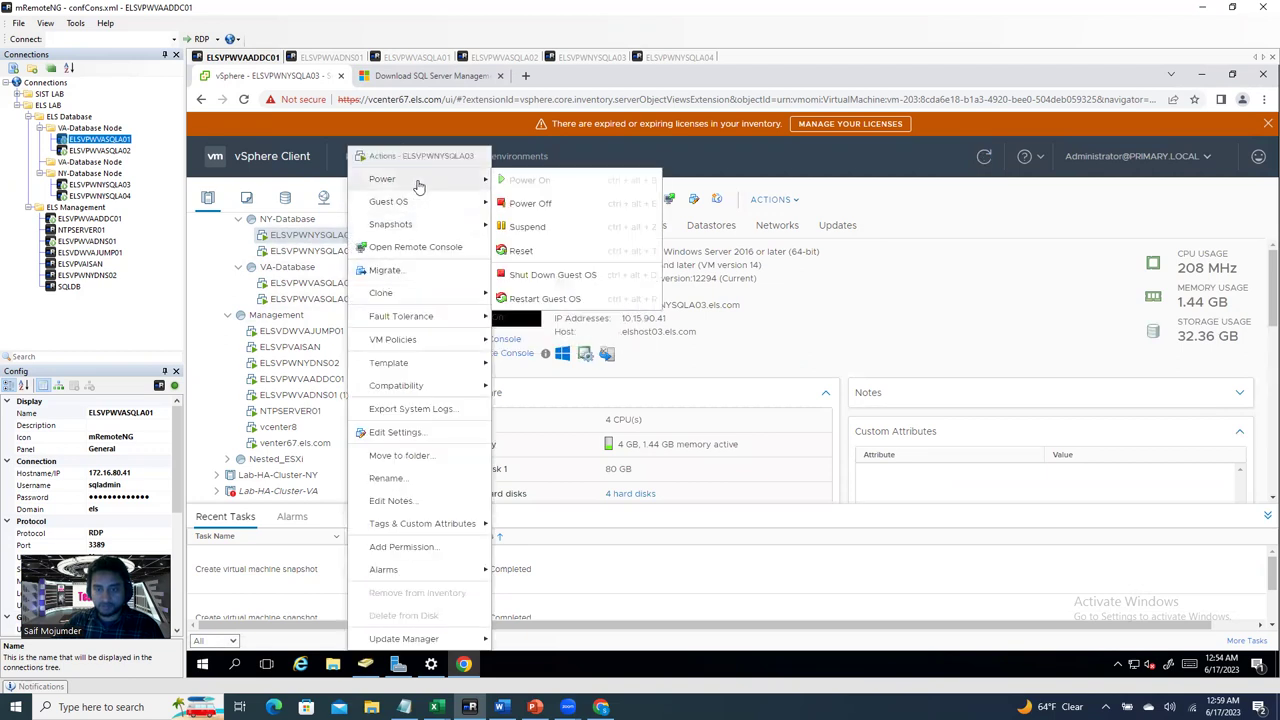
mouse_move(408, 226)
click(530, 226)
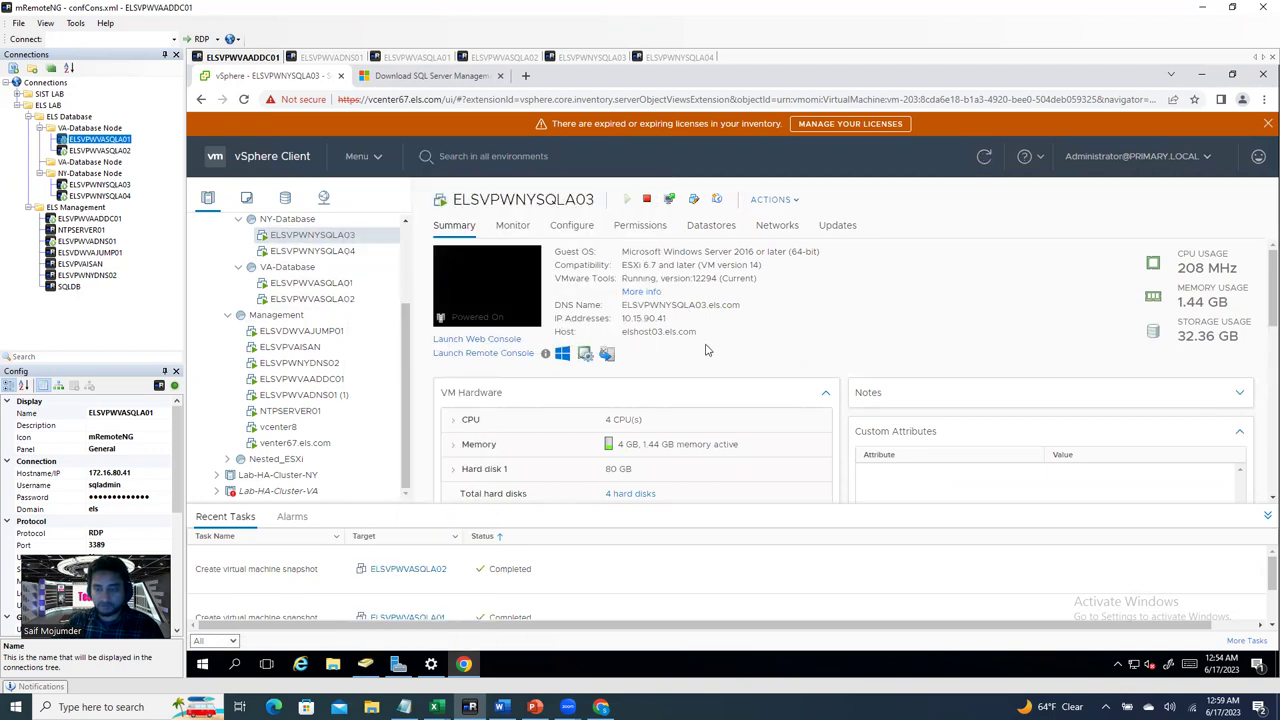
click(565, 425)
click(752, 357)
key(ctrl+v)
click(884, 504)
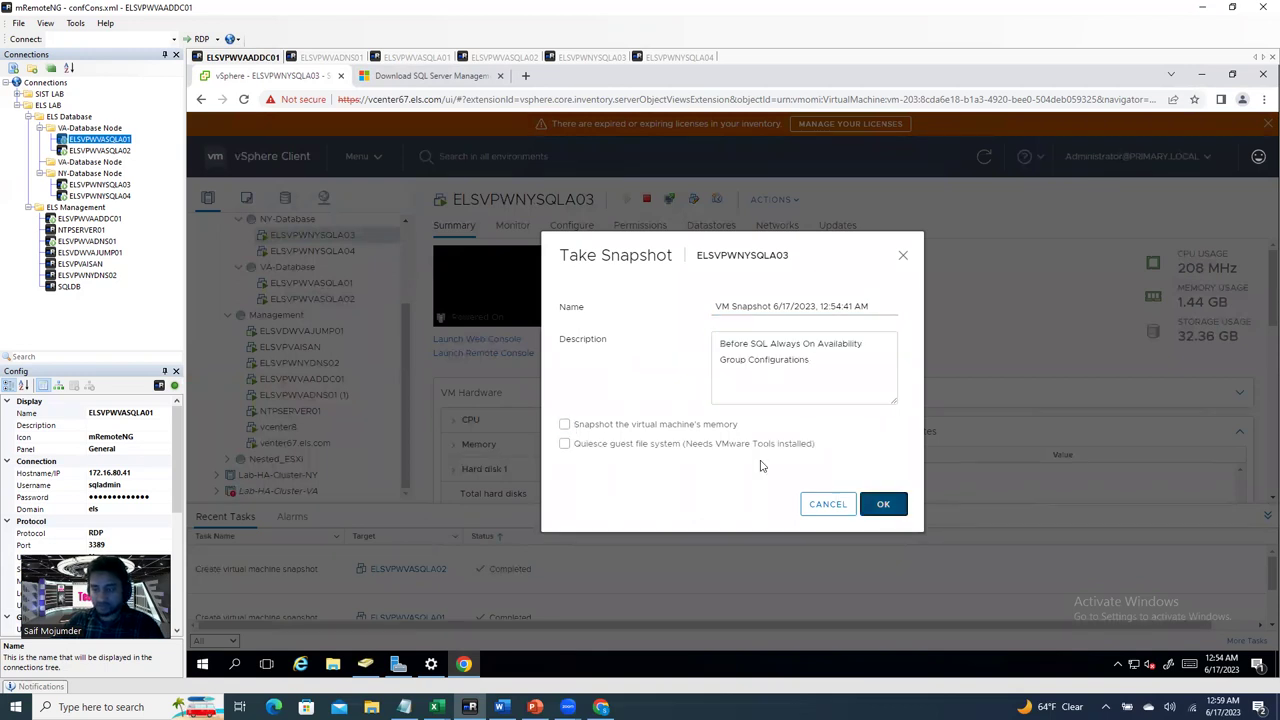
Take a memory-less snapshot of ELSVPWNYSQLA04 with the pasted description
click(331, 253)
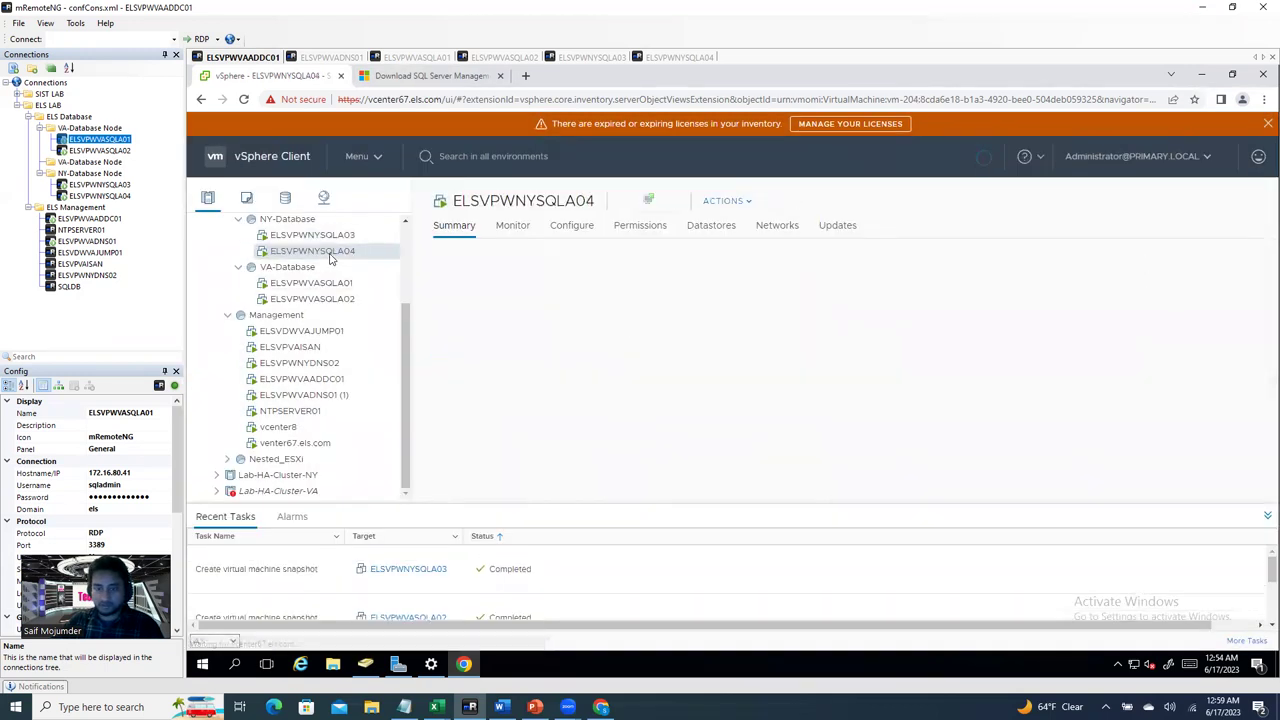
right_click(331, 253)
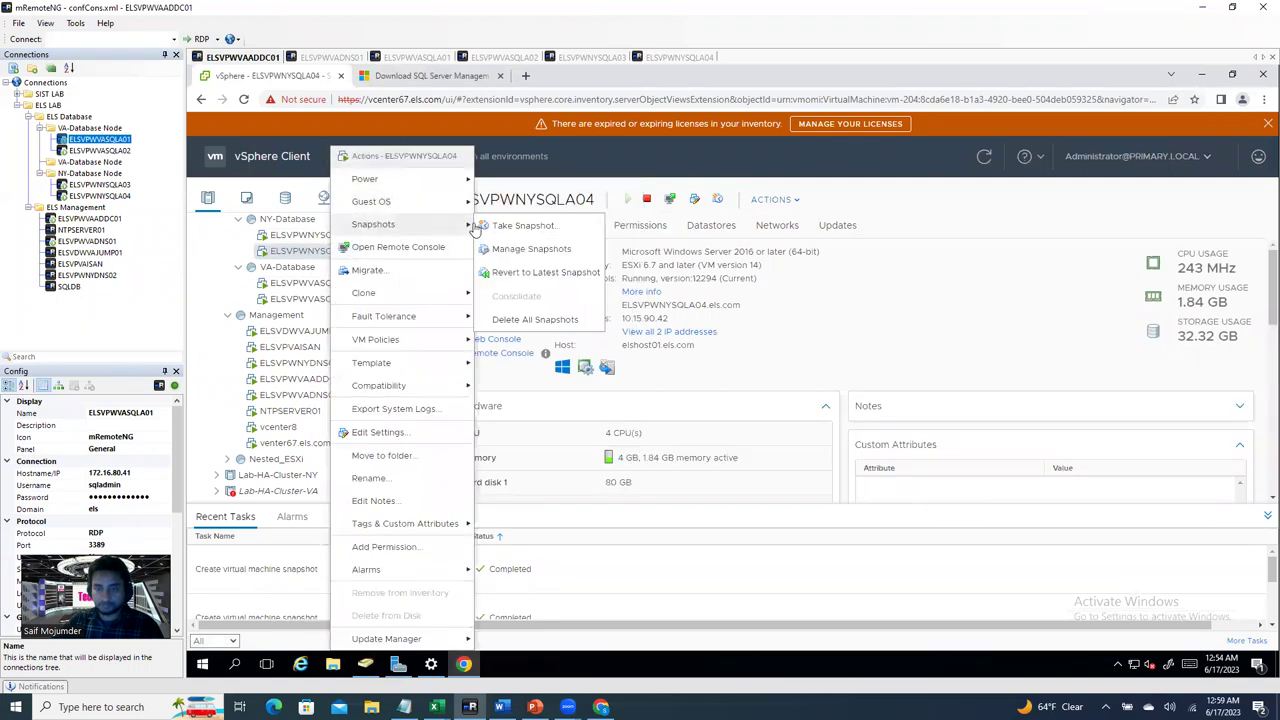
click(754, 361)
click(791, 357)
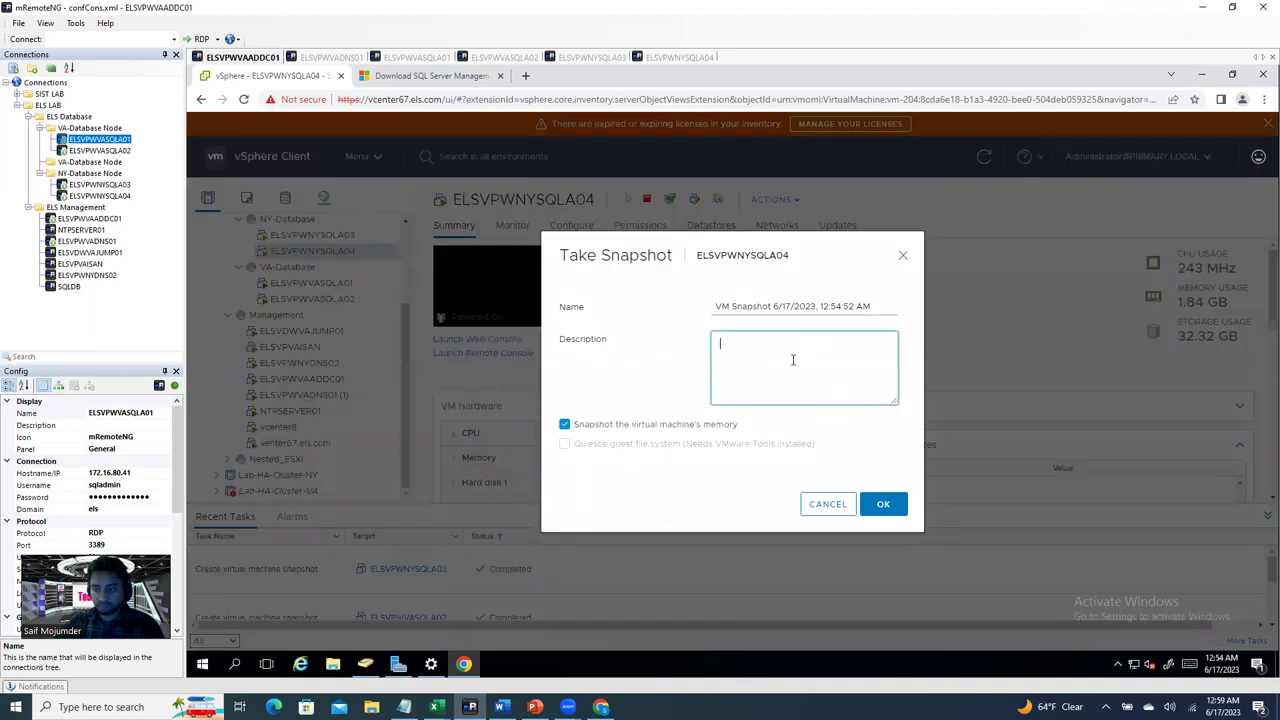
text(Before SQL Always On Availability Group Configurations)
click(564, 424)
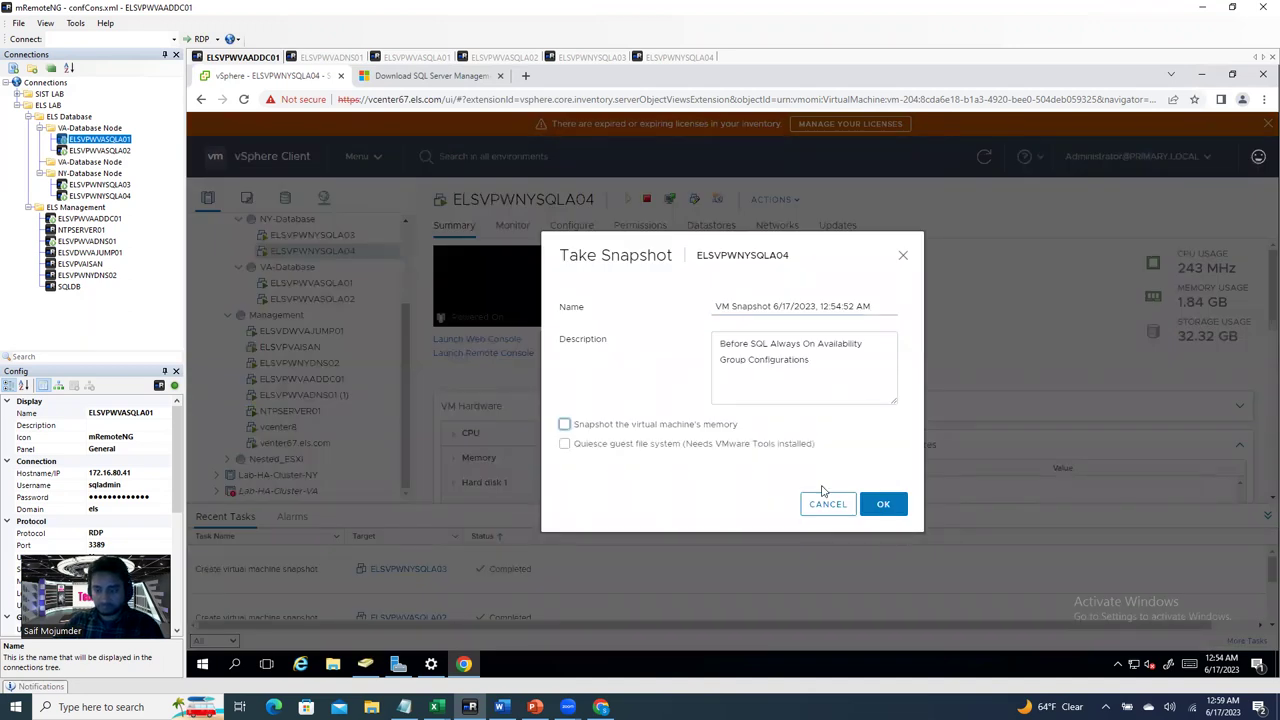
click(883, 504)
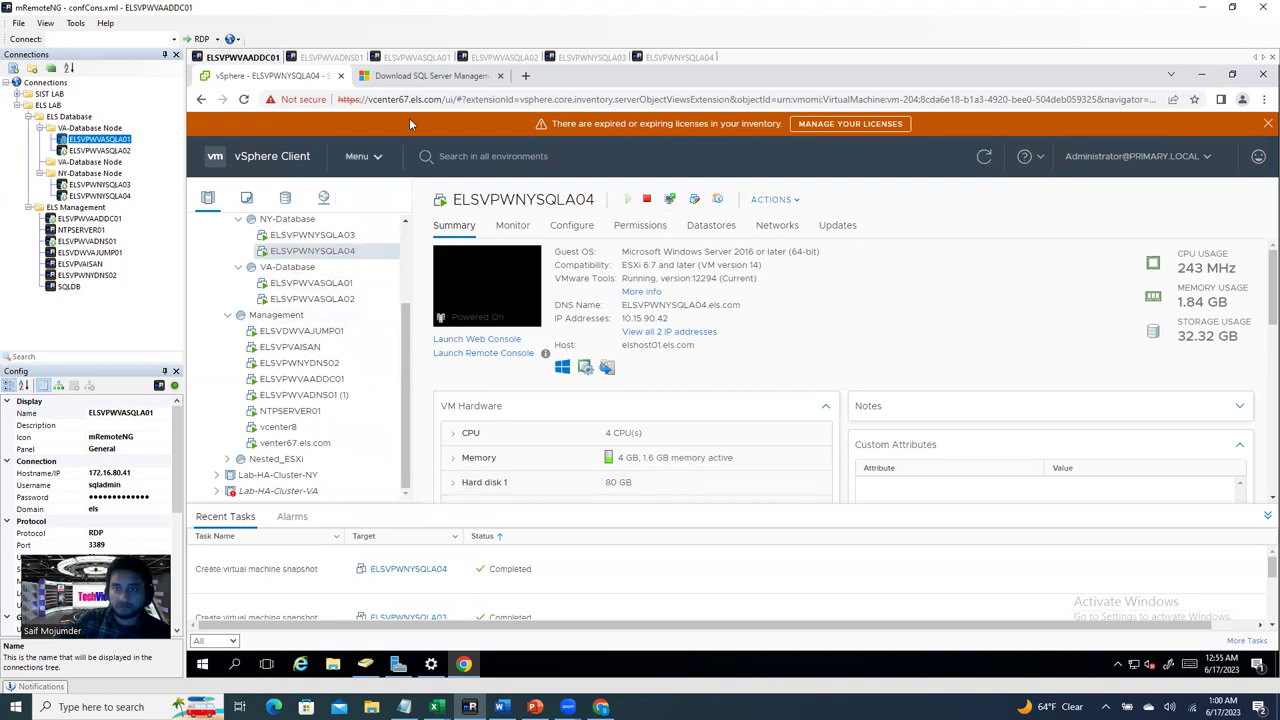
Launch SQL Server 2019 Configuration Manager as administrator on ELSVPWVASQLA01
click(425, 60)
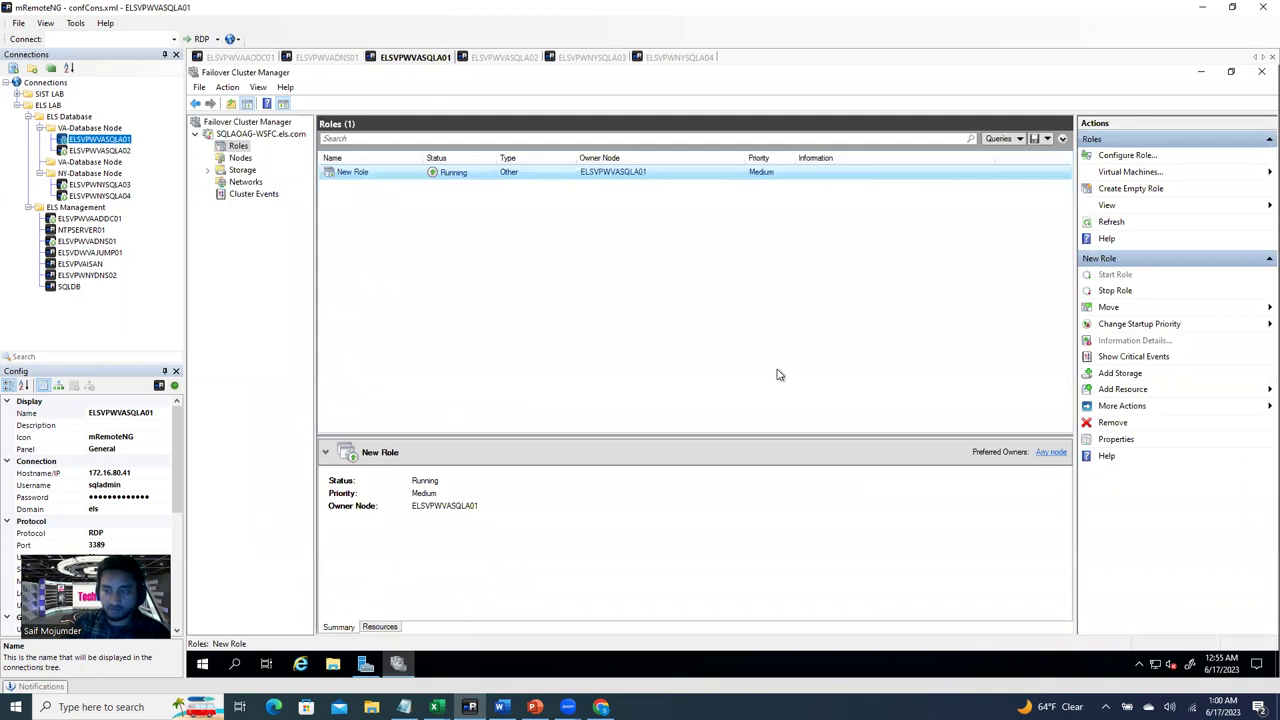
click(1201, 71)
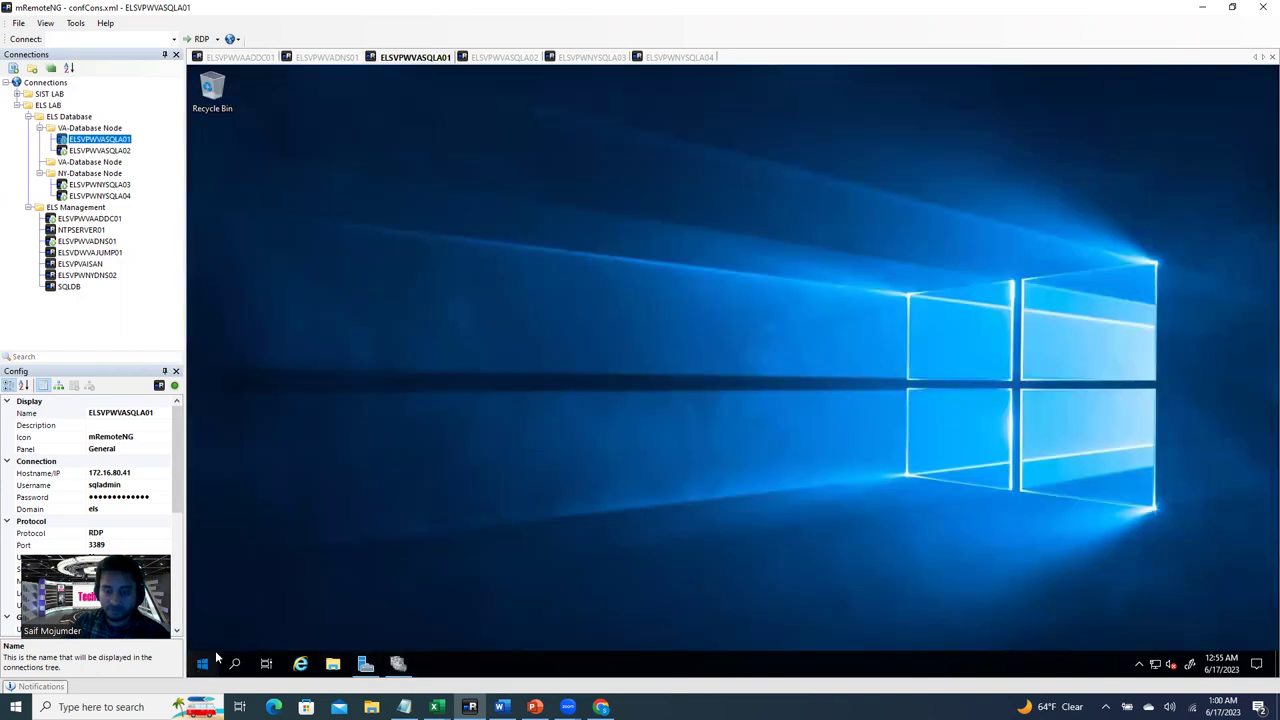
click(203, 663)
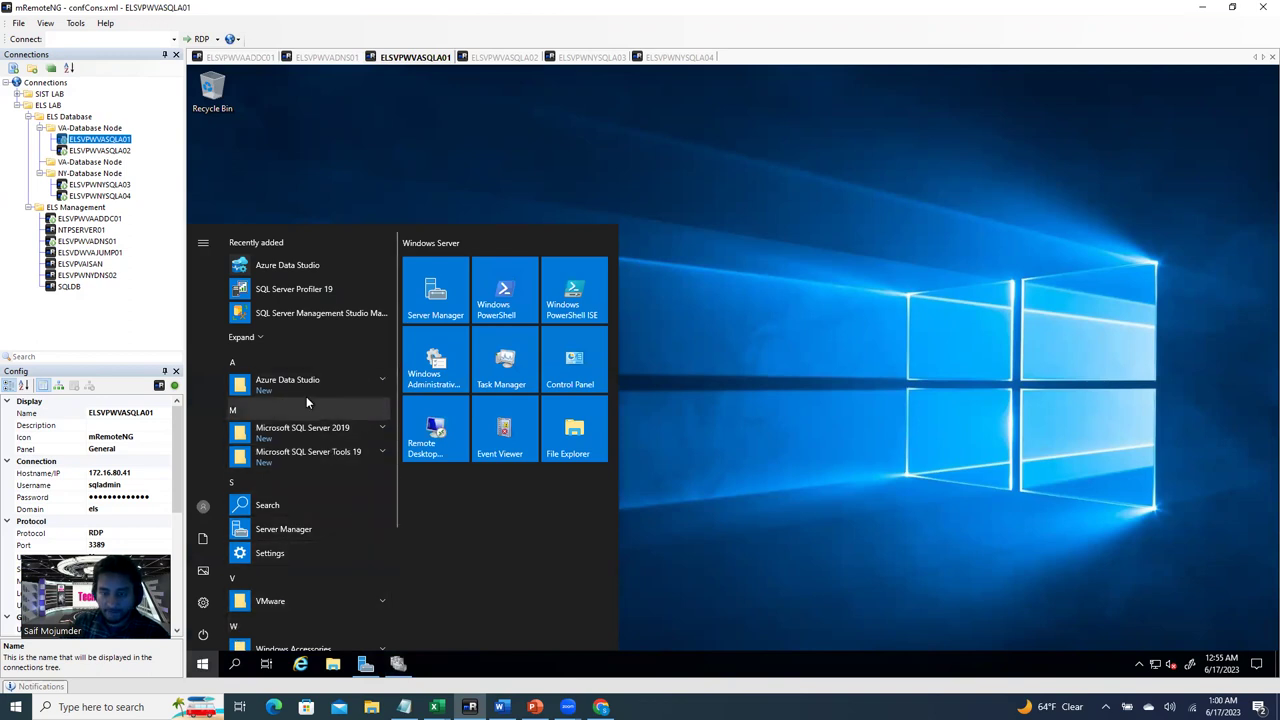
click(310, 434)
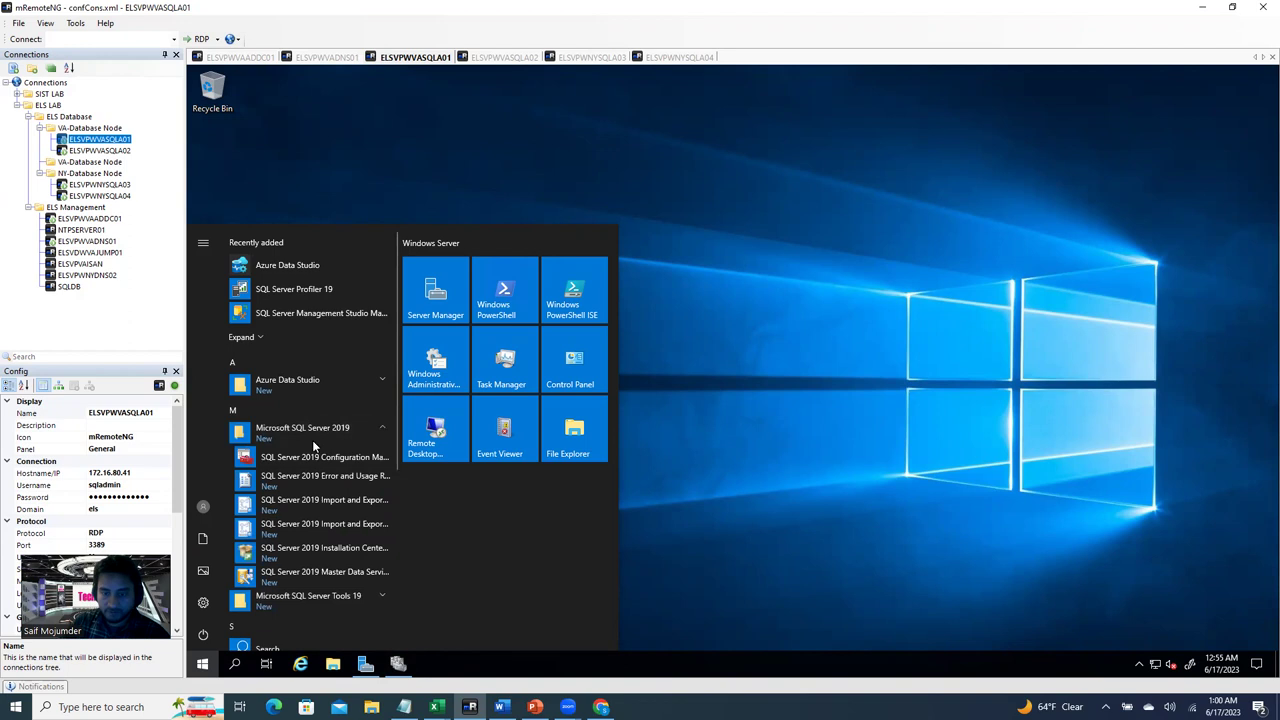
click(342, 461)
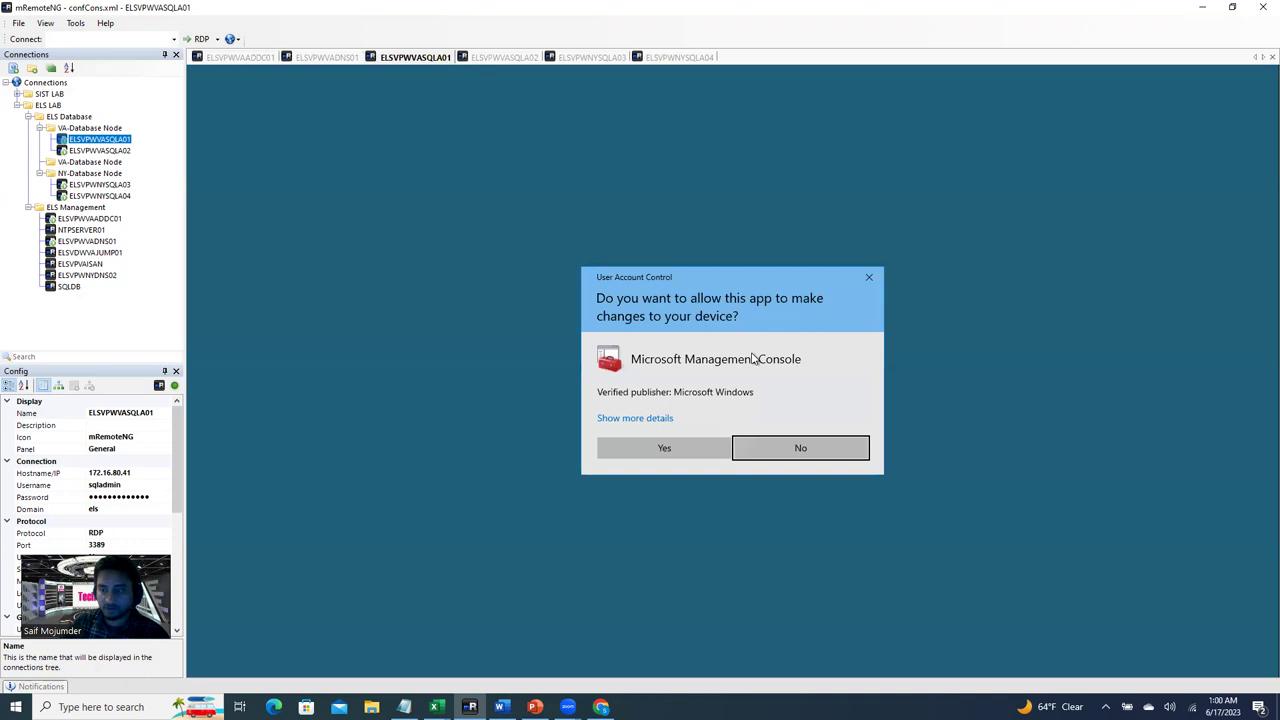
click(664, 448)
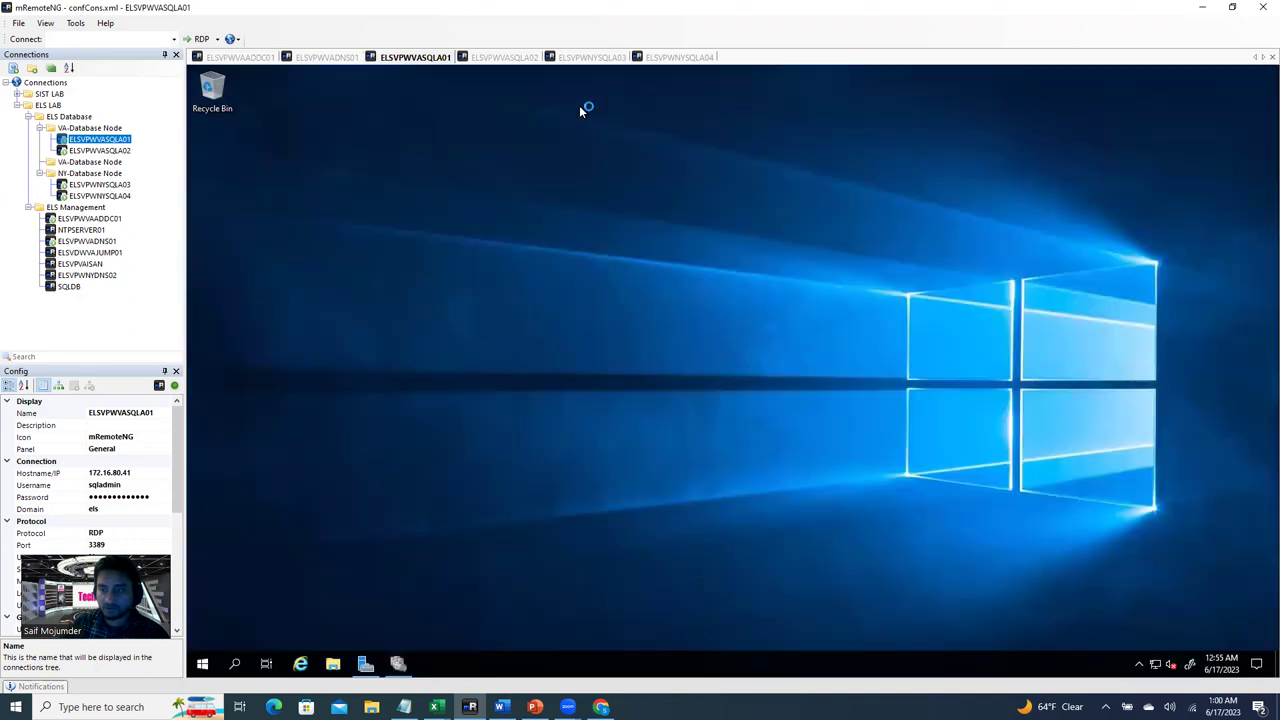
Launch SQL Server 2019 Configuration Manager on the next node and on ELSVPWNYSQLA03
click(202, 664)
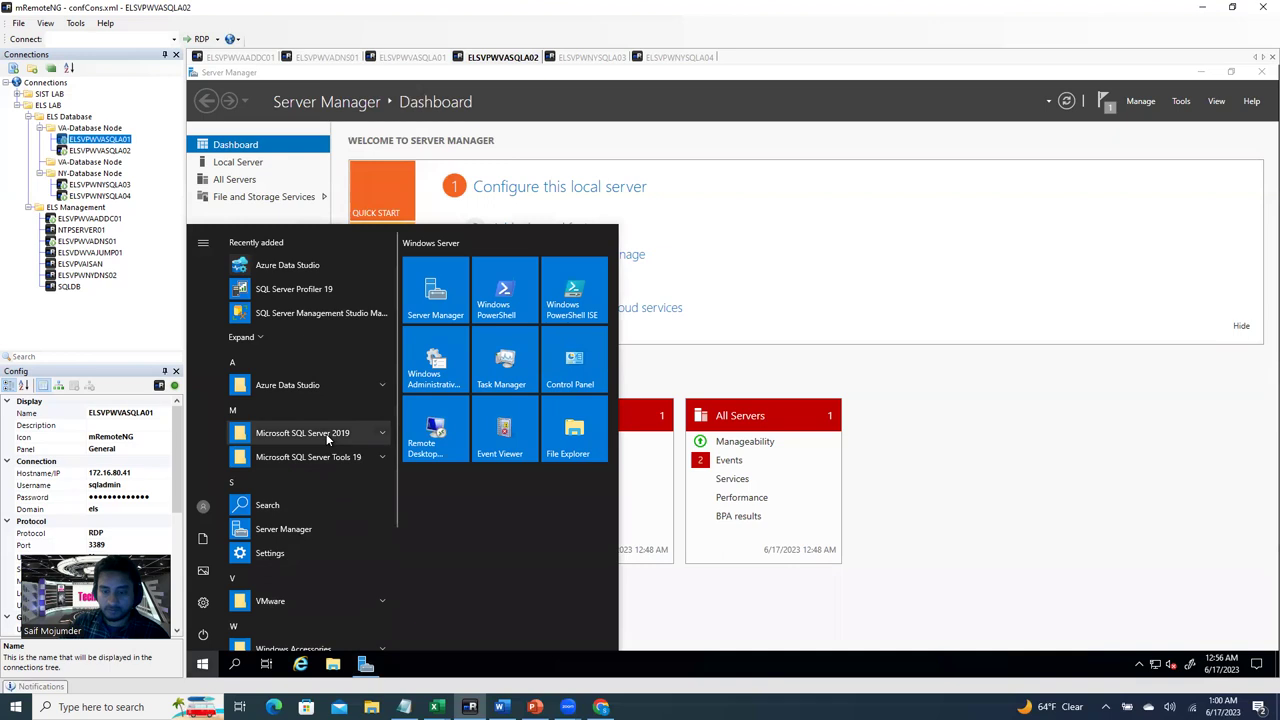
click(290, 434)
click(603, 70)
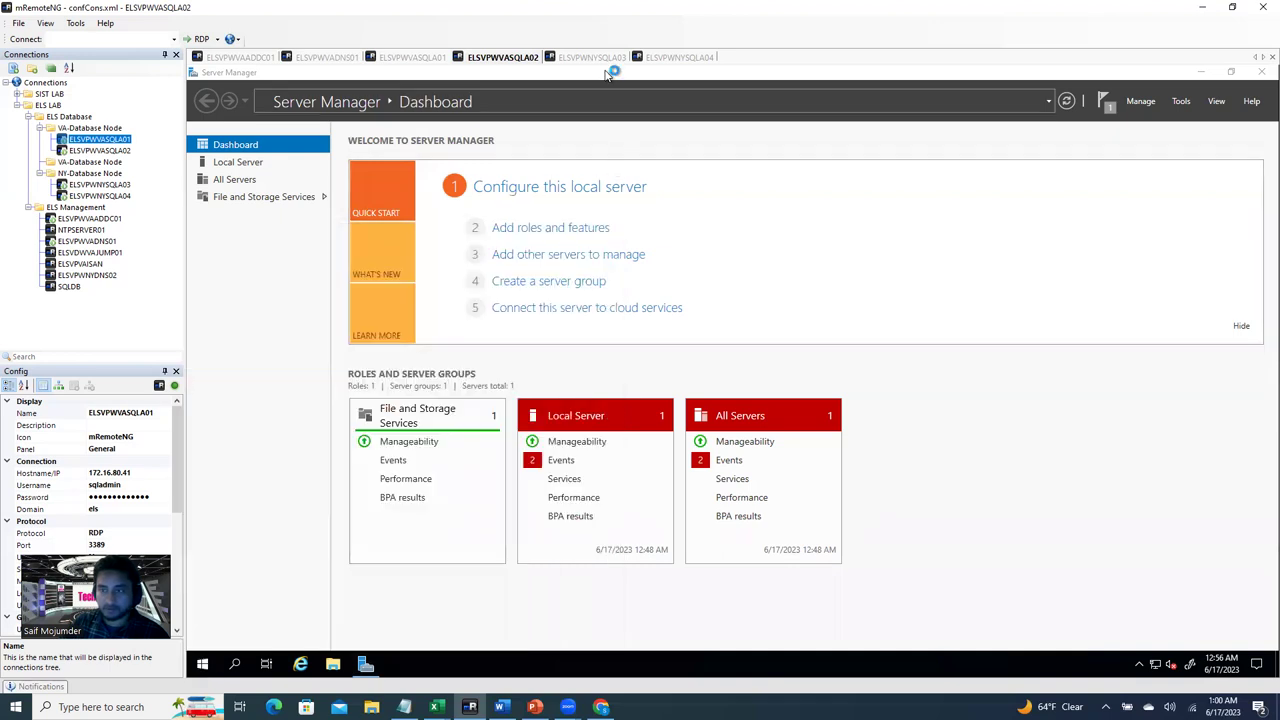
click(612, 58)
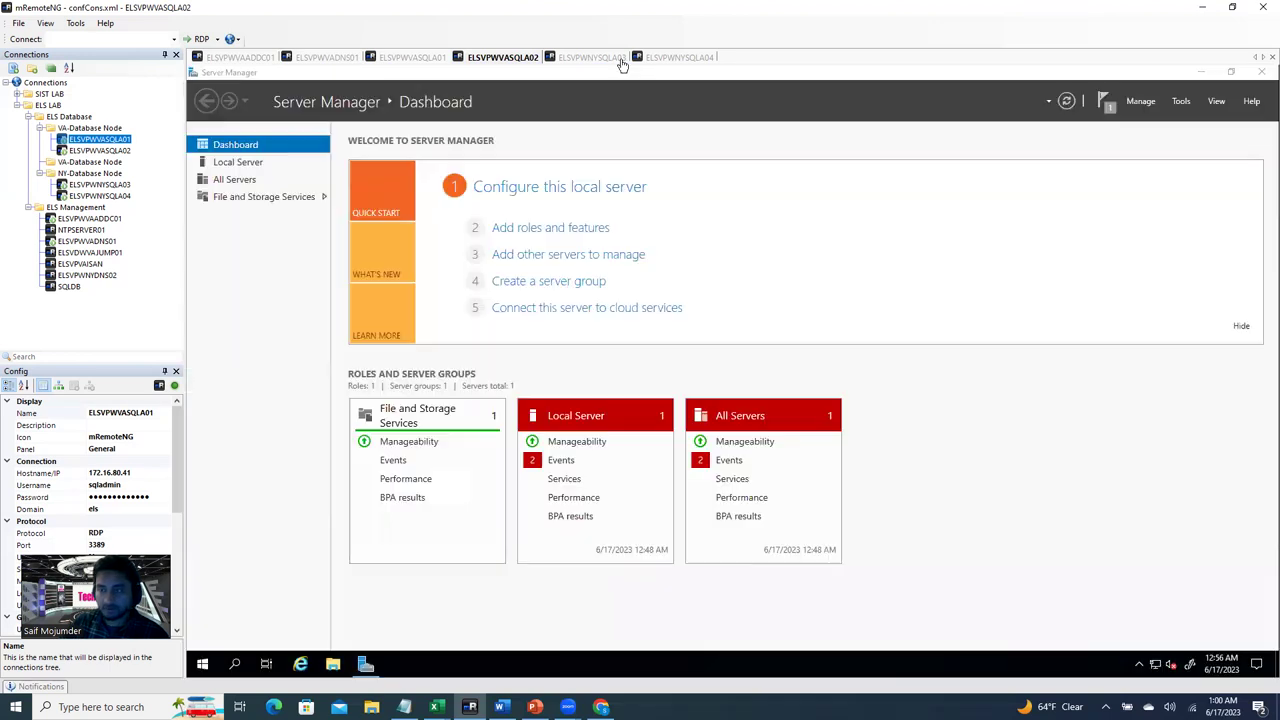
click(203, 664)
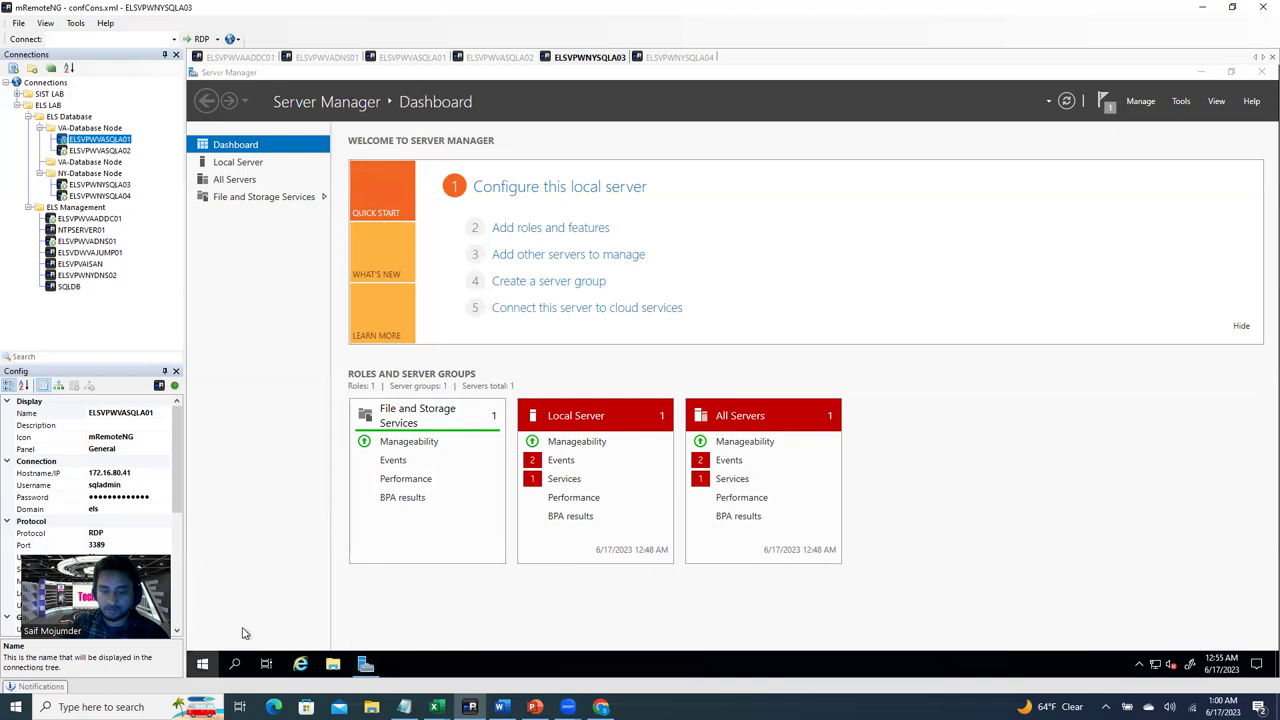
click(308, 432)
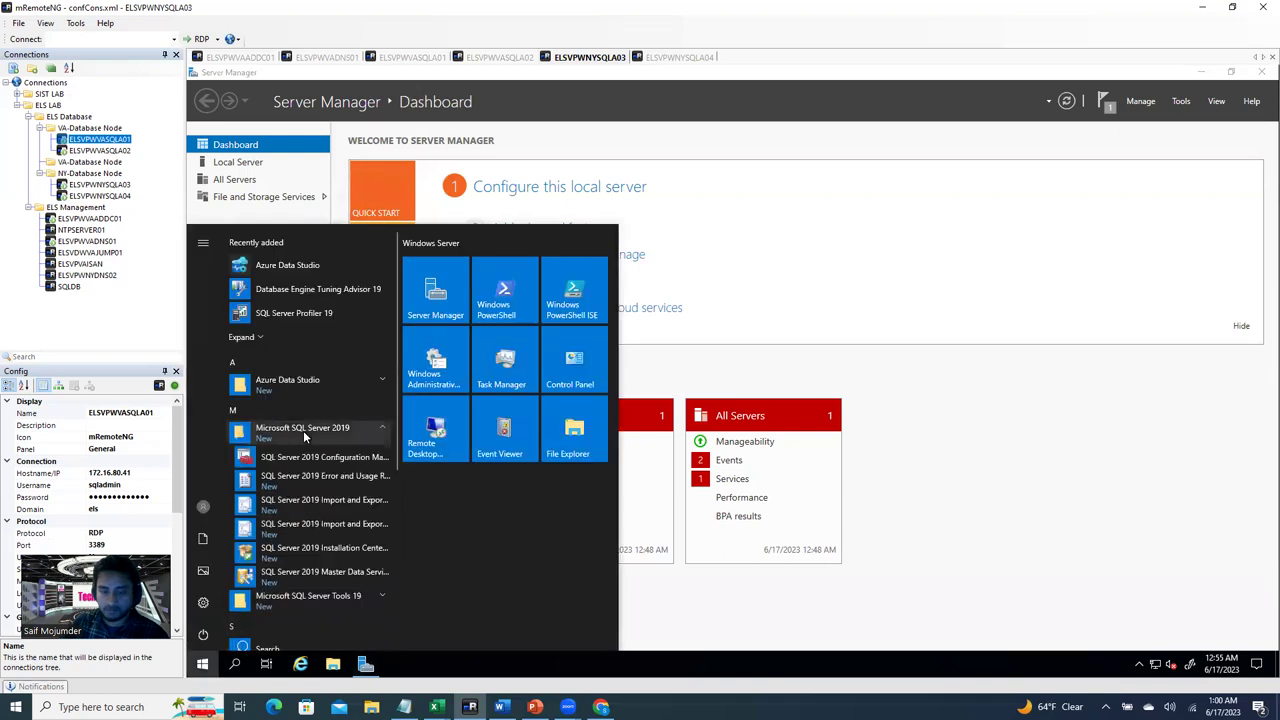
click(567, 295)
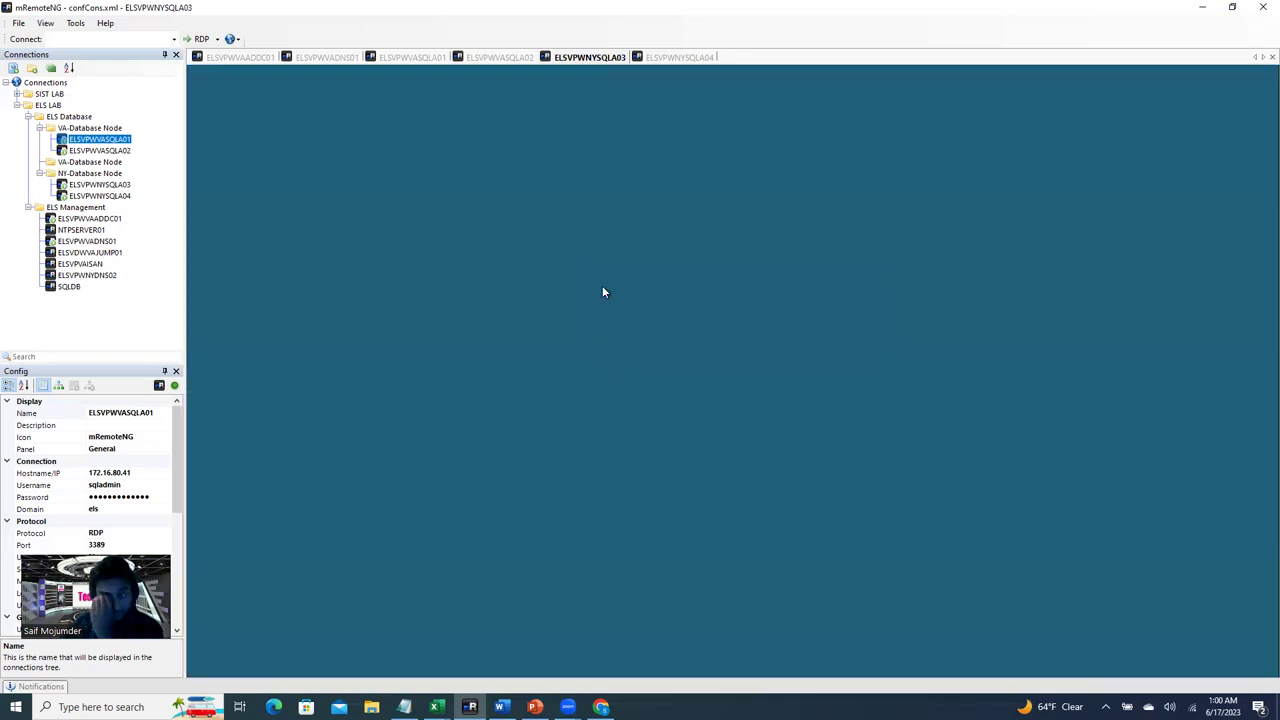
click(648, 452)
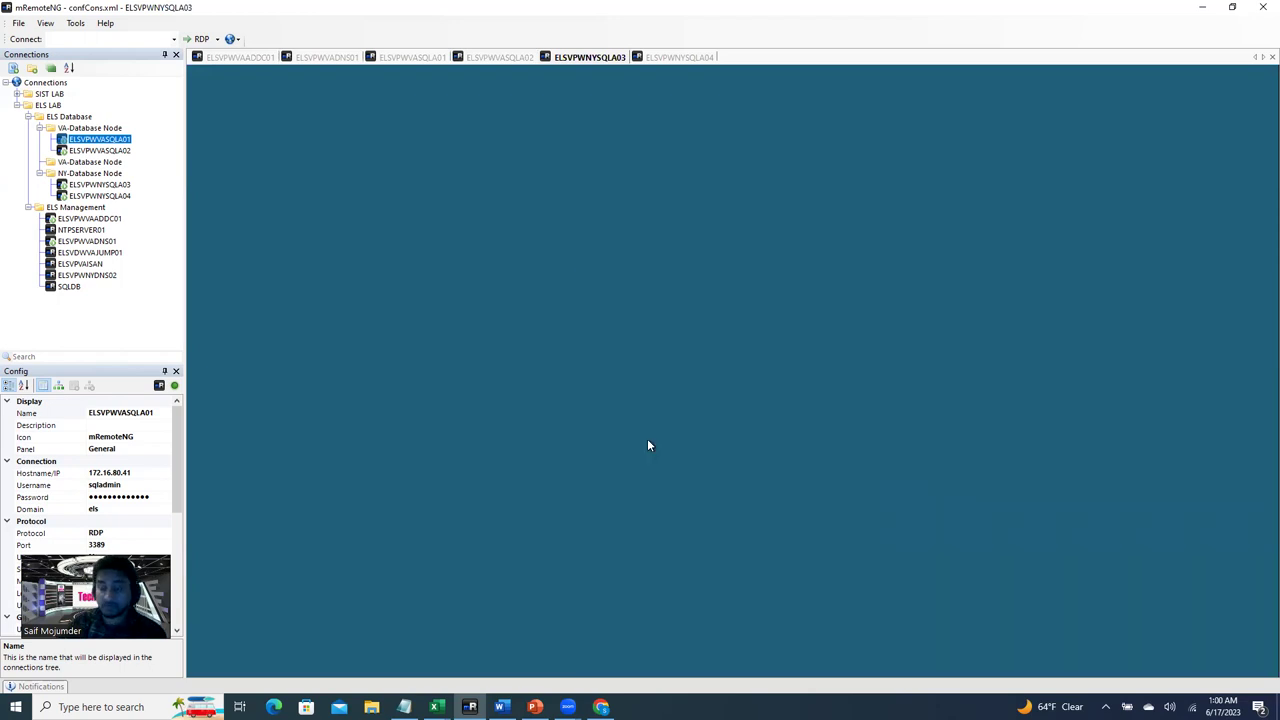
Launch SQL Server 2019 Configuration Manager on ELSVPWNYSQLA04, then return to ELSVPWVASQLA01
click(680, 62)
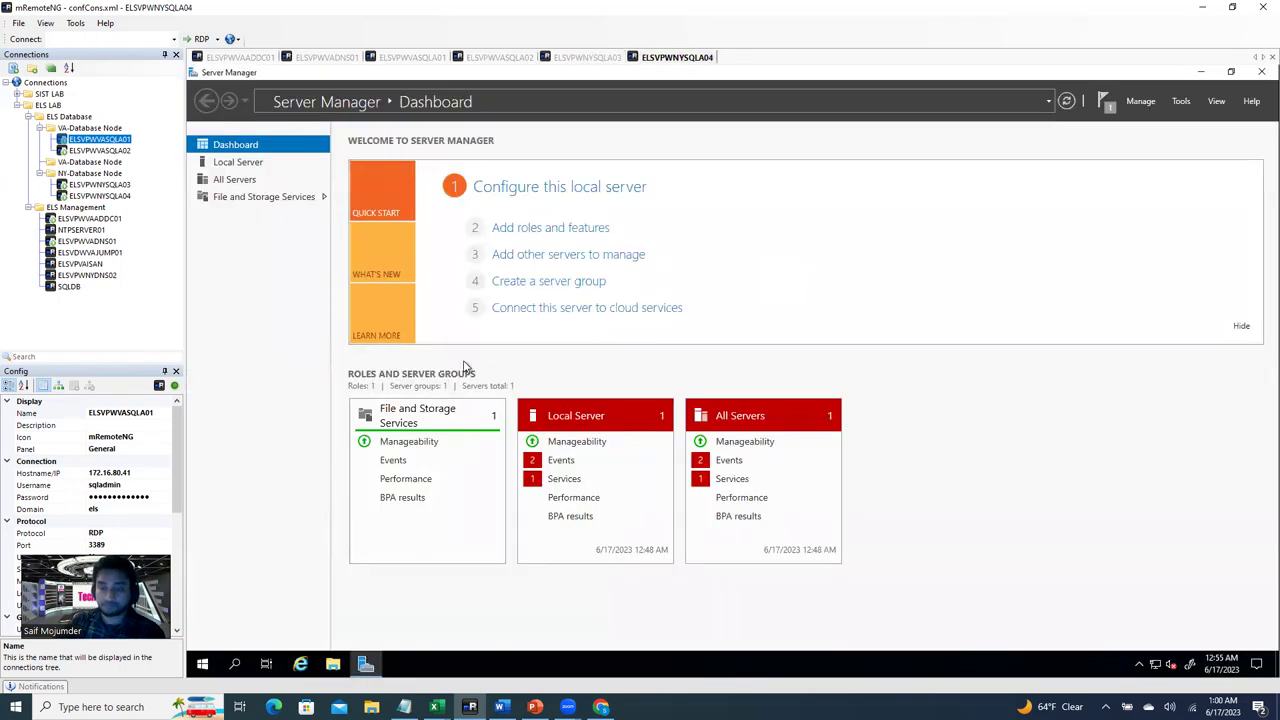
click(202, 665)
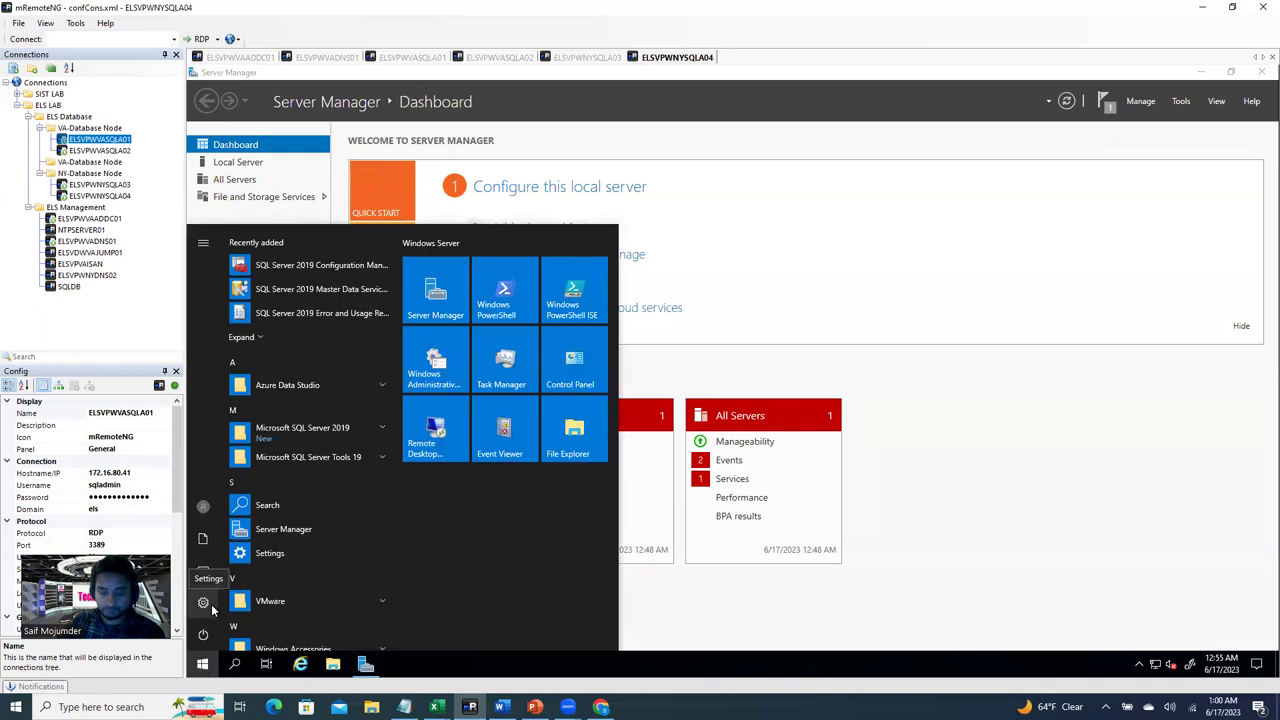
click(323, 432)
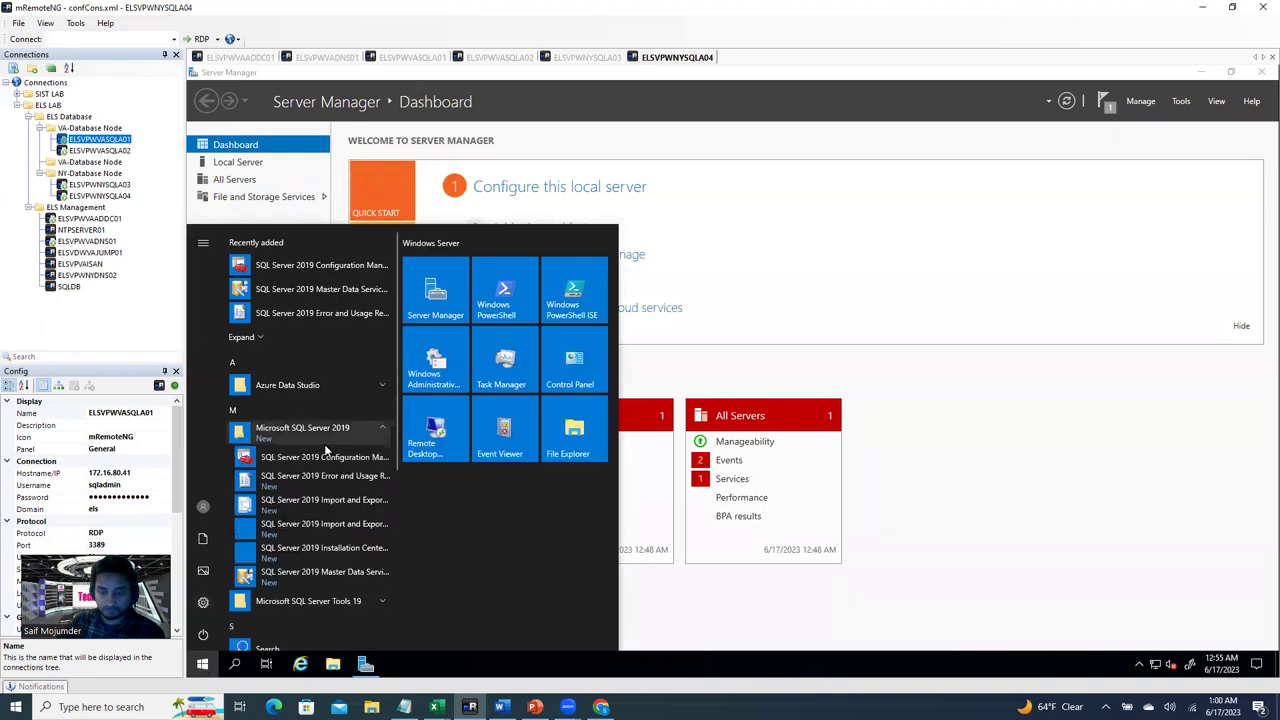
click(310, 456)
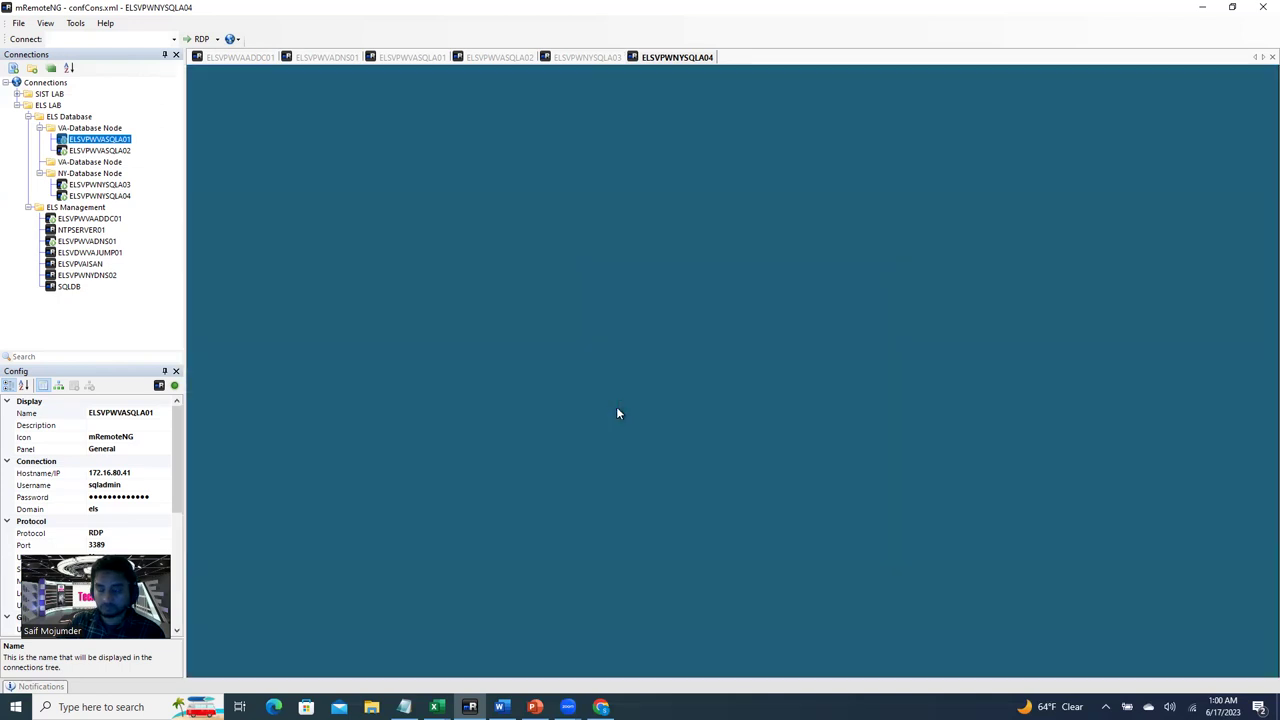
click(661, 451)
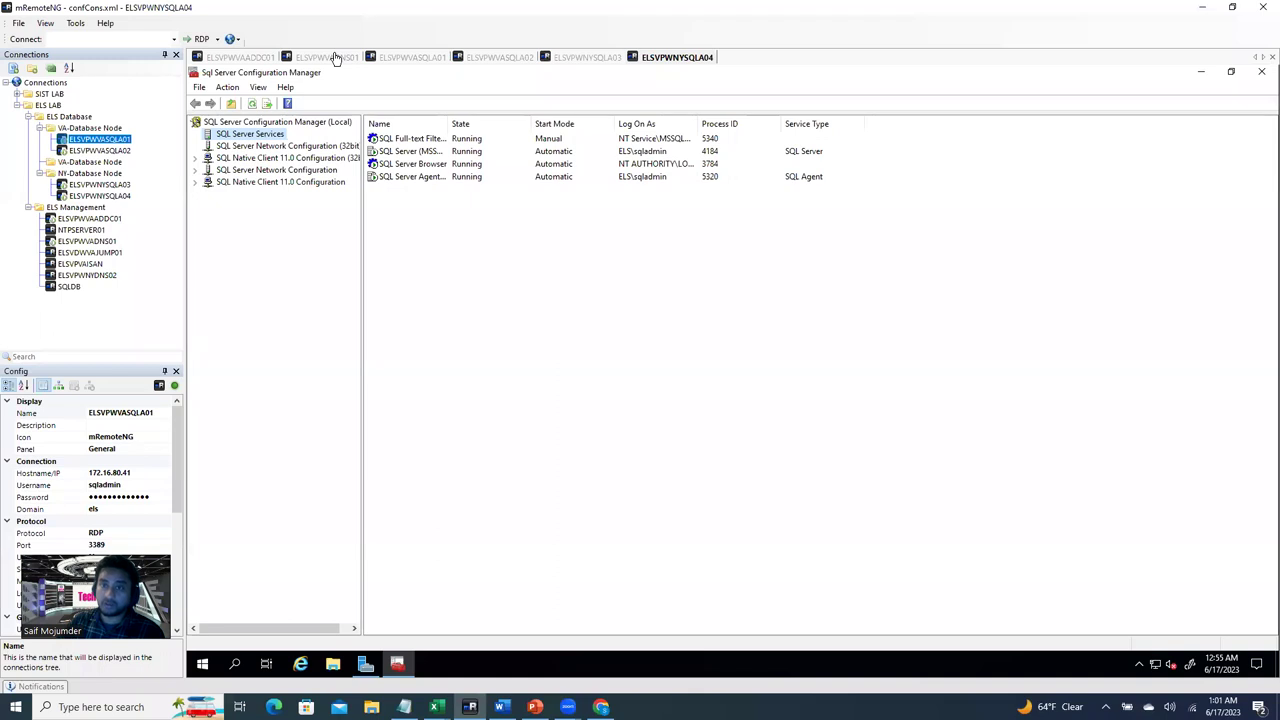
click(411, 58)
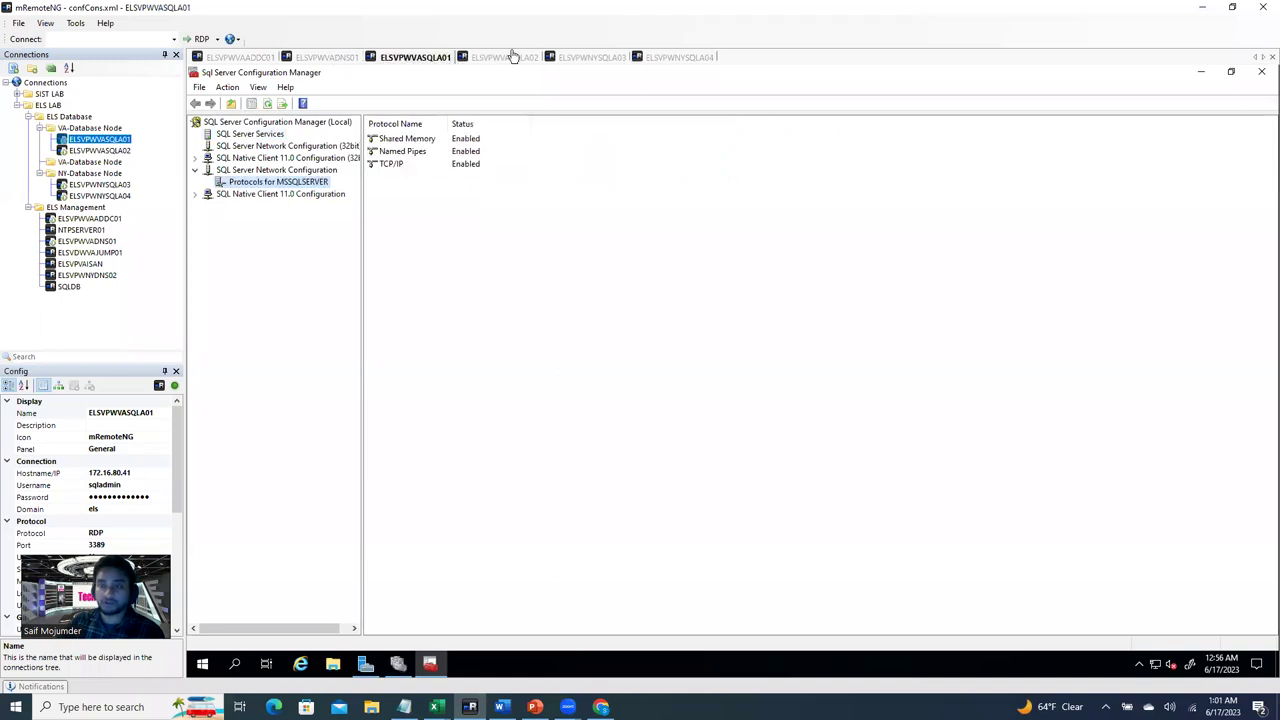
Review the cluster nodes and ELSVPWVASQLA01's actions, cancelling the Add Node wizard
click(398, 664)
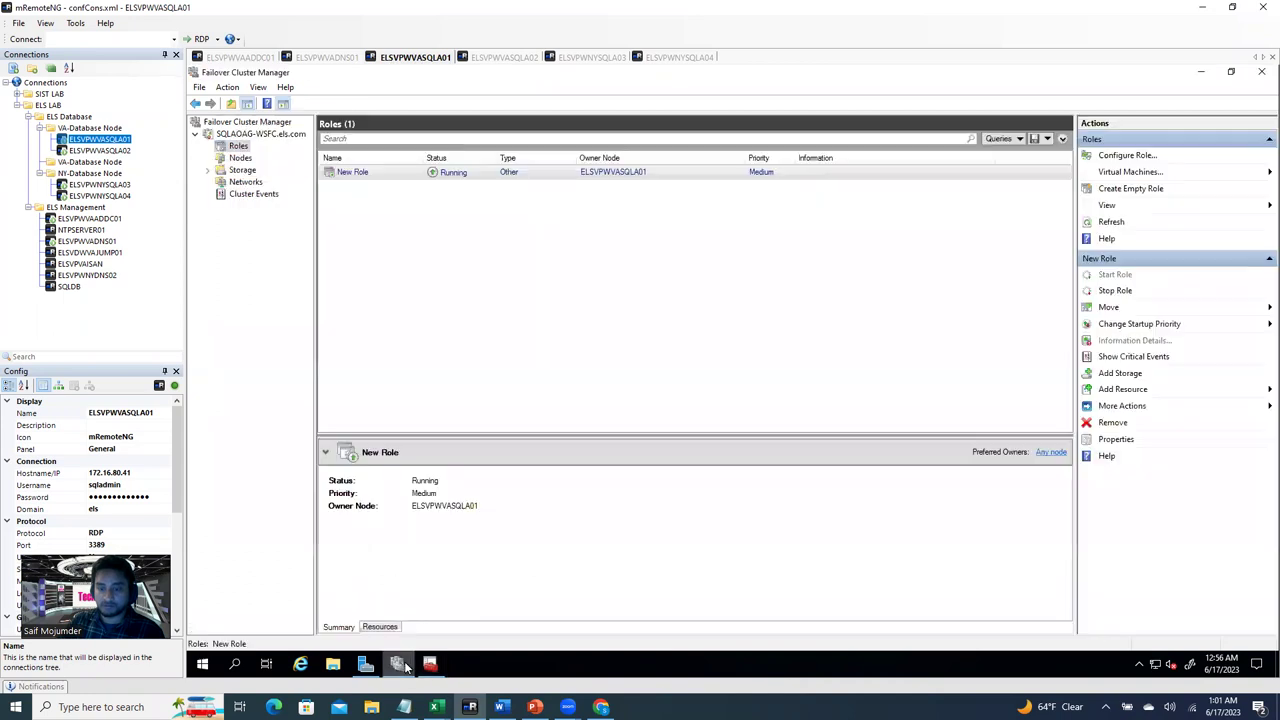
click(240, 158)
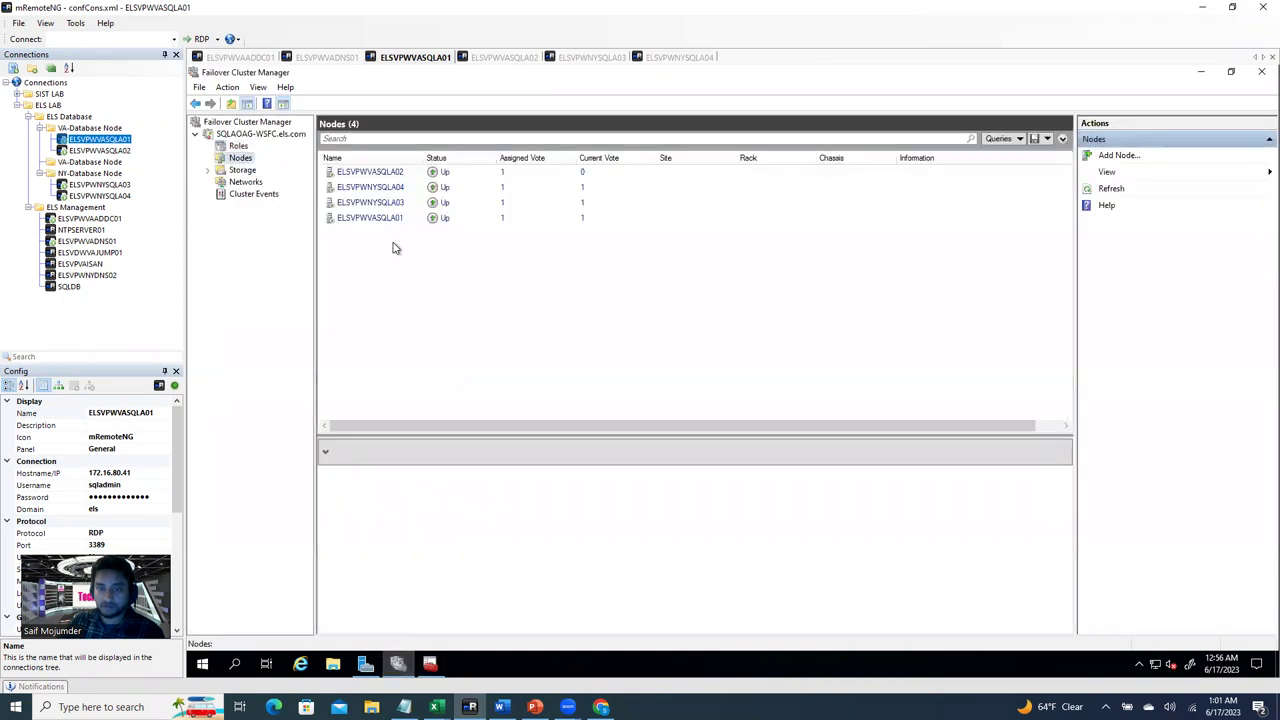
click(372, 218)
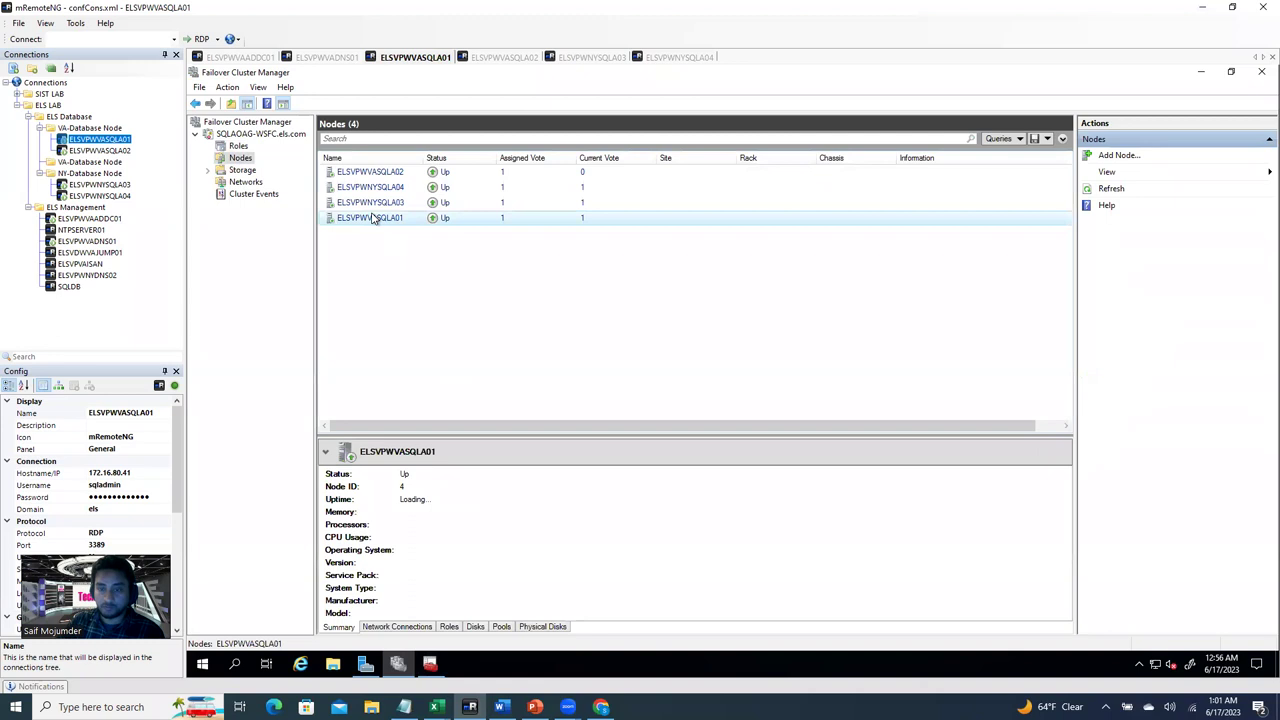
right_click(372, 218)
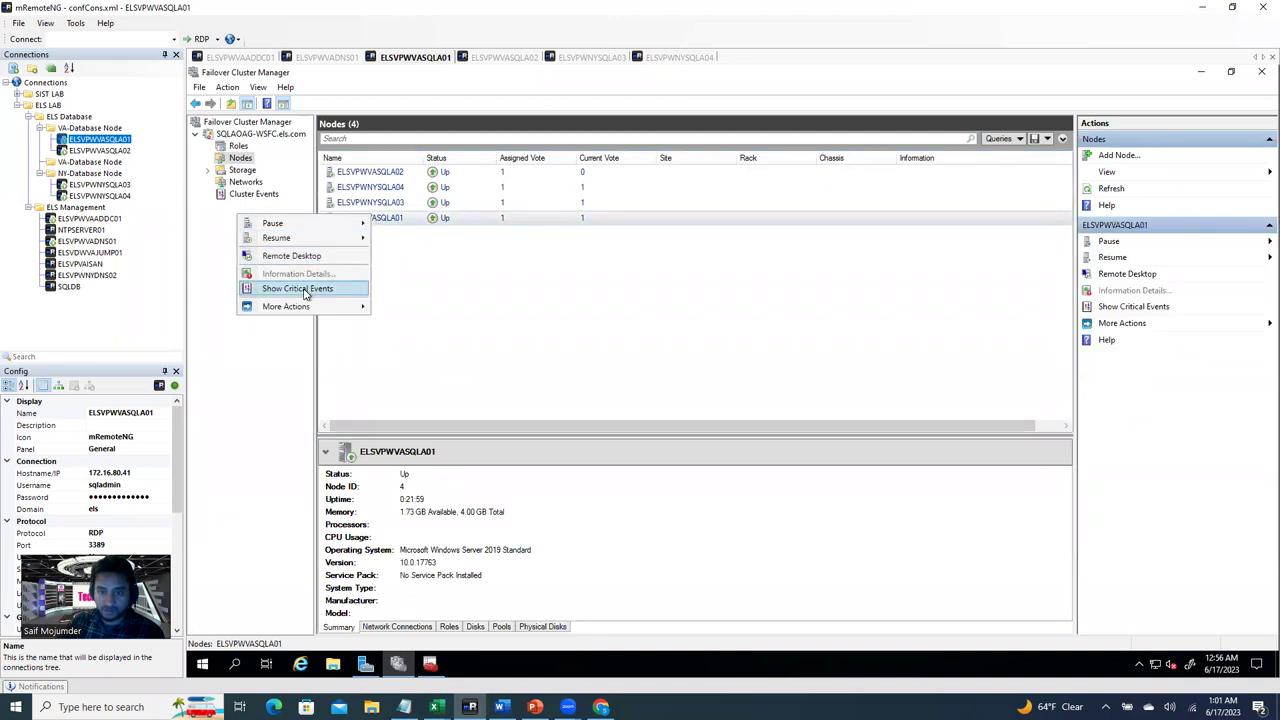
mouse_move(310, 312)
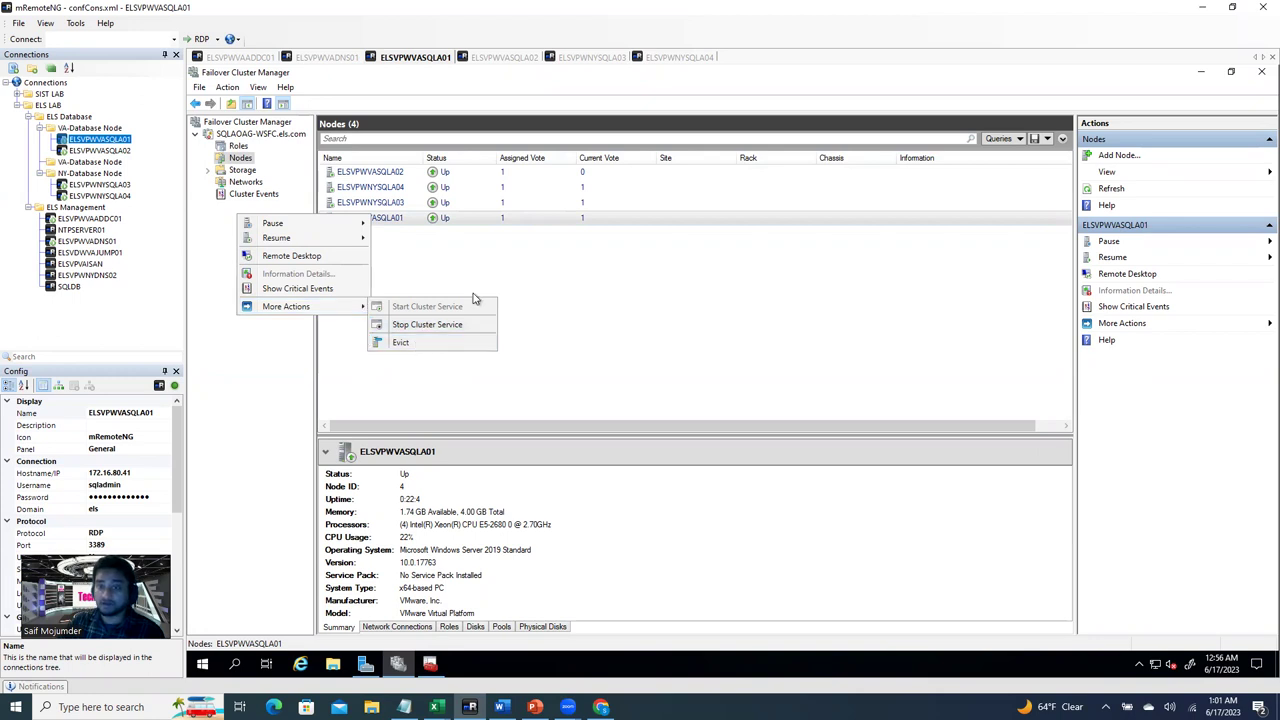
key(Escape)
key(Escape)
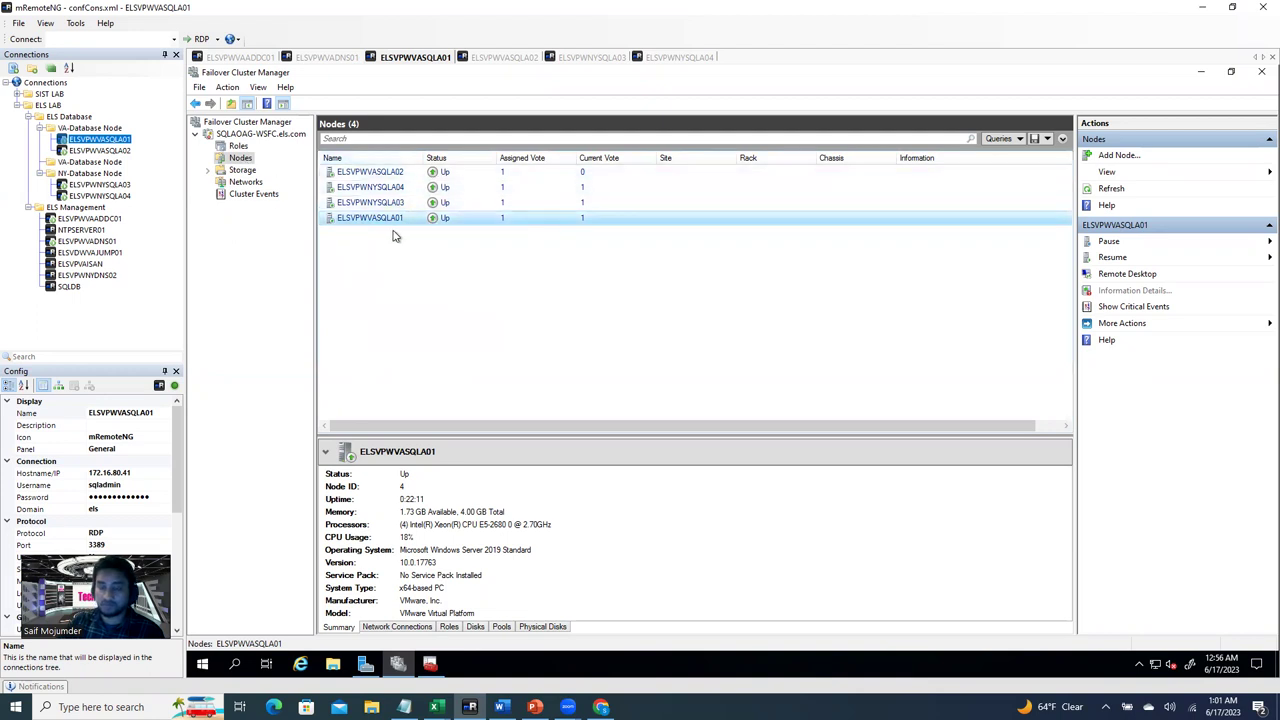
click(1126, 156)
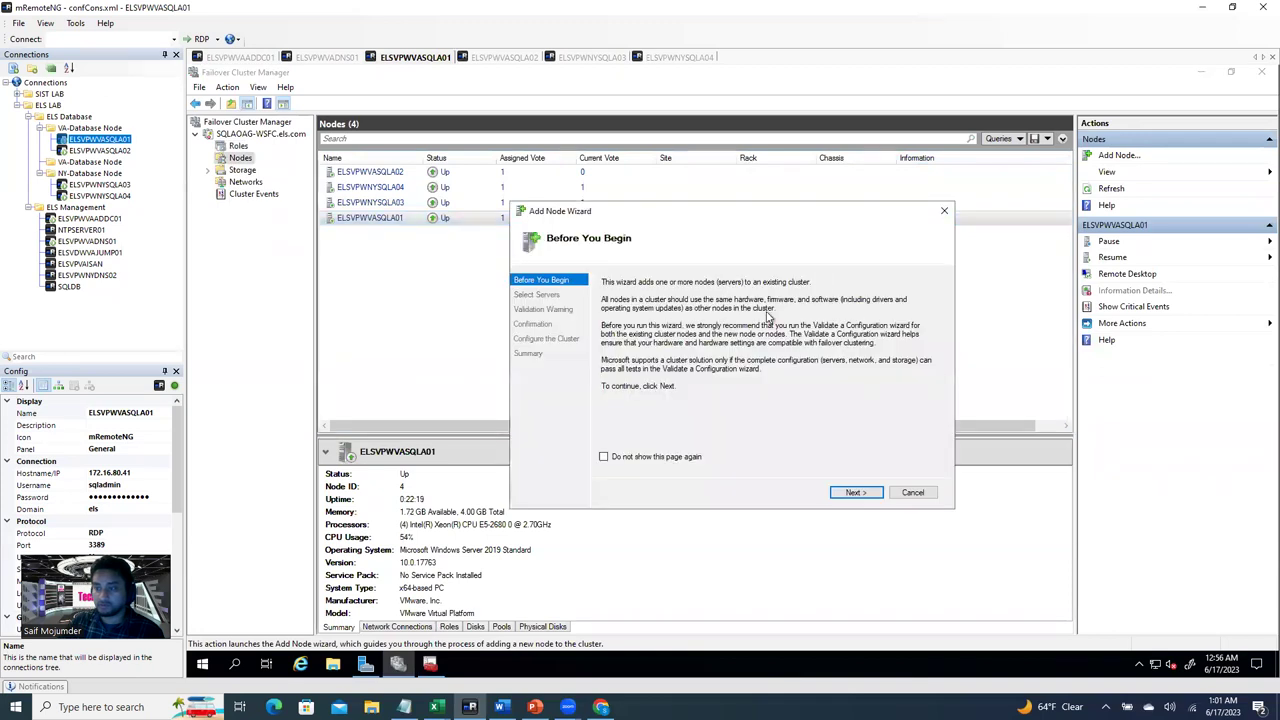
click(855, 493)
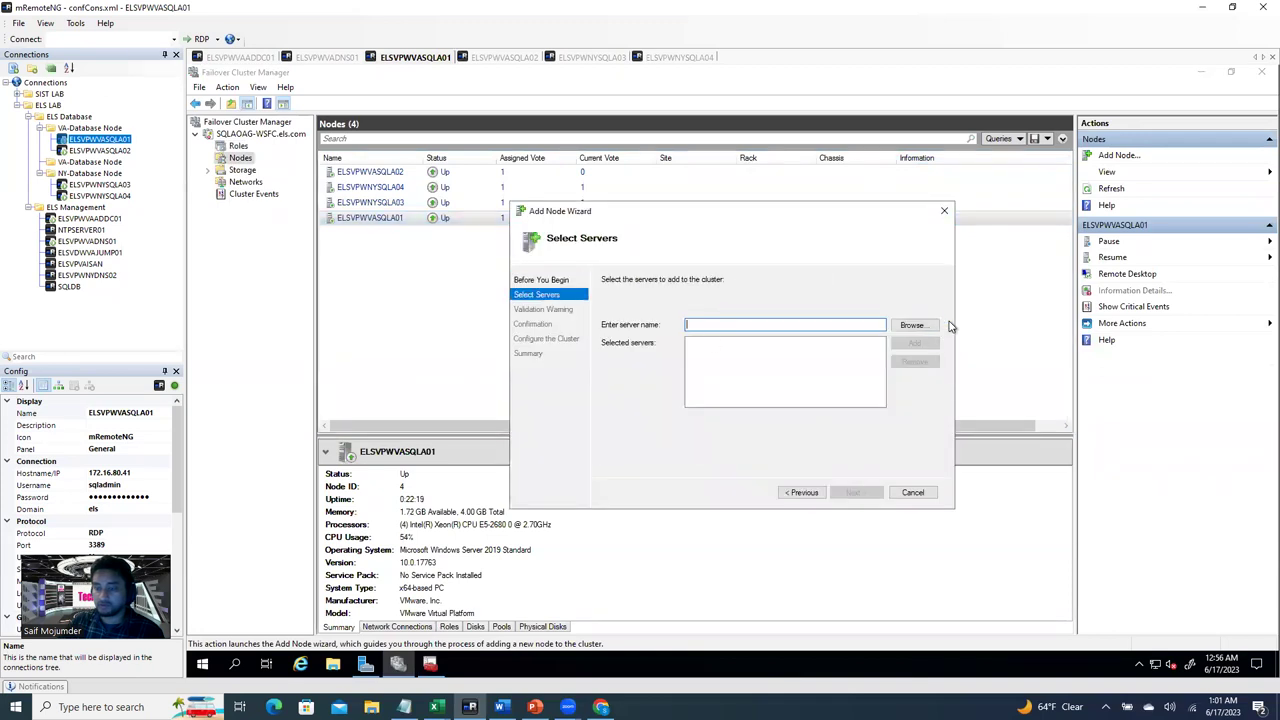
click(915, 492)
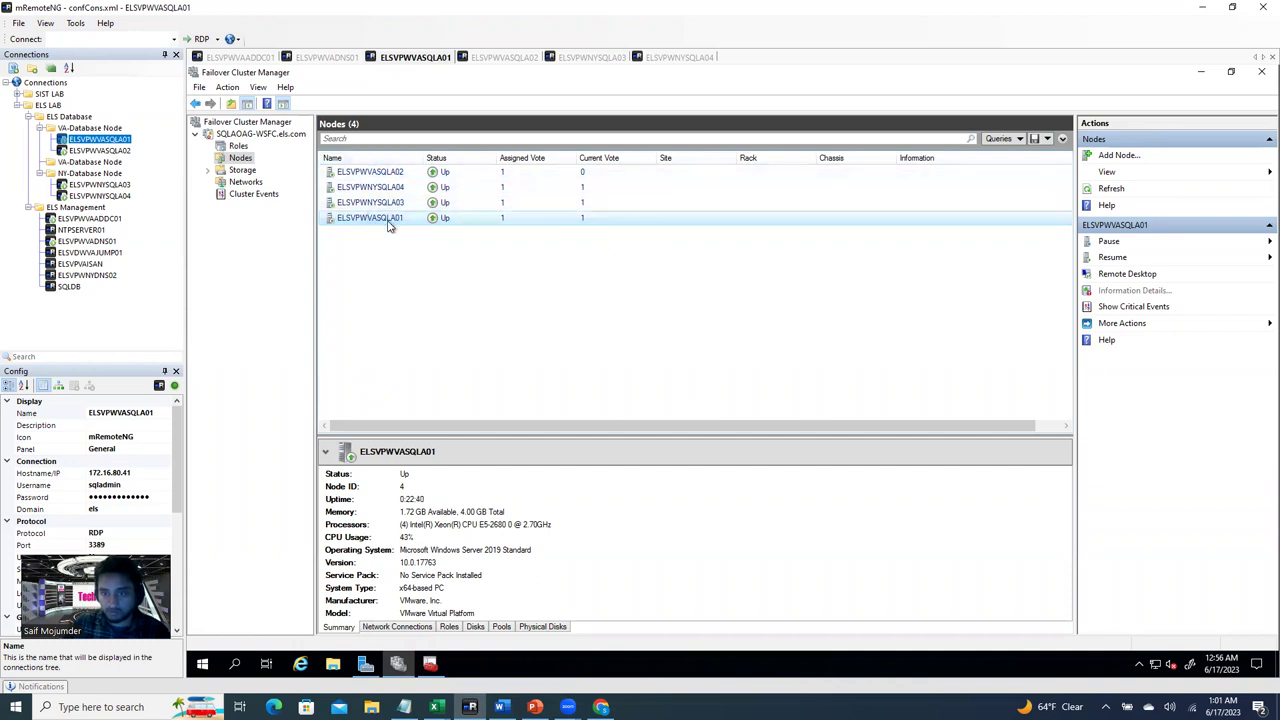
Inspect node ELSVPWNYSQLA03's actions without evicting, then switch to Configuration Manager
click(388, 205)
right_click(387, 206)
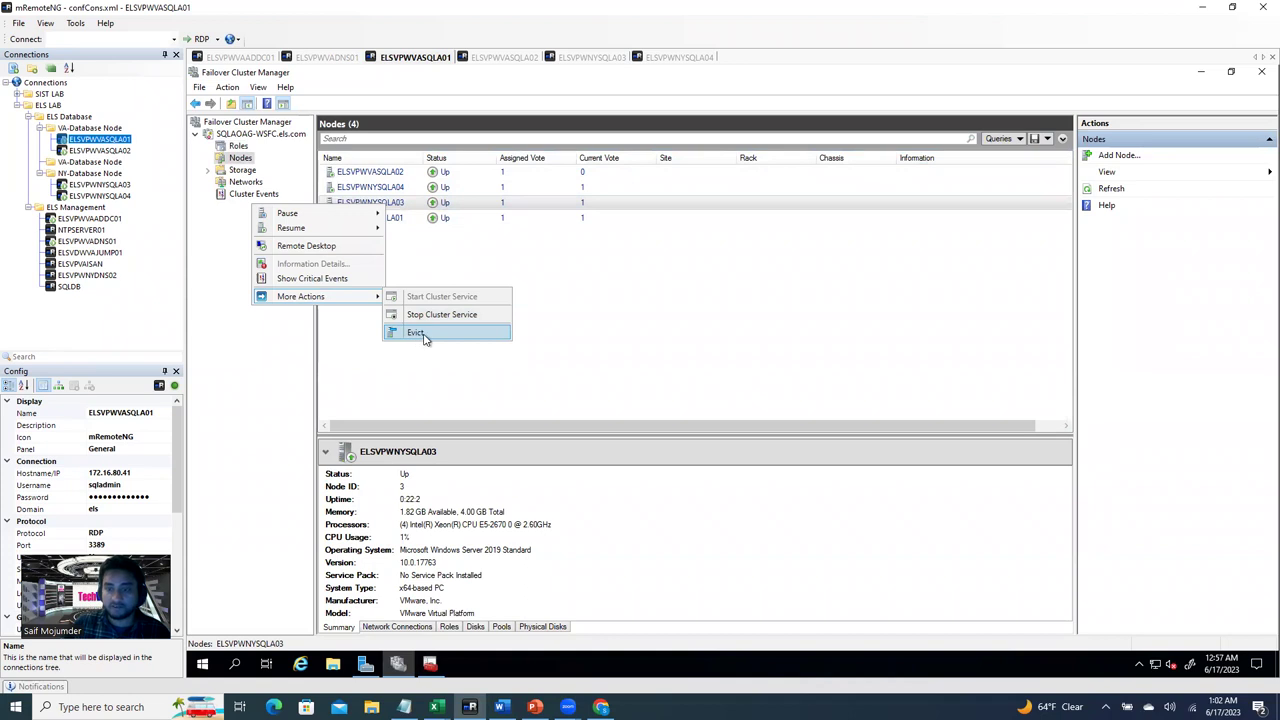
click(648, 339)
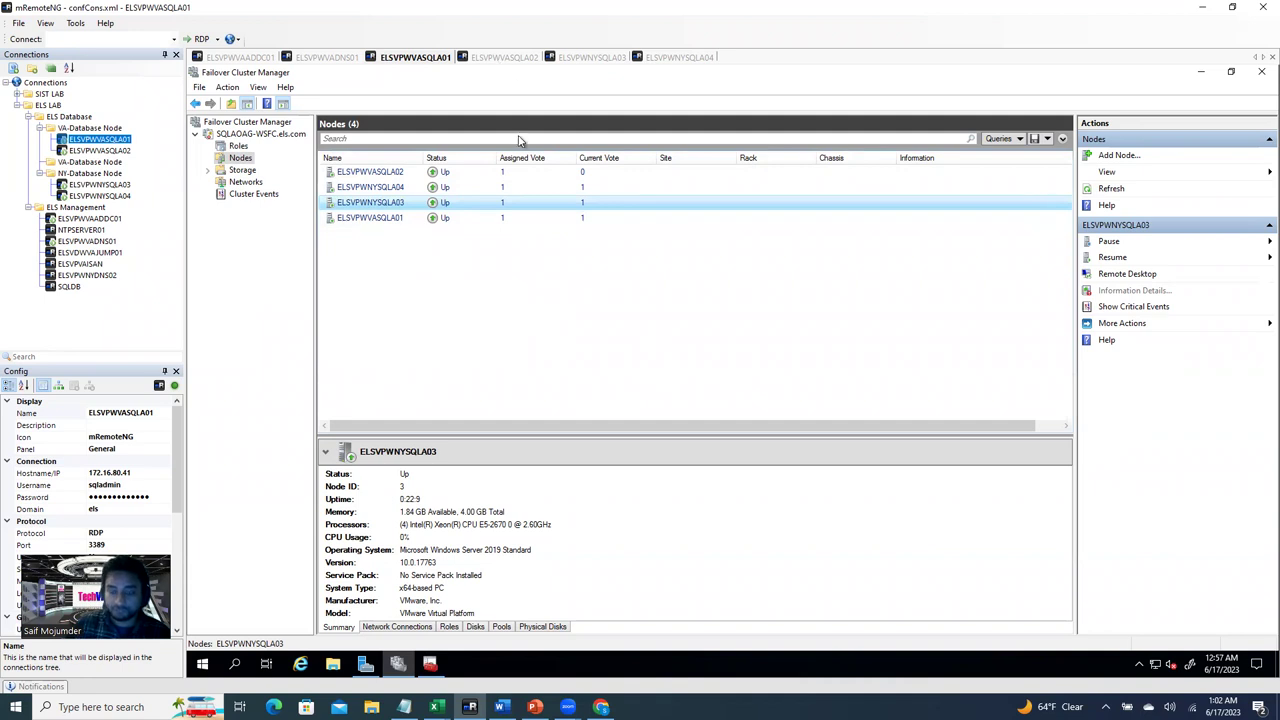
click(430, 665)
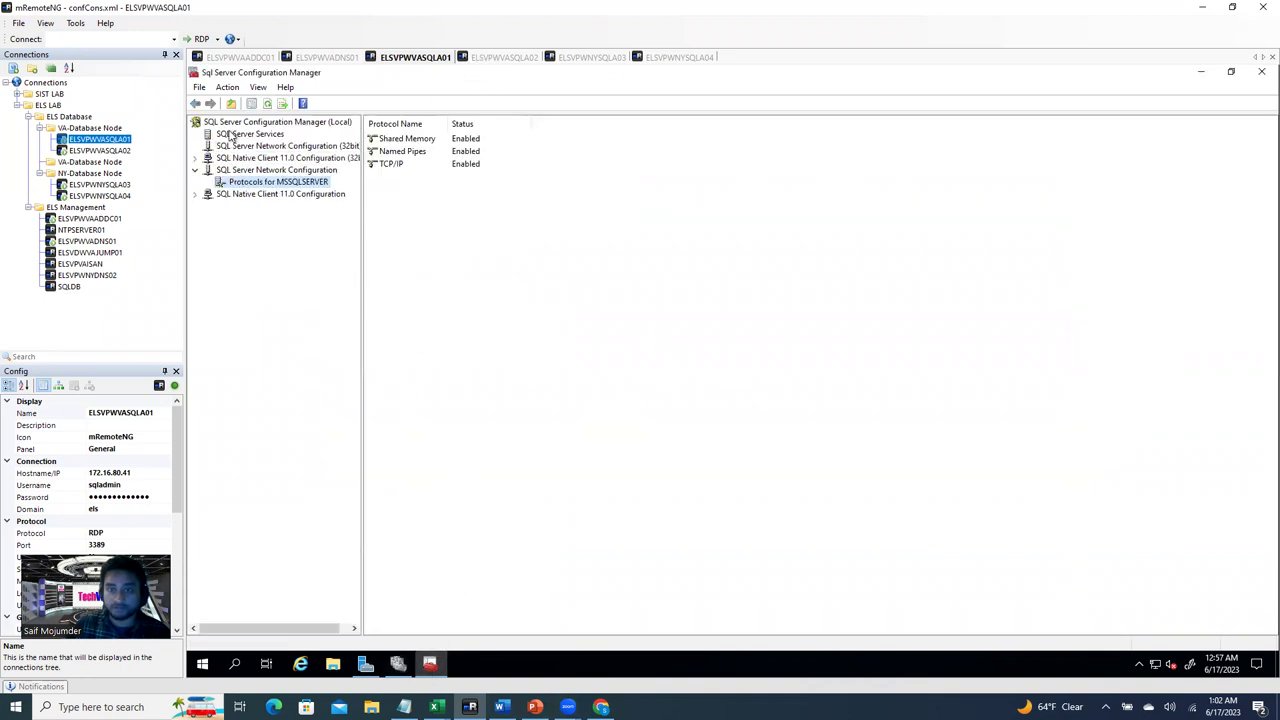
Return to the ELSVPWVASQLA01 session and list its SQL Server services
click(586, 58)
click(671, 58)
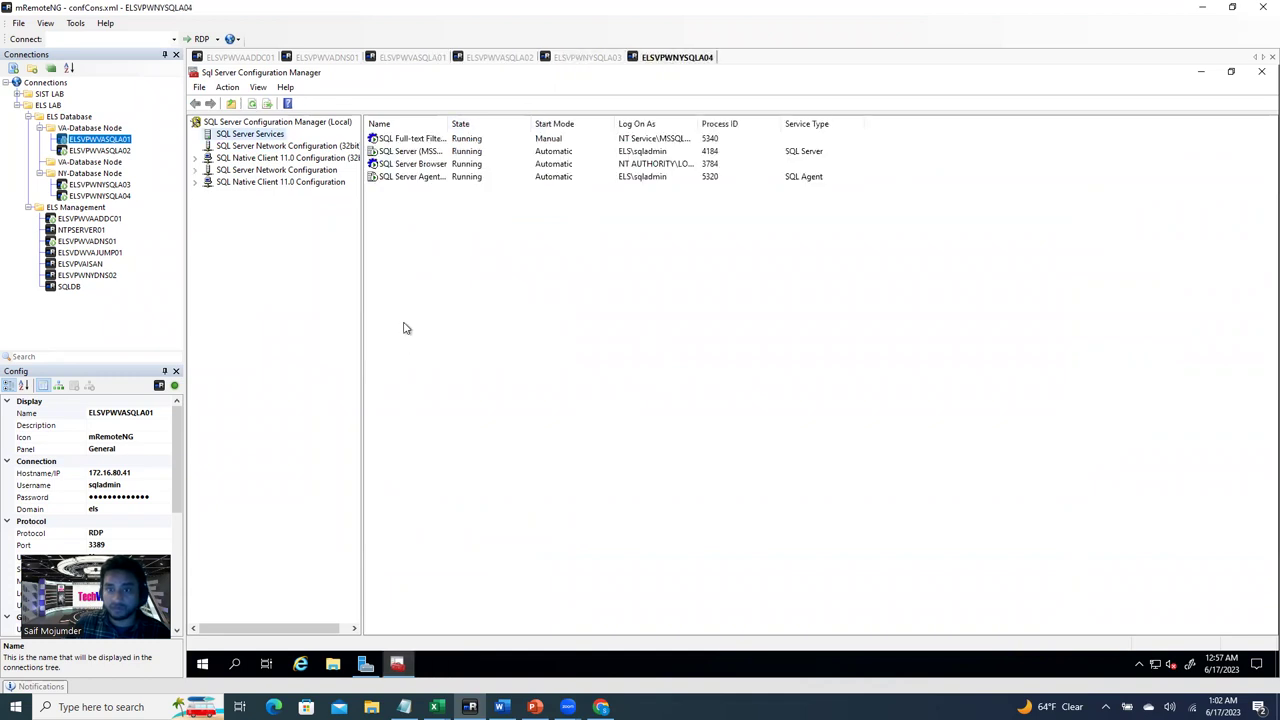
click(598, 58)
click(415, 57)
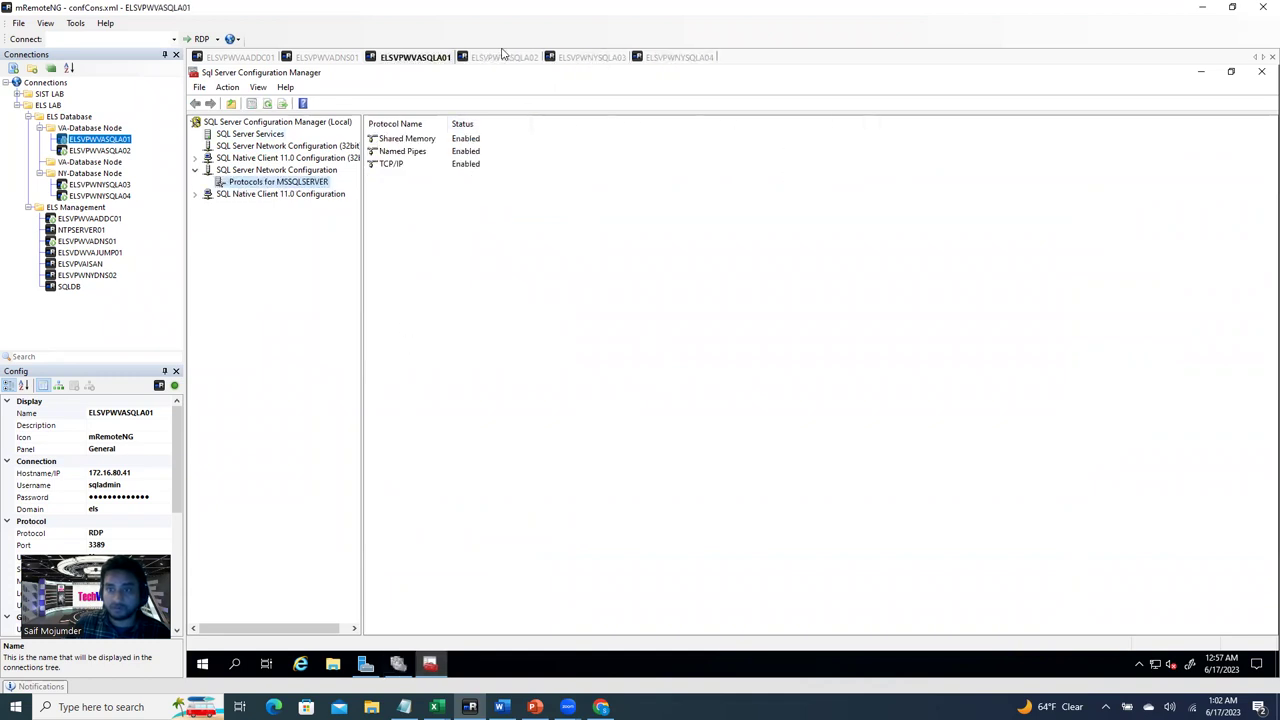
click(505, 58)
click(414, 58)
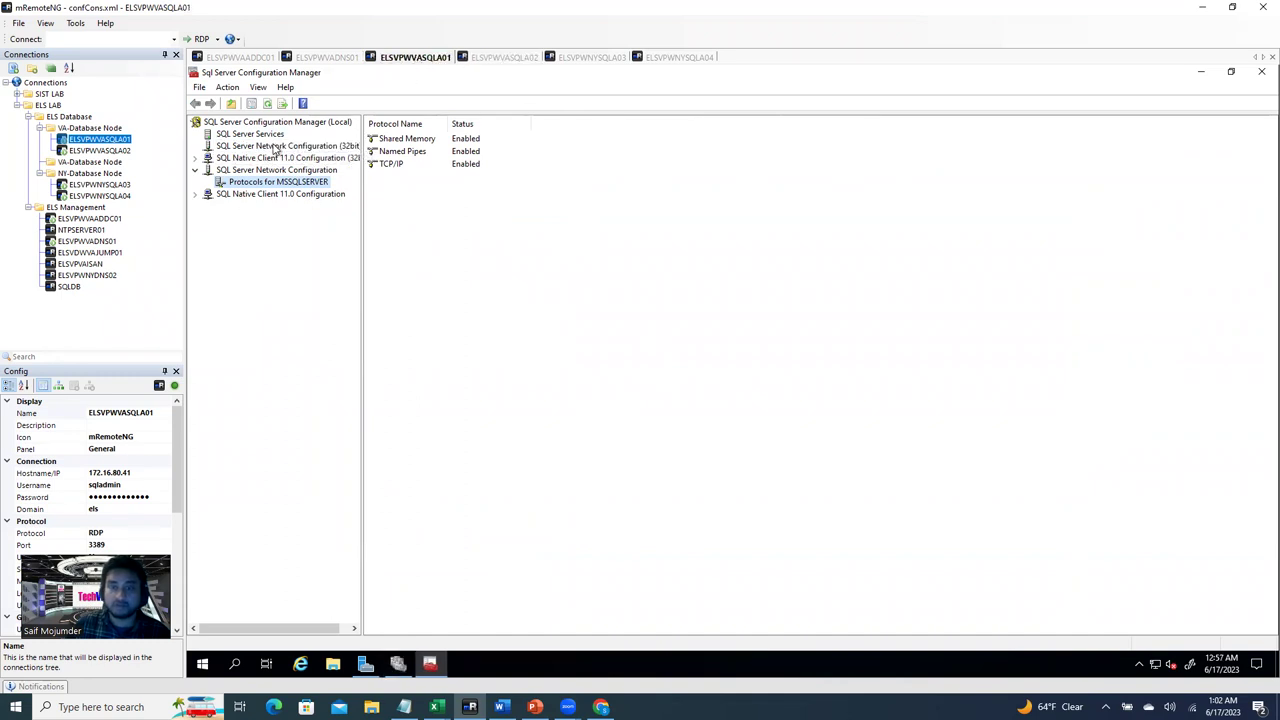
click(262, 134)
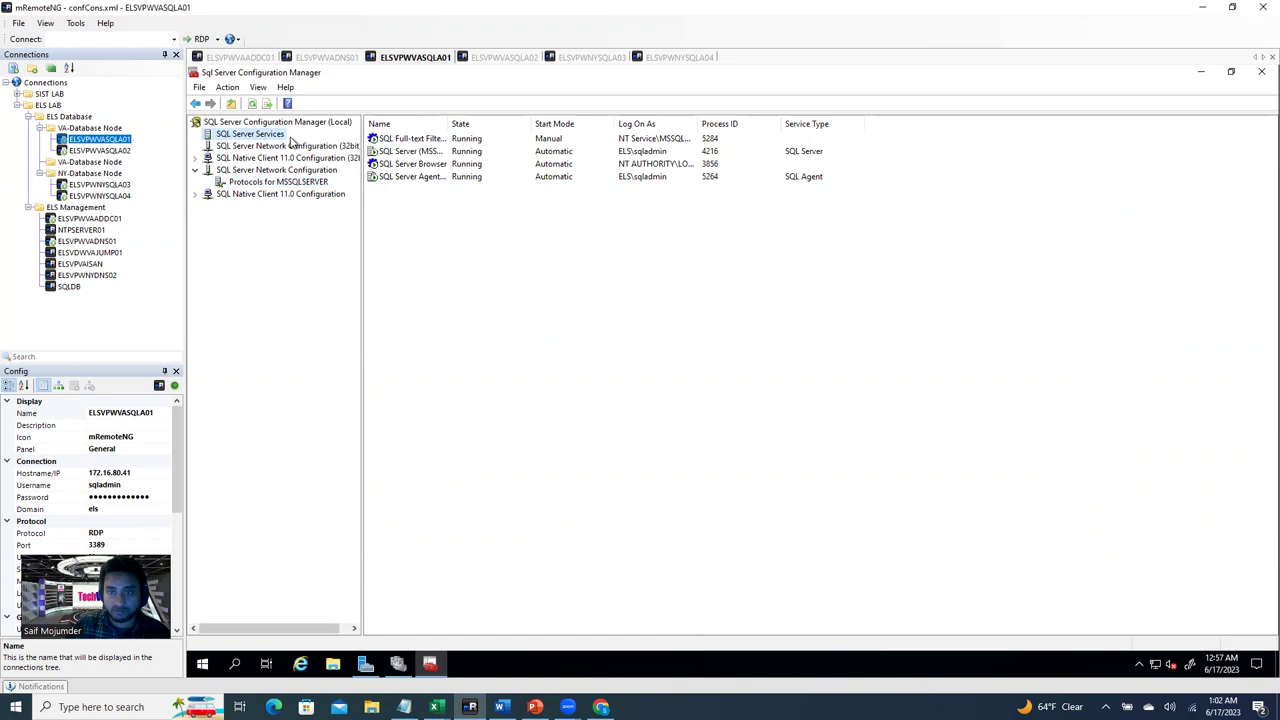
click(414, 151)
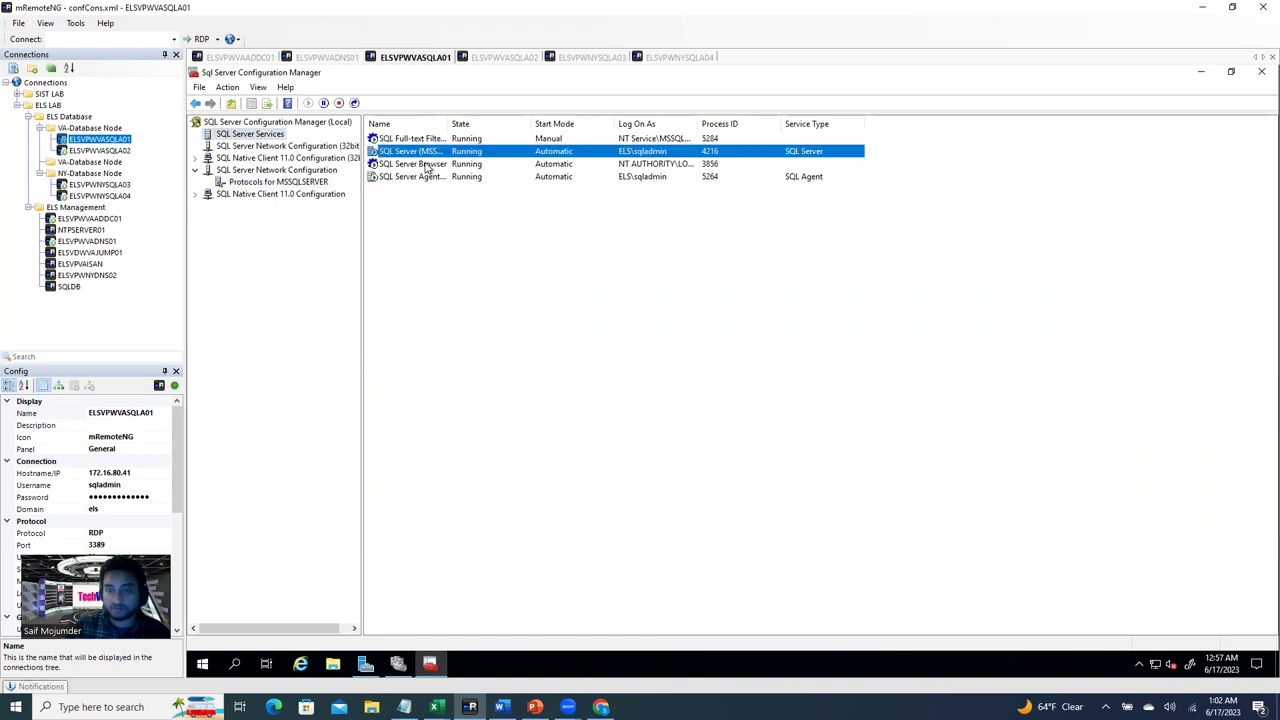
drag(548, 130, 567, 130)
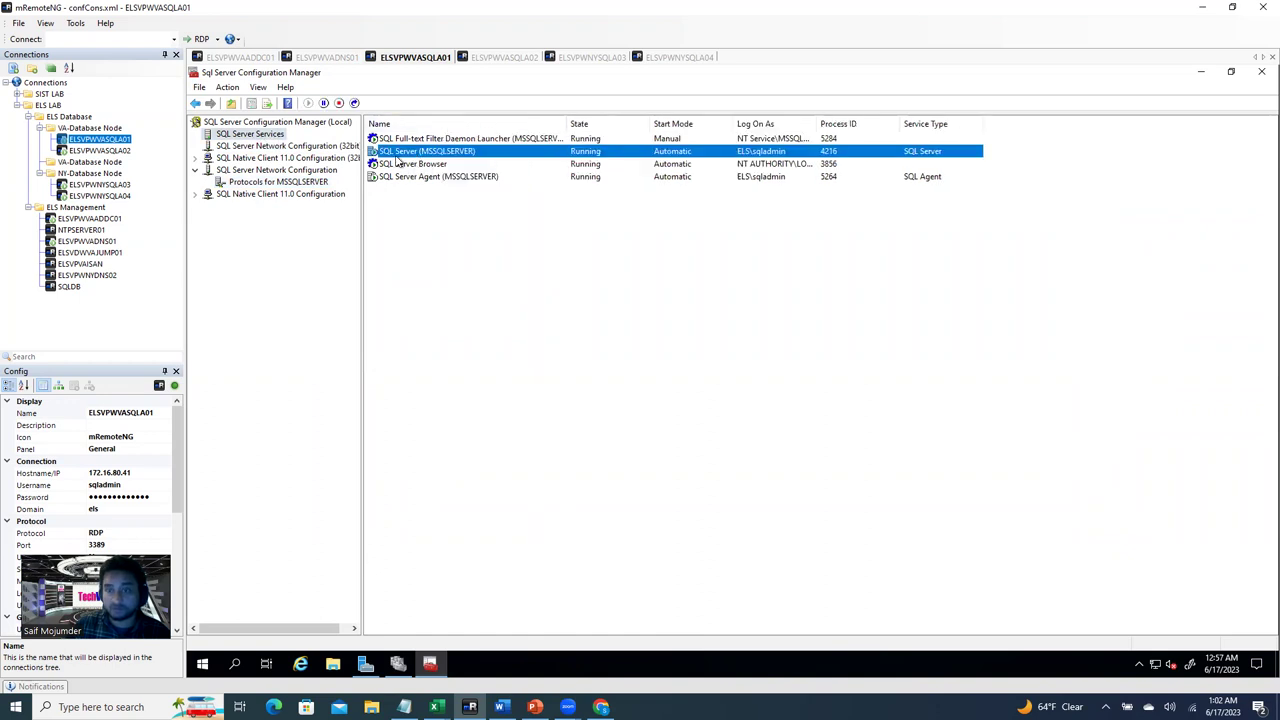
Enable Always On Availability Groups in SQL Server (MSSQLSERVER) properties and apply
right_click(455, 153)
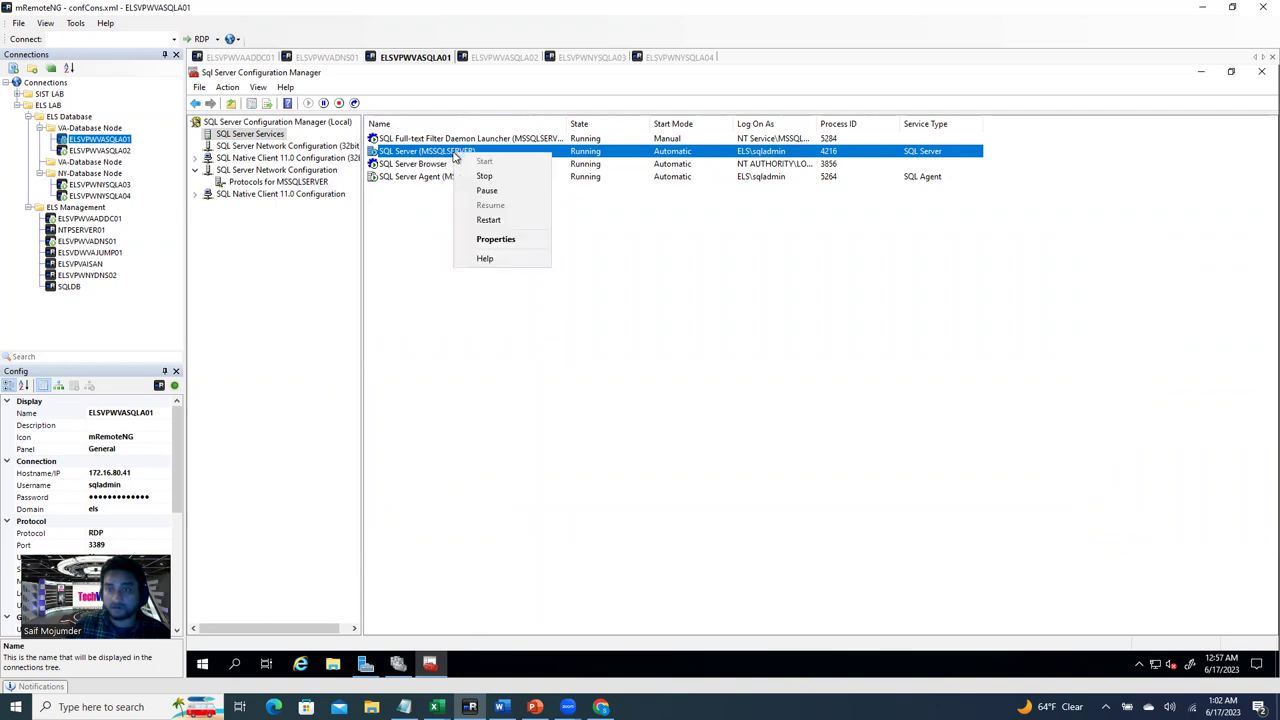
click(518, 239)
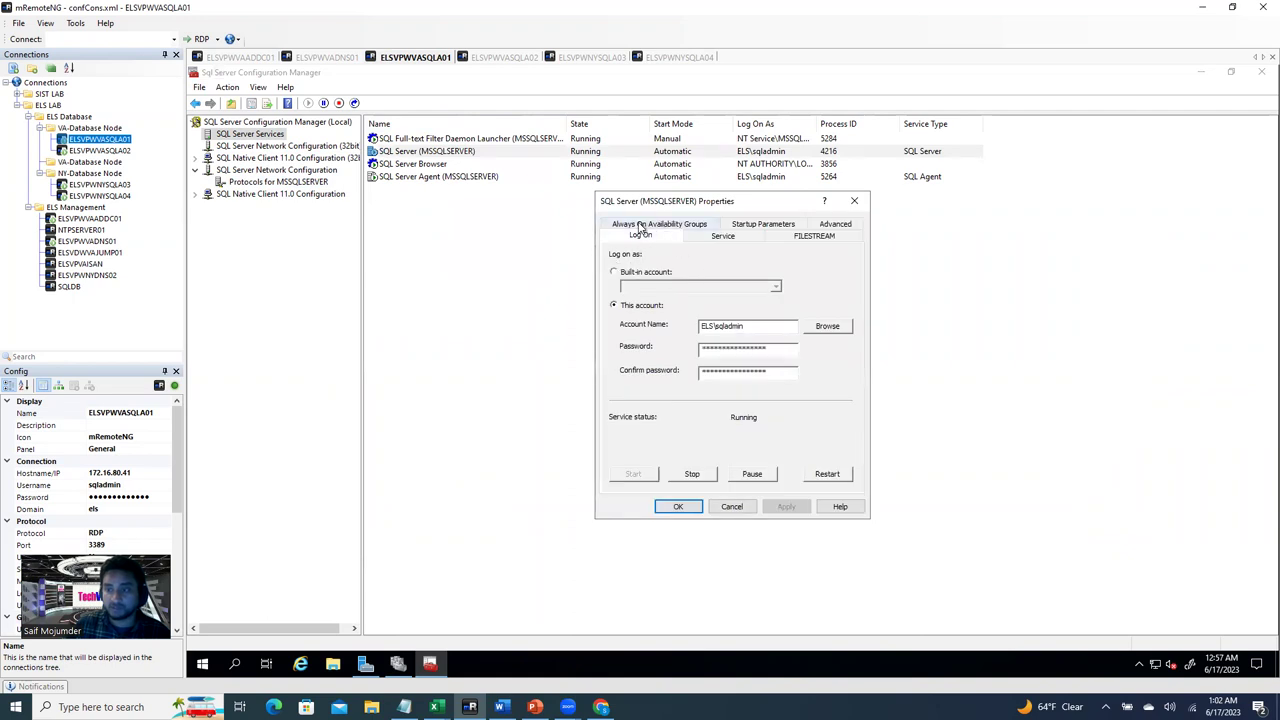
click(661, 226)
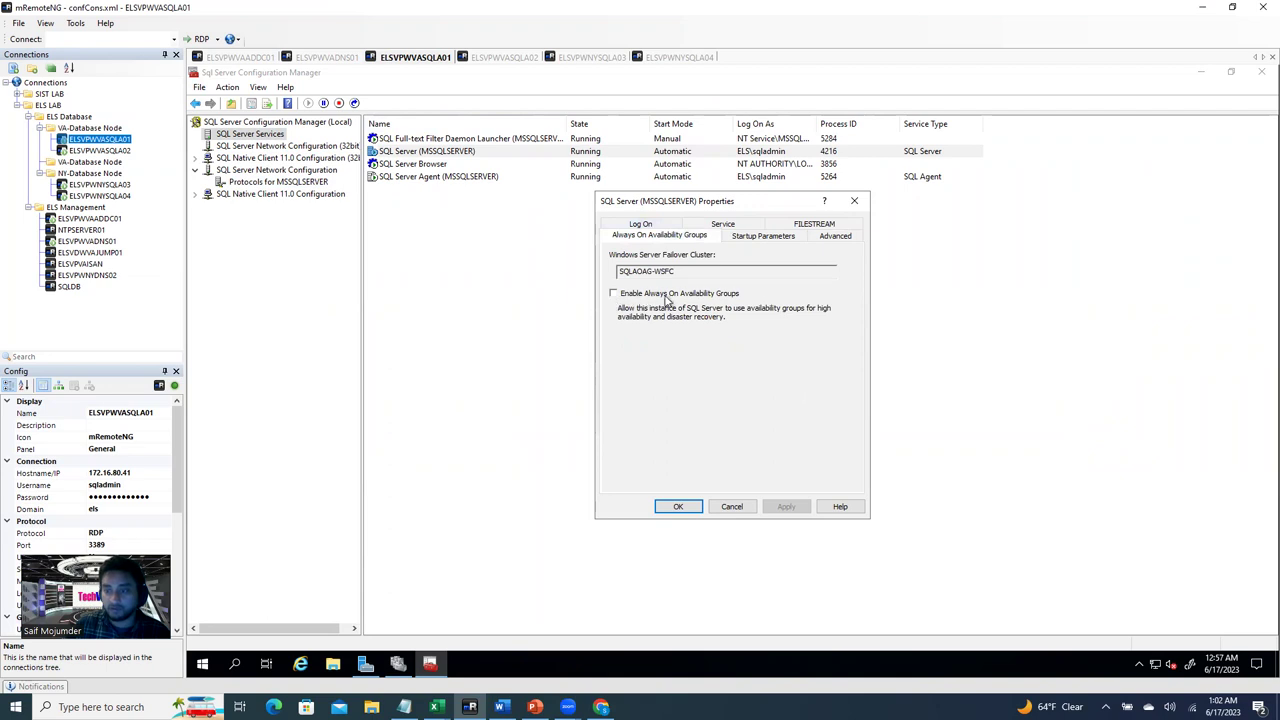
click(613, 293)
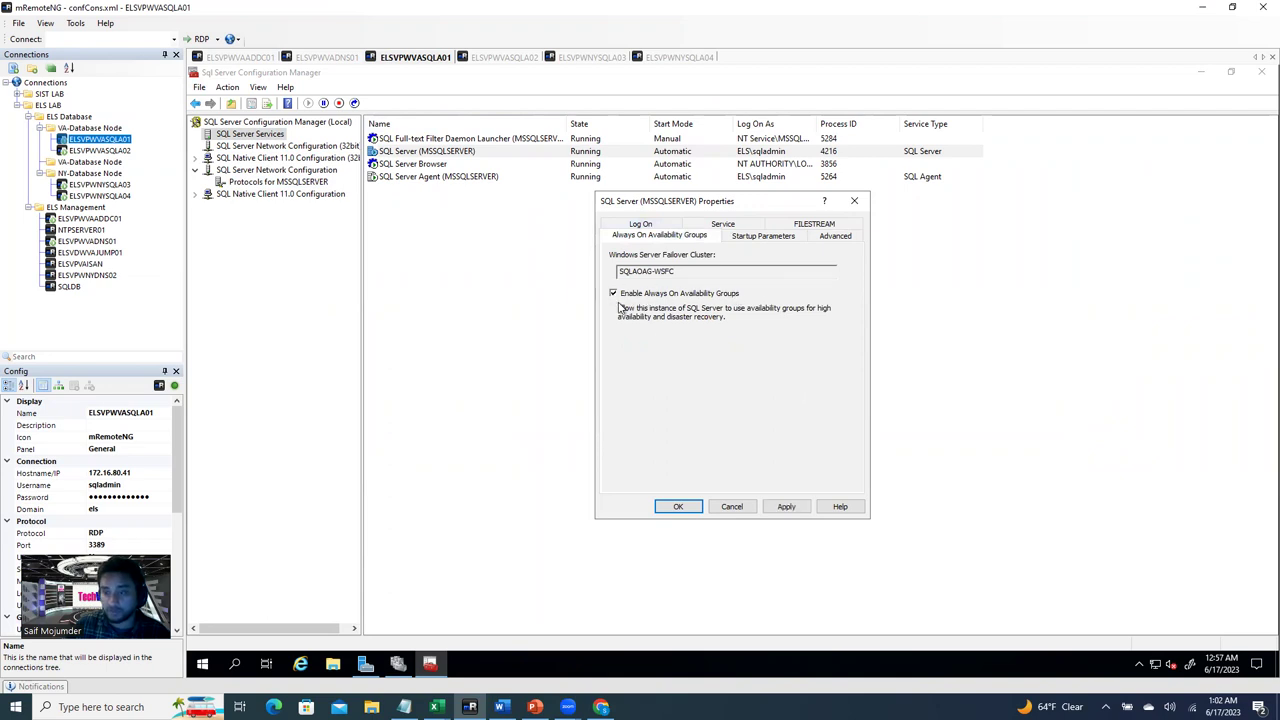
click(786, 506)
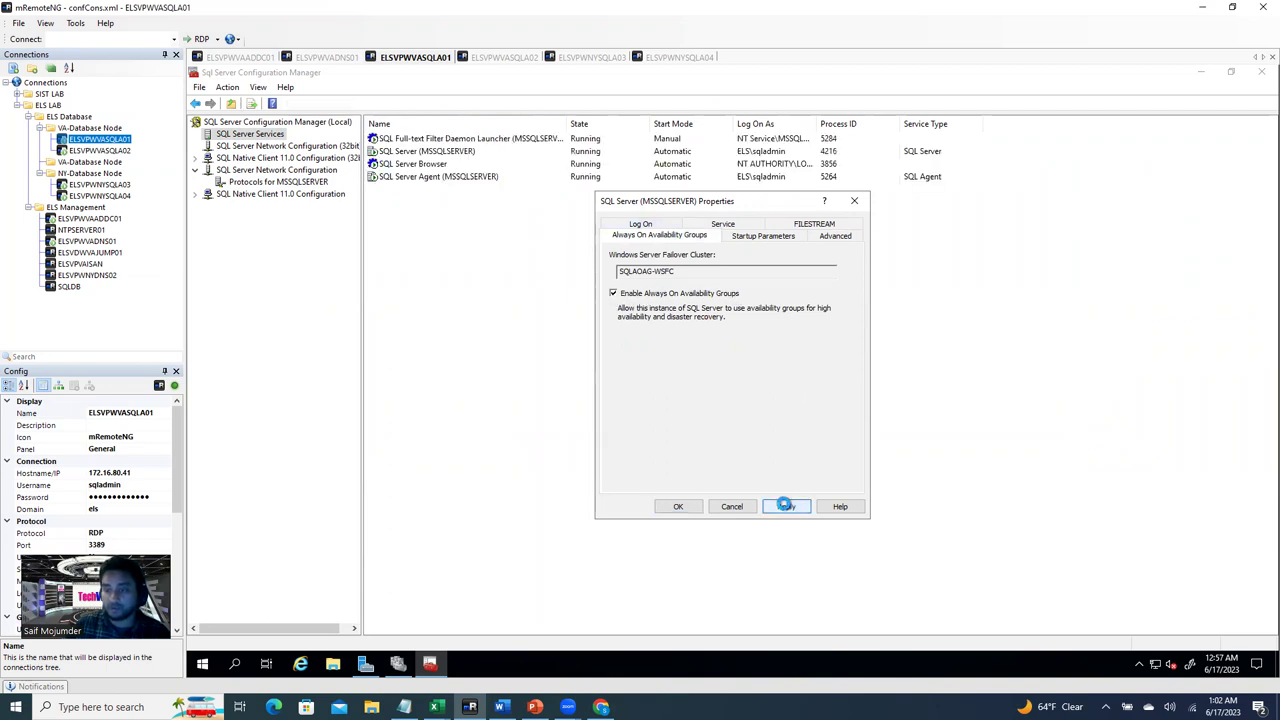
click(835, 414)
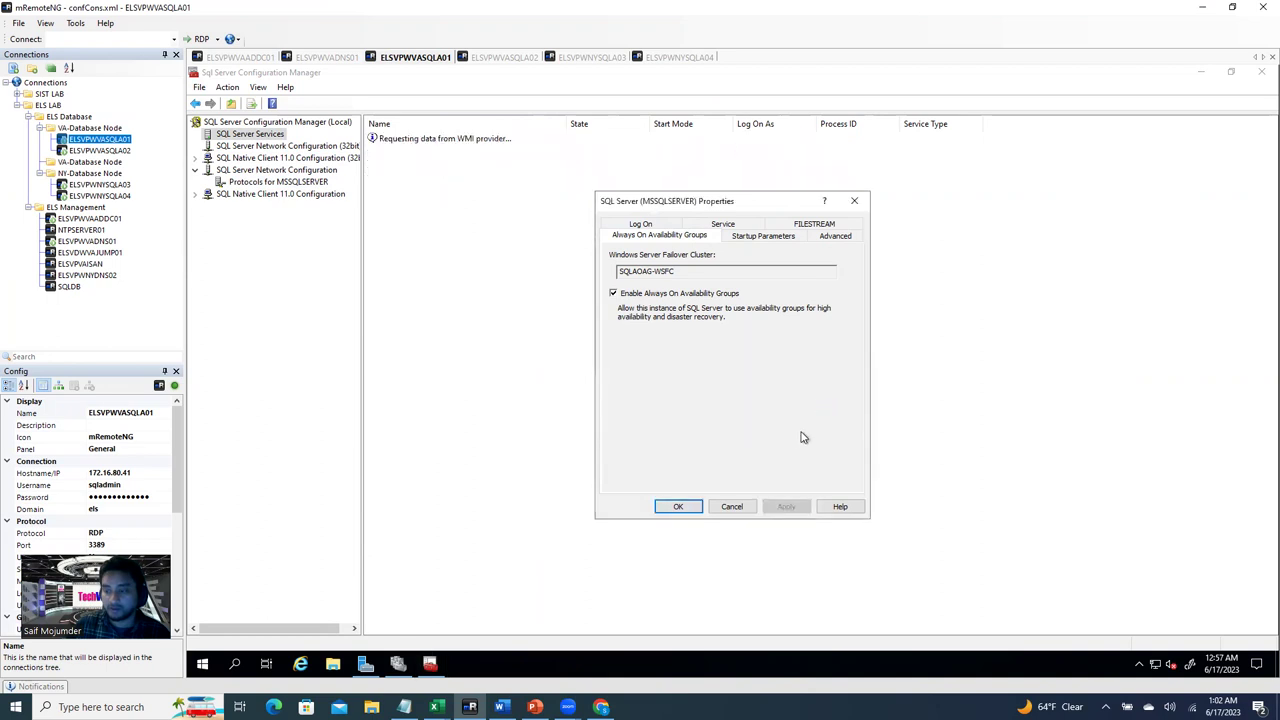
click(678, 507)
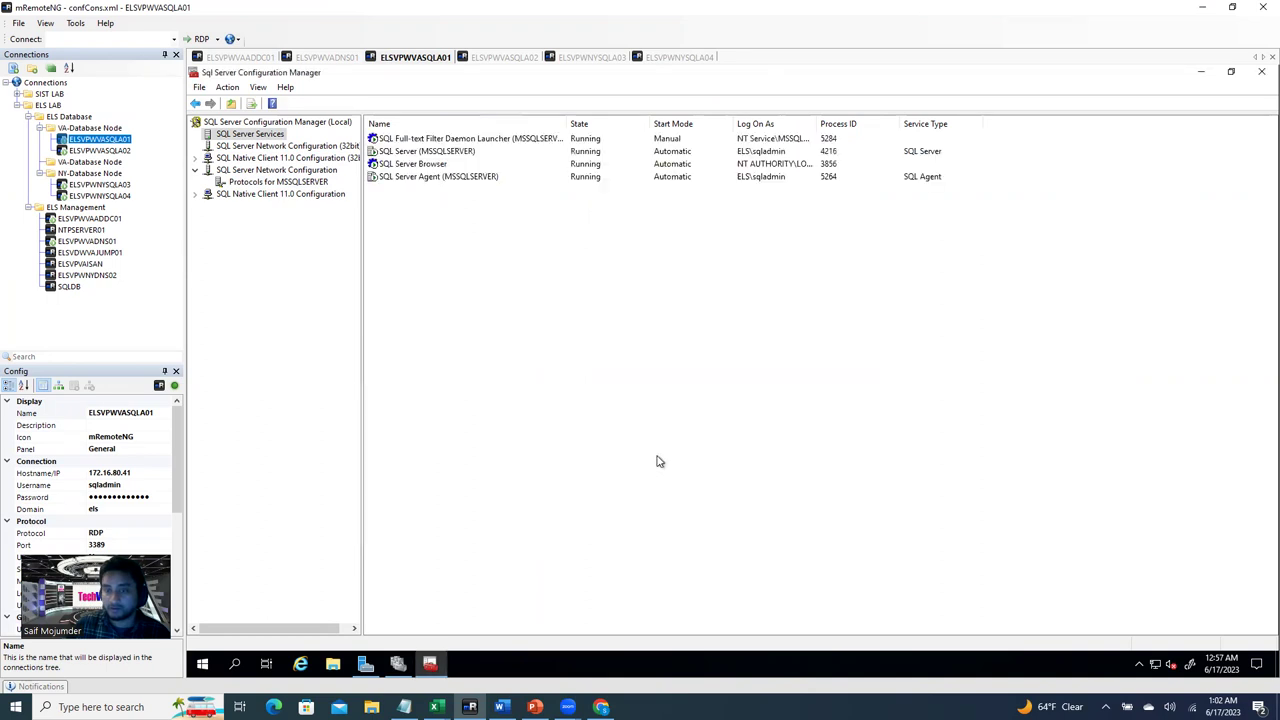
Restart the SQL Server (MSSQLSERVER) service
right_click(440, 156)
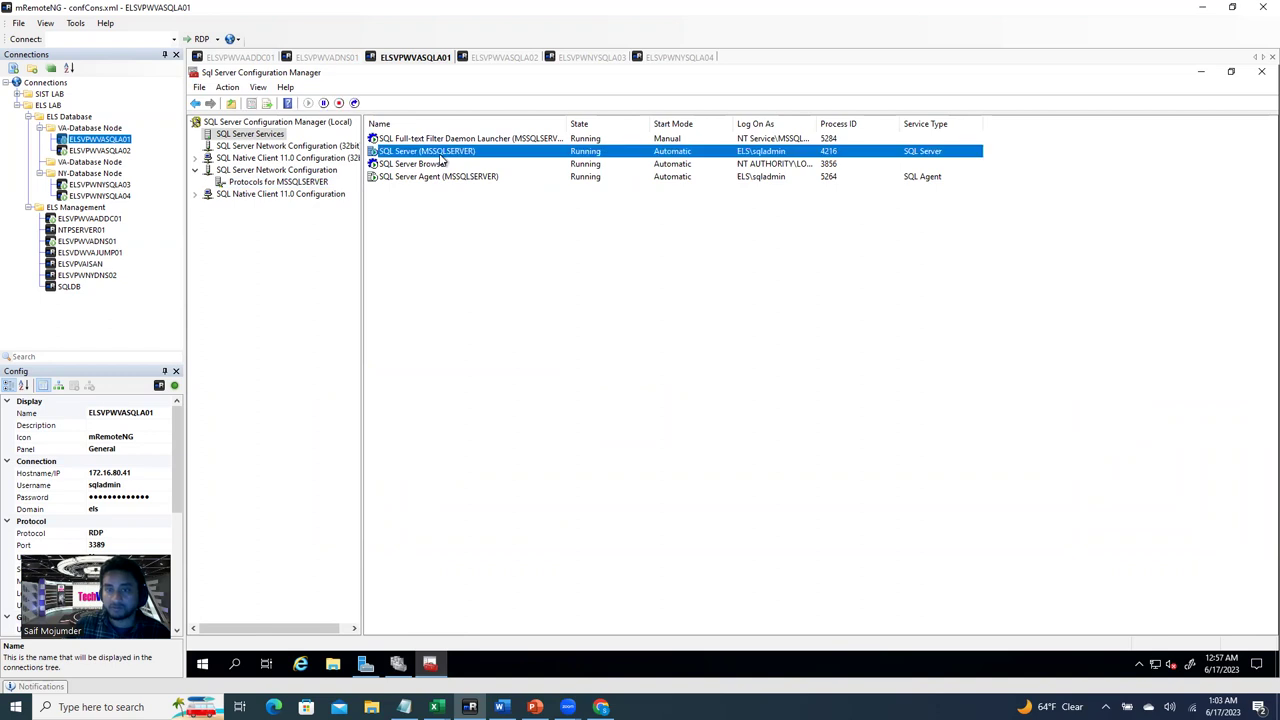
click(488, 222)
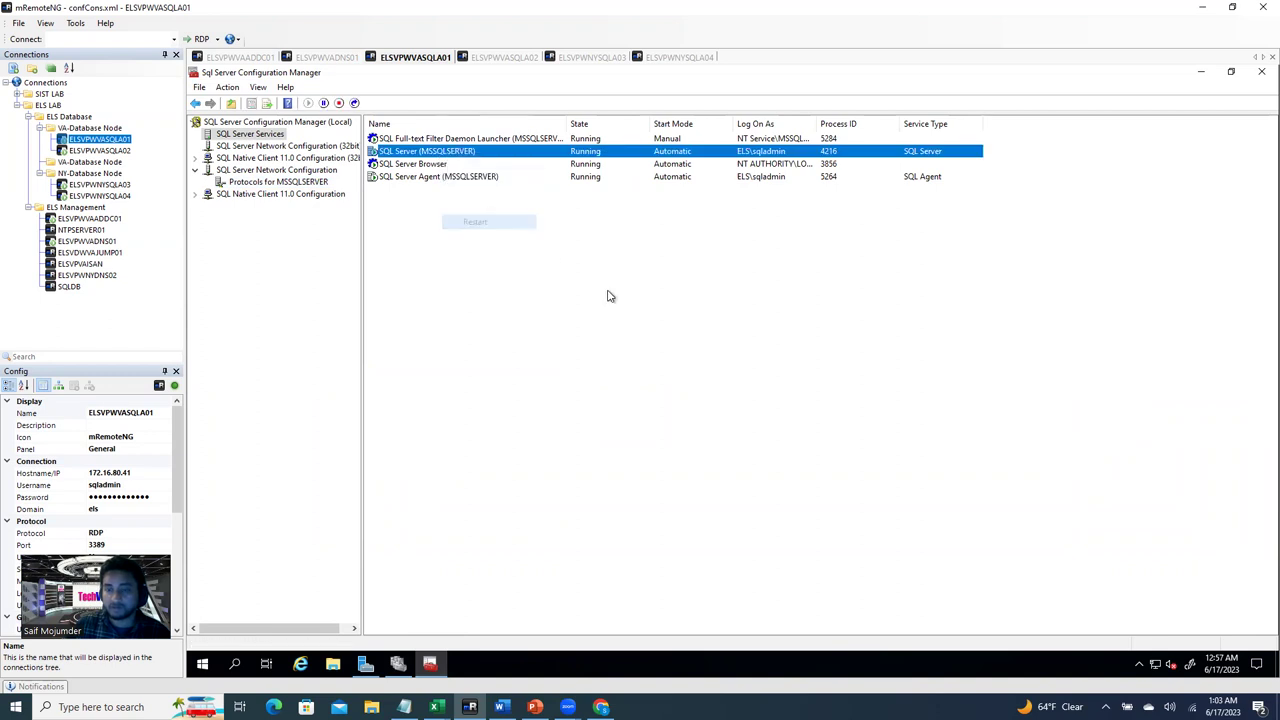
click(506, 58)
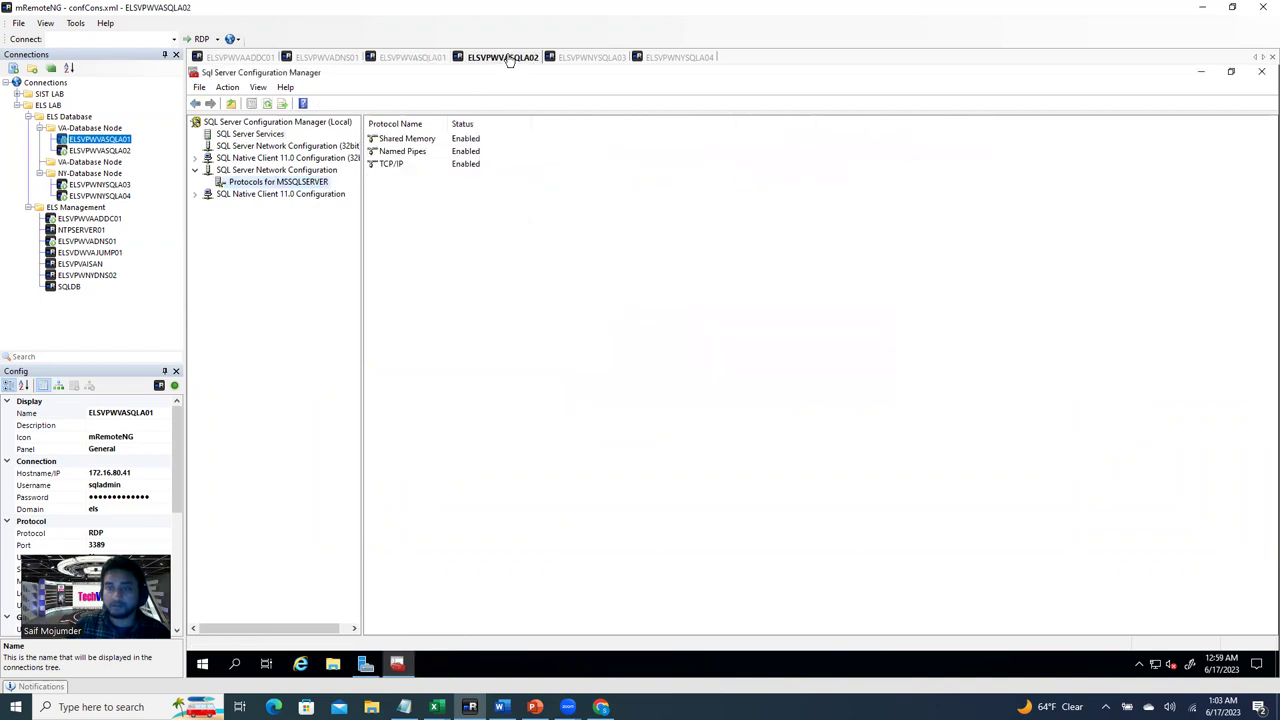
Enable Always On Availability Groups for SQL Server (MSSQLSERVER) on ELSVPWVASQLA02
click(250, 134)
click(418, 152)
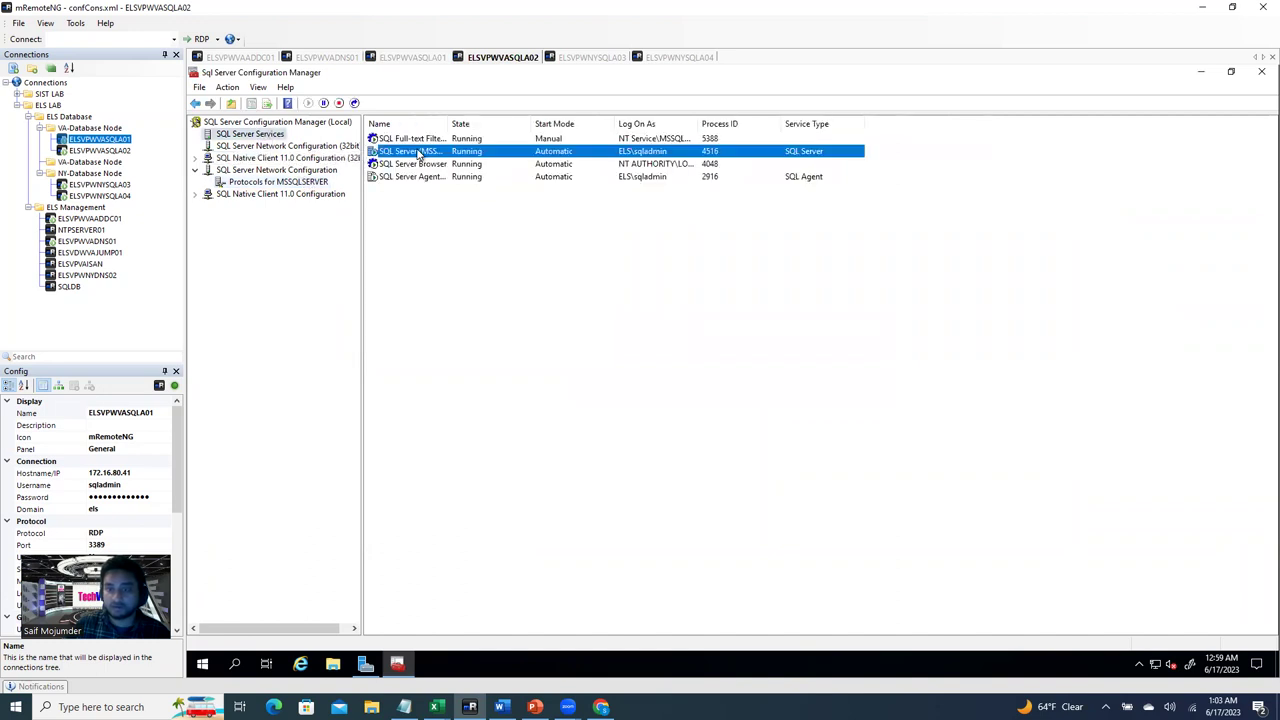
right_click(418, 152)
click(467, 236)
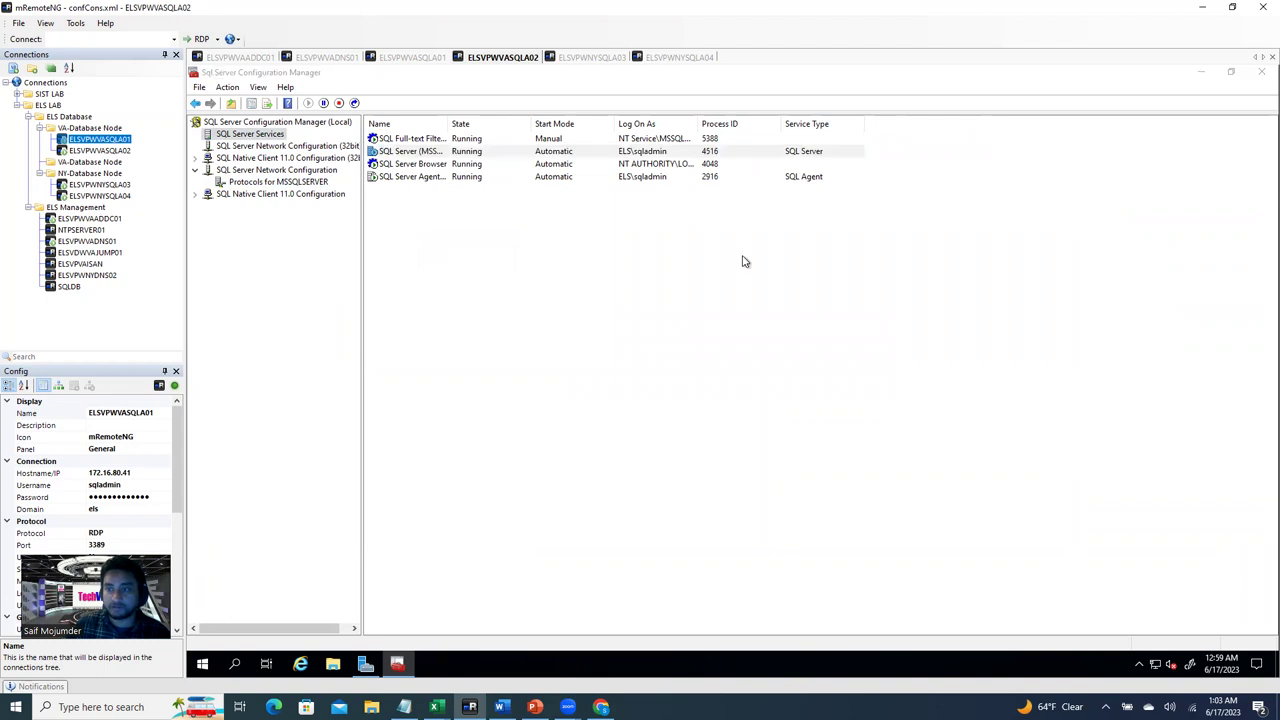
click(658, 236)
click(614, 293)
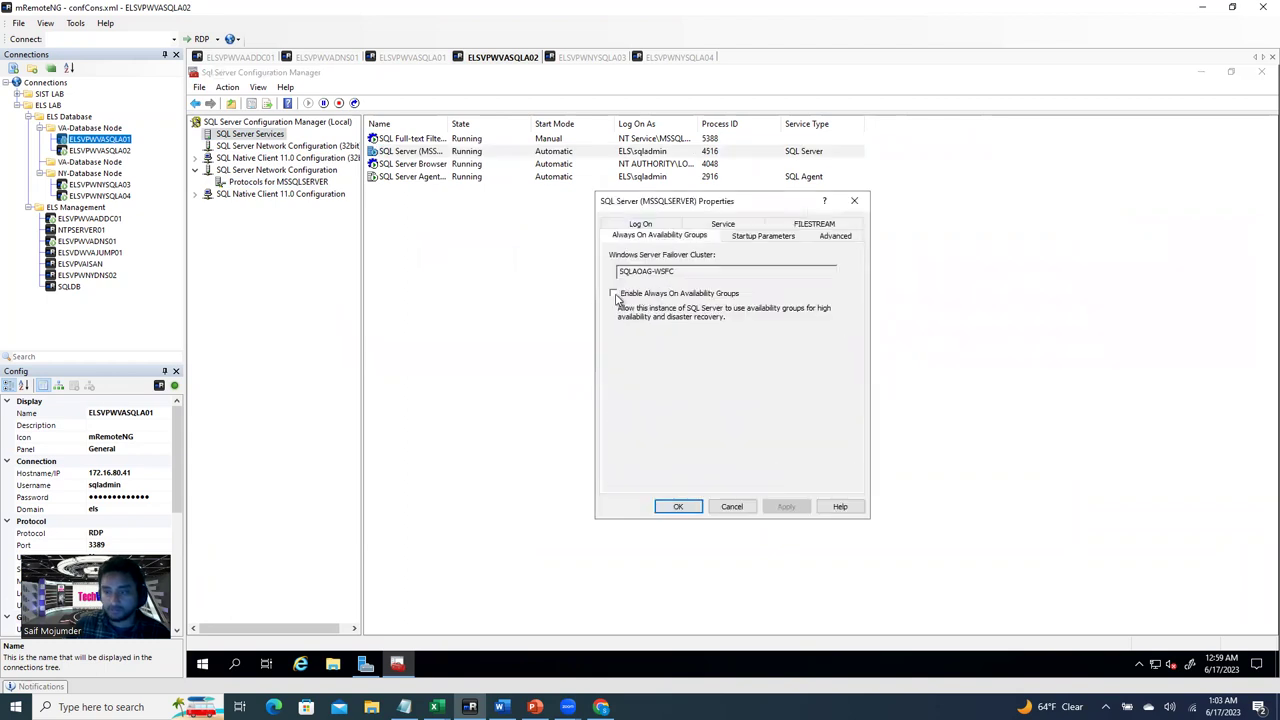
click(787, 507)
click(680, 507)
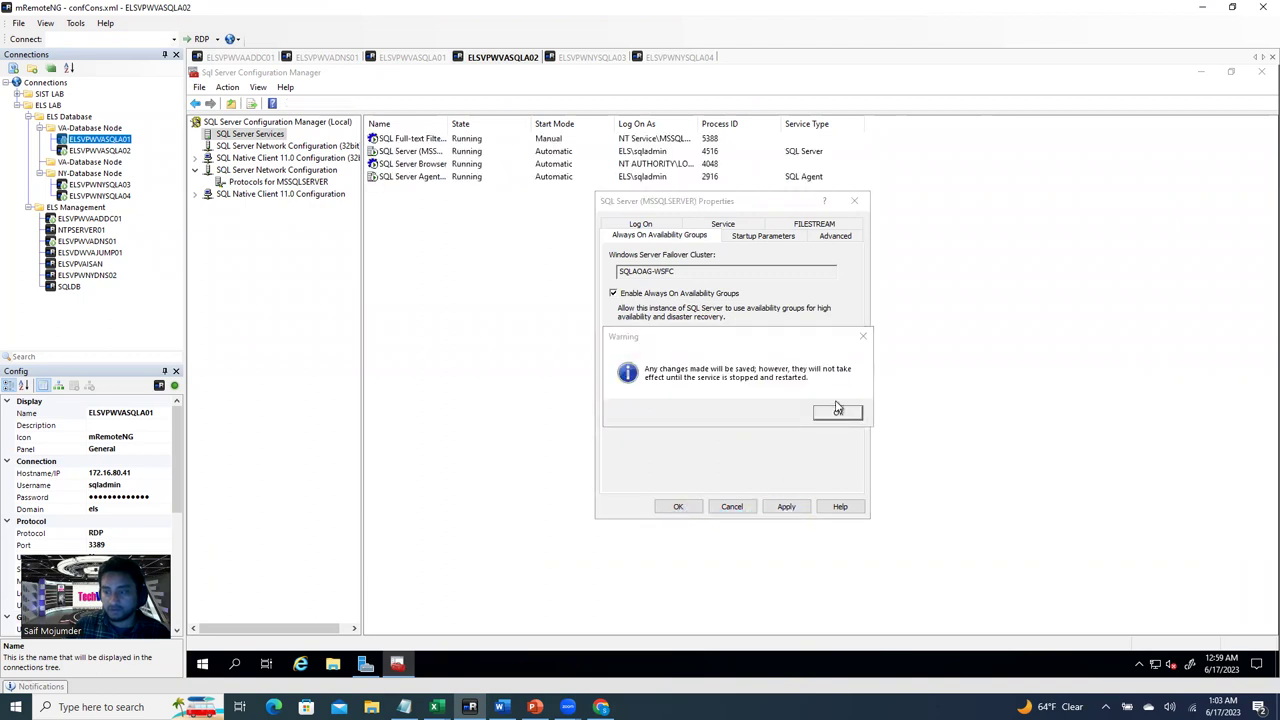
click(836, 410)
click(678, 506)
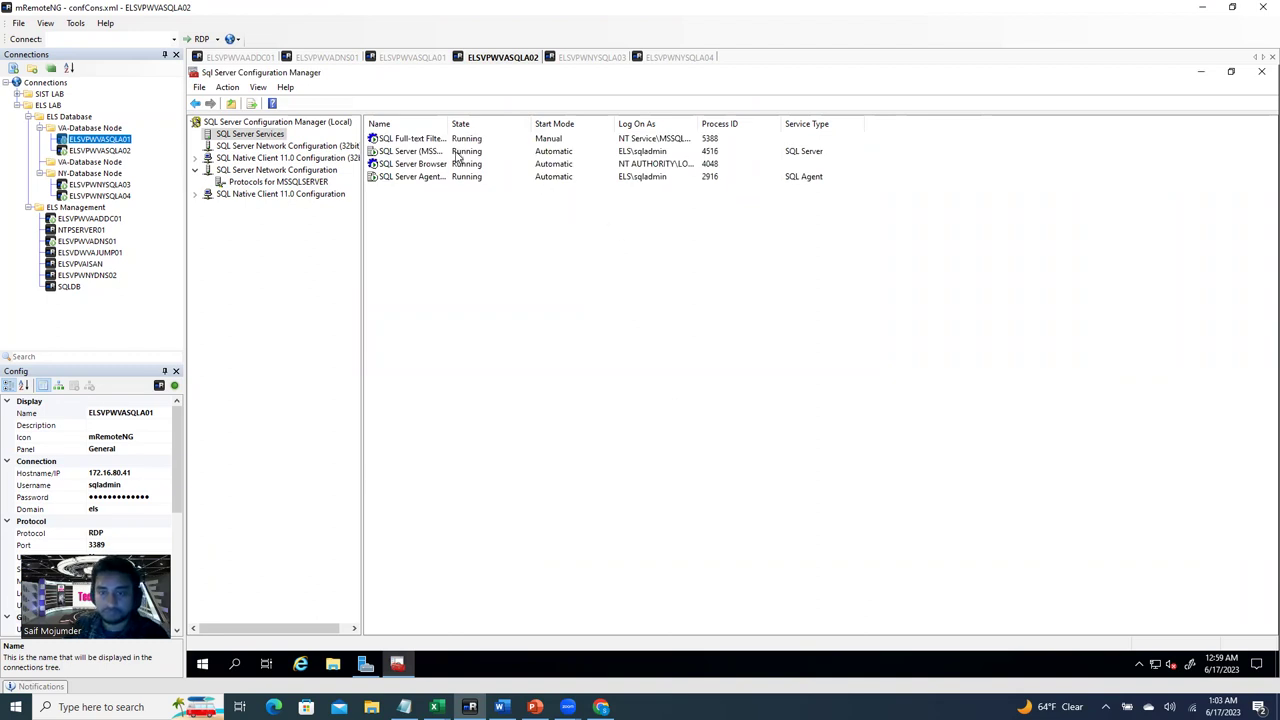
Restart the SQL Server (MSSQLSERVER) service on ELSVPWVASQLA02, then go to the ELSVPWNYSQLA03 session
click(591, 58)
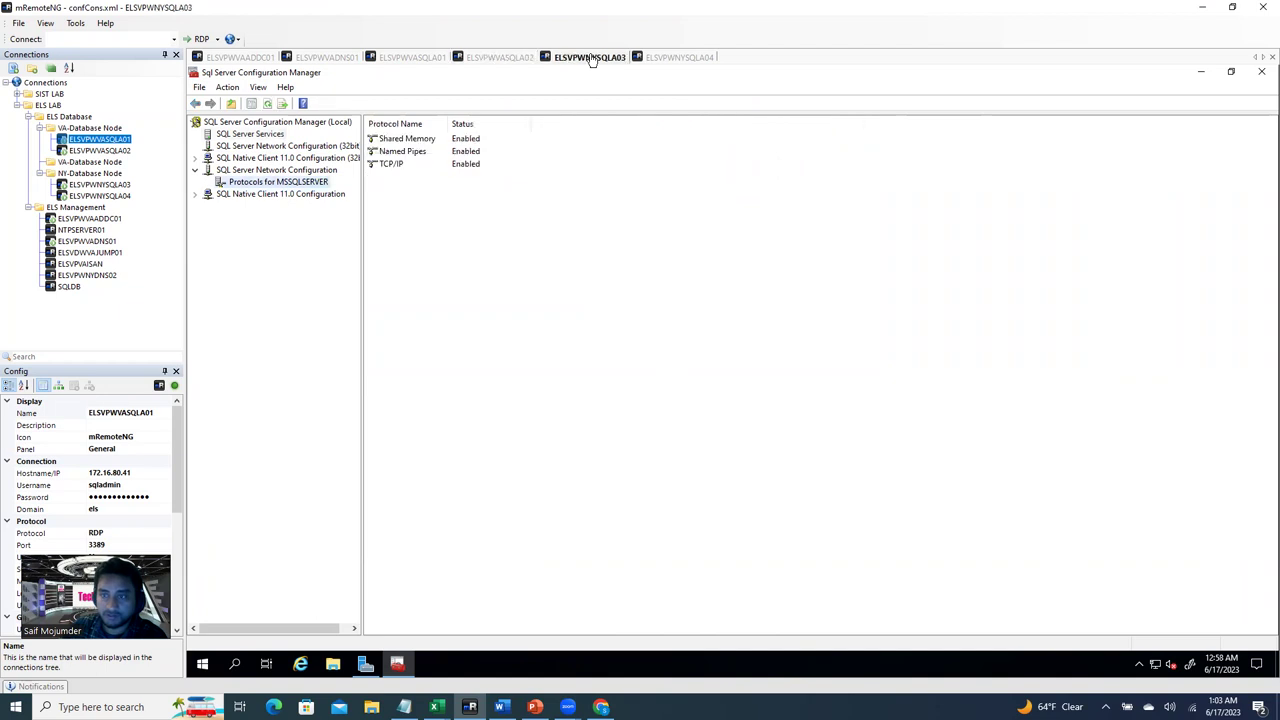
click(492, 60)
right_click(410, 152)
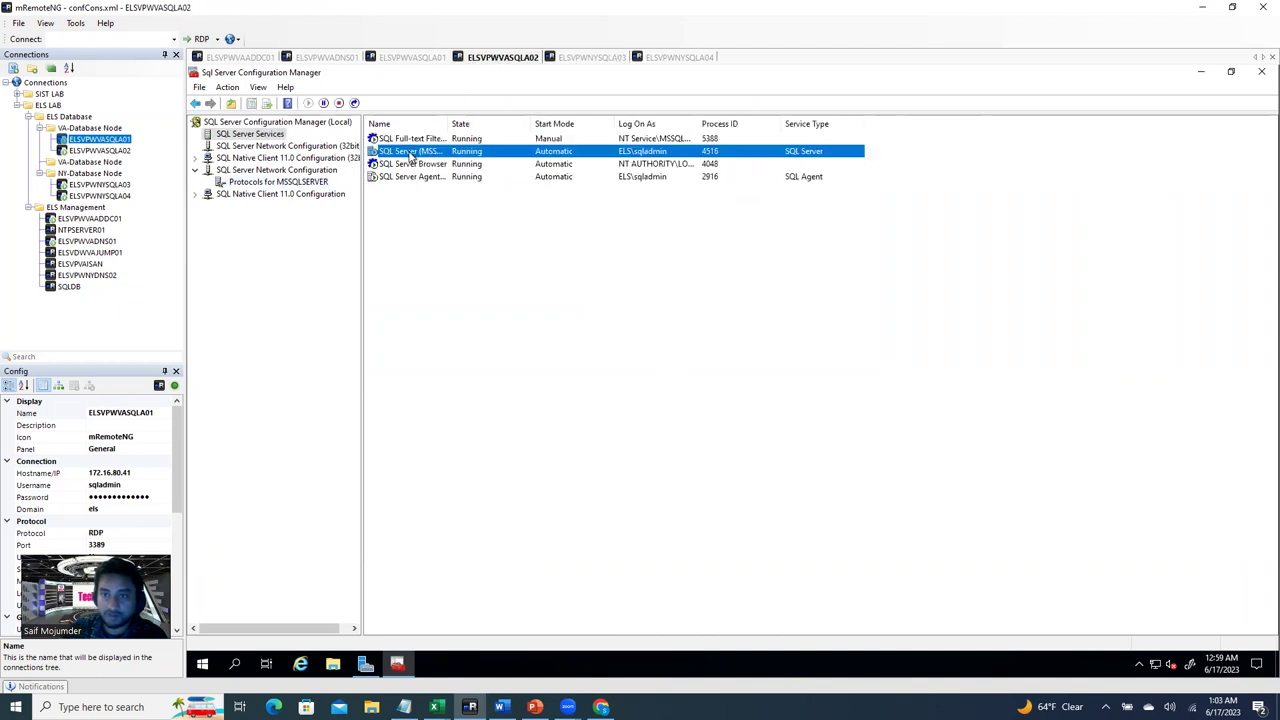
click(446, 220)
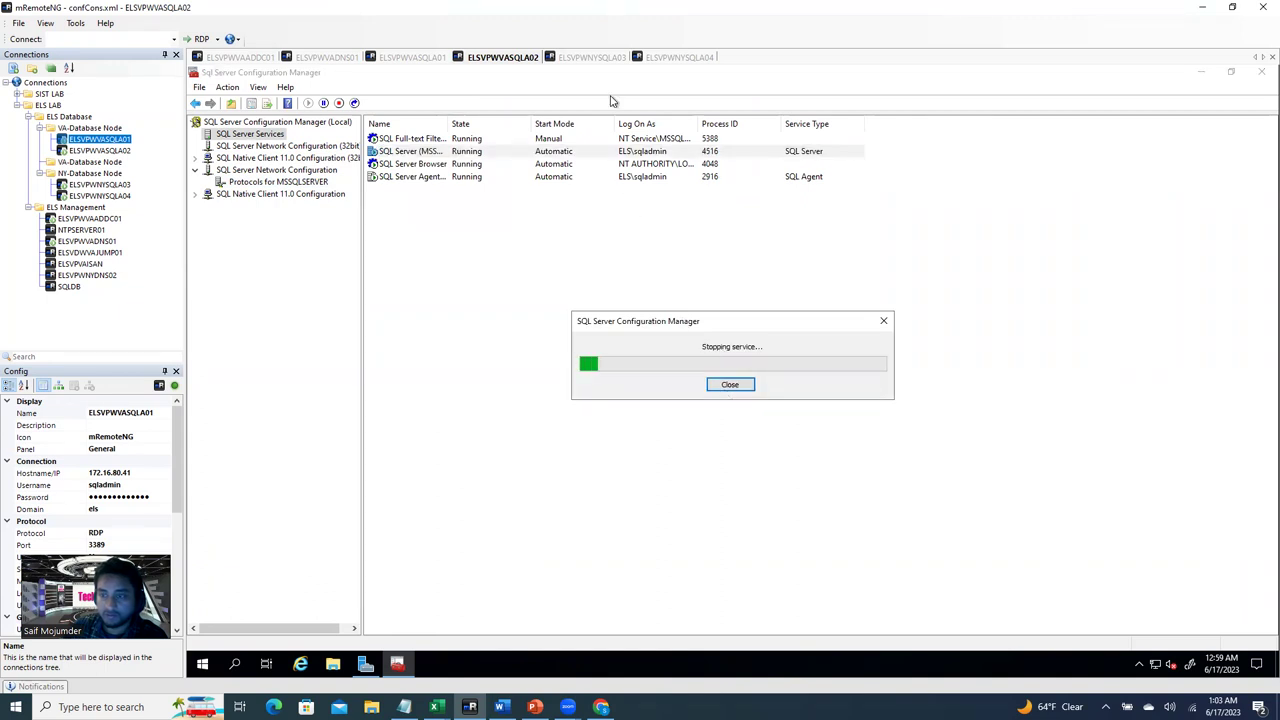
click(601, 60)
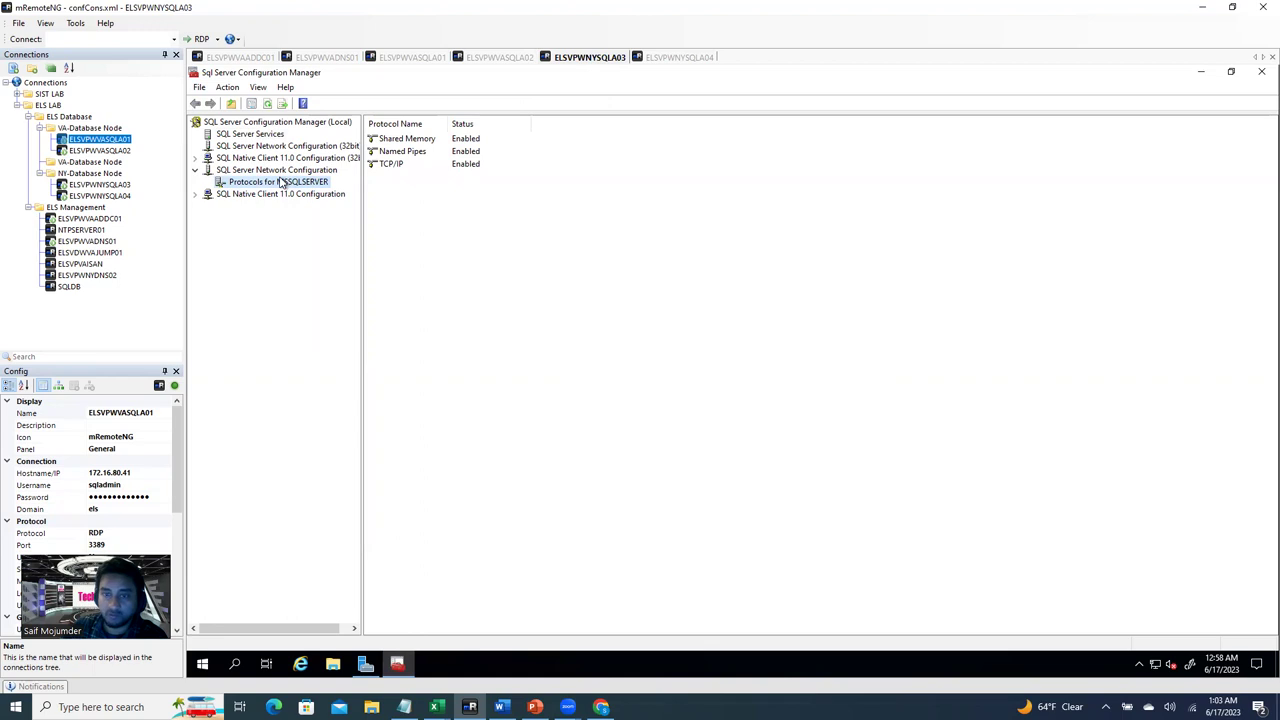
Enable Always On Availability Groups in the SQL Server (MSSQLSERVER) properties on ELSVPWNYSQLA03
click(262, 134)
click(409, 165)
click(425, 152)
right_click(422, 151)
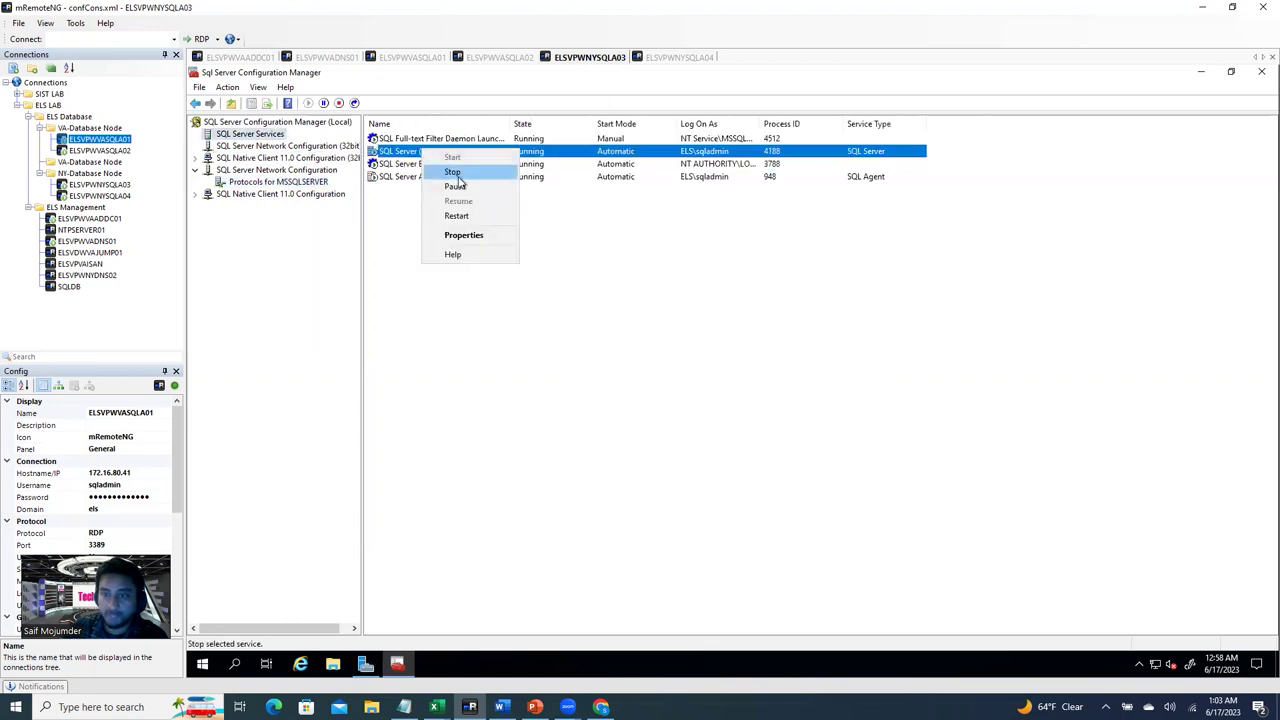
click(461, 236)
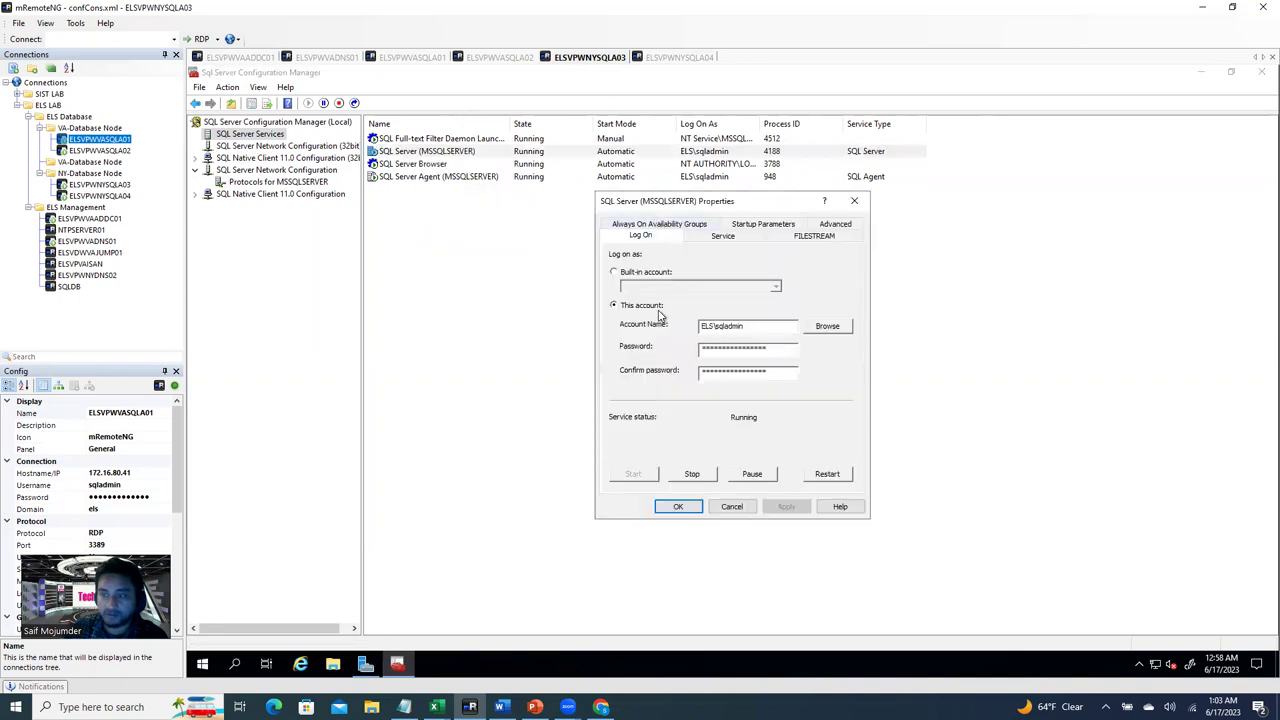
click(680, 226)
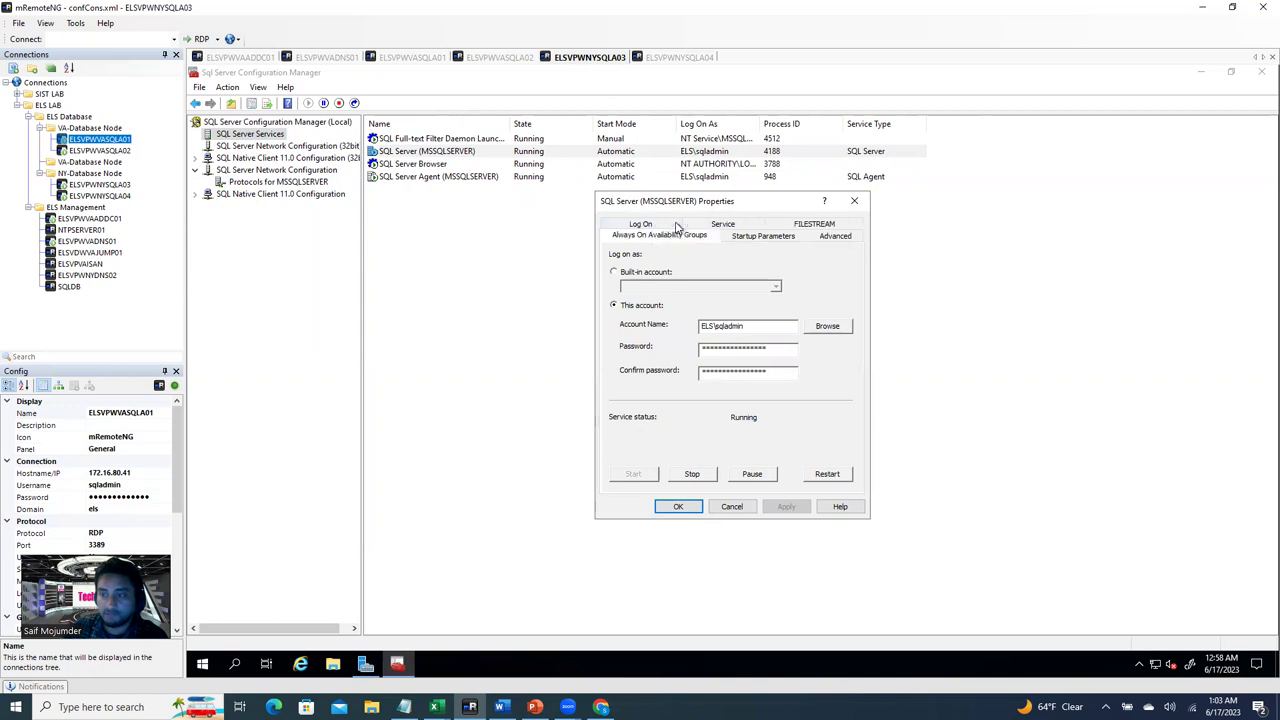
click(613, 294)
click(786, 506)
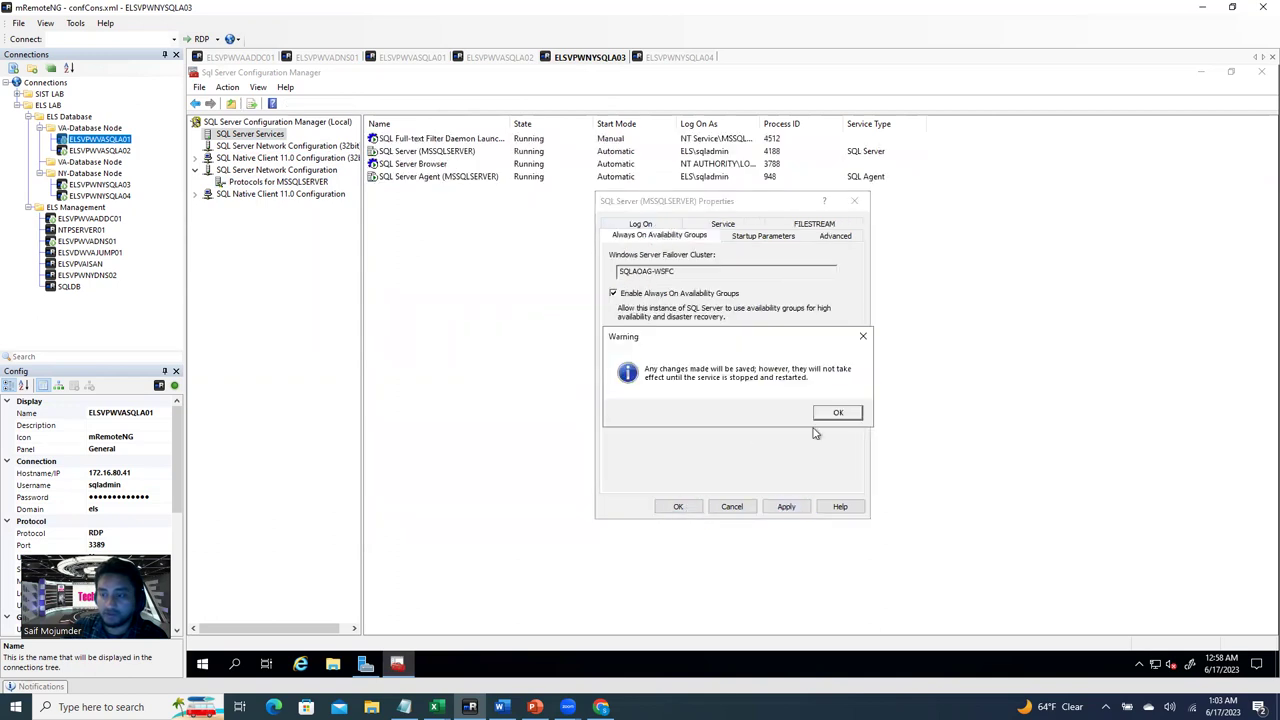
click(842, 416)
click(677, 506)
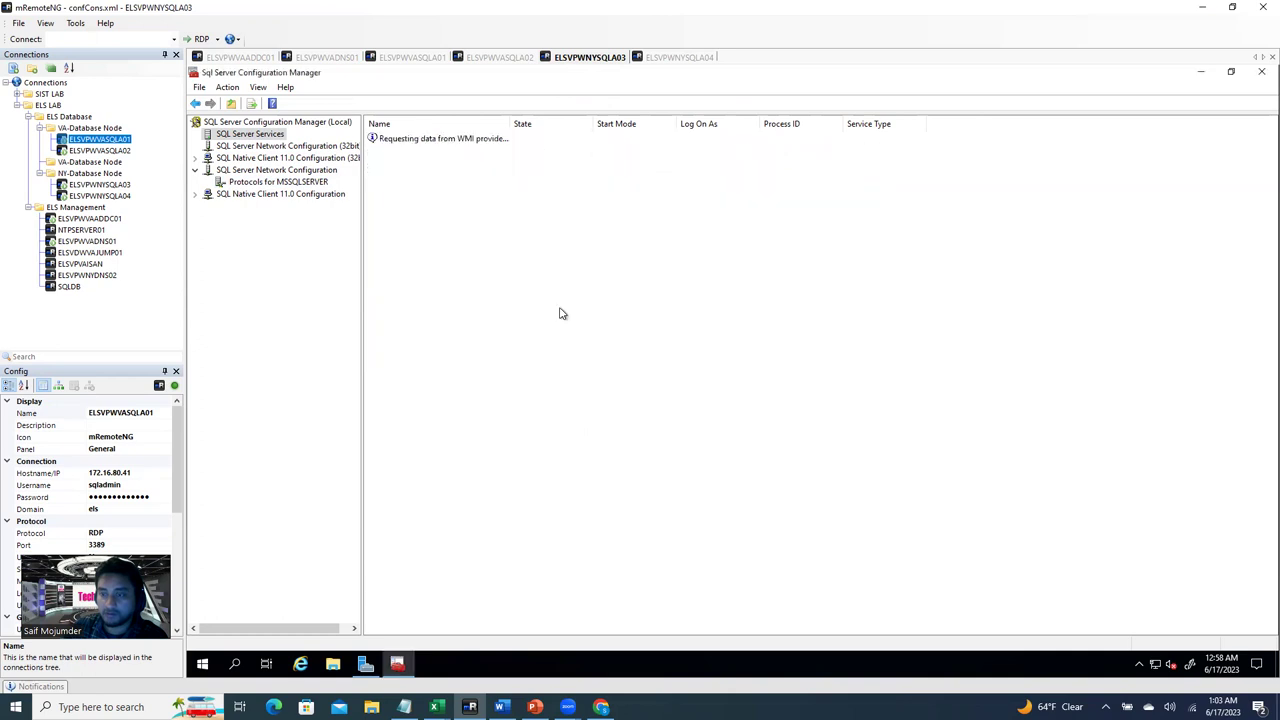
Restart ELSVPWNYSQLA03's SQL Server service, then go to the ELSVPWNYSQLA04 session
right_click(429, 153)
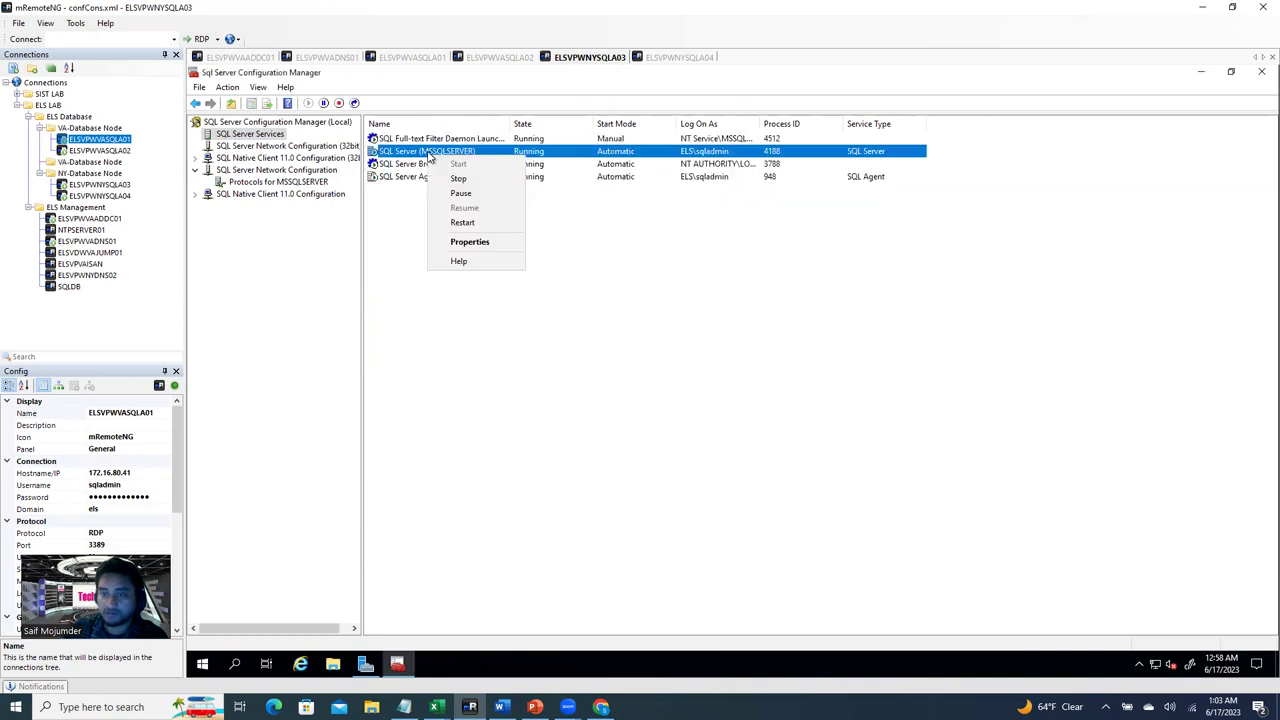
click(465, 223)
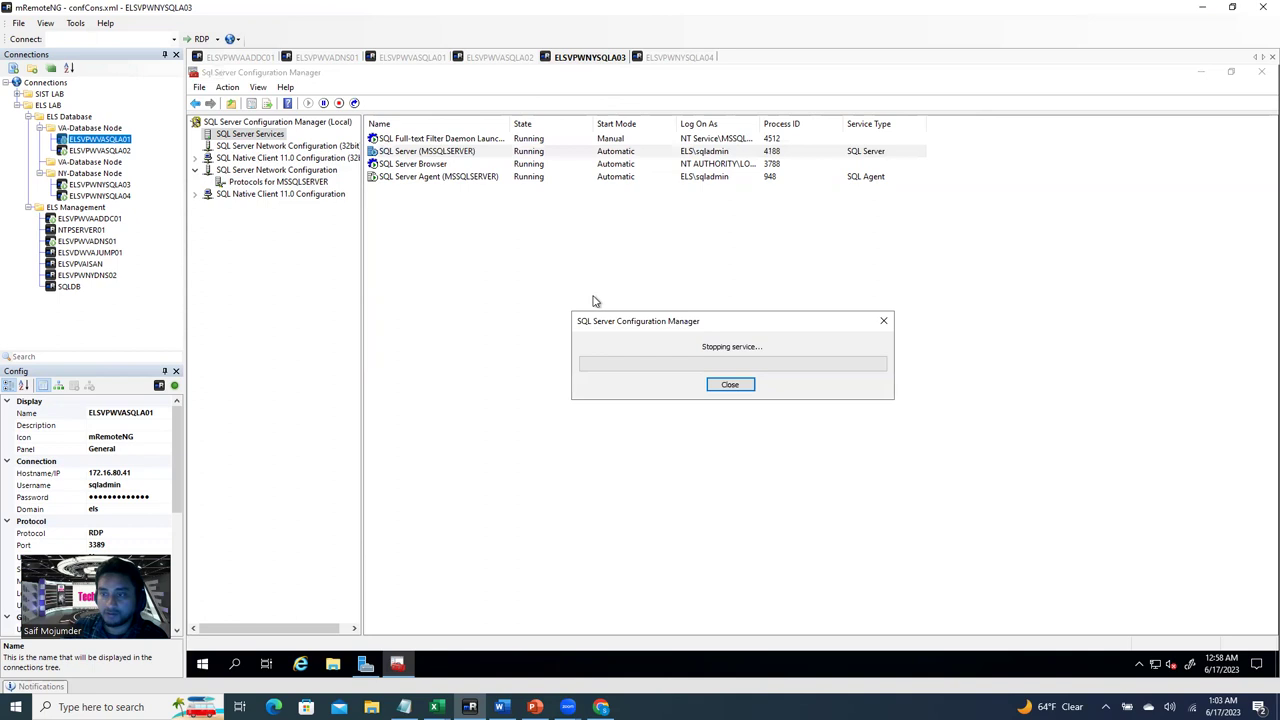
click(682, 57)
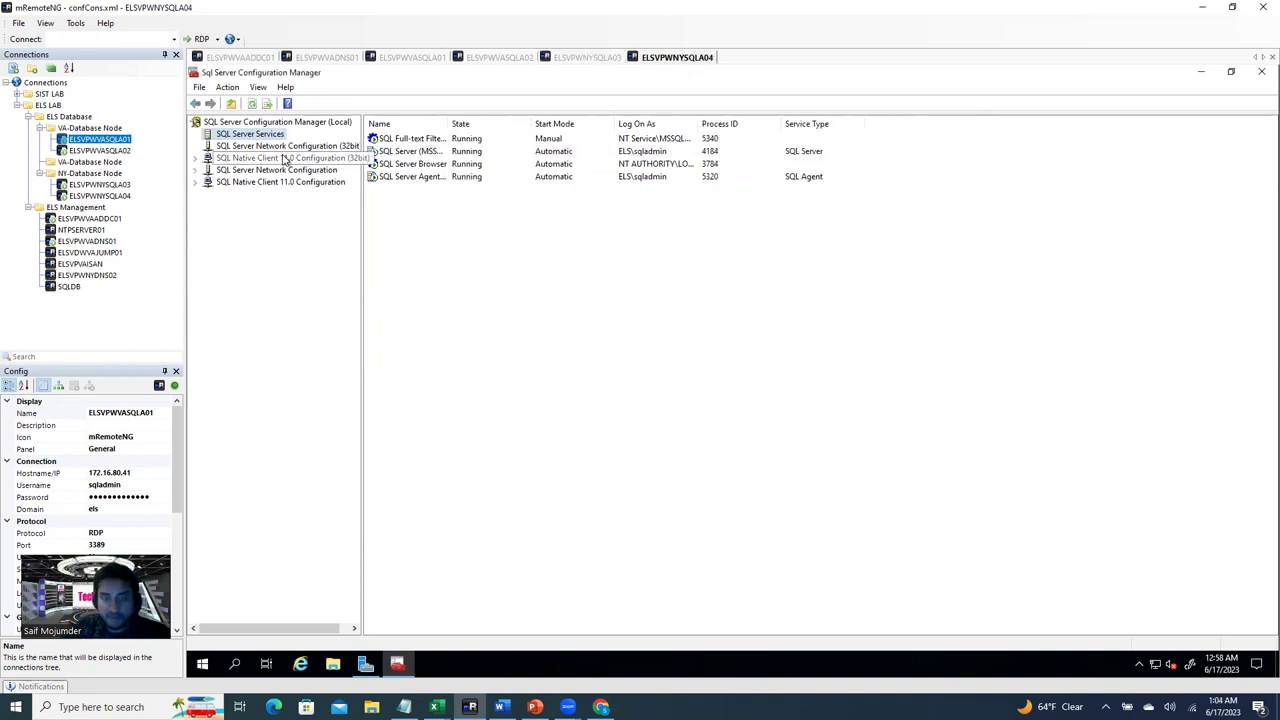
Enable Always On Availability Groups in the SQL Server (MSSQLSERVER) properties on ELSVPWNYSQLA04
click(433, 152)
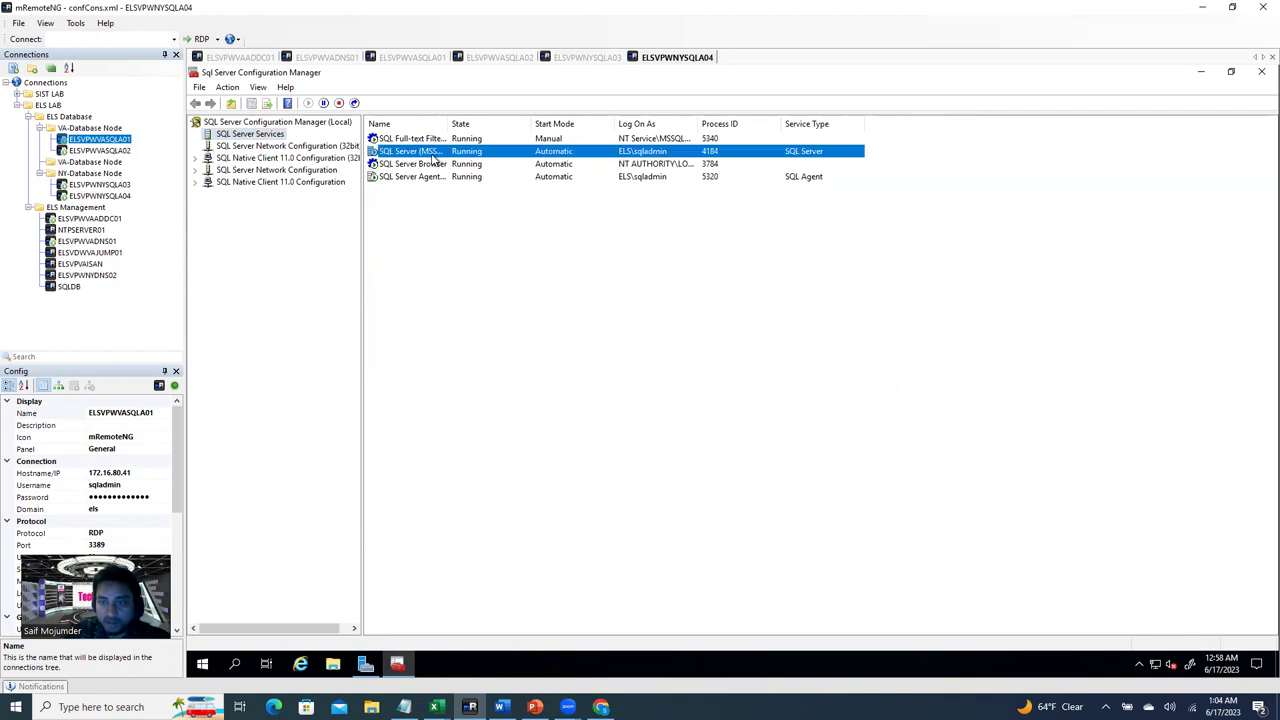
right_click(433, 157)
click(472, 242)
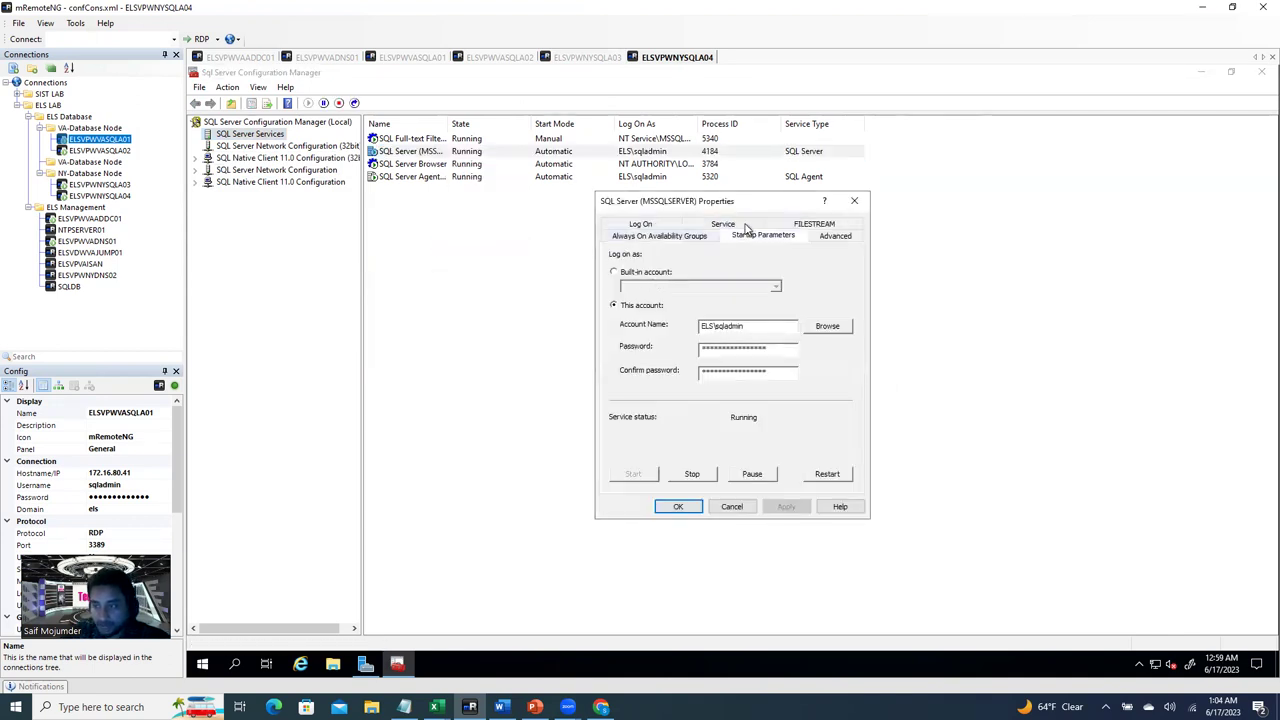
click(723, 225)
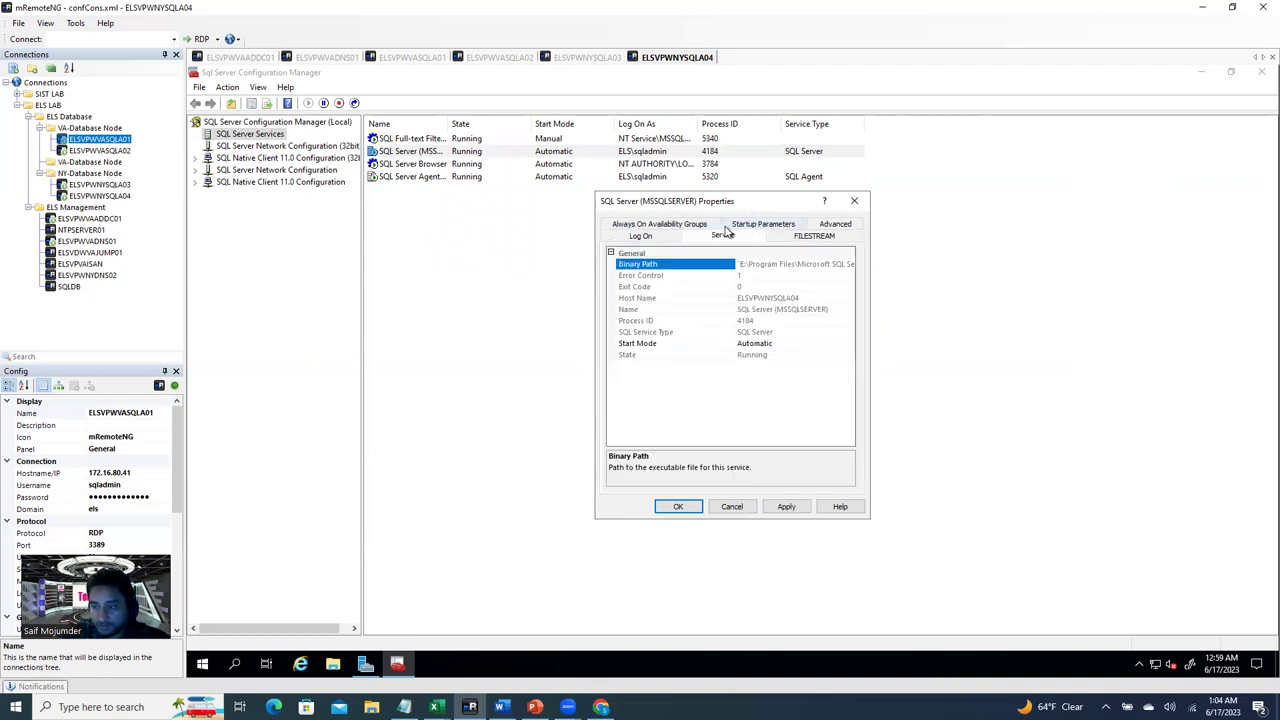
click(657, 226)
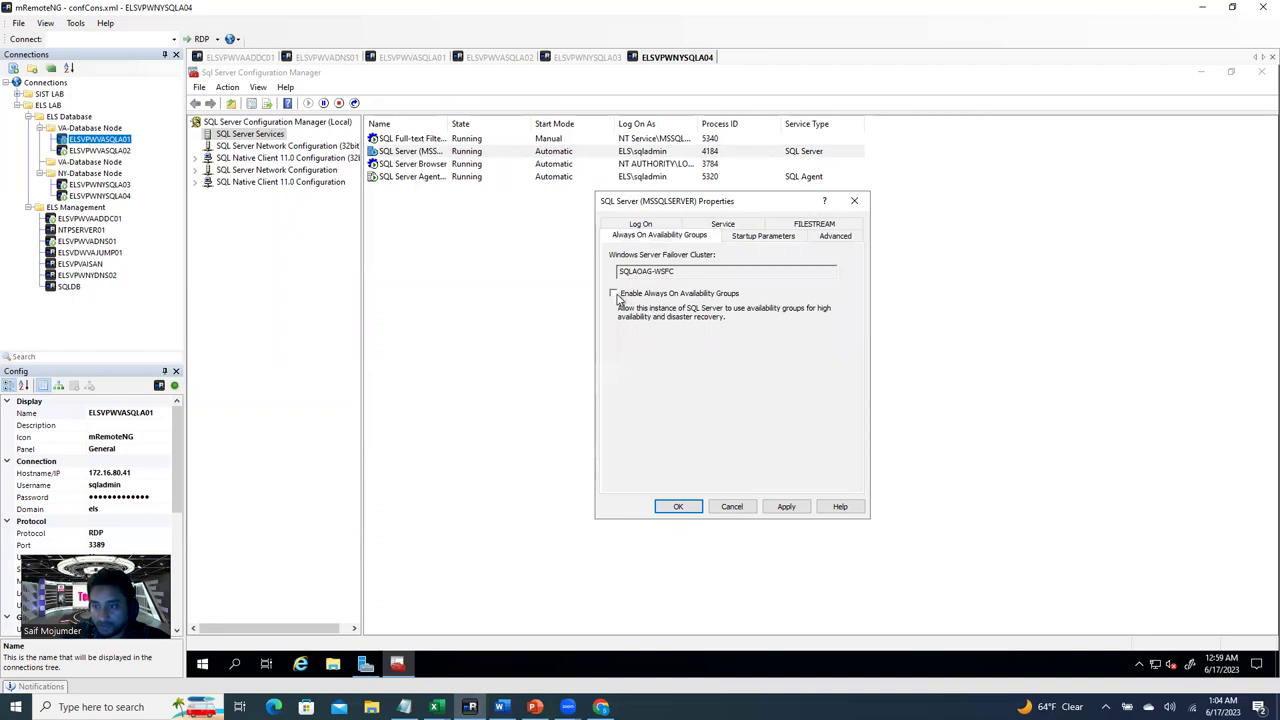
click(786, 506)
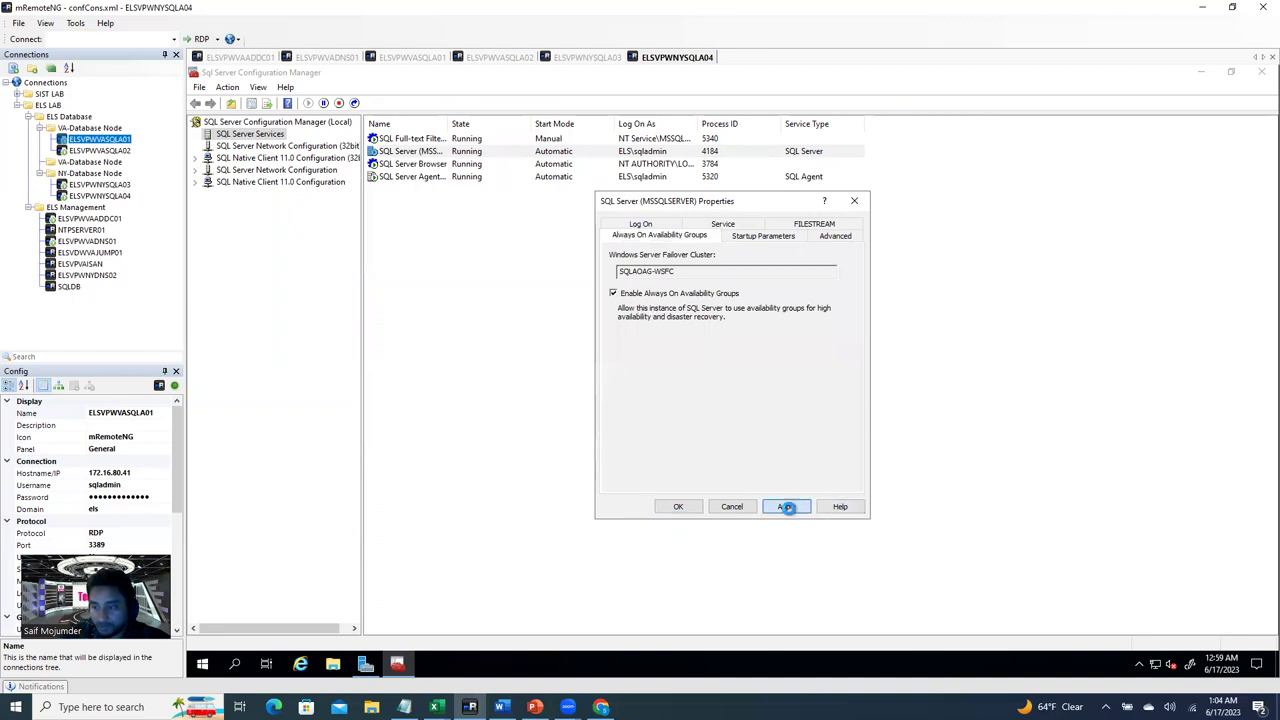
click(829, 416)
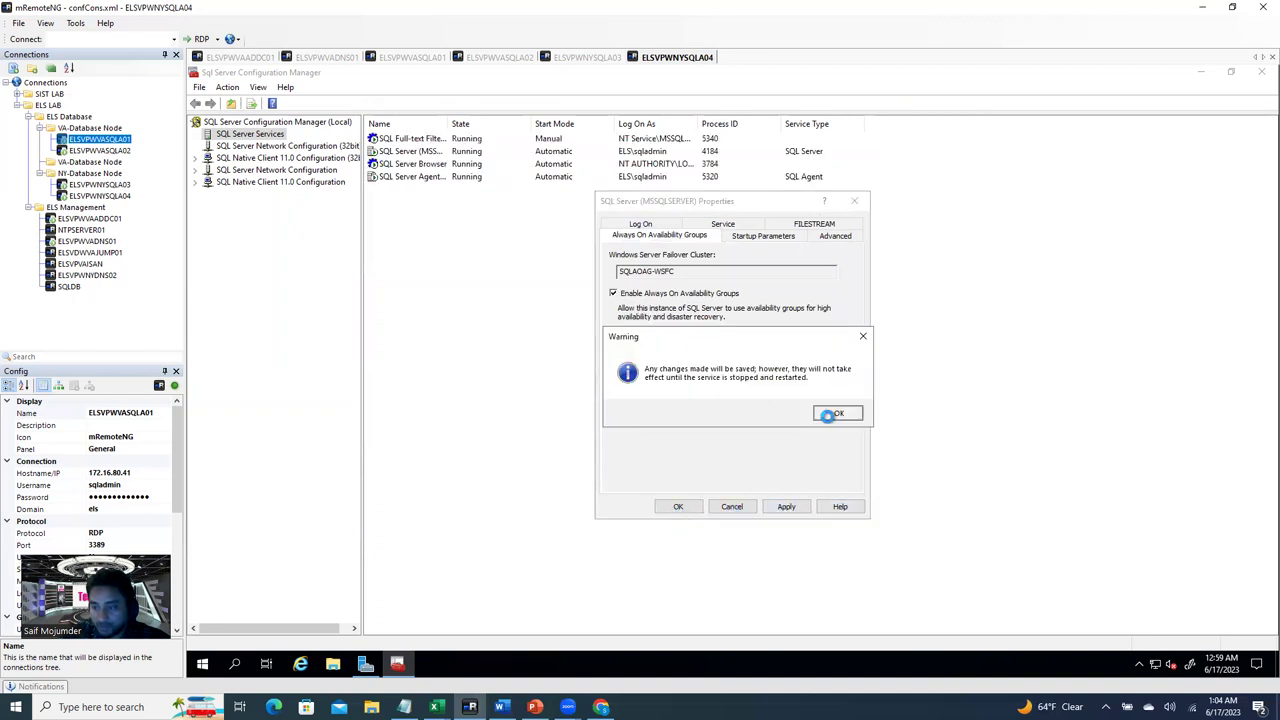
click(678, 507)
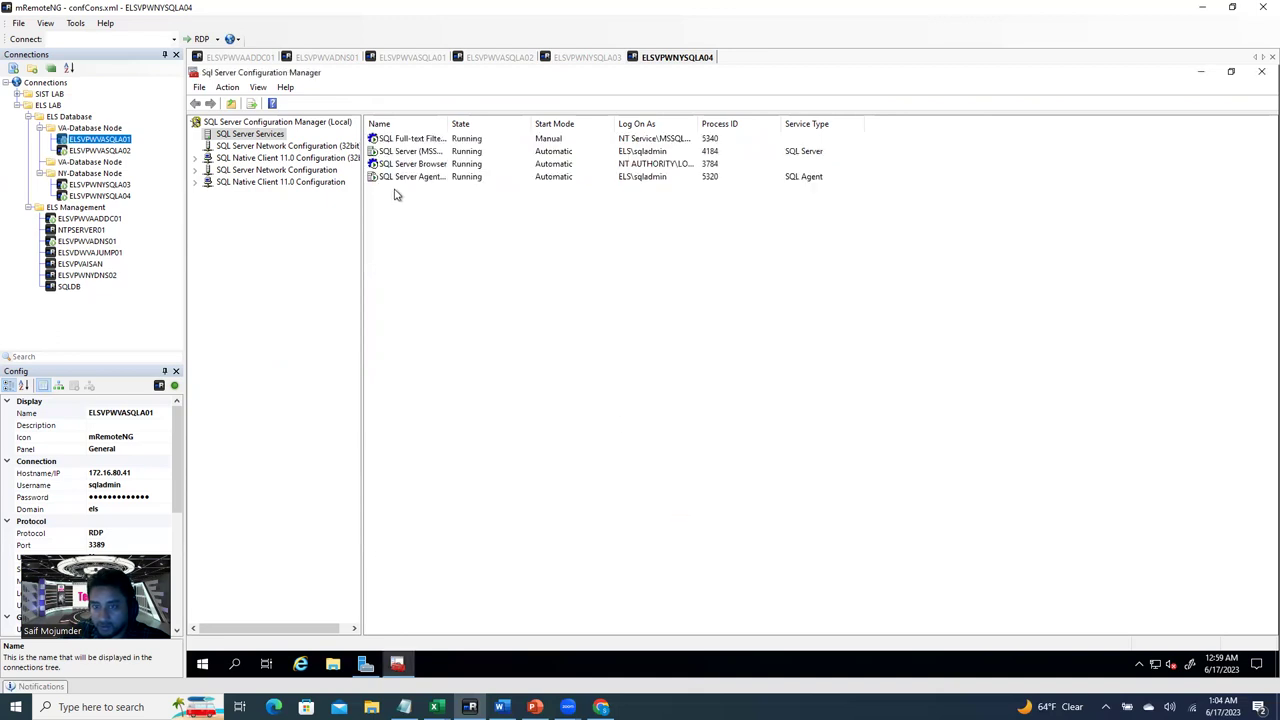
Restart ELSVPWNYSQLA04's SQL Server service, then return to the ELSVPWNYSQLA03 session
right_click(243, 141)
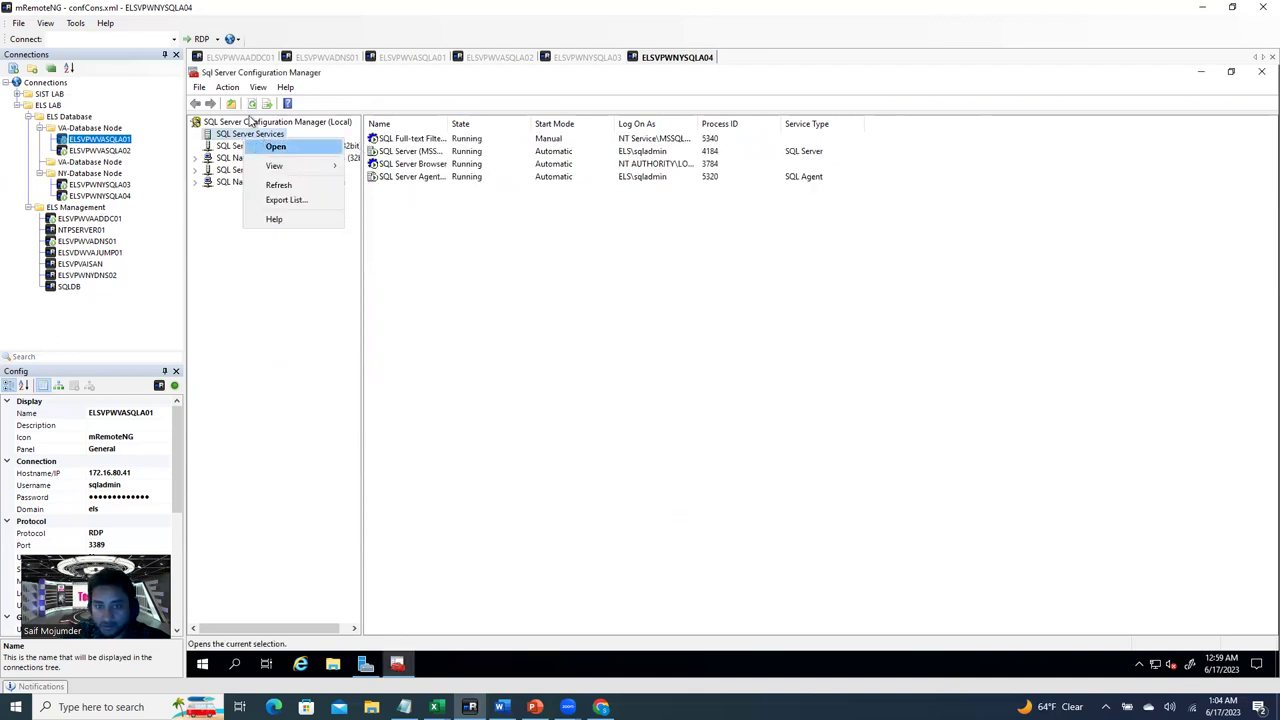
click(413, 158)
right_click(410, 152)
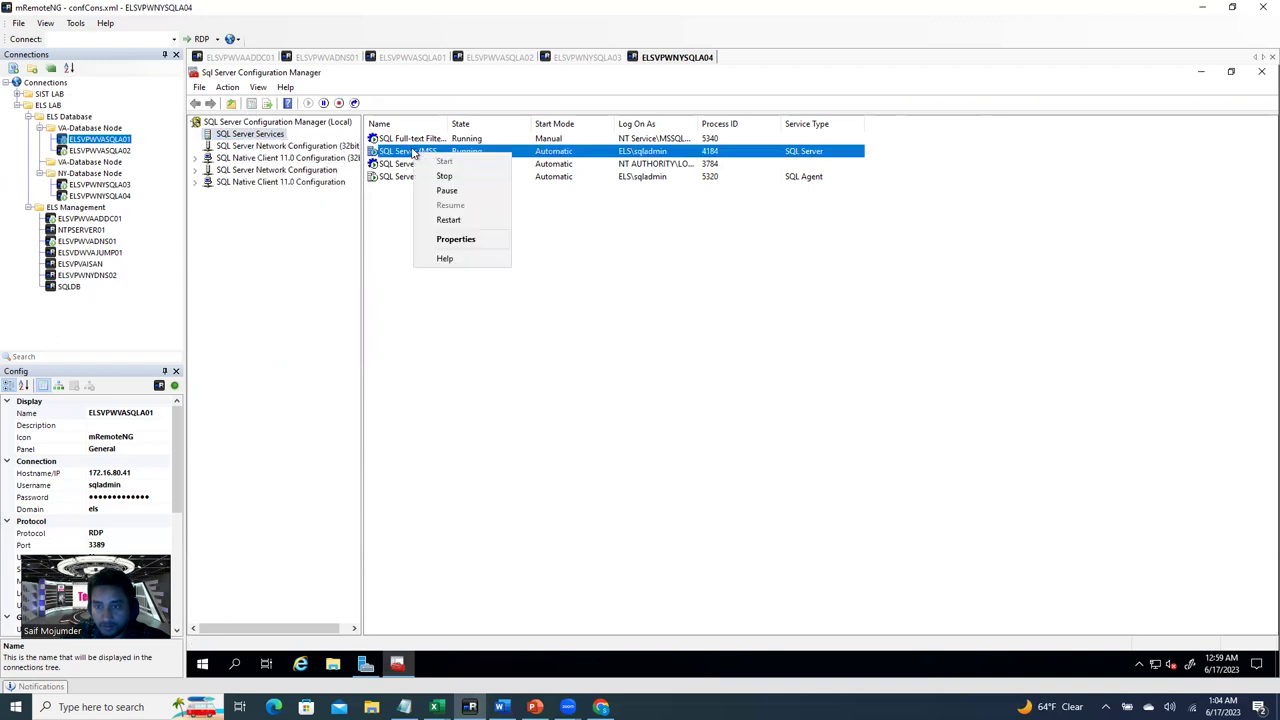
click(450, 222)
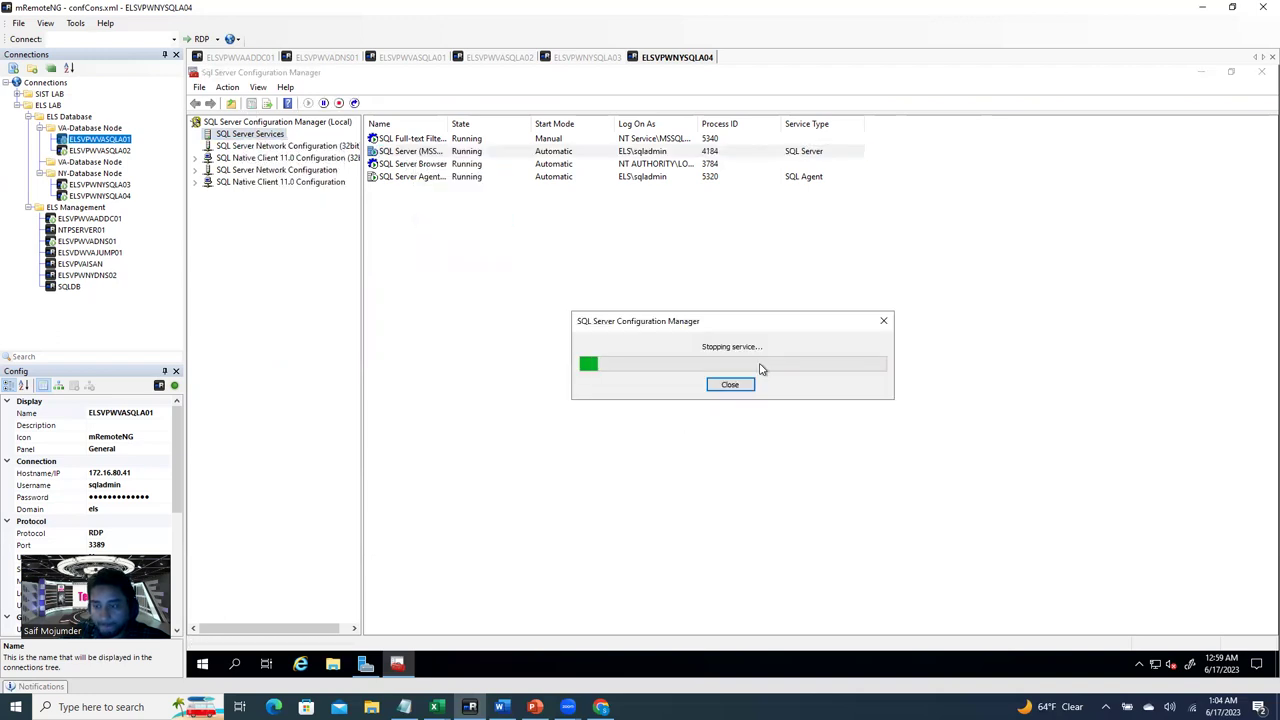
click(600, 59)
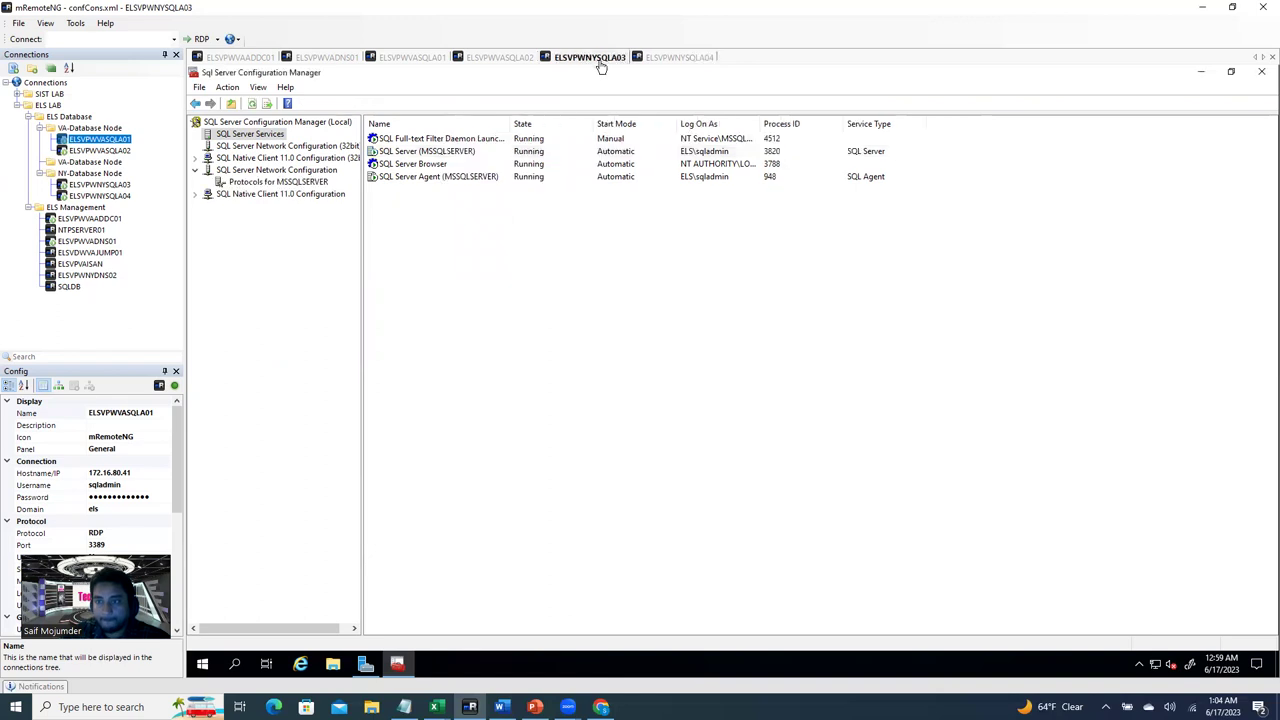
Check the SQL Server service restarts across the node sessions, ending on ELSVPWNYSQLA04
click(498, 59)
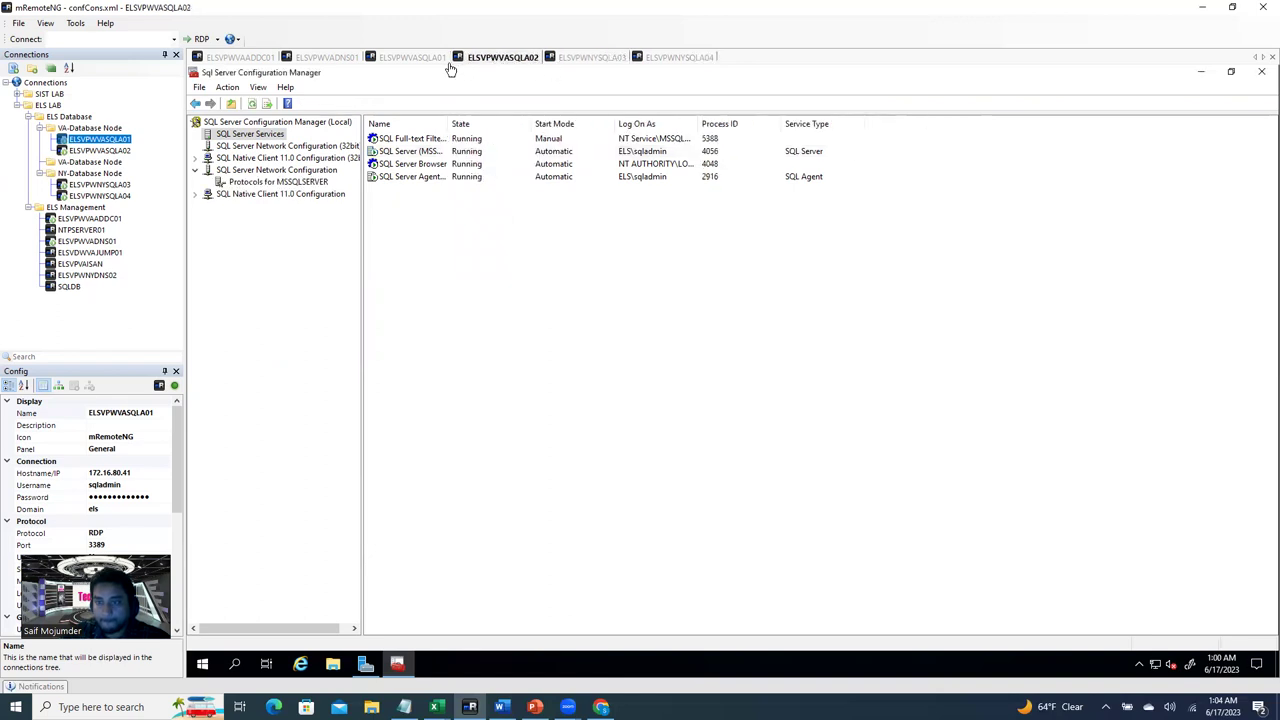
click(398, 60)
click(332, 58)
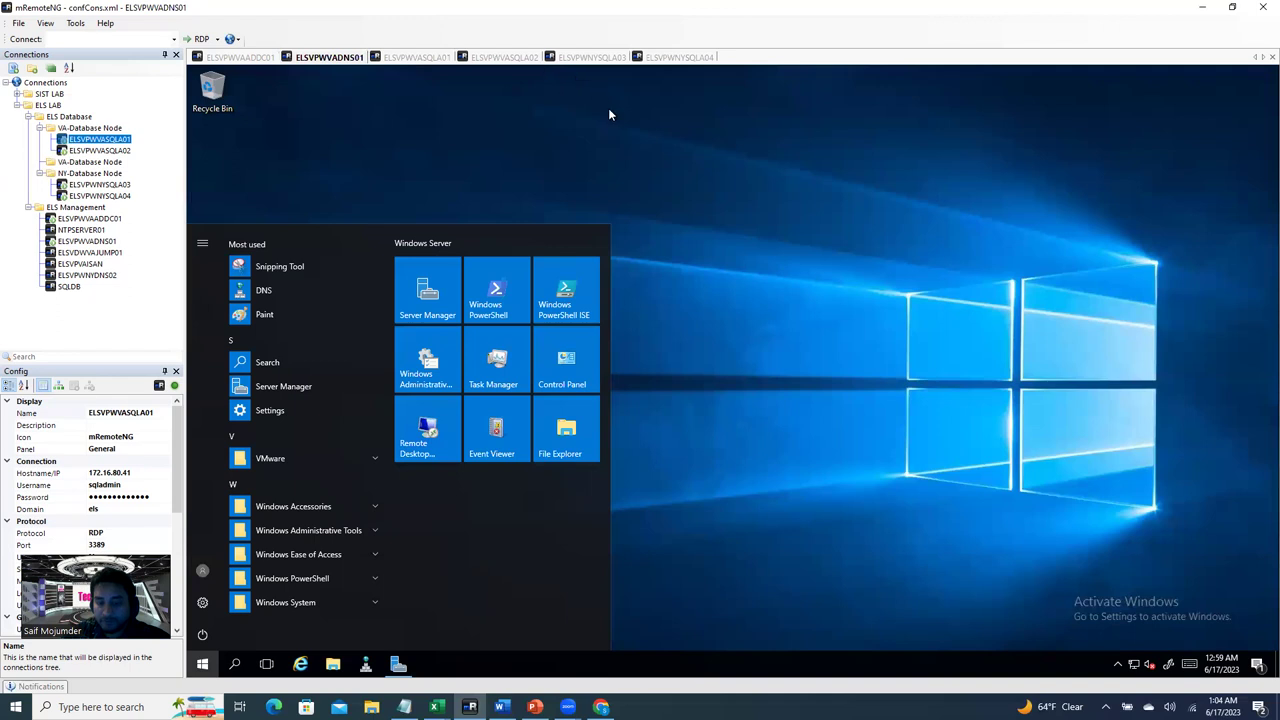
click(409, 58)
click(509, 58)
click(617, 60)
click(679, 59)
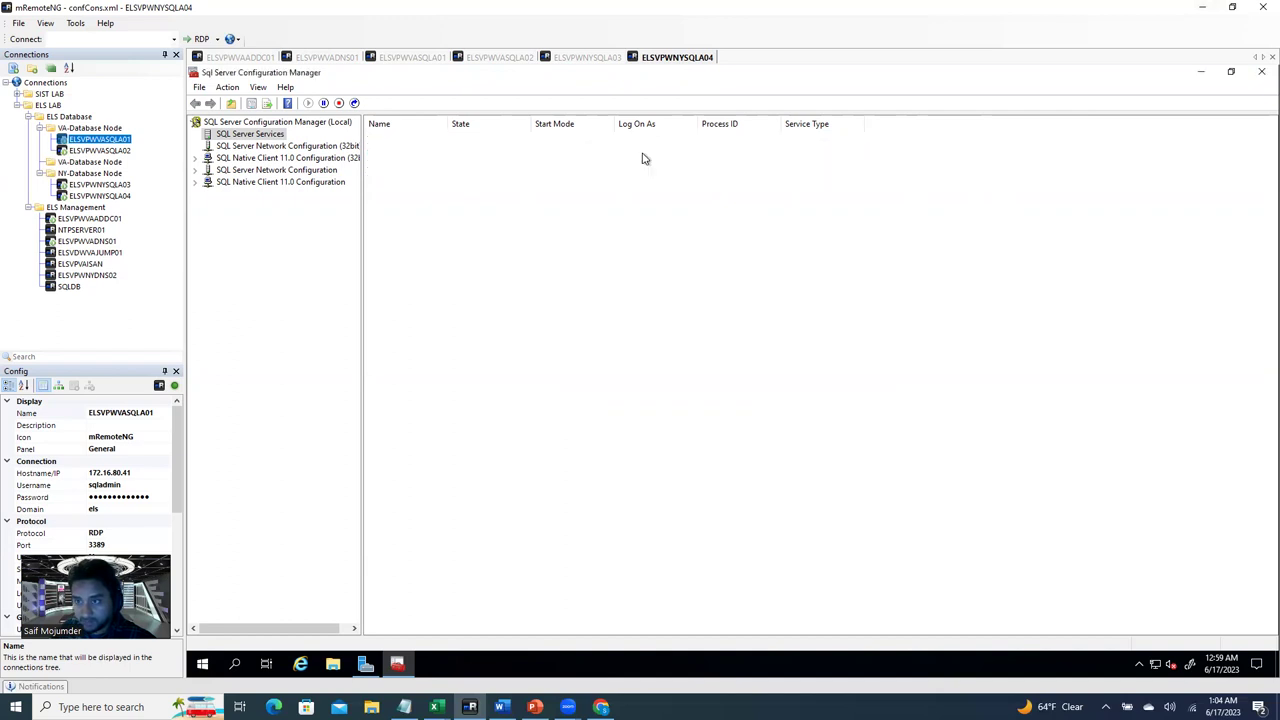
click(652, 178)
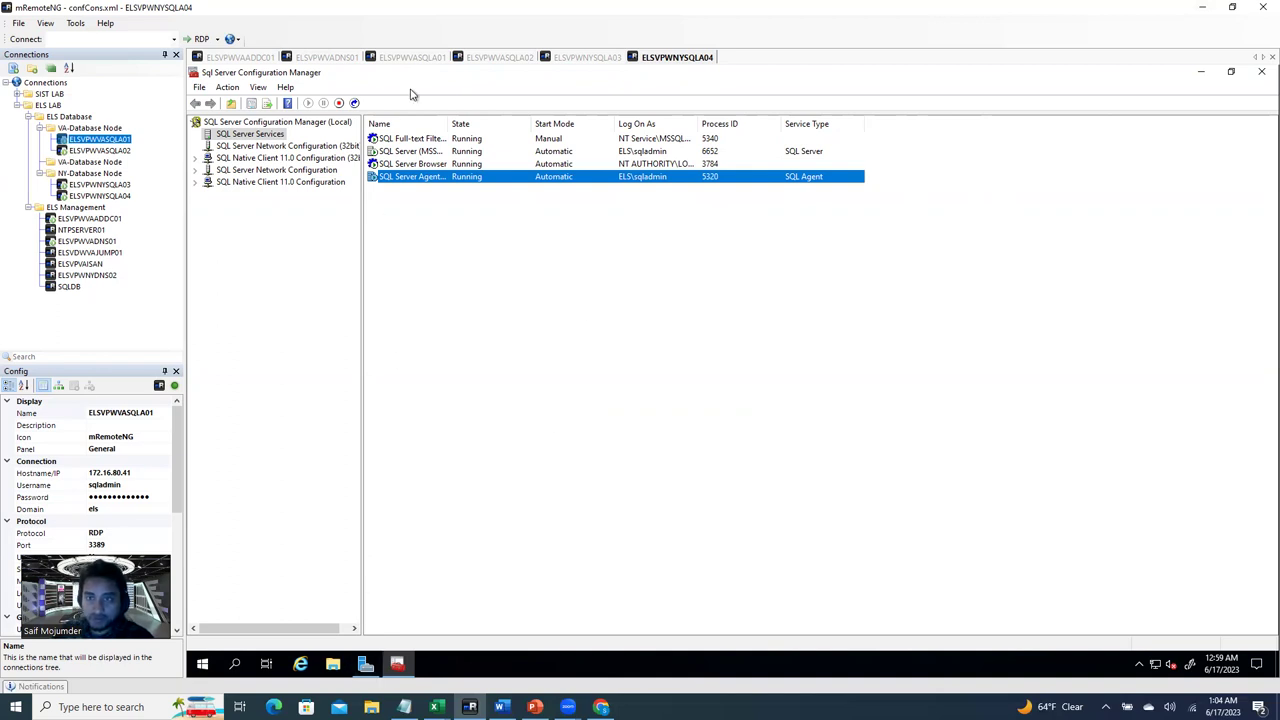
Launch SQL Server Management Studio on ELSVPWVASQLA01 and minimize Configuration Manager
click(420, 60)
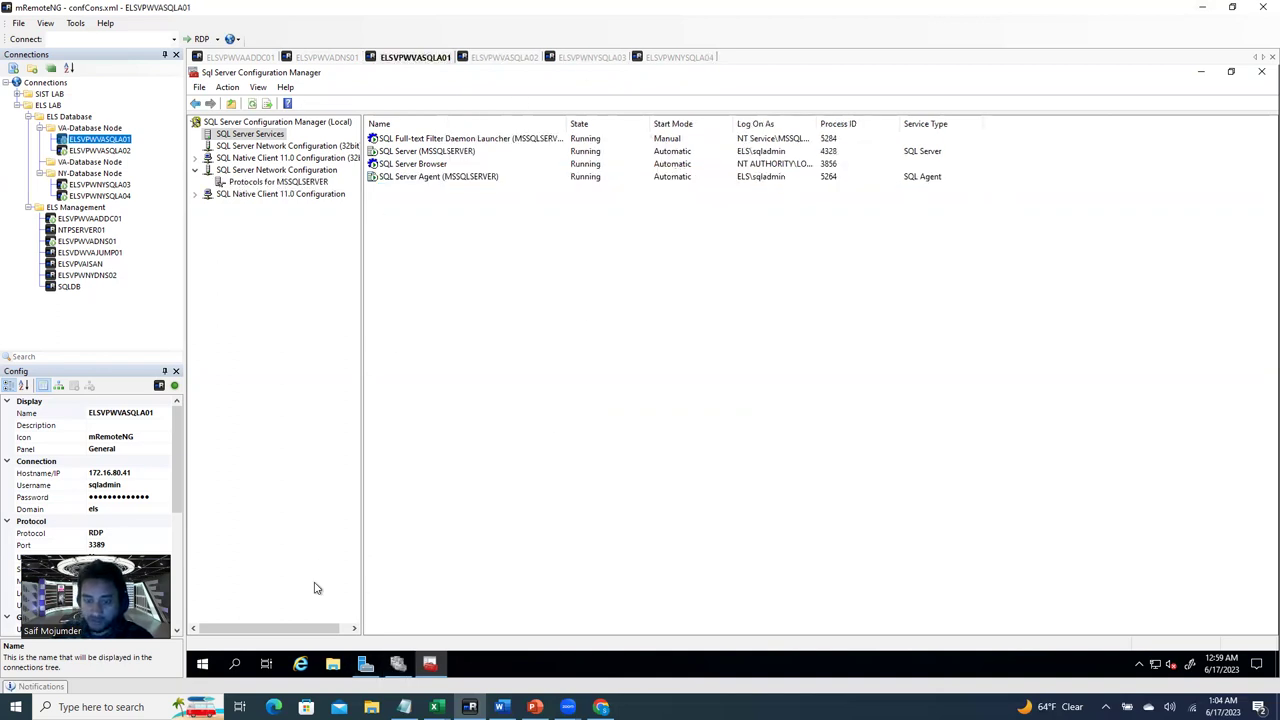
click(209, 664)
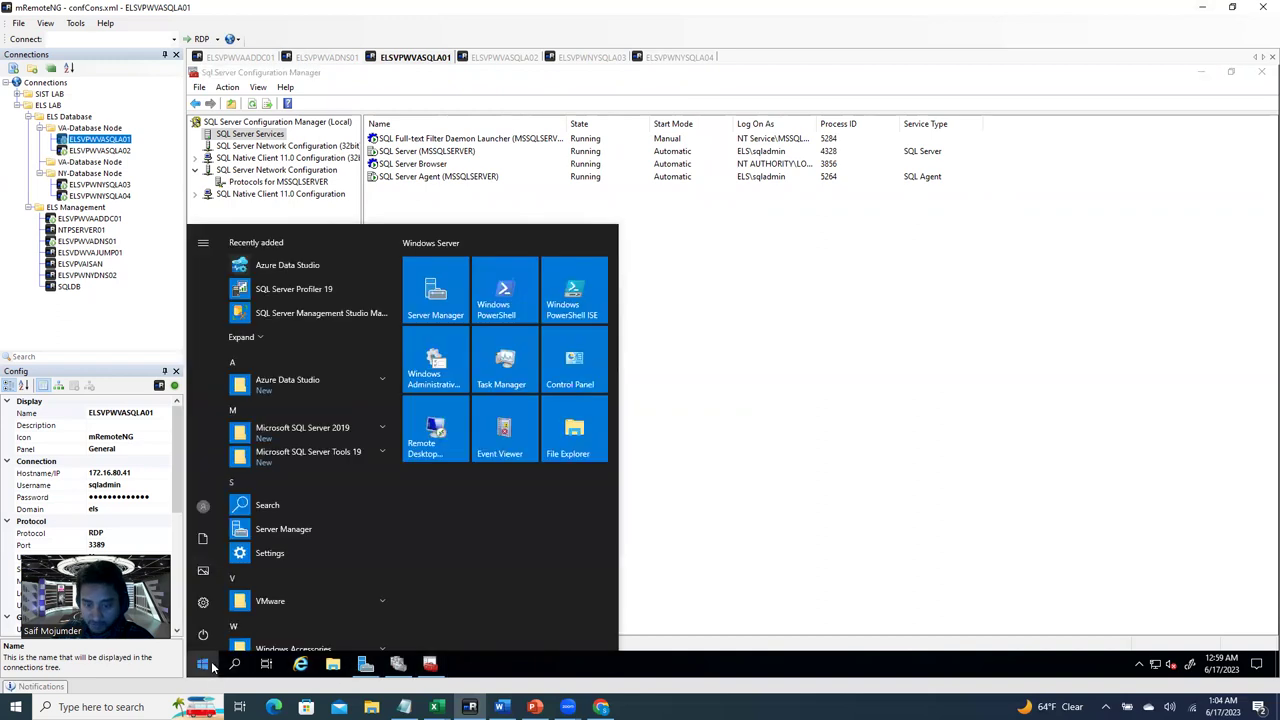
click(301, 456)
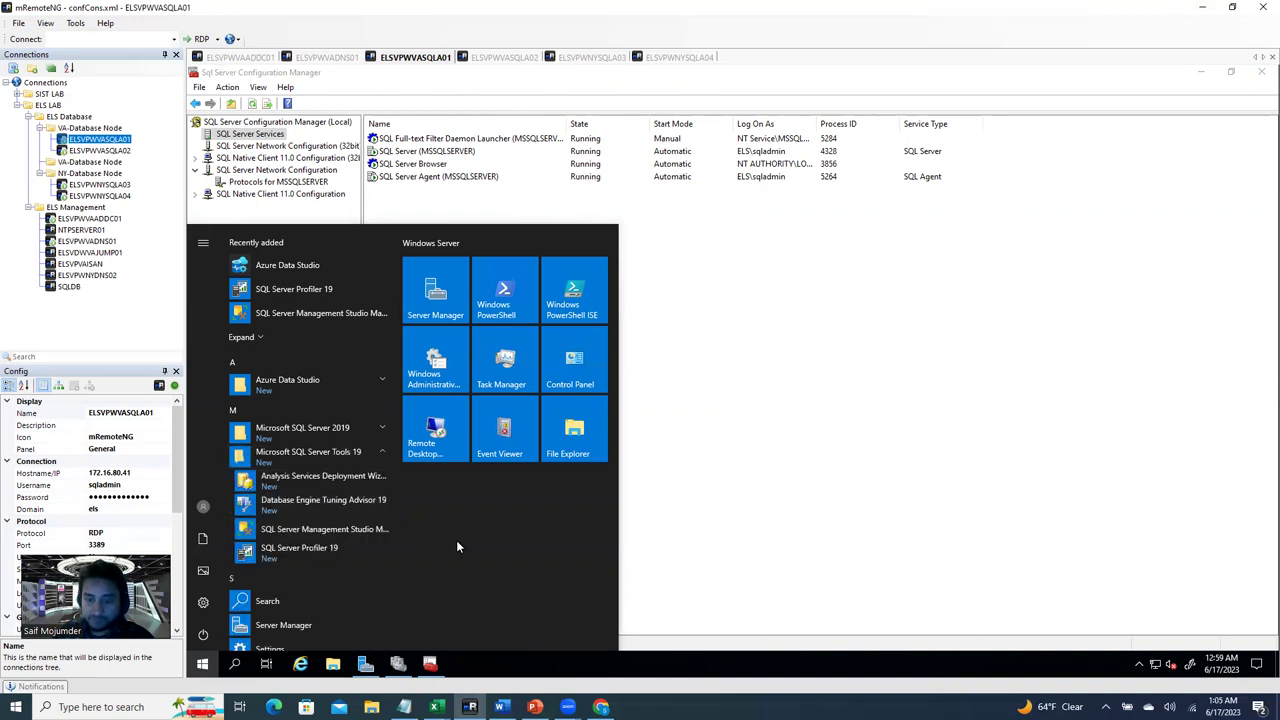
click(352, 532)
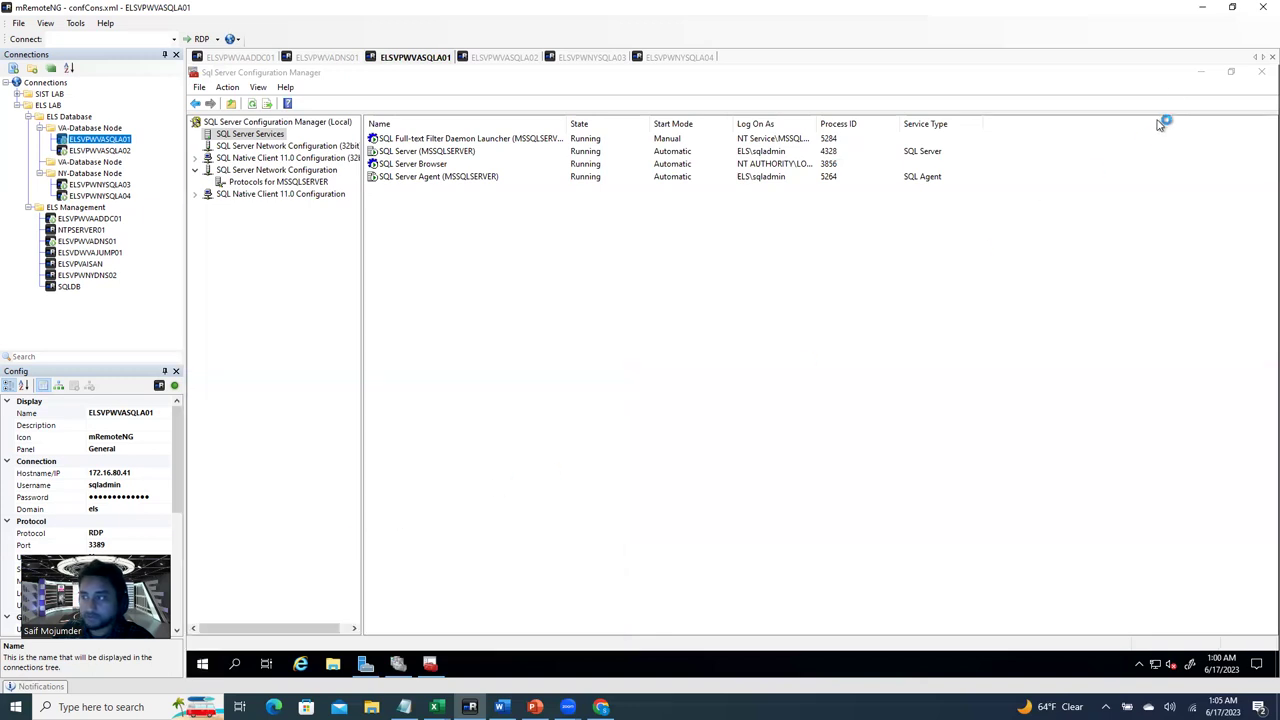
click(1201, 73)
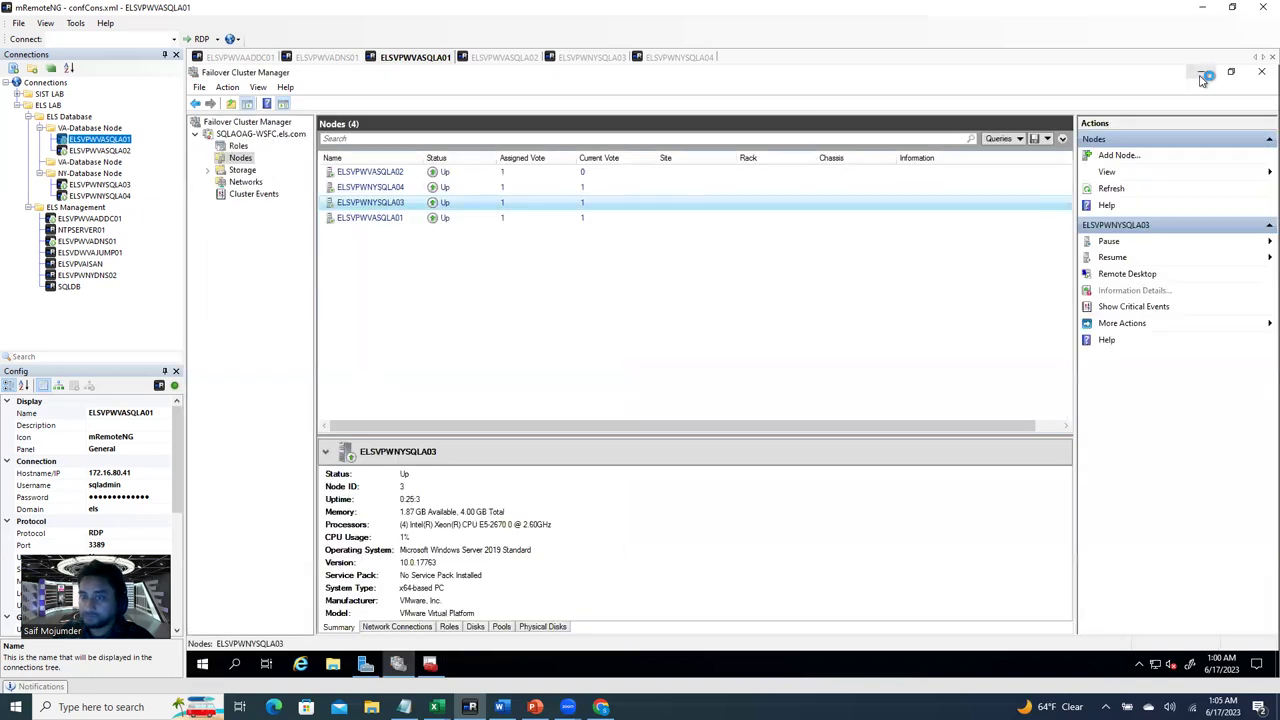
Check the cluster's Roles list in Failover Cluster Manager, then minimize it while SSMS loads
click(1202, 74)
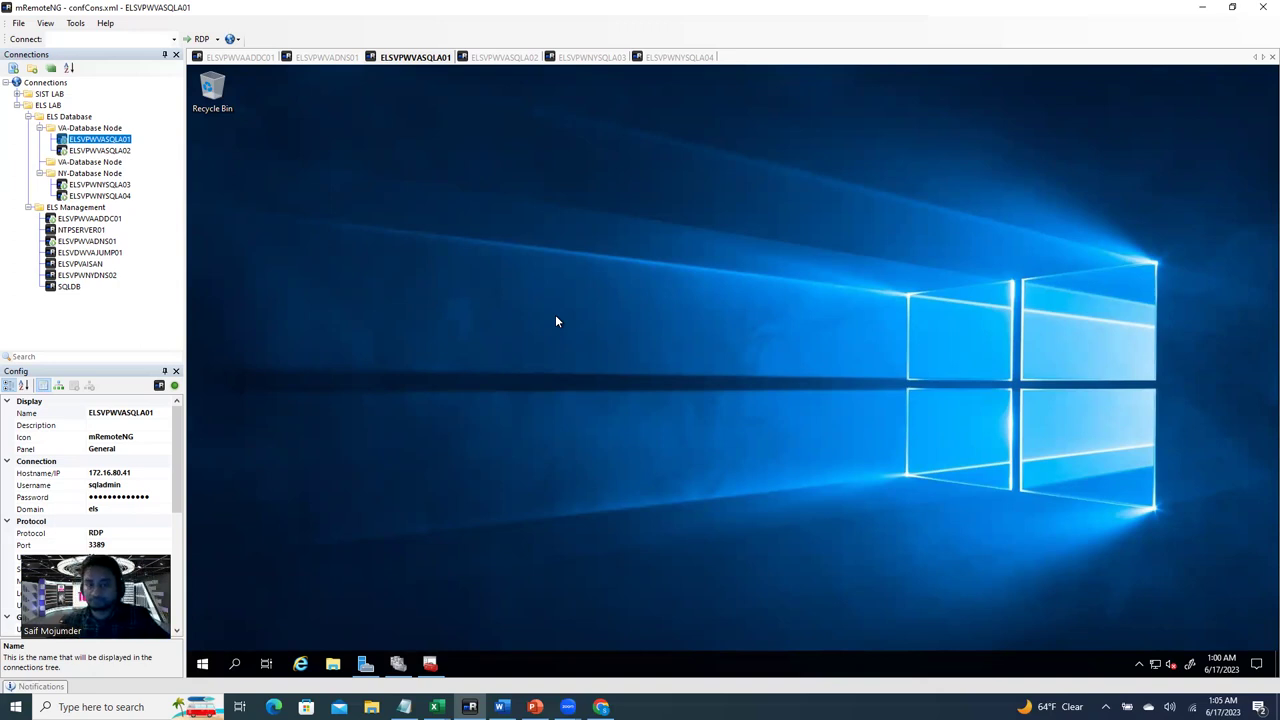
click(398, 664)
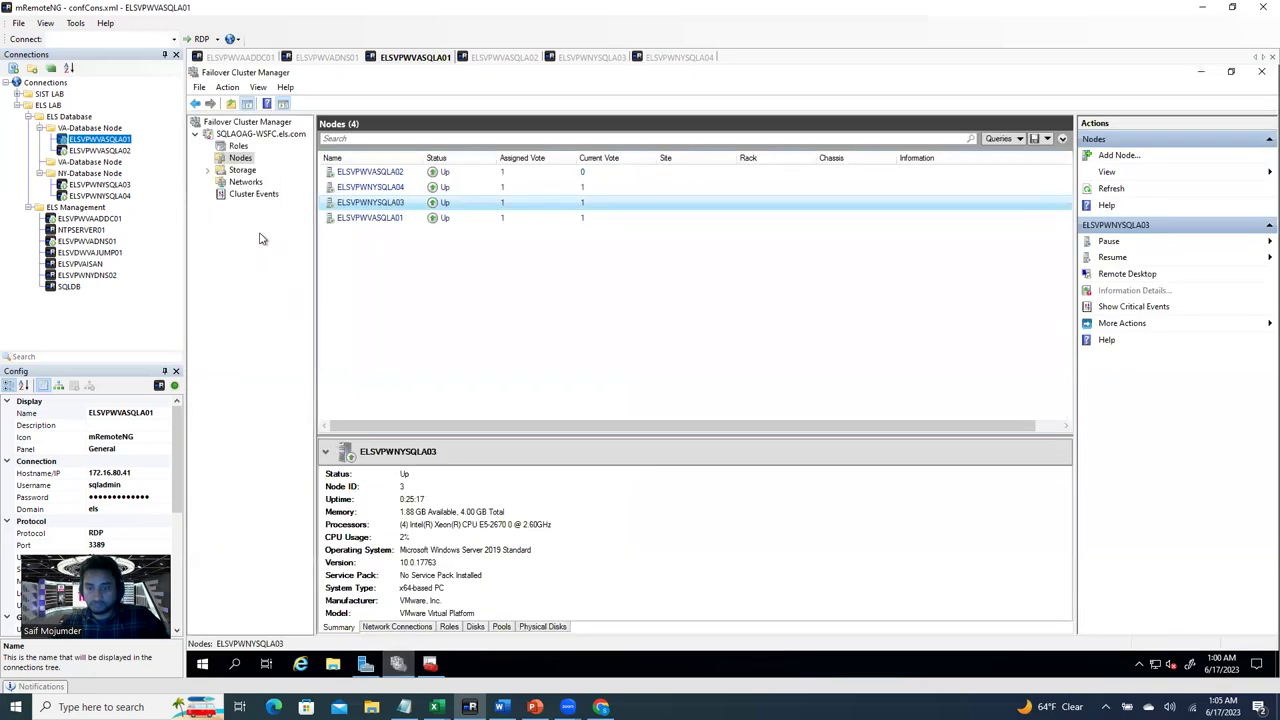
click(245, 147)
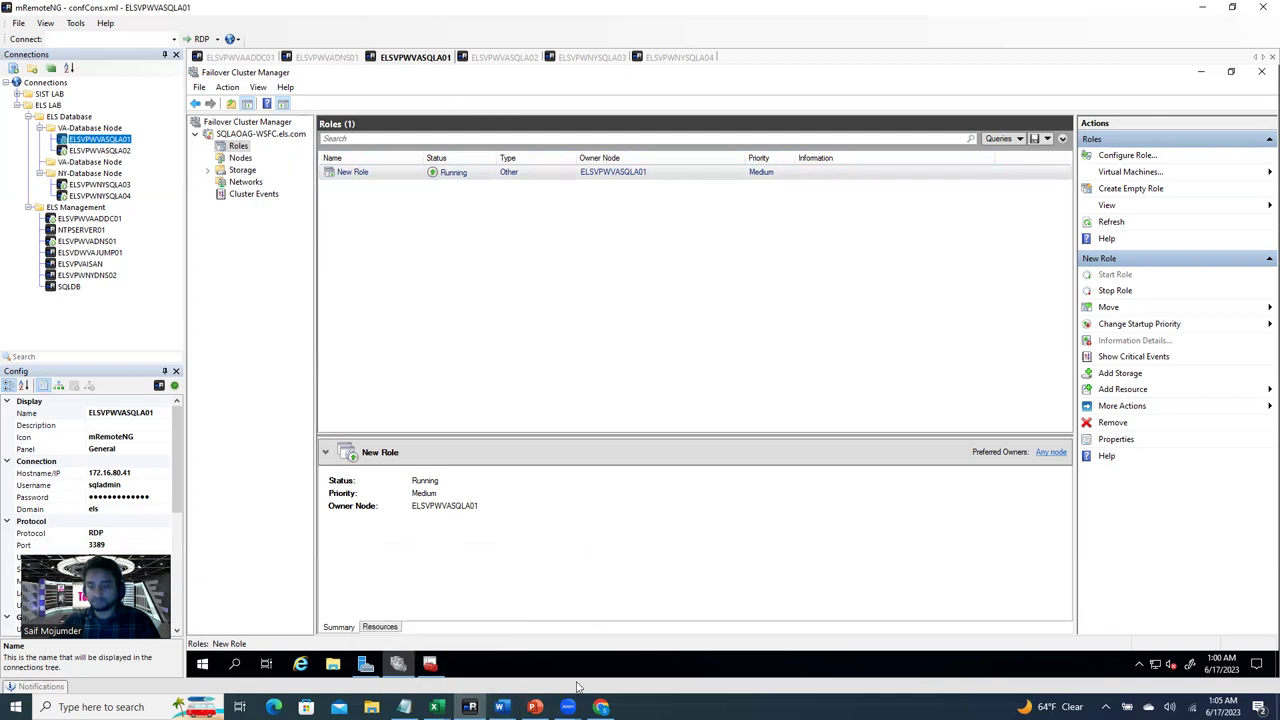
click(366, 666)
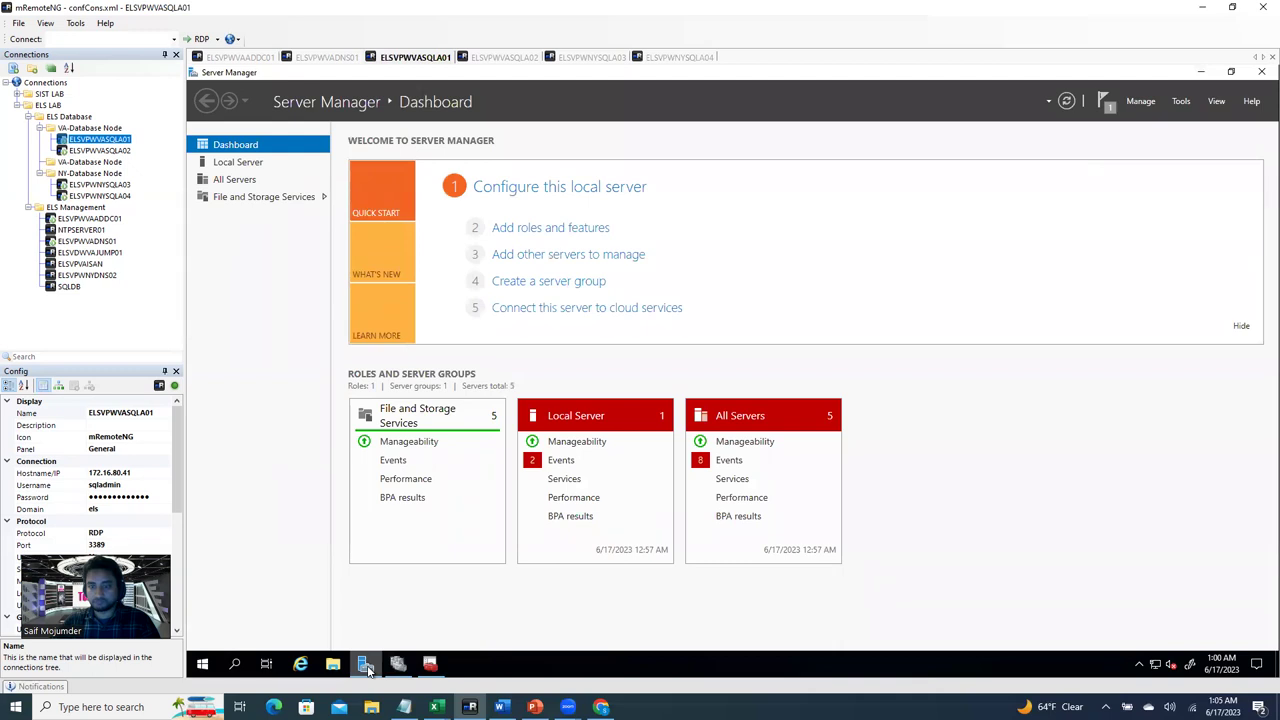
click(366, 666)
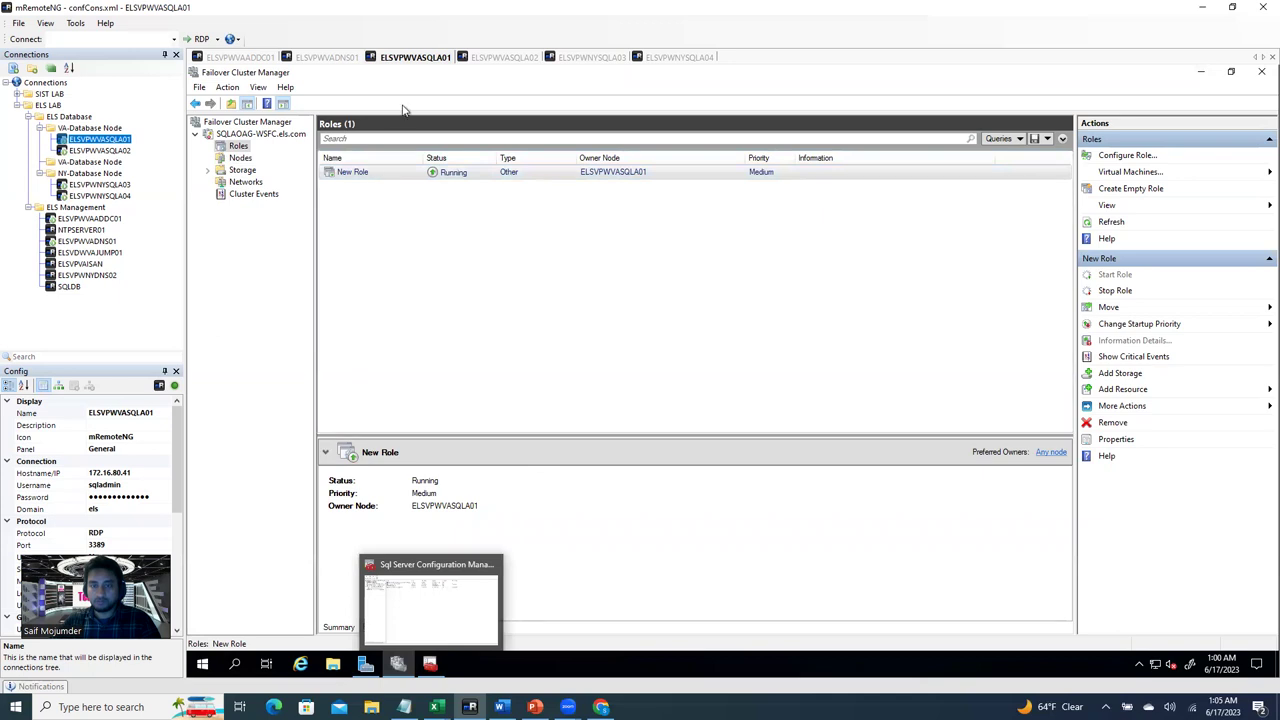
click(1200, 73)
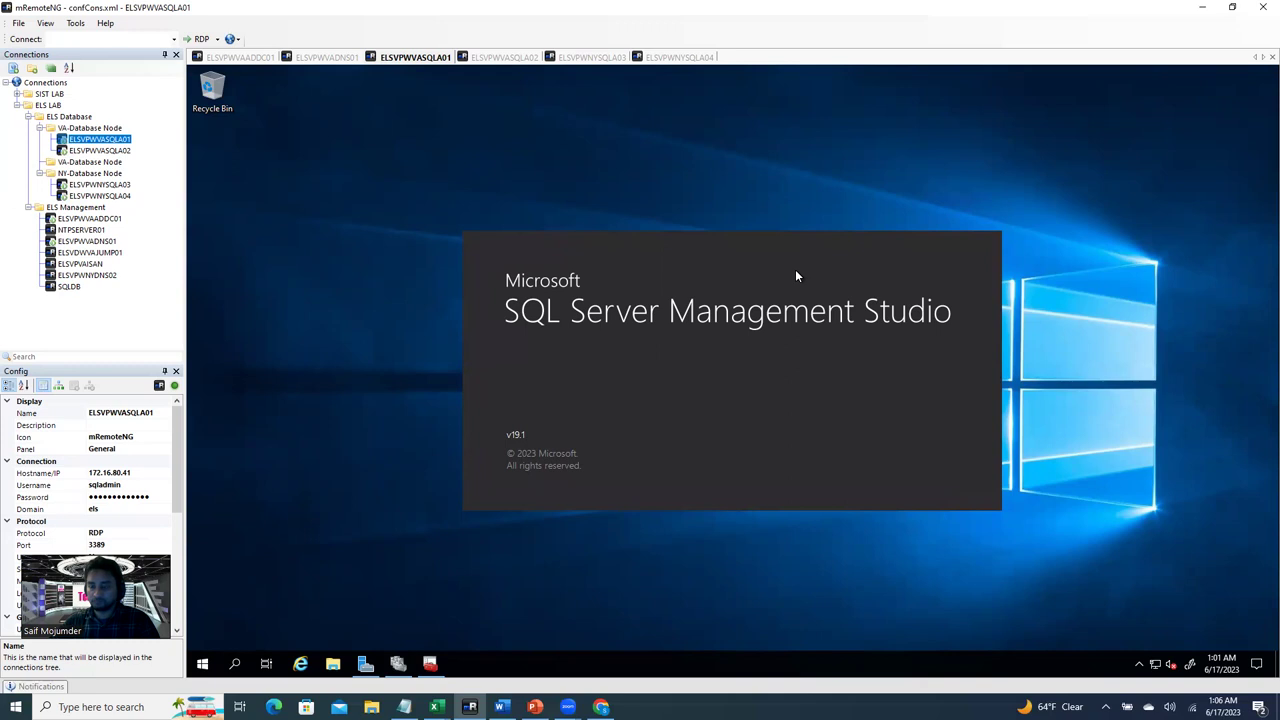
right_click(386, 275)
Review ELSVPWVASQLA01's running processes in Task Manager's full-detail view, then close it
click(311, 317)
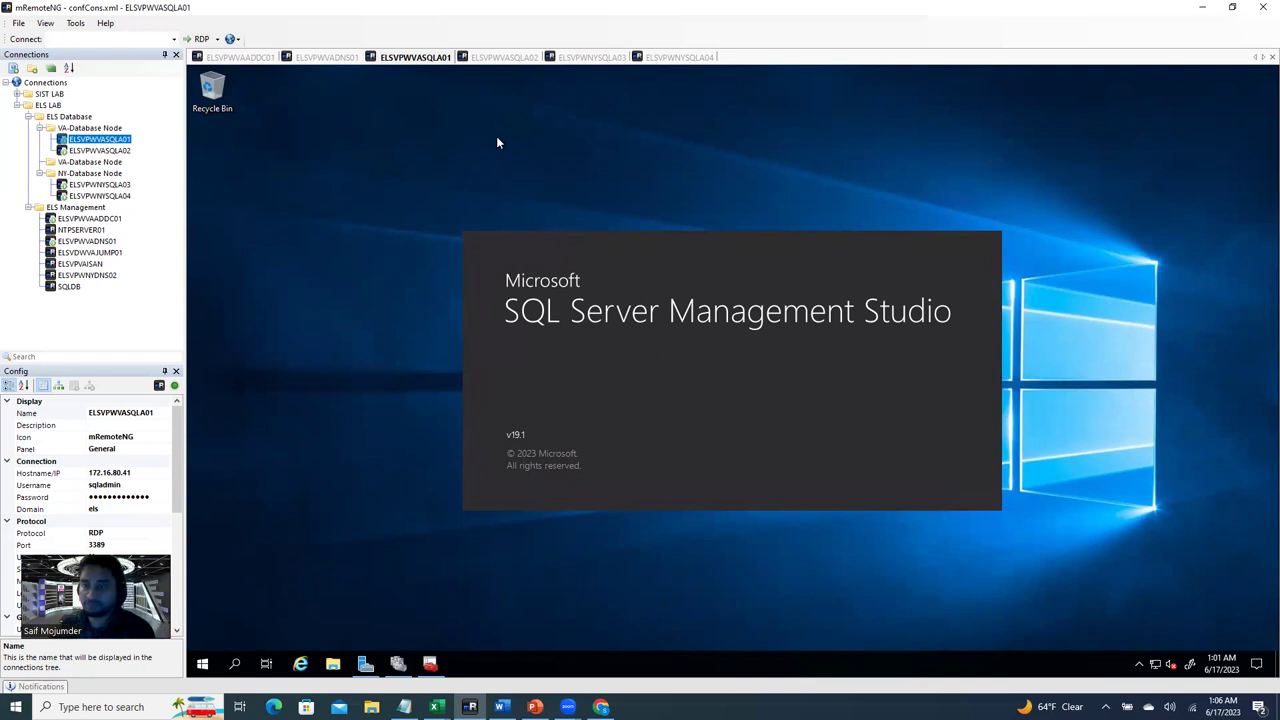
click(505, 63)
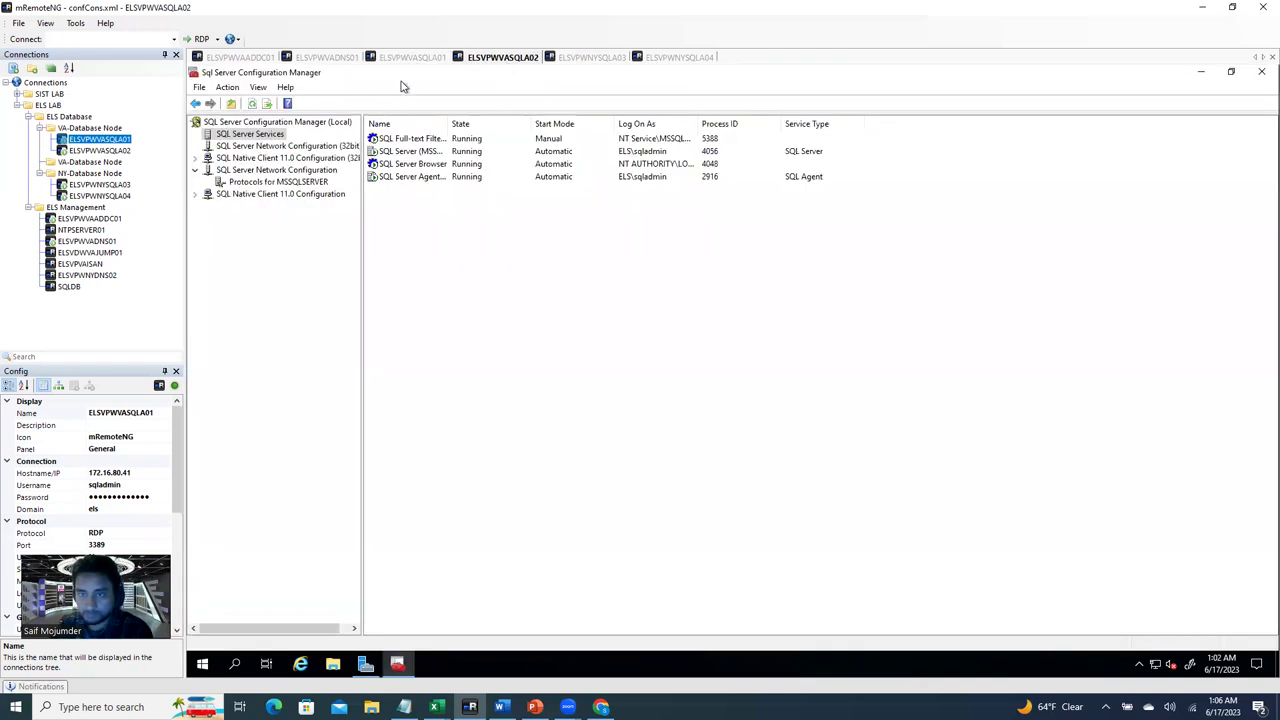
click(425, 63)
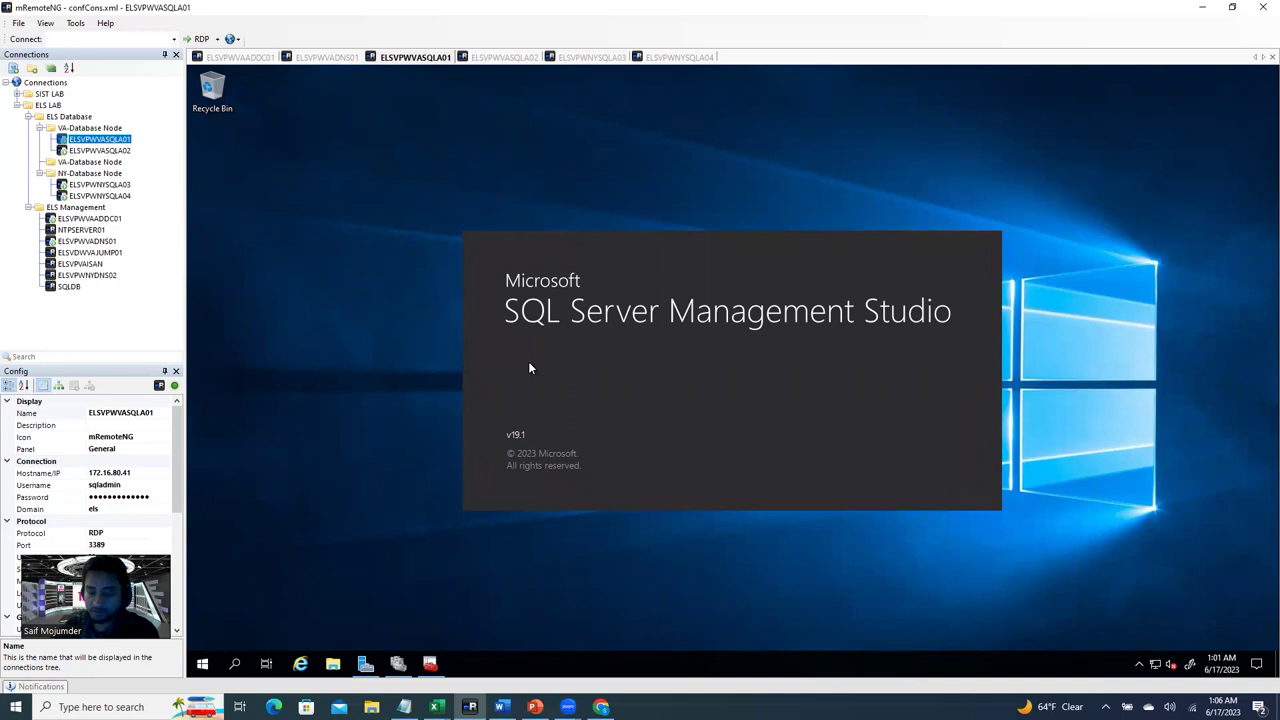
click(397, 664)
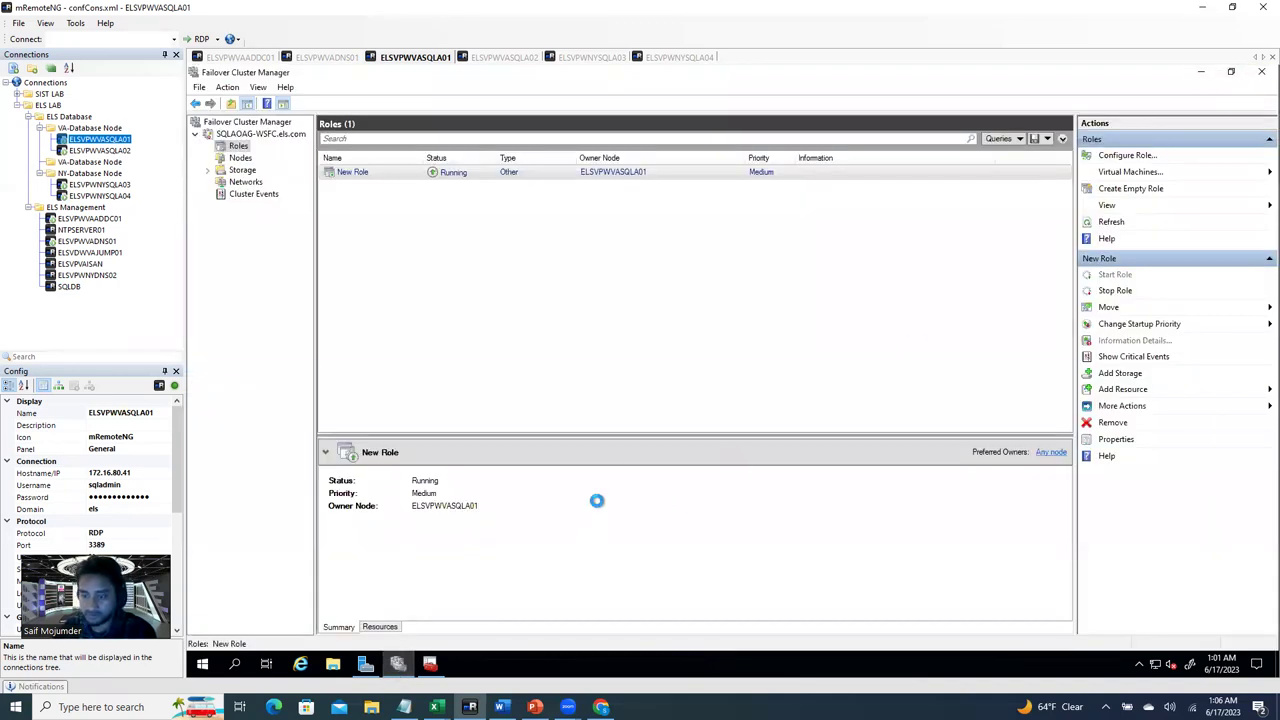
right_click(570, 673)
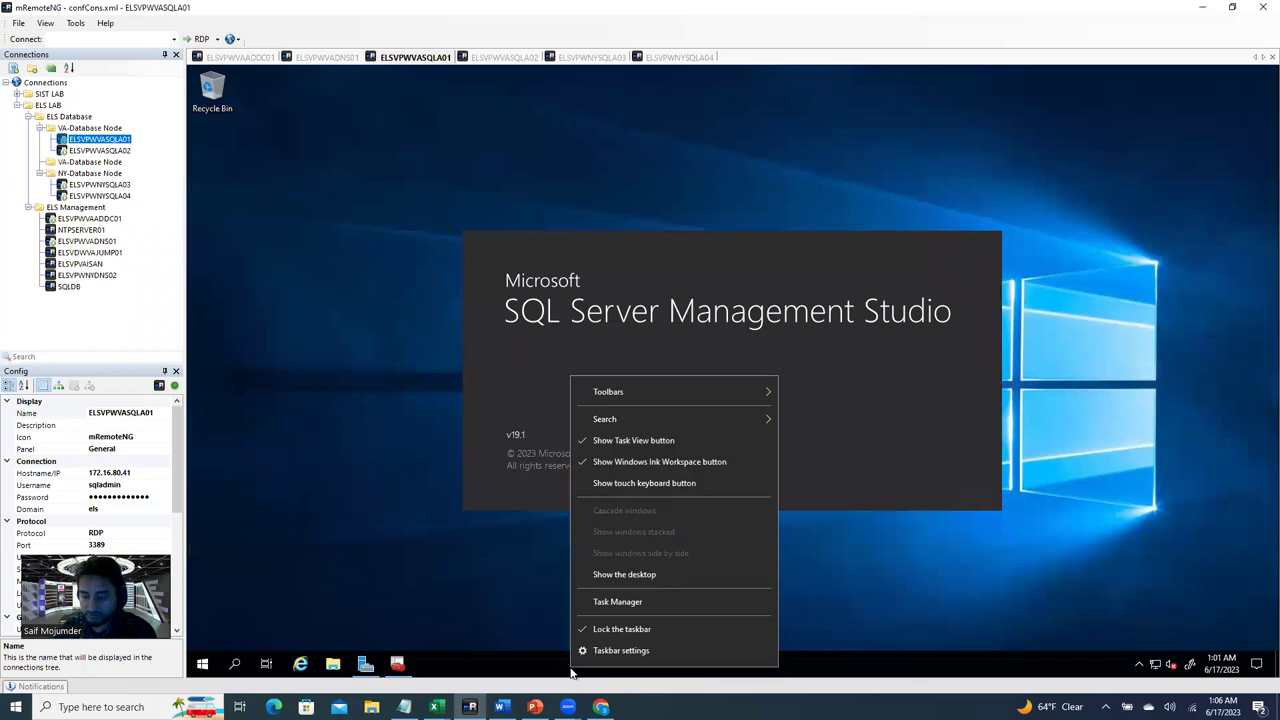
click(624, 606)
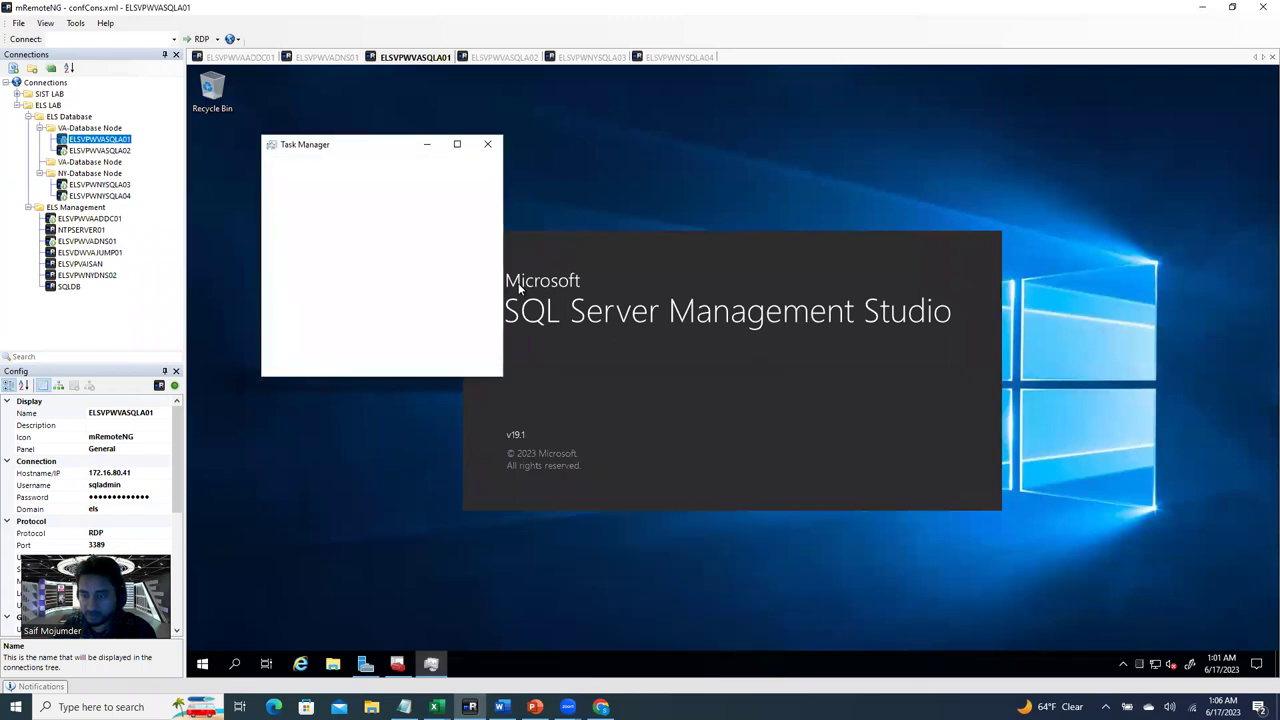
click(302, 360)
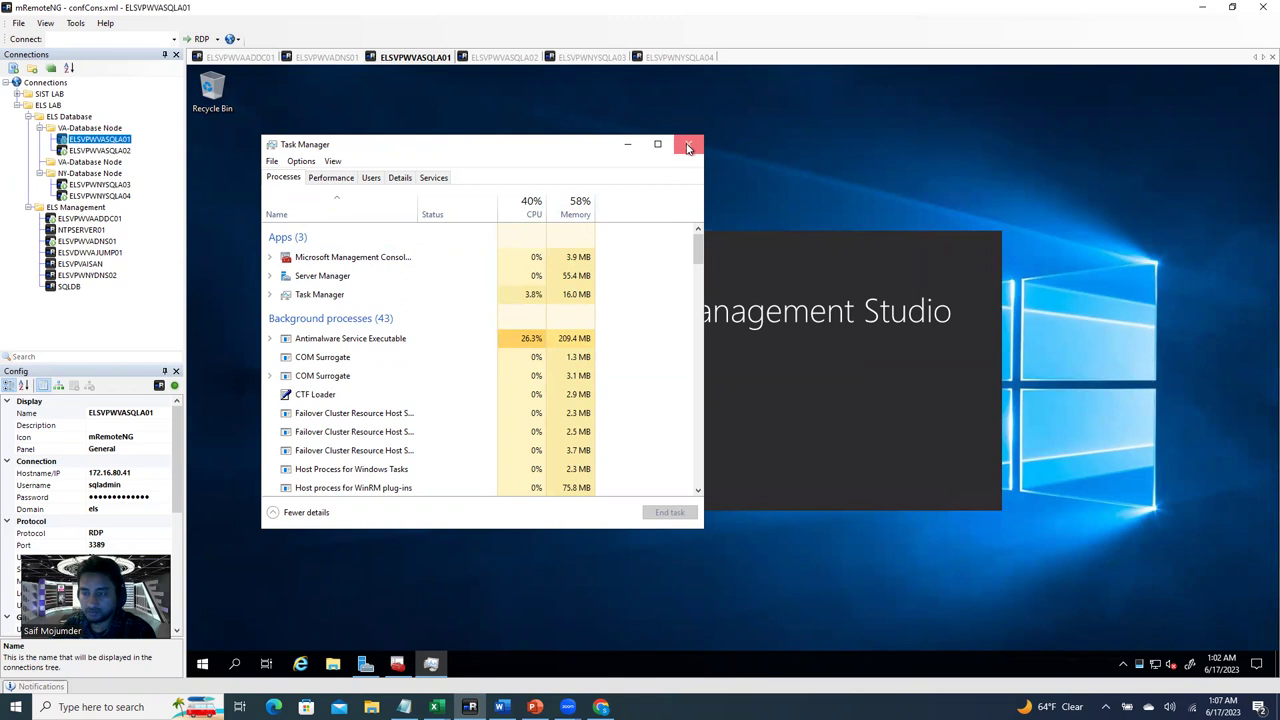
click(688, 146)
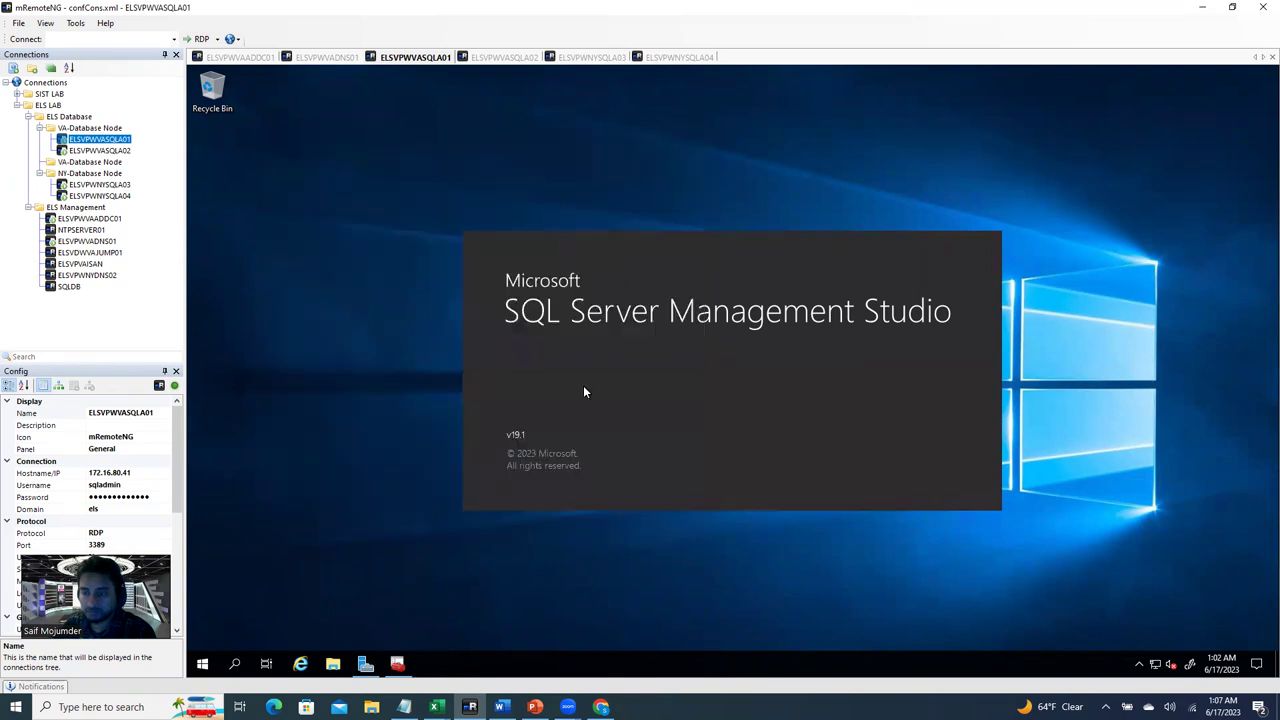
Launch SQL Server Management Studio from Microsoft SQL Server Tools 19 on ELSVPWNYSQLA04
click(677, 57)
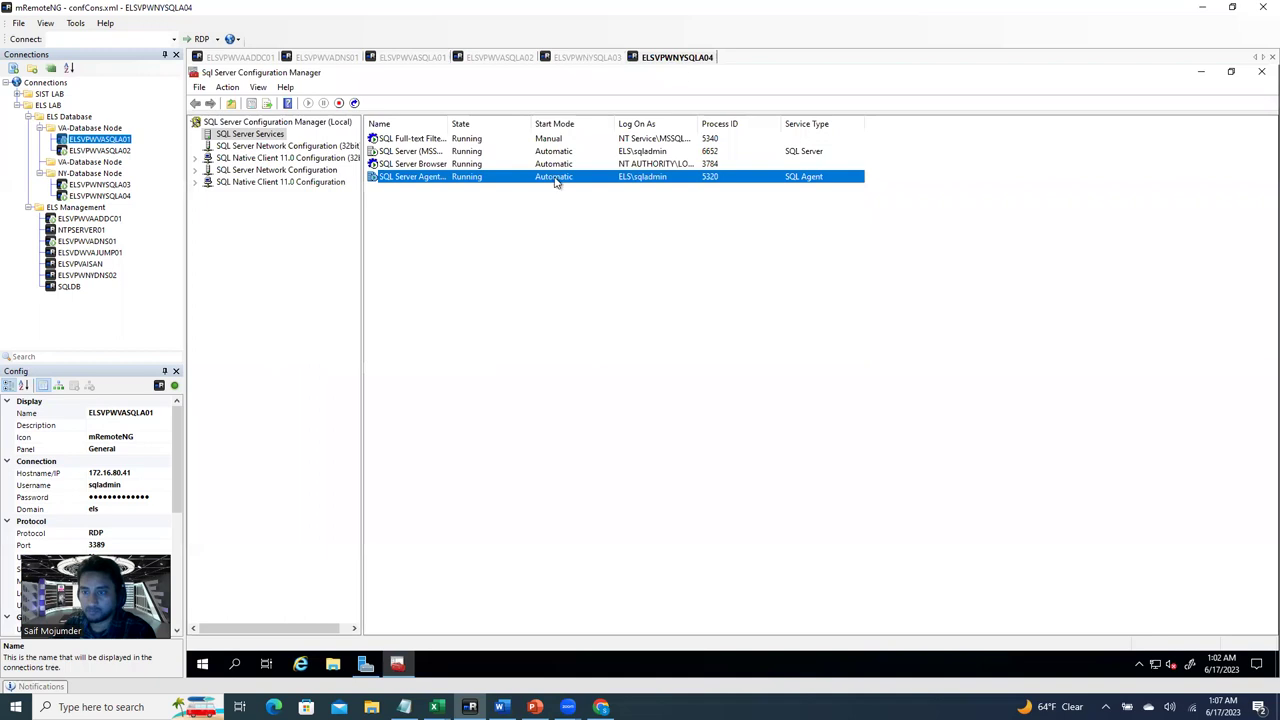
click(202, 663)
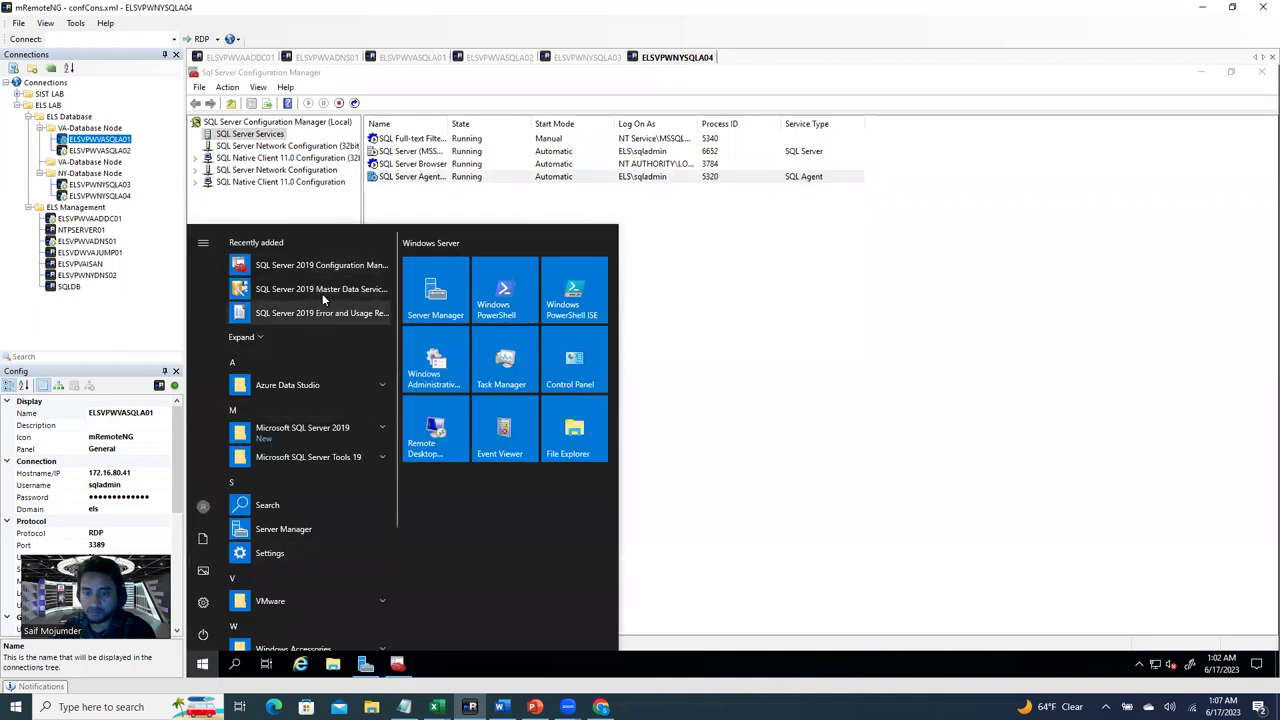
click(300, 458)
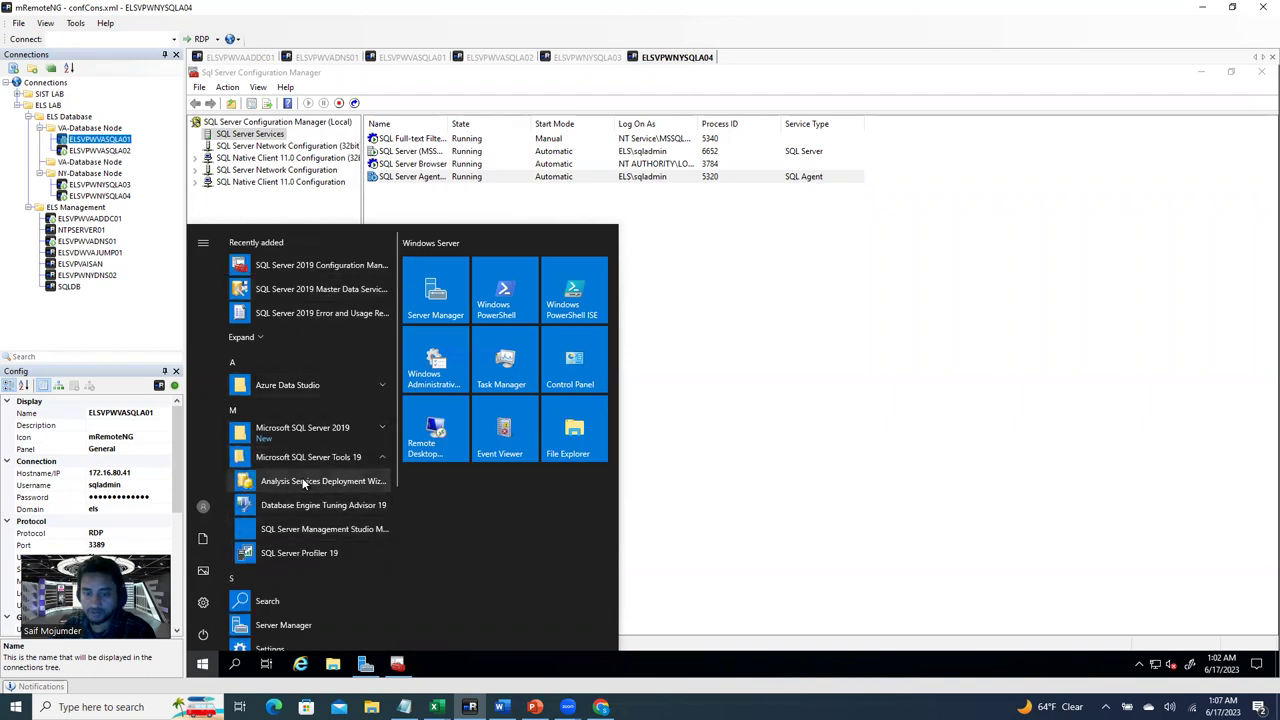
click(300, 529)
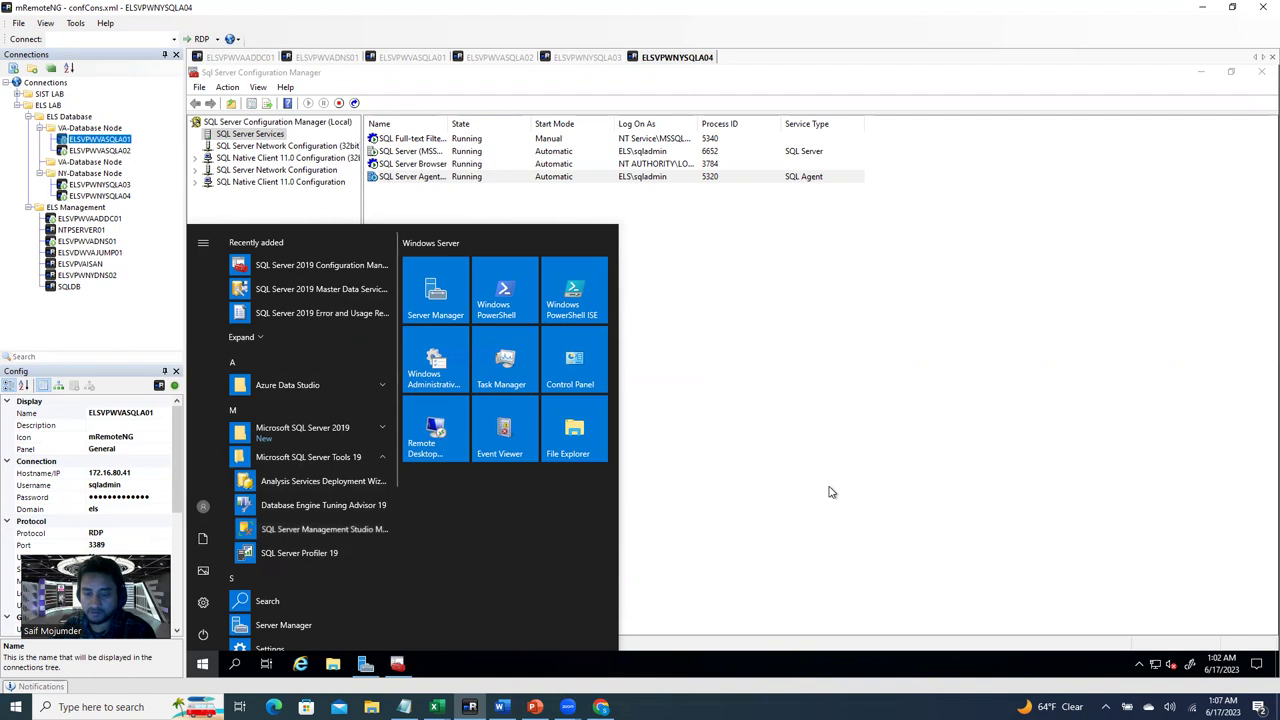
Check on each SQL node's session, ending on ELSVPWVASQLA02
click(404, 57)
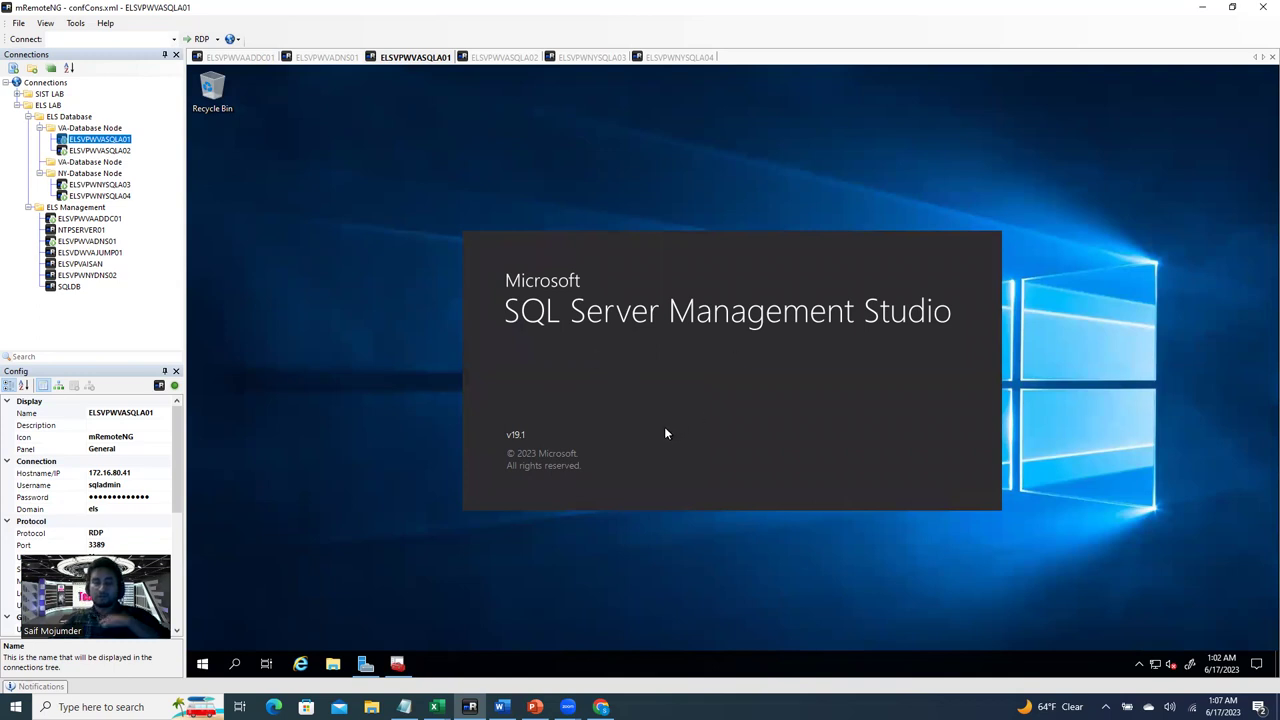
click(520, 58)
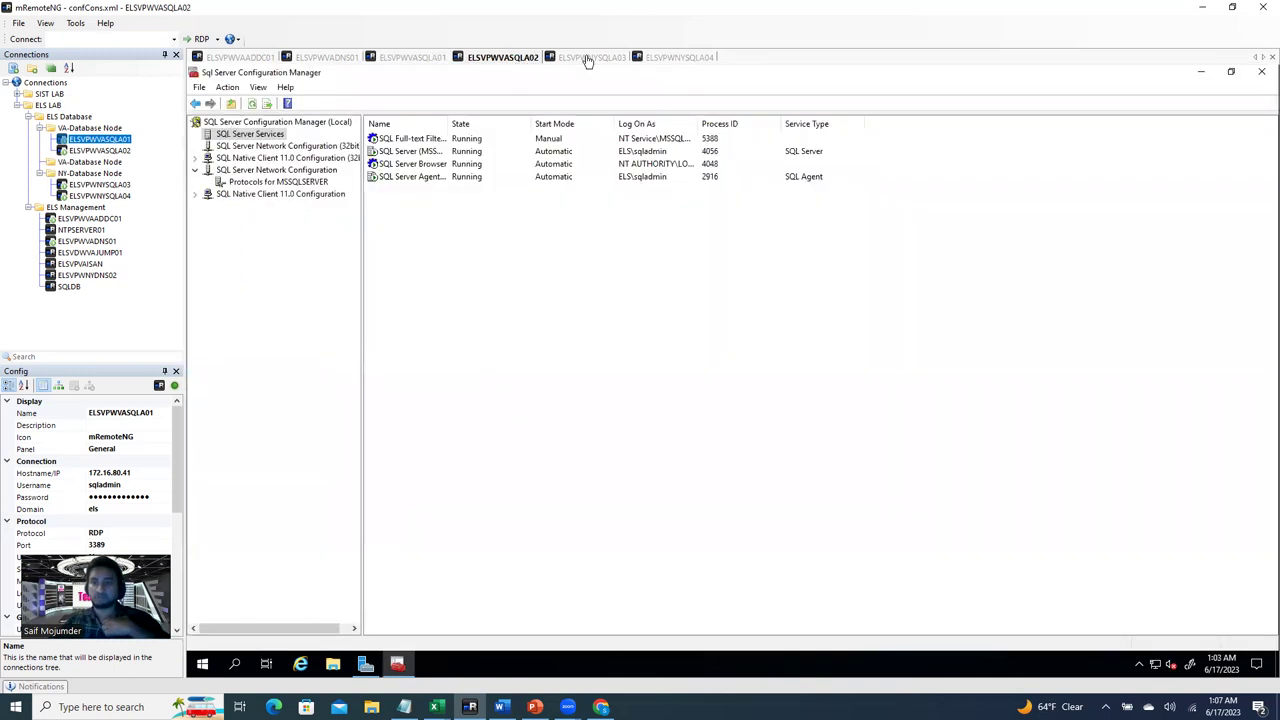
click(589, 60)
click(666, 57)
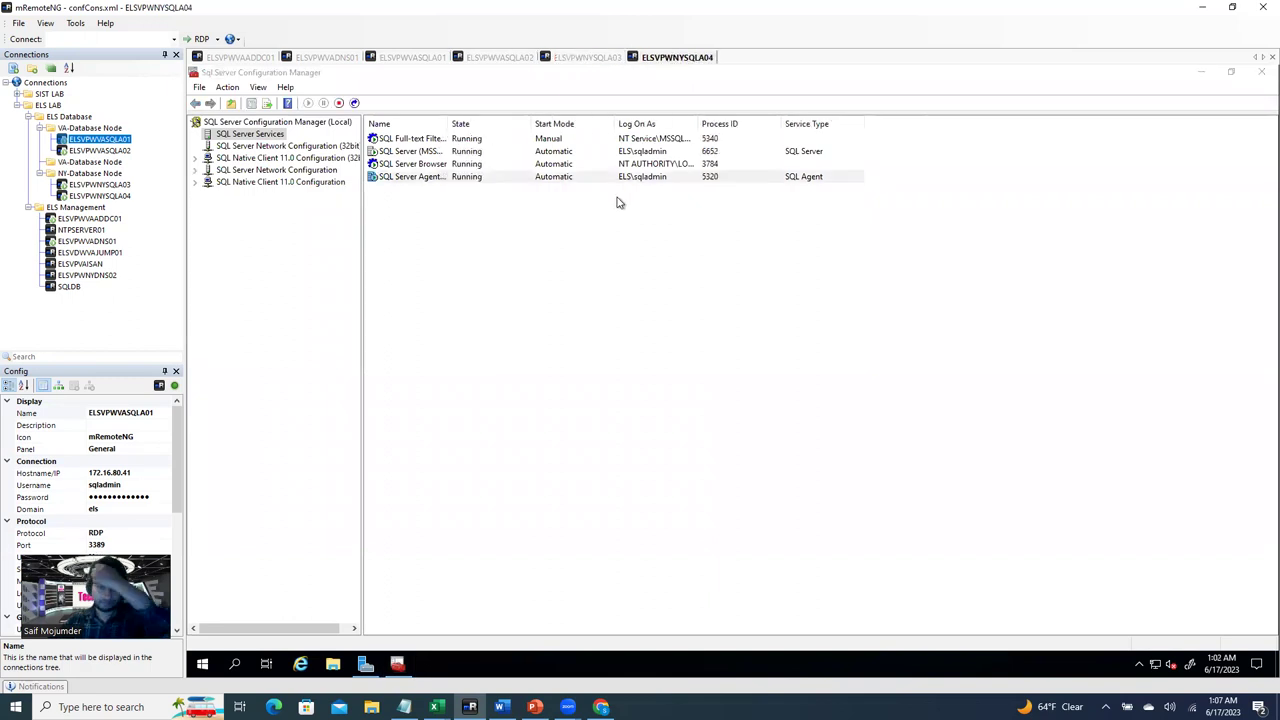
click(400, 58)
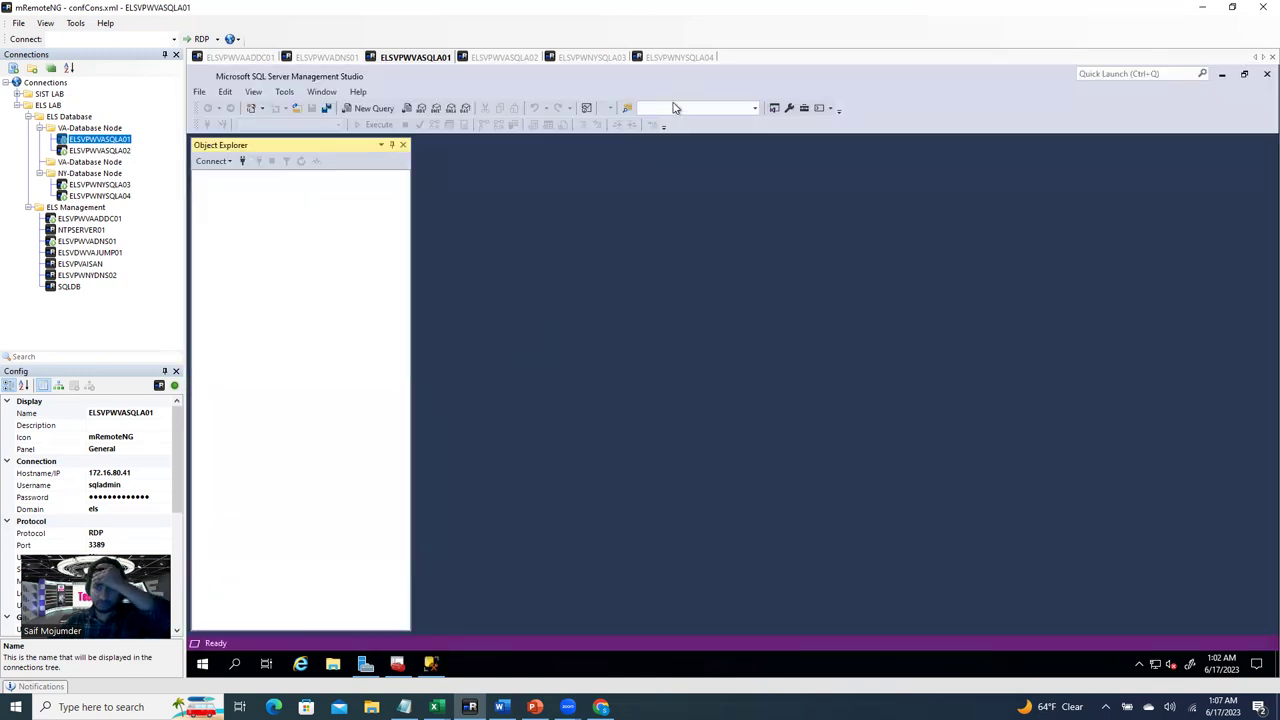
click(686, 58)
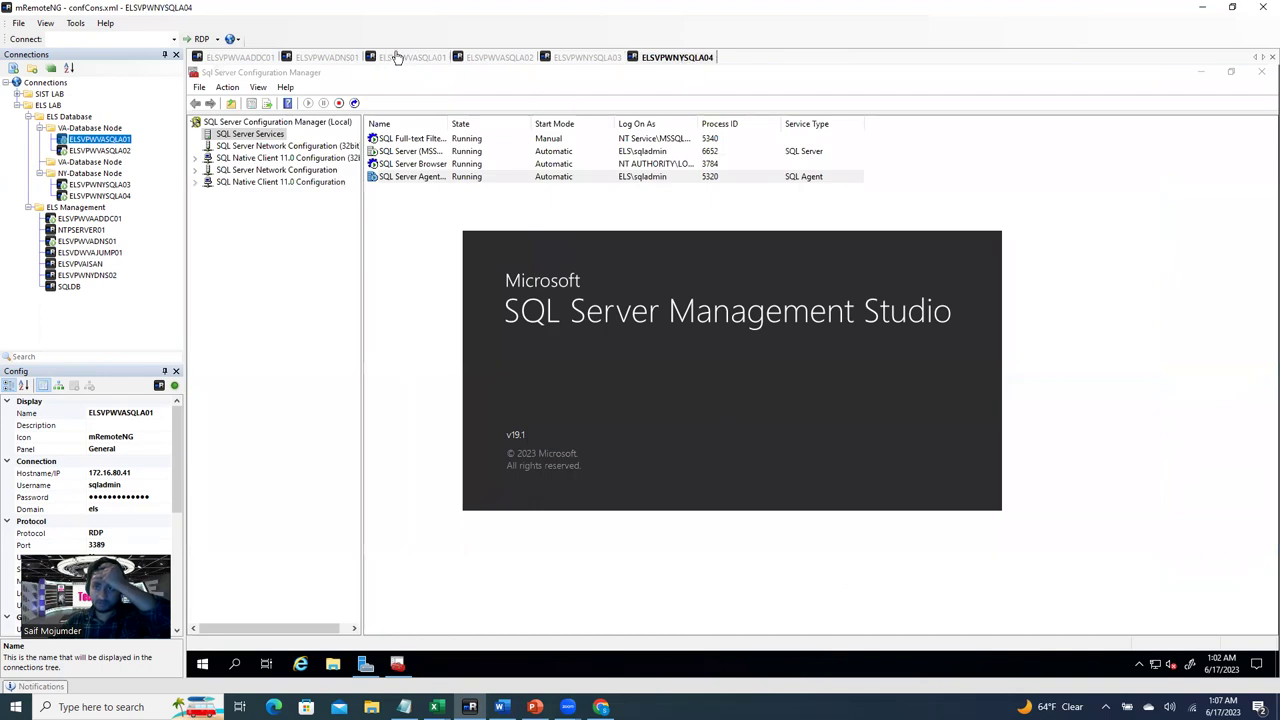
click(488, 58)
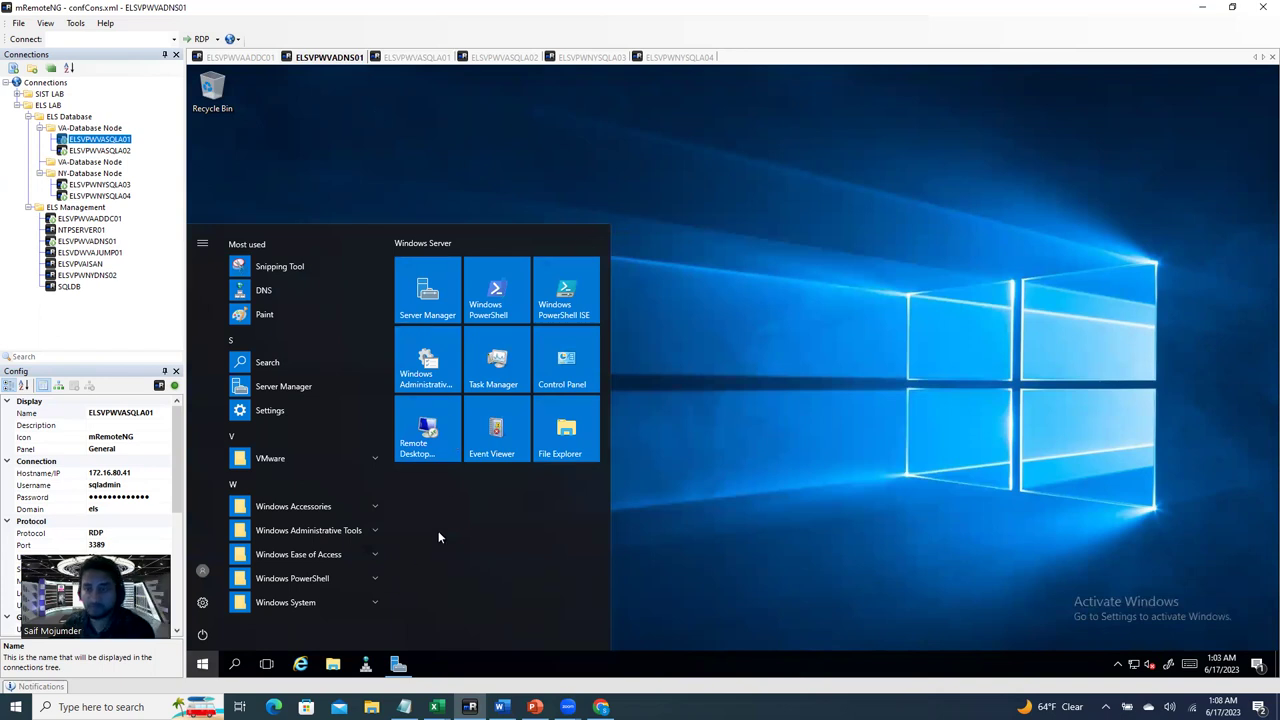
Change ELSVPWVASQLA01's memory from 4 GB to 8 GB in Edit Settings and apply it
click(240, 60)
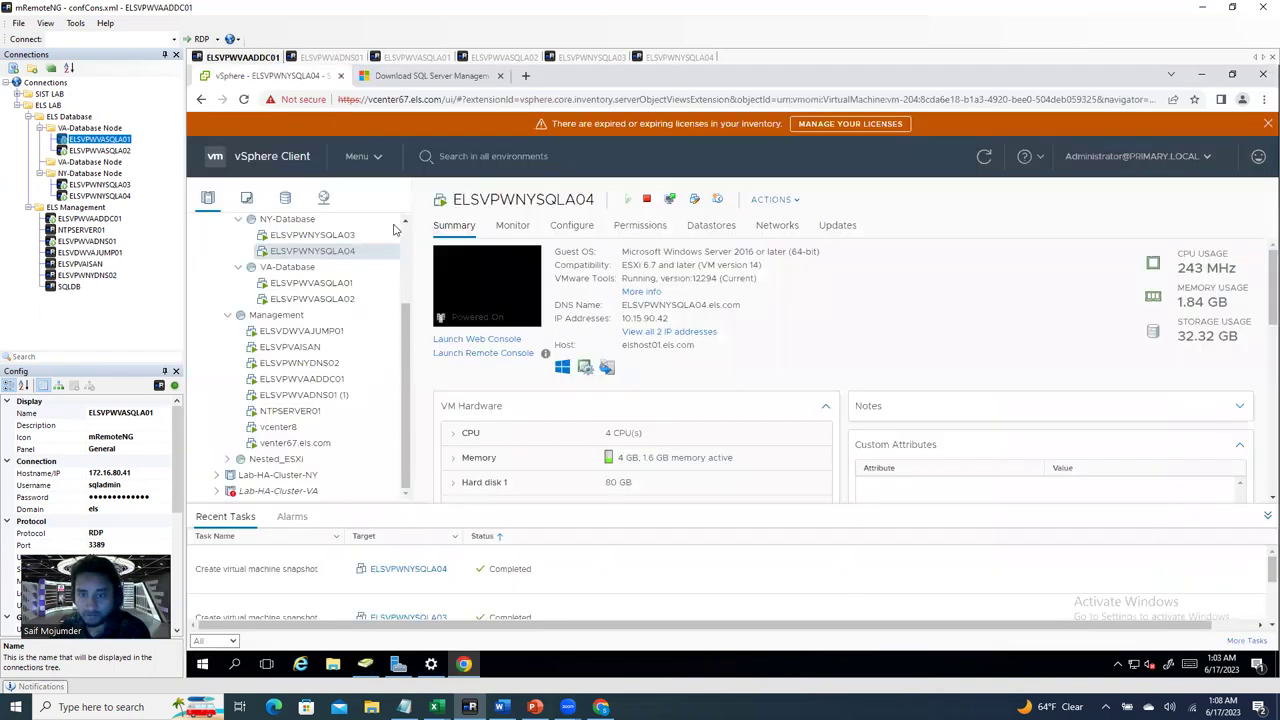
click(342, 285)
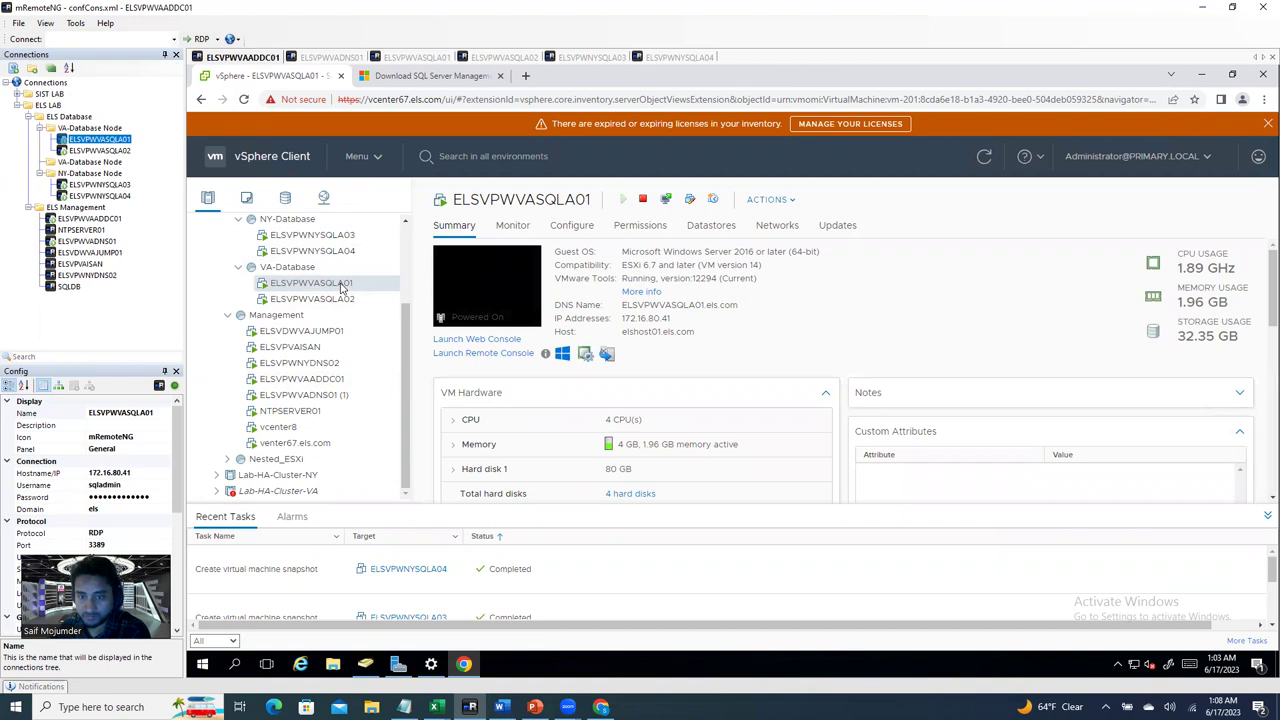
right_click(342, 287)
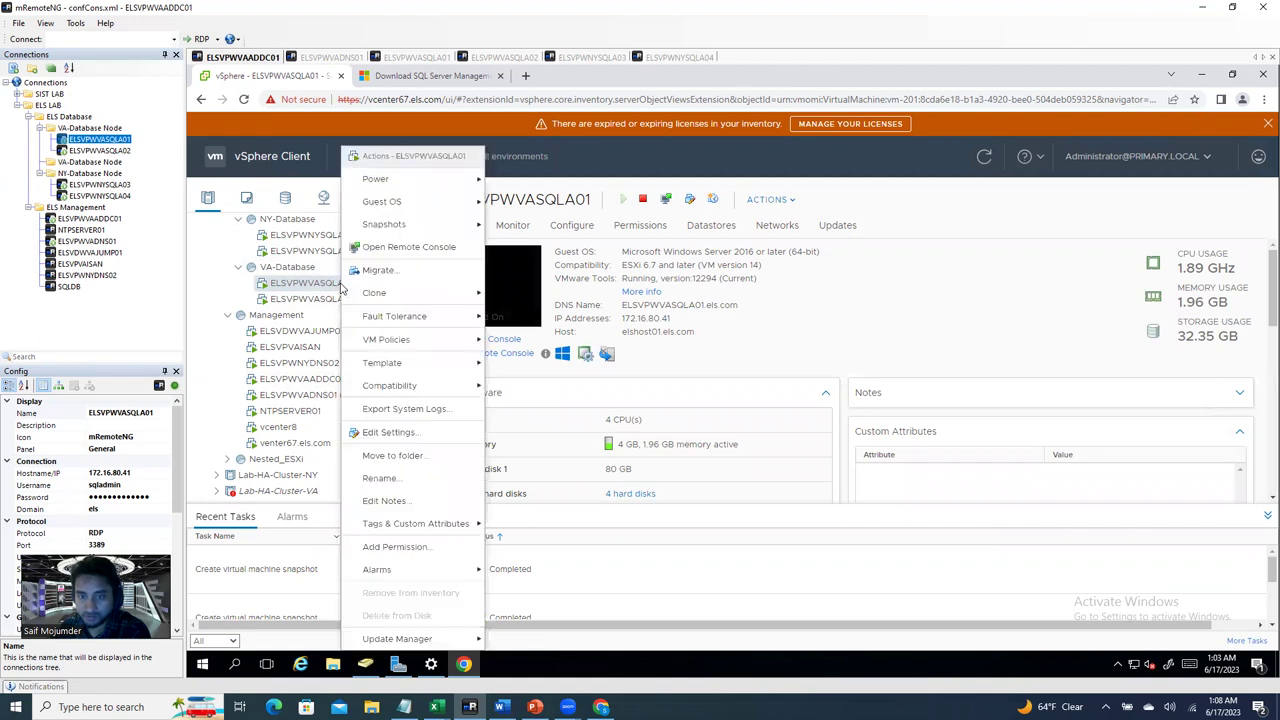
click(388, 432)
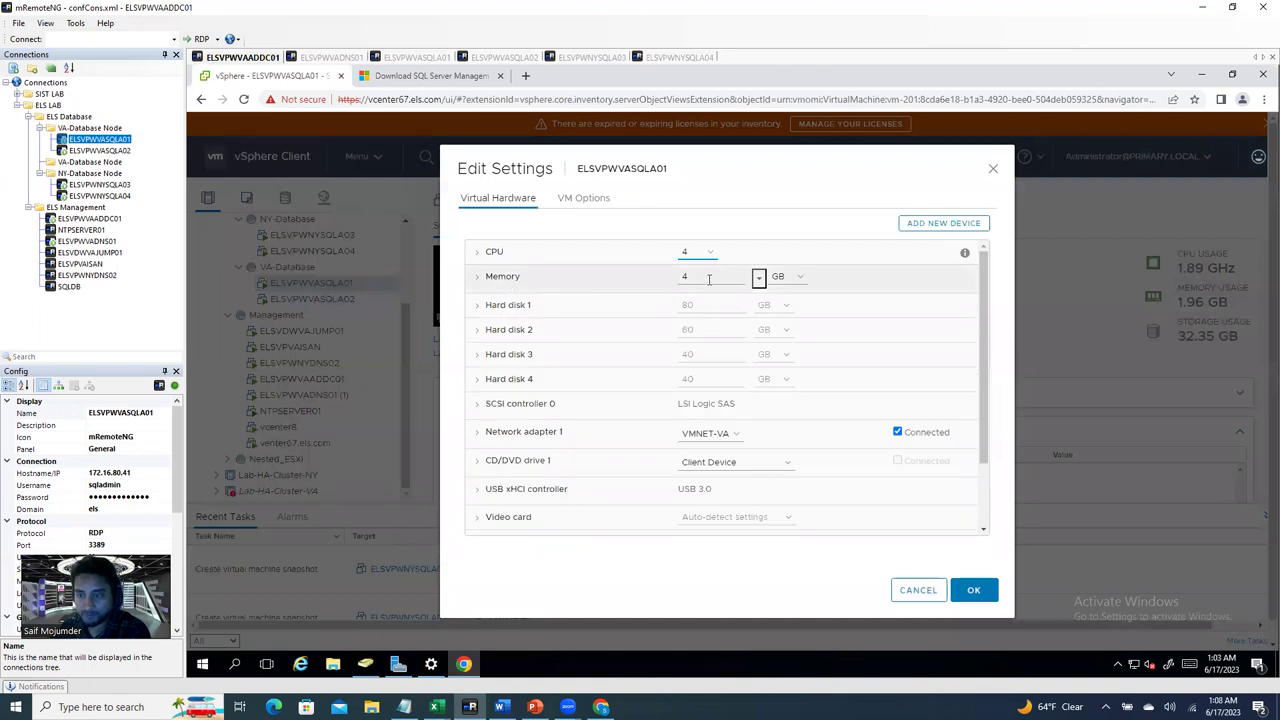
drag(709, 279, 660, 281)
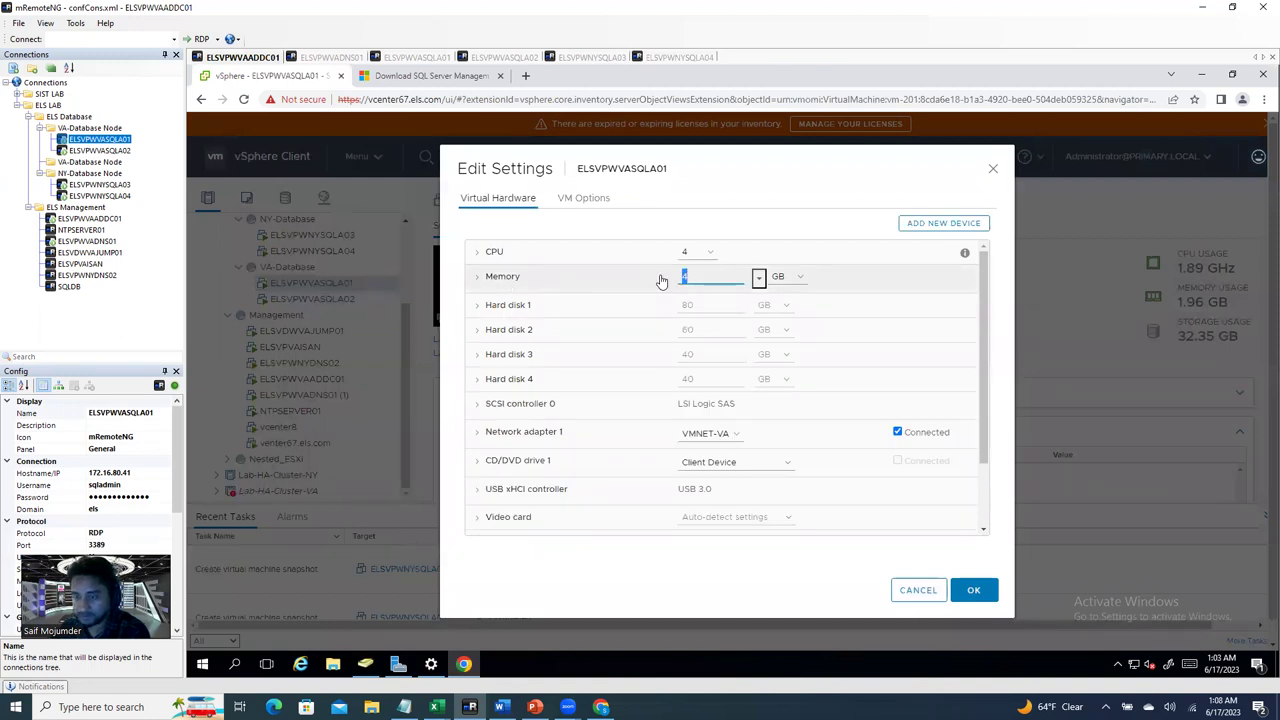
text(8)
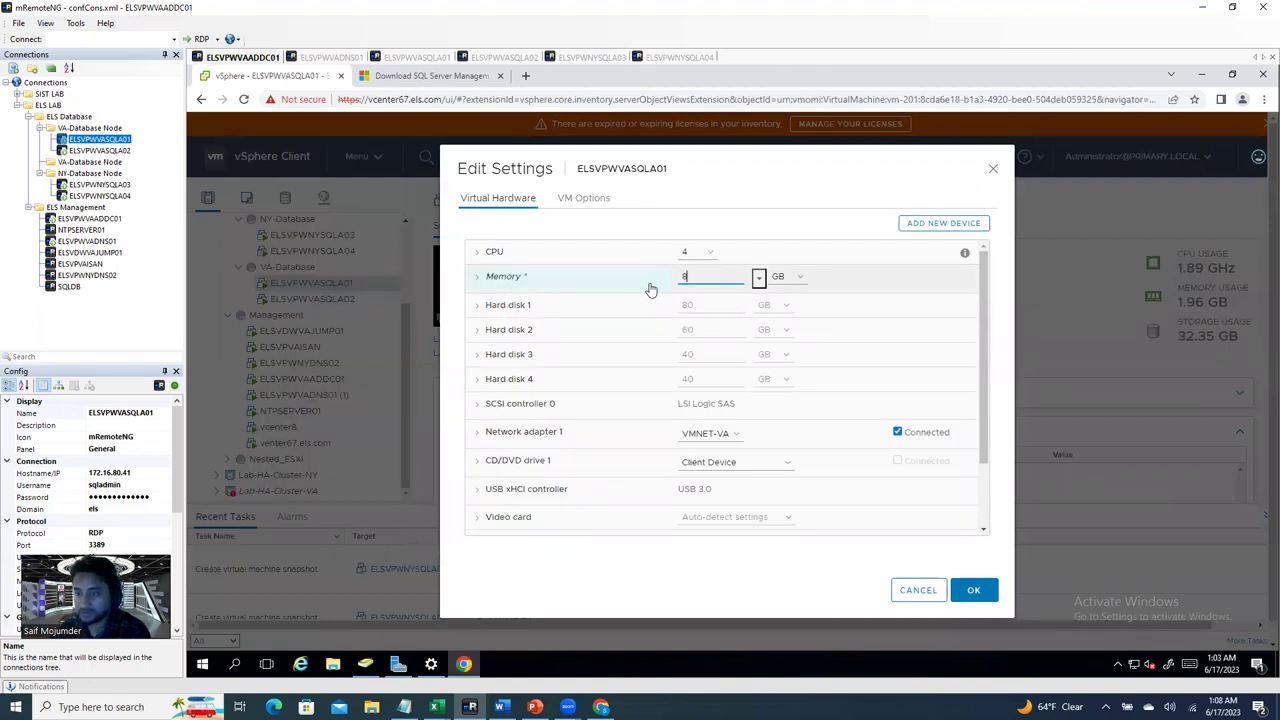
click(478, 277)
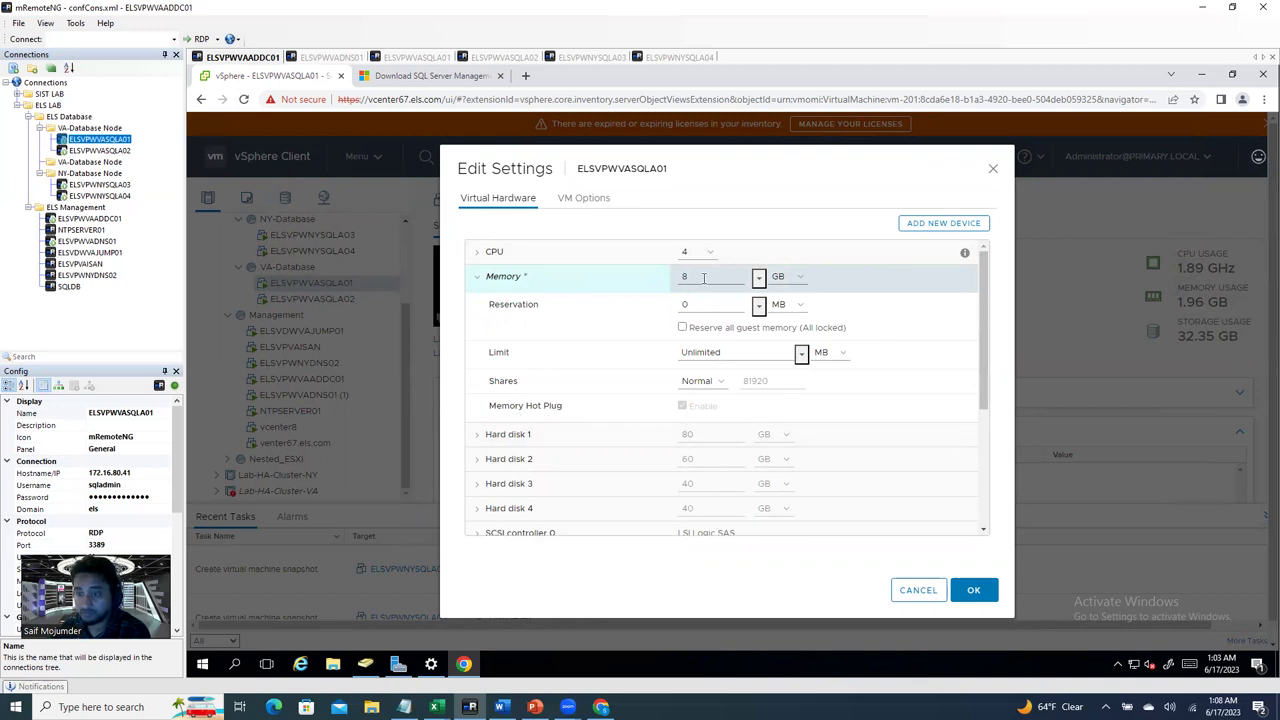
click(973, 591)
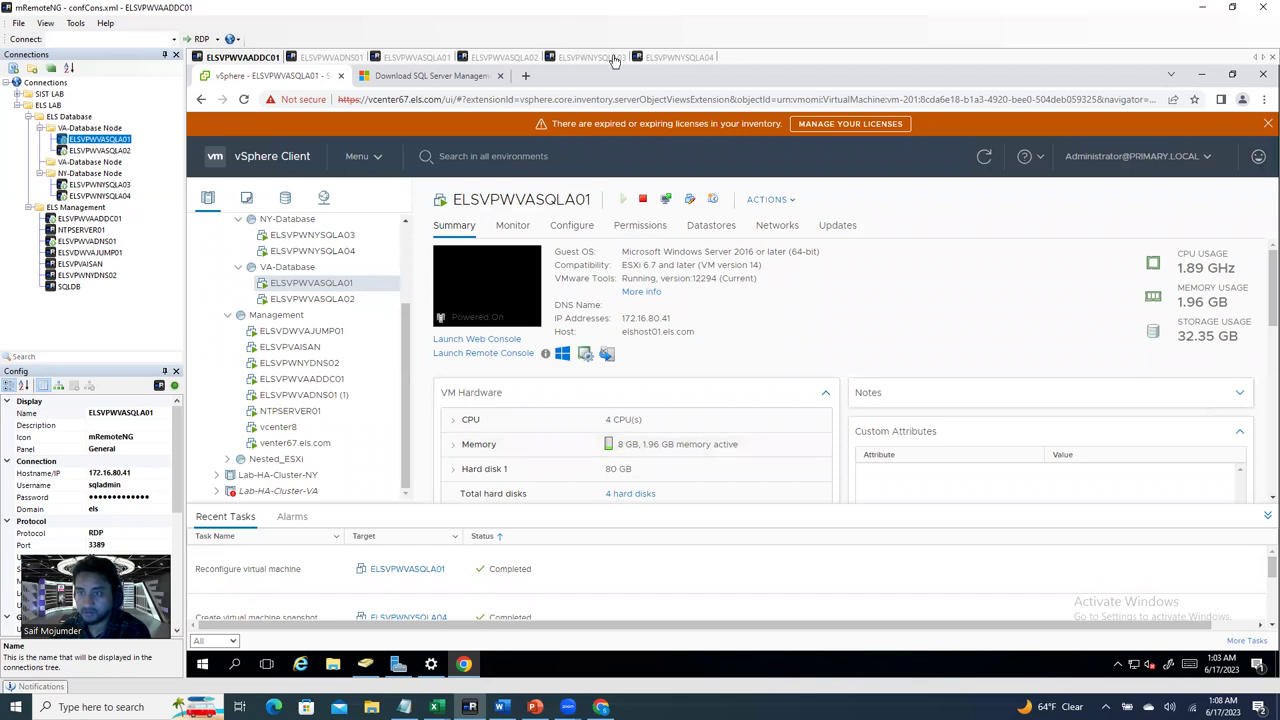
Connect Object Explorer to the ELSVPWVASQLA01 SQL instance
click(402, 58)
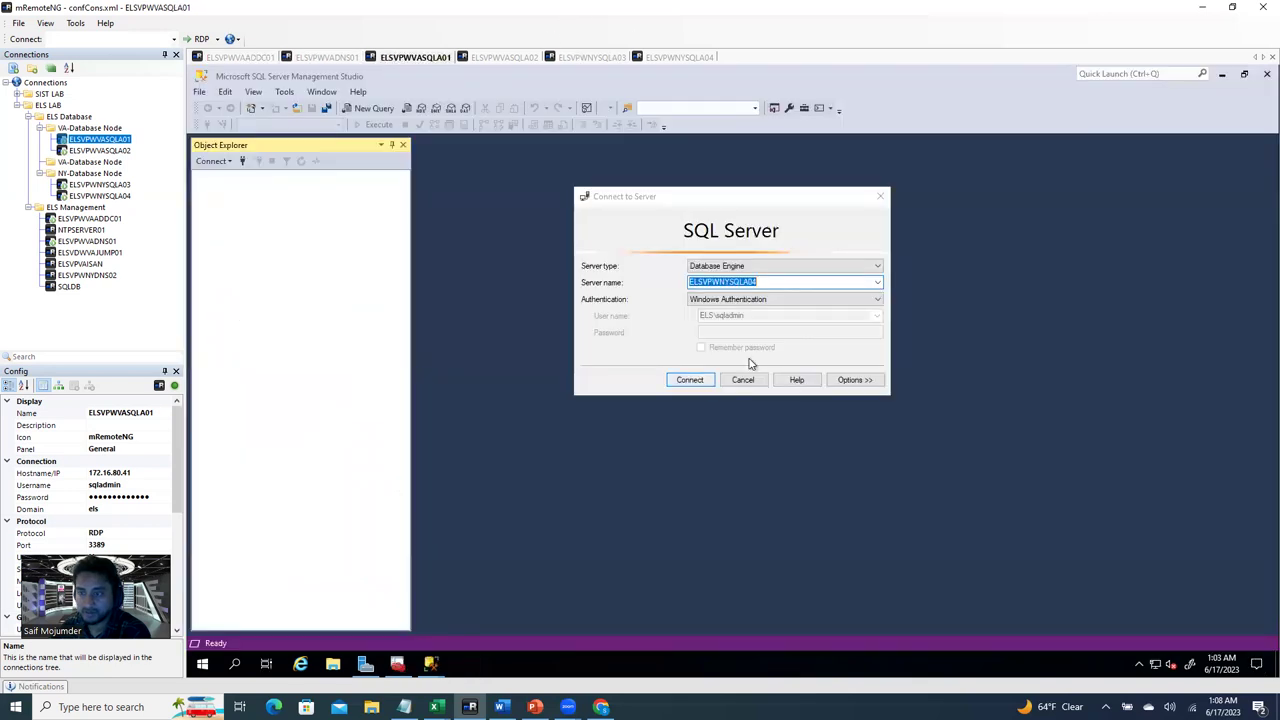
click(794, 281)
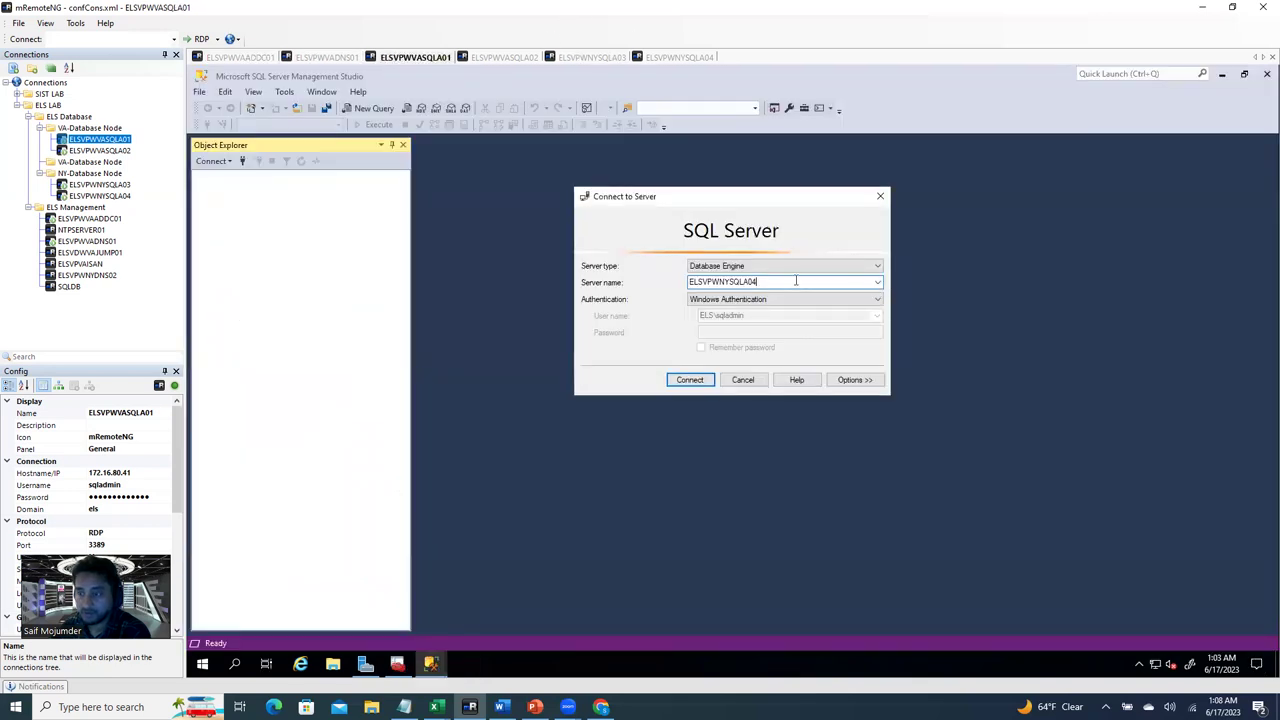
text(1)
click(877, 282)
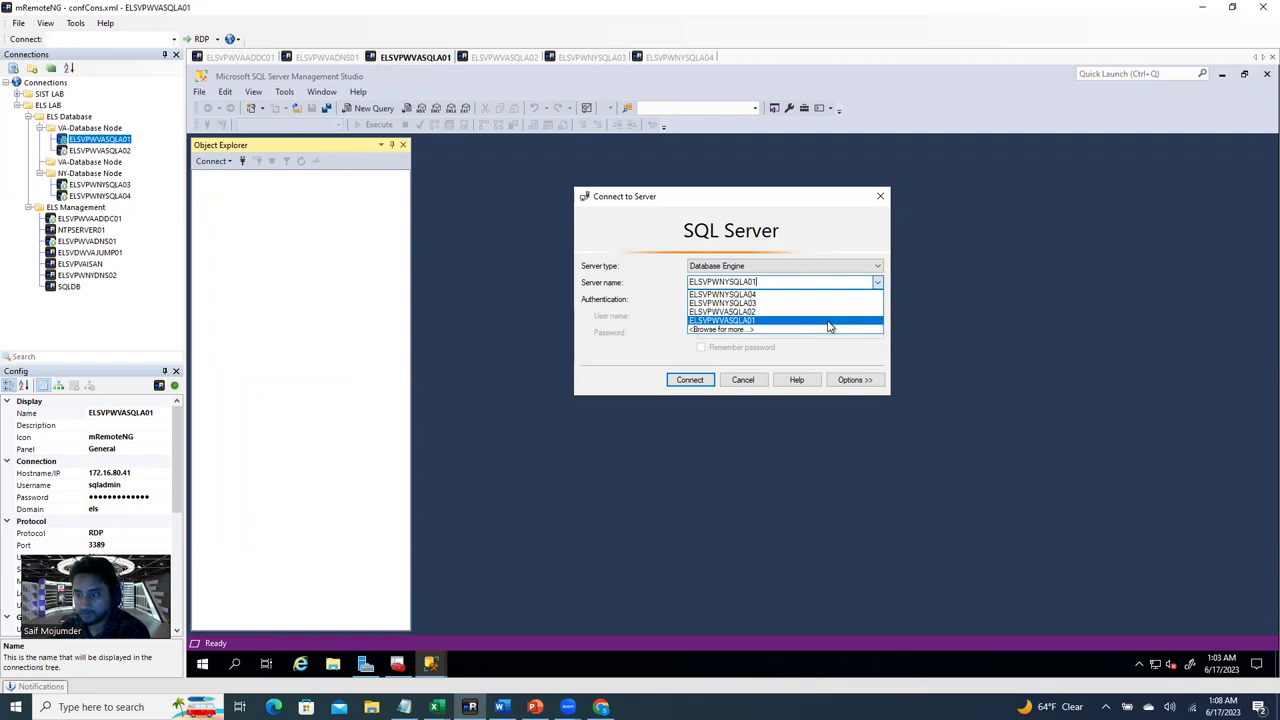
click(829, 320)
click(693, 381)
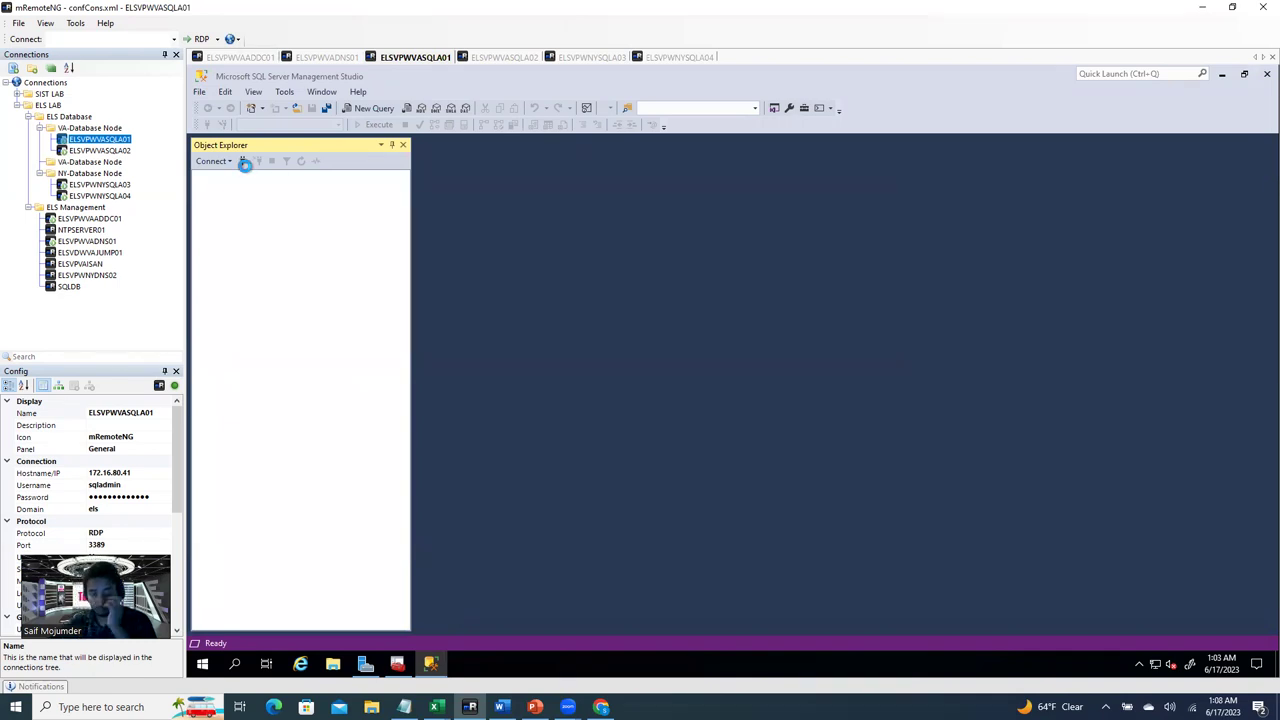
Add connections to the ELSVPWVASQLA02 and ELSVPWNYSQLA03 instances
click(242, 161)
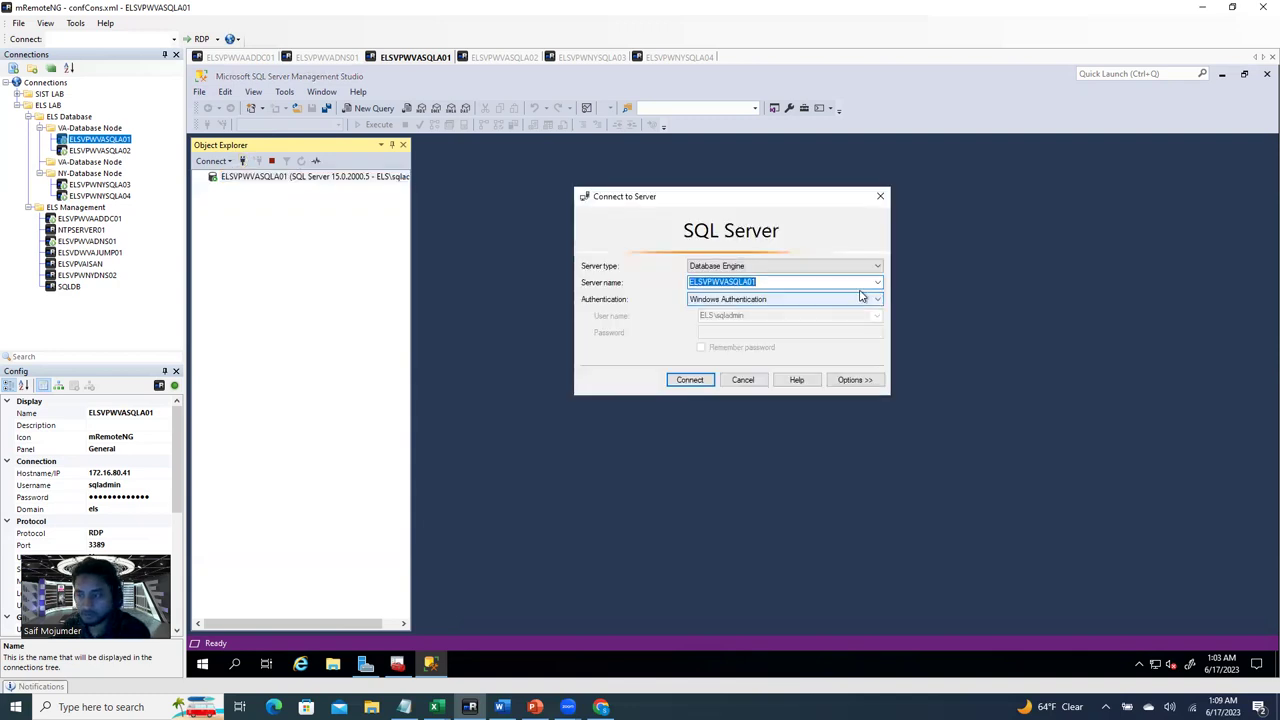
click(877, 282)
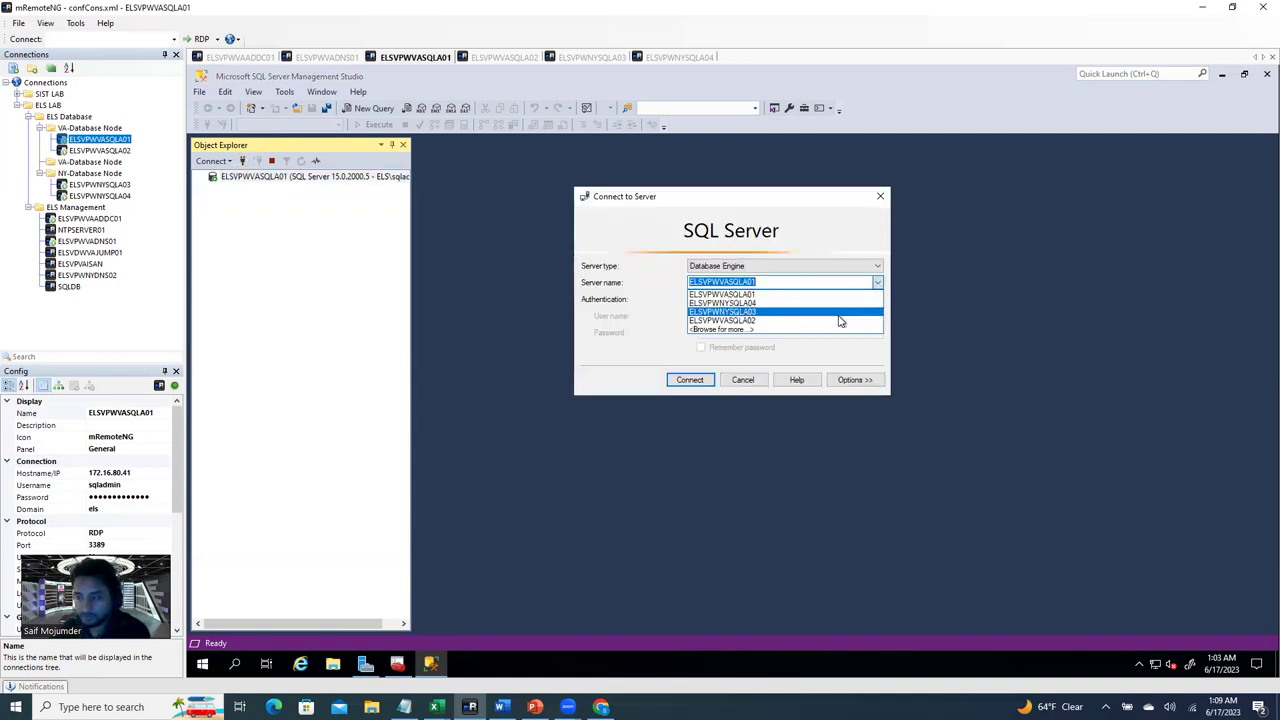
click(845, 320)
click(699, 384)
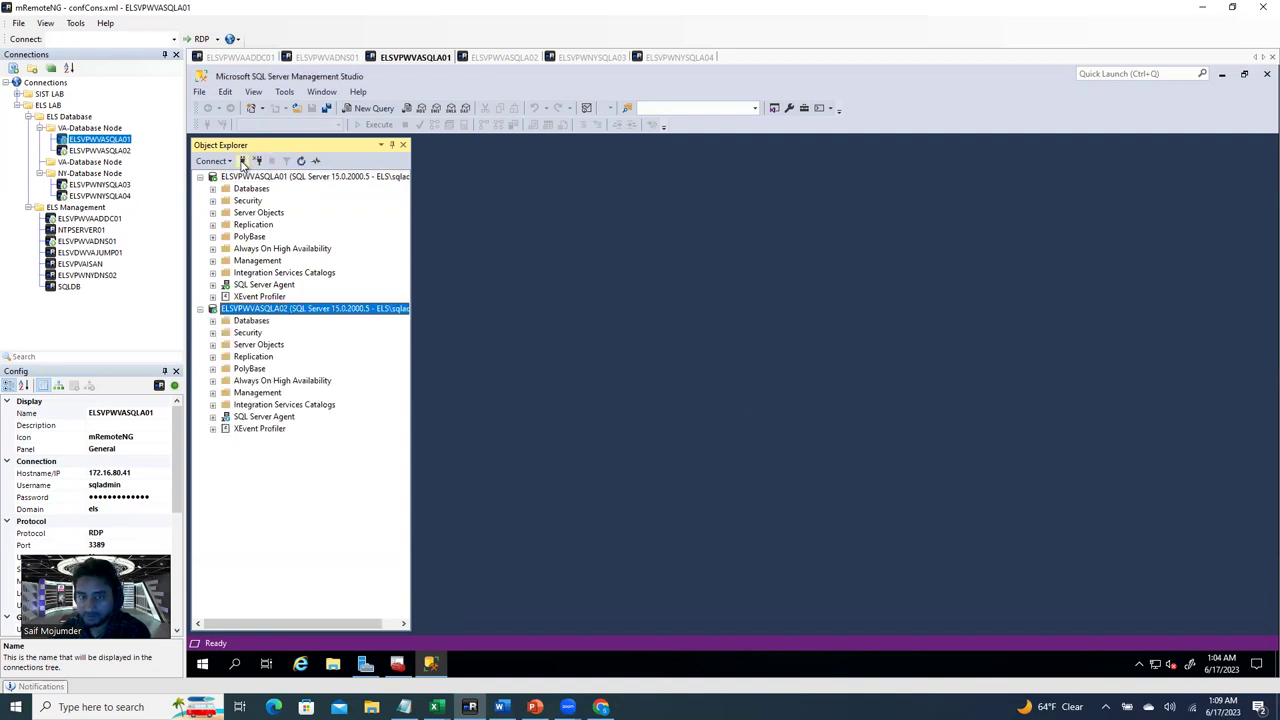
click(877, 282)
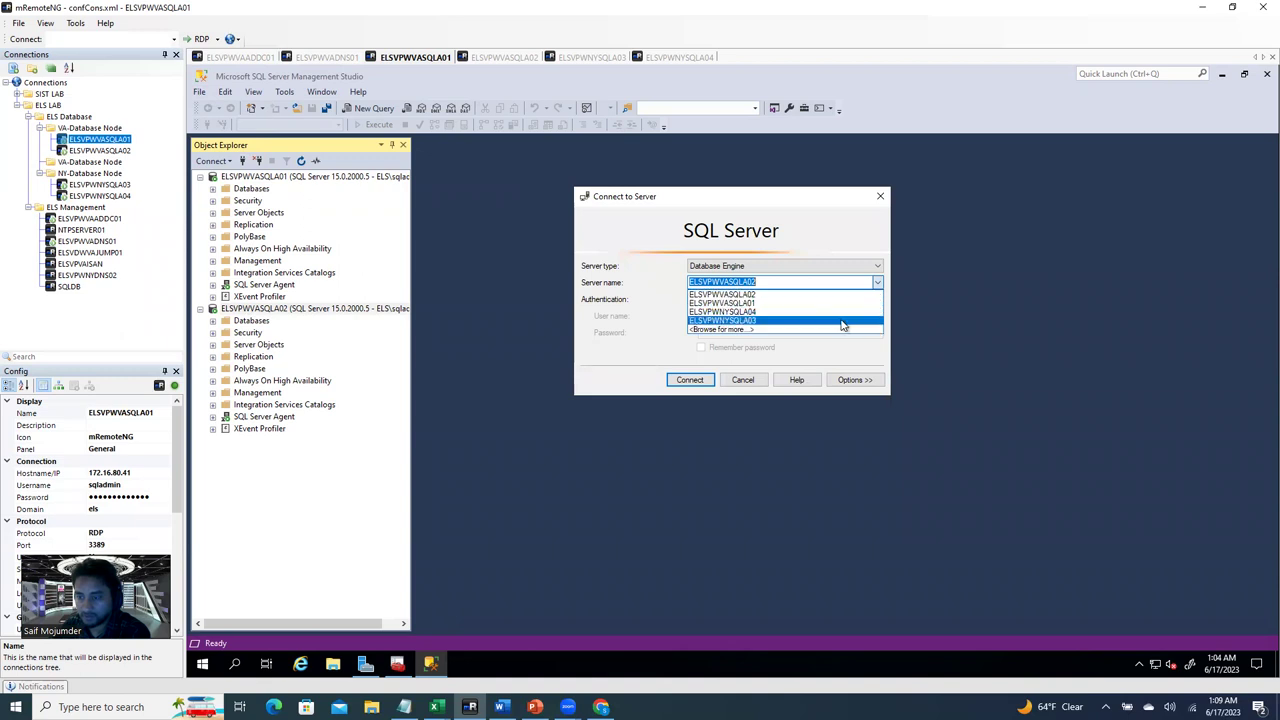
click(843, 321)
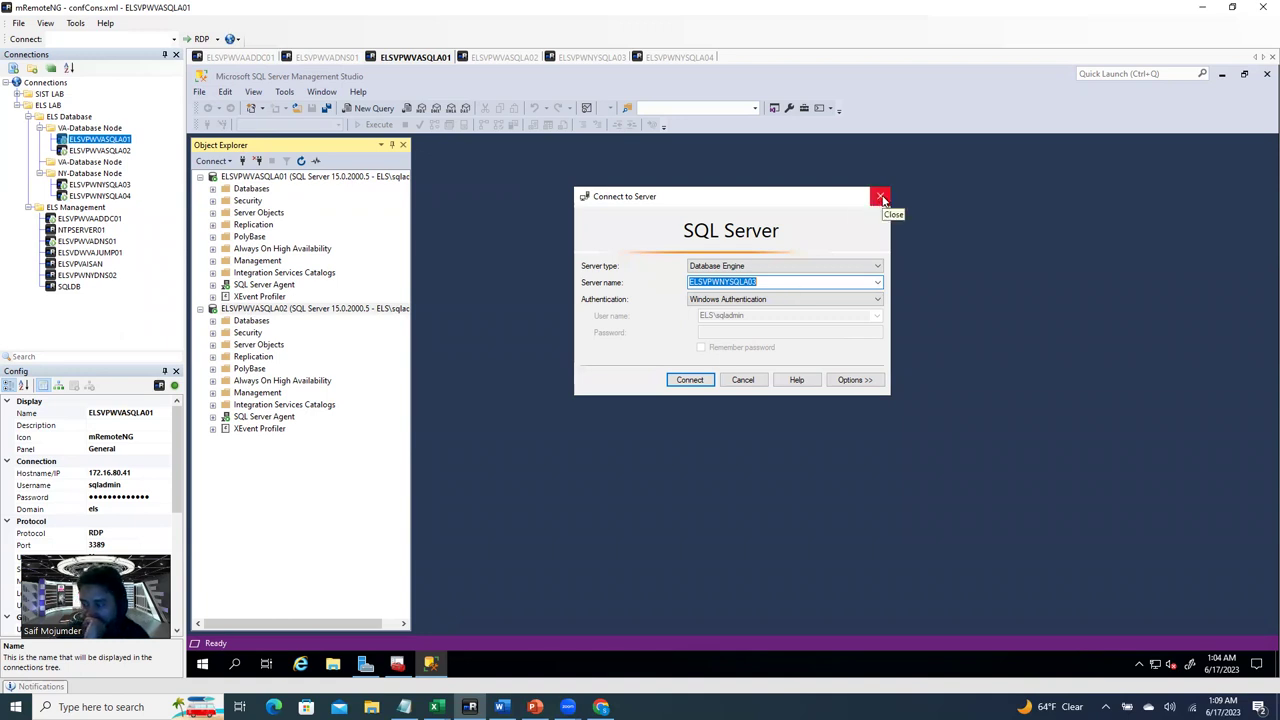
click(700, 380)
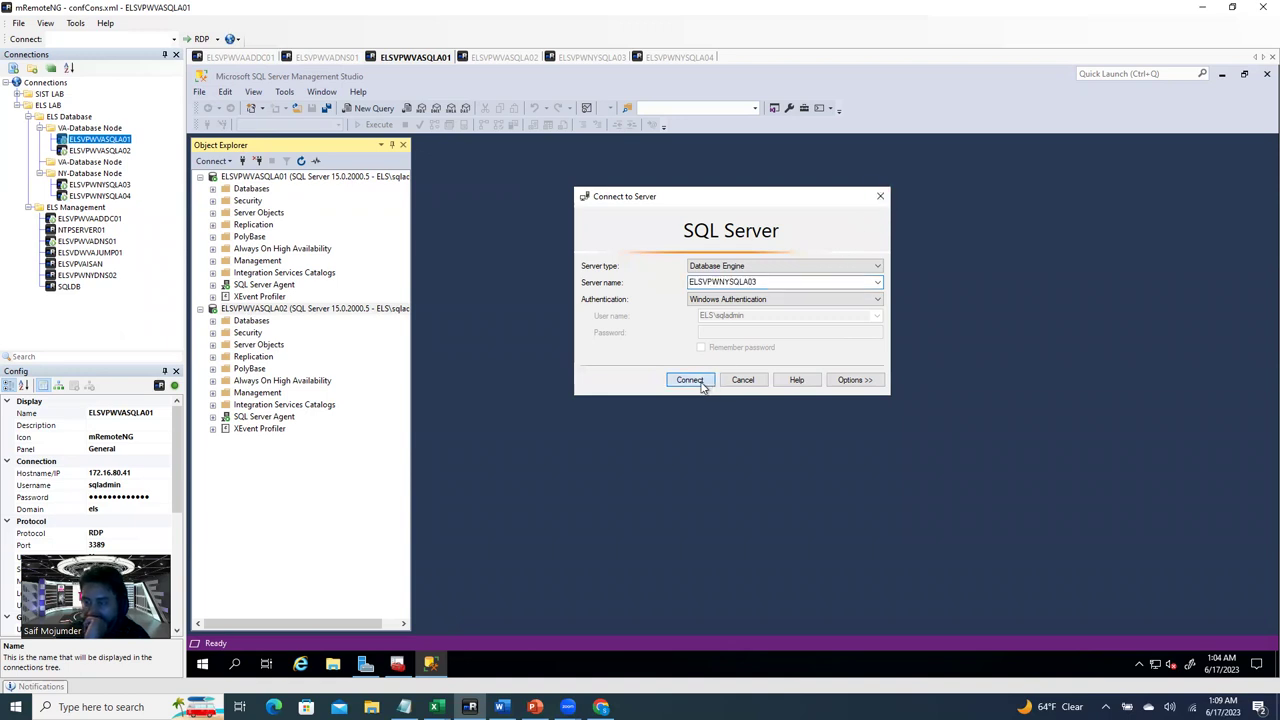
Disconnect ELSVPWVASQLA02 and expand Databases under ELSVPWVASQLA01 and ELSVPWNYSQLA03
click(290, 310)
click(257, 160)
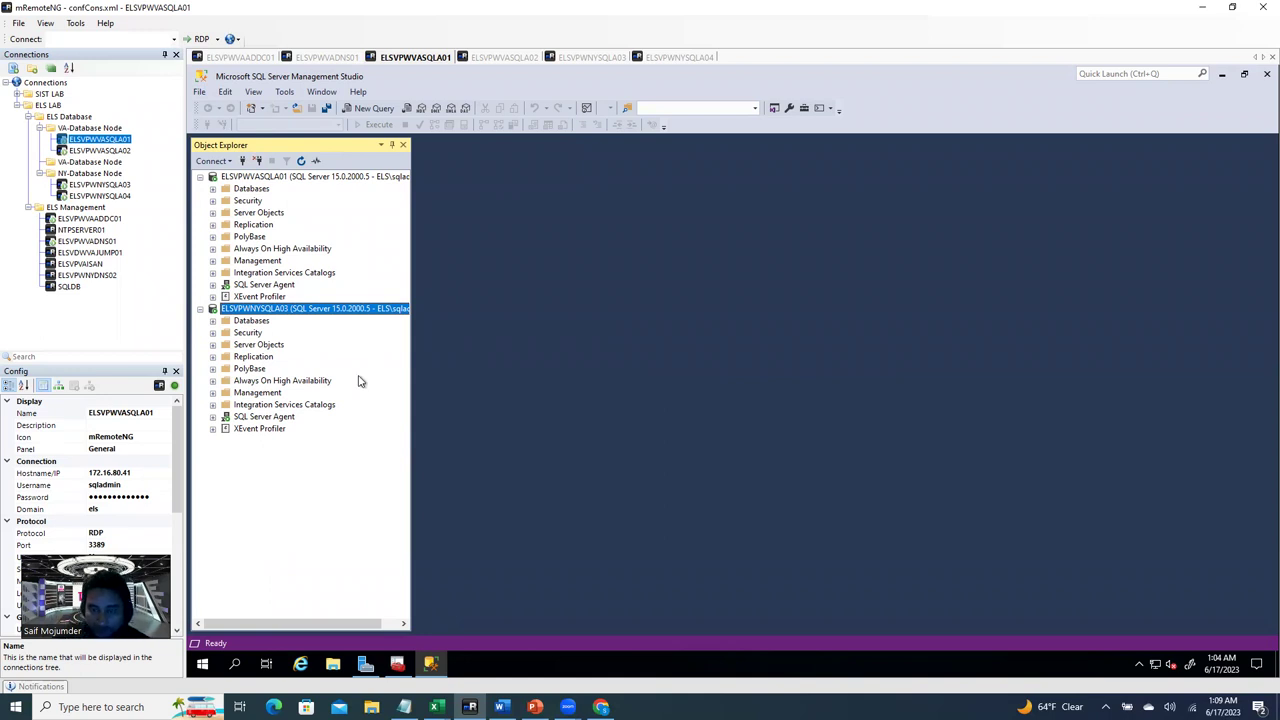
click(212, 189)
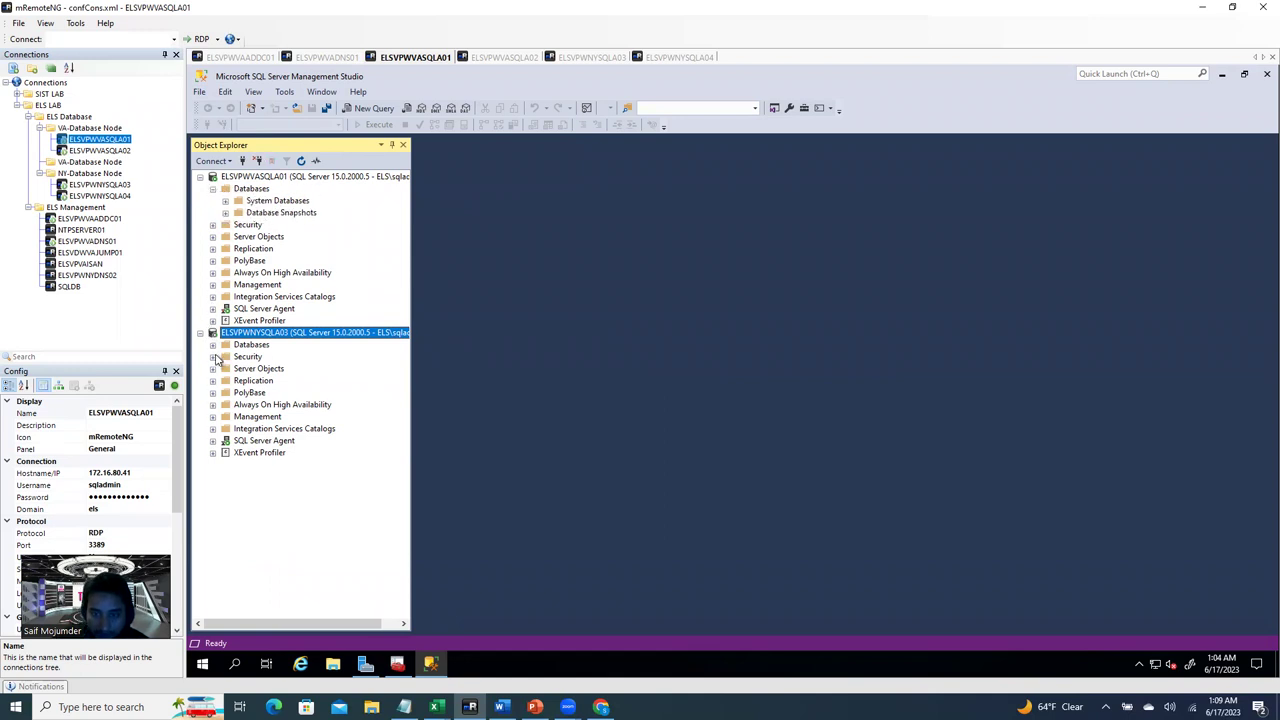
click(212, 345)
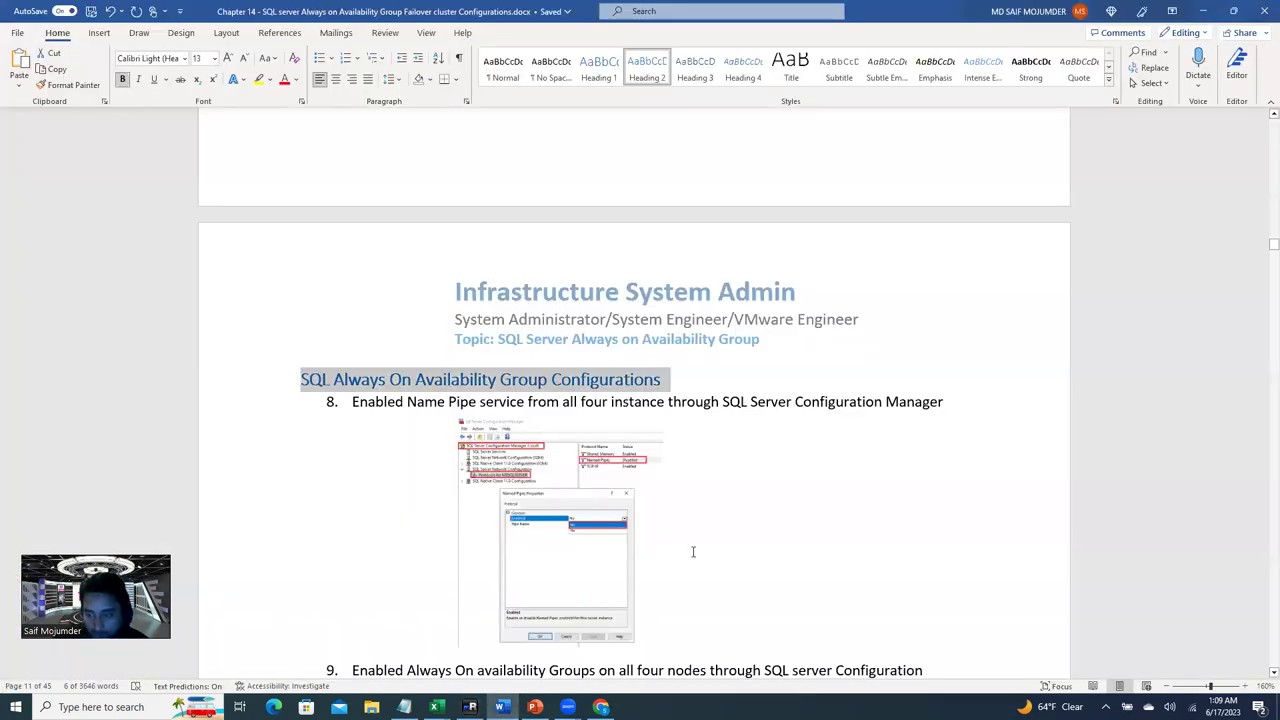
Scroll the Word guide down to the initial data synchronization step, then minimize Word
scroll(691, 551, down, 3)
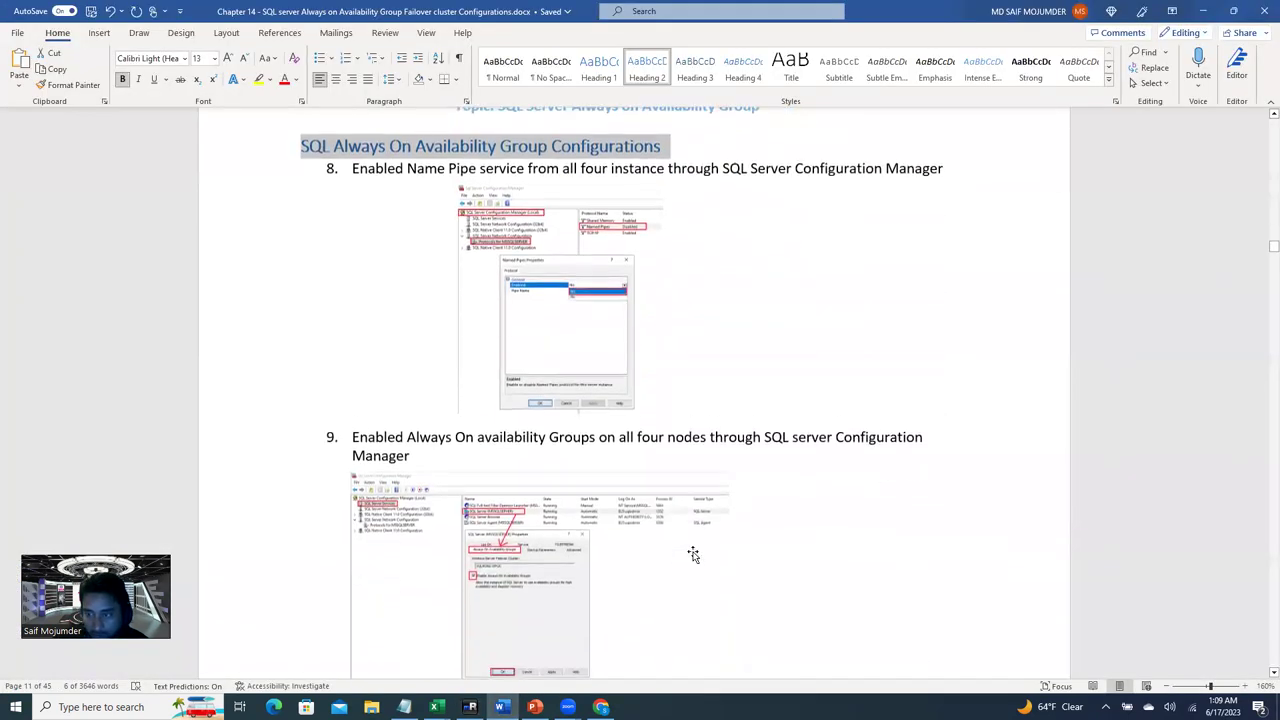
scroll(532, 482, down, 7)
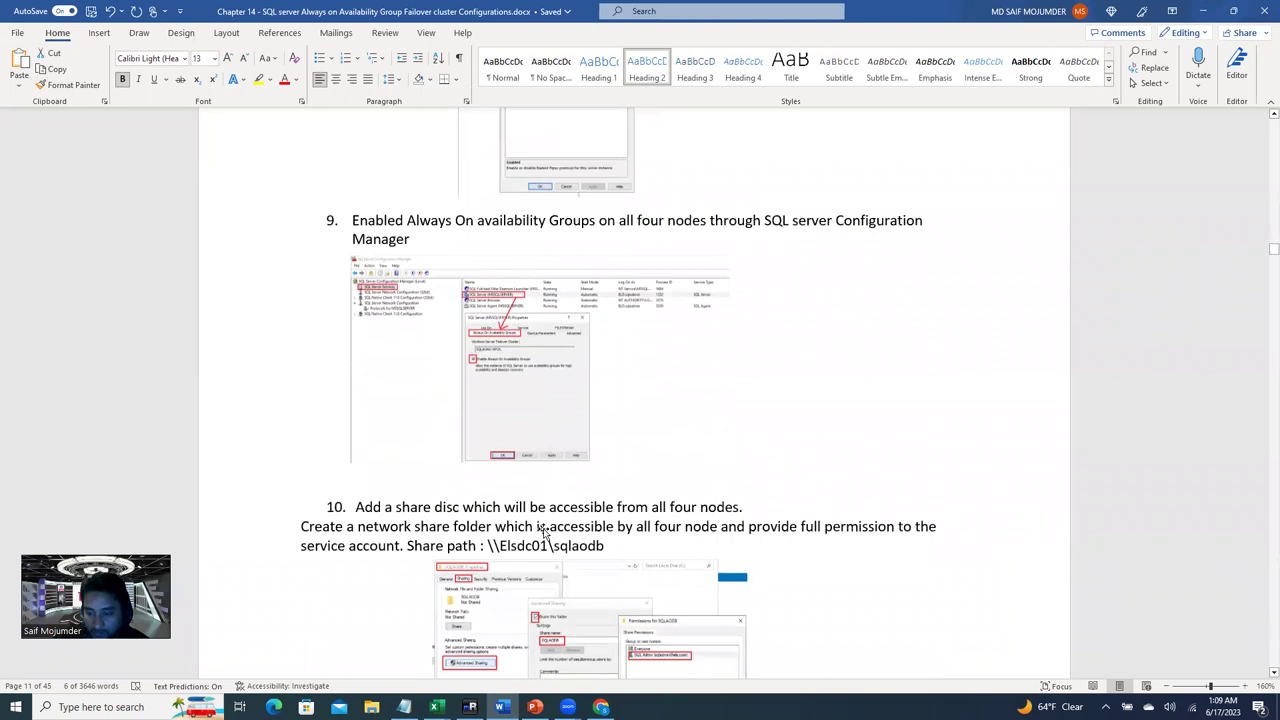
scroll(567, 582, down, 3)
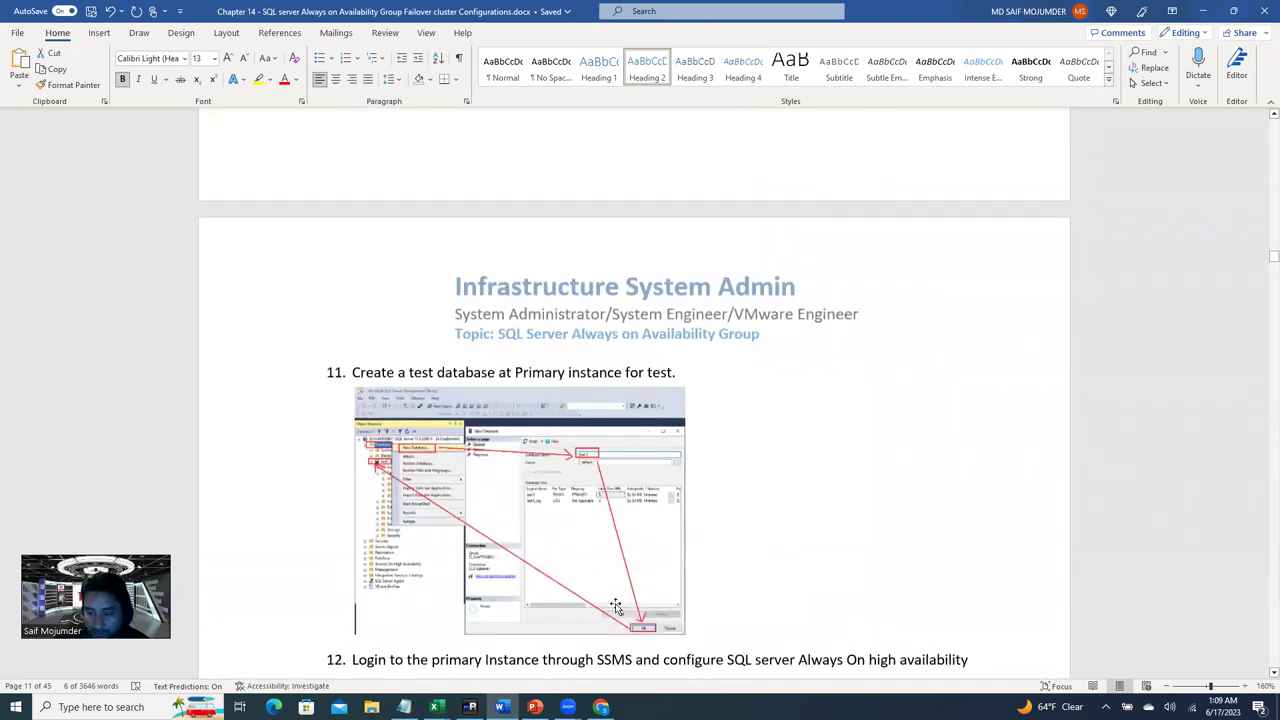
scroll(660, 637, down, 1)
scroll(660, 640, down, 7)
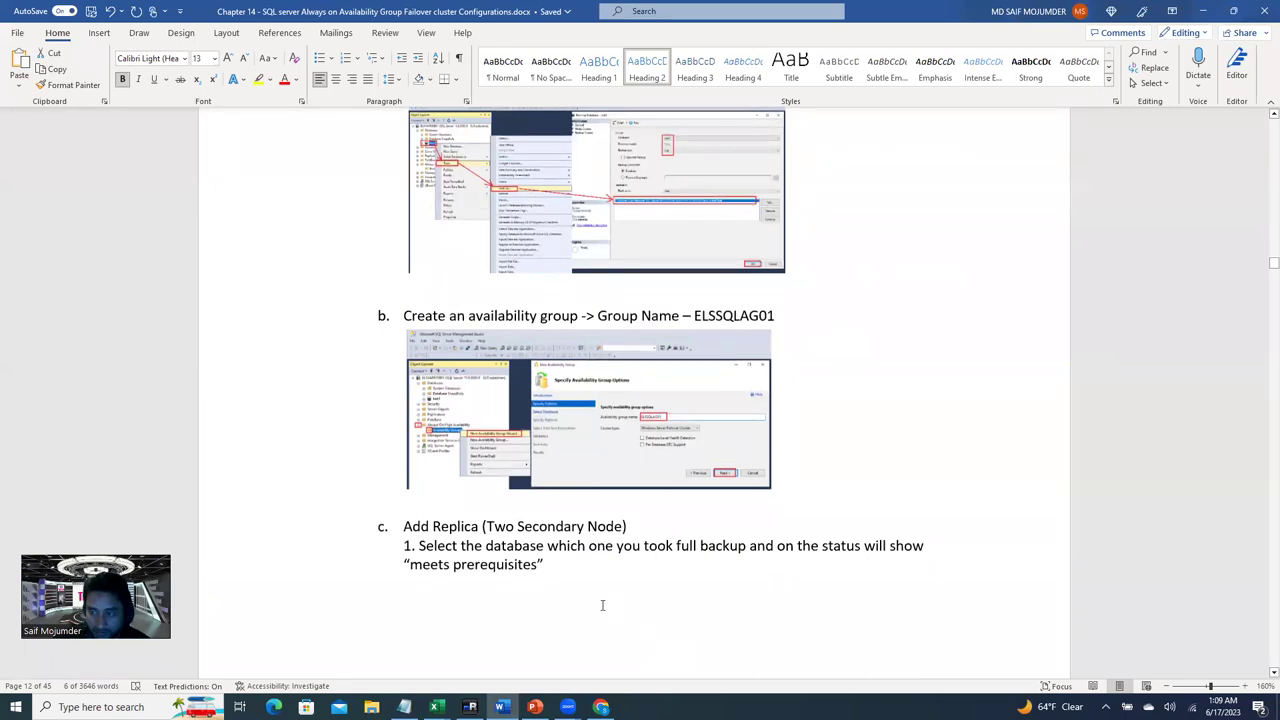
scroll(535, 577, down, 3)
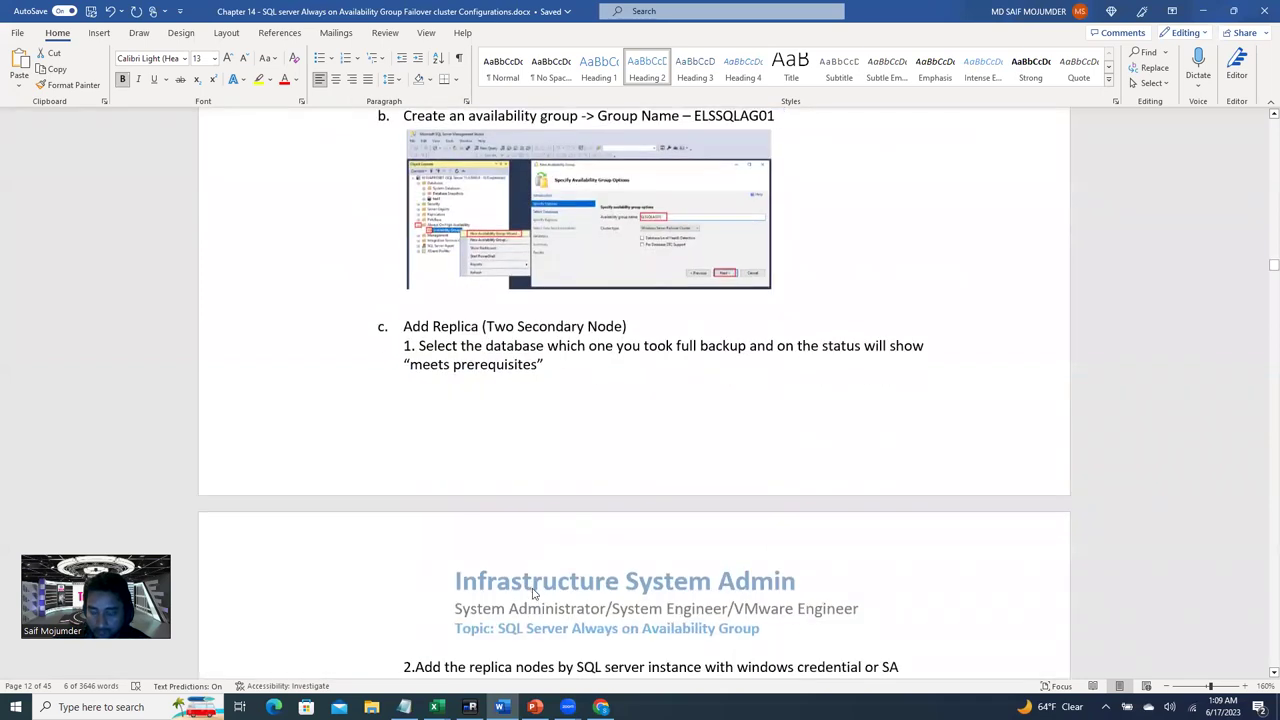
scroll(538, 605, down, 4)
scroll(541, 609, down, 3)
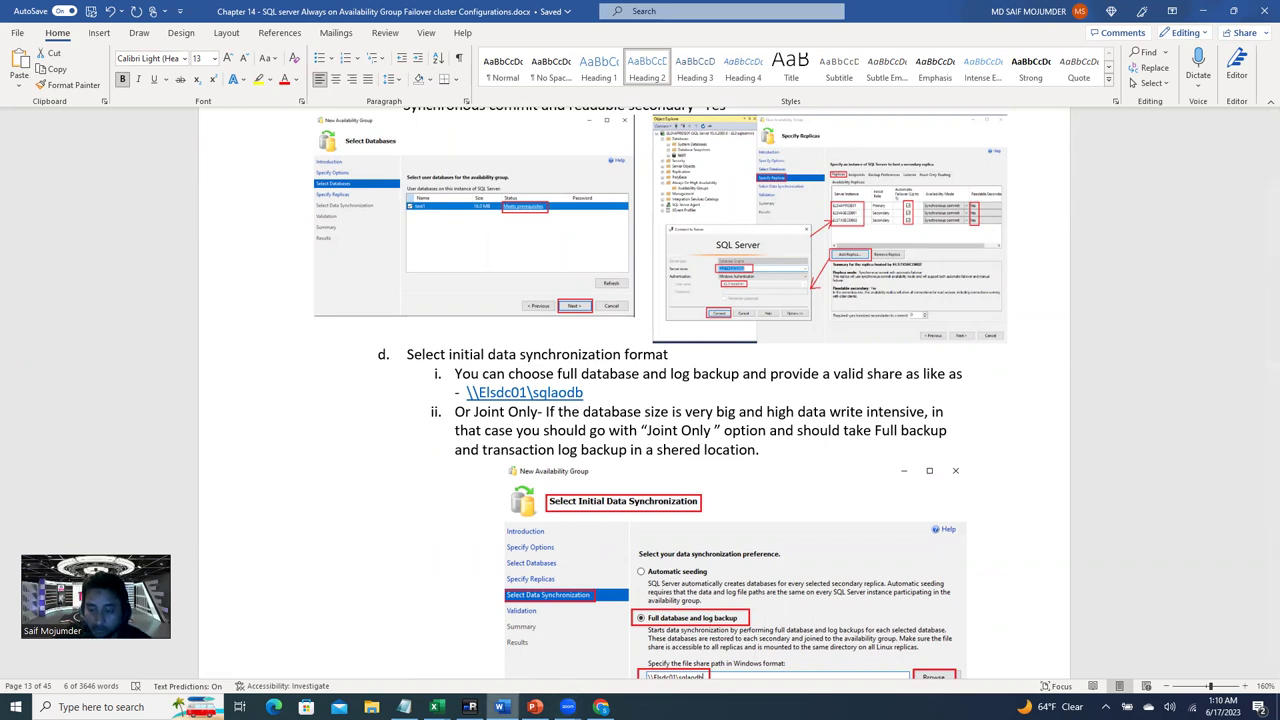
mouse_move(502, 706)
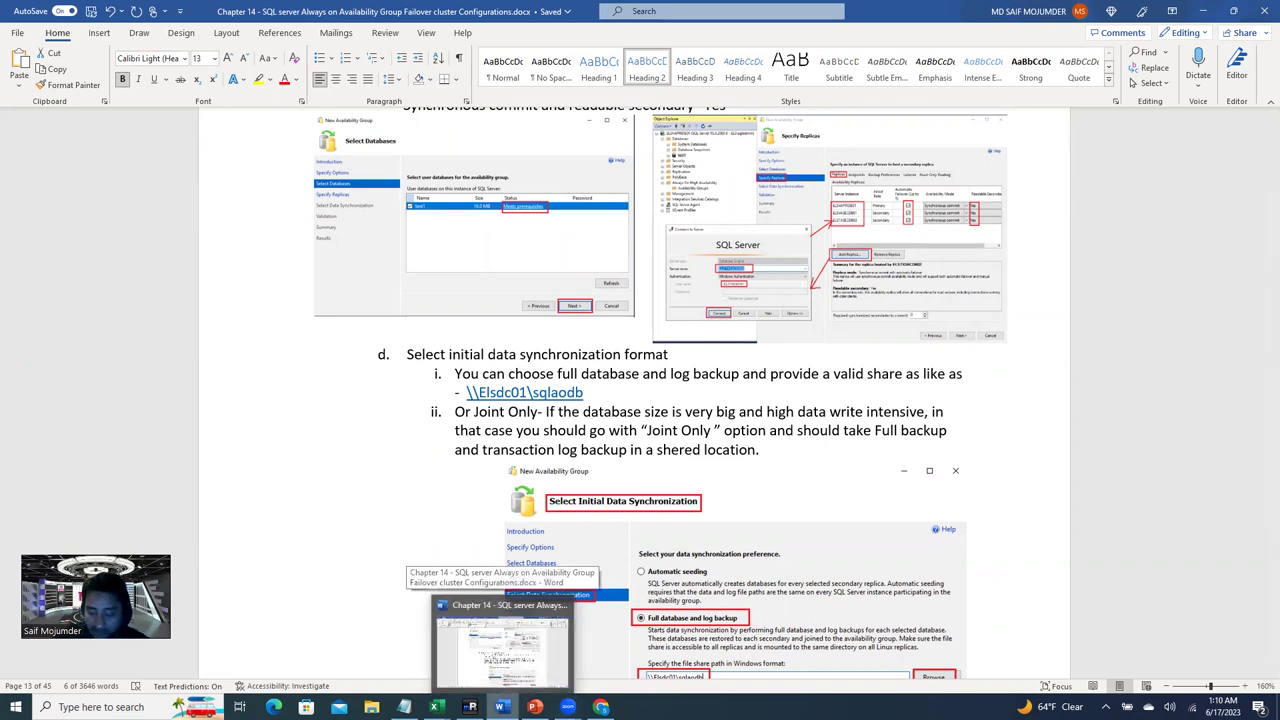
click(500, 645)
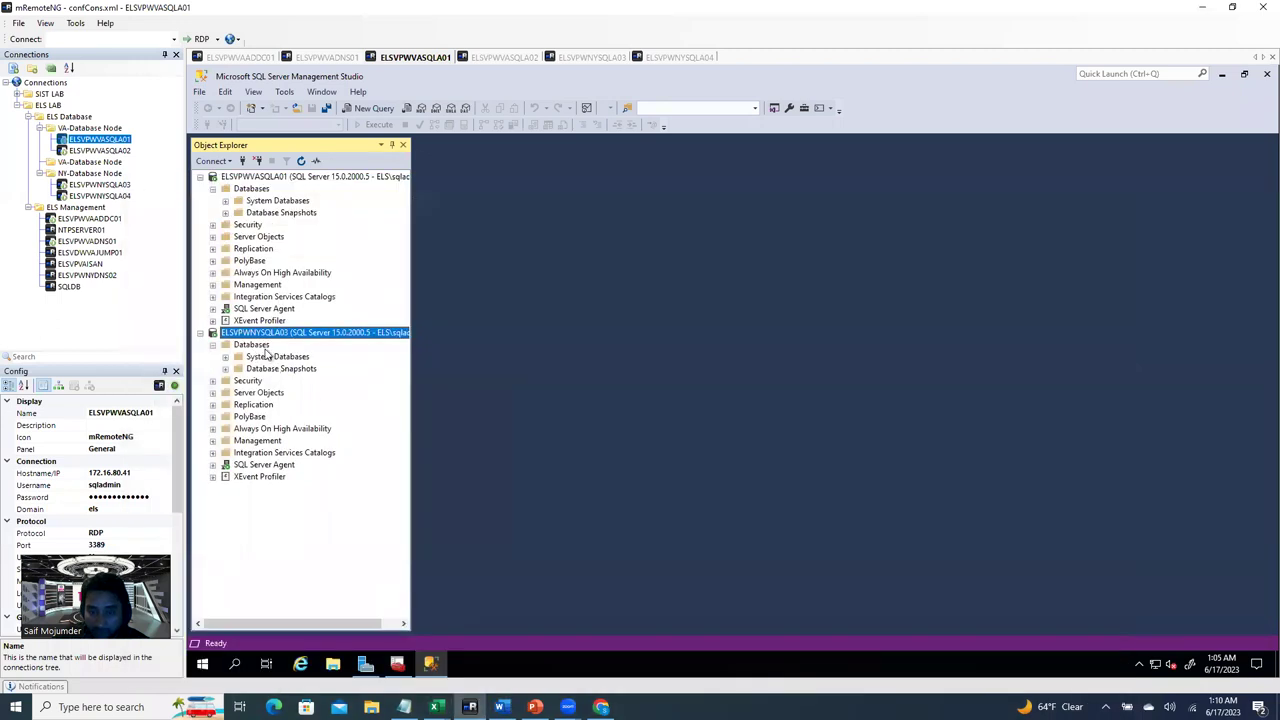
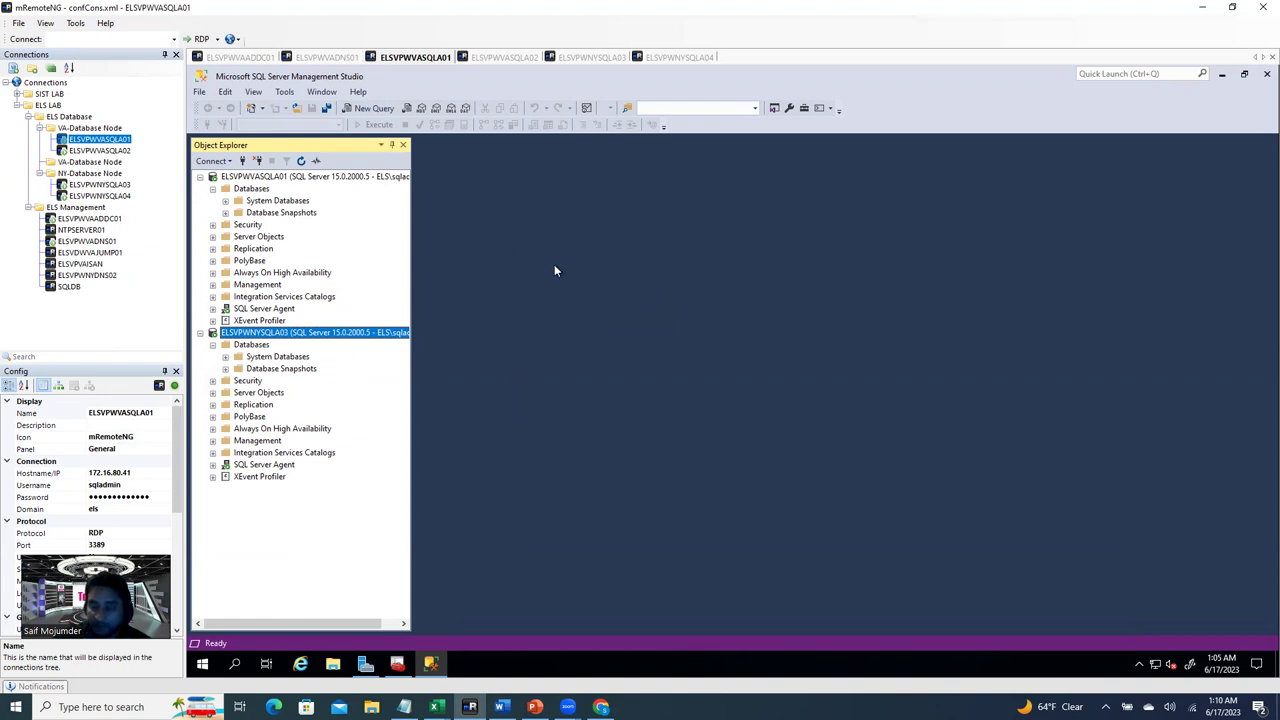
On the domain controller, delete all six backup files in C:\SQLAODB
click(240, 57)
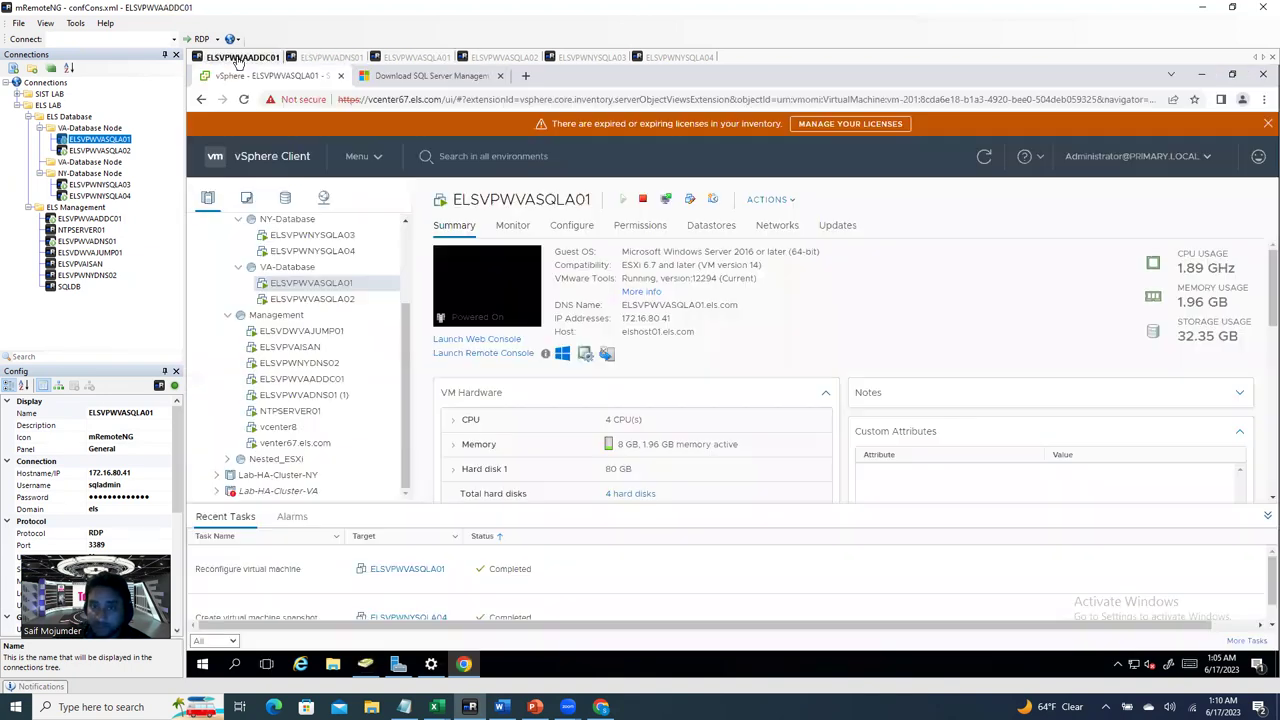
click(335, 668)
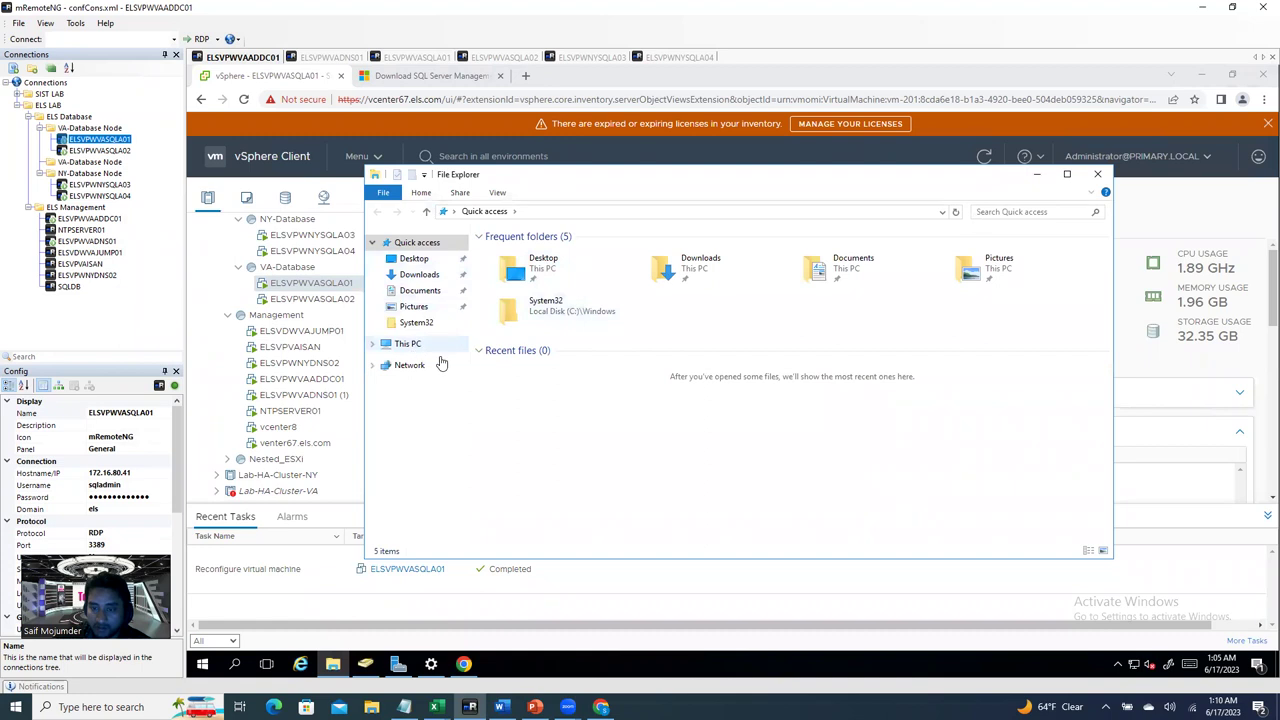
click(418, 345)
double_click(556, 365)
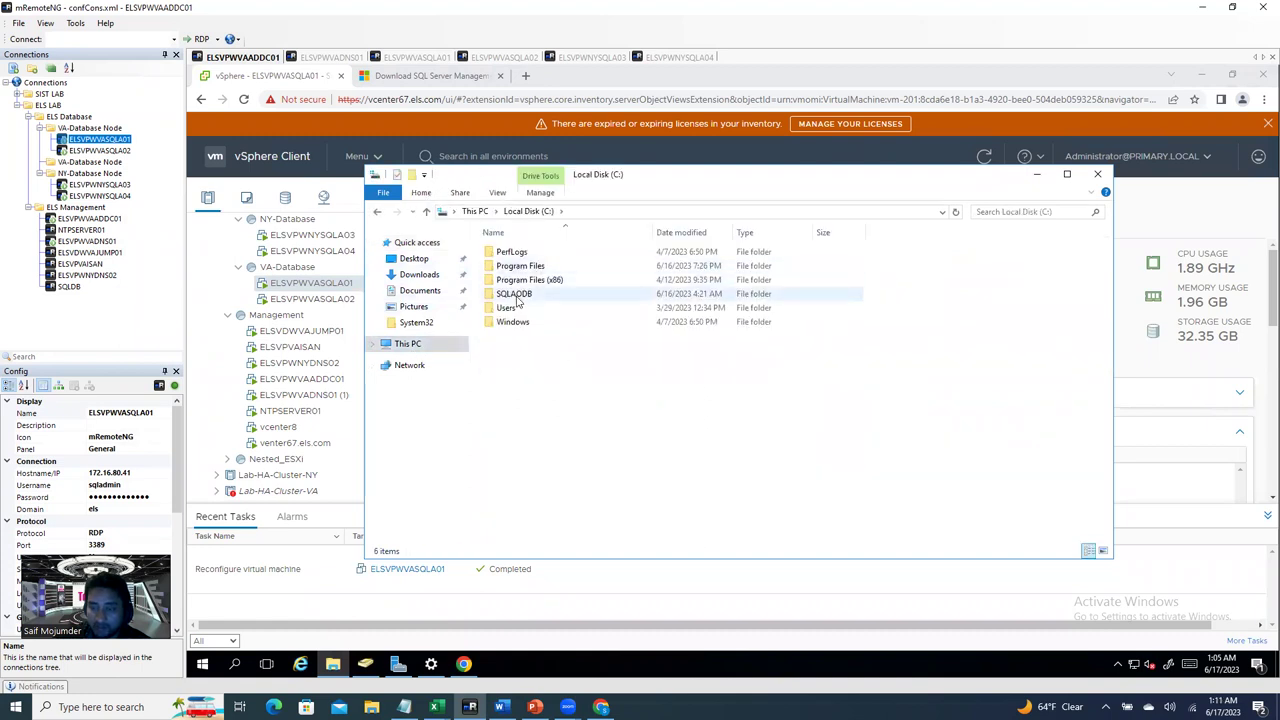
double_click(516, 296)
drag(515, 393, 627, 243)
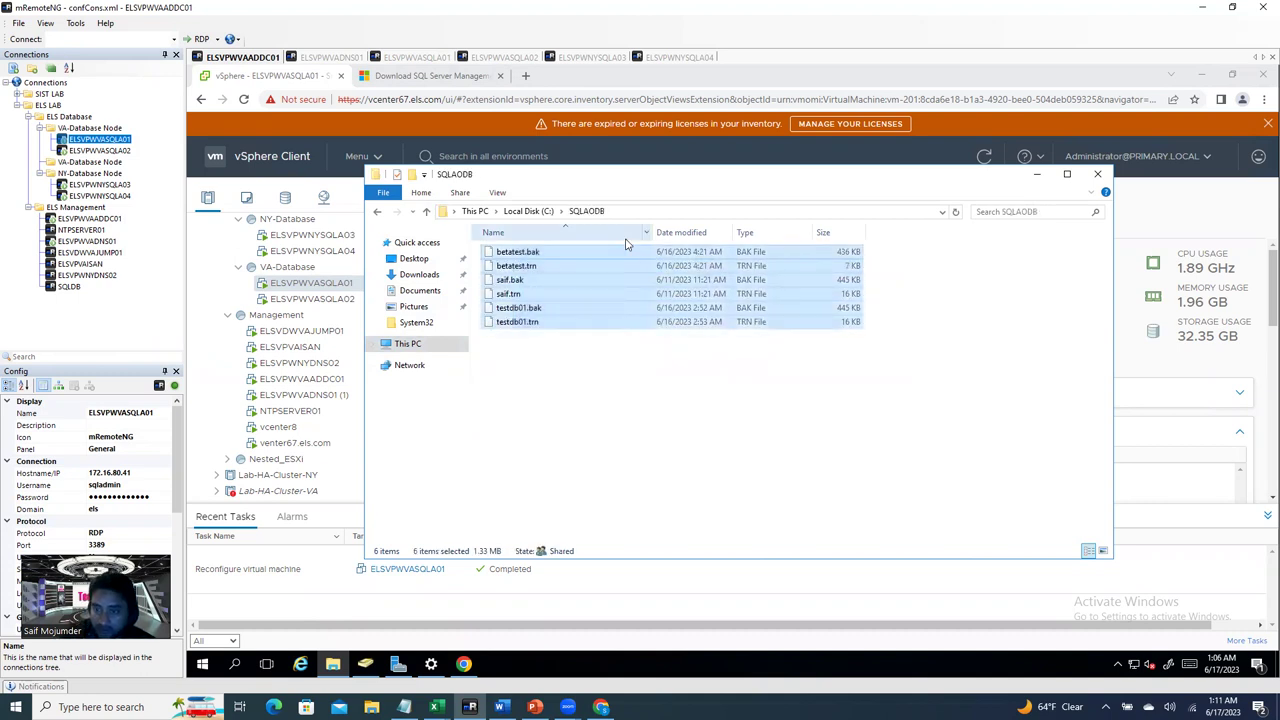
key(Delete)
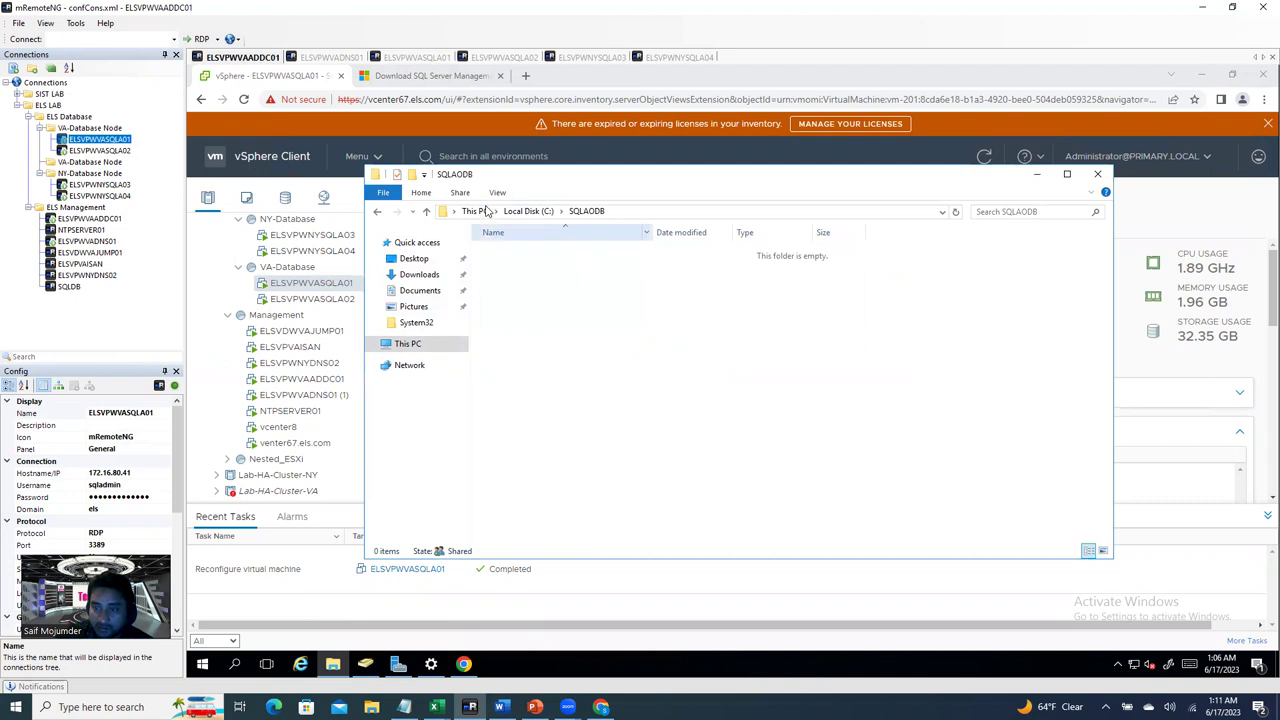
Create a test folder 'asdsadasdsa' on the C: drive, then delete it
click(427, 211)
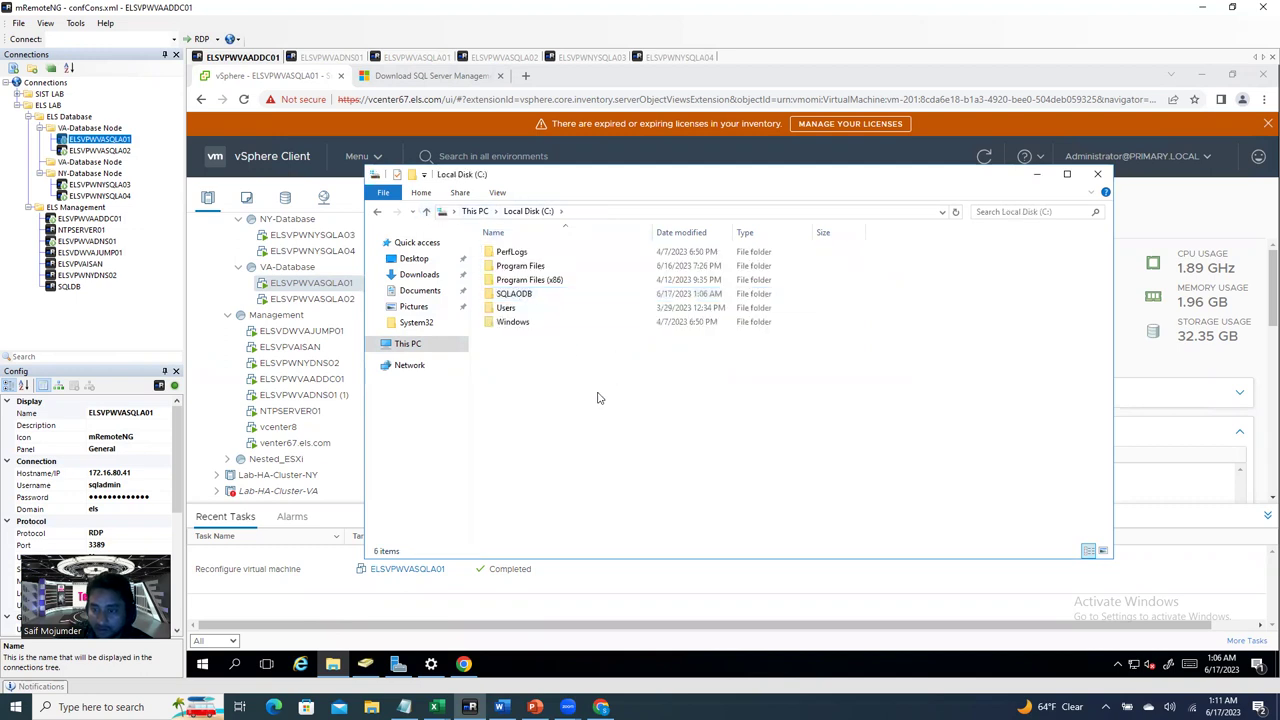
right_click(598, 398)
mouse_move(578, 540)
click(430, 538)
text(asdsadasdsa)
click(603, 437)
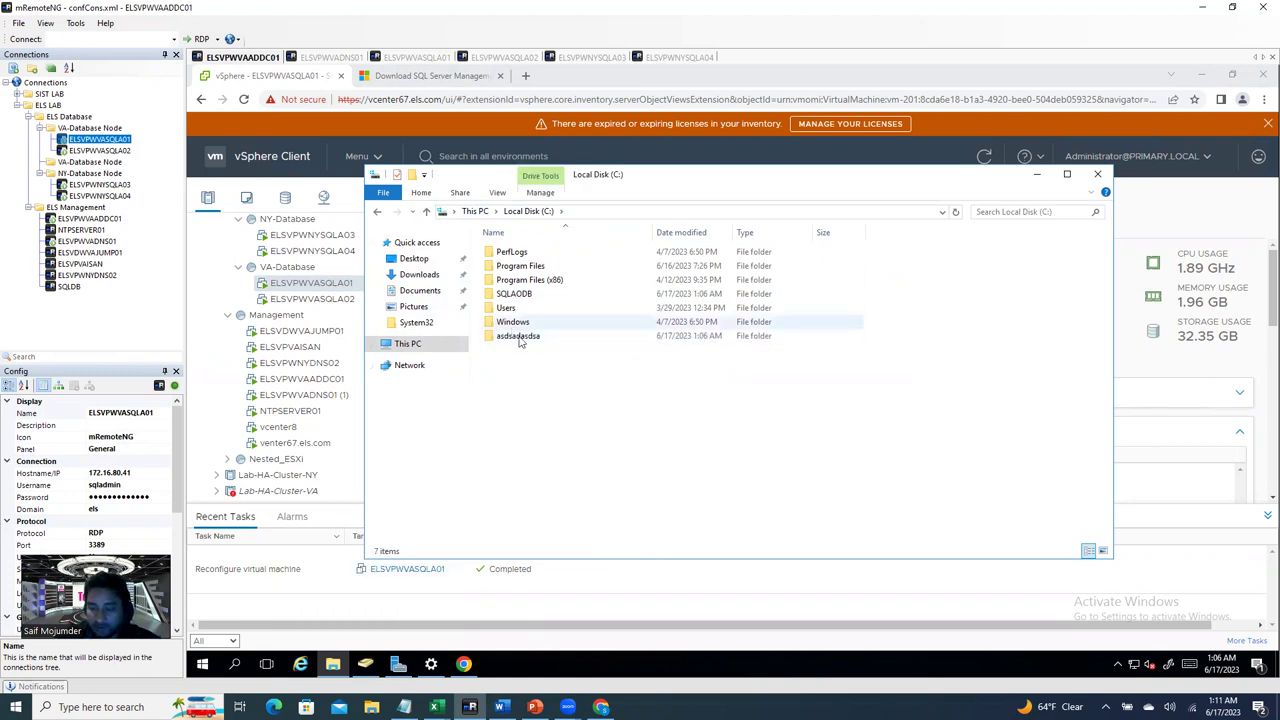
click(519, 337)
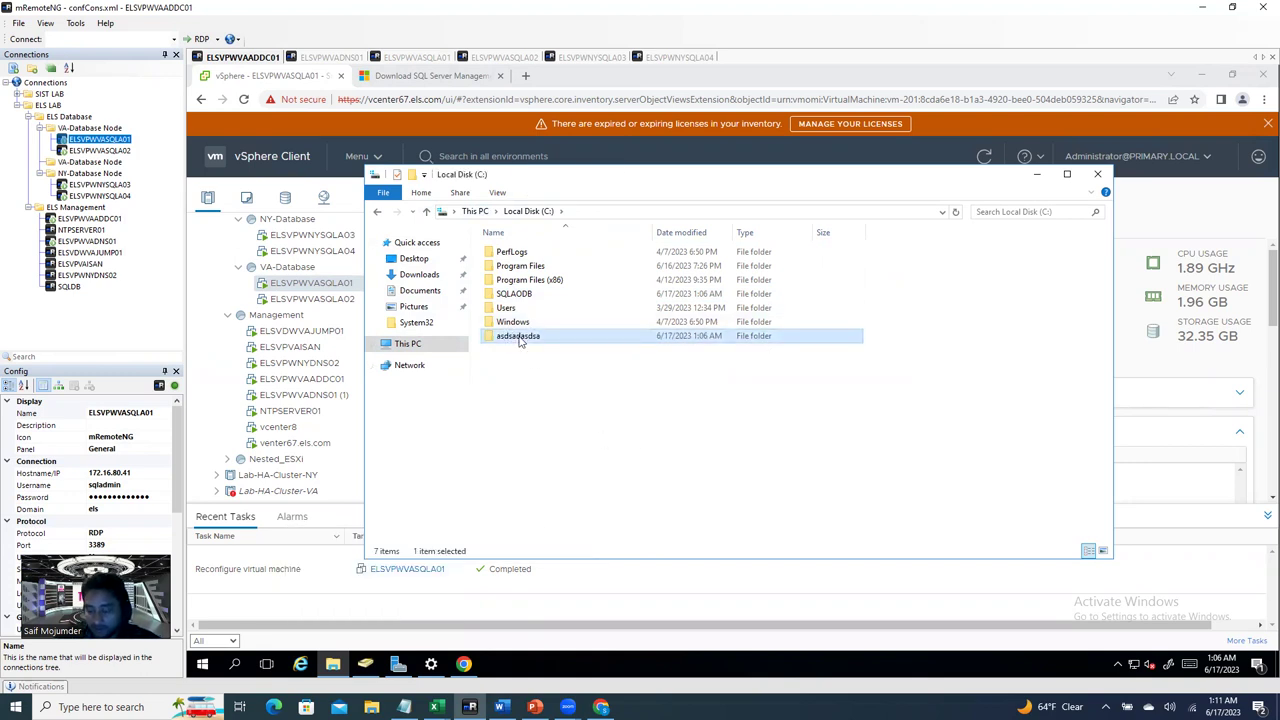
key(Delete)
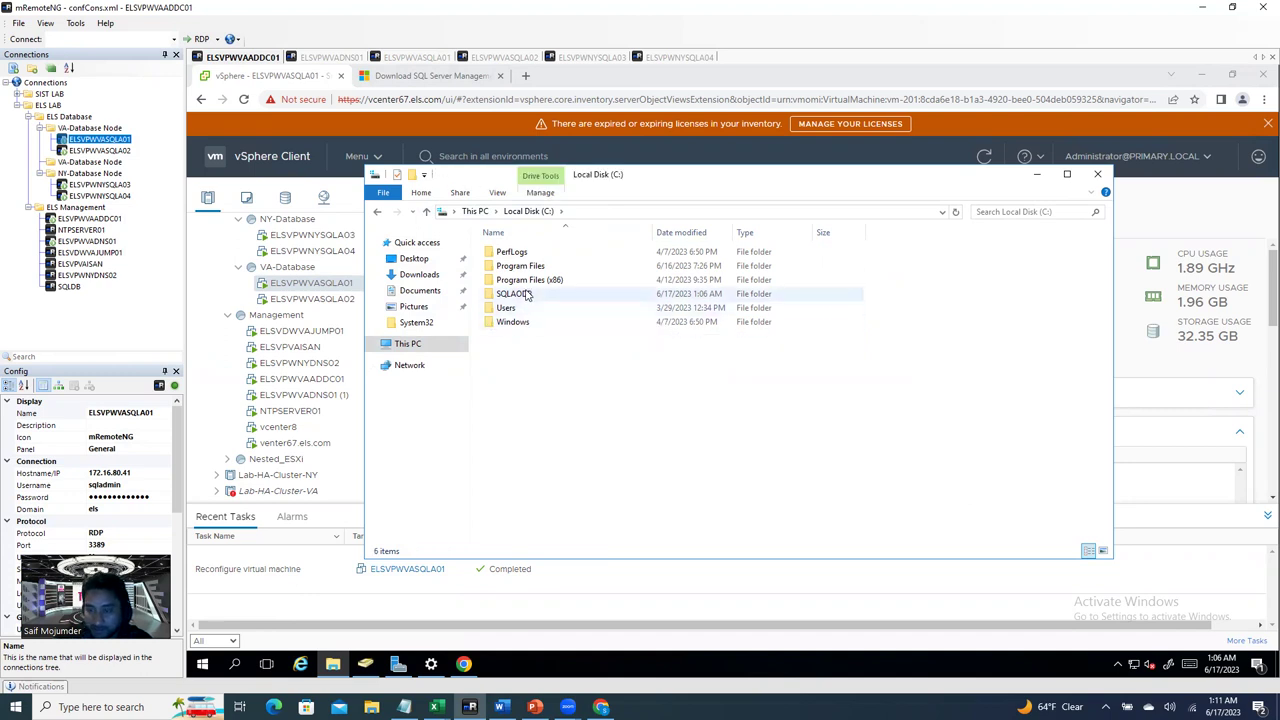
click(524, 293)
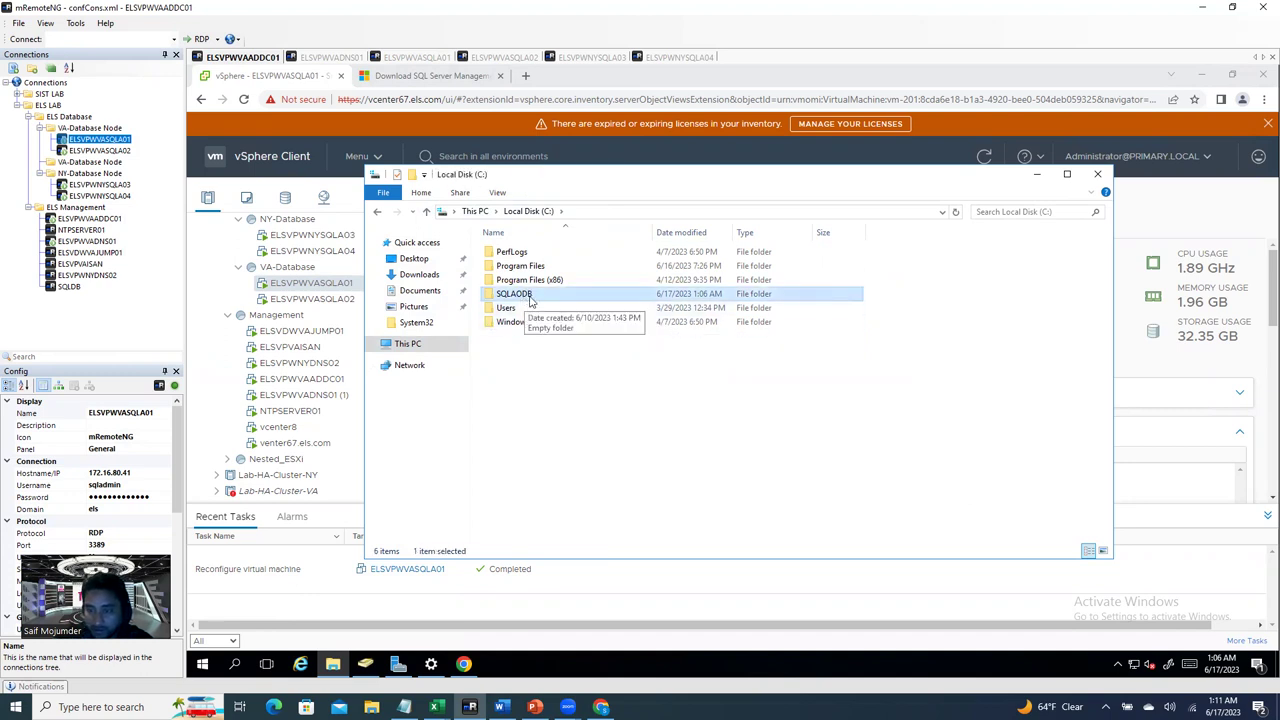
Add the sqladmin SQL Service account to the SQLAODB folder's share permissions
right_click(531, 301)
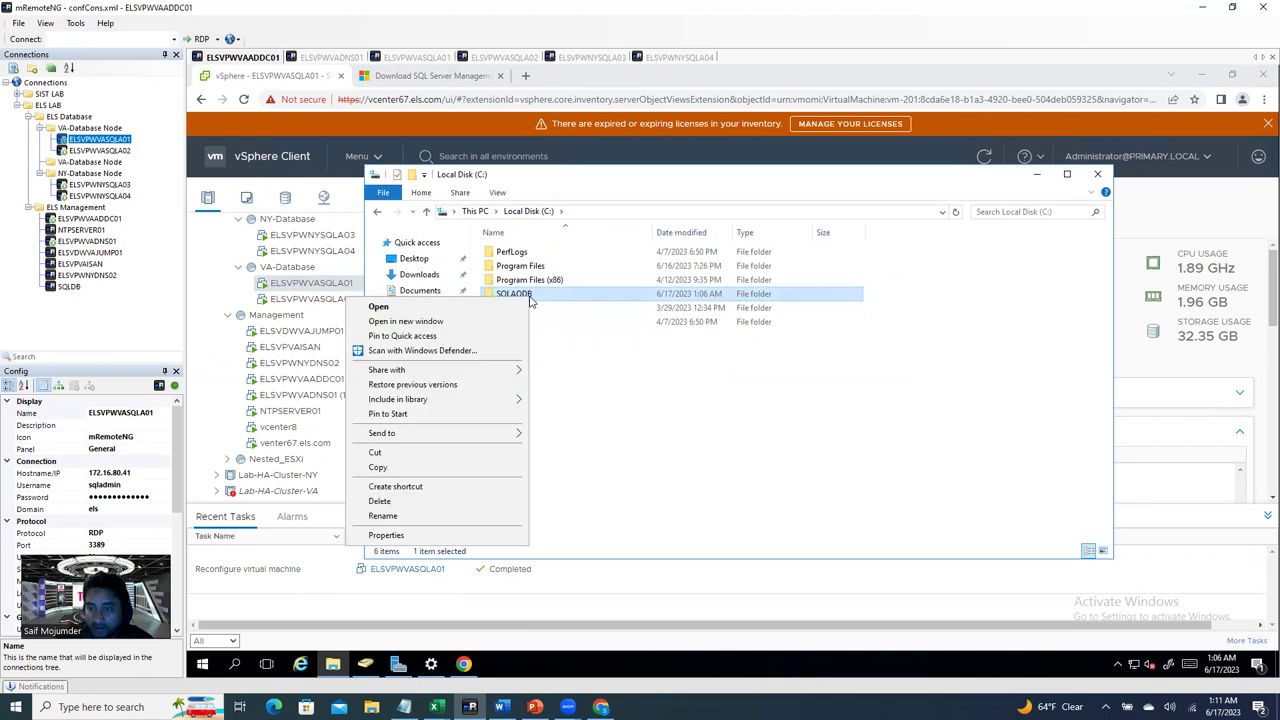
click(449, 535)
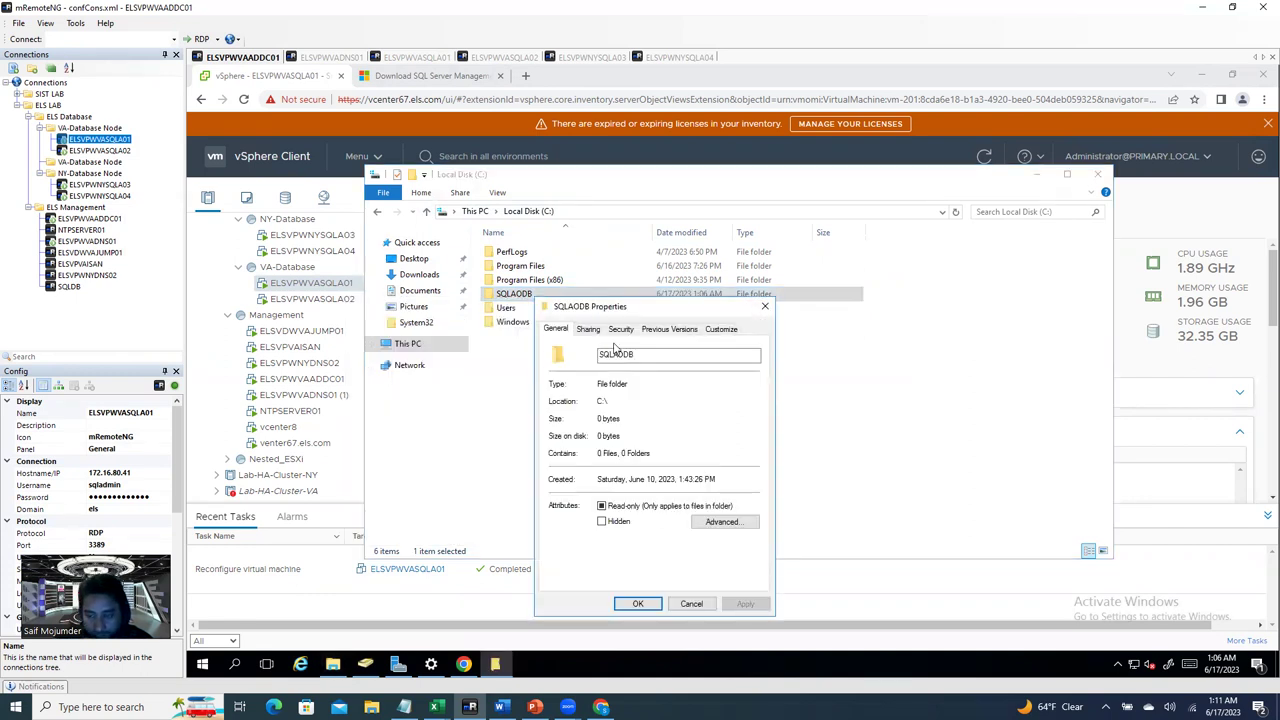
click(588, 330)
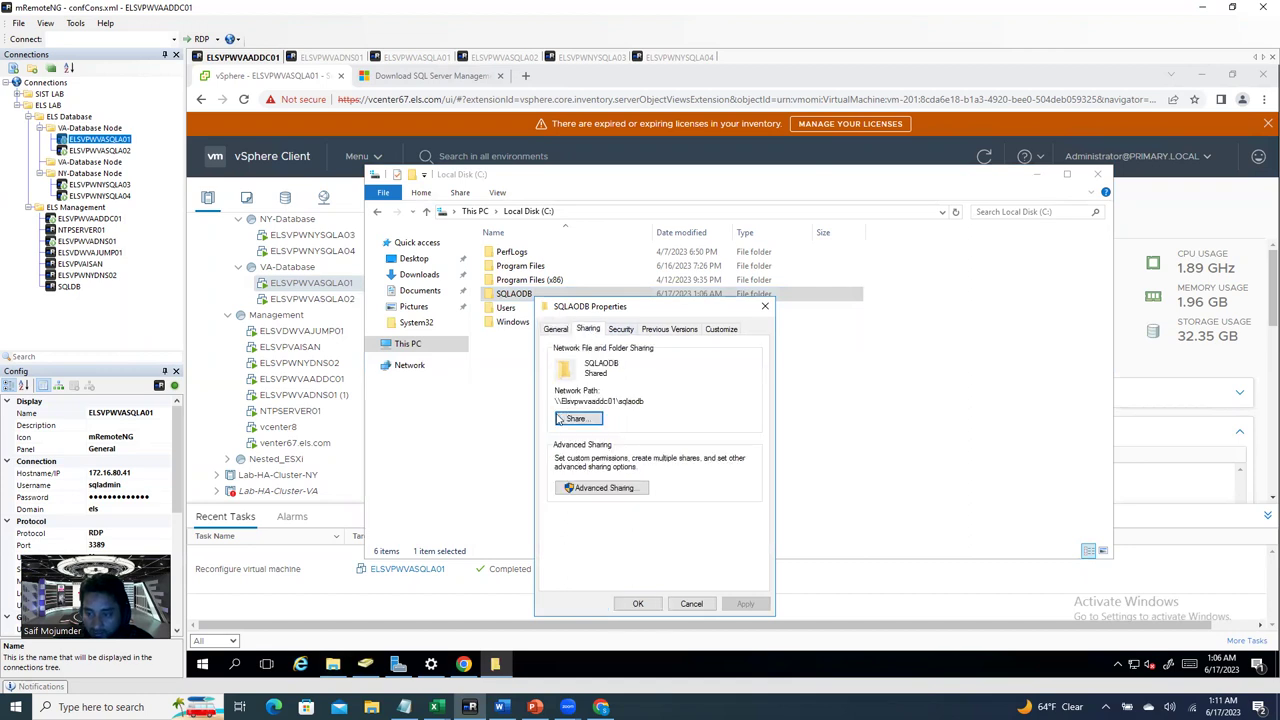
click(603, 489)
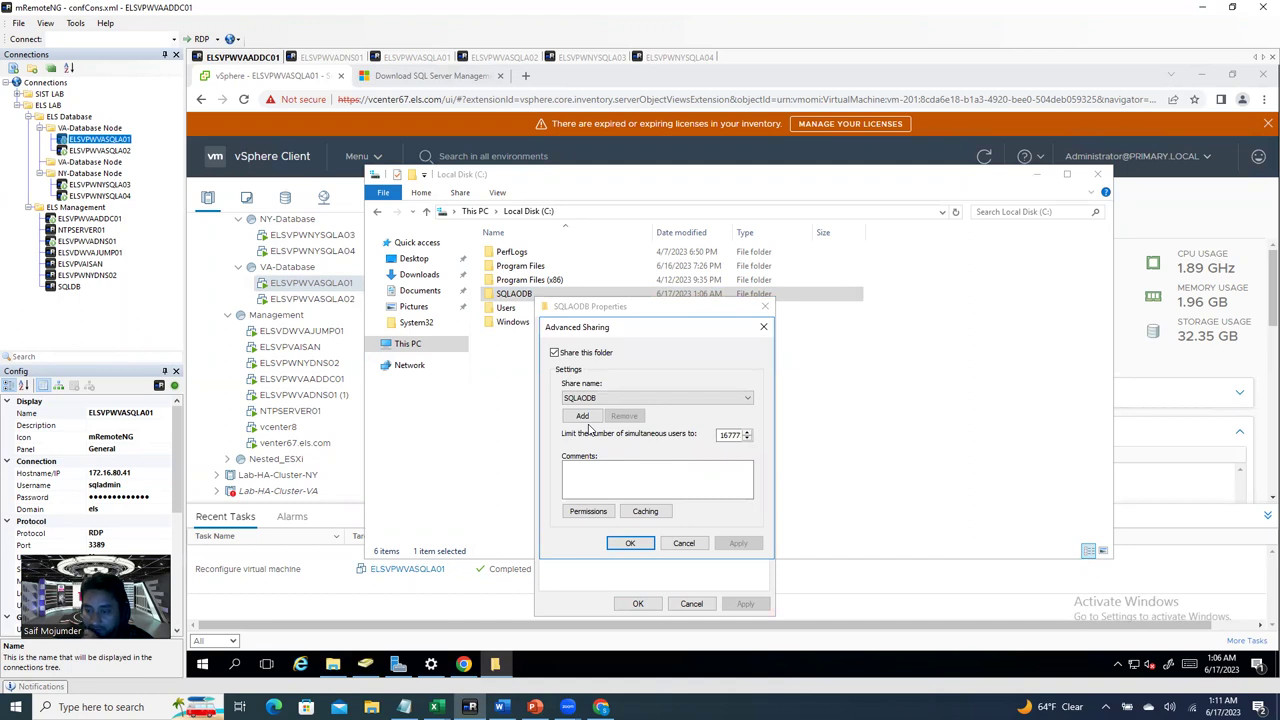
click(588, 511)
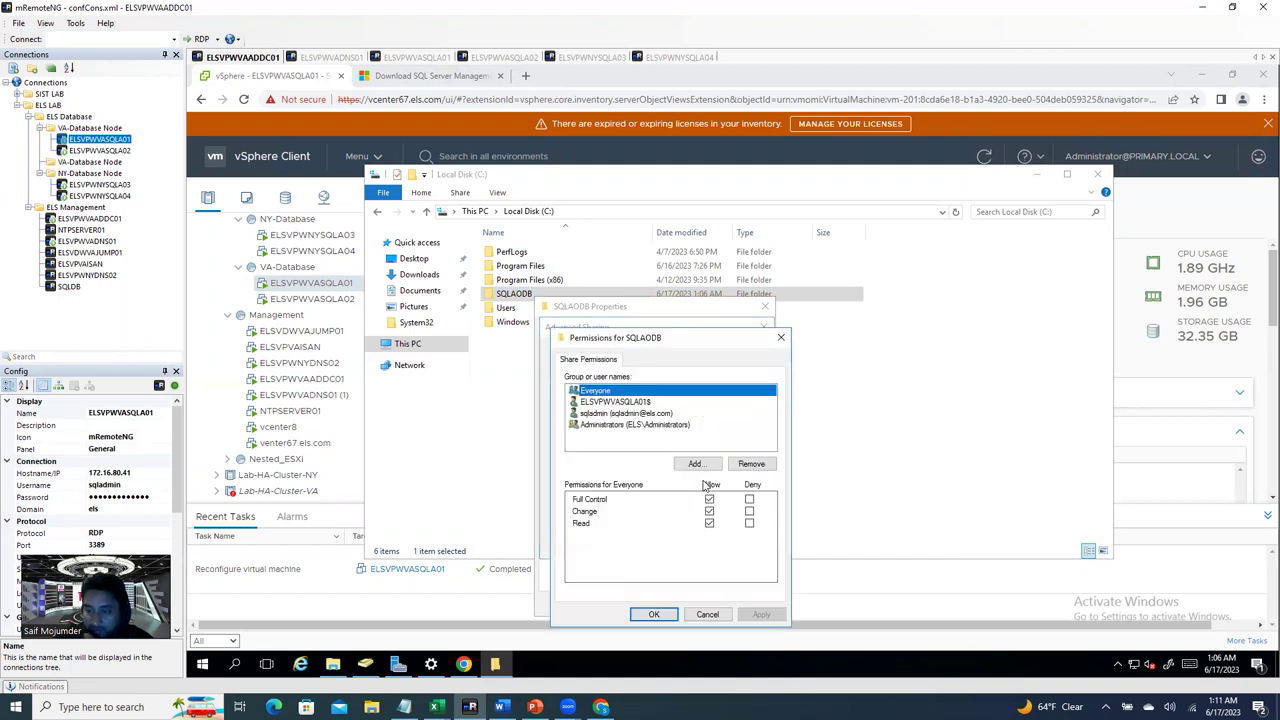
click(607, 414)
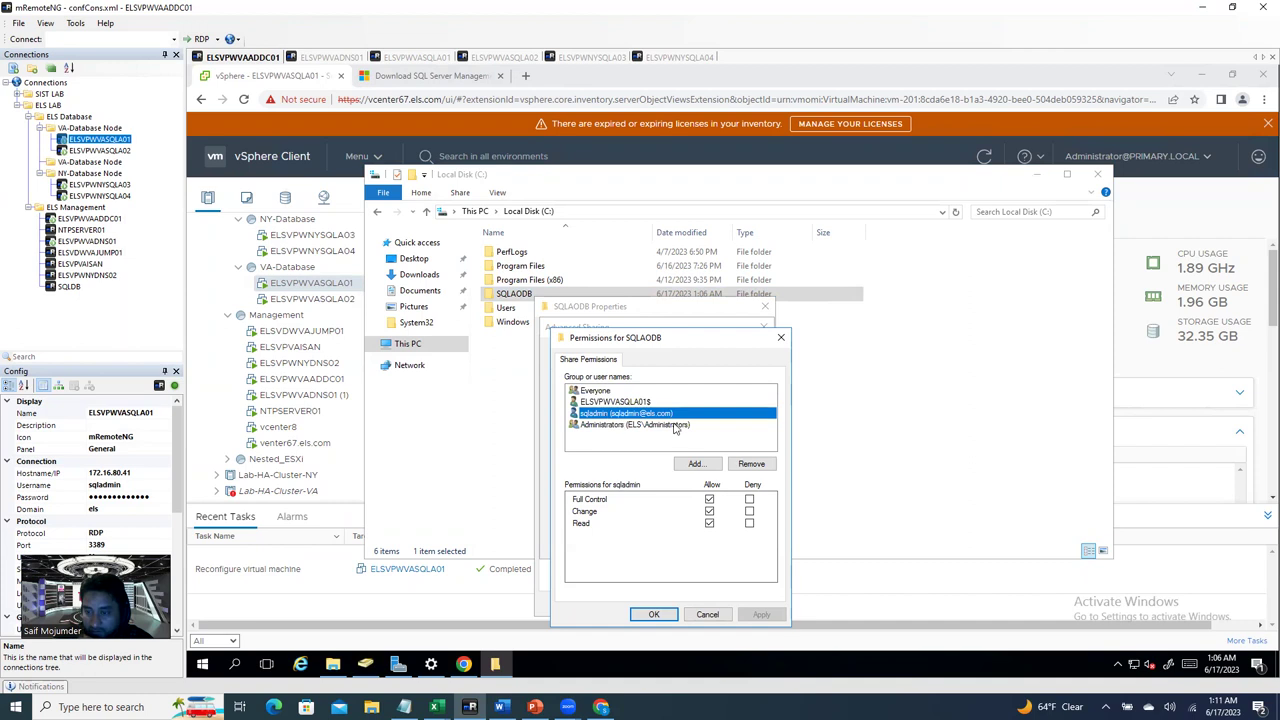
click(639, 449)
click(690, 467)
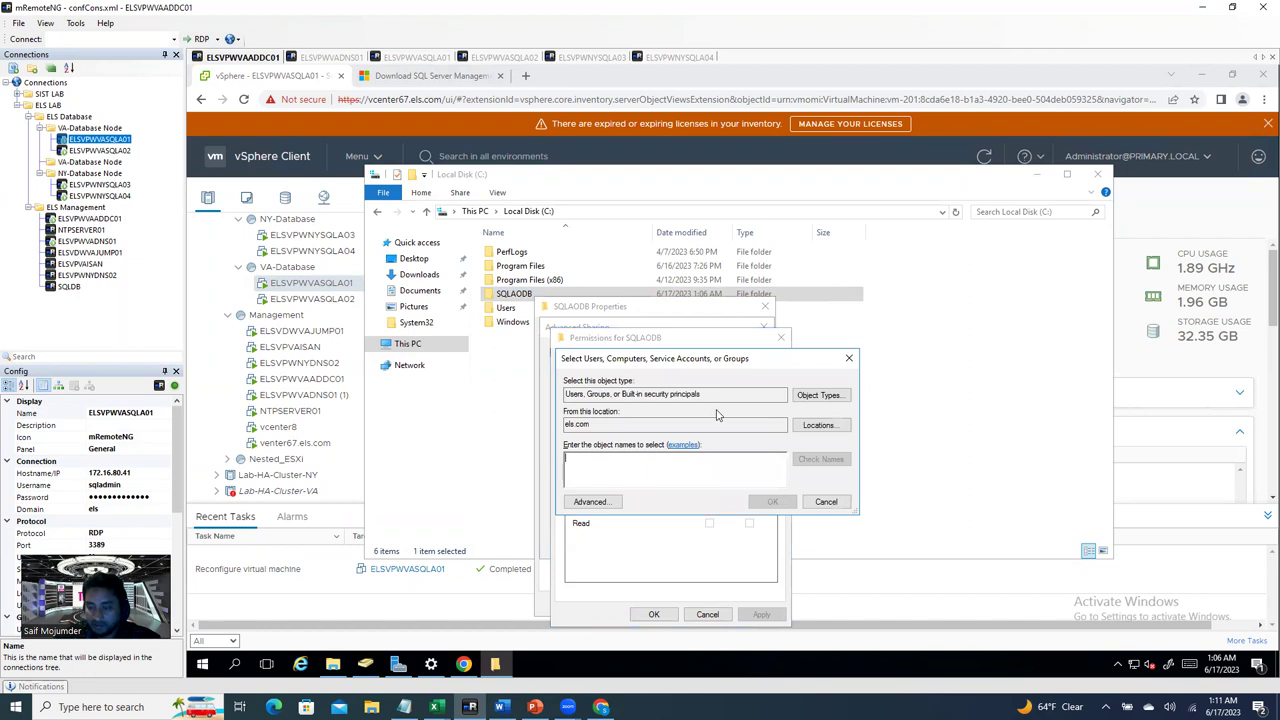
text(sqladmin)
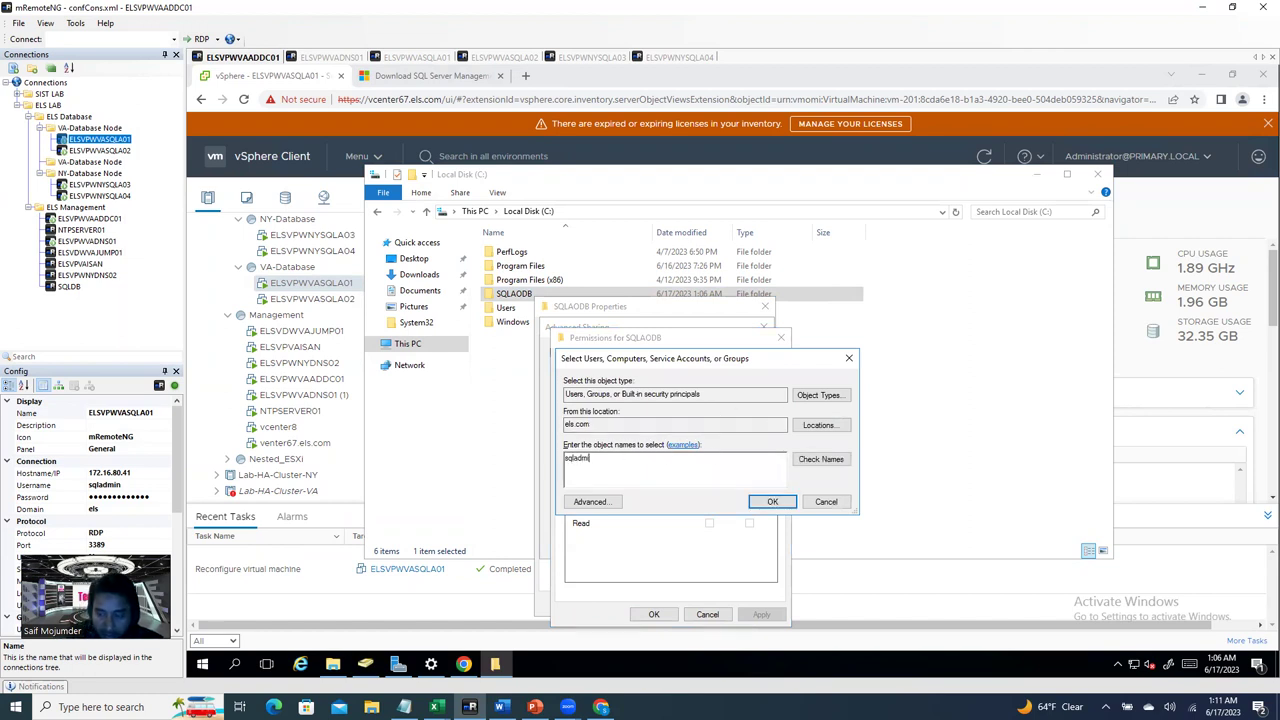
click(812, 460)
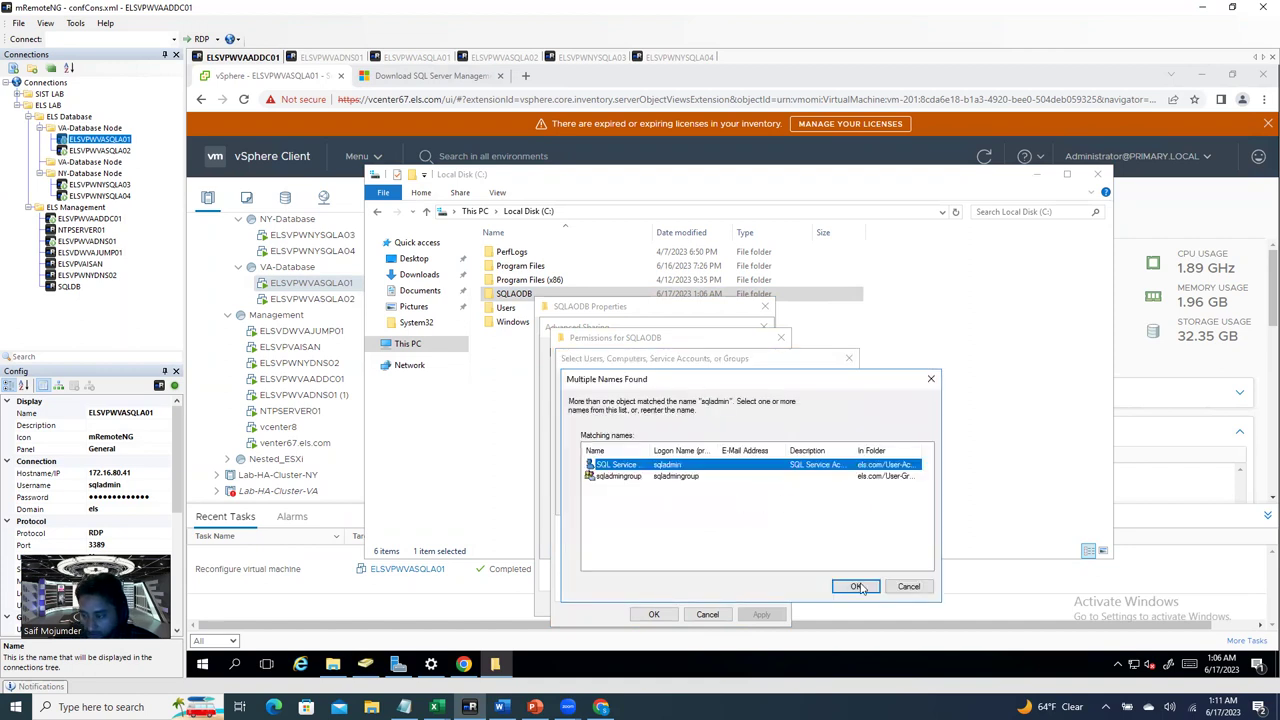
click(910, 587)
click(829, 505)
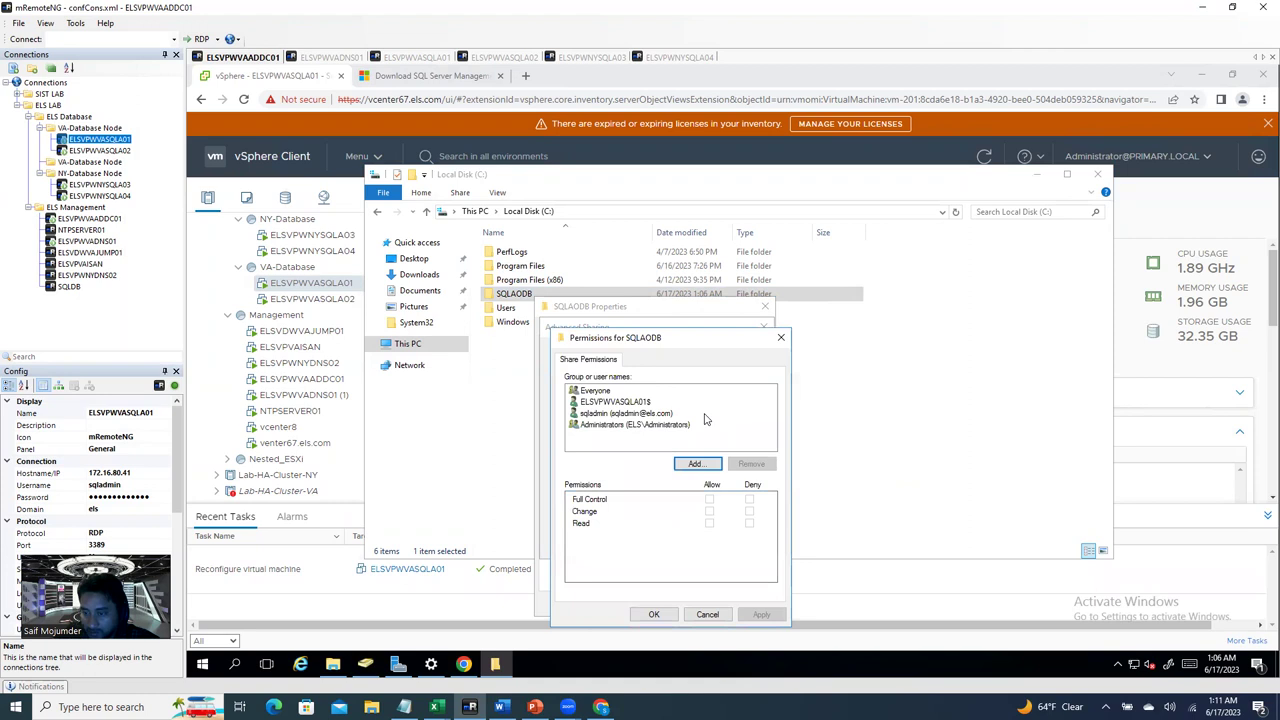
Grant sqladmin Full Control, apply sharing, and select the \\Elsvpwvaaddc01\sqlaodb network path
click(612, 416)
click(709, 499)
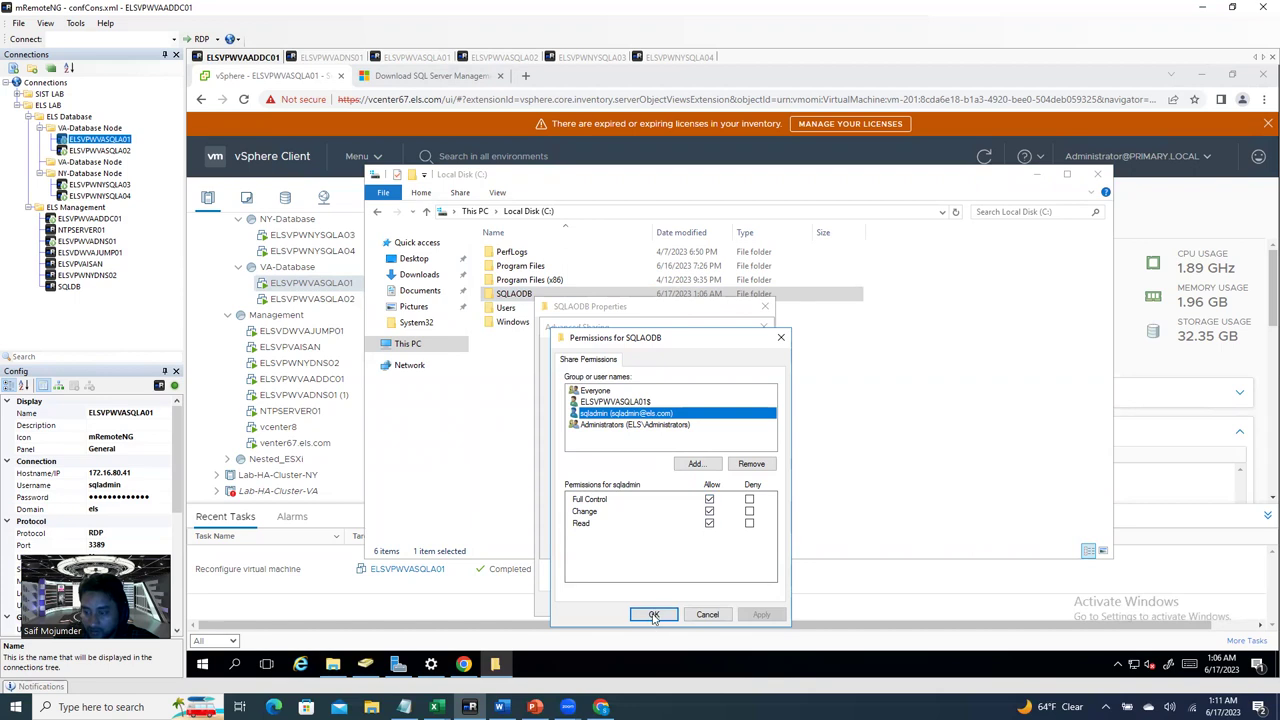
click(654, 614)
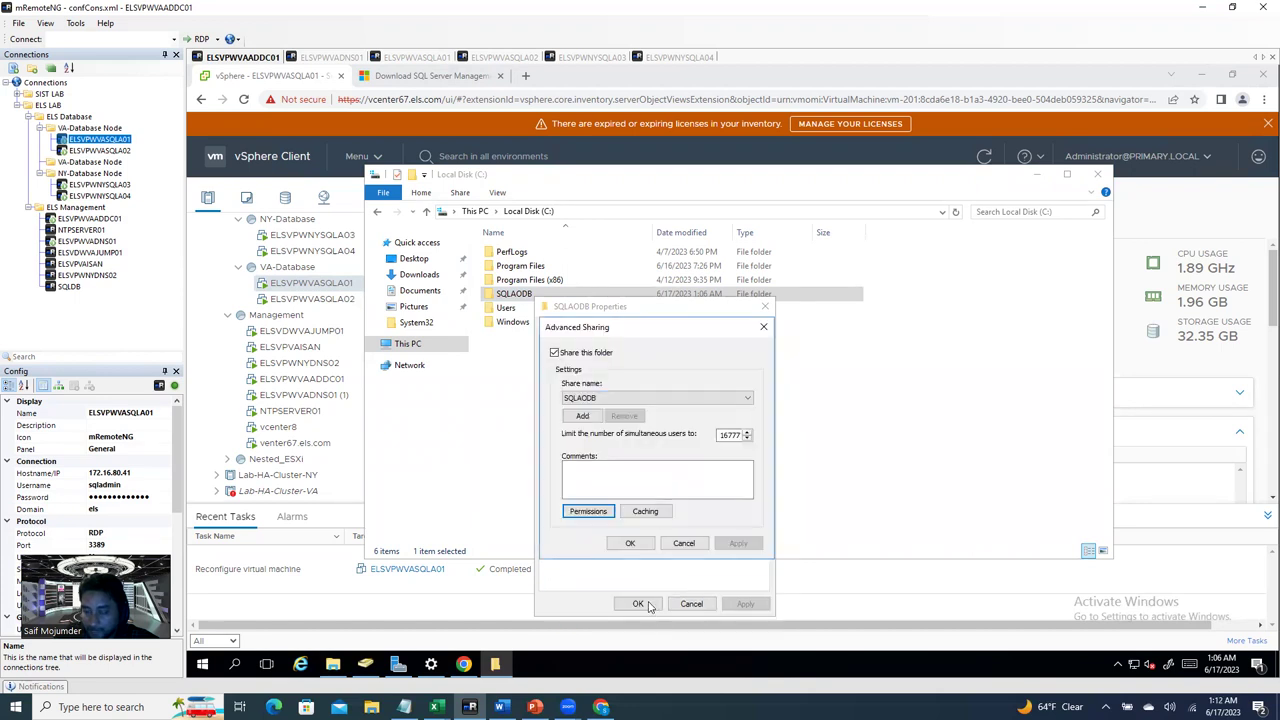
click(630, 544)
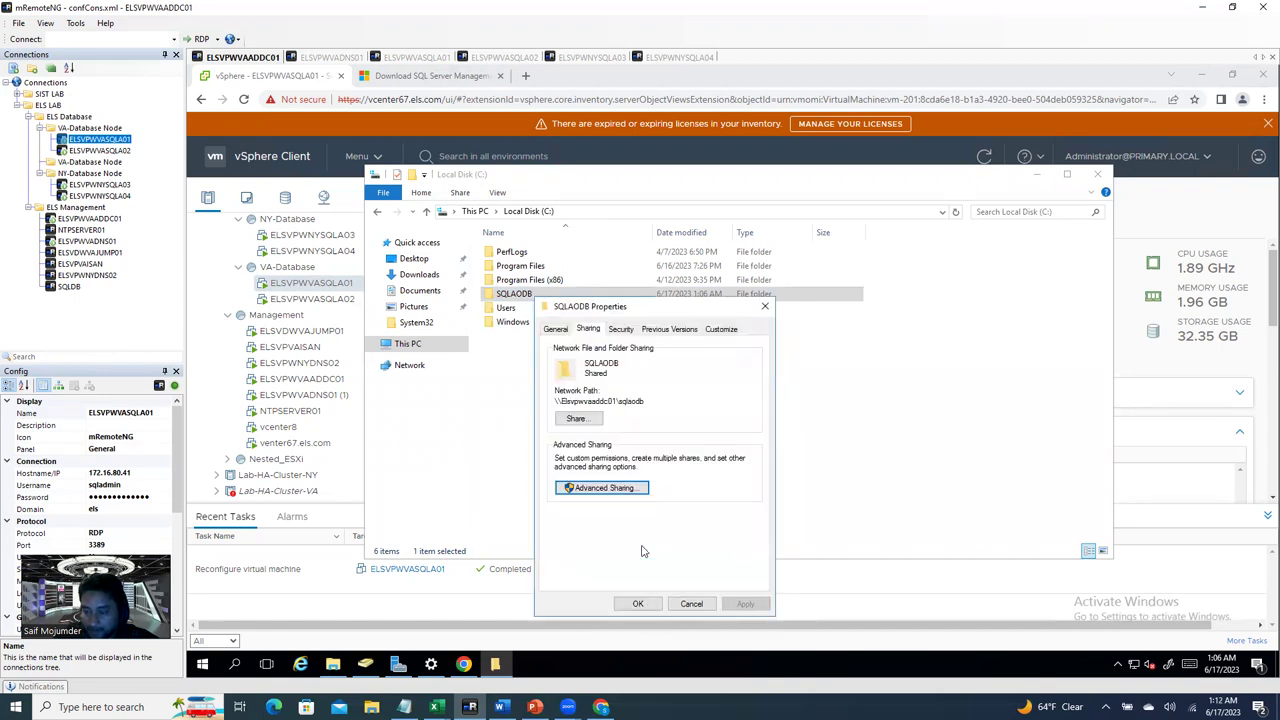
drag(652, 401, 541, 397)
key(ctrl+c)
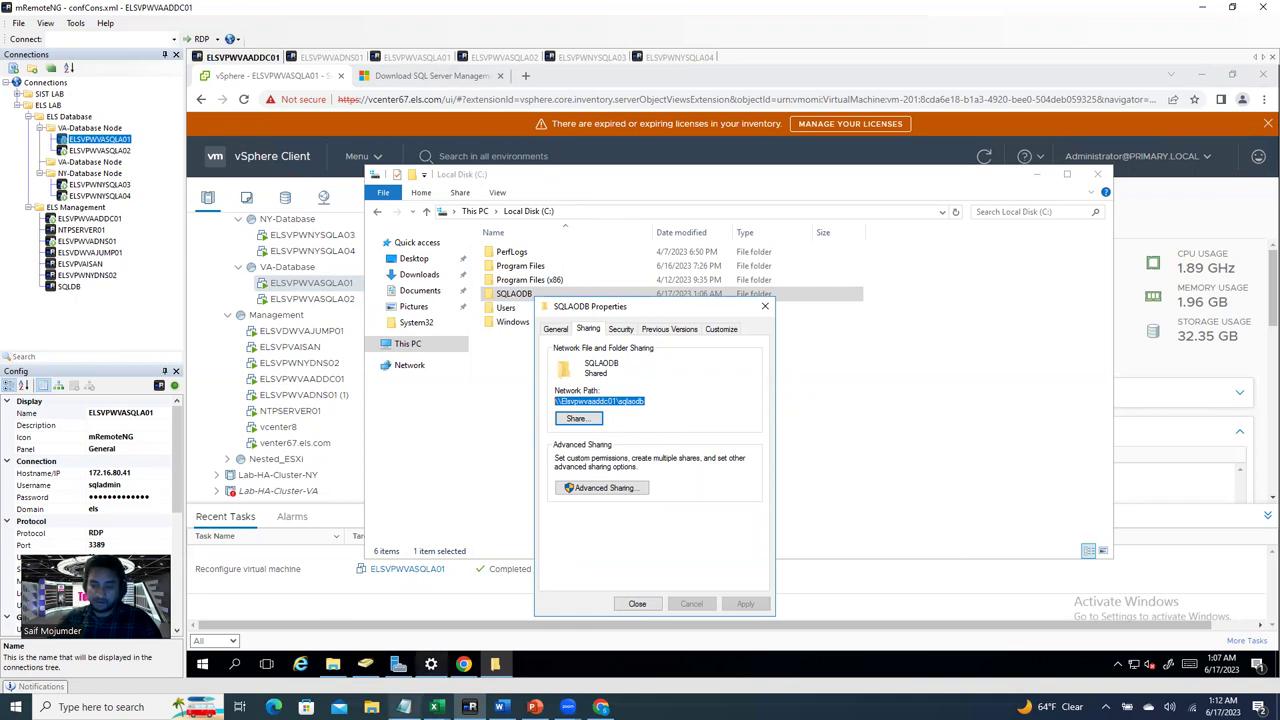
click(404, 707)
Paste the share path into the notes and change the logical name to \\192.168.1.2\sqlaodb
click(96, 140)
drag(96, 140, 3, 126)
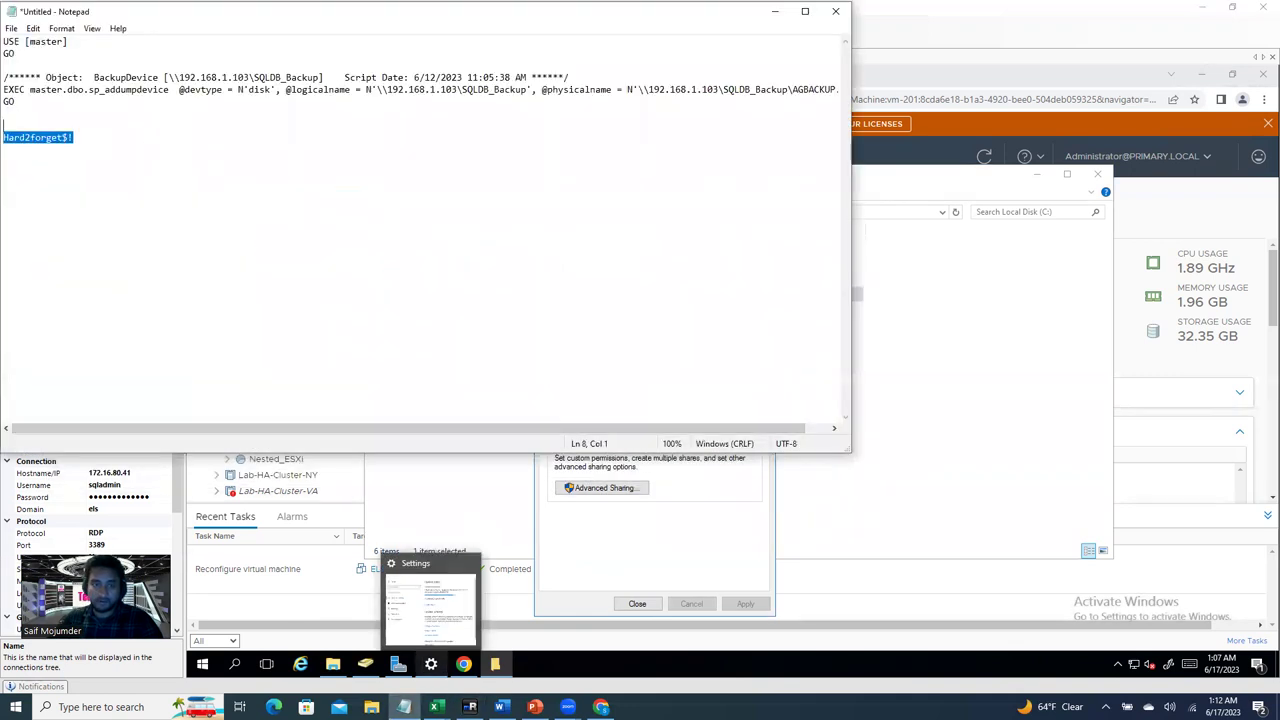
key(ctrl+v)
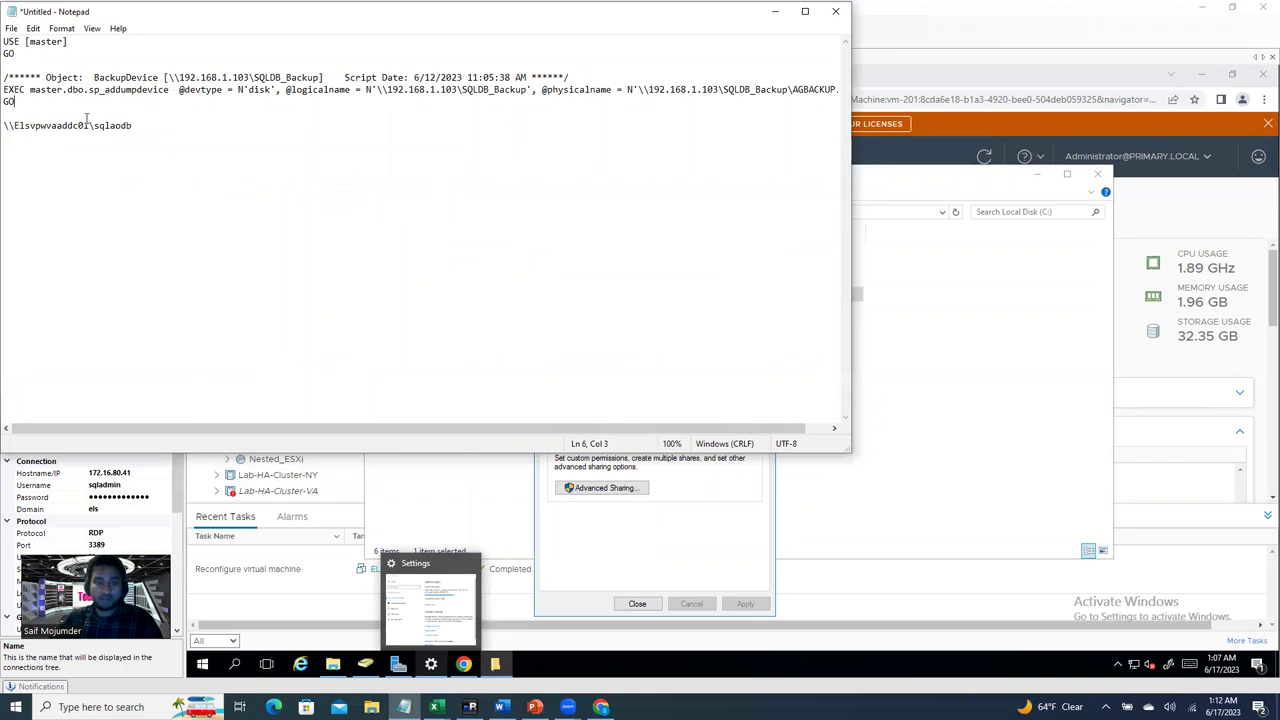
drag(134, 125, 7, 127)
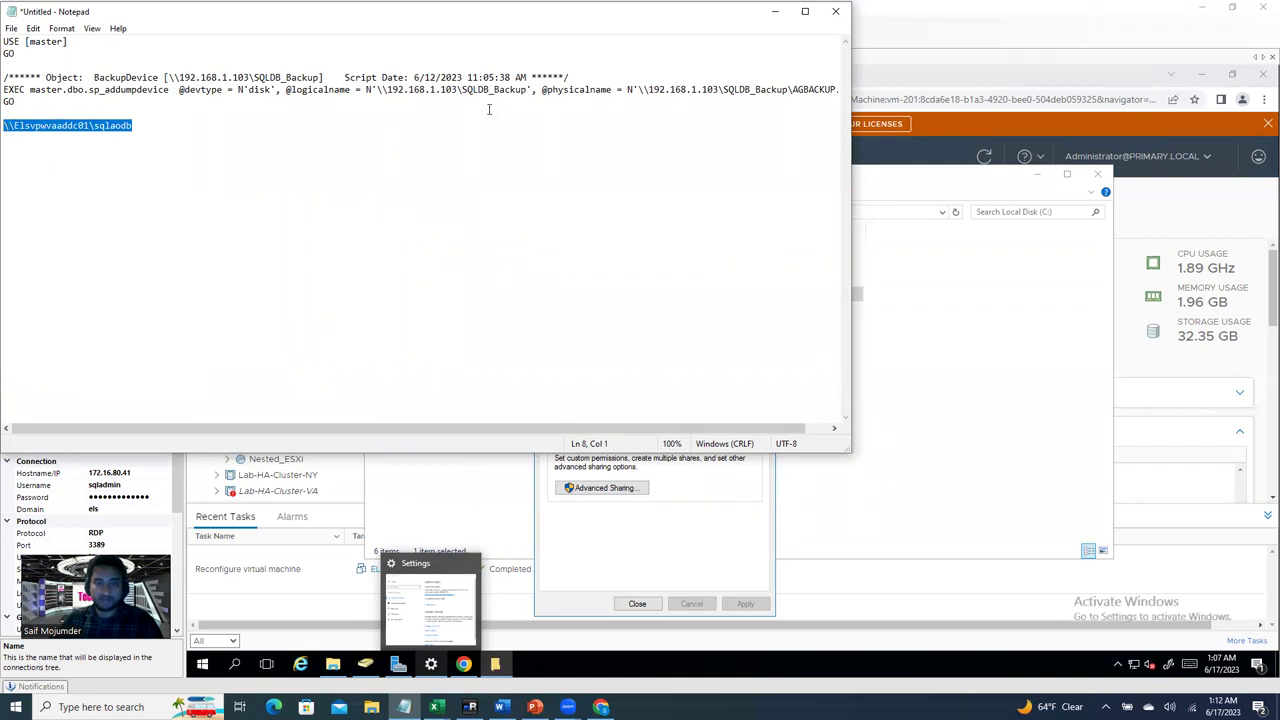
mouse_move(457, 91)
mouse_down()
mouse_move(389, 92)
mouse_move(443, 93)
mouse_up()
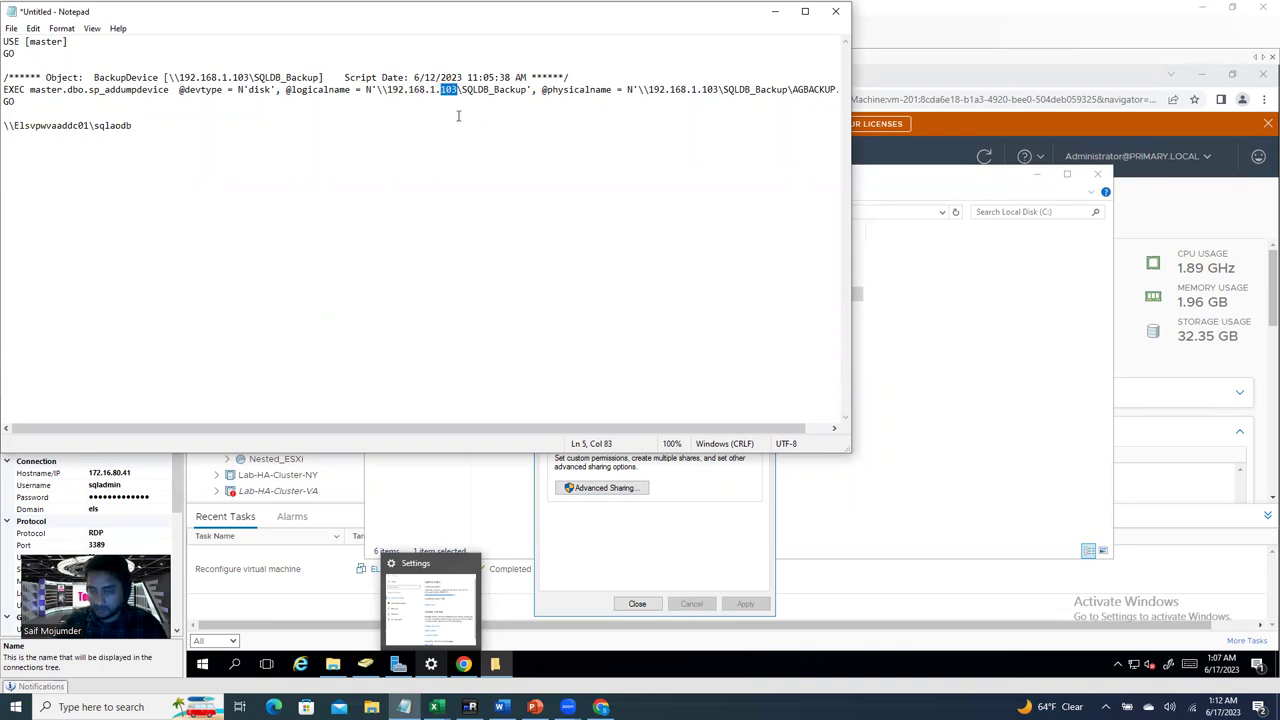
text(2)
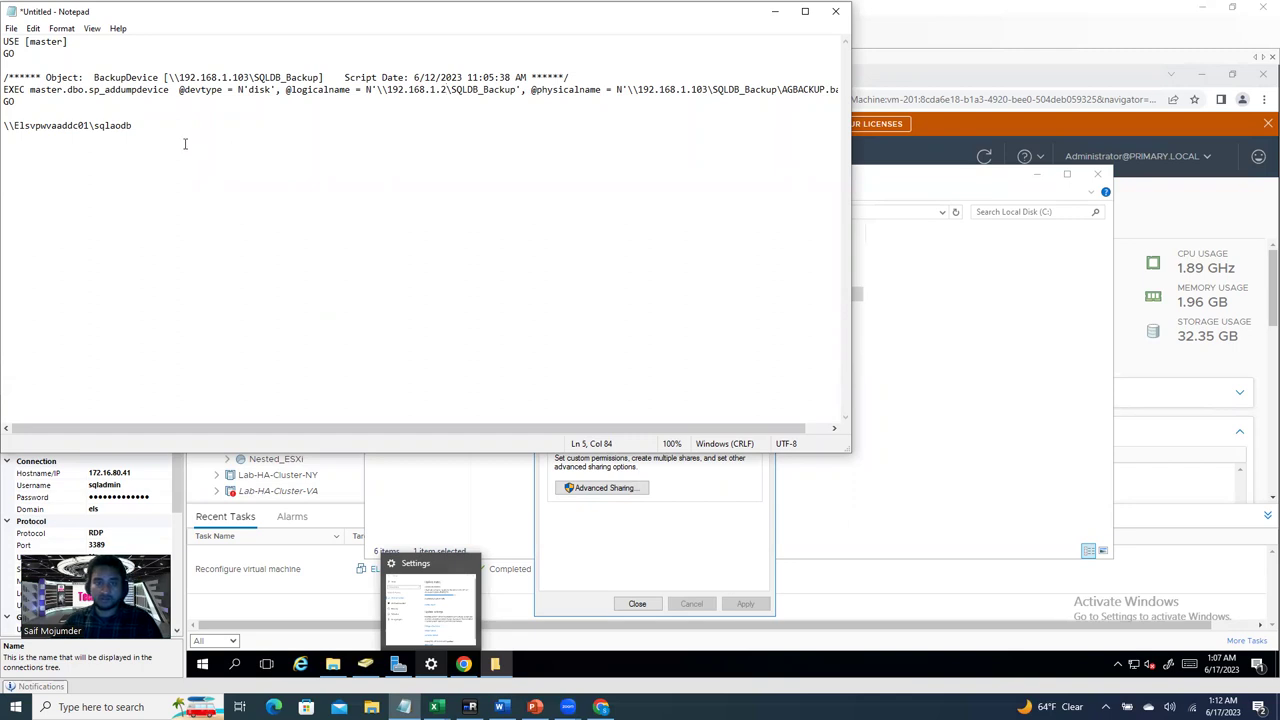
drag(132, 125, 93, 125)
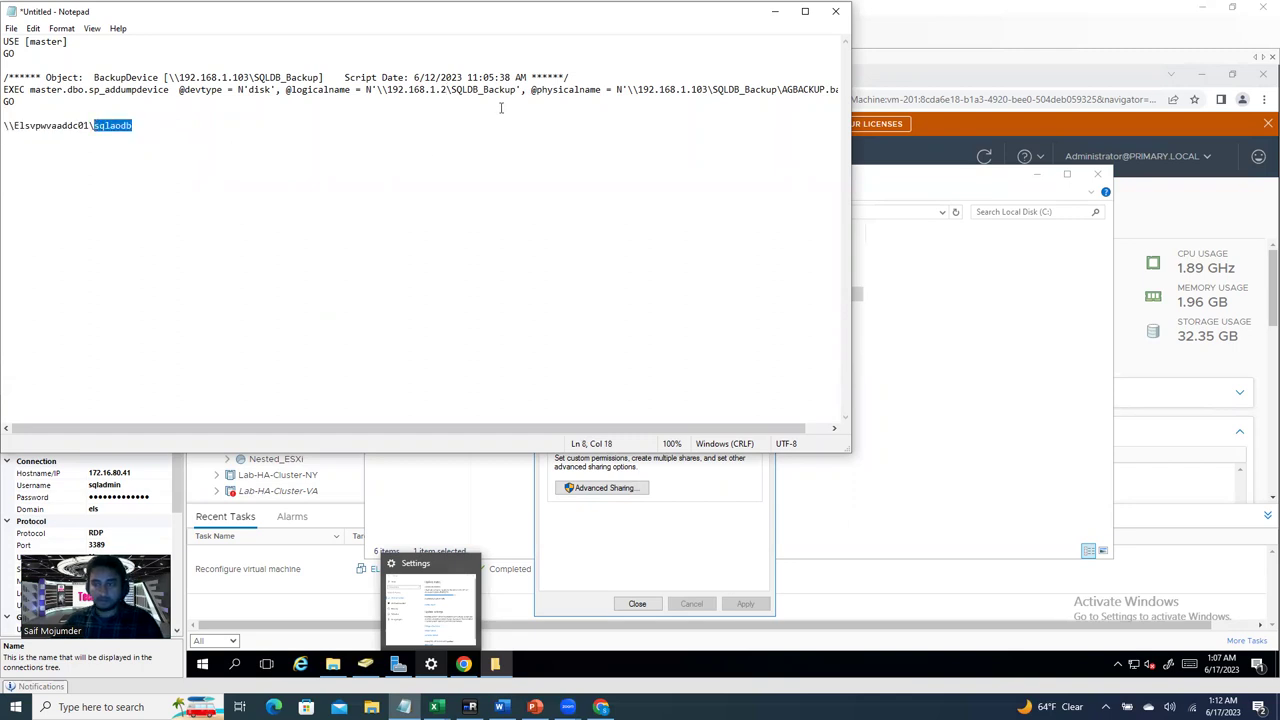
drag(516, 90, 452, 90)
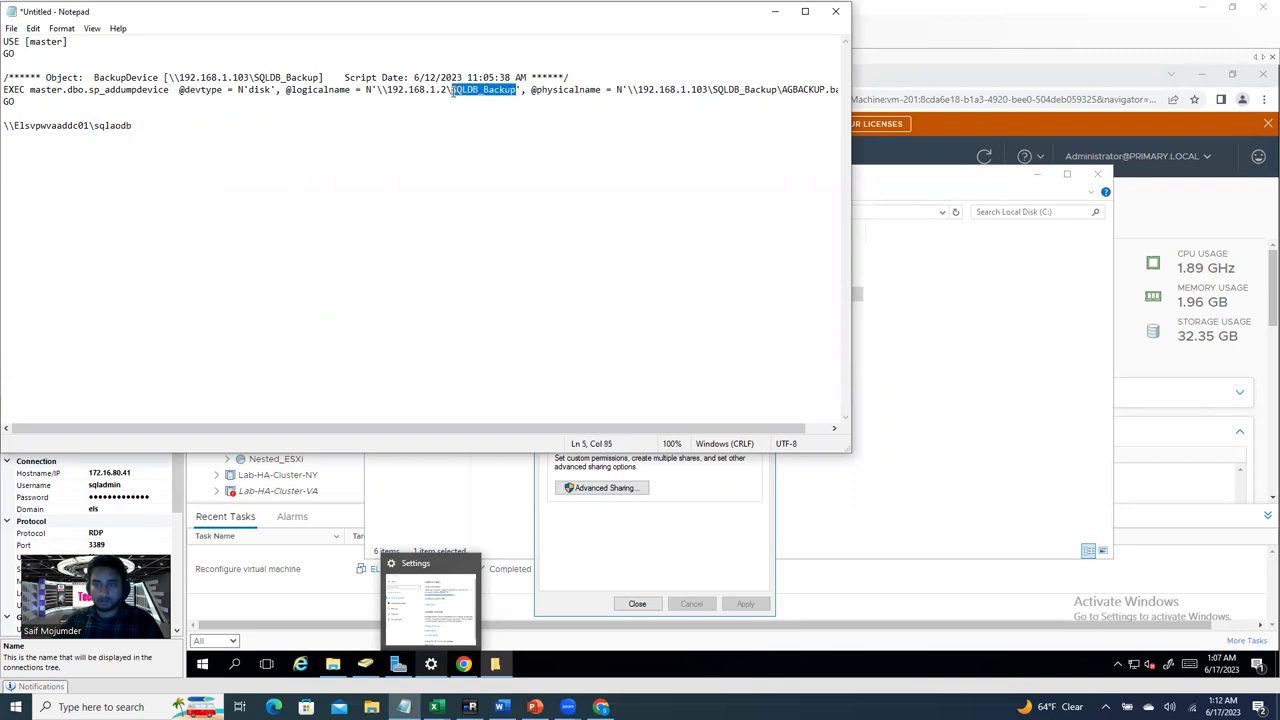
text(sqlaodb)
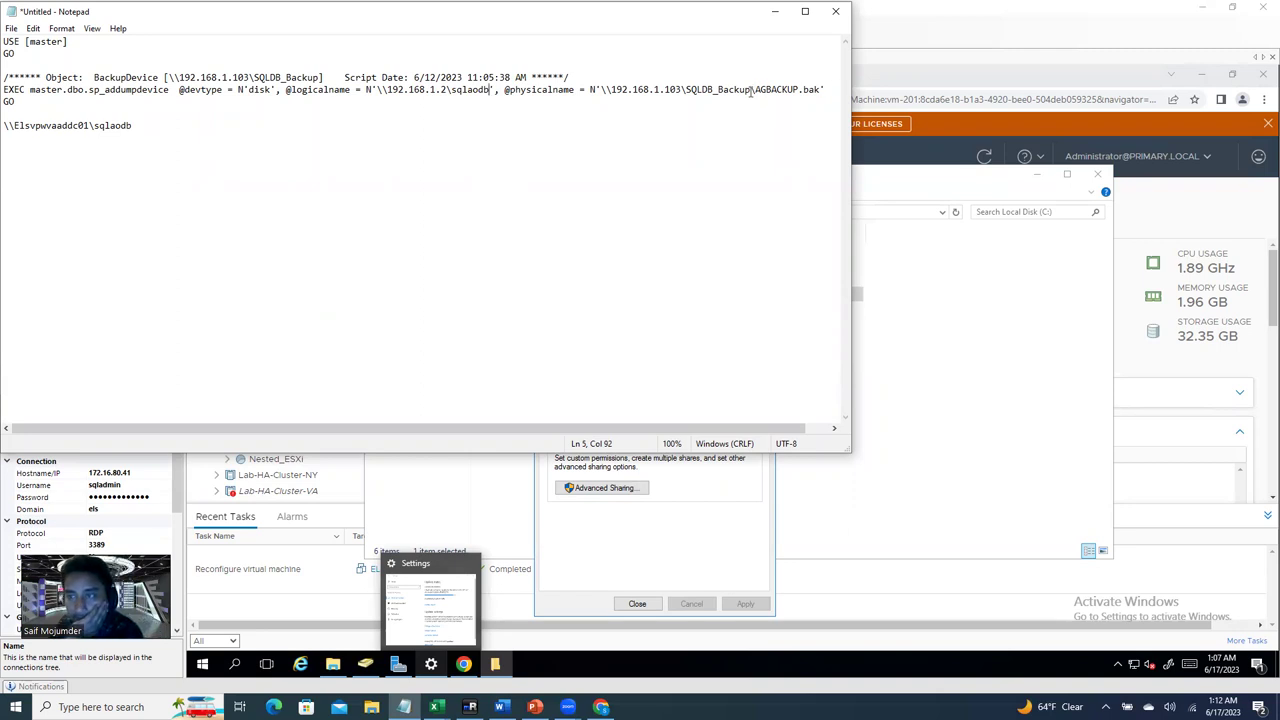
drag(47, 104, 3, 44)
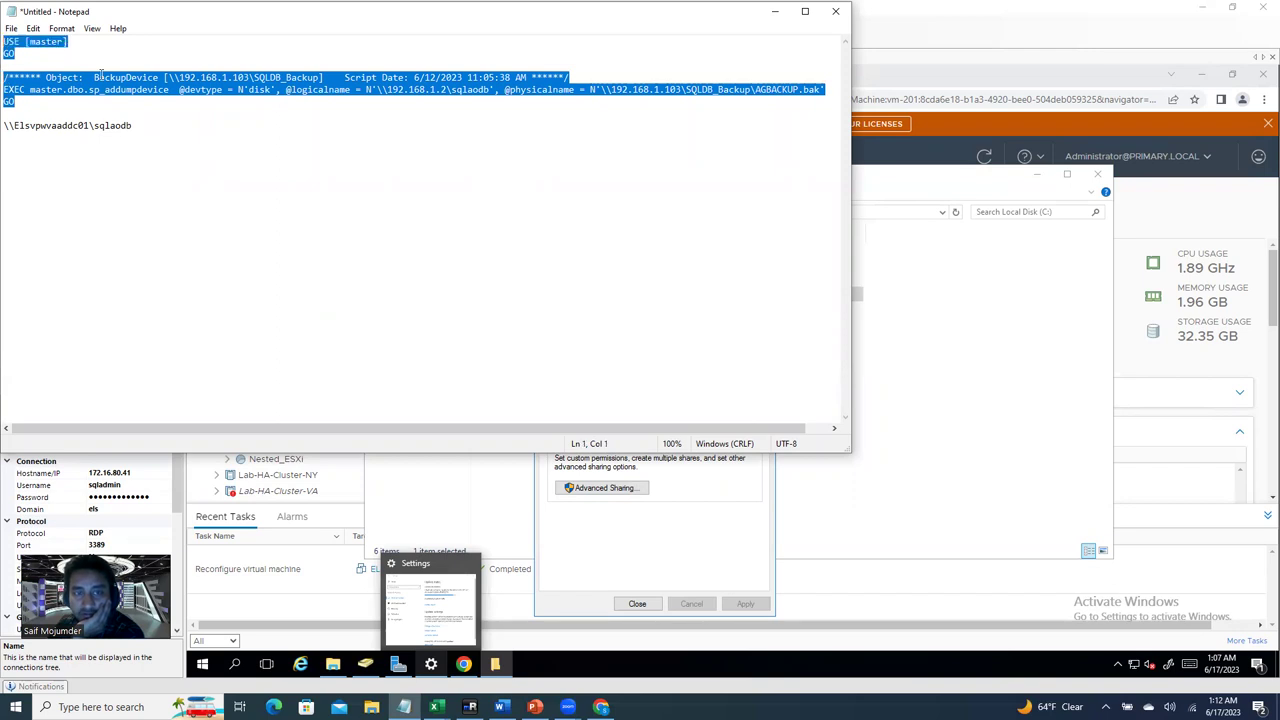
click(600, 101)
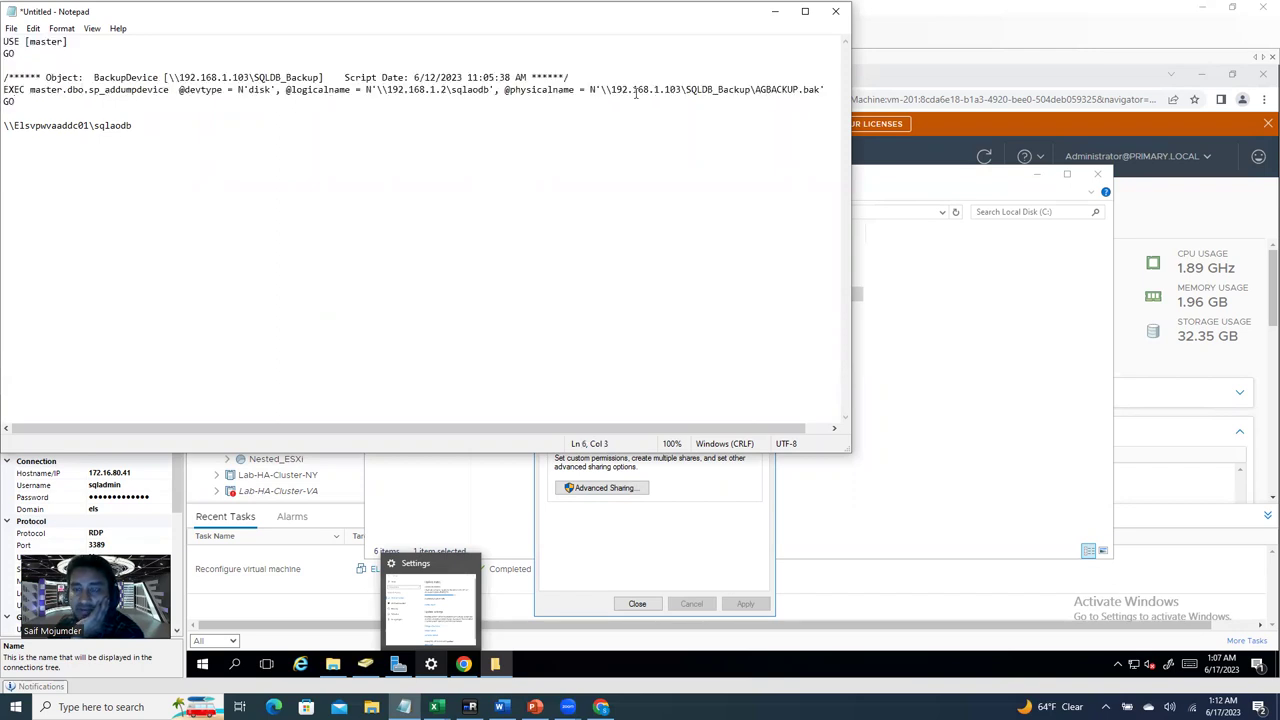
Set the physical file to \\192.168.1.2\sqlaodb\sqlaodb.bak, copy the script, and close sharing properties
double_click(672, 89)
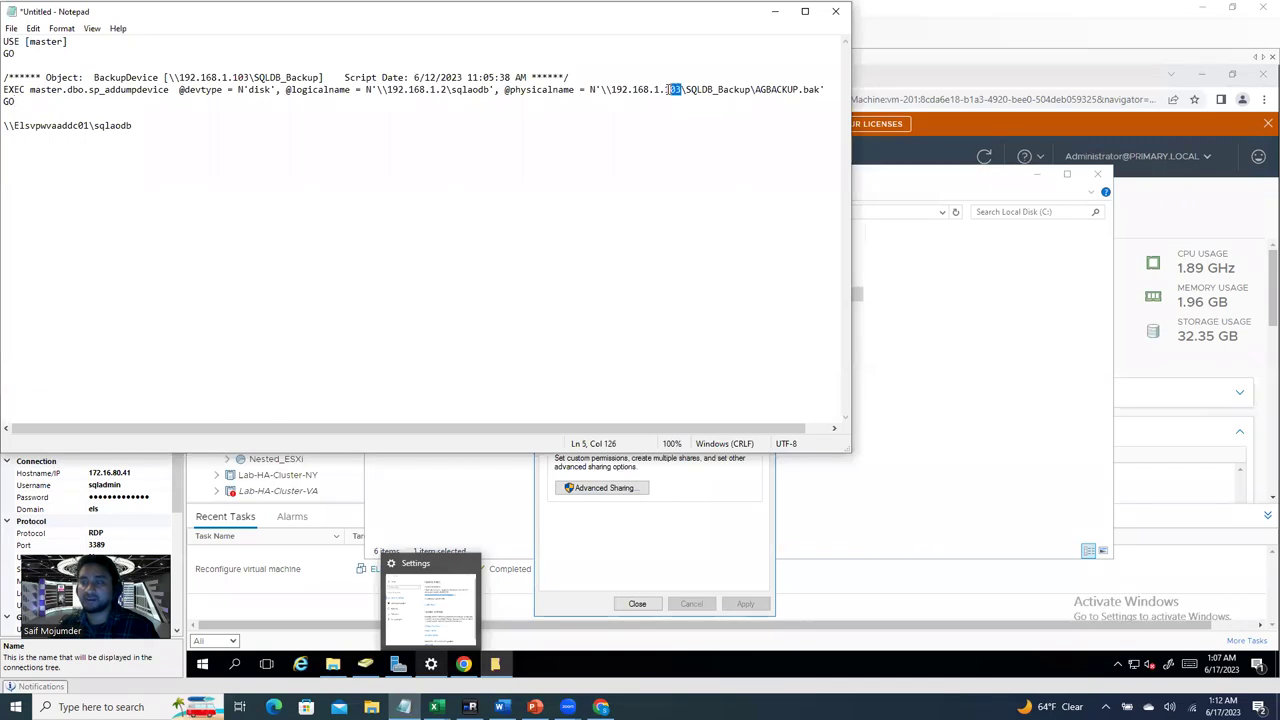
text(2)
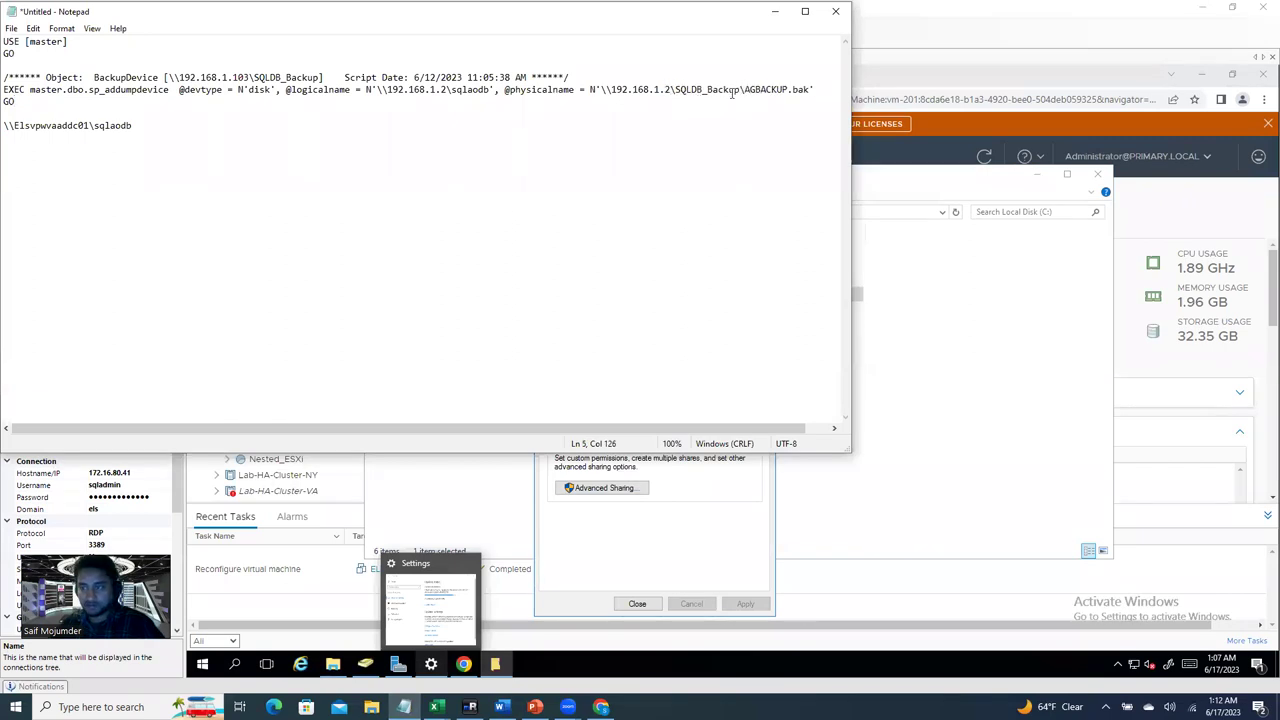
drag(739, 89, 686, 89)
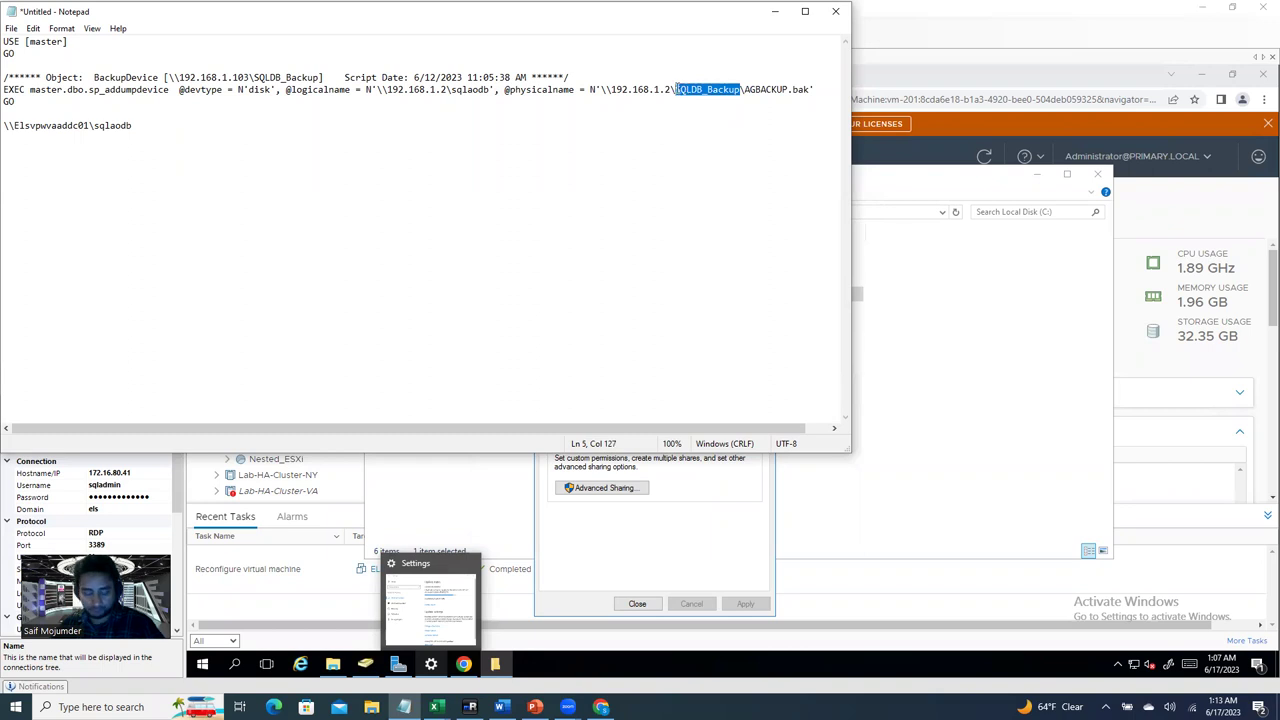
text(sqlaodb)
drag(762, 89, 717, 89)
text(sqlaodb)
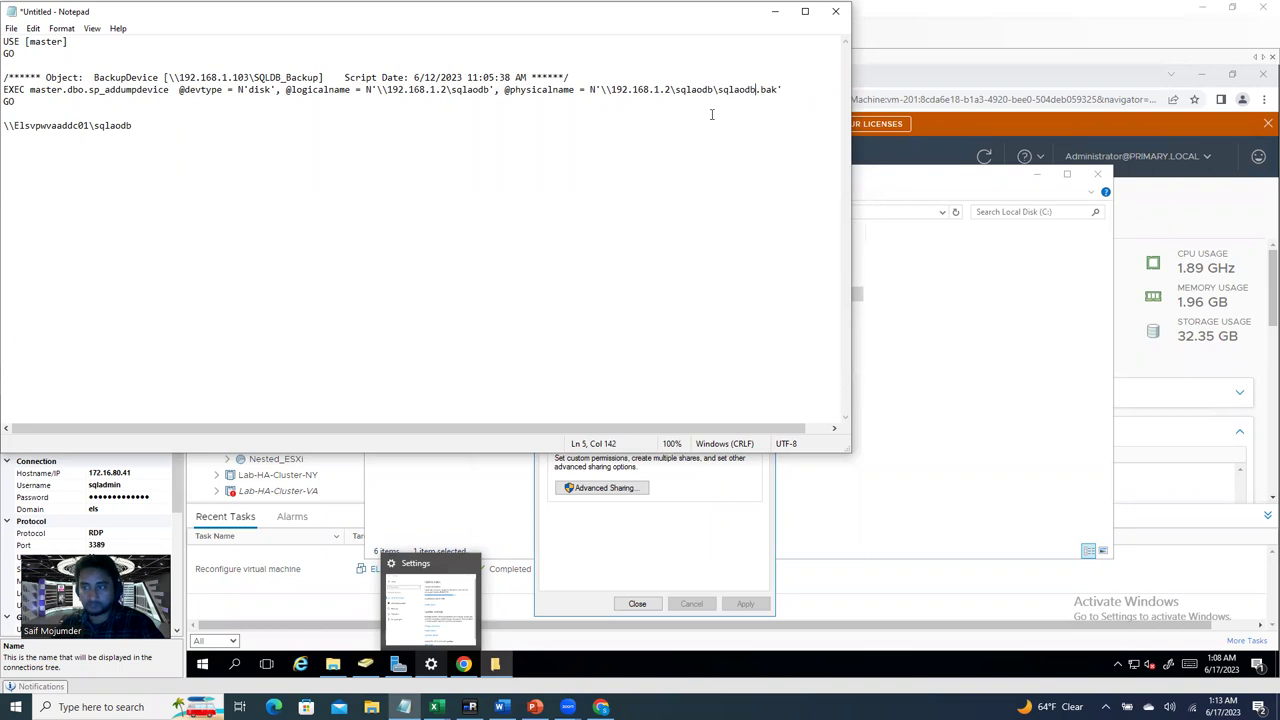
click(149, 122)
drag(35, 107, 3, 41)
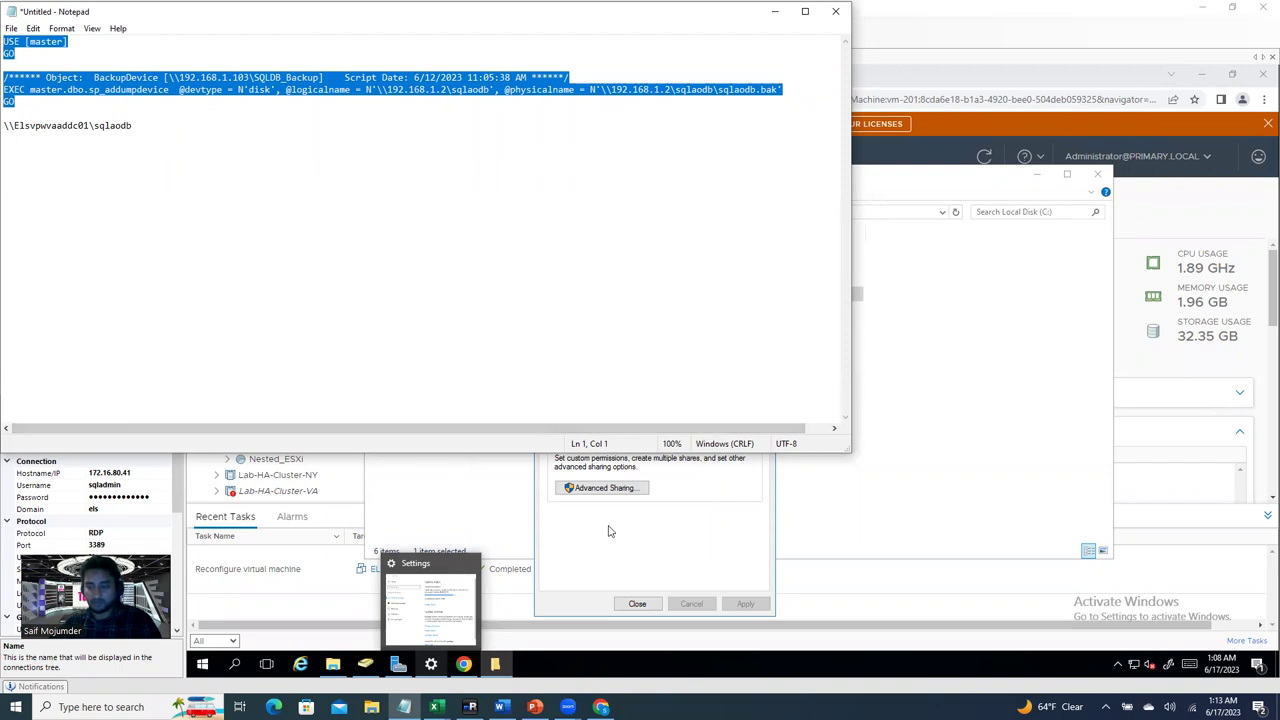
drag(177, 154, 181, 108)
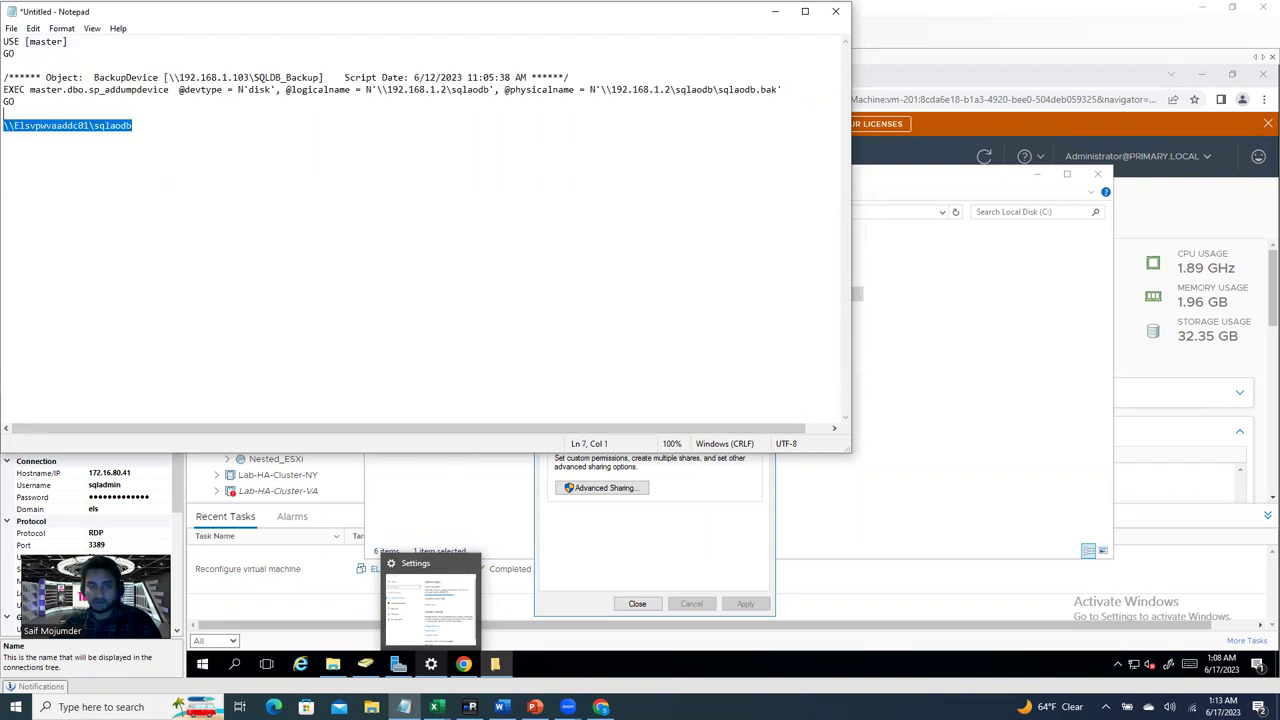
click(634, 544)
click(637, 603)
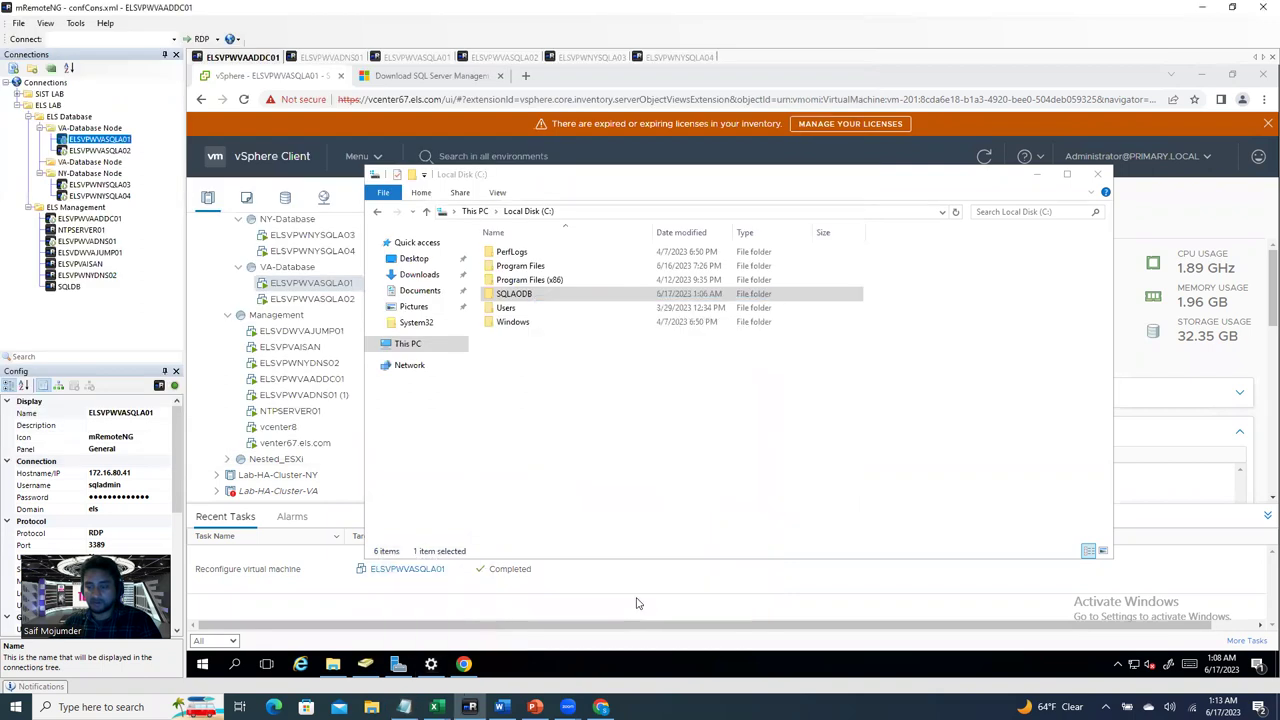
On ELSVPWVASQLA01, expand Server Objects and bring up the Backup Devices context menu
click(1037, 174)
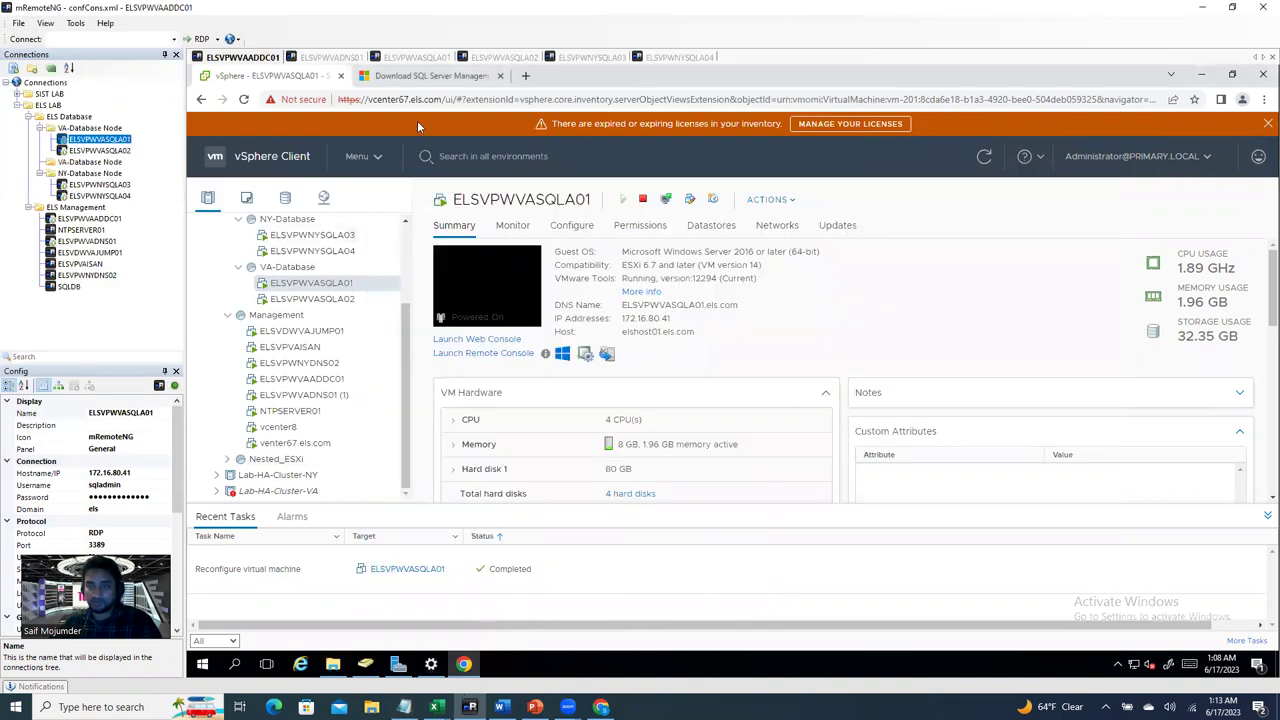
click(420, 57)
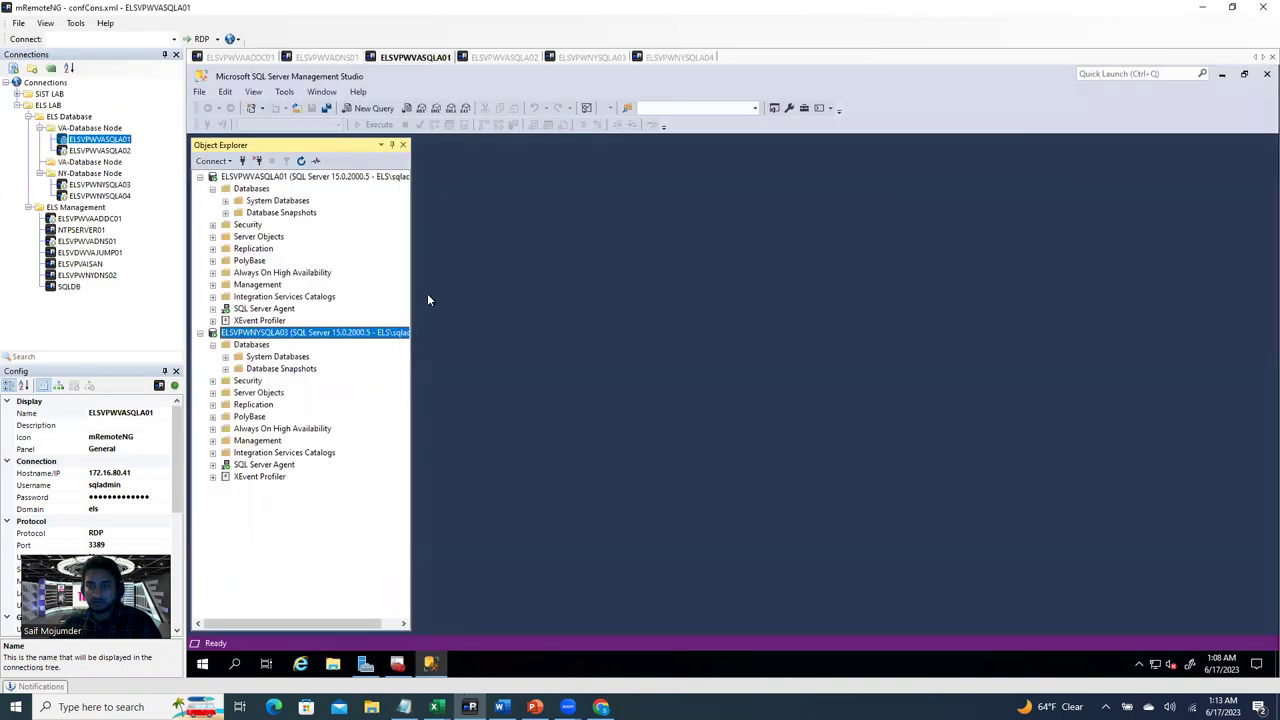
click(272, 177)
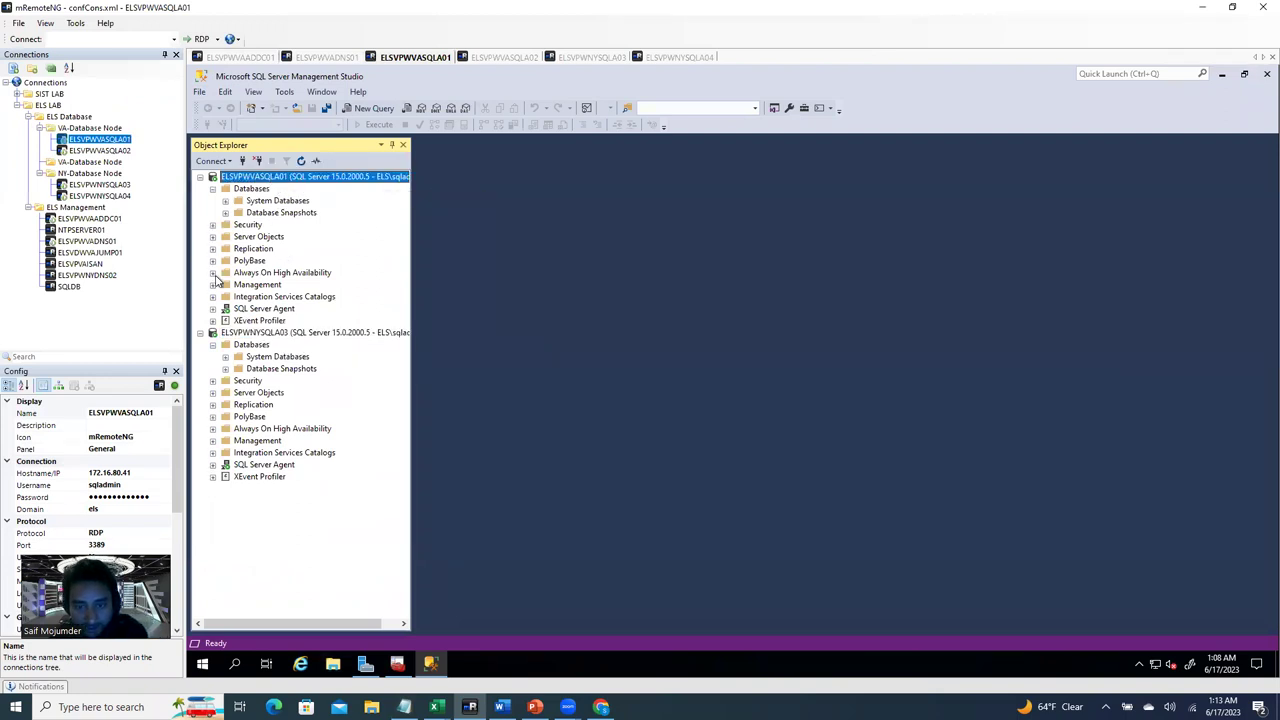
click(212, 237)
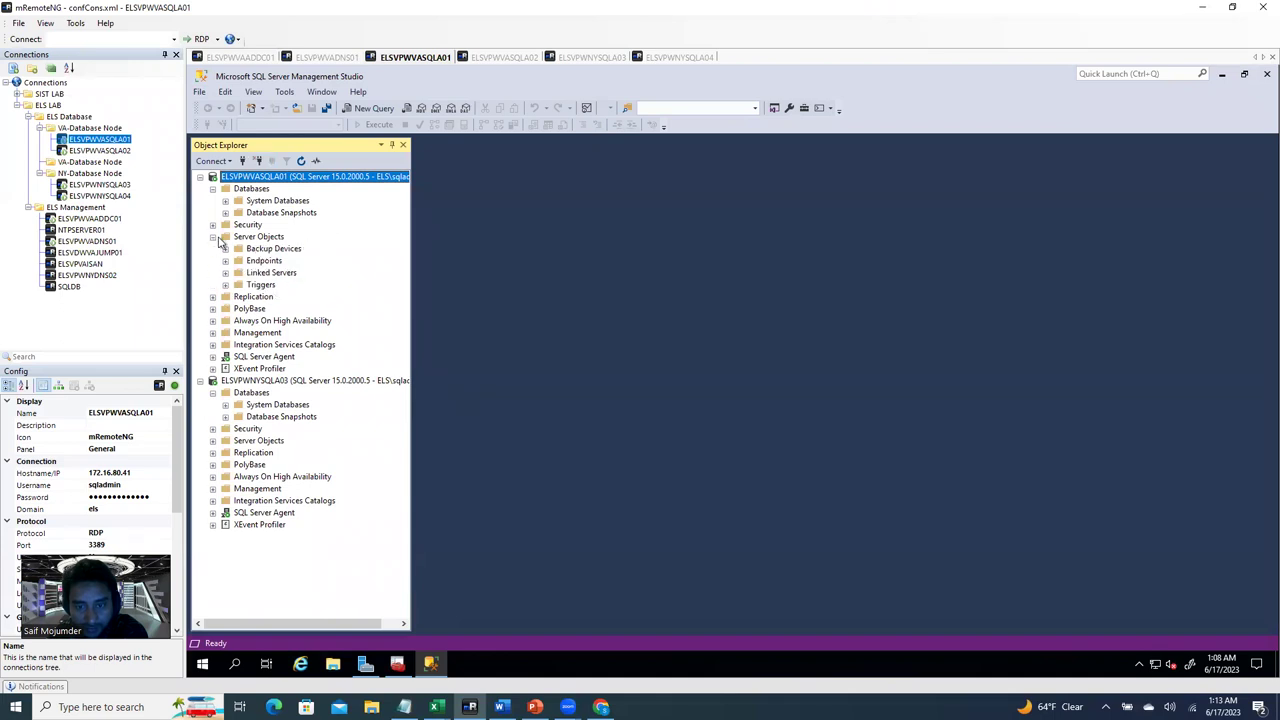
double_click(250, 249)
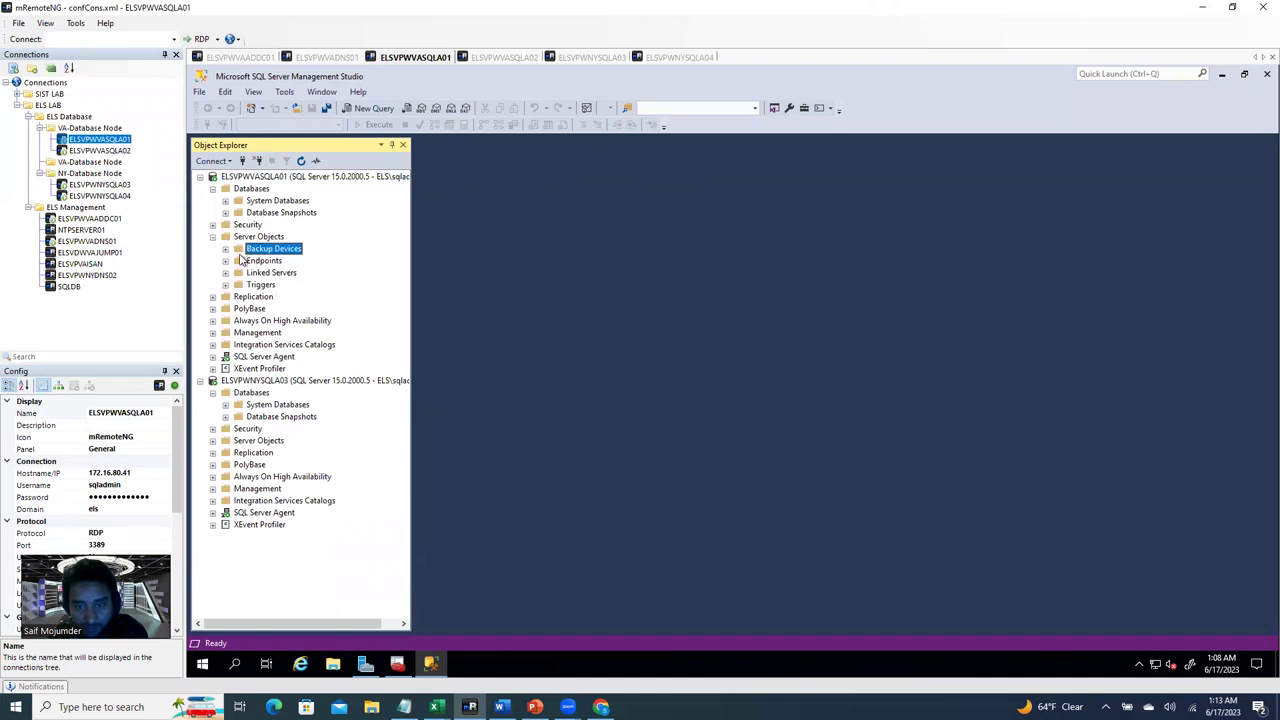
right_click(270, 253)
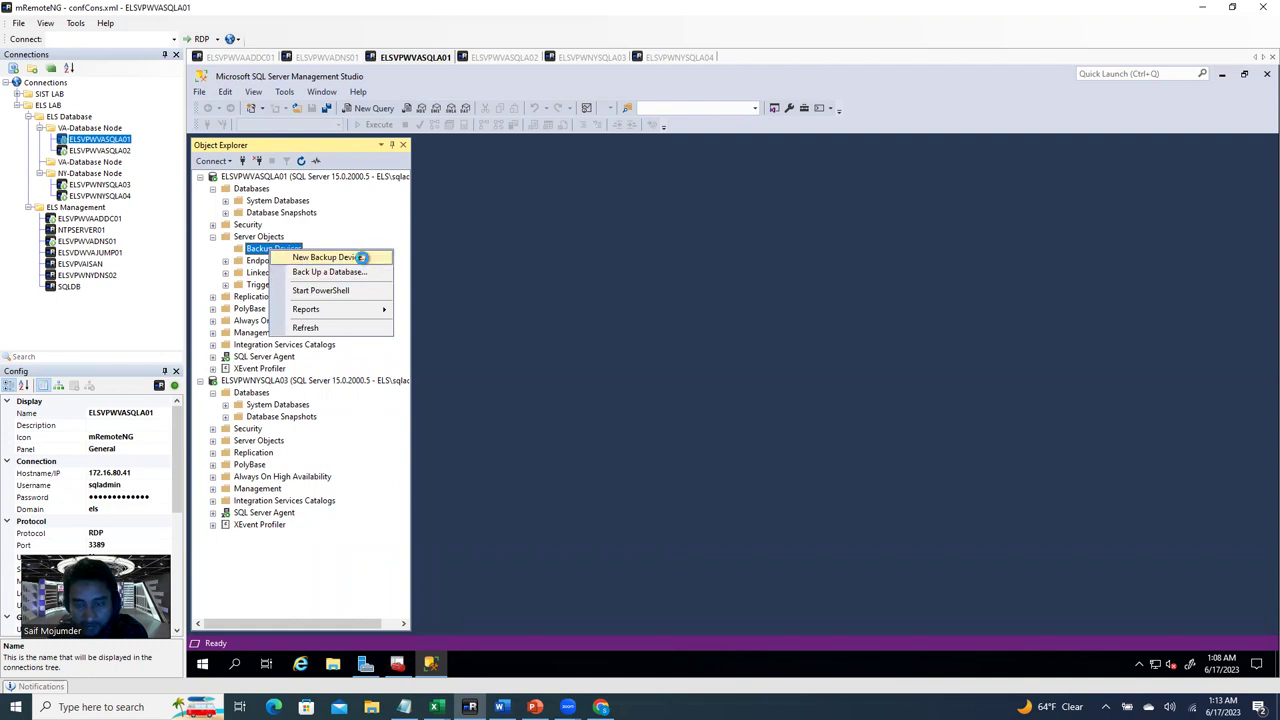
Look at the New Backup Device dialog, close it unchanged, and start a new master query
click(360, 257)
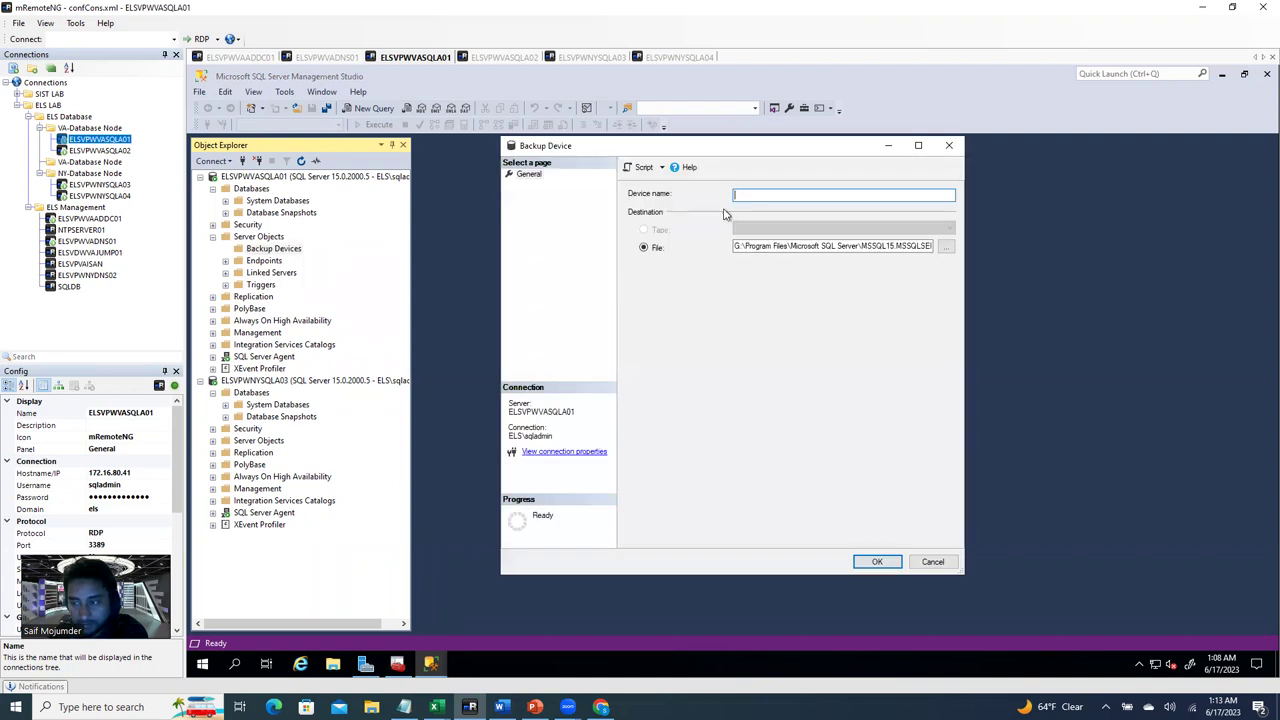
click(822, 246)
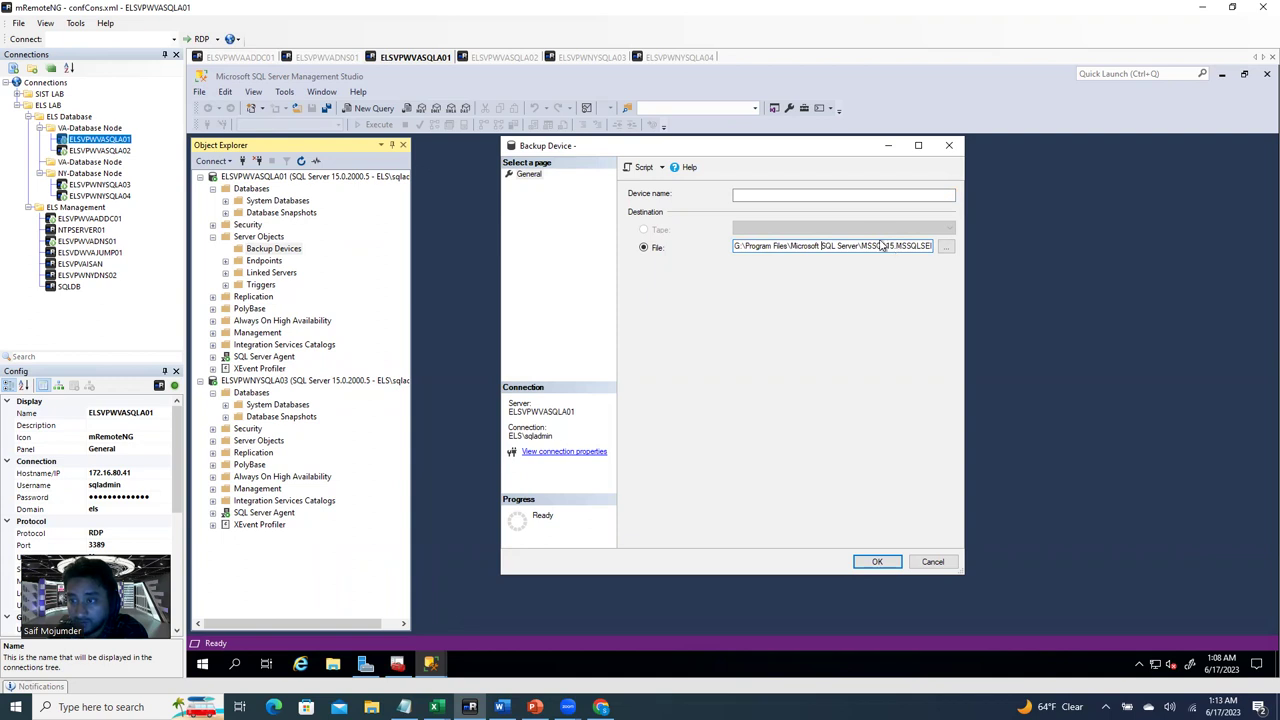
click(958, 150)
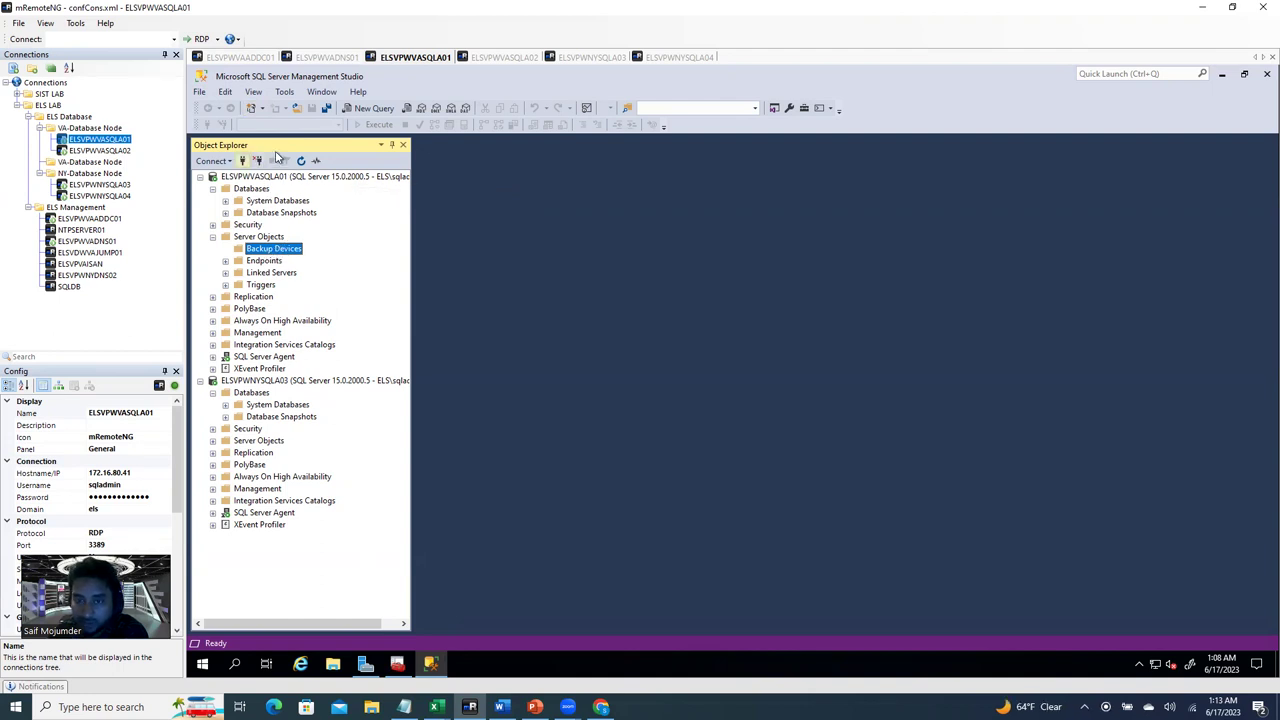
click(365, 108)
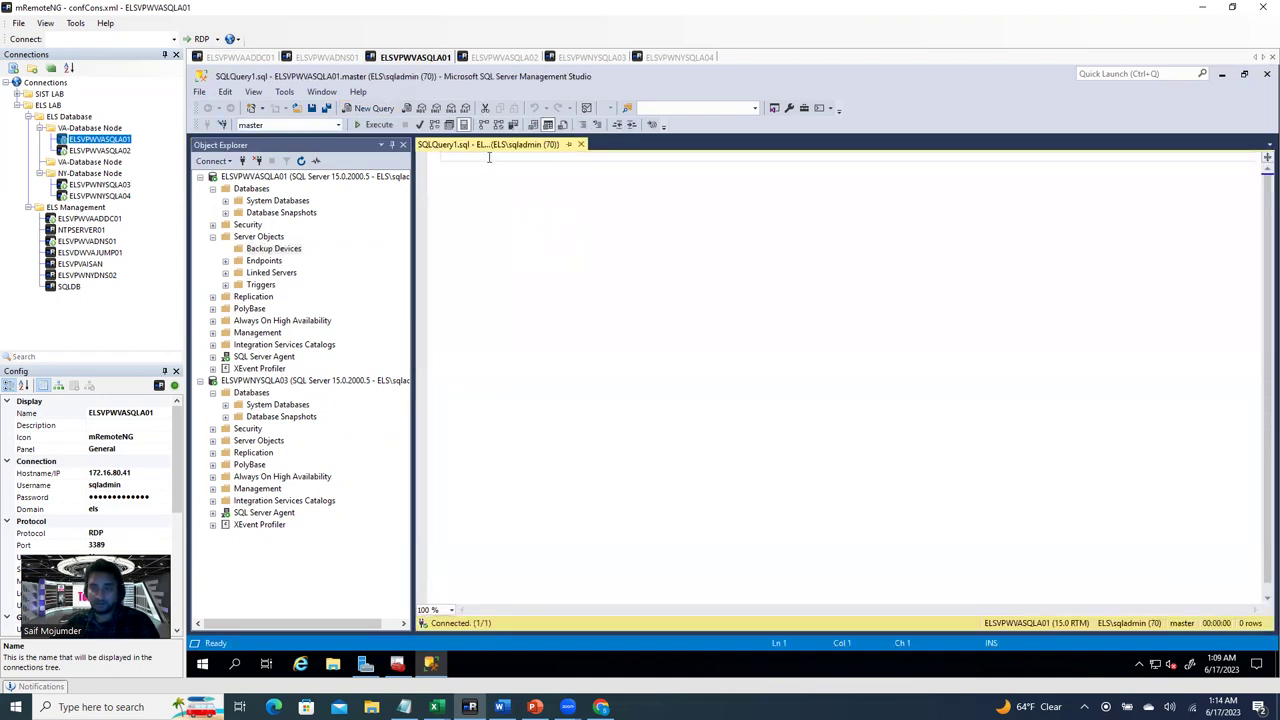
Paste and execute the sp_addumpdevice script, then check ELSVPWVASQLA01's Backup Devices for sqlaodb
key(ctrl+v)
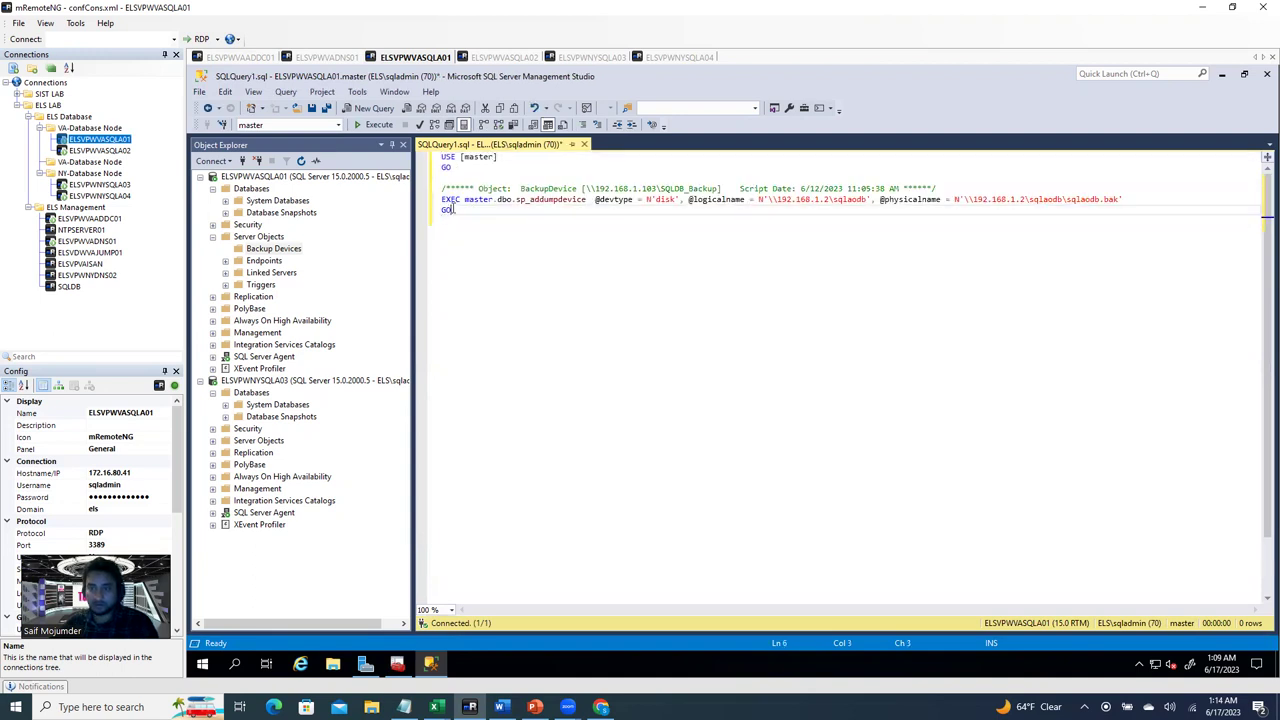
drag(452, 210, 420, 140)
click(420, 125)
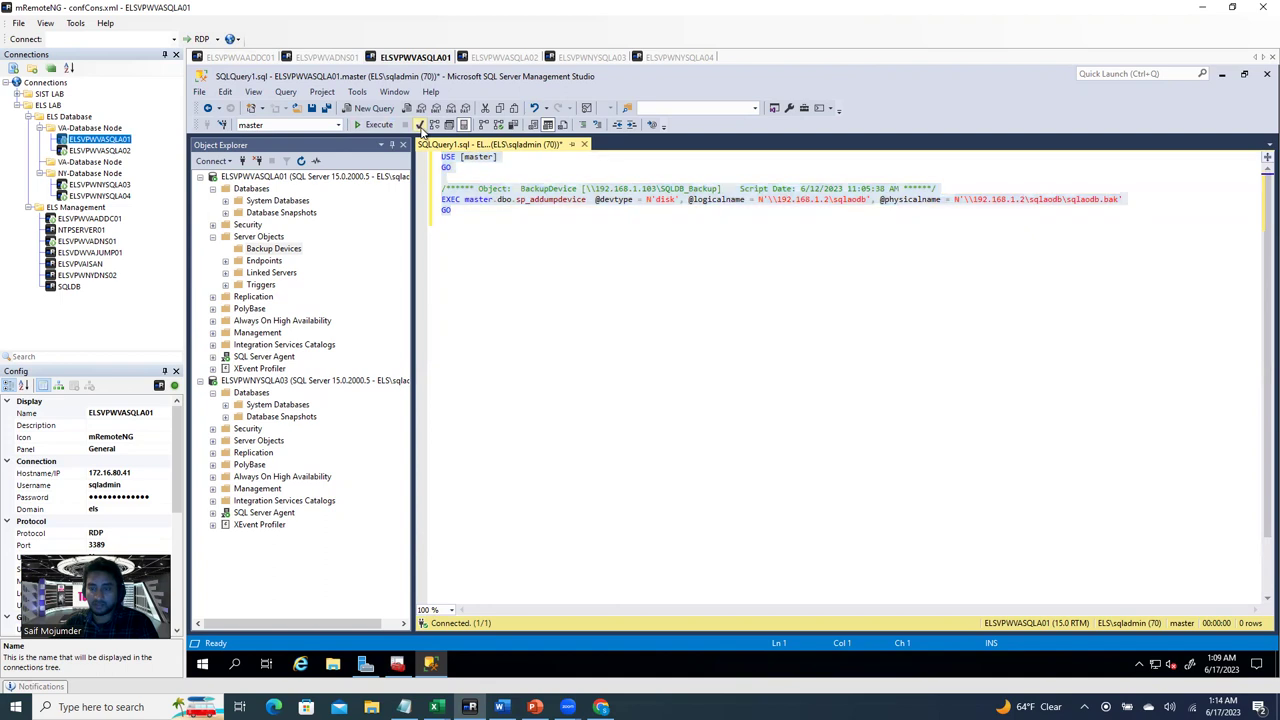
click(379, 125)
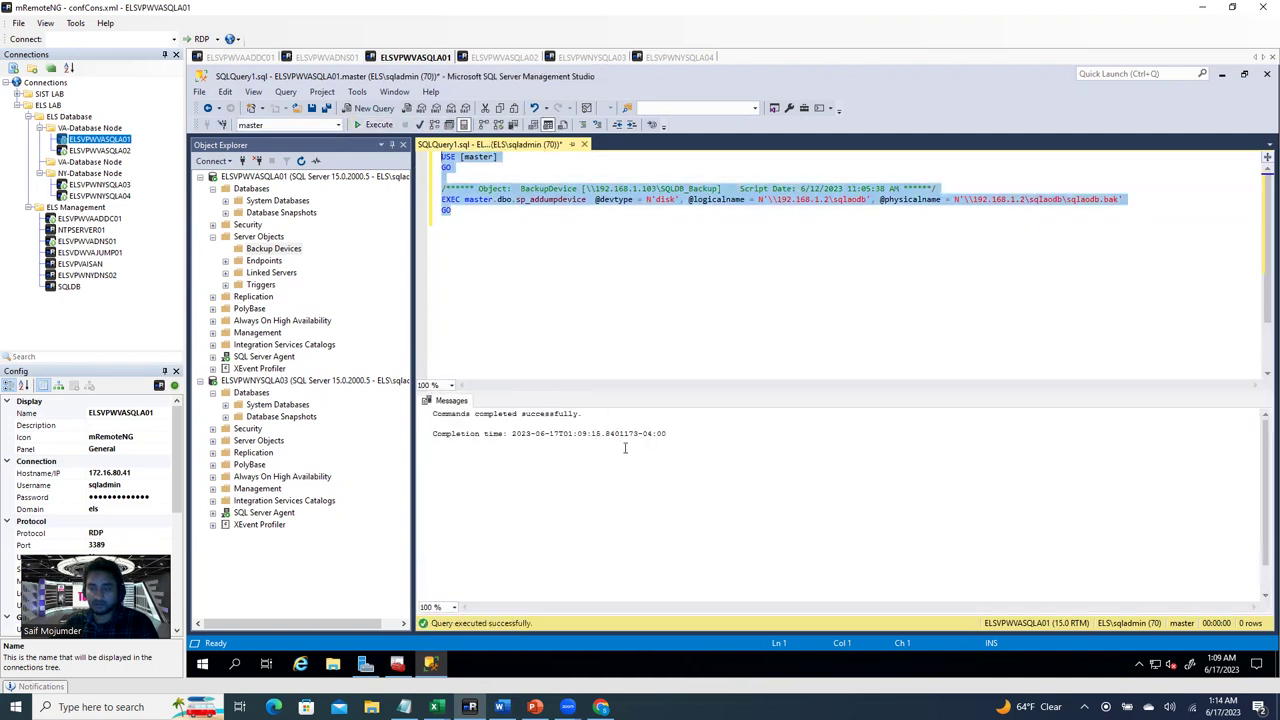
click(250, 237)
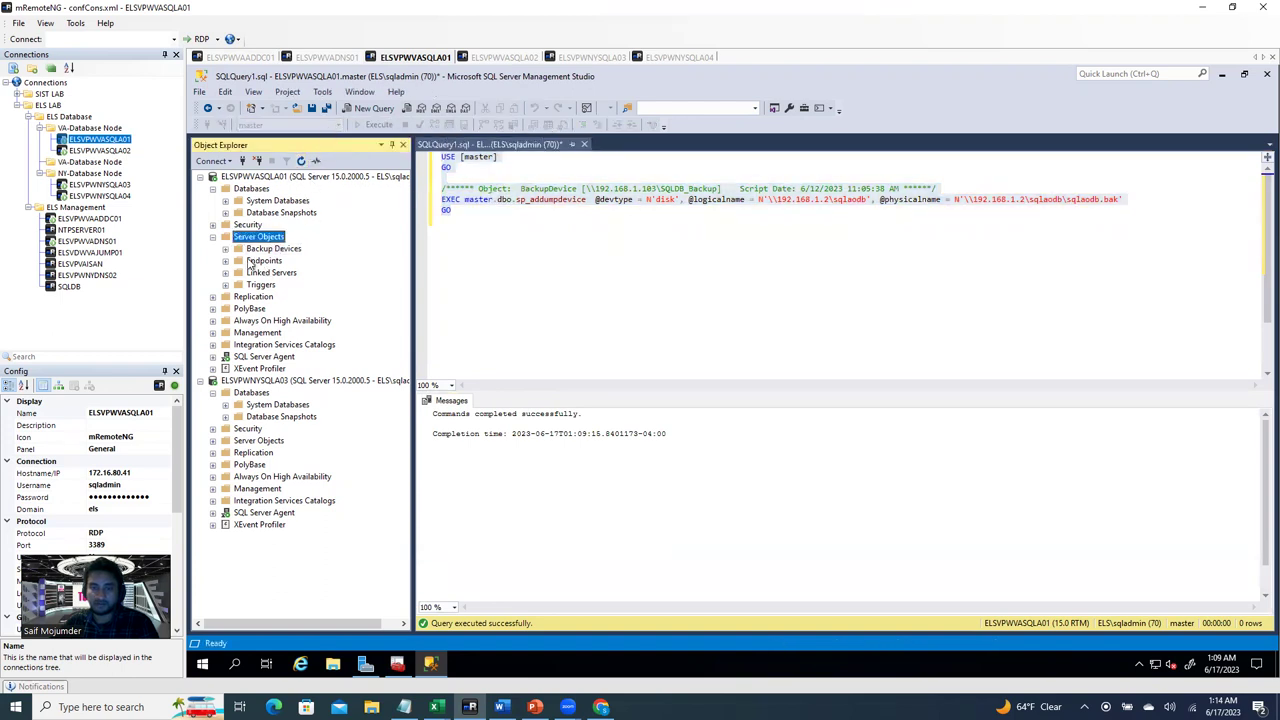
click(226, 249)
click(320, 262)
Expand Server Objects on ELSVPWNYSQLA03 and select its Backup Devices
click(290, 393)
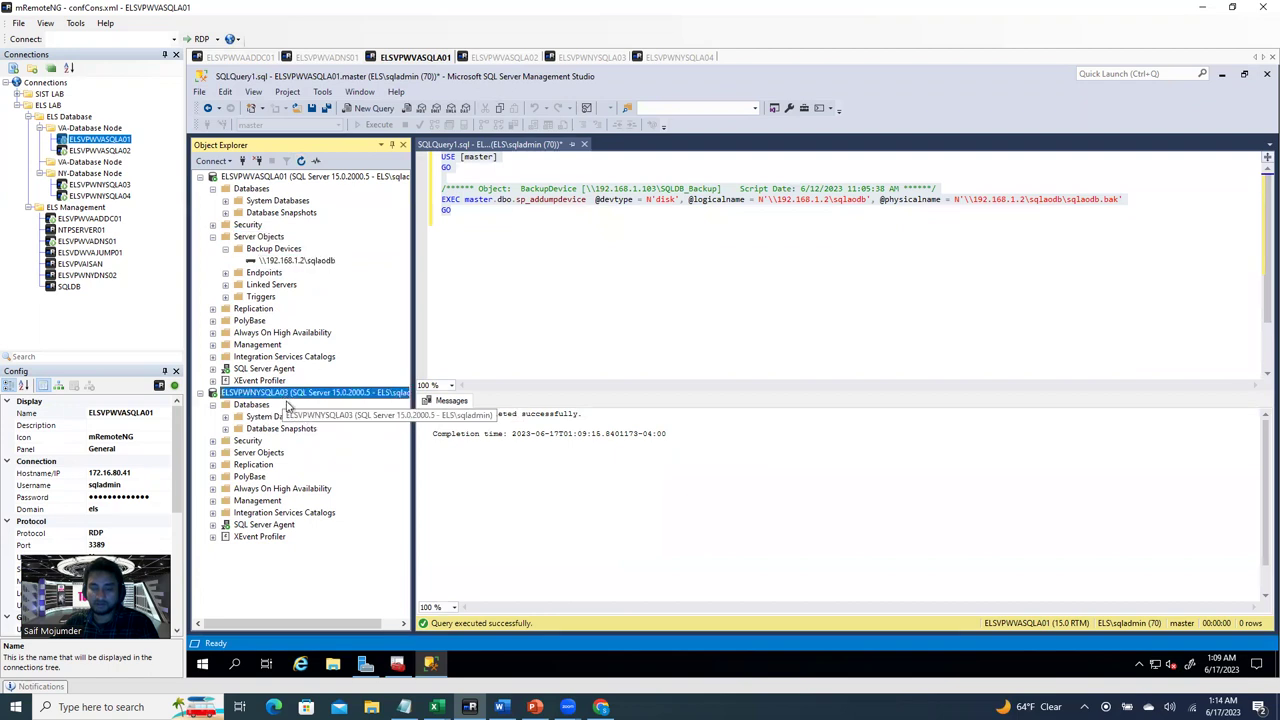
click(212, 453)
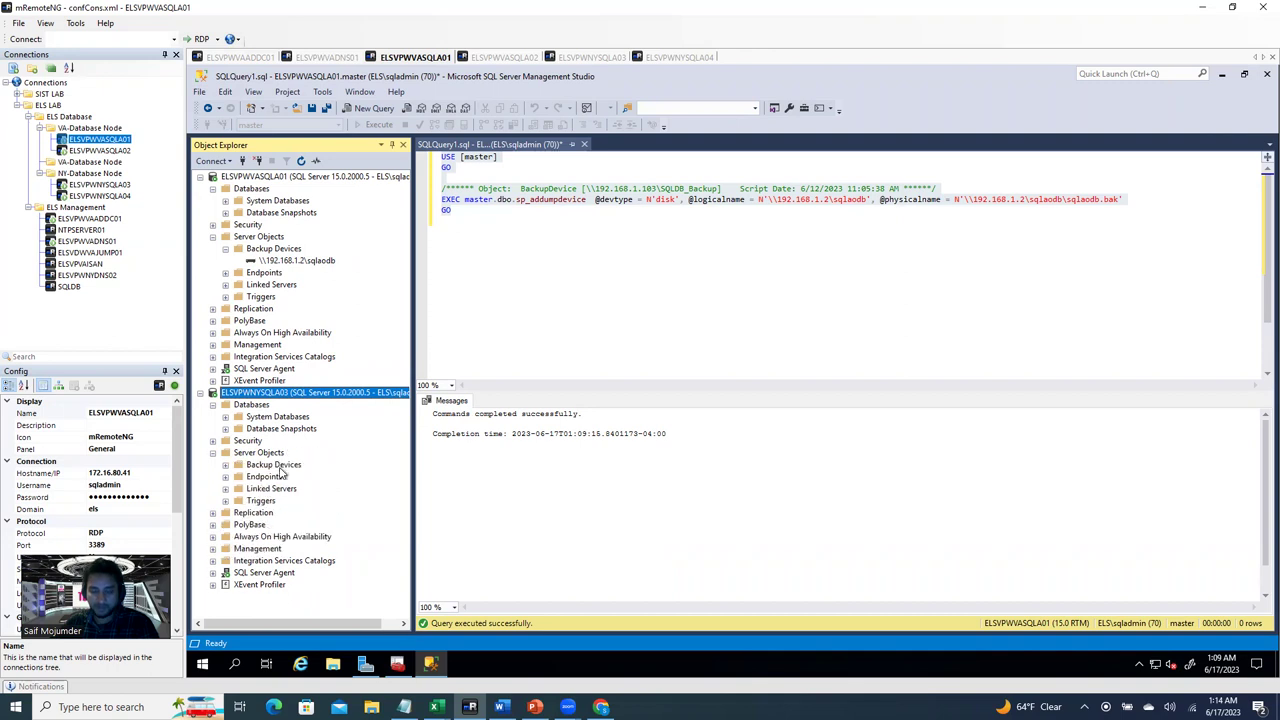
click(278, 466)
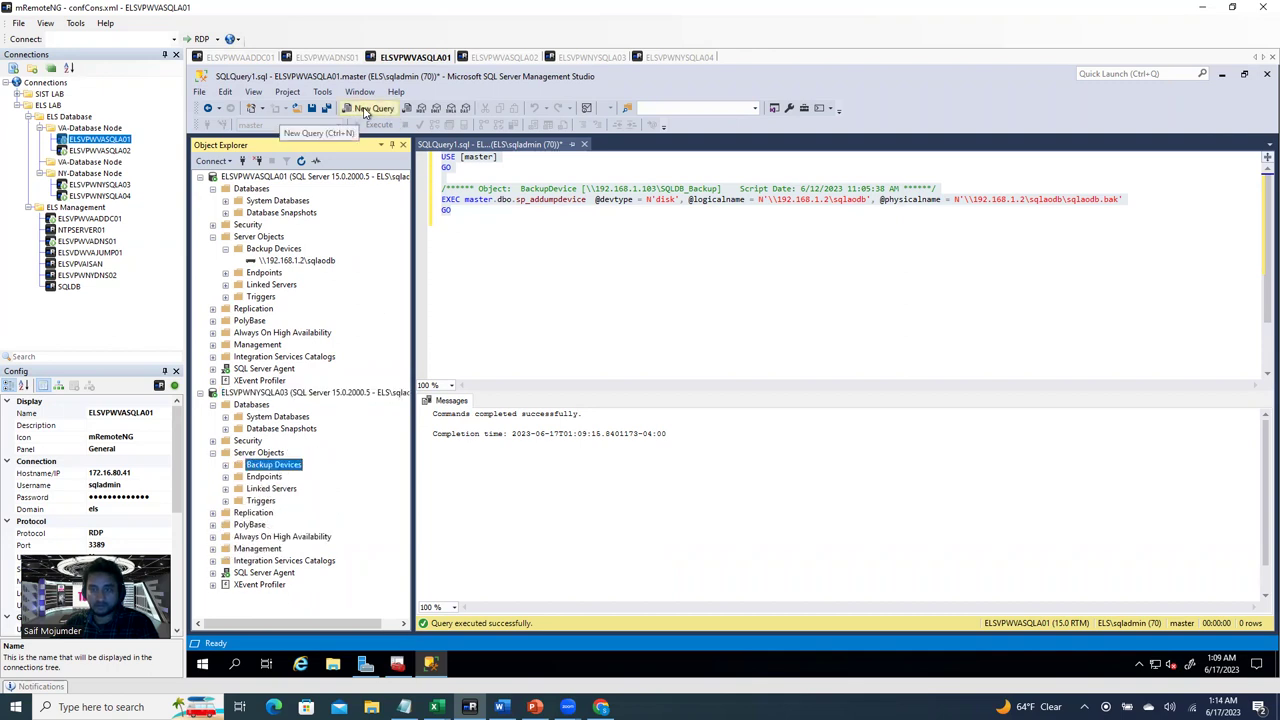
Run the pasted sp_addumpdevice script in a new ELSVPWNYSQLA03 query and confirm the sqlaodb device
key(ctrl+n)
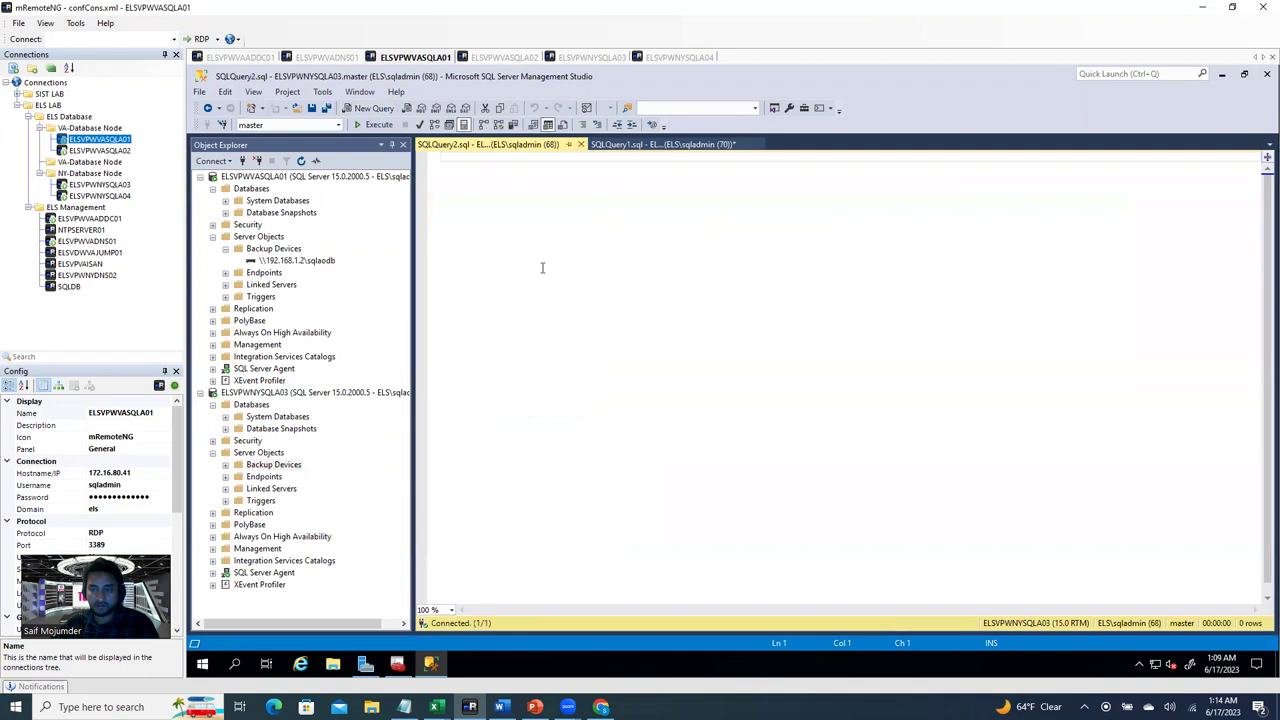
key(ctrl+v)
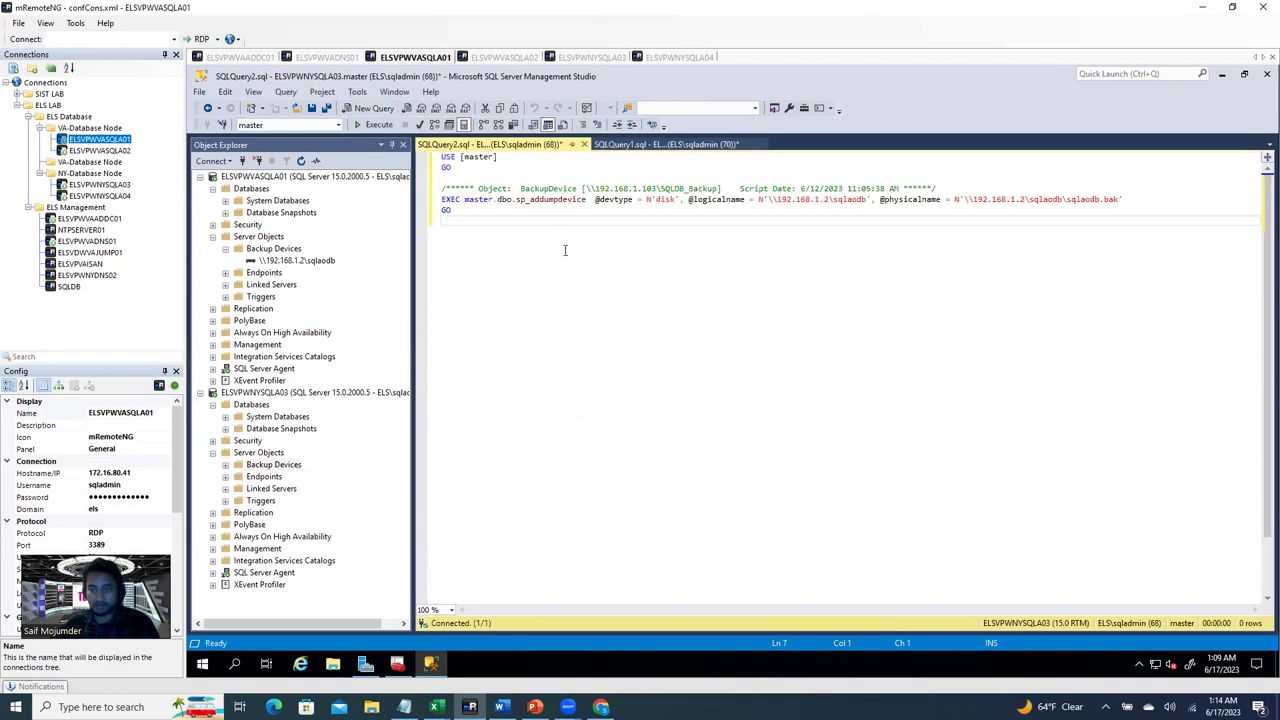
drag(467, 214, 441, 155)
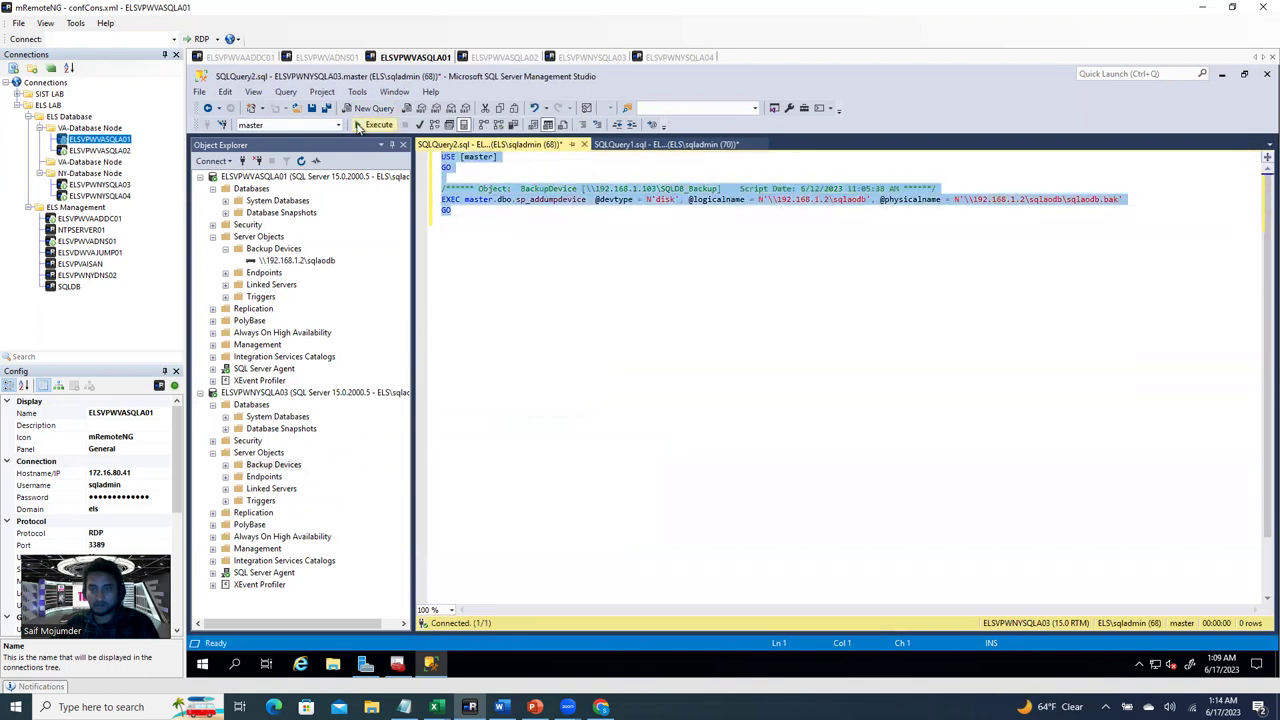
click(378, 124)
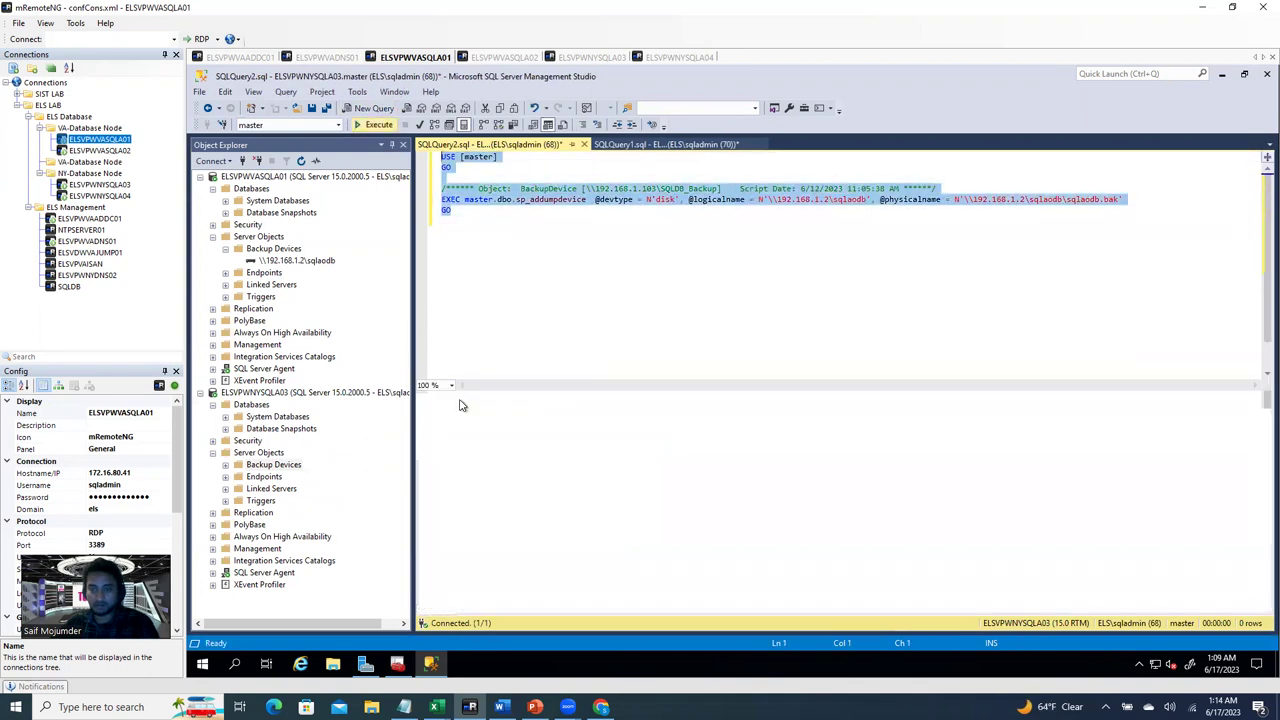
click(226, 465)
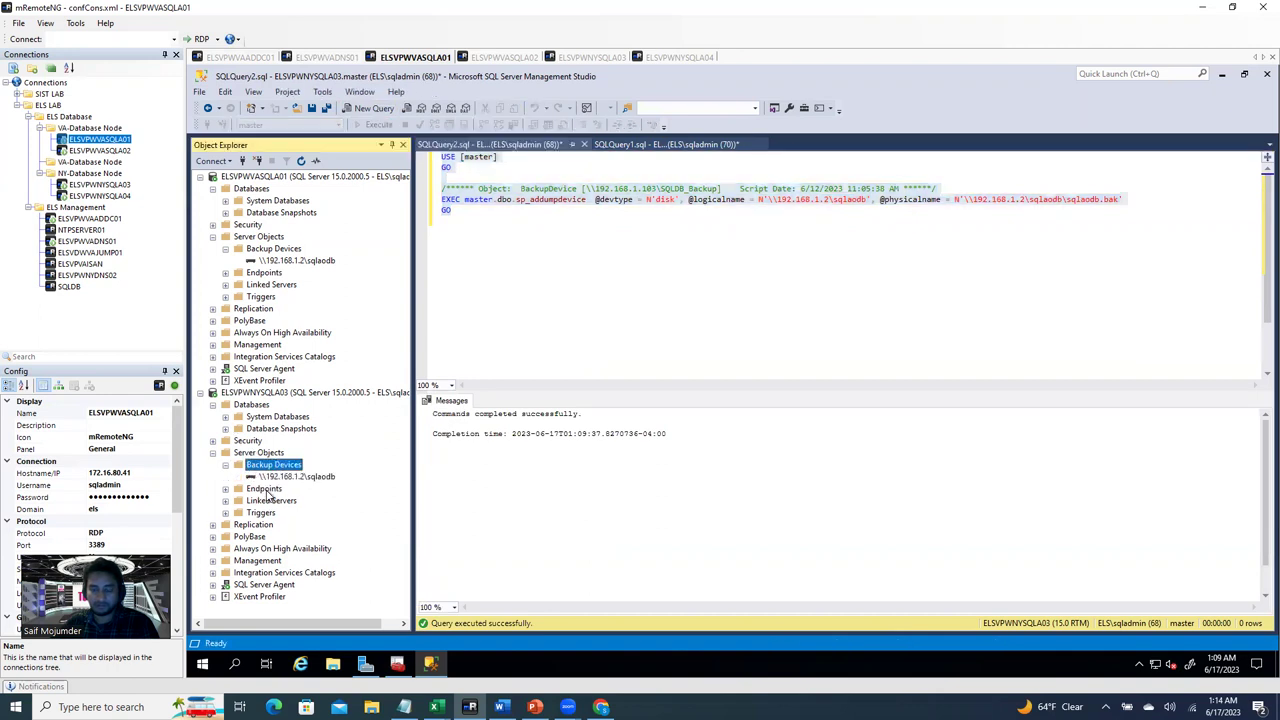
click(284, 477)
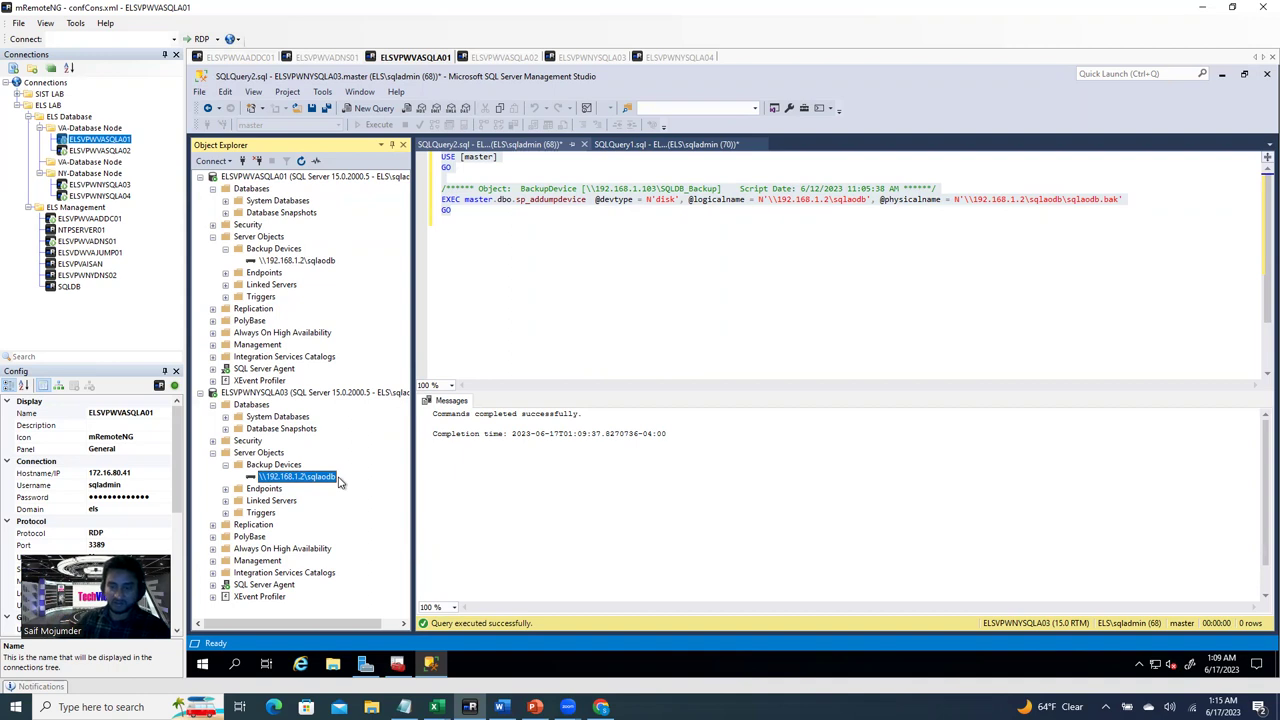
Collapse both Backup Devices nodes and discard SQLQuery1 and SQLQuery2 unsaved before moving to ELSVPWVAADDC01
click(301, 263)
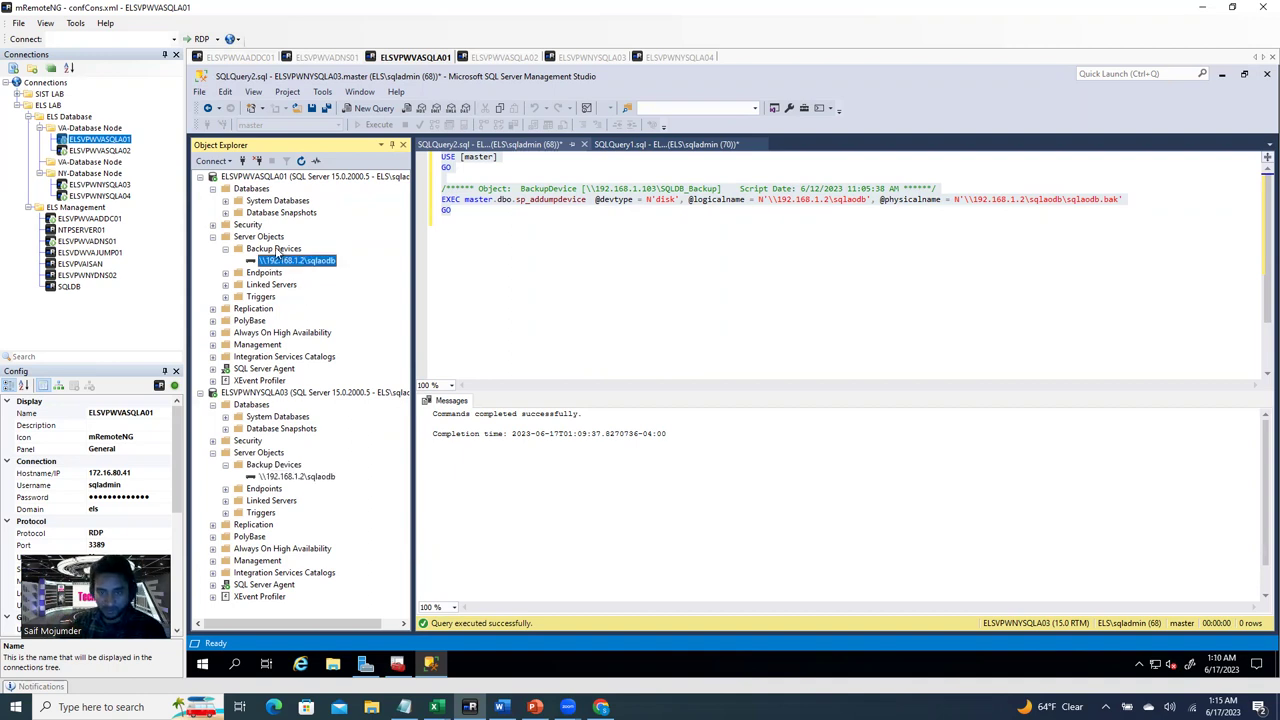
click(225, 248)
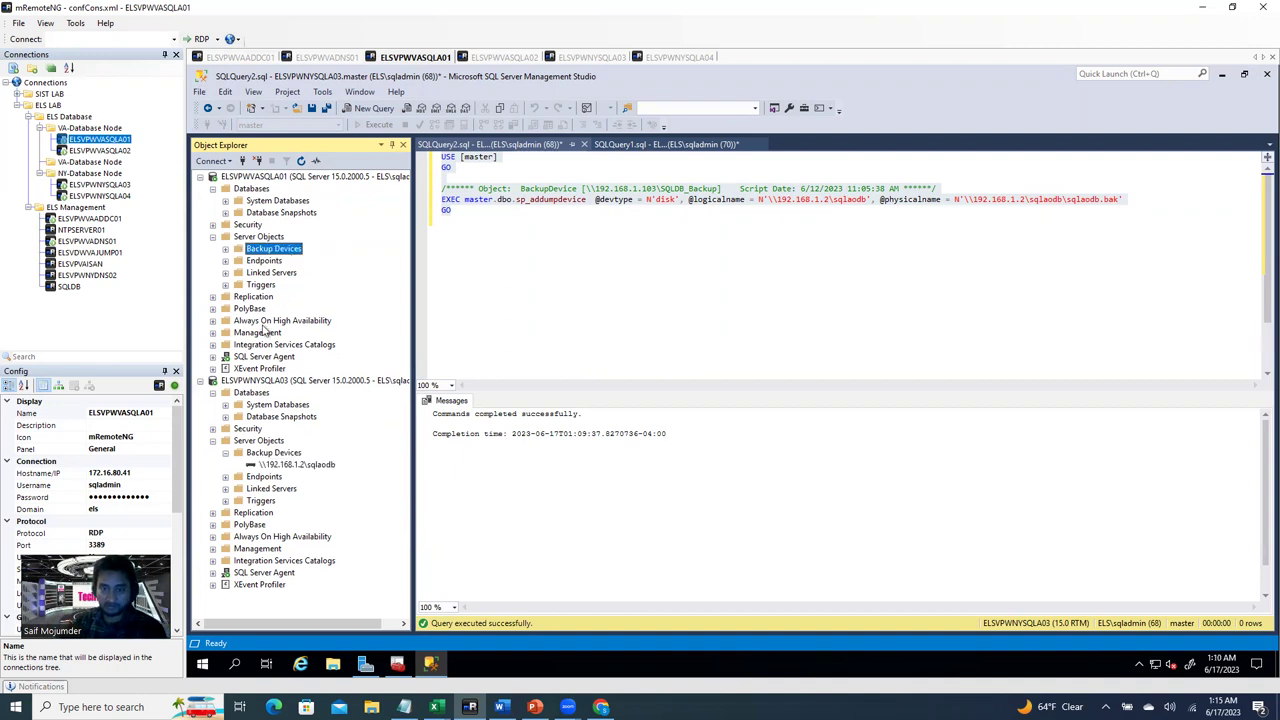
click(225, 452)
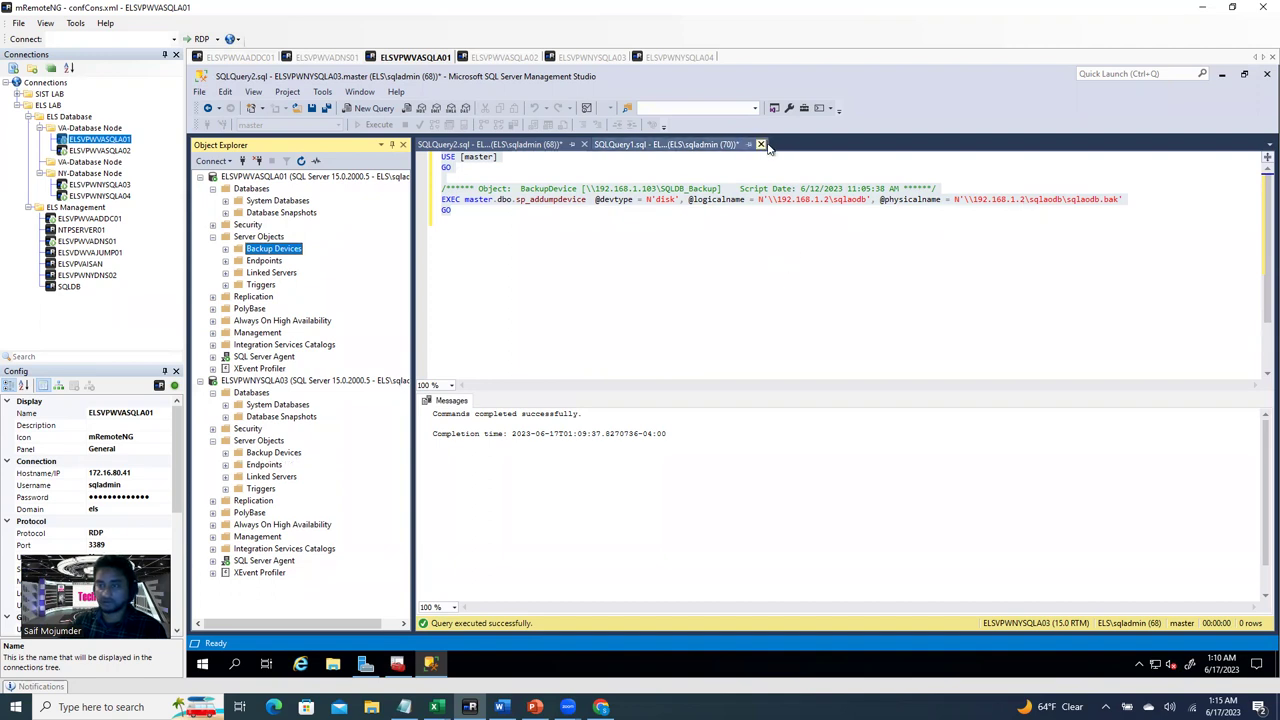
click(761, 145)
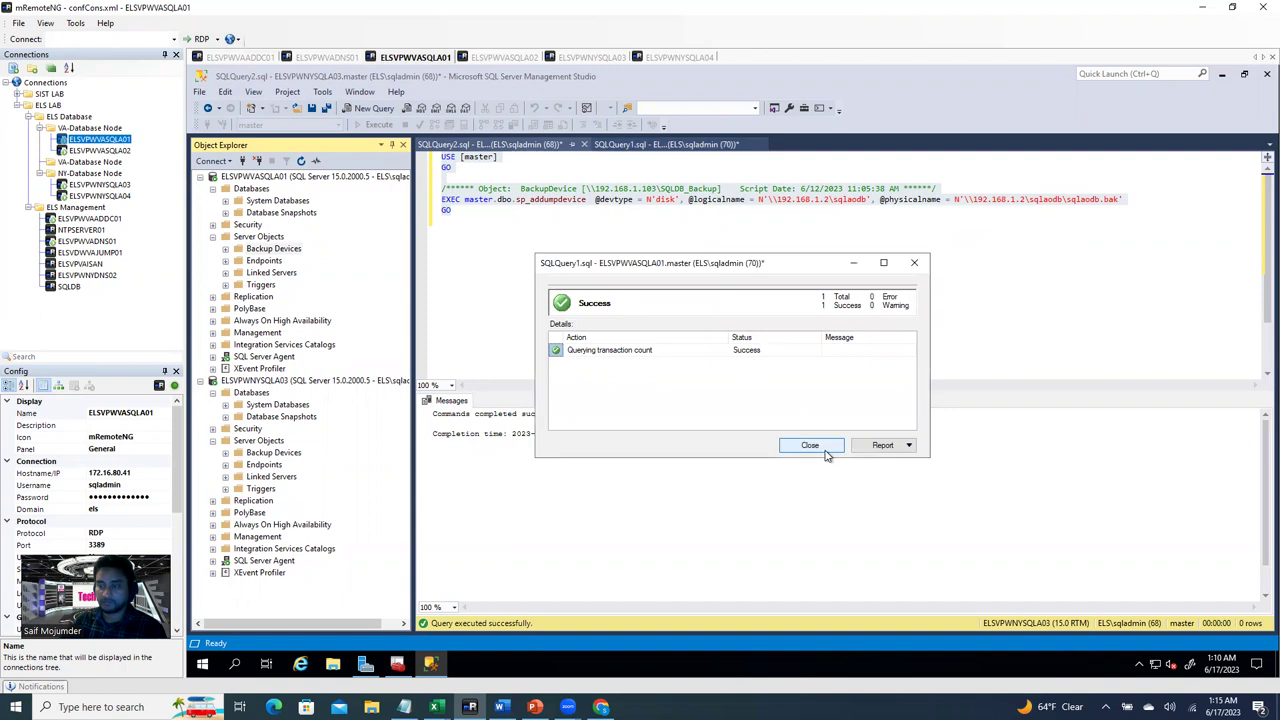
click(815, 446)
click(770, 447)
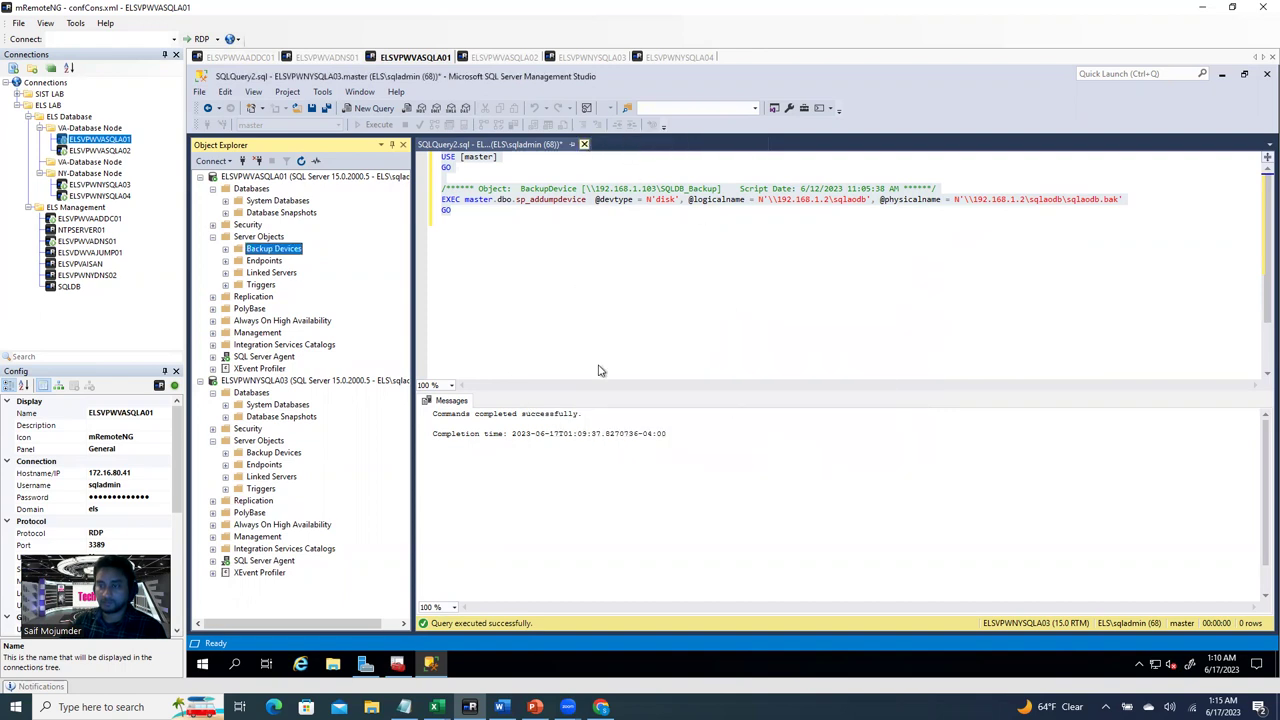
click(584, 144)
click(778, 444)
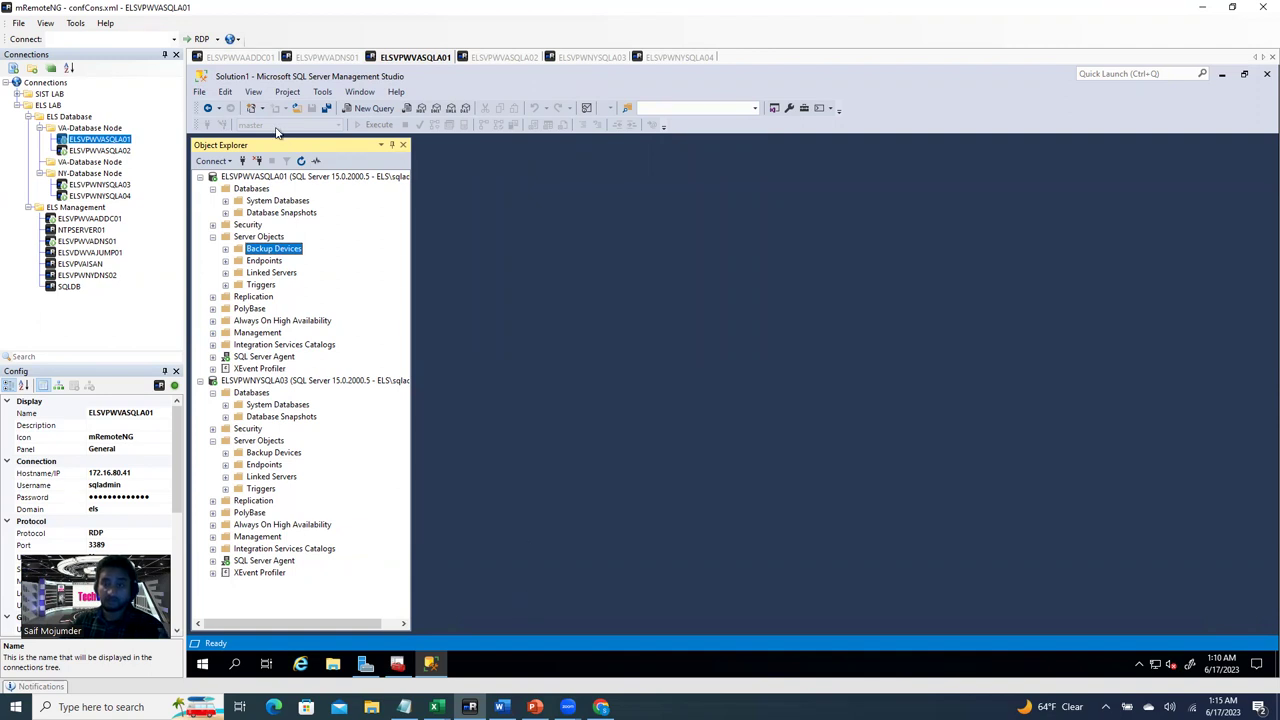
click(255, 56)
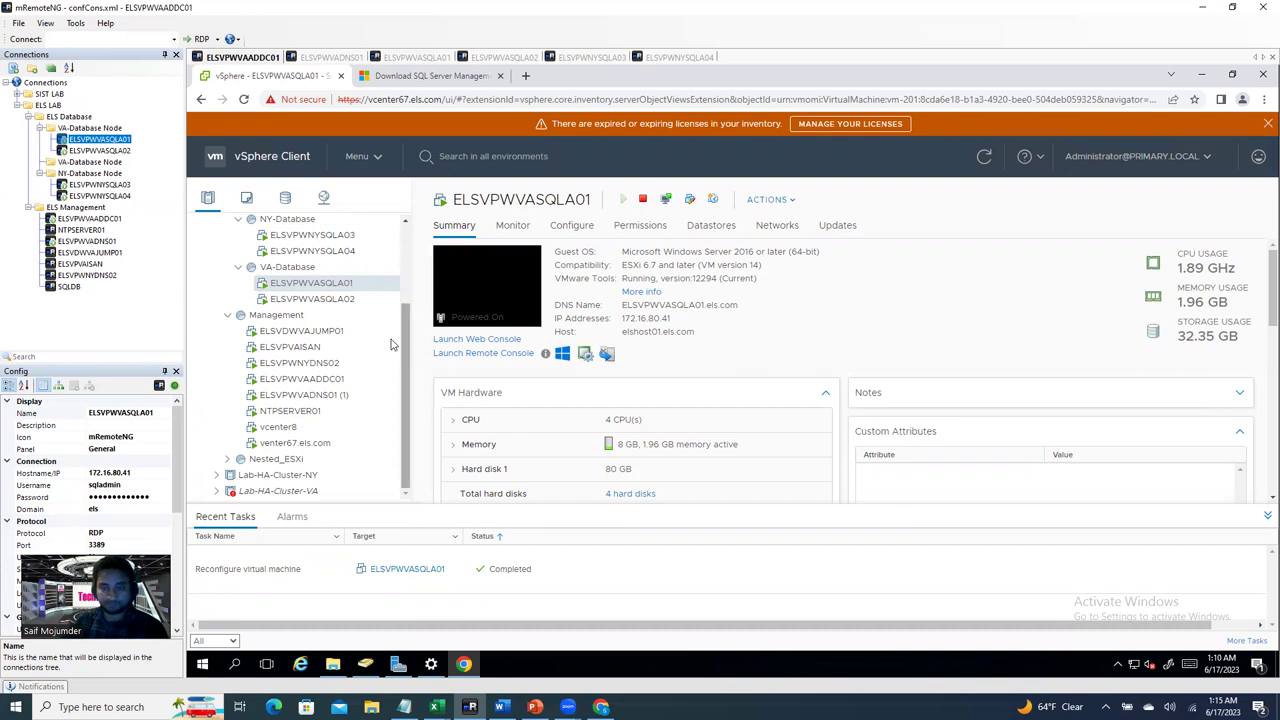
Glance at the C: drive in File Explorer, minimize it, and return to ELSVPWVASQLA01
scroll(407, 347, up, 3)
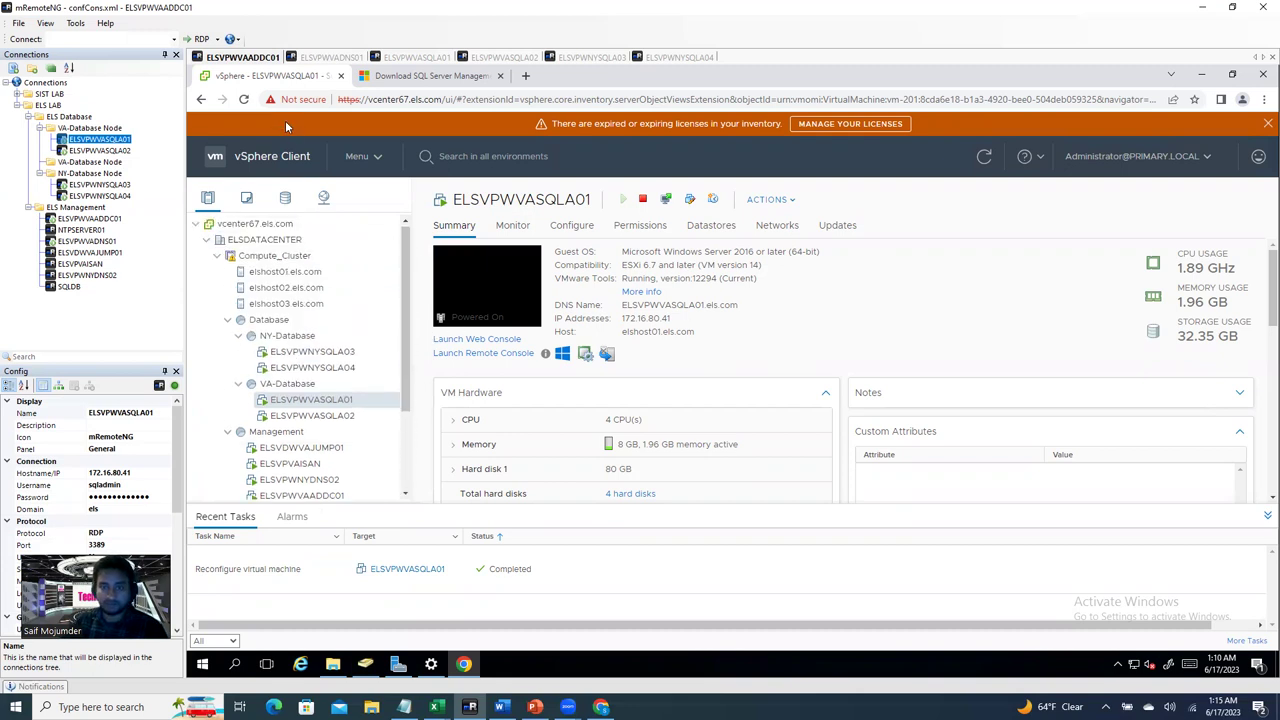
click(333, 664)
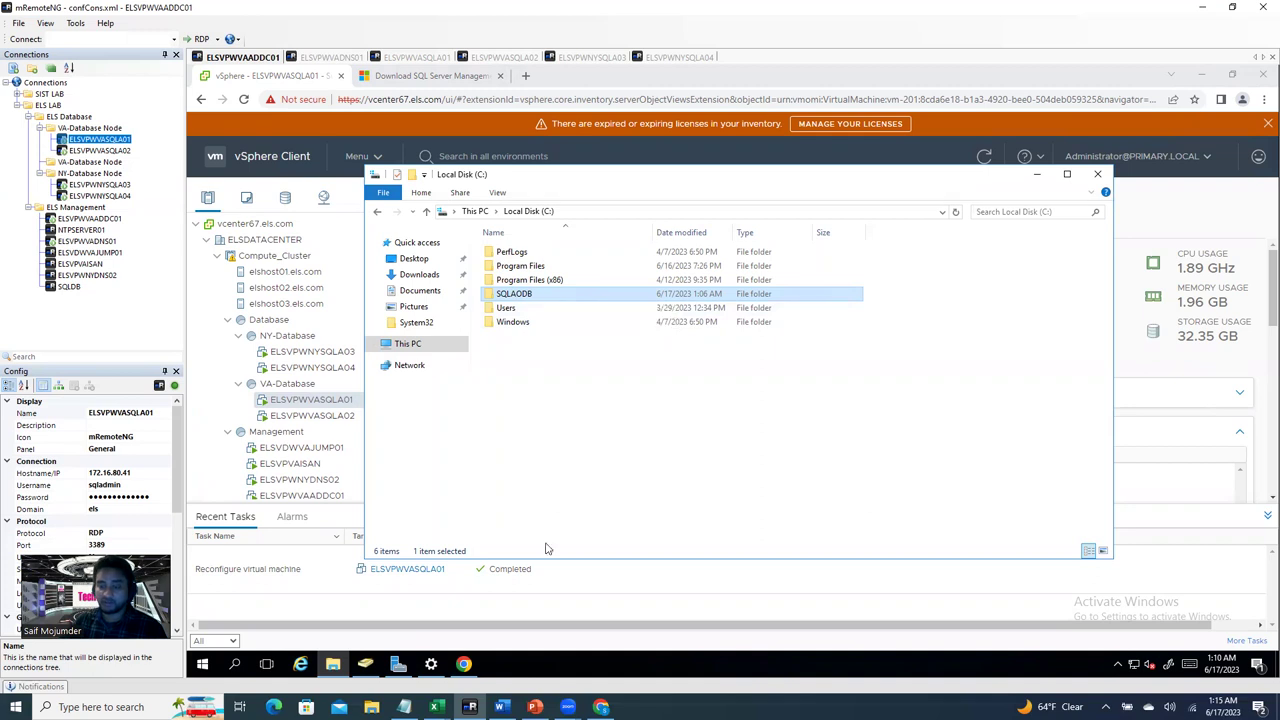
click(1036, 174)
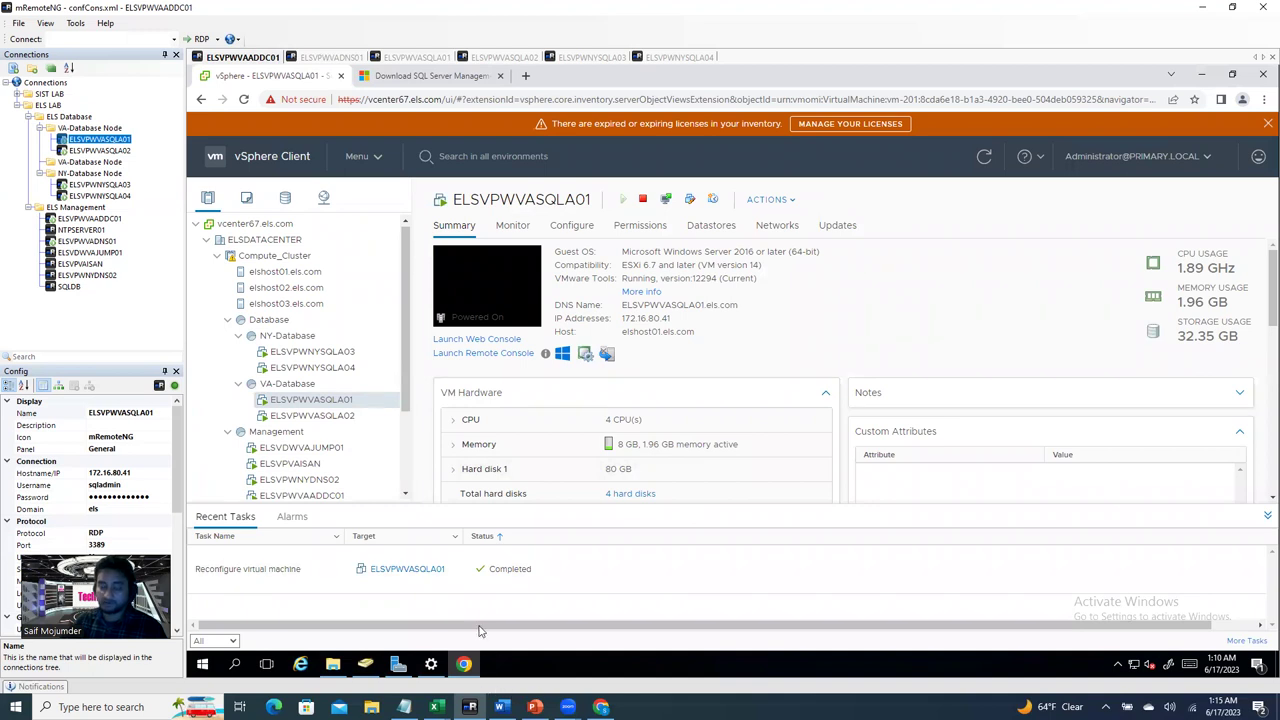
click(425, 58)
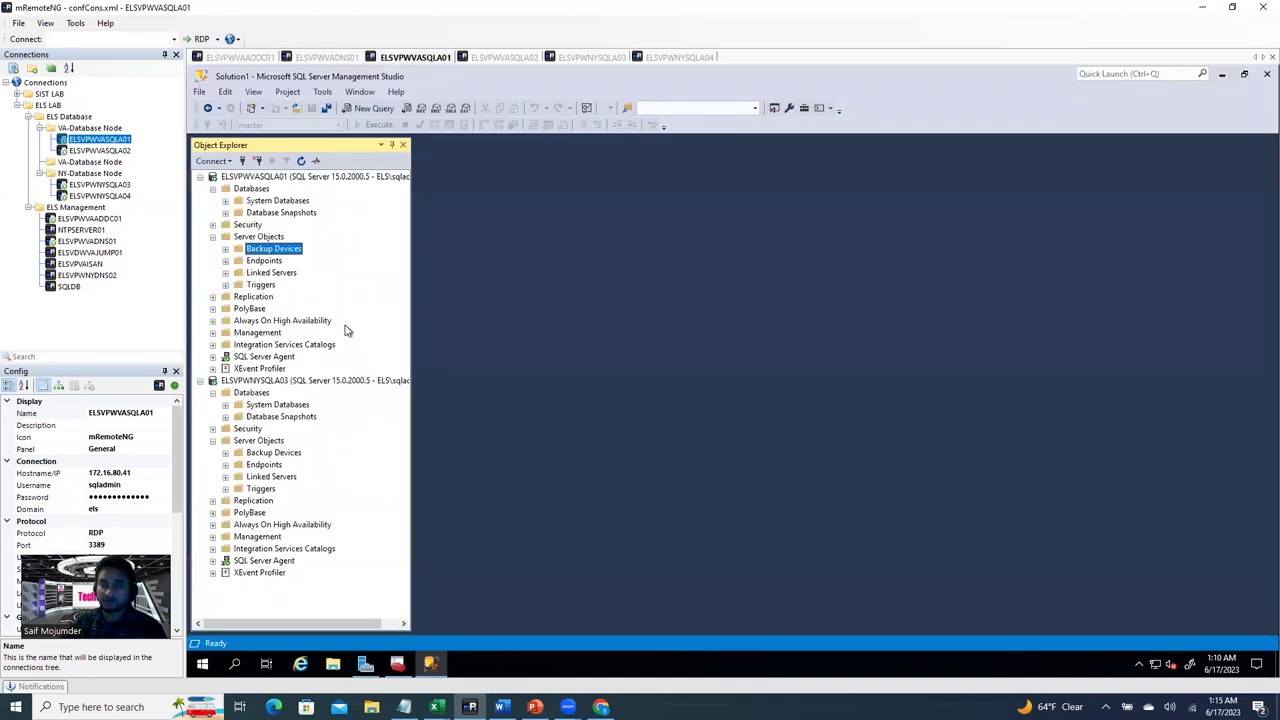
Collapse the ELSVPWVASQLA01 nodes and add a database named test01 under Databases
click(212, 189)
click(212, 212)
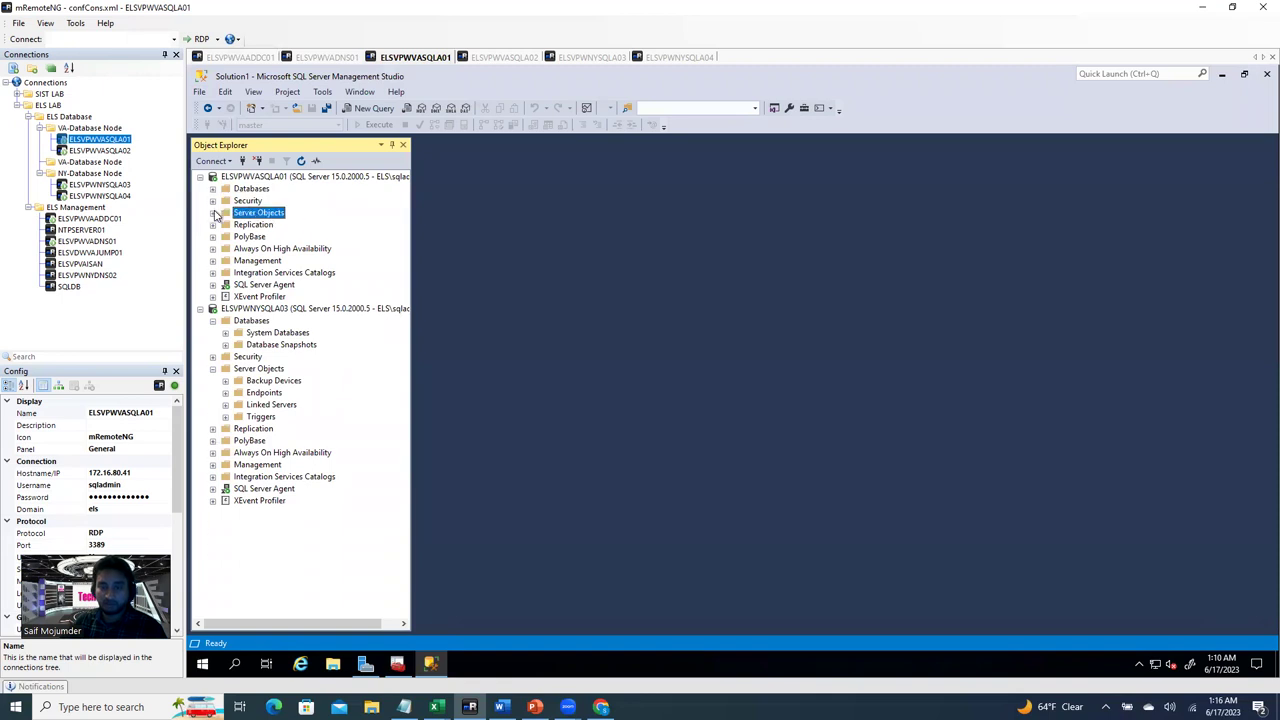
click(246, 190)
right_click(246, 192)
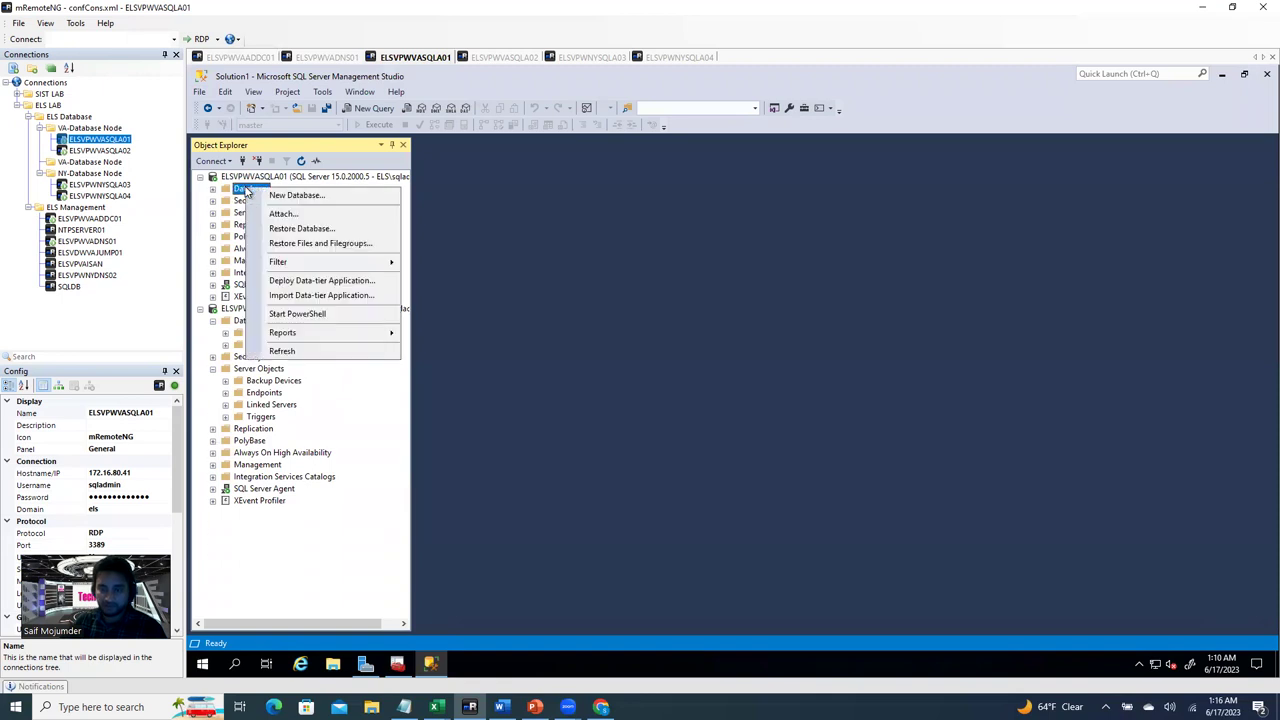
click(289, 197)
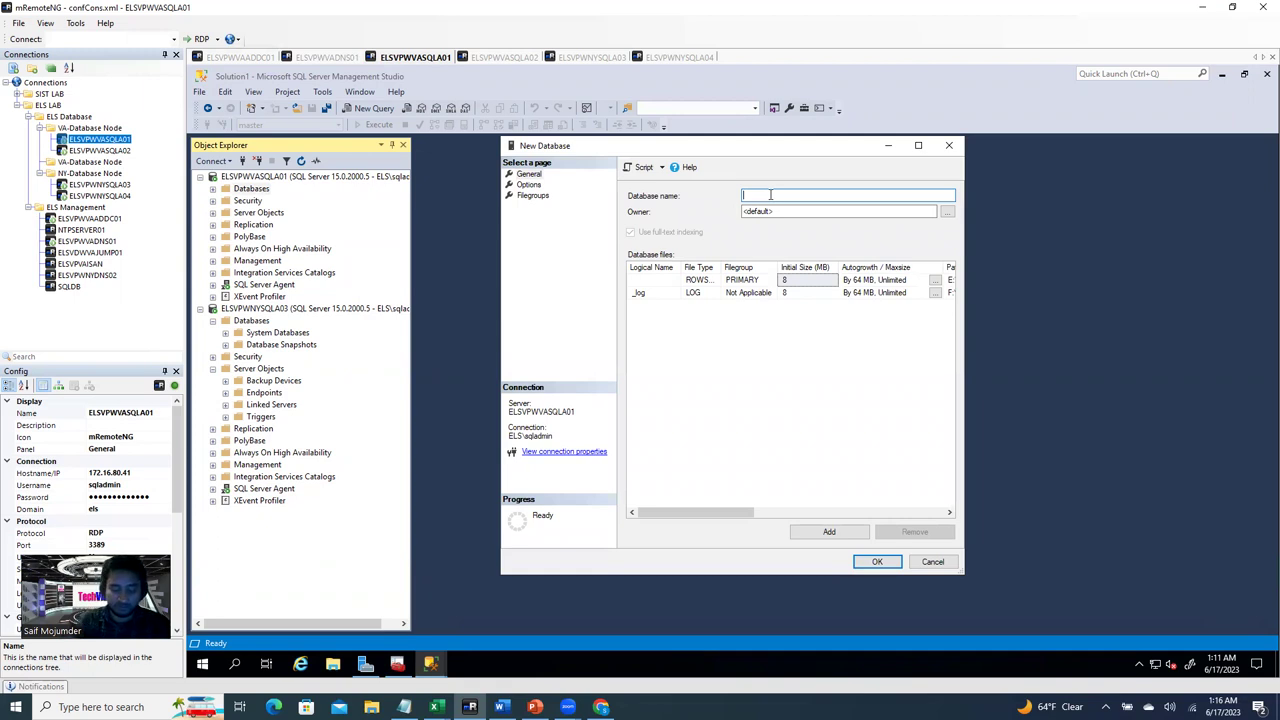
text(test01)
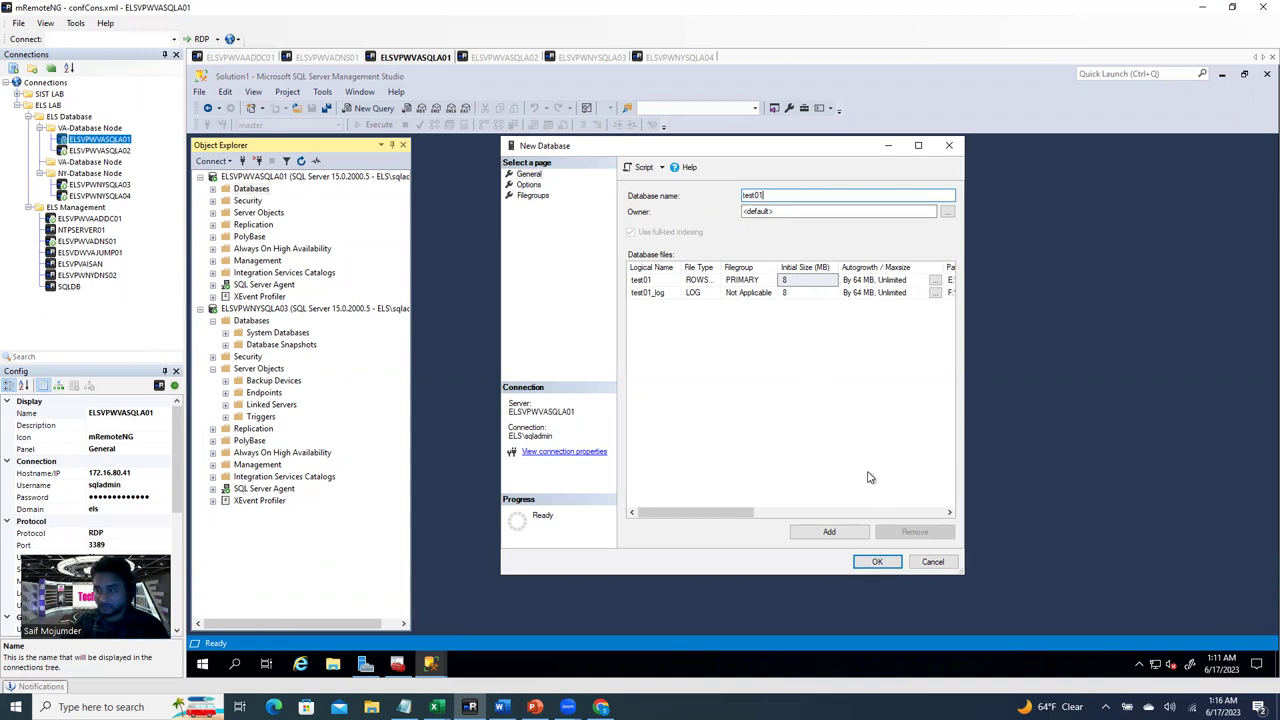
click(877, 563)
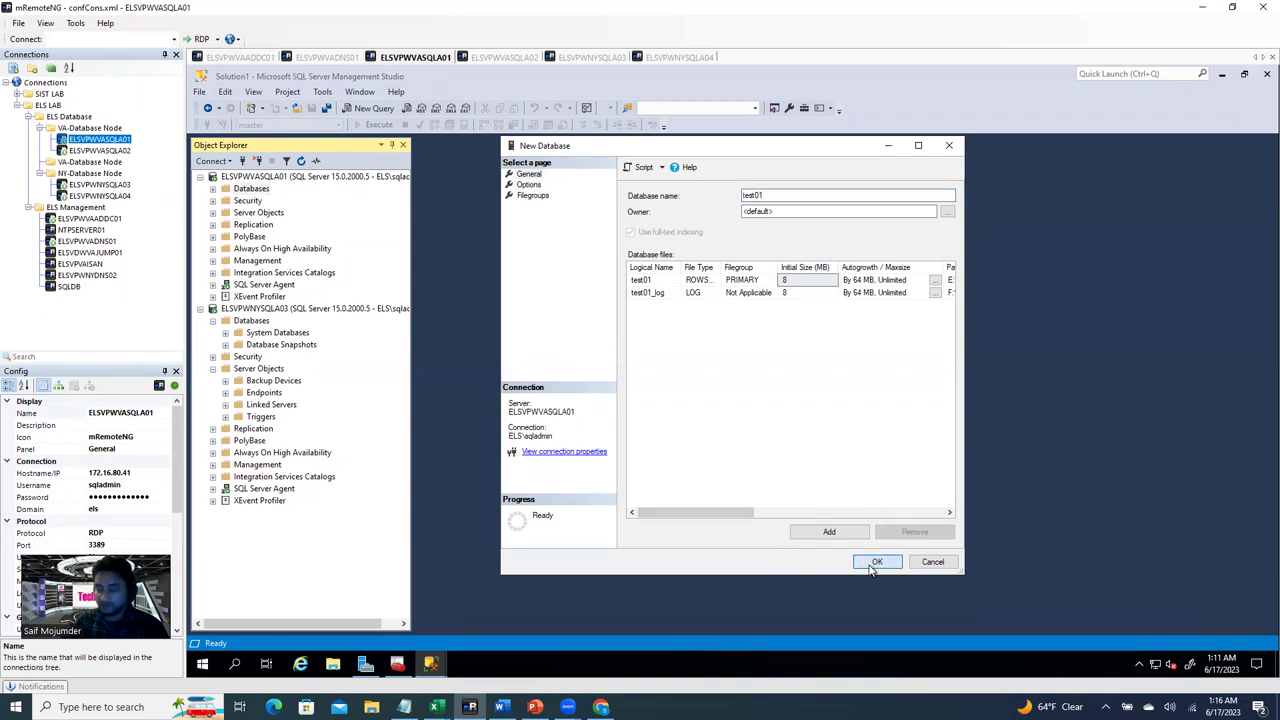
click(874, 563)
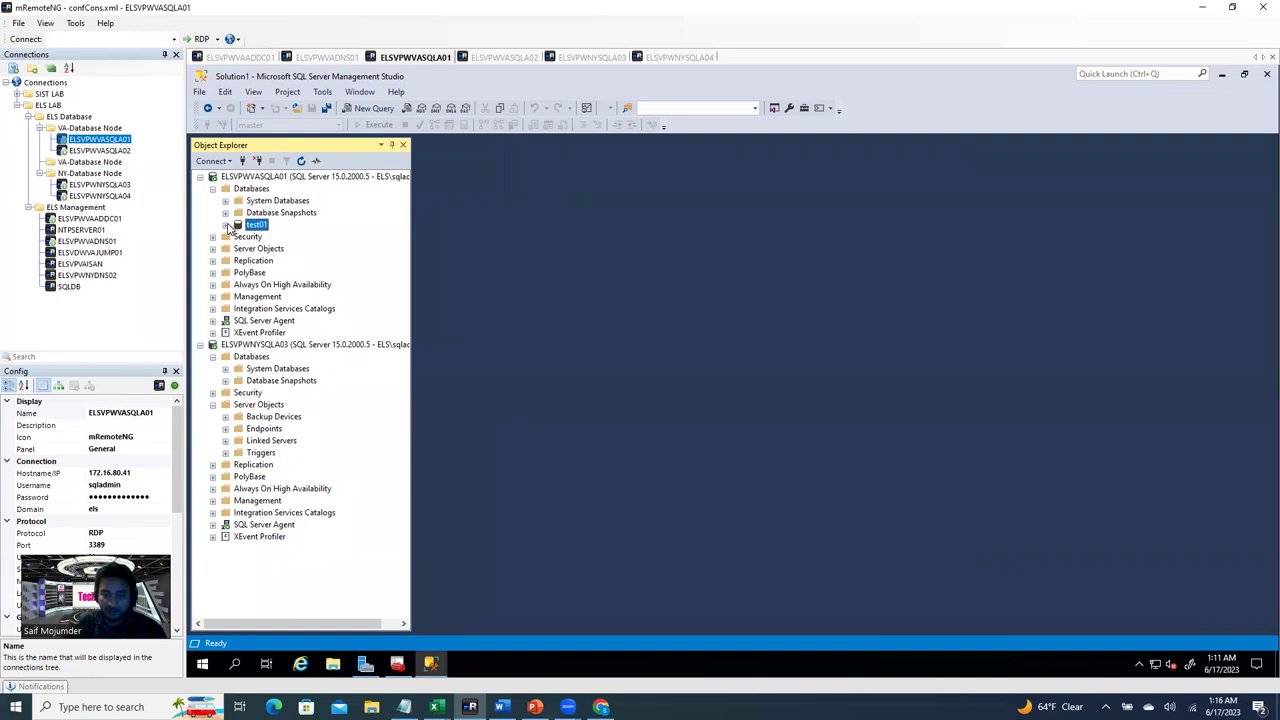
Open the Back Up Database dialog for test01 and remove the default backup destination
right_click(256, 226)
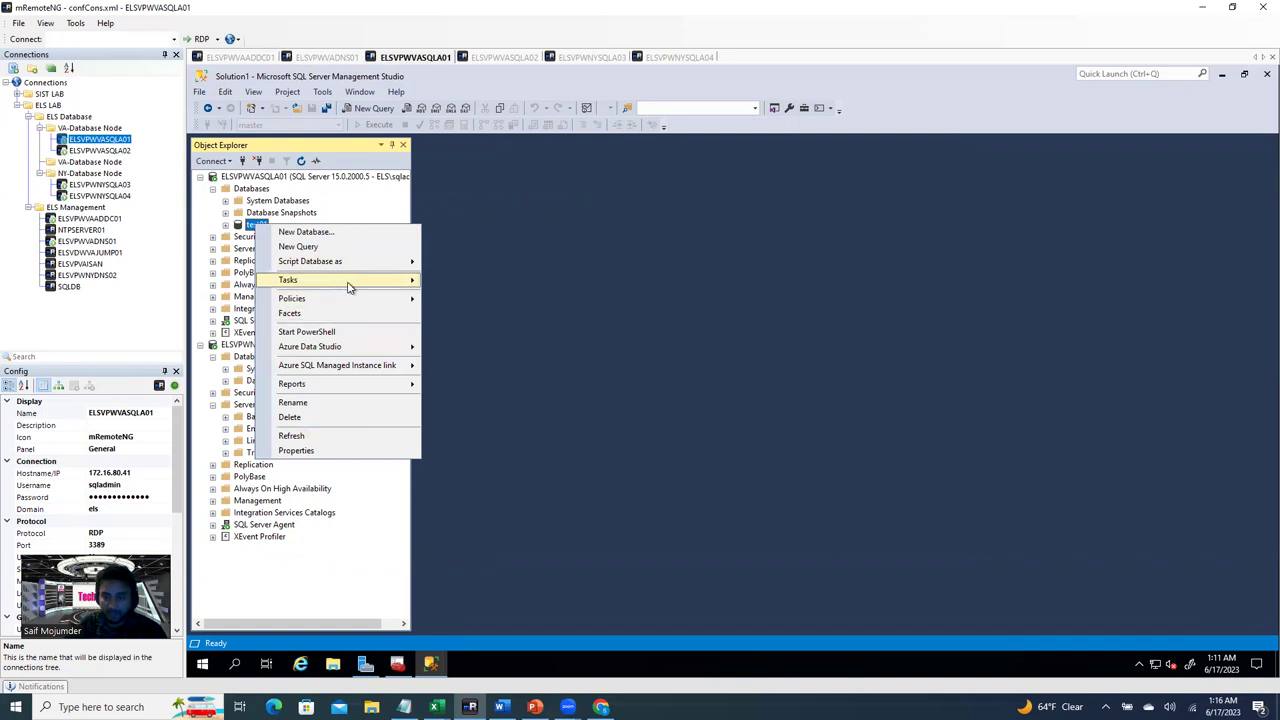
mouse_move(350, 288)
click(472, 355)
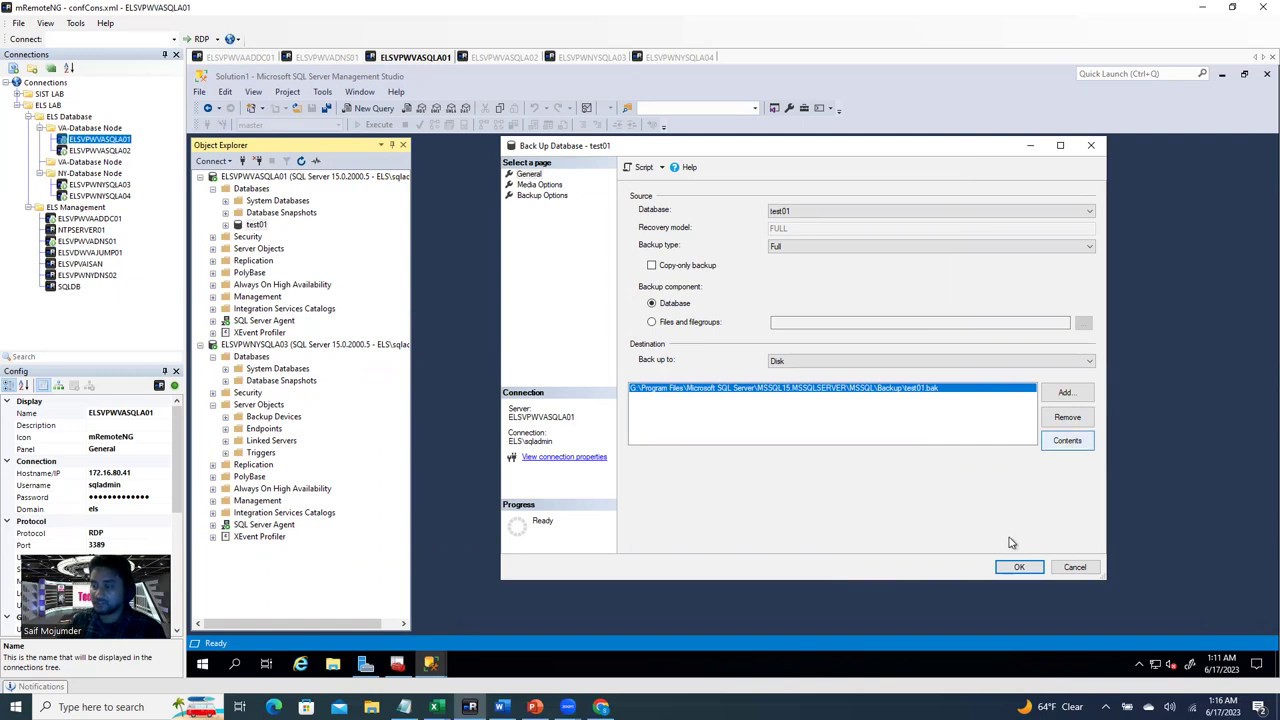
click(1052, 420)
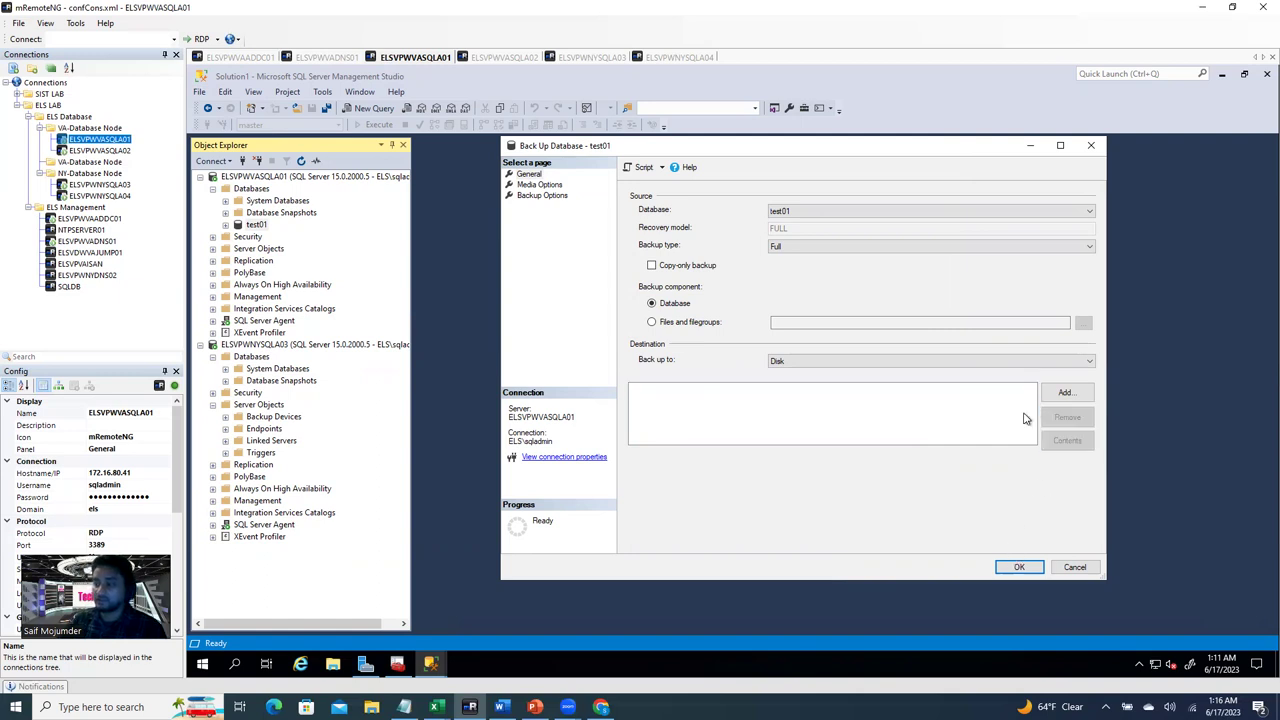
click(1056, 392)
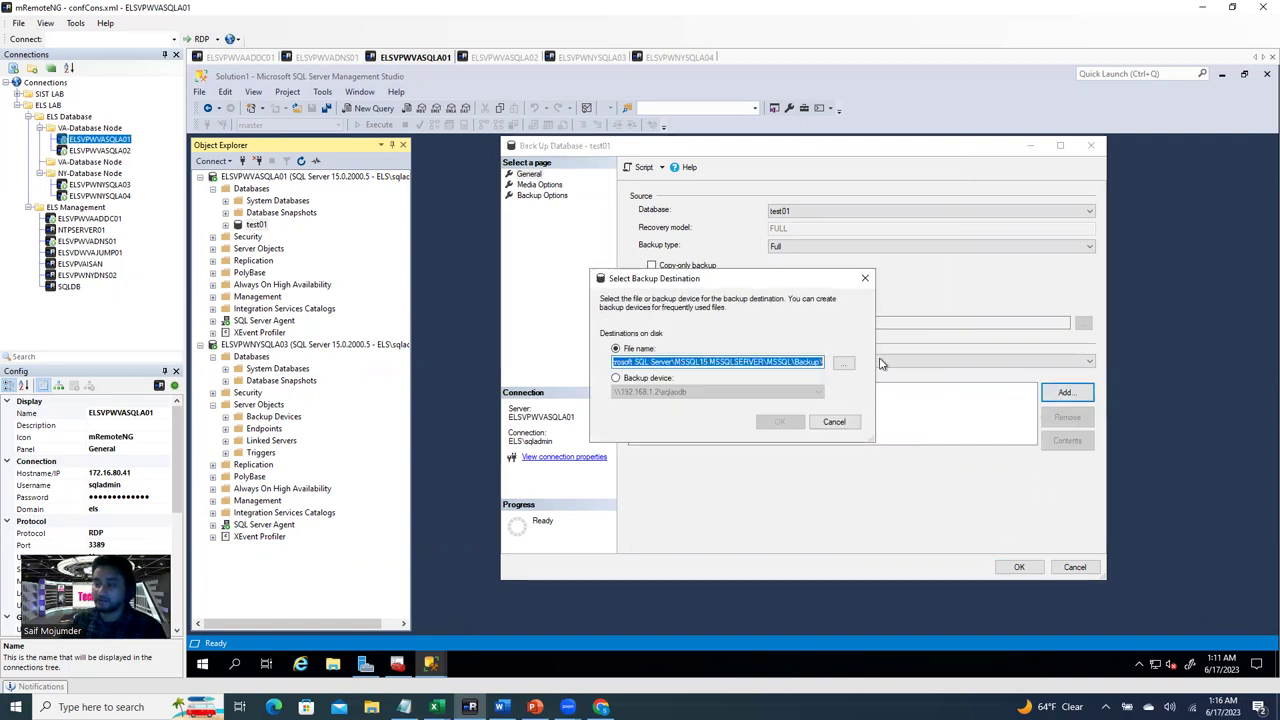
Set the backup destination to testfull.bak in G:'s MSSQL Backup folder and run the full backup
click(618, 379)
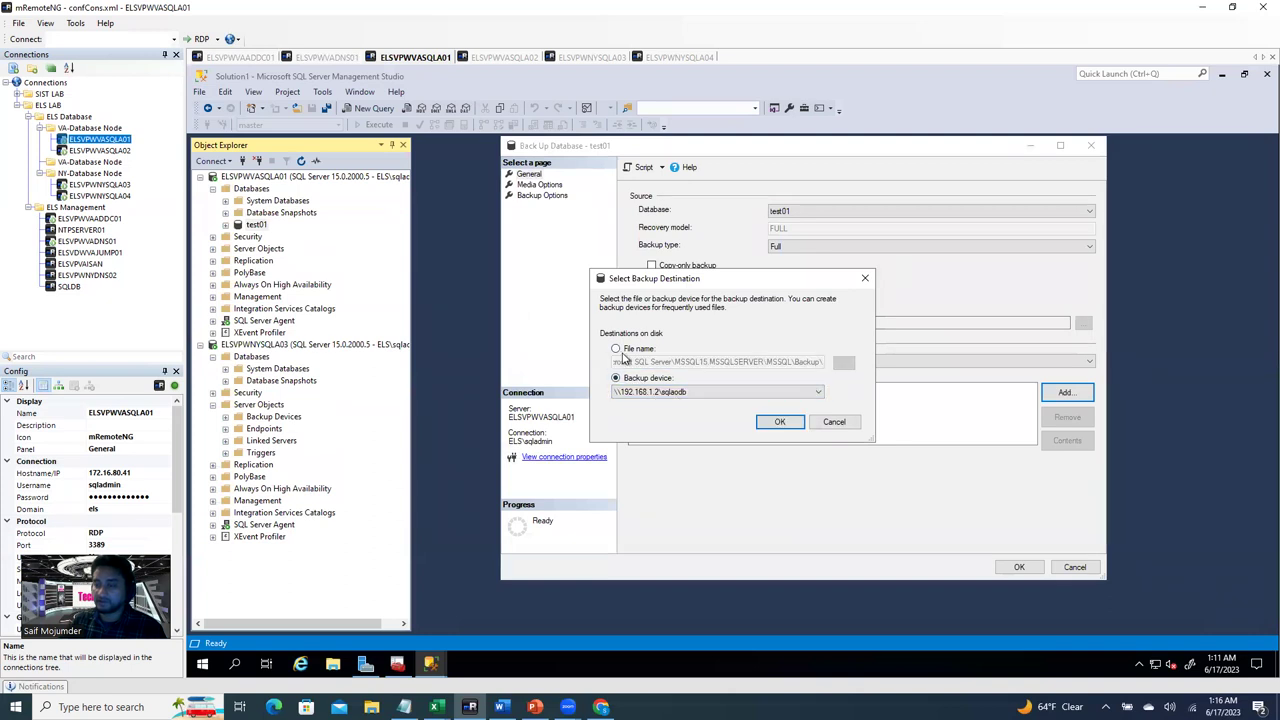
click(616, 348)
click(846, 363)
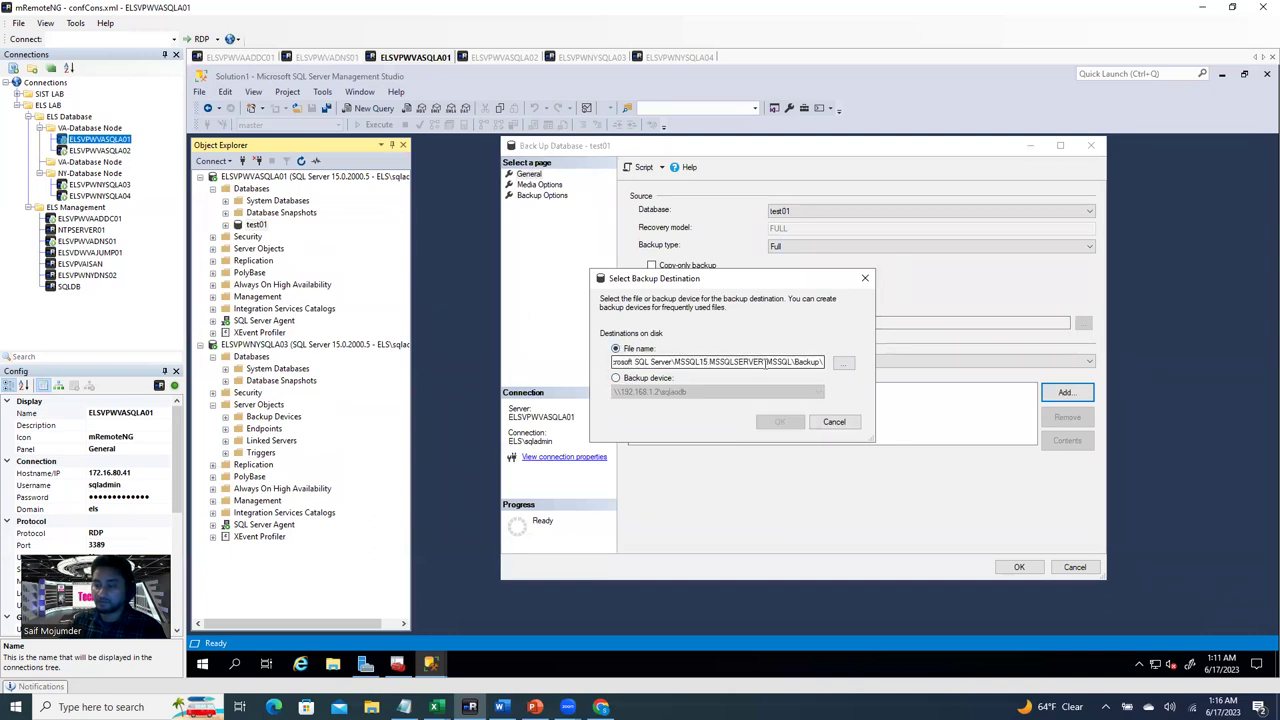
click(843, 366)
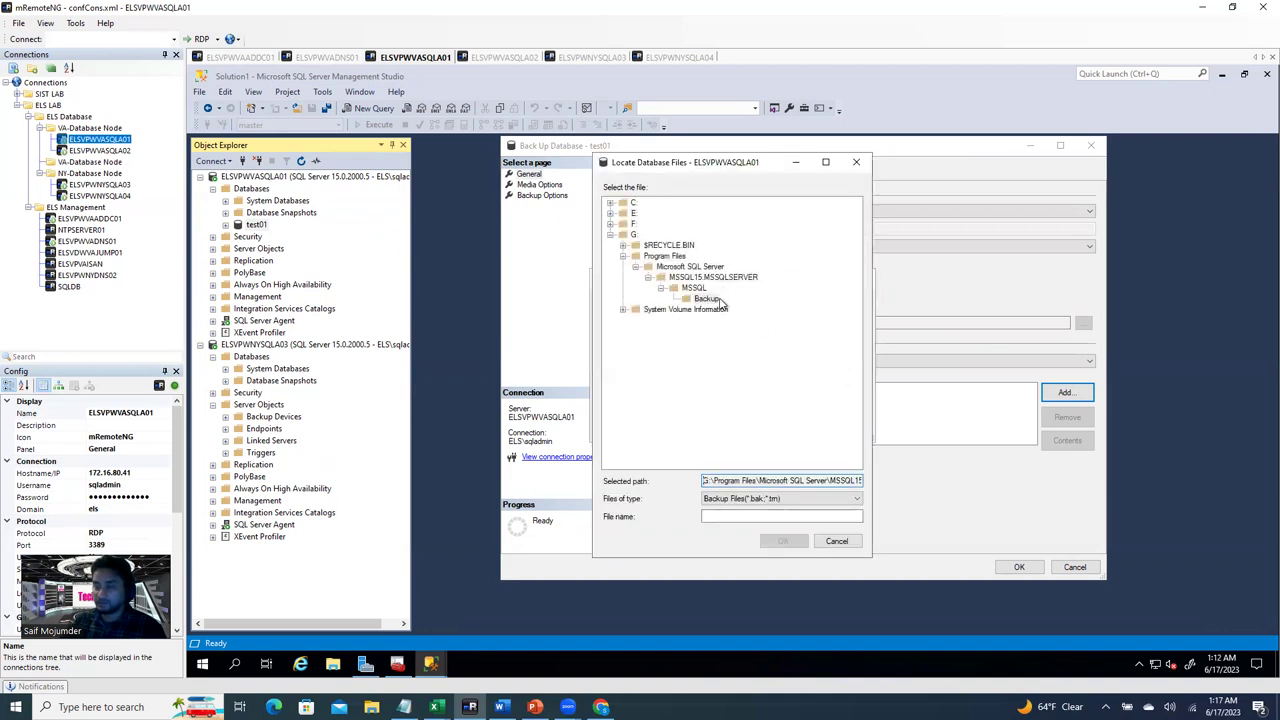
click(734, 515)
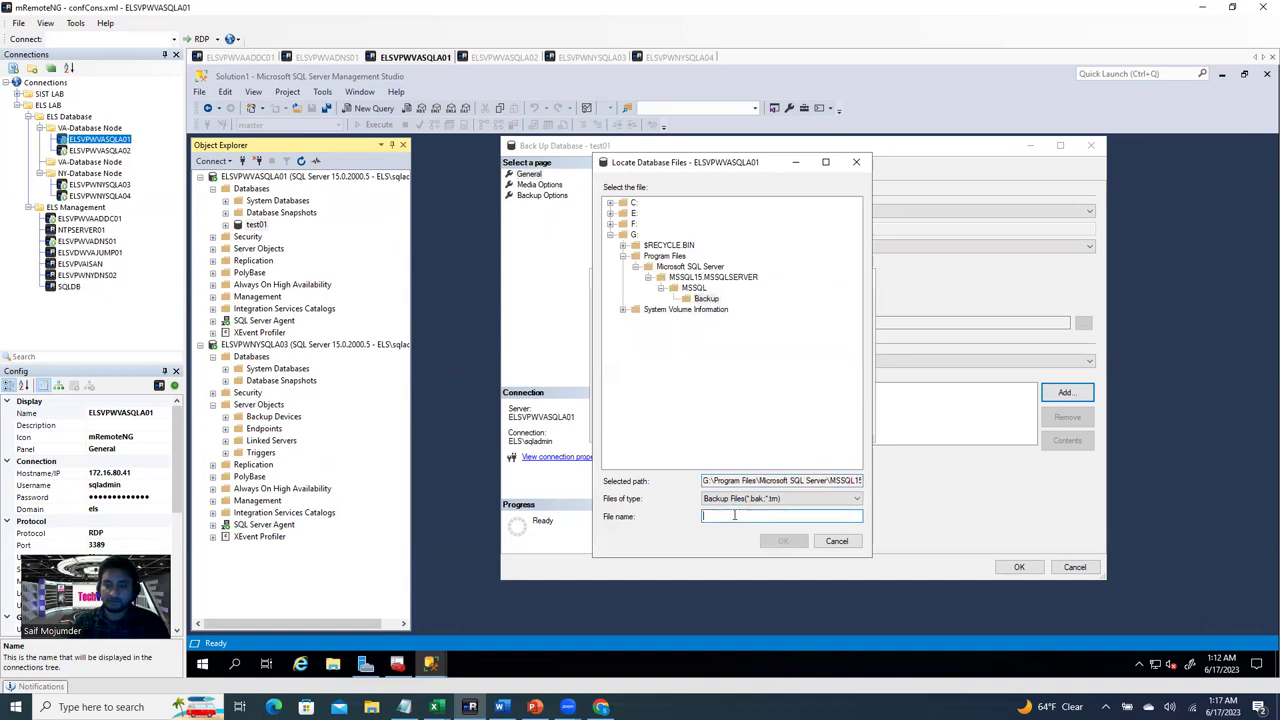
text(testfull)
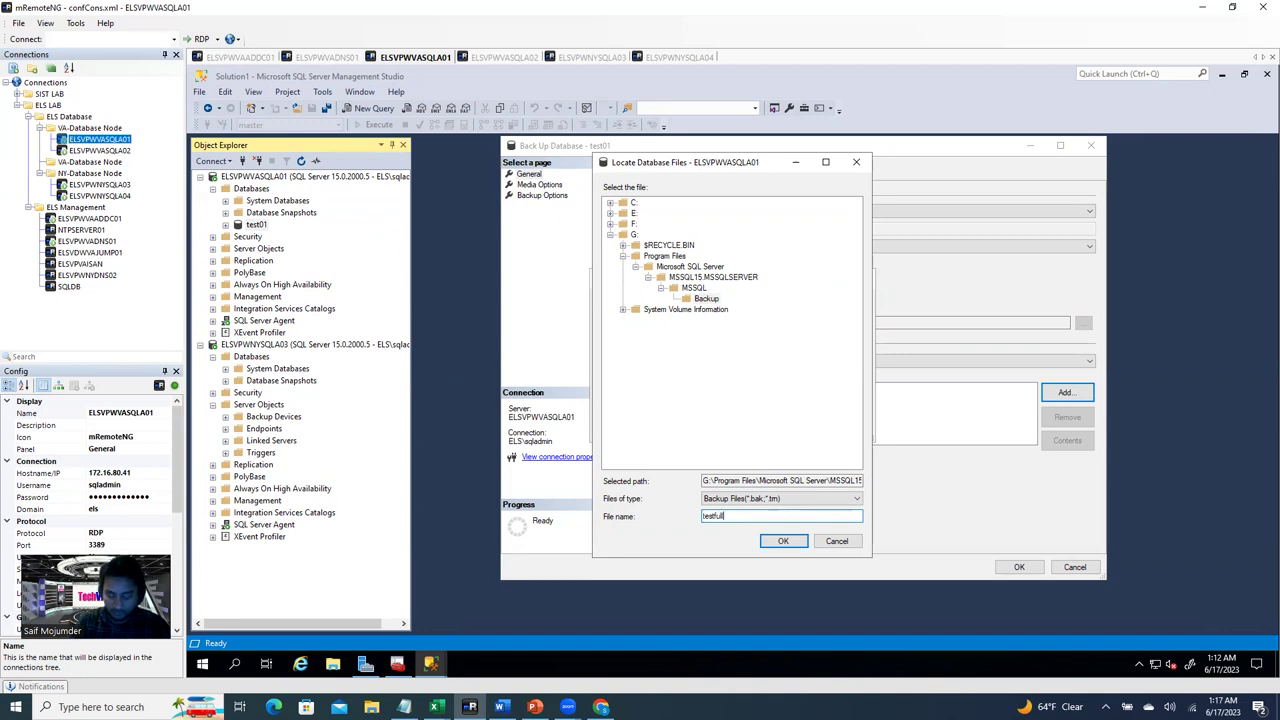
text(.bak)
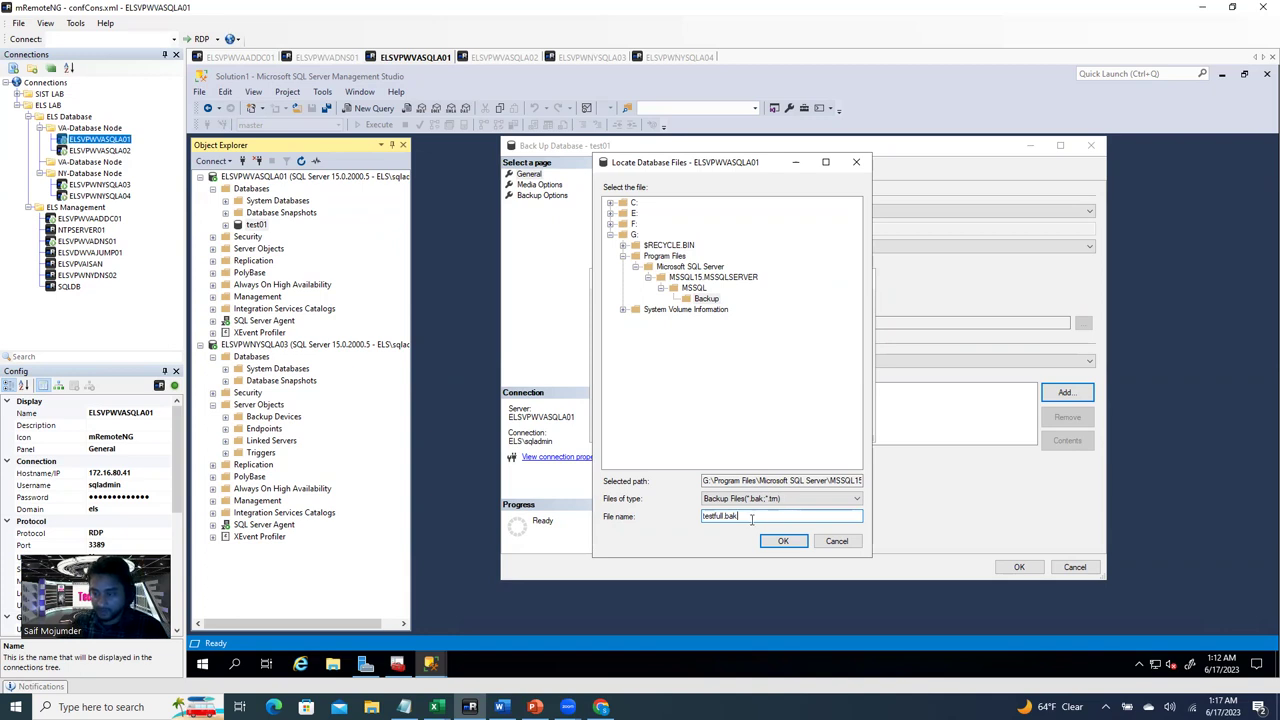
click(784, 541)
click(781, 421)
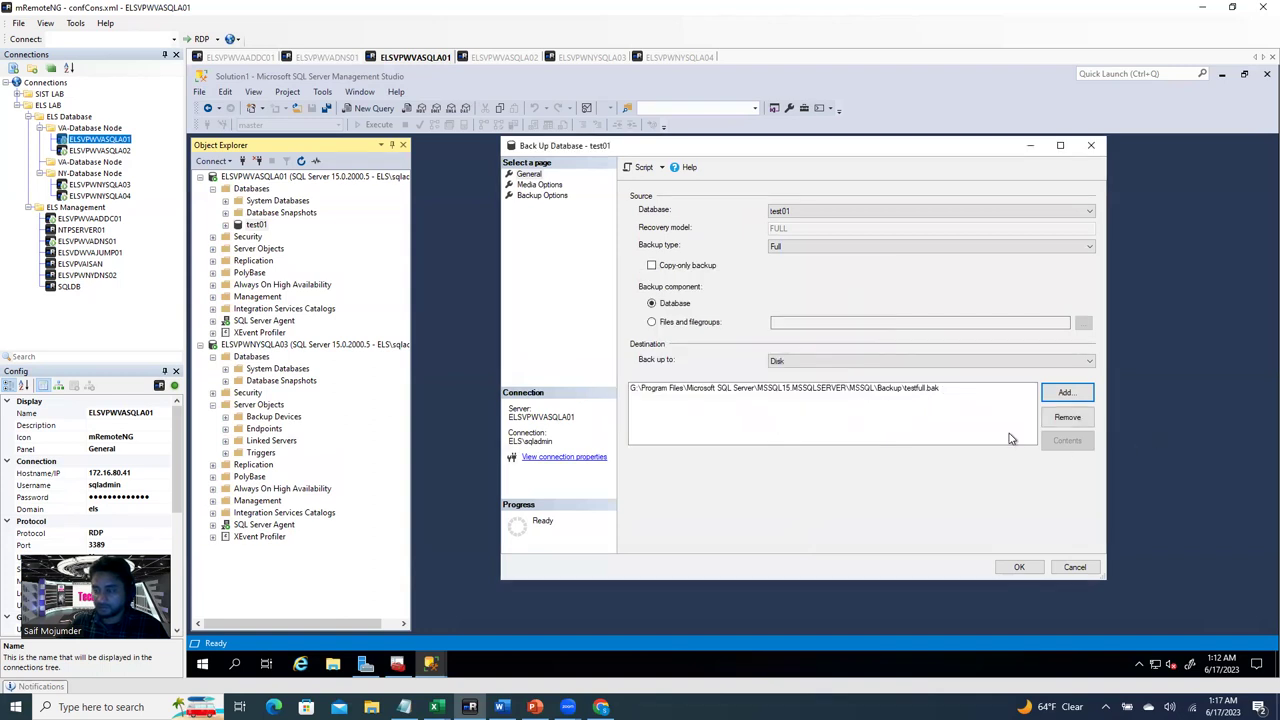
click(1018, 568)
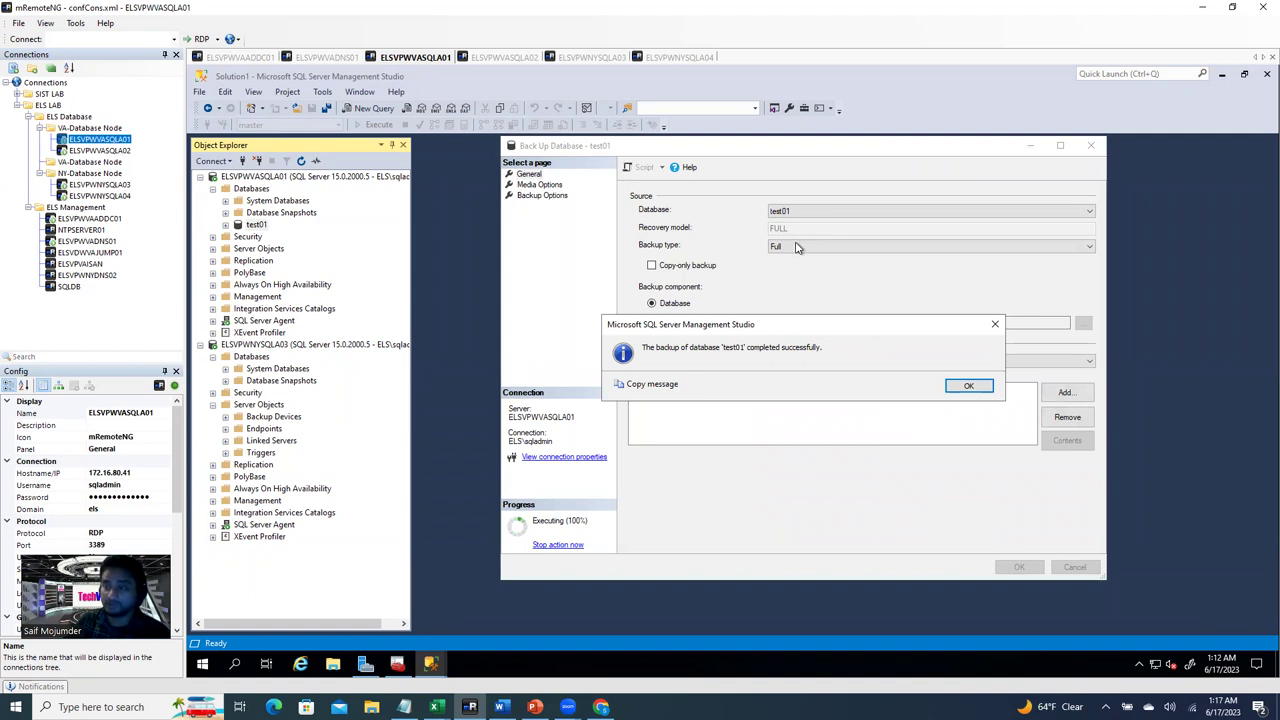
Dismiss the message confirming the test01 backup completed successfully
click(971, 386)
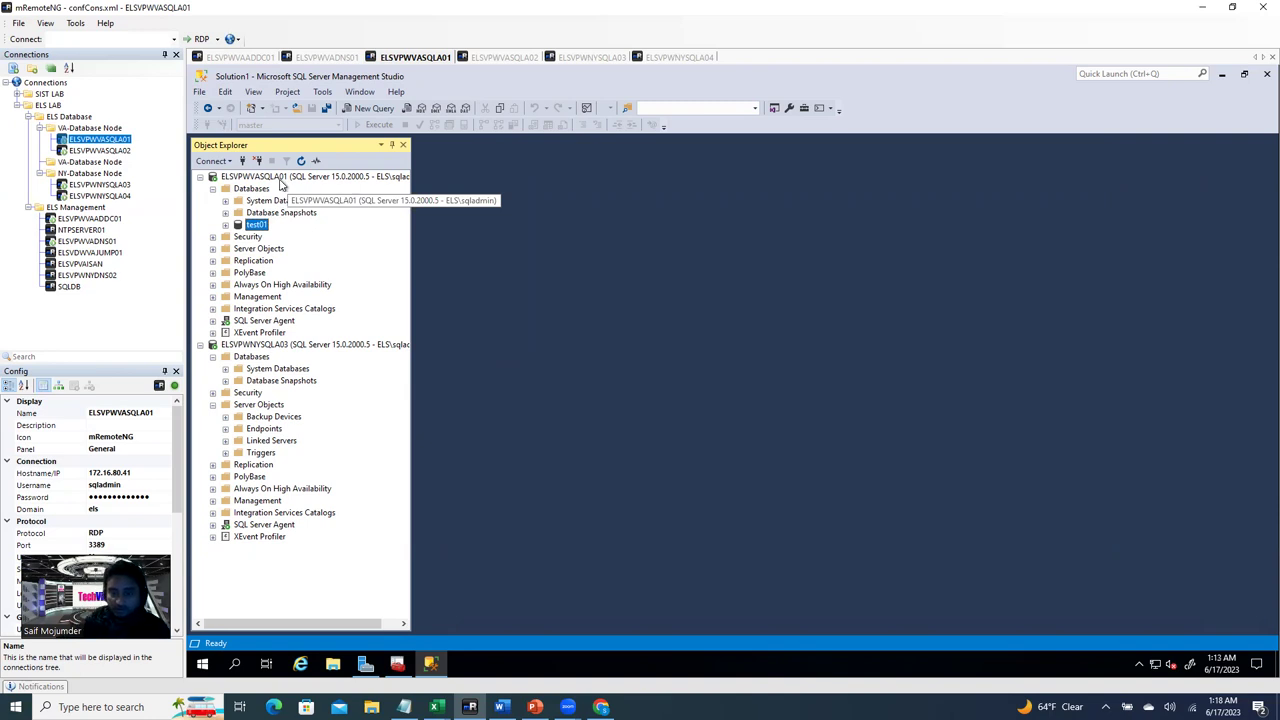
Expand Always On High Availability on ELSVPWVASQLA01 and launch the New Availability Group Wizard
click(266, 286)
click(212, 286)
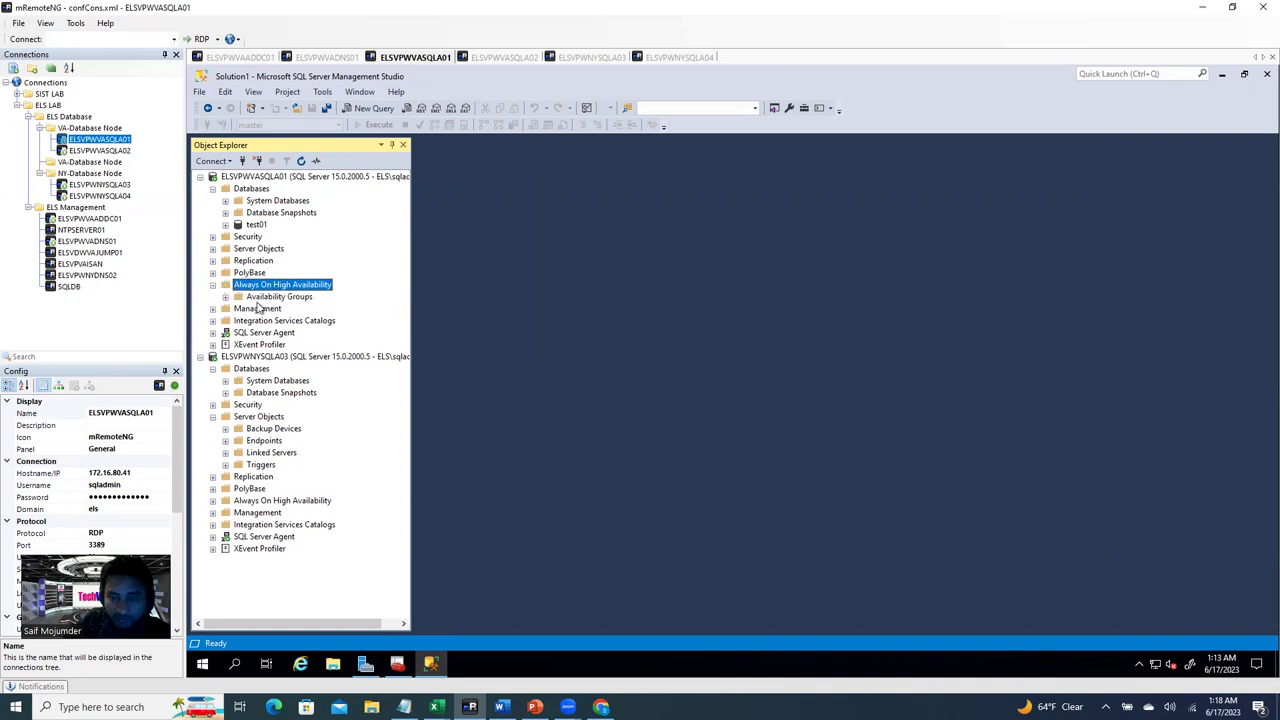
click(225, 297)
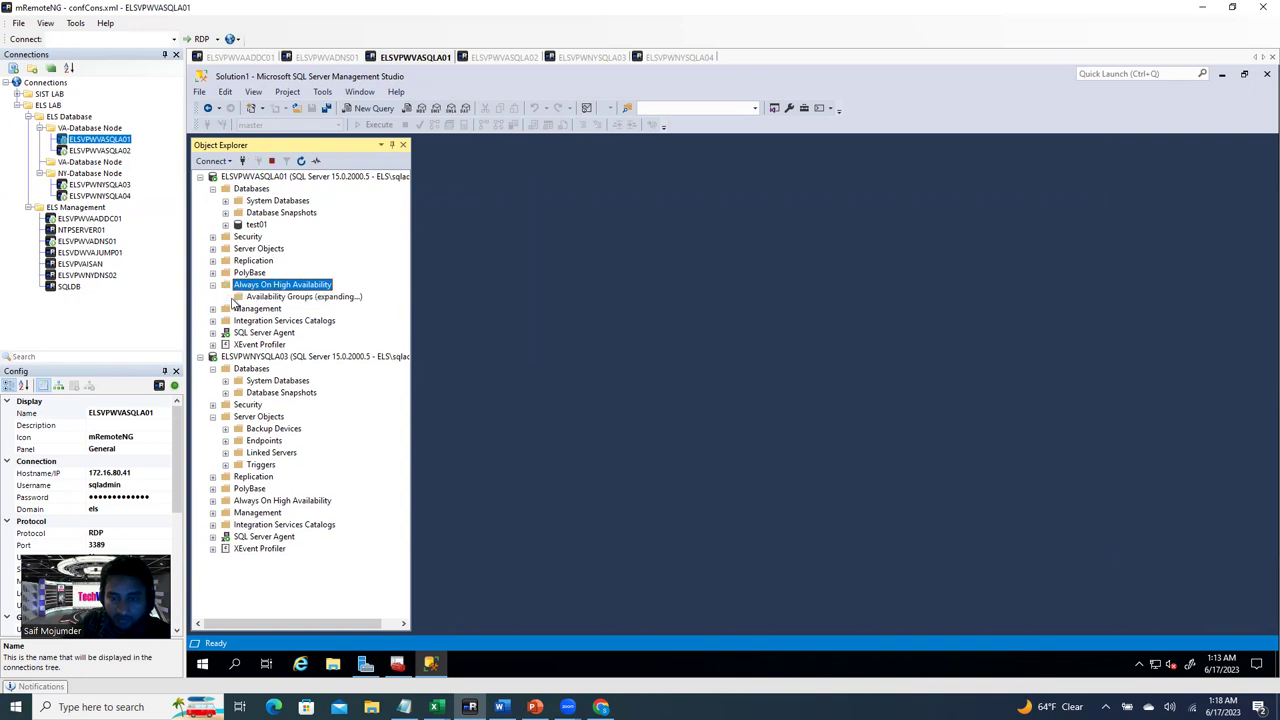
right_click(296, 288)
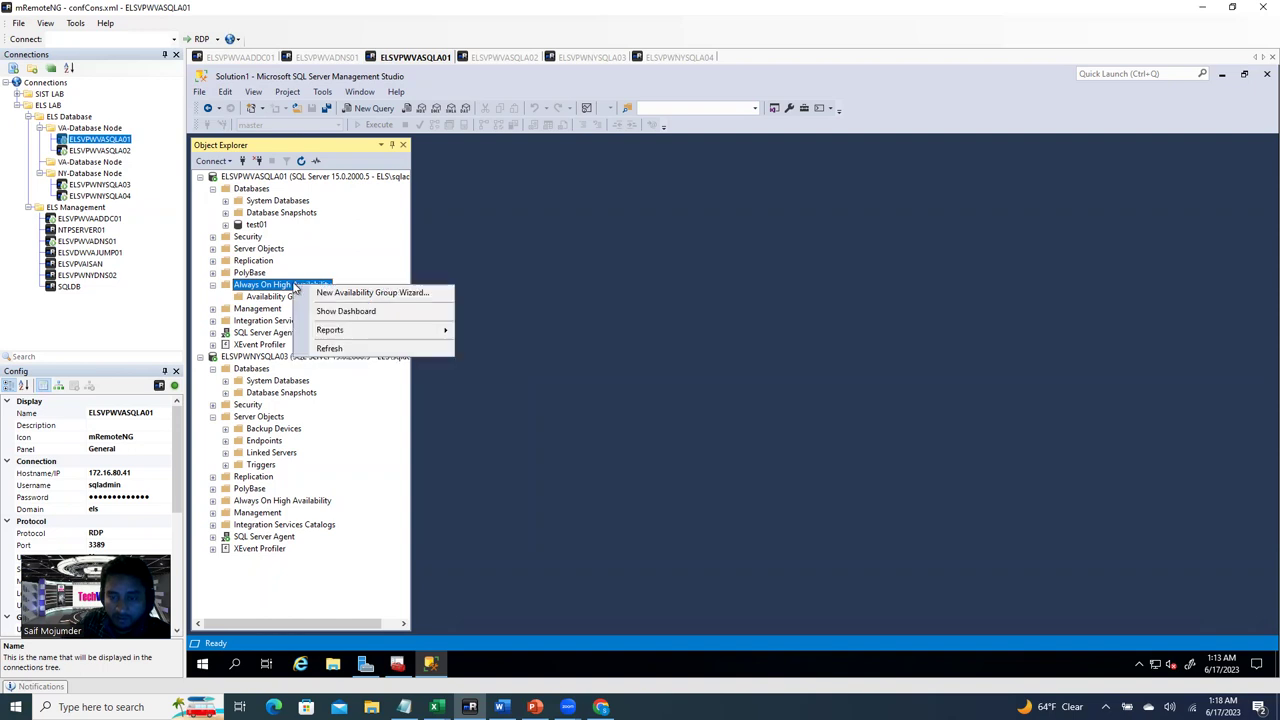
click(340, 293)
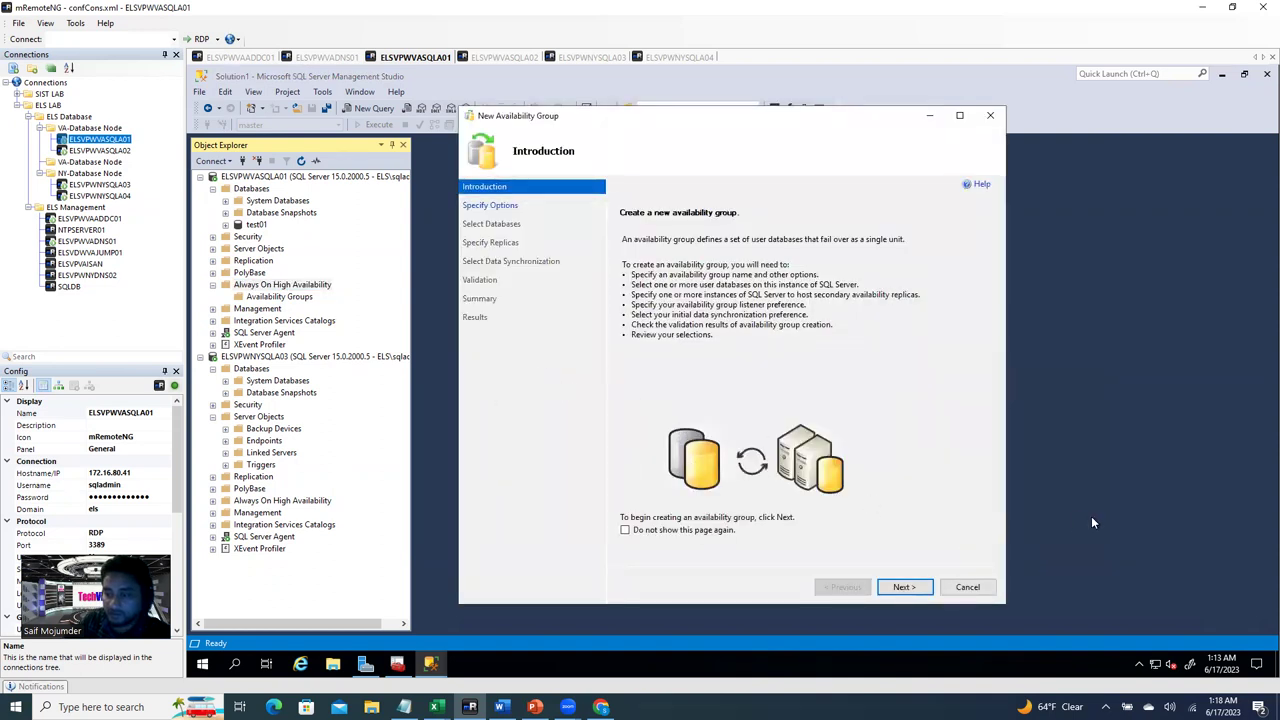
Name the availability group AOAG01 and include the test01 database
click(910, 587)
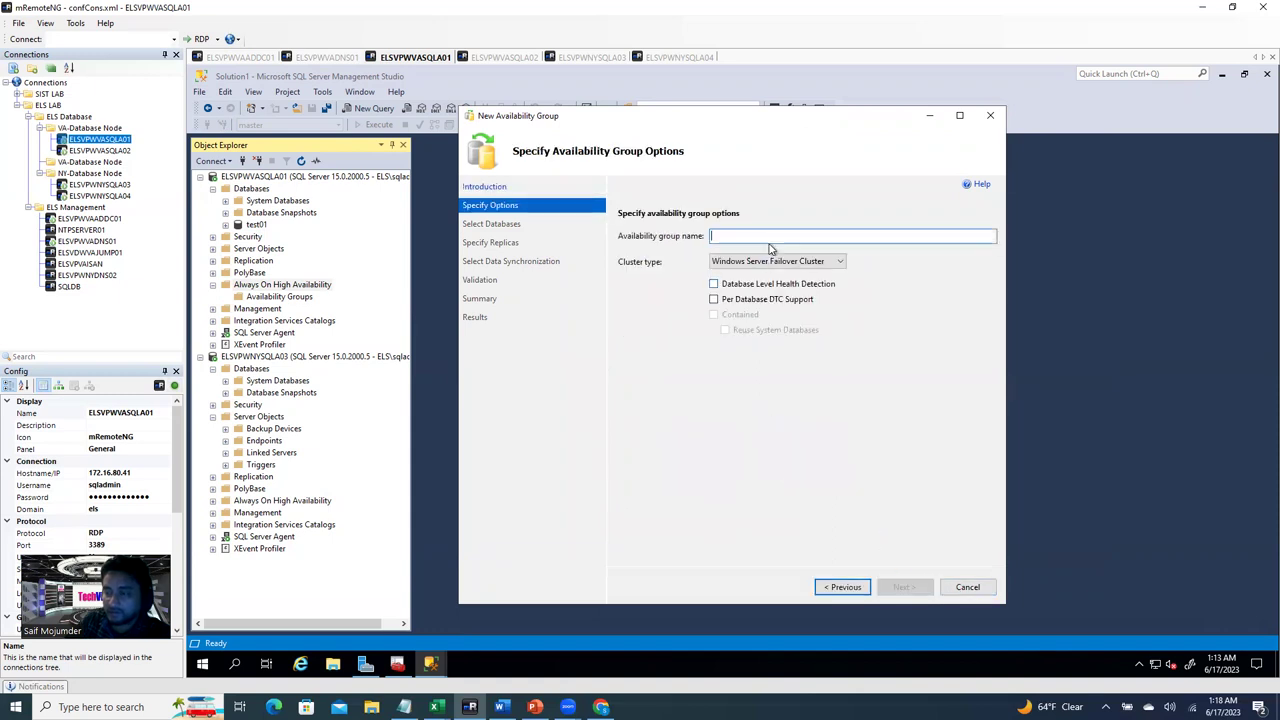
text(AG01)
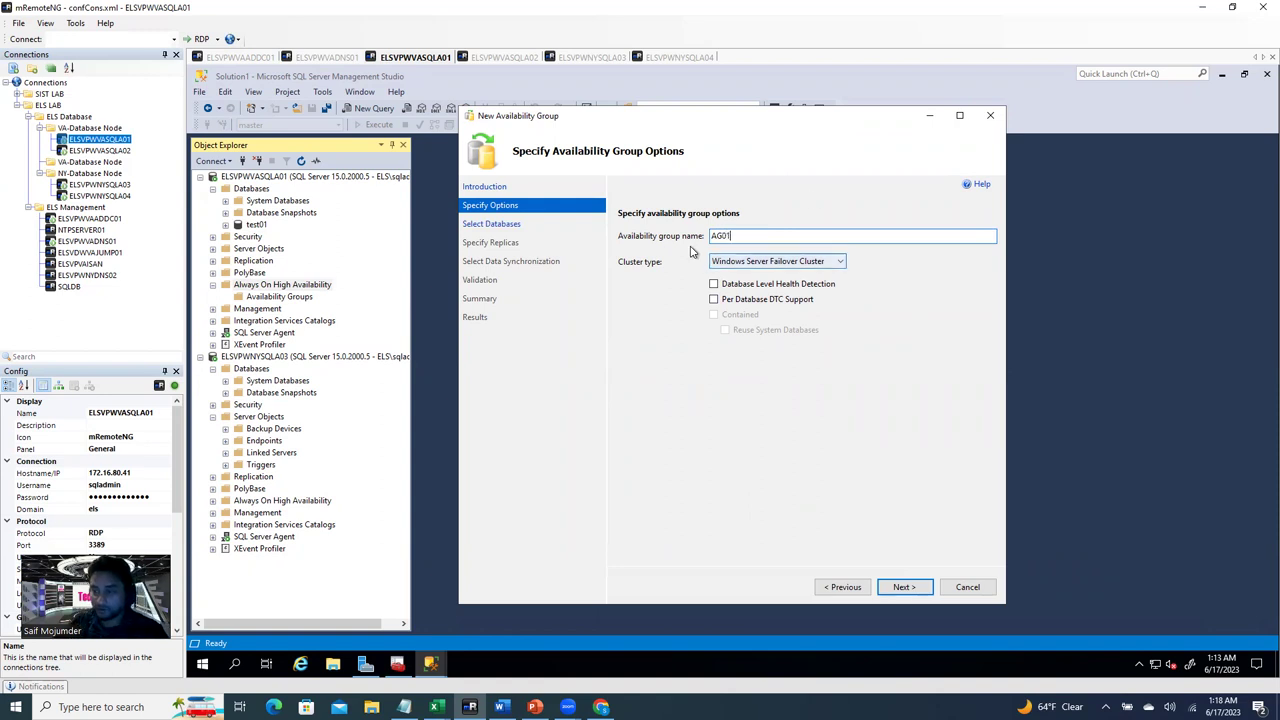
text(AO)
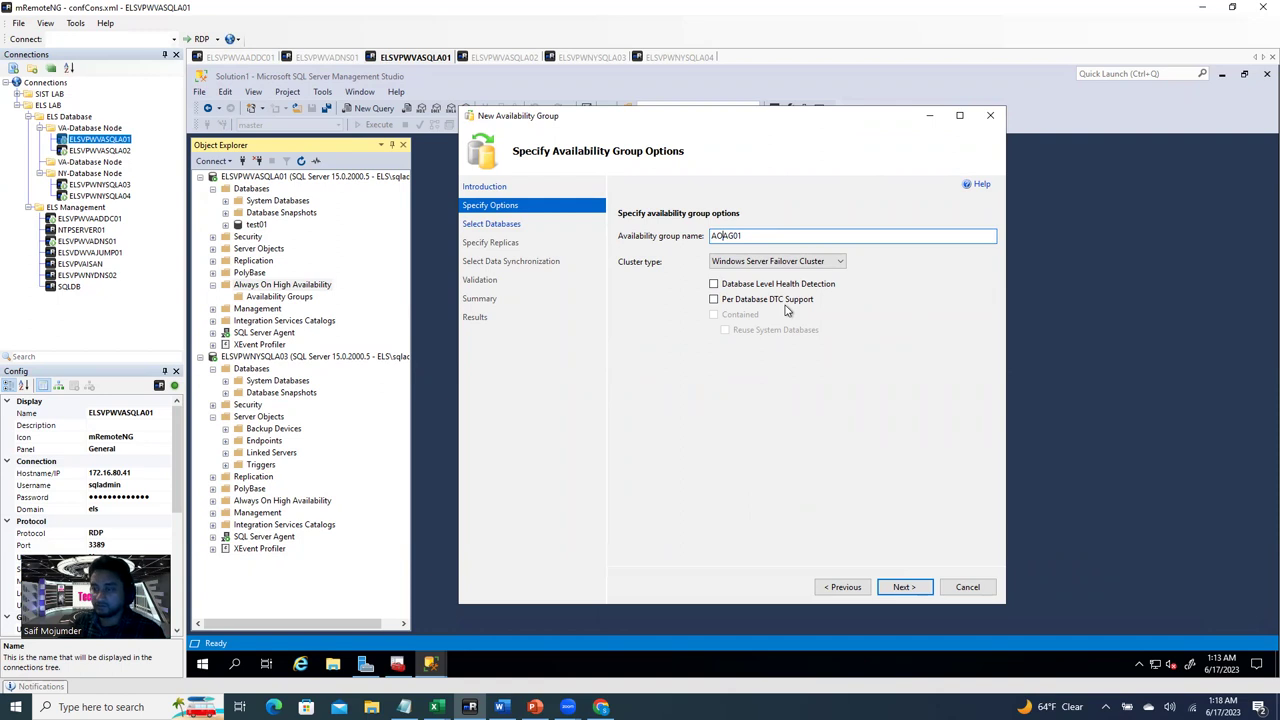
click(904, 589)
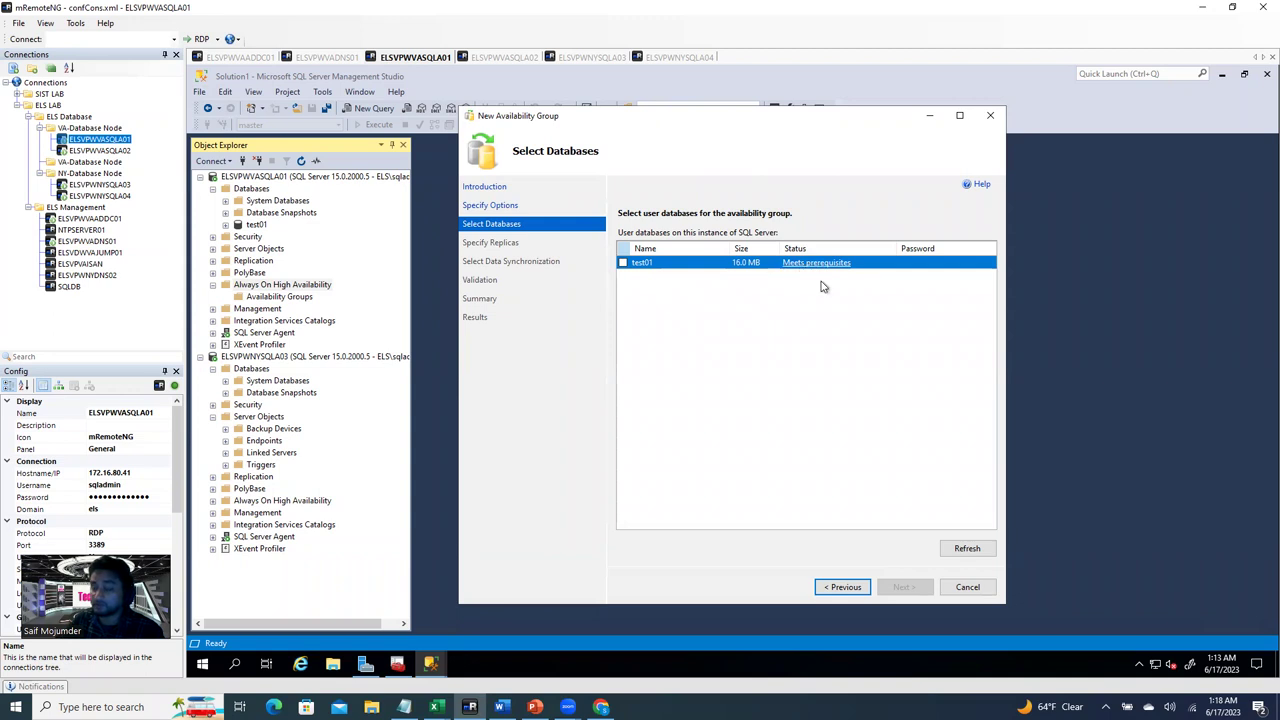
click(623, 262)
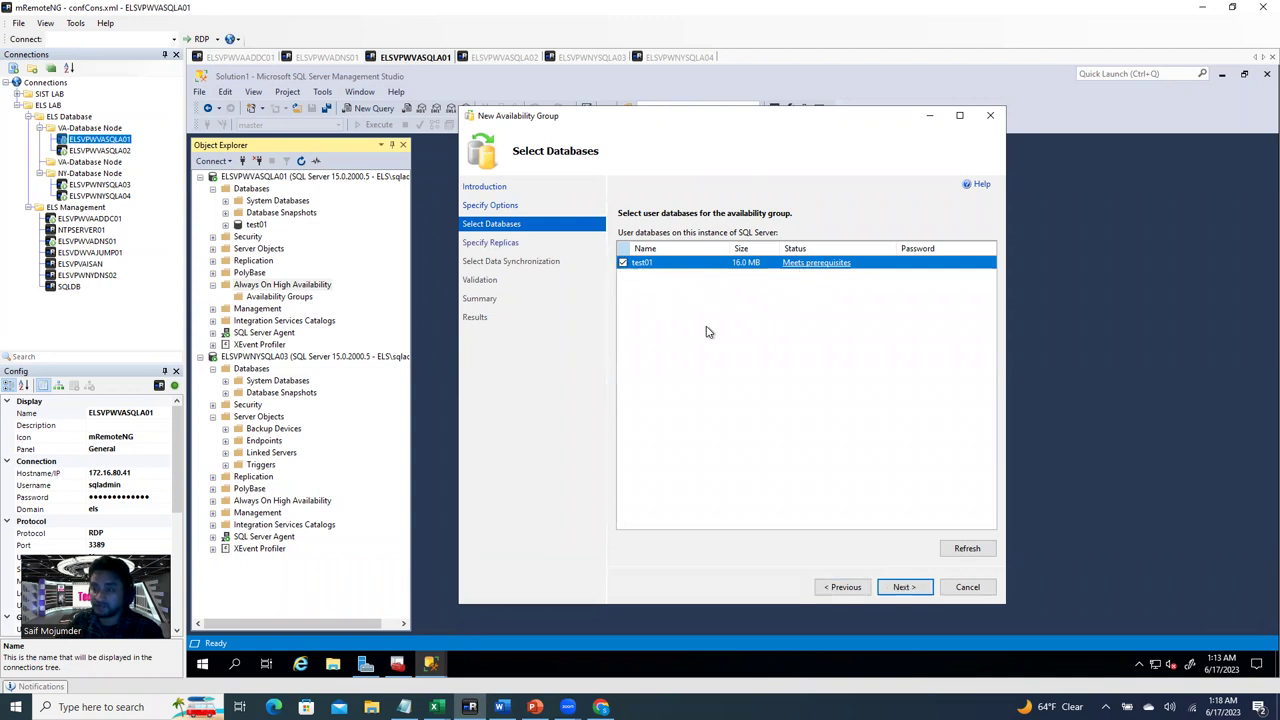
click(905, 588)
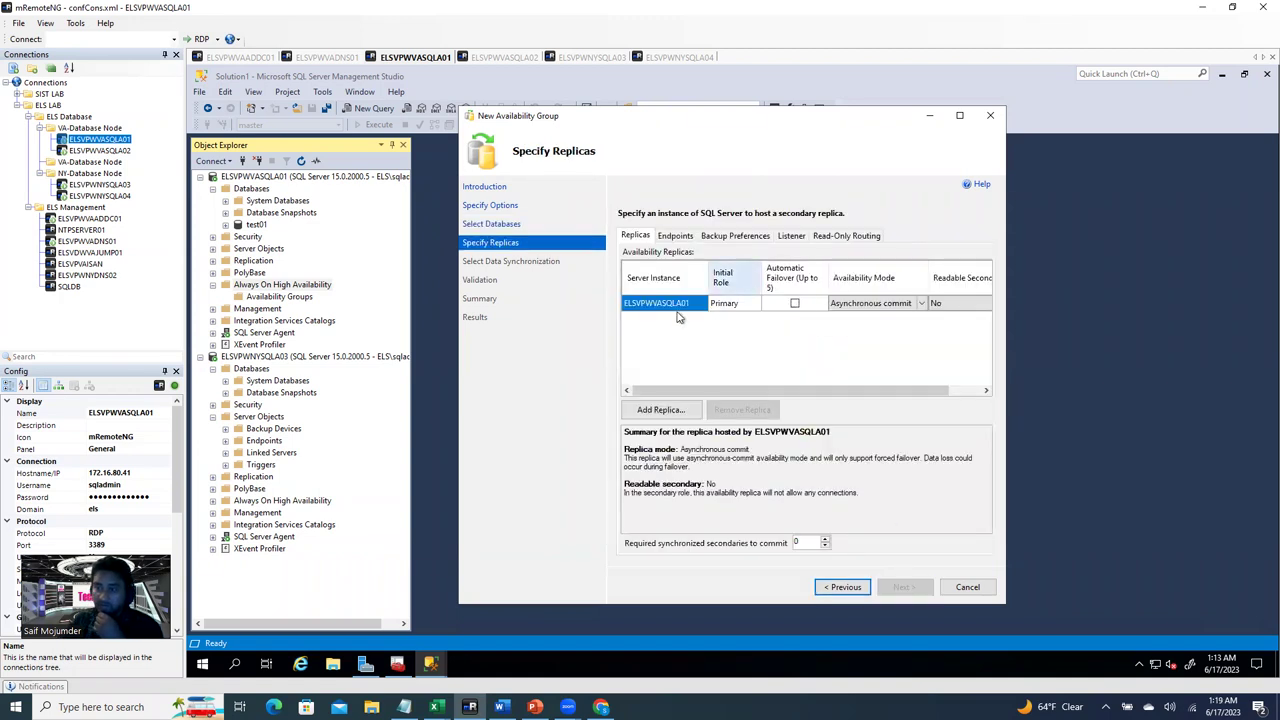
Give the primary replica ELSVPWVASQLA01 automatic failover and readable secondary Yes
click(796, 304)
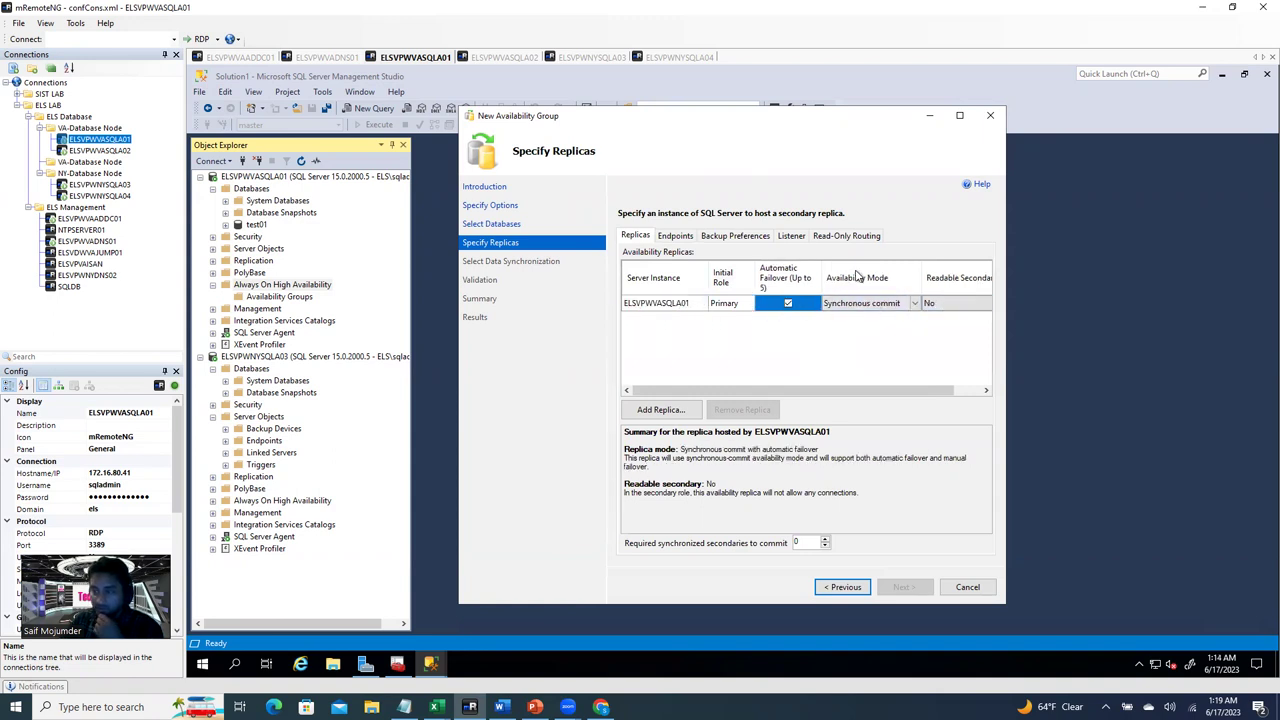
click(856, 305)
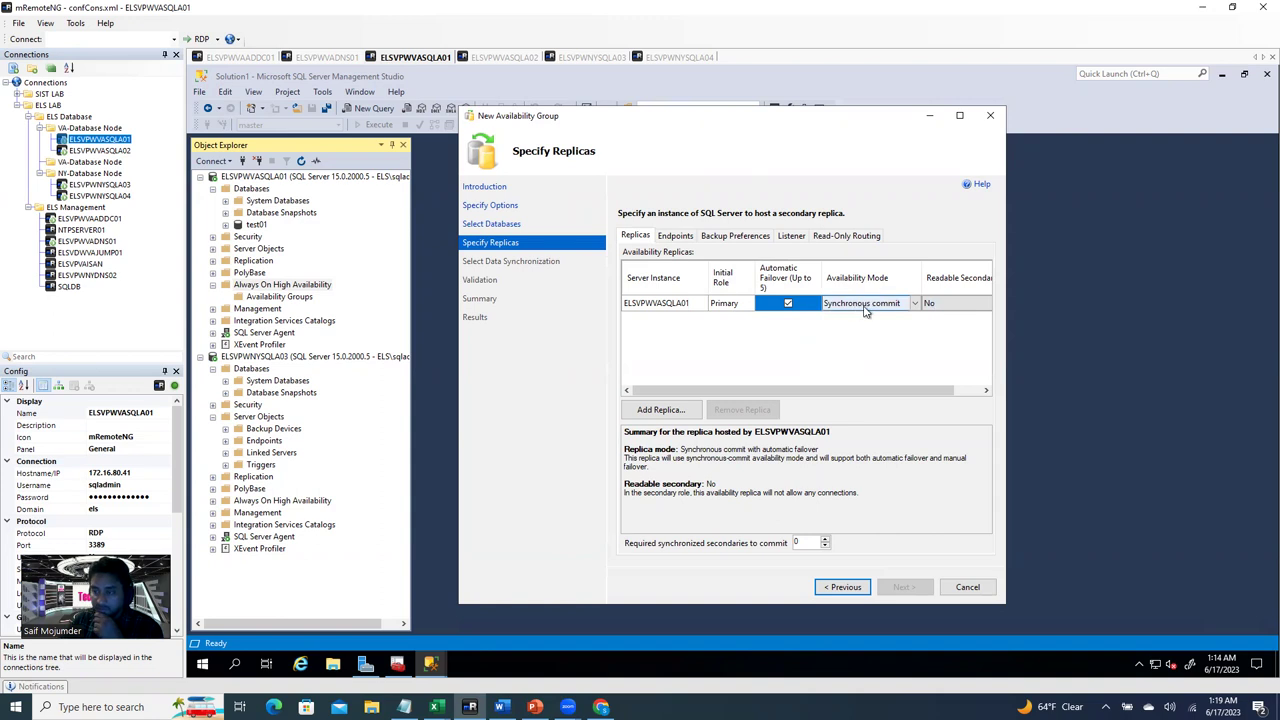
click(938, 305)
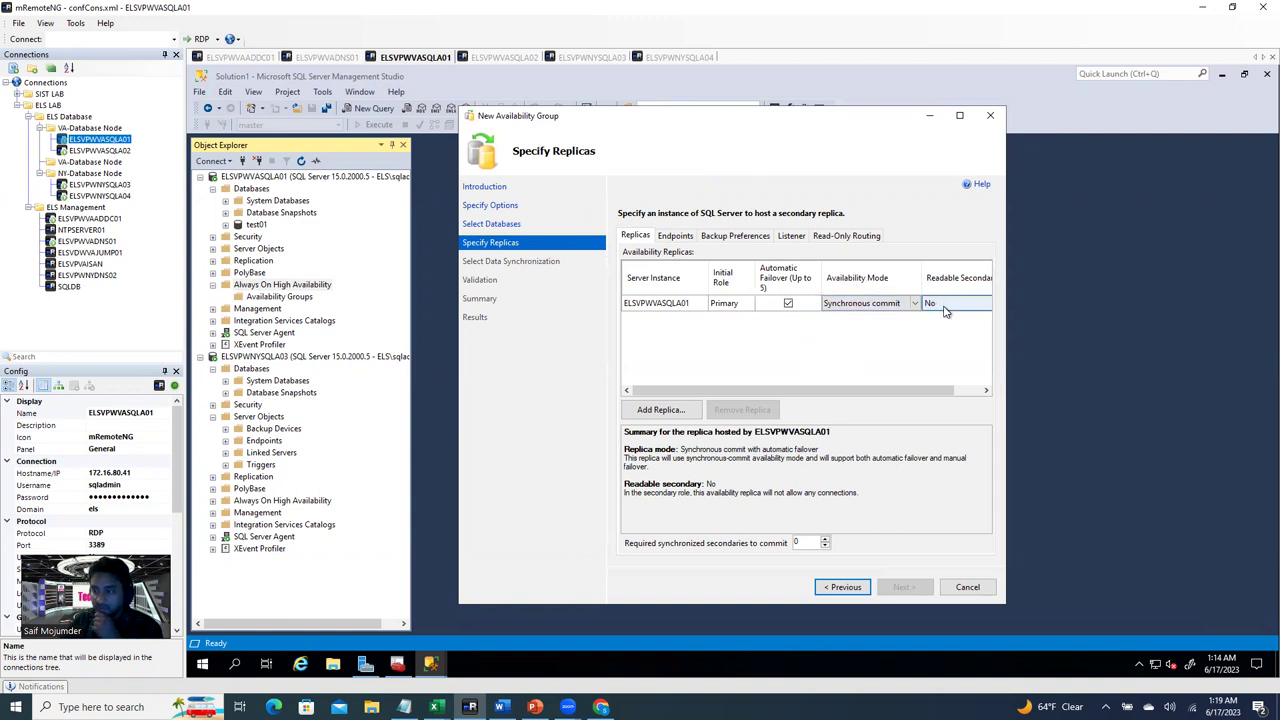
click(945, 311)
click(950, 325)
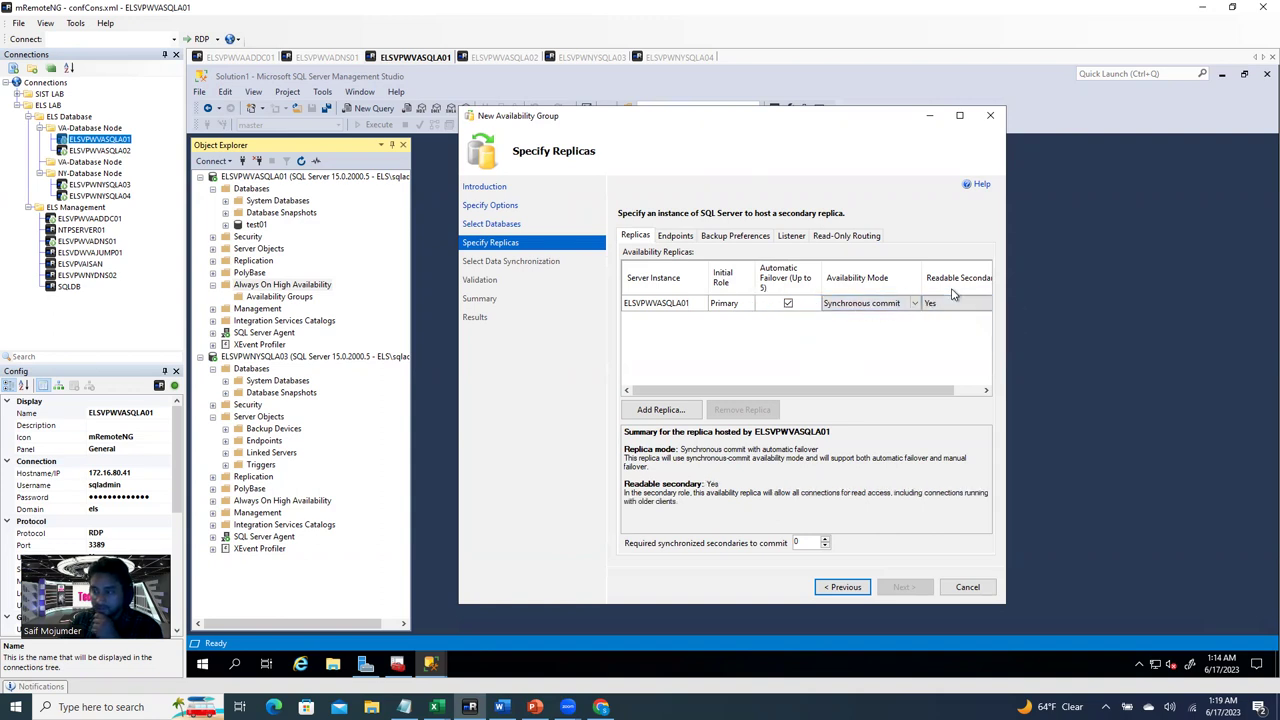
Add ELSVPWNYSQLA03 as a replica with automatic failover and readable secondary Yes
click(664, 410)
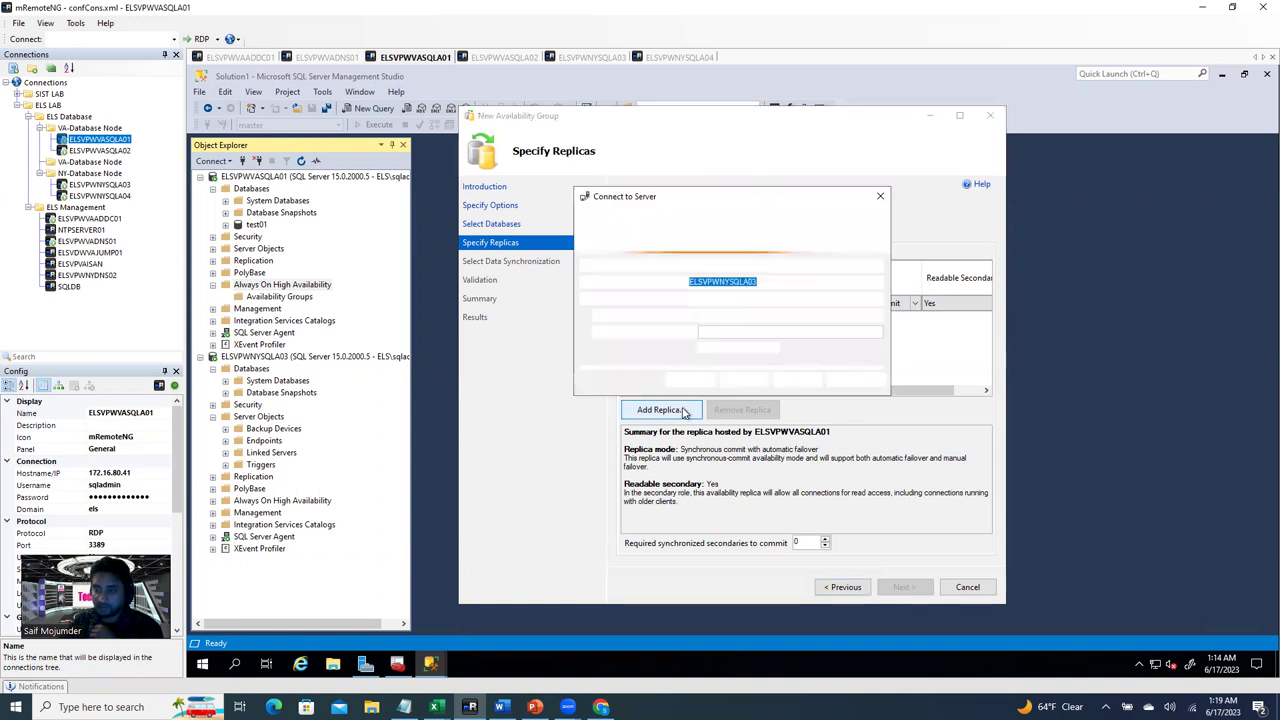
click(877, 285)
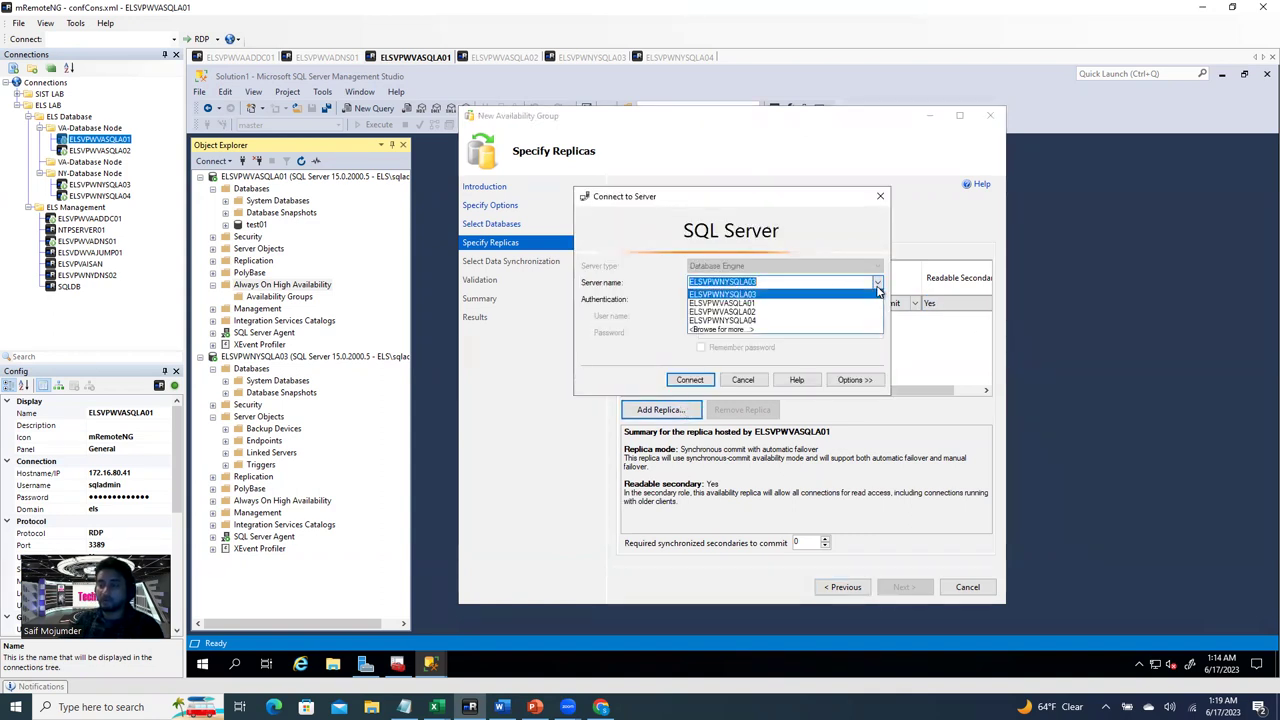
click(878, 285)
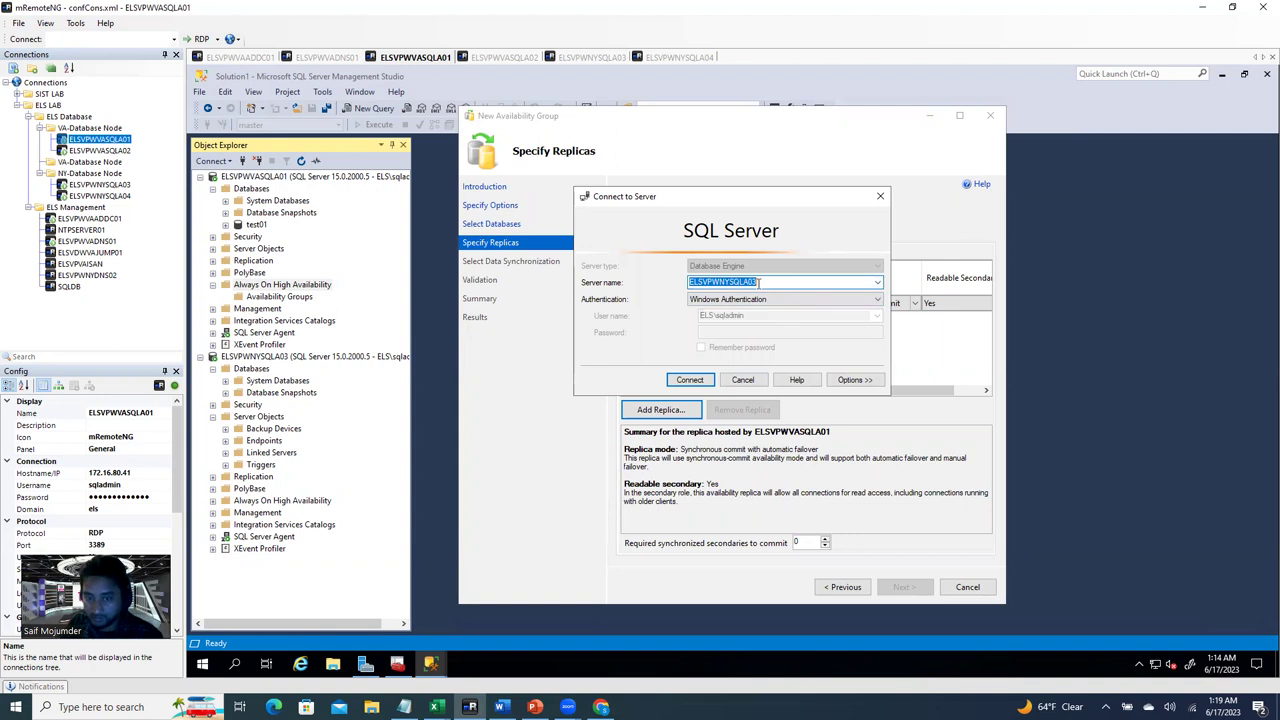
click(708, 380)
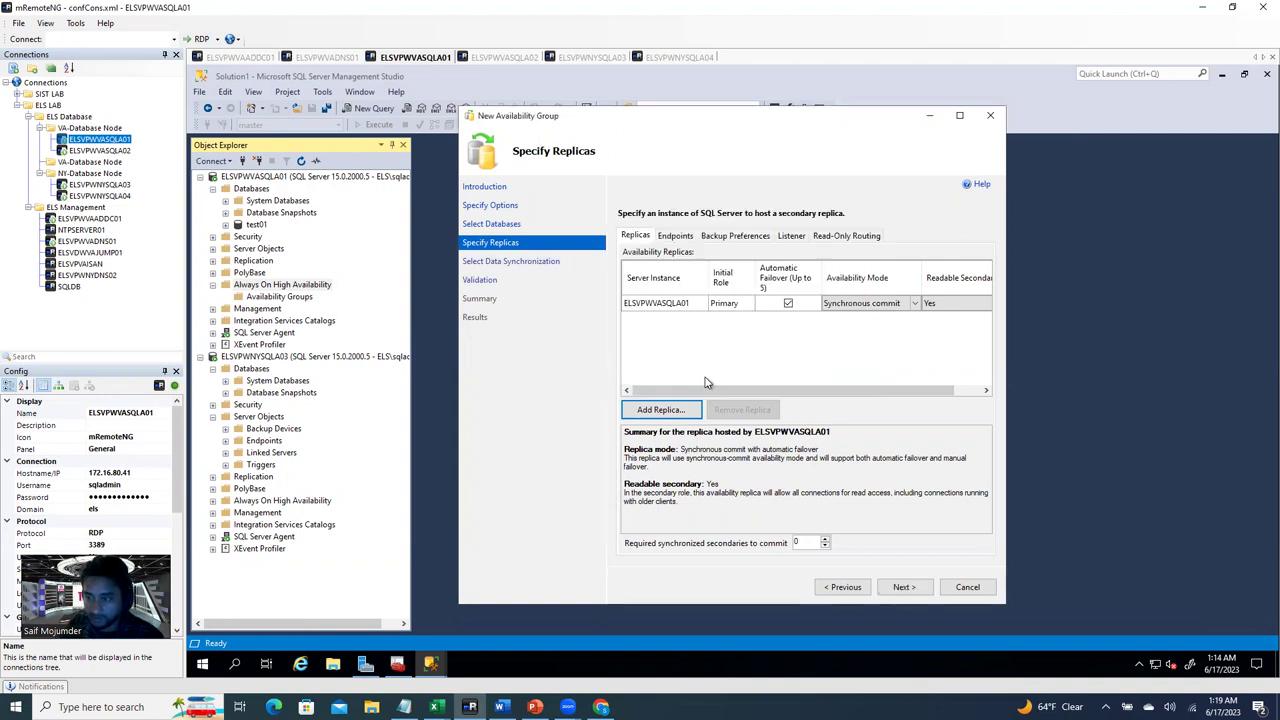
click(788, 319)
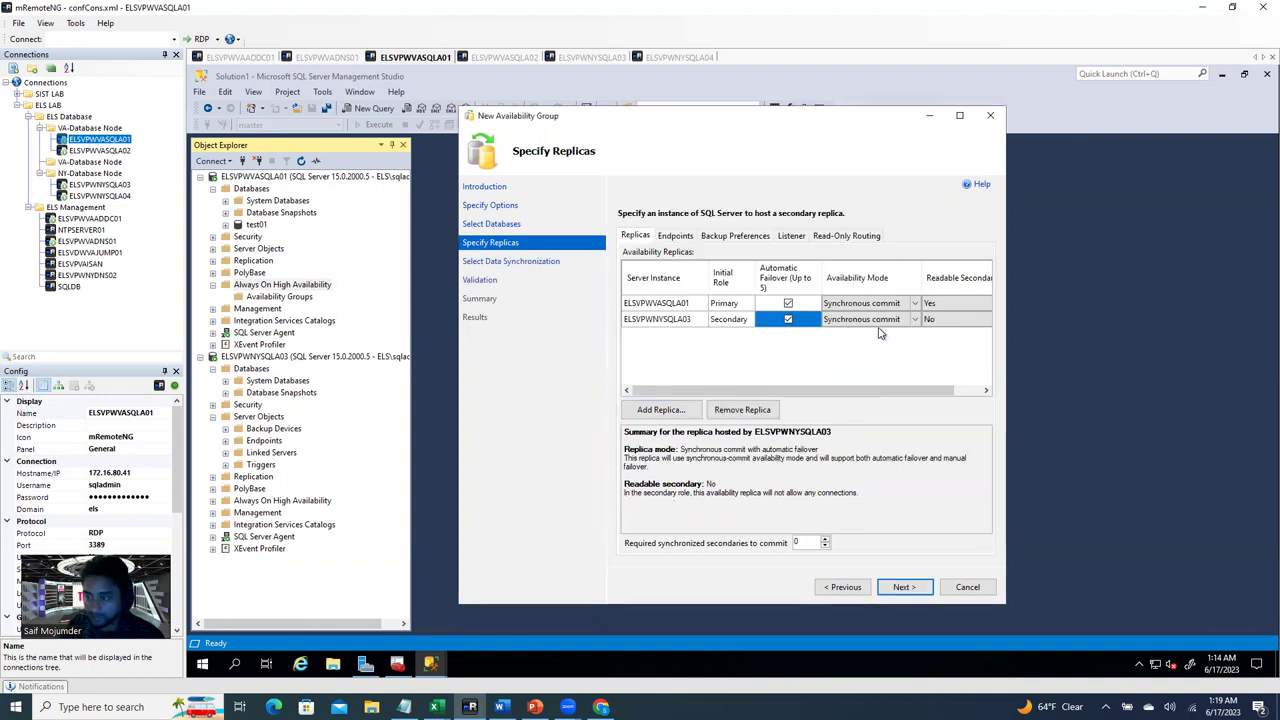
click(953, 322)
click(954, 327)
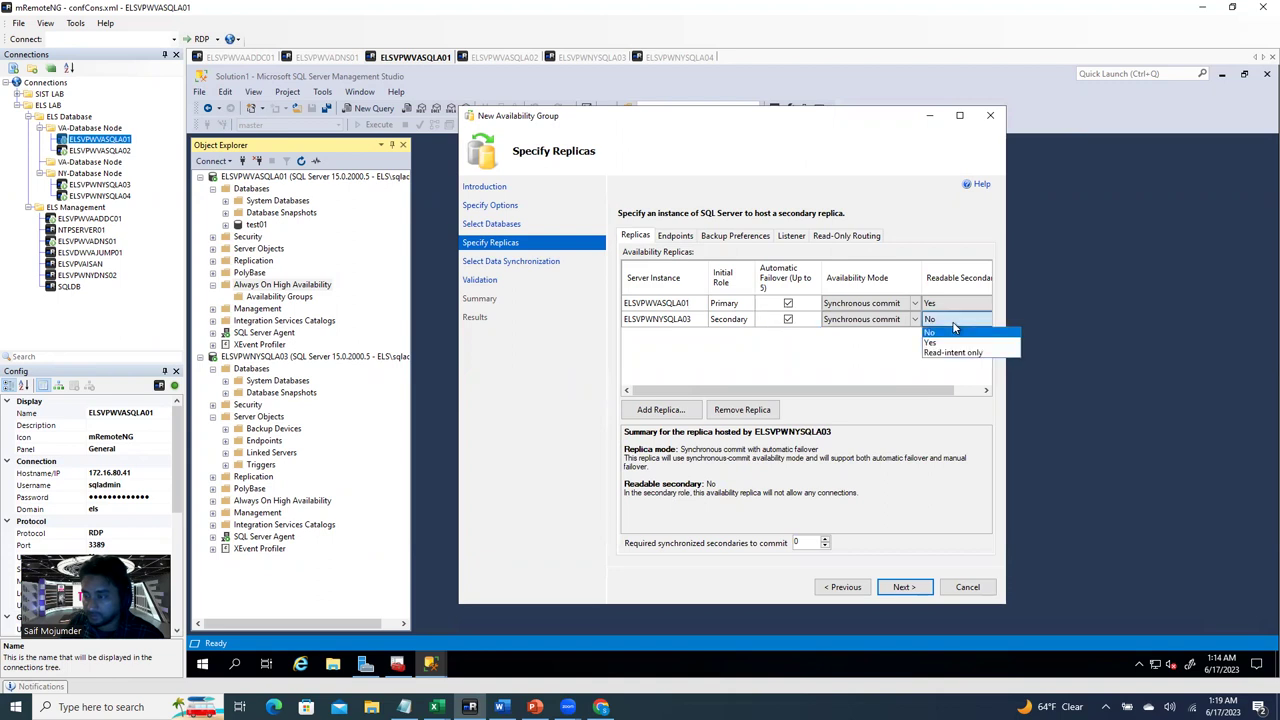
click(953, 341)
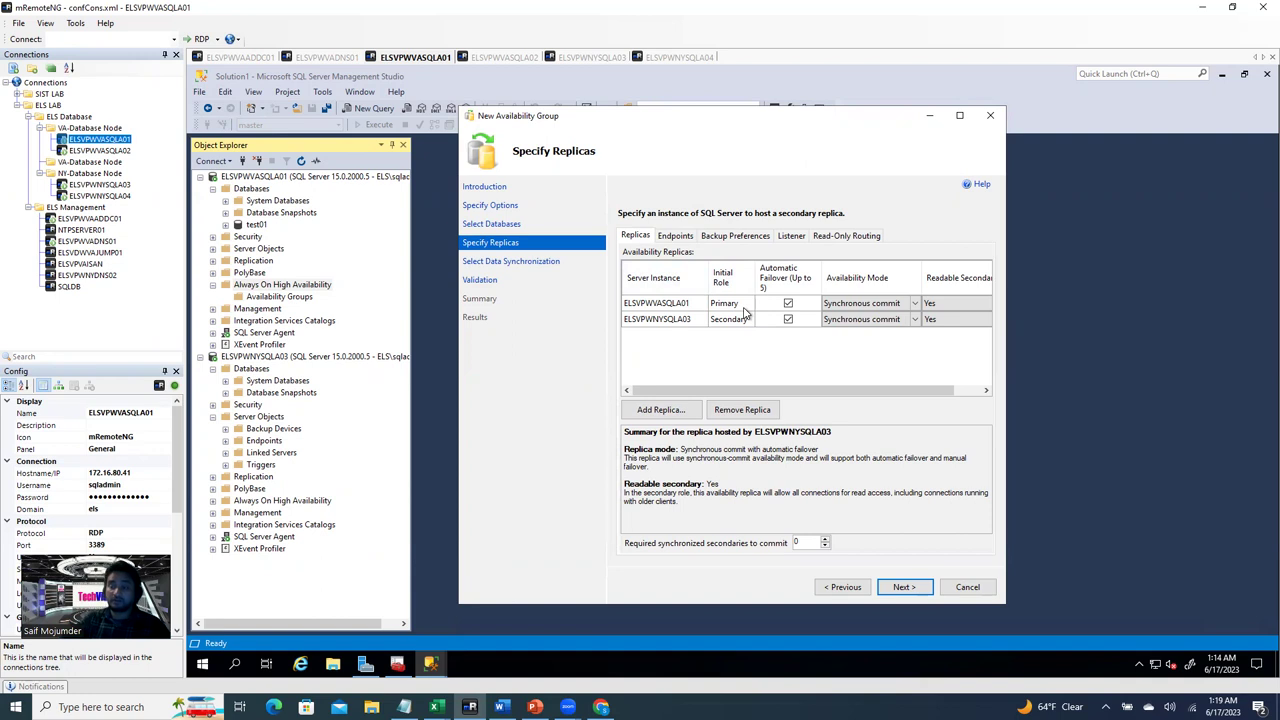
click(905, 588)
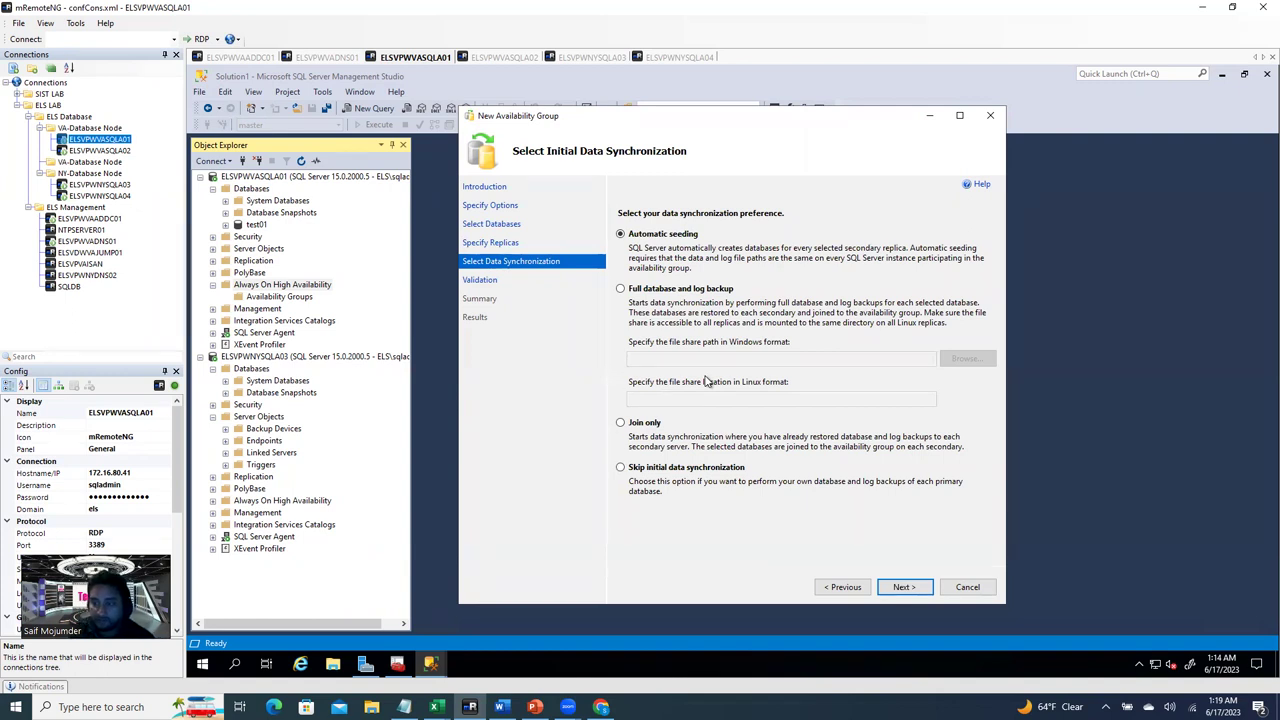
Choose Full database and log backup as the initial data synchronization method
click(684, 290)
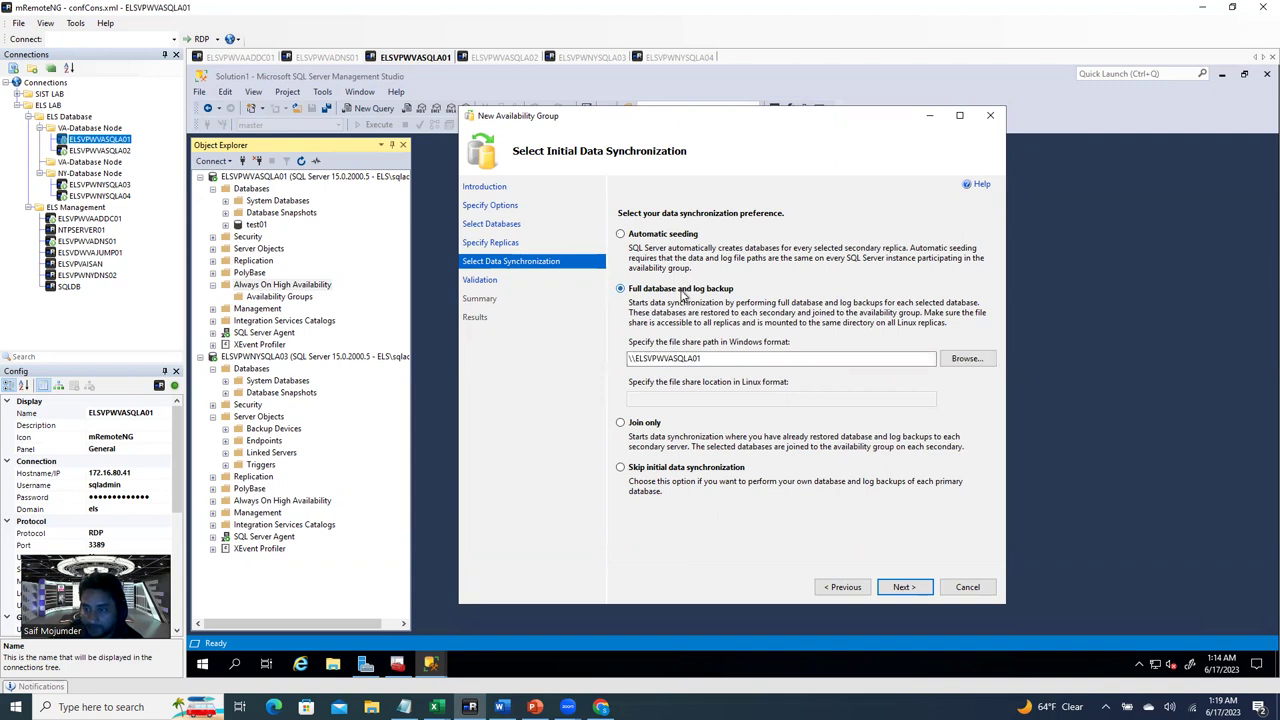
click(641, 424)
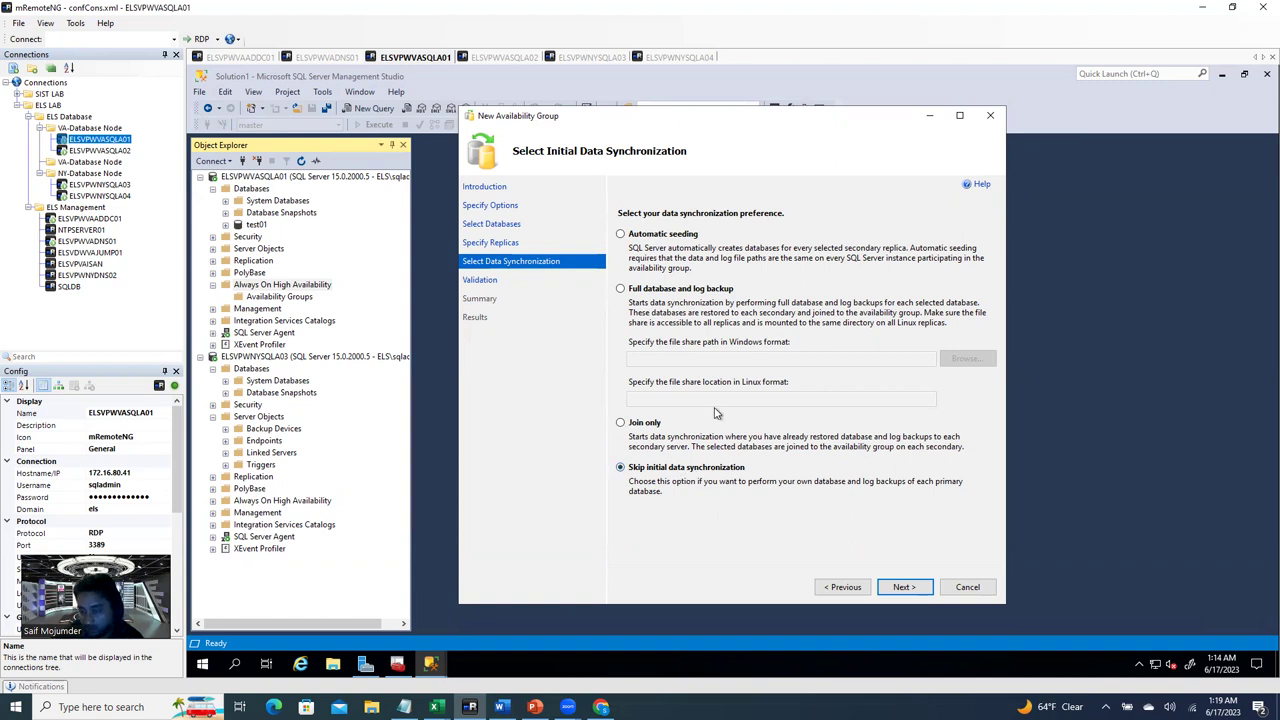
click(674, 292)
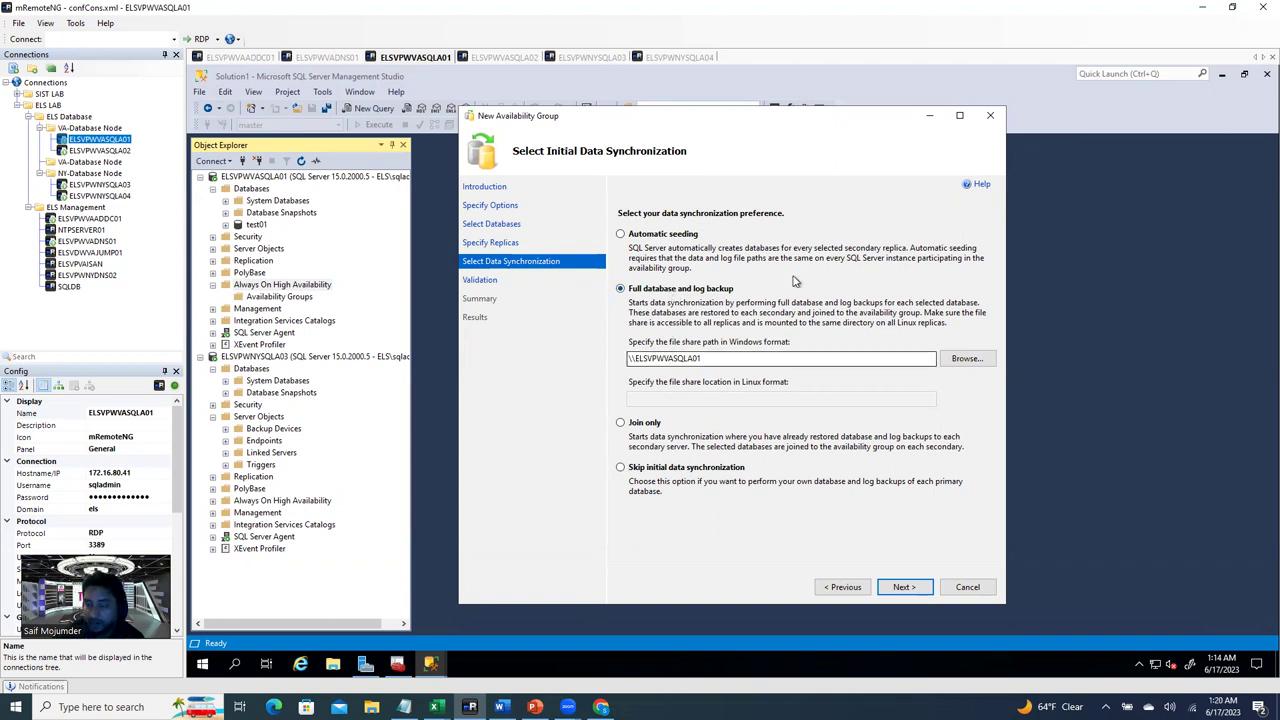
click(634, 424)
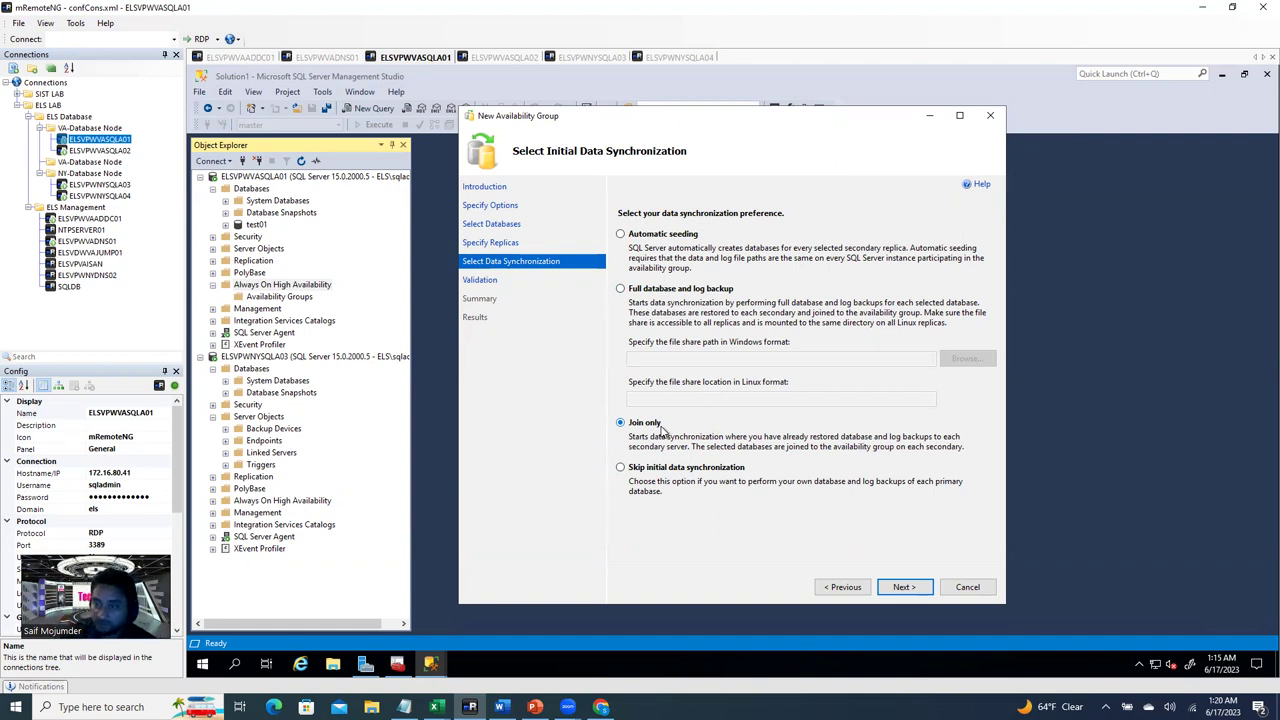
click(621, 289)
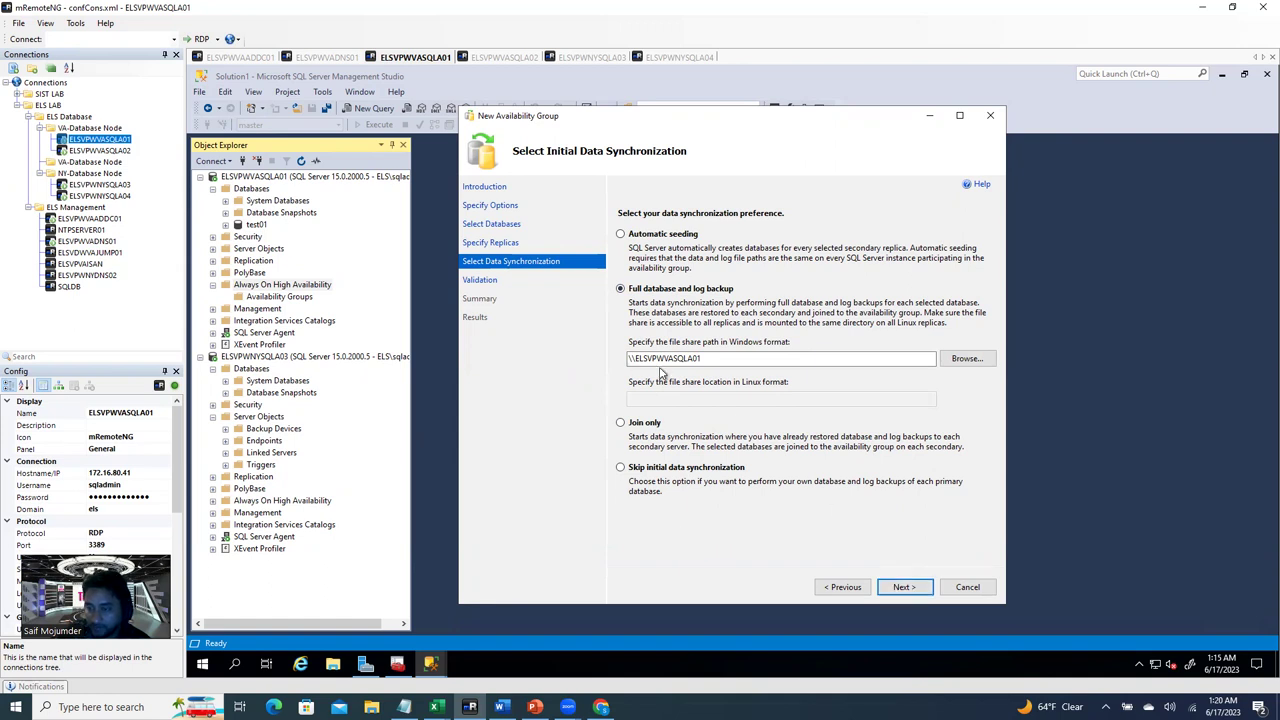
click(964, 360)
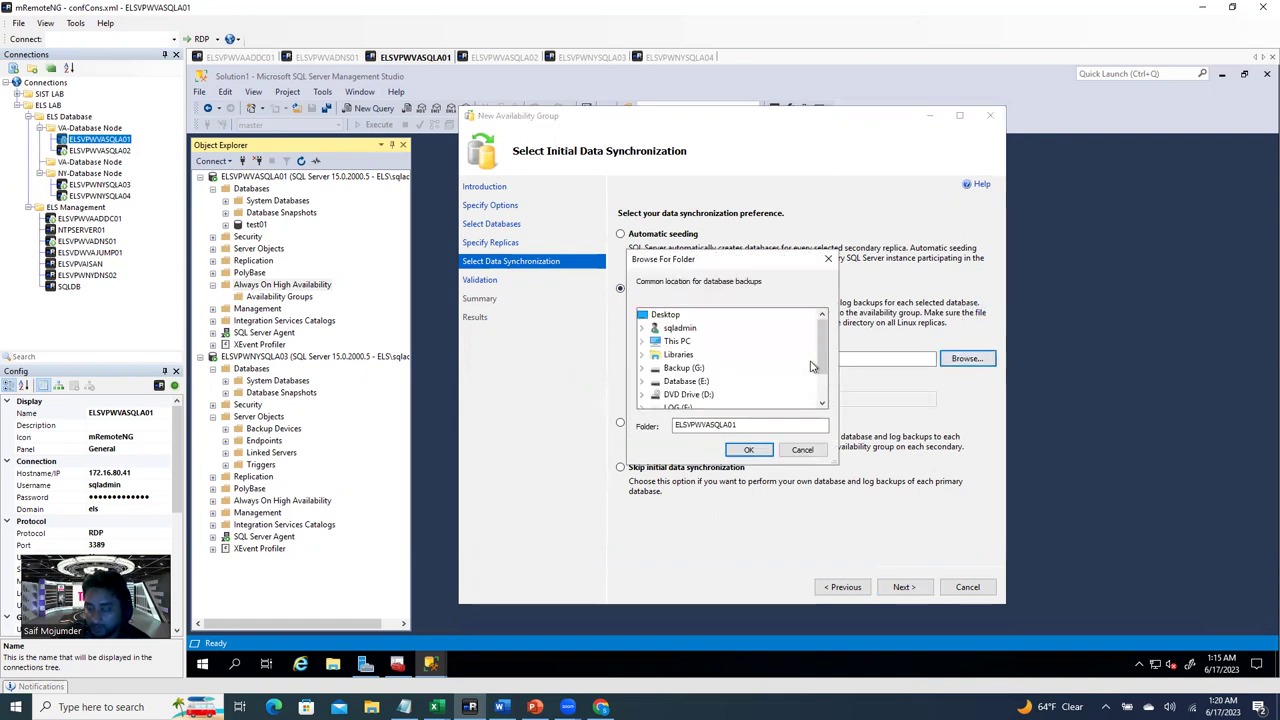
click(828, 259)
mouse_move(397, 663)
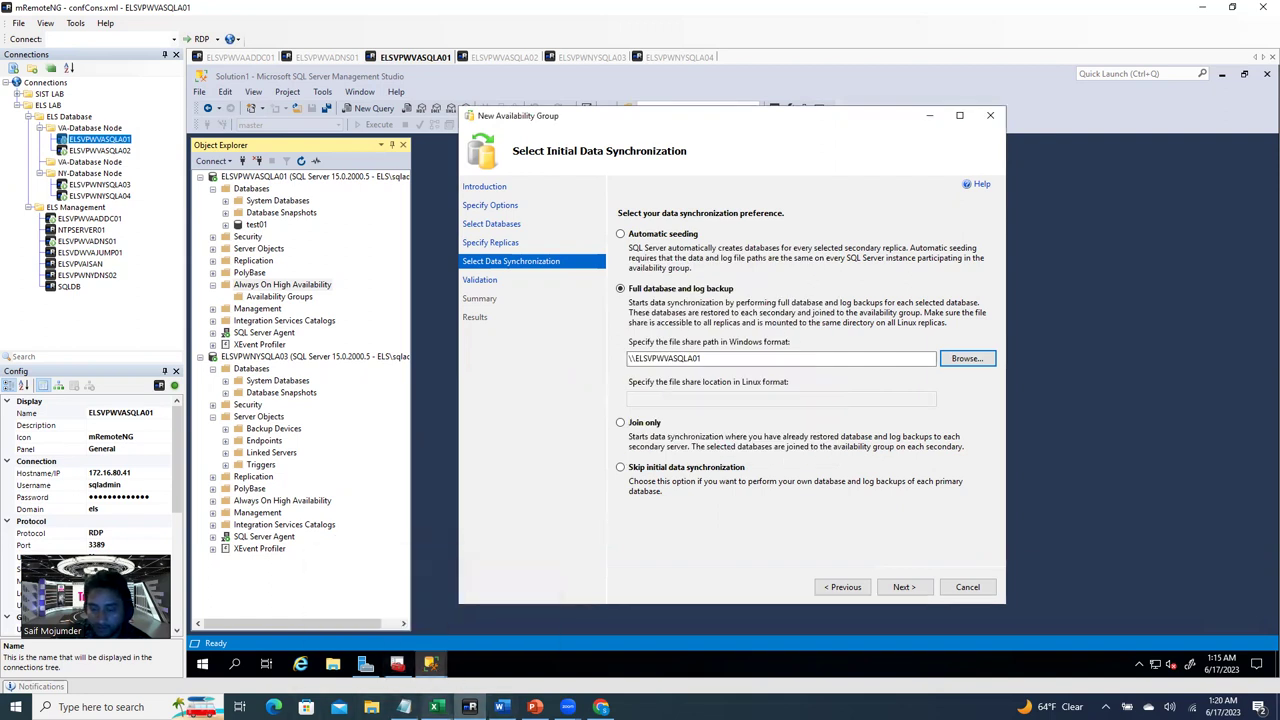
Copy the \\Elsvpwvaaddc01\sqlaodb path from the untitled Notepad notes
right_click(404, 706)
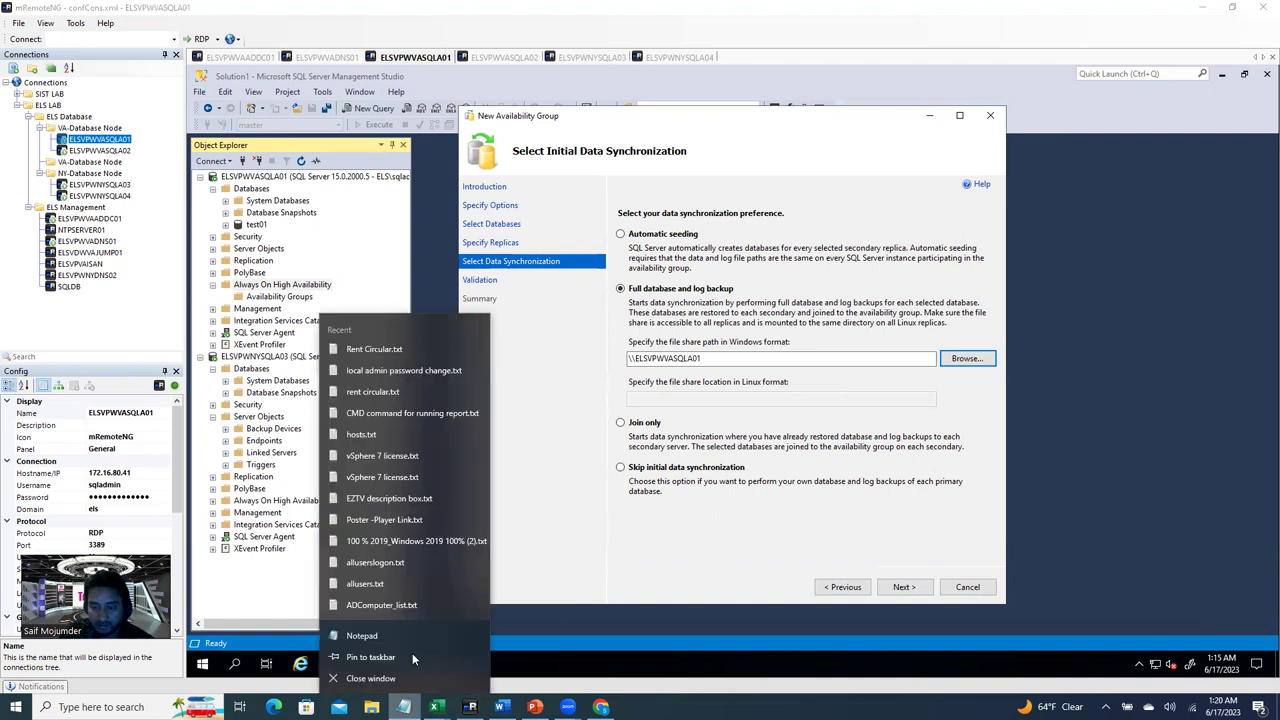
click(404, 706)
click(404, 706)
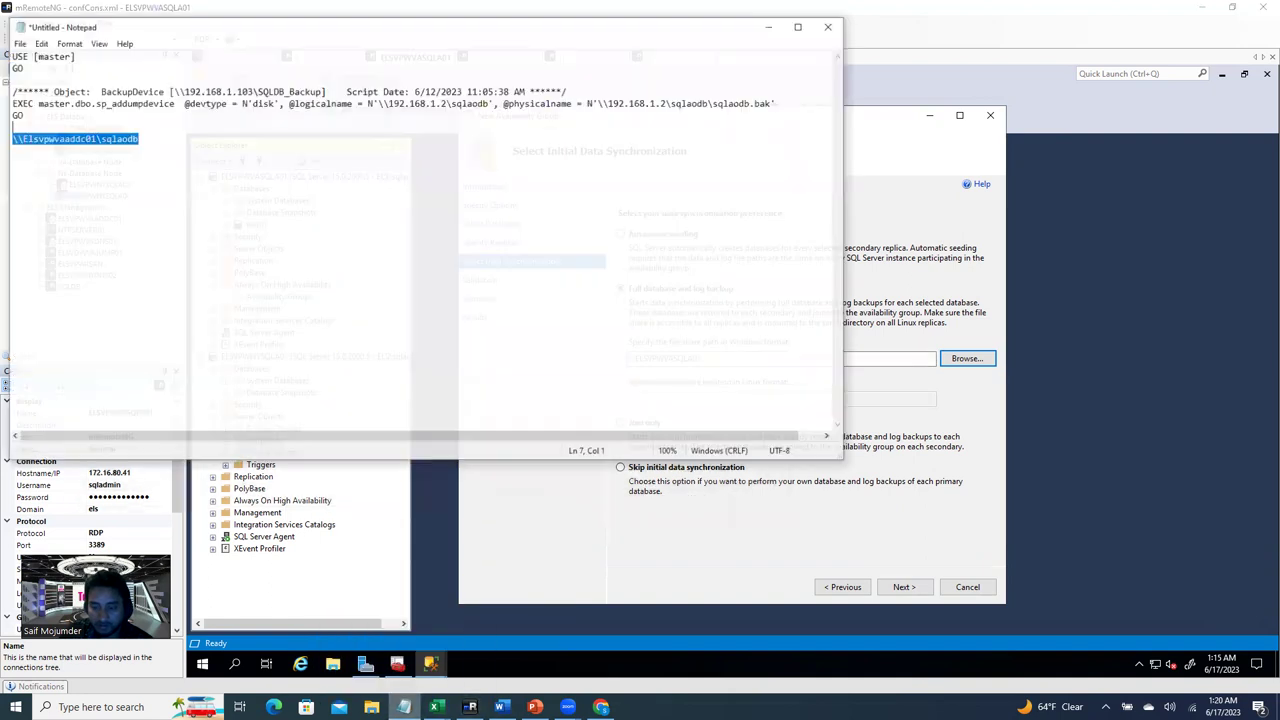
right_click(12, 127)
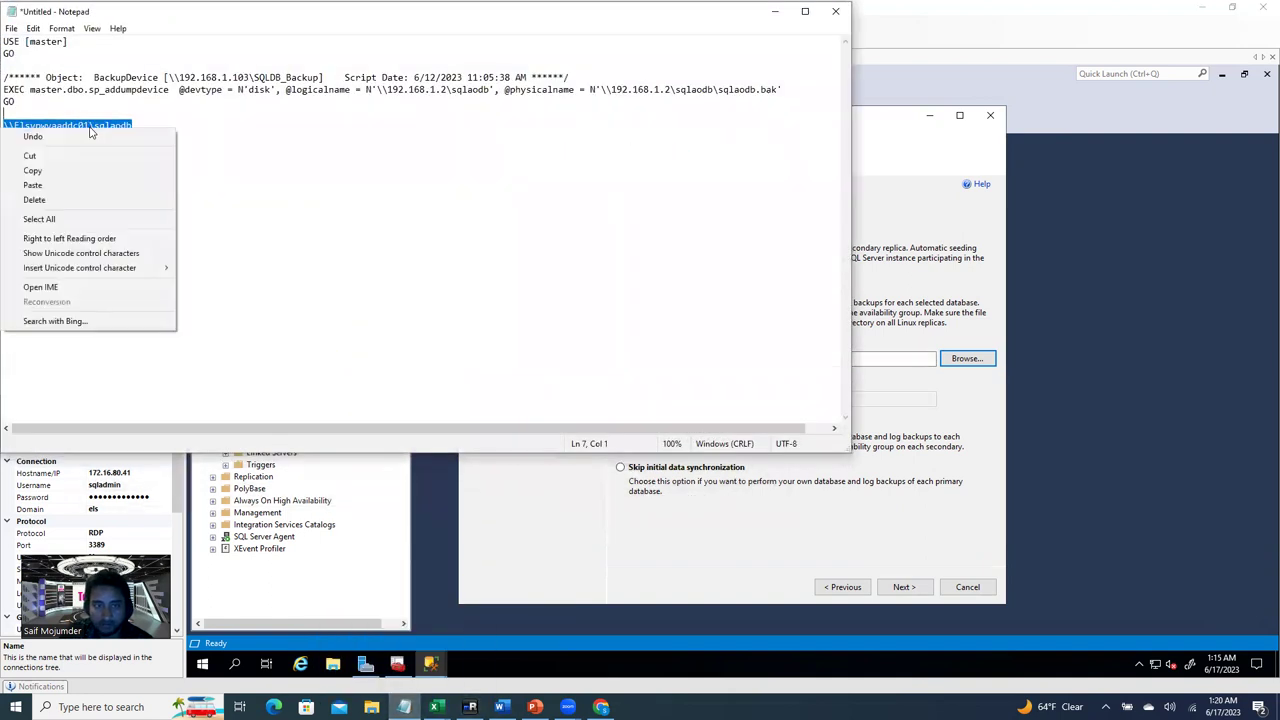
click(52, 171)
click(774, 11)
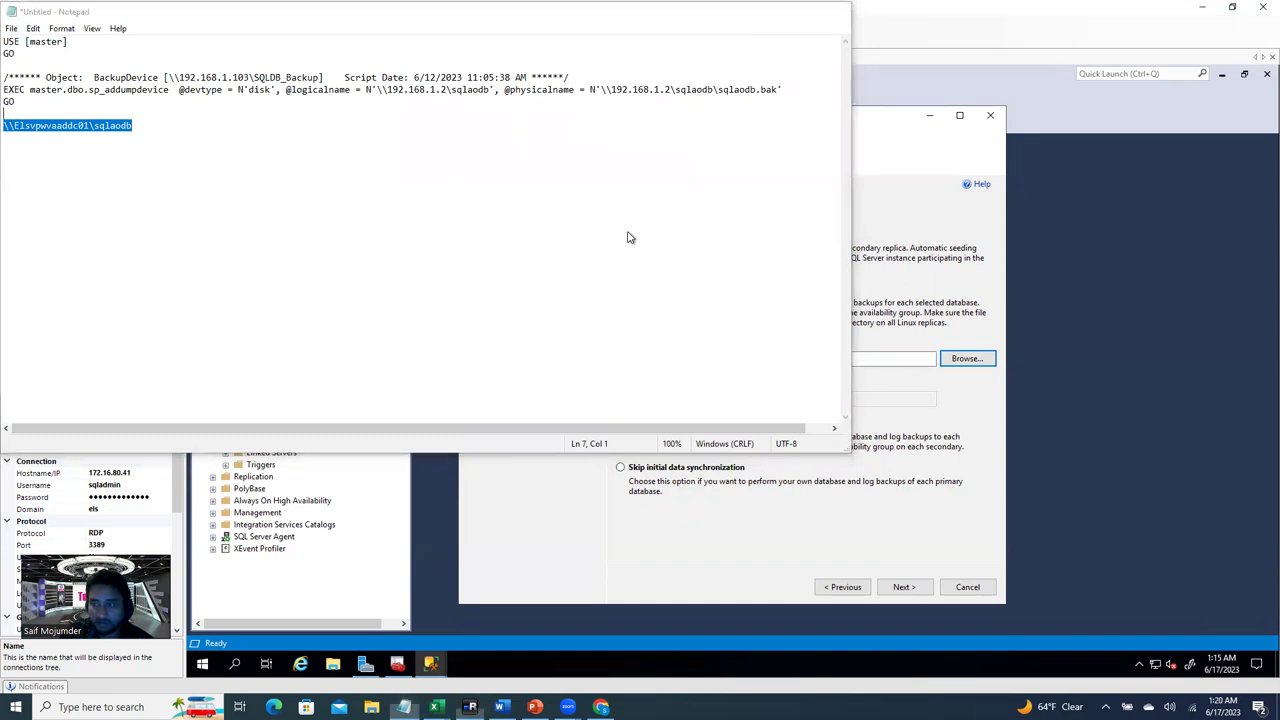
Clear the wizard's file share path field and switch to the ELSVPWVAADDC01 session
drag(720, 358, 562, 366)
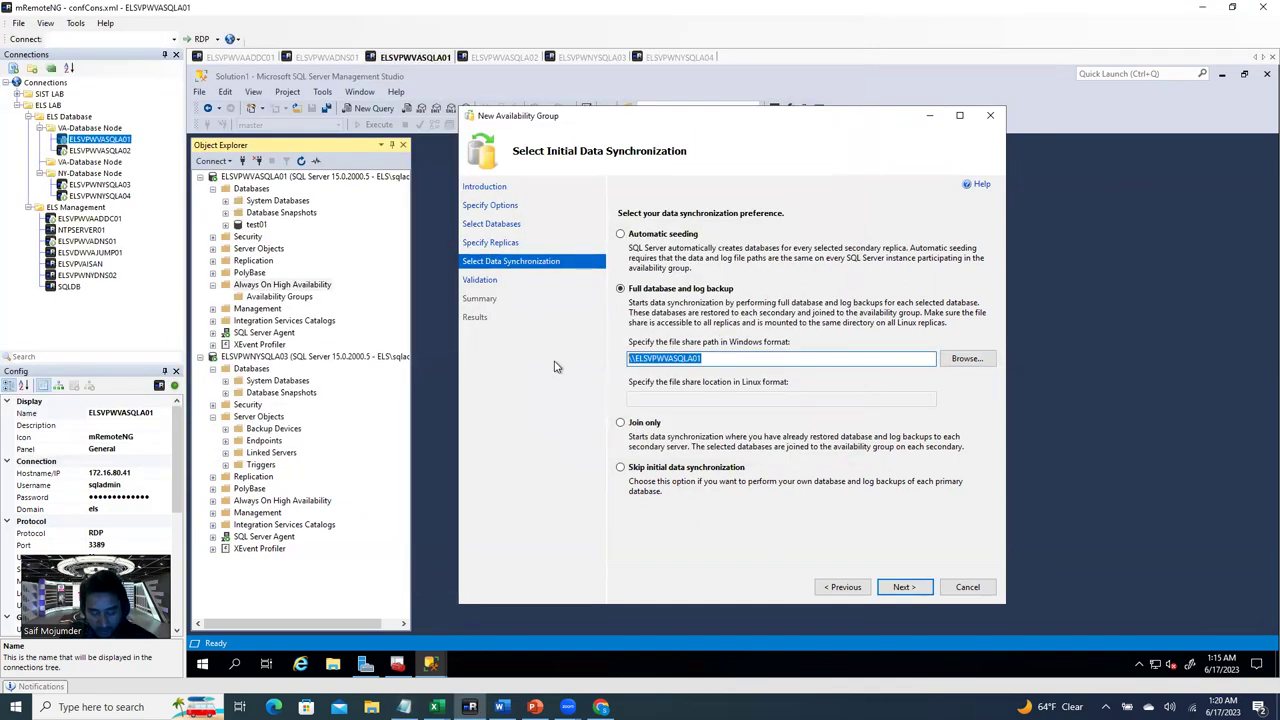
key(BackSpace)
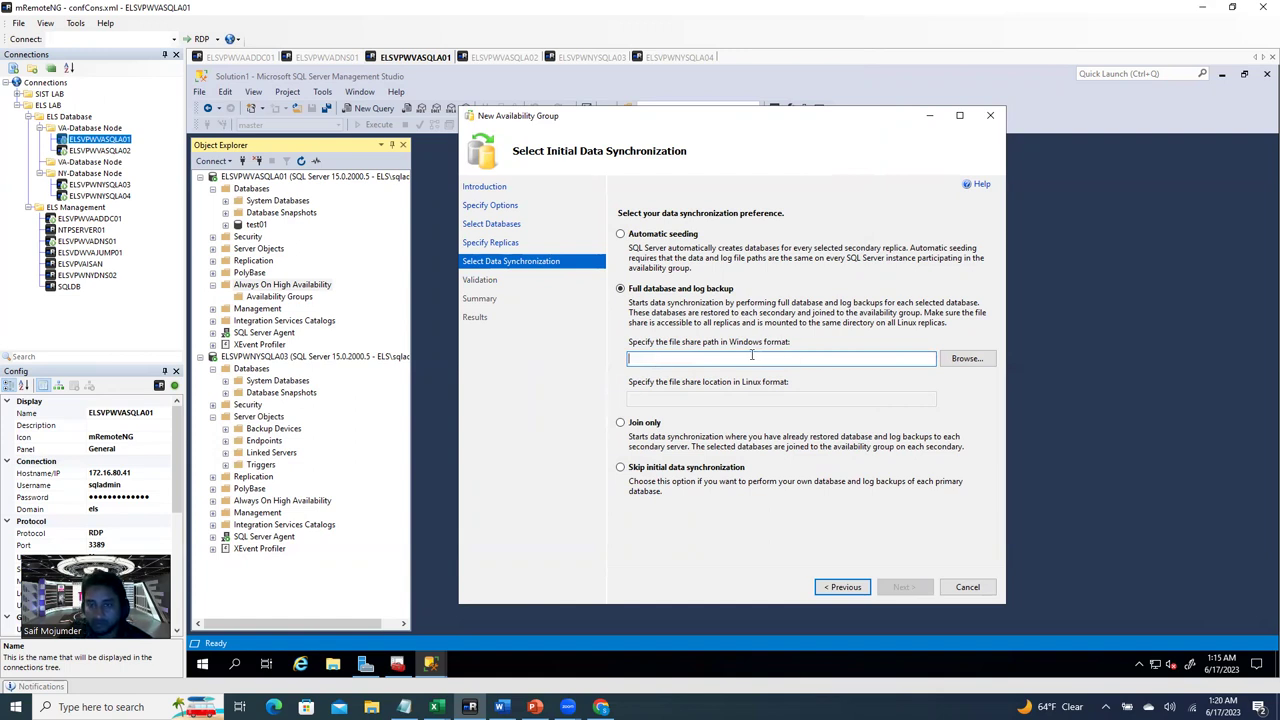
click(262, 58)
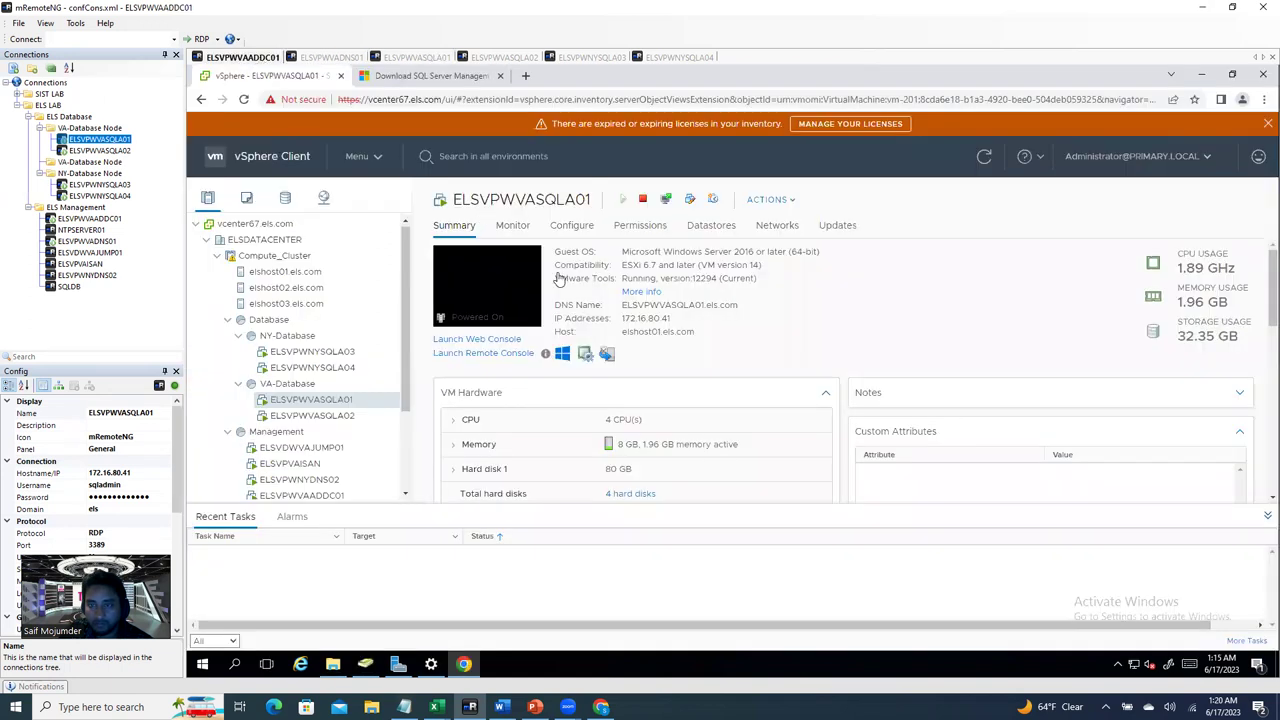
Copy the network path \\Elsvpwvaaddc01\sqlaodb from the SQLAODB folder's Sharing properties
click(333, 664)
click(532, 296)
right_click(532, 296)
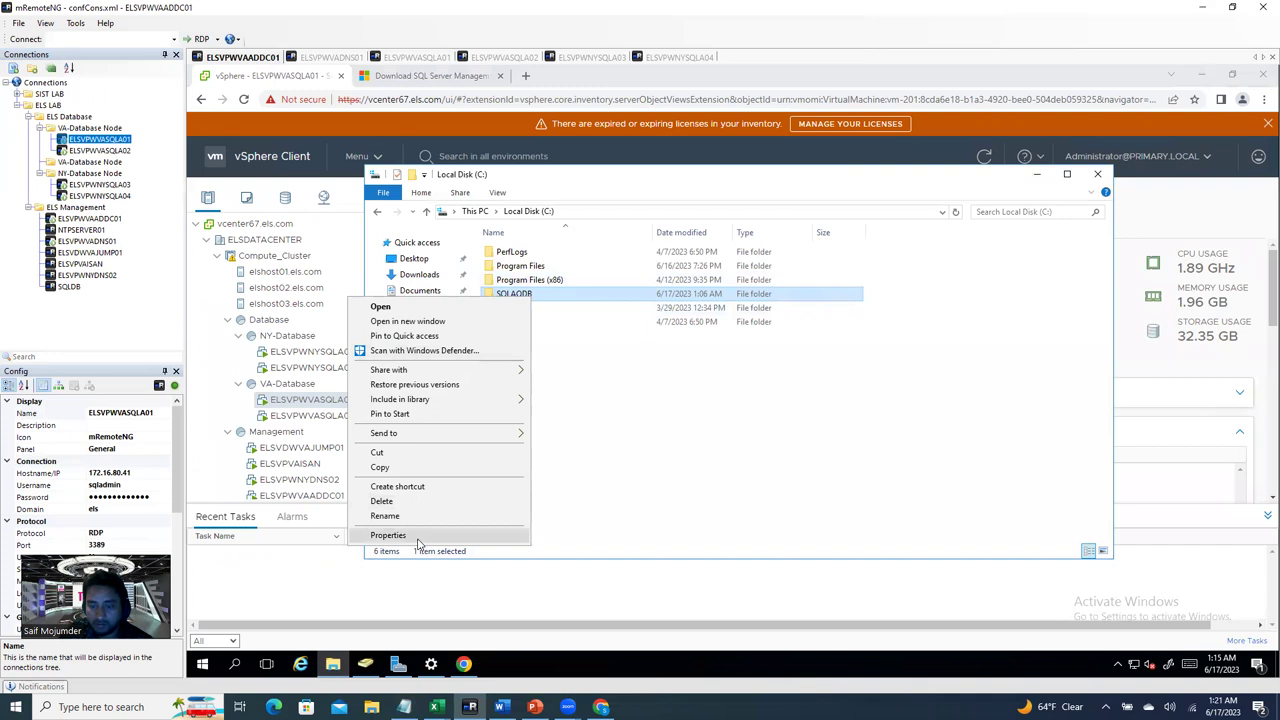
click(400, 533)
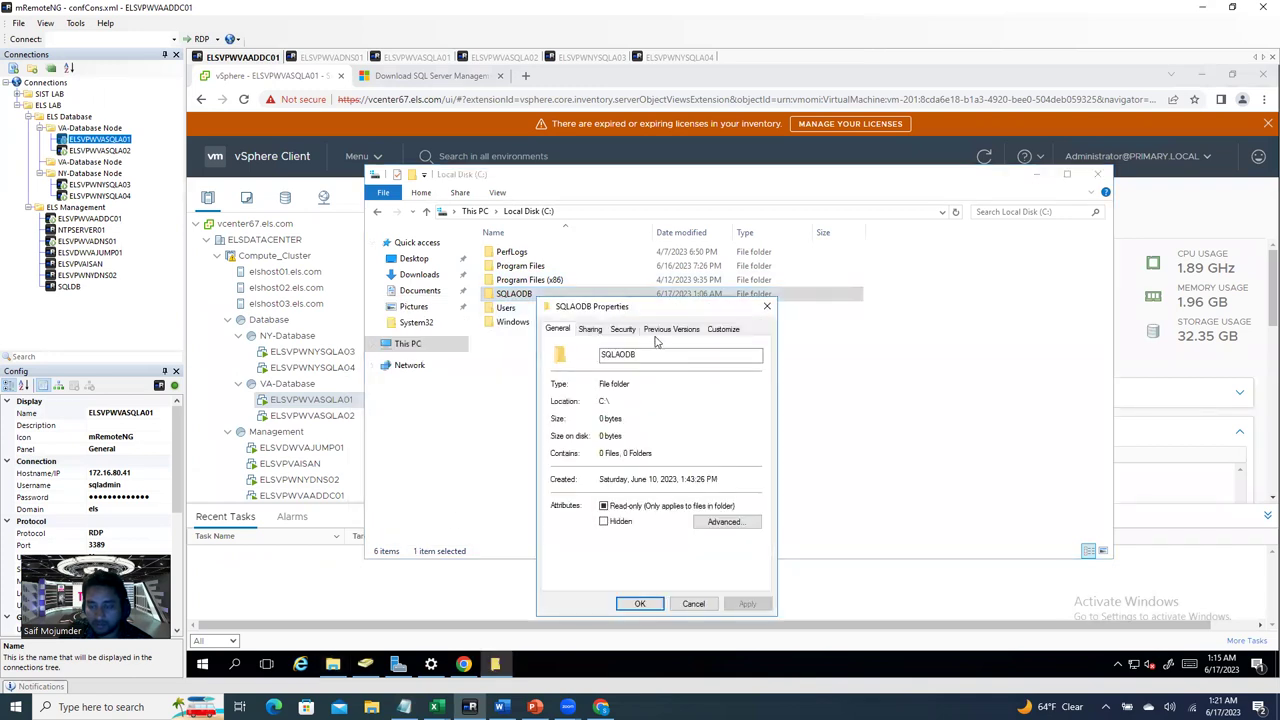
click(623, 332)
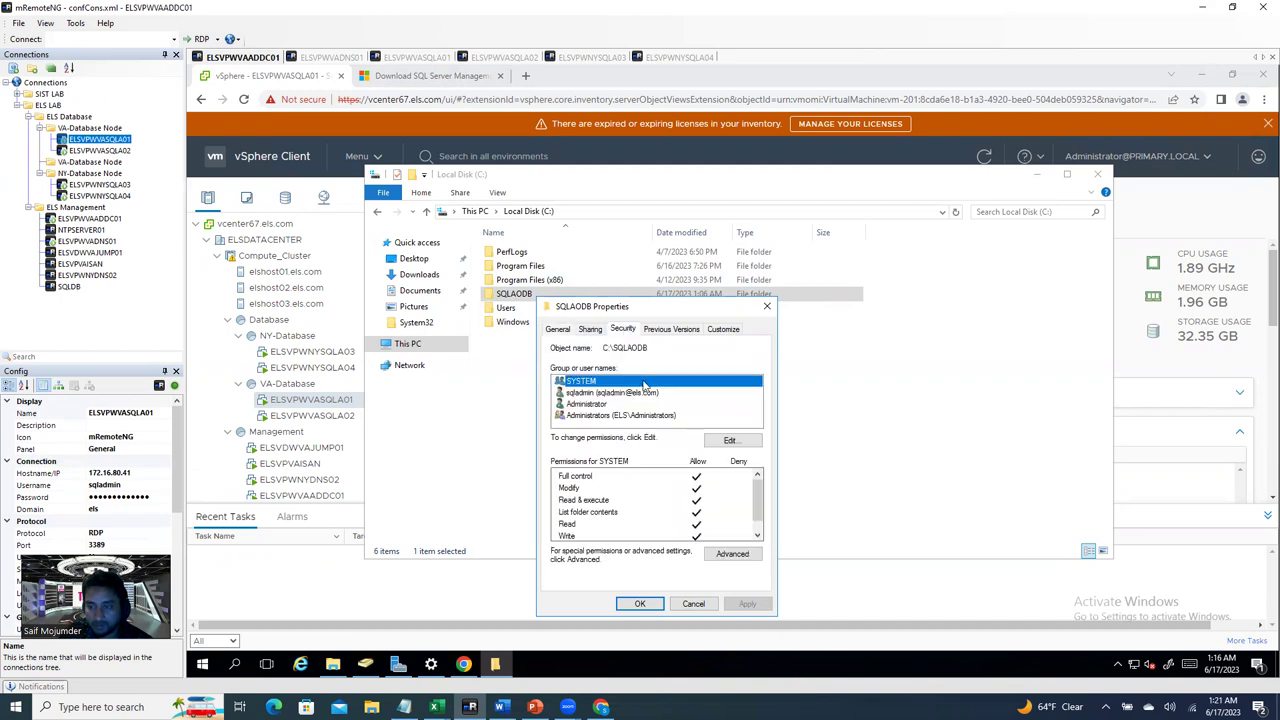
click(591, 330)
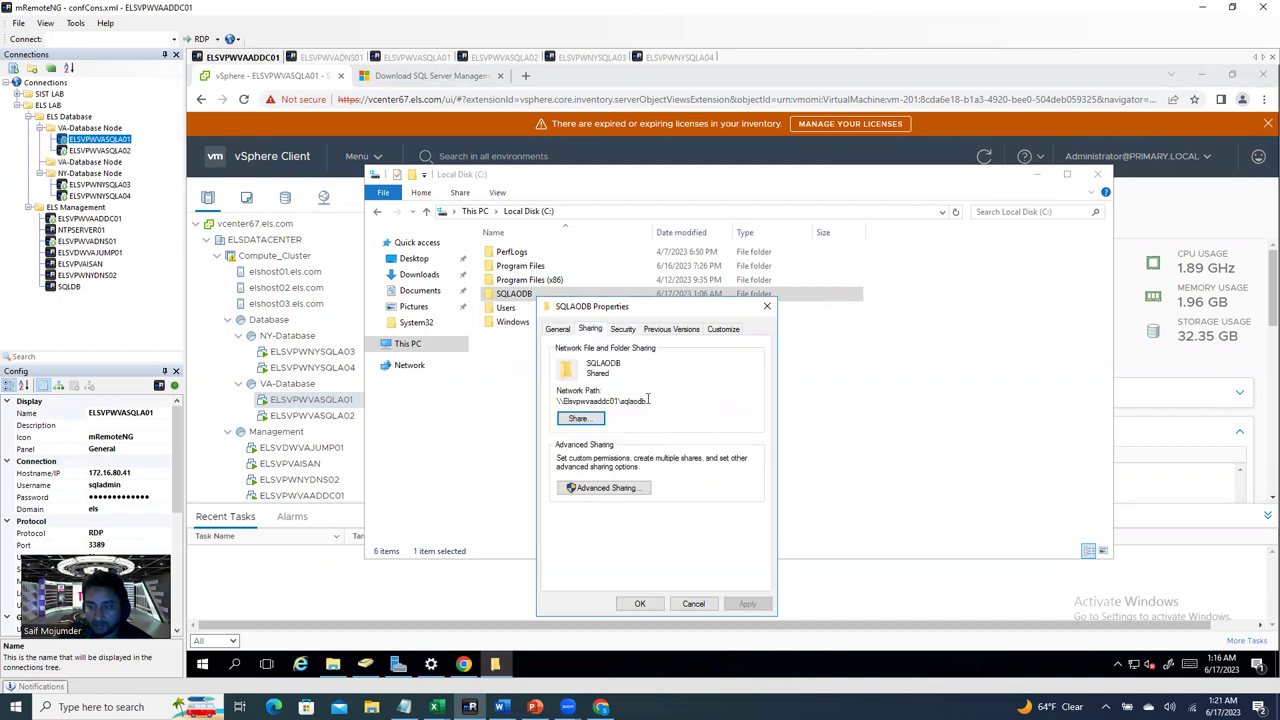
triple_click(591, 400)
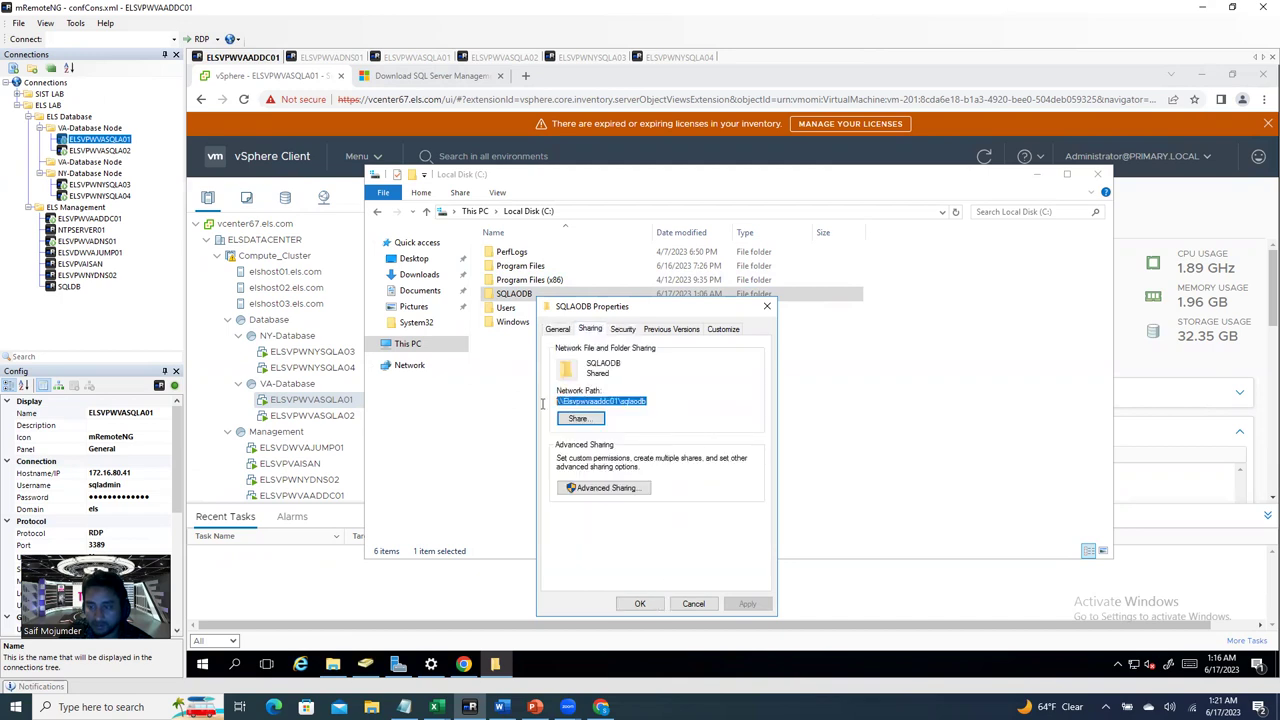
right_click(602, 404)
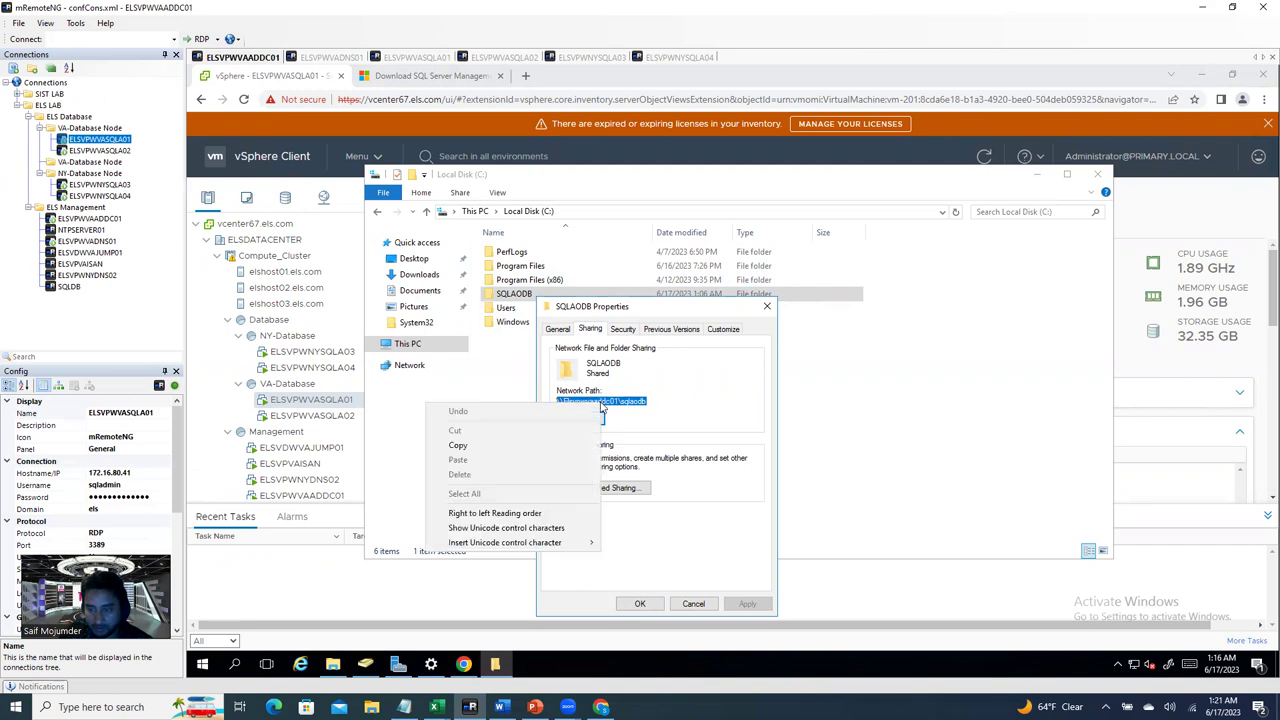
click(484, 447)
Paste \\Elsvpwvaaddc01\sqlaodb as the file share, pass validation and summary, then Finish
click(443, 57)
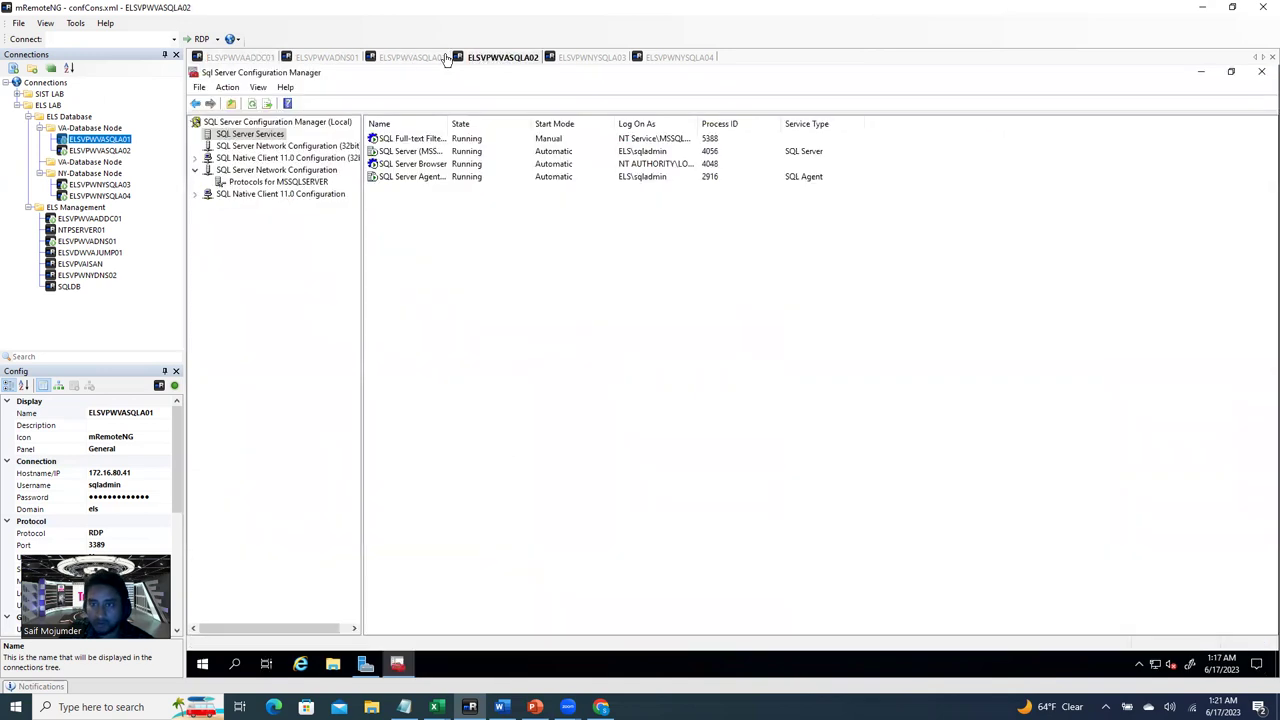
key(ctrl+v)
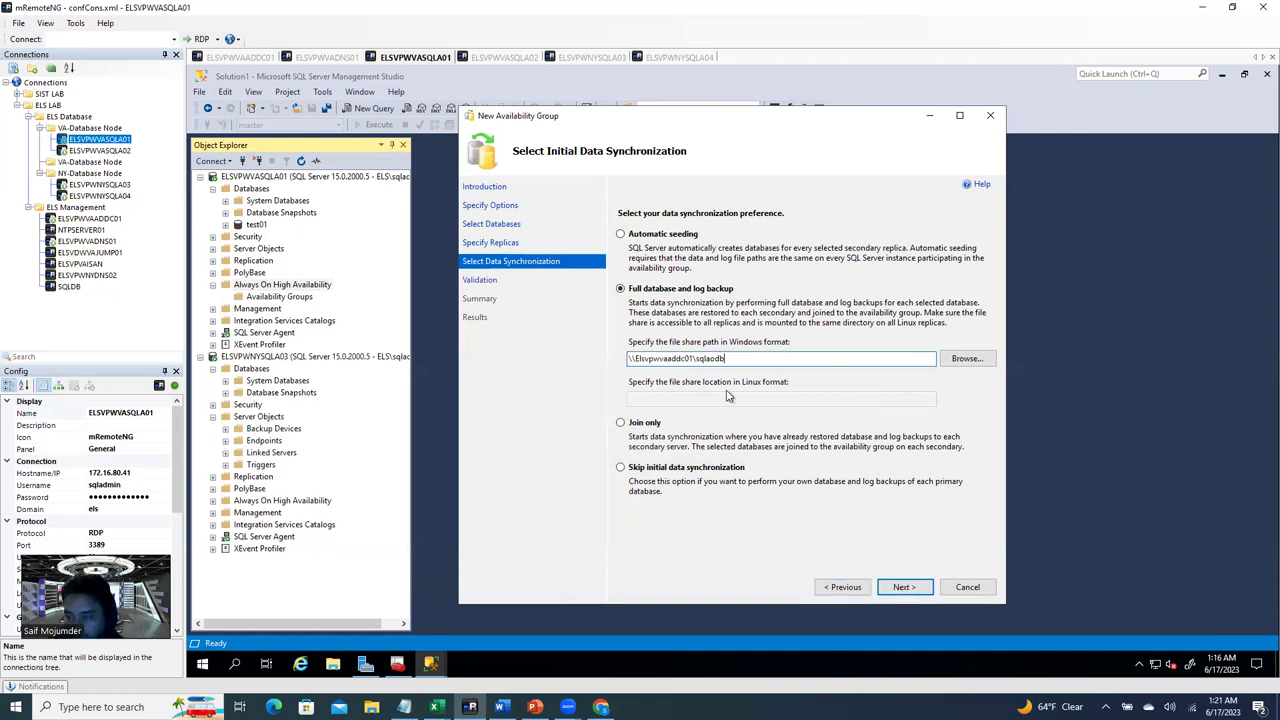
click(903, 587)
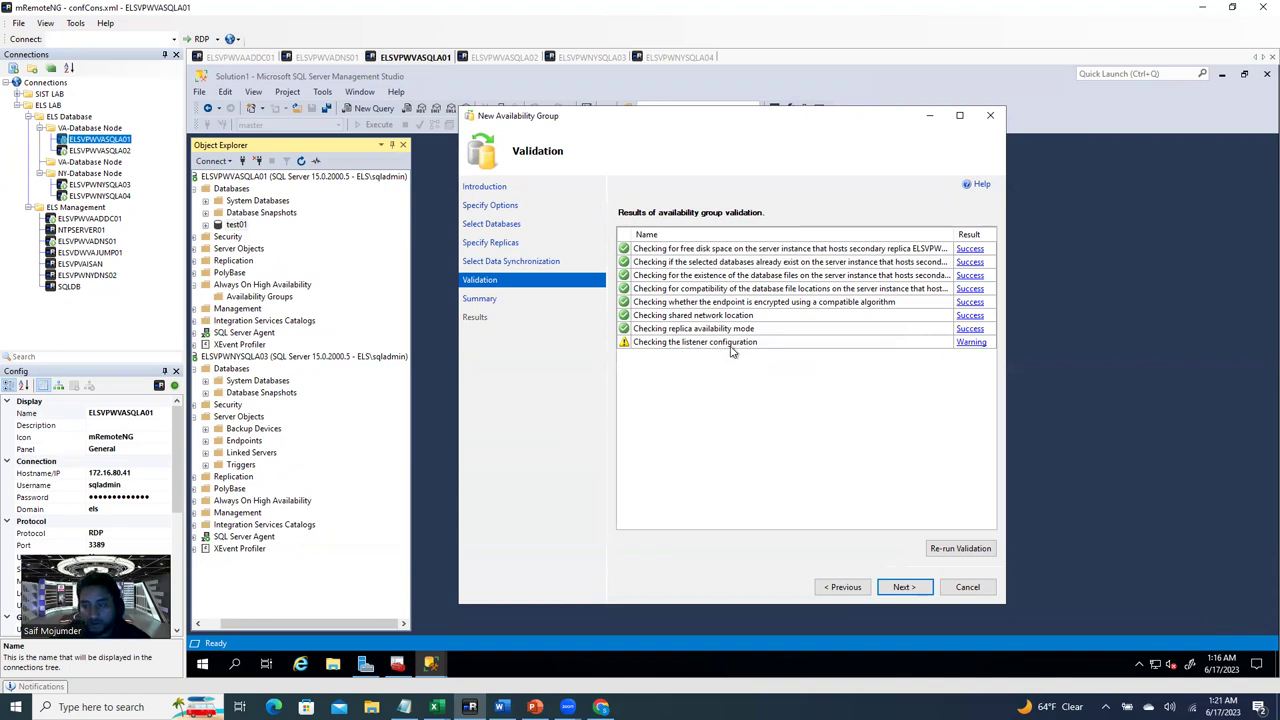
click(904, 587)
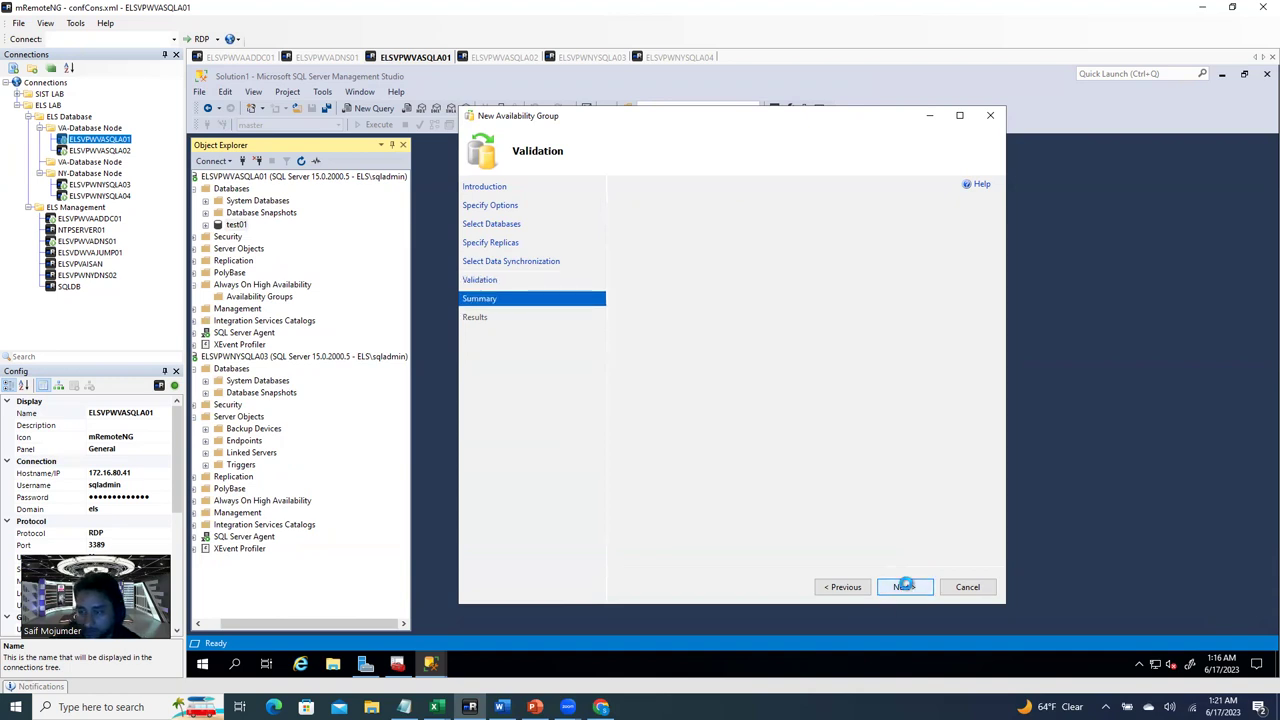
drag(988, 358, 1024, 556)
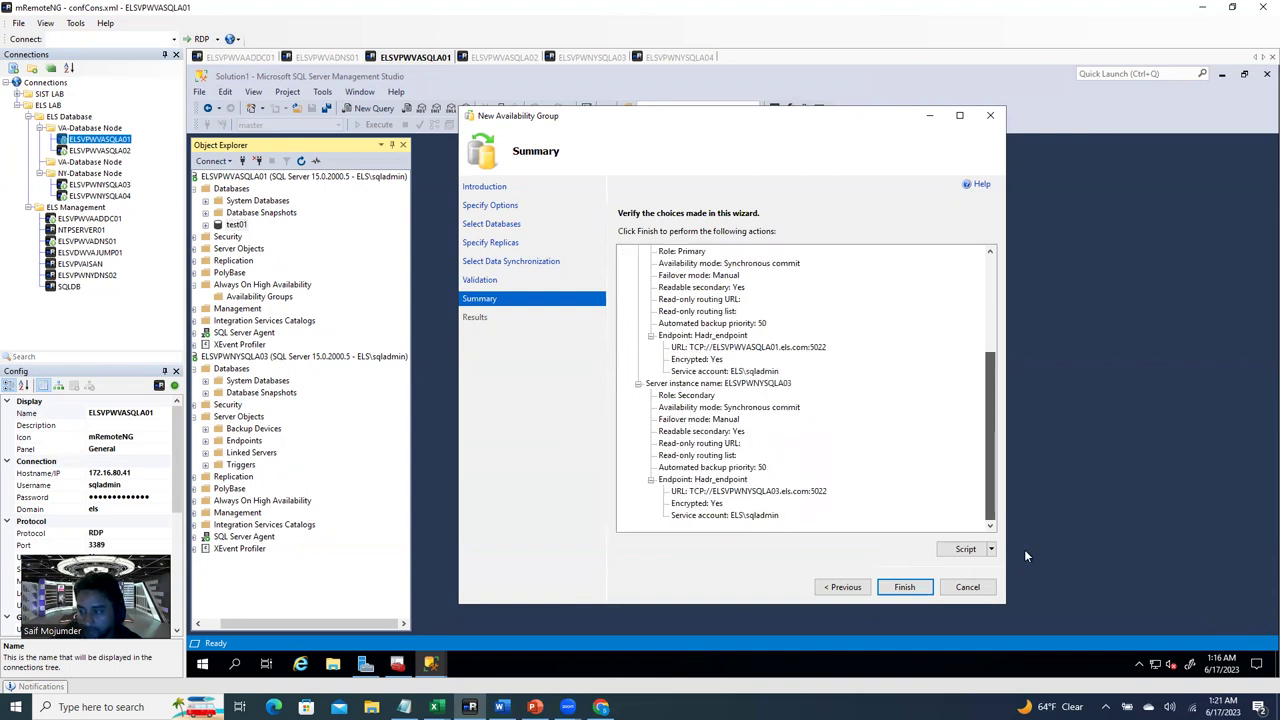
click(906, 587)
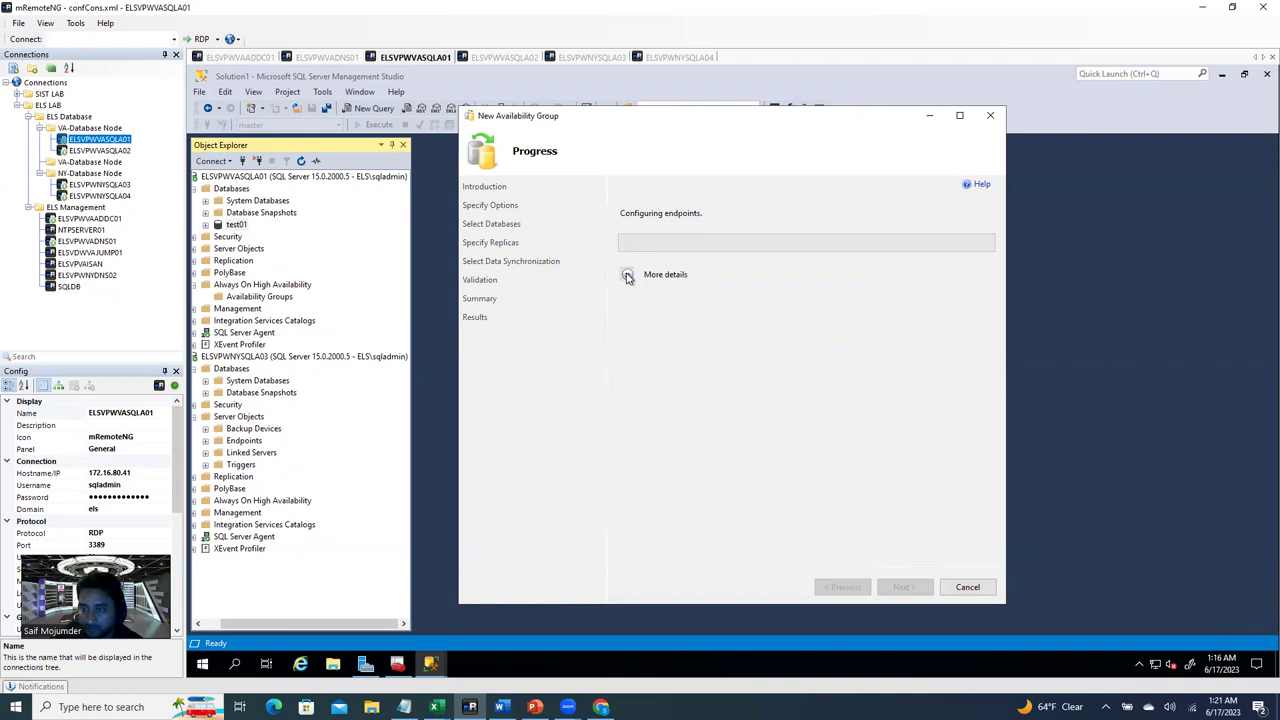
Watch the detailed progress until AOAG01 is created with test01 joined, then close the wizard
click(628, 276)
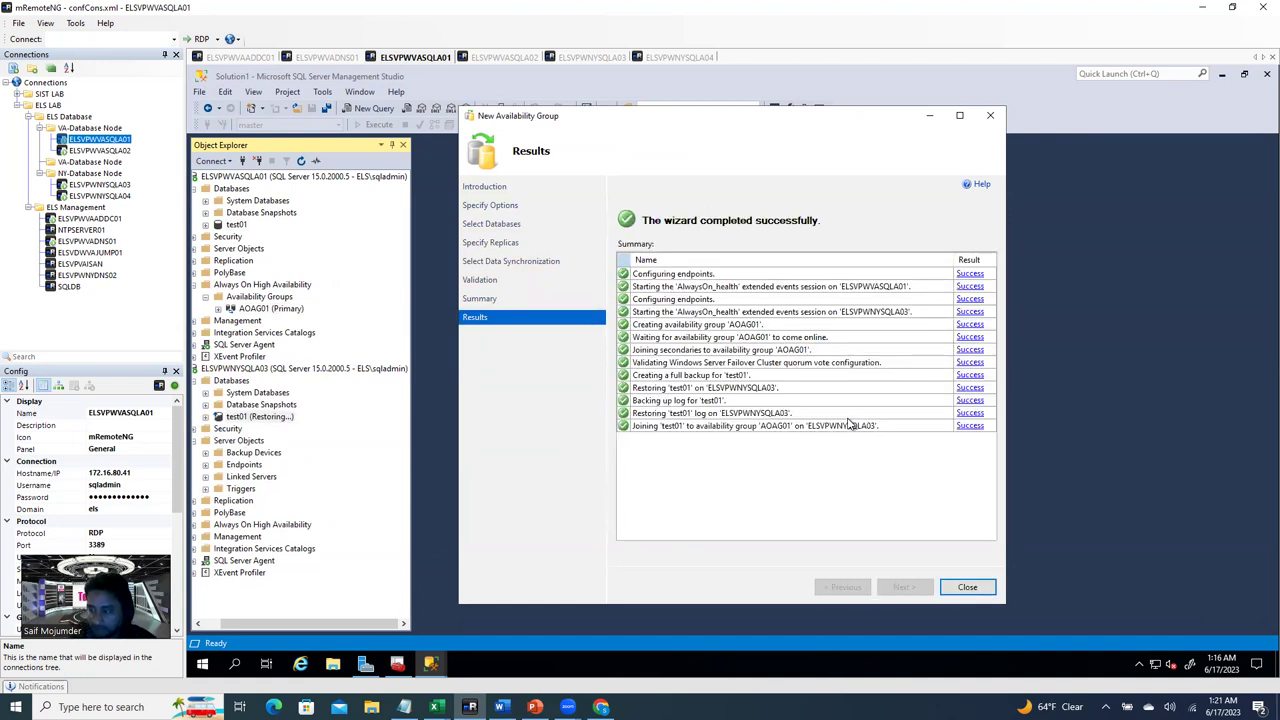
click(962, 588)
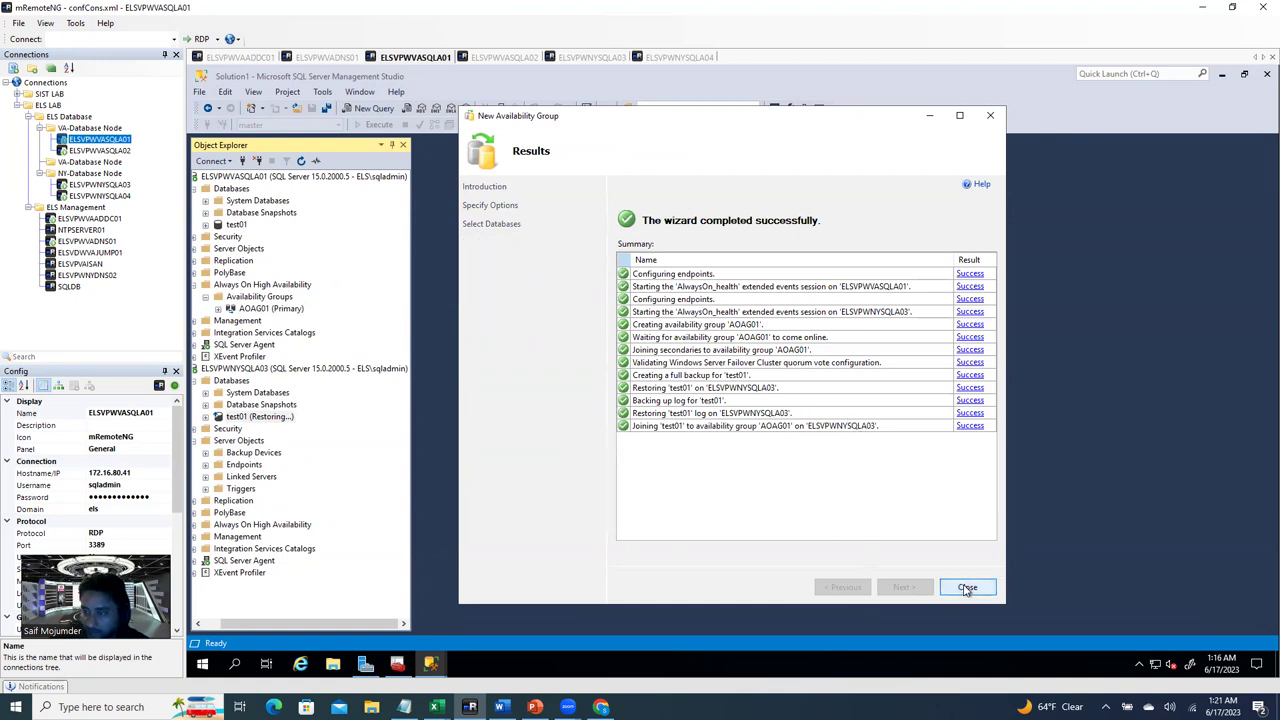
Refresh Object Explorer to confirm test01 is synchronized
drag(300, 623, 280, 623)
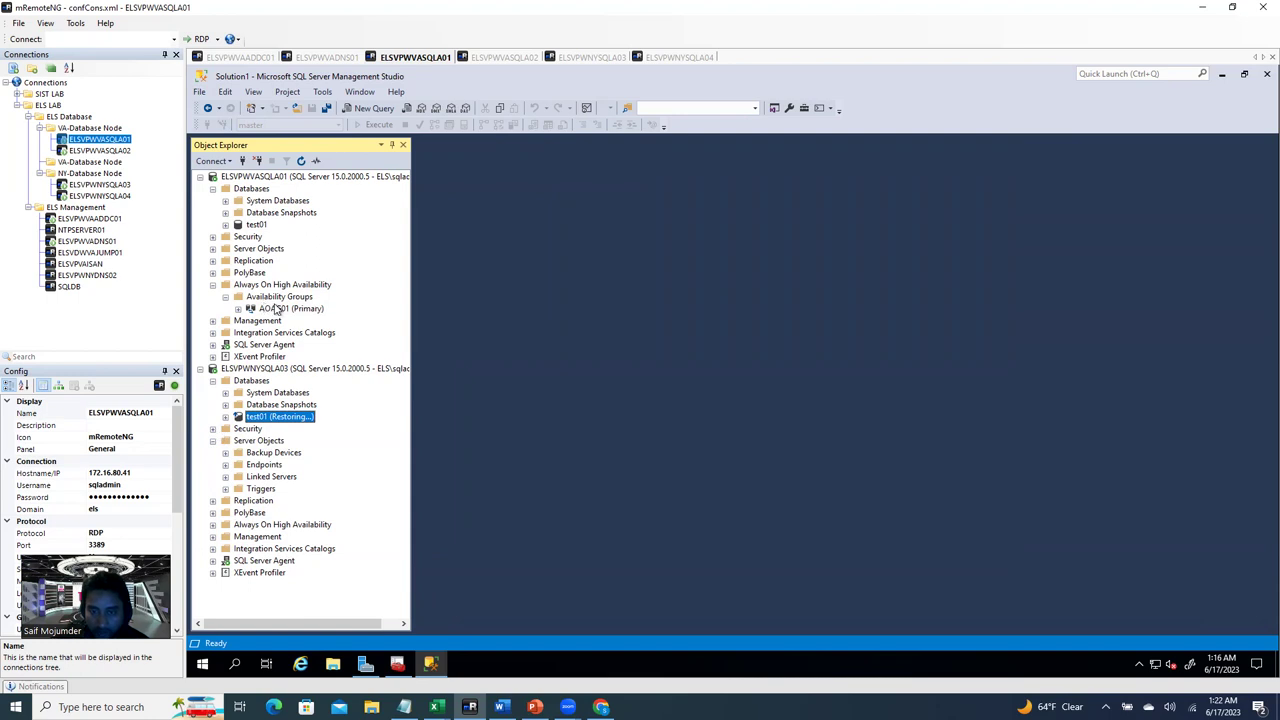
click(302, 163)
click(259, 225)
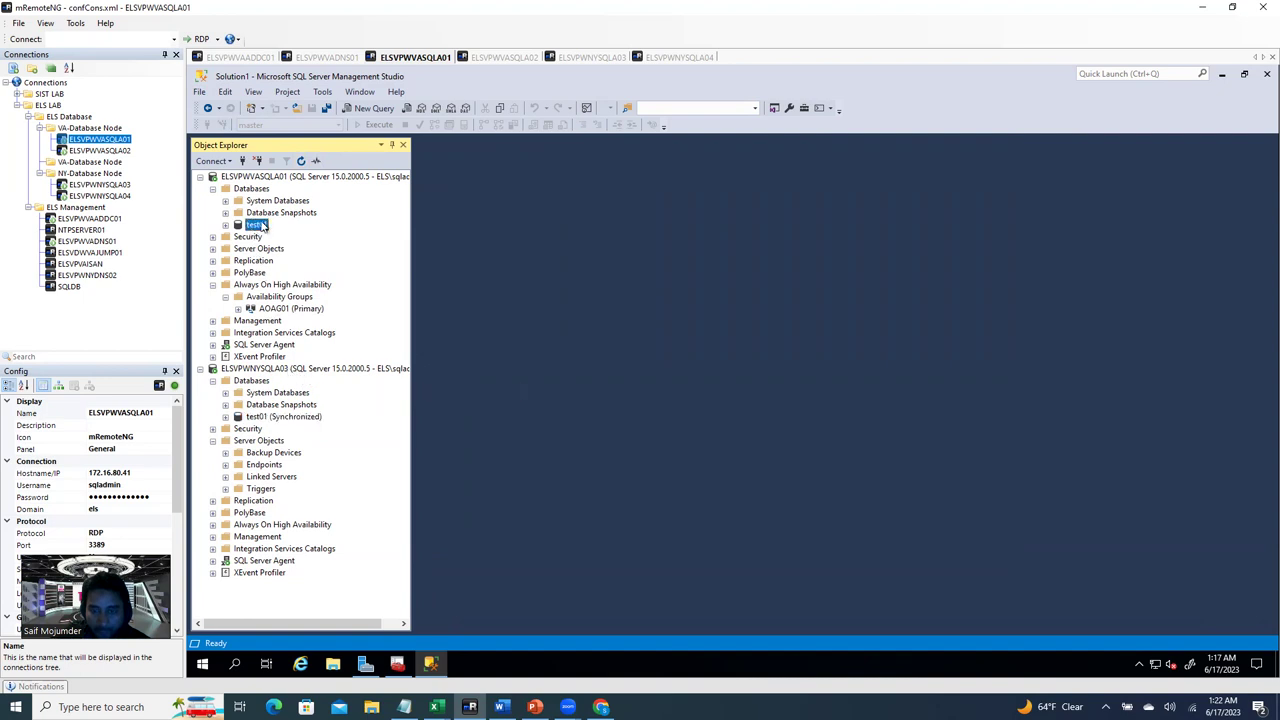
click(301, 161)
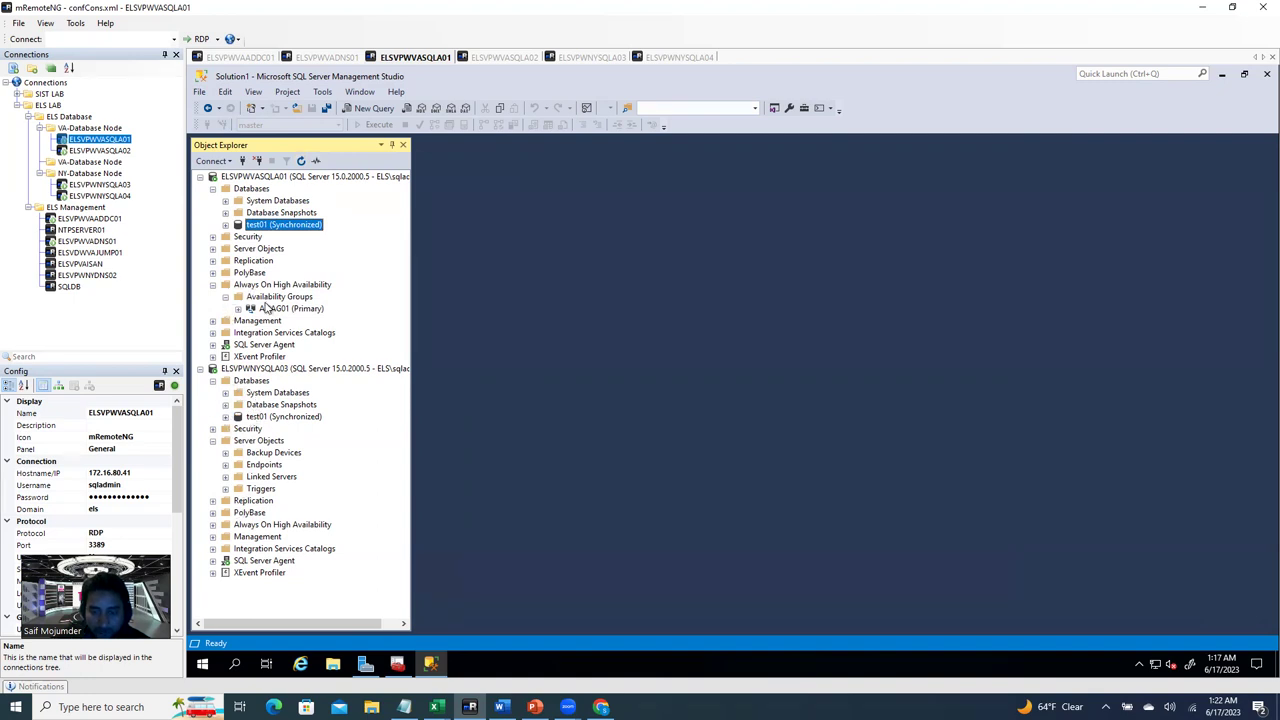
Expand AOAG01's Availability Replicas to show the NY secondary and VA primary, then open Start
click(238, 309)
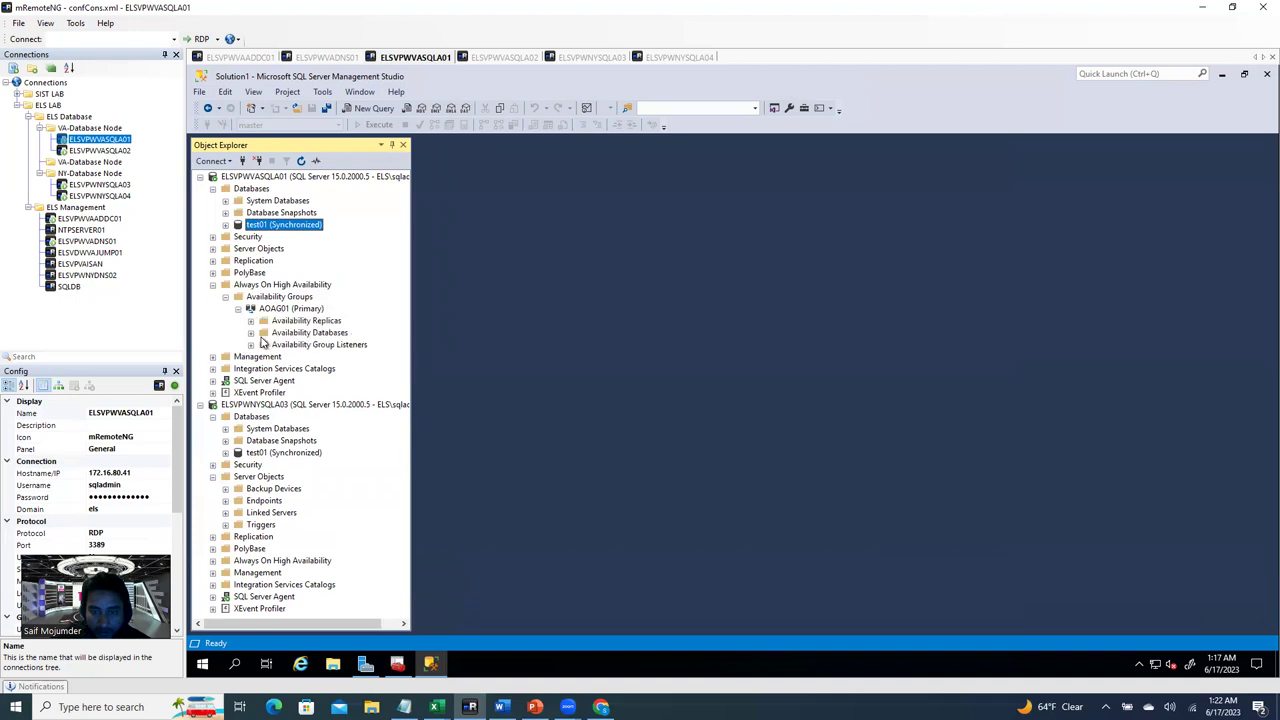
click(251, 322)
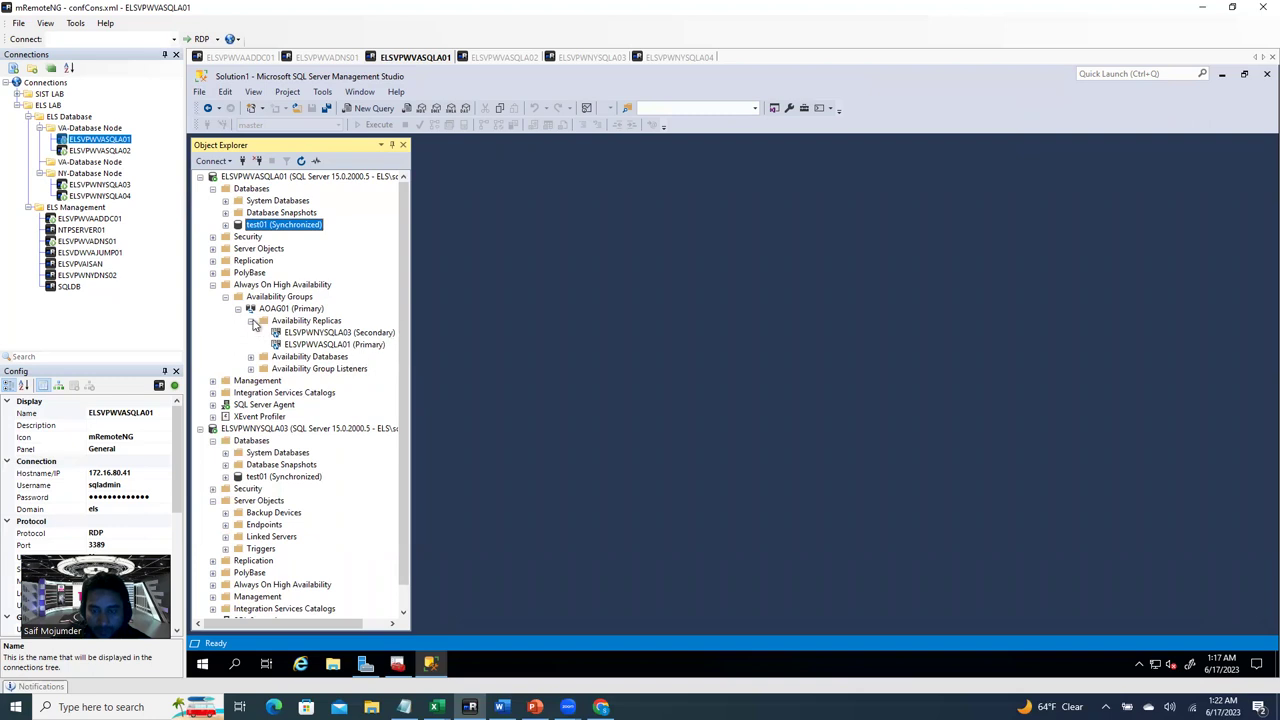
click(251, 321)
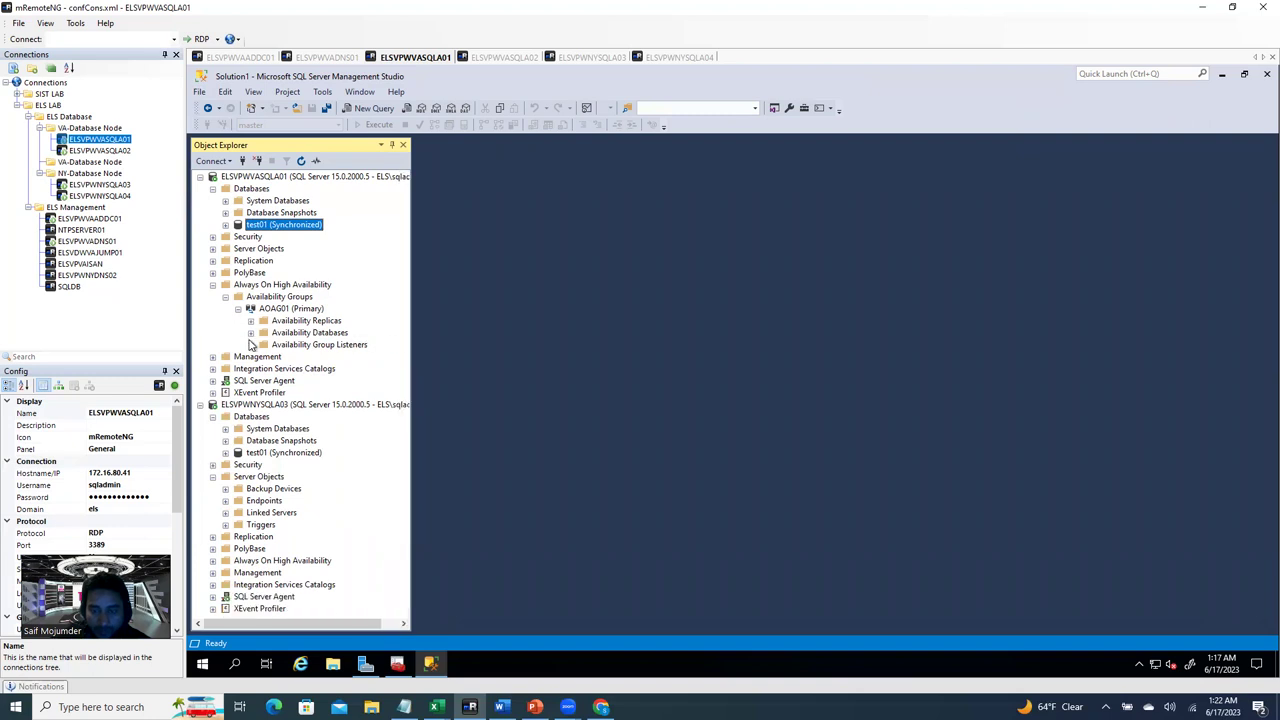
click(251, 321)
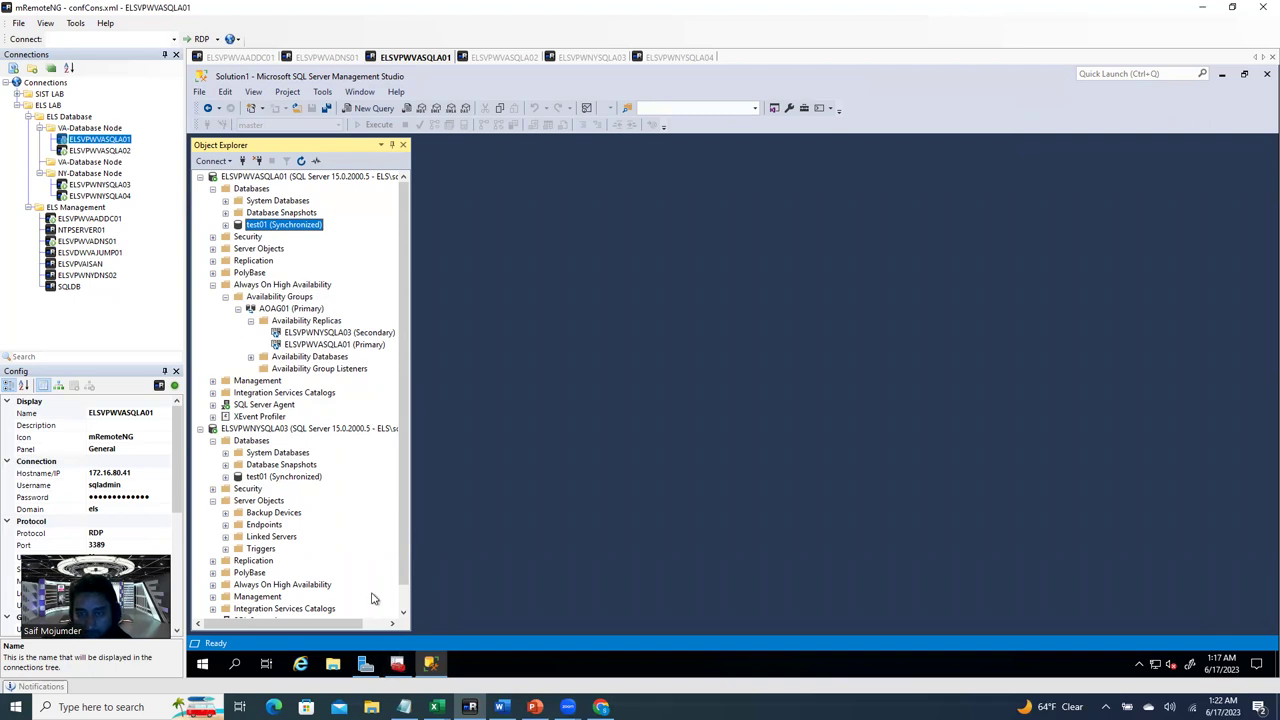
click(203, 667)
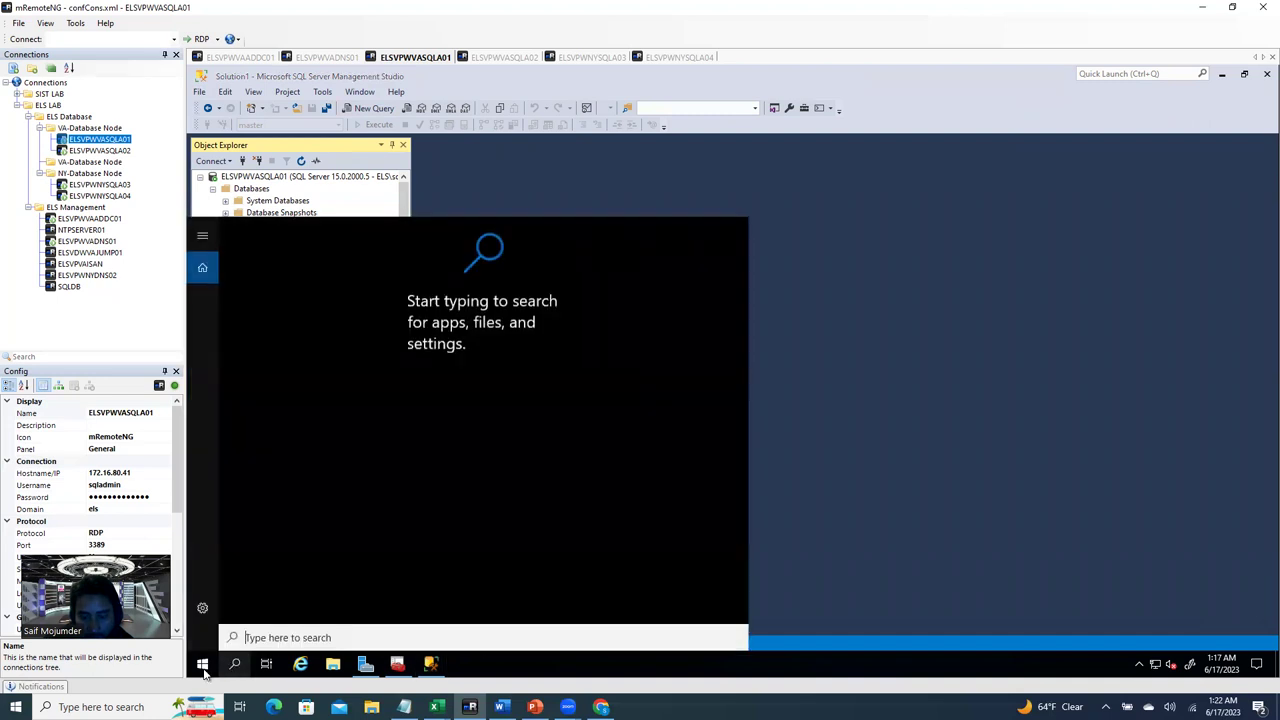
Launch Failover Cluster Manager from Server Manager's Tools menu
click(365, 665)
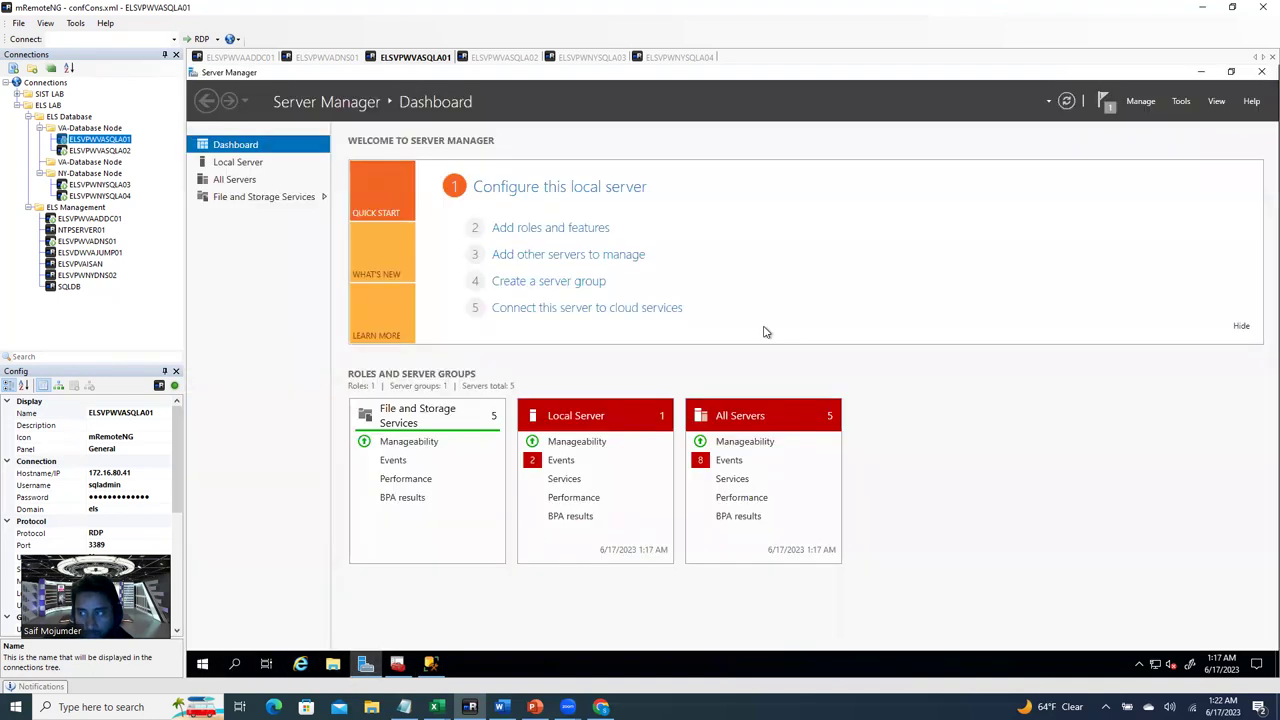
click(1181, 101)
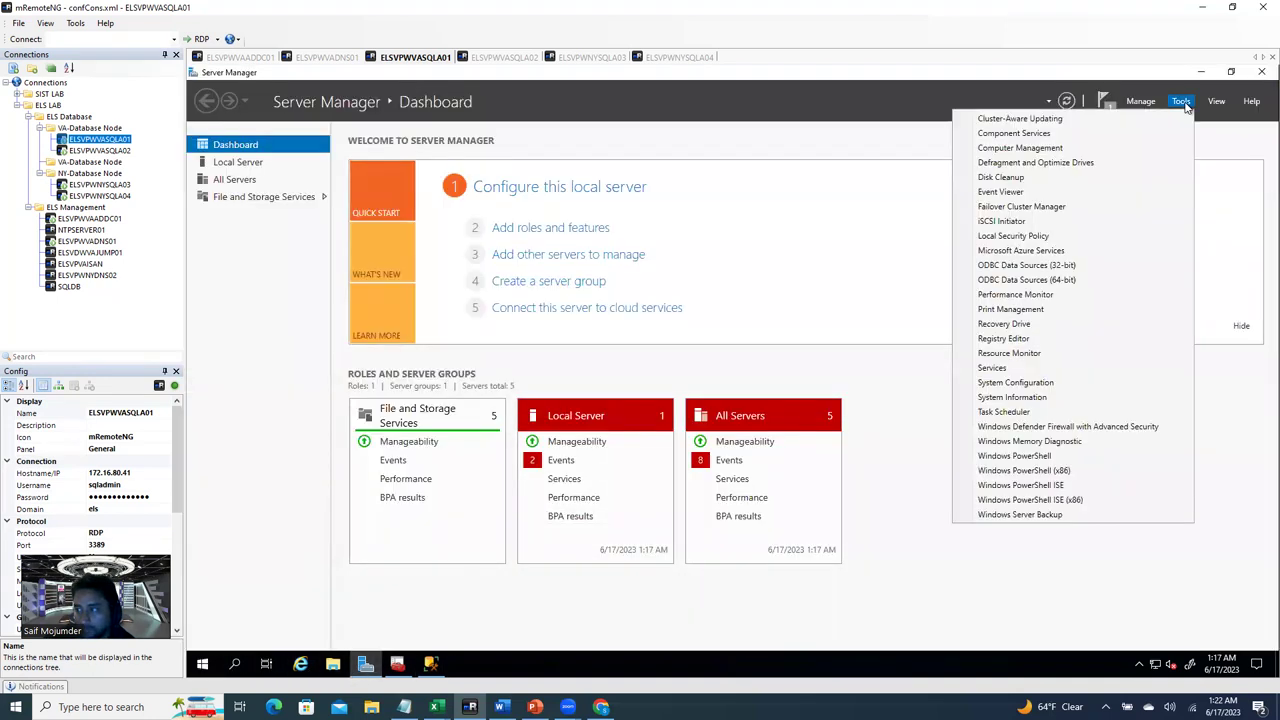
click(1038, 207)
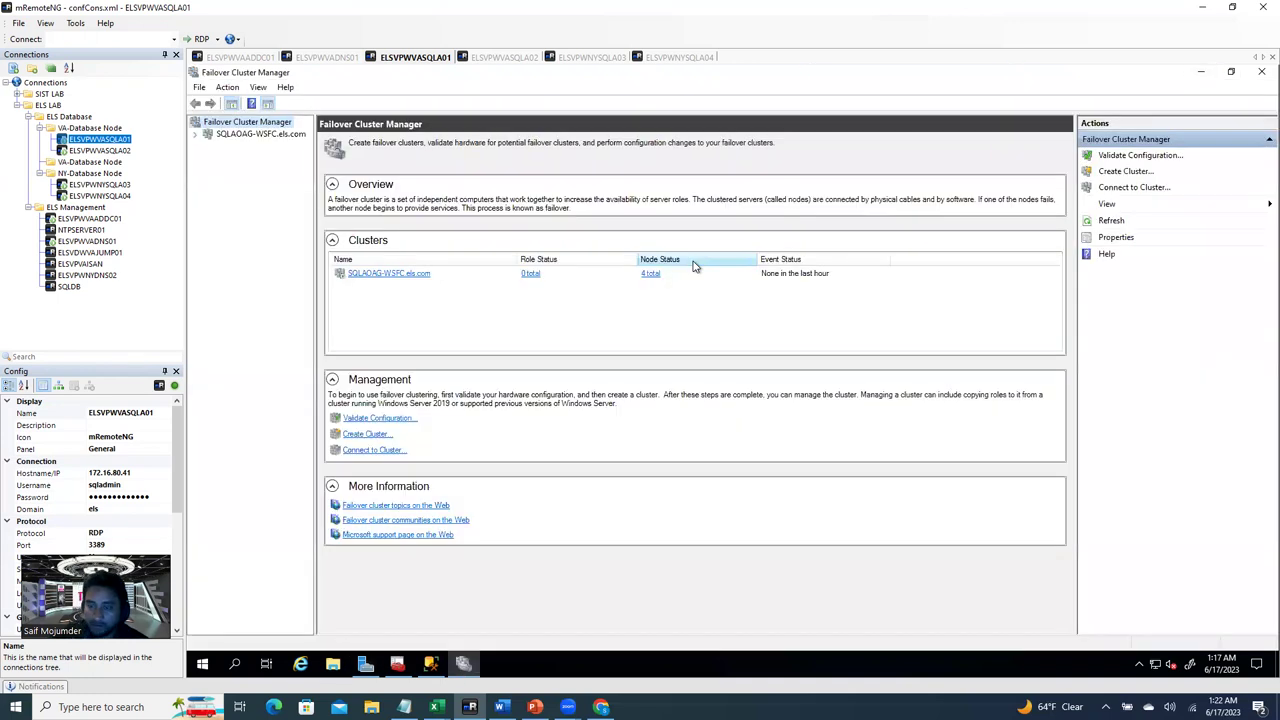
Expand cluster SQLAOAG-WSFC.els.com and list its four nodes, all Up
click(197, 136)
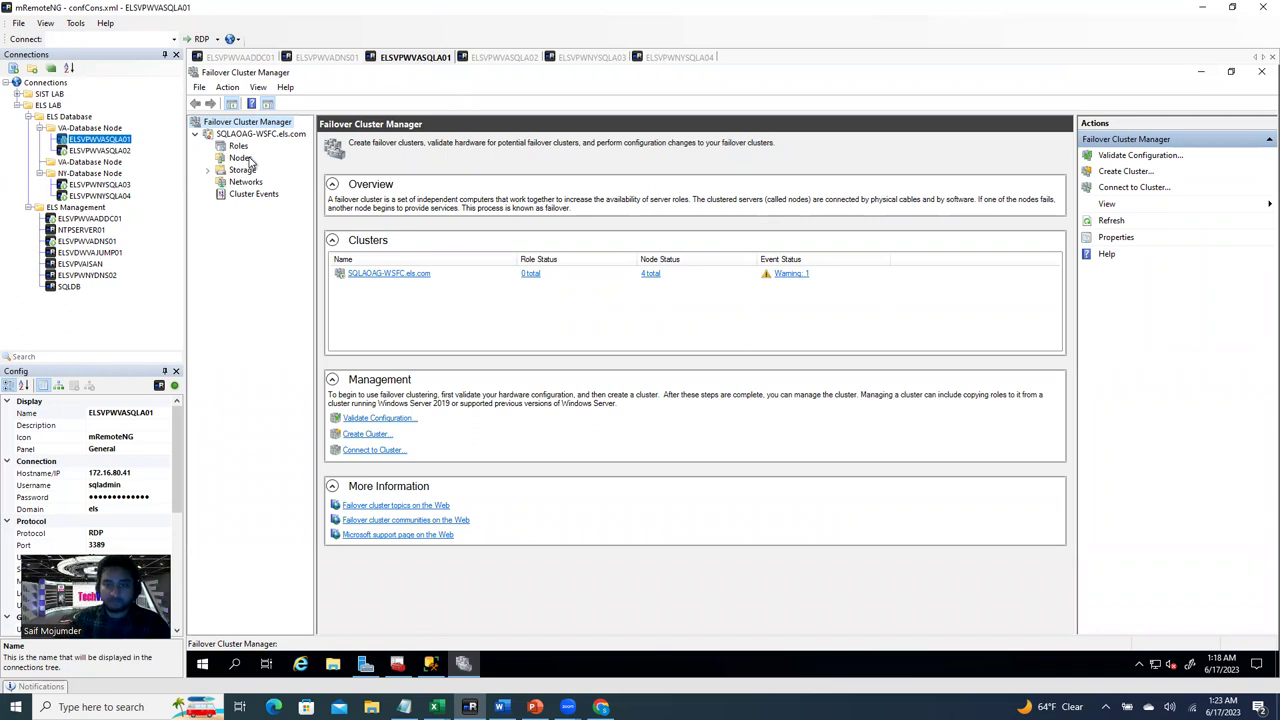
click(238, 146)
click(240, 158)
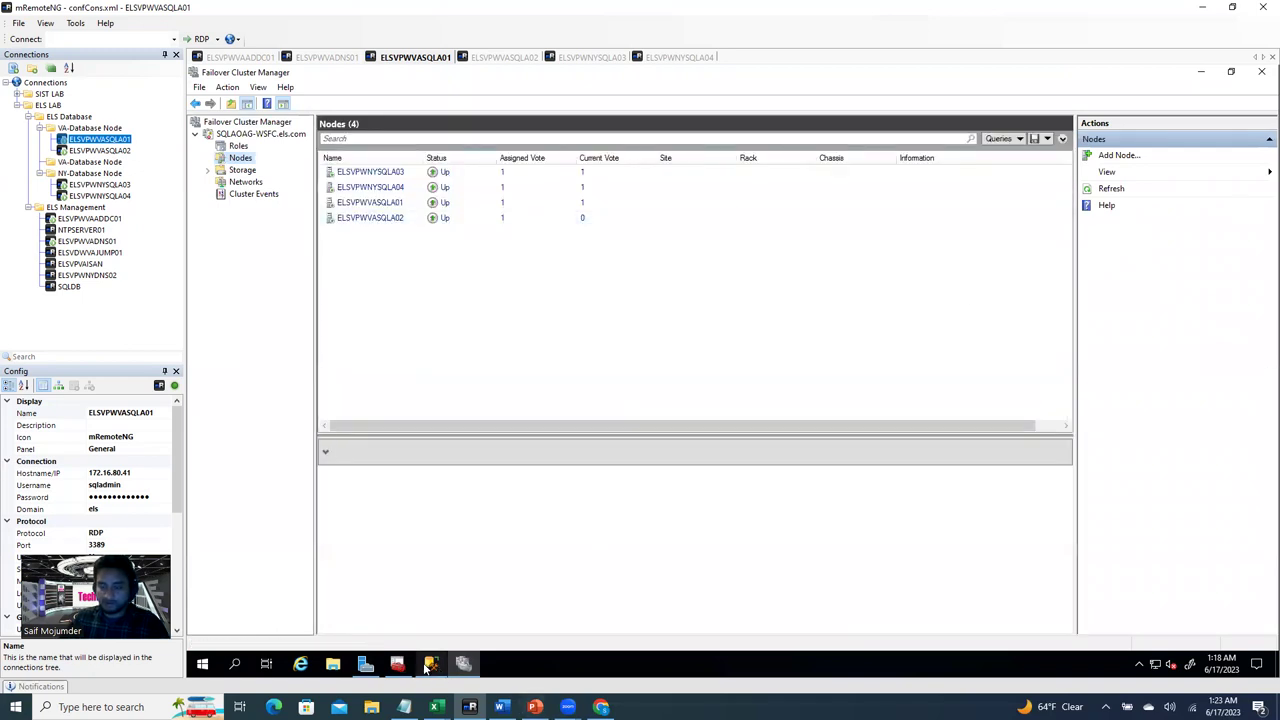
mouse_move(430, 664)
click(435, 600)
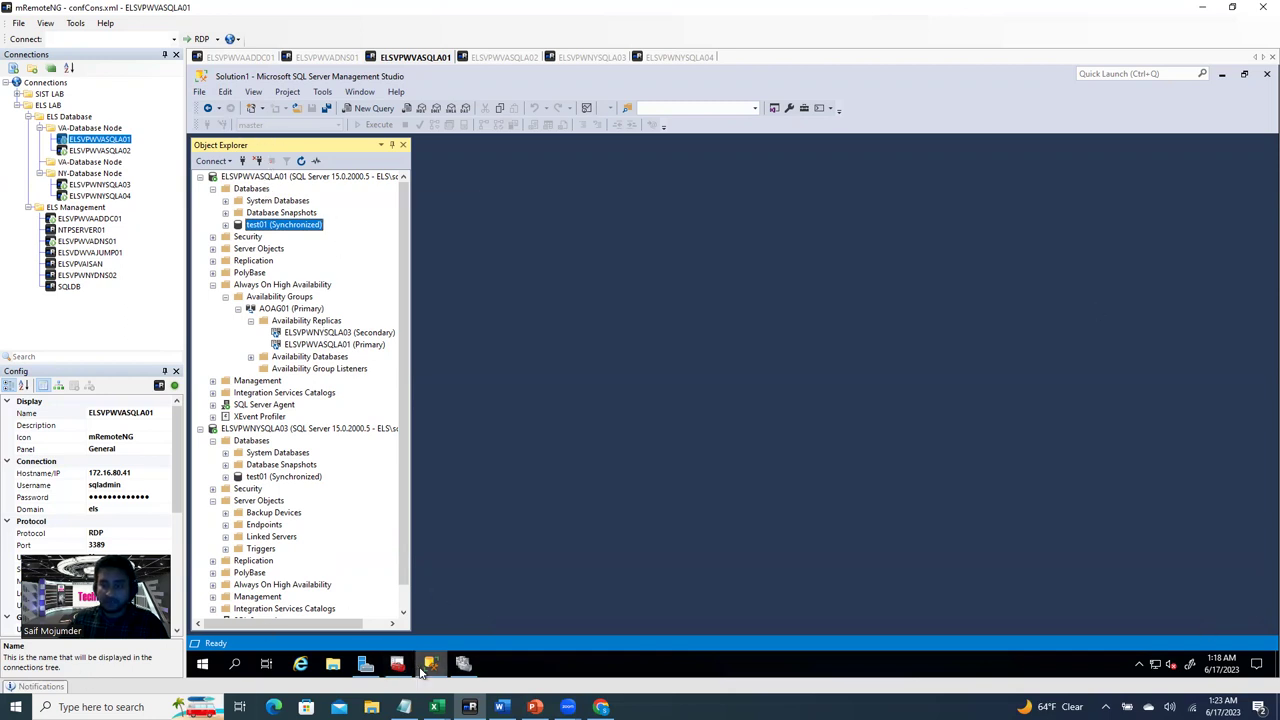
click(462, 664)
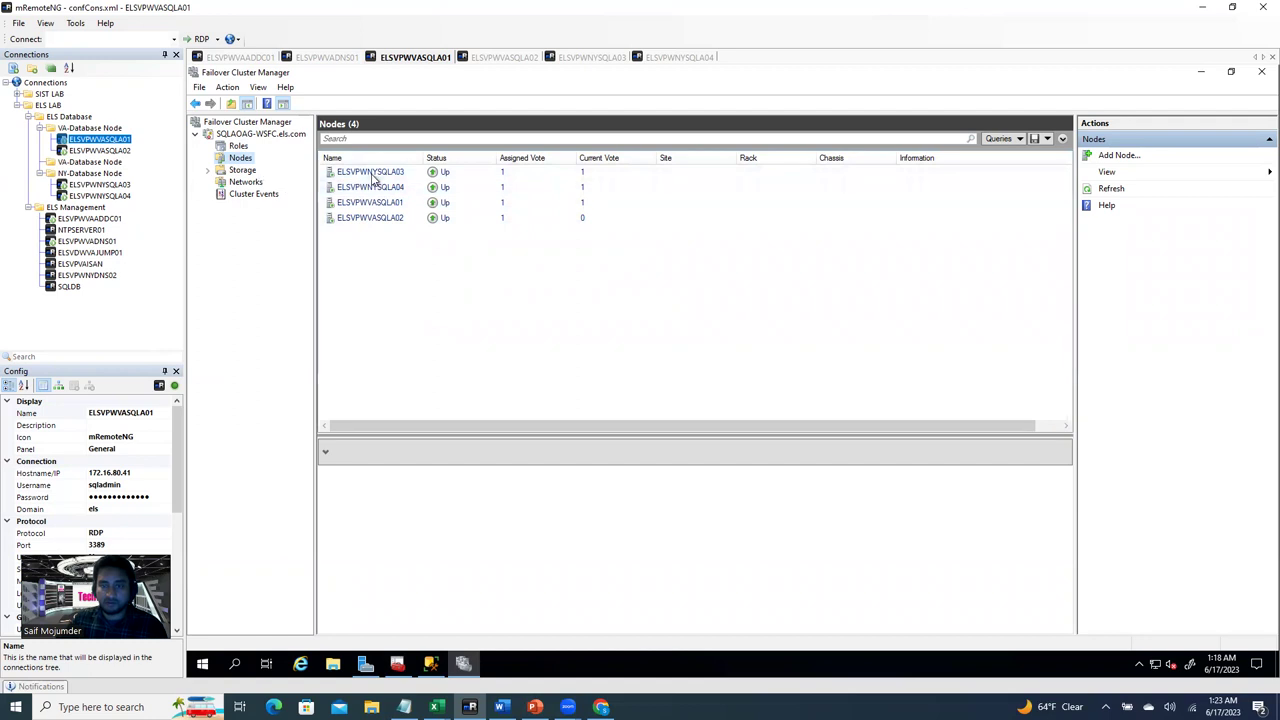
right_click(243, 159)
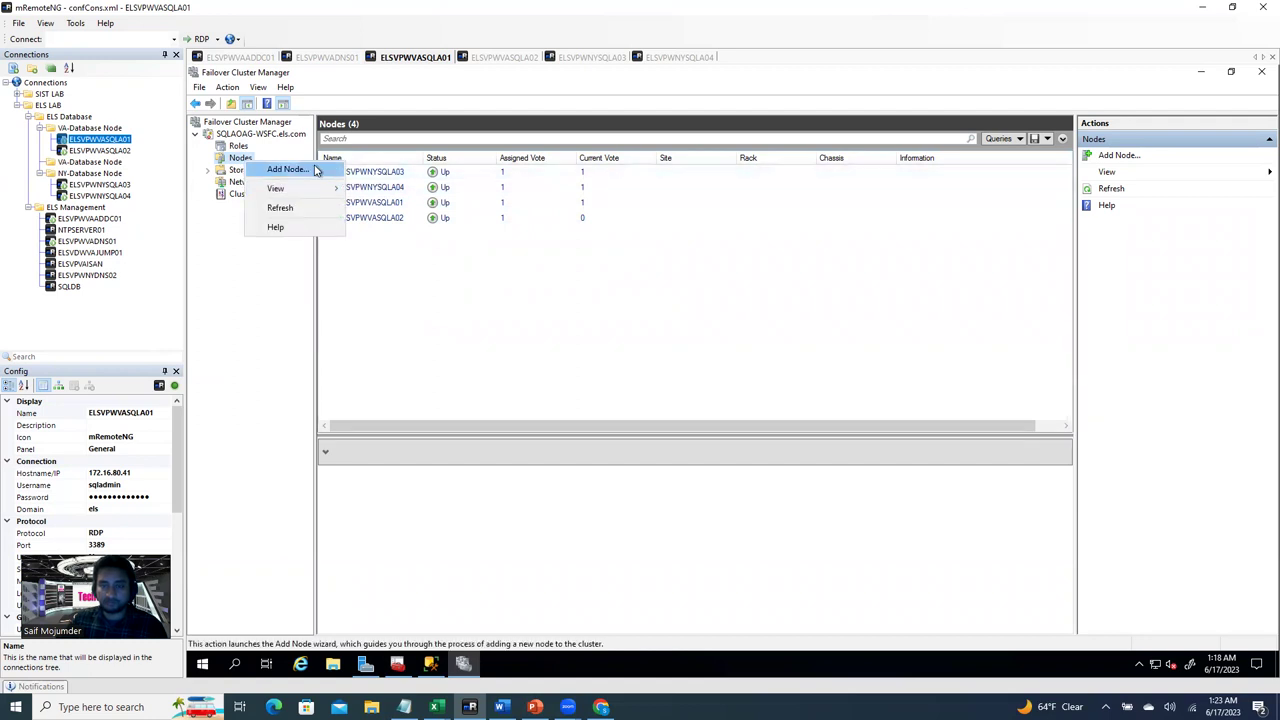
Select the AOAG01 role under Roles and widen the Owner Node column
click(239, 146)
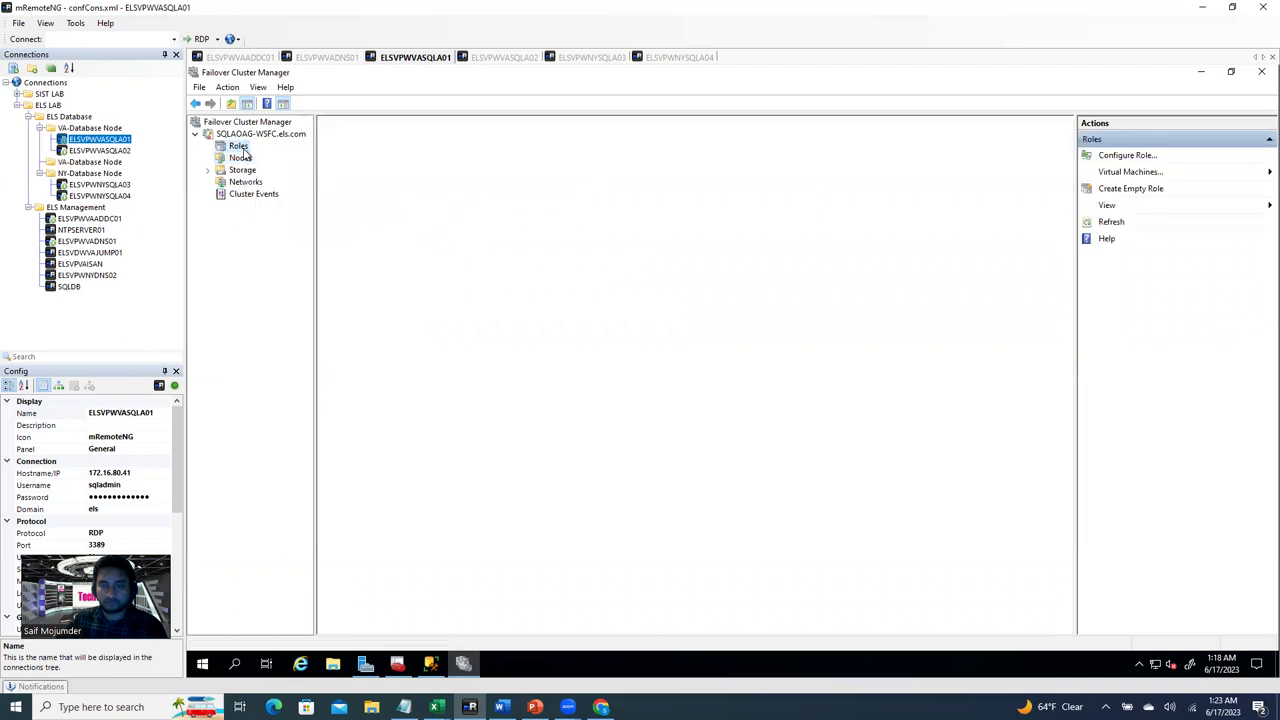
click(367, 174)
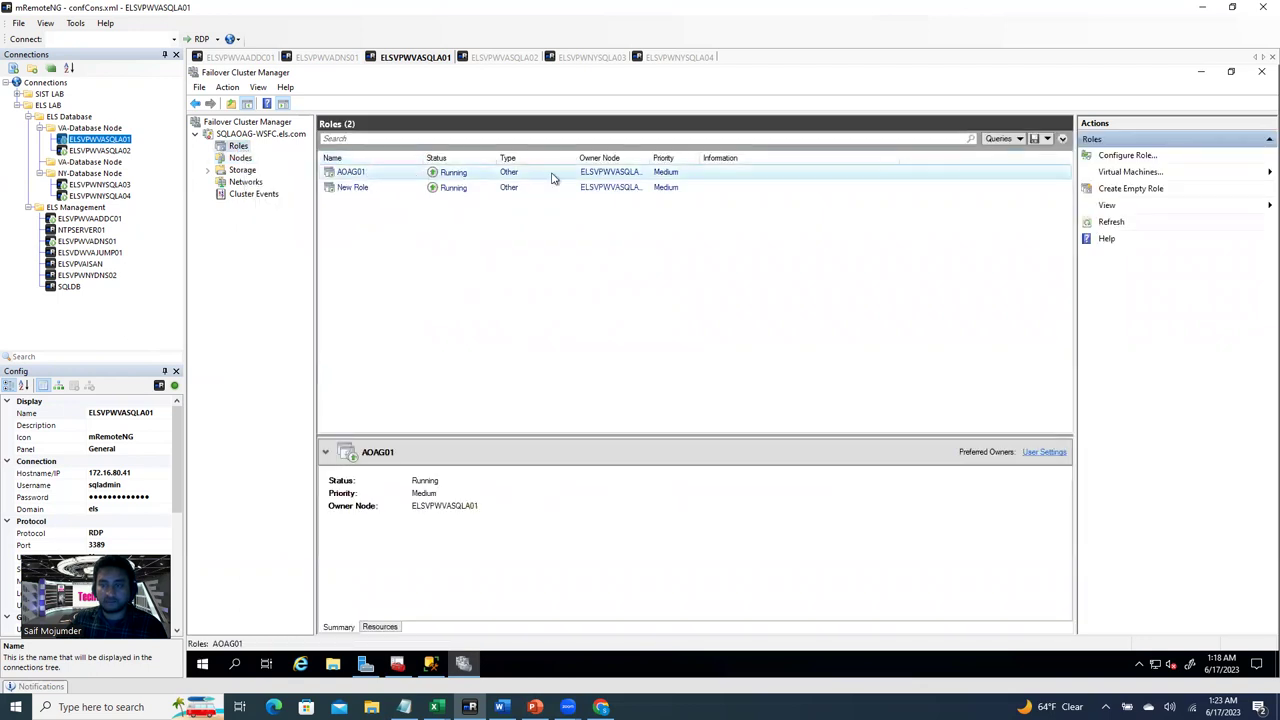
double_click(652, 158)
drag(810, 163, 810, 163)
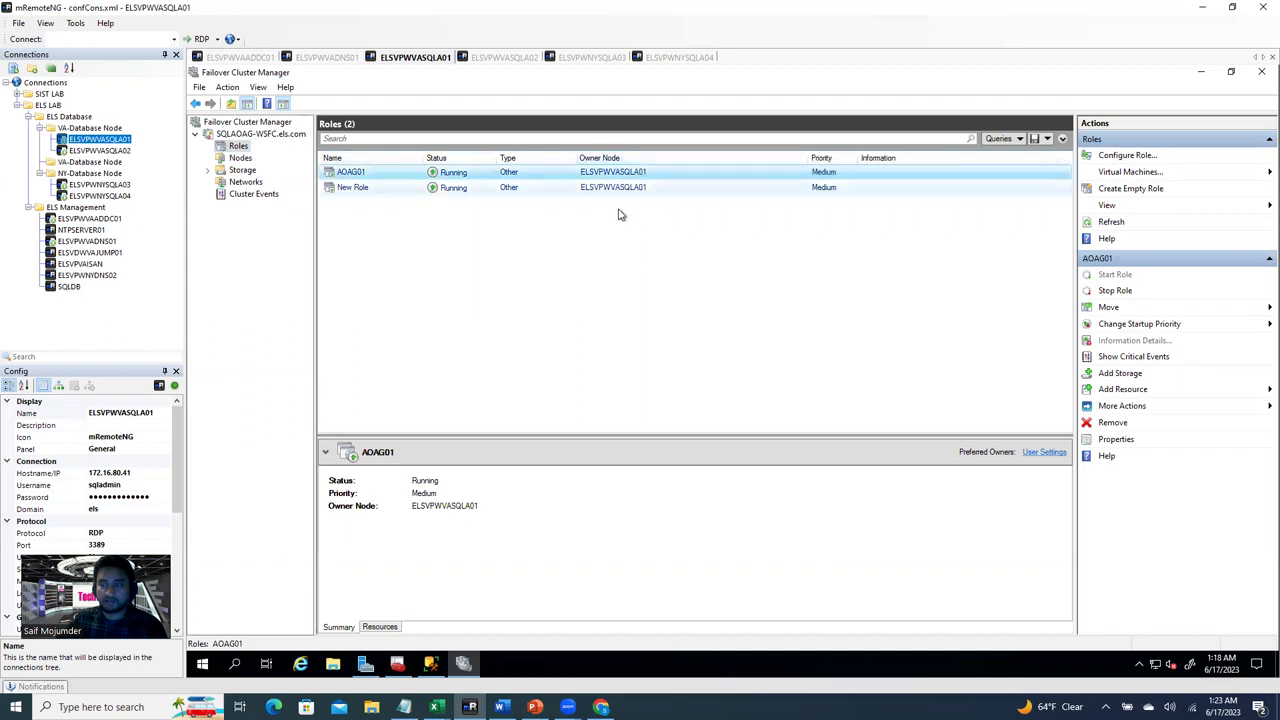
Move the AOAG01 role to node ELSVPWNYSQLA03, then return to Management Studio
right_click(354, 178)
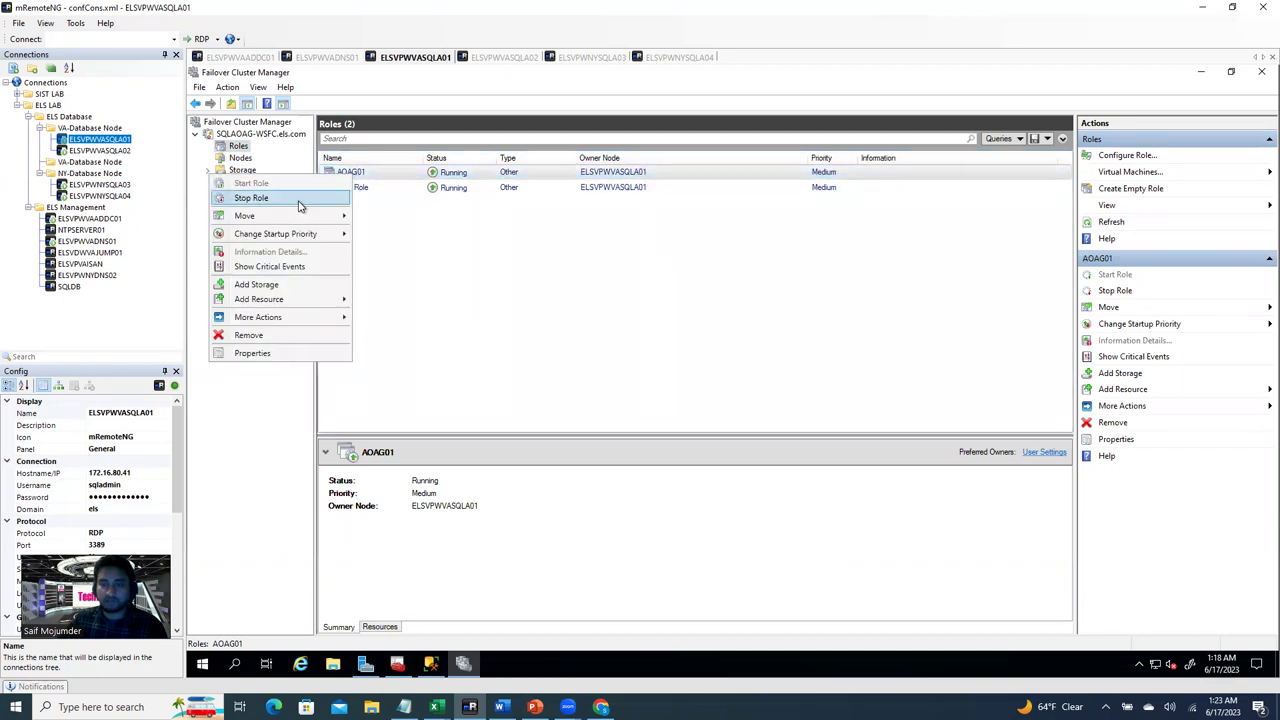
mouse_move(300, 216)
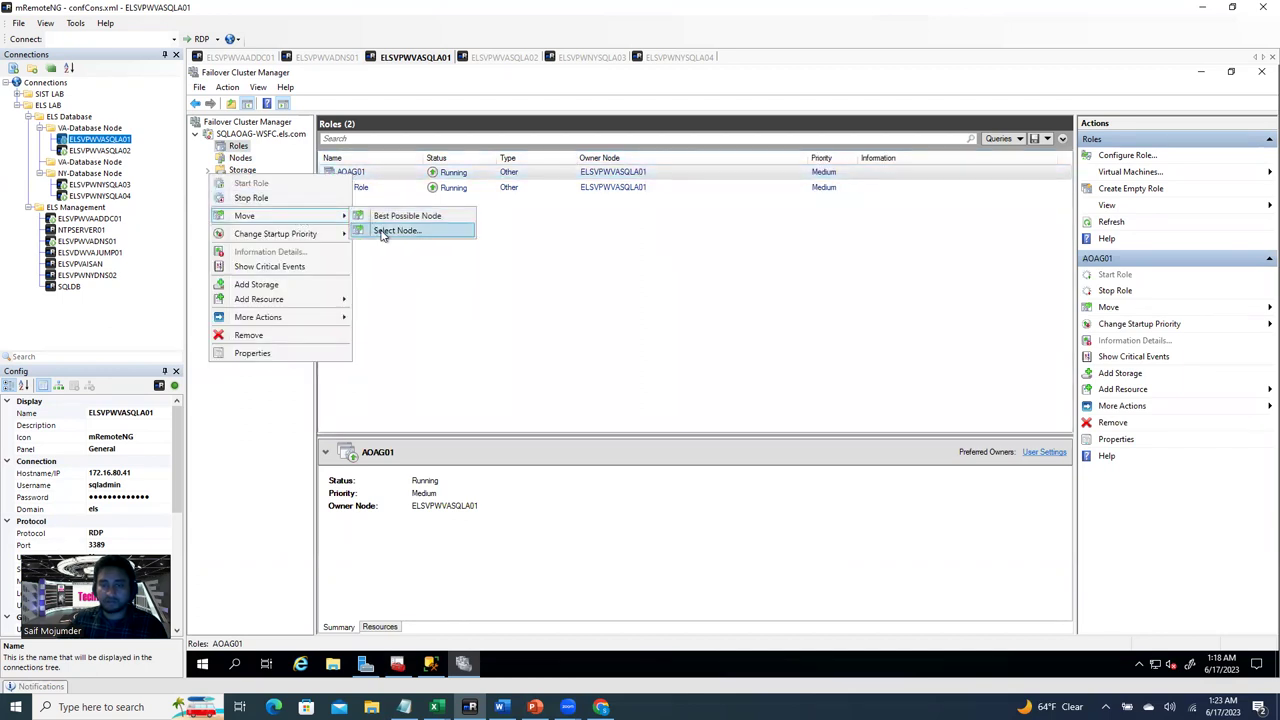
click(385, 231)
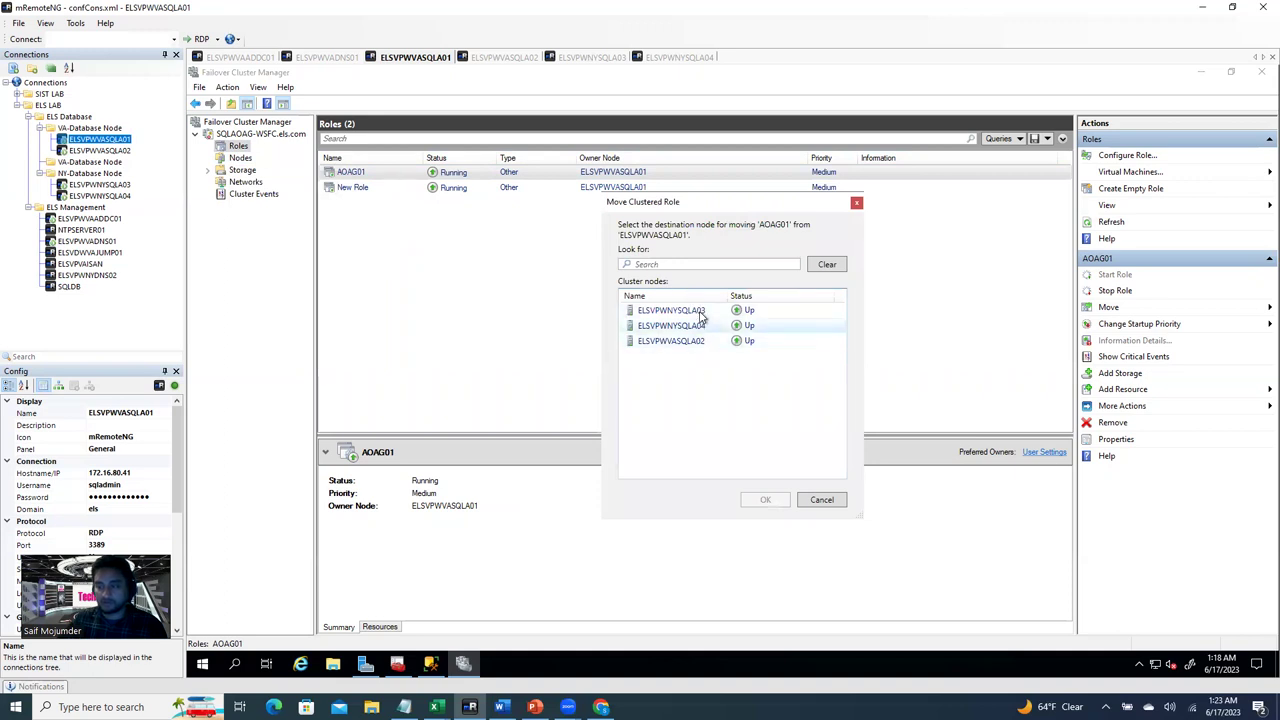
click(690, 311)
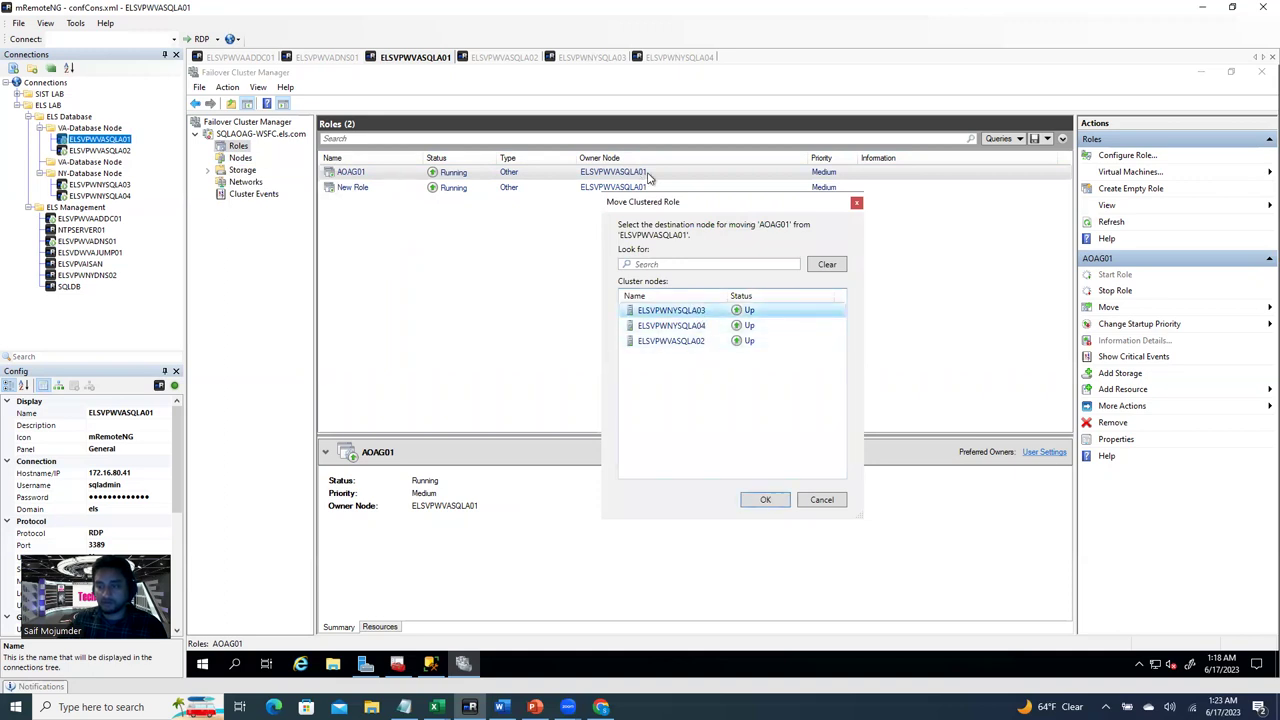
click(772, 500)
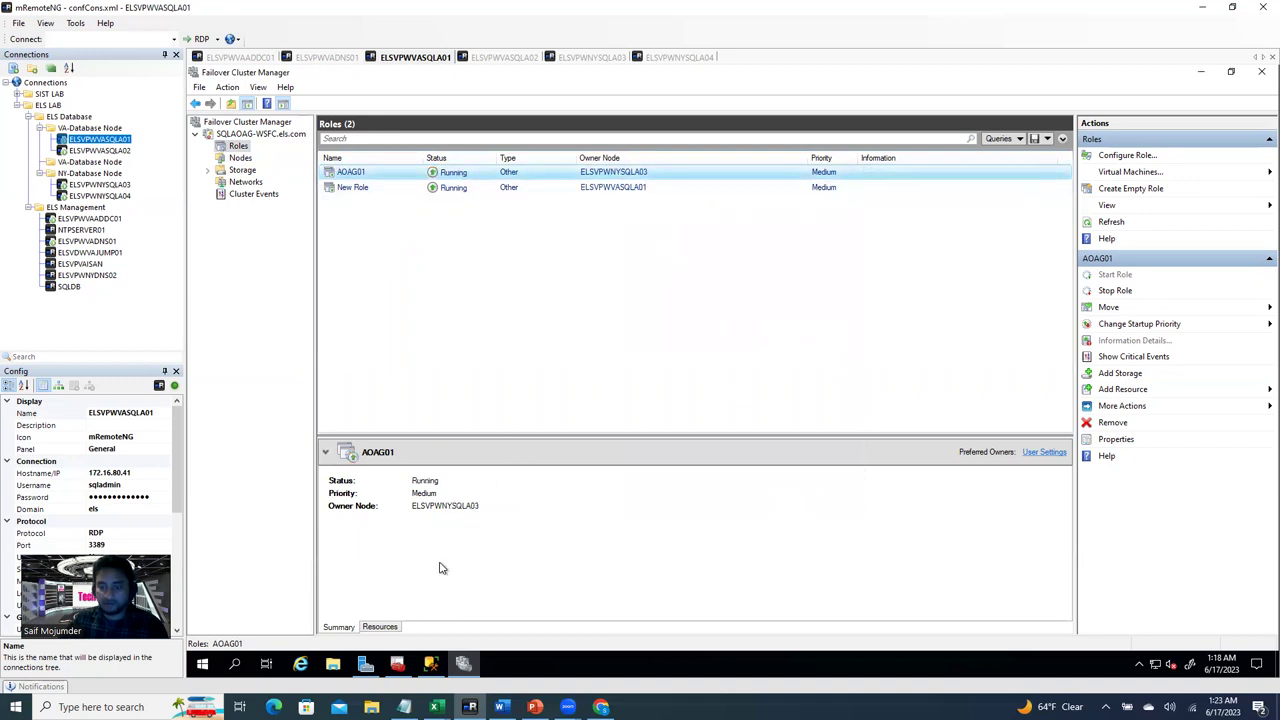
click(430, 676)
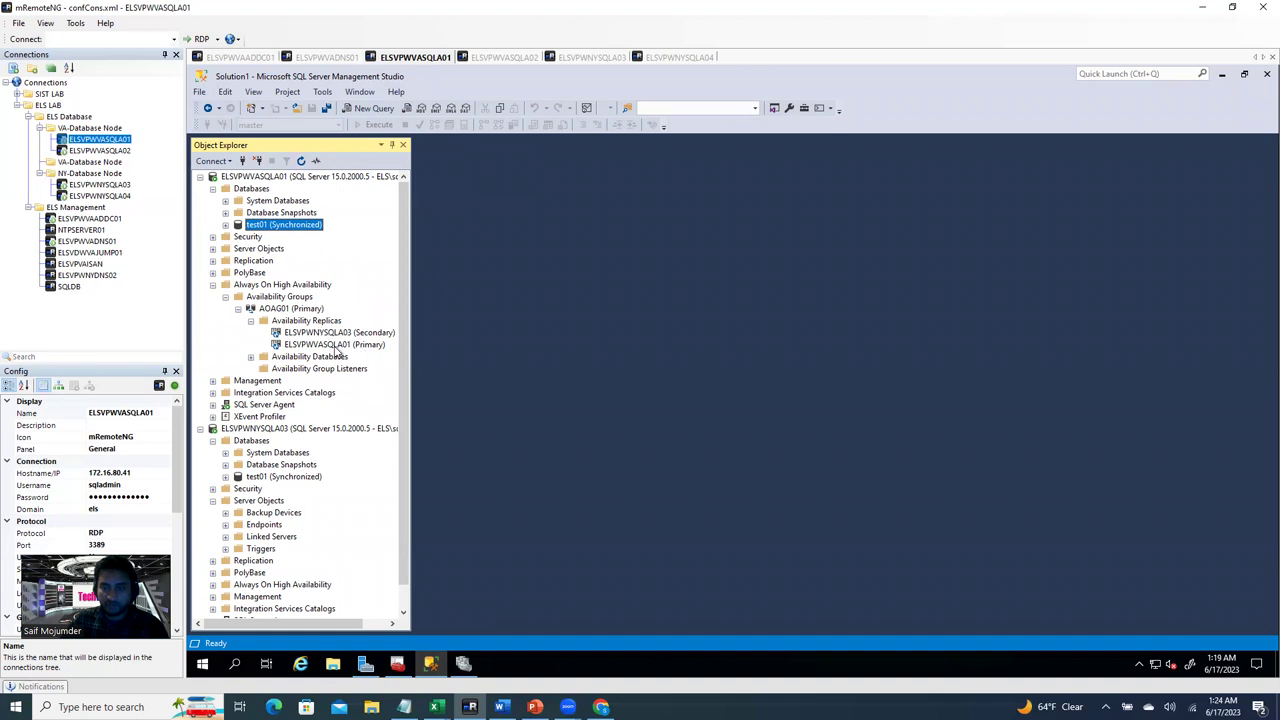
Refresh both servers and expand AOAG01's Availability Replicas on the first server
click(290, 177)
key(F5)
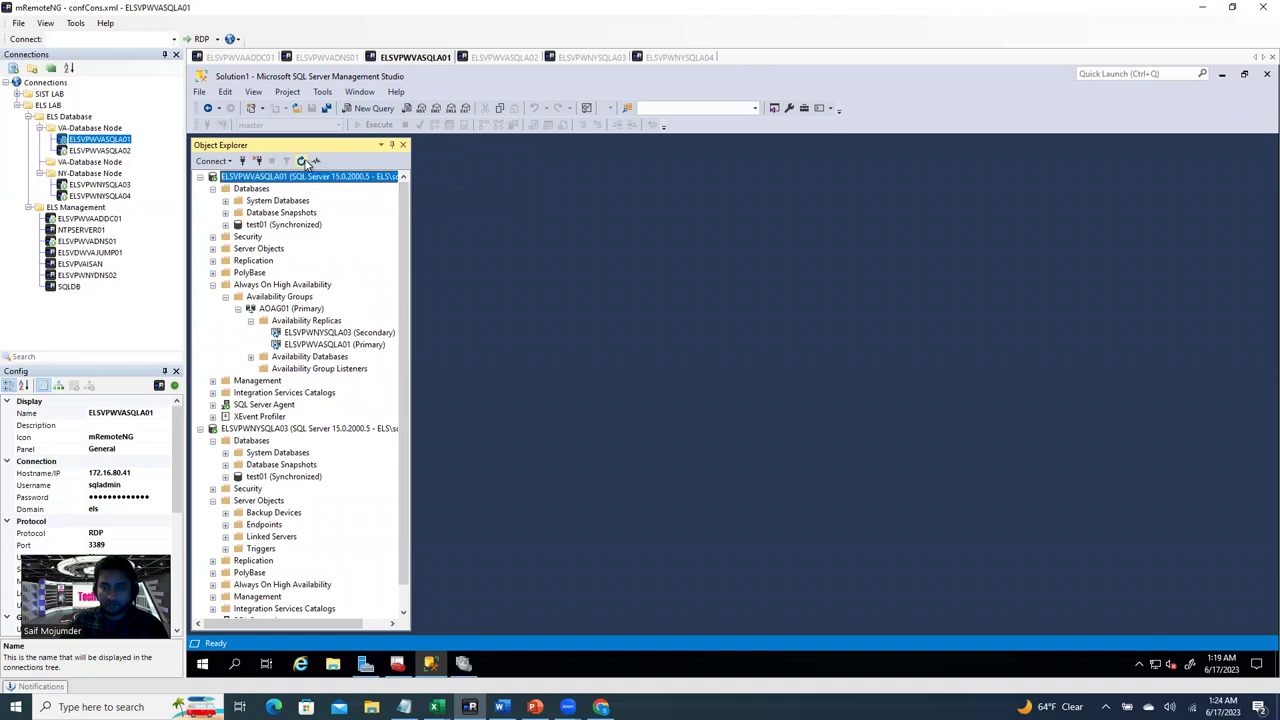
click(268, 309)
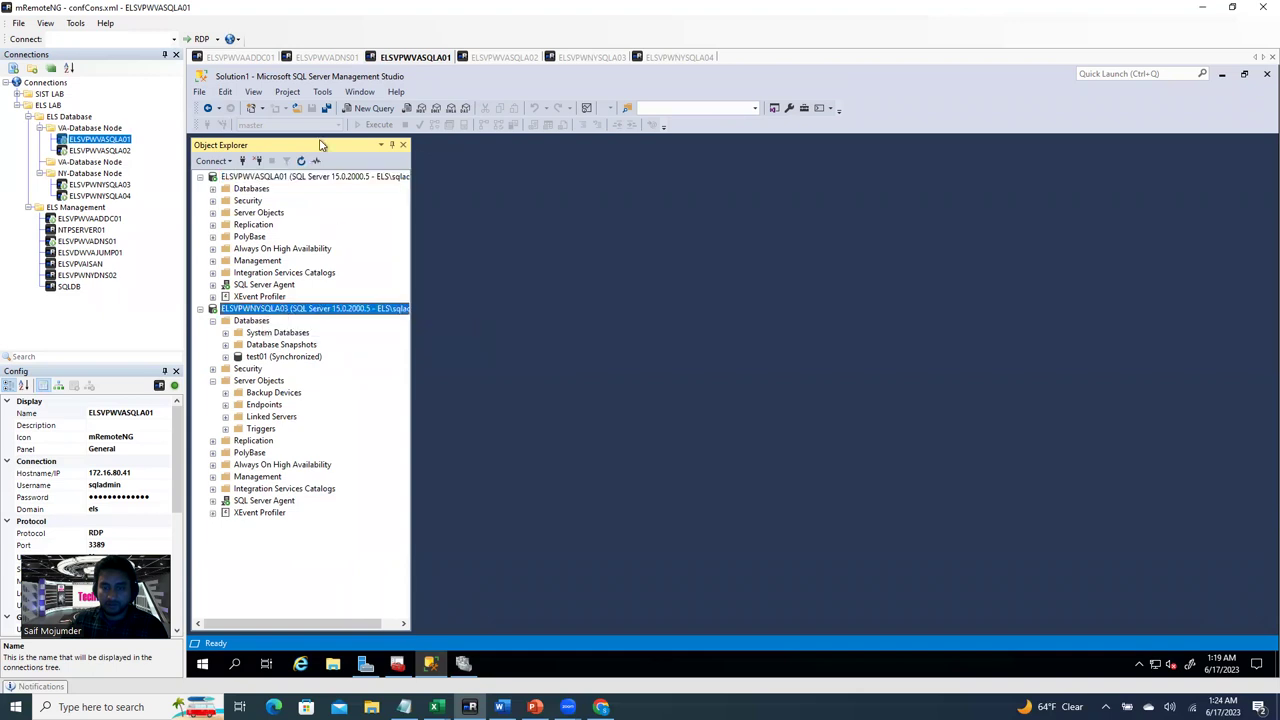
click(301, 161)
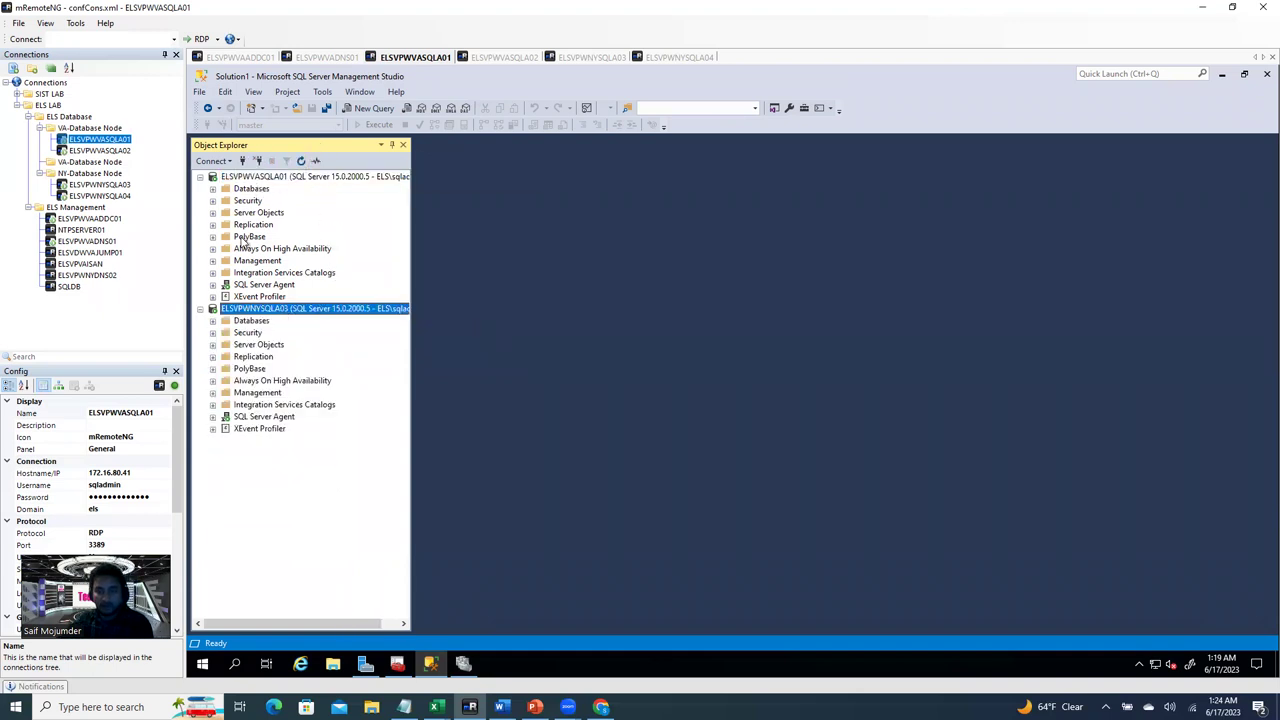
click(212, 248)
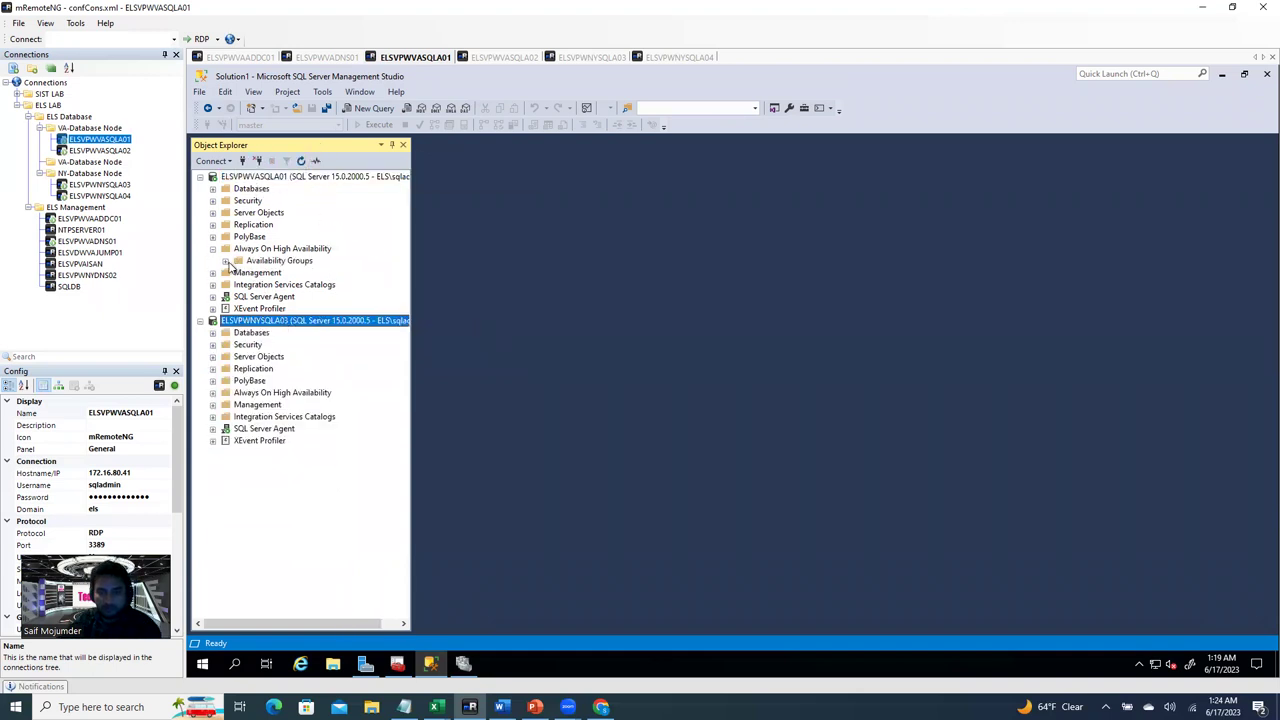
click(238, 272)
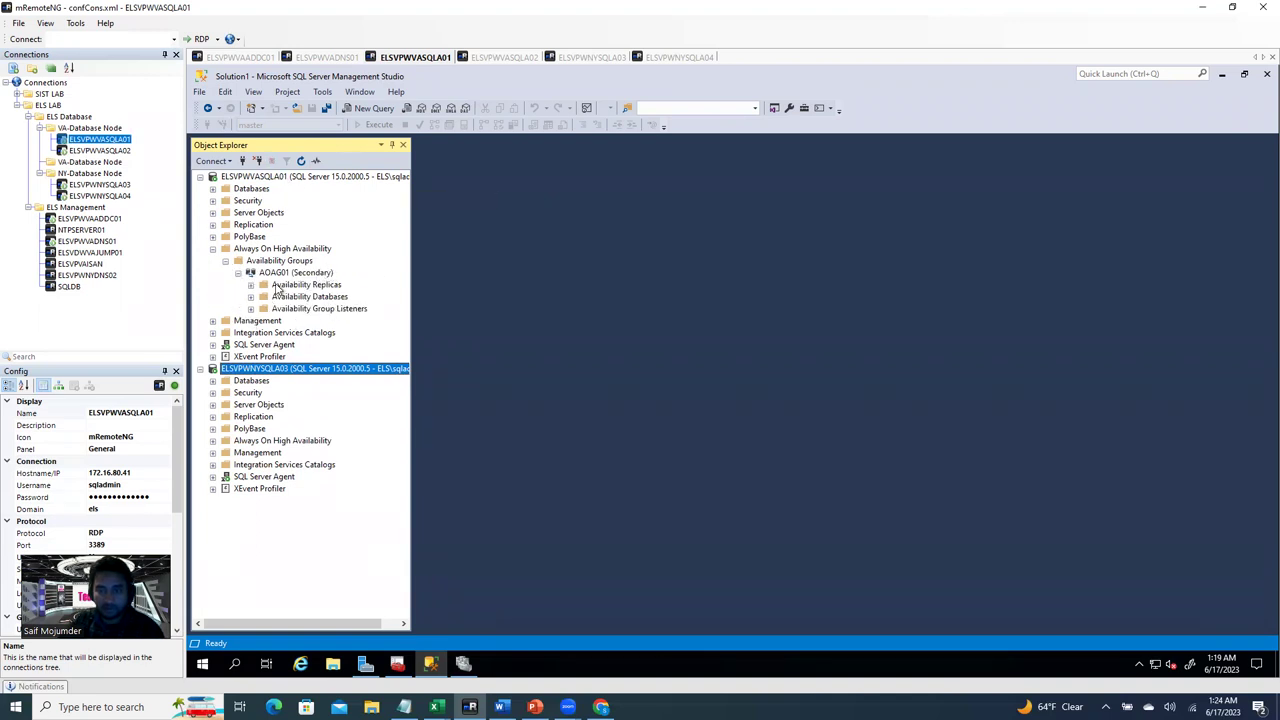
click(250, 285)
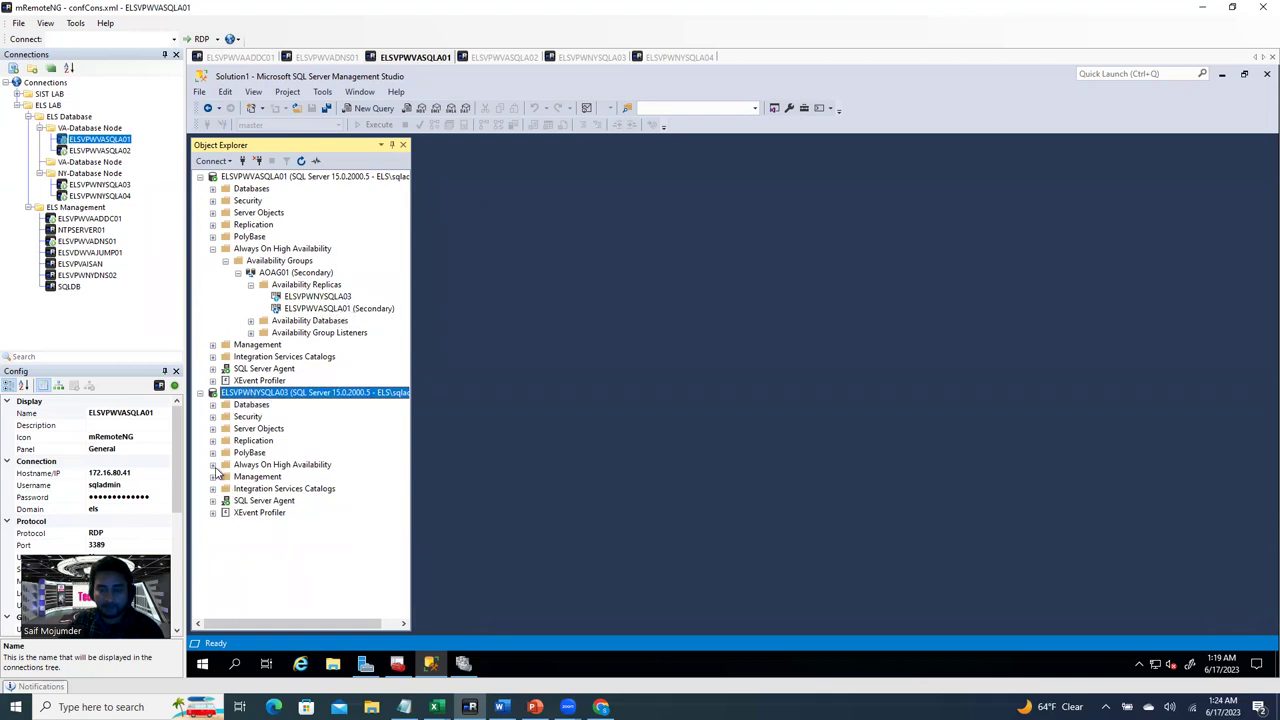
Show AOAG01's replicas and test01 database under ELSVPWNYSQLA03, then collapse both server trees
click(212, 465)
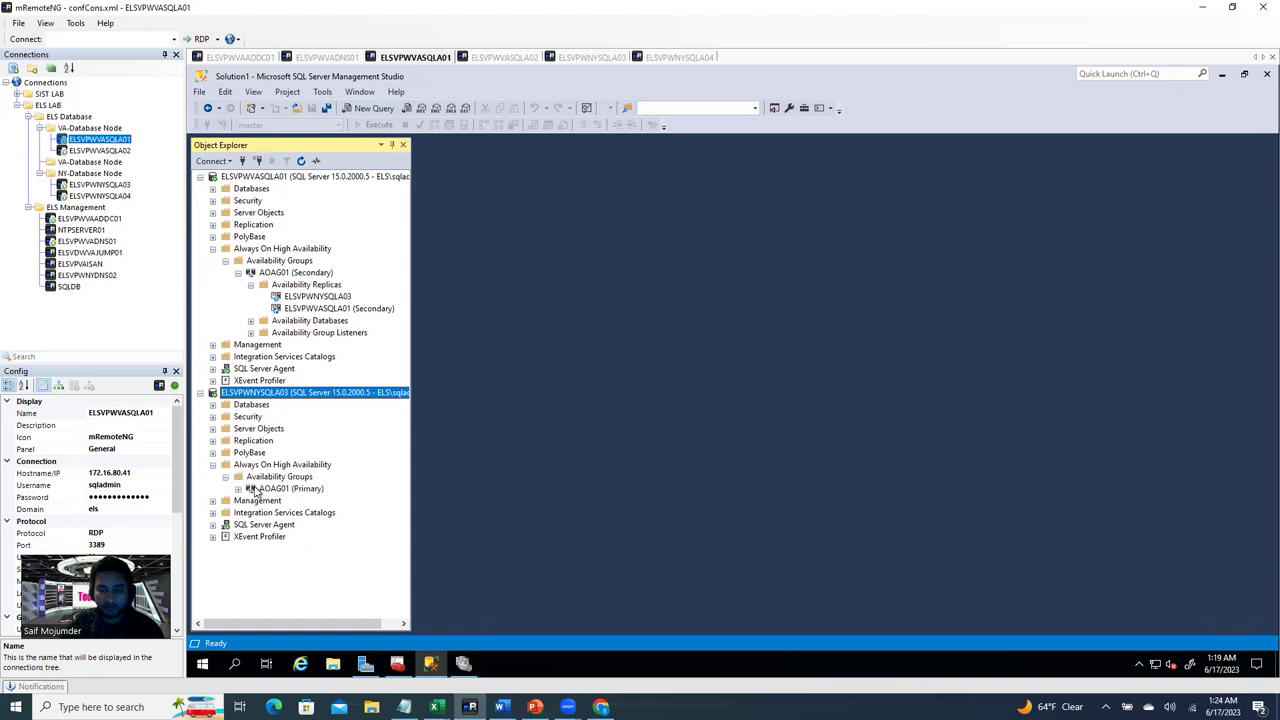
click(239, 489)
click(251, 501)
click(250, 538)
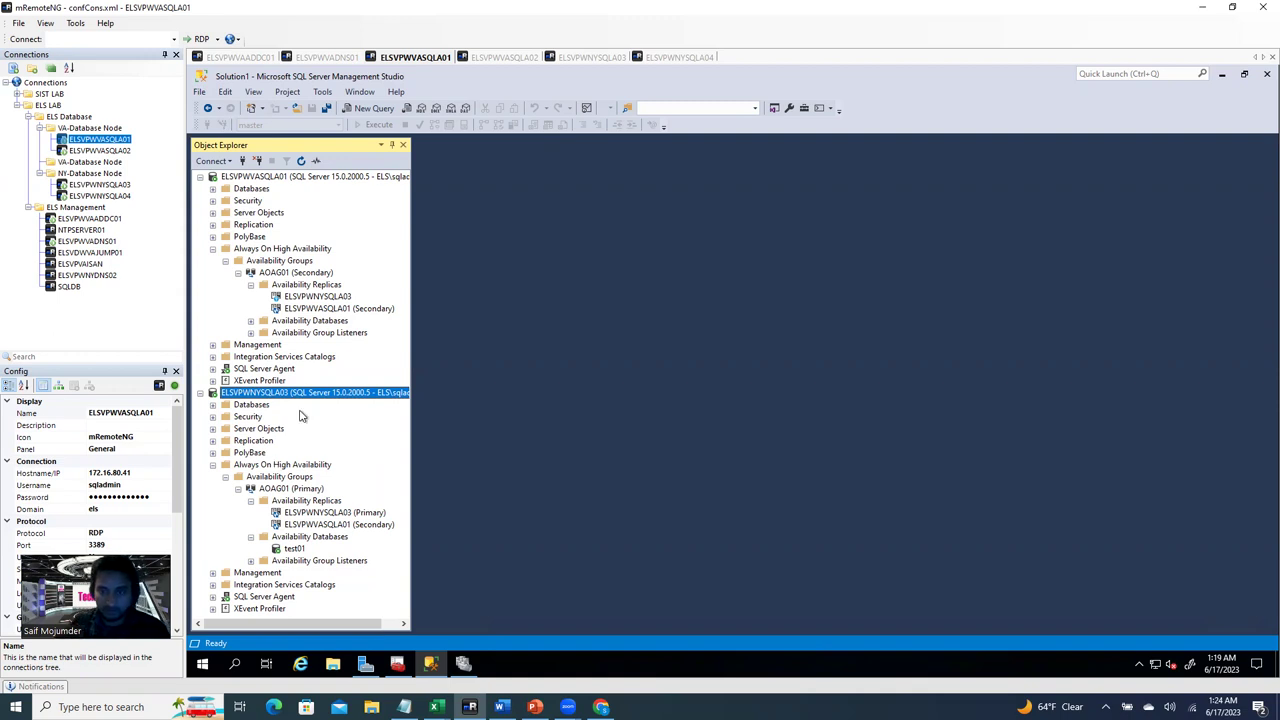
click(200, 177)
click(200, 189)
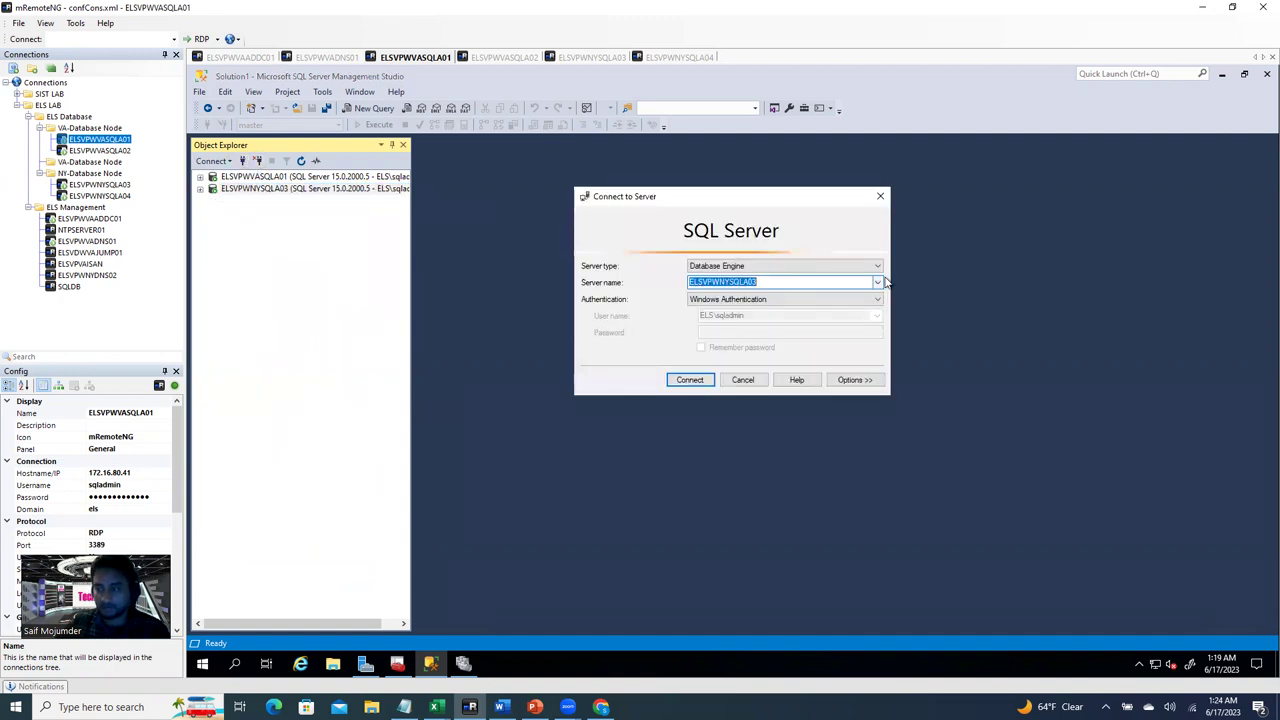
Connect Object Explorer to ELSVPWVASQLA02 and ELSVPWNYSQLA04
click(880, 283)
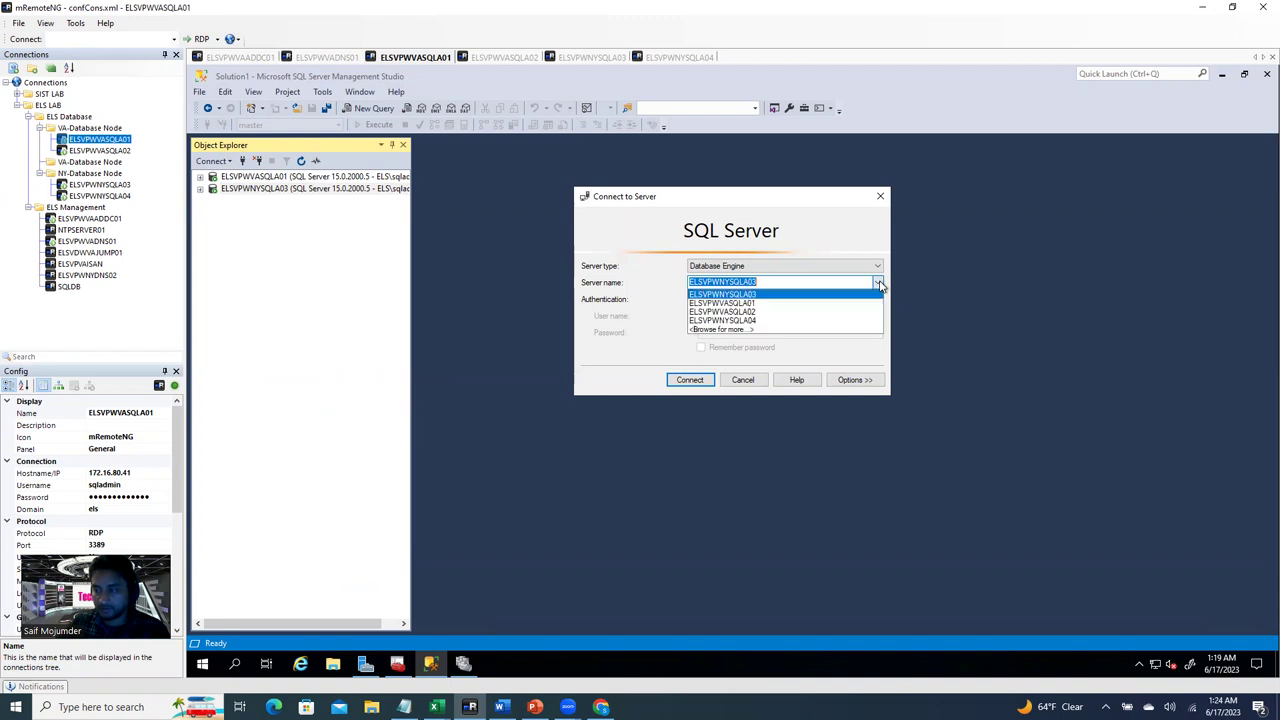
click(812, 315)
click(700, 382)
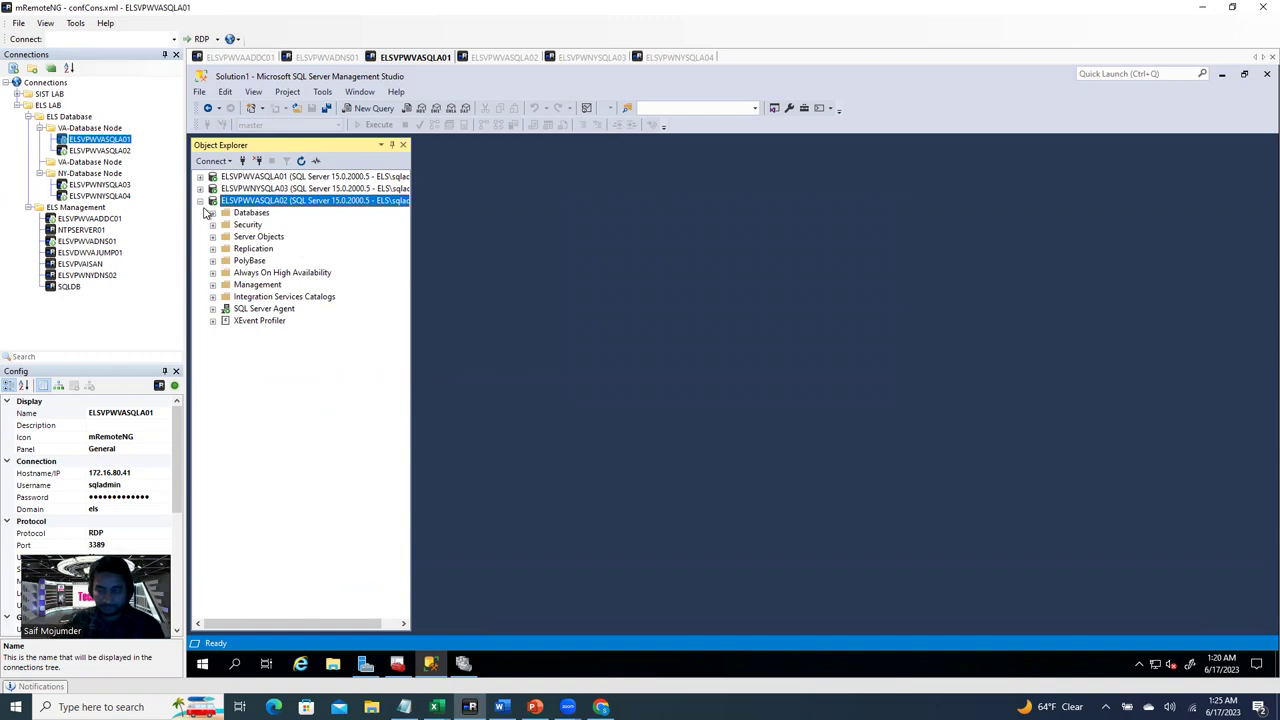
click(243, 161)
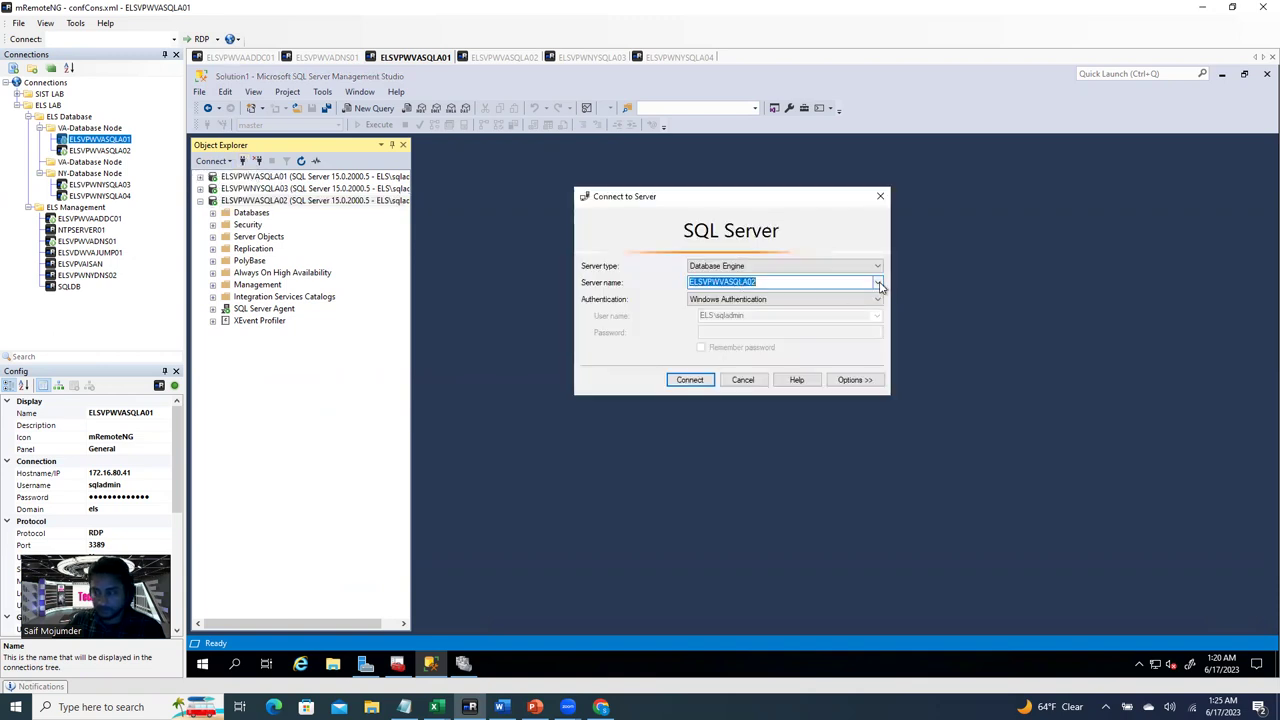
click(877, 282)
click(829, 322)
click(706, 378)
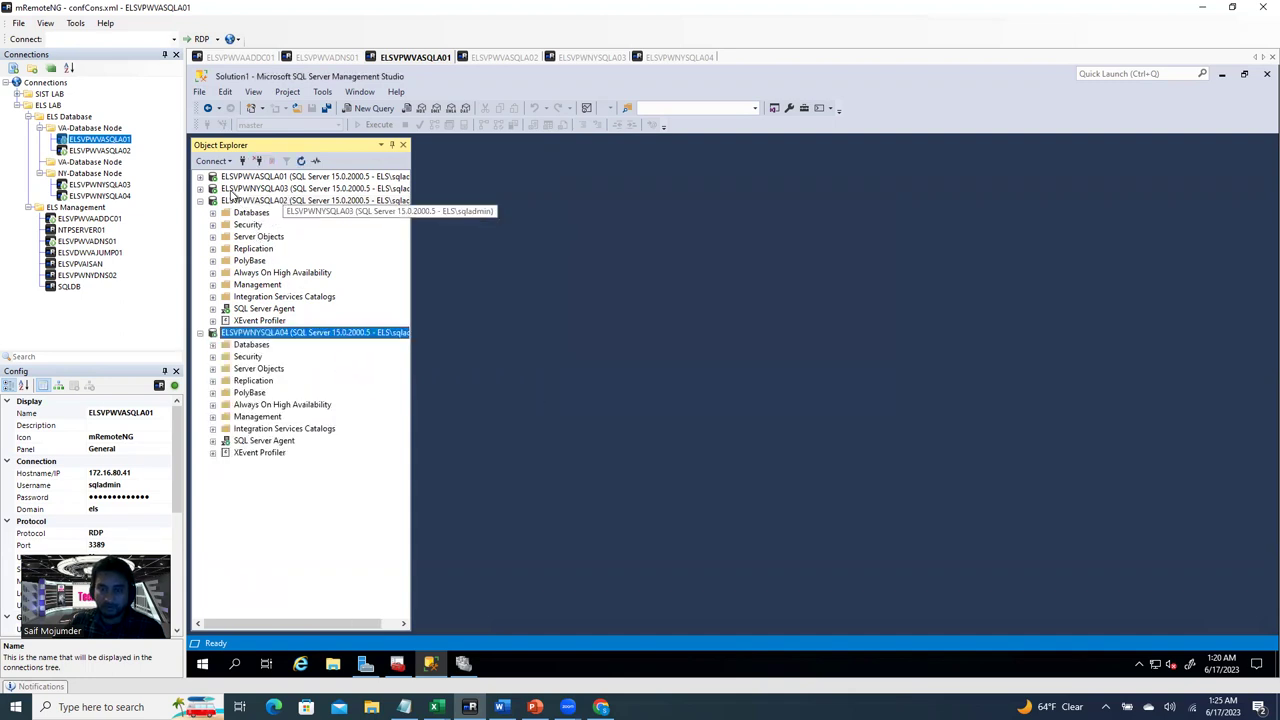
Start the Add Replica wizard for AOAG01 on ELSVPWNYSQLA03
click(201, 189)
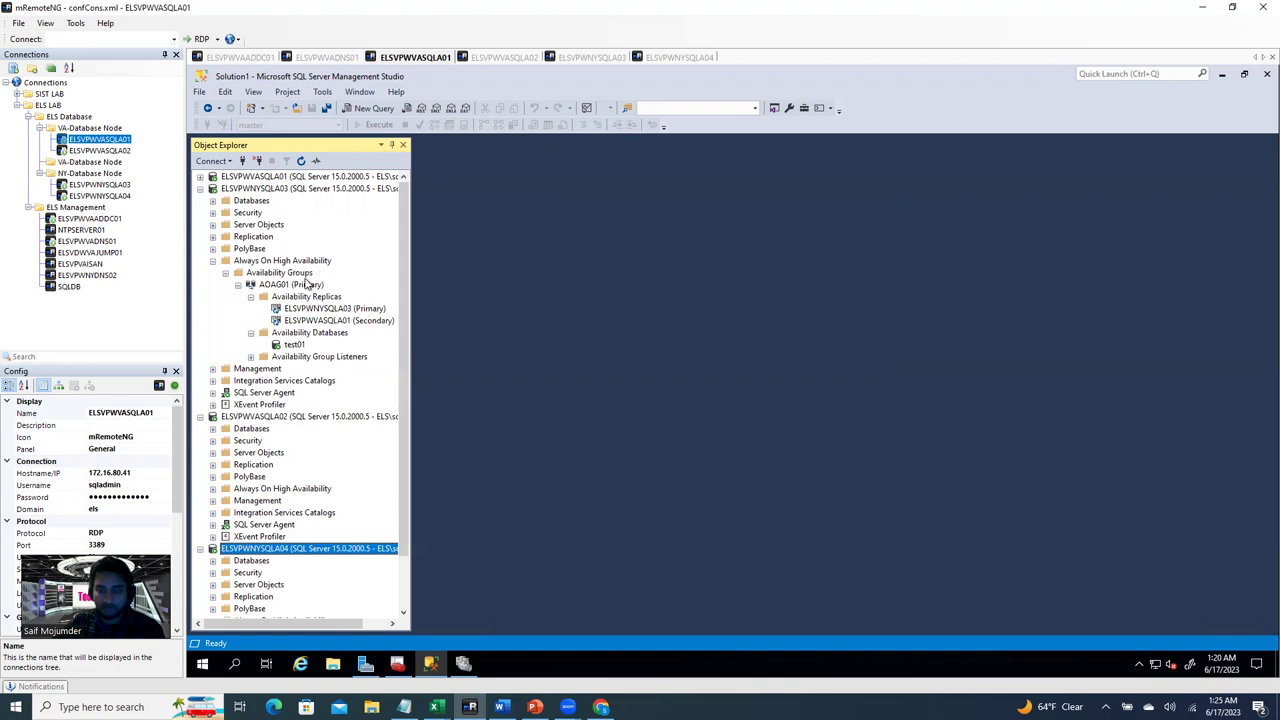
click(290, 285)
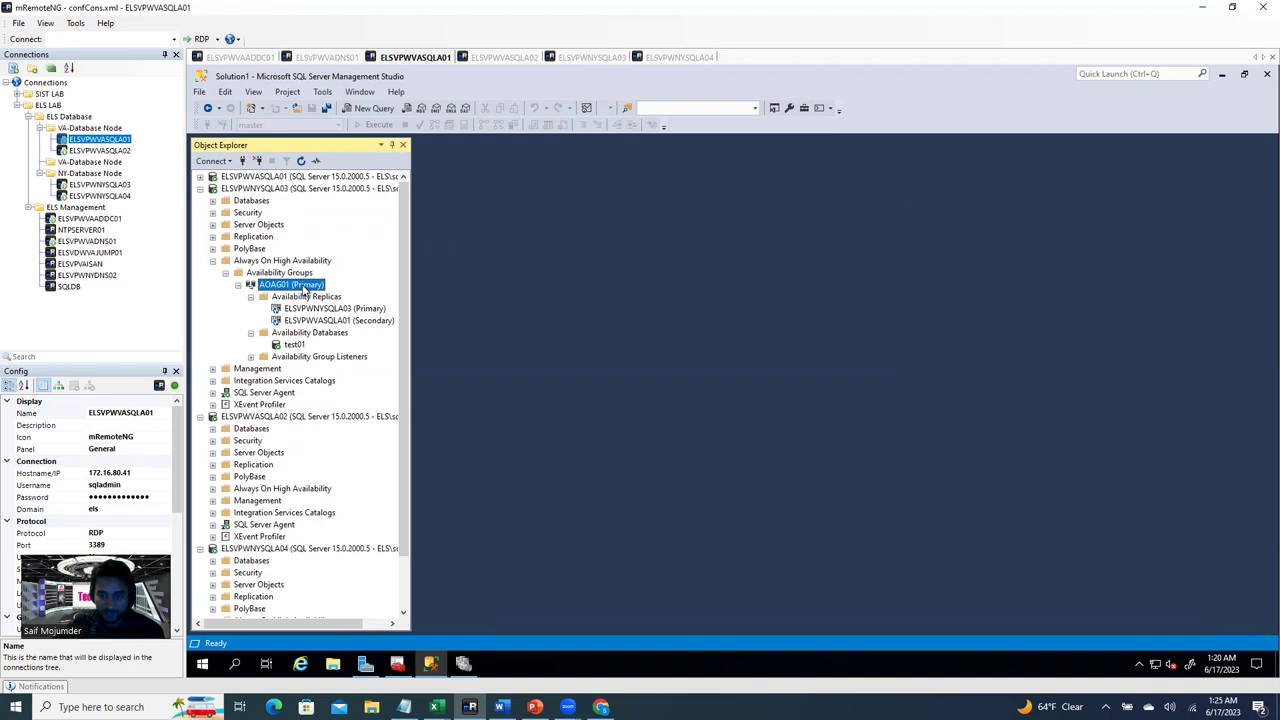
right_click(303, 288)
click(362, 318)
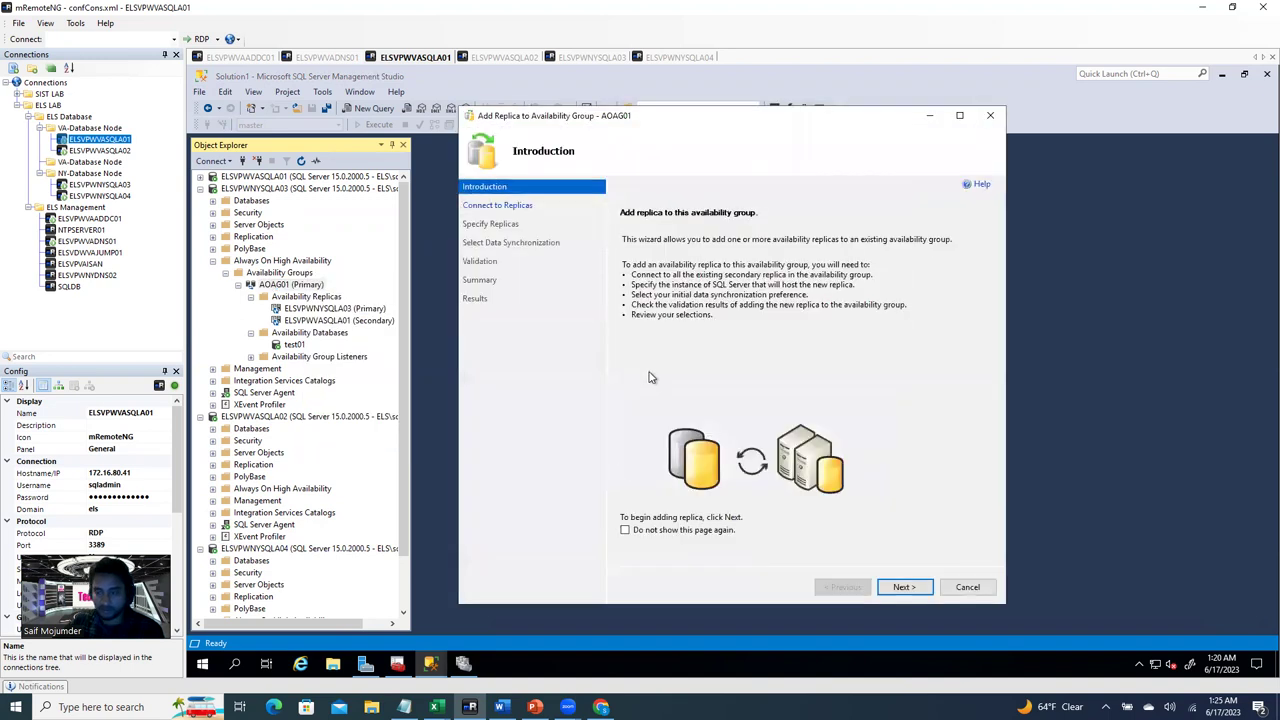
Connect the wizard to the existing secondary replica ELSVPWVASQLA01
click(904, 586)
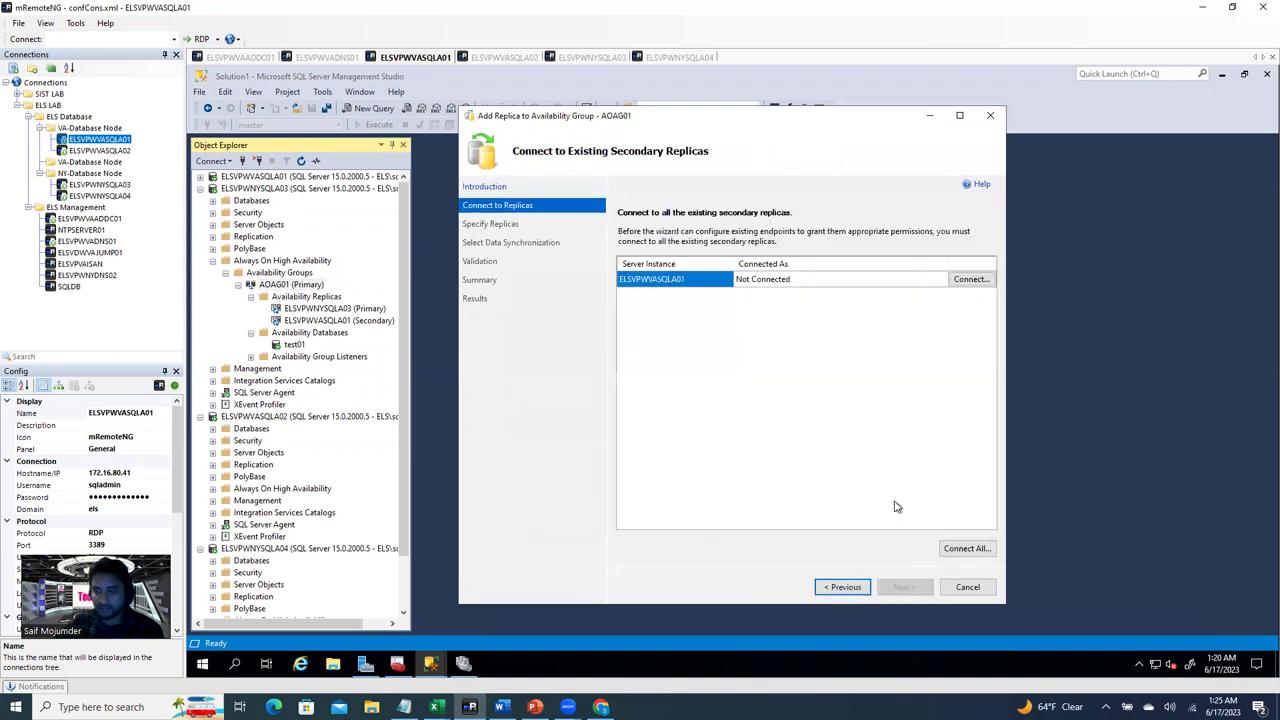
click(970, 279)
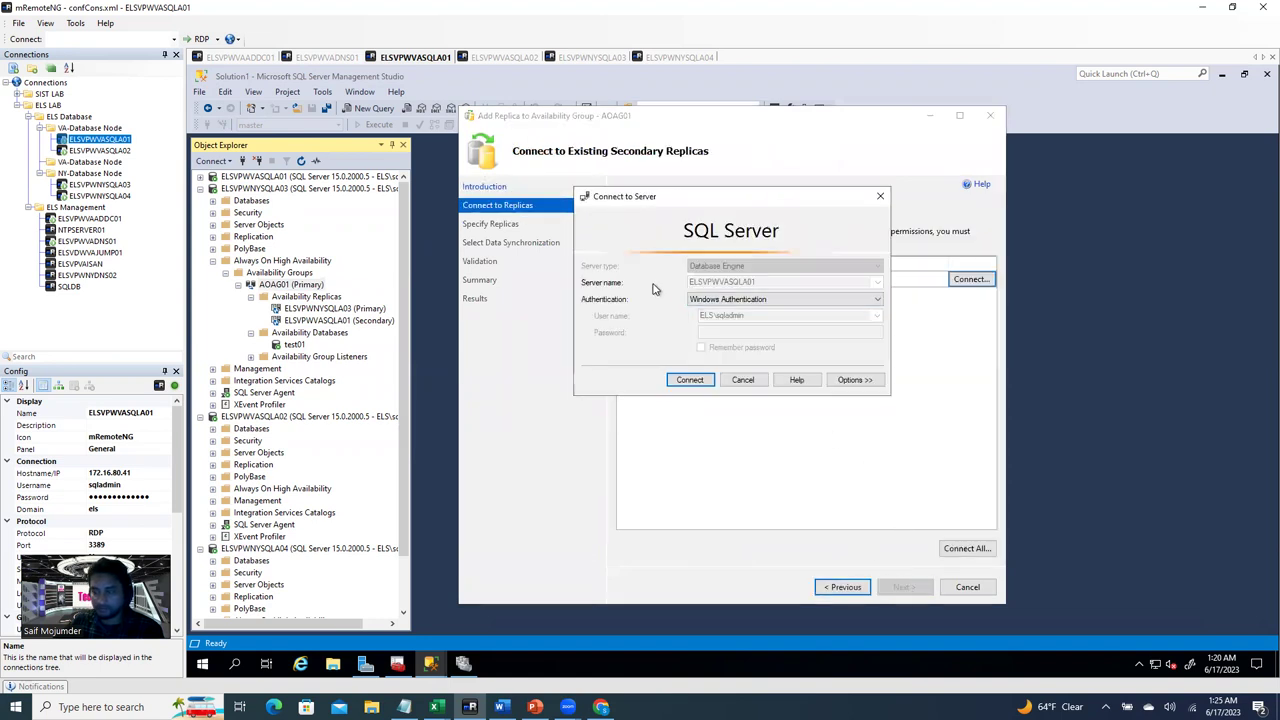
click(690, 380)
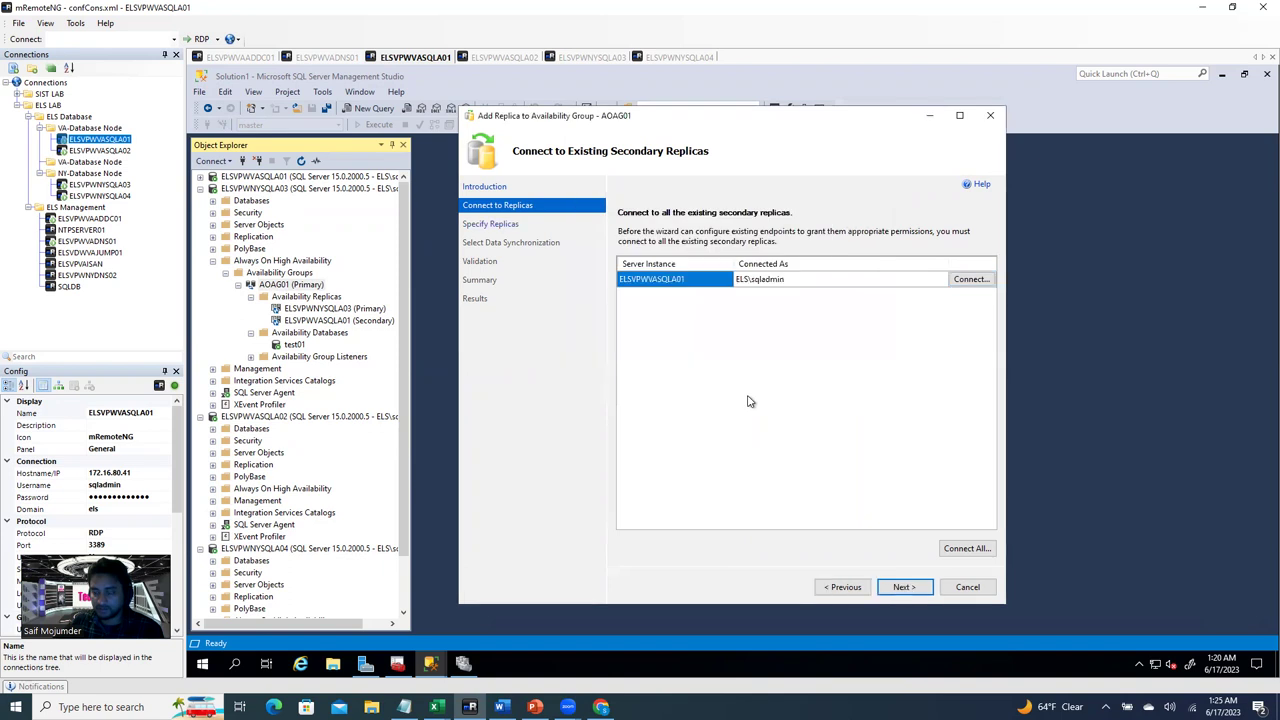
click(905, 587)
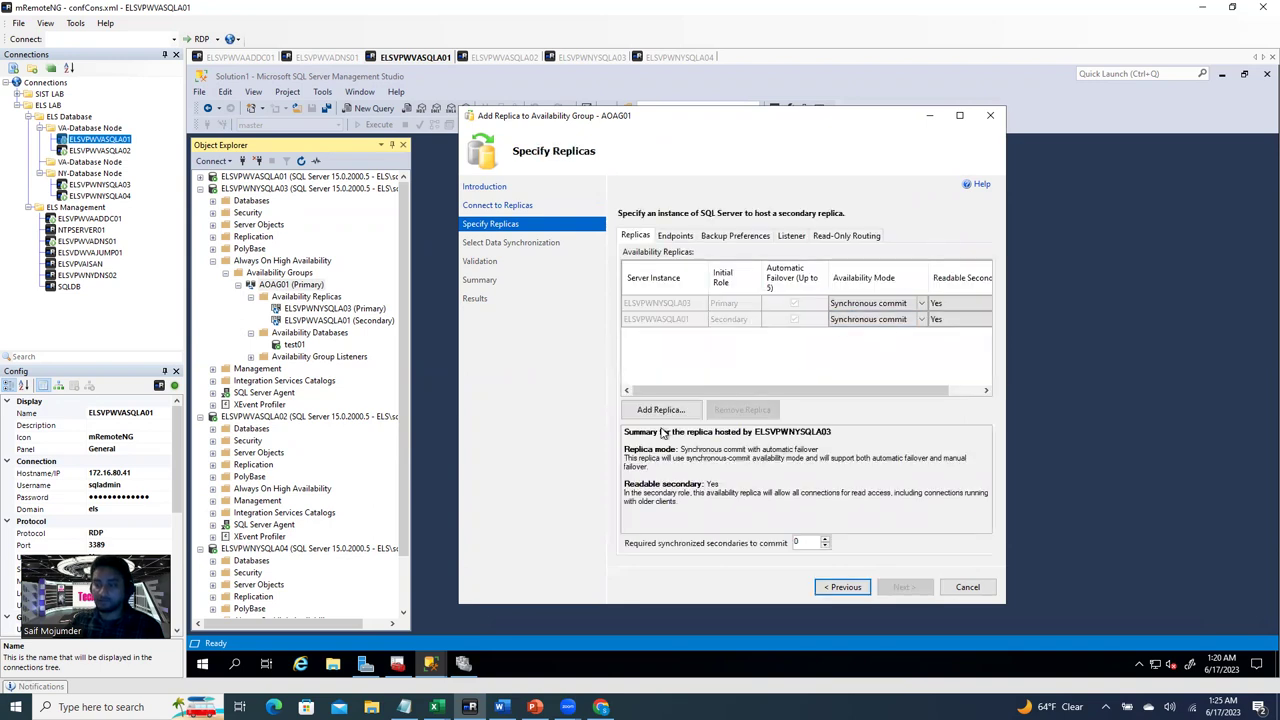
Add ELSVPWVASQLA02 and ELSVPWNYSQLA04 as new replicas
click(690, 414)
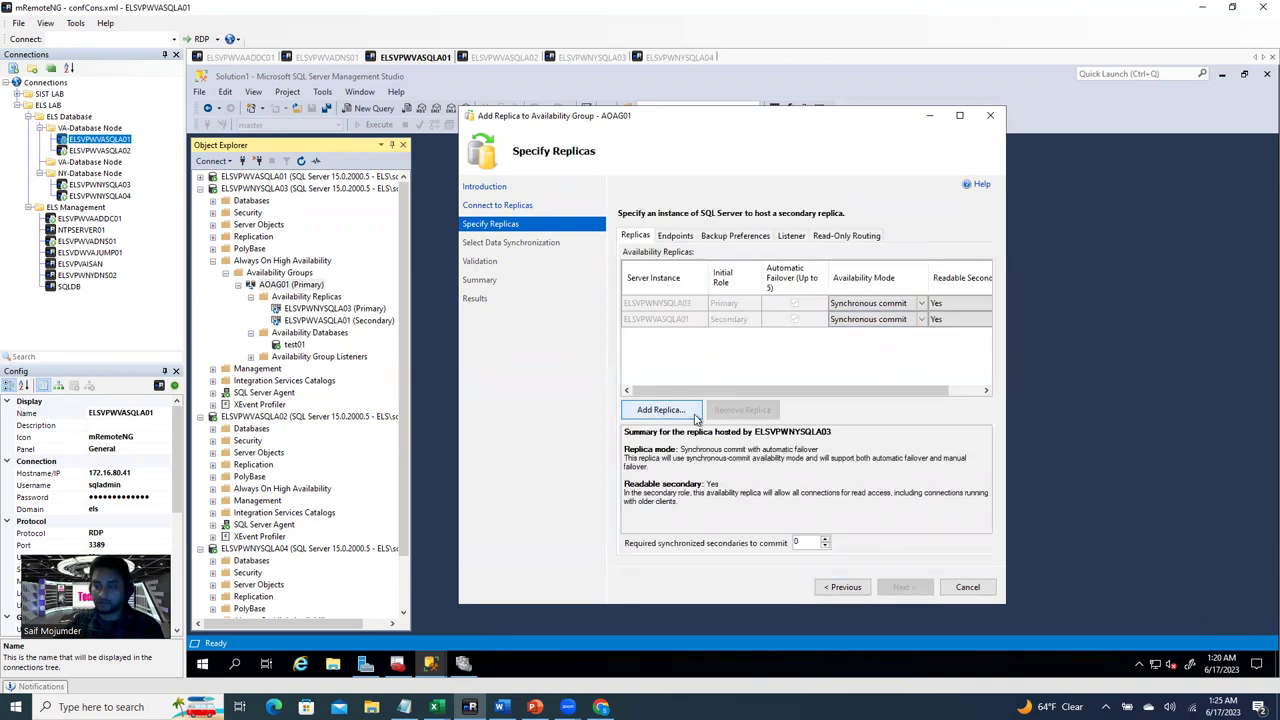
click(877, 283)
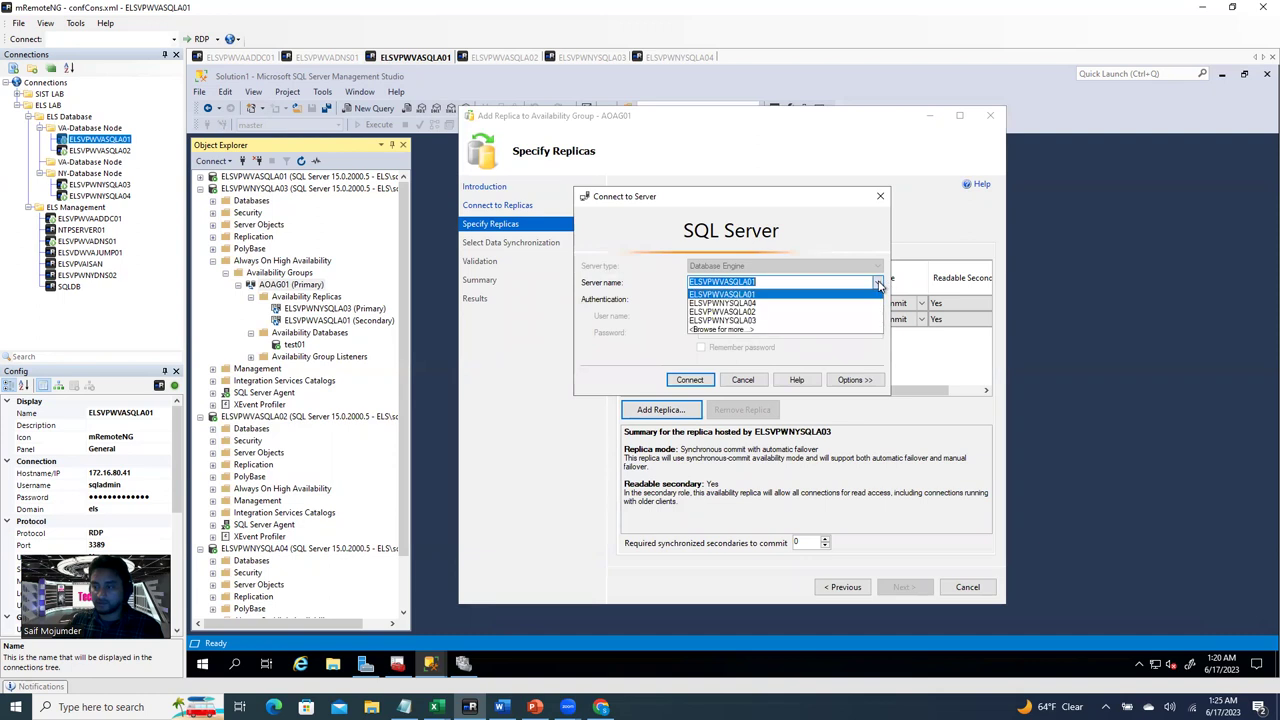
click(845, 311)
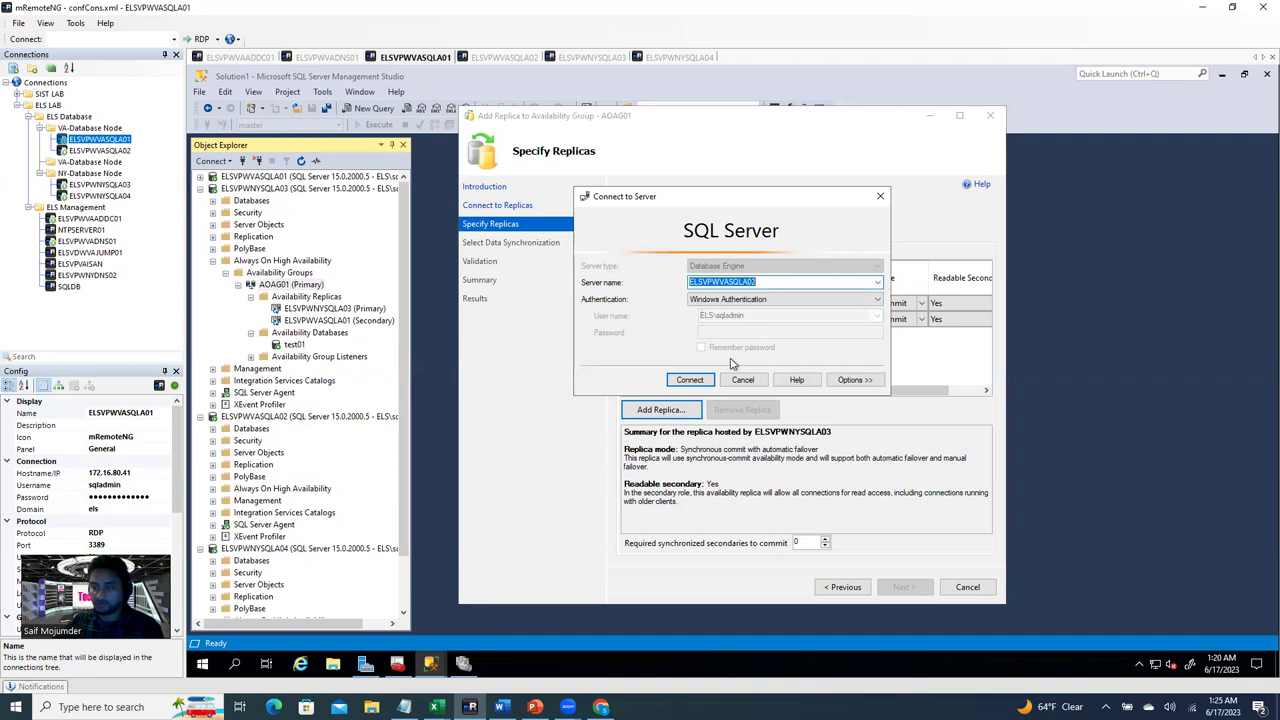
click(691, 380)
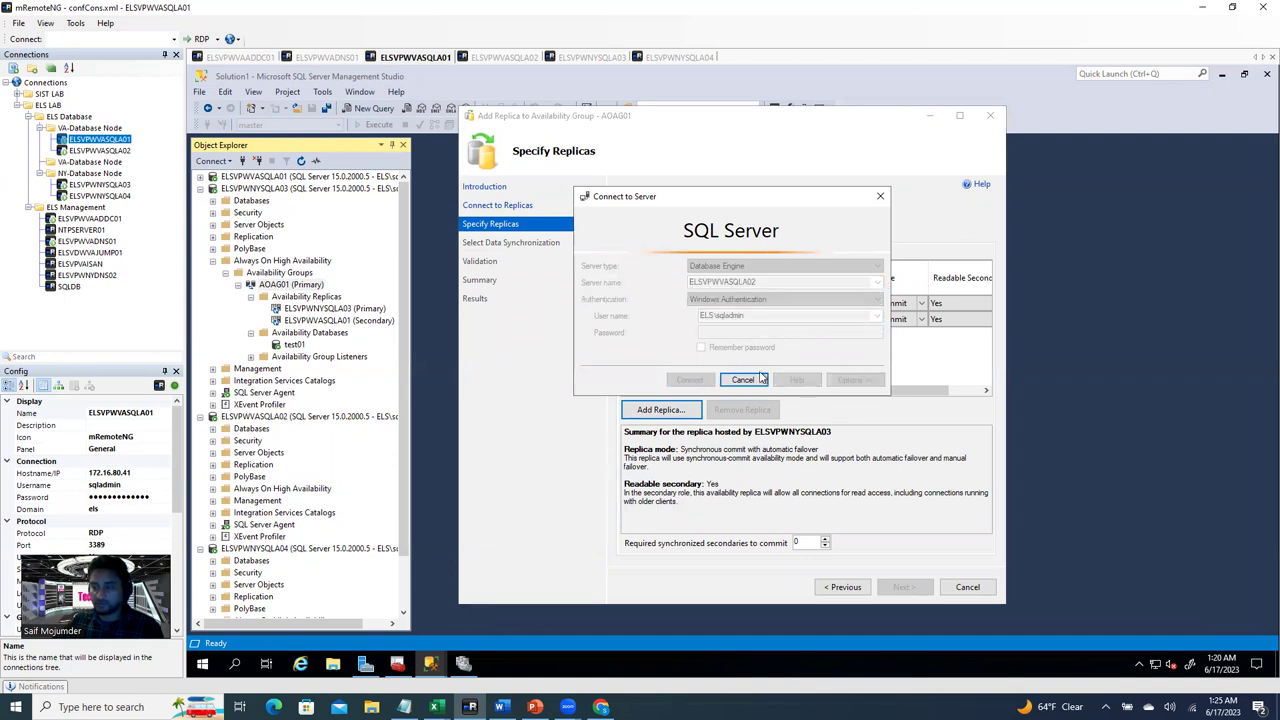
click(700, 409)
click(876, 283)
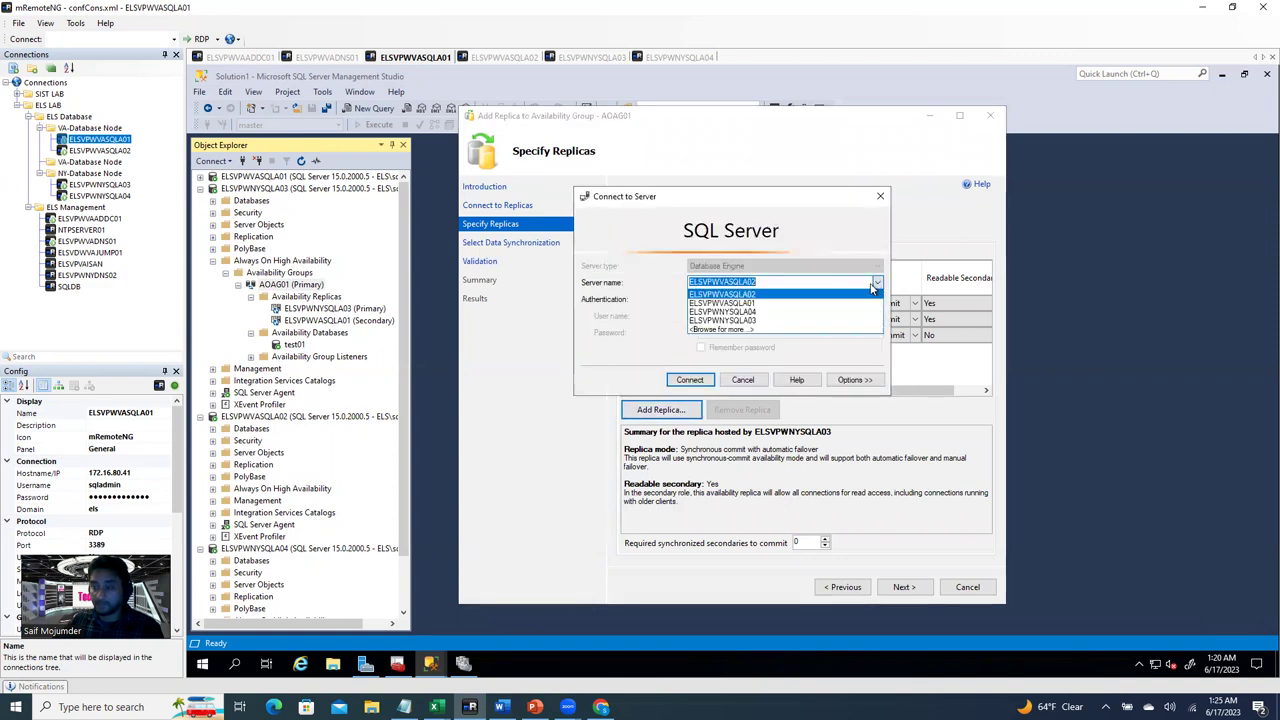
click(841, 313)
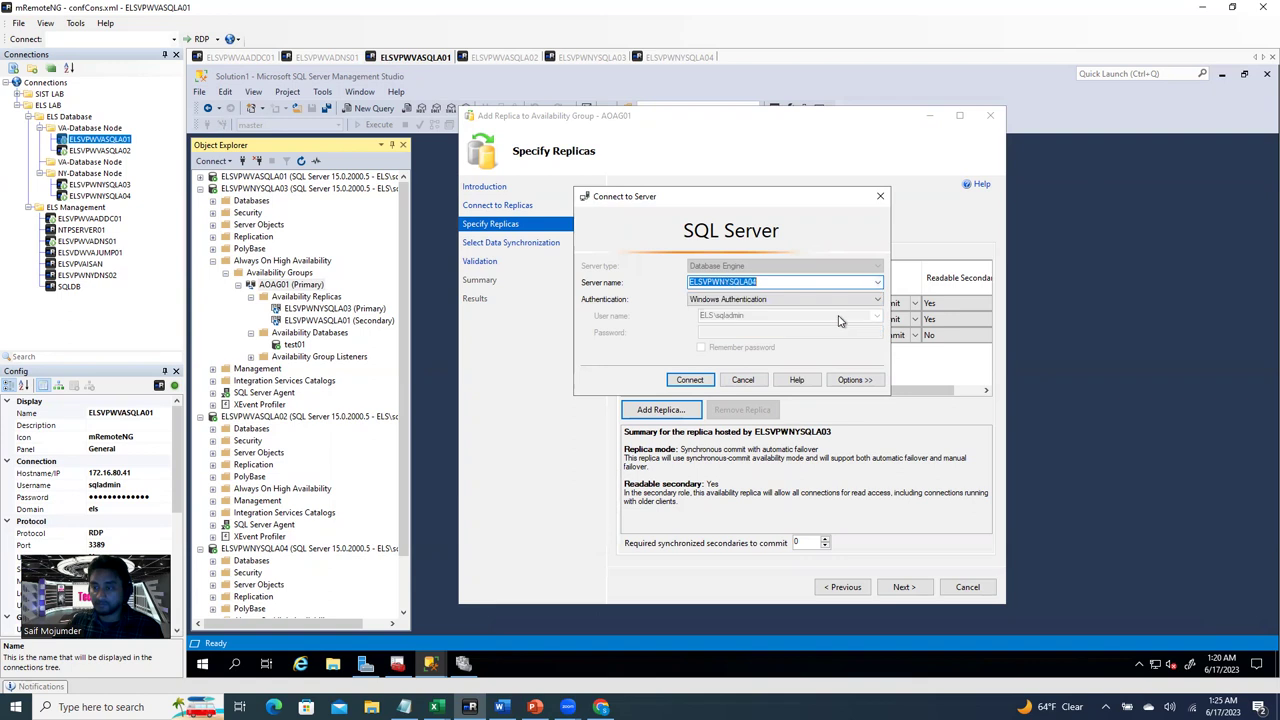
click(691, 381)
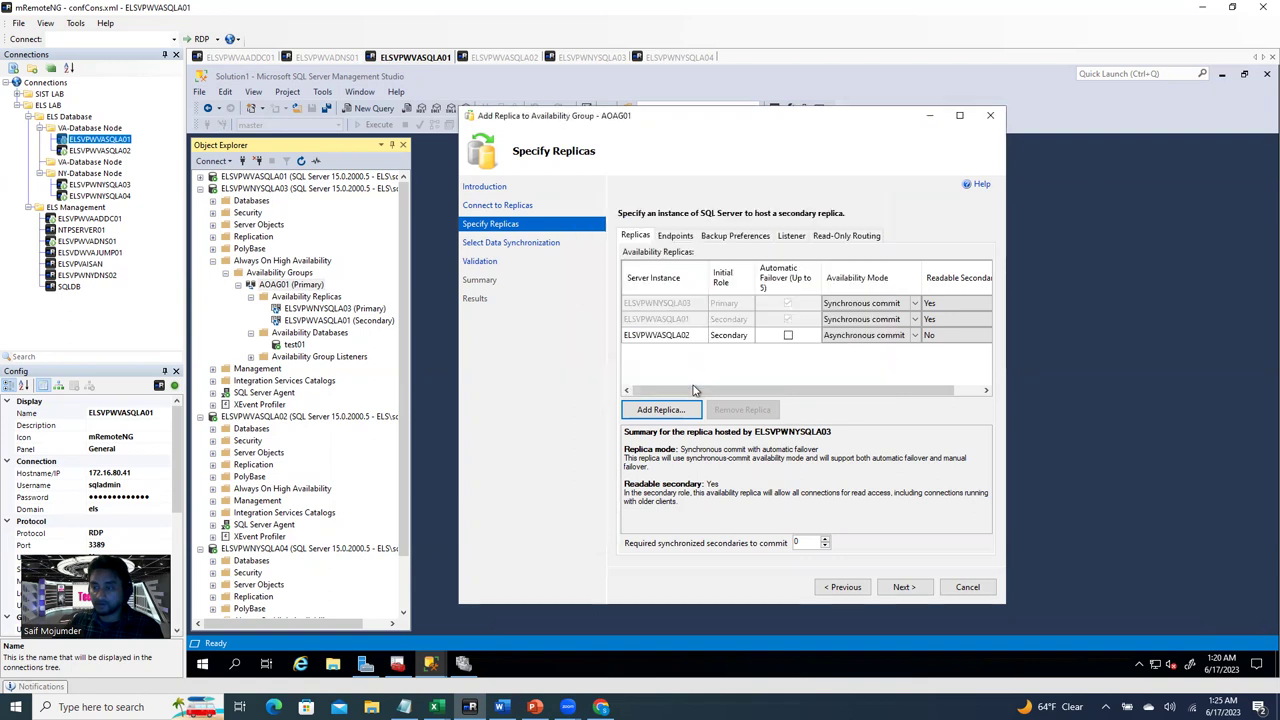
Enable automatic failover and set Readable Secondary to Yes for both new replicas
click(788, 335)
click(788, 351)
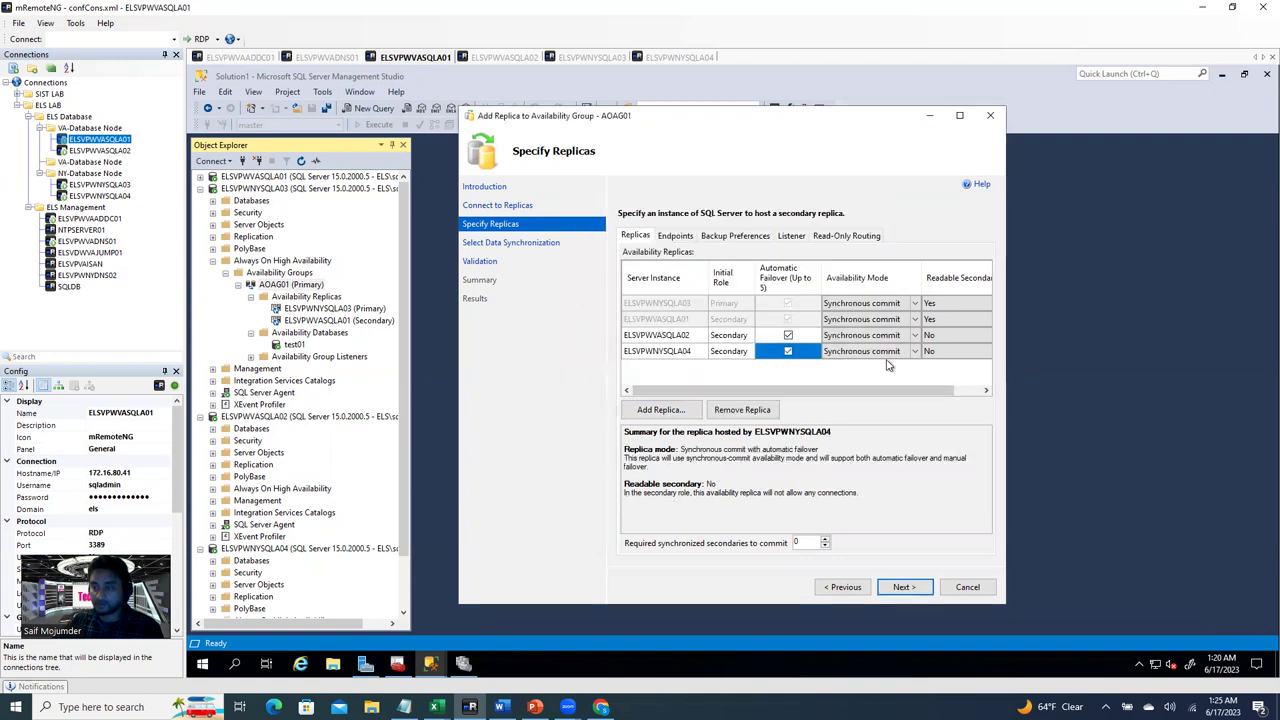
click(952, 342)
click(950, 342)
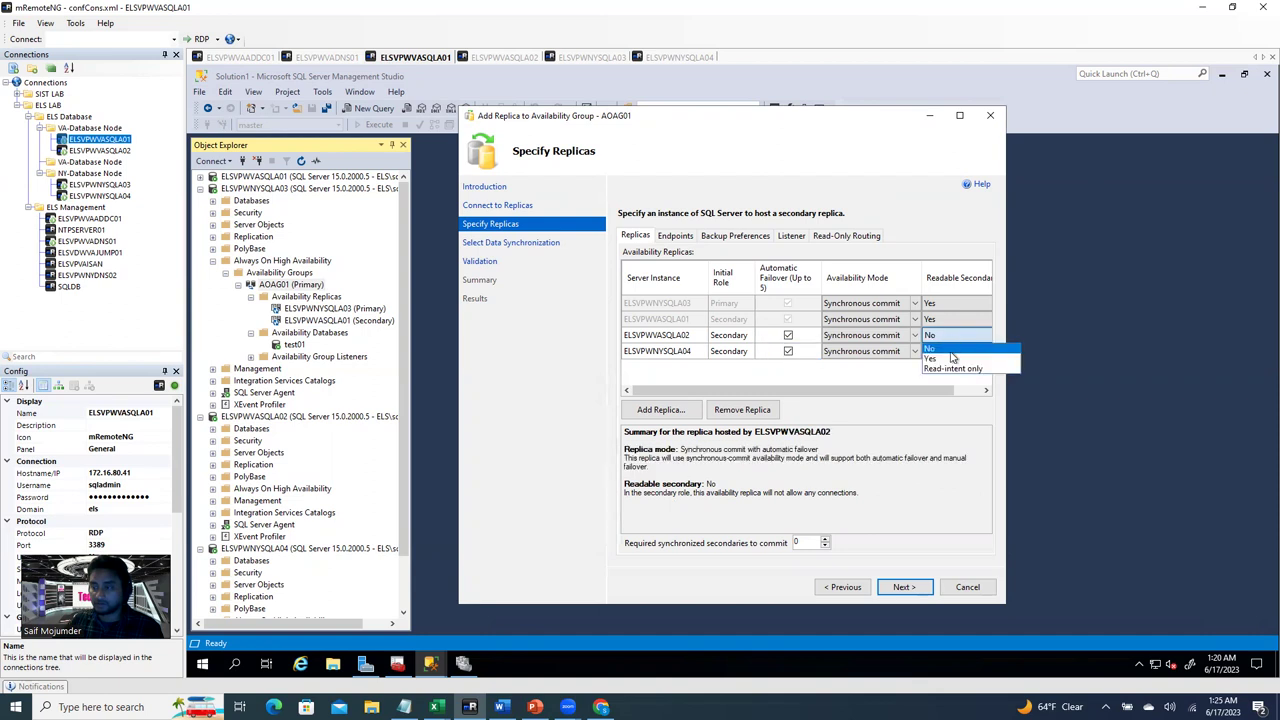
click(950, 357)
click(950, 357)
click(950, 358)
click(945, 372)
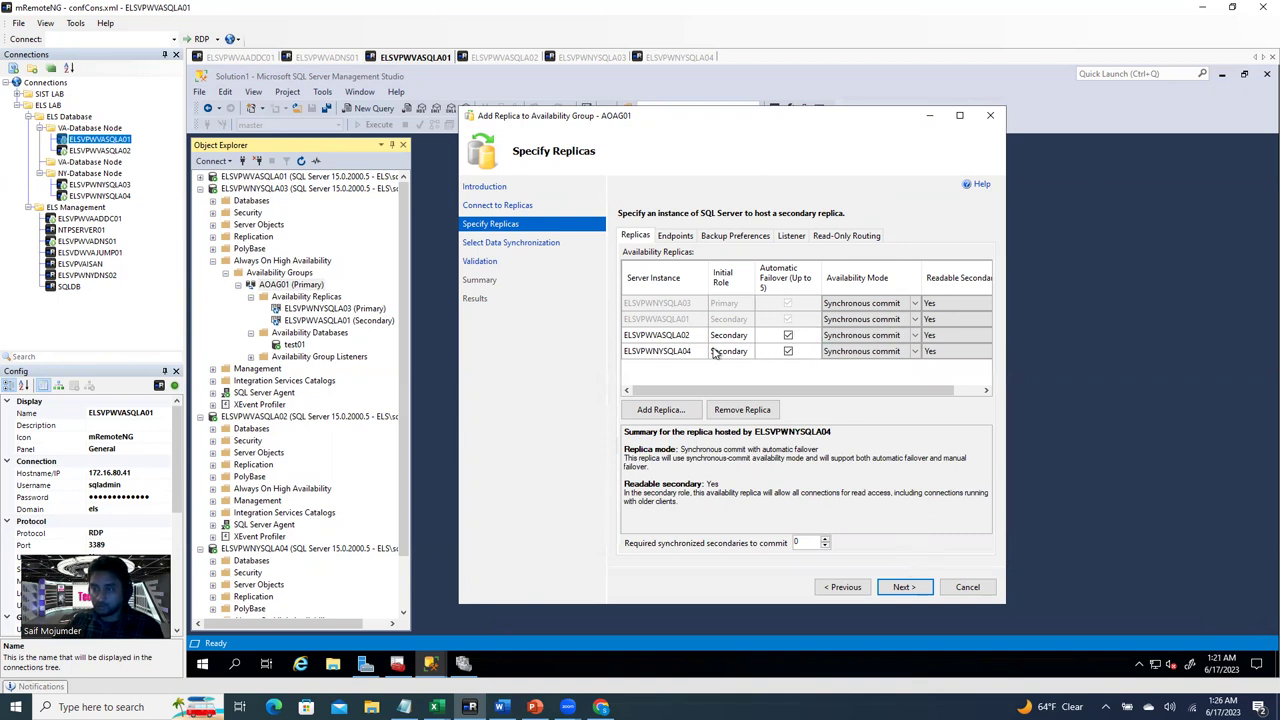
click(903, 589)
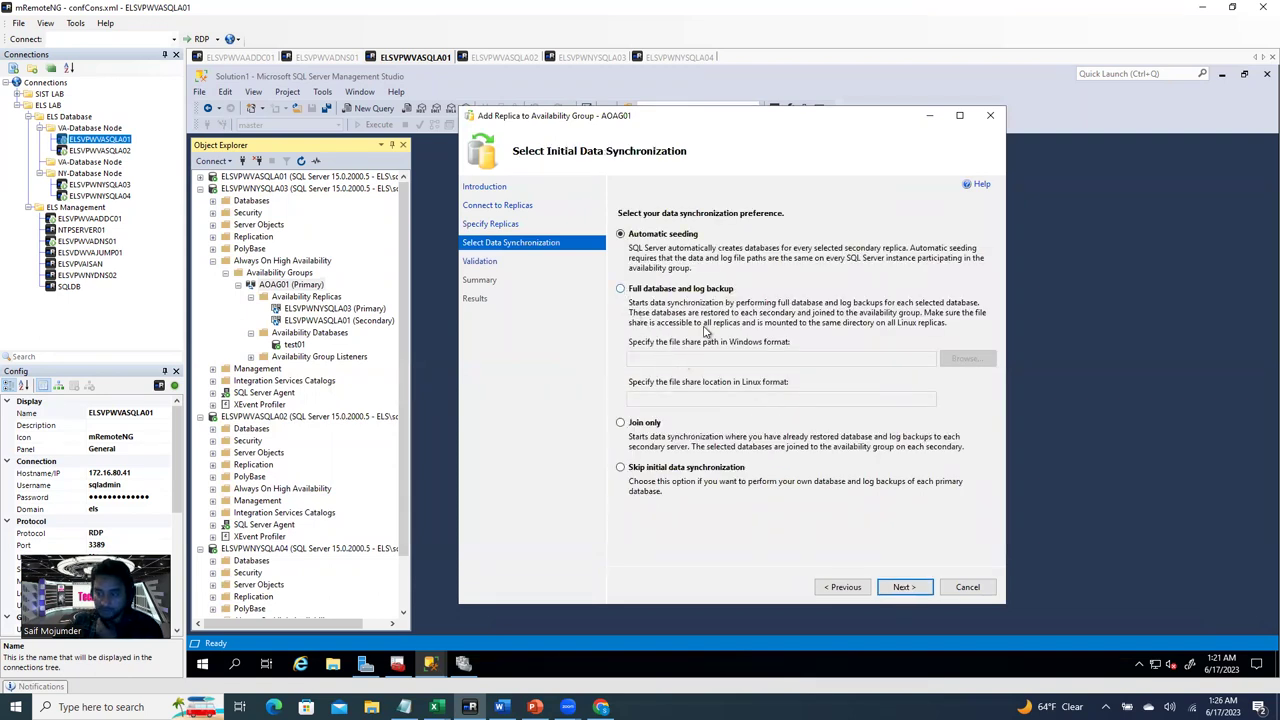
Pick full database and log backup seeding via \\Elsvpwvaaddc01\sqlaodb, then cancel the wizard
click(621, 289)
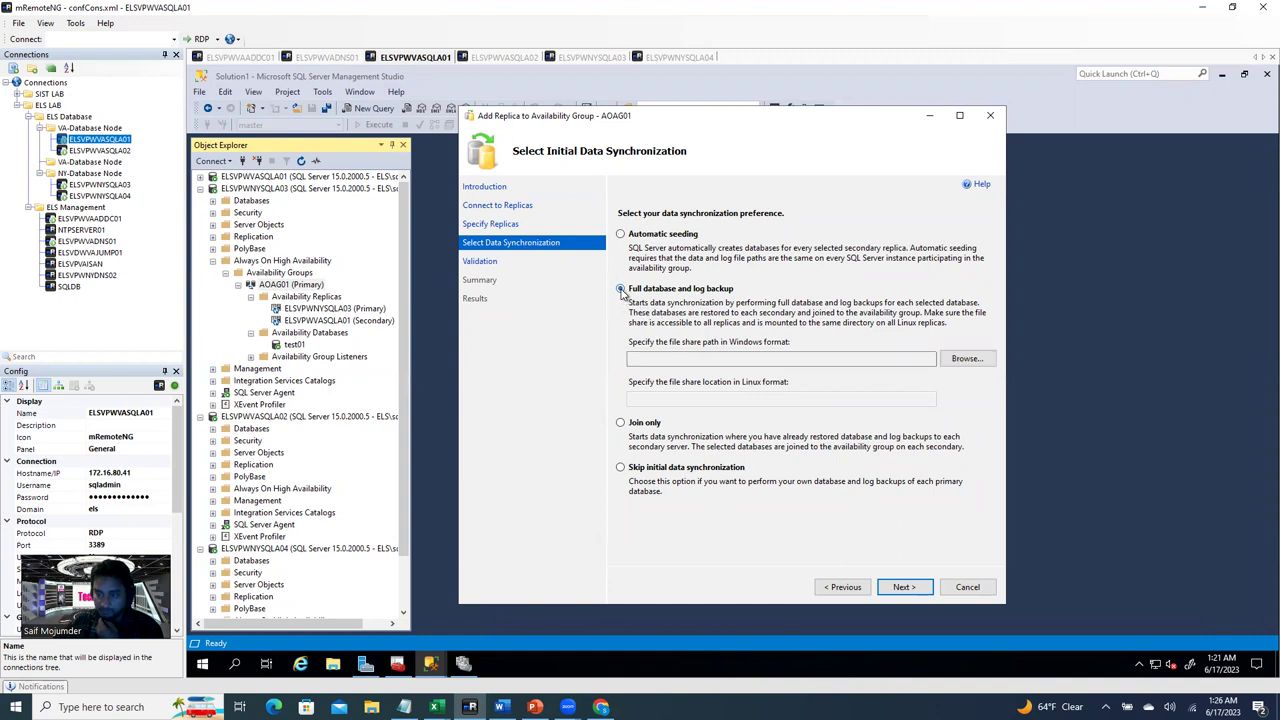
click(742, 363)
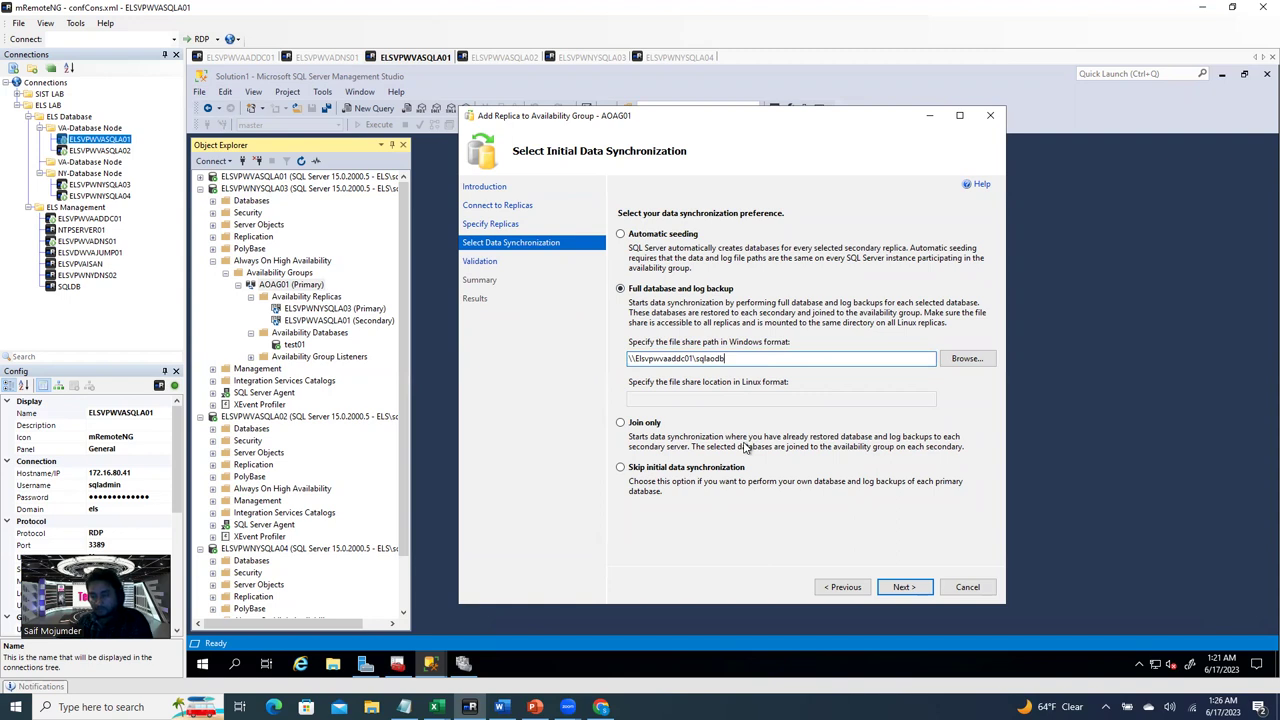
click(963, 592)
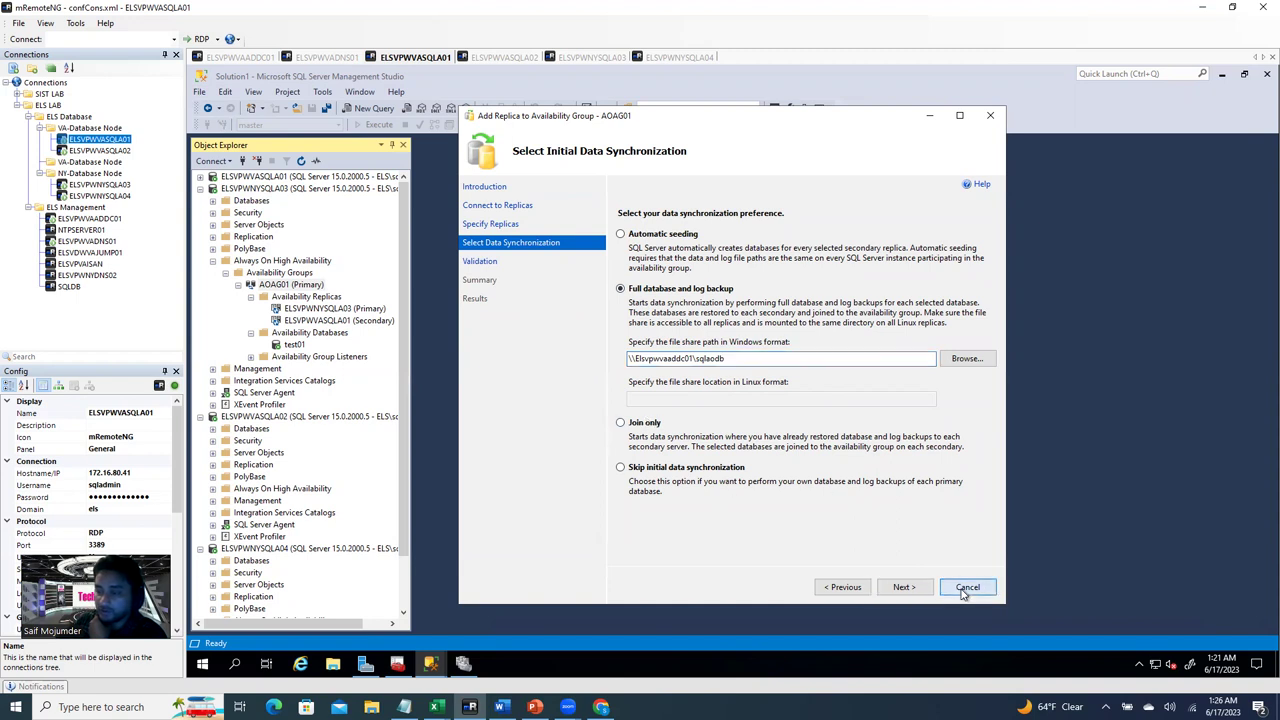
click(780, 415)
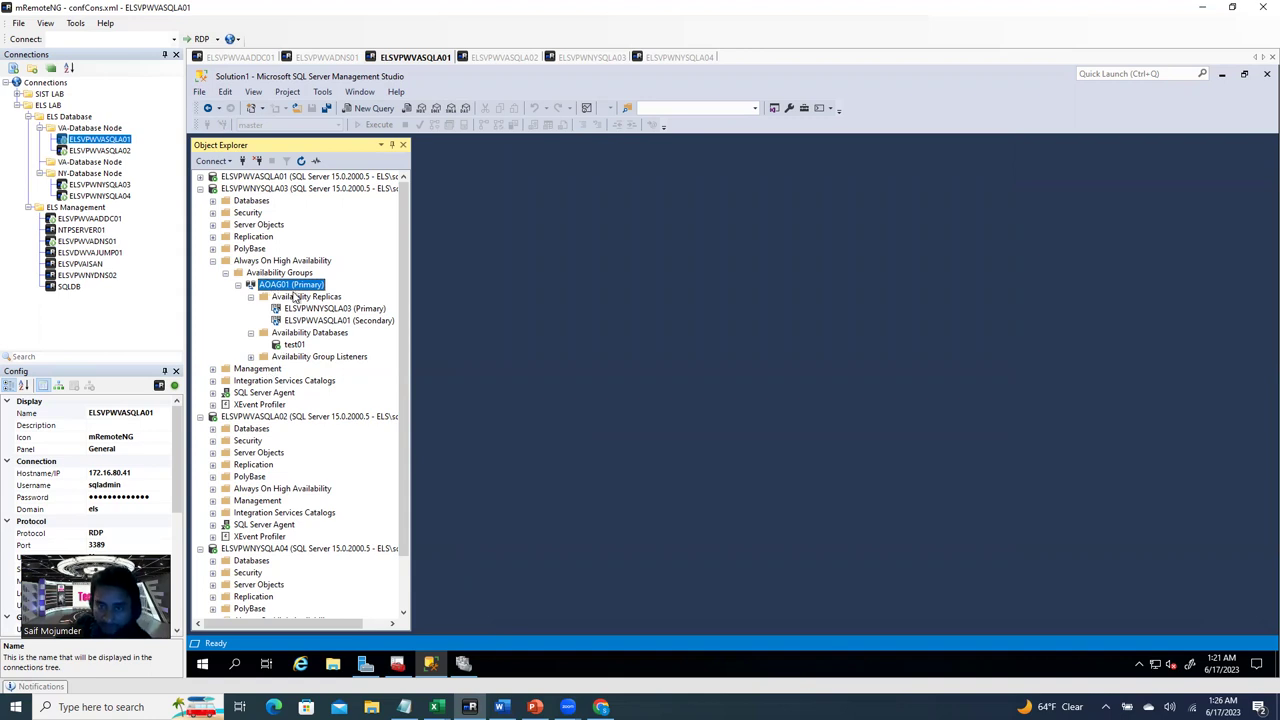
Move the AOAG01 role back to owner node ELSVPWVASQLA01 and return to Management Studio
click(465, 668)
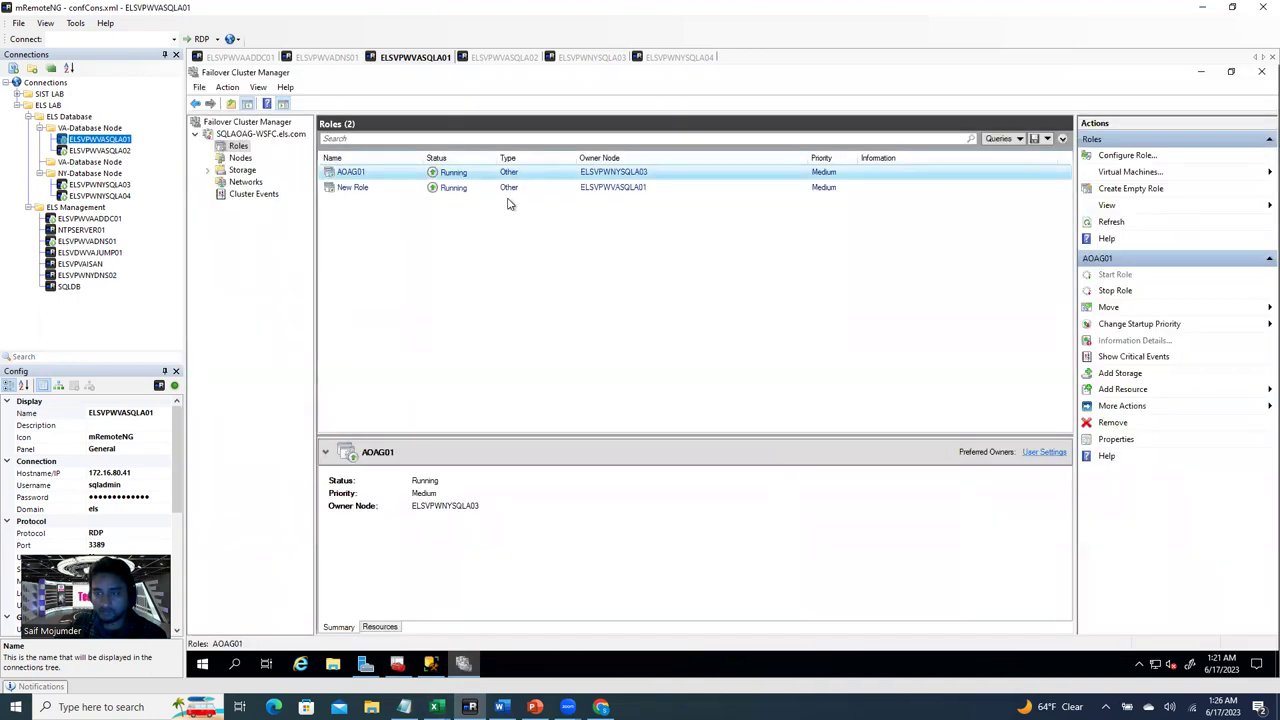
right_click(351, 175)
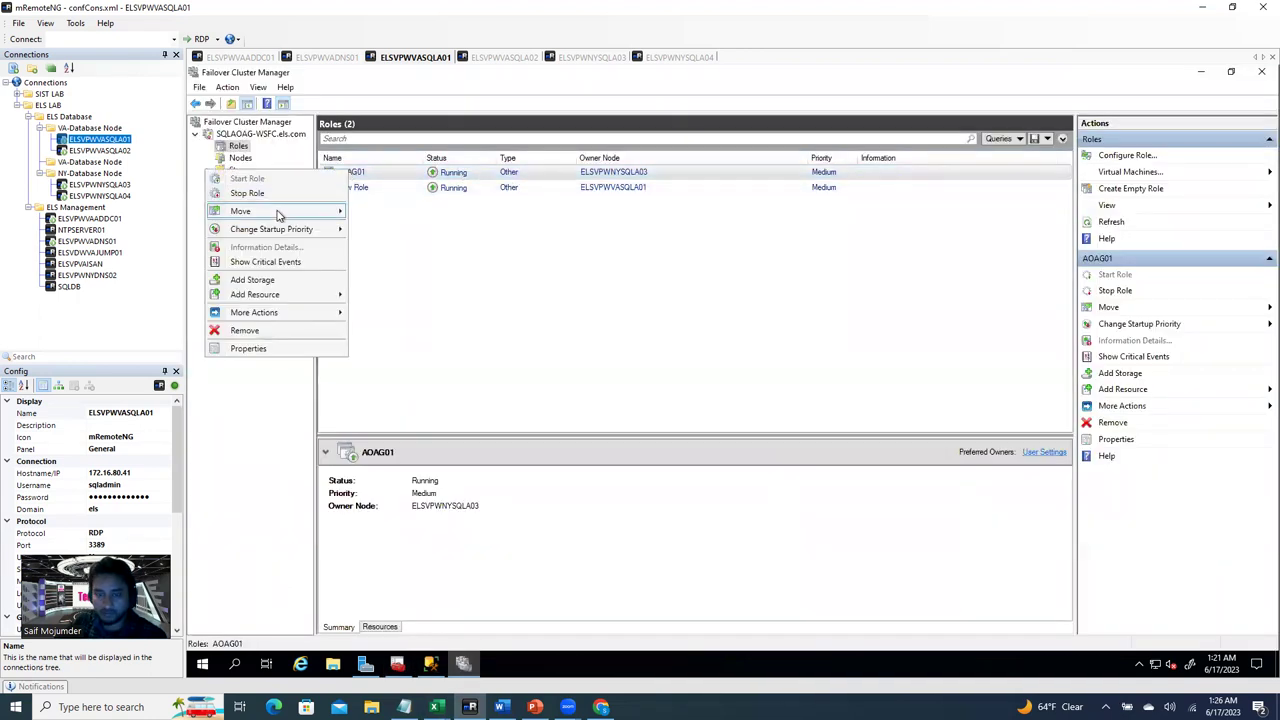
mouse_move(333, 215)
click(392, 226)
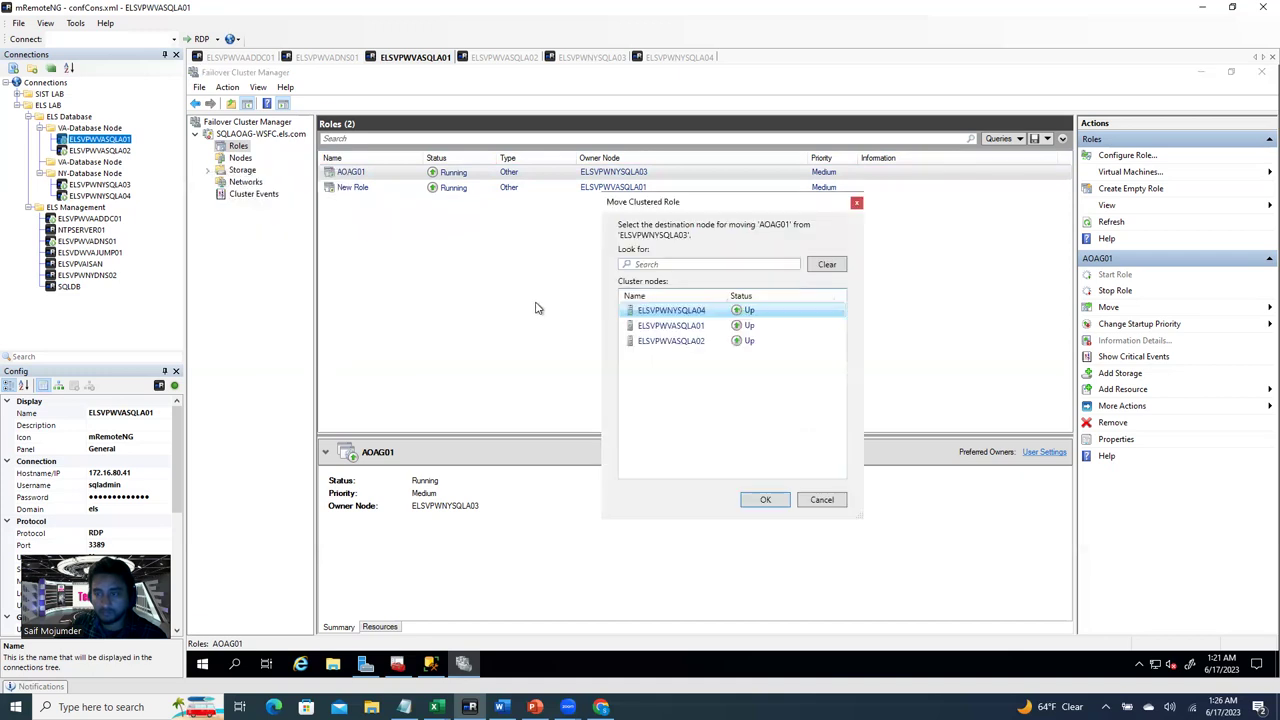
click(697, 333)
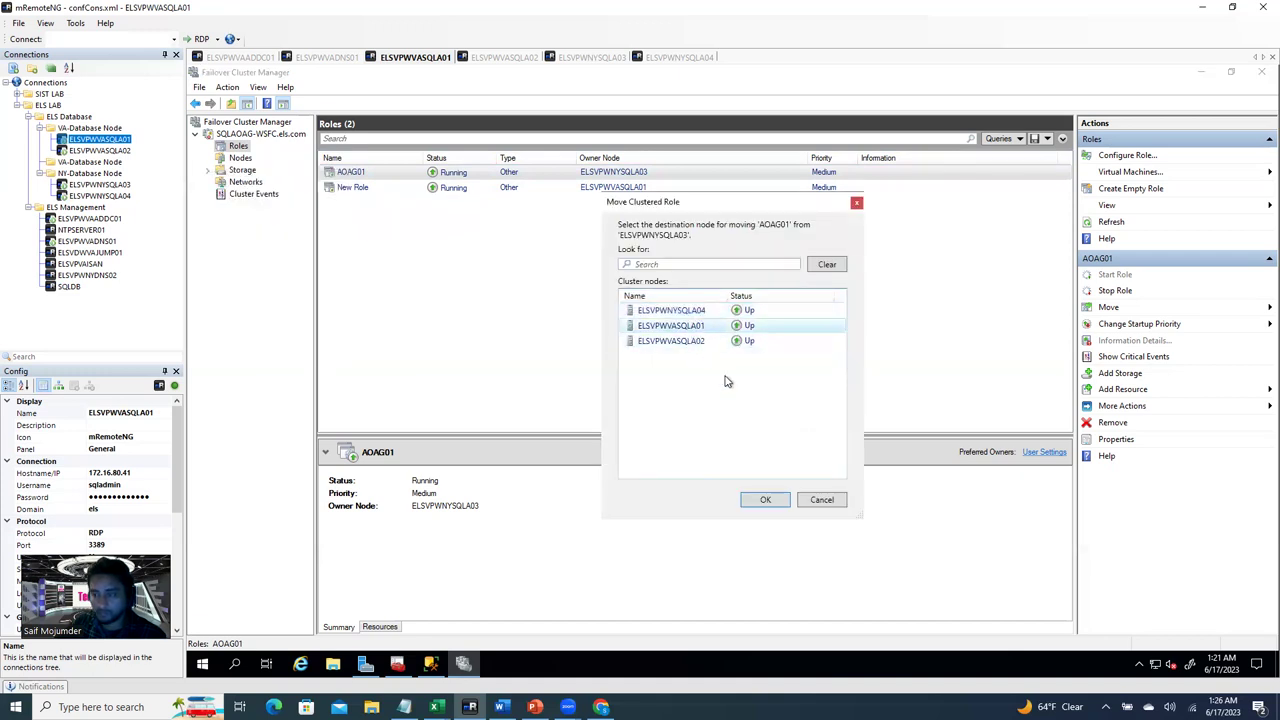
click(768, 502)
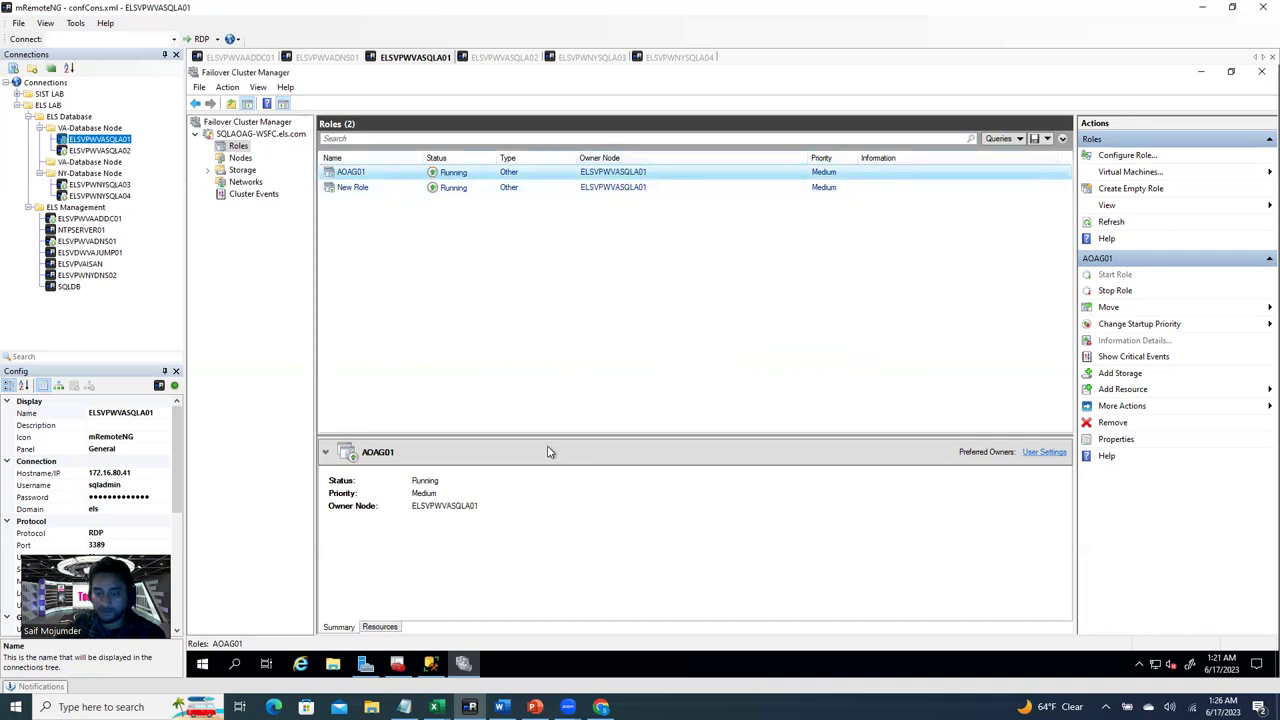
click(431, 668)
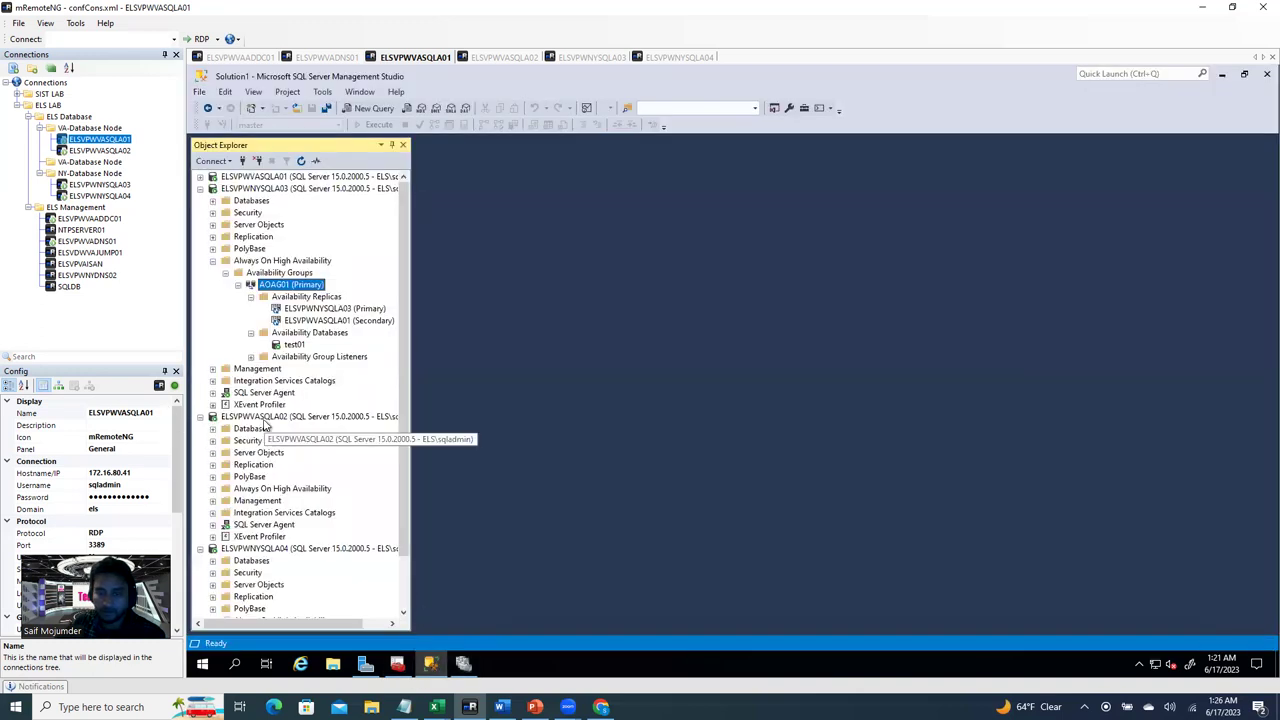
Disconnect ELSVPWVASQLA02 and ELSVPWNYSQLA04 and refresh the server tree
click(267, 418)
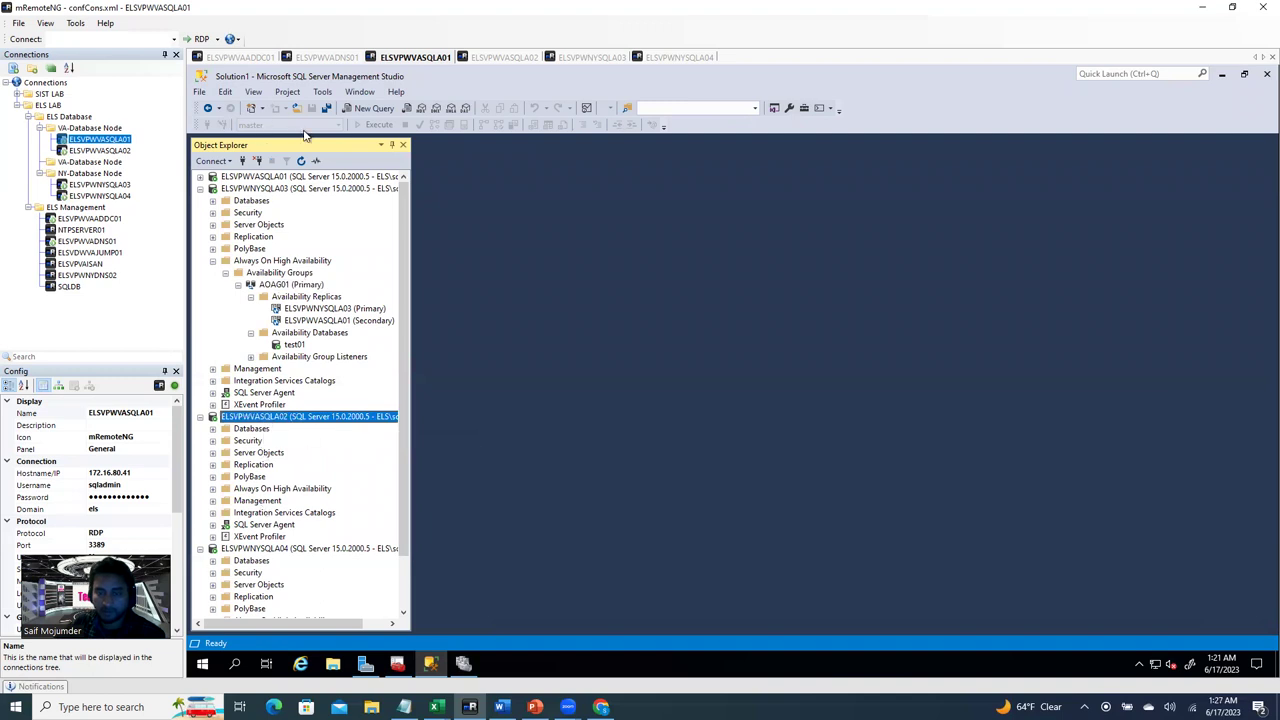
click(258, 161)
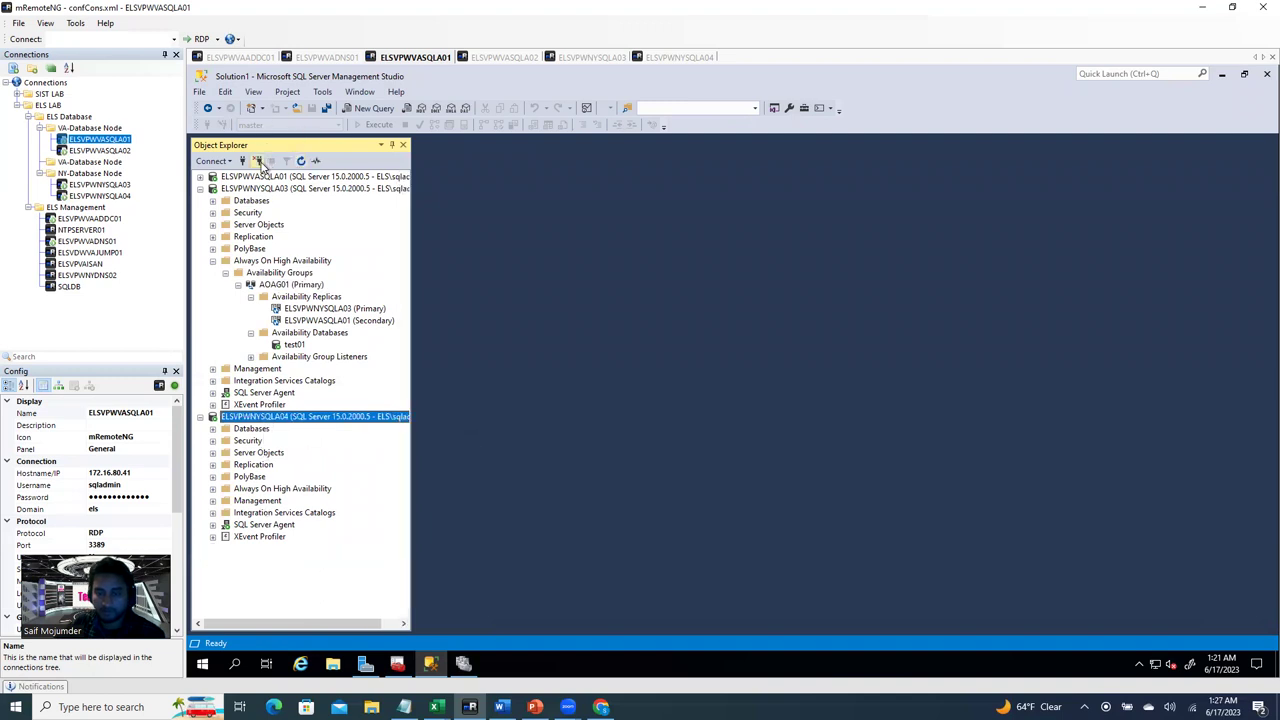
click(258, 161)
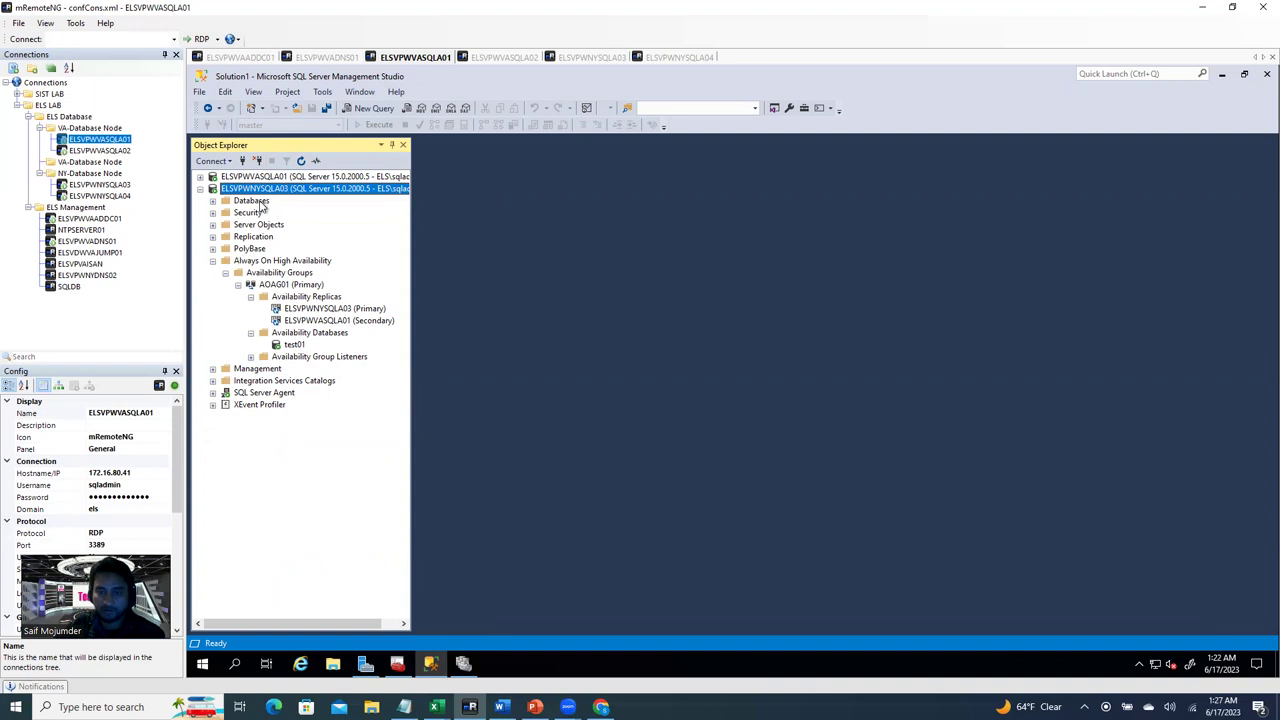
click(300, 161)
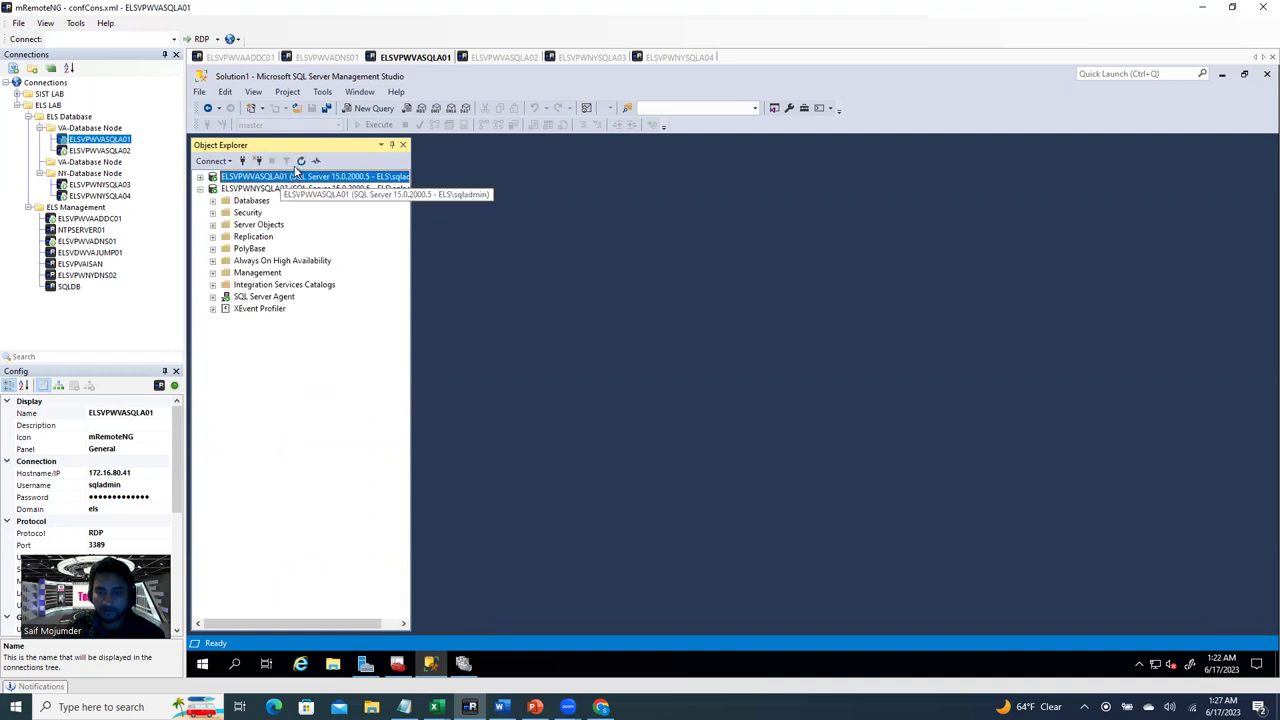
Expand ELSVPWVASQLA01 to show AOAG01 as Primary and its Databases folder
click(199, 177)
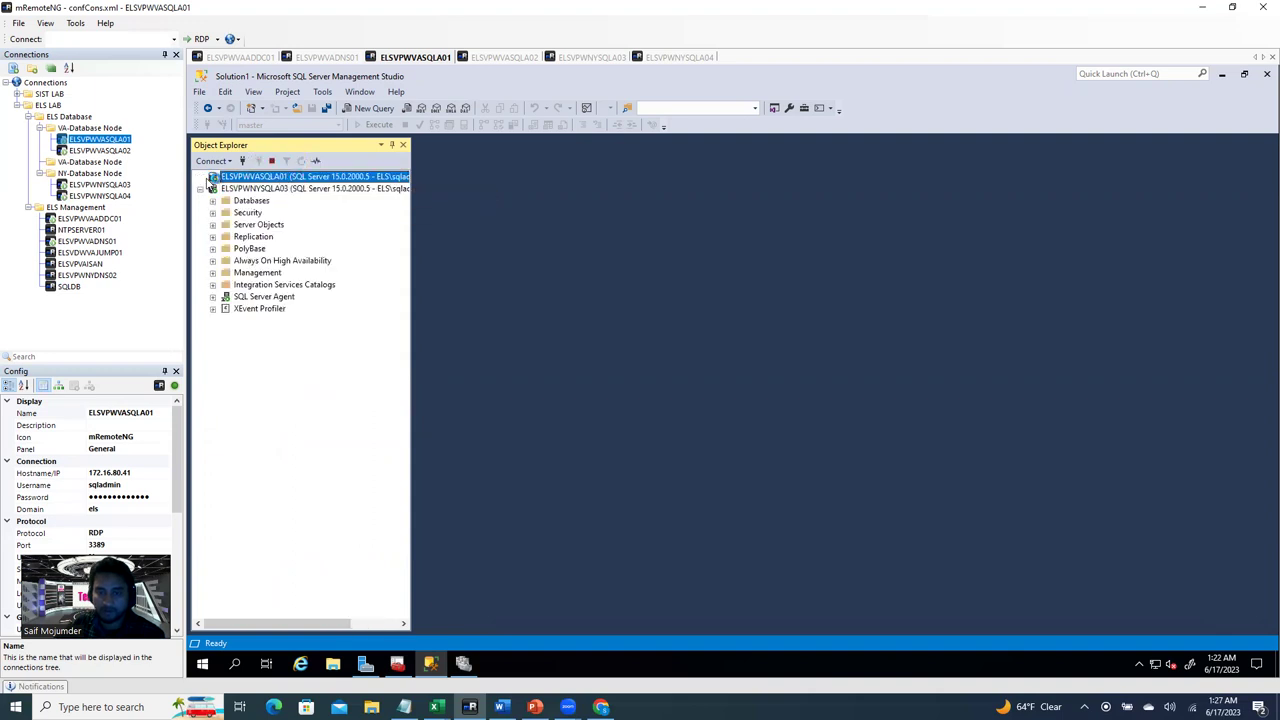
click(213, 249)
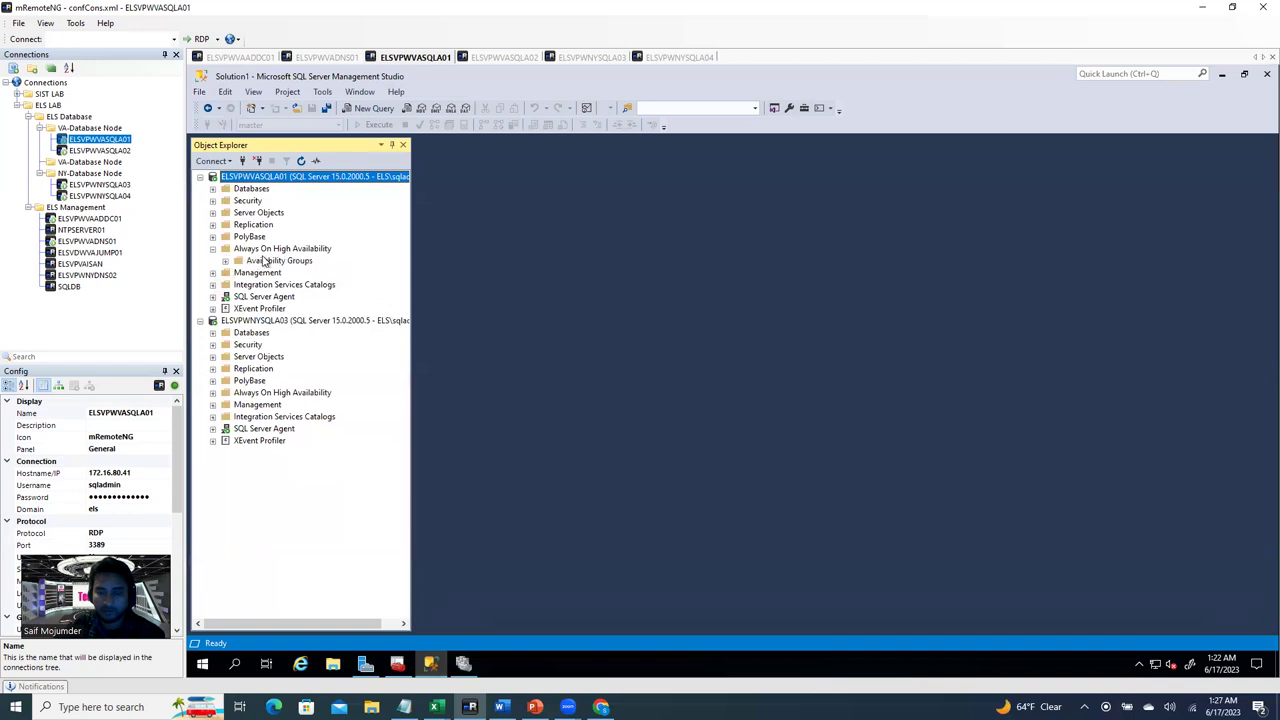
click(227, 261)
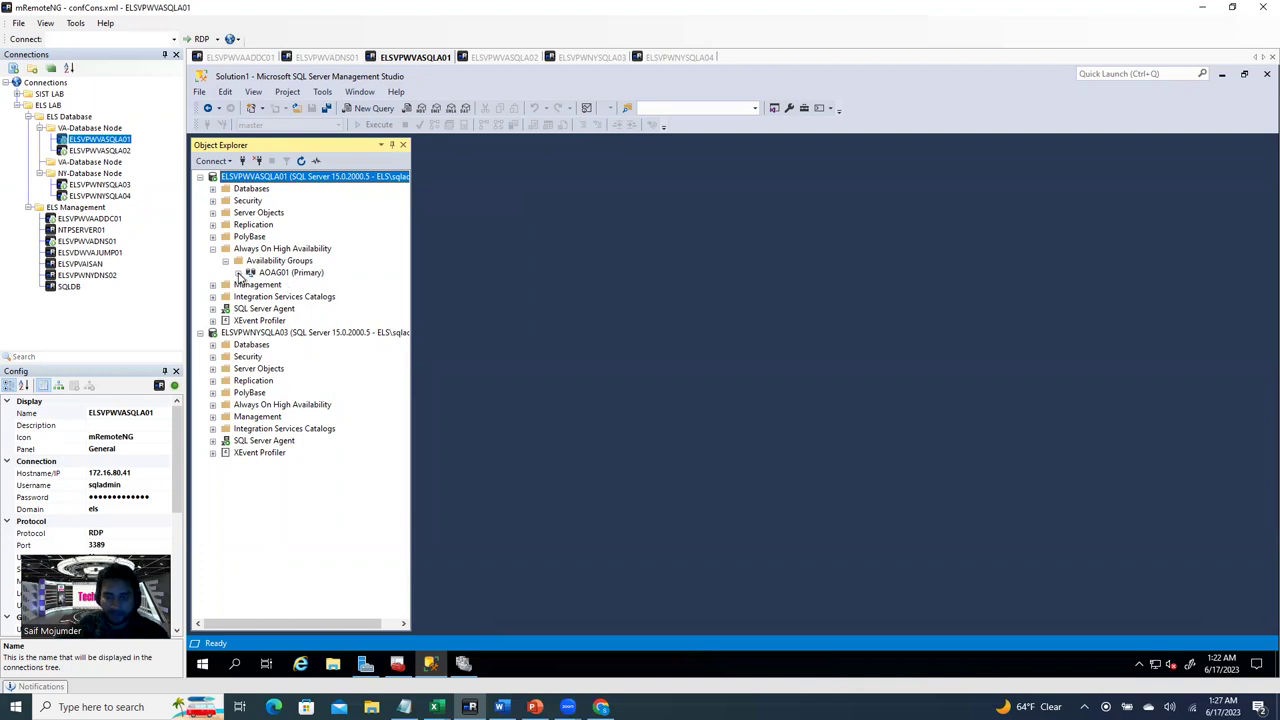
click(212, 188)
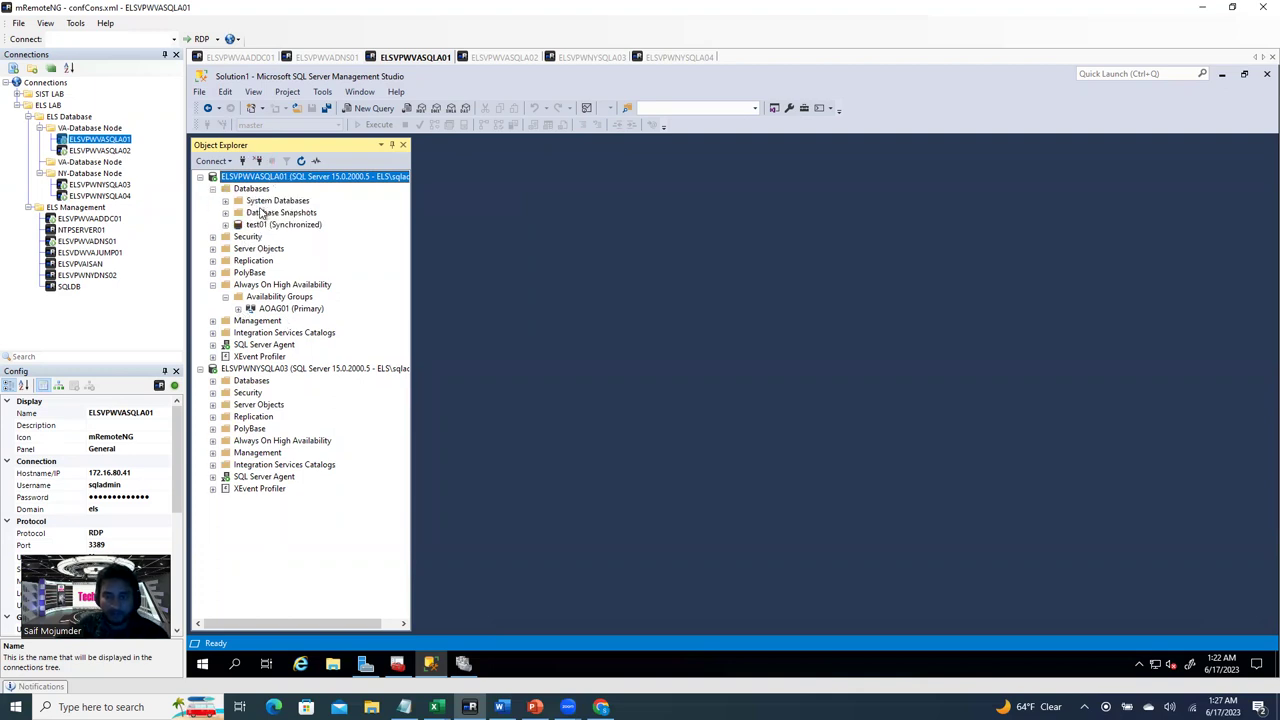
click(252, 190)
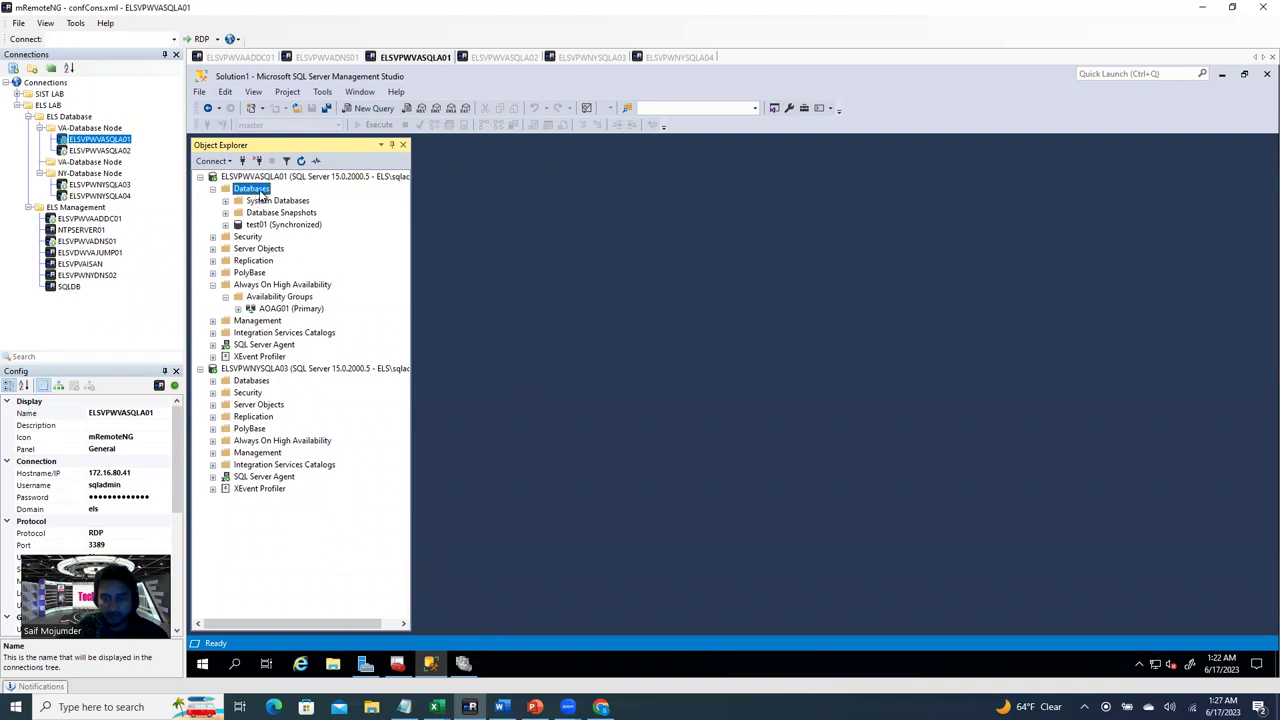
right_click(262, 196)
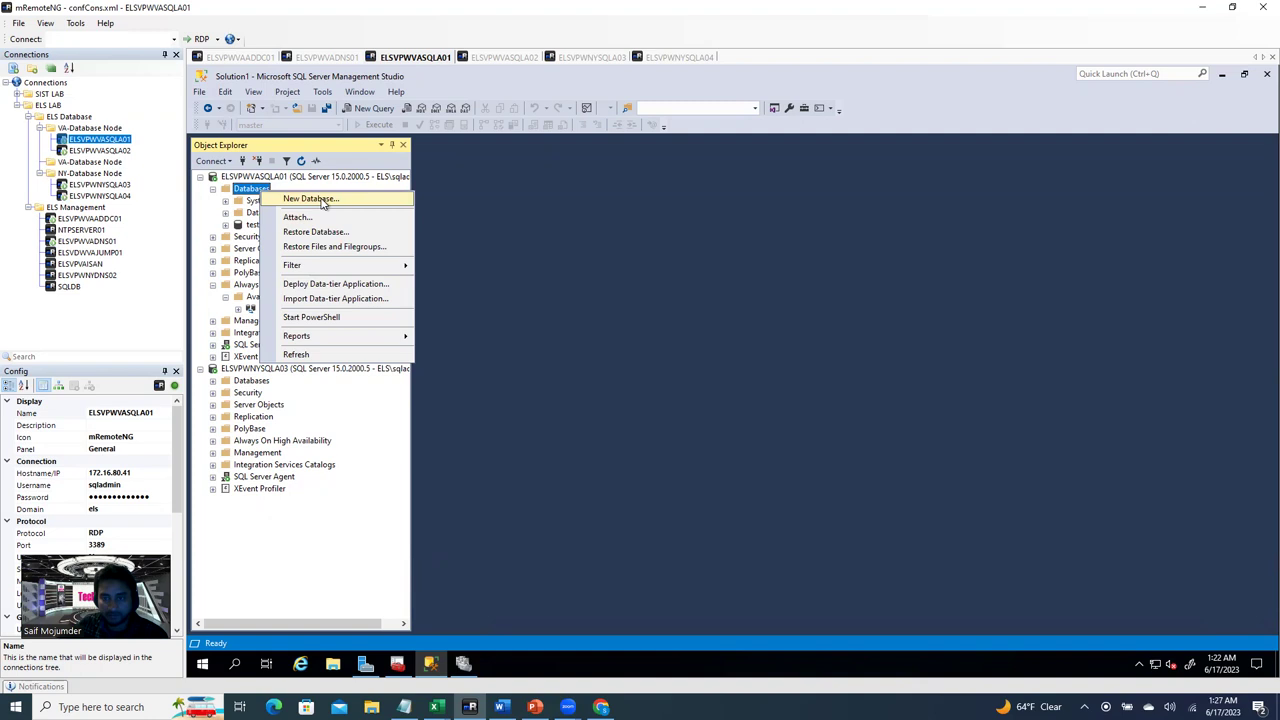
Create a database named test02 on ELSVPWVASQLA01 and expand it
click(320, 199)
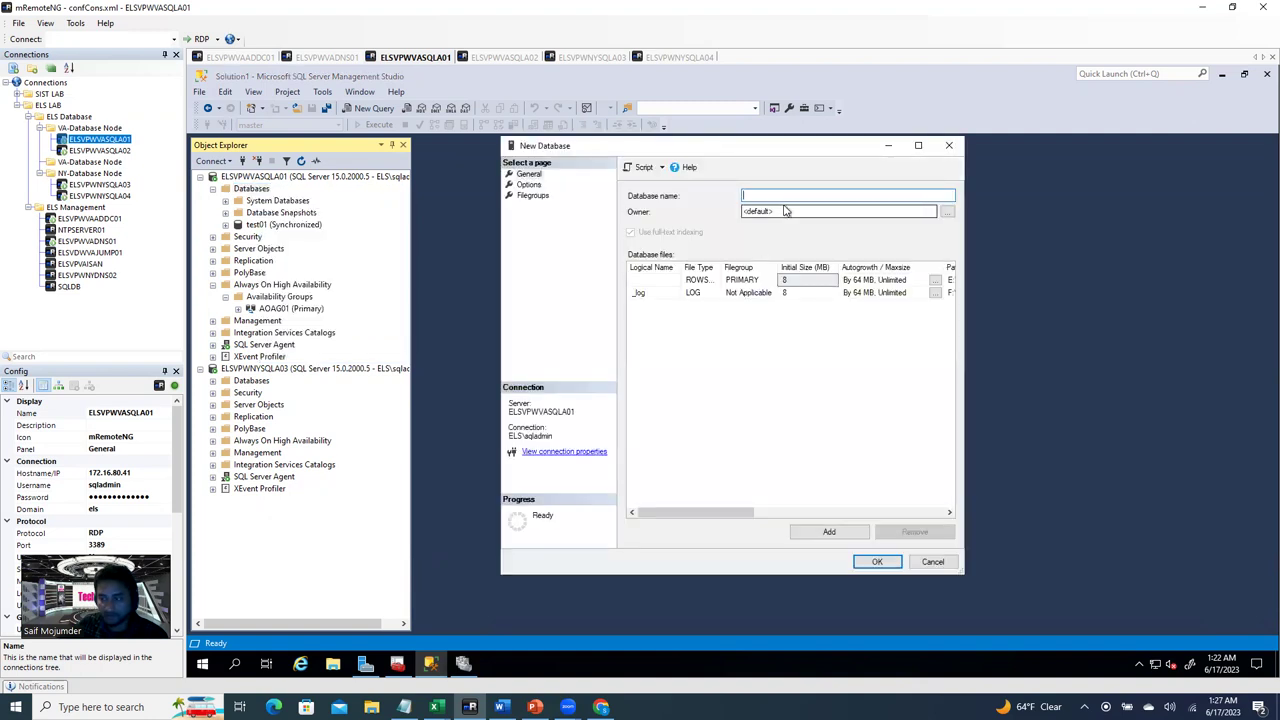
text(test02)
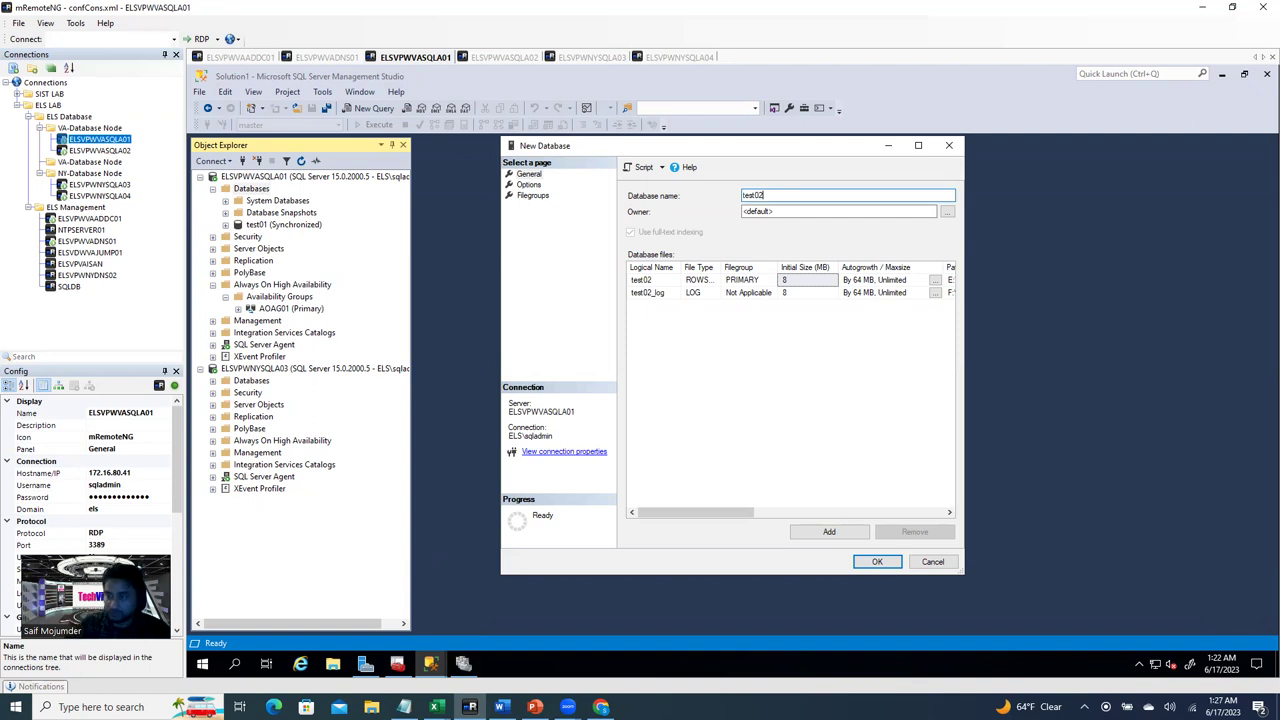
click(876, 563)
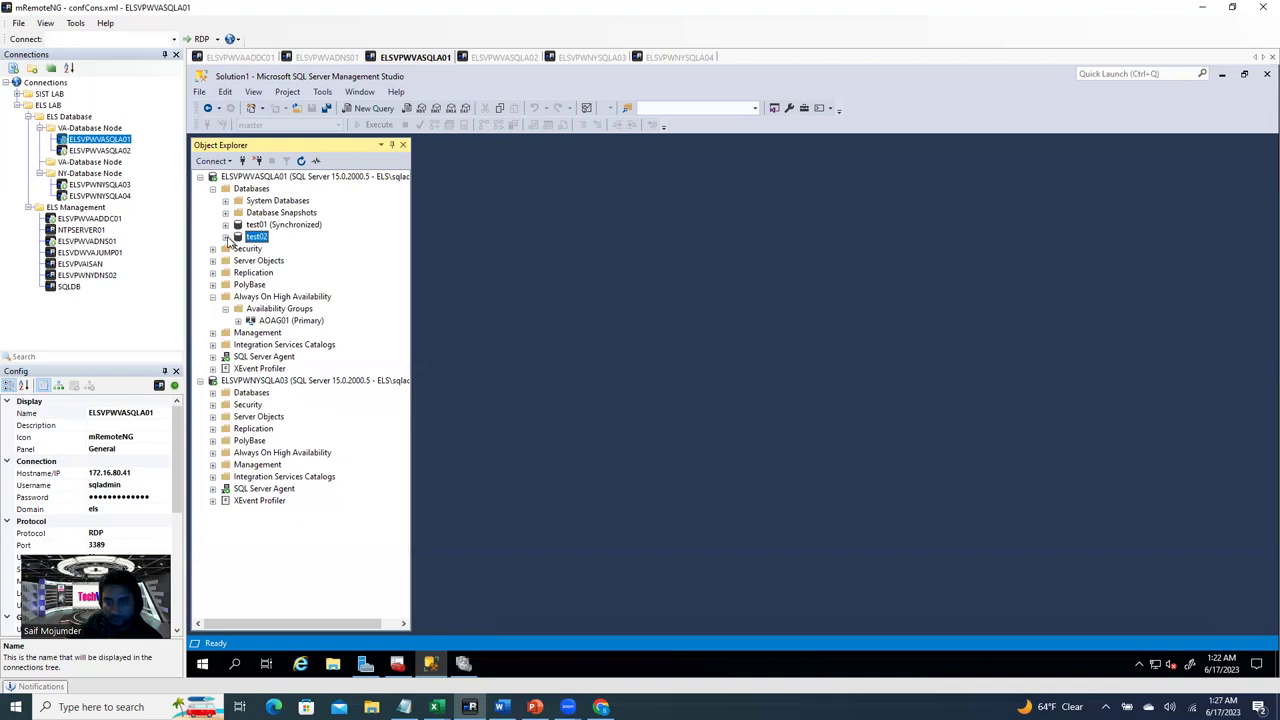
click(225, 237)
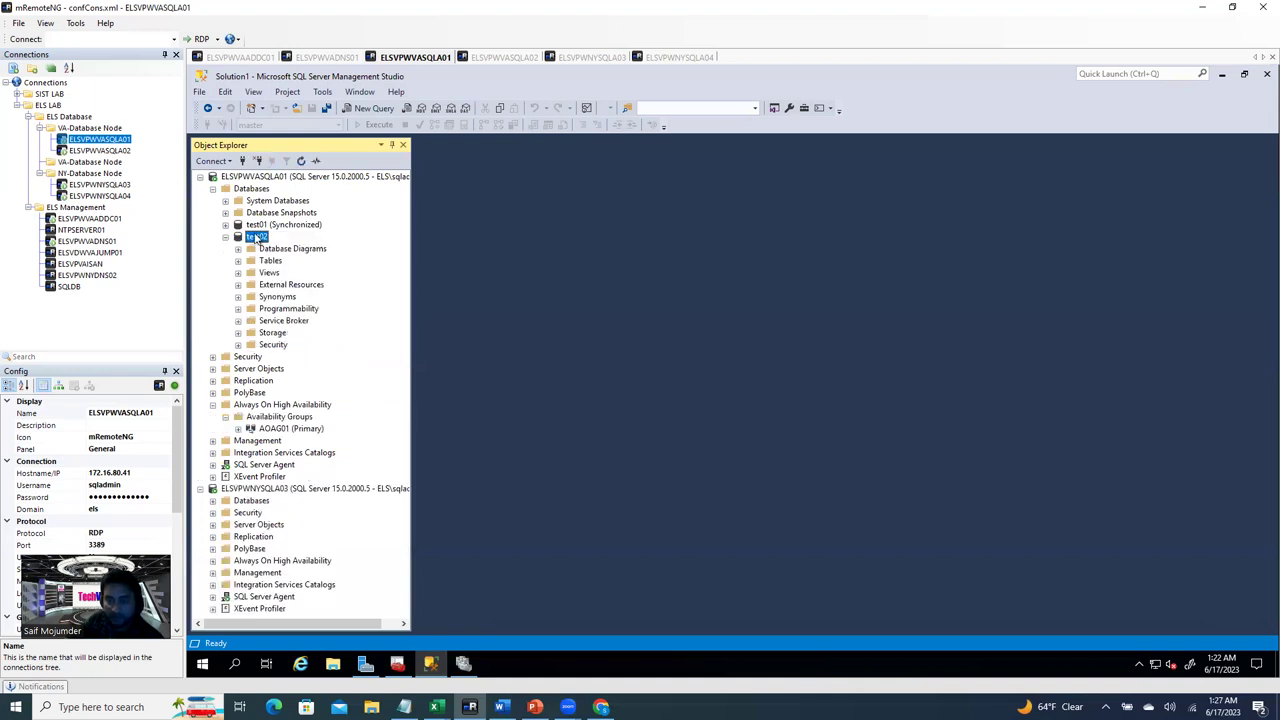
Open the Back Up Database dialog for test02 from its Tasks menu
right_click(257, 237)
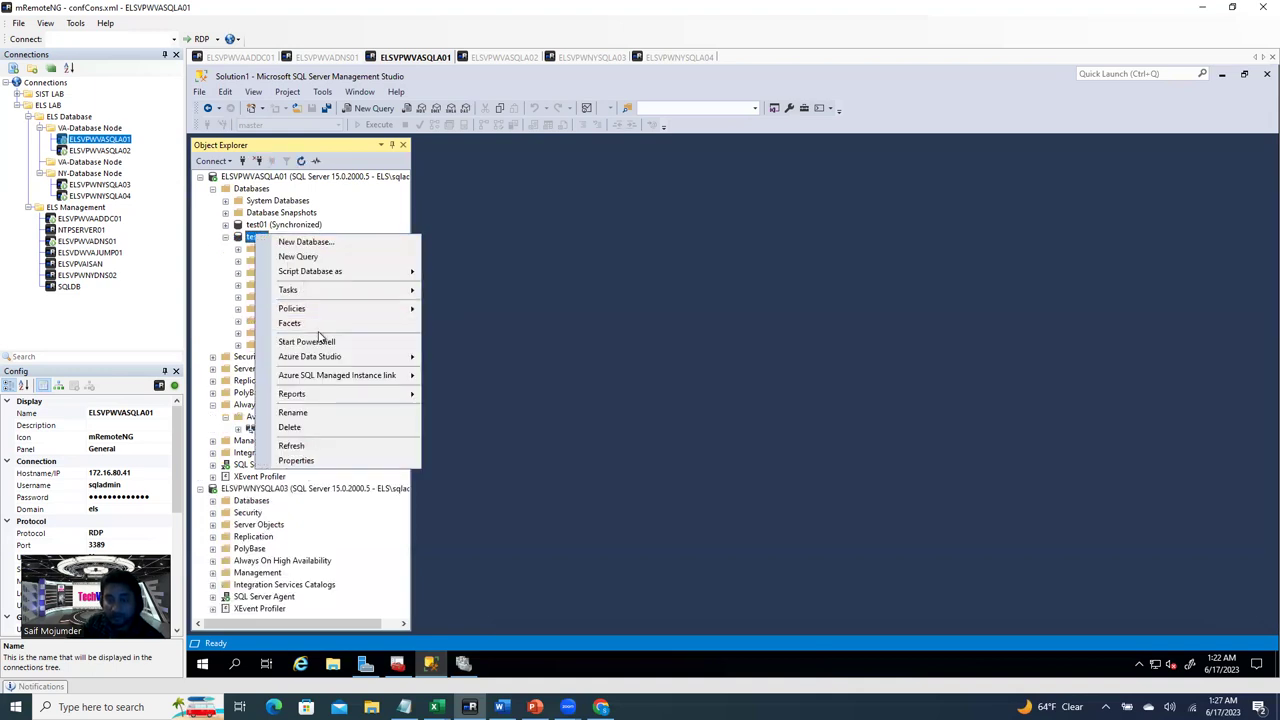
mouse_move(316, 299)
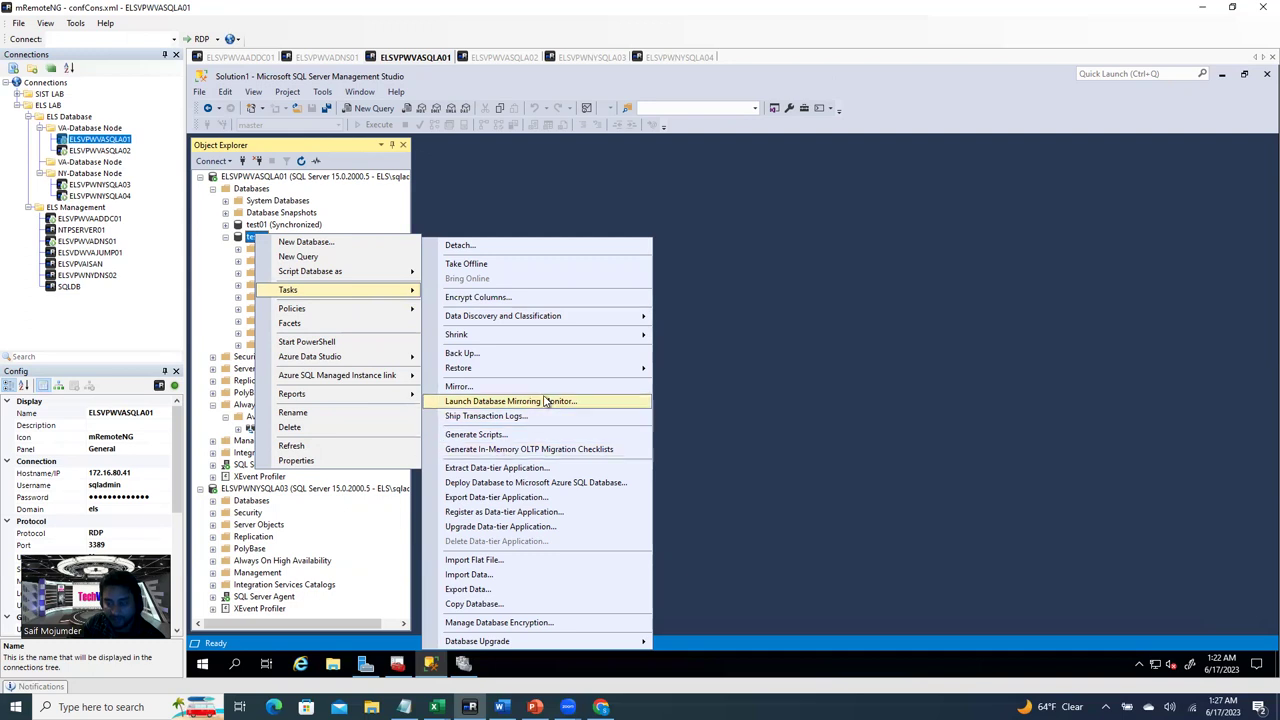
mouse_move(501, 375)
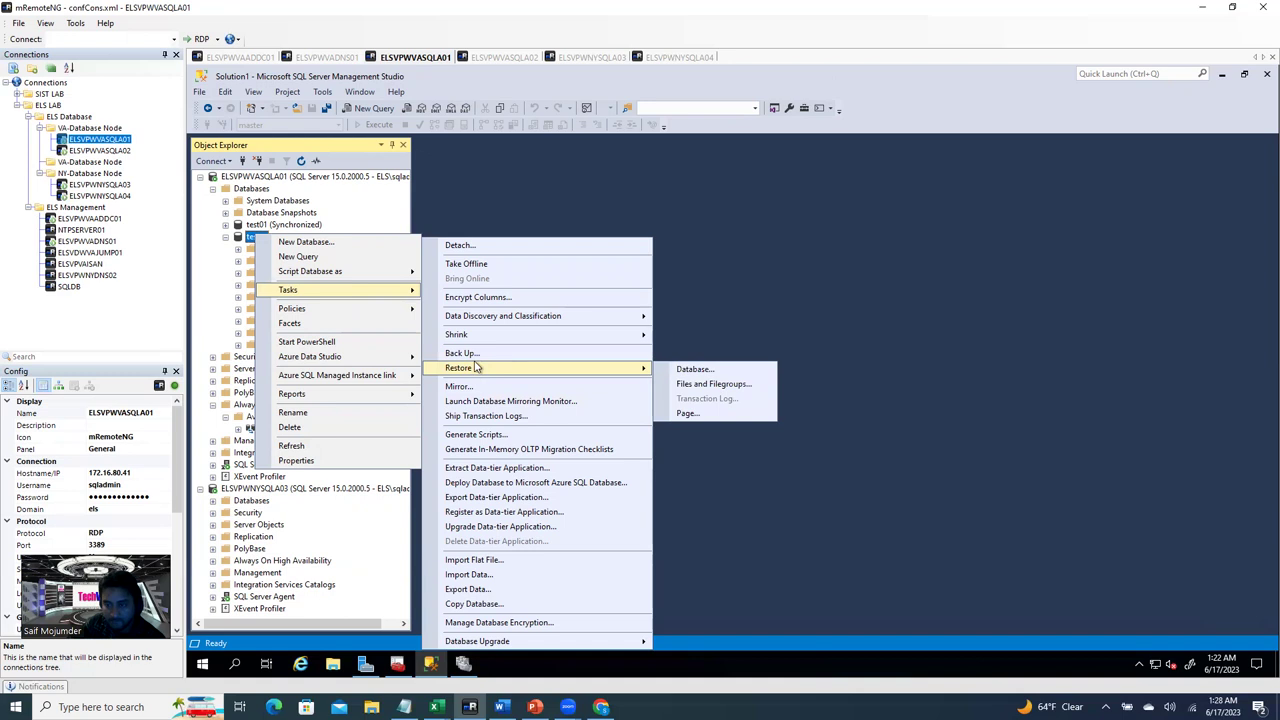
click(699, 408)
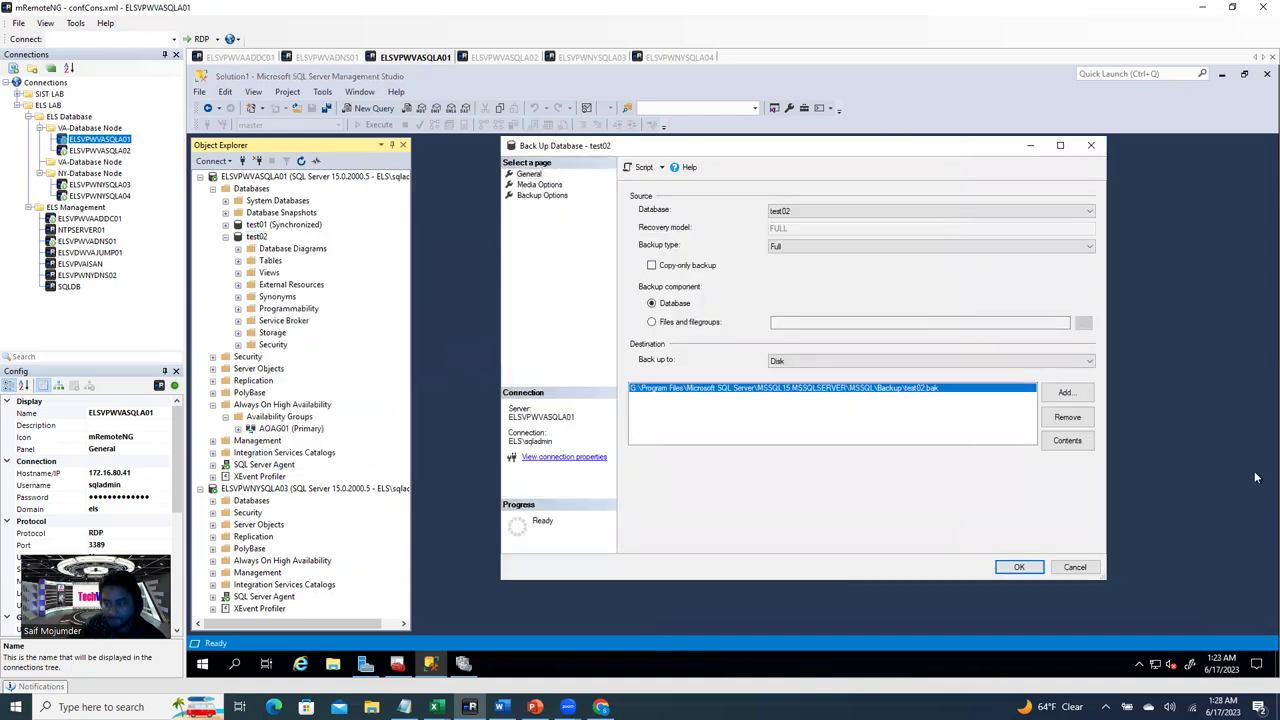
Replace the default backup destination with test02ful.bak in the Backup folder
click(1067, 418)
click(1065, 392)
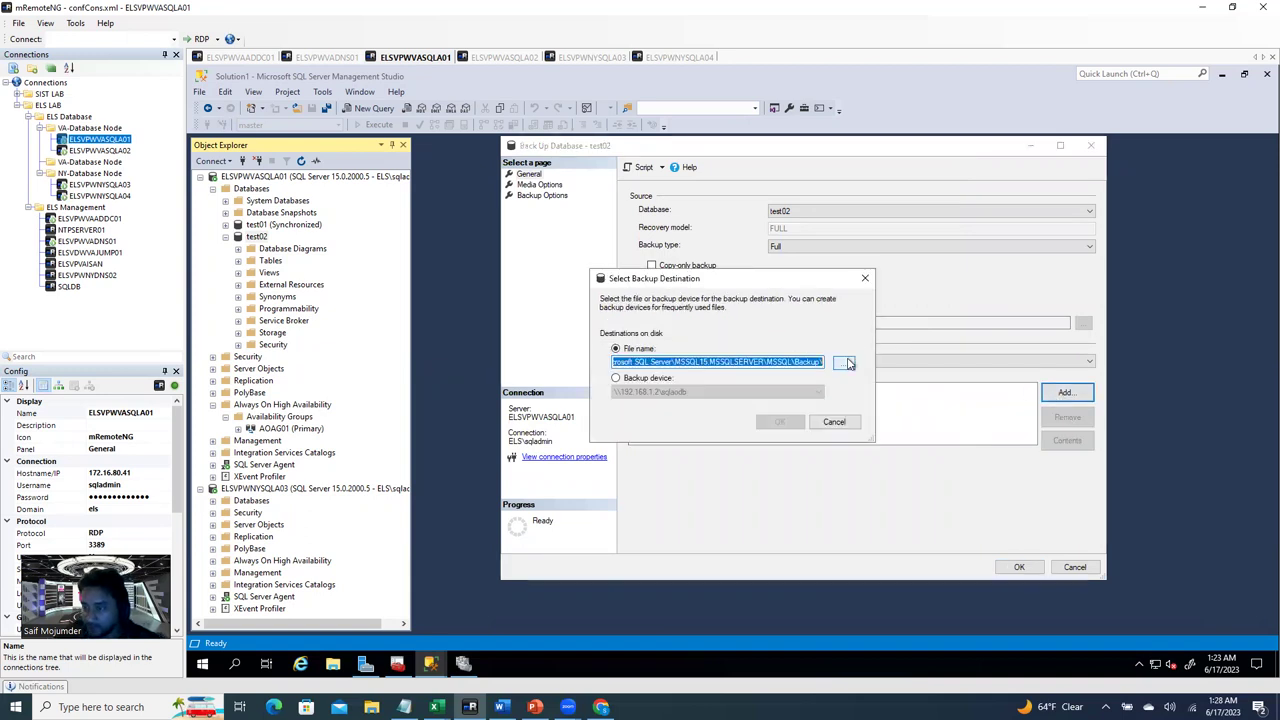
click(845, 363)
click(706, 299)
click(733, 516)
text(test02full.bak)
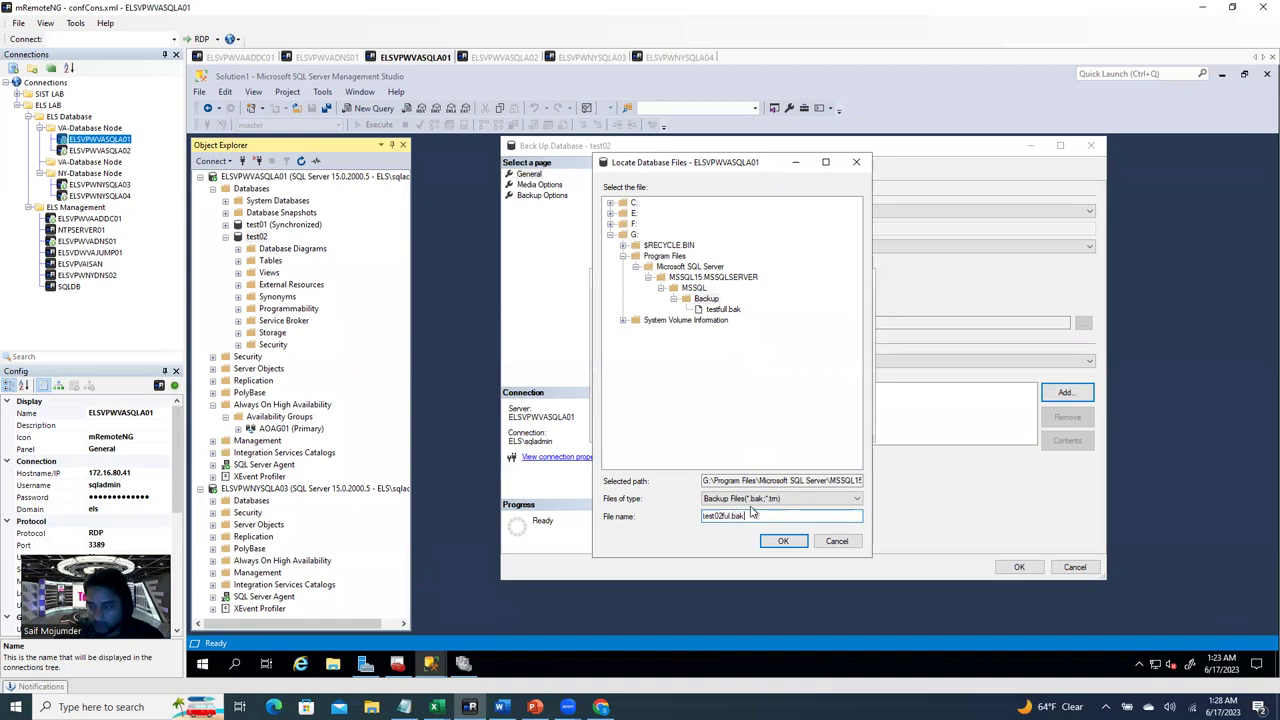
click(784, 541)
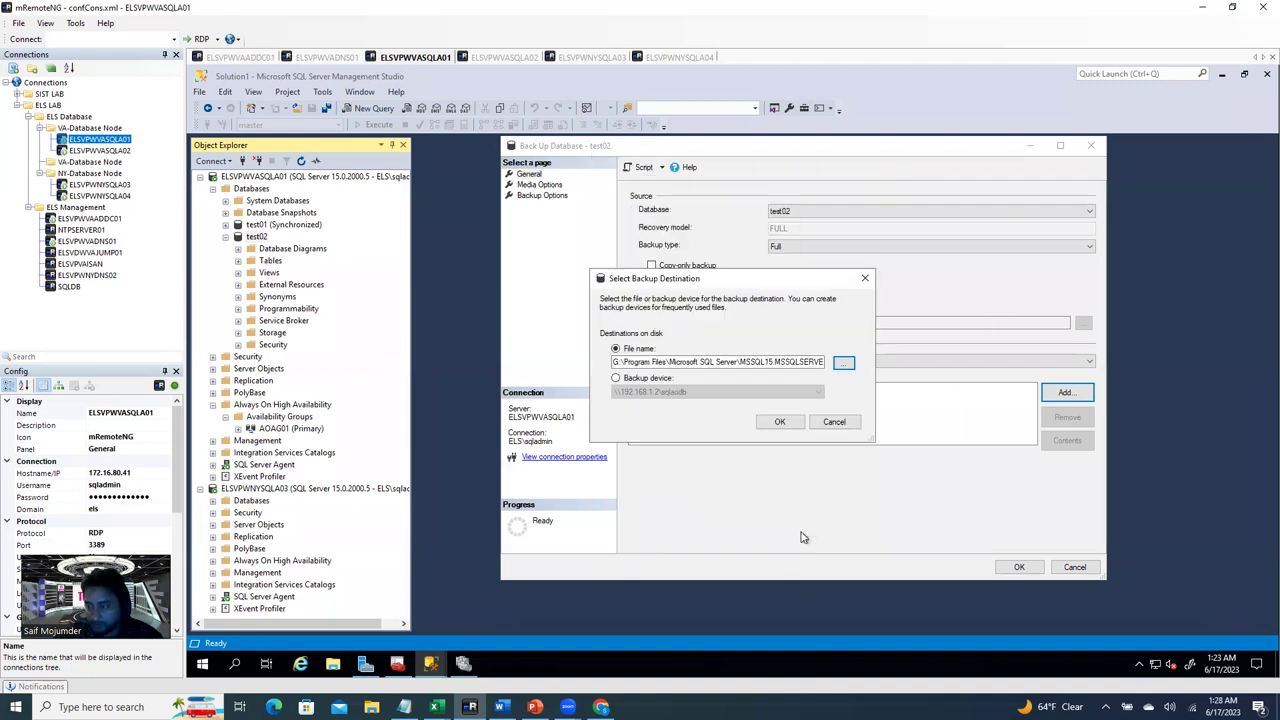
click(790, 432)
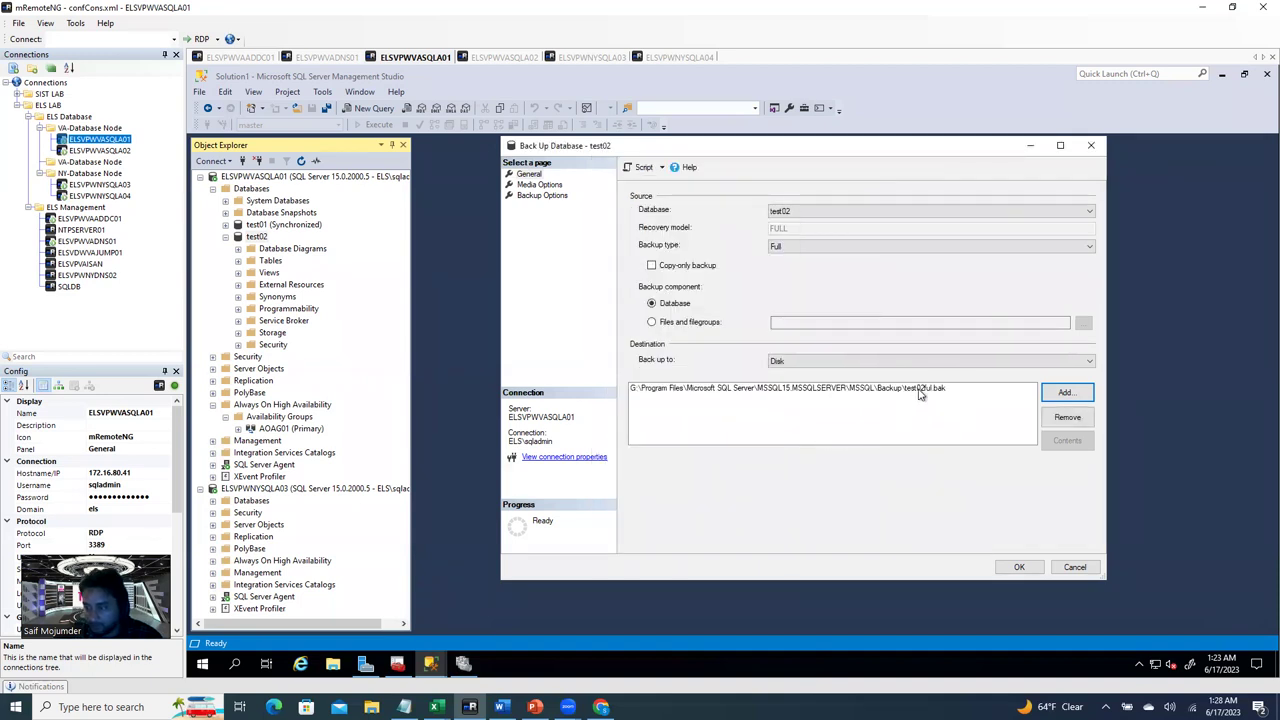
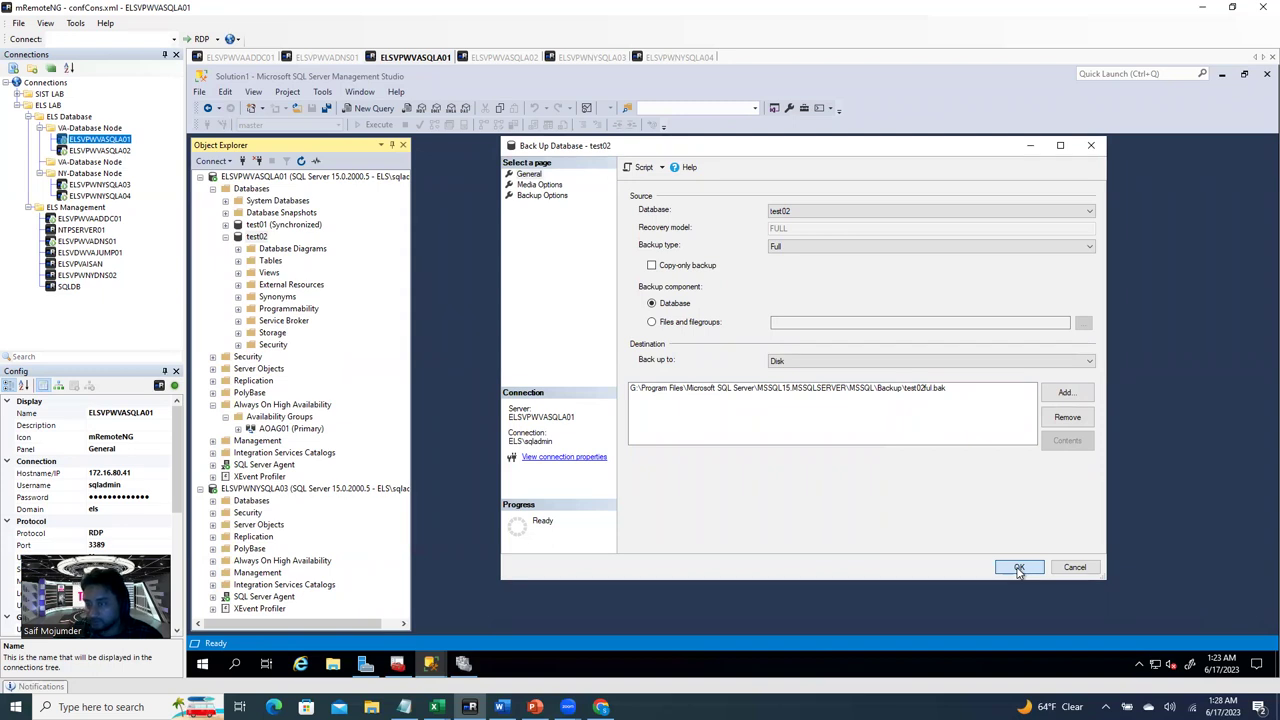
Complete the test02 full backup, then start a new test02 backup with the old destination file removed
click(1018, 568)
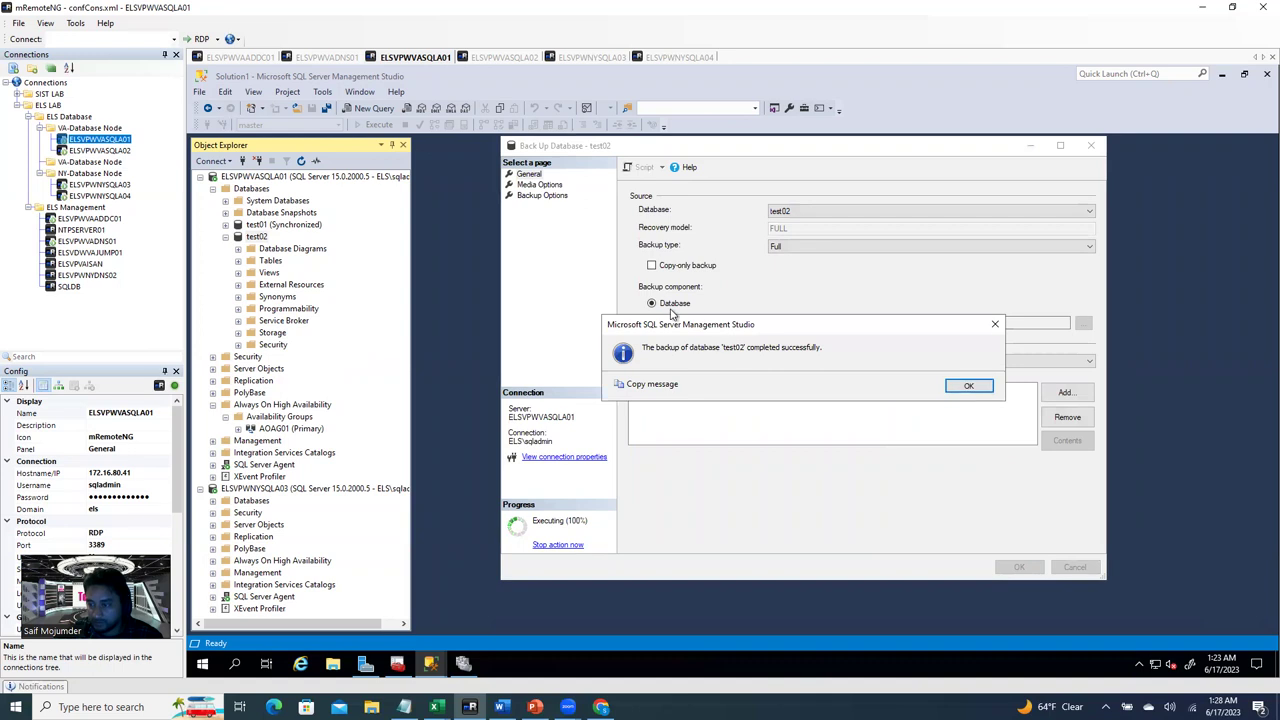
click(968, 386)
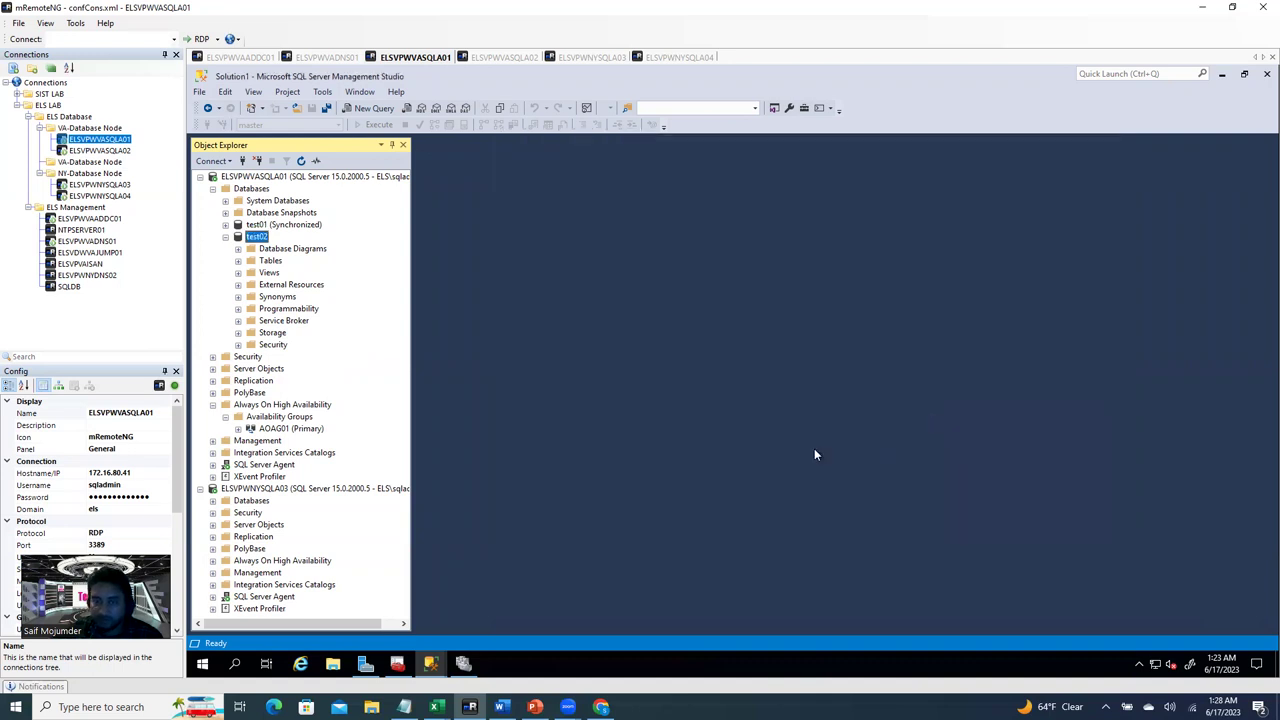
right_click(264, 241)
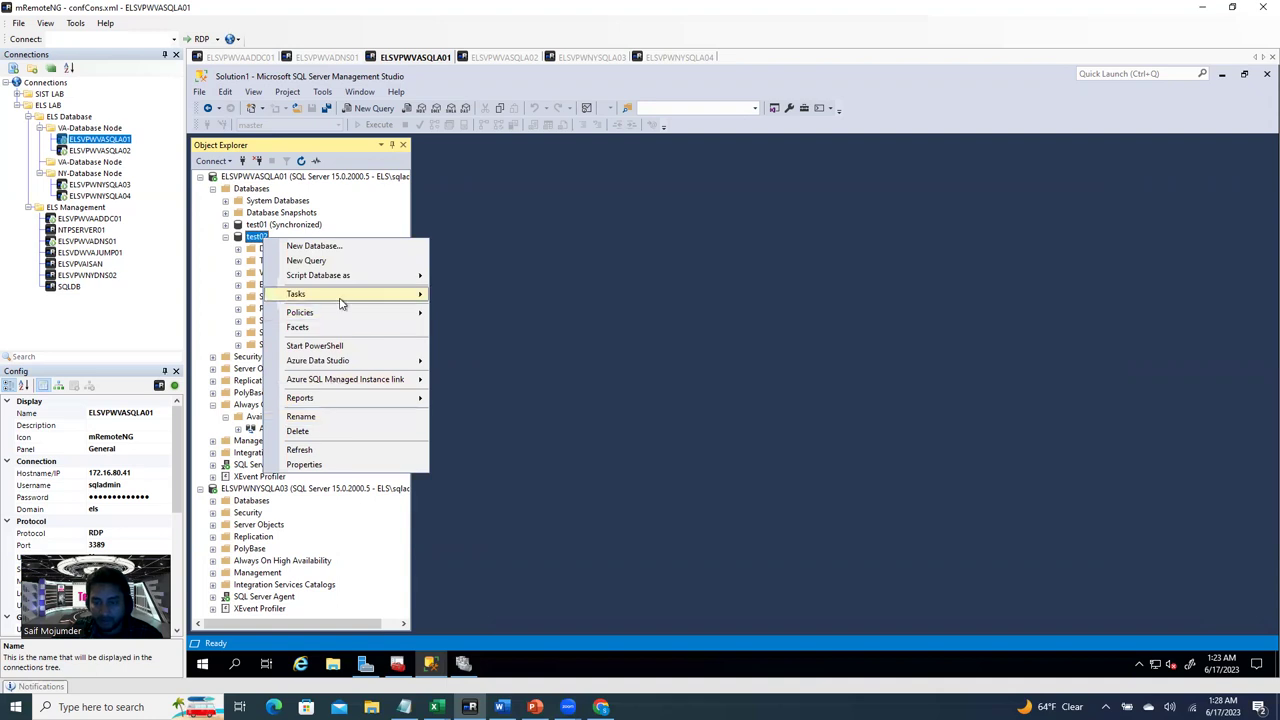
mouse_move(345, 299)
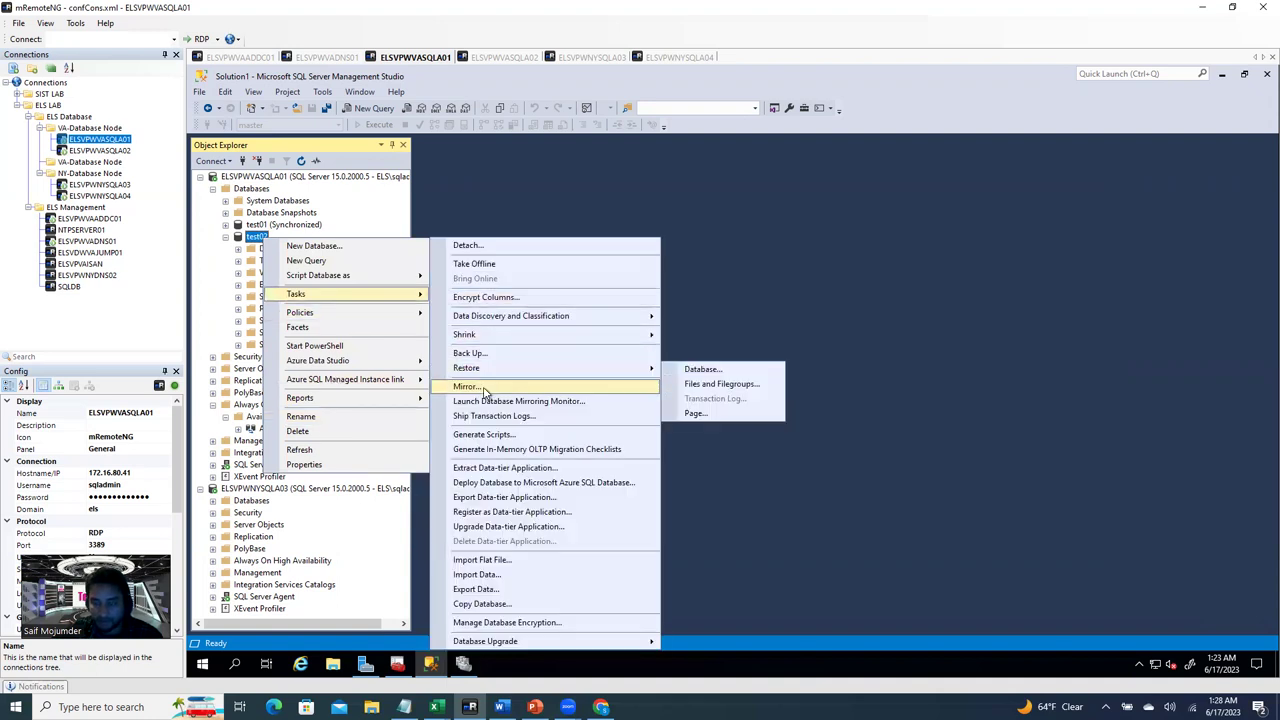
click(470, 353)
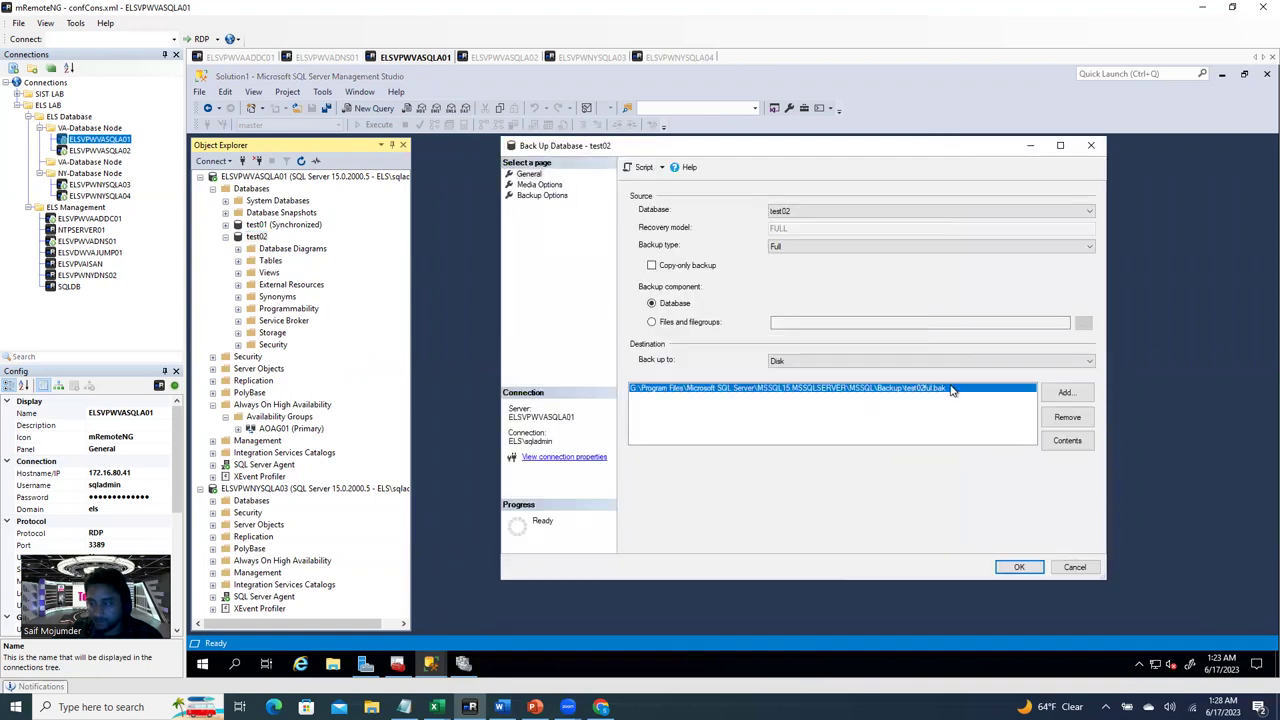
click(1070, 420)
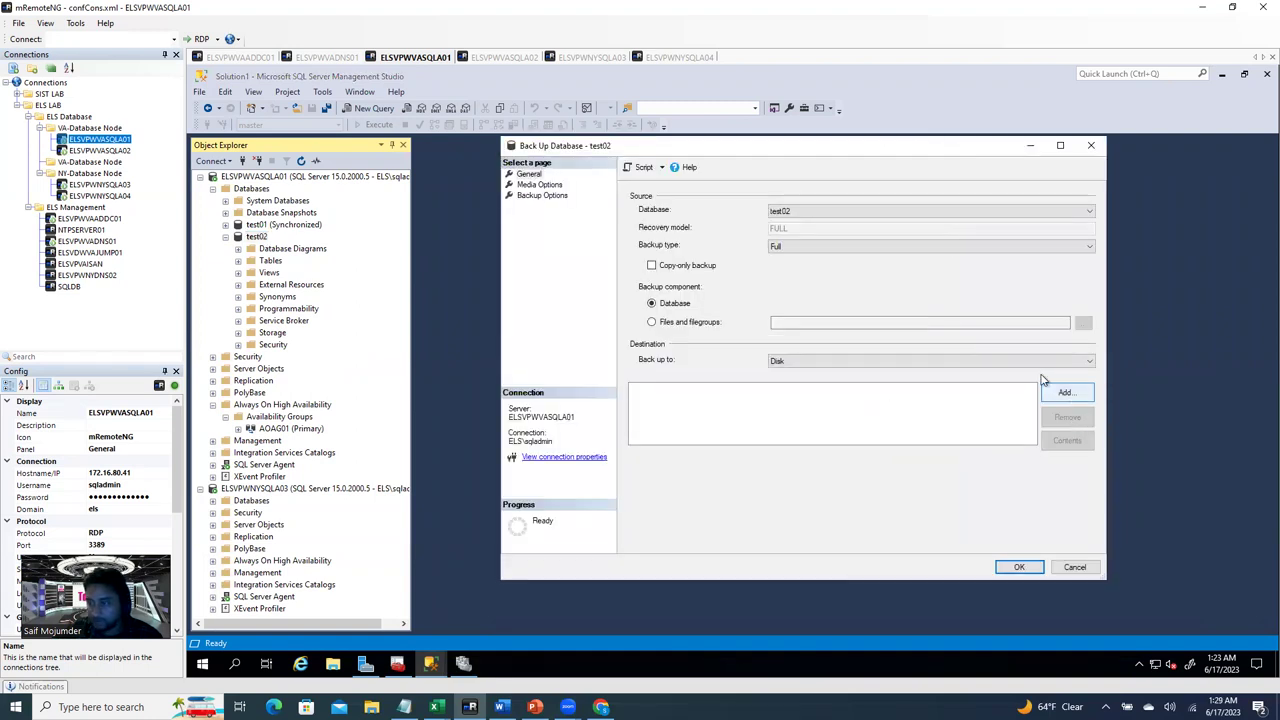
click(784, 250)
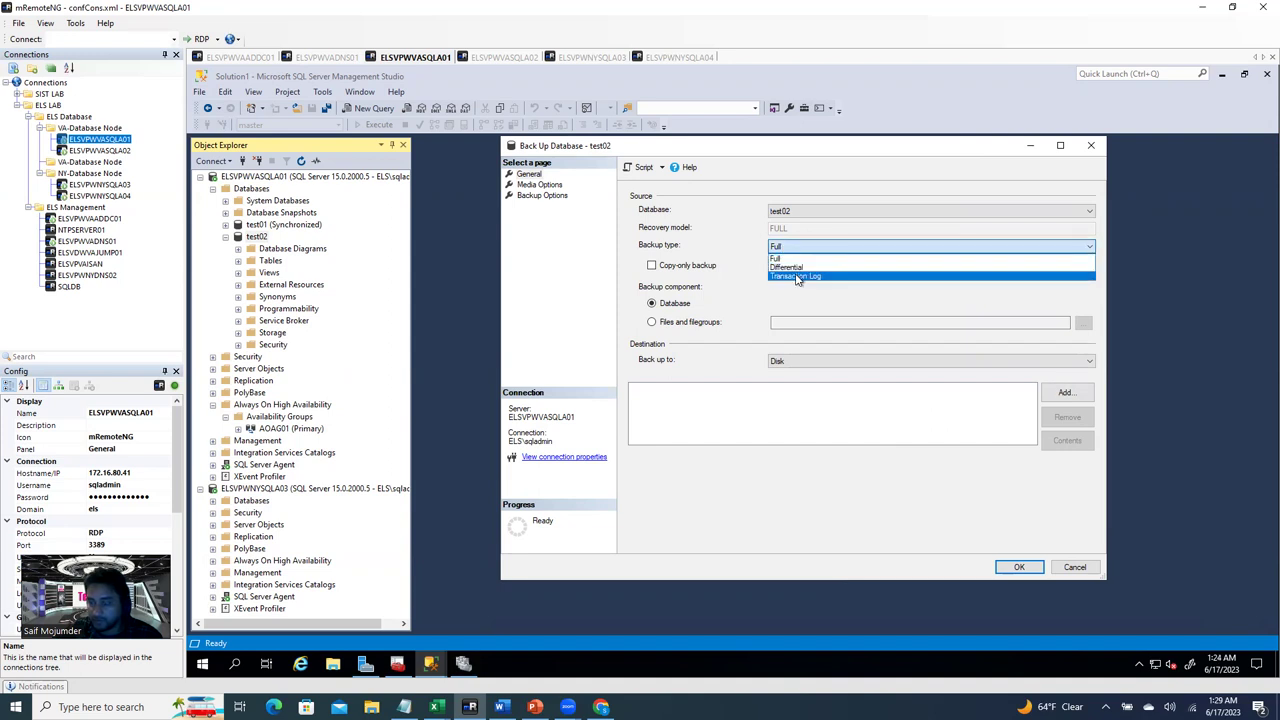
Run a Transaction Log backup of test02 to new file test02tan.trn in the Backup folder
click(797, 277)
click(1065, 392)
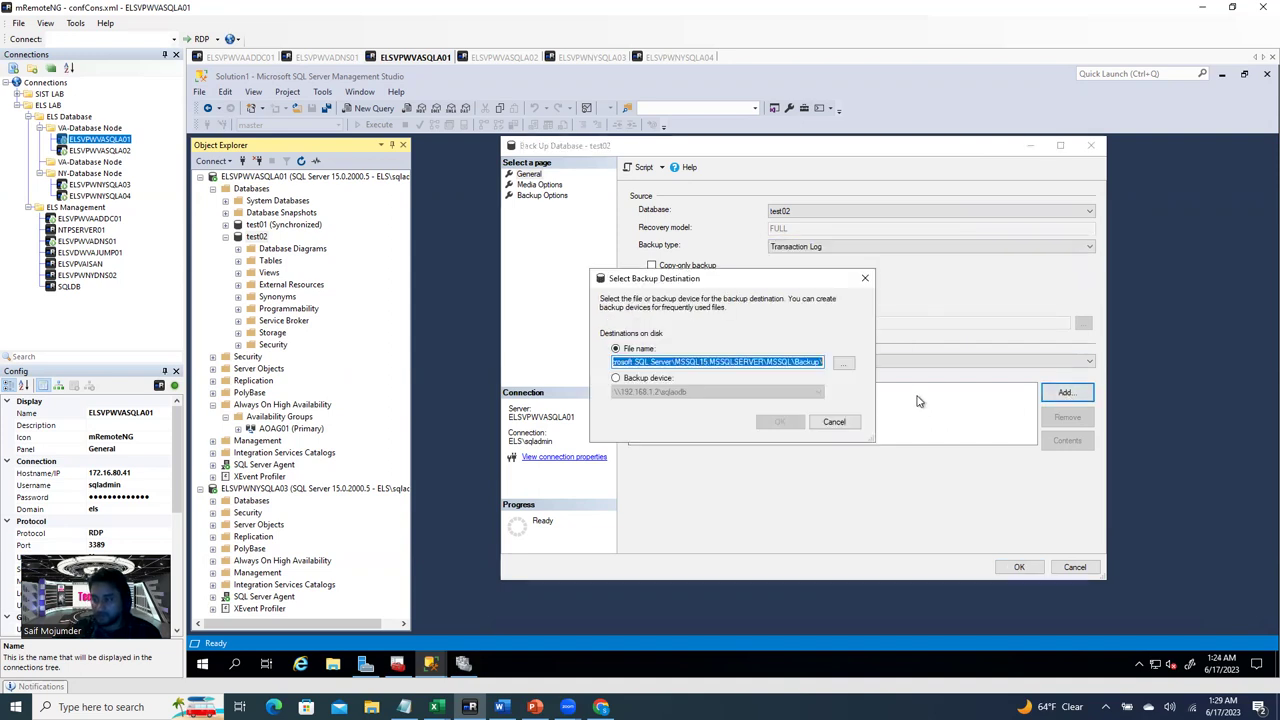
click(843, 362)
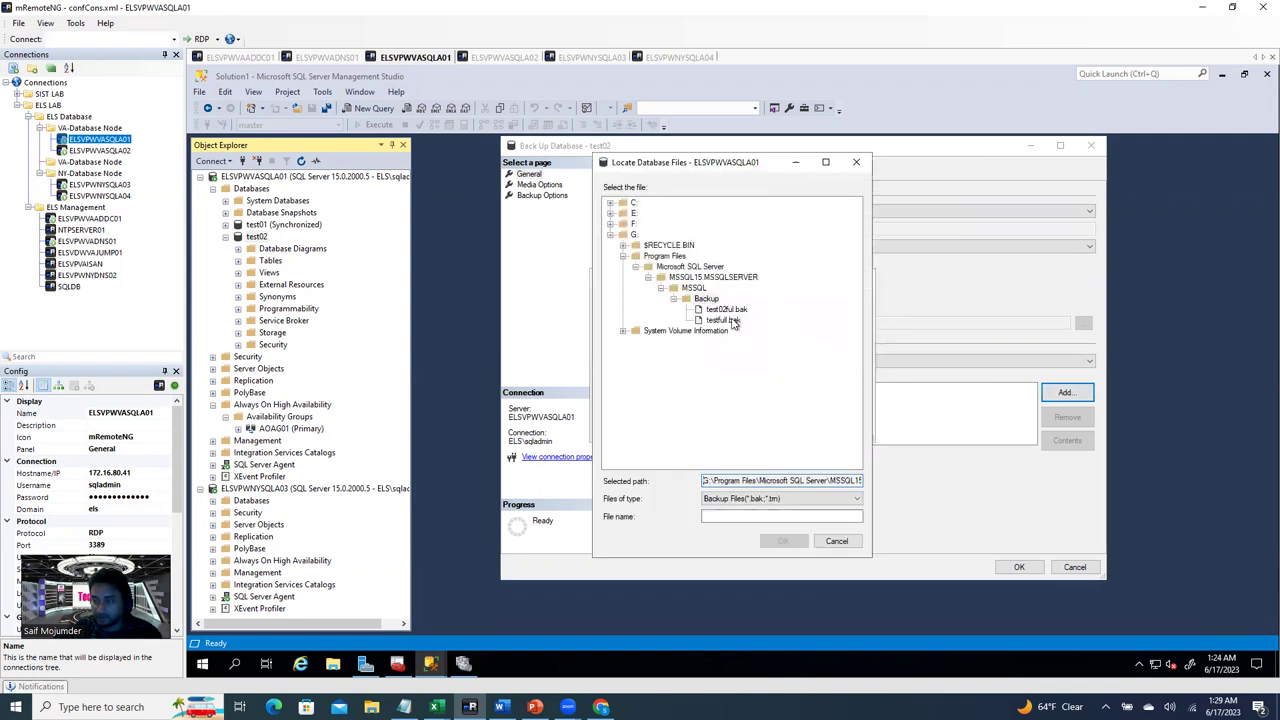
click(706, 299)
click(725, 516)
text(test0)
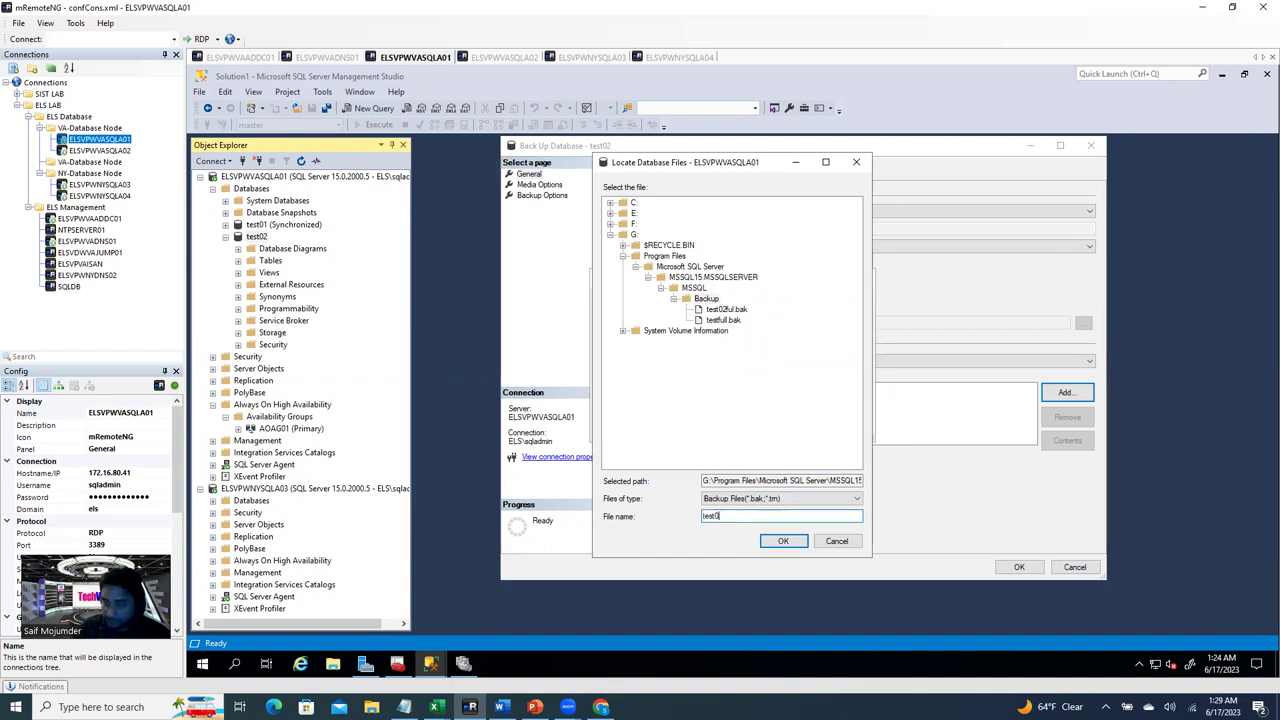
text(2tan.trn)
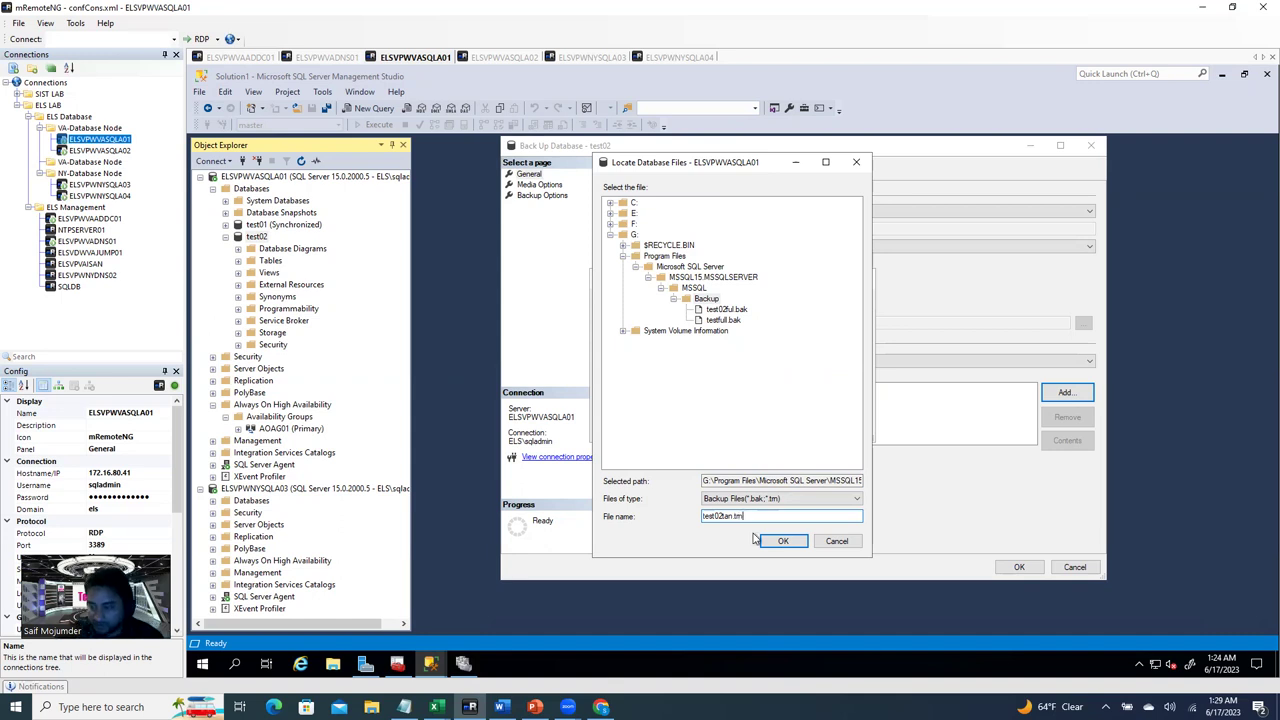
click(784, 541)
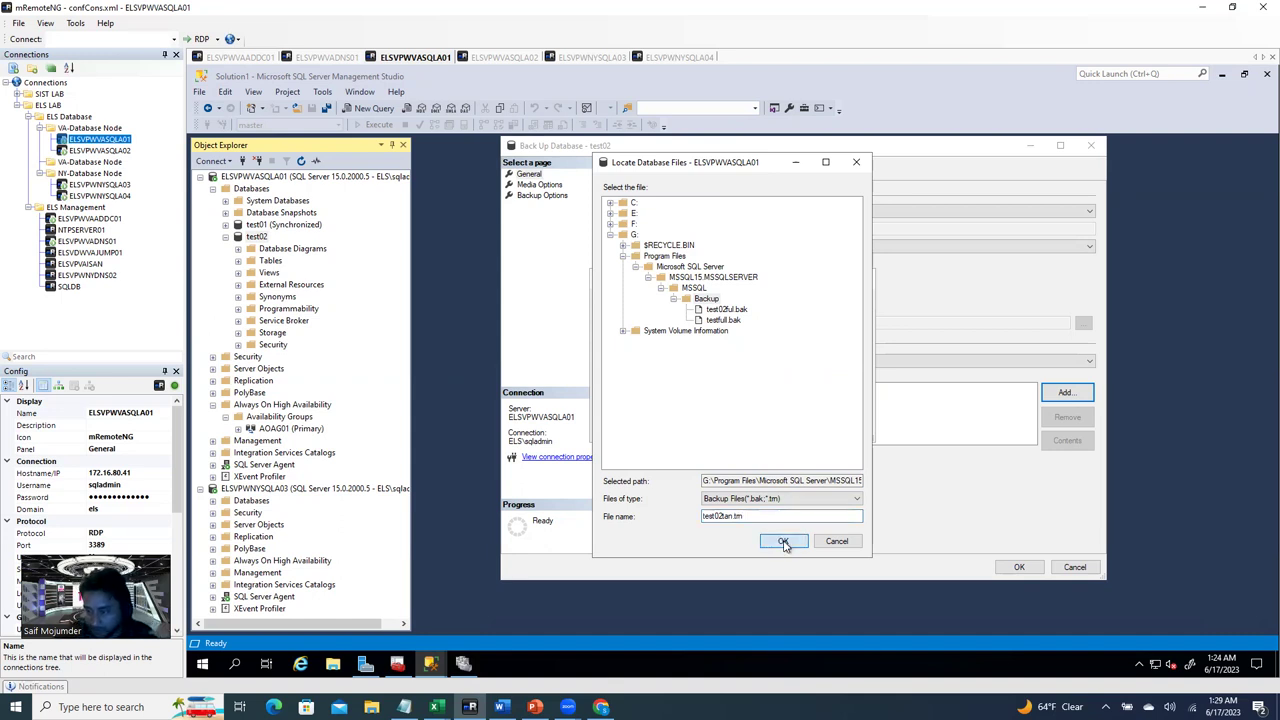
click(838, 424)
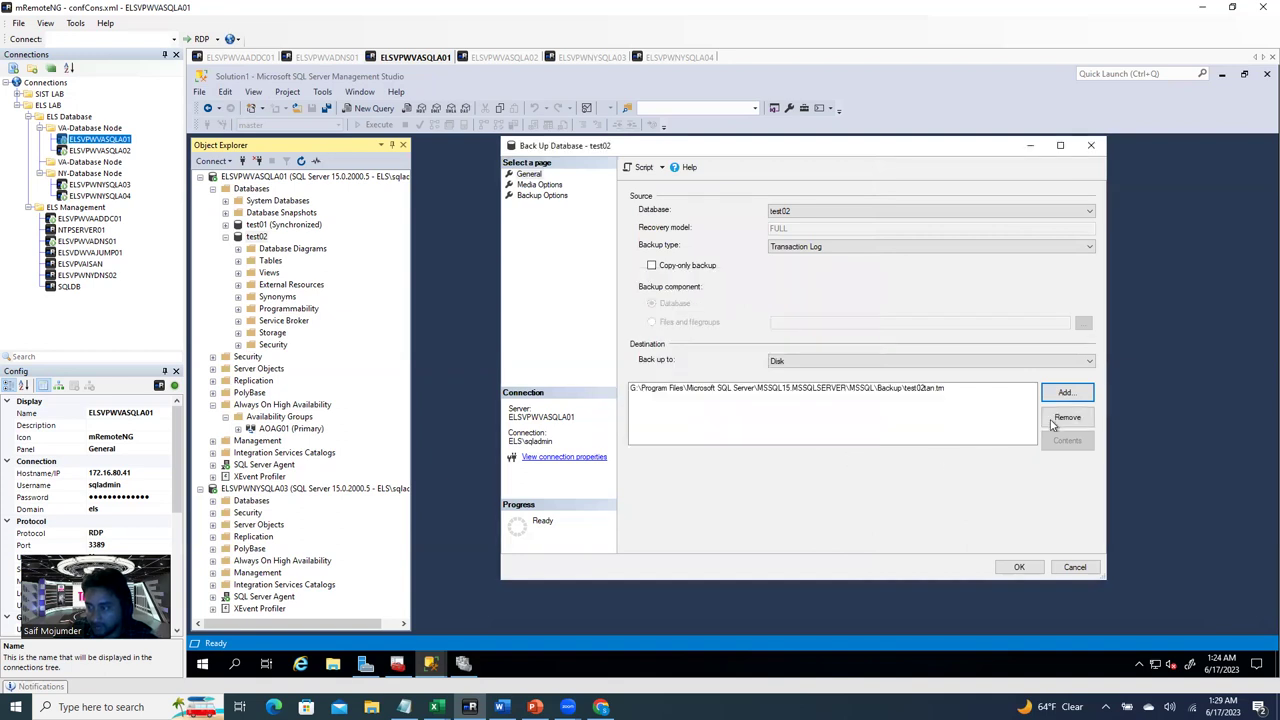
click(1019, 569)
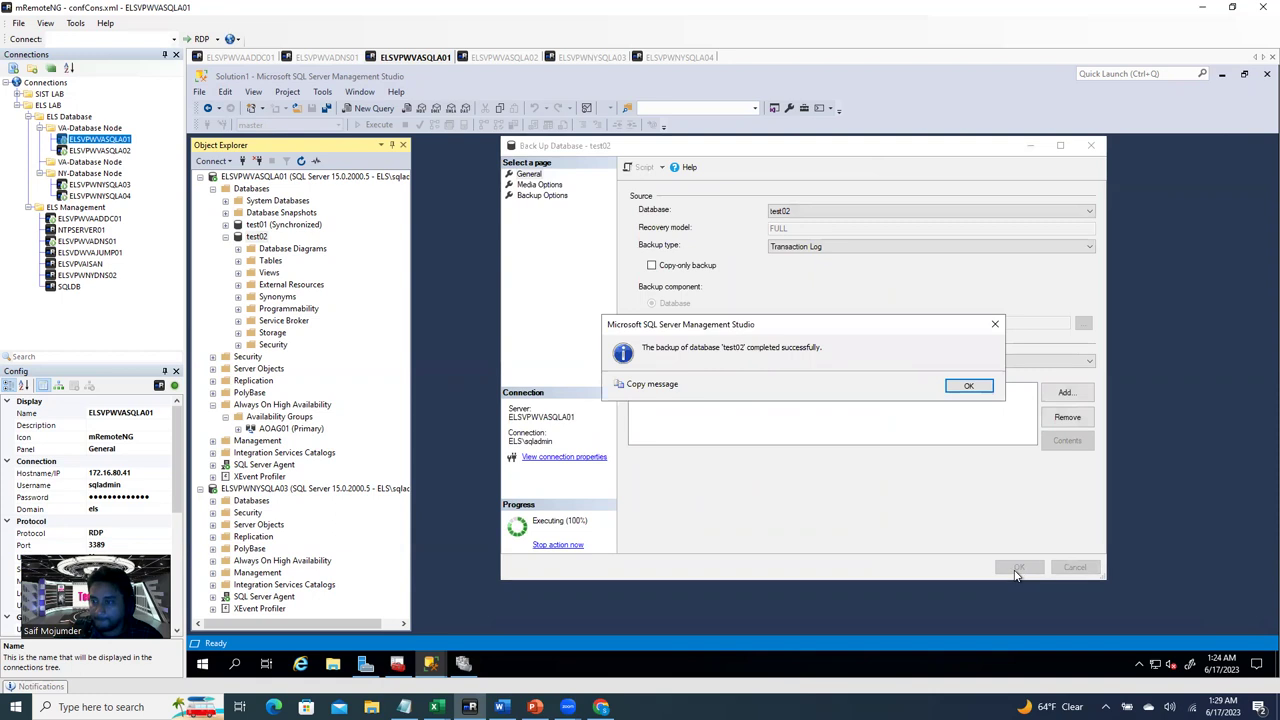
click(969, 386)
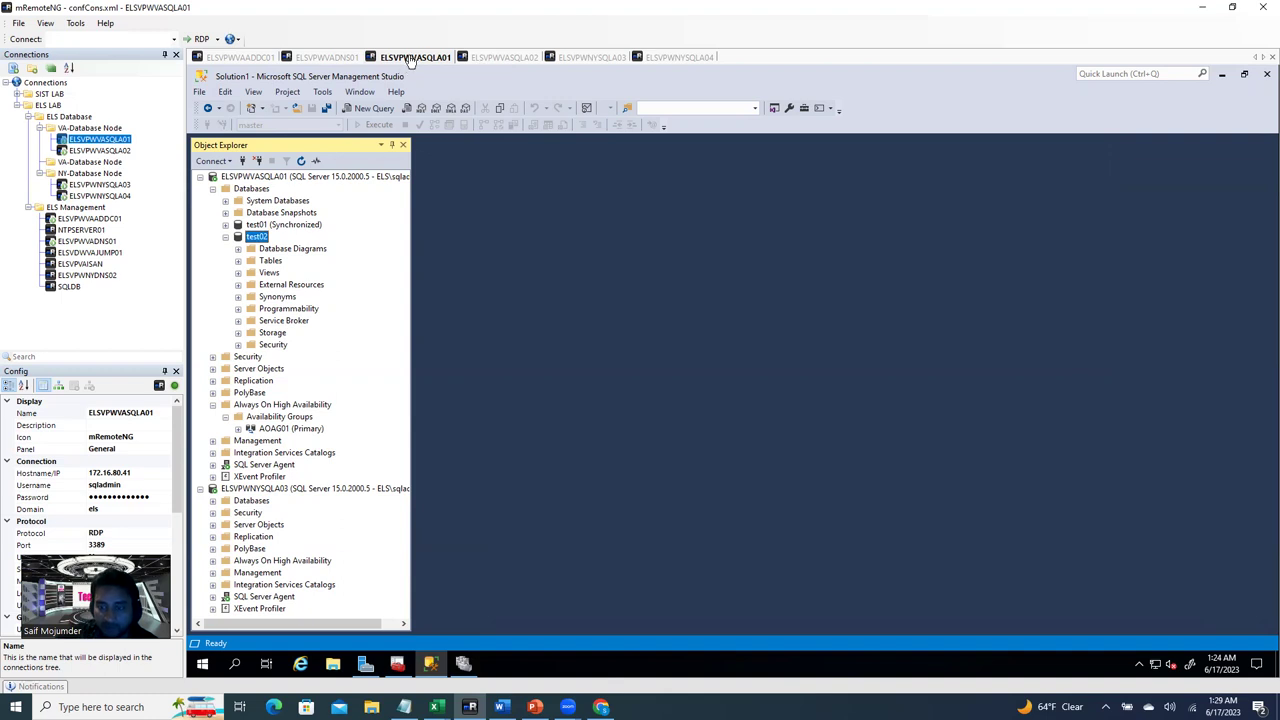
Browse File Explorer to G:\Program Files\Microsoft SQL Server\MSSQL15.MSSQLSERVER\MSSQL\Backup, granting folder access
click(738, 482)
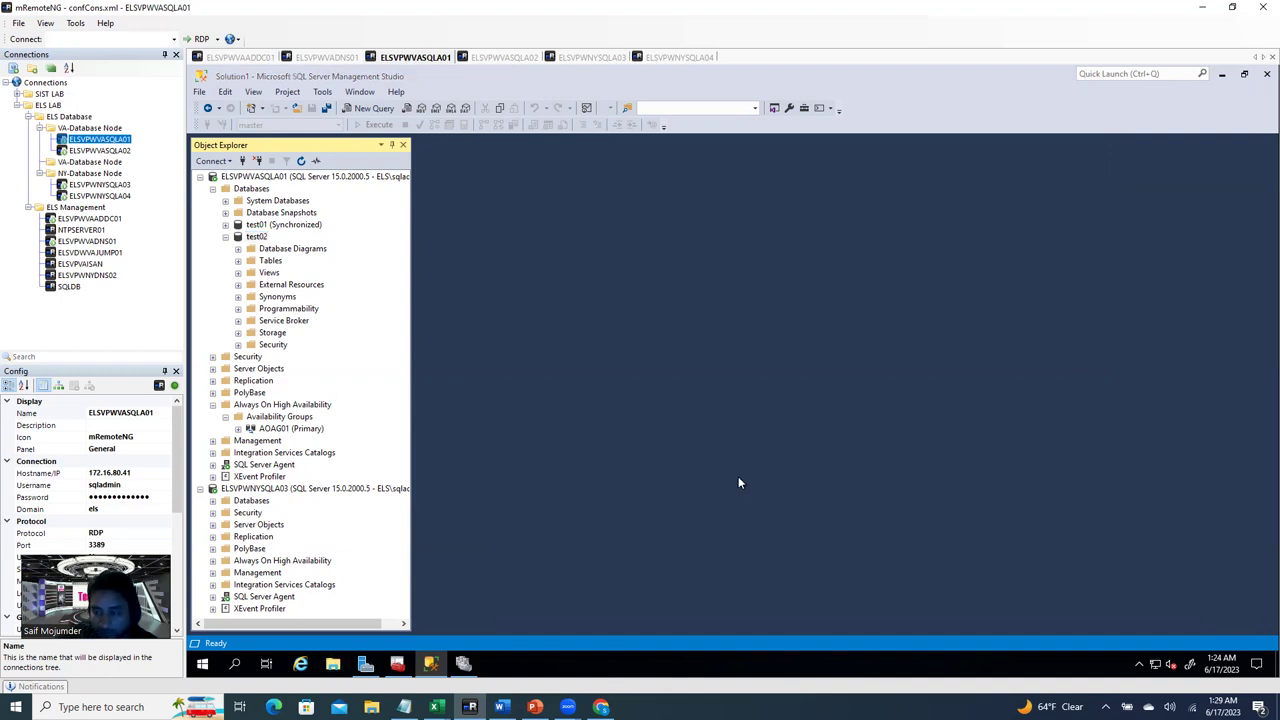
key(super+e)
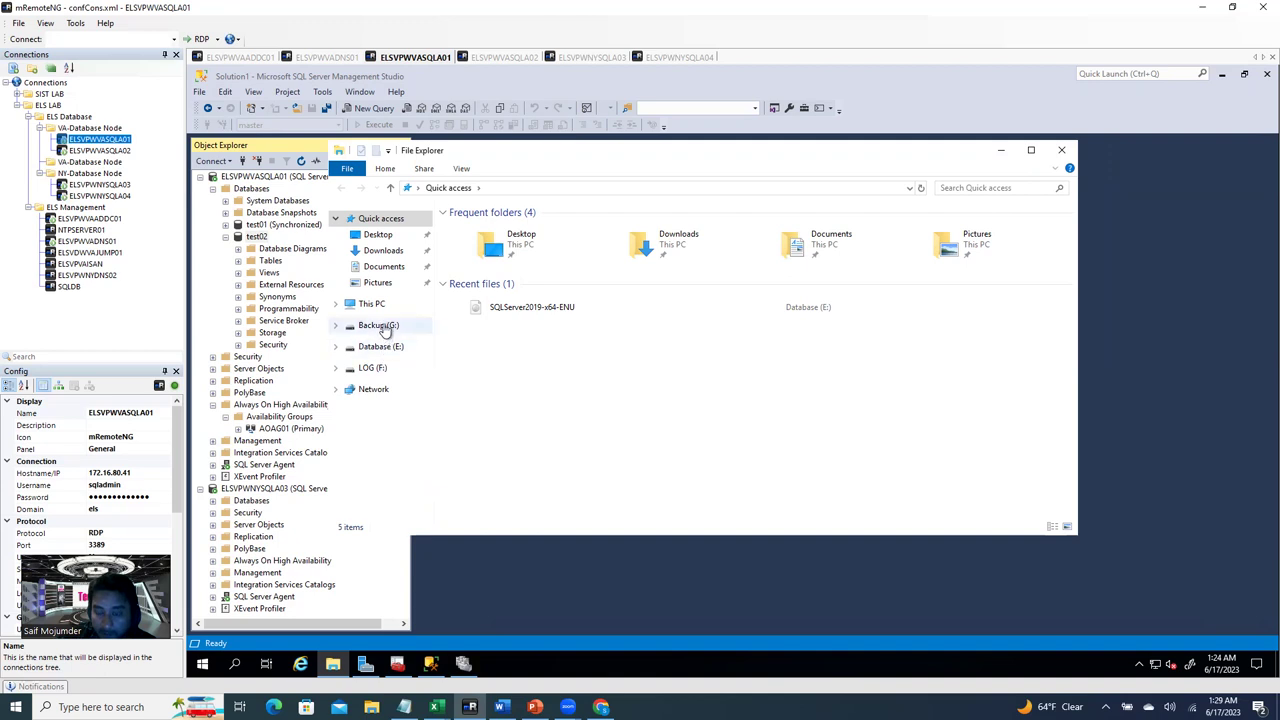
click(379, 325)
double_click(496, 230)
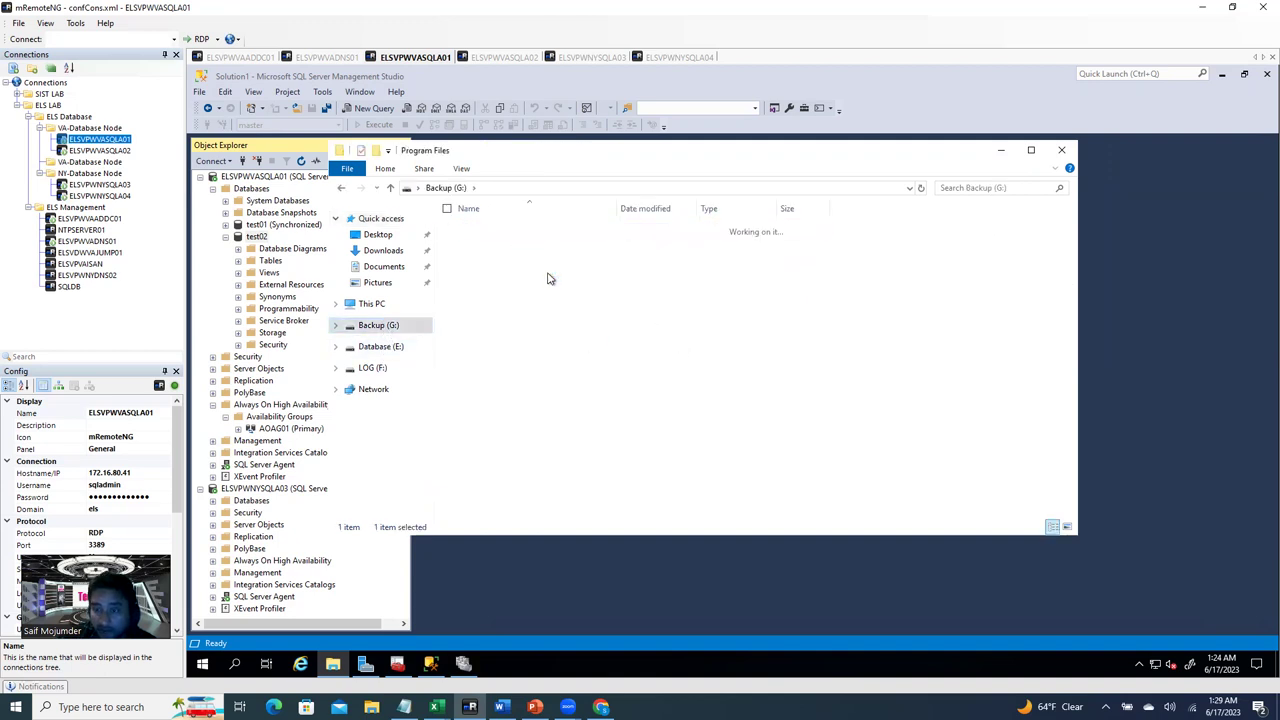
click(527, 229)
double_click(527, 229)
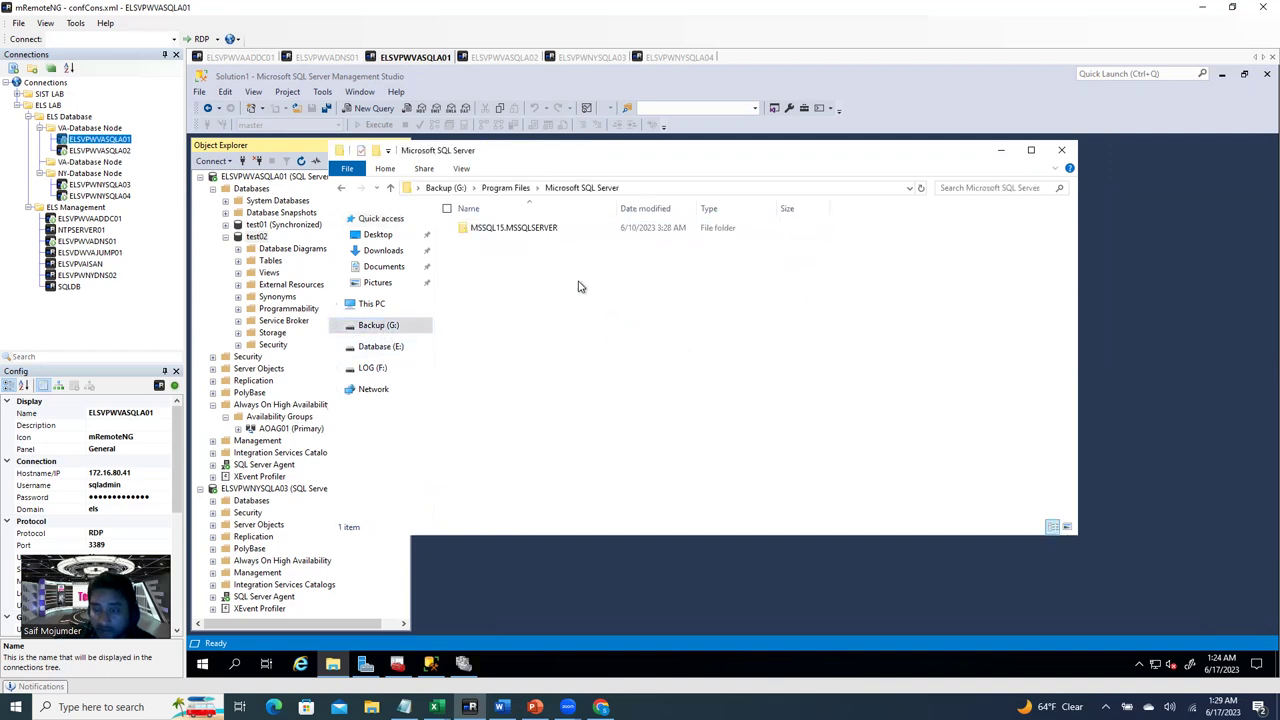
double_click(555, 230)
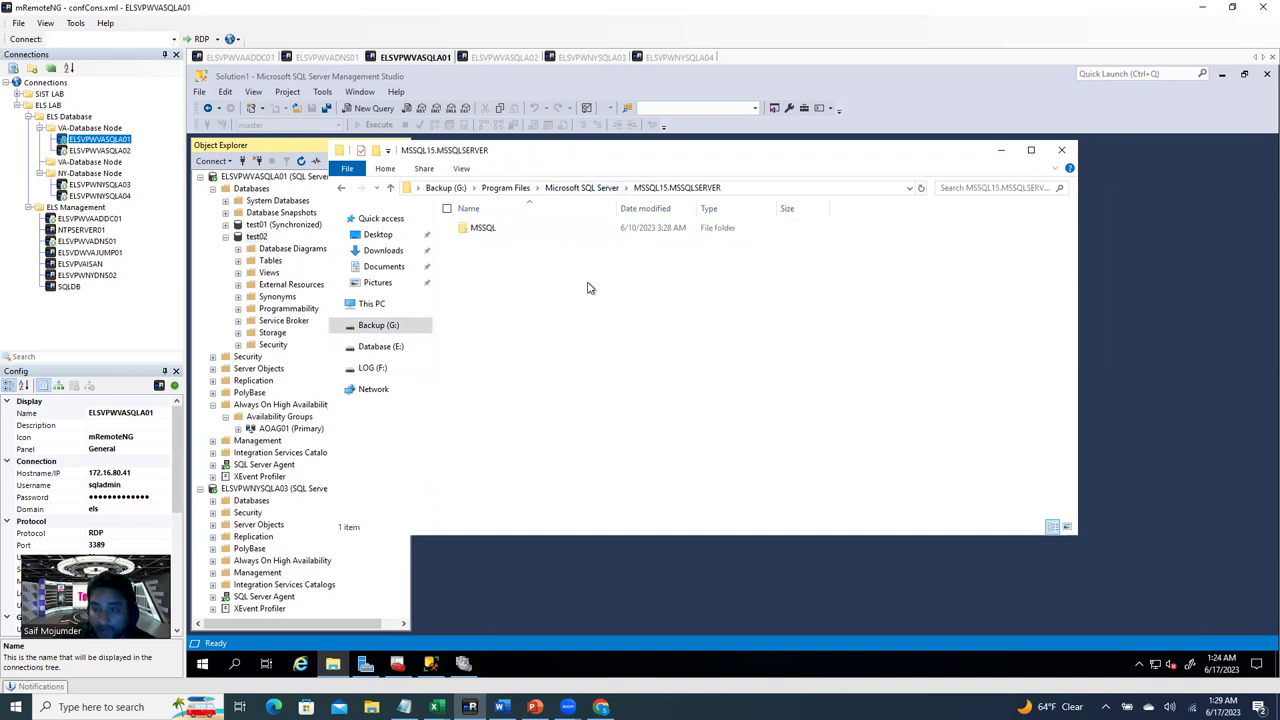
click(476, 234)
double_click(490, 232)
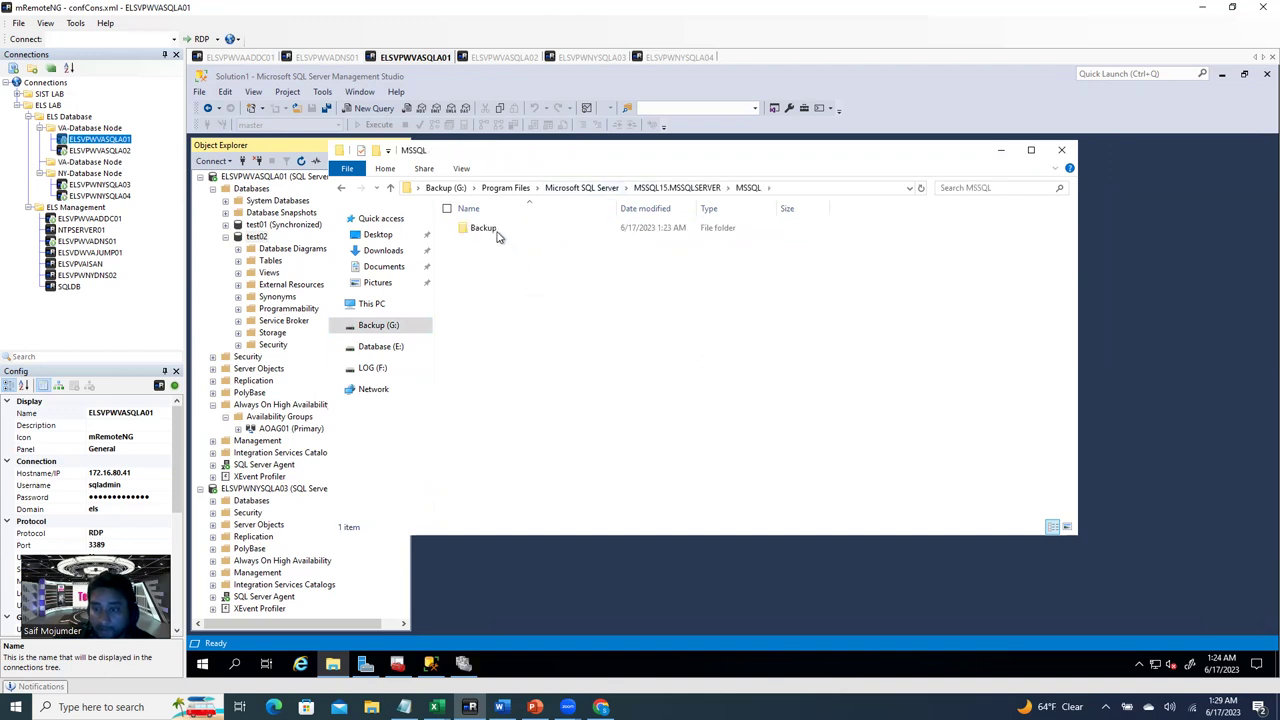
click(500, 234)
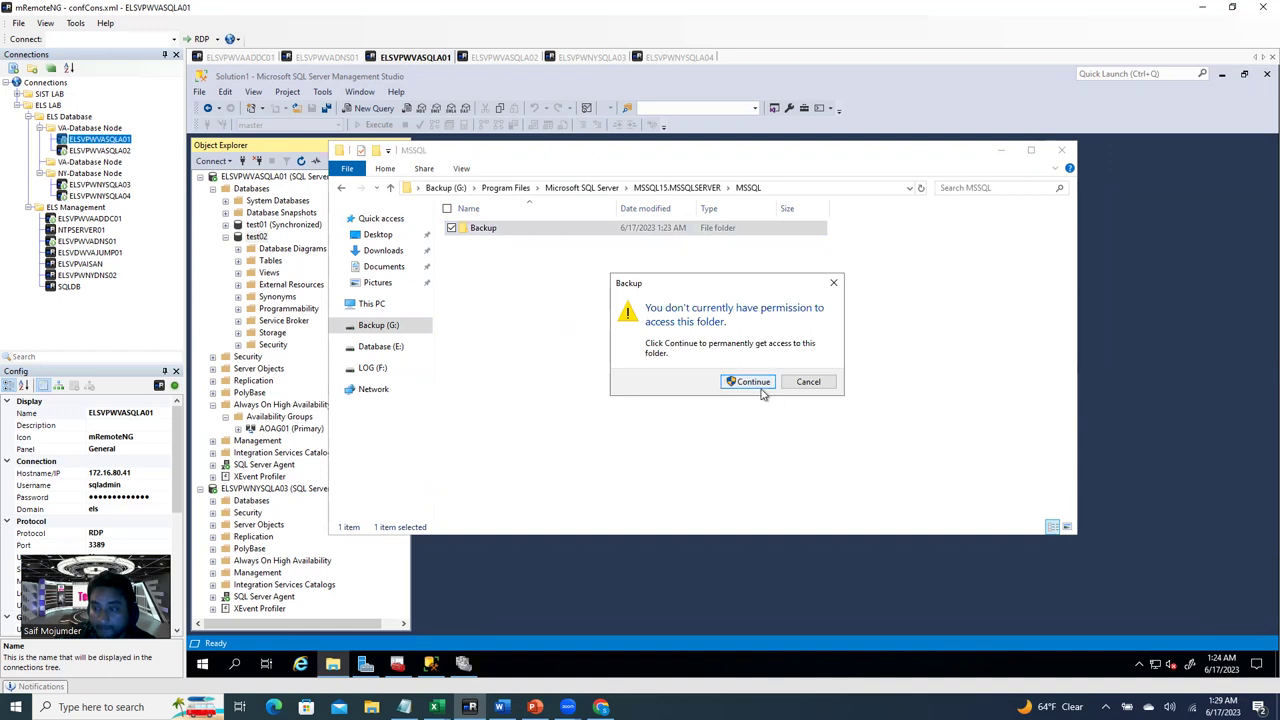
click(751, 381)
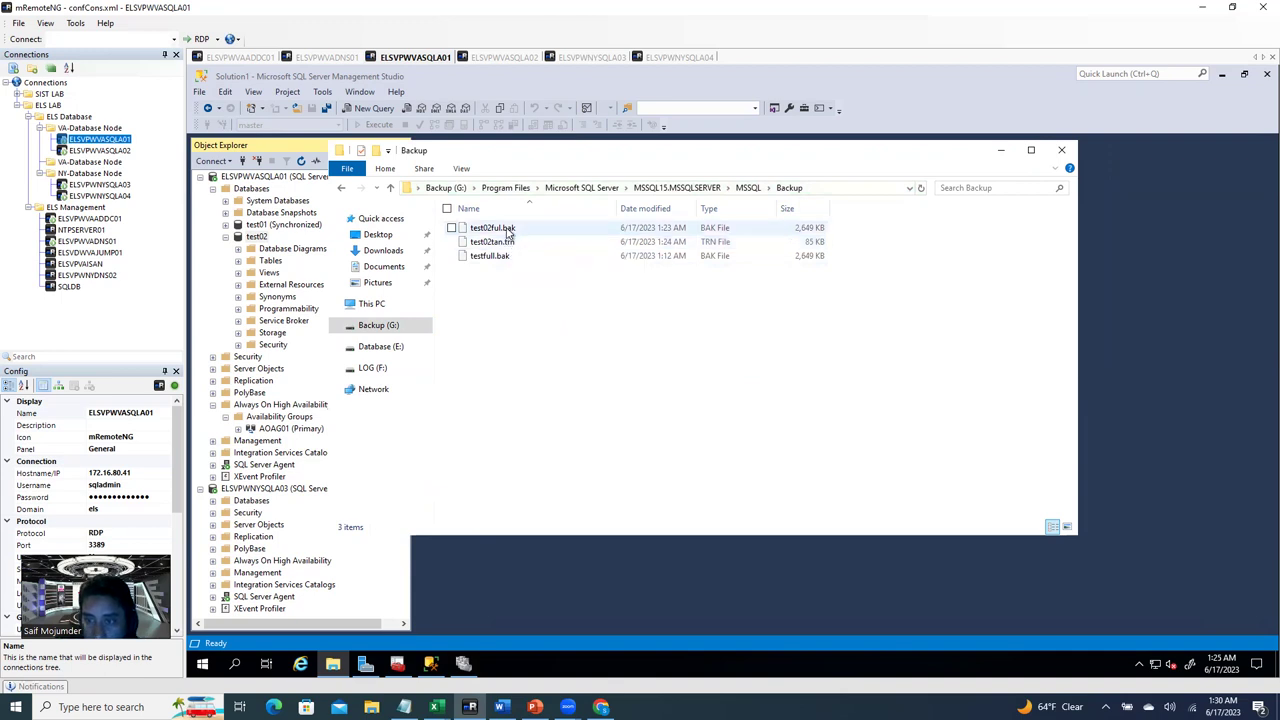
Select test02full.bak and test02tan.trn, then switch to the ELSVPWNYSQLA03 session
click(508, 232)
ctrl+click(512, 242)
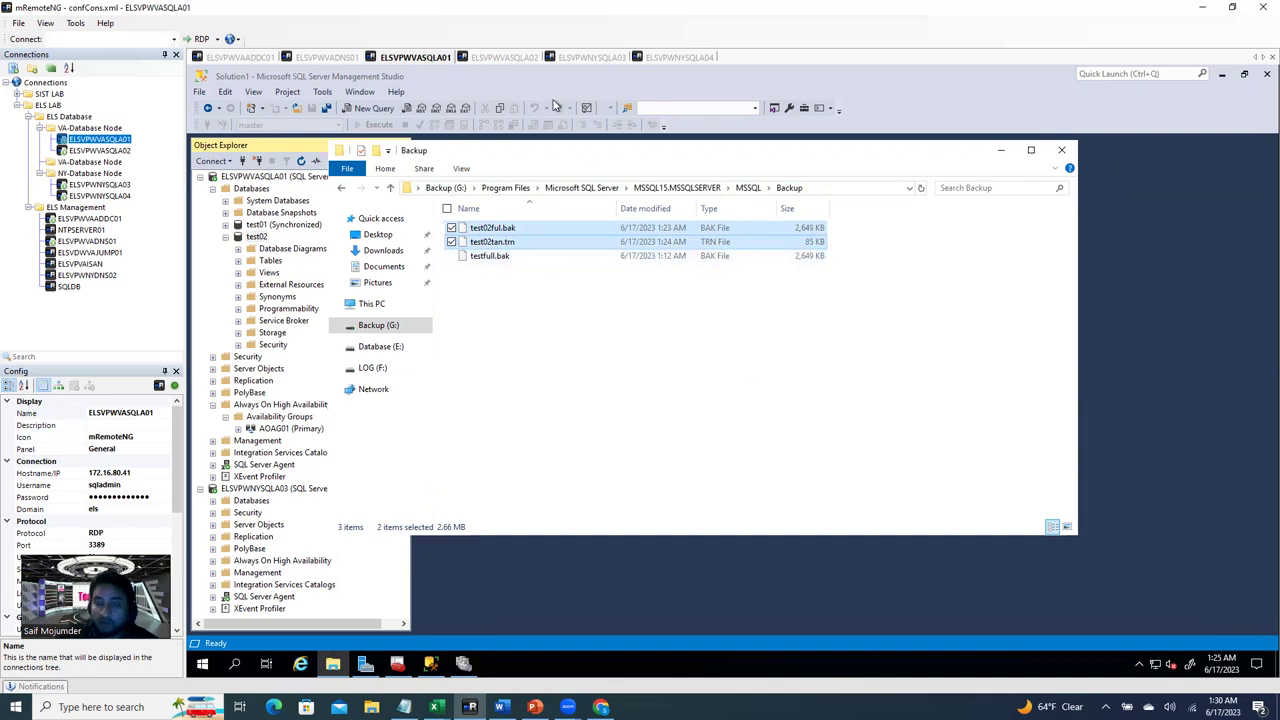
click(590, 58)
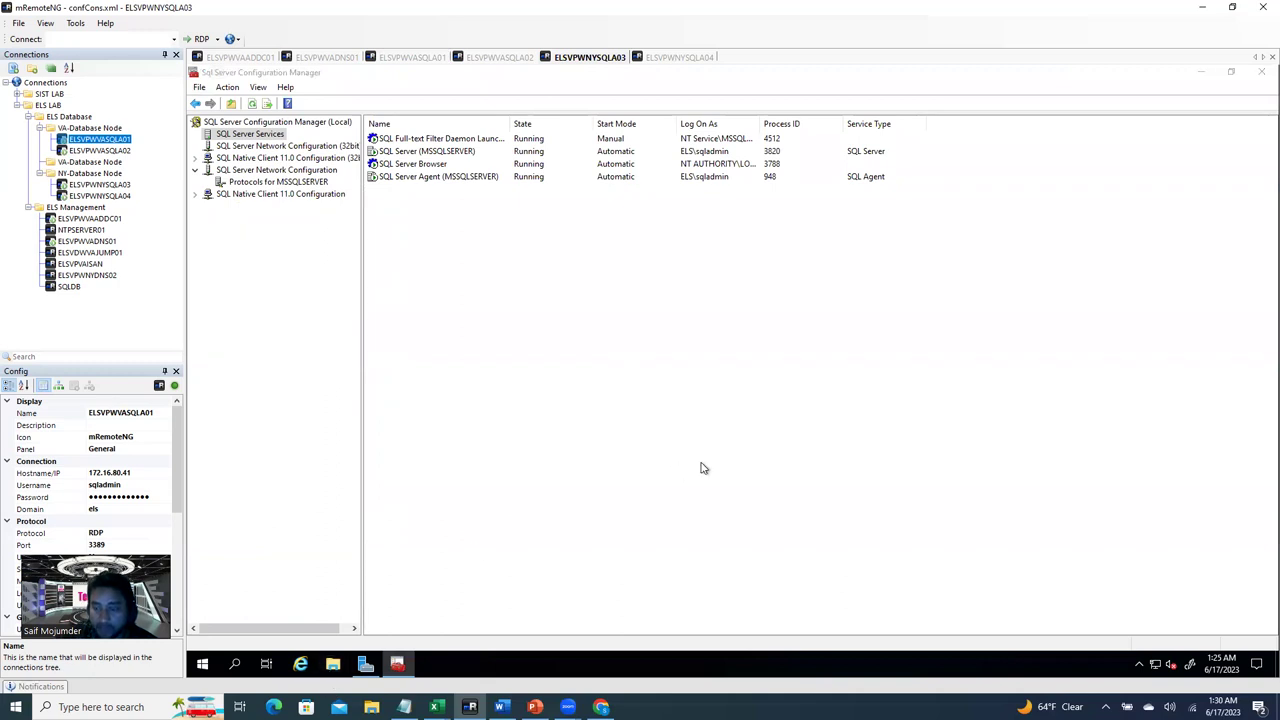
On ELSVPWNYSQLA03, browse File Explorer to the G: MSSQL15.MSSQLSERVER\MSSQL\Backup folder, granting access
key(super+e)
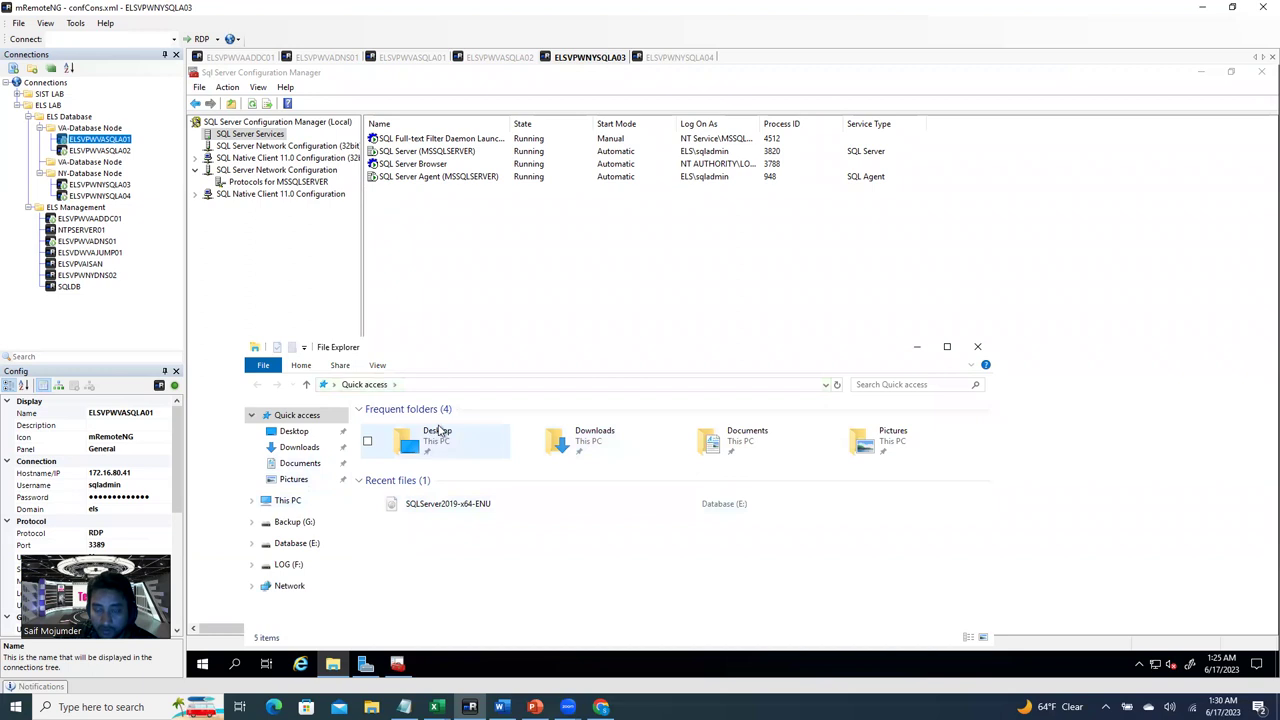
click(290, 522)
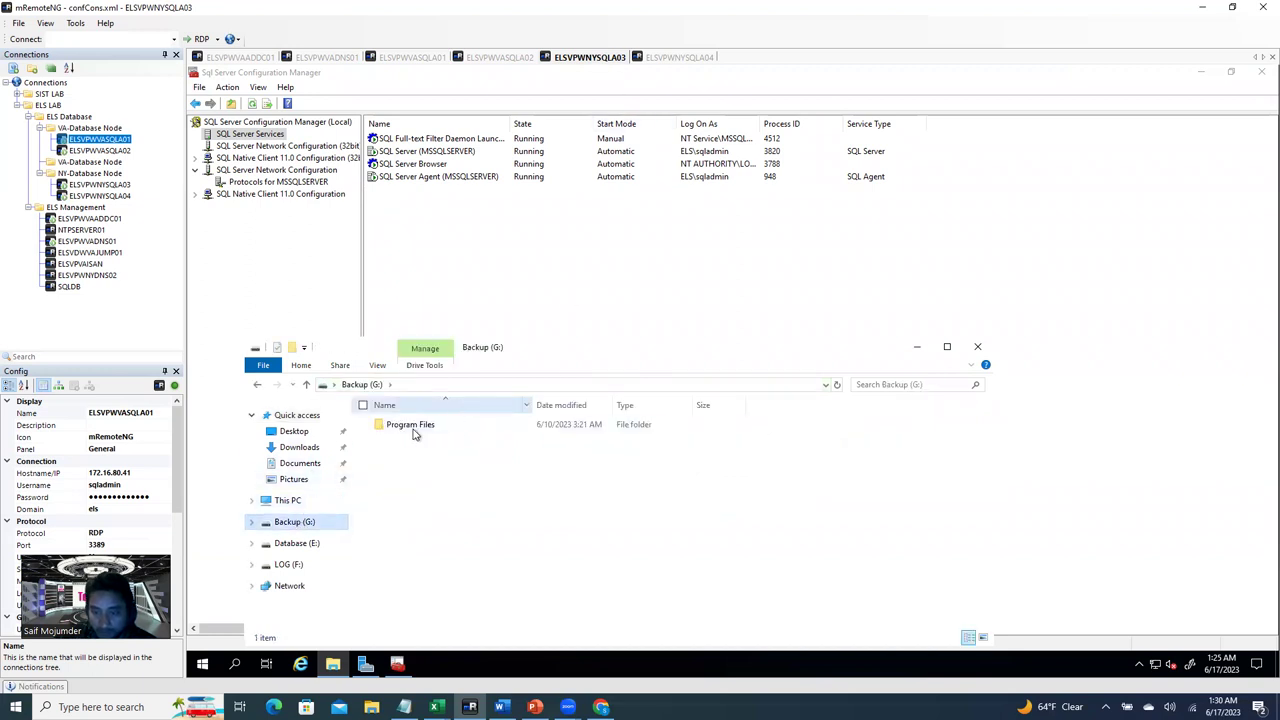
double_click(410, 424)
double_click(425, 430)
double_click(420, 426)
double_click(420, 426)
double_click(442, 436)
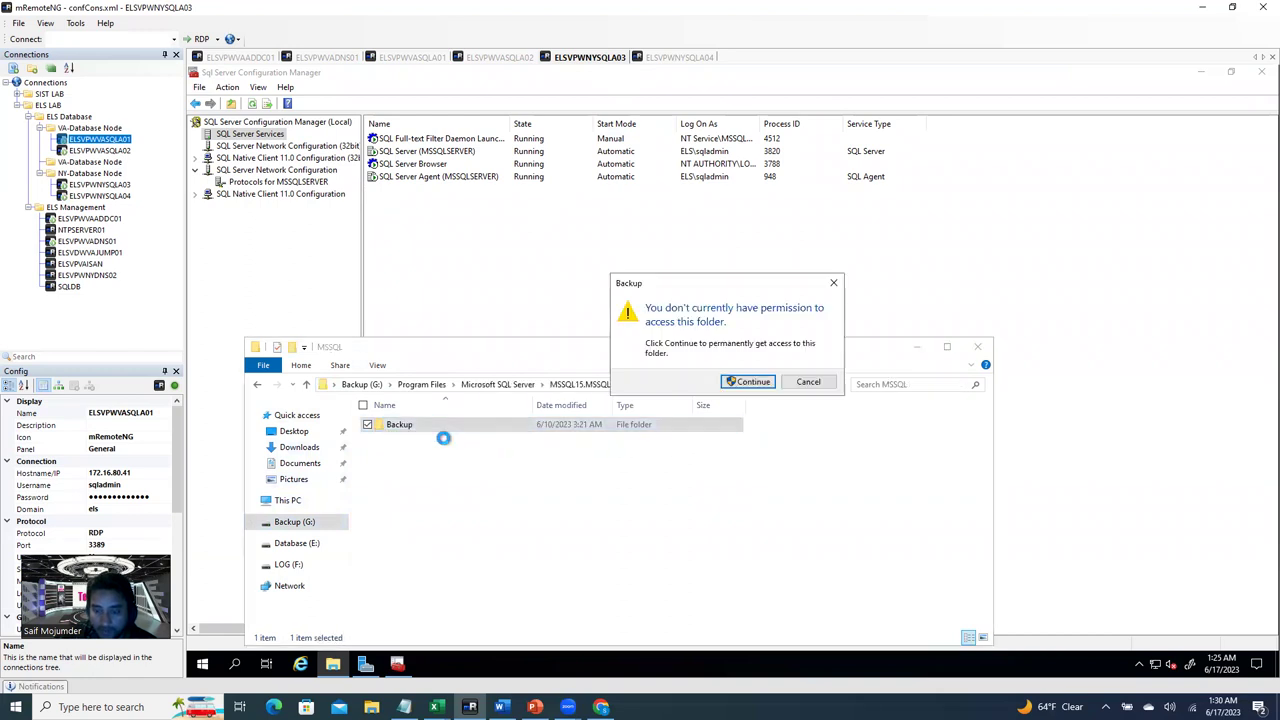
click(746, 383)
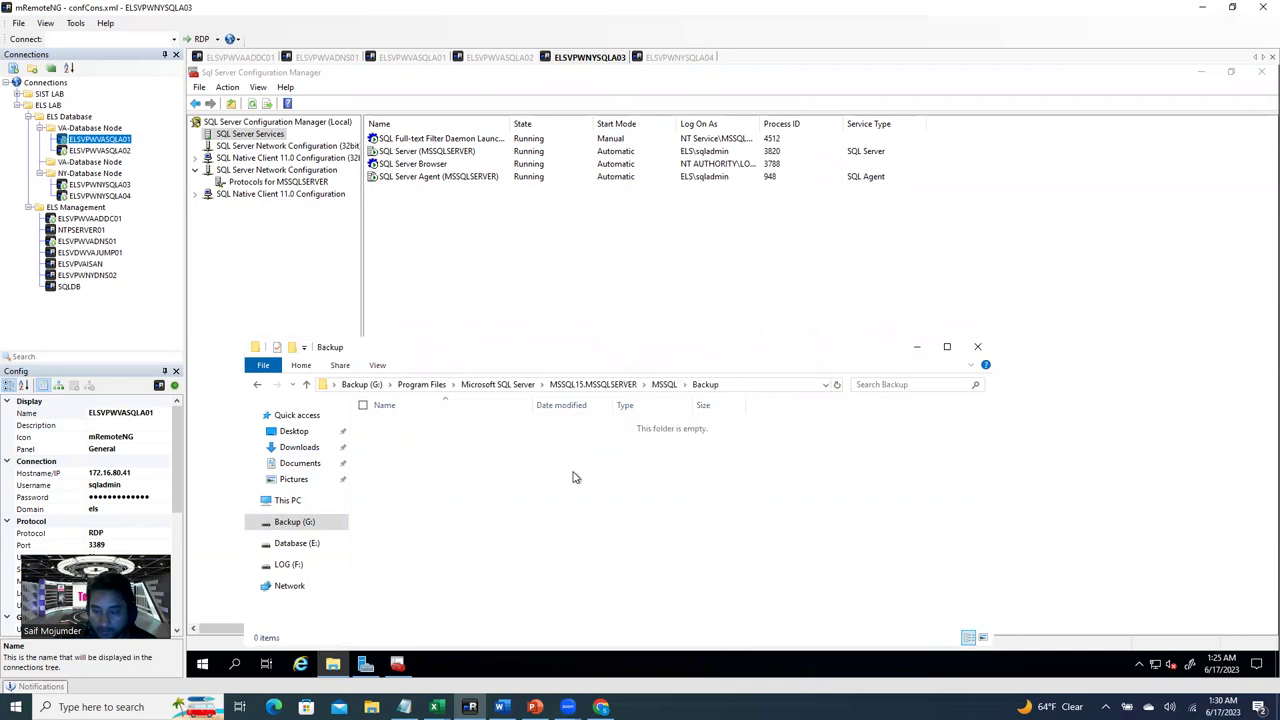
Paste test02full.bak and test02tan.trn into the Backup folder and close the window
right_click(462, 474)
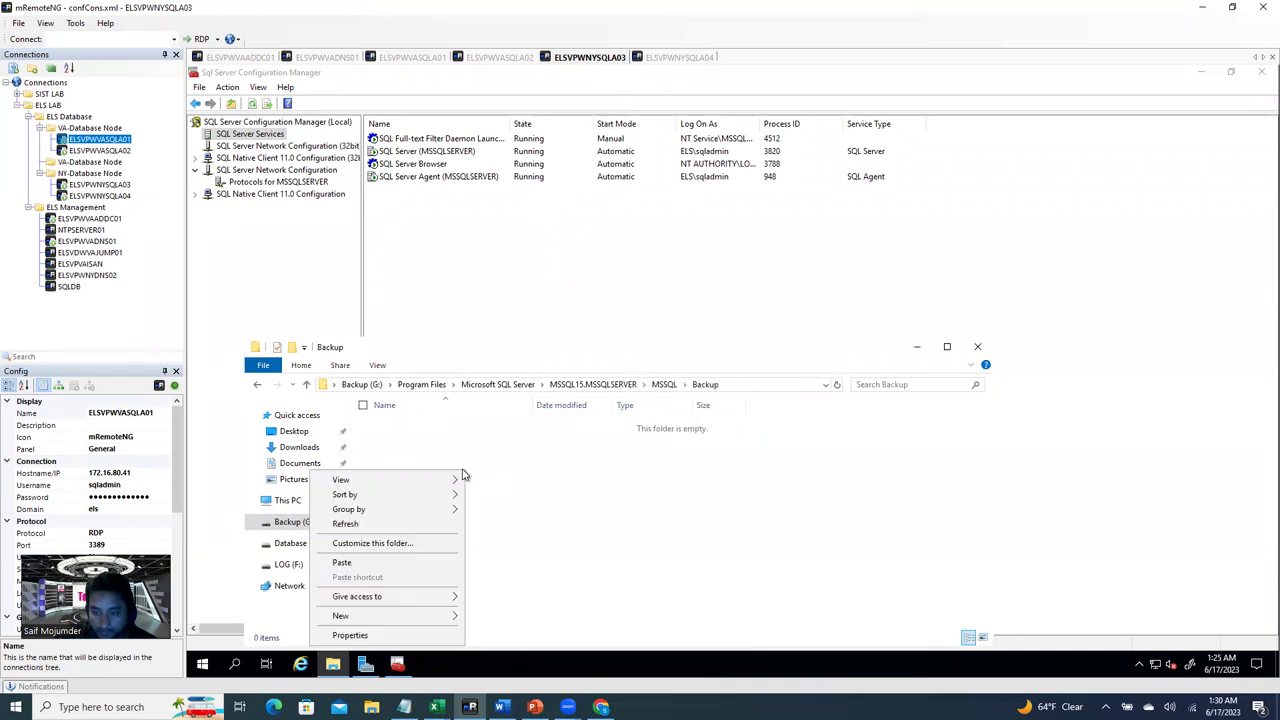
click(382, 561)
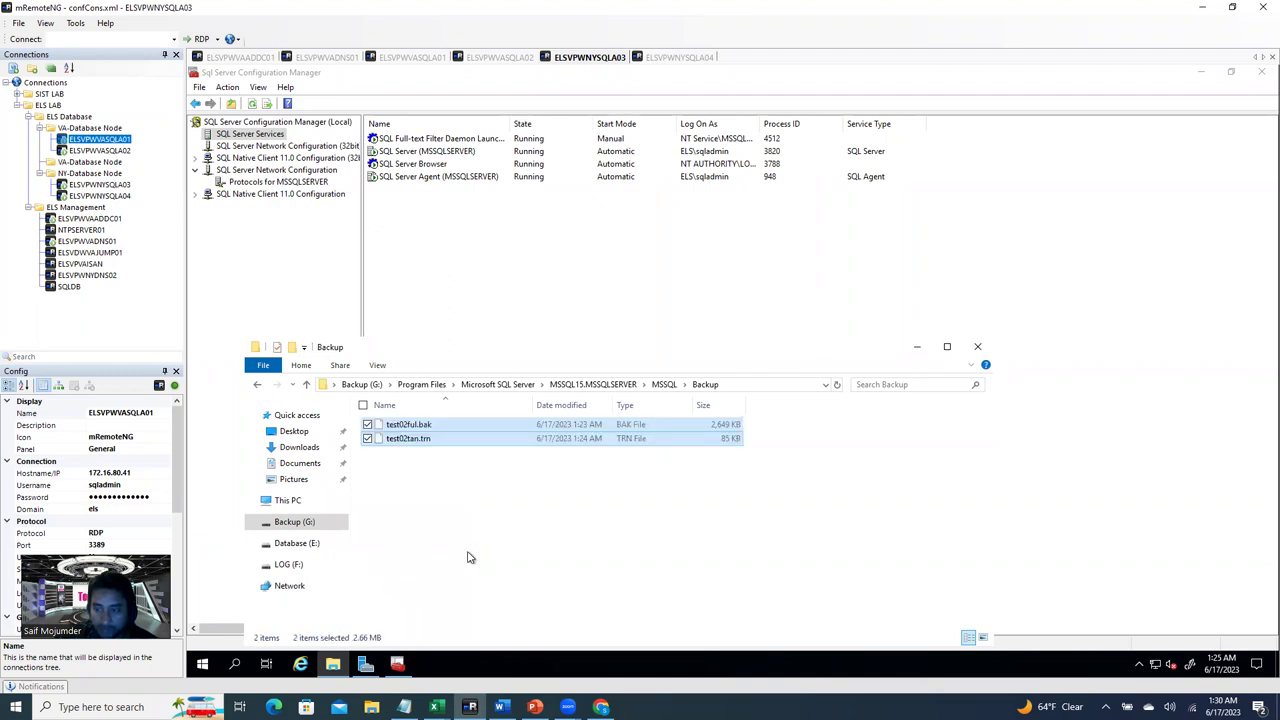
click(470, 557)
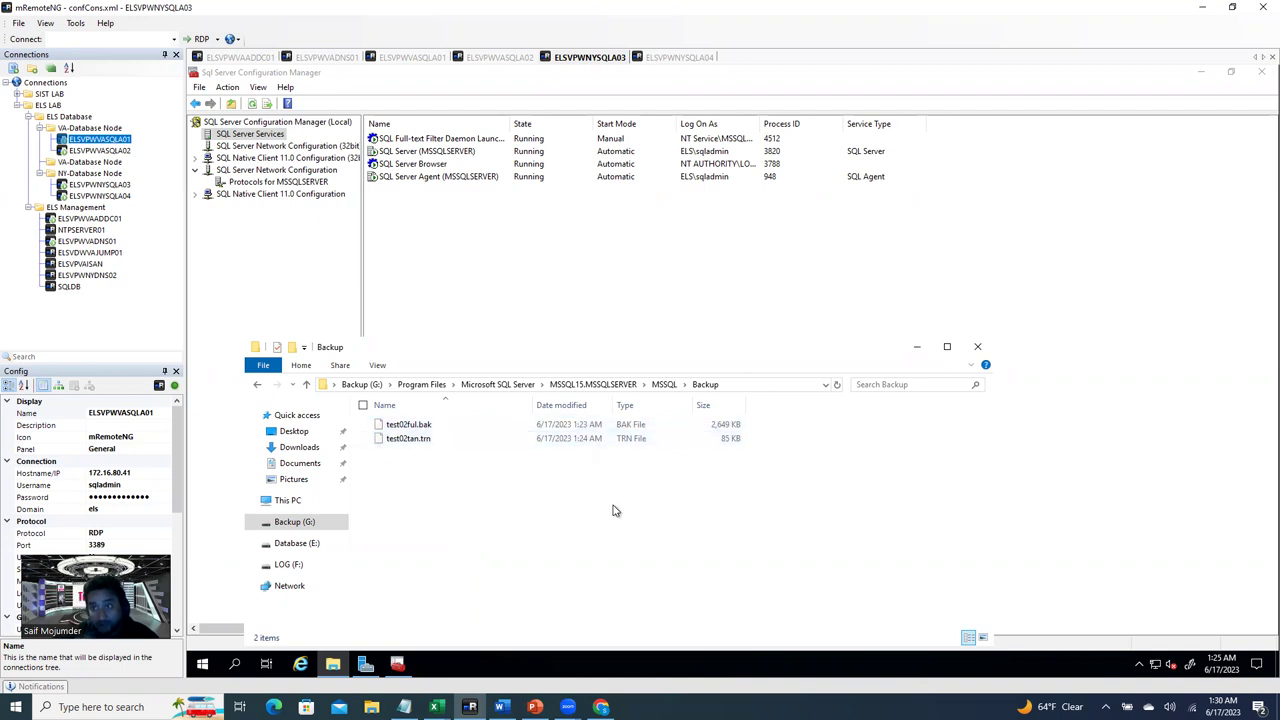
click(983, 350)
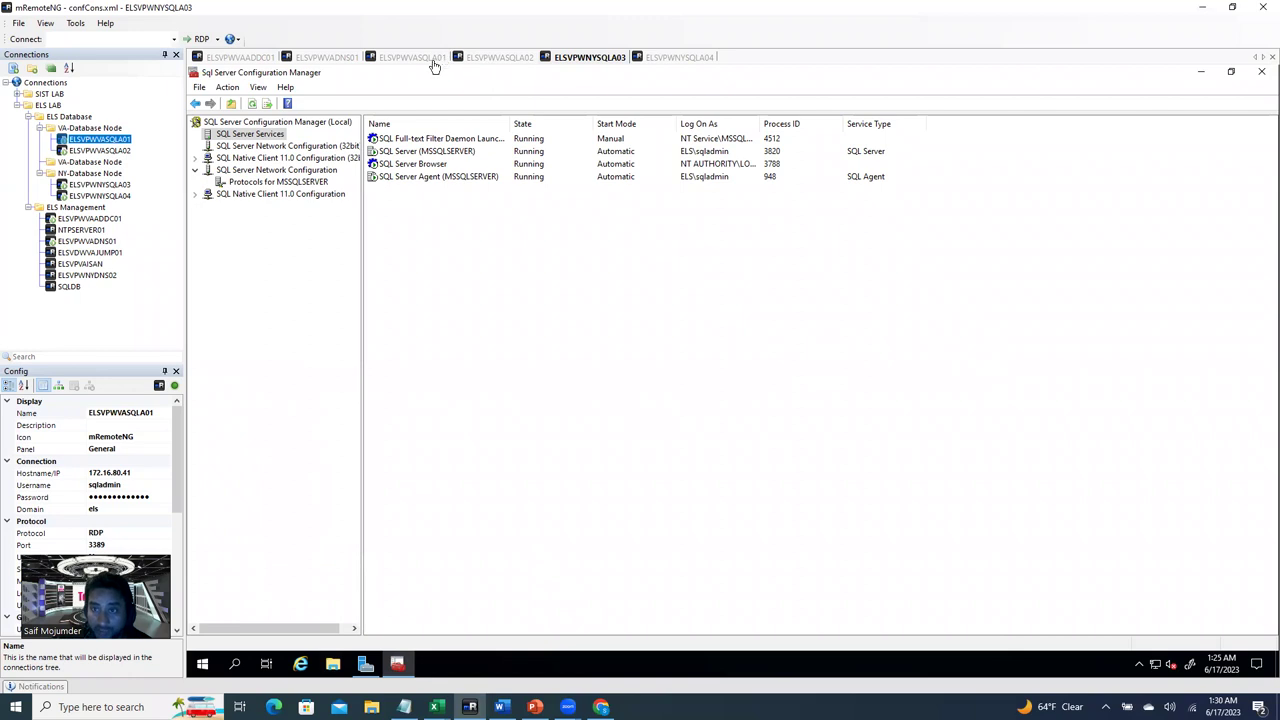
Close the leftover Backup window and start Restore Database on ELSVPWNYSQLA03's Databases node
click(403, 57)
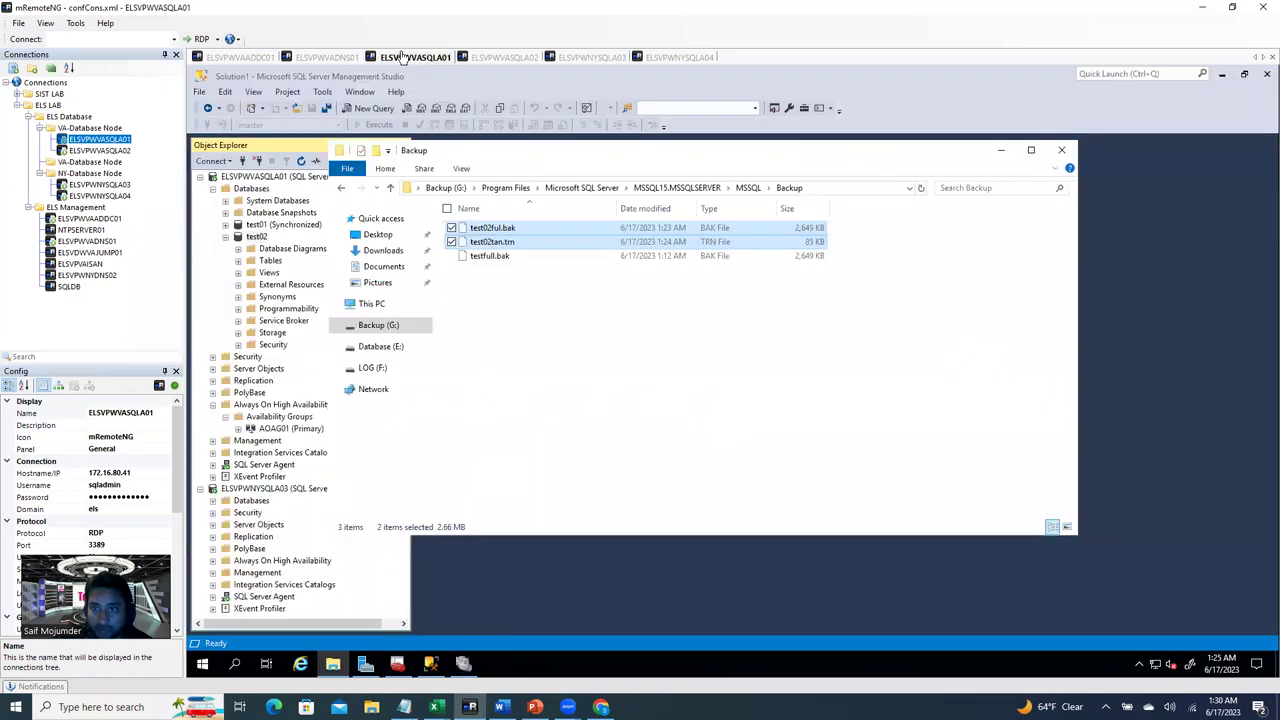
click(1061, 150)
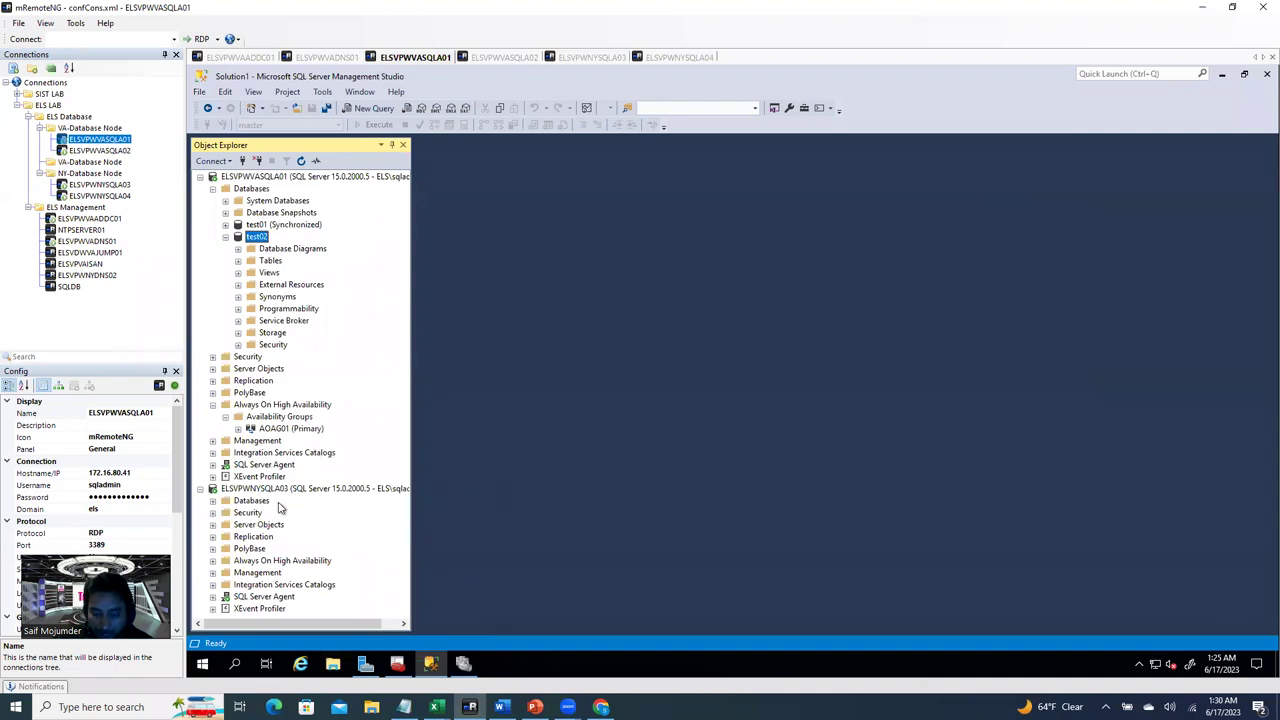
click(212, 500)
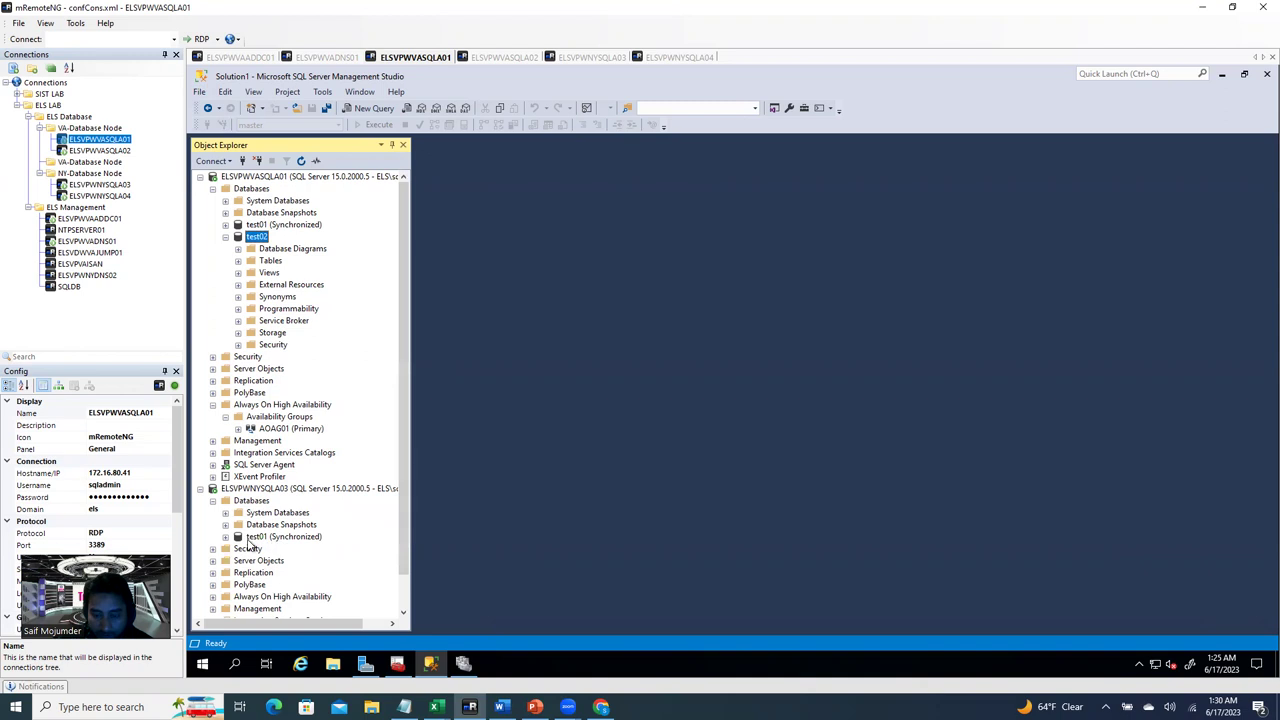
click(251, 501)
right_click(251, 503)
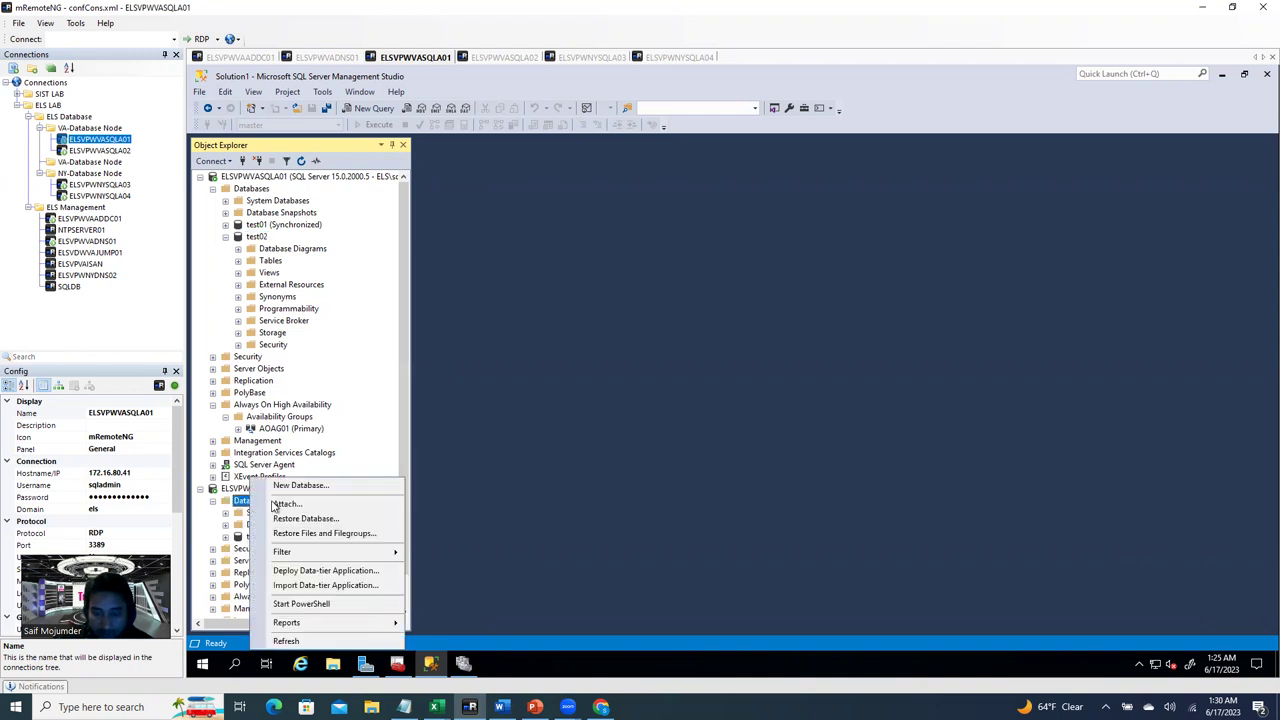
click(321, 527)
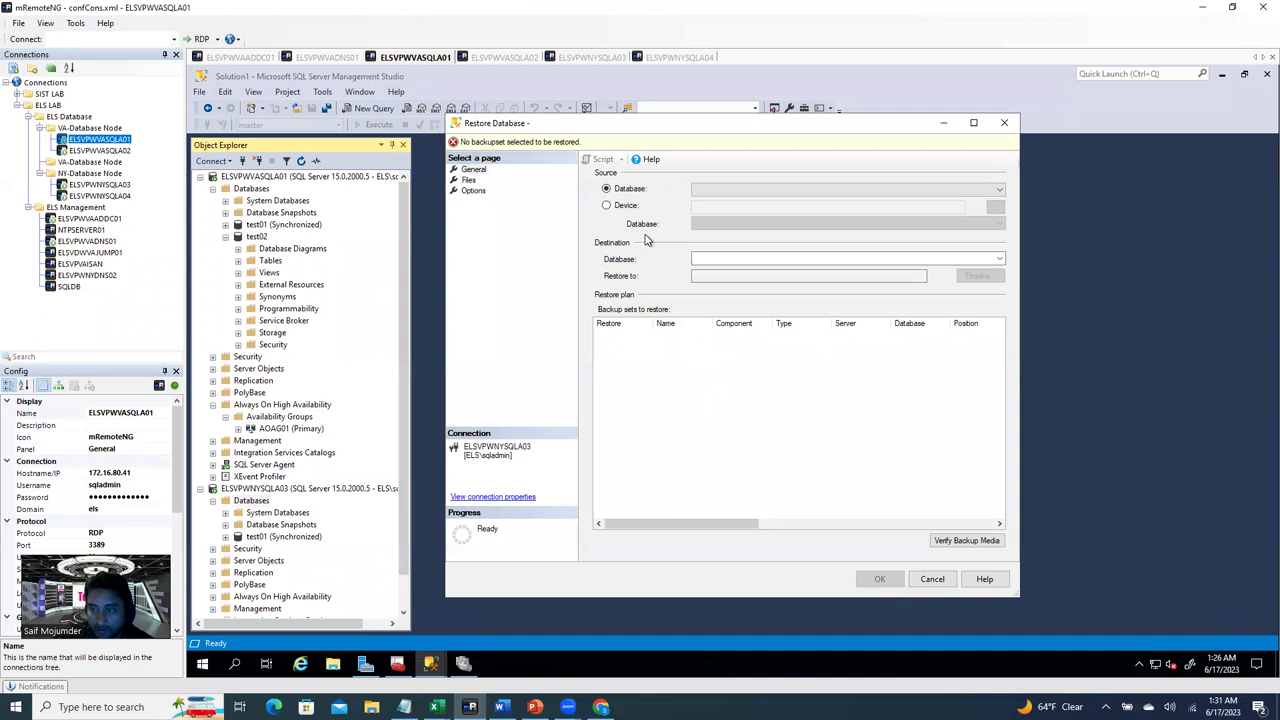
Set the restore source to device file test02full.bak
click(620, 207)
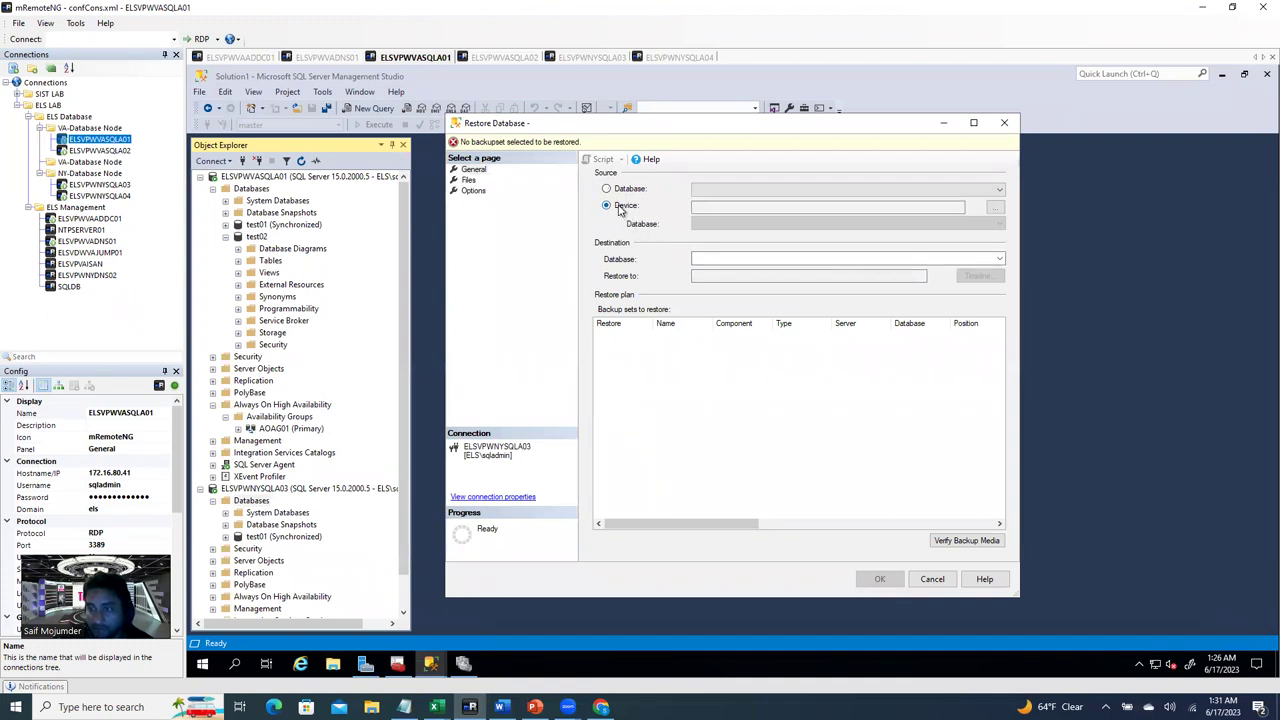
click(996, 208)
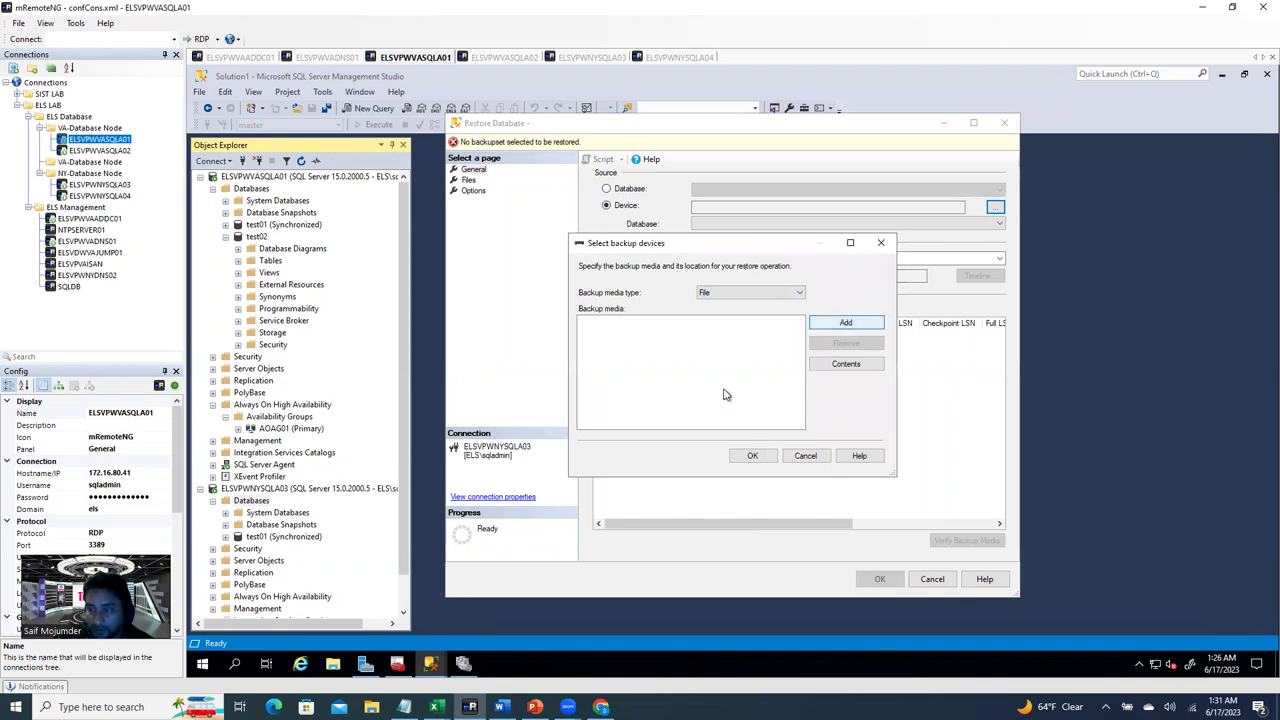
key(Return)
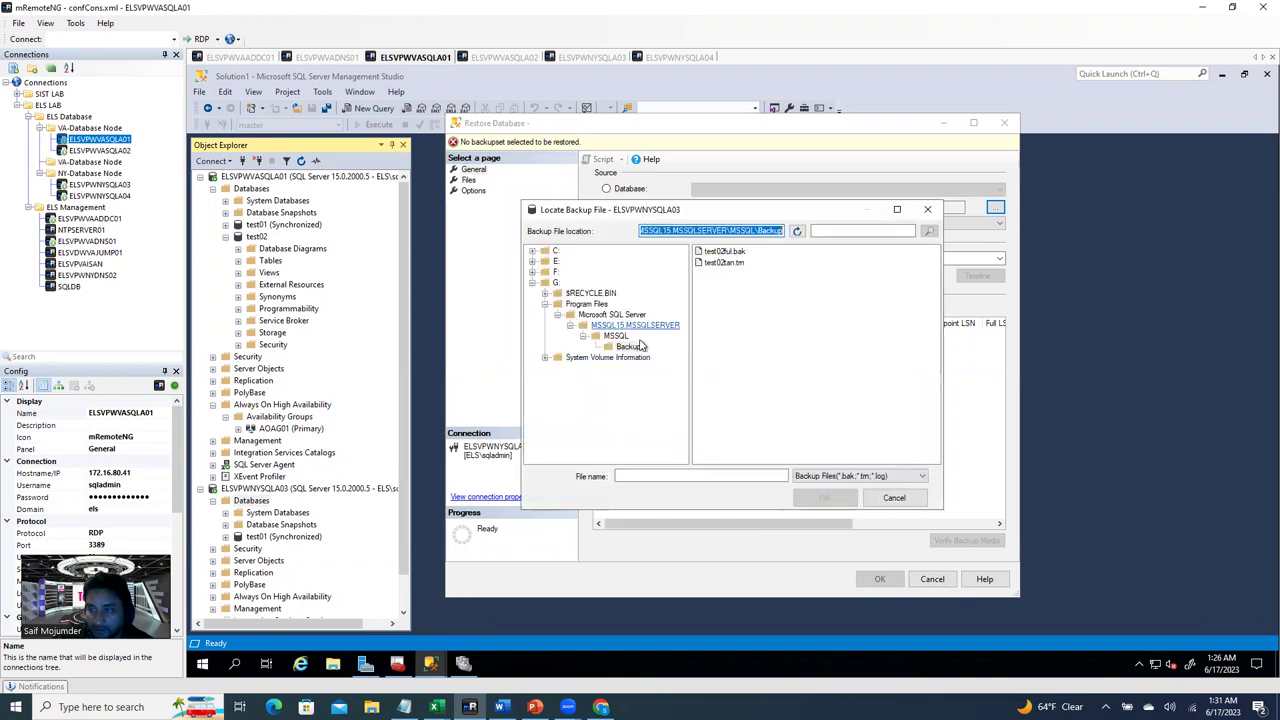
click(725, 251)
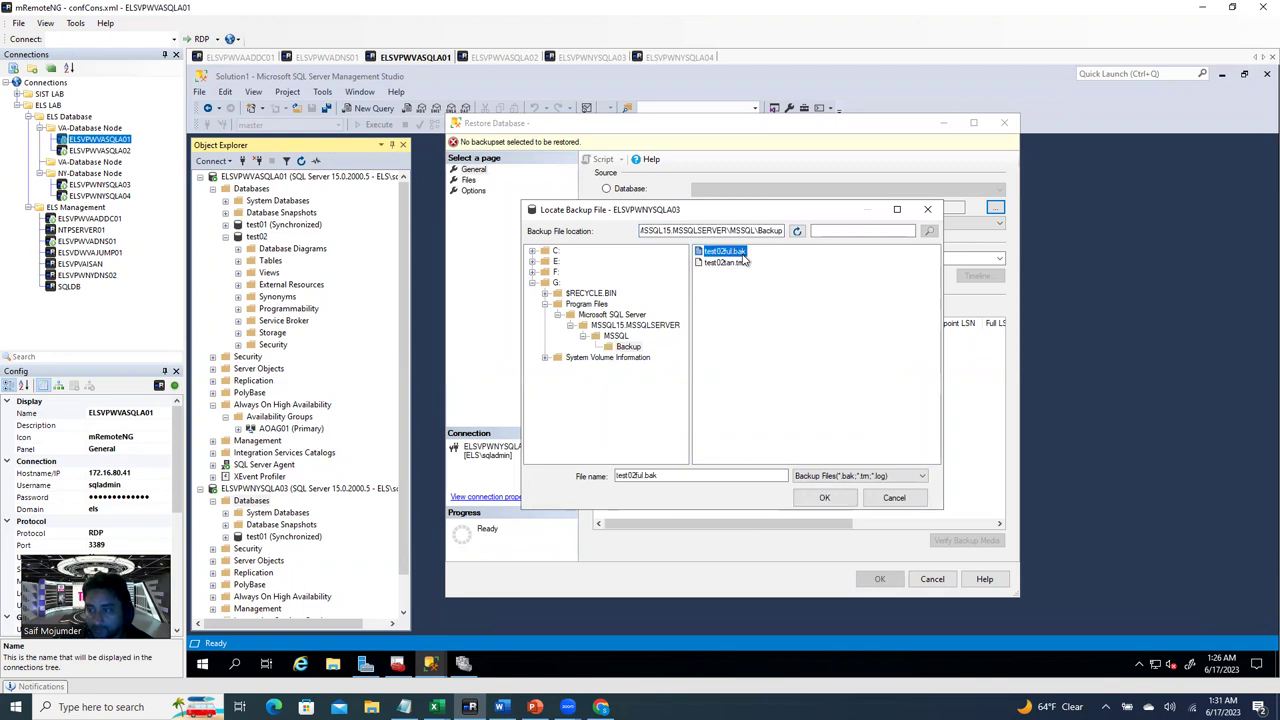
click(825, 498)
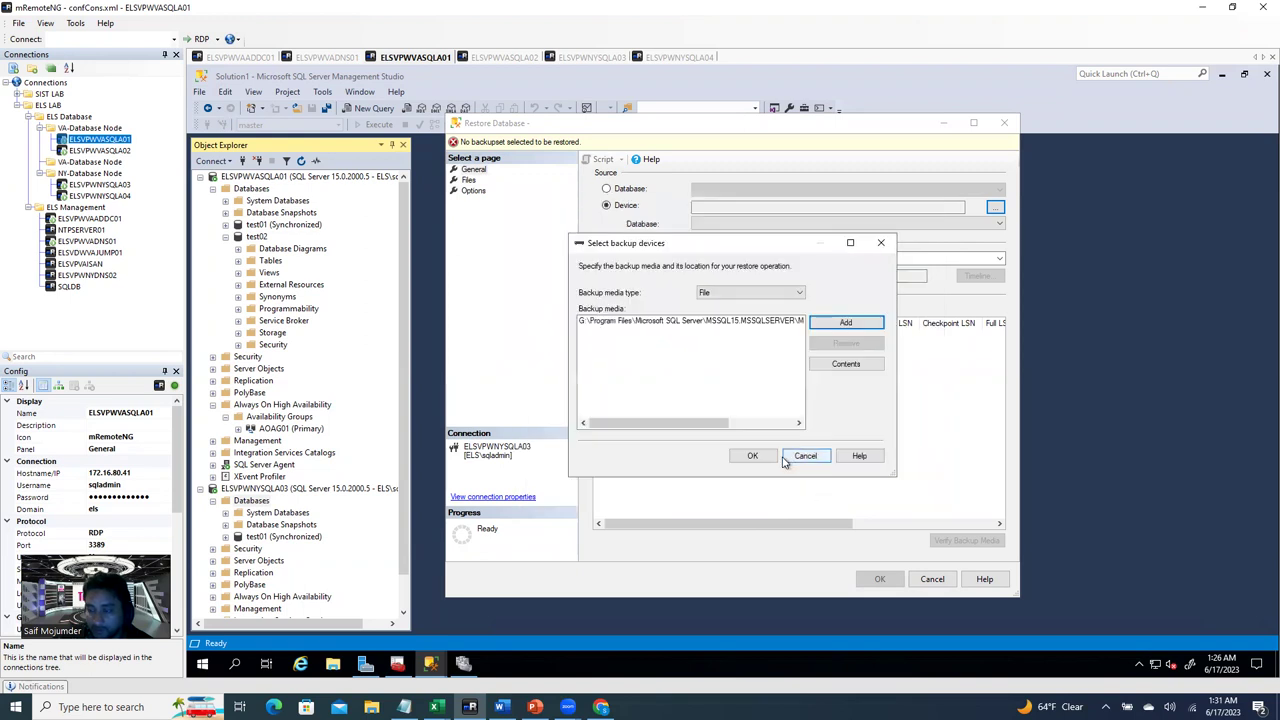
click(753, 457)
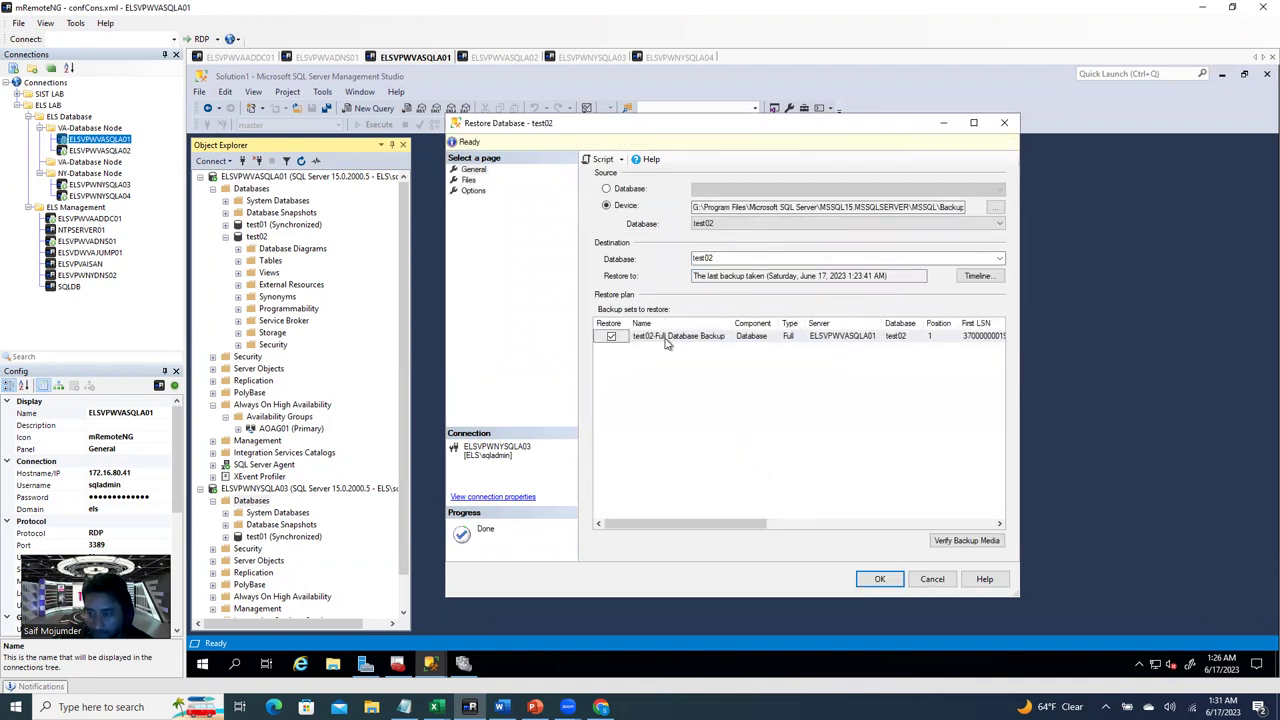
Restore test02 with recovery state RESTORE WITH NORECOVERY and confirm the success message
click(473, 191)
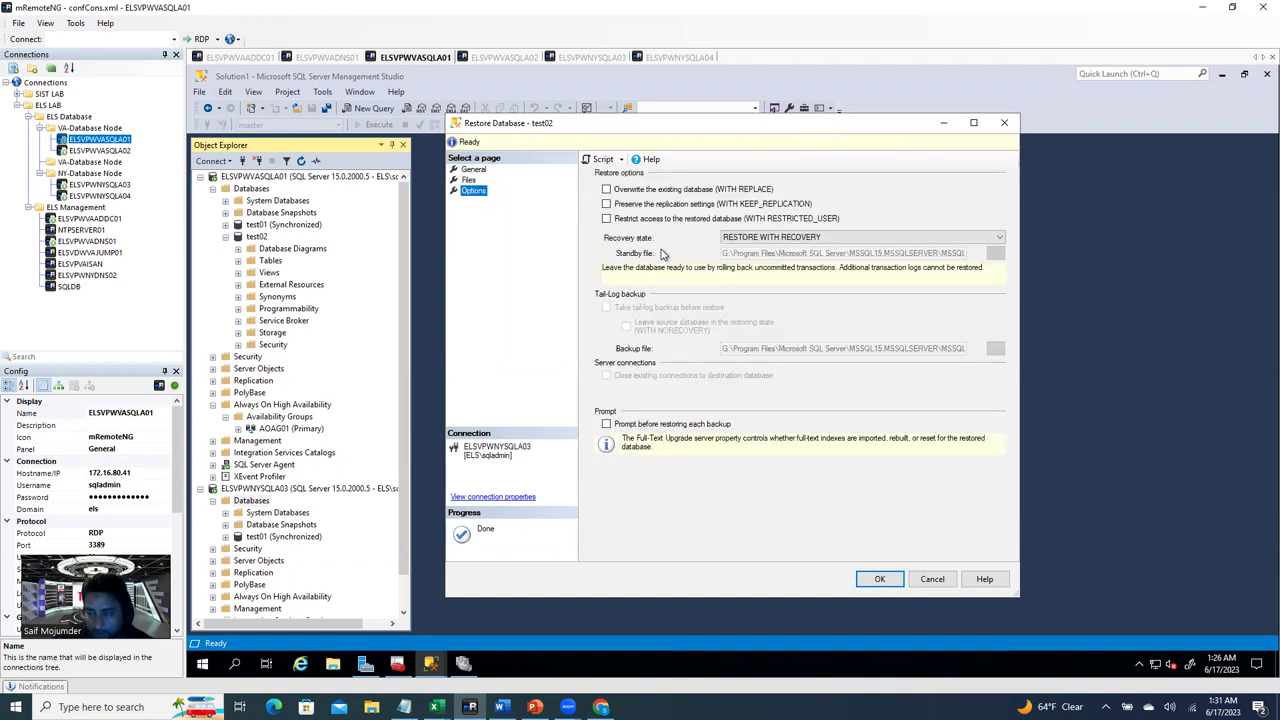
click(775, 238)
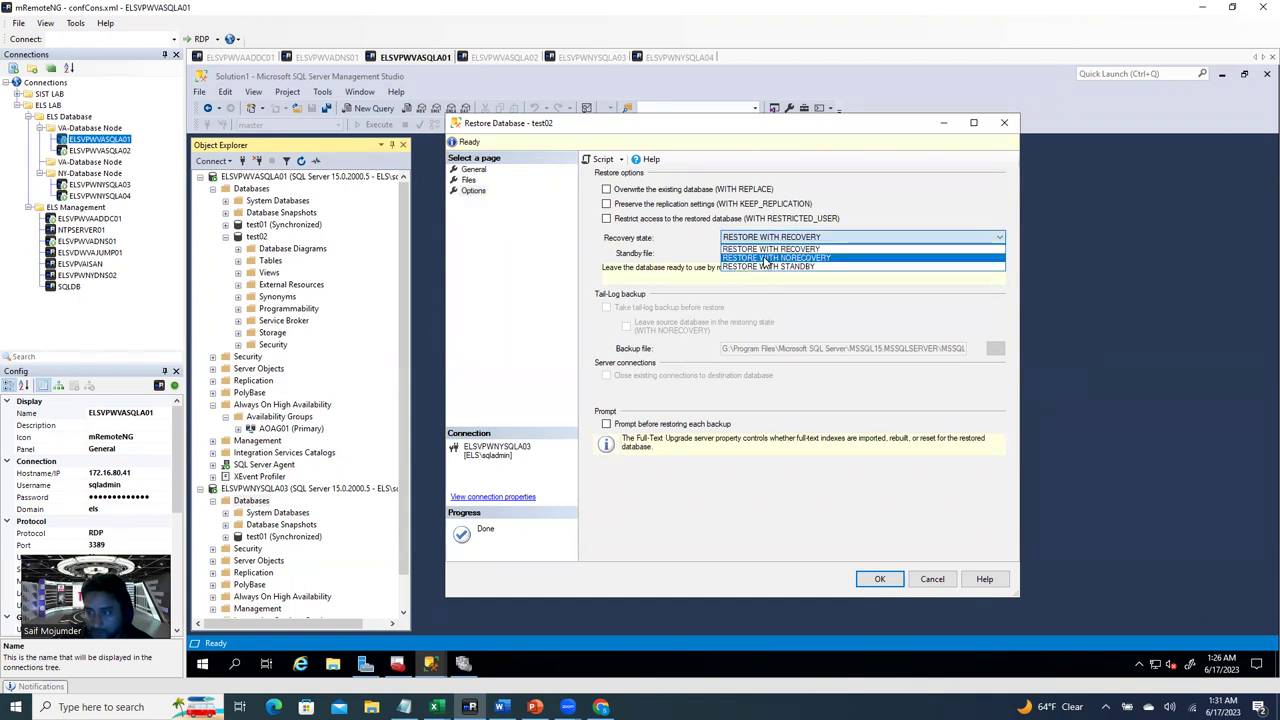
click(765, 258)
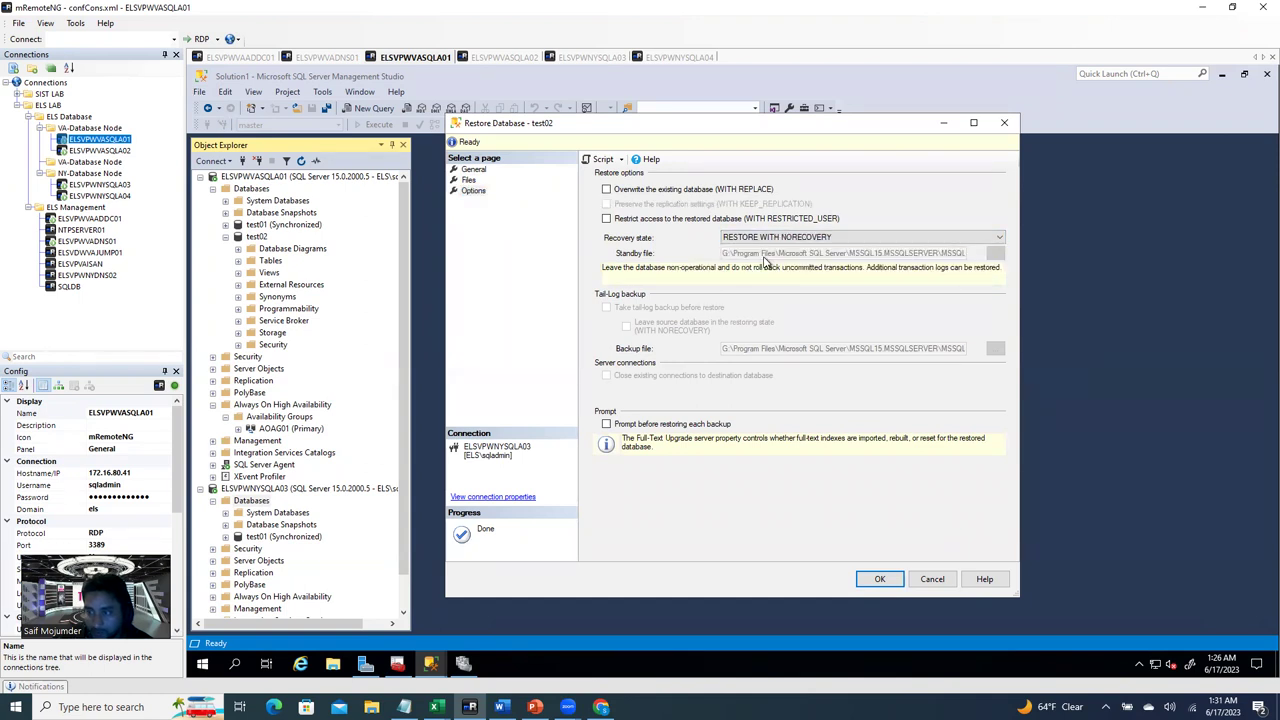
click(880, 580)
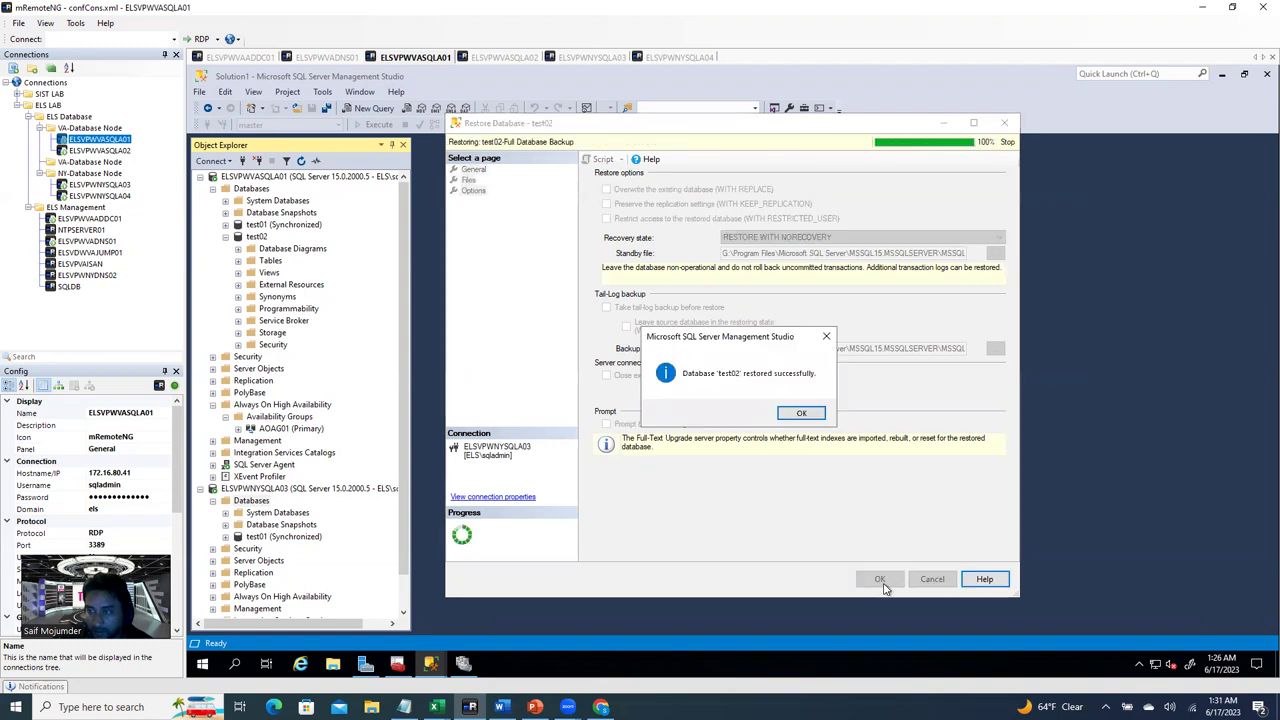
click(802, 420)
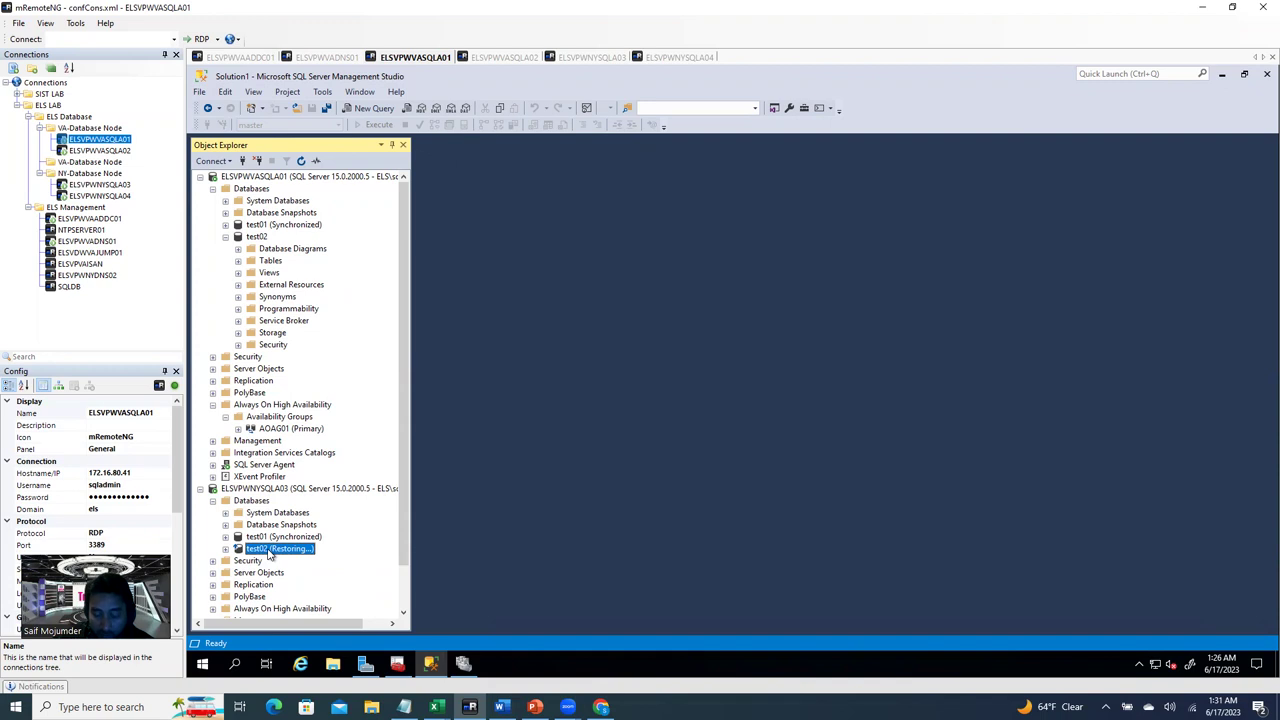
Start a Restore Transaction Log on test02 using the test02tan.trn backup device
right_click(268, 555)
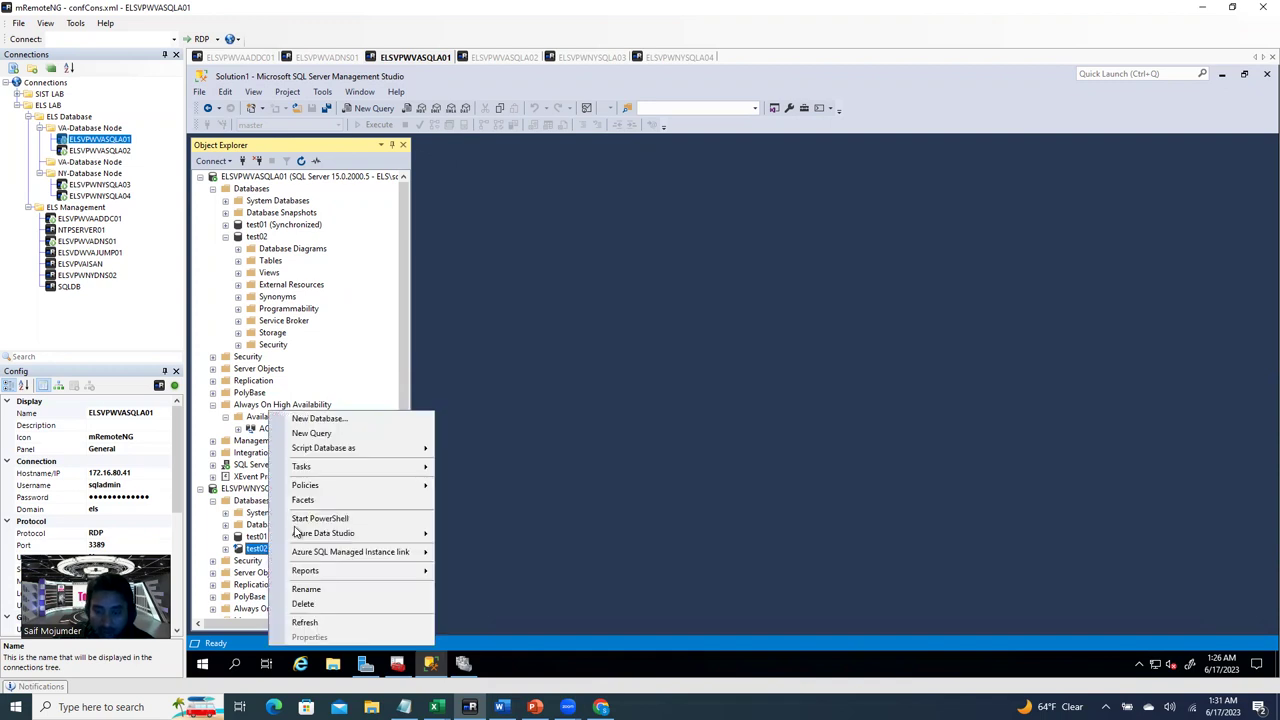
mouse_move(328, 472)
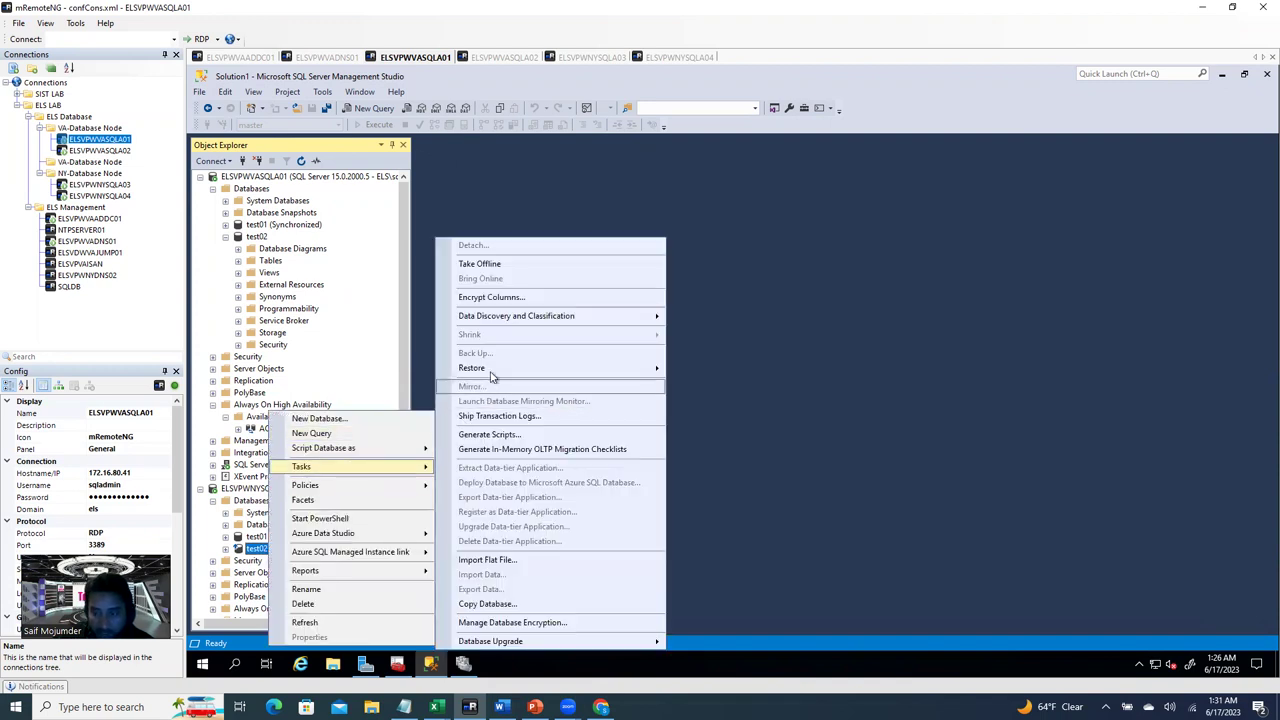
mouse_move(500, 370)
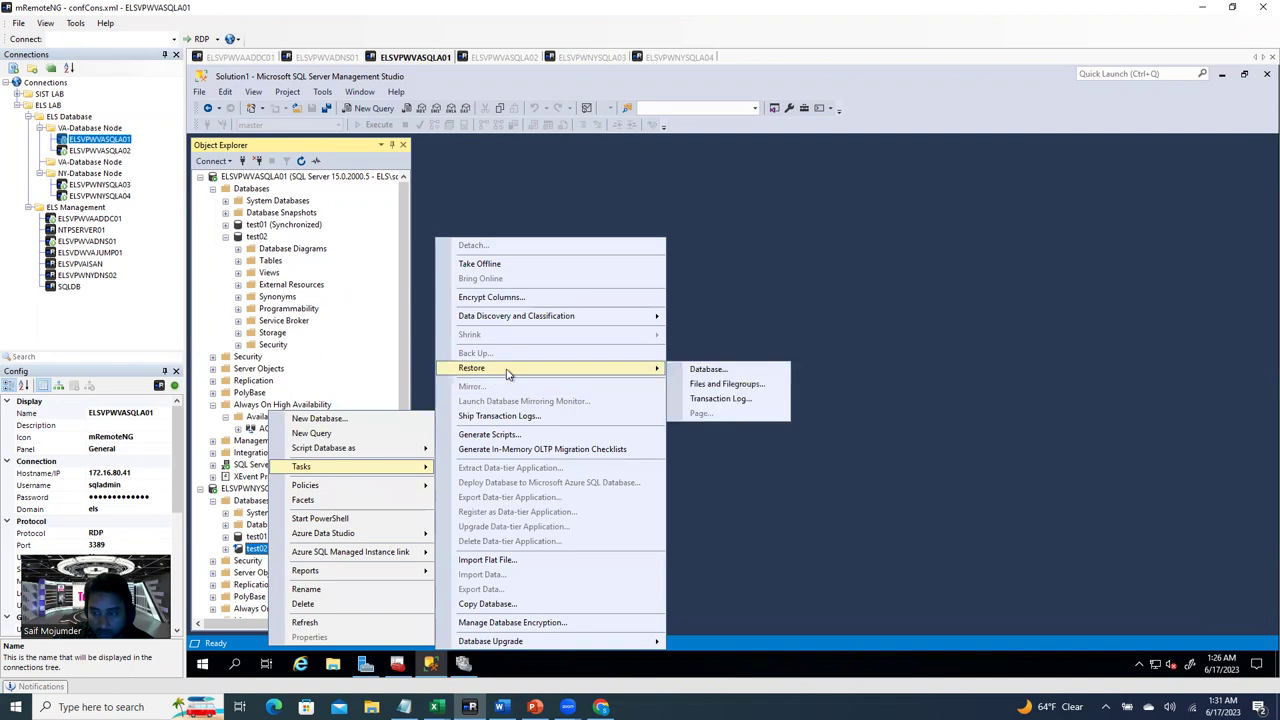
click(720, 400)
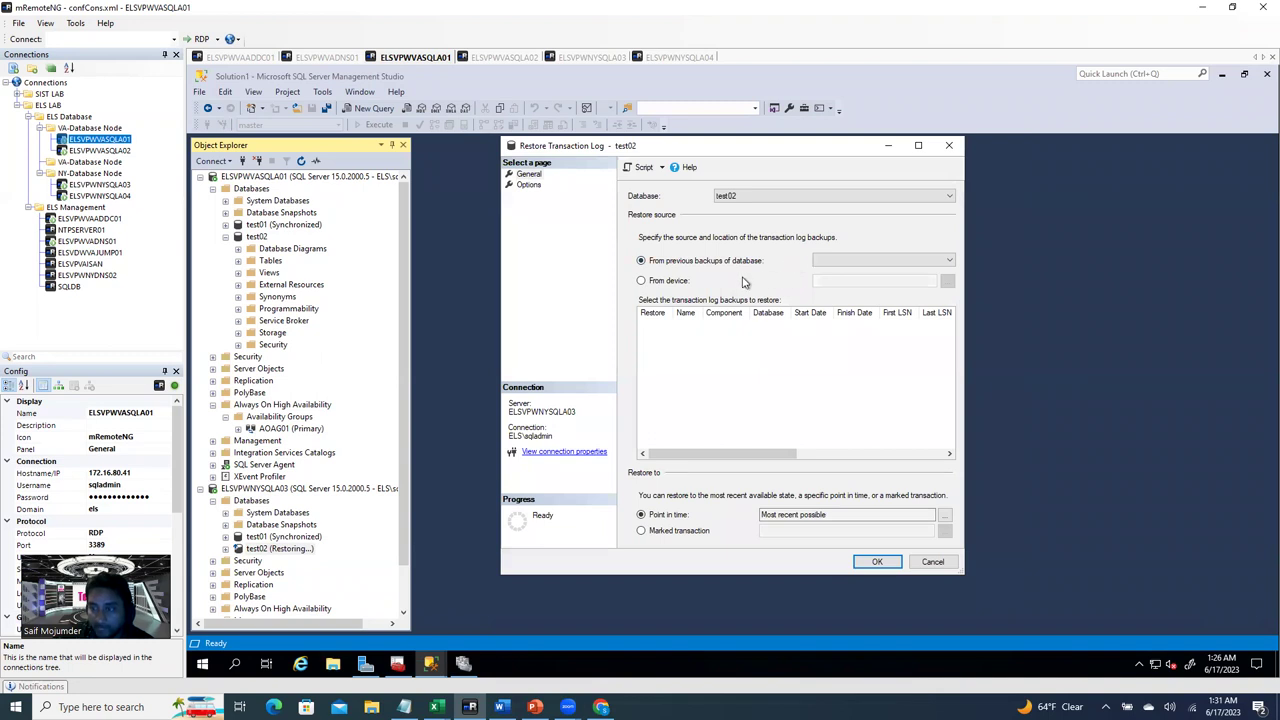
click(677, 281)
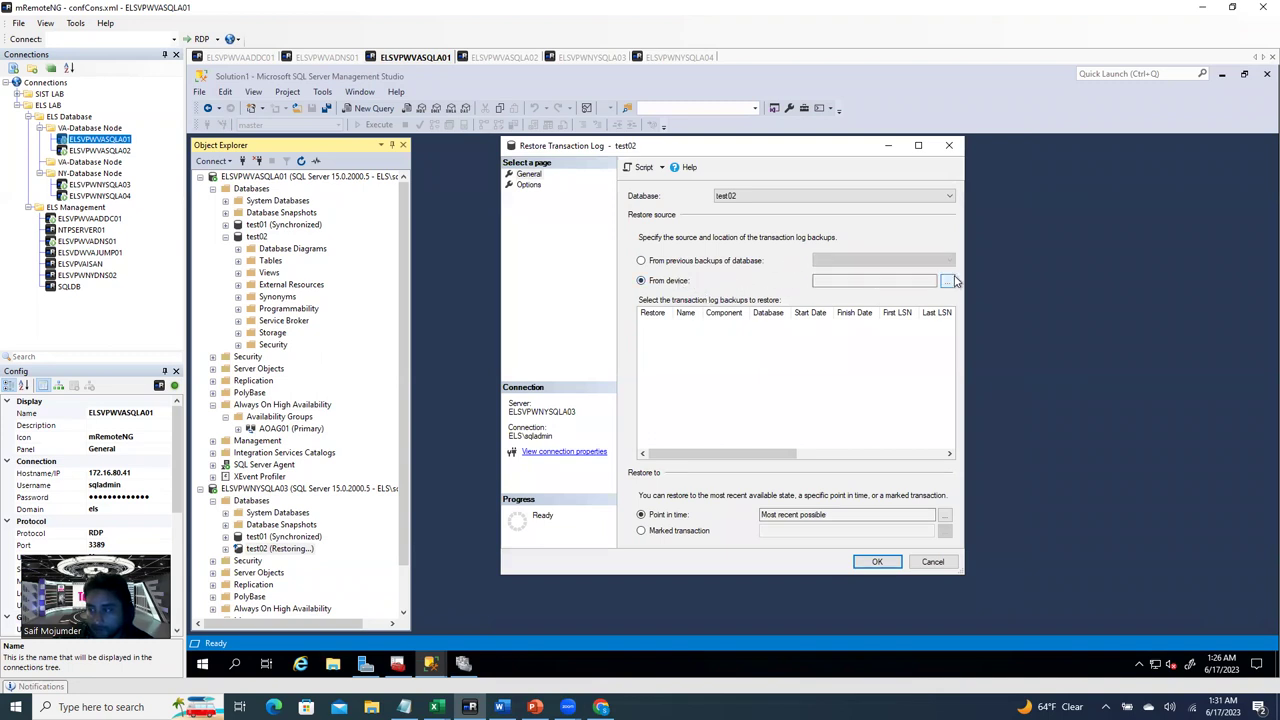
click(948, 281)
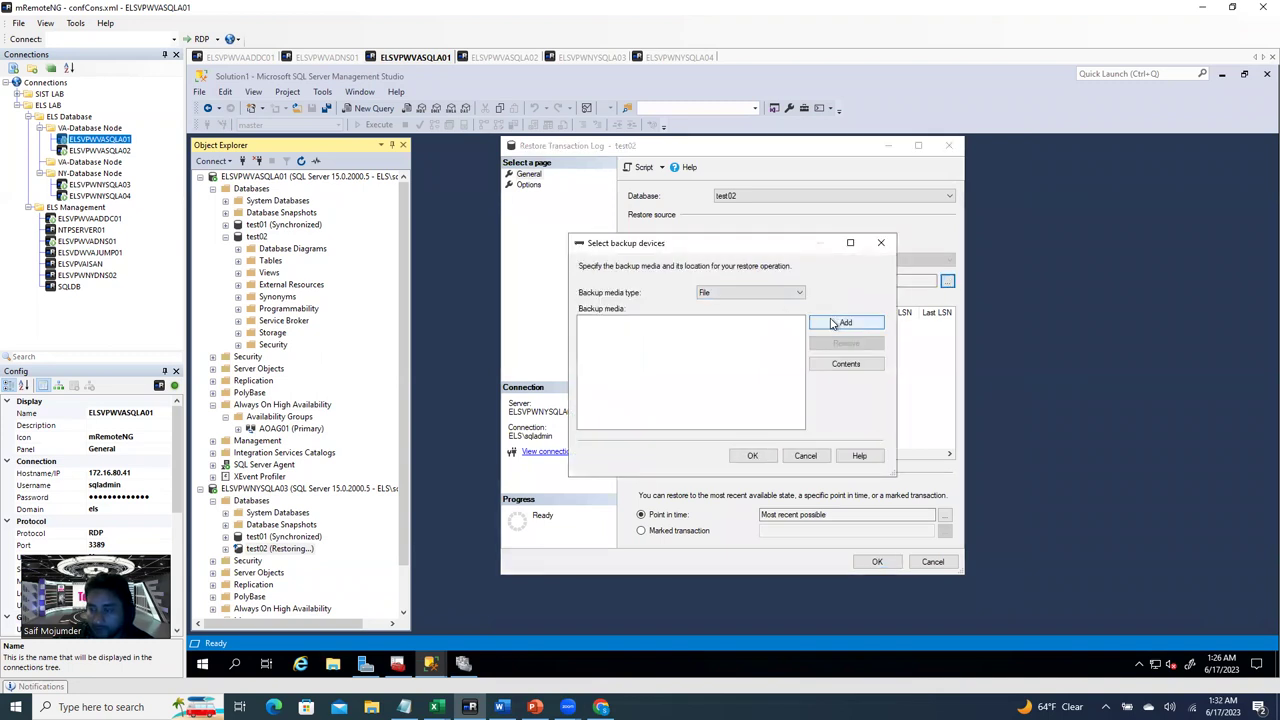
click(815, 322)
click(723, 264)
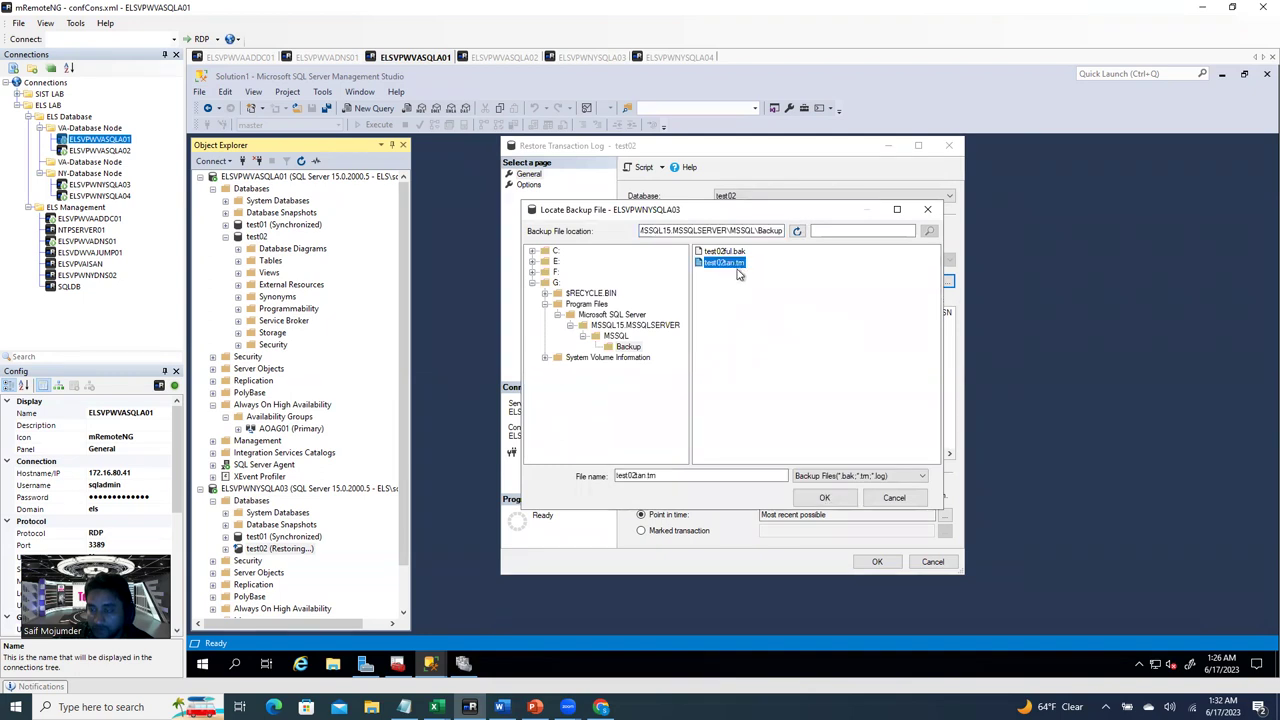
click(822, 498)
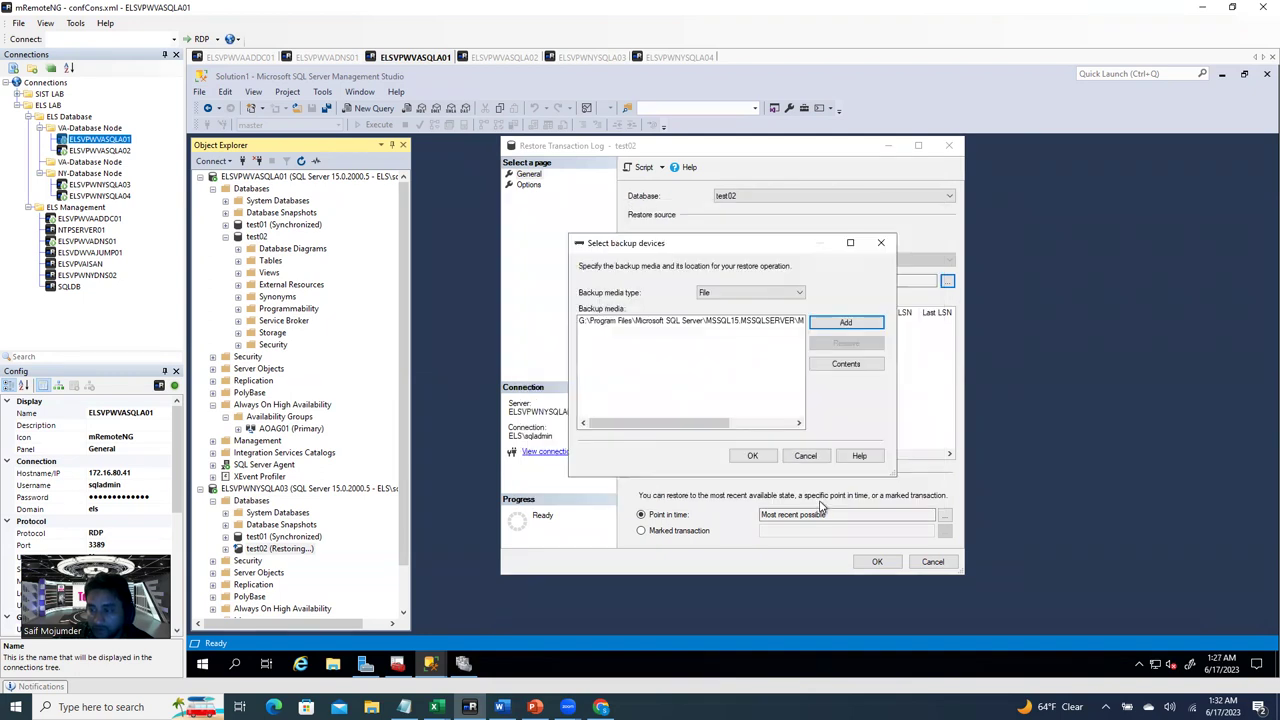
click(752, 455)
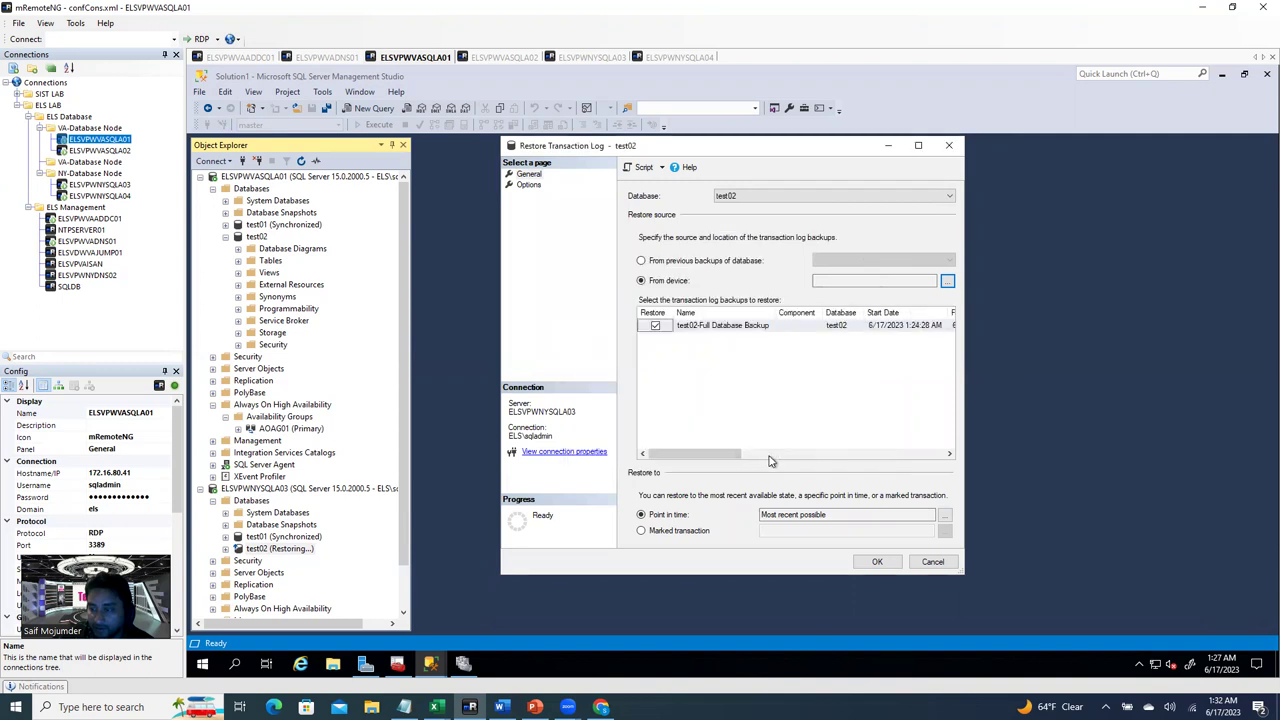
Set the recovery state to RESTORE WITH NORECOVERY and run the log restore
click(529, 185)
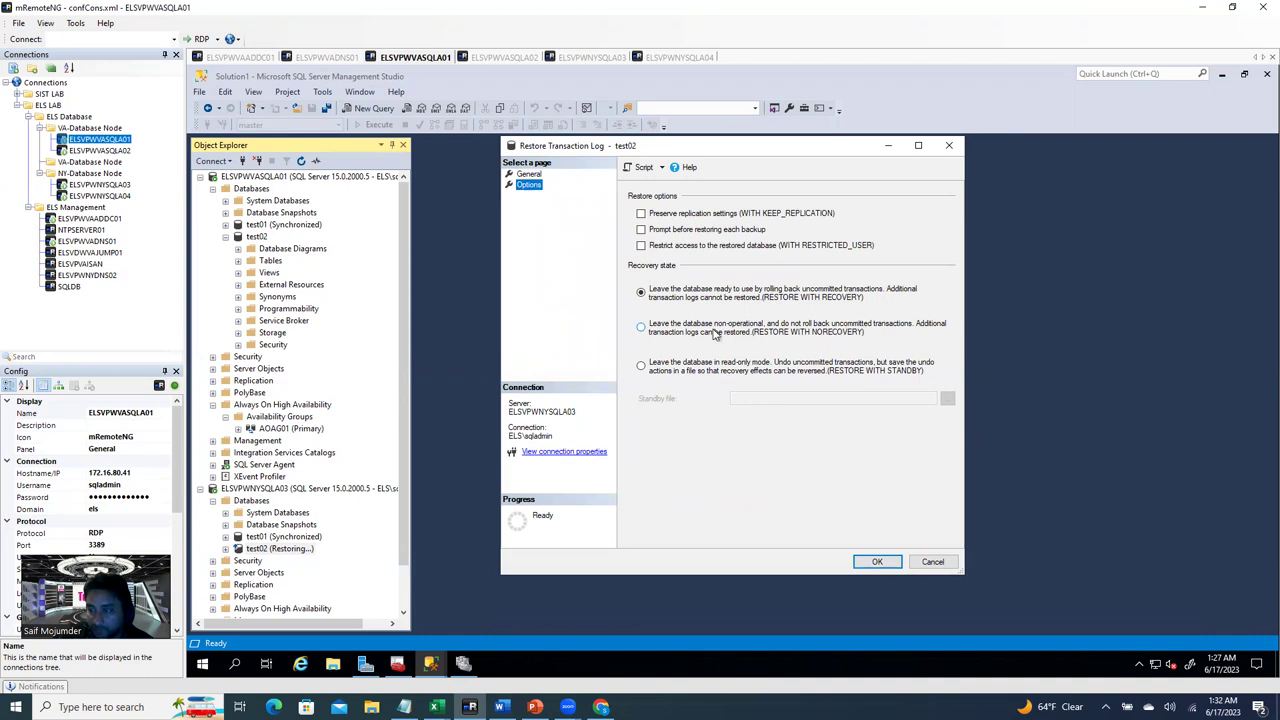
click(642, 329)
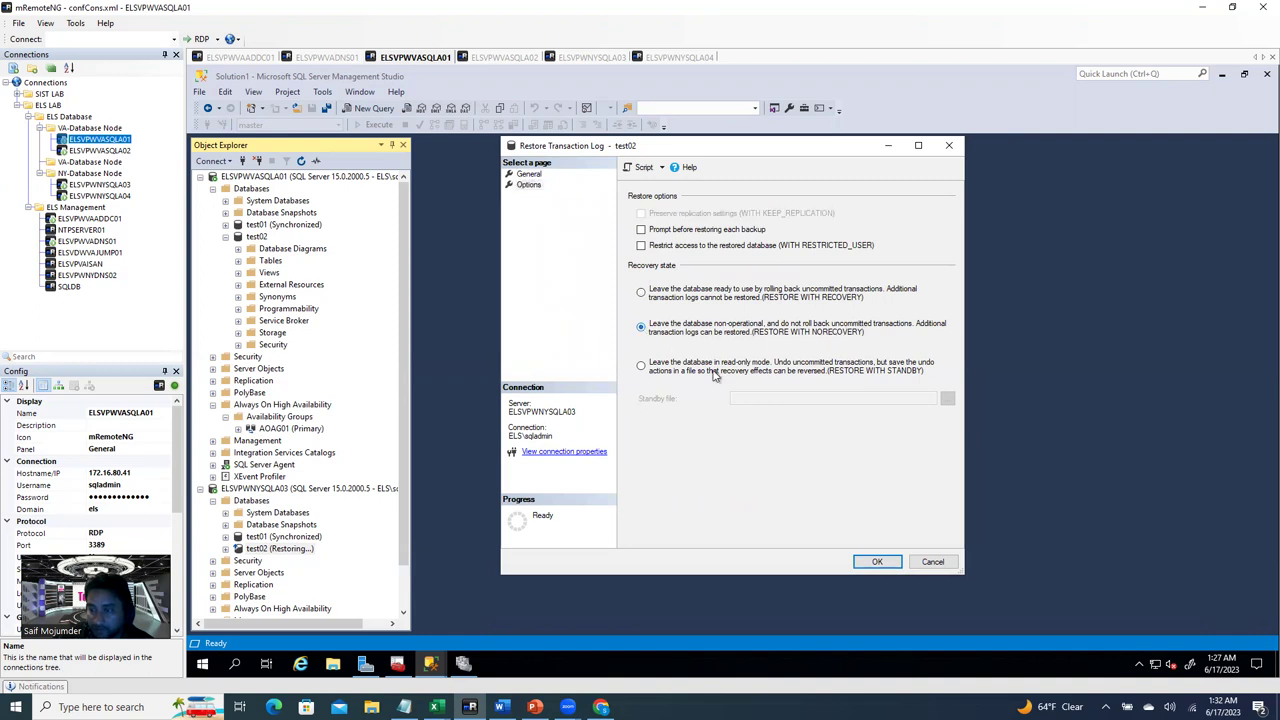
click(884, 562)
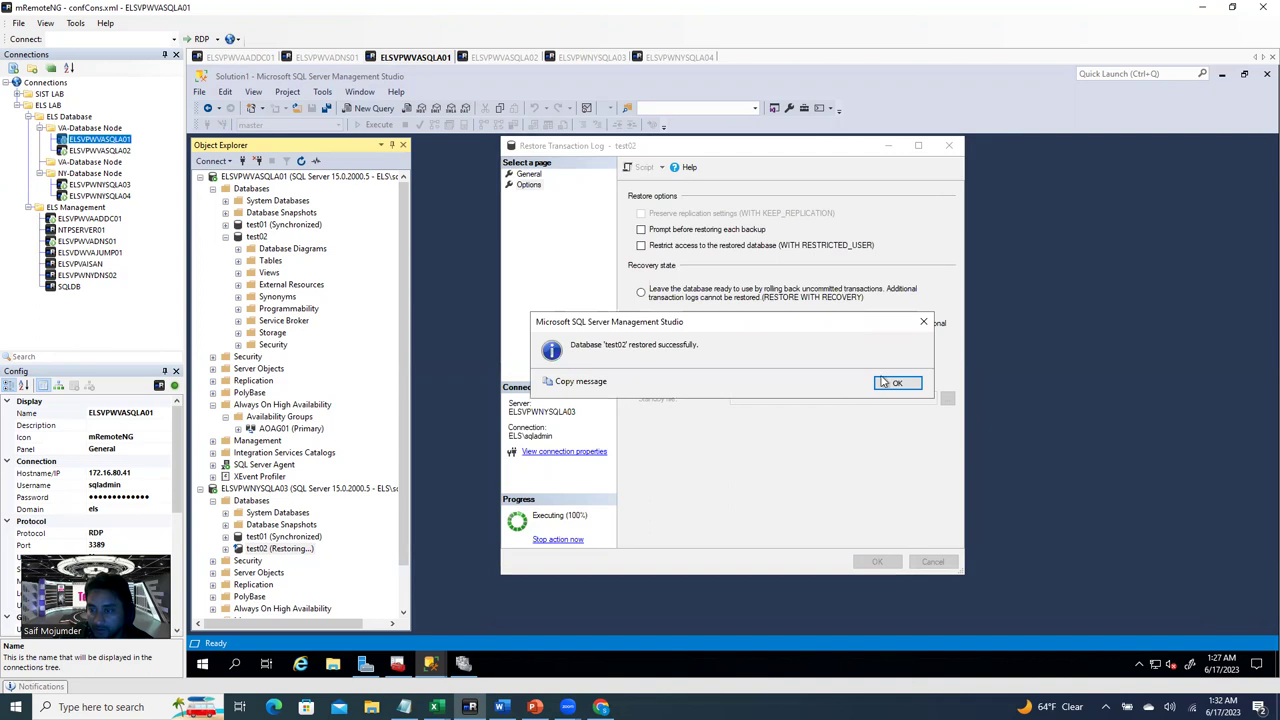
click(897, 385)
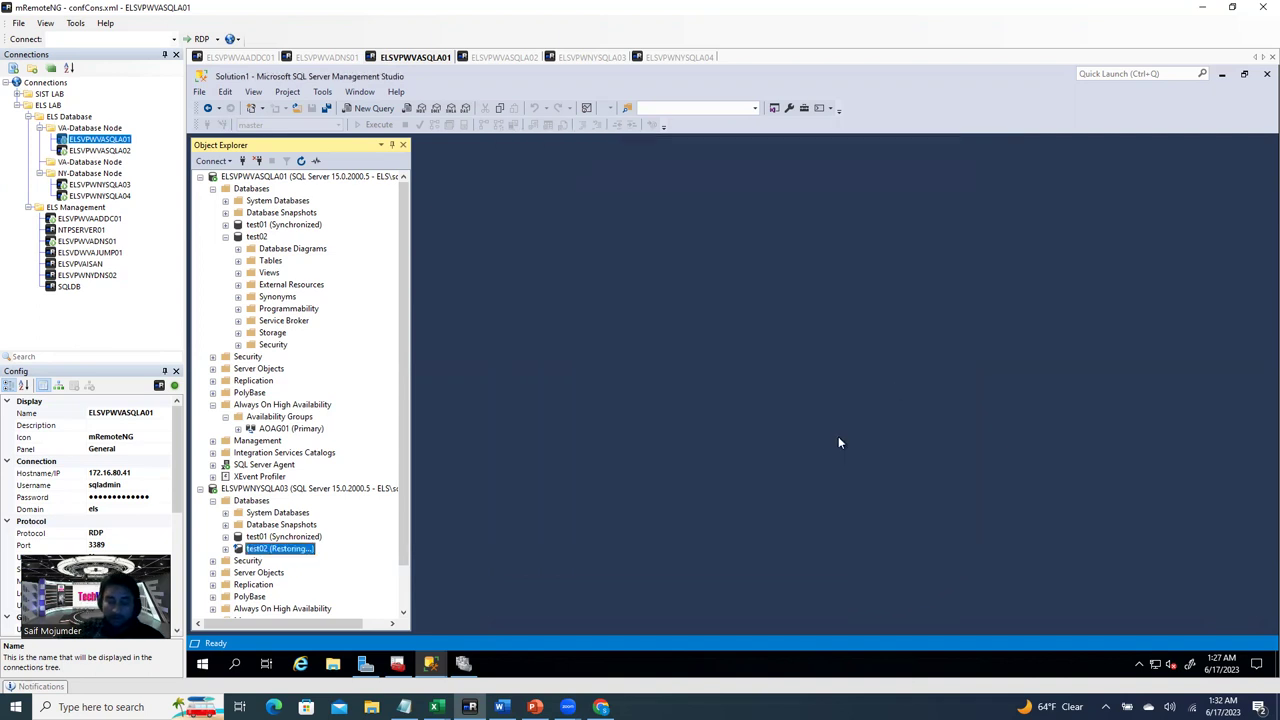
Refresh ELSVPWNYSQLA03 and ELSVPWVASQLA01 and expand their Databases to show test02 on each
click(300, 488)
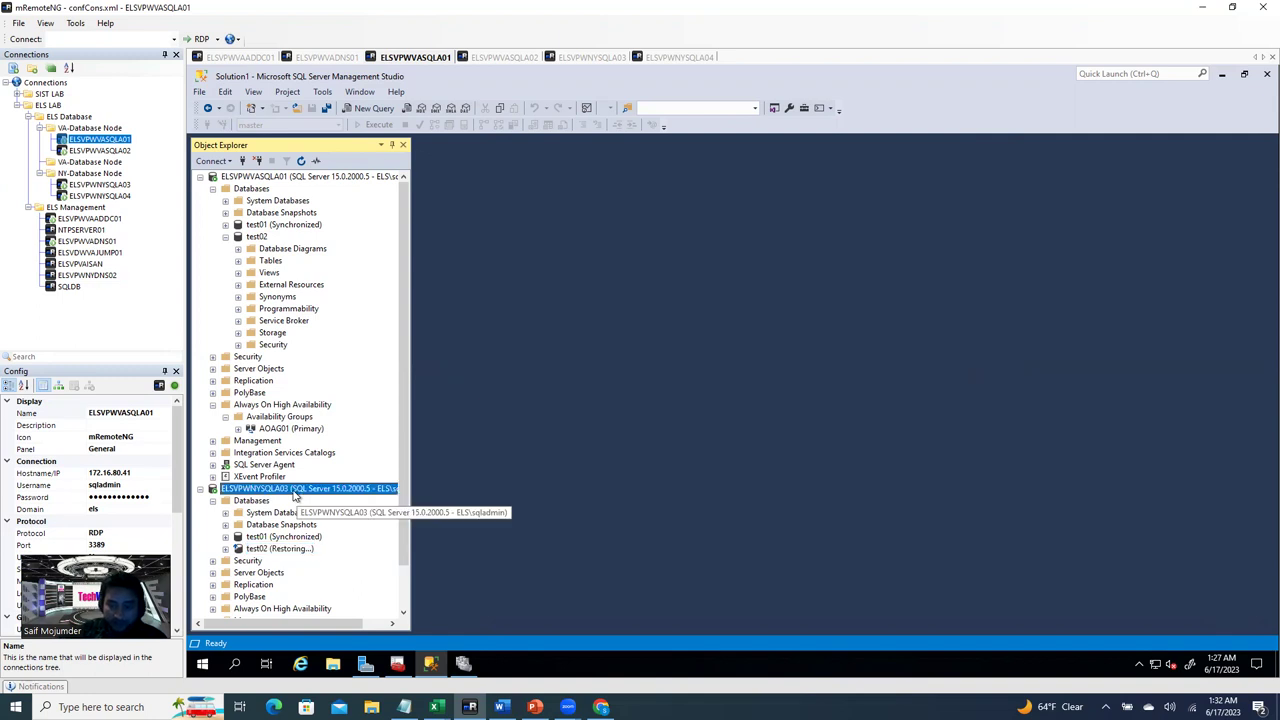
click(300, 160)
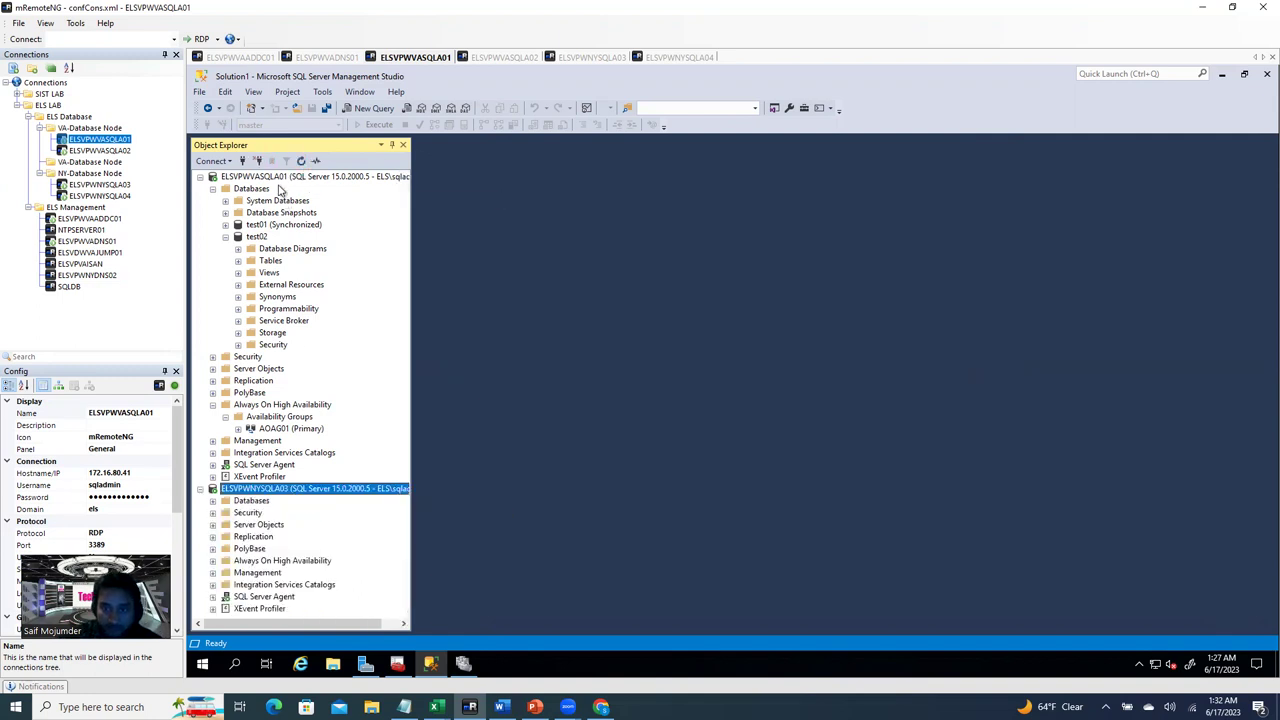
click(281, 179)
click(300, 160)
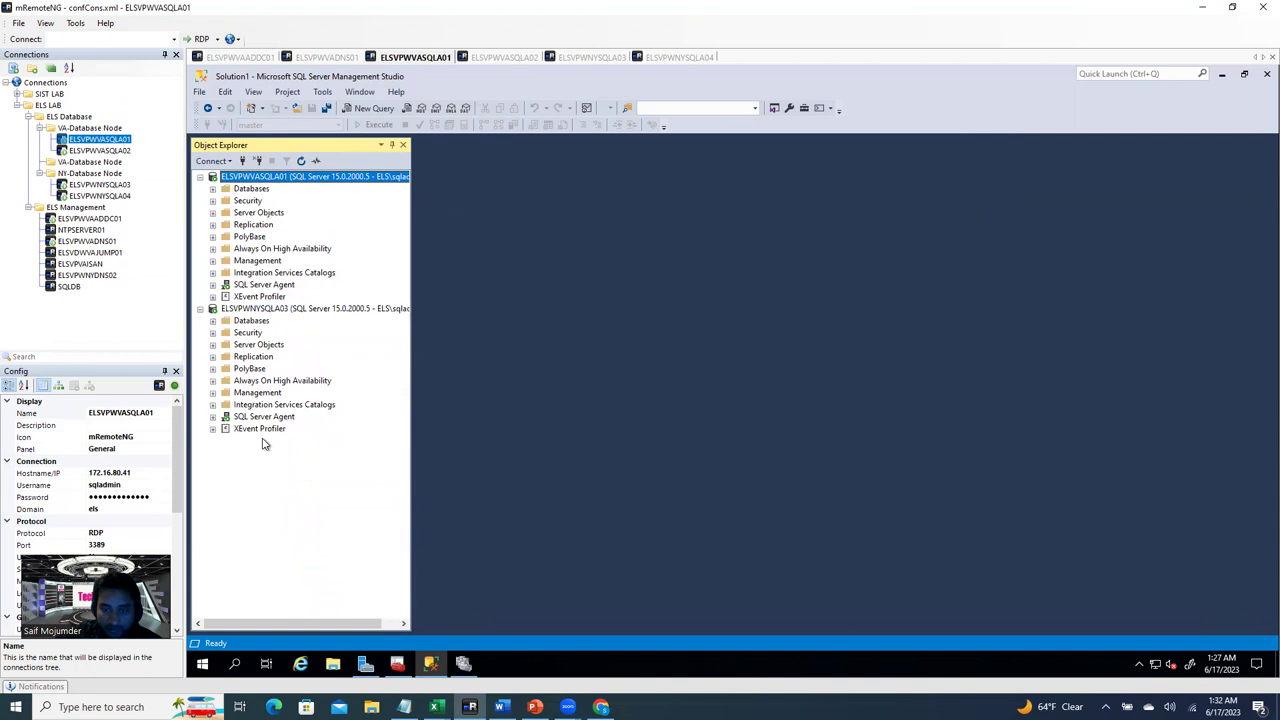
click(212, 320)
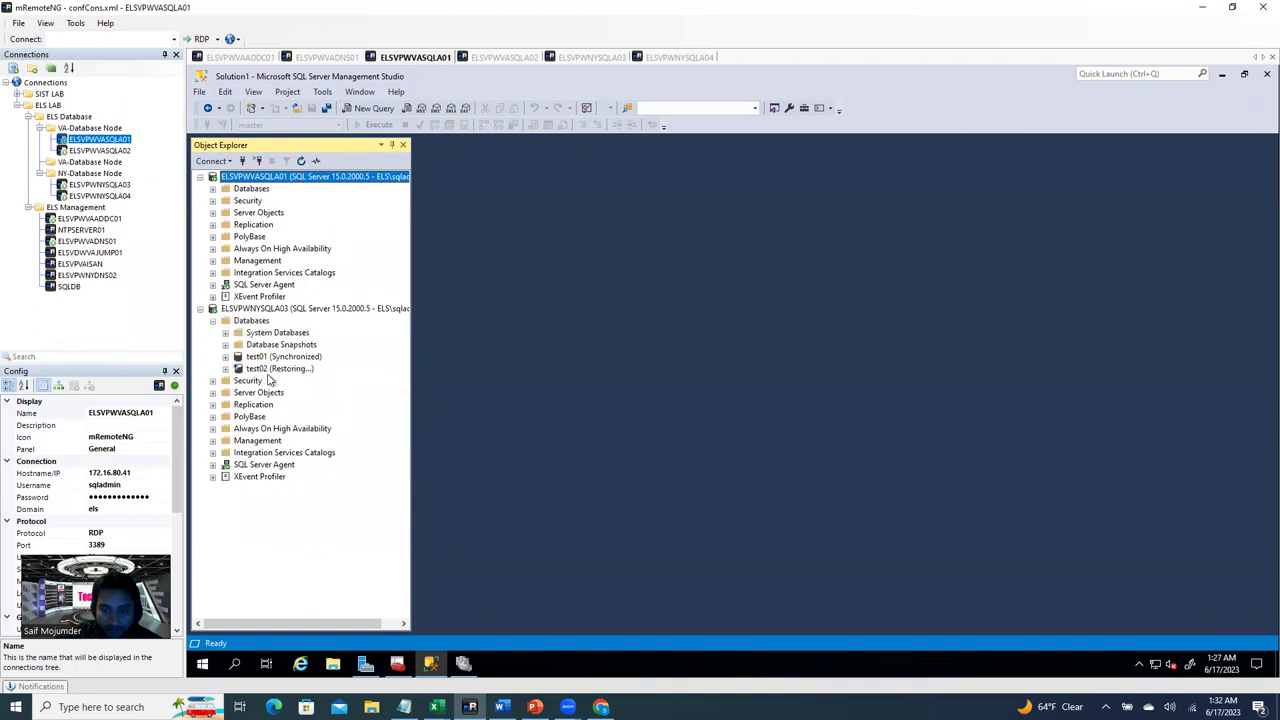
click(292, 369)
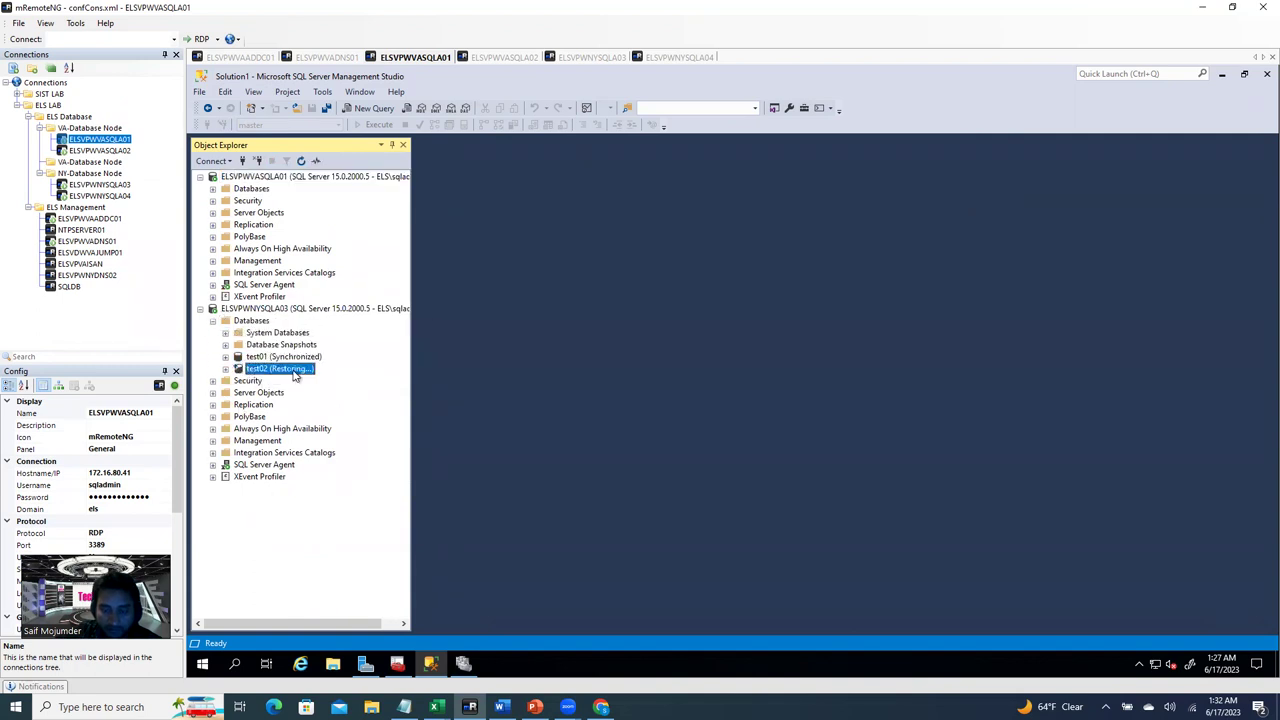
click(212, 188)
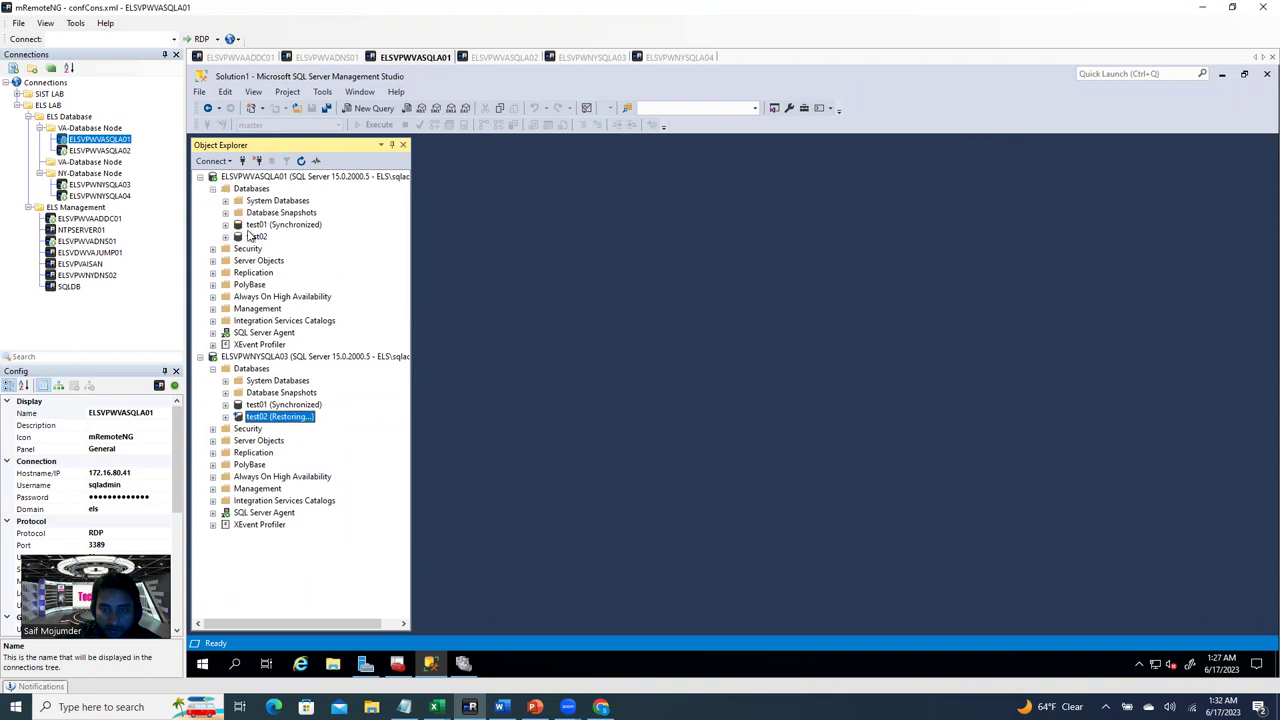
click(258, 237)
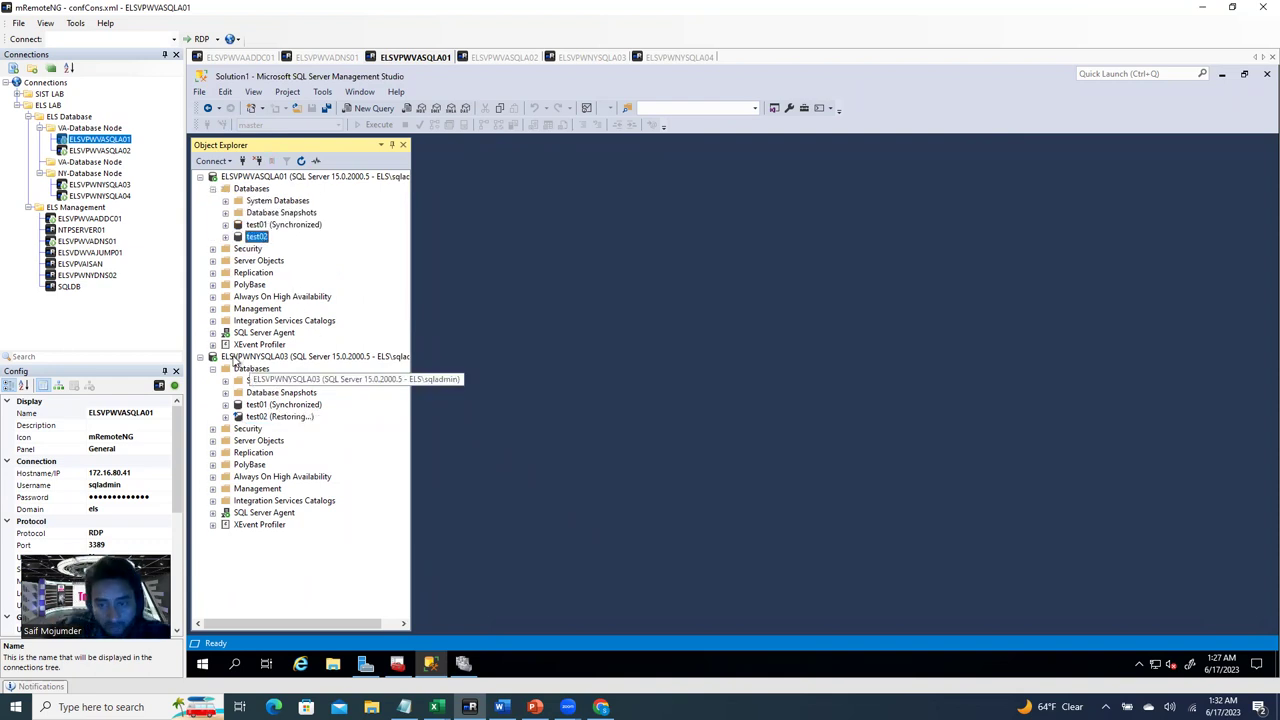
Expand Always On High Availability > Availability Groups > AOAG01 > Availability Databases
click(212, 297)
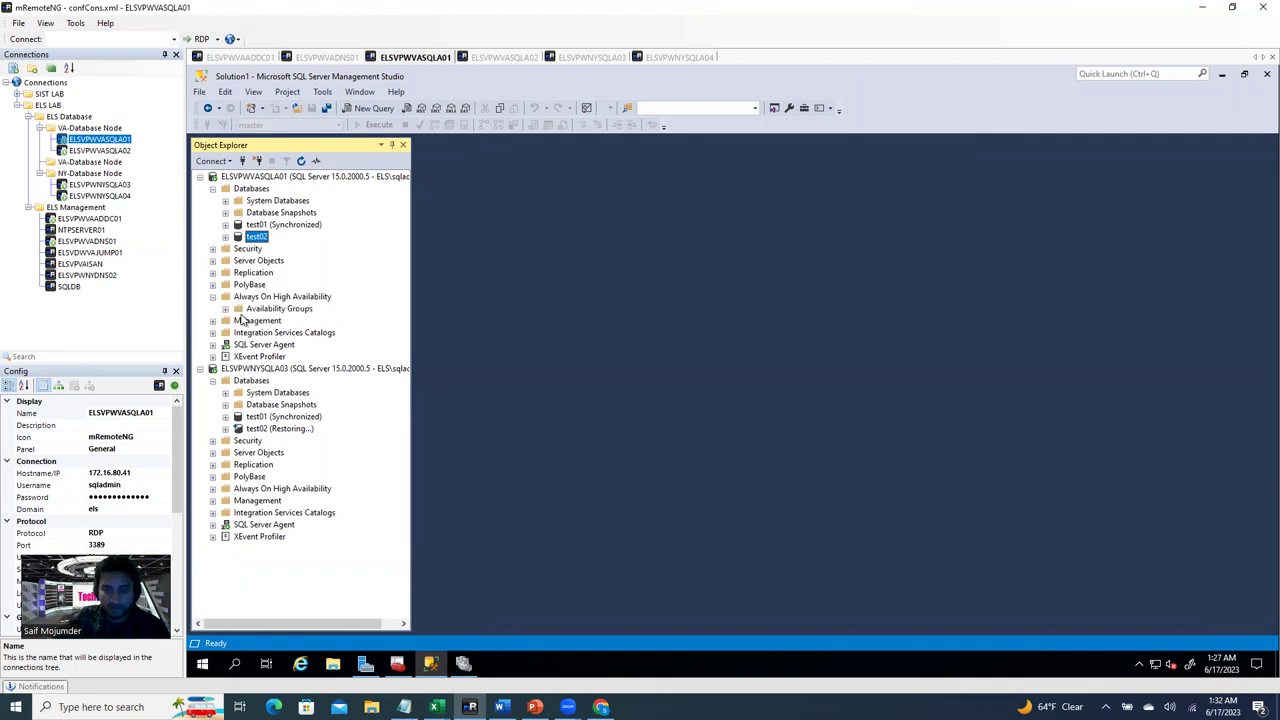
click(225, 309)
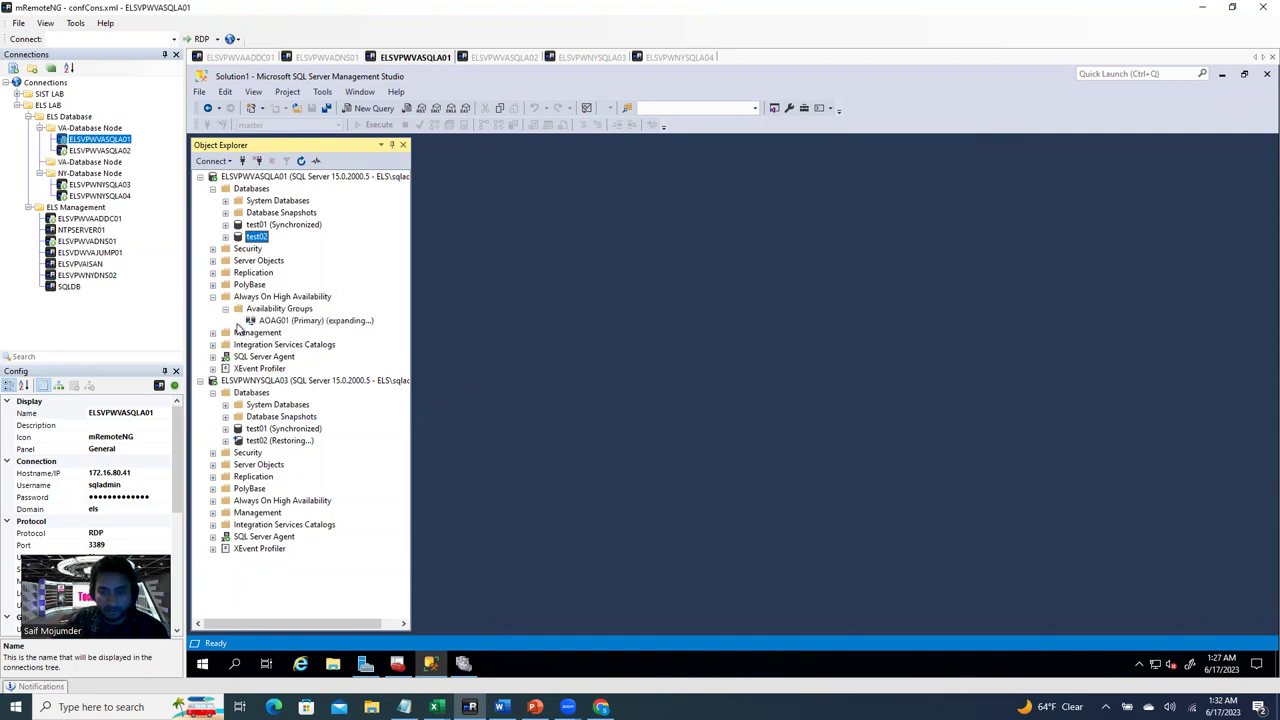
click(238, 321)
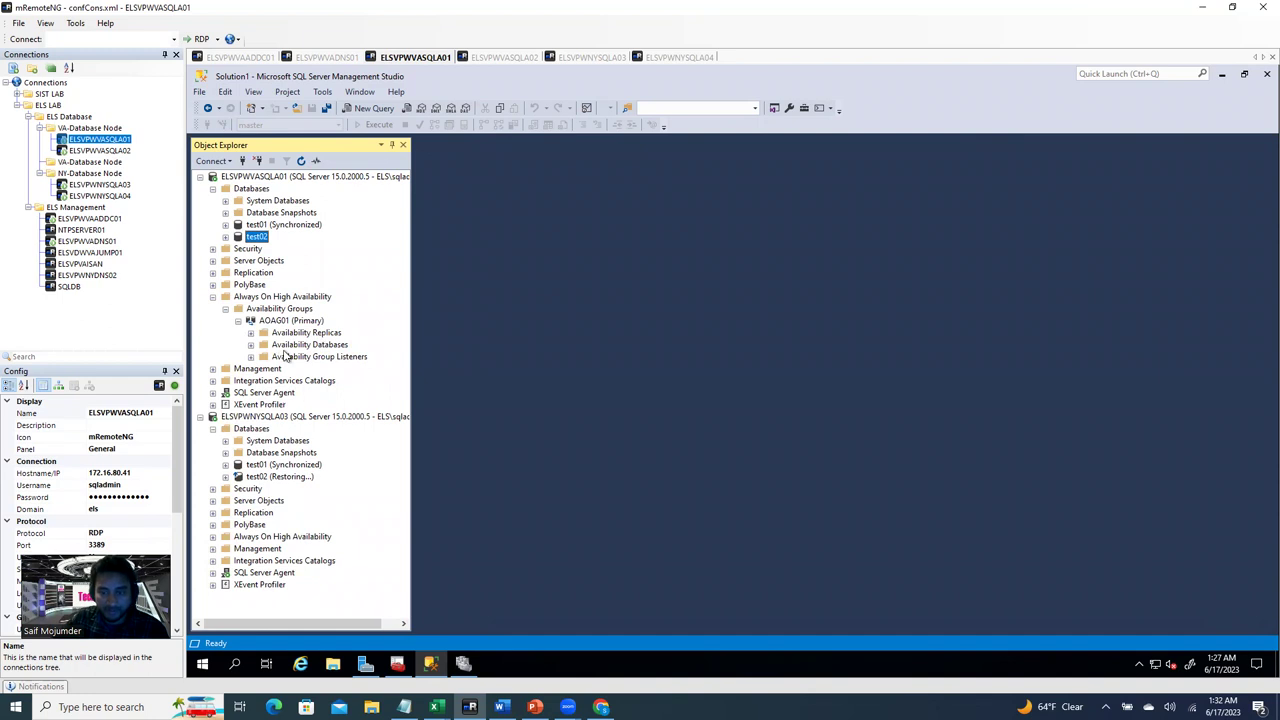
click(288, 345)
click(251, 345)
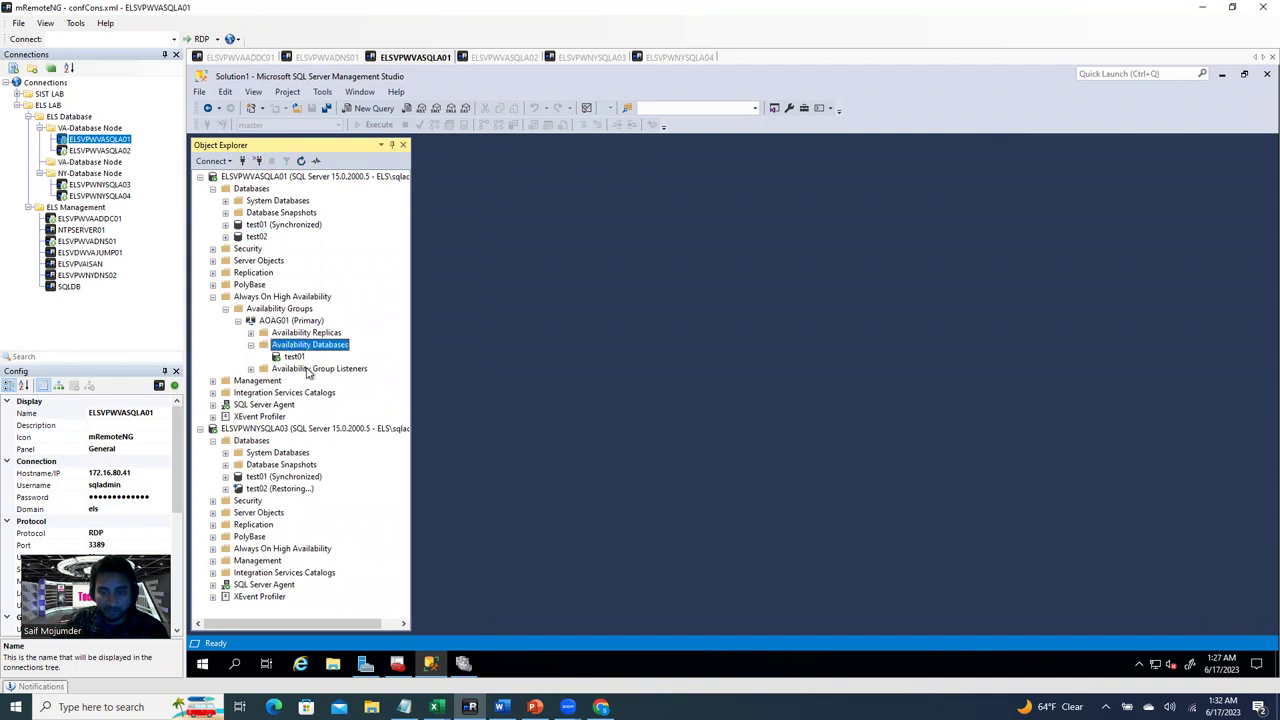
Run AOAG01's Add Database wizard: check test02, connect to ELSVPWNYSQLA03, use Join only, and finish
right_click(307, 347)
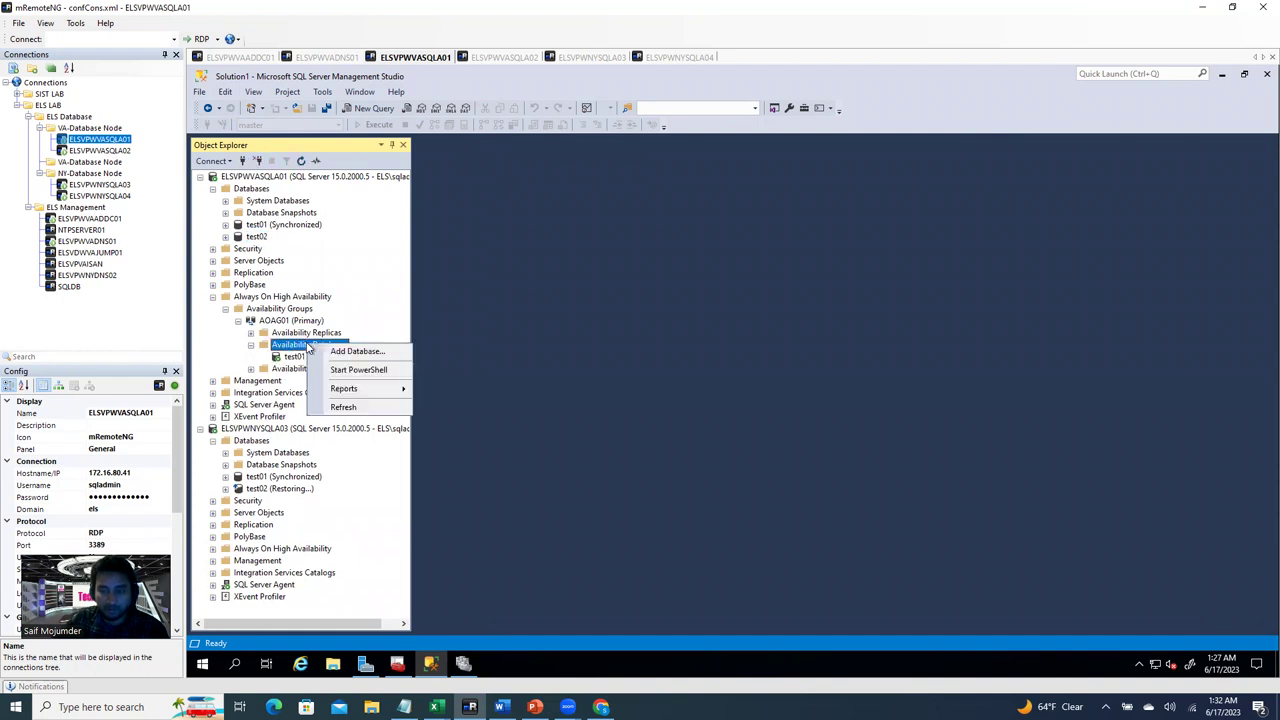
click(366, 350)
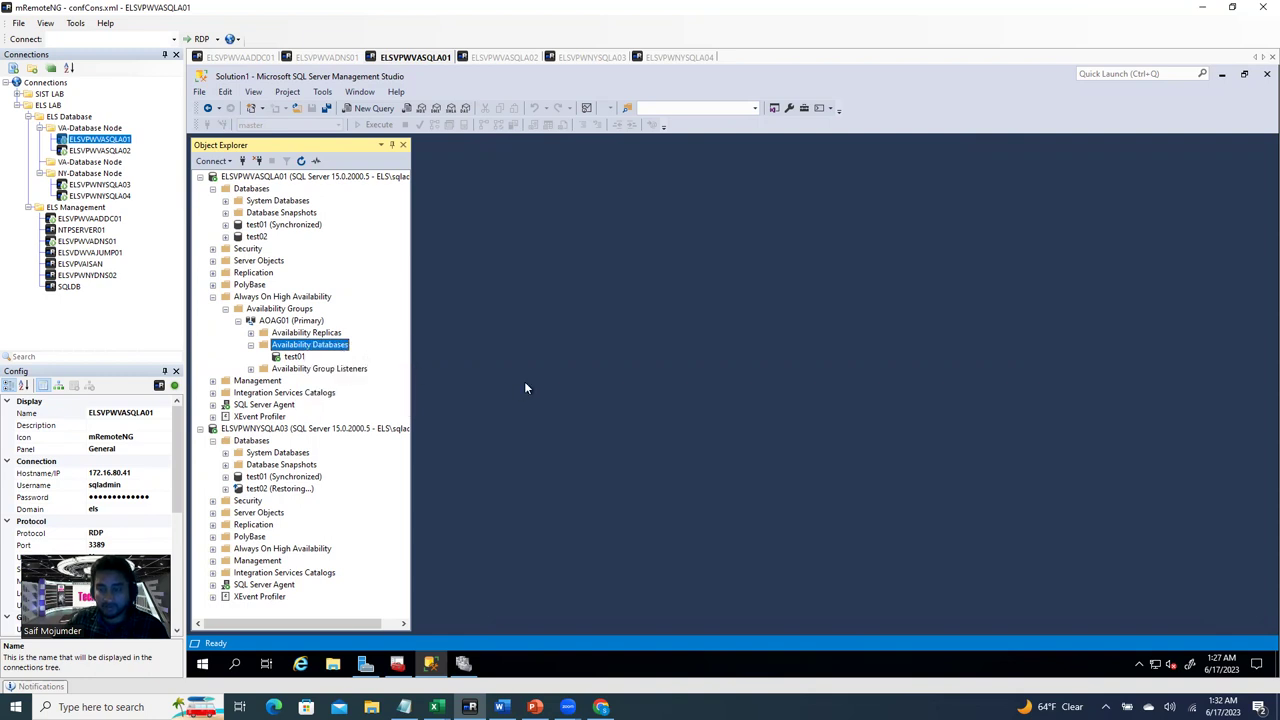
click(904, 590)
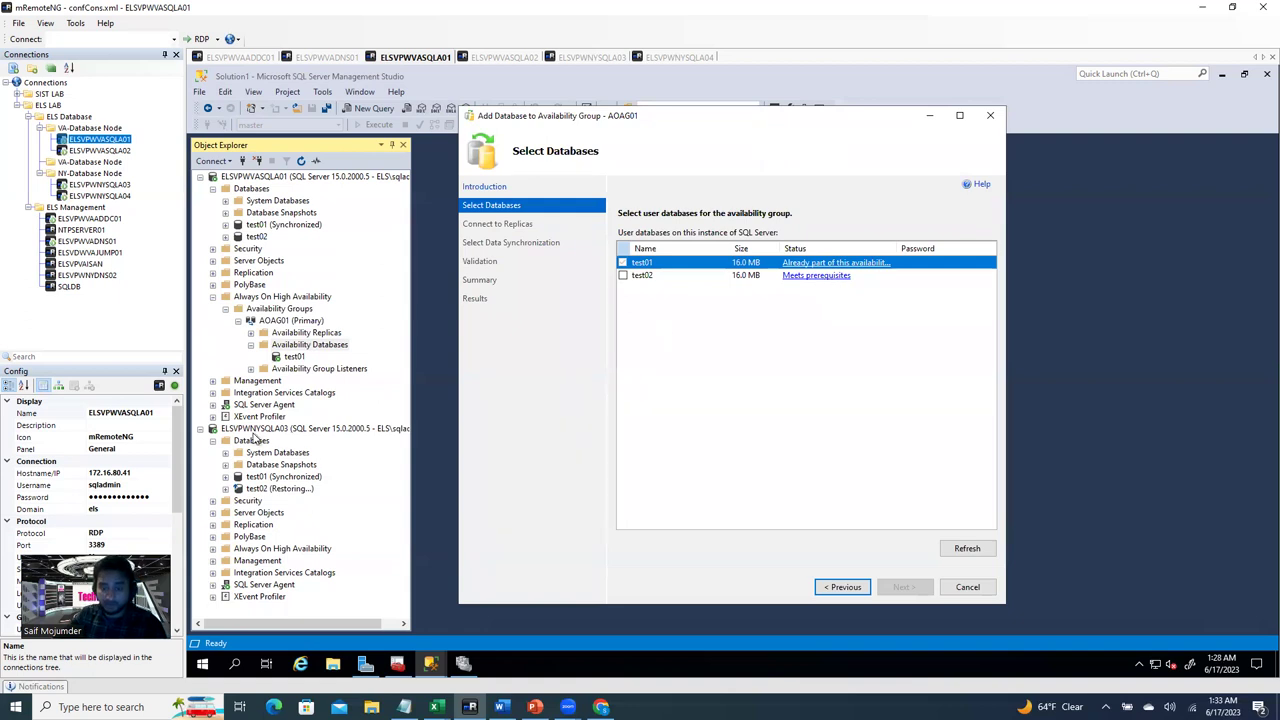
click(623, 276)
click(906, 588)
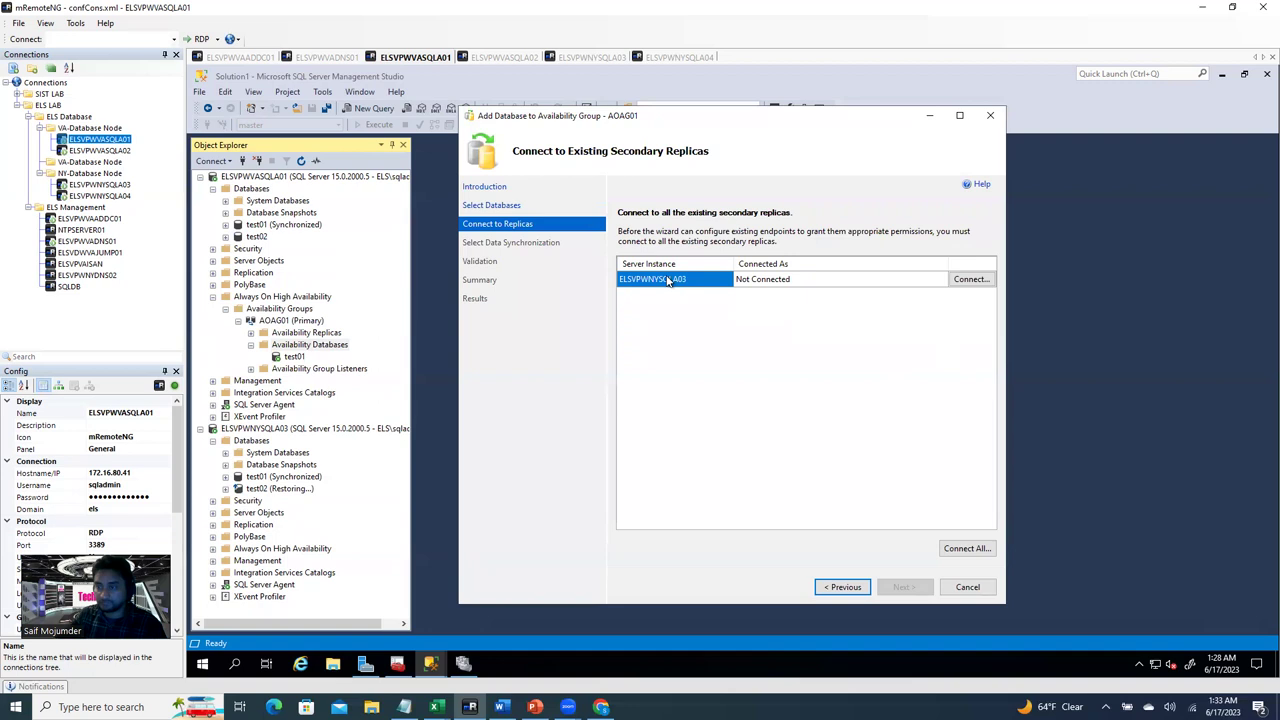
click(971, 279)
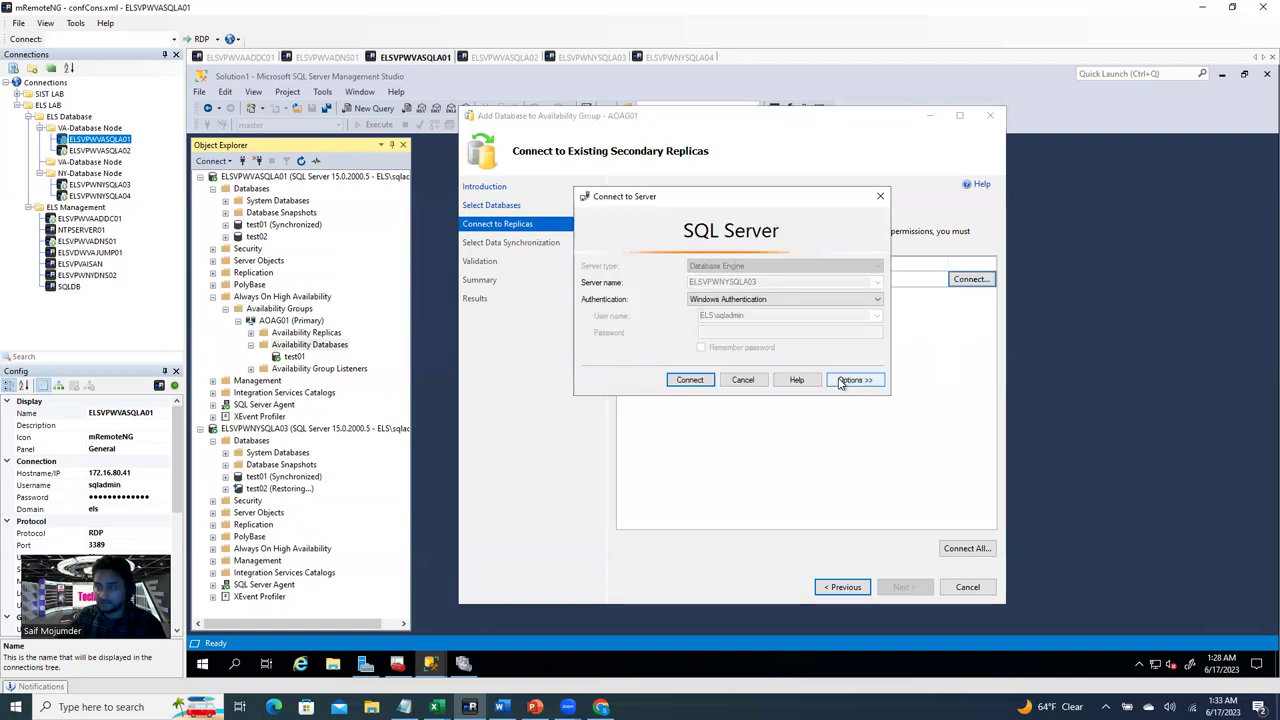
click(707, 382)
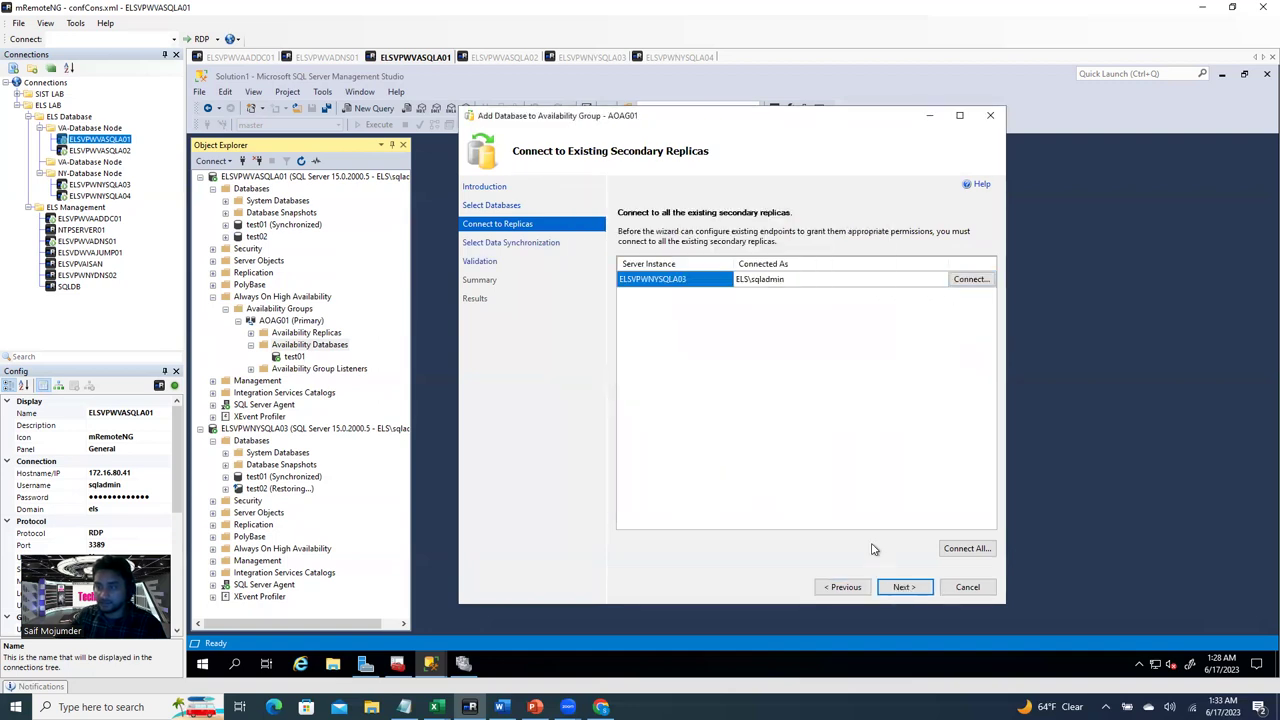
click(903, 587)
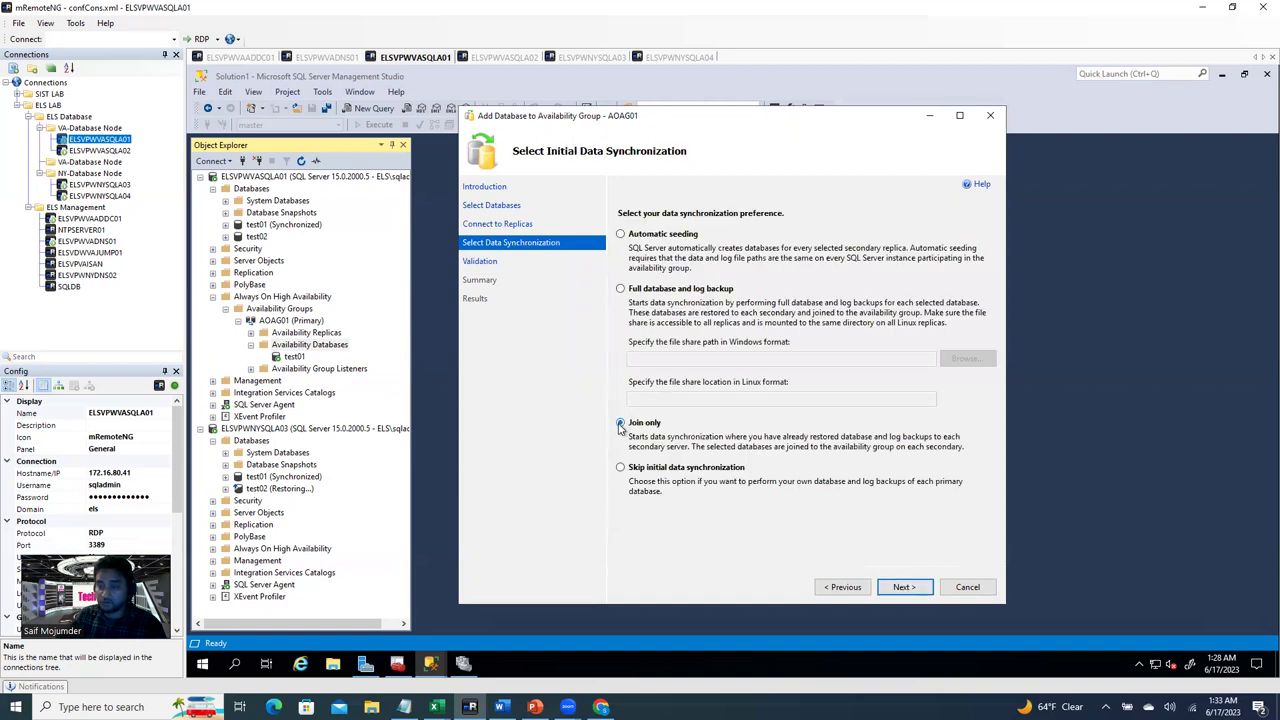
click(904, 587)
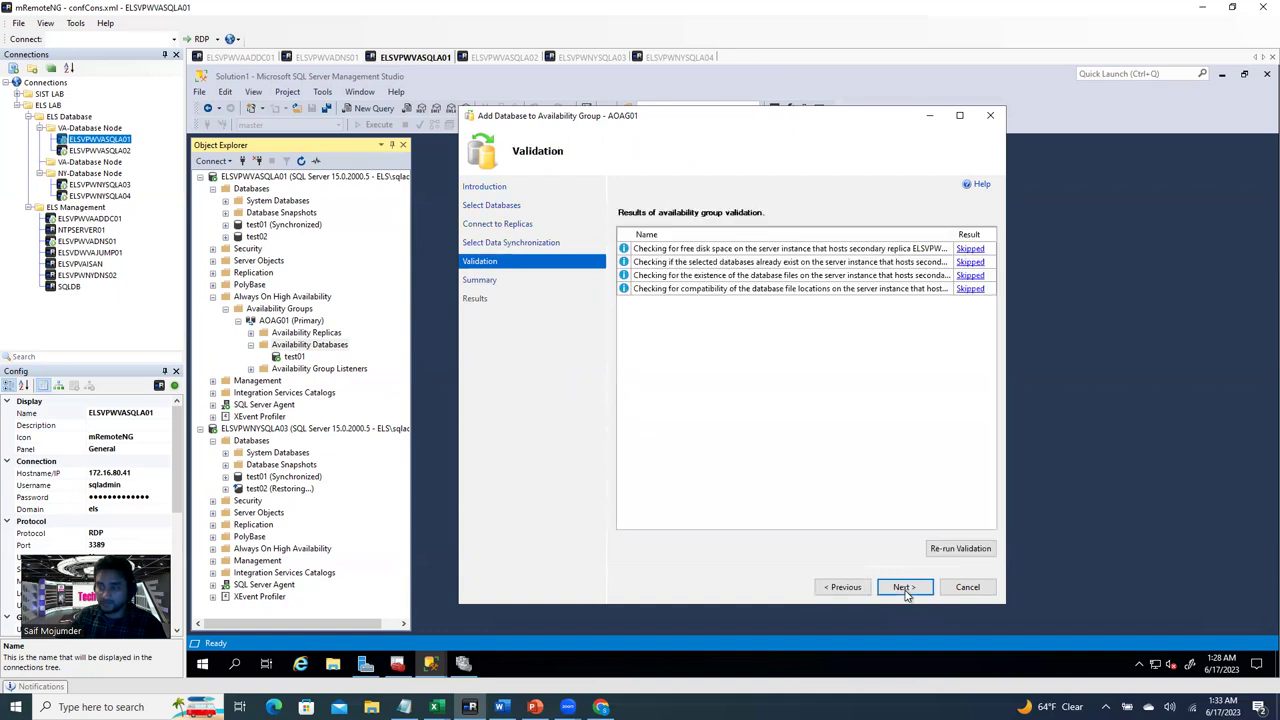
click(904, 588)
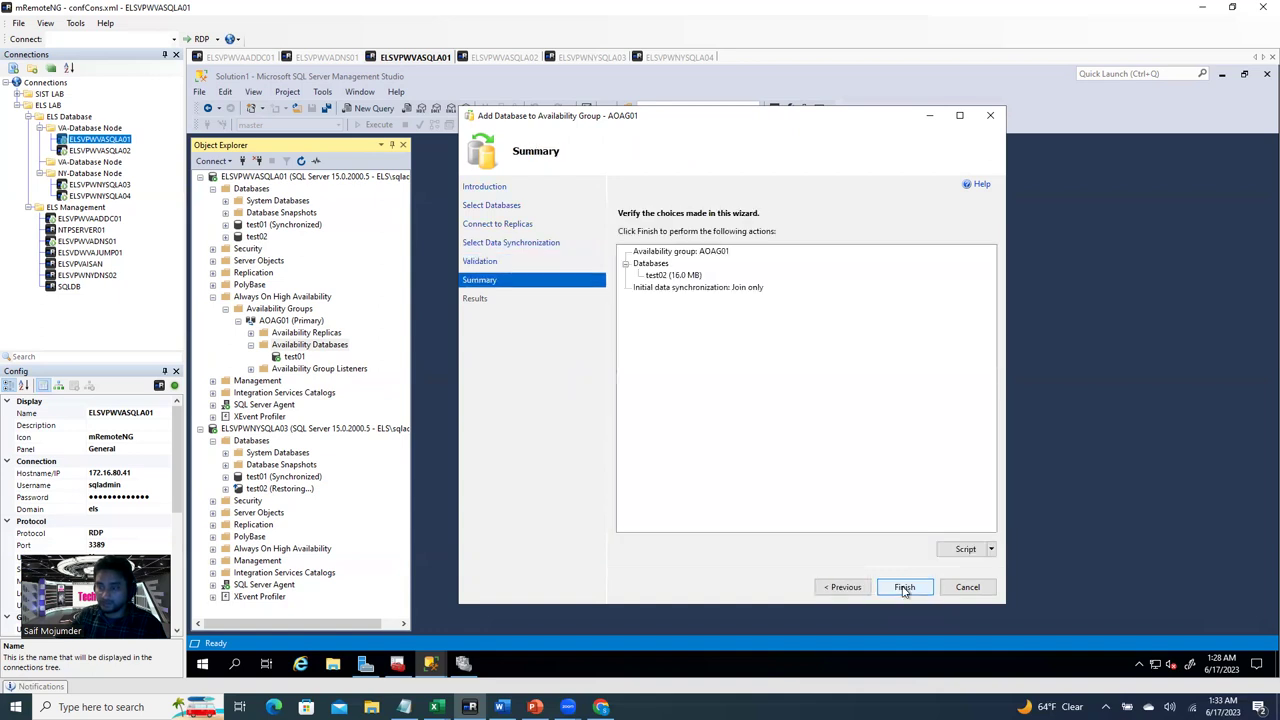
click(904, 588)
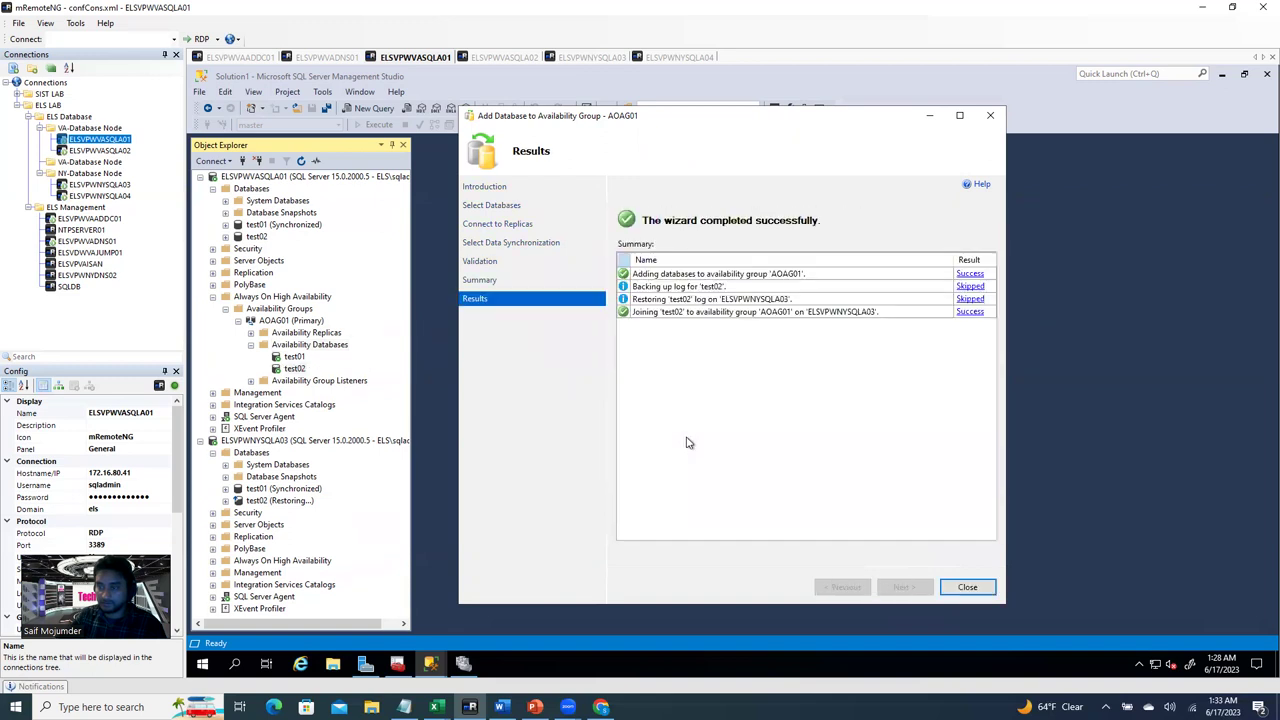
click(966, 587)
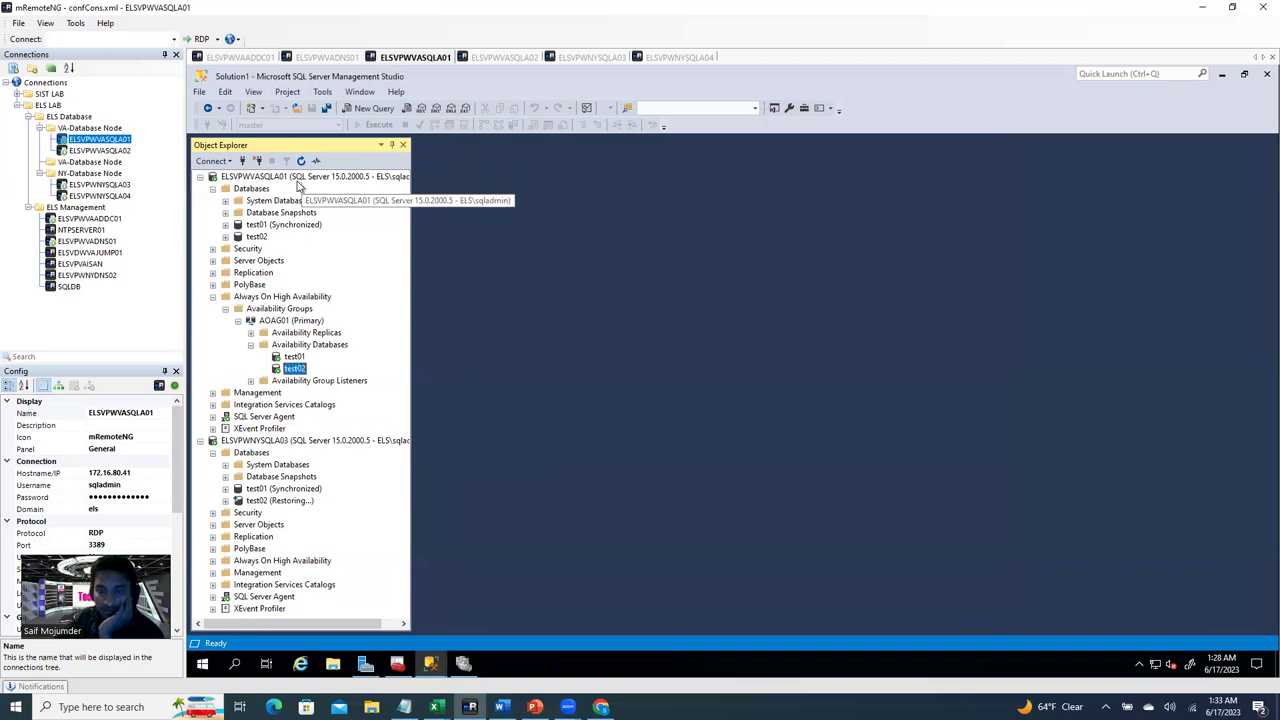
Refresh both servers and expand Databases on ELSVPWVASQLA01 and ELSVPWNYSQLA03
click(297, 177)
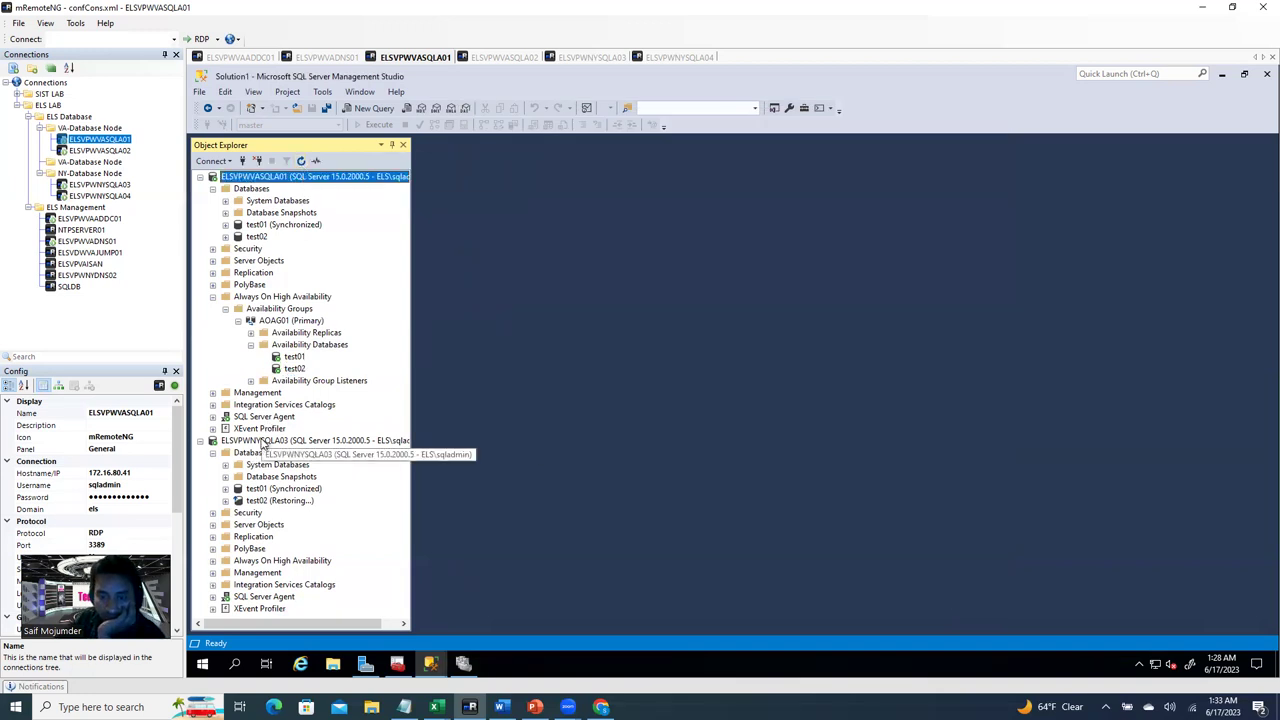
click(263, 444)
click(301, 160)
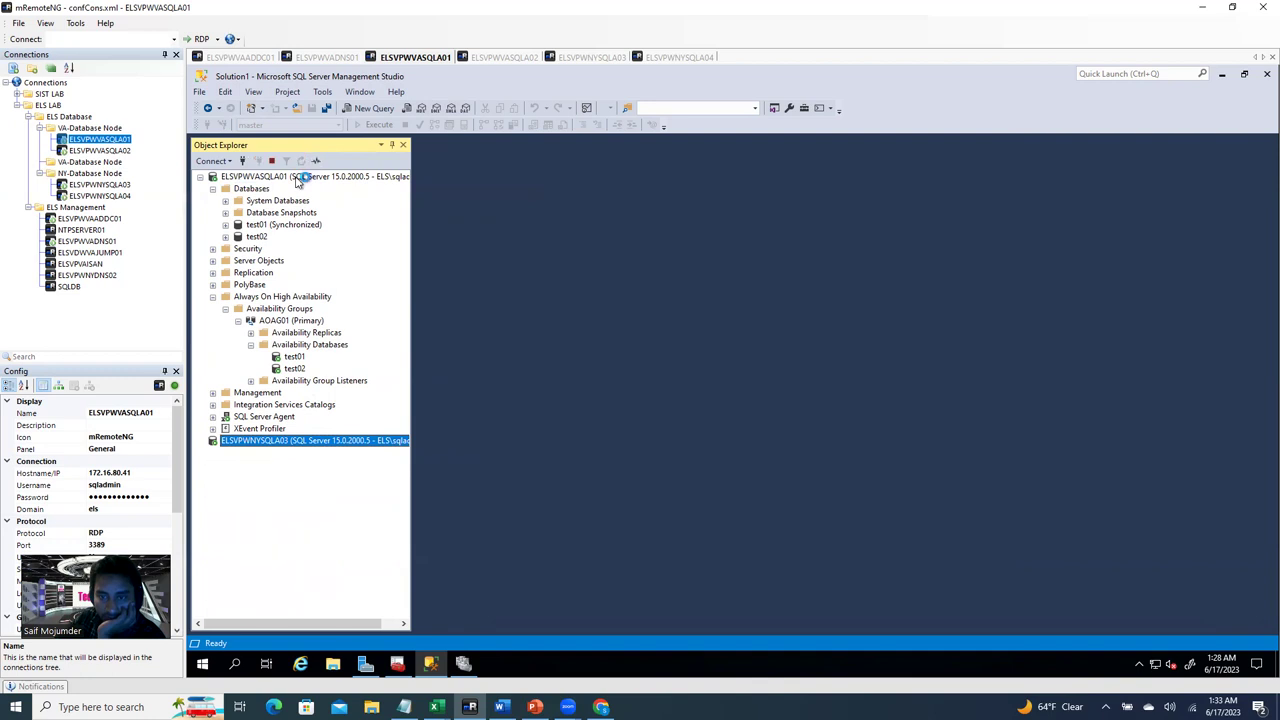
click(297, 177)
click(301, 160)
click(212, 189)
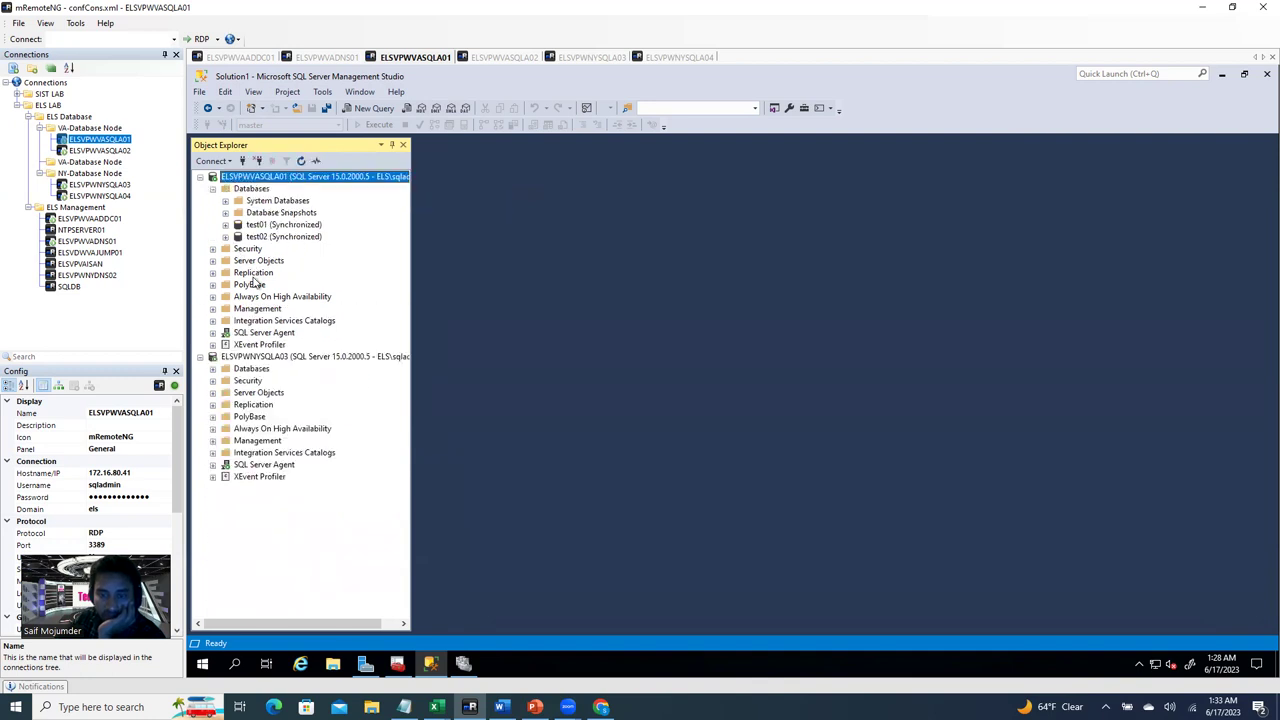
click(212, 369)
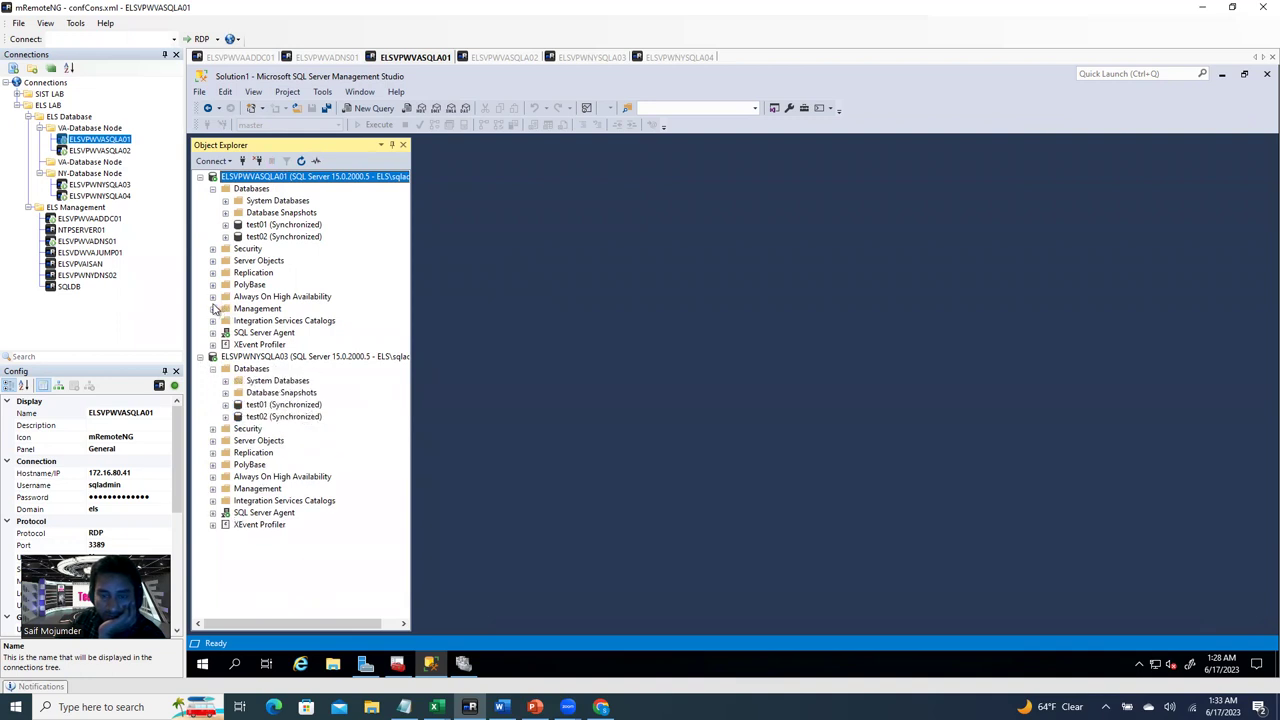
Expand AOAG01 under Always On High Availability to list its replicas and databases test01 and test02
click(212, 297)
click(225, 309)
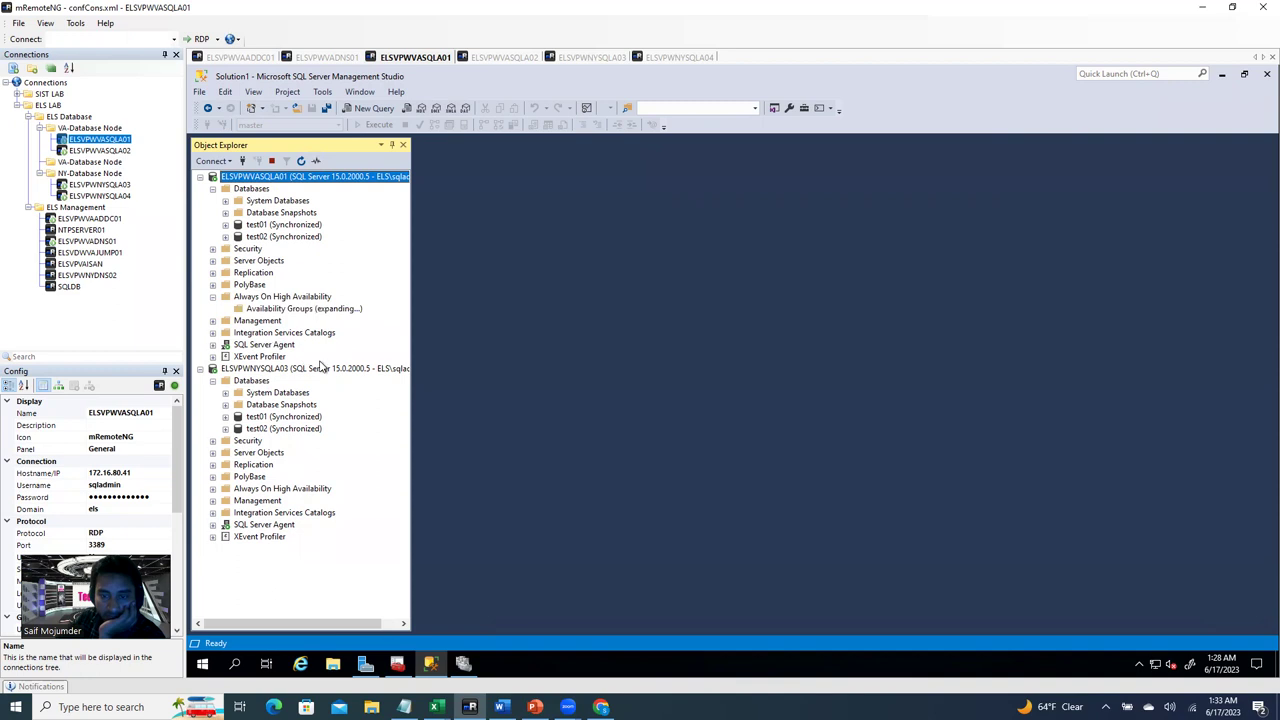
click(238, 321)
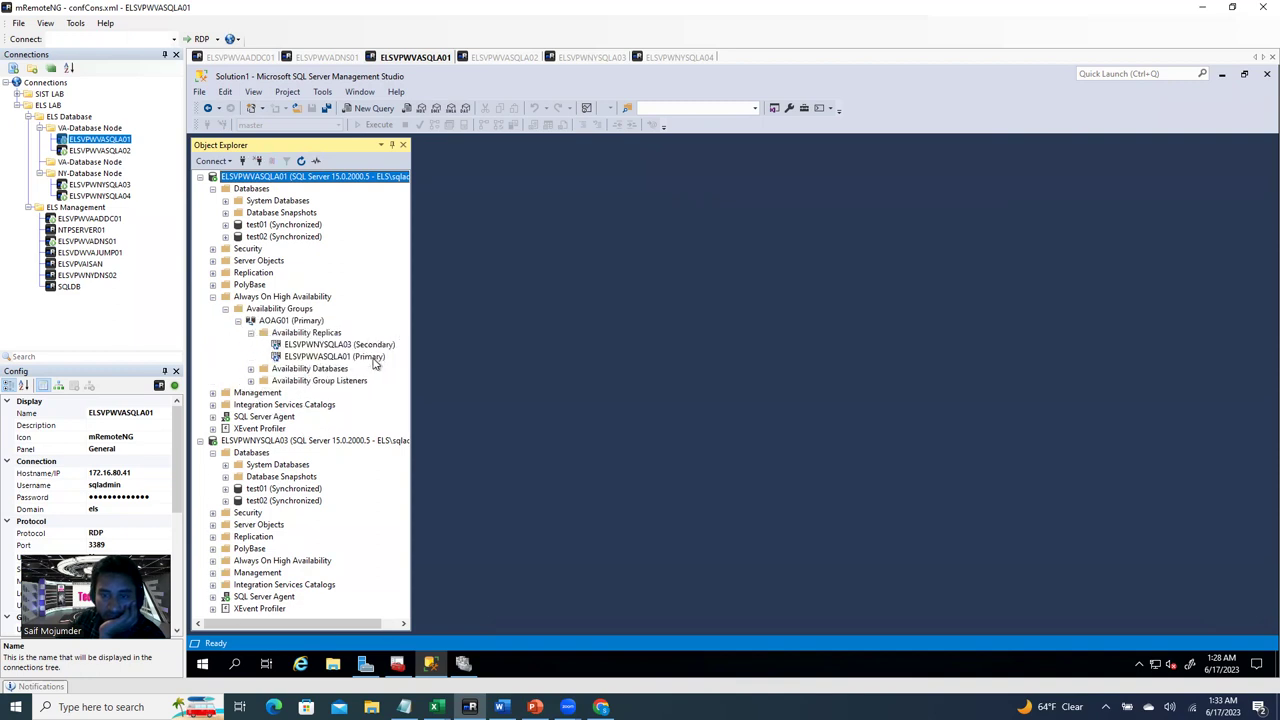
click(251, 369)
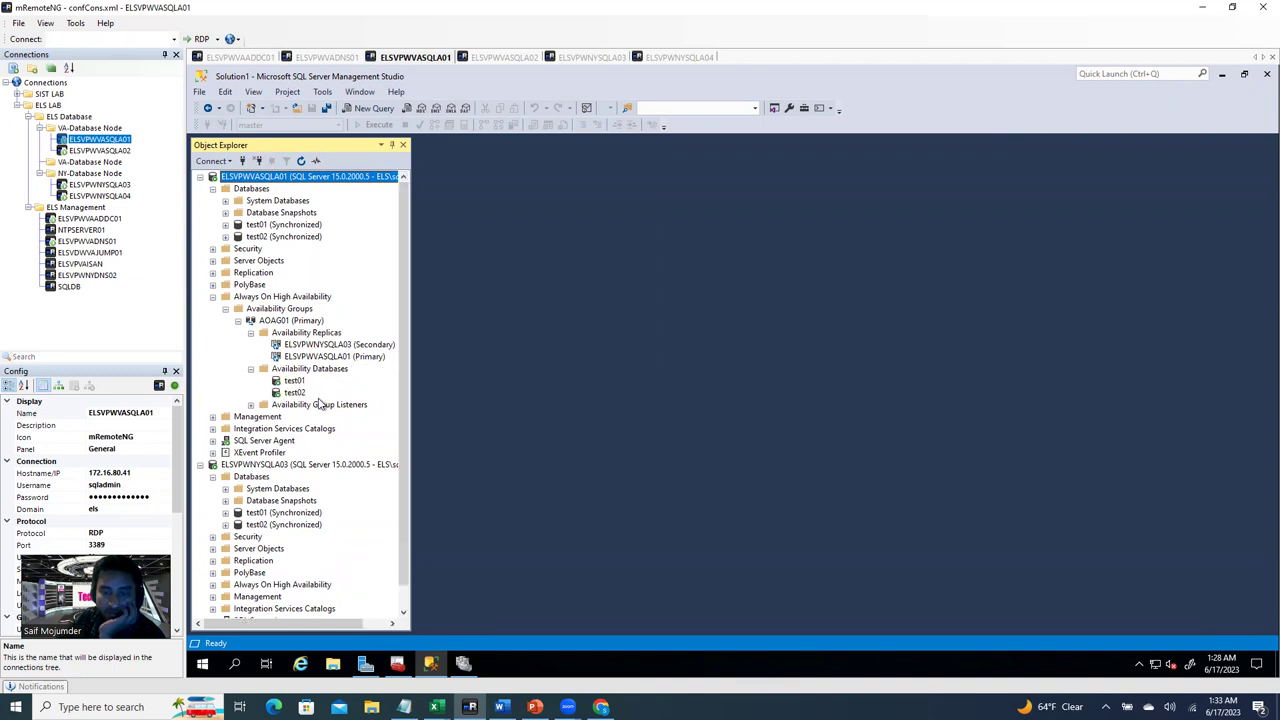
scroll(330, 540, down, 1)
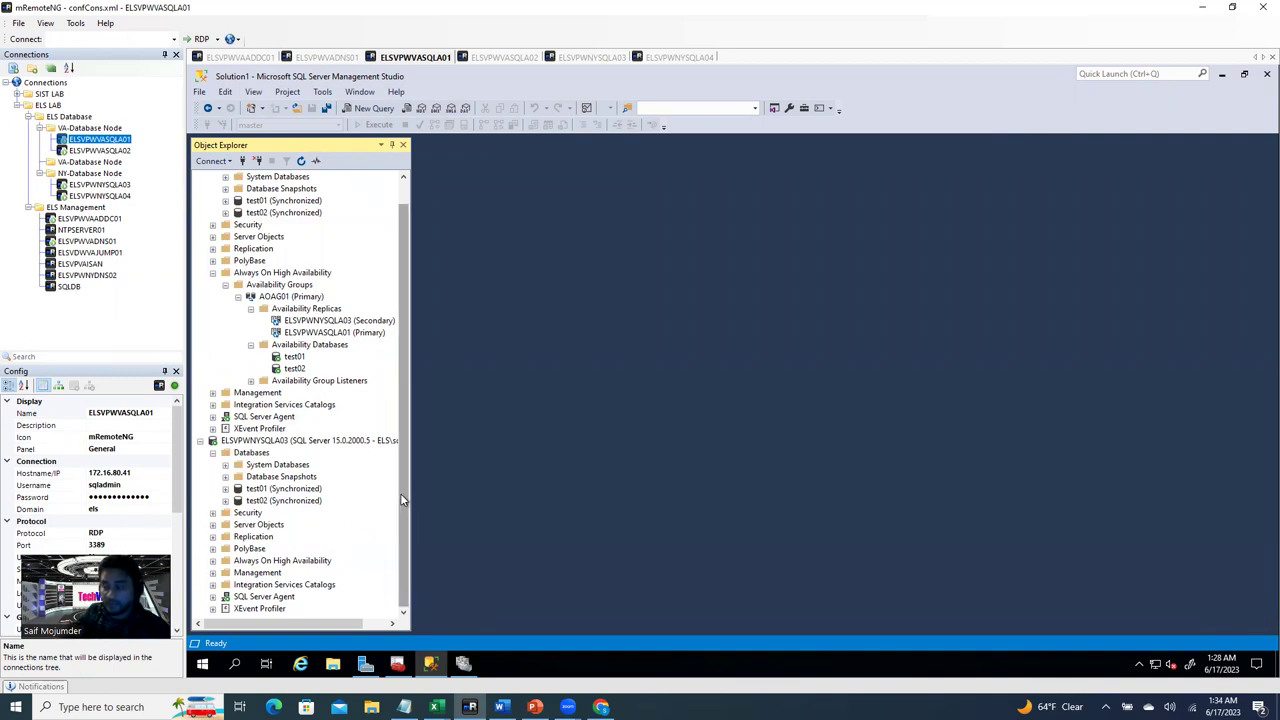
scroll(400, 493, up, 1)
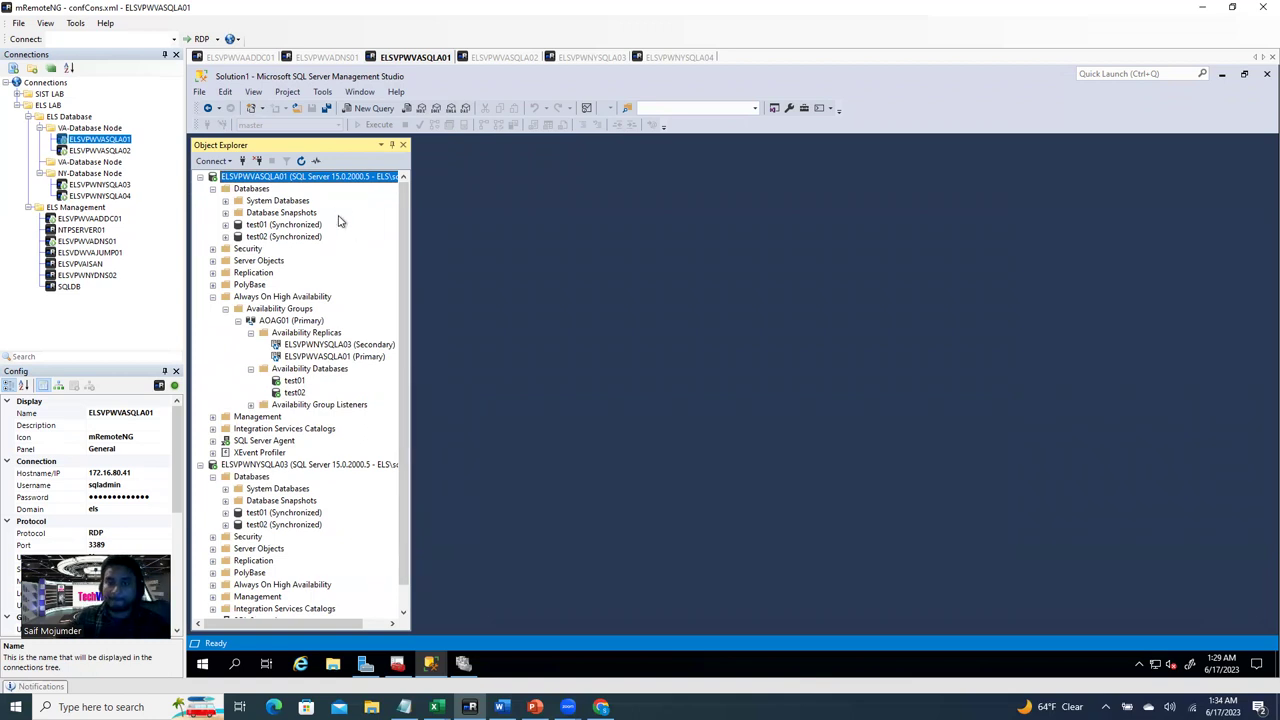
Collapse both server nodes and connect to ELSVPWVASQLA02 in Object Explorer
click(200, 177)
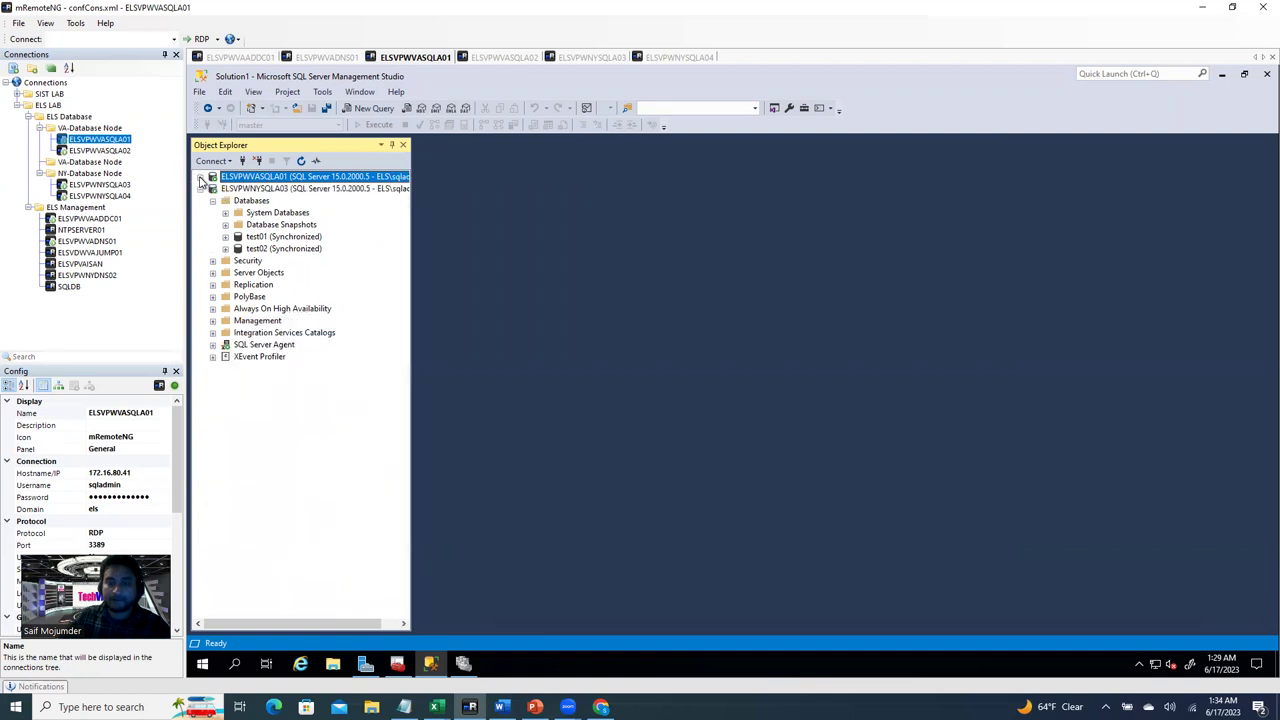
click(200, 189)
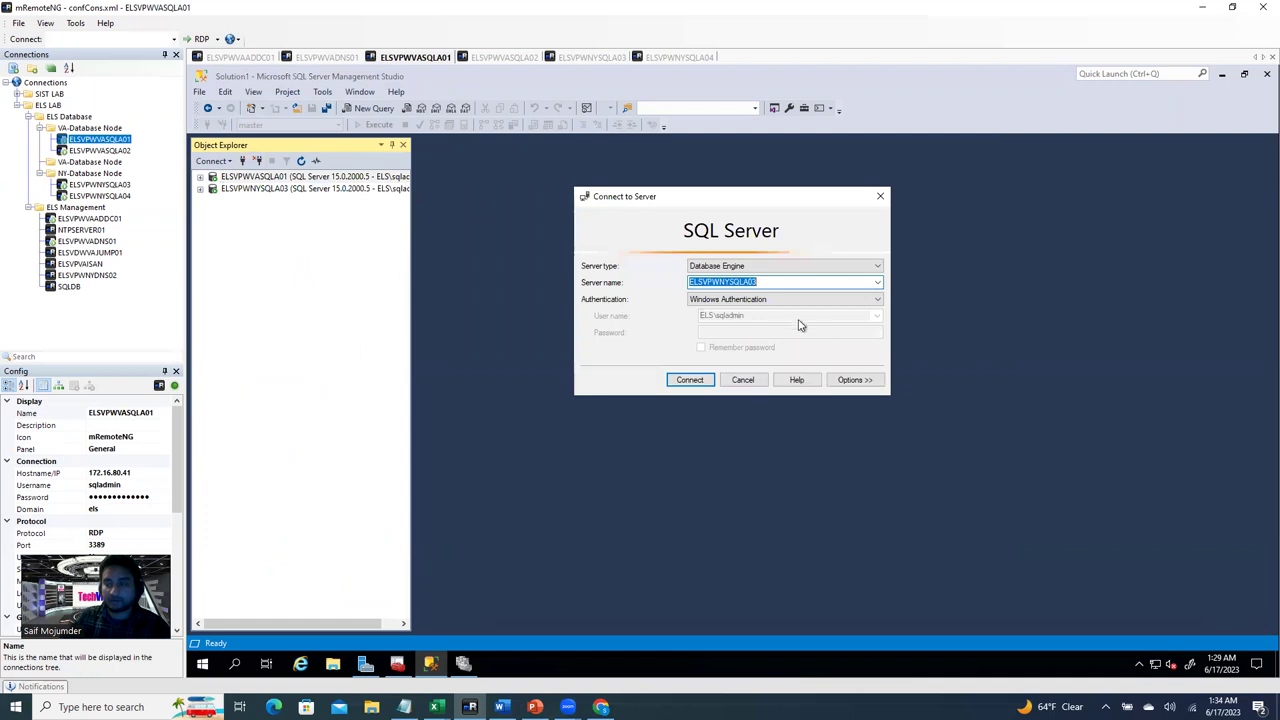
click(877, 283)
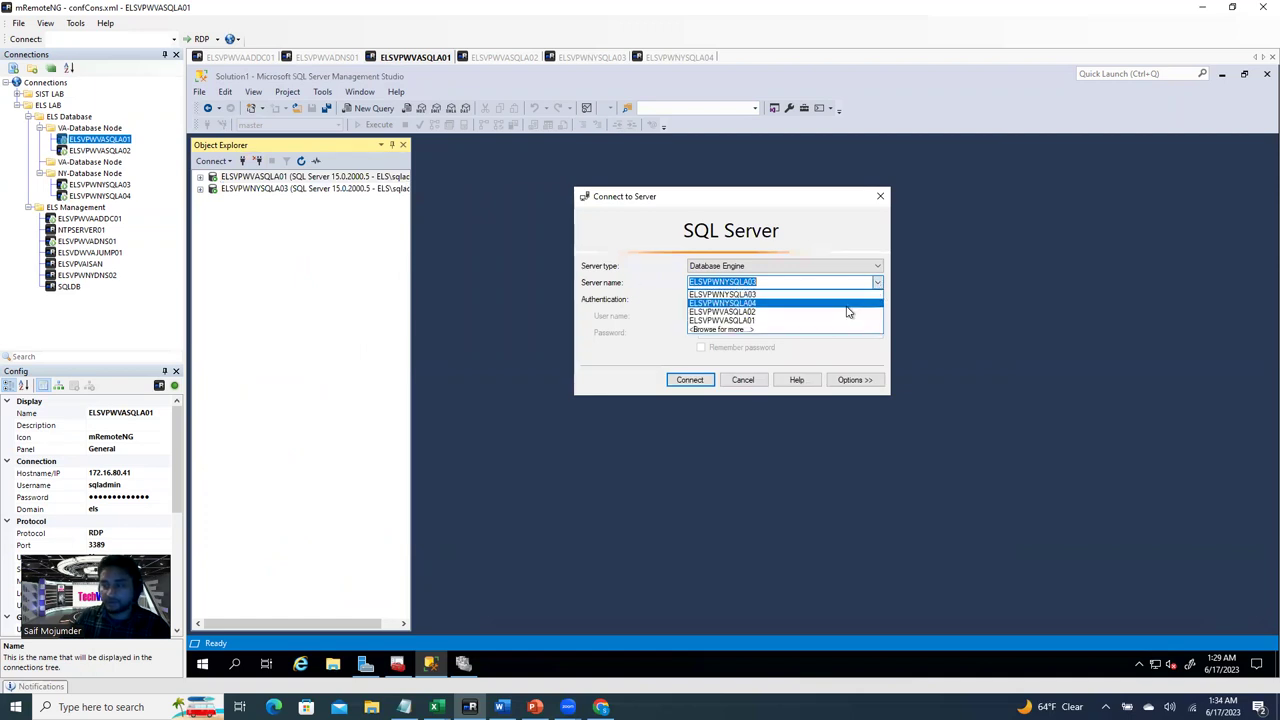
click(849, 313)
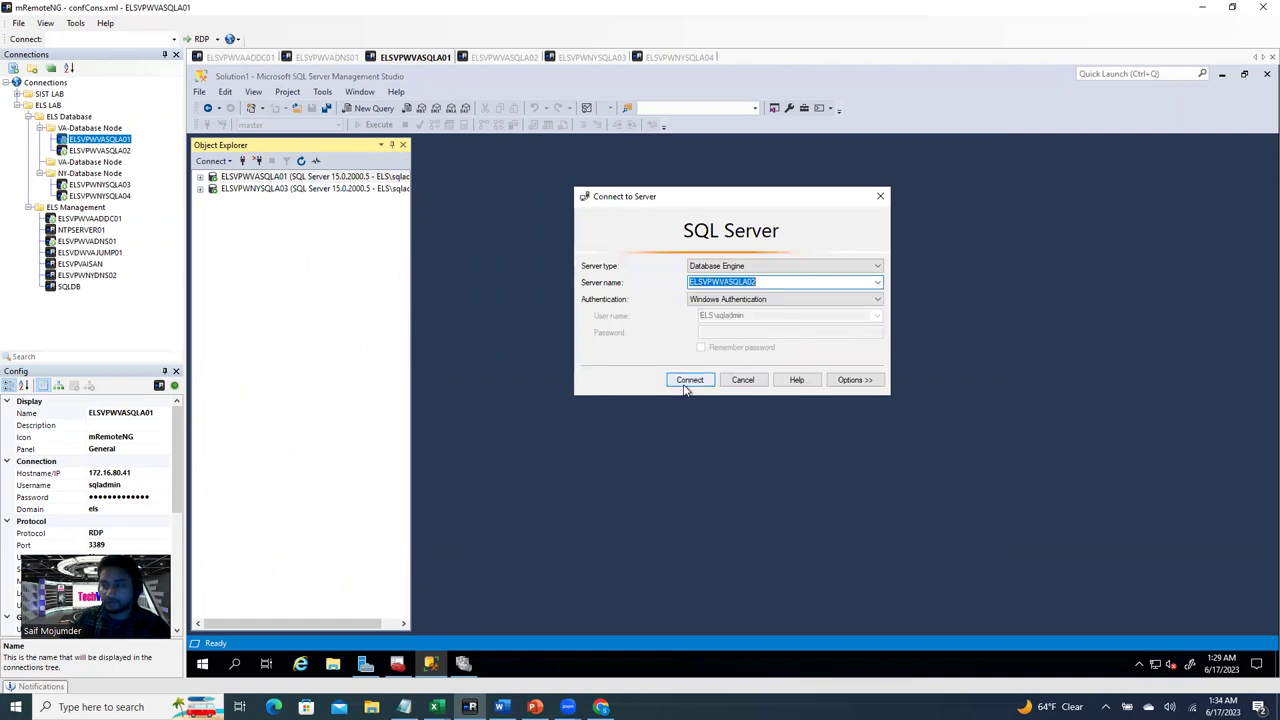
click(686, 385)
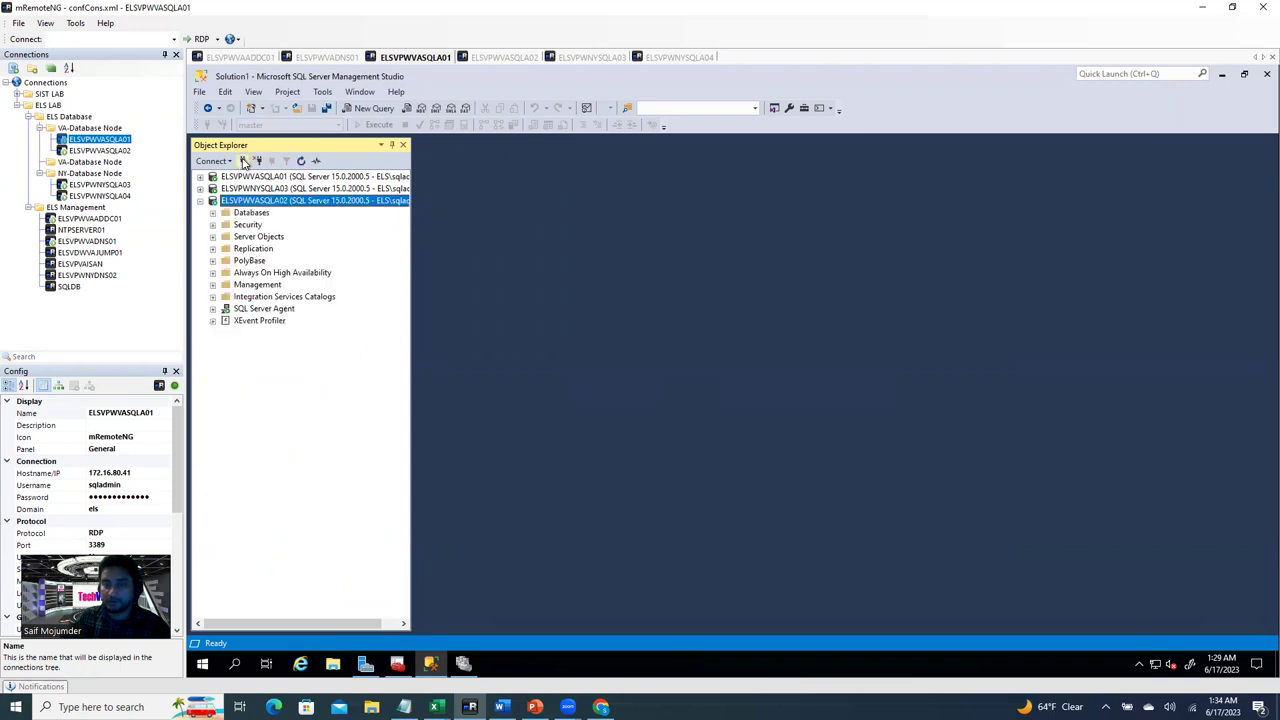
Connect to ELSVPWNYSQLA04 as well, then re-expand ELSVPWVASQLA01
click(877, 282)
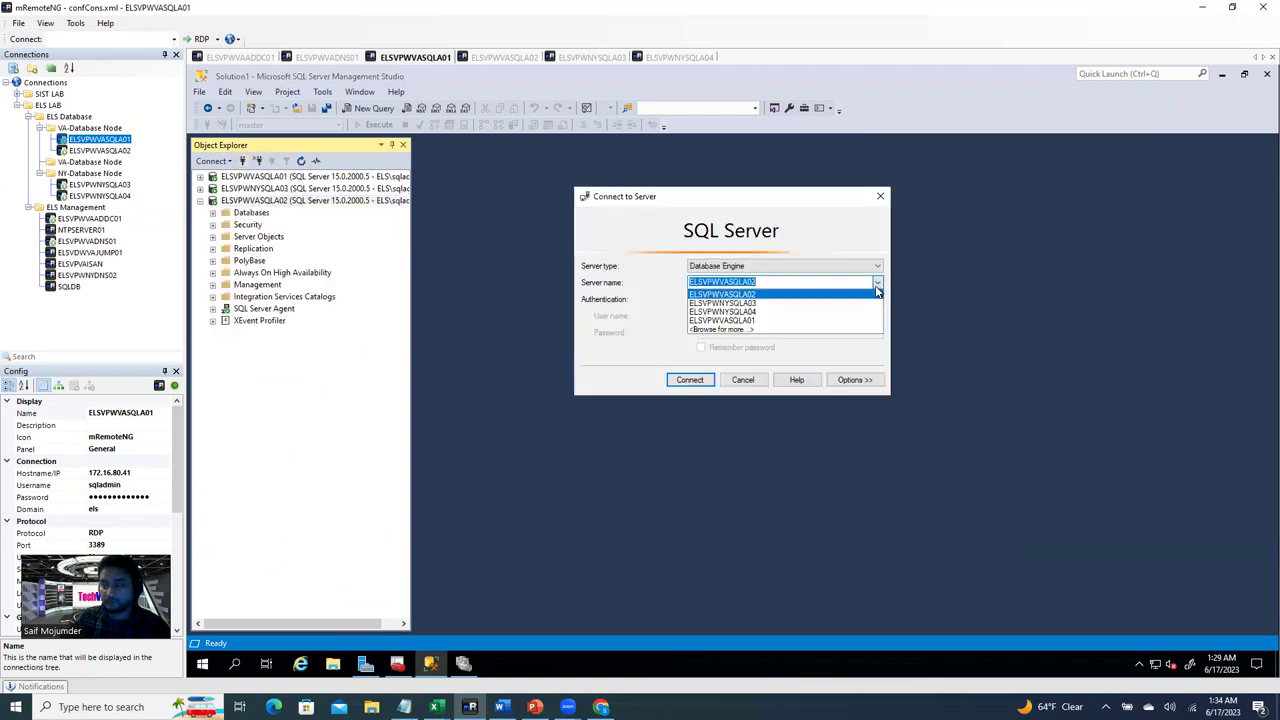
click(760, 311)
click(689, 380)
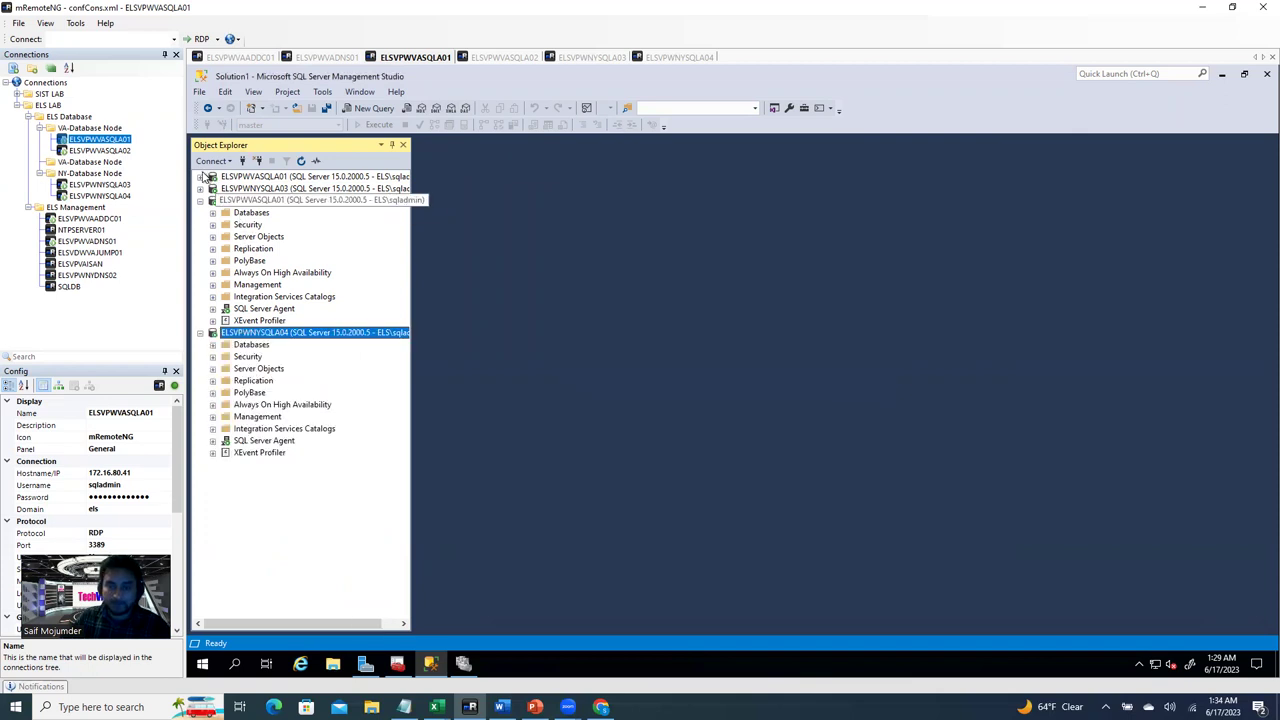
click(200, 176)
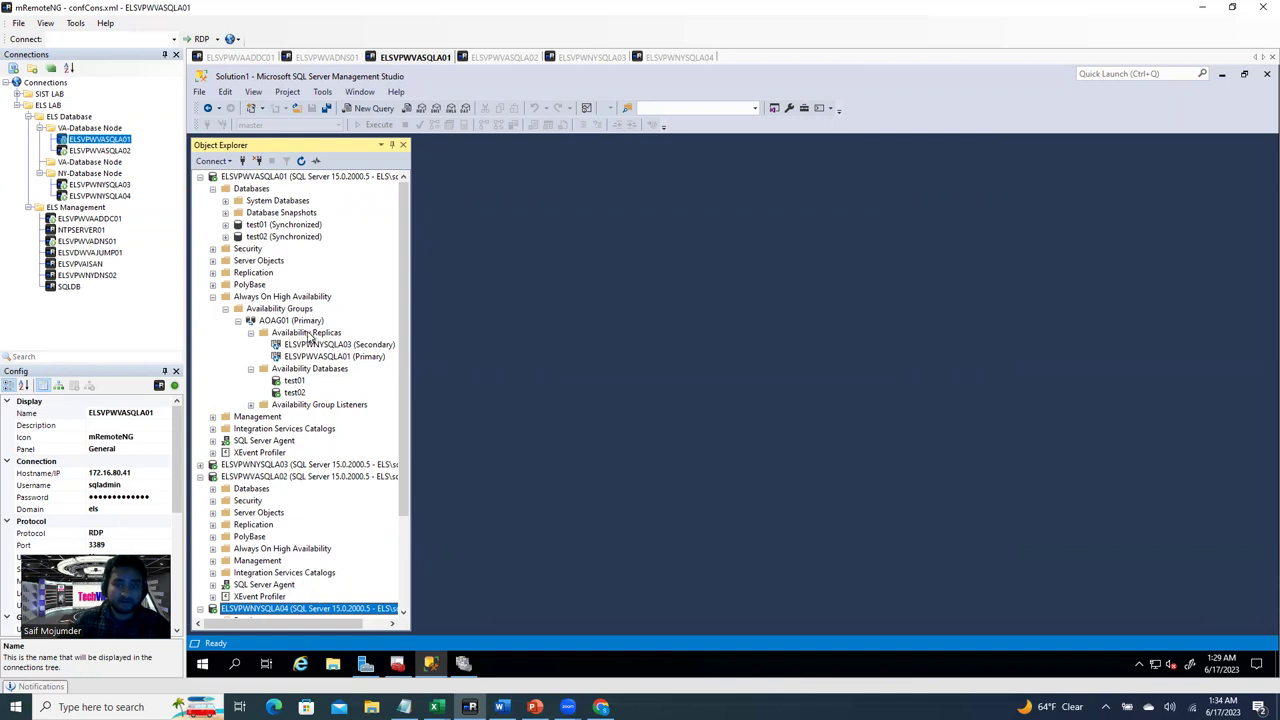
Launch the New Availability Group Wizard from the Availability Groups folder on ELSVPWVASQLA01
click(278, 178)
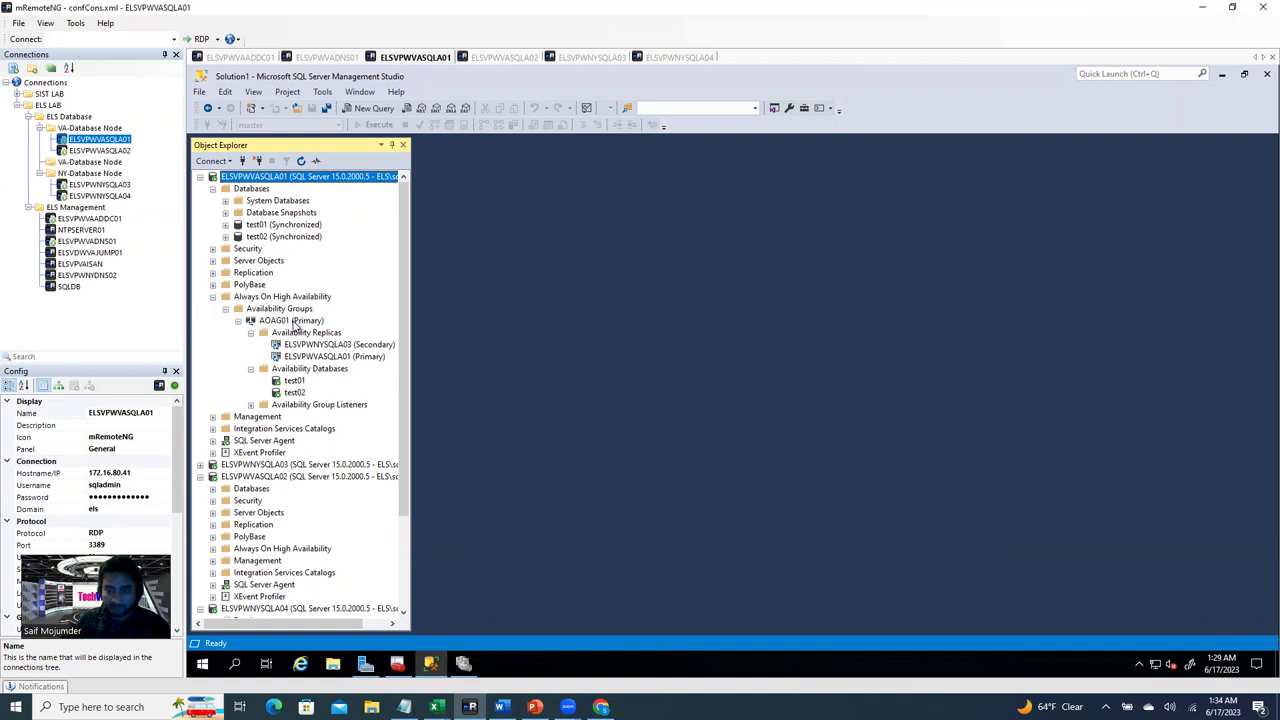
click(294, 321)
click(290, 309)
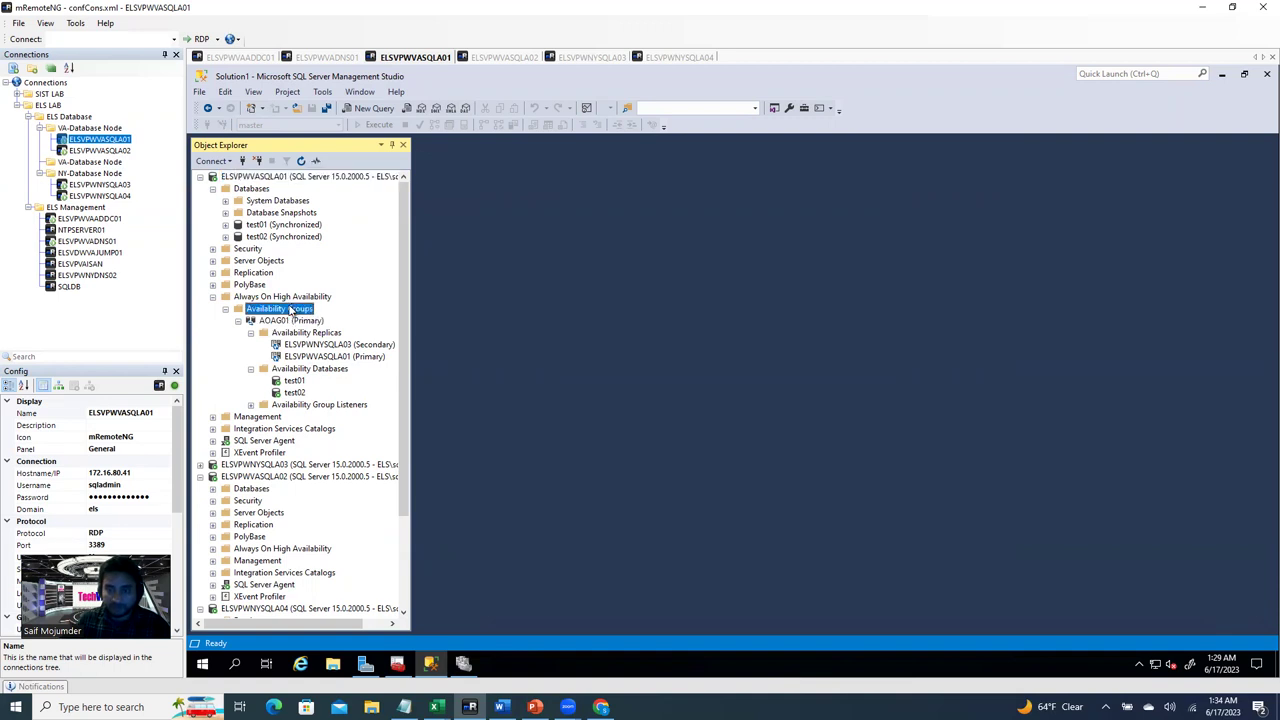
right_click(290, 309)
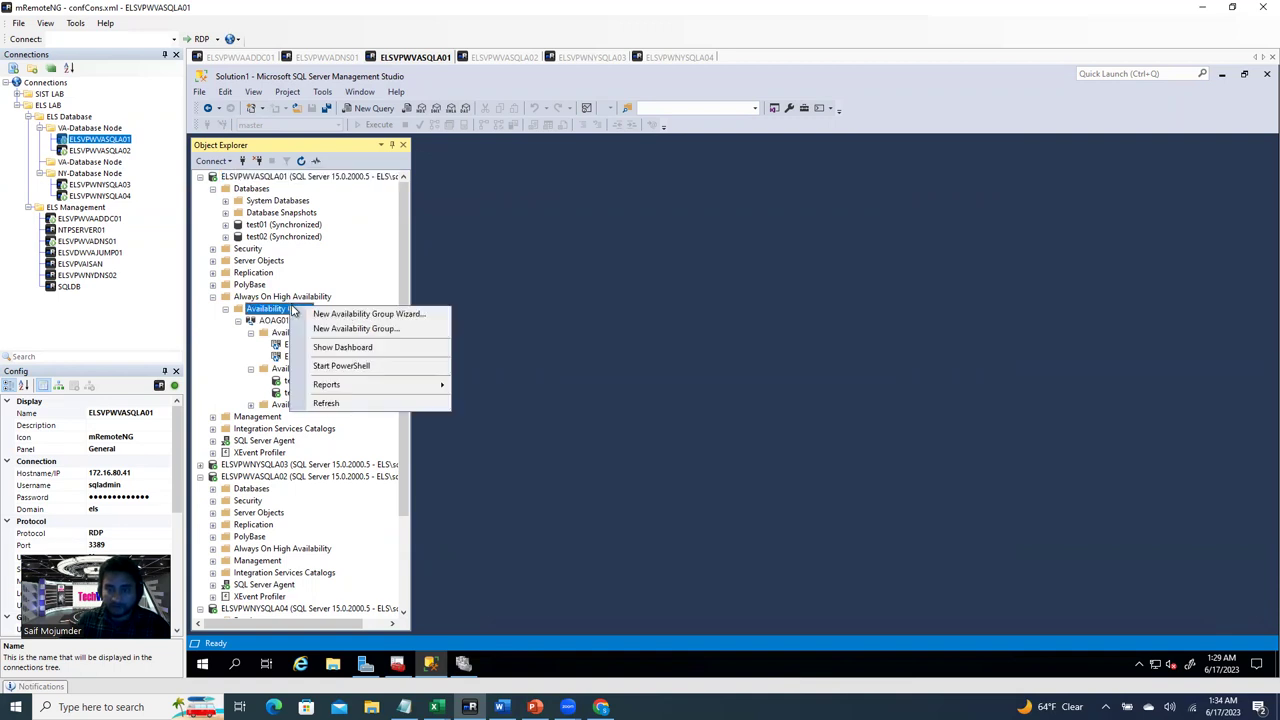
click(368, 315)
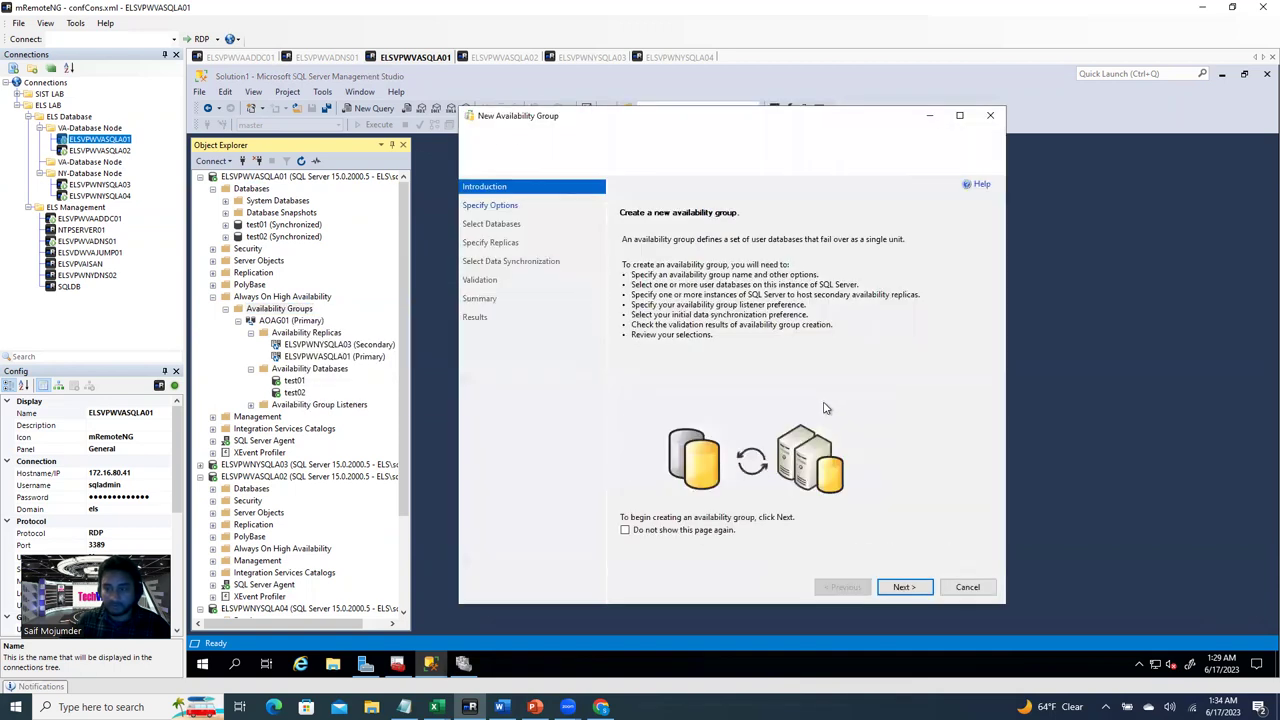
Cancel the new availability group wizard, then bring up AOAG01's actions
click(912, 586)
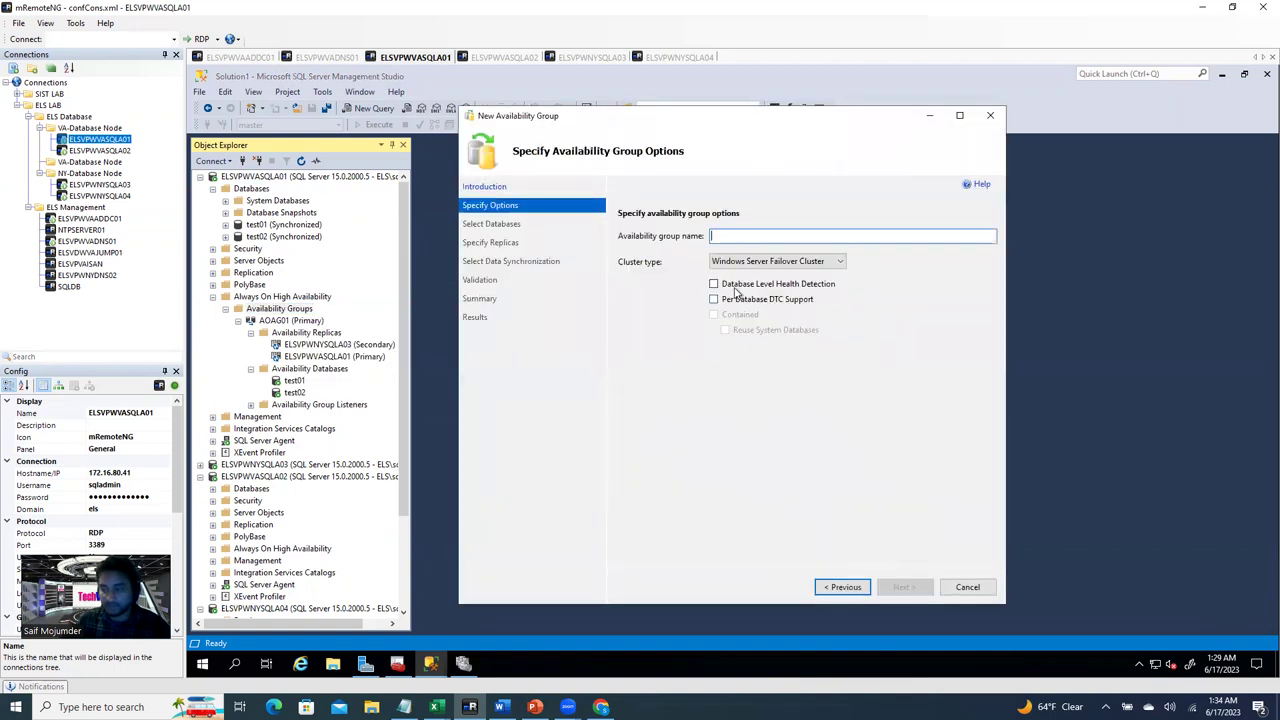
click(965, 588)
click(780, 413)
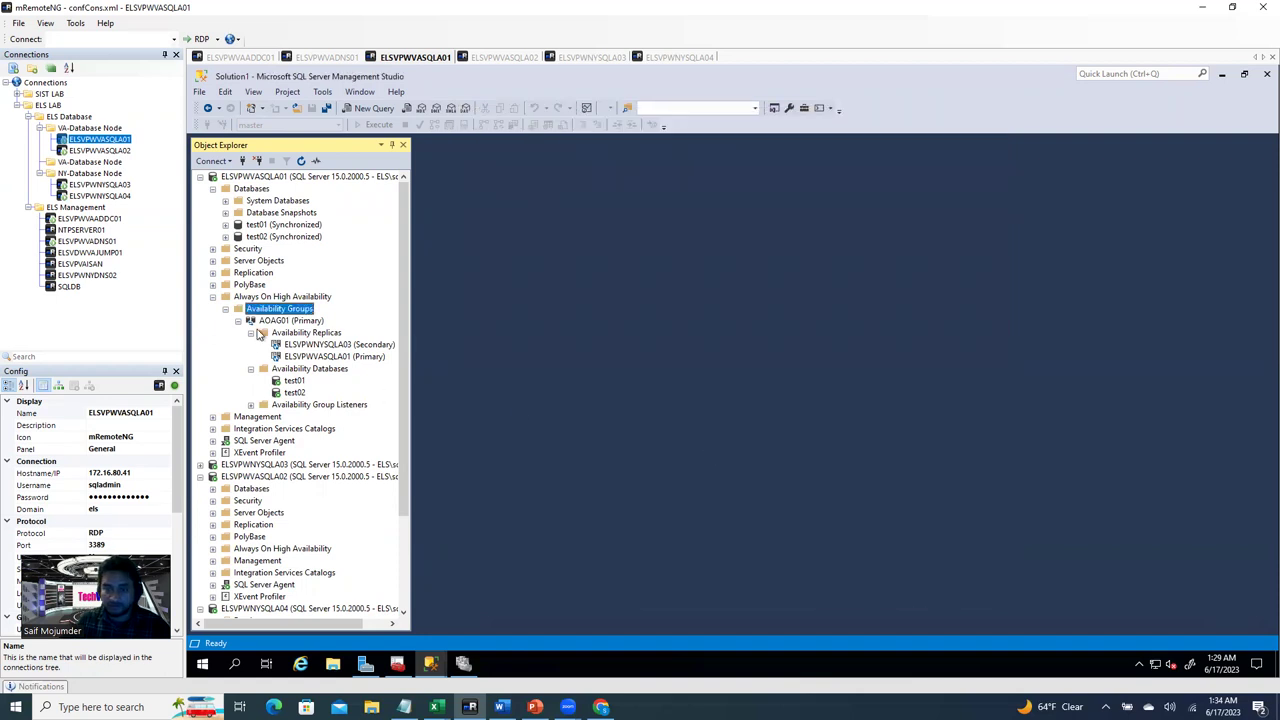
click(312, 322)
right_click(293, 328)
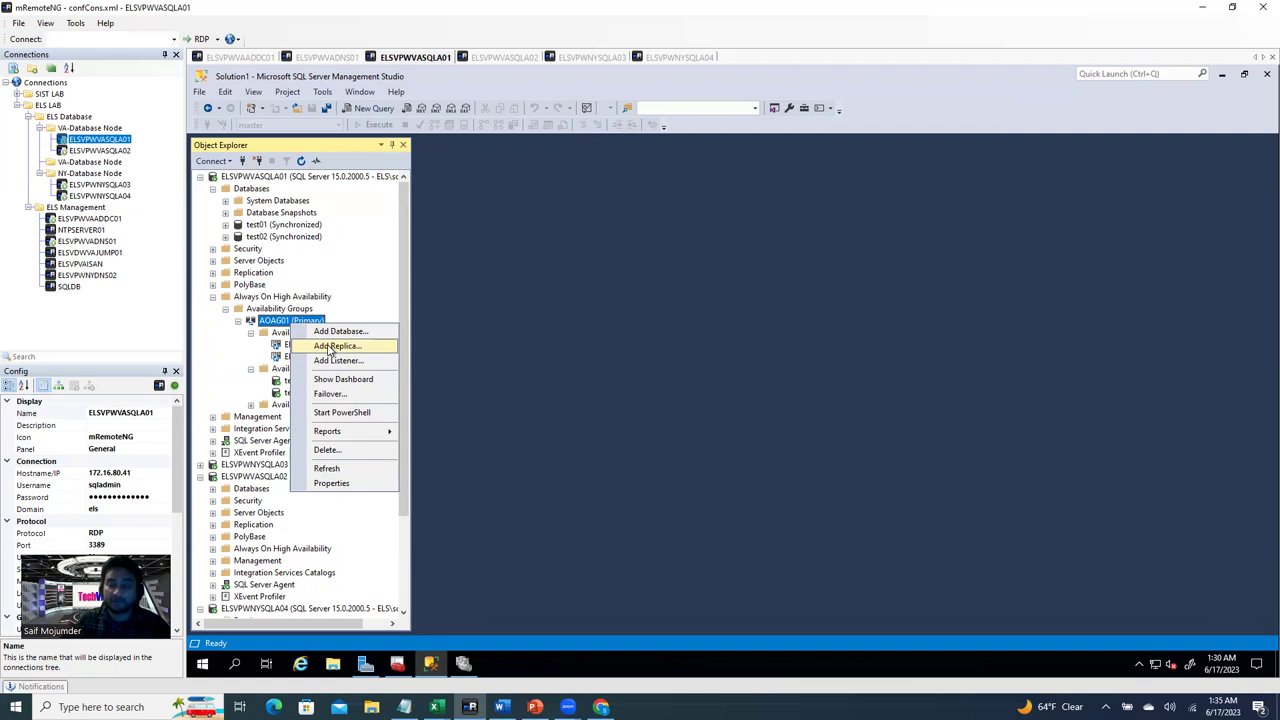
Start adding a replica to AOAG01, connecting to existing secondary ELSVPWNYSQLA03
click(497, 403)
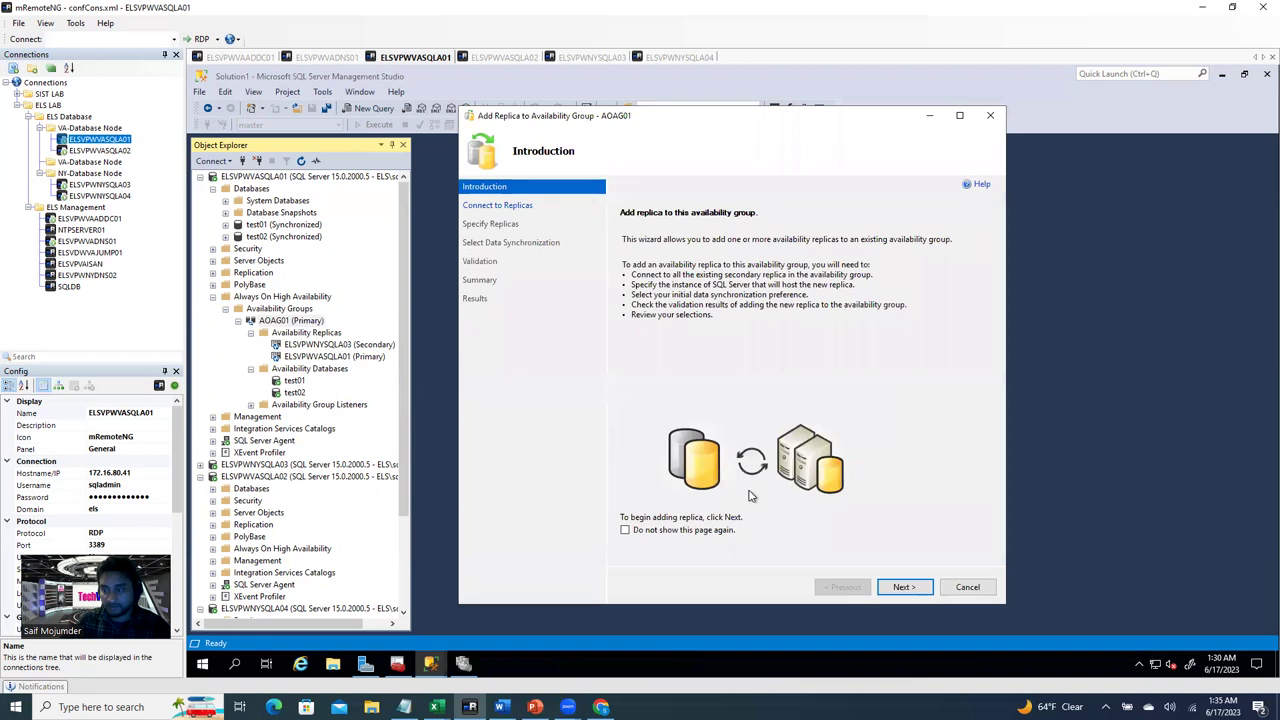
click(897, 587)
click(955, 280)
click(689, 380)
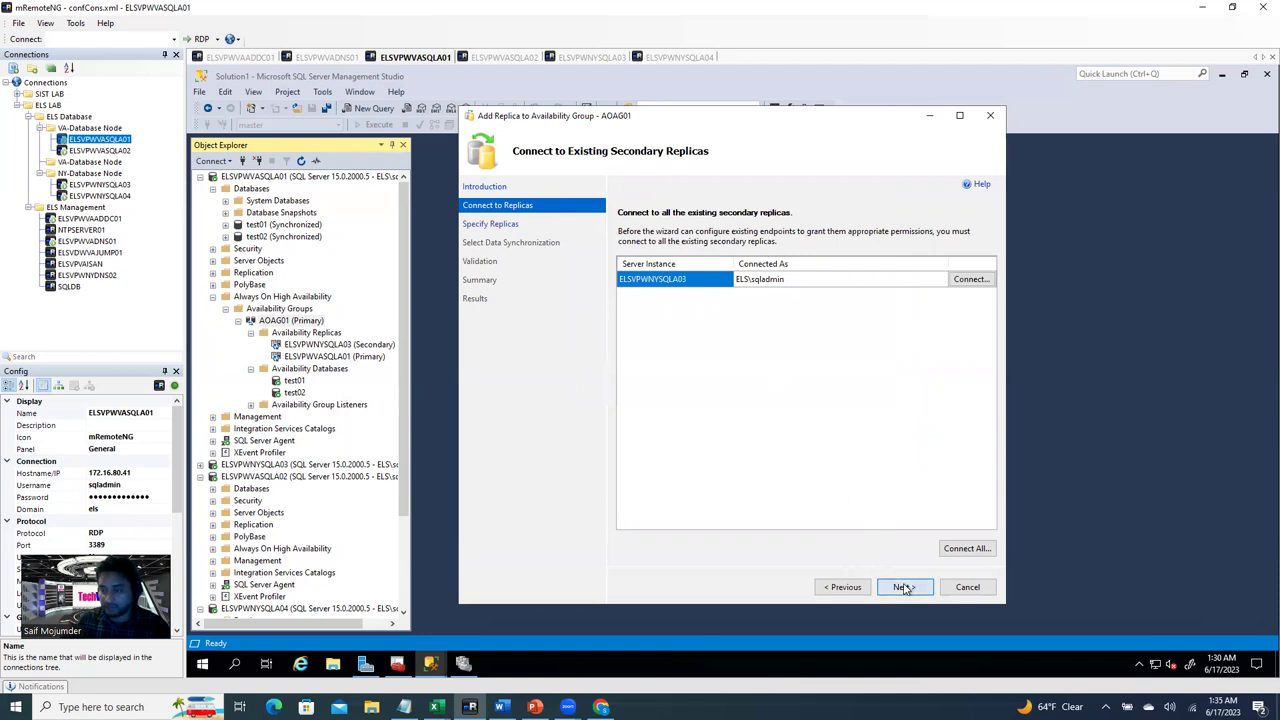
click(903, 587)
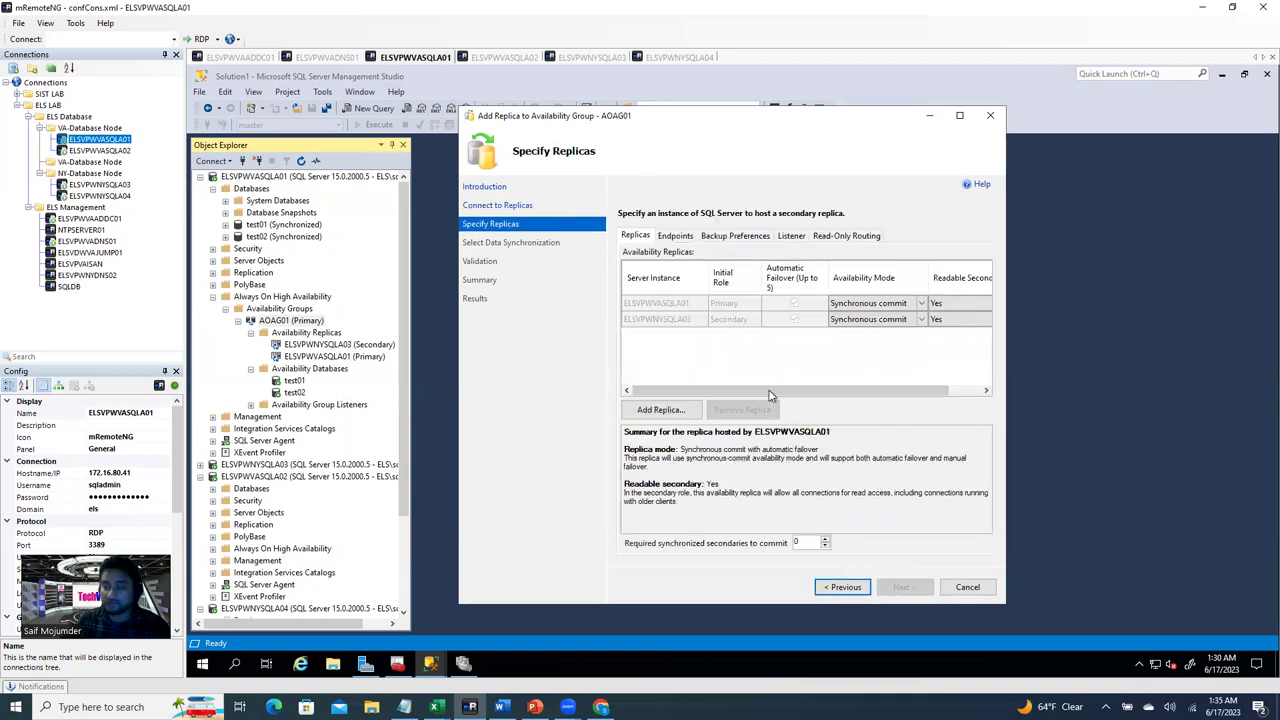
Add ELSVPWVASQLA02 and ELSVPWNYSQLA04 as new secondary replicas
click(660, 411)
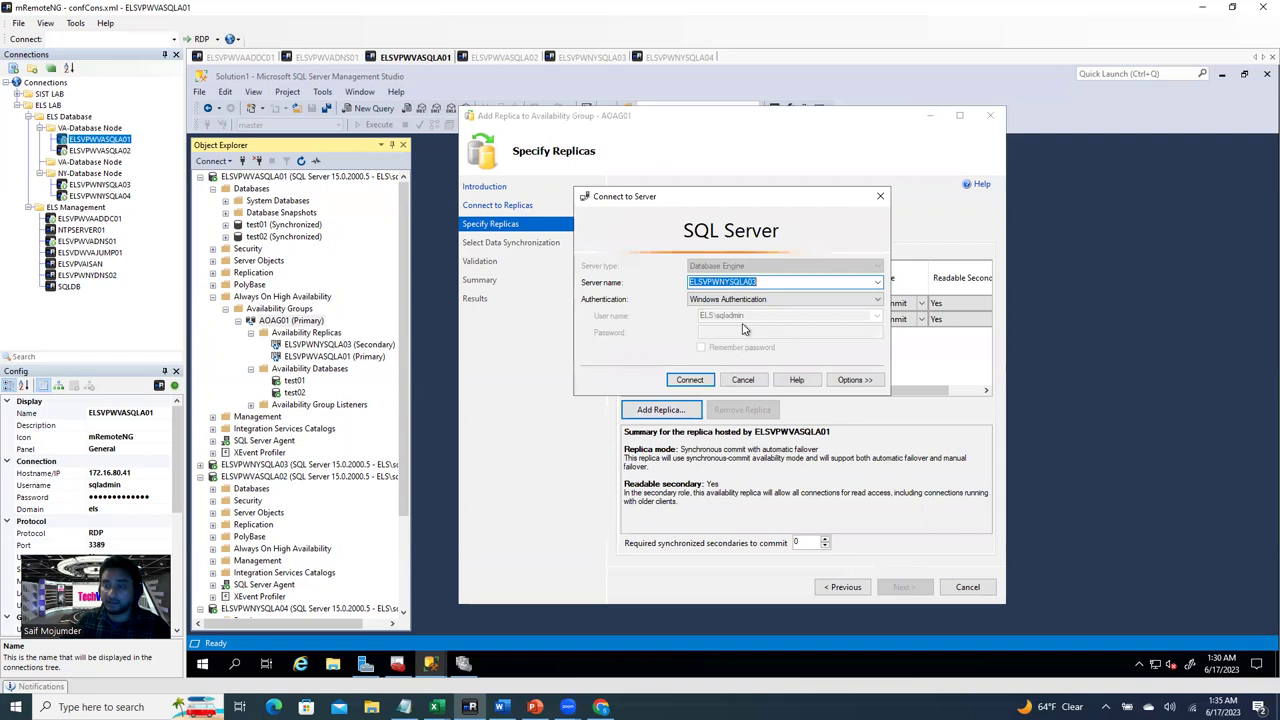
click(879, 283)
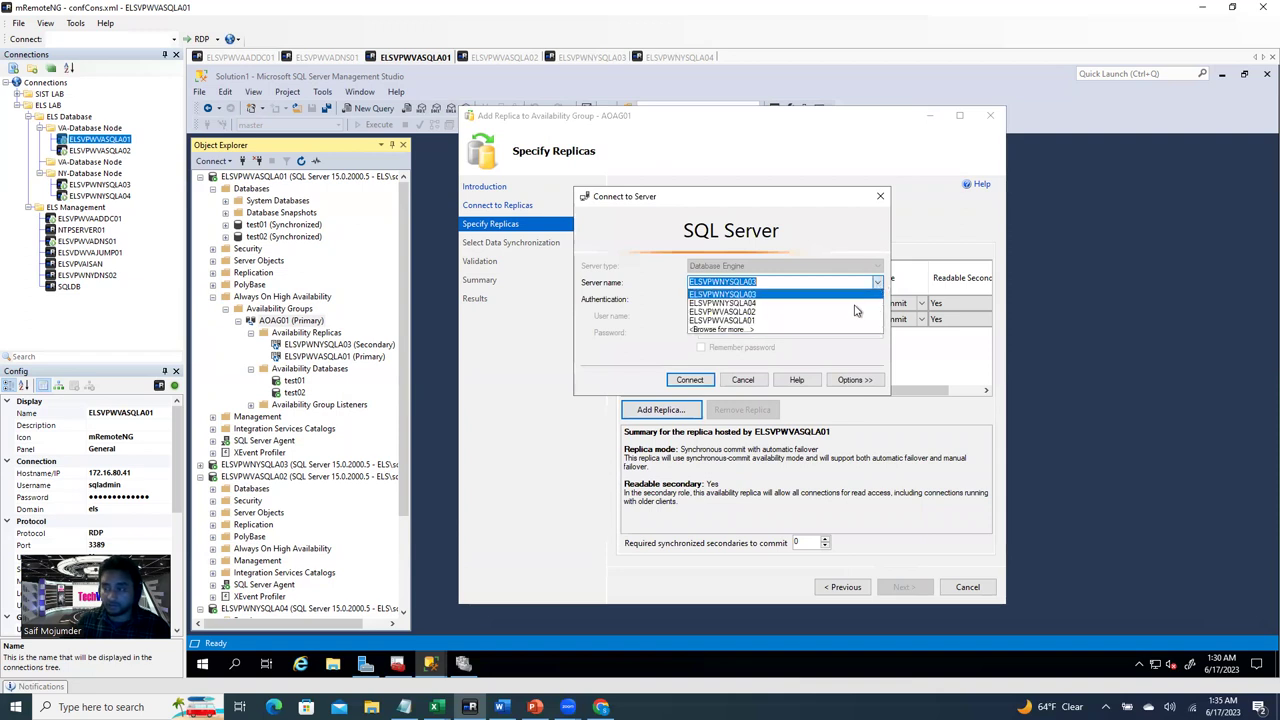
click(760, 320)
click(690, 381)
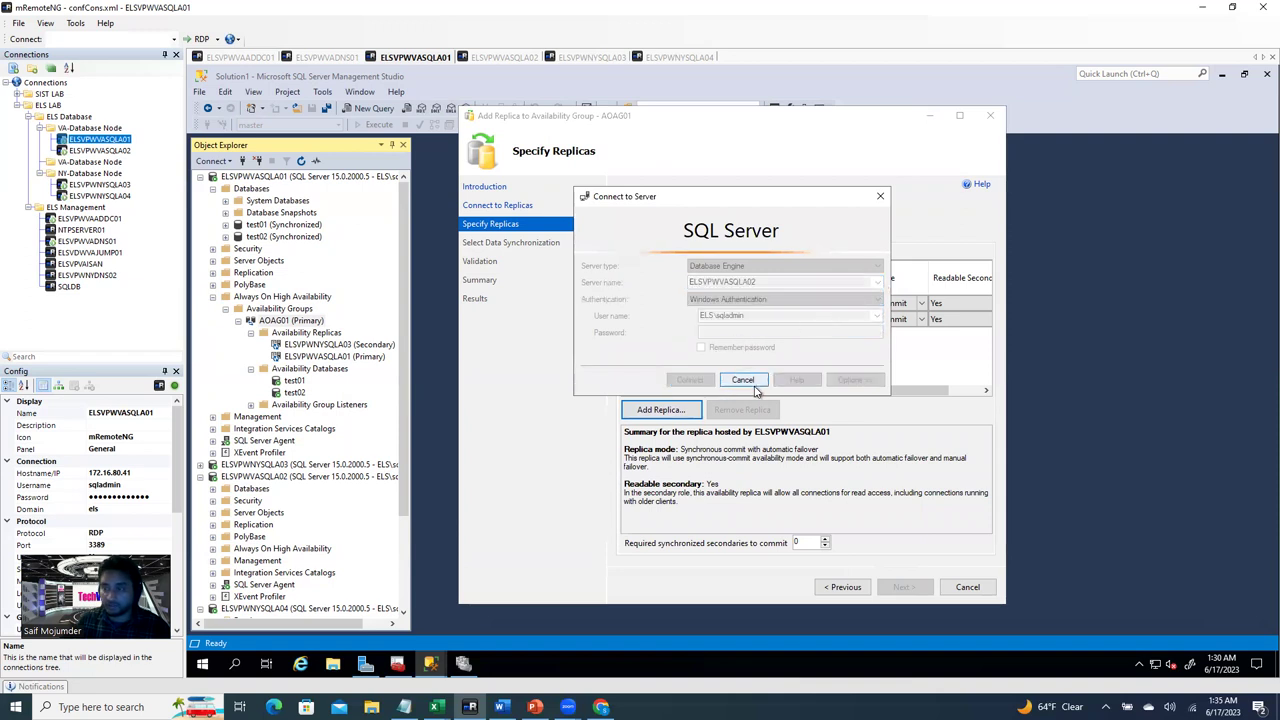
key(Return)
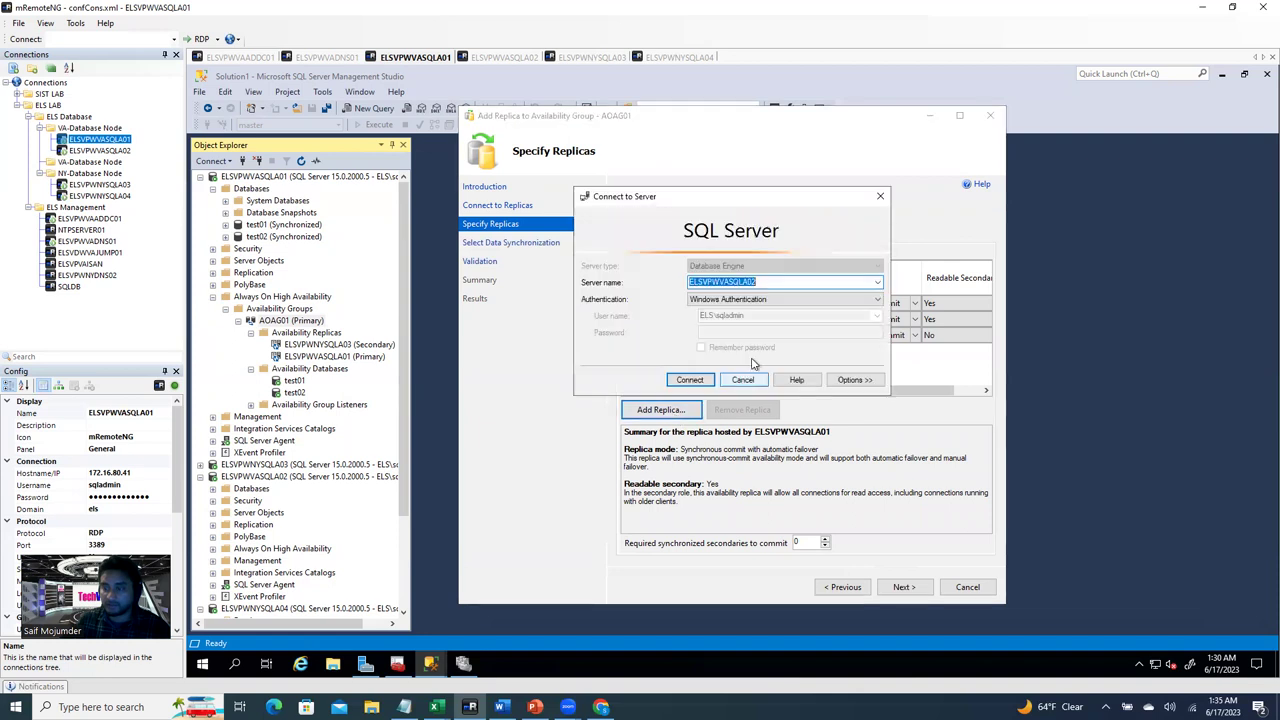
click(879, 283)
click(820, 323)
click(690, 380)
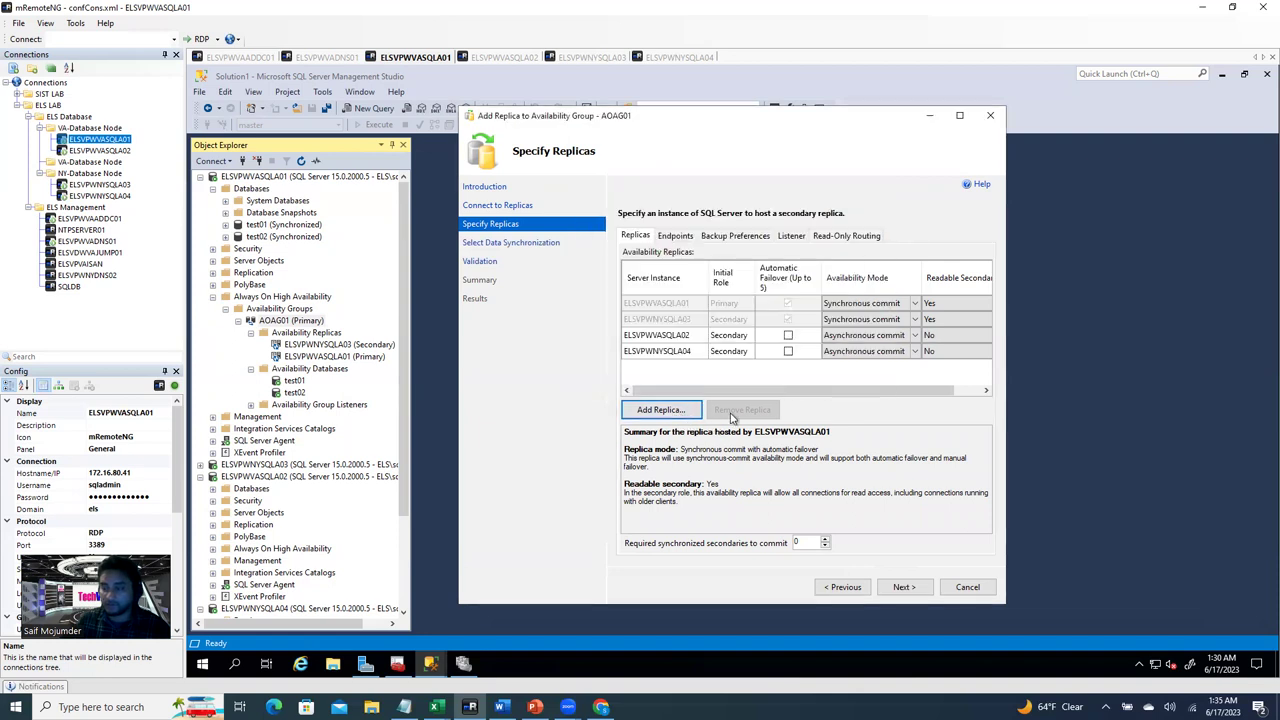
Enable automatic failover and set Readable Secondary to Yes for both new replicas
click(788, 335)
click(788, 351)
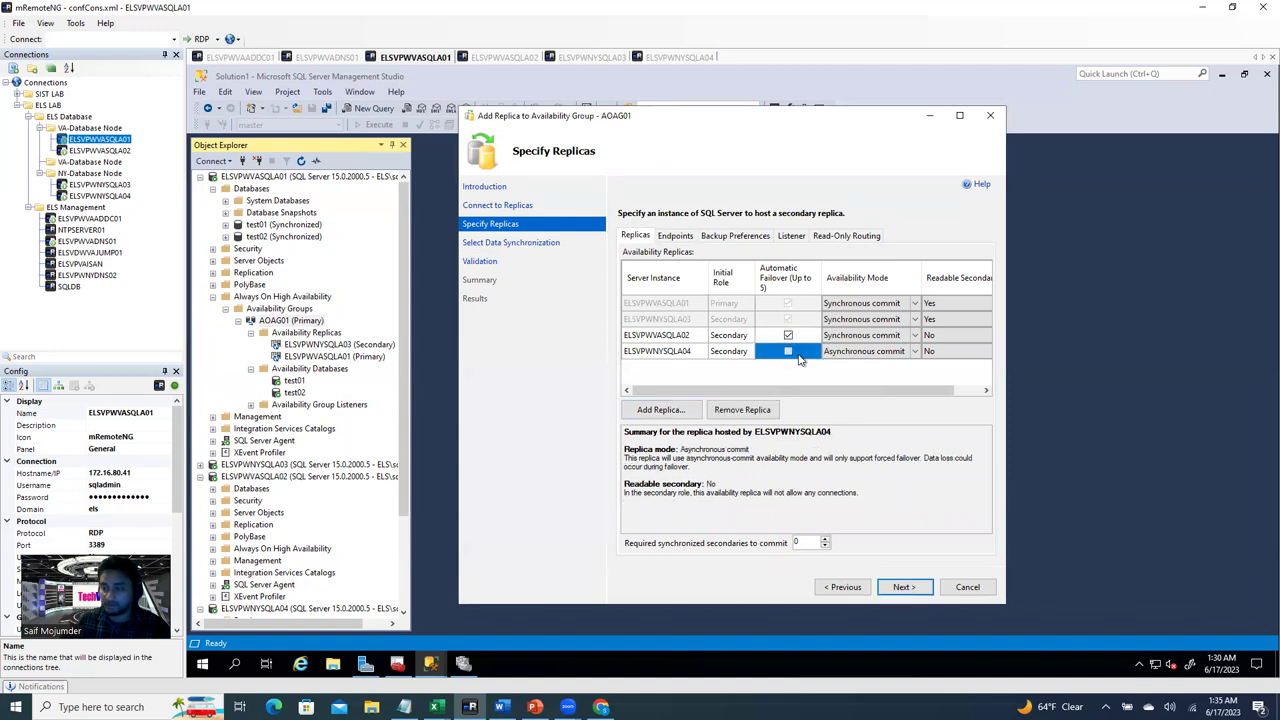
click(941, 338)
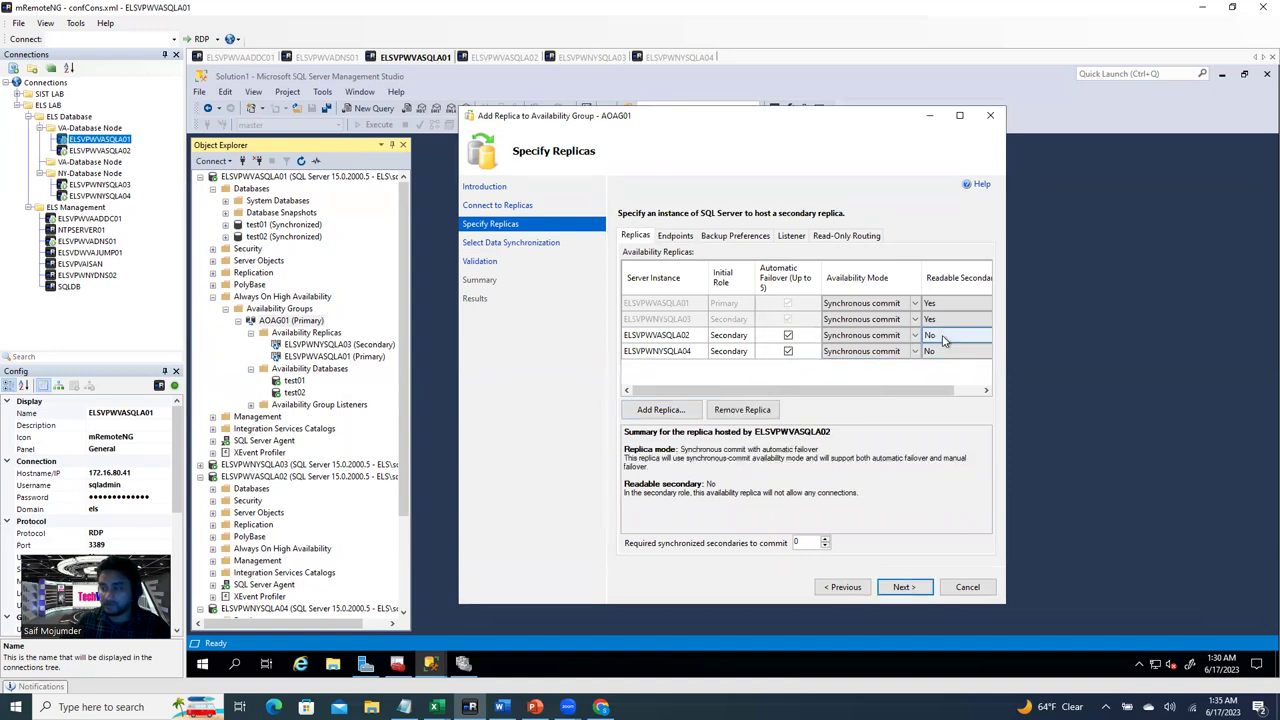
click(946, 340)
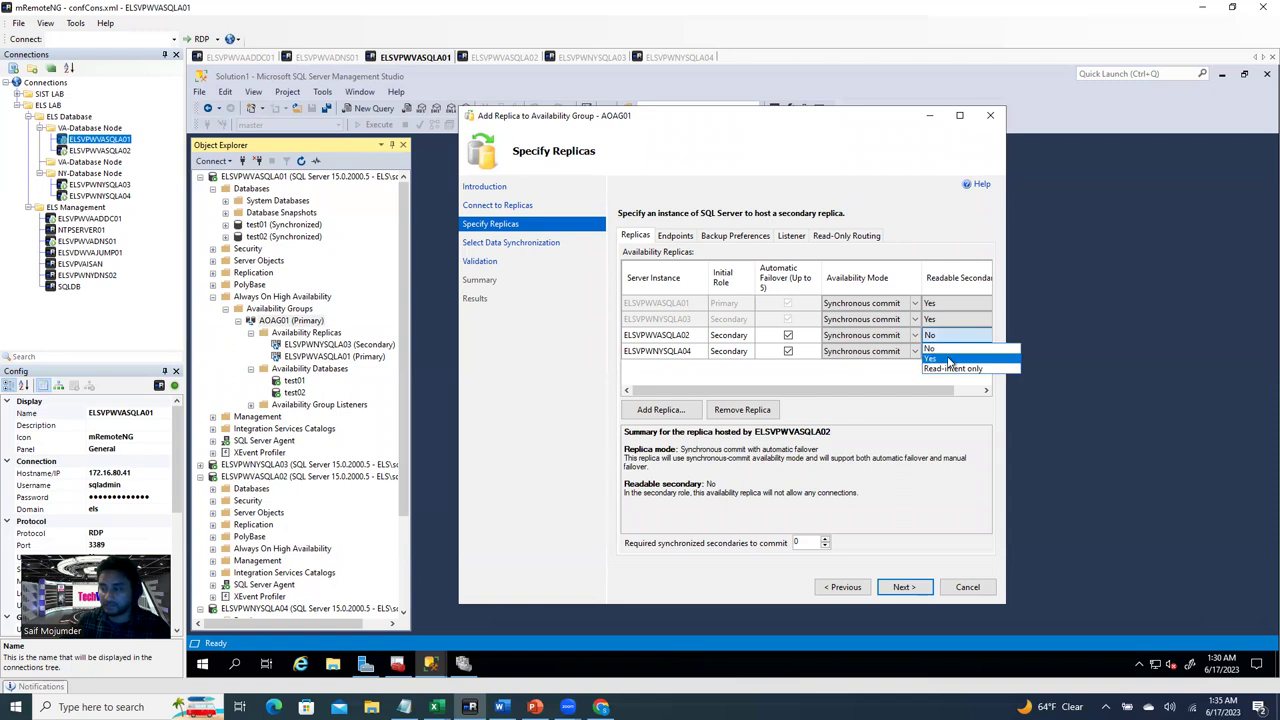
click(948, 361)
click(948, 360)
click(948, 352)
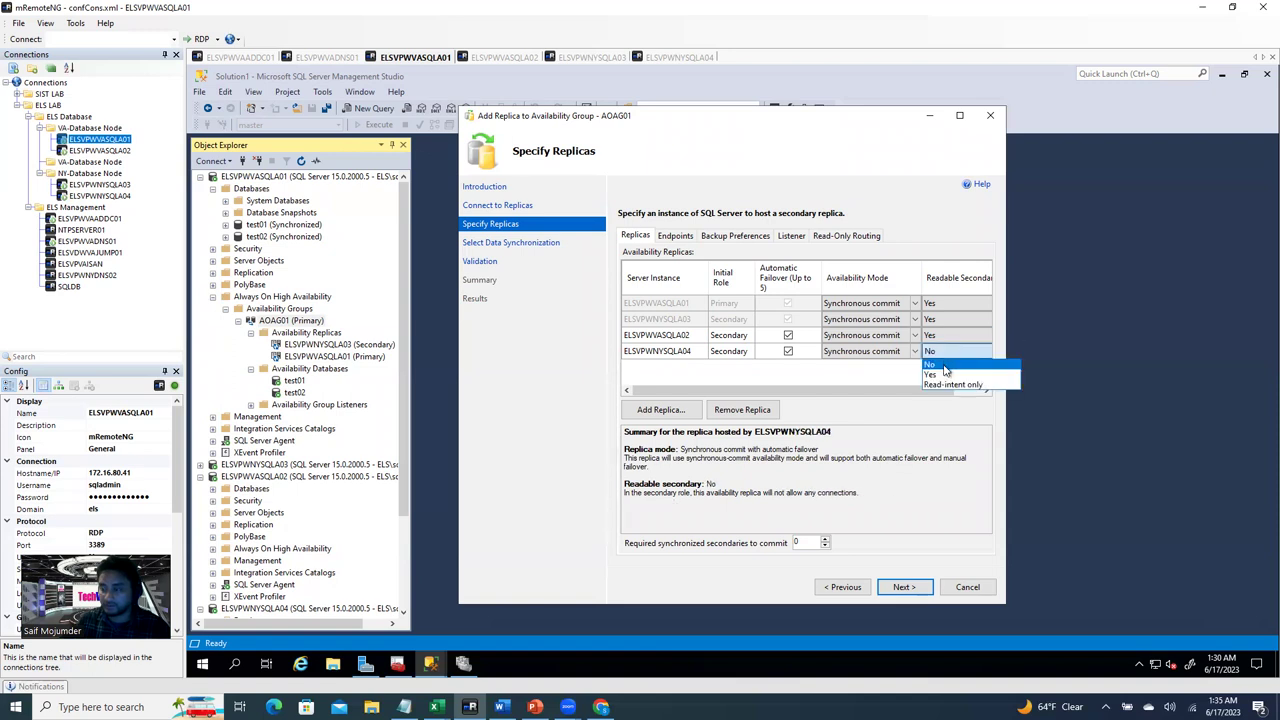
click(947, 376)
click(898, 590)
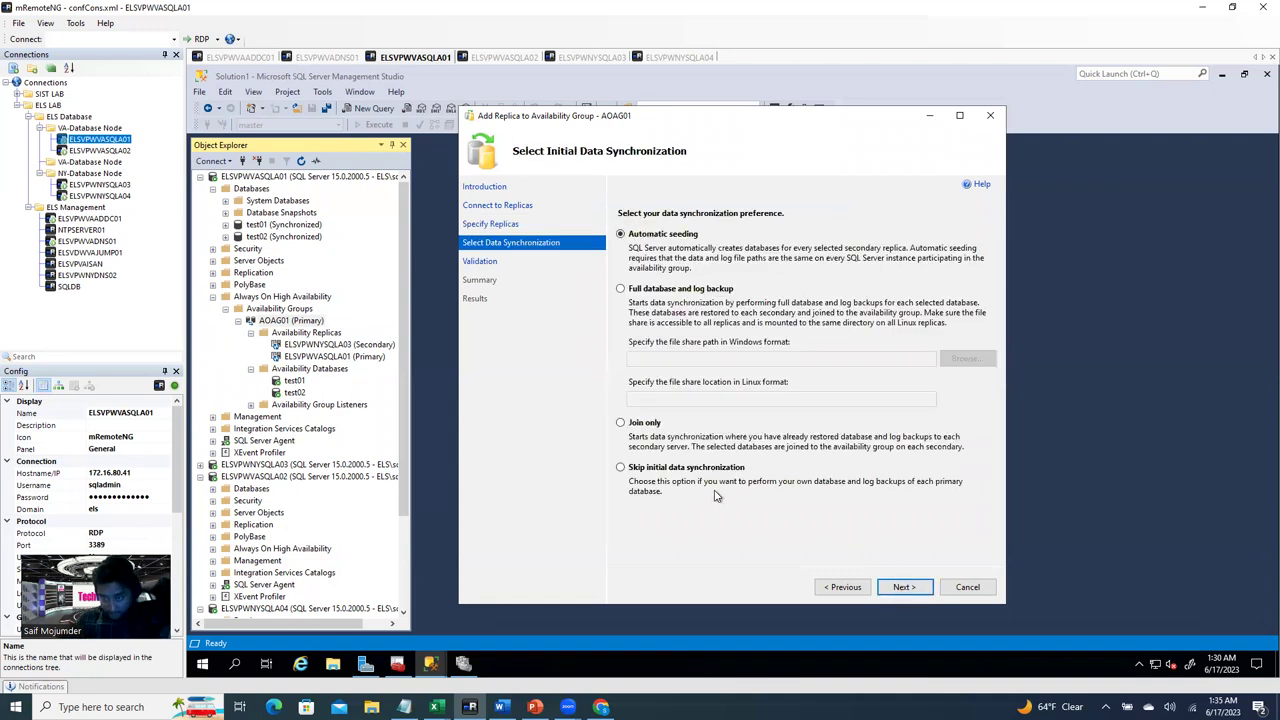
Choose 'Skip initial data synchronization' and proceed to validation
click(622, 290)
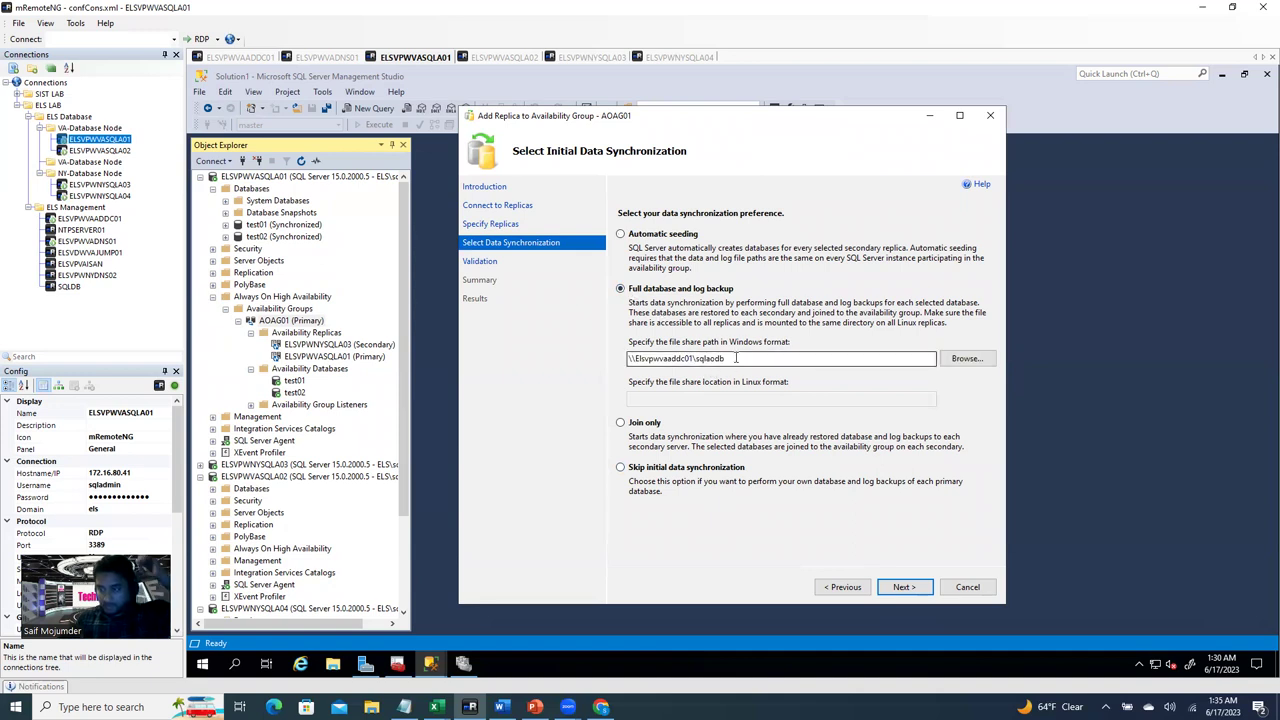
click(620, 234)
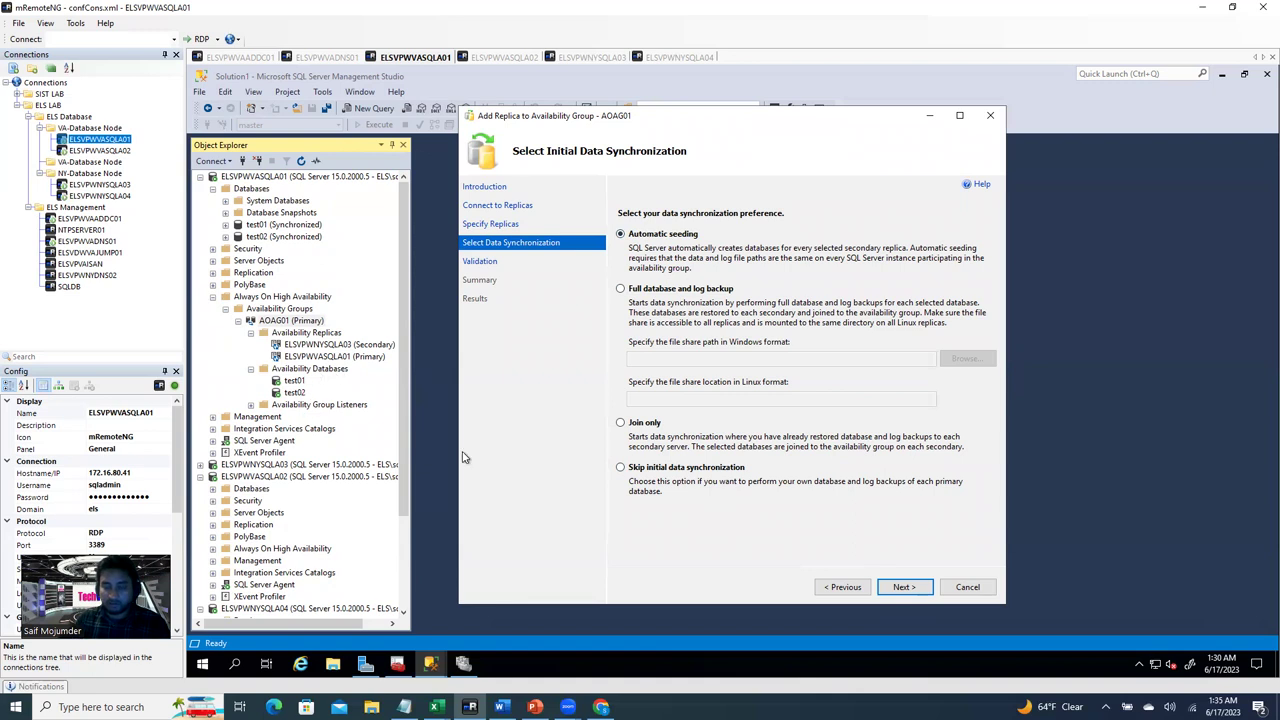
click(620, 468)
click(902, 588)
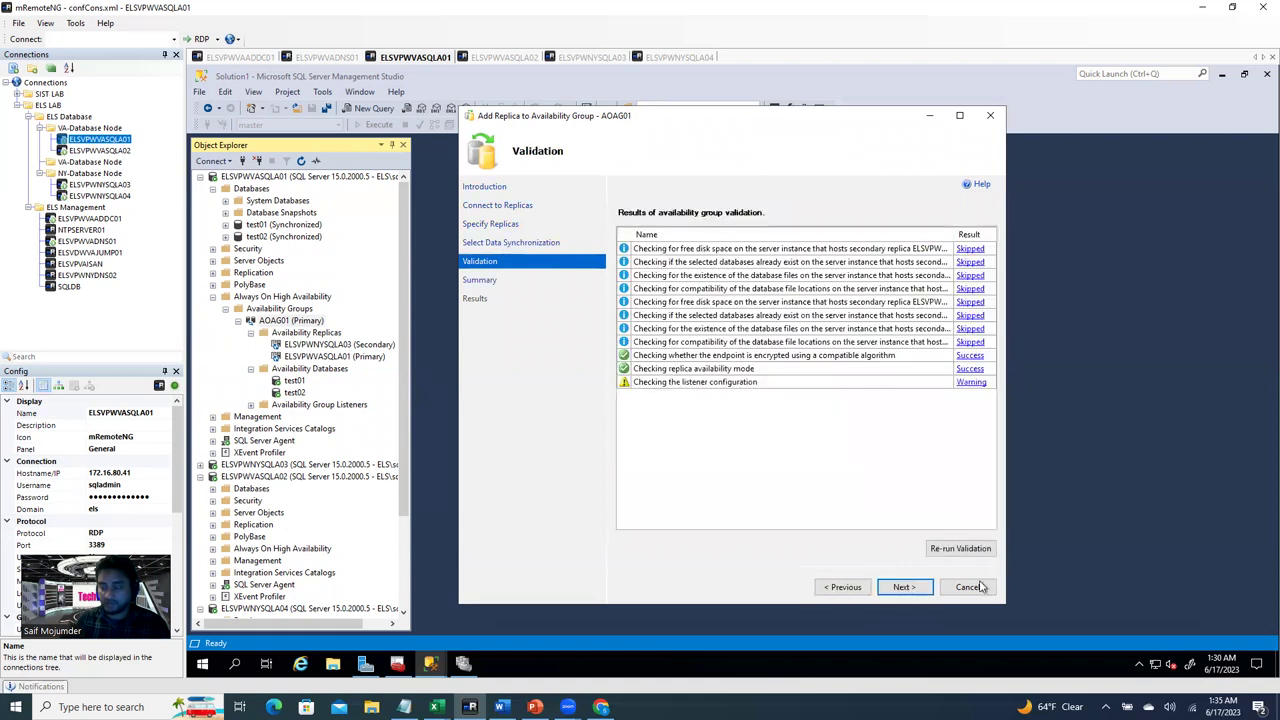
Finish adding the replicas to AOAG01, view the progress details, and close the wizard
click(894, 590)
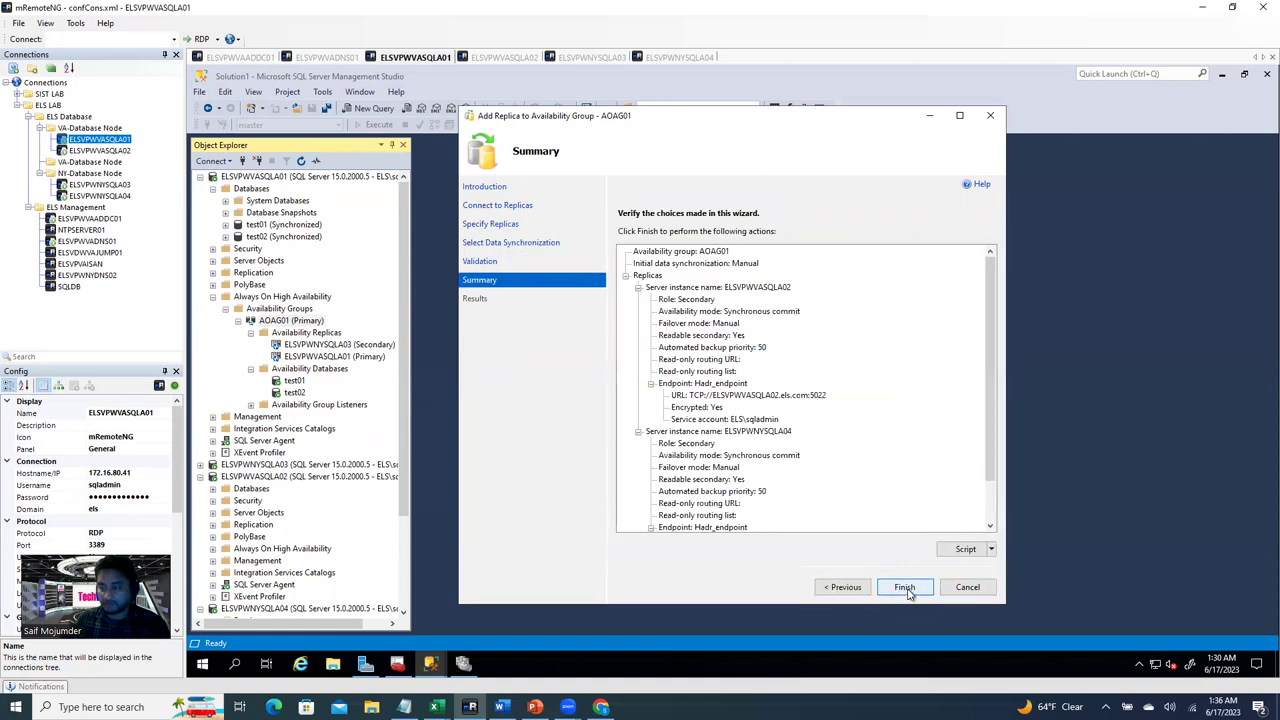
click(905, 588)
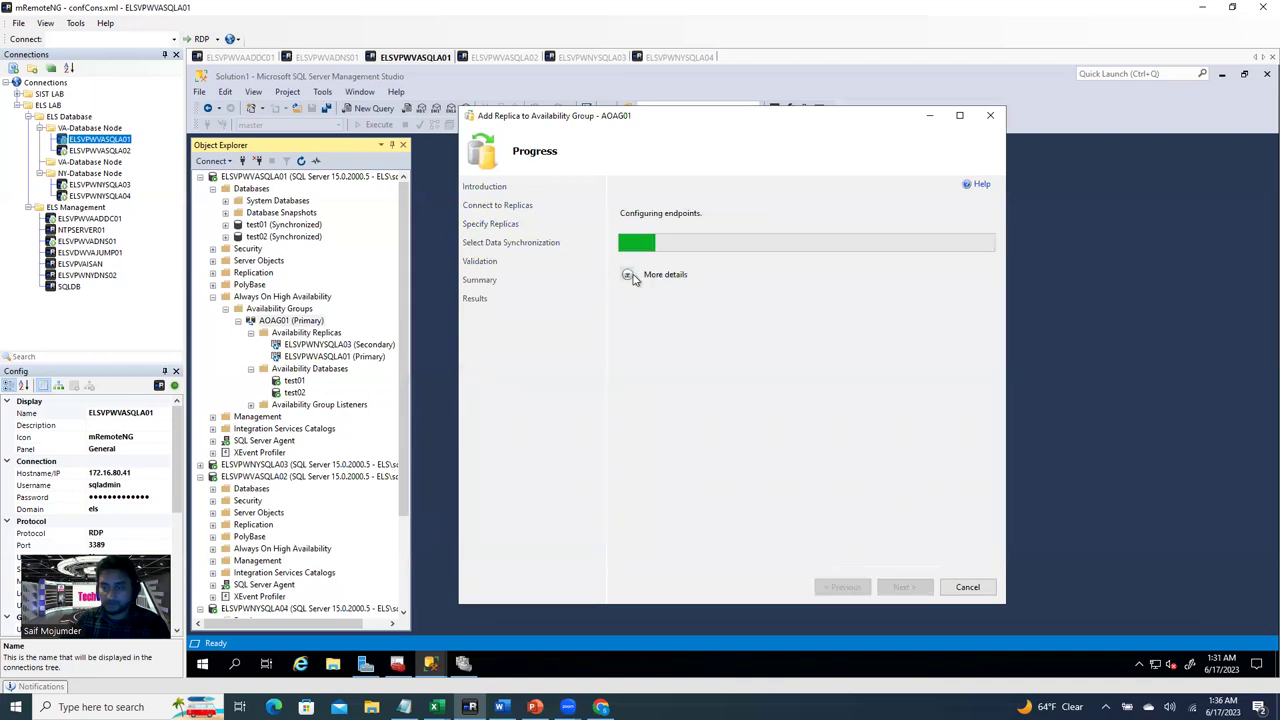
click(628, 275)
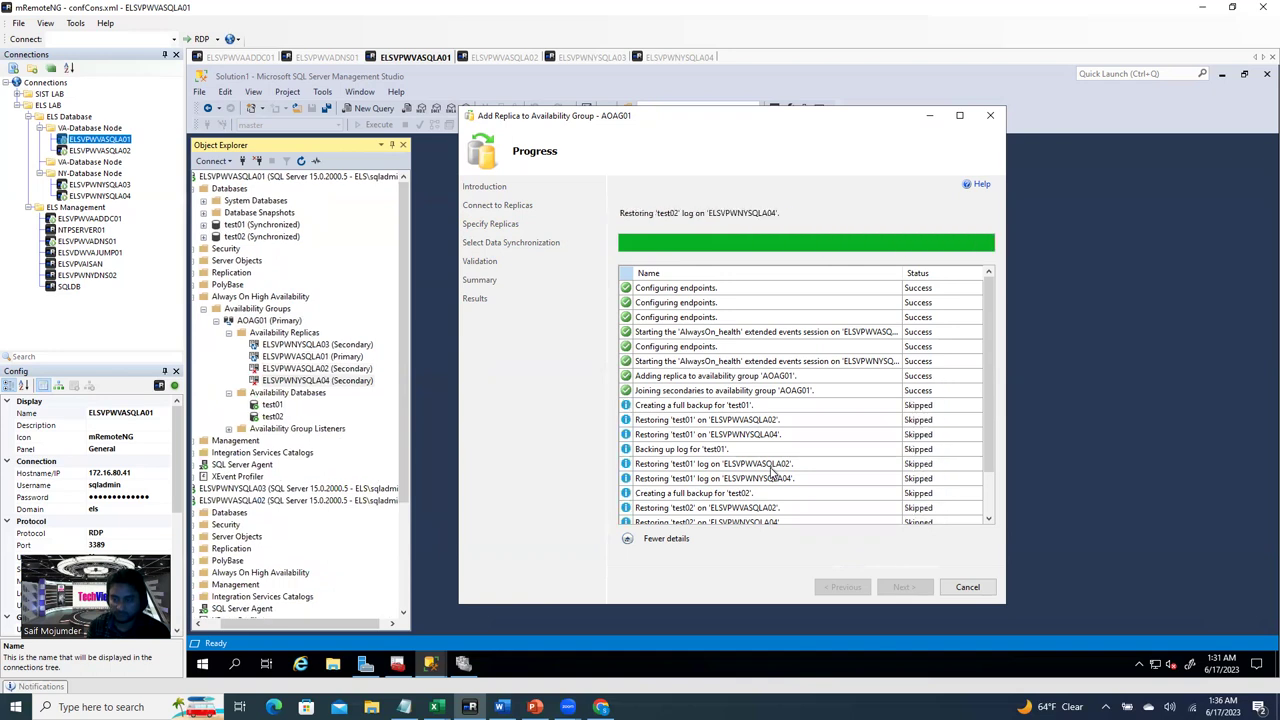
key(Escape)
click(298, 369)
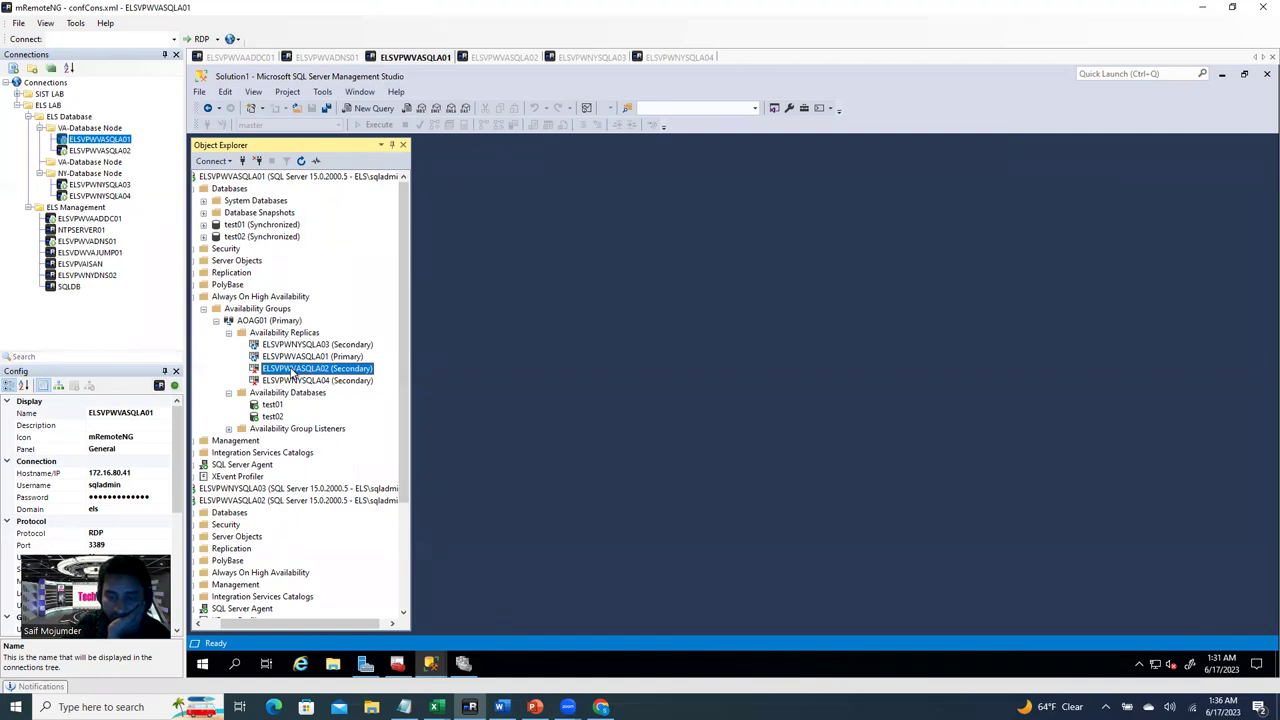
Try joining ELSVPWVASQLA02 to AOAG01, which fails, and dismiss the error
click(272, 405)
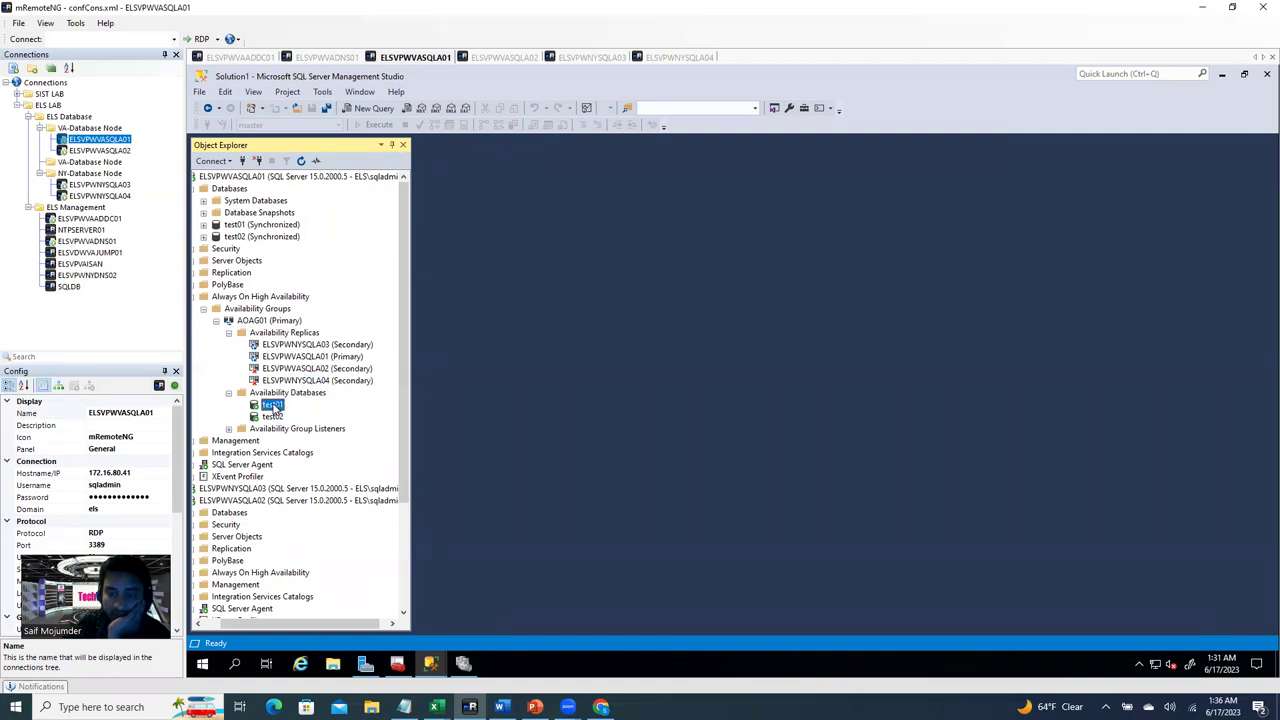
right_click(272, 407)
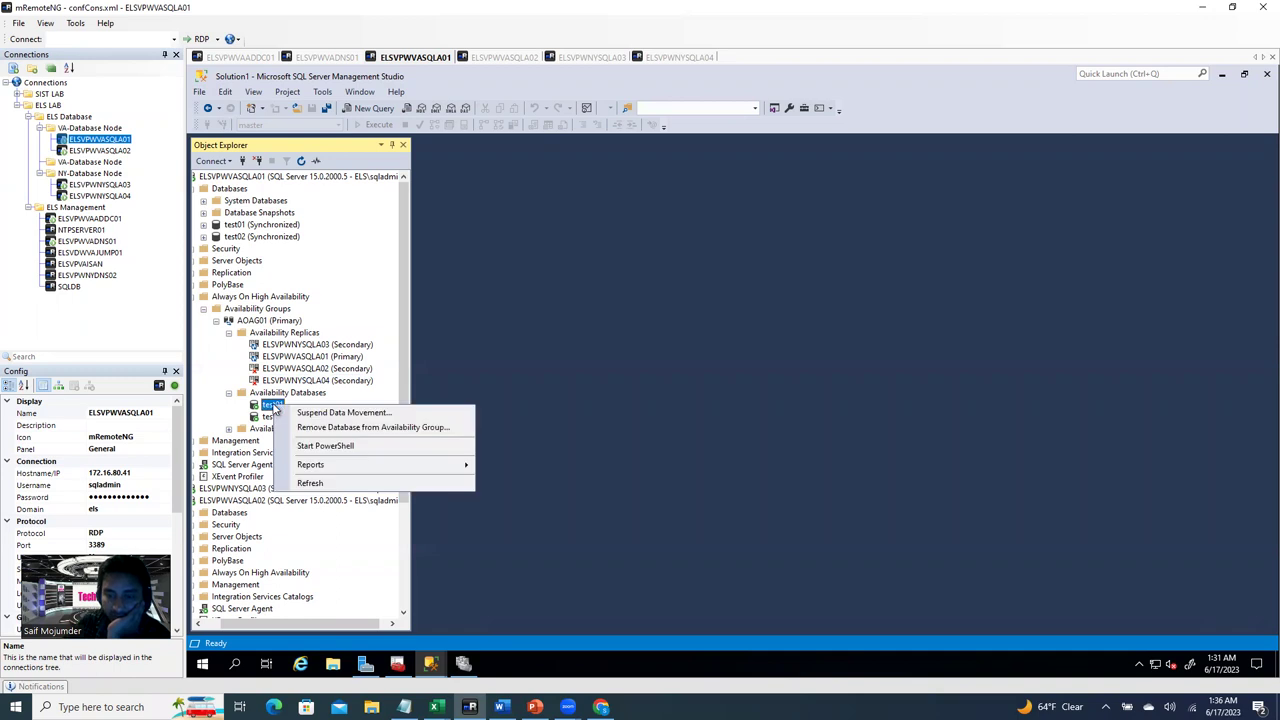
click(282, 372)
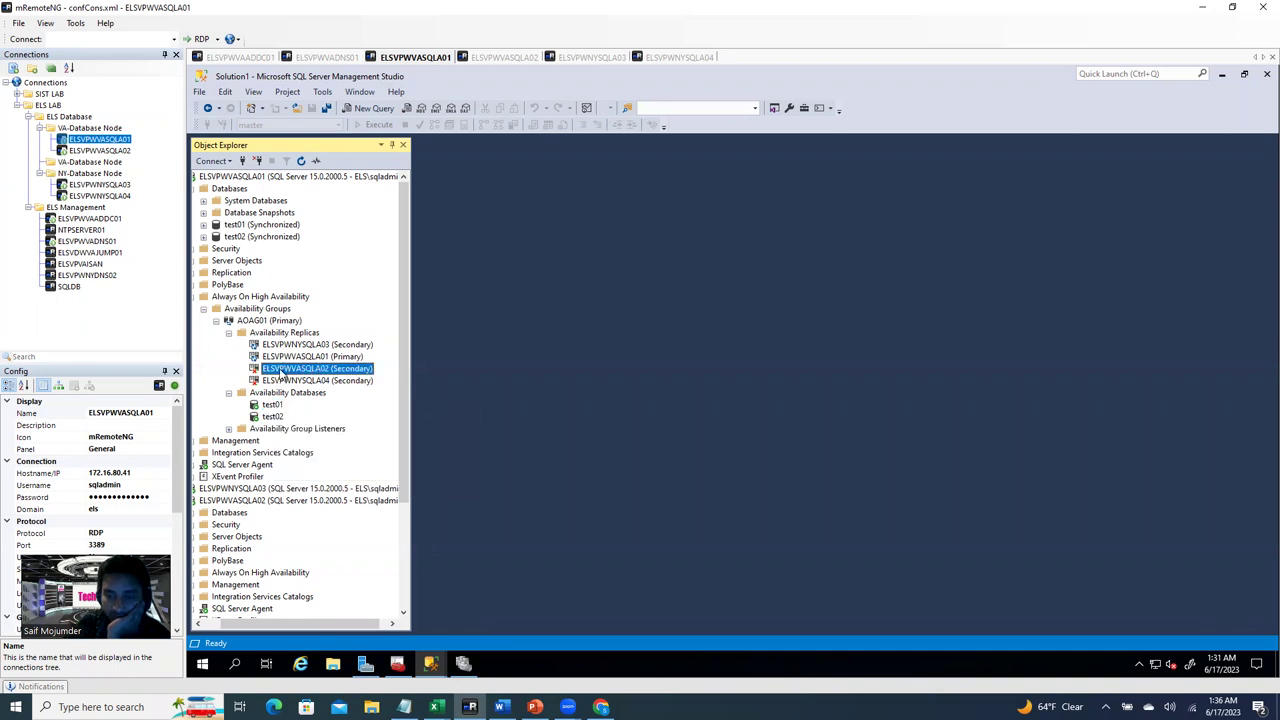
right_click(282, 372)
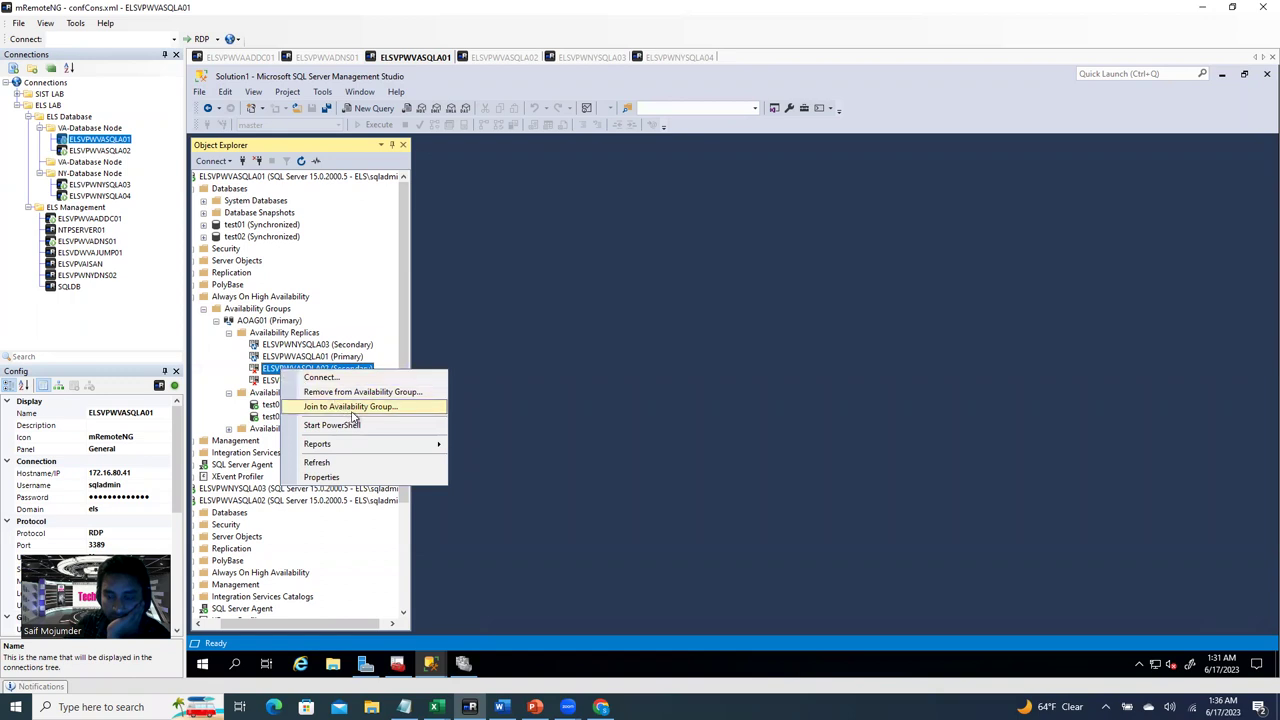
click(351, 408)
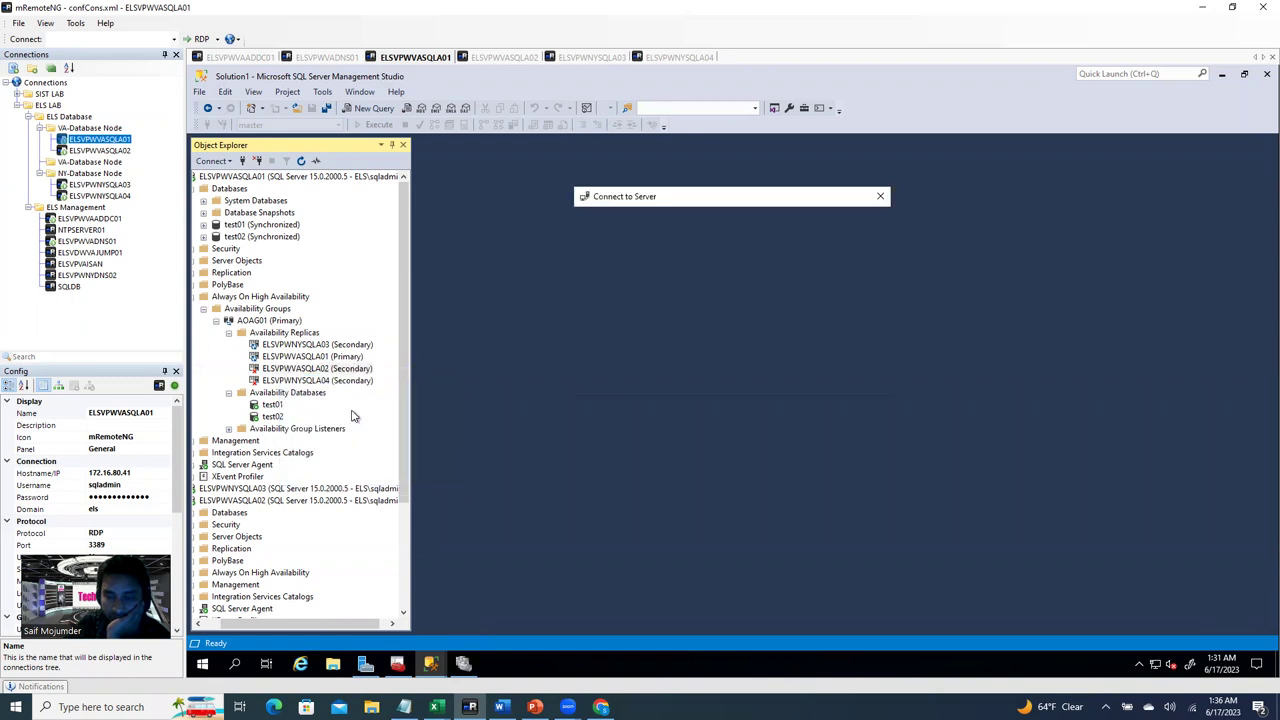
click(674, 381)
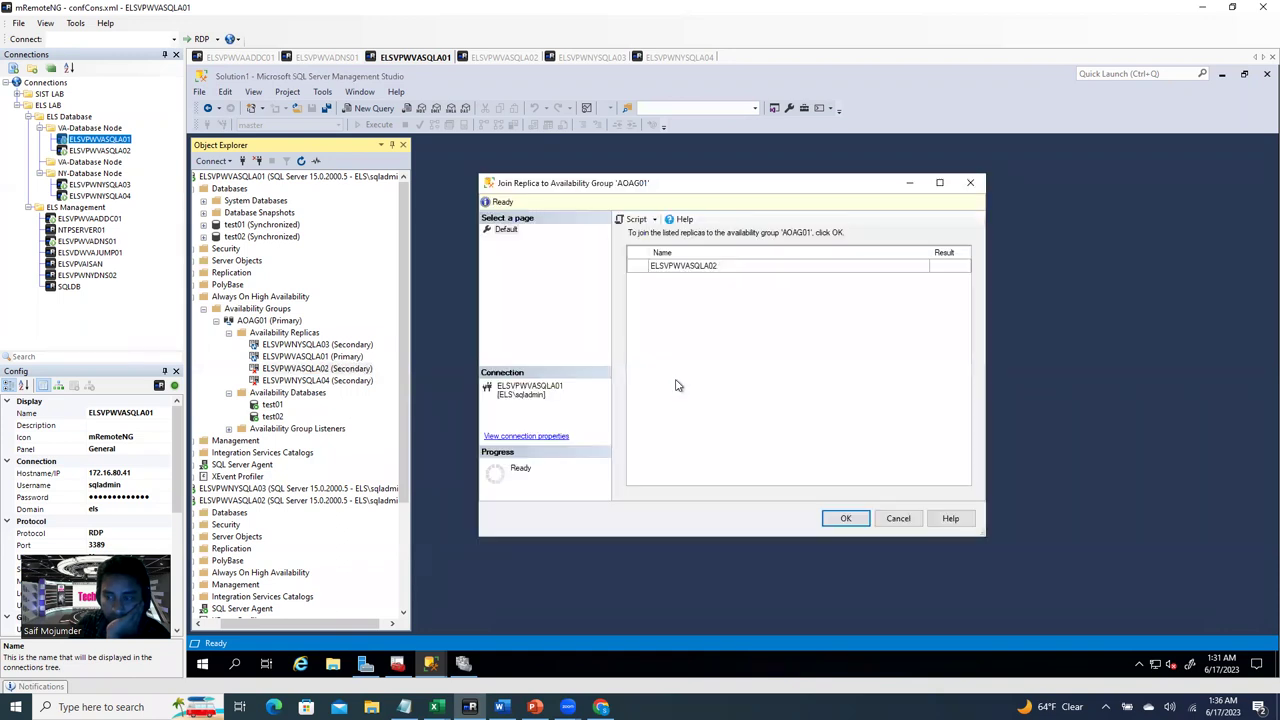
click(845, 518)
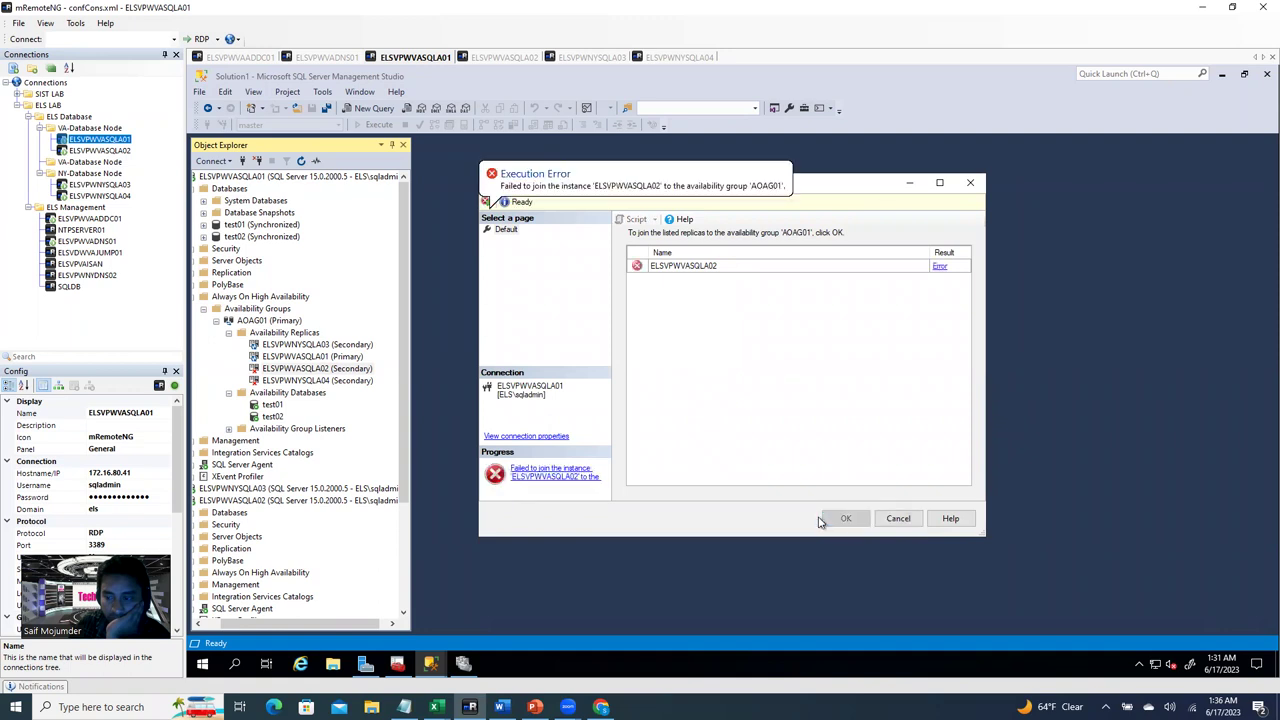
click(970, 183)
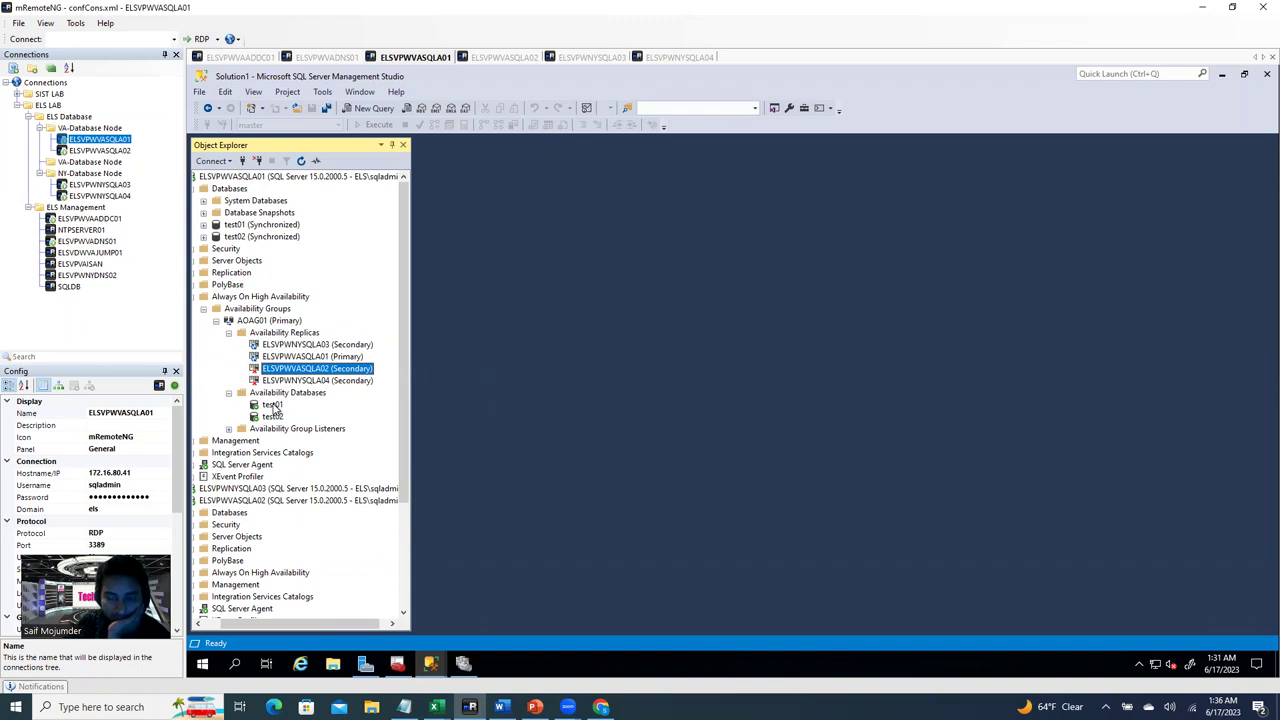
Refresh the test01 availability database, then bring up AOAG01's actions
click(272, 405)
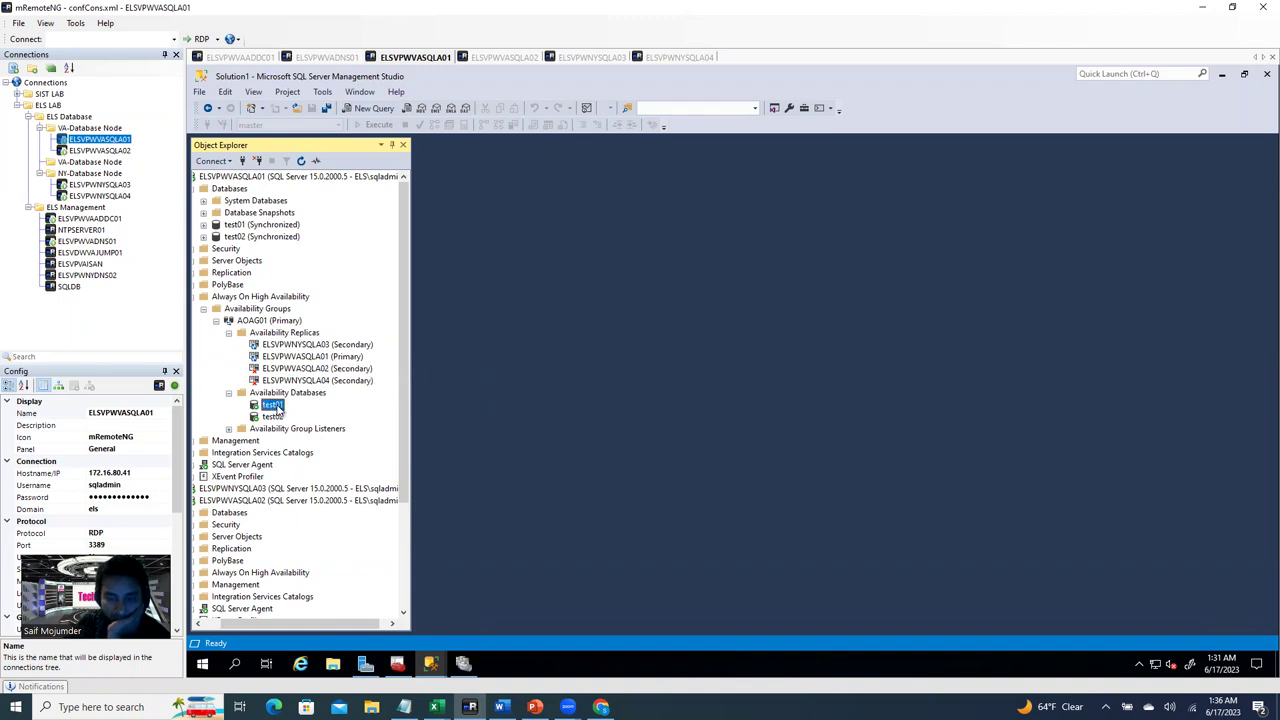
right_click(278, 410)
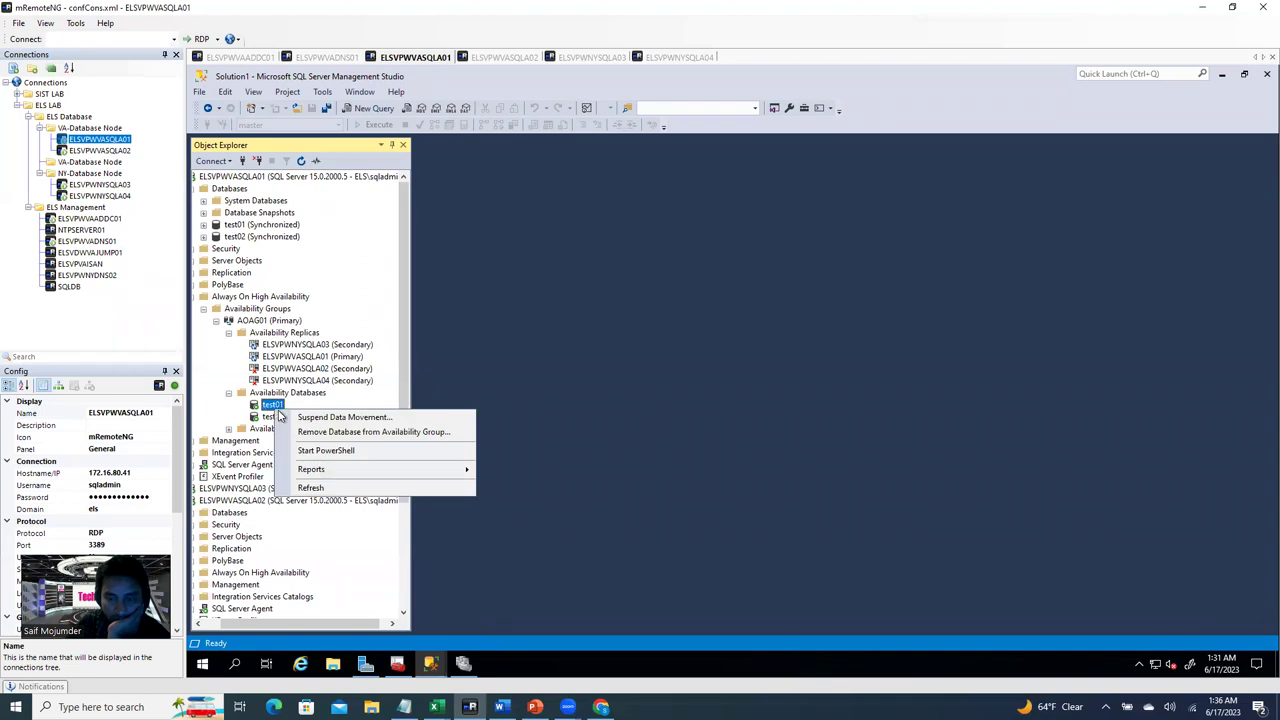
click(328, 490)
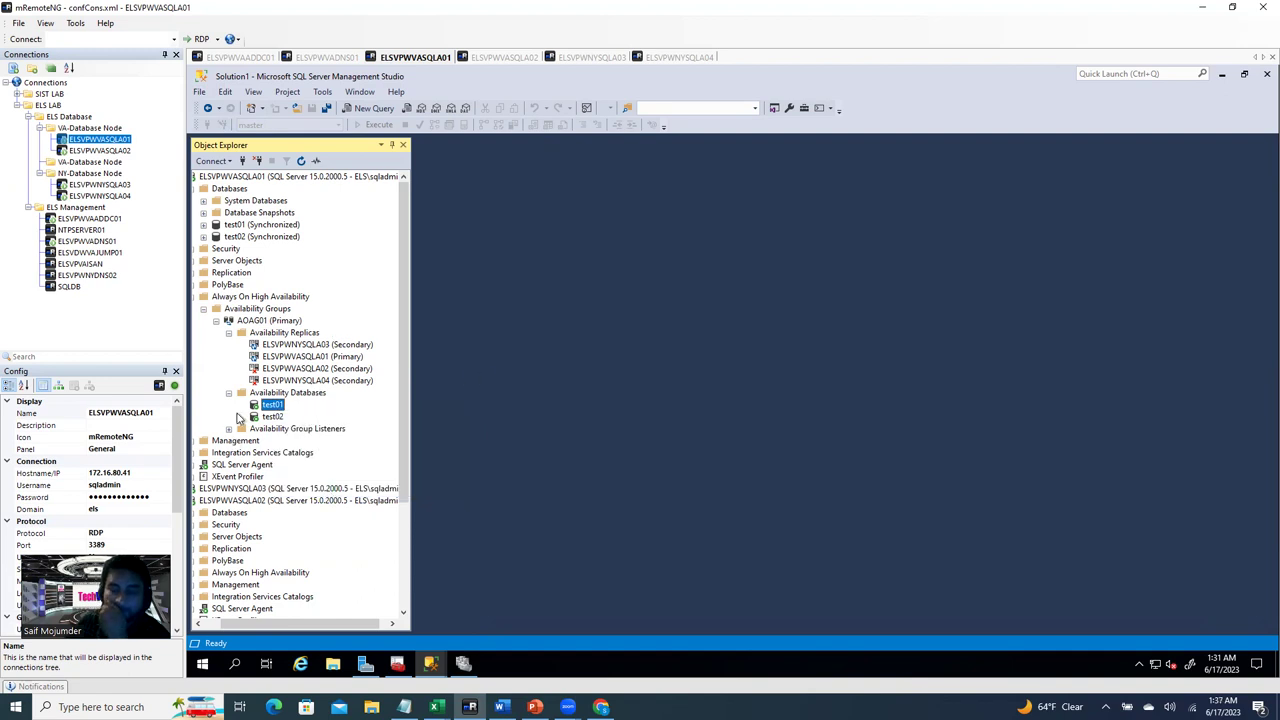
click(248, 237)
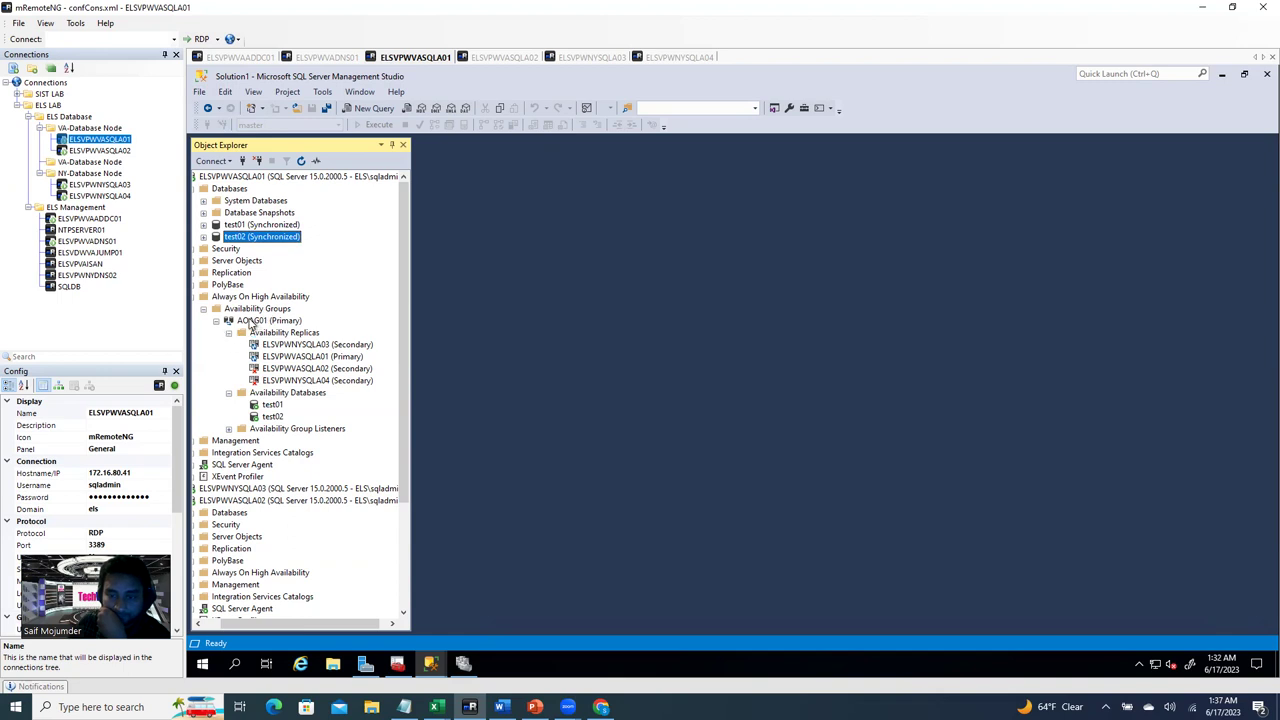
right_click(252, 321)
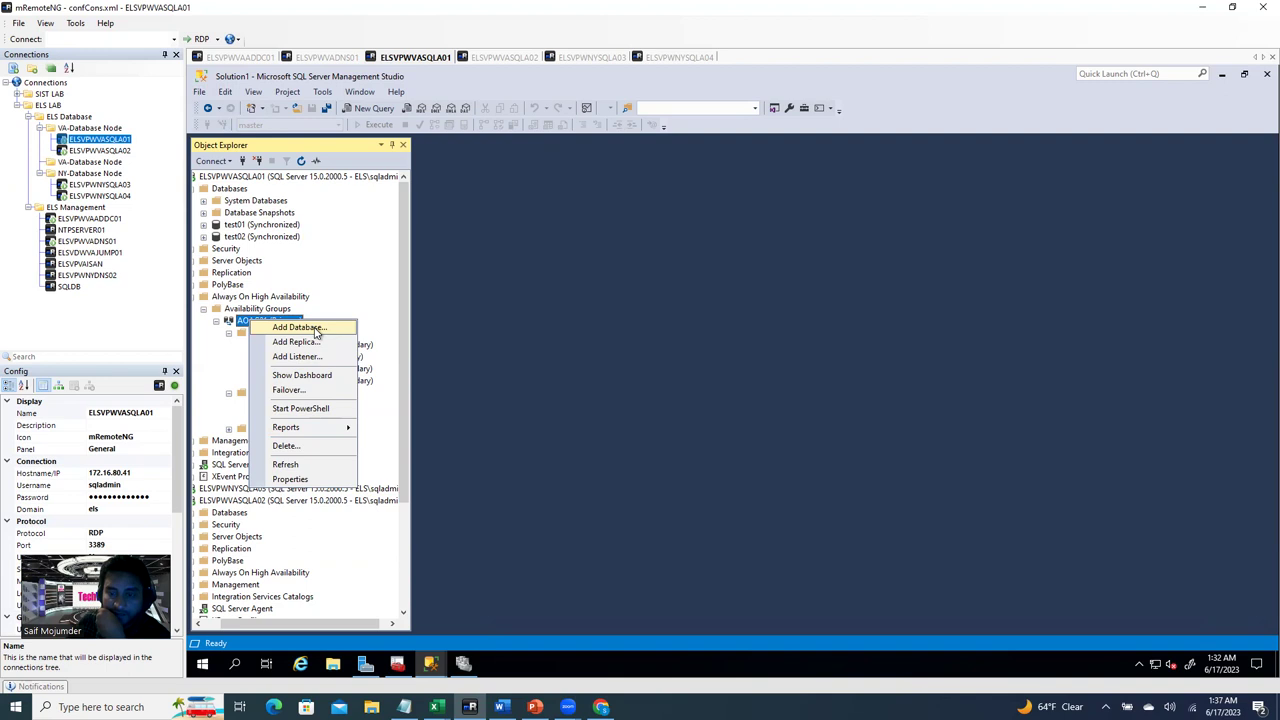
Open Add Database for AOAG01, review test02 in the list, then cancel the wizard
click(316, 331)
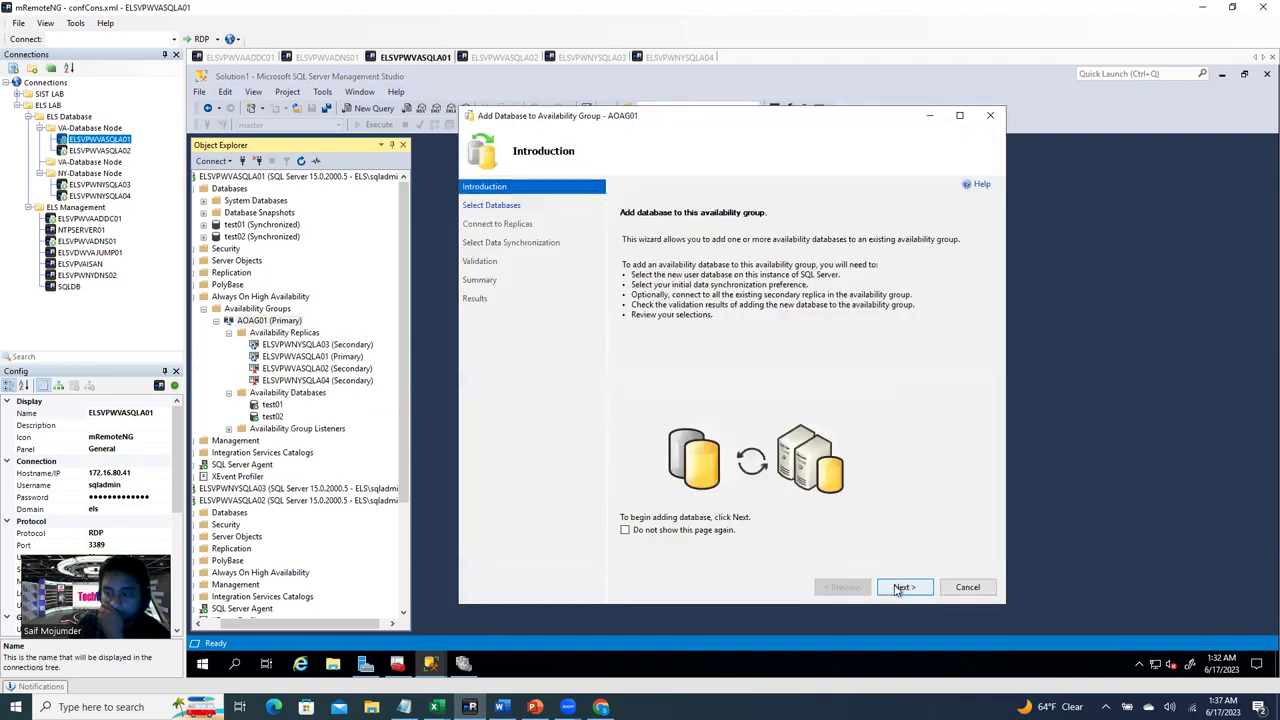
click(903, 587)
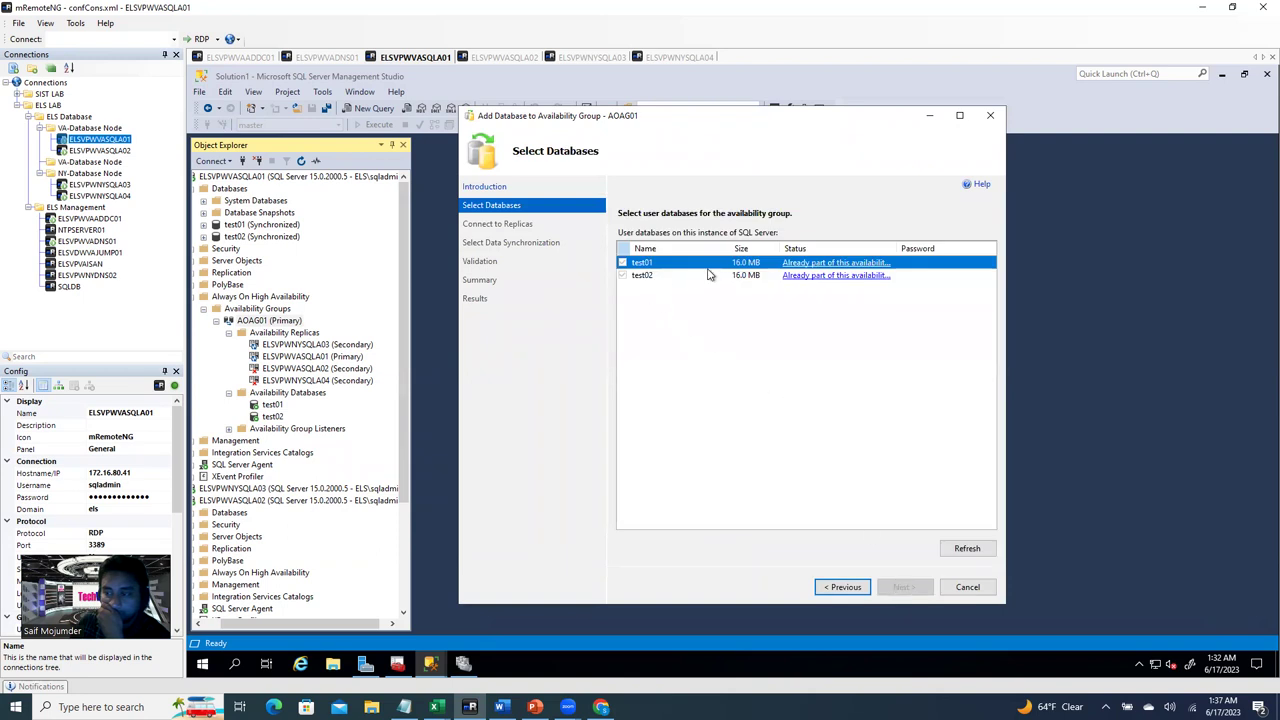
click(648, 276)
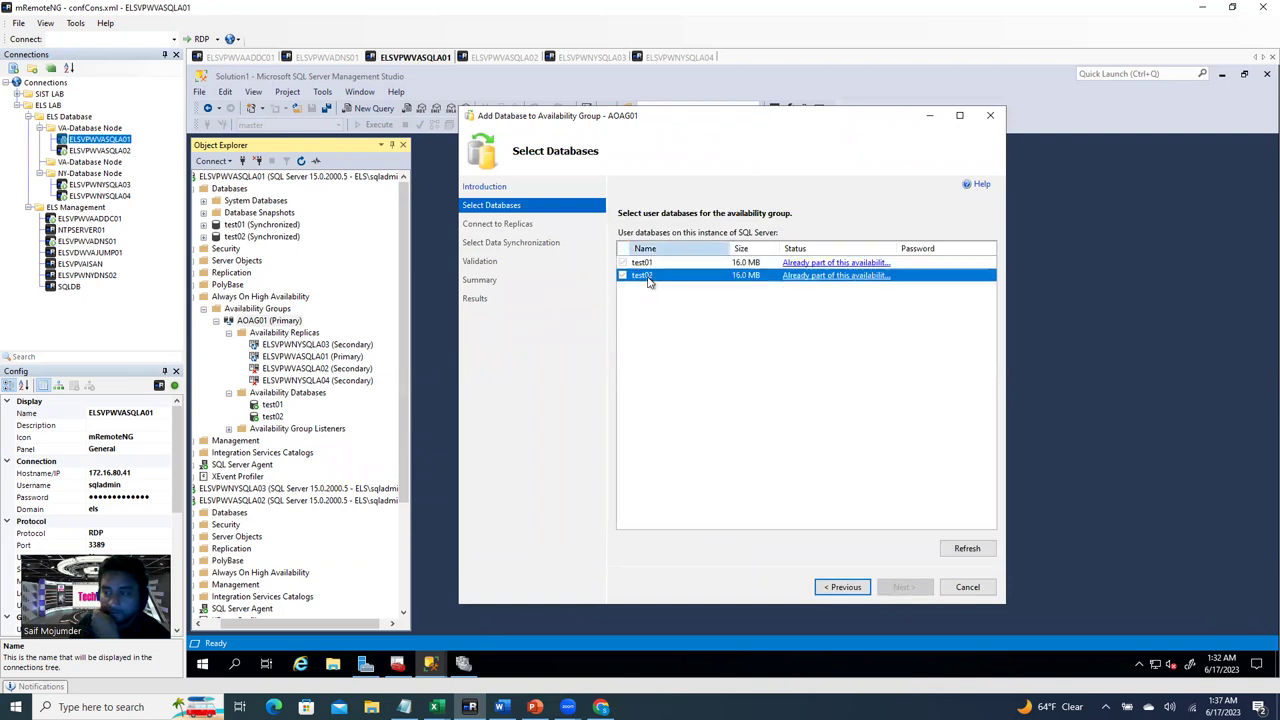
click(842, 589)
click(970, 590)
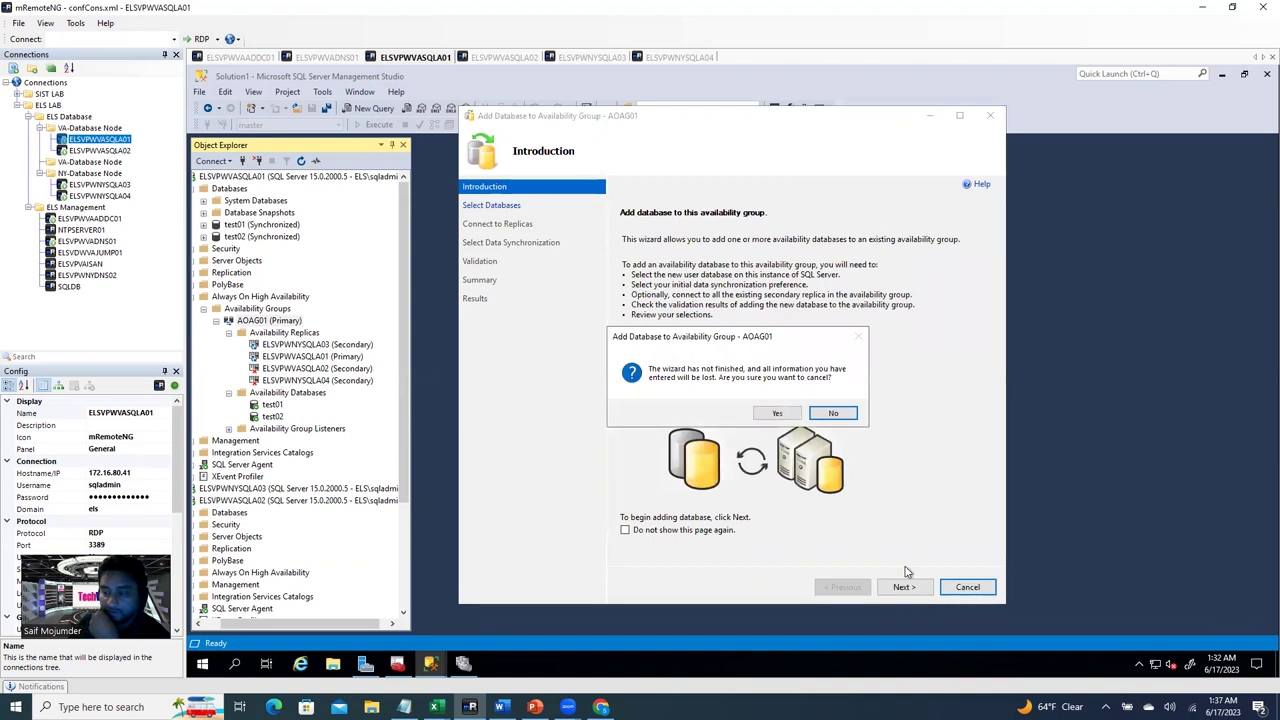
click(776, 416)
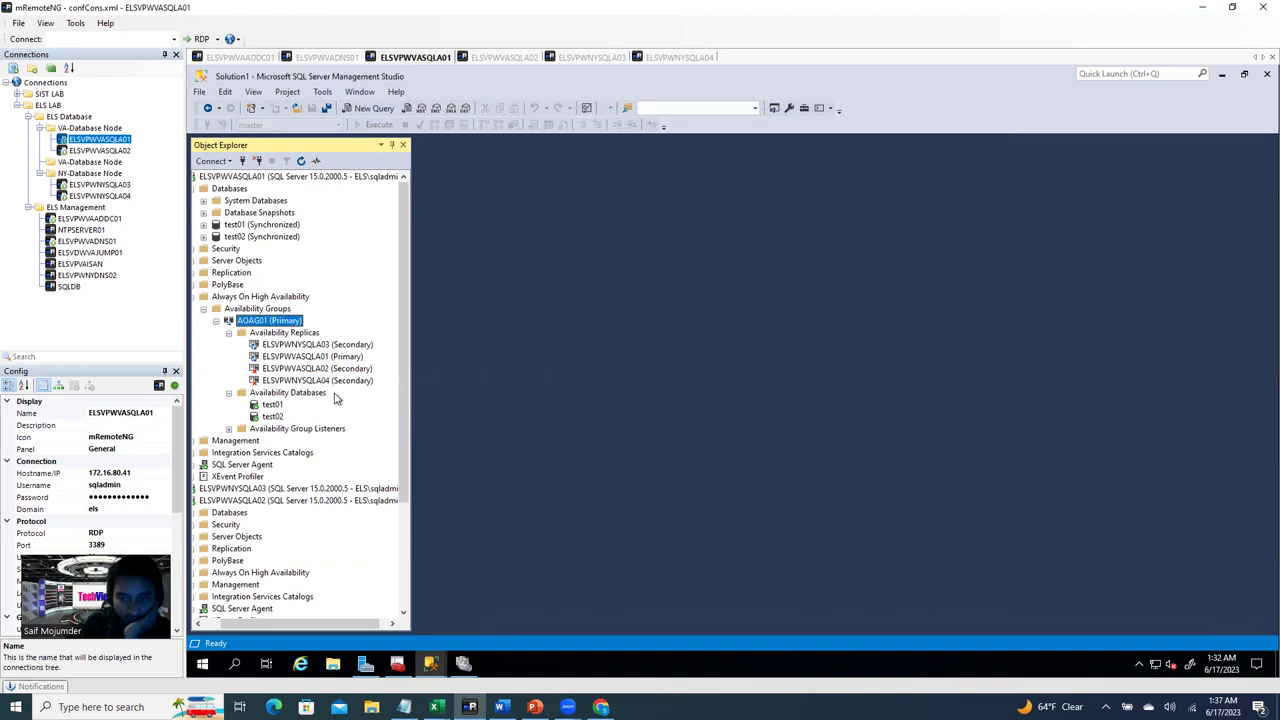
Inspect the actions for test01, the ELSVPWVASQLA02 replica, and the Availability Groups folder
click(355, 371)
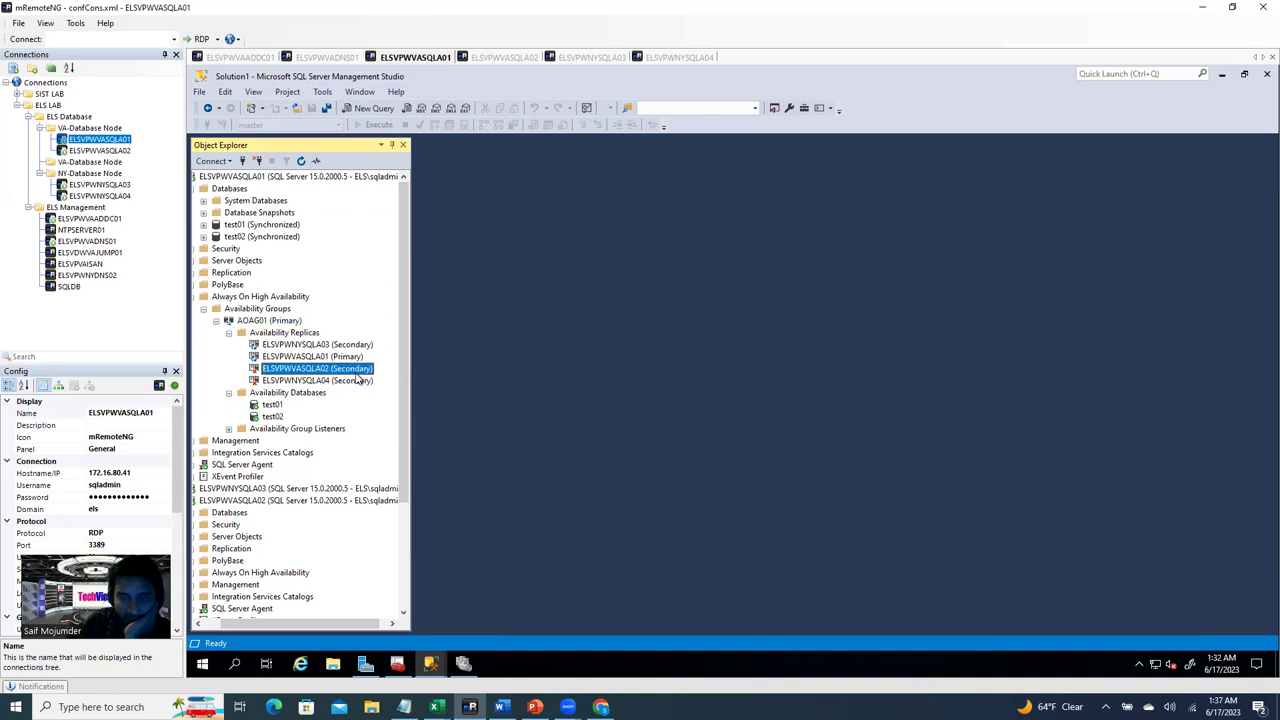
click(280, 408)
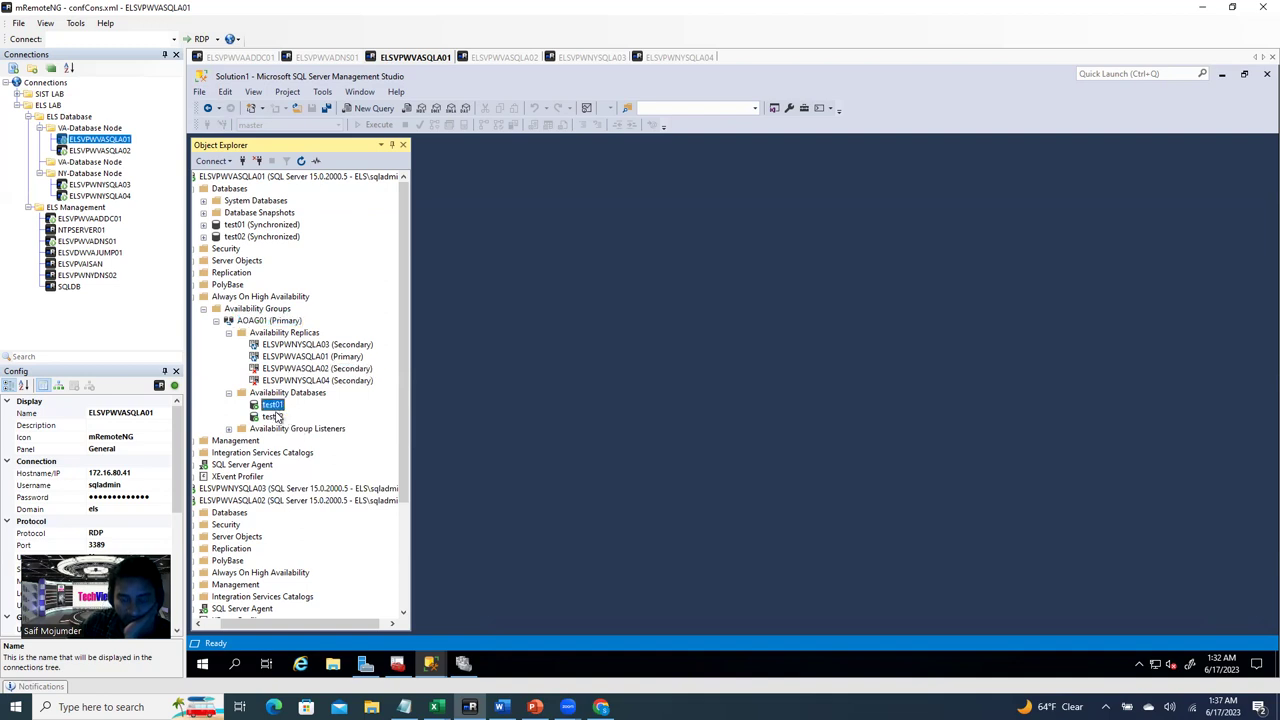
right_click(276, 411)
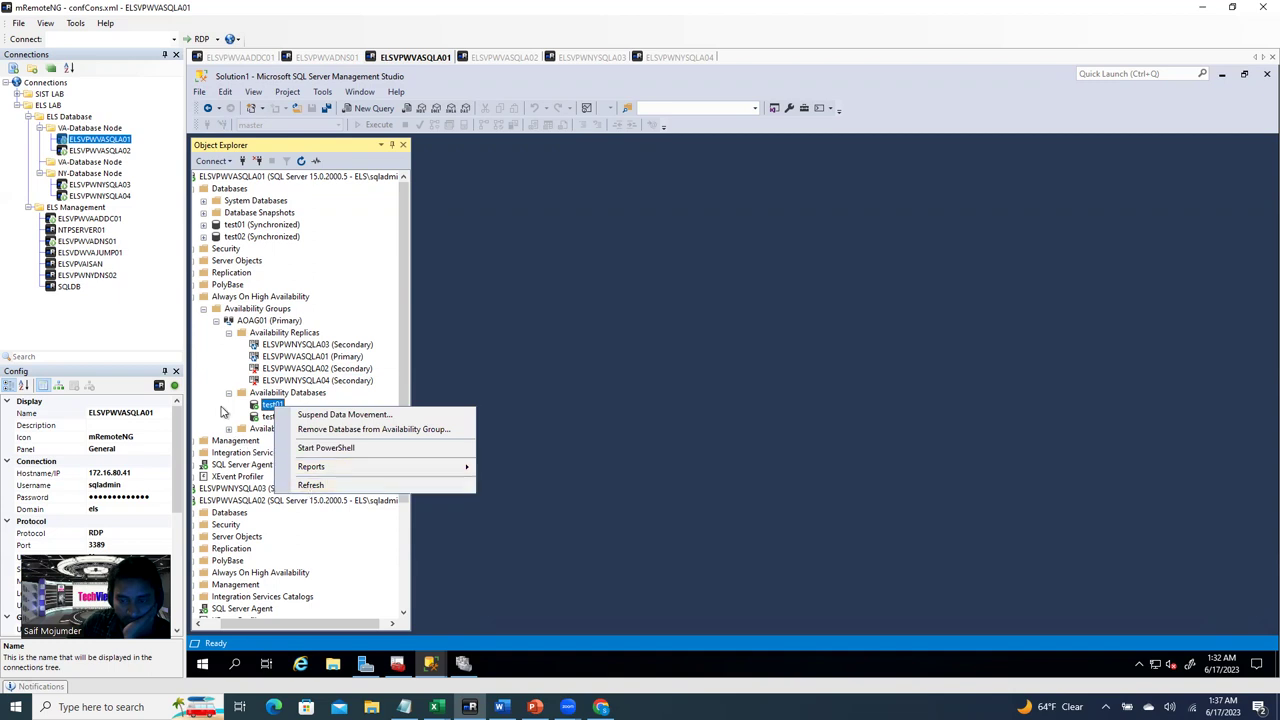
click(286, 376)
click(286, 374)
right_click(287, 374)
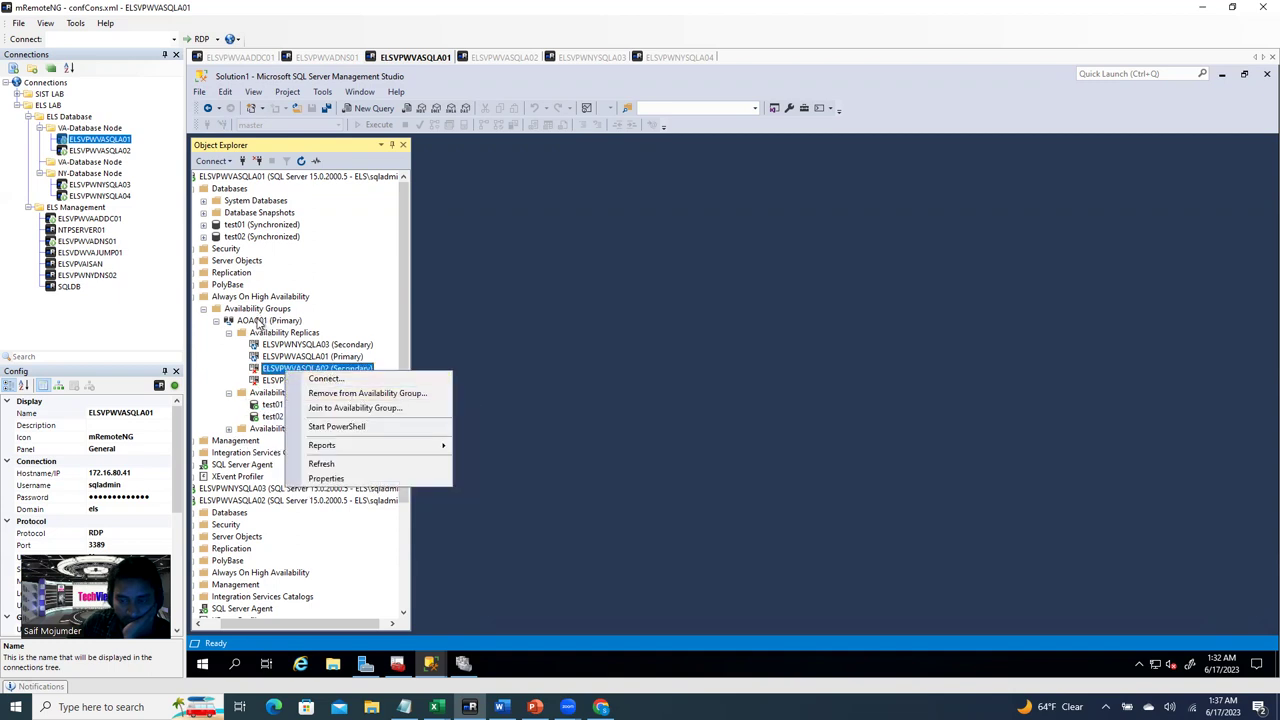
click(262, 320)
click(260, 310)
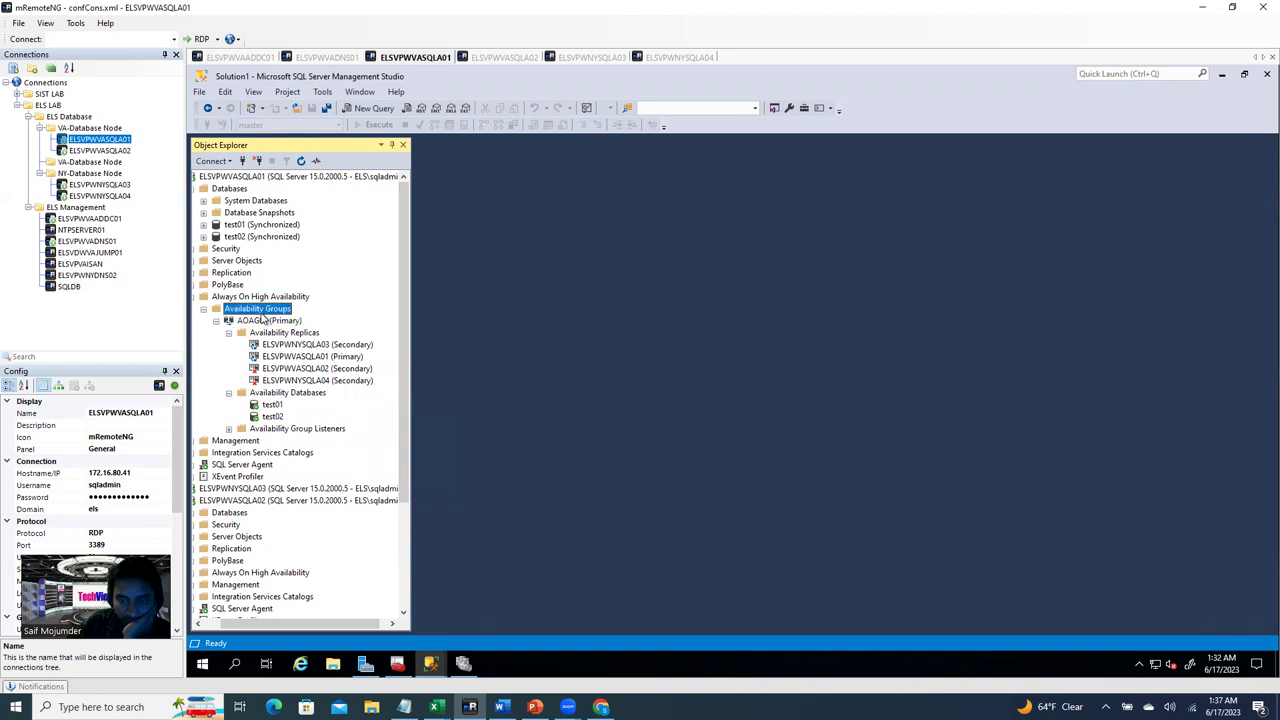
right_click(262, 316)
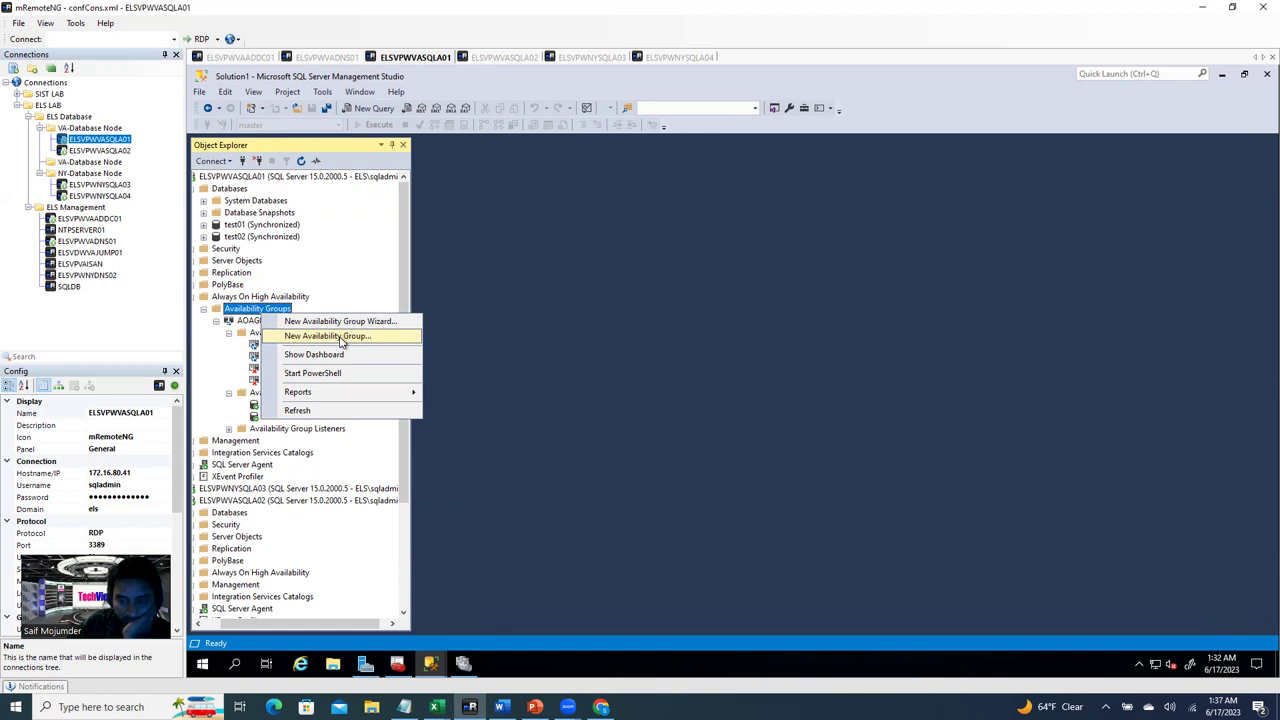
click(198, 392)
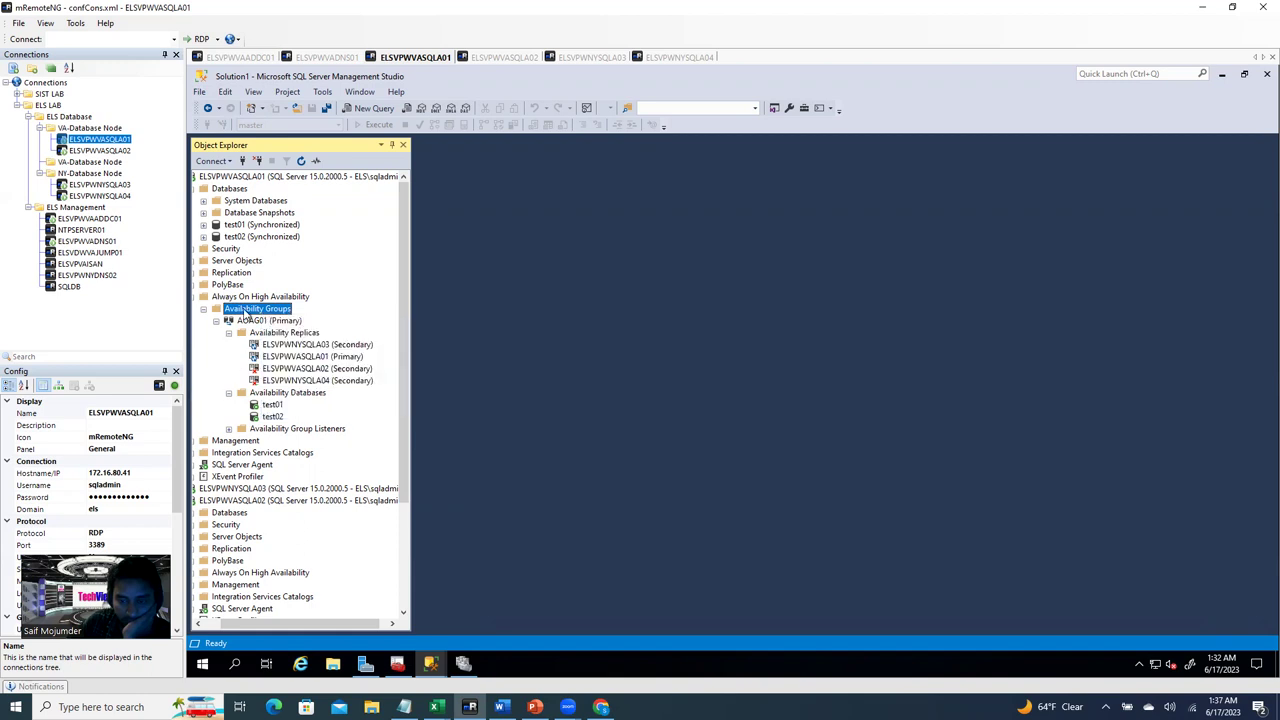
Inspect the actions for the test01 database, Availability Groups folder, and AOAG01
click(244, 238)
click(240, 227)
right_click(238, 226)
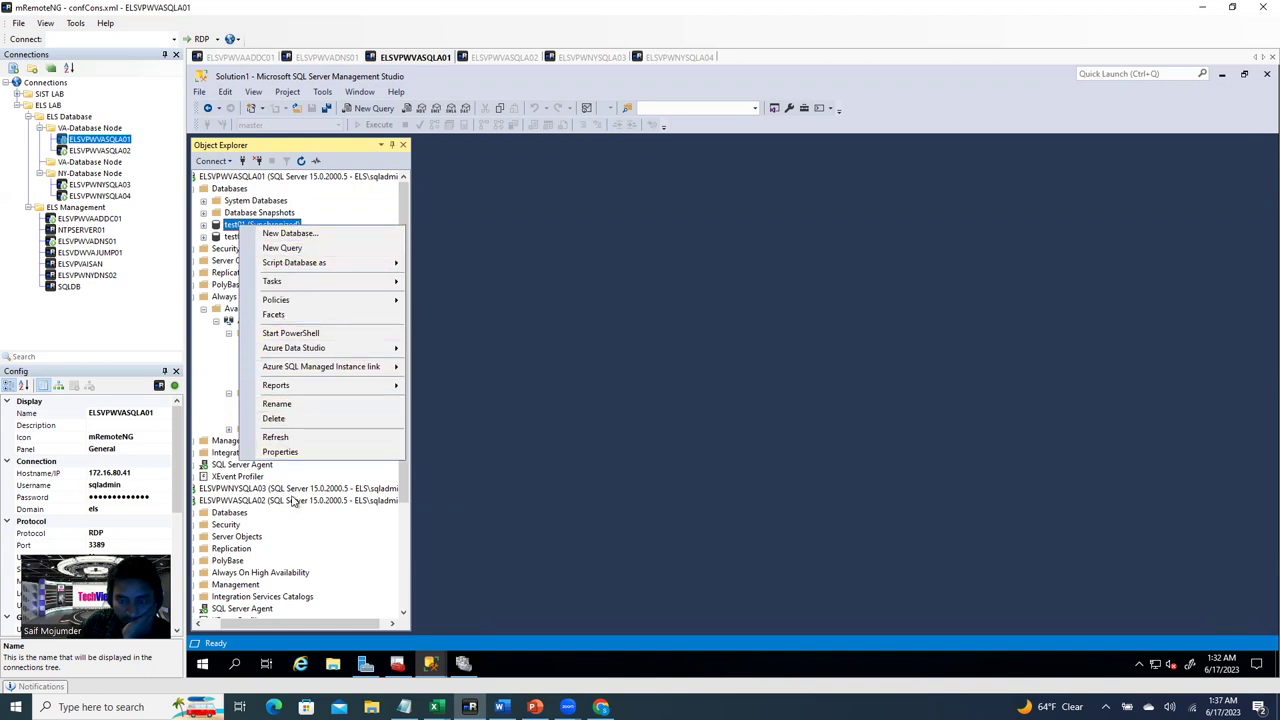
click(207, 414)
click(271, 298)
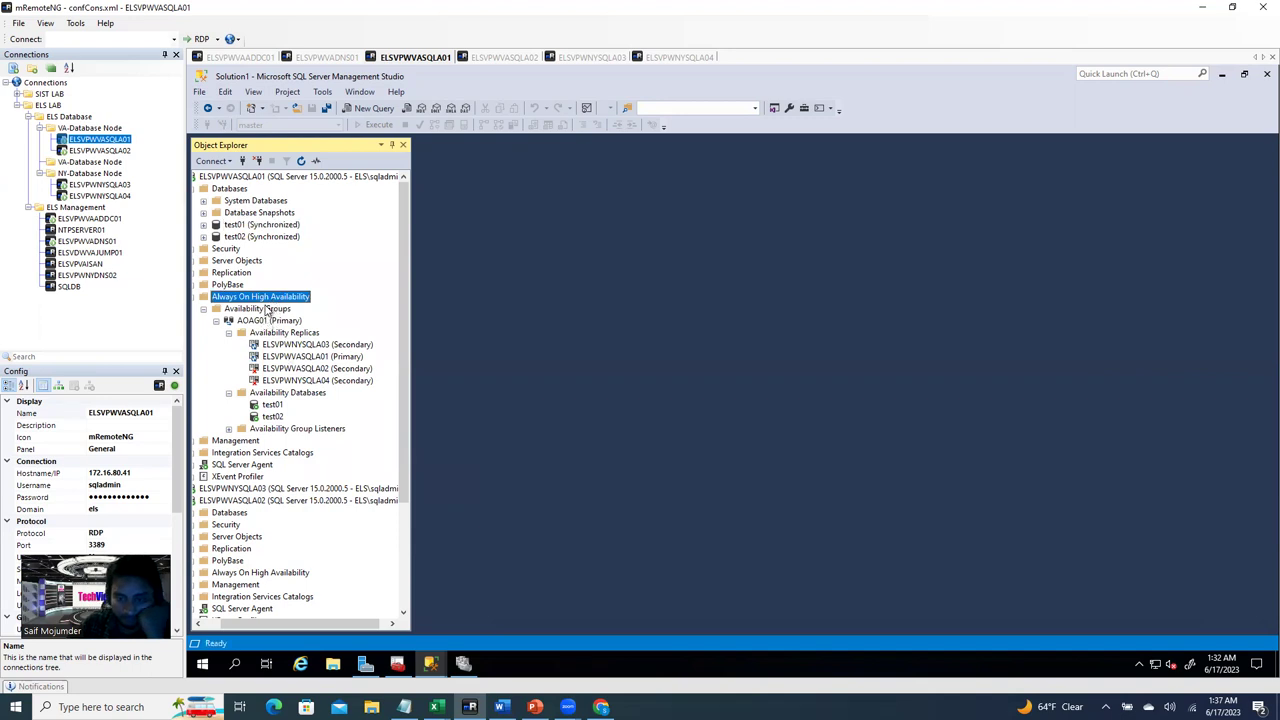
click(268, 310)
right_click(266, 312)
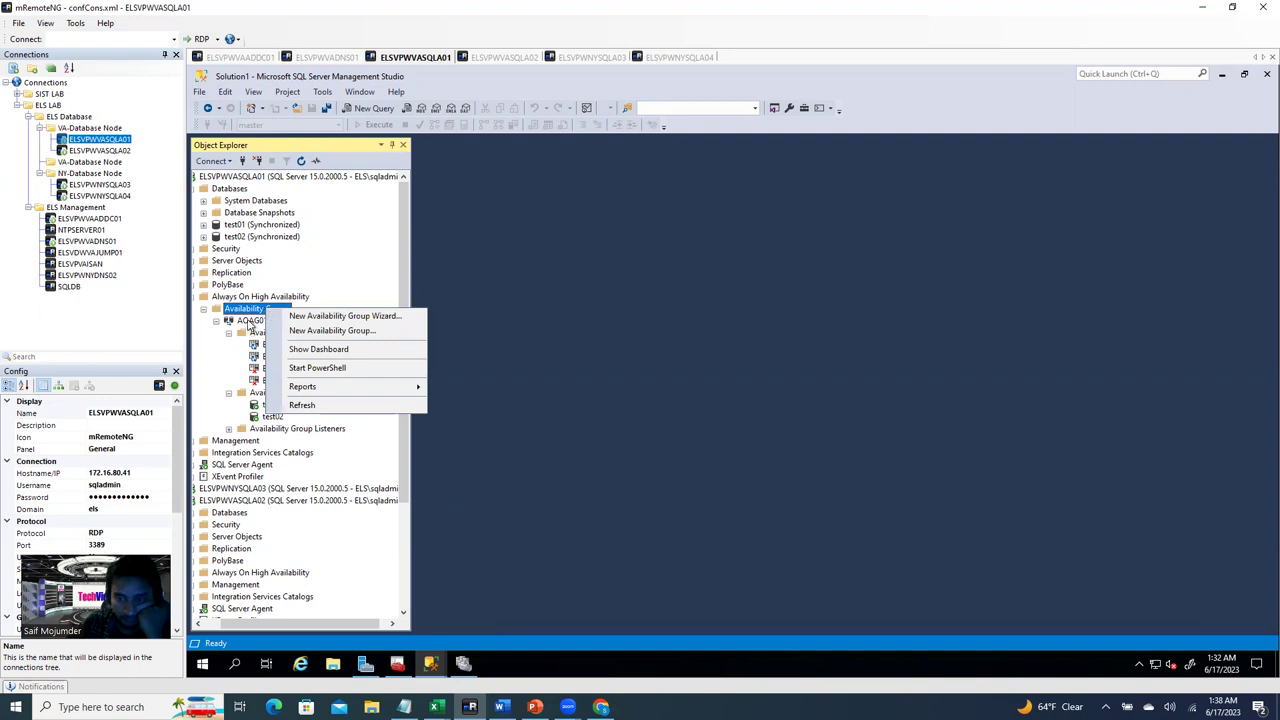
right_click(249, 324)
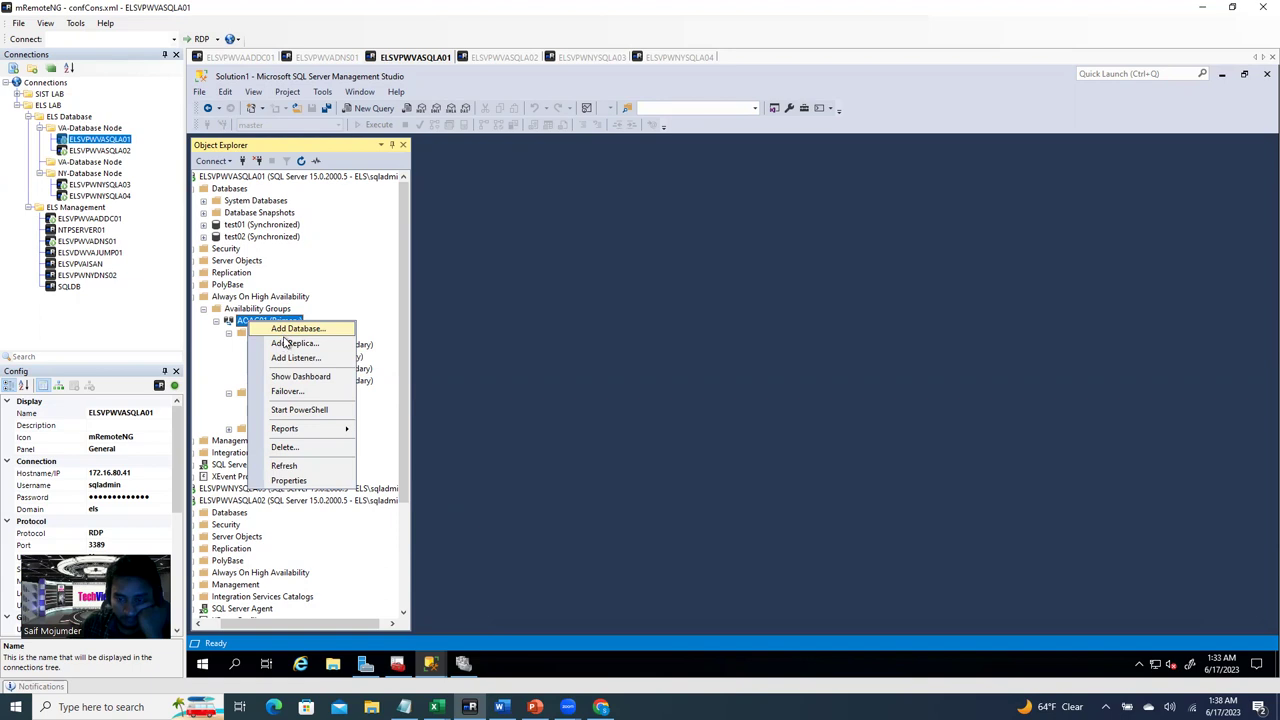
Reopen Add Database for AOAG01, refresh the database list, then cancel the wizard
click(288, 334)
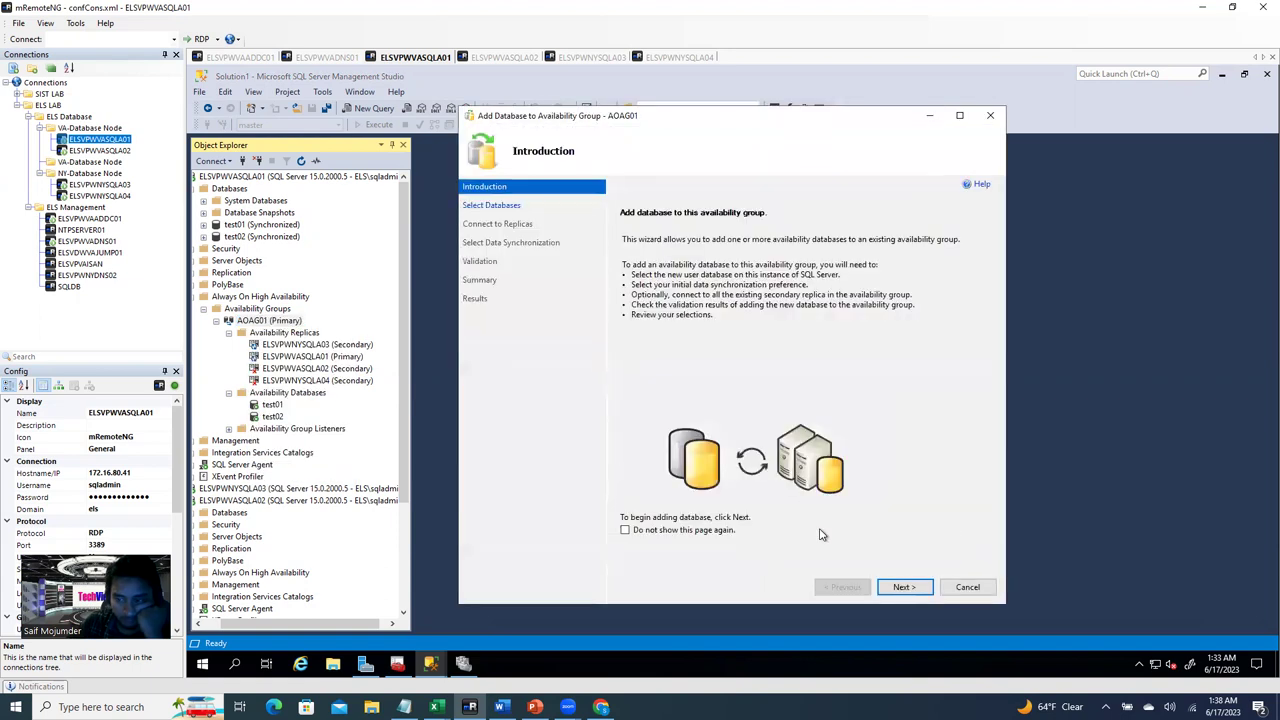
click(902, 589)
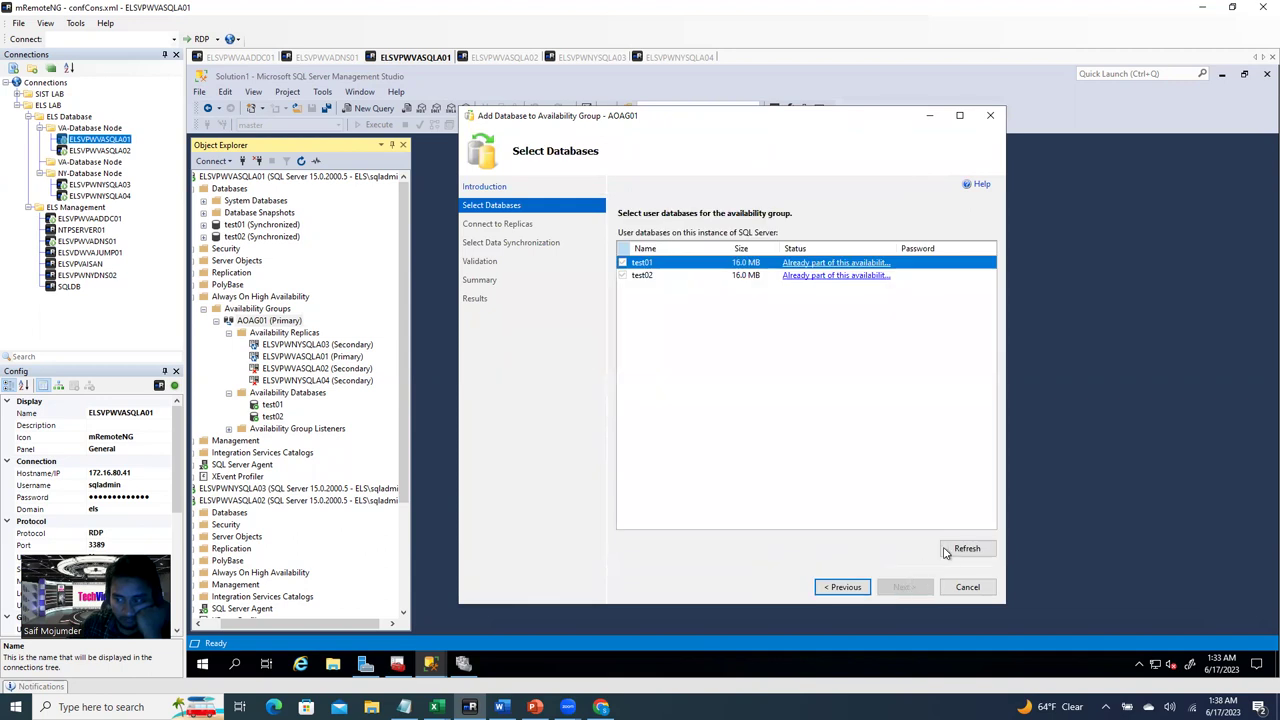
click(963, 547)
click(948, 592)
click(777, 414)
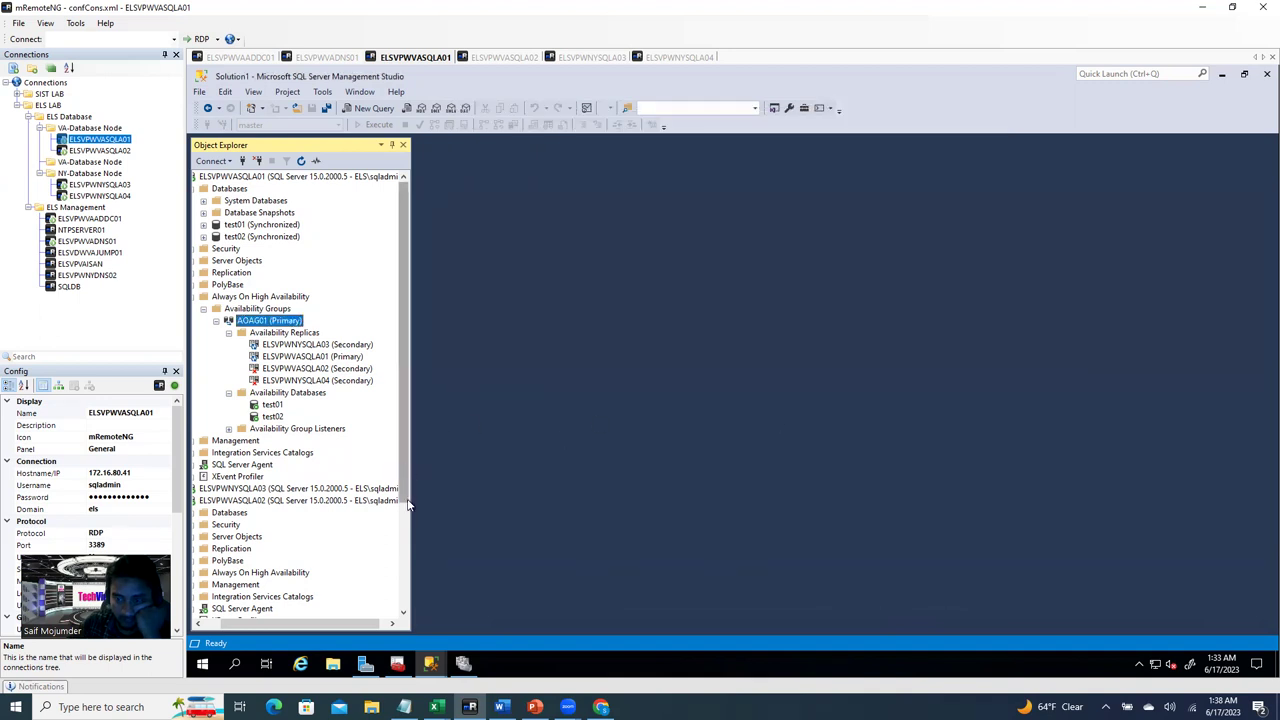
Widen the tree and expand ELSVPWVASQLA02's AOAG01 down to its availability database test01
scroll(405, 481, down, 3)
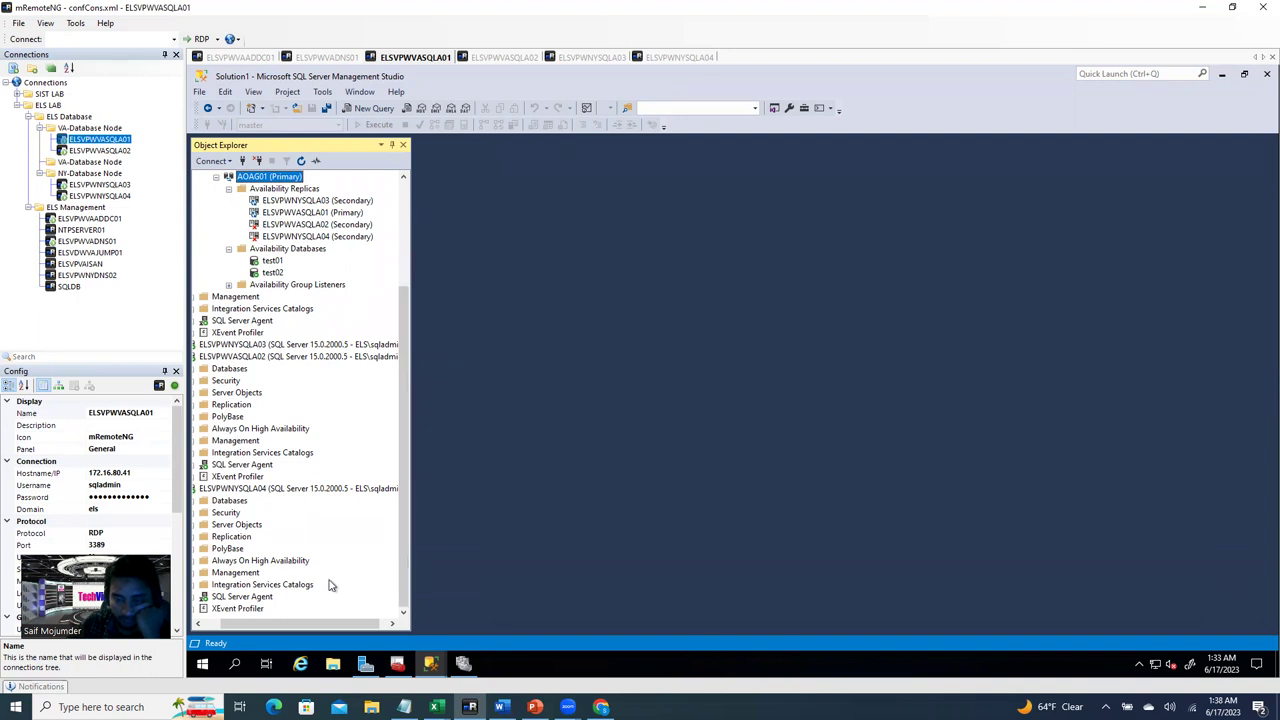
drag(409, 440, 656, 445)
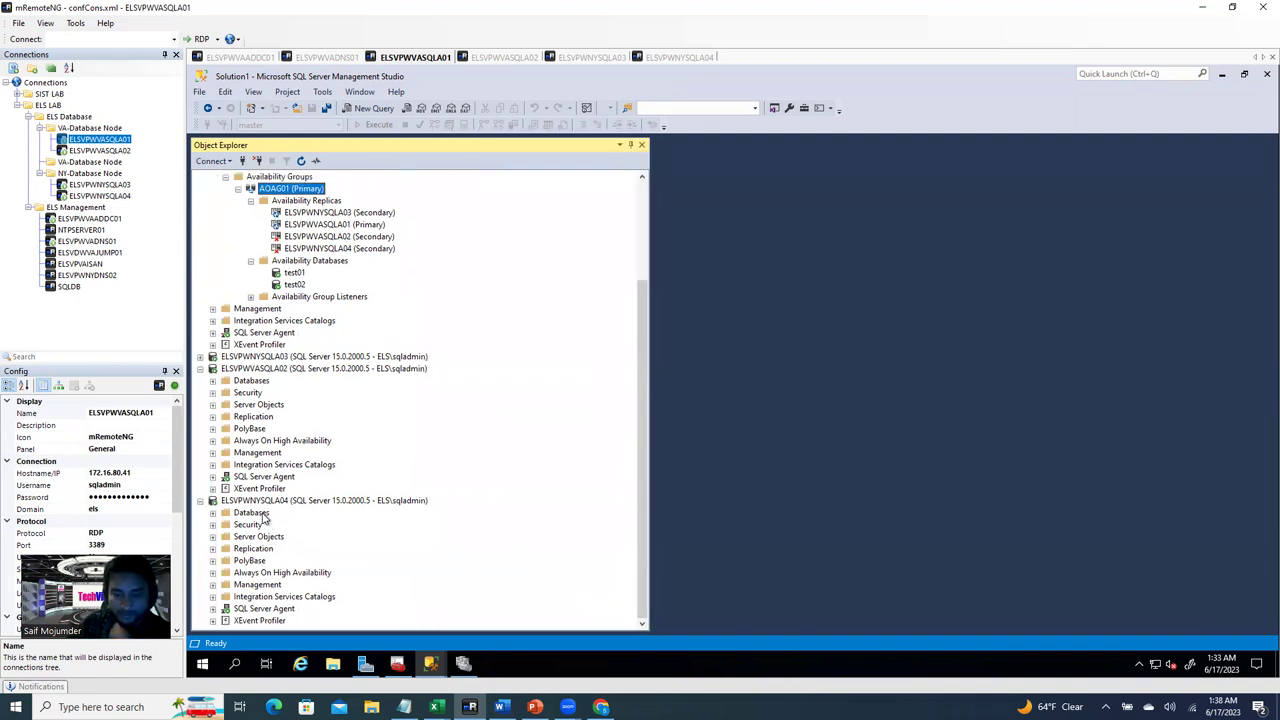
click(236, 371)
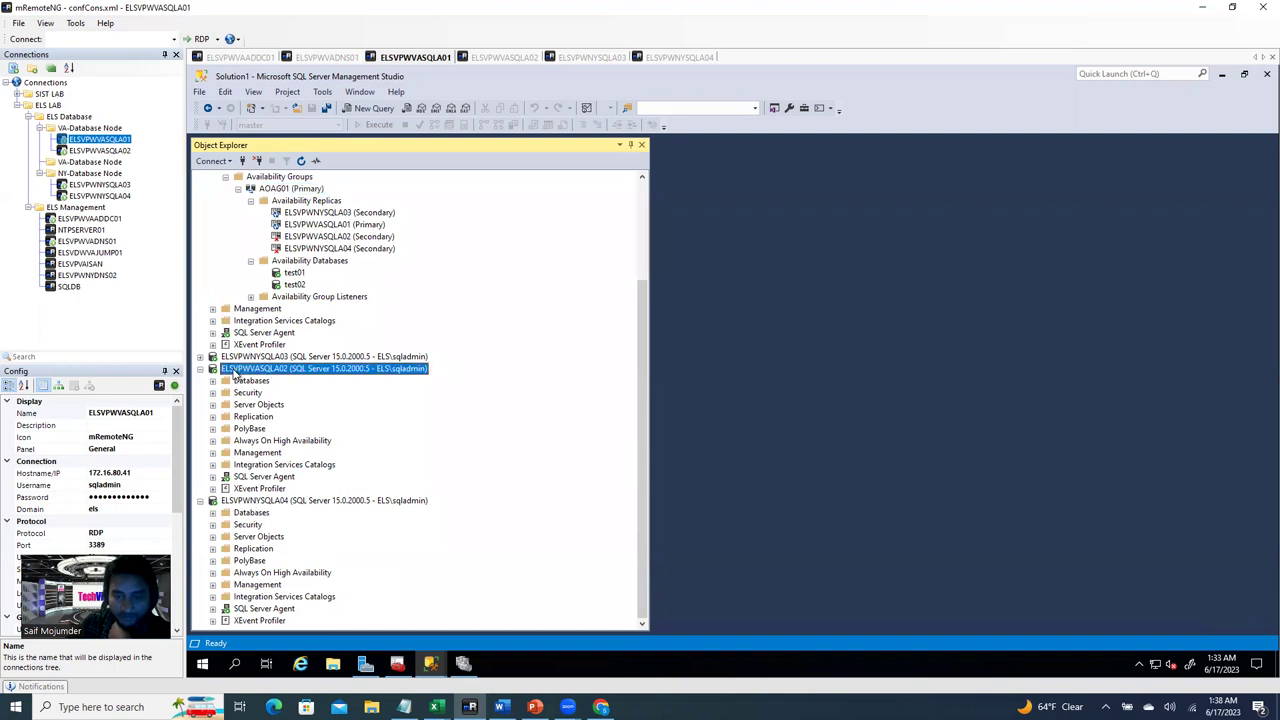
click(212, 381)
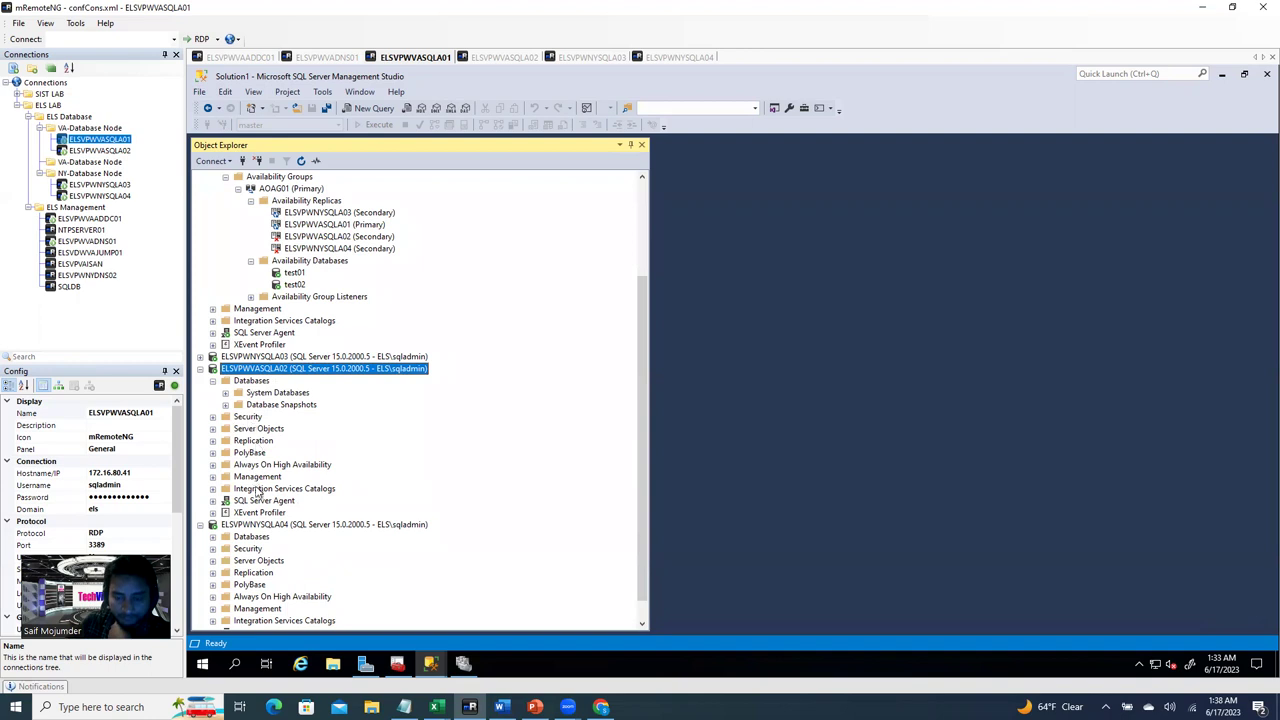
click(212, 465)
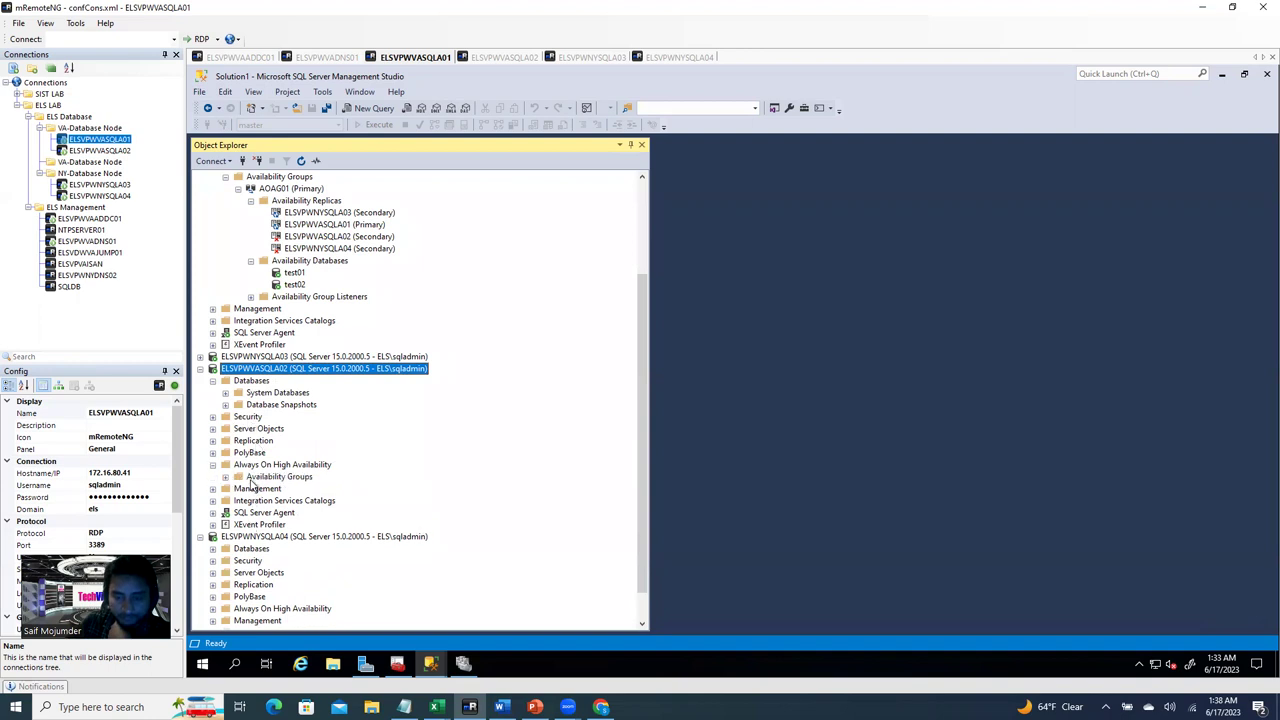
click(225, 477)
click(250, 489)
click(250, 501)
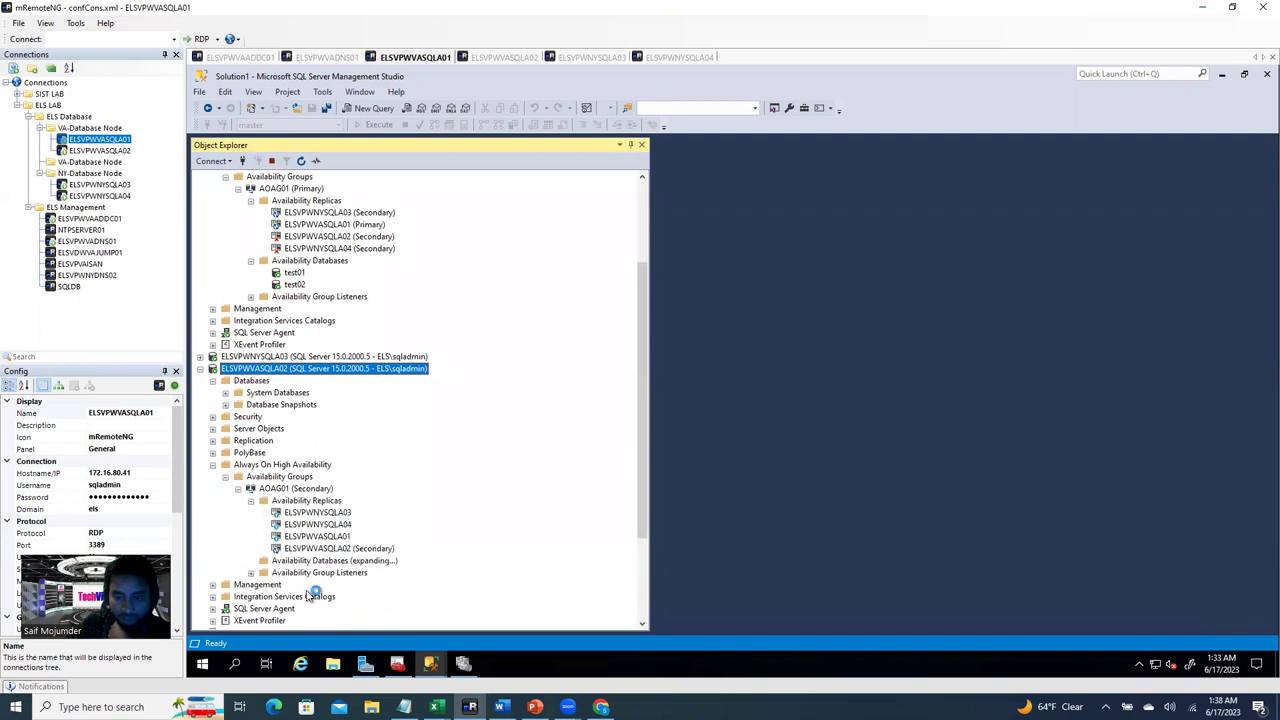
click(251, 561)
click(293, 573)
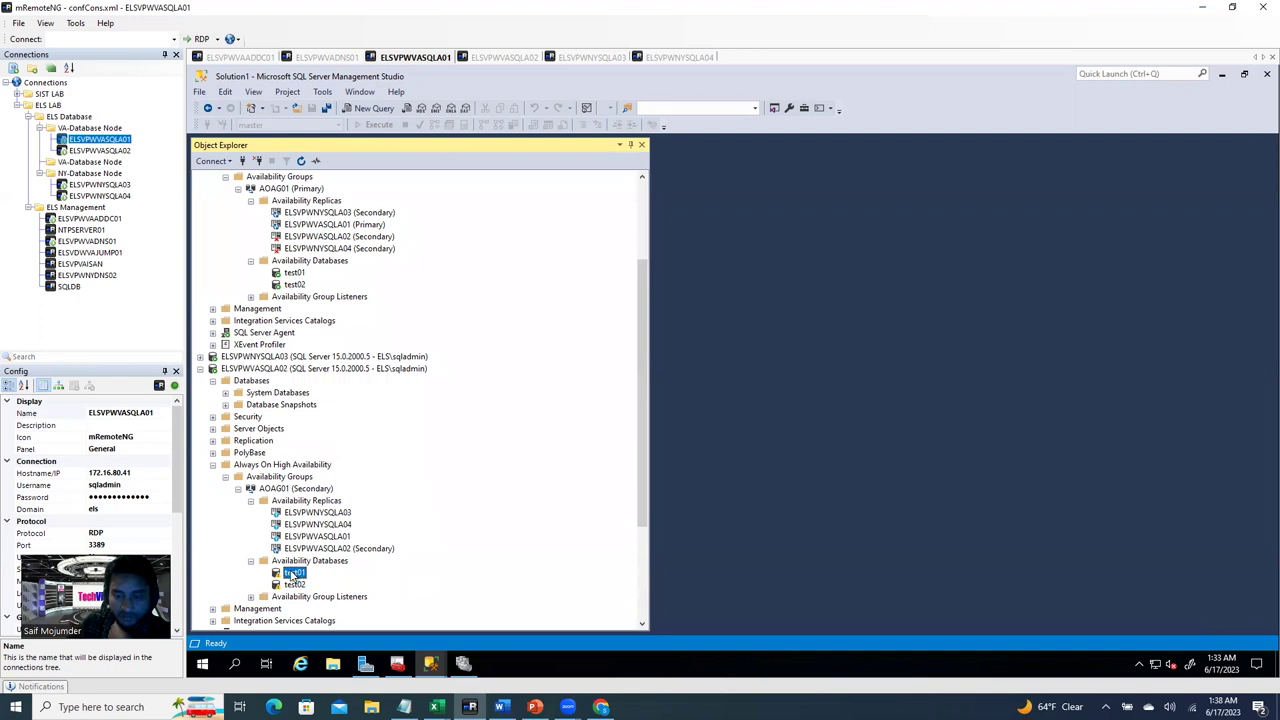
Try joining test01 to AOAG01 on ELSVPWVASQLA02 twice, then close the error
click(282, 371)
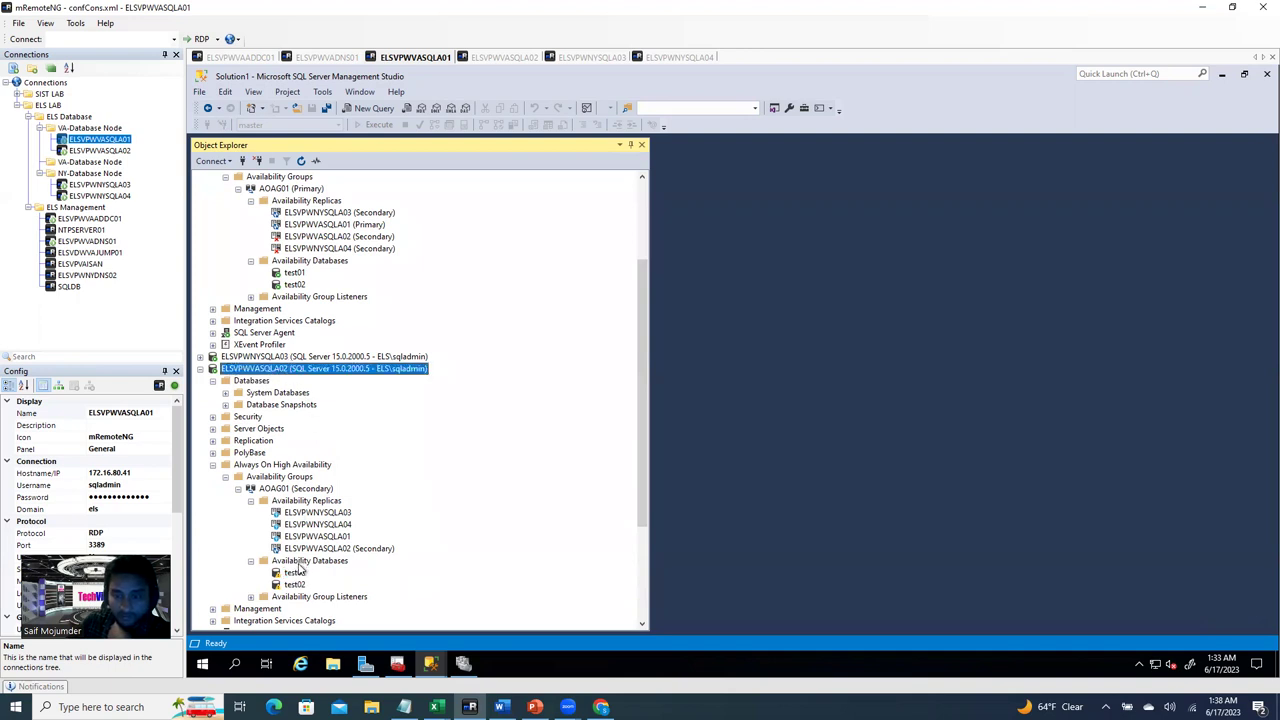
click(298, 573)
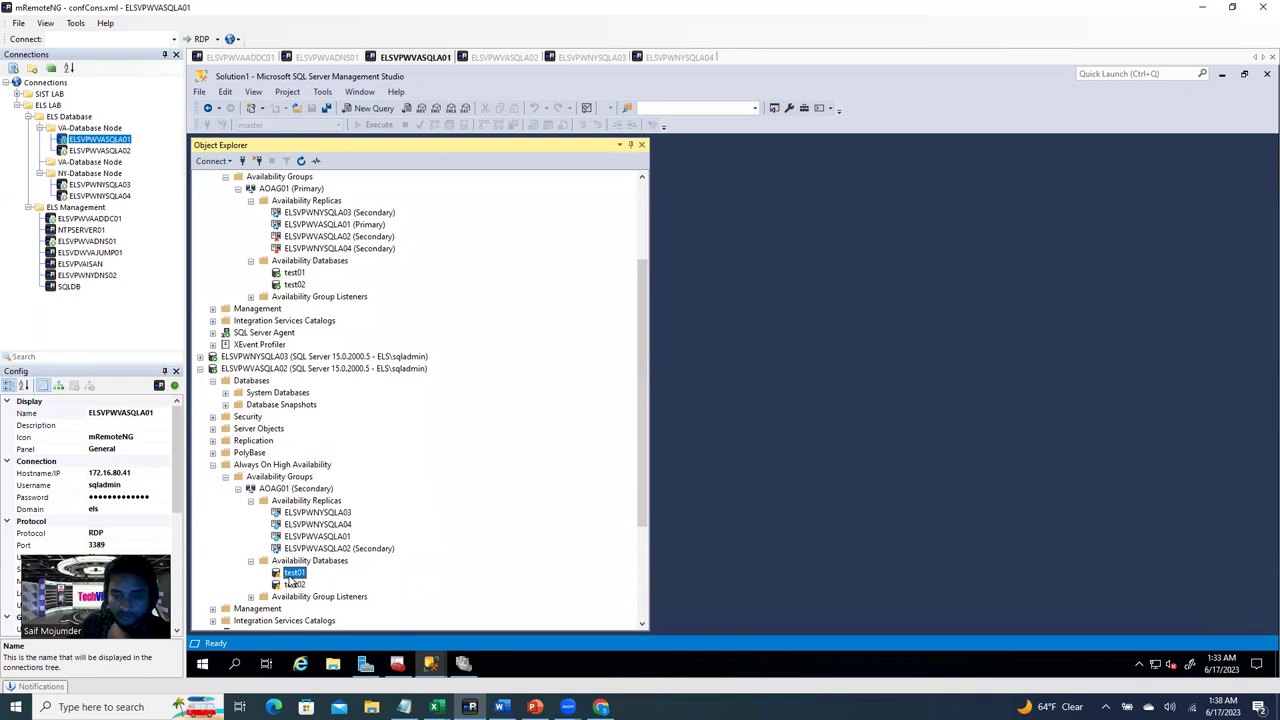
right_click(294, 576)
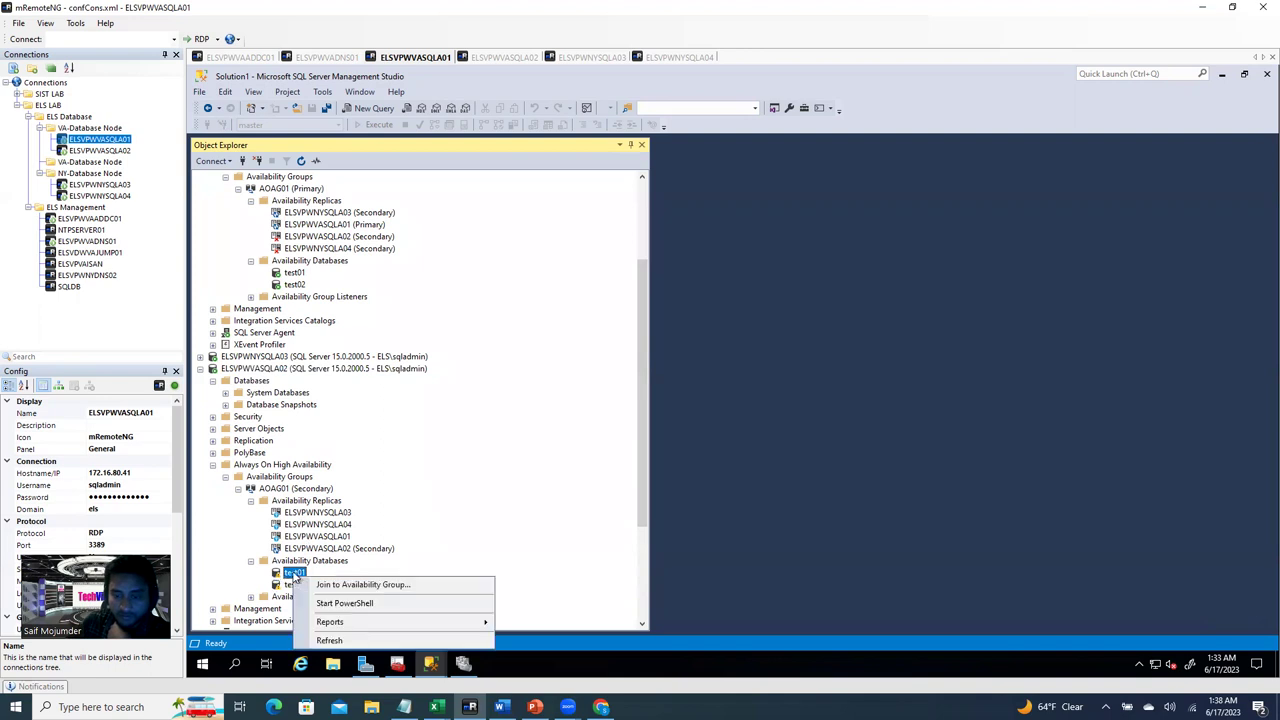
click(332, 587)
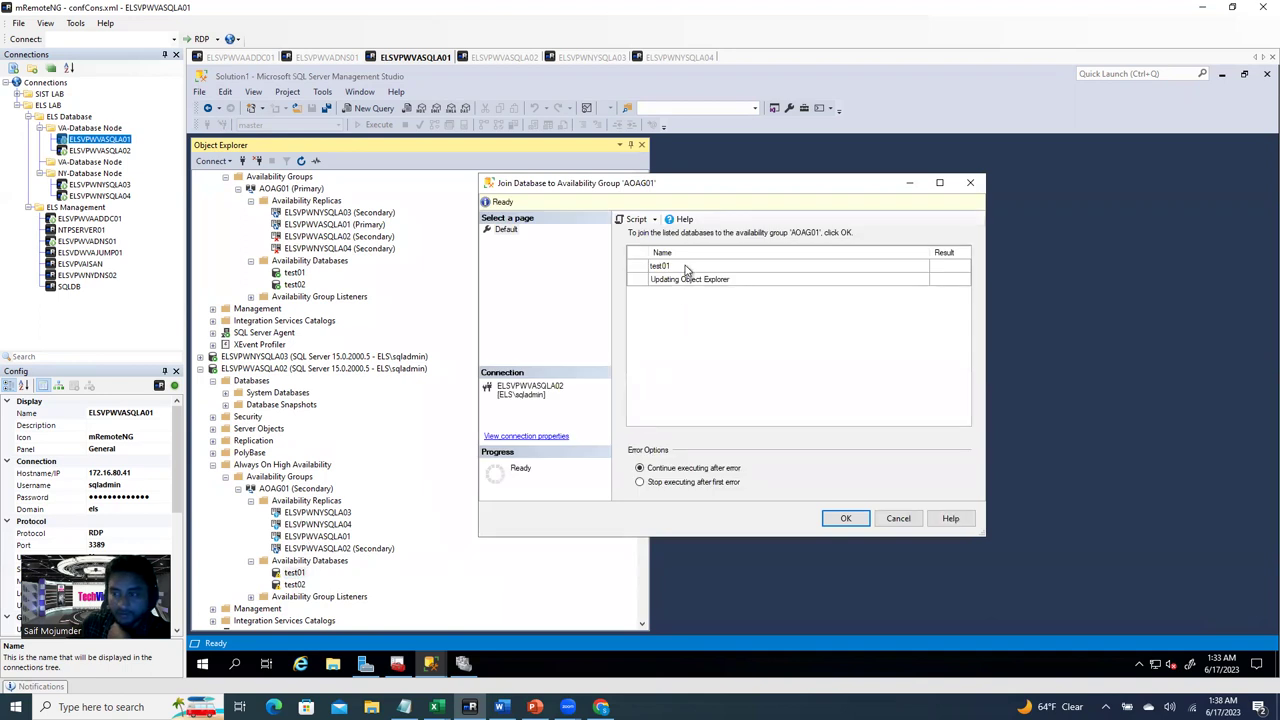
click(846, 519)
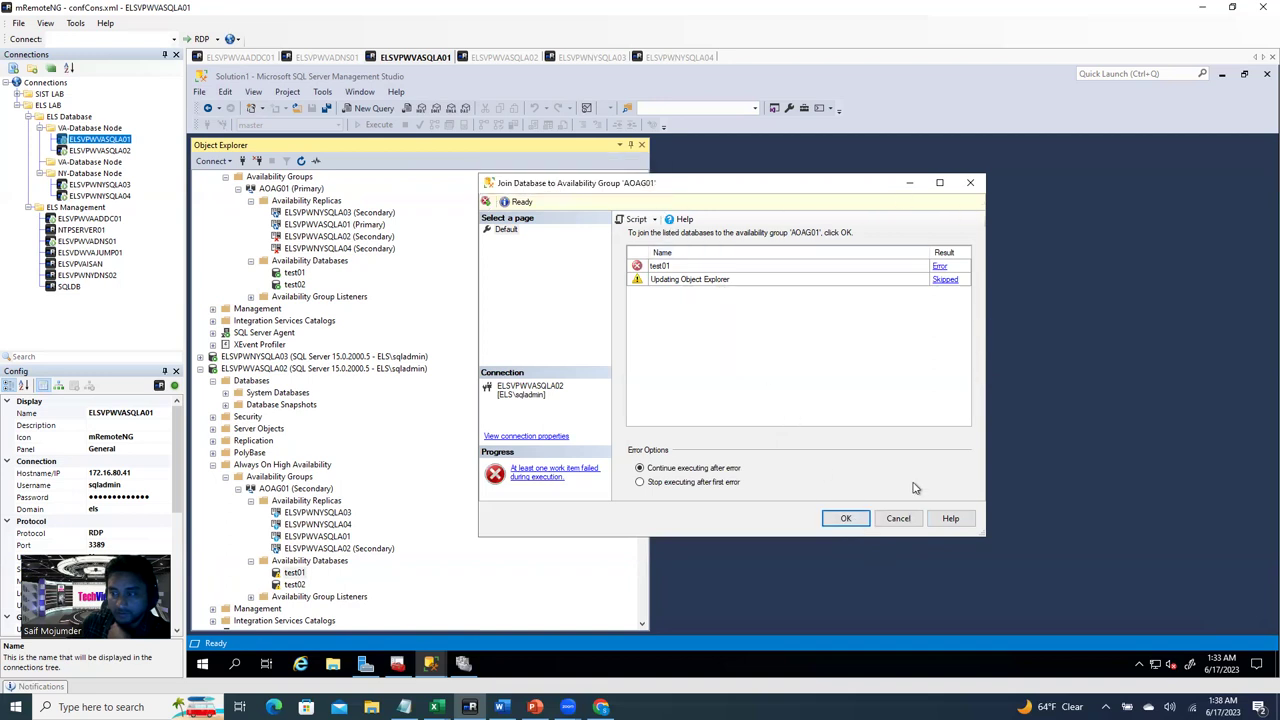
click(687, 484)
click(845, 519)
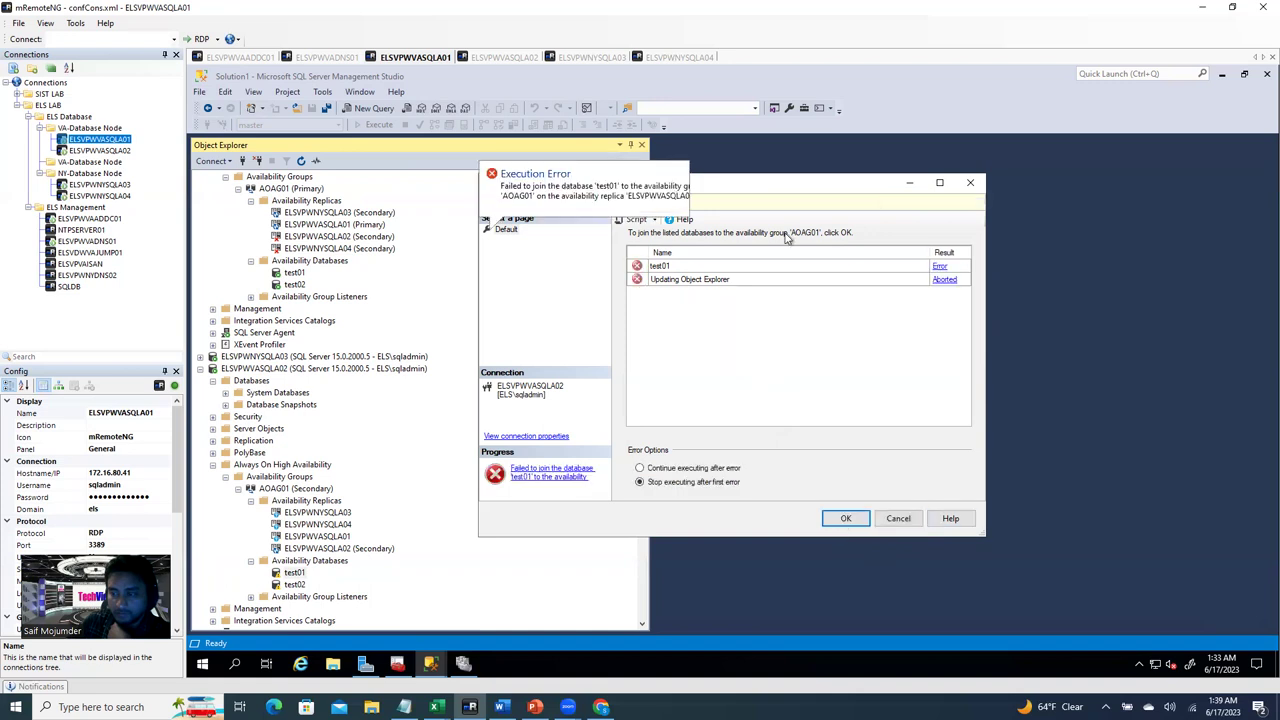
click(971, 184)
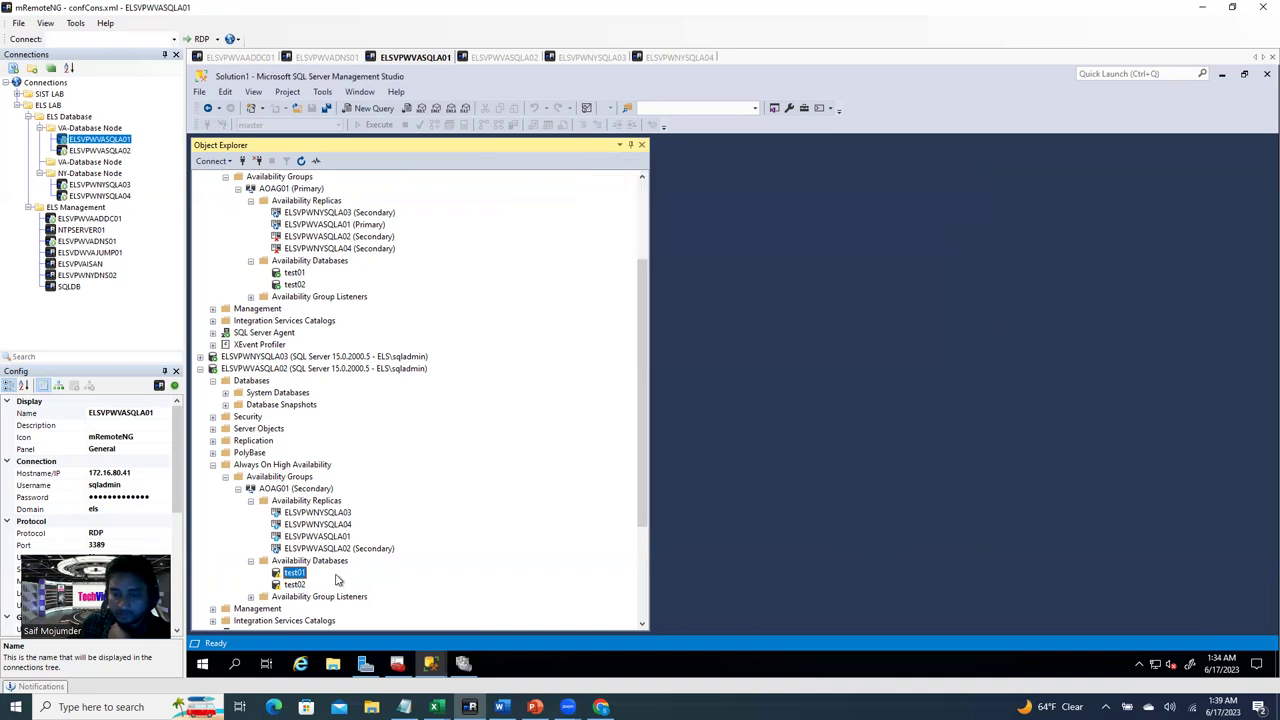
click(286, 489)
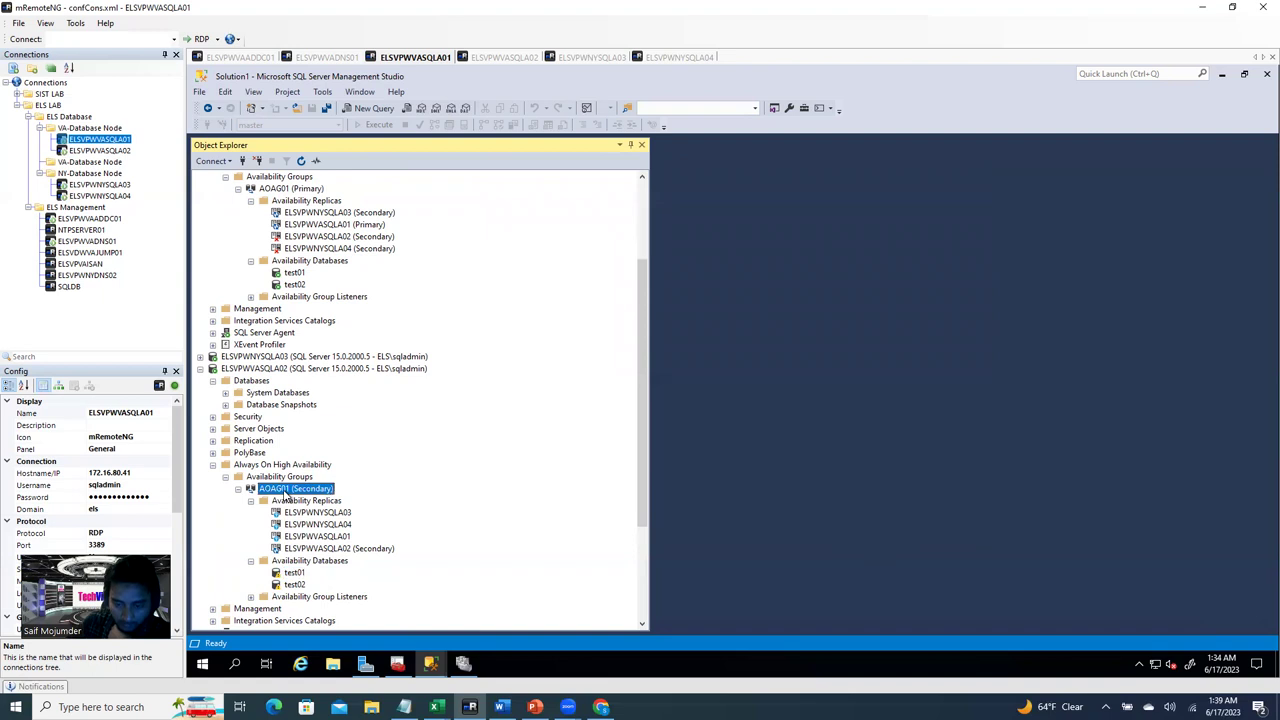
right_click(289, 492)
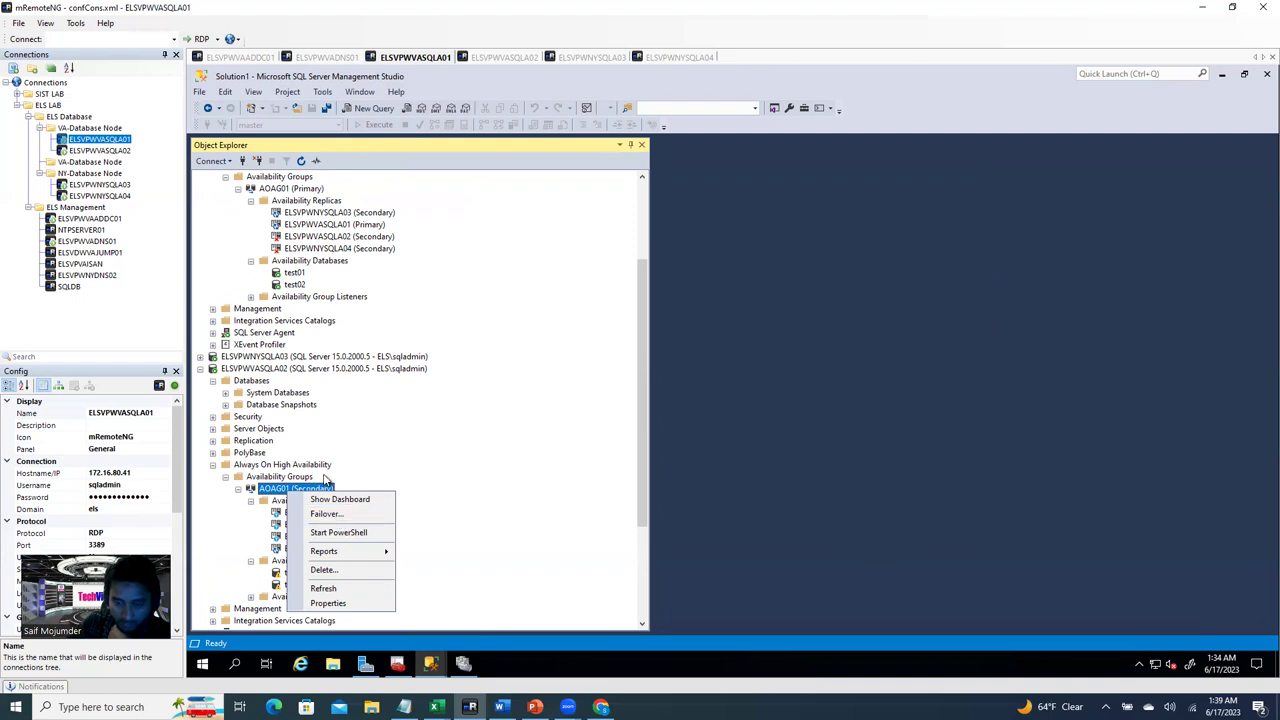
click(307, 408)
click(258, 382)
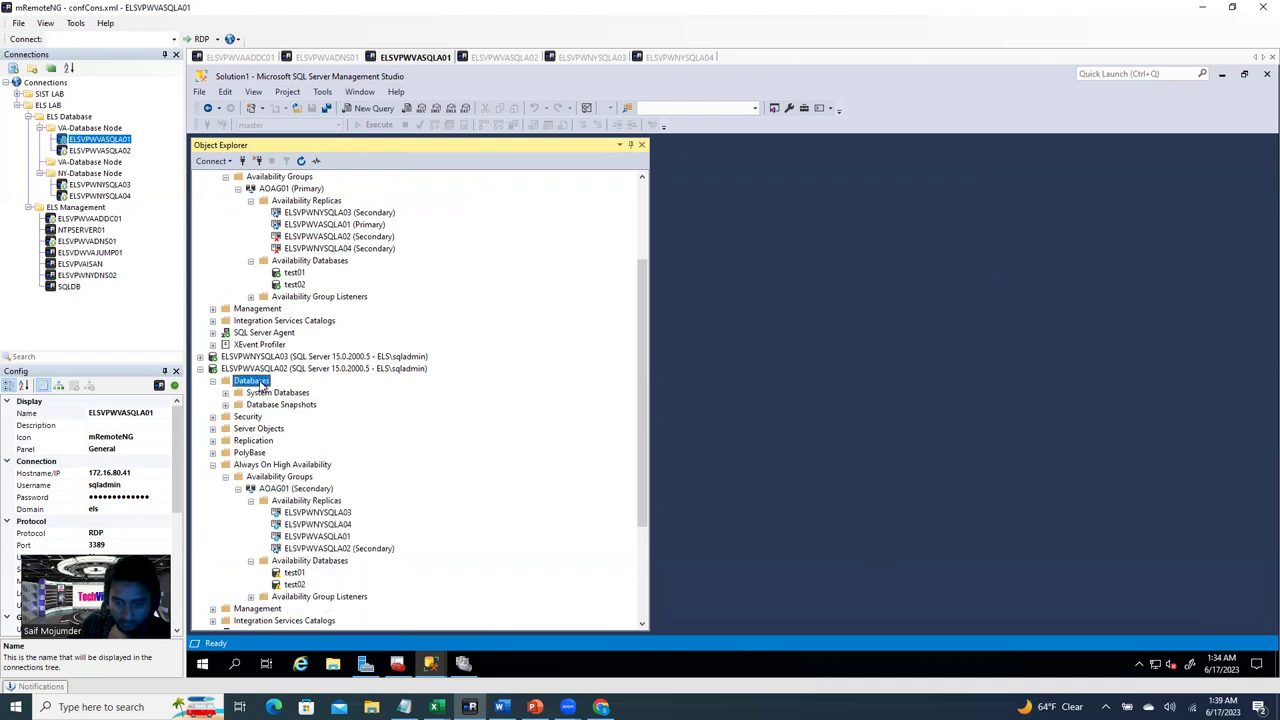
right_click(262, 386)
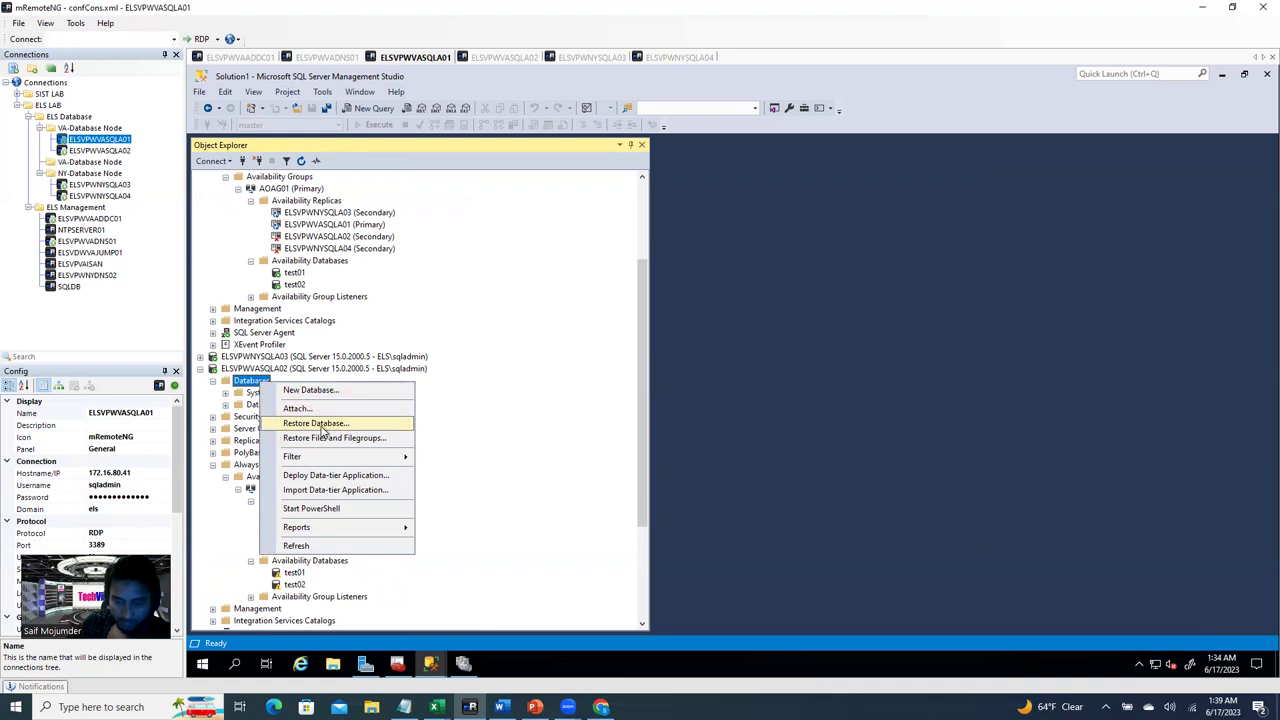
click(316, 423)
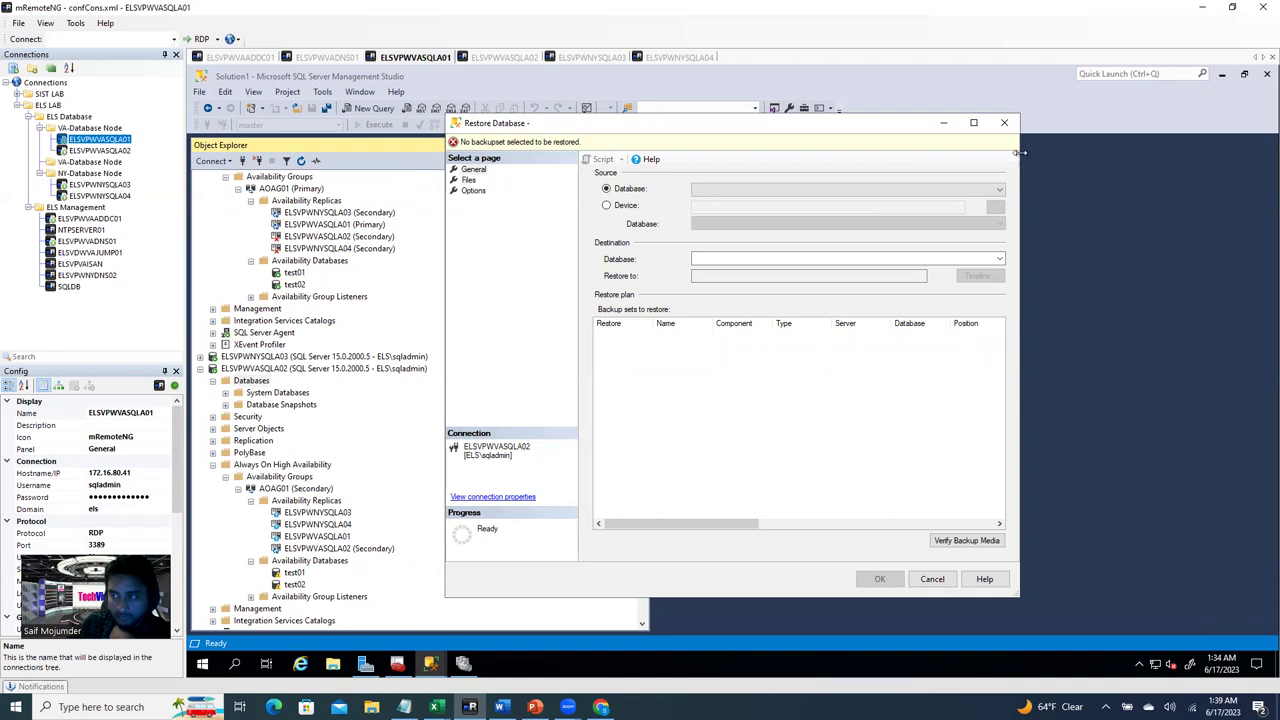
click(1004, 122)
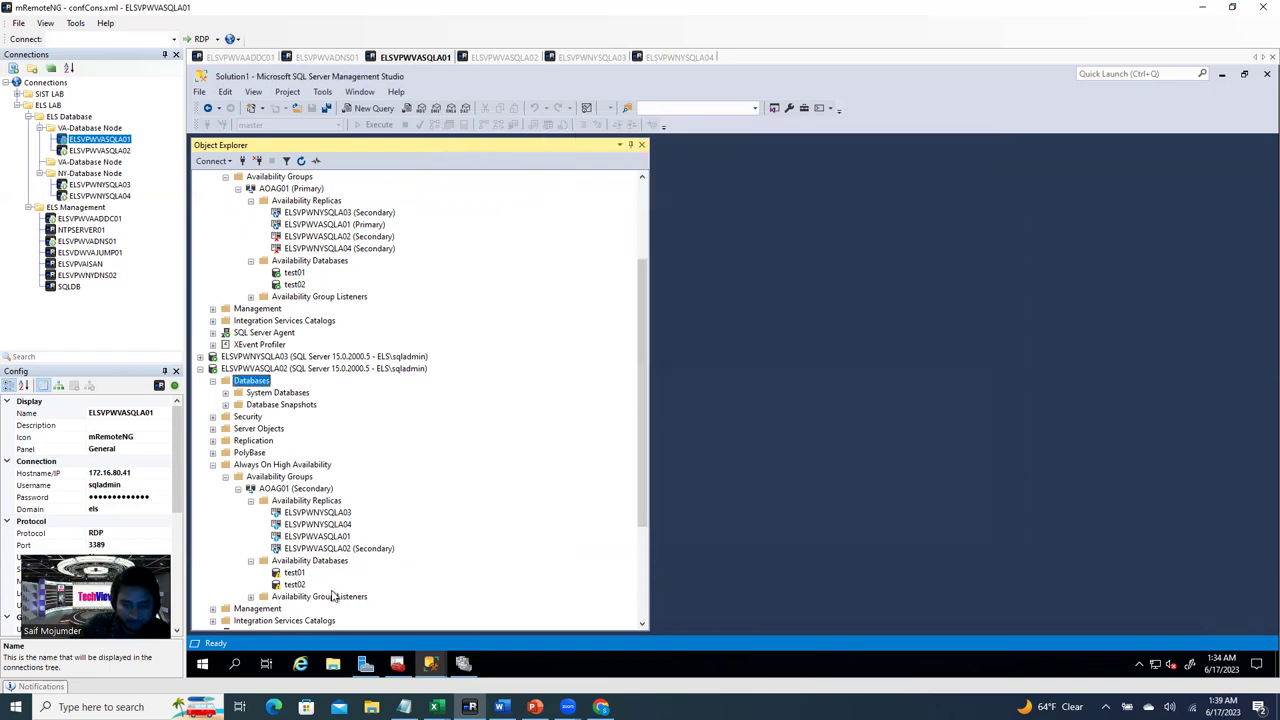
click(251, 597)
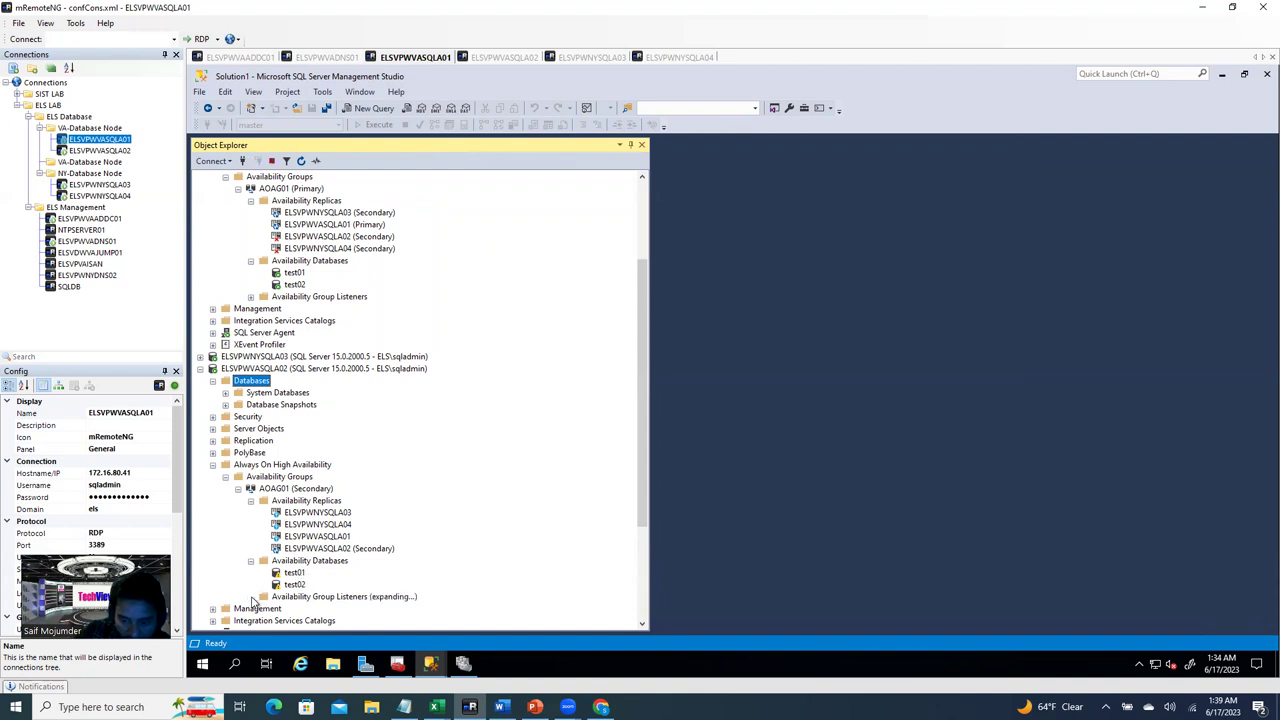
click(296, 574)
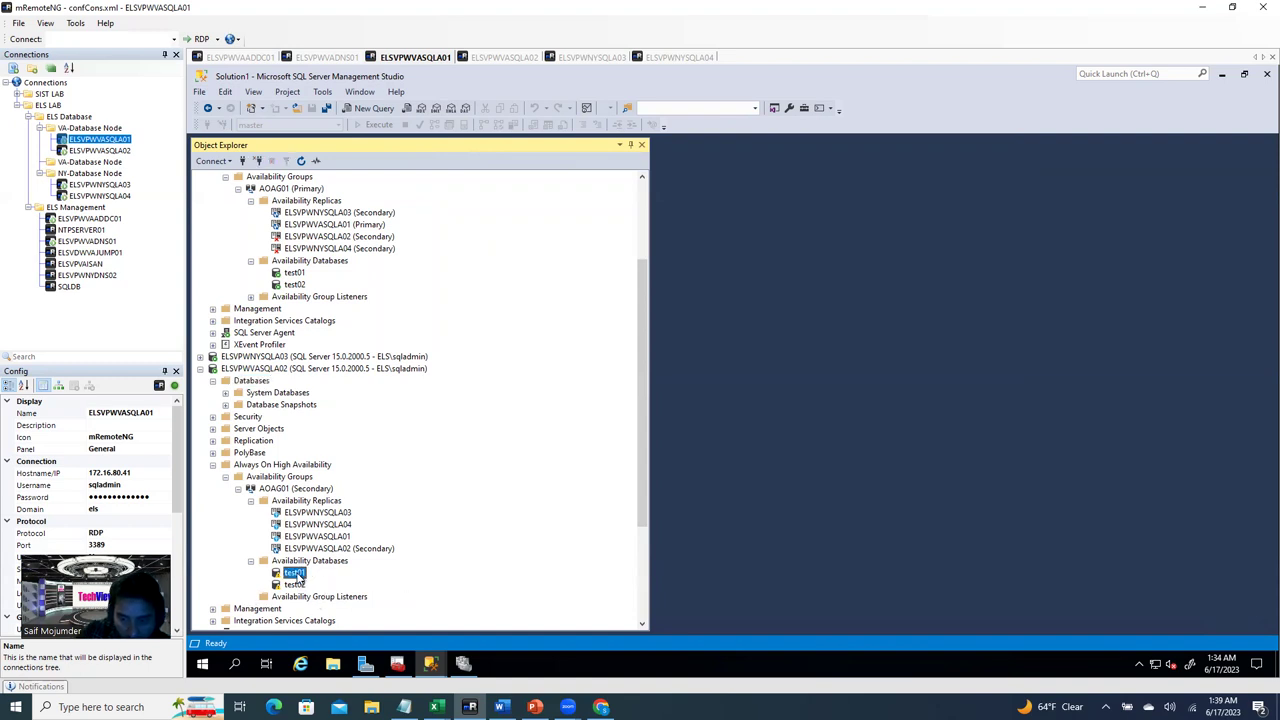
right_click(296, 574)
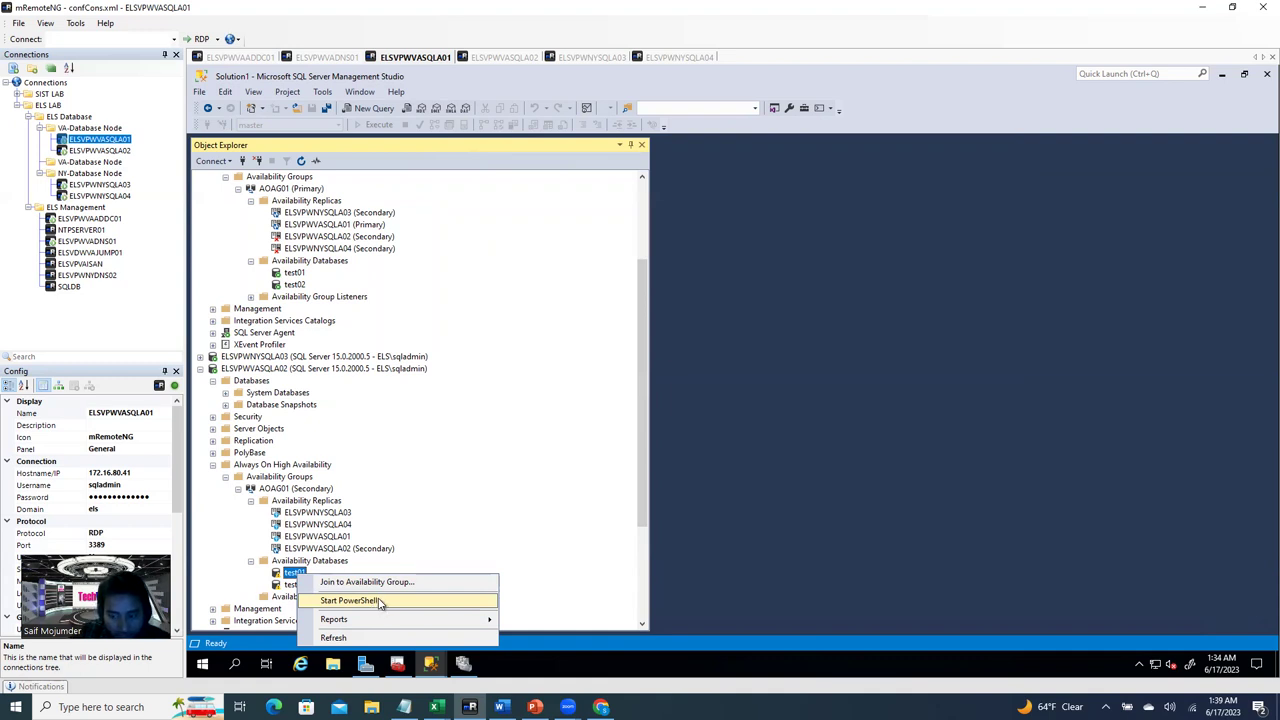
click(318, 512)
click(346, 538)
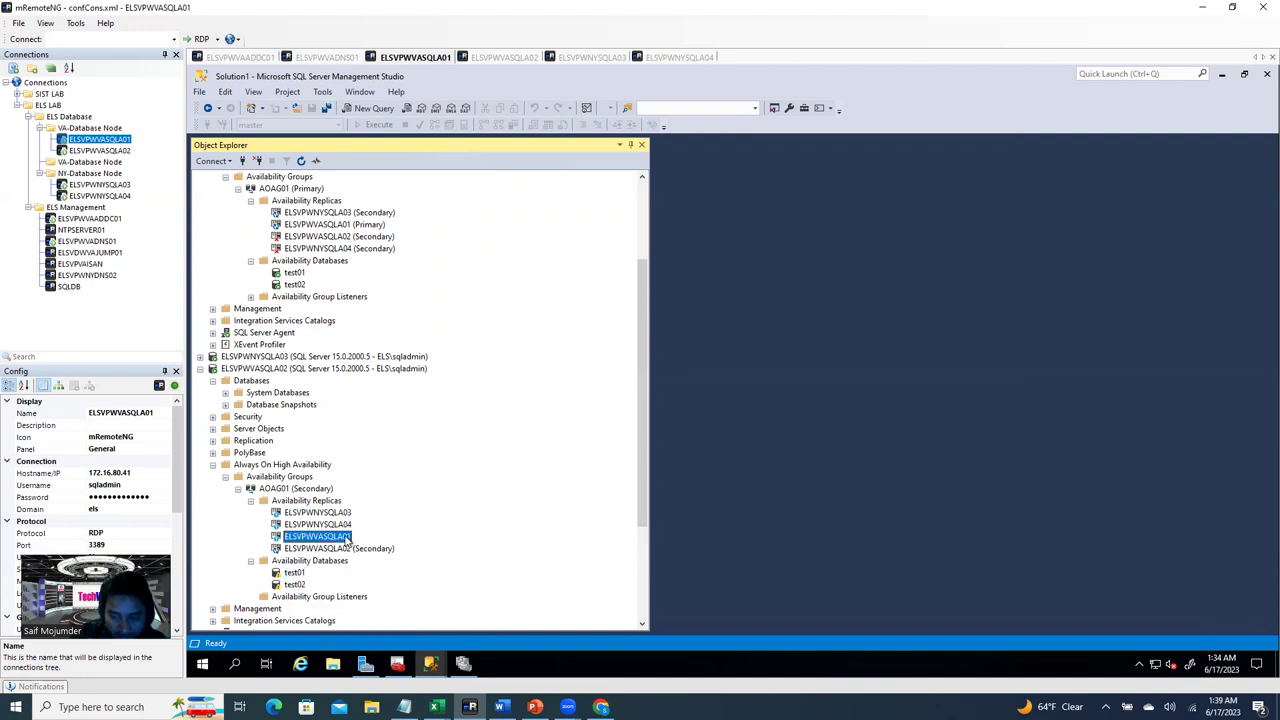
click(300, 491)
right_click(300, 491)
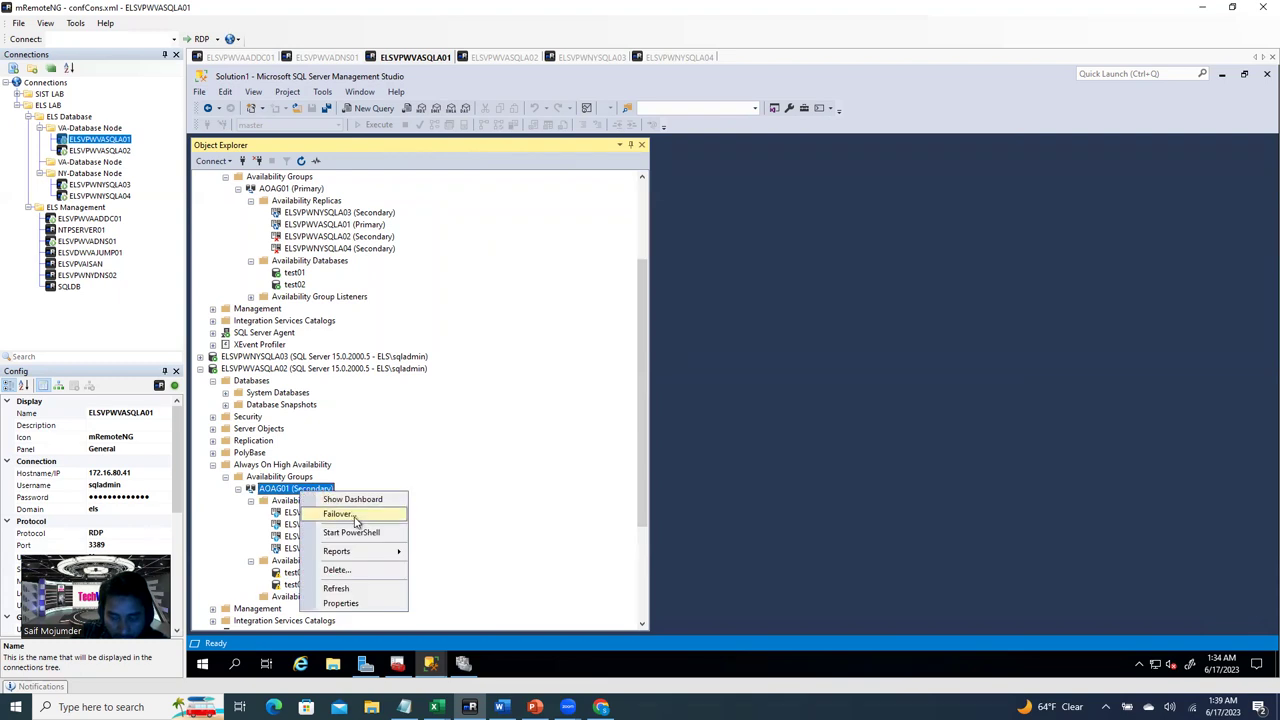
click(340, 514)
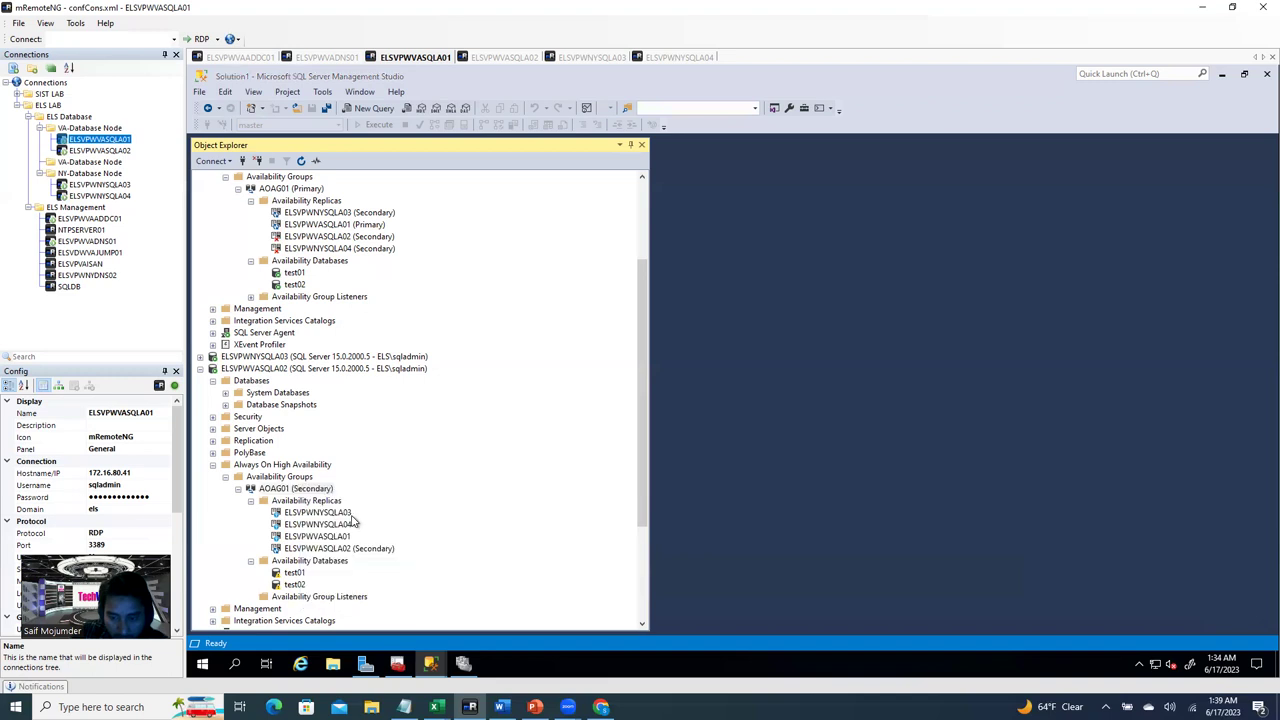
click(912, 589)
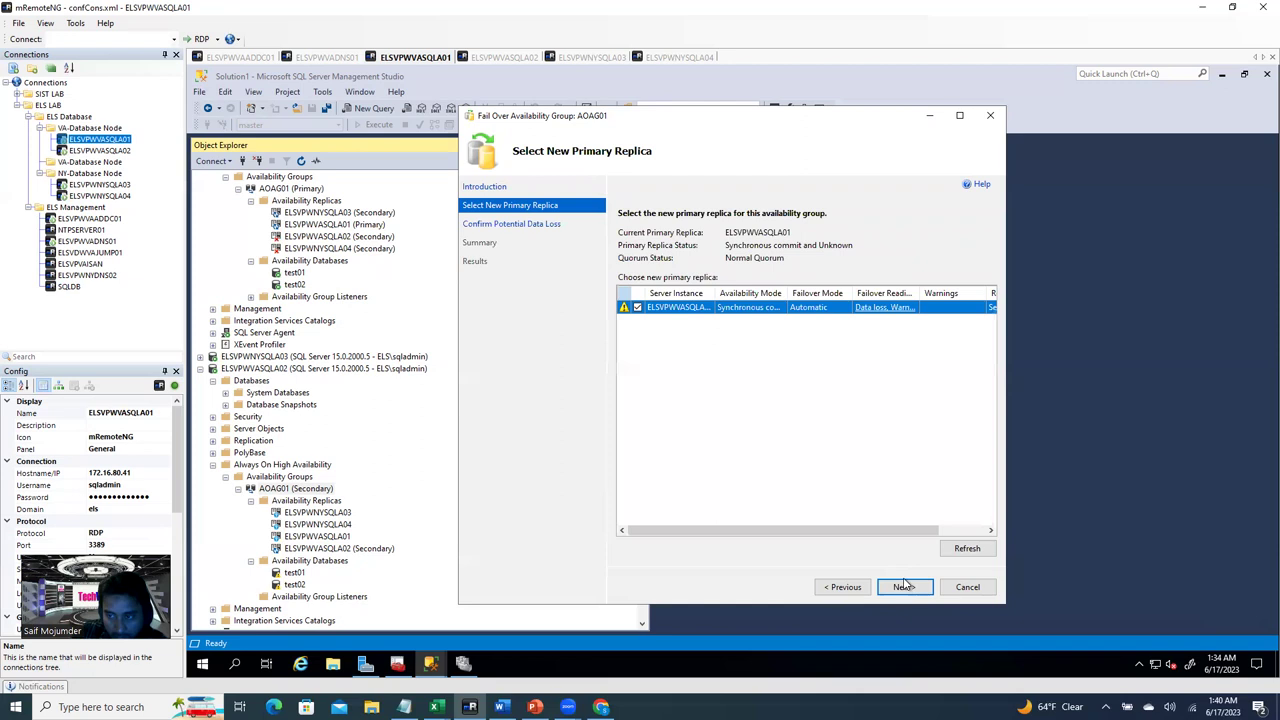
click(968, 588)
click(787, 420)
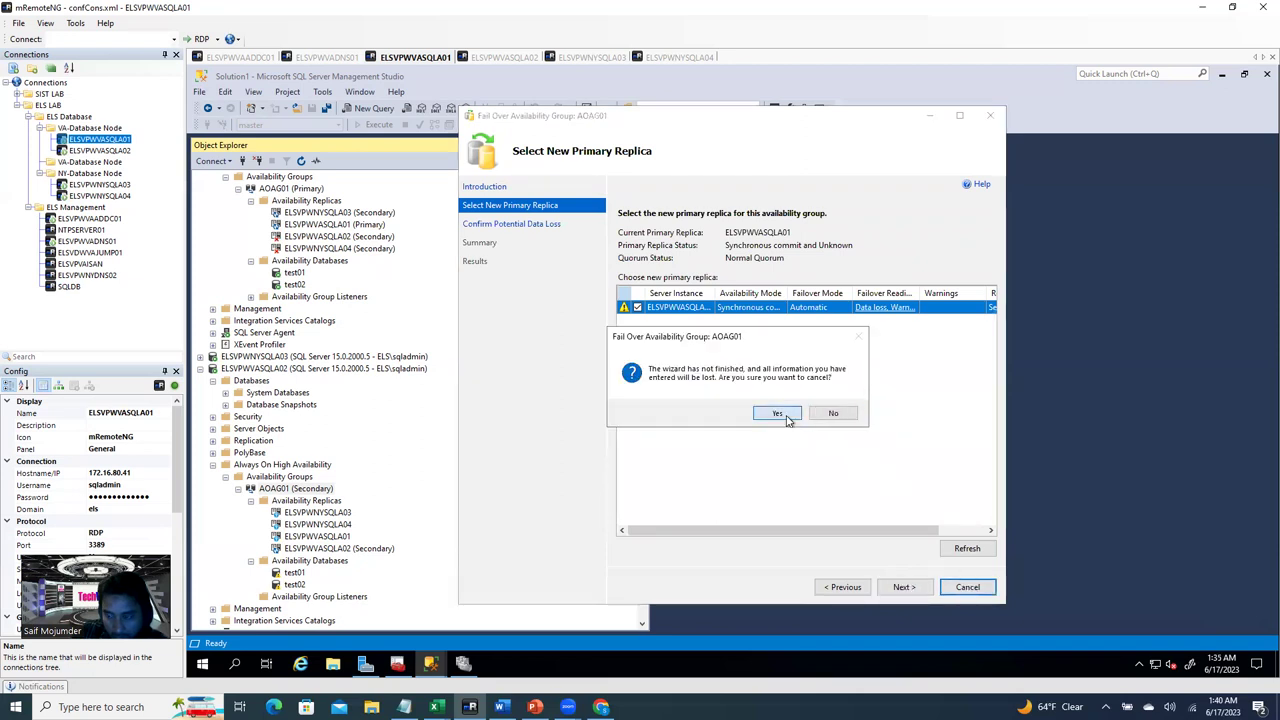
click(834, 414)
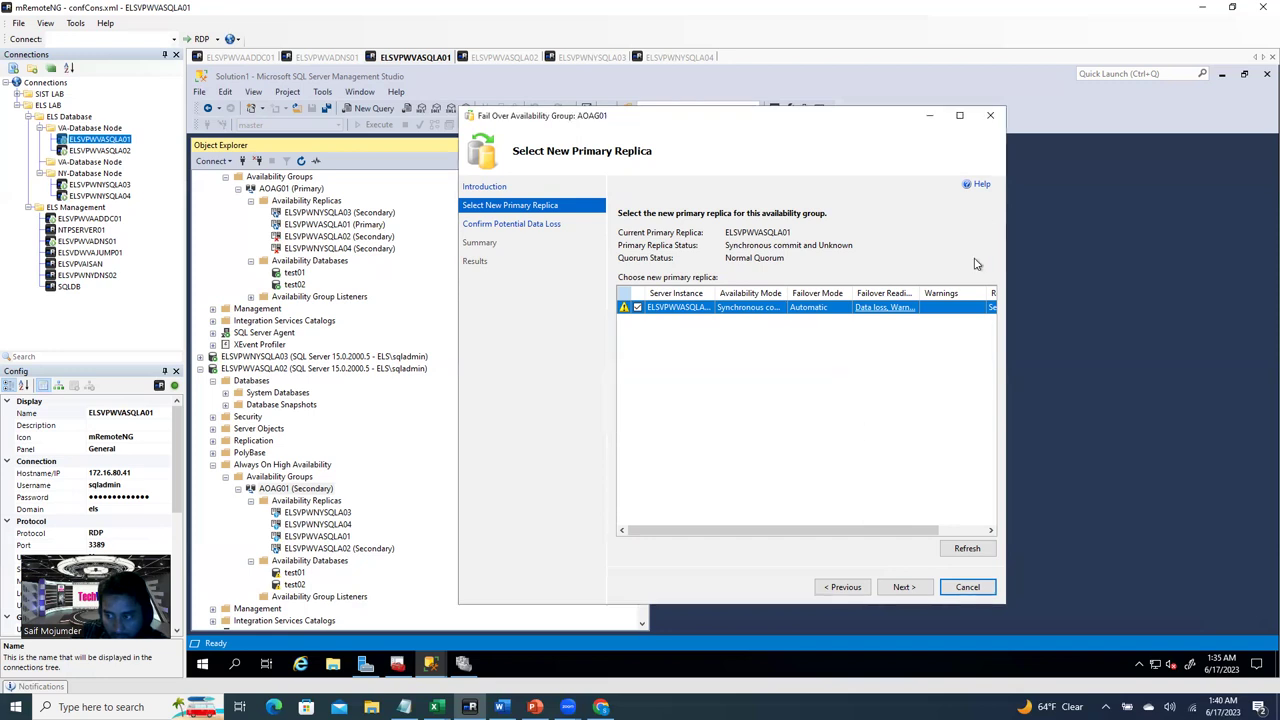
click(997, 120)
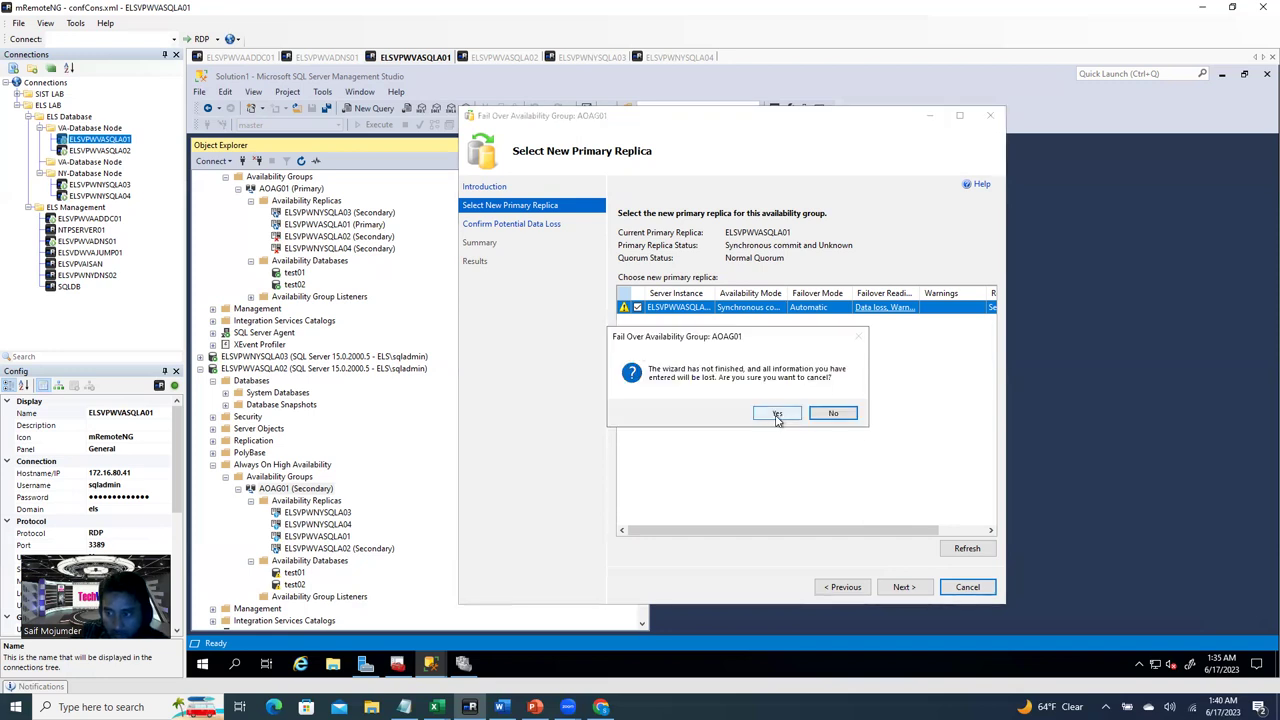
click(780, 417)
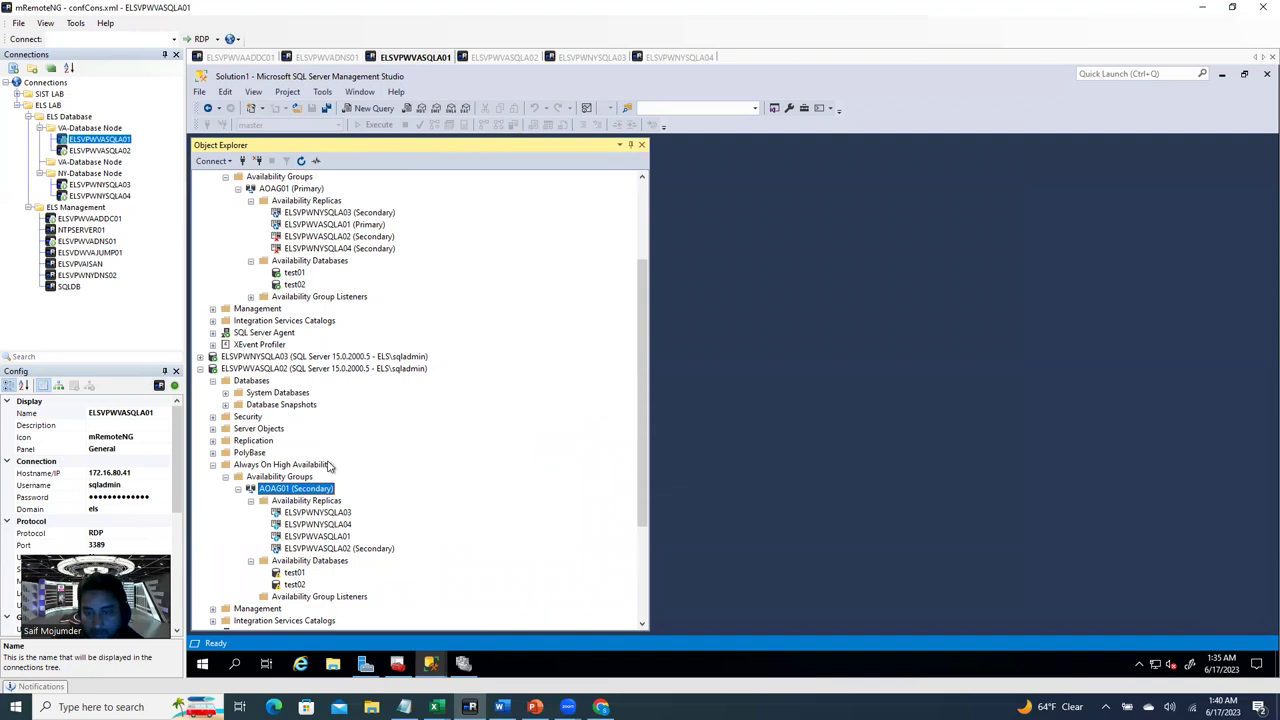
Remove test01 from AOAG01 on the primary ELSVPWVASQLA01
scroll(316, 276, up, 3)
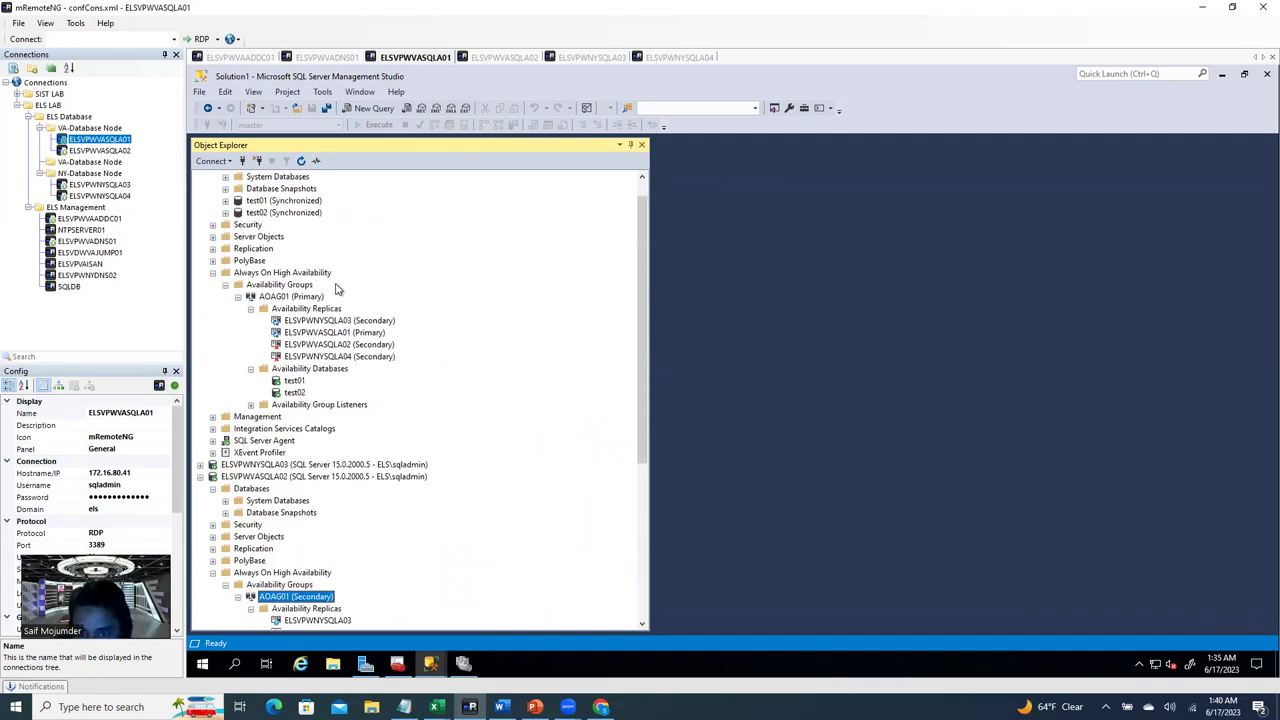
scroll(337, 289, up, 1)
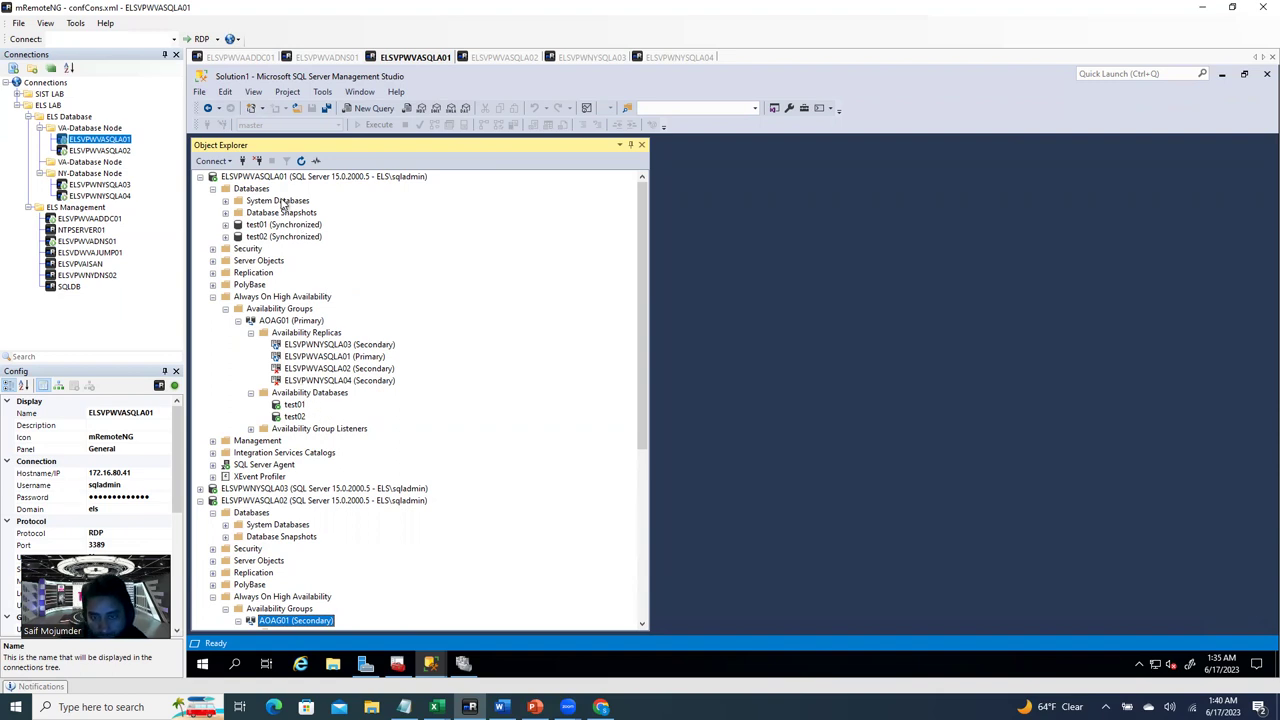
click(296, 405)
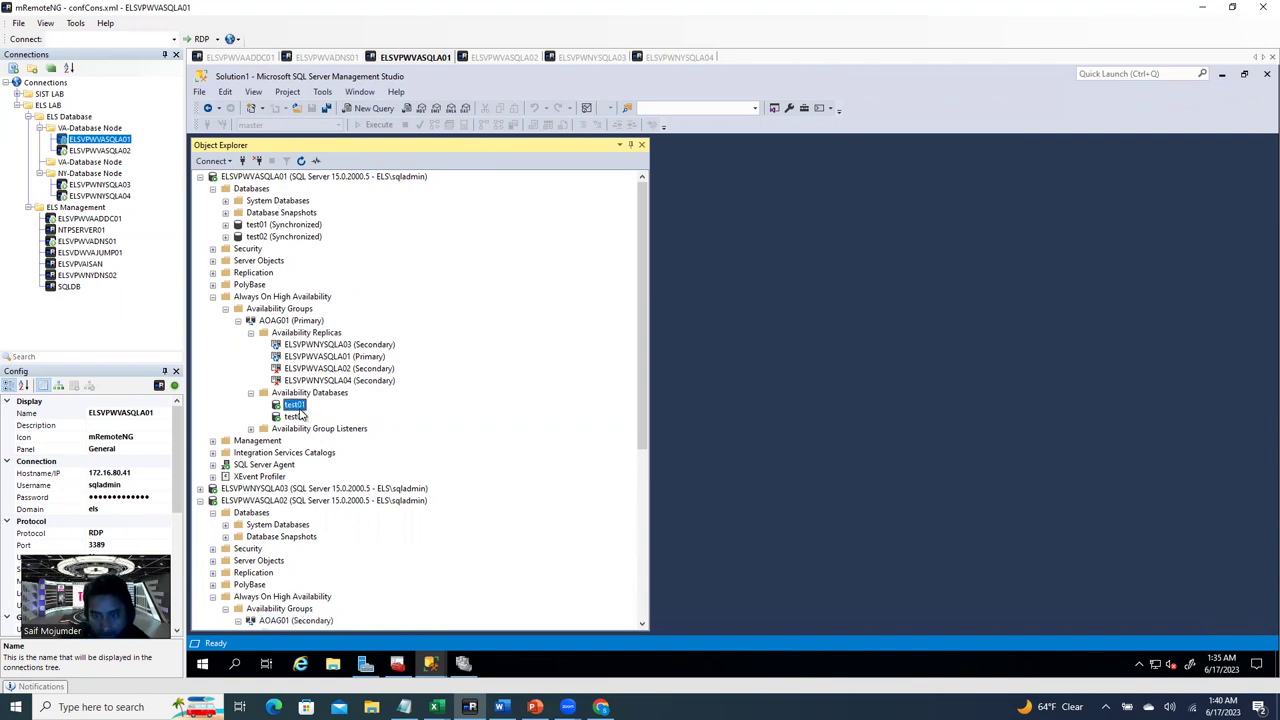
right_click(300, 413)
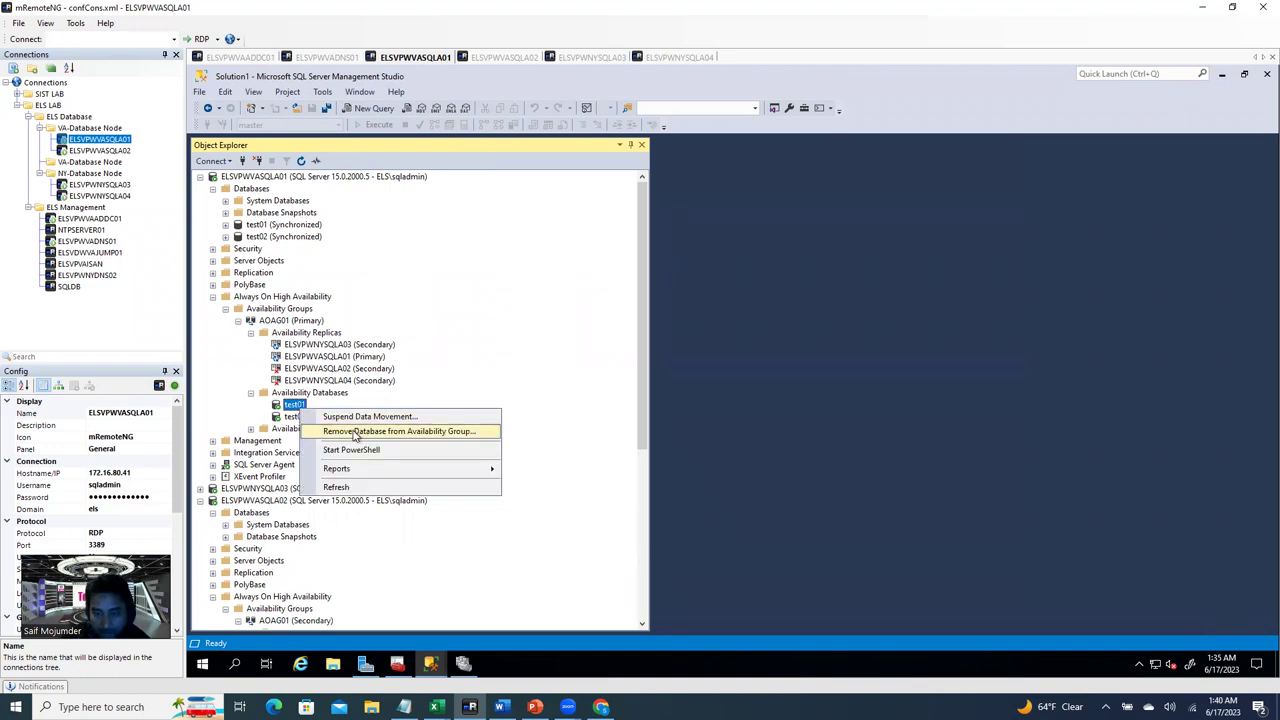
click(355, 433)
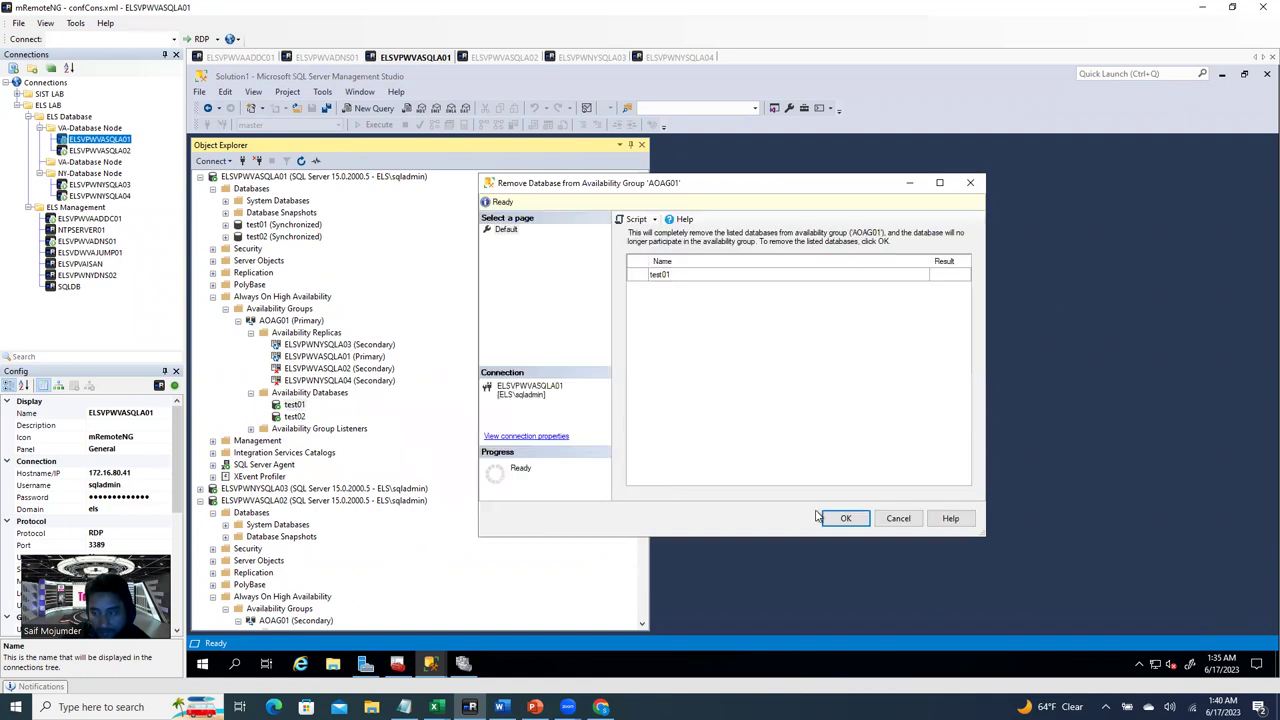
click(846, 518)
Remove test02 from AOAG01 and refresh the ELSVPWVASQLA01 server
click(296, 404)
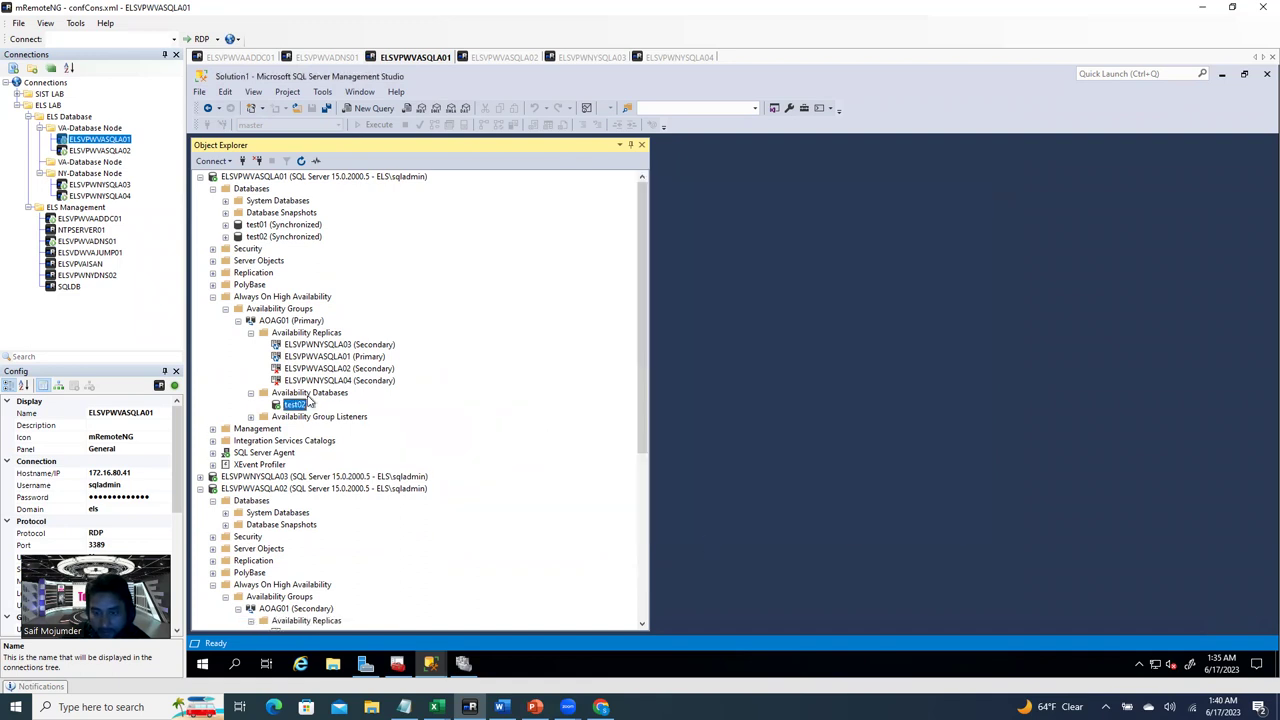
right_click(312, 405)
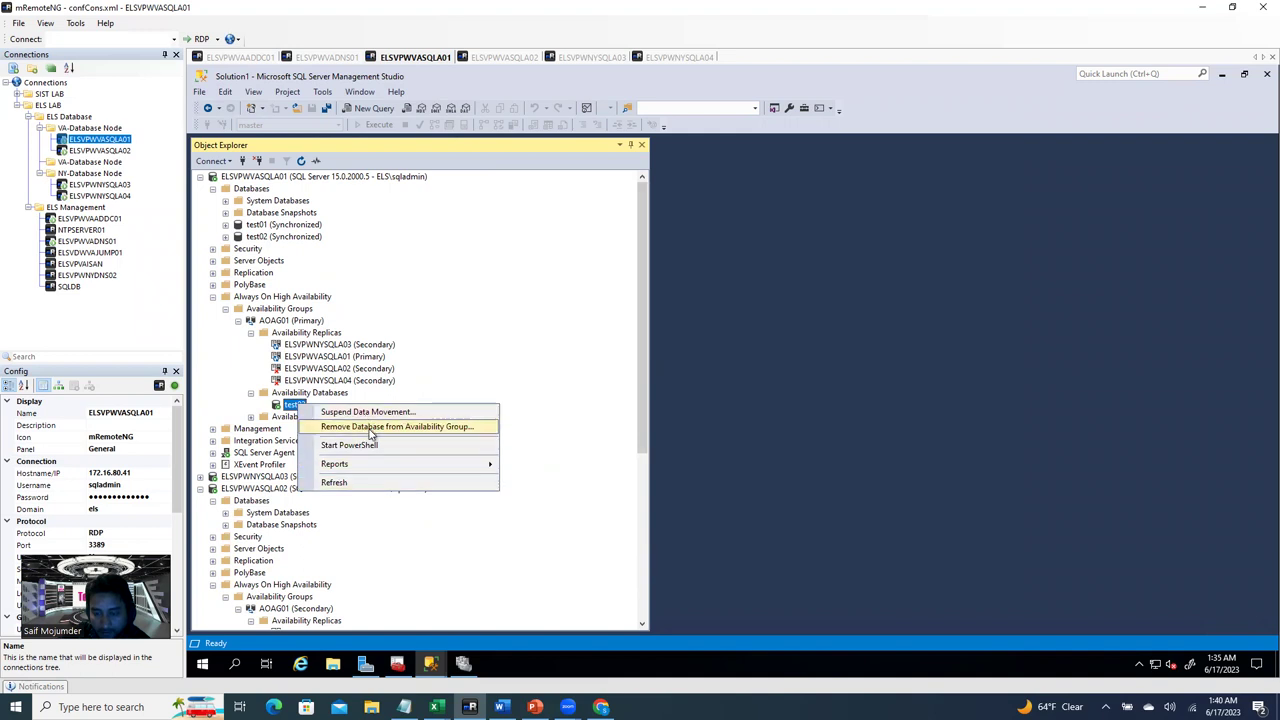
click(370, 427)
click(846, 519)
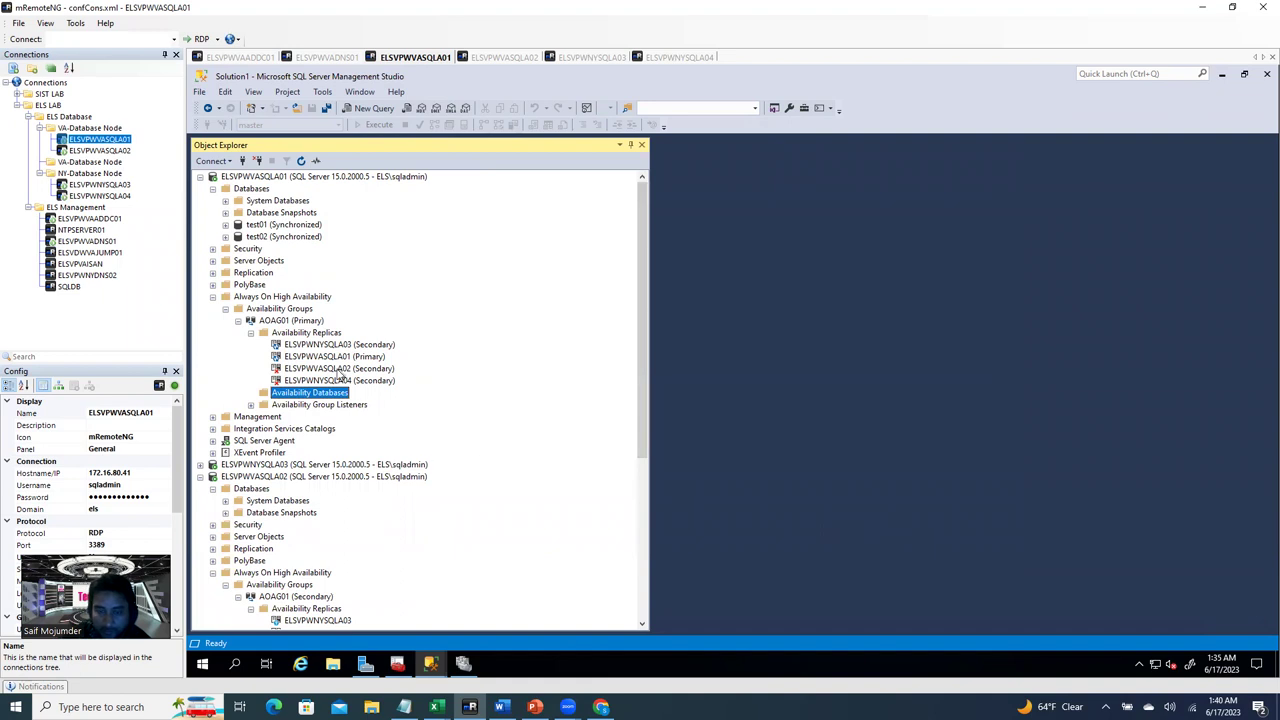
click(300, 175)
click(300, 160)
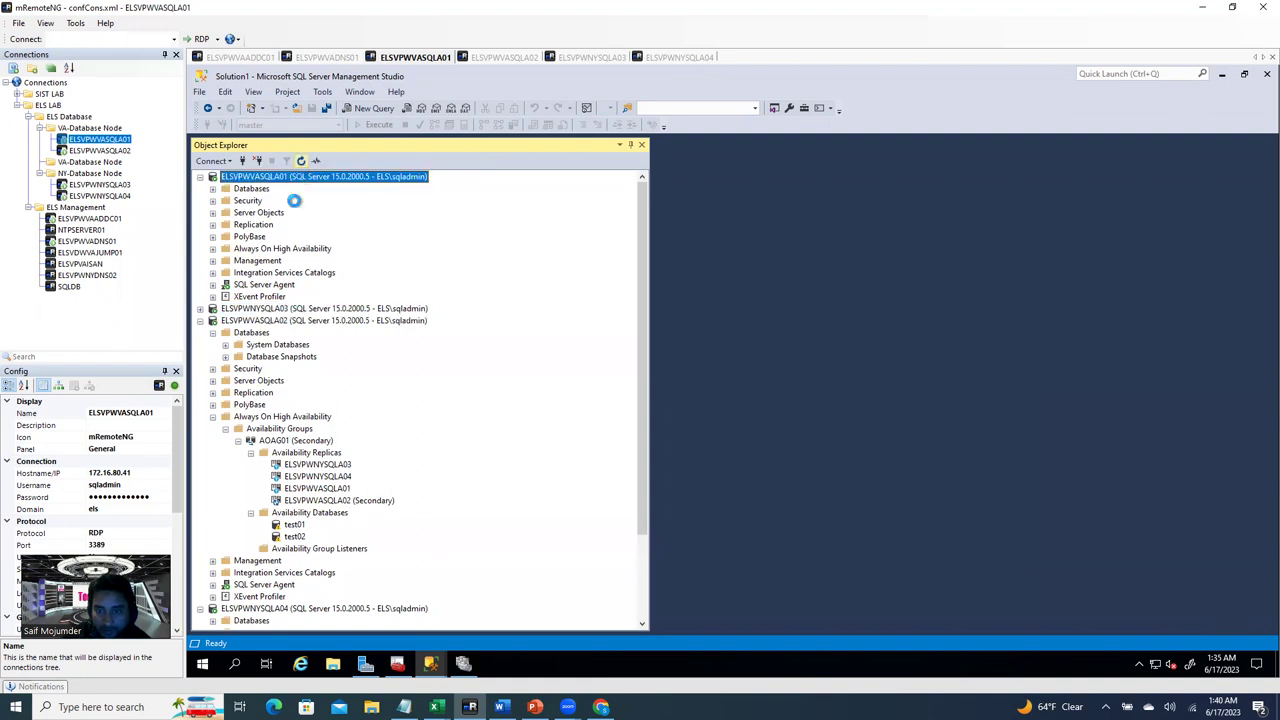
Refresh ELSVPWVASQLA02 and expand its databases and availability groups
click(276, 320)
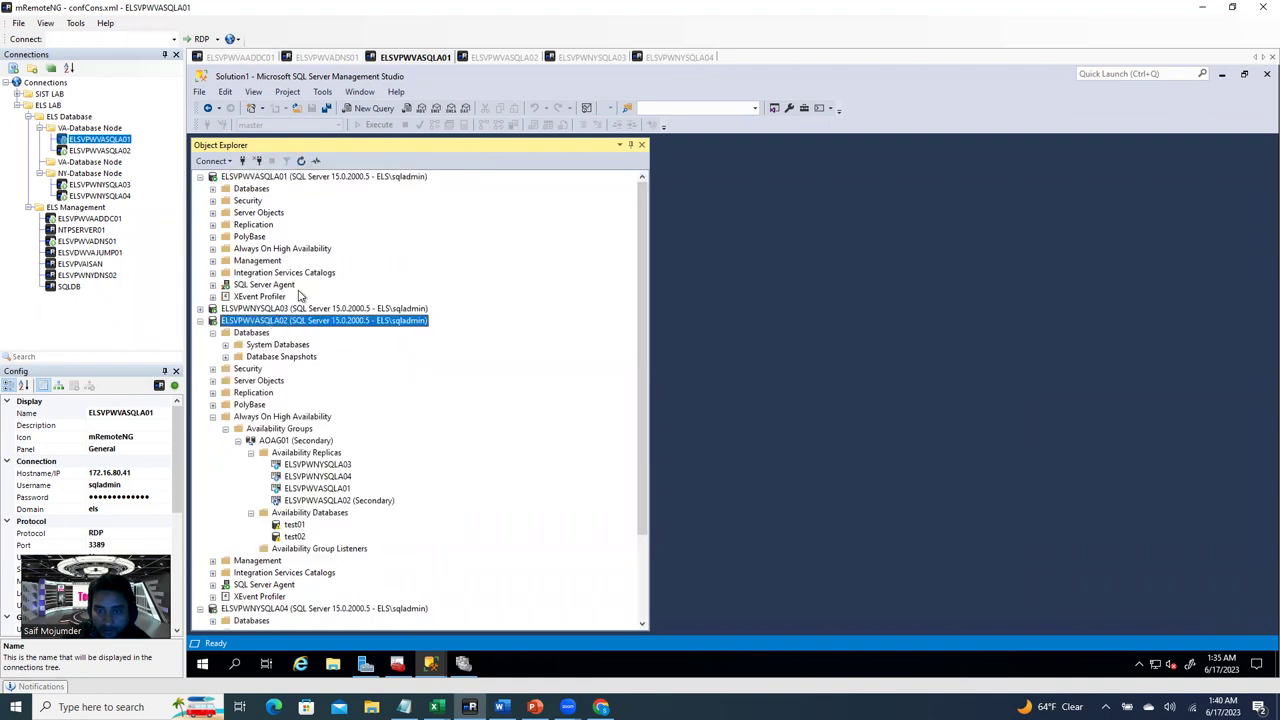
click(300, 160)
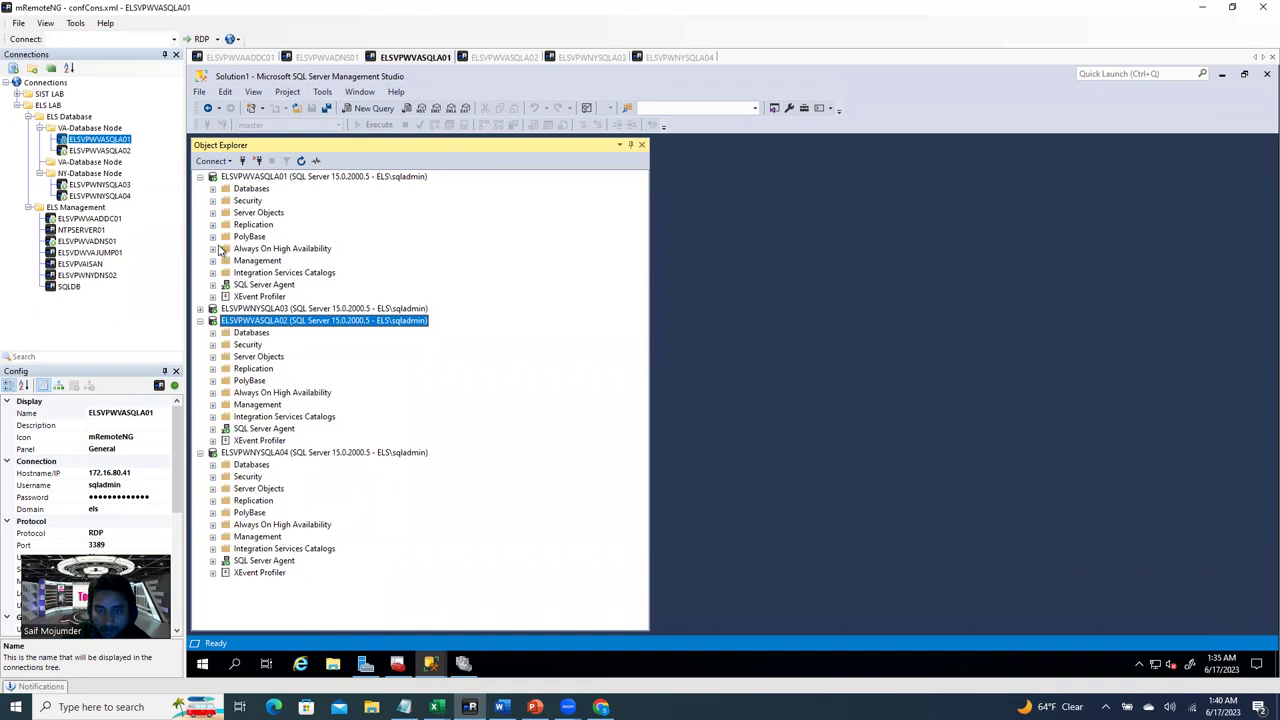
click(212, 189)
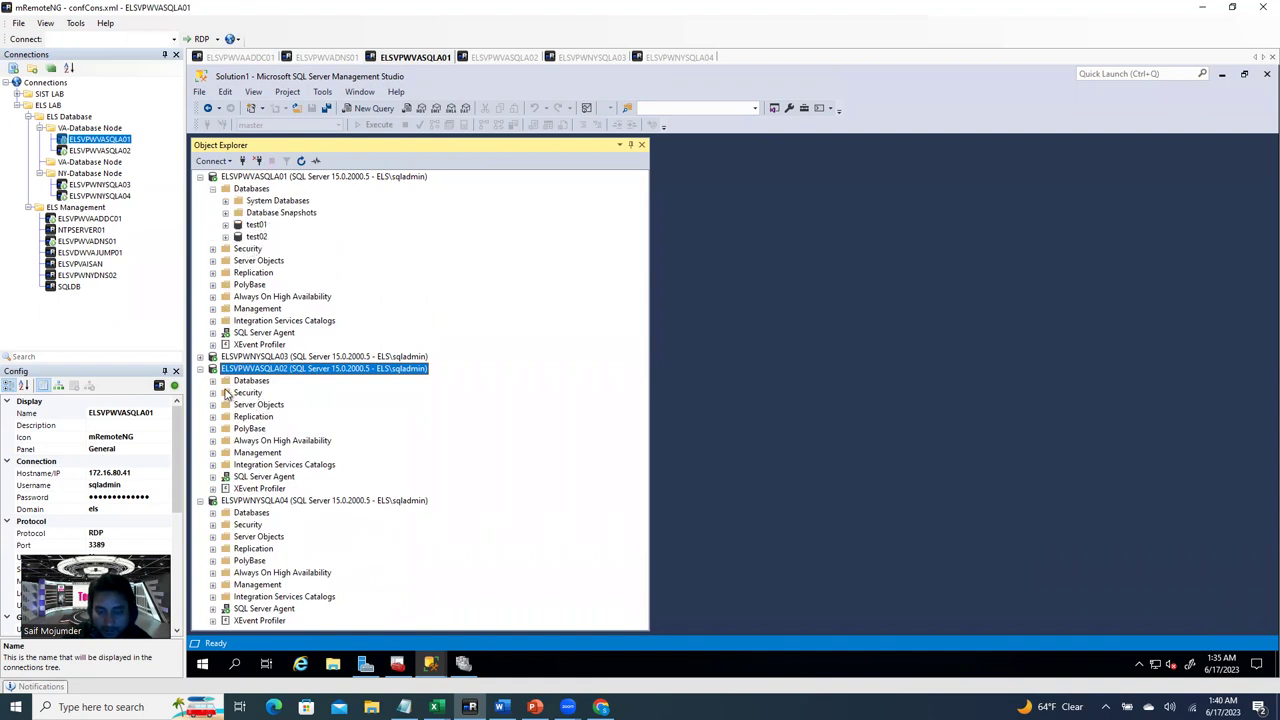
click(212, 381)
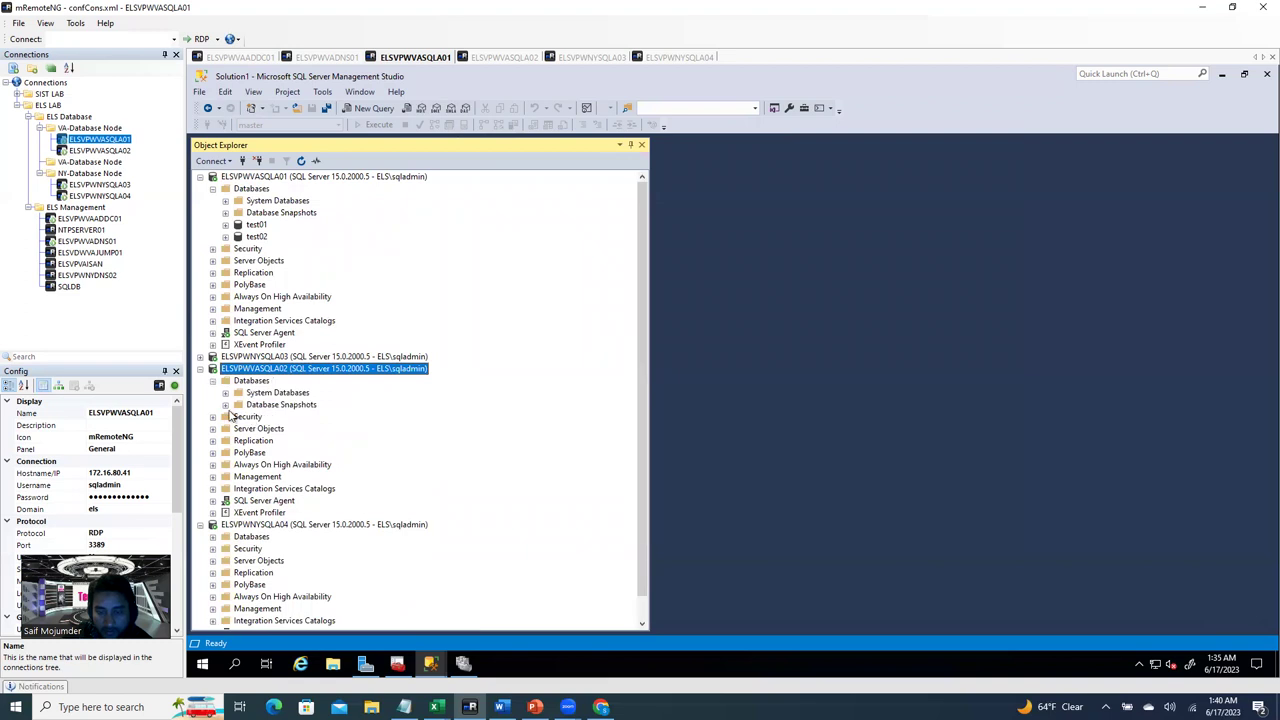
click(212, 464)
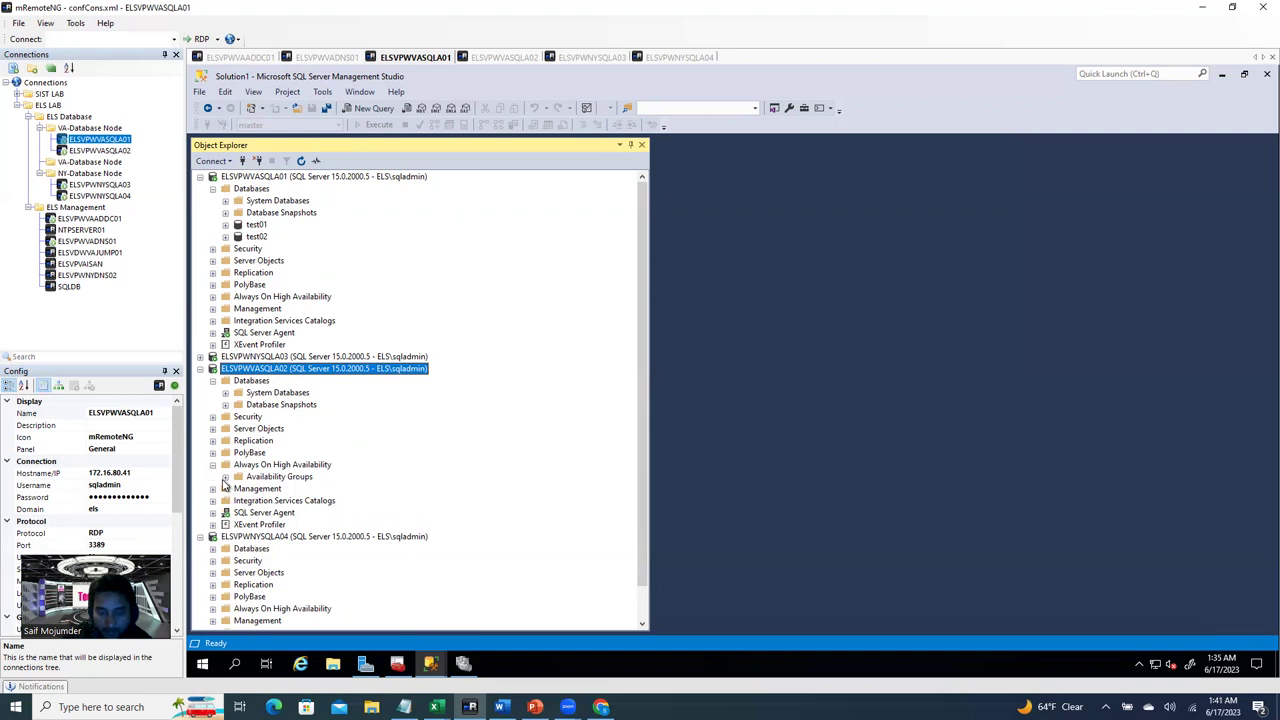
Refresh ELSVPWNYSQLA03 and expand its databases, selecting test01 in Restoring state
click(200, 357)
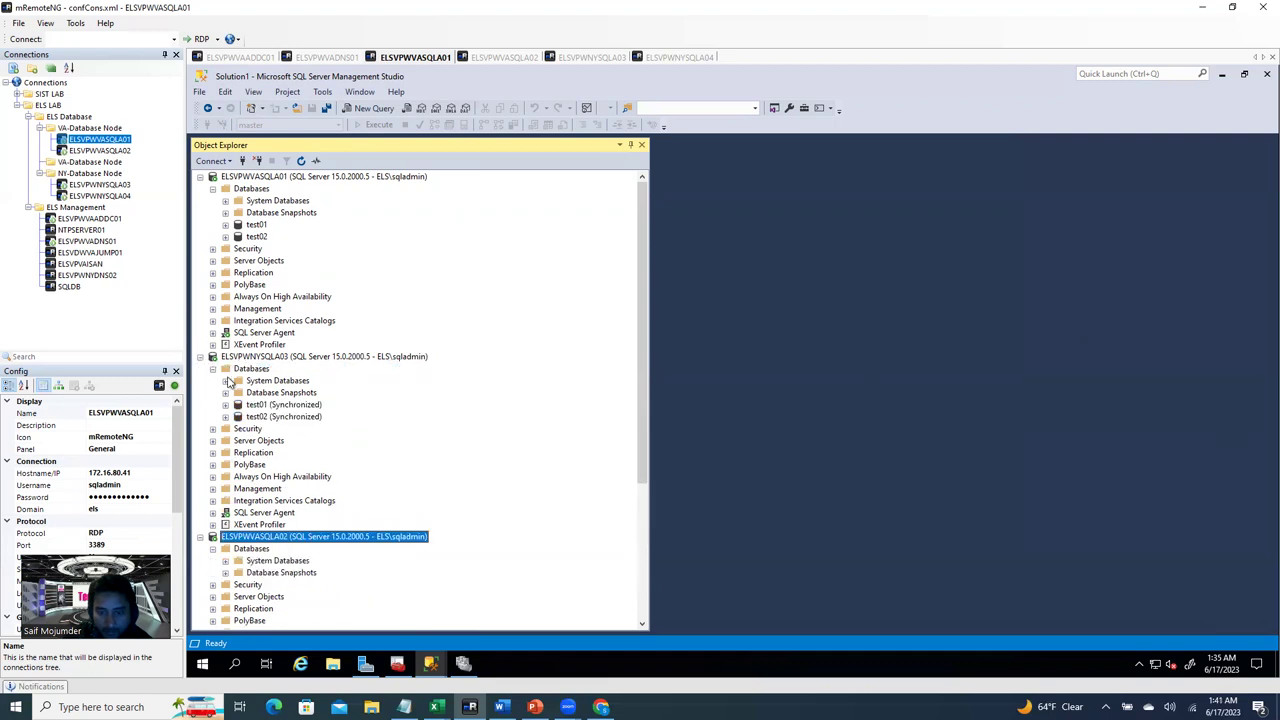
click(252, 405)
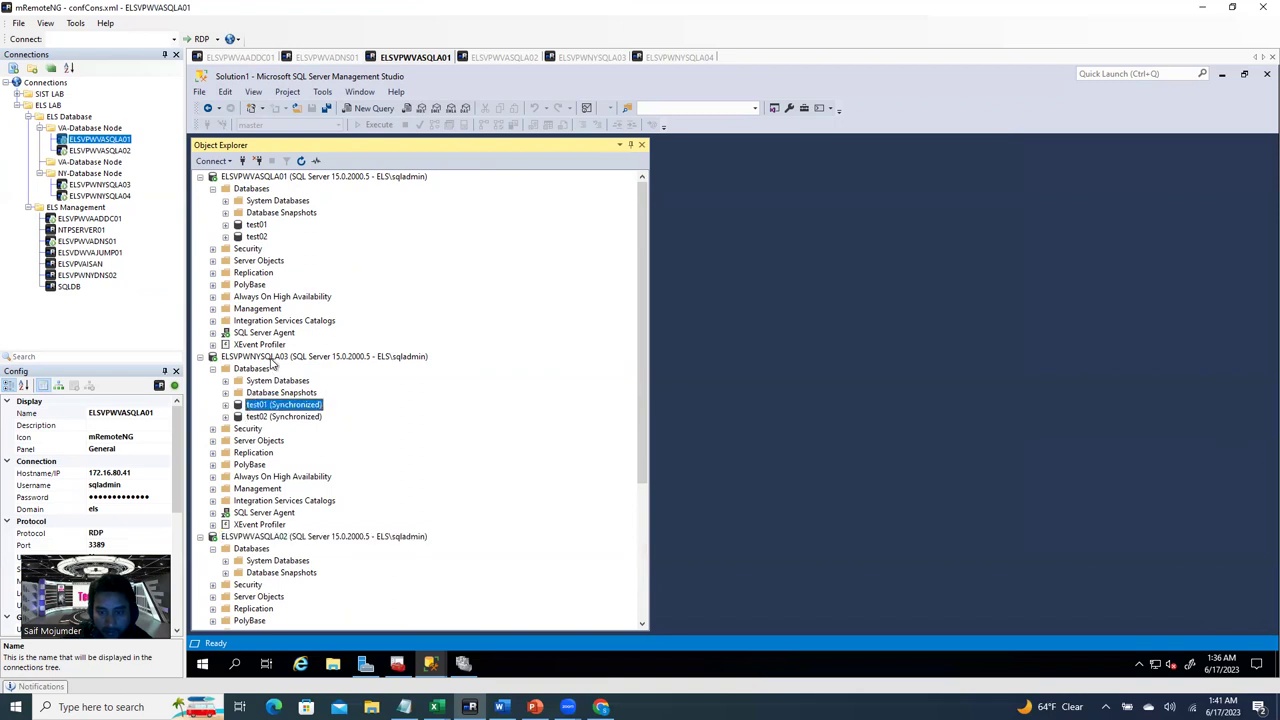
double_click(268, 358)
click(301, 160)
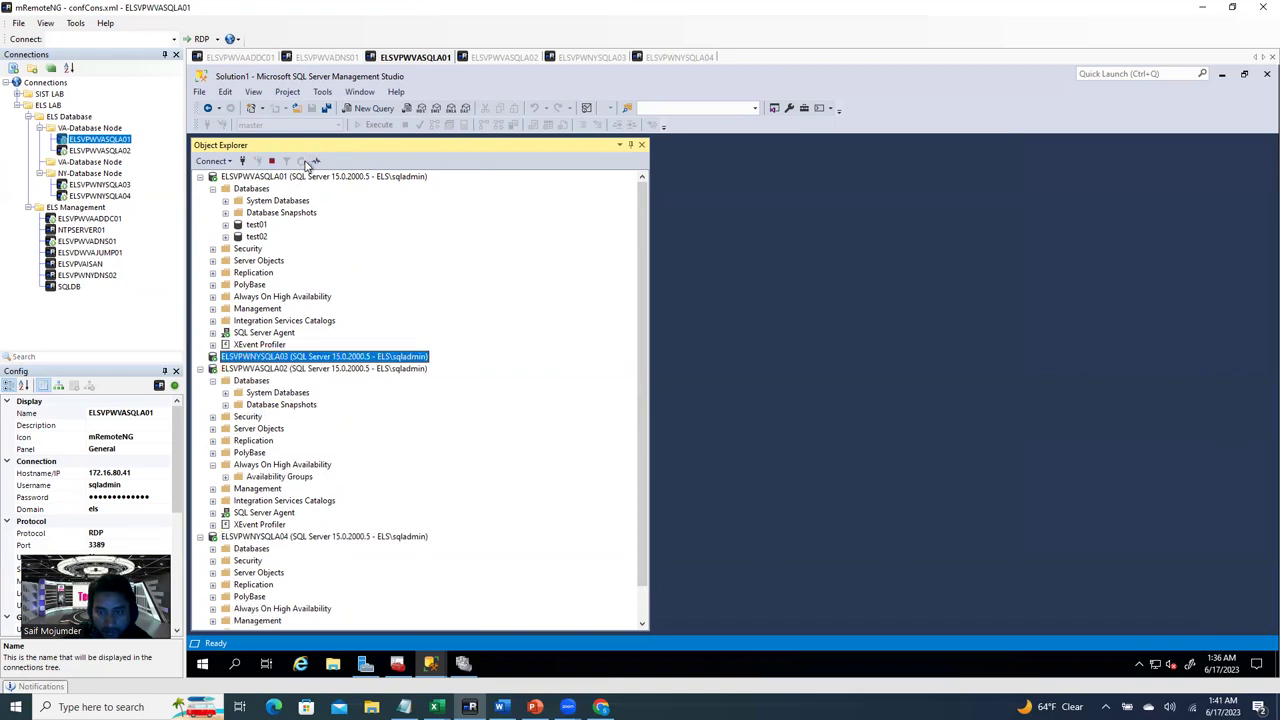
click(213, 369)
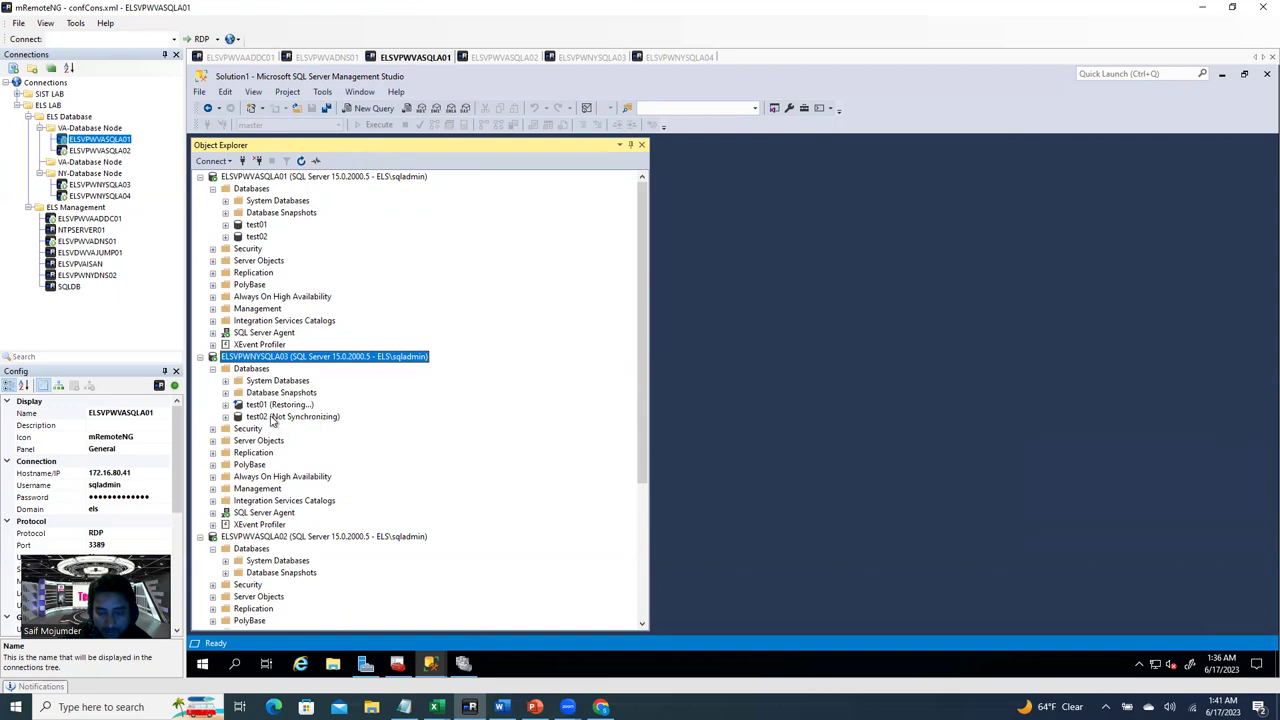
click(281, 406)
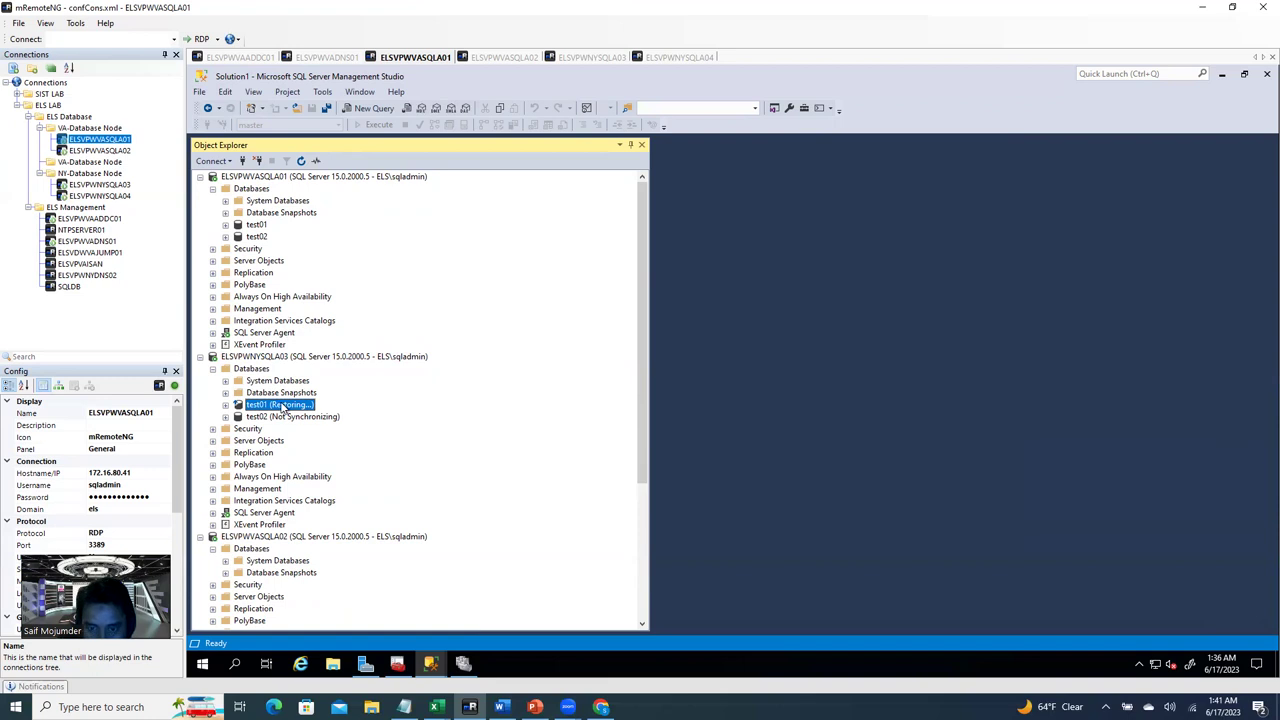
Delete the test01 database from ELSVPWNYSQLA03, closing existing connections
right_click(283, 410)
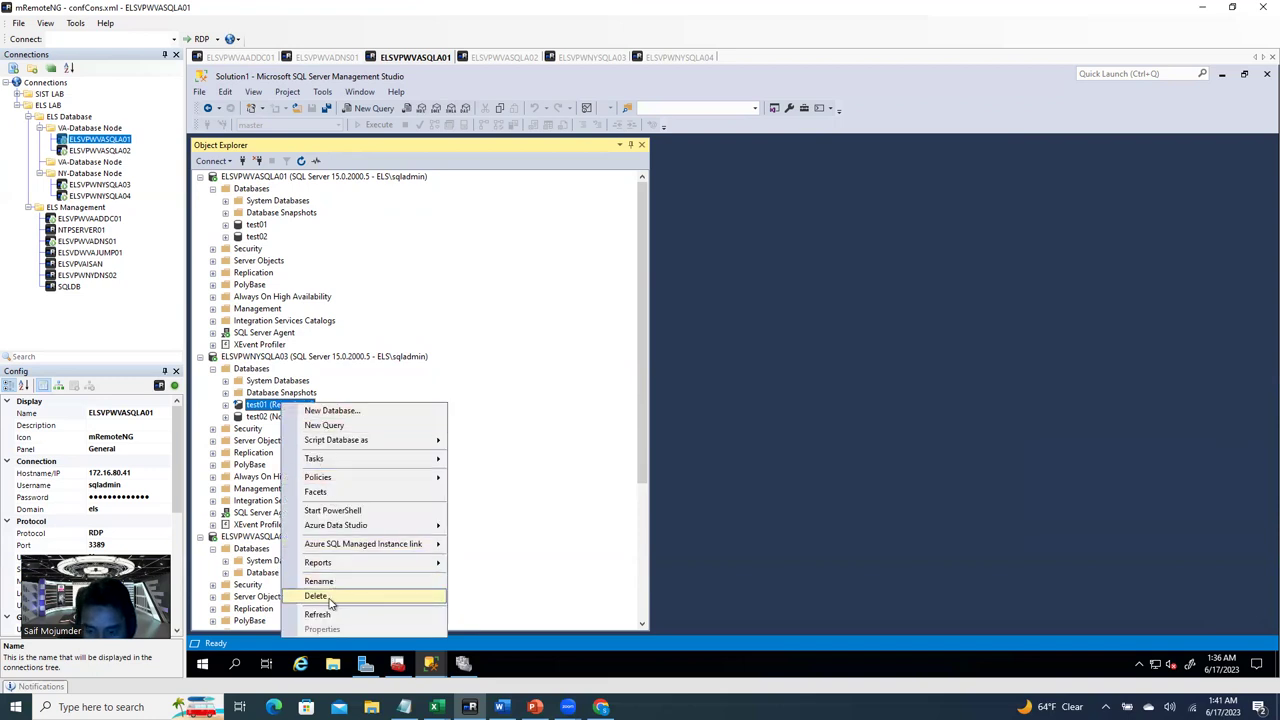
click(334, 603)
click(640, 531)
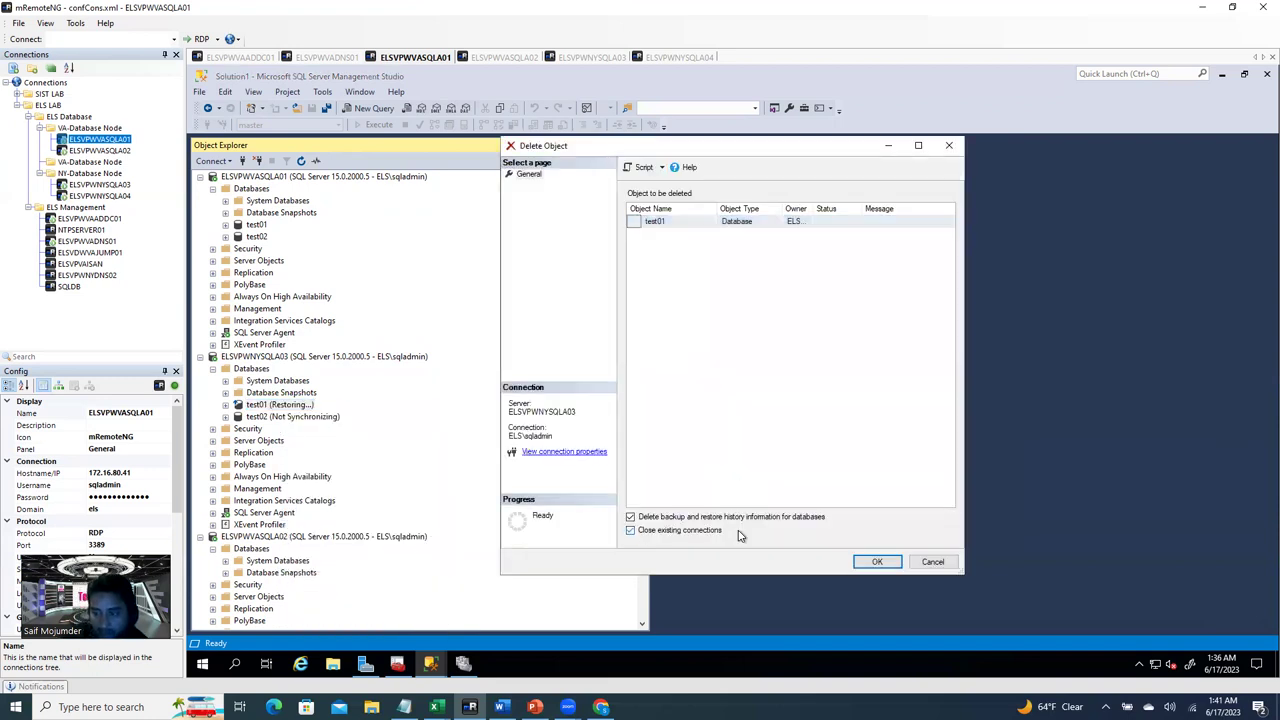
click(877, 562)
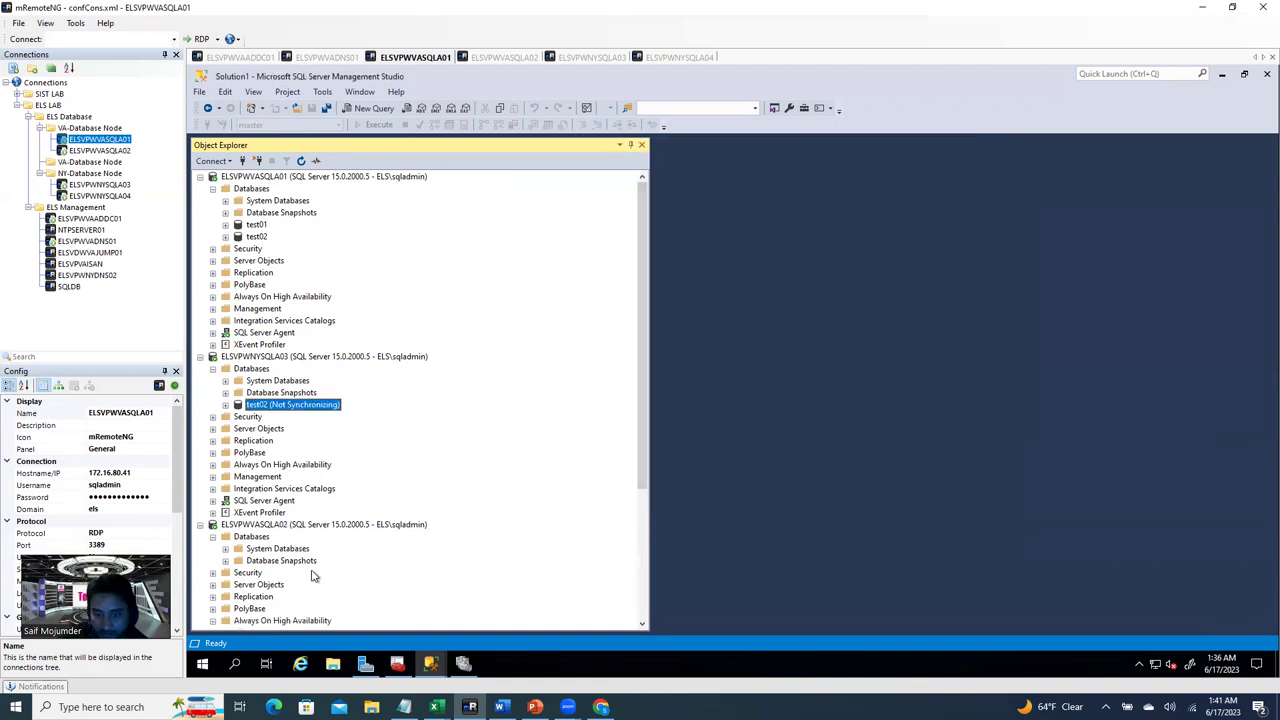
Delete the test02 database from ELSVPWNYSQLA03 as well, closing existing connections
right_click(260, 405)
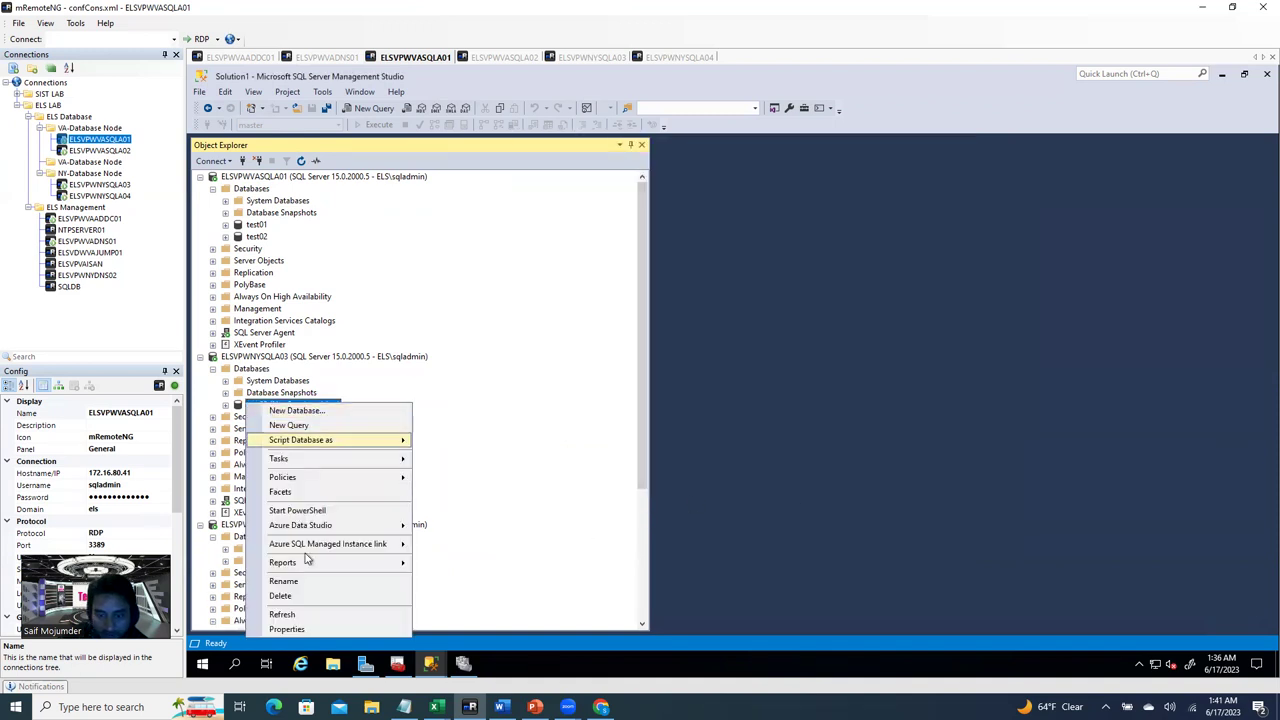
click(297, 597)
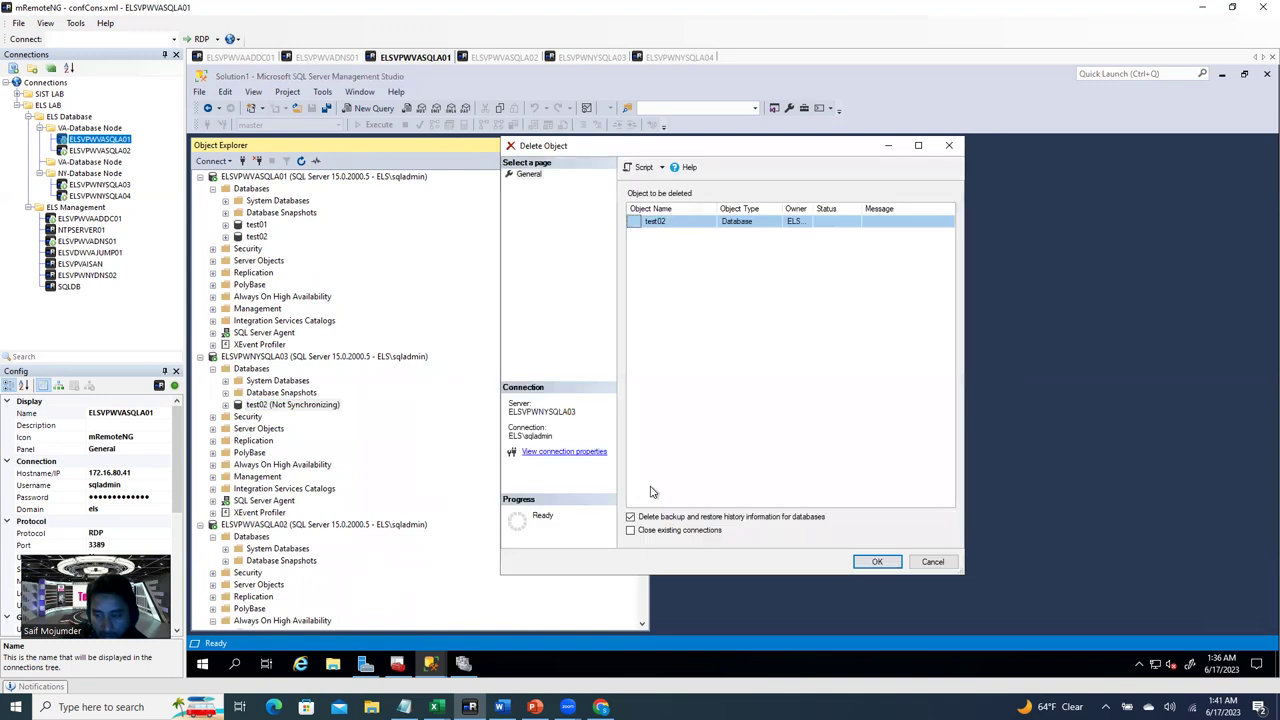
click(631, 530)
click(877, 562)
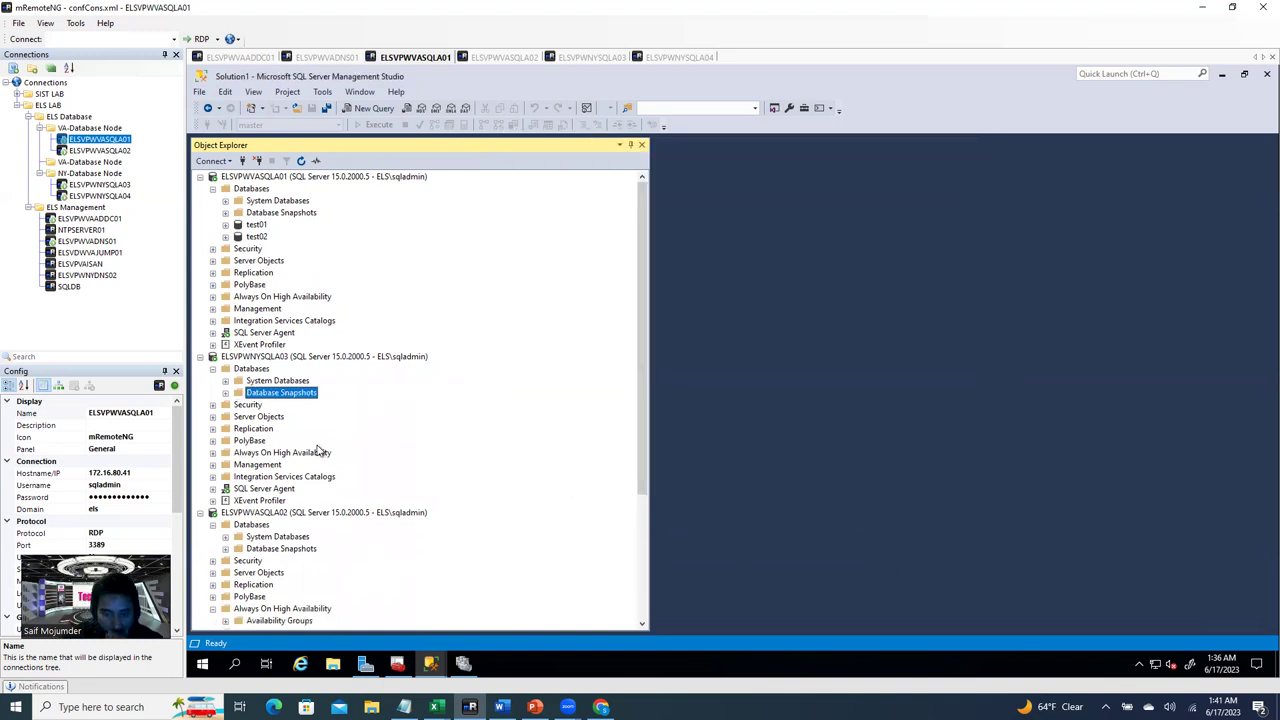
click(255, 225)
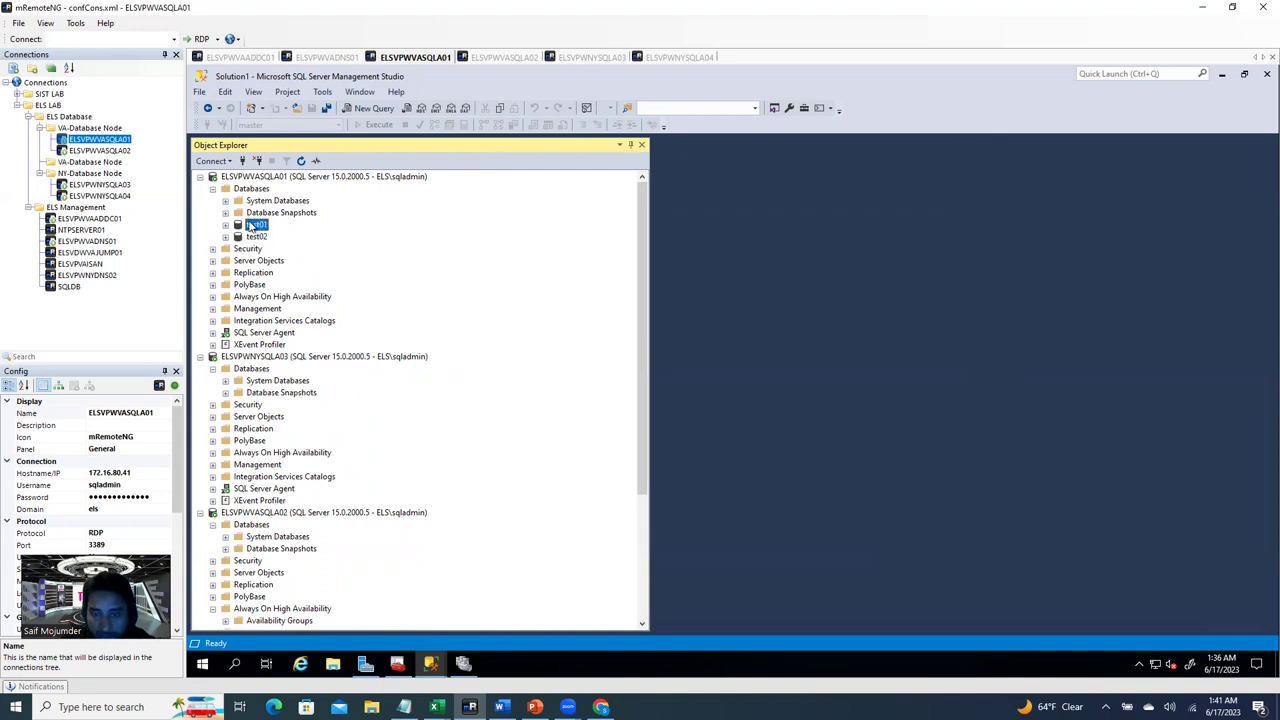
Check test01 and test02 on ELSVPWVASQLA01, then show AOAG01's replicas on ELSVPWNYSQLA03
click(257, 237)
click(256, 225)
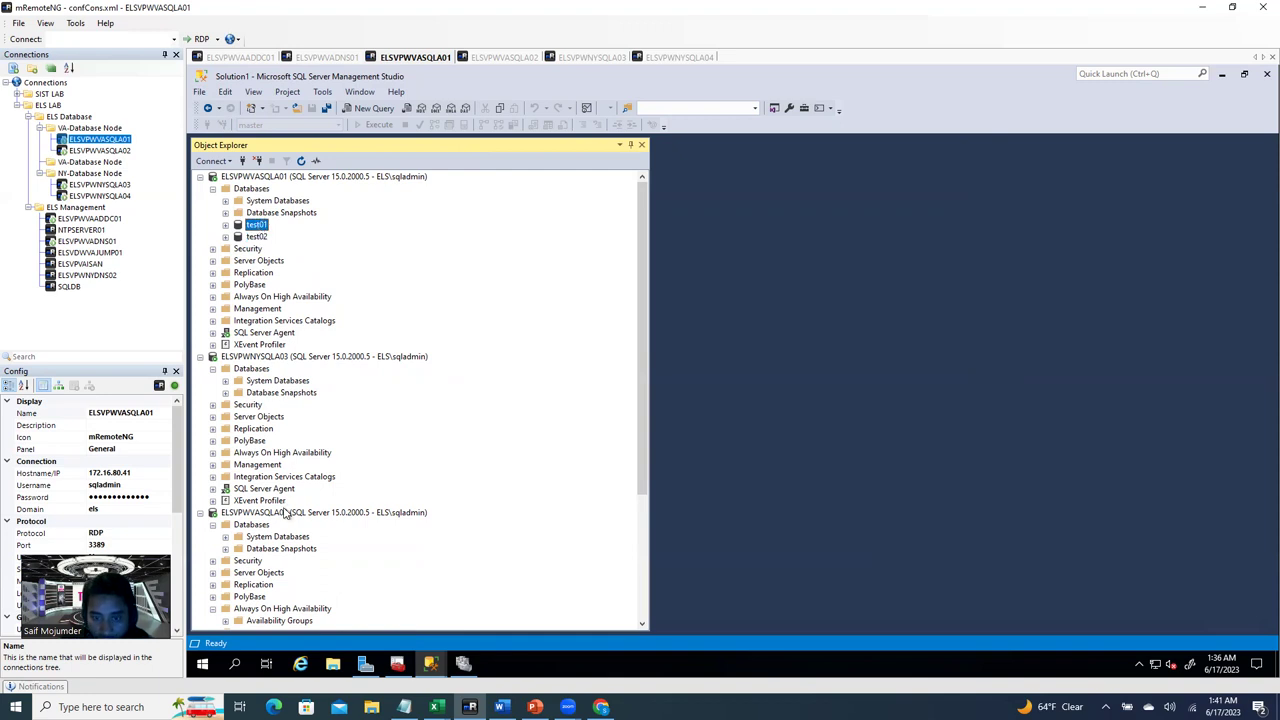
click(213, 453)
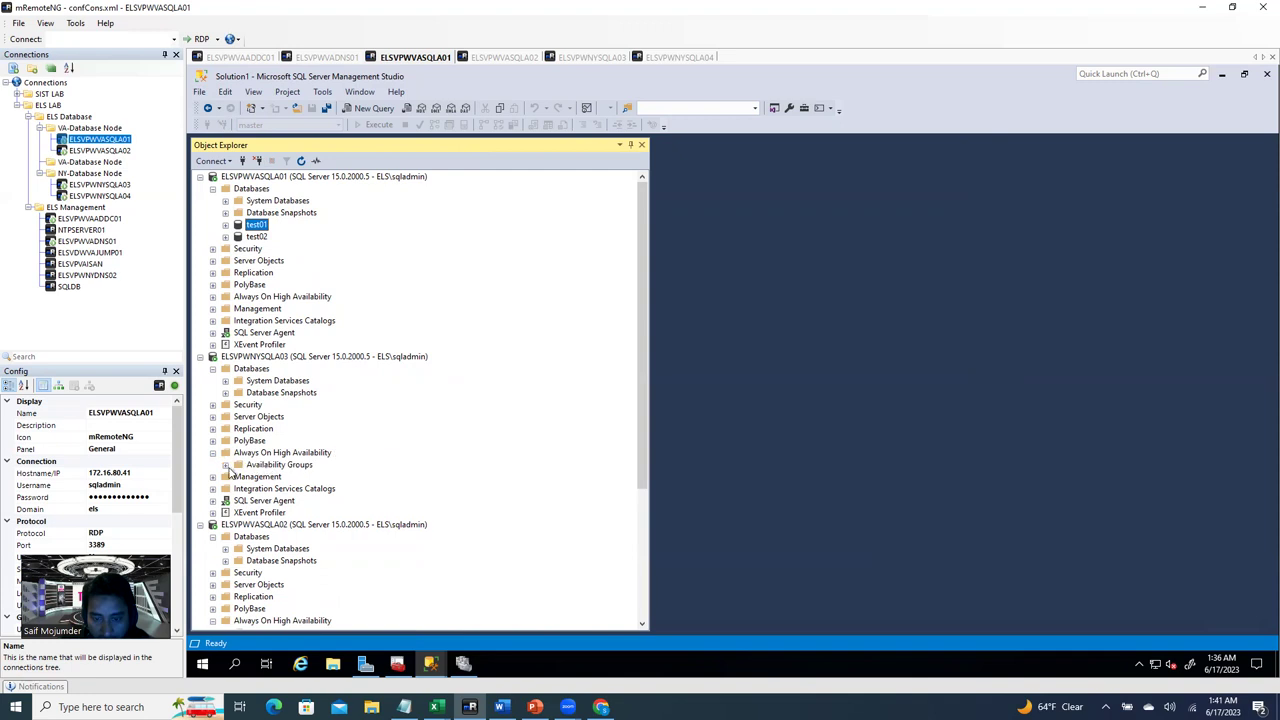
click(226, 465)
click(238, 477)
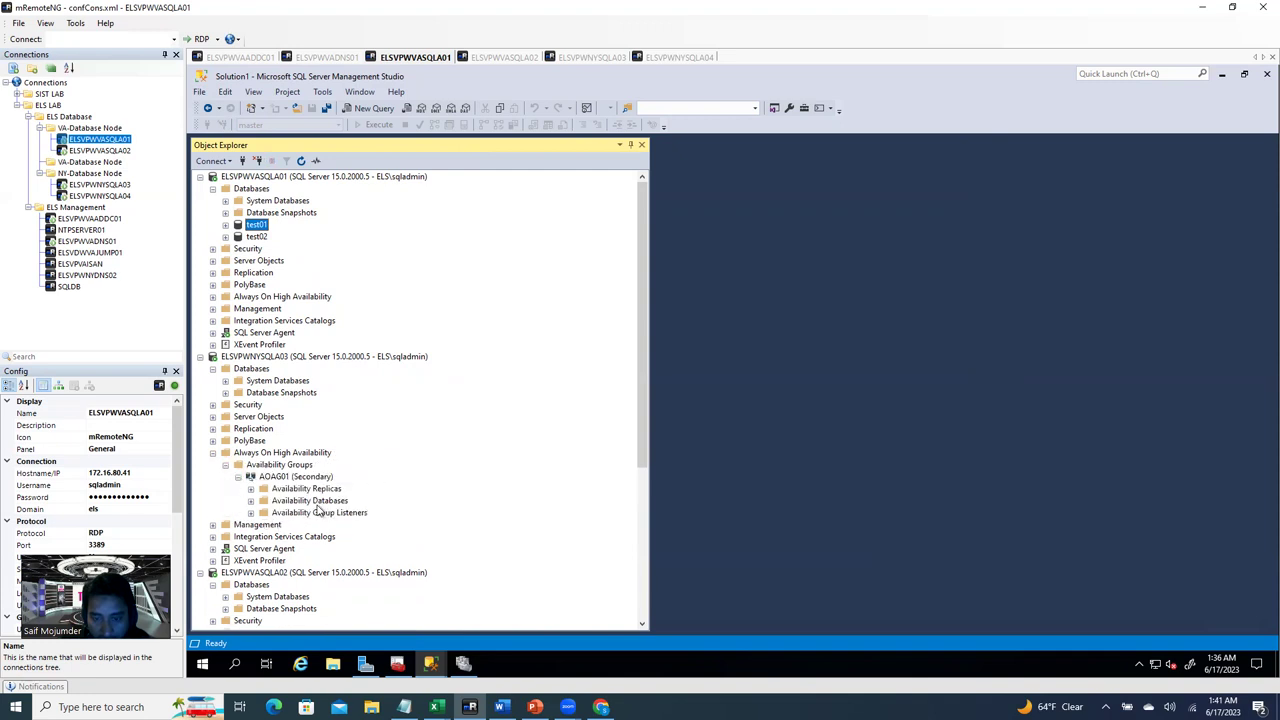
click(250, 489)
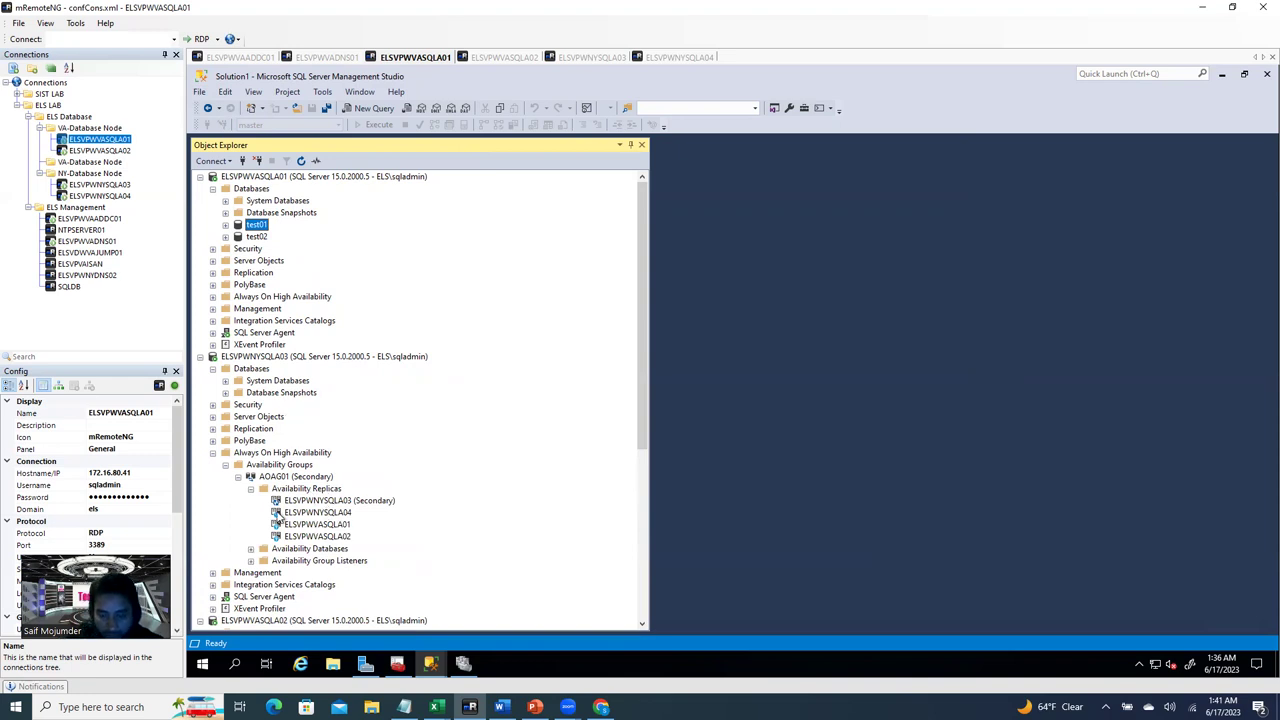
Show AOAG01's availability replicas on ELSVPWVASQLA02 and review the expanded tree
scroll(279, 516, down, 4)
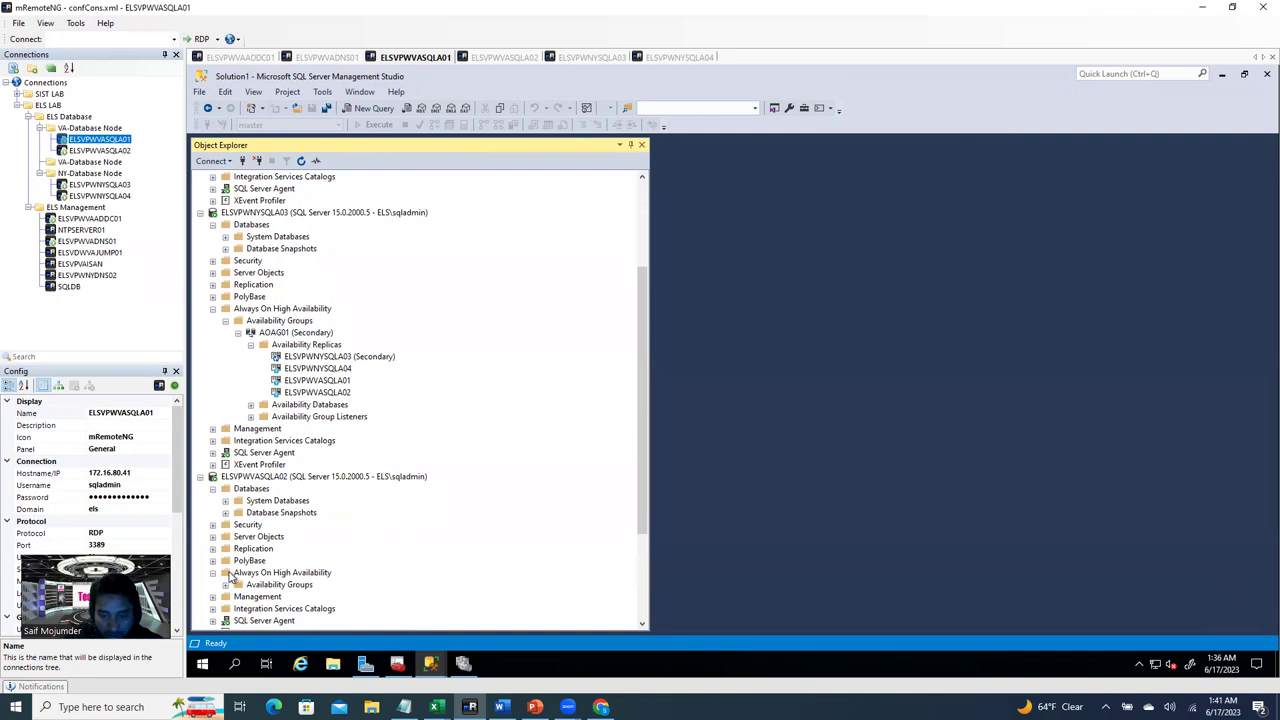
click(225, 585)
click(238, 596)
scroll(284, 615, down, 4)
click(250, 453)
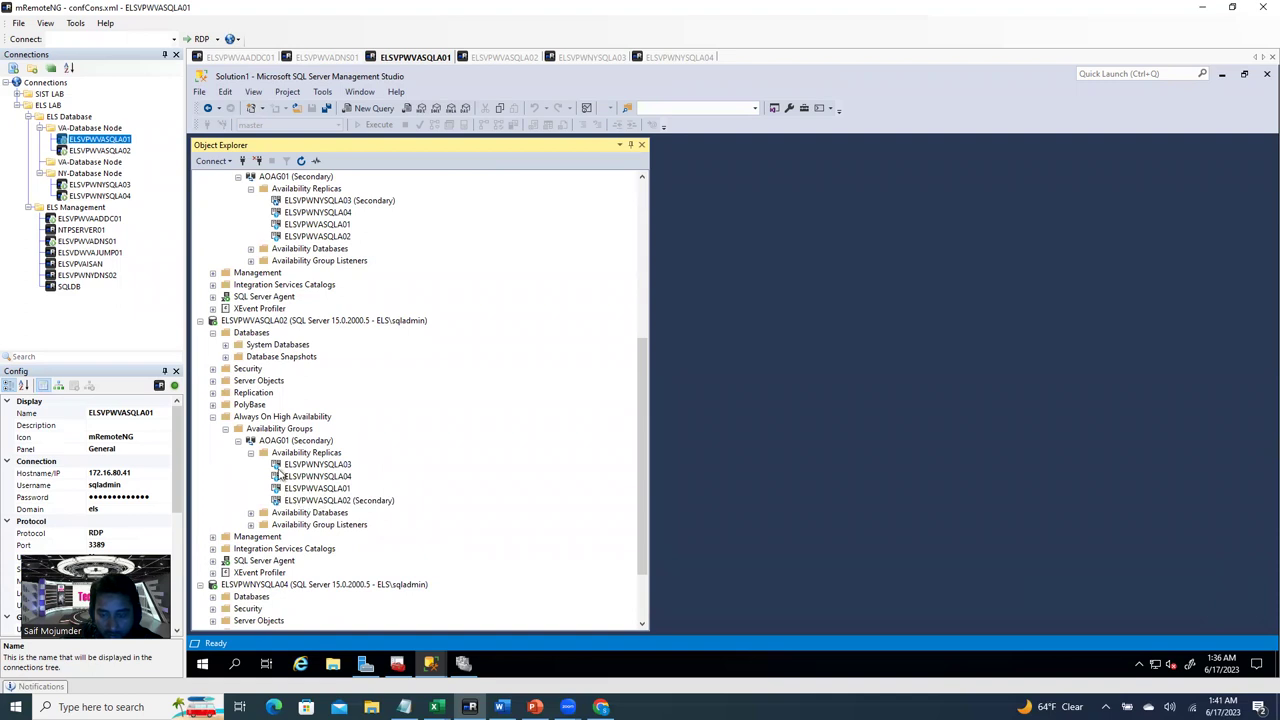
scroll(320, 468, up, 8)
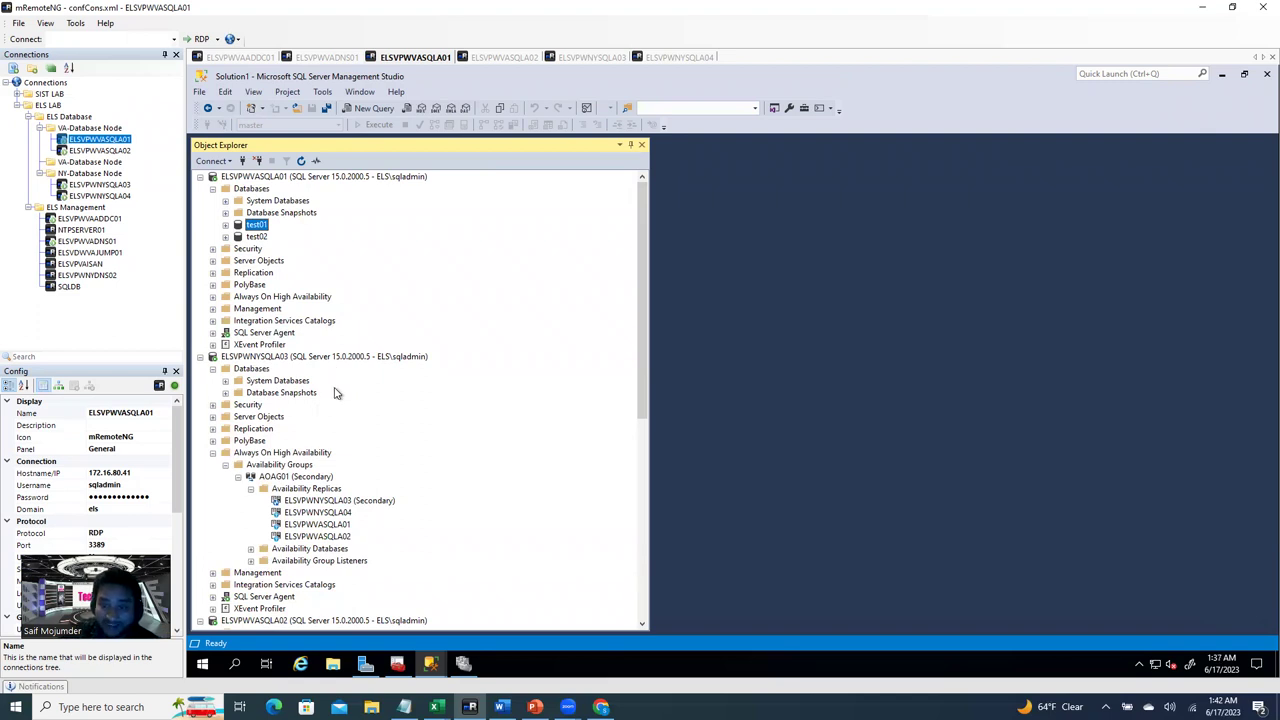
scroll(402, 406, down, 3)
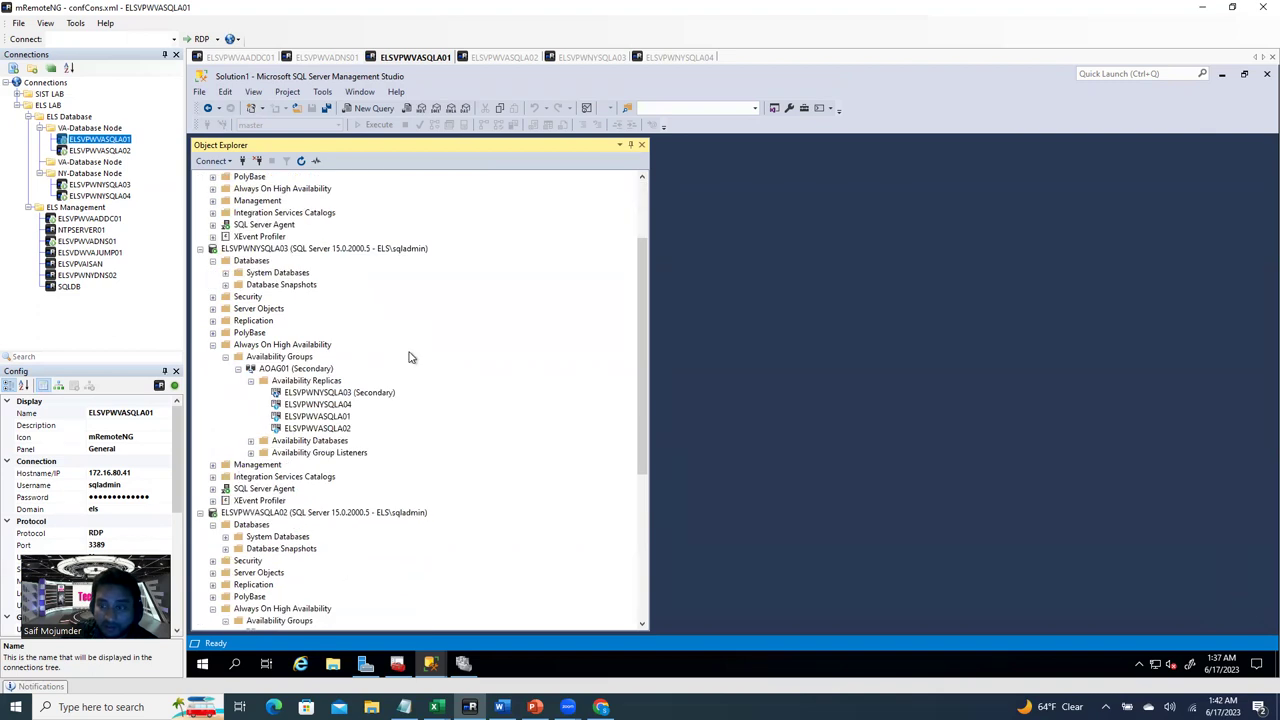
scroll(409, 357, up, 2)
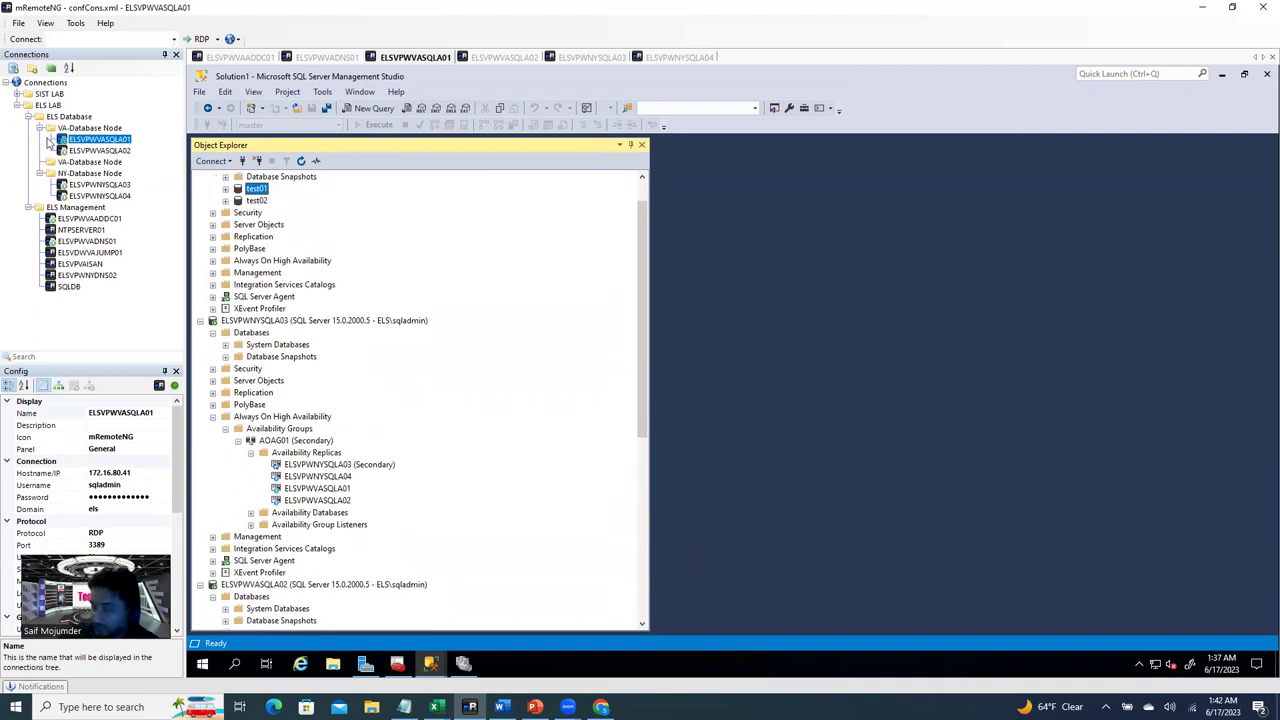
drag(645, 341, 637, 257)
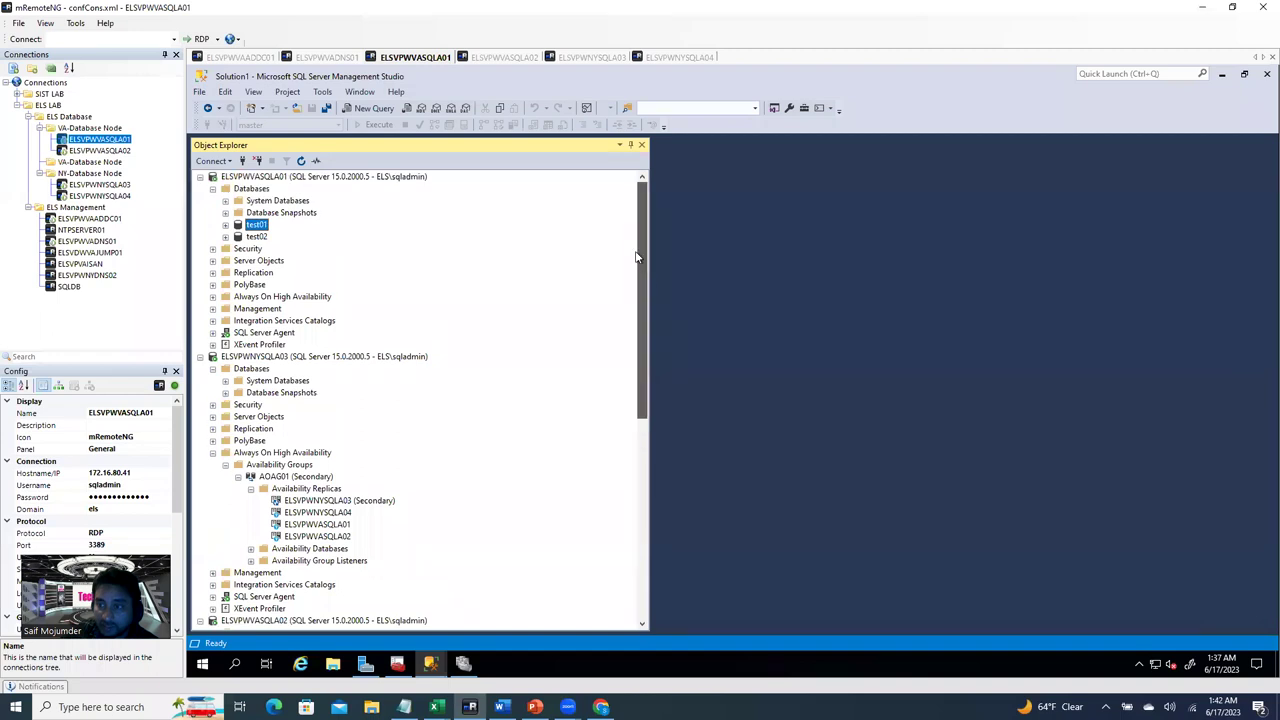
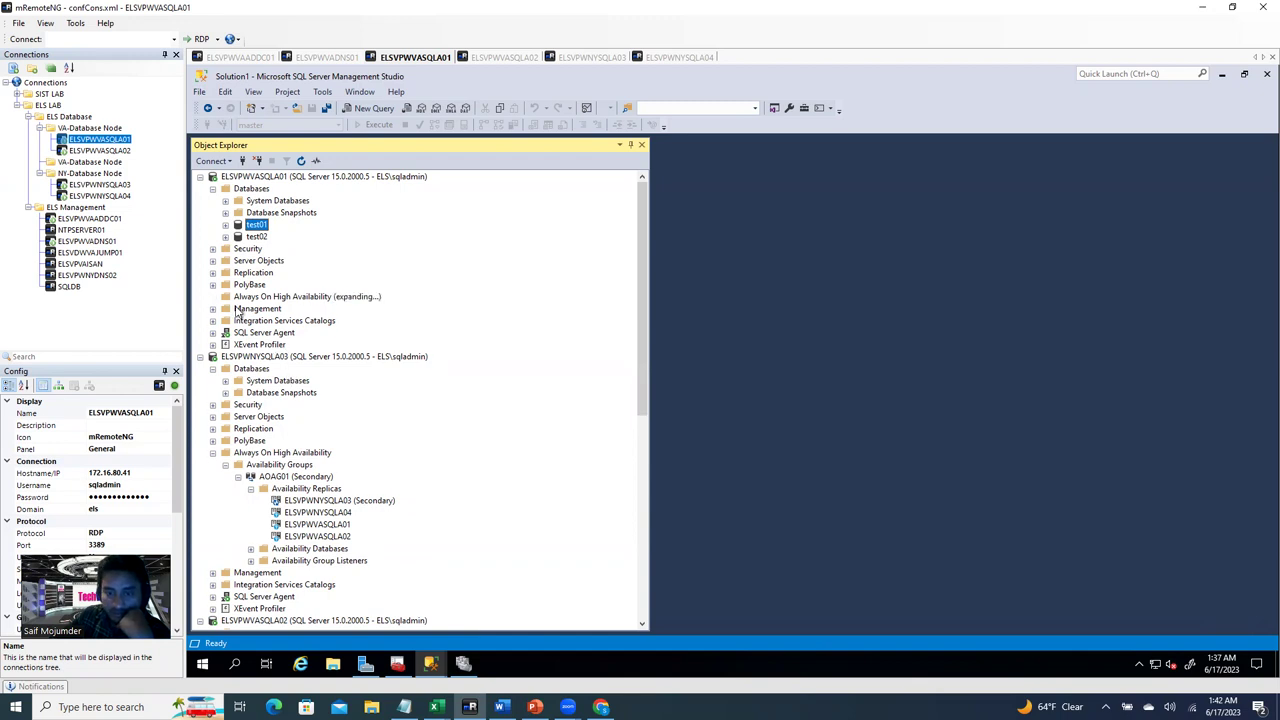
Expand Always On High Availability down to AOAG01 and start the Add Database wizard
click(212, 296)
click(225, 308)
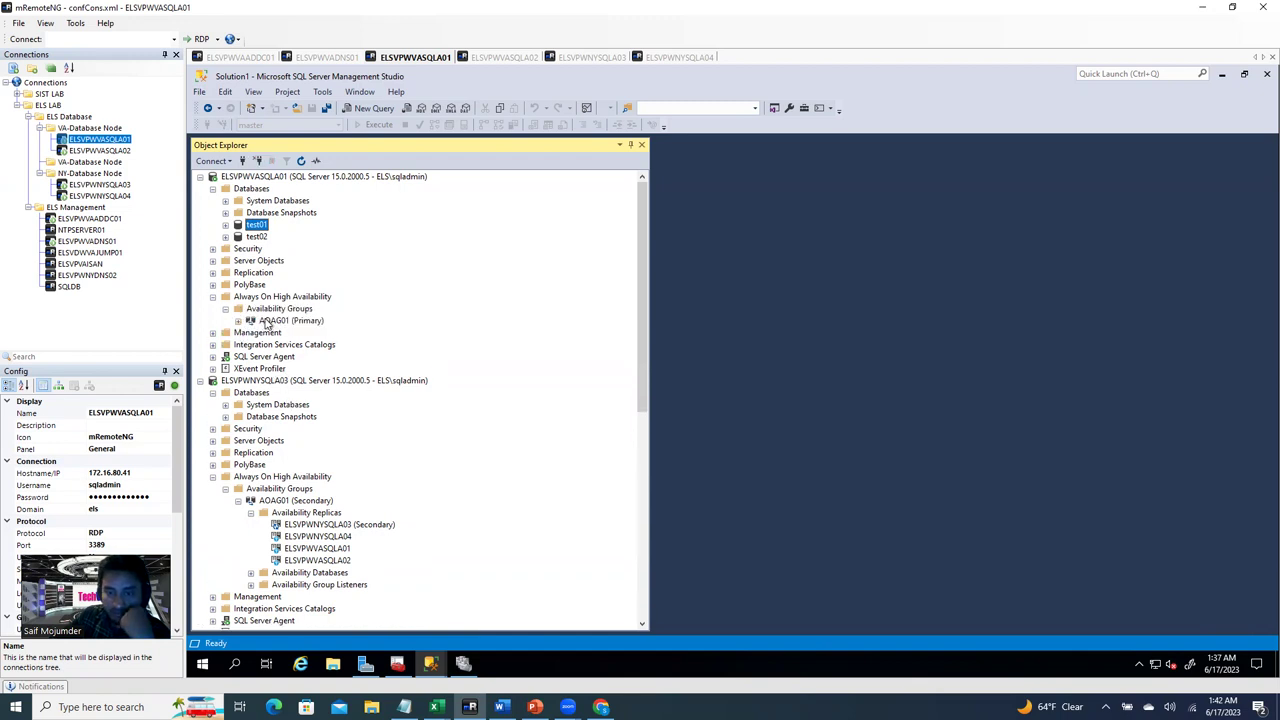
click(238, 320)
click(284, 321)
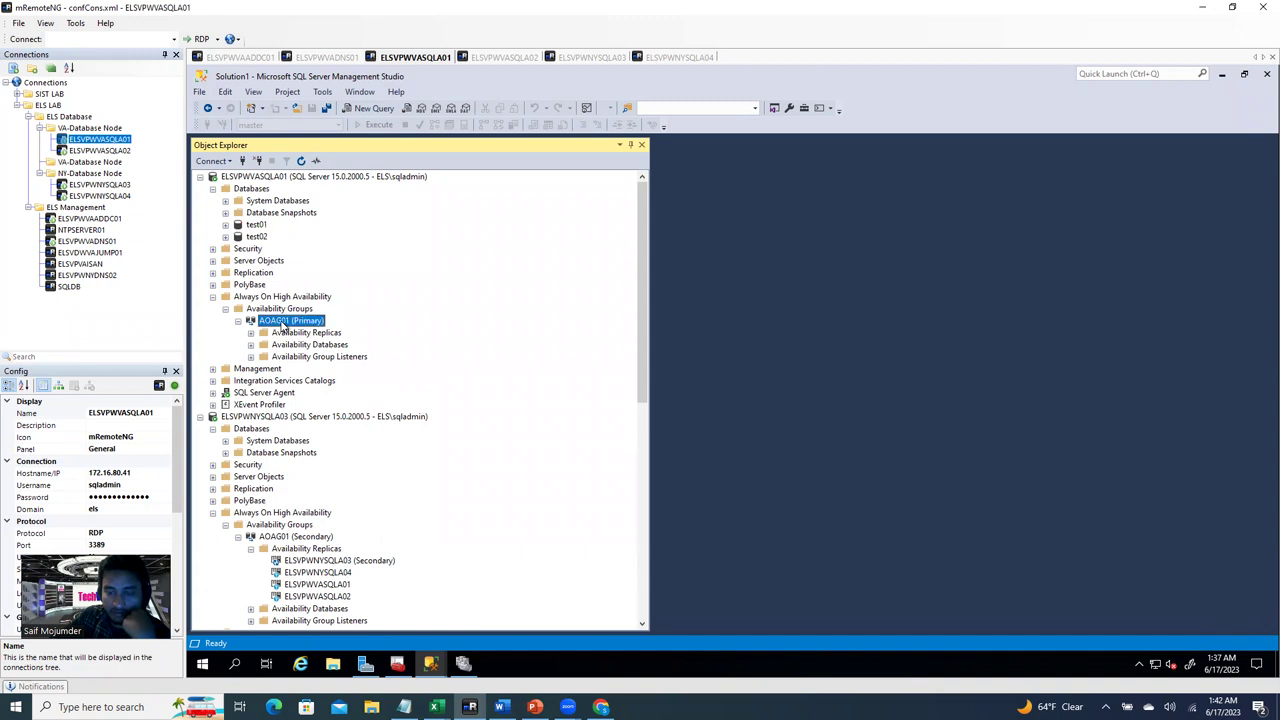
right_click(284, 325)
key(Escape)
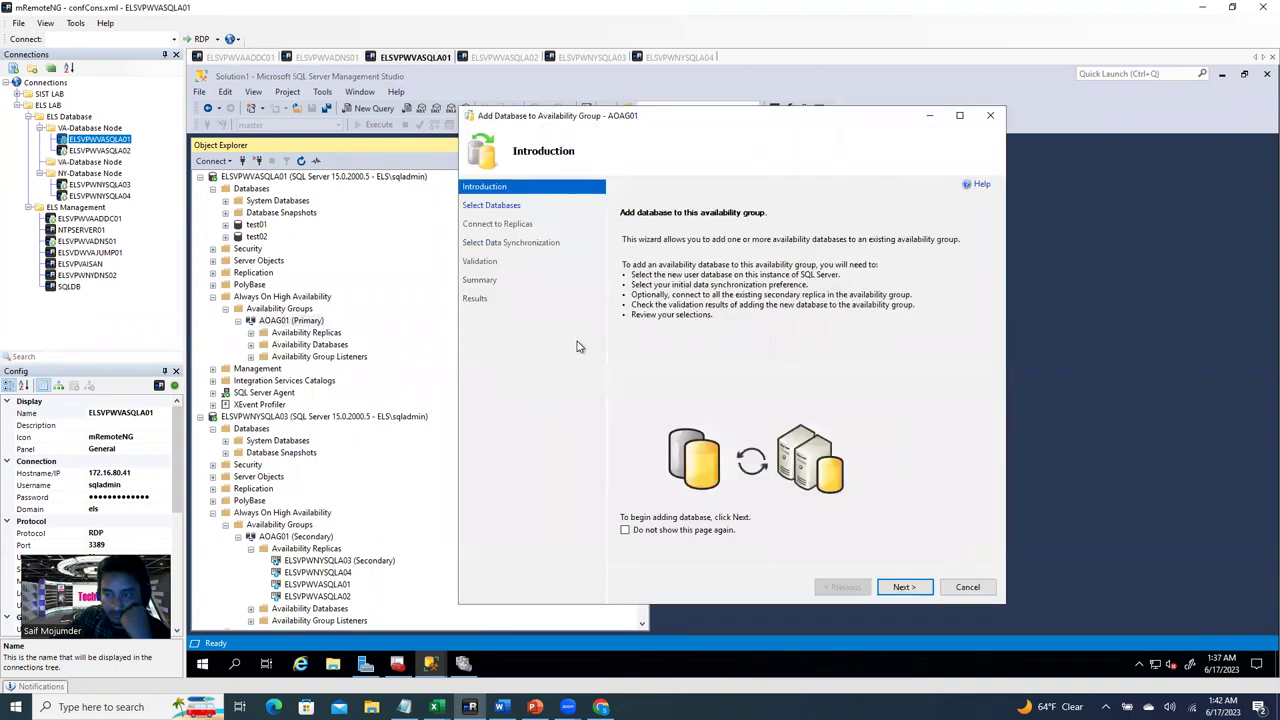
Select test01 and connect to replicas ELSVPWNYSQLA03, ELSVPWNYSQLA04 and ELSVPWVASQLA02
click(897, 587)
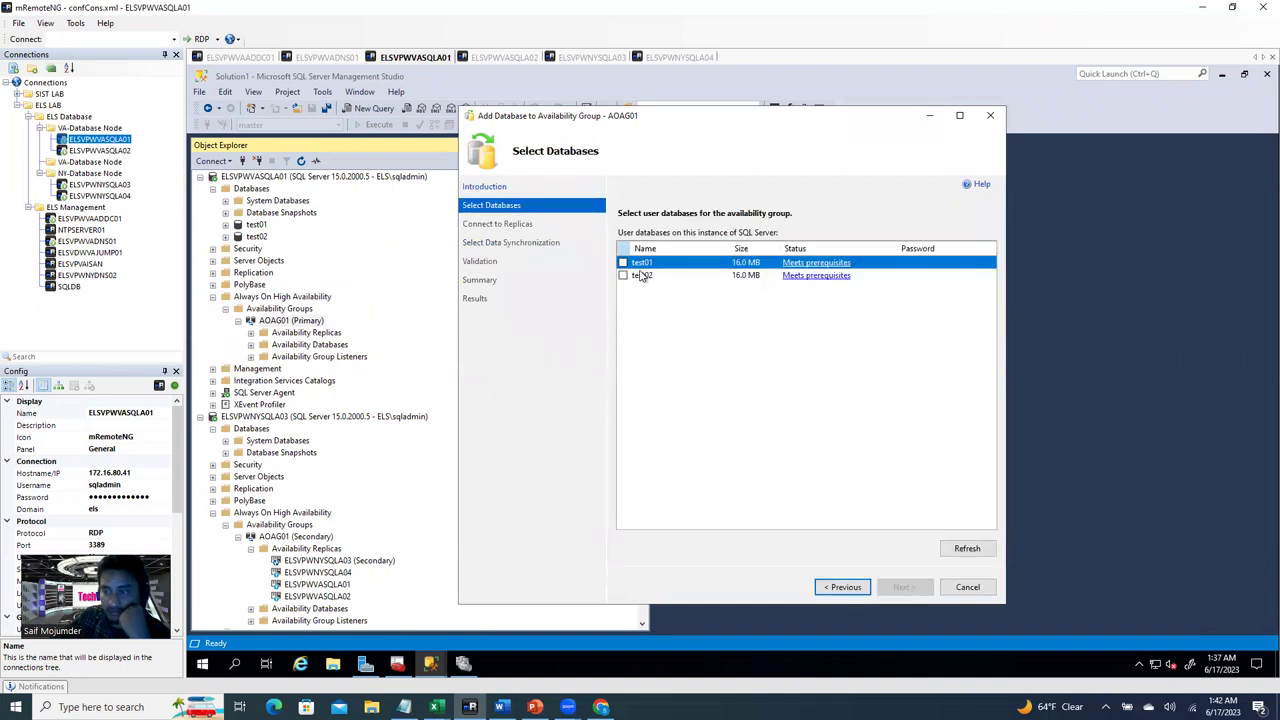
click(623, 263)
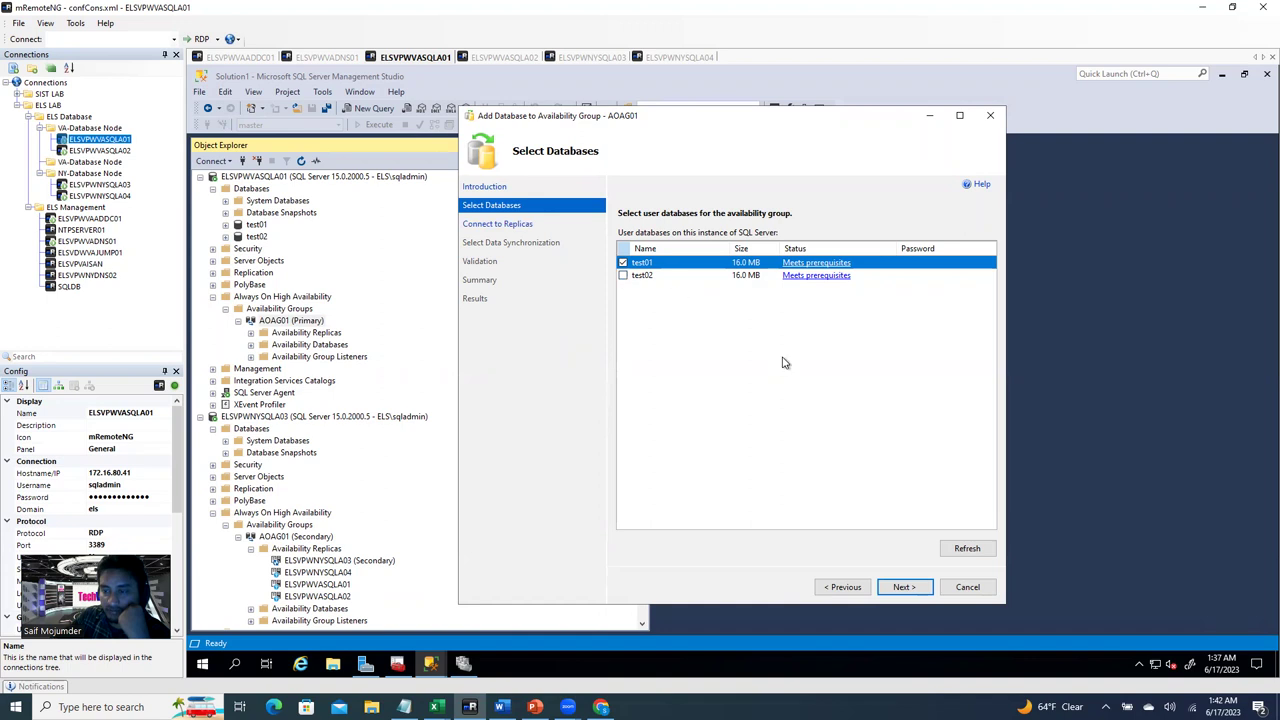
click(905, 588)
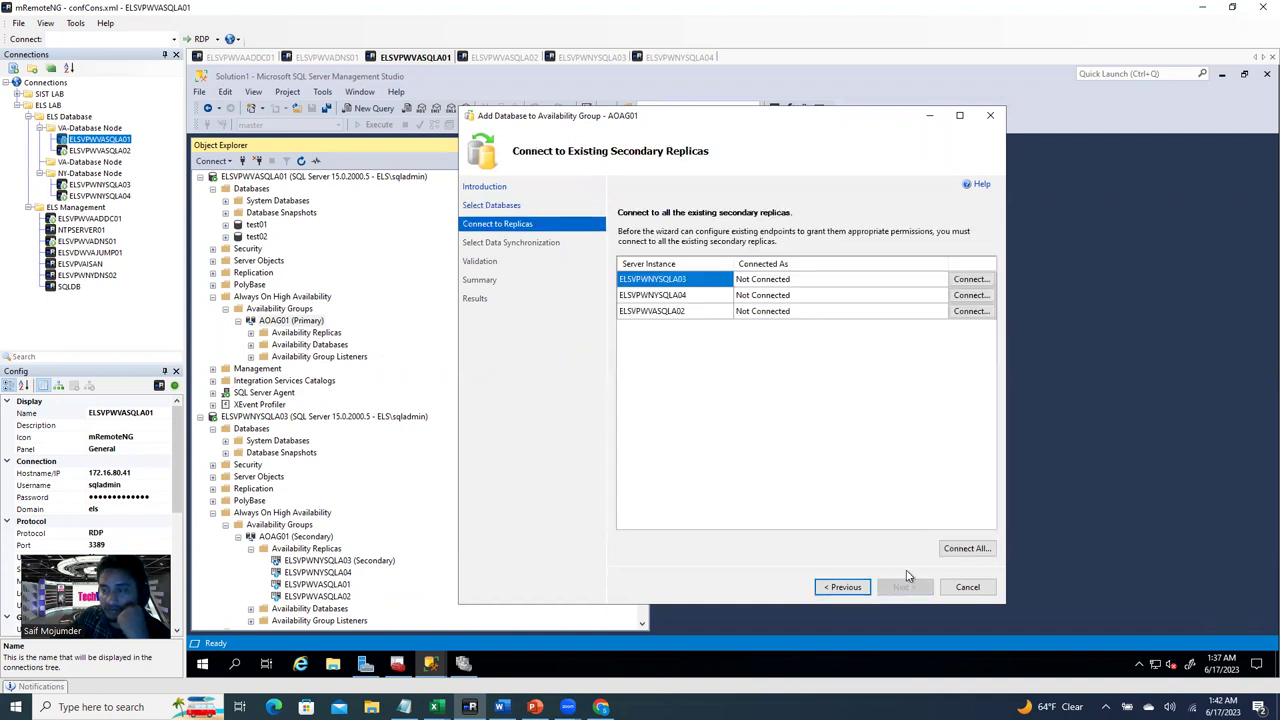
click(963, 282)
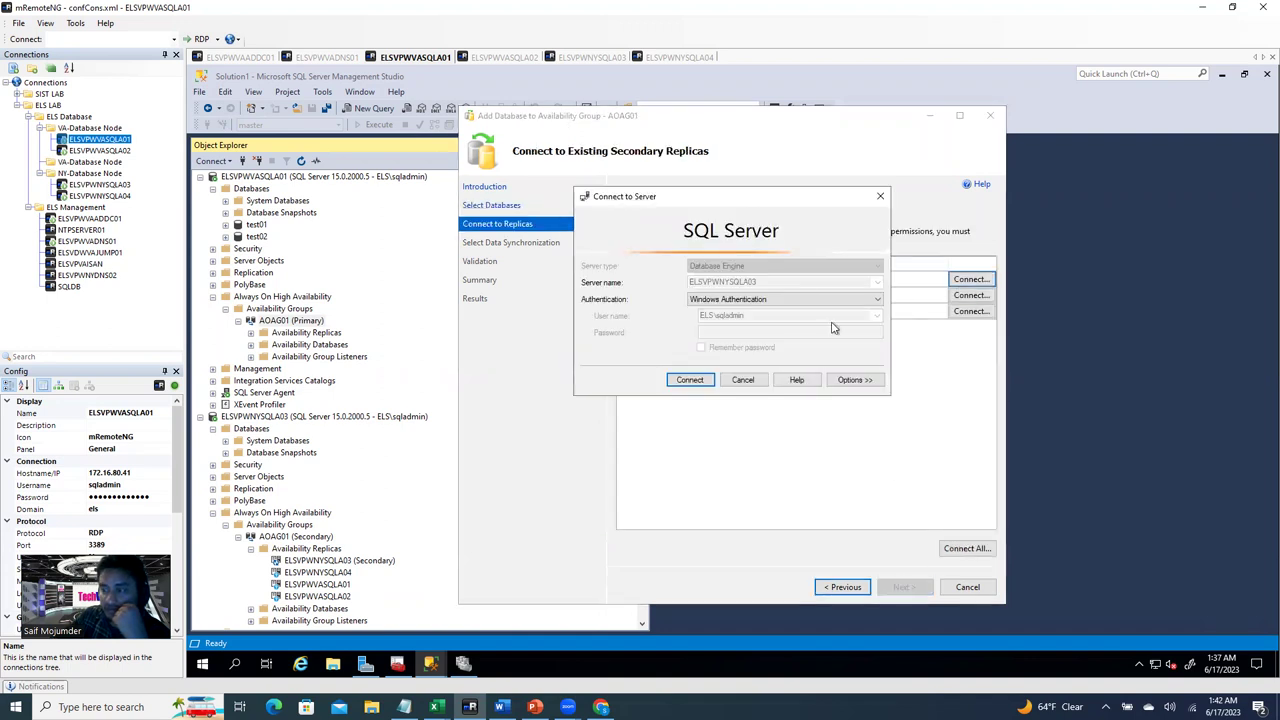
click(758, 376)
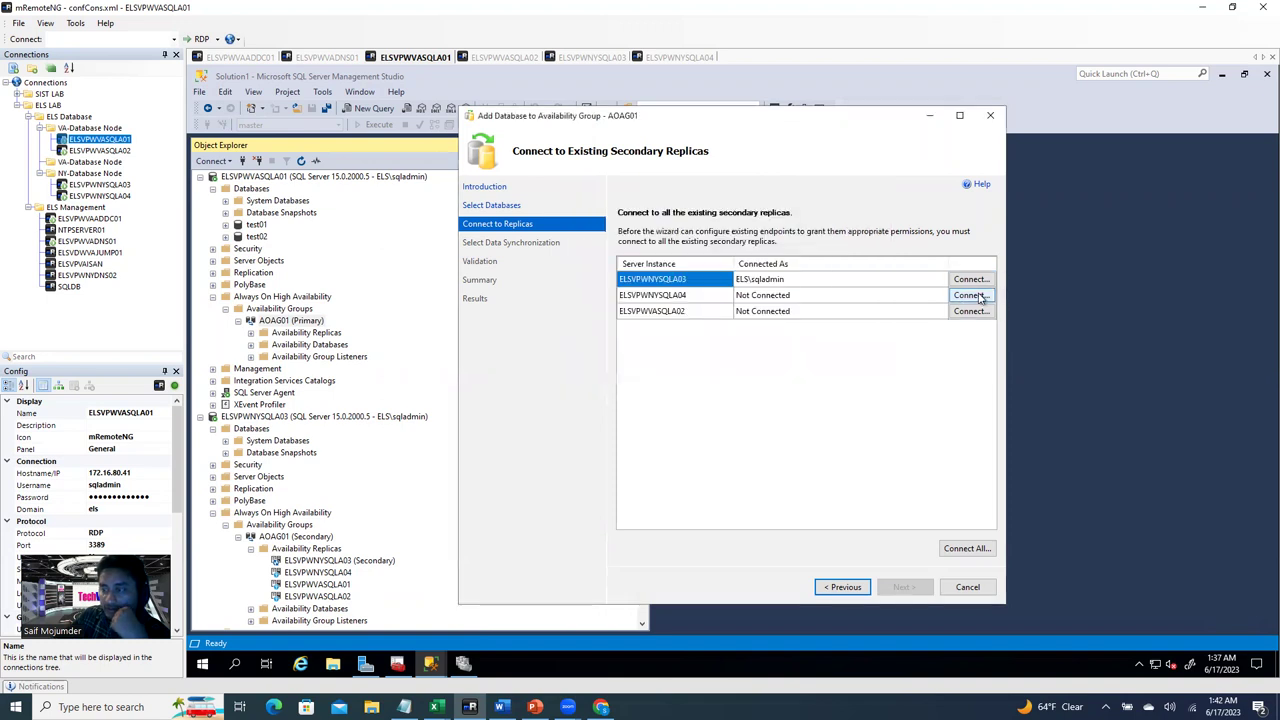
click(972, 295)
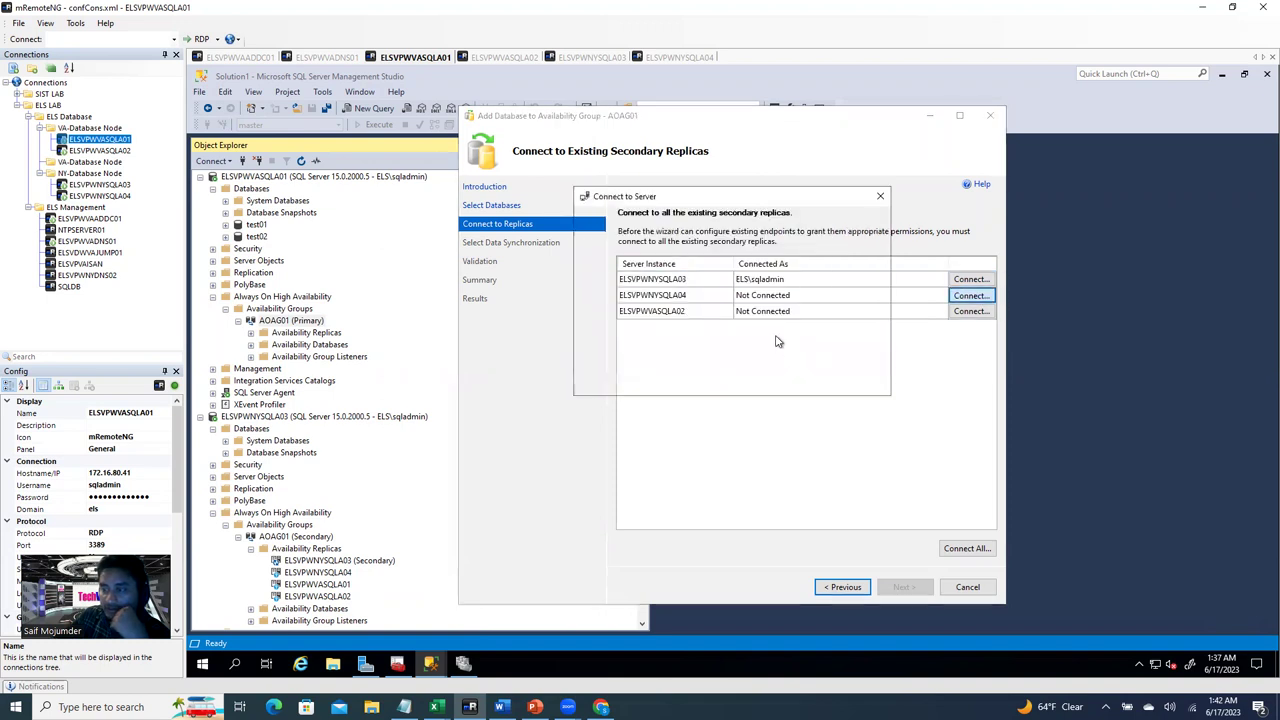
click(972, 311)
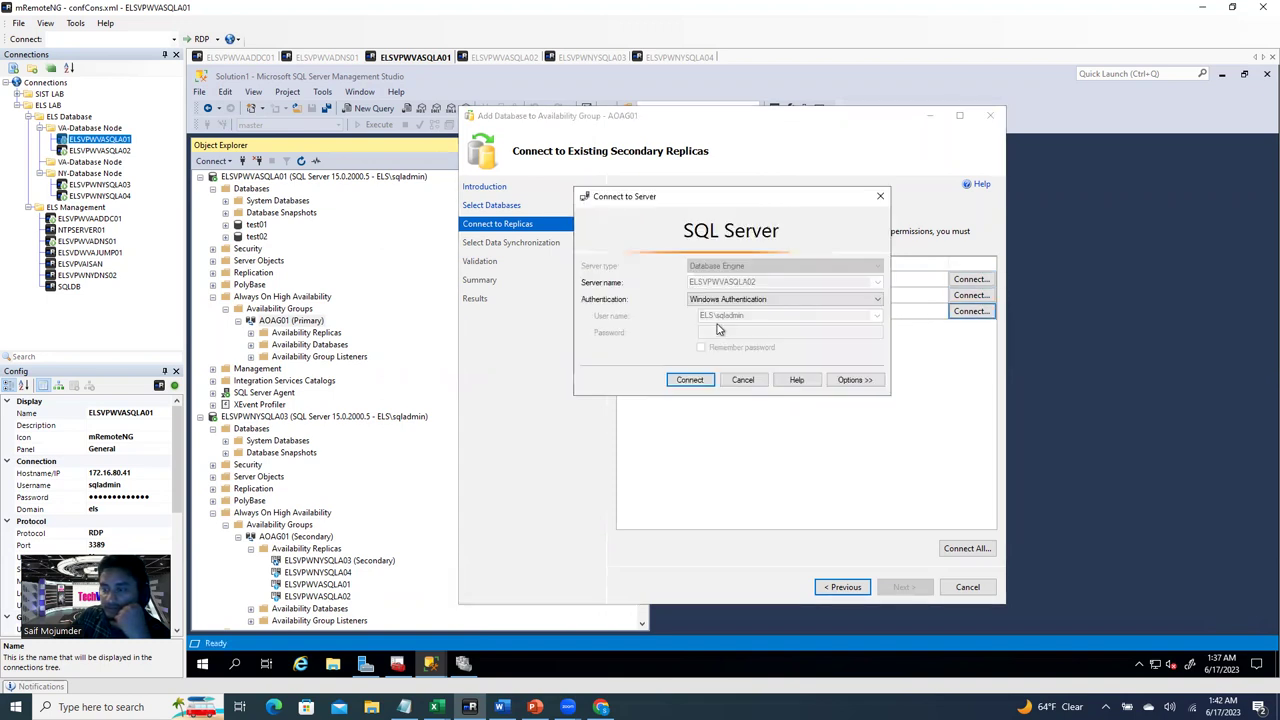
click(690, 380)
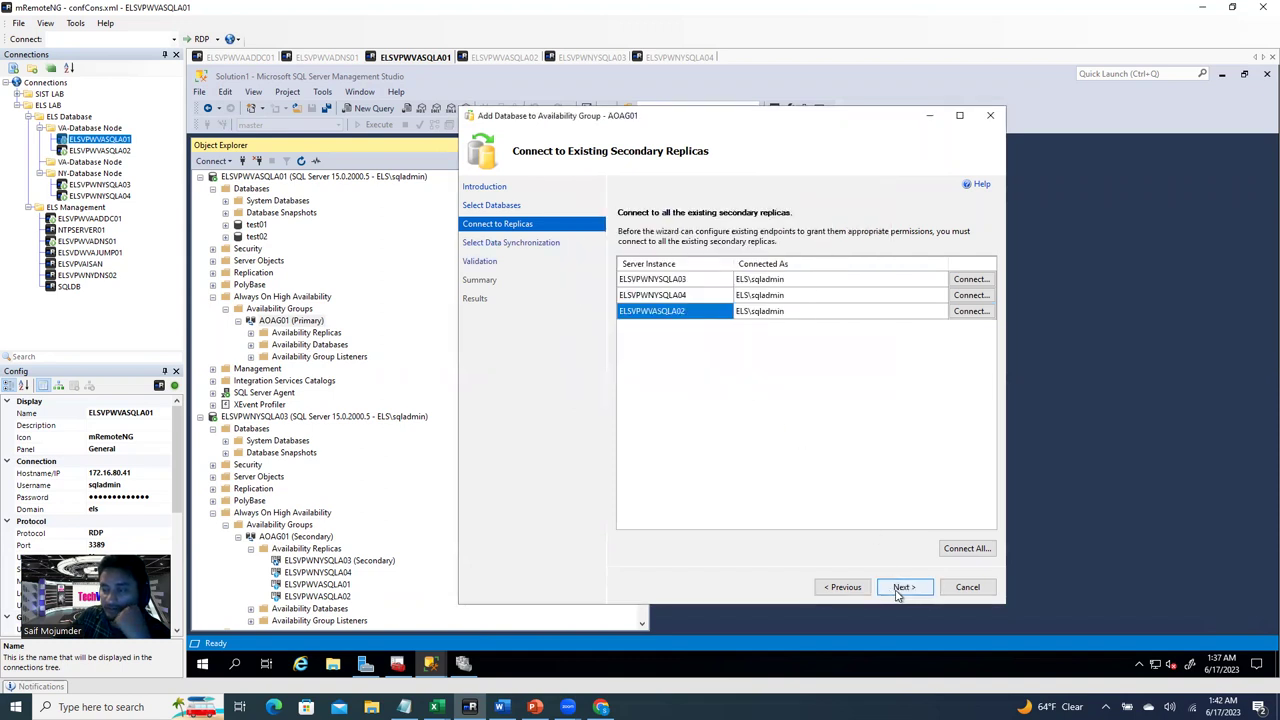
Choose full database and log backup synchronization, pass validation and finish adding test01
click(901, 587)
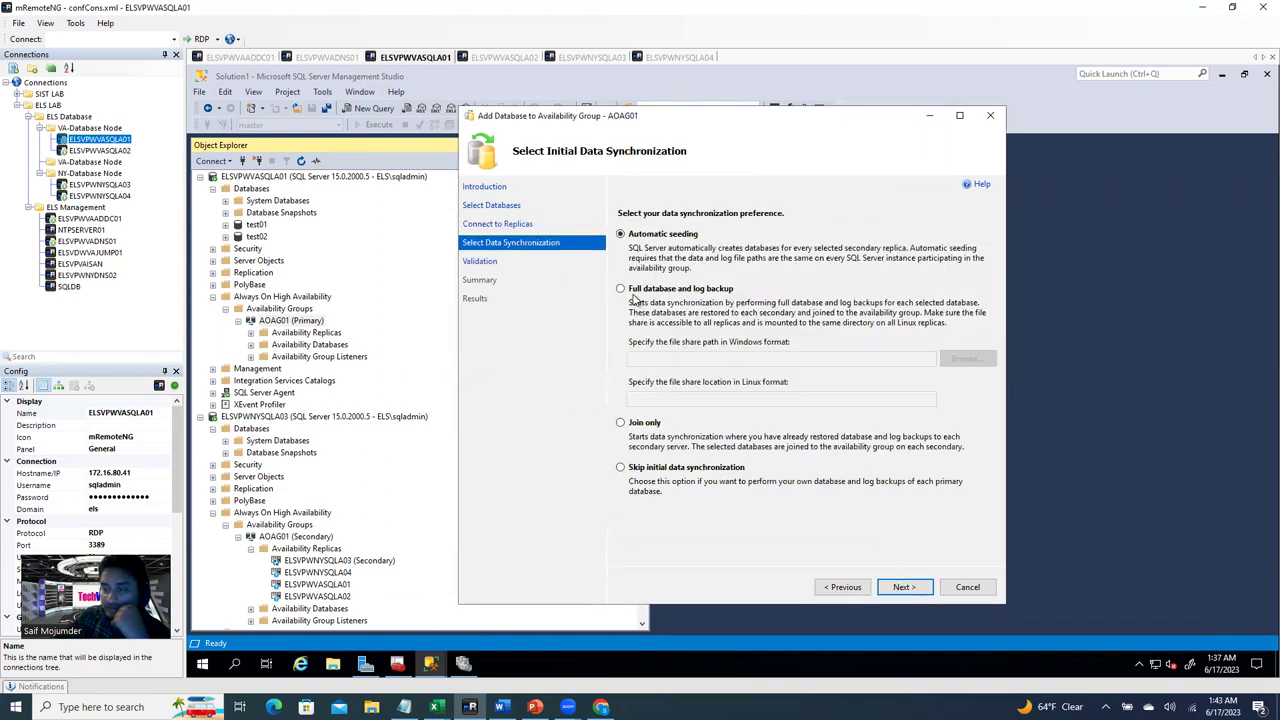
click(621, 289)
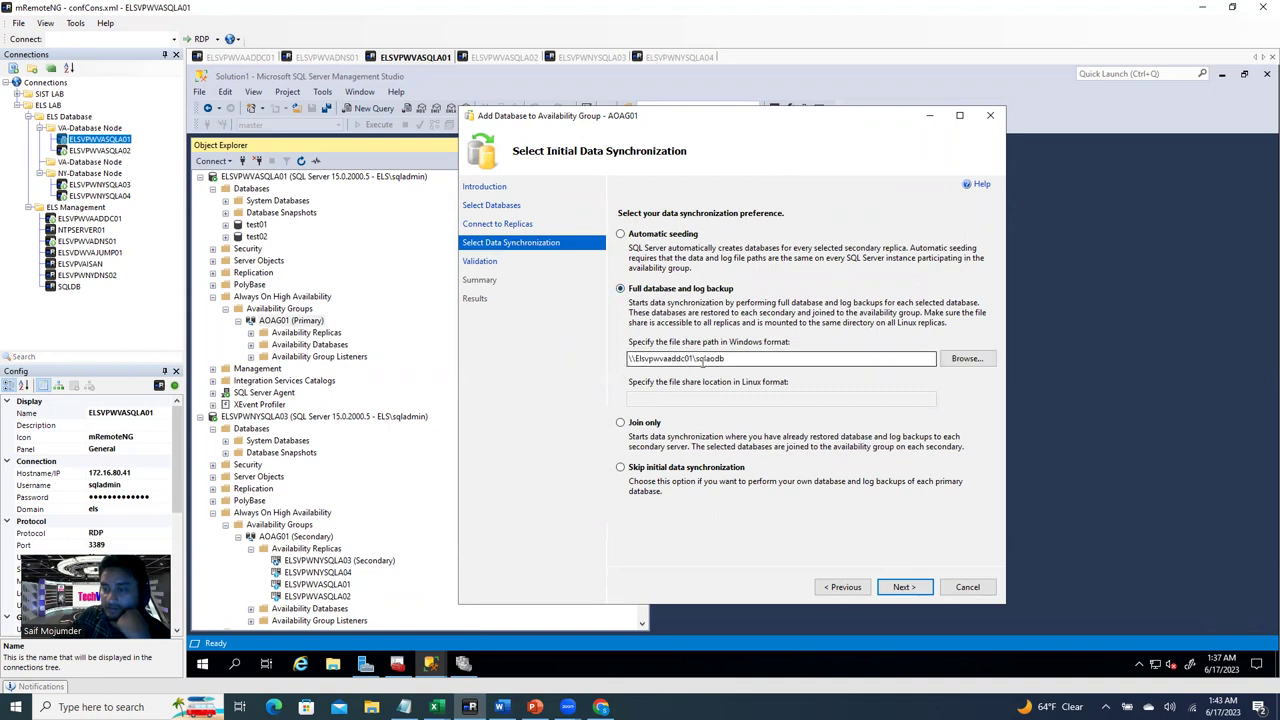
click(906, 588)
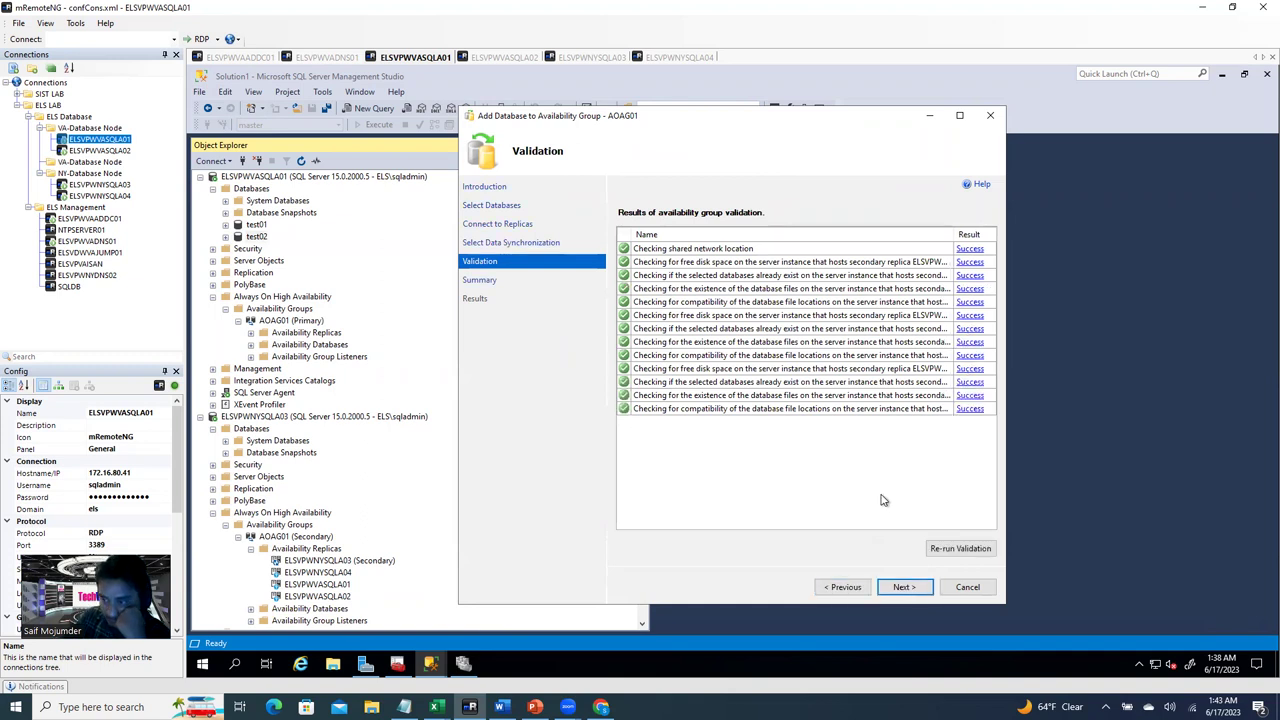
click(906, 588)
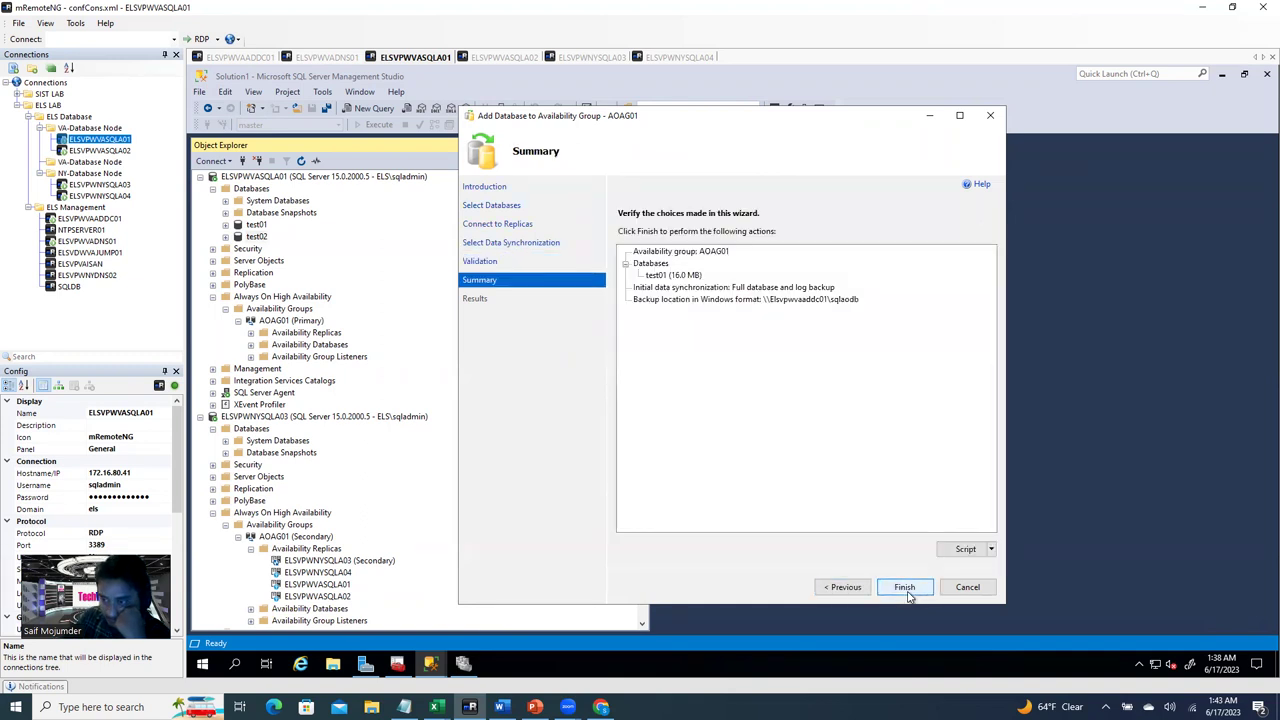
click(906, 588)
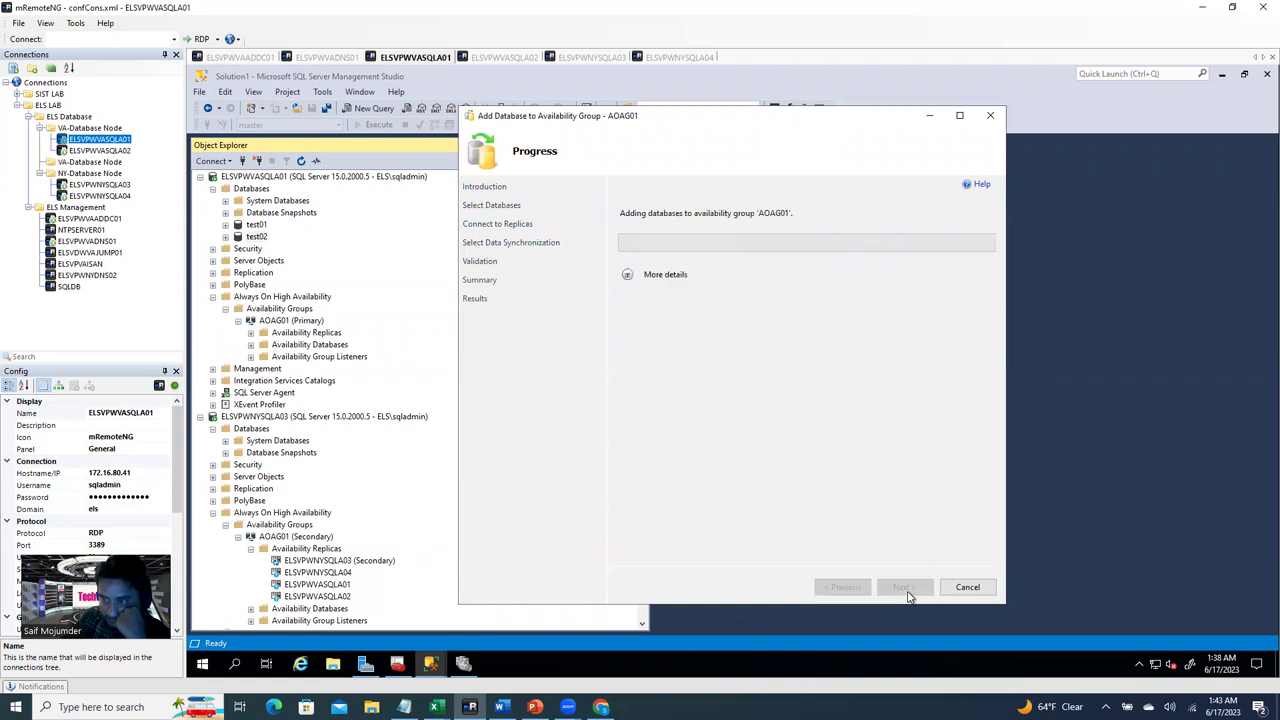
click(627, 275)
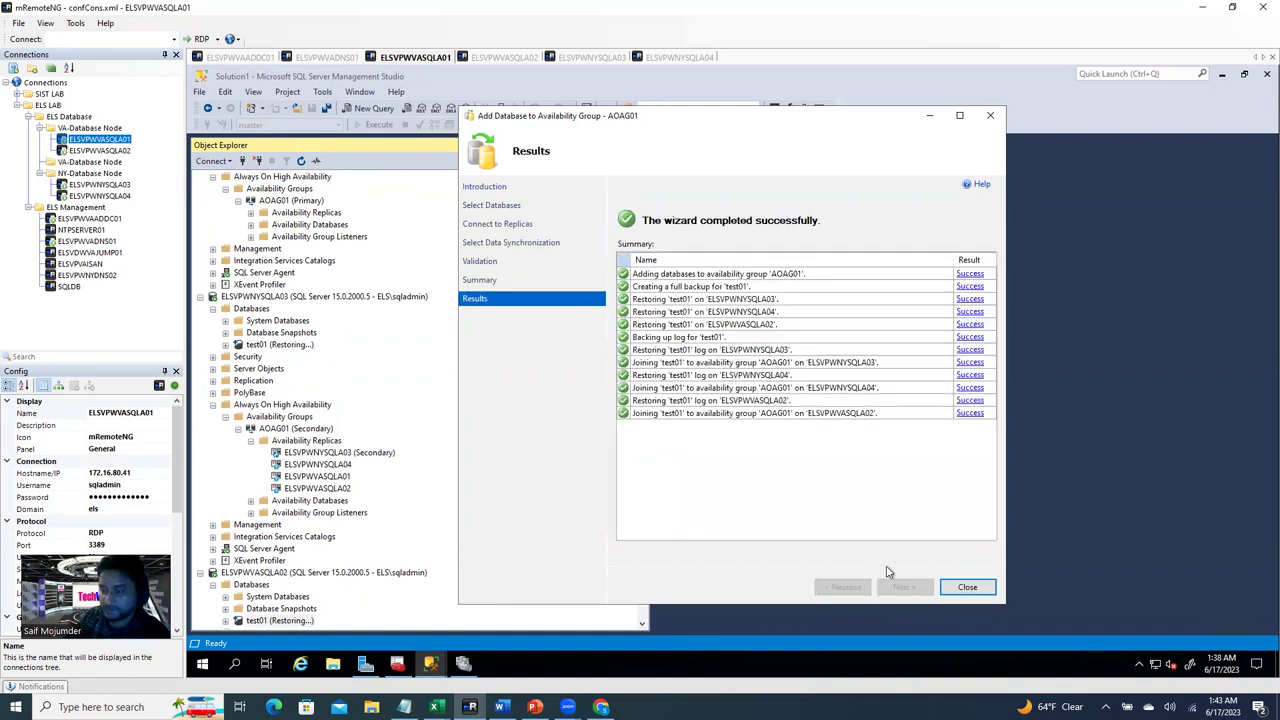
Close the finished wizard and inspect test02 and the restoring test01 copy in Object Explorer
click(967, 587)
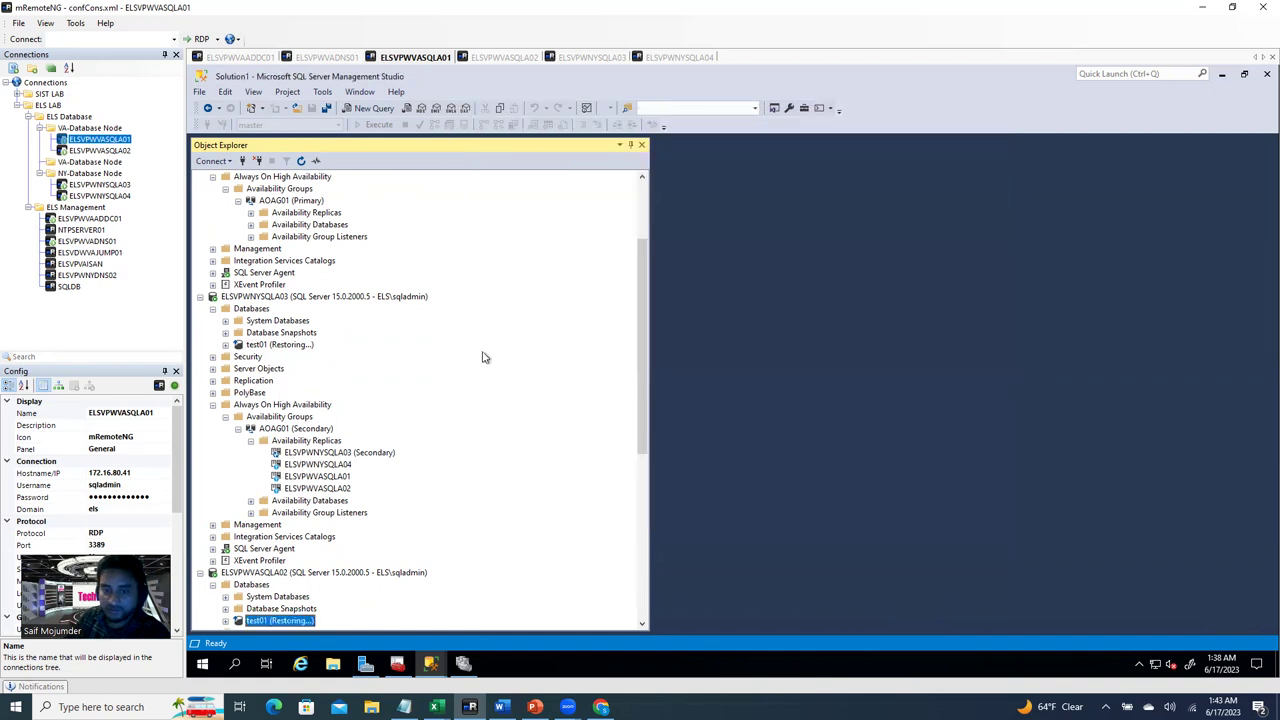
scroll(300, 236, up, 2)
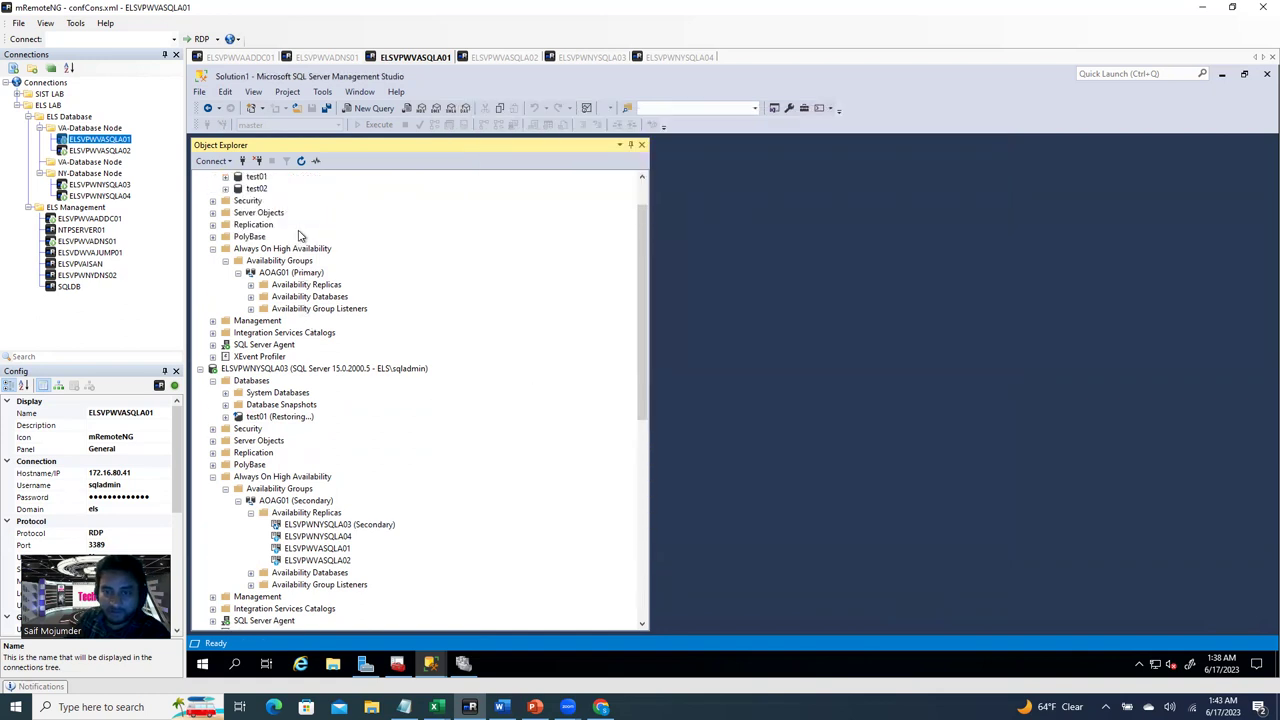
scroll(300, 236, up, 2)
right_click(256, 237)
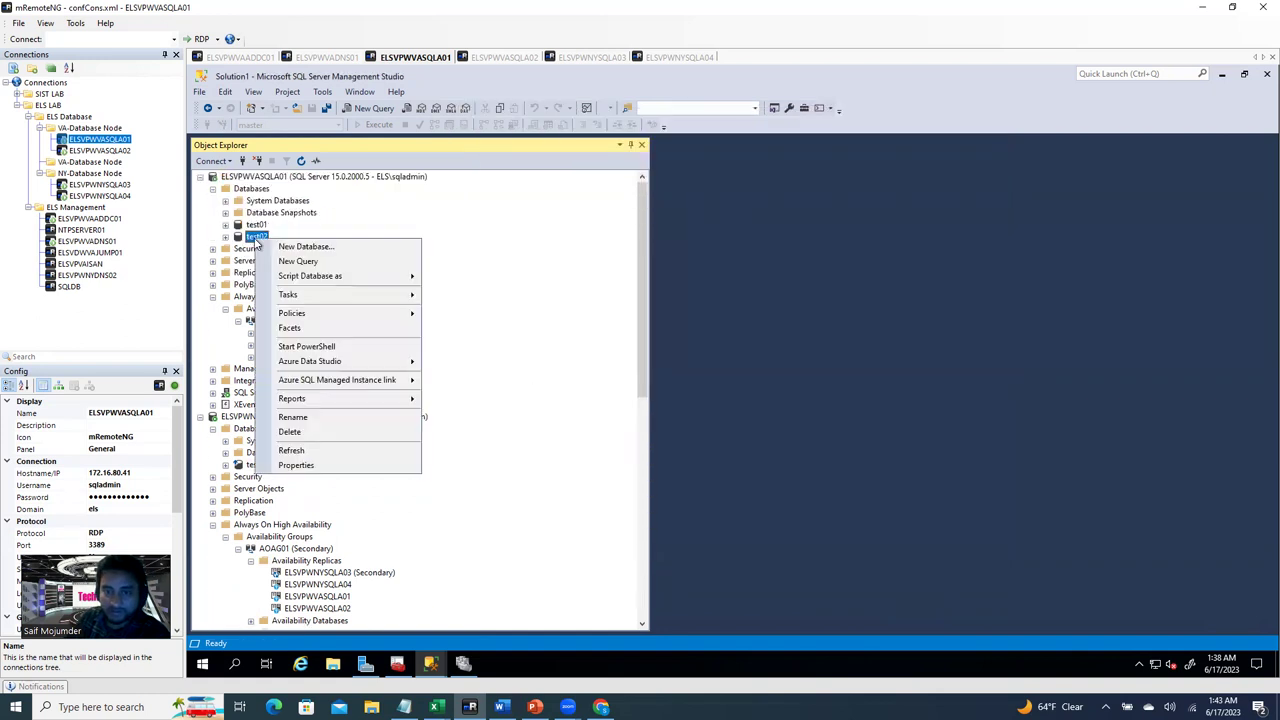
mouse_move(305, 298)
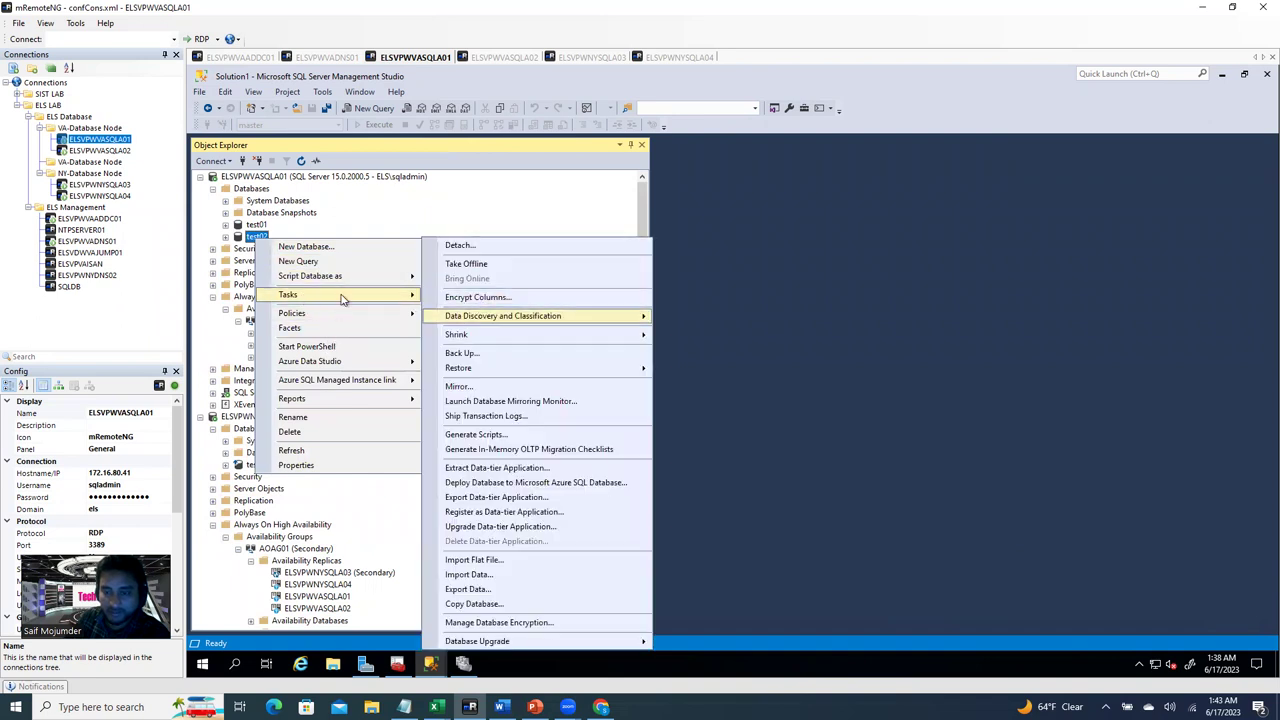
scroll(277, 538, down, 3)
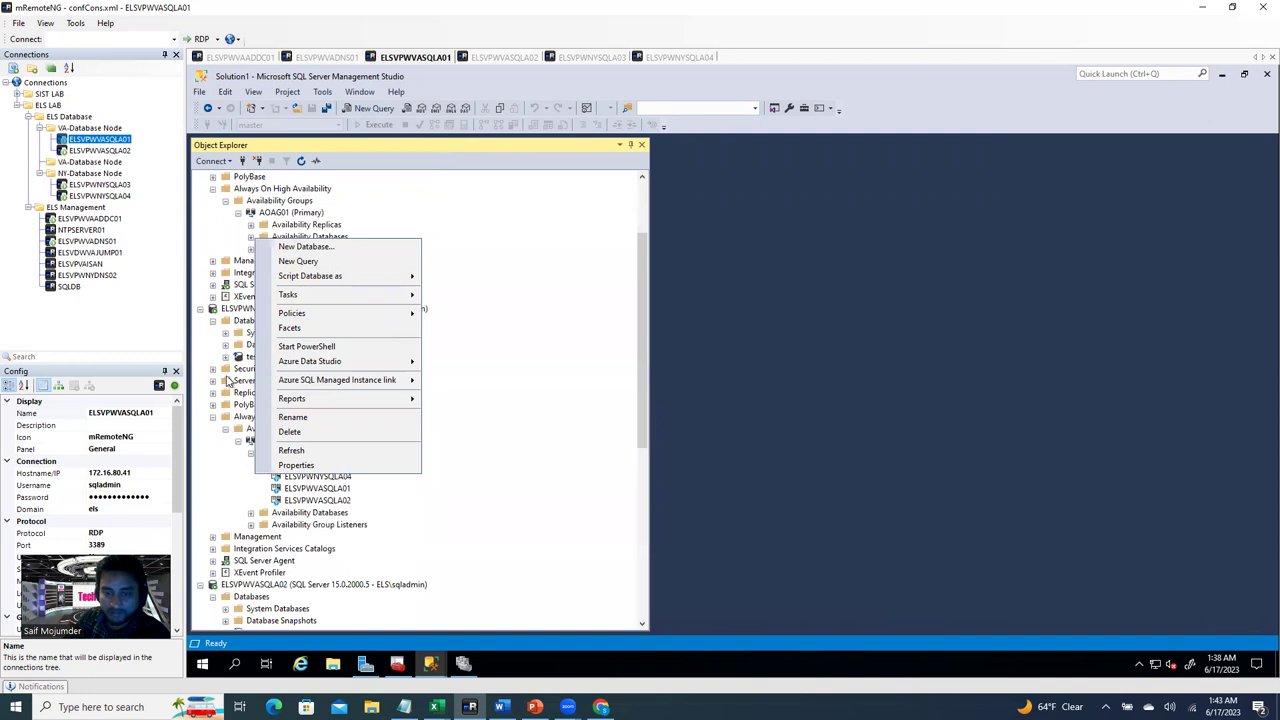
click(237, 356)
Start the Add Database wizard on AOAG01 and select test02
click(283, 214)
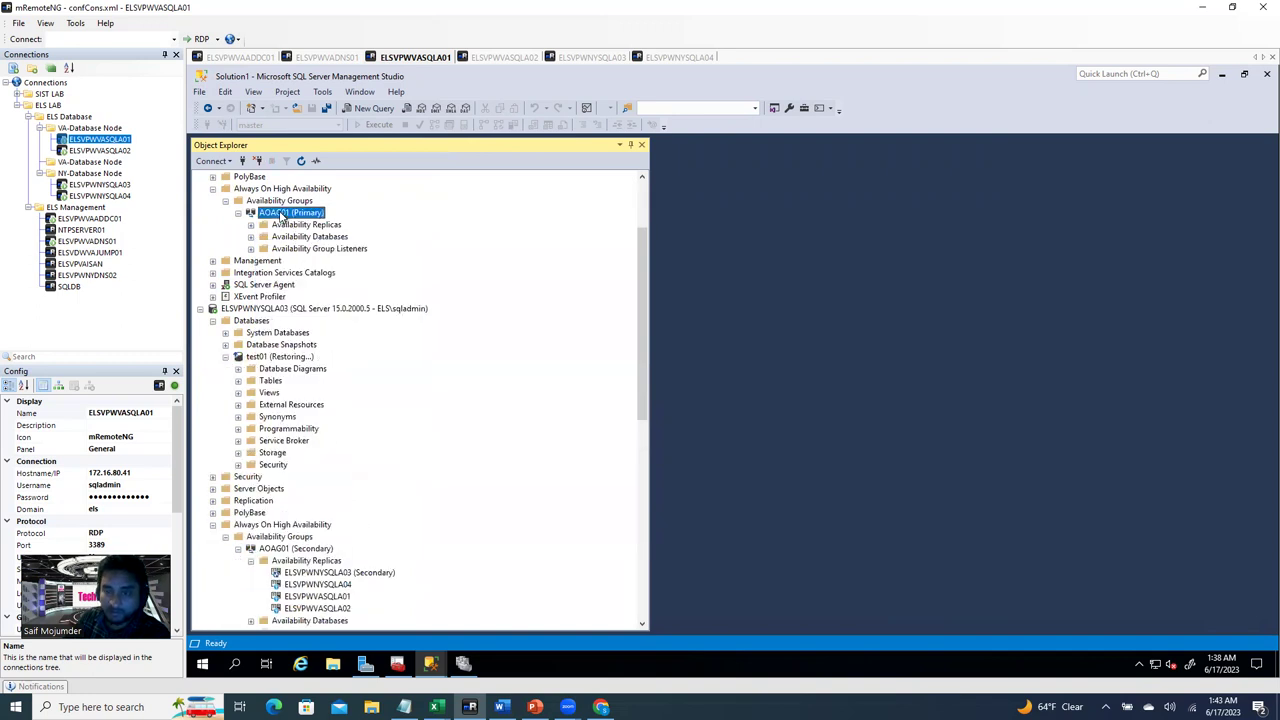
right_click(283, 216)
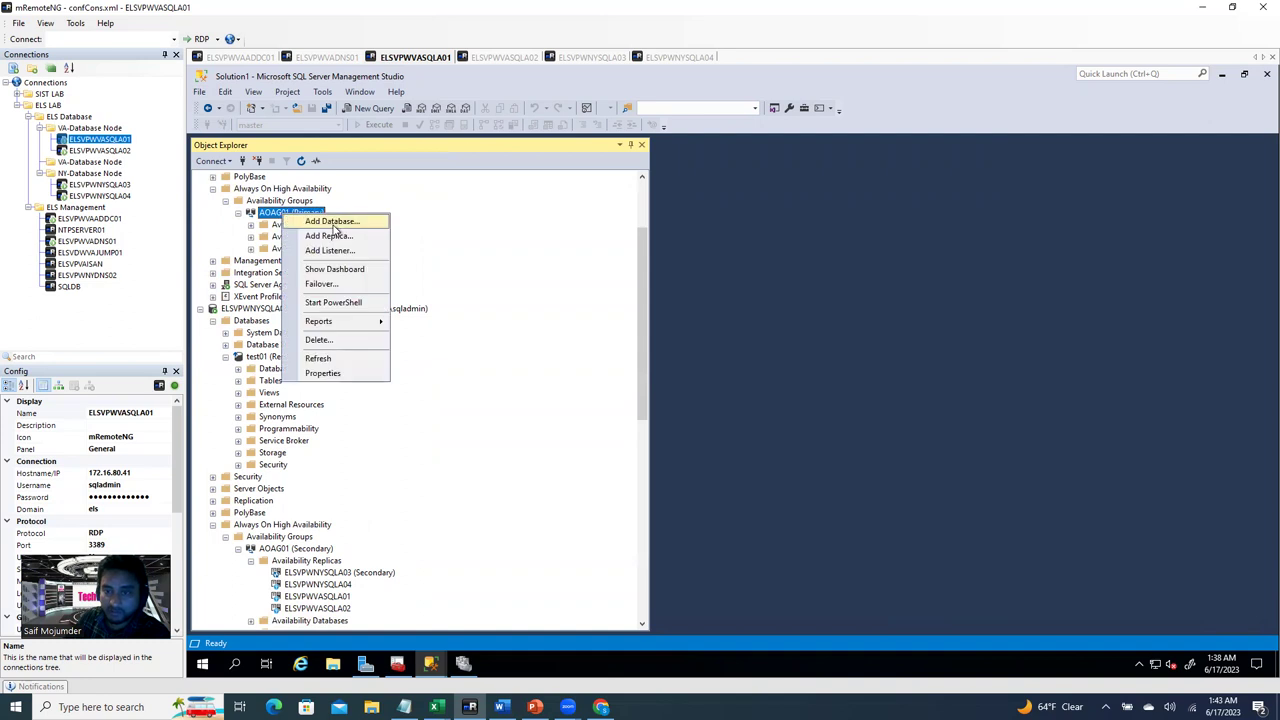
click(672, 301)
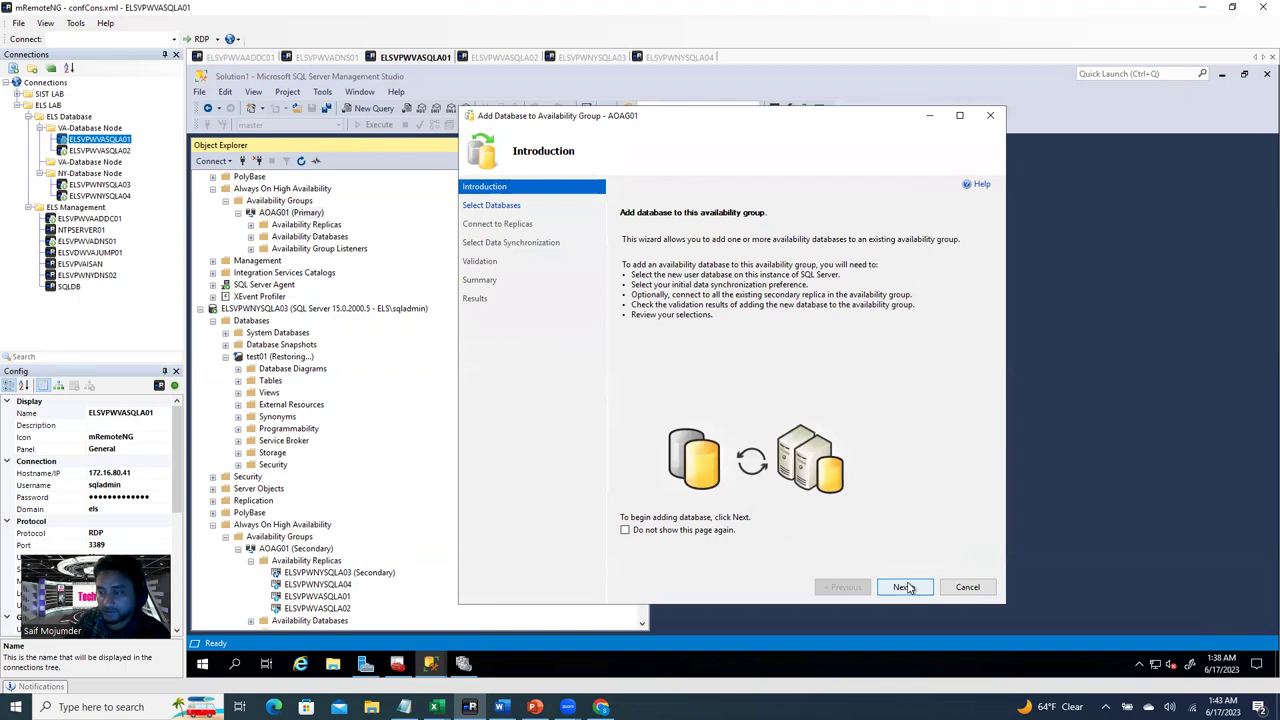
click(904, 586)
click(624, 275)
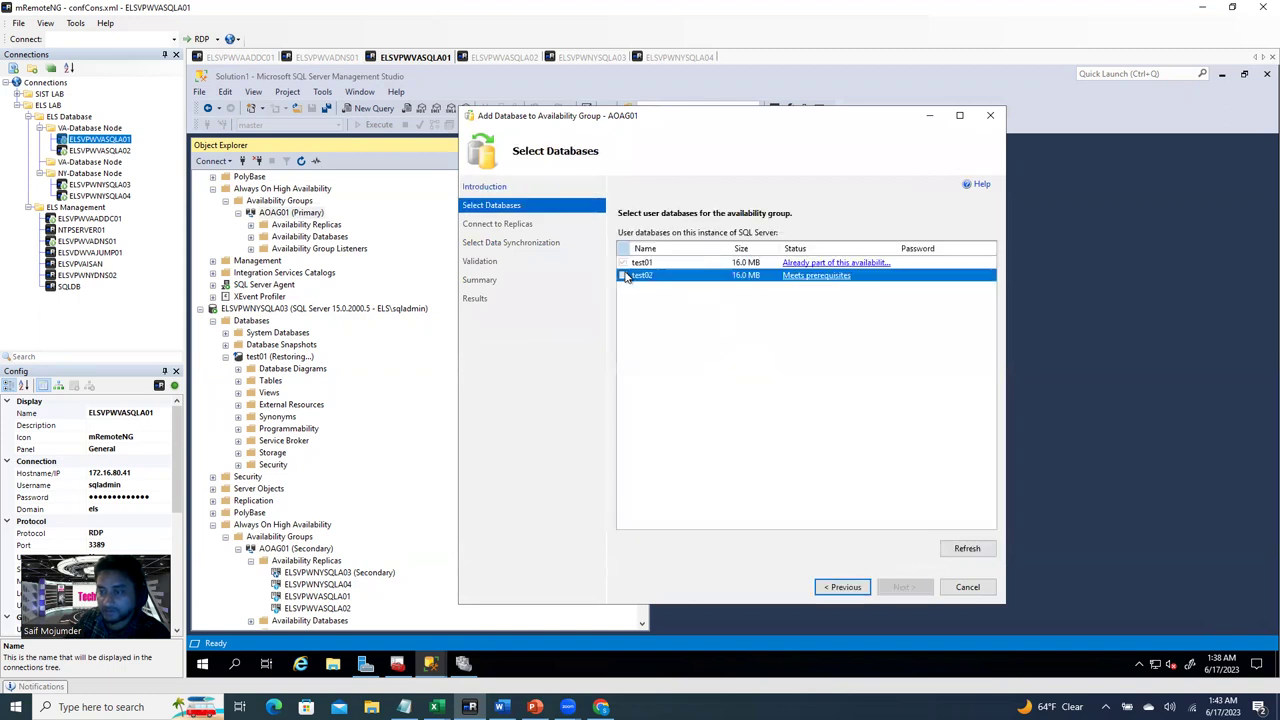
click(905, 586)
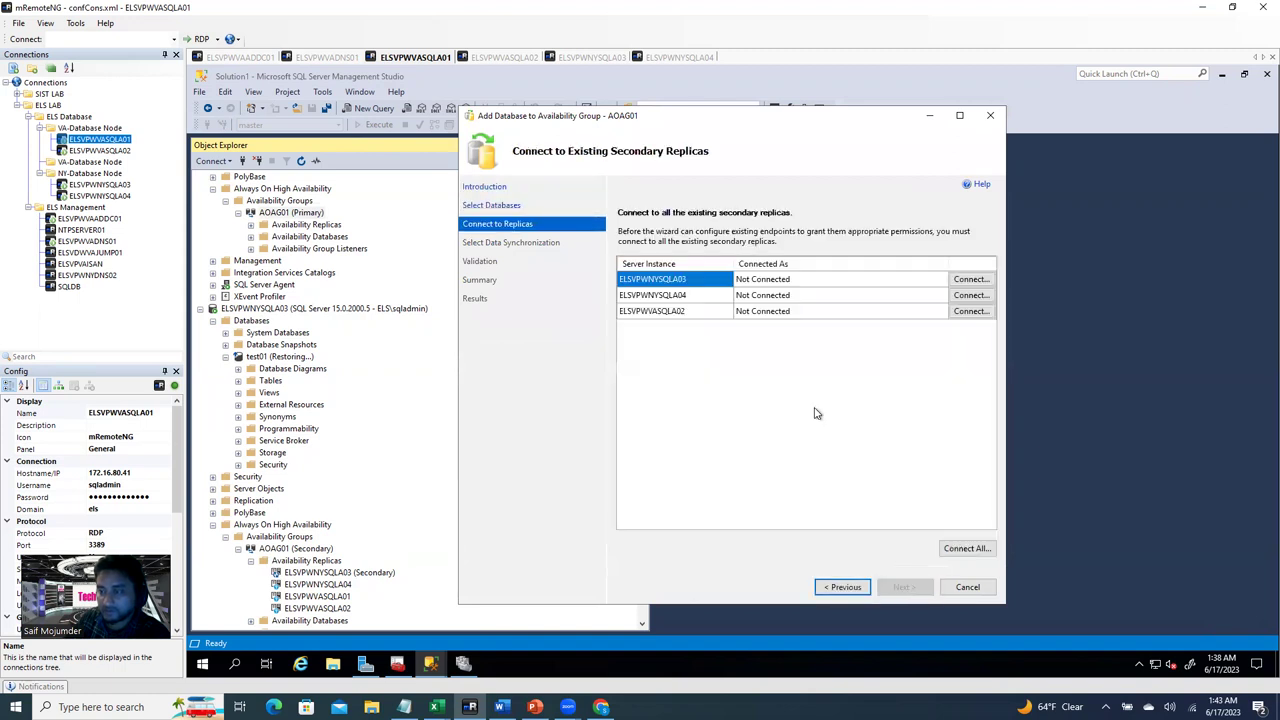
Connect to replicas ELSVPWNYSQLA03, ELSVPWNYSQLA04 and ELSVPWVASQLA02 with Windows authentication
click(972, 281)
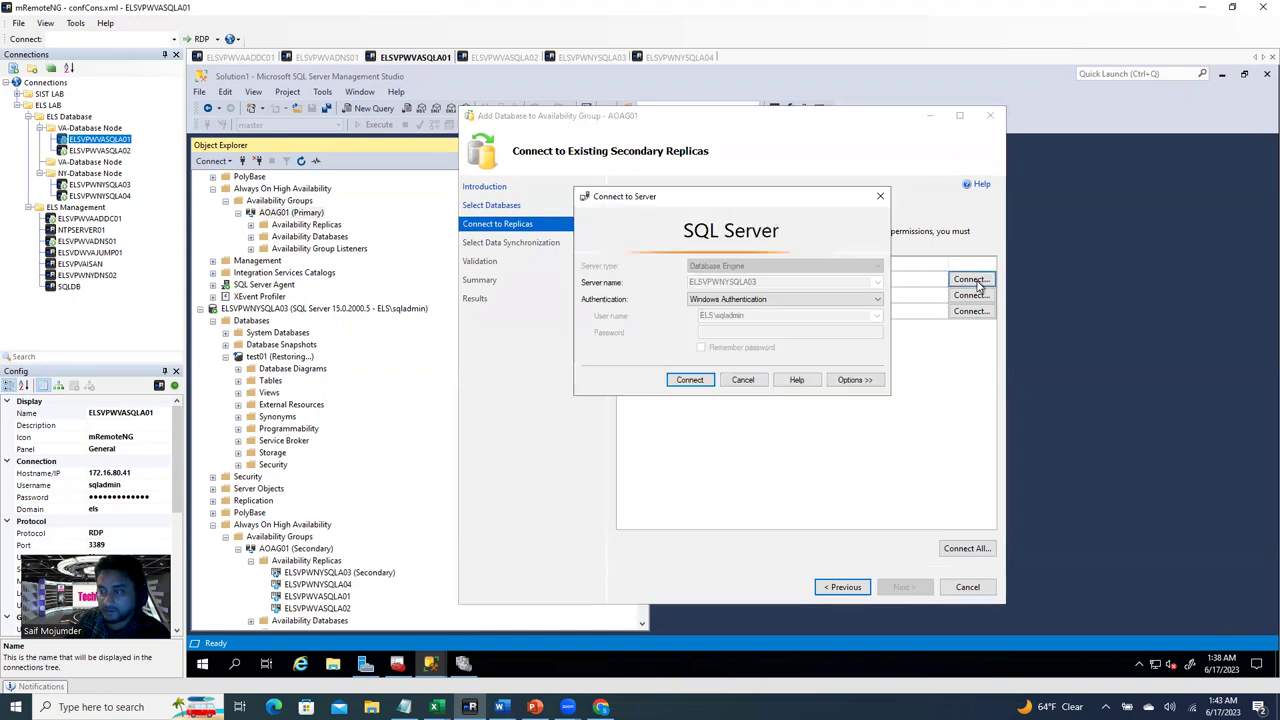
click(690, 380)
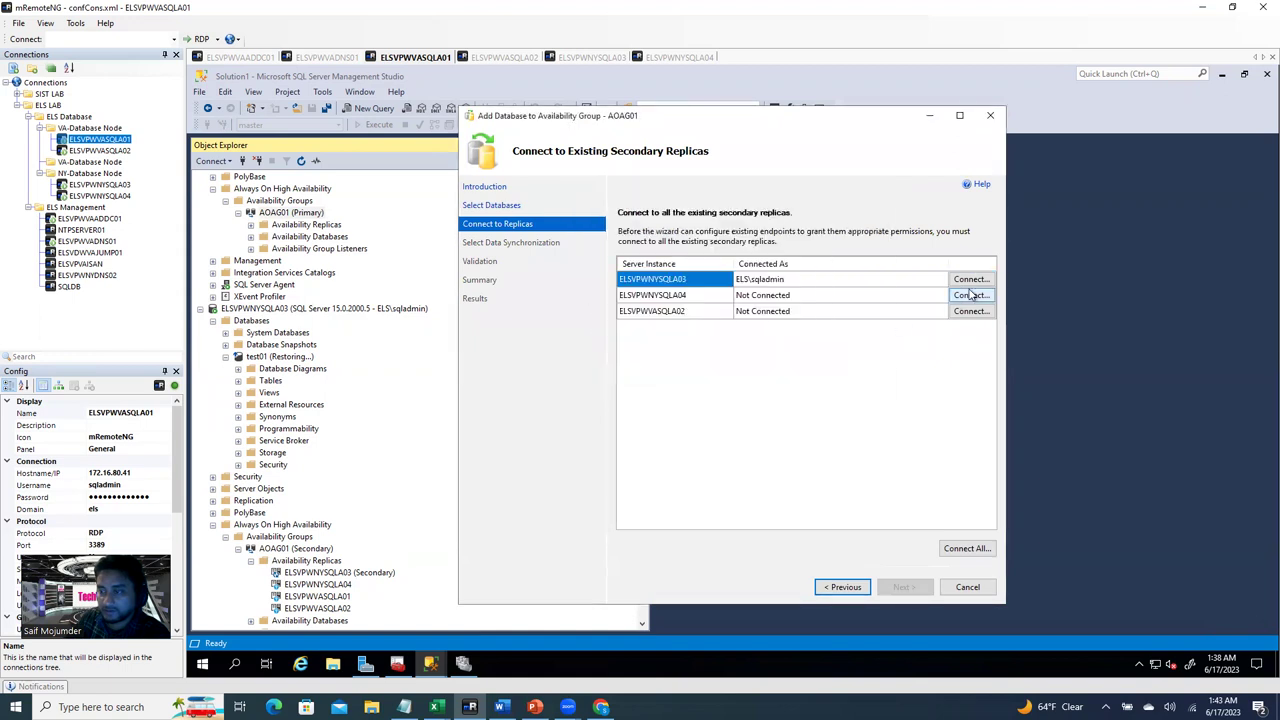
key(Return)
click(690, 380)
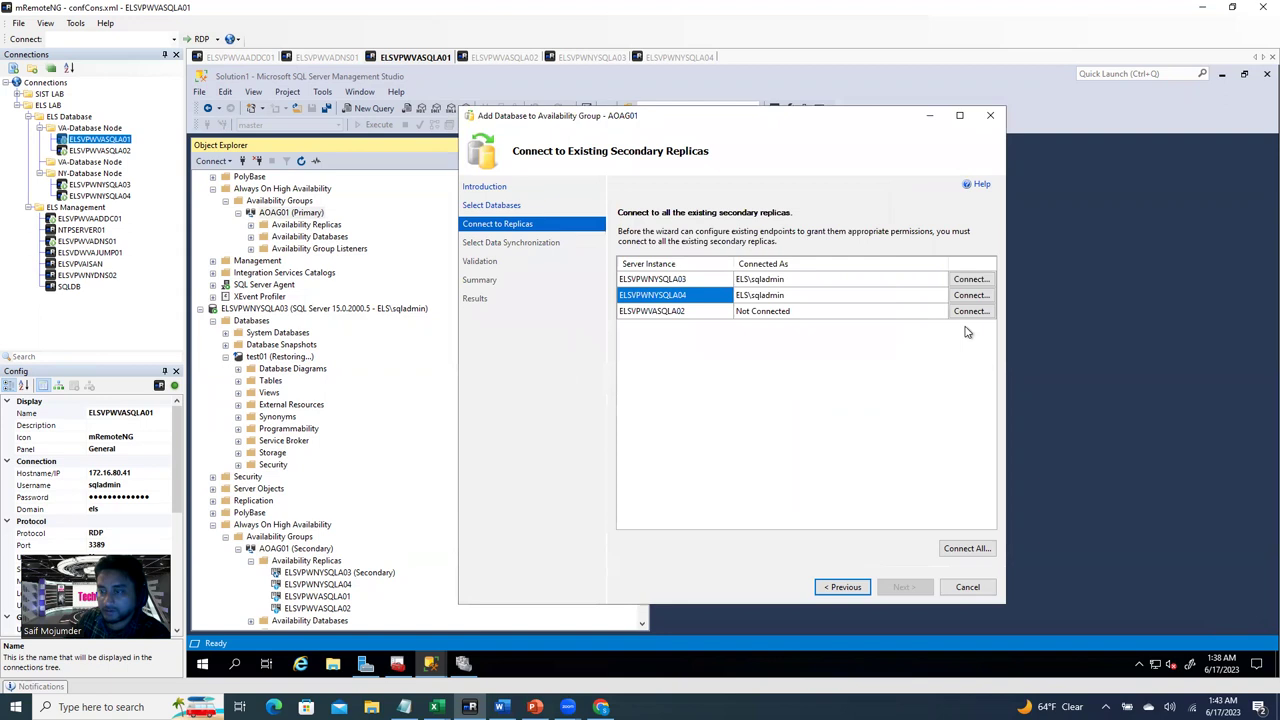
click(971, 311)
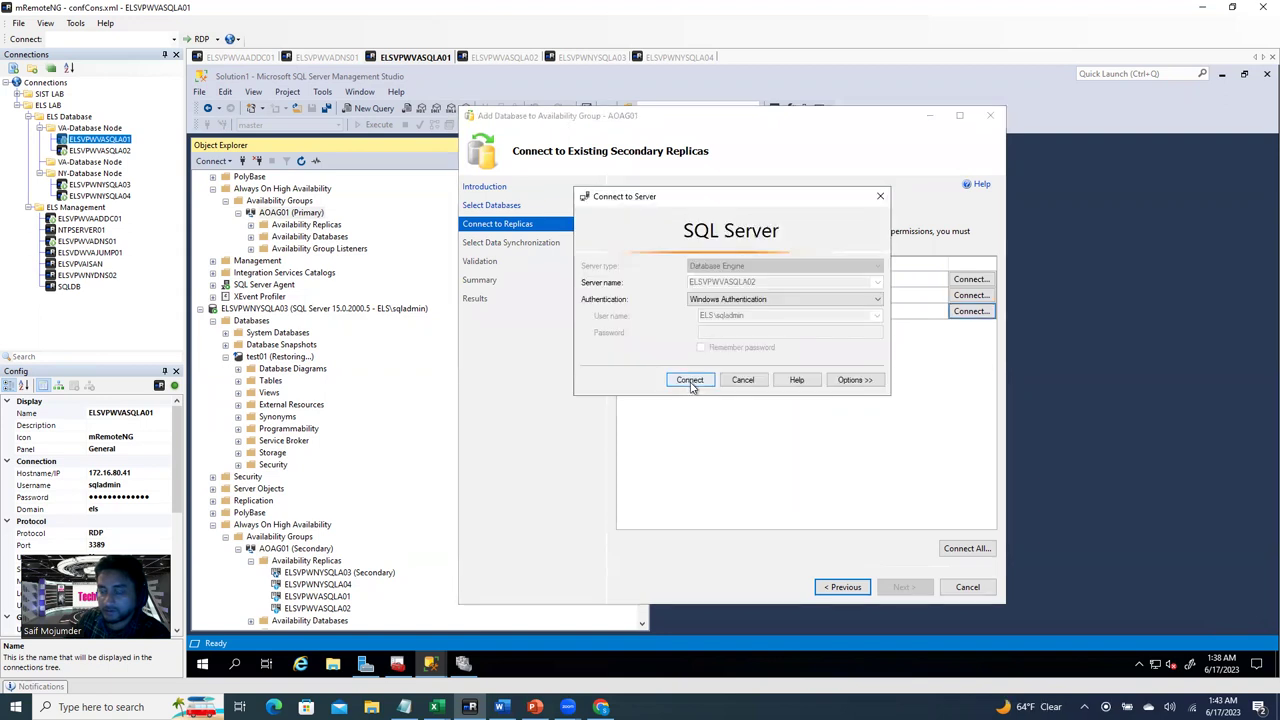
click(690, 382)
Choose full database and log backup, pass validation, finish adding test02 and close the wizard
click(905, 588)
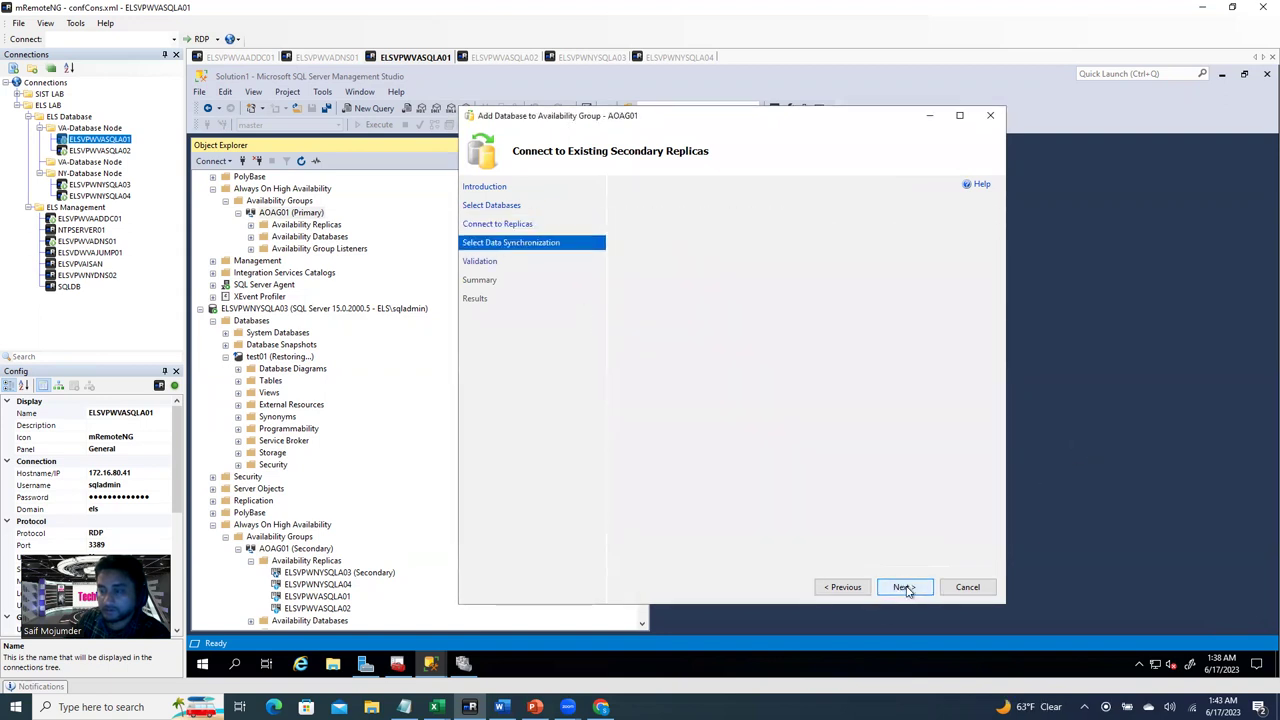
click(690, 290)
click(905, 588)
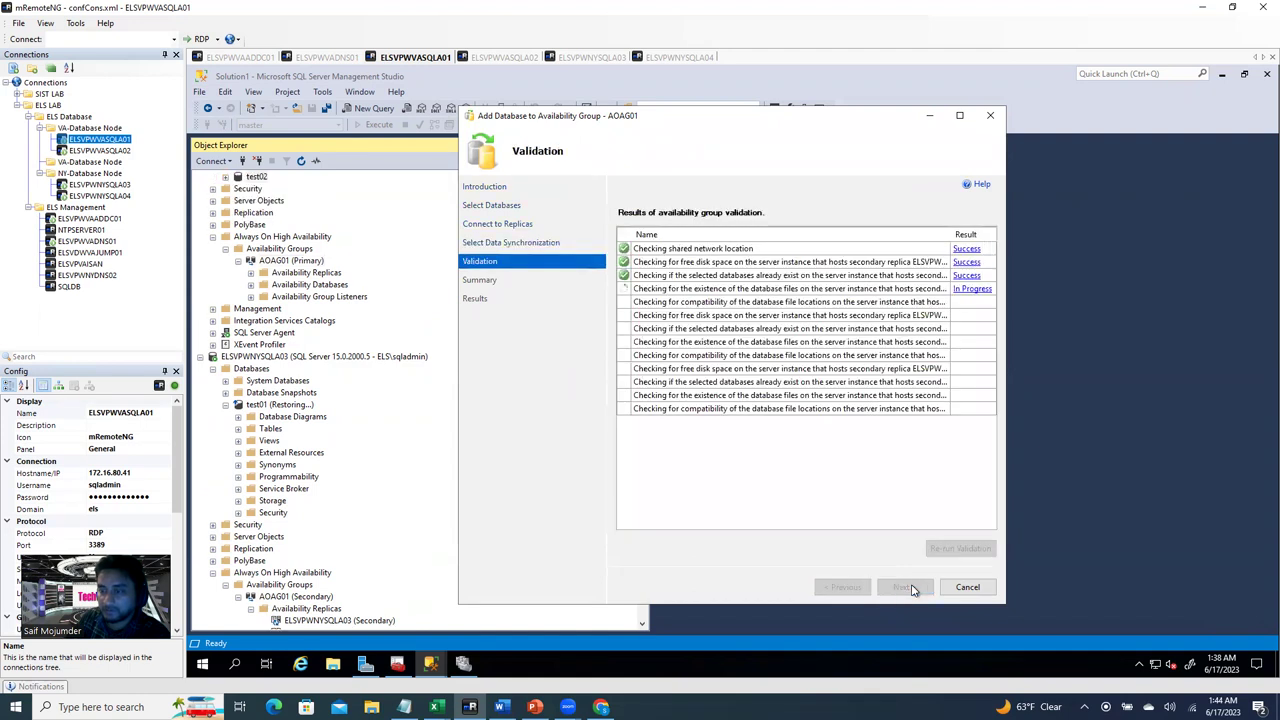
click(908, 587)
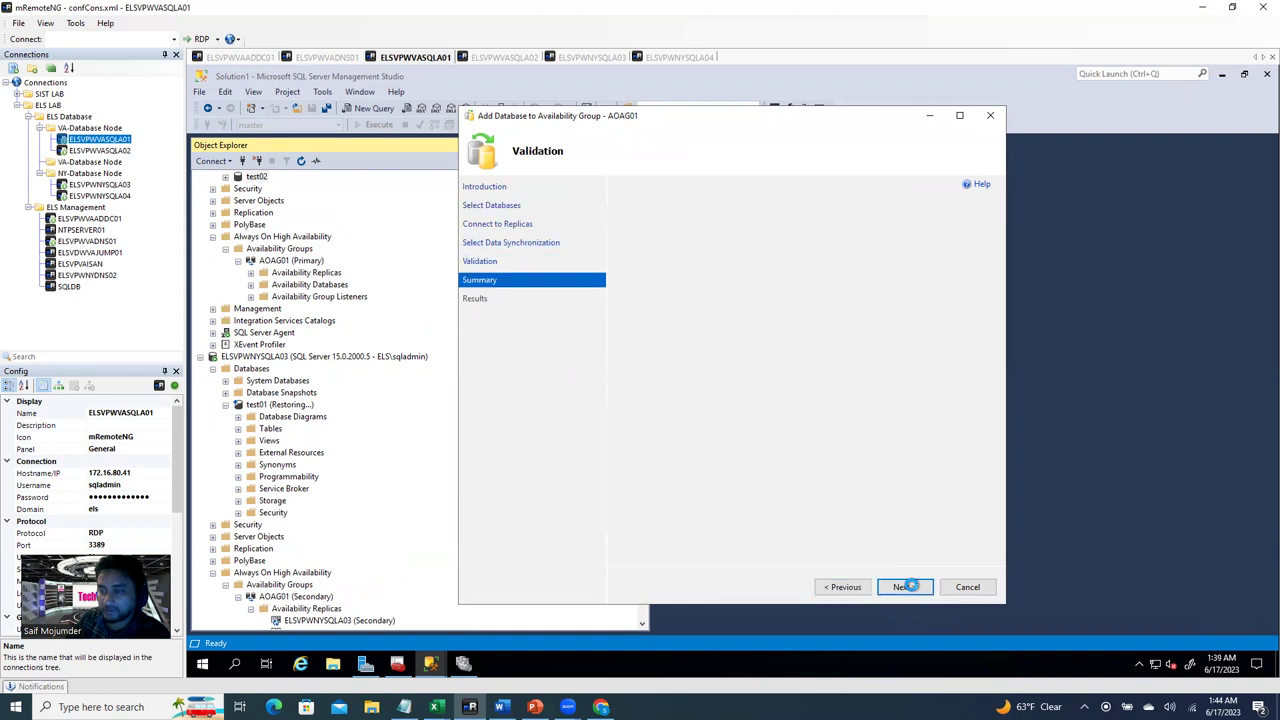
click(905, 588)
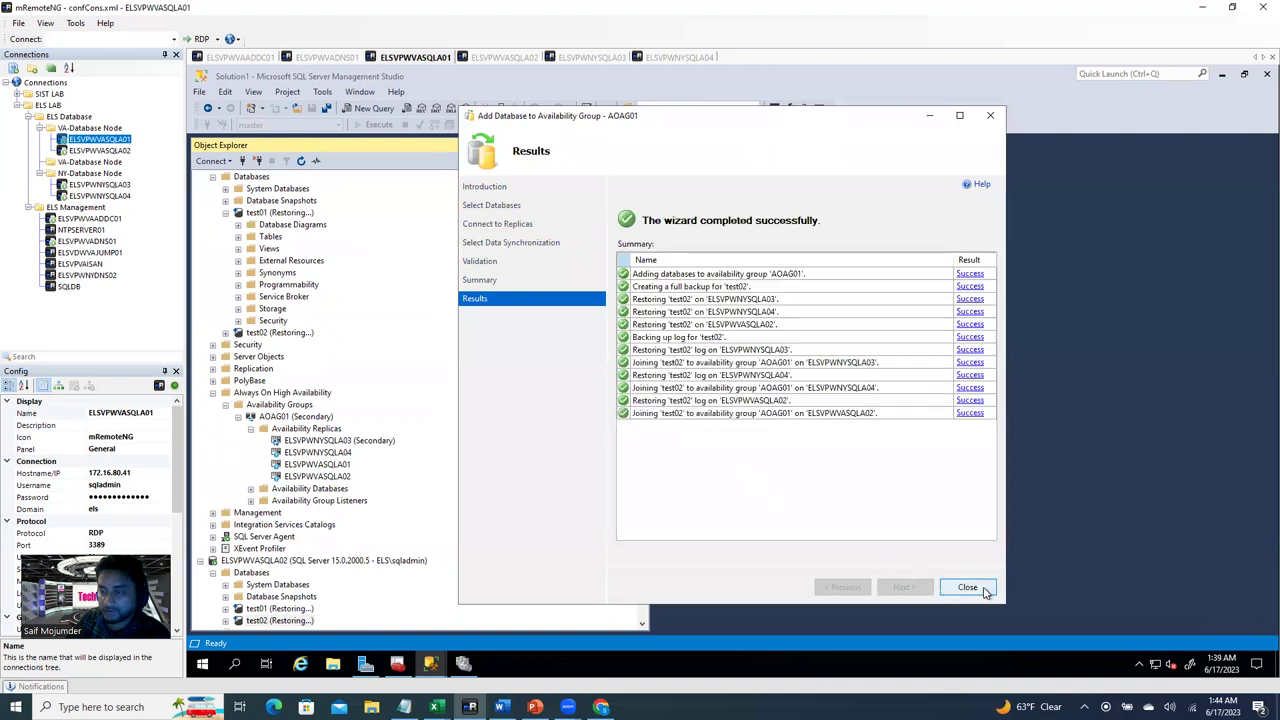
click(966, 586)
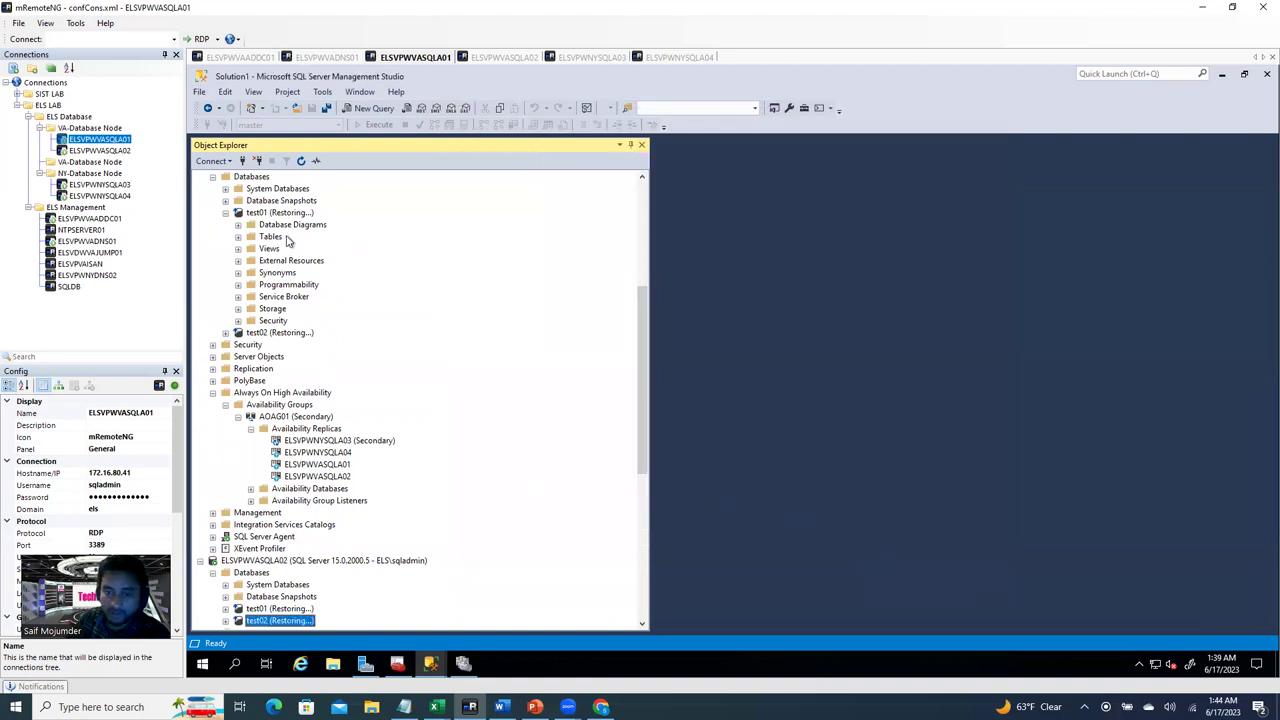
scroll(287, 241, down, 15)
Collapse the ELSVPWVASQLA01, ELSVPWNYSQLA03, ELSVPWVASQLA02 and ELSVPWNYSQLA04 server trees
click(212, 272)
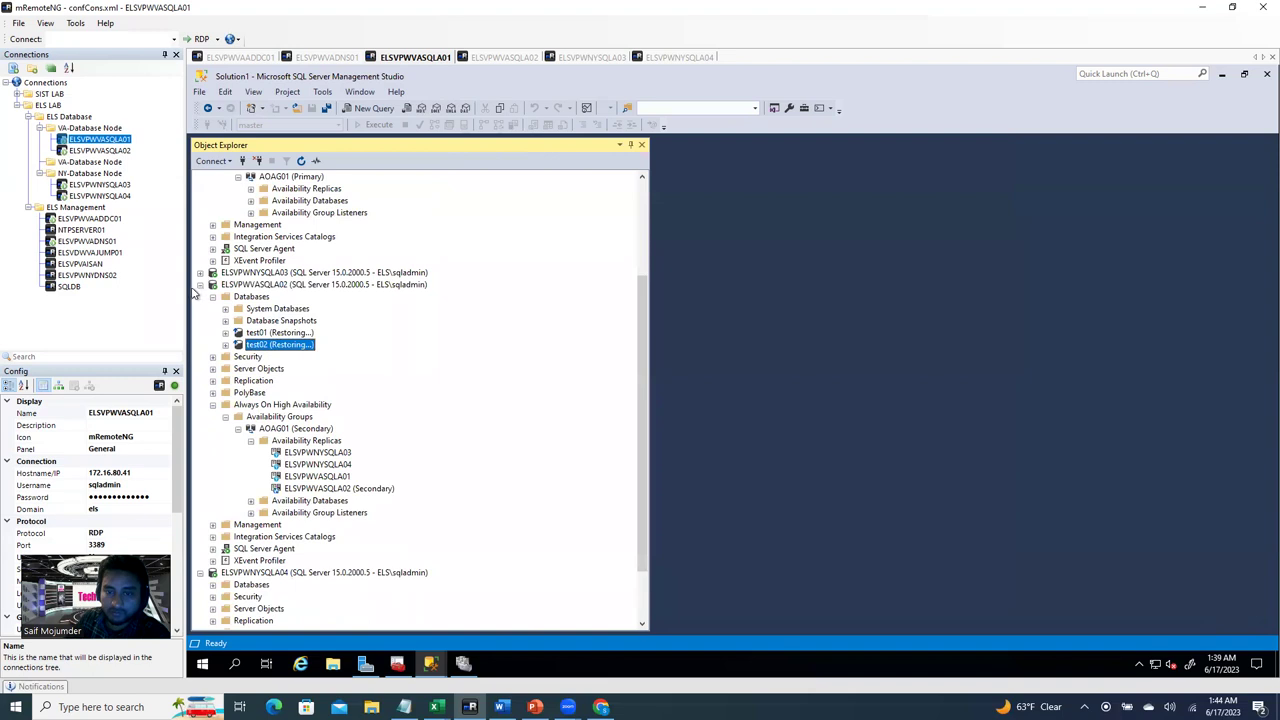
click(200, 285)
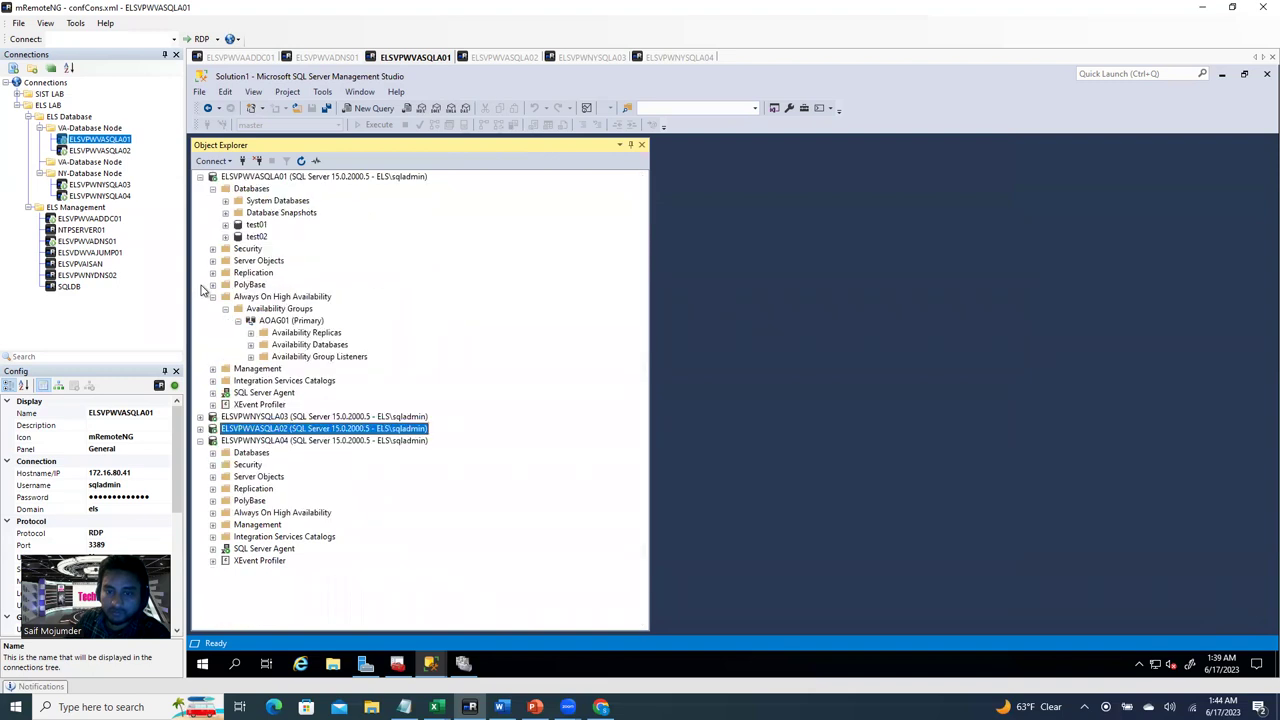
click(200, 177)
click(201, 214)
click(251, 177)
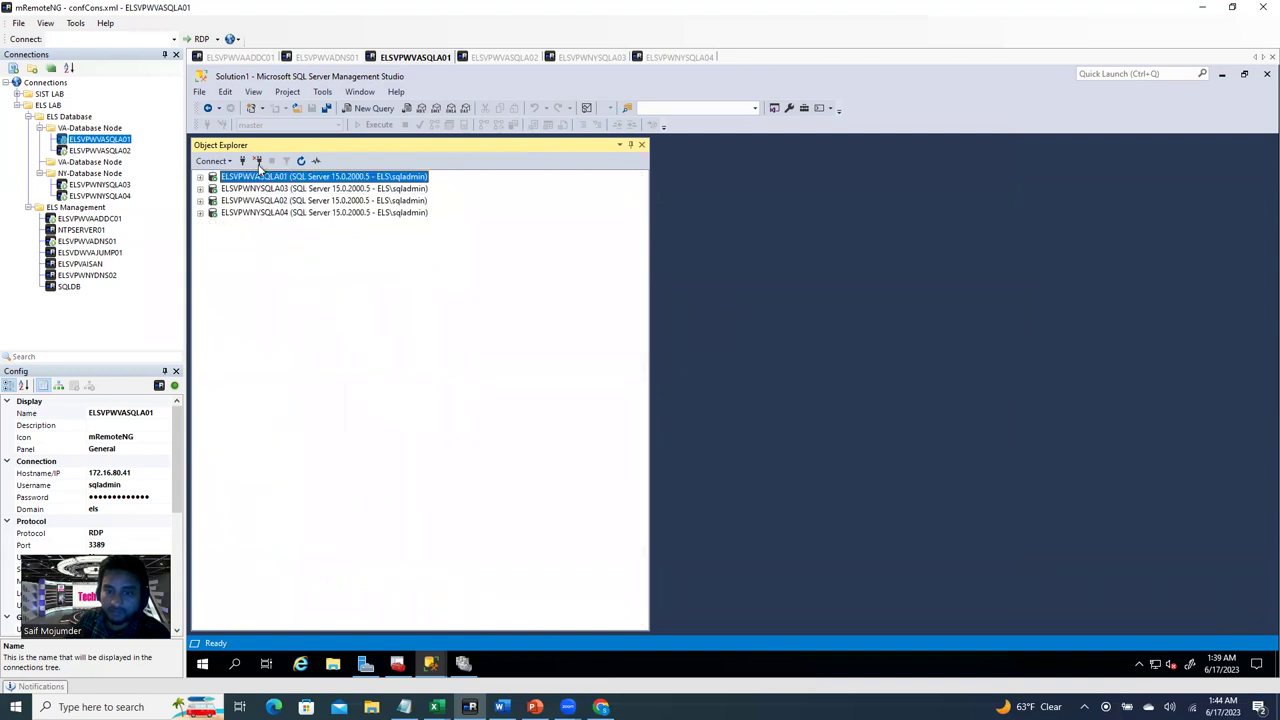
click(262, 189)
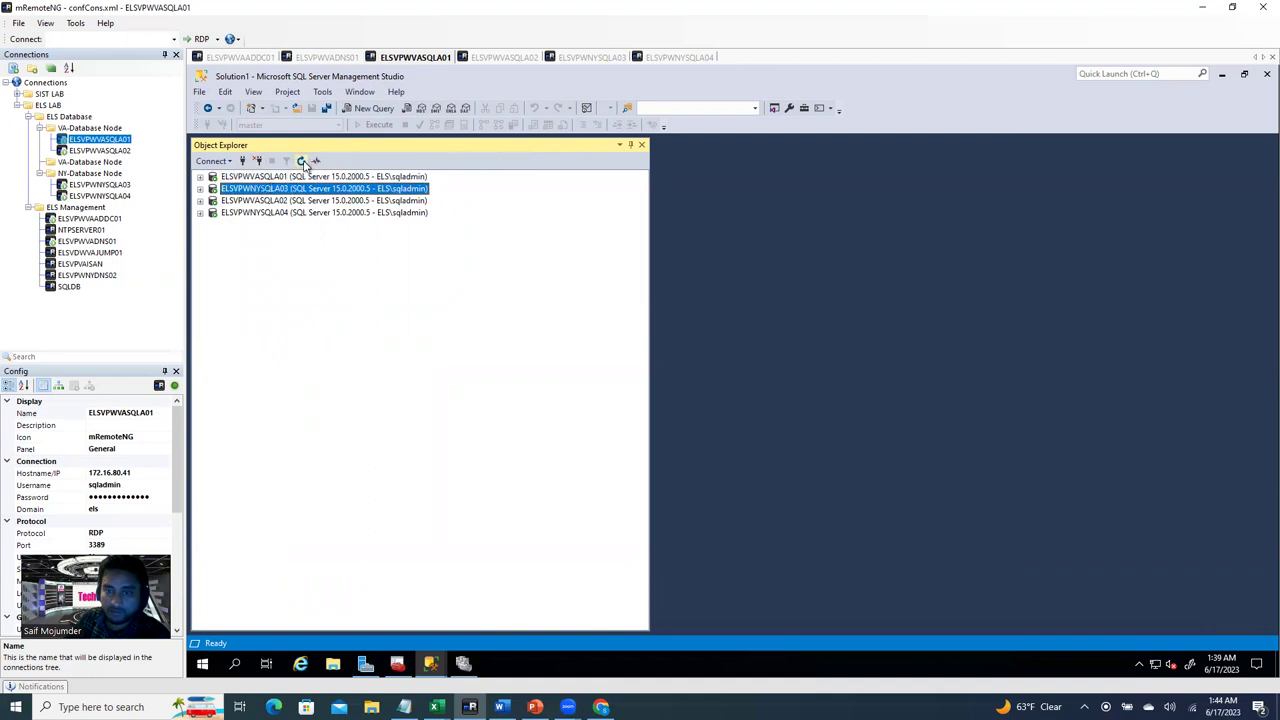
click(281, 199)
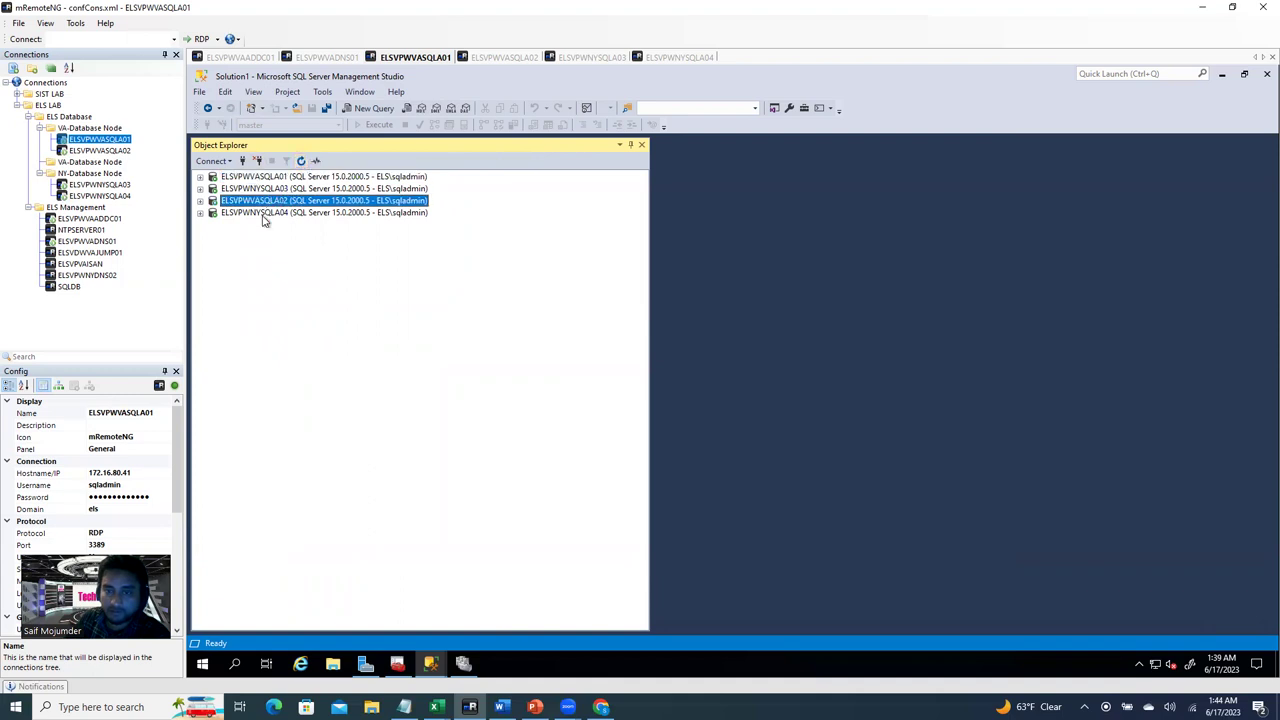
click(266, 213)
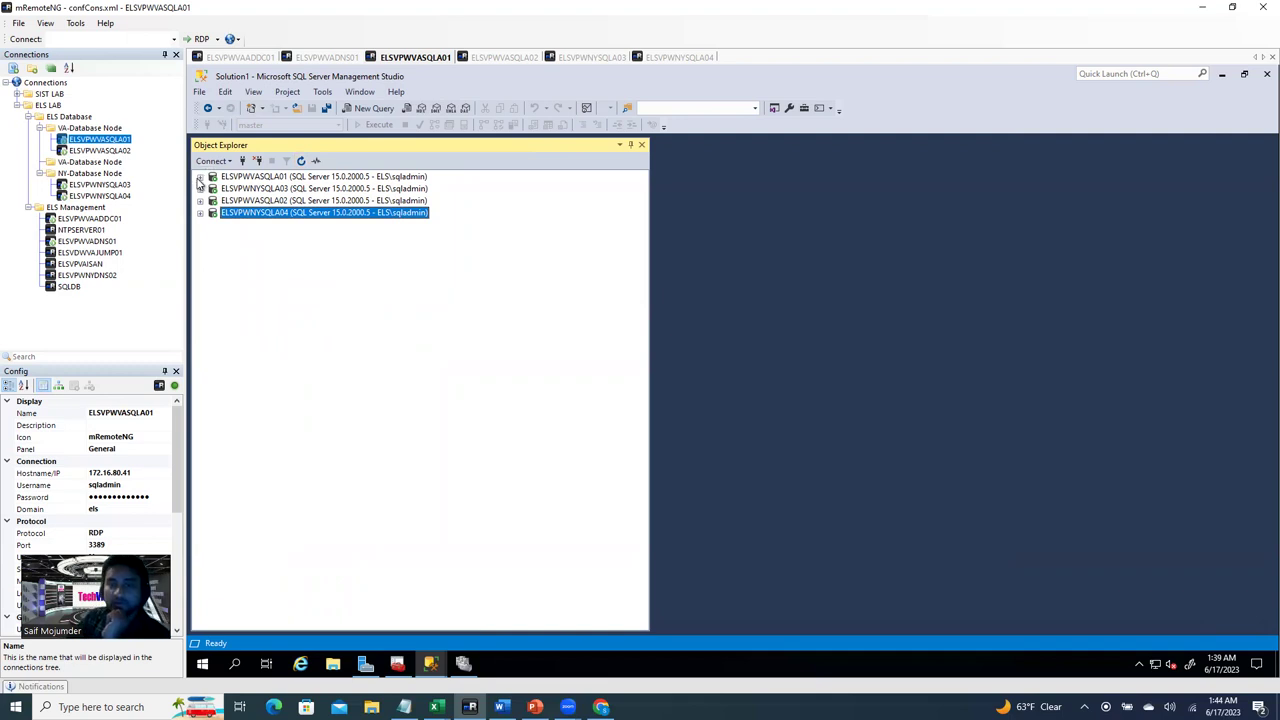
Re-expand each server and its Databases to check test01 and test02 are Synchronized
click(200, 177)
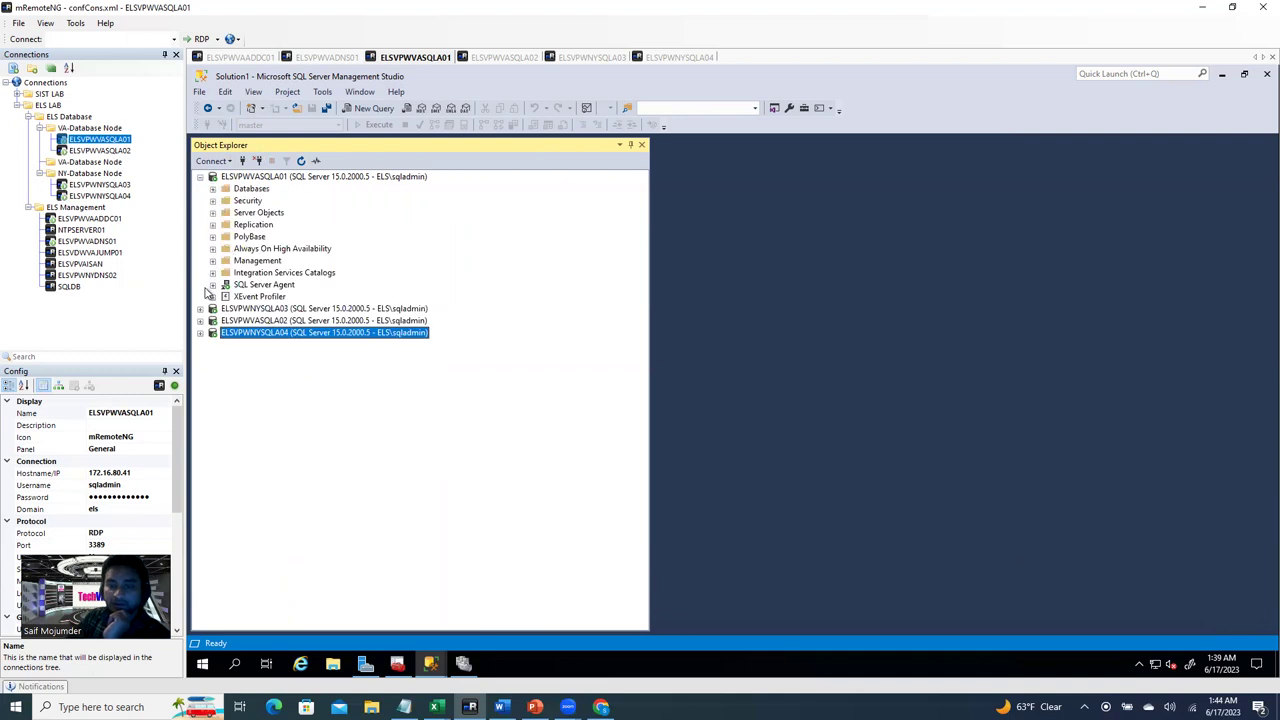
click(200, 309)
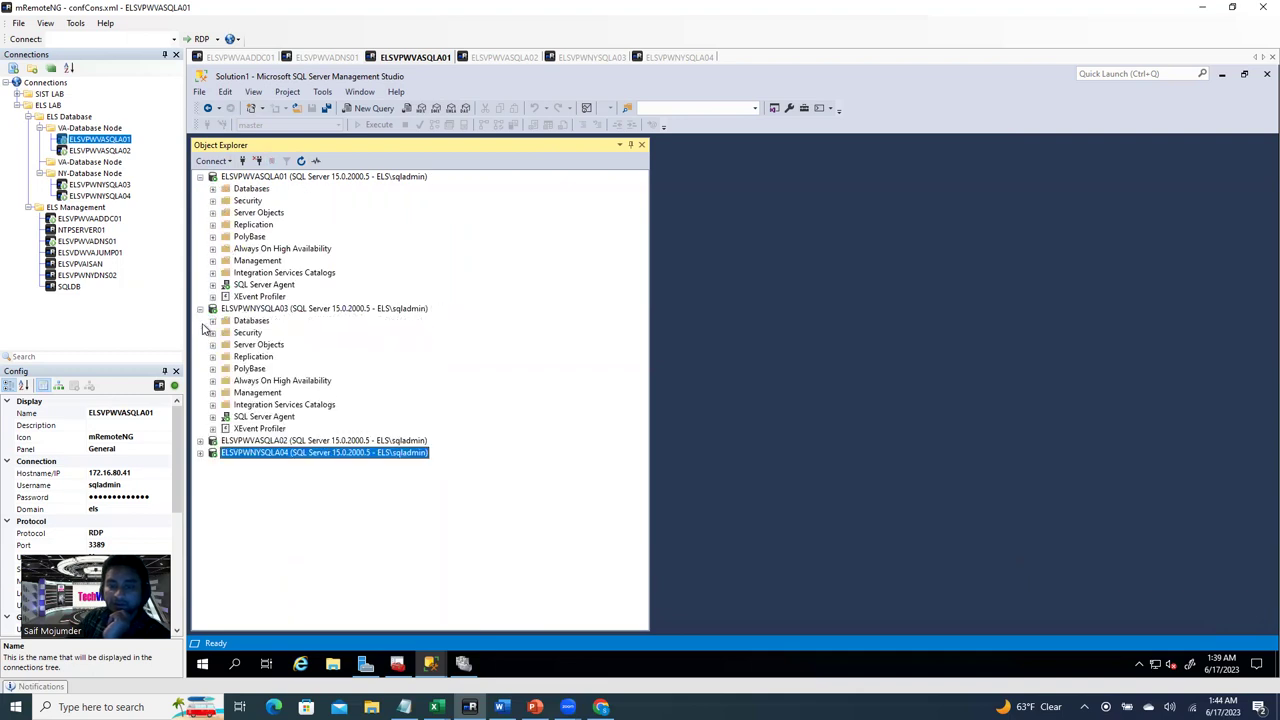
click(200, 441)
click(200, 573)
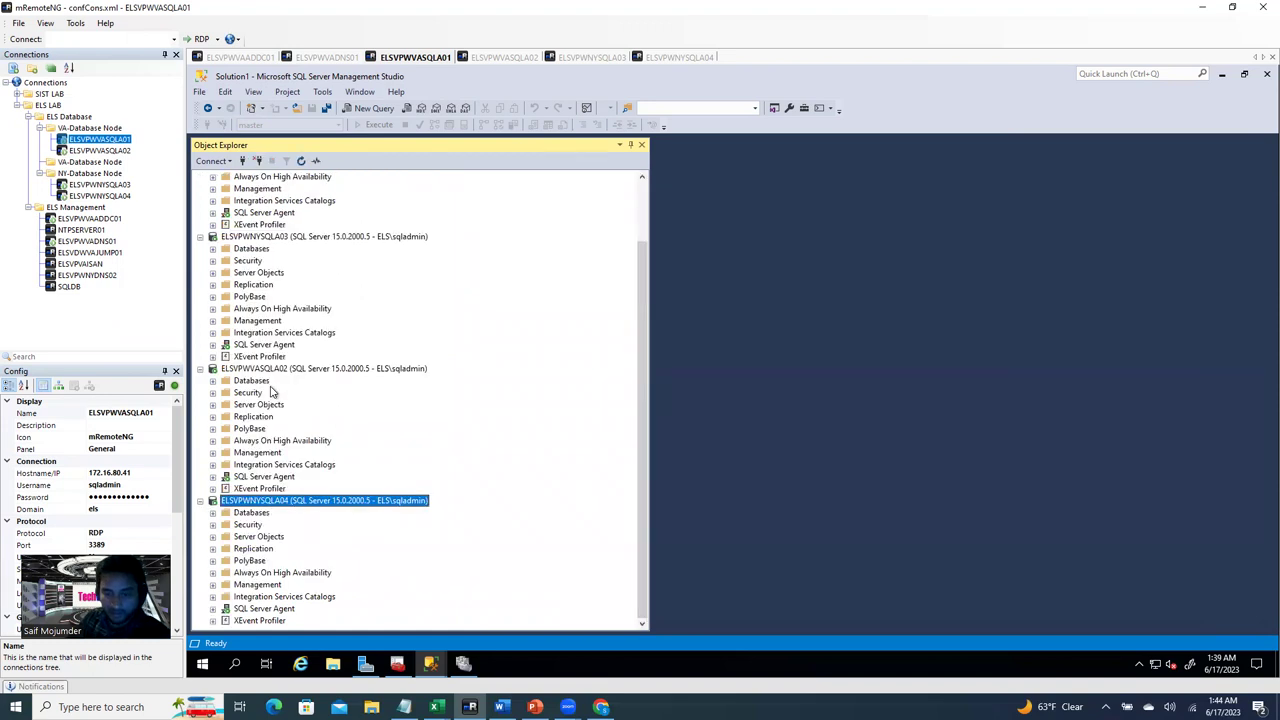
click(212, 381)
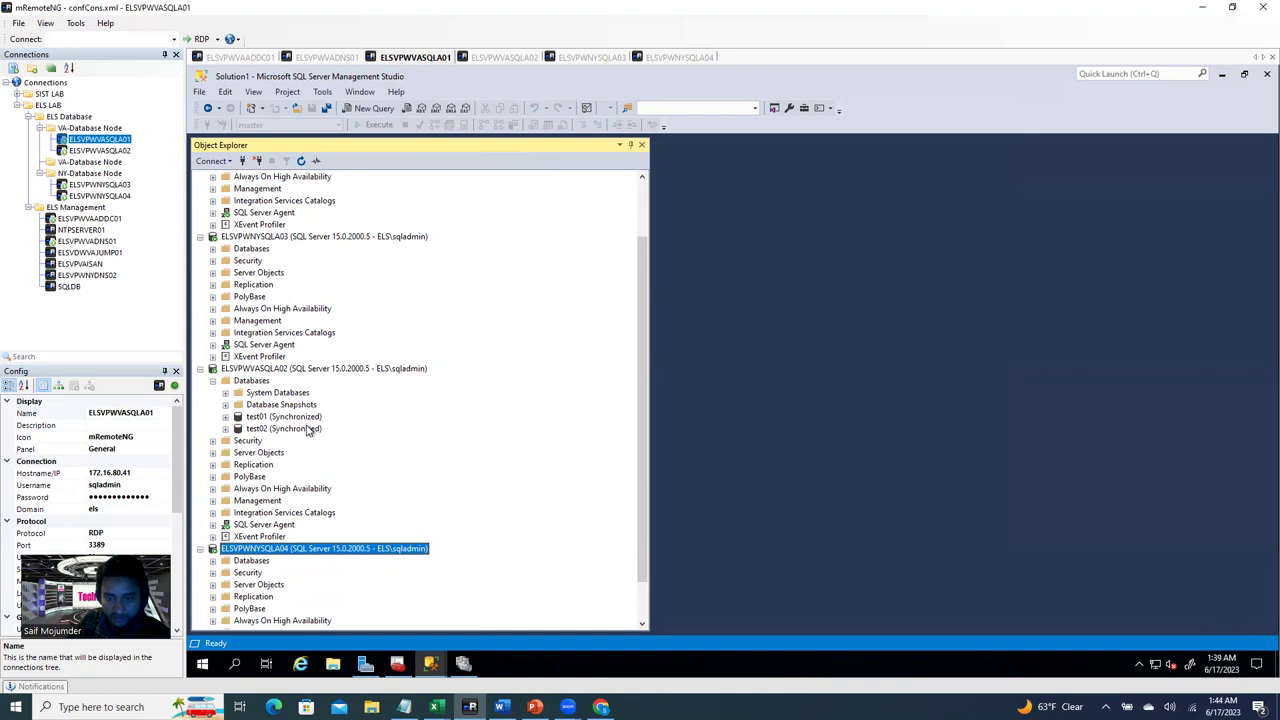
scroll(240, 232, up, 2)
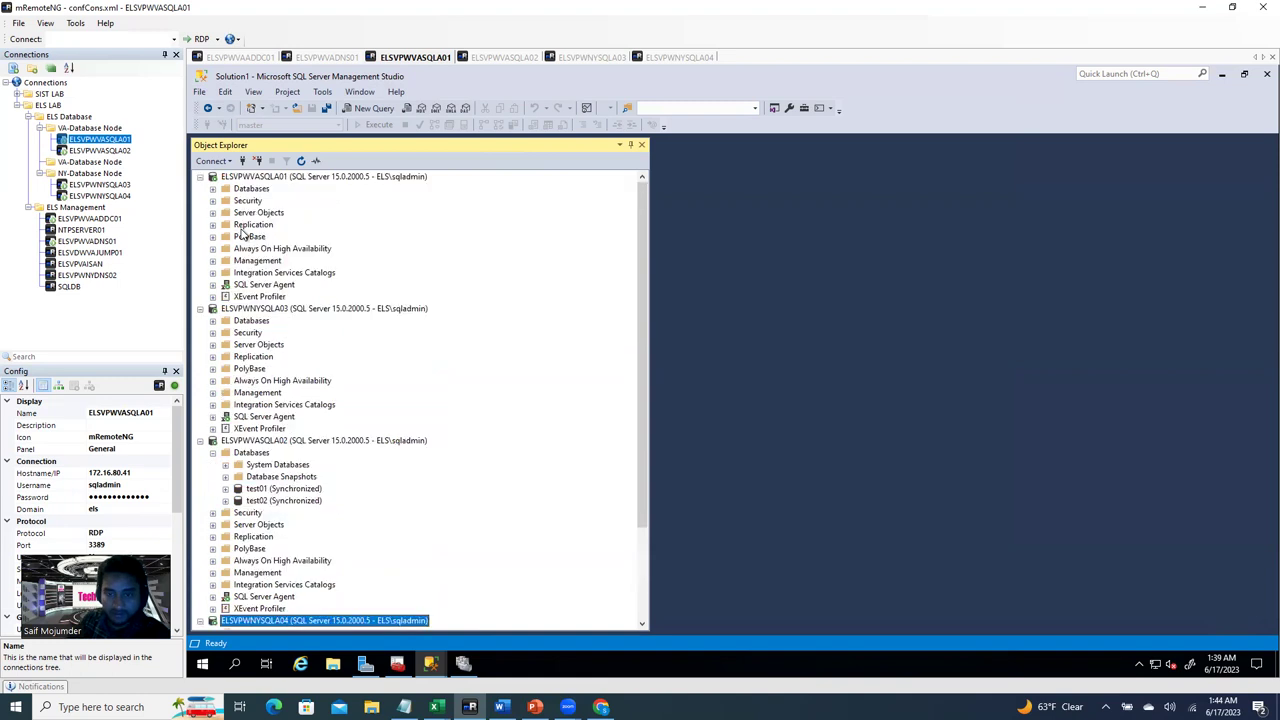
click(212, 190)
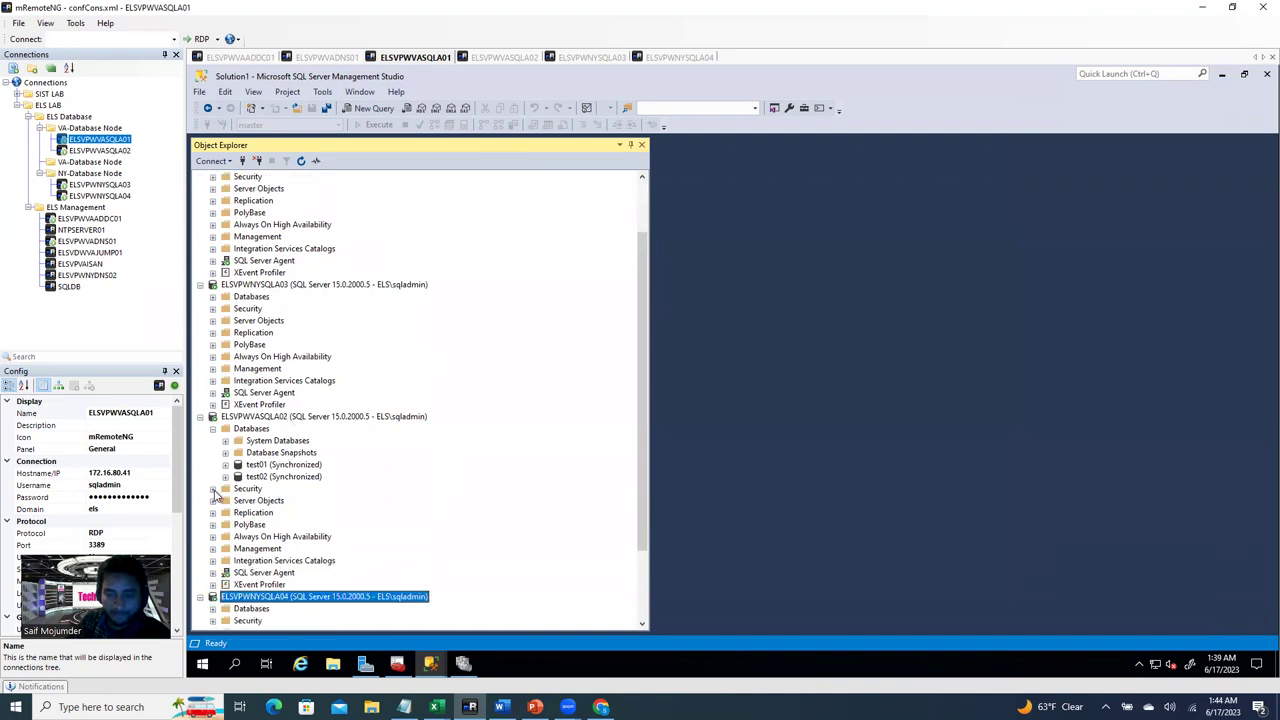
click(212, 609)
scroll(292, 545, down, 2)
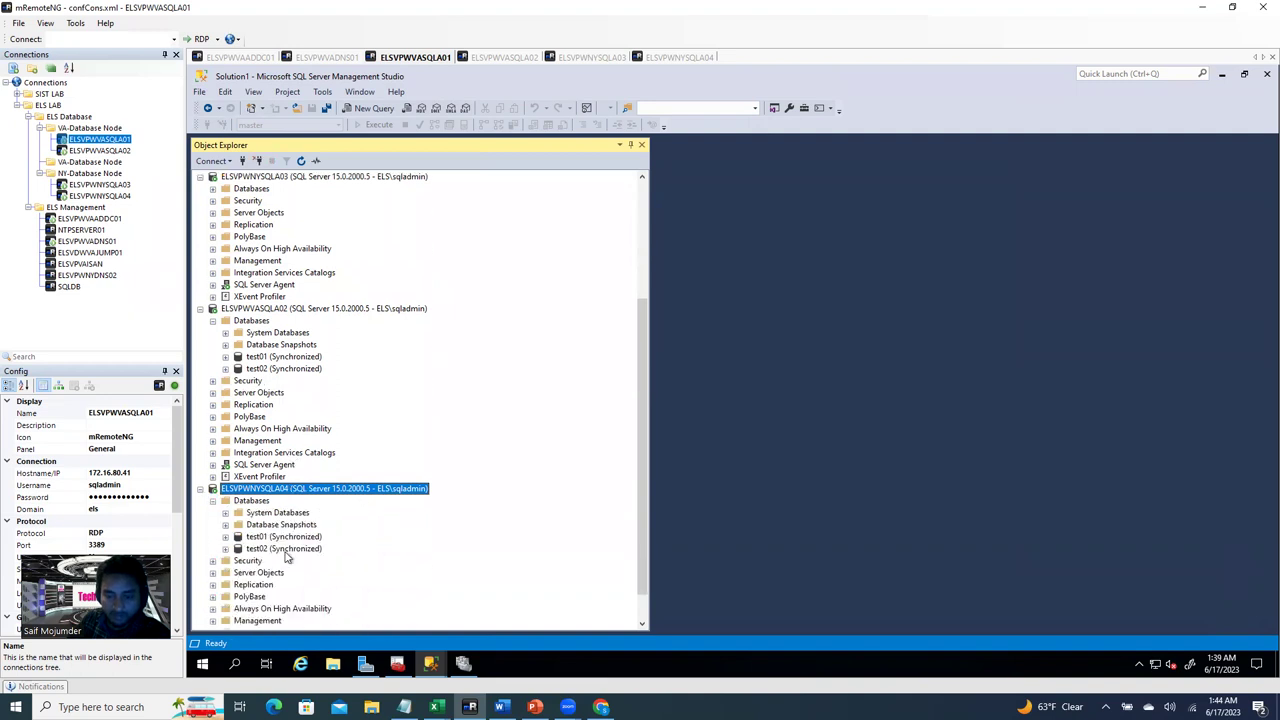
List AOAG01's availability replicas under ELSVPWNYSQLA04's Always On High Availability
click(212, 609)
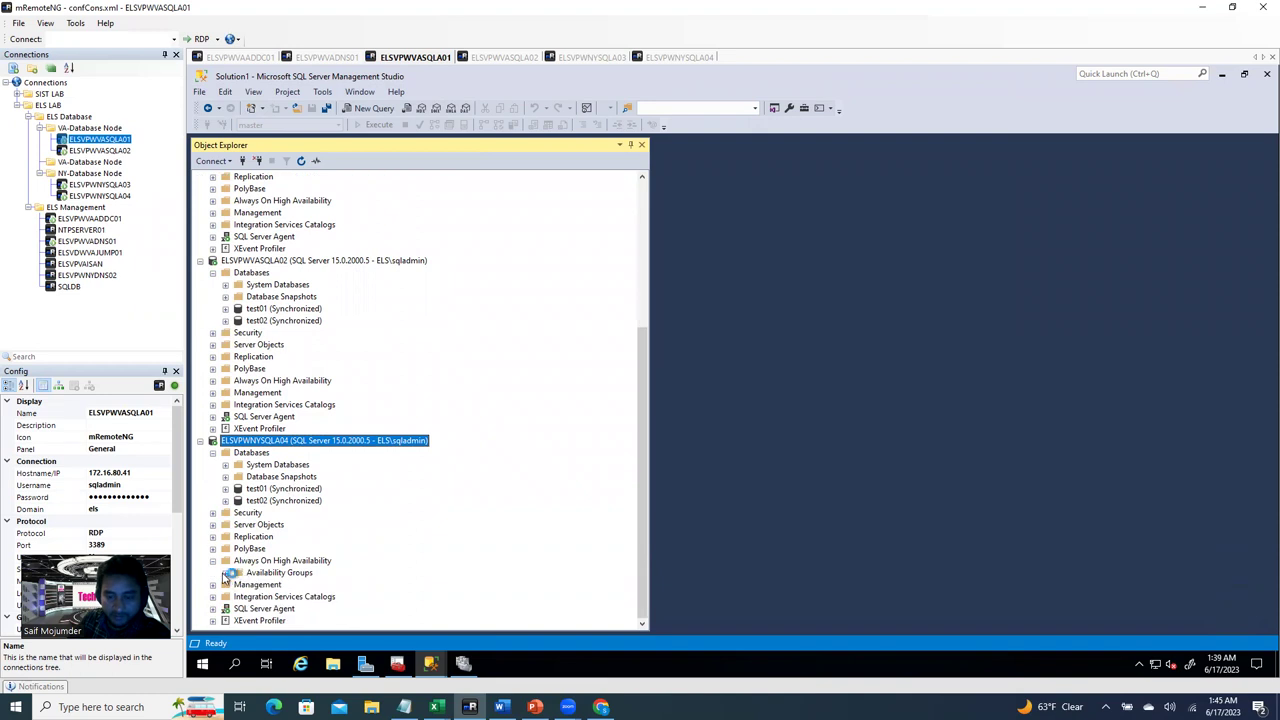
click(225, 573)
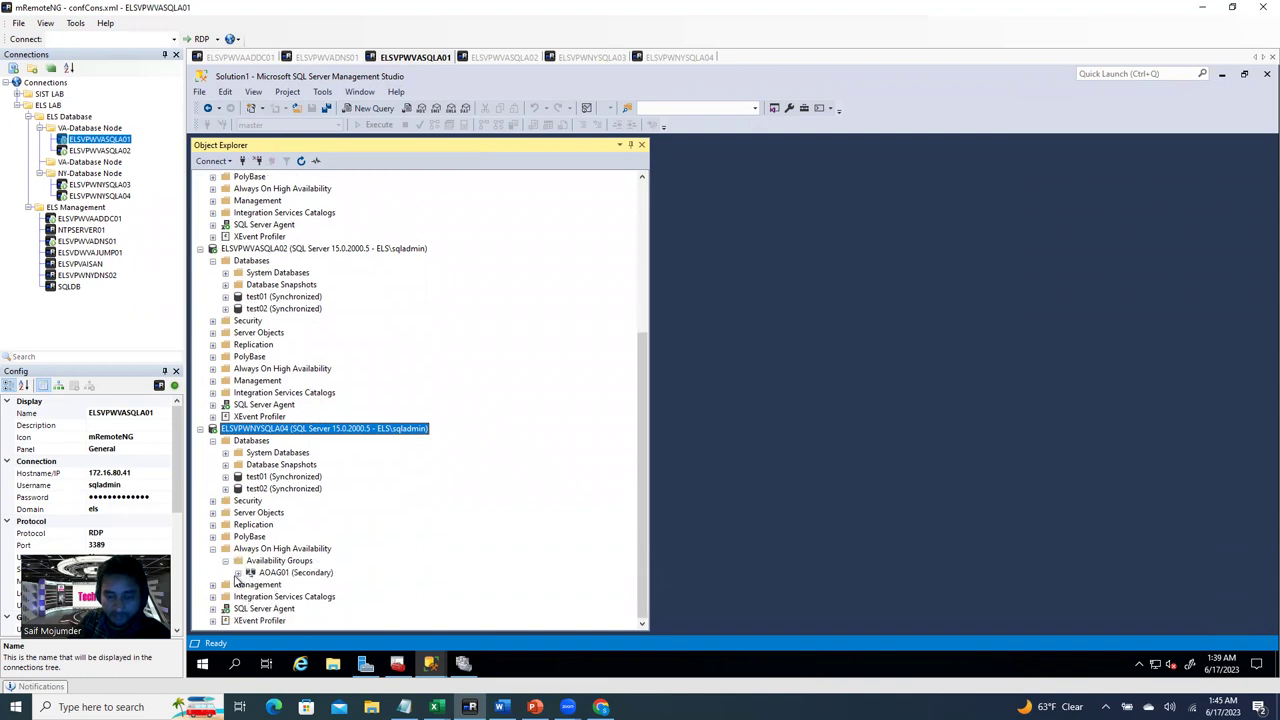
click(238, 574)
click(251, 549)
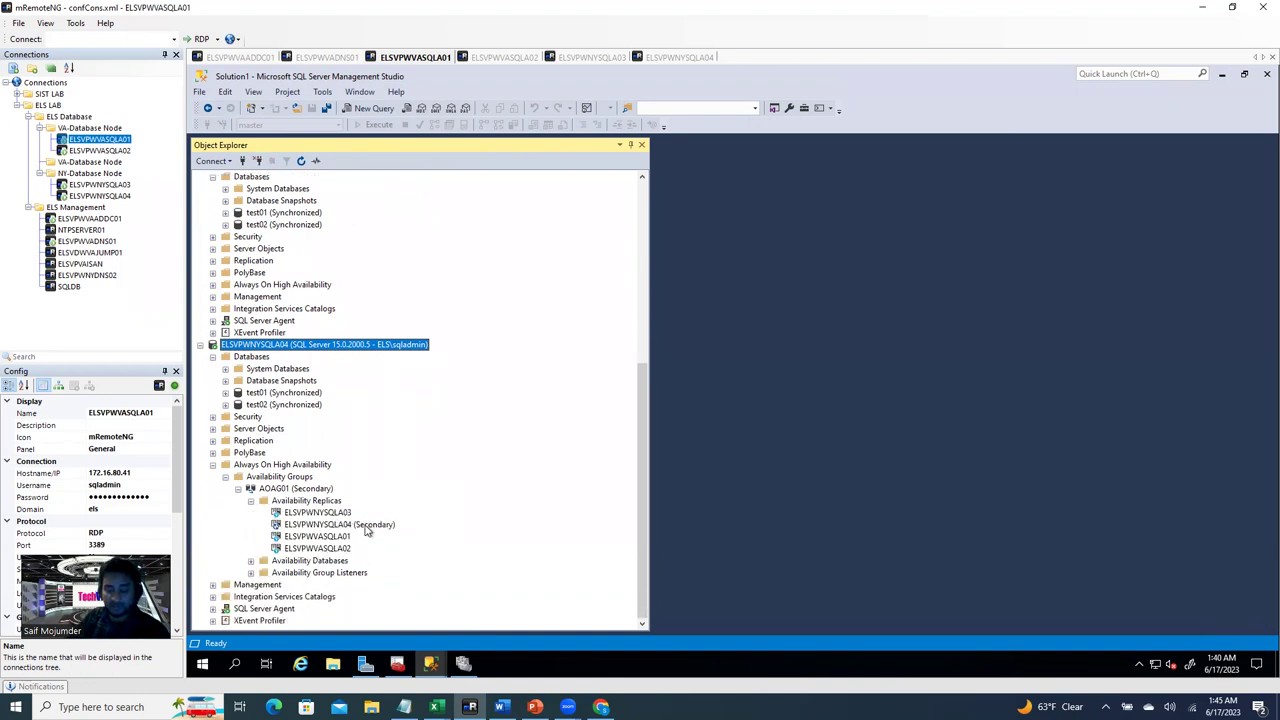
scroll(400, 480, up, 9)
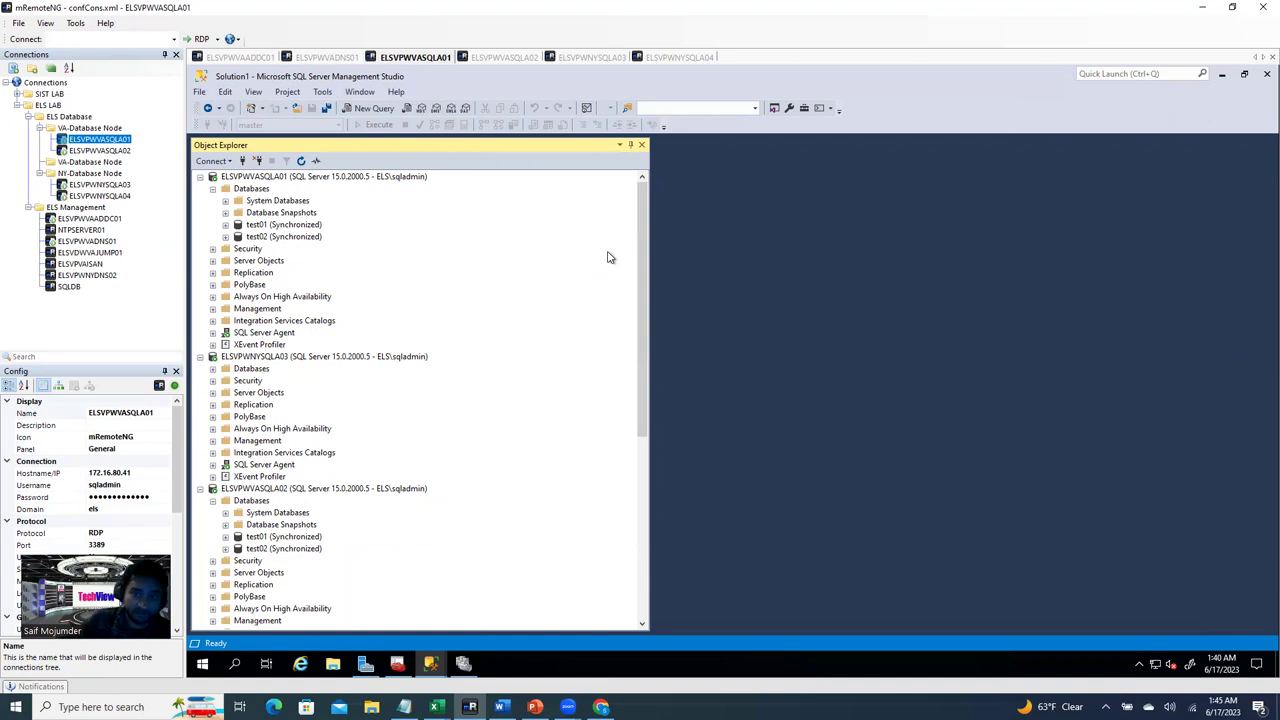
Scroll the Word Chapter 14 guide down to section e. Add a listener (port 1433, static IPs)
click(502, 706)
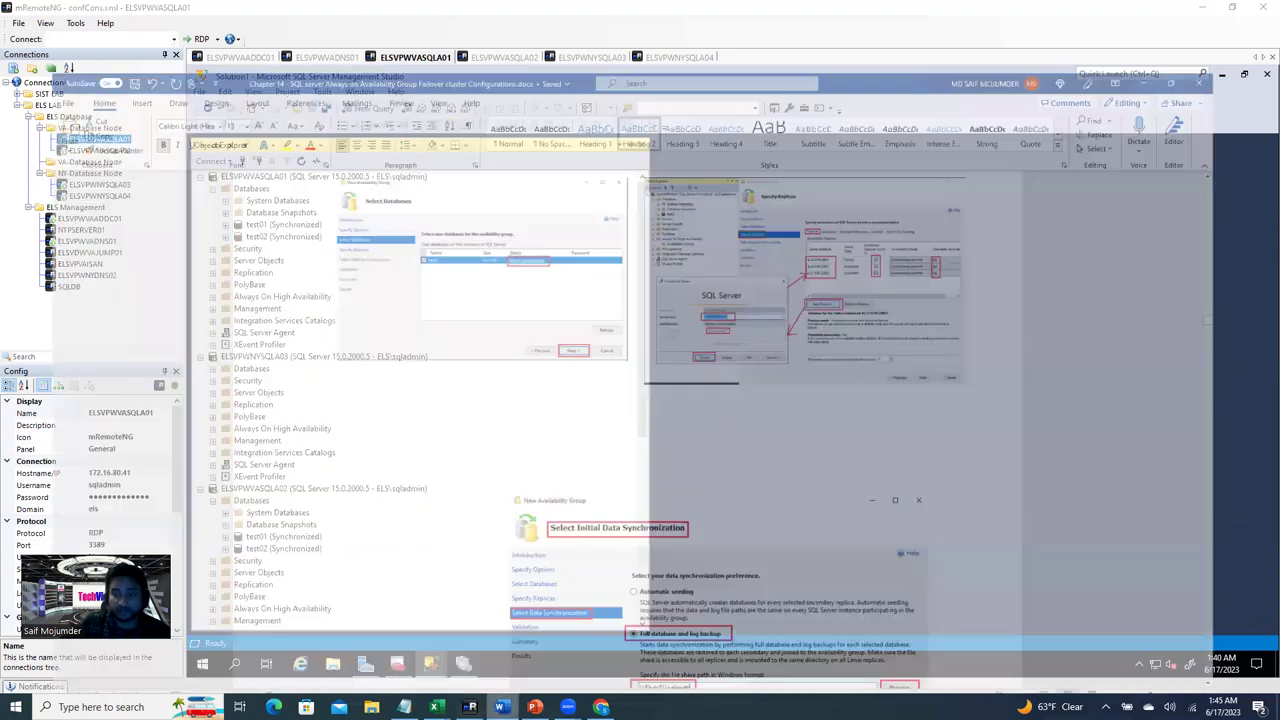
scroll(700, 600, down, 6)
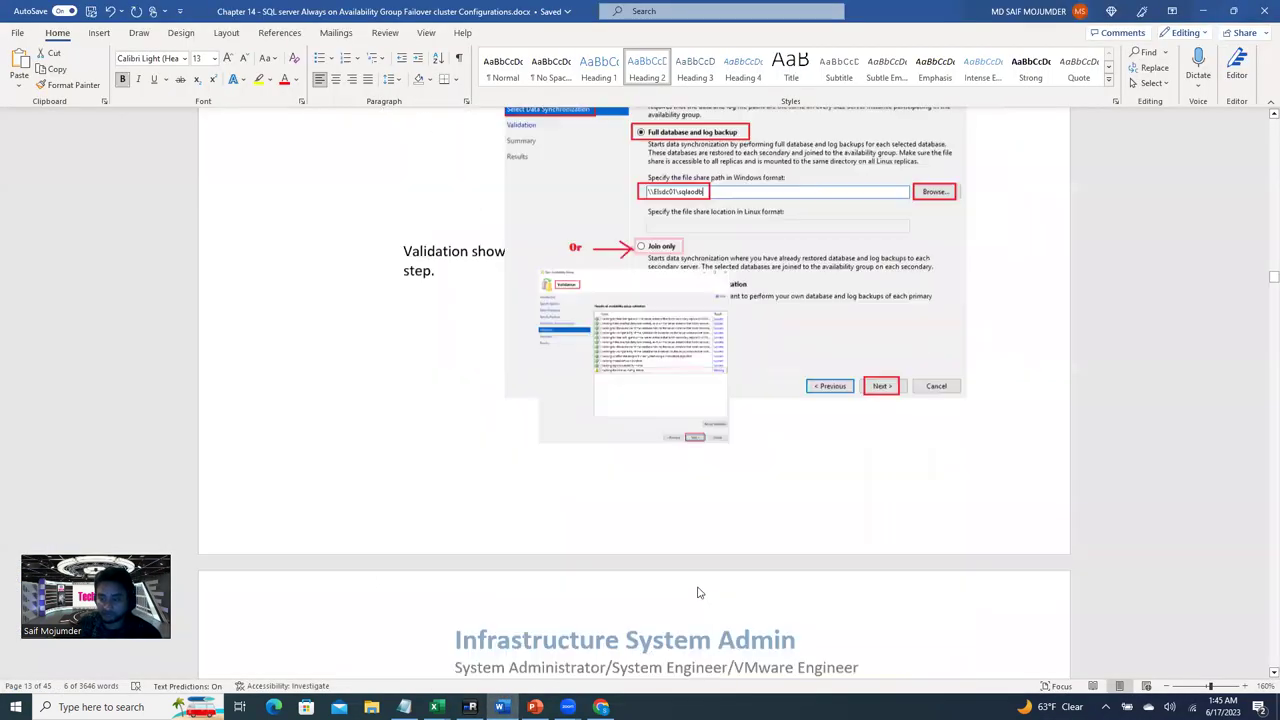
scroll(705, 615, down, 5)
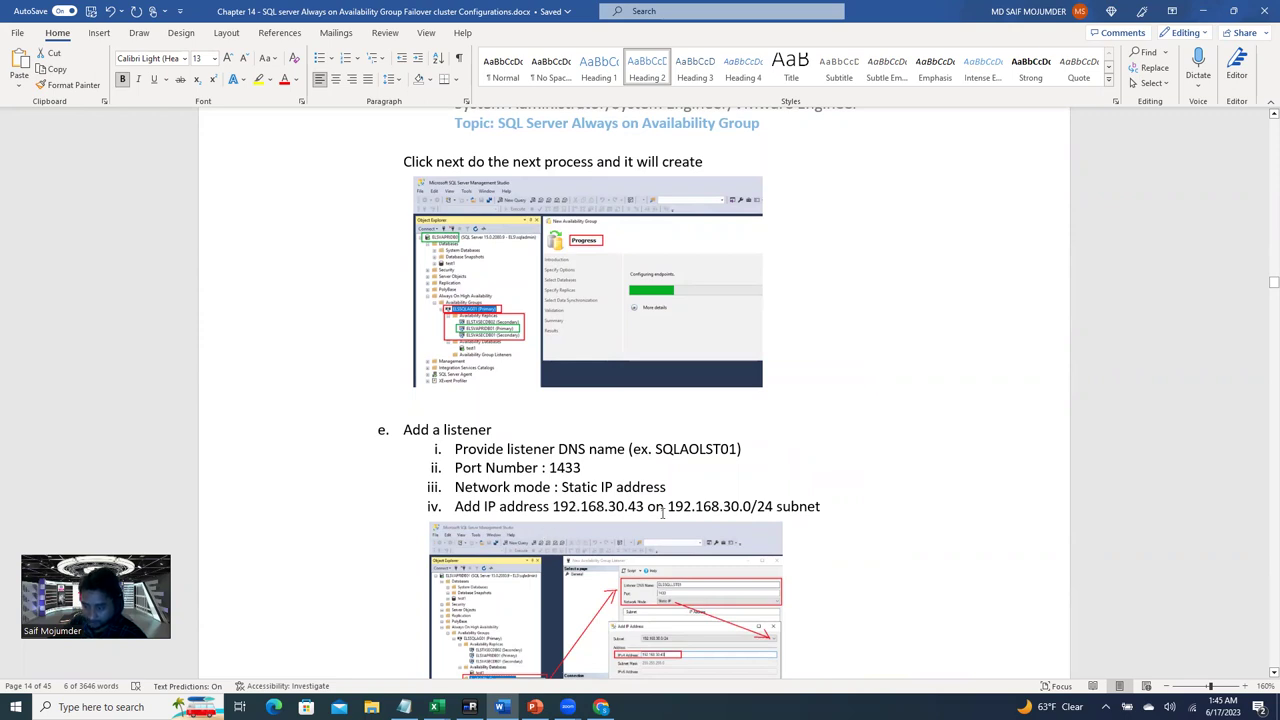
scroll(811, 531, down, 8)
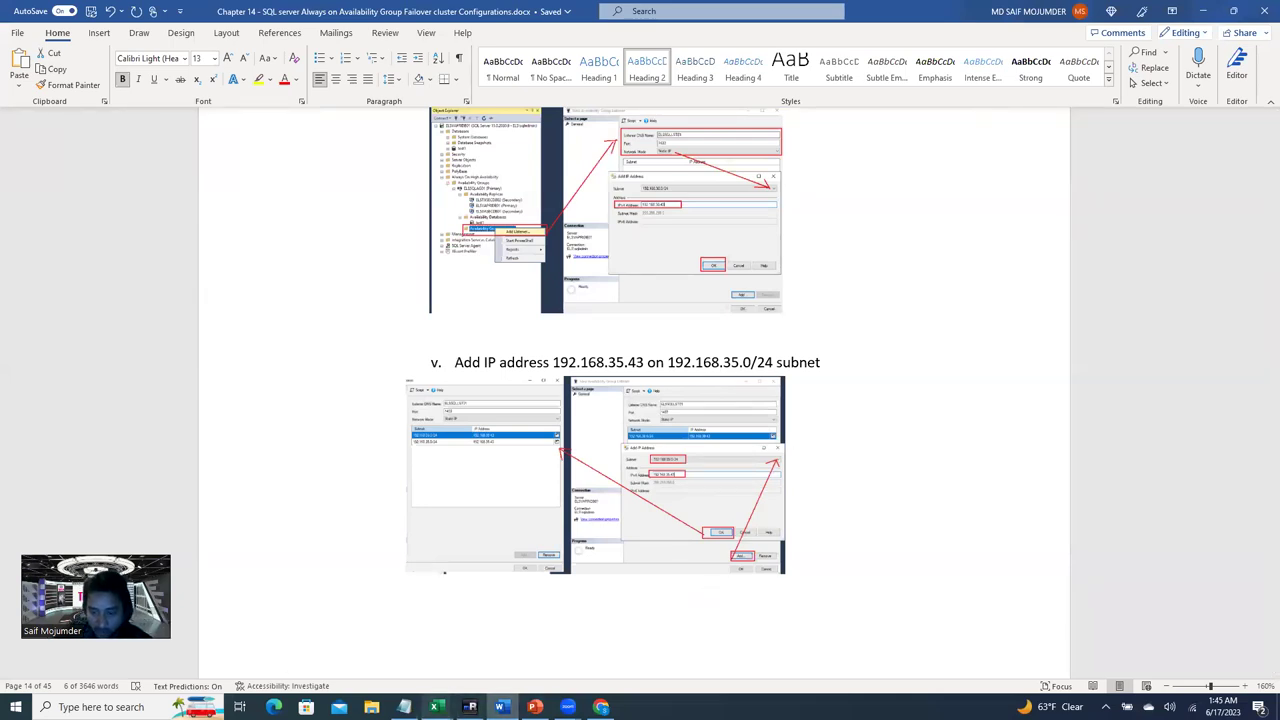
Look up listener IPs 172.16.80.44 (cell A45) and 10.15.90.44 (NY sheet) in ELS IPAM.xlsx
mouse_move(437, 706)
click(355, 660)
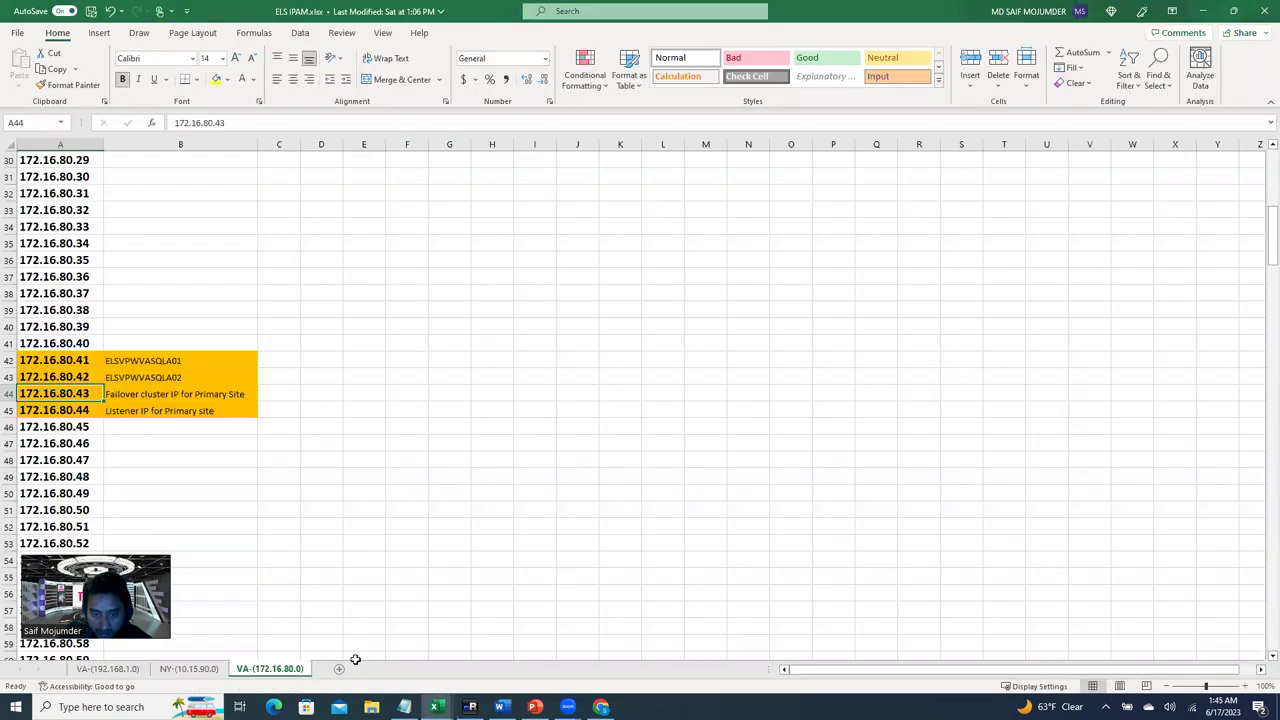
click(88, 411)
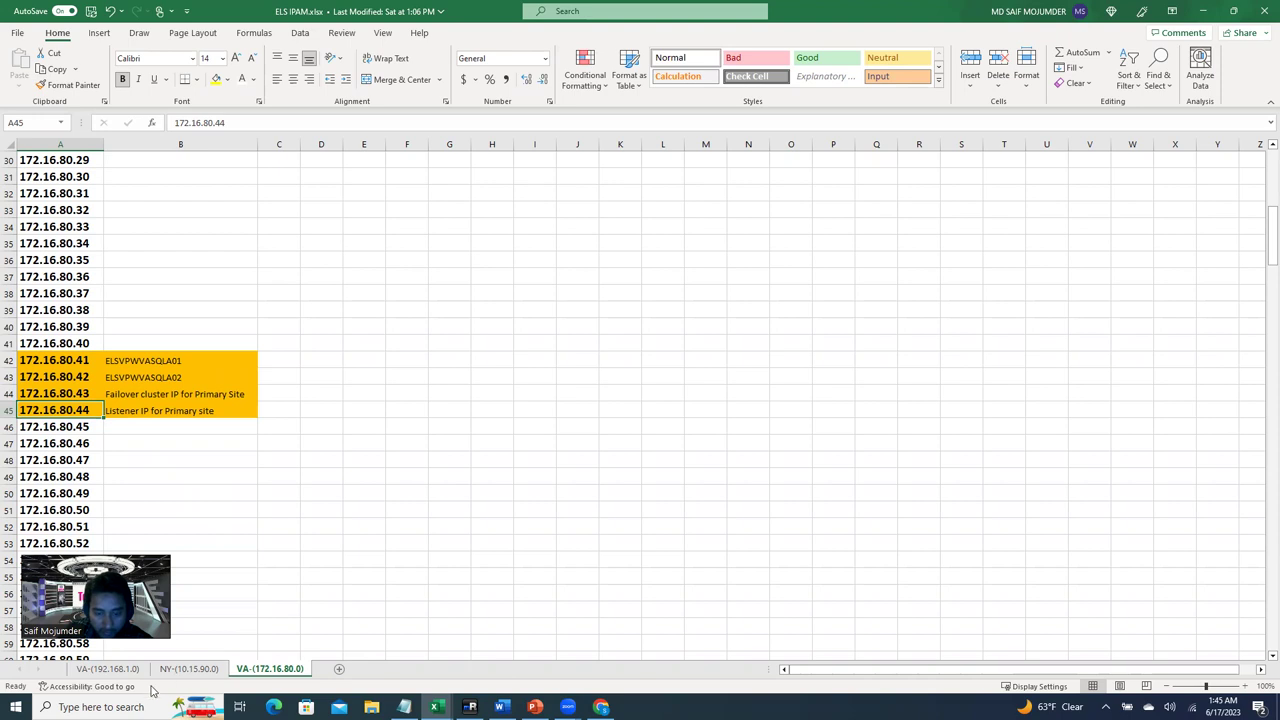
click(176, 669)
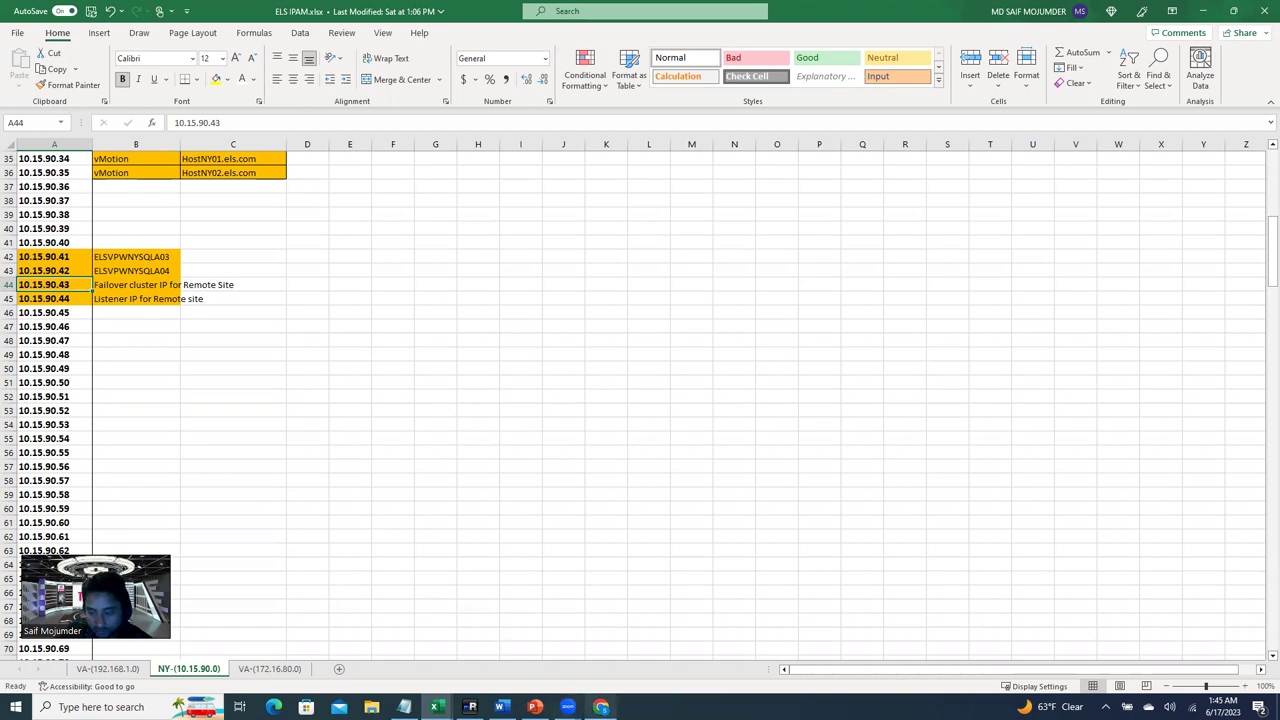
click(469, 707)
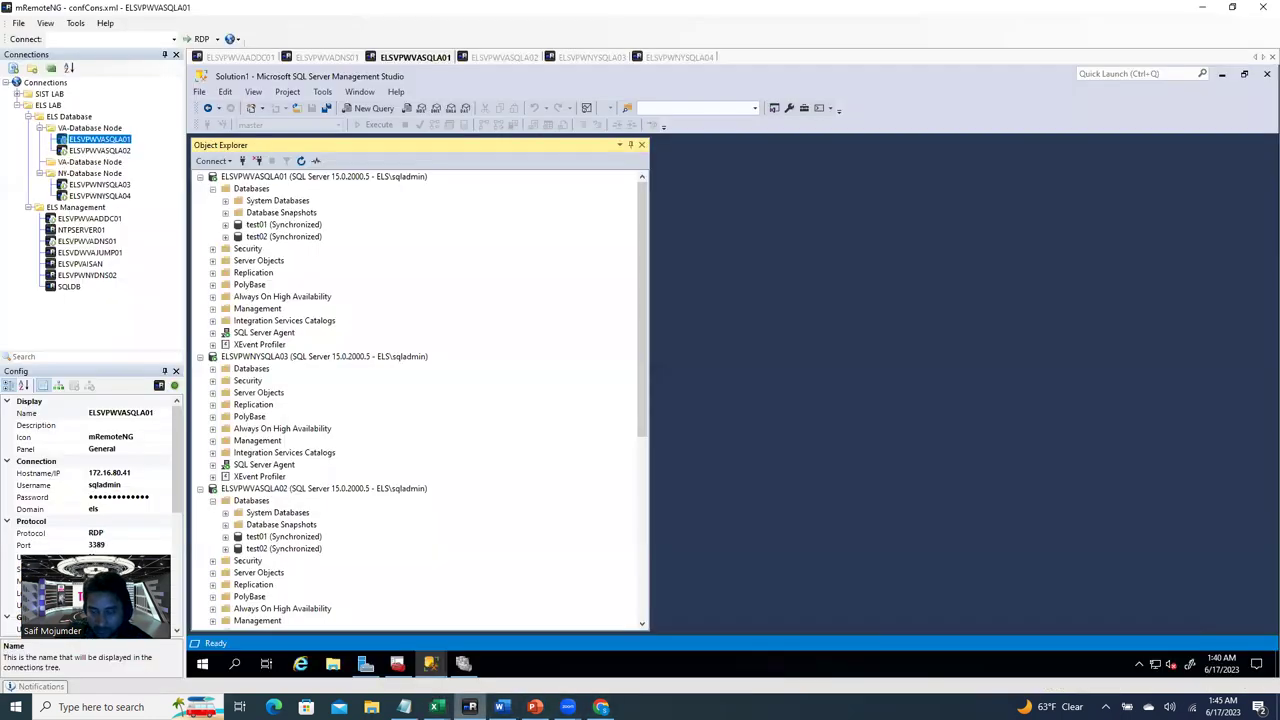
Reread the Word guide's 'Add a listener' DNS name and static IP steps, then return to SSMS
click(502, 707)
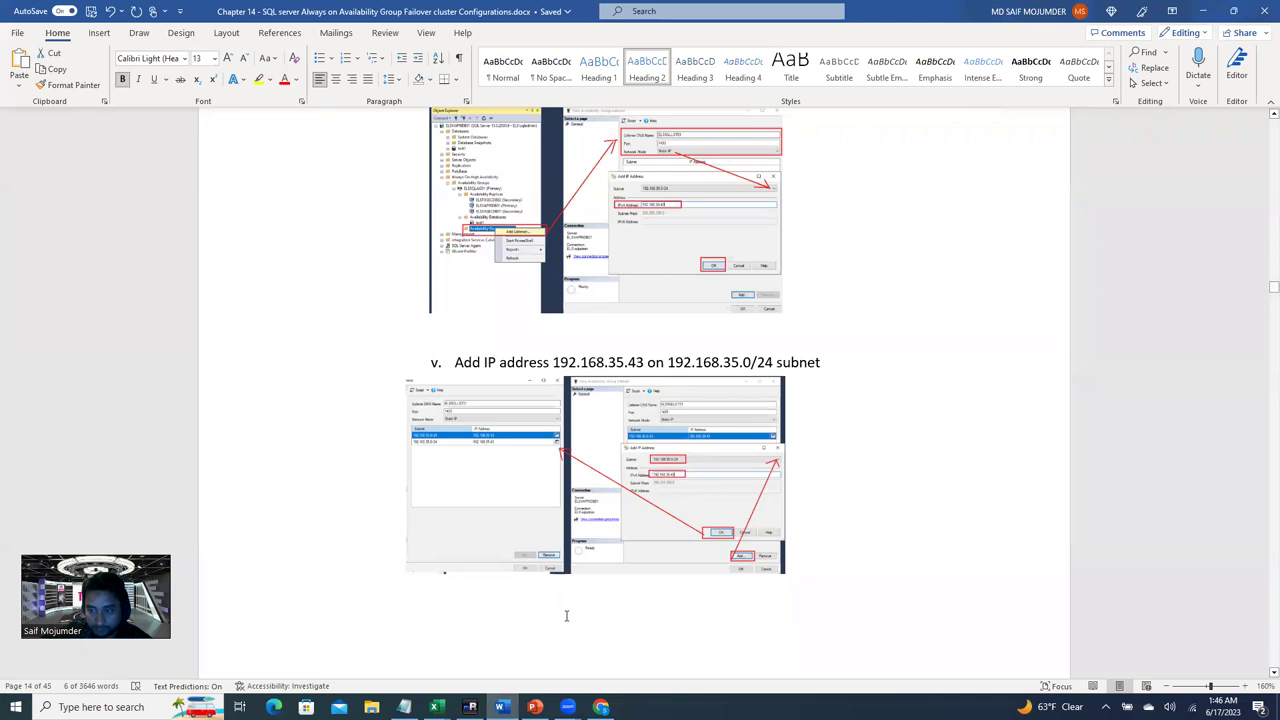
scroll(566, 615, up, 5)
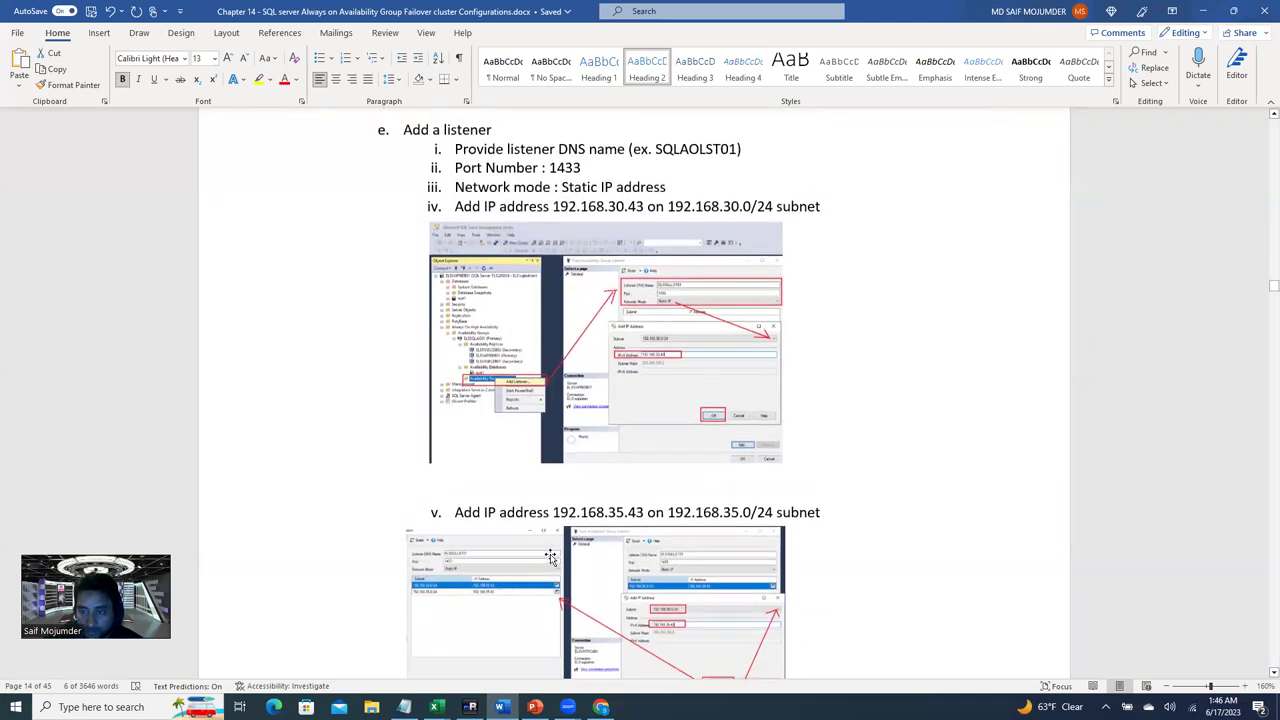
scroll(553, 557, up, 3)
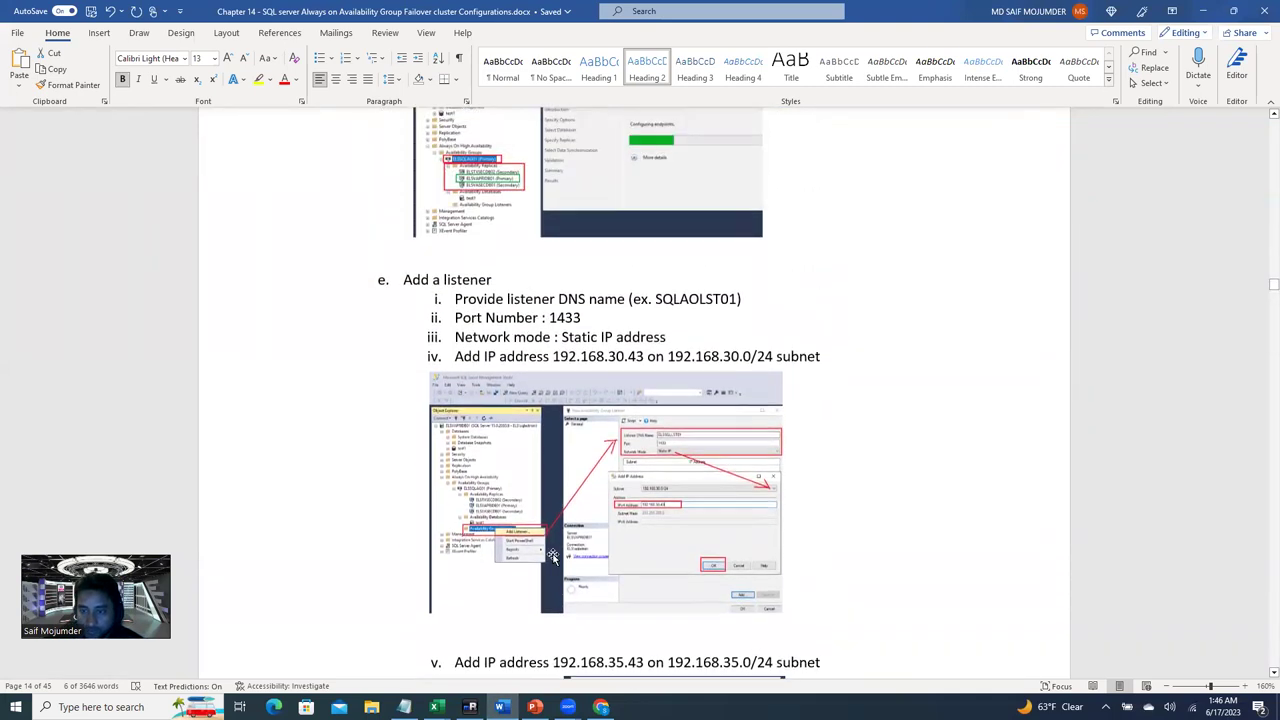
scroll(520, 490, down, 1)
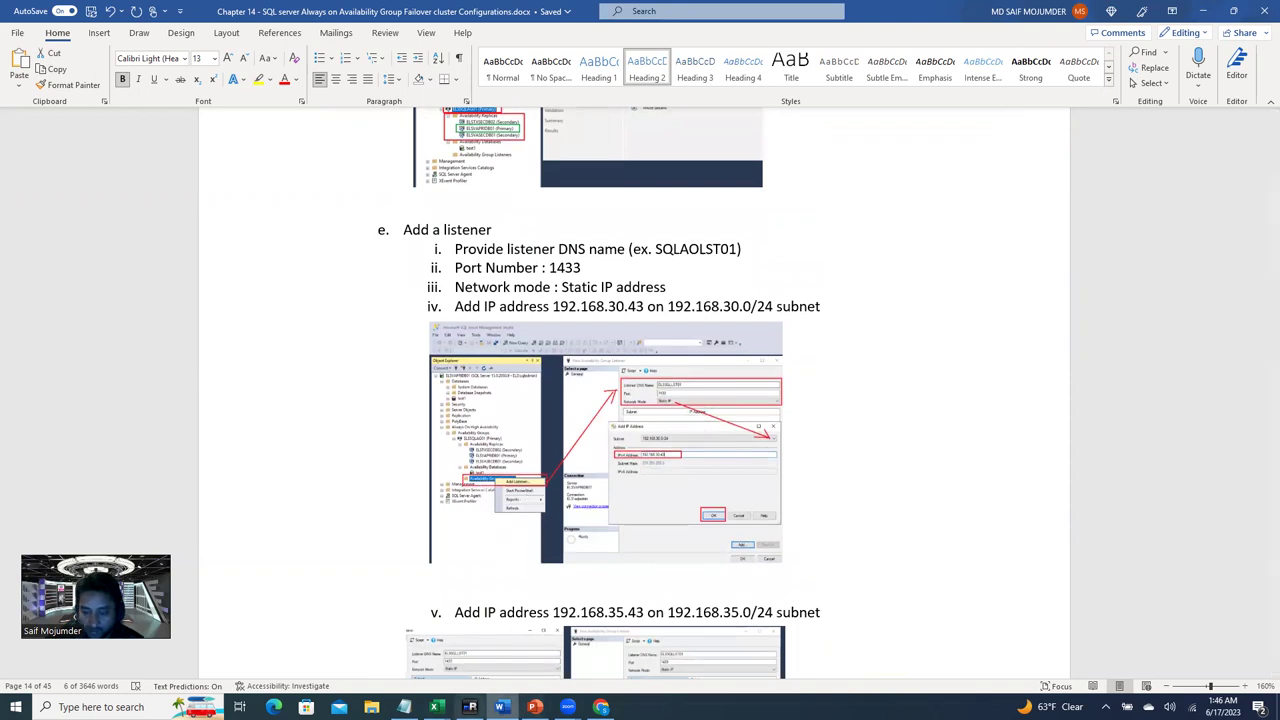
click(470, 707)
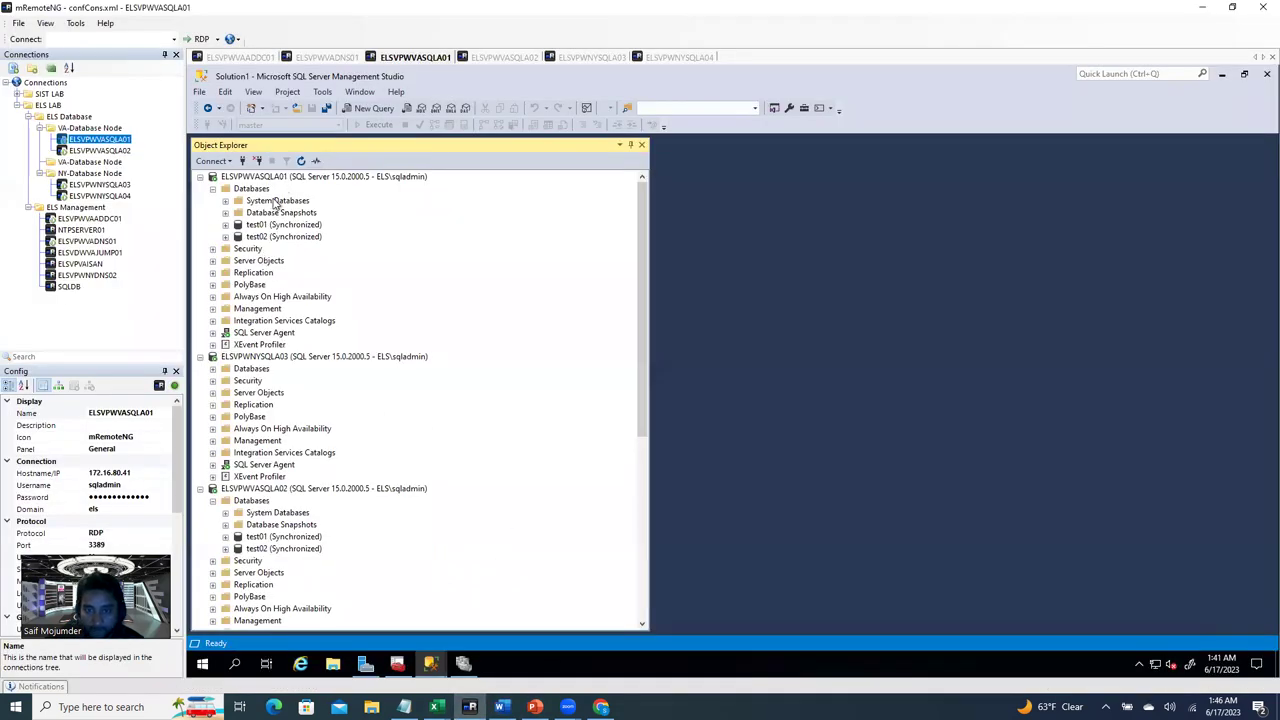
Open Add Listener on AOAG01's Availability Group Listeners node and bring up the Word guide
click(212, 296)
click(225, 308)
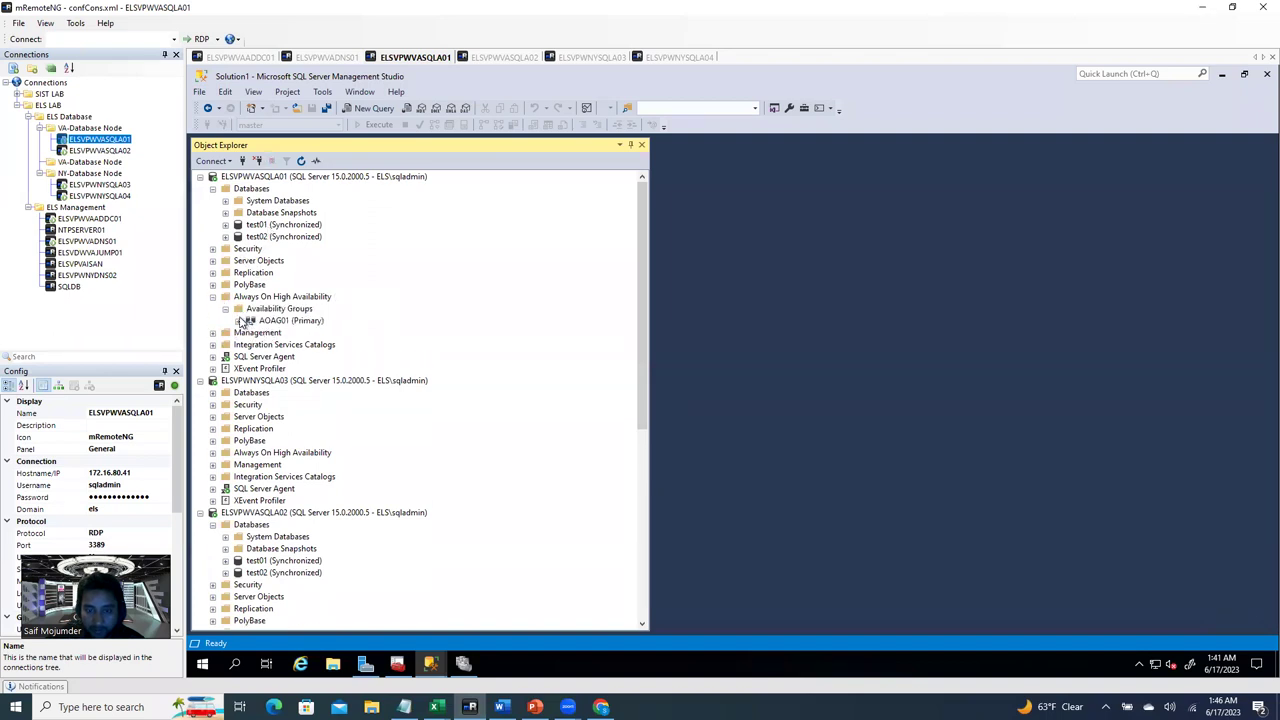
click(238, 320)
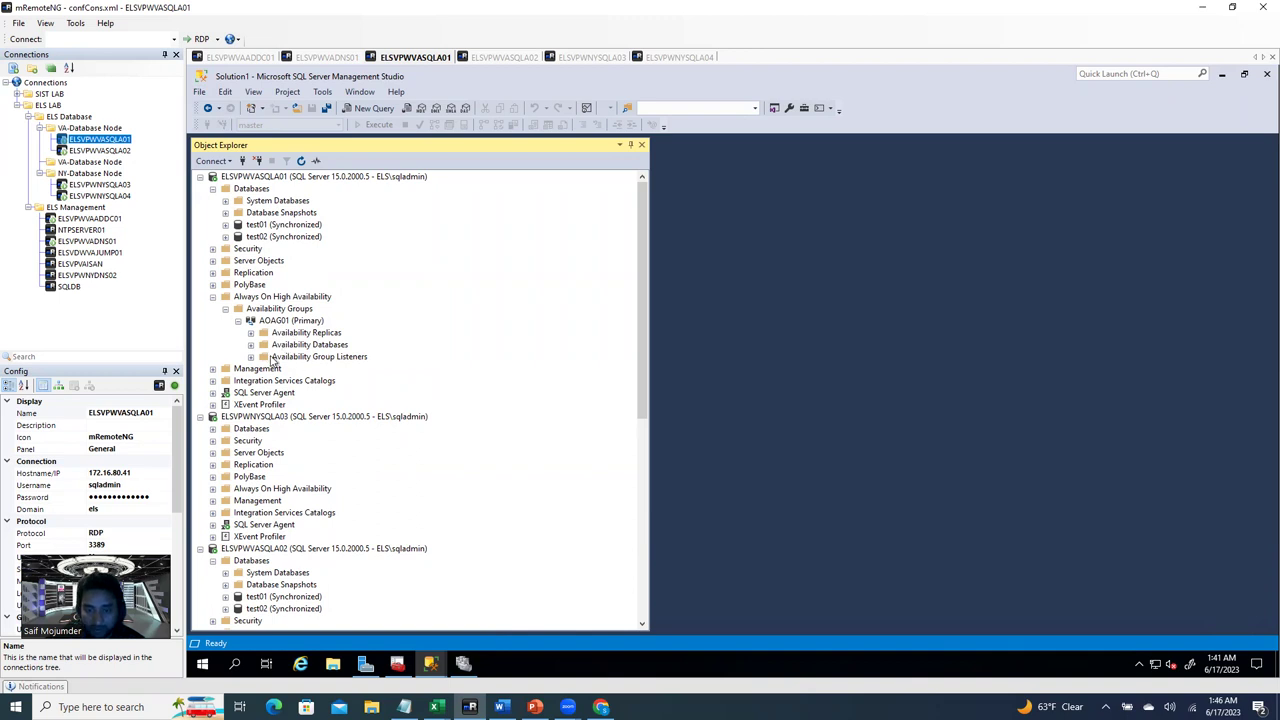
right_click(297, 360)
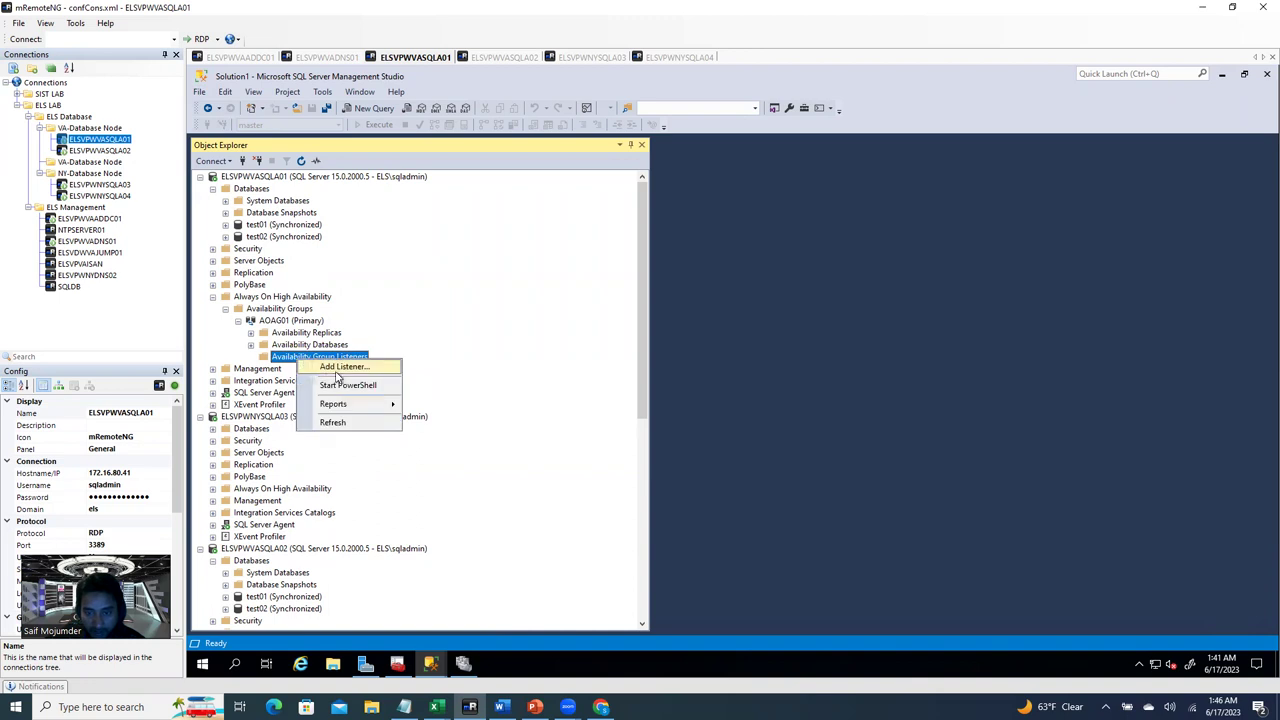
click(336, 368)
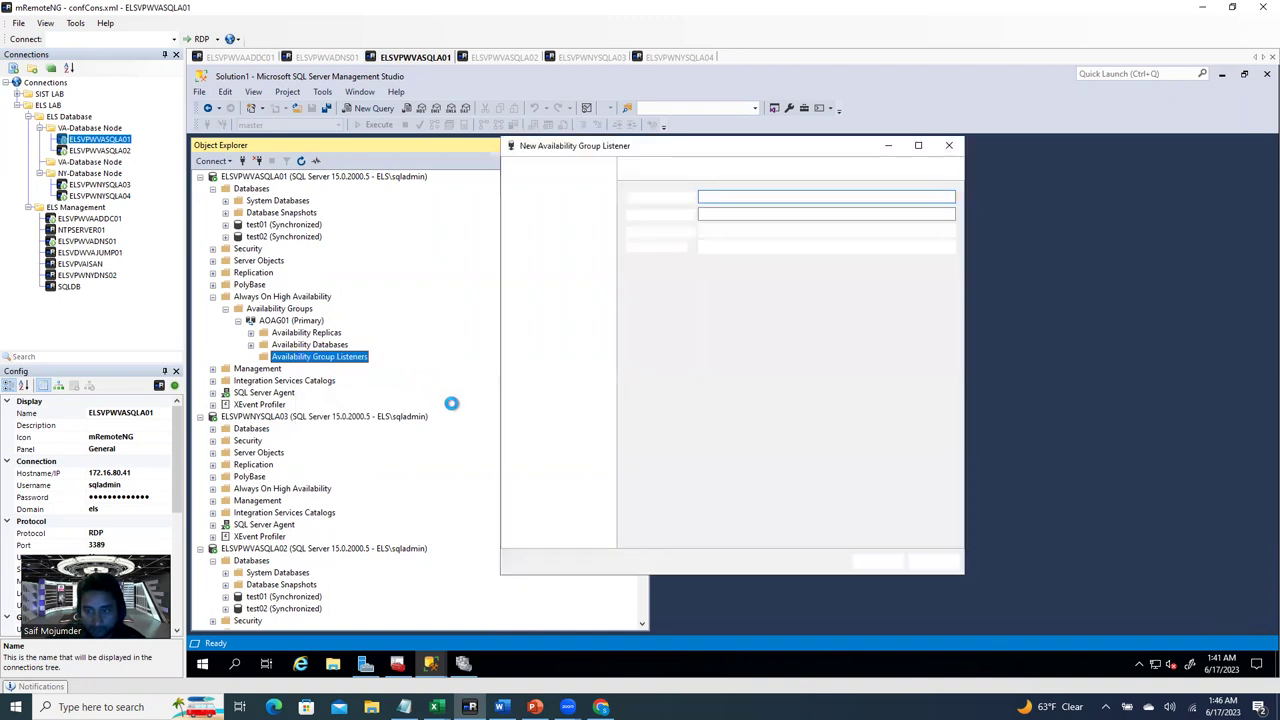
click(753, 199)
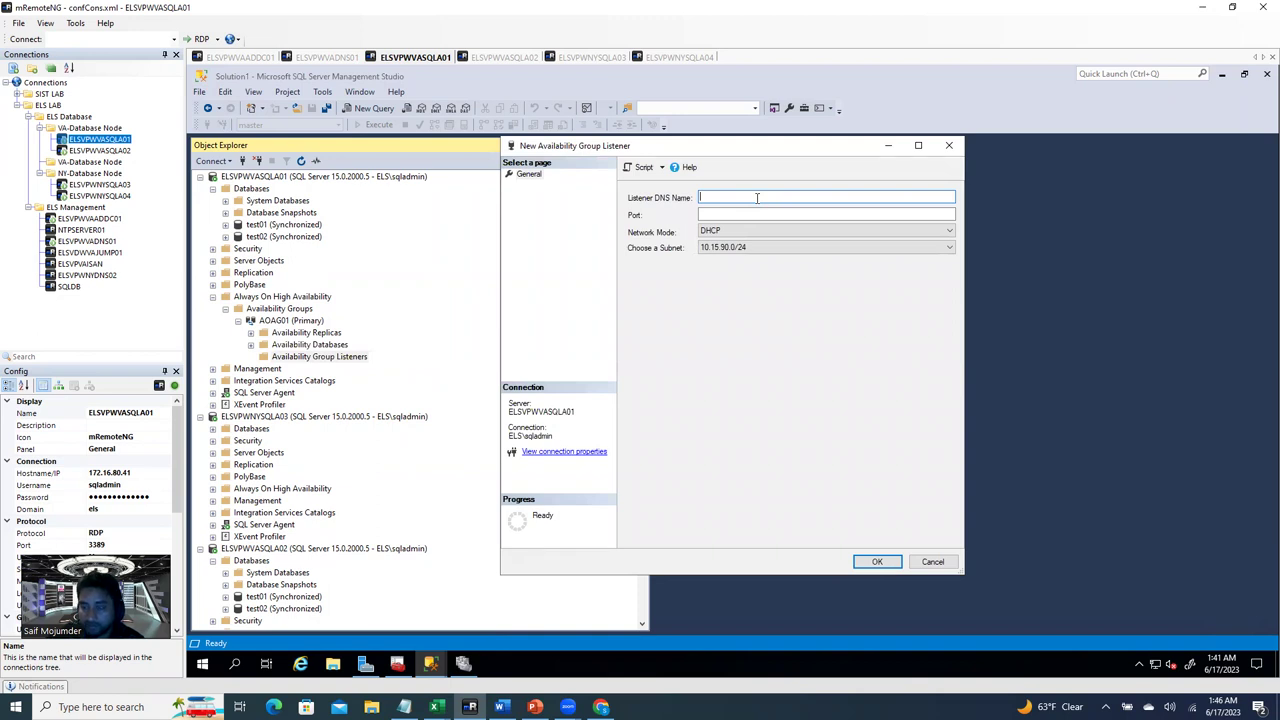
click(502, 707)
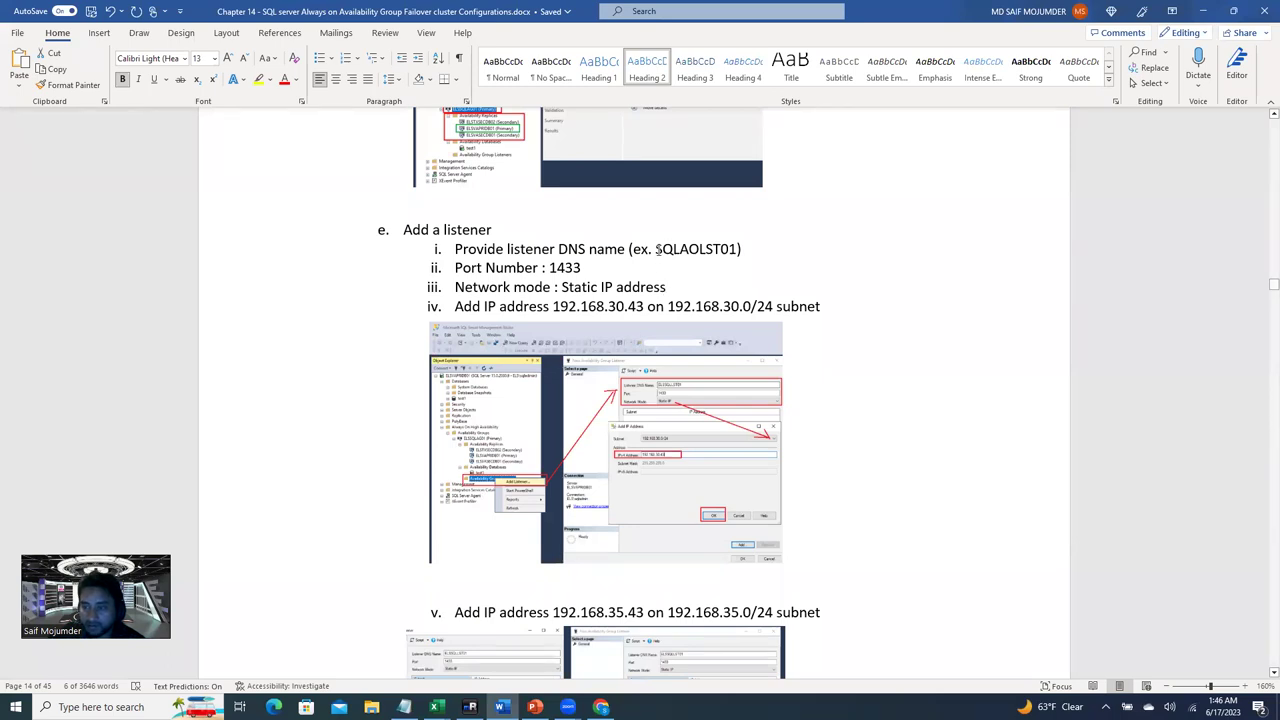
Copy SQLAOLST01 from the Word guide and paste it as the listener DNS name
drag(657, 249, 740, 256)
key(ctrl+c)
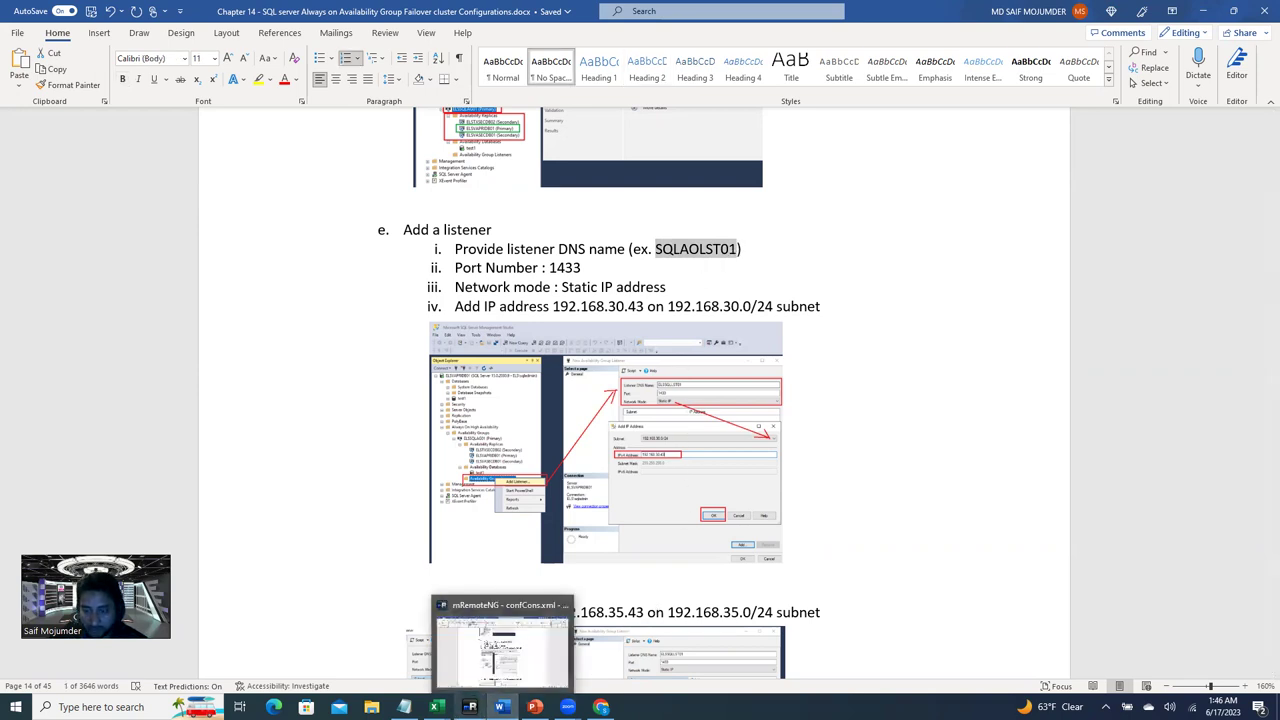
click(470, 707)
key(ctrl+v)
click(738, 213)
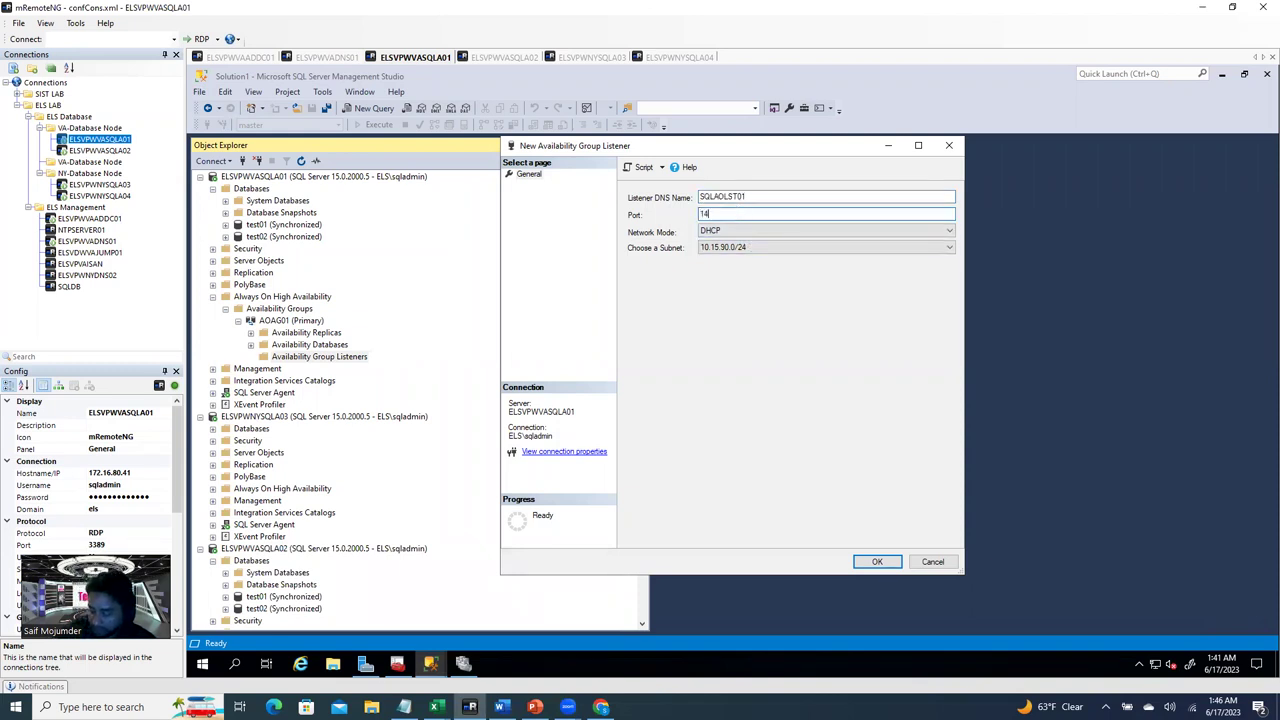
Set the listener port to 1433 and the network mode to Static IP
text(1433)
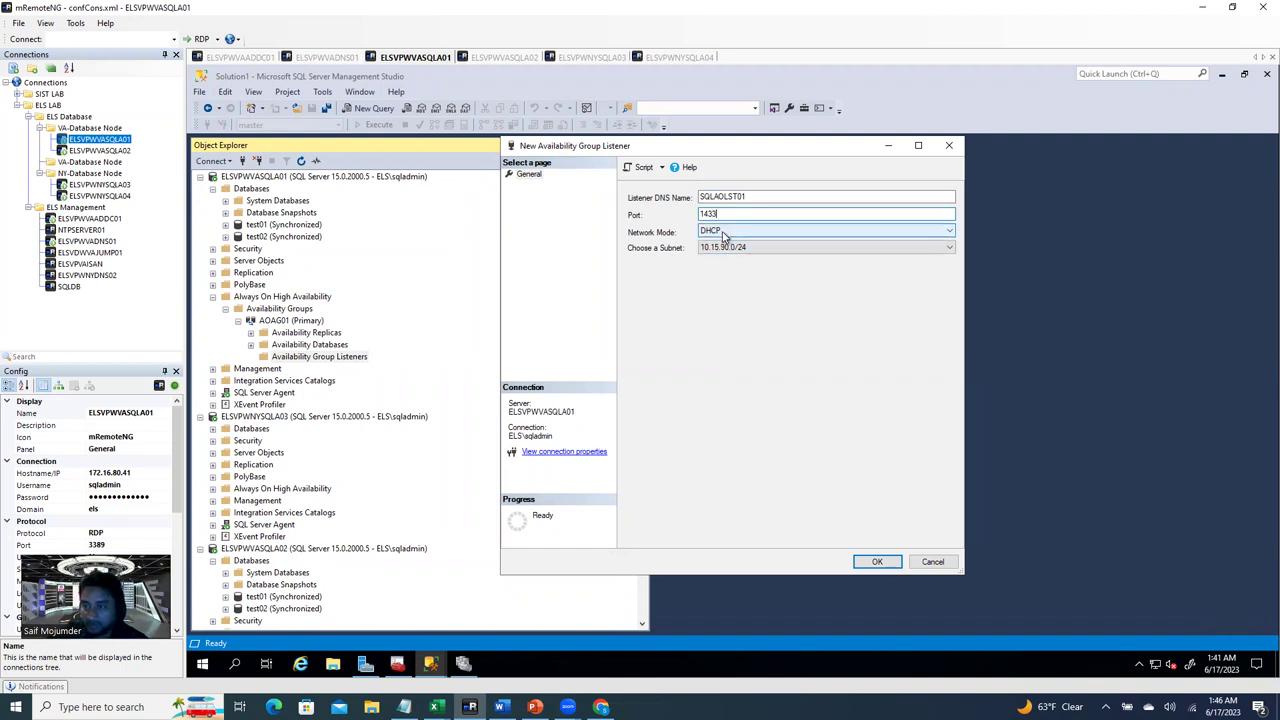
click(724, 232)
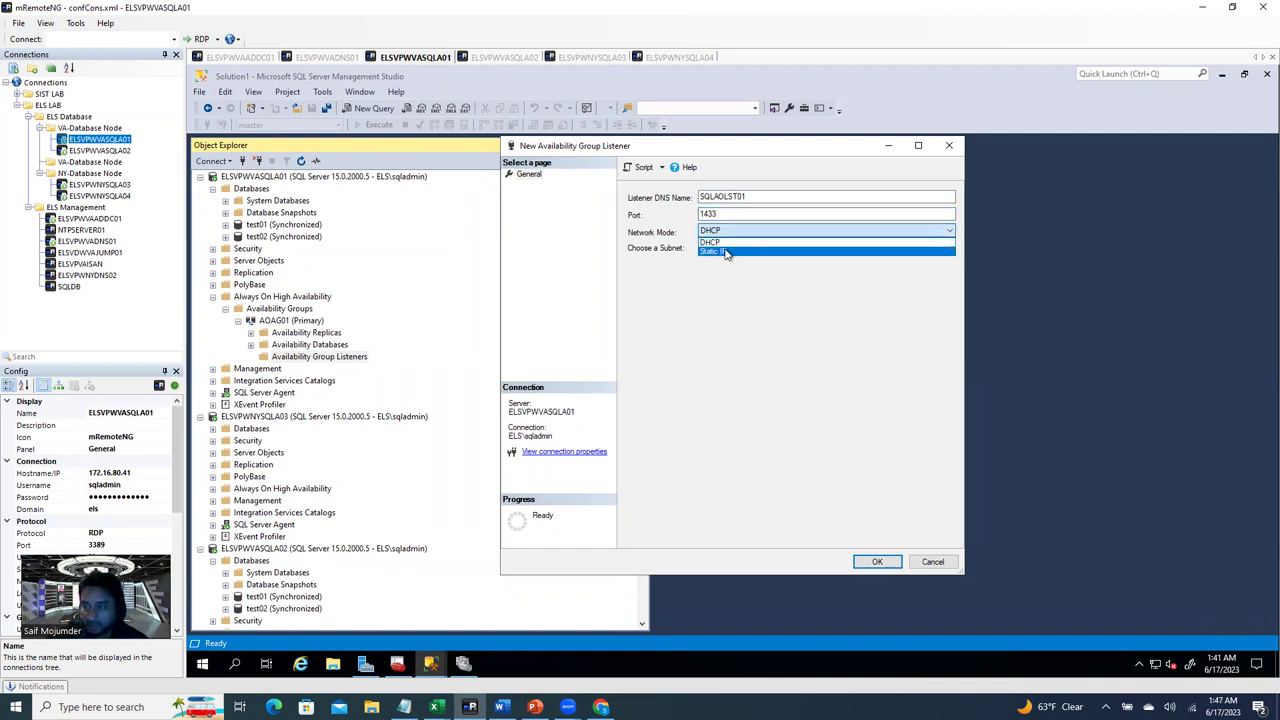
click(726, 251)
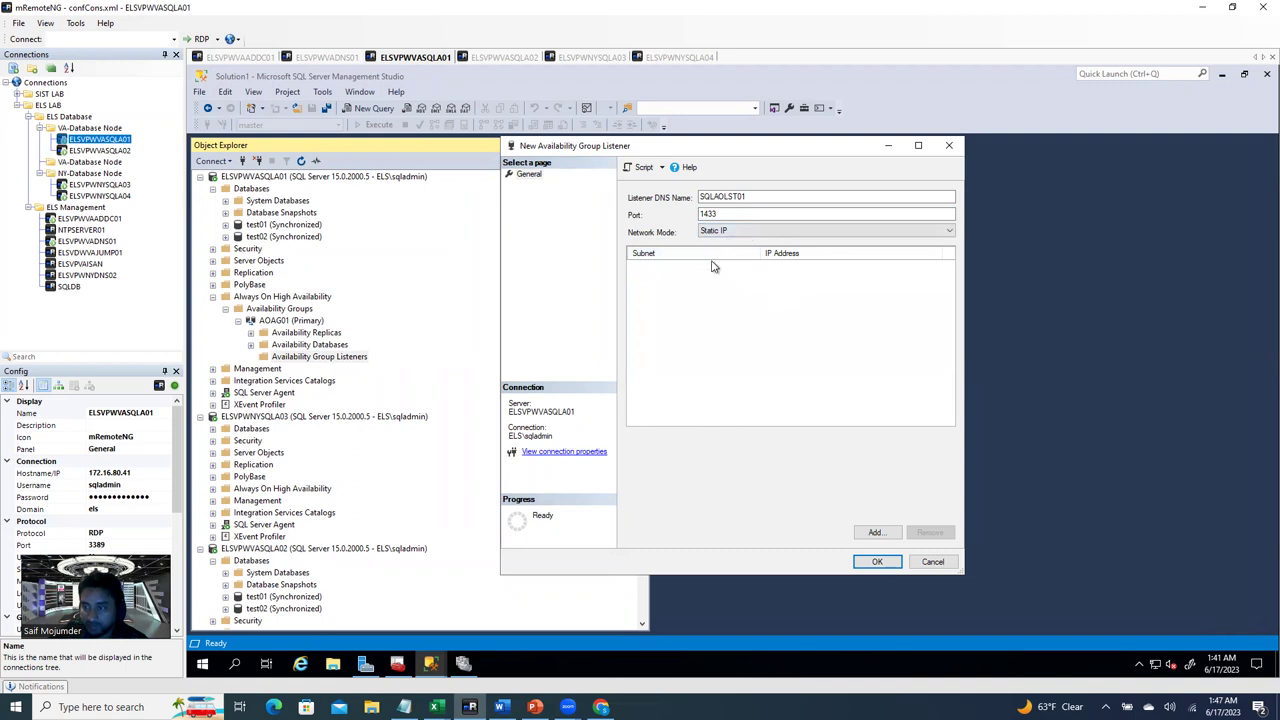
Add listener address 10.15.90.44 on subnet 10.15.90.0/24, checking it against the IPAM spreadsheet
click(876, 533)
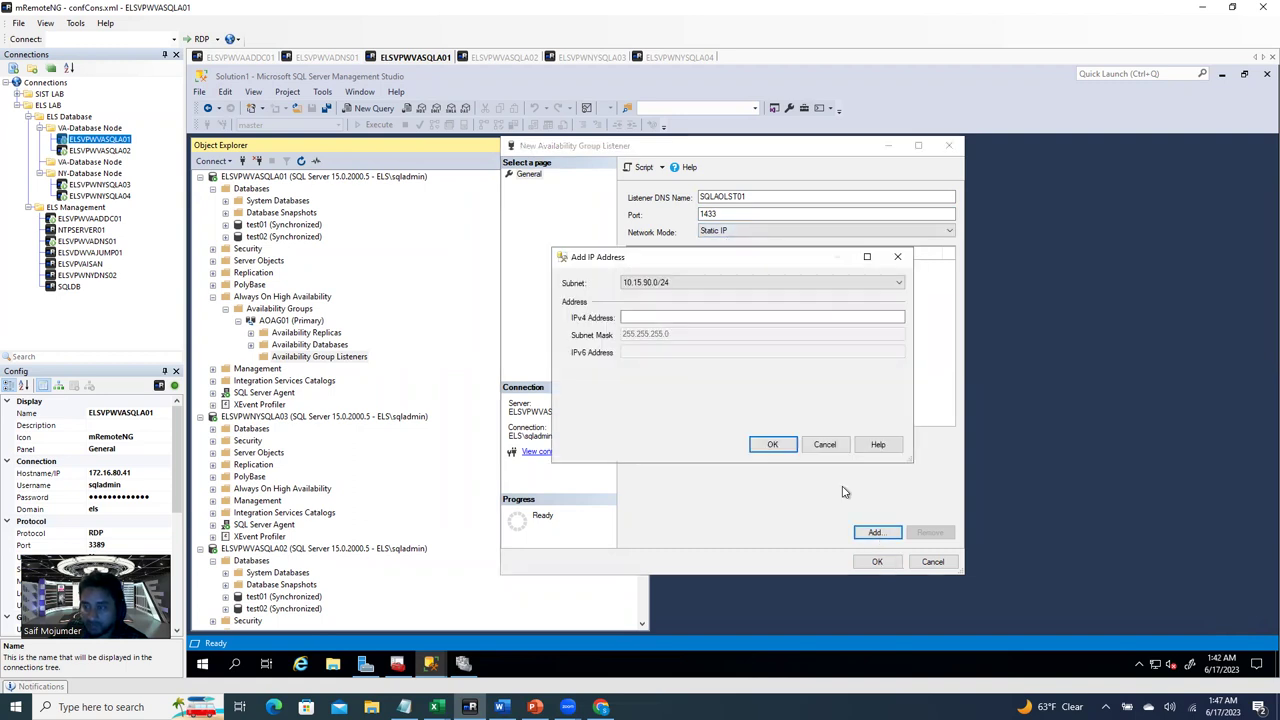
click(647, 285)
click(658, 316)
text(10.15.90.44)
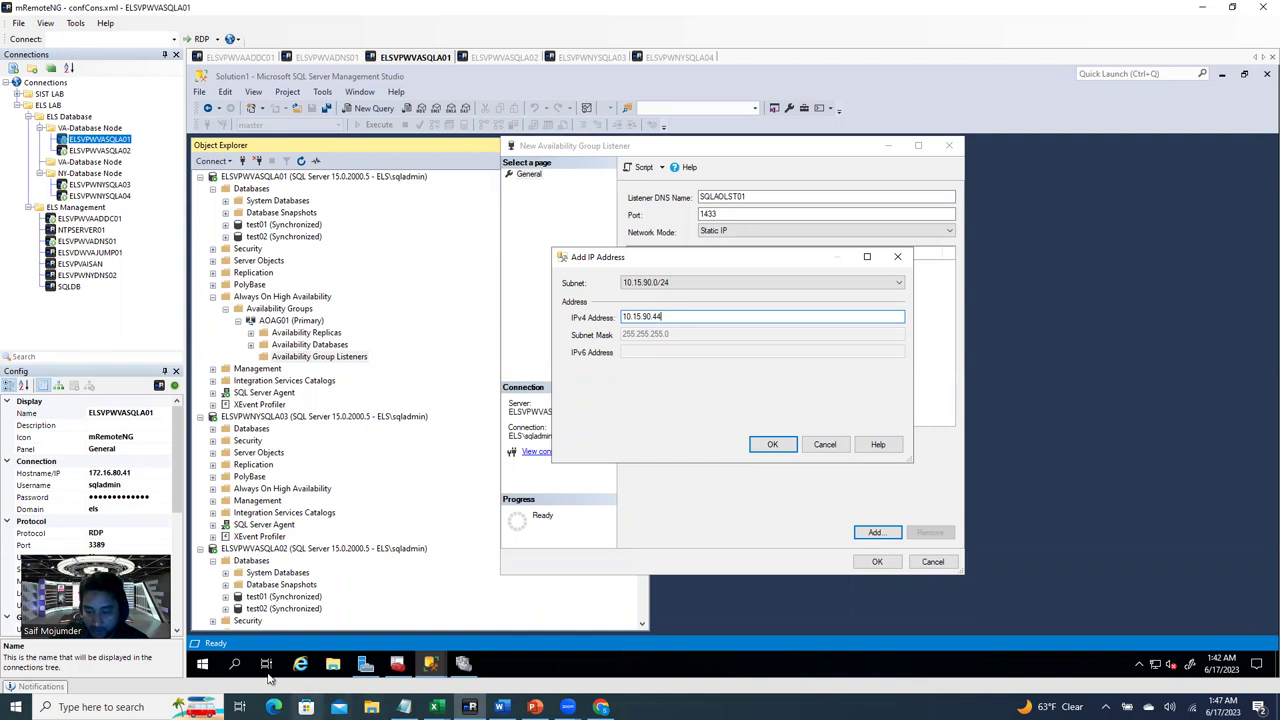
click(357, 665)
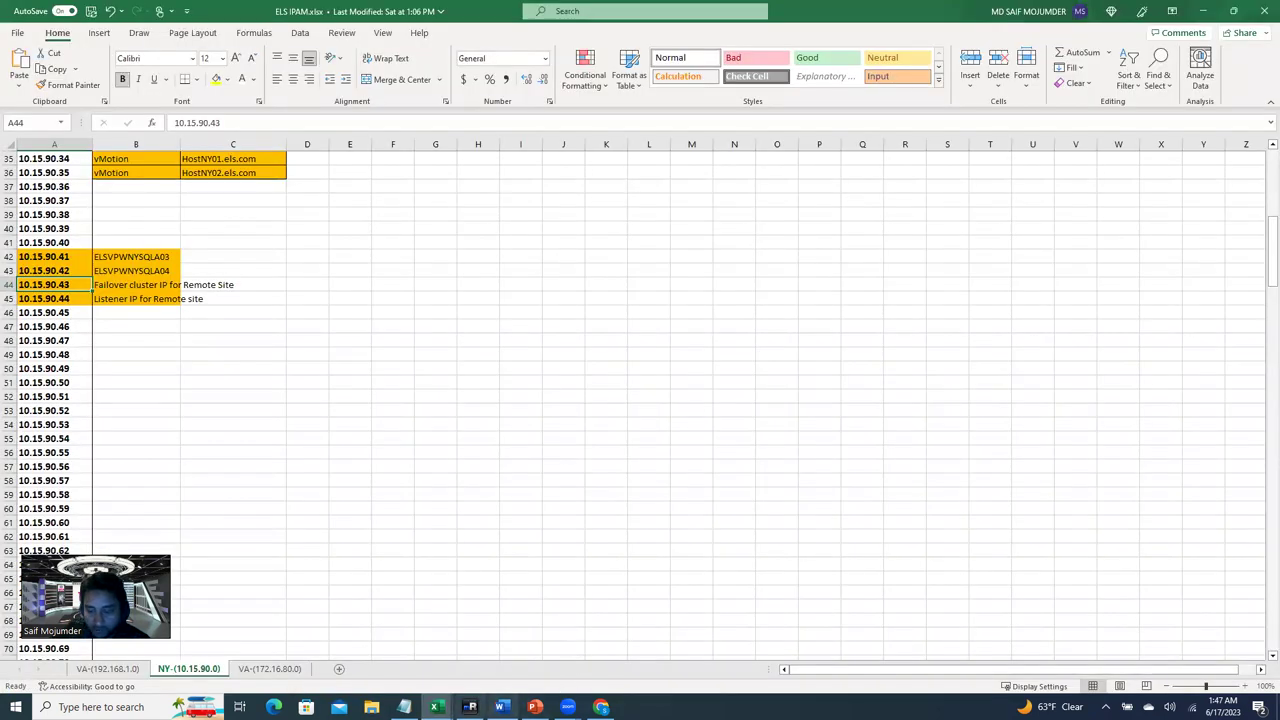
click(470, 707)
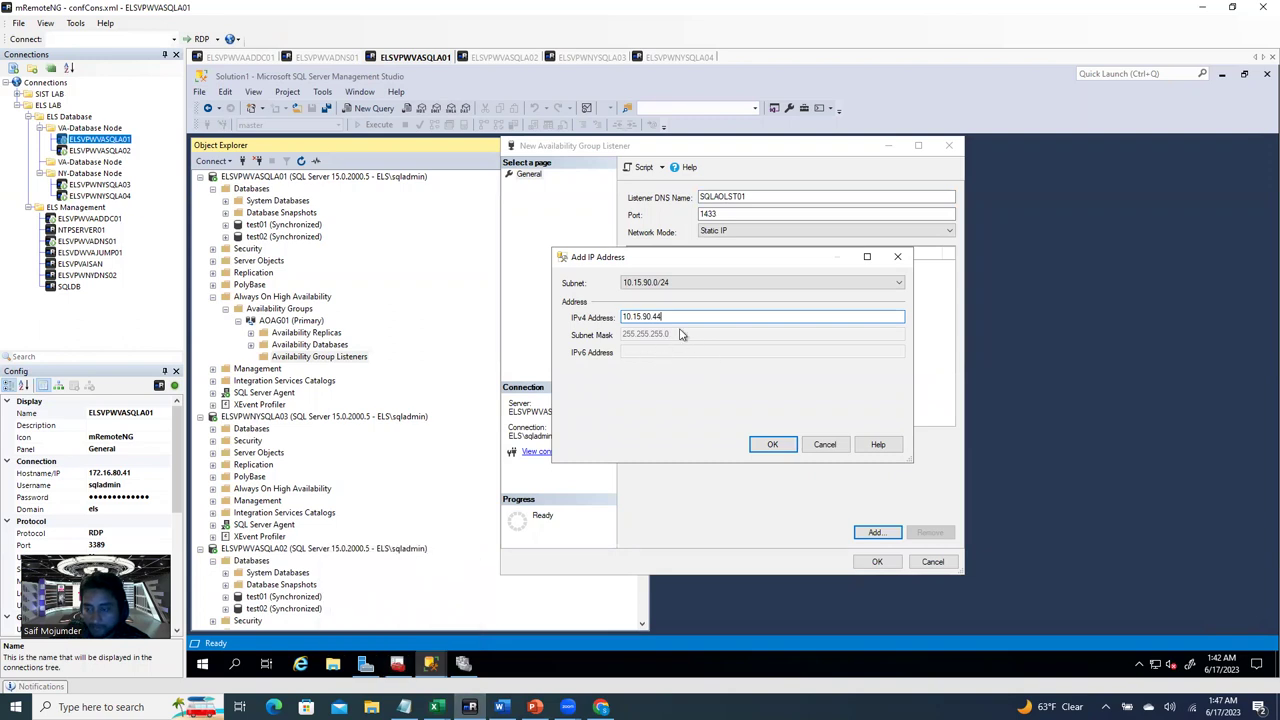
click(782, 444)
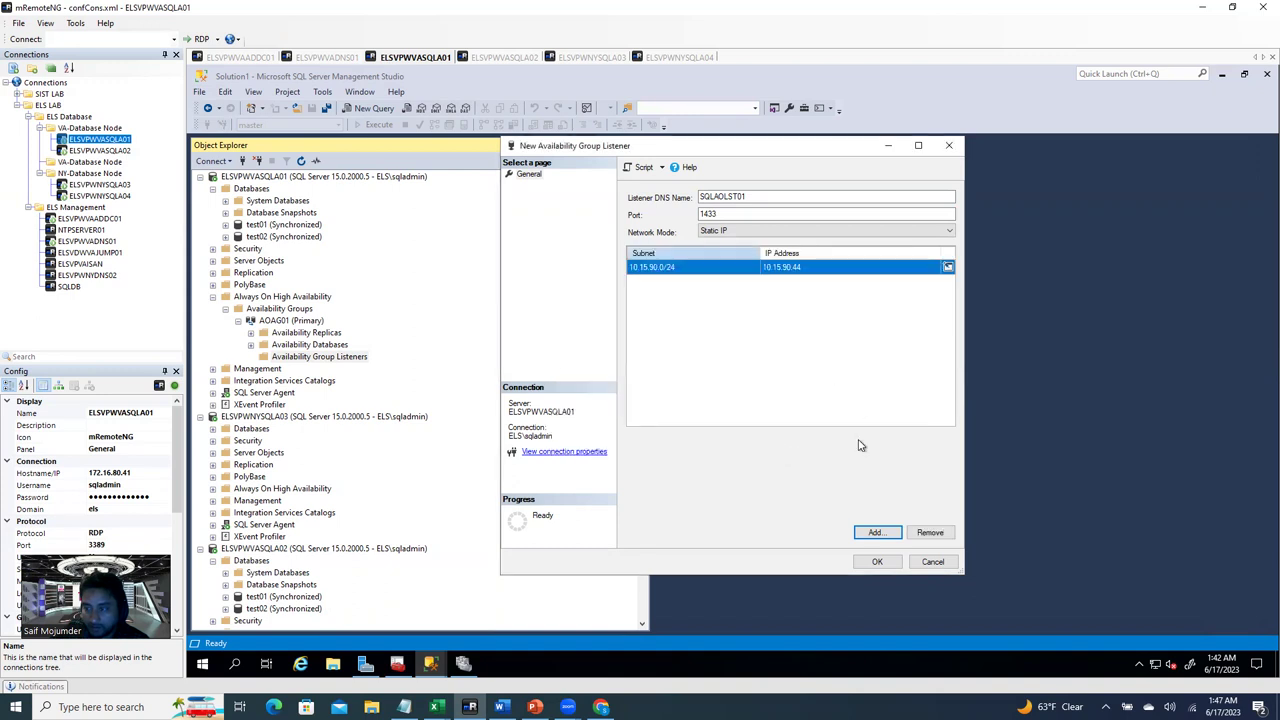
Begin a second listener address, entering 172.16.80.44
click(870, 532)
click(690, 283)
click(660, 318)
text(1)
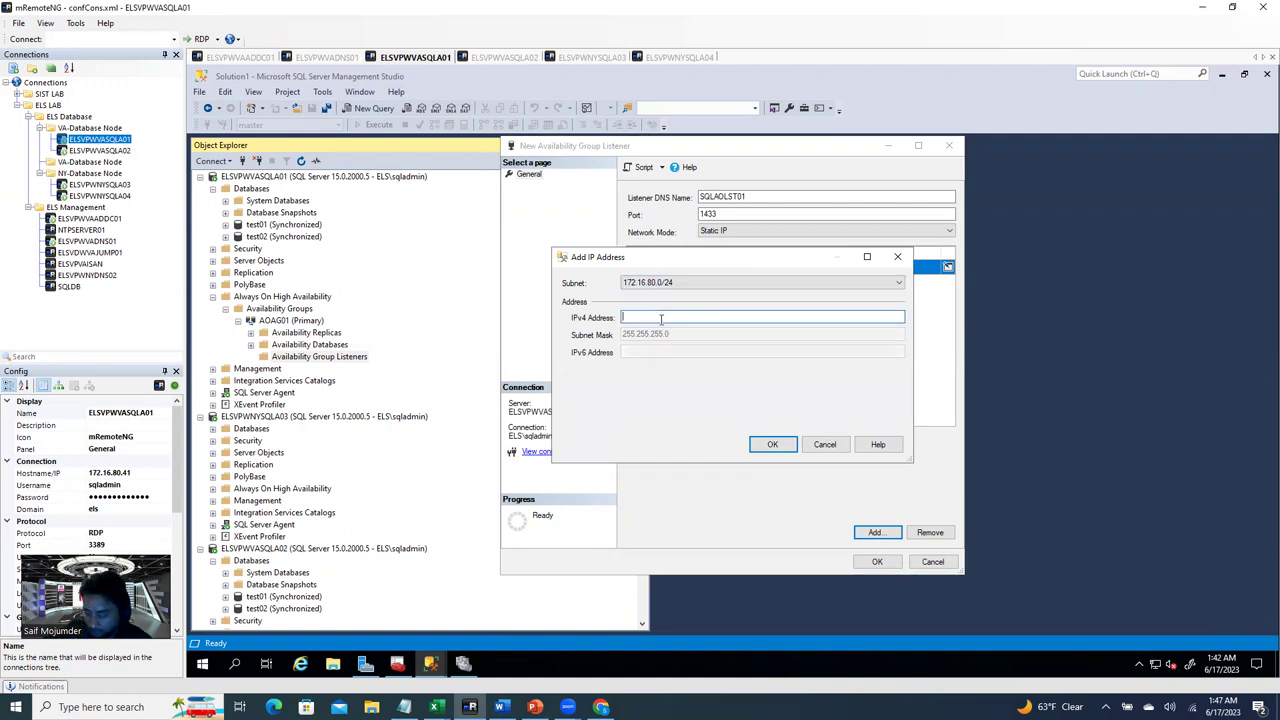
text(72.1)
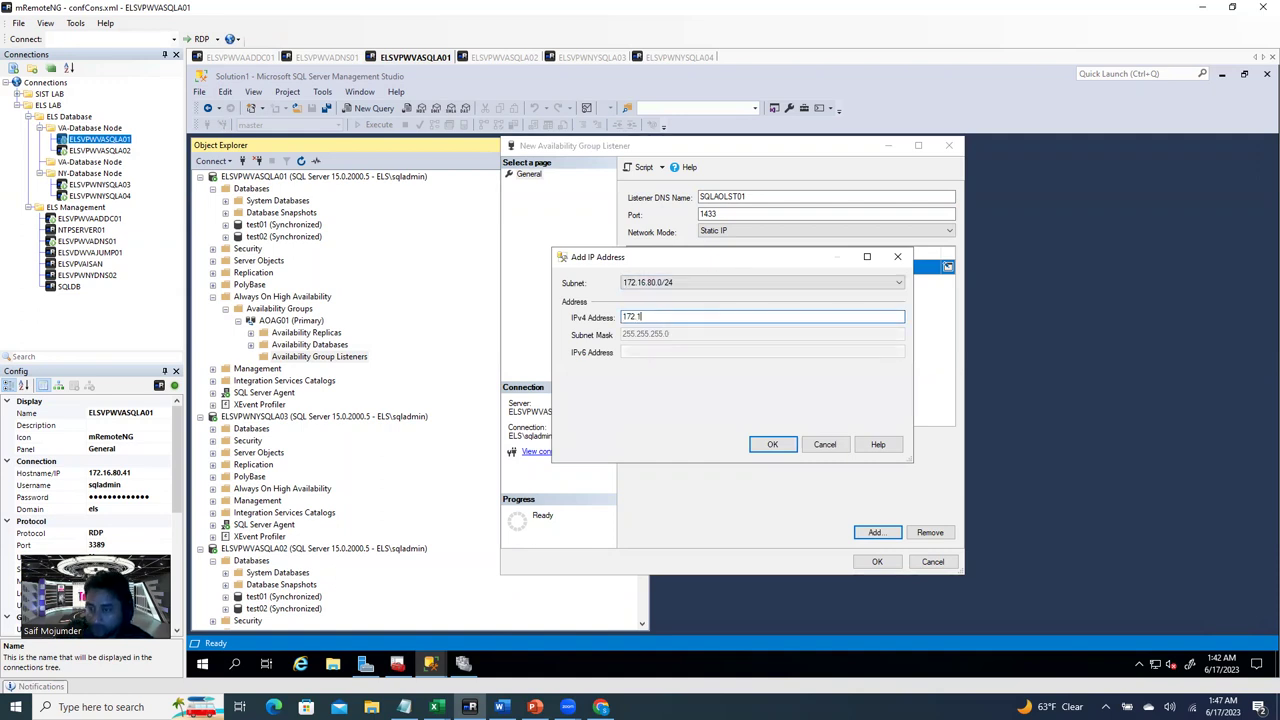
text(6.80)
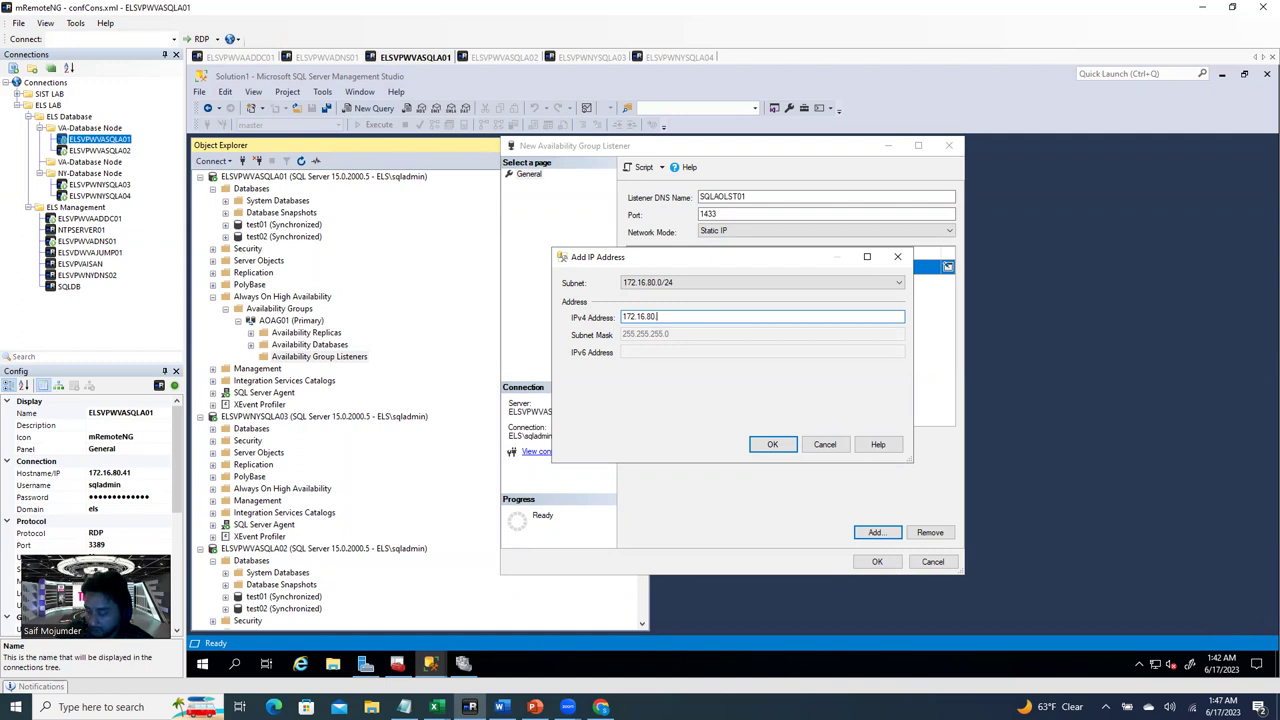
text(.44)
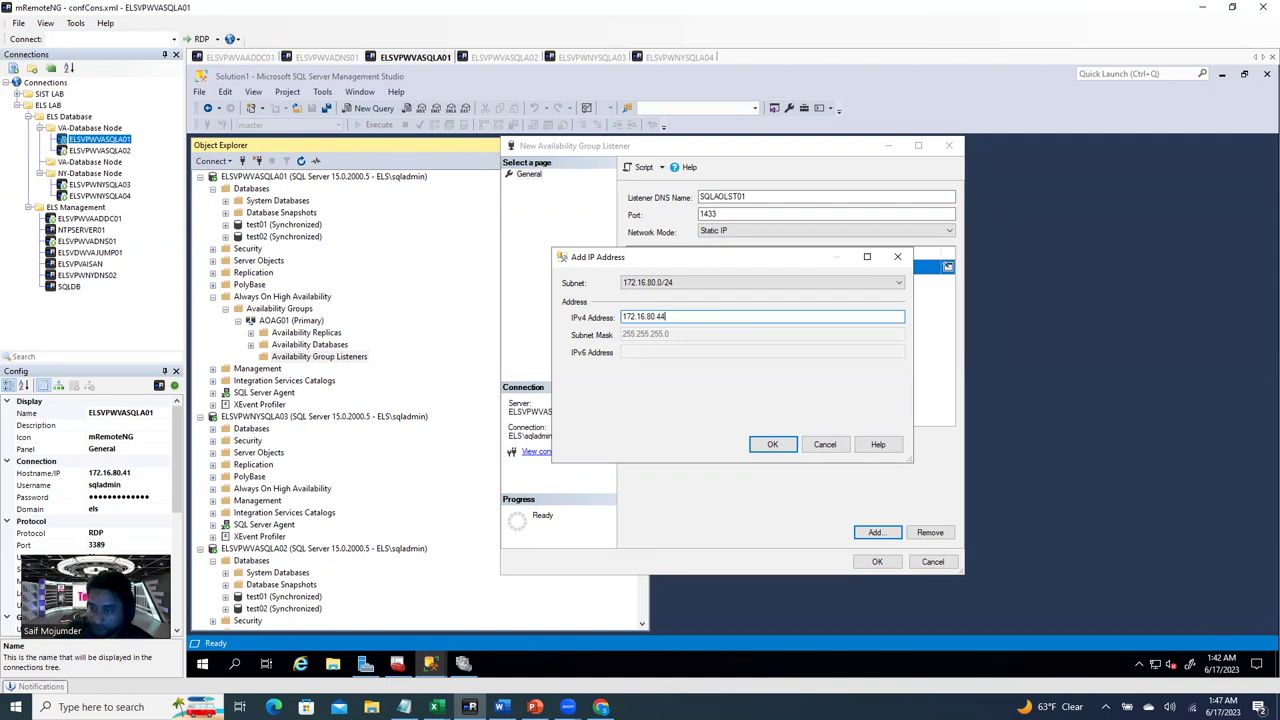
Confirm 172.16.80.44 as the second address and create the SQLAOLST01 listener
click(772, 444)
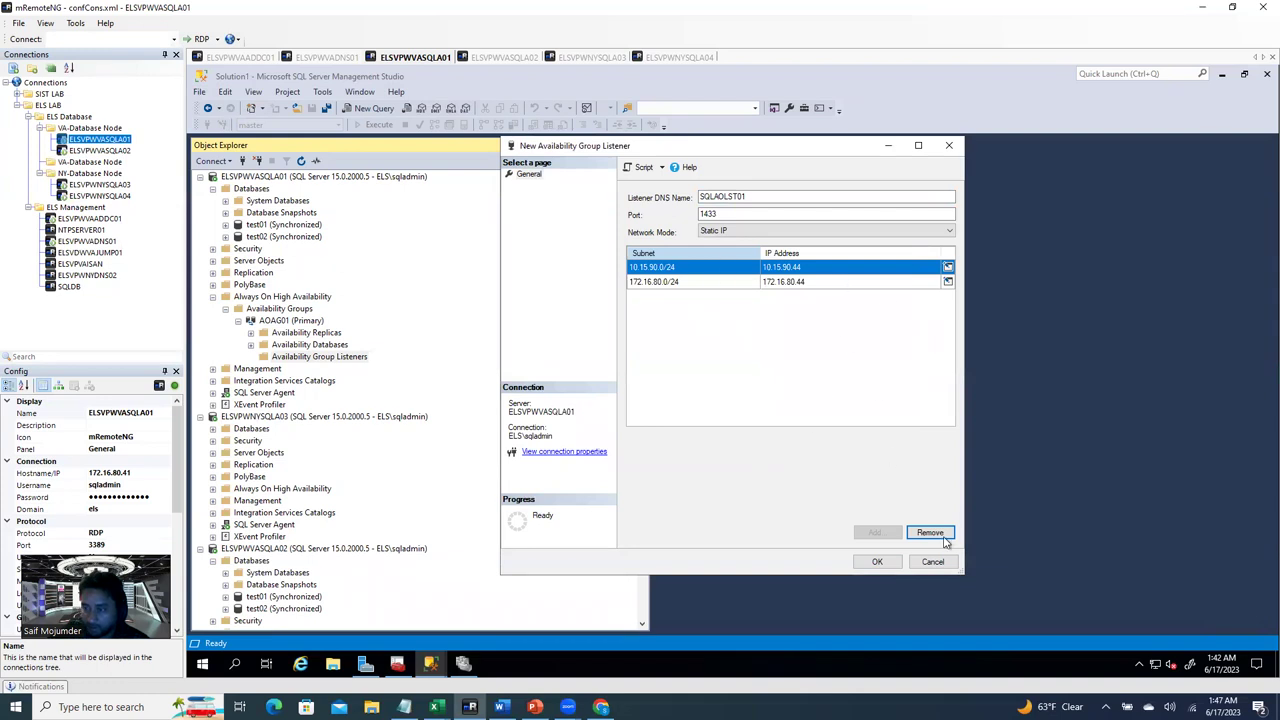
click(877, 563)
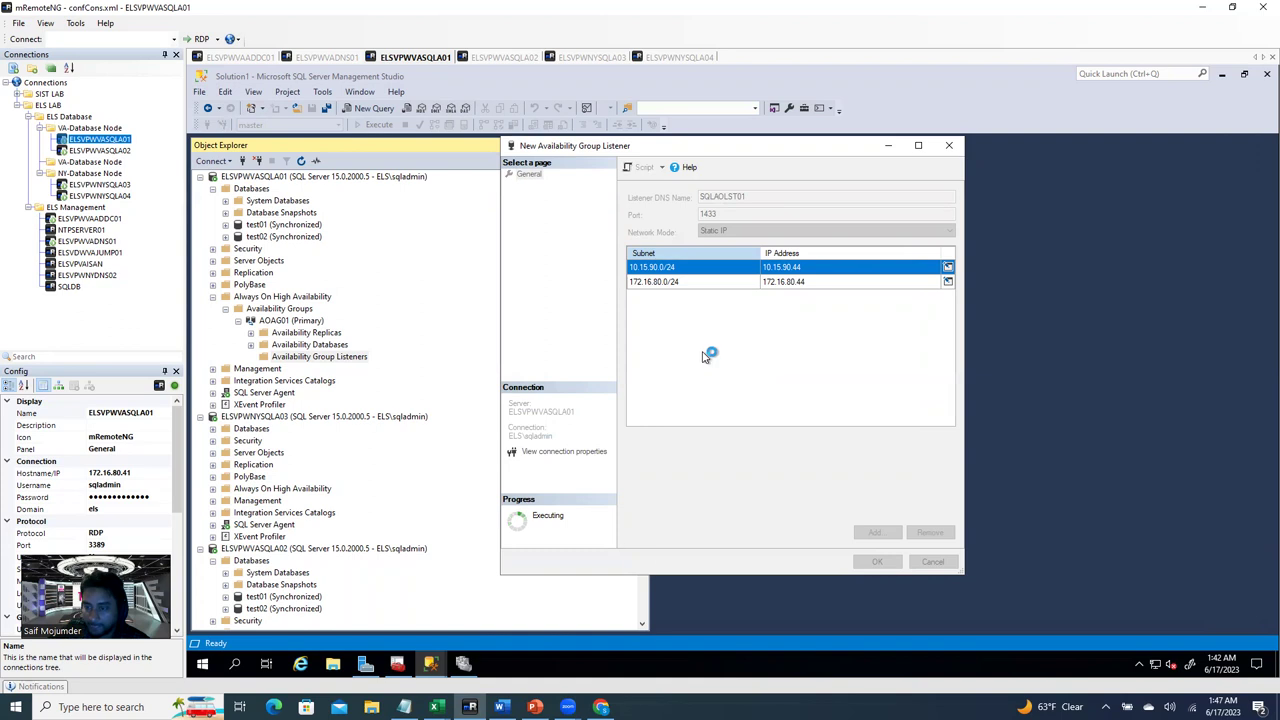
click(502, 707)
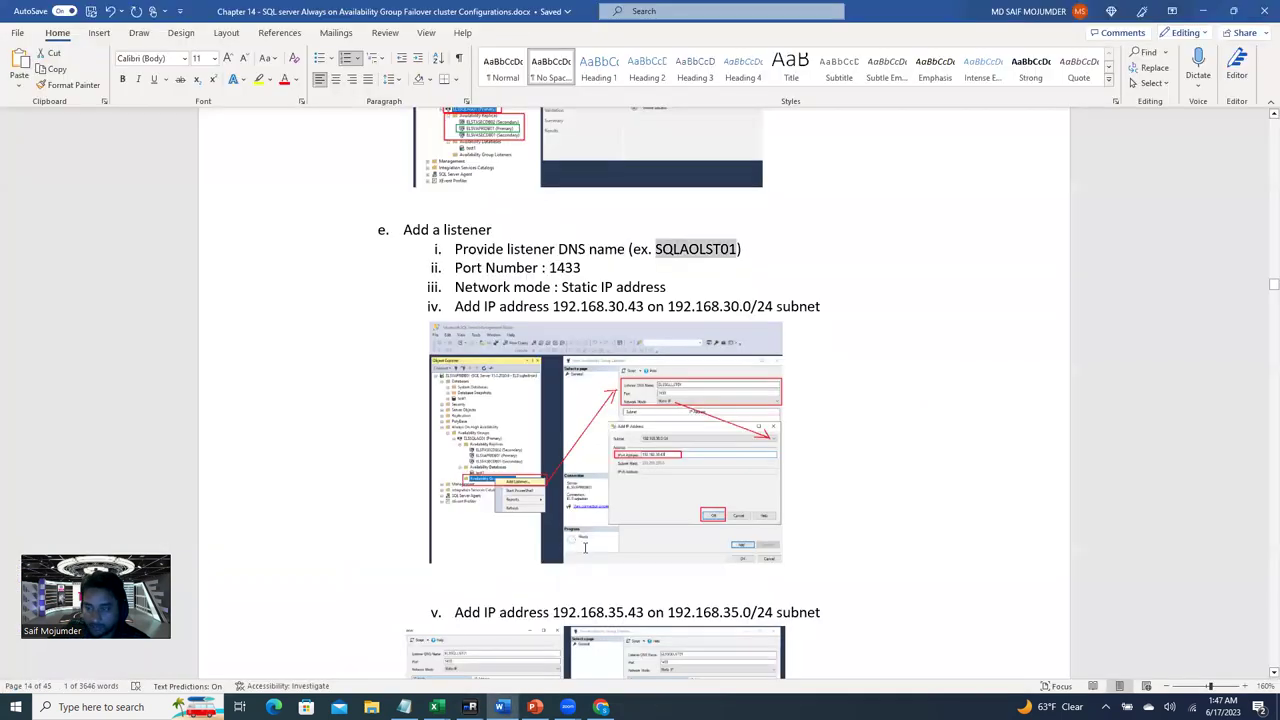
Back in Management Studio, refresh the ELSPVWVASQLA01 and ELSPVWNYSQLA03 server trees
scroll(585, 547, down, 10)
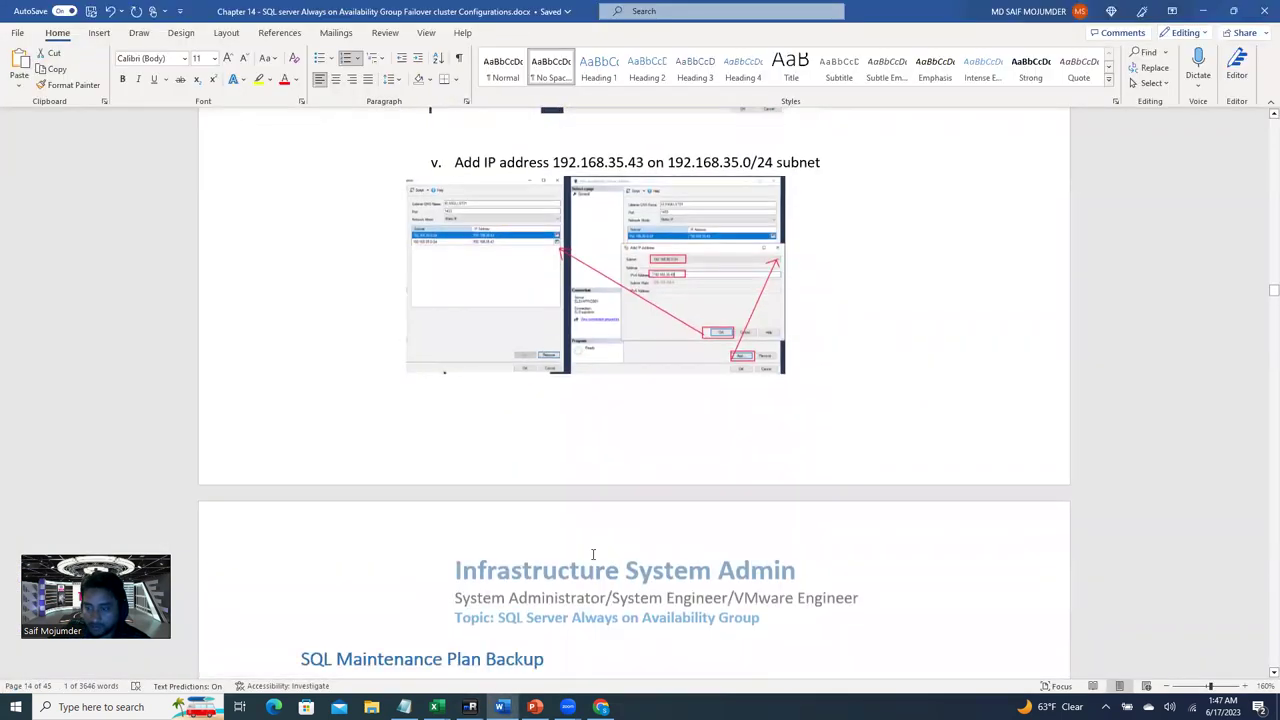
scroll(593, 554, down, 5)
scroll(585, 555, up, 6)
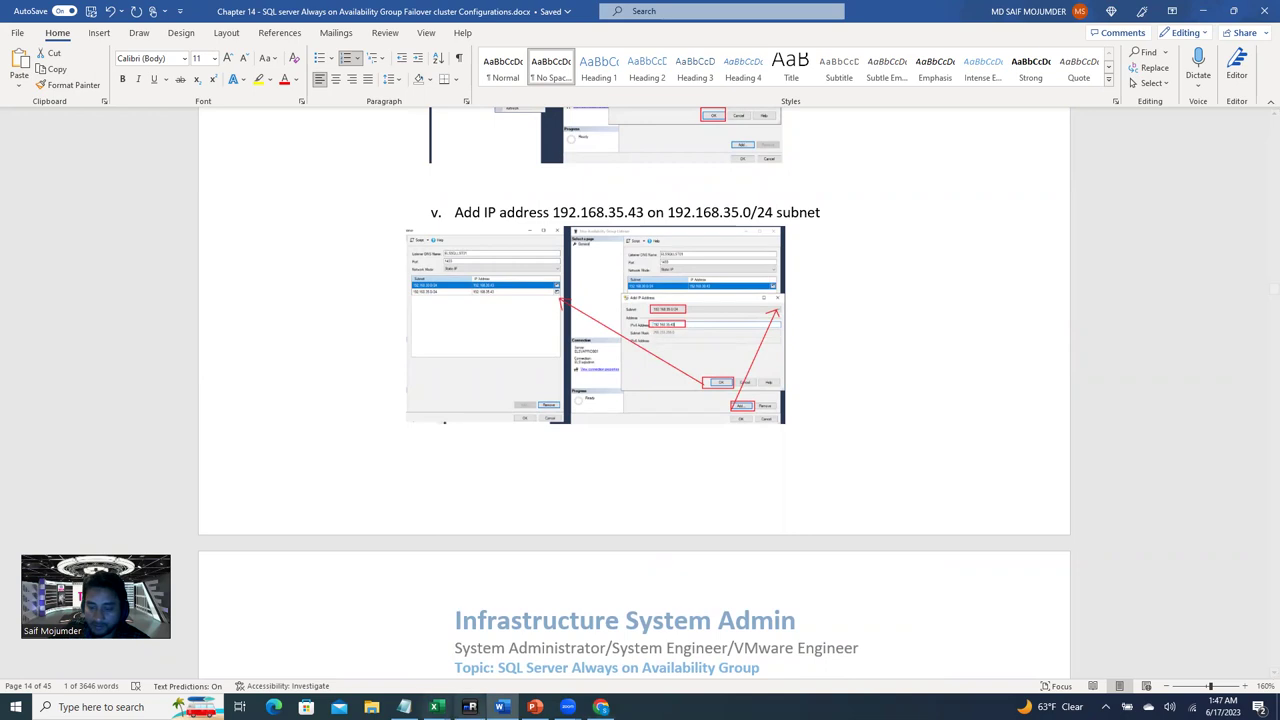
click(470, 707)
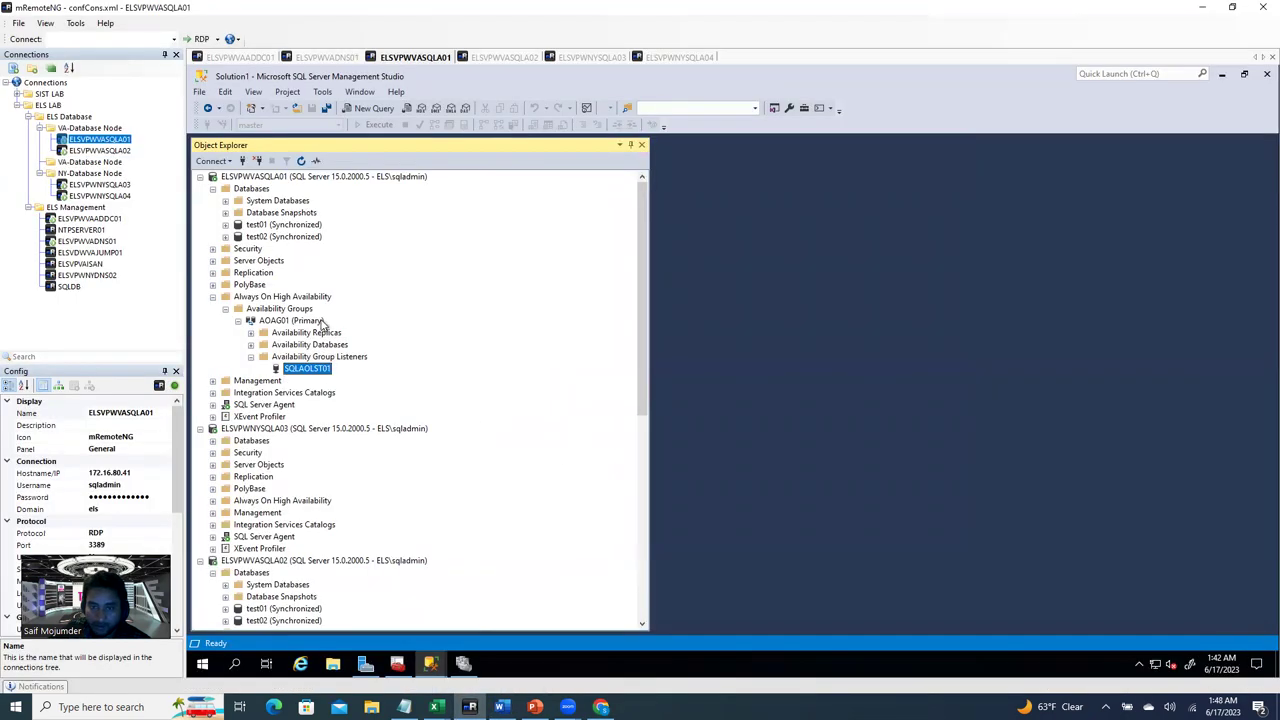
click(280, 177)
click(301, 160)
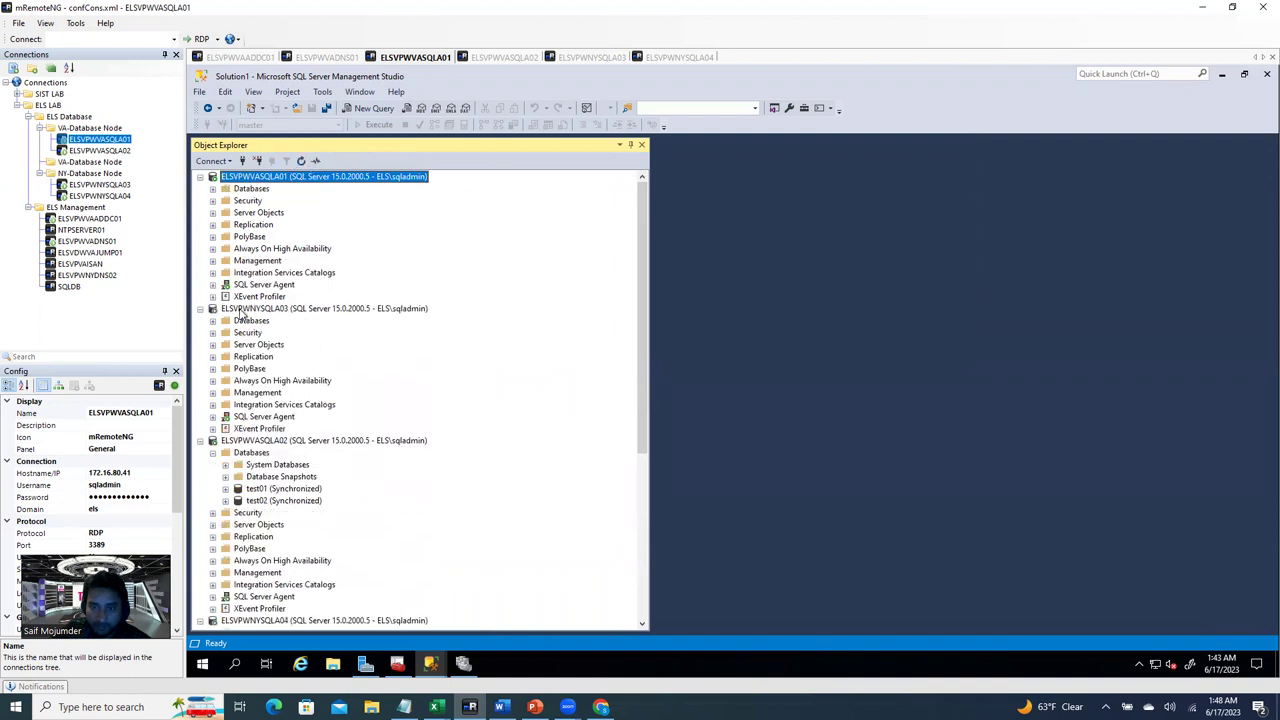
click(240, 310)
click(302, 160)
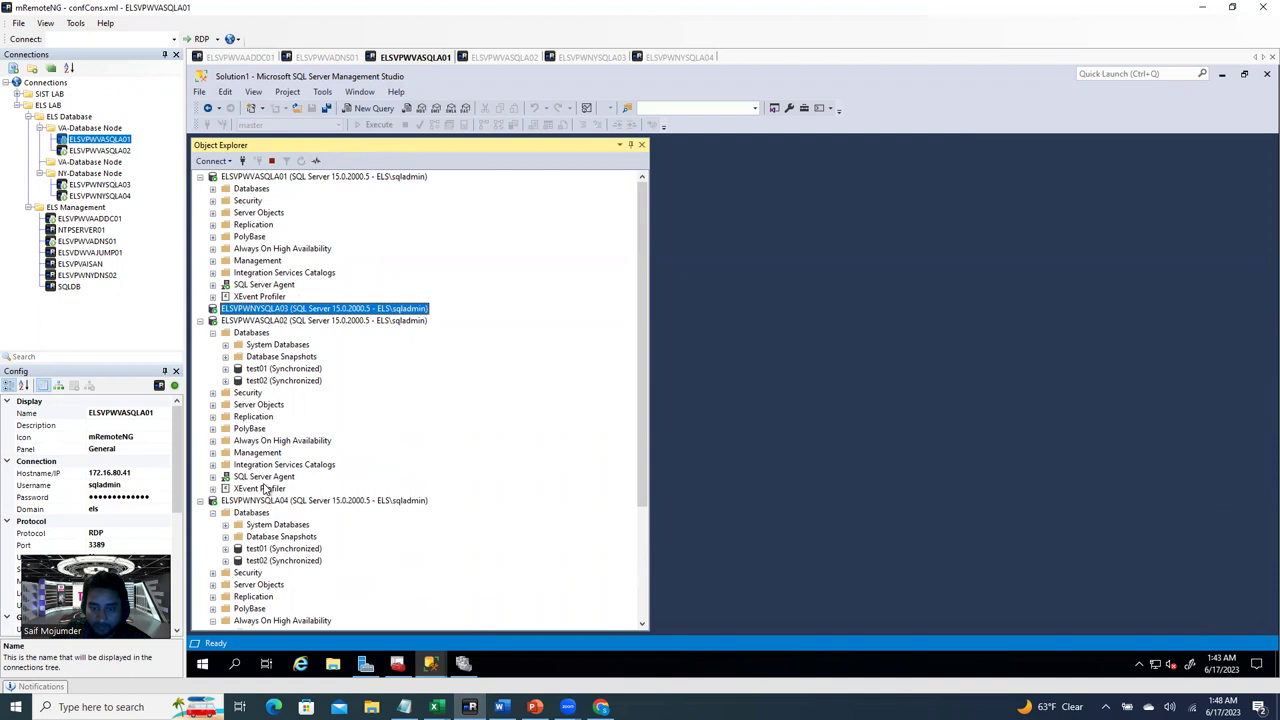
Refresh the ELSPVWVASQLA02 and ELSPVWNYSQLA04 server trees
click(262, 440)
click(303, 160)
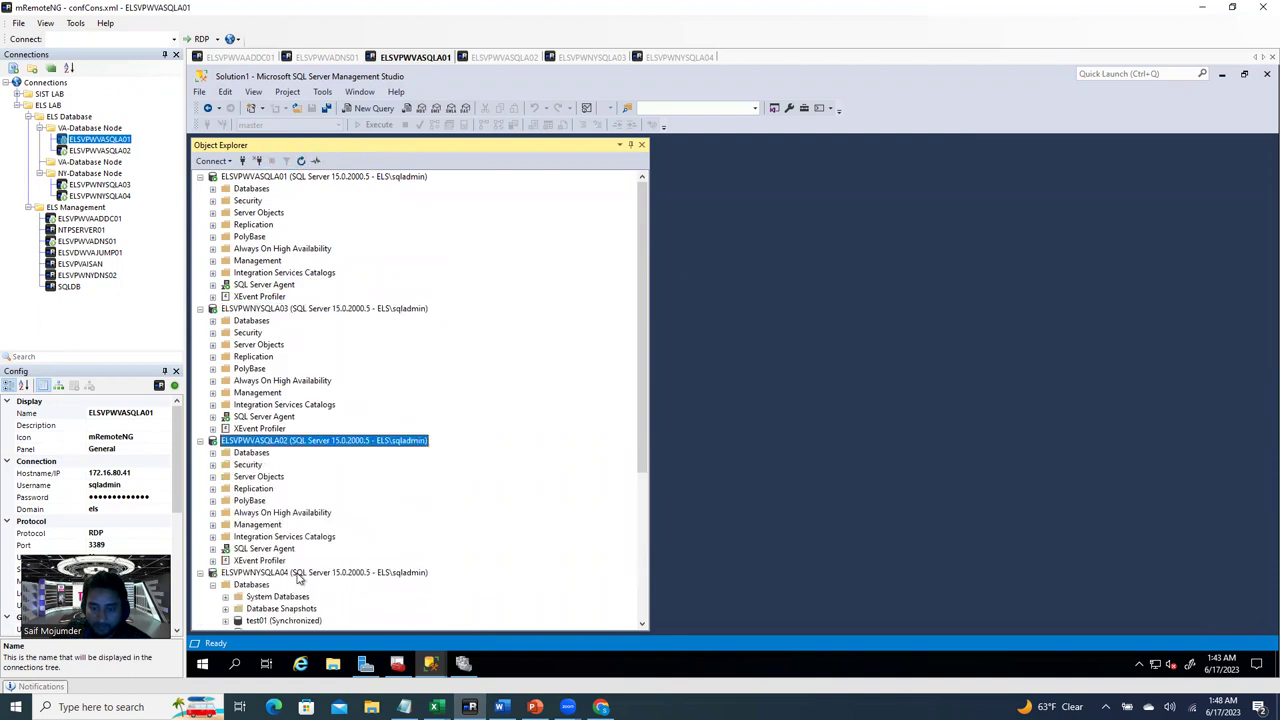
click(297, 574)
click(301, 160)
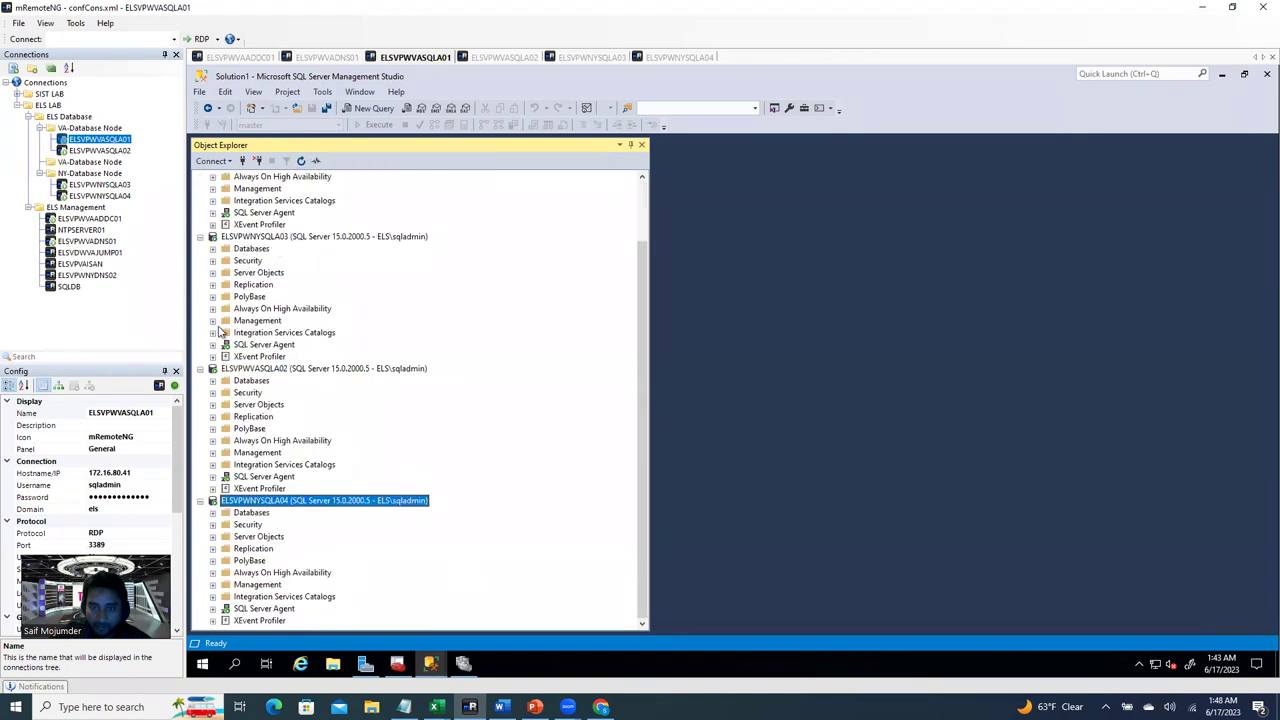
On ELSPVWNYSQLA03, expand AOAG01's Availability Group Listeners and select SQLAOLST01
click(212, 309)
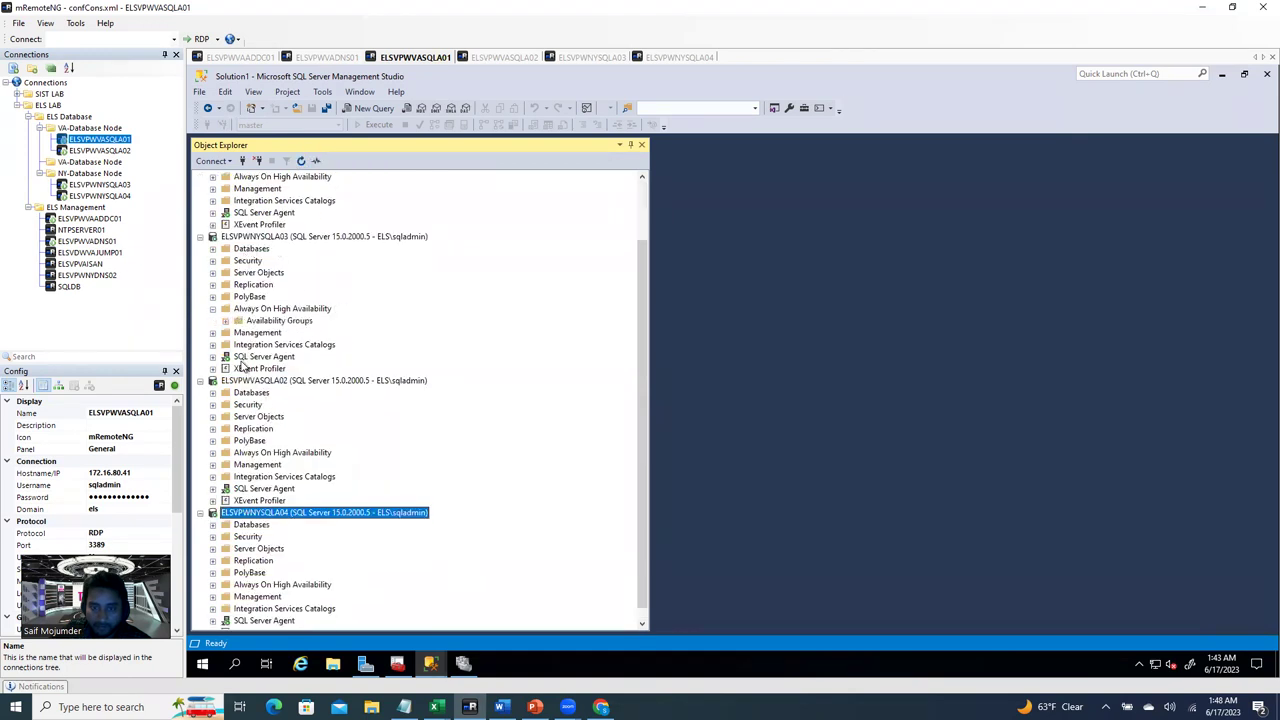
click(225, 321)
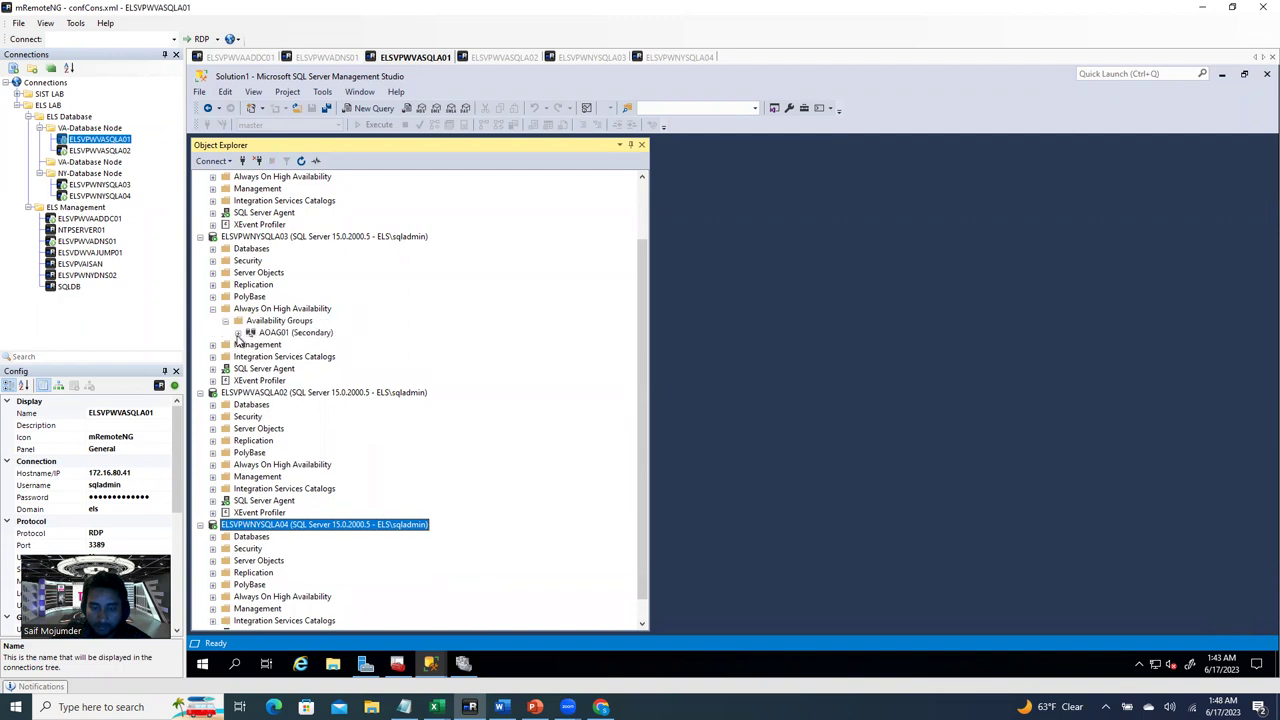
click(250, 333)
click(251, 369)
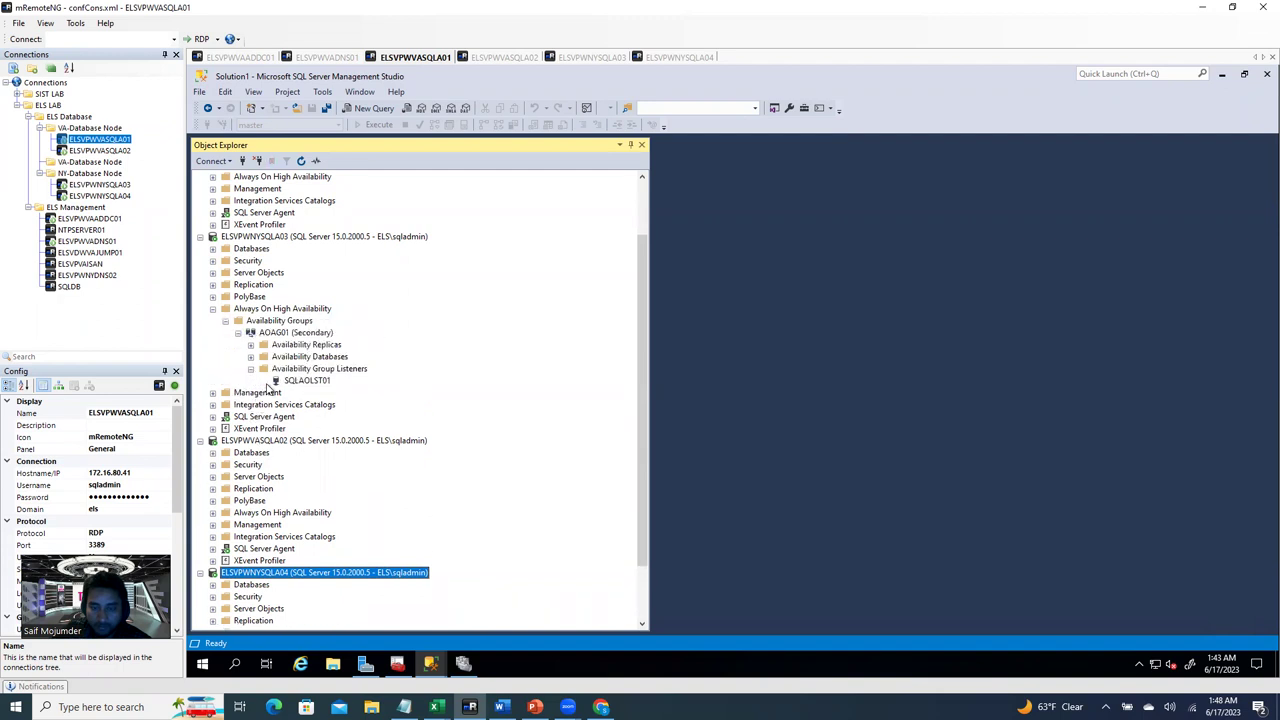
click(298, 381)
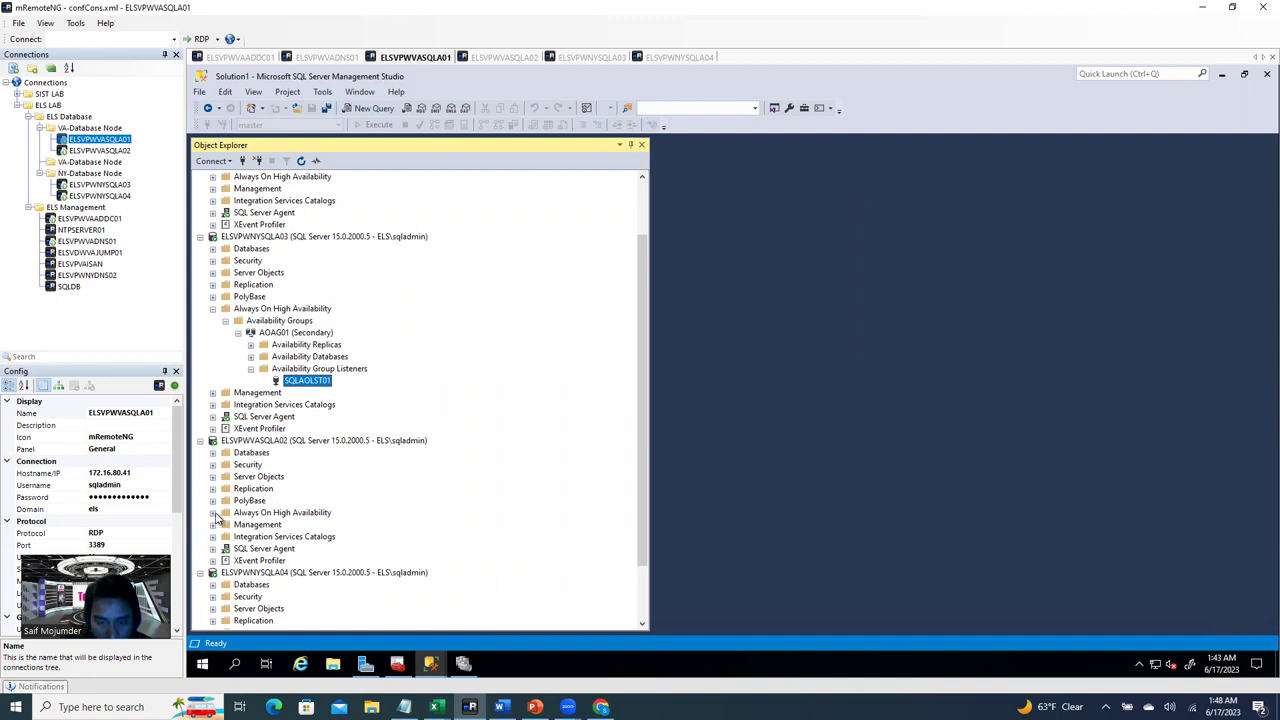
On ELSPVWVASQLA02, expand AOAG01's listeners to show SQLAOLST01, then switch to Chrome
click(213, 513)
click(225, 525)
click(239, 537)
click(250, 572)
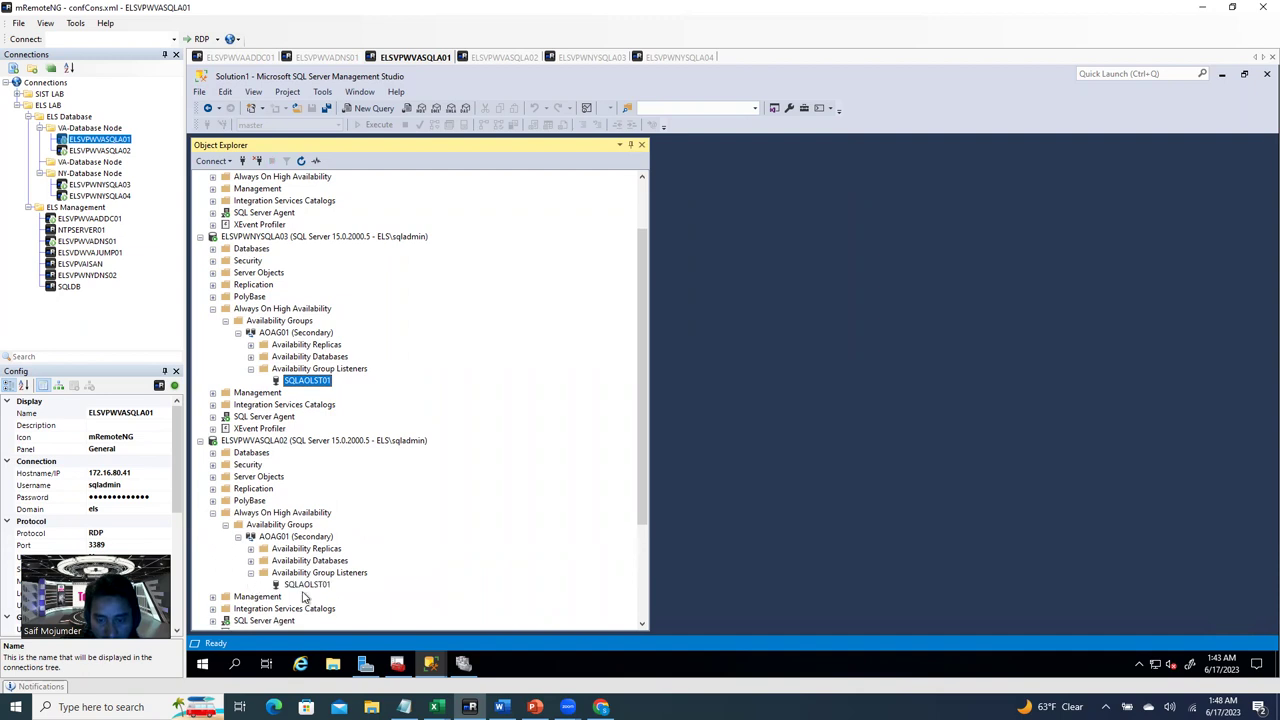
click(307, 585)
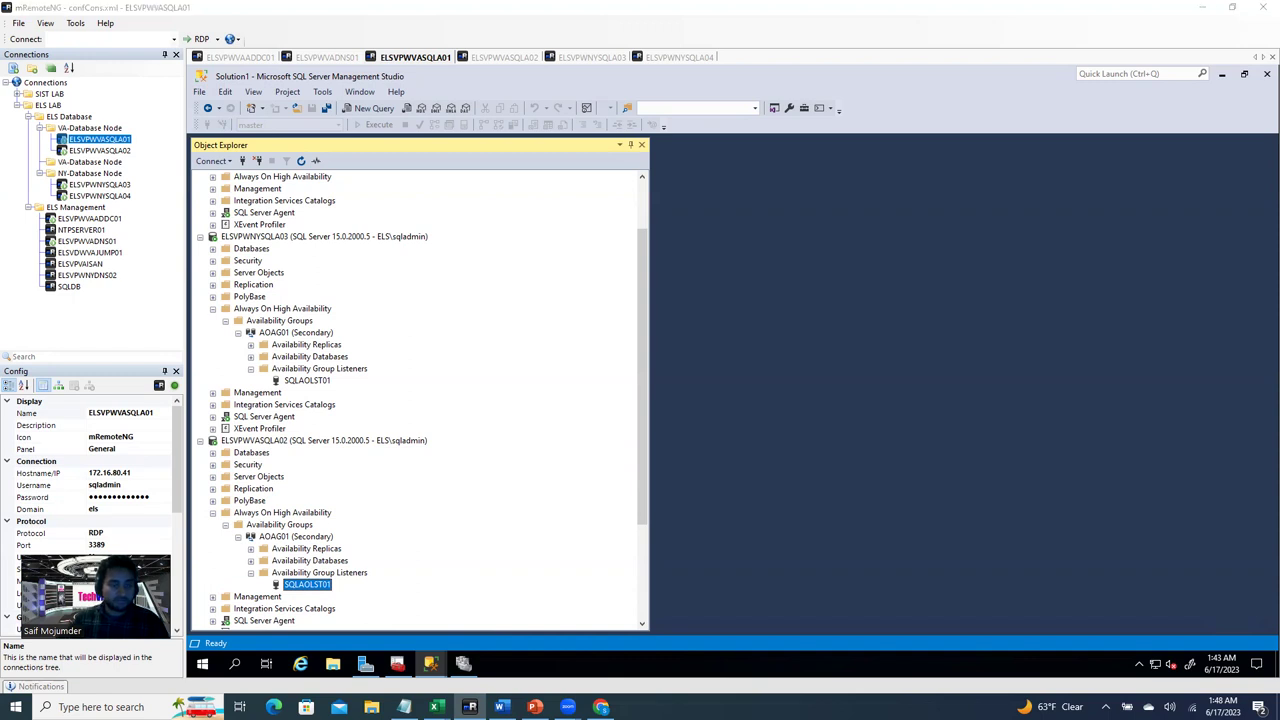
click(826, 367)
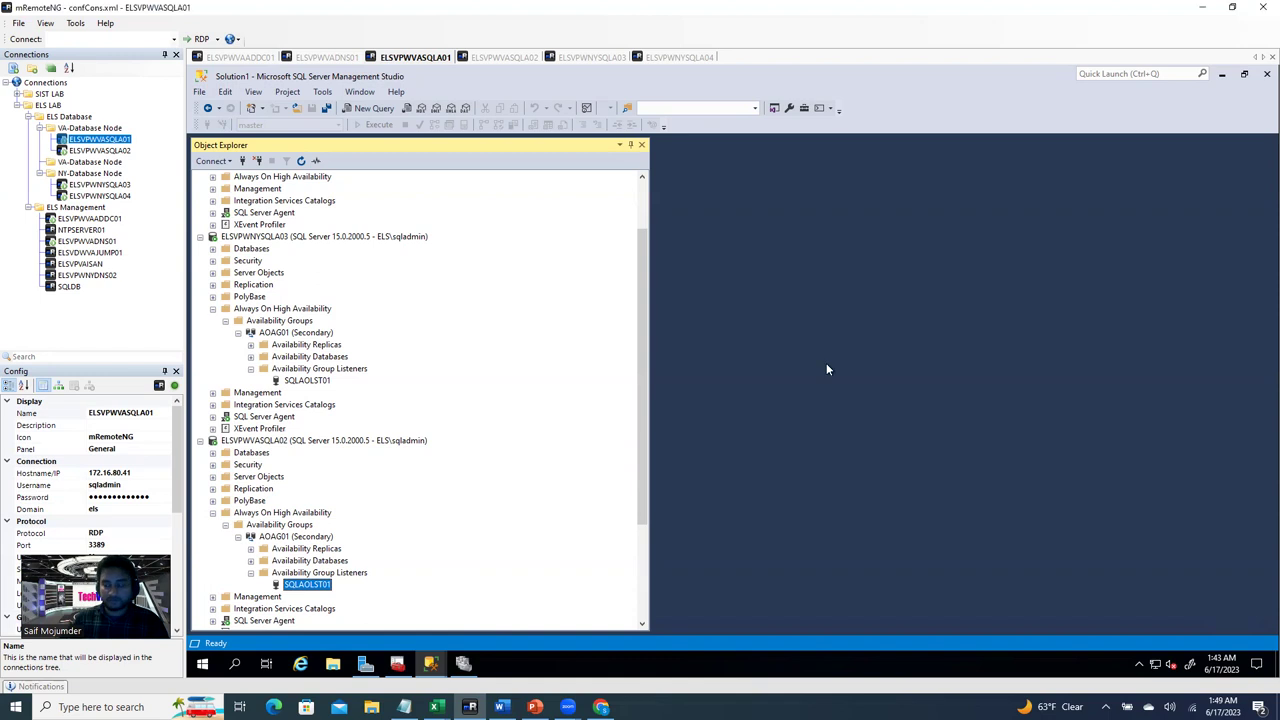
click(600, 706)
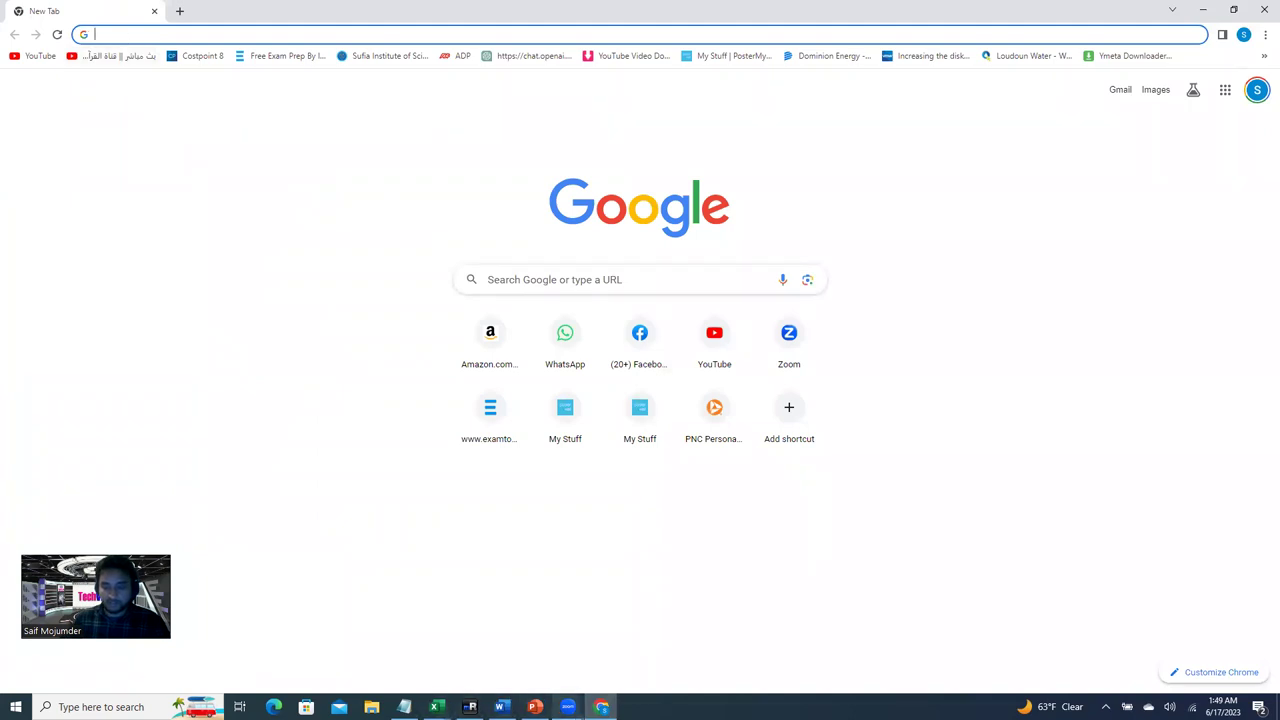
On ELSPVWAADDC01, search 'lansweeper download' and open Lansweeper's Start Free Trial page
click(600, 706)
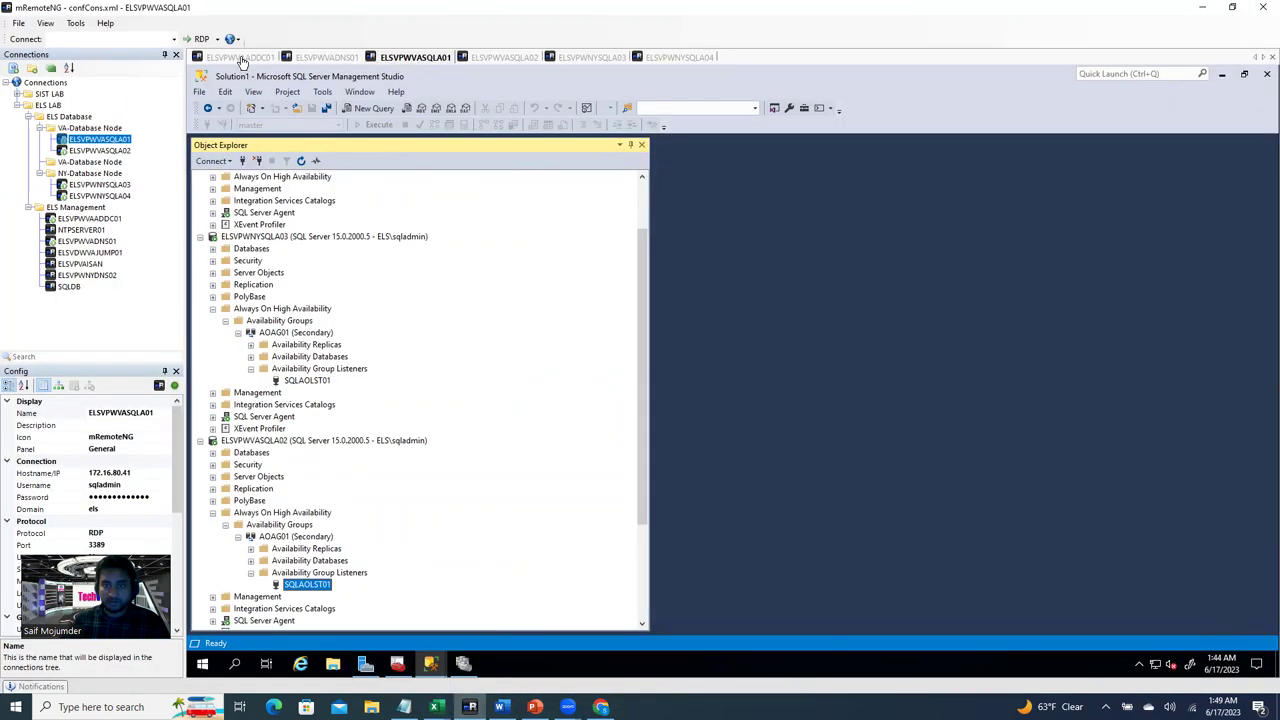
click(243, 57)
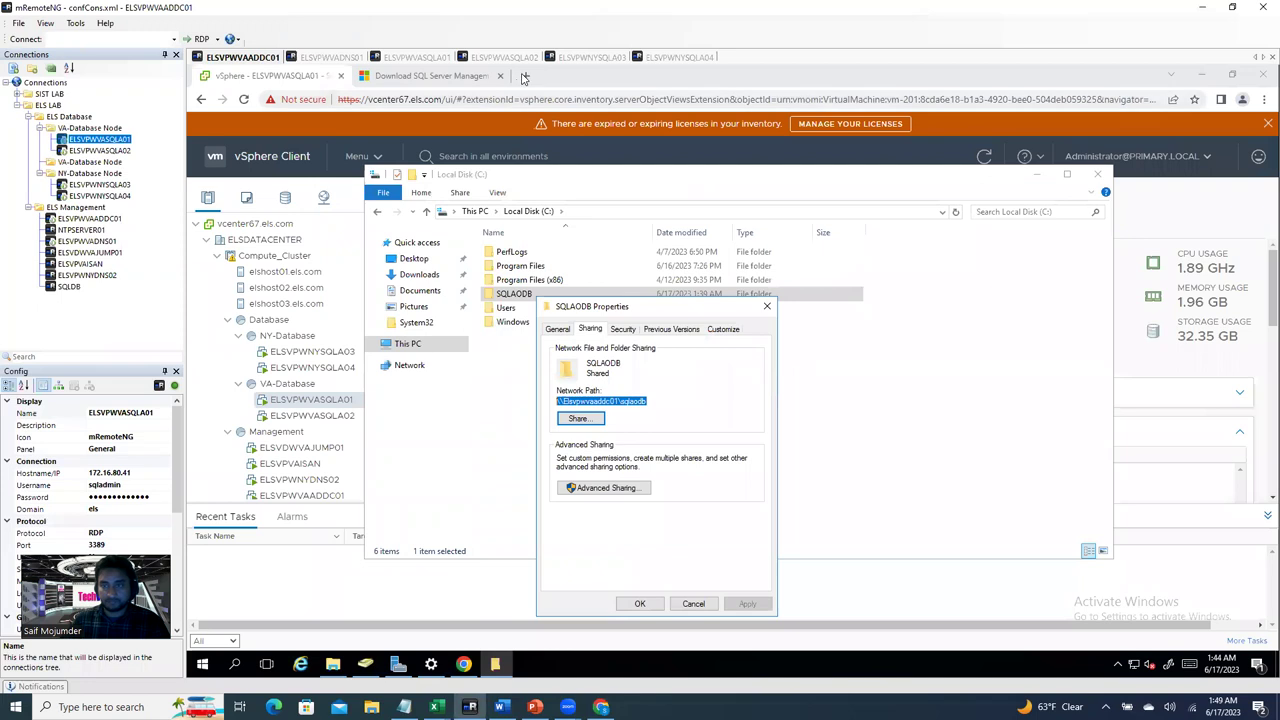
click(523, 77)
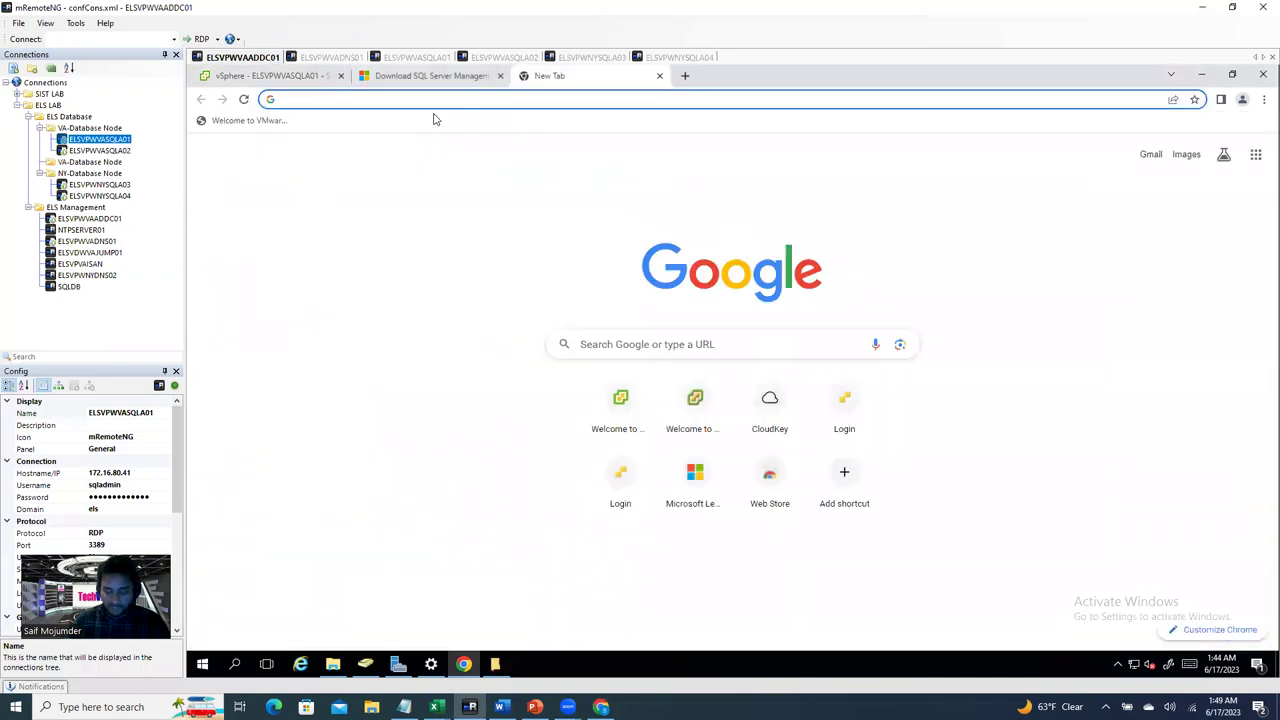
text(lans)
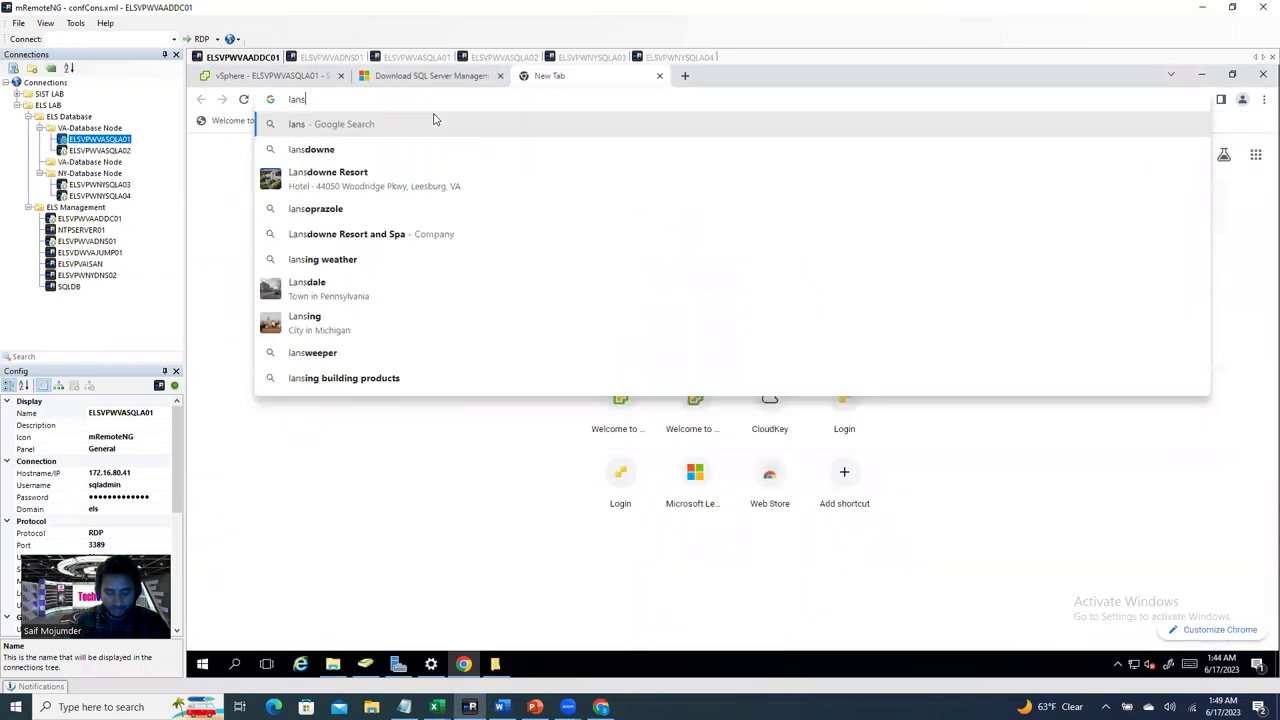
text(w)
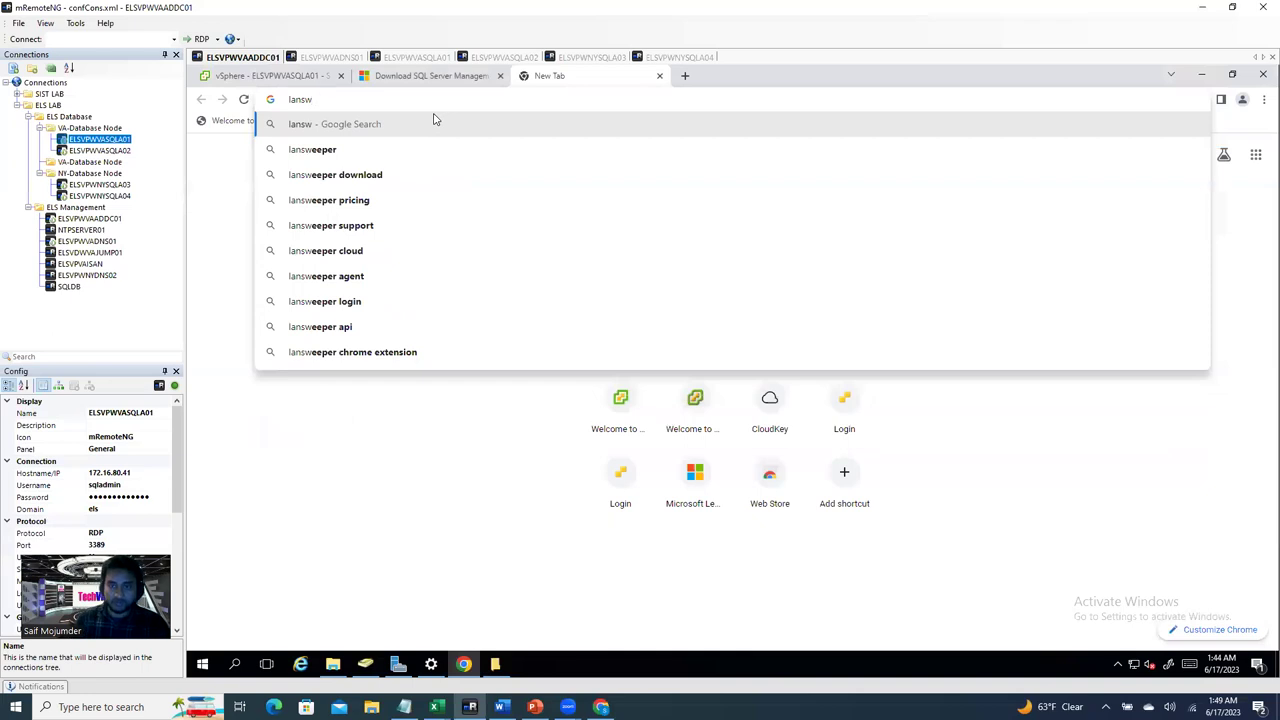
click(368, 175)
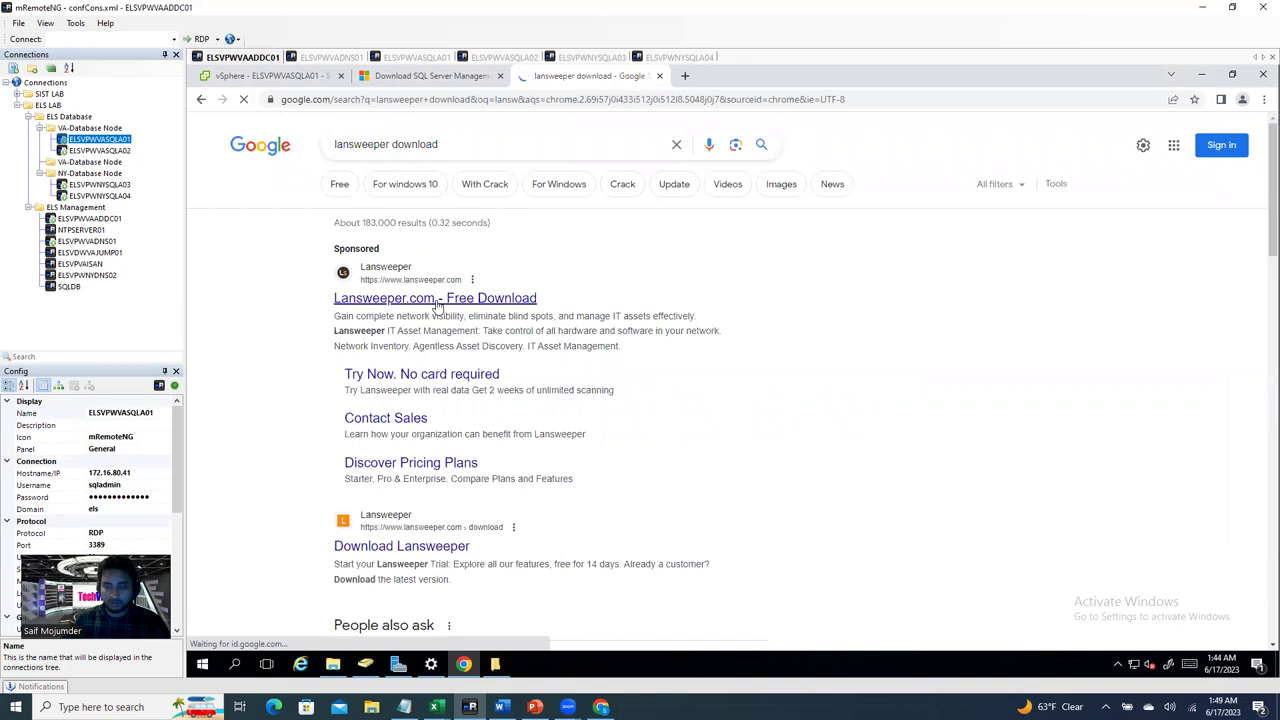
click(437, 300)
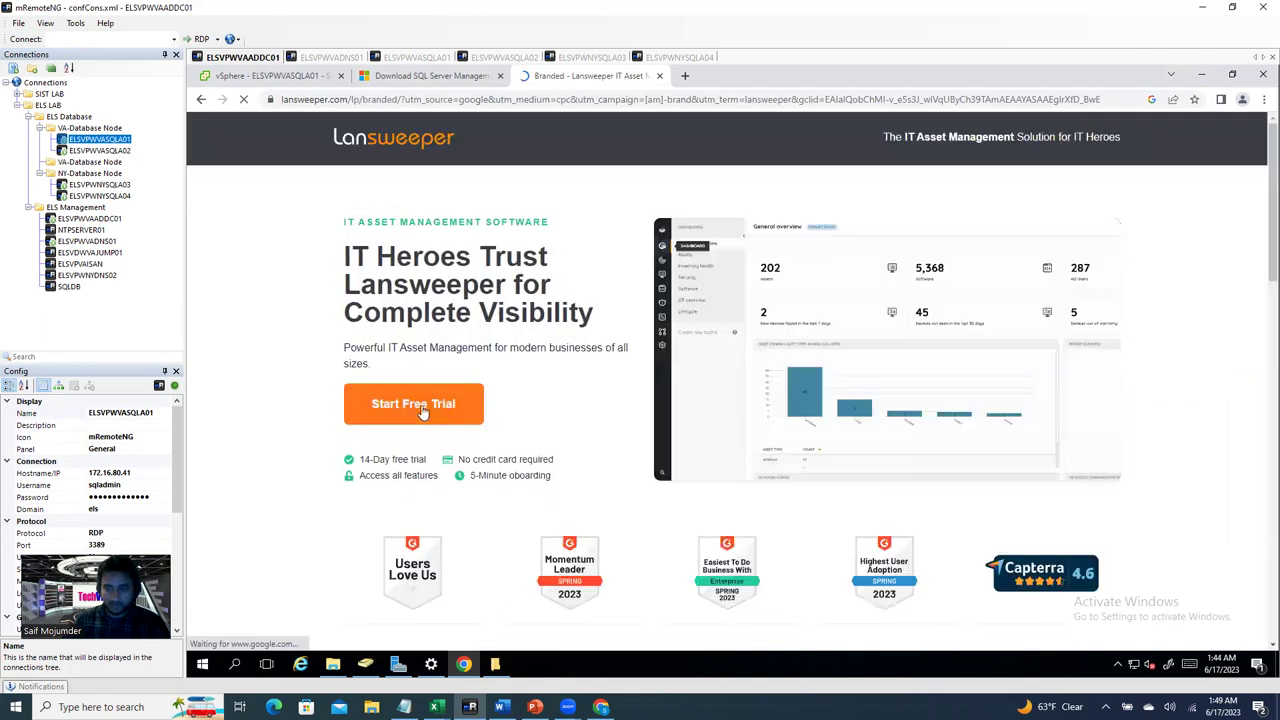
click(418, 406)
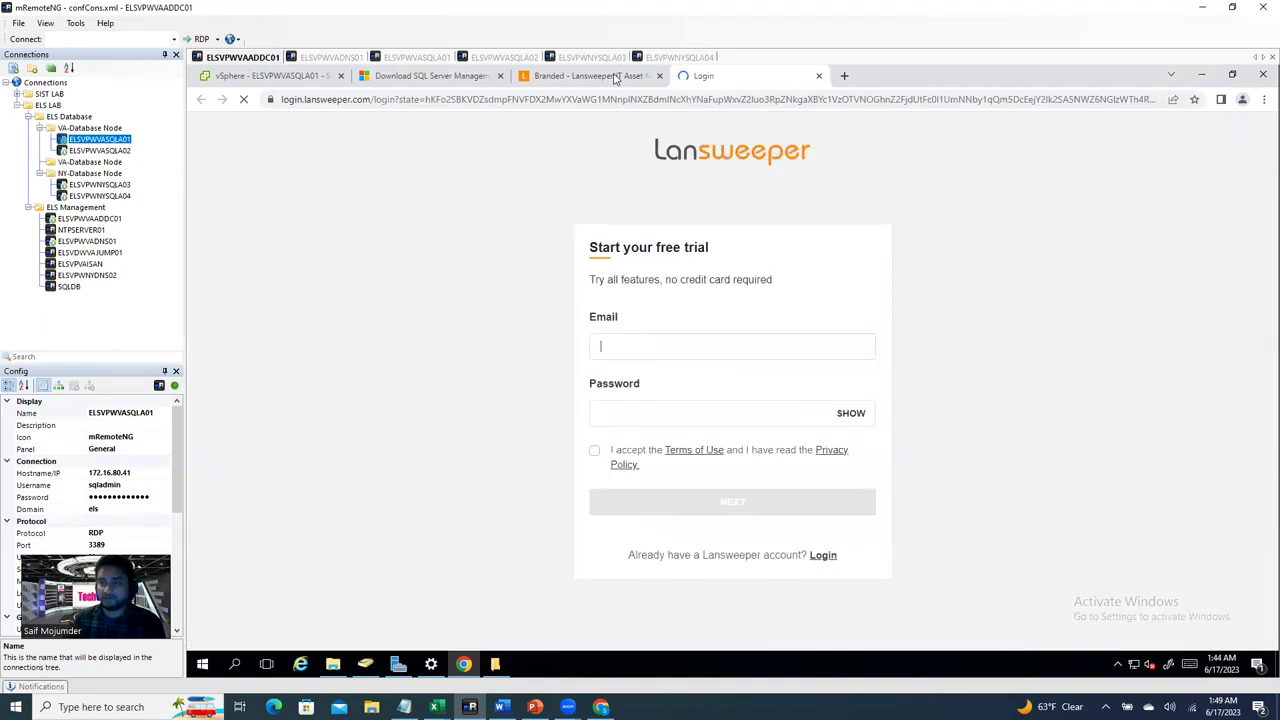
Enter the account e-mail and a password, accept the Terms of Use, and continue
click(600, 78)
click(705, 77)
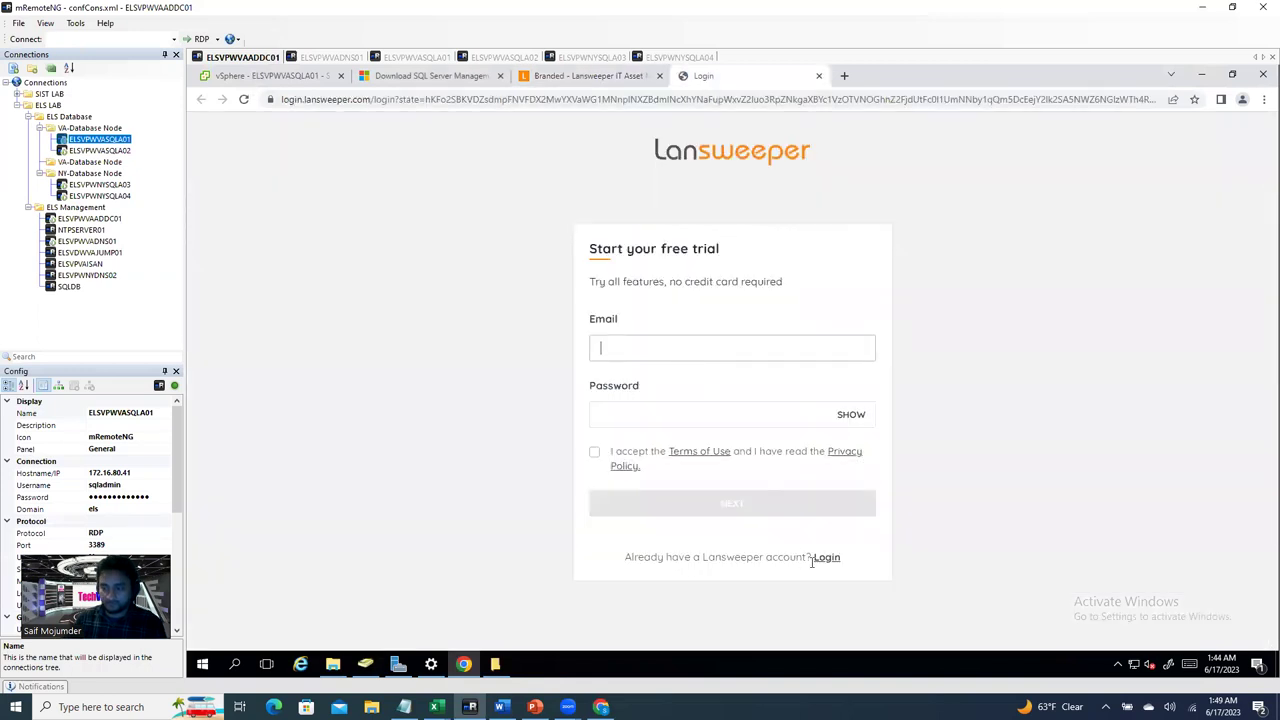
click(586, 84)
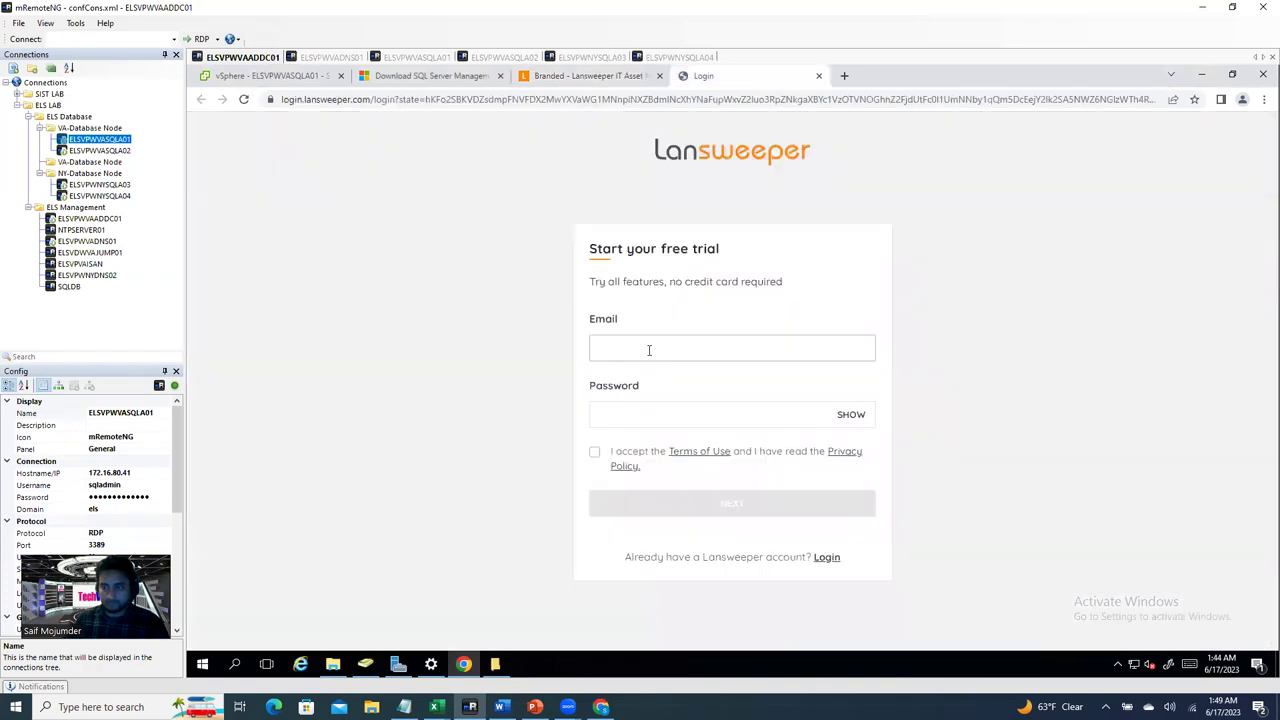
click(649, 350)
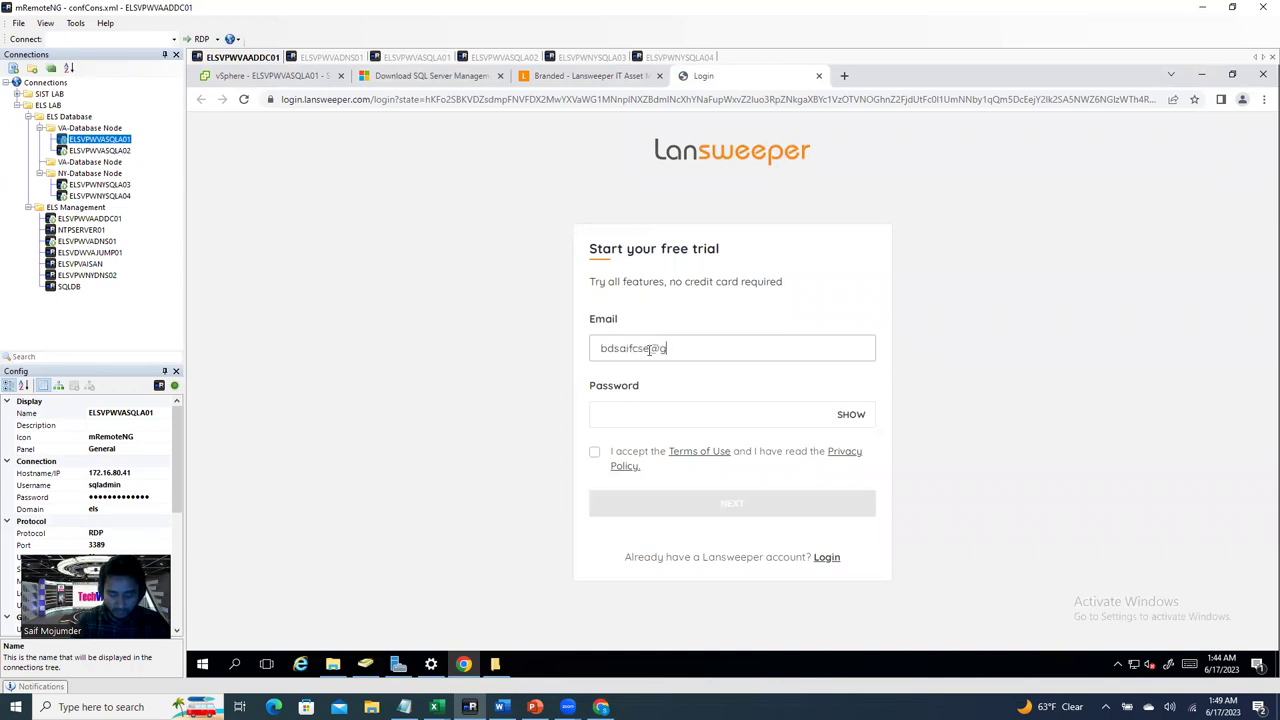
key(Tab)
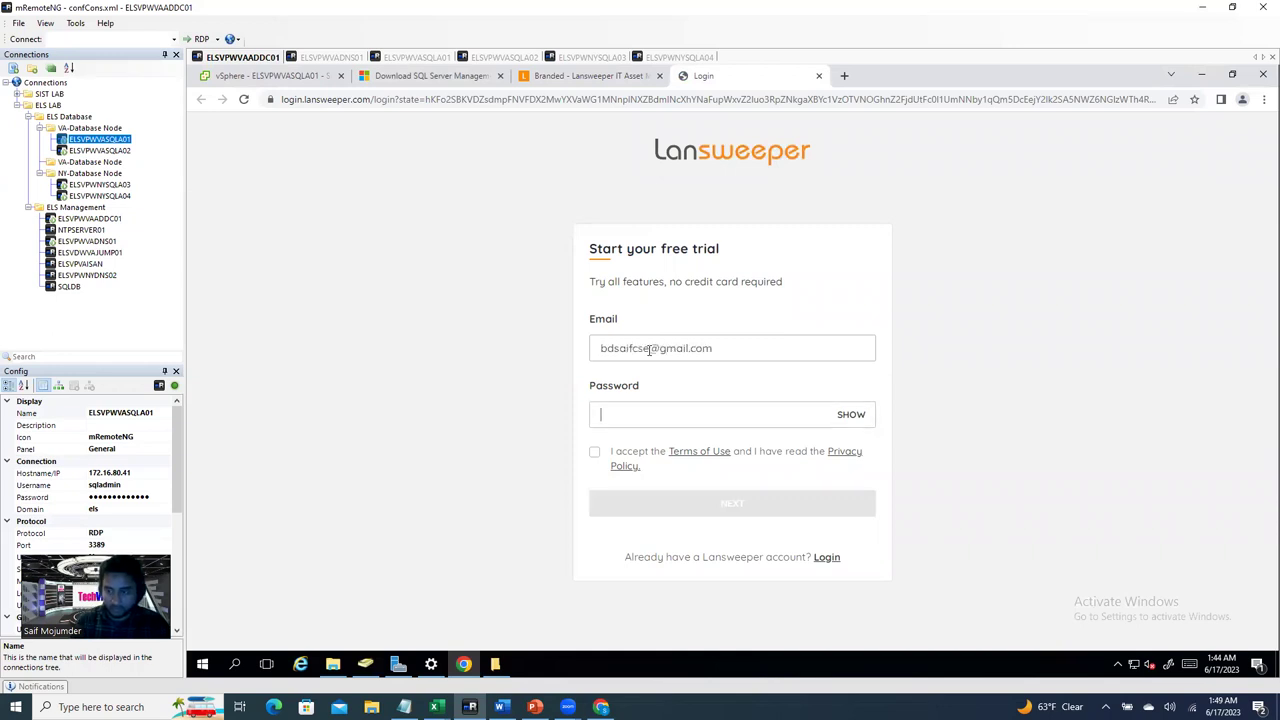
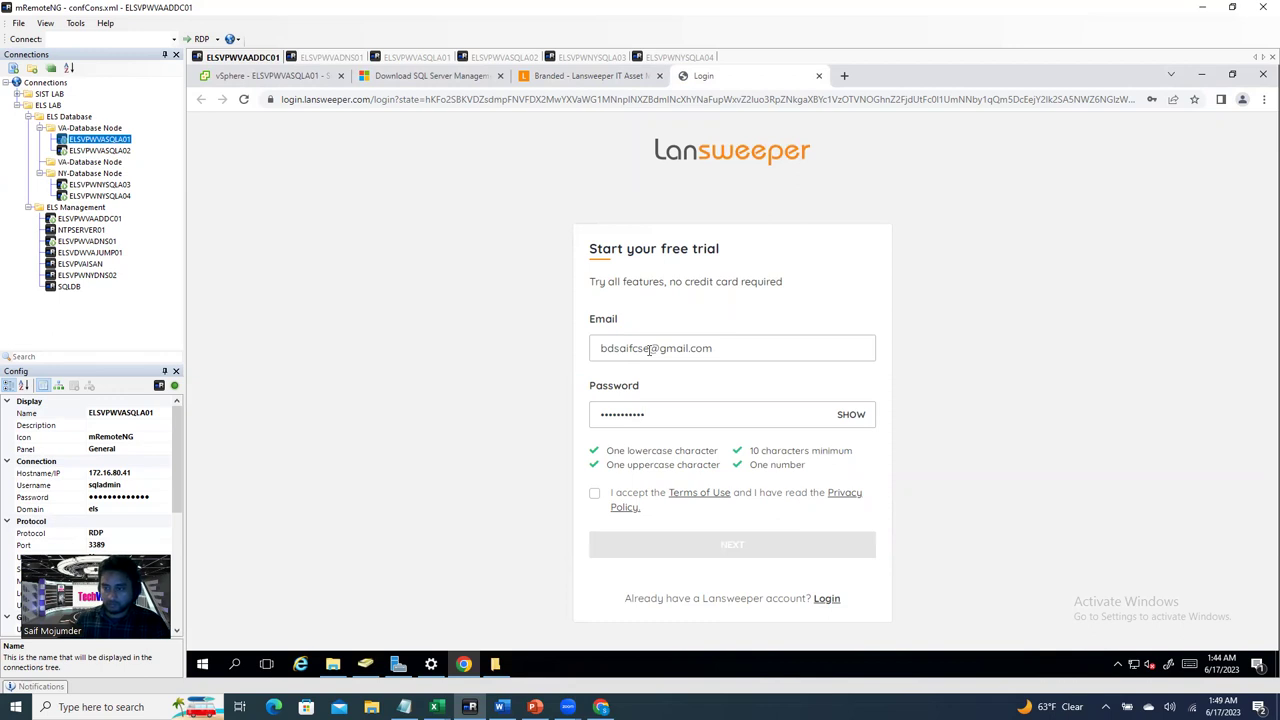
click(595, 493)
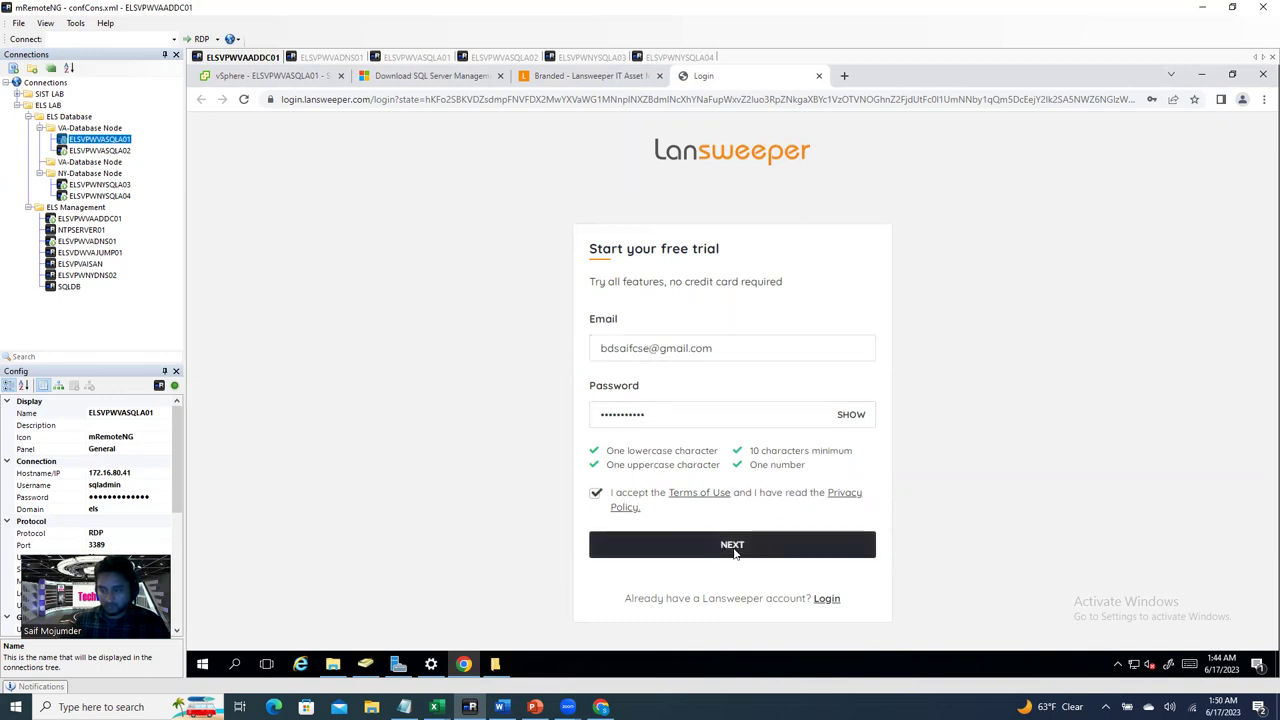
click(733, 549)
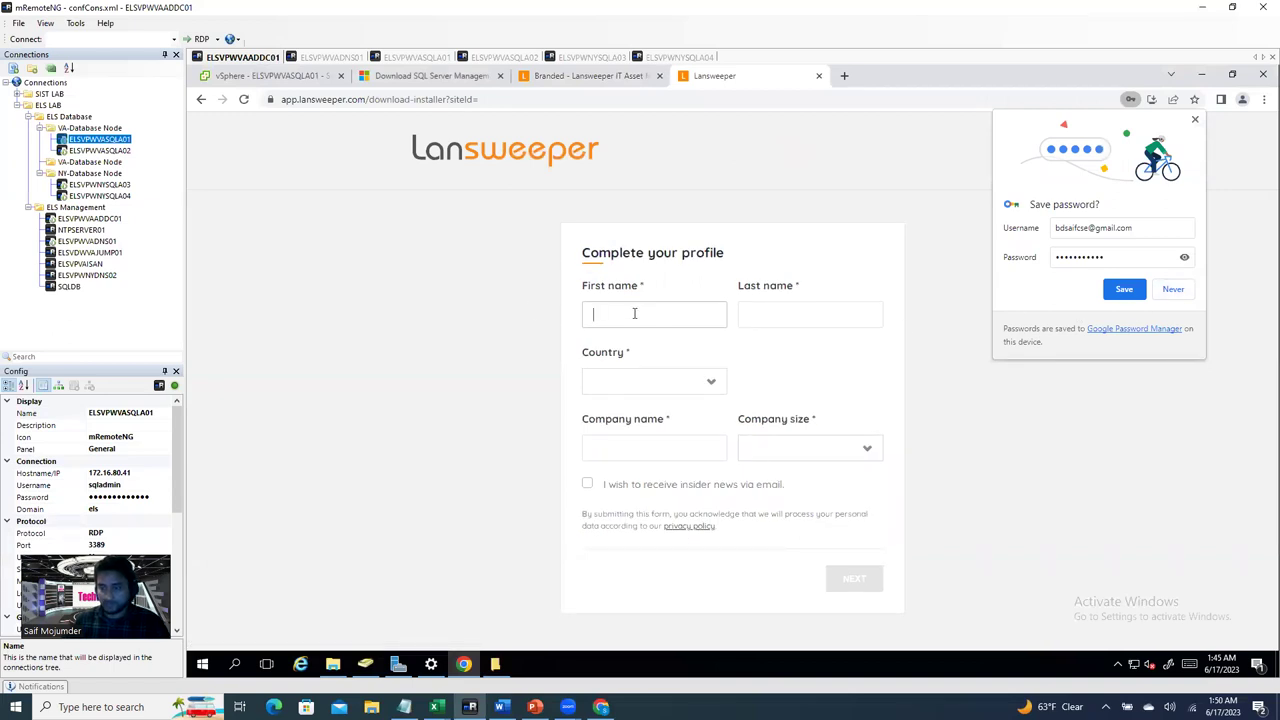
Fill in the first and last name and set the country to United States
text(dasd)
click(766, 314)
text(asdsad)
click(648, 384)
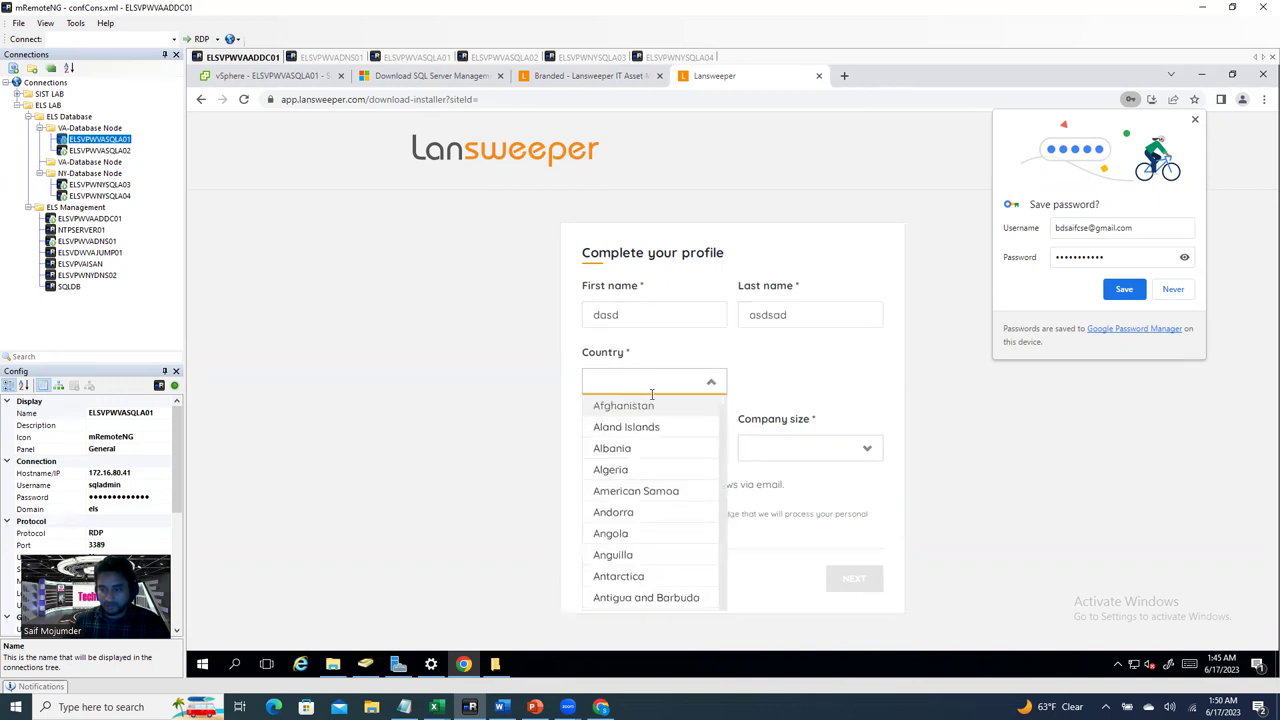
scroll(650, 590, down, 6)
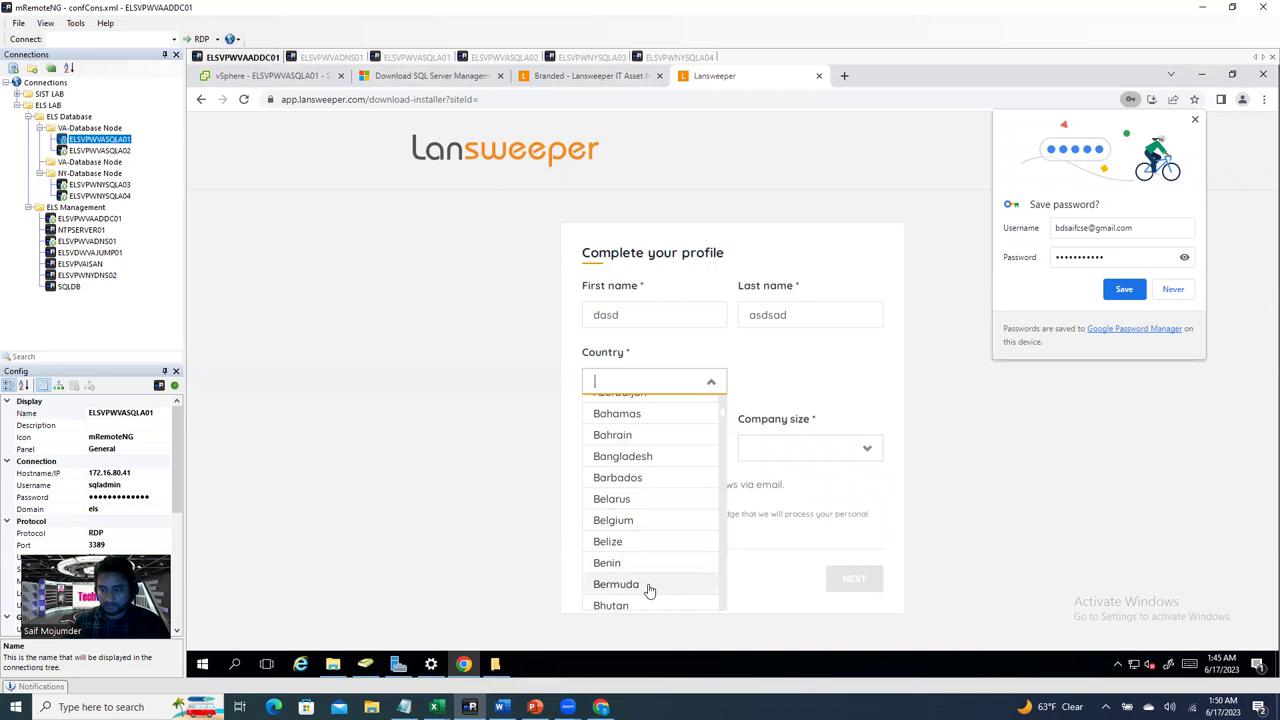
scroll(630, 598, down, 12)
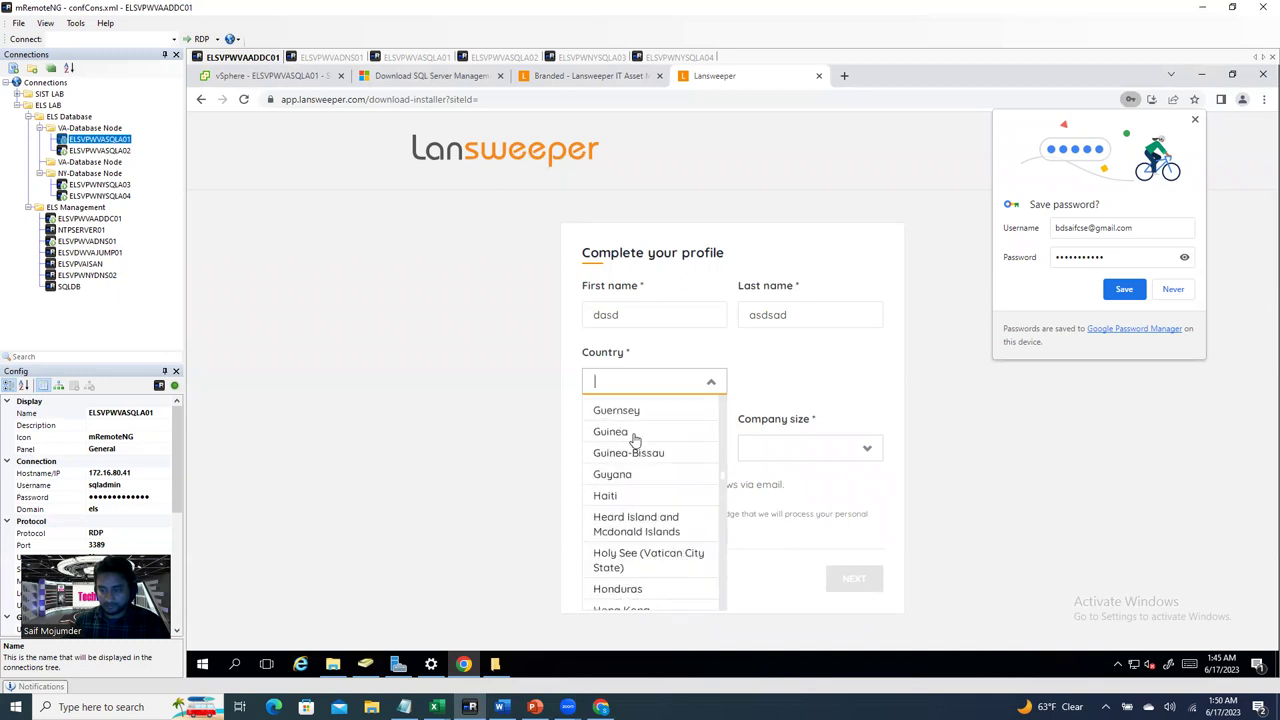
click(627, 412)
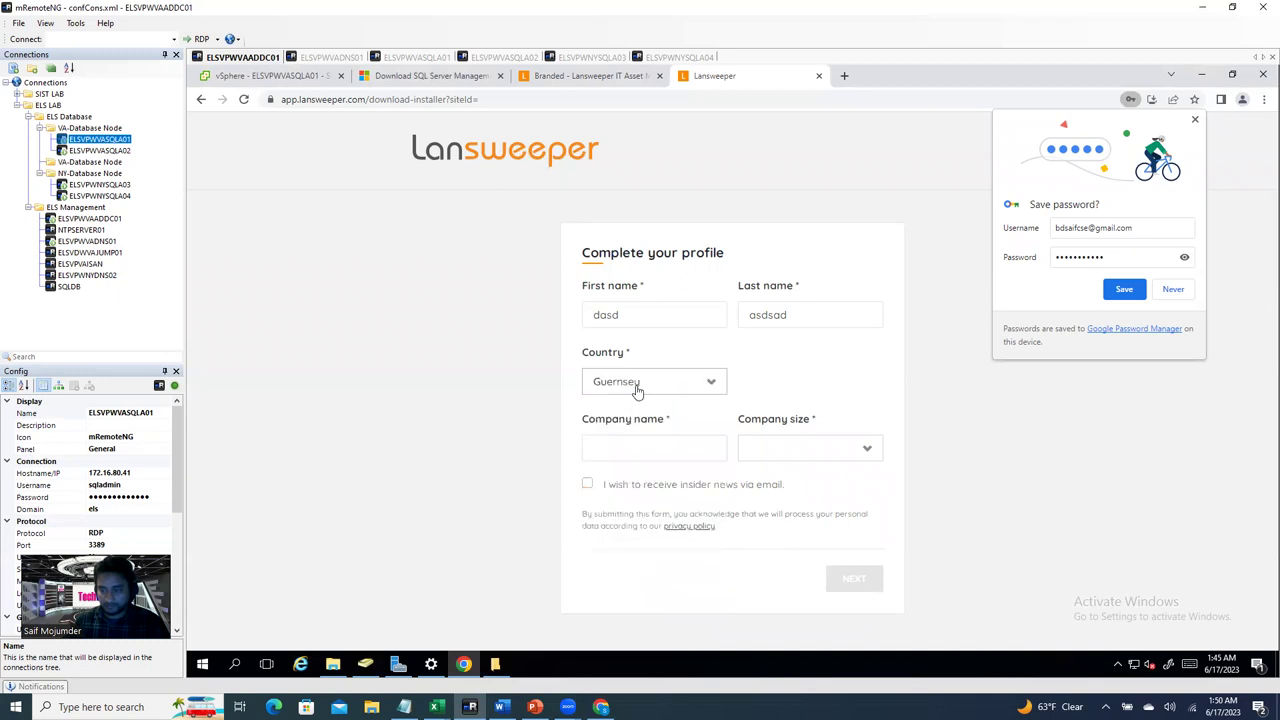
click(635, 381)
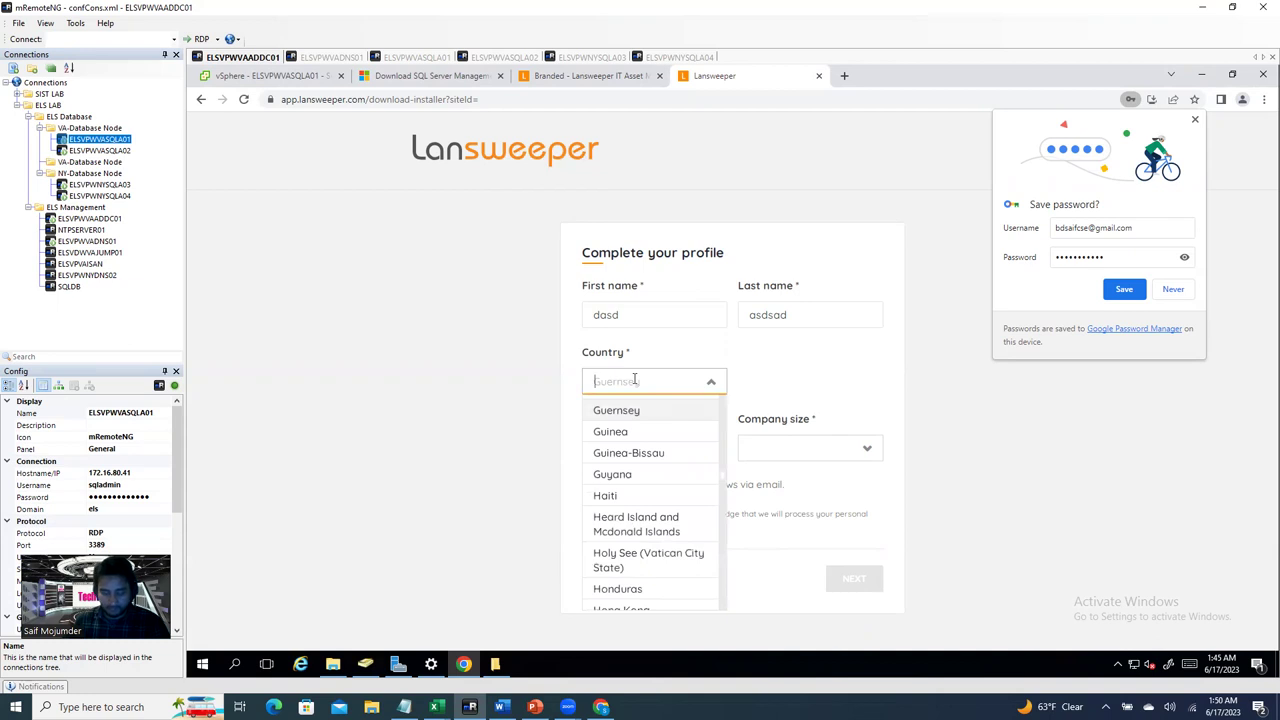
text(u)
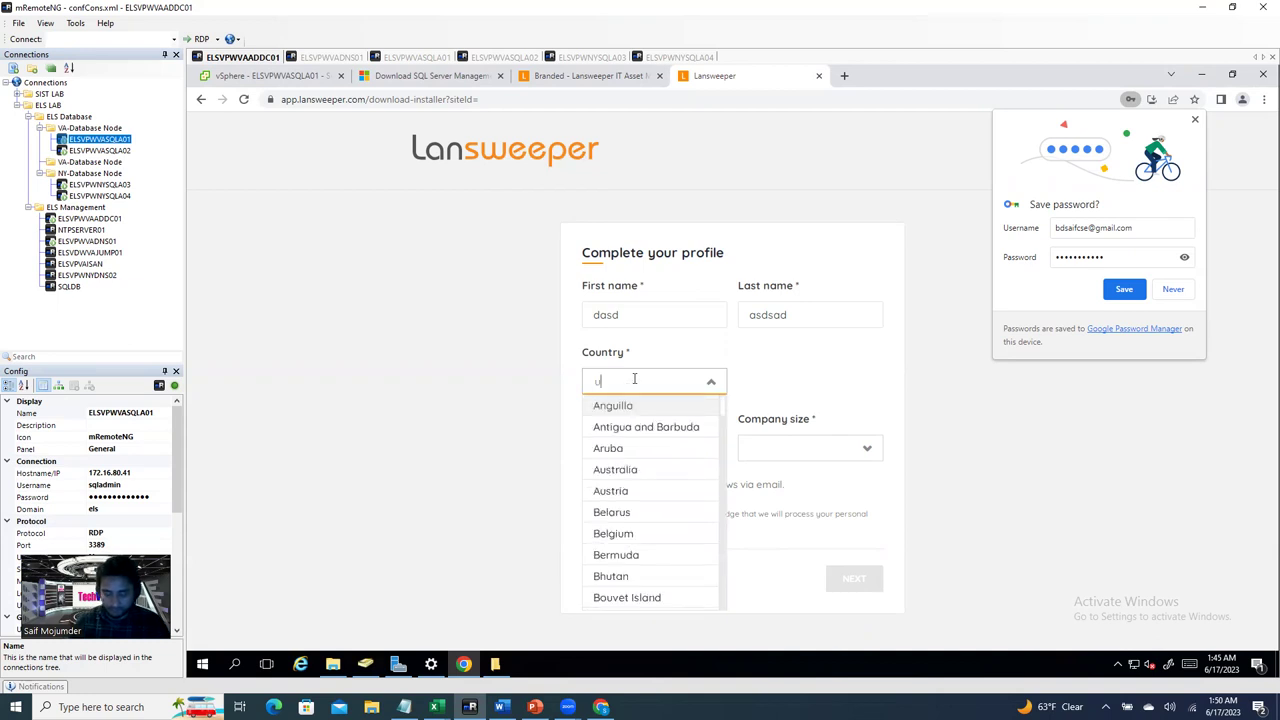
text(nited)
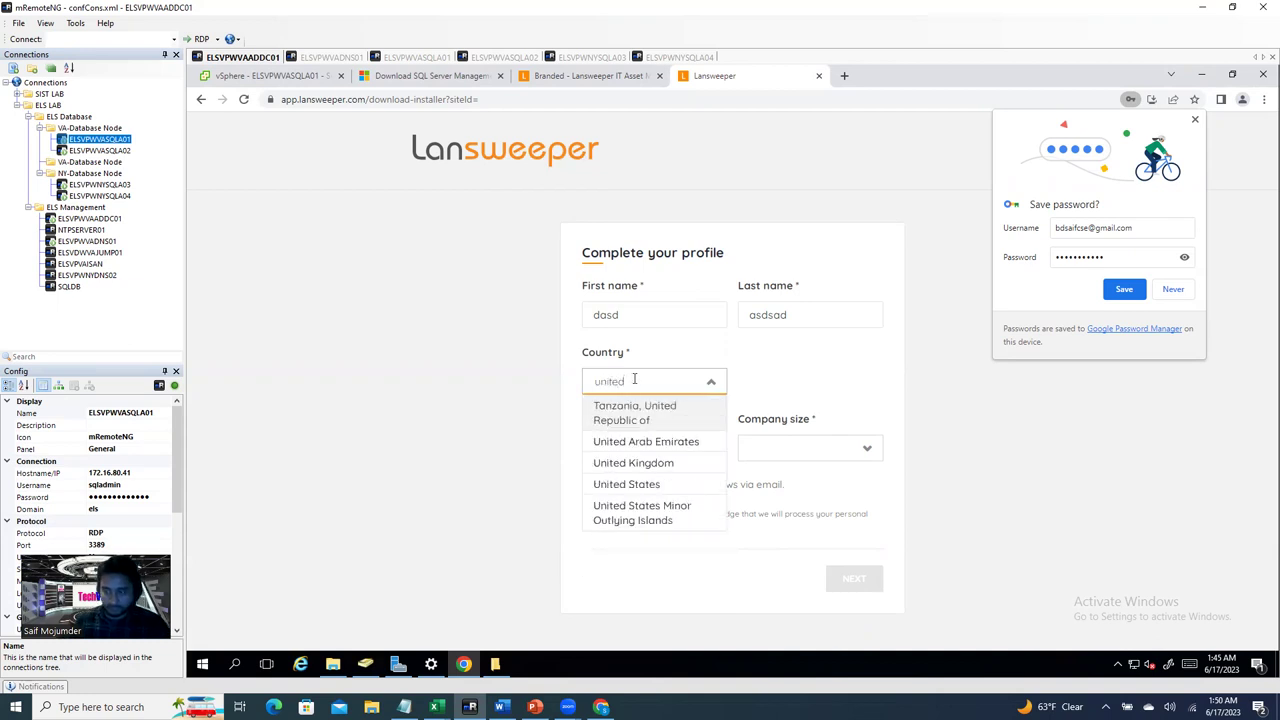
click(662, 487)
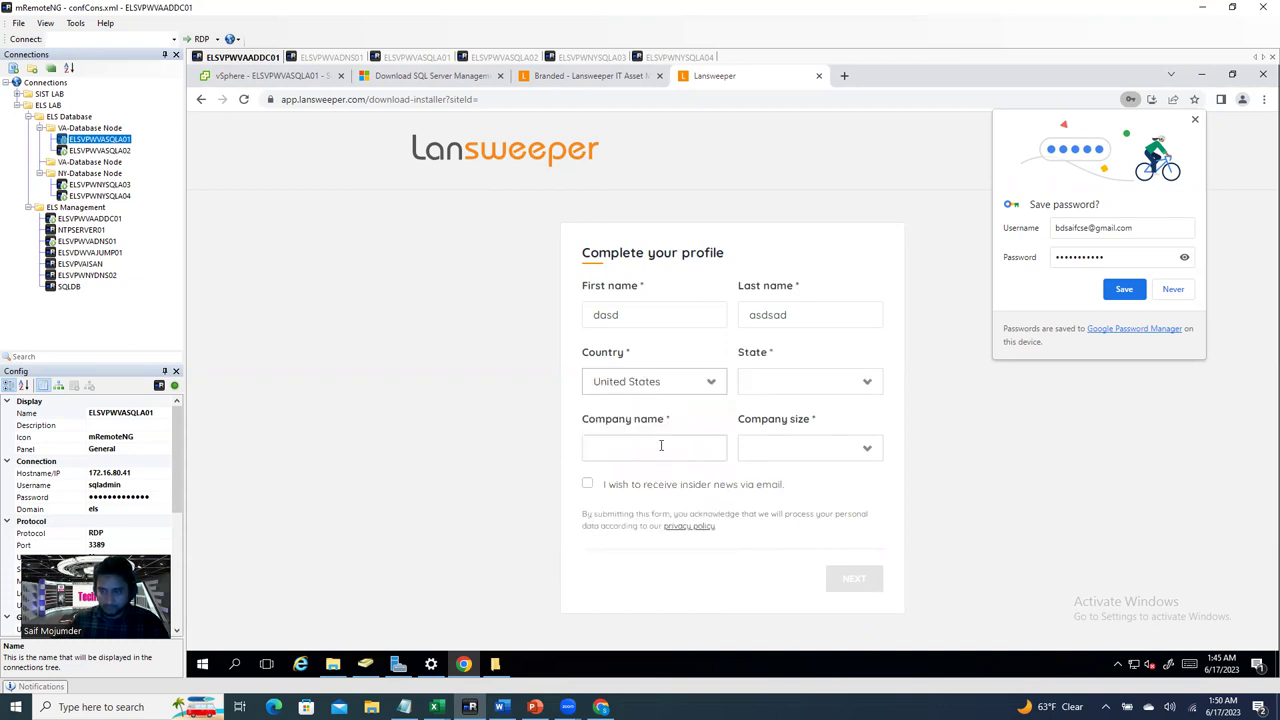
Set the state to Virginia
click(818, 388)
text(va)
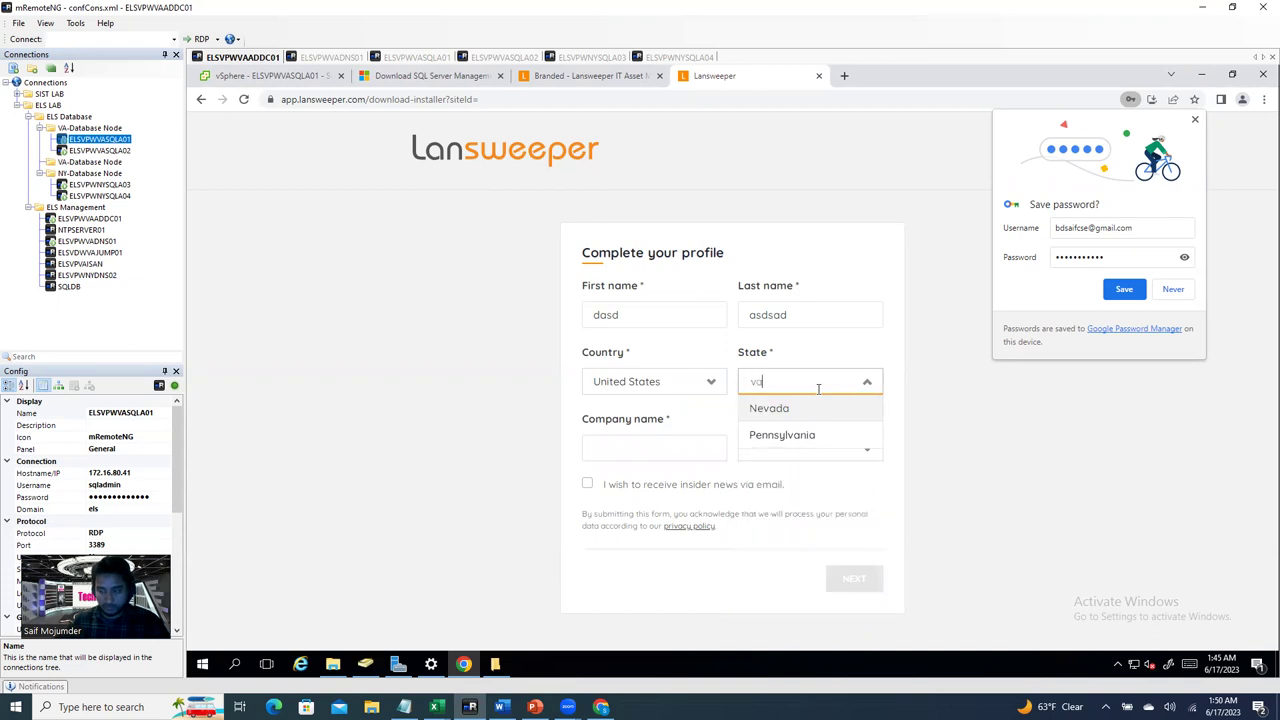
key(BackSpace)
key(BackSpace)
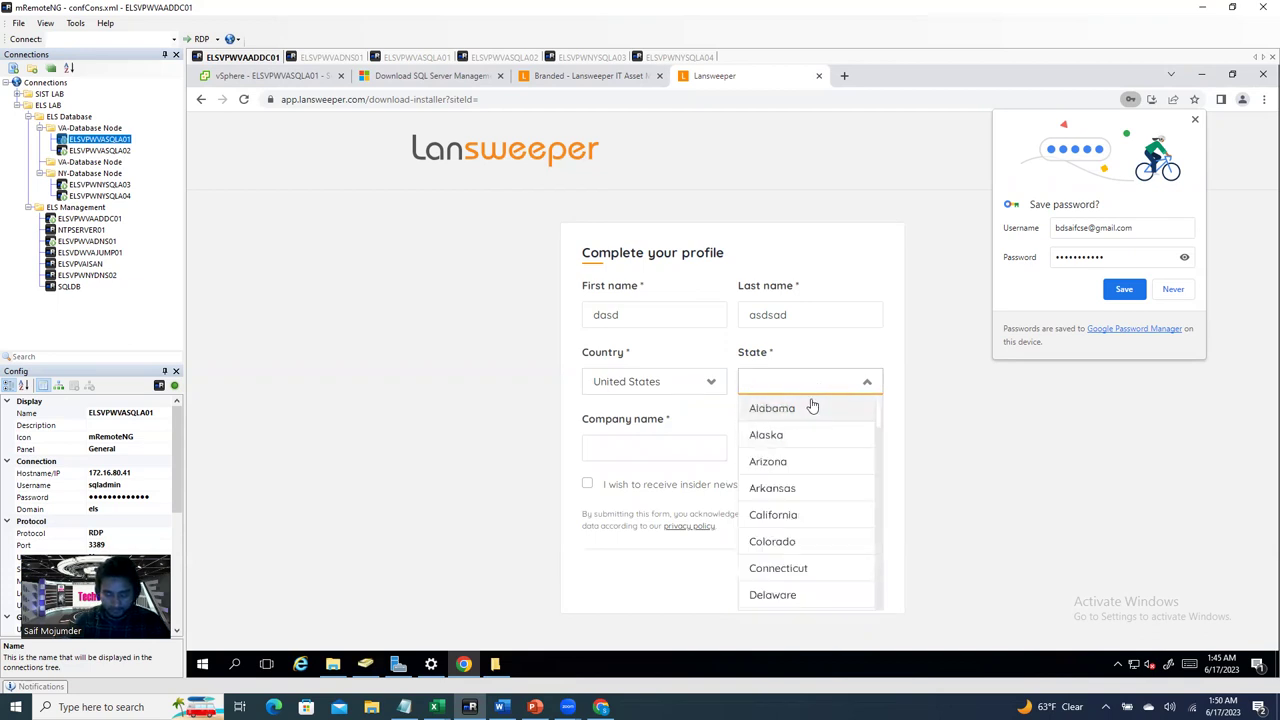
text(vir)
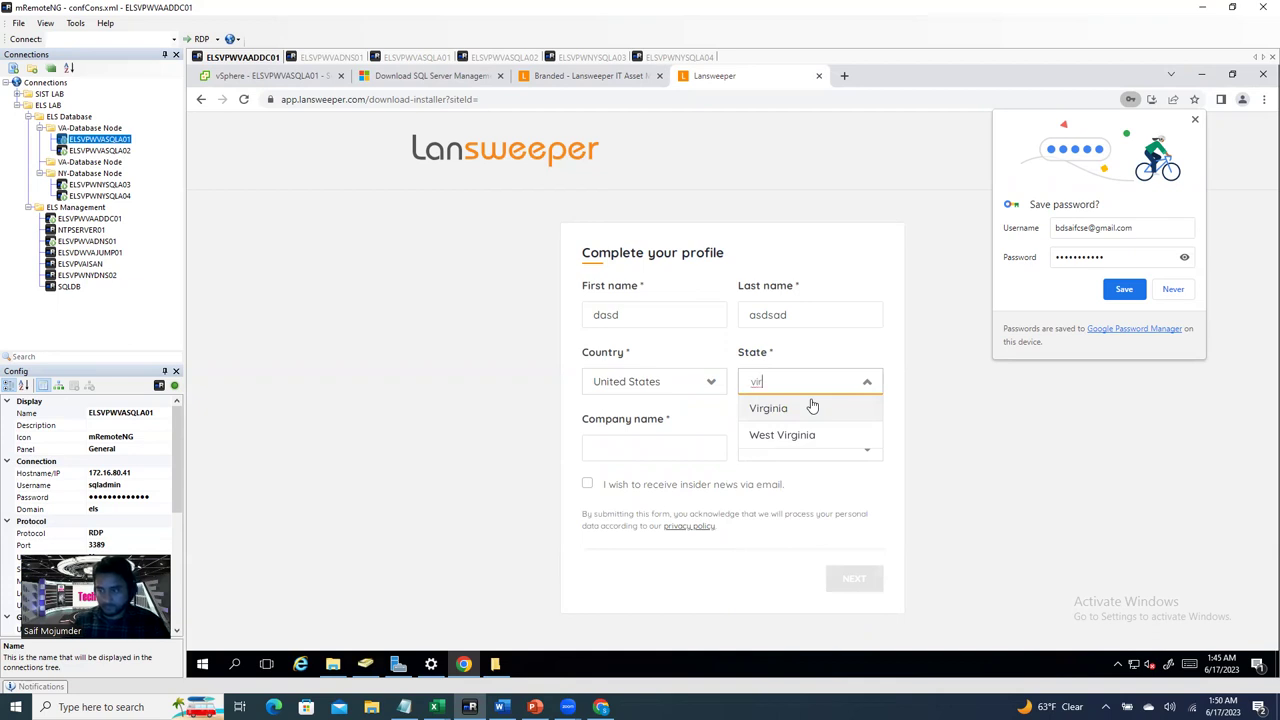
click(812, 407)
Enter company name ezlife, size 0 - 99, opt into insider news, and submit
click(646, 450)
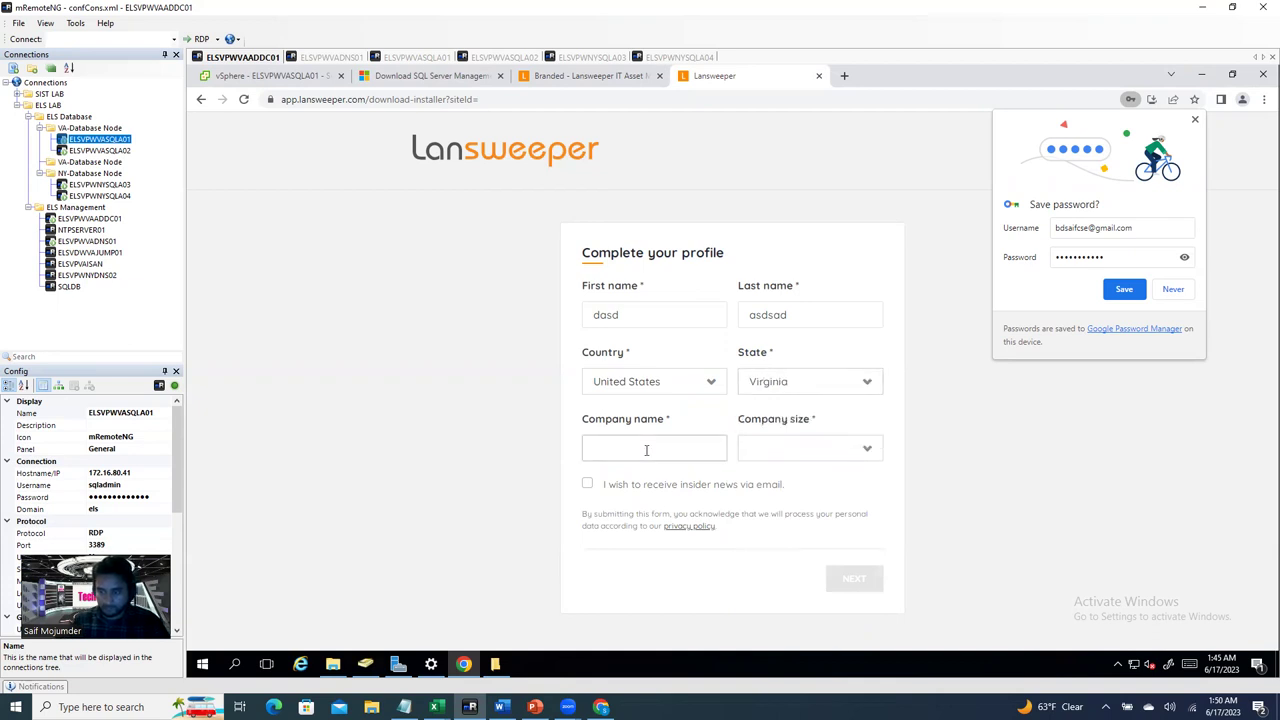
text(ezlife)
click(799, 455)
click(798, 476)
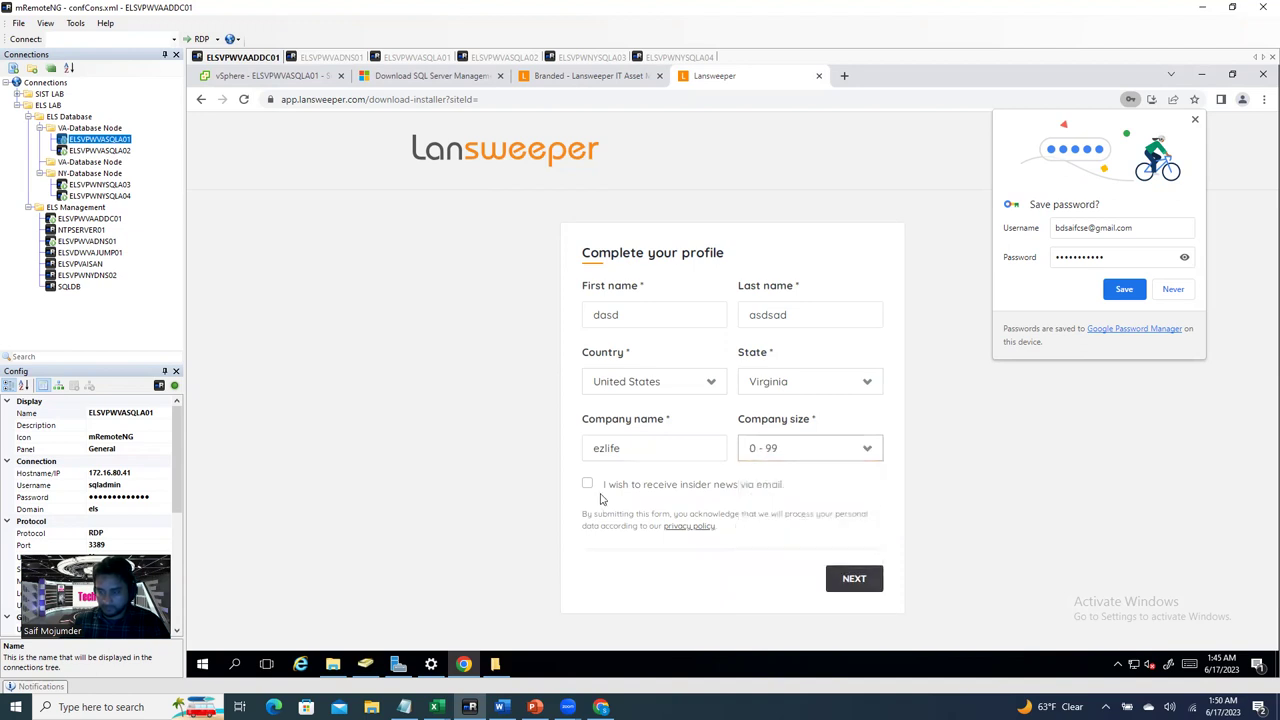
click(587, 484)
click(858, 579)
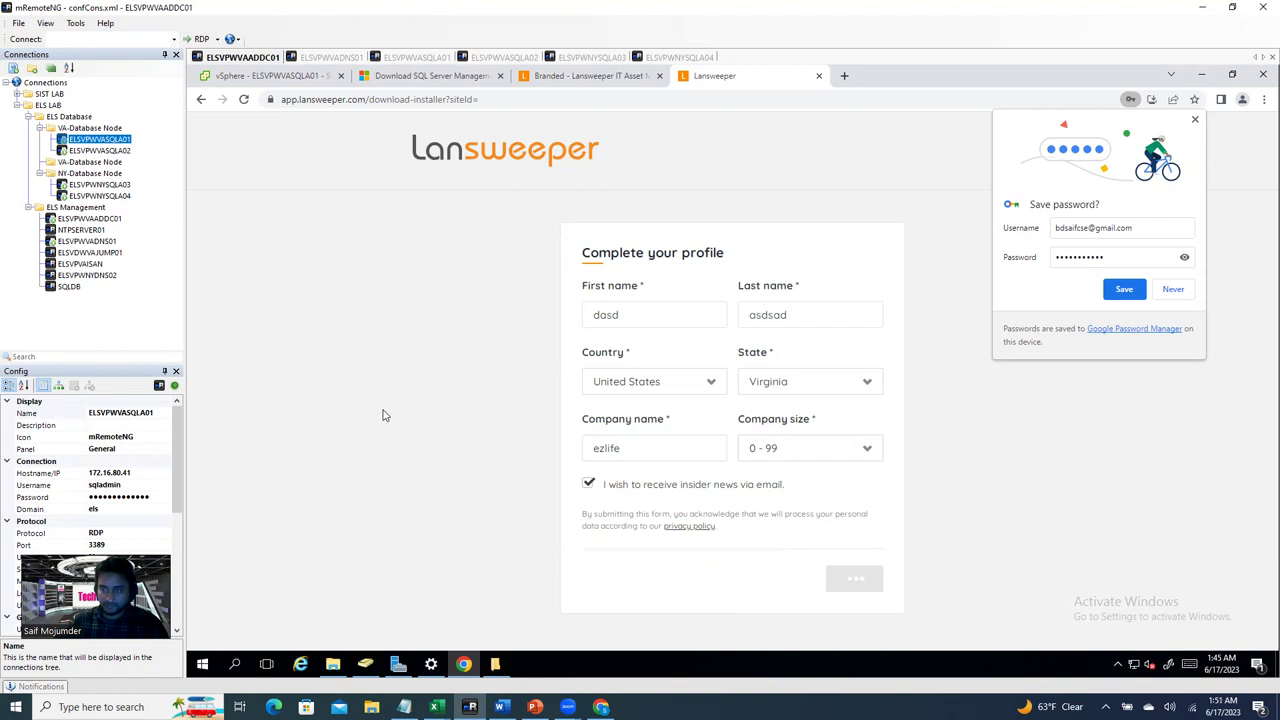
click(582, 77)
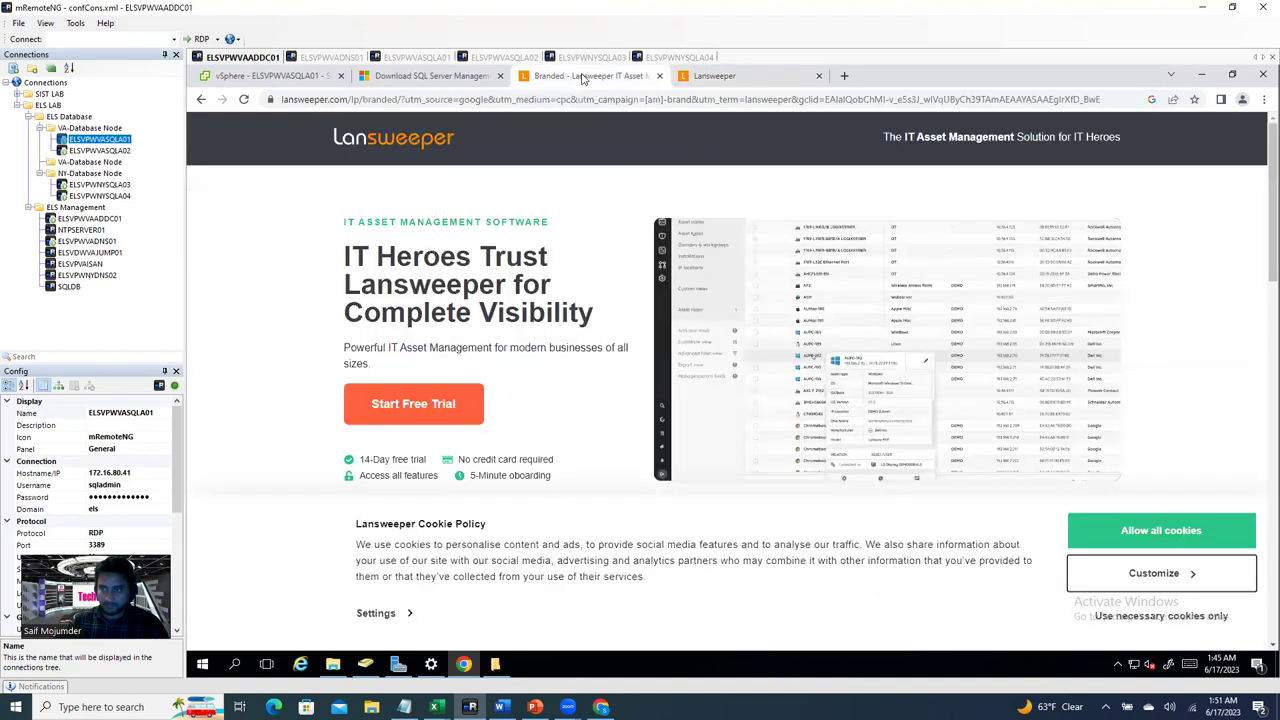
Download the Lansweeper scanner installer from the Install Lansweeper Scanner page
click(710, 78)
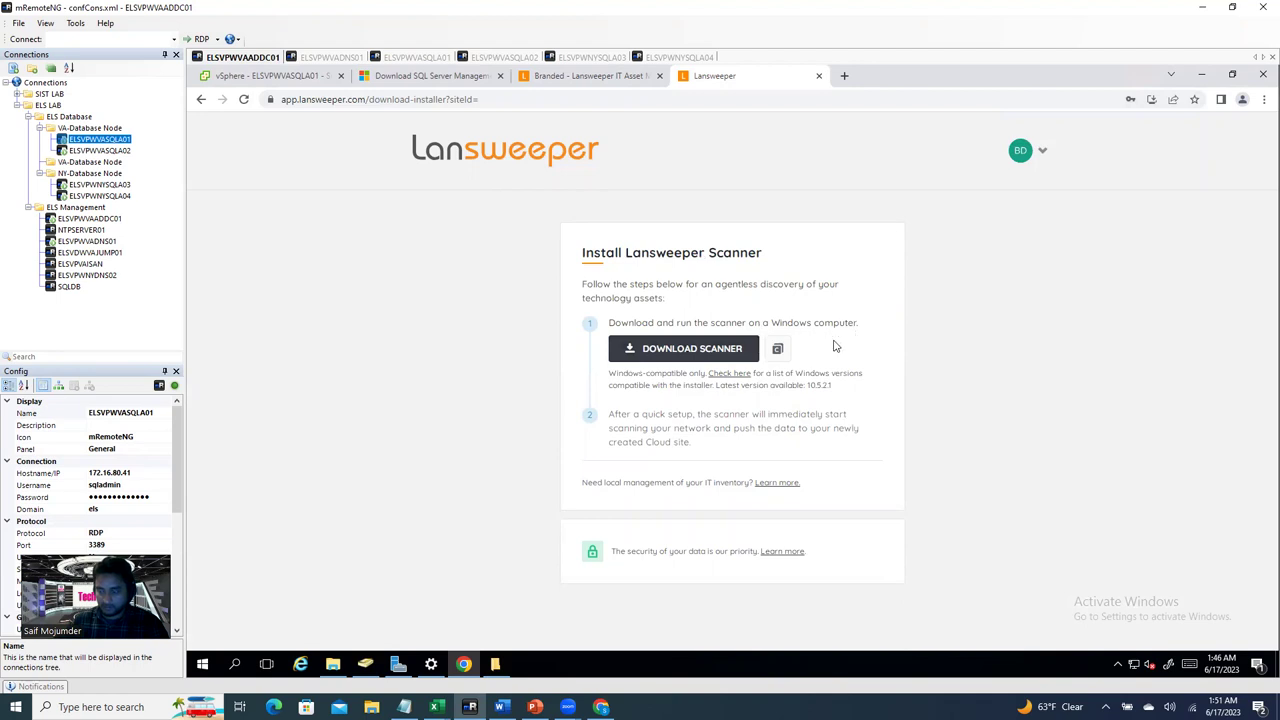
click(697, 350)
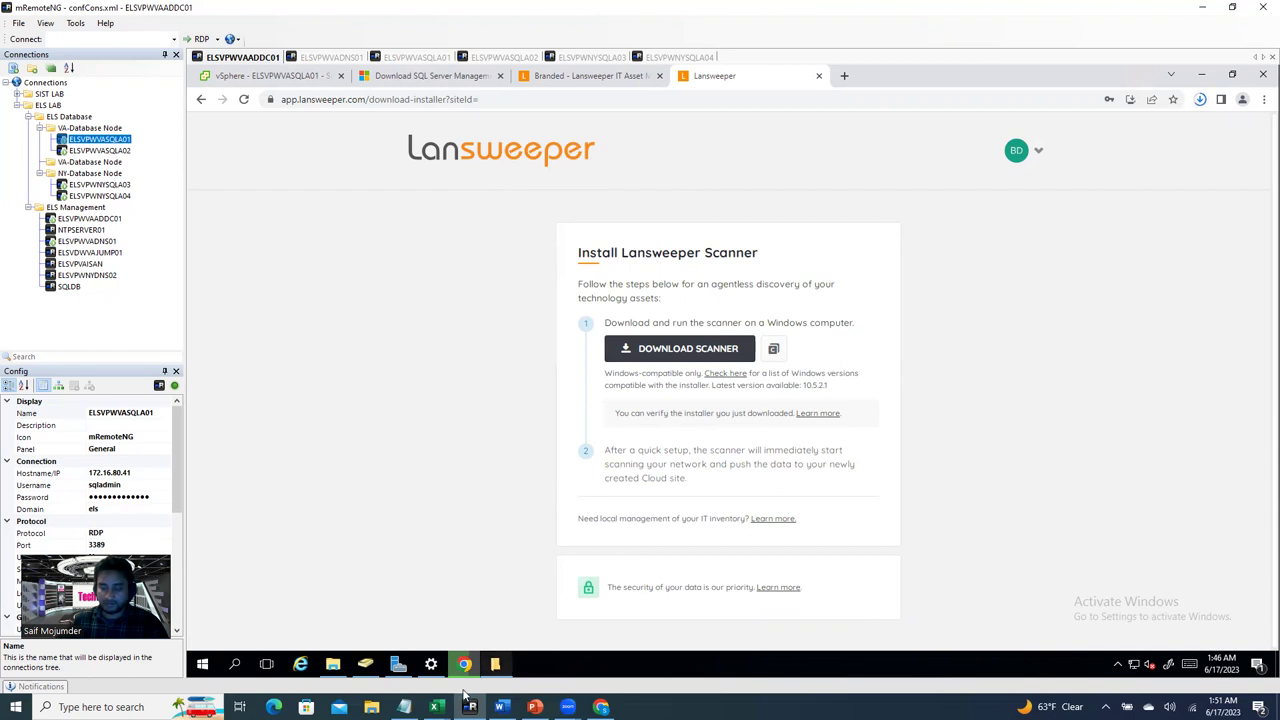
mouse_move(338, 669)
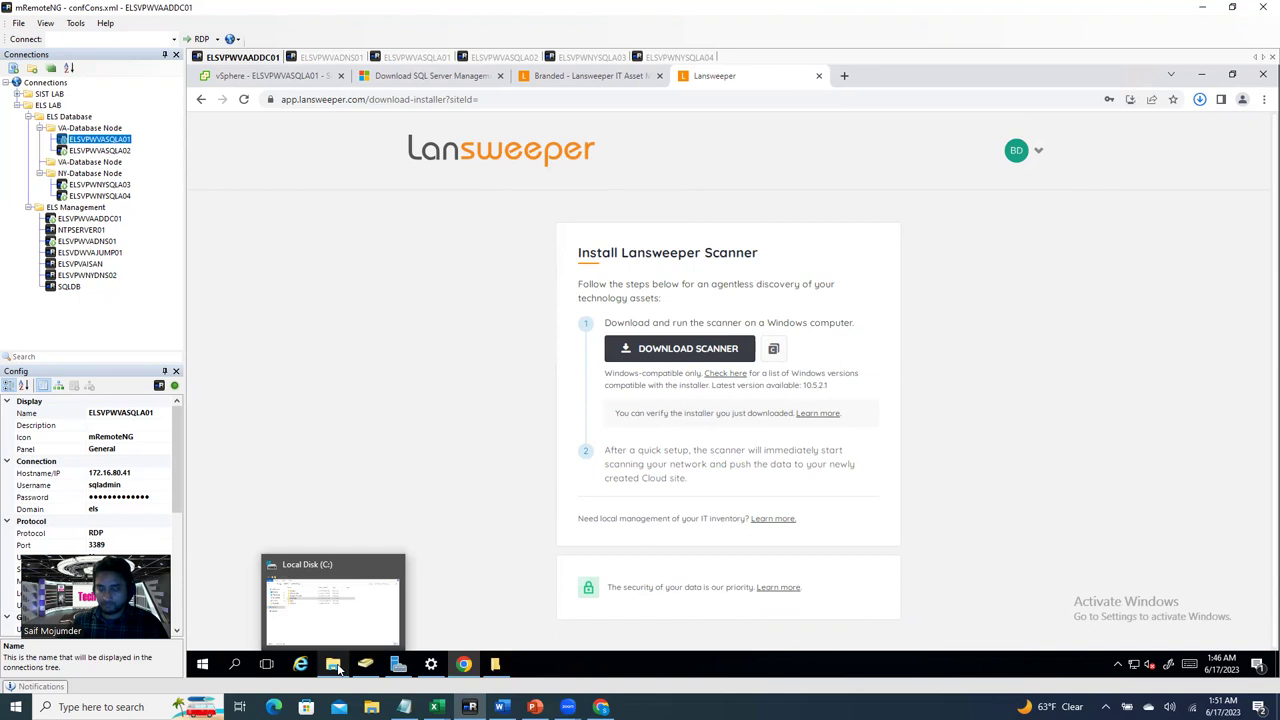
Locate LansweeperSetup in Downloads and close Server Manager on the ELSDVWVAJUMP01 jump server
click(335, 666)
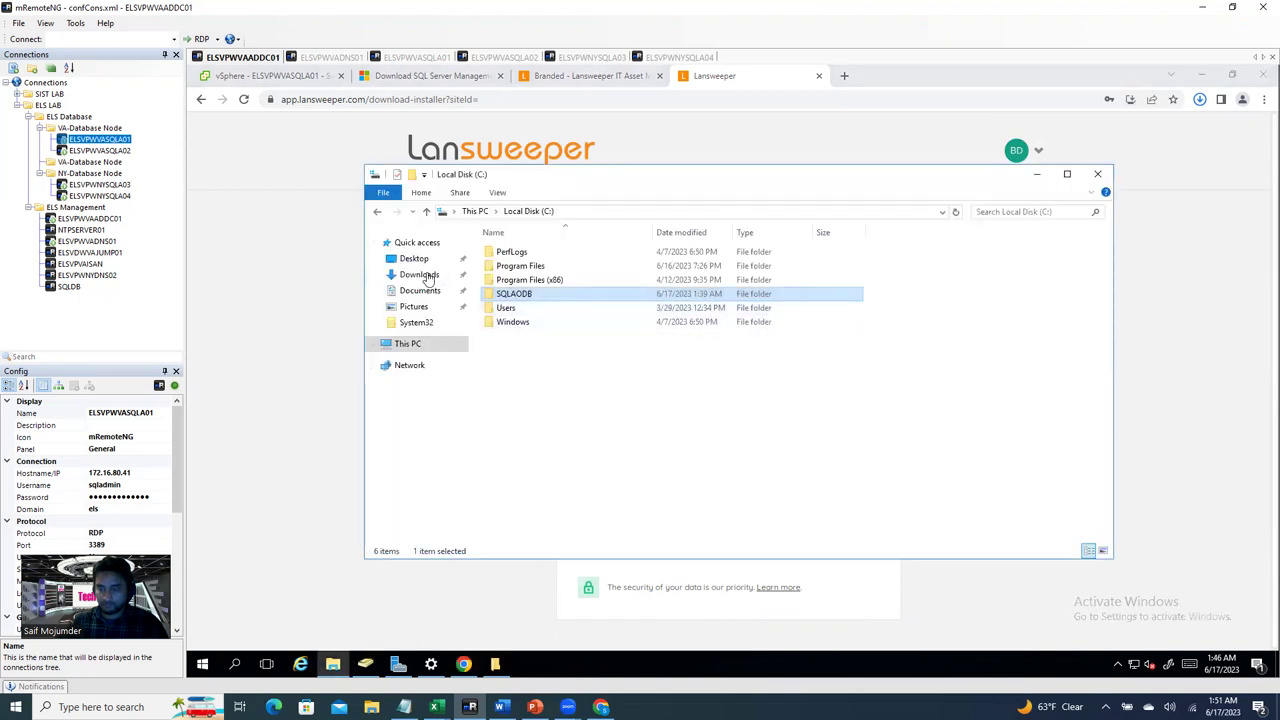
click(420, 275)
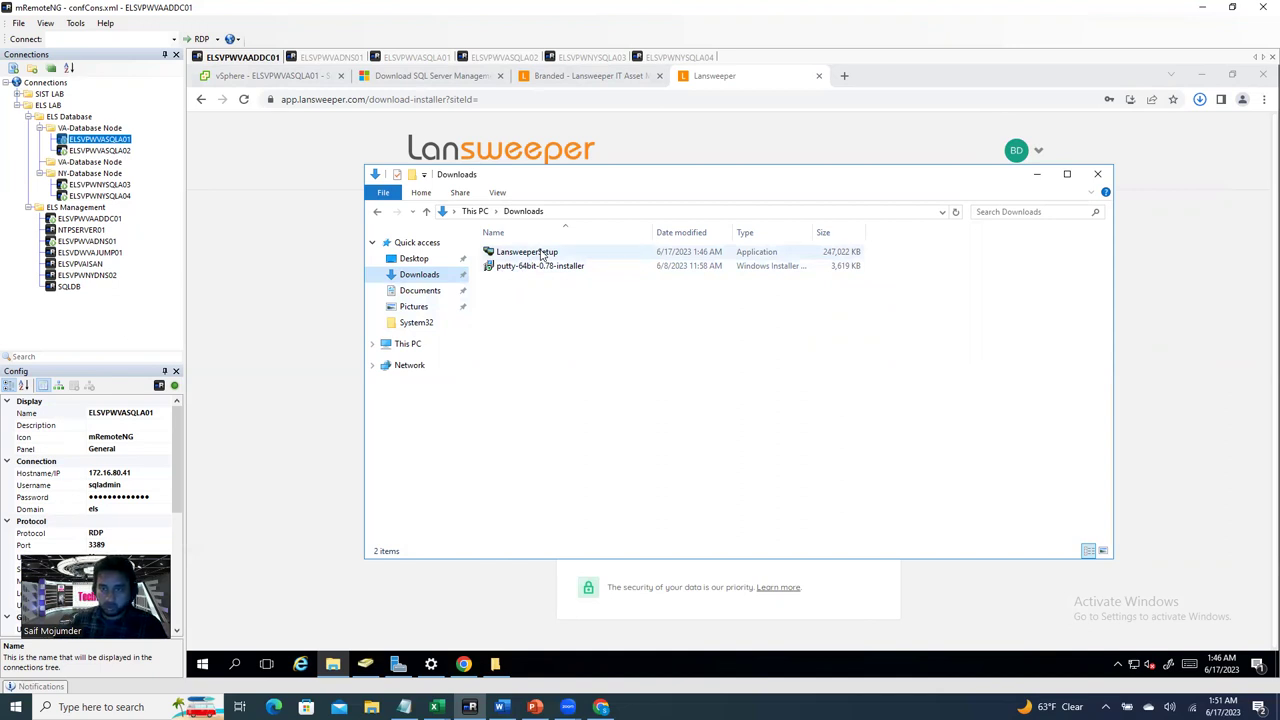
click(543, 255)
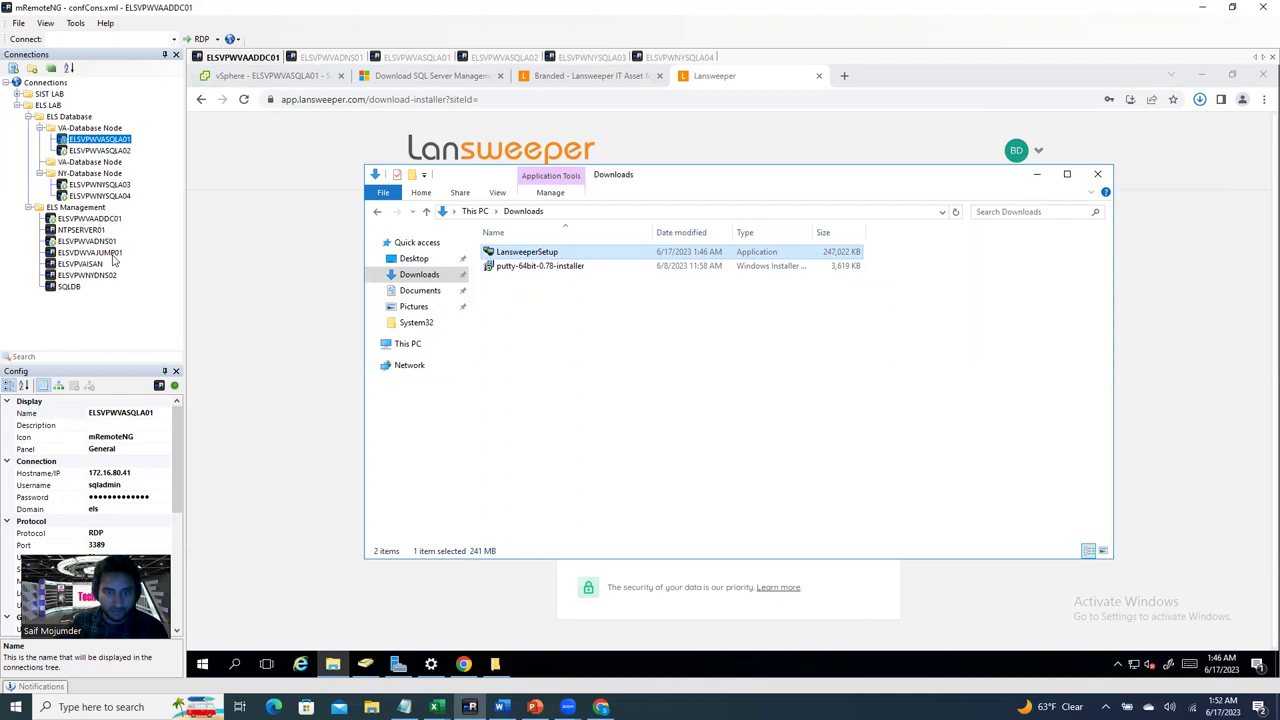
double_click(104, 253)
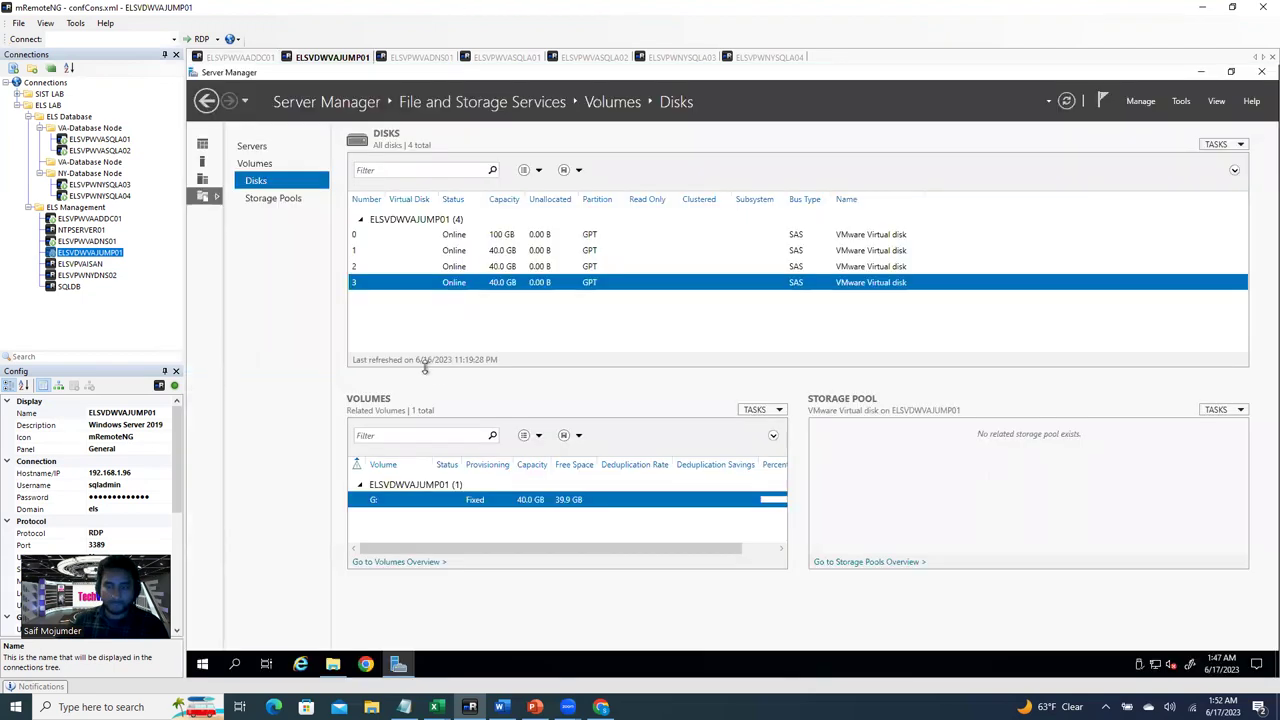
click(1259, 74)
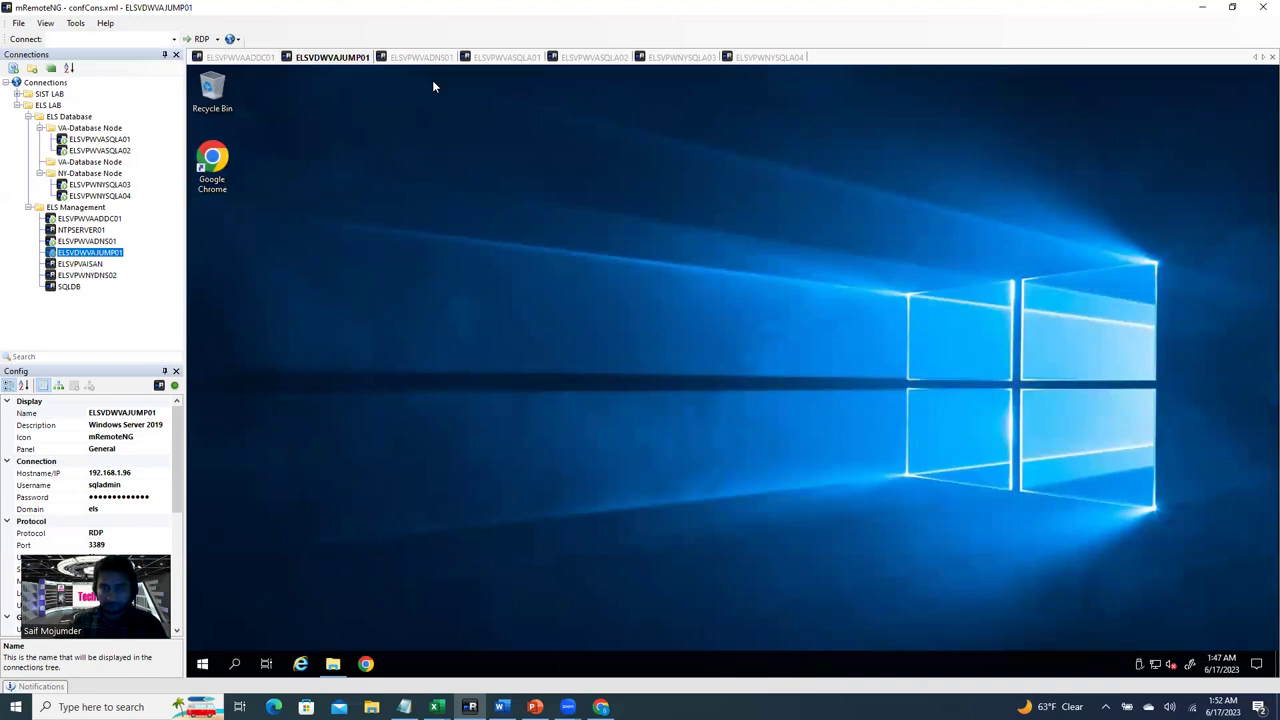
click(262, 59)
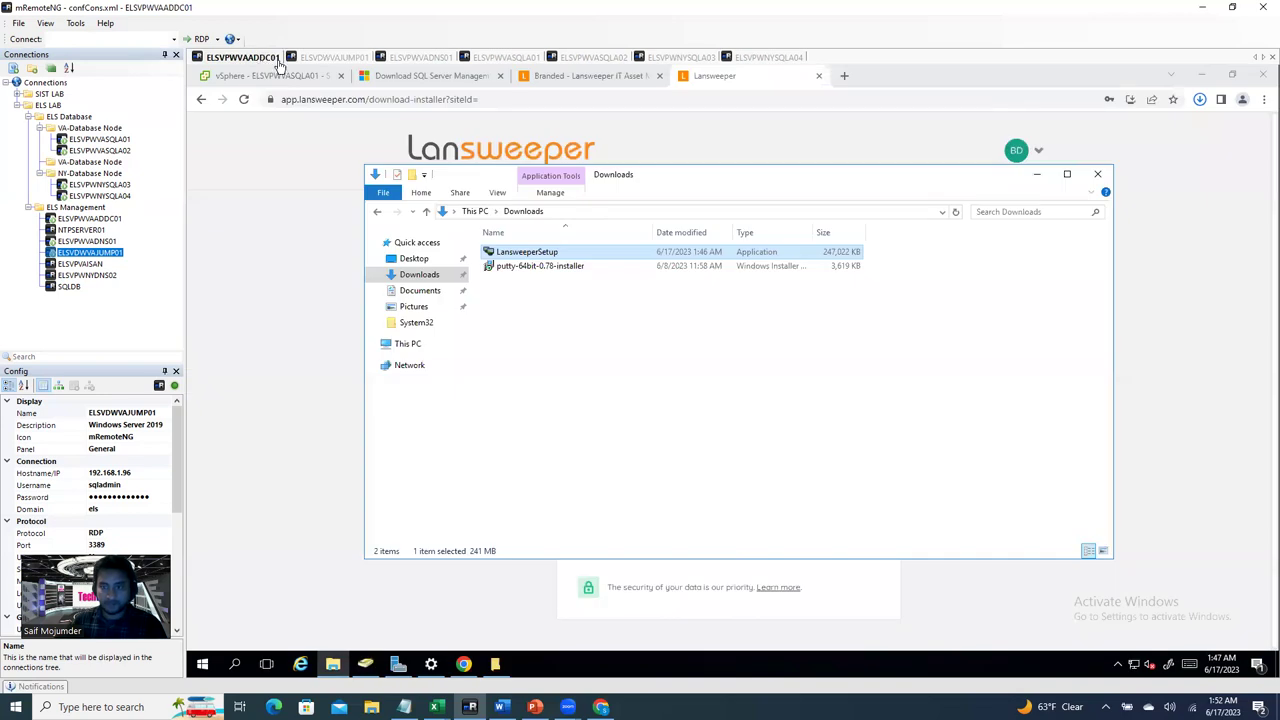
double_click(572, 253)
Copy LansweeperSetup into the root of Local Disk (C:), then switch to ELSDVWVAJUMP01
right_click(572, 253)
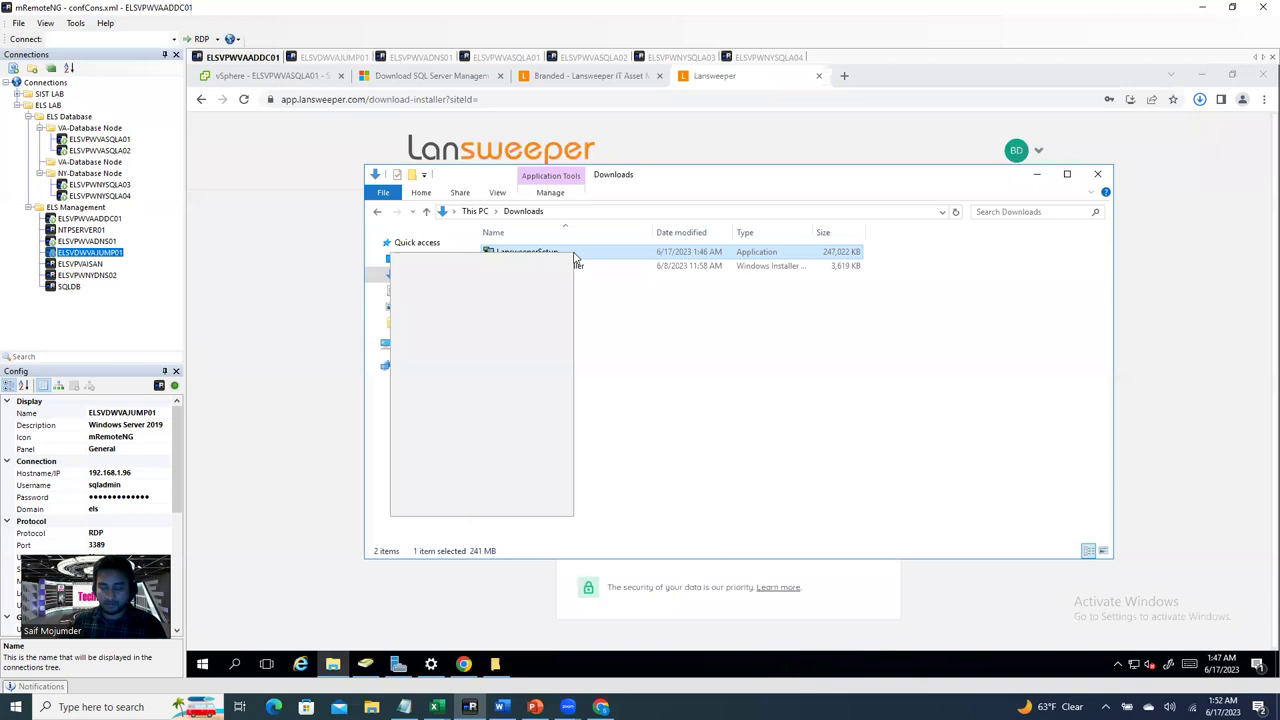
click(436, 424)
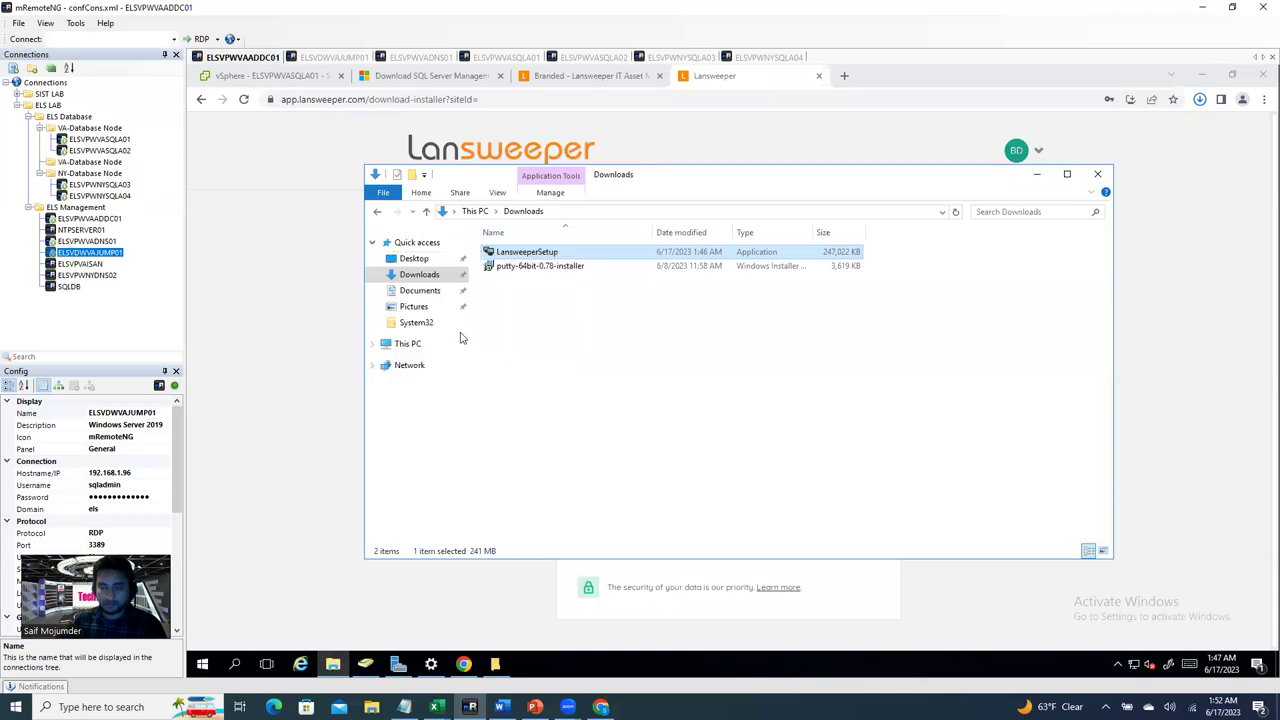
click(410, 344)
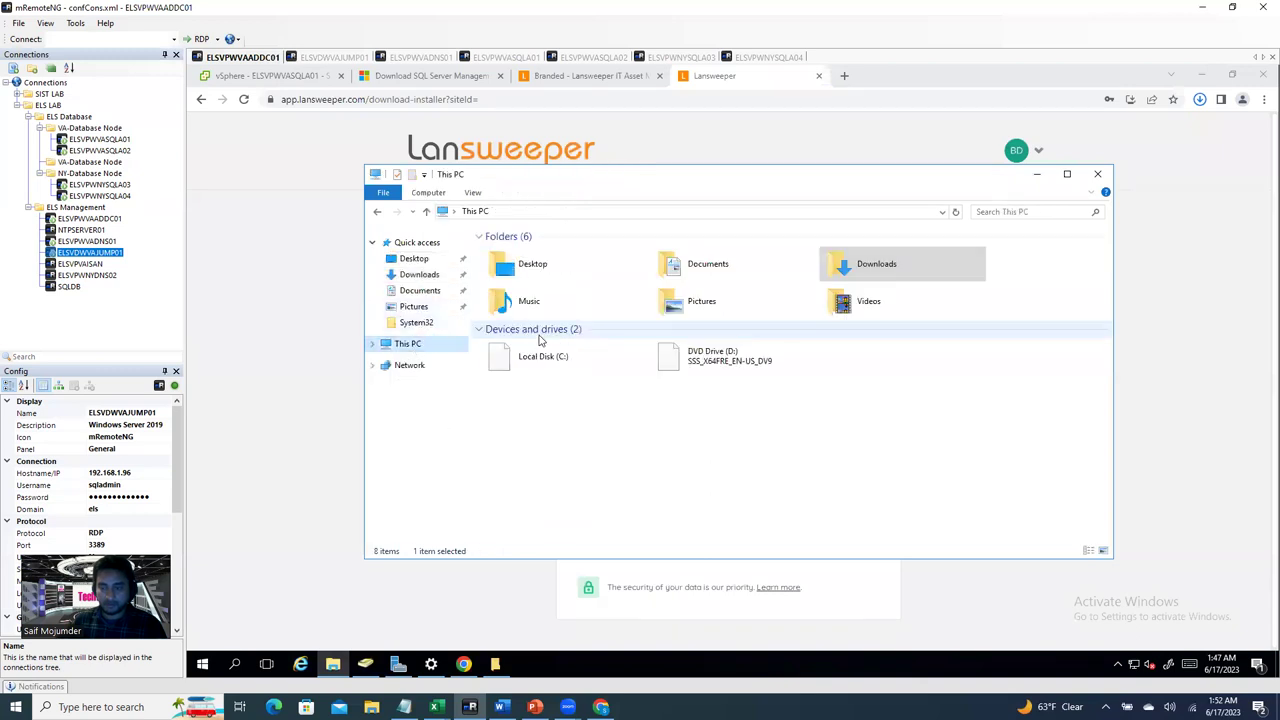
click(555, 360)
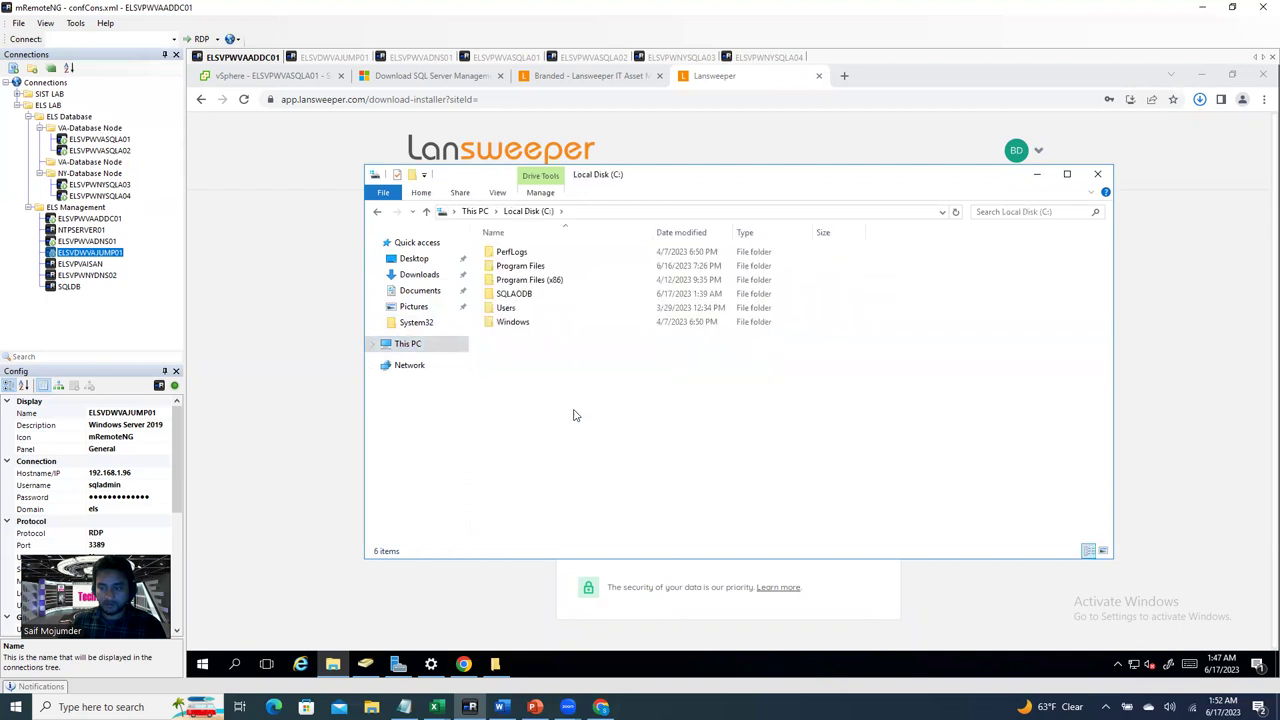
right_click(564, 394)
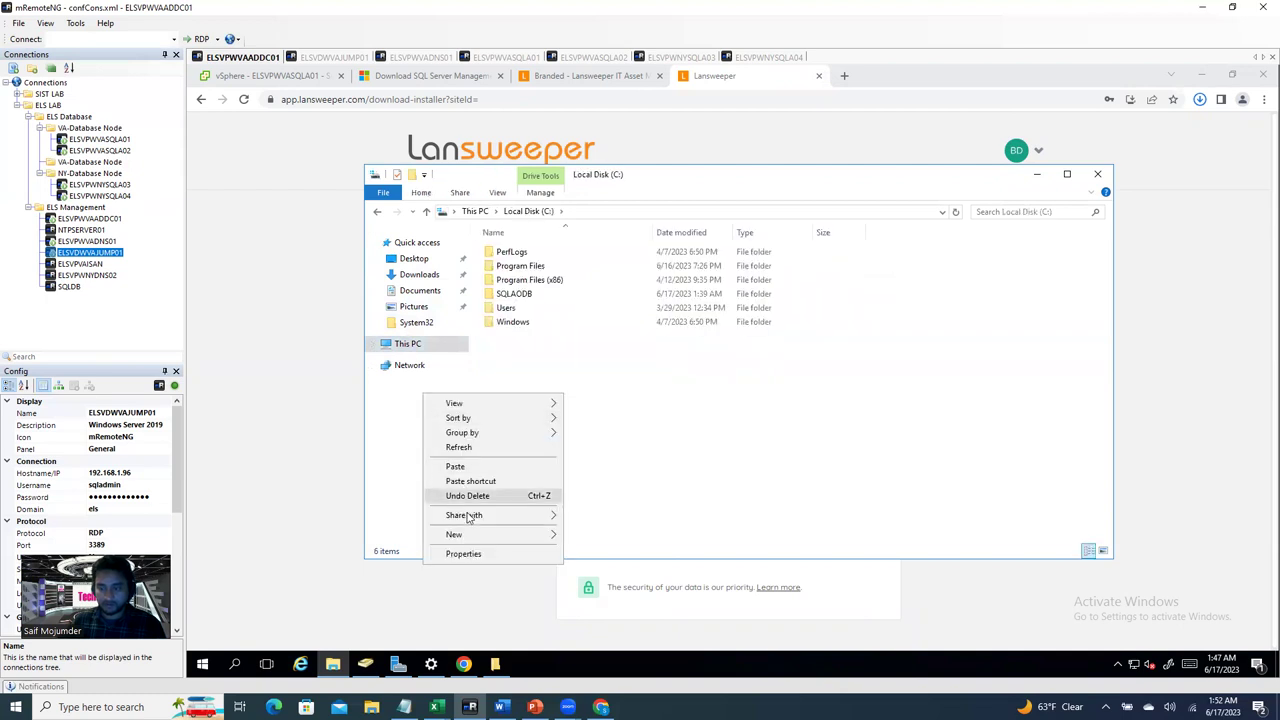
click(484, 466)
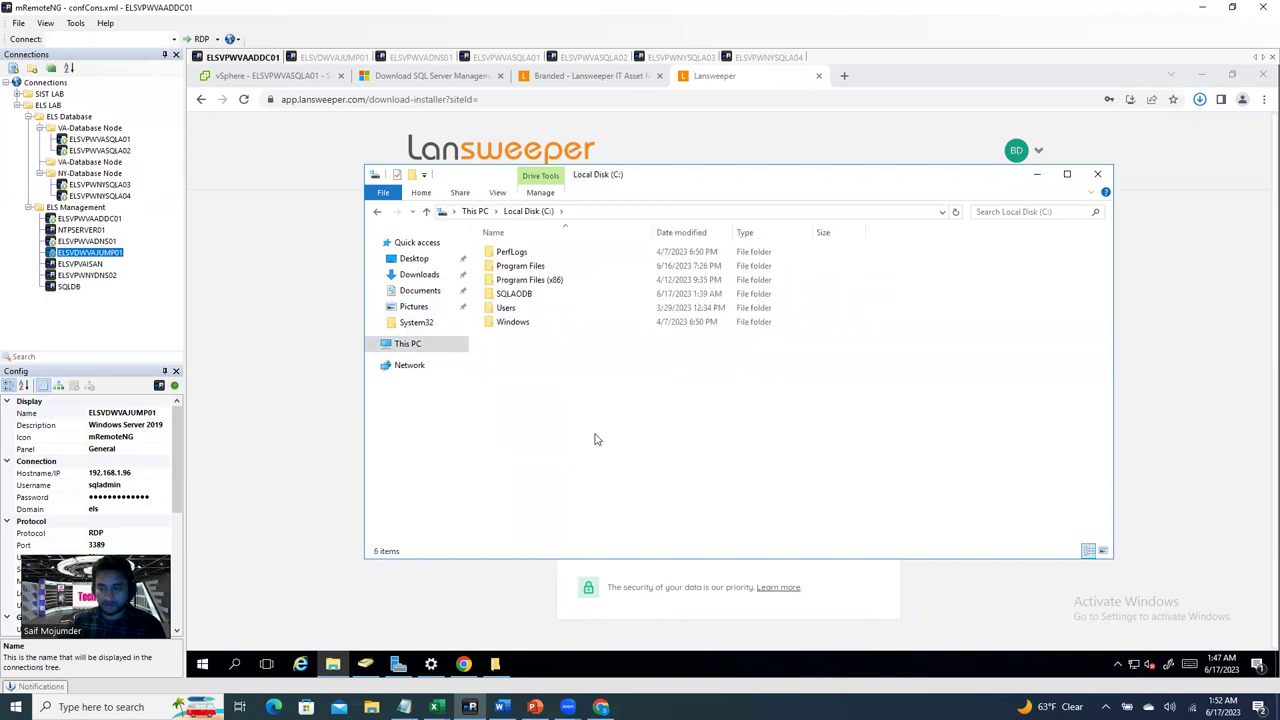
click(646, 446)
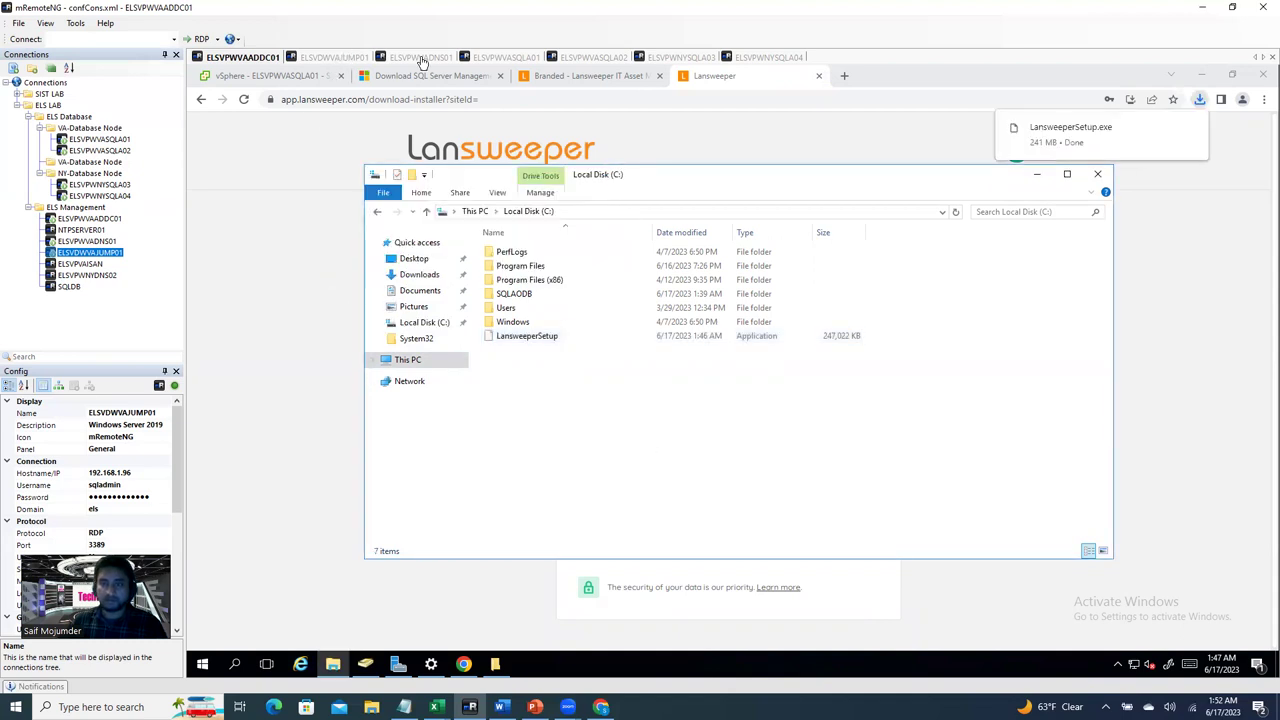
click(350, 58)
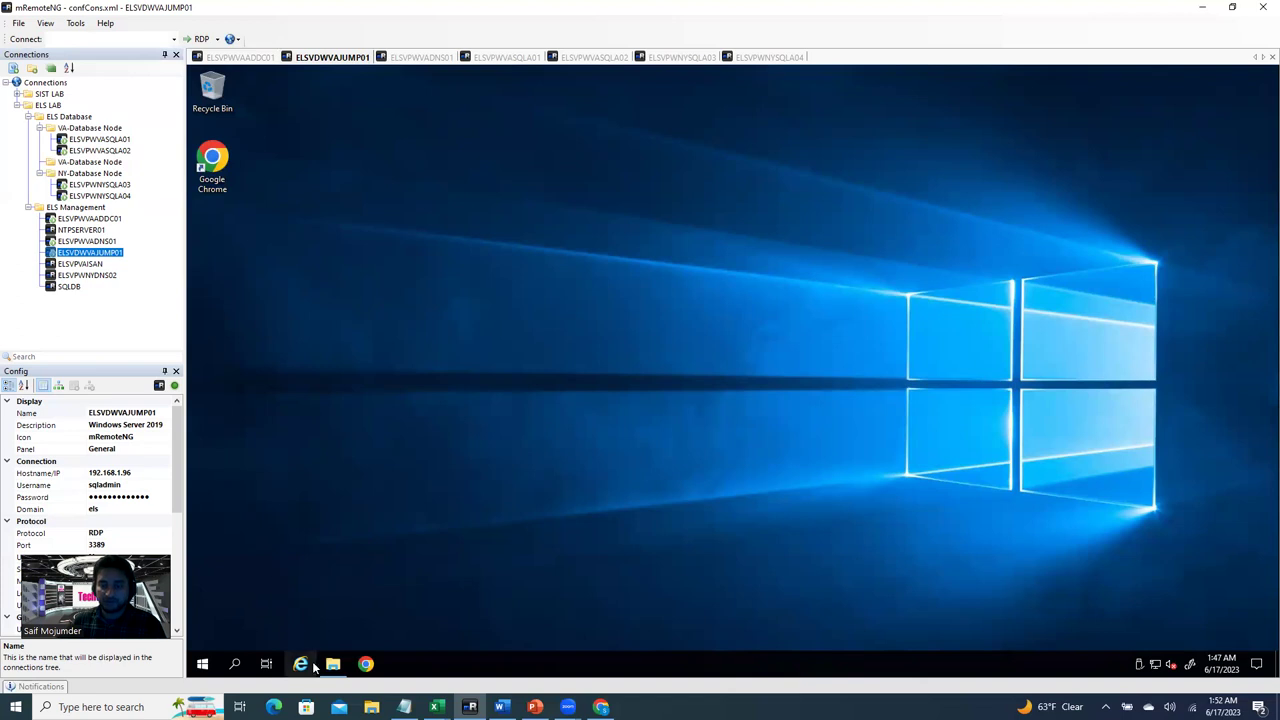
Open File Explorer on the jump server, then close it after mistyping the share path
click(333, 664)
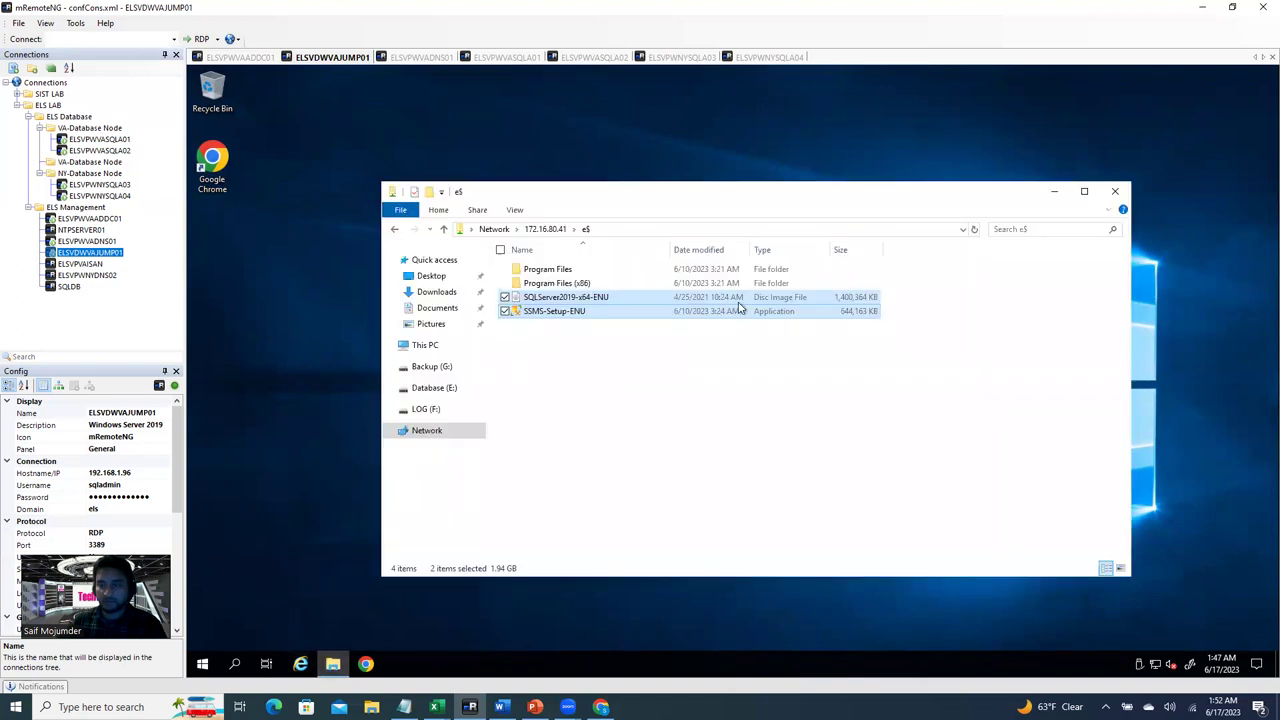
click(652, 230)
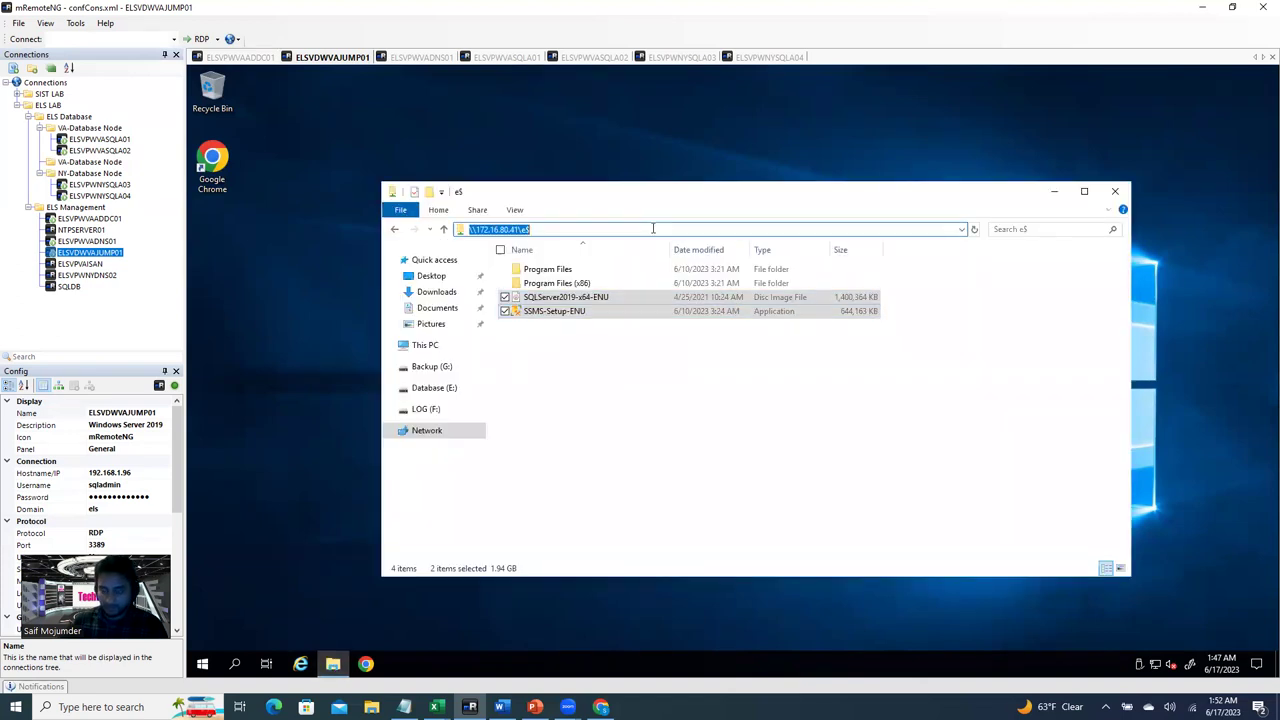
text(\\19.168.1)
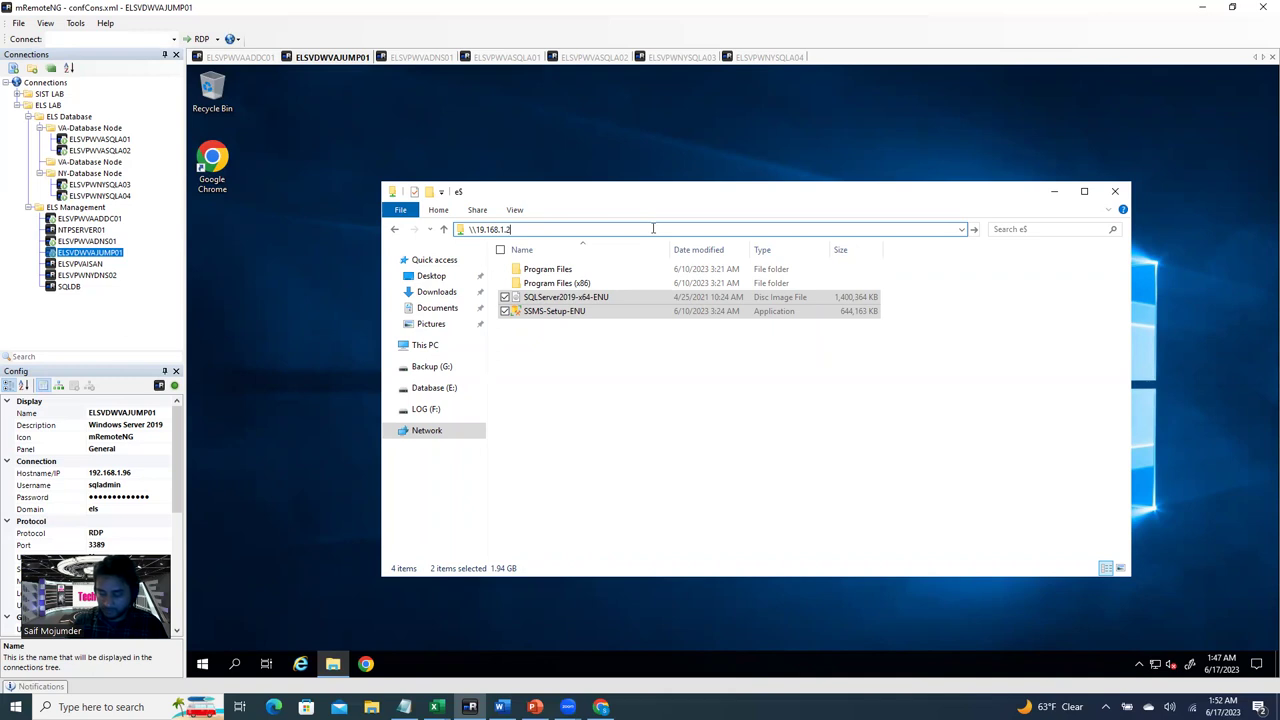
key(ctrl+a)
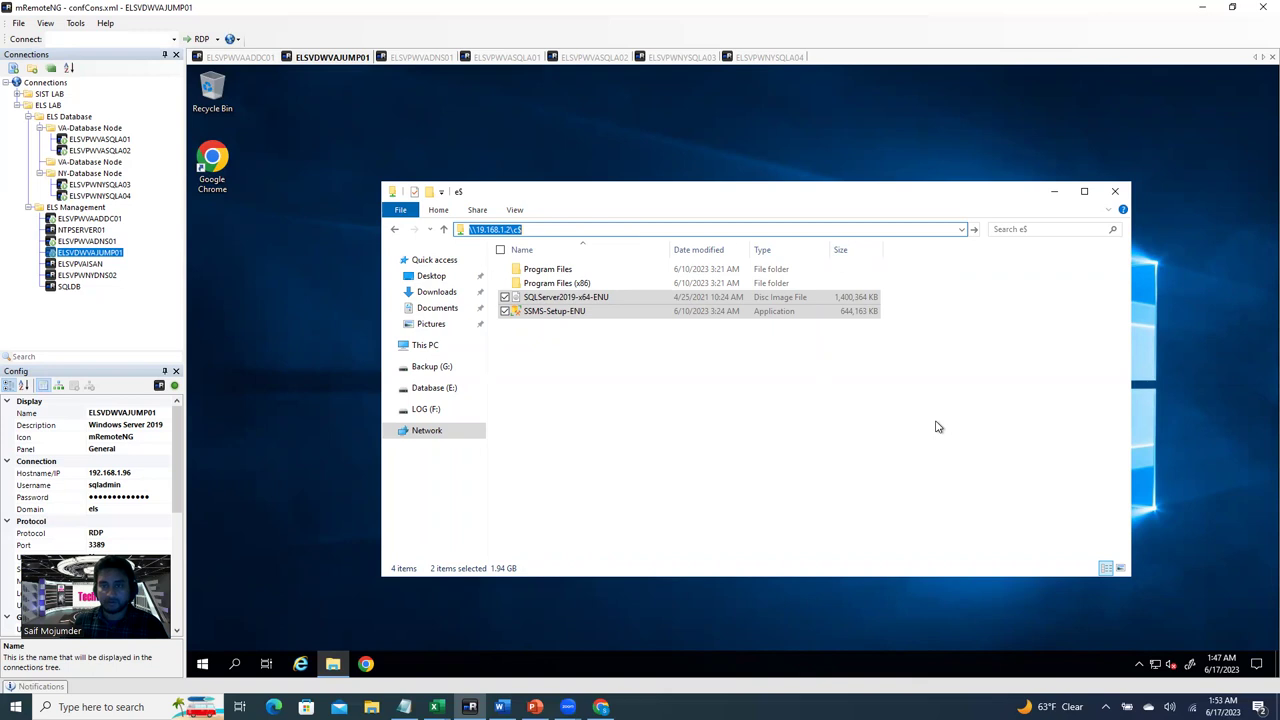
click(542, 229)
click(1115, 192)
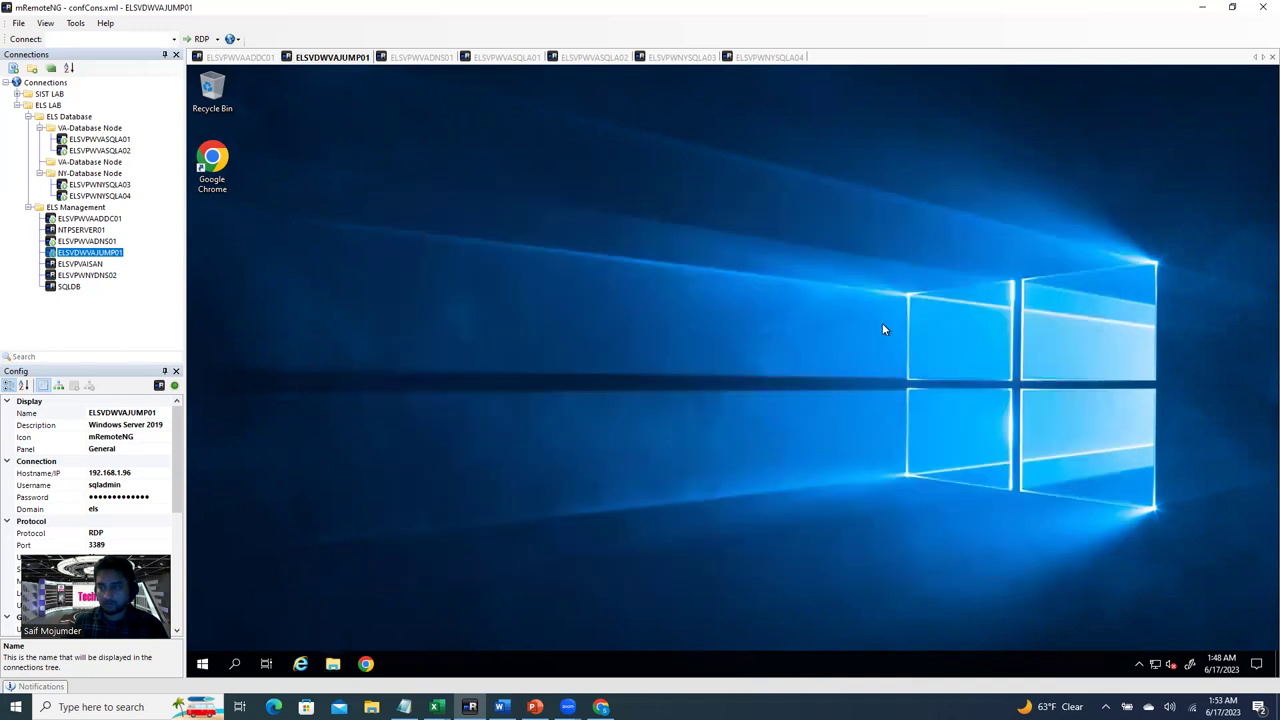
In a fresh File Explorer, go to \\192.168.1.2\c$ and select LansweeperSetup
click(333, 664)
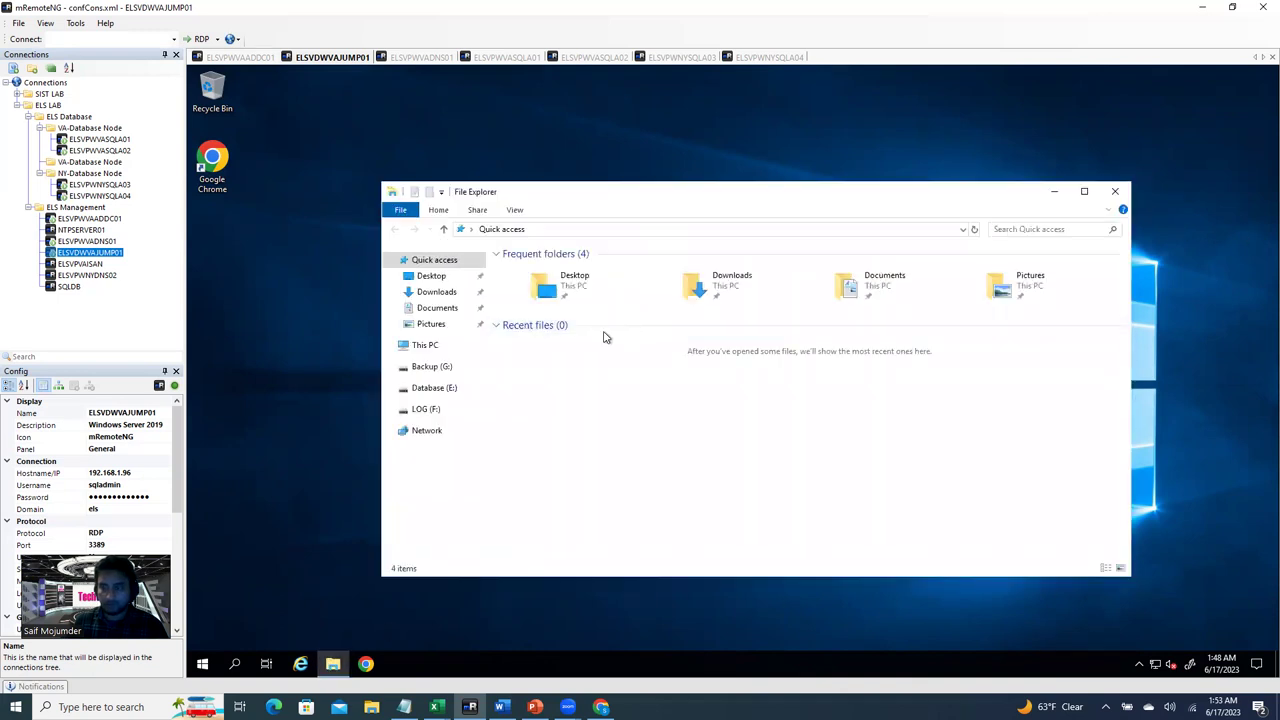
click(963, 230)
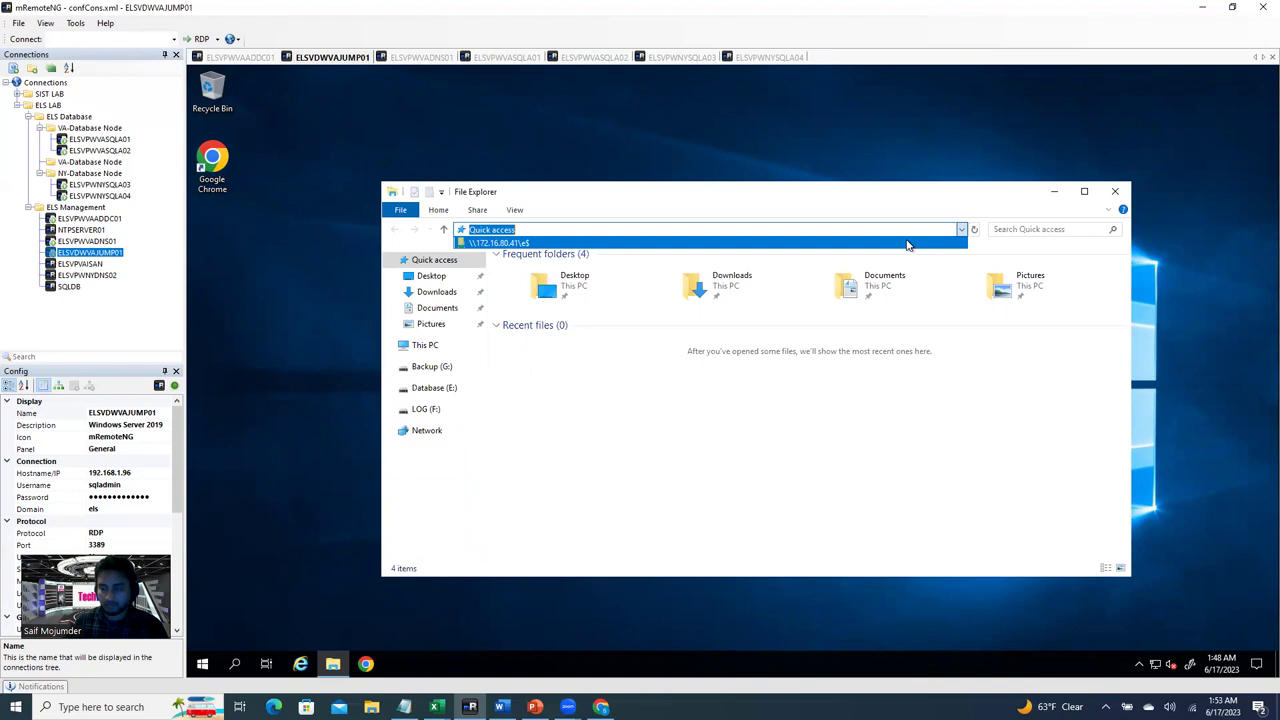
click(526, 229)
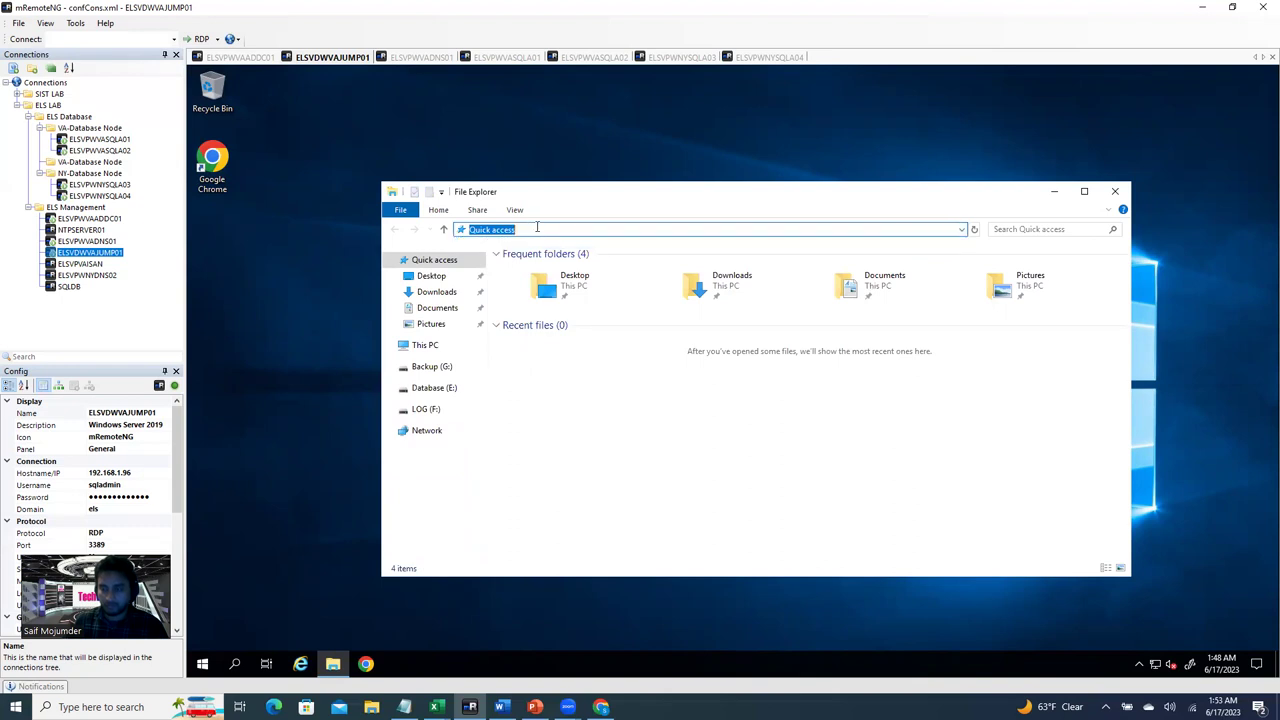
text(\\)
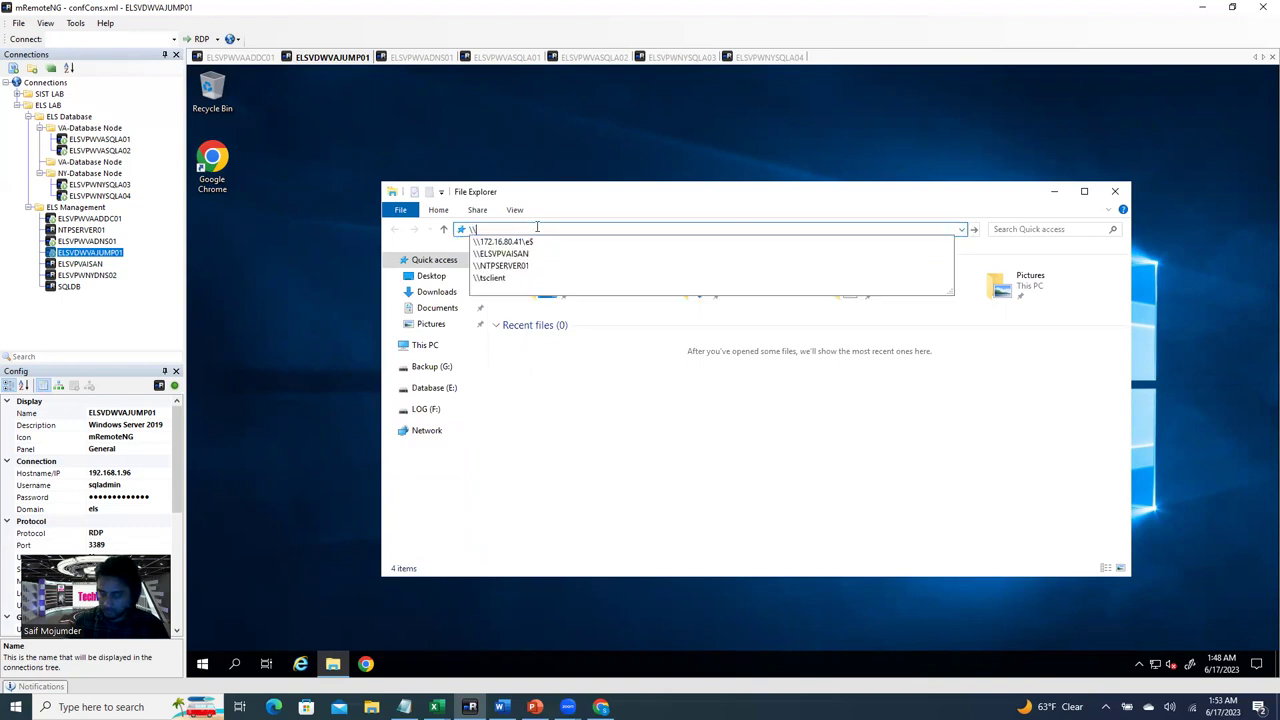
text(12162)
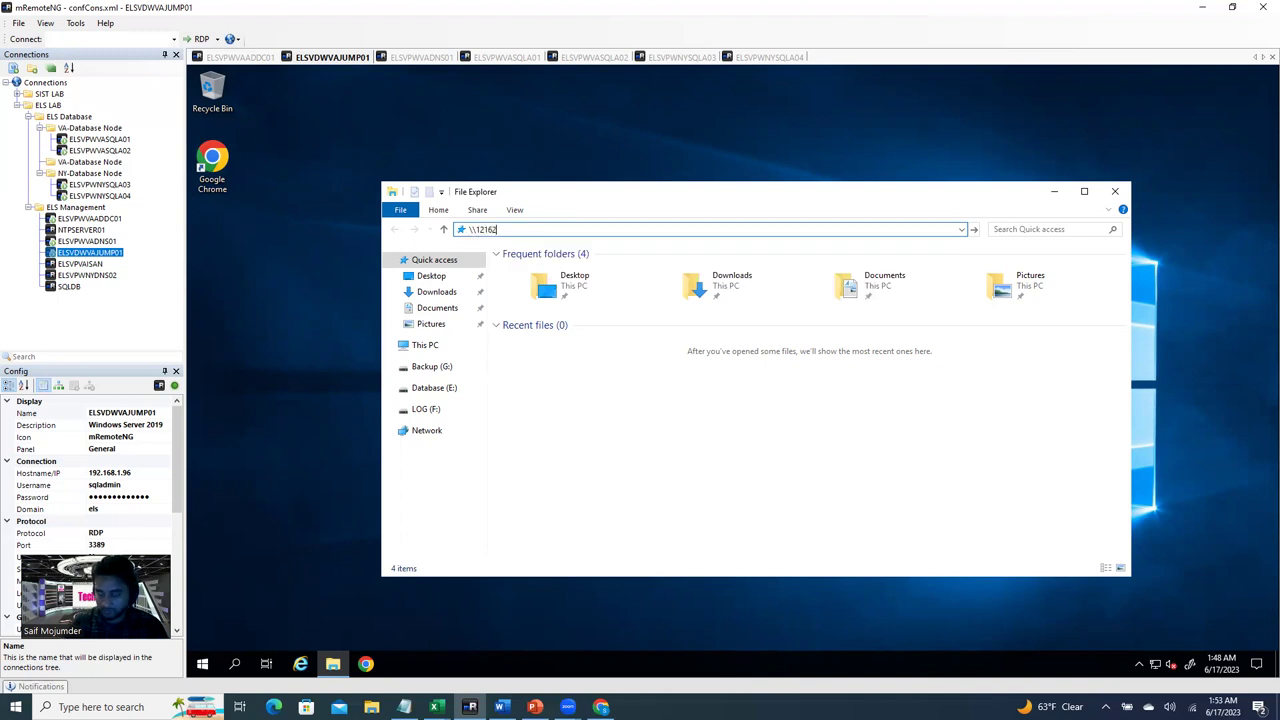
key(BackSpace)
key(BackSpace)
key(BackSpace)
key(BackSpace)
key(BackSpace)
key(BackSpace)
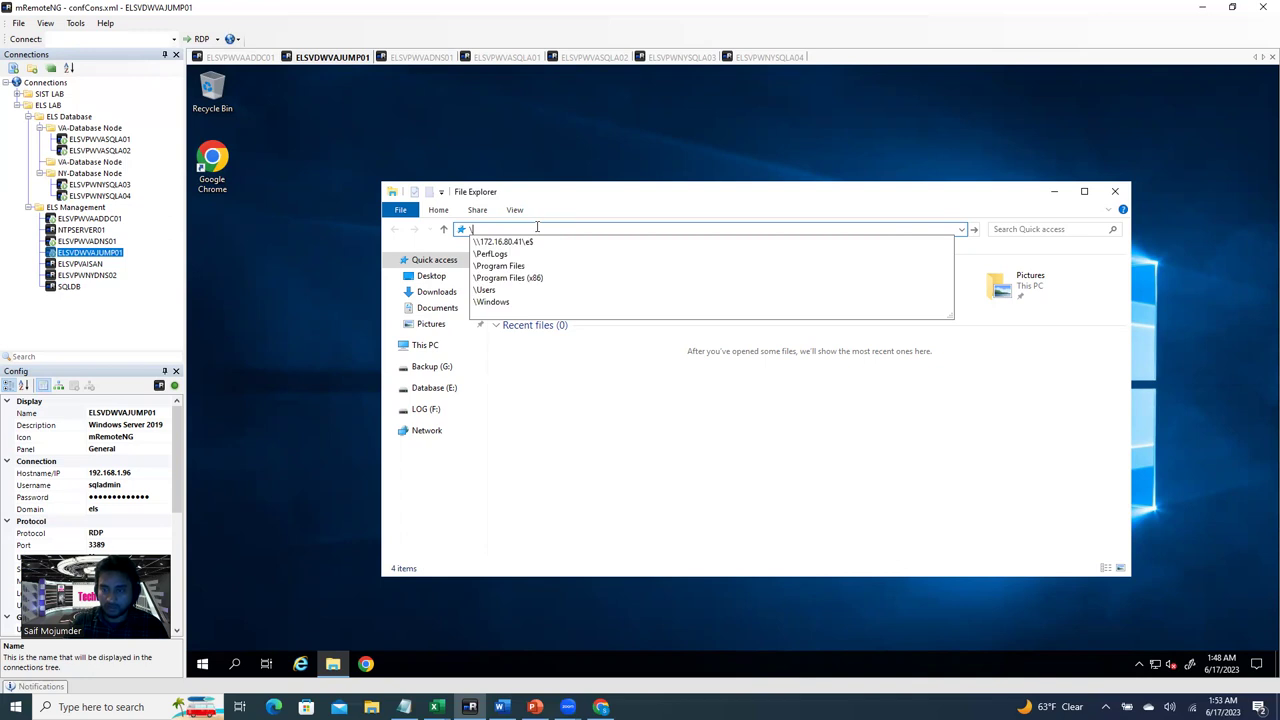
text(\)
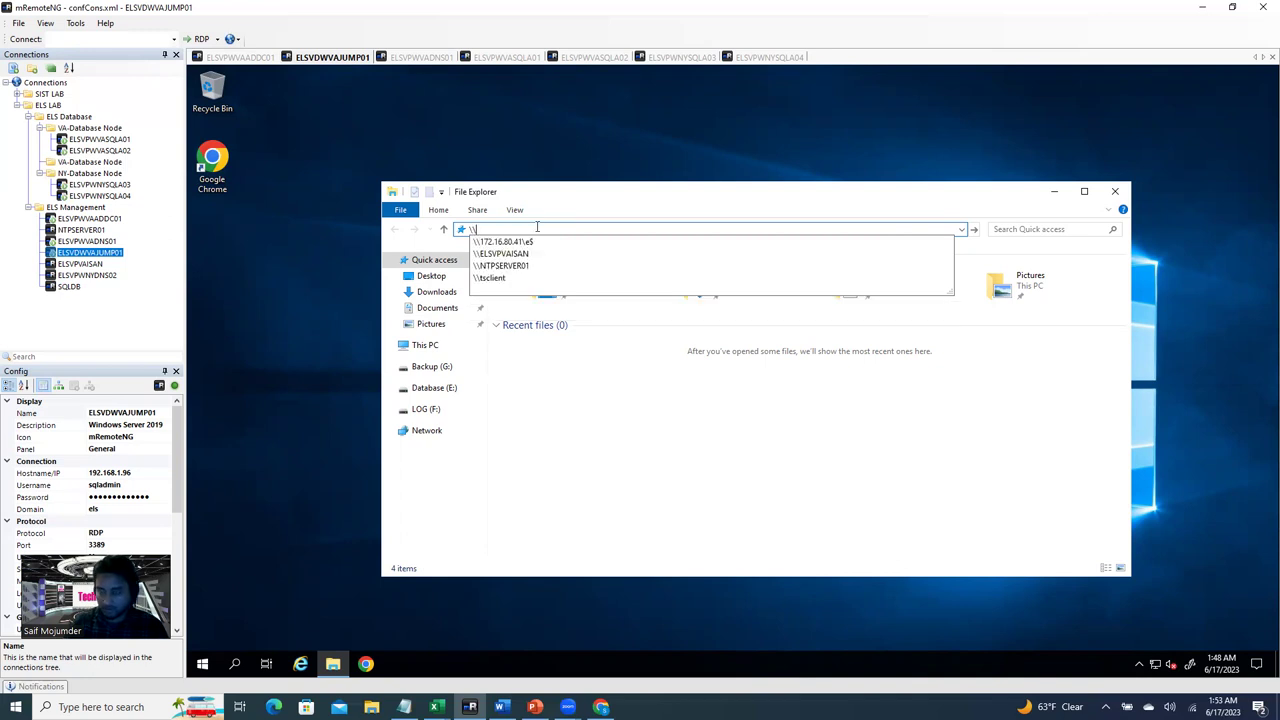
text(1)
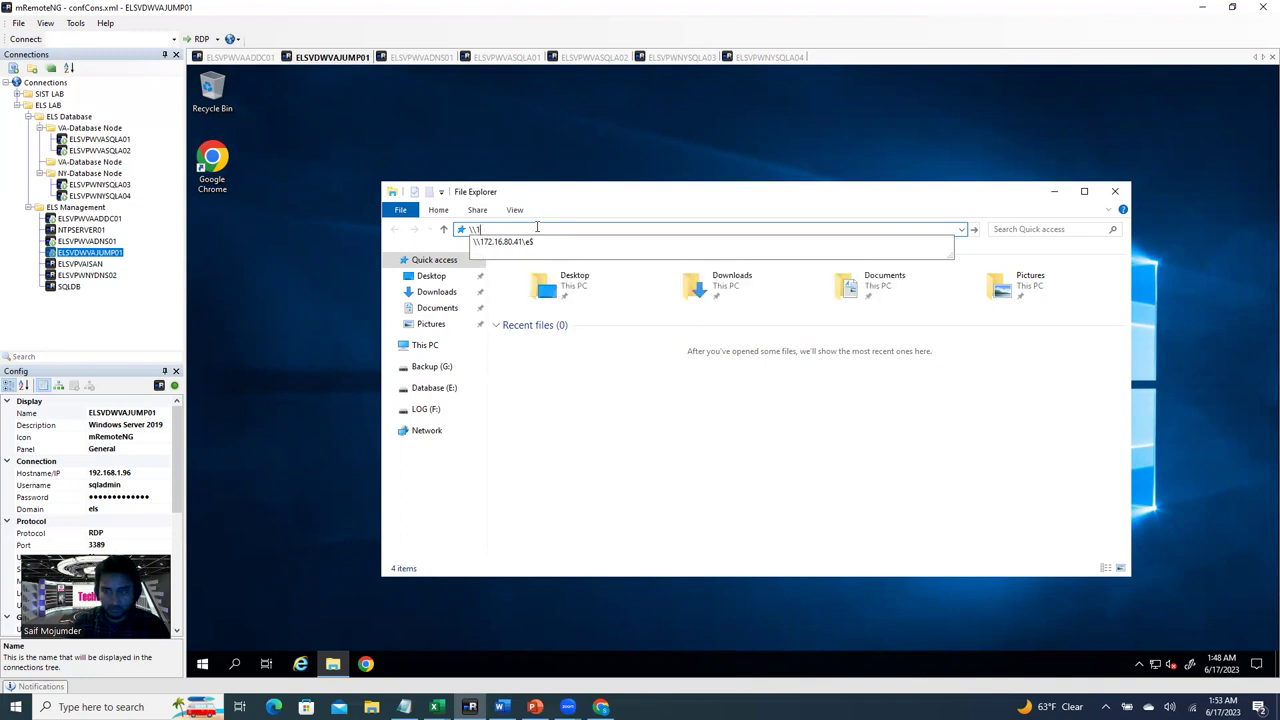
text(92.168.1)
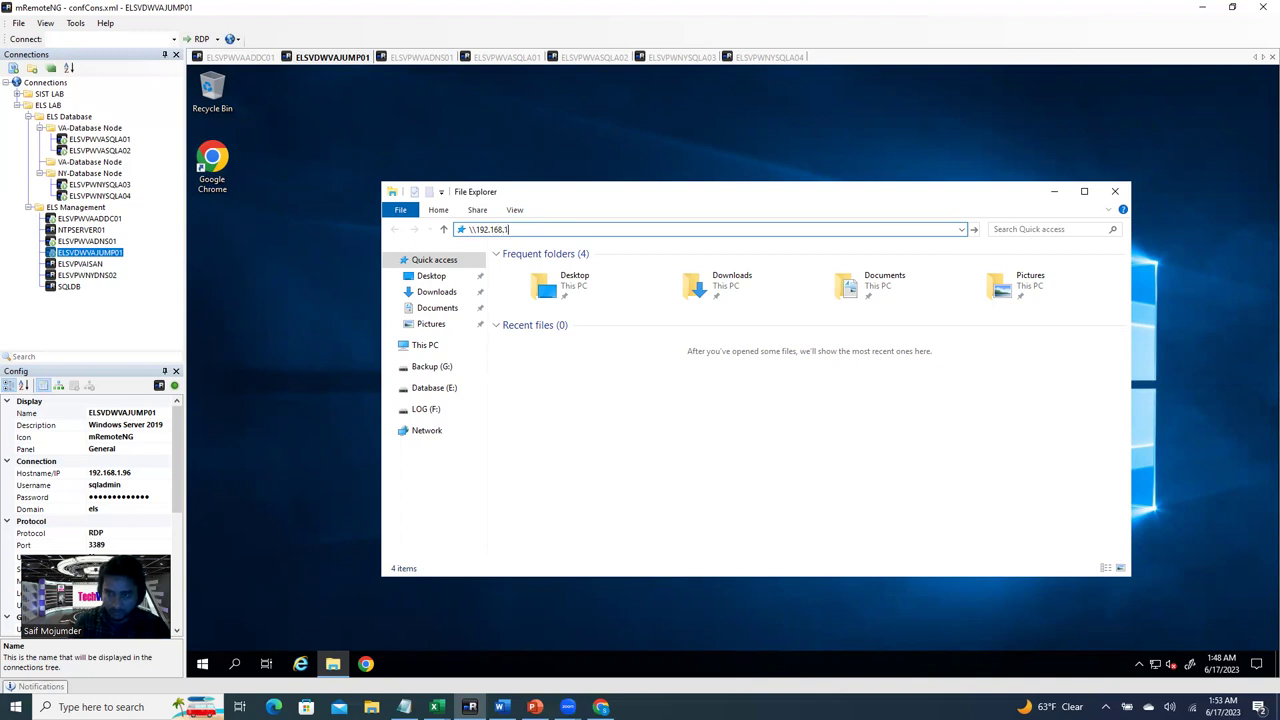
text(.2\c$)
key(Return)
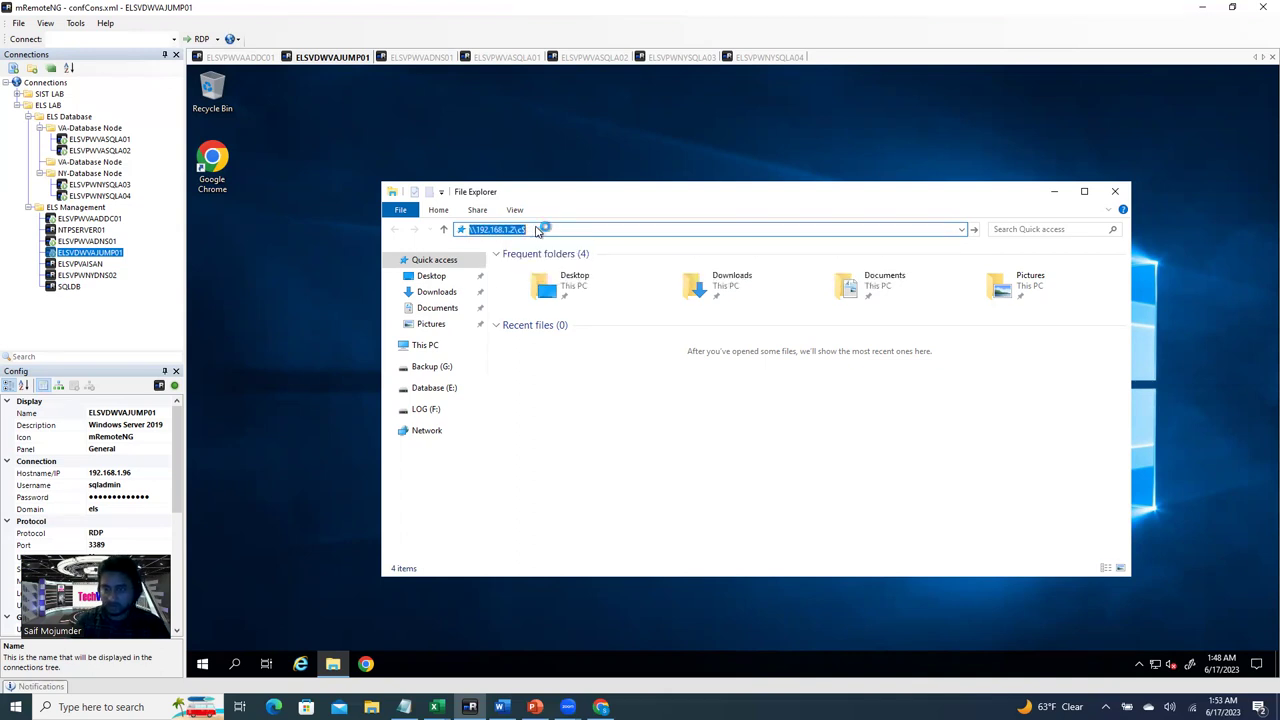
click(582, 355)
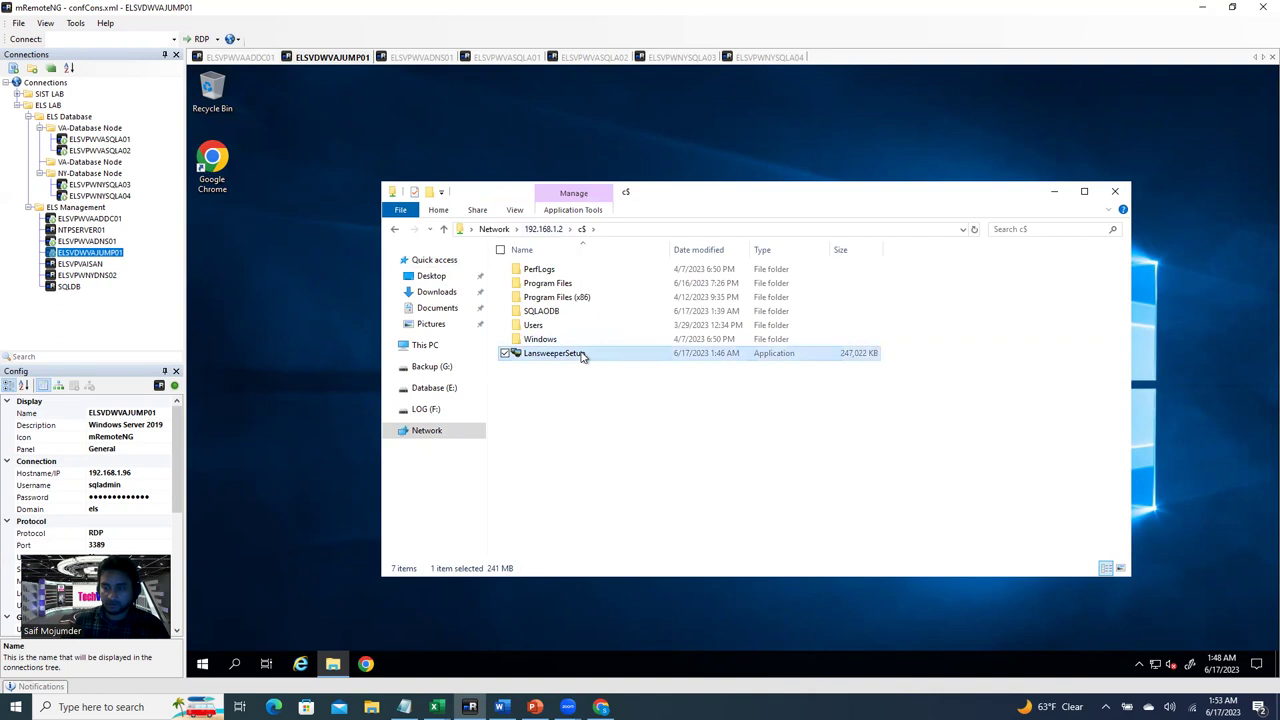
Copy LansweeperSetup onto the Database (E:) drive, granting administrator permission
right_click(582, 355)
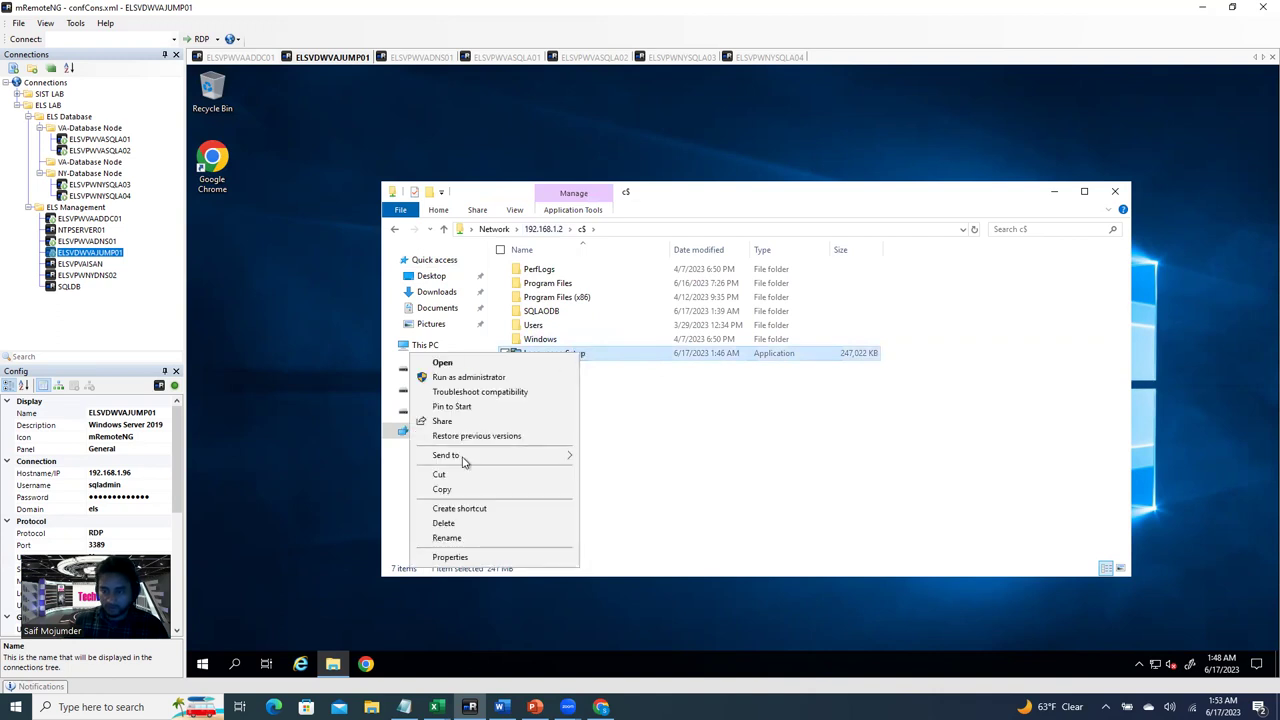
click(458, 488)
click(296, 345)
click(432, 388)
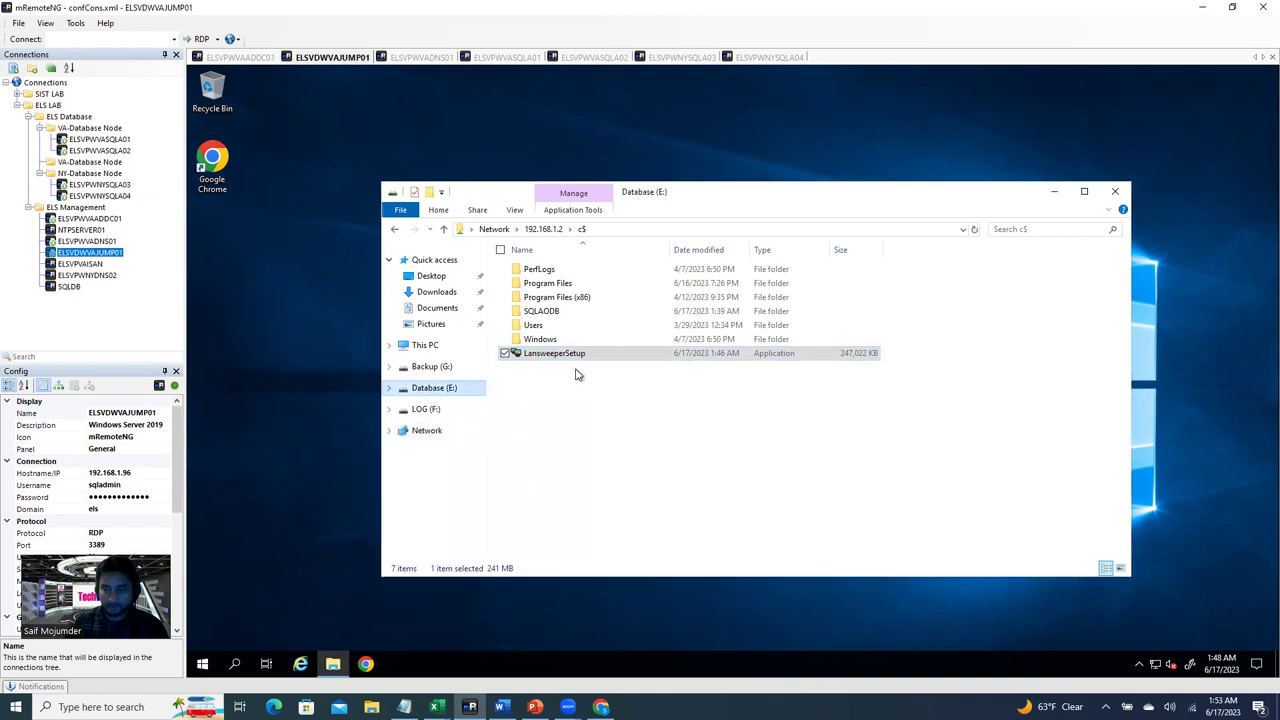
right_click(562, 344)
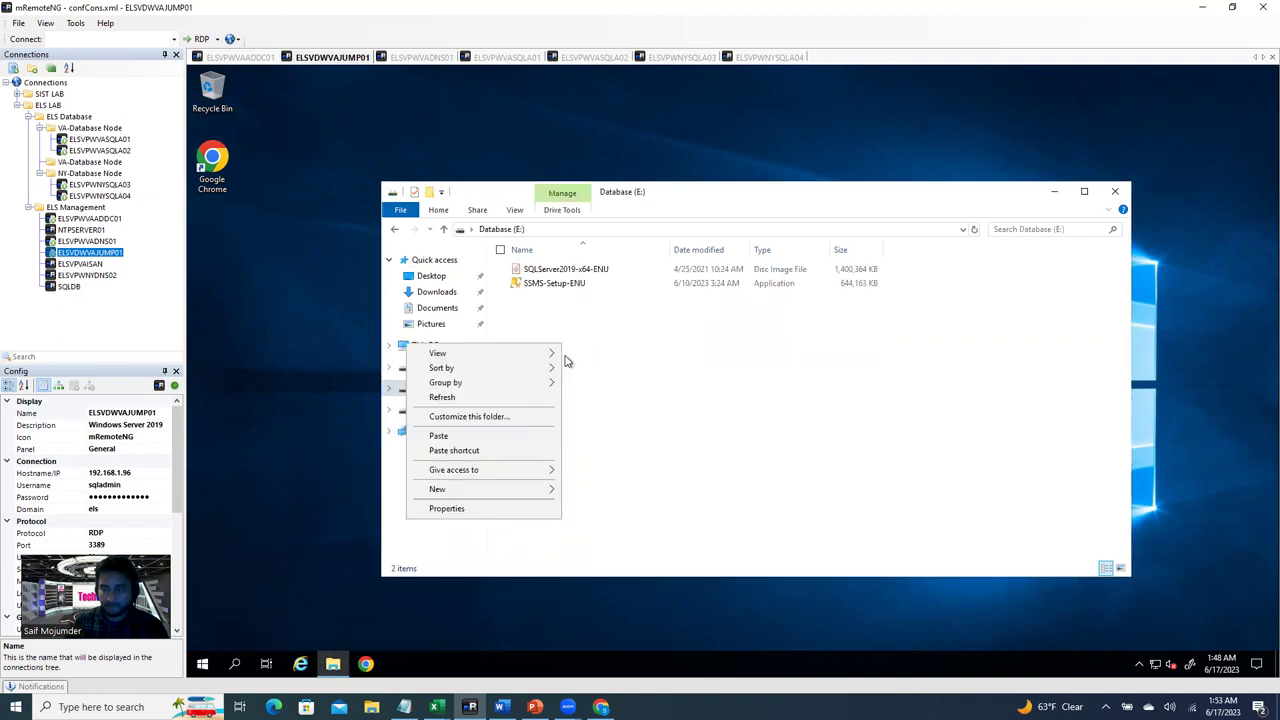
click(465, 437)
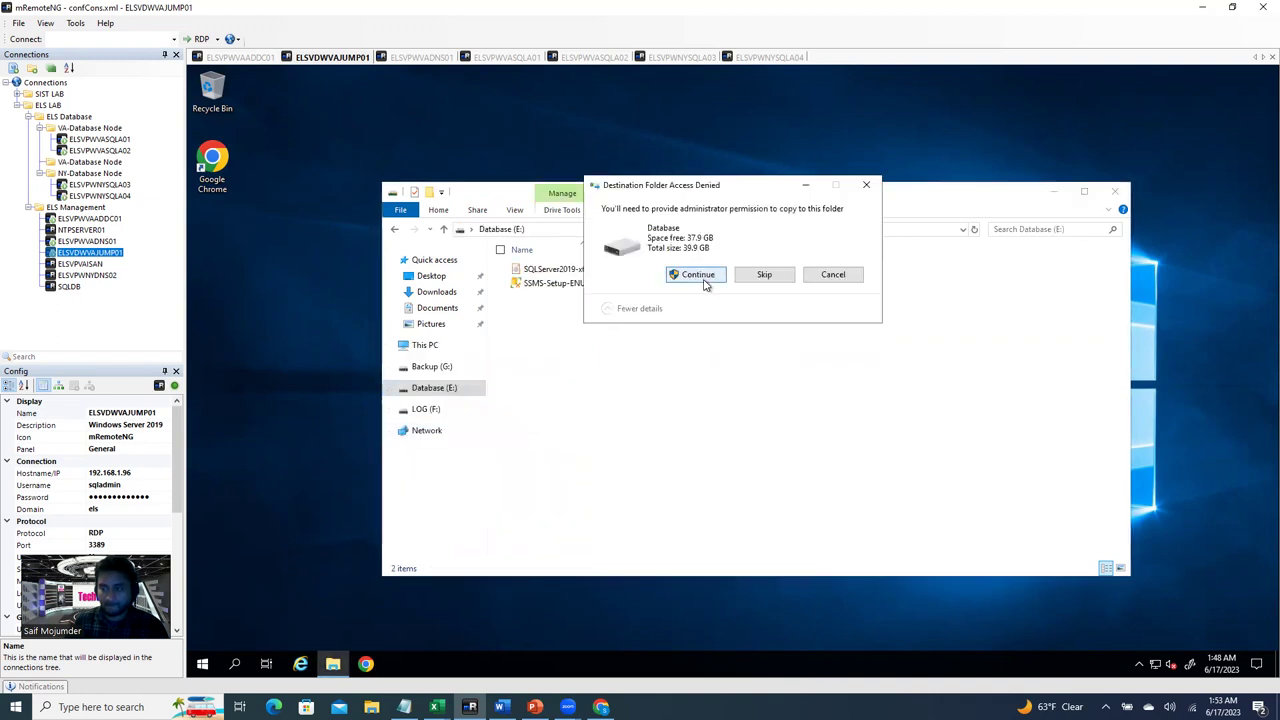
click(702, 281)
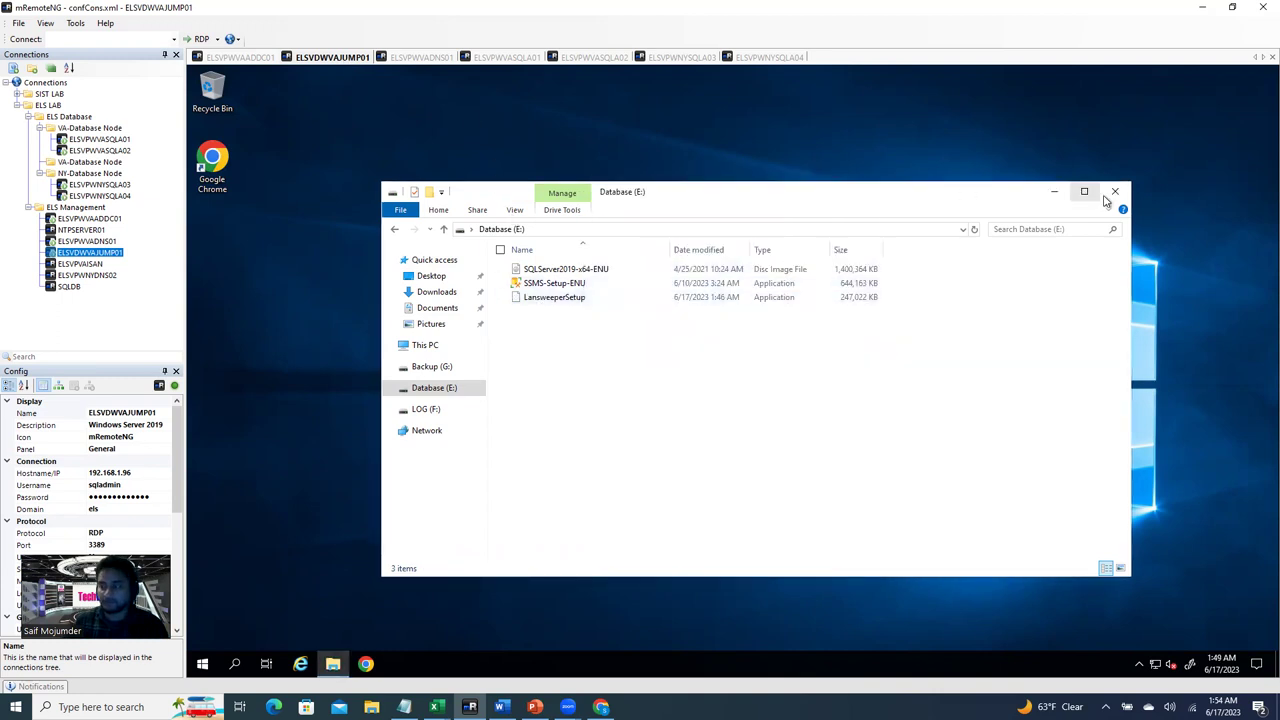
Run the copied LansweeperSetup as administrator and approve the prompt
double_click(540, 297)
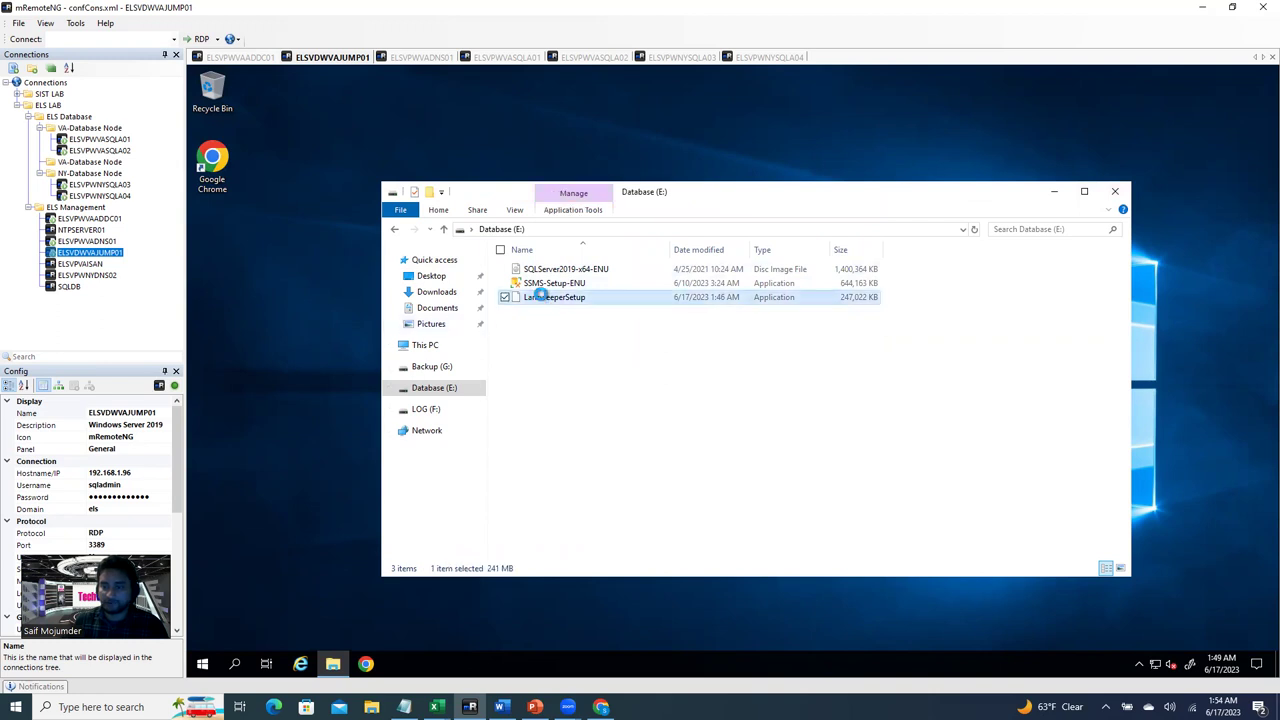
right_click(543, 291)
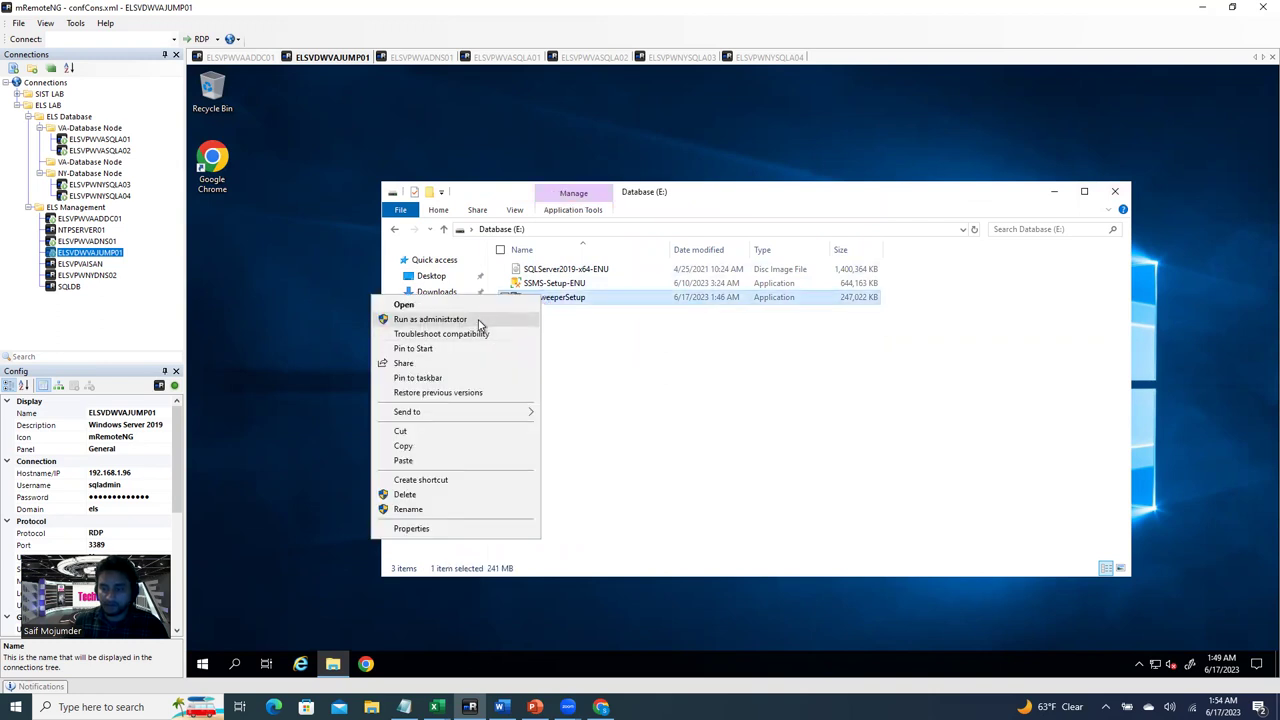
click(480, 319)
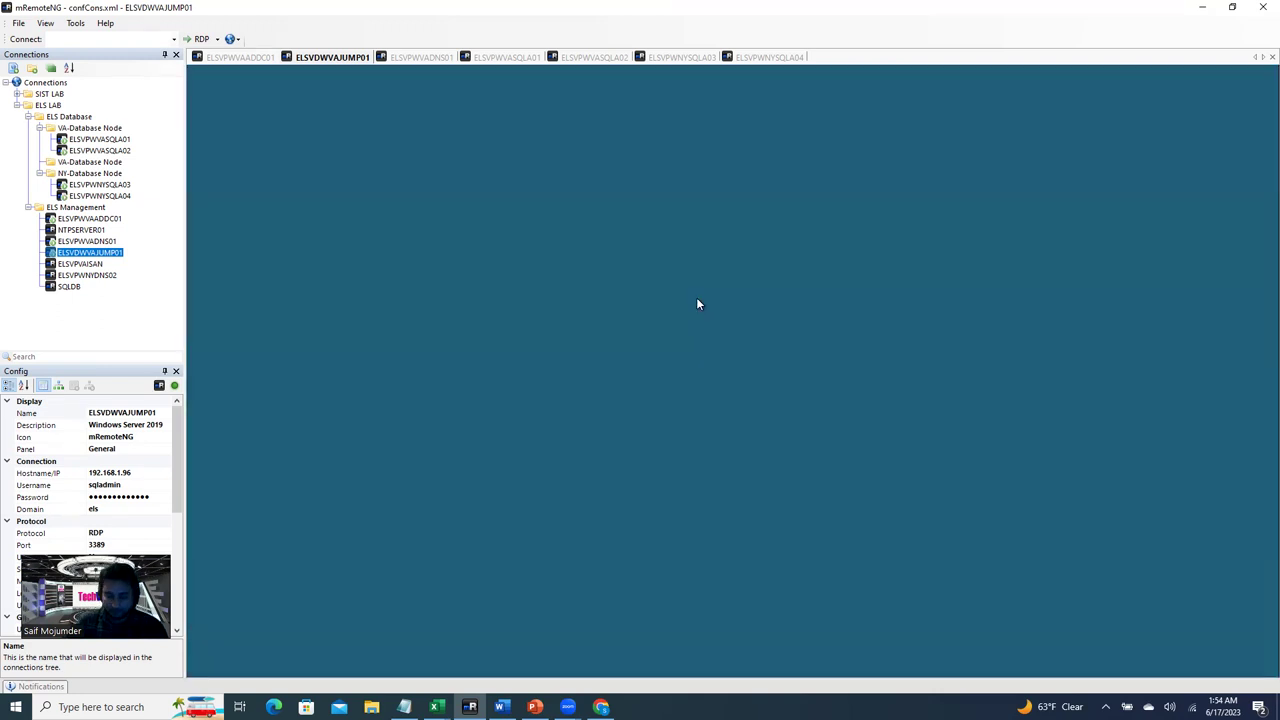
click(686, 455)
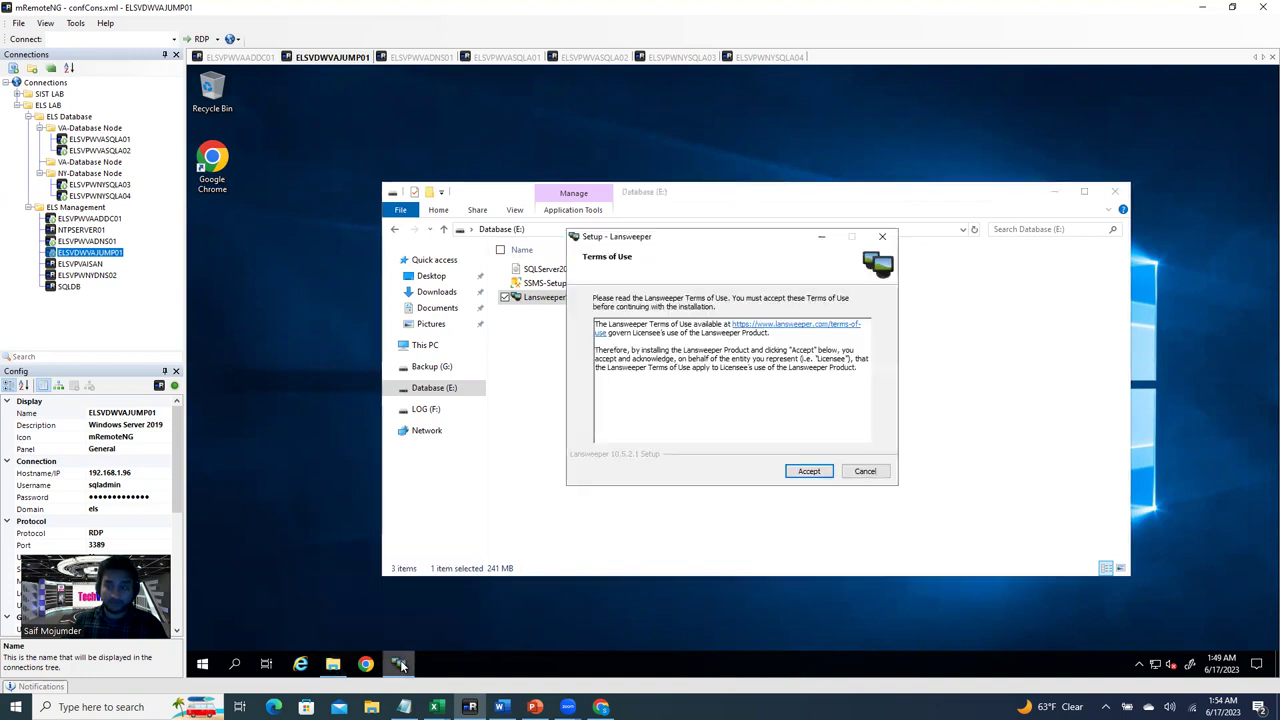
Accept the terms, choose Advanced install with SQL Server, and list servers for the database
click(808, 471)
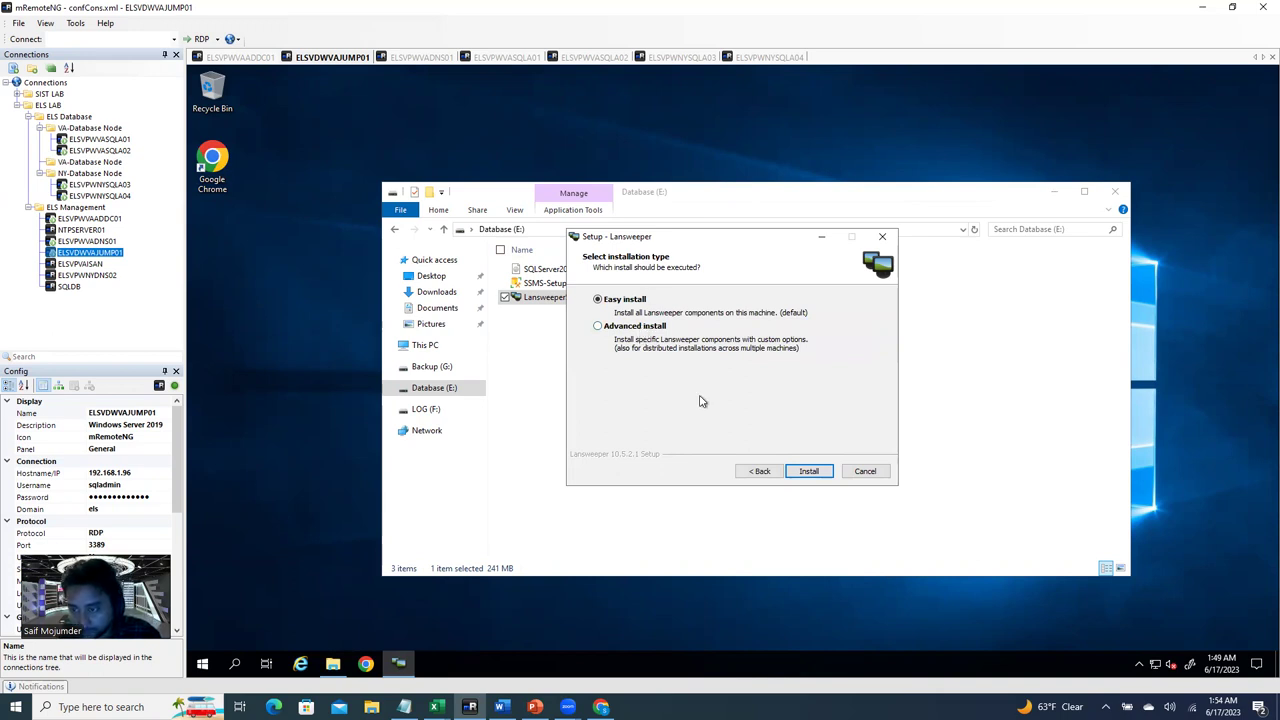
click(650, 333)
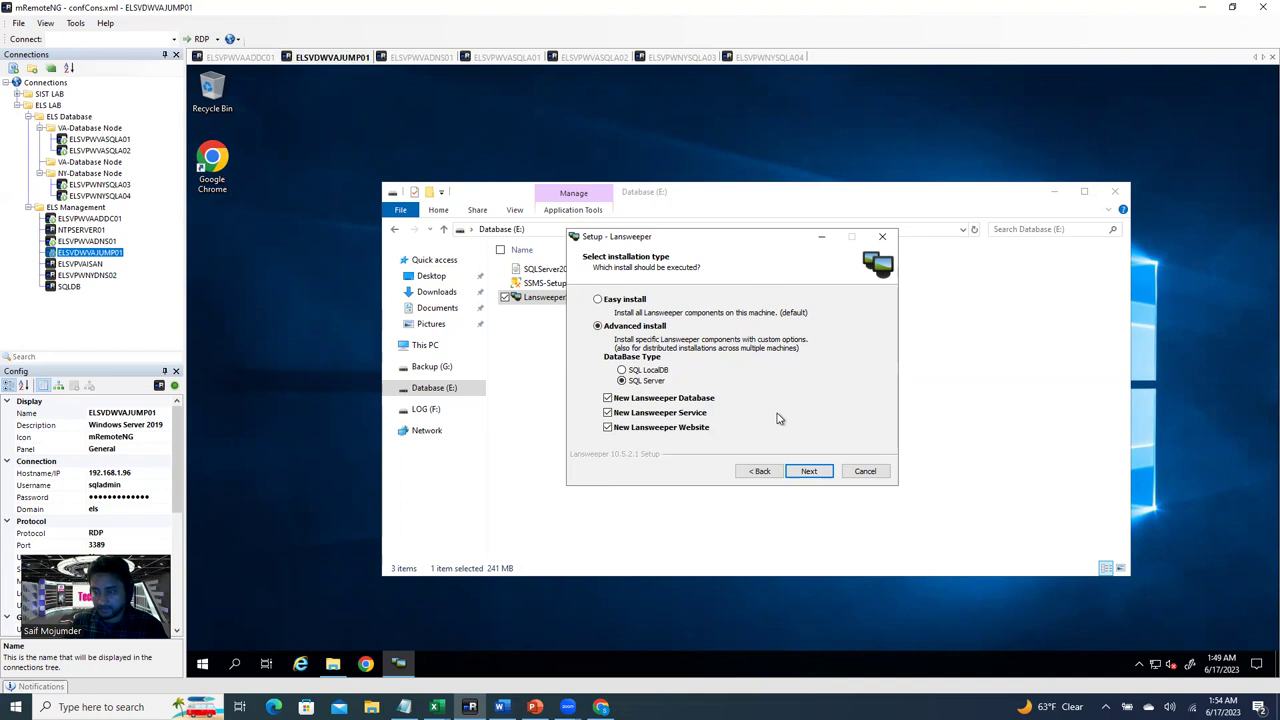
click(810, 471)
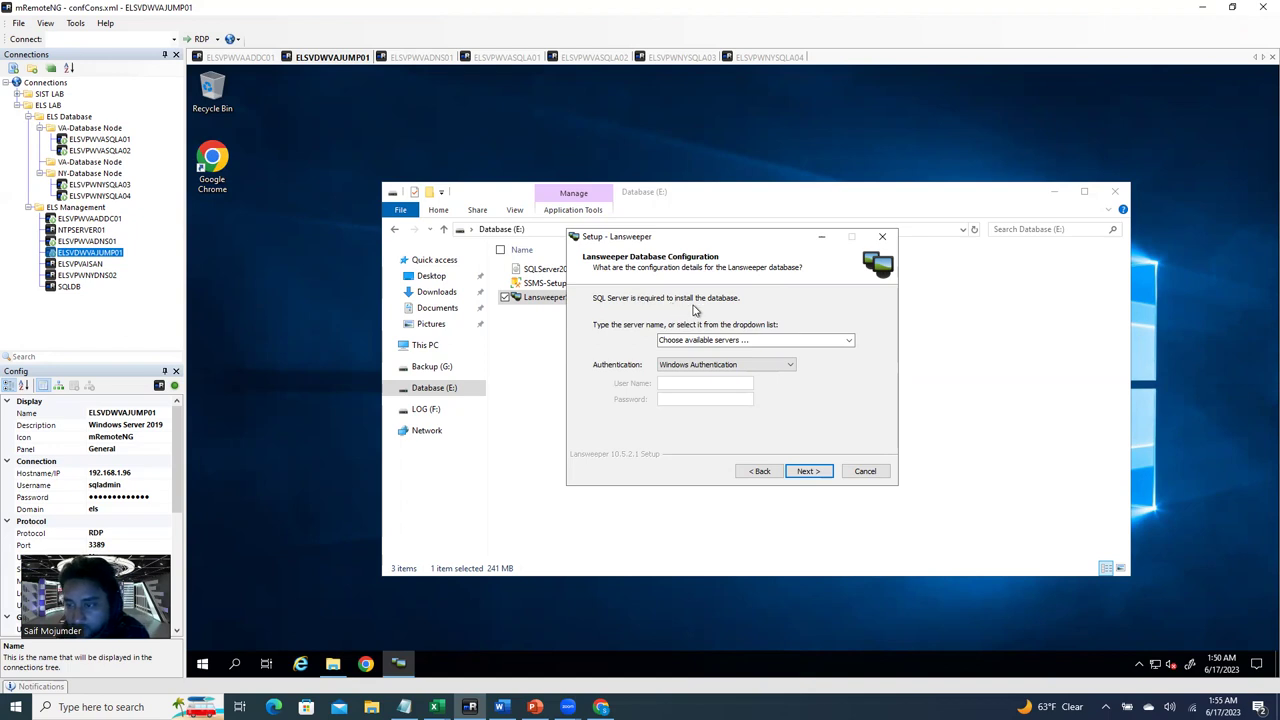
click(849, 341)
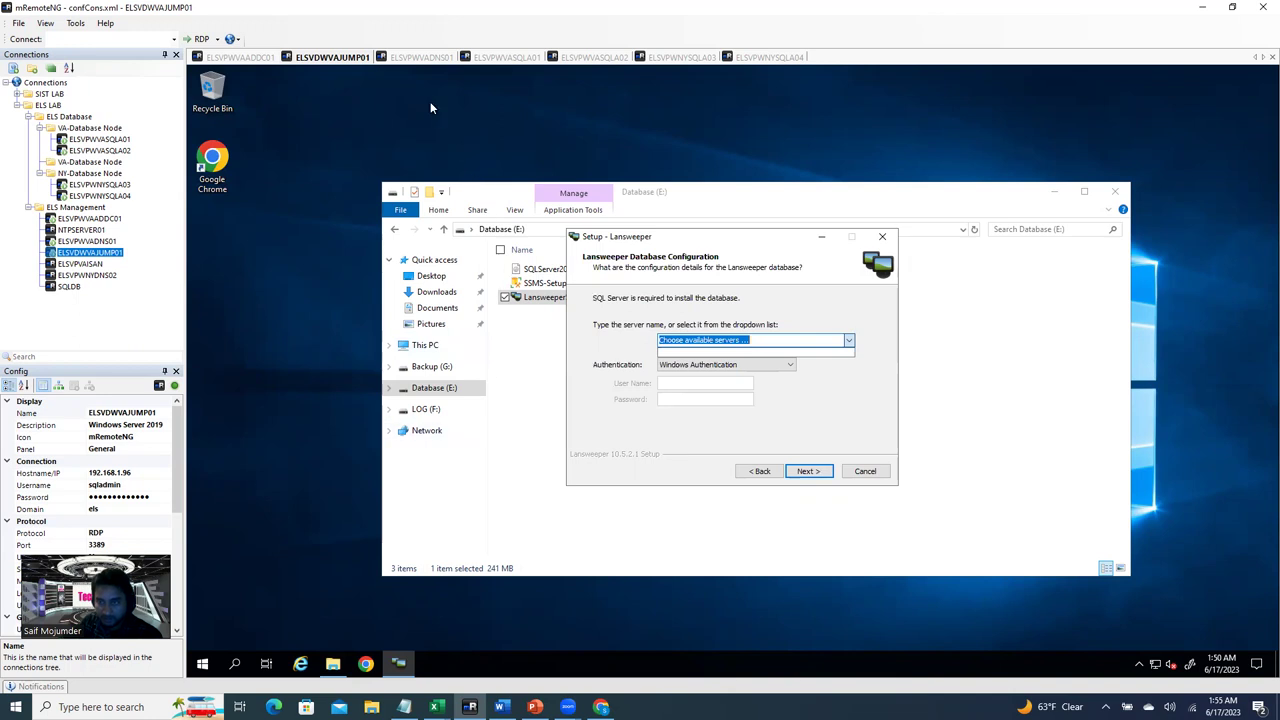
Switch to the ELSVPWVASQLA01 session in mRemoteNG
mouse_move(470, 707)
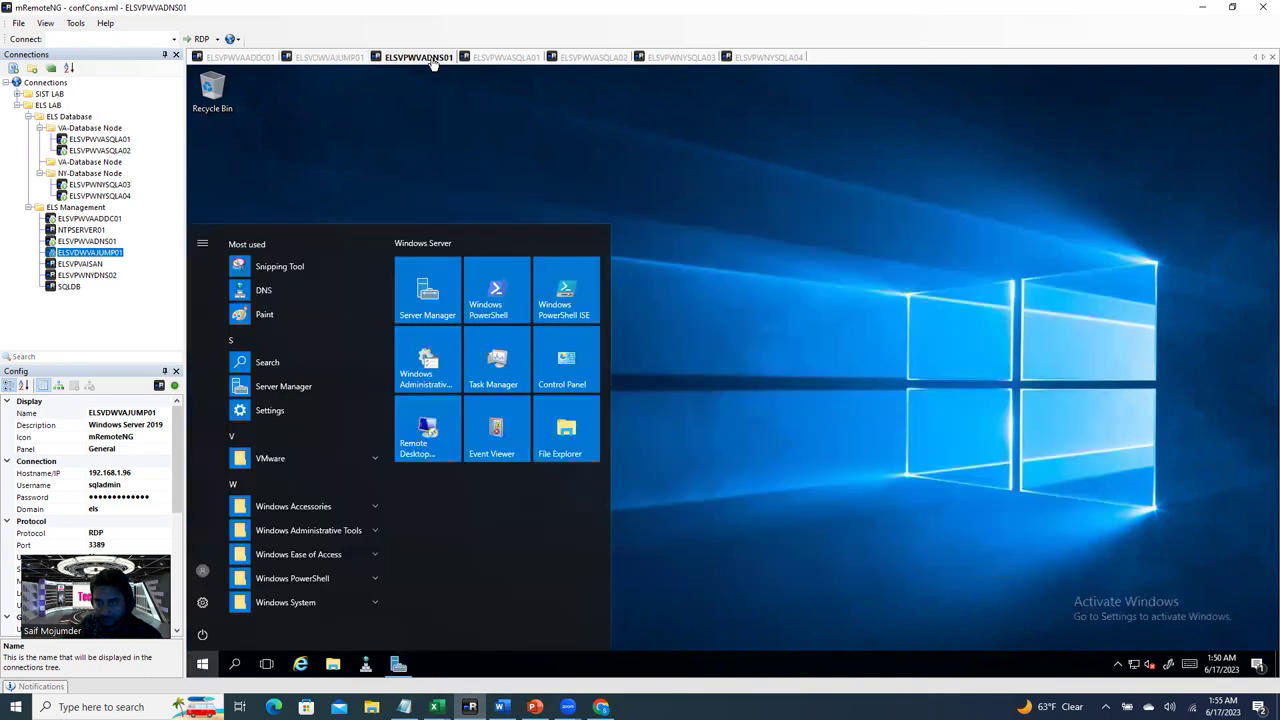
click(432, 58)
click(505, 58)
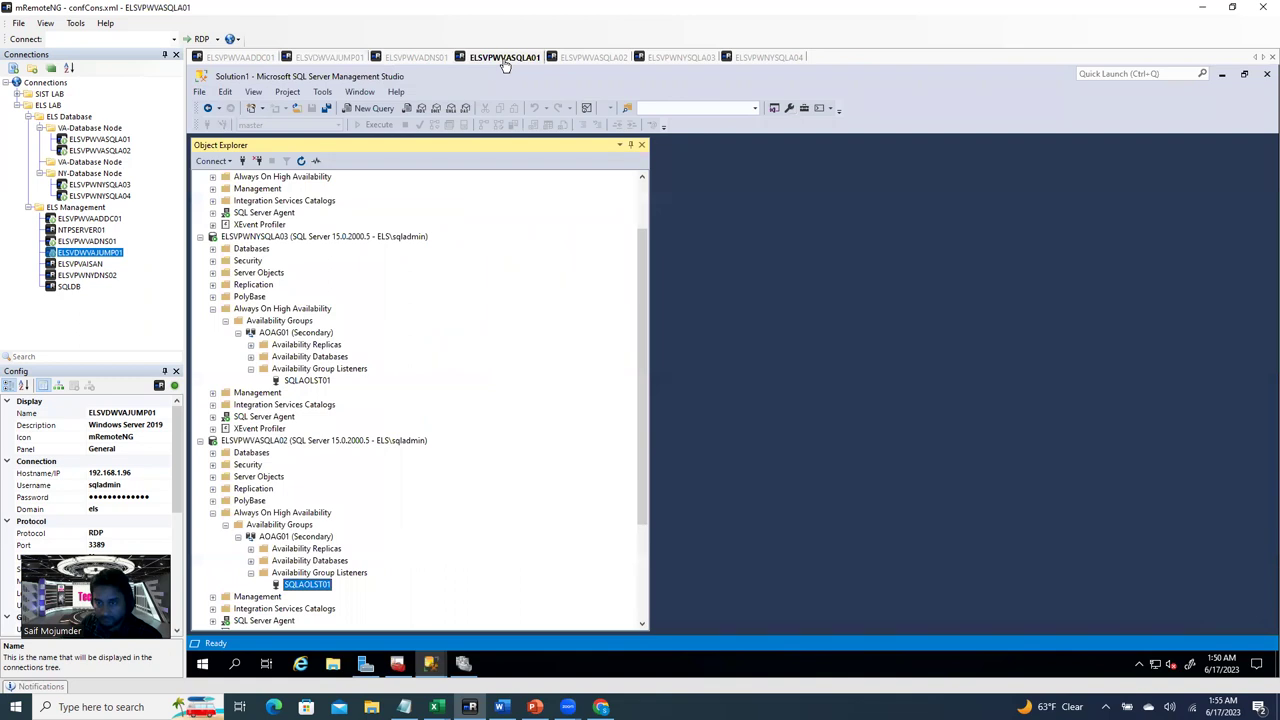
Open the SQLAOLST01 listener's properties under ELSVPWNYSQLA03 and cancel them unchanged
click(316, 382)
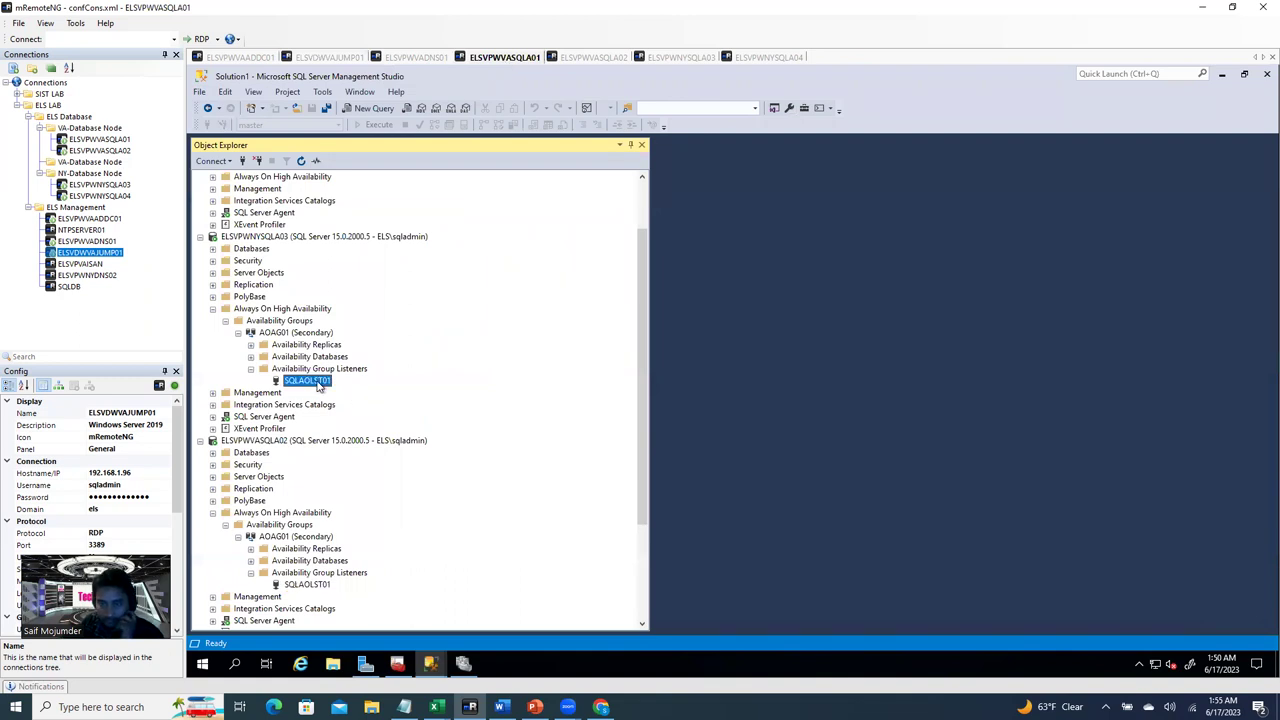
right_click(317, 382)
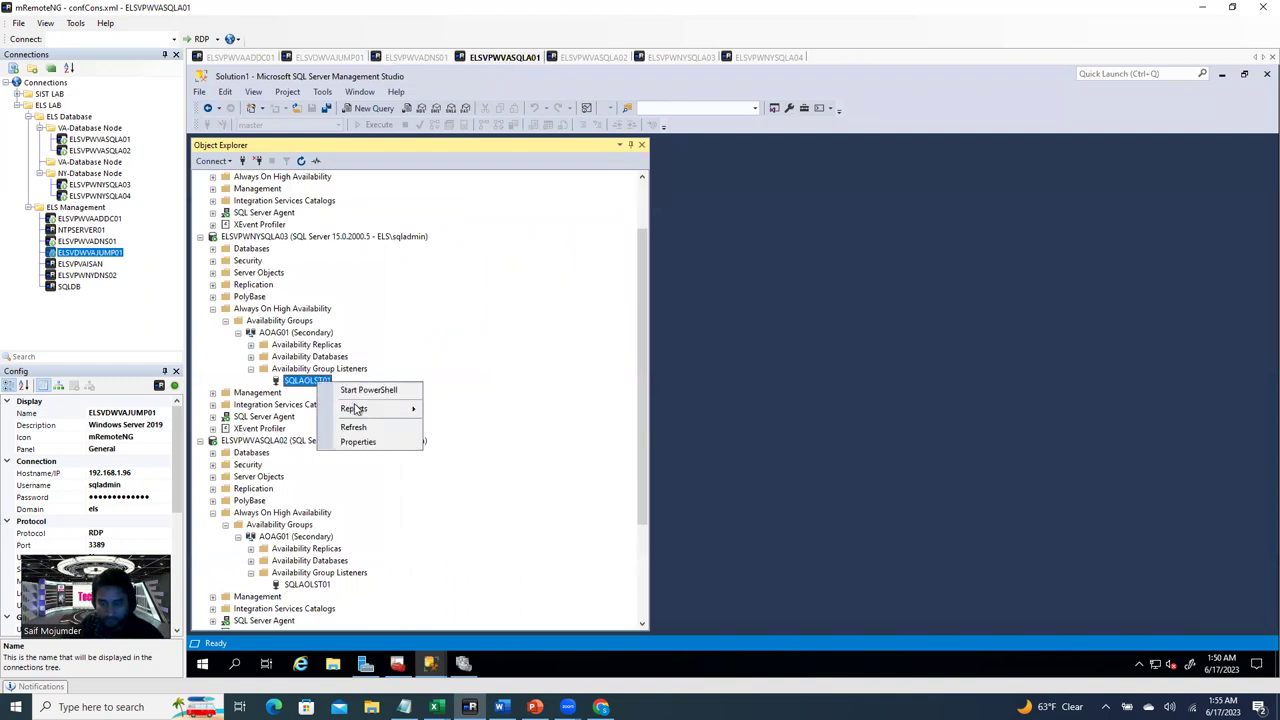
click(355, 445)
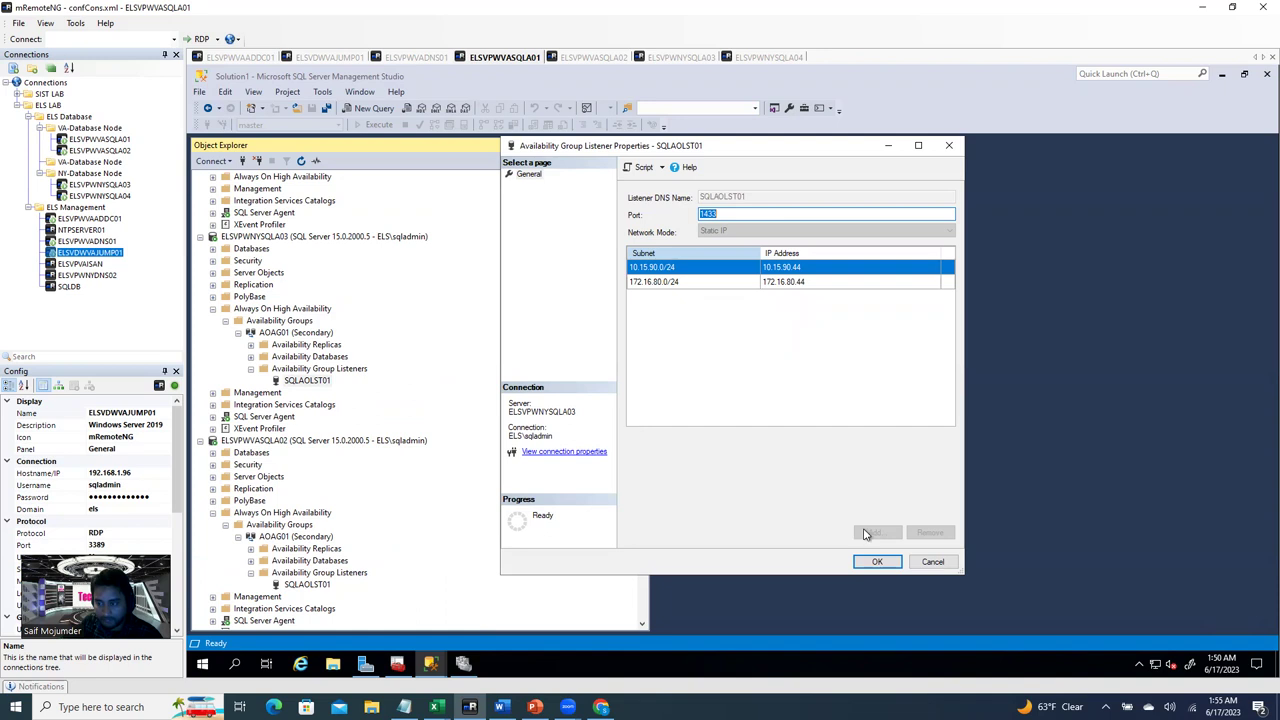
click(932, 562)
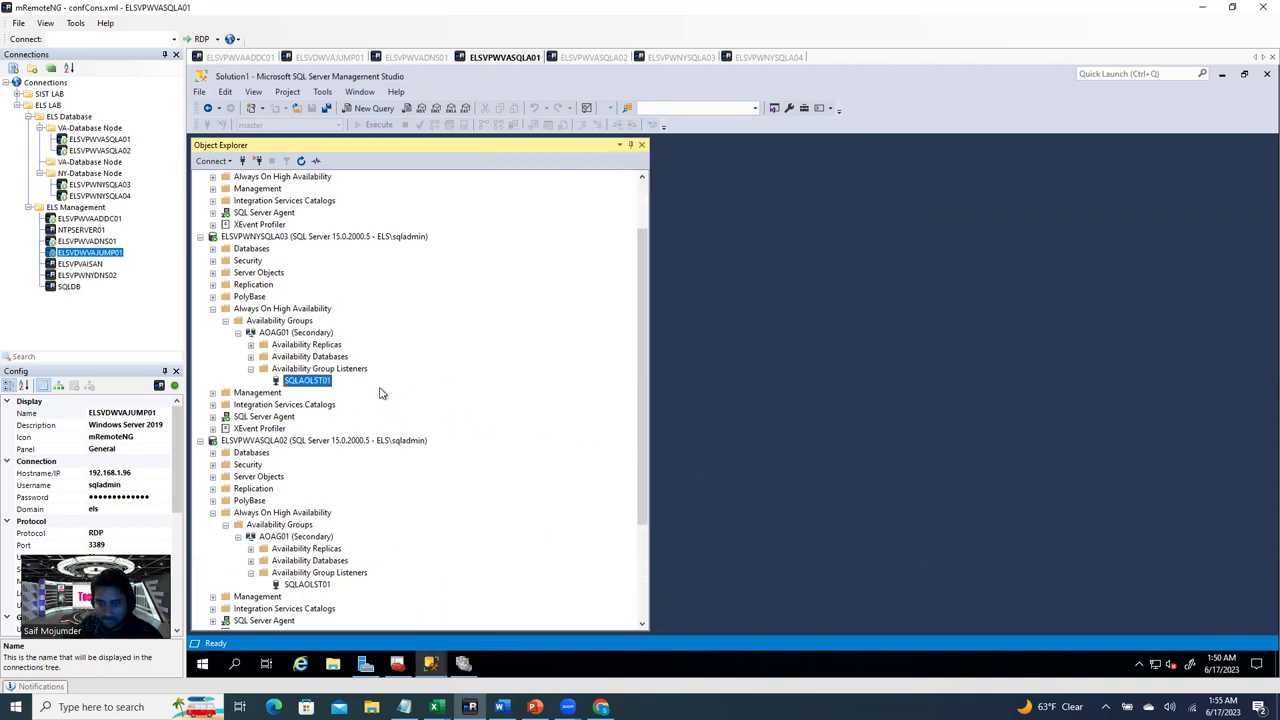
scroll(286, 251, up, 2)
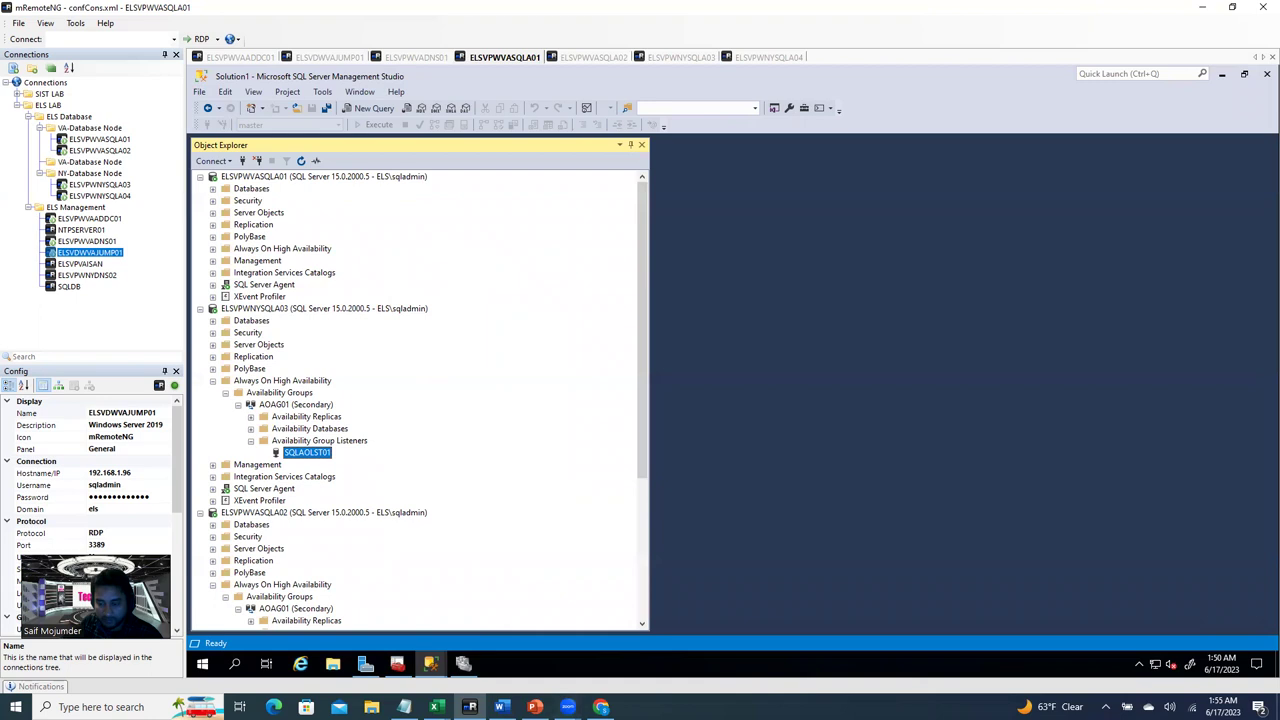
Copy the listener name SQLAOLST01 from the Word setup guide, then return to the jump server session
click(502, 706)
scroll(634, 505, up, 5)
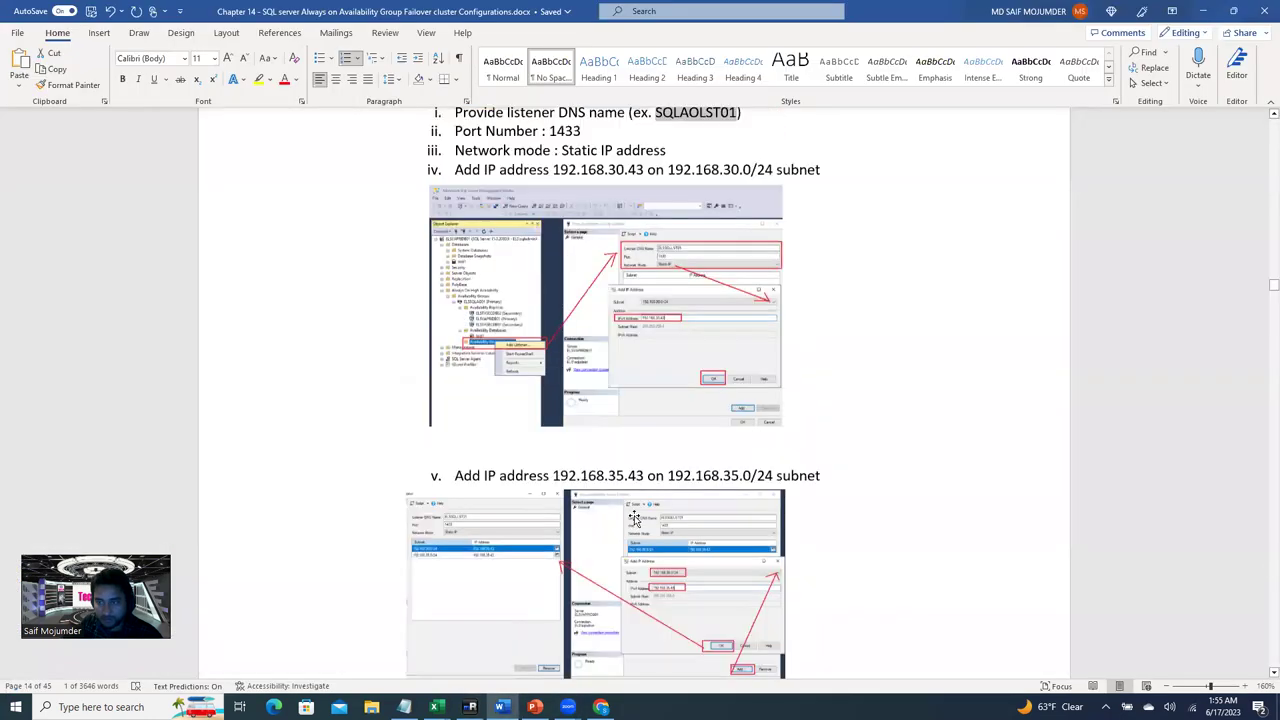
scroll(634, 519, up, 5)
right_click(708, 351)
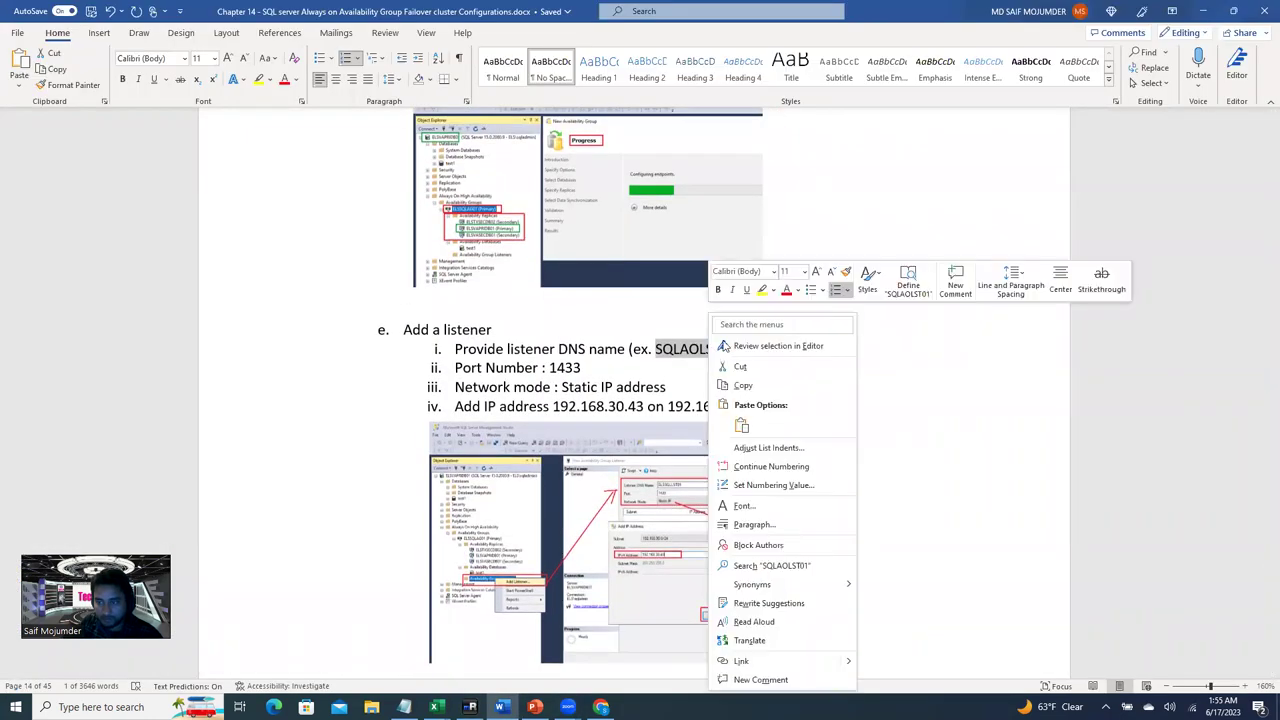
click(752, 388)
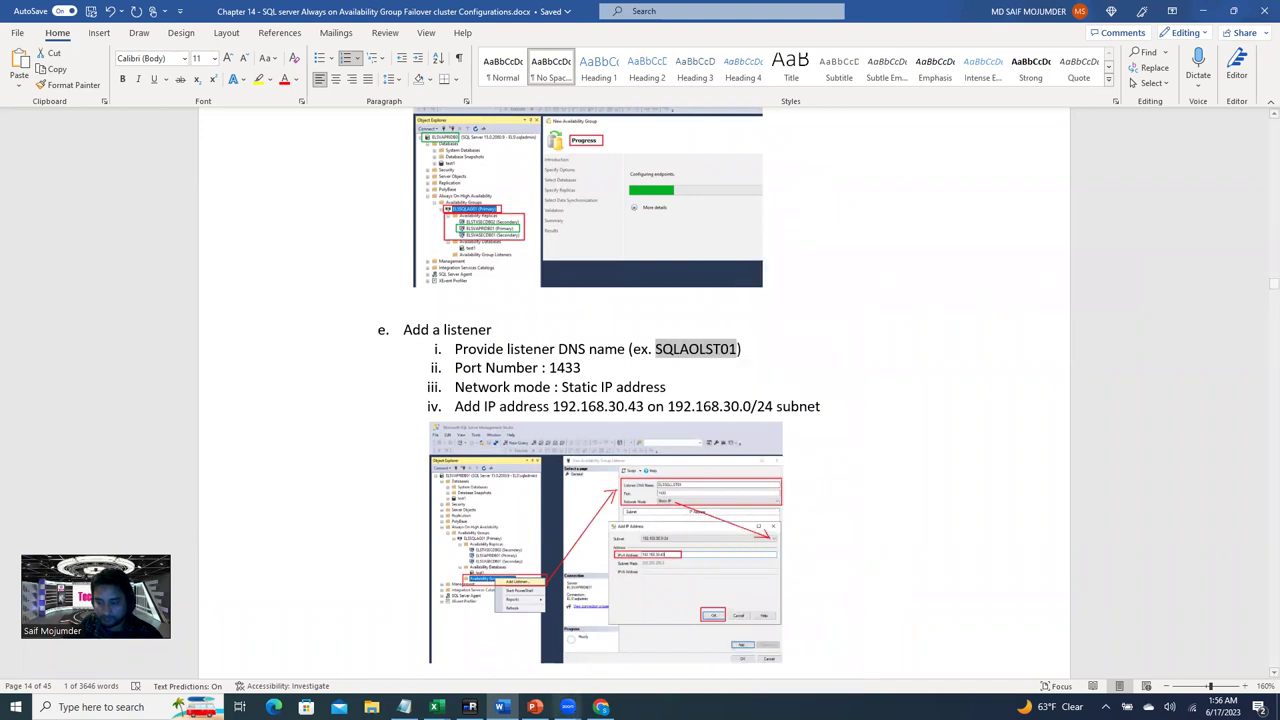
click(470, 706)
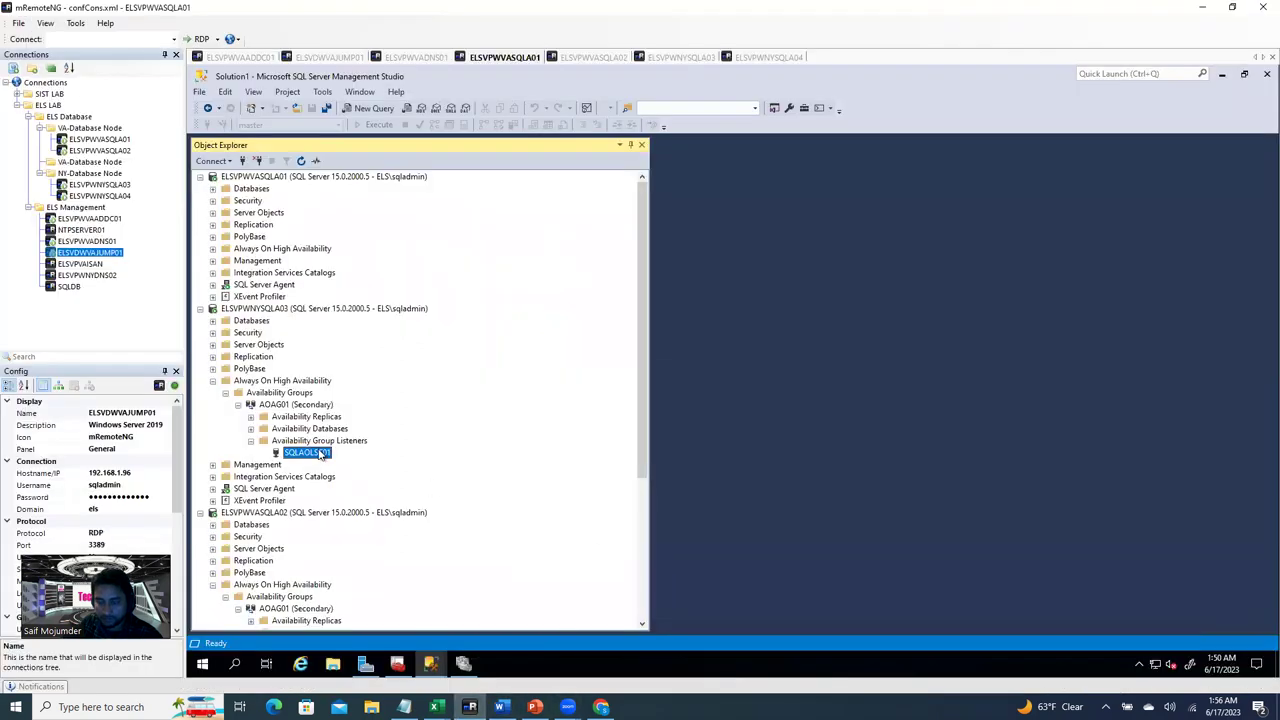
click(320, 58)
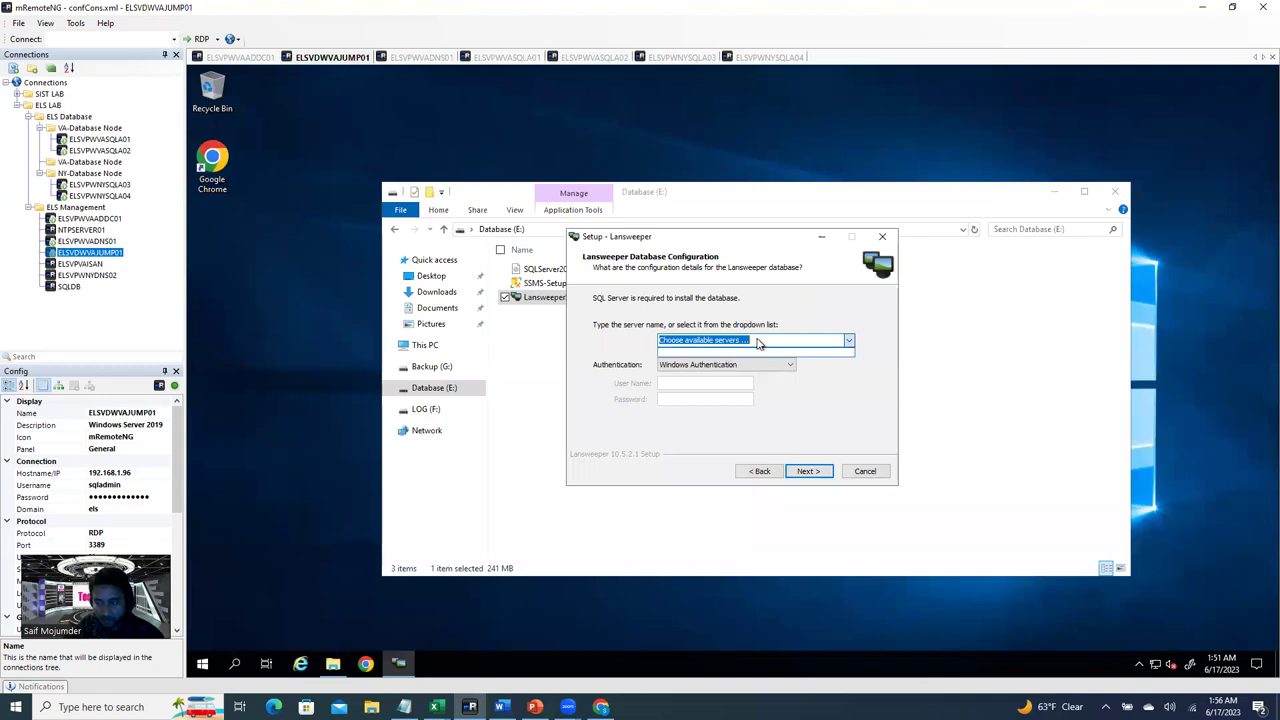
Try server SQLAOLST01 with SQL Server Authentication as sa and its password; dismiss the login failure
key(ctrl+v)
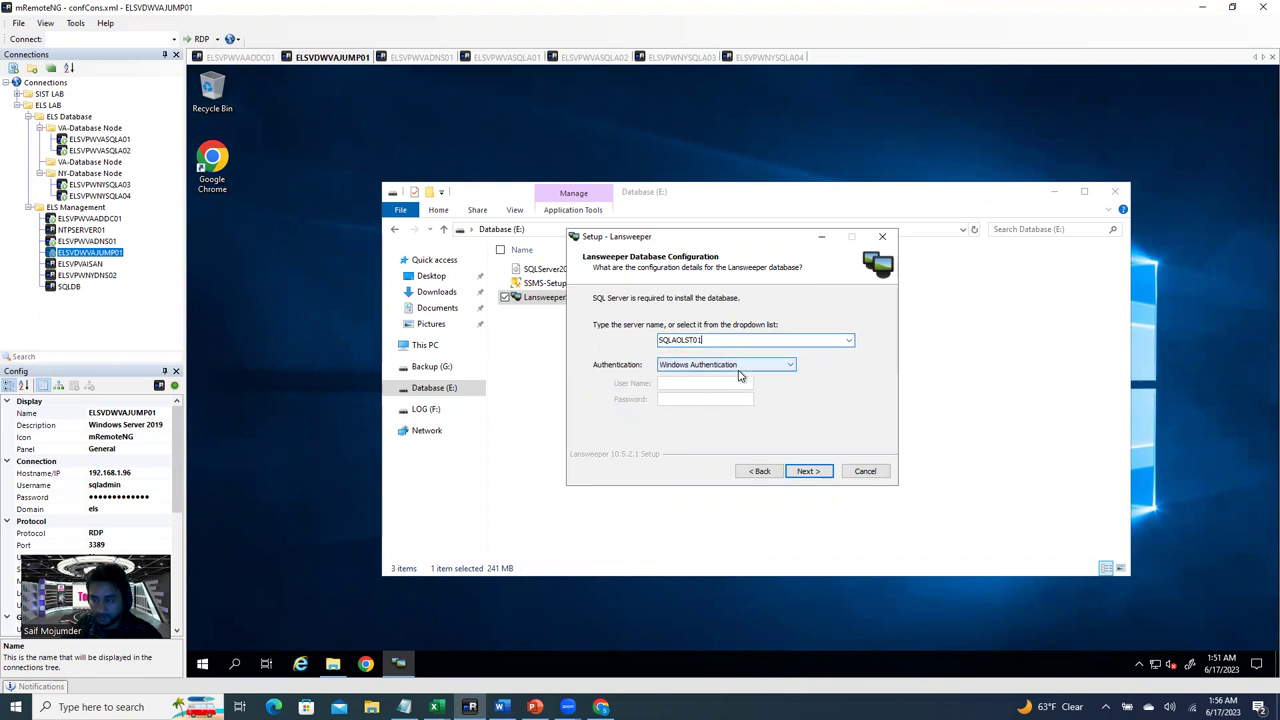
click(732, 365)
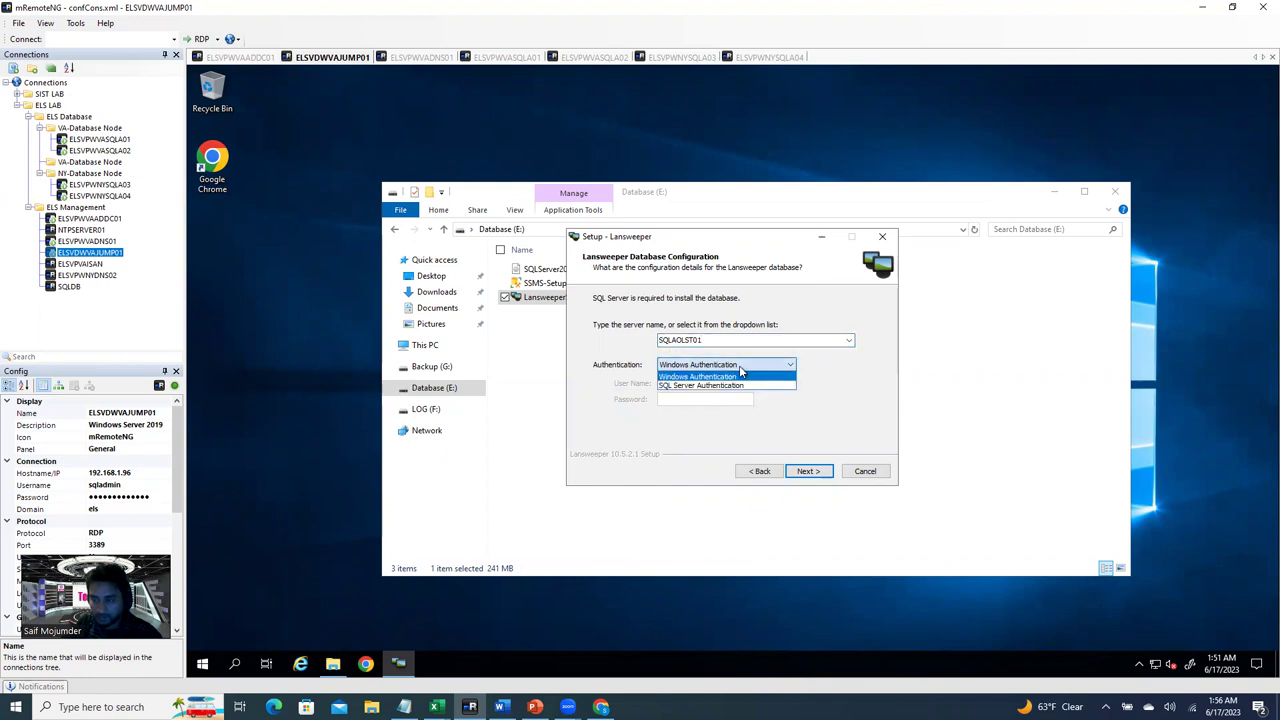
click(738, 385)
click(703, 382)
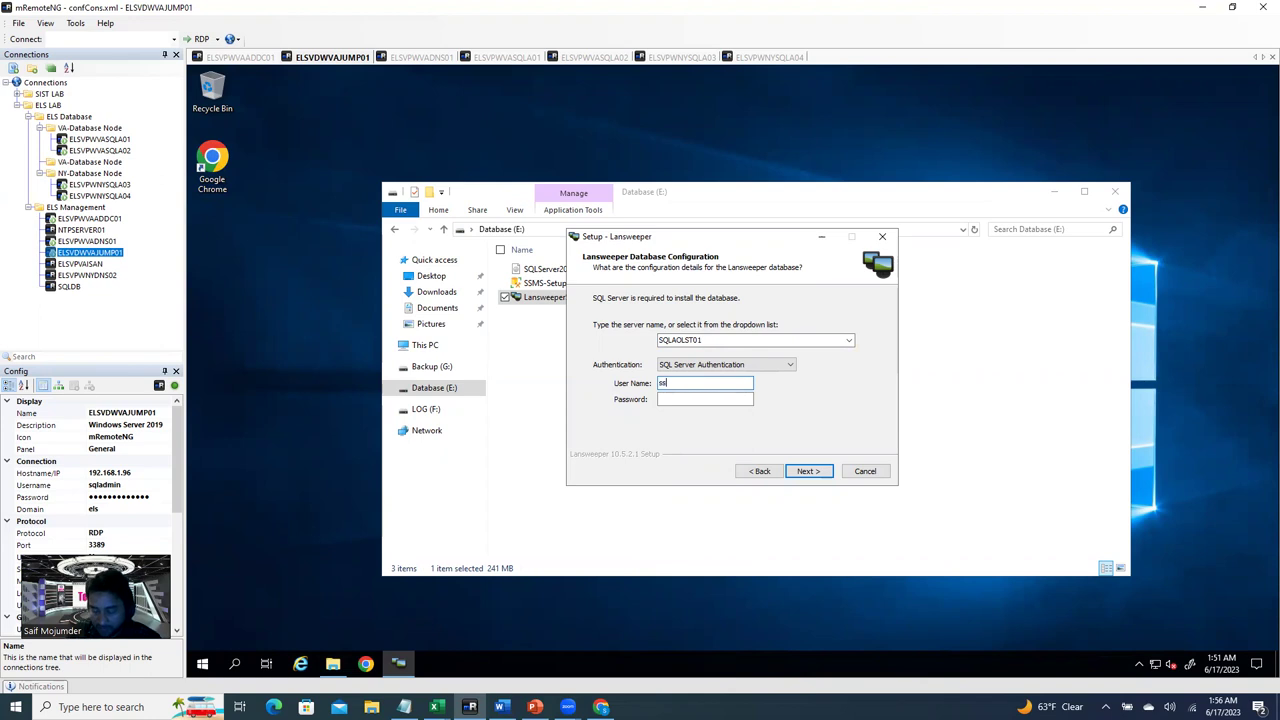
text(s)
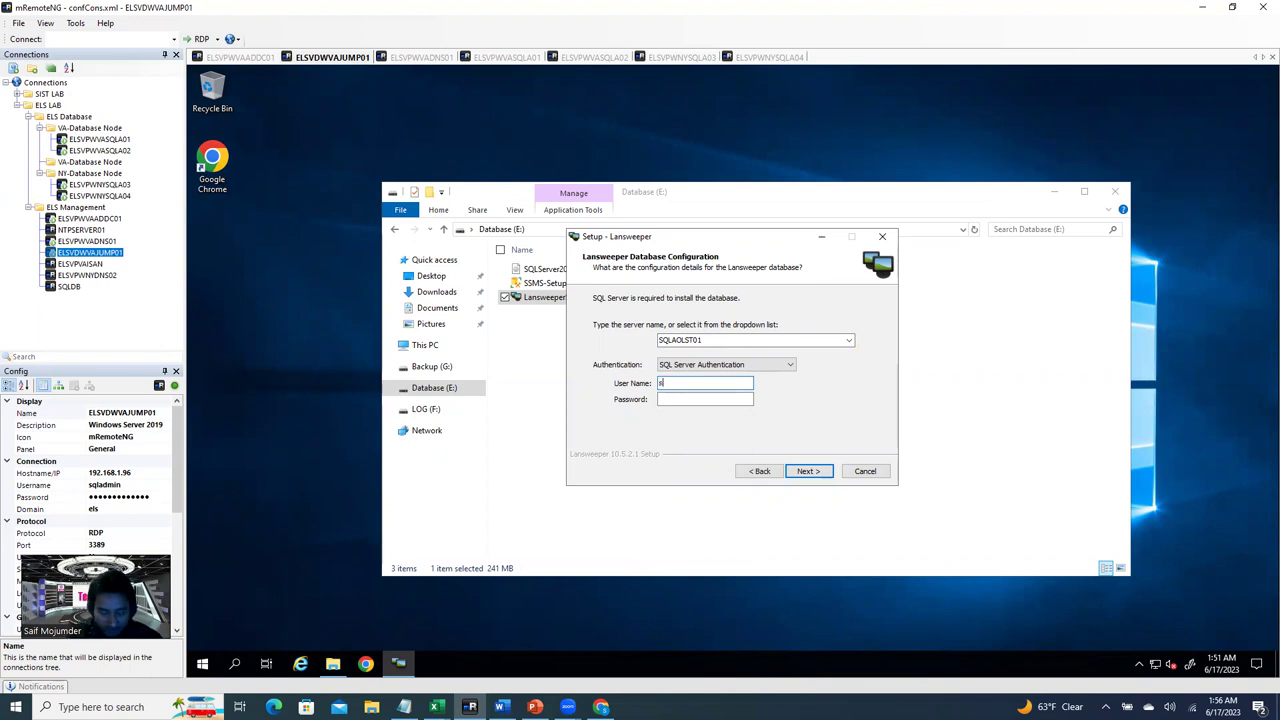
text(a)
click(700, 399)
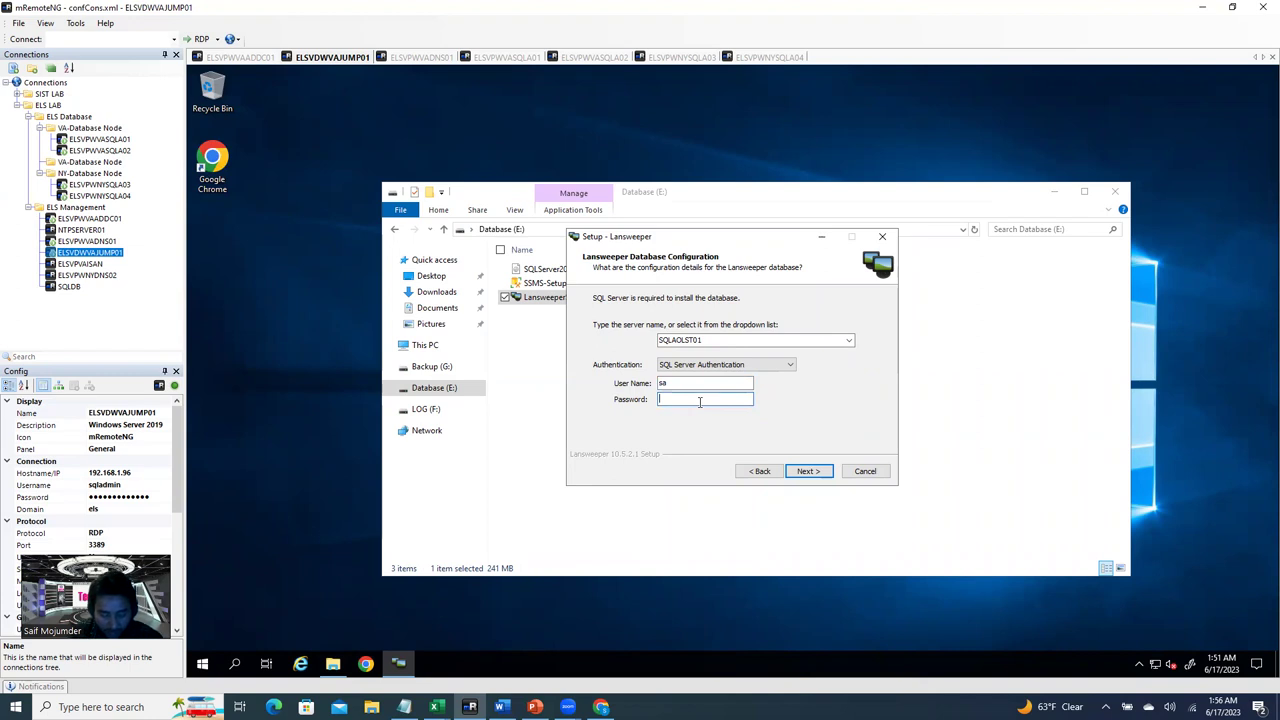
text(•••••)
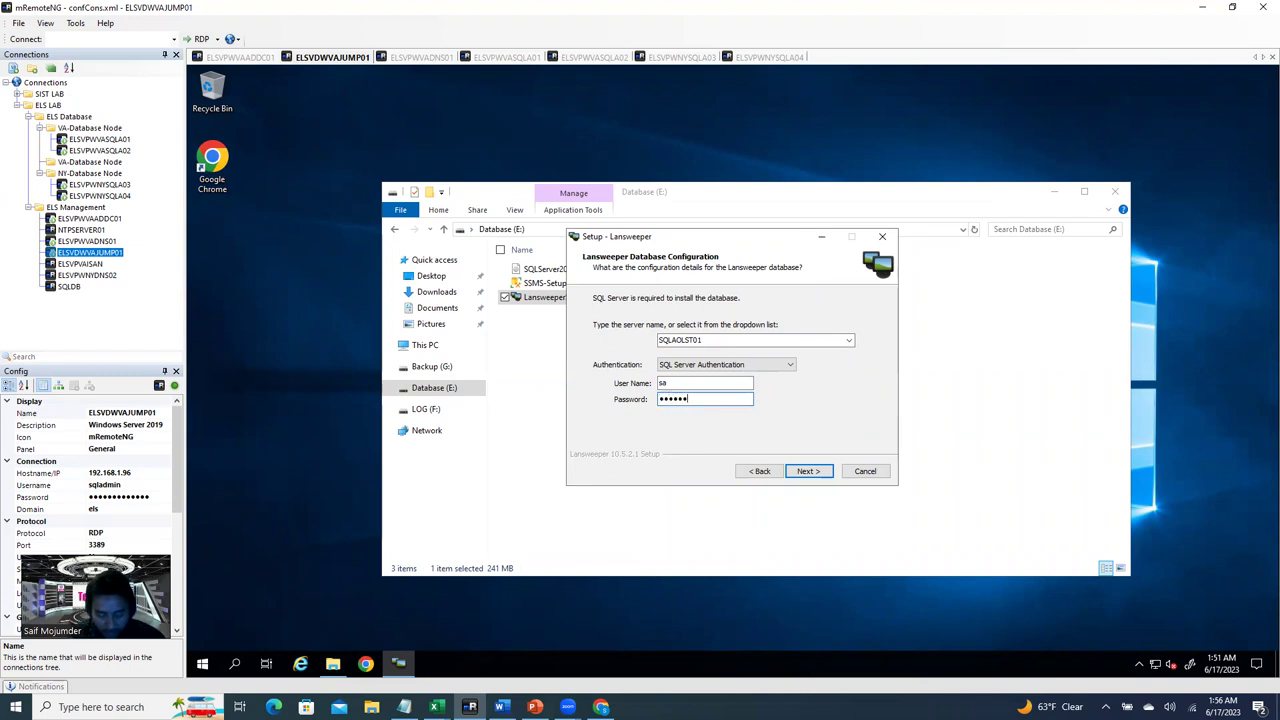
text(•••)
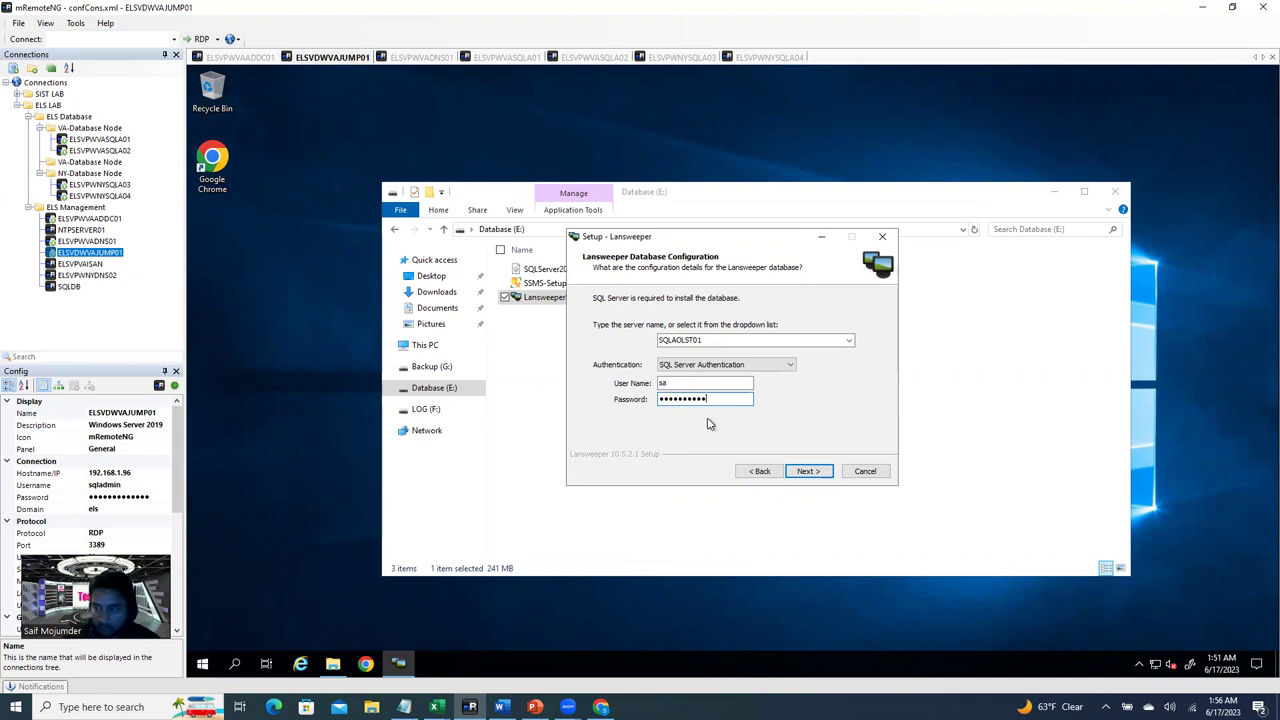
click(806, 474)
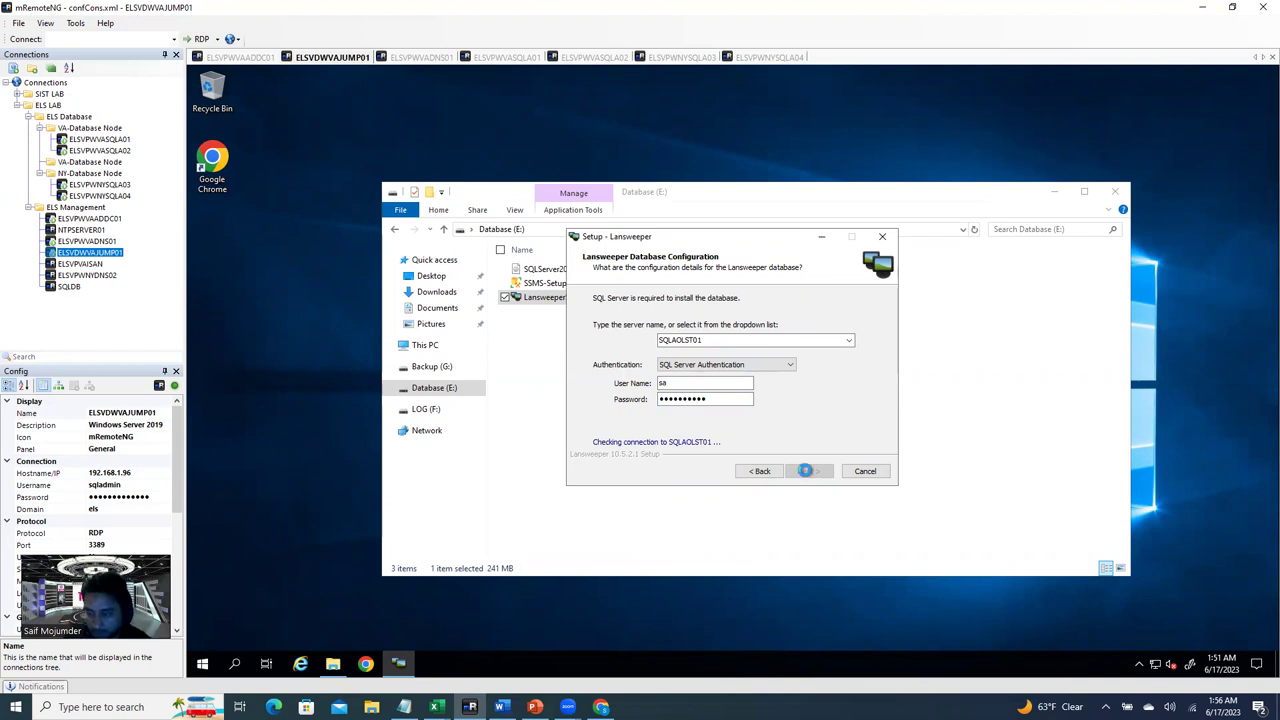
click(785, 411)
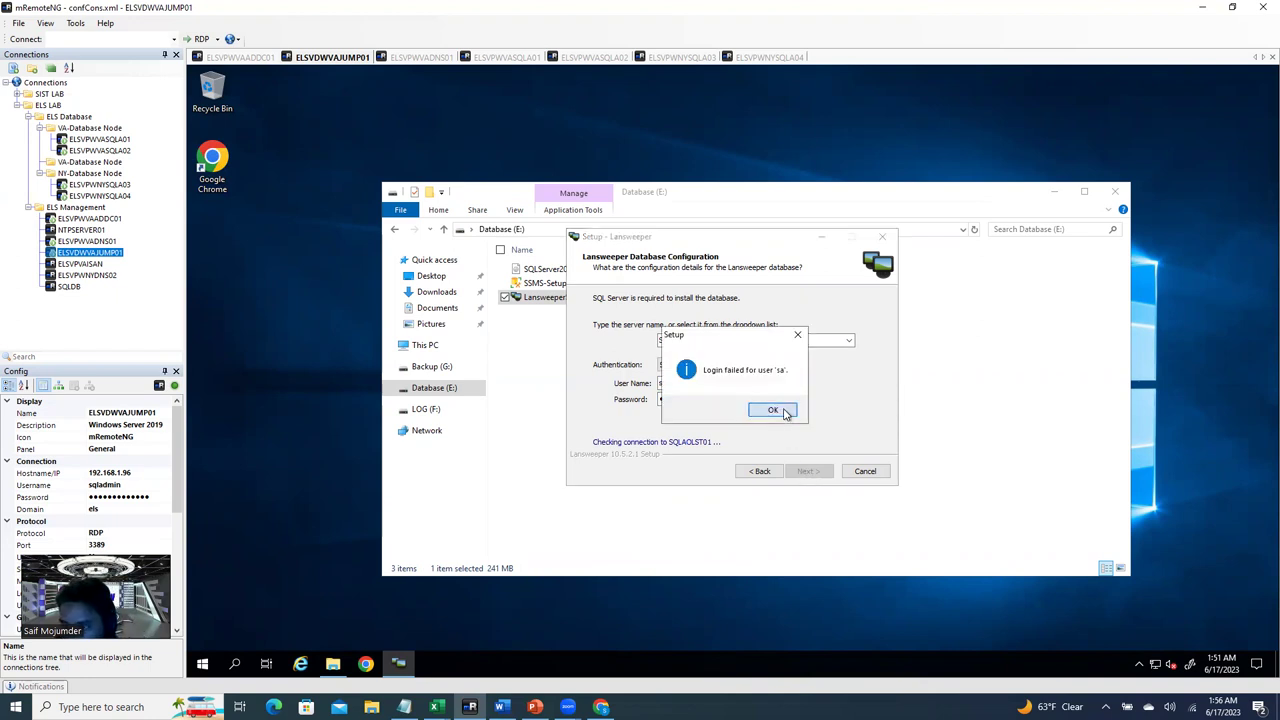
click(660, 340)
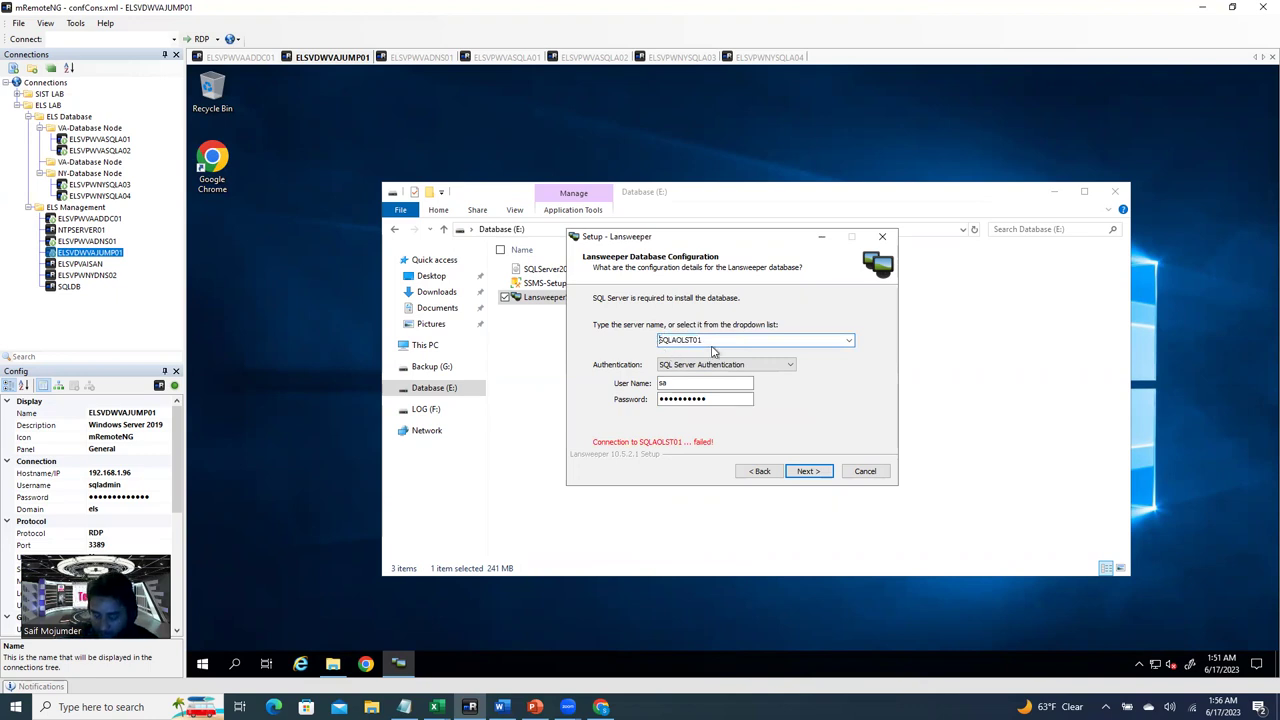
Retry with server \\172.16.80.41\SQLAOLST01, using the IP from mRemoteNG, and dismiss the SQL error
text(\\)
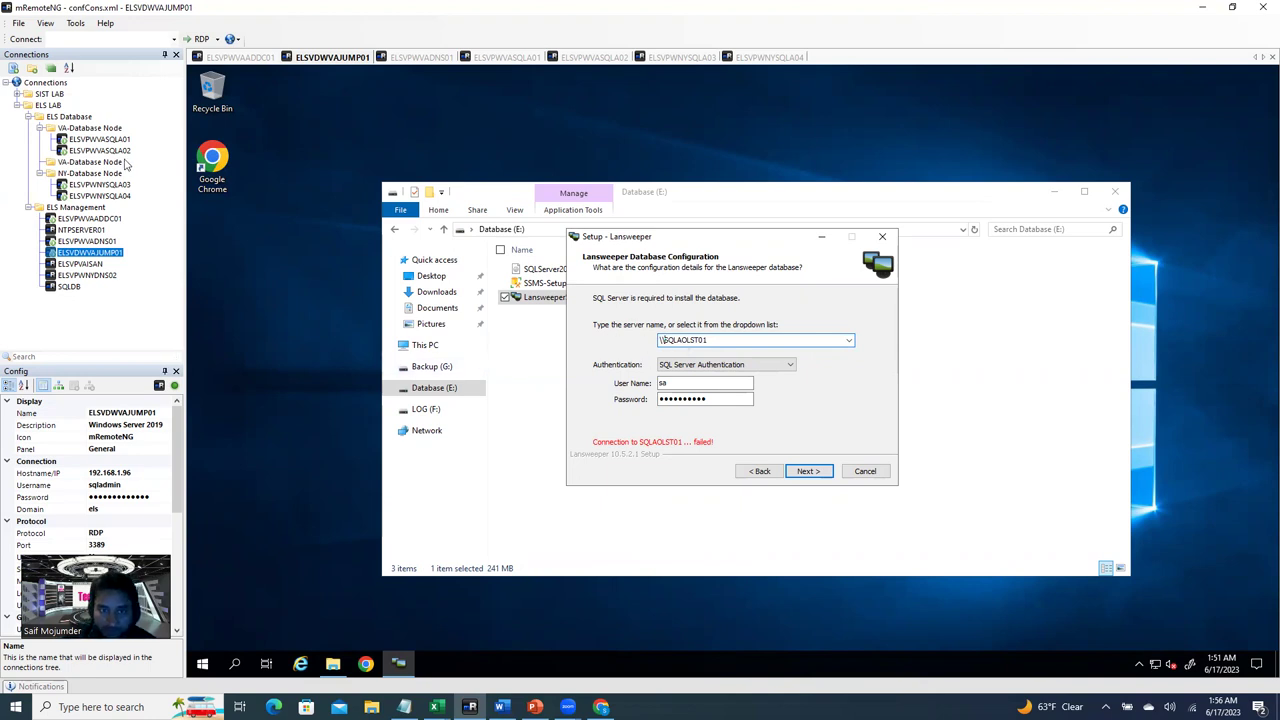
click(100, 139)
click(137, 471)
key(ctrl+c)
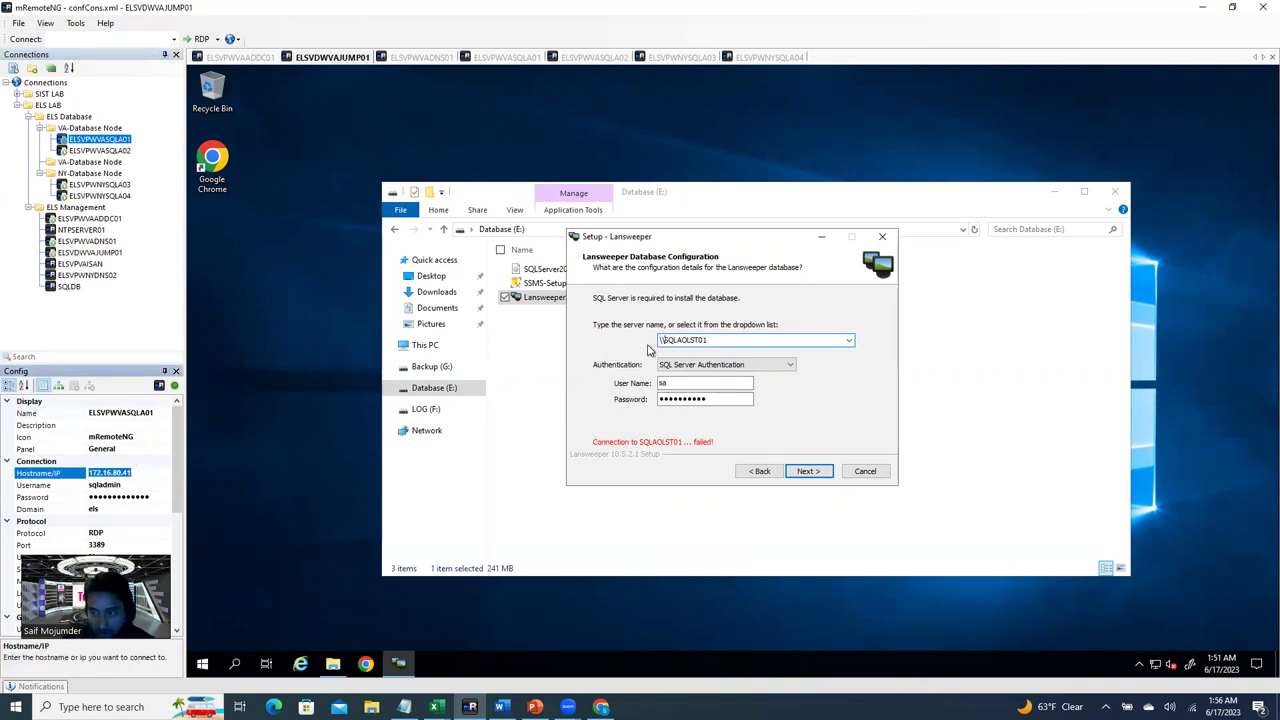
click(666, 340)
key(ctrl+v)
text(\)
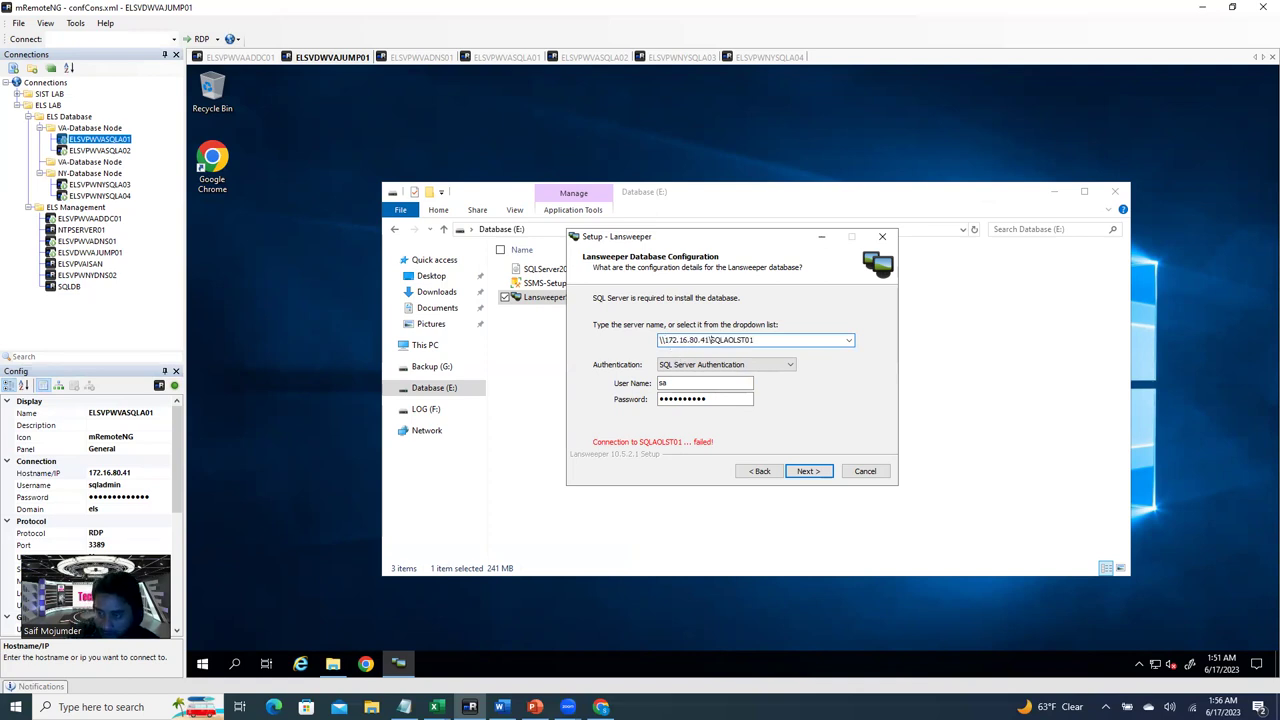
click(807, 471)
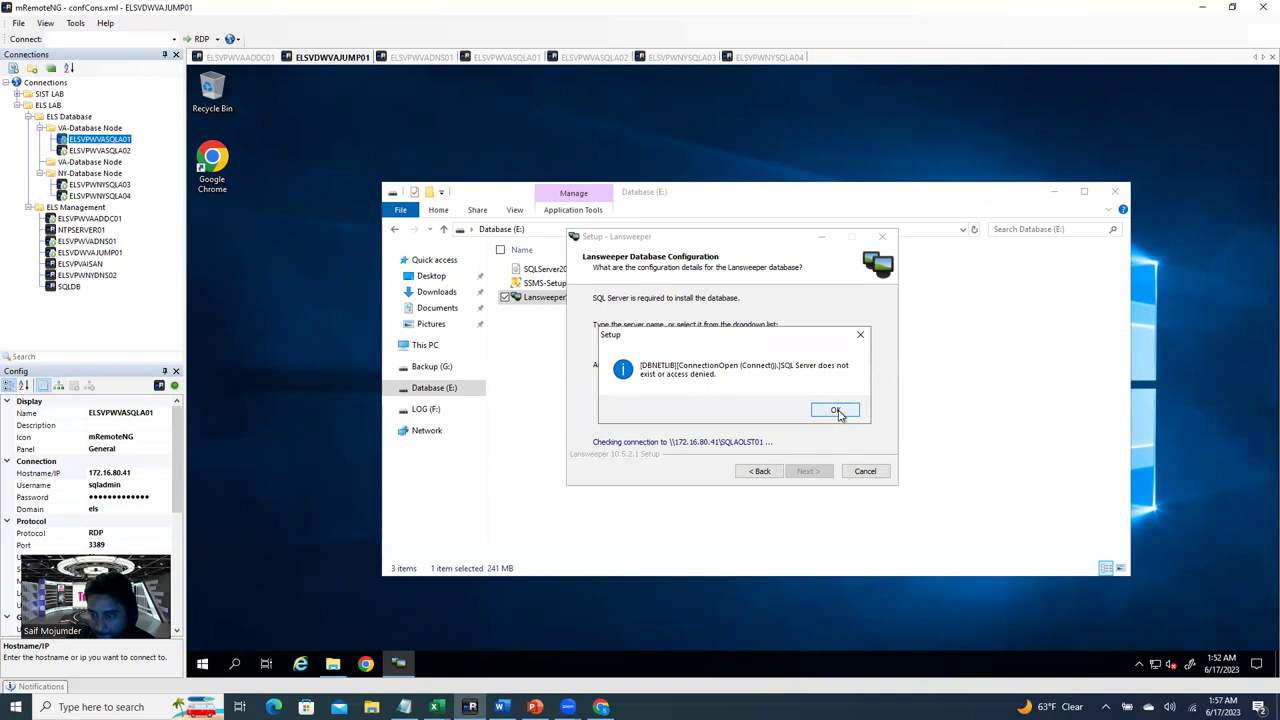
click(836, 412)
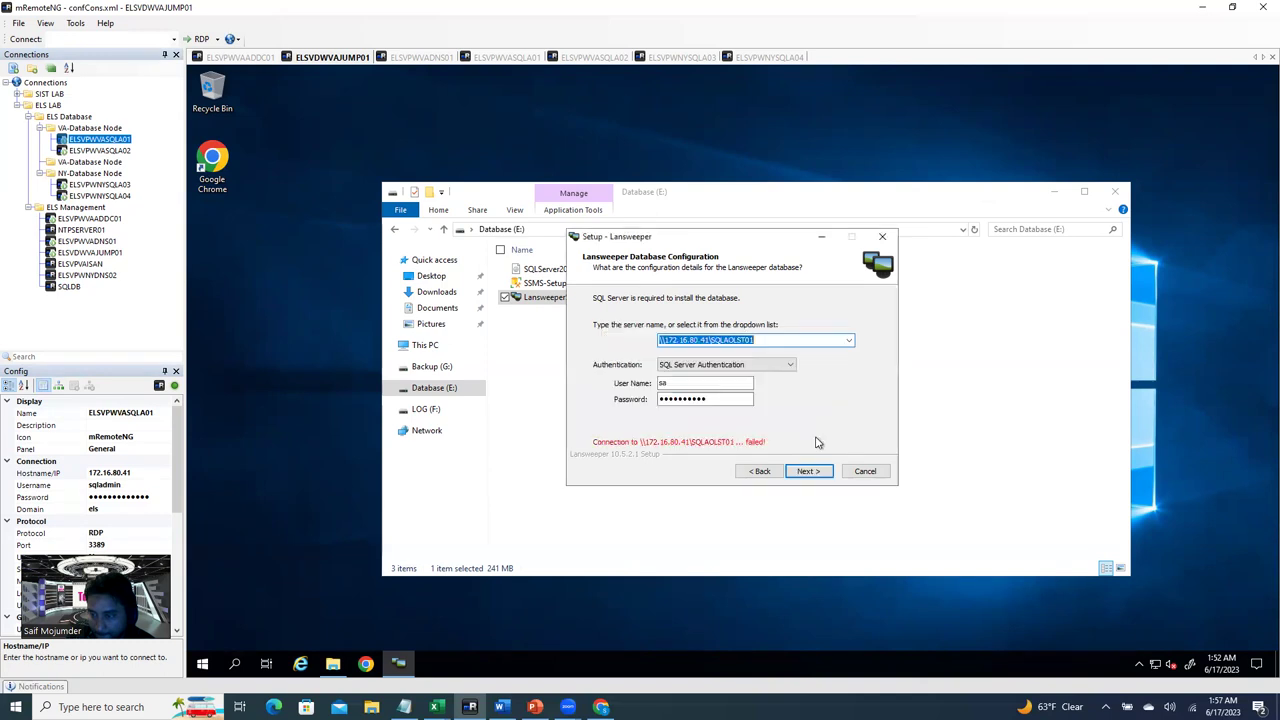
click(761, 475)
Try the Easy install option and dismiss its component warning
click(607, 398)
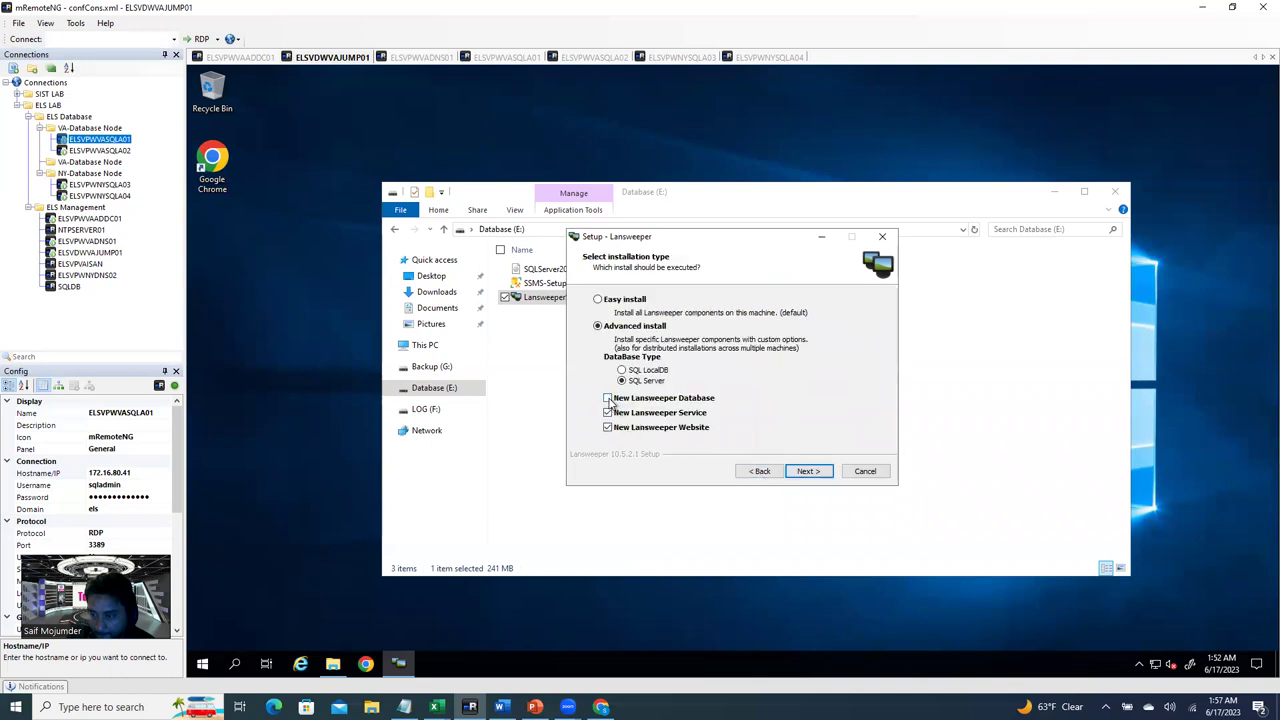
click(598, 299)
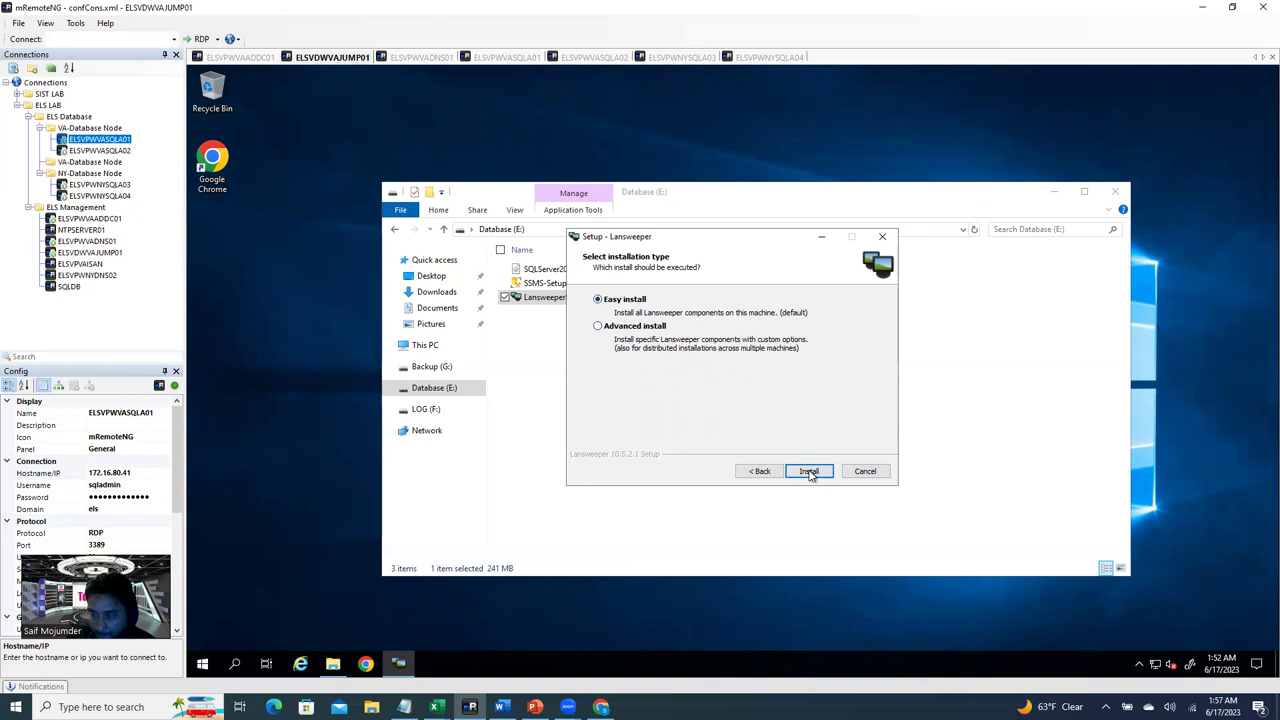
click(810, 474)
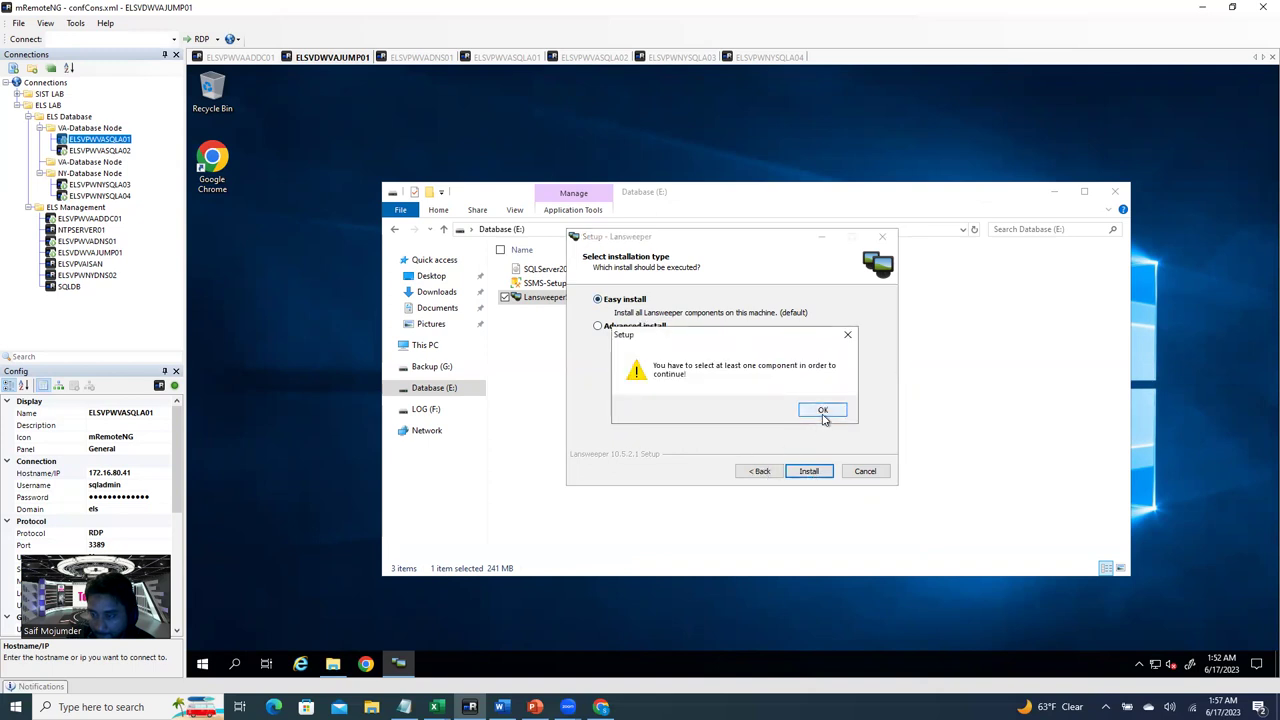
click(847, 335)
Choose Advanced install on SQL Server with new database, service and website components
click(622, 327)
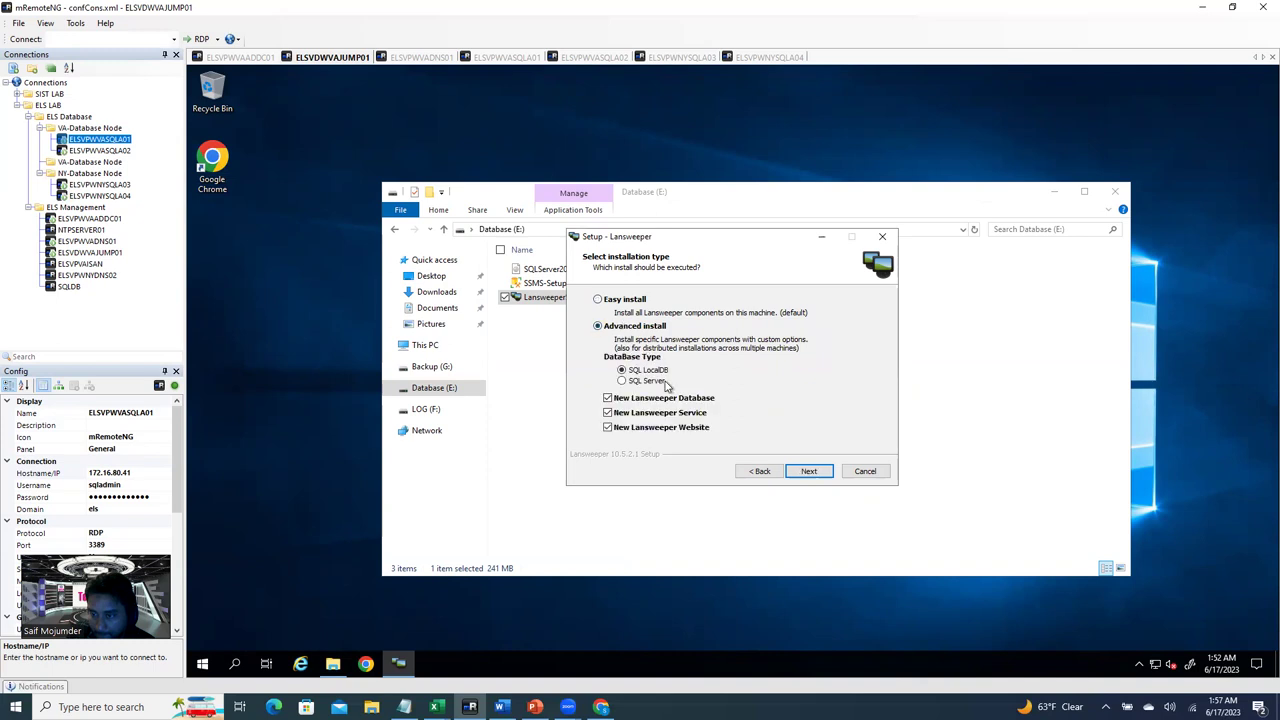
click(622, 381)
click(607, 412)
click(607, 427)
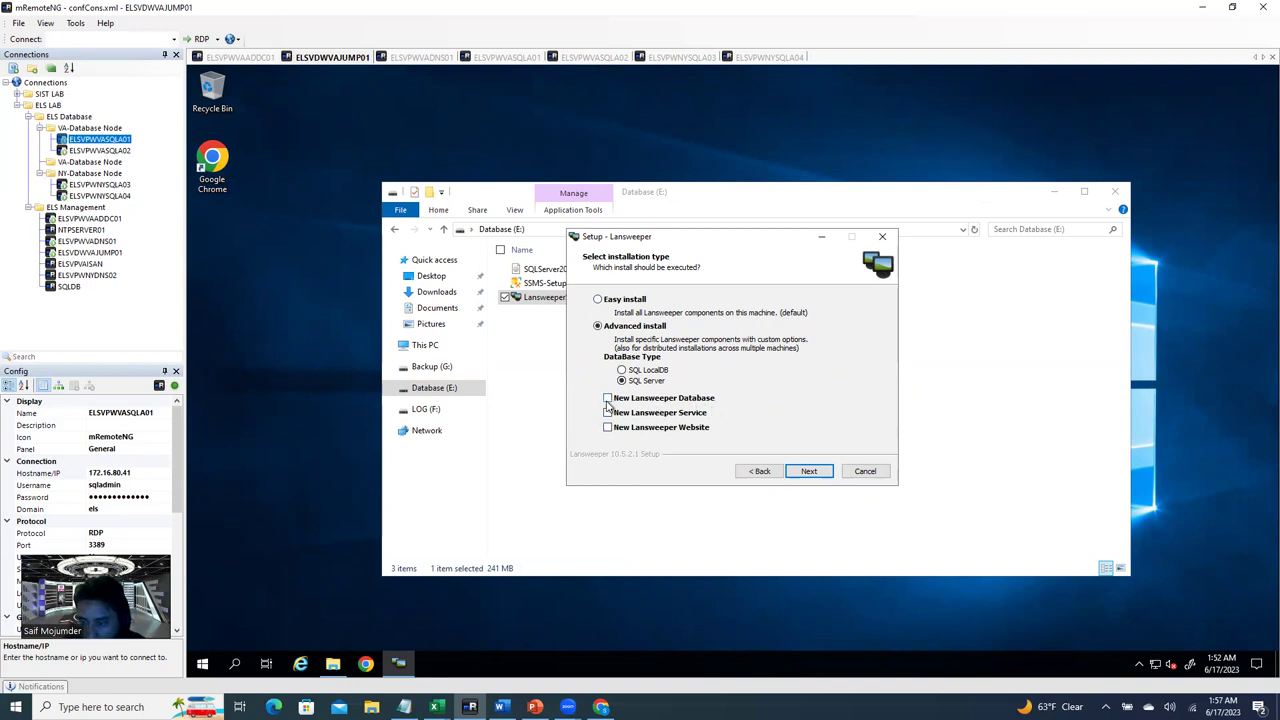
click(607, 399)
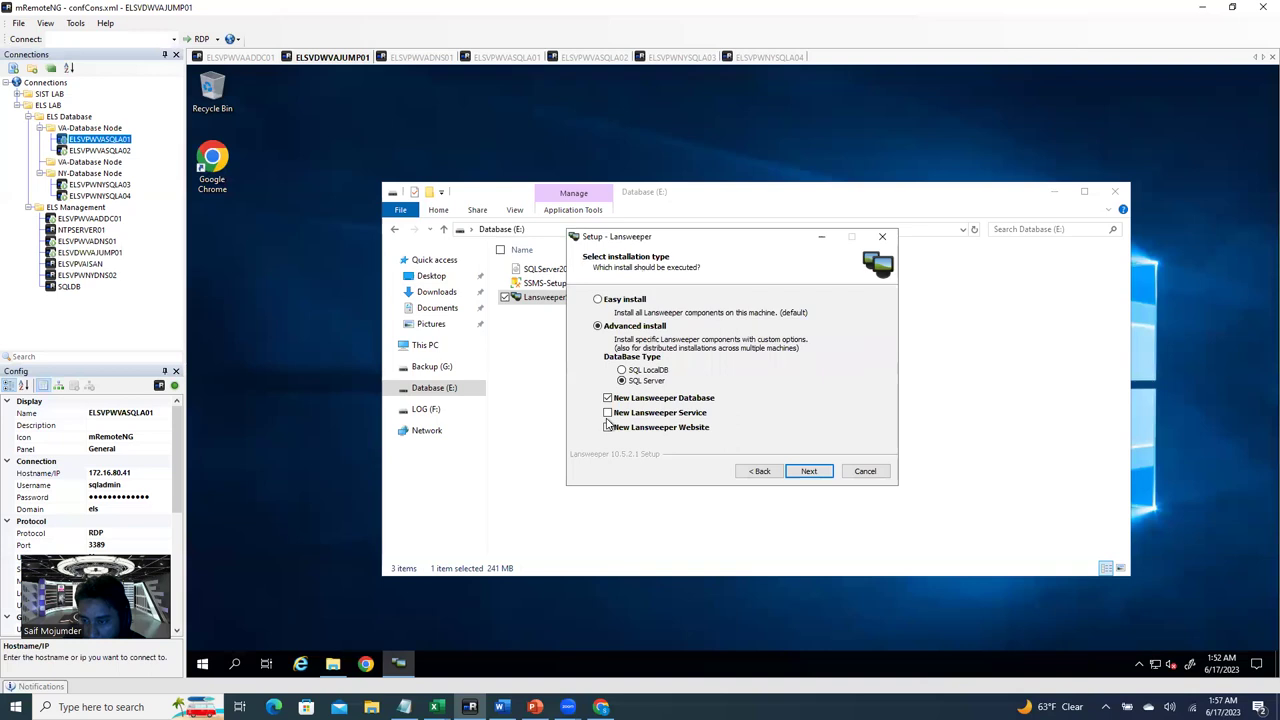
click(608, 413)
click(608, 427)
click(811, 473)
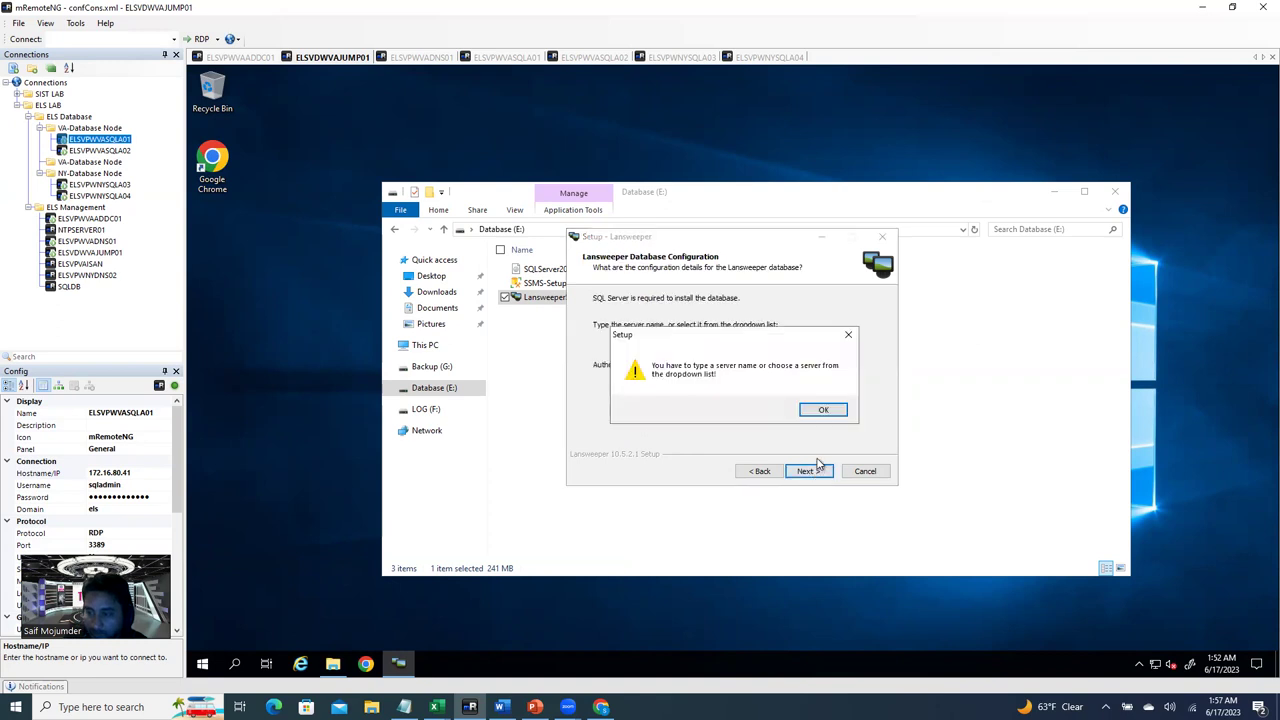
Dismiss the warning and enter the server prefix \\172.16.80.41\ in the server name
click(827, 415)
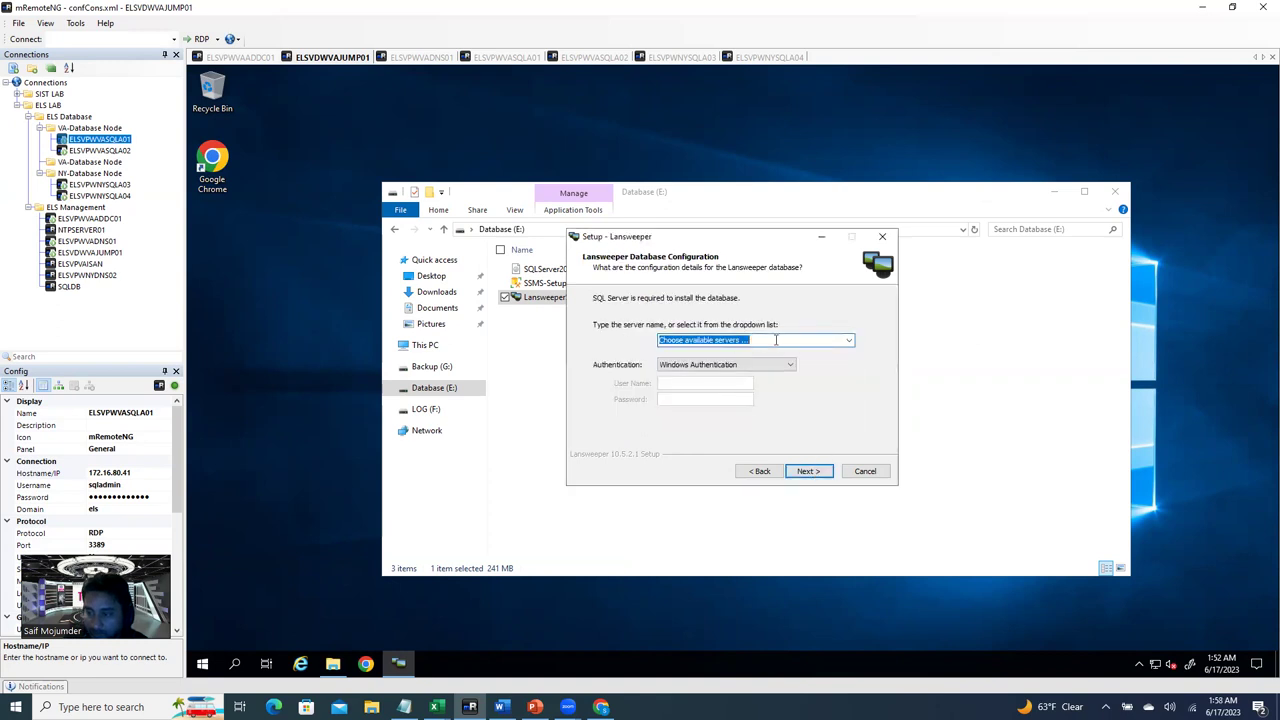
click(848, 341)
click(813, 337)
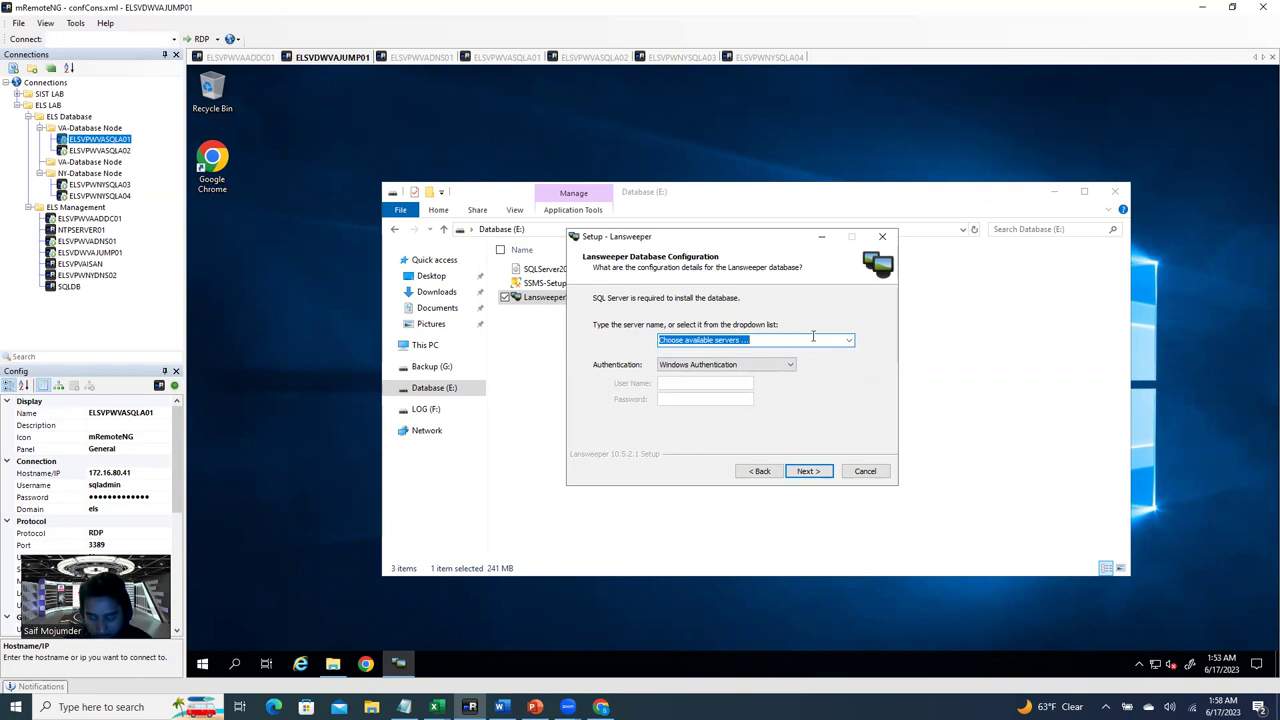
key(ctrl+v)
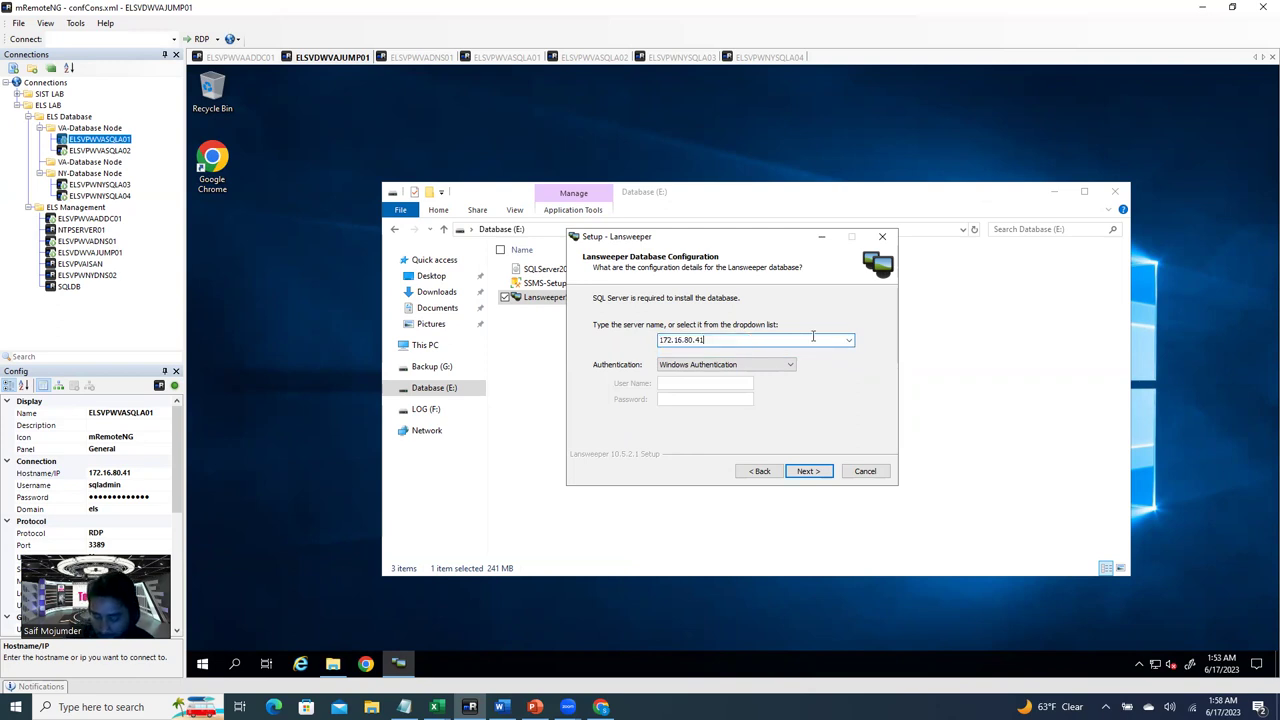
text(\)
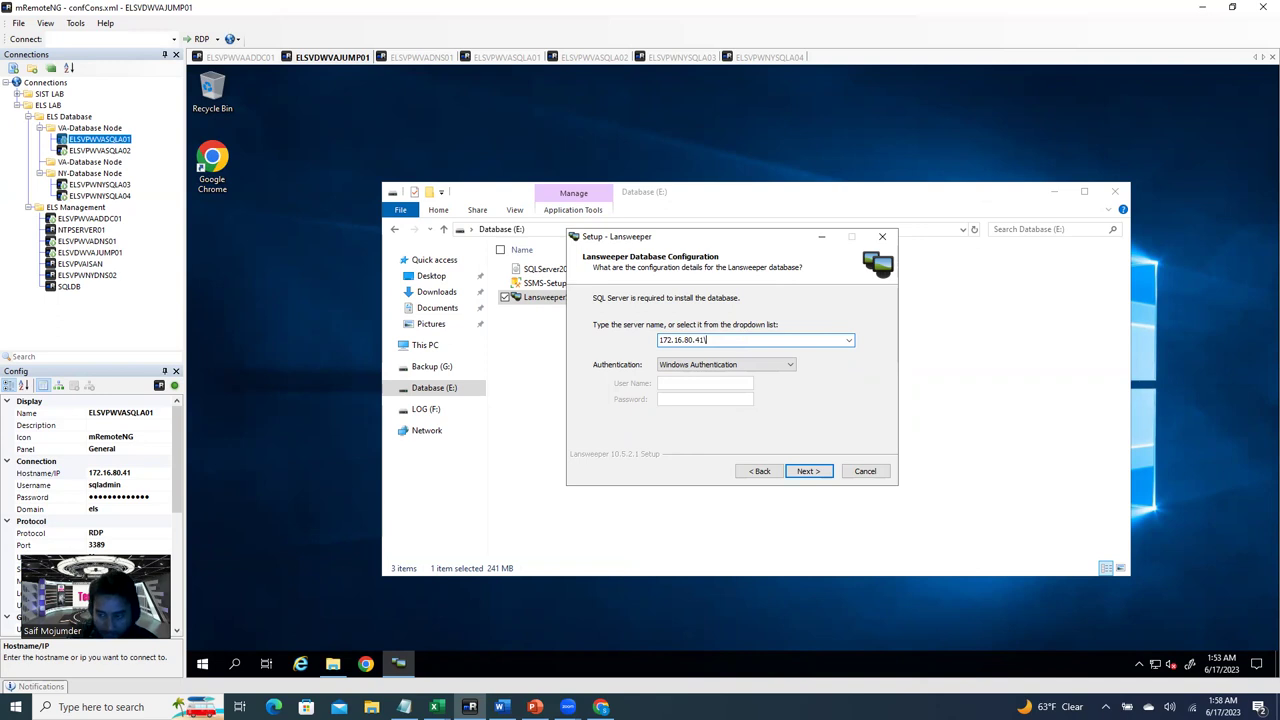
click(659, 340)
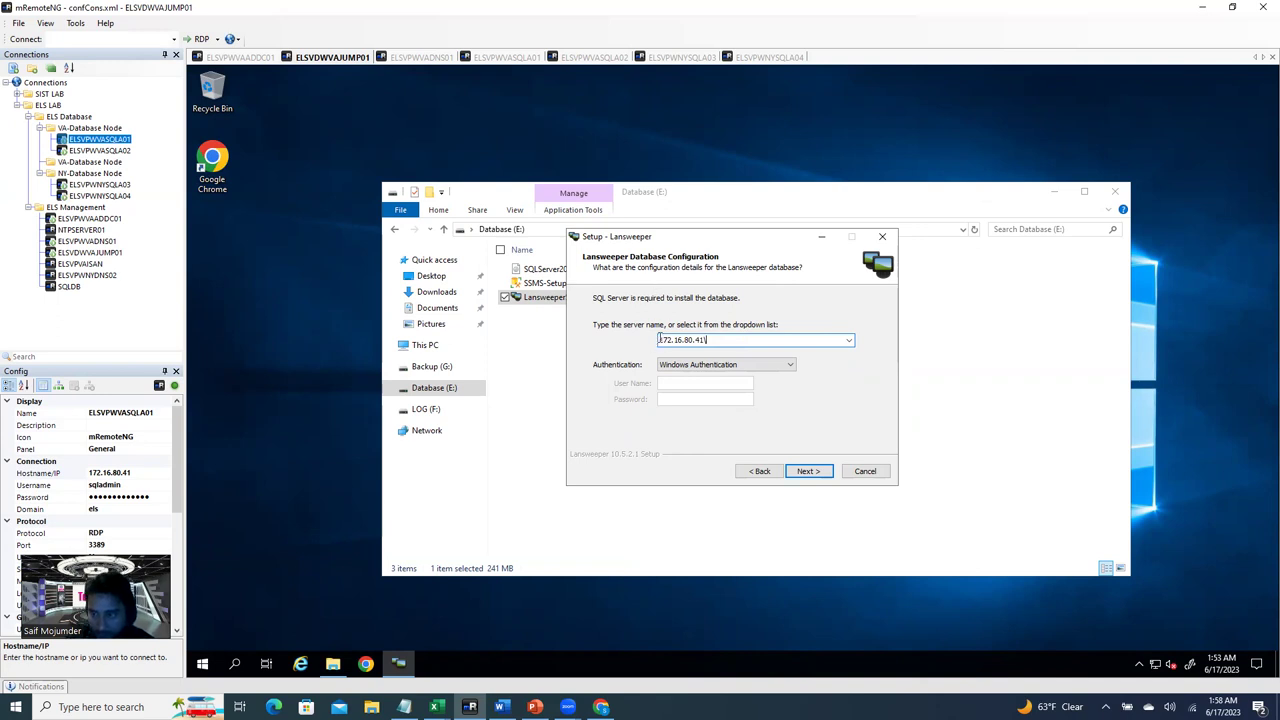
text(\\)
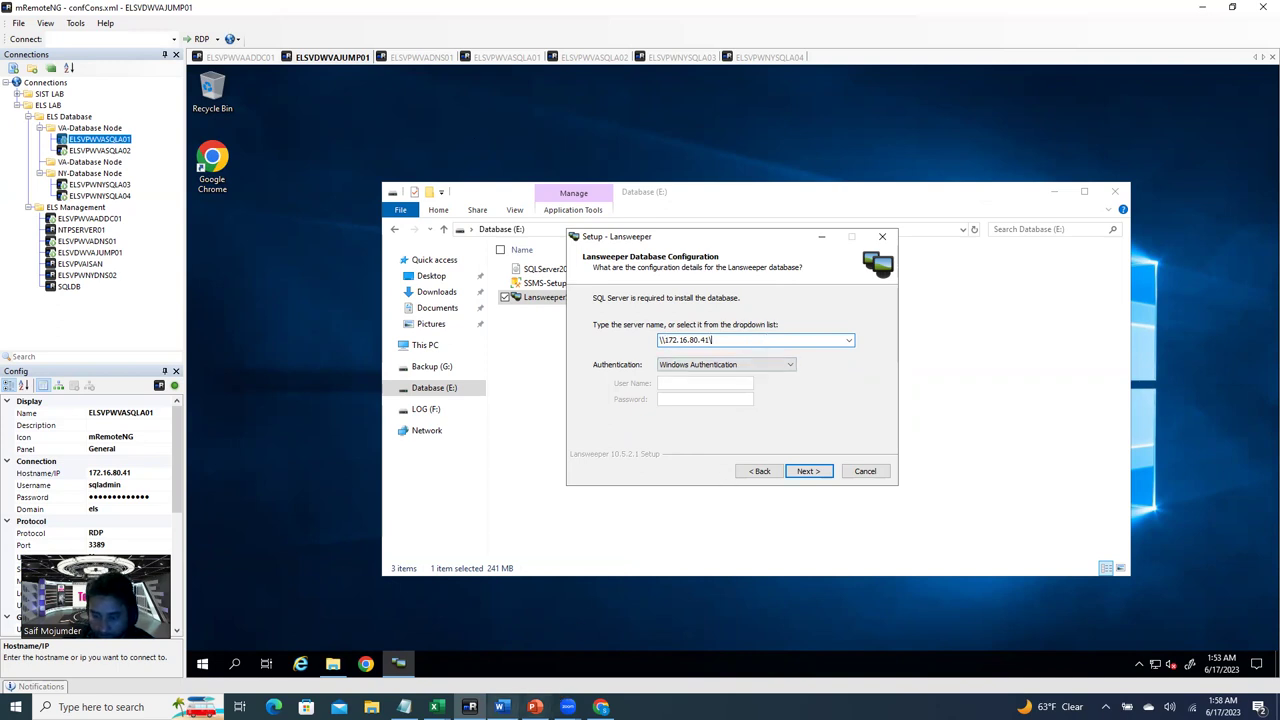
Copy SQLAOLST01 from the Word guide and append it to complete \\172.16.80.41\SQLAOLST01
click(502, 707)
double_click(700, 349)
right_click(703, 349)
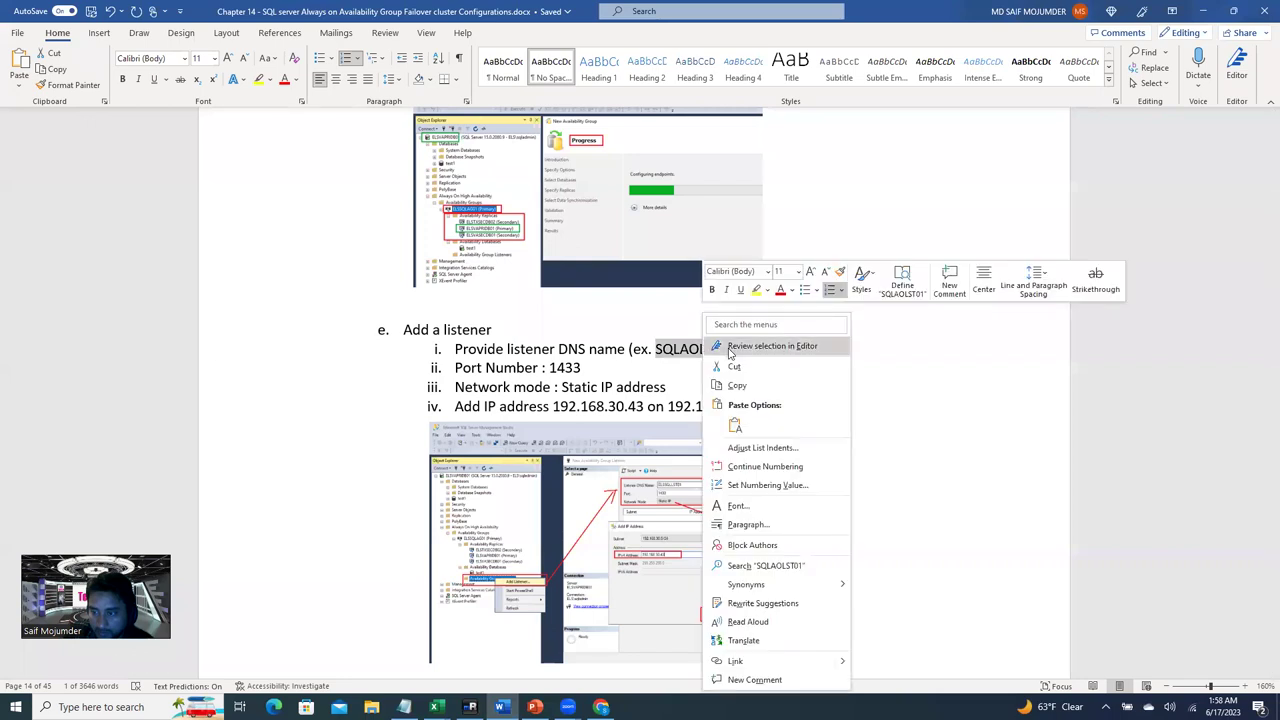
click(740, 385)
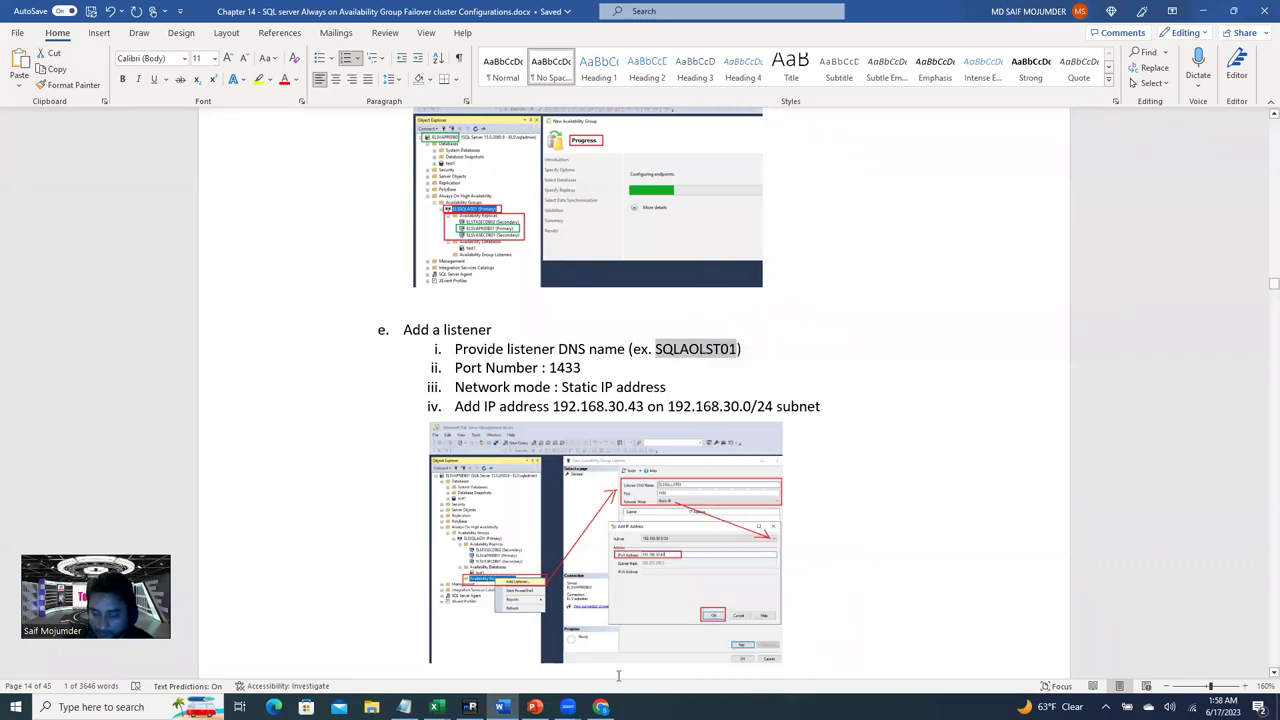
click(470, 707)
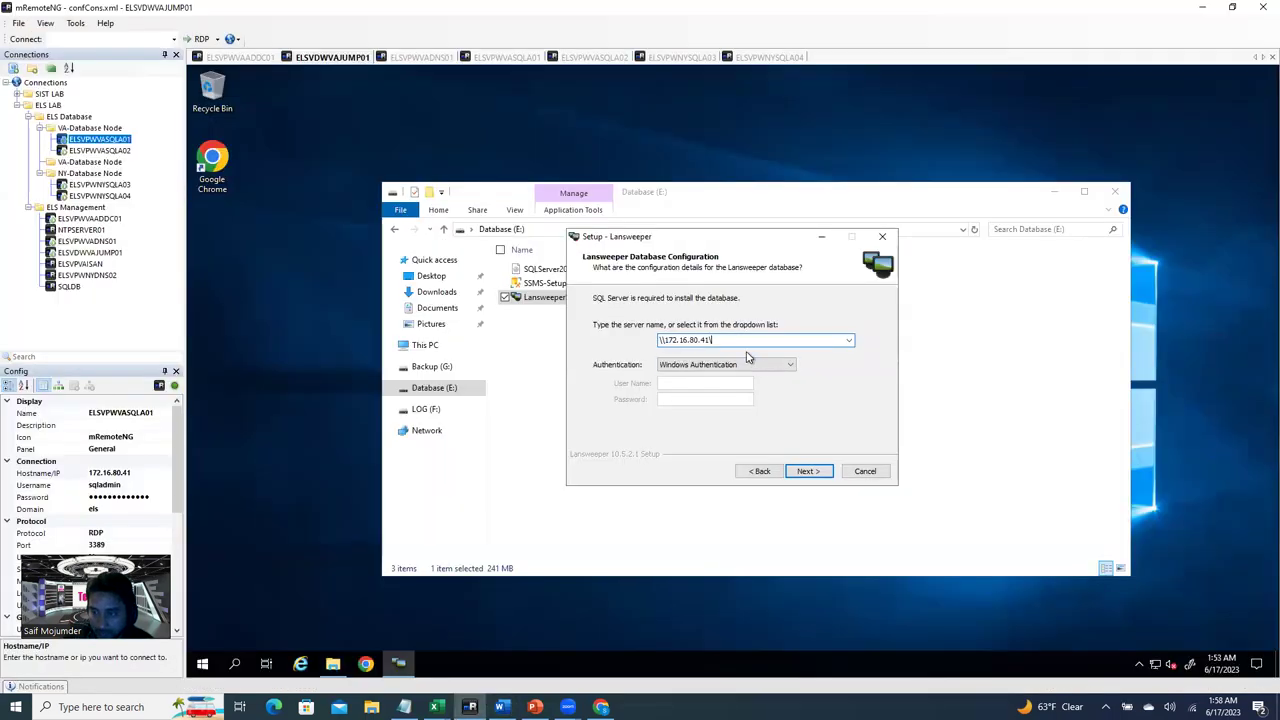
key(ctrl+v)
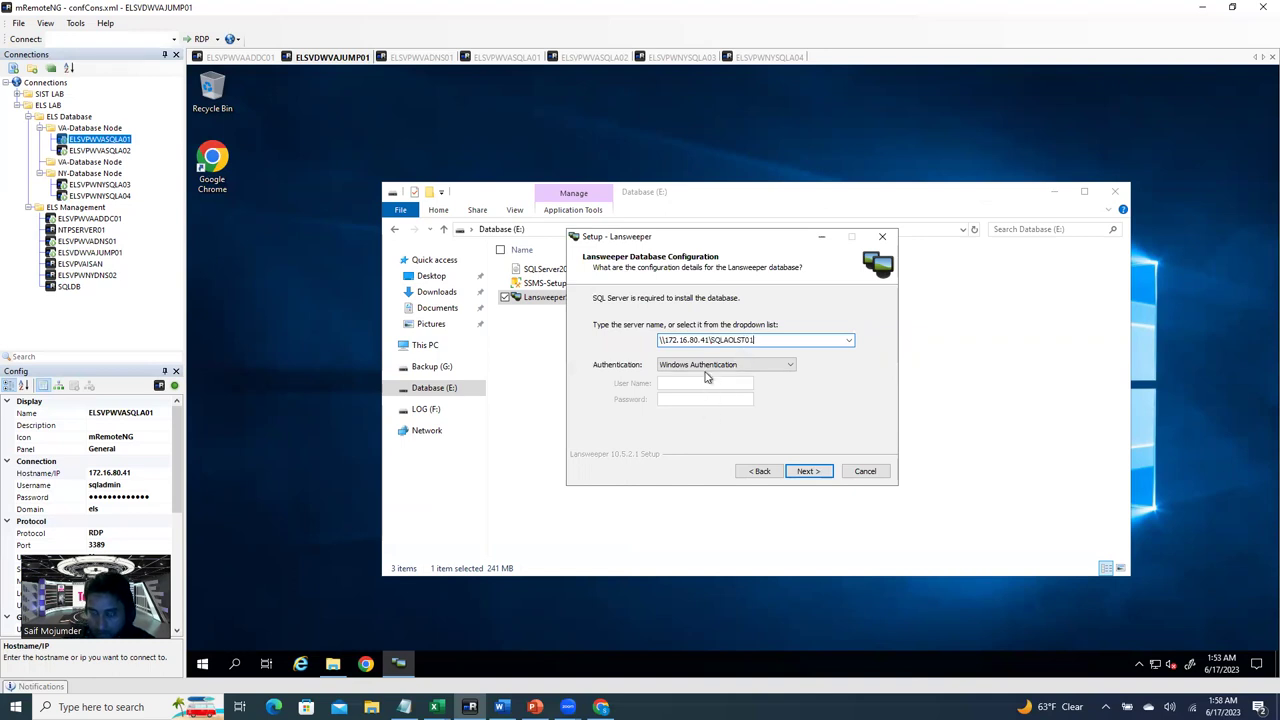
Test the connection with Windows Authentication, dismiss the failure, and select the \\172.16.80.41 part
click(712, 366)
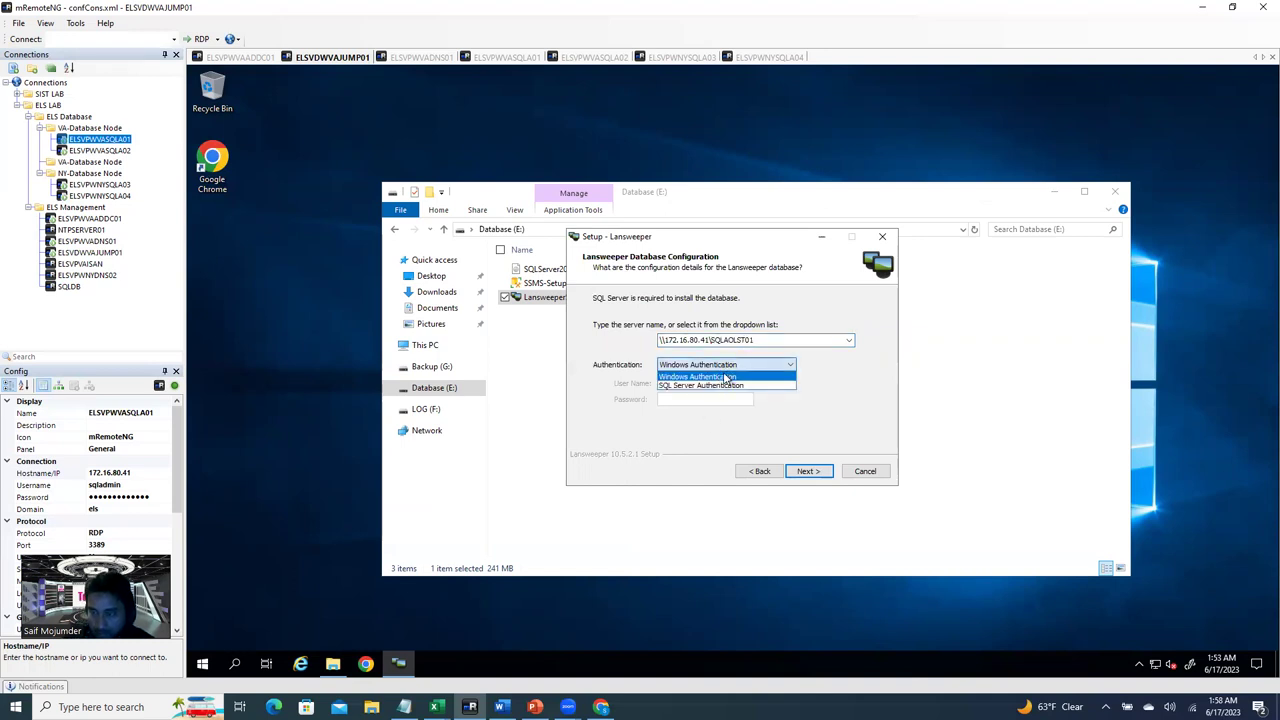
click(728, 377)
click(805, 472)
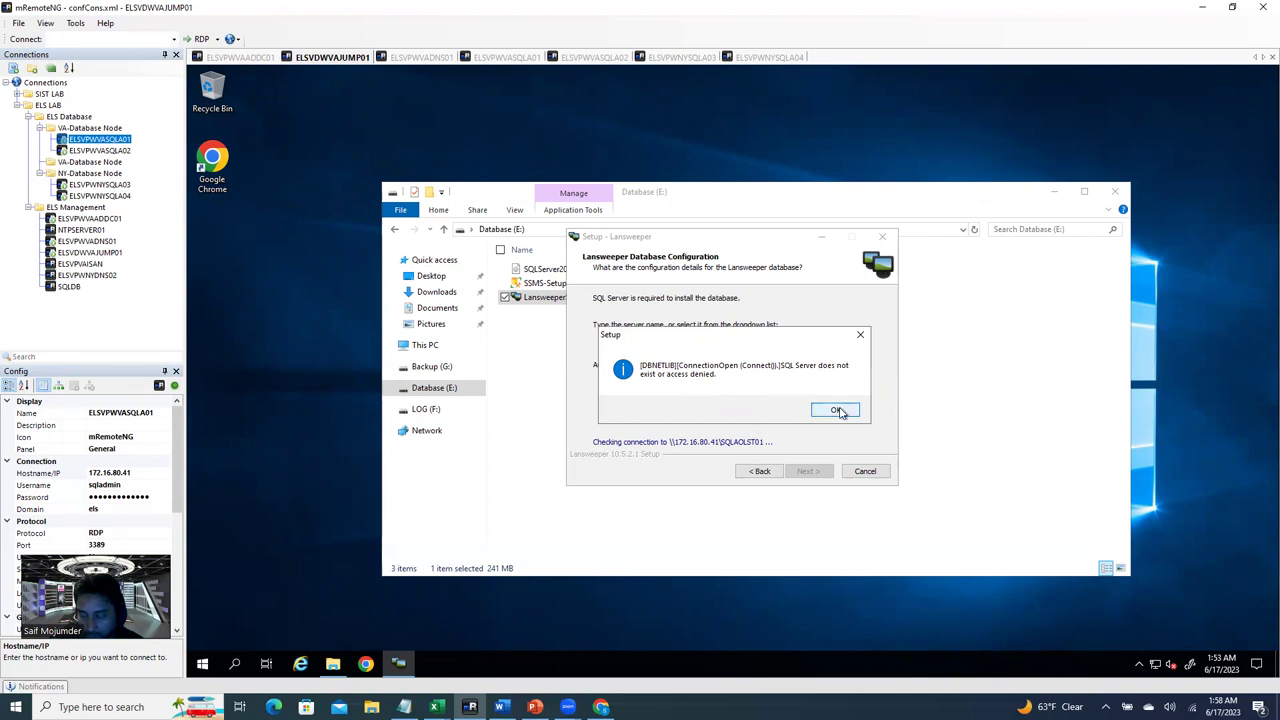
click(836, 410)
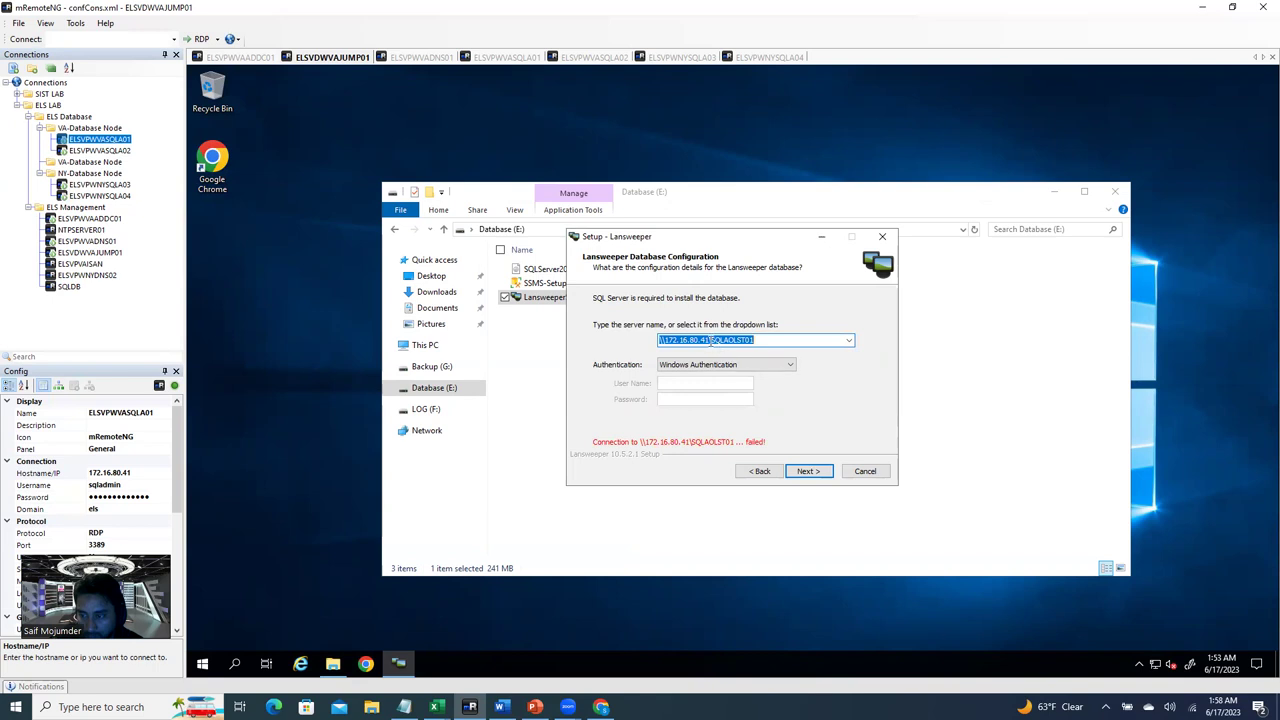
click(708, 340)
drag(706, 340, 666, 347)
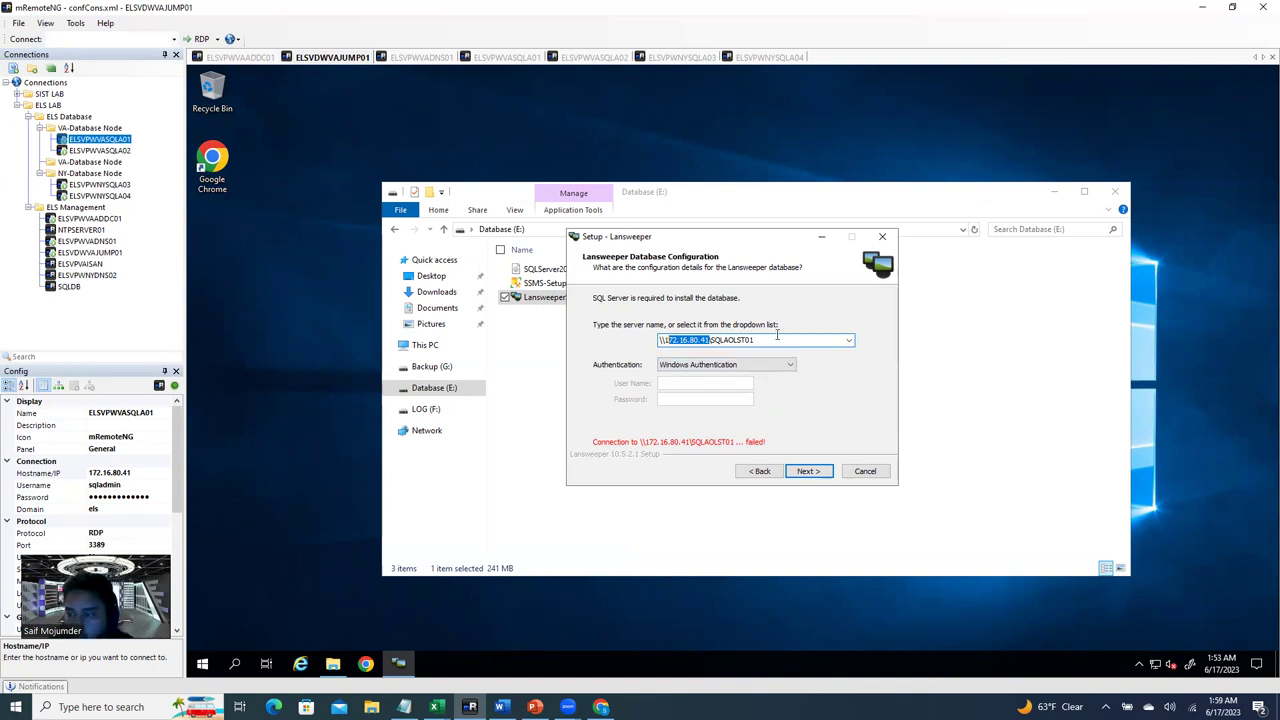
click(445, 58)
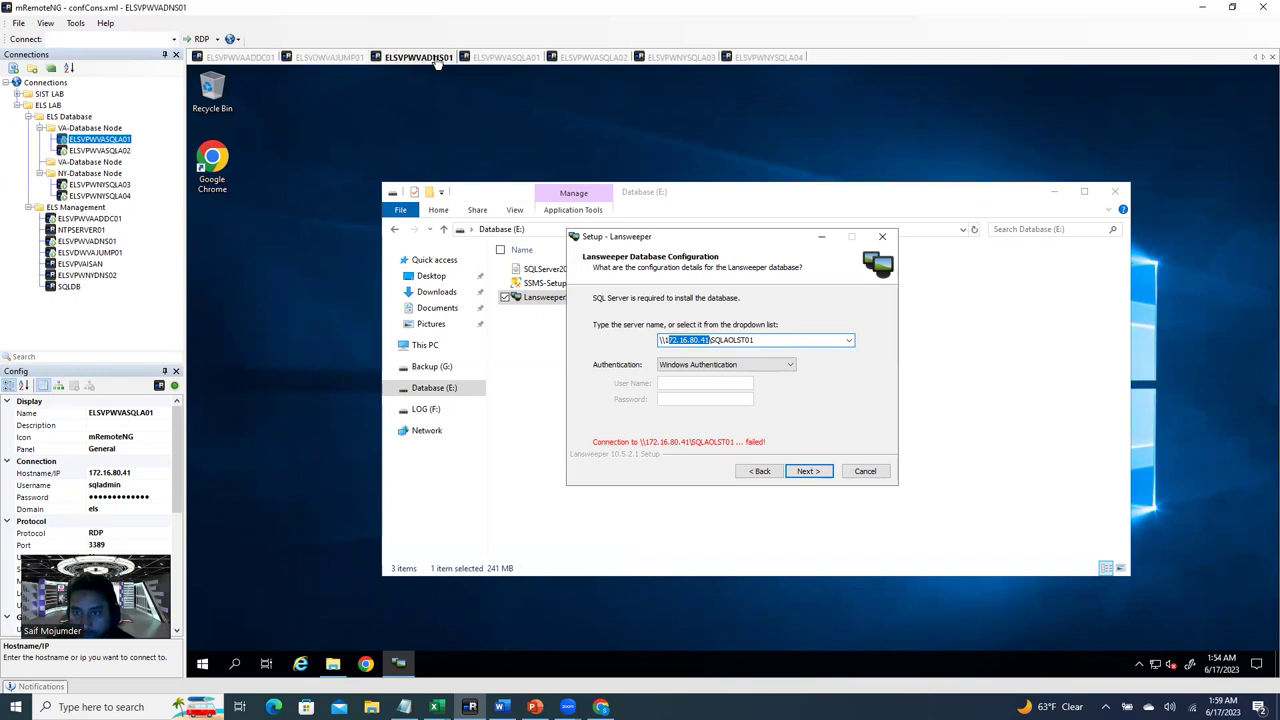
Replace the database server name with just SQLAOLST01
click(505, 58)
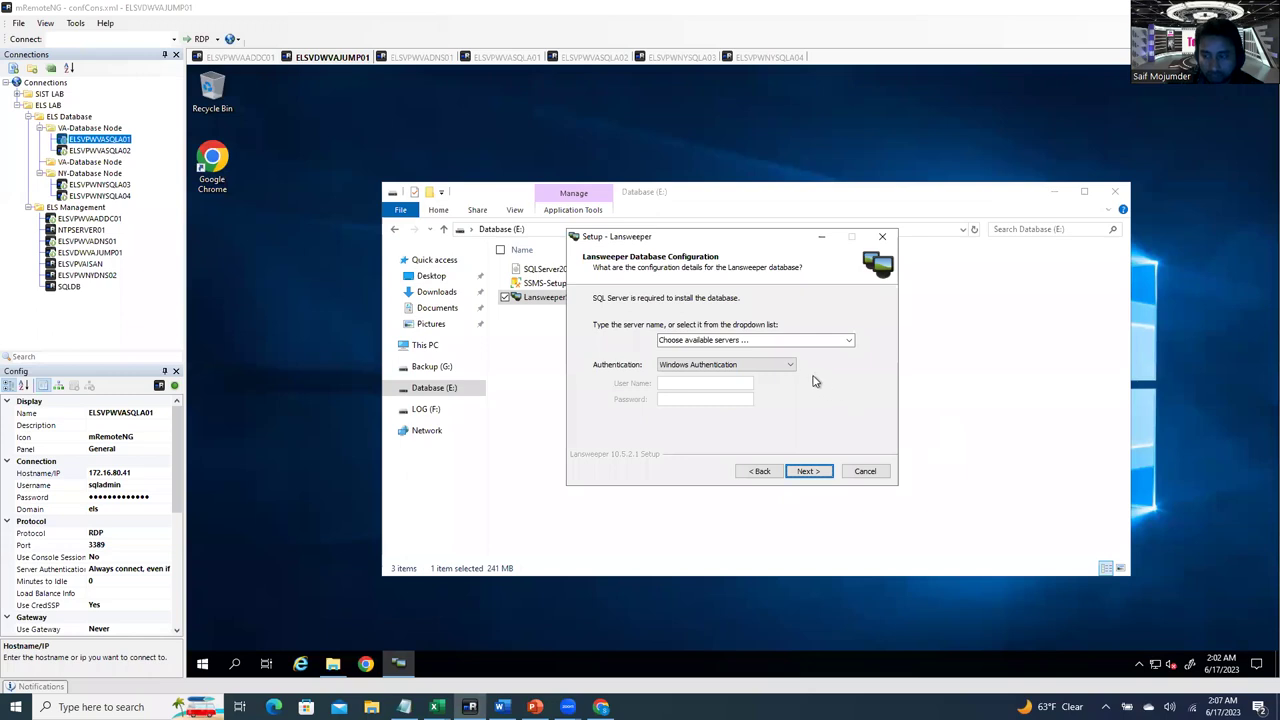
click(779, 340)
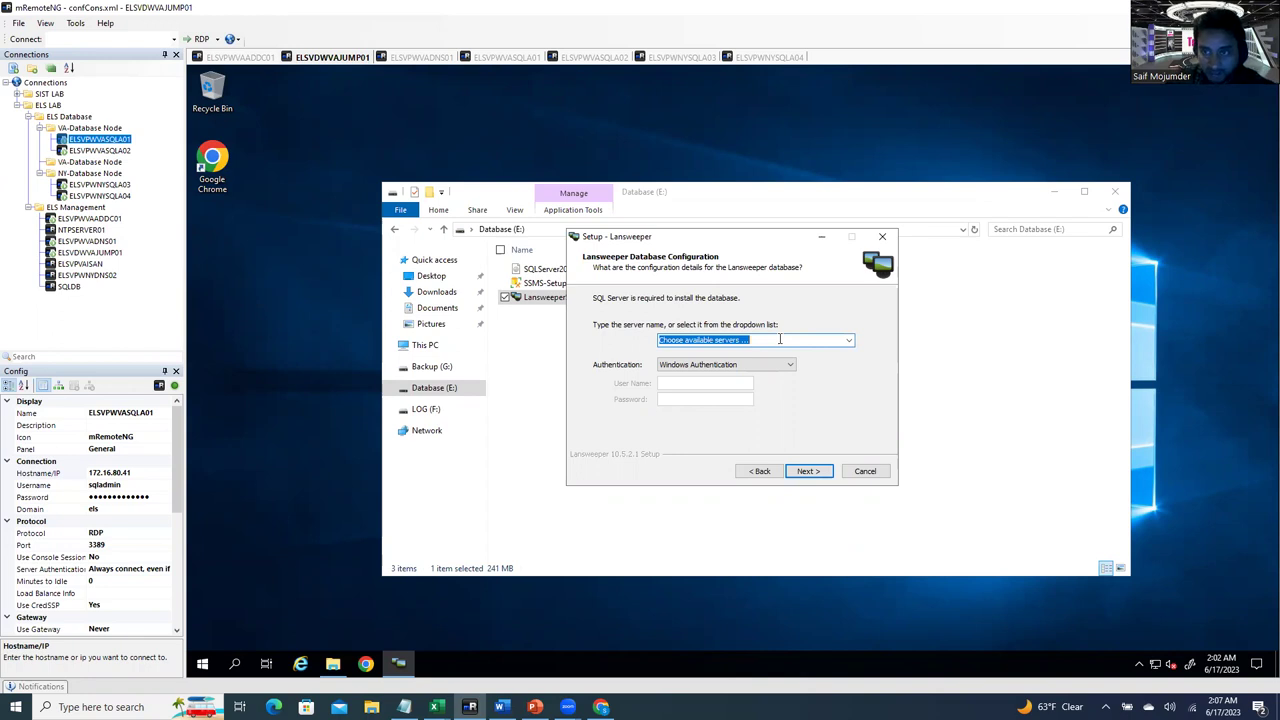
key(ctrl+v)
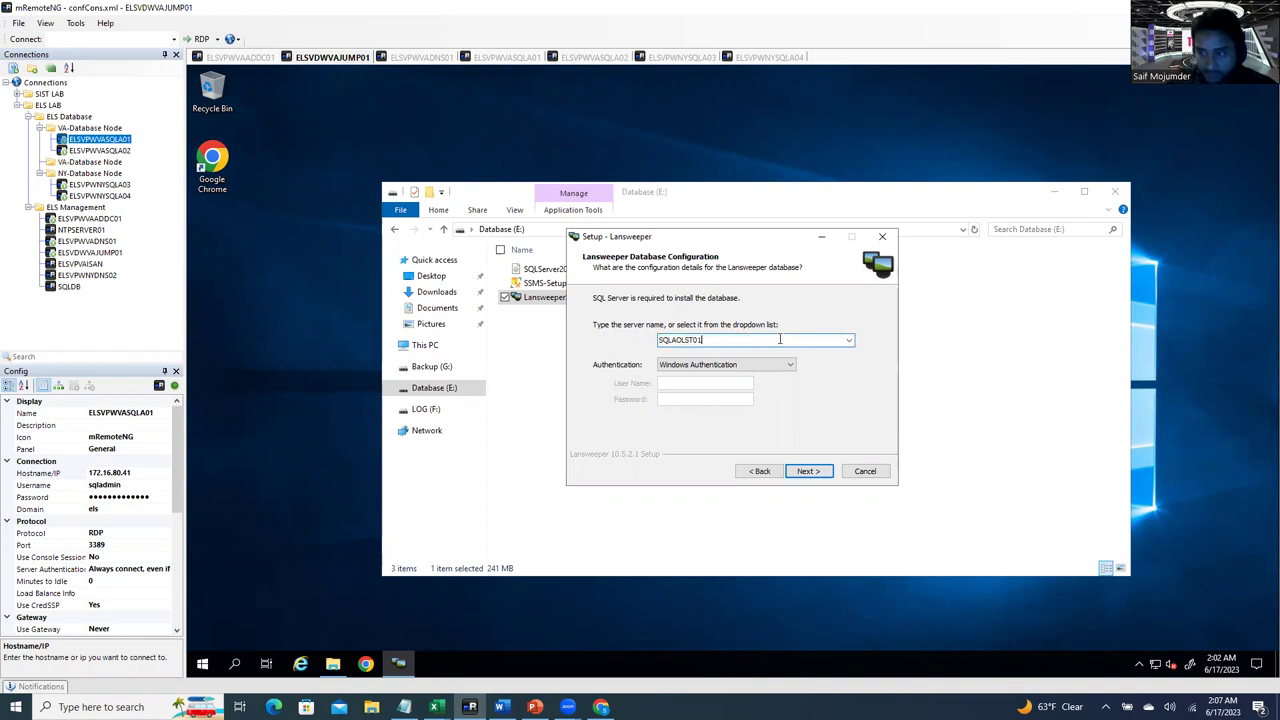
click(778, 367)
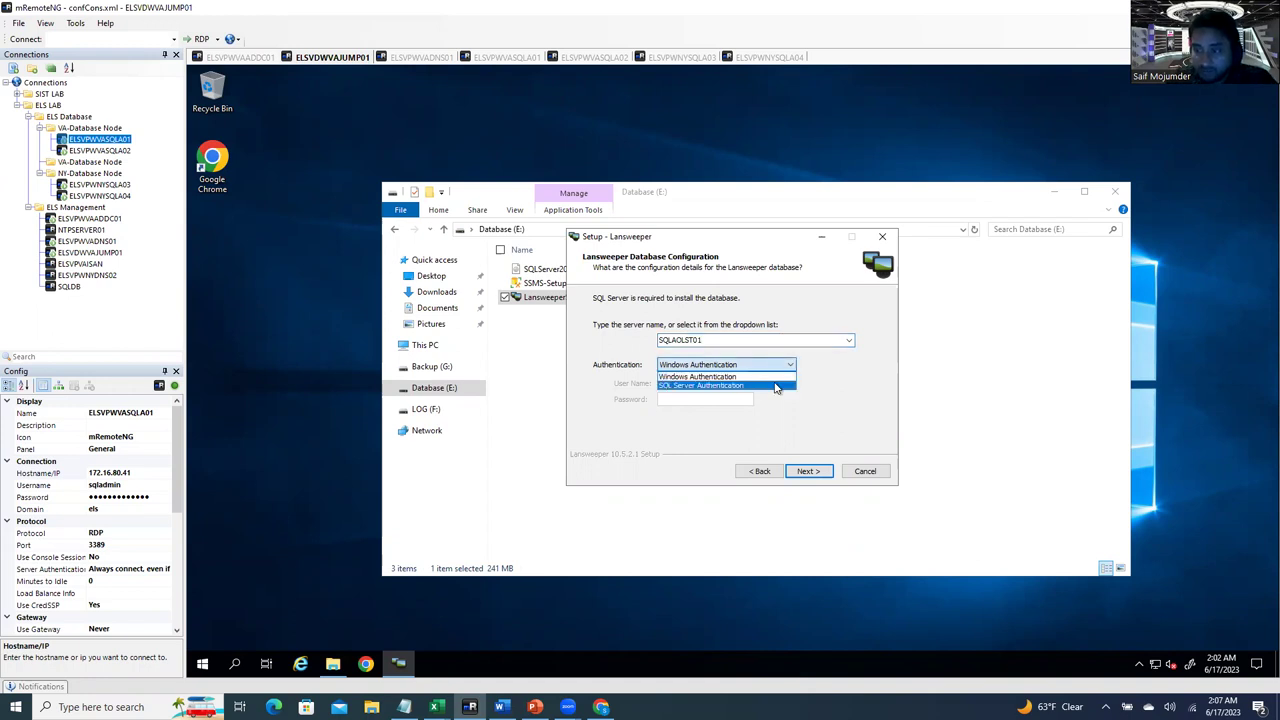
Use SQL Server Authentication with the sa login and password, and connect to SQLAOLST01
click(777, 386)
click(727, 382)
text(sa)
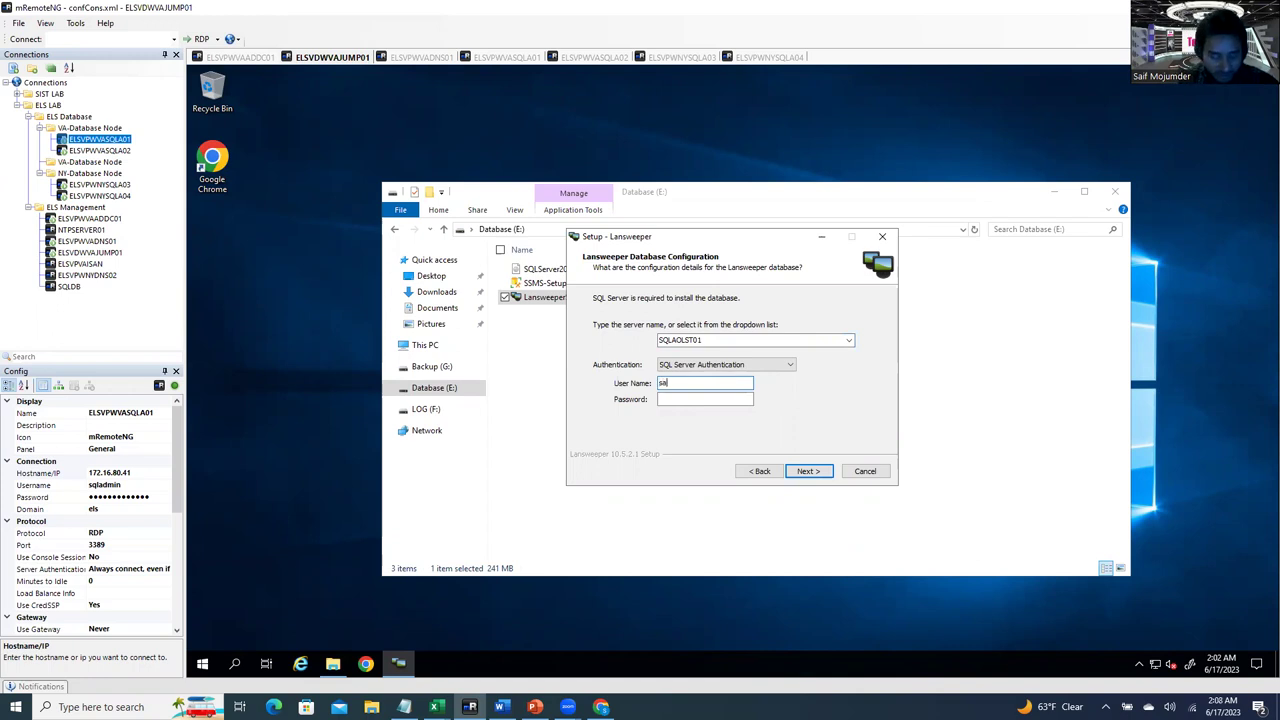
key(Tab)
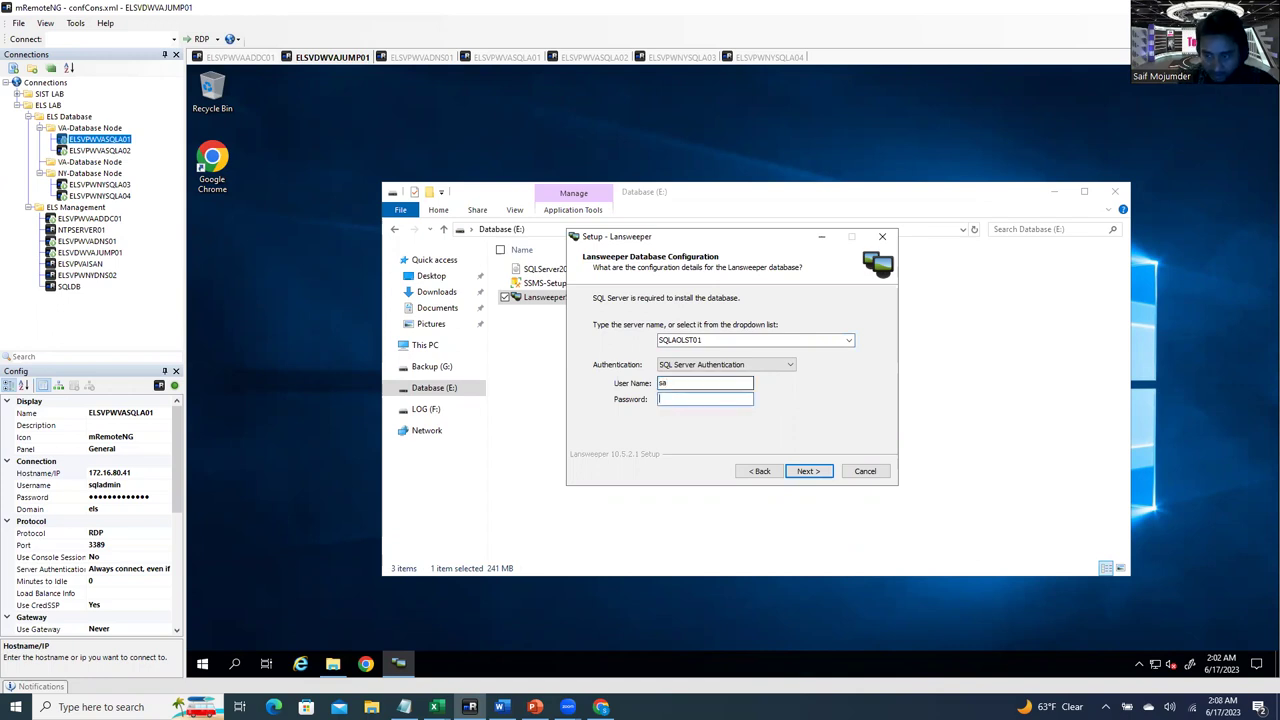
text(********)
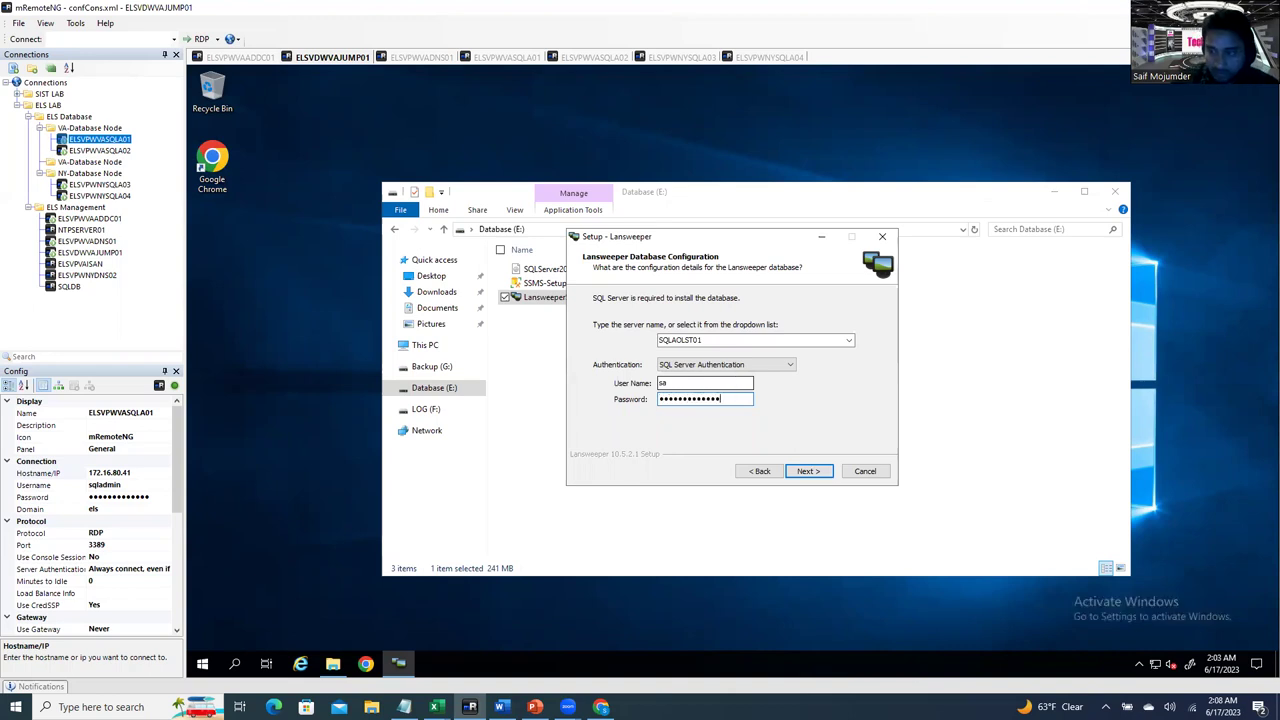
click(809, 472)
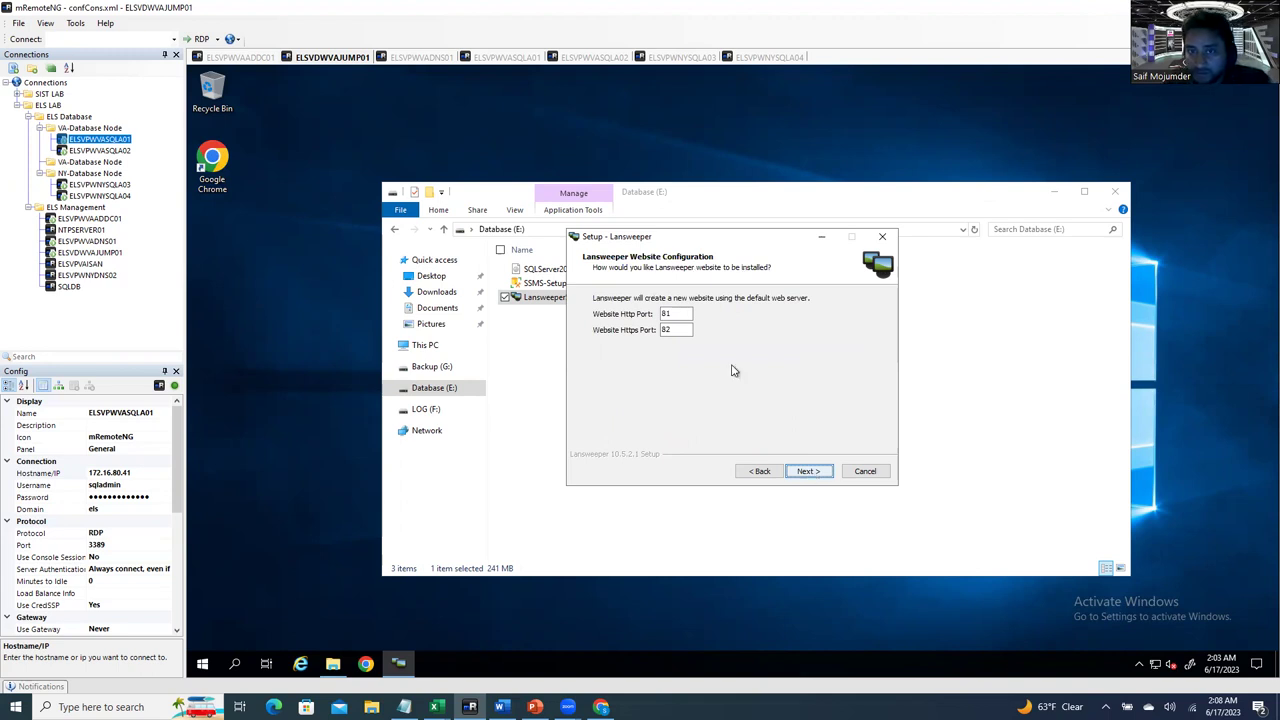
click(422, 60)
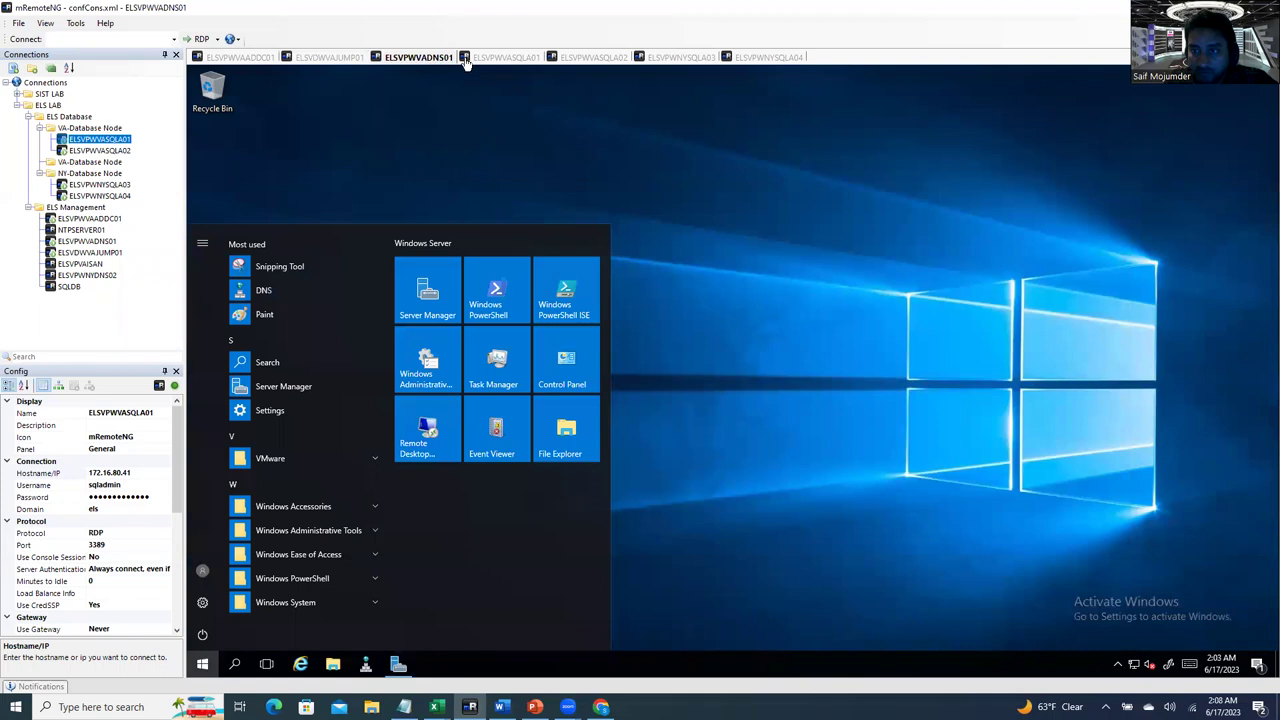
click(485, 58)
click(284, 177)
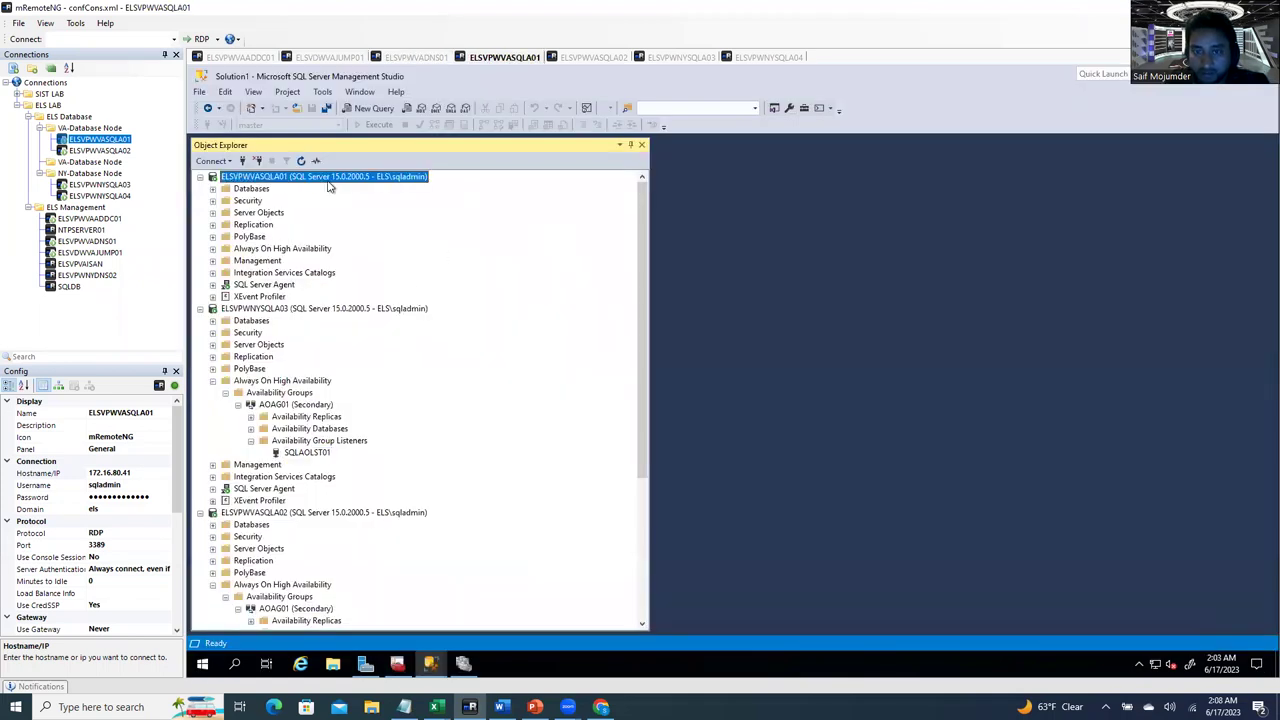
click(303, 161)
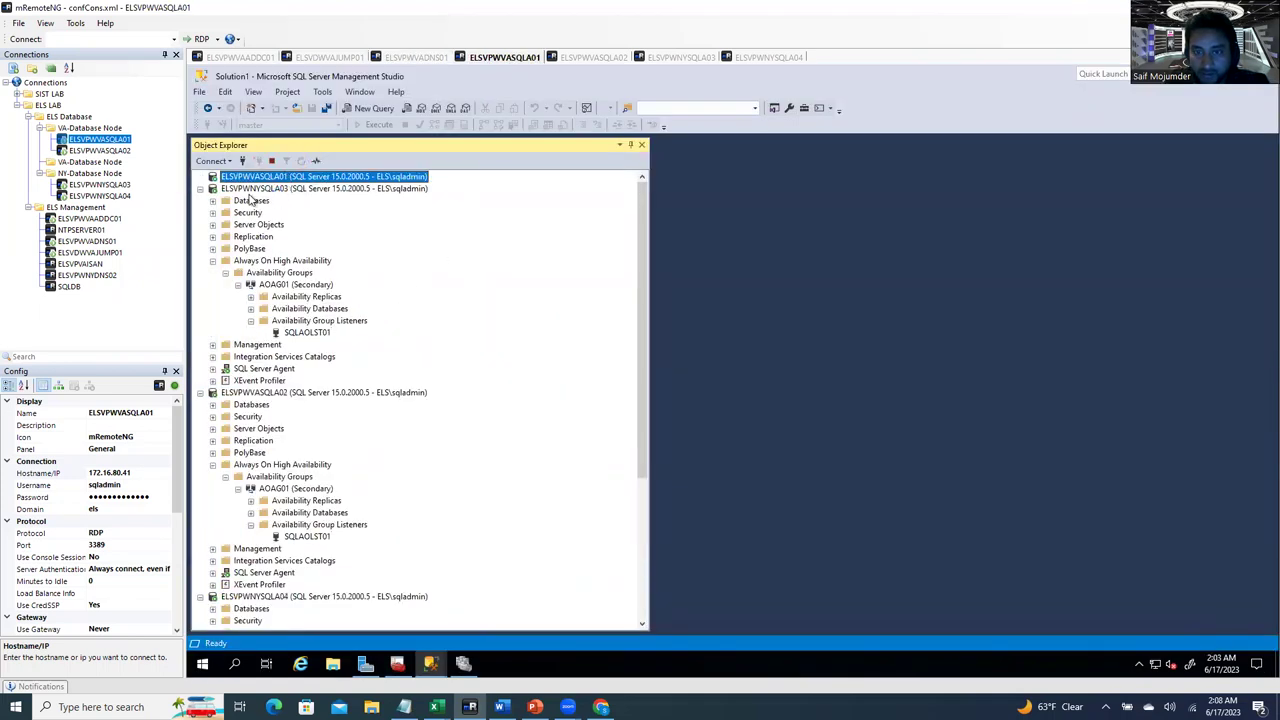
click(213, 189)
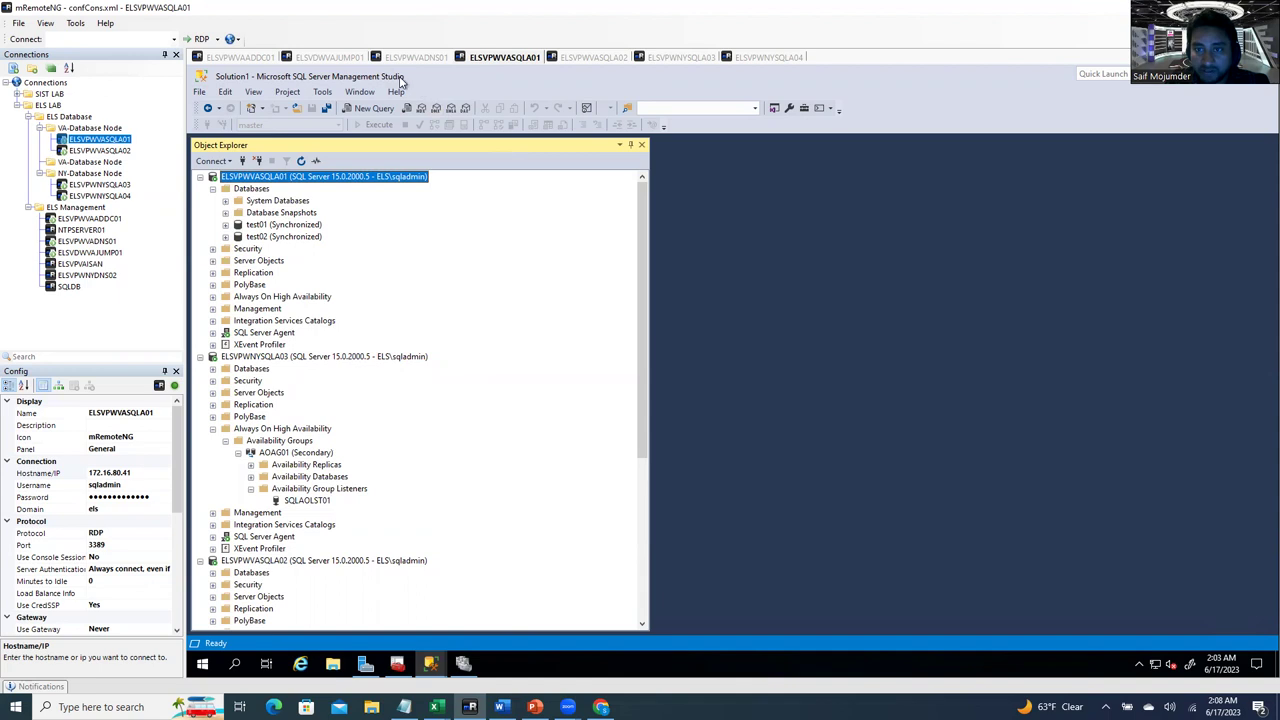
click(314, 57)
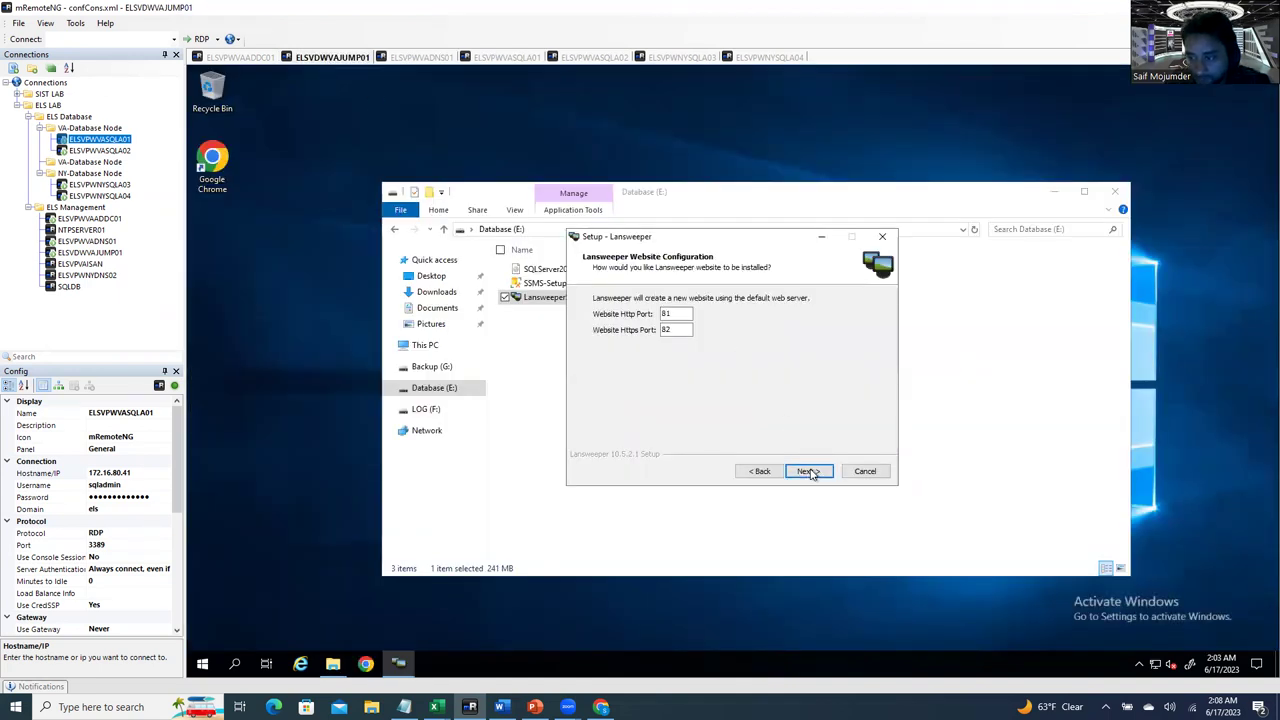
Accept website ports 81 and 82 and install into C:\Program Files (x86)\Lansweeper
click(809, 471)
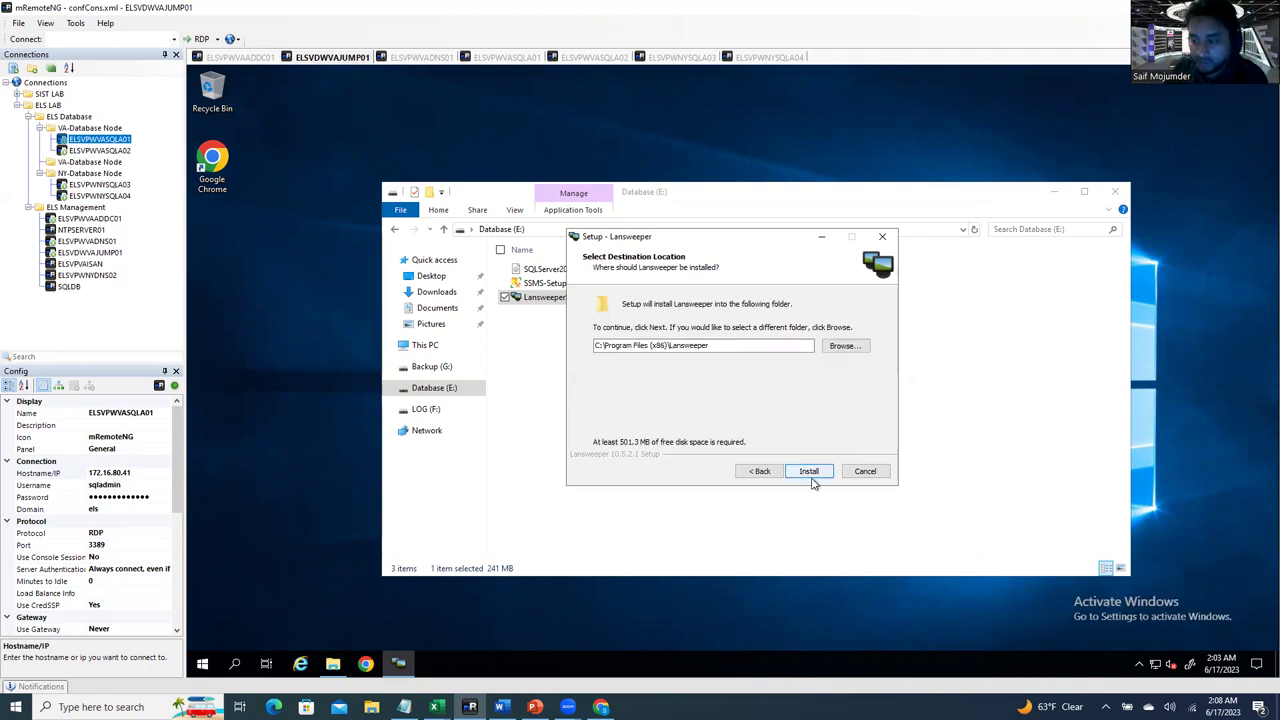
click(811, 476)
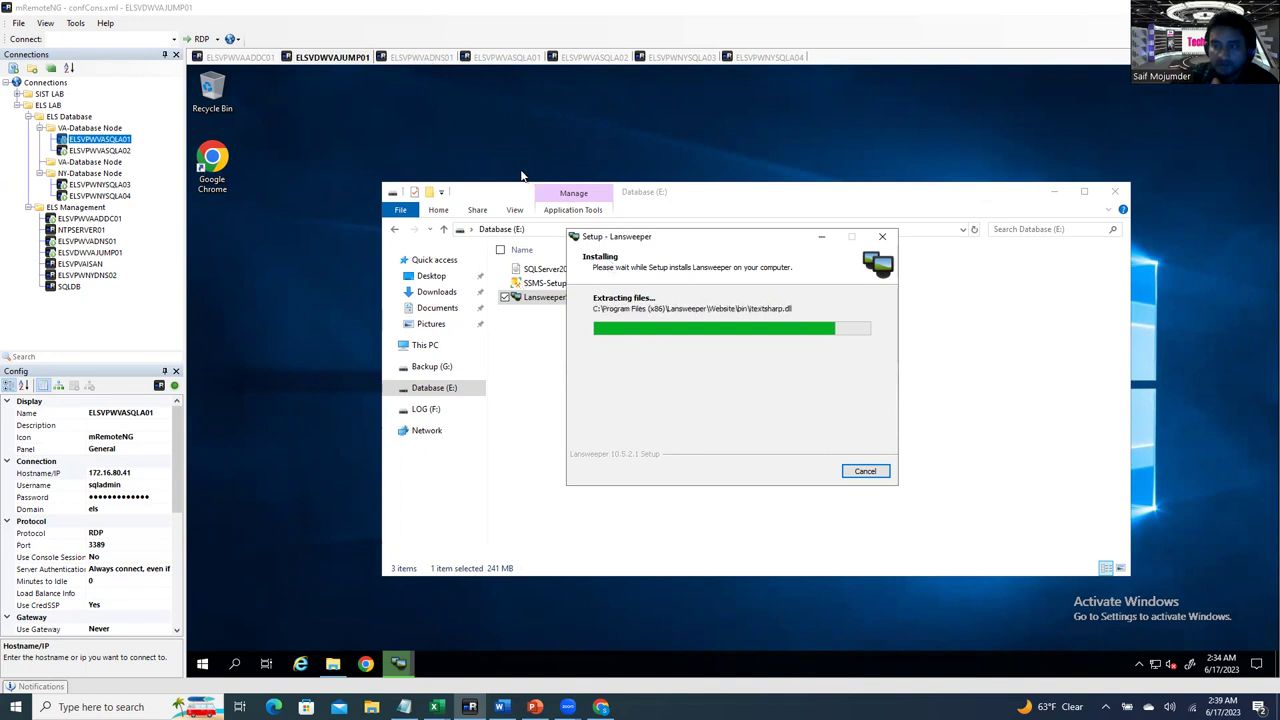
Refresh ELSVPWVASQLA01 in Object Explorer and expand its Databases, then return to ELSVDWVAJUMP01
click(512, 57)
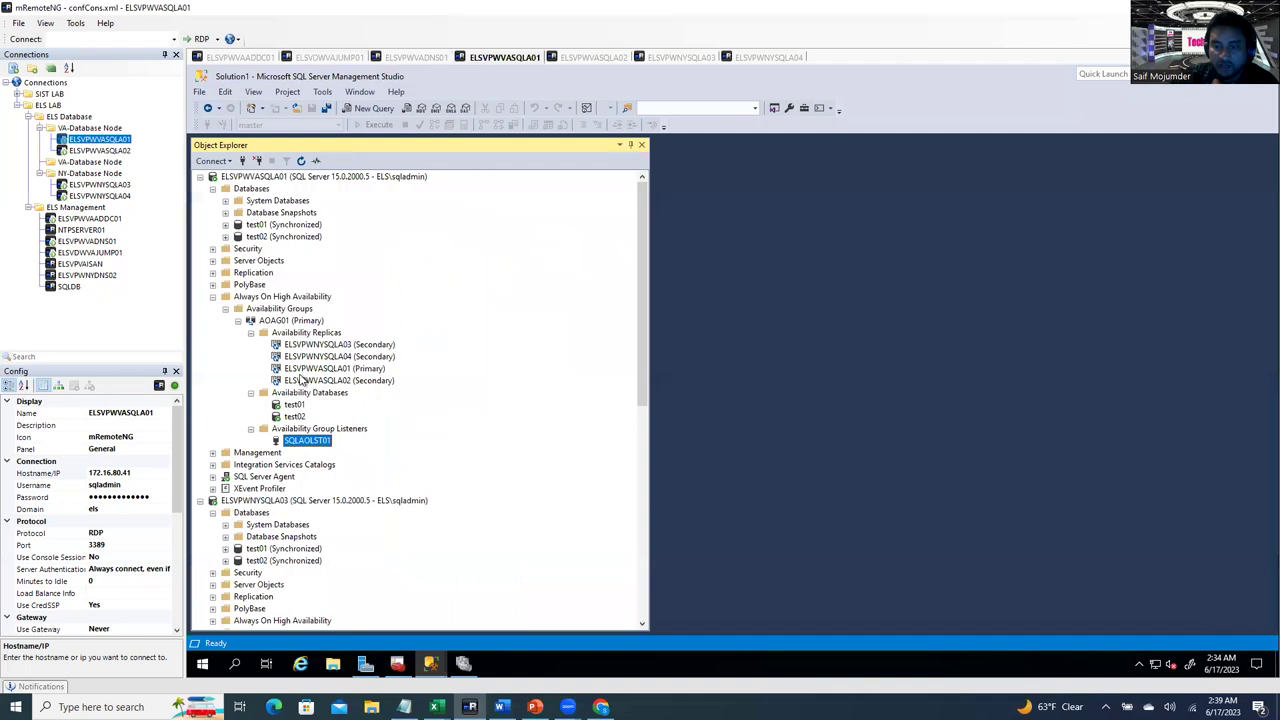
click(272, 178)
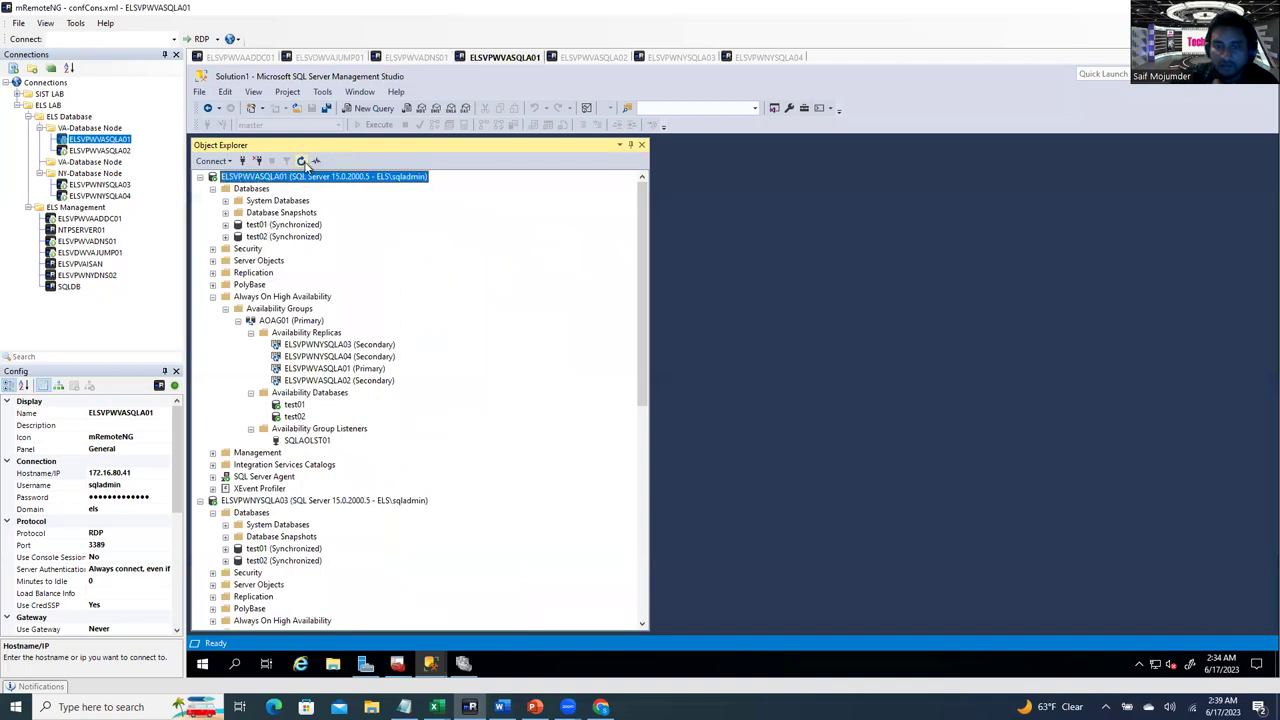
click(302, 161)
click(212, 189)
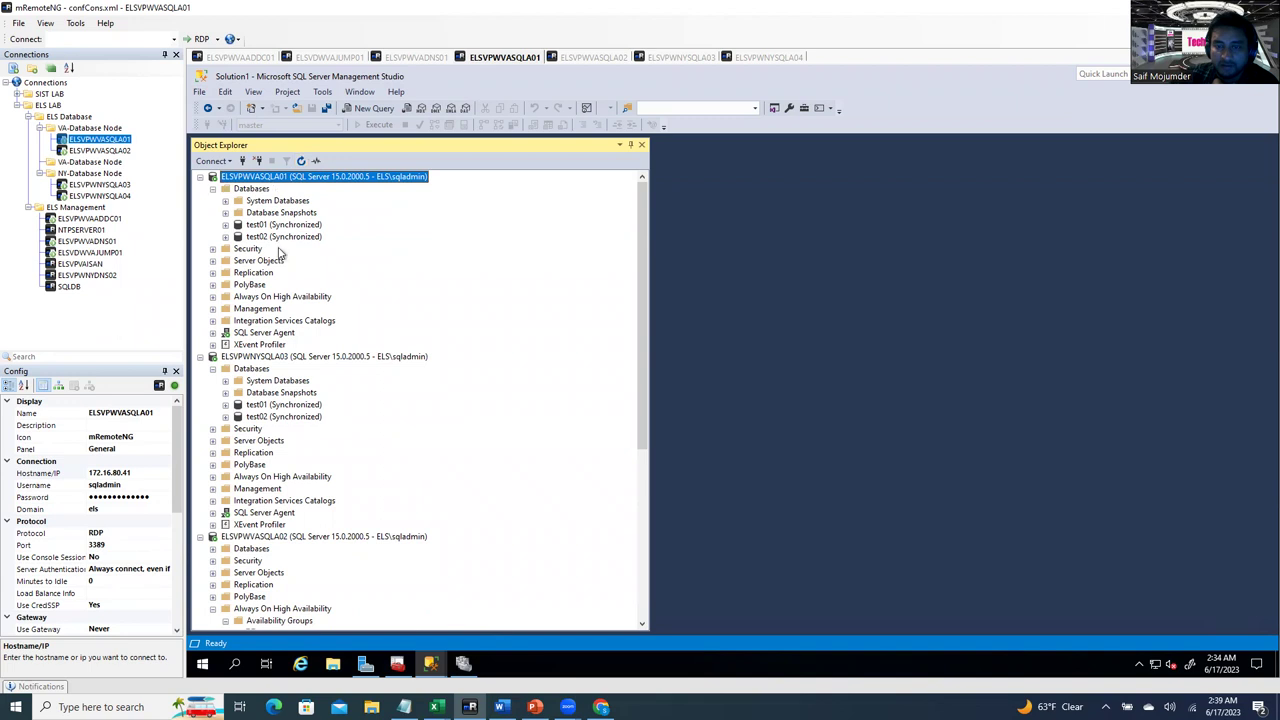
click(328, 59)
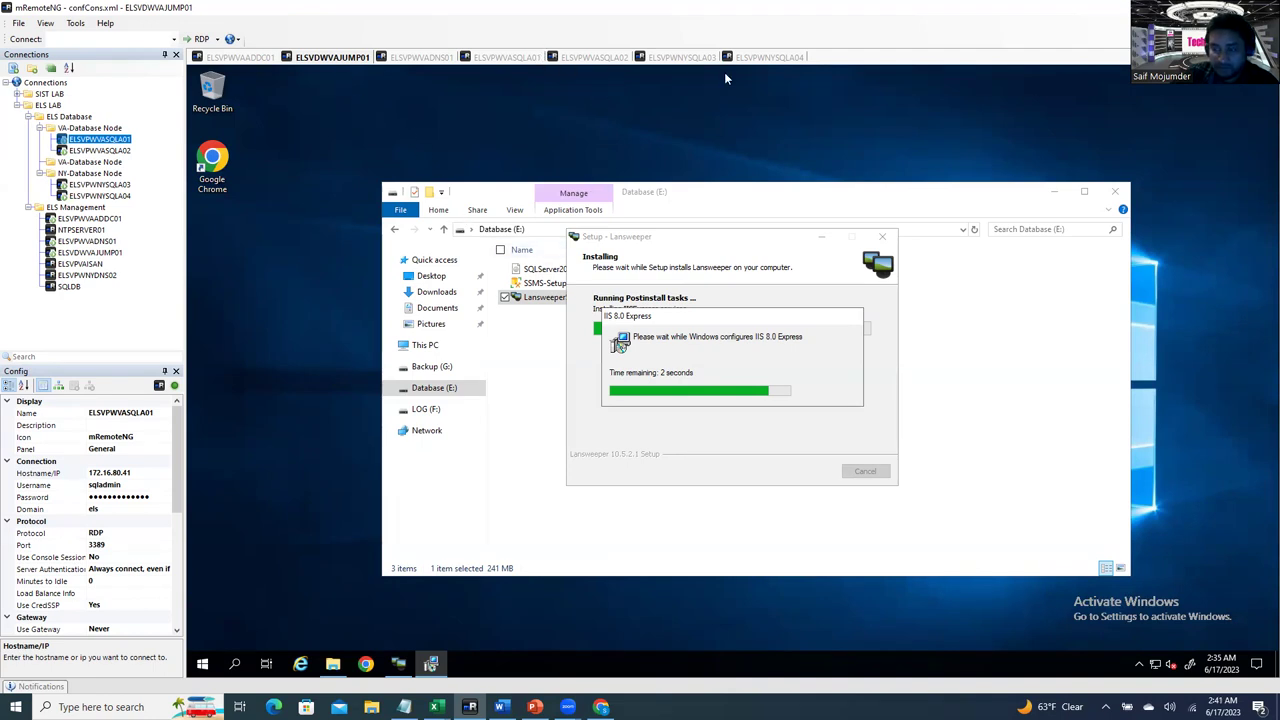
Refresh ELSVPWVASQLA01's Databases, select the new lansweeperdb, then switch back to ELSVDWVAJUMP01
click(505, 59)
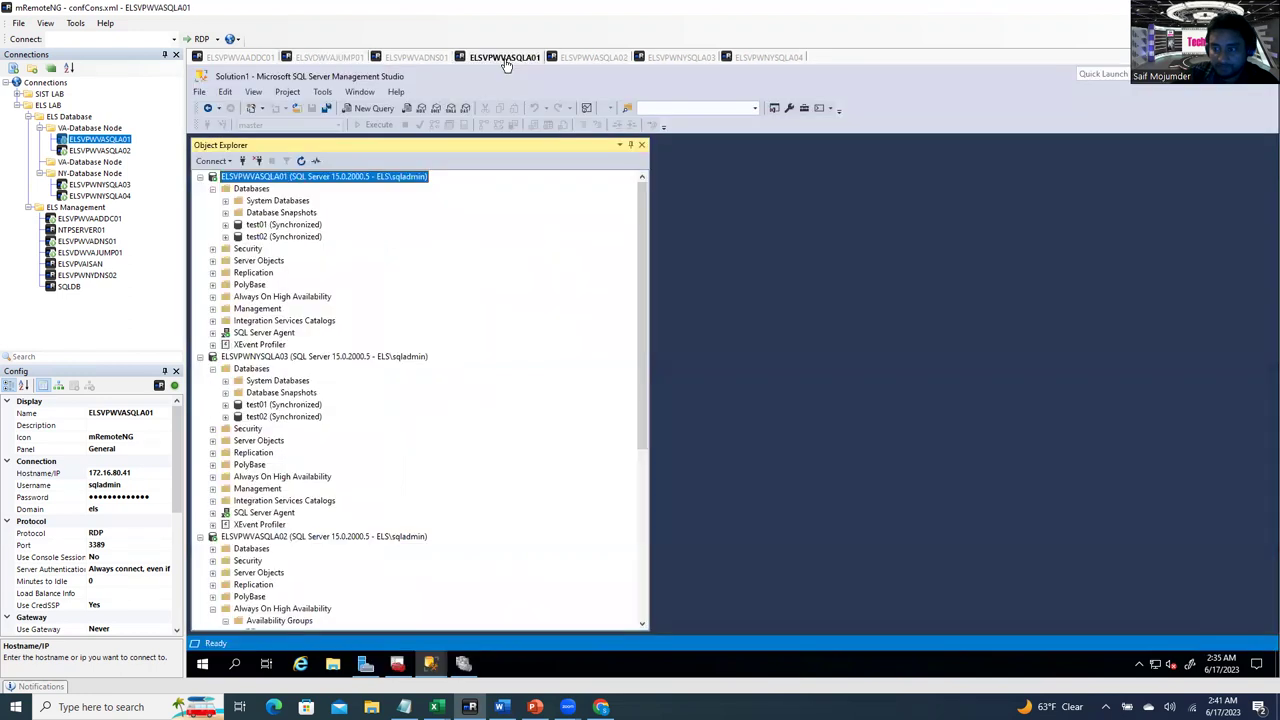
click(303, 160)
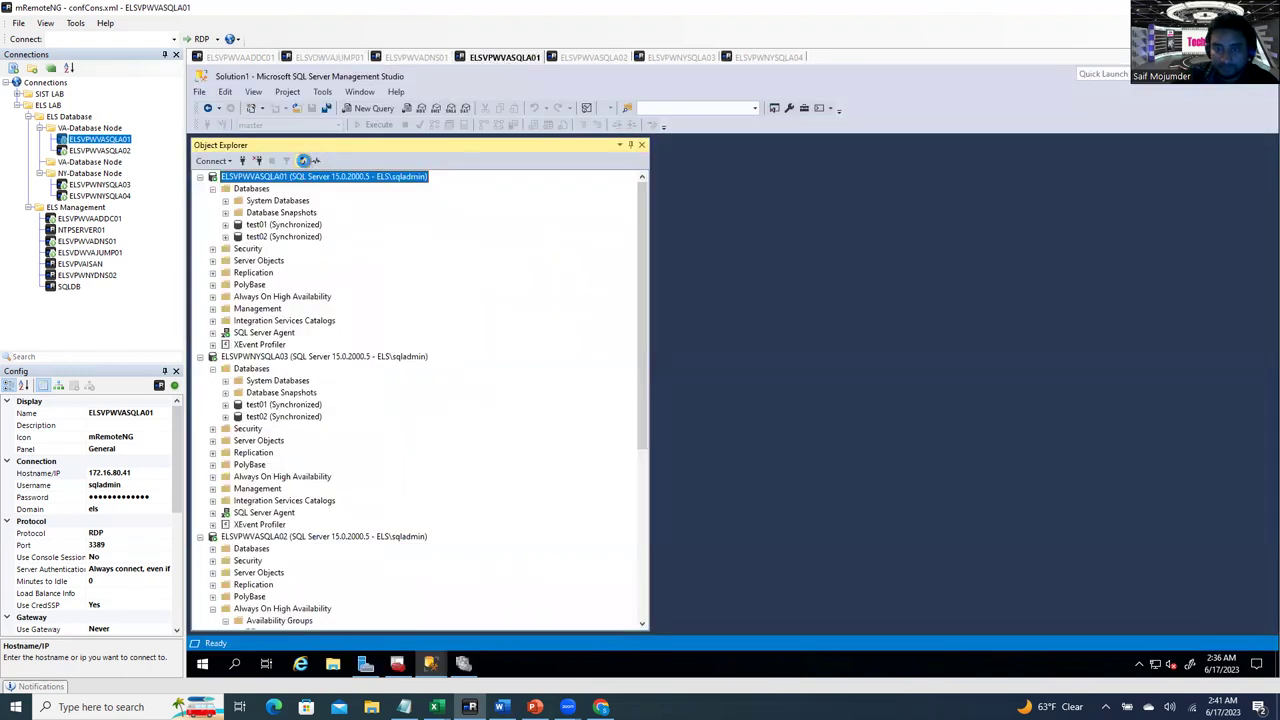
click(212, 188)
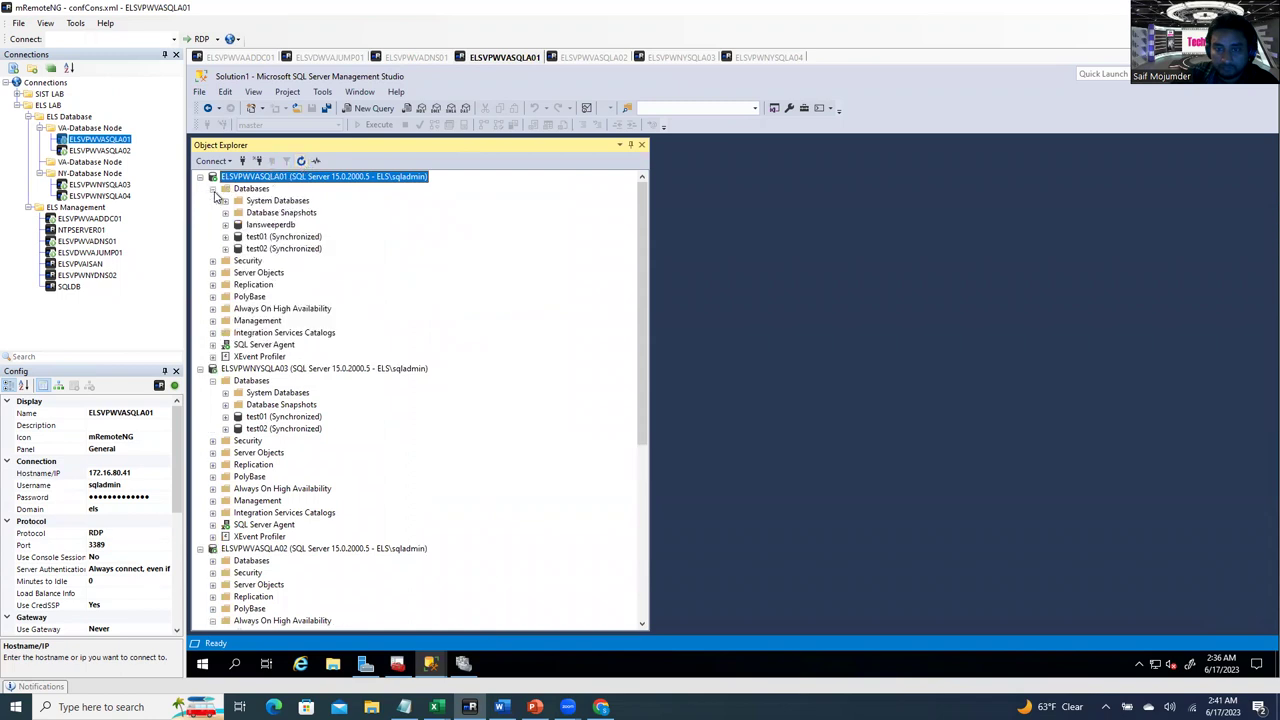
click(272, 226)
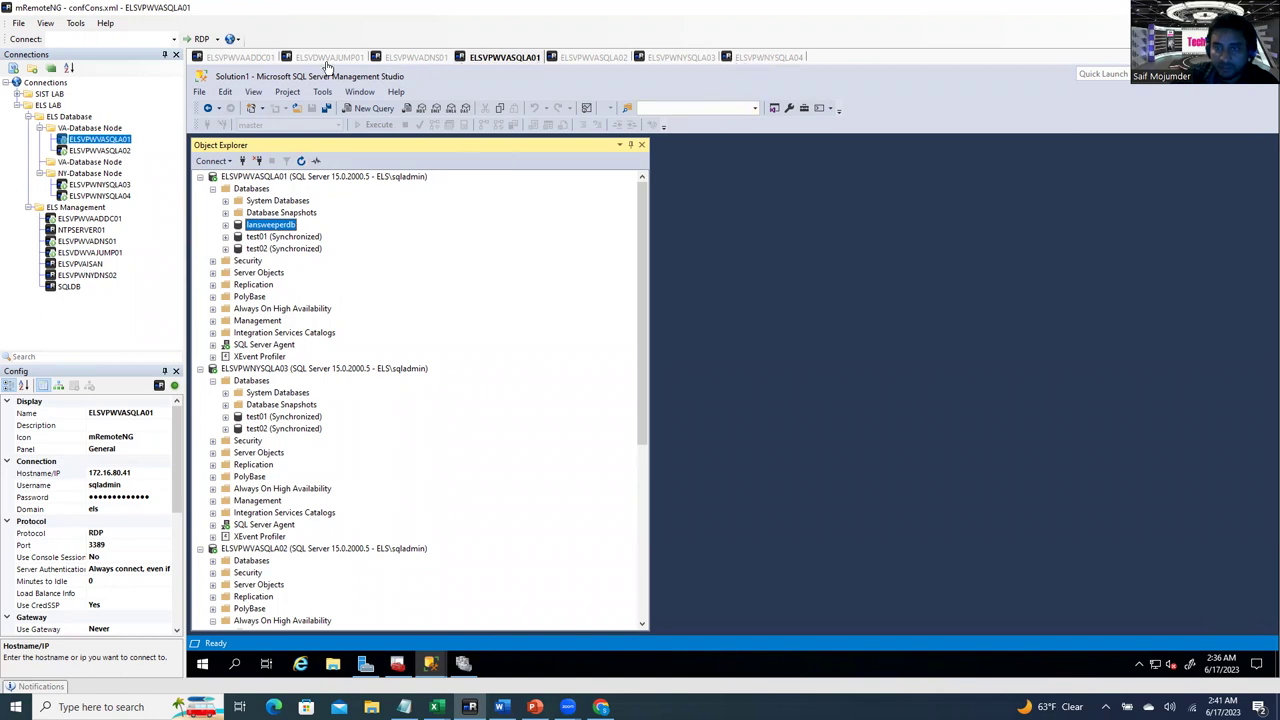
click(330, 57)
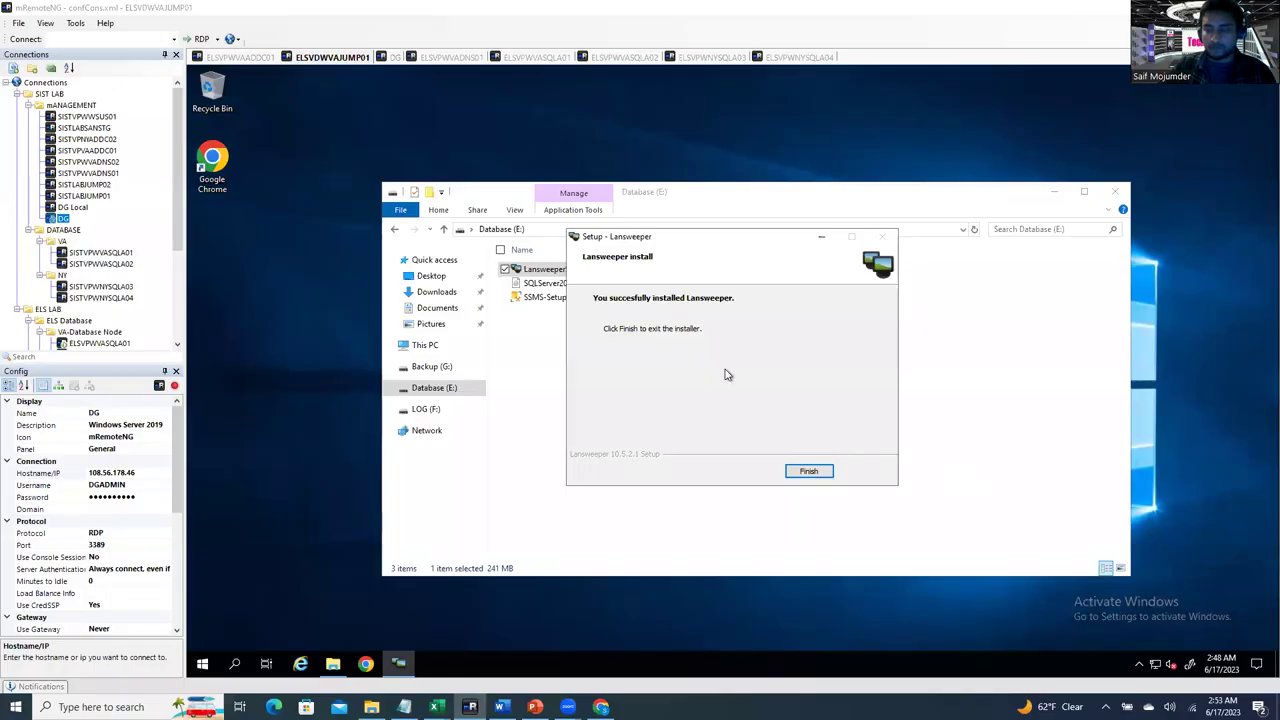
Finish the Lansweeper installation and dismiss the browser security prompt and page
click(807, 472)
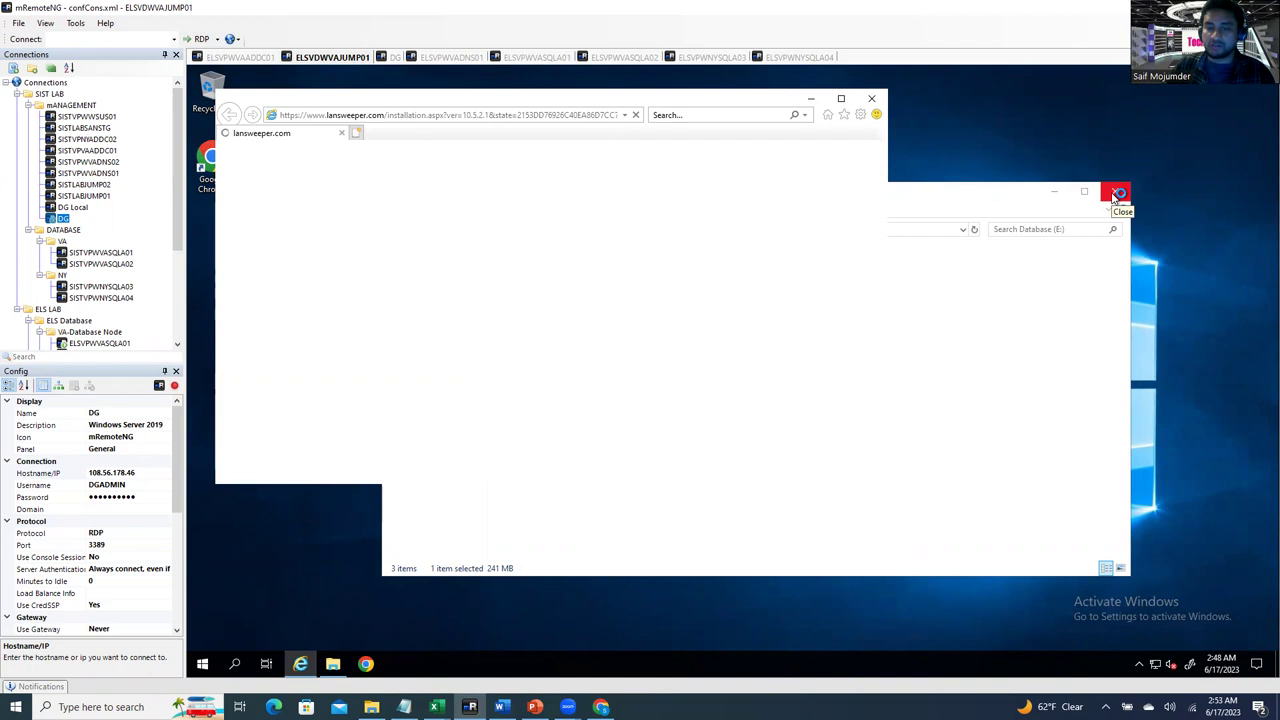
click(836, 273)
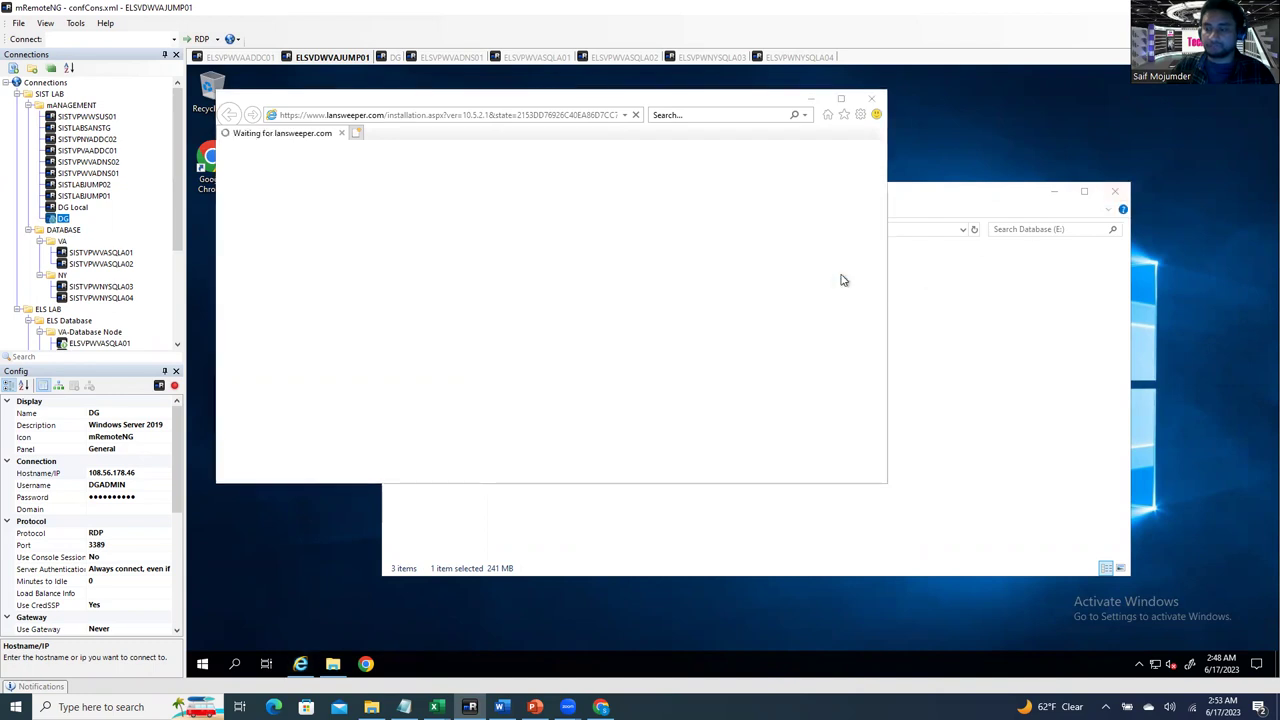
click(358, 131)
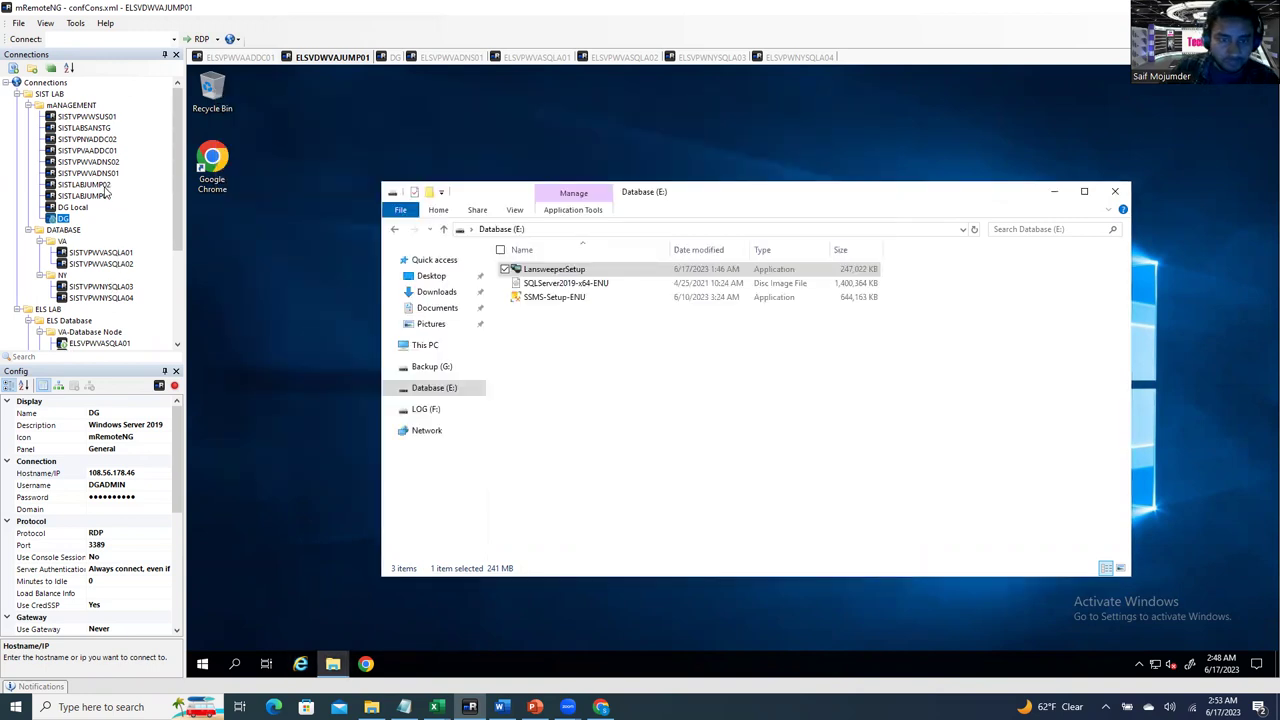
Select the SISTLABJUMP02 connection in mRemoteNG and copy its name
click(98, 185)
click(150, 413)
key(ctrl+c)
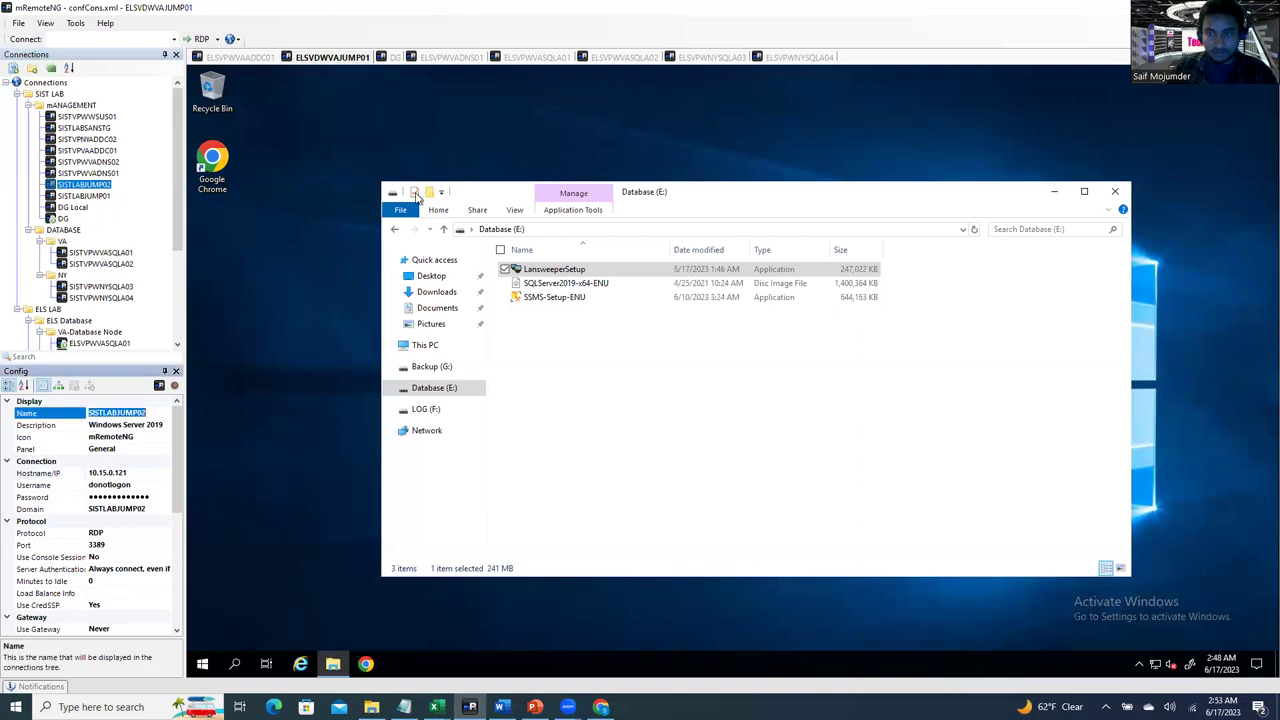
click(367, 665)
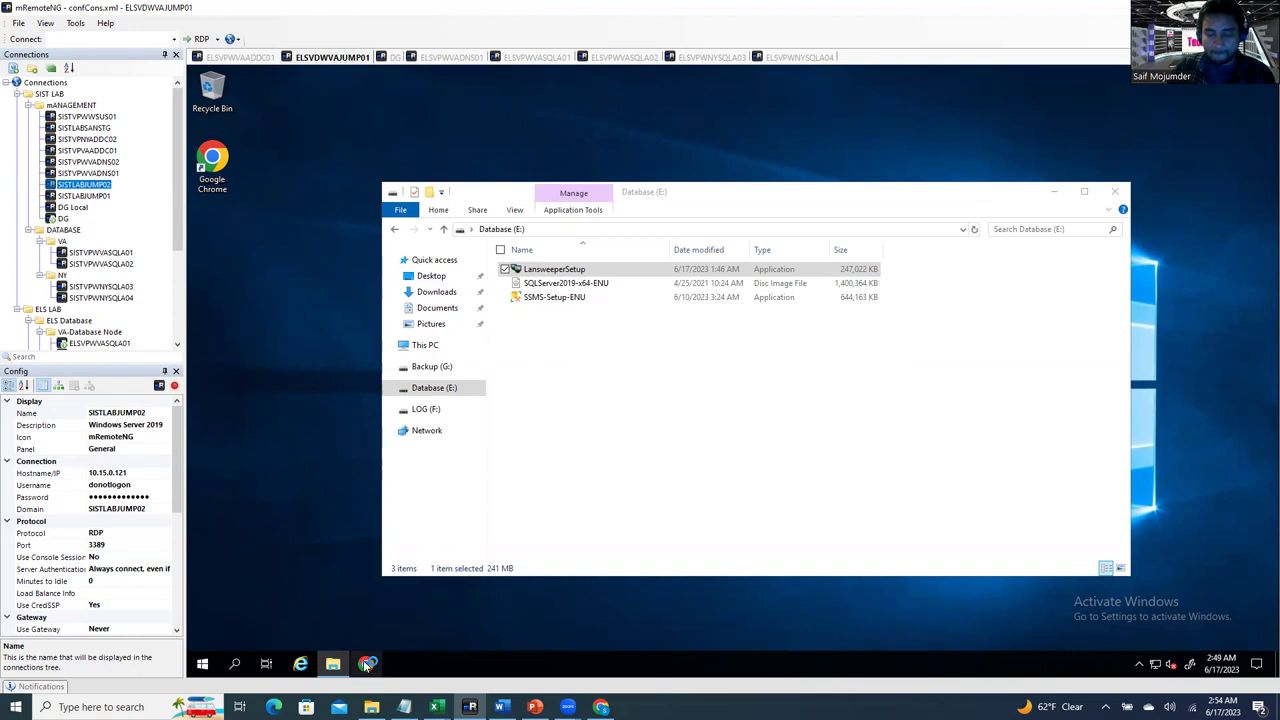
click(245, 57)
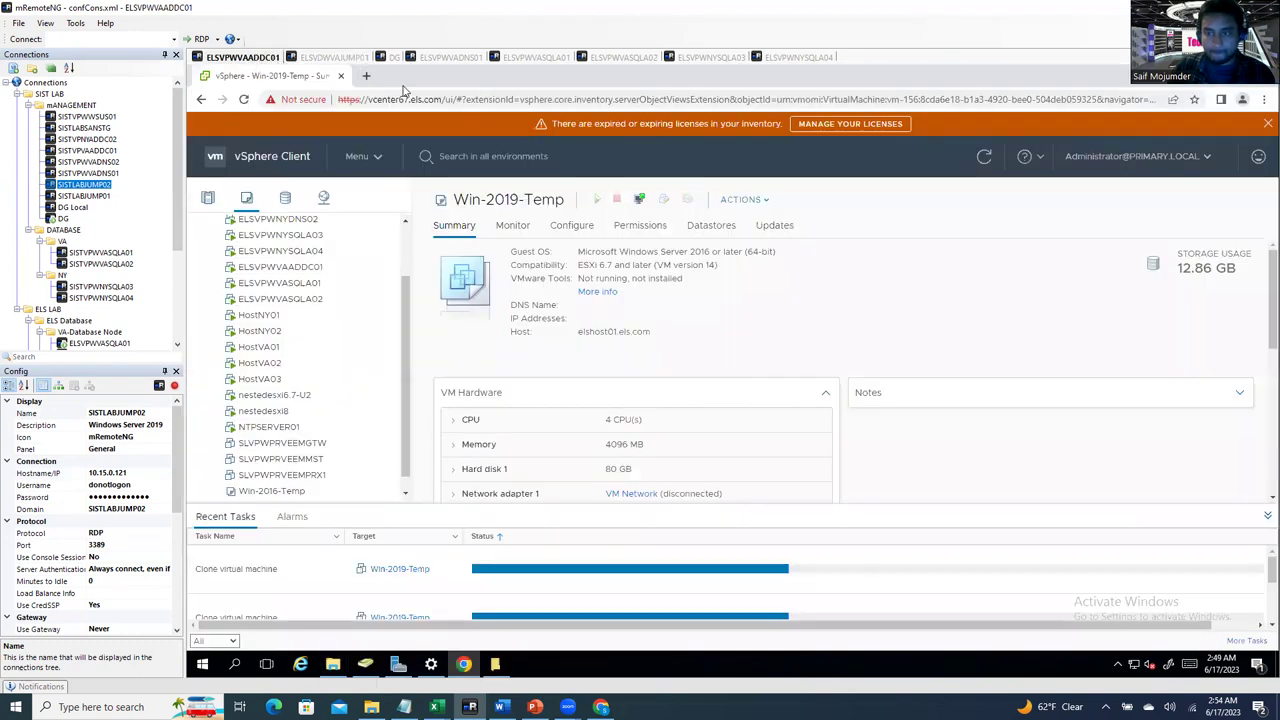
click(366, 76)
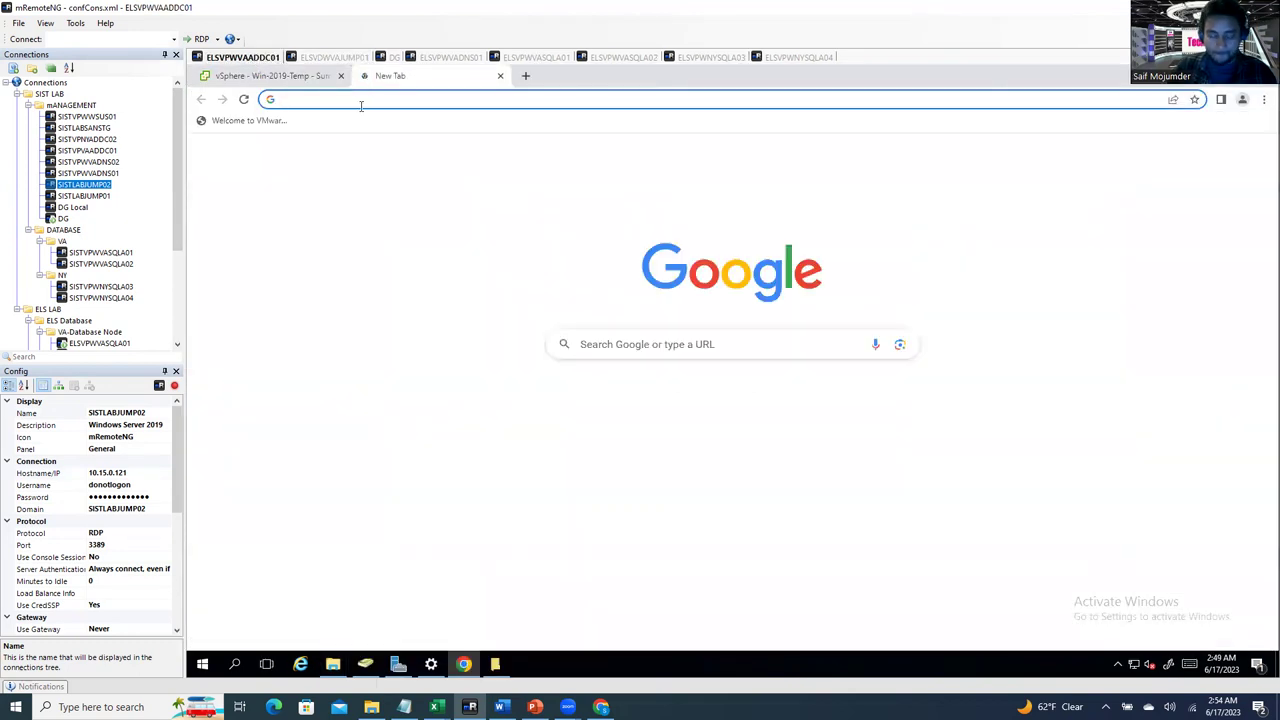
text(https://)
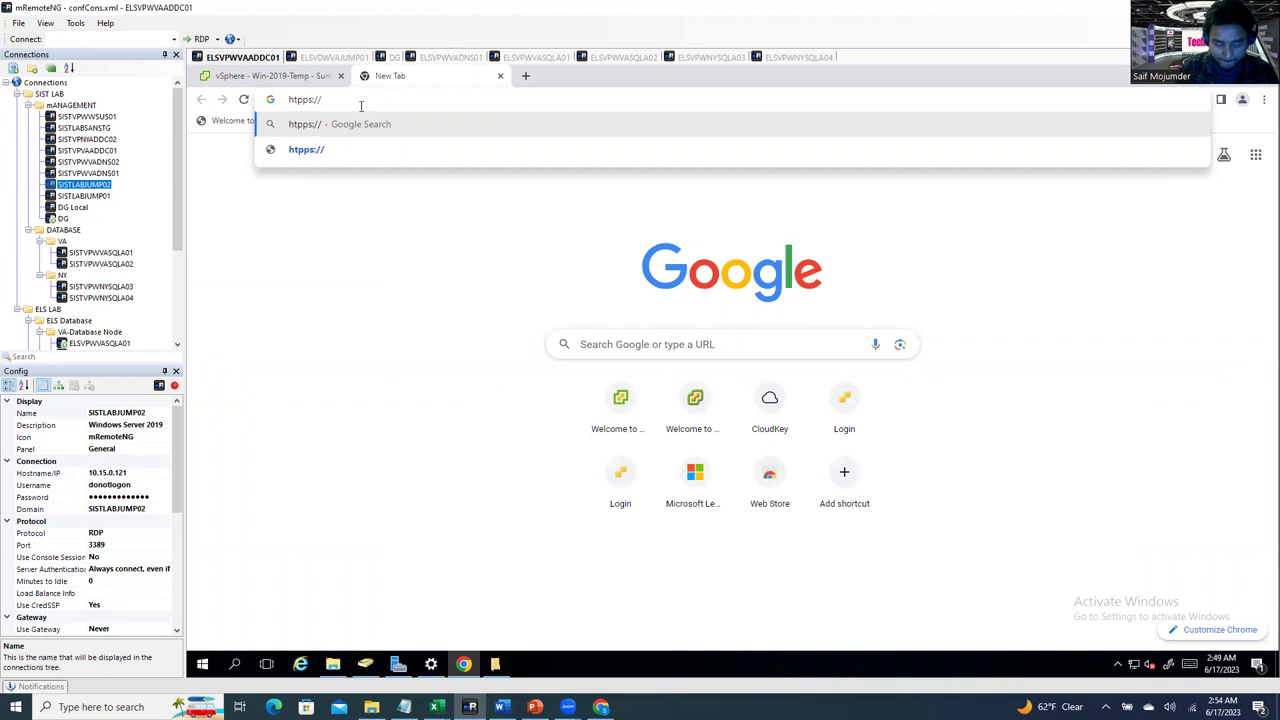
key(ctrl+v)
text(.)
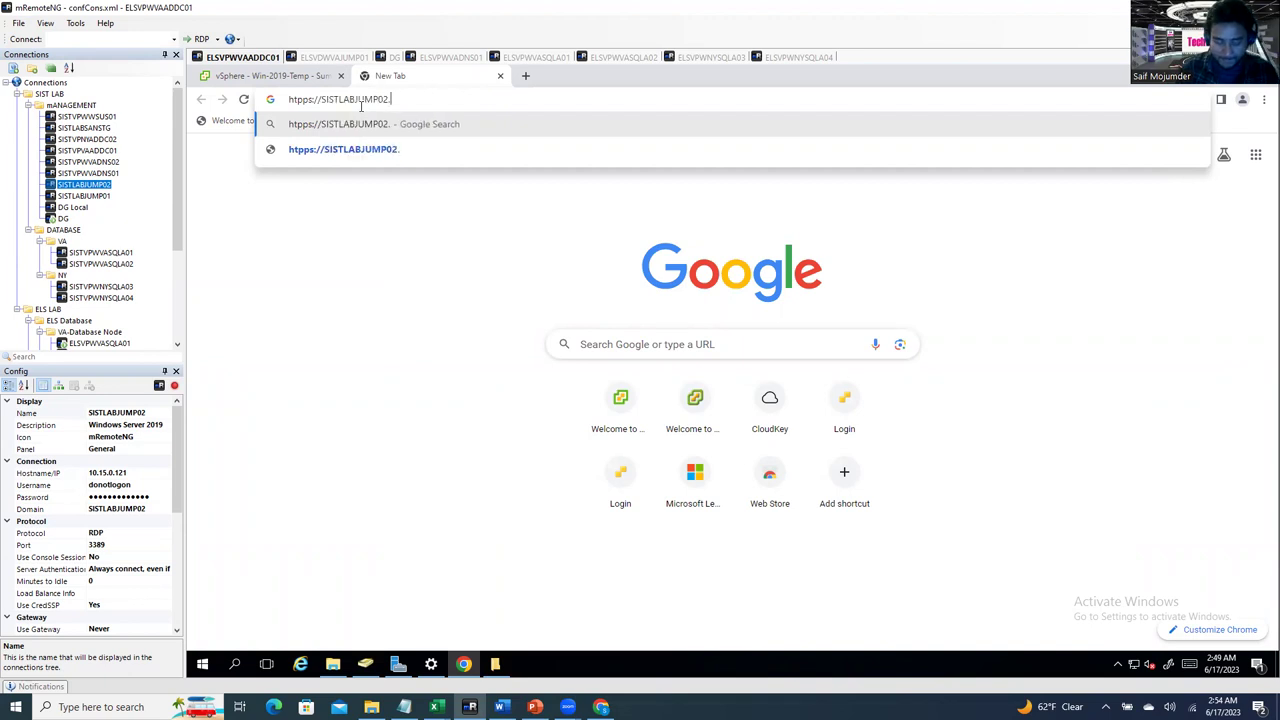
text(els)
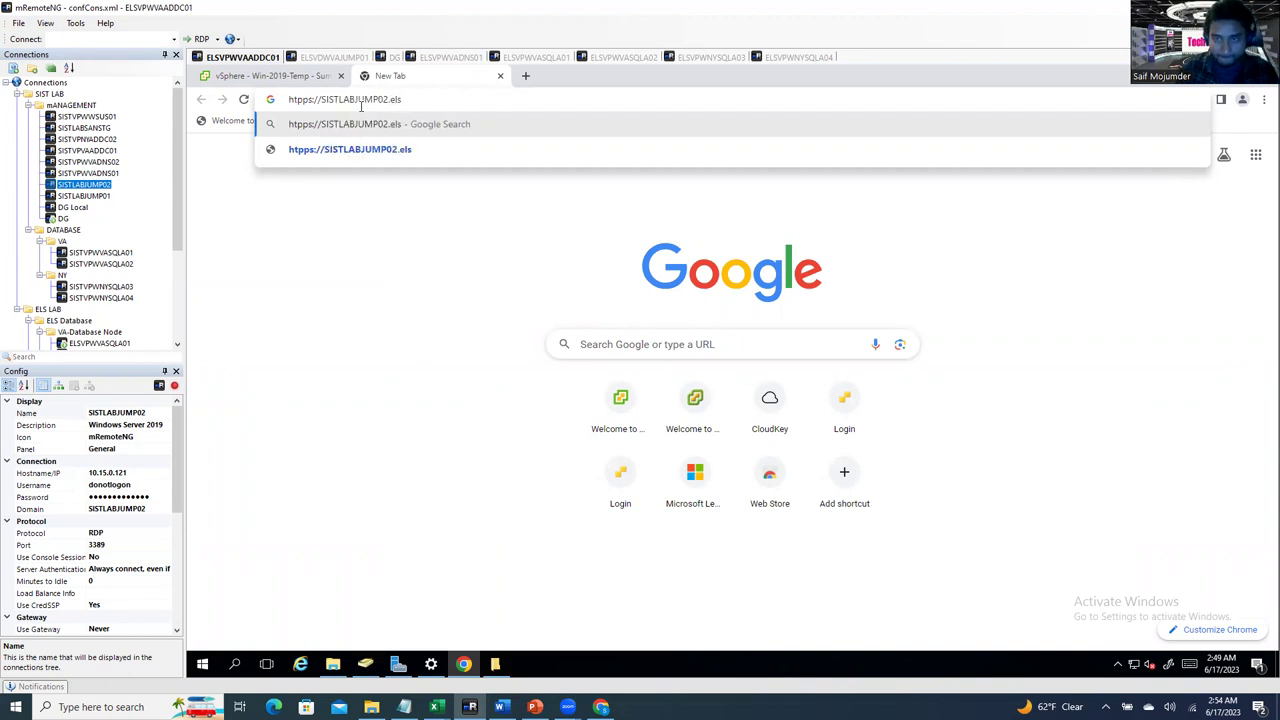
text(.com)
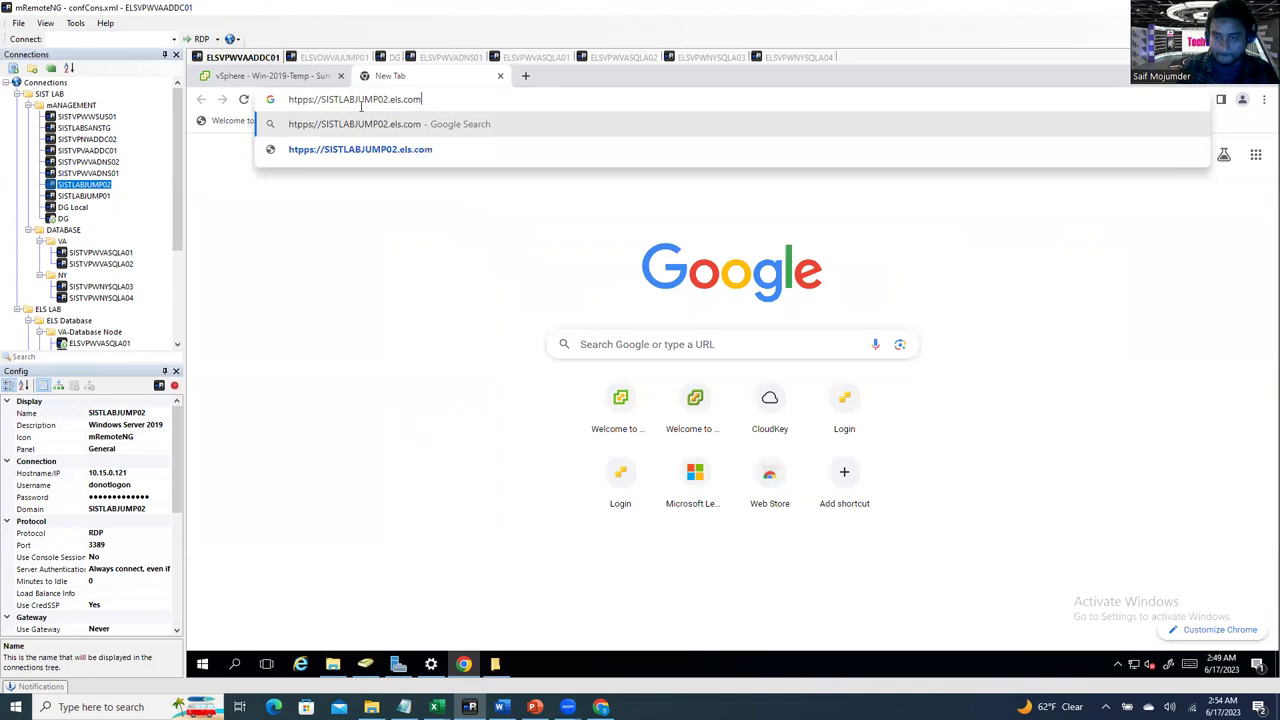
key(Return)
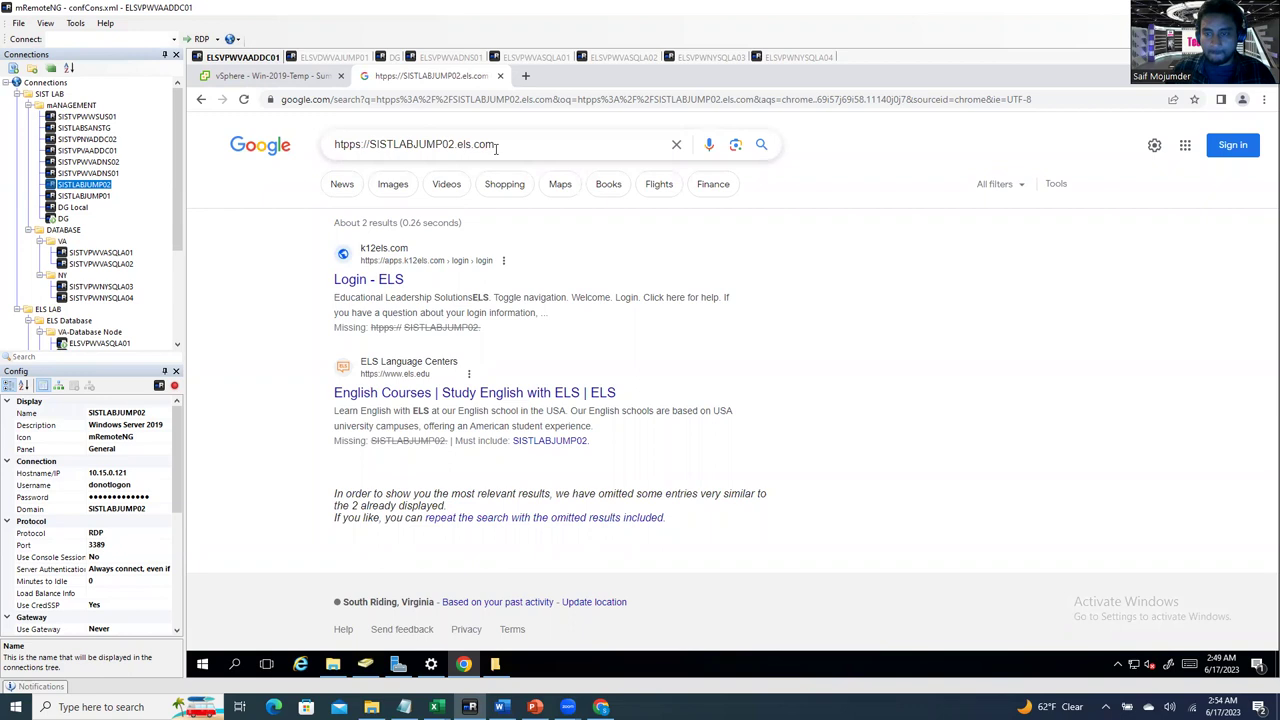
Try the same SISTLABJUMP02.els.com address on port 81 in another new tab
drag(495, 144, 313, 145)
key(ctrl+c)
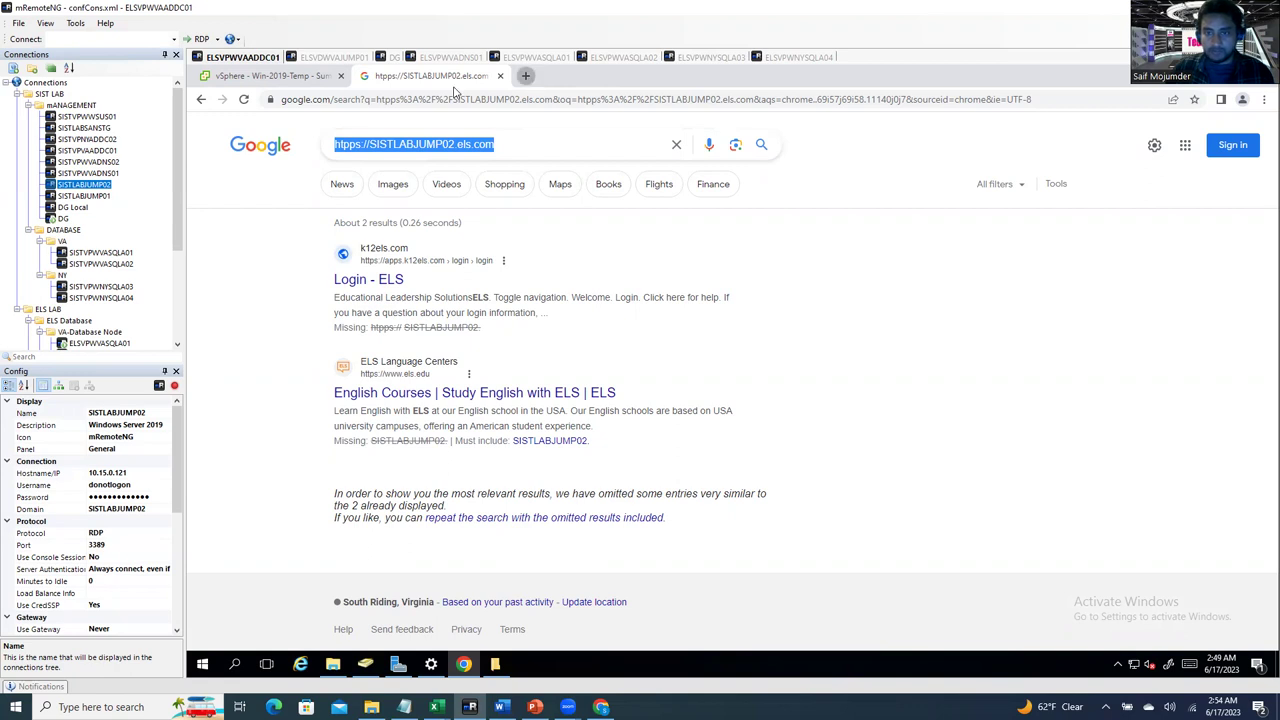
click(525, 76)
key(ctrl+v)
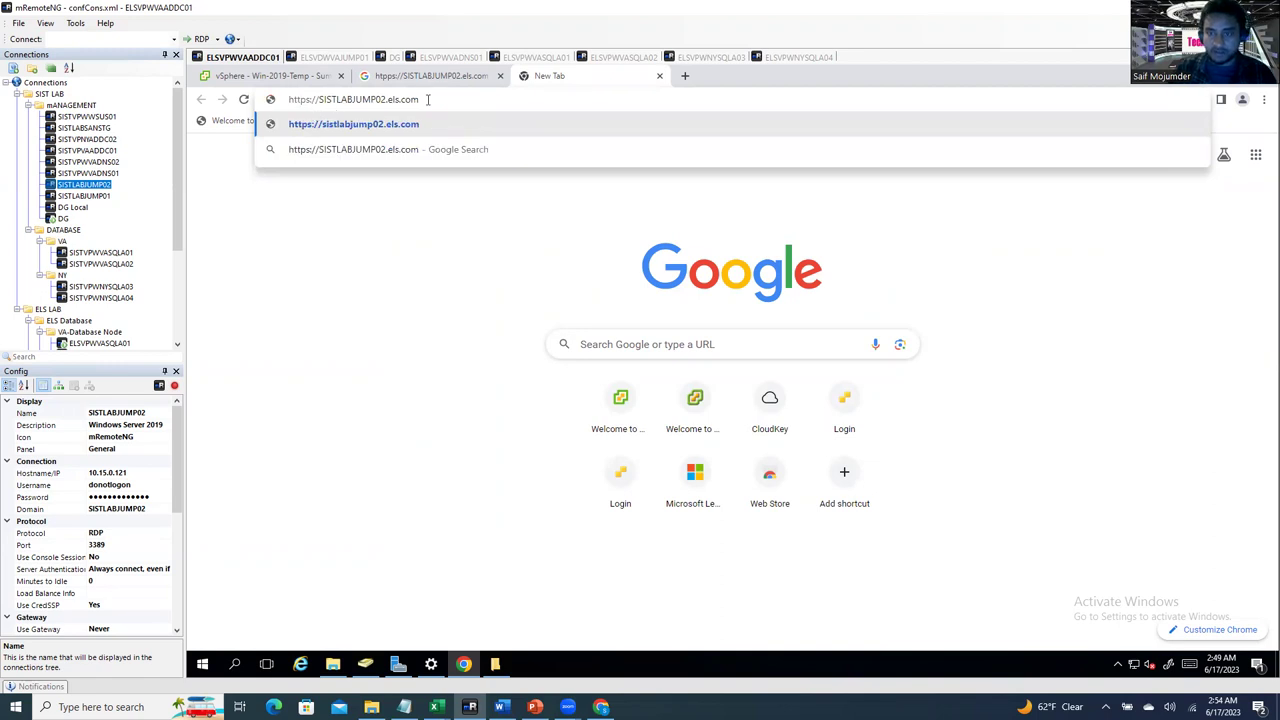
text(:81)
key(Return)
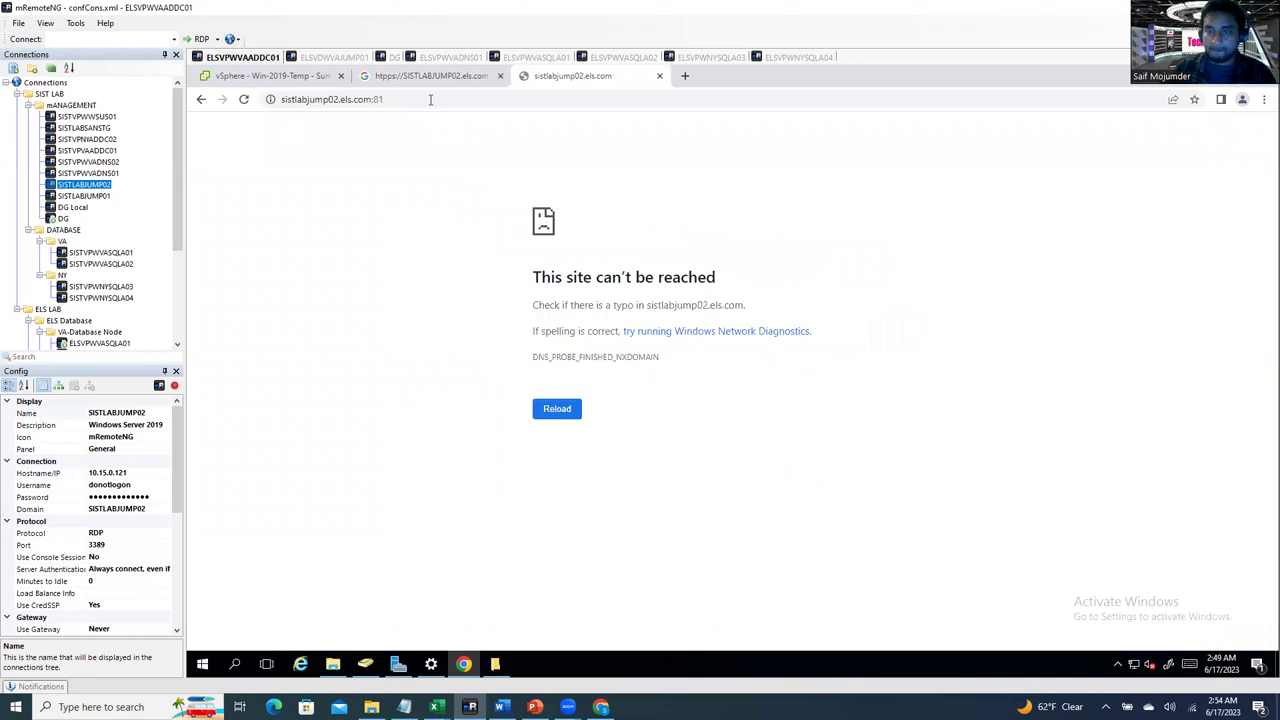
Retry the address without the port, then return to the ELSVDWVAJUMP01 session
click(430, 99)
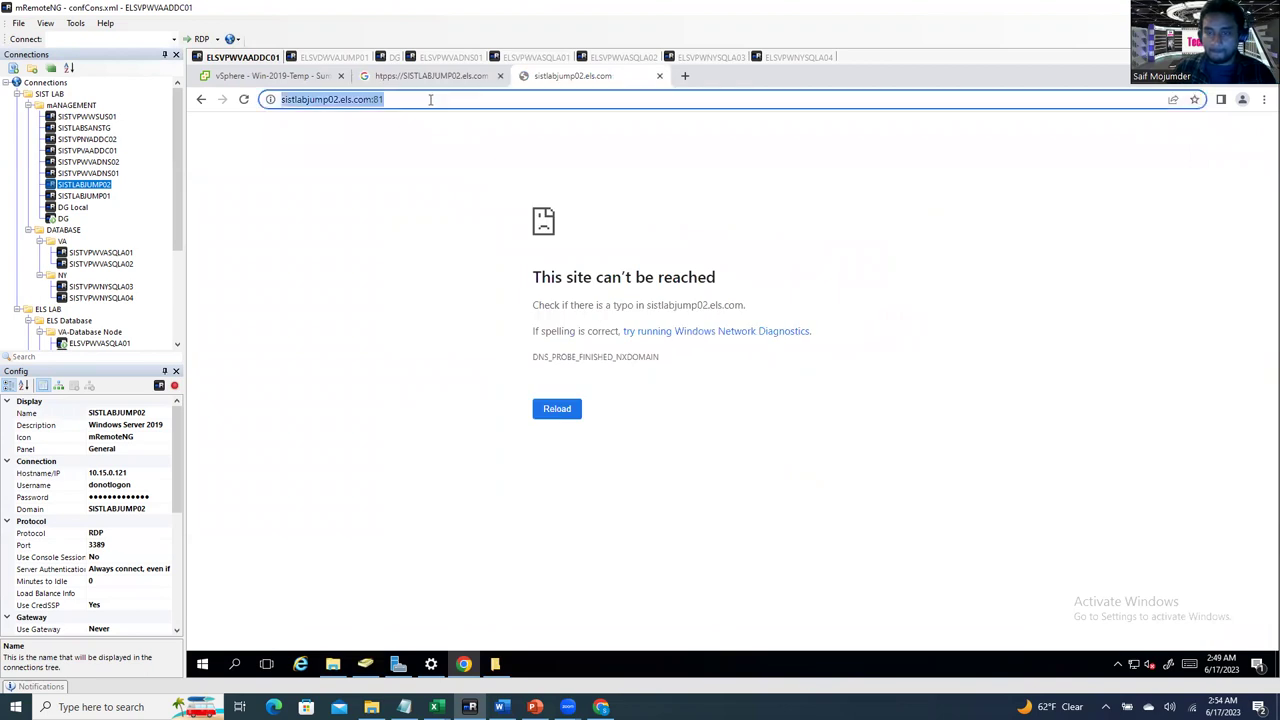
click(430, 99)
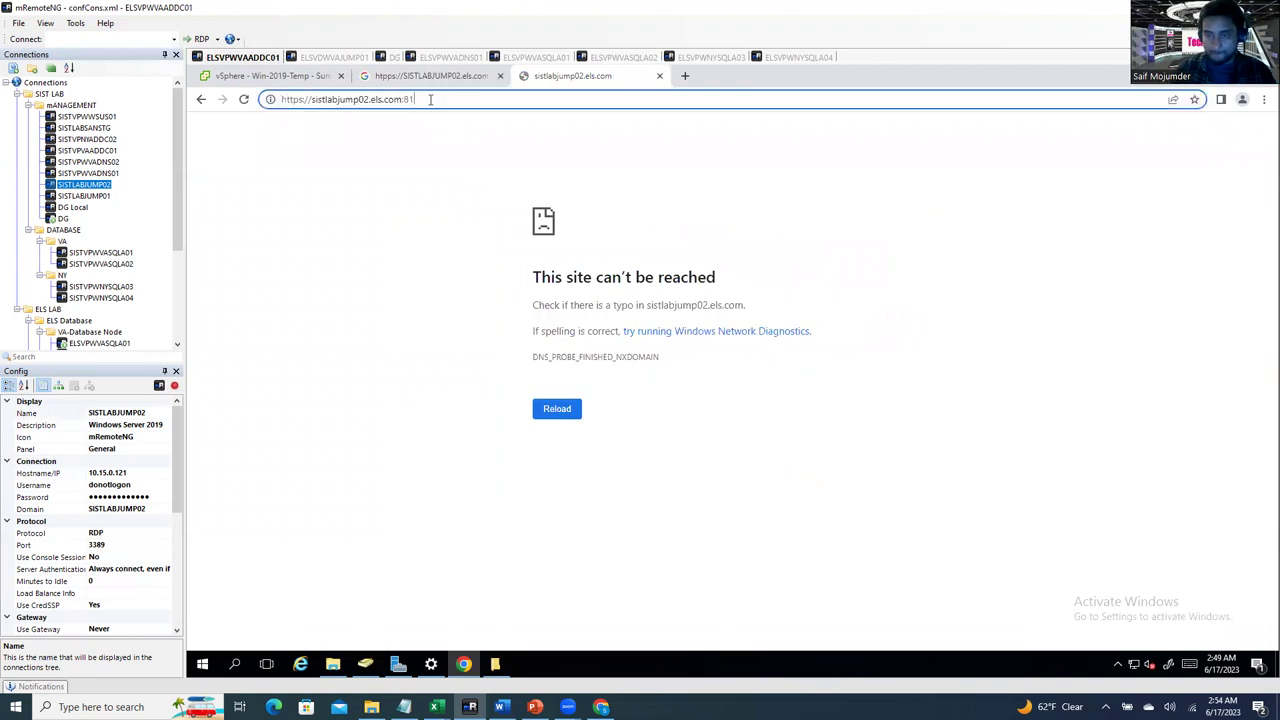
key(BackSpace)
key(BackSpace)
key(BackSpace)
key(Return)
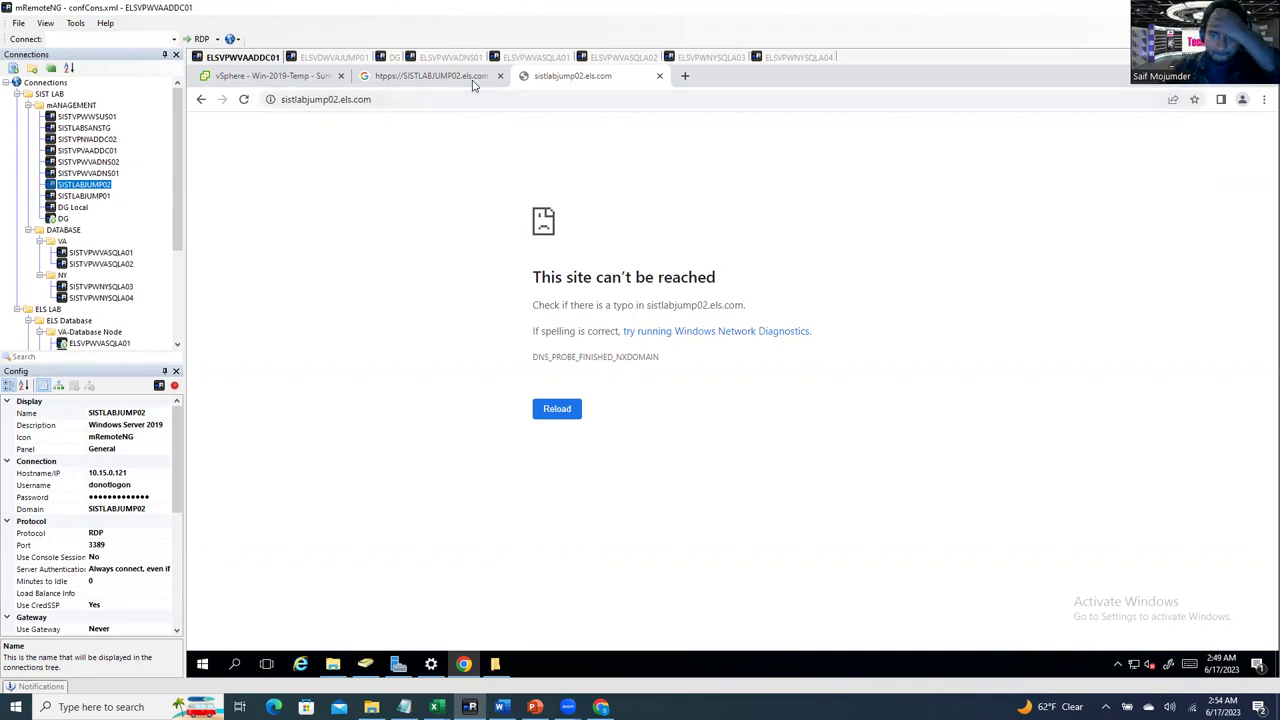
click(474, 80)
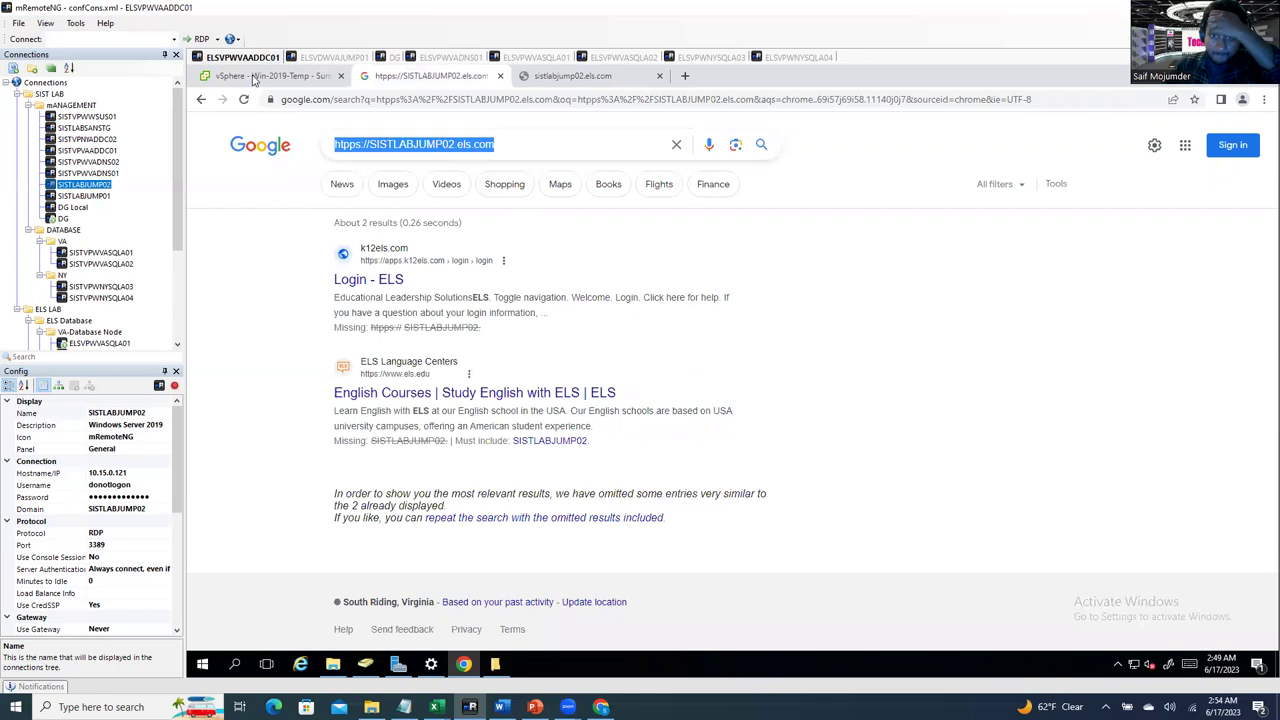
click(256, 80)
click(340, 58)
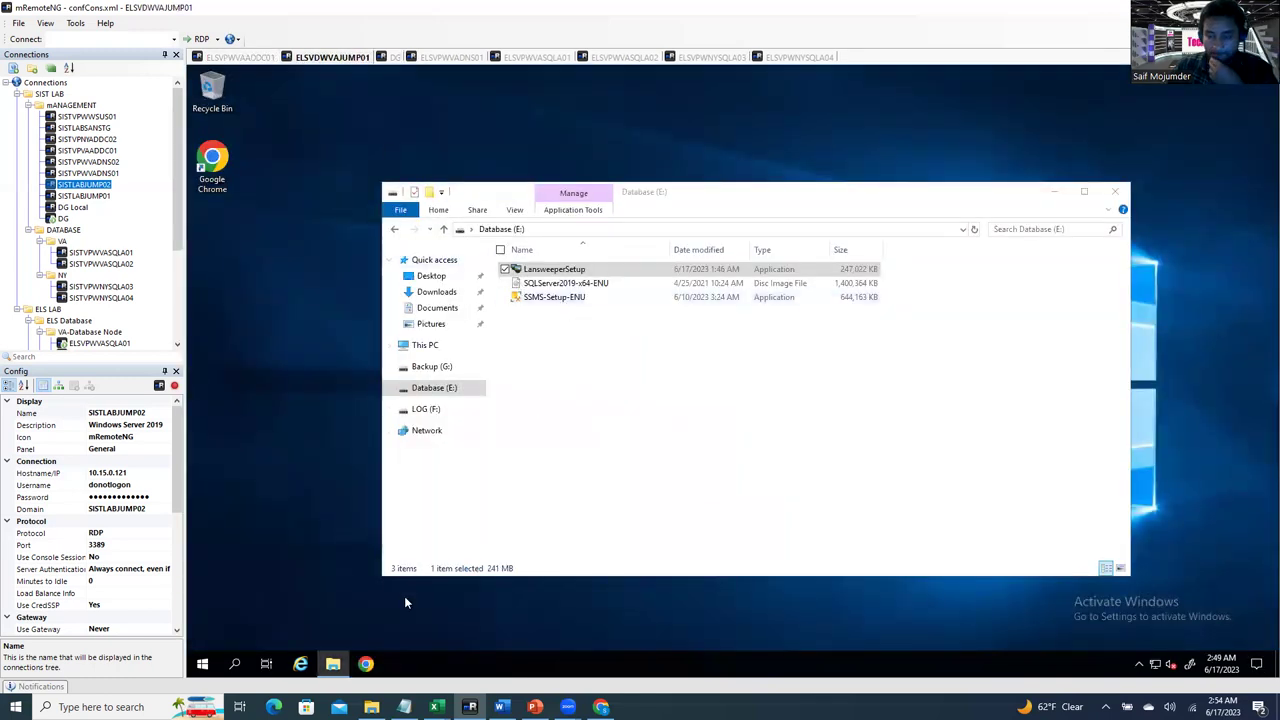
Launch Internet Explorer on the jump server and close the Database (E:) folder window
click(302, 666)
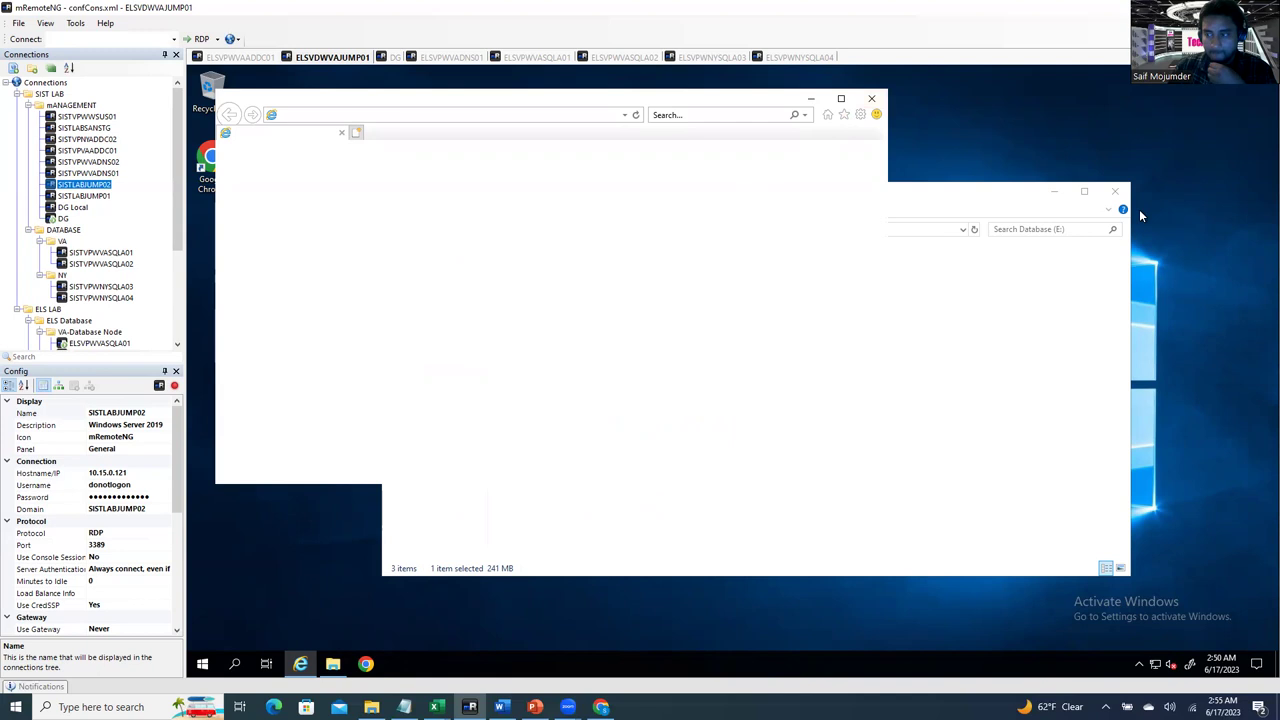
click(1115, 191)
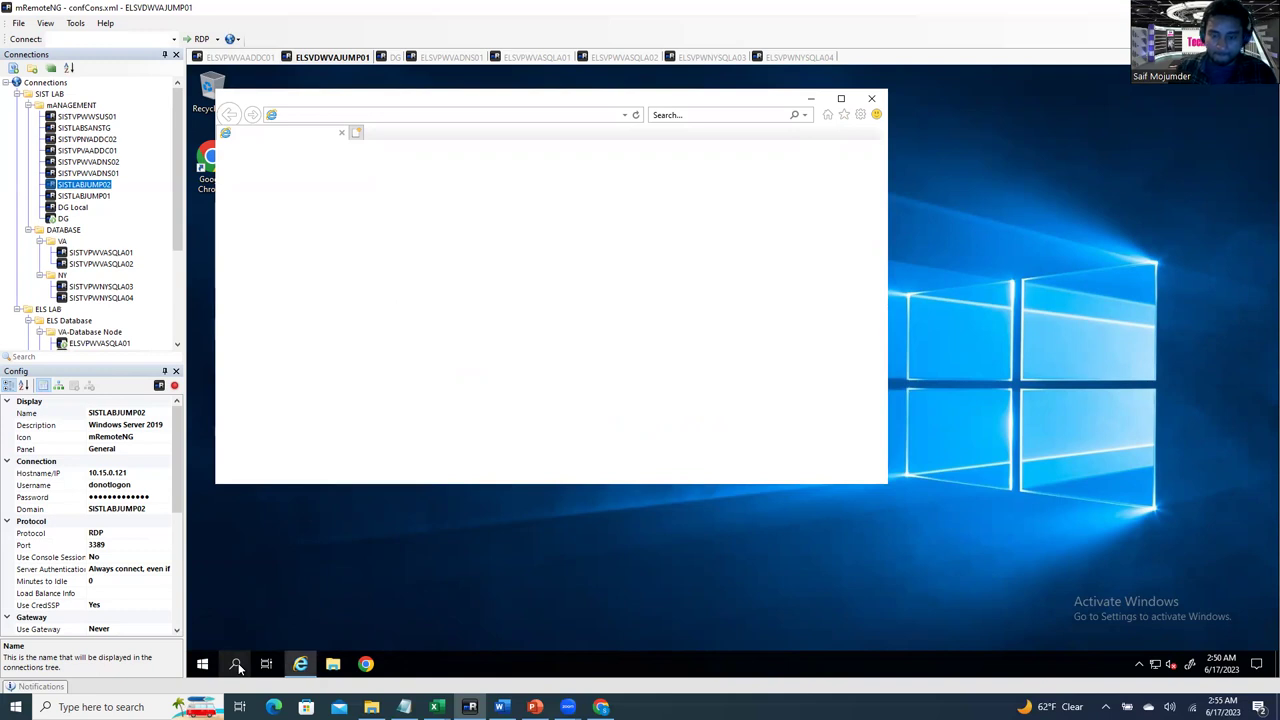
click(240, 672)
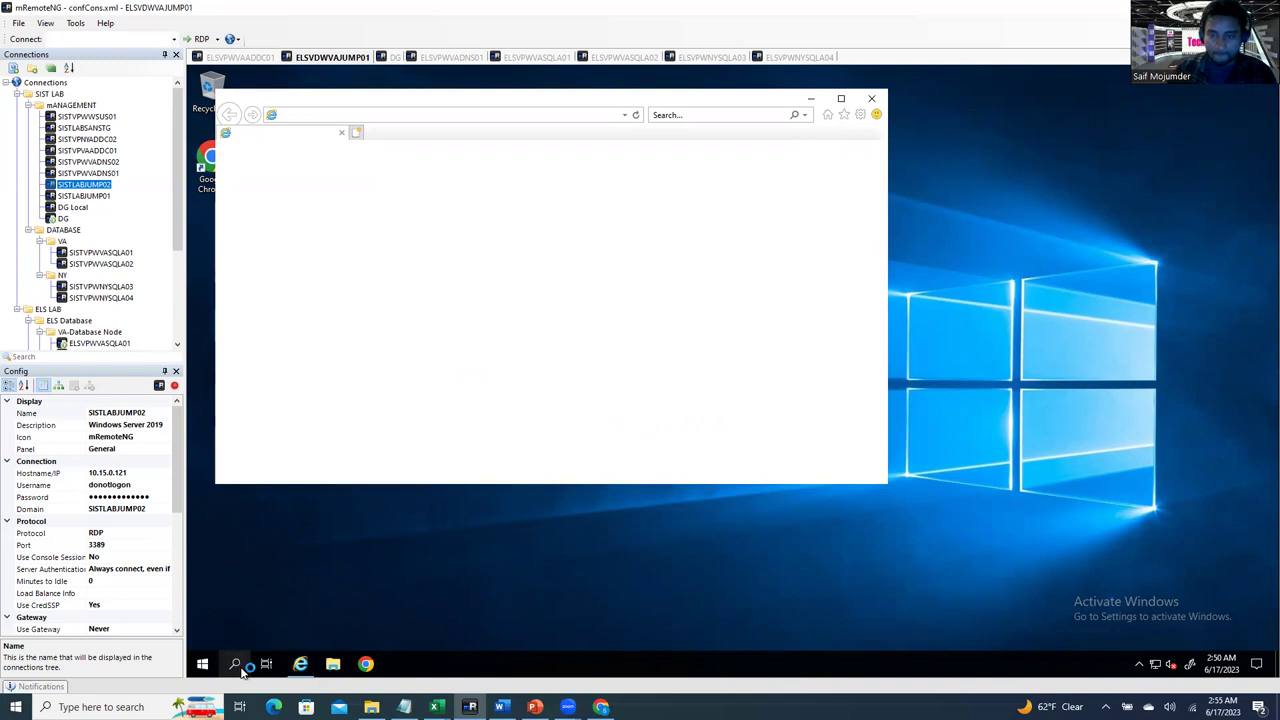